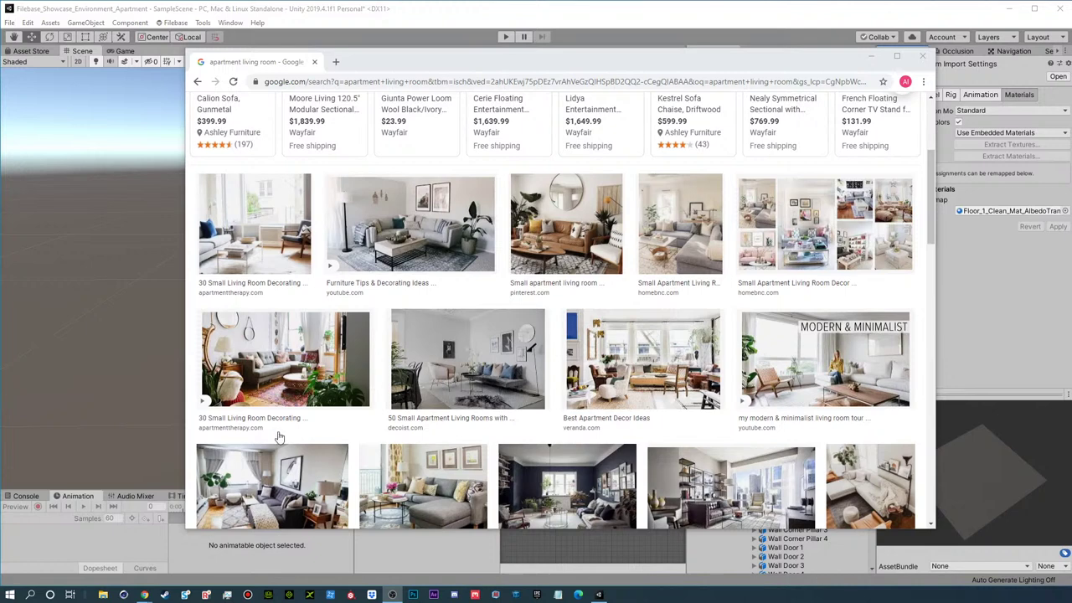
- Browse the apartment living room image results for interior layout and decoration ideas
{"action": "scroll", "coordinate": [653, 416], "scroll_direction": "down", "scroll_amount": 3}
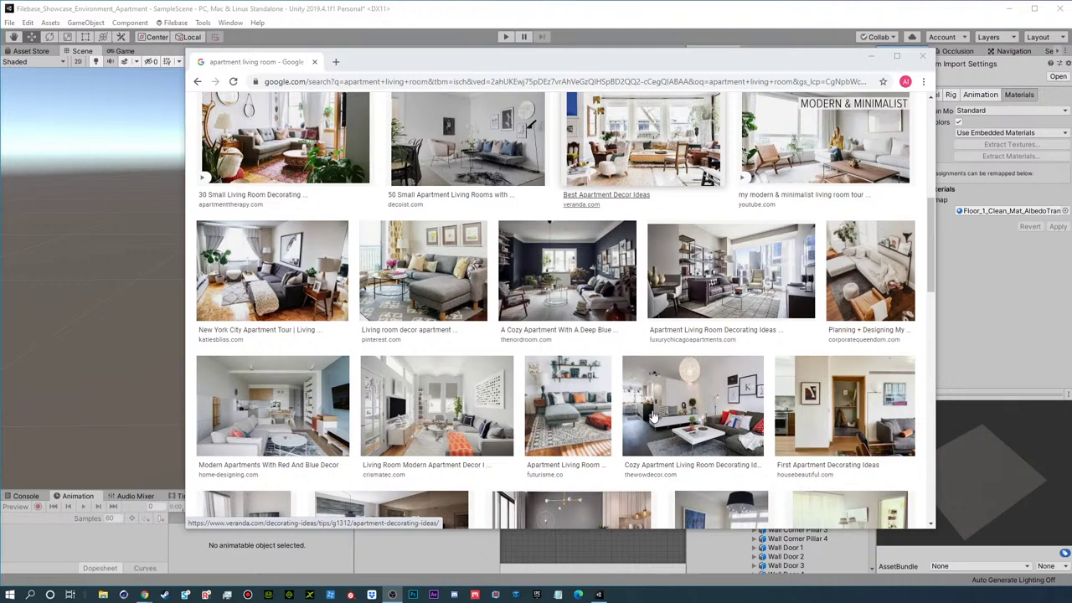
{"action": "scroll", "coordinate": [661, 402], "scroll_direction": "down", "scroll_amount": 2}
{"action": "scroll", "coordinate": [663, 401], "scroll_direction": "down", "scroll_amount": 1}
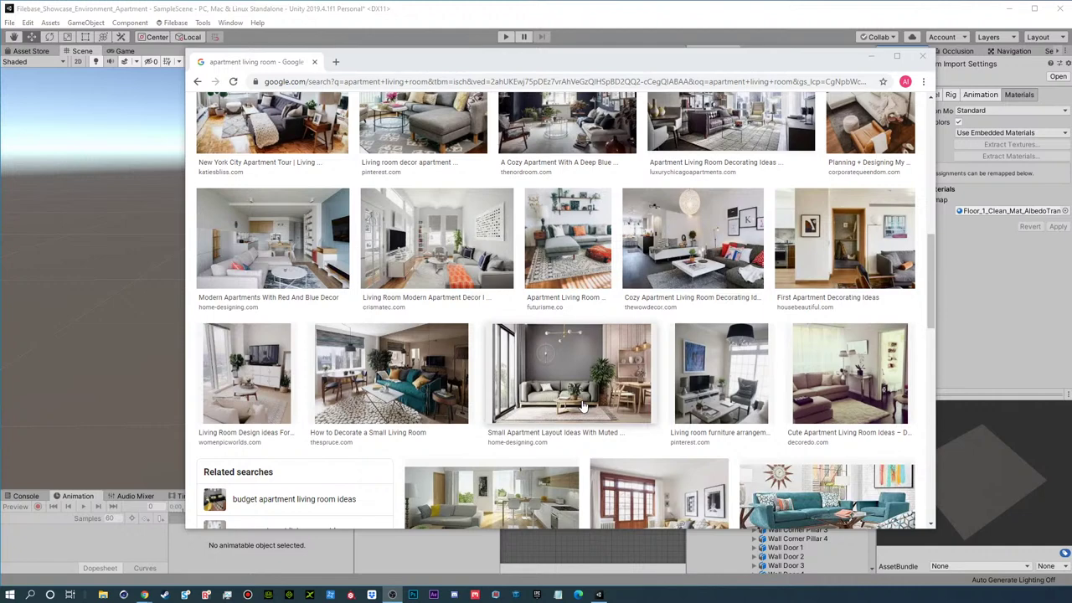
{"action": "left_click_drag", "start_coordinate": [606, 68], "coordinate": [628, 94]}
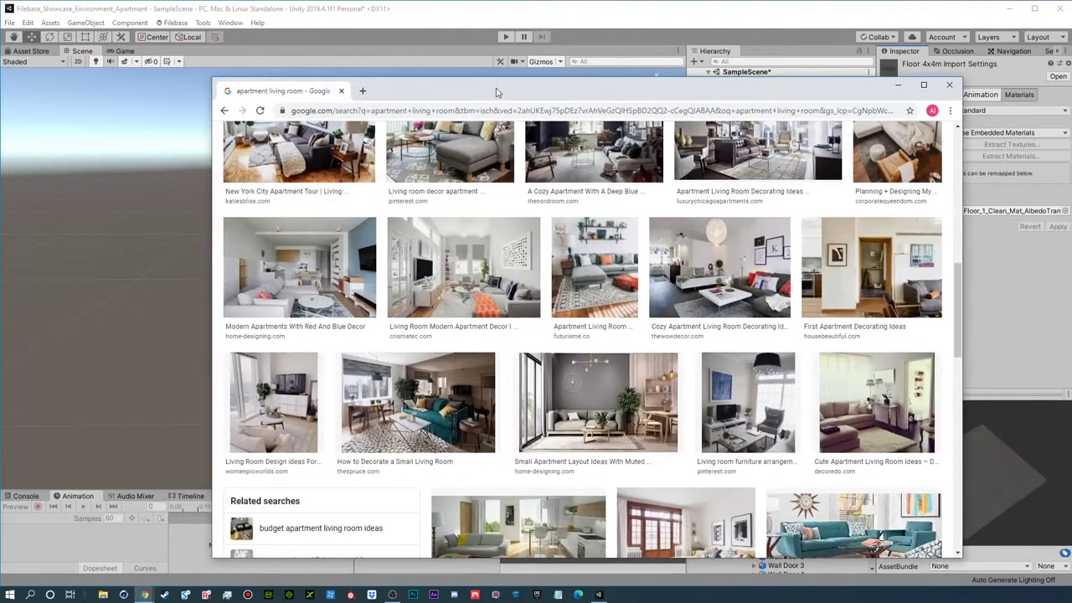
{"action": "left_click_drag", "start_coordinate": [496, 92], "coordinate": [503, 82]}
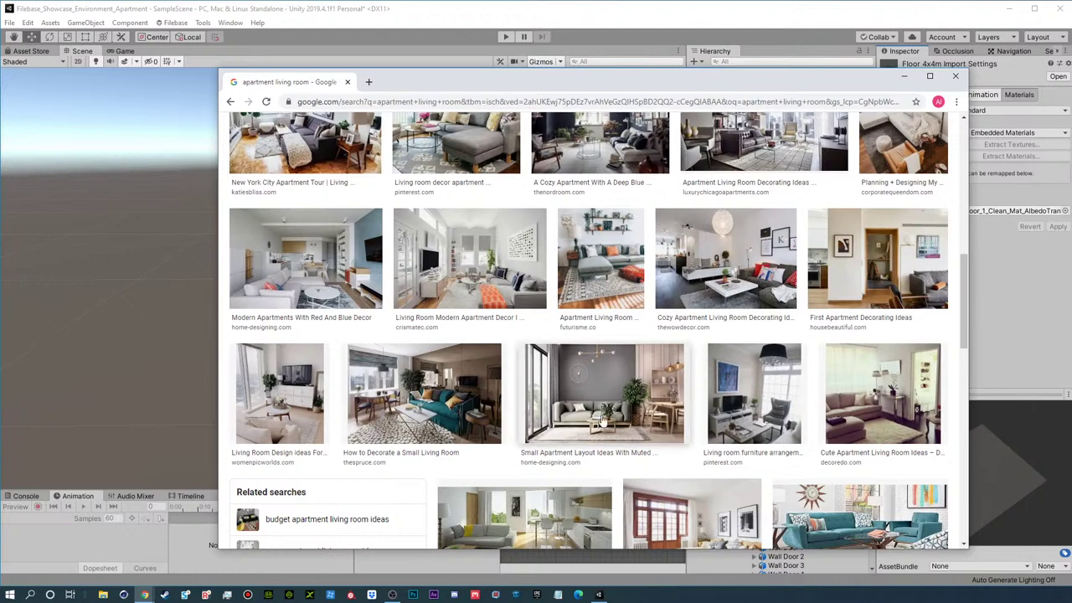
{"action": "scroll", "coordinate": [737, 377], "scroll_direction": "down", "scroll_amount": 2}
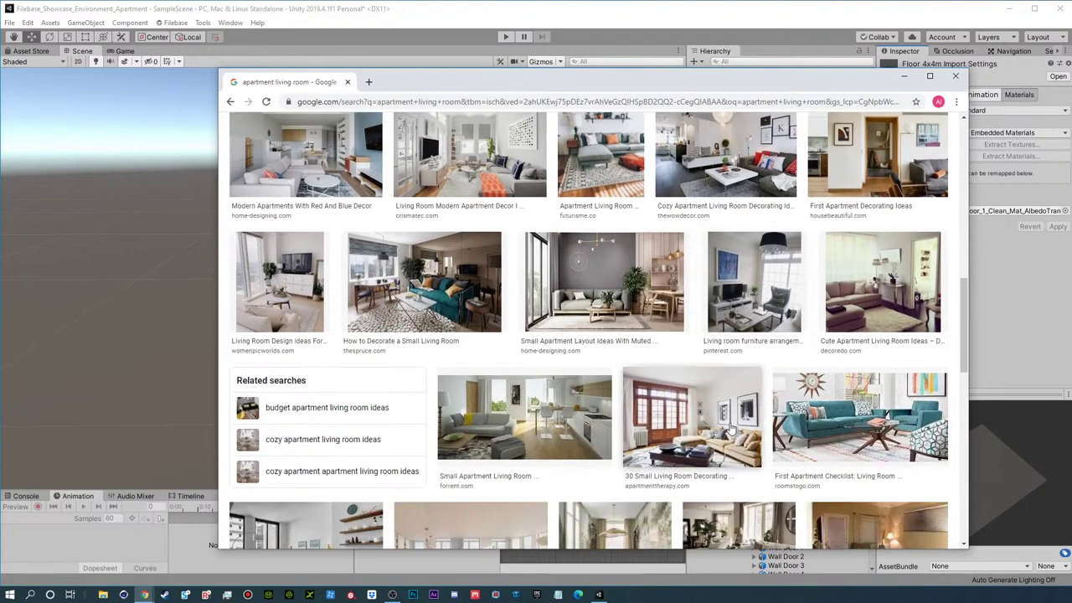
{"action": "scroll", "coordinate": [890, 307], "scroll_direction": "down", "scroll_amount": 2}
{"action": "scroll", "coordinate": [735, 427], "scroll_direction": "up", "scroll_amount": 2}
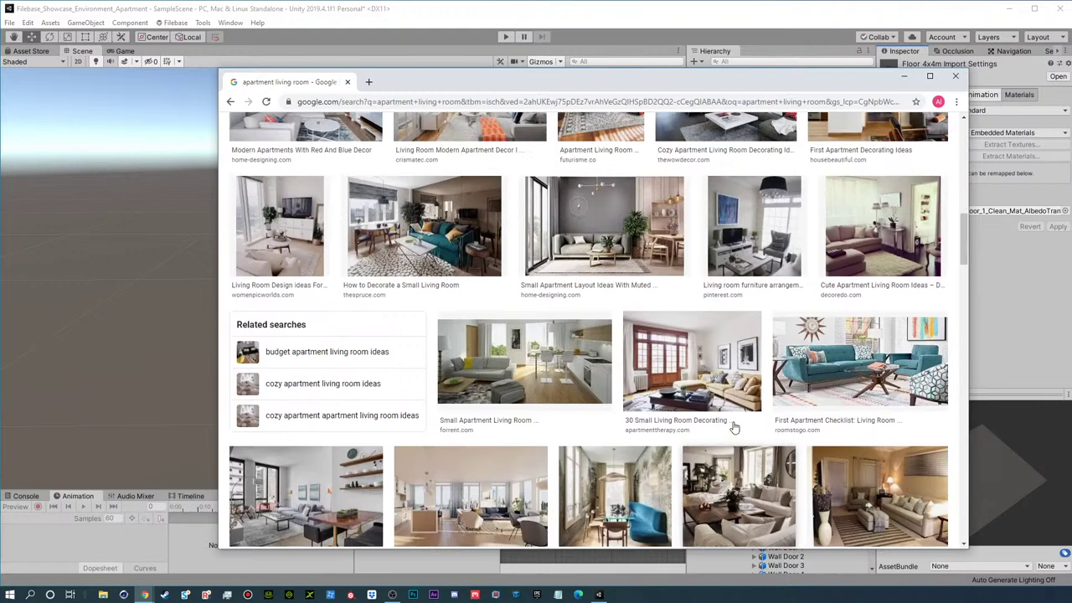
{"action": "scroll", "coordinate": [735, 425], "scroll_direction": "down", "scroll_amount": 2}
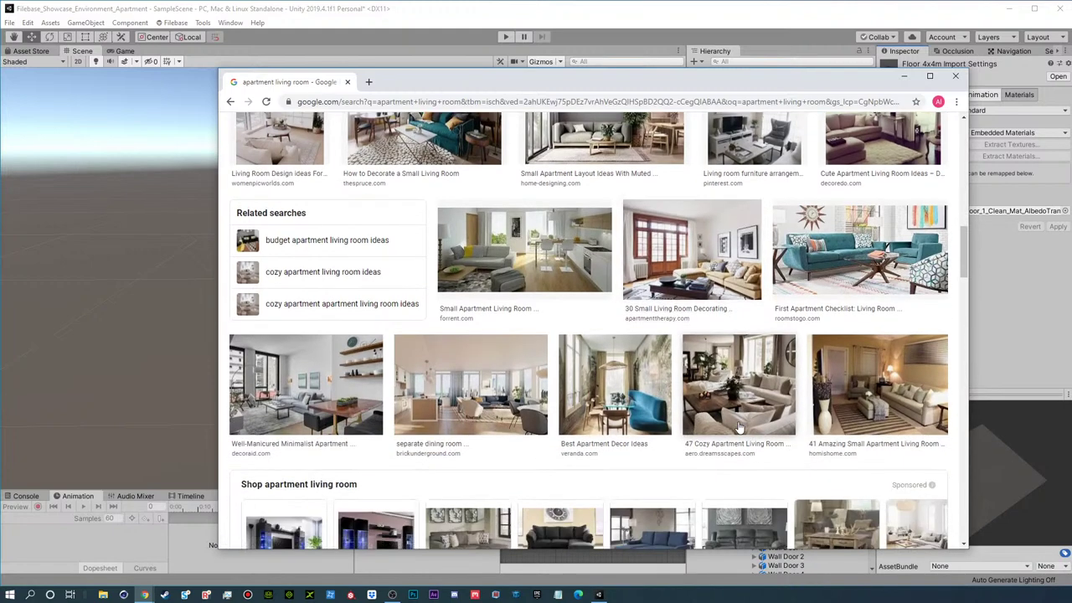
{"action": "scroll", "coordinate": [738, 427], "scroll_direction": "down", "scroll_amount": 5}
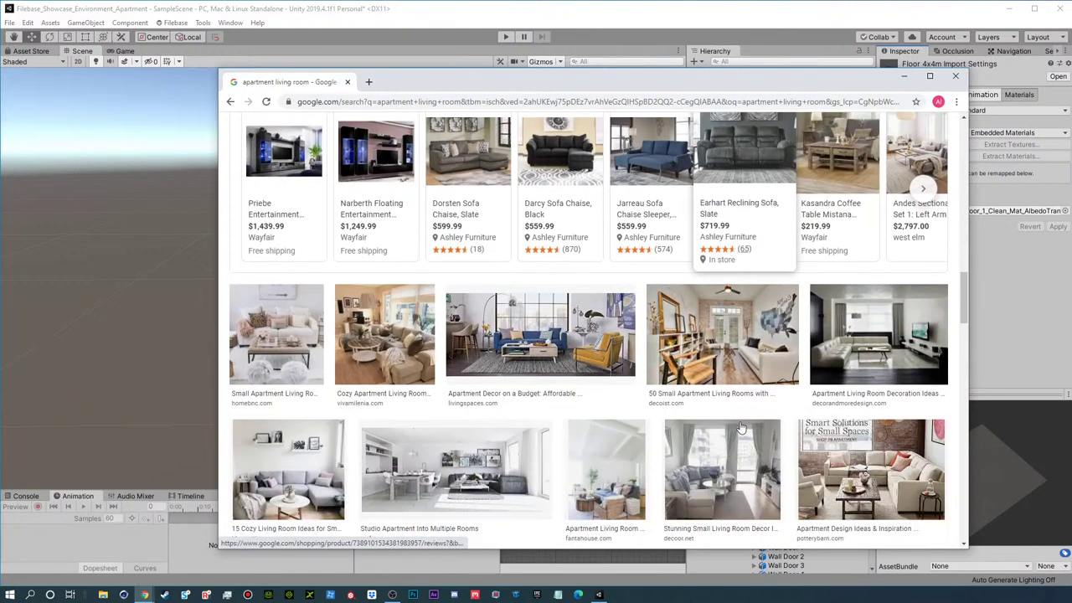
{"action": "scroll", "coordinate": [739, 423], "scroll_direction": "down", "scroll_amount": 1}
- Preview the living room reference with the white sectional sofa, and move the browser away to reveal the Unity editor
{"action": "left_click", "coordinate": [904, 228]}
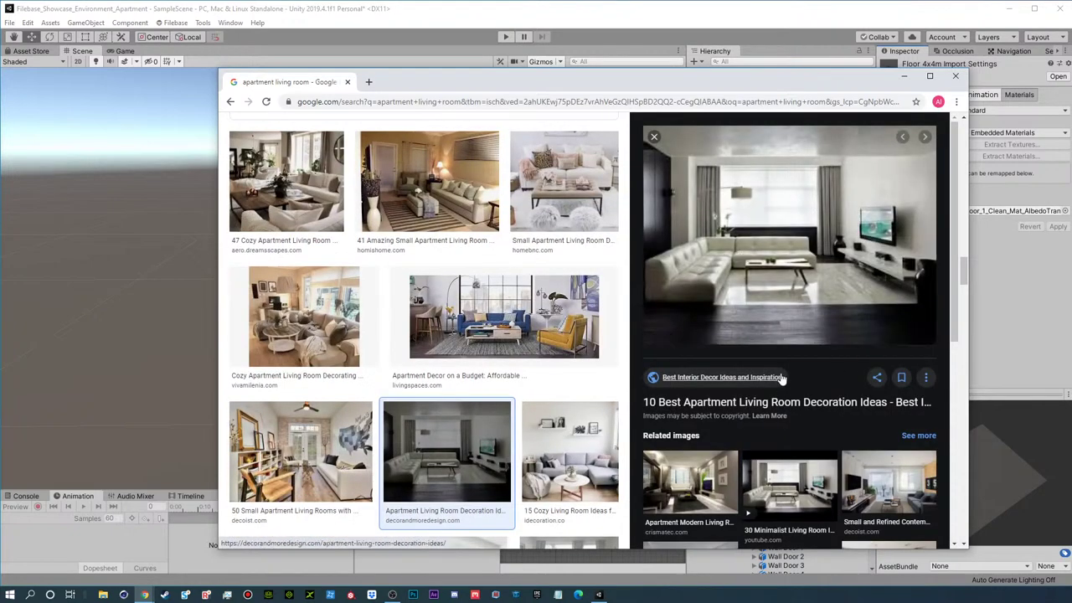
{"action": "left_click_drag", "start_coordinate": [400, 83], "coordinate": [348, 62]}
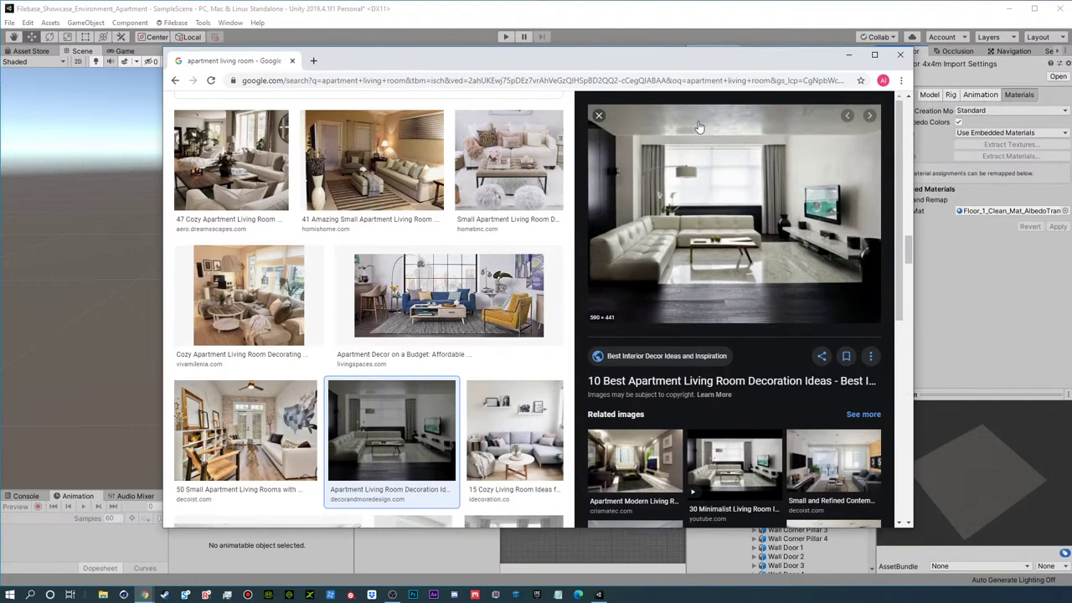
{"action": "left_click_drag", "start_coordinate": [392, 61], "coordinate": [1071, 105]}
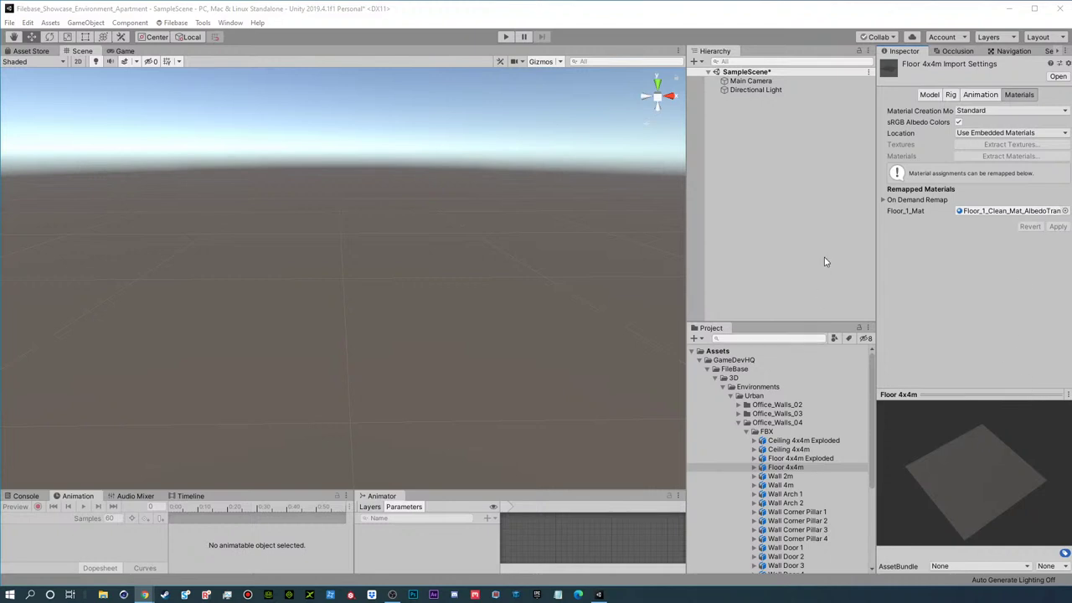
- Collapse the Office_Walls_04 folder and look up the NOT_Lonely Object Placement Tool and Replace With Prefab commands
{"action": "left_click", "coordinate": [737, 423]}
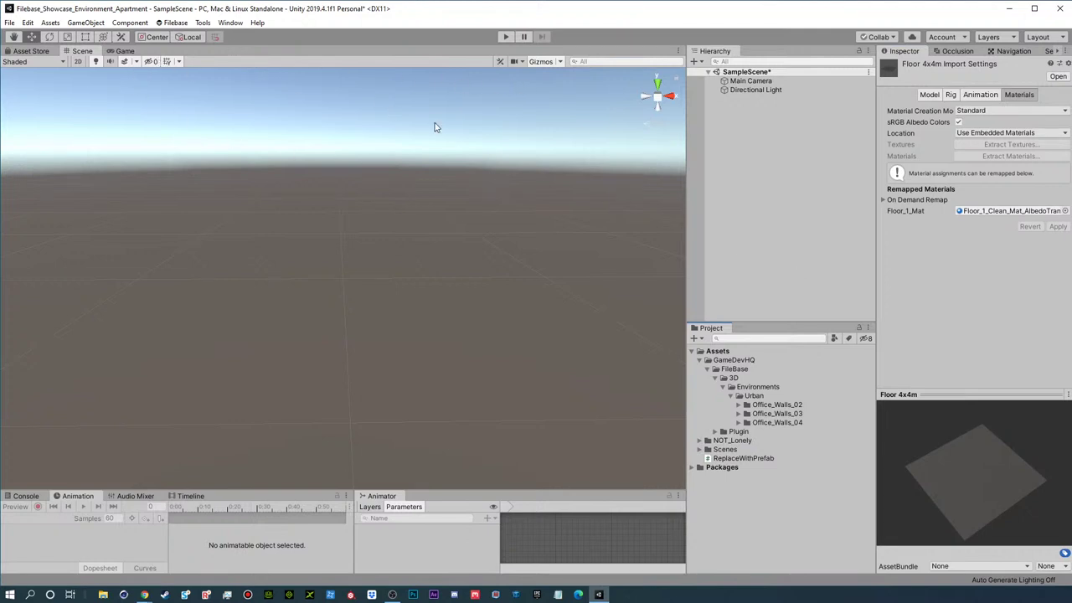
{"action": "left_click", "coordinate": [231, 22]}
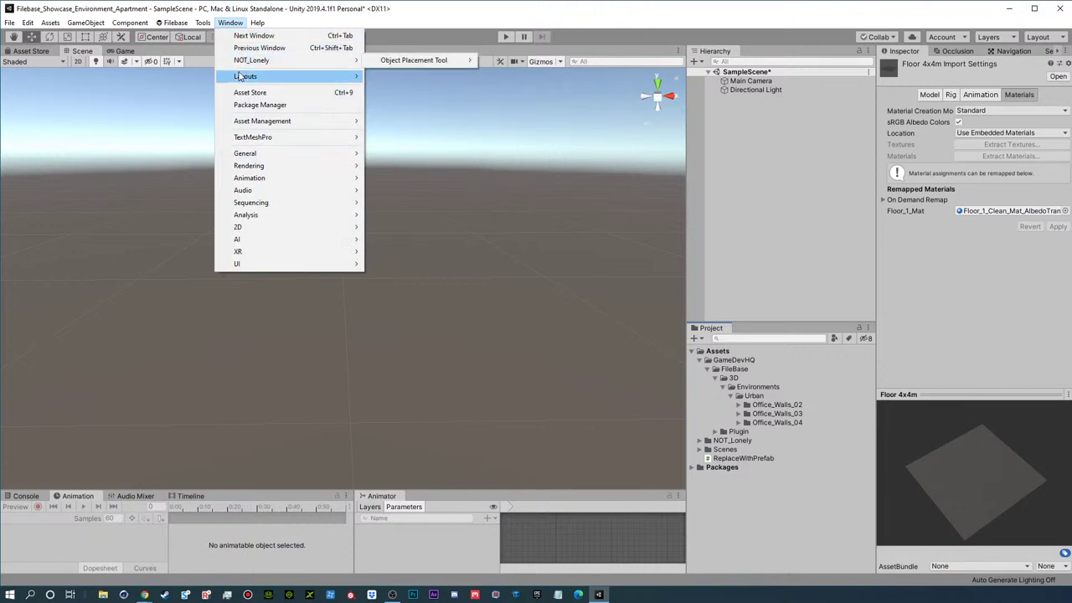
{"action": "mouse_move", "coordinate": [254, 65]}
{"action": "mouse_move", "coordinate": [418, 62]}
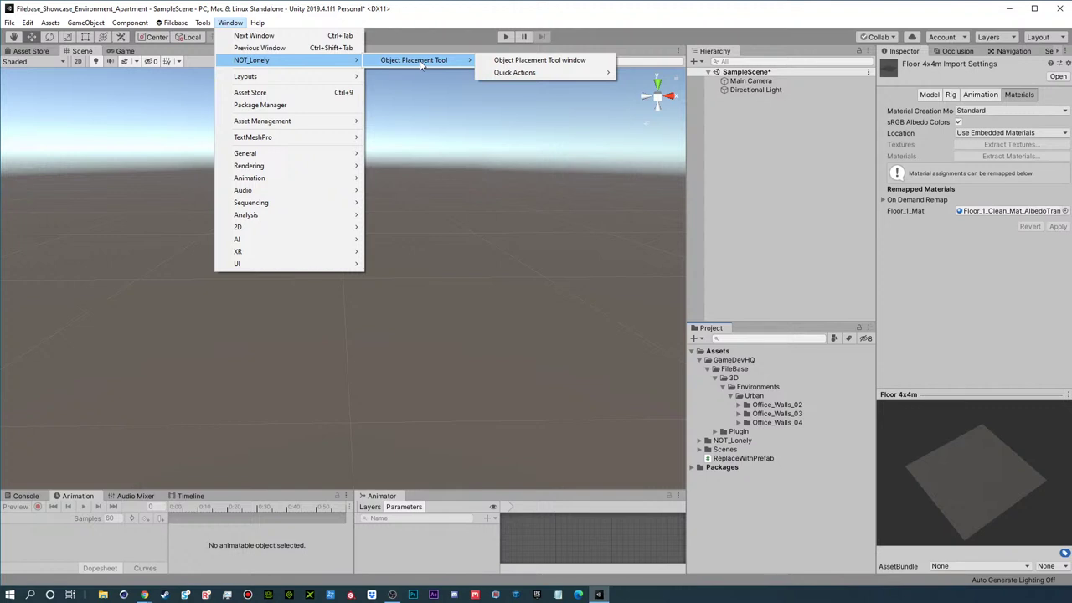
{"action": "left_click", "coordinate": [136, 237]}
{"action": "left_click", "coordinate": [202, 22]}
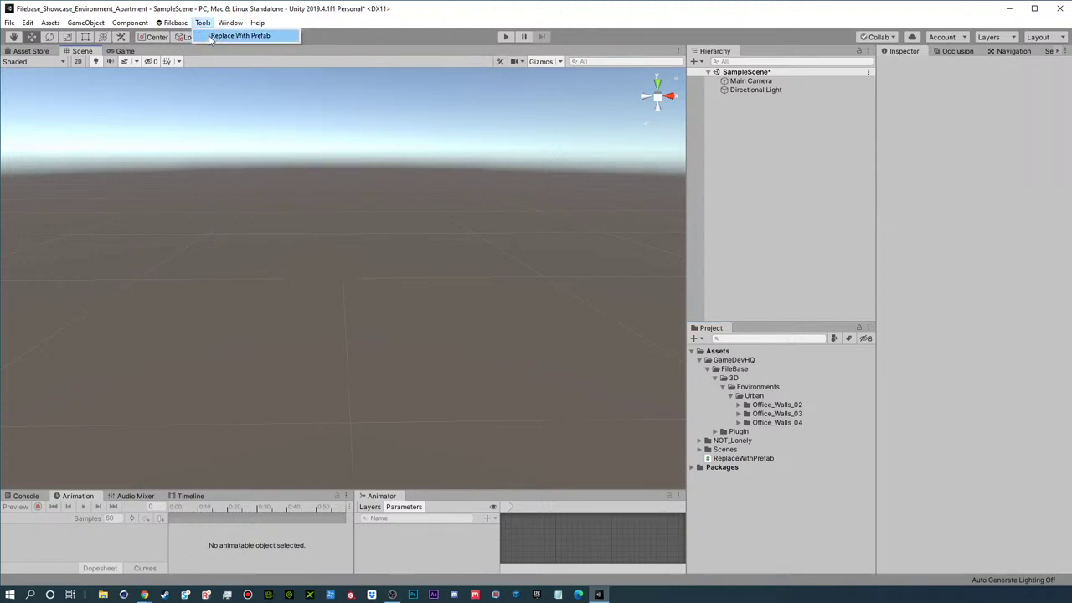
{"action": "left_click", "coordinate": [593, 291]}
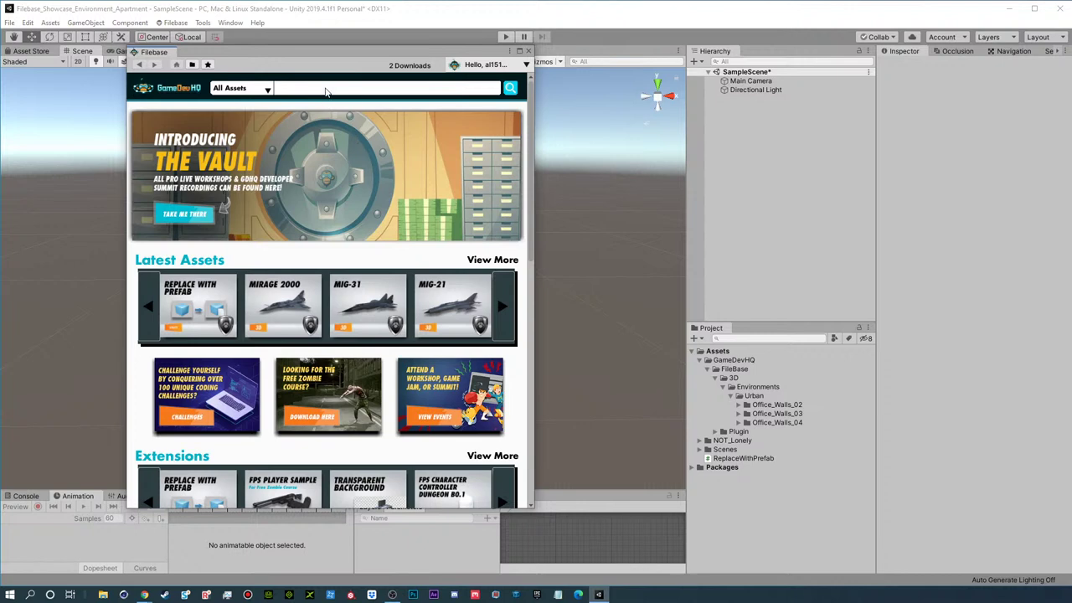
- Search all assets in the Filebase library for "office" and close the library
{"action": "left_click", "coordinate": [331, 91]}
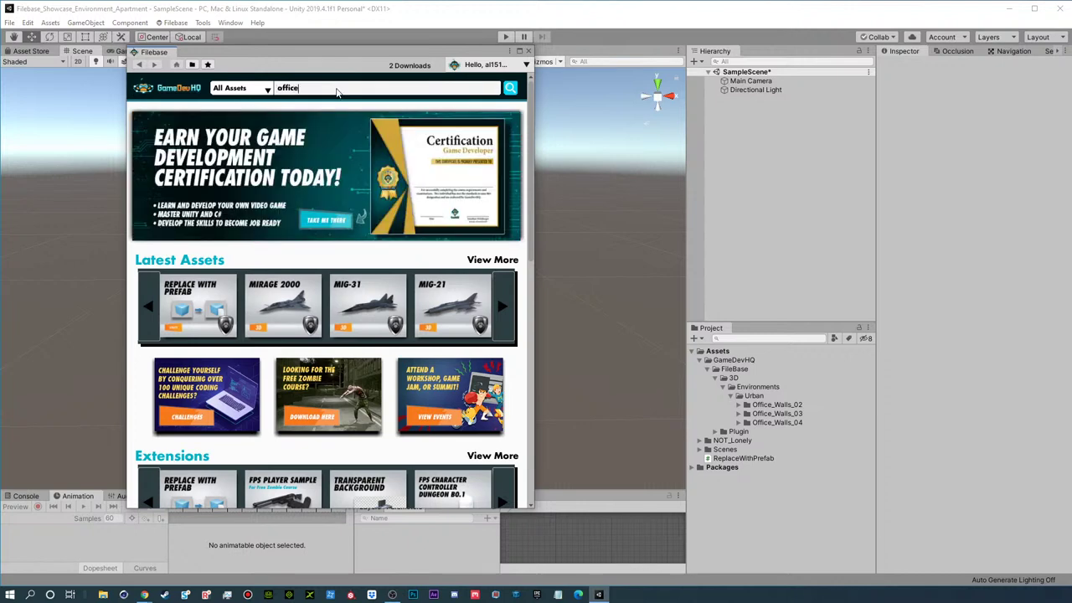
{"action": "key", "text": "Return"}
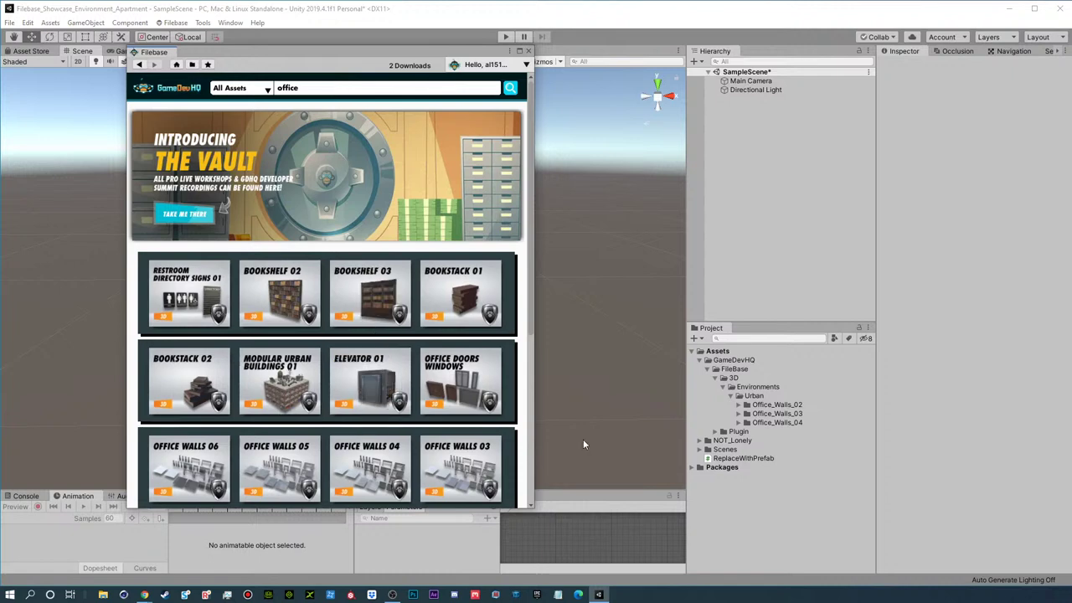
{"action": "left_click", "coordinate": [529, 52]}
- Add the Floor 4x4m model from the Office_Walls_04 FBX folder to the scene
{"action": "left_click", "coordinate": [737, 422]}
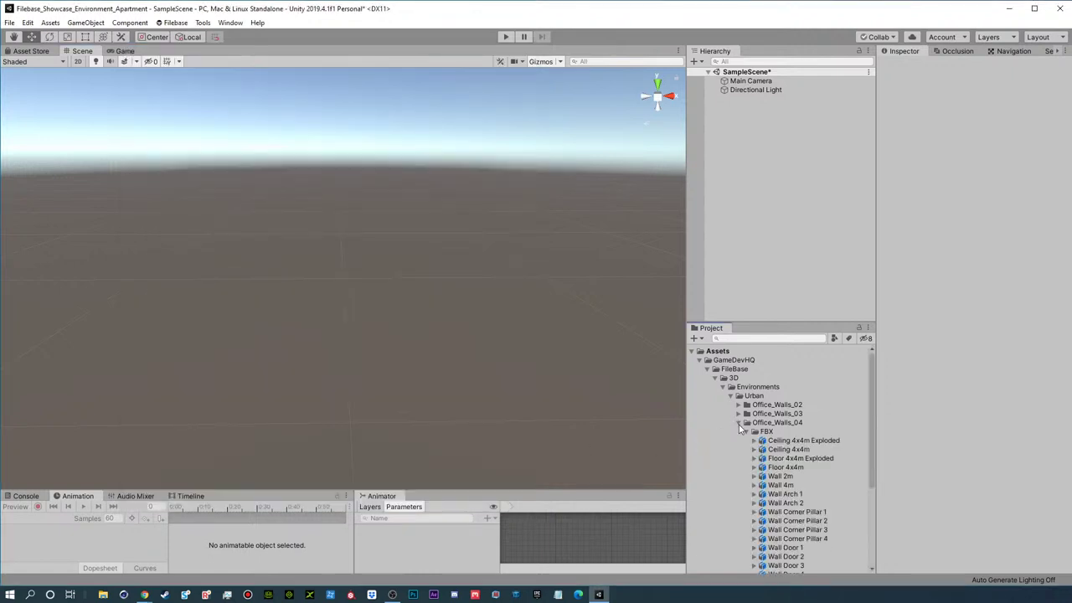
{"action": "left_click", "coordinate": [801, 468]}
{"action": "scroll", "coordinate": [816, 467], "scroll_direction": "down", "scroll_amount": 3}
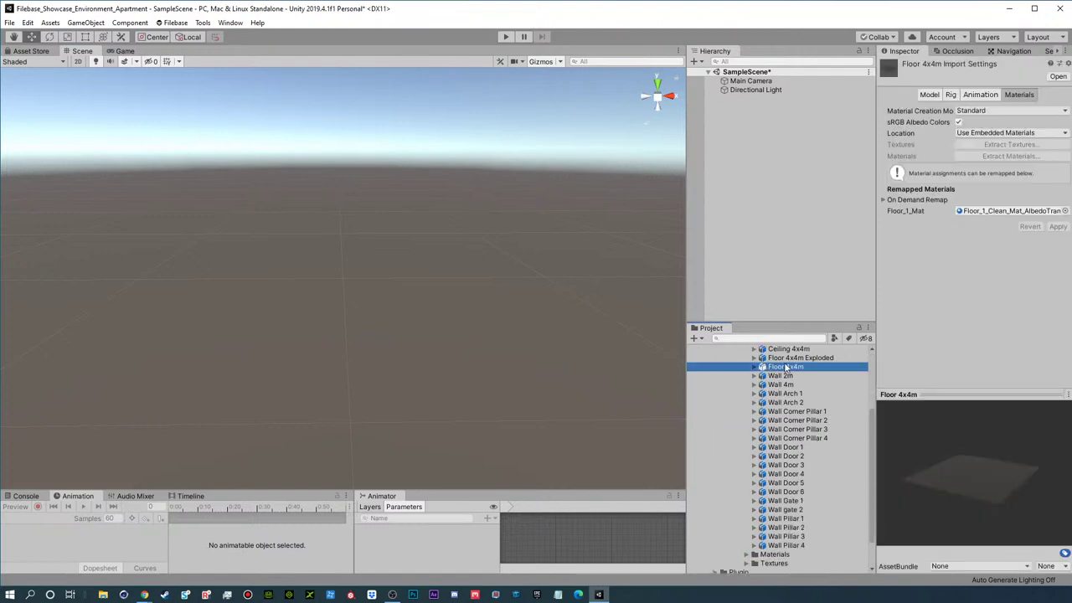
{"action": "left_click_drag", "start_coordinate": [786, 367], "coordinate": [791, 222]}
{"action": "right_click_drag", "start_coordinate": [441, 351], "coordinate": [105, 340], "text": "alt"}
{"action": "left_click_drag", "start_coordinate": [485, 273], "coordinate": [378, 318], "text": "alt"}
{"action": "scroll", "coordinate": [444, 331], "scroll_direction": "down", "scroll_amount": 6, "text": "alt"}
- Duplicate the Floor 4x4m tile three times and arrange the four tiles edge to edge in a two-by-two square
{"action": "key", "text": "ctrl+d"}
{"action": "key", "text": "ctrl+d"}
{"action": "key", "text": "ctrl+d"}
{"action": "middle_click_drag", "start_coordinate": [385, 318], "coordinate": [326, 234]}
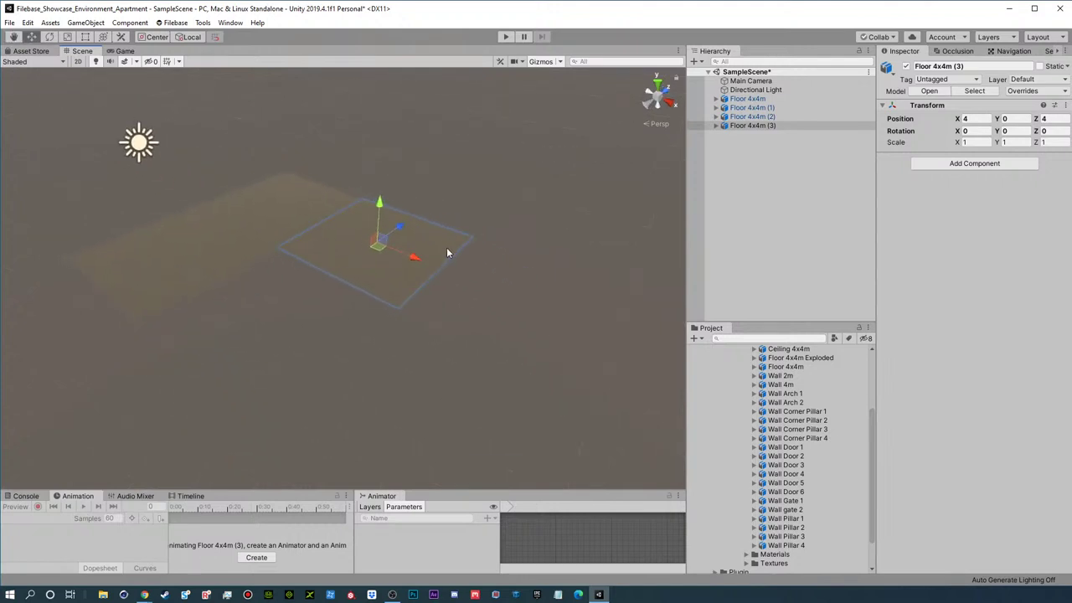
{"action": "left_click_drag", "start_coordinate": [408, 232], "coordinate": [567, 190], "text": "ctrl"}
{"action": "left_click", "coordinate": [523, 339]}
{"action": "key", "text": "super"}
{"action": "key", "text": "super"}
{"action": "key", "text": "super"}
{"action": "key", "text": "super"}
- Enable Auto Generate in the scene's Lighting settings and close those settings
{"action": "left_click", "coordinate": [226, 24]}
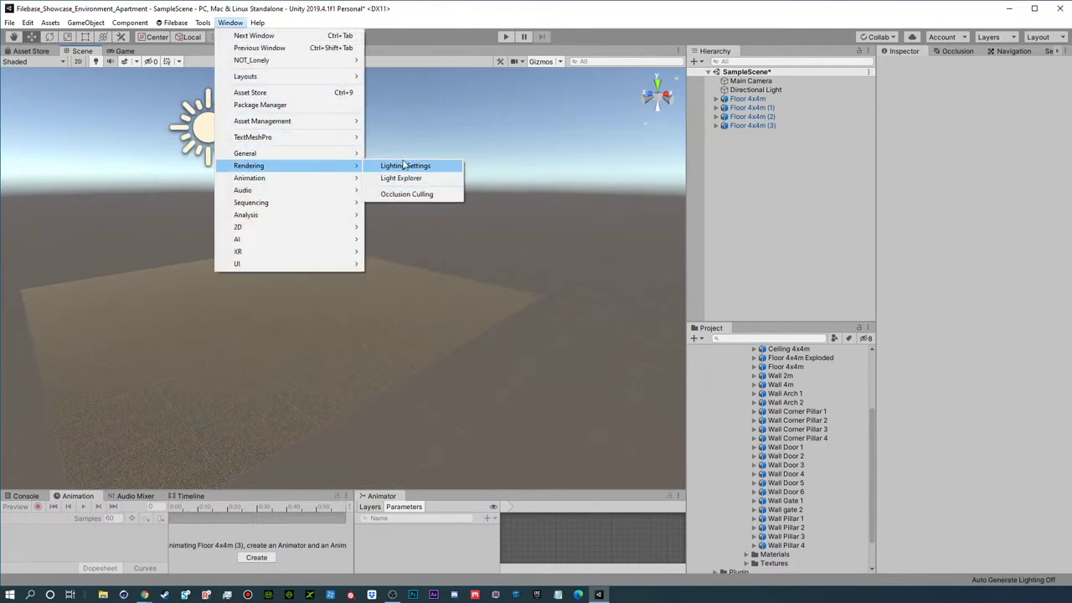
{"action": "left_click", "coordinate": [404, 166]}
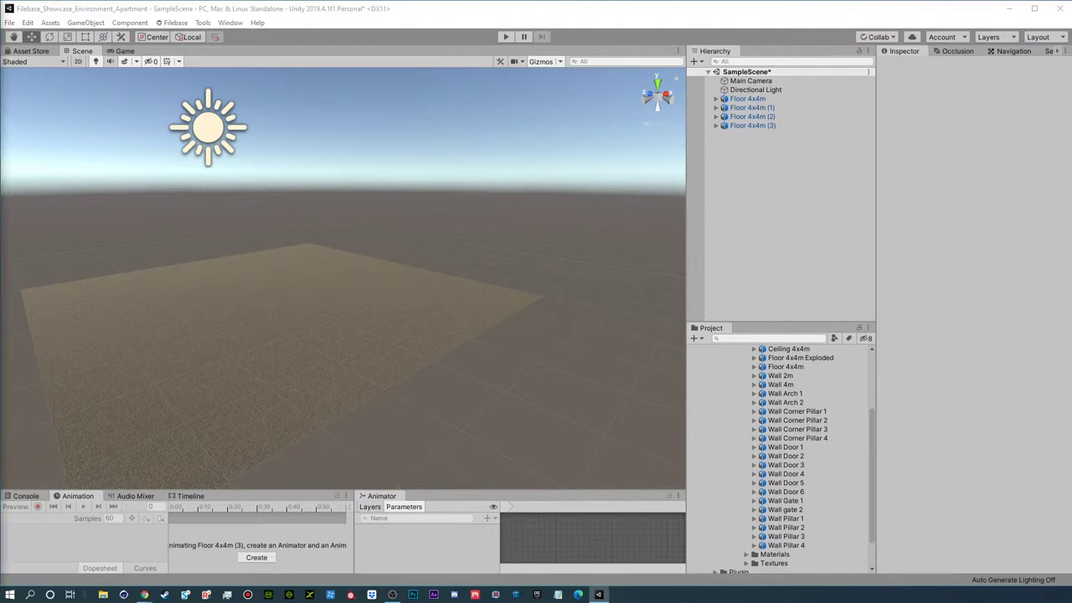
{"action": "left_click_drag", "start_coordinate": [246, 0], "coordinate": [201, 65]}
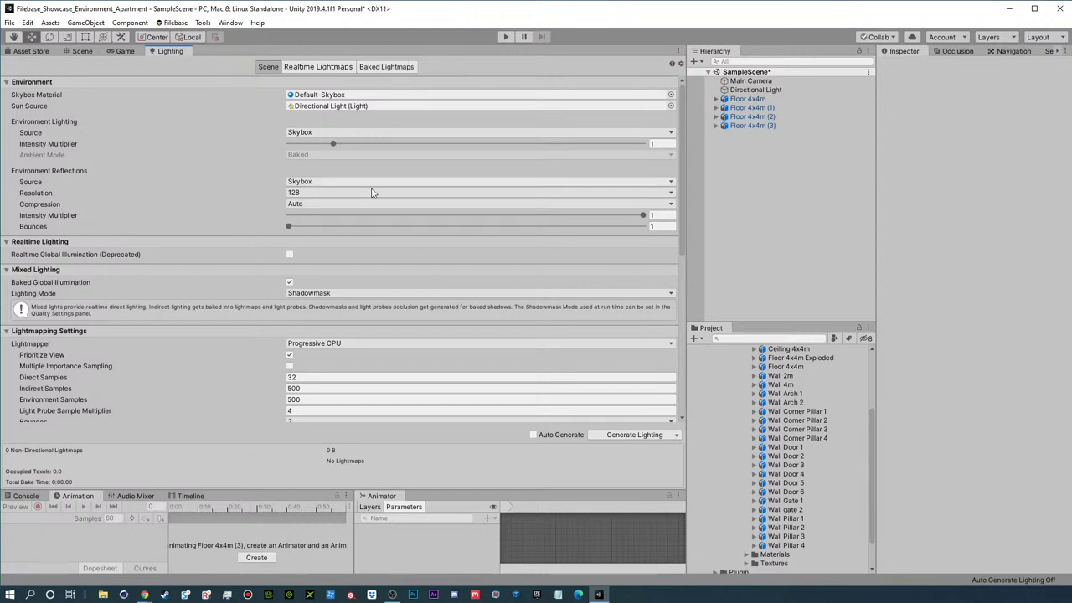
{"action": "left_click", "coordinate": [534, 435]}
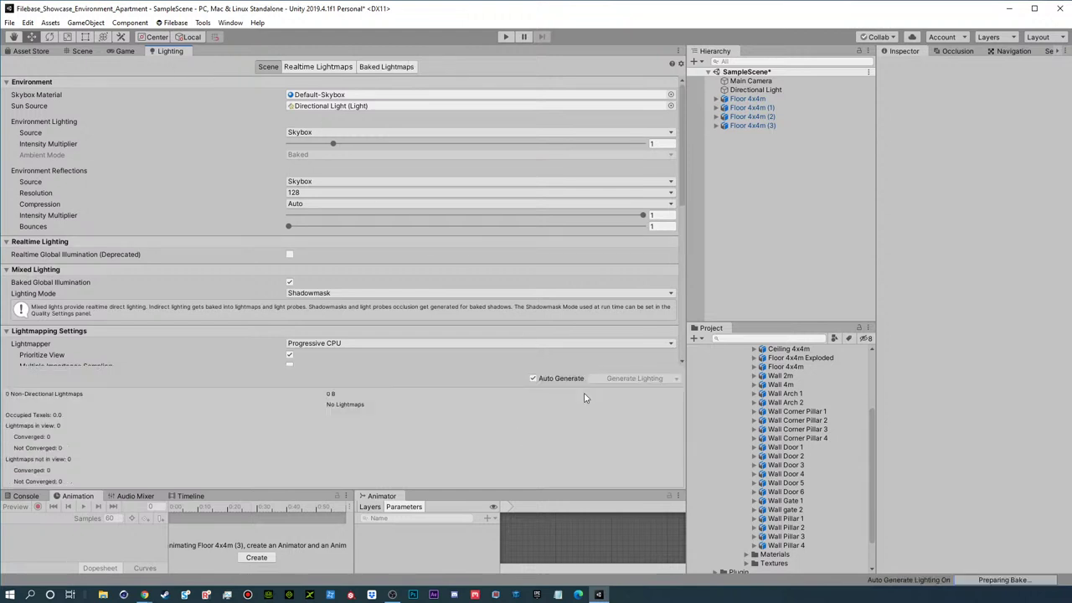
{"action": "right_click", "coordinate": [178, 54]}
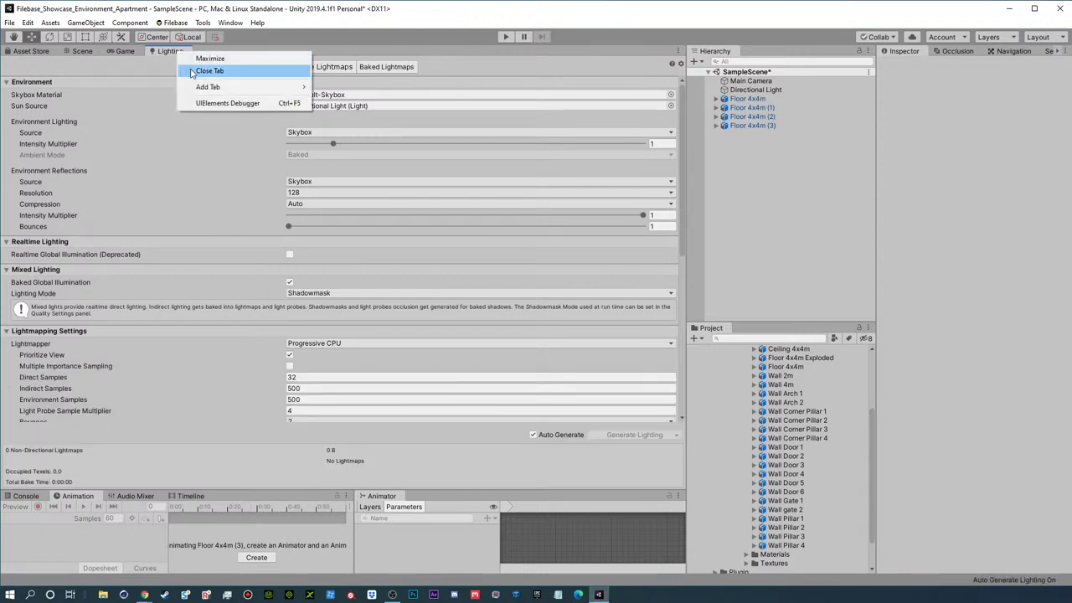
{"action": "left_click", "coordinate": [201, 70]}
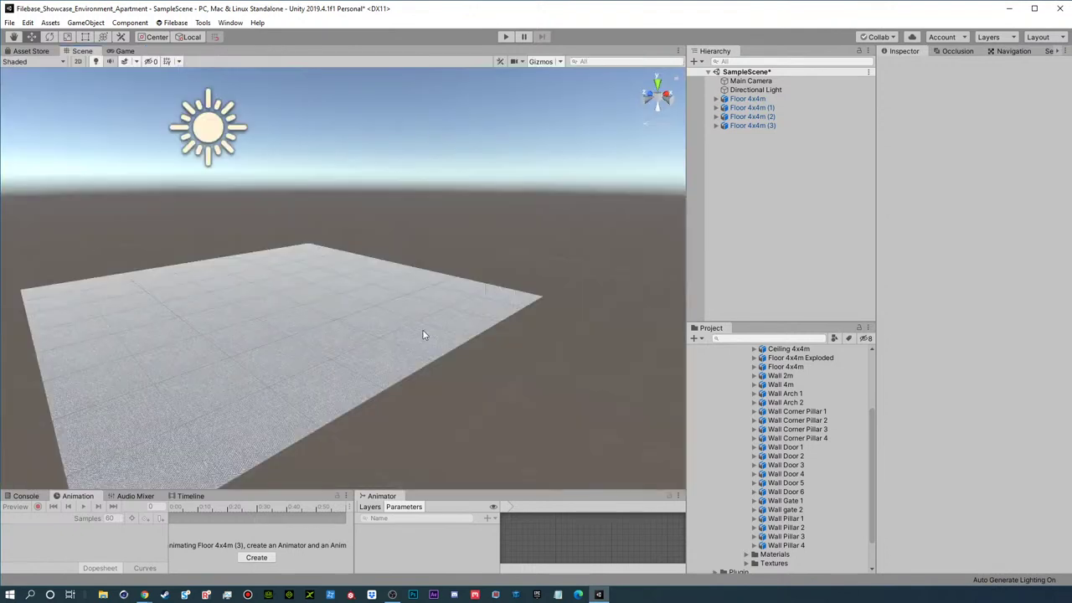
- Place a Wall 4m model along one edge of the floor and duplicate it to fill the rest of that edge
{"action": "left_click_drag", "start_coordinate": [297, 359], "coordinate": [160, 371], "text": "alt"}
{"action": "left_click_drag", "start_coordinate": [237, 342], "coordinate": [369, 299], "text": "alt"}
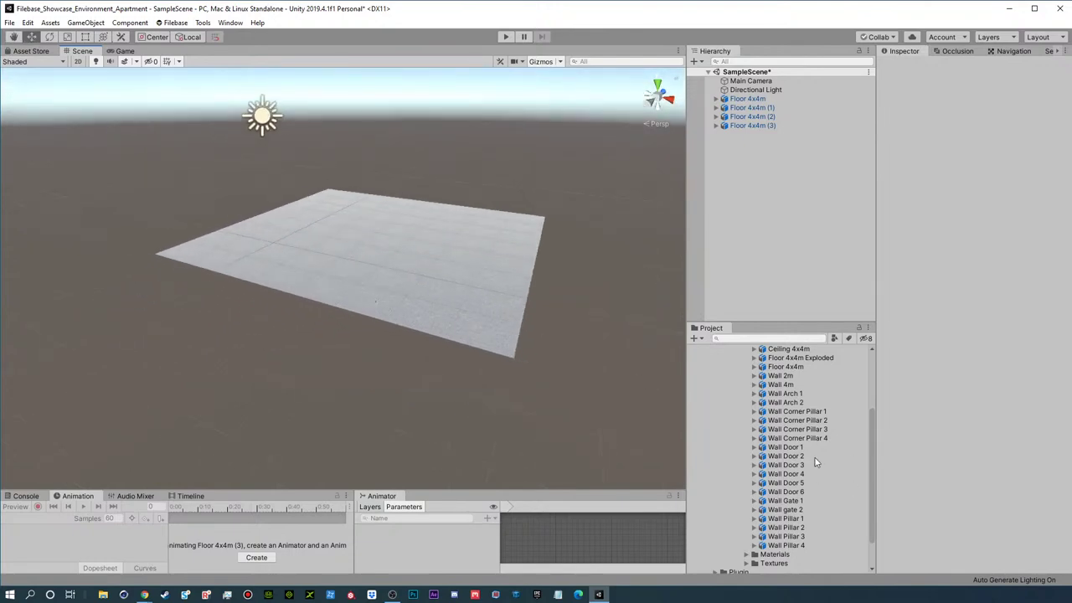
{"action": "left_click", "coordinate": [806, 411]}
{"action": "scroll", "coordinate": [797, 437], "scroll_direction": "up", "scroll_amount": 3}
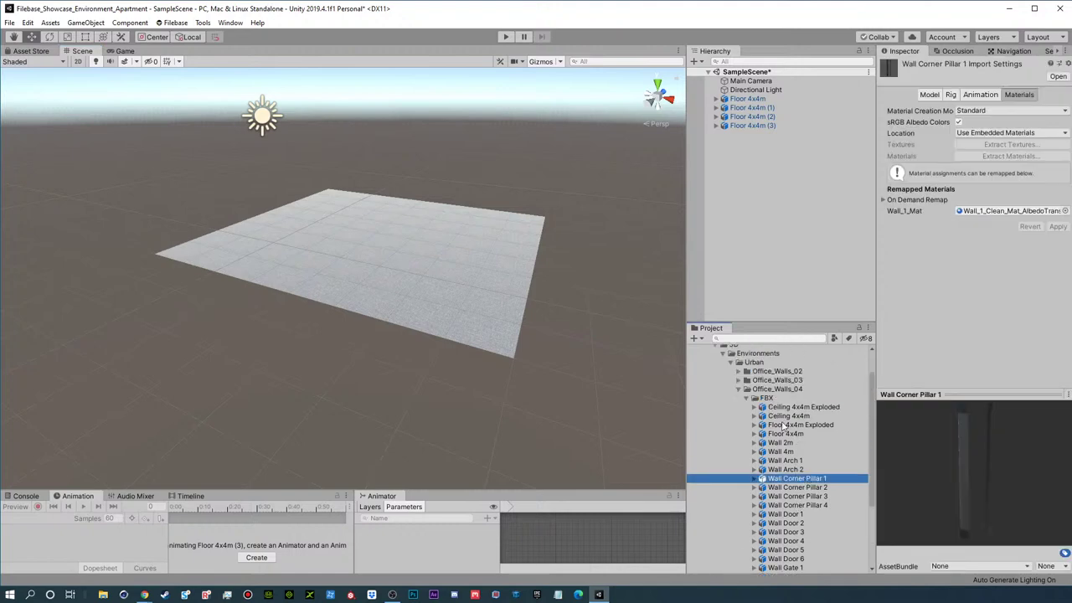
{"action": "left_click", "coordinate": [781, 452]}
{"action": "left_click_drag", "start_coordinate": [785, 456], "coordinate": [696, 235]}
{"action": "left_click_drag", "start_coordinate": [344, 215], "coordinate": [570, 194], "text": "alt"}
{"action": "left_click_drag", "start_coordinate": [281, 194], "coordinate": [187, 246]}
{"action": "key", "text": "ctrl+d"}
{"action": "left_click_drag", "start_coordinate": [365, 167], "coordinate": [310, 172]}
- Duplicate the wall, rotate it to 90 degrees about Y, and place it along the adjoining floor edge at X 6.11, Z 3.64
{"action": "key", "text": "ctrl+d"}
{"action": "key", "text": "e"}
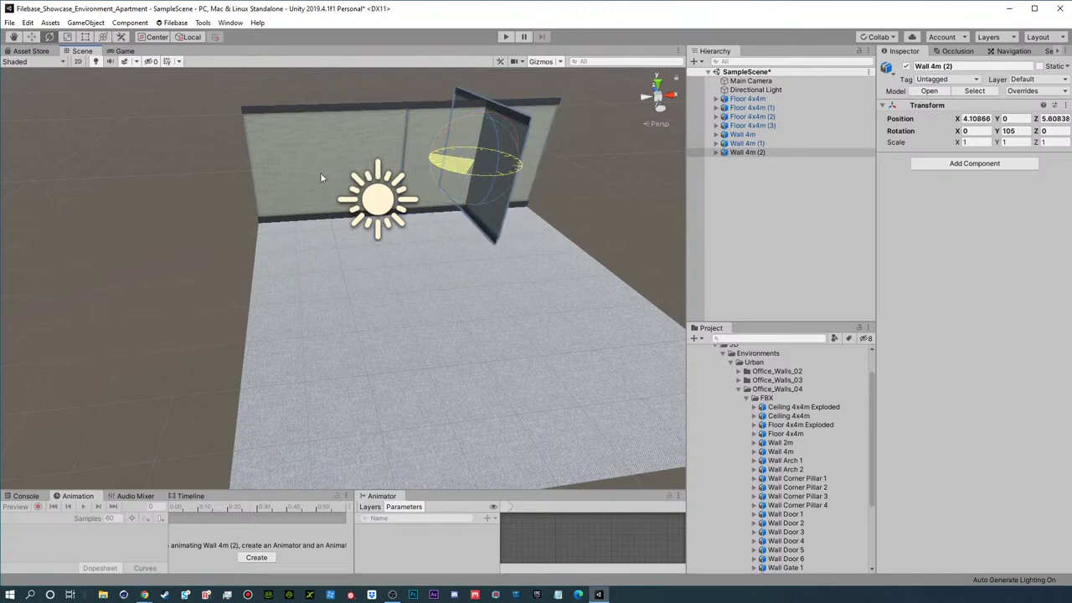
{"action": "key", "text": "w"}
{"action": "left_click_drag", "start_coordinate": [479, 159], "coordinate": [600, 203]}
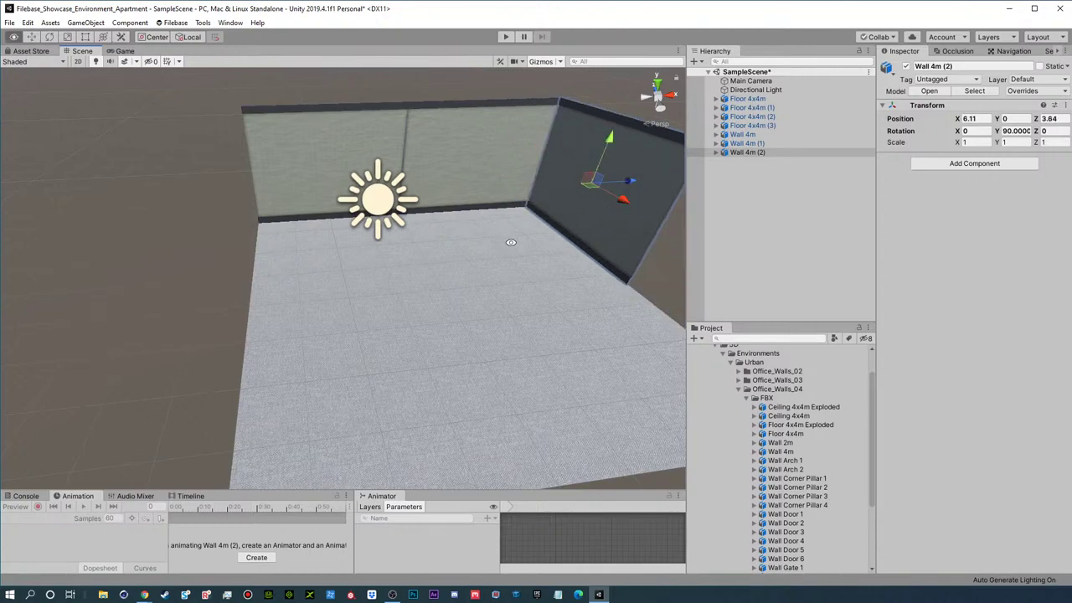
- Examine the three walls and their corner joint from inside and outside the room
{"action": "middle_click_drag", "start_coordinate": [508, 238], "coordinate": [301, 266]}
{"action": "right_click_drag", "start_coordinate": [301, 266], "coordinate": [309, 267]}
{"action": "left_click_drag", "start_coordinate": [309, 267], "coordinate": [389, 230], "text": "alt"}
{"action": "left_click", "coordinate": [391, 239]}
{"action": "middle_click_drag", "start_coordinate": [227, 264], "coordinate": [433, 254]}
{"action": "left_click_drag", "start_coordinate": [433, 254], "coordinate": [321, 216], "text": "alt"}
{"action": "left_click_drag", "start_coordinate": [471, 229], "coordinate": [395, 239], "text": "alt"}
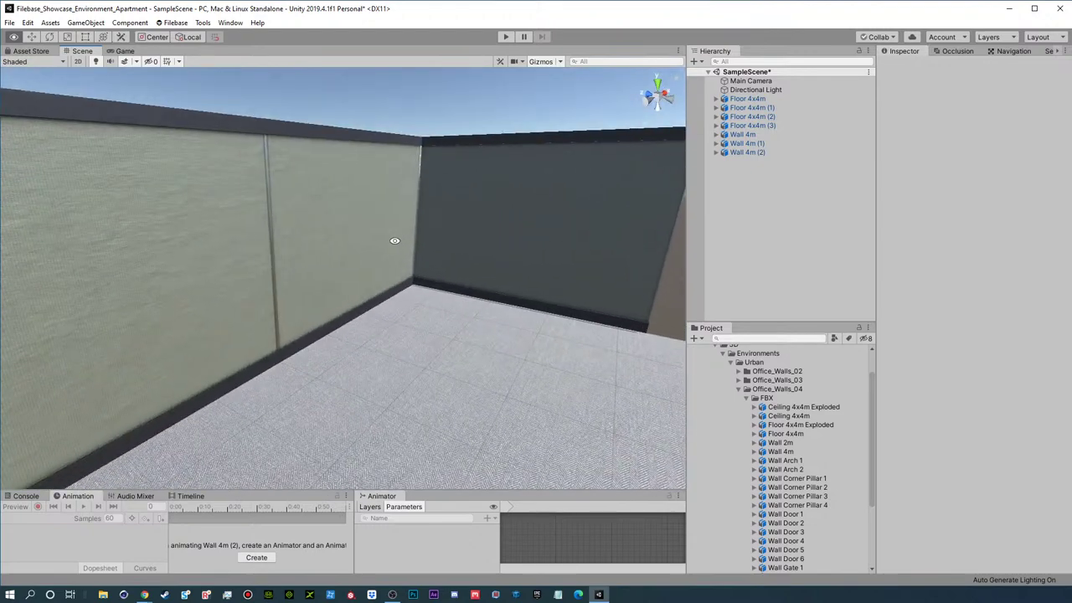
{"action": "scroll", "coordinate": [395, 239], "scroll_direction": "up", "scroll_amount": 5, "text": "alt"}
{"action": "scroll", "coordinate": [395, 239], "scroll_direction": "down", "scroll_amount": 10, "text": "alt"}
{"action": "key", "text": "w"}
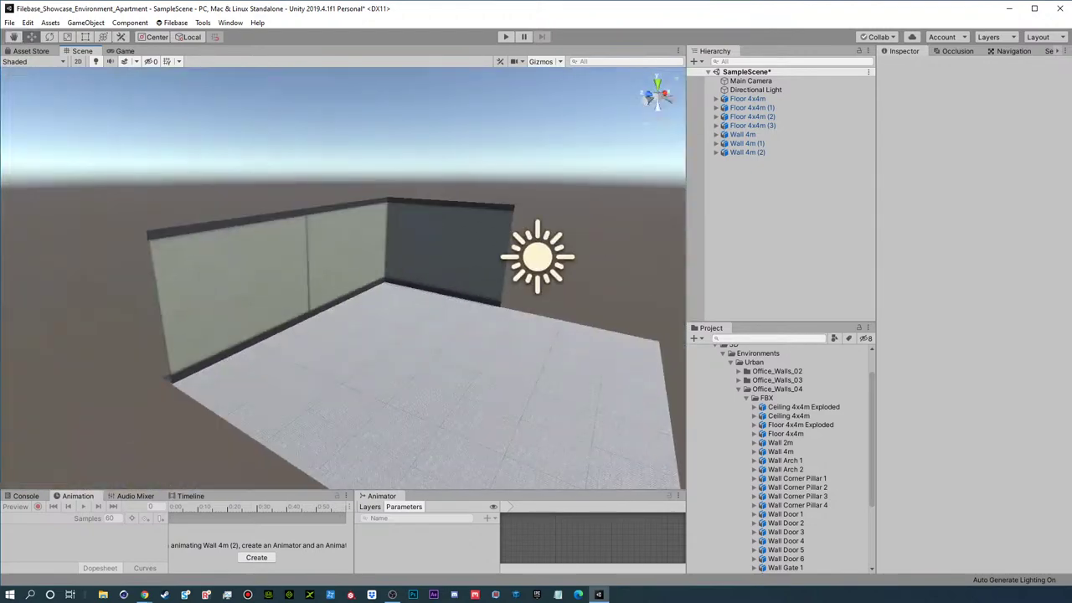
- Delete the three Wall 4m pieces from the scene
{"action": "left_click", "coordinate": [491, 245]}
{"action": "left_click", "coordinate": [354, 246], "text": "shift"}
{"action": "left_click", "coordinate": [268, 279], "text": "shift"}
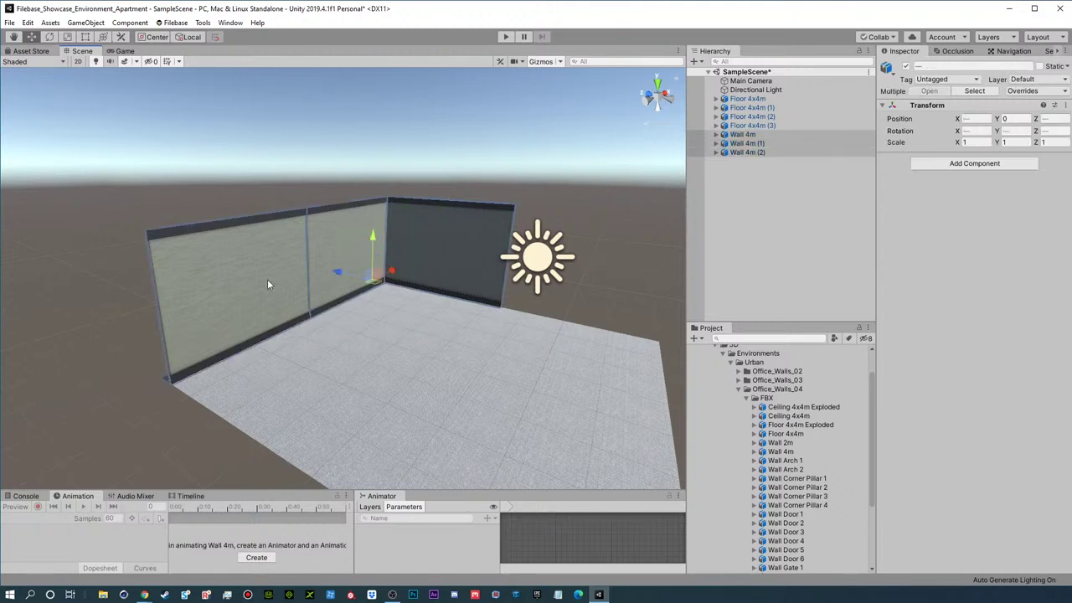
{"action": "key", "text": "Delete"}
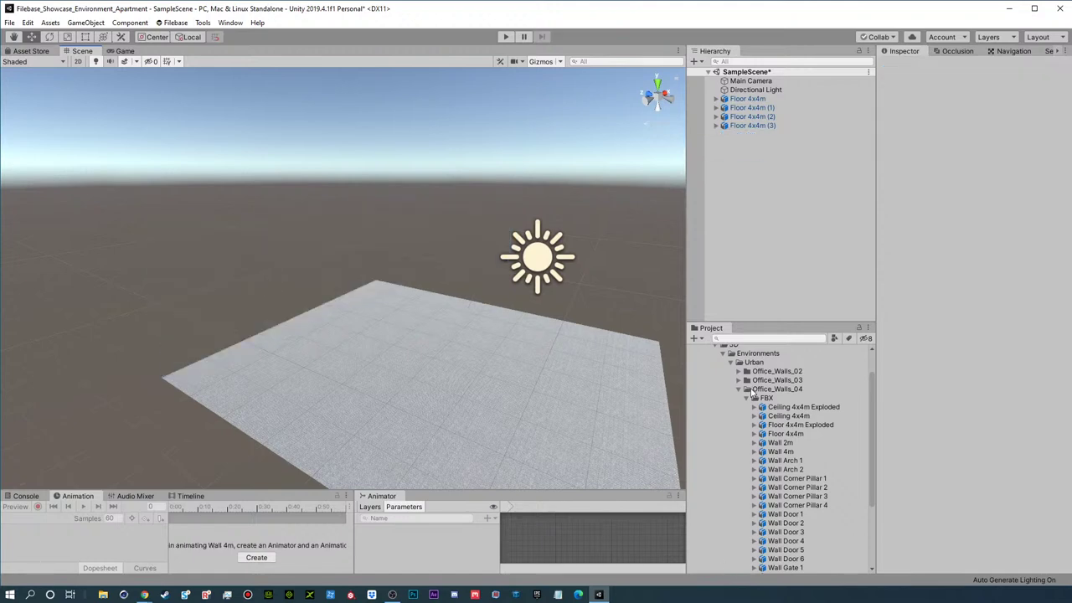
- Compare the previews of the Wall 4m models in the Office_Walls_03 and Office_Walls_02 folders
{"action": "left_click", "coordinate": [738, 388]}
{"action": "left_click", "coordinate": [737, 413]}
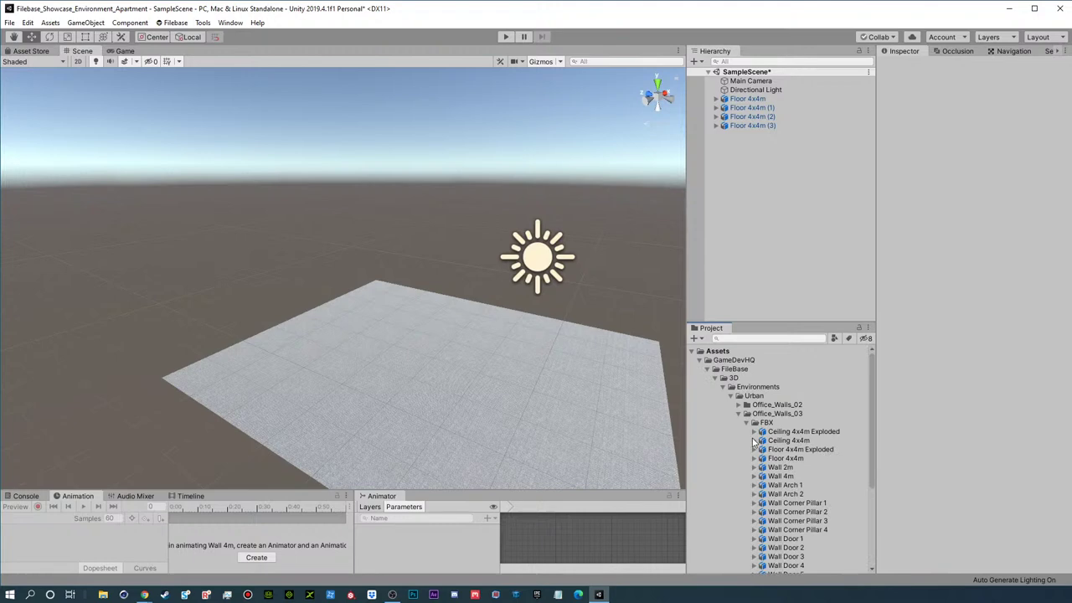
{"action": "left_click", "coordinate": [783, 467]}
{"action": "left_click", "coordinate": [787, 476]}
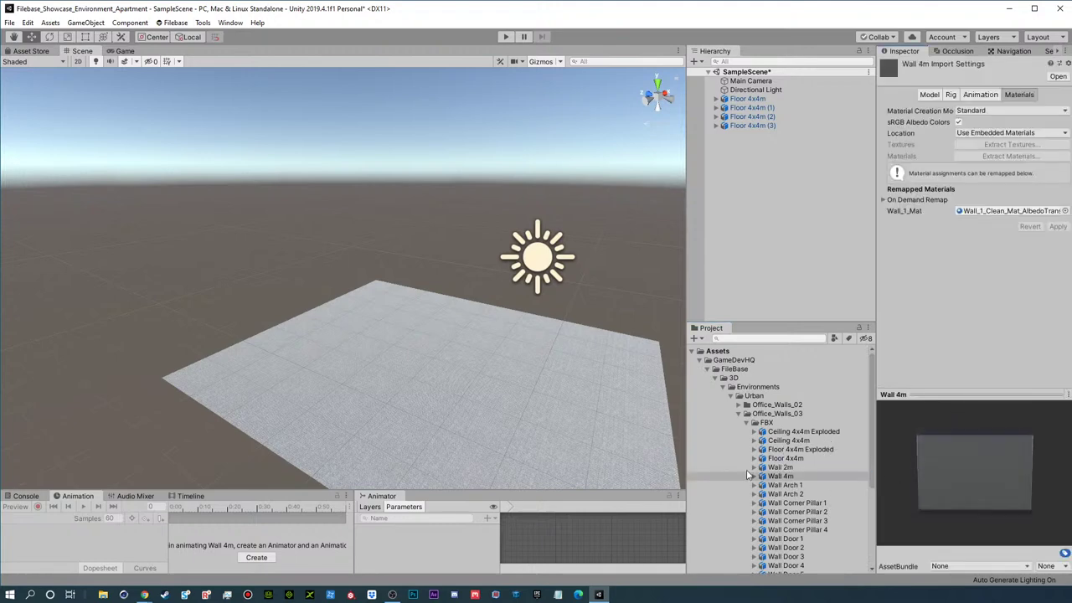
{"action": "left_click", "coordinate": [739, 405]}
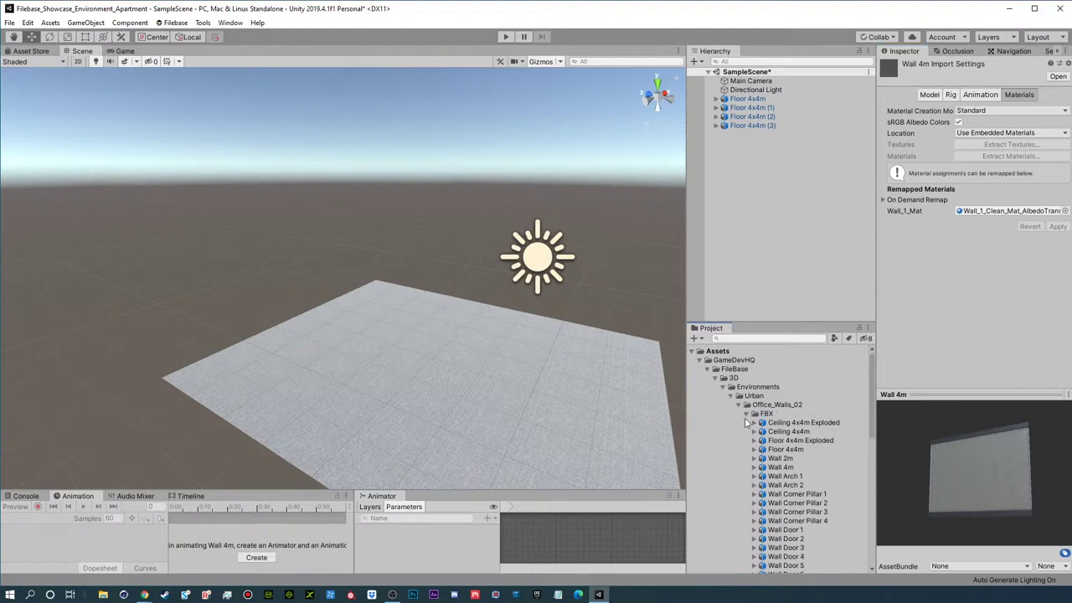
{"action": "left_click", "coordinate": [779, 469]}
{"action": "left_click", "coordinate": [995, 489]}
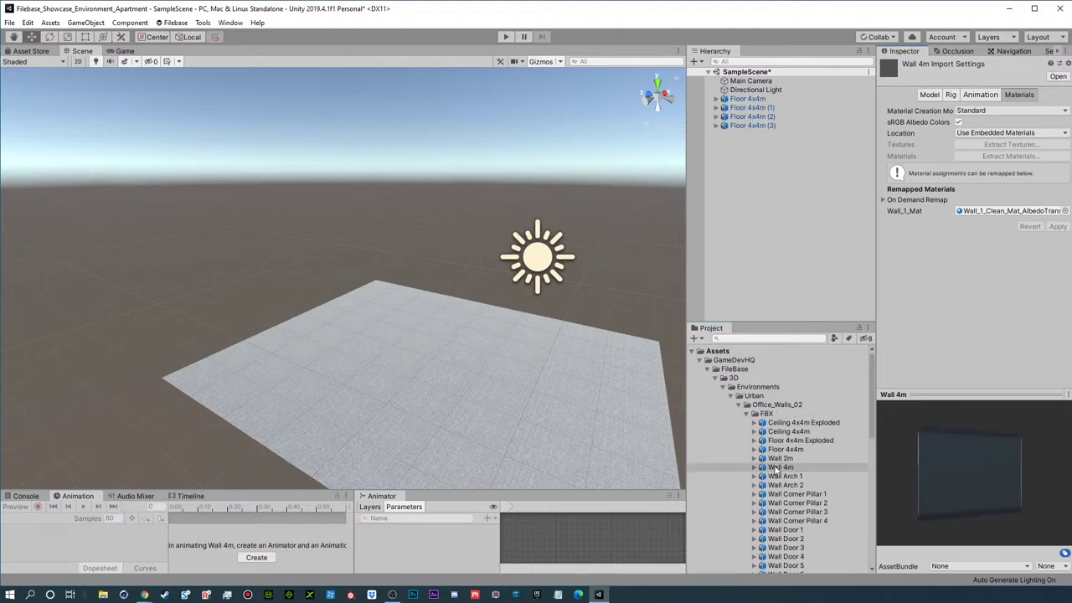
- Add the Wall 4m model from Office_Walls_03 to the scene on the floor's back edge at X 0, Z 6
{"action": "left_click", "coordinate": [733, 396]}
{"action": "left_click", "coordinate": [733, 396]}
{"action": "left_click", "coordinate": [739, 406]}
{"action": "left_click_drag", "start_coordinate": [778, 476], "coordinate": [747, 172]}
{"action": "left_click_drag", "start_coordinate": [483, 354], "coordinate": [18, 289]}
{"action": "left_click_drag", "start_coordinate": [376, 311], "coordinate": [188, 303], "text": "alt"}
{"action": "middle_click_drag", "start_coordinate": [188, 303], "coordinate": [354, 306]}
{"action": "left_click_drag", "start_coordinate": [424, 307], "coordinate": [415, 306], "text": "alt"}
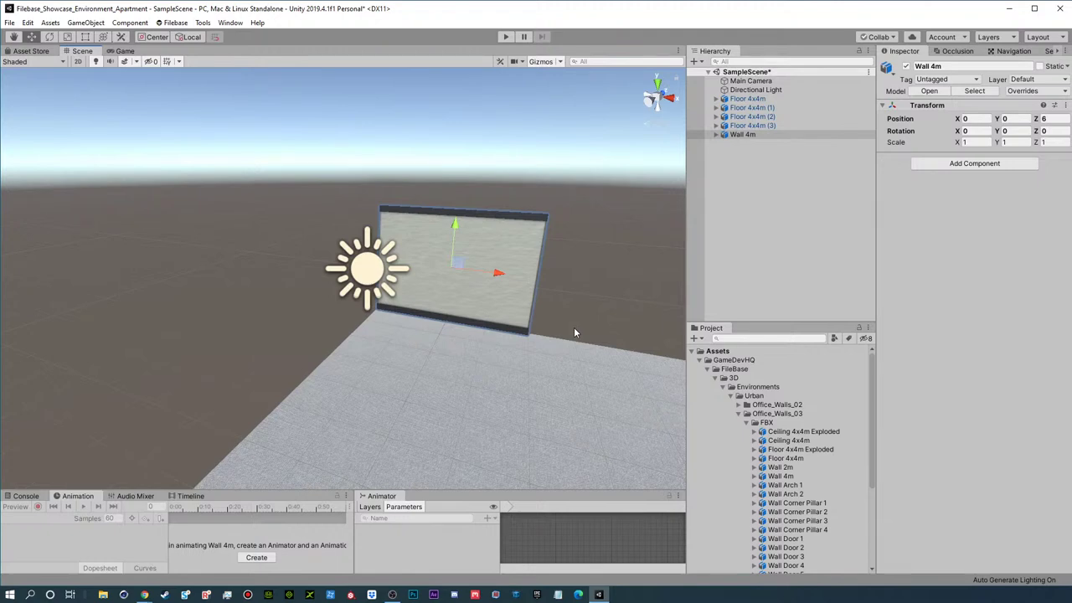
- Duplicate the wall, rotate the copy to -90 degrees about Y, and place it along the adjoining floor edge at X -2.11, Z 3.89
{"action": "key", "text": "ctrl+d"}
{"action": "key", "text": "e"}
{"action": "left_click_drag", "start_coordinate": [471, 290], "coordinate": [517, 247]}
{"action": "key", "text": "w"}
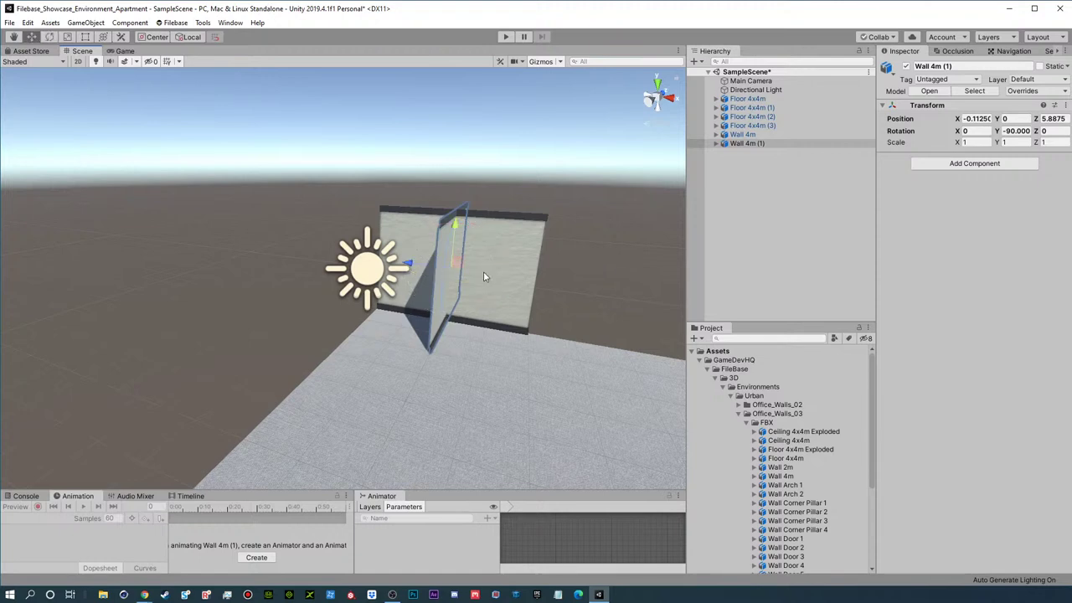
{"action": "left_click_drag", "start_coordinate": [375, 260], "coordinate": [341, 259]}
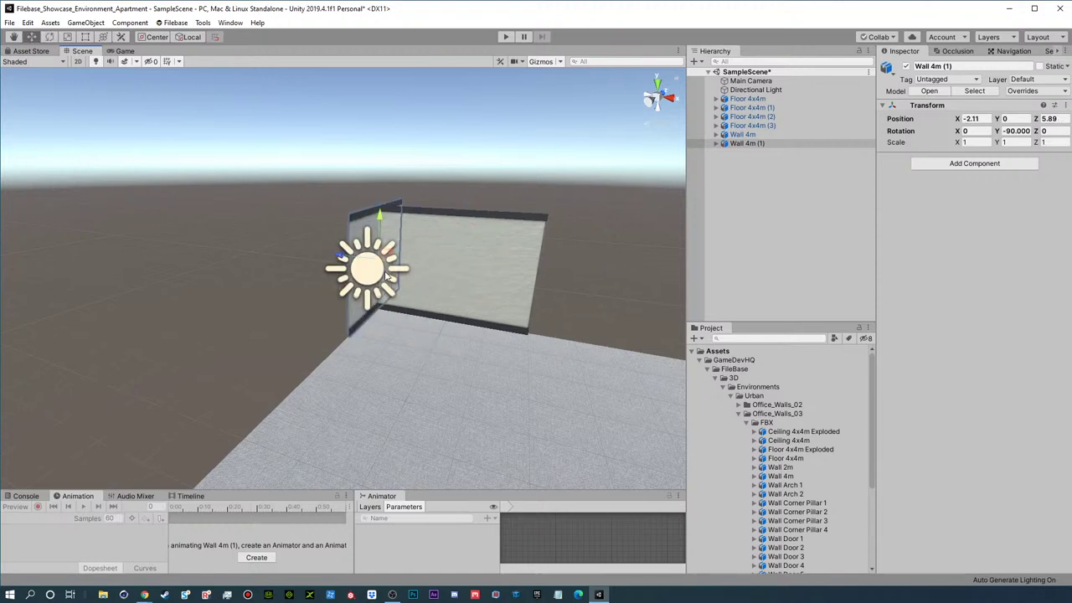
{"action": "left_click_drag", "start_coordinate": [393, 253], "coordinate": [365, 269]}
- Vertex-snap the rotated wall to the back wall's corner at X -2.1, Z 3.9, and check the joint
{"action": "right_click_drag", "start_coordinate": [411, 250], "coordinate": [545, 249], "text": "alt"}
{"action": "left_click_drag", "start_coordinate": [545, 249], "coordinate": [479, 269], "text": "alt"}
{"action": "right_click_drag", "start_coordinate": [478, 269], "coordinate": [217, 320]}
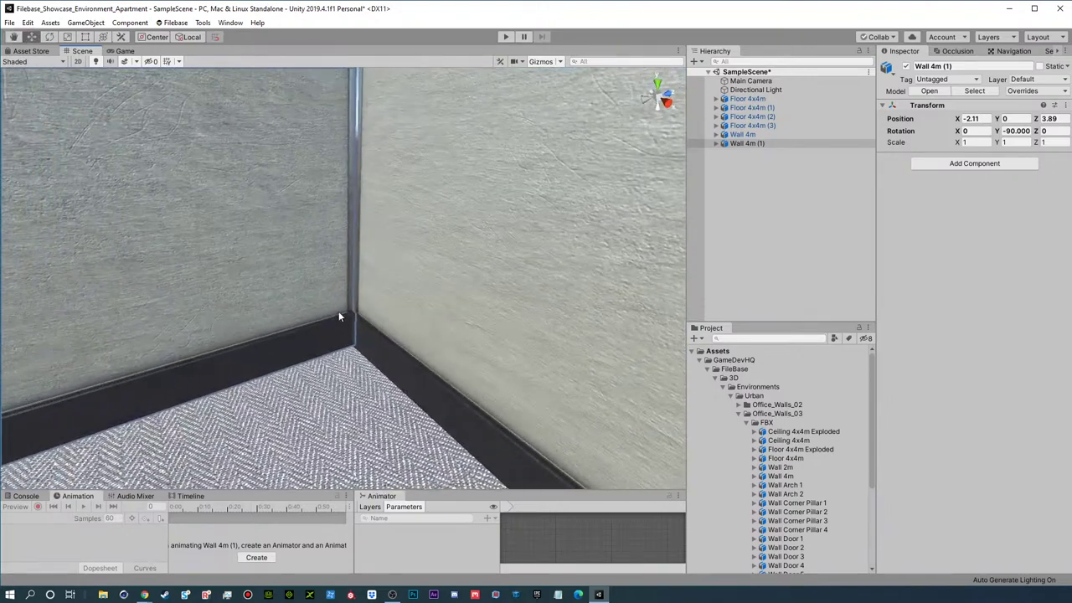
{"action": "key", "text": "v"}
{"action": "left_click_drag", "start_coordinate": [349, 313], "coordinate": [354, 315]}
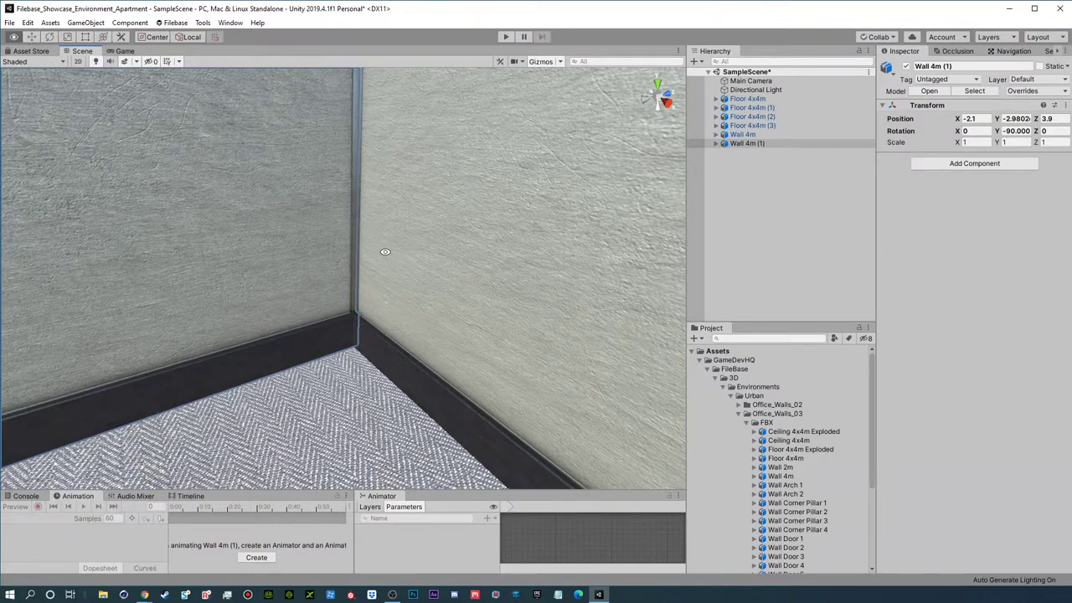
{"action": "right_click_drag", "start_coordinate": [389, 354], "coordinate": [330, 290], "text": "alt"}
{"action": "left_click", "coordinate": [346, 157]}
{"action": "right_click_drag", "start_coordinate": [346, 156], "coordinate": [656, 183], "text": "alt"}
{"action": "left_click_drag", "start_coordinate": [473, 215], "coordinate": [522, 199], "text": "alt"}
{"action": "right_click_drag", "start_coordinate": [511, 200], "coordinate": [402, 202], "text": "alt"}
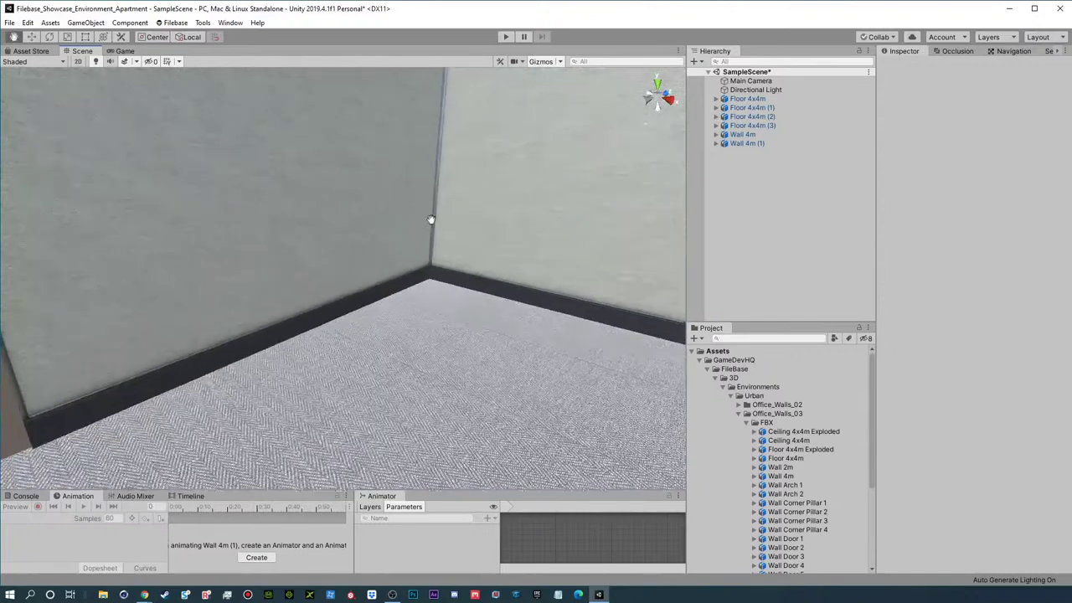
- Duplicate the rotated side wall and place the copy end to end with it to fill the rest of that floor edge
{"action": "middle_click_drag", "start_coordinate": [430, 214], "coordinate": [407, 319]}
{"action": "left_click_drag", "start_coordinate": [407, 318], "coordinate": [378, 282], "text": "alt"}
{"action": "right_click_drag", "start_coordinate": [377, 282], "coordinate": [296, 168], "text": "alt"}
{"action": "left_click_drag", "start_coordinate": [296, 167], "coordinate": [277, 208], "text": "alt"}
{"action": "left_click", "coordinate": [381, 219]}
{"action": "key", "text": "ctrl+d"}
- Duplicate the two side walls together, move the copies to the opposite floor edge, and rotate them to face inward at -270 degrees about Y
{"action": "left_click", "coordinate": [252, 217]}
{"action": "left_click", "coordinate": [129, 272], "text": "shift"}
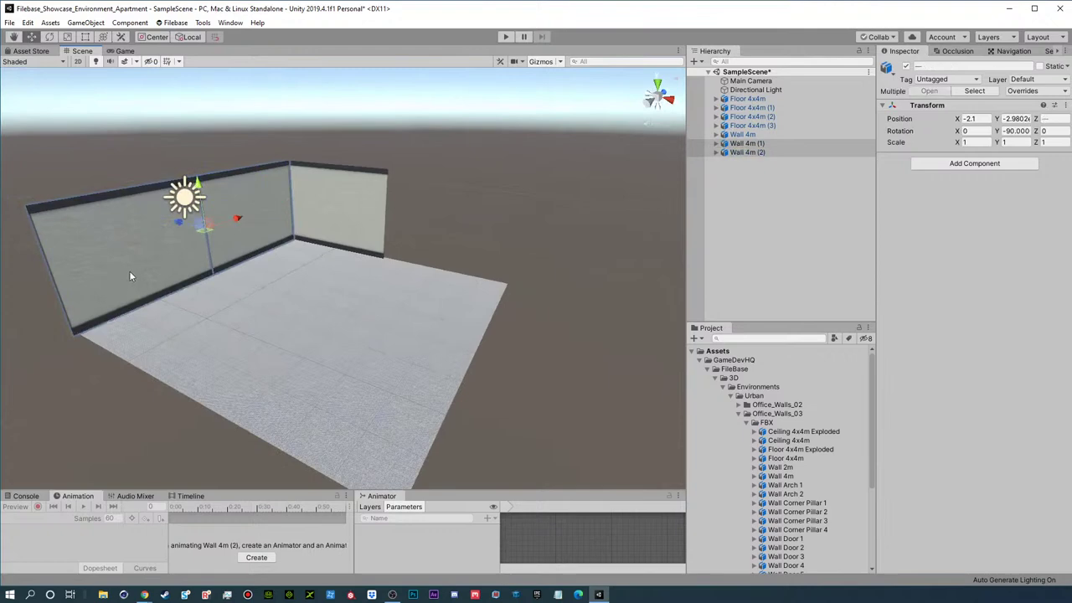
{"action": "key", "text": "ctrl+d"}
{"action": "left_click_drag", "start_coordinate": [193, 227], "coordinate": [340, 299]}
{"action": "key", "text": "e"}
{"action": "left_click_drag", "start_coordinate": [500, 309], "coordinate": [595, 314]}
{"action": "left_click", "coordinate": [595, 315]}
- Duplicate the back wall and move the copy to X 4, Z 6 to close the back edge
{"action": "left_click_drag", "start_coordinate": [310, 314], "coordinate": [385, 332], "text": "alt"}
{"action": "left_click", "coordinate": [313, 243]}
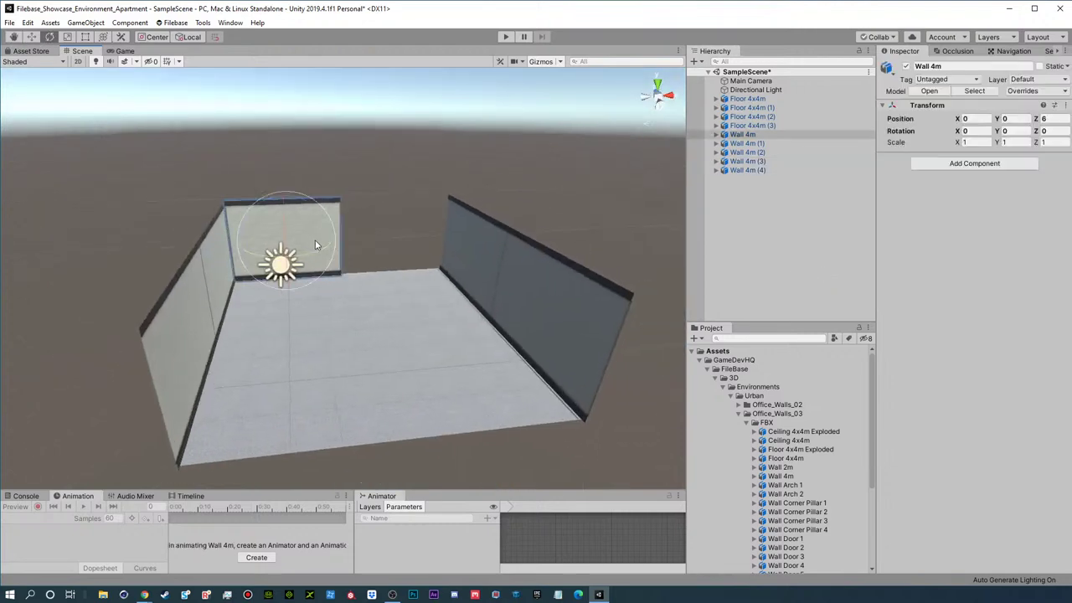
{"action": "key", "text": "ctrl+d"}
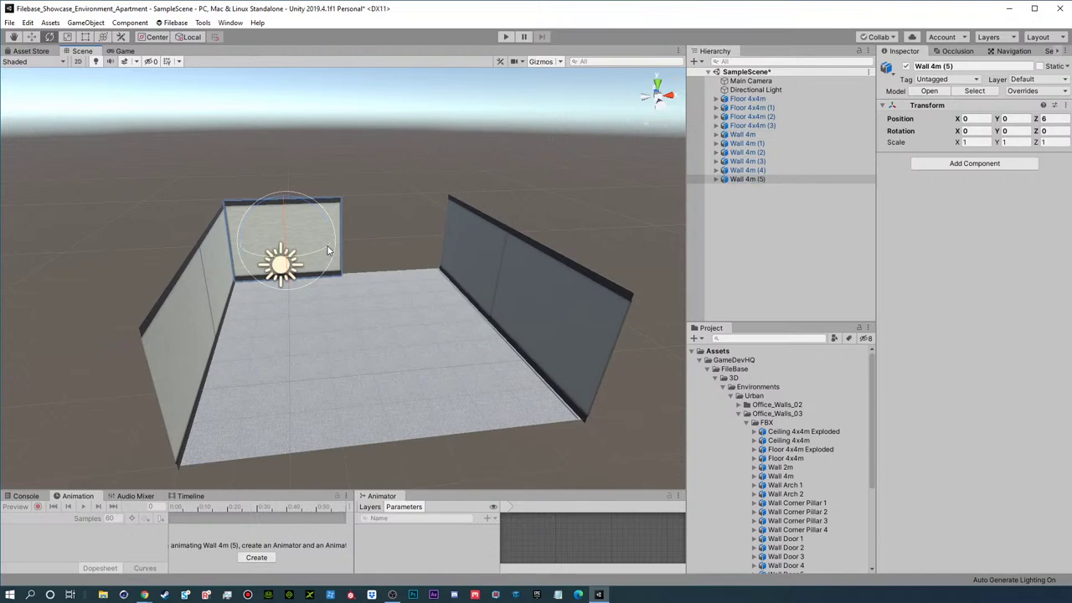
{"action": "key", "text": "w"}
{"action": "left_click_drag", "start_coordinate": [330, 242], "coordinate": [430, 233]}
{"action": "left_click_drag", "start_coordinate": [402, 360], "coordinate": [602, 215], "text": "alt"}
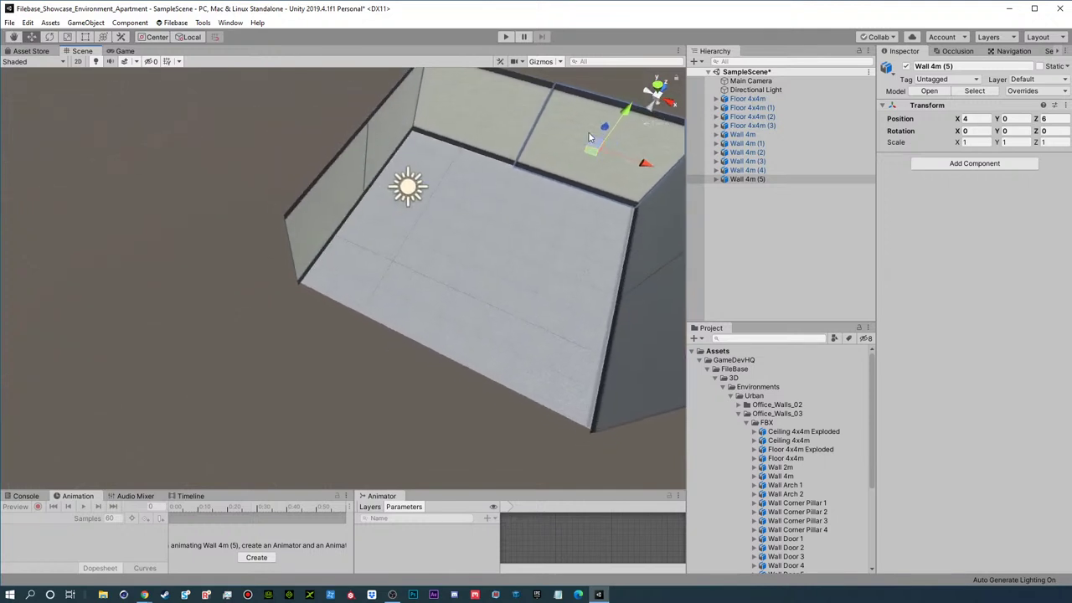
{"action": "left_click_drag", "start_coordinate": [430, 248], "coordinate": [506, 136], "text": "alt"}
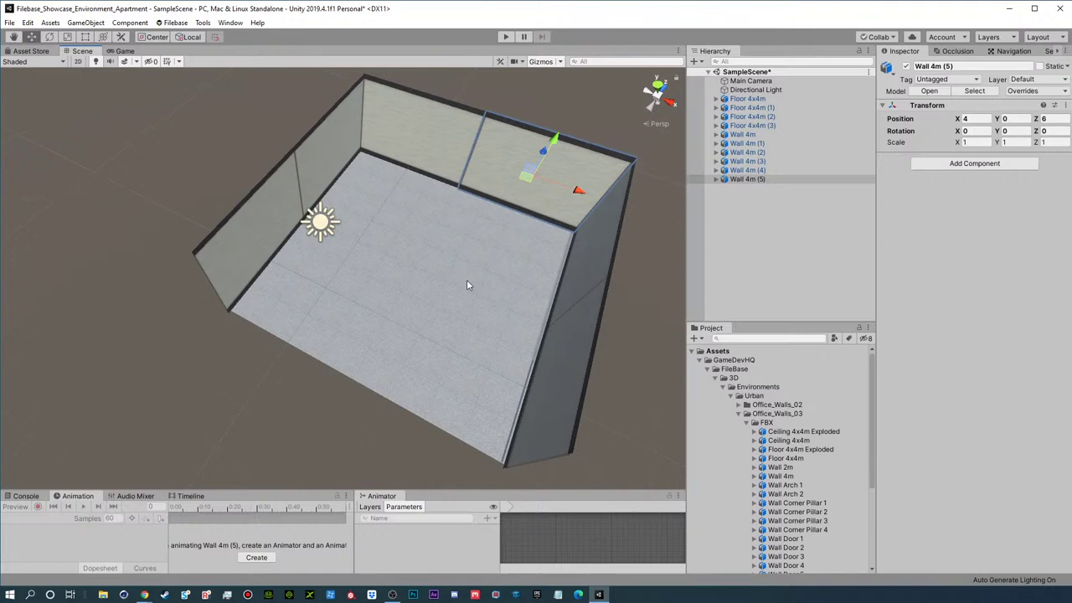
{"action": "left_click_drag", "start_coordinate": [466, 285], "coordinate": [416, 273], "text": "alt"}
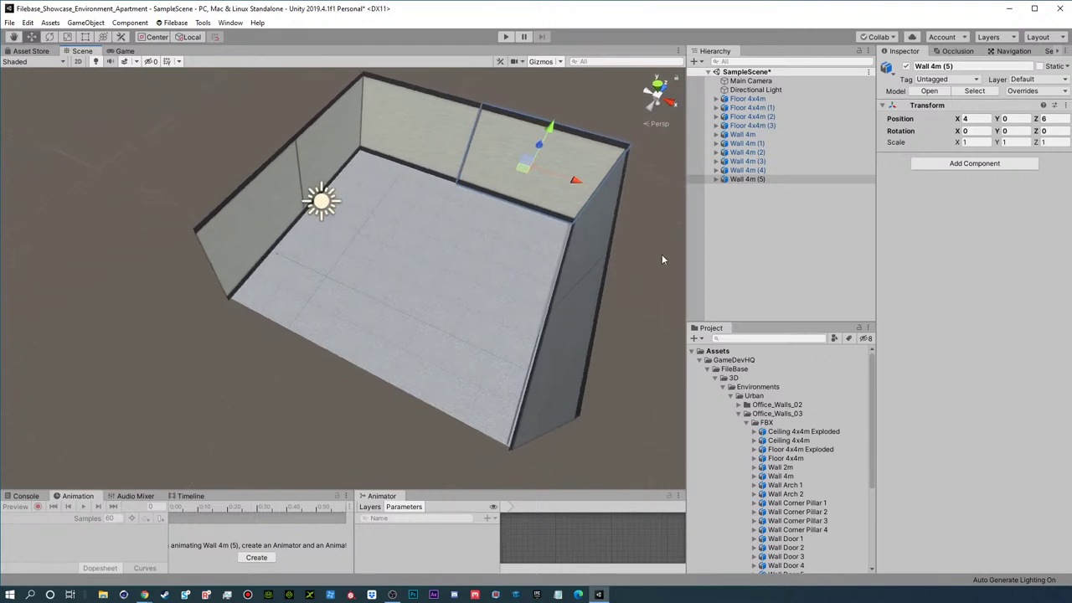
{"action": "left_click_drag", "start_coordinate": [391, 263], "coordinate": [466, 268], "text": "alt"}
{"action": "scroll", "coordinate": [403, 277], "scroll_direction": "down", "scroll_amount": 5}
- Compare the Floor 4x4m preview in Office_Walls_03 with the floor models in Office_Walls_02
{"action": "left_click", "coordinate": [748, 423]}
{"action": "left_click", "coordinate": [748, 423]}
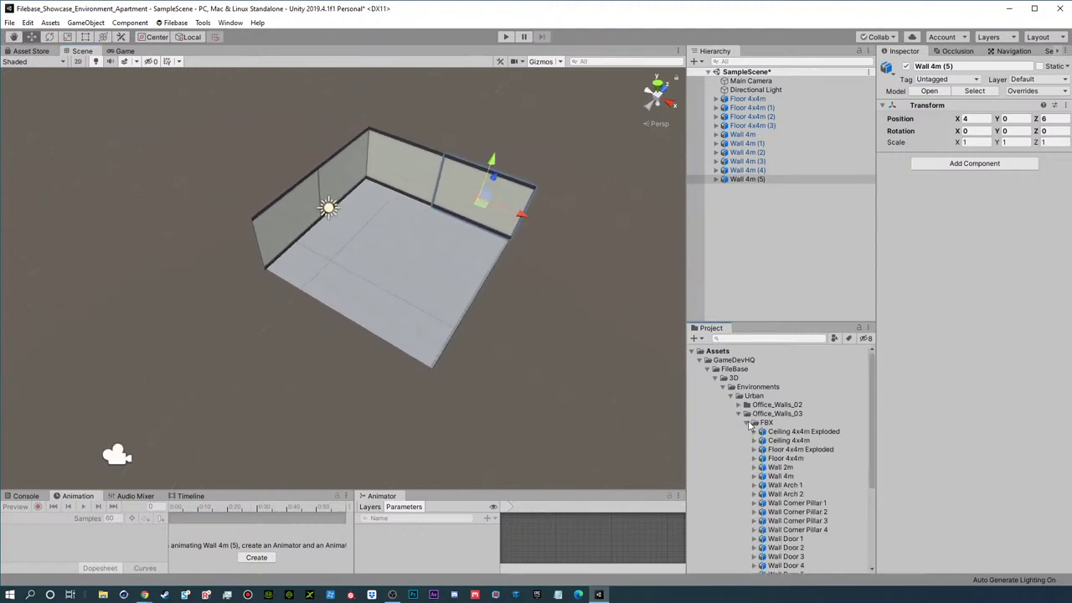
{"action": "left_click", "coordinate": [780, 459]}
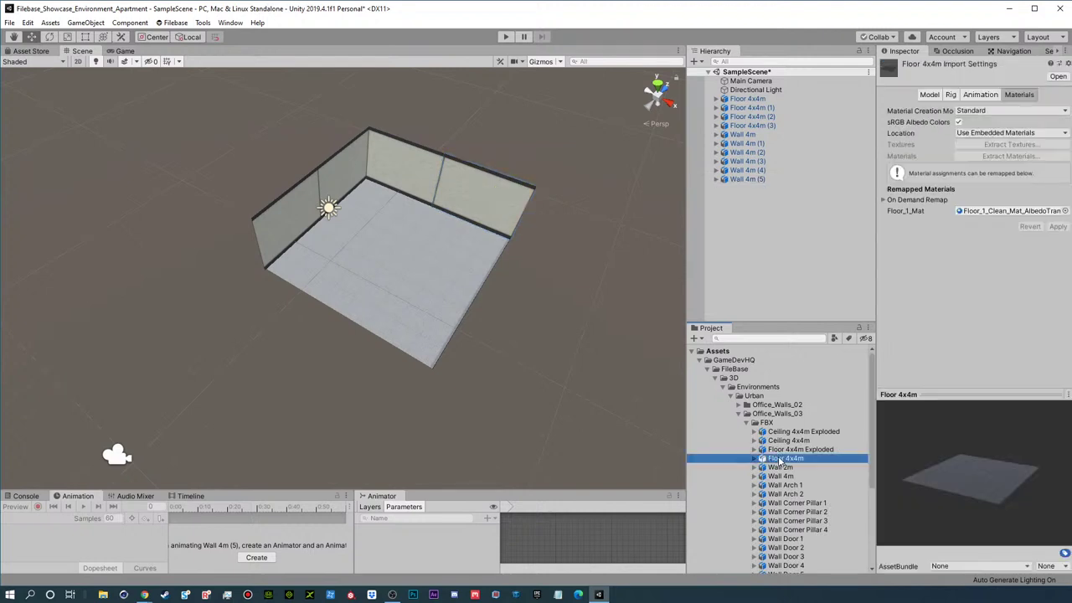
{"action": "left_click_drag", "start_coordinate": [1036, 512], "coordinate": [988, 544]}
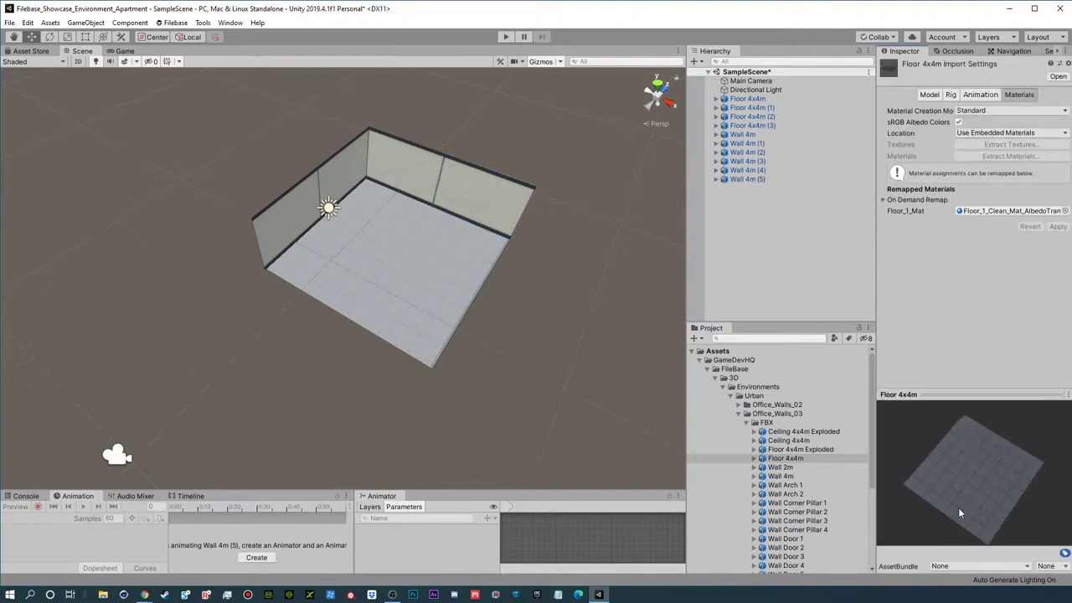
{"action": "left_click", "coordinate": [738, 414]}
{"action": "left_click", "coordinate": [739, 405]}
{"action": "left_click", "coordinate": [779, 433]}
{"action": "left_click", "coordinate": [781, 440]}
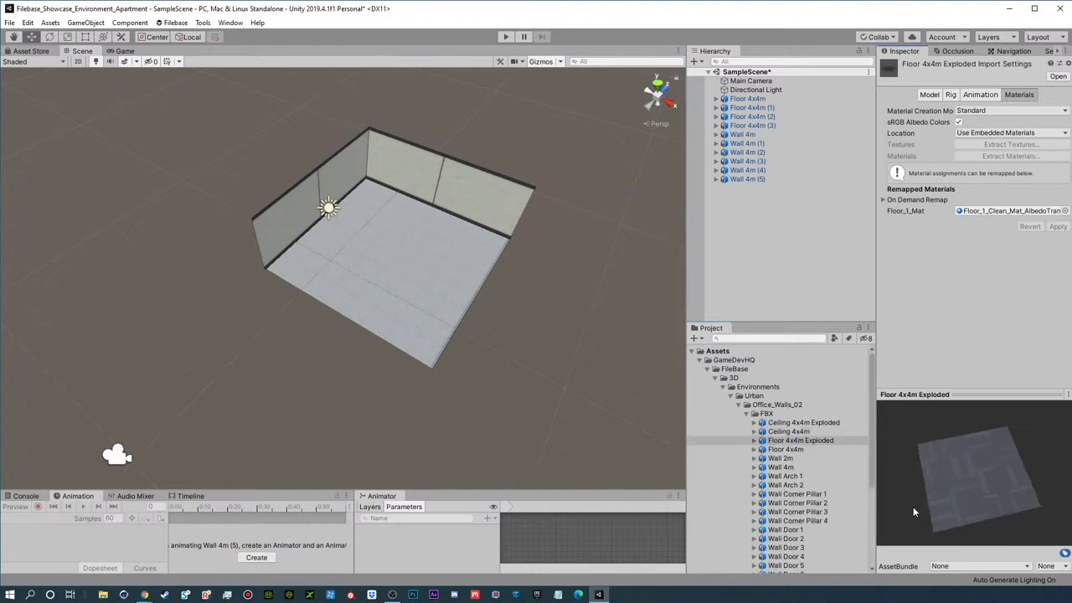
{"action": "left_click", "coordinate": [739, 405]}
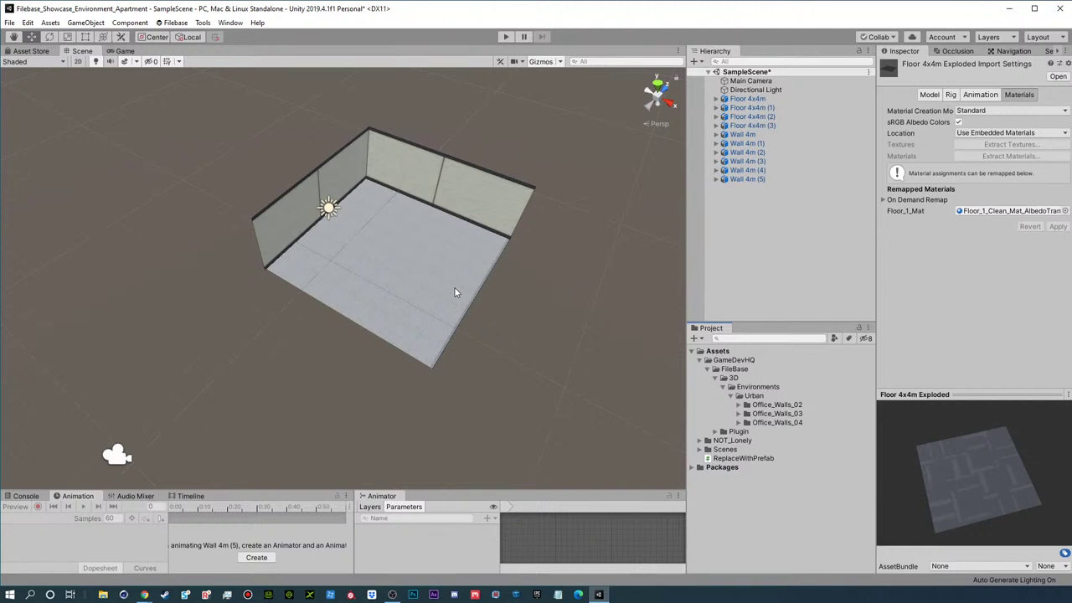
- Extend the floor's open side with duplicated Floor 4x4m tiles out to Z -8, deleting one tile of the last row to leave a notch
{"action": "left_click", "coordinate": [327, 266]}
{"action": "left_click", "coordinate": [380, 308], "text": "shift"}
{"action": "key", "text": "ctrl+d"}
{"action": "left_click_drag", "start_coordinate": [396, 256], "coordinate": [267, 398]}
{"action": "key", "text": "ctrl+d"}
{"action": "left_click", "coordinate": [174, 395]}
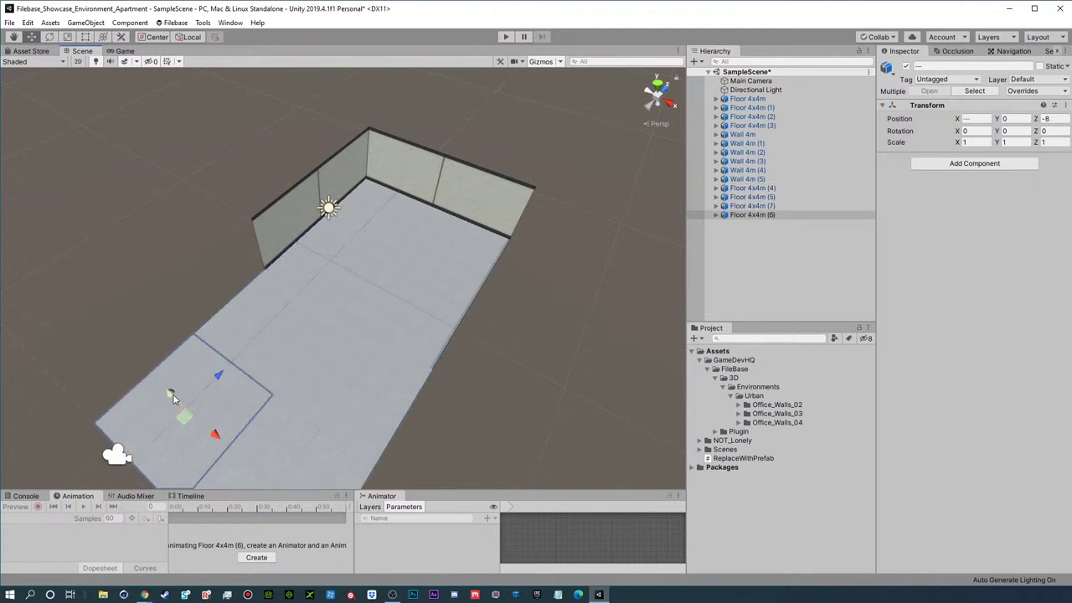
{"action": "key", "text": "Delete"}
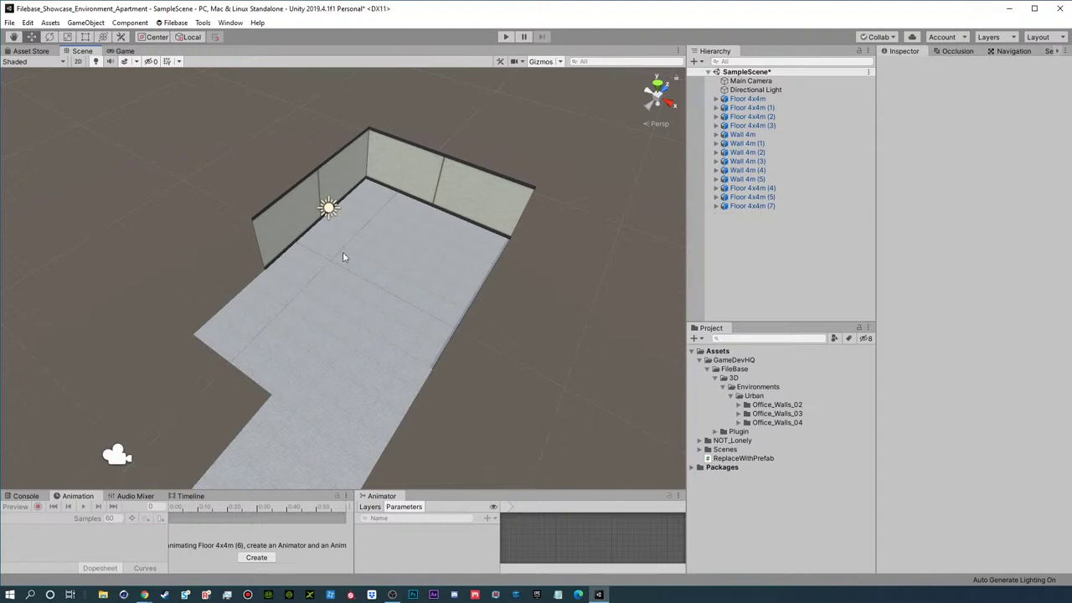
- Duplicate the nearest long-side wall and move the copy along the extended floor edge up to the notch
{"action": "left_click", "coordinate": [300, 219]}
{"action": "key", "text": "ctrl+d"}
{"action": "left_click_drag", "start_coordinate": [316, 198], "coordinate": [252, 250]}
- Duplicate that wall, rotate the copy to -180 degrees about Y, and place it across the notch edge at X 0.01, Z -6.21
{"action": "key", "text": "ctrl+d"}
{"action": "key", "text": "e"}
{"action": "left_click_drag", "start_coordinate": [218, 312], "coordinate": [371, 284]}
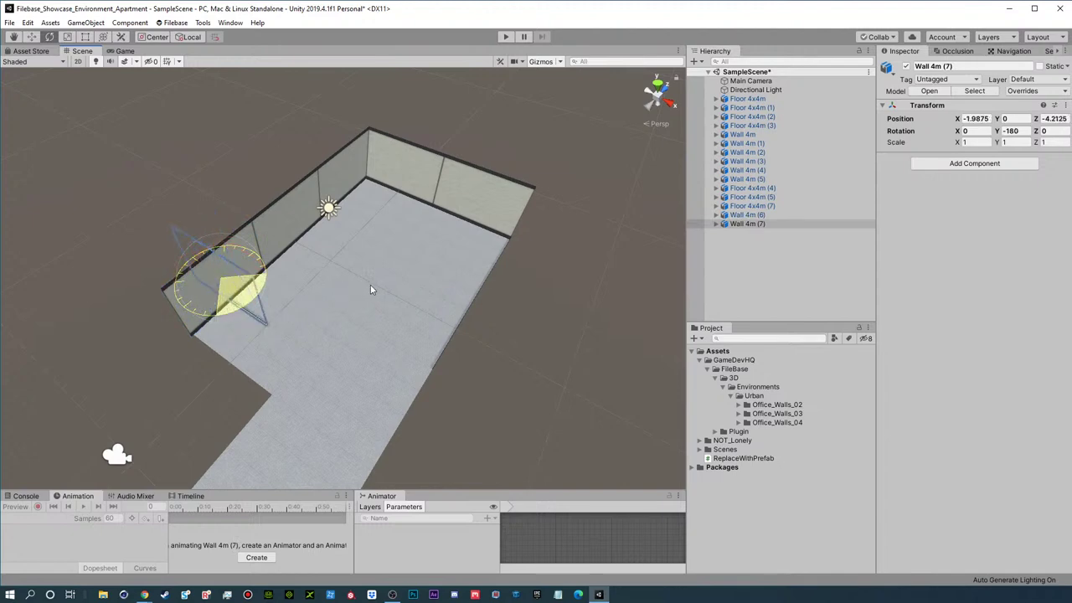
{"action": "key", "text": "w"}
{"action": "left_click_drag", "start_coordinate": [214, 278], "coordinate": [235, 266]}
{"action": "left_click_drag", "start_coordinate": [350, 220], "coordinate": [356, 219]}
{"action": "left_click_drag", "start_coordinate": [296, 269], "coordinate": [396, 274], "text": "alt"}
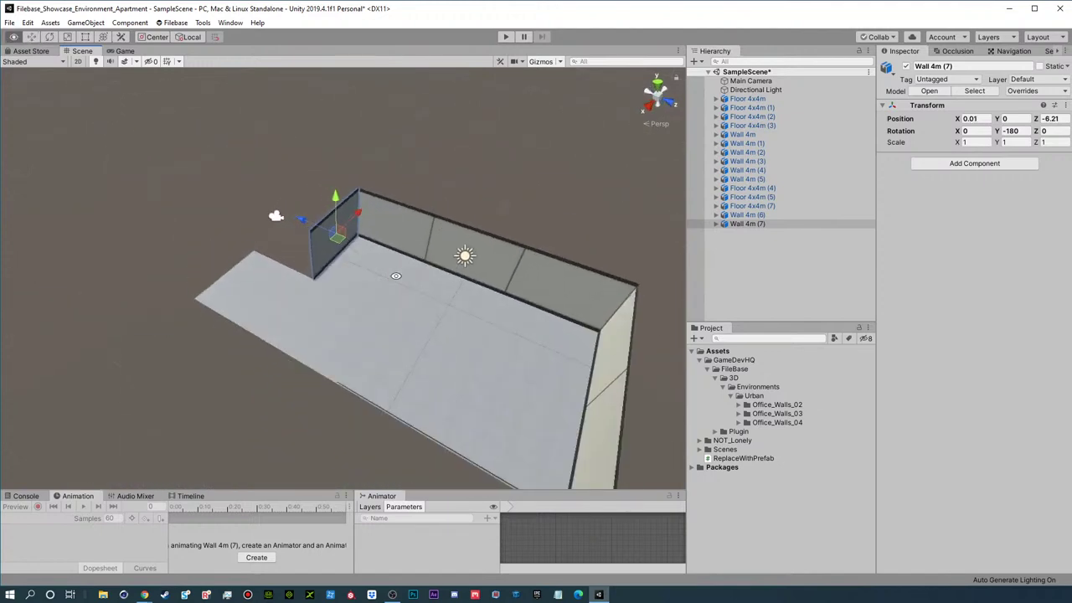
- Duplicate the notch wall, rotate the copy to -90 degrees about Y, and place it along the narrow floor strip at X 1.9, Z -8.1
{"action": "key", "text": "ctrl+d"}
{"action": "key", "text": "e"}
{"action": "left_click_drag", "start_coordinate": [295, 241], "coordinate": [194, 246]}
{"action": "key", "text": "w"}
{"action": "left_click_drag", "start_coordinate": [370, 258], "coordinate": [306, 224]}
{"action": "key", "text": "f"}
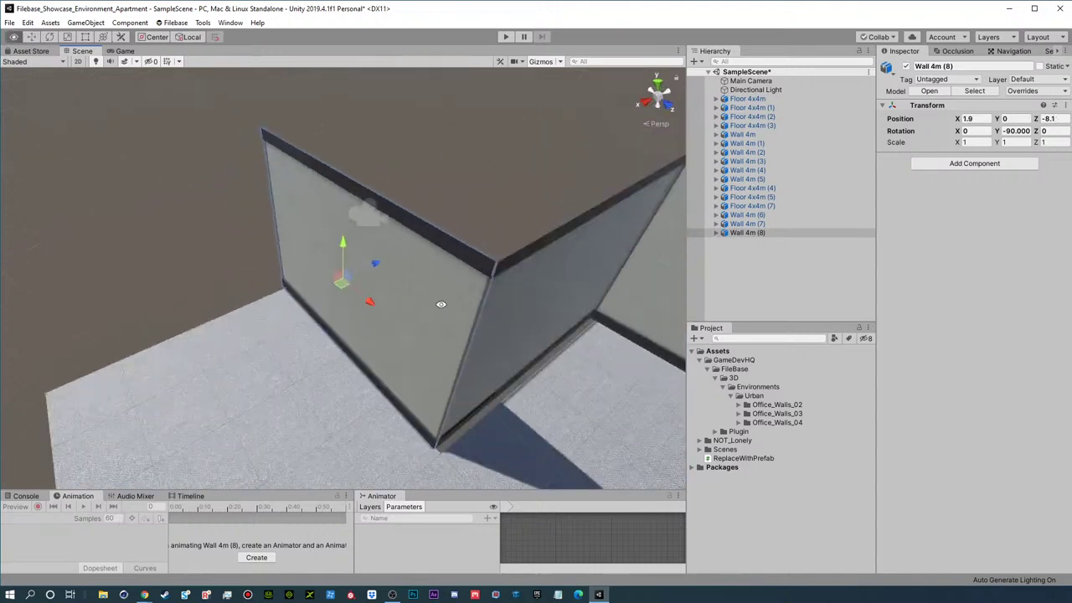
- Shift the two walls around the floor notch together slightly, and check how they join the neighbouring walls
{"action": "left_click", "coordinate": [420, 325], "text": "shift"}
{"action": "left_click_drag", "start_coordinate": [369, 182], "coordinate": [382, 188]}
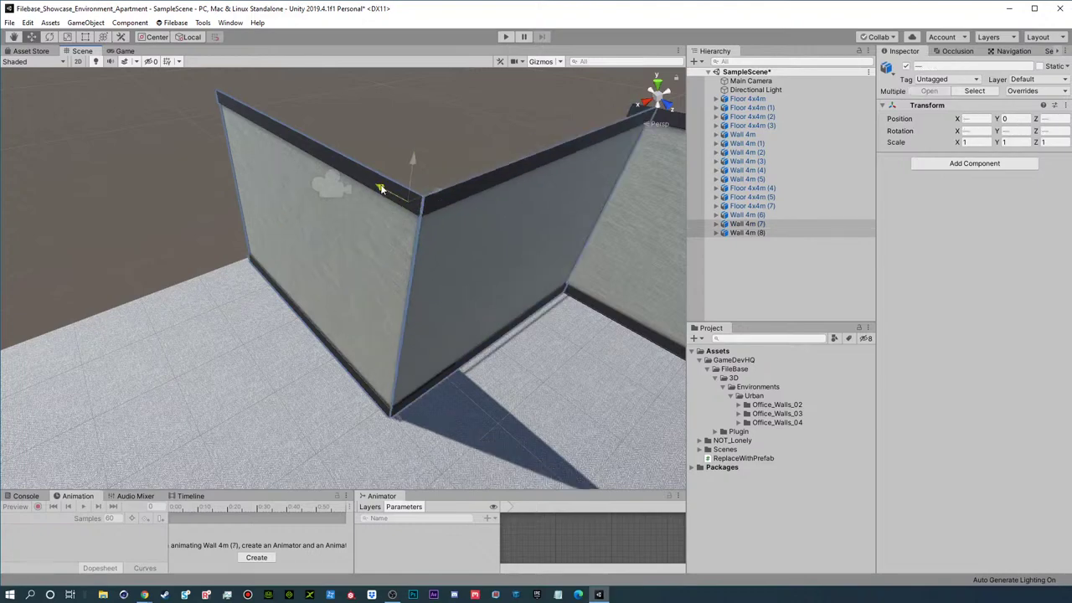
{"action": "left_click", "coordinate": [440, 138]}
{"action": "left_click_drag", "start_coordinate": [485, 325], "coordinate": [463, 264], "text": "alt"}
{"action": "right_click_drag", "start_coordinate": [463, 263], "coordinate": [422, 355]}
{"action": "middle_click_drag", "start_coordinate": [586, 311], "coordinate": [395, 287]}
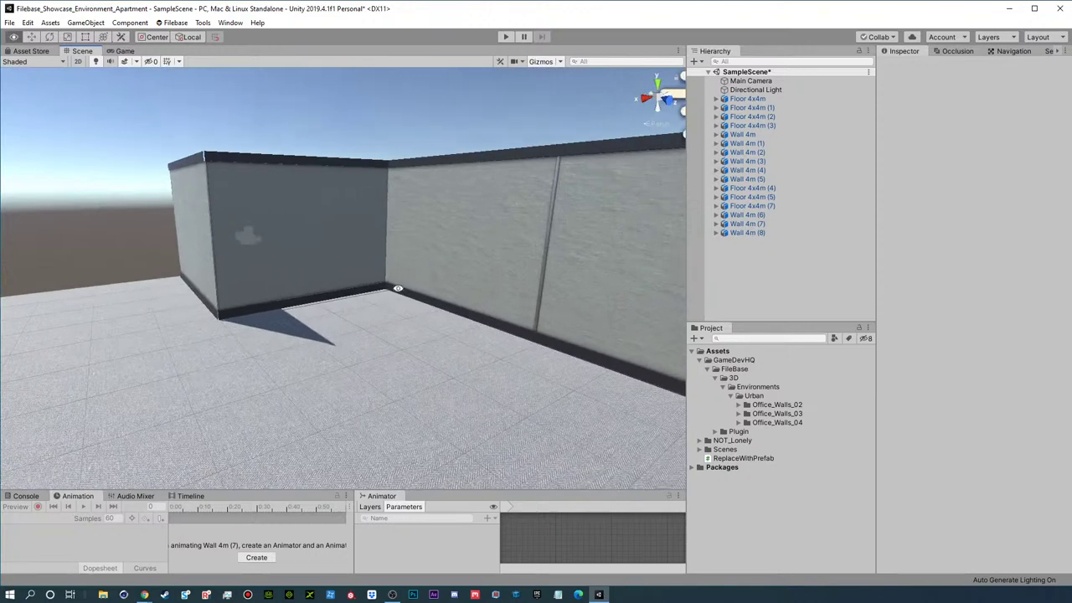
{"action": "left_click_drag", "start_coordinate": [395, 287], "coordinate": [553, 326], "text": "alt"}
{"action": "middle_click_drag", "start_coordinate": [538, 306], "coordinate": [326, 262]}
{"action": "scroll", "coordinate": [500, 295], "scroll_direction": "down", "scroll_amount": 5}
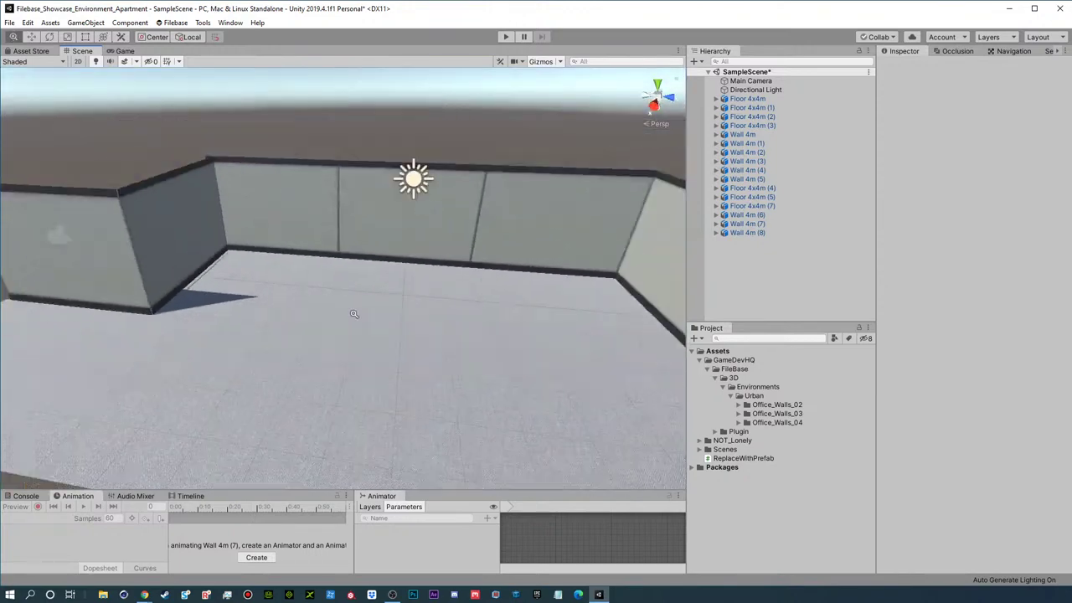
- Duplicate the two floor tiles at X 4 twice, placing the copies side by side to extend the floor beyond the long side wall
{"action": "right_click_drag", "start_coordinate": [267, 323], "coordinate": [329, 193]}
{"action": "left_click", "coordinate": [329, 193]}
{"action": "left_click", "coordinate": [365, 147], "text": "shift"}
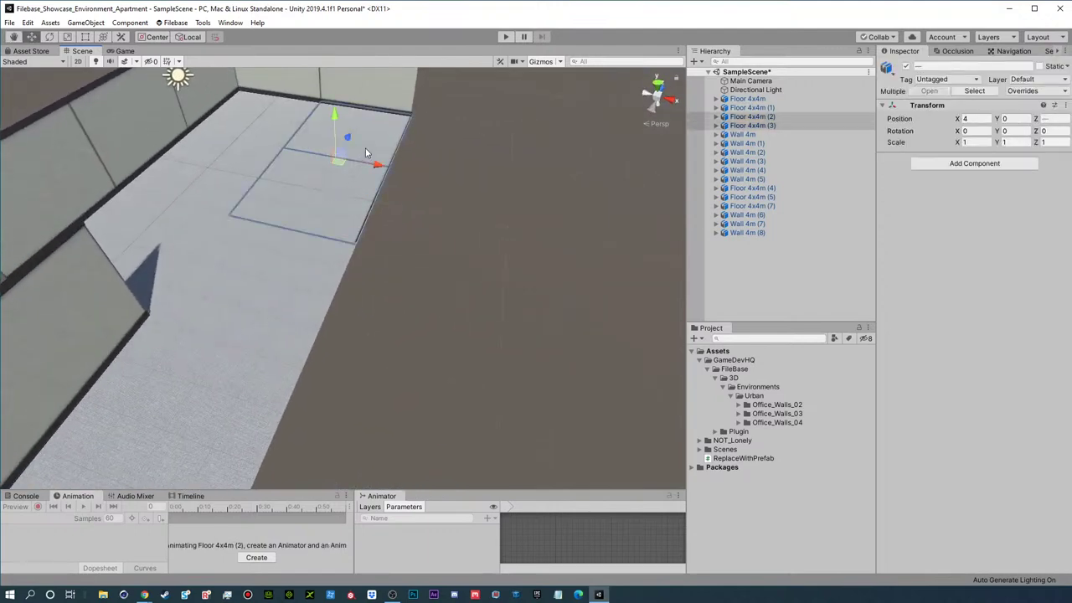
{"action": "key", "text": "ctrl+d"}
{"action": "left_click_drag", "start_coordinate": [379, 162], "coordinate": [622, 208]}
{"action": "key", "text": "ctrl+d"}
- Add a Wall 4m from the Office_Walls_04 models and place it at X 8, Z -2, perpendicular to the short side wall's free end
{"action": "left_click_drag", "start_coordinate": [395, 184], "coordinate": [504, 226], "text": "alt"}
{"action": "left_click", "coordinate": [454, 289]}
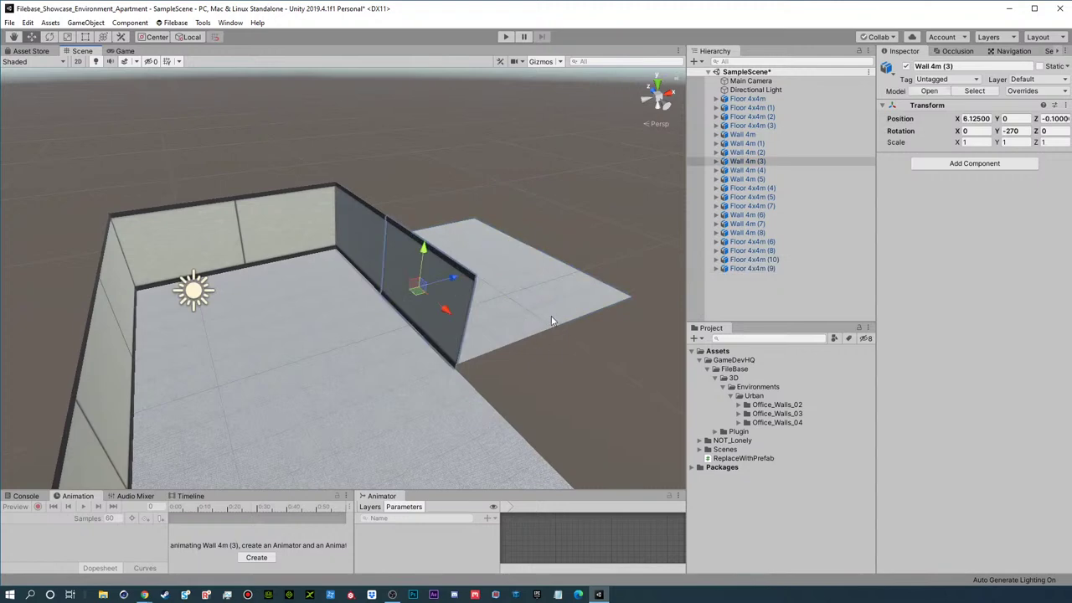
{"action": "scroll", "coordinate": [478, 307], "scroll_direction": "down", "scroll_amount": 3}
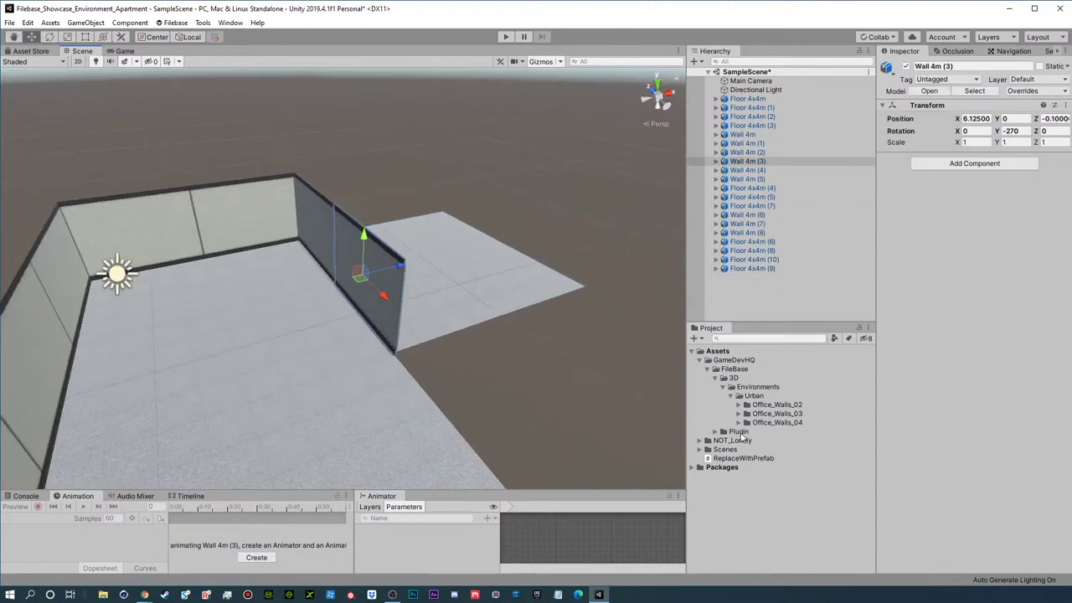
{"action": "left_click", "coordinate": [735, 424]}
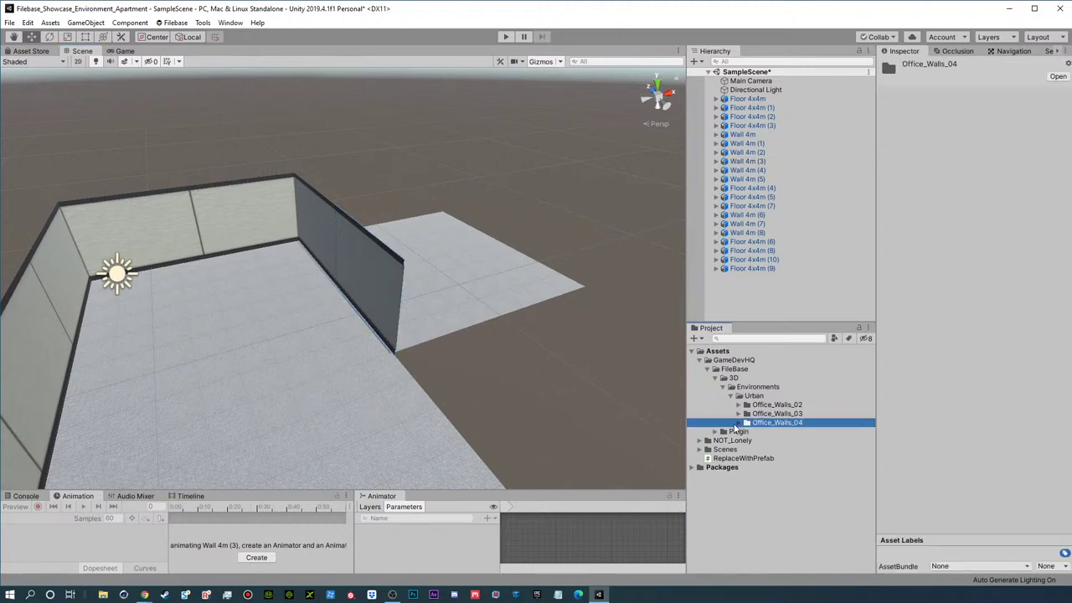
{"action": "left_click", "coordinate": [740, 423]}
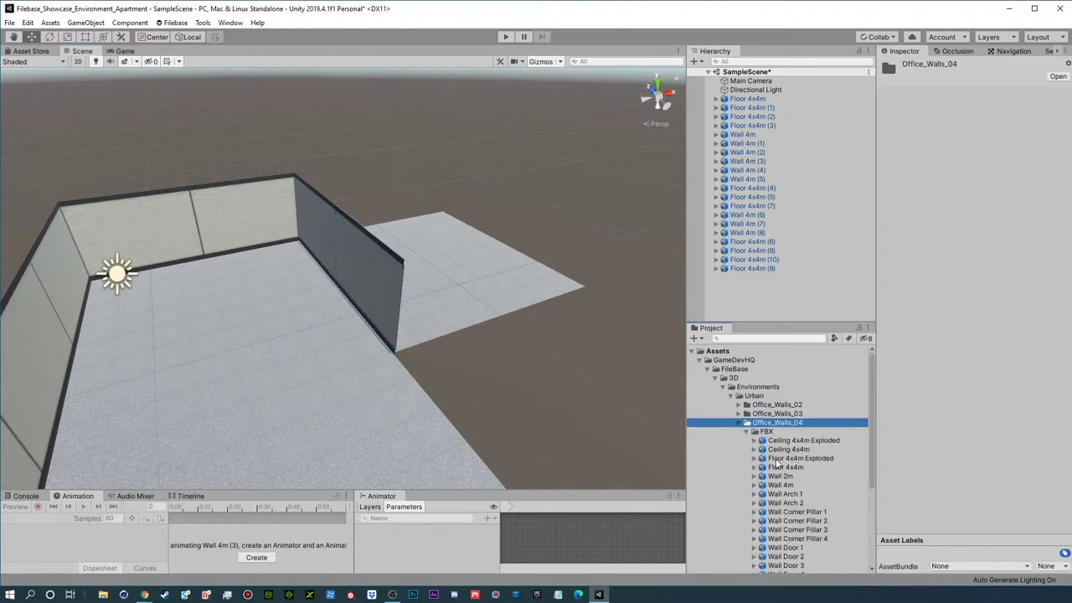
{"action": "scroll", "coordinate": [774, 461], "scroll_direction": "down", "scroll_amount": 2}
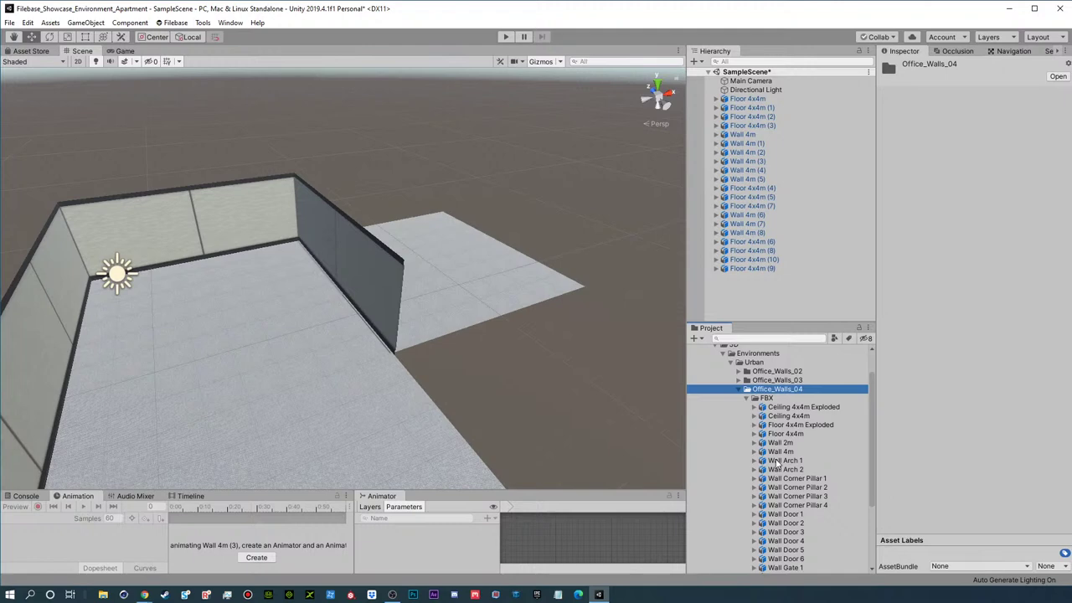
{"action": "left_click", "coordinate": [784, 453]}
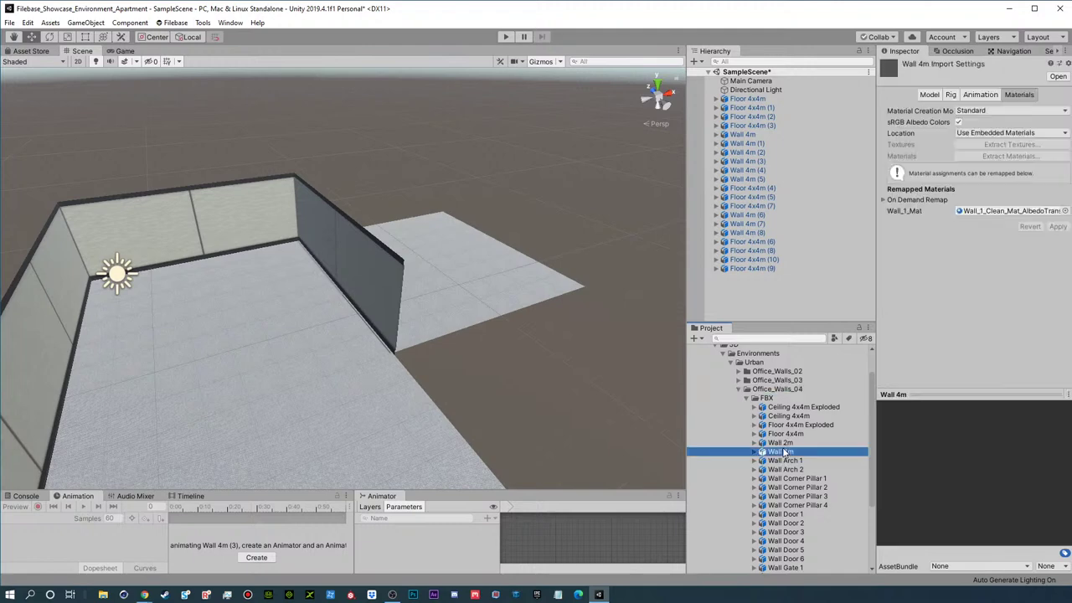
{"action": "left_click", "coordinate": [922, 473]}
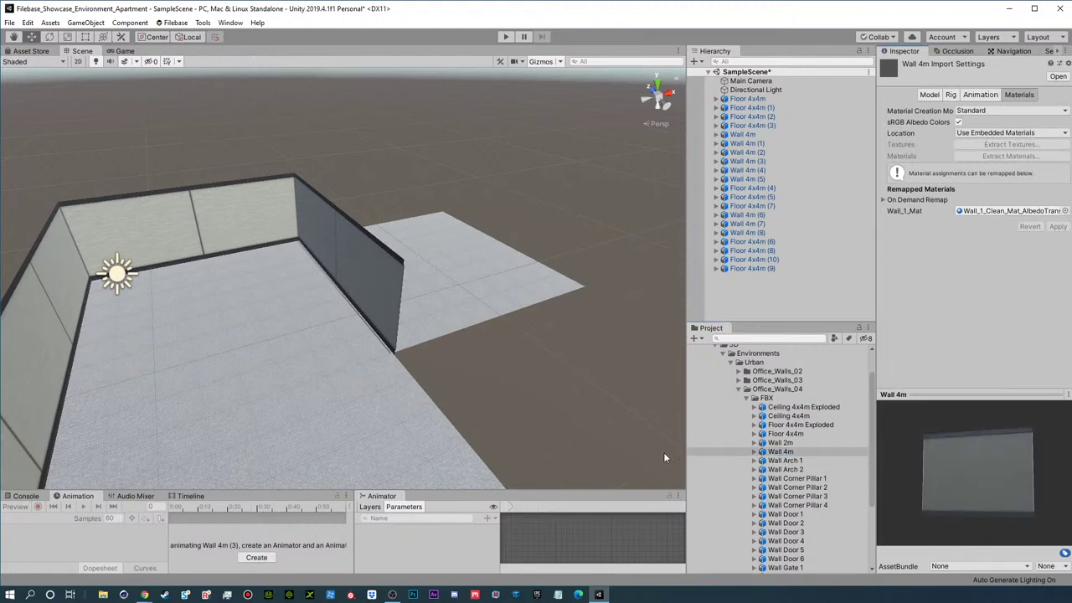
{"action": "left_click_drag", "start_coordinate": [786, 454], "coordinate": [740, 279]}
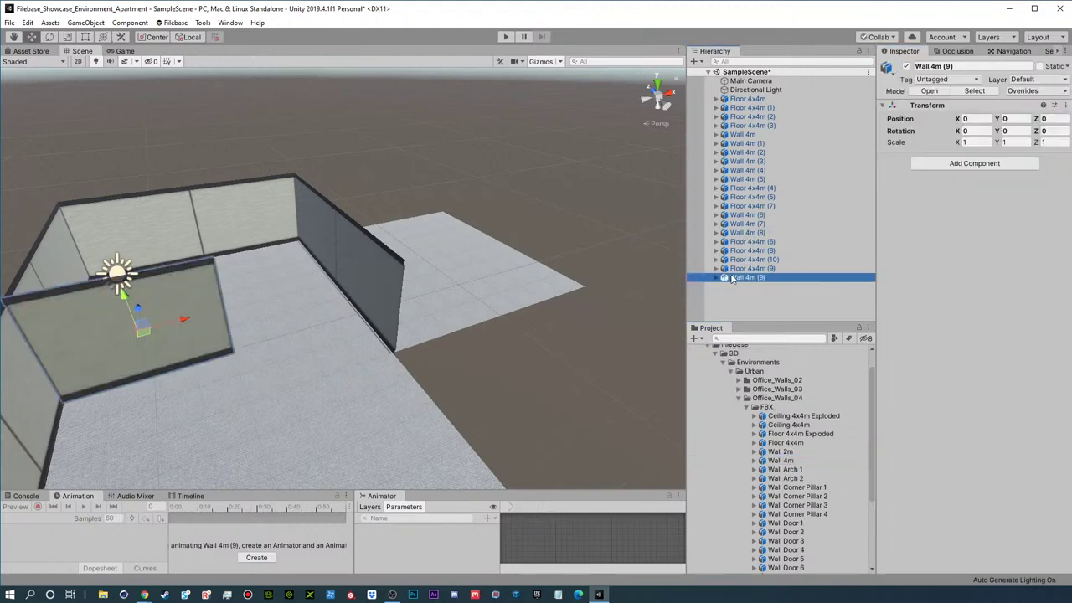
{"action": "left_click_drag", "start_coordinate": [183, 319], "coordinate": [544, 250]}
{"action": "left_click_drag", "start_coordinate": [398, 244], "coordinate": [433, 272]}
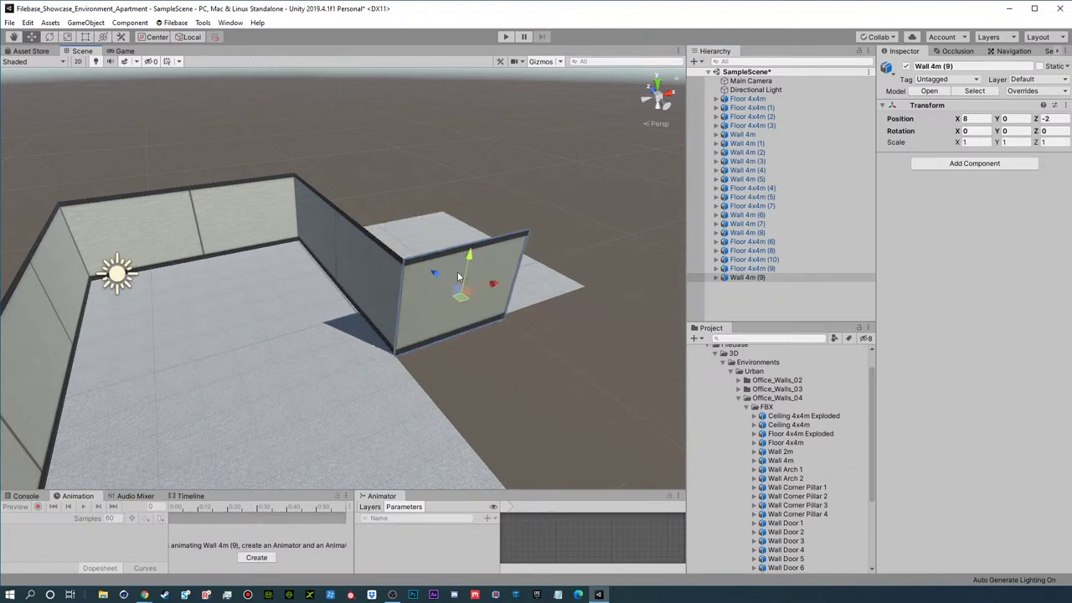
- Preview the Wall Door 3, 4 and 5 models to compare where their door openings sit
{"action": "left_click_drag", "start_coordinate": [514, 304], "coordinate": [631, 430], "text": "alt"}
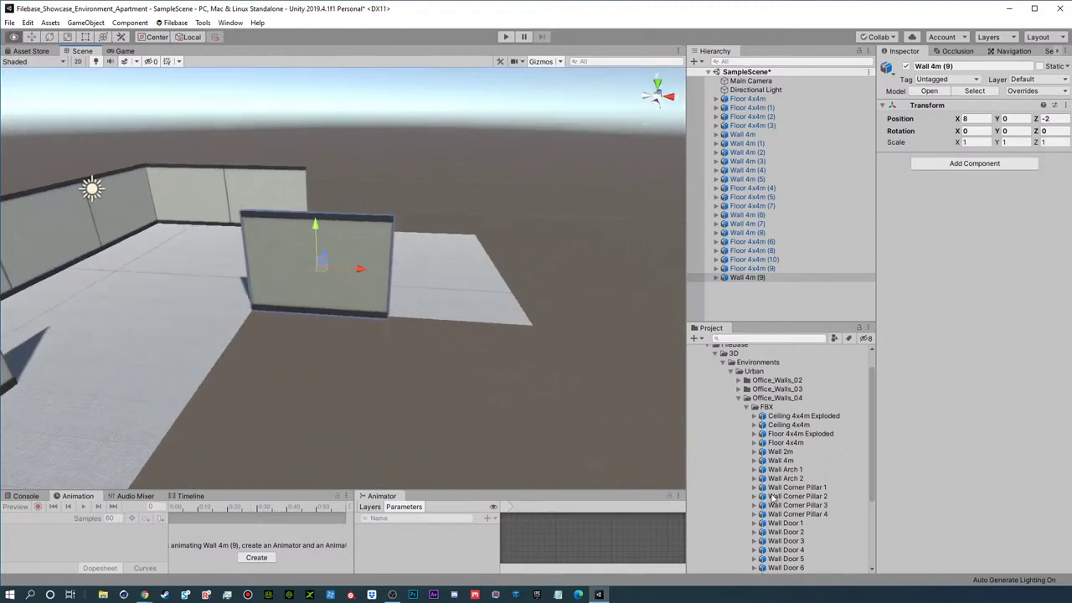
{"action": "left_click", "coordinate": [795, 541]}
{"action": "scroll", "coordinate": [821, 533], "scroll_direction": "down", "scroll_amount": 1}
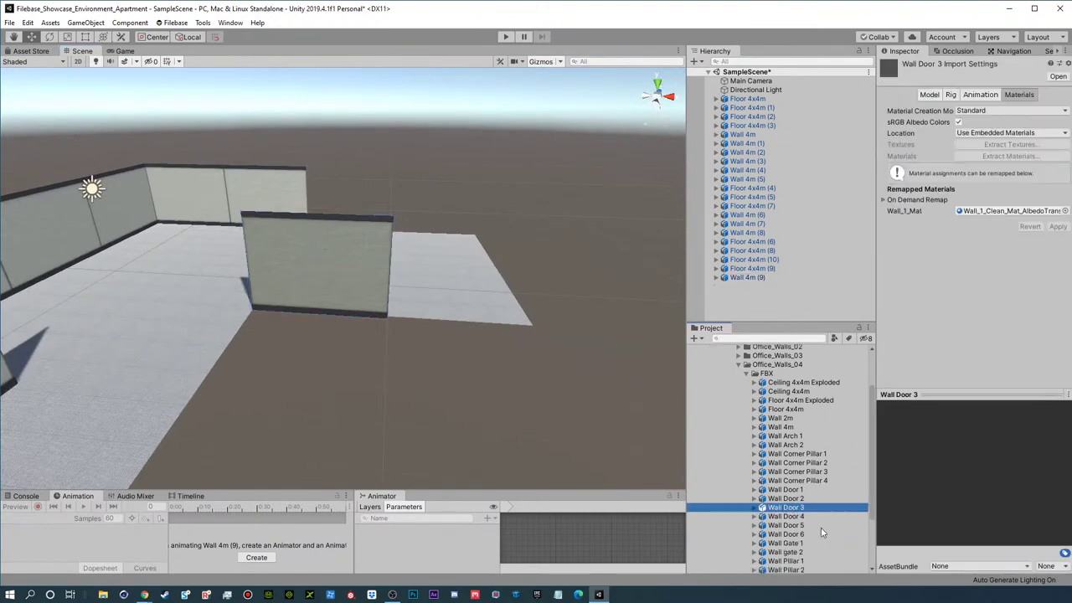
{"action": "left_click", "coordinate": [787, 517]}
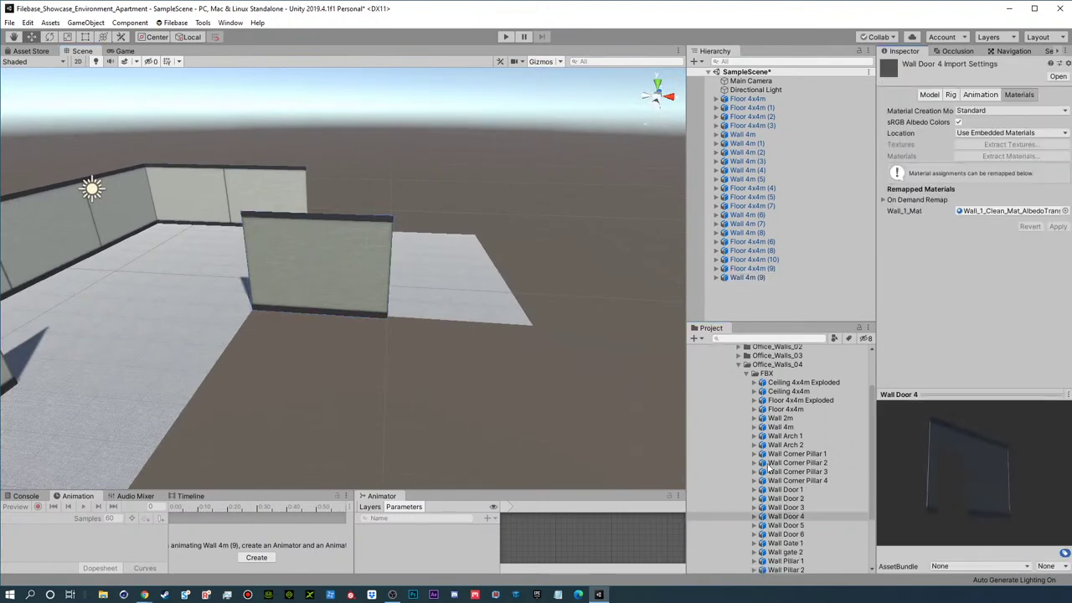
{"action": "left_click", "coordinate": [802, 519]}
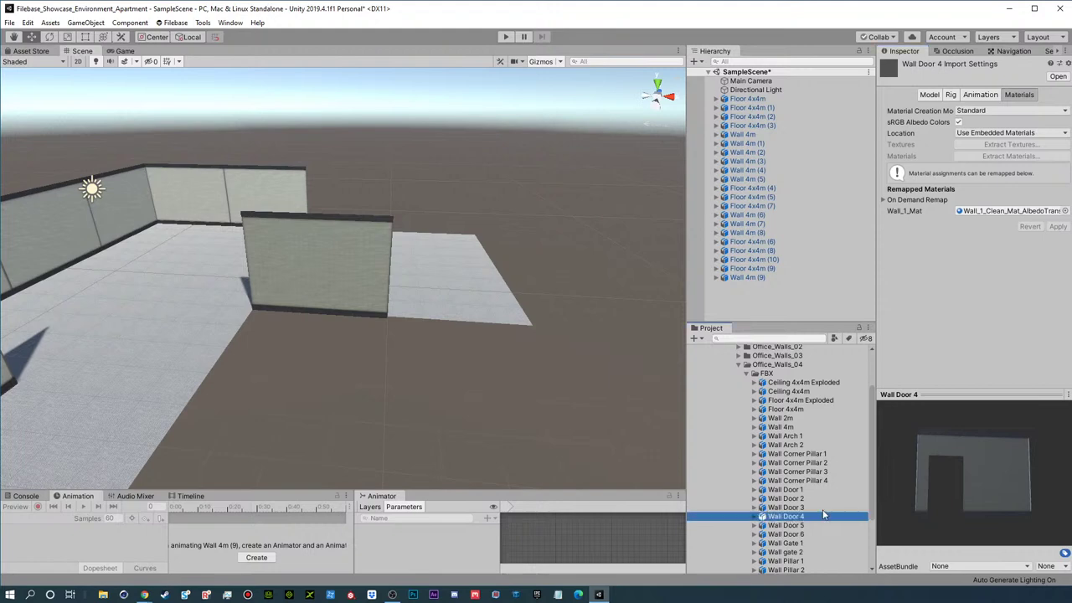
{"action": "left_click", "coordinate": [891, 504]}
{"action": "left_click", "coordinate": [826, 526]}
{"action": "left_click_drag", "start_coordinate": [943, 490], "coordinate": [710, 491]}
{"action": "left_click", "coordinate": [805, 508]}
{"action": "left_click", "coordinate": [923, 475]}
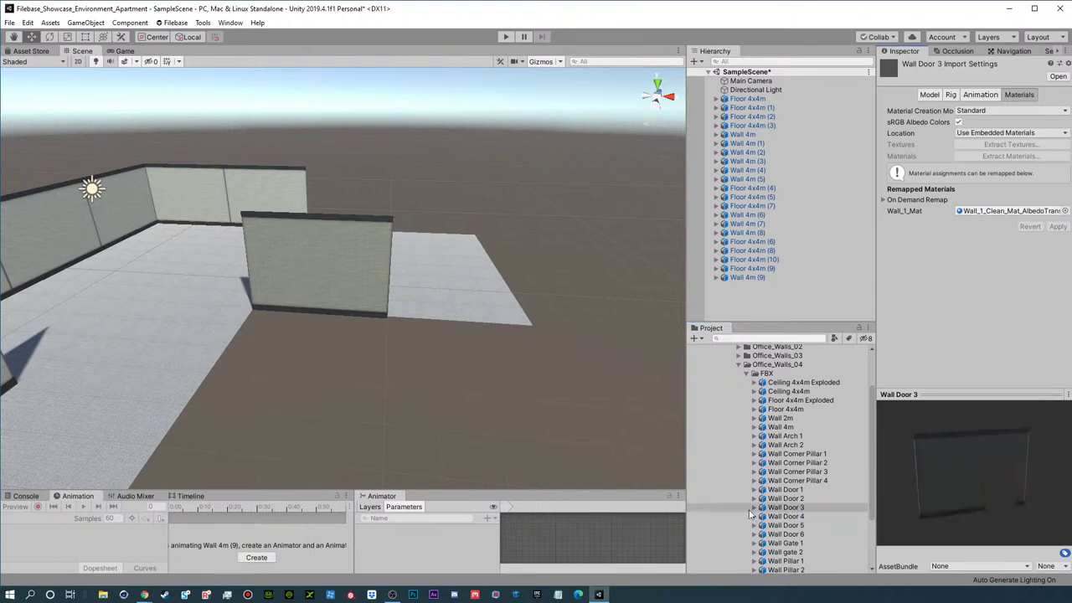
- Add Wall Door 3 to the scene and line it up with the outer end of the new wall
{"action": "scroll", "coordinate": [786, 511], "scroll_direction": "up", "scroll_amount": 1}
{"action": "left_click_drag", "start_coordinate": [738, 299], "coordinate": [411, 290]}
{"action": "left_click", "coordinate": [605, 345]}
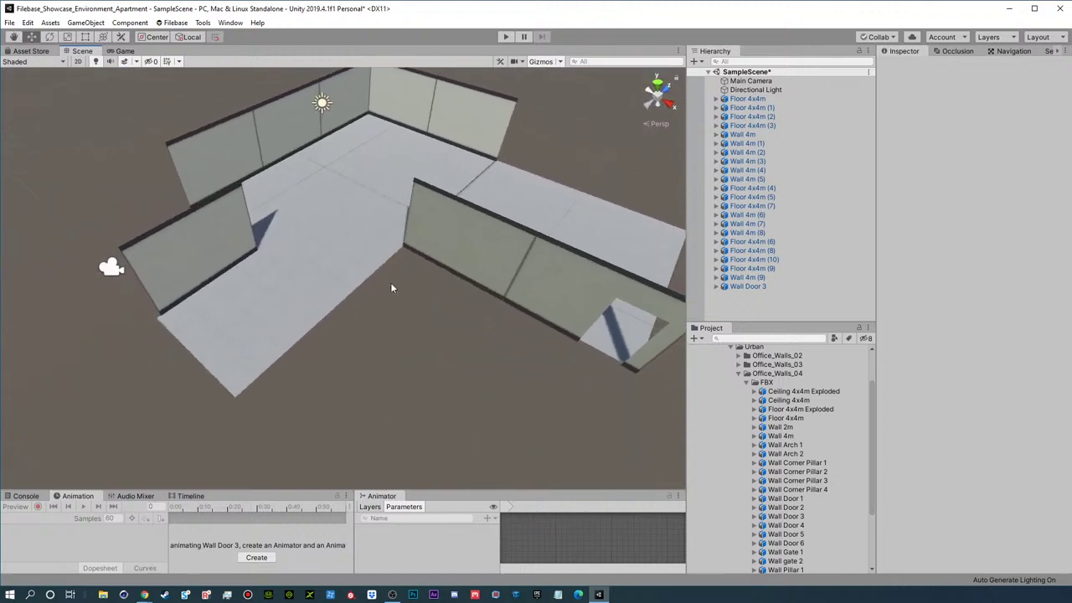
{"action": "left_click", "coordinate": [372, 272]}
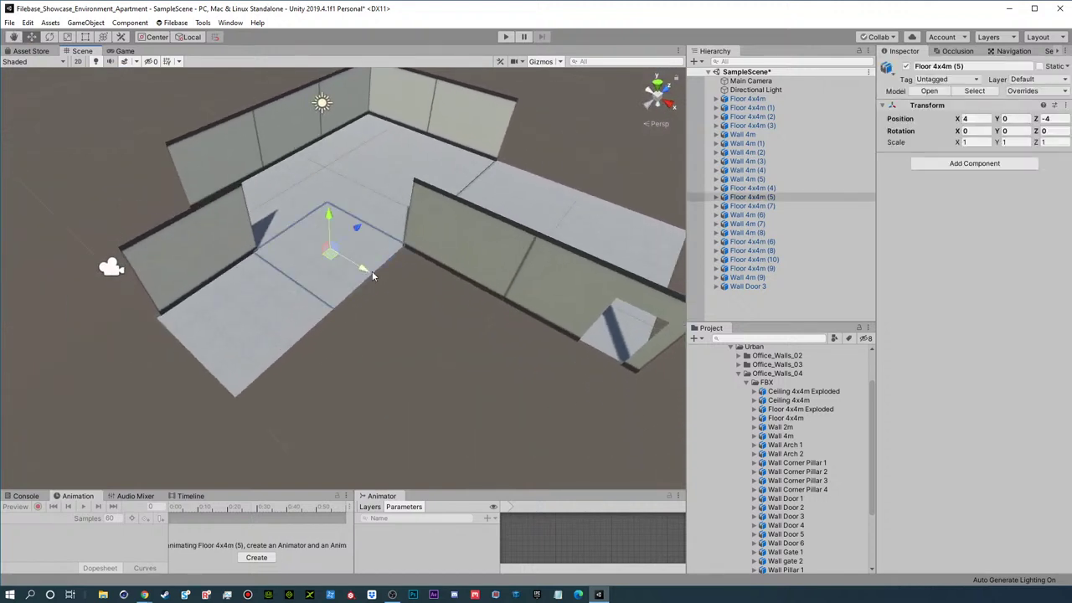
{"action": "key", "text": "ctrl+d"}
{"action": "left_click_drag", "start_coordinate": [372, 277], "coordinate": [567, 378]}
{"action": "key", "text": "ctrl+d"}
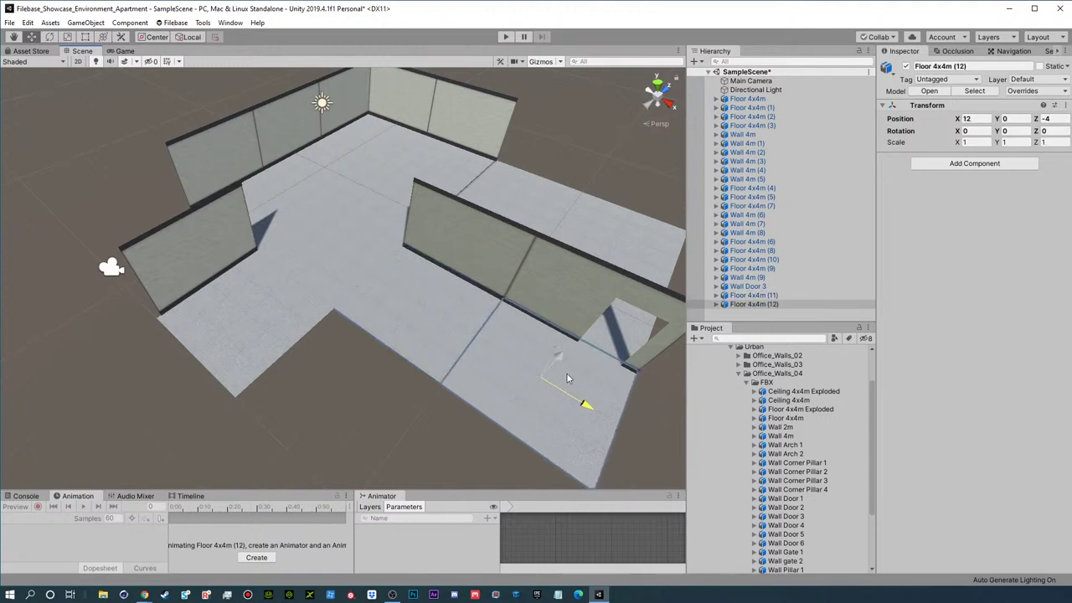
{"action": "left_click_drag", "start_coordinate": [455, 303], "coordinate": [281, 299], "text": "alt"}
{"action": "scroll", "coordinate": [461, 313], "scroll_direction": "down", "scroll_amount": 5}
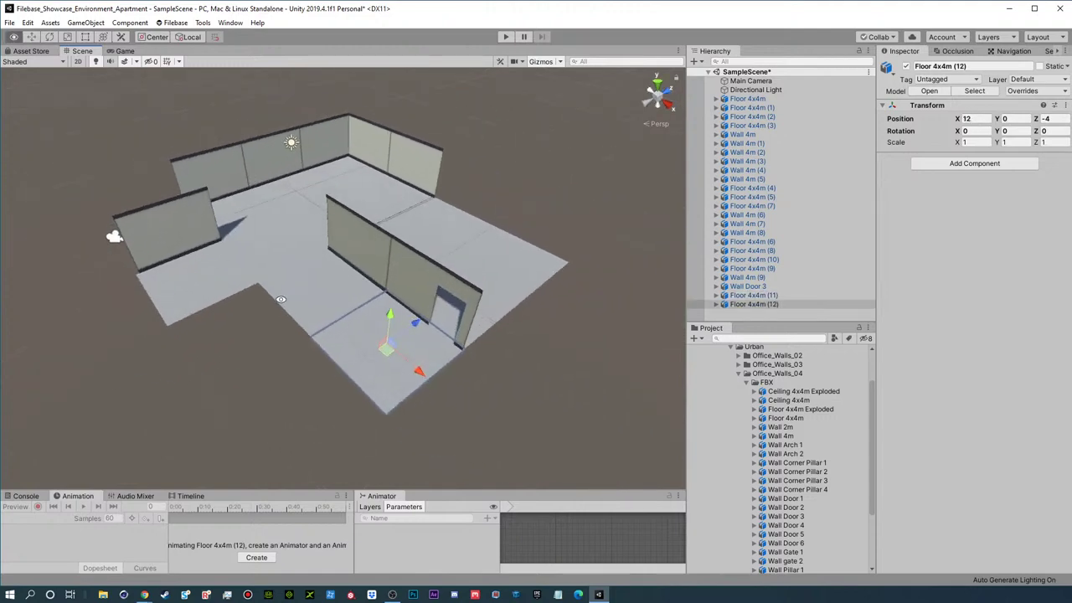
{"action": "left_click", "coordinate": [294, 299], "text": "shift"}
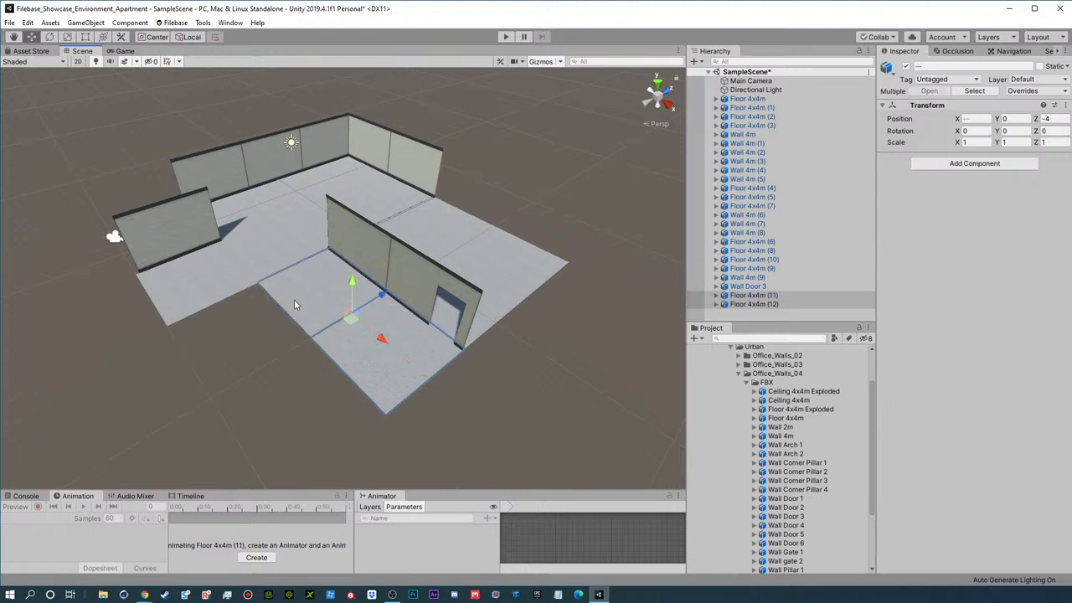
{"action": "key", "text": "Delete"}
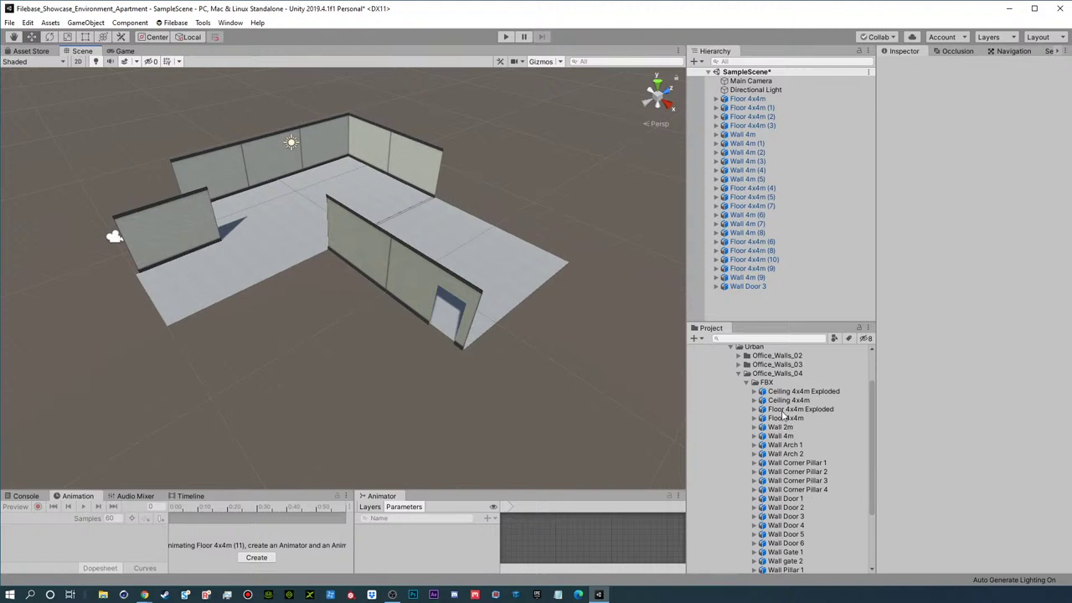
- Add a Floor 4x4m Exploded model and place it in front of the new wall at X 8, Z -4.25
{"action": "left_click", "coordinate": [262, 260]}
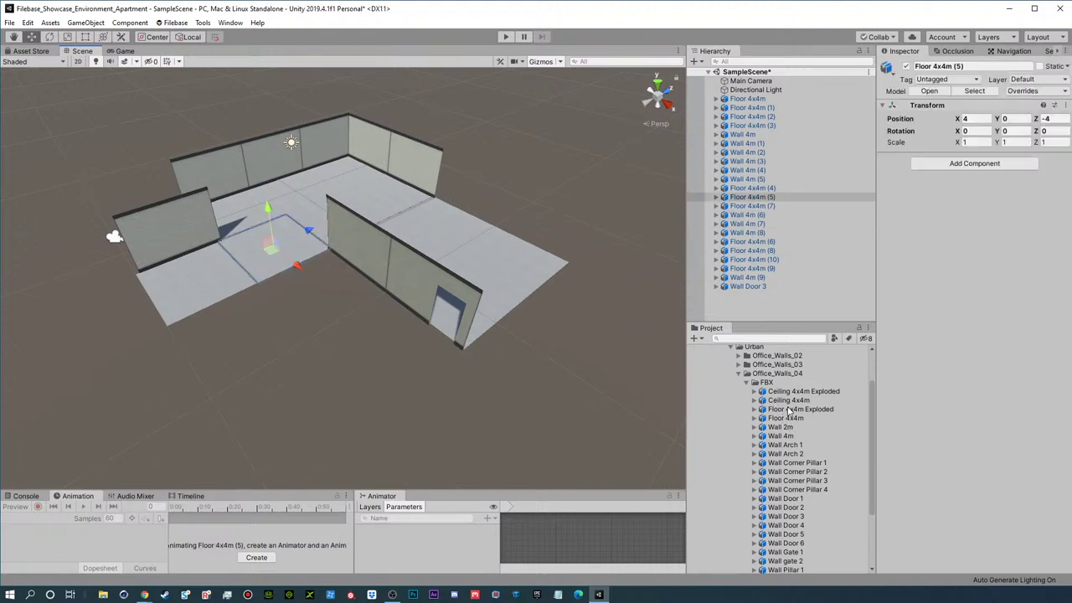
{"action": "left_click", "coordinate": [789, 409]}
{"action": "left_click_drag", "start_coordinate": [793, 415], "coordinate": [753, 298]}
{"action": "left_click_drag", "start_coordinate": [316, 215], "coordinate": [352, 275]}
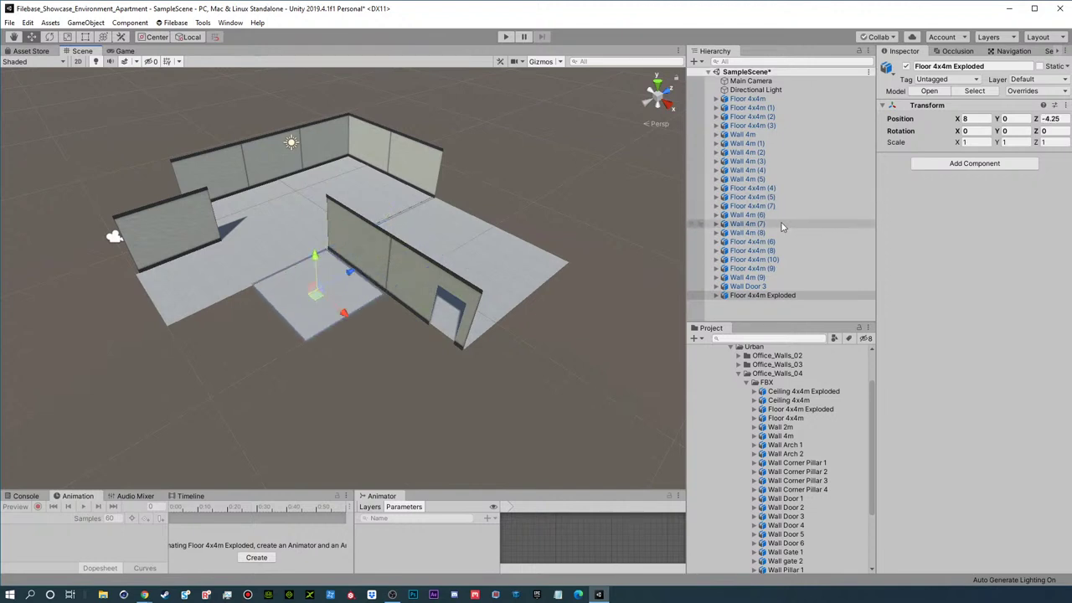
- Deactivate the outer quarter tiles Floor_2x2m_A and Floor_2x2m_C of the exploded floor, leaving a strip along the wall
{"action": "left_click", "coordinate": [717, 295]}
{"action": "left_click", "coordinate": [754, 304]}
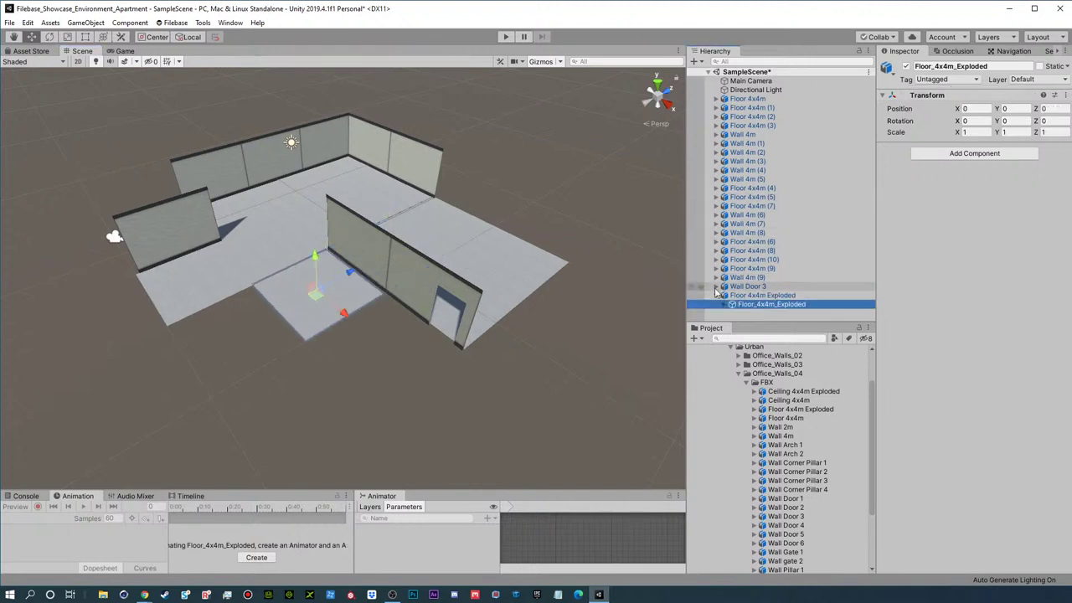
{"action": "left_click", "coordinate": [724, 305]}
{"action": "left_click", "coordinate": [764, 292]}
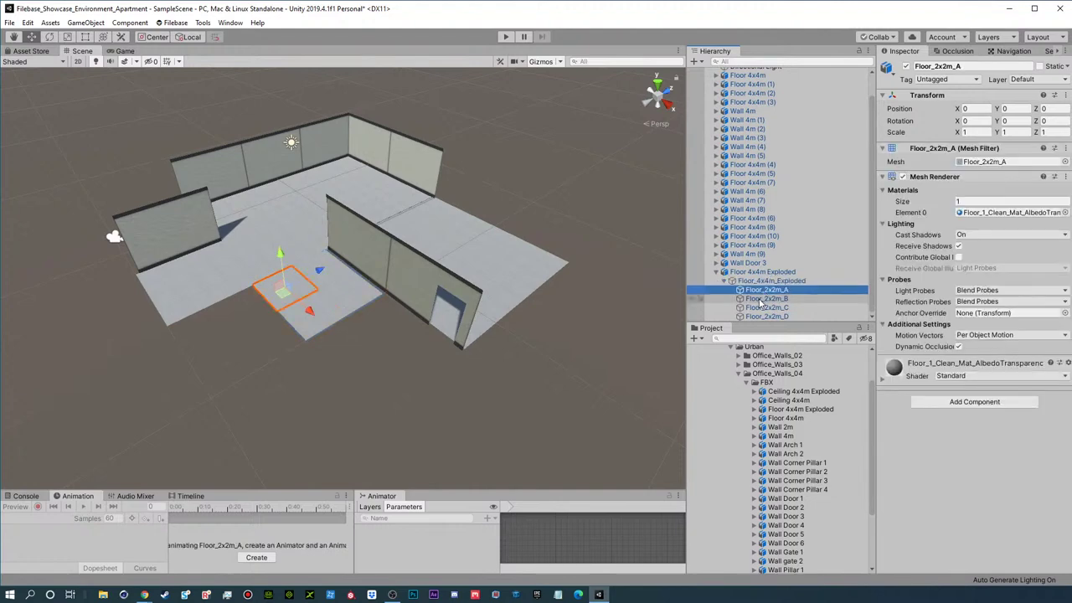
{"action": "left_click", "coordinate": [762, 299]}
{"action": "left_click", "coordinate": [754, 307]}
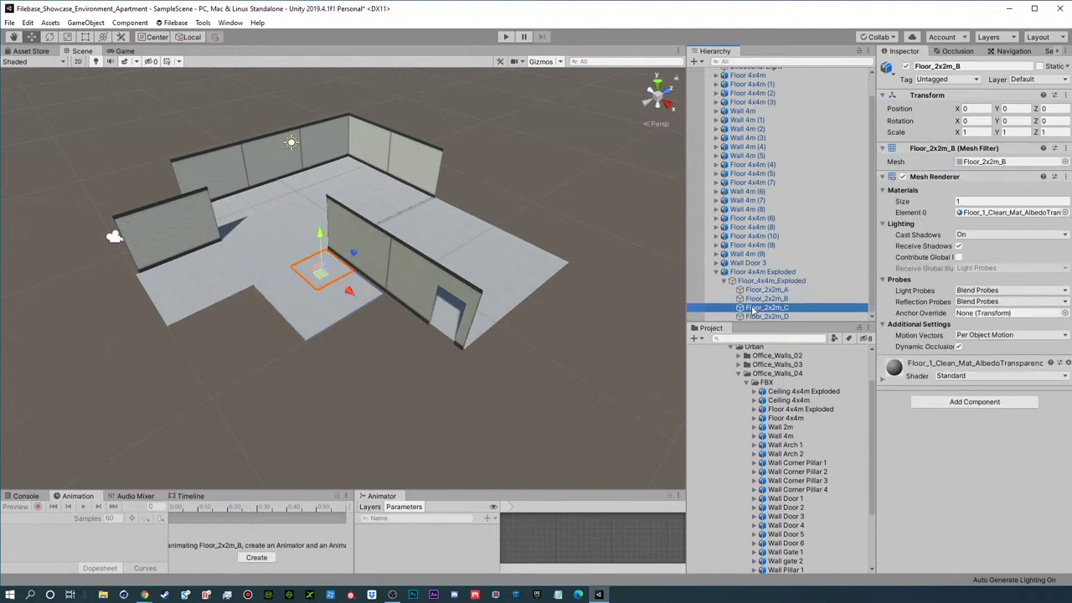
{"action": "left_click", "coordinate": [758, 290], "text": "ctrl"}
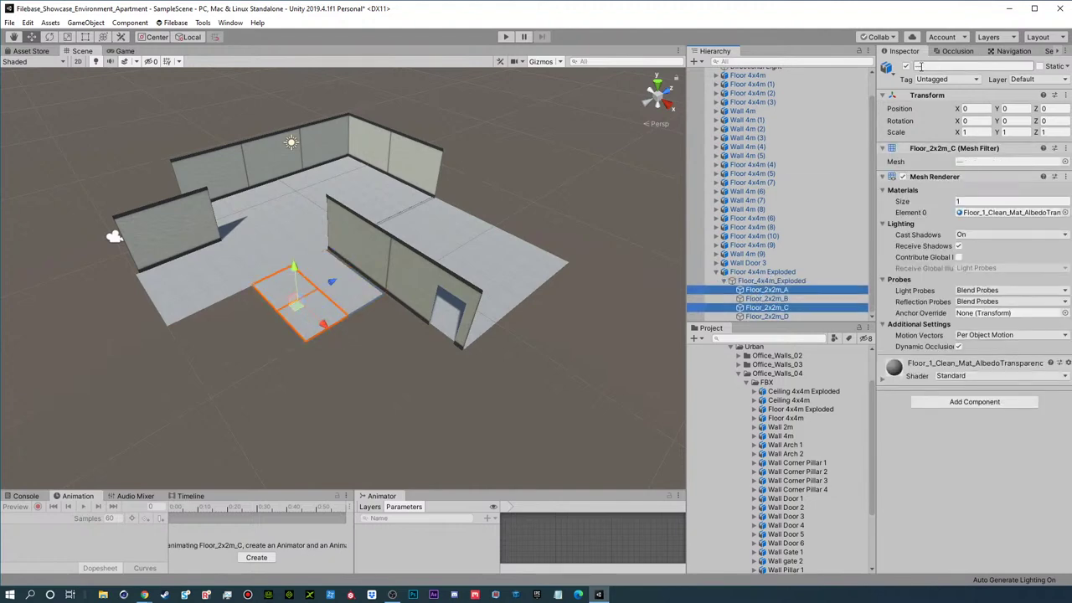
{"action": "left_click", "coordinate": [905, 66]}
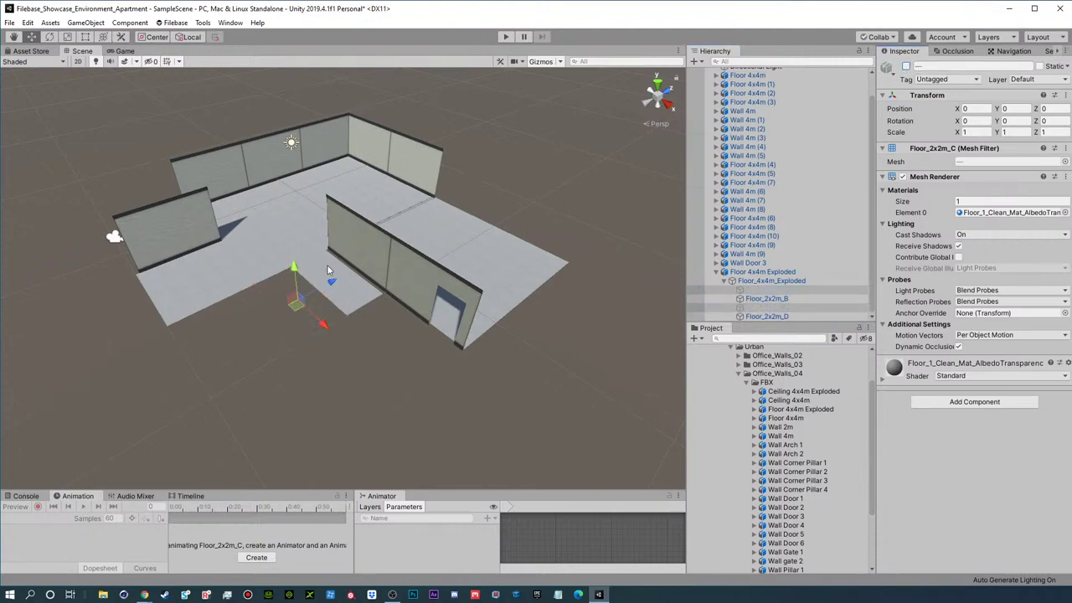
- Duplicate the exploded floor strip and place the copy end to end with it in front of the door wall
{"action": "right_click_drag", "start_coordinate": [335, 268], "coordinate": [617, 262], "text": "alt"}
{"action": "left_click_drag", "start_coordinate": [512, 250], "coordinate": [872, 262], "text": "alt"}
{"action": "right_click_drag", "start_coordinate": [424, 266], "coordinate": [419, 280]}
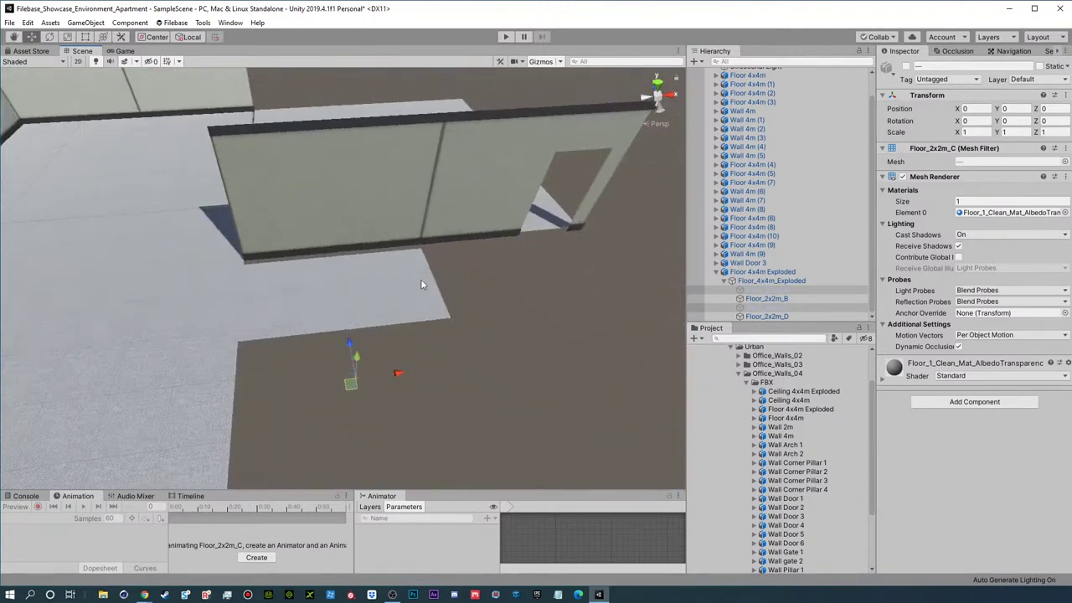
{"action": "left_click", "coordinate": [419, 281]}
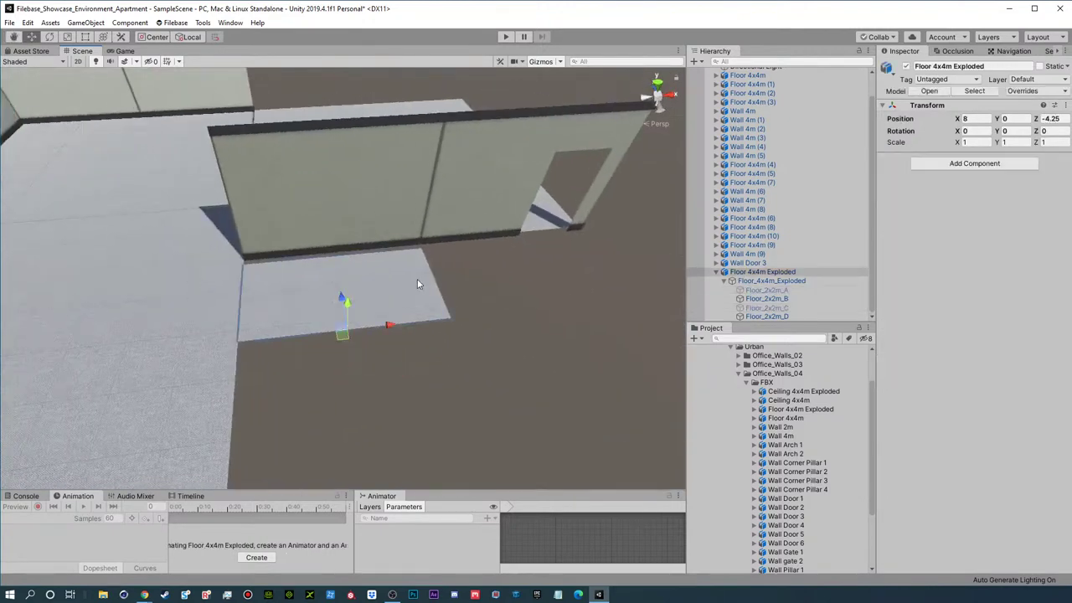
{"action": "left_click", "coordinate": [740, 273]}
{"action": "key", "text": "ctrl+d"}
{"action": "left_click_drag", "start_coordinate": [367, 335], "coordinate": [610, 297]}
- Move both exploded floor strips together to Z -4
{"action": "right_click_drag", "start_coordinate": [543, 223], "coordinate": [231, 331]}
{"action": "left_click", "coordinate": [302, 299]}
{"action": "left_click", "coordinate": [363, 401], "text": "shift"}
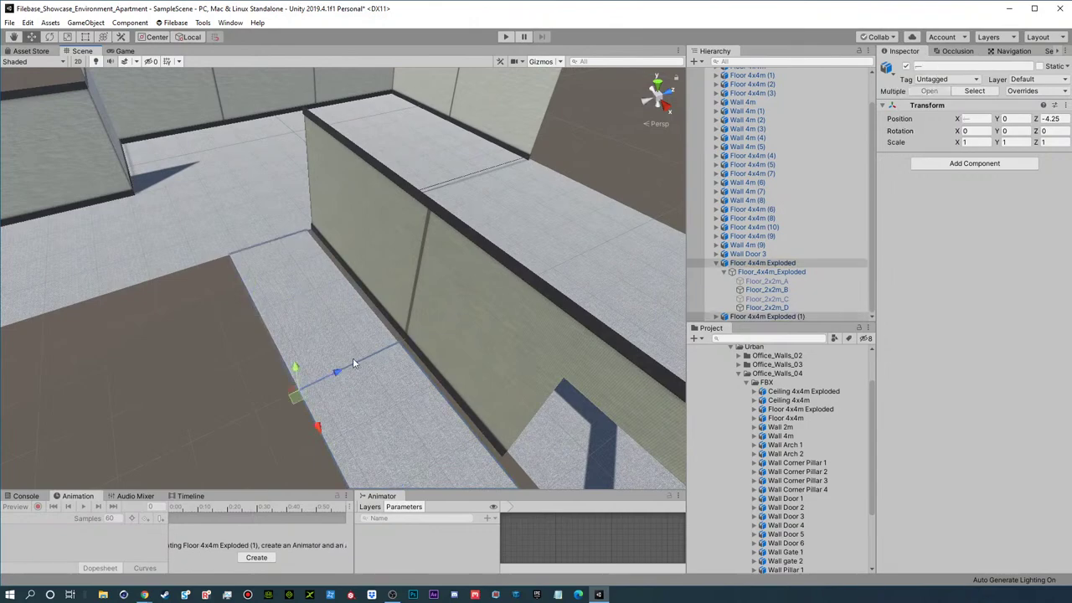
{"action": "left_click_drag", "start_coordinate": [341, 372], "coordinate": [350, 369]}
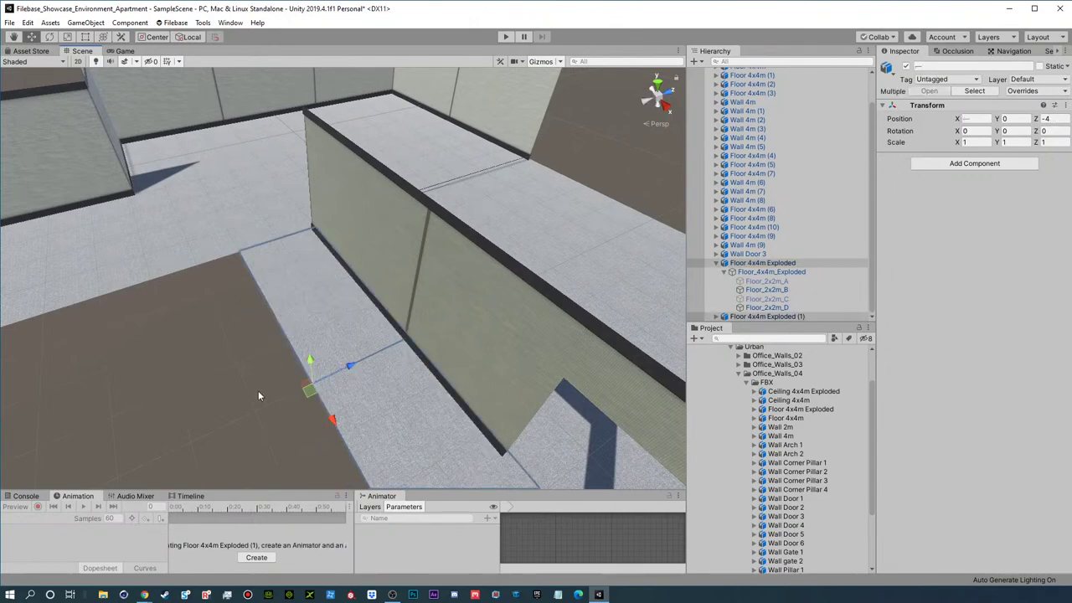
- Inspect the corridor floor strips, the door wall and the adjoining room from several angles
{"action": "left_click", "coordinate": [258, 392]}
{"action": "left_click_drag", "start_coordinate": [258, 392], "coordinate": [371, 270], "text": "alt"}
{"action": "scroll", "coordinate": [371, 271], "scroll_direction": "down", "scroll_amount": 3}
{"action": "left_click_drag", "start_coordinate": [503, 285], "coordinate": [588, 303], "text": "alt"}
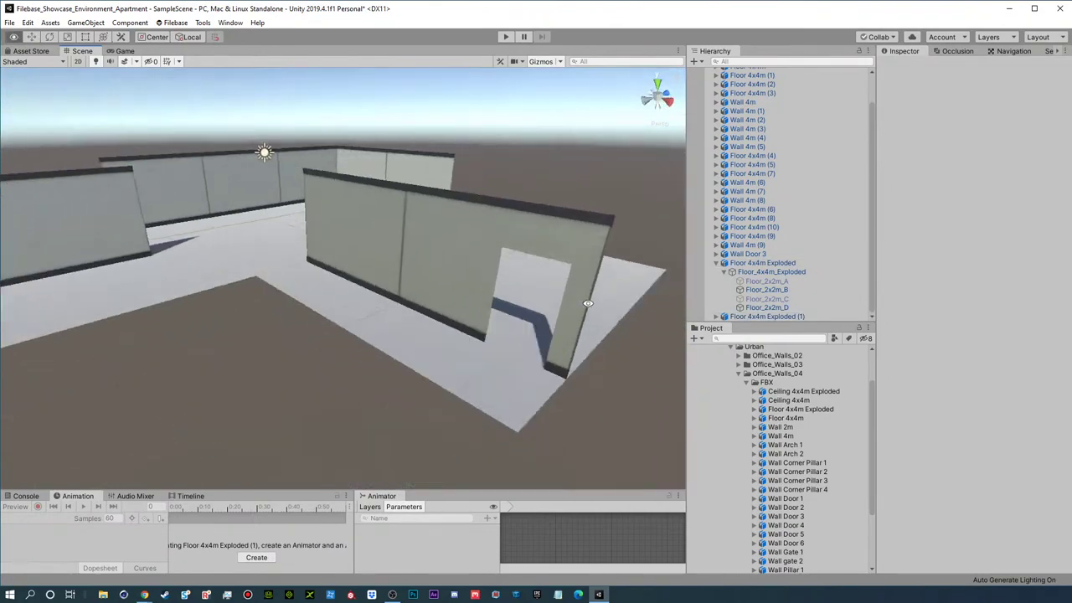
{"action": "right_click_drag", "start_coordinate": [588, 303], "coordinate": [311, 321]}
{"action": "left_click_drag", "start_coordinate": [311, 320], "coordinate": [410, 322], "text": "alt"}
{"action": "left_click_drag", "start_coordinate": [421, 272], "coordinate": [510, 263], "text": "alt"}
{"action": "middle_click_drag", "start_coordinate": [510, 263], "coordinate": [587, 315]}
{"action": "right_click_drag", "start_coordinate": [587, 315], "coordinate": [493, 264]}
- Duplicate the wall at X 8, rotate the copy to -180 degrees about Y, and place it on the corridor strip's outer edge at Z -4.23
{"action": "left_click", "coordinate": [492, 264]}
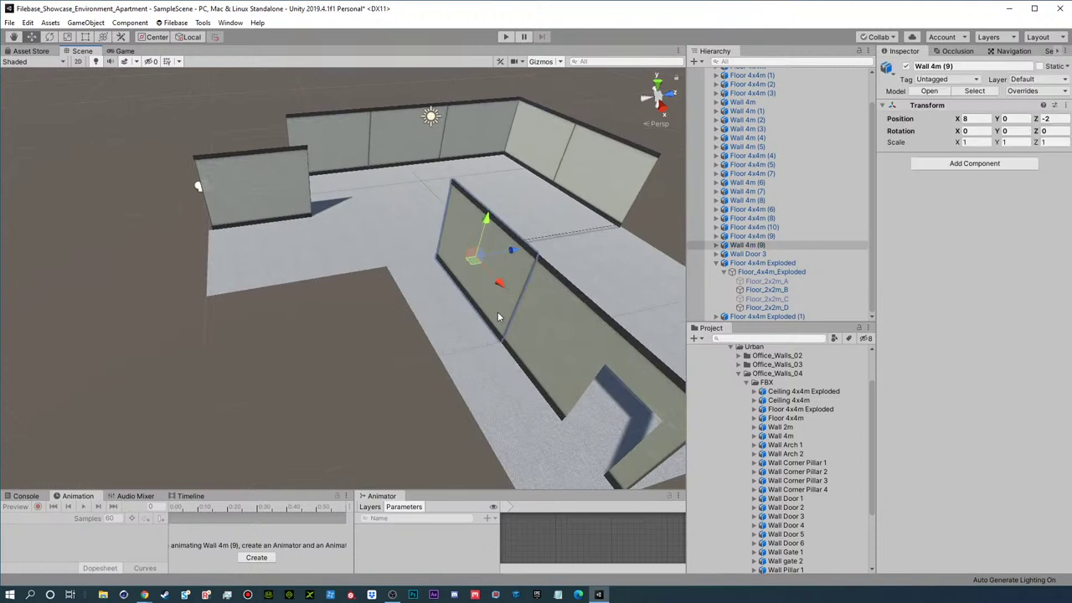
{"action": "key", "text": "ctrl+d"}
{"action": "key", "text": "e"}
{"action": "left_click_drag", "start_coordinate": [468, 268], "coordinate": [774, 268]}
{"action": "key", "text": "w"}
{"action": "left_click_drag", "start_coordinate": [429, 268], "coordinate": [378, 289]}
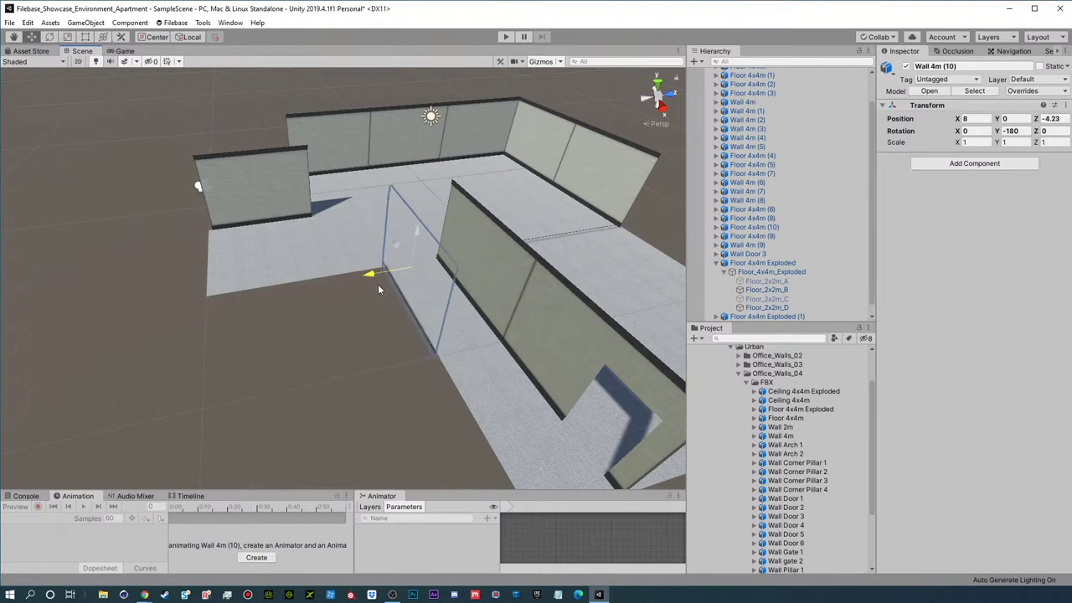
{"action": "left_click_drag", "start_coordinate": [465, 302], "coordinate": [297, 300], "text": "alt"}
{"action": "right_click_drag", "start_coordinate": [297, 300], "coordinate": [611, 302], "text": "alt"}
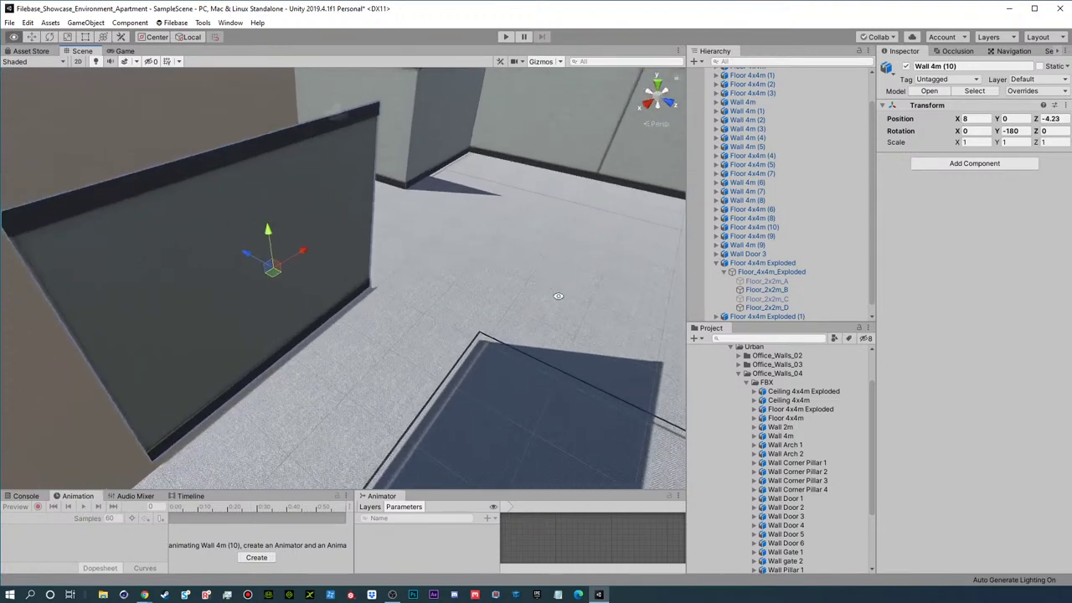
- Move the corridor's outer wall to Z -3.98 on the edge of the floor strip
{"action": "left_click_drag", "start_coordinate": [246, 250], "coordinate": [262, 261]}
{"action": "right_click_drag", "start_coordinate": [460, 309], "coordinate": [293, 301], "text": "alt"}
{"action": "left_click_drag", "start_coordinate": [293, 302], "coordinate": [437, 294], "text": "alt"}
{"action": "right_click_drag", "start_coordinate": [438, 293], "coordinate": [486, 257]}
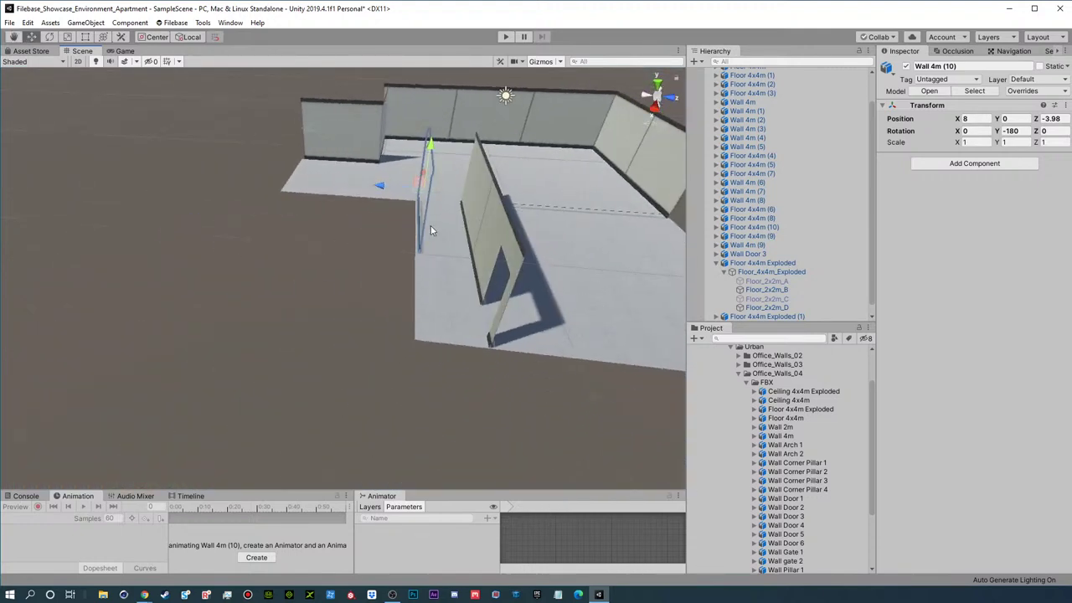
- Collapse the exploded floor entry and add the Wall Door 4 piece from Office_Walls_04 to the scene
{"action": "left_click", "coordinate": [716, 263]}
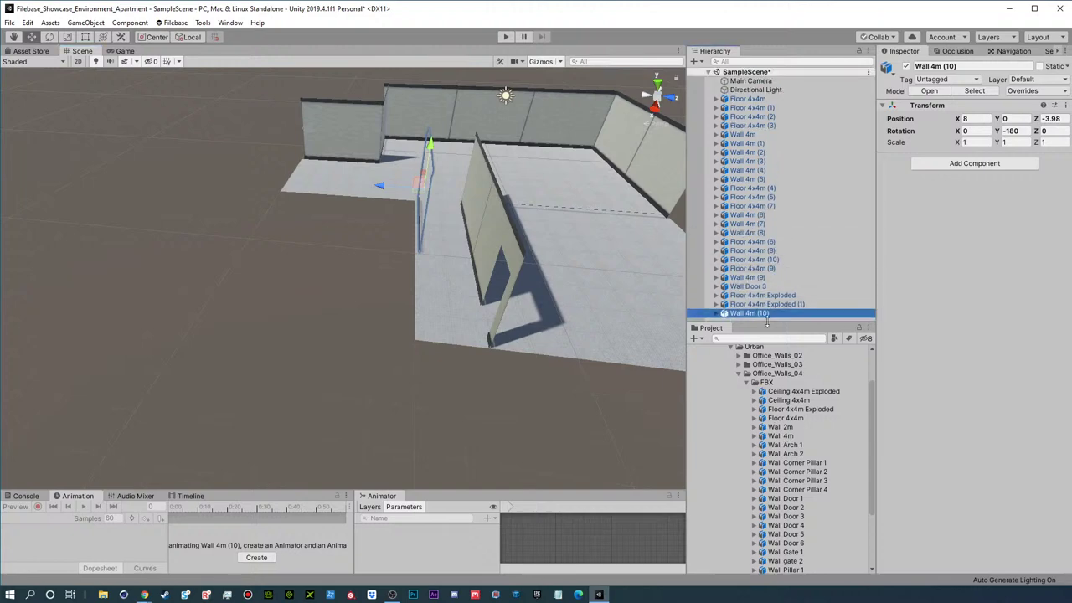
{"action": "left_click", "coordinate": [783, 418]}
{"action": "left_click", "coordinate": [798, 526]}
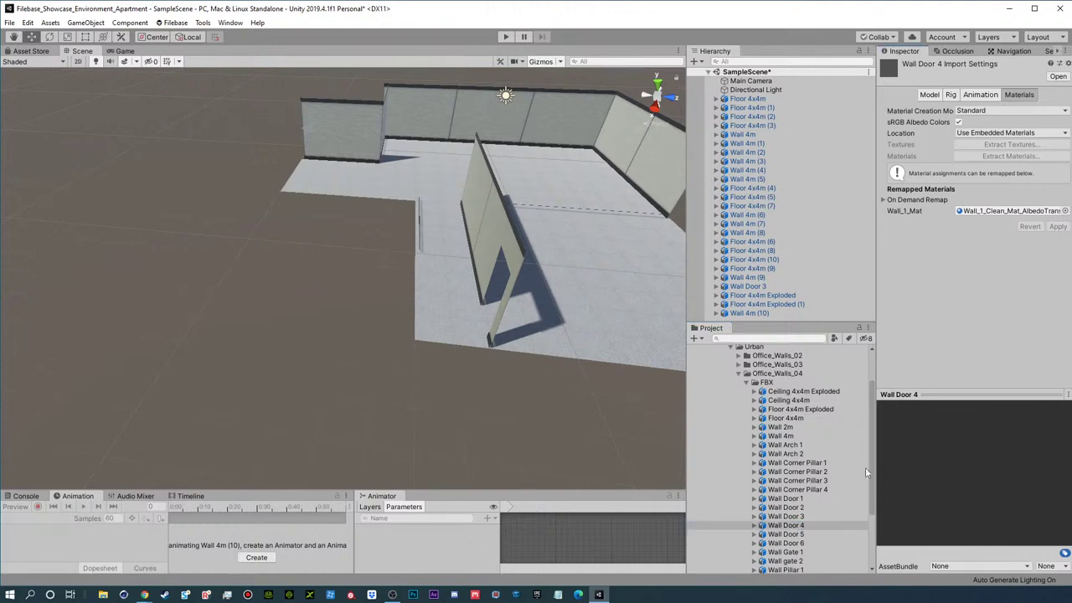
{"action": "left_click_drag", "start_coordinate": [767, 526], "coordinate": [741, 322]}
{"action": "left_click_drag", "start_coordinate": [583, 165], "coordinate": [452, 185], "text": "alt"}
{"action": "scroll", "coordinate": [415, 234], "scroll_direction": "down", "scroll_amount": 5, "text": "alt"}
{"action": "left_click_drag", "start_coordinate": [414, 234], "coordinate": [519, 180], "text": "alt"}
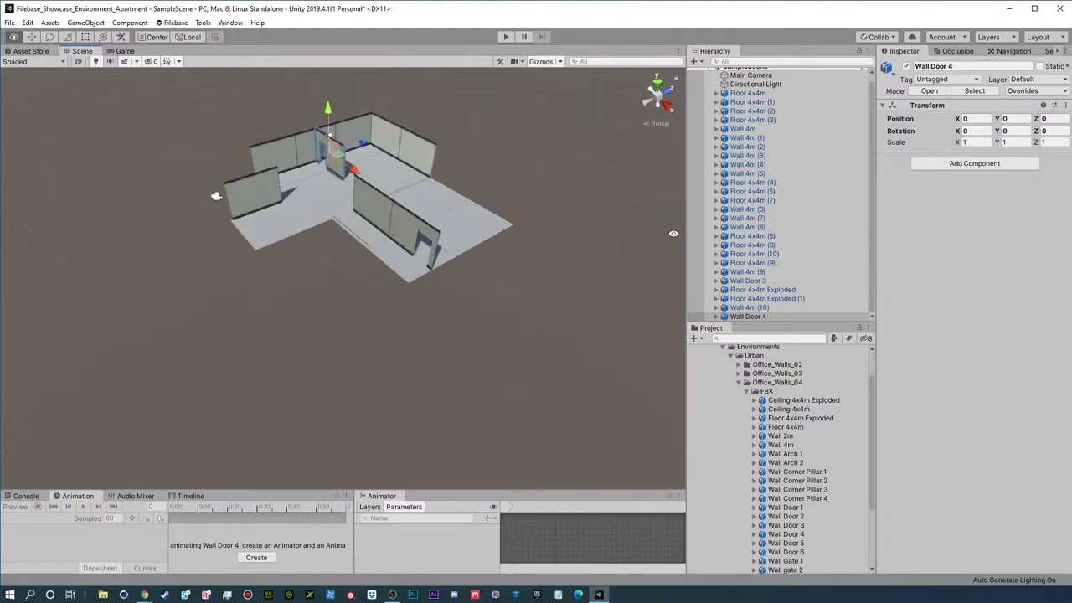
- Rotate Wall Door 4 to -180 degrees about Y and place it at X 12, Z -3.98, continuing the corridor's outer wall
{"action": "left_click_drag", "start_coordinate": [357, 171], "coordinate": [459, 237]}
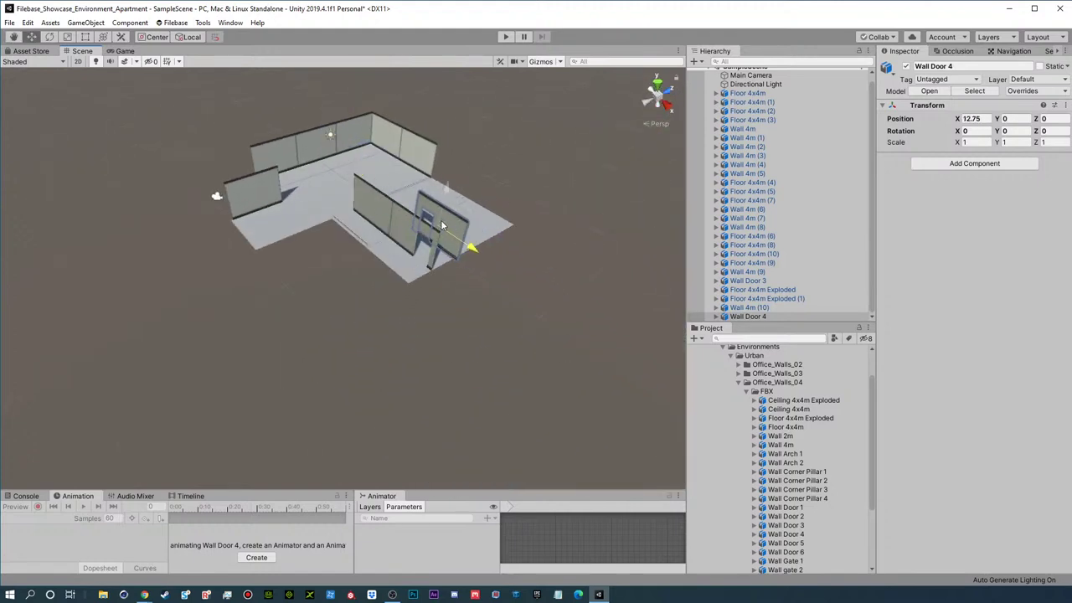
{"action": "key", "text": "e"}
{"action": "left_click_drag", "start_coordinate": [423, 253], "coordinate": [707, 209]}
{"action": "key", "text": "w"}
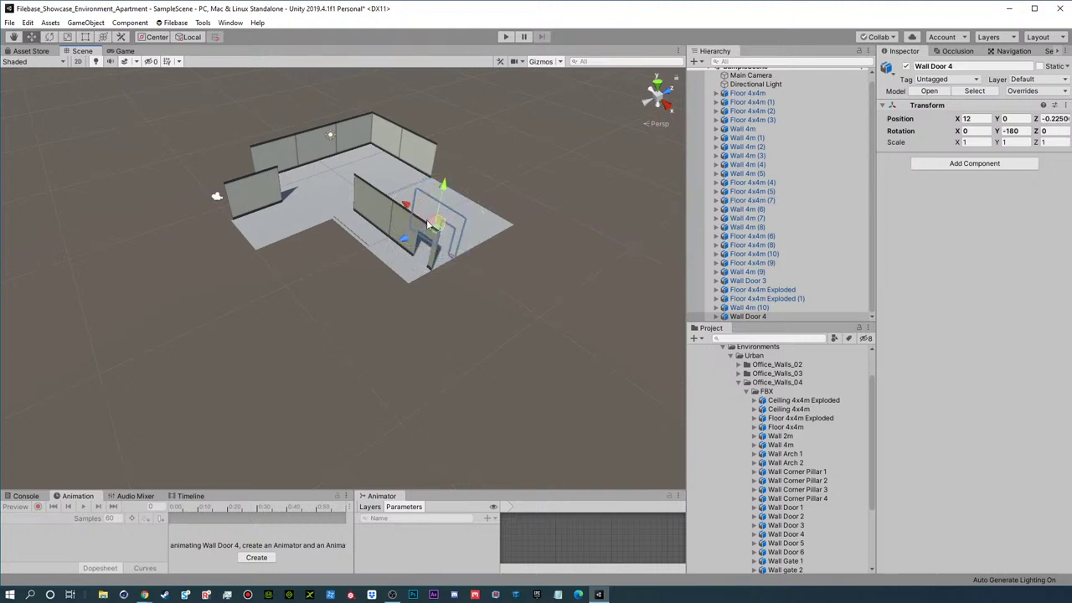
{"action": "left_click_drag", "start_coordinate": [396, 244], "coordinate": [117, 213]}
{"action": "right_click_drag", "start_coordinate": [327, 272], "coordinate": [827, 295], "text": "alt"}
{"action": "left_click_drag", "start_coordinate": [549, 302], "coordinate": [626, 262], "text": "alt"}
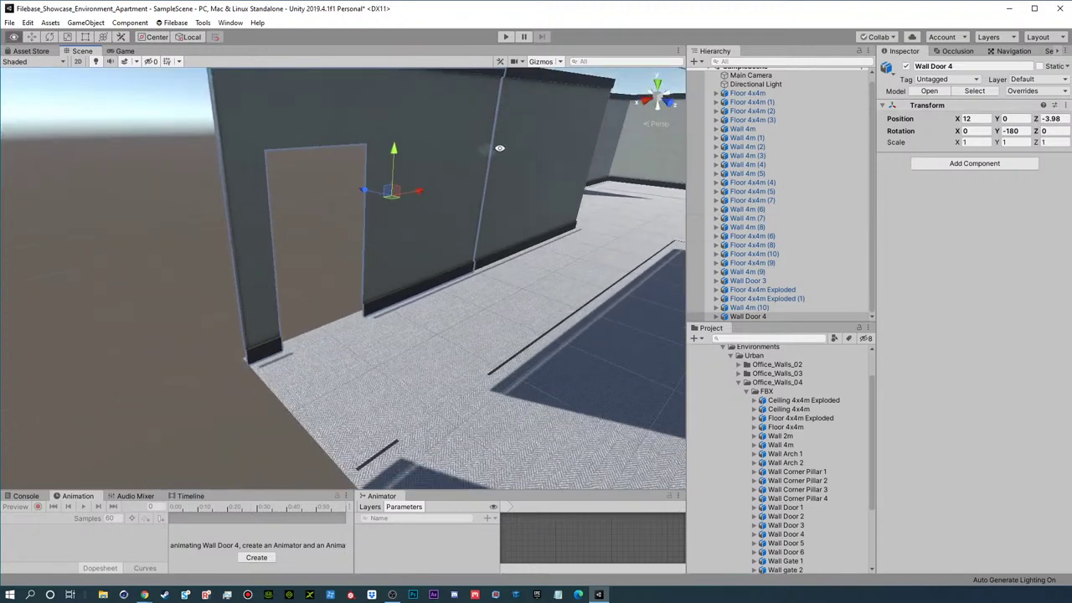
{"action": "right_click_drag", "start_coordinate": [508, 146], "coordinate": [402, 196], "text": "alt"}
{"action": "mouse_move", "coordinate": [348, 212]}
{"action": "left_mouse_down"}
{"action": "mouse_move", "coordinate": [391, 220]}
{"action": "mouse_move", "coordinate": [340, 219]}
{"action": "mouse_move", "coordinate": [373, 225]}
{"action": "mouse_move", "coordinate": [347, 228]}
{"action": "left_mouse_up"}
- Duplicate the outer corridor wall and Wall Door 4 together, and place the copies at Z -1.98 behind the inner corridor walls
{"action": "left_click_drag", "start_coordinate": [417, 192], "coordinate": [430, 248], "text": "alt"}
{"action": "left_click", "coordinate": [400, 187]}
{"action": "left_click_drag", "start_coordinate": [505, 228], "coordinate": [596, 154], "text": "alt"}
{"action": "scroll", "coordinate": [560, 246], "scroll_direction": "down", "scroll_amount": 4}
{"action": "left_click_drag", "start_coordinate": [505, 282], "coordinate": [1071, 318], "text": "alt"}
{"action": "left_click", "coordinate": [300, 196]}
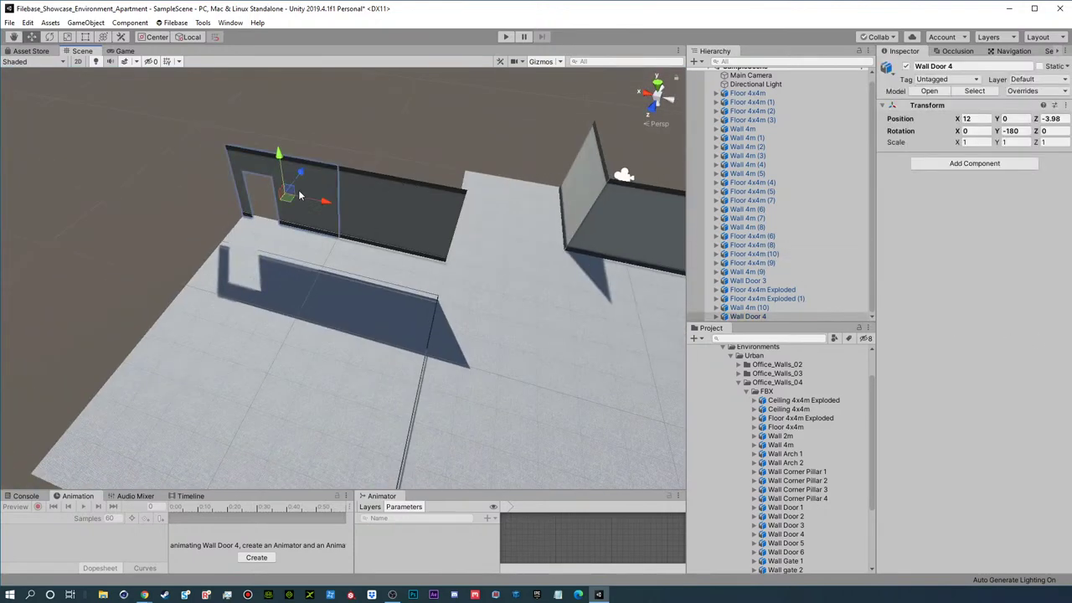
{"action": "left_click", "coordinate": [369, 209], "text": "shift"}
{"action": "key", "text": "ctrl+d"}
{"action": "left_click_drag", "start_coordinate": [354, 176], "coordinate": [609, 207]}
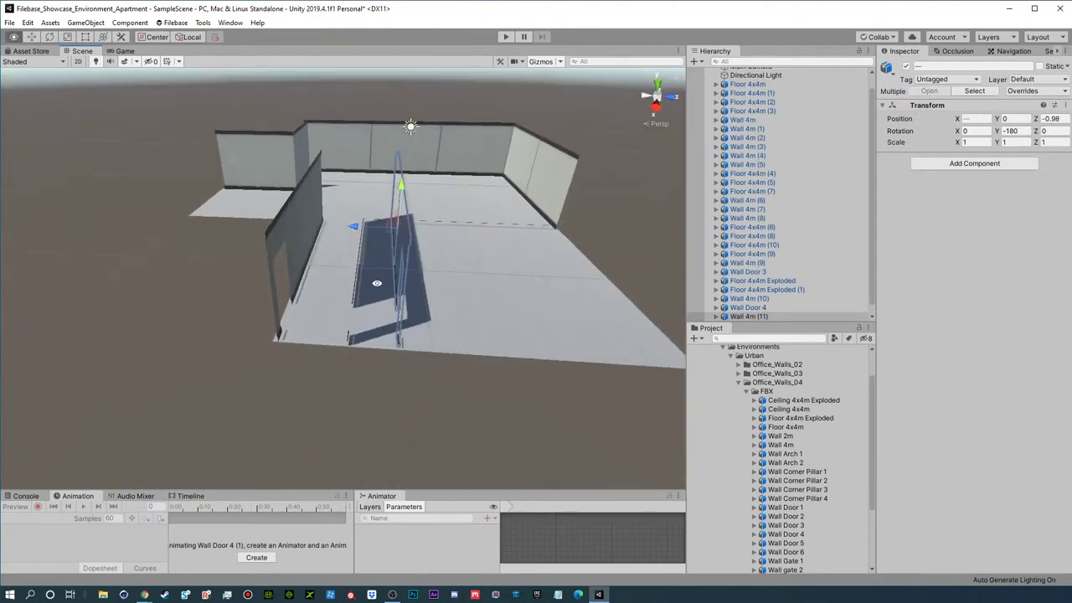
{"action": "right_click_drag", "start_coordinate": [609, 206], "coordinate": [605, 268], "text": "alt"}
{"action": "left_click_drag", "start_coordinate": [606, 268], "coordinate": [419, 228], "text": "alt"}
{"action": "left_click_drag", "start_coordinate": [399, 186], "coordinate": [295, 268], "text": "ctrl"}
- Duplicate the two living room wall pieces beside the corridor and rotate the copies to -450 degrees about Y
{"action": "left_click", "coordinate": [335, 273]}
{"action": "left_click", "coordinate": [181, 301], "text": "shift"}
{"action": "key", "text": "ctrl+d"}
{"action": "key", "text": "e"}
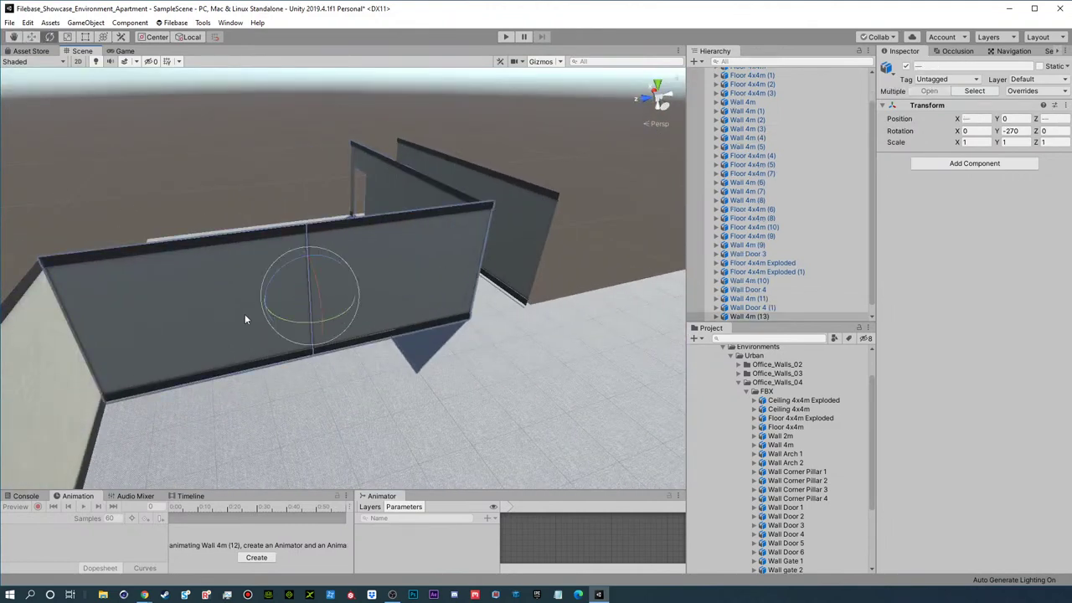
{"action": "left_click_drag", "start_coordinate": [281, 318], "coordinate": [494, 326]}
{"action": "left_click_drag", "start_coordinate": [399, 300], "coordinate": [404, 244], "text": "alt"}
{"action": "scroll", "coordinate": [405, 244], "scroll_direction": "up", "scroll_amount": 4}
{"action": "middle_click_drag", "start_coordinate": [553, 261], "coordinate": [336, 218]}
{"action": "left_click_drag", "start_coordinate": [335, 219], "coordinate": [294, 242], "text": "alt"}
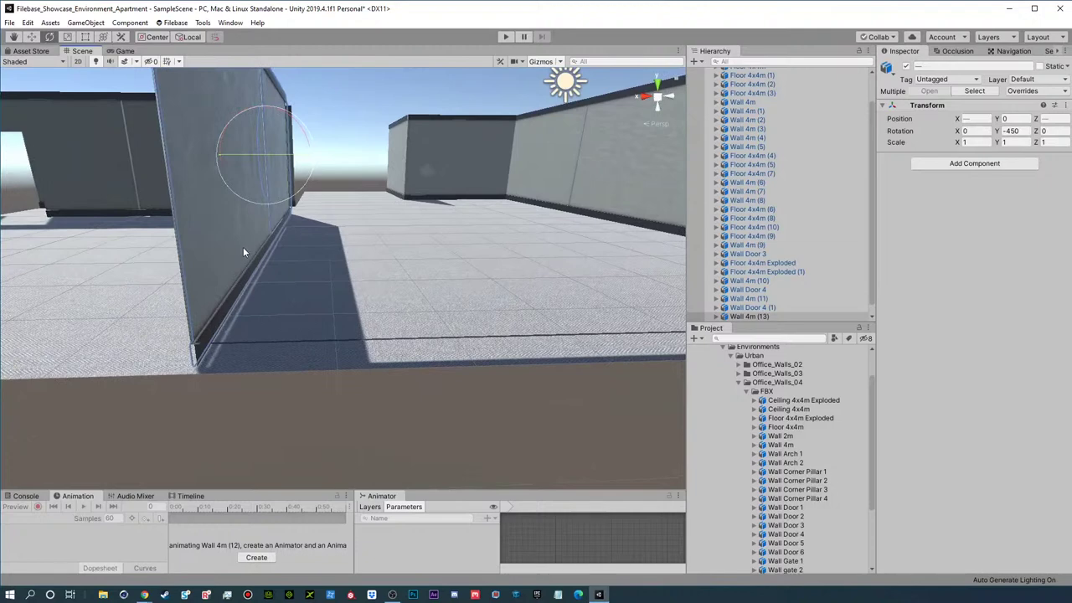
- Shift the two rotated wall copies so they sit back to back with the original living room walls
{"action": "key", "text": "w"}
{"action": "key", "text": "e"}
{"action": "key", "text": "w"}
{"action": "left_click_drag", "start_coordinate": [318, 160], "coordinate": [311, 161]}
{"action": "scroll", "coordinate": [318, 168], "scroll_direction": "down", "scroll_amount": 5}
{"action": "left_click_drag", "start_coordinate": [366, 342], "coordinate": [511, 420], "text": "alt"}
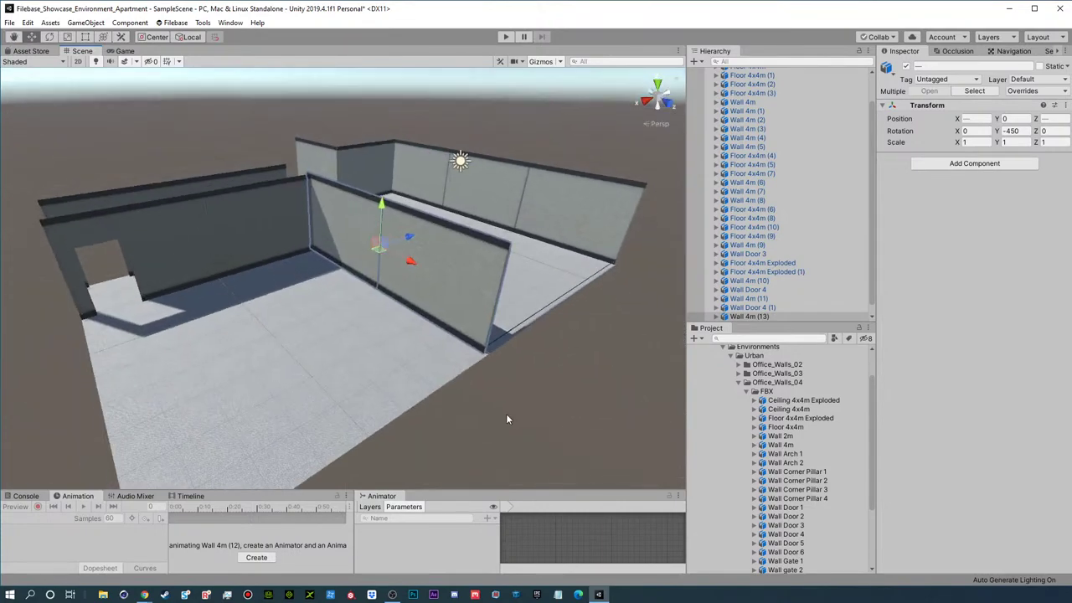
- Move the inner corridor wall and Wall Door 3 together to Z -1.975 to close the gap at the corner
{"action": "left_click", "coordinate": [486, 410]}
{"action": "left_click_drag", "start_coordinate": [292, 261], "coordinate": [370, 126], "text": "alt"}
{"action": "scroll", "coordinate": [534, 187], "scroll_direction": "up", "scroll_amount": 5}
{"action": "left_click_drag", "start_coordinate": [534, 187], "coordinate": [248, 117], "text": "alt"}
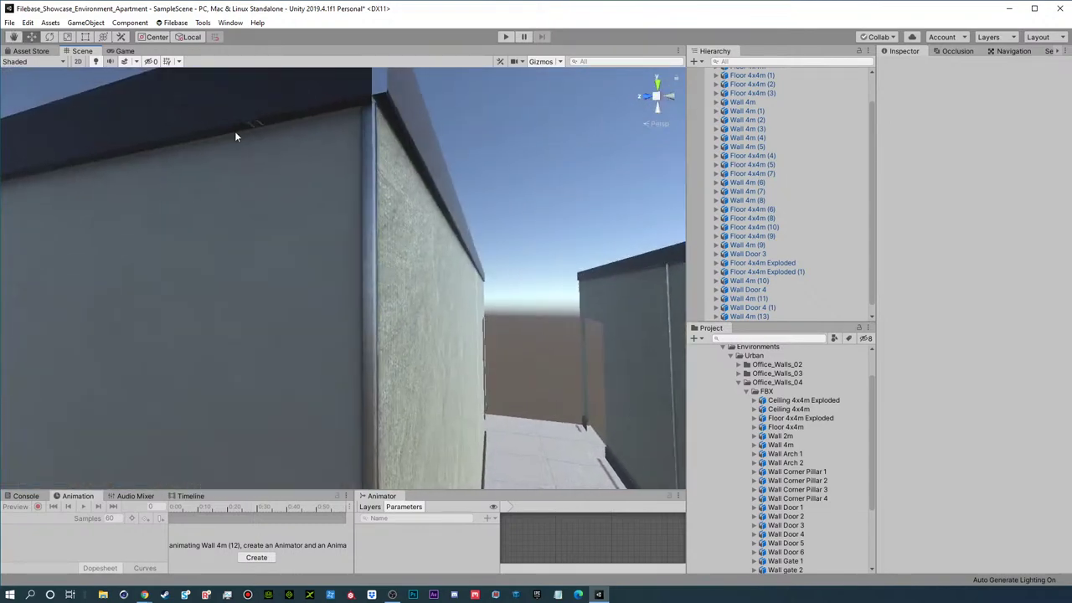
{"action": "left_click_drag", "start_coordinate": [390, 108], "coordinate": [358, 164], "text": "alt"}
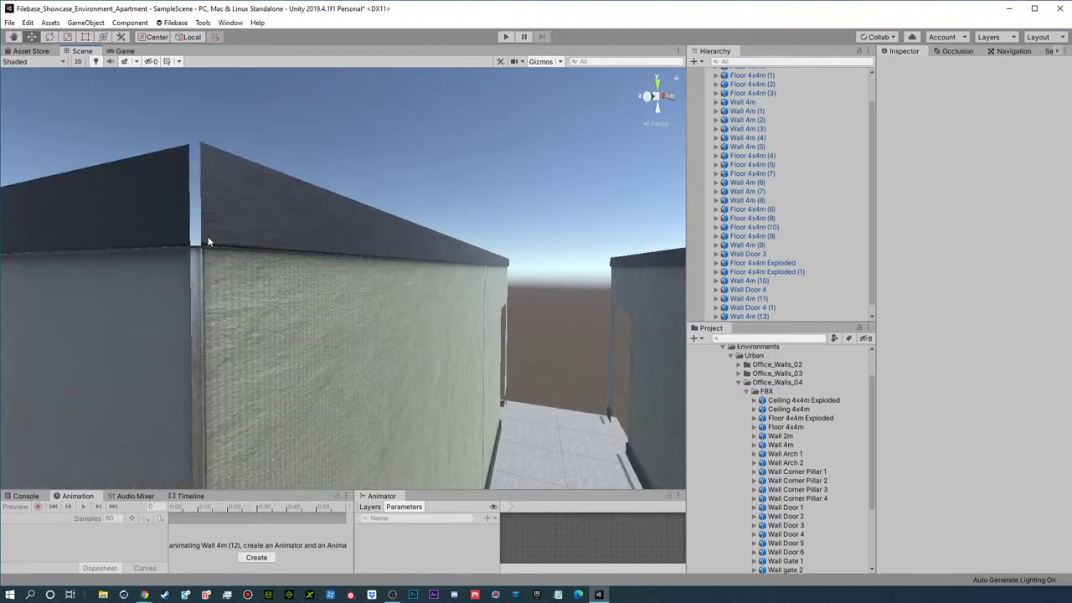
{"action": "left_click", "coordinate": [505, 288]}
{"action": "left_click", "coordinate": [389, 256], "text": "shift"}
{"action": "left_click_drag", "start_coordinate": [390, 256], "coordinate": [227, 237], "text": "alt"}
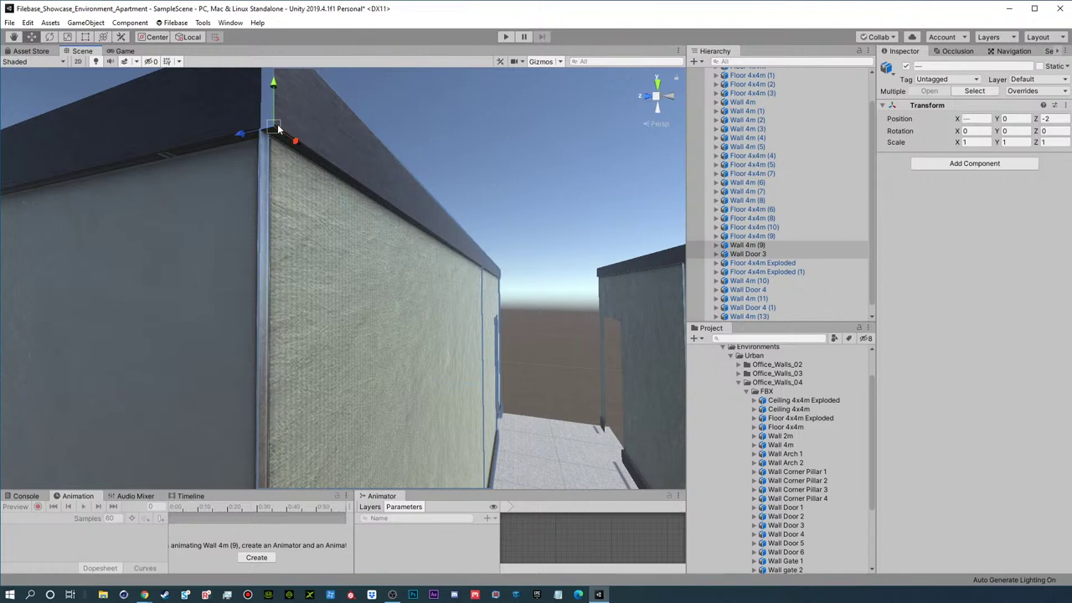
{"action": "left_click_drag", "start_coordinate": [279, 128], "coordinate": [265, 134]}
{"action": "left_click", "coordinate": [374, 107]}
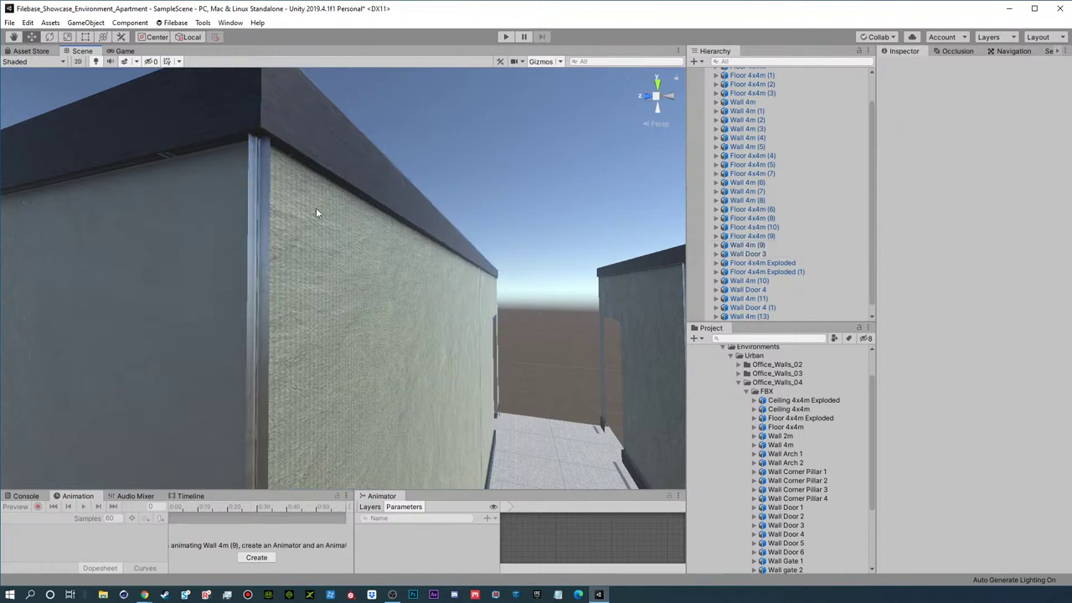
- Examine the corner joint and compare the positions of the back-to-back wall and door wall pairs along the corridor
{"action": "left_click_drag", "start_coordinate": [270, 178], "coordinate": [526, 333], "text": "alt"}
{"action": "middle_click_drag", "start_coordinate": [526, 333], "coordinate": [341, 219]}
{"action": "left_click_drag", "start_coordinate": [341, 219], "coordinate": [280, 209], "text": "alt"}
{"action": "right_click_drag", "start_coordinate": [310, 249], "coordinate": [338, 246], "text": "alt"}
{"action": "left_click", "coordinate": [337, 246]}
{"action": "left_click", "coordinate": [236, 209], "text": "shift"}
{"action": "left_click_drag", "start_coordinate": [240, 213], "coordinate": [60, 179], "text": "alt"}
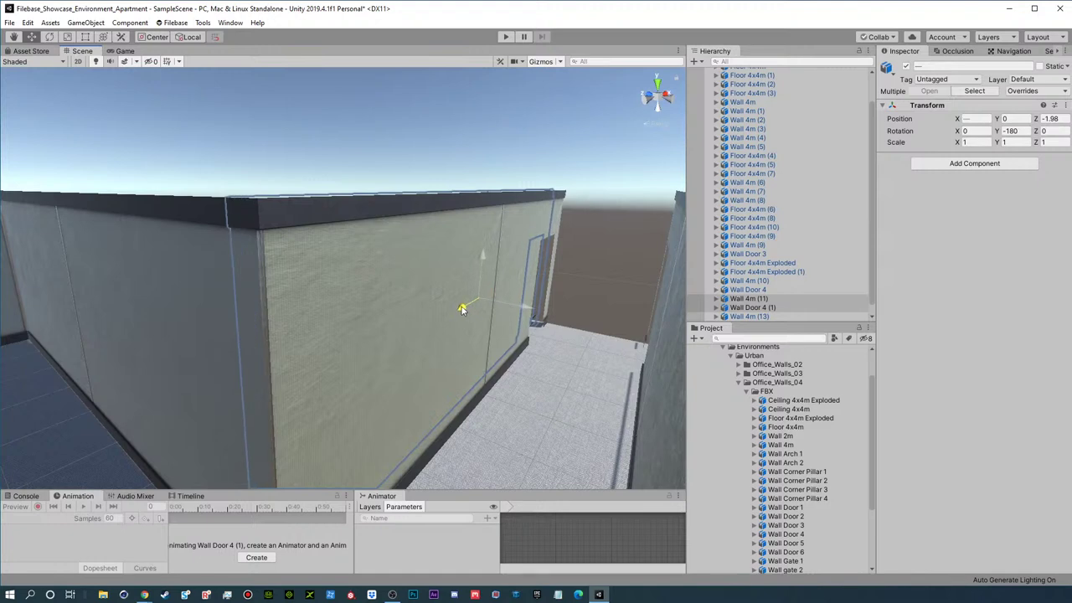
{"action": "left_click", "coordinate": [343, 308]}
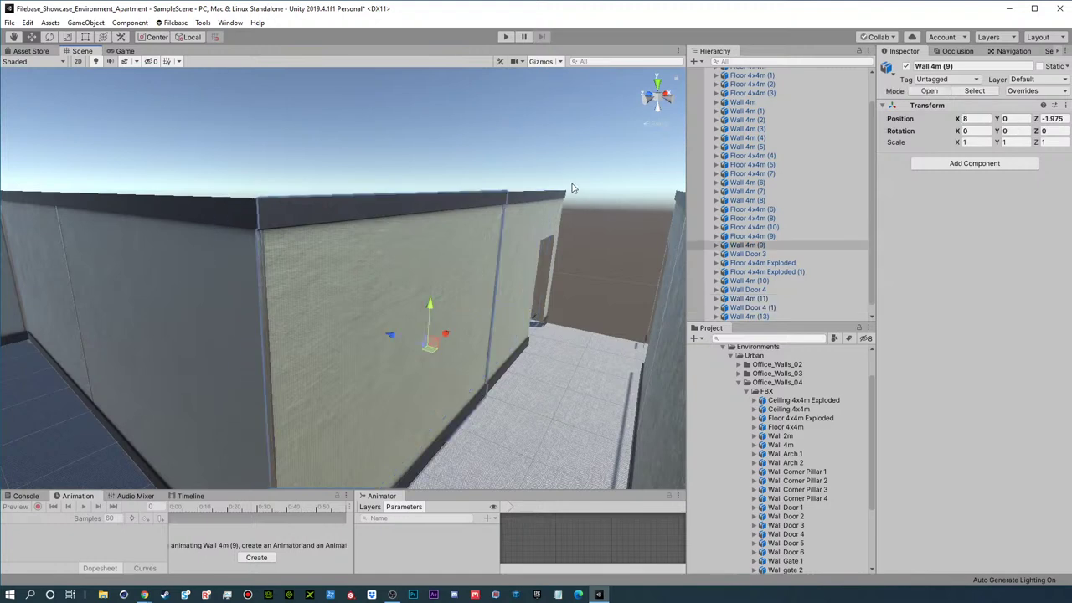
{"action": "left_click", "coordinate": [526, 225], "text": "shift"}
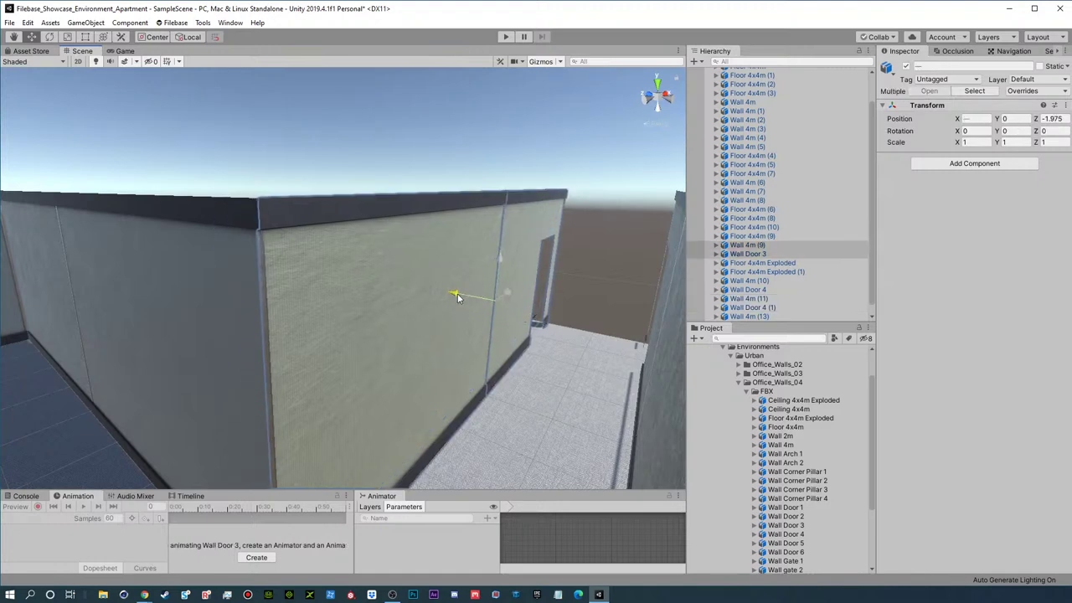
- Undo the last two changes and redo them
{"action": "key", "text": "ctrl+z"}
{"action": "key", "text": "ctrl+z"}
{"action": "key", "text": "ctrl+y"}
{"action": "key", "text": "ctrl+y"}
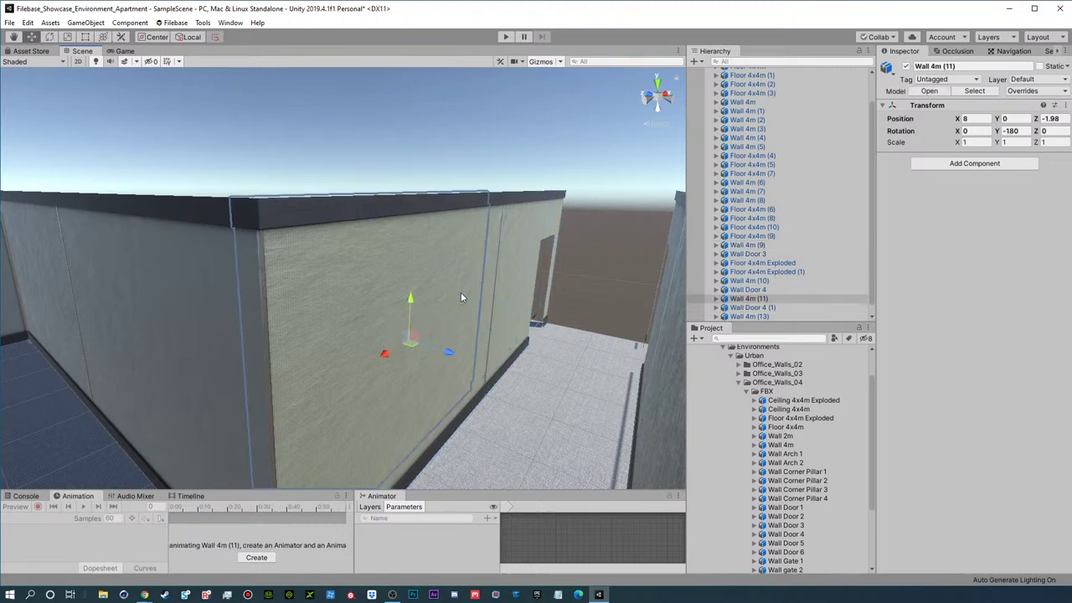
- Duplicate the two living room walls beside the corridor and move the copies in line across the corridor opening
{"action": "left_click_drag", "start_coordinate": [425, 285], "coordinate": [477, 219], "text": "alt"}
{"action": "left_click_drag", "start_coordinate": [286, 126], "coordinate": [324, 216], "text": "alt"}
{"action": "left_click", "coordinate": [344, 164]}
{"action": "left_click_drag", "start_coordinate": [344, 164], "coordinate": [586, 295], "text": "alt"}
{"action": "right_click_drag", "start_coordinate": [586, 294], "coordinate": [531, 289], "text": "alt"}
{"action": "left_click_drag", "start_coordinate": [530, 288], "coordinate": [834, 267], "text": "alt"}
{"action": "left_click", "coordinate": [261, 340]}
{"action": "left_click", "coordinate": [151, 343], "text": "shift"}
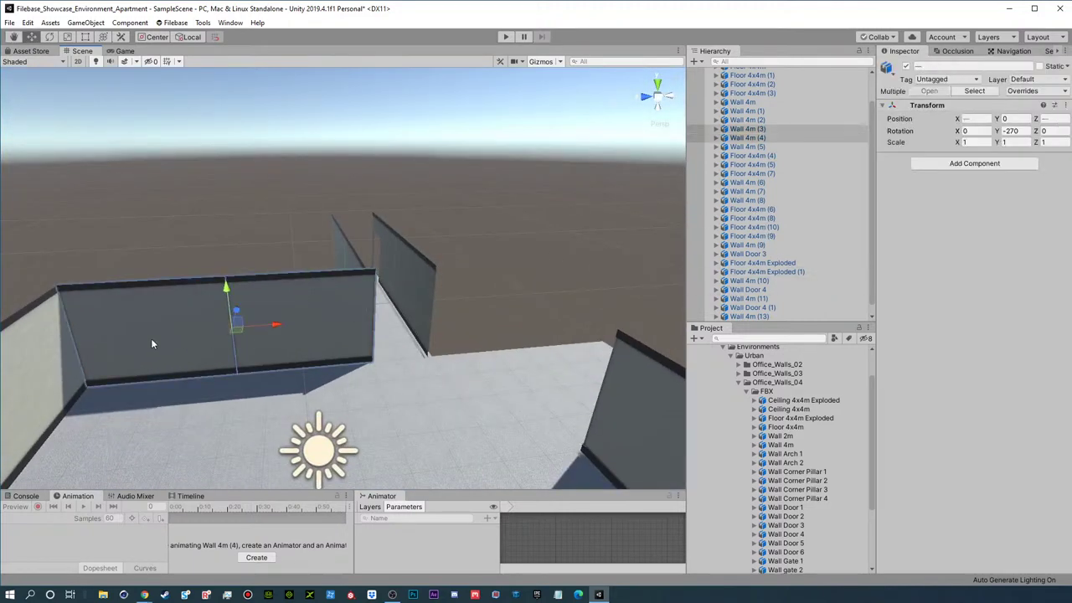
{"action": "key", "text": "ctrl+d"}
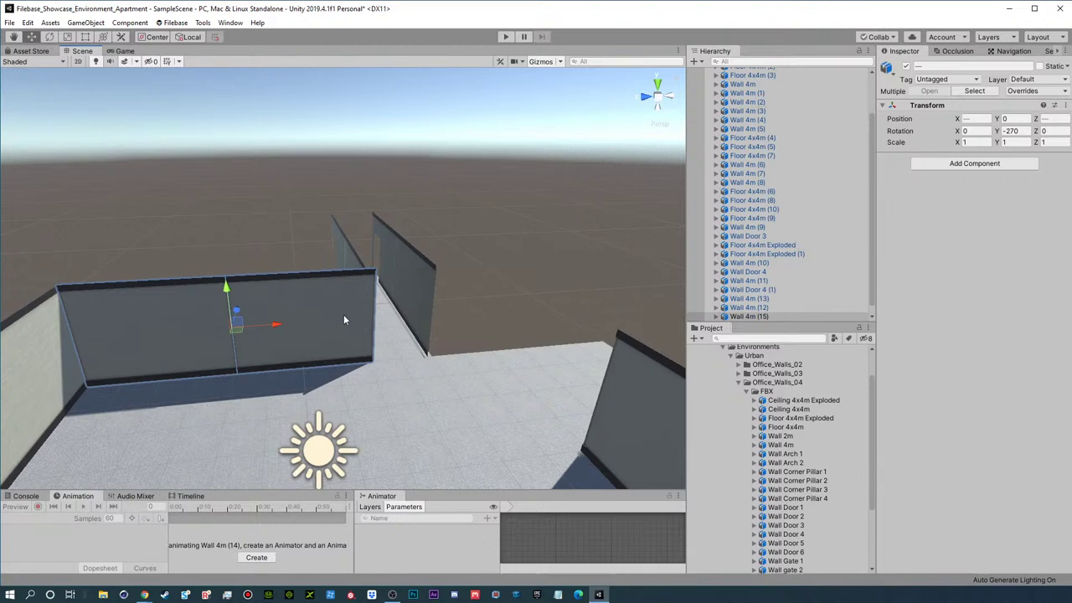
{"action": "left_click_drag", "start_coordinate": [267, 324], "coordinate": [628, 335]}
{"action": "left_click", "coordinate": [650, 287]}
- Delete the wall copy that overhangs the floor and add a Wall 2m piece from Office_Walls_04 to the scene
{"action": "left_click_drag", "start_coordinate": [647, 289], "coordinate": [407, 228], "text": "alt"}
{"action": "left_click", "coordinate": [383, 232]}
{"action": "key", "text": "Delete"}
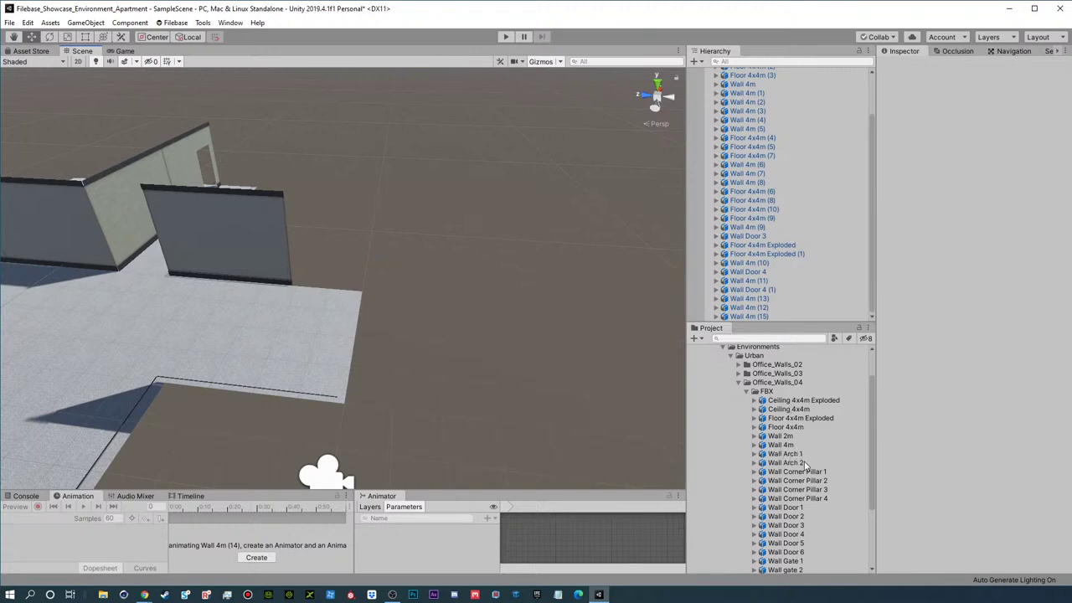
{"action": "scroll", "coordinate": [806, 465], "scroll_direction": "down", "scroll_amount": 1}
{"action": "left_click", "coordinate": [781, 403]}
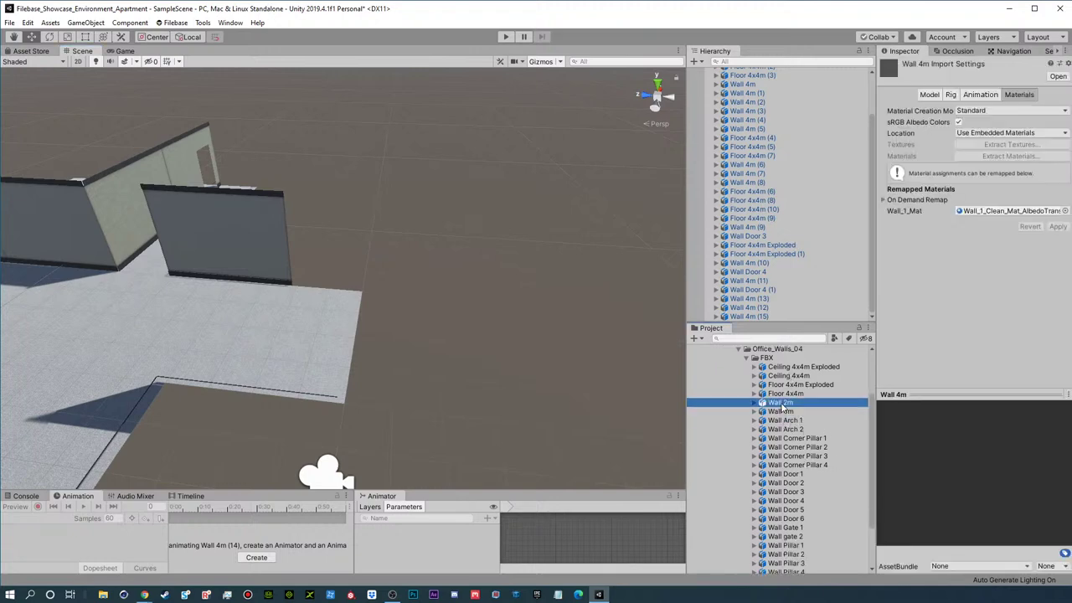
{"action": "left_click_drag", "start_coordinate": [775, 352], "coordinate": [745, 308]}
{"action": "key", "text": "f"}
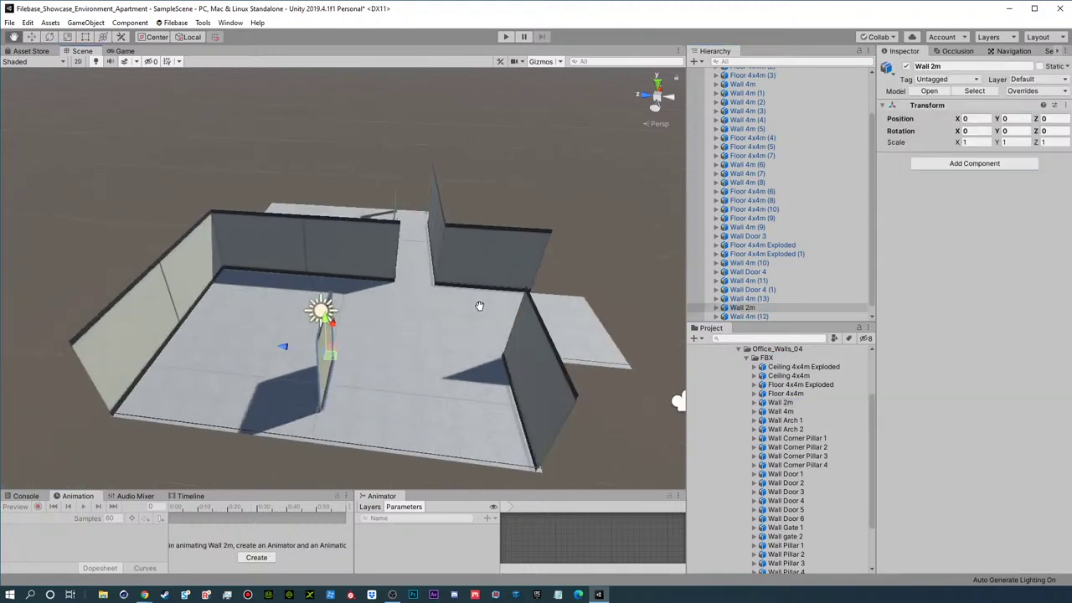
- Rotate the Wall 2m piece to 90 degrees about Y and move it to X 6.11, Z -8.86 beside the copied 4 m wall
{"action": "left_click_drag", "start_coordinate": [346, 388], "coordinate": [187, 388], "text": "ctrl"}
{"action": "key", "text": "w"}
{"action": "left_click_drag", "start_coordinate": [346, 326], "coordinate": [396, 197]}
{"action": "left_click_drag", "start_coordinate": [596, 258], "coordinate": [601, 257]}
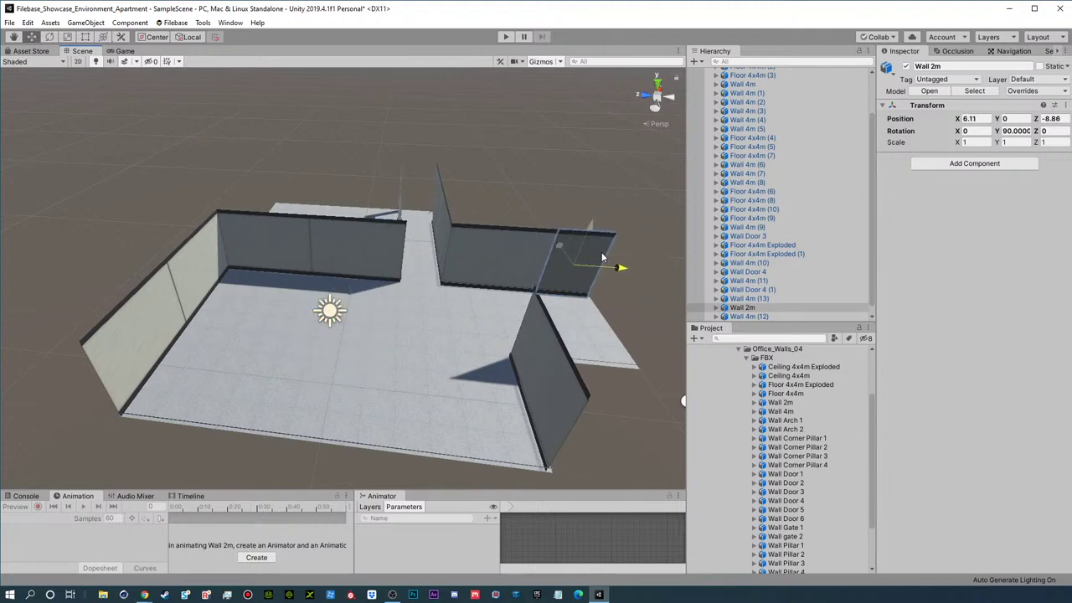
- Snap the Wall 2m piece flush against the neighbouring 4 m wall at X 6.13, Z -8.85
{"action": "key", "text": "f"}
{"action": "left_click_drag", "start_coordinate": [276, 373], "coordinate": [321, 330], "text": "alt"}
{"action": "scroll", "coordinate": [304, 299], "scroll_direction": "up", "scroll_amount": 3, "text": "alt"}
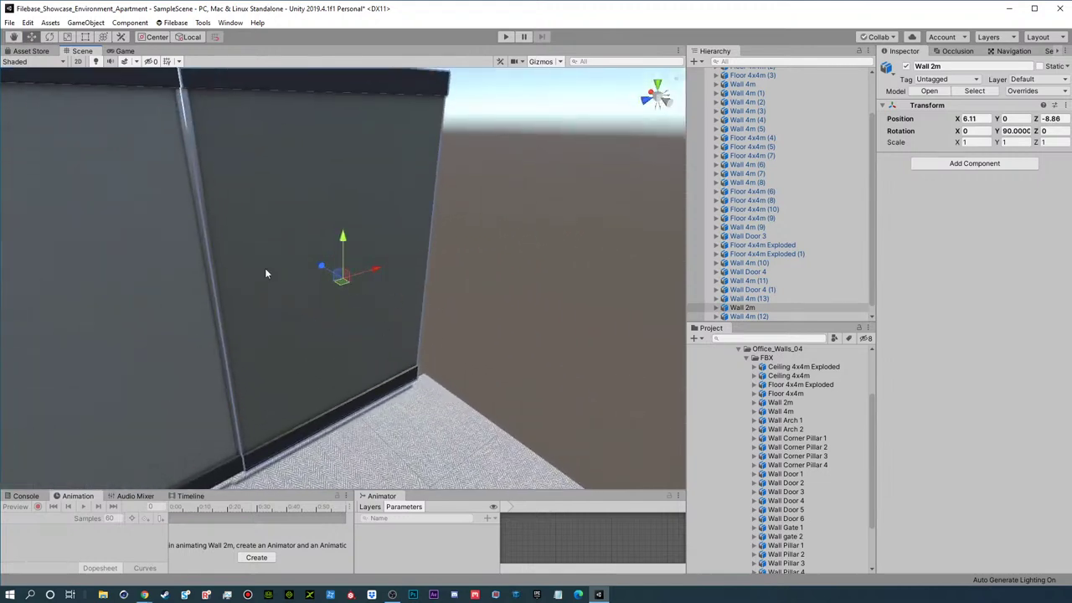
{"action": "left_click_drag", "start_coordinate": [242, 456], "coordinate": [238, 453]}
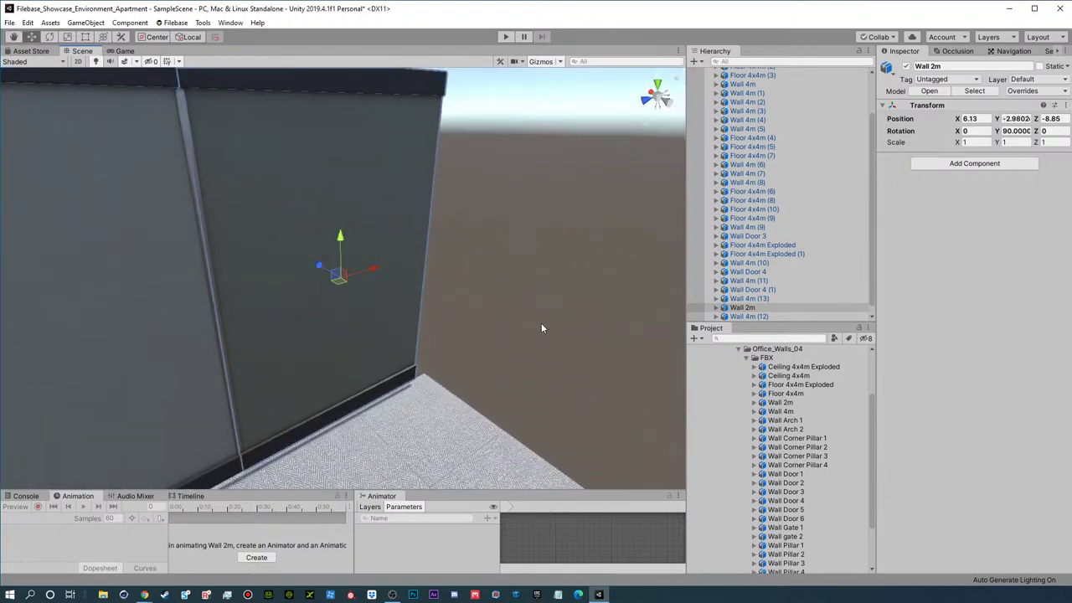
{"action": "left_click", "coordinate": [524, 334]}
- Select the Wall 2m piece for replacement and open the Replace With Prefab tool
{"action": "left_click_drag", "start_coordinate": [237, 282], "coordinate": [112, 217], "text": "alt"}
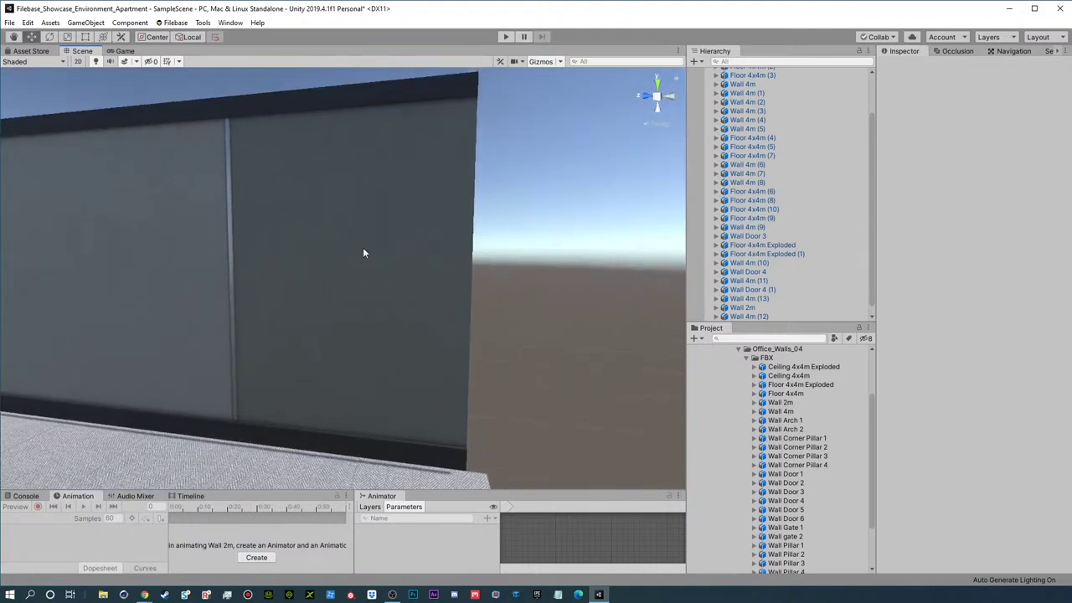
{"action": "left_click", "coordinate": [760, 317]}
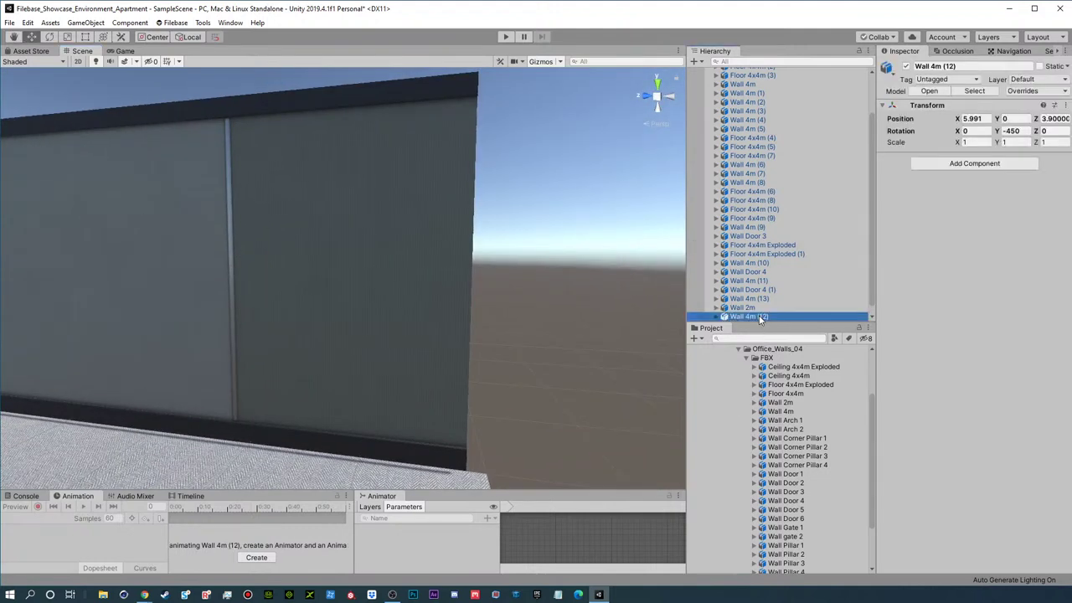
{"action": "left_click", "coordinate": [373, 318]}
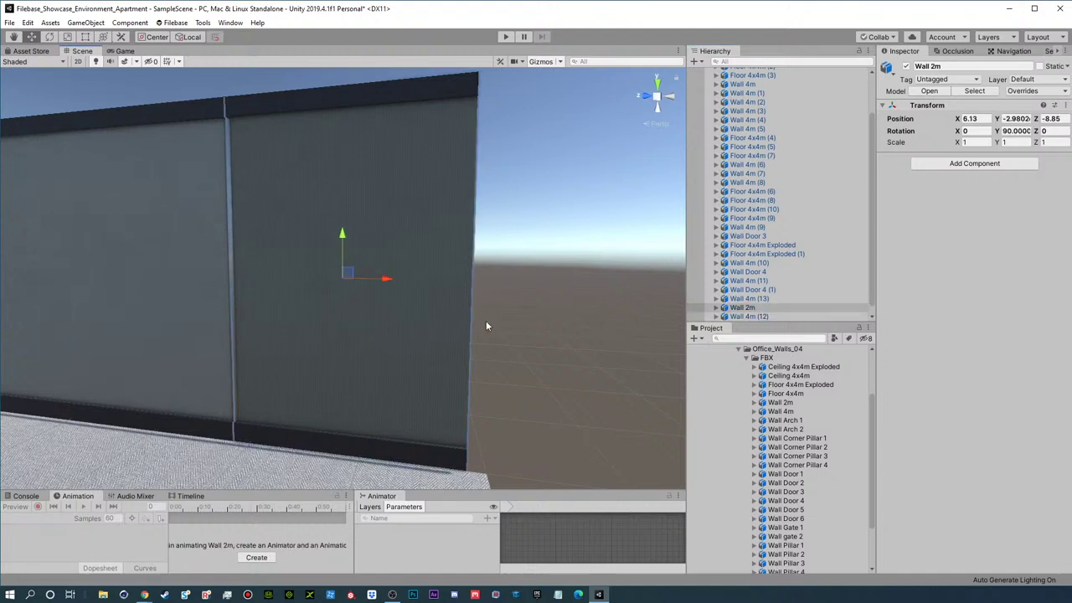
{"action": "key", "text": "super"}
{"action": "left_click", "coordinate": [199, 31]}
{"action": "left_click", "coordinate": [205, 22]}
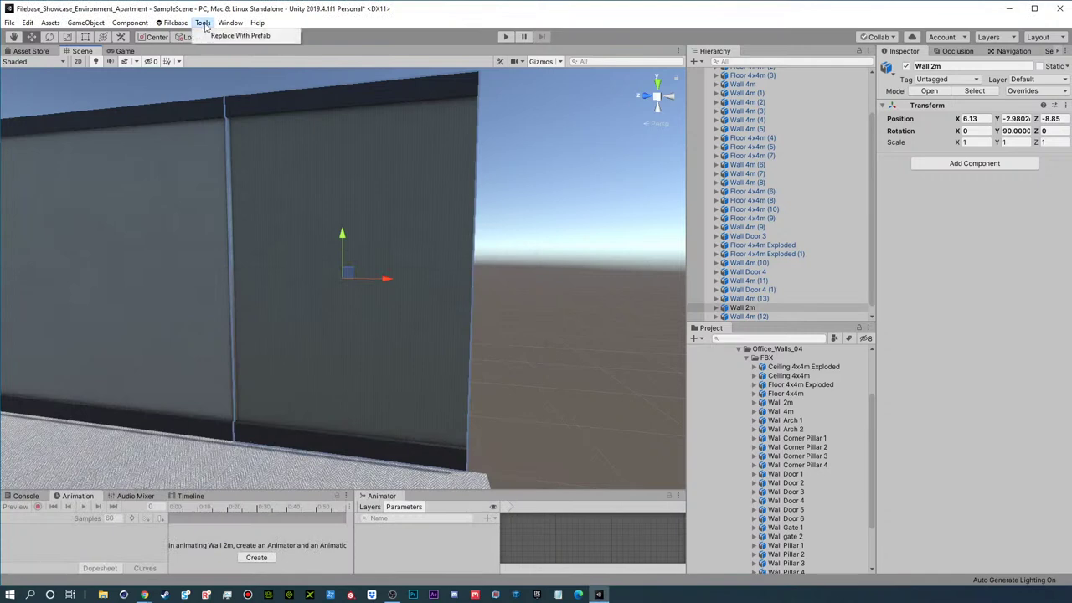
{"action": "left_click", "coordinate": [243, 38]}
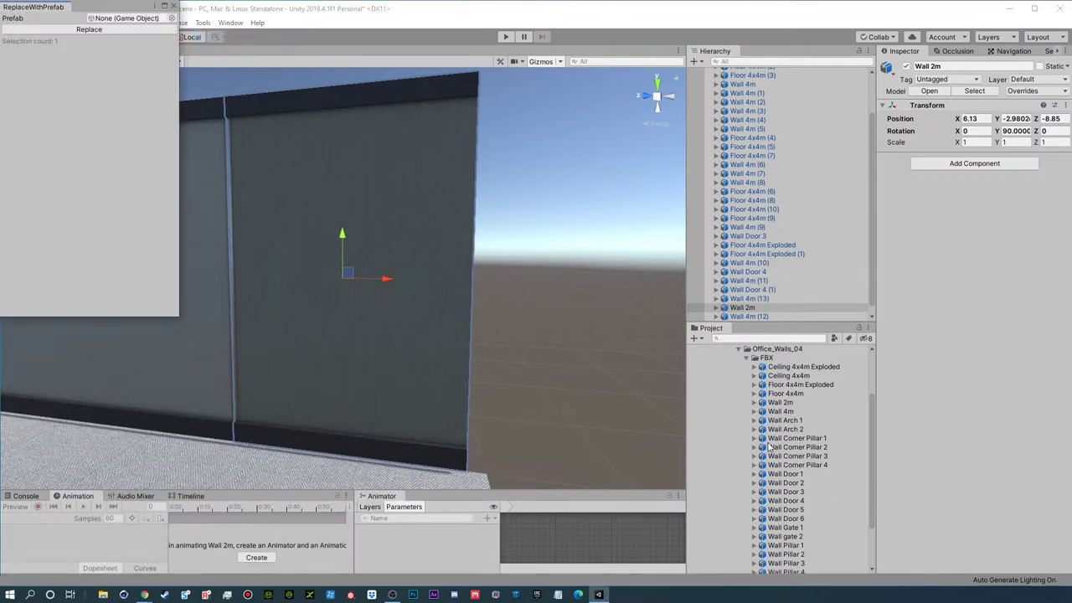
- Assign Wall 2m from the Office_Walls_03 FBX folder as the prefab and replace the selected wall with it
{"action": "scroll", "coordinate": [768, 448], "scroll_direction": "up", "scroll_amount": 3}
{"action": "left_click", "coordinate": [737, 416]}
{"action": "left_click", "coordinate": [740, 414]}
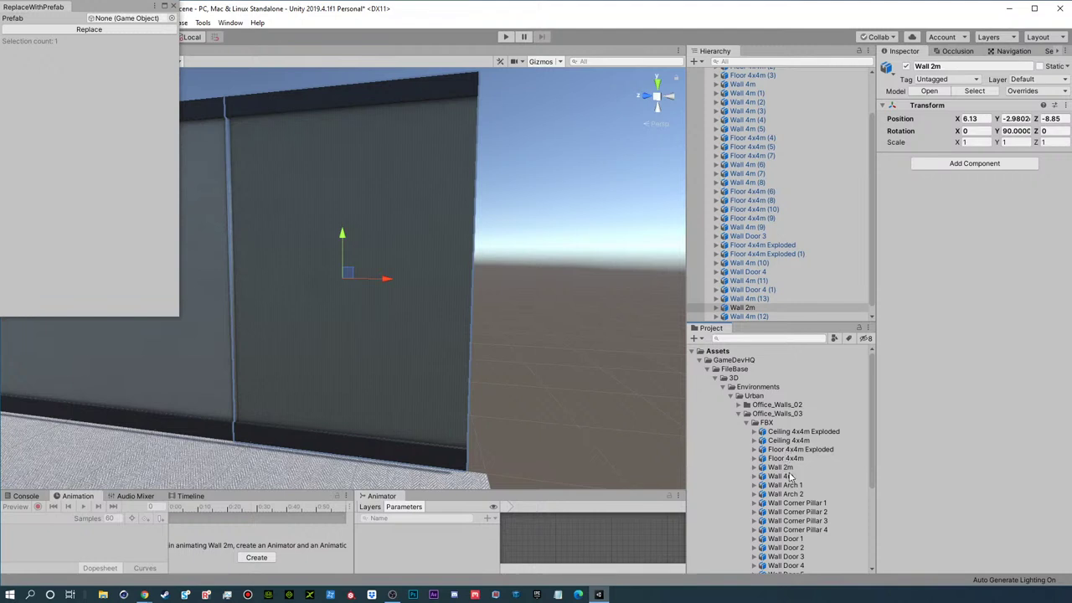
{"action": "left_click_drag", "start_coordinate": [781, 466], "coordinate": [105, 18]}
{"action": "left_click", "coordinate": [103, 31]}
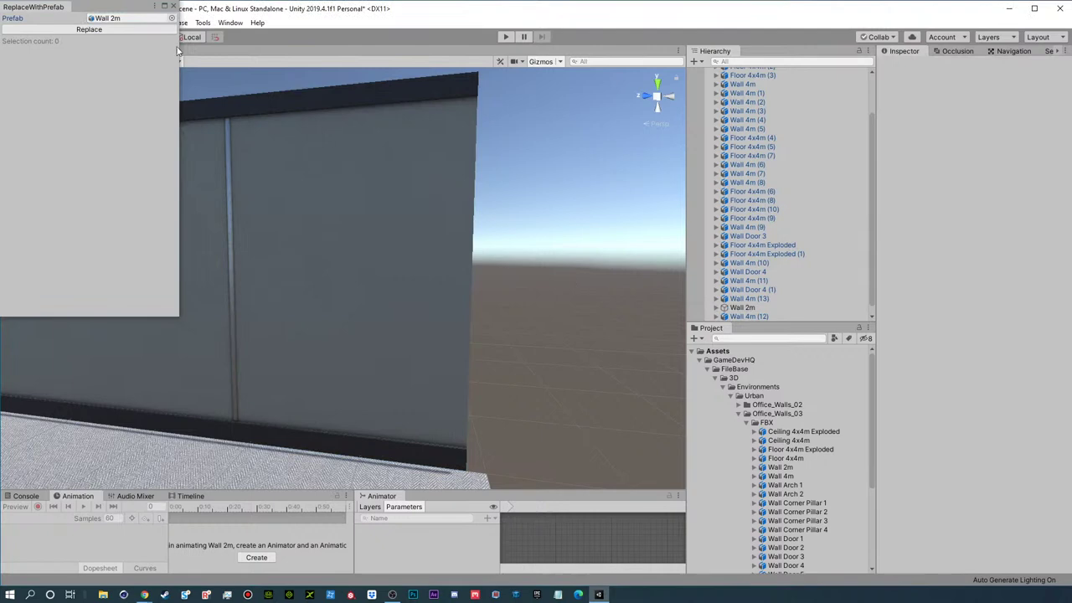
- Close the Replace With Prefab tool and inspect the open end of the corridor
{"action": "left_click", "coordinate": [175, 6]}
{"action": "left_click_drag", "start_coordinate": [401, 258], "coordinate": [431, 322], "text": "alt"}
{"action": "right_click_drag", "start_coordinate": [431, 322], "coordinate": [442, 360], "text": "alt"}
{"action": "left_click_drag", "start_coordinate": [442, 360], "coordinate": [537, 361], "text": "alt"}
{"action": "left_click_drag", "start_coordinate": [414, 341], "coordinate": [437, 331], "text": "alt"}
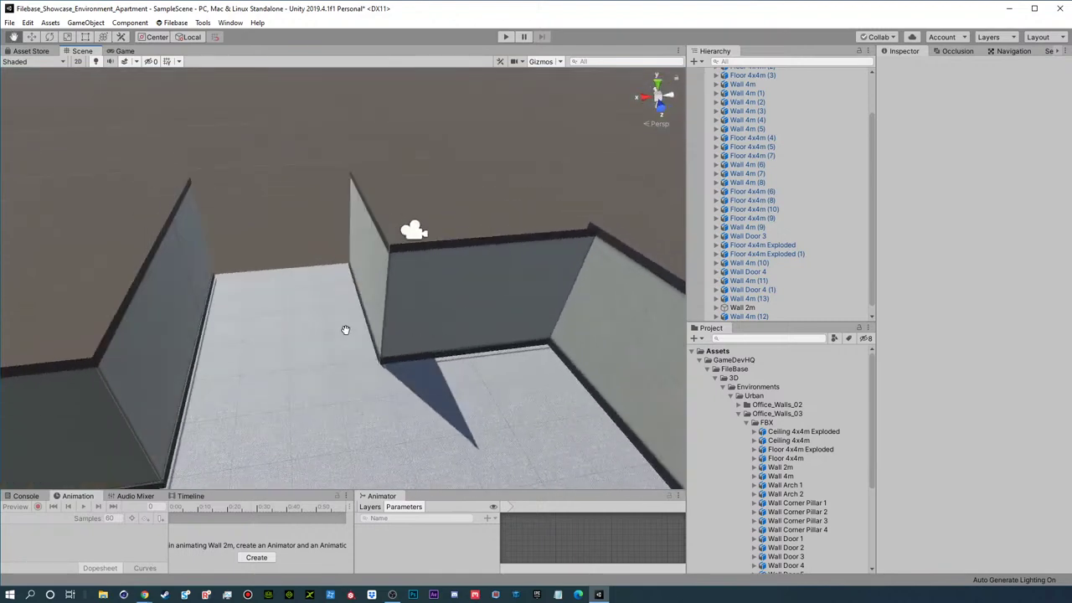
{"action": "left_click_drag", "start_coordinate": [345, 329], "coordinate": [404, 359], "text": "alt"}
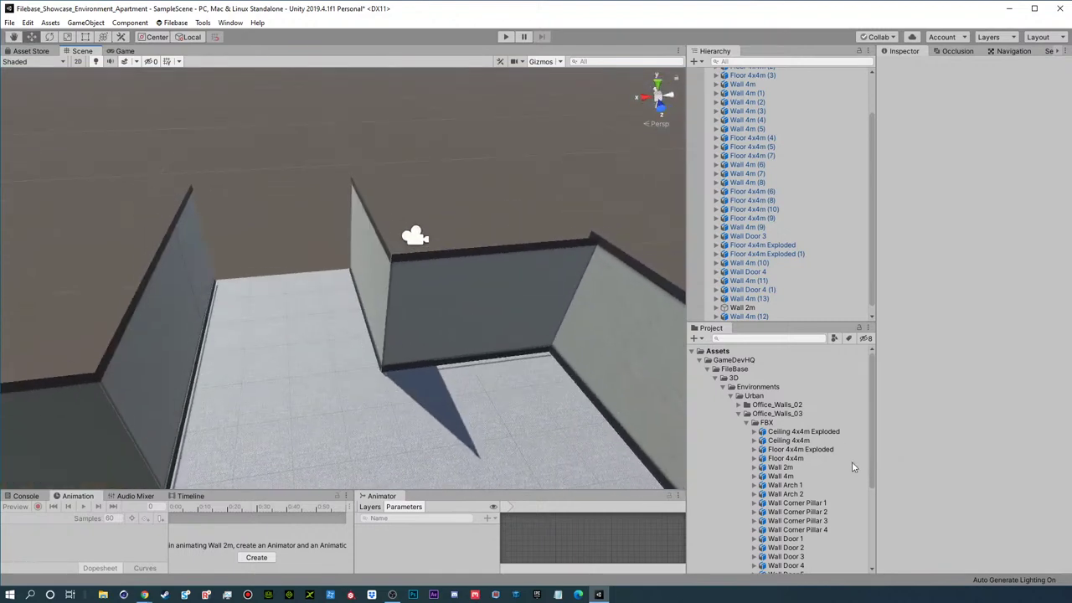
- Add Wall Door 1 from the Office_Walls_04 FBX folder to the scene
{"action": "left_click", "coordinate": [739, 415]}
{"action": "left_click", "coordinate": [738, 423]}
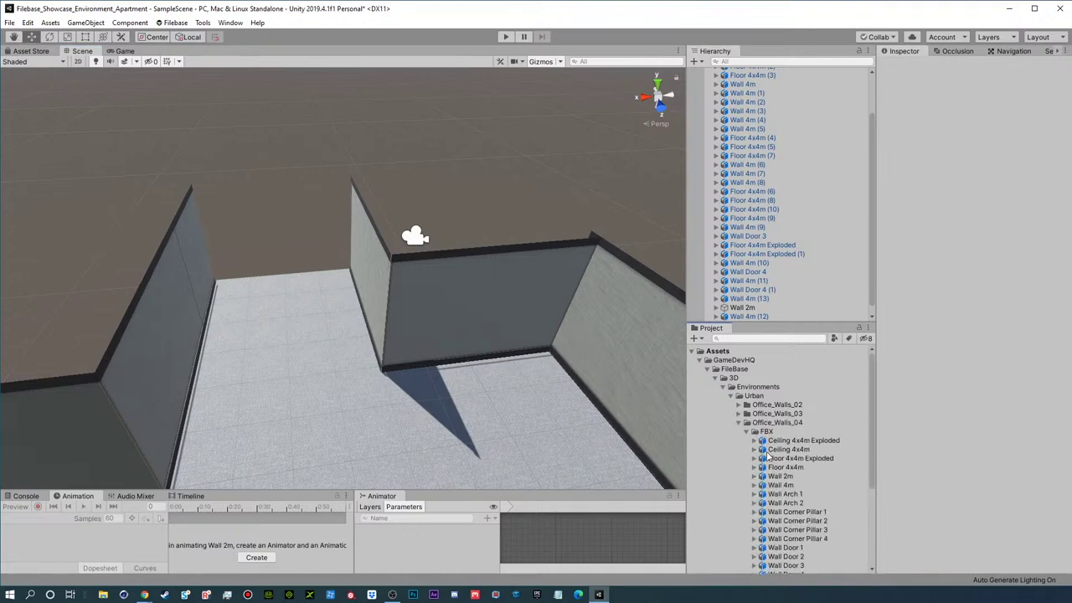
{"action": "scroll", "coordinate": [774, 452], "scroll_direction": "down", "scroll_amount": 5}
{"action": "left_click", "coordinate": [785, 426]}
{"action": "left_click", "coordinate": [786, 408]}
{"action": "left_click", "coordinate": [993, 465]}
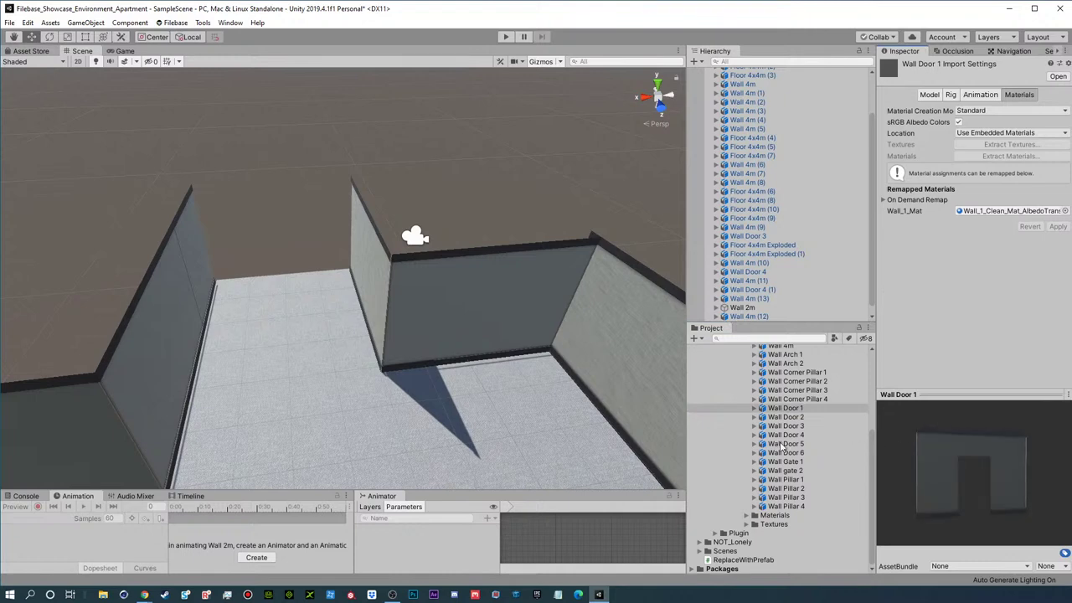
{"action": "left_click_drag", "start_coordinate": [775, 411], "coordinate": [744, 309]}
- Rotate Wall Door 1 and position it across the open end of the corridor
{"action": "left_click_drag", "start_coordinate": [335, 215], "coordinate": [430, 200], "text": "alt"}
{"action": "key", "text": "e"}
{"action": "left_click", "coordinate": [426, 194]}
{"action": "left_click_drag", "start_coordinate": [276, 324], "coordinate": [460, 251], "text": "alt"}
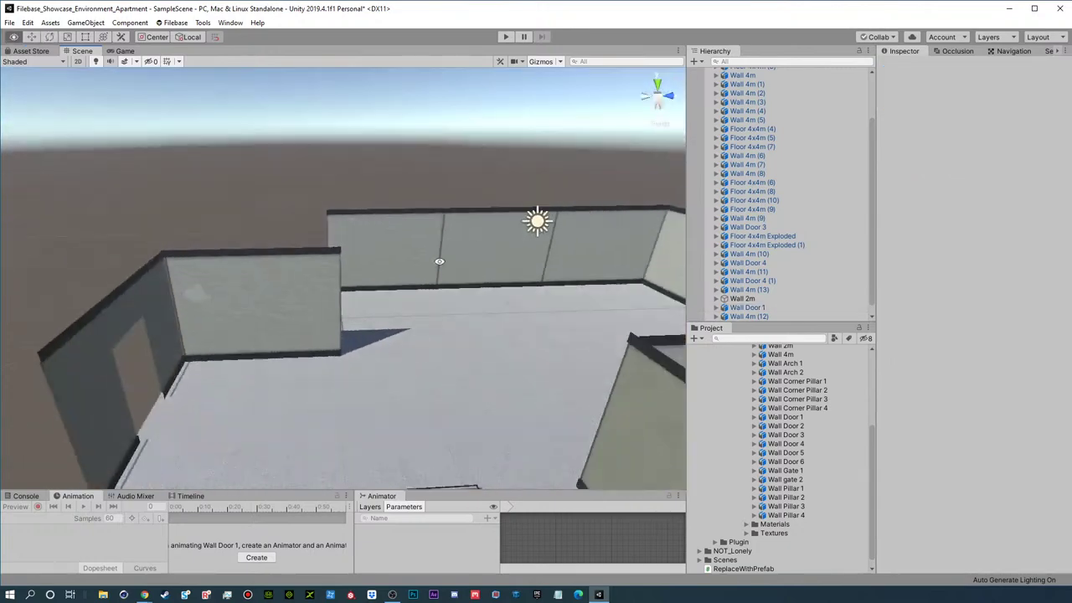
{"action": "right_click_drag", "start_coordinate": [206, 385], "coordinate": [497, 386], "text": "alt"}
{"action": "middle_click_drag", "start_coordinate": [329, 388], "coordinate": [498, 357]}
{"action": "left_click_drag", "start_coordinate": [469, 355], "coordinate": [326, 186], "text": "alt"}
{"action": "left_click", "coordinate": [260, 240]}
{"action": "key", "text": "w"}
{"action": "left_click", "coordinate": [395, 97]}
{"action": "left_click_drag", "start_coordinate": [431, 198], "coordinate": [274, 163], "text": "alt"}
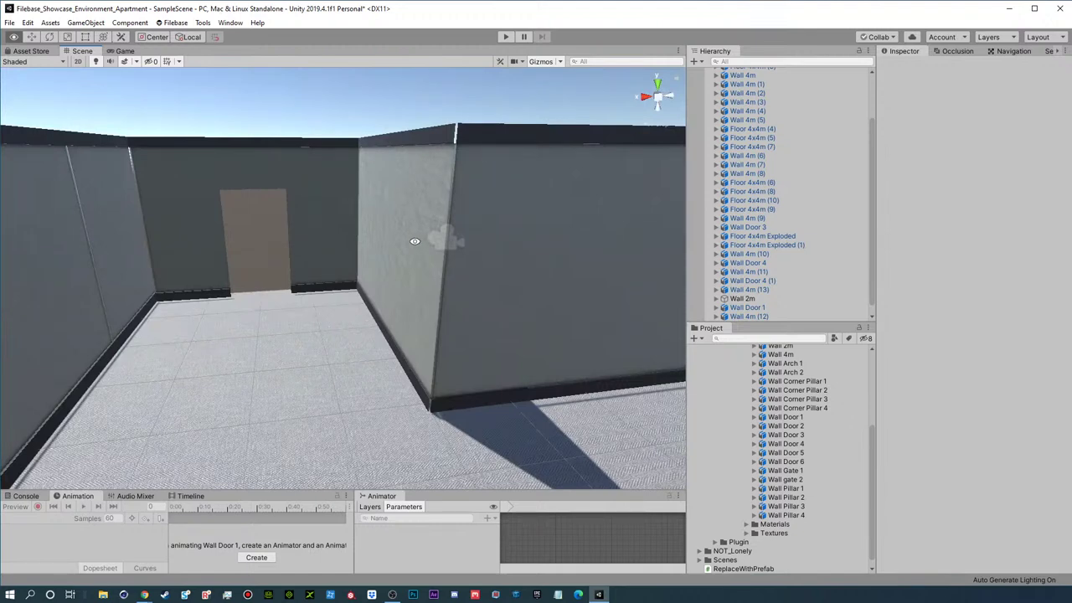
- Duplicate the pair of 4 m walls, turn the copies to -630 degrees about Y and move them to the room's opposite open edge
{"action": "left_click_drag", "start_coordinate": [341, 264], "coordinate": [794, 243], "text": "alt"}
{"action": "left_click", "coordinate": [347, 215]}
{"action": "key", "text": "e"}
{"action": "left_click_drag", "start_coordinate": [354, 261], "coordinate": [639, 211]}
{"action": "key", "text": "w"}
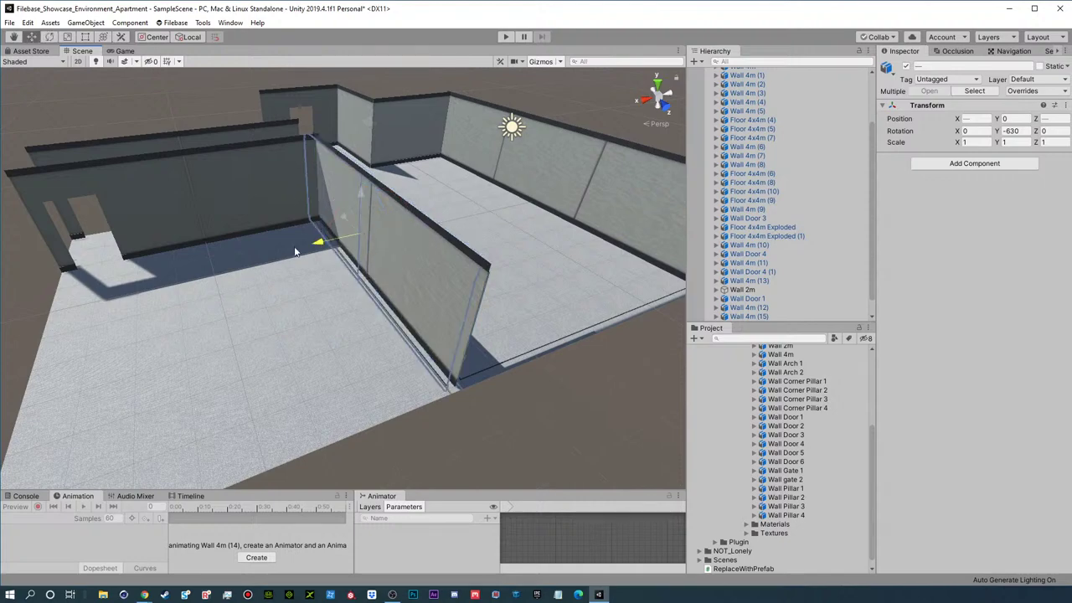
{"action": "left_click", "coordinate": [29, 306]}
- Duplicate Wall 4m (11), rotate the copy to 0 degrees about Y and place it at X 8, Z 5.99
{"action": "left_click_drag", "start_coordinate": [207, 263], "coordinate": [502, 251], "text": "alt"}
{"action": "middle_click_drag", "start_coordinate": [503, 252], "coordinate": [261, 206], "text": "alt"}
{"action": "right_click_drag", "start_coordinate": [261, 206], "coordinate": [181, 208]}
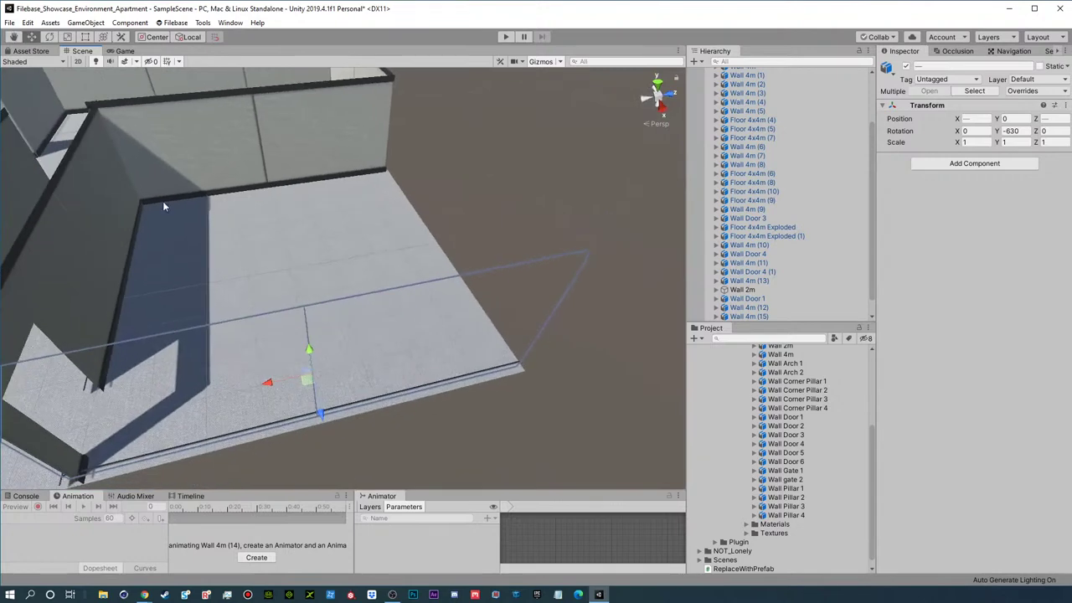
{"action": "left_click", "coordinate": [54, 258]}
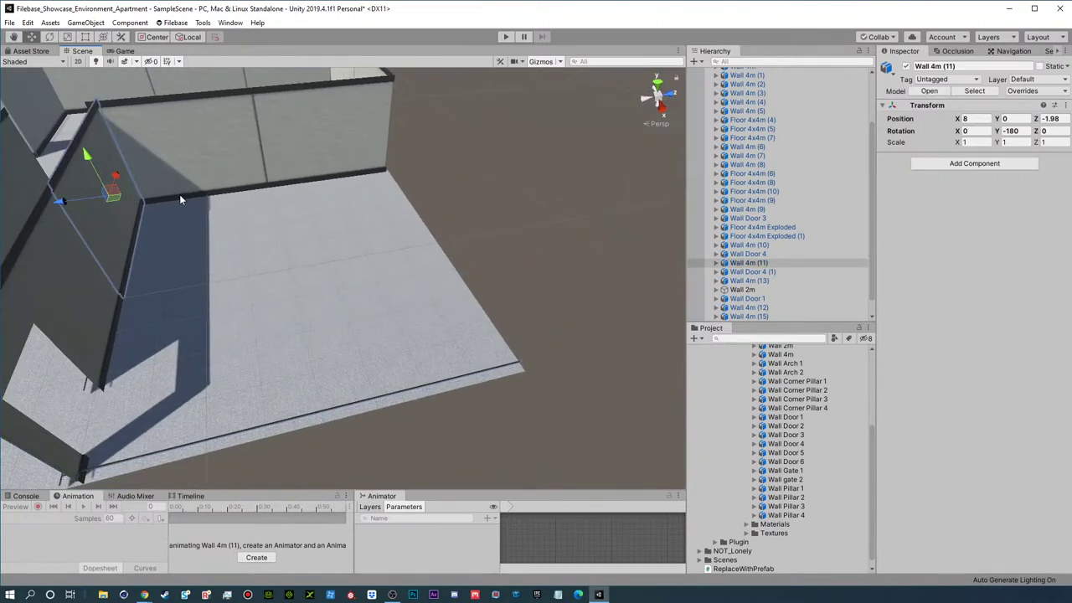
{"action": "key", "text": "ctrl+d"}
{"action": "key", "text": "e"}
{"action": "left_click_drag", "start_coordinate": [134, 213], "coordinate": [512, 202]}
{"action": "key", "text": "w"}
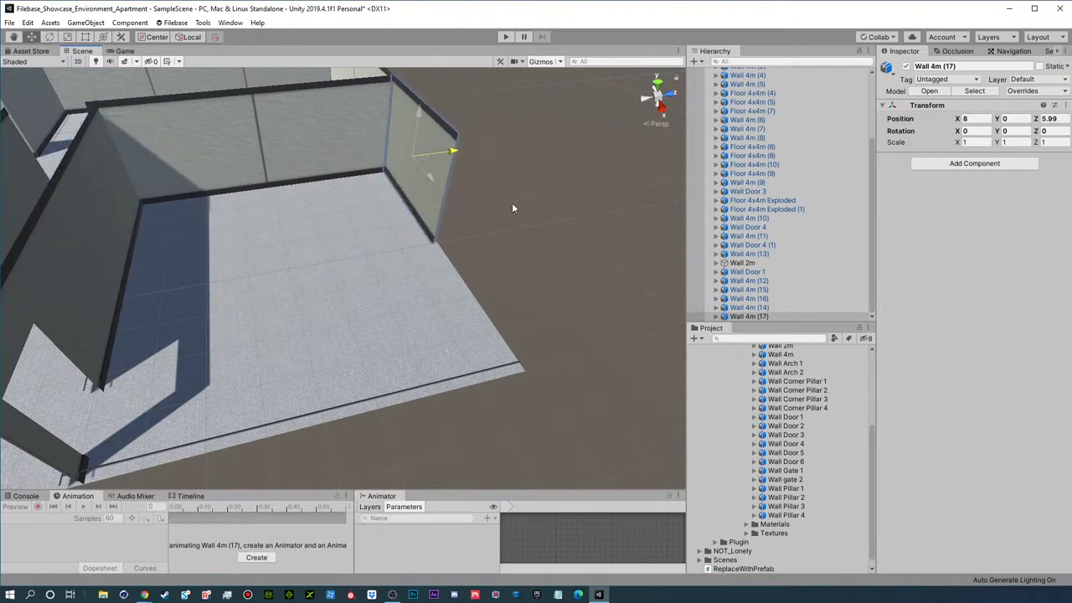
- Duplicate the new 4 m wall and move the copy directly beside it along the same edge at Z 5.99
{"action": "left_click_drag", "start_coordinate": [434, 169], "coordinate": [514, 167], "text": "alt"}
{"action": "key", "text": "ctrl+d"}
{"action": "left_click_drag", "start_coordinate": [334, 122], "coordinate": [552, 123]}
{"action": "left_click", "coordinate": [593, 136]}
- Duplicate another 4 m wall on the room's perimeter and move the copy along to extend the enclosure
{"action": "scroll", "coordinate": [500, 199], "scroll_direction": "down", "scroll_amount": 5}
{"action": "left_click_drag", "start_coordinate": [500, 199], "coordinate": [403, 199], "text": "alt"}
{"action": "scroll", "coordinate": [268, 206], "scroll_direction": "up", "scroll_amount": 8, "text": "alt"}
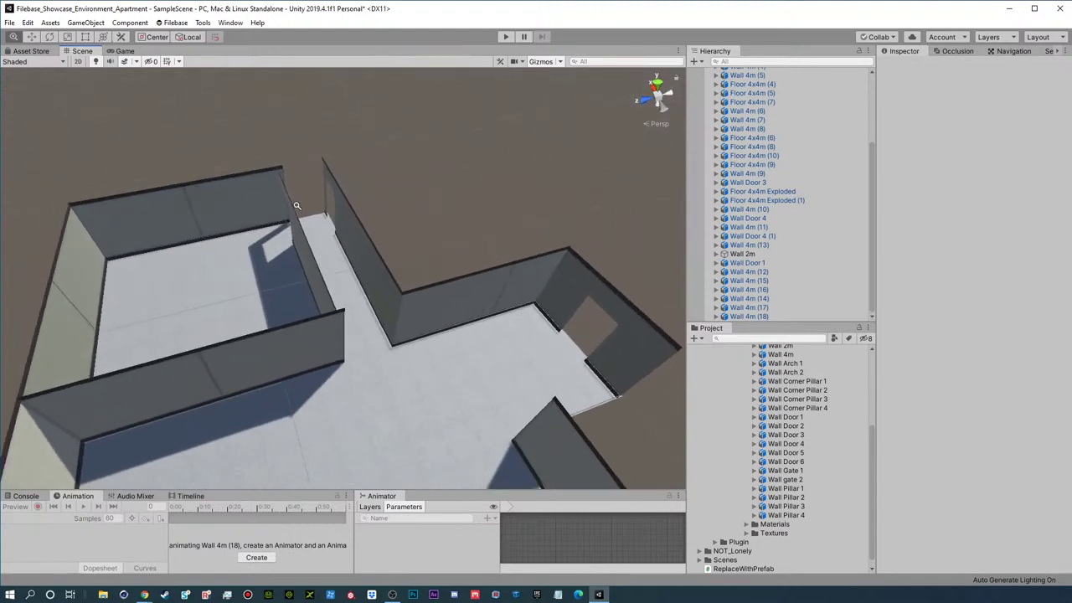
{"action": "left_click", "coordinate": [152, 133]}
{"action": "key", "text": "ctrl+d"}
{"action": "left_click_drag", "start_coordinate": [195, 136], "coordinate": [253, 110]}
- Select Wall 4m (17) and Wall 4m (18) and examine how they meet the neighbouring walls
{"action": "left_click", "coordinate": [243, 123]}
{"action": "left_click", "coordinate": [176, 146], "text": "shift"}
{"action": "left_click_drag", "start_coordinate": [177, 143], "coordinate": [363, 204], "text": "alt"}
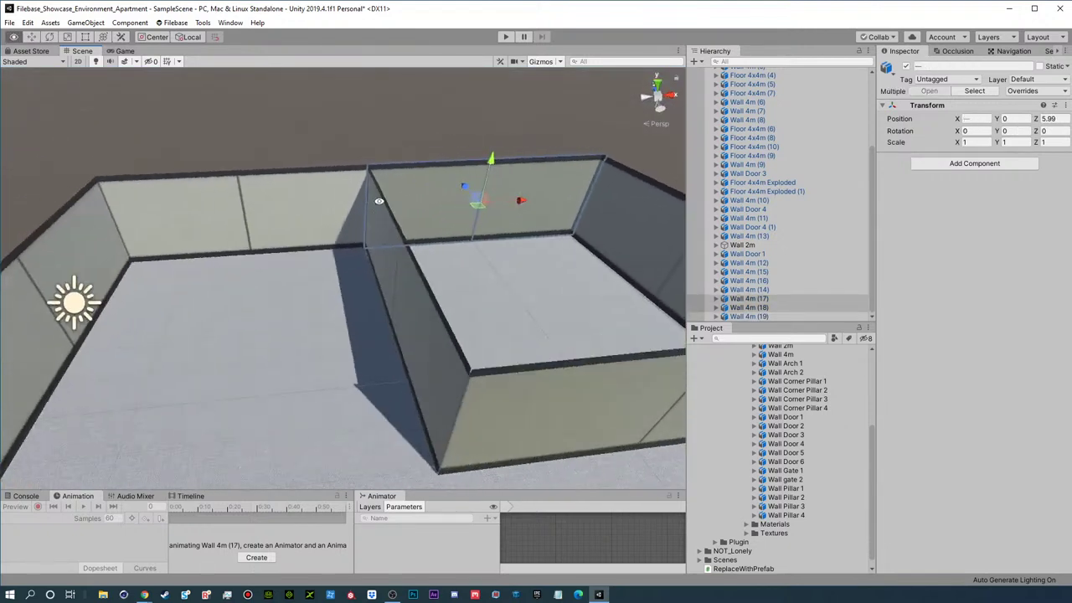
{"action": "right_click_drag", "start_coordinate": [364, 203], "coordinate": [762, 201], "text": "alt"}
{"action": "left_click_drag", "start_coordinate": [620, 192], "coordinate": [500, 179], "text": "alt"}
{"action": "middle_click_drag", "start_coordinate": [500, 179], "coordinate": [277, 180]}
{"action": "left_click_drag", "start_coordinate": [278, 181], "coordinate": [453, 190], "text": "alt"}
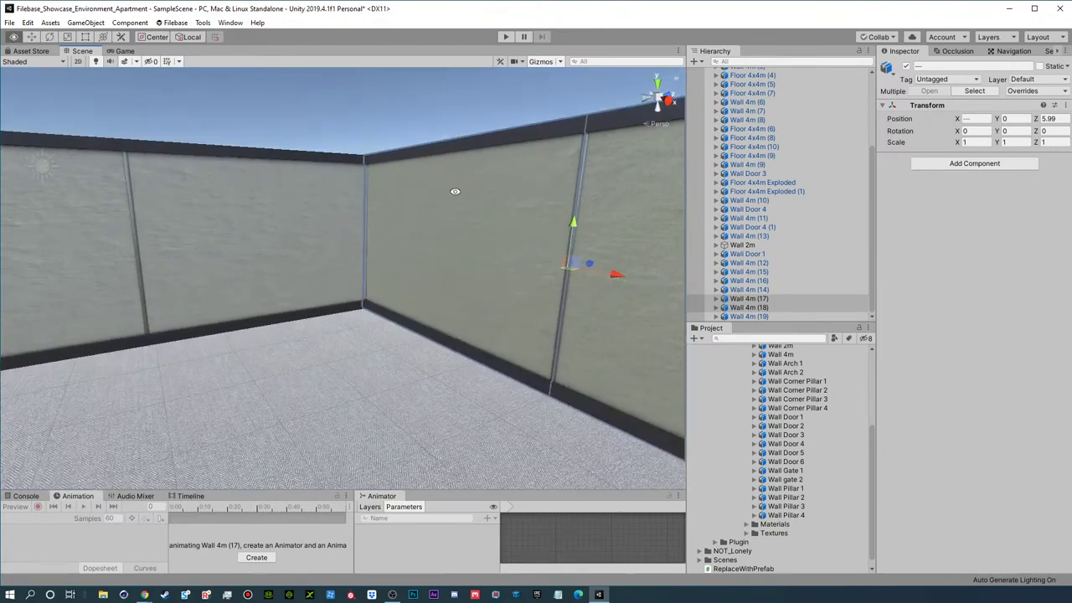
{"action": "left_click_drag", "start_coordinate": [478, 256], "coordinate": [685, 288], "text": "alt"}
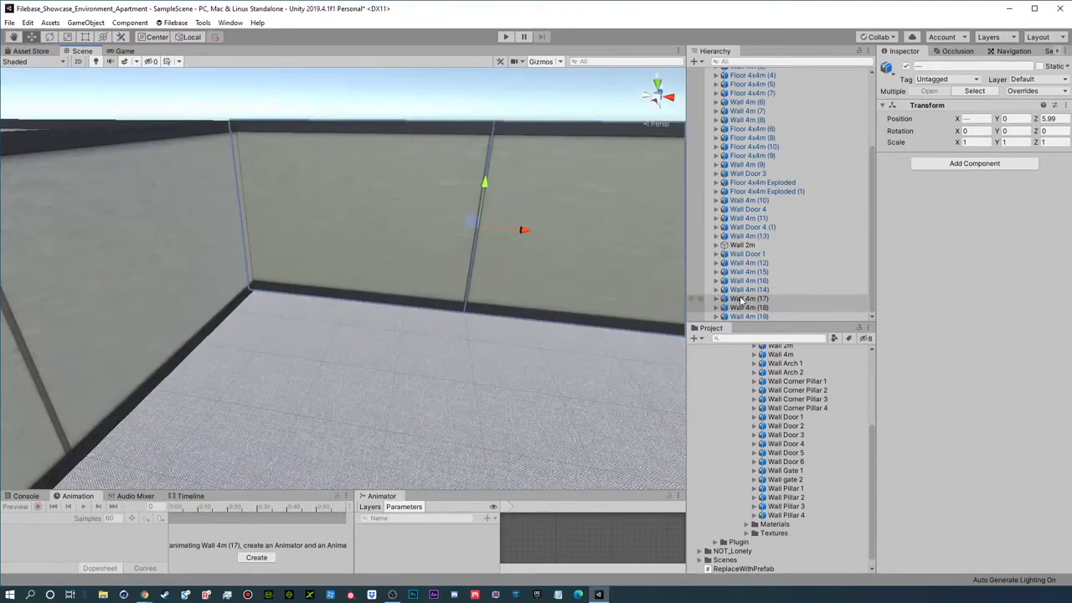
- Replace the two selected 4 m walls with Wall 4m from the Office_Walls_03 FBX folder using Replace With Prefab
{"action": "scroll", "coordinate": [800, 385], "scroll_direction": "up", "scroll_amount": 5}
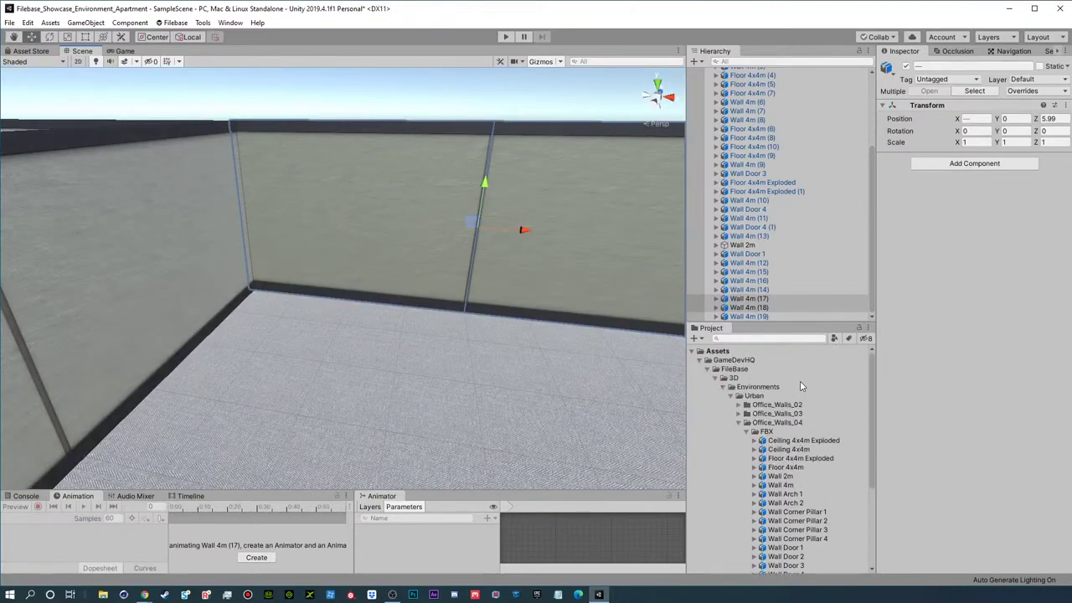
{"action": "left_click", "coordinate": [738, 423]}
{"action": "left_click", "coordinate": [738, 414]}
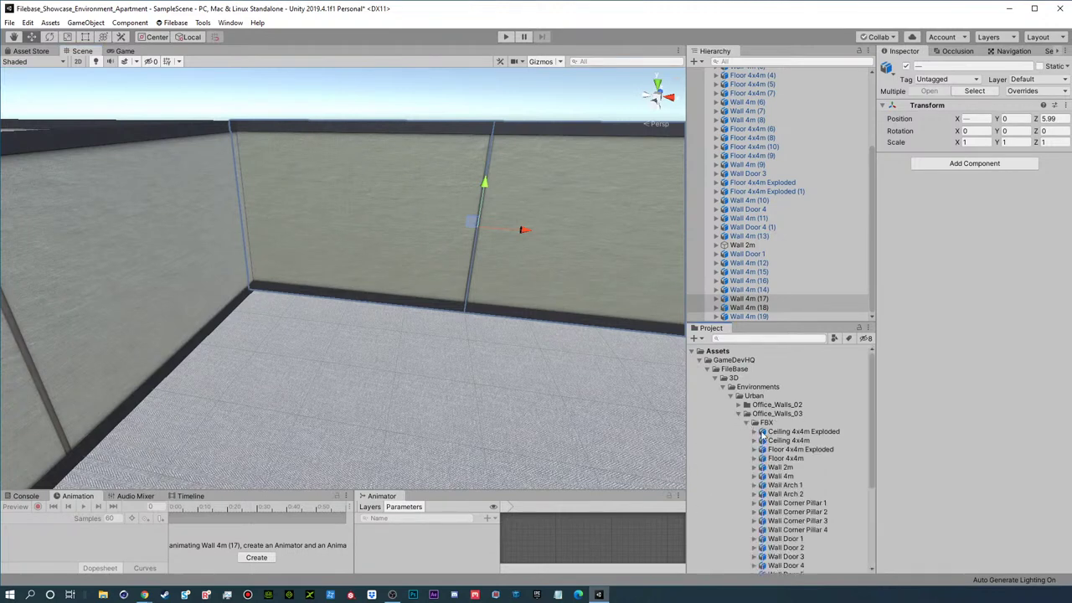
{"action": "left_click", "coordinate": [202, 22]}
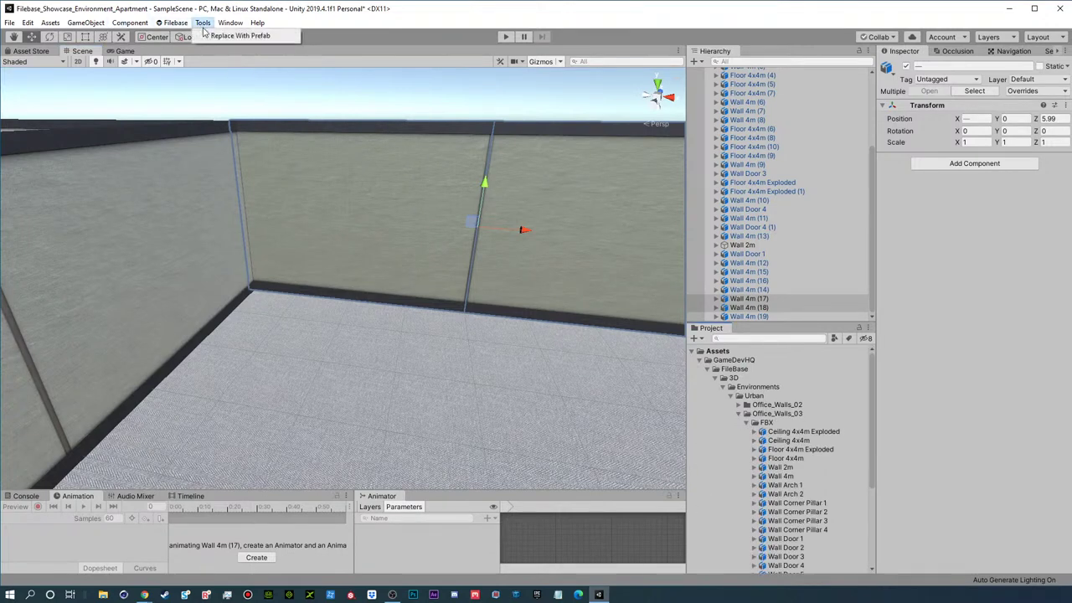
{"action": "left_click", "coordinate": [243, 37]}
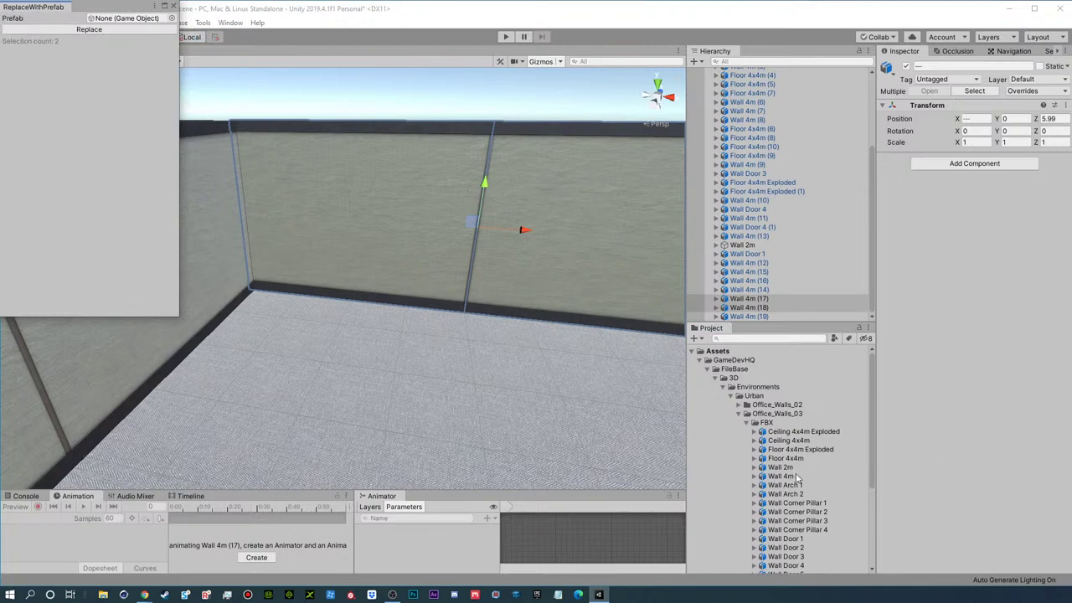
{"action": "left_click_drag", "start_coordinate": [779, 478], "coordinate": [24, 101]}
{"action": "left_click_drag", "start_coordinate": [87, 26], "coordinate": [107, 18]}
{"action": "left_click", "coordinate": [109, 32]}
- Replace Wall 4m (9), (10) and (11) one by one with the assigned Office_Walls_03 Wall 4m prefab
{"action": "scroll", "coordinate": [455, 216], "scroll_direction": "down", "scroll_amount": 4}
{"action": "left_click_drag", "start_coordinate": [455, 215], "coordinate": [357, 211], "text": "alt"}
{"action": "left_click", "coordinate": [349, 287]}
{"action": "left_click", "coordinate": [89, 29]}
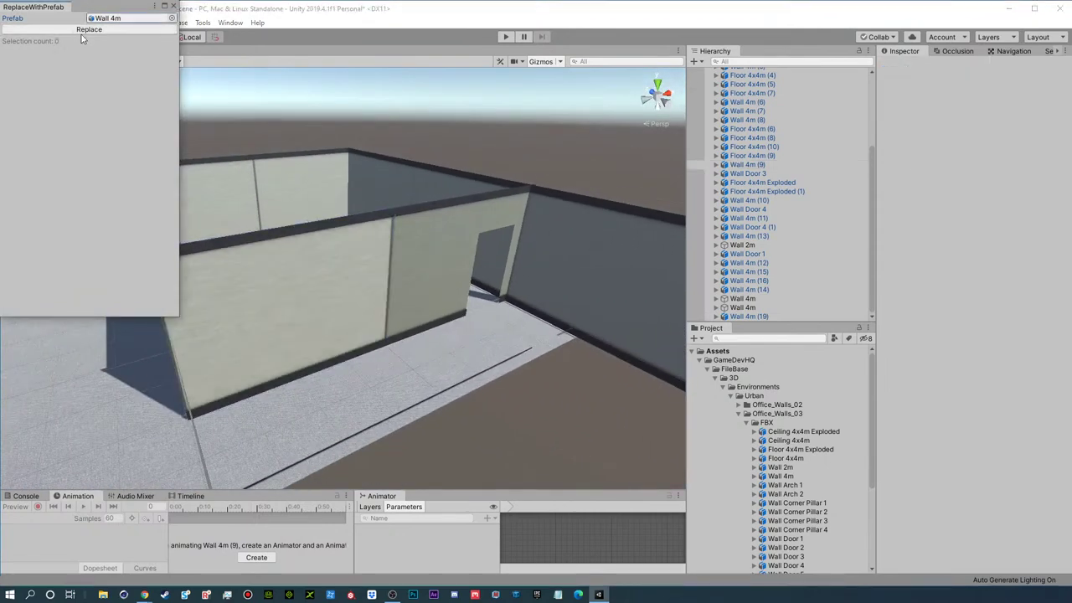
{"action": "left_click_drag", "start_coordinate": [503, 243], "coordinate": [461, 263], "text": "alt"}
{"action": "left_click", "coordinate": [461, 263]}
{"action": "left_click", "coordinate": [50, 32]}
{"action": "left_click_drag", "start_coordinate": [419, 235], "coordinate": [377, 207], "text": "alt"}
{"action": "left_click", "coordinate": [454, 242]}
{"action": "left_click", "coordinate": [52, 30]}
- Compare the Wall Door 4 and Wall Door 5 models in the Office_Walls_03 FBX folder with the room's door wall
{"action": "left_click", "coordinate": [399, 206]}
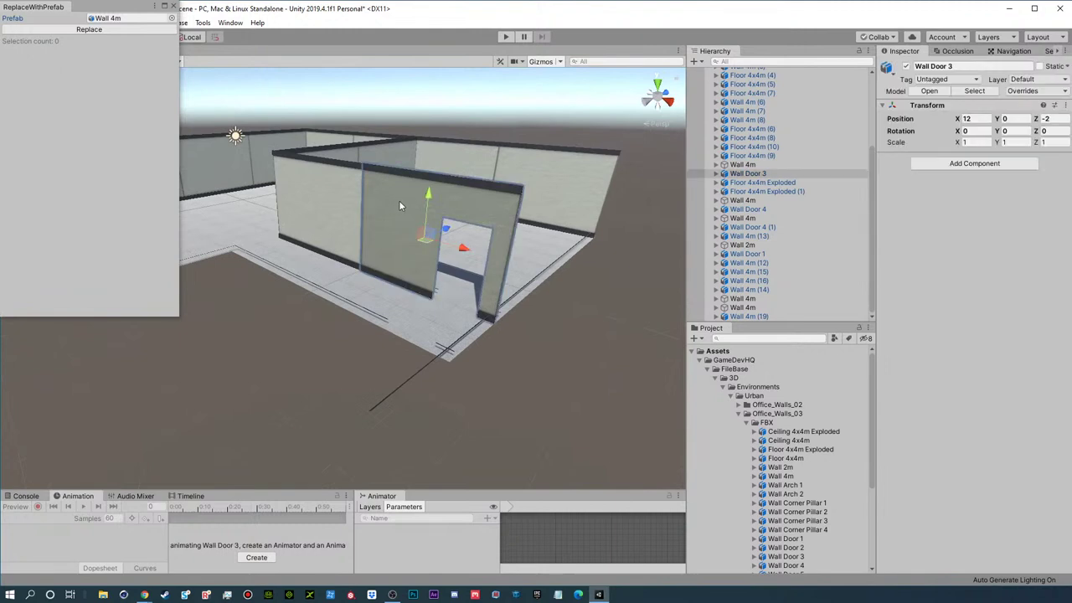
{"action": "scroll", "coordinate": [797, 460], "scroll_direction": "down", "scroll_amount": 3}
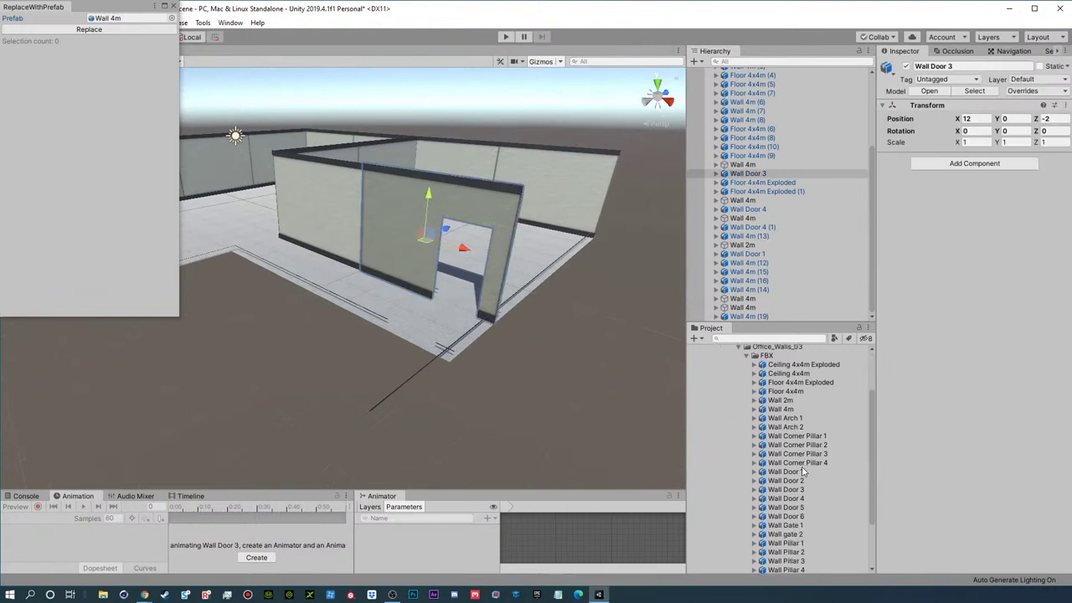
{"action": "scroll", "coordinate": [803, 471], "scroll_direction": "down", "scroll_amount": 2}
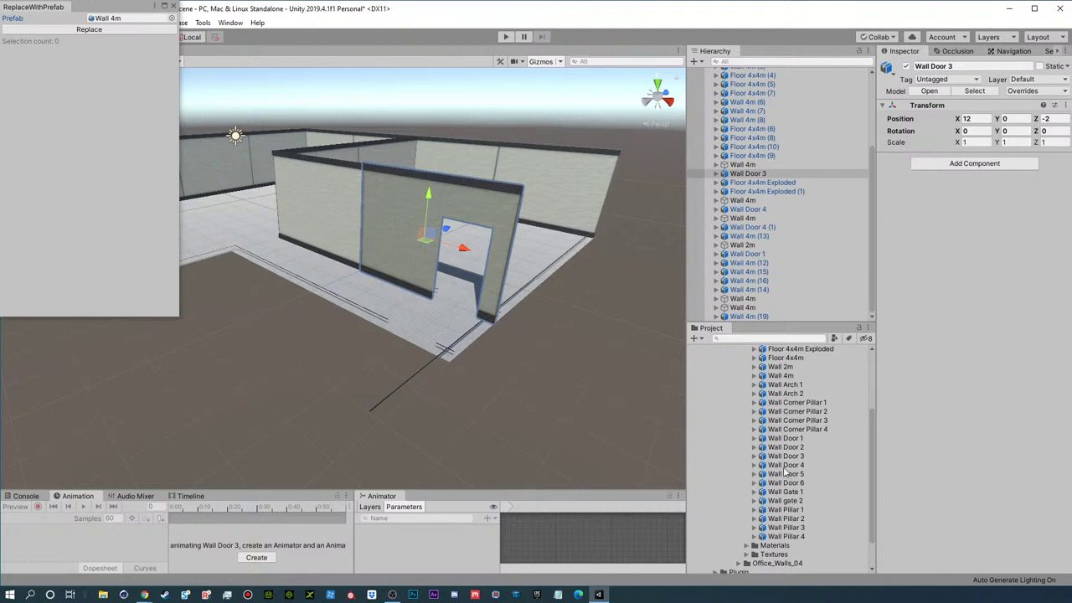
{"action": "left_click", "coordinate": [792, 475]}
{"action": "left_click", "coordinate": [792, 466]}
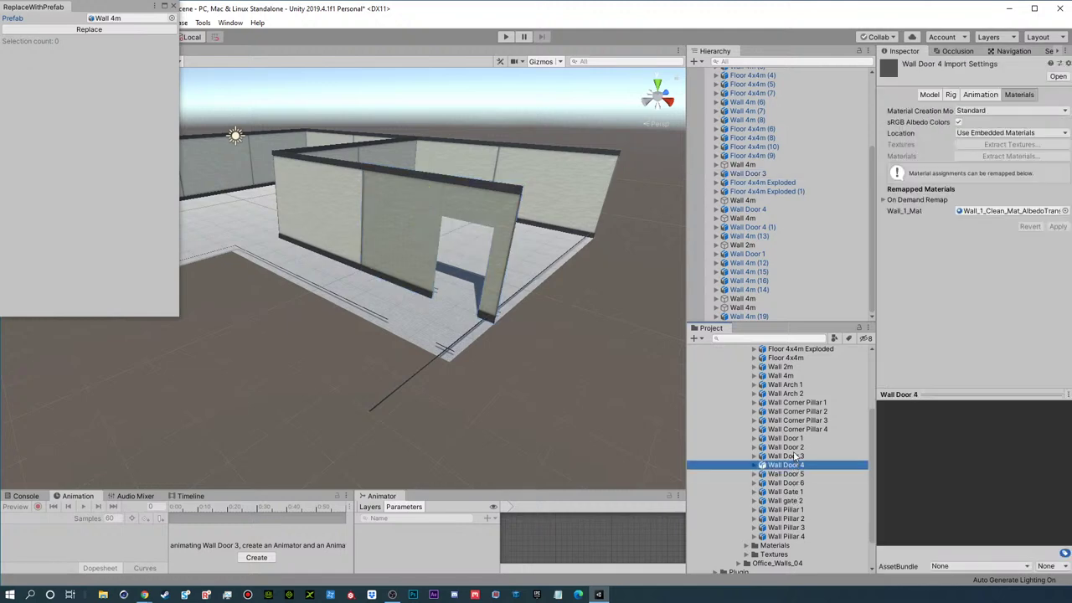
{"action": "left_click", "coordinate": [789, 475]}
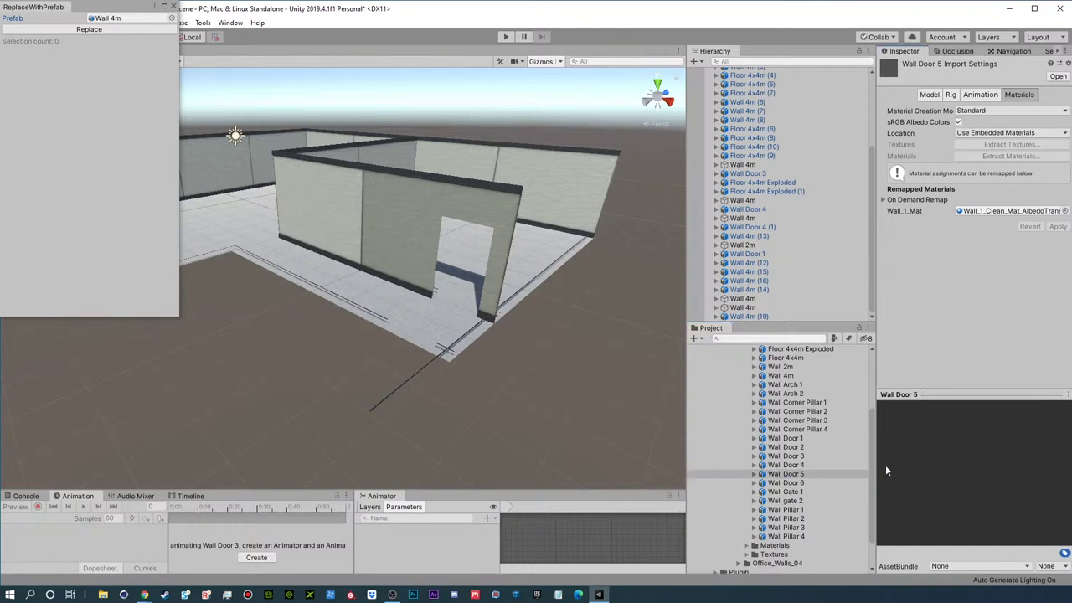
{"action": "left_click", "coordinate": [791, 466]}
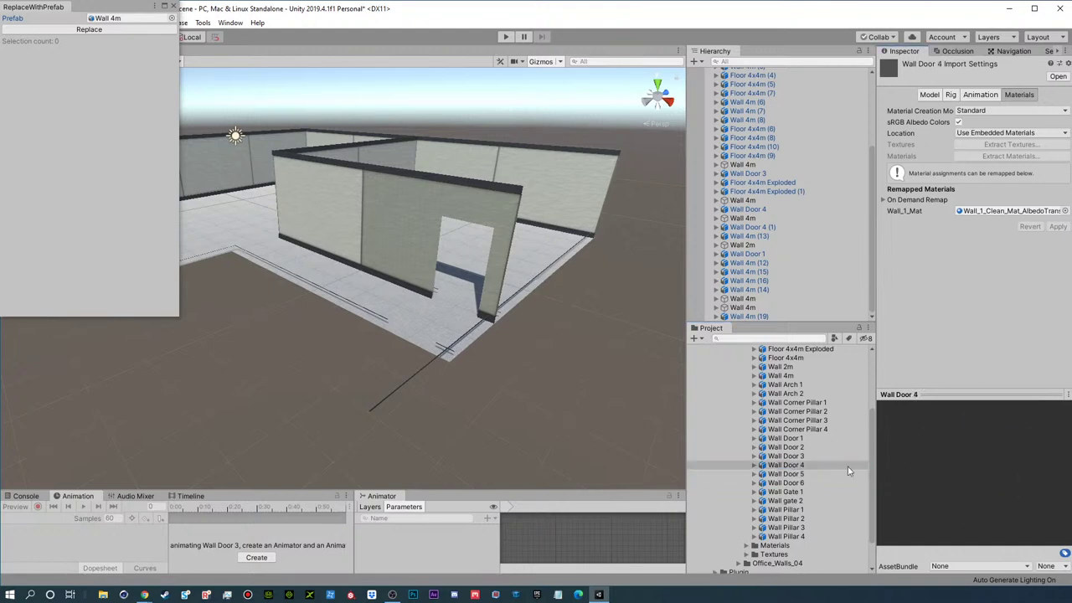
- Try to replace Wall Door 4 (1) with the Wall Door 4 prefab from Office_Walls_03
{"action": "right_click_drag", "start_coordinate": [342, 164], "coordinate": [152, 183]}
{"action": "left_click", "coordinate": [334, 216]}
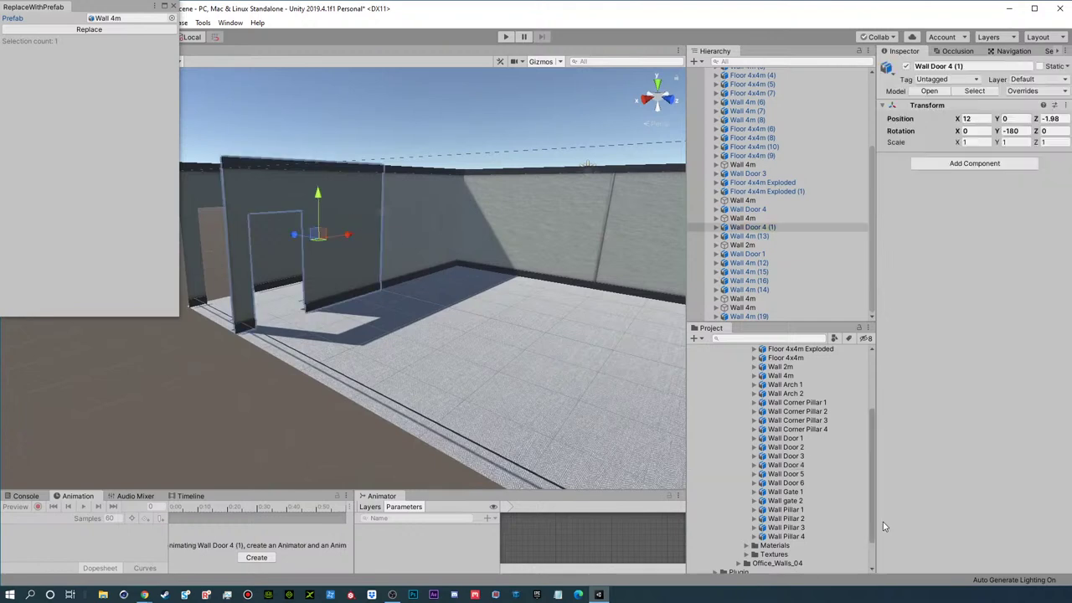
{"action": "left_click", "coordinate": [795, 467]}
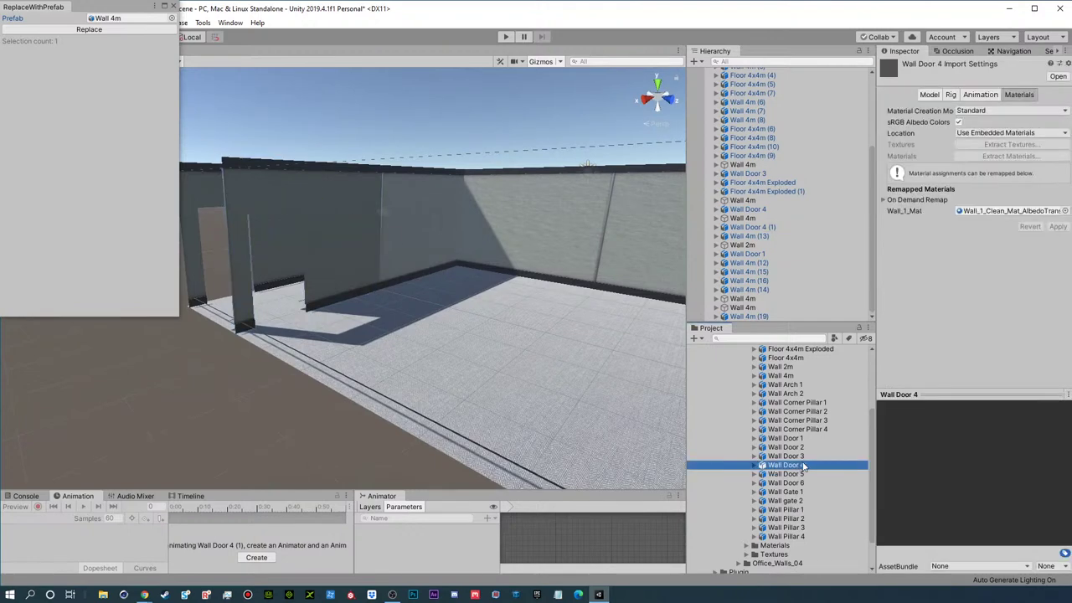
{"action": "left_click_drag", "start_coordinate": [795, 467], "coordinate": [116, 18]}
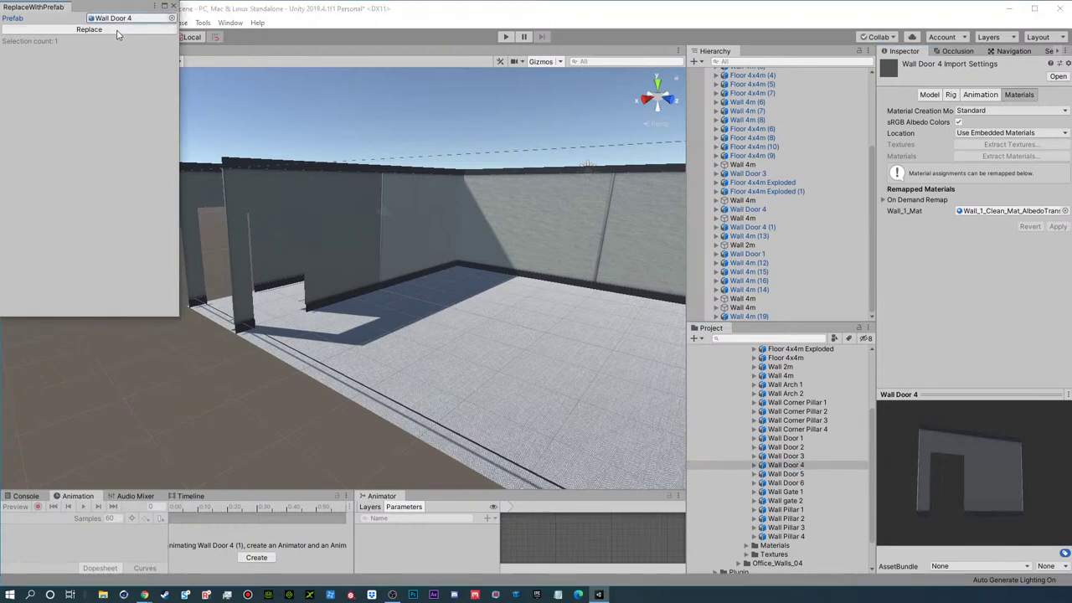
{"action": "left_click", "coordinate": [118, 31]}
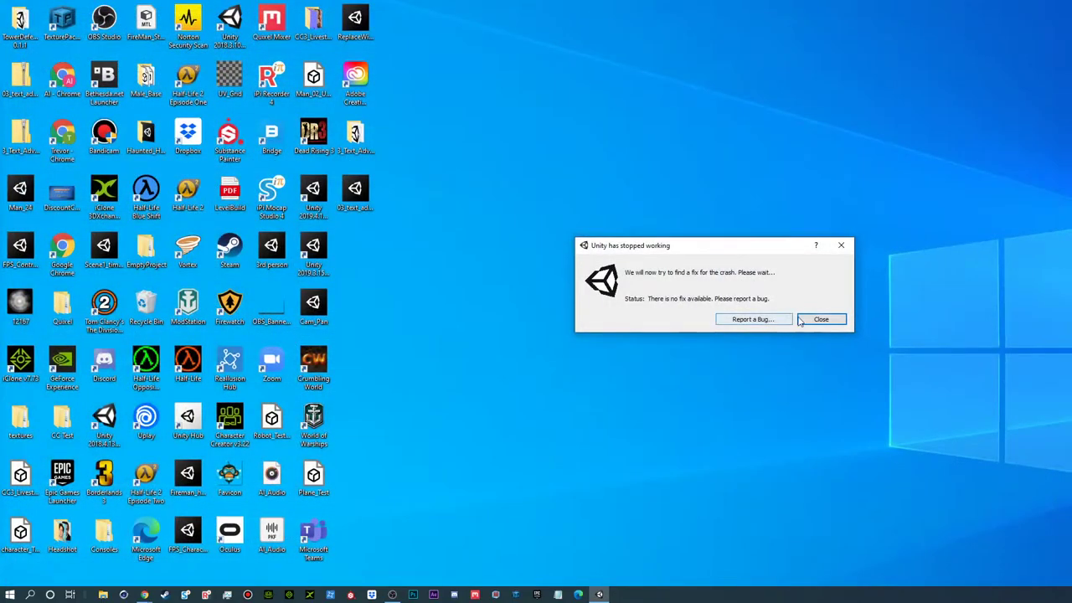
- Dismiss the Unity crash report and reopen the Filebase_Showcase_Environment_Apartment project from Unity Hub
{"action": "left_click", "coordinate": [819, 320]}
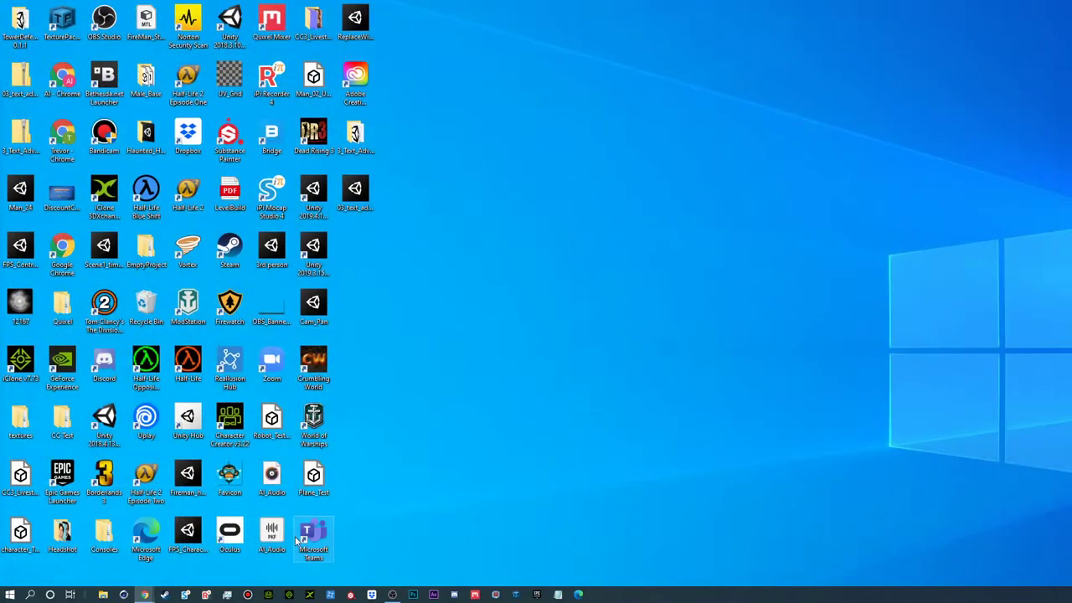
{"action": "double_click", "coordinate": [190, 422]}
{"action": "left_click", "coordinate": [491, 287]}
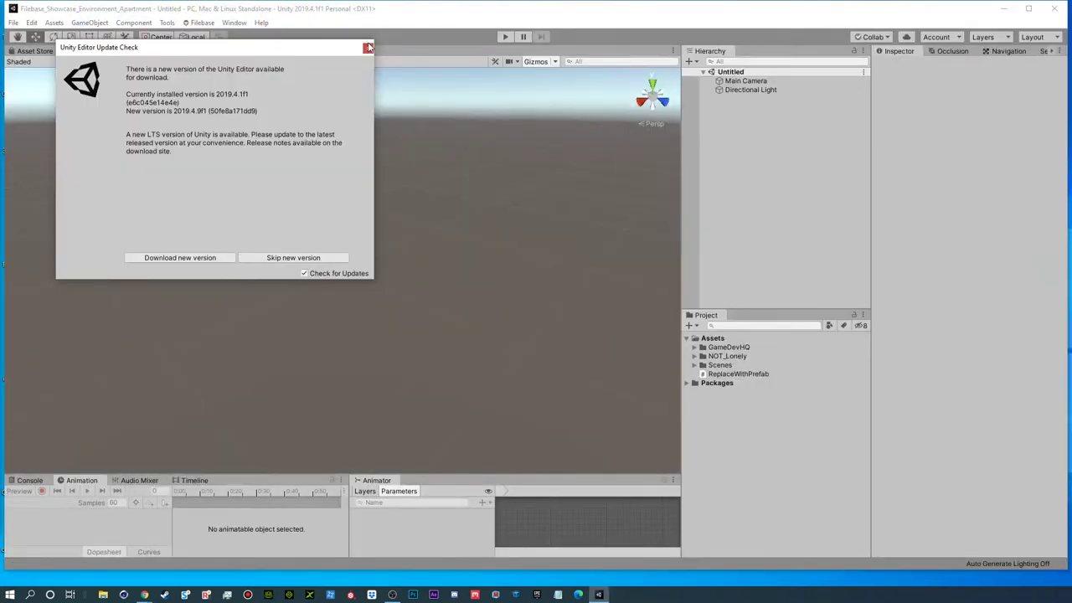
- Dismiss the editor update notice and open SampleScene from the Scenes folder
{"action": "left_click", "coordinate": [367, 48]}
{"action": "left_click", "coordinate": [694, 365]}
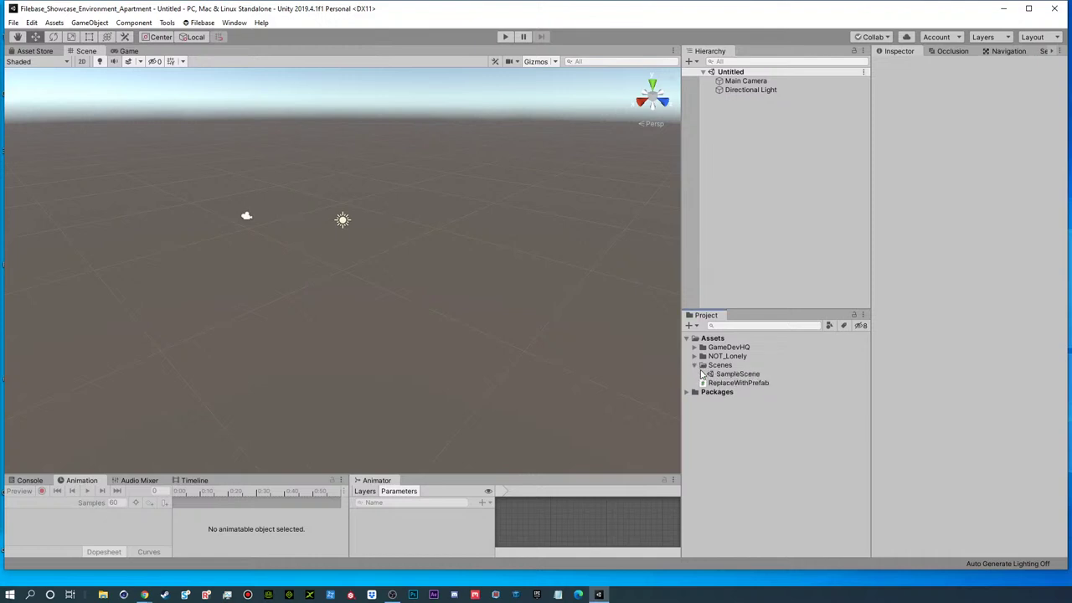
{"action": "double_click", "coordinate": [730, 377]}
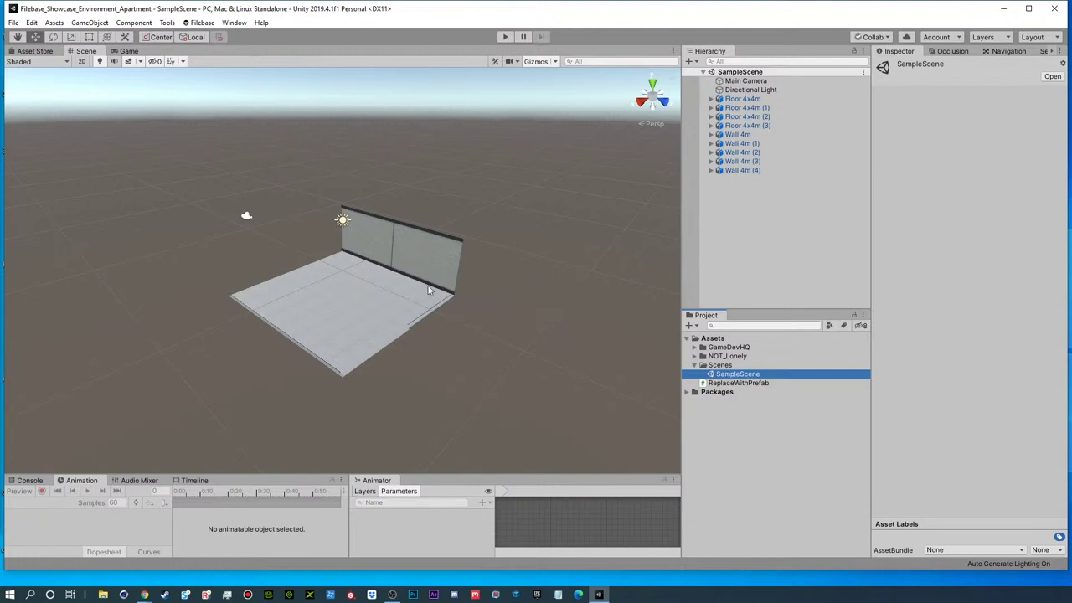
- Duplicate the 4 m wall on the room's partly open edge and place the copy beside it at X 4, Z 6
{"action": "left_click_drag", "start_coordinate": [384, 296], "coordinate": [694, 296], "text": "alt"}
{"action": "scroll", "coordinate": [645, 211], "scroll_direction": "up", "scroll_amount": 8, "text": "alt"}
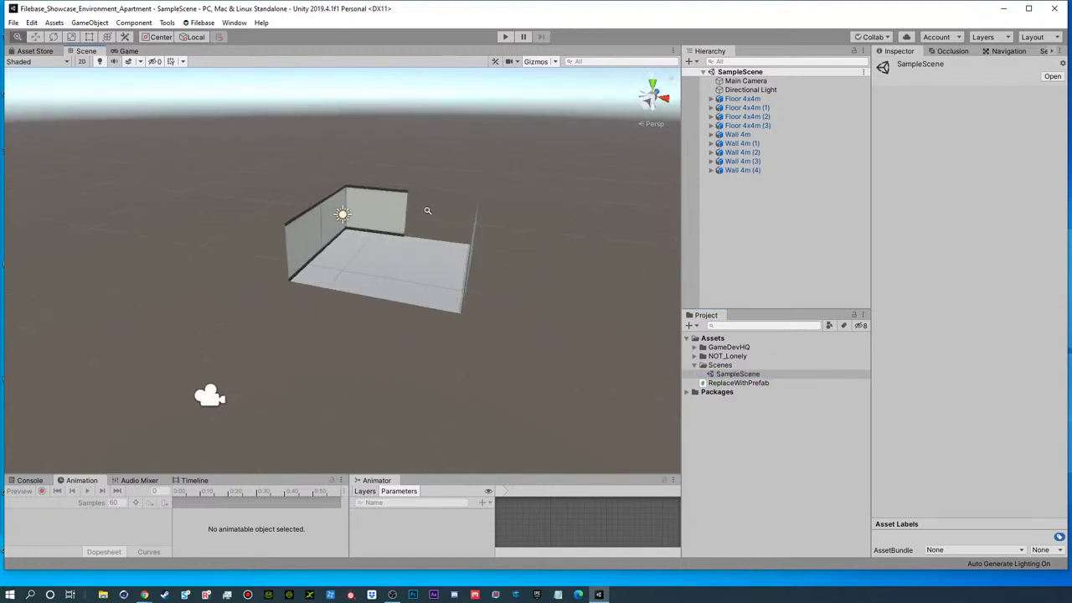
{"action": "left_click_drag", "start_coordinate": [645, 210], "coordinate": [368, 318], "text": "alt"}
{"action": "left_click", "coordinate": [418, 172]}
{"action": "key", "text": "ctrl+d"}
{"action": "left_click_drag", "start_coordinate": [425, 154], "coordinate": [552, 188], "text": "ctrl"}
{"action": "scroll", "coordinate": [553, 192], "scroll_direction": "down", "scroll_amount": 5}
{"action": "left_click_drag", "start_coordinate": [373, 271], "coordinate": [340, 218], "text": "alt"}
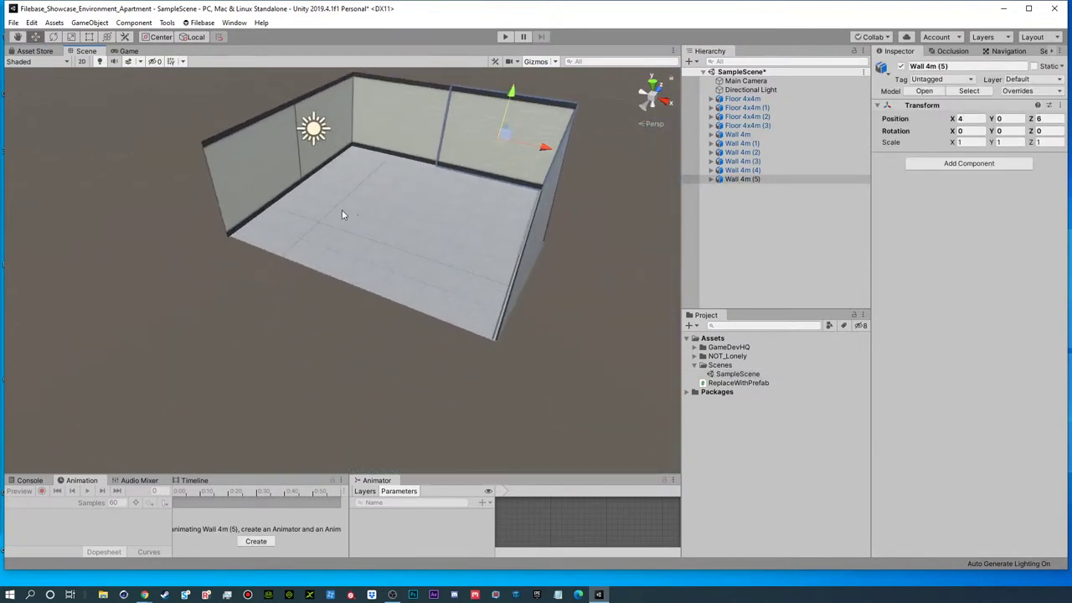
- Duplicate the two floor tiles along the room's open edge and move the copies outward to Z -4
{"action": "left_click", "coordinate": [340, 217]}
{"action": "left_click", "coordinate": [419, 303], "text": "ctrl"}
{"action": "key", "text": "ctrl+d"}
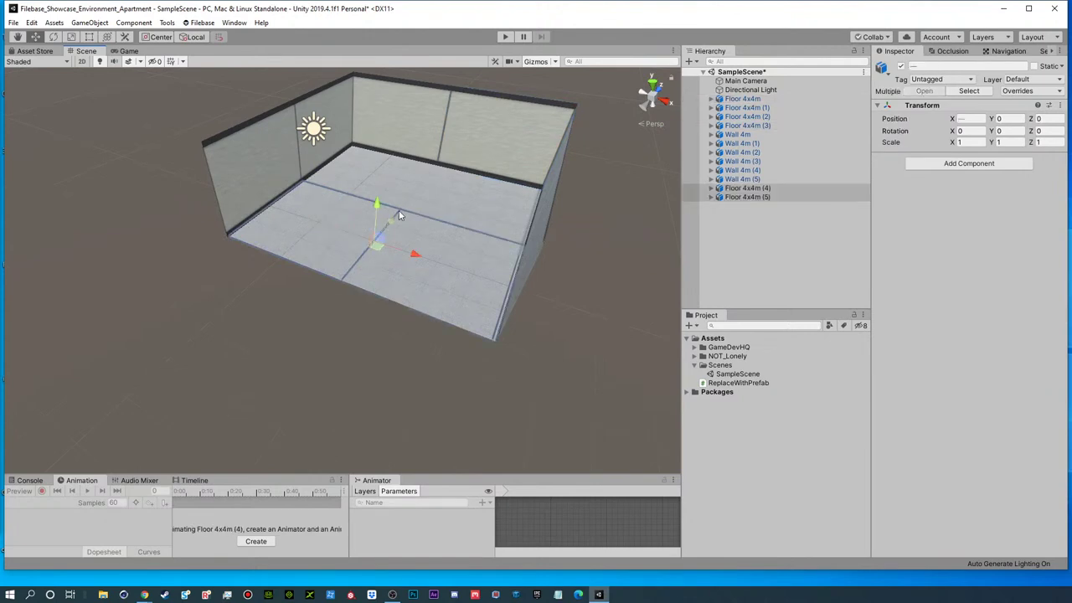
{"action": "left_click_drag", "start_coordinate": [395, 216], "coordinate": [345, 284]}
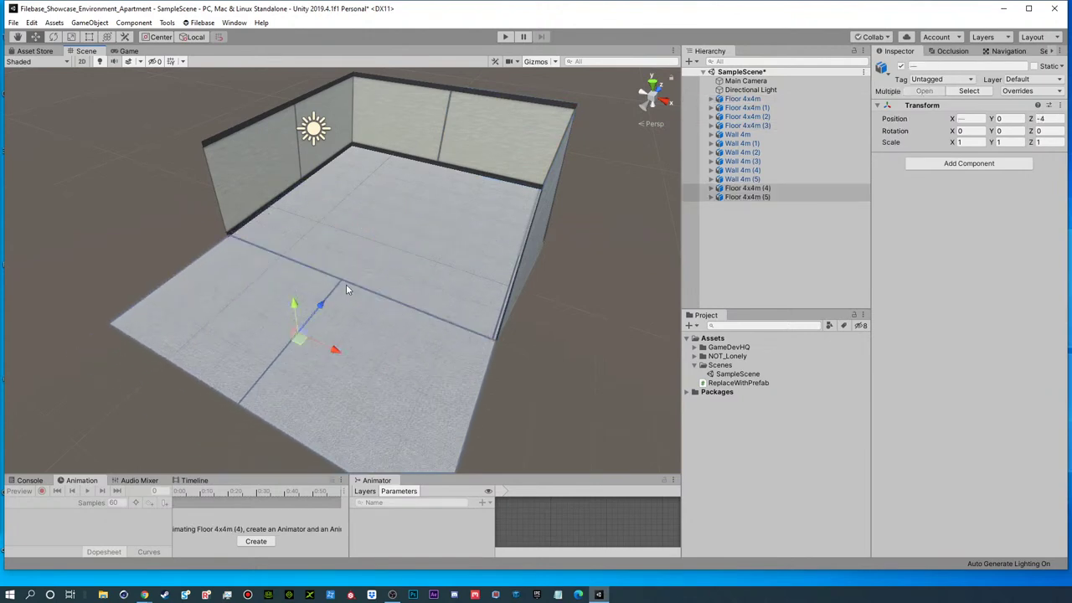
{"action": "left_click", "coordinate": [260, 167]}
{"action": "left_click_drag", "start_coordinate": [260, 167], "coordinate": [529, 178], "text": "alt"}
{"action": "left_click", "coordinate": [511, 183], "text": "ctrl"}
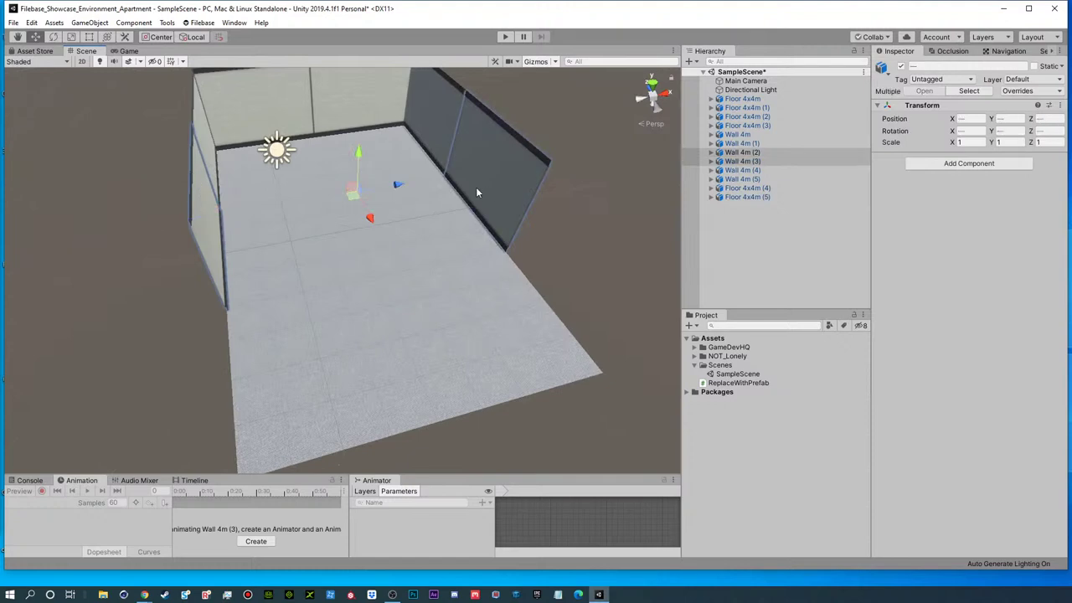
{"action": "key", "text": "ctrl+d"}
{"action": "left_click_drag", "start_coordinate": [365, 217], "coordinate": [366, 218]}
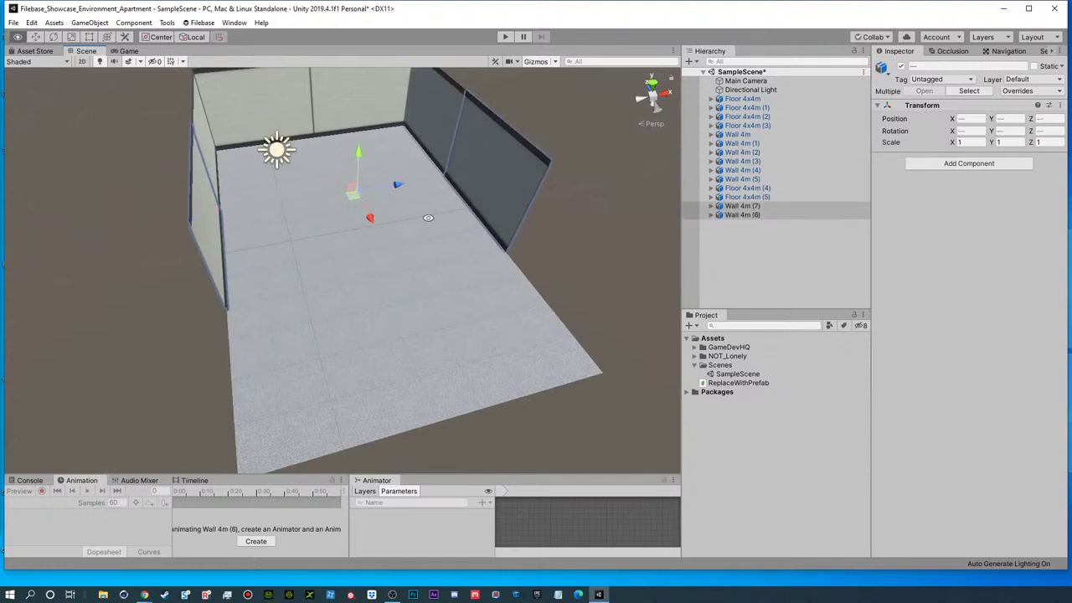
{"action": "left_click_drag", "start_coordinate": [445, 221], "coordinate": [280, 174], "text": "alt"}
{"action": "key", "text": "ctrl+z"}
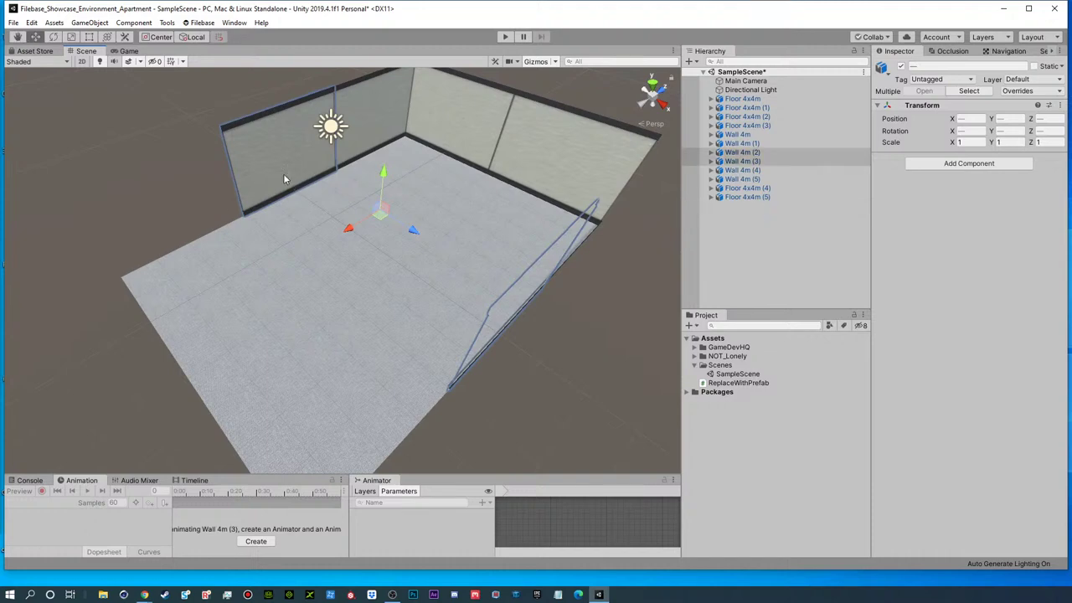
- Duplicate the side wall nearest the new floor tiles and place the copy along their outer edge at X -2.1, Z -4.1
{"action": "left_click", "coordinate": [283, 174]}
{"action": "key", "text": "ctrl+d"}
{"action": "left_click_drag", "start_coordinate": [325, 140], "coordinate": [230, 191], "text": "ctrl"}
- Duplicate the new side wall, rotate the copy to Y -180 at the floor's end at X 0.01, Z -6.21, and save the scene
{"action": "left_click_drag", "start_coordinate": [372, 198], "coordinate": [261, 224], "text": "alt"}
{"action": "key", "text": "ctrl+d"}
{"action": "key", "text": "e"}
{"action": "left_click_drag", "start_coordinate": [393, 214], "coordinate": [301, 180], "text": "ctrl"}
{"action": "key", "text": "w"}
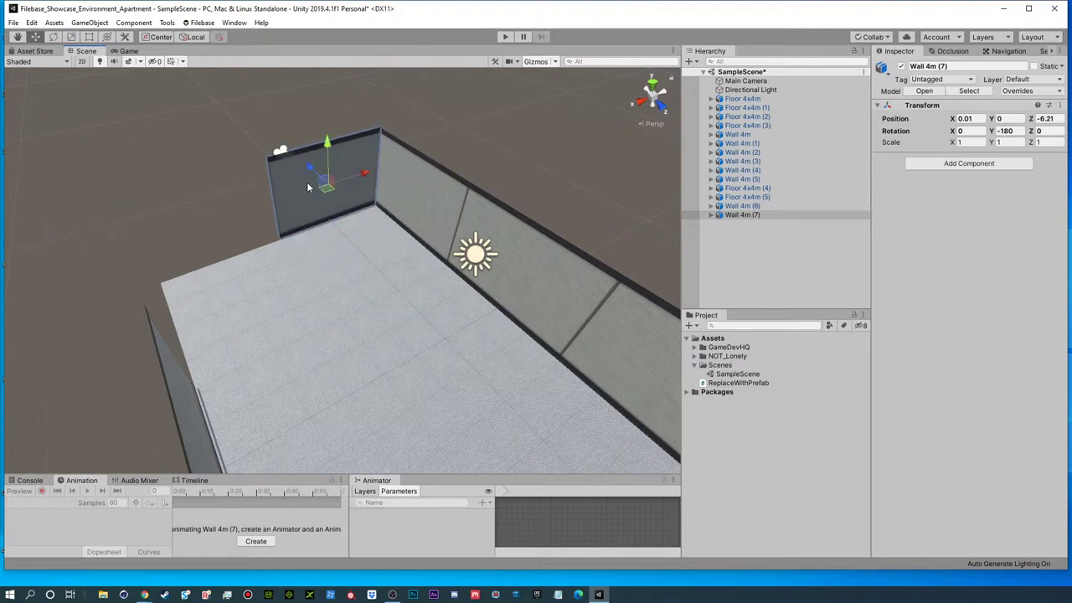
{"action": "key", "text": "ctrl+d"}
{"action": "key", "text": "ctrl+z"}
{"action": "key", "text": "ctrl+s"}
- Duplicate the original room's four floor tiles and six walls together and place the copy beside it along the X axis
{"action": "left_click_drag", "start_coordinate": [350, 191], "coordinate": [572, 218], "text": "alt"}
{"action": "left_click", "coordinate": [339, 194]}
{"action": "left_click", "coordinate": [365, 227], "text": "shift"}
{"action": "left_click", "coordinate": [324, 254], "text": "shift"}
{"action": "left_click", "coordinate": [259, 219], "text": "shift"}
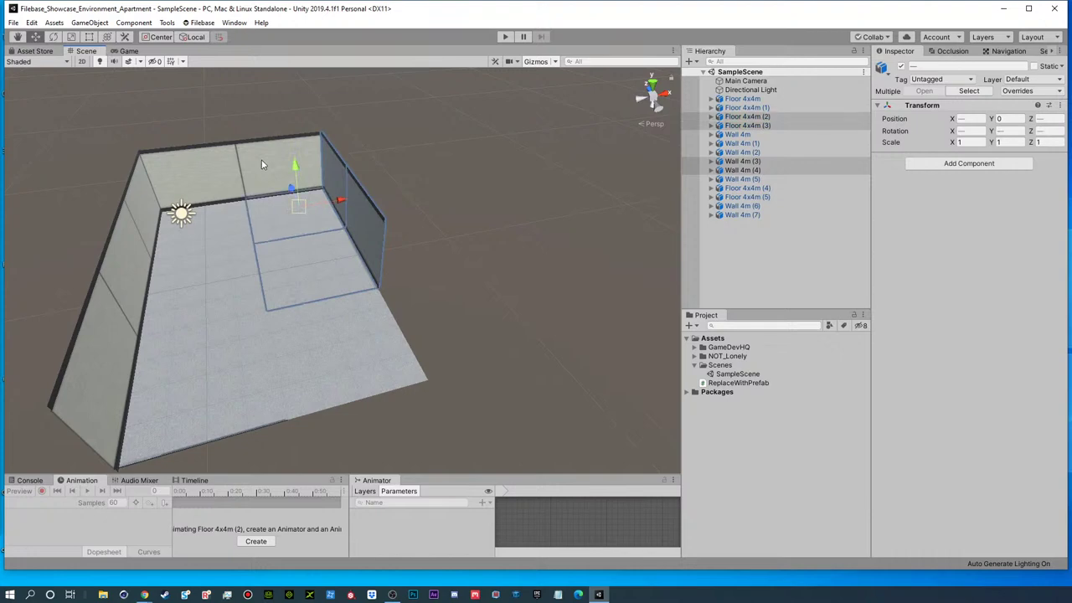
{"action": "left_click", "coordinate": [263, 166], "text": "shift"}
{"action": "left_click", "coordinate": [218, 189], "text": "shift"}
{"action": "left_click", "coordinate": [198, 221], "text": "shift"}
{"action": "left_click", "coordinate": [147, 208], "text": "shift"}
{"action": "left_click", "coordinate": [143, 277], "text": "shift"}
{"action": "left_click", "coordinate": [207, 295], "text": "shift"}
{"action": "key", "text": "ctrl+d"}
{"action": "left_click_drag", "start_coordinate": [311, 196], "coordinate": [504, 218]}
- Nudge the two walls dividing the two rooms slightly along the X axis
{"action": "left_click_drag", "start_coordinate": [419, 223], "coordinate": [226, 222], "text": "alt"}
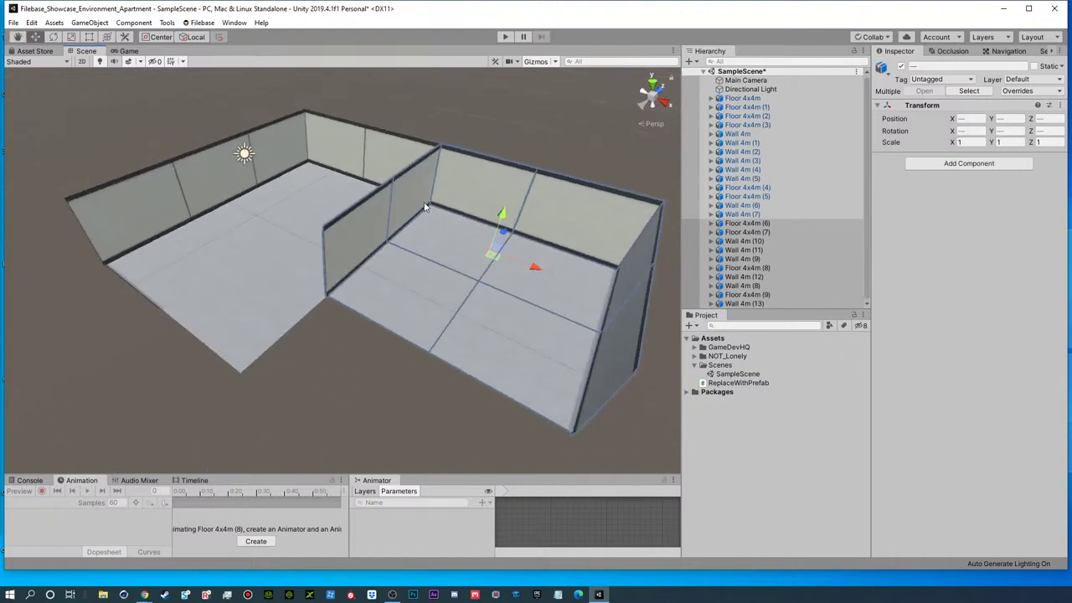
{"action": "left_click", "coordinate": [416, 190]}
{"action": "left_click", "coordinate": [371, 216], "text": "shift"}
{"action": "left_click_drag", "start_coordinate": [360, 202], "coordinate": [364, 205]}
{"action": "left_click", "coordinate": [508, 147]}
- Duplicate the extended side wall and place the copy beyond the end wall at X 1.9, Z -8.1
{"action": "left_click_drag", "start_coordinate": [456, 216], "coordinate": [95, 205], "text": "alt"}
{"action": "left_click", "coordinate": [385, 145]}
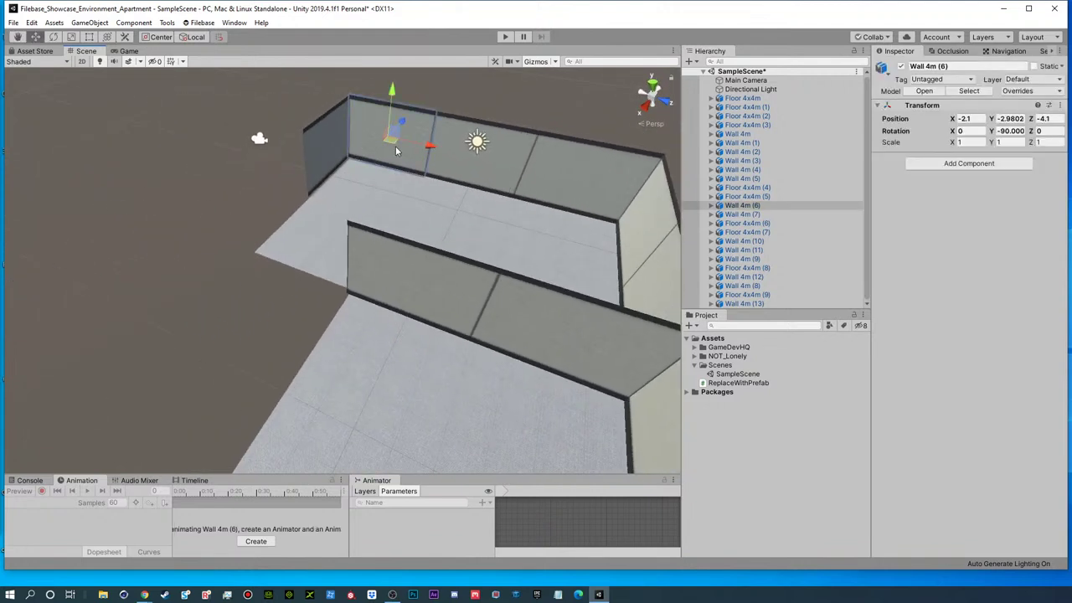
{"action": "key", "text": "ctrl+d"}
{"action": "left_click_drag", "start_coordinate": [404, 128], "coordinate": [375, 159]}
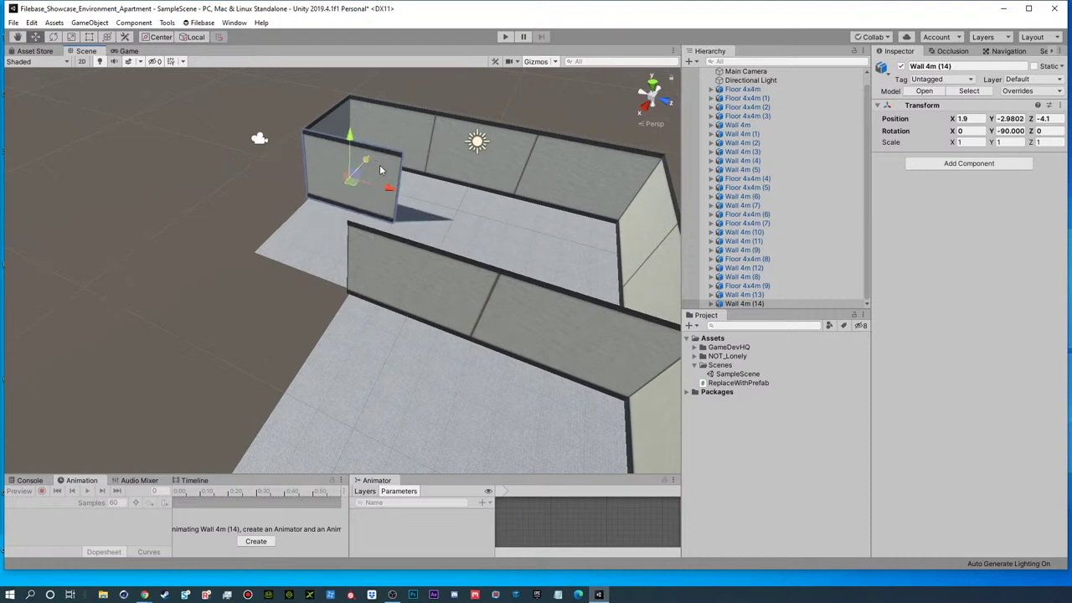
{"action": "left_click_drag", "start_coordinate": [395, 196], "coordinate": [305, 179]}
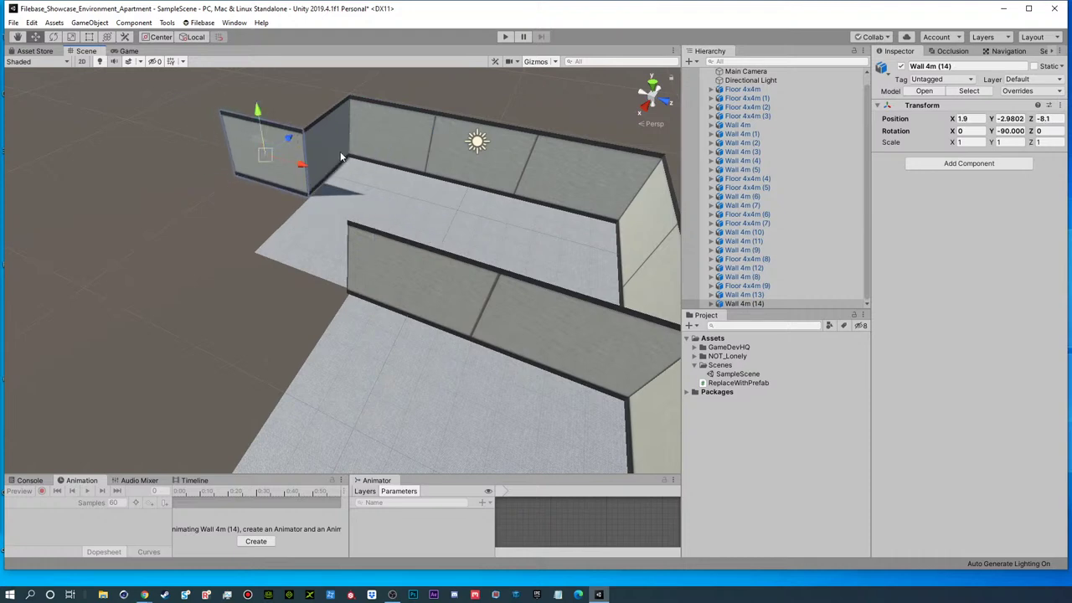
- Shift the end wall and the new wall beyond it together to bring the latter to Z -7.85, and save the scene
{"action": "left_click", "coordinate": [336, 145], "text": "shift"}
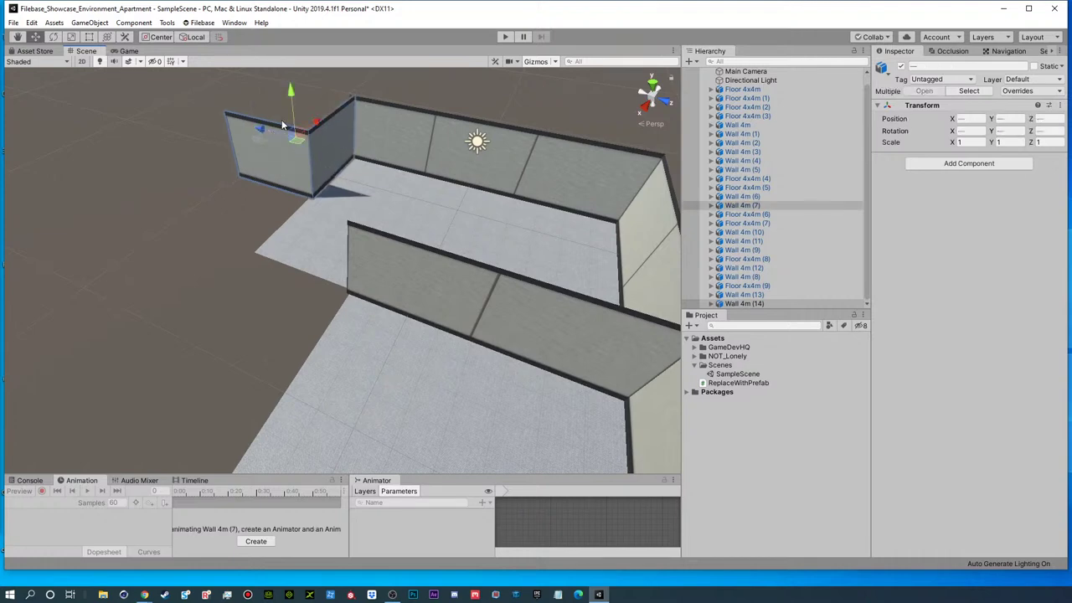
{"action": "left_click", "coordinate": [258, 102]}
{"action": "key", "text": "alt+Tab"}
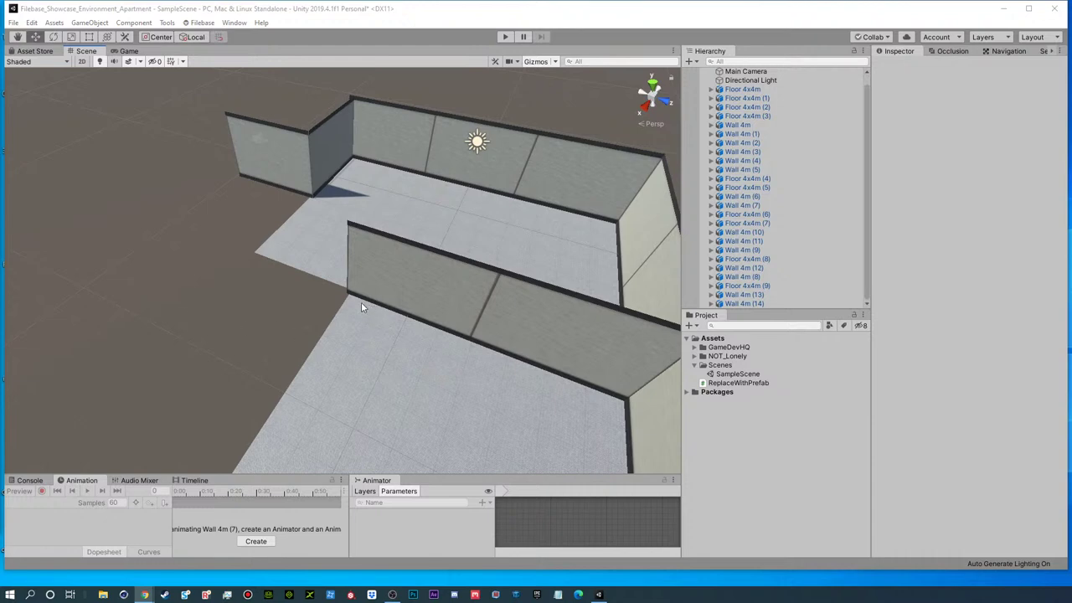
{"action": "left_click", "coordinate": [269, 321]}
{"action": "key", "text": "ctrl+s"}
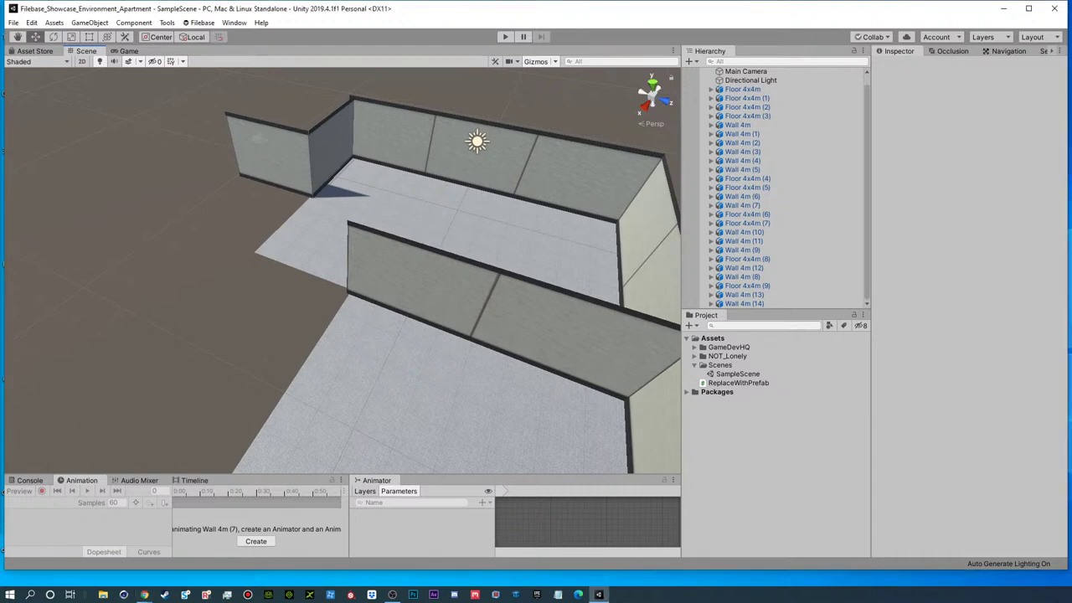
- Duplicate the second room's two back walls and move the copies to its open front edge at Z -2
{"action": "left_click_drag", "start_coordinate": [491, 276], "coordinate": [520, 270], "text": "alt"}
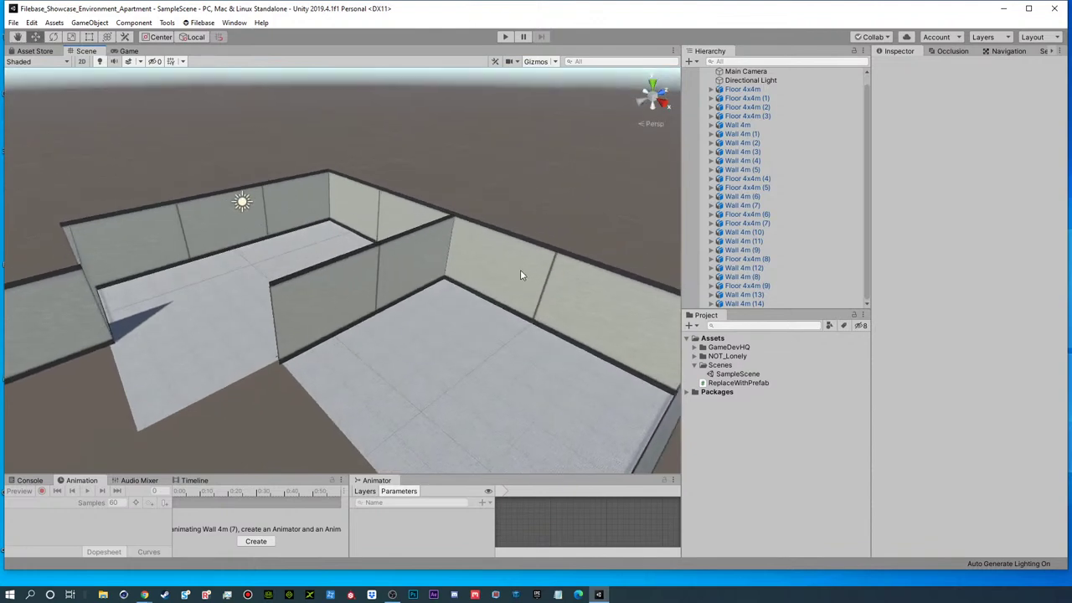
{"action": "left_click", "coordinate": [524, 272]}
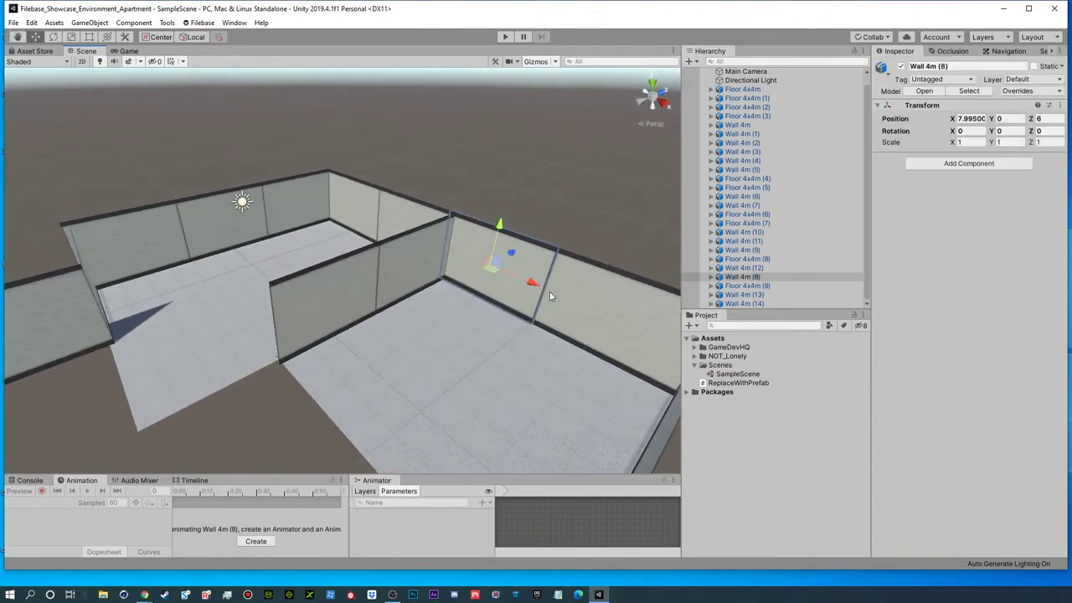
{"action": "left_click", "coordinate": [566, 300], "text": "shift"}
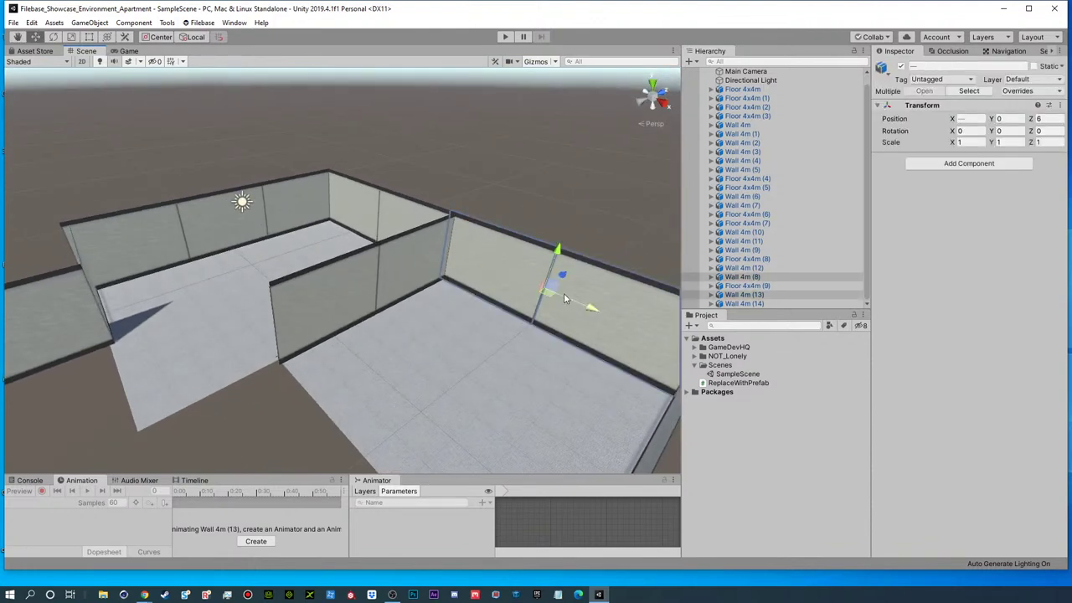
{"action": "key", "text": "ctrl+d"}
{"action": "left_click_drag", "start_coordinate": [569, 276], "coordinate": [452, 344]}
- Duplicate the second room's two front walls and rotate the copies to face the room's interior
{"action": "key", "text": "ctrl+d"}
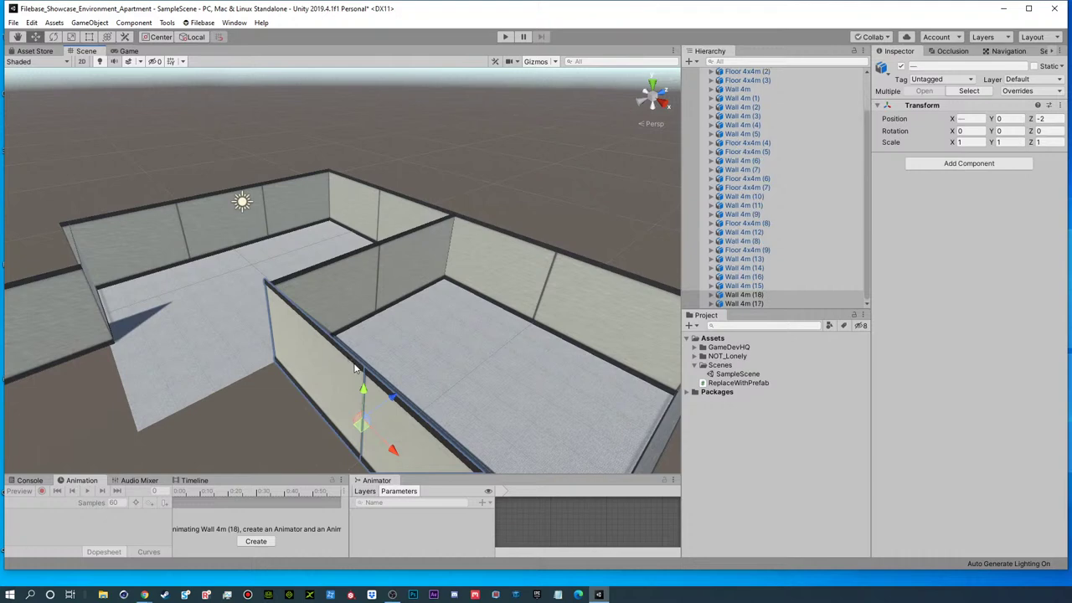
{"action": "key", "text": "e"}
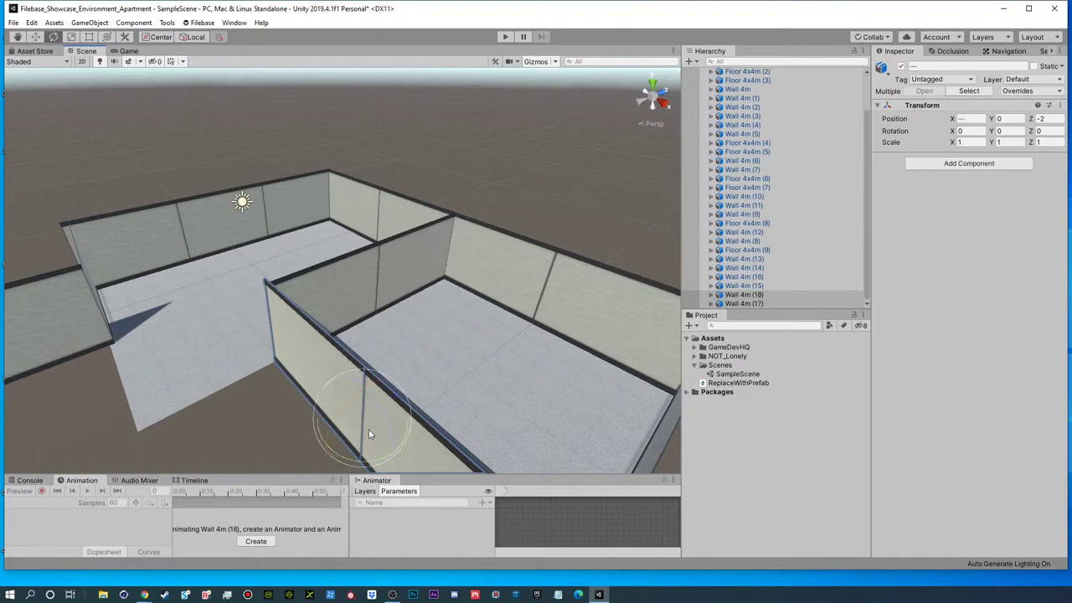
{"action": "left_click_drag", "start_coordinate": [360, 463], "coordinate": [337, 438]}
{"action": "key", "text": "w"}
- Duplicate two floor tiles and lay the copies along the corridor in front of the second room at Z -4
{"action": "left_click_drag", "start_coordinate": [382, 393], "coordinate": [272, 355], "text": "alt"}
{"action": "middle_click_drag", "start_coordinate": [272, 356], "coordinate": [483, 297]}
{"action": "left_click_drag", "start_coordinate": [483, 296], "coordinate": [608, 327], "text": "alt"}
{"action": "middle_click_drag", "start_coordinate": [608, 327], "coordinate": [340, 198]}
{"action": "left_click_drag", "start_coordinate": [226, 188], "coordinate": [402, 285], "text": "alt"}
{"action": "left_click", "coordinate": [232, 200]}
{"action": "key", "text": "ctrl+d"}
{"action": "key", "text": "ctrl+d"}
- Duplicate the two corridor-facing walls, rotate the copies to Y -180 and move them across the corridor to Z -5.98
{"action": "left_click", "coordinate": [337, 186]}
{"action": "left_click", "coordinate": [393, 203], "text": "shift"}
{"action": "key", "text": "ctrl+d"}
{"action": "key", "text": "e"}
{"action": "left_click_drag", "start_coordinate": [347, 224], "coordinate": [648, 158]}
{"action": "key", "text": "w"}
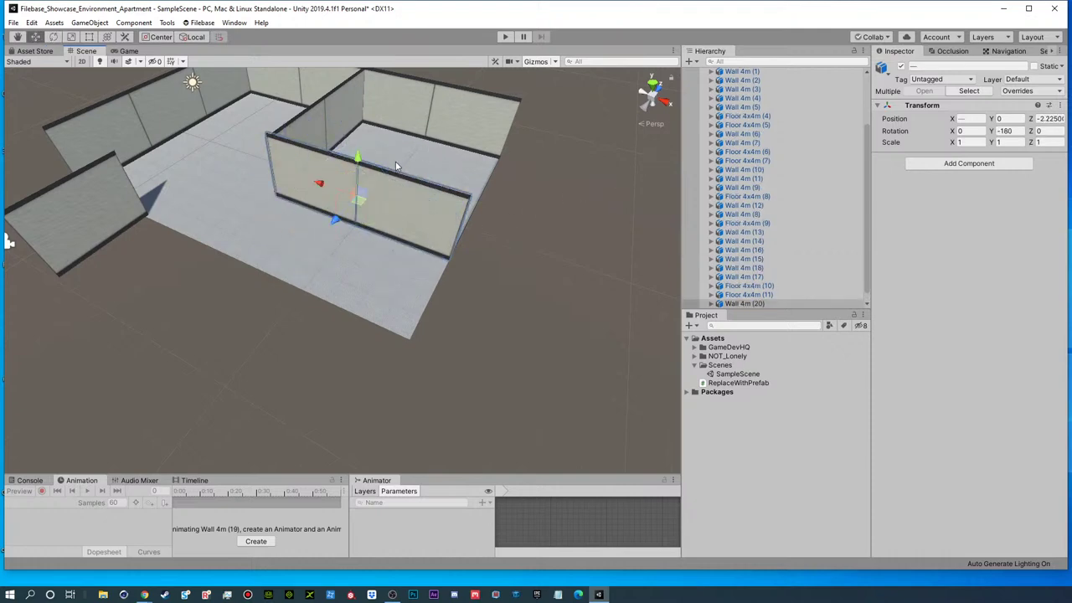
{"action": "left_click_drag", "start_coordinate": [344, 222], "coordinate": [254, 275]}
- Delete the two corridor floor tiles in front of the second room
{"action": "left_click", "coordinate": [367, 234]}
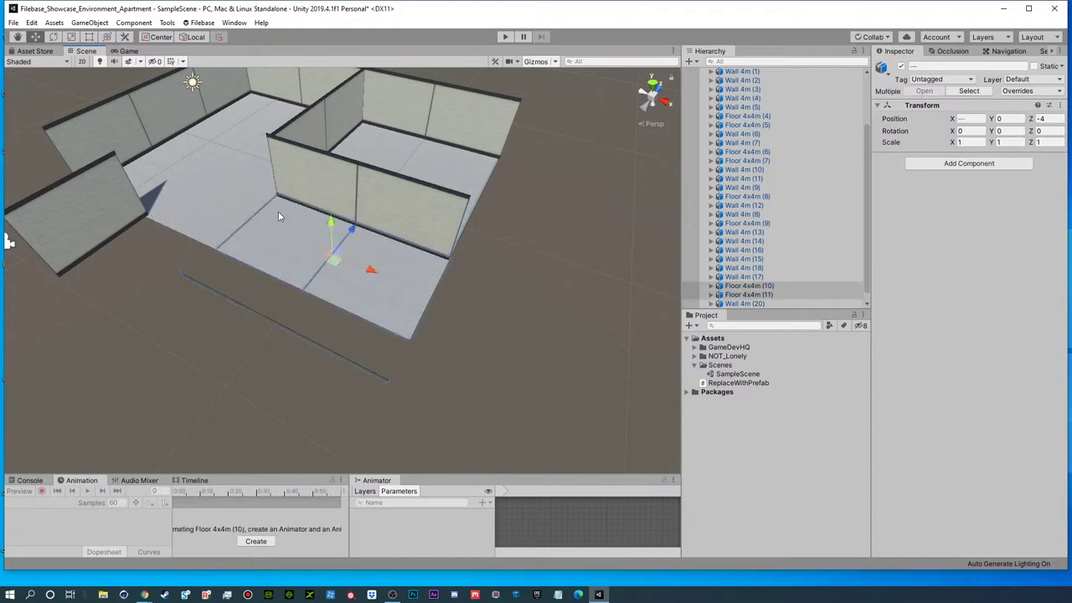
{"action": "key", "text": "Delete"}
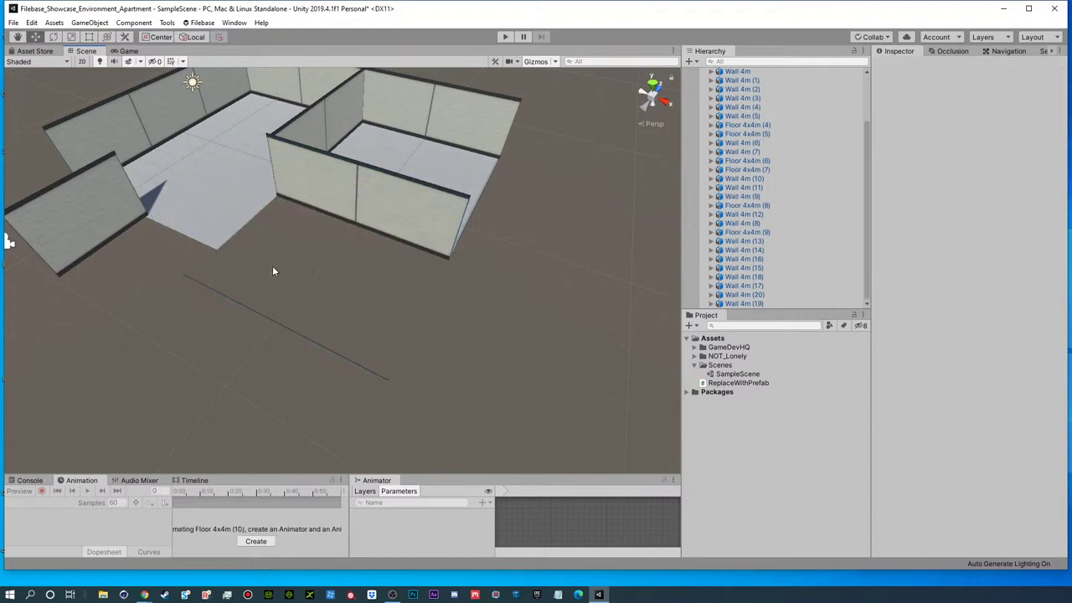
- Duplicate the wall beyond the end wall, rotate the copy to Y -270 and place it opposite at X 6.13, Y 0, Z -7.85
{"action": "left_click", "coordinate": [109, 218]}
{"action": "left_click", "coordinate": [117, 224]}
{"action": "key", "text": "e"}
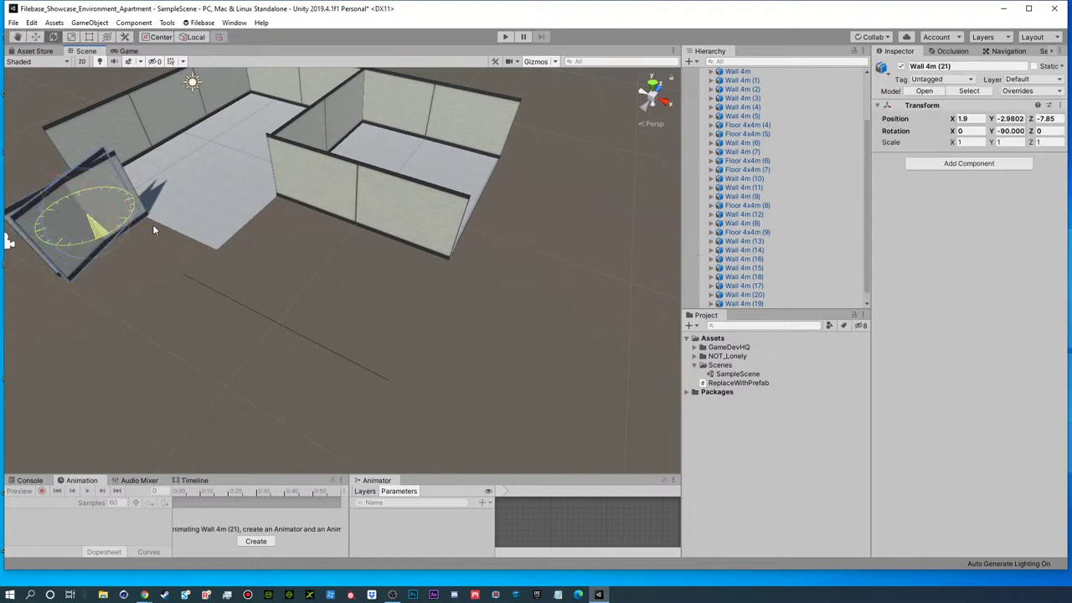
{"action": "key", "text": "w"}
{"action": "left_click_drag", "start_coordinate": [100, 233], "coordinate": [178, 254]}
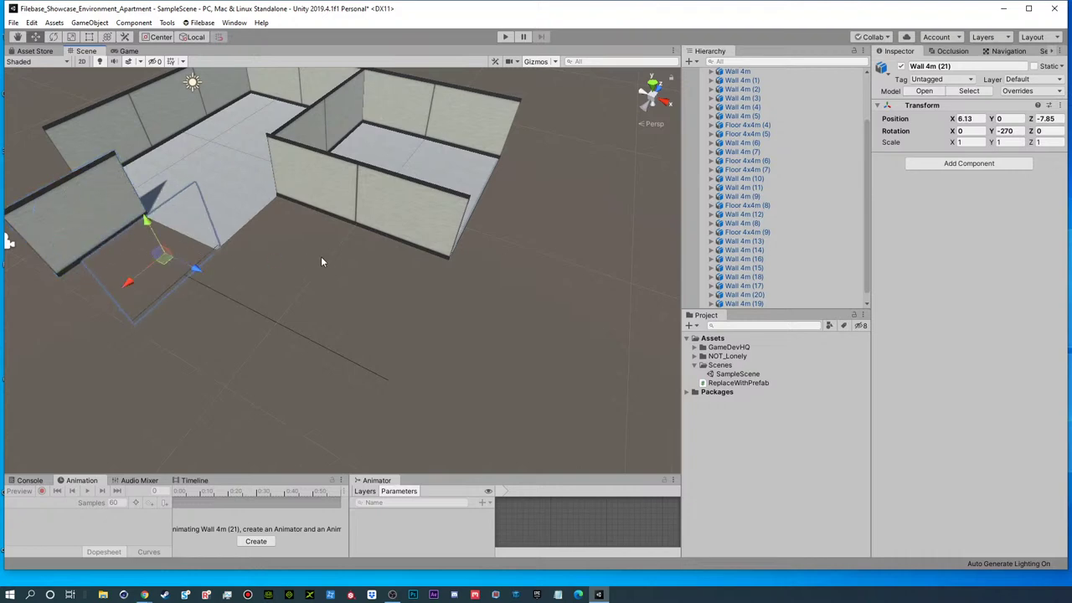
- Duplicate the floor tile at X 4, Z -4 and move the copy between the two facing walls at Z -8
{"action": "left_click_drag", "start_coordinate": [262, 195], "coordinate": [596, 180], "text": "alt"}
{"action": "middle_click_drag", "start_coordinate": [457, 277], "coordinate": [375, 232], "text": "alt"}
{"action": "left_click", "coordinate": [355, 346]}
{"action": "key", "text": "ctrl+d"}
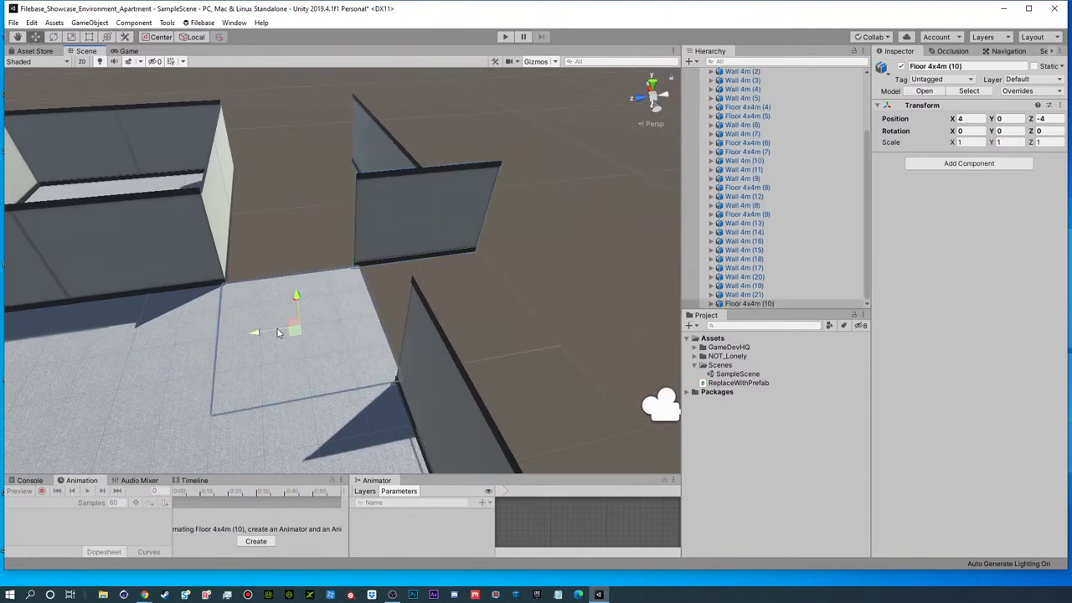
{"action": "left_click_drag", "start_coordinate": [284, 332], "coordinate": [414, 330]}
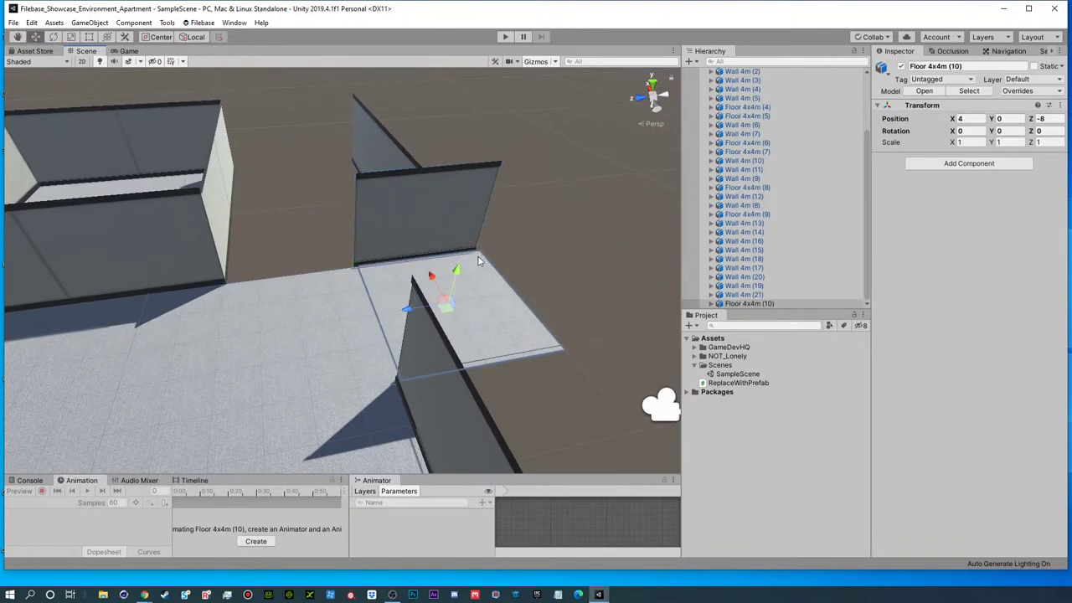
- Expand the Office_Walls_04 FBX folder under GameDevHQ, FileBase, 3D, Environments and Urban to list its models
{"action": "left_click_drag", "start_coordinate": [419, 232], "coordinate": [350, 166], "text": "alt"}
{"action": "left_click", "coordinate": [382, 165]}
{"action": "left_click", "coordinate": [405, 176], "text": "shift"}
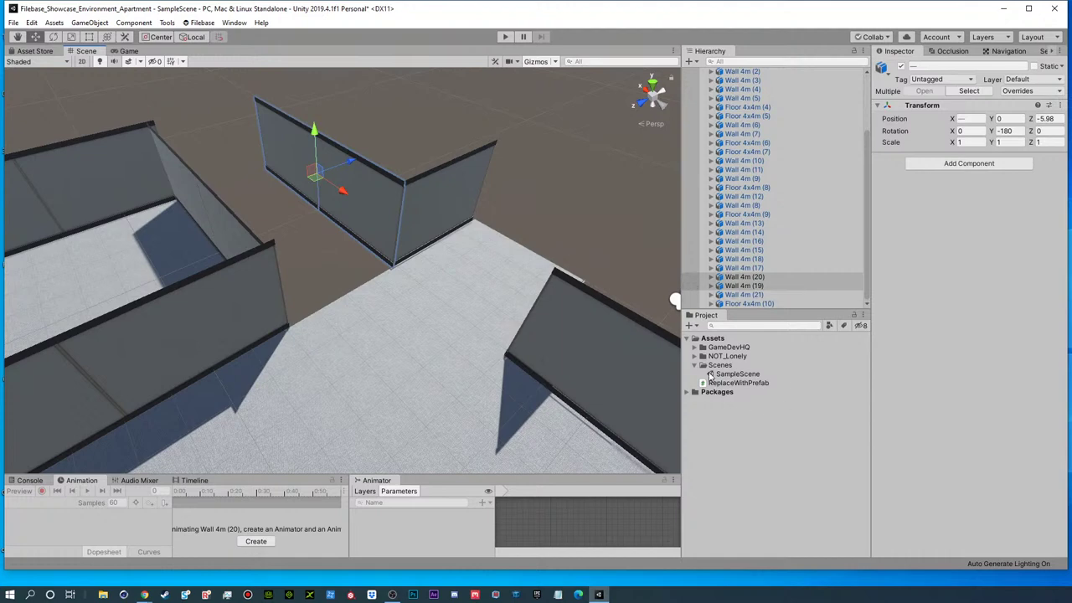
{"action": "left_click", "coordinate": [694, 346]}
{"action": "left_click", "coordinate": [701, 355]}
{"action": "left_click", "coordinate": [710, 365]}
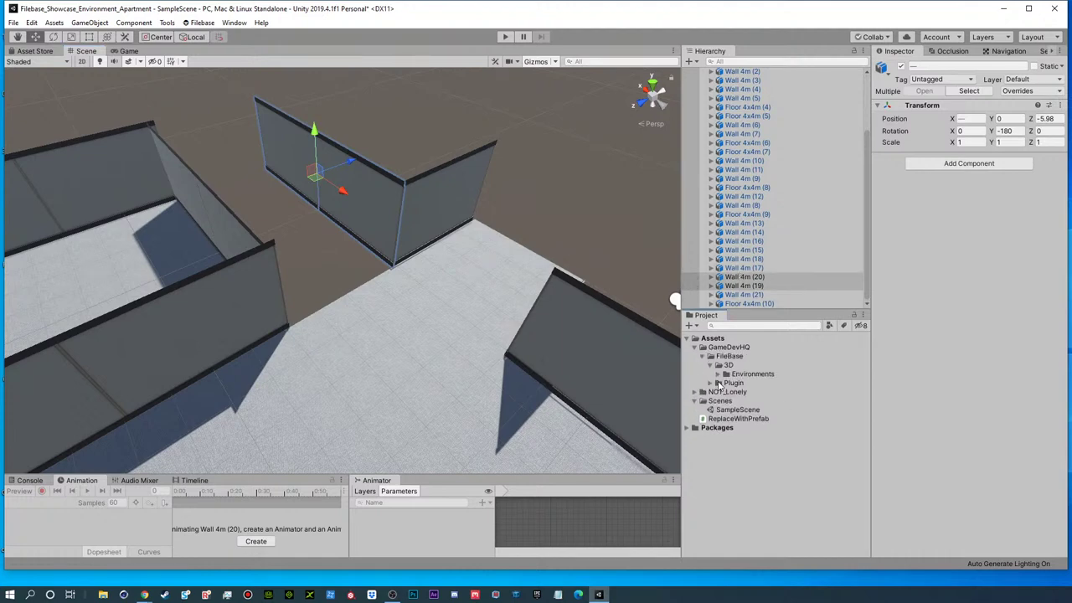
{"action": "left_click", "coordinate": [718, 374]}
{"action": "left_click", "coordinate": [725, 382]}
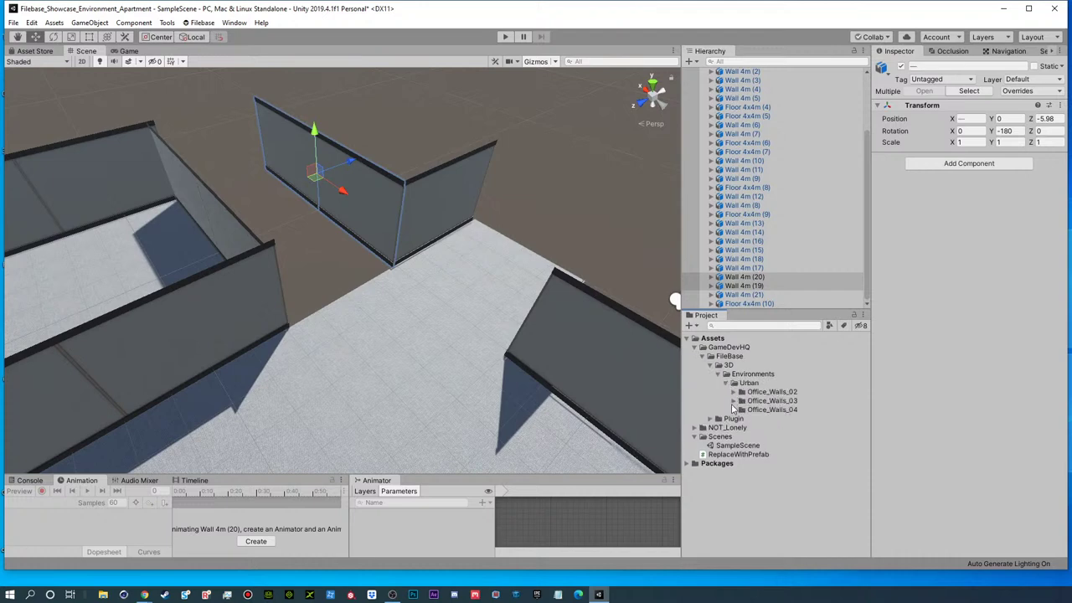
{"action": "left_click", "coordinate": [734, 409]}
{"action": "left_click", "coordinate": [741, 420]}
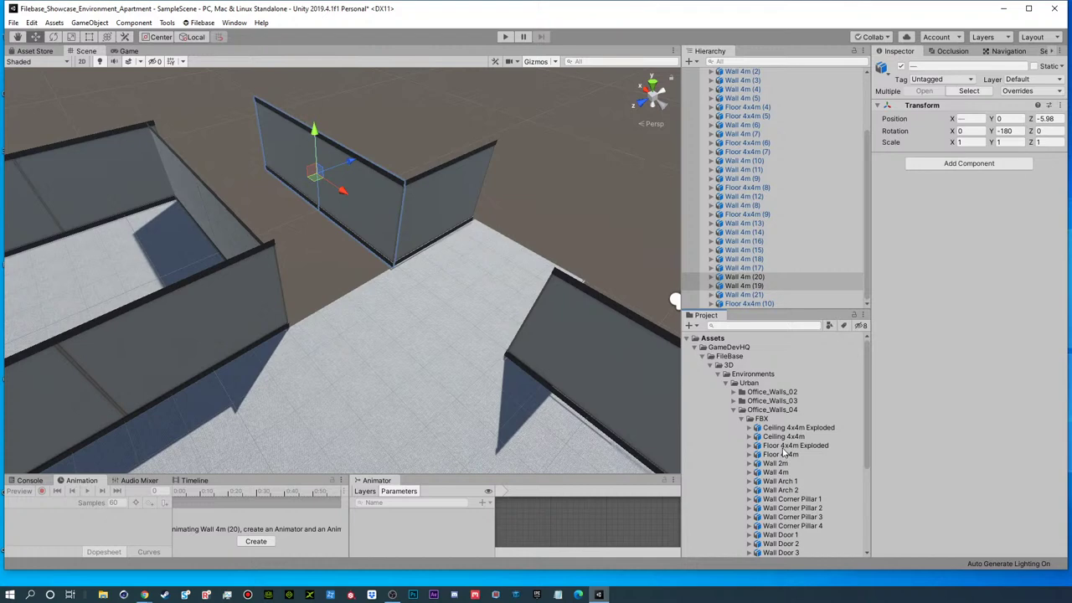
- Add the Floor 4x4m Exploded model to the scene and place it in the corridor gap at X 8, Z -4
{"action": "scroll", "coordinate": [825, 512], "scroll_direction": "down", "scroll_amount": 1}
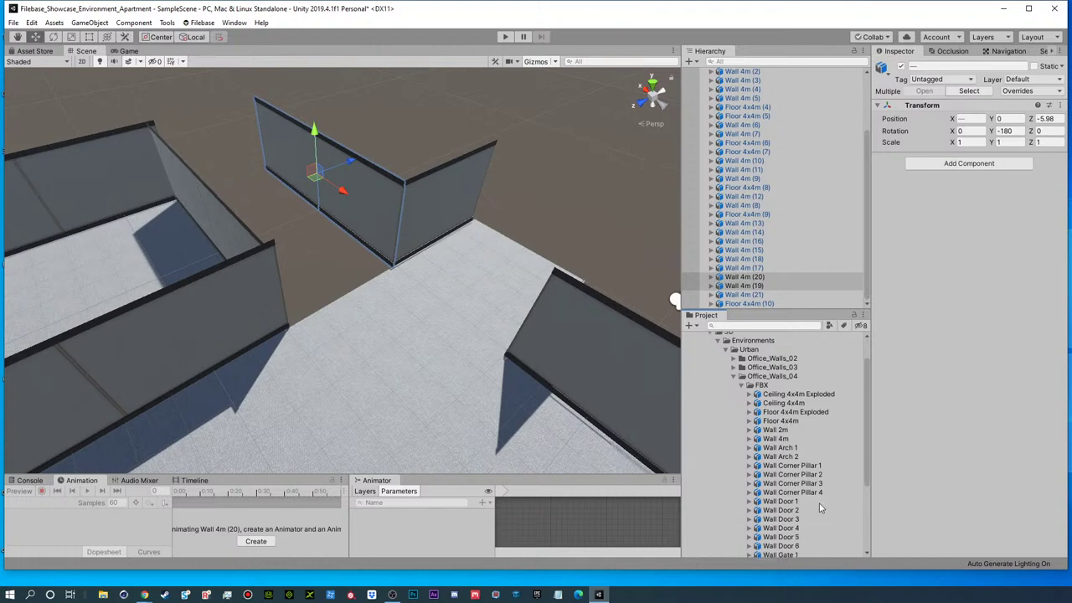
{"action": "left_click", "coordinate": [791, 412]}
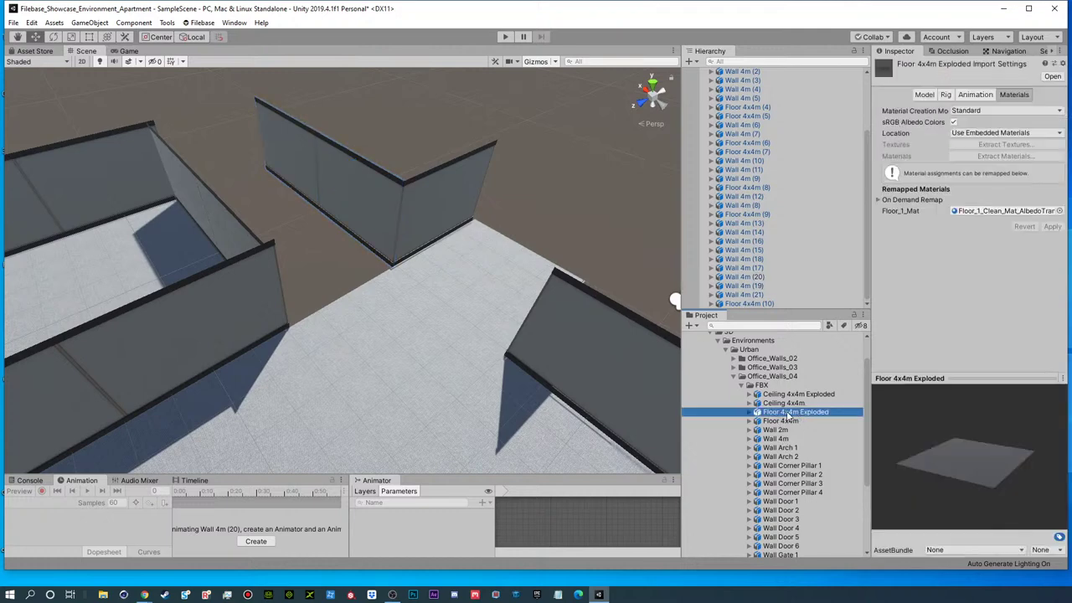
{"action": "left_click_drag", "start_coordinate": [777, 413], "coordinate": [766, 307]}
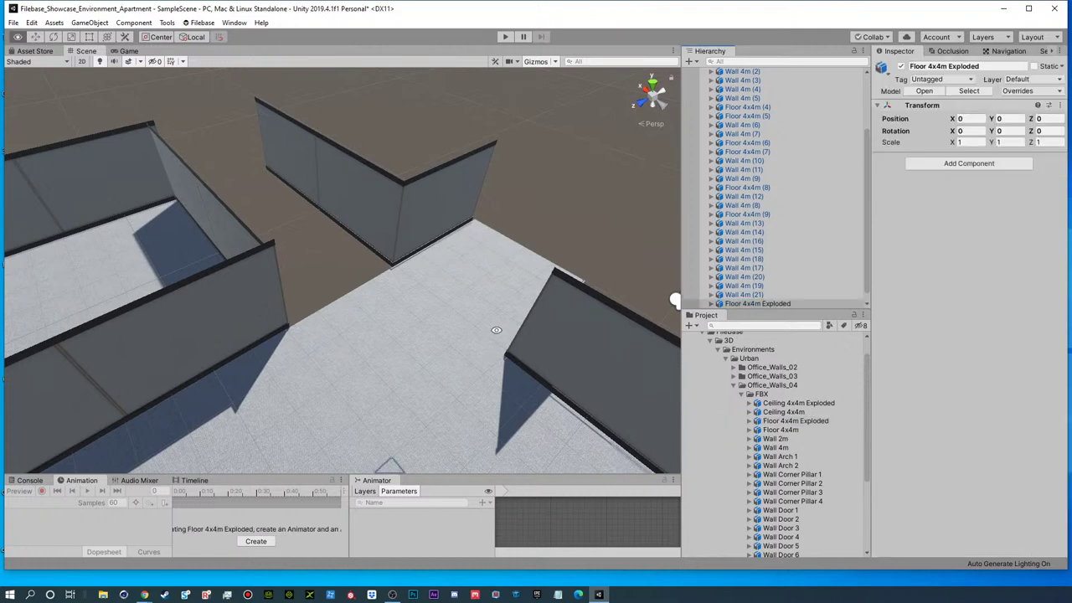
{"action": "right_click_drag", "start_coordinate": [491, 333], "coordinate": [490, 333]}
{"action": "key", "text": "s"}
{"action": "left_click_drag", "start_coordinate": [324, 407], "coordinate": [303, 249]}
{"action": "key", "text": "f"}
{"action": "left_click_drag", "start_coordinate": [297, 294], "coordinate": [495, 259], "text": "ctrl"}
- Expand the Floor 4x4m Exploded object's hierarchy and deactivate its Floor_2x2m_A and Floor_2x2m_C pieces
{"action": "scroll", "coordinate": [725, 293], "scroll_direction": "down", "scroll_amount": 1}
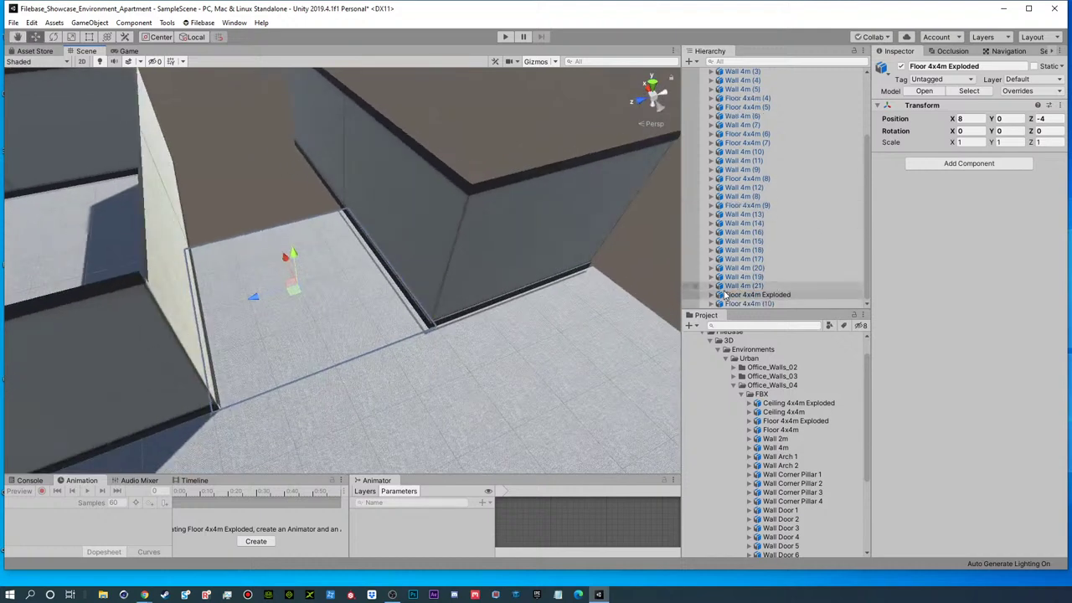
{"action": "left_click", "coordinate": [725, 295]}
{"action": "left_click", "coordinate": [714, 296]}
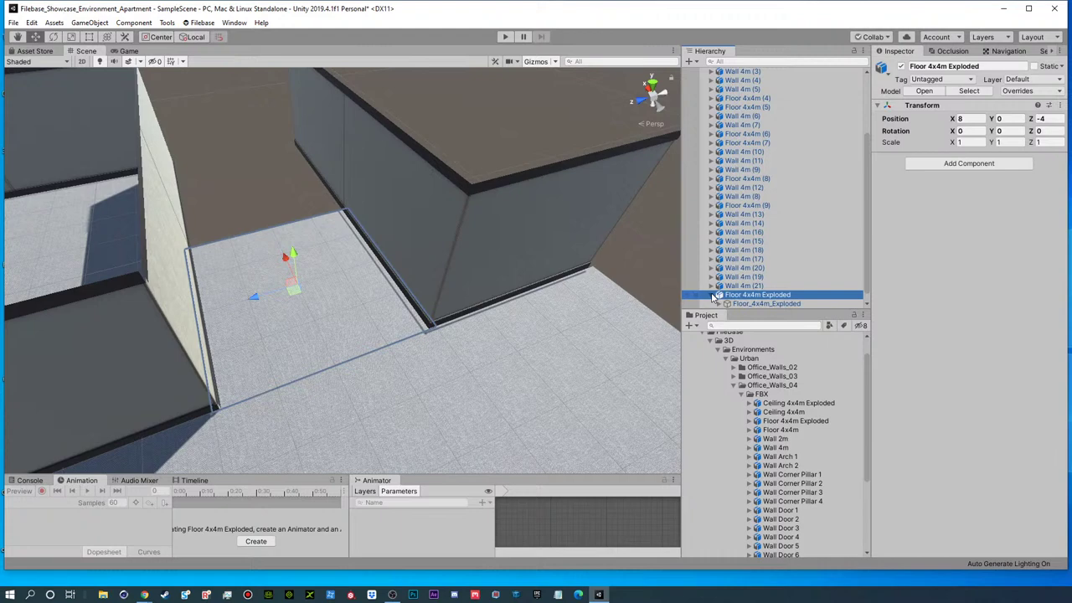
{"action": "left_click", "coordinate": [720, 295]}
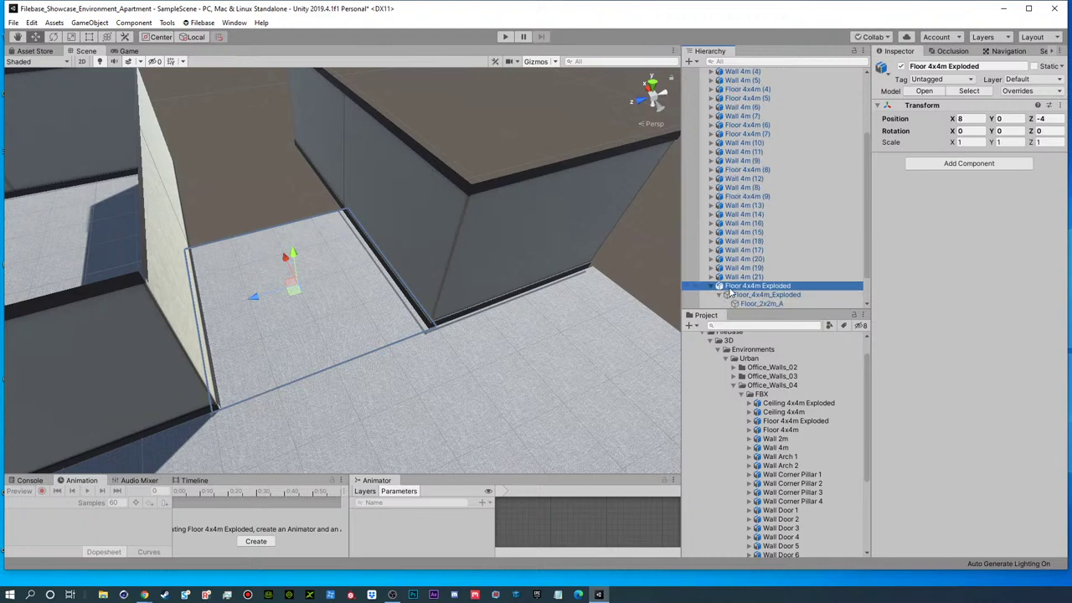
{"action": "scroll", "coordinate": [737, 285], "scroll_direction": "down", "scroll_amount": 2}
{"action": "left_click", "coordinate": [759, 268]}
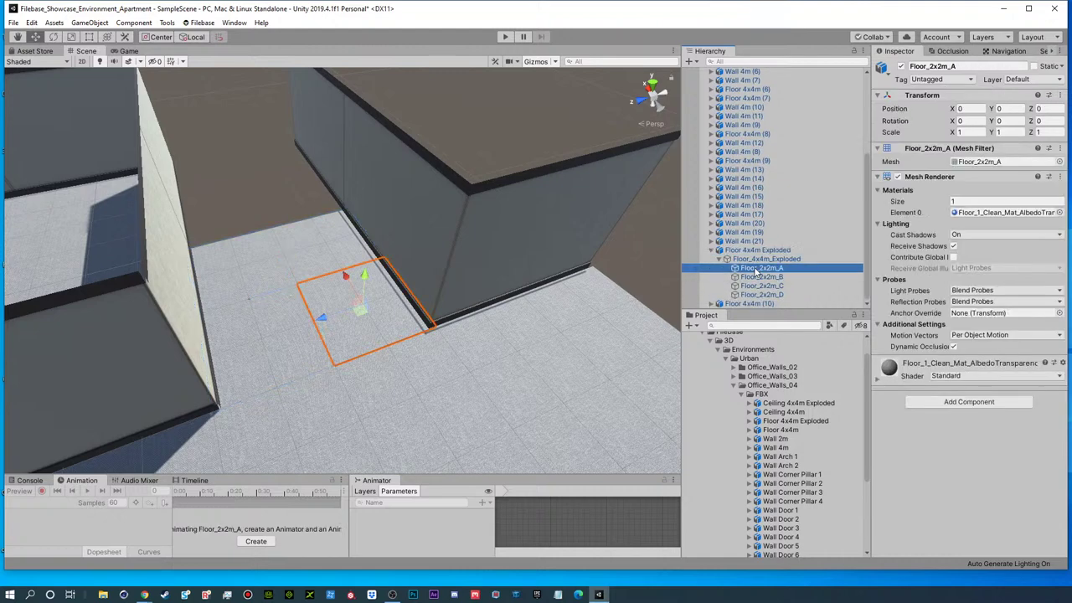
{"action": "left_click", "coordinate": [760, 285], "text": "ctrl"}
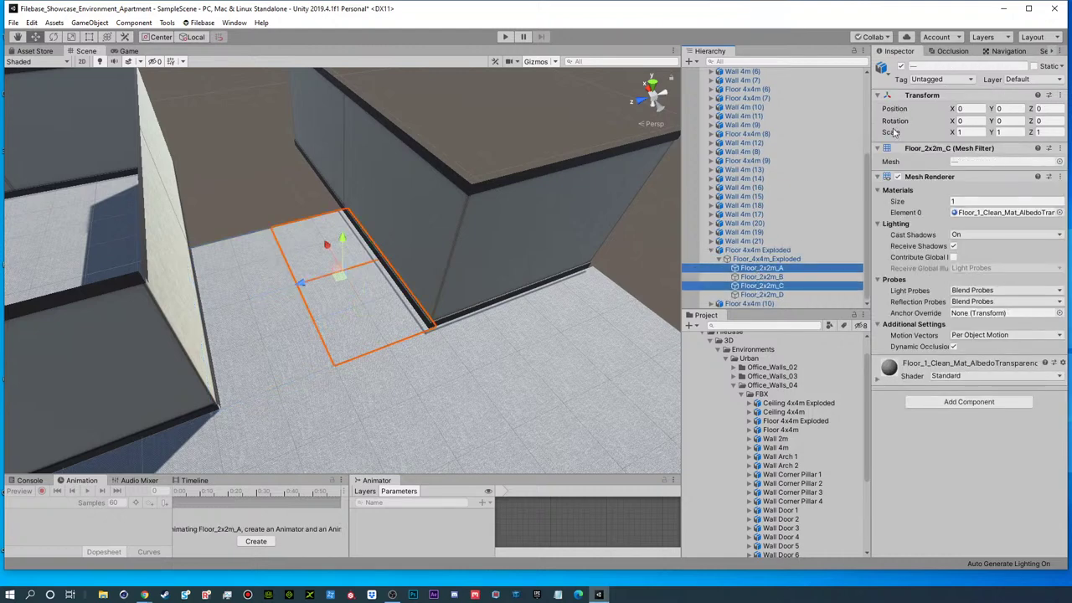
{"action": "left_click", "coordinate": [900, 66]}
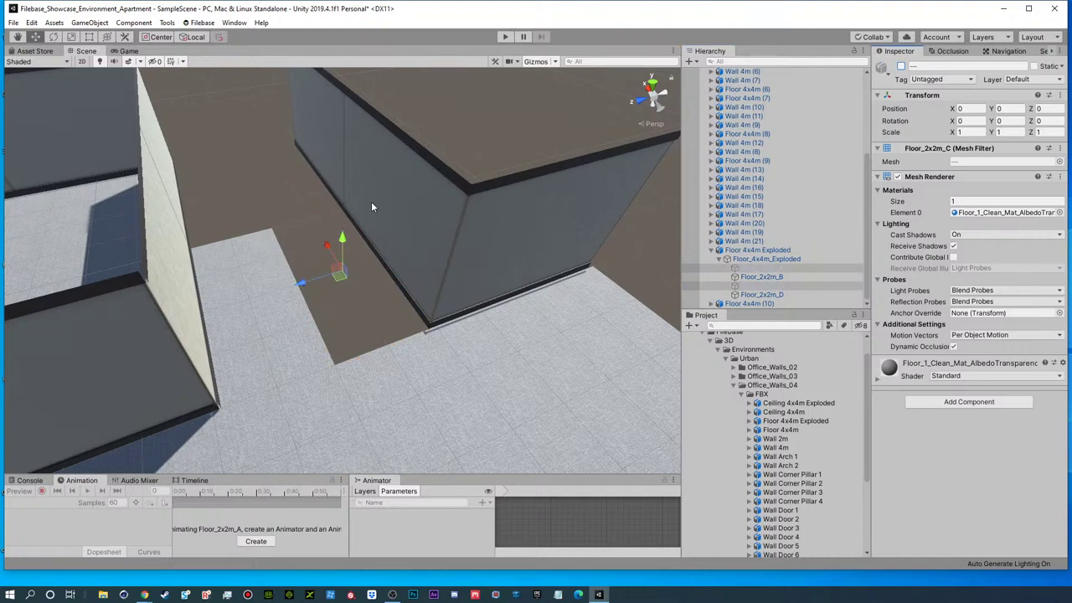
- Duplicate the halved Floor 4x4m Exploded tile and move the copy further along the corridor to X 12, Z -4
{"action": "left_click", "coordinate": [711, 250]}
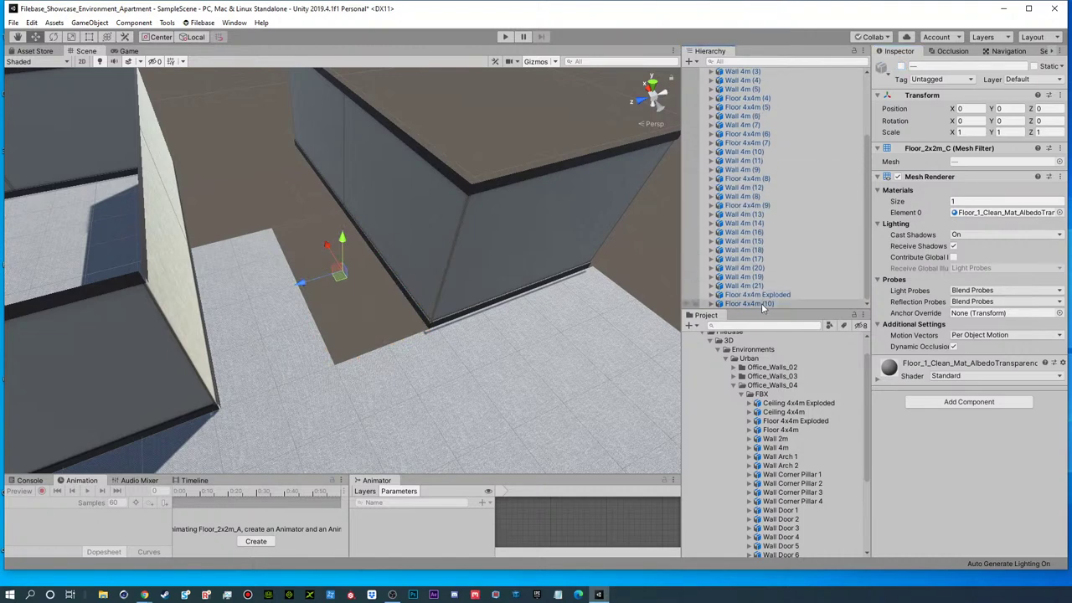
{"action": "left_click", "coordinate": [756, 295]}
{"action": "key", "text": "ctrl+d"}
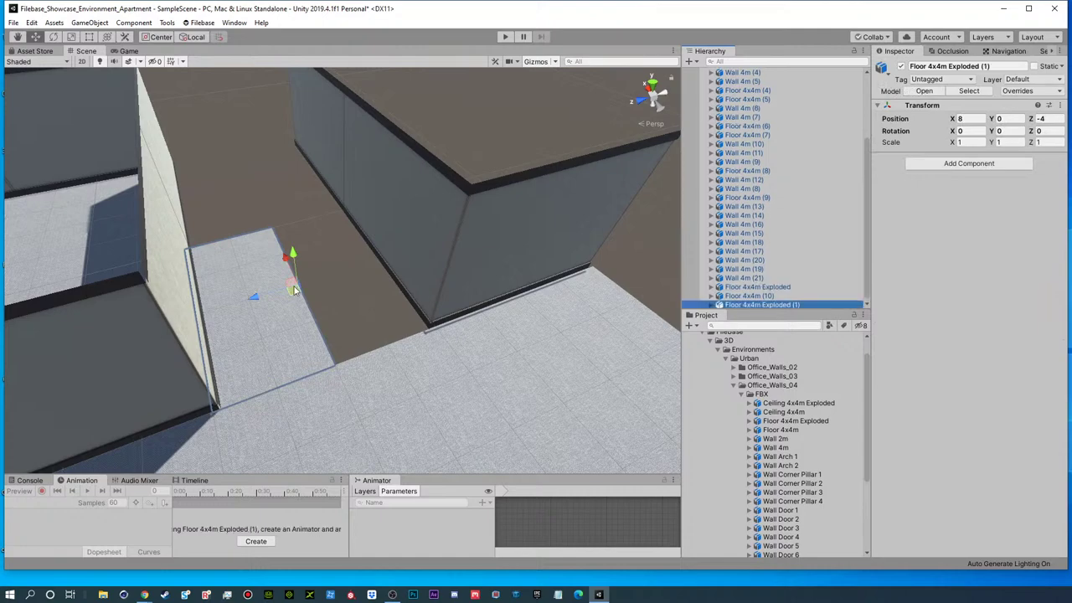
{"action": "left_click_drag", "start_coordinate": [293, 254], "coordinate": [229, 111], "text": "ctrl"}
{"action": "key", "text": "ctrl+z"}
{"action": "left_click_drag", "start_coordinate": [536, 195], "coordinate": [418, 171], "text": "alt"}
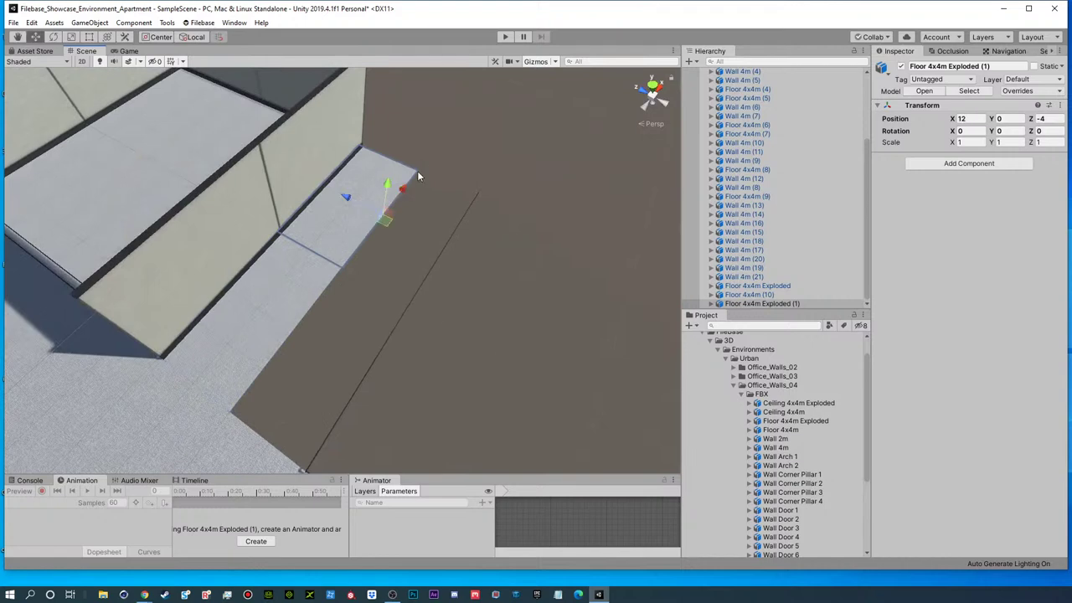
- Move the two walls Wall 4m (19) and Wall 4m (20) together to the narrowed corridor floor's edge at Z -3.98
{"action": "left_click_drag", "start_coordinate": [322, 233], "coordinate": [379, 216], "text": "alt"}
{"action": "left_click", "coordinate": [379, 215]}
{"action": "left_click", "coordinate": [424, 260], "text": "shift"}
{"action": "left_click_drag", "start_coordinate": [449, 201], "coordinate": [358, 234]}
{"action": "left_click_drag", "start_coordinate": [378, 346], "coordinate": [410, 305], "text": "alt"}
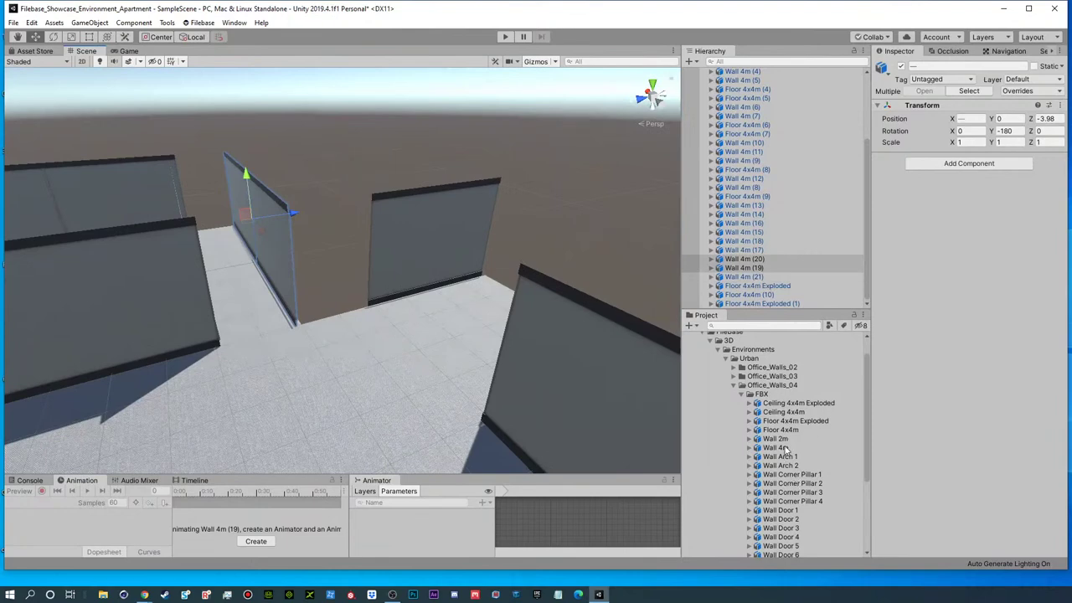
- Examine the Wall Door 1 and Wall Door 2 models in the Office_Walls_04 FBX folder
{"action": "scroll", "coordinate": [811, 497], "scroll_direction": "down", "scroll_amount": 1}
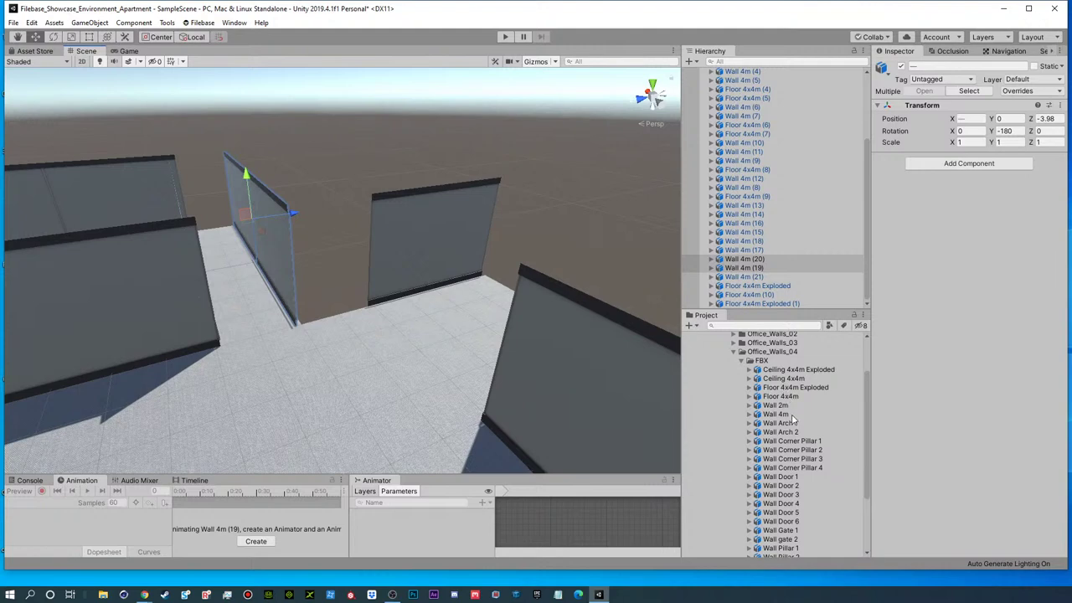
{"action": "scroll", "coordinate": [804, 467], "scroll_direction": "down", "scroll_amount": 1}
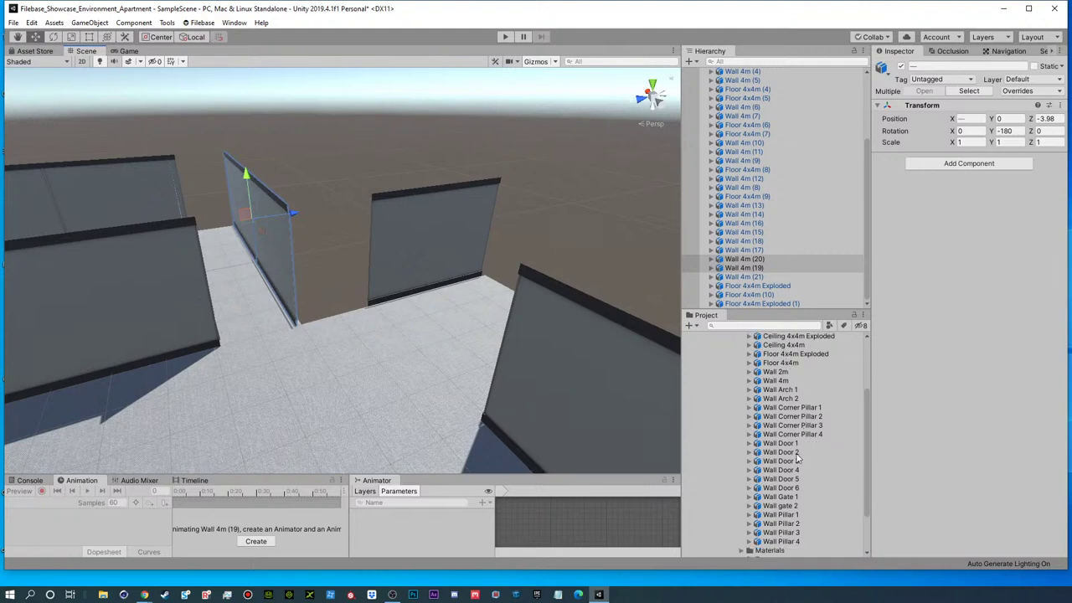
{"action": "left_click", "coordinate": [796, 445]}
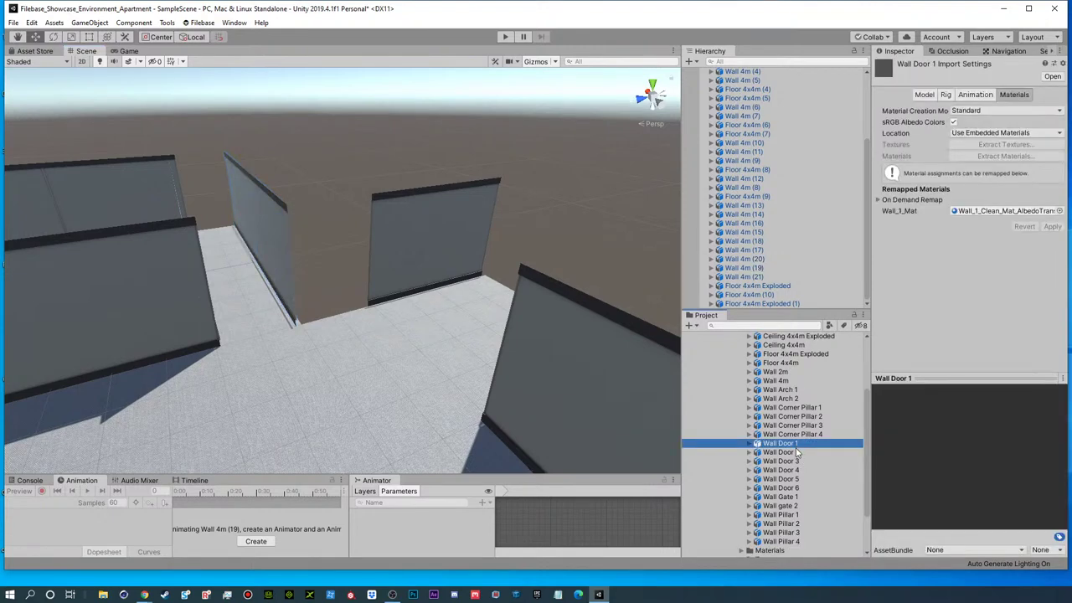
{"action": "left_click", "coordinate": [796, 452]}
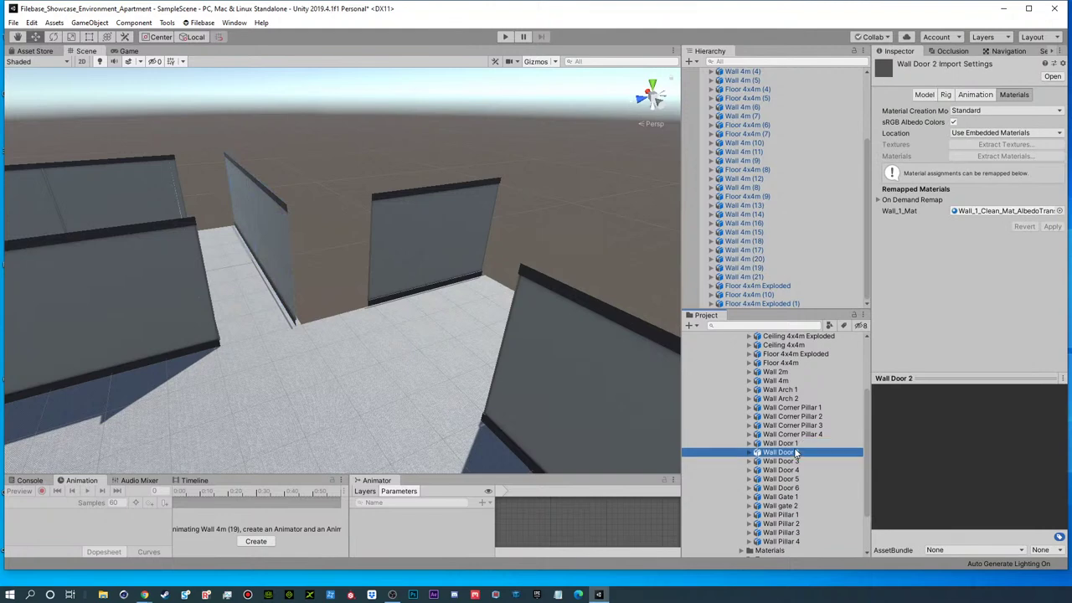
{"action": "left_click", "coordinate": [824, 442]}
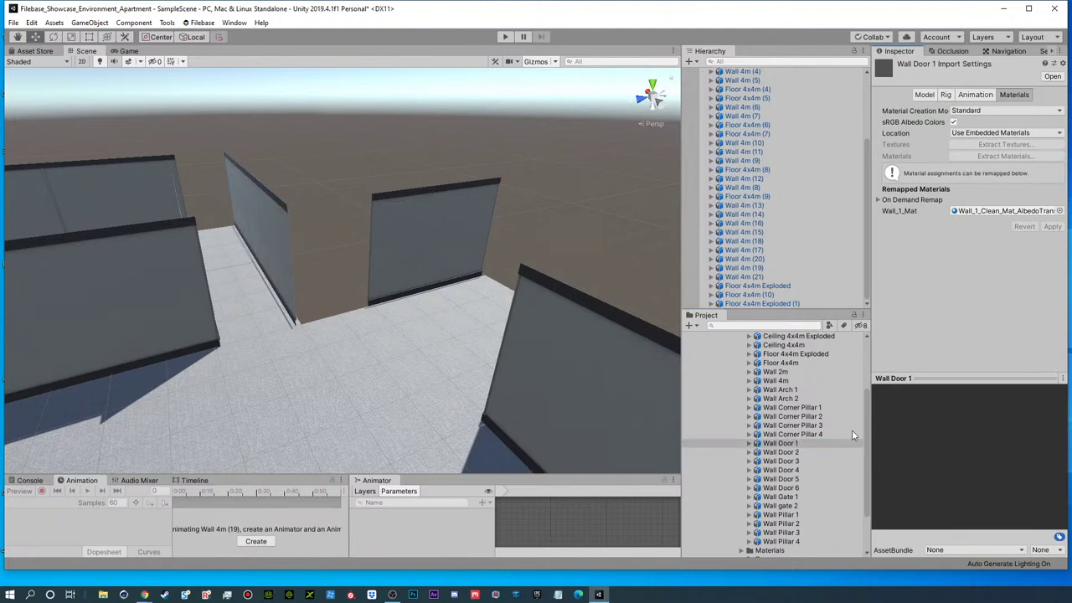
{"action": "left_click", "coordinate": [783, 453]}
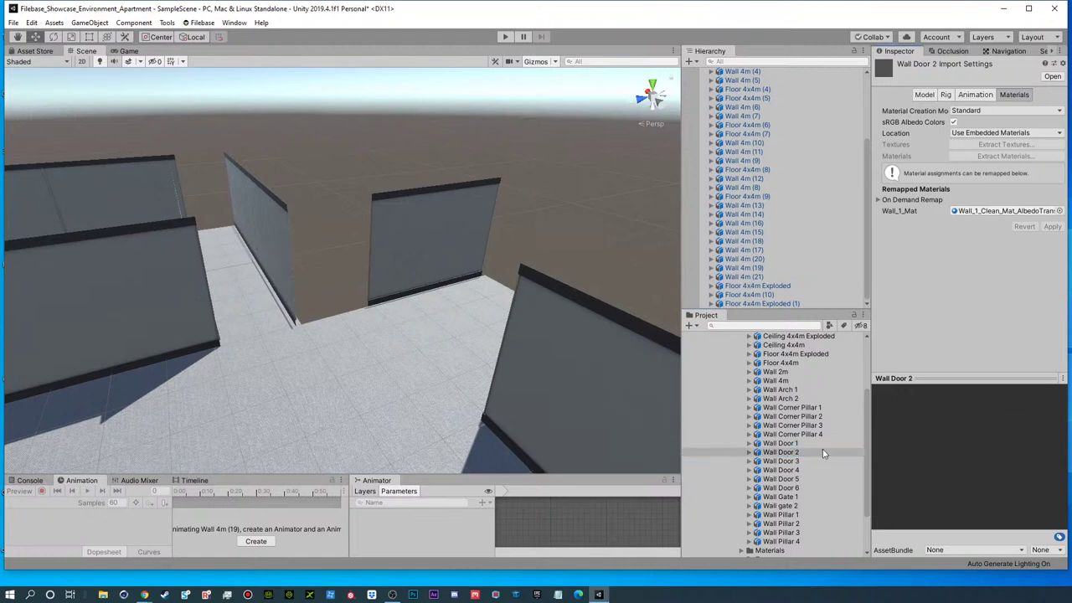
- Try the Office_Walls_04 Wall Door 2 in the opening at the corridor corner, rotated to Y 90, and delete it
{"action": "left_click_drag", "start_coordinate": [788, 453], "coordinate": [750, 307]}
{"action": "scroll", "coordinate": [462, 247], "scroll_direction": "down", "scroll_amount": 5}
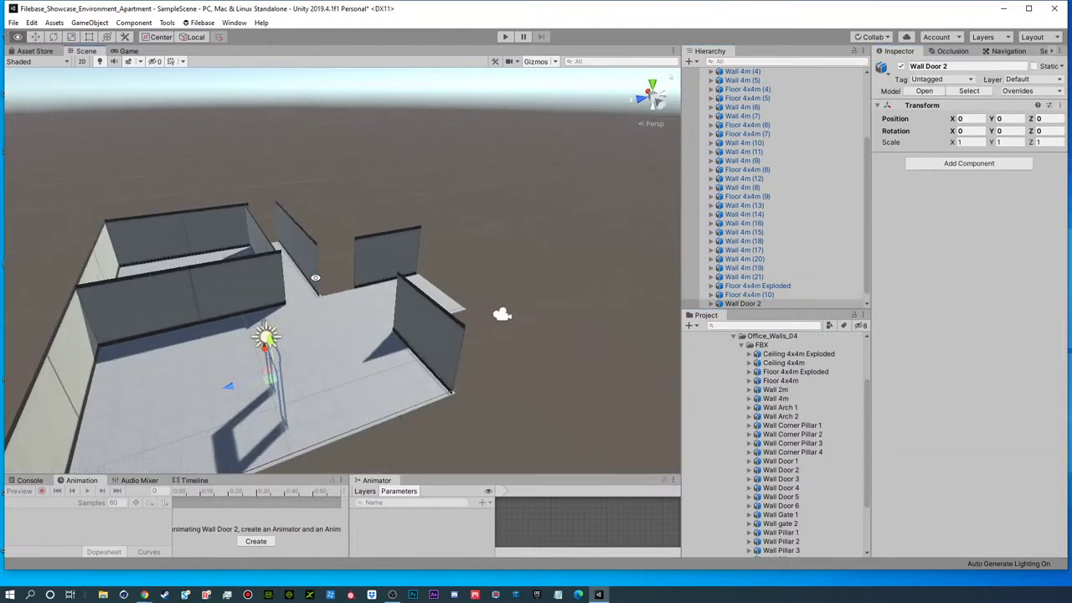
{"action": "left_click_drag", "start_coordinate": [215, 388], "coordinate": [288, 248]}
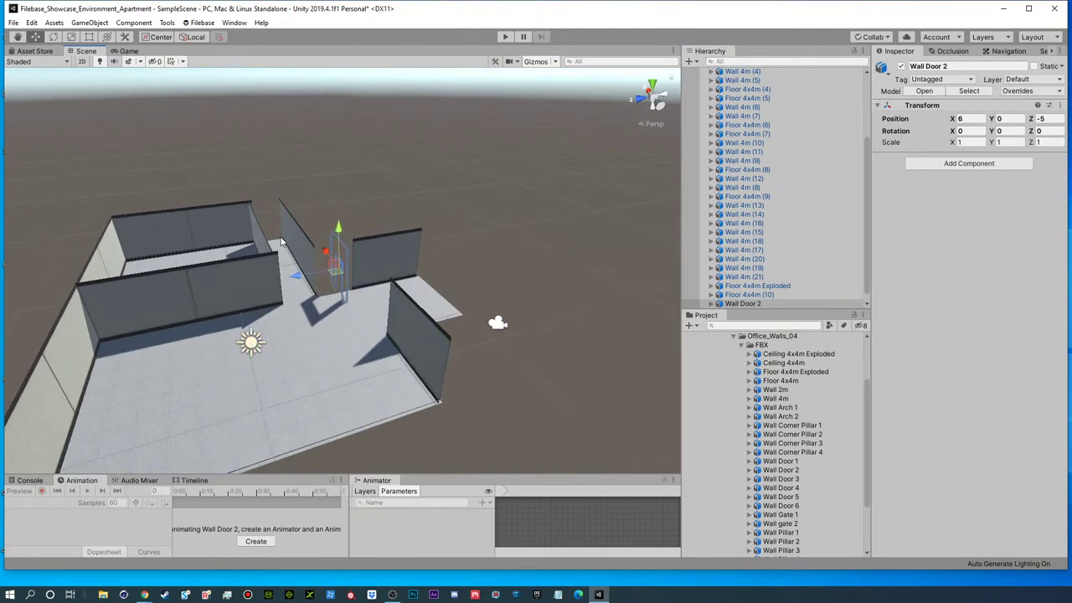
{"action": "key", "text": "e"}
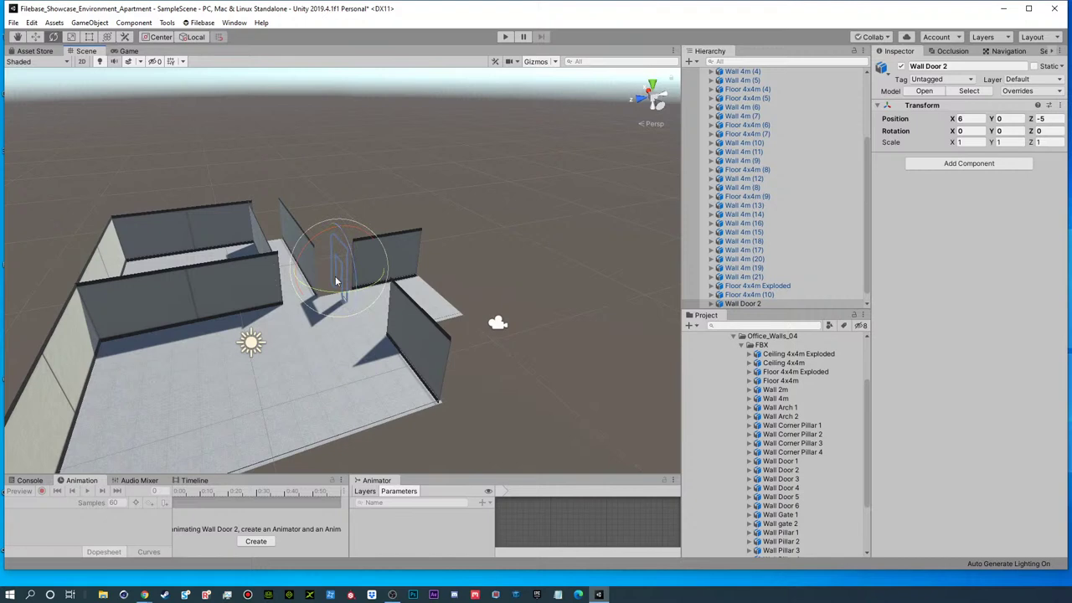
{"action": "left_click_drag", "start_coordinate": [338, 293], "coordinate": [213, 263]}
{"action": "key", "text": "f"}
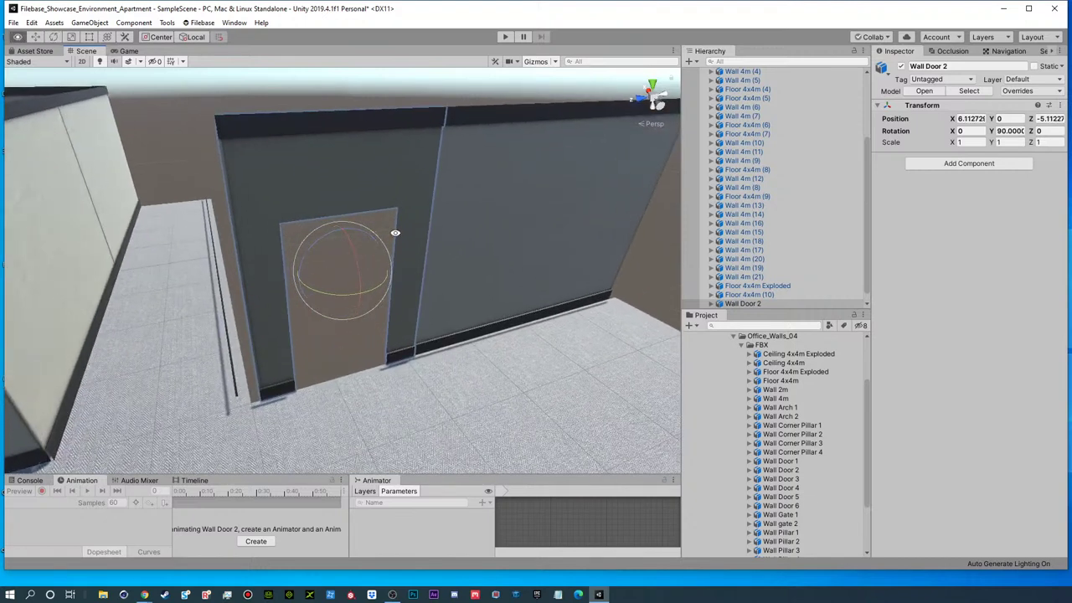
{"action": "key", "text": "w"}
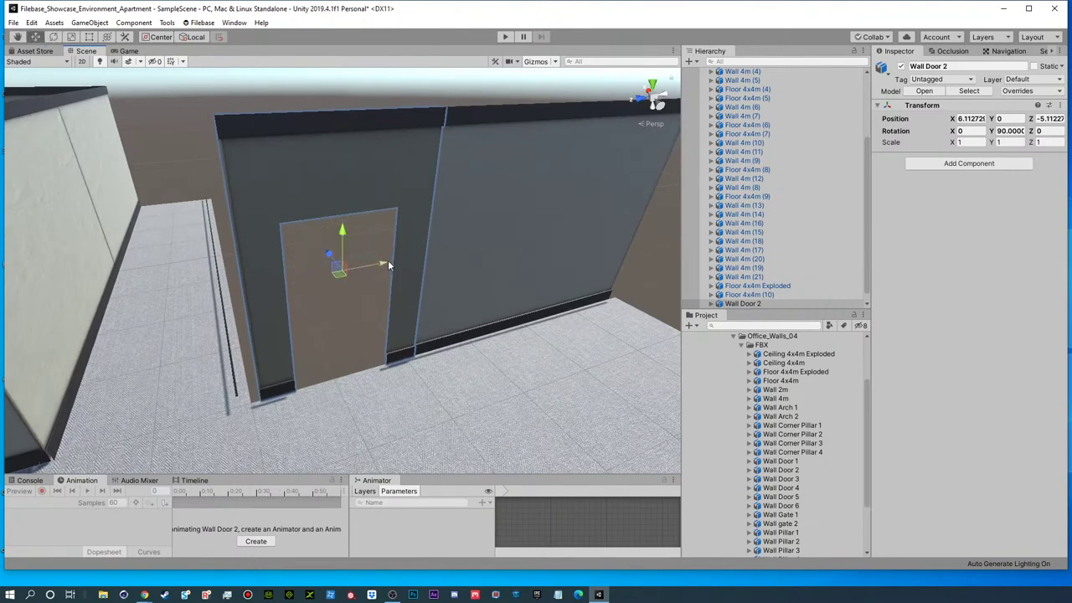
{"action": "left_click", "coordinate": [752, 305]}
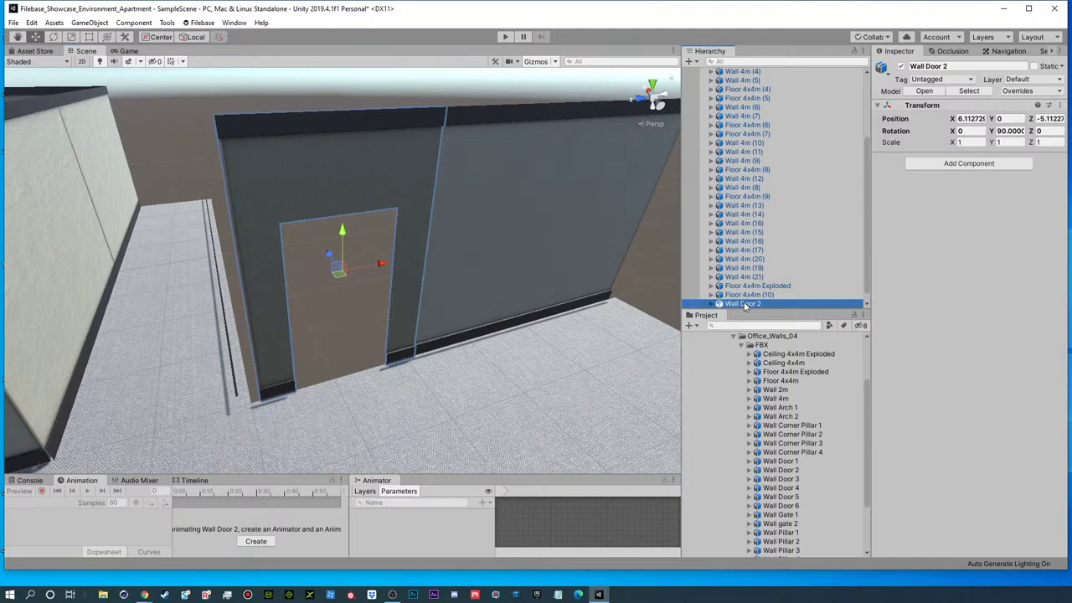
{"action": "key", "text": "Delete"}
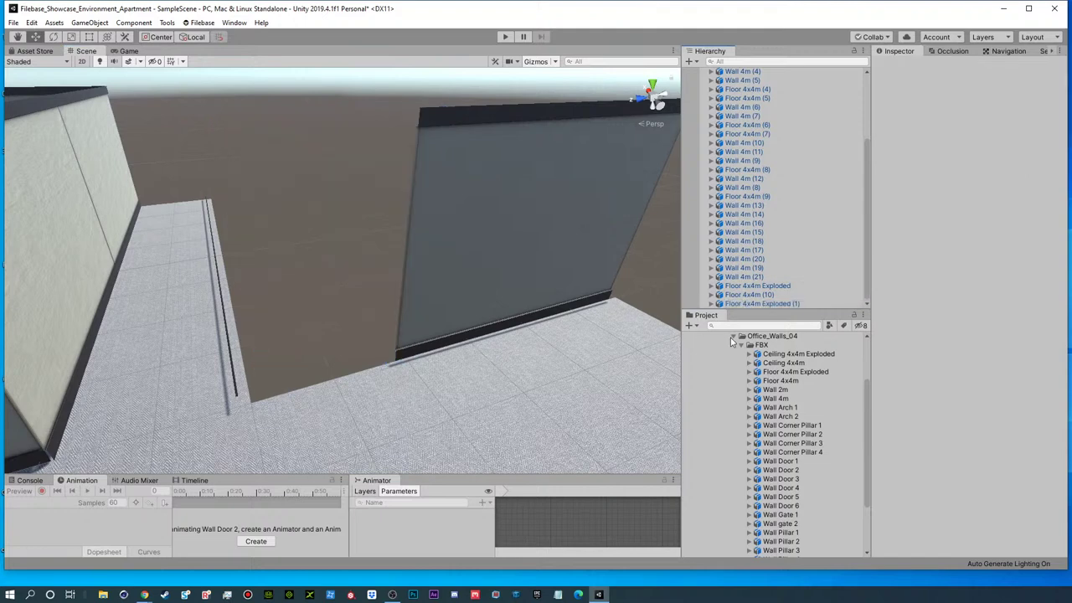
- Expand the Office_Walls_03 FBX folder in place of Office_Walls_04 and add its Wall Door 2 model to the scene
{"action": "left_click", "coordinate": [733, 336]}
{"action": "left_click", "coordinate": [733, 400]}
{"action": "left_click", "coordinate": [741, 409]}
{"action": "scroll", "coordinate": [793, 449], "scroll_direction": "down", "scroll_amount": 3}
{"action": "scroll", "coordinate": [804, 469], "scroll_direction": "down", "scroll_amount": 1}
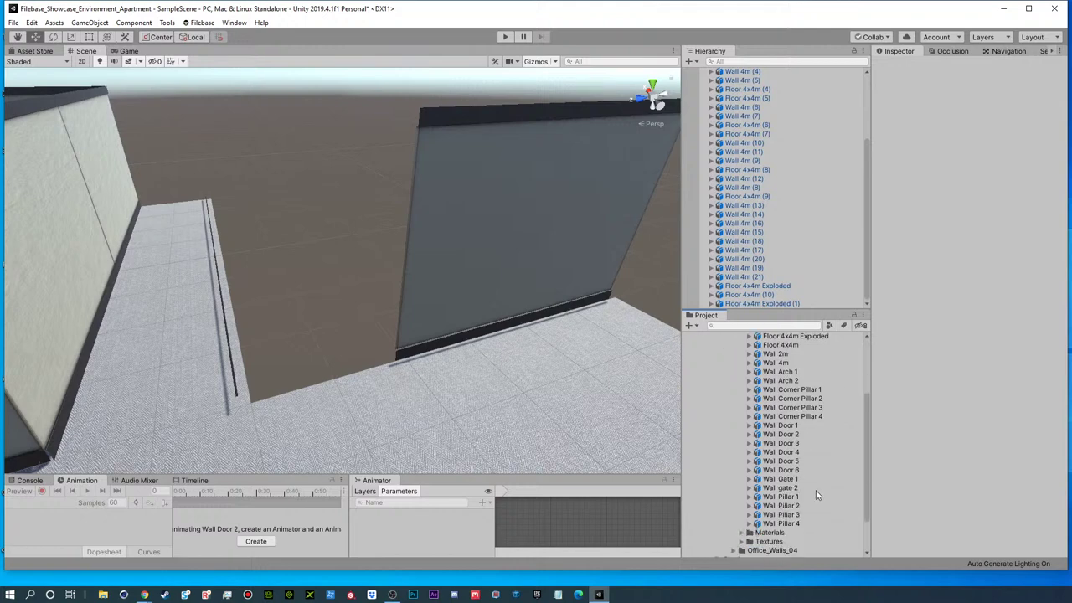
{"action": "left_click", "coordinate": [811, 434]}
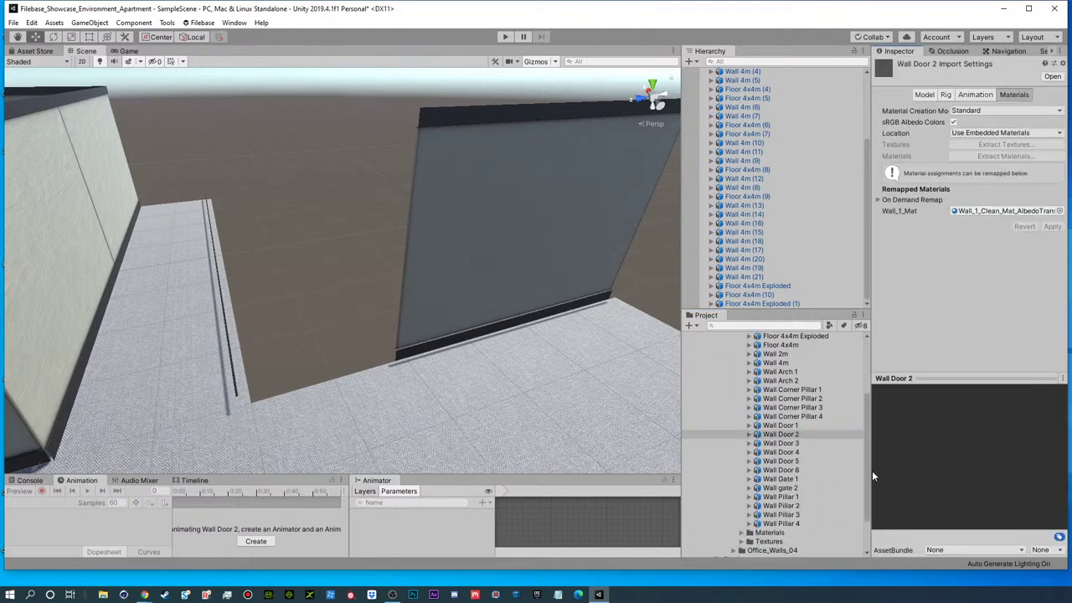
{"action": "left_click_drag", "start_coordinate": [778, 435], "coordinate": [754, 303]}
- Move Wall Door 2 to the opening near X 6, Z -5 and rotate it to Y 90 in line with the neighbouring wall
{"action": "left_click_drag", "start_coordinate": [546, 304], "coordinate": [299, 313], "text": "alt"}
{"action": "left_click_drag", "start_coordinate": [358, 336], "coordinate": [107, 307], "text": "alt"}
{"action": "left_click_drag", "start_coordinate": [277, 339], "coordinate": [321, 348], "text": "alt"}
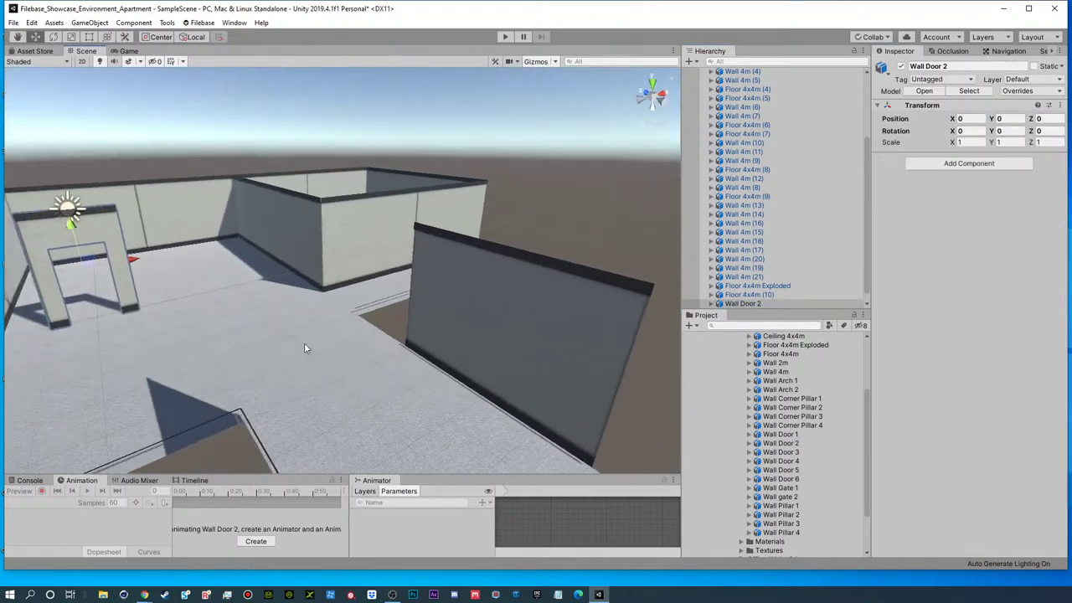
{"action": "left_click_drag", "start_coordinate": [139, 261], "coordinate": [329, 264]}
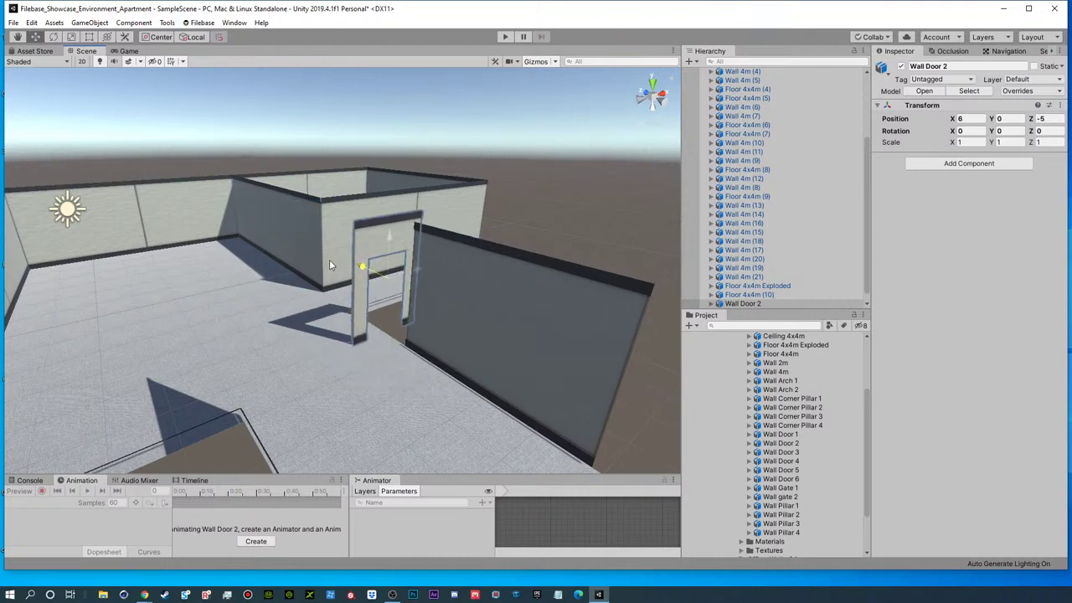
{"action": "key", "text": "e"}
{"action": "left_click_drag", "start_coordinate": [395, 289], "coordinate": [606, 187]}
{"action": "key", "text": "f"}
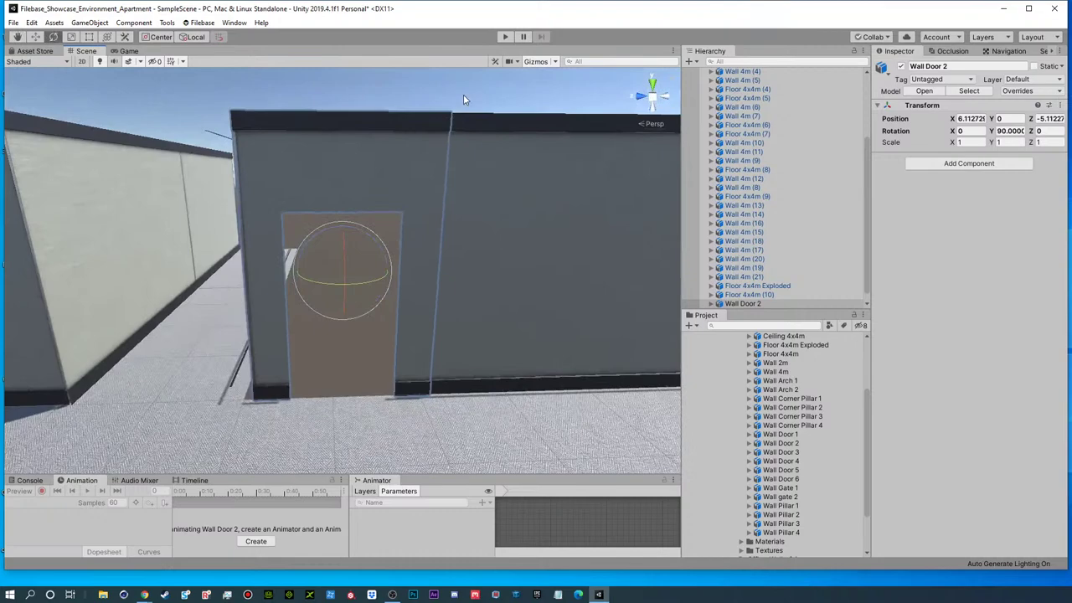
{"action": "left_click", "coordinate": [458, 94]}
{"action": "left_click_drag", "start_coordinate": [360, 99], "coordinate": [441, 132], "text": "alt"}
{"action": "right_click_drag", "start_coordinate": [442, 131], "coordinate": [383, 162]}
{"action": "left_click", "coordinate": [349, 246]}
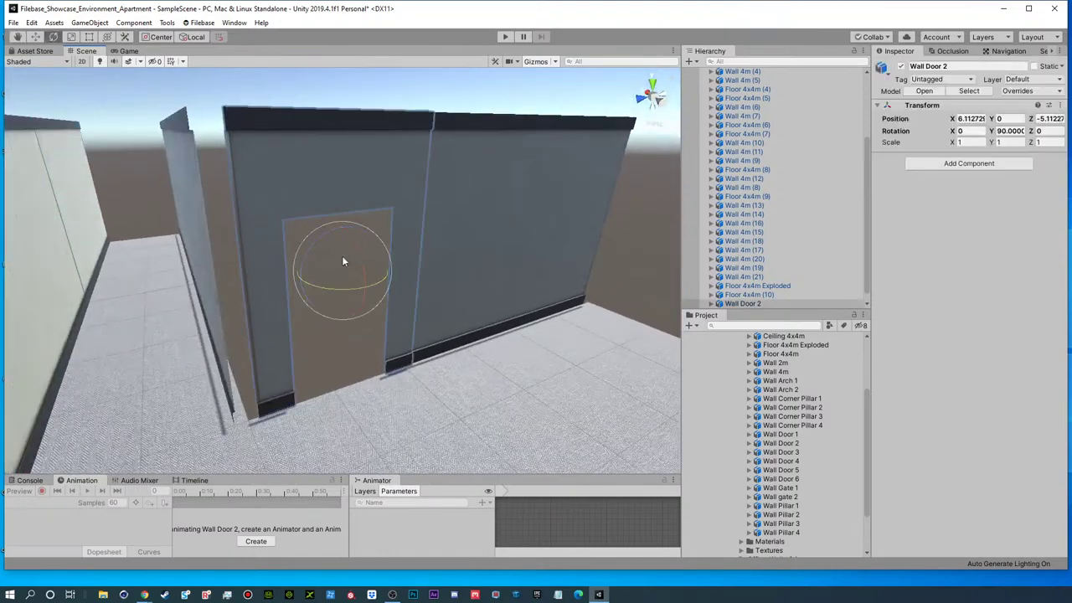
- Align Wall Door 2 flush between the corridor corner and the adjoining wall at X 6.13, Z -4.85
{"action": "key", "text": "w"}
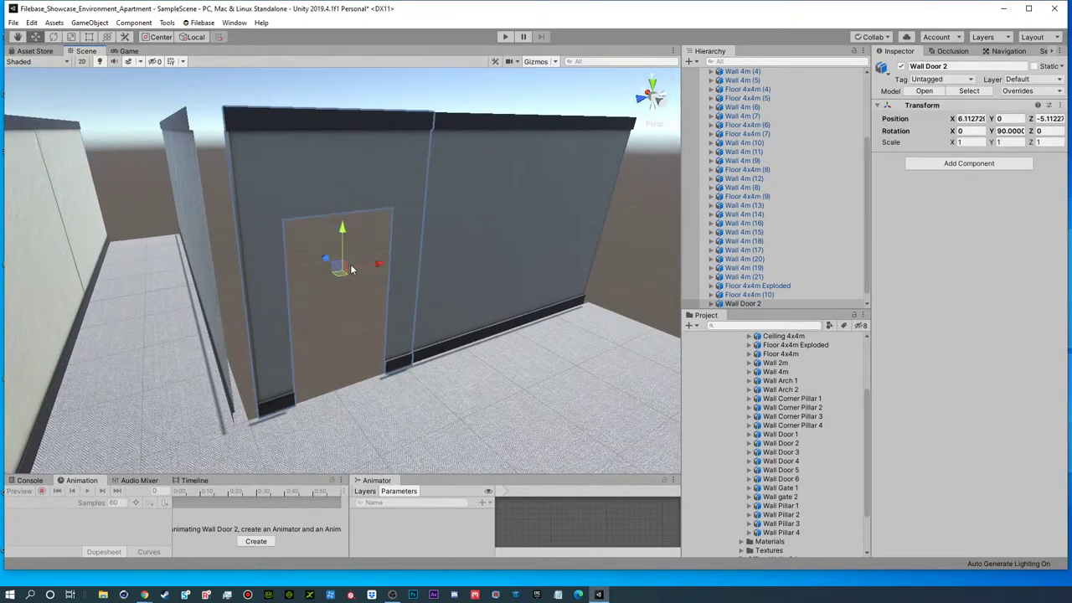
{"action": "left_click_drag", "start_coordinate": [374, 266], "coordinate": [355, 271]}
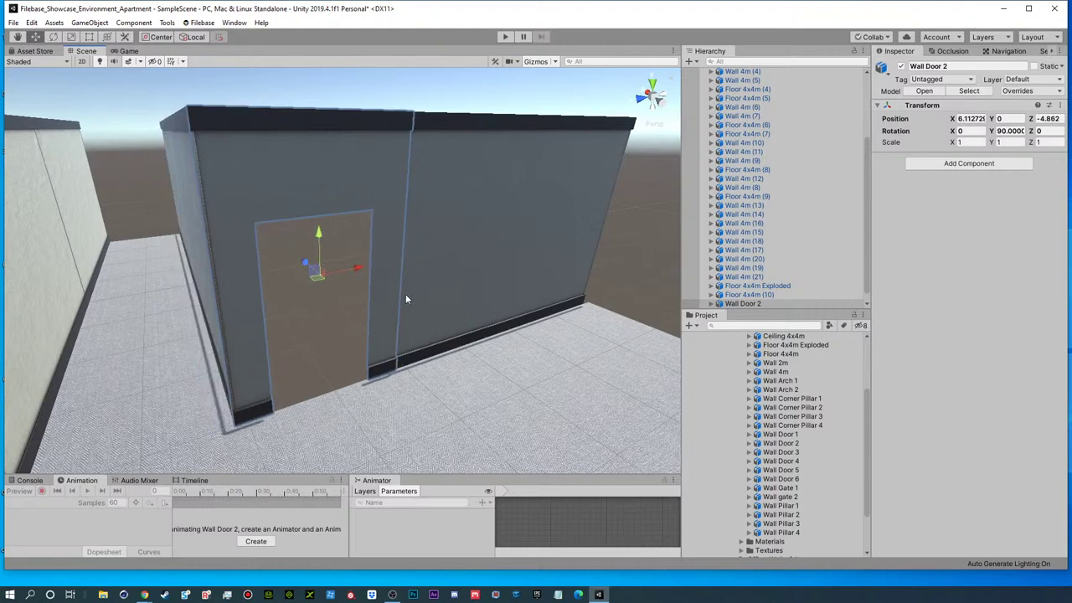
{"action": "key", "text": "f"}
{"action": "scroll", "coordinate": [413, 361], "scroll_direction": "up", "scroll_amount": 3}
{"action": "left_click_drag", "start_coordinate": [536, 335], "coordinate": [308, 330], "text": "alt"}
{"action": "right_click_drag", "start_coordinate": [308, 330], "coordinate": [410, 242]}
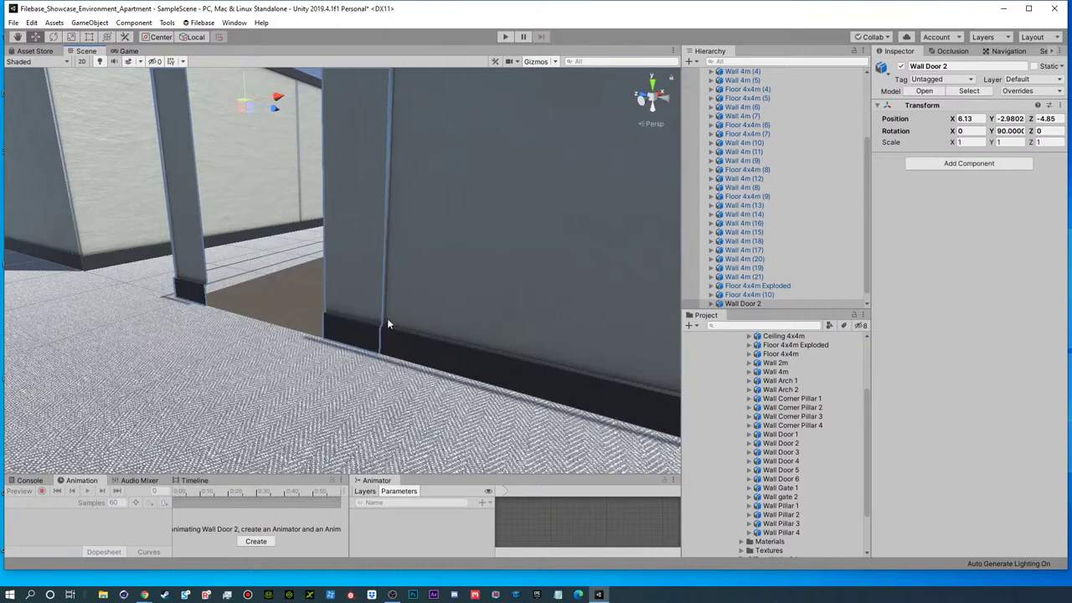
- Check the door wall's joints from both sides and save the scene
{"action": "left_click", "coordinate": [297, 286]}
{"action": "right_click_drag", "start_coordinate": [340, 251], "coordinate": [469, 262]}
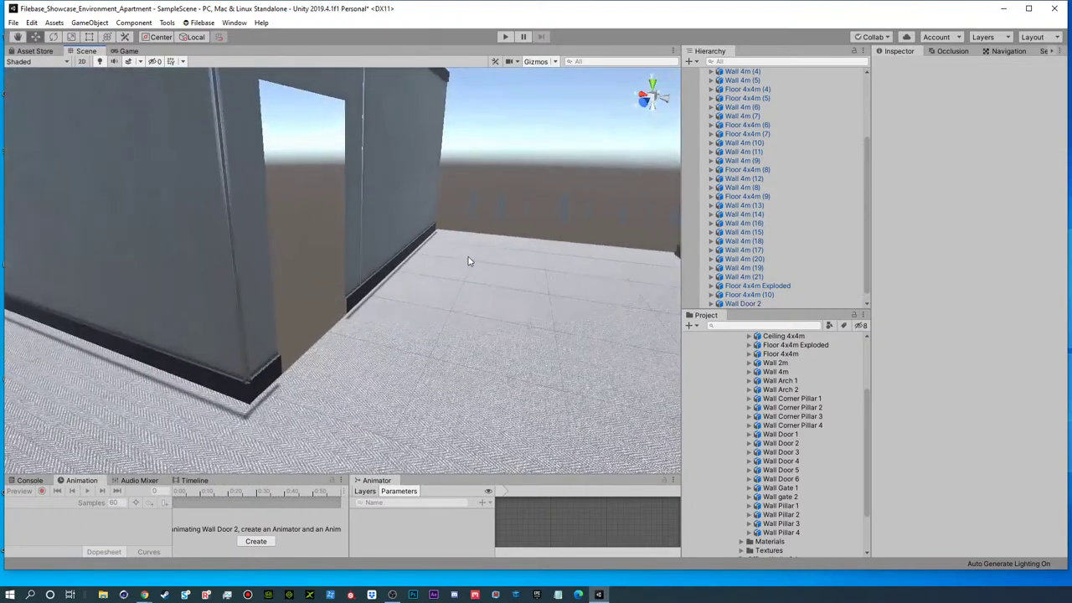
{"action": "right_click_drag", "start_coordinate": [404, 258], "coordinate": [375, 278]}
{"action": "key", "text": "s"}
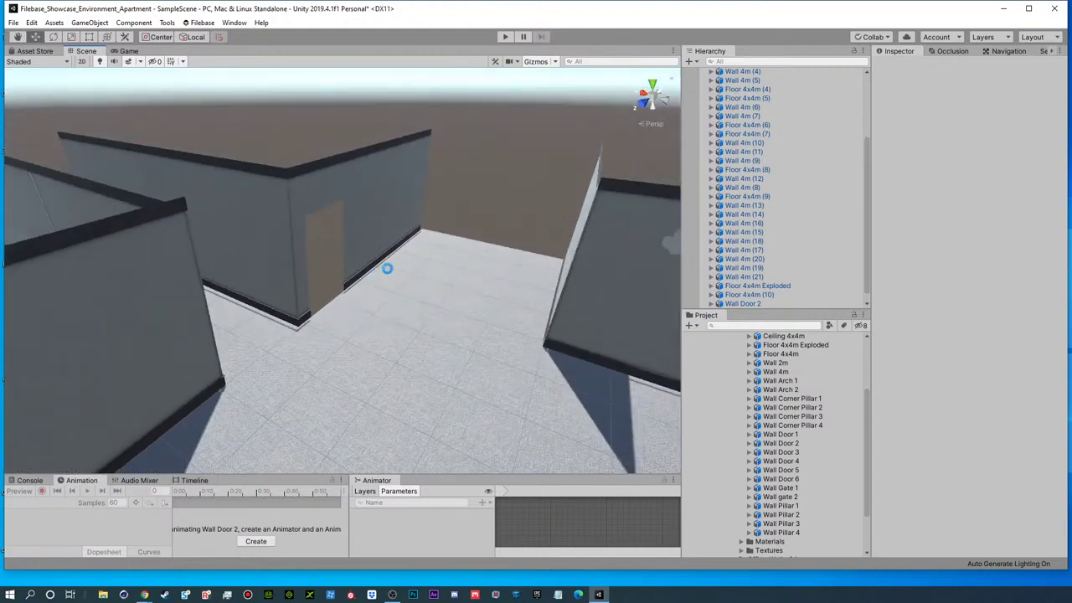
- Add the Wall Door 1 model from Office_Walls_03 to the scene and rotate it to Y -180
{"action": "left_click", "coordinate": [775, 433]}
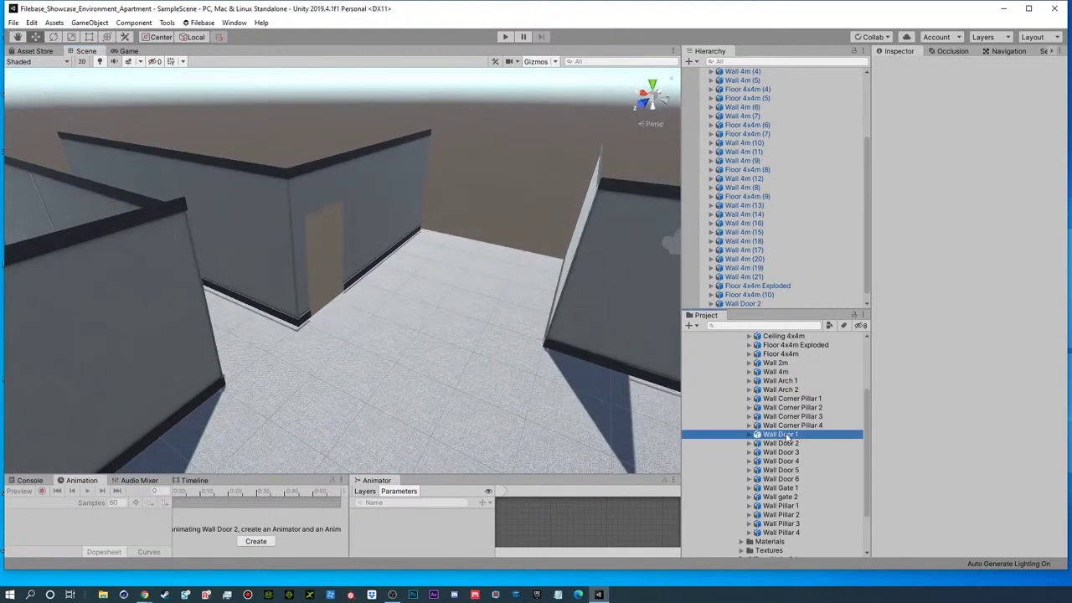
{"action": "left_click_drag", "start_coordinate": [771, 435], "coordinate": [749, 294]}
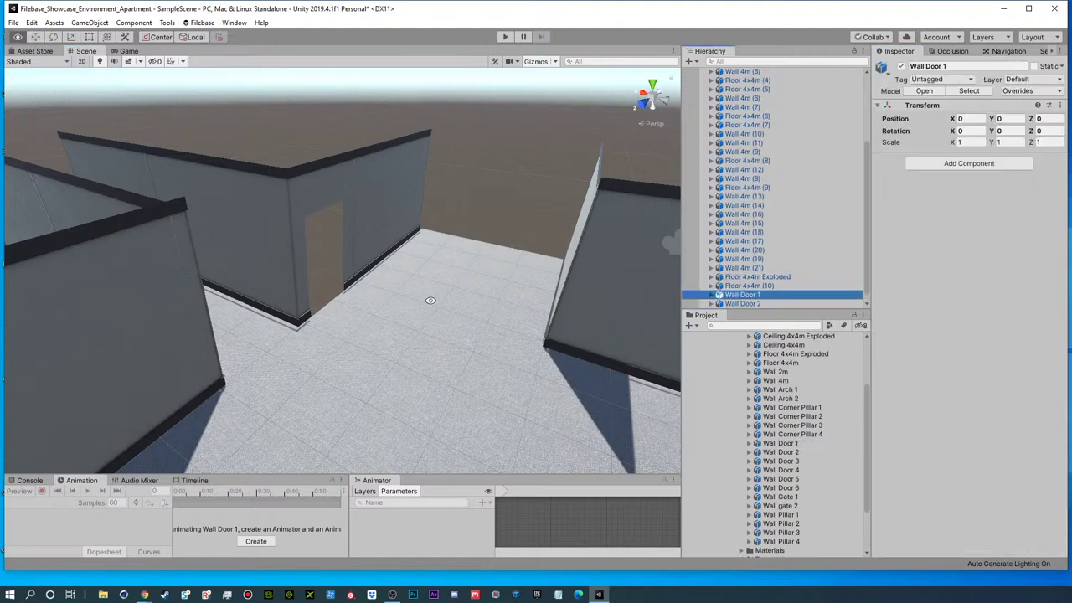
{"action": "key", "text": "f"}
{"action": "key", "text": "e"}
{"action": "left_click_drag", "start_coordinate": [361, 420], "coordinate": [679, 352]}
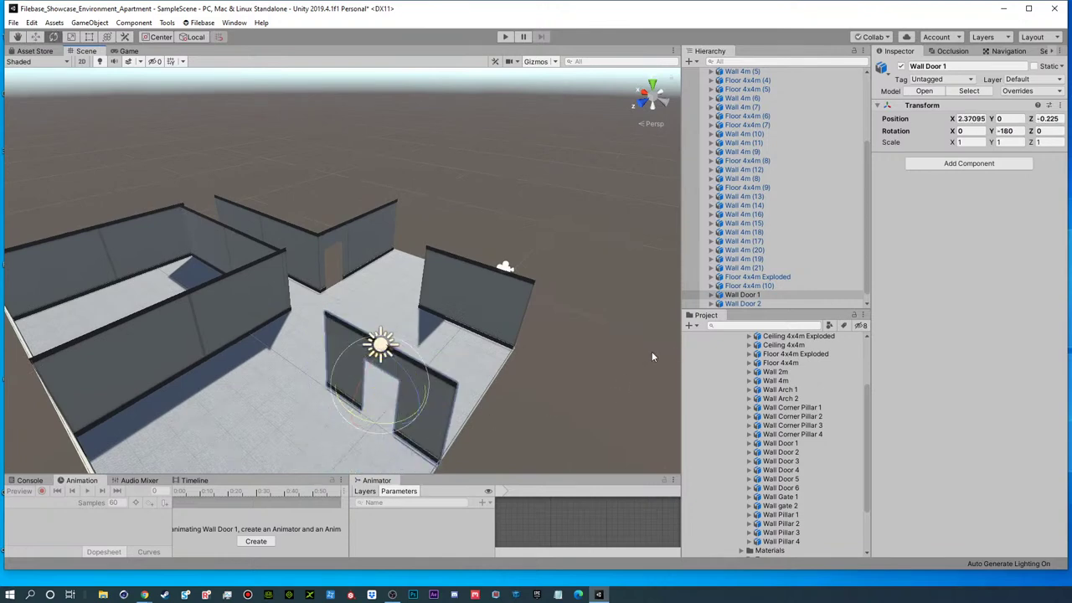
- Move Wall Door 1 from the middle of the floor to the doorway beside the corridor
{"action": "key", "text": "w"}
{"action": "left_click_drag", "start_coordinate": [417, 396], "coordinate": [295, 363]}
{"action": "left_click_drag", "start_coordinate": [314, 310], "coordinate": [526, 198]}
{"action": "left_click", "coordinate": [526, 198]}
- Try to duplicate Wall 4m (11) at the small room's end next to the corridor
{"action": "left_click_drag", "start_coordinate": [321, 273], "coordinate": [229, 260], "text": "alt"}
{"action": "right_click_drag", "start_coordinate": [307, 247], "coordinate": [553, 244], "text": "alt"}
{"action": "left_click_drag", "start_coordinate": [377, 222], "coordinate": [459, 263], "text": "alt"}
{"action": "left_click", "coordinate": [320, 216]}
{"action": "key", "text": "ctrl+d"}
{"action": "key", "text": "ctrl+z"}
{"action": "key", "text": "ctrl+z"}
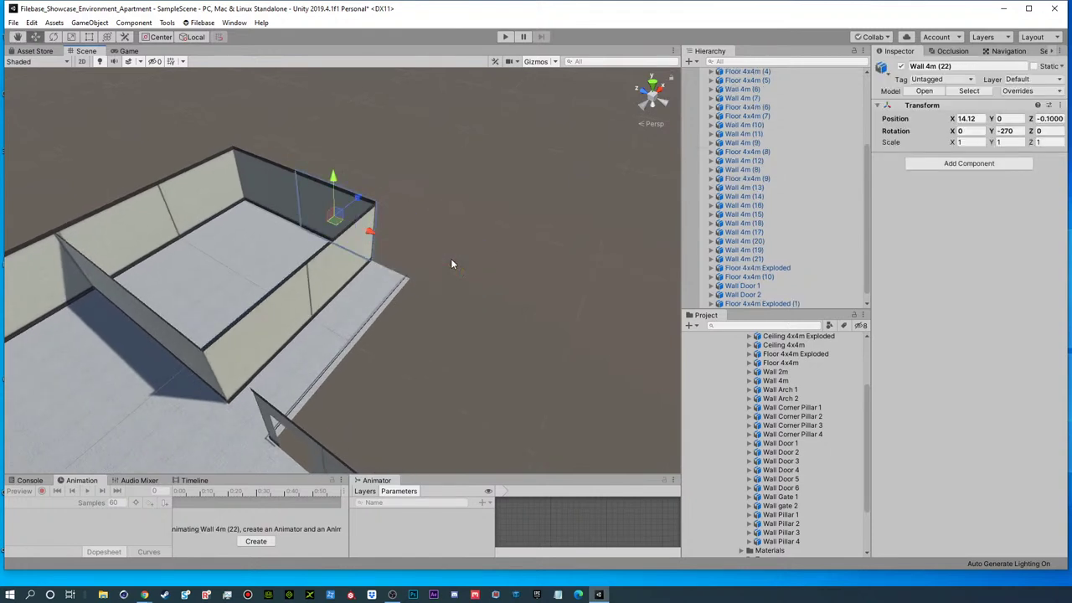
- Expand the Office_Walls_04 folder in place of Office_Walls_03 and add its Wall 2m model to the scene
{"action": "scroll", "coordinate": [787, 387], "scroll_direction": "up", "scroll_amount": 3}
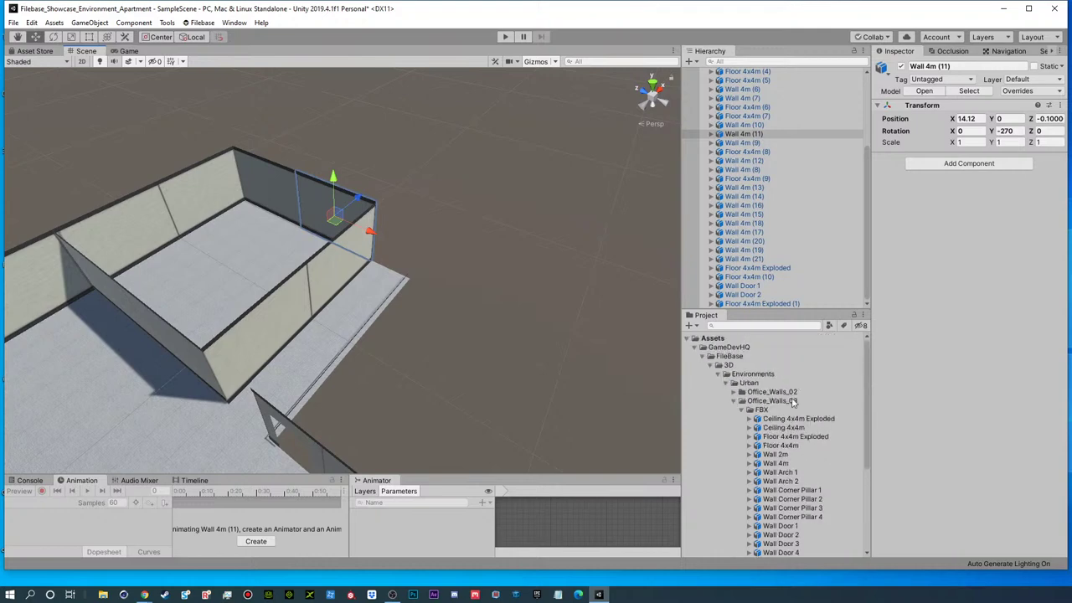
{"action": "left_click", "coordinate": [733, 401]}
{"action": "left_click", "coordinate": [733, 409]}
{"action": "left_click", "coordinate": [782, 445]}
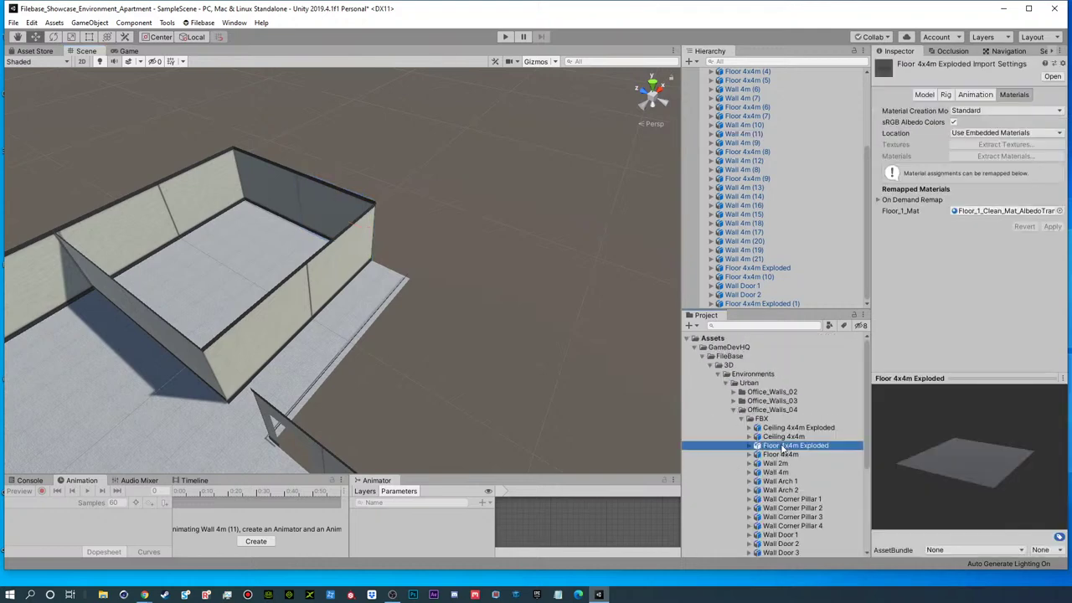
{"action": "left_click", "coordinate": [776, 463]}
{"action": "left_click_drag", "start_coordinate": [776, 463], "coordinate": [738, 289]}
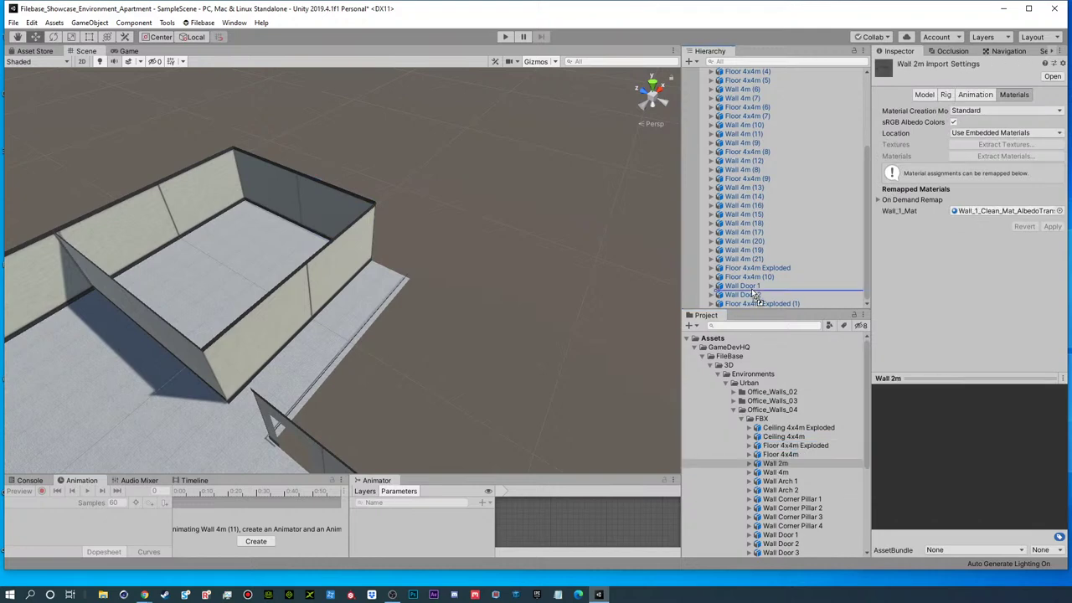
{"action": "key", "text": "f"}
- Rotate Wall 2m to Y 90 and move it to the open corridor end at X 14.11, Z -3.11
{"action": "left_click_drag", "start_coordinate": [154, 336], "coordinate": [507, 164]}
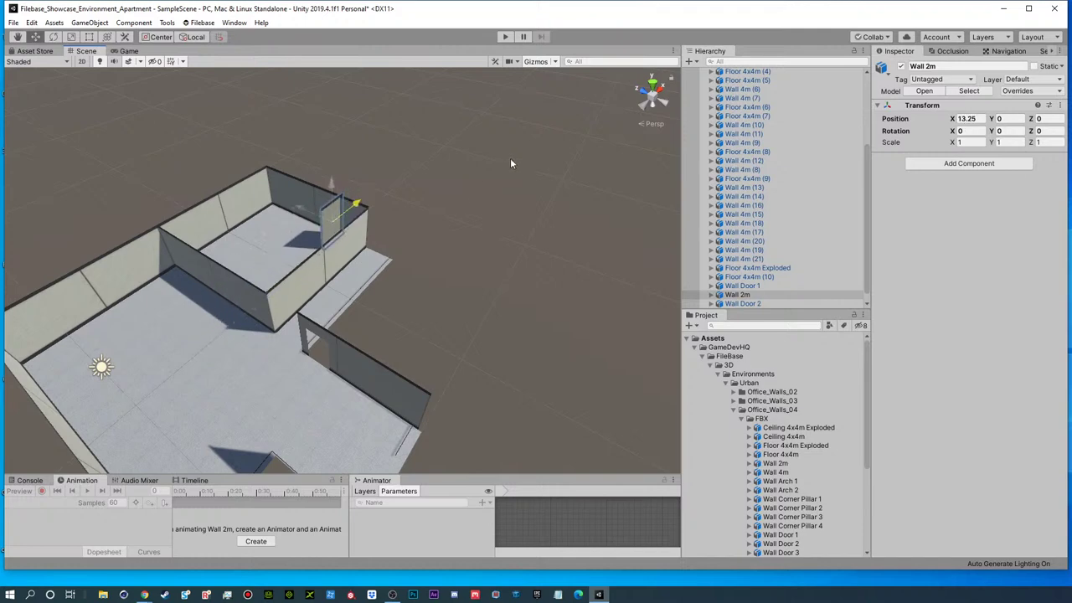
{"action": "key", "text": "e"}
{"action": "left_click_drag", "start_coordinate": [331, 239], "coordinate": [204, 211]}
{"action": "key", "text": "w"}
{"action": "left_click_drag", "start_coordinate": [362, 204], "coordinate": [363, 204]}
{"action": "left_click_drag", "start_coordinate": [373, 241], "coordinate": [517, 247]}
{"action": "key", "text": "f"}
{"action": "left_click", "coordinate": [517, 247]}
- Examine the joint and surface match between Wall 2m and the neighbouring walls at the corridor end
{"action": "left_click_drag", "start_coordinate": [272, 167], "coordinate": [424, 154], "text": "alt"}
{"action": "left_click", "coordinate": [167, 155]}
{"action": "key", "text": "f"}
{"action": "left_click_drag", "start_coordinate": [218, 183], "coordinate": [101, 162], "text": "alt"}
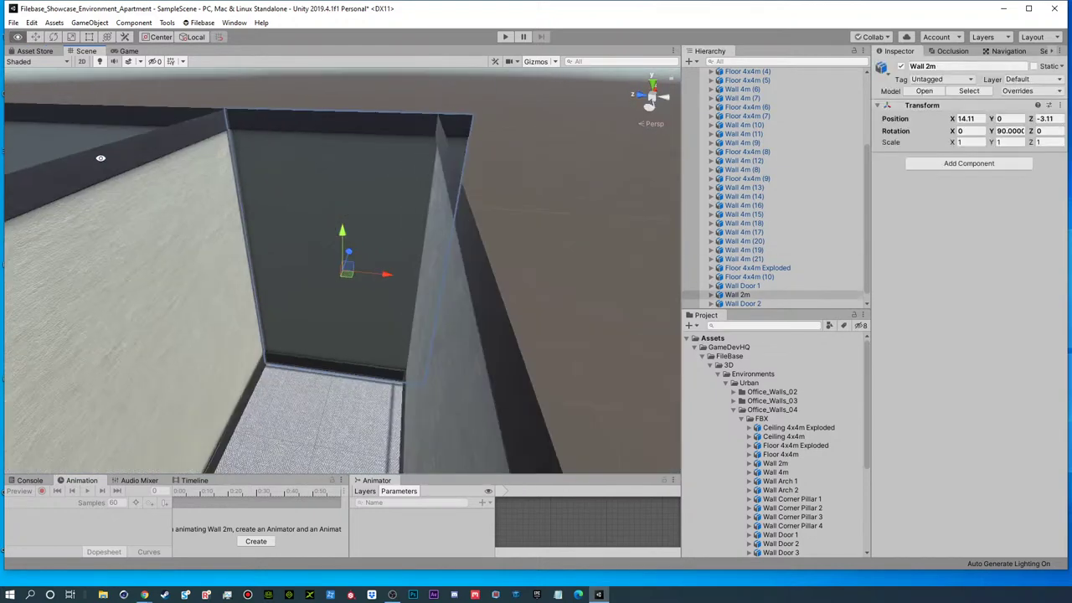
{"action": "right_click_drag", "start_coordinate": [323, 134], "coordinate": [364, 125], "text": "alt"}
{"action": "left_click_drag", "start_coordinate": [365, 125], "coordinate": [424, 215], "text": "alt"}
{"action": "right_click_drag", "start_coordinate": [424, 215], "coordinate": [417, 225], "text": "alt"}
{"action": "scroll", "coordinate": [417, 225], "scroll_direction": "down", "scroll_amount": 3}
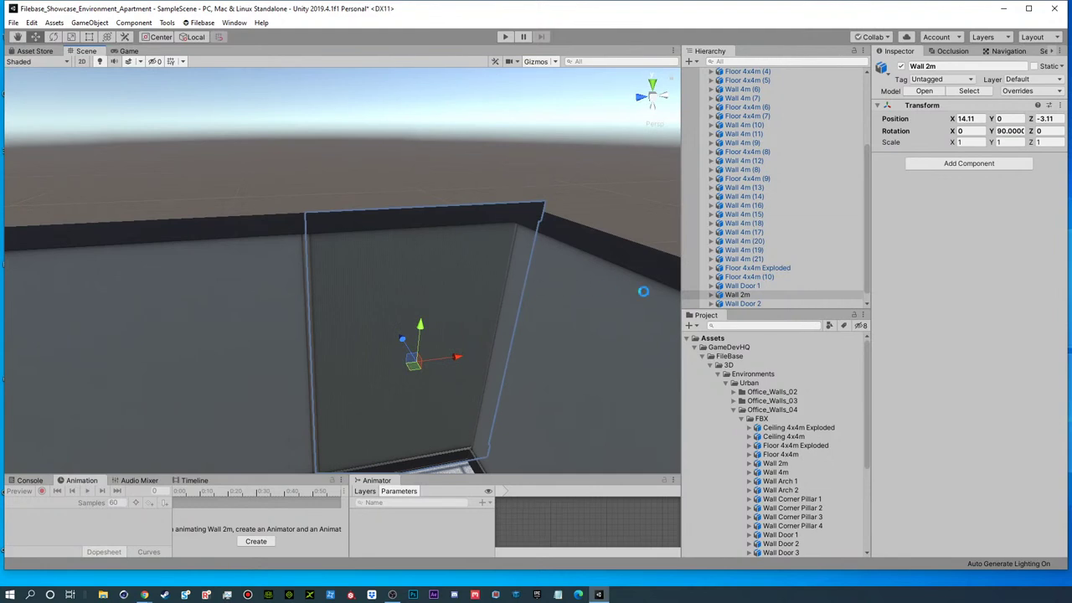
- Compare the Office_Walls_04 and Office_Walls_03 Wall 2m models and add the Office_Walls_03 one to the scene
{"action": "left_click", "coordinate": [781, 464]}
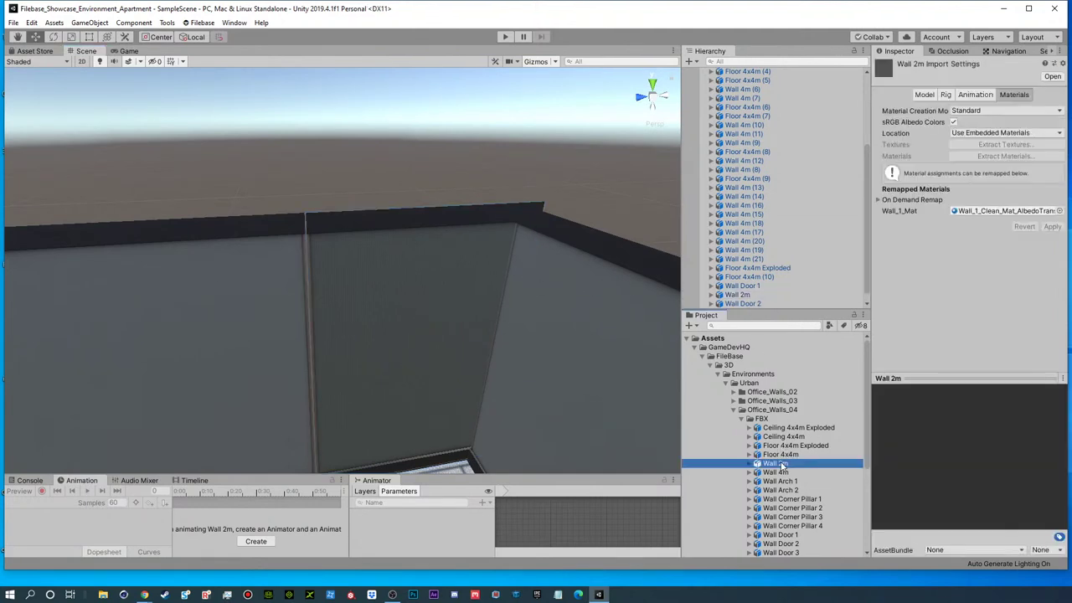
{"action": "left_click", "coordinate": [734, 402]}
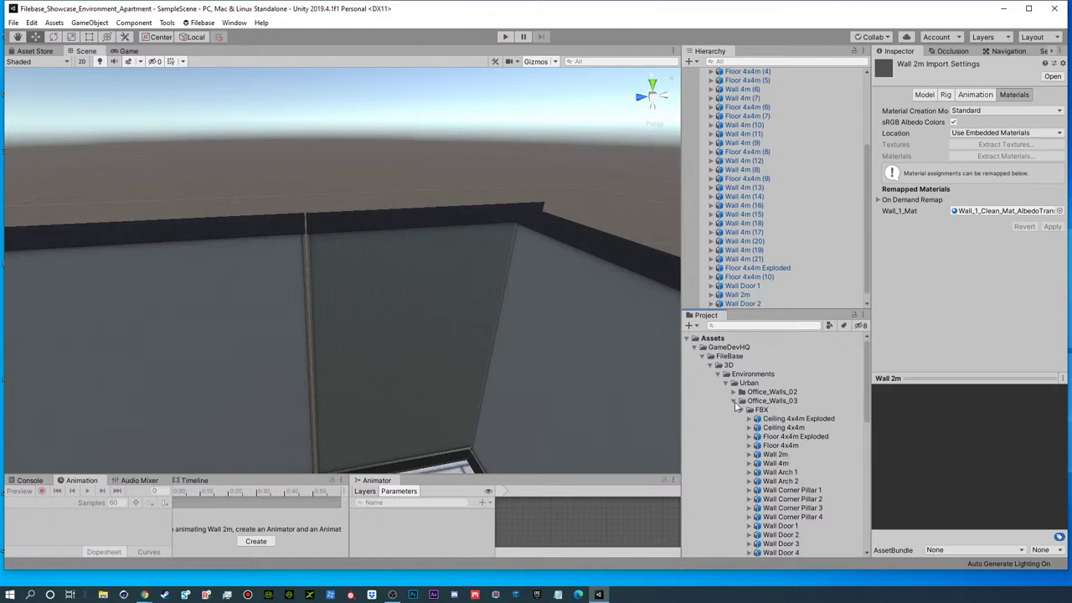
{"action": "left_click", "coordinate": [776, 461]}
{"action": "left_click", "coordinate": [778, 455]}
{"action": "left_click_drag", "start_coordinate": [925, 466], "coordinate": [699, 444]}
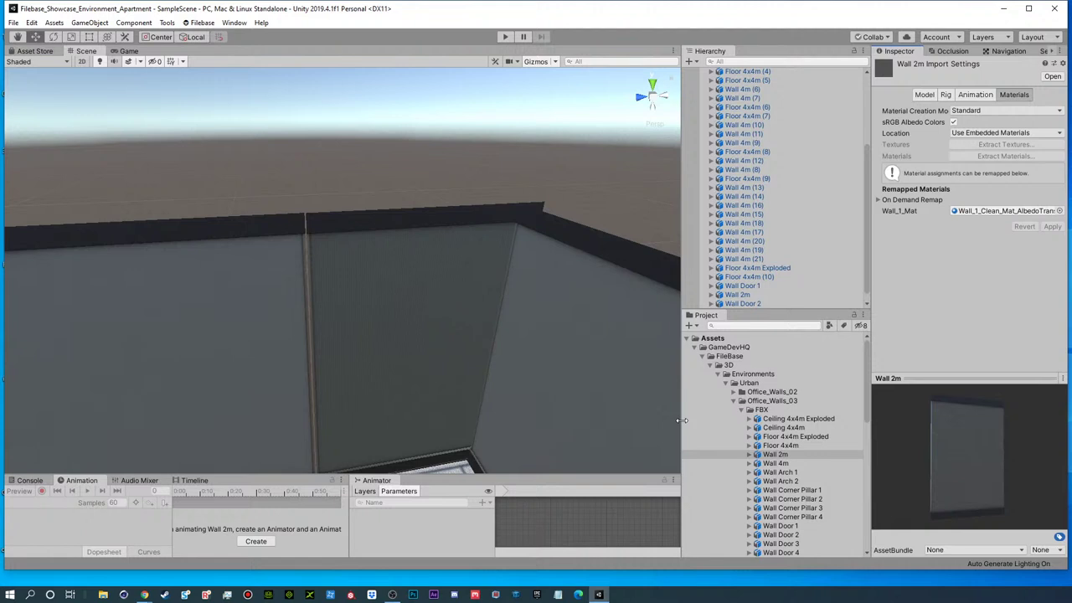
{"action": "left_click_drag", "start_coordinate": [787, 459], "coordinate": [732, 296]}
- Delete the first Wall 2m from the corridor end
{"action": "left_click", "coordinate": [740, 288]}
{"action": "right_click_drag", "start_coordinate": [436, 273], "coordinate": [353, 261], "text": "alt"}
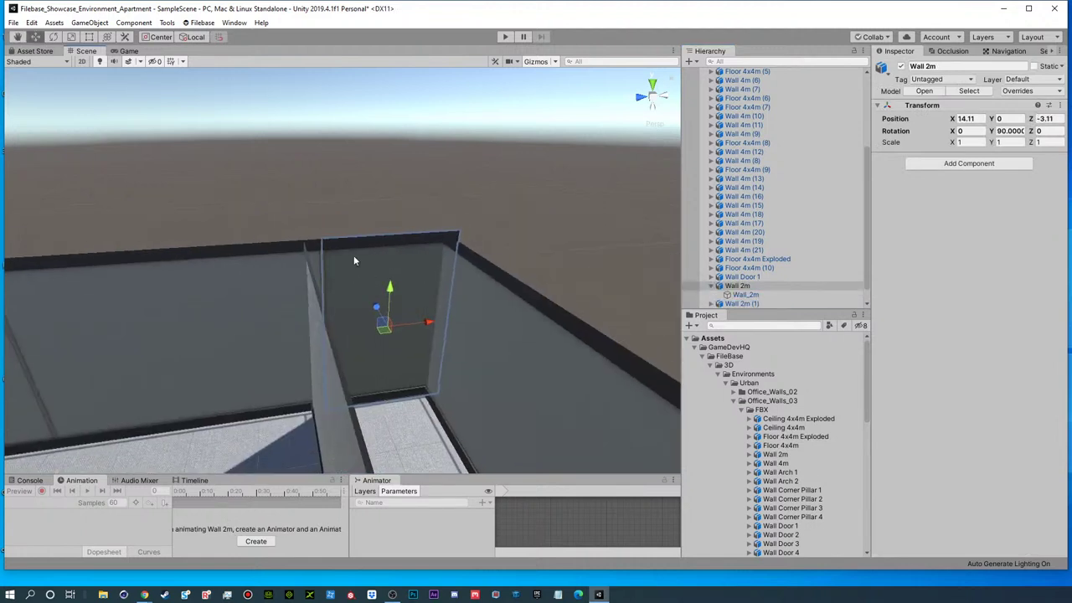
{"action": "key", "text": "Delete"}
- Rotate the new Wall 2m (1) to Y 90 near the small room's end wall
{"action": "left_click", "coordinate": [744, 286]}
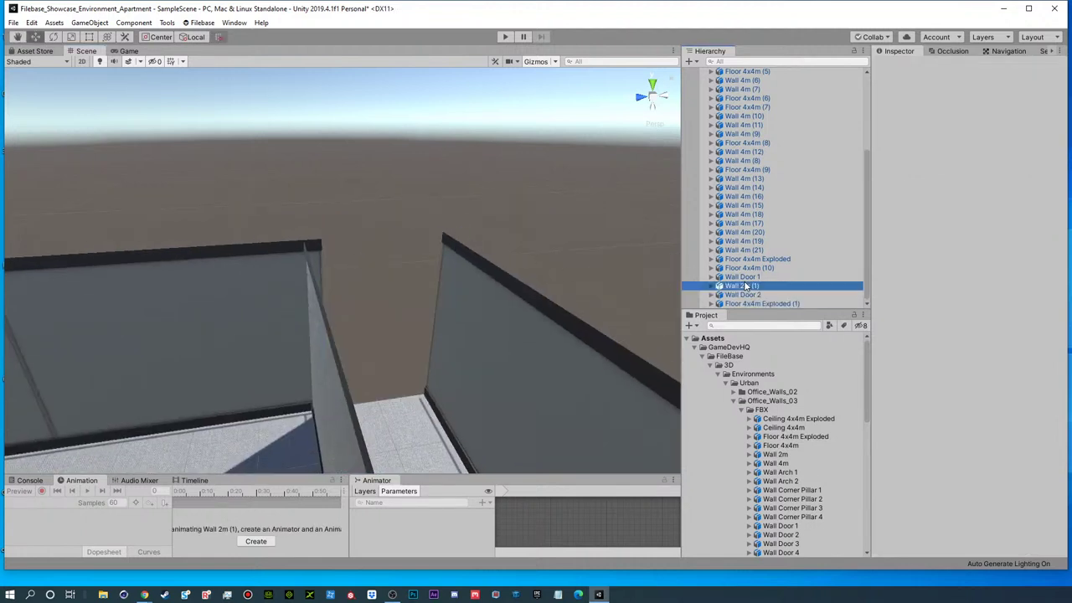
{"action": "left_click_drag", "start_coordinate": [489, 338], "coordinate": [876, 76], "text": "alt"}
{"action": "key", "text": "e"}
{"action": "left_click_drag", "start_coordinate": [522, 273], "coordinate": [373, 249]}
{"action": "key", "text": "w"}
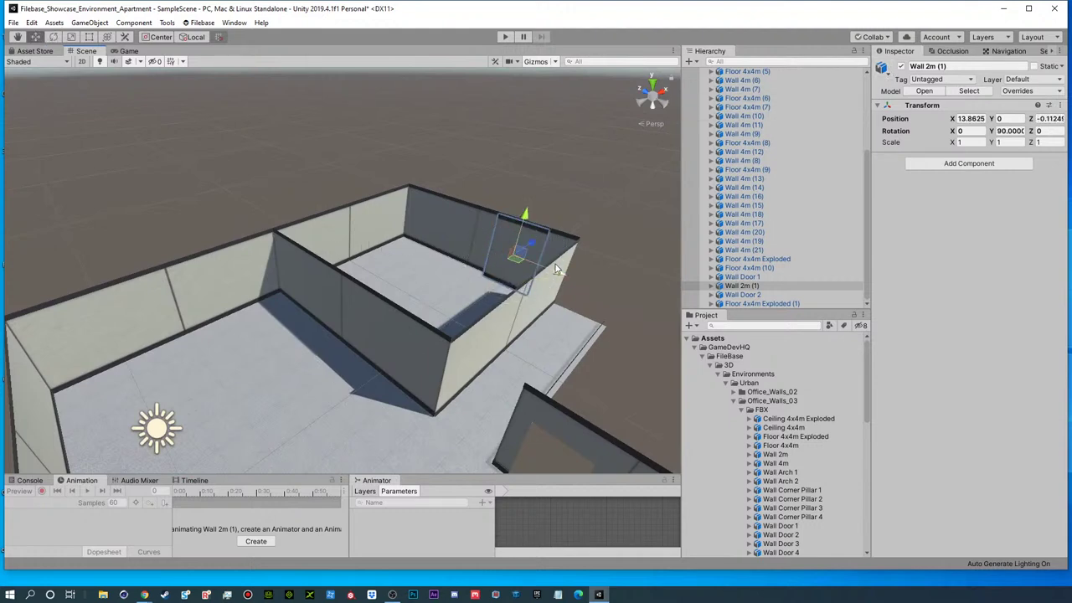
- Move Wall 2m (1) in line with the small room's end wall so it closes the corridor end
{"action": "key", "text": "f"}
{"action": "scroll", "coordinate": [249, 304], "scroll_direction": "down", "scroll_amount": 5}
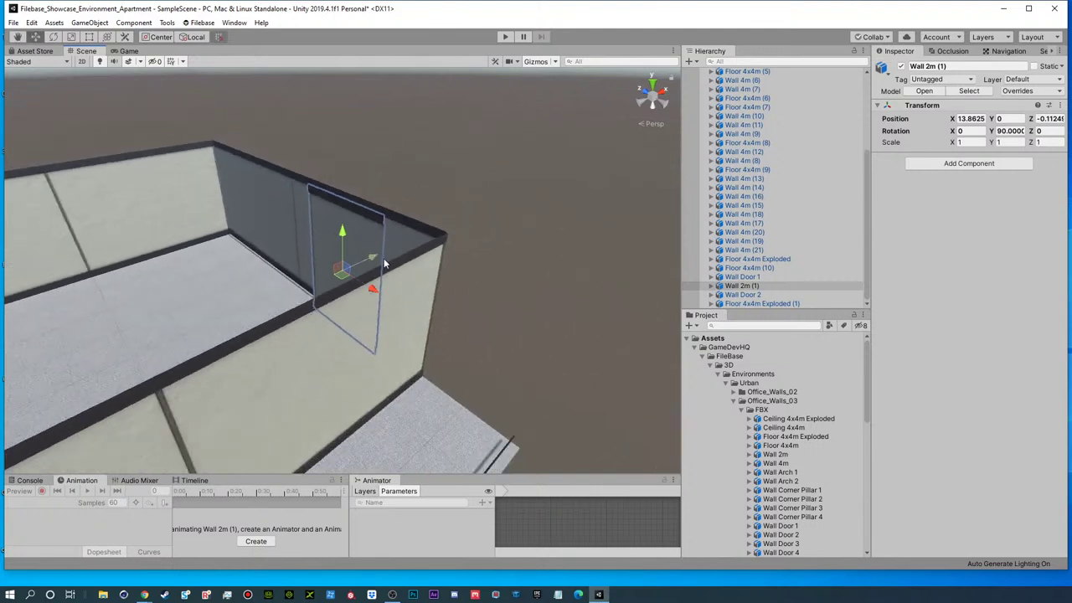
{"action": "left_click_drag", "start_coordinate": [380, 277], "coordinate": [530, 244]}
- Delete Wall 4m (16) between the small room and the closed end of the corridor
{"action": "left_click_drag", "start_coordinate": [458, 323], "coordinate": [335, 297], "text": "alt"}
{"action": "right_click_drag", "start_coordinate": [335, 297], "coordinate": [349, 289]}
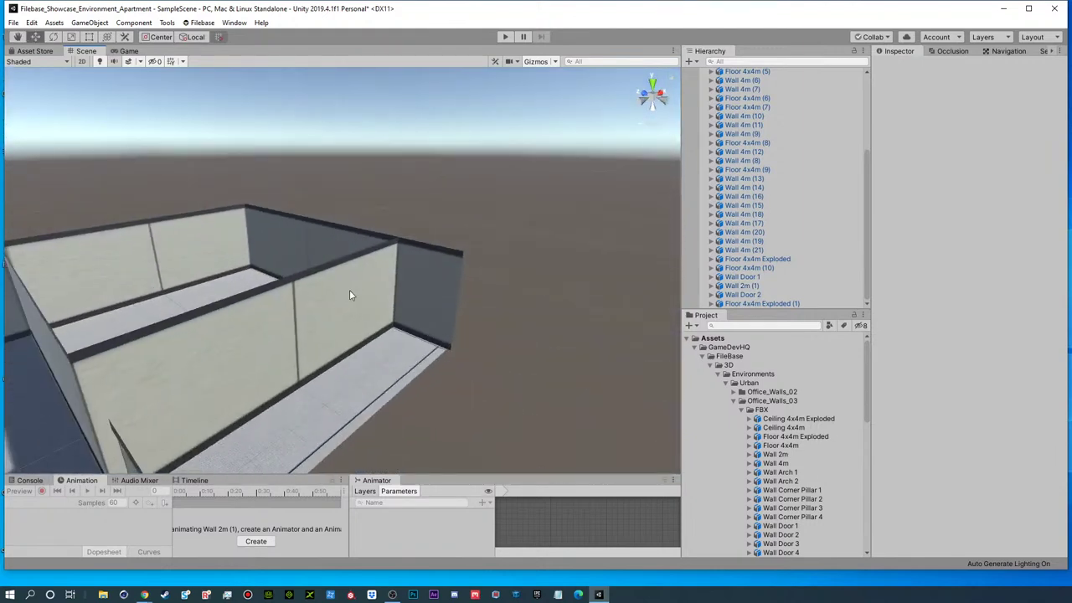
{"action": "left_click", "coordinate": [349, 290]}
{"action": "key", "text": "Delete"}
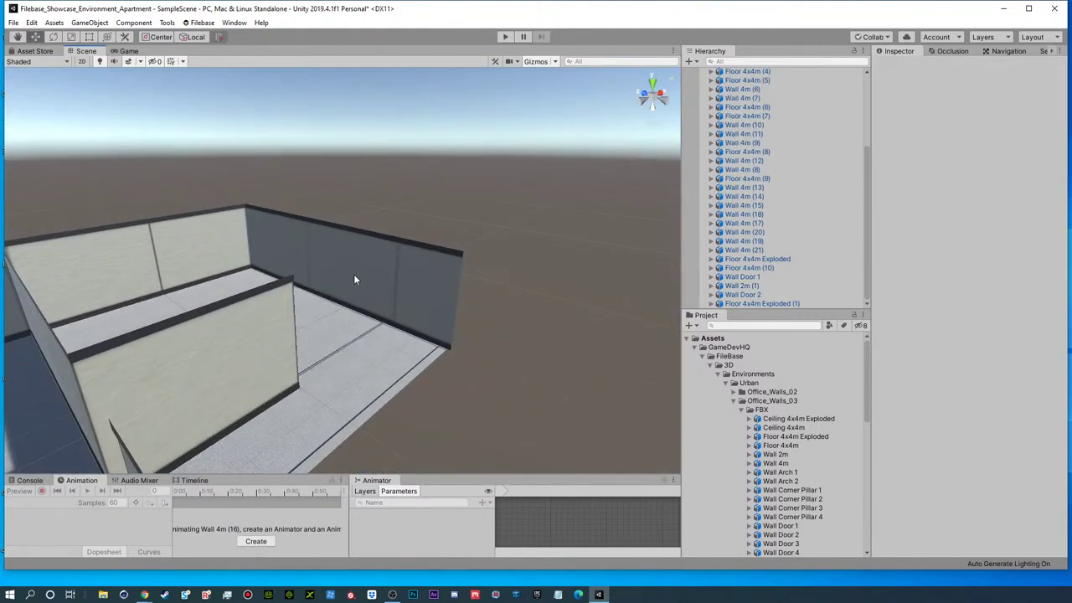
- Preview the Office_Walls_03 door wall models and add Wall Door 3 and Wall Door 4 to the scene
{"action": "left_click", "coordinate": [778, 525]}
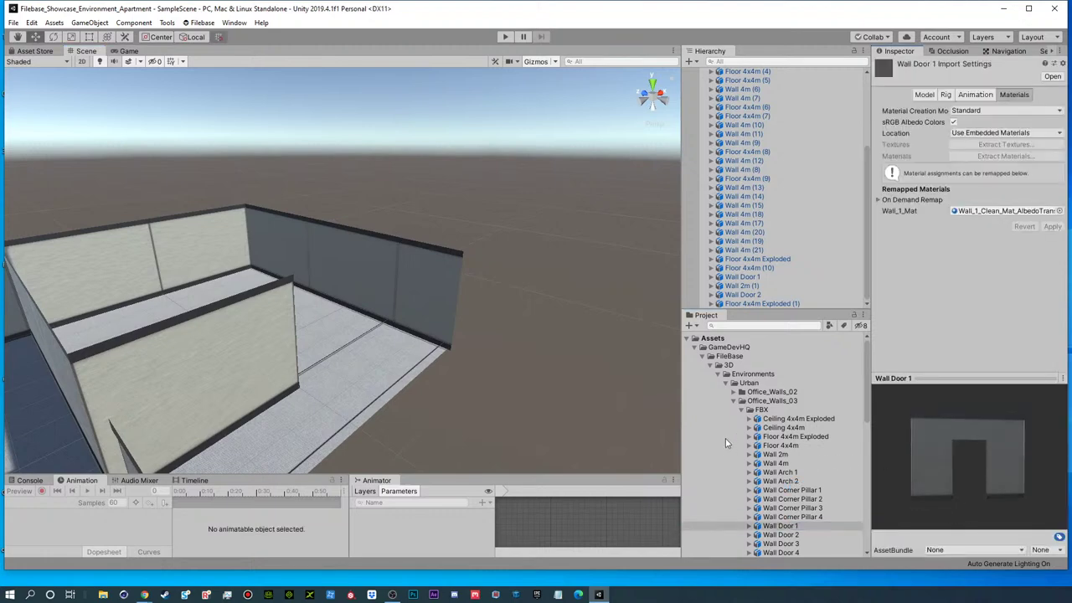
{"action": "left_click", "coordinate": [784, 535]}
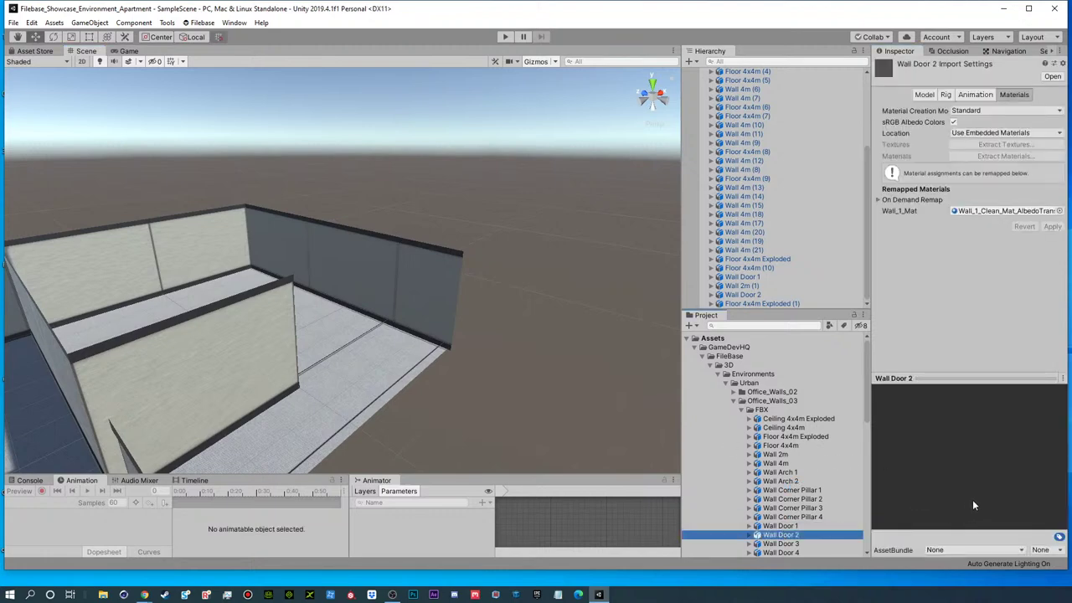
{"action": "left_click", "coordinate": [780, 544]}
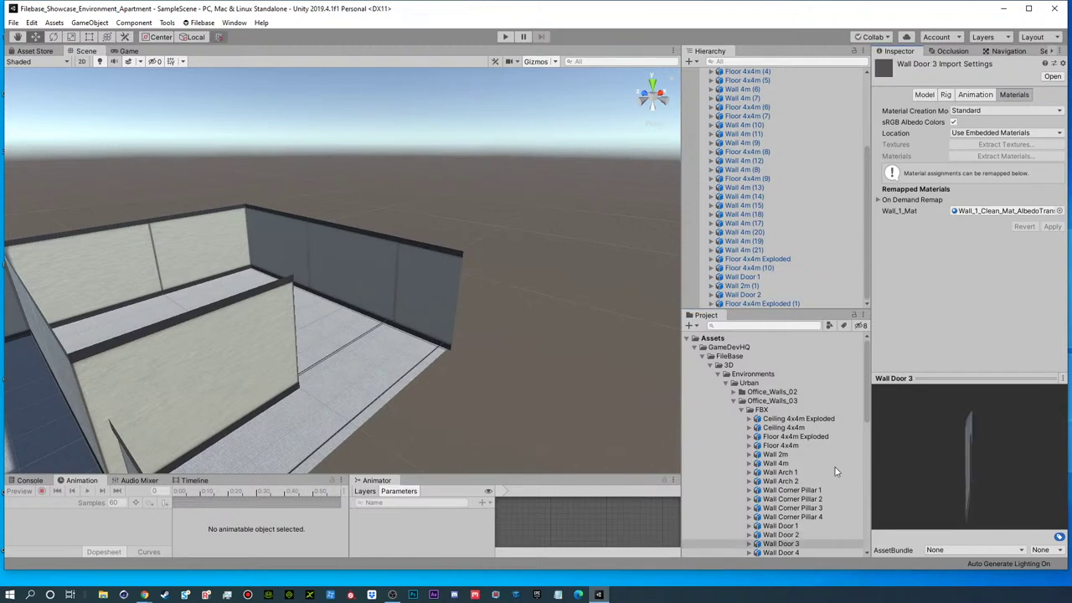
{"action": "left_click", "coordinate": [791, 552], "text": "shift"}
{"action": "left_click_drag", "start_coordinate": [791, 552], "coordinate": [754, 289]}
- Try to shift Wall Door 4 away from Wall Door 3 along Z
{"action": "scroll", "coordinate": [224, 281], "scroll_direction": "up", "scroll_amount": 2}
{"action": "right_click_drag", "start_coordinate": [226, 282], "coordinate": [280, 270], "text": "alt"}
{"action": "right_click_drag", "start_coordinate": [203, 335], "coordinate": [401, 320], "text": "alt"}
{"action": "middle_click_drag", "start_coordinate": [150, 333], "coordinate": [495, 271]}
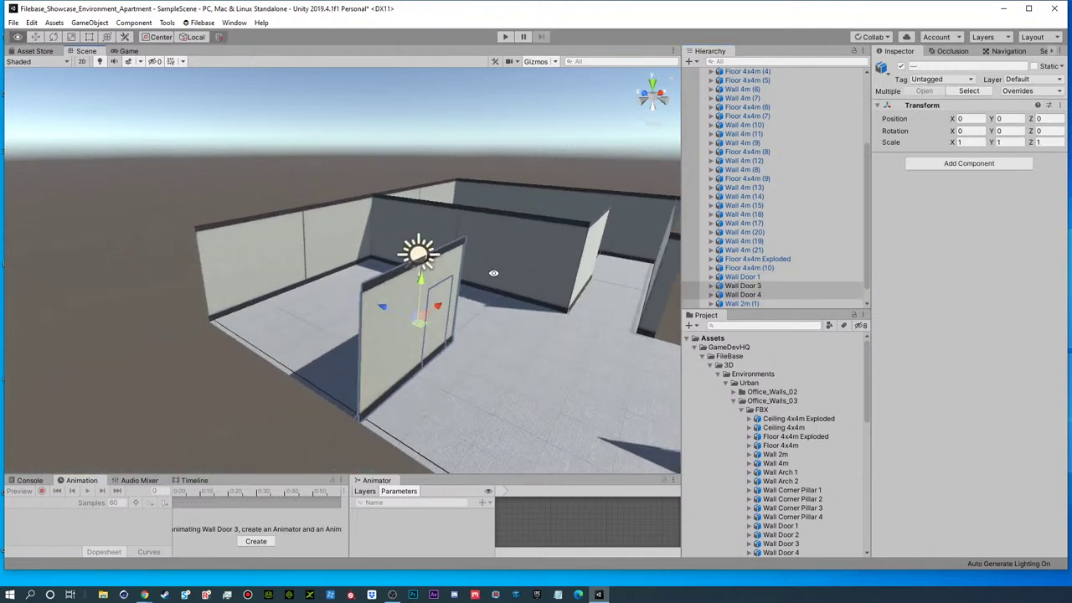
{"action": "left_click", "coordinate": [348, 388]}
{"action": "left_click", "coordinate": [208, 441]}
{"action": "left_click", "coordinate": [444, 295]}
{"action": "left_click_drag", "start_coordinate": [382, 307], "coordinate": [446, 323]}
{"action": "key", "text": "ctrl+z"}
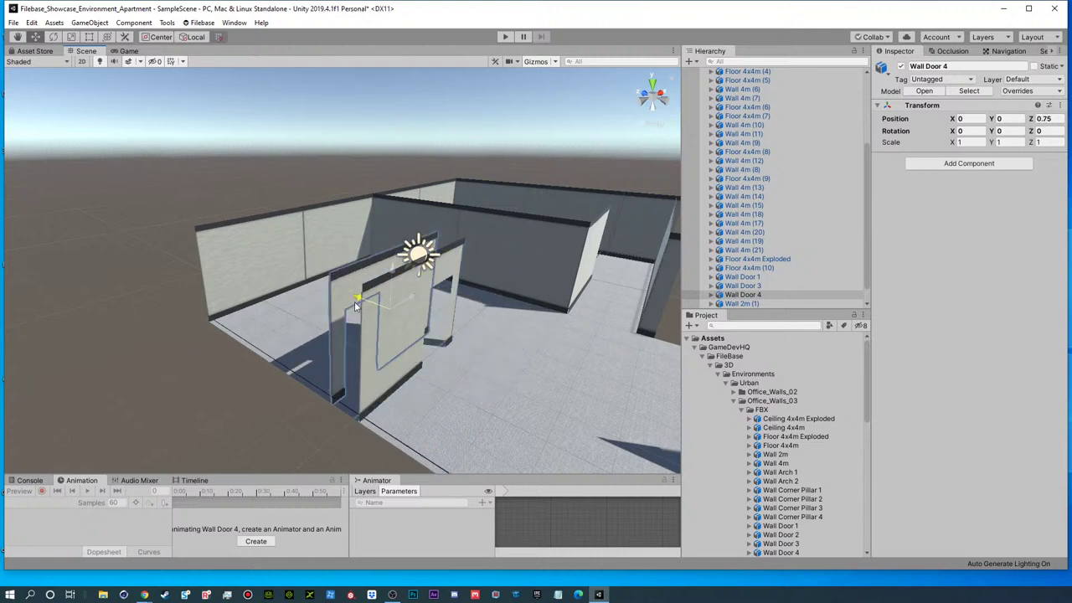
- Rotate Wall Door 4 to Y 180 and place it back to back with Wall Door 3
{"action": "key", "text": "e"}
{"action": "left_click_drag", "start_coordinate": [431, 344], "coordinate": [129, 291]}
{"action": "key", "text": "w"}
{"action": "mouse_move", "coordinate": [366, 311]}
{"action": "left_mouse_down", "text": "alt"}
{"action": "mouse_move", "coordinate": [369, 360]}
{"action": "mouse_move", "coordinate": [374, 309]}
{"action": "mouse_move", "coordinate": [354, 304]}
{"action": "left_mouse_up", "text": "alt"}
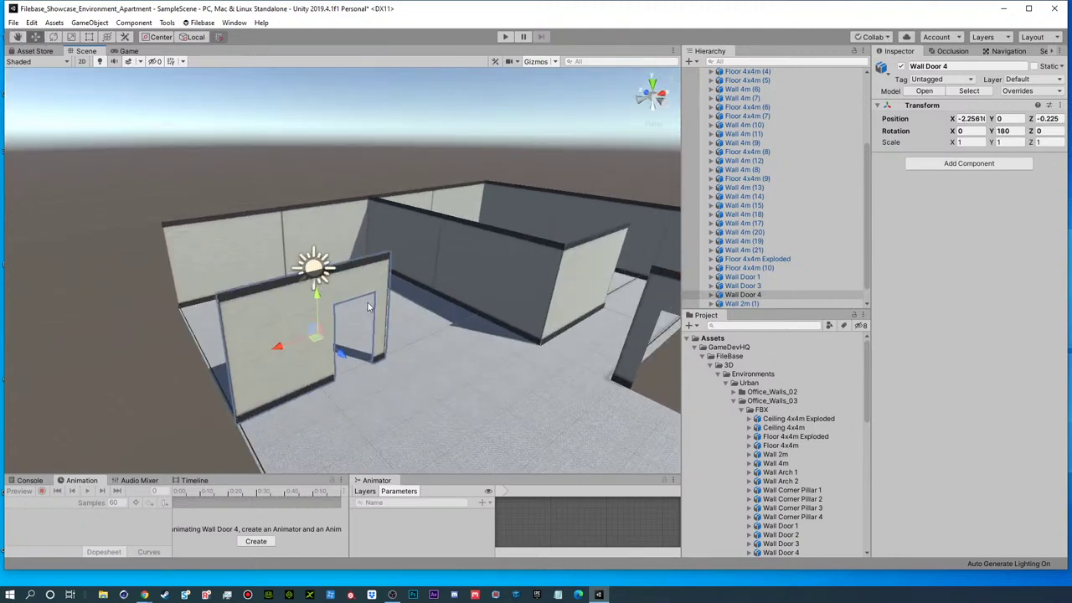
- Move Wall Door 3 and Wall Door 4 together into the wall gap beside the corridor end at X 12, Z about -2
{"action": "left_click_drag", "start_coordinate": [347, 354], "coordinate": [449, 312]}
{"action": "left_click", "coordinate": [279, 310], "text": "shift"}
{"action": "key", "text": "f"}
{"action": "scroll", "coordinate": [455, 263], "scroll_direction": "down", "scroll_amount": 5, "text": "alt"}
{"action": "left_click_drag", "start_coordinate": [355, 294], "coordinate": [352, 117], "text": "alt"}
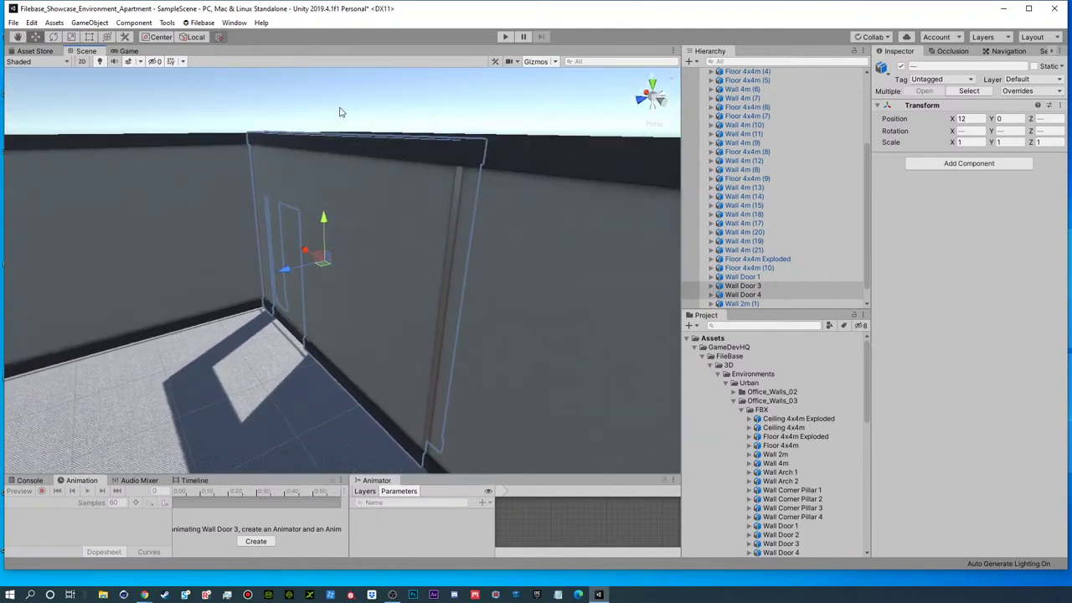
- Delete Wall 4m (20) on the outer side of the corridor at X 11.99, Z -3.98
{"action": "left_click", "coordinate": [347, 107]}
{"action": "left_click_drag", "start_coordinate": [355, 188], "coordinate": [321, 280], "text": "alt"}
{"action": "left_click", "coordinate": [536, 182]}
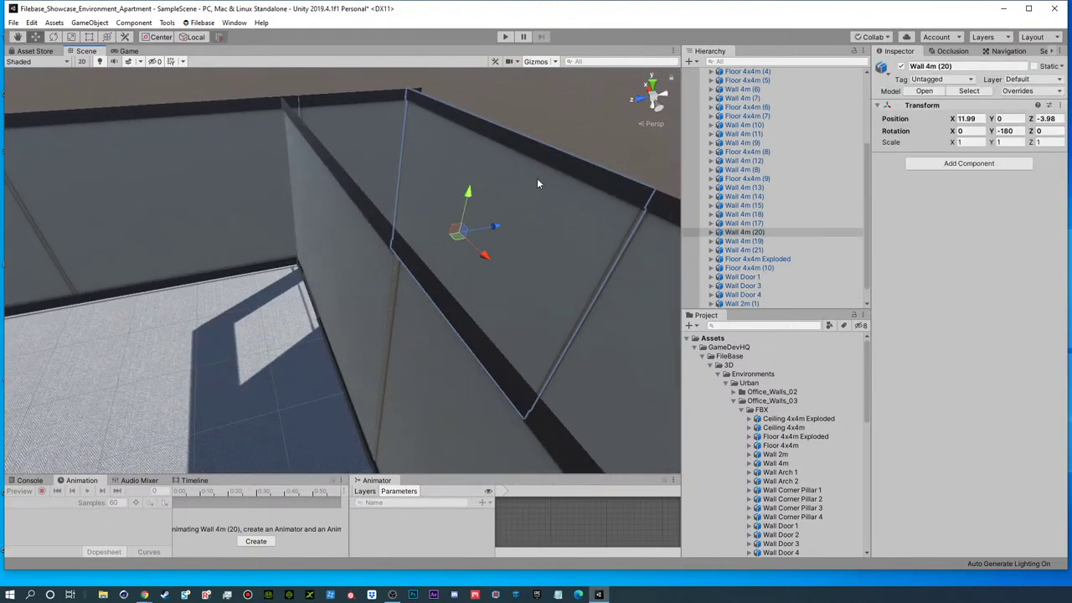
{"action": "key", "text": "Delete"}
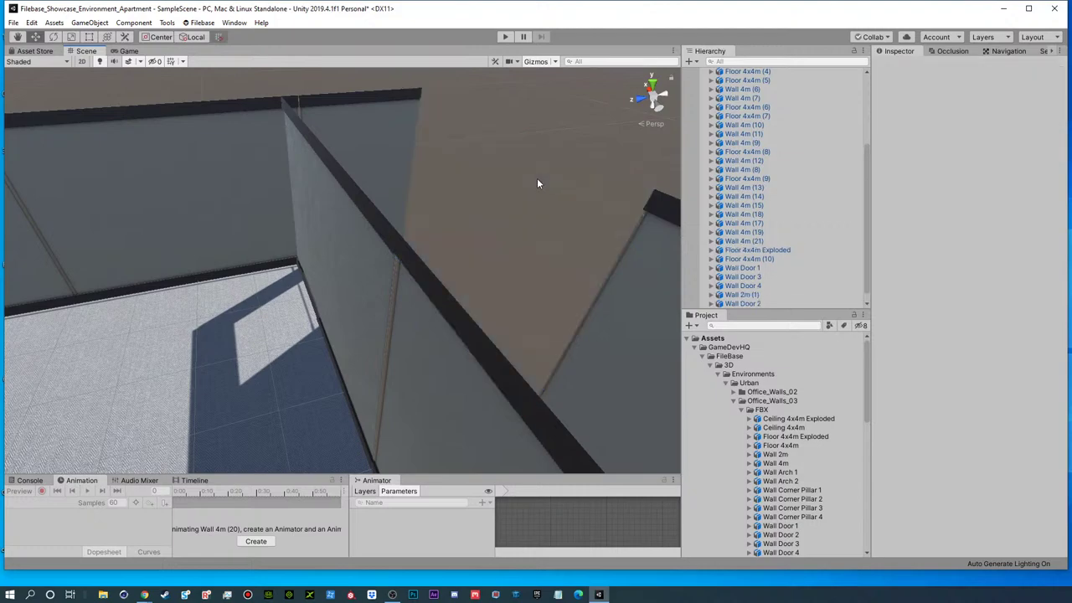
- Inspect Wall Door 3 and Wall Door 4 from both sides to check whether the doorway is open
{"action": "left_click", "coordinate": [359, 237]}
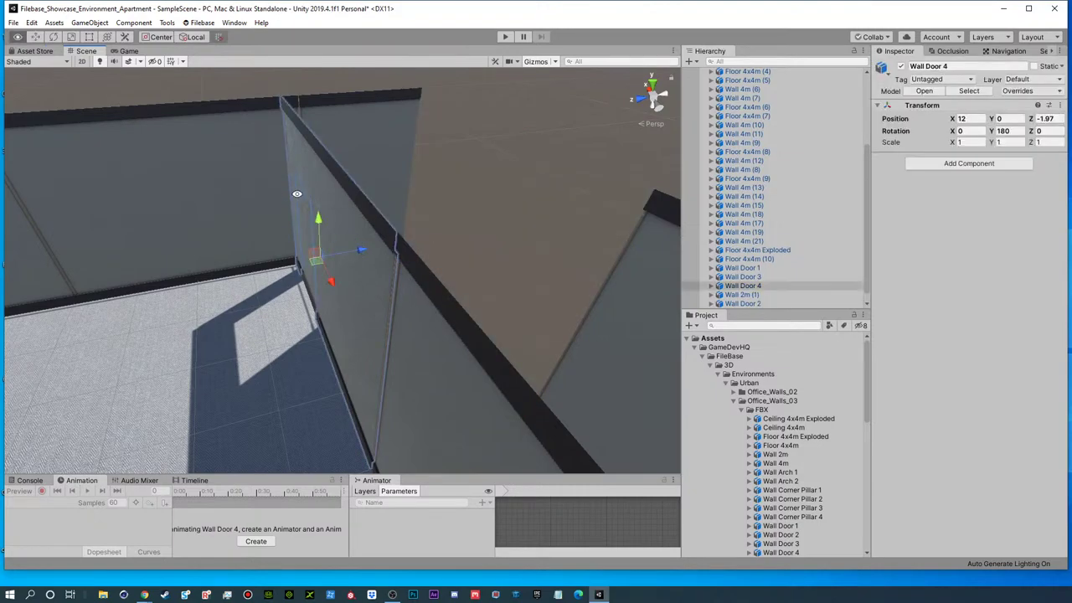
{"action": "key", "text": "f"}
{"action": "left_click_drag", "start_coordinate": [524, 124], "coordinate": [430, 238], "text": "alt"}
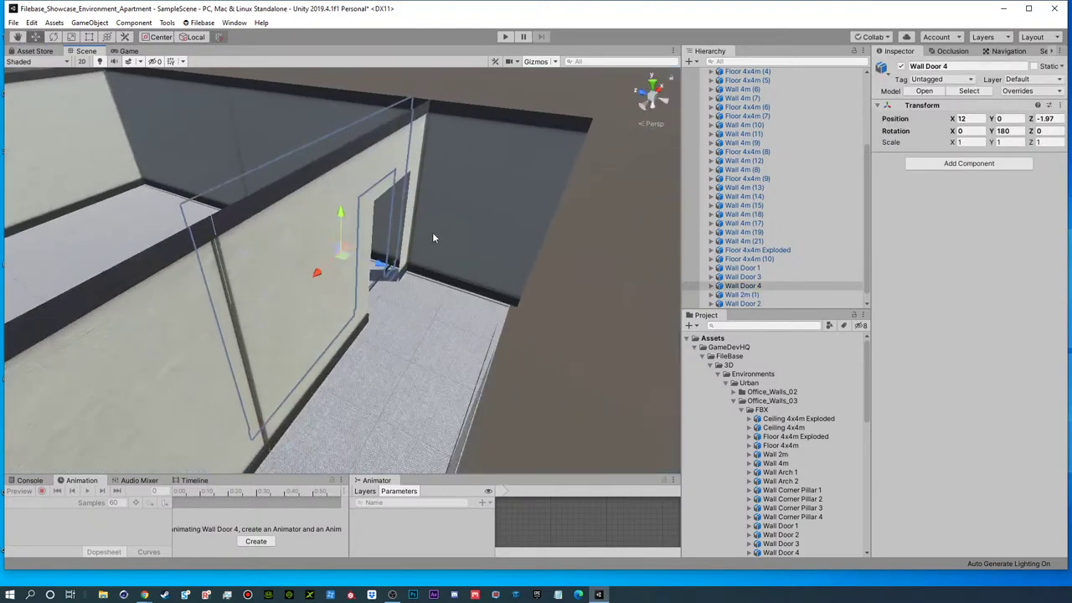
{"action": "left_click", "coordinate": [482, 94]}
{"action": "left_click", "coordinate": [366, 180]}
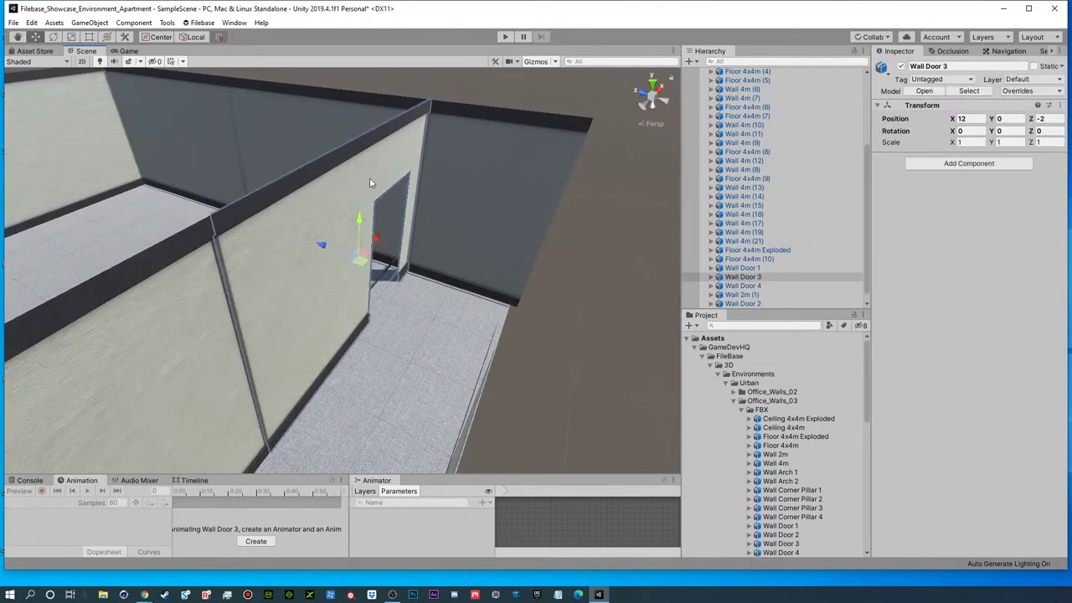
{"action": "key", "text": "f"}
{"action": "left_click", "coordinate": [385, 266]}
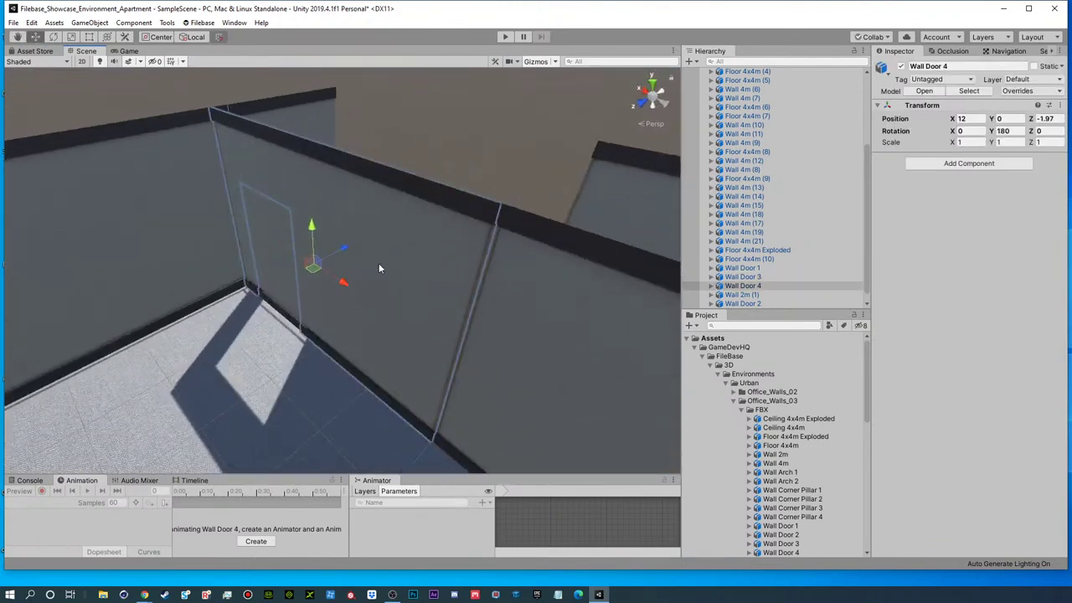
- Slide Wall Door 4 aside and delete Wall 4m (18), the solid wall panel blocking the doorway
{"action": "left_click_drag", "start_coordinate": [348, 252], "coordinate": [248, 272]}
{"action": "left_click", "coordinate": [338, 250]}
{"action": "left_click_drag", "start_coordinate": [353, 244], "coordinate": [557, 173]}
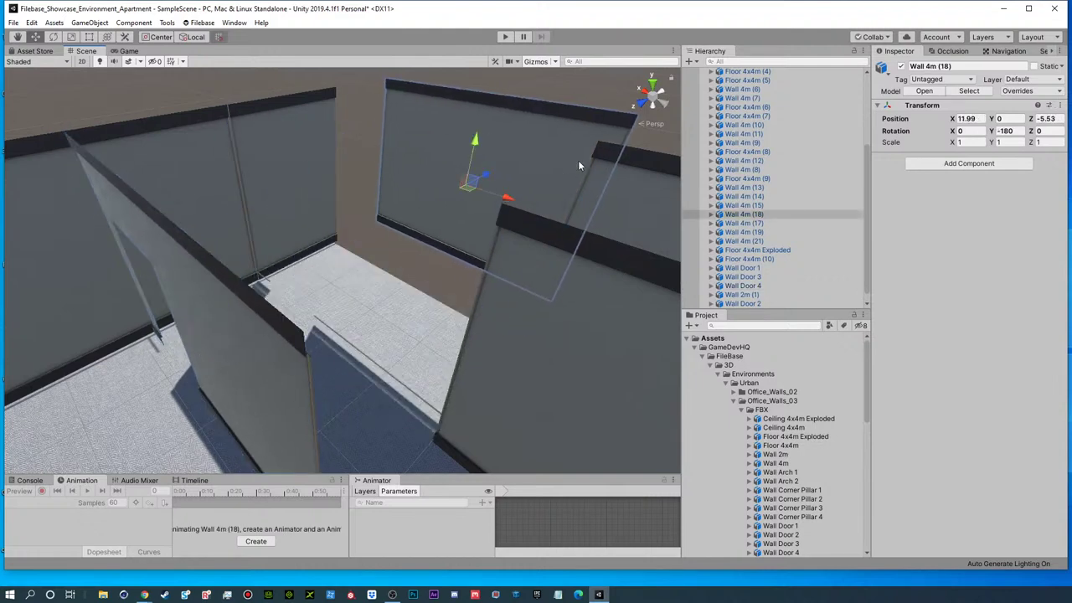
{"action": "key", "text": "ctrl+z"}
{"action": "key", "text": "ctrl+z"}
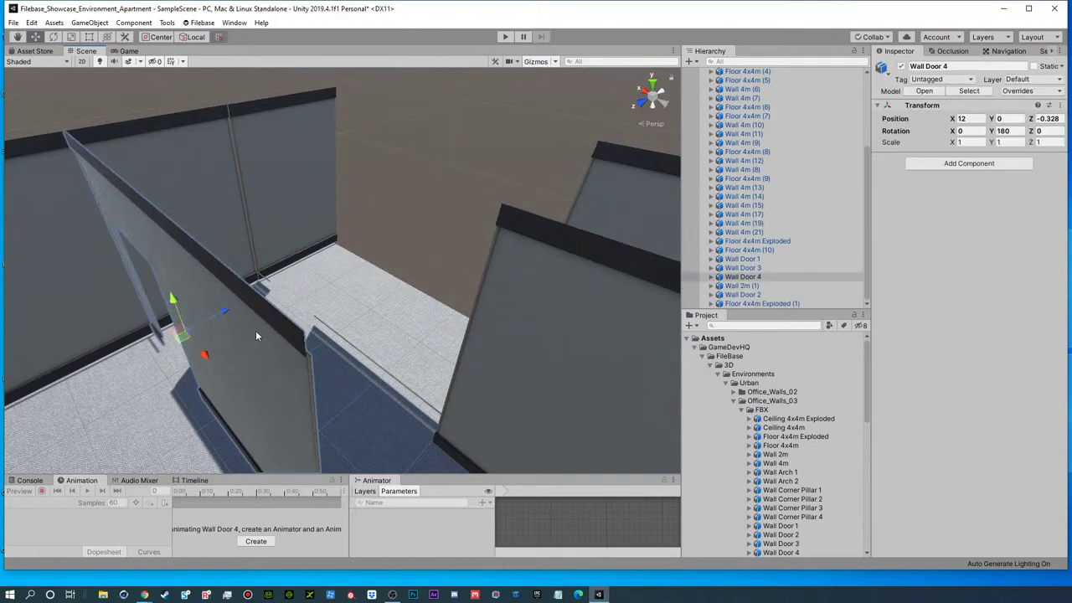
- Move Wall Door 4 back along Z into the wall gap, snapping its corner to the adjacent wall panel
{"action": "left_click_drag", "start_coordinate": [222, 313], "coordinate": [373, 318]}
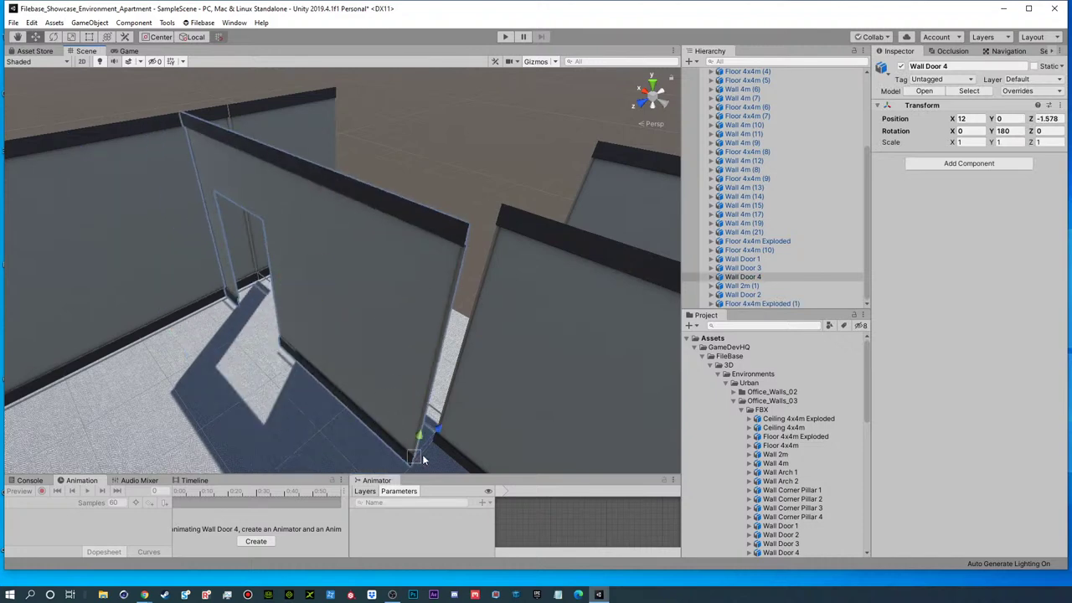
{"action": "left_click_drag", "start_coordinate": [414, 458], "coordinate": [437, 430]}
{"action": "left_click", "coordinate": [492, 169]}
{"action": "left_click_drag", "start_coordinate": [315, 245], "coordinate": [85, 259], "text": "alt"}
- Duplicate Wall Door 3 and Wall Door 4 and move the copies to the corridor's opposite side at X 12, Z -4
{"action": "left_click", "coordinate": [310, 271]}
{"action": "key", "text": "f"}
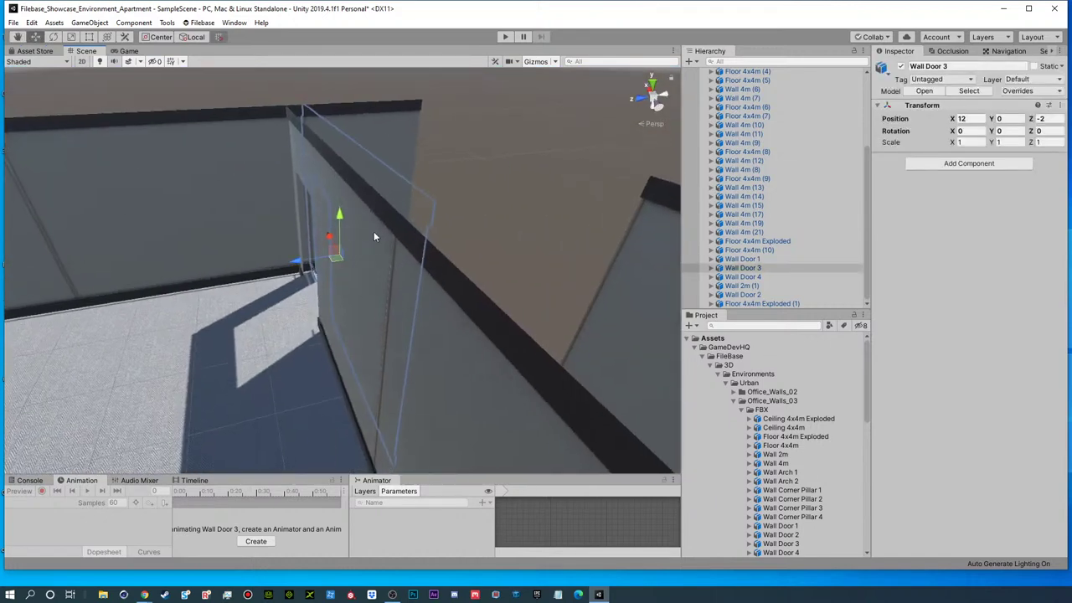
{"action": "left_click", "coordinate": [318, 179], "text": "shift"}
{"action": "key", "text": "ctrl+d"}
{"action": "left_click_drag", "start_coordinate": [373, 245], "coordinate": [521, 245]}
{"action": "left_click", "coordinate": [600, 139]}
{"action": "scroll", "coordinate": [450, 196], "scroll_direction": "down", "scroll_amount": 5}
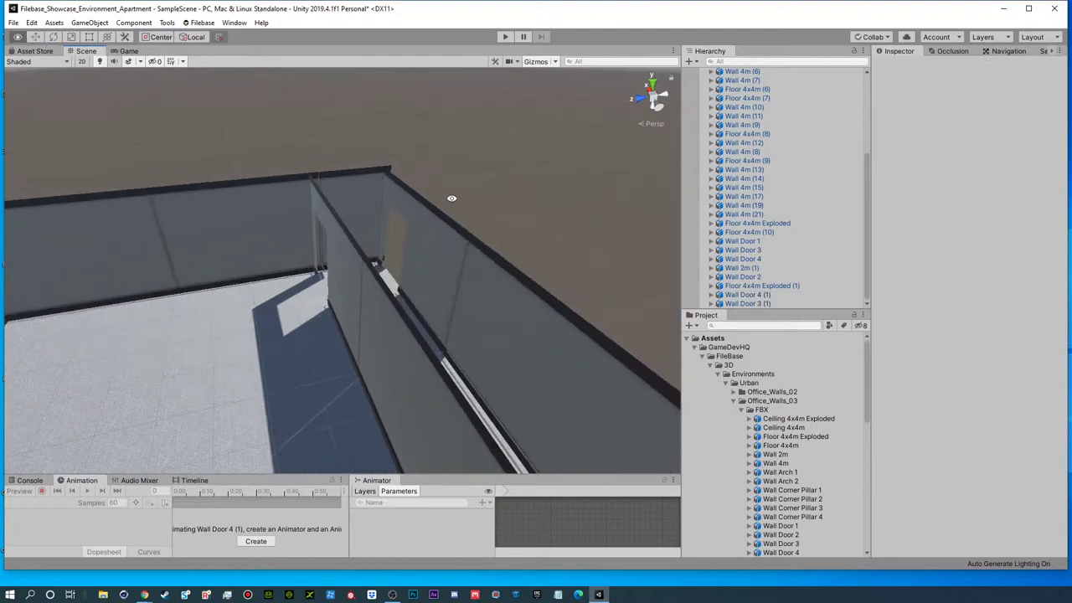
{"action": "right_click_drag", "start_coordinate": [428, 198], "coordinate": [392, 324]}
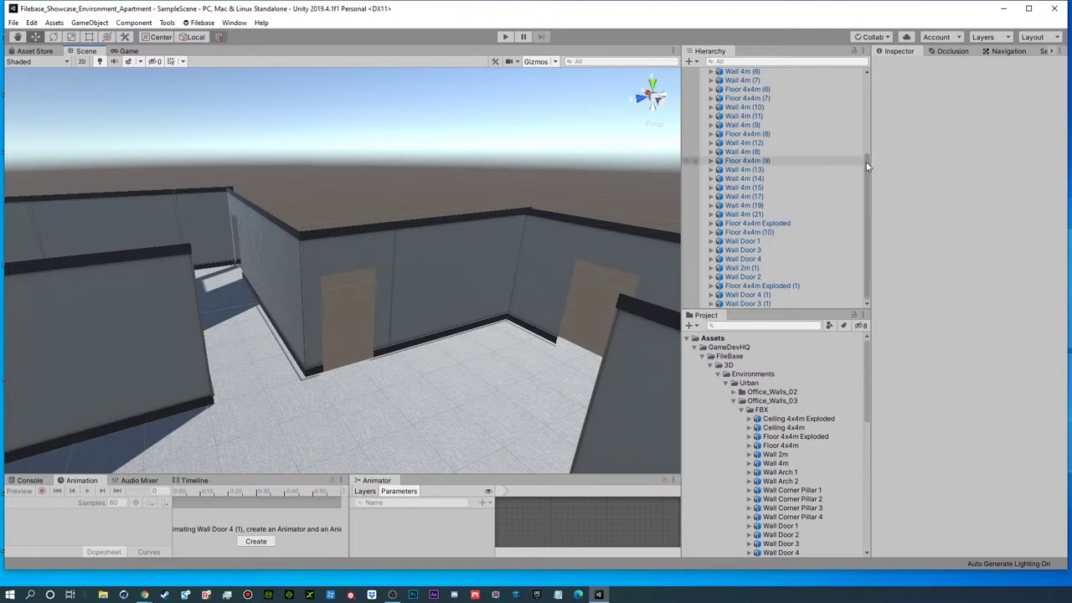
- Create an empty object in SampleScene, reset its transform and name it Static
{"action": "left_click_drag", "start_coordinate": [868, 163], "coordinate": [866, 83]}
{"action": "left_click", "coordinate": [689, 61]}
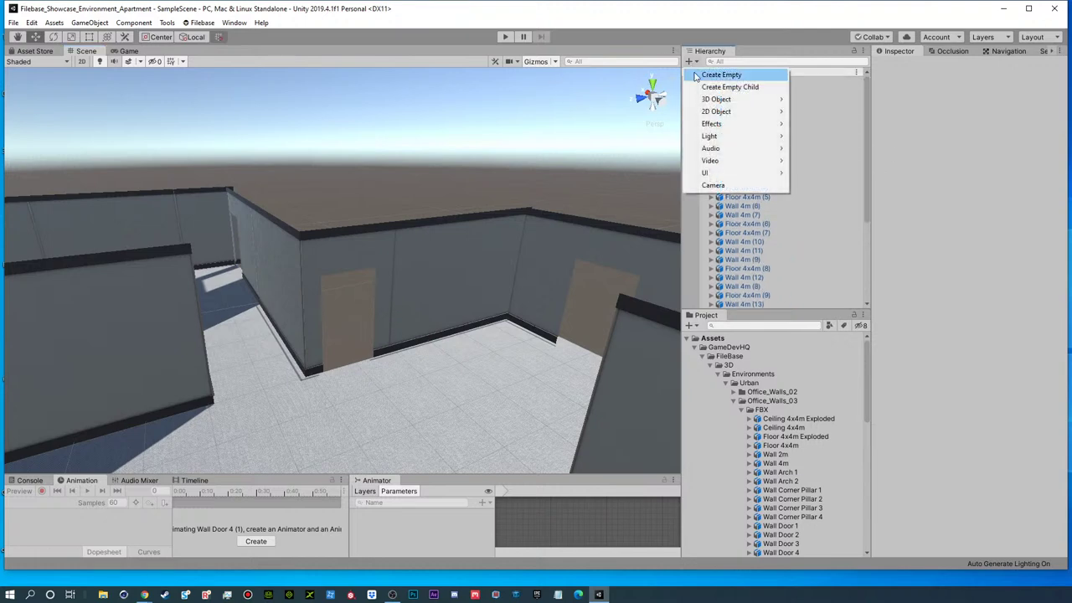
{"action": "left_click", "coordinate": [708, 74]}
{"action": "right_click", "coordinate": [927, 95]}
{"action": "left_click", "coordinate": [953, 103]}
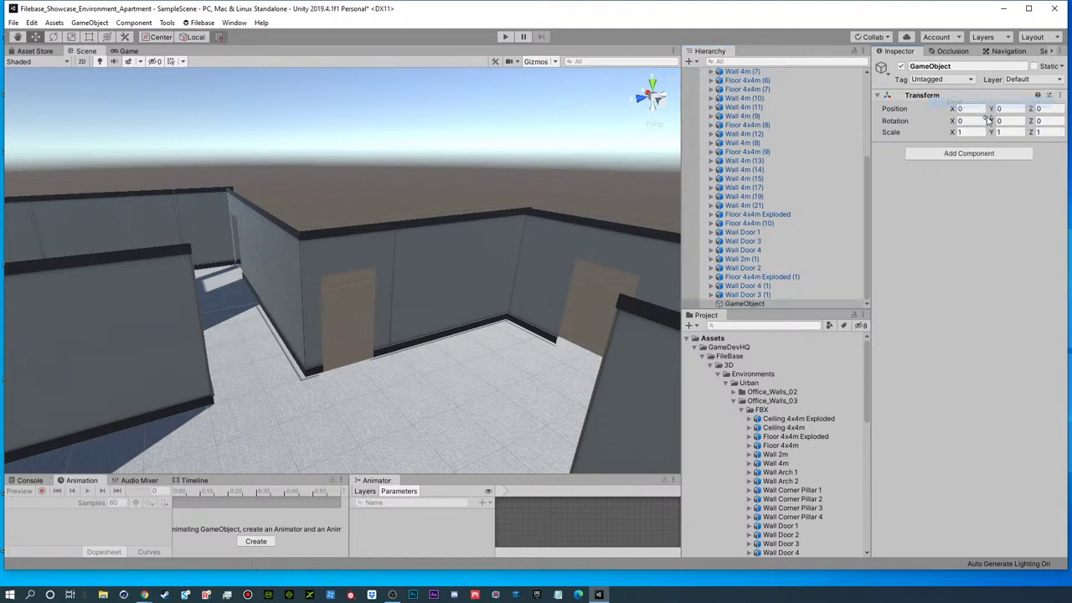
{"action": "left_click", "coordinate": [940, 66]}
{"action": "type", "text": "Static"}
{"action": "key", "text": "Return"}
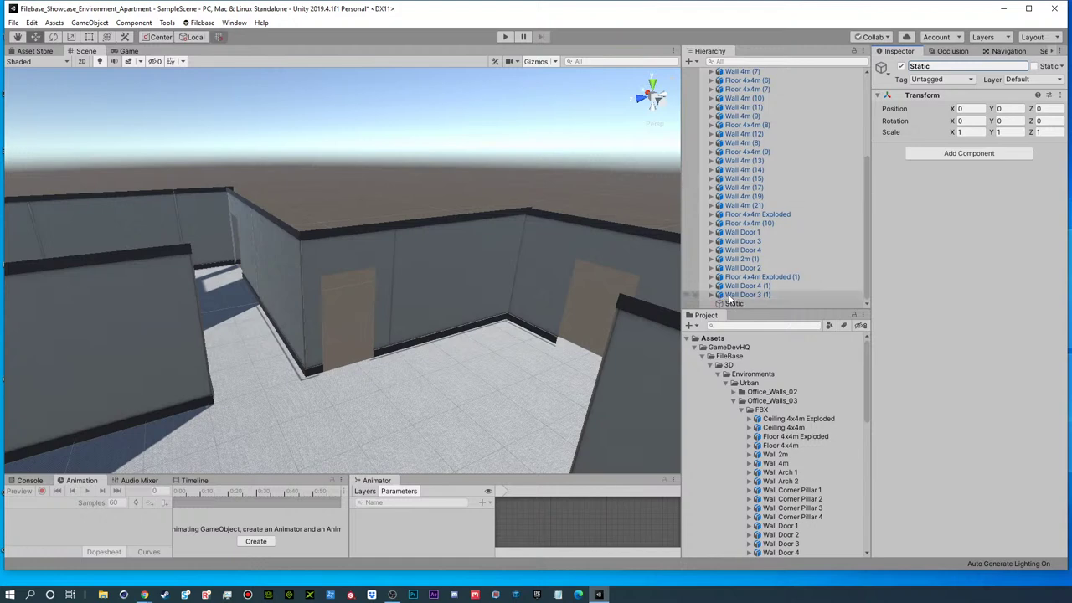
- Parent every floor, wall and door piece, from Floor 4x4m to Wall Door 3 (1), under Static
{"action": "left_click", "coordinate": [764, 296]}
{"action": "scroll", "coordinate": [742, 213], "scroll_direction": "up", "scroll_amount": 5}
{"action": "left_click", "coordinate": [757, 100], "text": "shift"}
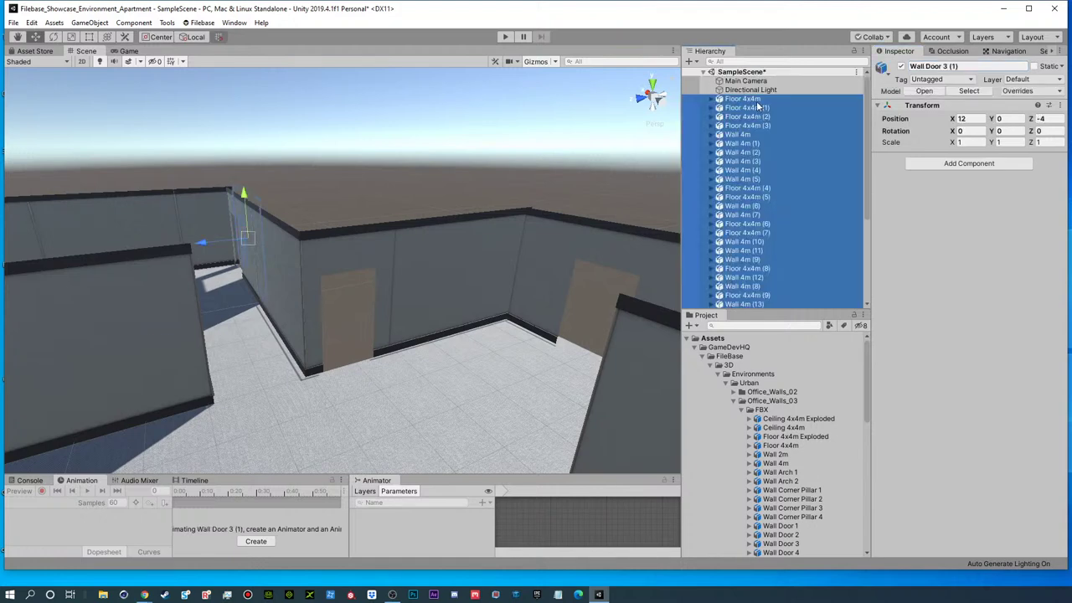
{"action": "scroll", "coordinate": [775, 176], "scroll_direction": "down", "scroll_amount": 5}
{"action": "left_click_drag", "start_coordinate": [775, 178], "coordinate": [734, 305]}
{"action": "left_click", "coordinate": [711, 99]}
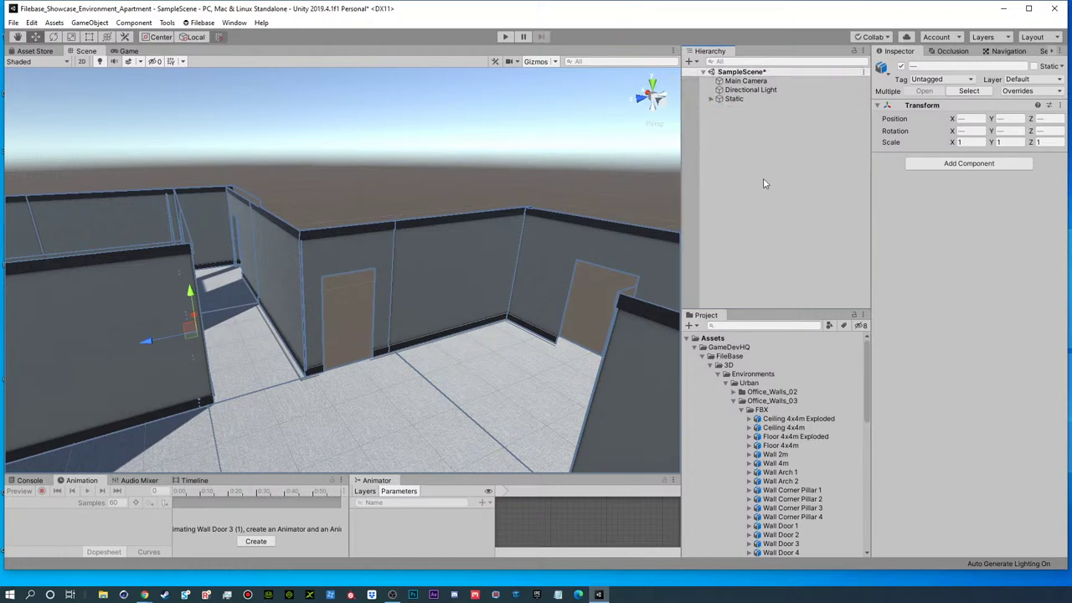
- Delete Wall Door 2 at the outer corner where the corridor meets the large room
{"action": "left_click", "coordinate": [764, 199]}
{"action": "scroll", "coordinate": [386, 381], "scroll_direction": "down", "scroll_amount": 5}
{"action": "left_click_drag", "start_coordinate": [386, 381], "coordinate": [226, 384], "text": "alt"}
{"action": "right_click_drag", "start_coordinate": [226, 384], "coordinate": [526, 244]}
{"action": "left_click", "coordinate": [455, 222]}
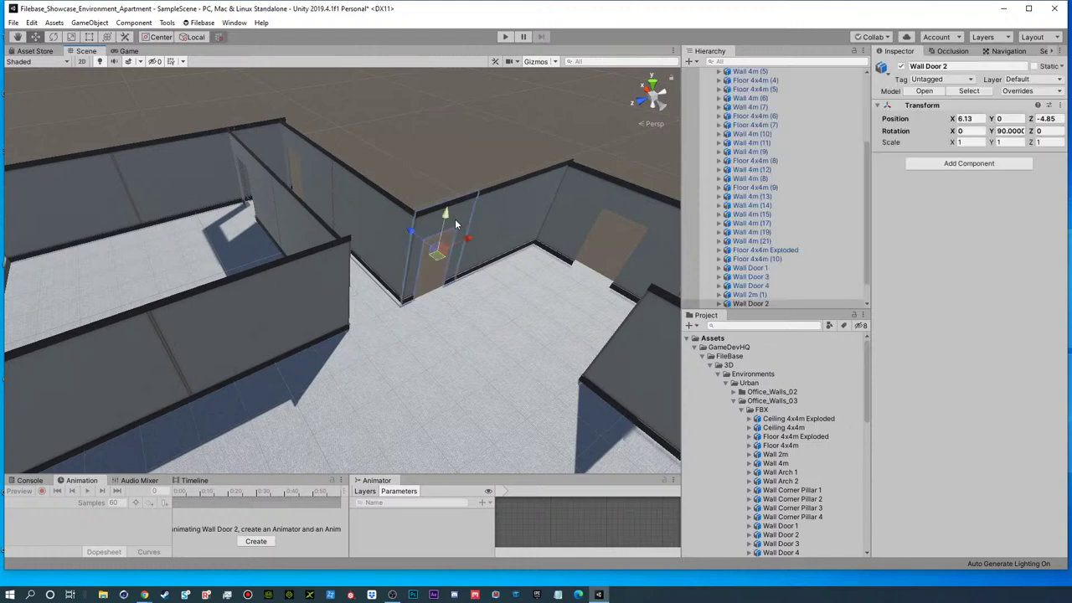
{"action": "key", "text": "Delete"}
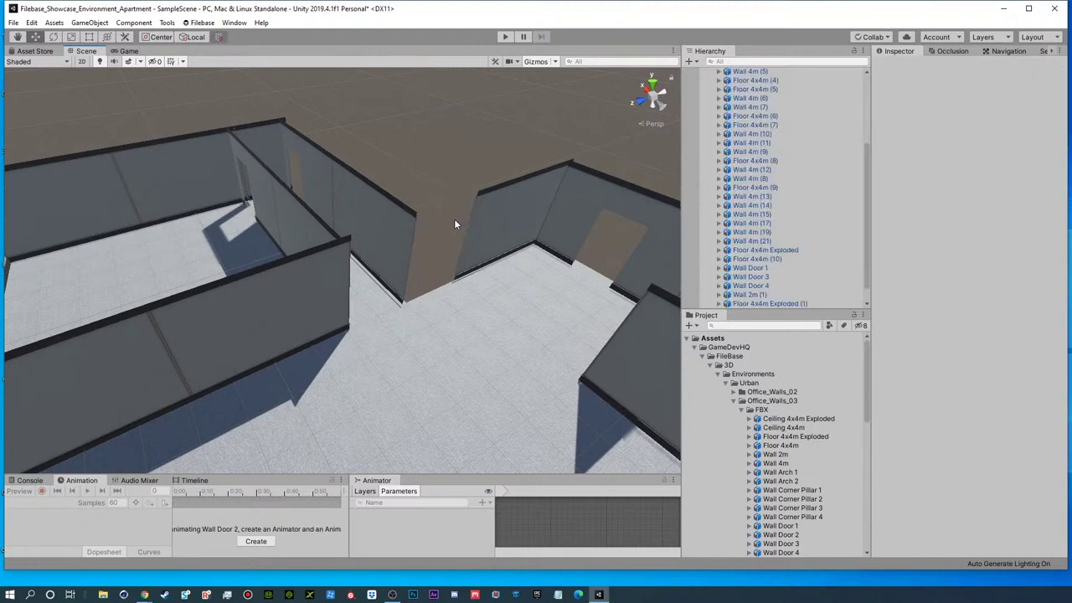
- Add a Wall 2m piece from the Office_Walls_03 FBX folder as a child of Static
{"action": "left_click", "coordinate": [503, 226]}
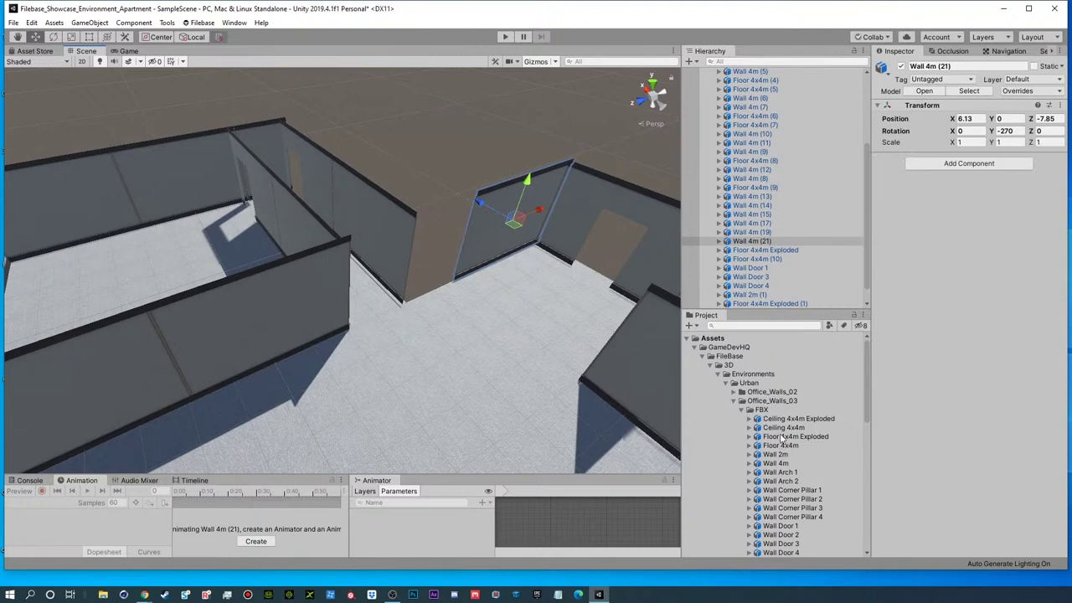
{"action": "left_click", "coordinate": [776, 455]}
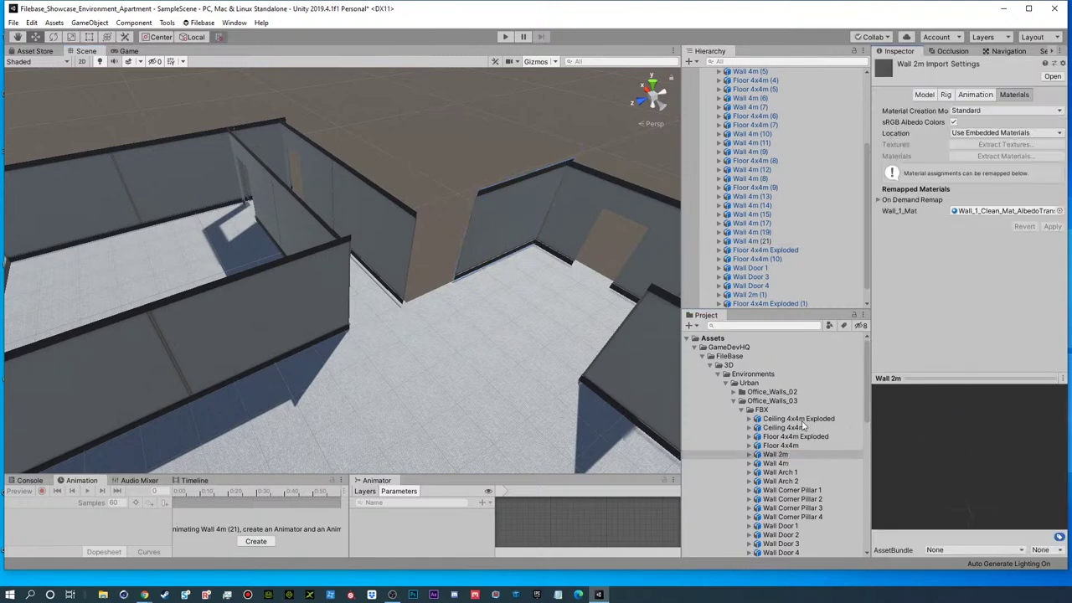
{"action": "left_click_drag", "start_coordinate": [778, 459], "coordinate": [768, 298]}
{"action": "scroll", "coordinate": [506, 295], "scroll_direction": "down", "scroll_amount": 5}
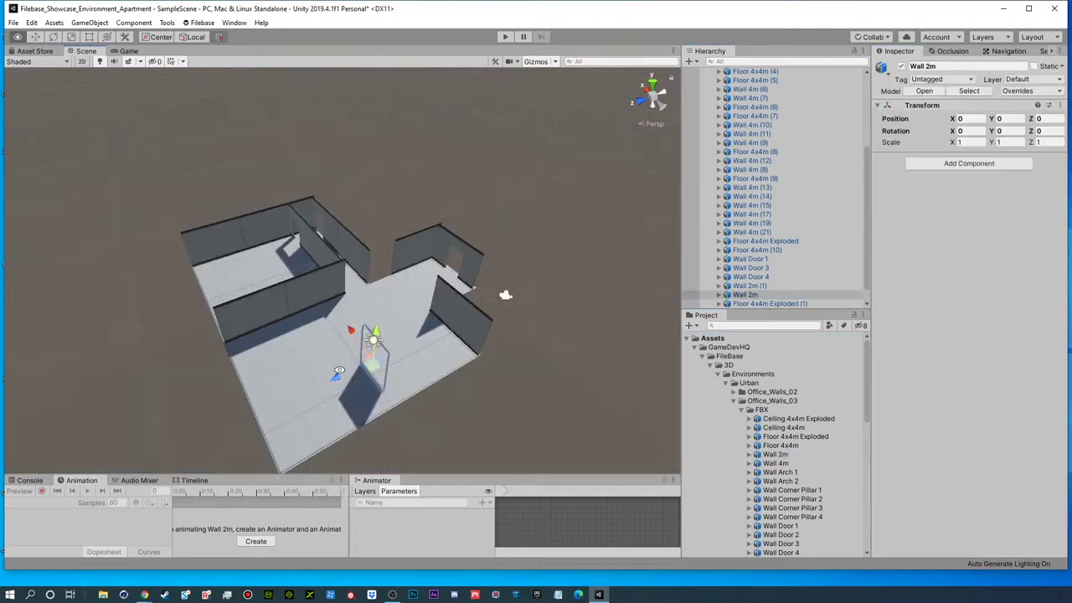
- Rotate Wall 2m to Y 90 and fit it into the gap at the corridor corner, X 6.11, Z -4.86
{"action": "key", "text": "e"}
{"action": "left_click_drag", "start_coordinate": [331, 367], "coordinate": [302, 362]}
{"action": "key", "text": "w"}
{"action": "left_click_drag", "start_coordinate": [410, 353], "coordinate": [324, 240]}
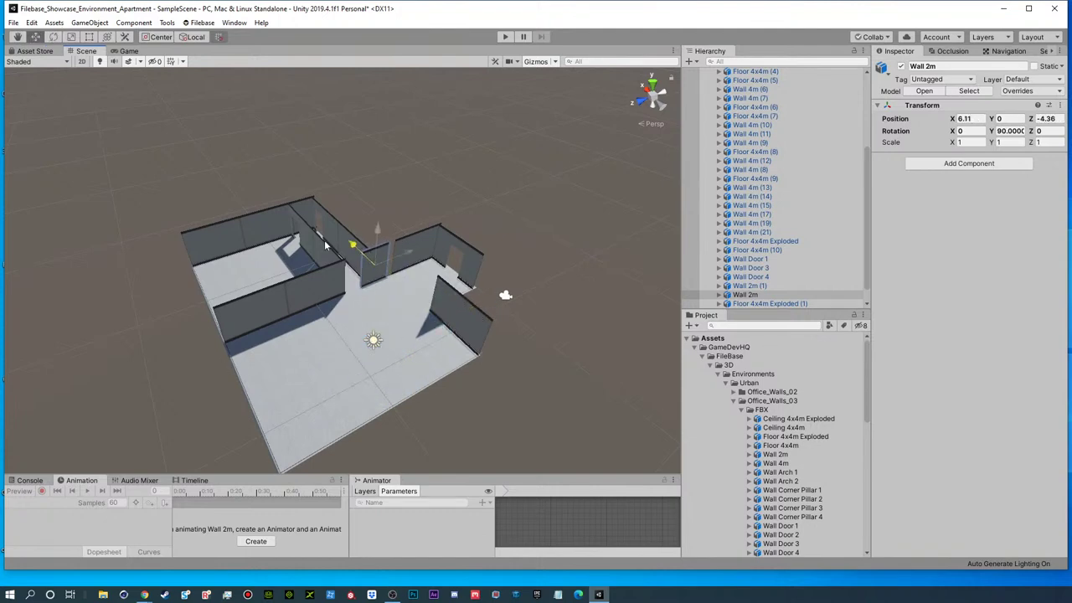
{"action": "key", "text": "f"}
{"action": "left_click_drag", "start_coordinate": [387, 252], "coordinate": [411, 251]}
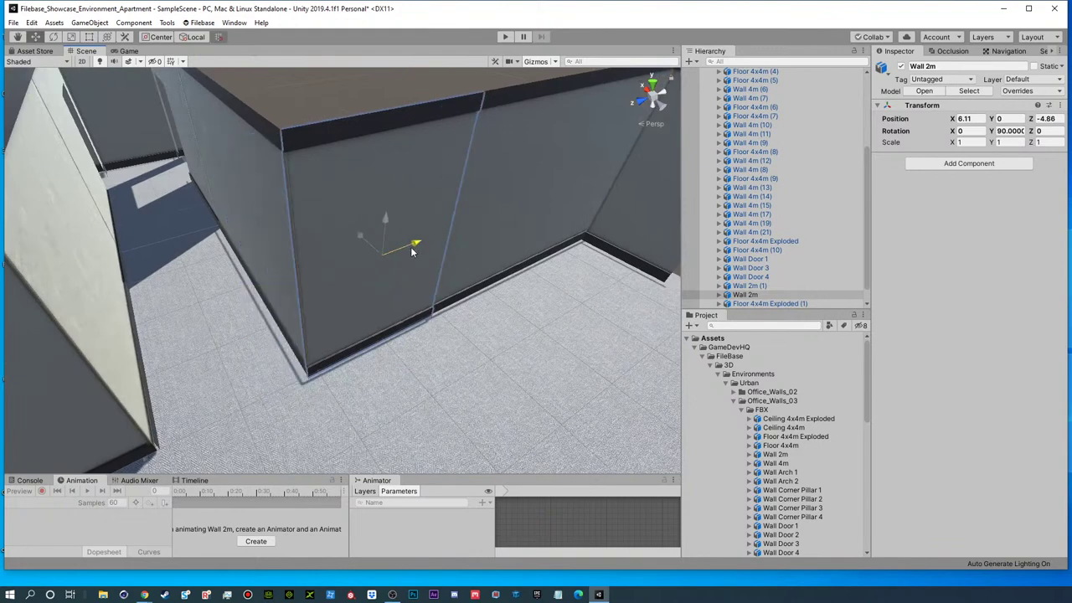
{"action": "left_click", "coordinate": [400, 113]}
- Examine the apartment layout from above, including the closed corridor corner and the large room's walls
{"action": "left_click_drag", "start_coordinate": [400, 112], "coordinate": [436, 247], "text": "alt"}
{"action": "middle_click_drag", "start_coordinate": [550, 272], "coordinate": [548, 270]}
{"action": "scroll", "coordinate": [502, 276], "scroll_direction": "down", "scroll_amount": 6}
{"action": "middle_click_drag", "start_coordinate": [364, 291], "coordinate": [498, 295]}
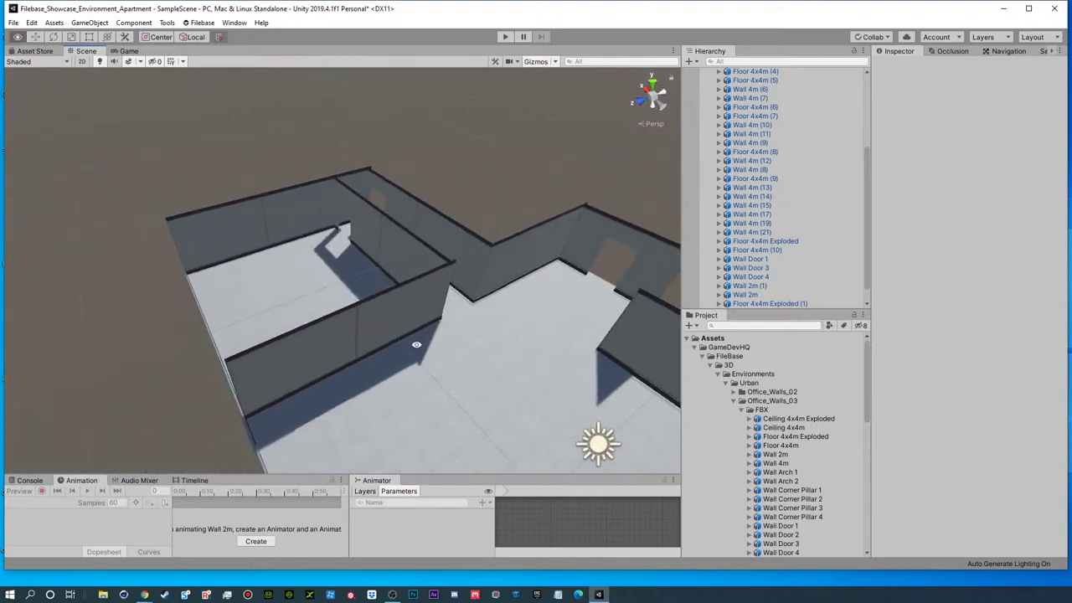
{"action": "middle_click_drag", "start_coordinate": [417, 345], "coordinate": [488, 304]}
{"action": "left_click_drag", "start_coordinate": [488, 304], "coordinate": [213, 303], "text": "alt"}
{"action": "middle_click_drag", "start_coordinate": [240, 262], "coordinate": [391, 268]}
{"action": "left_click_drag", "start_coordinate": [398, 343], "coordinate": [394, 293], "text": "alt"}
{"action": "right_click_drag", "start_coordinate": [394, 292], "coordinate": [324, 316], "text": "alt"}
{"action": "left_click_drag", "start_coordinate": [323, 315], "coordinate": [288, 314], "text": "alt"}
{"action": "right_click_drag", "start_coordinate": [288, 314], "coordinate": [335, 289], "text": "alt"}
{"action": "left_click_drag", "start_coordinate": [335, 289], "coordinate": [363, 249], "text": "alt"}
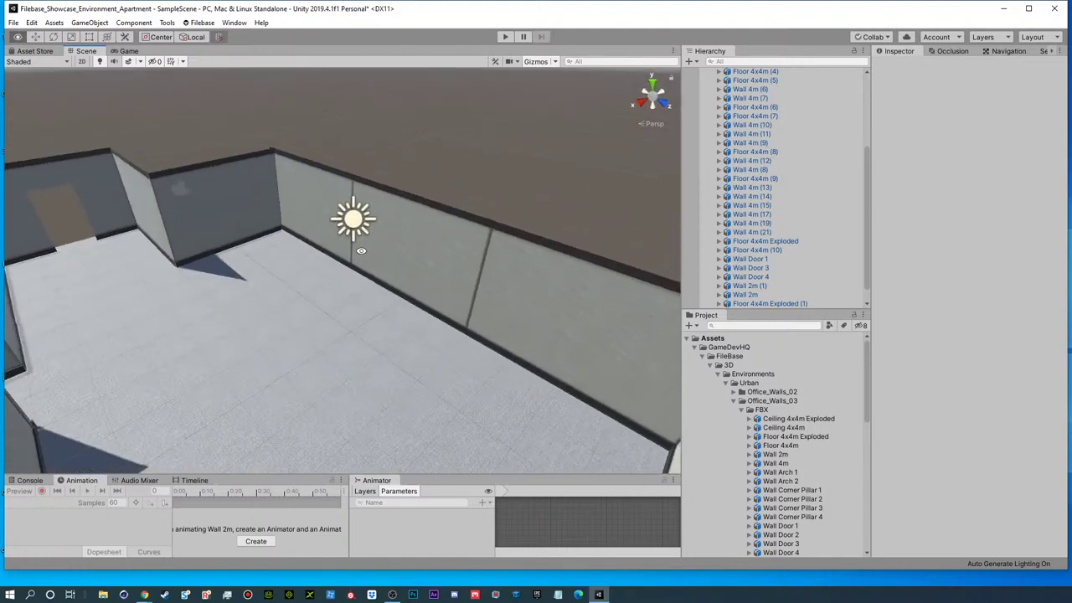
{"action": "right_click_drag", "start_coordinate": [363, 249], "coordinate": [387, 218], "text": "alt"}
{"action": "middle_click_drag", "start_coordinate": [387, 218], "coordinate": [358, 313]}
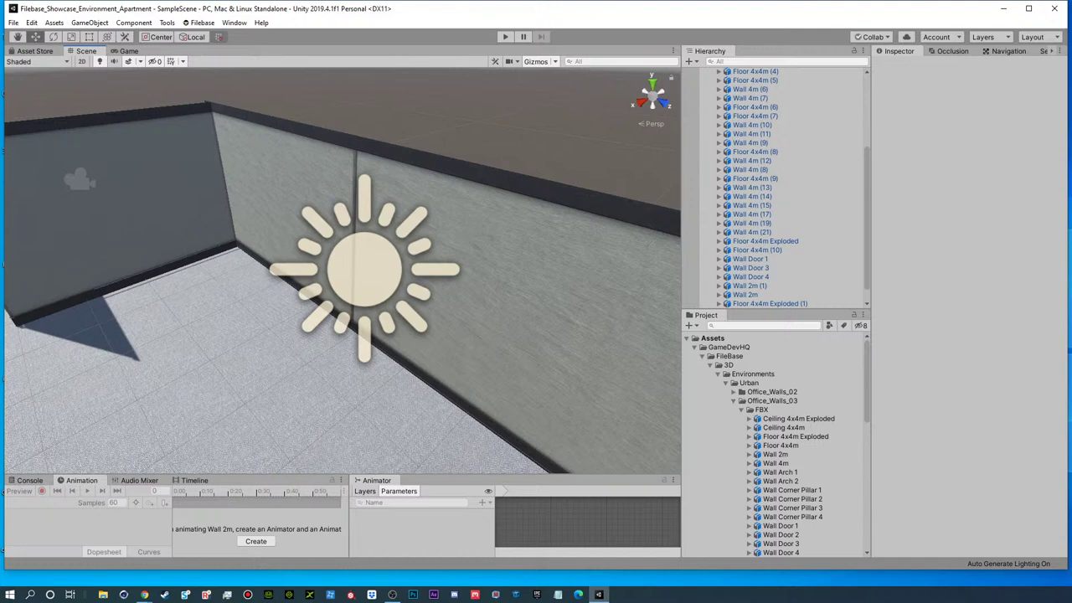
- Examine the layout from the opposite side and inside the large room, and collapse the Static group
{"action": "key", "text": "alt"}
{"action": "scroll", "coordinate": [458, 265], "scroll_direction": "down", "scroll_amount": 8}
{"action": "left_click_drag", "start_coordinate": [335, 251], "coordinate": [562, 263], "text": "alt"}
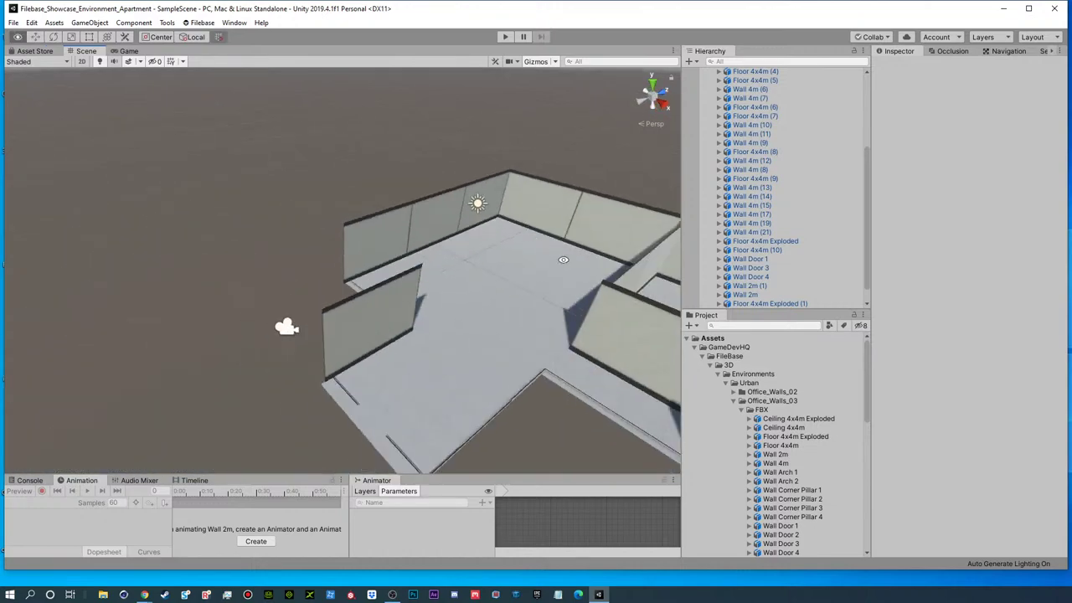
{"action": "middle_click_drag", "start_coordinate": [562, 263], "coordinate": [314, 245]}
{"action": "left_click_drag", "start_coordinate": [314, 245], "coordinate": [456, 235], "text": "alt"}
{"action": "right_click_drag", "start_coordinate": [292, 213], "coordinate": [578, 217], "text": "alt"}
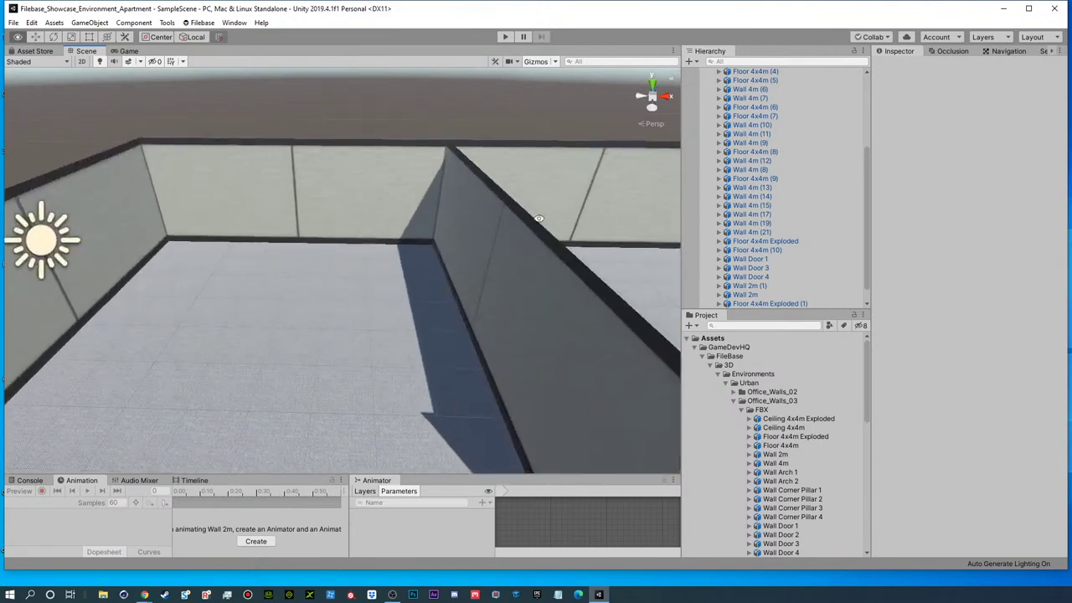
{"action": "middle_click_drag", "start_coordinate": [416, 219], "coordinate": [457, 299]}
{"action": "right_click_drag", "start_coordinate": [456, 300], "coordinate": [447, 266]}
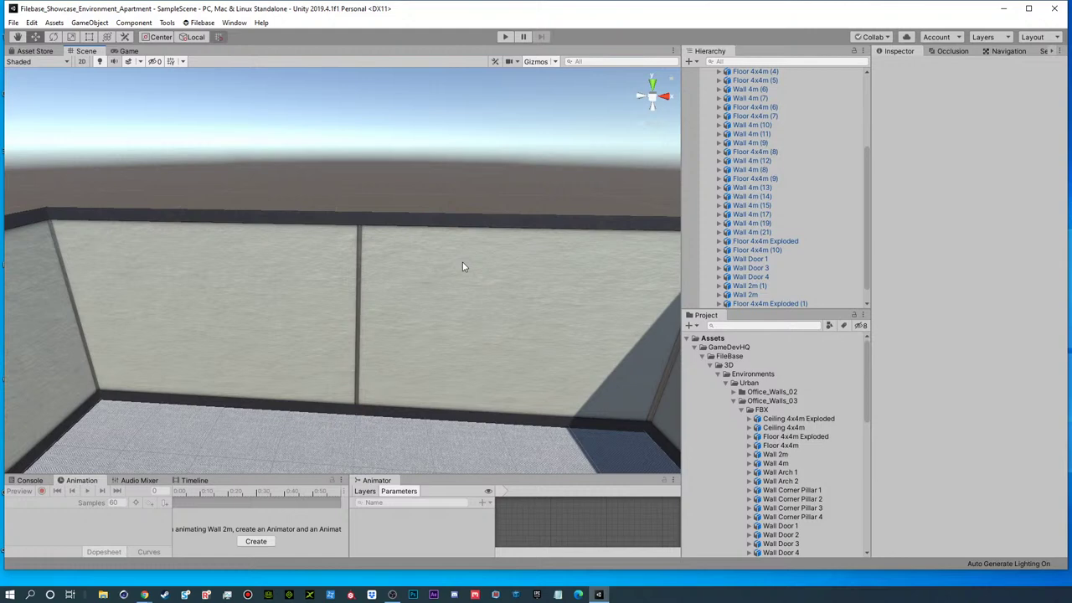
{"action": "scroll", "coordinate": [832, 203], "scroll_direction": "up", "scroll_amount": 5}
{"action": "left_click", "coordinate": [711, 100]}
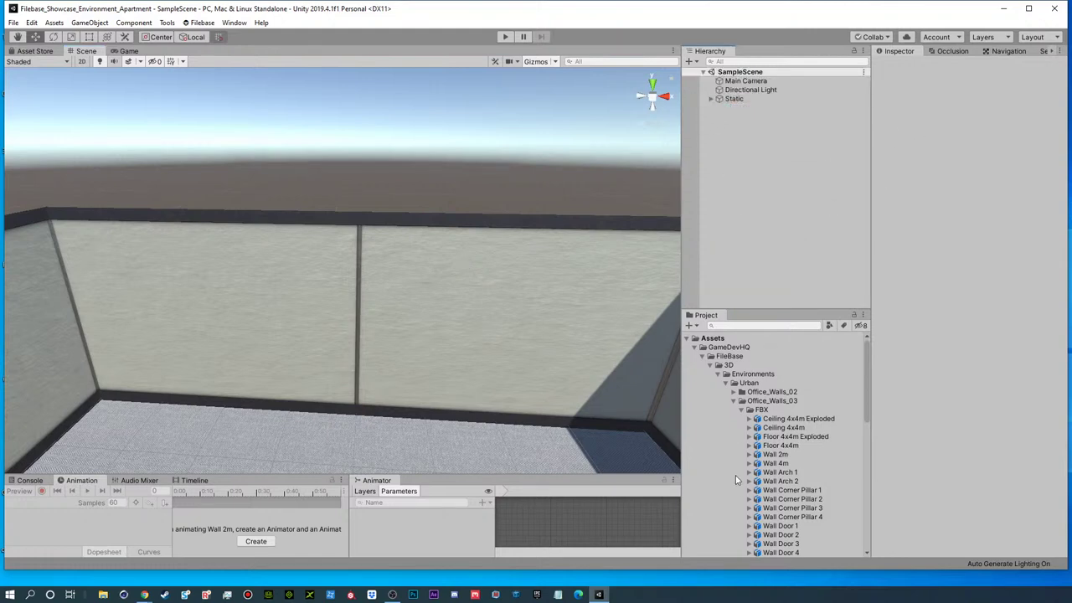
{"action": "right_click_drag", "start_coordinate": [472, 258], "coordinate": [315, 258], "text": "alt"}
{"action": "left_click_drag", "start_coordinate": [314, 258], "coordinate": [430, 242], "text": "alt"}
{"action": "right_click_drag", "start_coordinate": [430, 242], "coordinate": [373, 278], "text": "alt"}
{"action": "scroll", "coordinate": [373, 278], "scroll_direction": "down", "scroll_amount": 5}
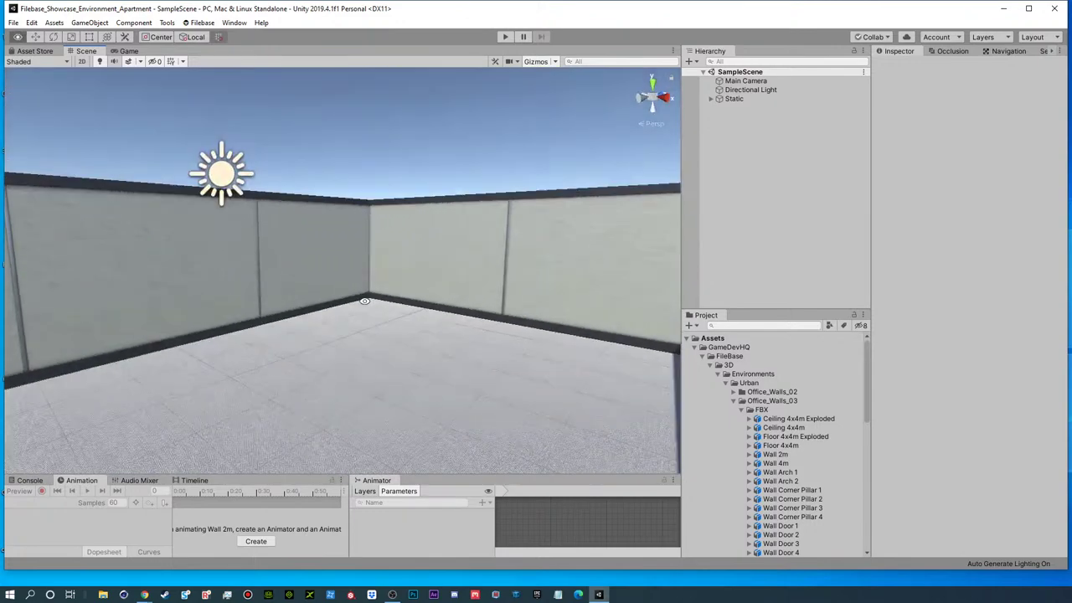
- Create a second empty object and nest it inside Static
{"action": "left_click", "coordinate": [710, 99]}
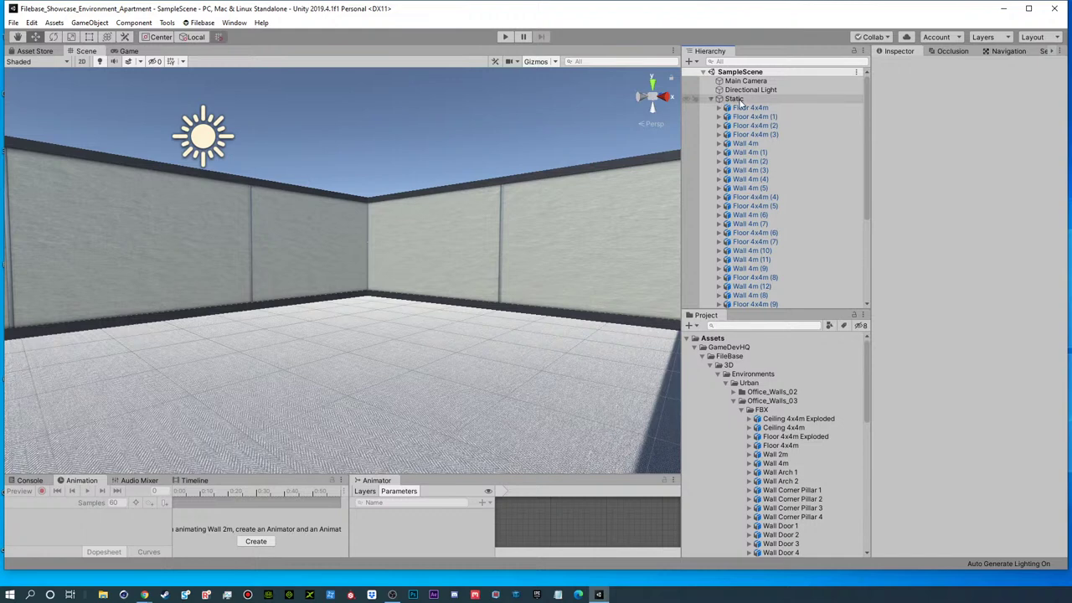
{"action": "left_click", "coordinate": [740, 100]}
{"action": "left_click", "coordinate": [688, 61]}
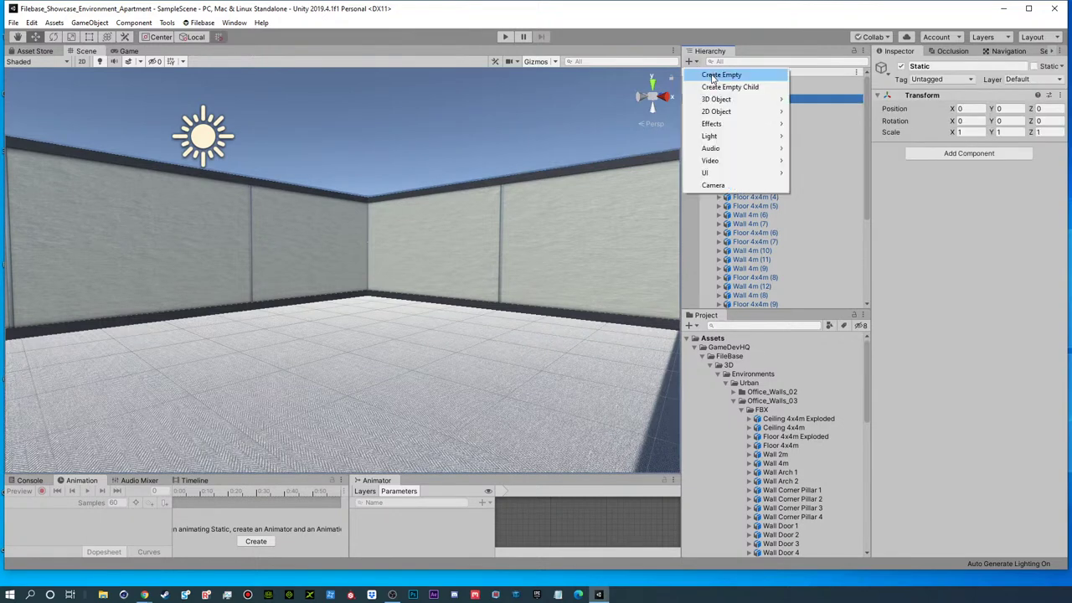
{"action": "left_click", "coordinate": [720, 75]}
{"action": "left_click_drag", "start_coordinate": [751, 305], "coordinate": [741, 100]}
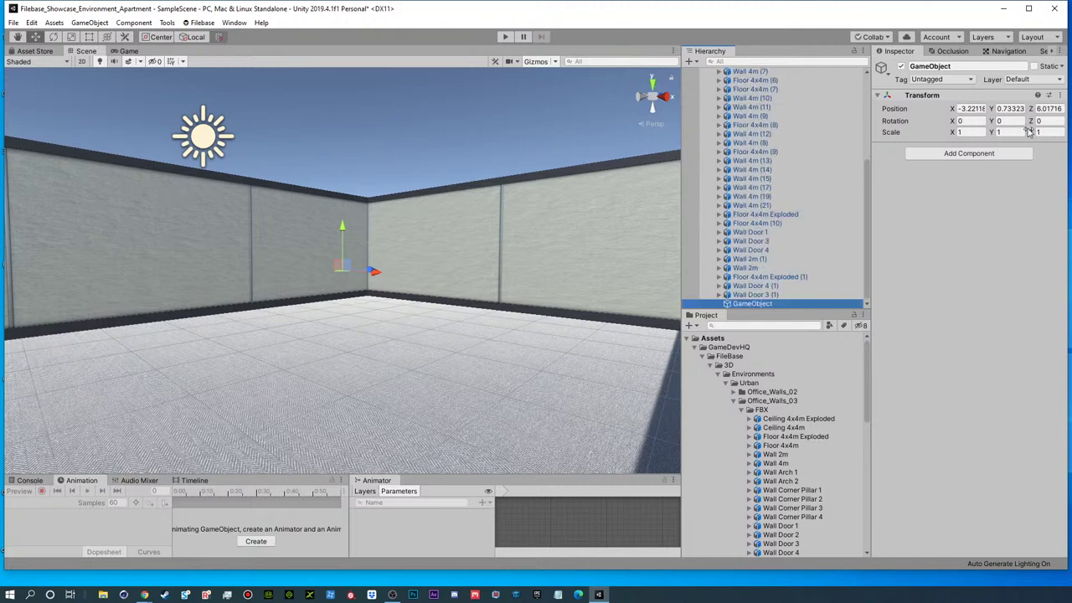
- Reset the new empty object's transform and rename it Floor
{"action": "right_click", "coordinate": [921, 96]}
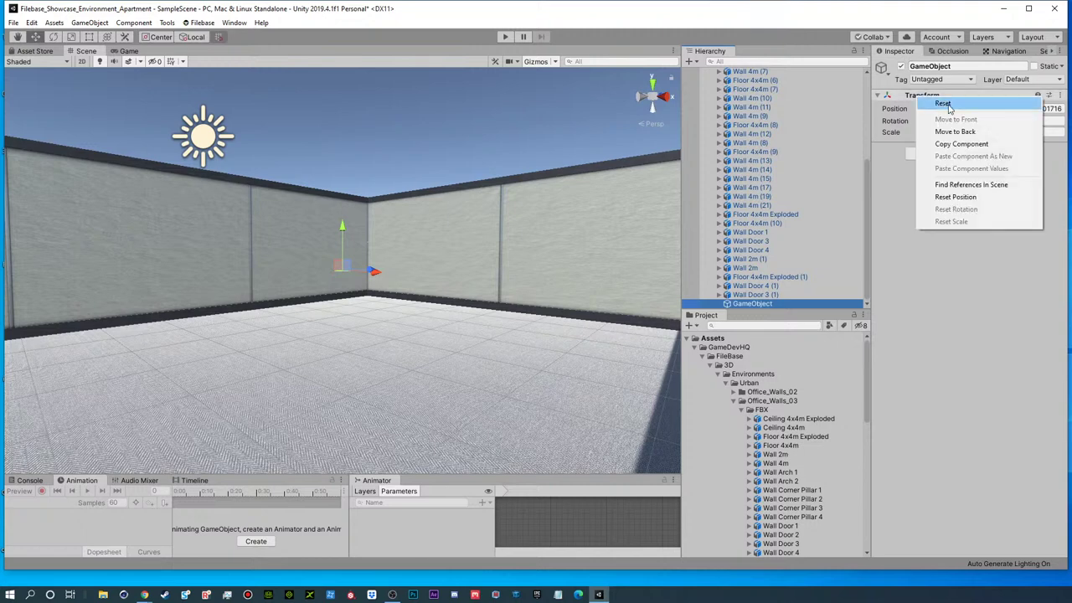
{"action": "left_click", "coordinate": [949, 104]}
{"action": "left_click", "coordinate": [942, 65]}
{"action": "type", "text": "Fl"}
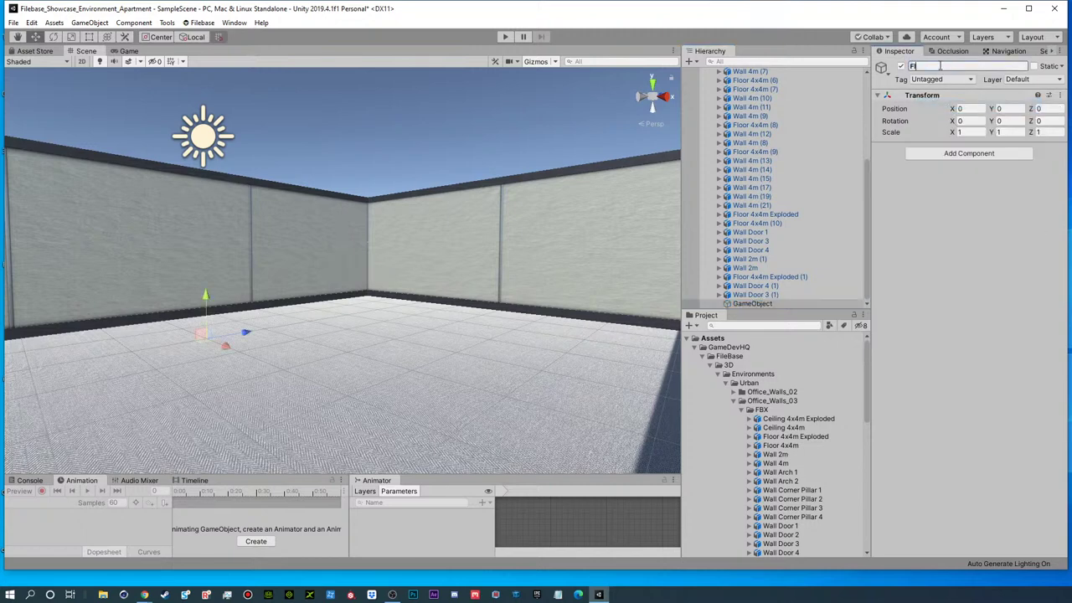
{"action": "type", "text": "oor"}
{"action": "key", "text": "Return"}
- Make Floor the first child of Static and parent Floor 4x4m through Floor 4x4m (3) to it
{"action": "left_click_drag", "start_coordinate": [742, 304], "coordinate": [740, 109]}
{"action": "left_click", "coordinate": [748, 117]}
{"action": "key", "text": "shift+Down"}
{"action": "key", "text": "shift+Down"}
{"action": "key", "text": "shift+Down"}
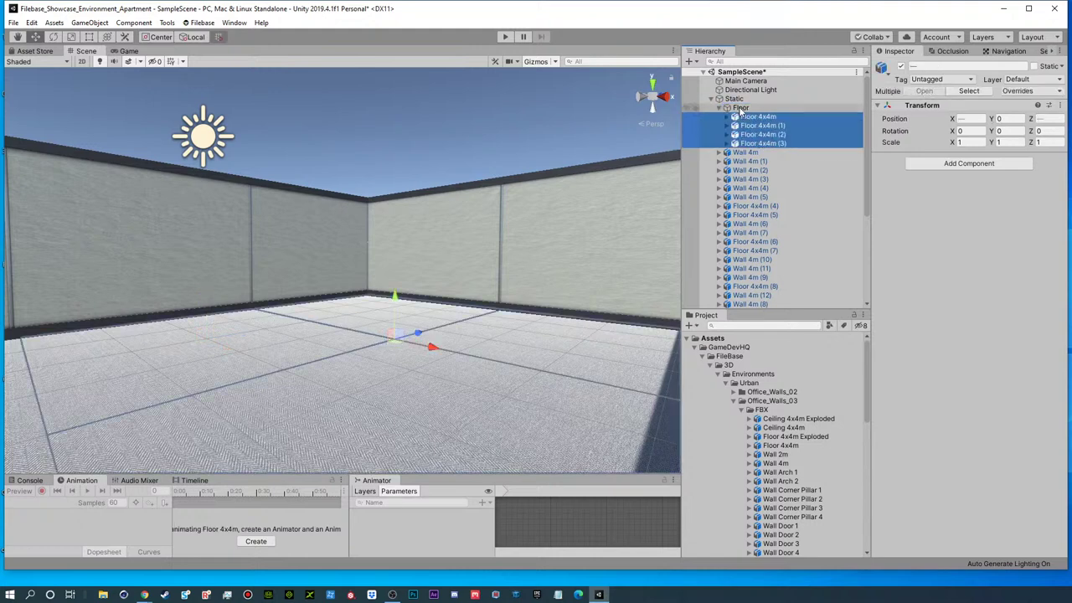
{"action": "left_click", "coordinate": [718, 107]}
- Parent Floor 4x4m (4) through Floor 4x4m (9) to the Floor group and collapse it
{"action": "left_click", "coordinate": [753, 170]}
{"action": "left_click", "coordinate": [754, 179], "text": "ctrl"}
{"action": "left_click", "coordinate": [754, 206], "text": "ctrl"}
{"action": "left_click", "coordinate": [754, 216], "text": "ctrl"}
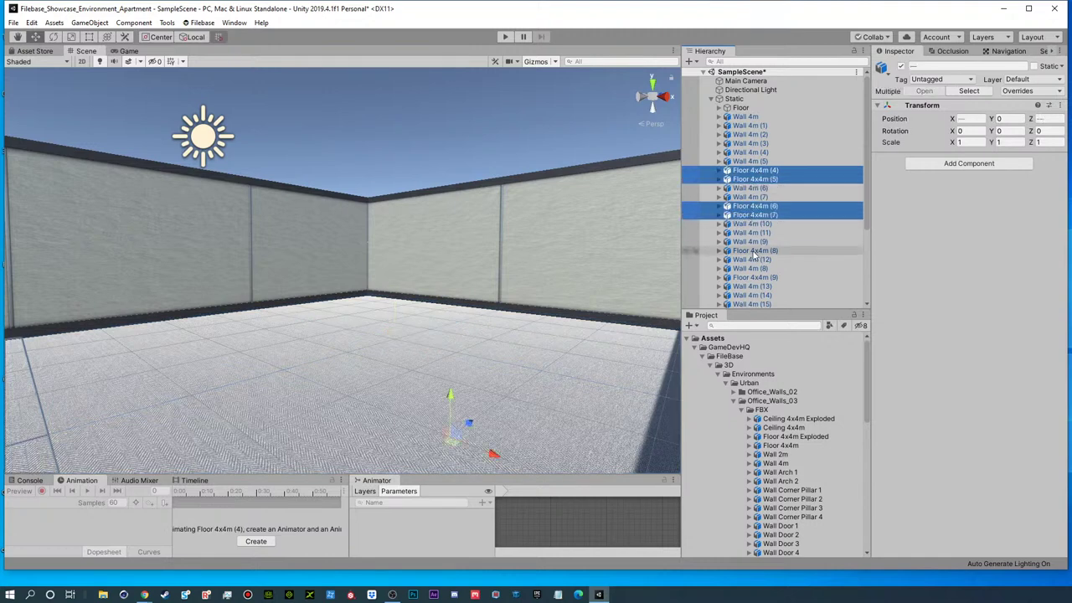
{"action": "left_click", "coordinate": [754, 251], "text": "ctrl"}
{"action": "left_click", "coordinate": [754, 277], "text": "ctrl"}
{"action": "left_click_drag", "start_coordinate": [754, 173], "coordinate": [750, 111]}
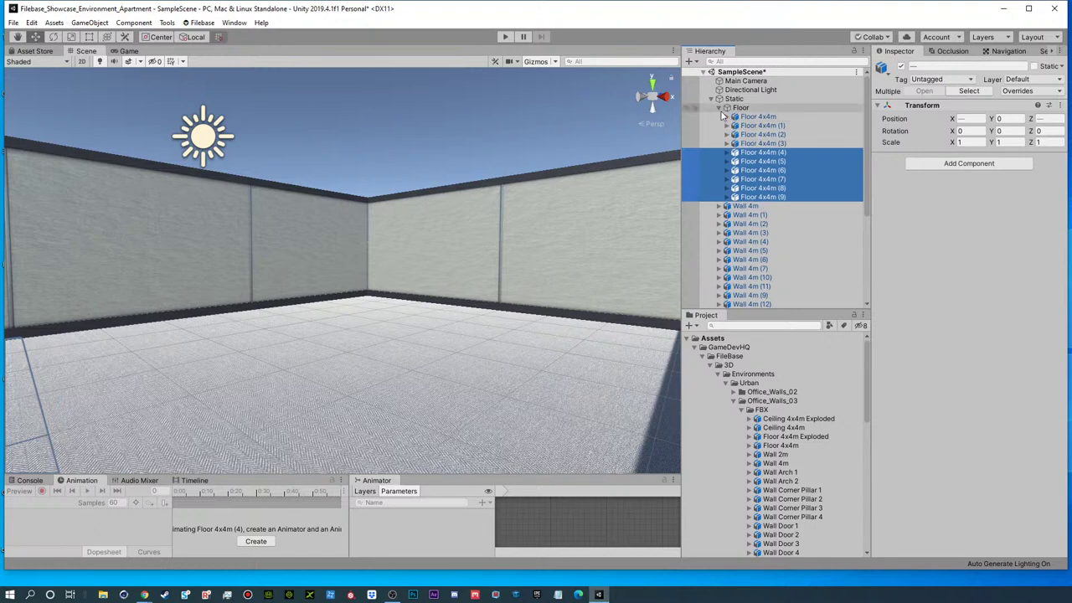
{"action": "left_click", "coordinate": [719, 107]}
{"action": "scroll", "coordinate": [767, 262], "scroll_direction": "down", "scroll_amount": 2}
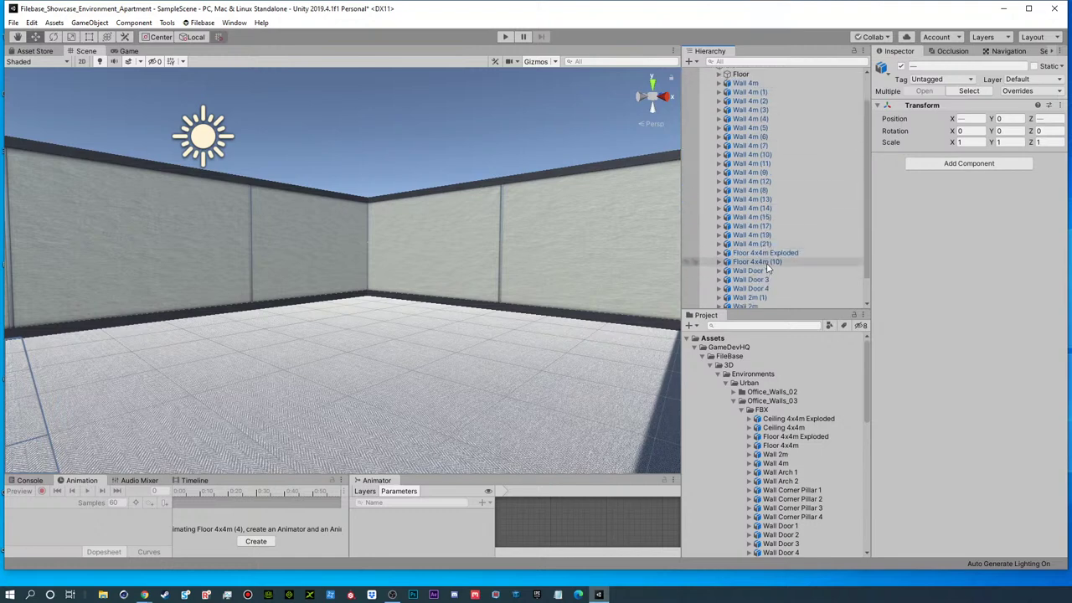
- Parent Floor 4x4m Exploded, Floor 4x4m (10) and Floor 4x4m Exploded (1) to the Floor group and collapse it
{"action": "left_click", "coordinate": [767, 253]}
{"action": "left_click", "coordinate": [767, 261], "text": "ctrl"}
{"action": "scroll", "coordinate": [769, 261], "scroll_direction": "down", "scroll_amount": 2}
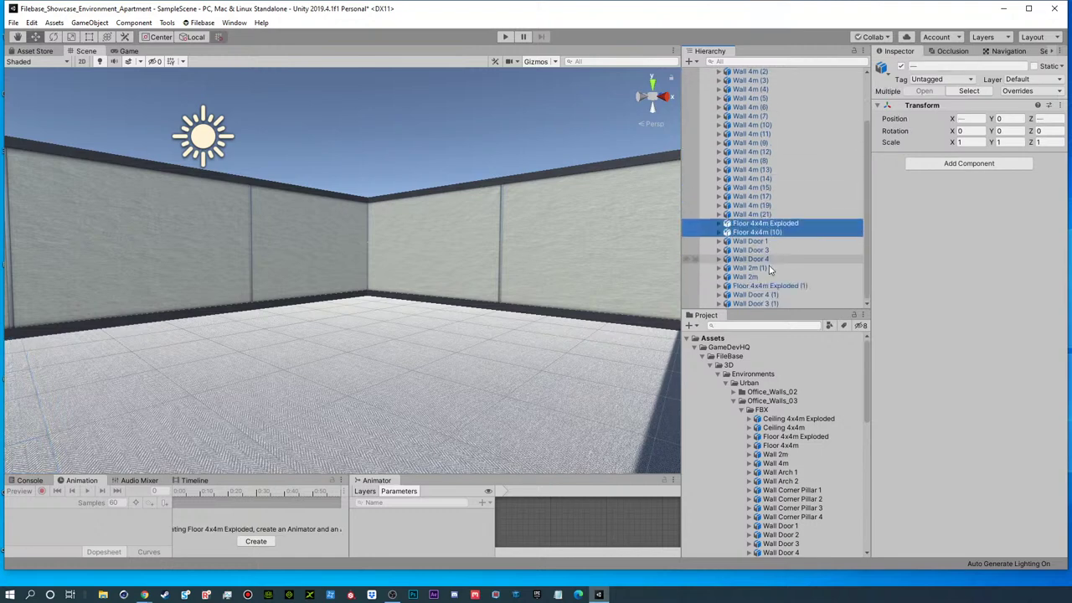
{"action": "scroll", "coordinate": [762, 285], "scroll_direction": "up", "scroll_amount": 4}
{"action": "left_click_drag", "start_coordinate": [747, 298], "coordinate": [738, 108]}
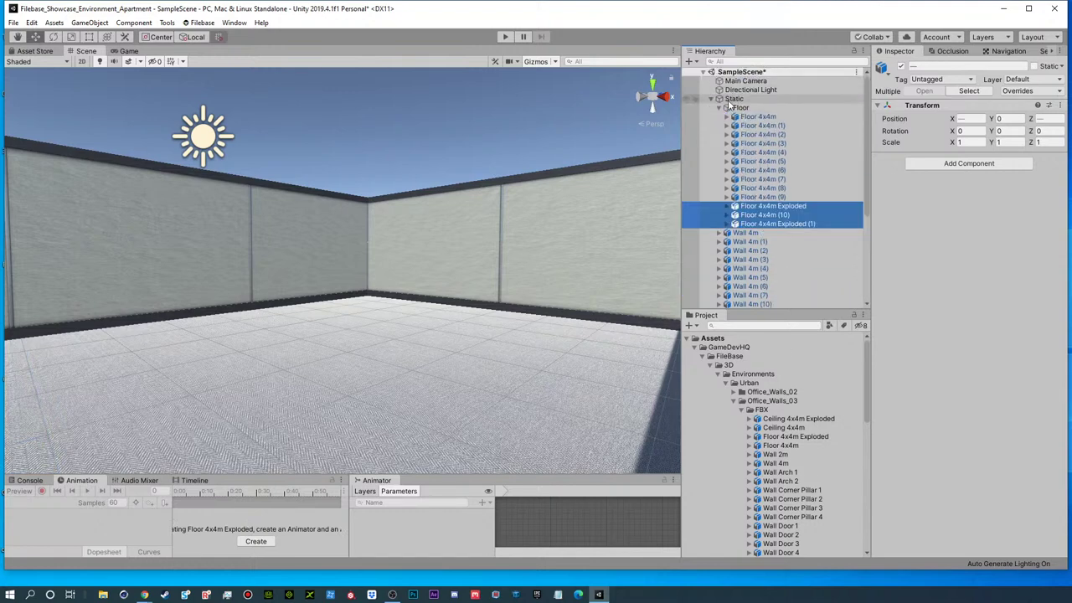
{"action": "left_click", "coordinate": [727, 107]}
- Create an empty object, reset its transform and rename it Walls
{"action": "left_click", "coordinate": [735, 99]}
{"action": "left_click", "coordinate": [691, 62]}
{"action": "left_click", "coordinate": [712, 72]}
{"action": "right_click", "coordinate": [923, 95]}
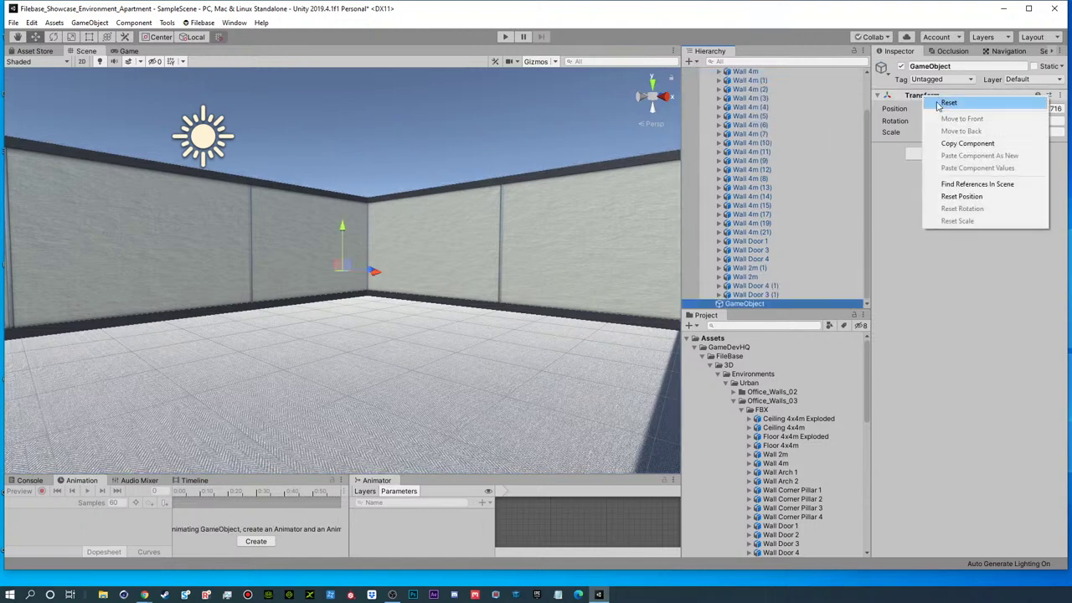
{"action": "left_click", "coordinate": [946, 103]}
{"action": "left_click", "coordinate": [951, 65]}
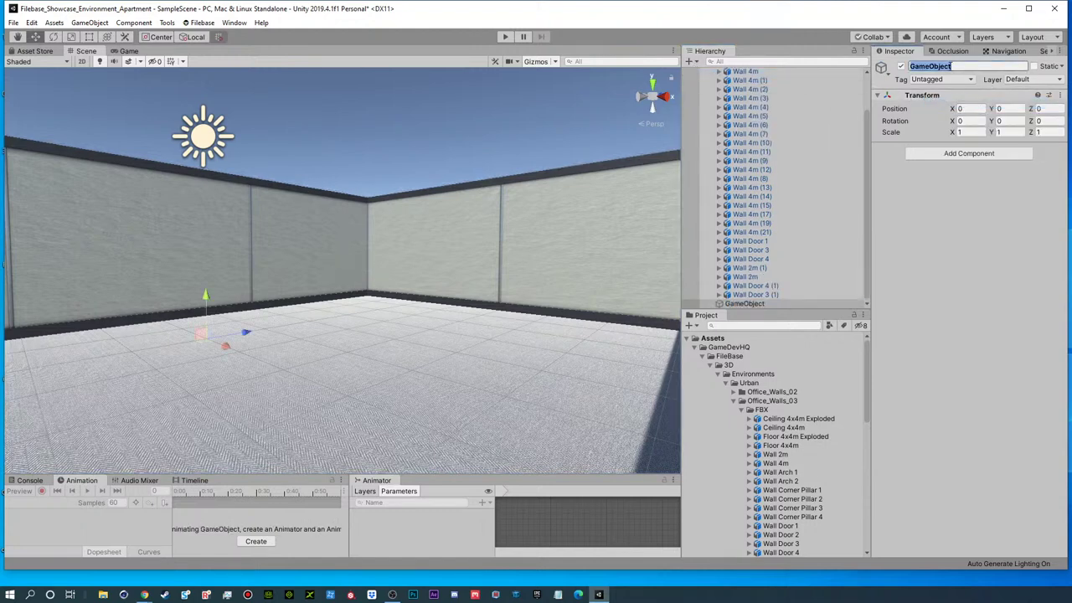
{"action": "type", "text": "Walls"}
{"action": "key", "text": "Return"}
- Parent all wall pieces from Wall 4m through Wall Door 3 (1) to the Walls object
{"action": "left_click", "coordinate": [759, 294]}
{"action": "scroll", "coordinate": [754, 209], "scroll_direction": "up", "scroll_amount": 2}
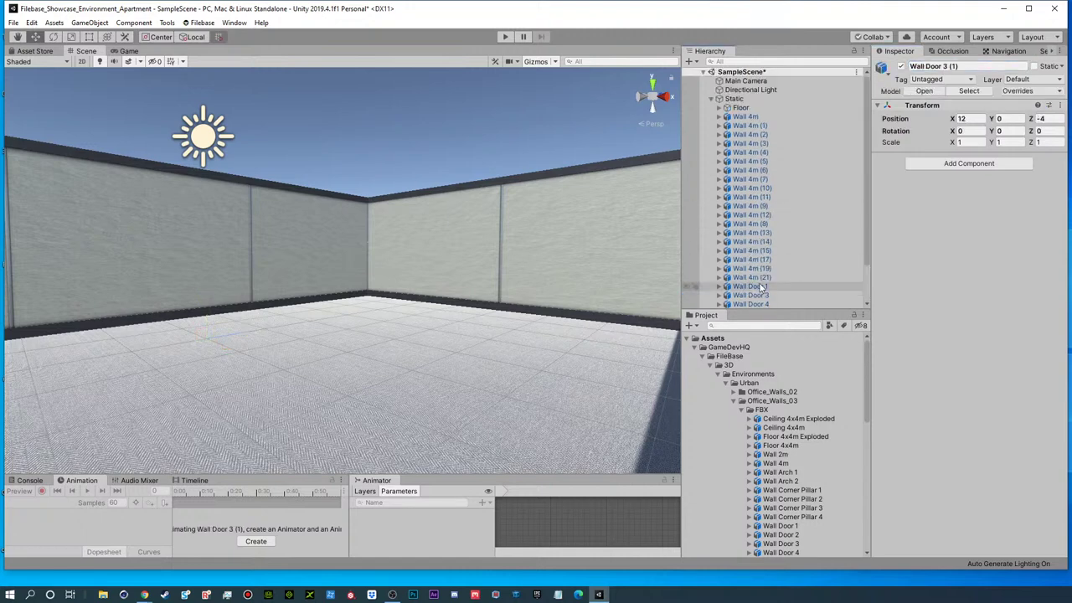
{"action": "left_click", "coordinate": [741, 117], "text": "shift"}
{"action": "scroll", "coordinate": [746, 258], "scroll_direction": "down", "scroll_amount": 2}
{"action": "left_click_drag", "start_coordinate": [735, 295], "coordinate": [737, 305]}
{"action": "scroll", "coordinate": [769, 180], "scroll_direction": "up", "scroll_amount": 3}
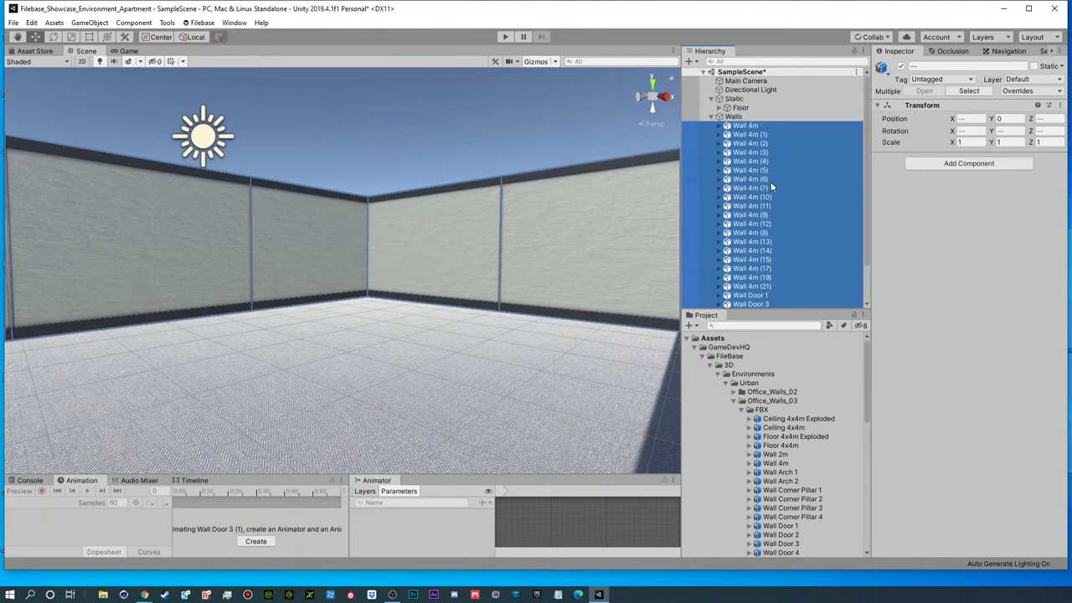
- Collapse the Walls group and nest it inside Static below Floor
{"action": "left_click", "coordinate": [712, 115]}
{"action": "left_click_drag", "start_coordinate": [733, 117], "coordinate": [738, 108]}
{"action": "left_click", "coordinate": [747, 148]}
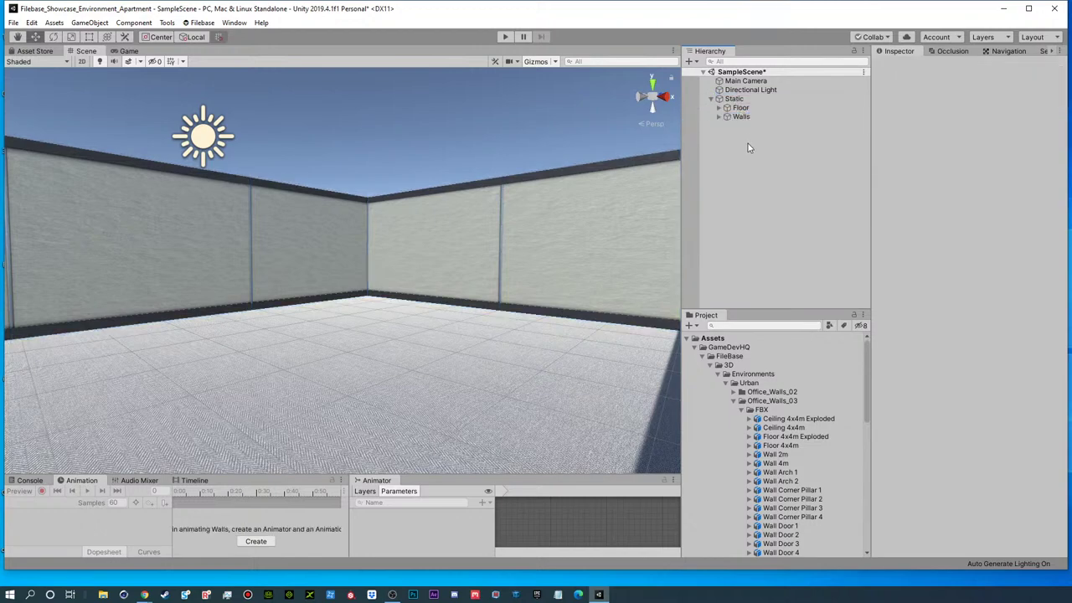
- Examine the Ceiling 4x4m models of Office_Walls_03 and Office_Walls_02 in the model preview
{"action": "scroll", "coordinate": [438, 274], "scroll_direction": "down", "scroll_amount": 5}
{"action": "left_click_drag", "start_coordinate": [438, 275], "coordinate": [395, 272], "text": "alt"}
{"action": "right_click_drag", "start_coordinate": [394, 273], "coordinate": [471, 229]}
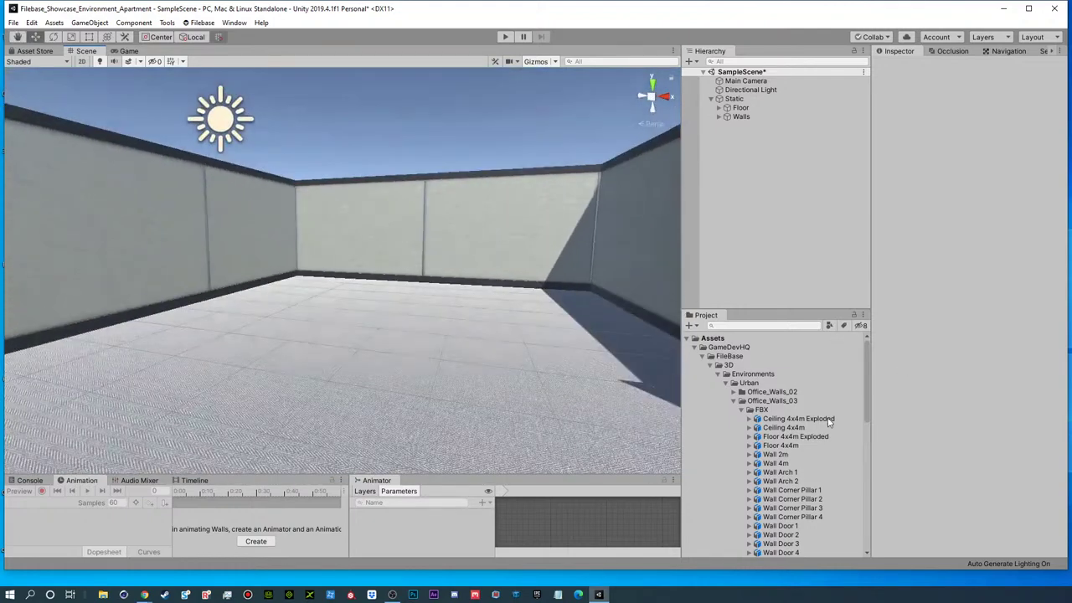
{"action": "left_click", "coordinate": [769, 428]}
{"action": "left_click_drag", "start_coordinate": [964, 437], "coordinate": [913, 337]}
{"action": "left_click", "coordinate": [733, 400]}
{"action": "left_click", "coordinate": [733, 392]}
{"action": "left_click", "coordinate": [742, 401]}
{"action": "left_click", "coordinate": [775, 419]}
{"action": "left_click_drag", "start_coordinate": [957, 411], "coordinate": [939, 367]}
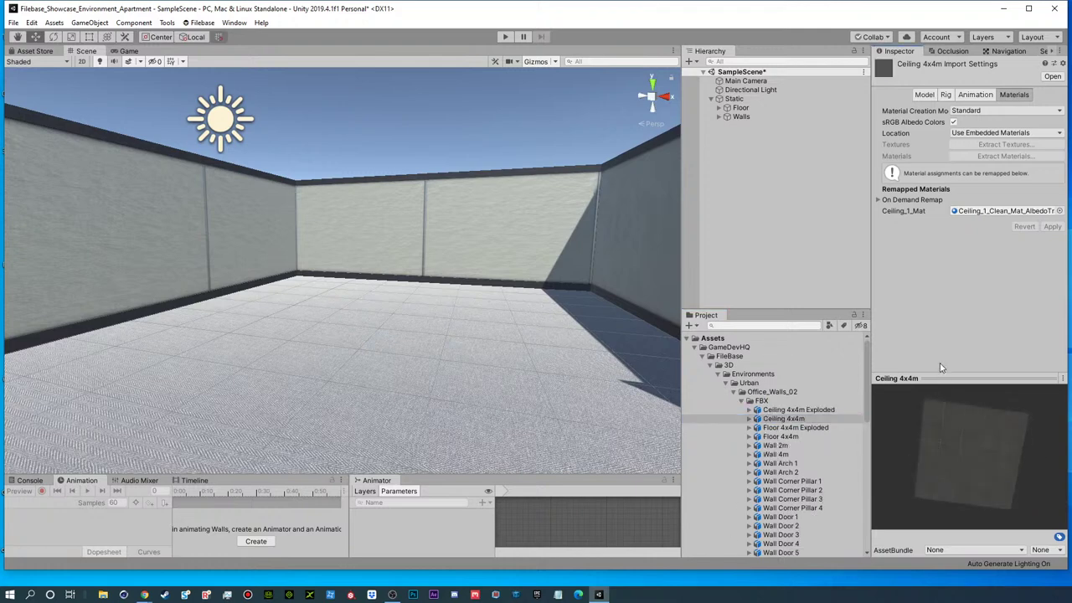
{"action": "left_click", "coordinate": [733, 392]}
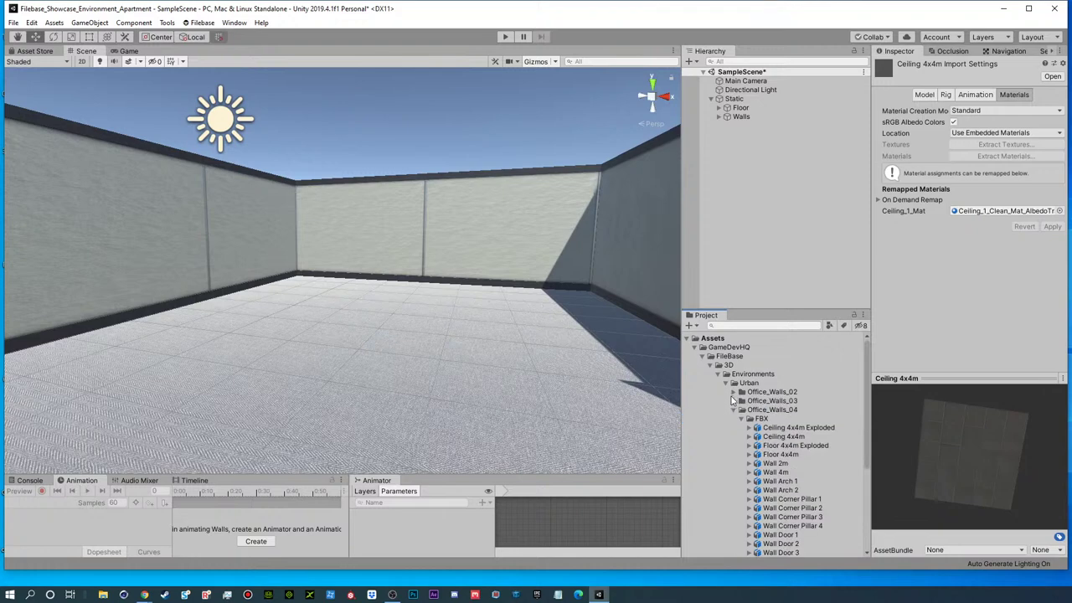
- Add Ceiling 4x4m Exploded from Office_Walls_04 to the scene and position it at X 0, Z 4 over the corner
{"action": "left_click", "coordinate": [774, 428]}
{"action": "left_click_drag", "start_coordinate": [940, 445], "coordinate": [887, 330]}
{"action": "left_click_drag", "start_coordinate": [794, 430], "coordinate": [767, 179]}
{"action": "left_click_drag", "start_coordinate": [368, 210], "coordinate": [375, 286], "text": "alt"}
{"action": "left_click_drag", "start_coordinate": [264, 288], "coordinate": [396, 142]}
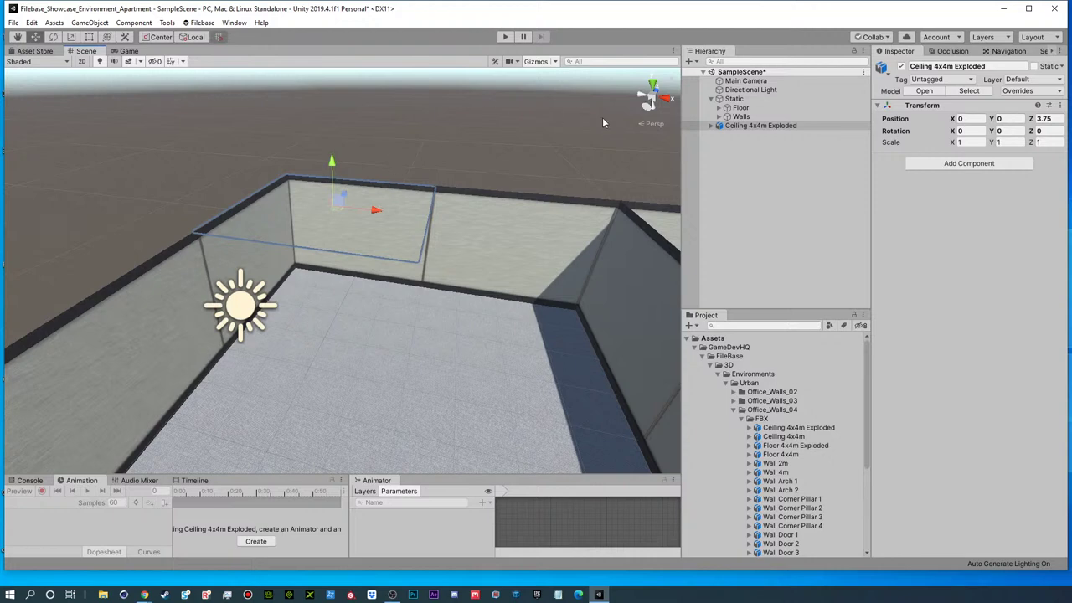
{"action": "left_click", "coordinate": [656, 112]}
{"action": "middle_click_drag", "start_coordinate": [393, 257], "coordinate": [374, 329]}
{"action": "left_click", "coordinate": [653, 97]}
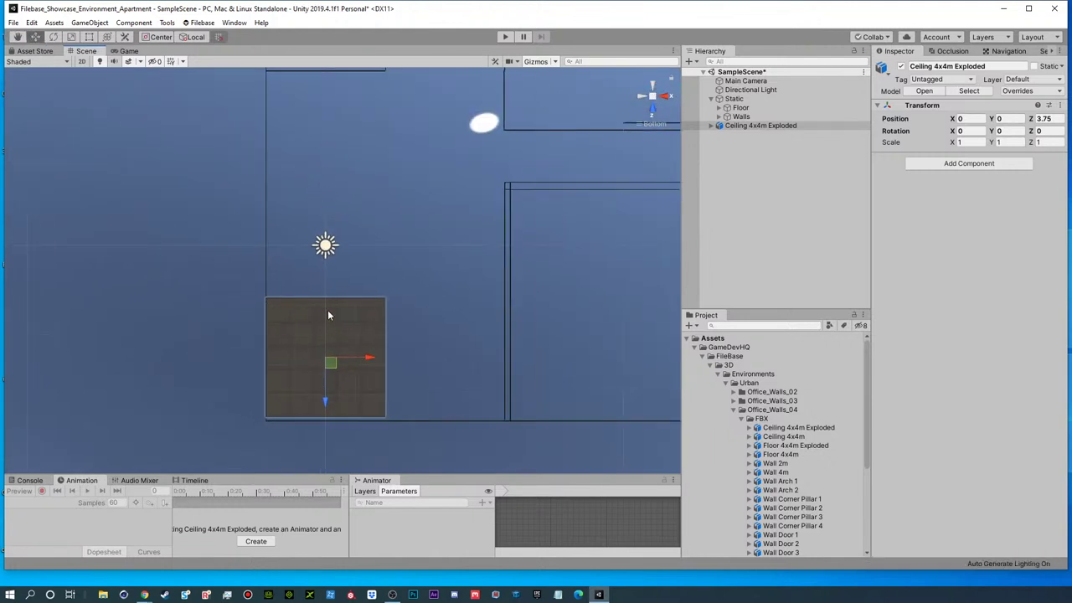
{"action": "left_click_drag", "start_coordinate": [326, 408], "coordinate": [326, 414]}
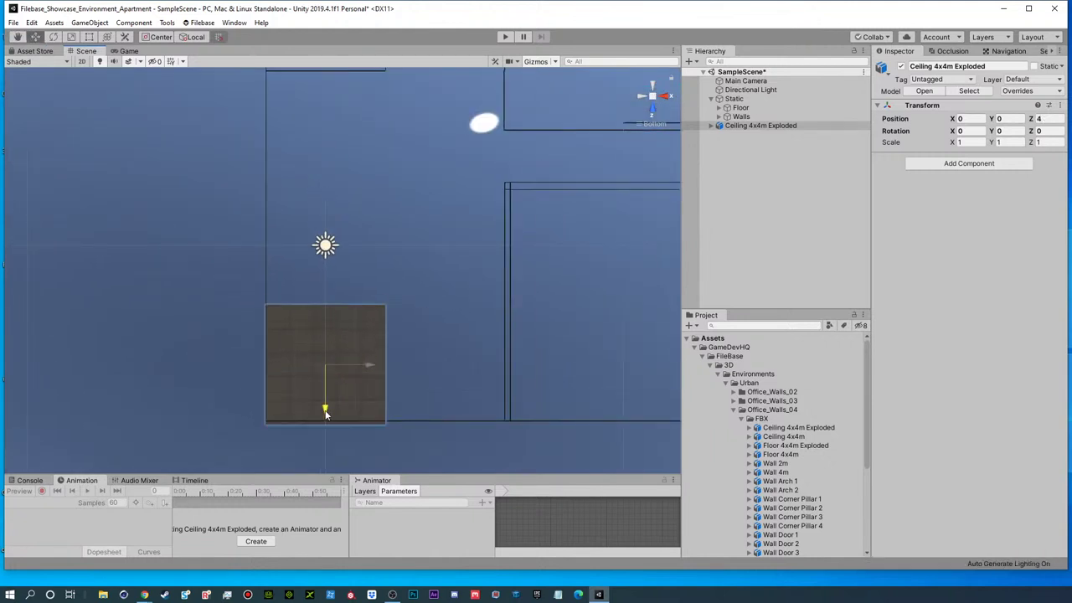
- Duplicate the ceiling tile to X 4, Z 4 and copy the pair of tiles to the adjoining row
{"action": "key", "text": "ctrl+d"}
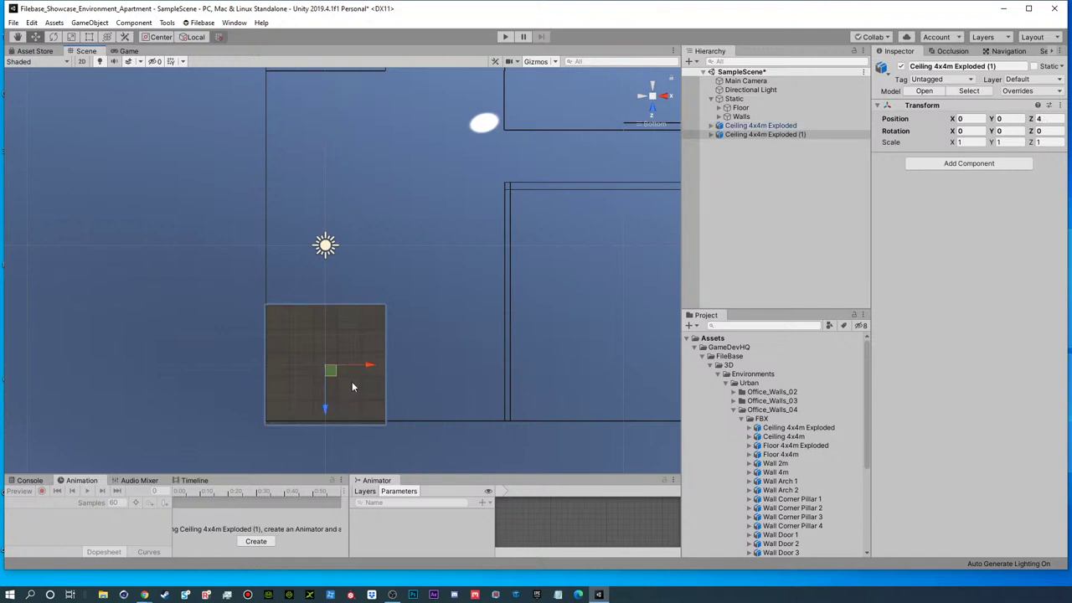
{"action": "left_click_drag", "start_coordinate": [379, 366], "coordinate": [490, 371]}
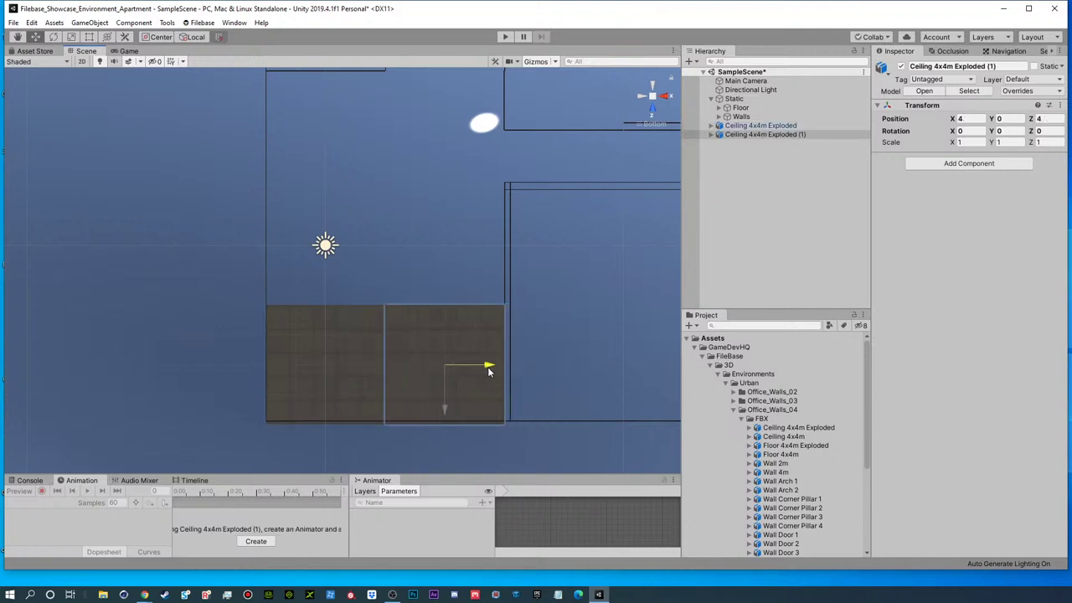
{"action": "left_click", "coordinate": [384, 345], "text": "shift"}
{"action": "key", "text": "ctrl+d"}
{"action": "mouse_move", "coordinate": [390, 410]}
{"action": "left_mouse_down"}
{"action": "mouse_move", "coordinate": [390, 165]}
{"action": "mouse_move", "coordinate": [417, 405]}
{"action": "mouse_move", "coordinate": [386, 410]}
{"action": "left_mouse_up"}
- Duplicate and move more ceiling tiles to complete a four-by-three block over the main apartment area
{"action": "key", "text": "ctrl+d"}
{"action": "key", "text": "ctrl+d"}
{"action": "left_click_drag", "start_coordinate": [419, 366], "coordinate": [661, 365]}
{"action": "middle_click_drag", "start_coordinate": [589, 262], "coordinate": [373, 265]}
{"action": "key", "text": "ctrl+d"}
{"action": "left_click_drag", "start_coordinate": [419, 394], "coordinate": [415, 170]}
{"action": "key", "text": "ctrl+d"}
{"action": "middle_click_drag", "start_coordinate": [377, 171], "coordinate": [414, 311]}
- Duplicate the ceiling tile at X 8, Z -4 and place the copy at X 4, Z -8 over the narrow extension
{"action": "left_click", "coordinate": [374, 281]}
{"action": "key", "text": "ctrl+d"}
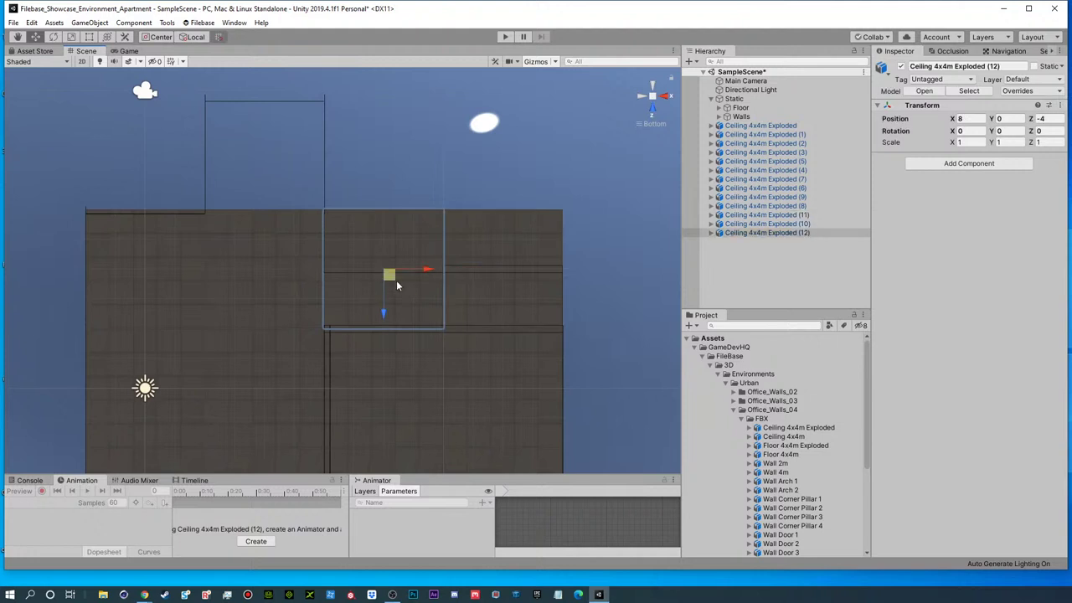
{"action": "left_click_drag", "start_coordinate": [390, 276], "coordinate": [279, 145]}
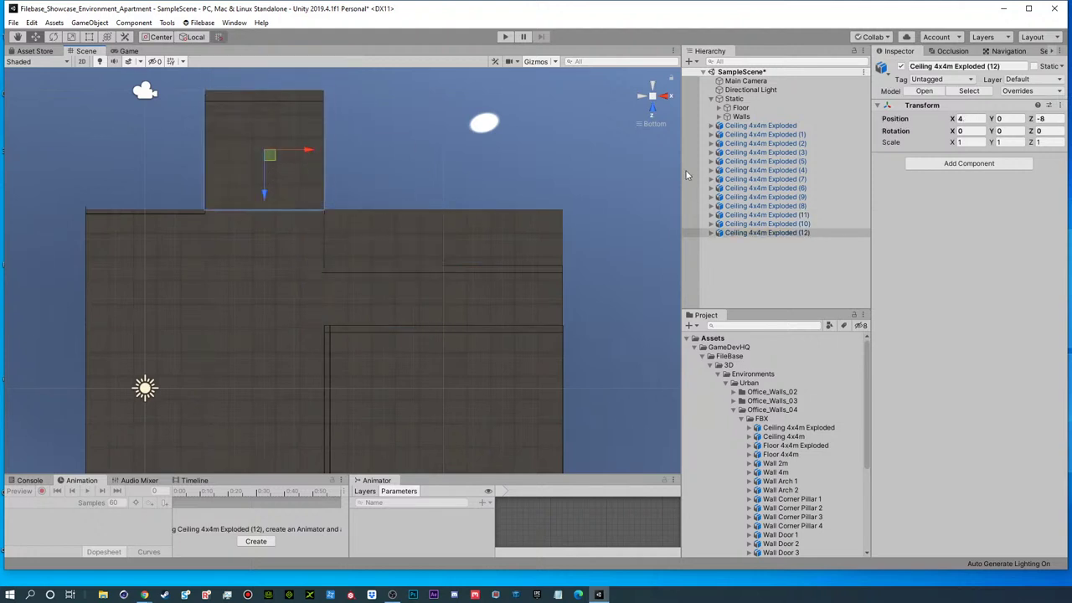
- Create an empty child object under Static and rename it Ceiling
{"action": "left_click", "coordinate": [734, 250]}
{"action": "left_click", "coordinate": [733, 99]}
{"action": "right_click", "coordinate": [730, 99]}
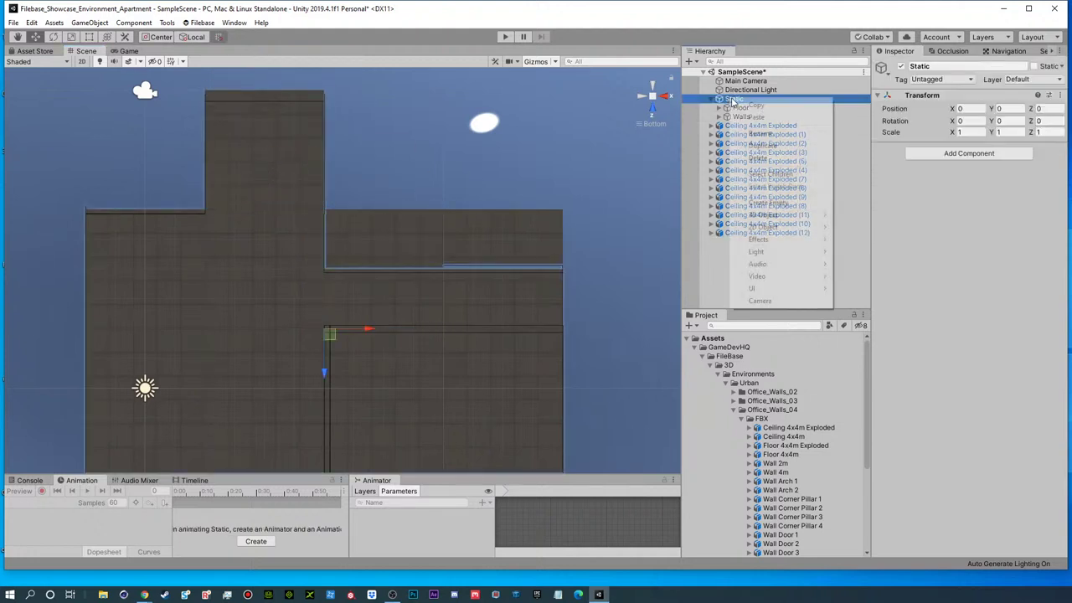
{"action": "left_click", "coordinate": [769, 204]}
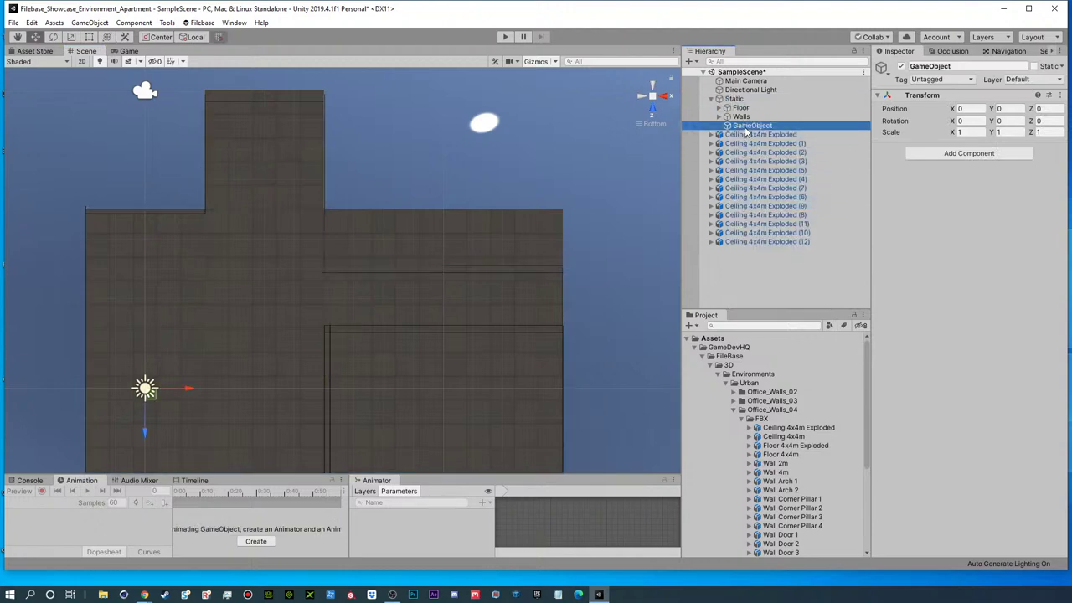
{"action": "left_click", "coordinate": [746, 126]}
{"action": "type", "text": "de"}
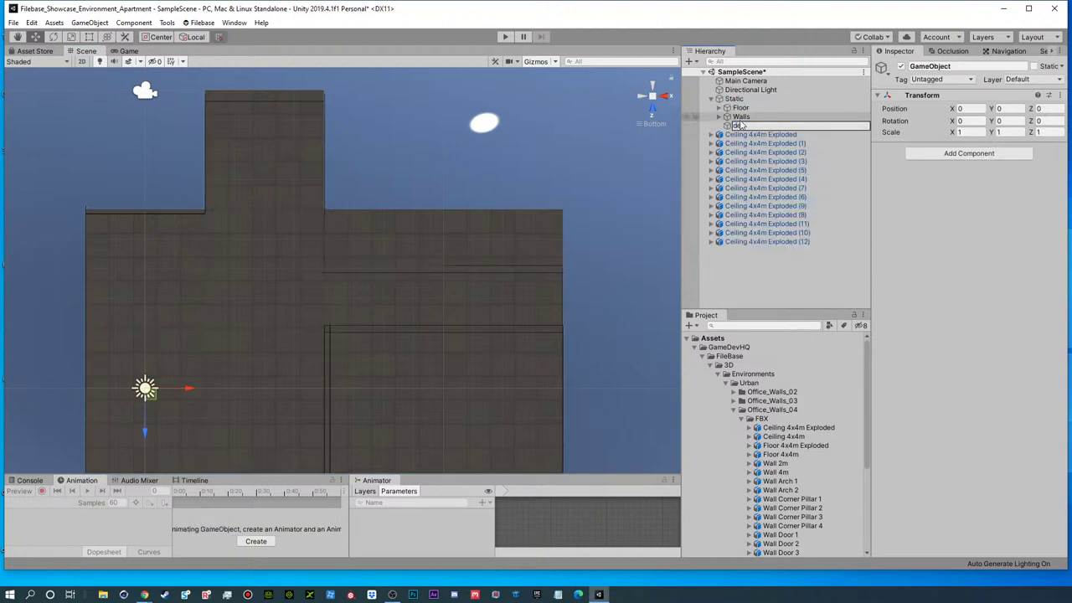
{"action": "type", "text": "Ceiling"}
{"action": "key", "text": "Return"}
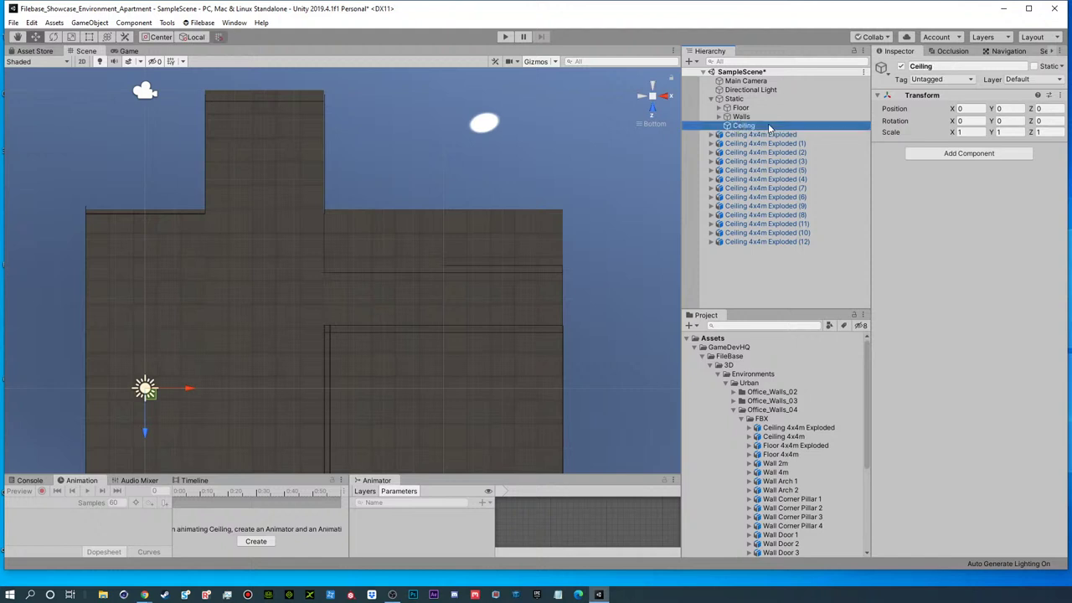
- Parent Ceiling 4x4m Exploded through Ceiling 4x4m Exploded (12) to the Ceiling group and collapse it
{"action": "left_click", "coordinate": [761, 134]}
{"action": "left_click", "coordinate": [751, 239], "text": "shift"}
{"action": "left_click_drag", "start_coordinate": [751, 239], "coordinate": [725, 130]}
{"action": "left_click", "coordinate": [719, 125]}
{"action": "left_click", "coordinate": [704, 206]}
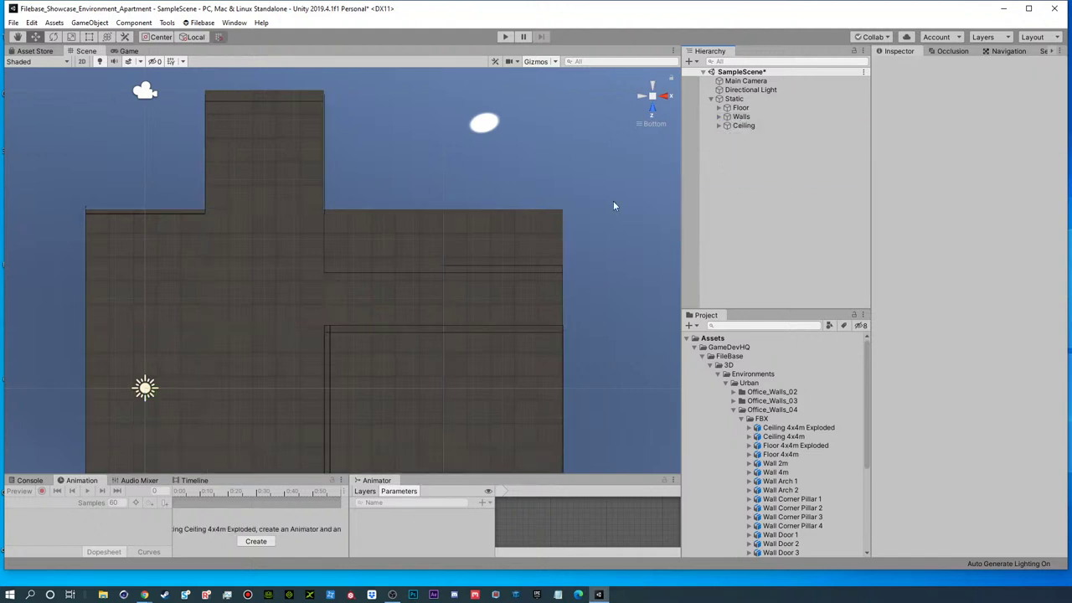
- Examine the apartment layout in perspective from above
{"action": "left_click", "coordinate": [652, 98]}
{"action": "left_click_drag", "start_coordinate": [315, 347], "coordinate": [242, 148], "text": "alt"}
{"action": "right_click_drag", "start_coordinate": [322, 237], "coordinate": [624, 234], "text": "alt"}
{"action": "left_click_drag", "start_coordinate": [449, 208], "coordinate": [421, 266], "text": "alt"}
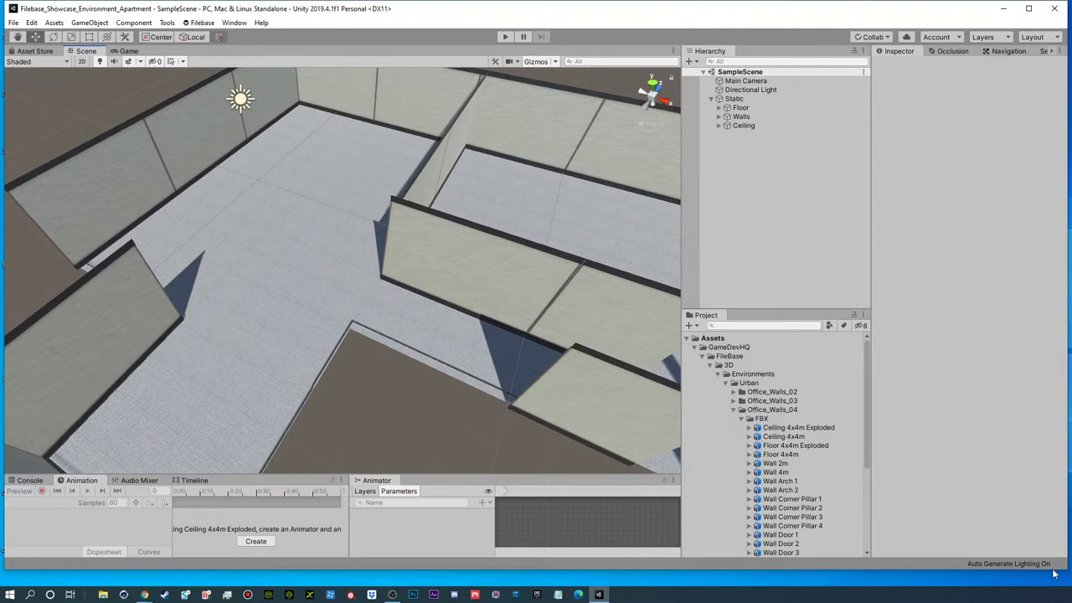
- Enlarge the editor window, open the Filebase window over it and search all assets for "door"
{"action": "left_click_drag", "start_coordinate": [1064, 568], "coordinate": [1062, 584]}
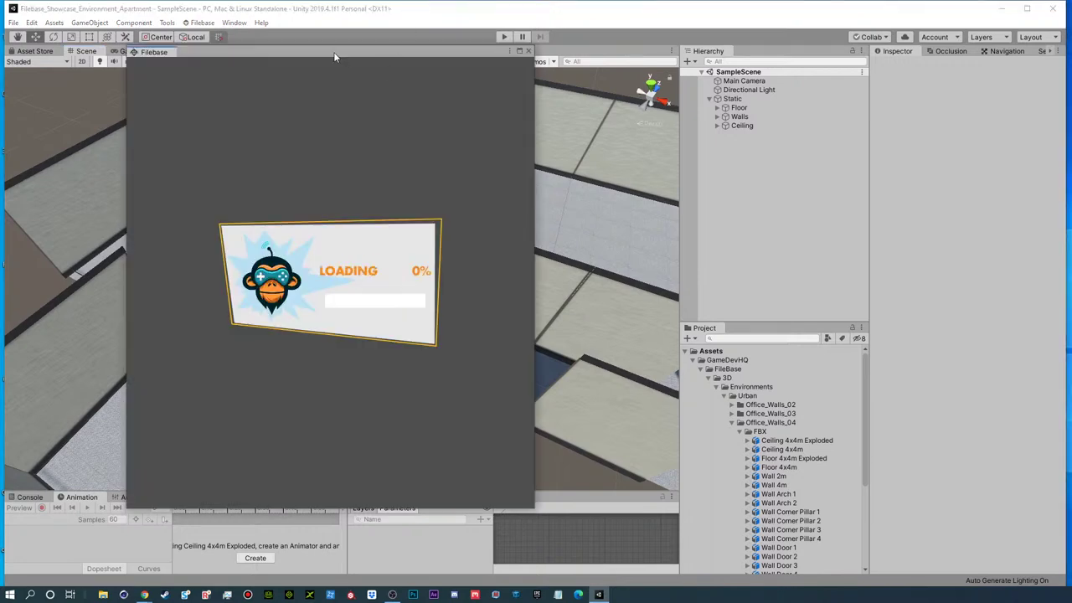
{"action": "left_click_drag", "start_coordinate": [335, 53], "coordinate": [778, 8]}
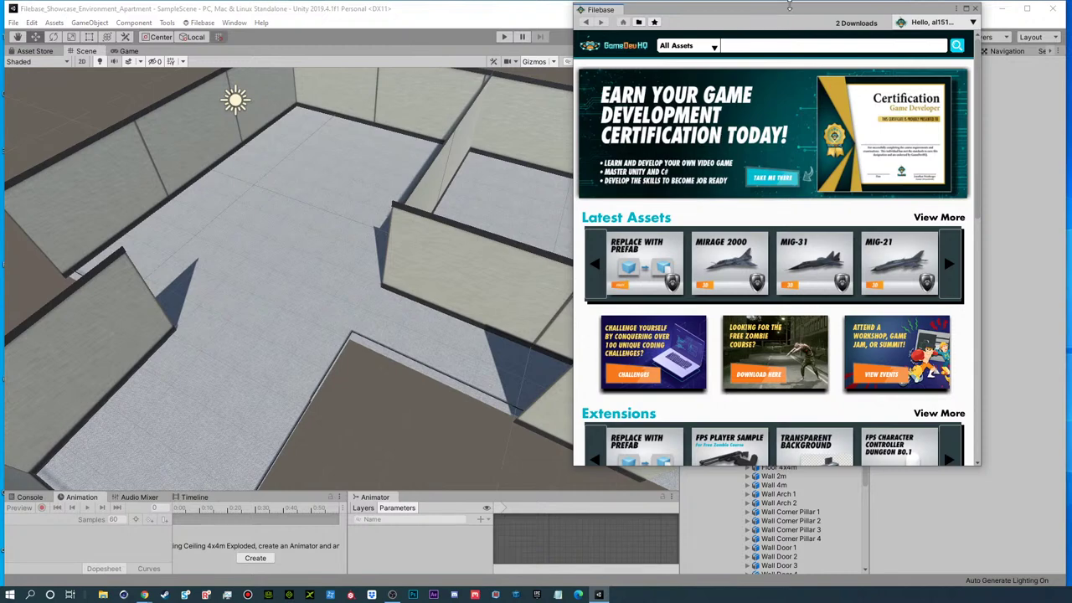
{"action": "left_click_drag", "start_coordinate": [796, 13], "coordinate": [1056, 39]}
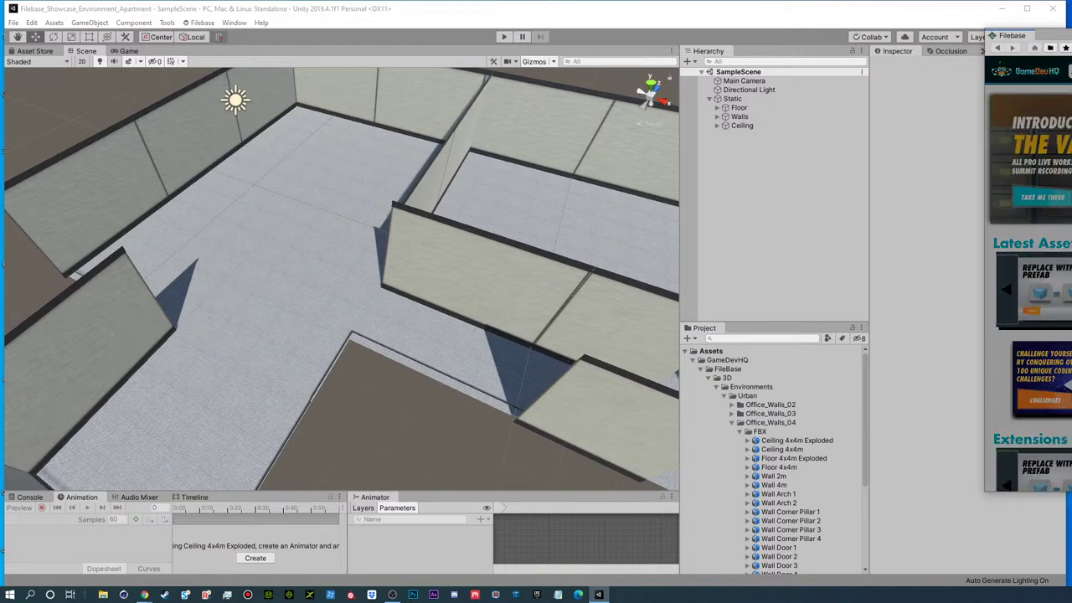
{"action": "left_click_drag", "start_coordinate": [1039, 35], "coordinate": [555, 29]}
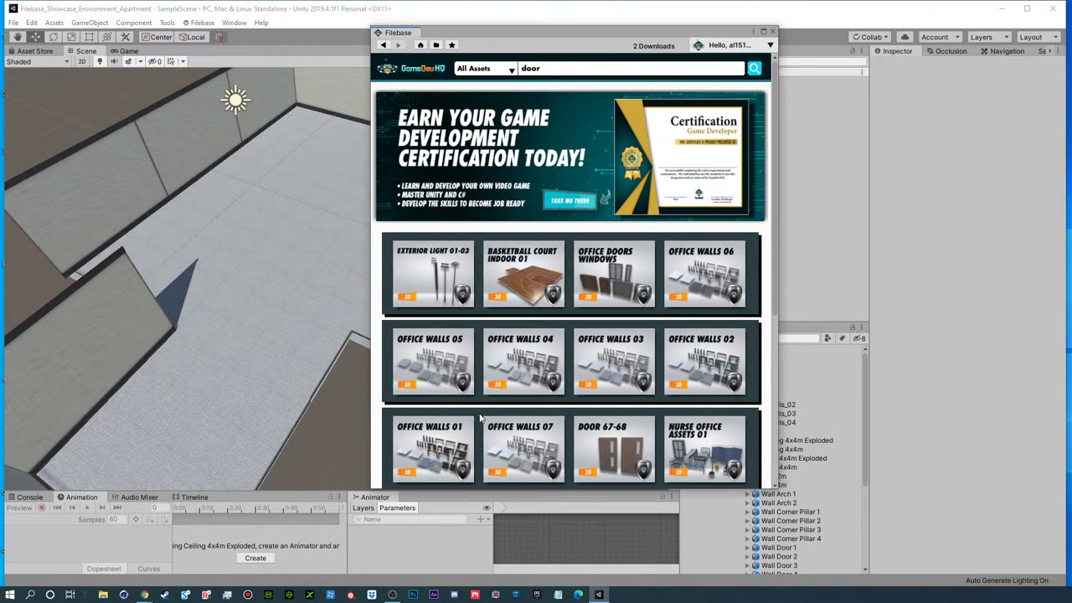
- Look through the door search results from page 1 to page 5 for suitable door models
{"action": "scroll", "coordinate": [479, 419], "scroll_direction": "down", "scroll_amount": 2}
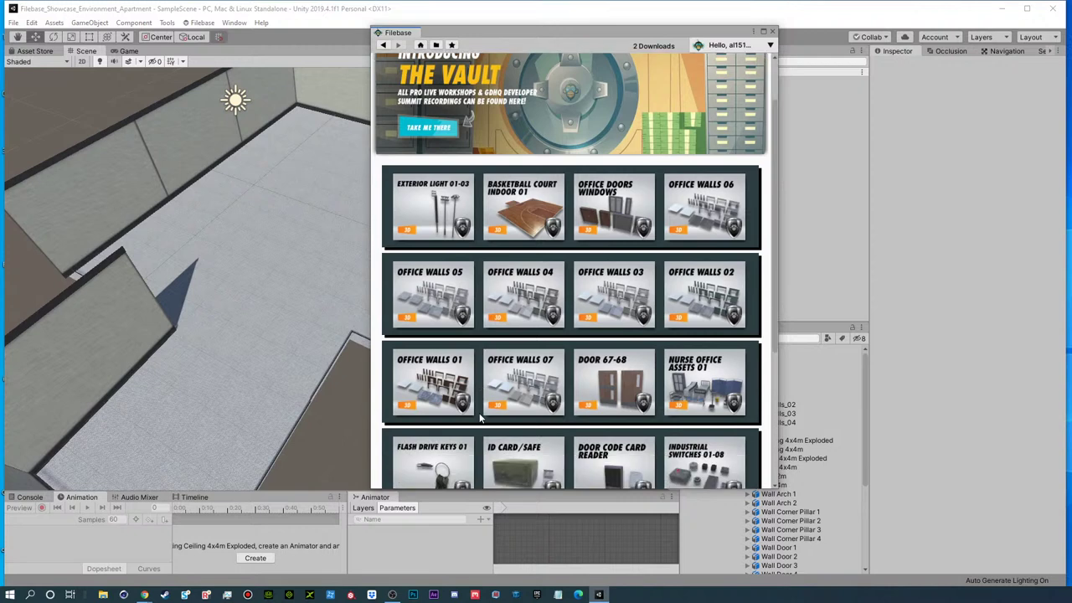
{"action": "scroll", "coordinate": [480, 418], "scroll_direction": "down", "scroll_amount": 2}
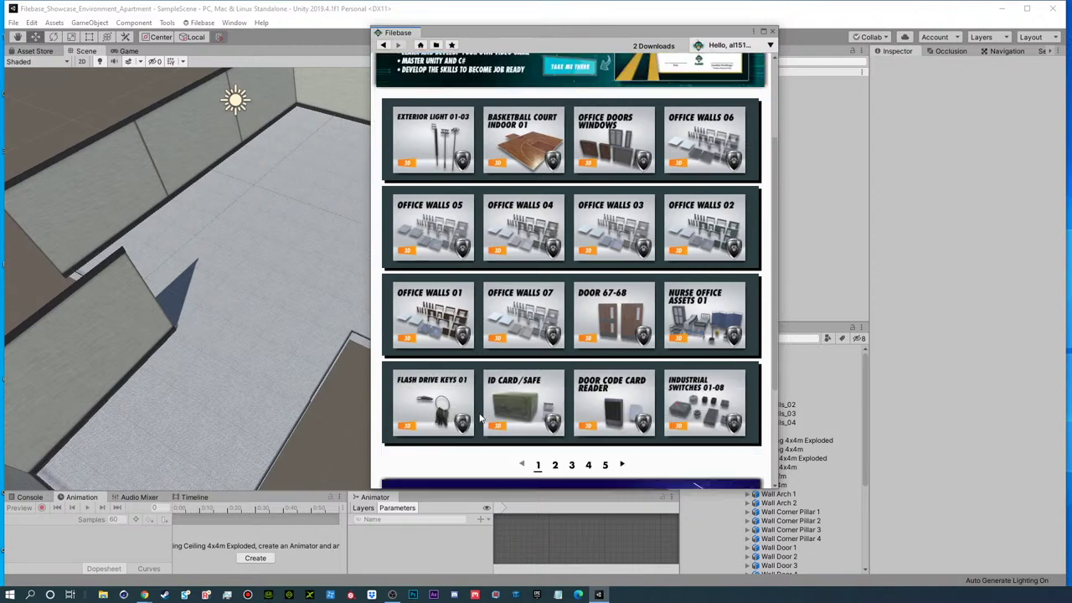
{"action": "left_click", "coordinate": [623, 465]}
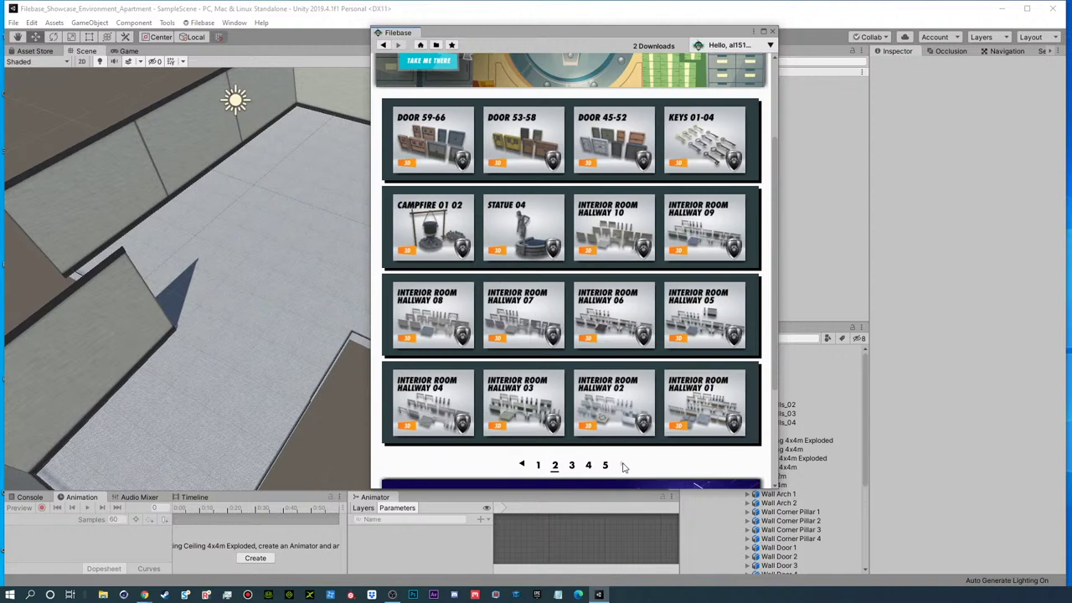
{"action": "left_click", "coordinate": [624, 467]}
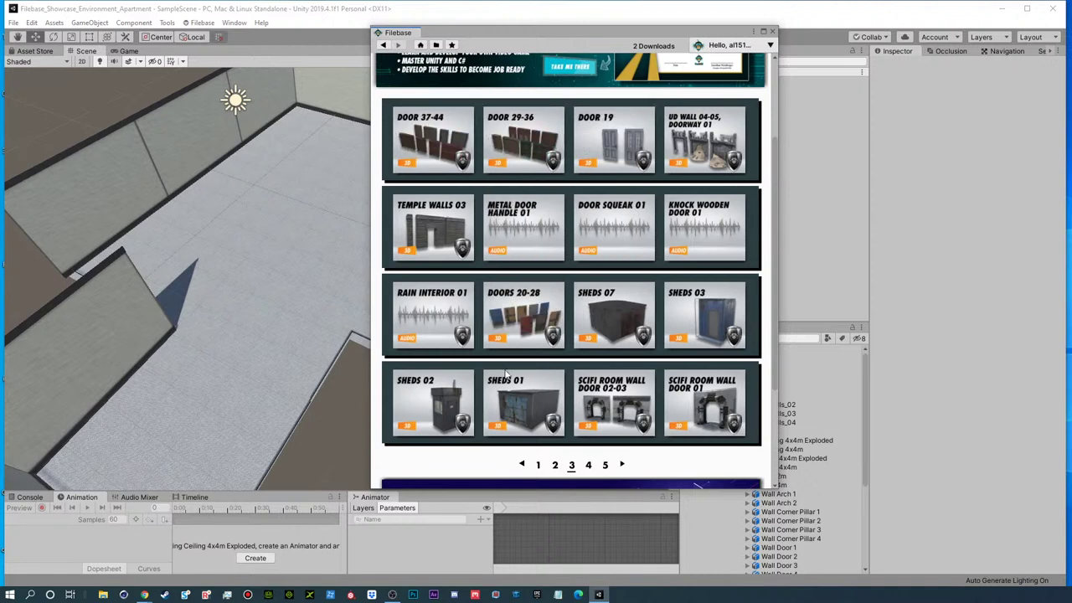
{"action": "left_click", "coordinate": [622, 467]}
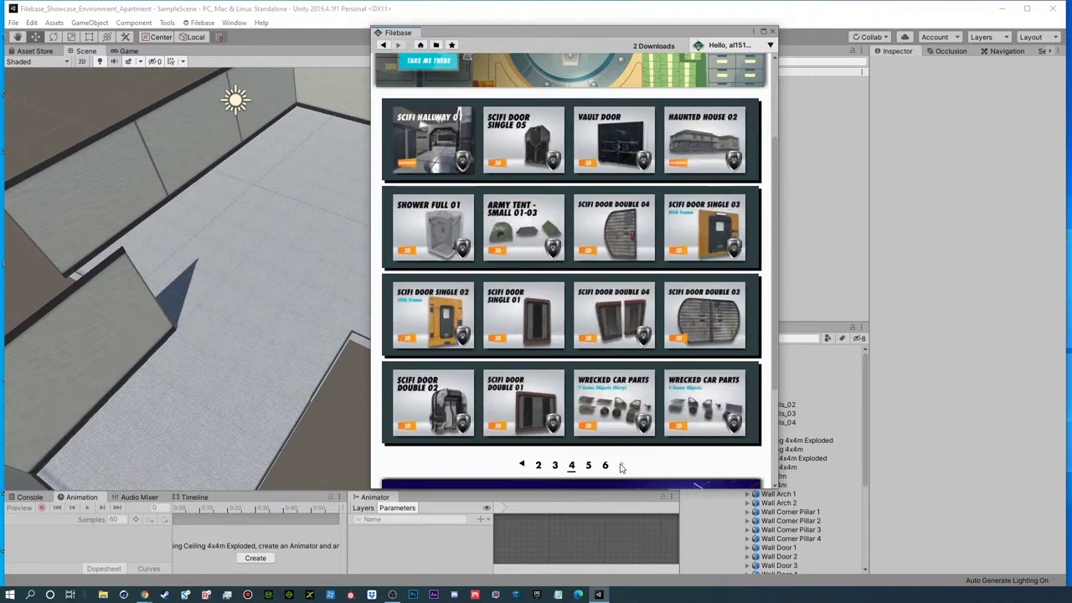
{"action": "left_click", "coordinate": [621, 467]}
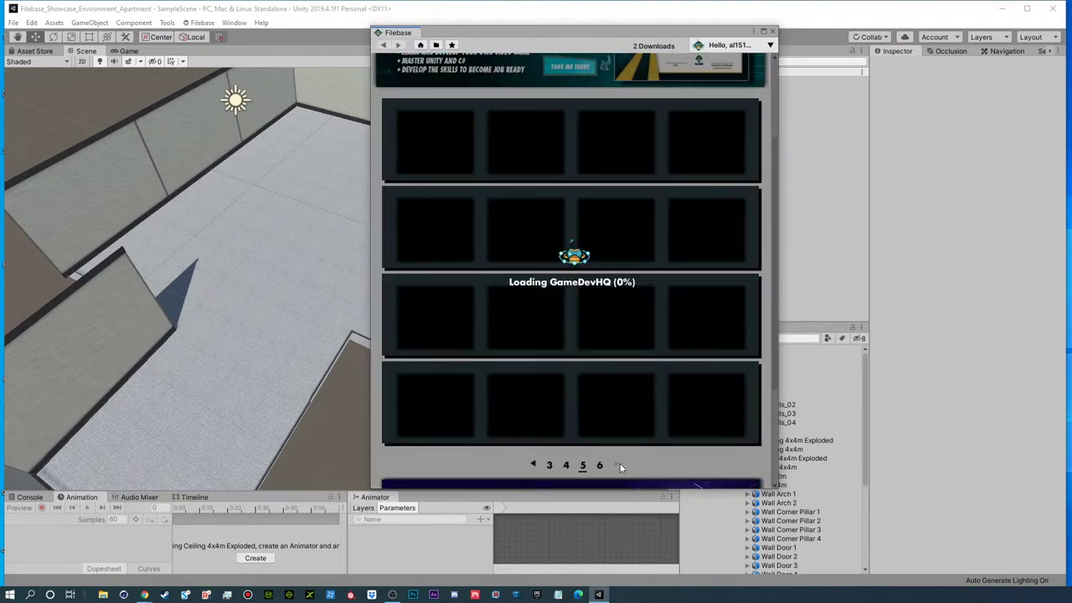
- Return to page 3 of the door results and open the Door 37-44 asset page
{"action": "left_click", "coordinate": [532, 466]}
{"action": "left_click", "coordinate": [534, 467]}
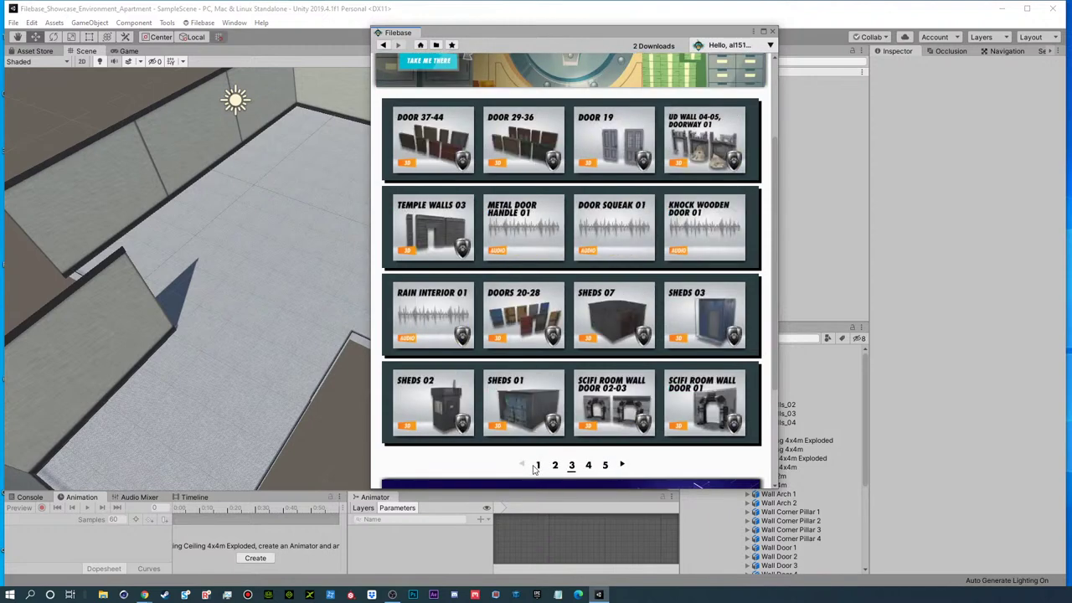
{"action": "left_click", "coordinate": [417, 144]}
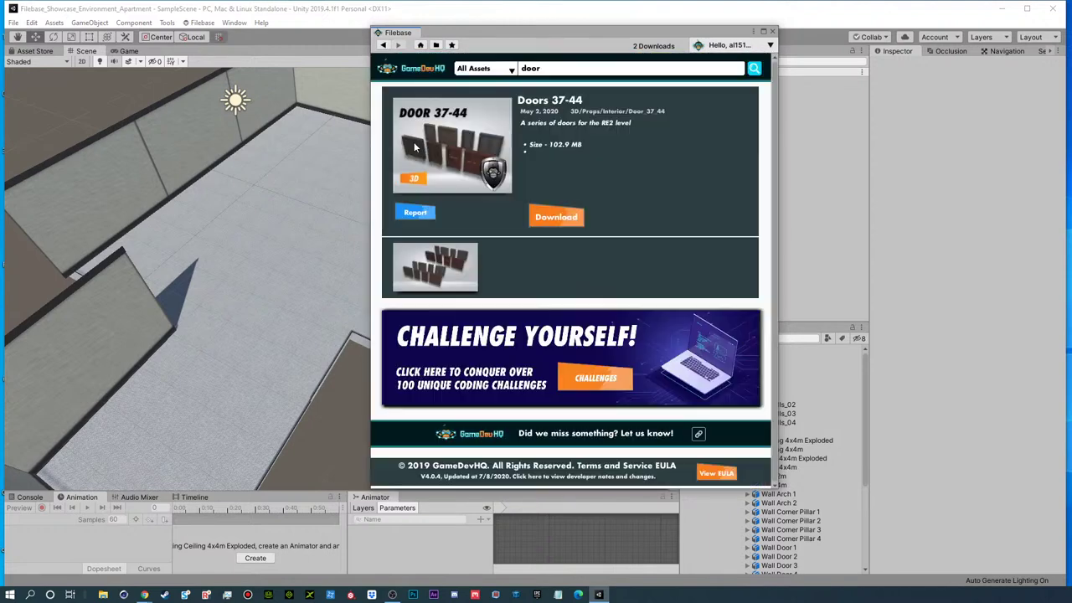
- Compare the enlarged preview images of the Door 37-44 and Door 29-36 assets on page 3 of the results
{"action": "left_click", "coordinate": [427, 275]}
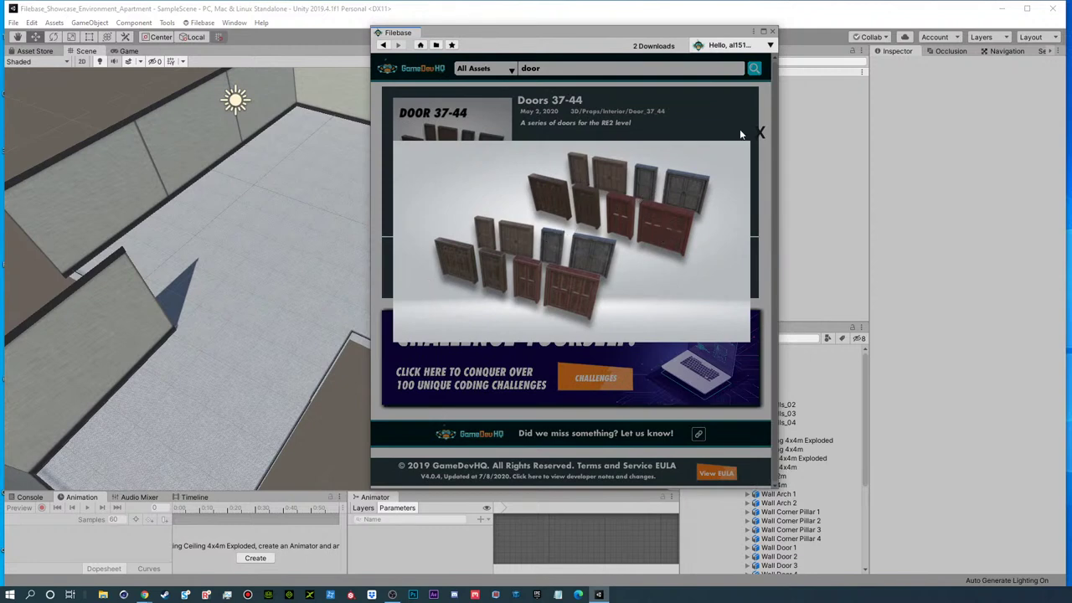
{"action": "left_click", "coordinate": [760, 132]}
{"action": "left_click", "coordinate": [387, 46]}
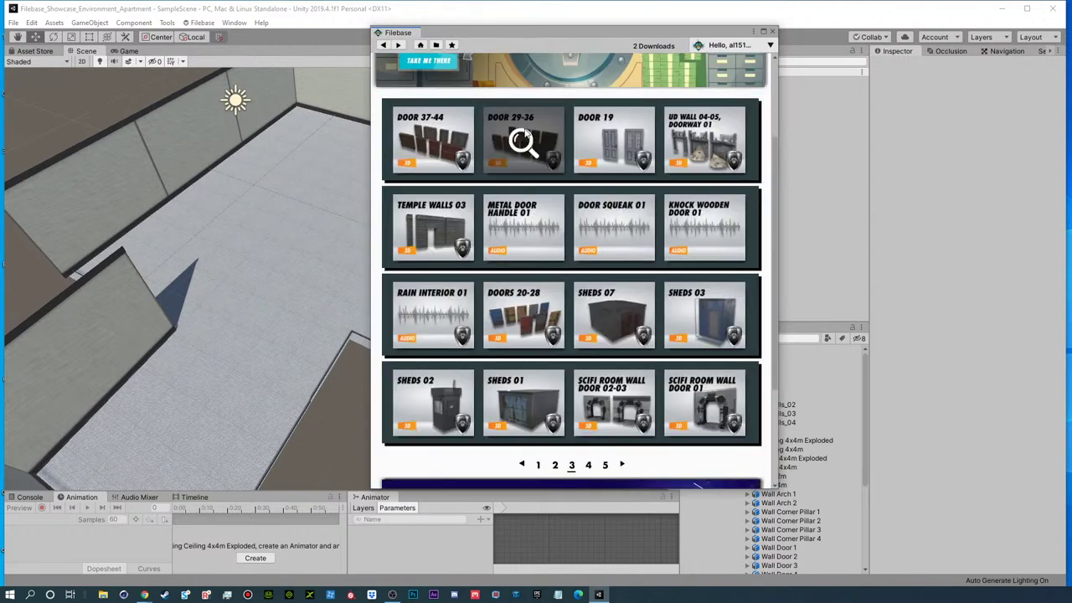
{"action": "left_click", "coordinate": [522, 137]}
{"action": "left_click", "coordinate": [438, 308]}
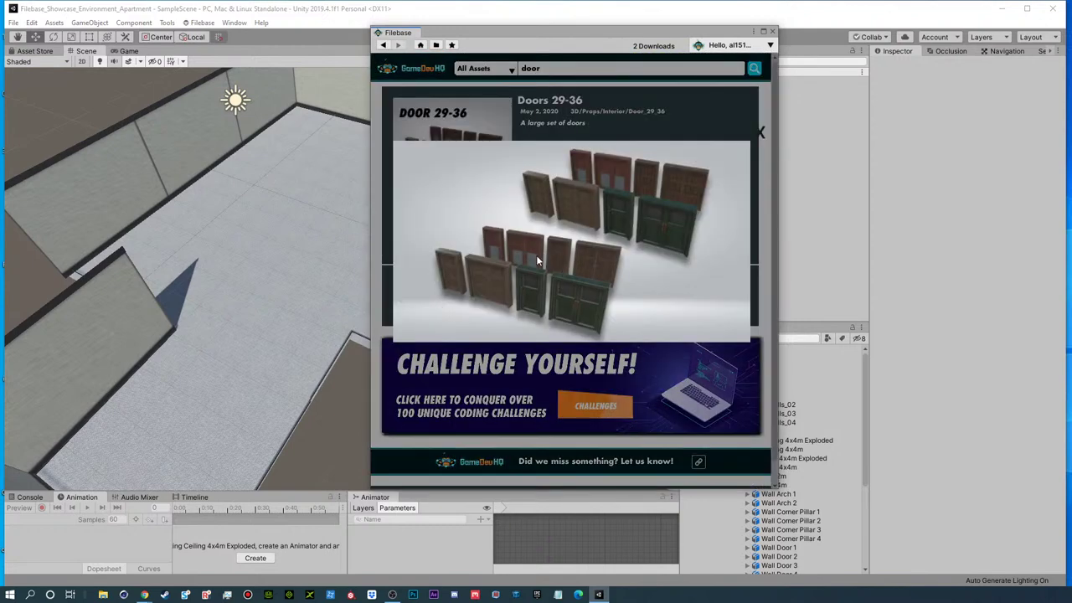
{"action": "left_click", "coordinate": [759, 131]}
{"action": "left_click", "coordinate": [383, 45]}
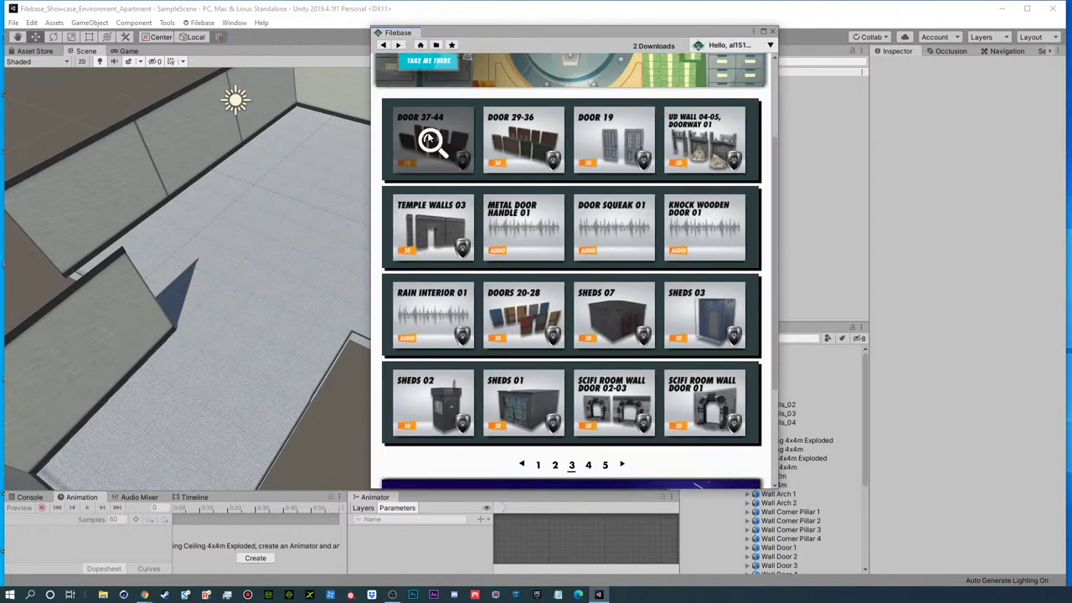
- Open the Door 45-52 asset from page 2 of the results and inspect its enlarged preview image
{"action": "left_click", "coordinate": [555, 465]}
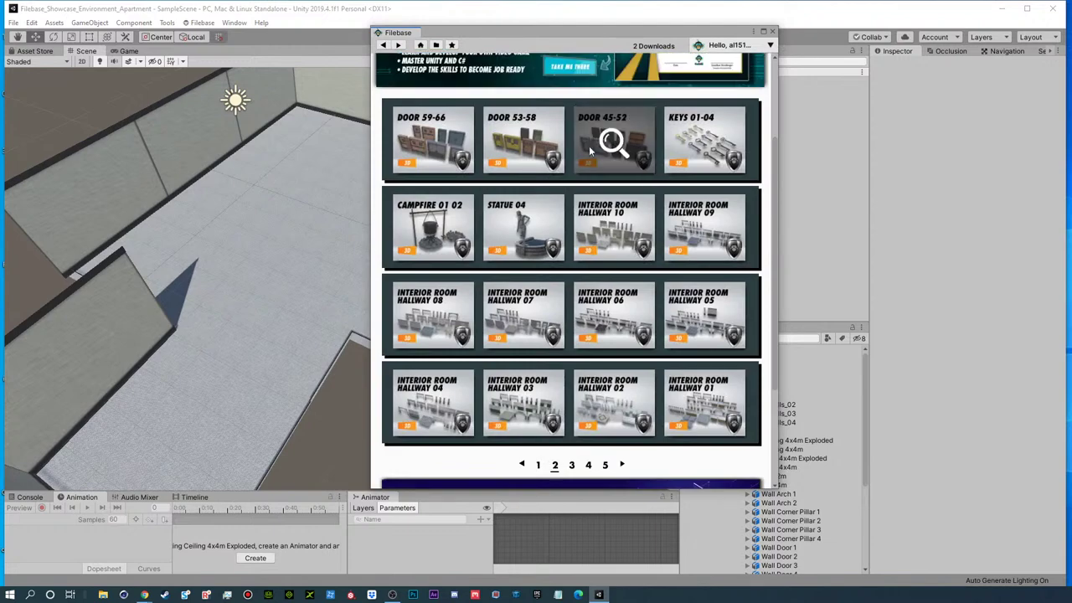
{"action": "left_click", "coordinate": [614, 143]}
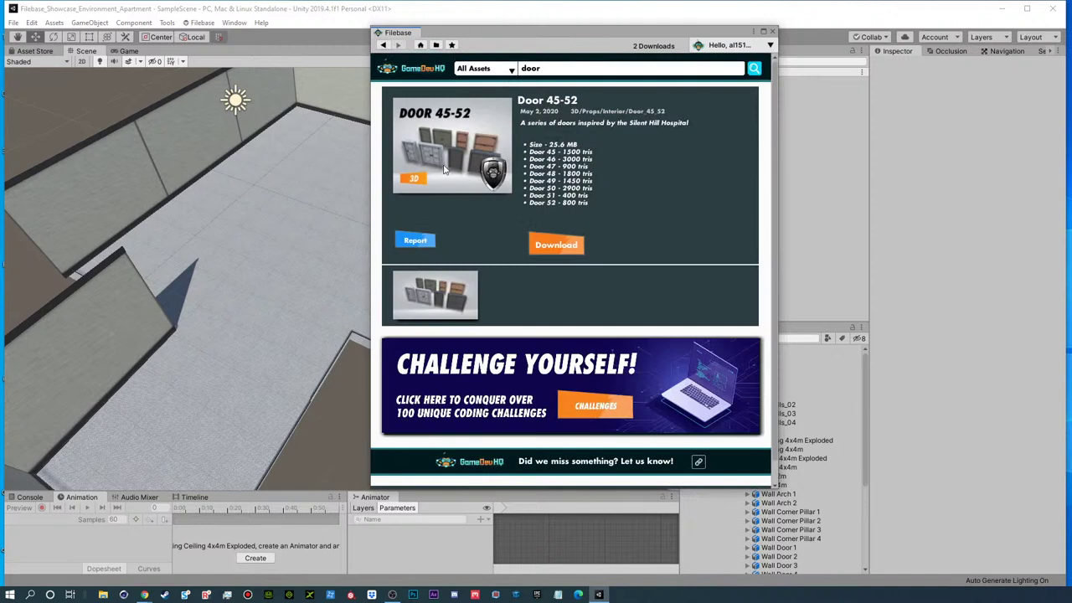
{"action": "left_click", "coordinate": [431, 293]}
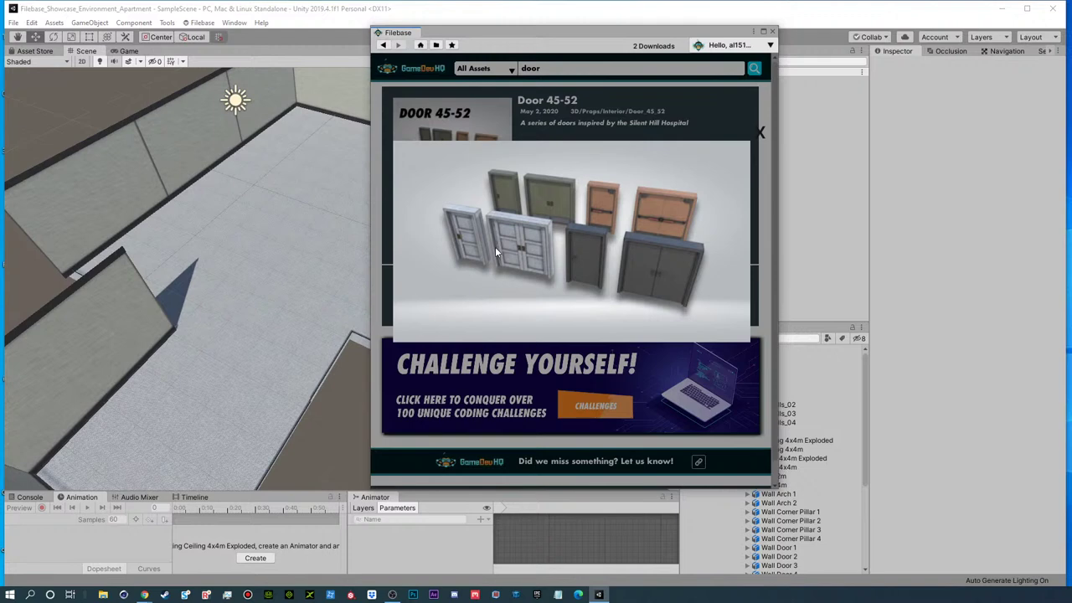
{"action": "left_click", "coordinate": [759, 132]}
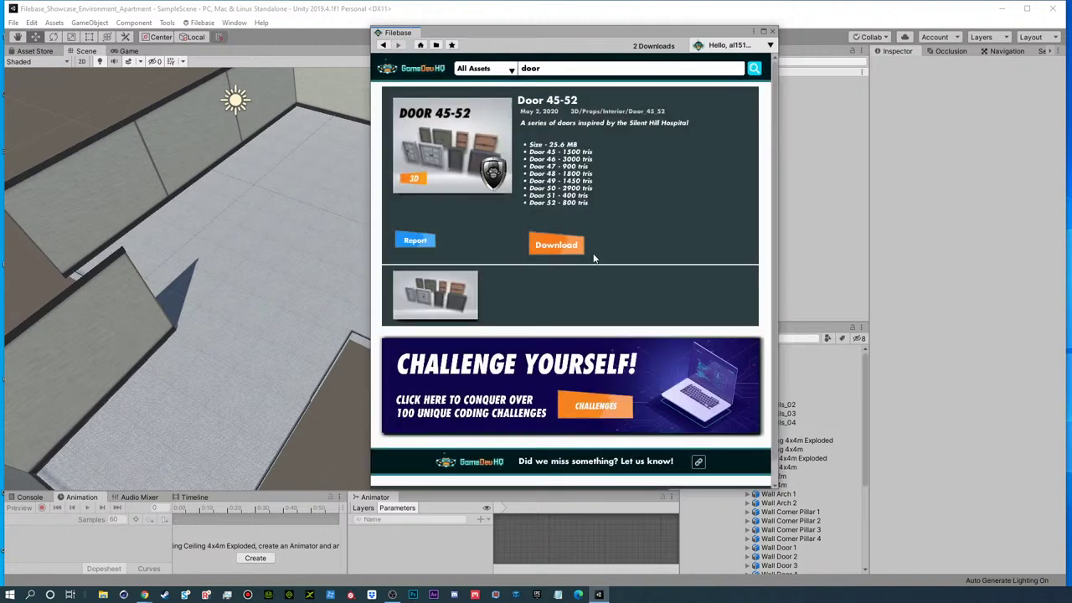
- Download and import the complete Door 45-52 package, and locate its folder in the project with Filebase closed
{"action": "left_click", "coordinate": [573, 248]}
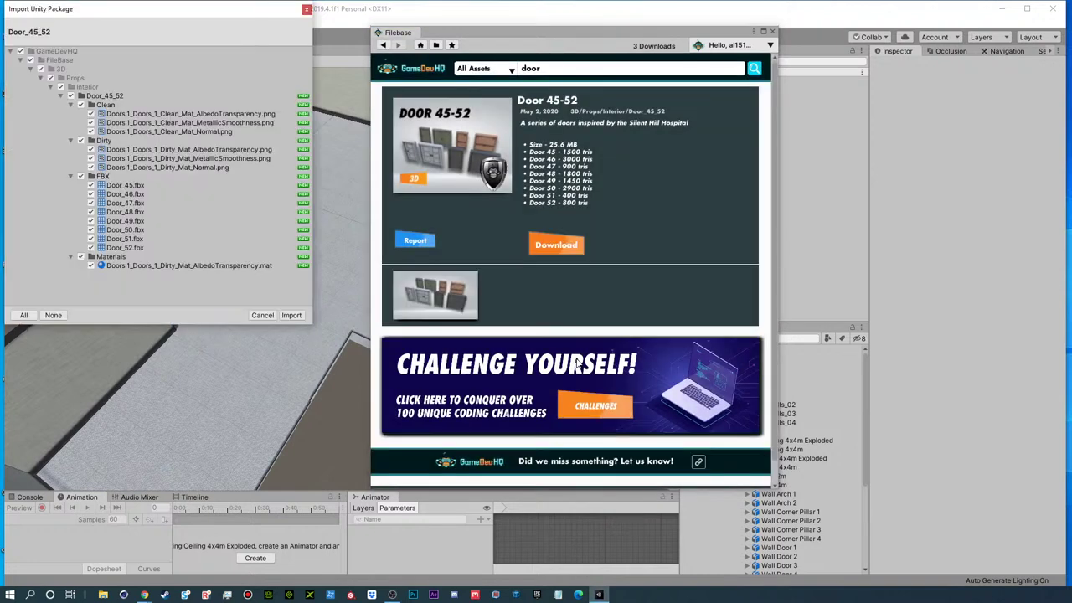
{"action": "left_click", "coordinate": [291, 315]}
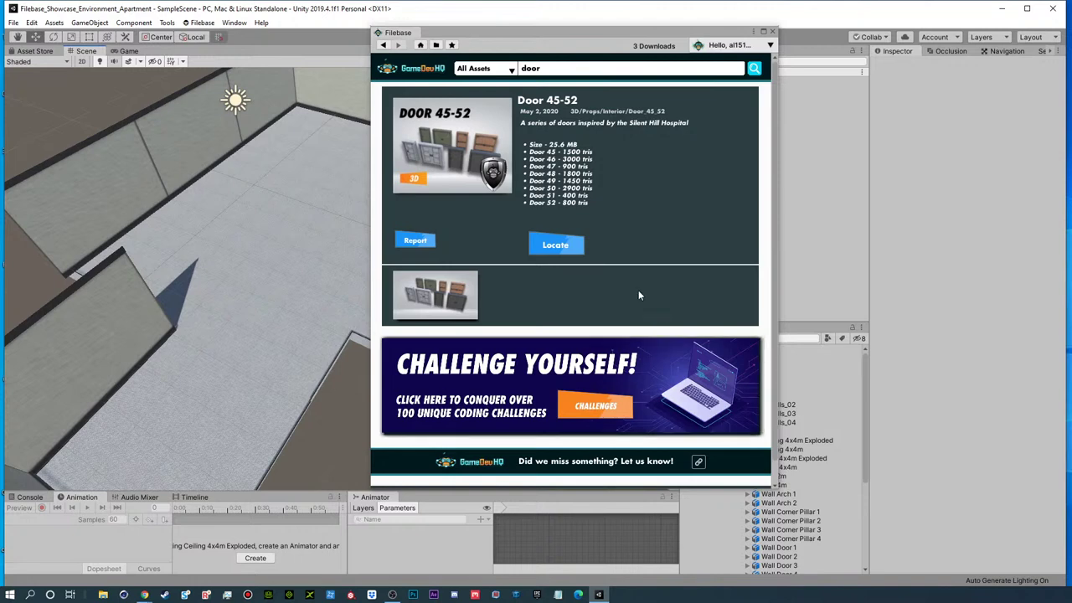
{"action": "left_click", "coordinate": [556, 244]}
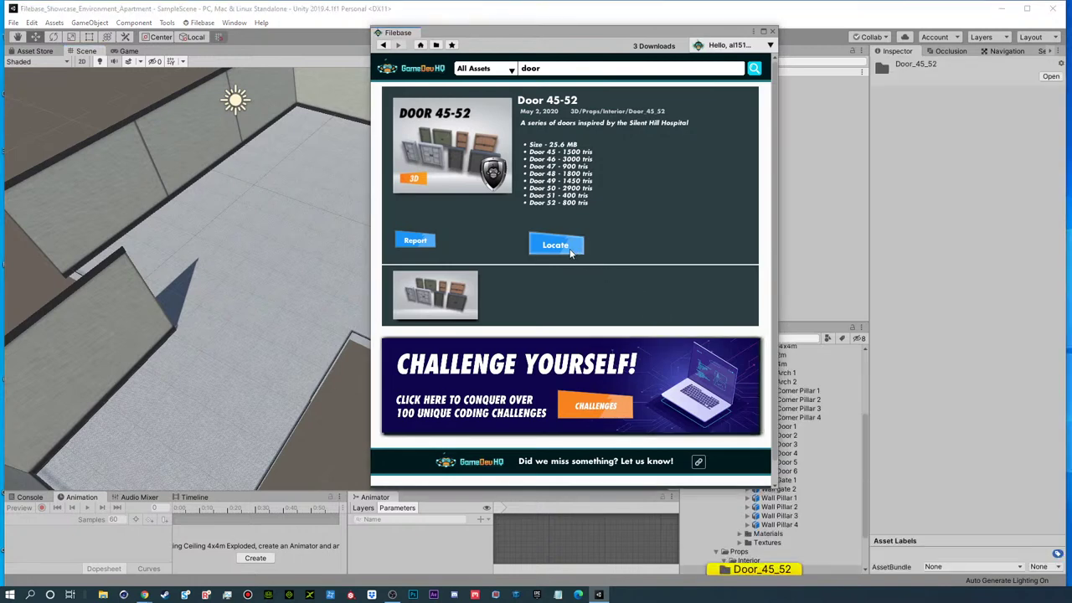
{"action": "left_click", "coordinate": [772, 33]}
- Collapse the Office_Walls_04 folder and expand Door_45_52 down to its FBX models, checking the Clean albedo texture on the way
{"action": "scroll", "coordinate": [774, 427], "scroll_direction": "up", "scroll_amount": 5}
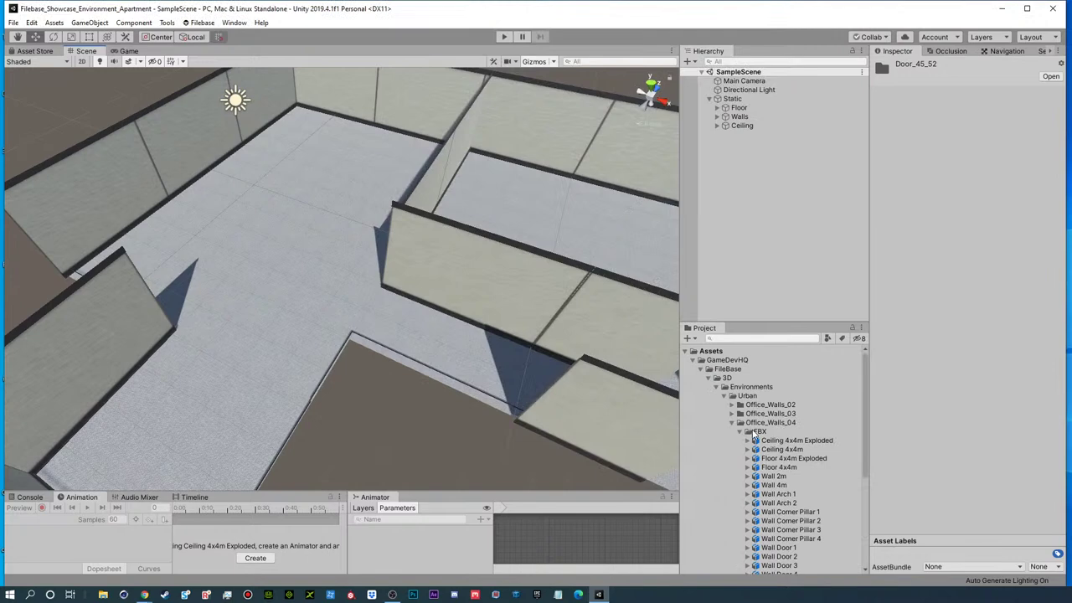
{"action": "left_click", "coordinate": [733, 425]}
{"action": "left_click", "coordinate": [739, 450]}
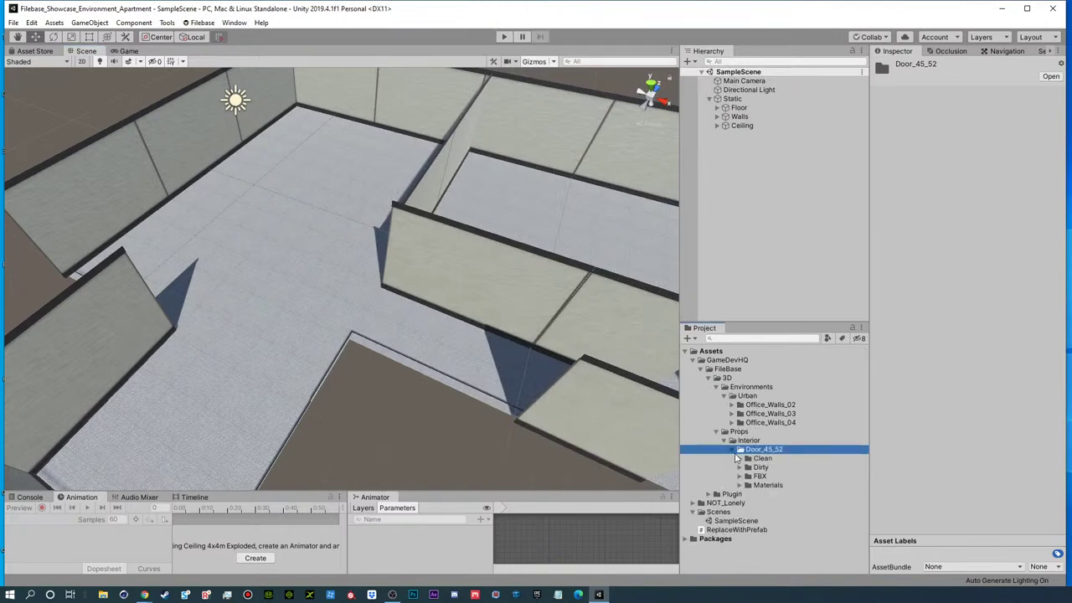
{"action": "left_click", "coordinate": [740, 458]}
{"action": "left_click", "coordinate": [745, 466]}
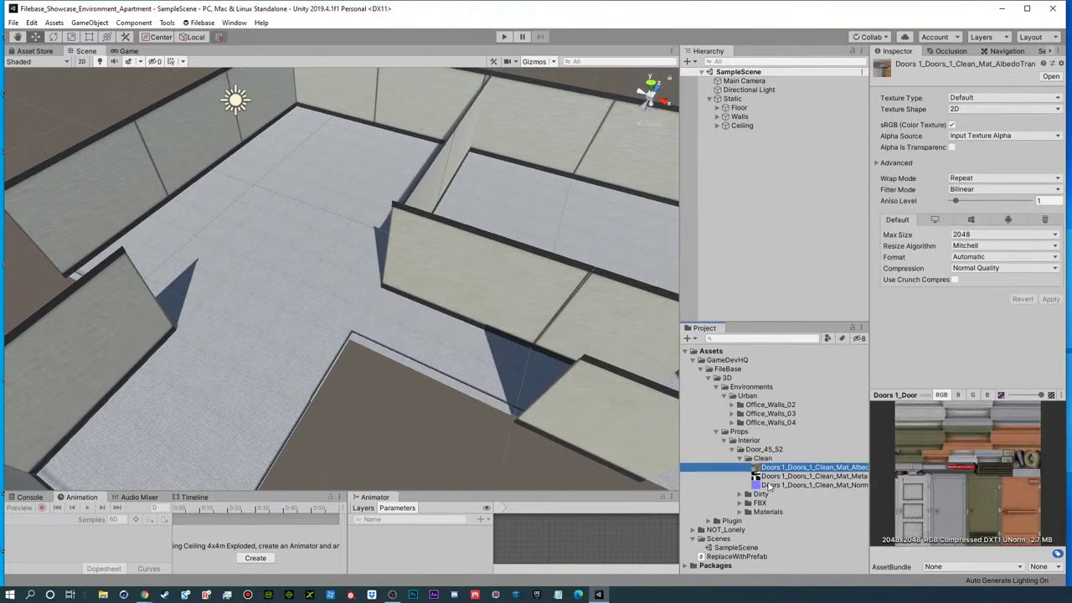
{"action": "left_click", "coordinate": [741, 459]}
{"action": "left_click", "coordinate": [740, 476]}
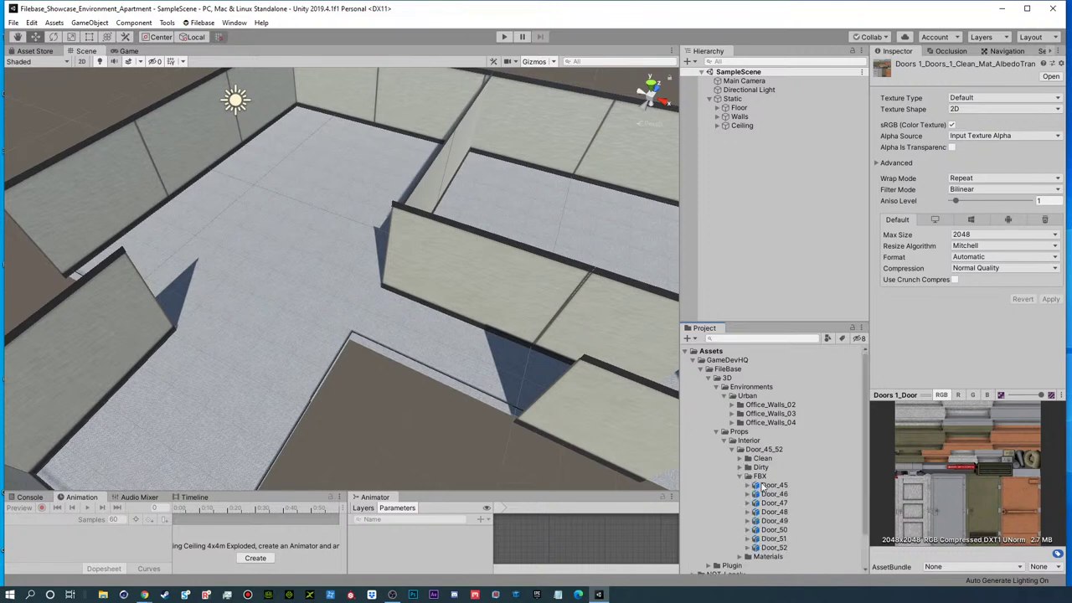
- Add Door_45 to the scene and fit it into the end wall's door opening at X 4, Z -9.75
{"action": "left_click", "coordinate": [765, 486]}
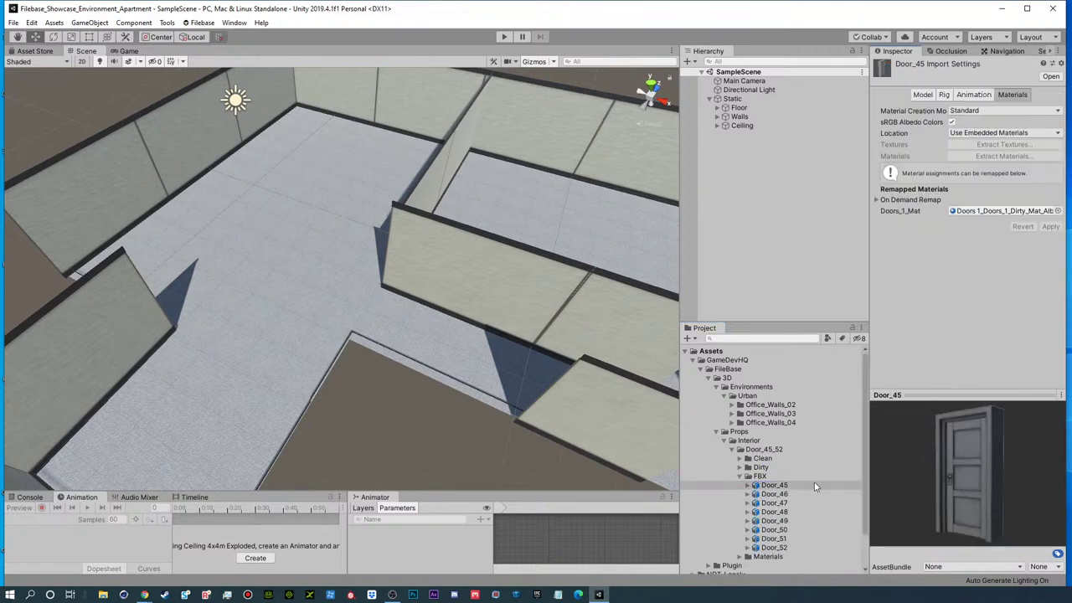
{"action": "left_click_drag", "start_coordinate": [777, 487], "coordinate": [750, 222]}
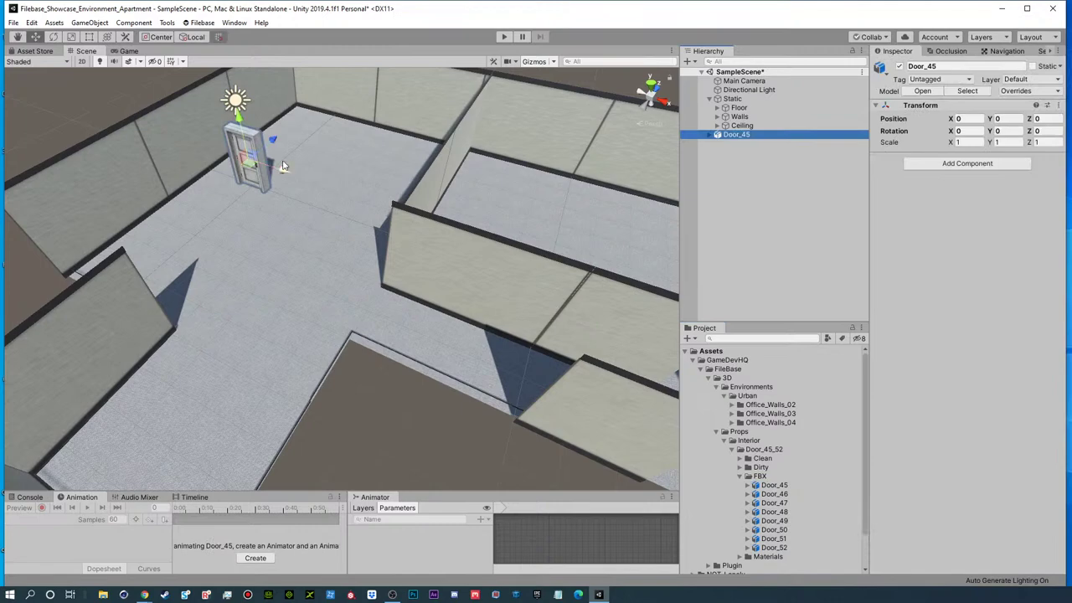
{"action": "left_click_drag", "start_coordinate": [277, 142], "coordinate": [438, 278], "text": "alt"}
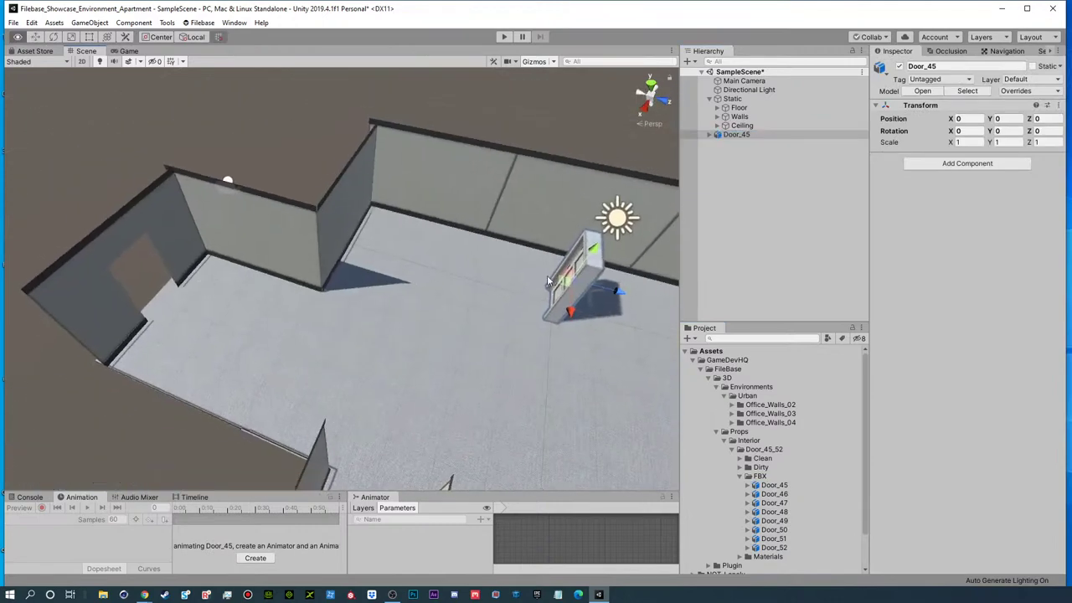
{"action": "left_click_drag", "start_coordinate": [595, 307], "coordinate": [138, 274]}
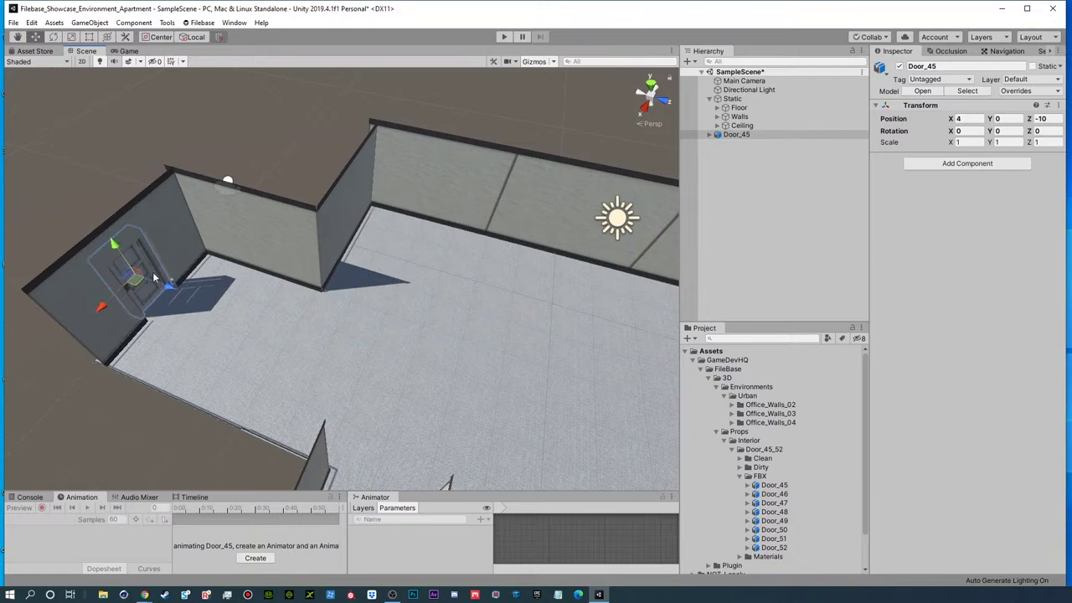
{"action": "key", "text": "f"}
{"action": "left_click_drag", "start_coordinate": [369, 292], "coordinate": [423, 307]}
- Duplicate the placed door and fit the copy into the hallway wall's door opening at X 13, Z -4
{"action": "left_click_drag", "start_coordinate": [447, 227], "coordinate": [193, 218], "text": "alt"}
{"action": "scroll", "coordinate": [316, 141], "scroll_direction": "down", "scroll_amount": 5, "text": "alt"}
{"action": "left_click", "coordinate": [347, 137]}
{"action": "scroll", "coordinate": [447, 226], "scroll_direction": "down", "scroll_amount": 5}
{"action": "middle_click_drag", "start_coordinate": [255, 240], "coordinate": [377, 296]}
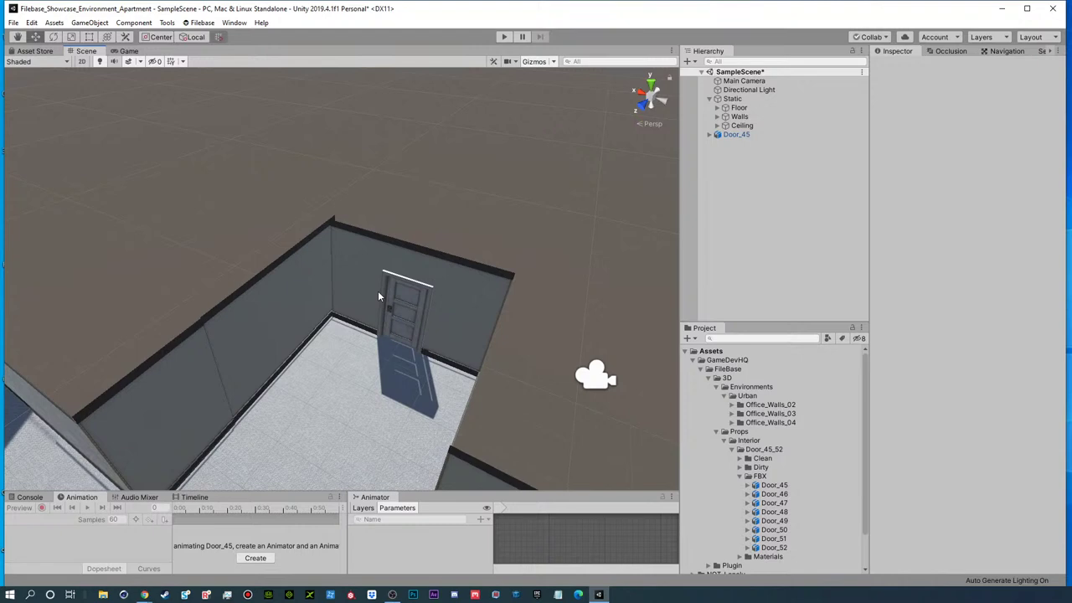
{"action": "left_click", "coordinate": [426, 289]}
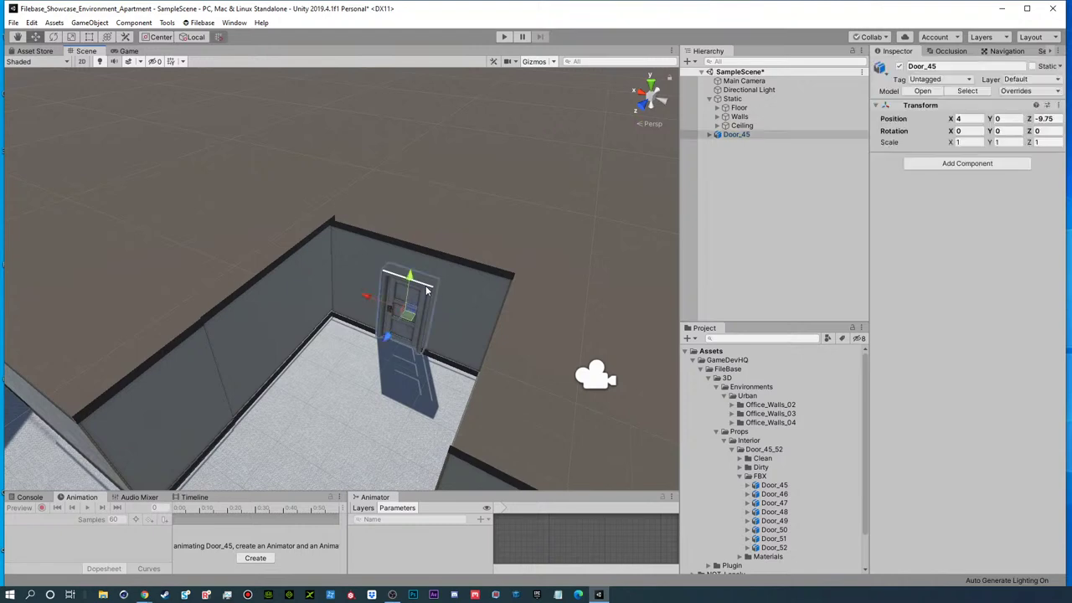
{"action": "key", "text": "ctrl+d"}
{"action": "left_click_drag", "start_coordinate": [386, 338], "coordinate": [225, 385], "text": "ctrl"}
{"action": "middle_click_drag", "start_coordinate": [208, 362], "coordinate": [331, 285]}
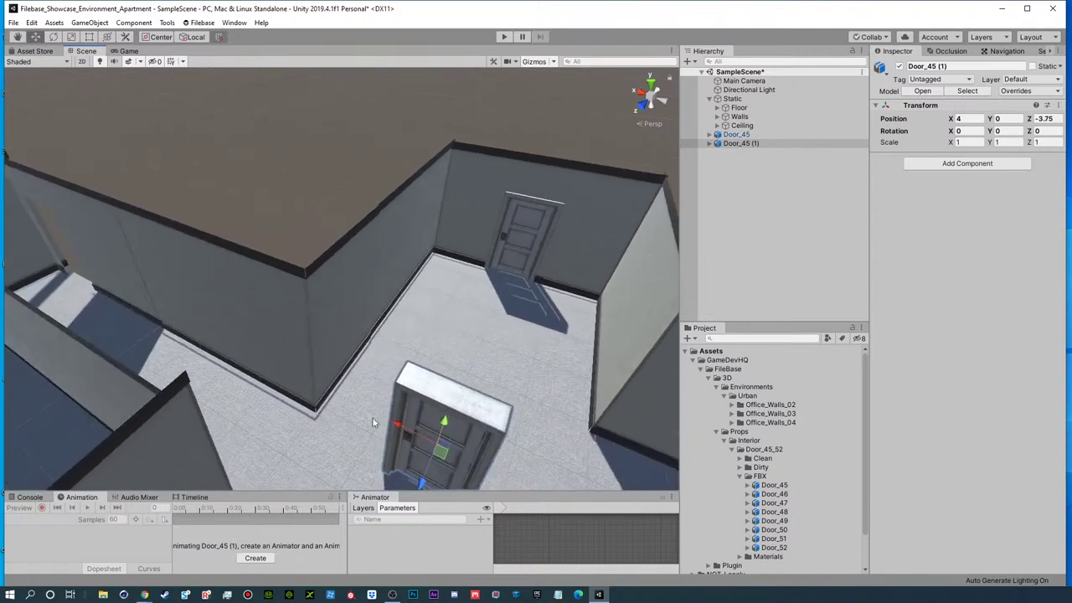
{"action": "left_click_drag", "start_coordinate": [402, 429], "coordinate": [39, 240]}
{"action": "key", "text": "f"}
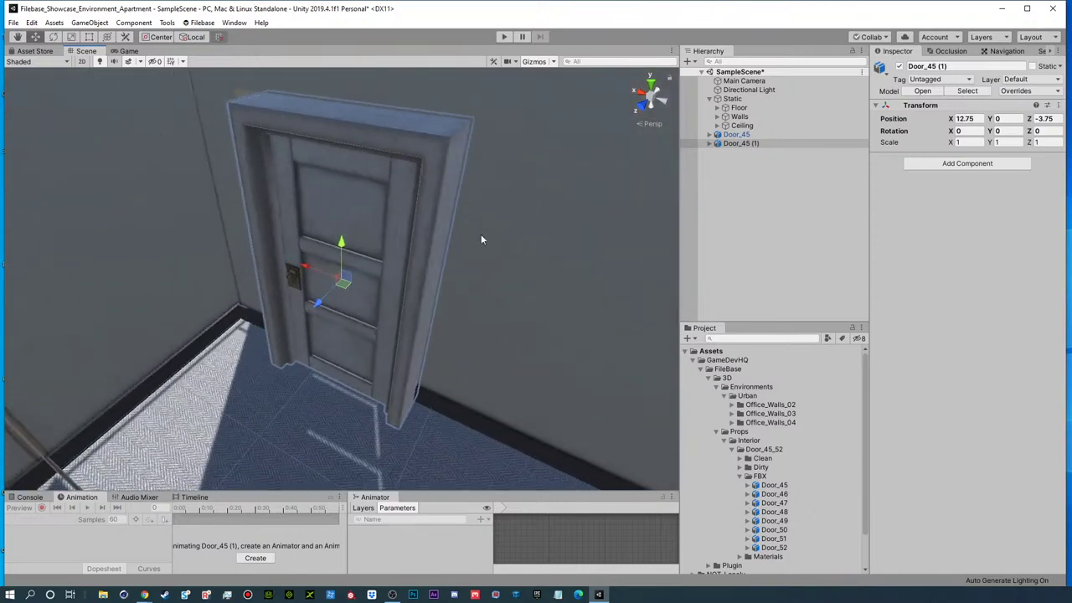
{"action": "left_click_drag", "start_coordinate": [324, 303], "coordinate": [343, 291]}
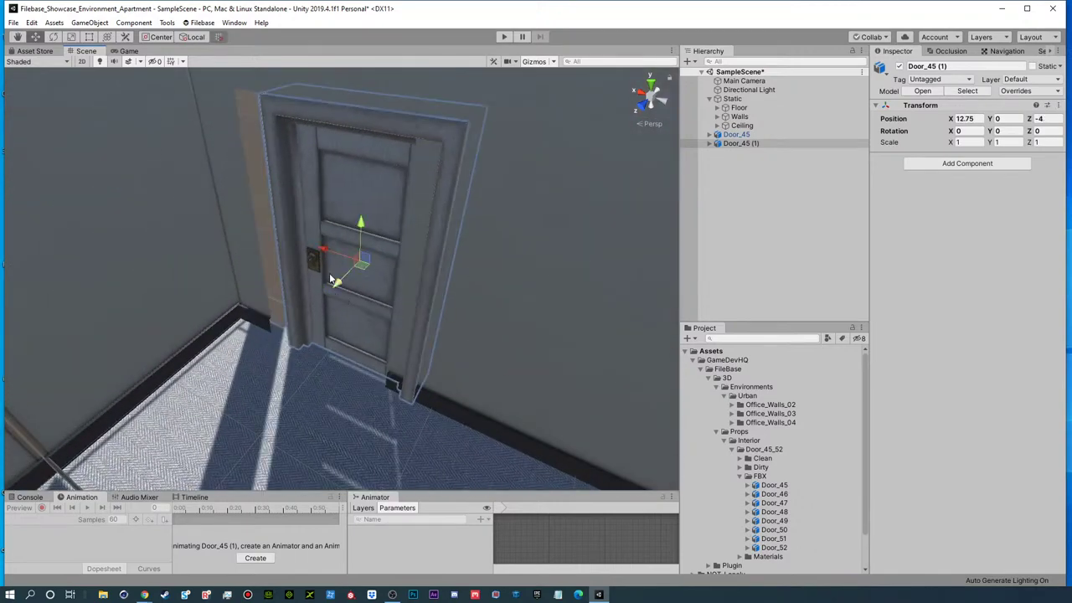
{"action": "left_click_drag", "start_coordinate": [323, 256], "coordinate": [294, 245]}
- Duplicate the hallway door into the opposite wall's opening at X 13, Z -2, and save the scene
{"action": "scroll", "coordinate": [423, 226], "scroll_direction": "down", "scroll_amount": 6, "text": "alt"}
{"action": "left_click_drag", "start_coordinate": [412, 224], "coordinate": [231, 289], "text": "alt"}
{"action": "key", "text": "ctrl+d"}
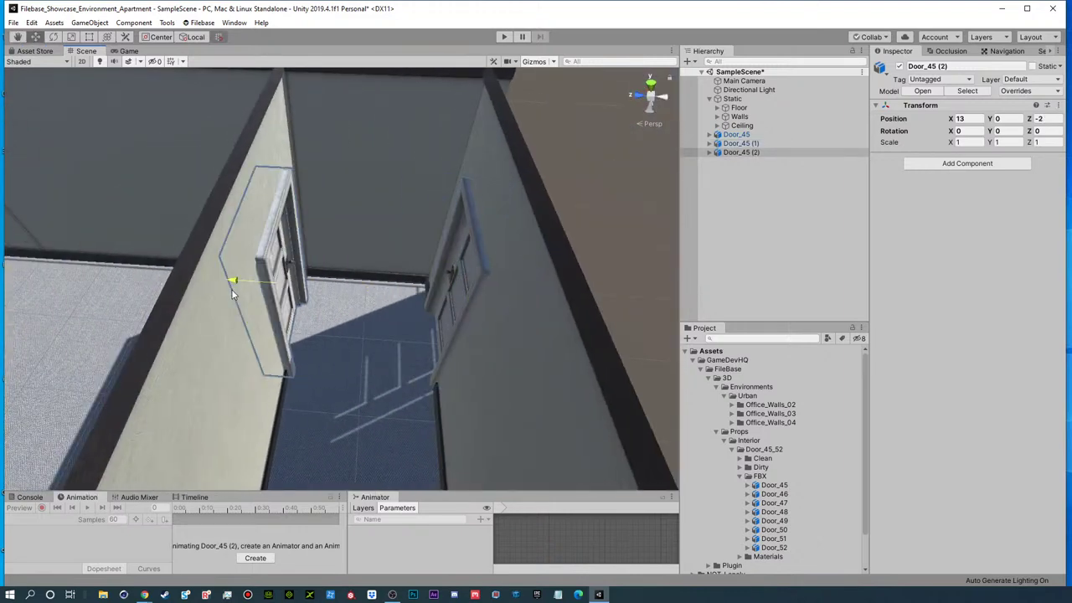
{"action": "left_click", "coordinate": [582, 145]}
{"action": "left_click_drag", "start_coordinate": [333, 241], "coordinate": [416, 195], "text": "alt"}
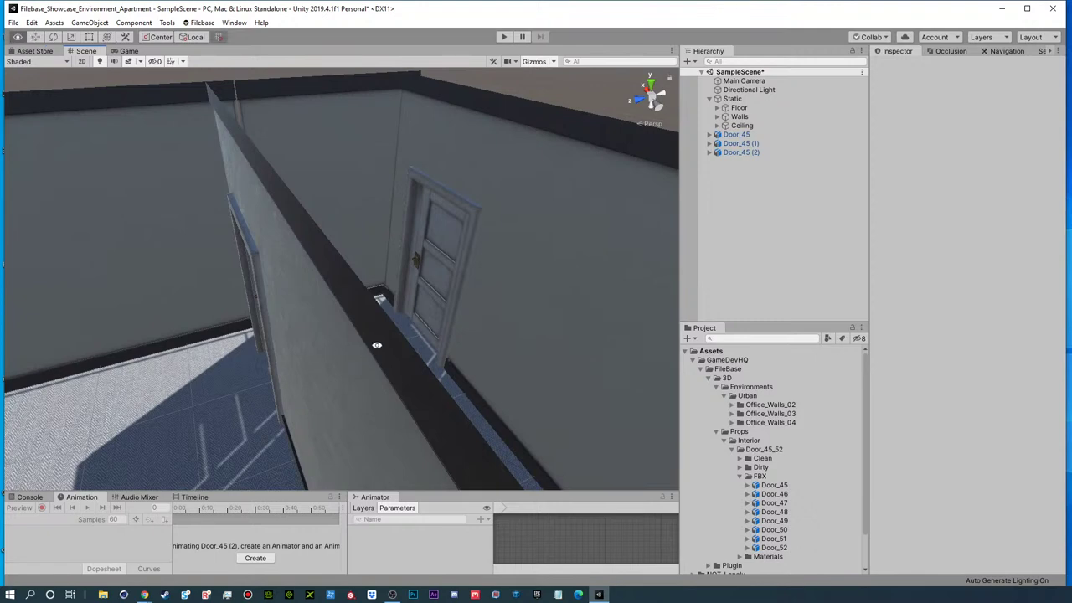
{"action": "key", "text": "ctrl+s"}
- Select the door leaf of Door_45 (2), set the handle position to Pivot and activate the Rotate tool
{"action": "left_click_drag", "start_coordinate": [434, 320], "coordinate": [503, 303], "text": "alt"}
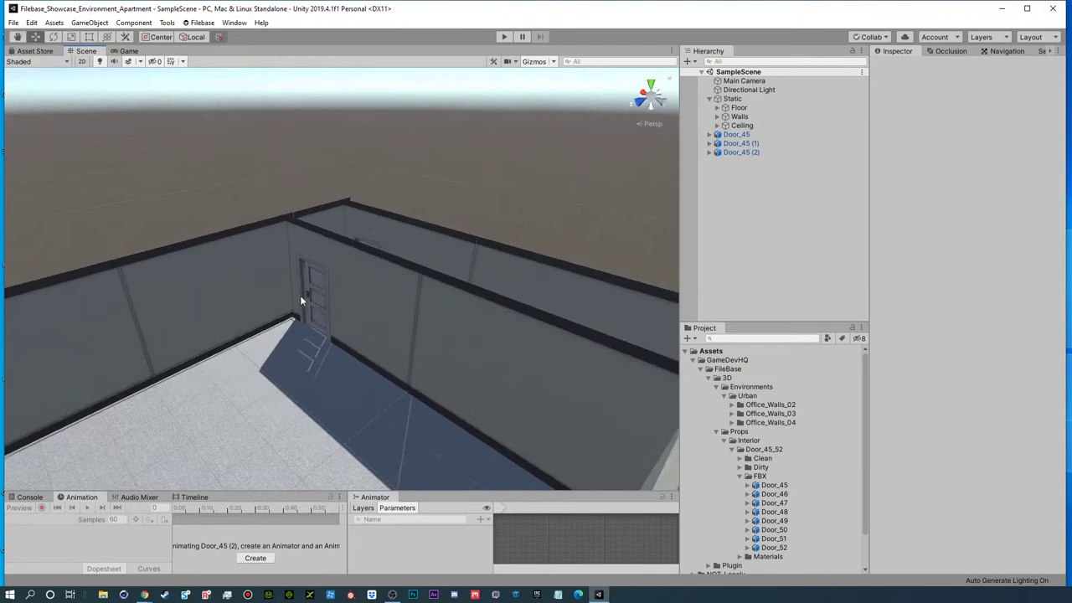
{"action": "left_click", "coordinate": [314, 299]}
{"action": "left_click", "coordinate": [318, 326]}
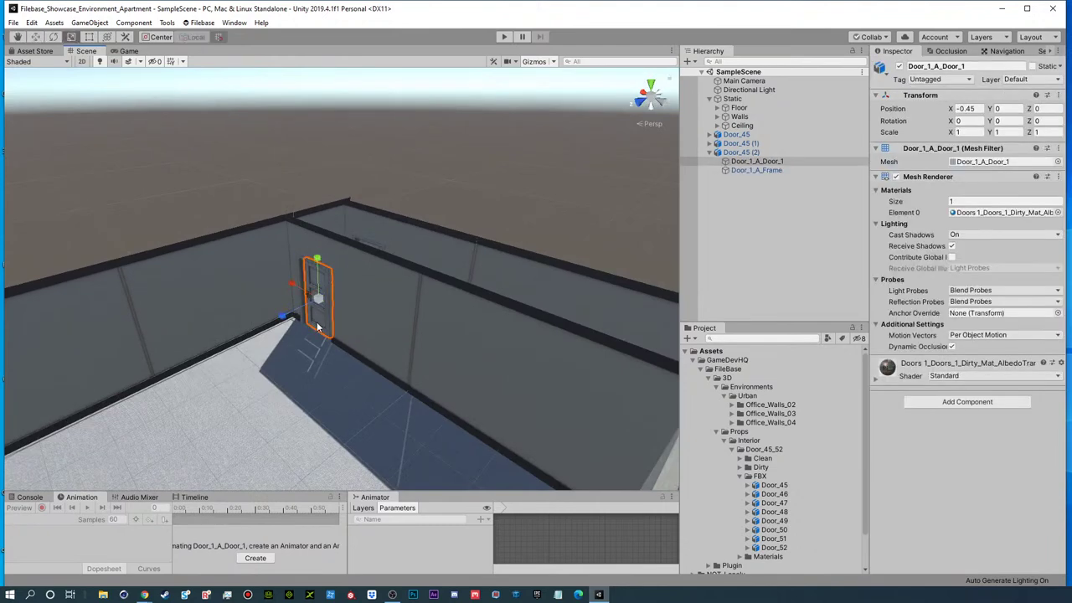
{"action": "left_click", "coordinate": [160, 37]}
{"action": "key", "text": "e"}
{"action": "left_click_drag", "start_coordinate": [314, 364], "coordinate": [457, 199]}
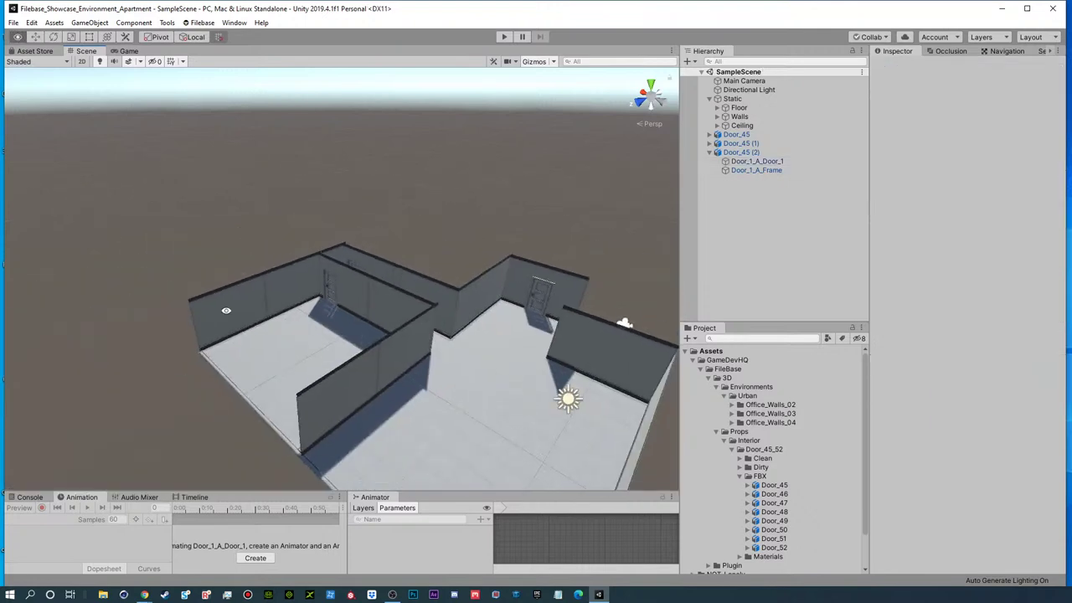
- Look over the apartment layout and check the living room reference photo in the browser
{"action": "left_click_drag", "start_coordinate": [226, 311], "coordinate": [511, 297], "text": "alt"}
{"action": "left_click_drag", "start_coordinate": [283, 287], "coordinate": [513, 265], "text": "alt"}
{"action": "left_click_drag", "start_coordinate": [289, 246], "coordinate": [559, 282], "text": "alt"}
{"action": "right_click_drag", "start_coordinate": [559, 283], "coordinate": [352, 298]}
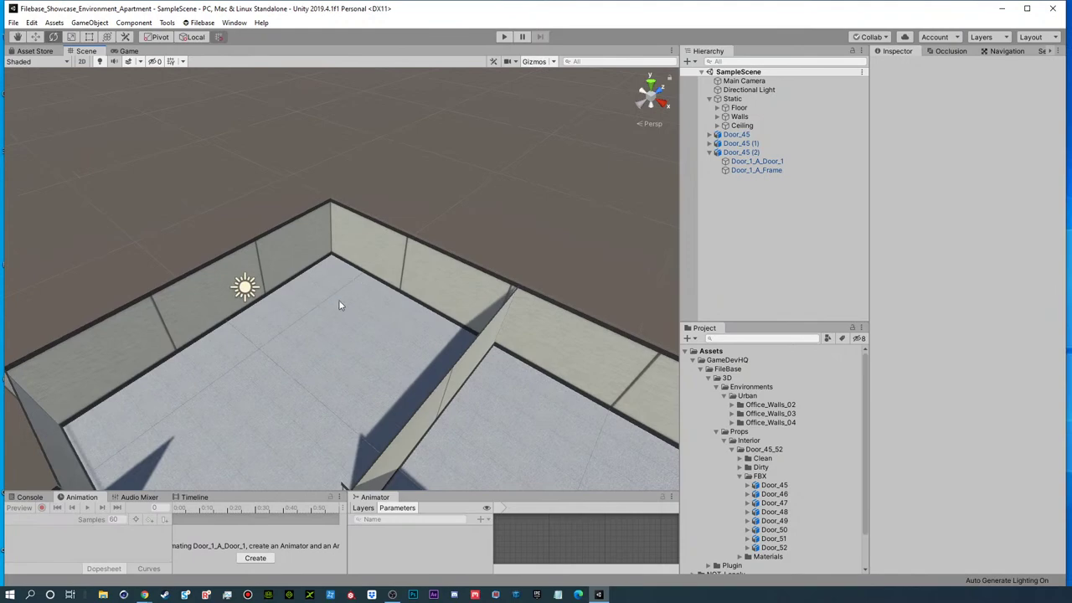
{"action": "left_click_drag", "start_coordinate": [311, 321], "coordinate": [387, 290], "text": "alt"}
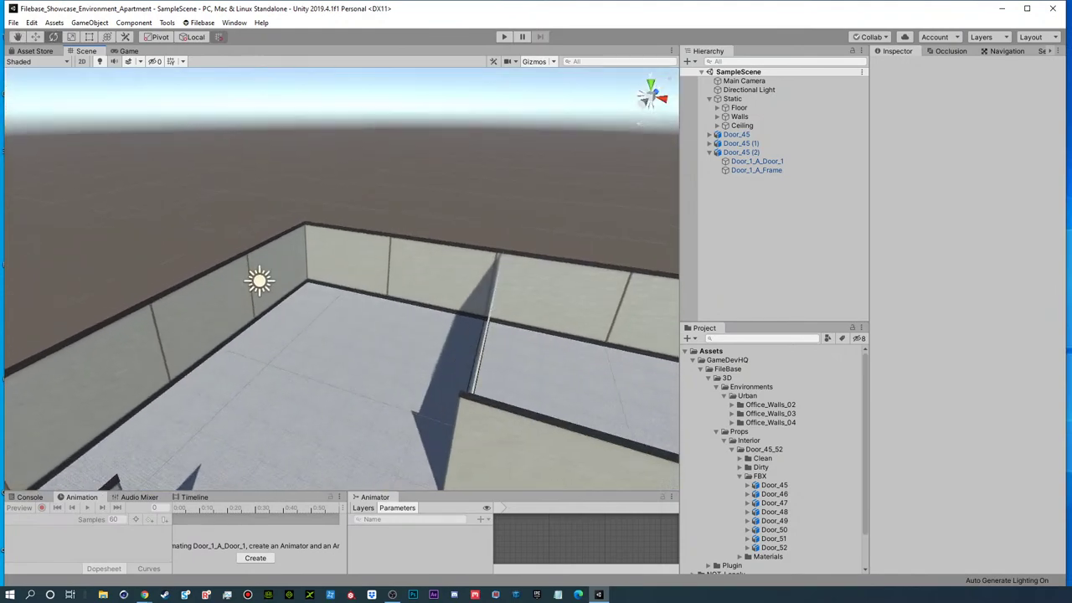
{"action": "left_click_drag", "start_coordinate": [1, 87], "coordinate": [397, 69]}
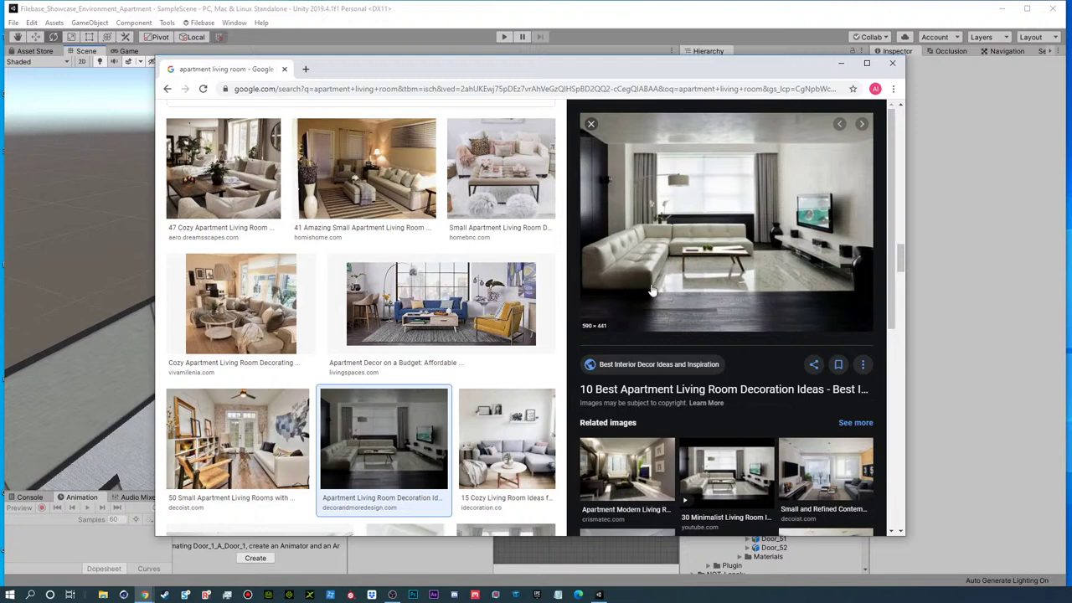
{"action": "left_click_drag", "start_coordinate": [490, 65], "coordinate": [1026, 64]}
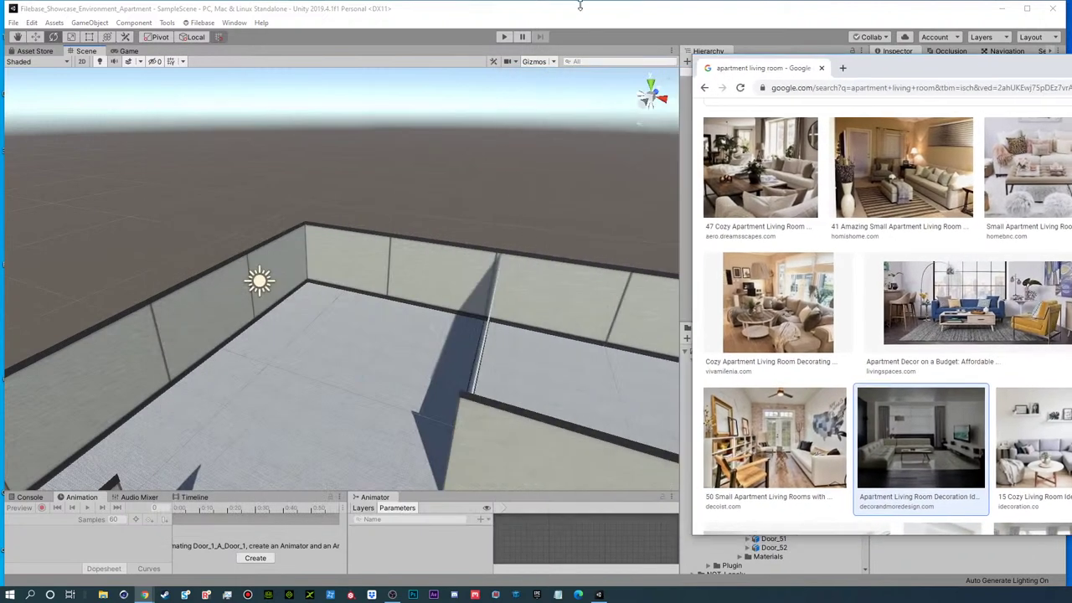
{"action": "left_click", "coordinate": [586, 4]}
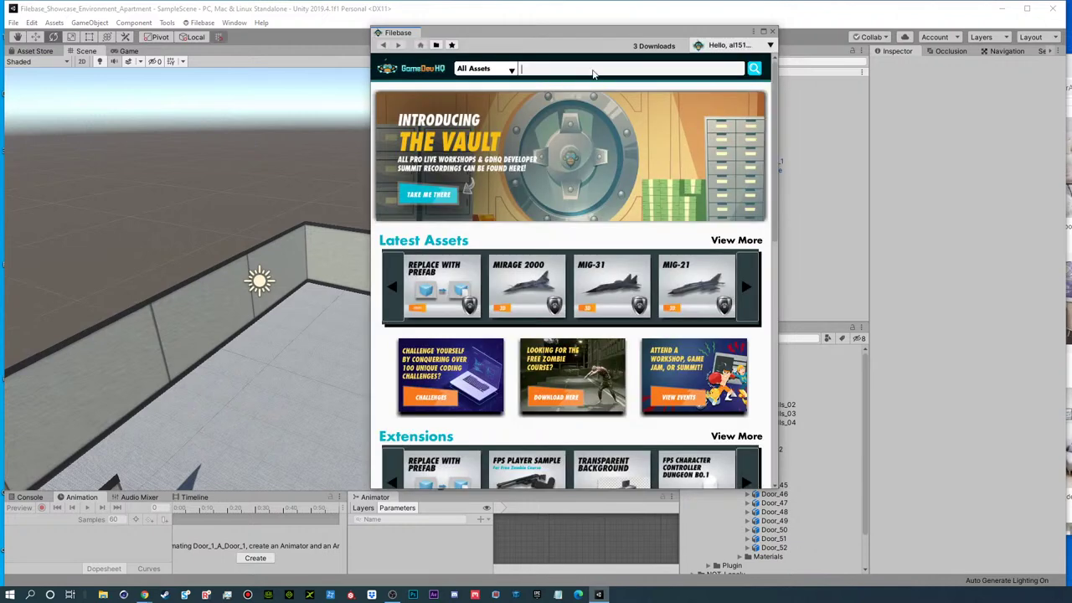
- Search Filebase for "couch", import the complete Couch 01 package and locate its folder in the project
{"action": "type", "text": "ouch"}
{"action": "key", "text": "Return"}
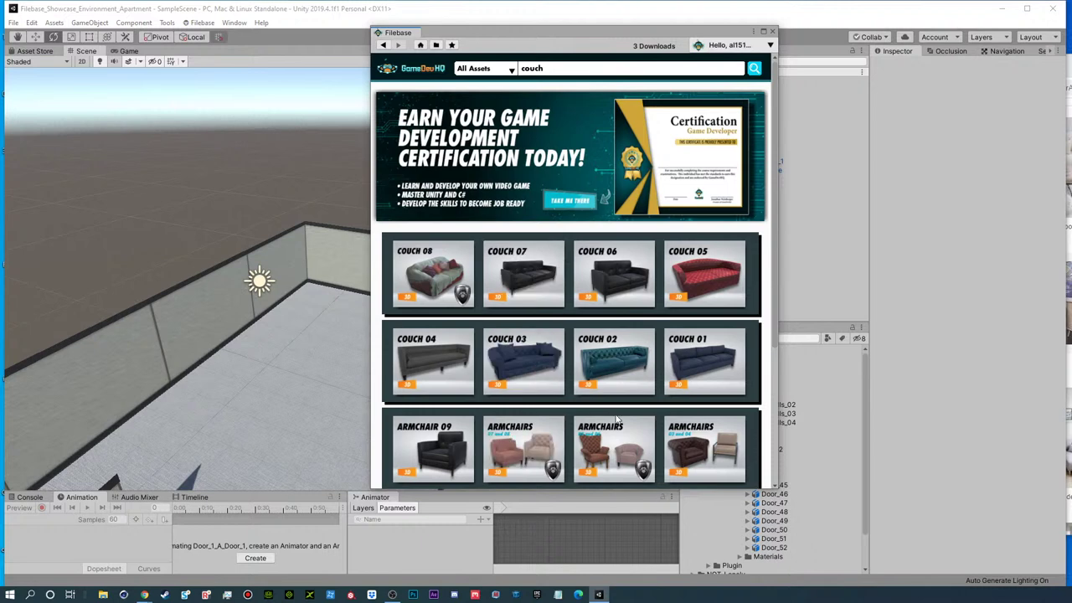
{"action": "scroll", "coordinate": [623, 405], "scroll_direction": "down", "scroll_amount": 1}
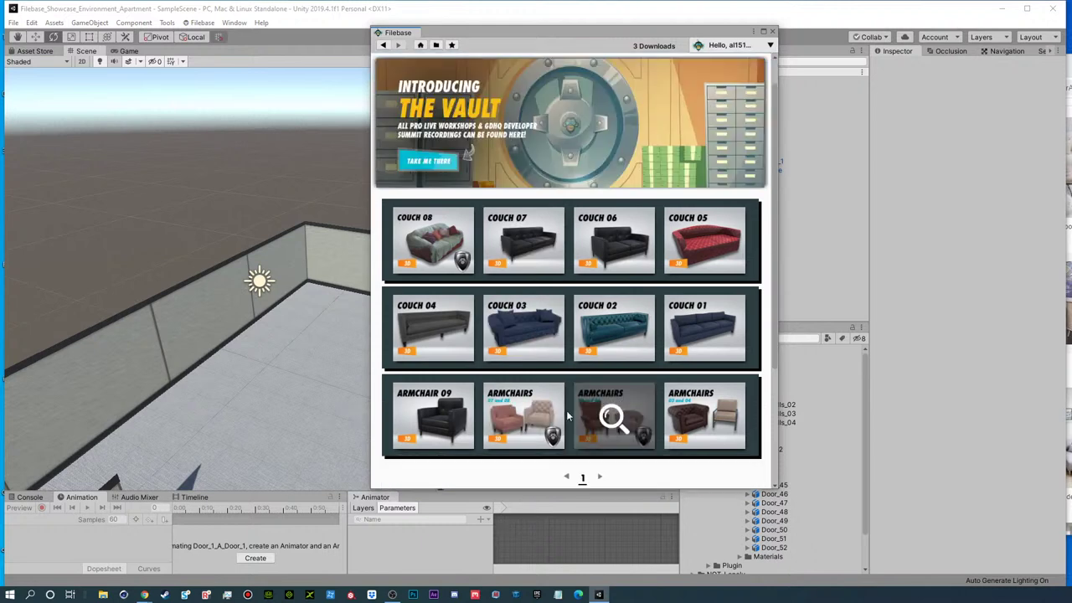
{"action": "left_click", "coordinate": [702, 331]}
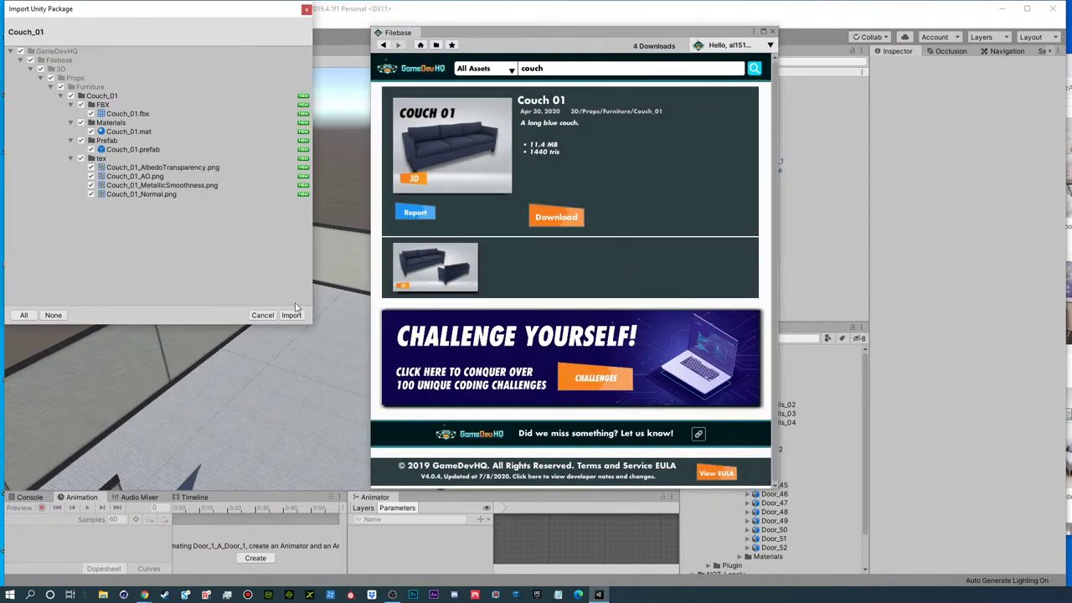
{"action": "left_click", "coordinate": [292, 314]}
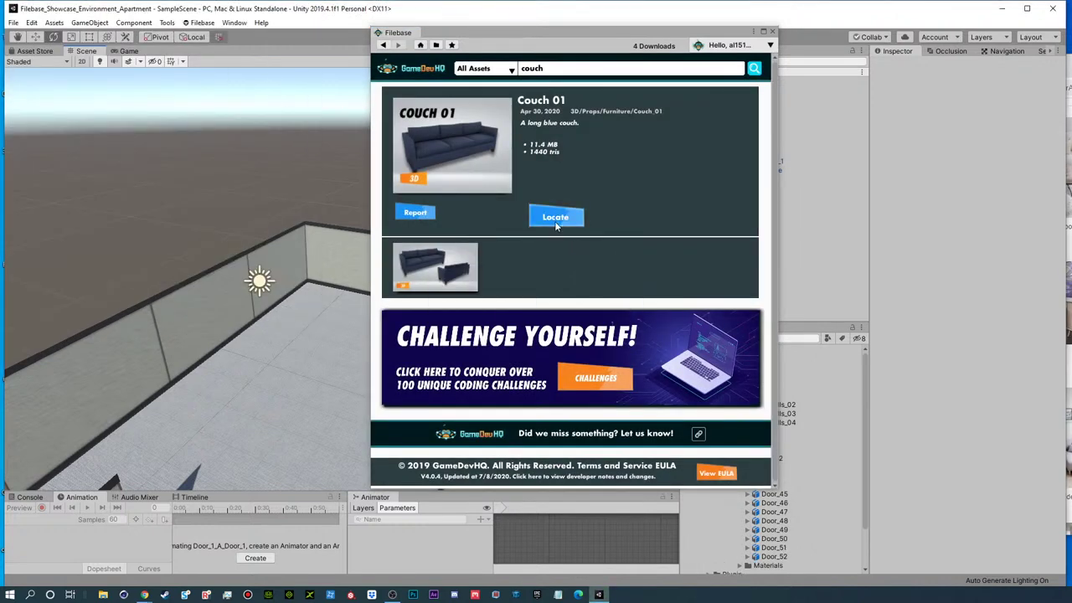
{"action": "left_click", "coordinate": [556, 219]}
- Return to the couch search results and move the Filebase window clear of the scene
{"action": "left_click", "coordinate": [753, 67]}
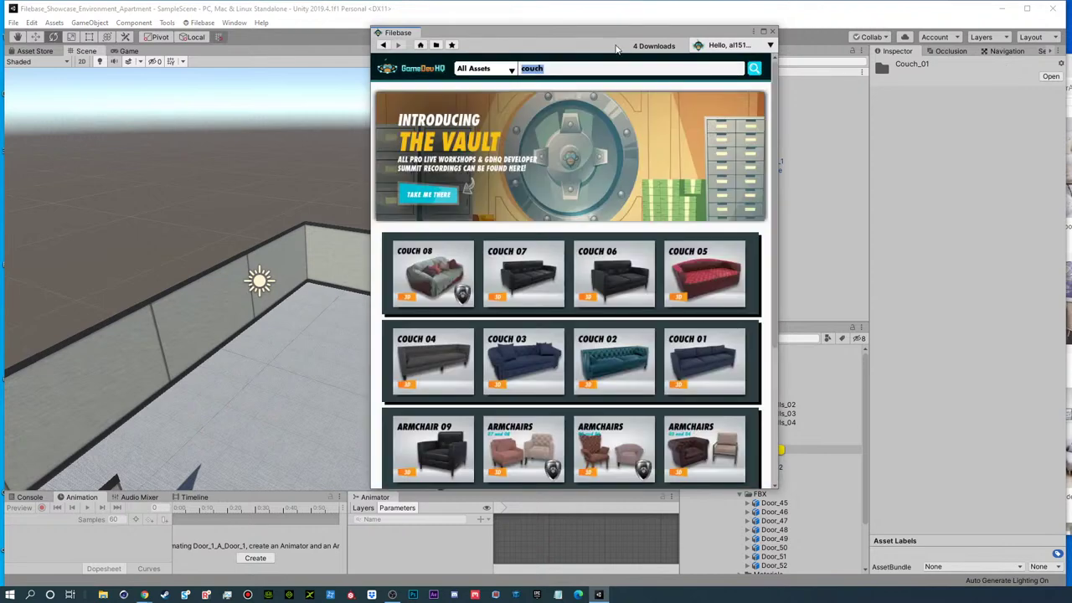
{"action": "left_click_drag", "start_coordinate": [592, 29], "coordinate": [904, 28]}
{"action": "left_click_drag", "start_coordinate": [623, 31], "coordinate": [1071, 69]}
{"action": "left_click", "coordinate": [716, 15]}
- Try swinging the Door_1_A_Door_1 panel of Door_45 (1) open around its hinge, and undo the rotation
{"action": "left_click_drag", "start_coordinate": [289, 320], "coordinate": [467, 351], "text": "alt"}
{"action": "middle_click_drag", "start_coordinate": [467, 352], "coordinate": [335, 342], "text": "alt"}
{"action": "right_click_drag", "start_coordinate": [474, 266], "coordinate": [929, 280], "text": "alt"}
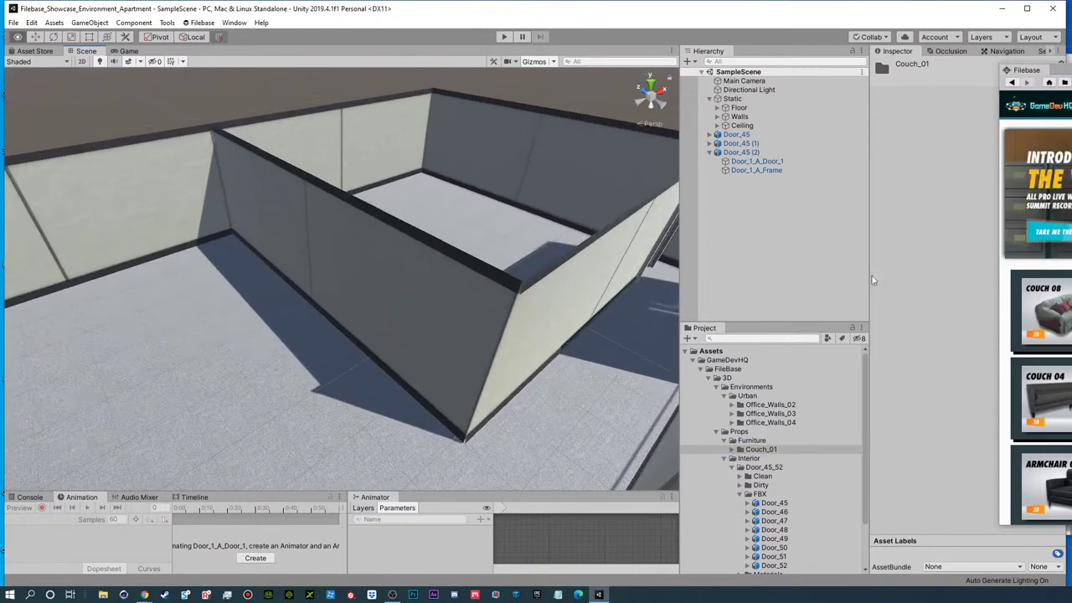
{"action": "middle_click_drag", "start_coordinate": [533, 276], "coordinate": [213, 311], "text": "alt"}
{"action": "mouse_move", "coordinate": [324, 307]}
{"action": "left_mouse_down", "text": "alt"}
{"action": "mouse_move", "coordinate": [289, 291]}
{"action": "mouse_move", "coordinate": [488, 276]}
{"action": "mouse_move", "coordinate": [366, 320]}
{"action": "mouse_move", "coordinate": [381, 285]}
{"action": "mouse_move", "coordinate": [442, 339]}
{"action": "mouse_move", "coordinate": [340, 280]}
{"action": "mouse_move", "coordinate": [363, 331]}
{"action": "mouse_move", "coordinate": [311, 340]}
{"action": "mouse_move", "coordinate": [224, 257]}
{"action": "mouse_move", "coordinate": [337, 306]}
{"action": "left_mouse_up", "text": "alt"}
{"action": "left_click", "coordinate": [502, 253]}
{"action": "key", "text": "e"}
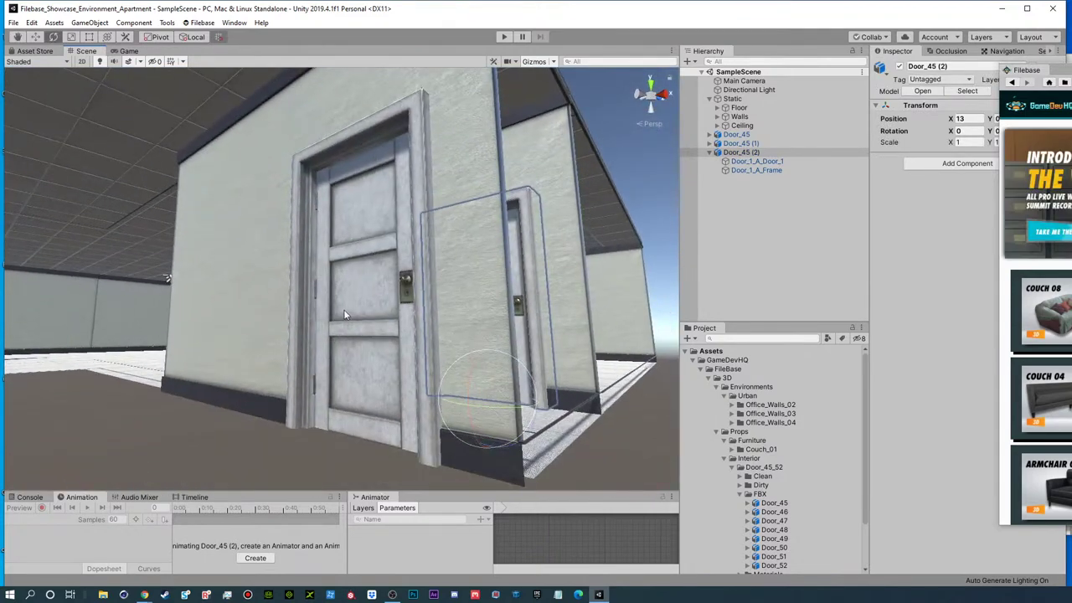
{"action": "left_click", "coordinate": [347, 315]}
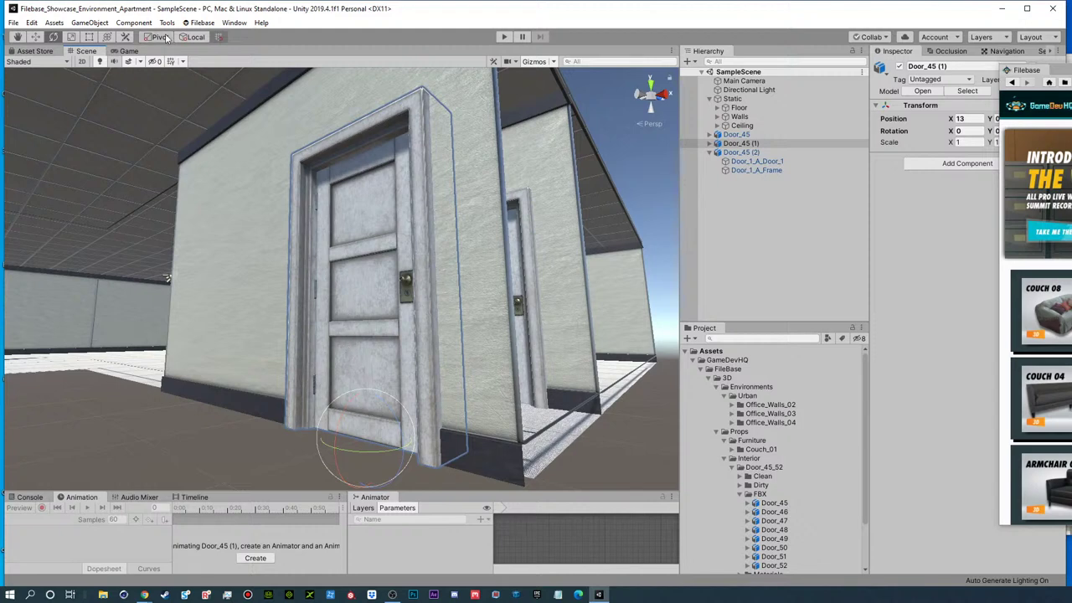
{"action": "key", "text": "r"}
{"action": "left_click", "coordinate": [361, 324]}
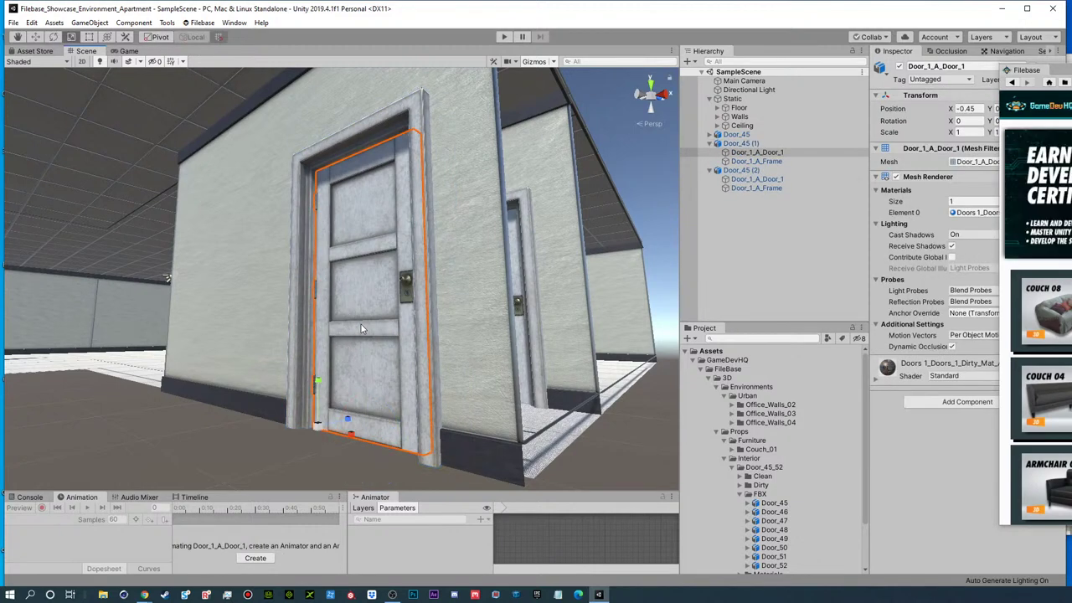
{"action": "key", "text": "e"}
{"action": "left_click_drag", "start_coordinate": [325, 442], "coordinate": [376, 435]}
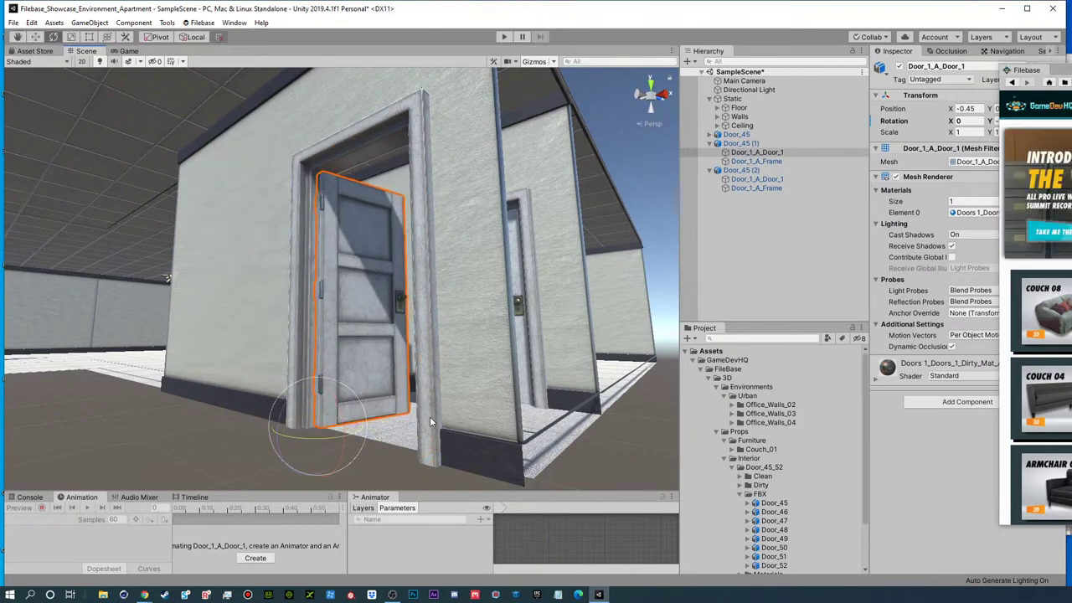
{"action": "key", "text": "ctrl+z"}
{"action": "left_click_drag", "start_coordinate": [454, 257], "coordinate": [284, 371], "text": "alt"}
{"action": "left_click", "coordinate": [211, 376]}
- Bring Filebase back, list the downloaded assets and locate Couch 01 in the project
{"action": "right_click_drag", "start_coordinate": [381, 230], "coordinate": [261, 238], "text": "alt"}
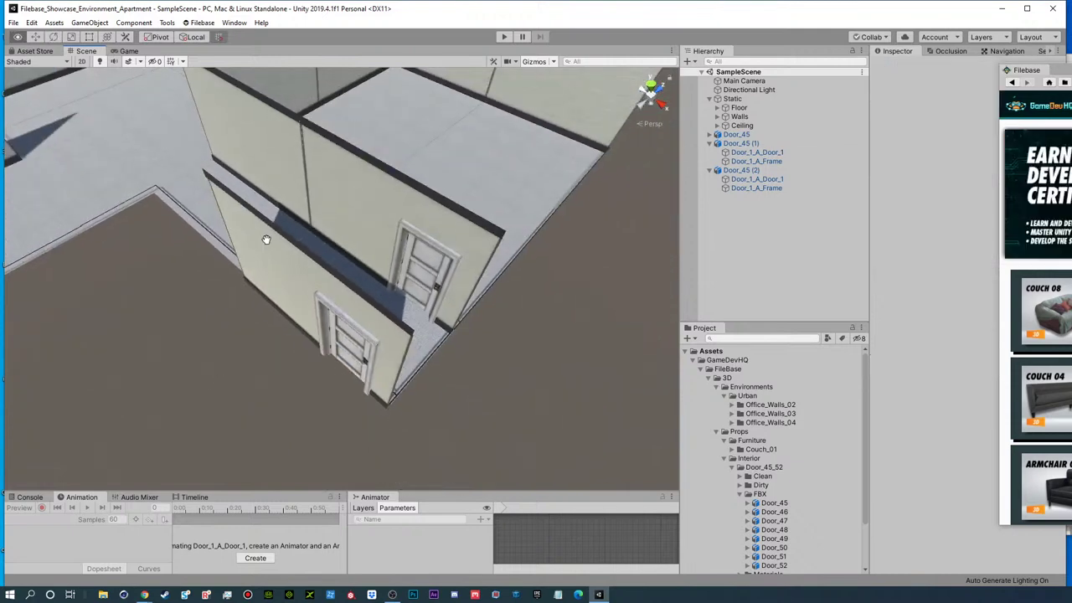
{"action": "middle_click_drag", "start_coordinate": [265, 238], "coordinate": [249, 309], "text": "alt"}
{"action": "left_click_drag", "start_coordinate": [231, 266], "coordinate": [353, 239], "text": "alt"}
{"action": "right_click_drag", "start_coordinate": [353, 239], "coordinate": [364, 236], "text": "alt"}
{"action": "left_click_drag", "start_coordinate": [363, 236], "coordinate": [551, 235], "text": "alt"}
{"action": "left_click_drag", "start_coordinate": [1071, 70], "coordinate": [597, 72]}
{"action": "left_click", "coordinate": [538, 82]}
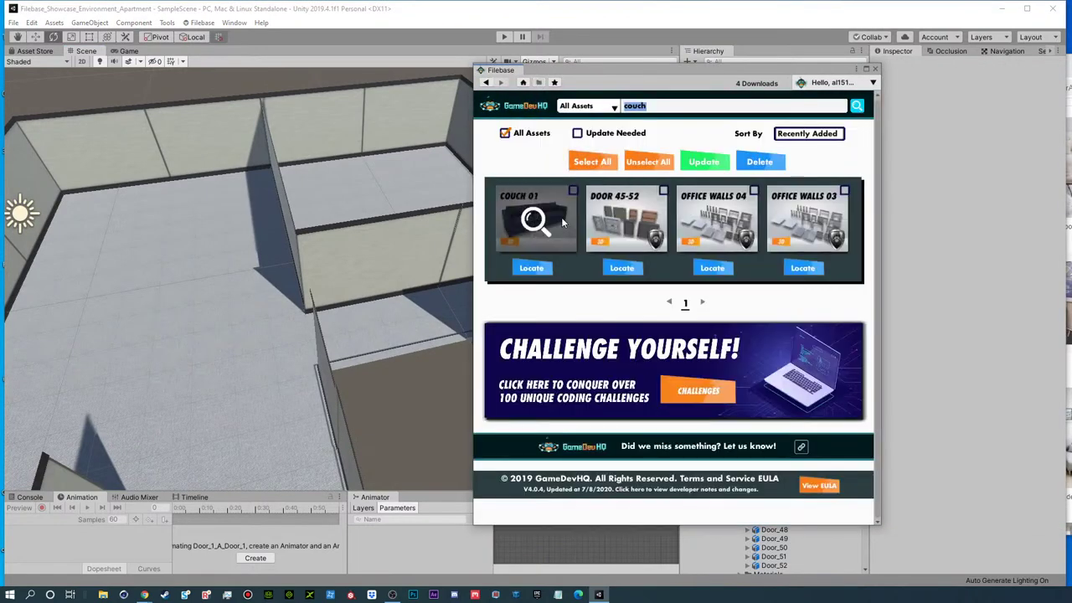
{"action": "left_click", "coordinate": [540, 269]}
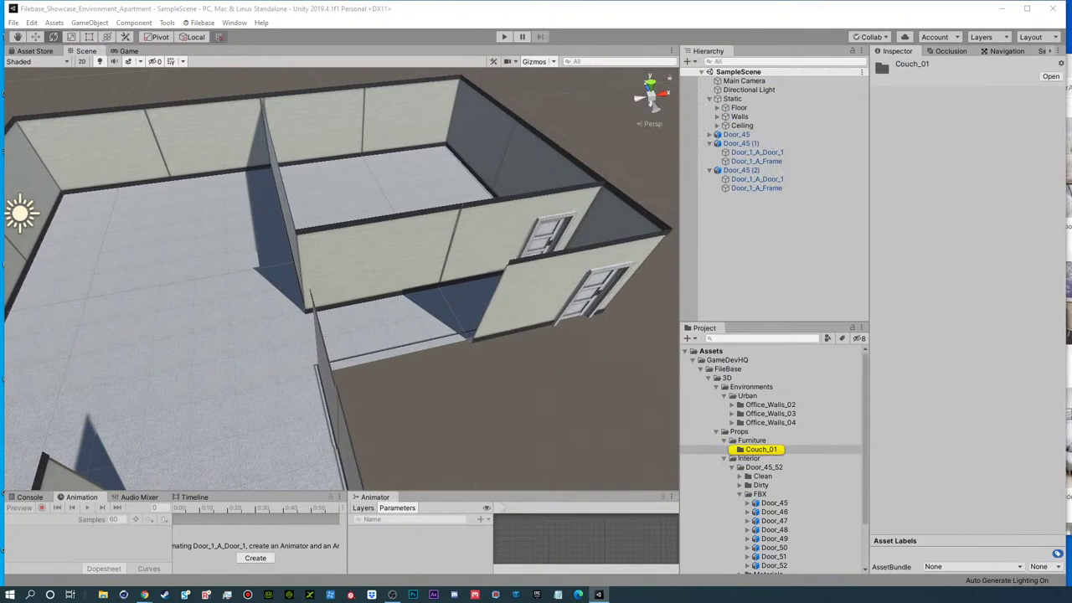
- Collapse the Door_45_52 folder and add the Couch_01 model from its FBX folder to the scene
{"action": "left_click", "coordinate": [732, 467]}
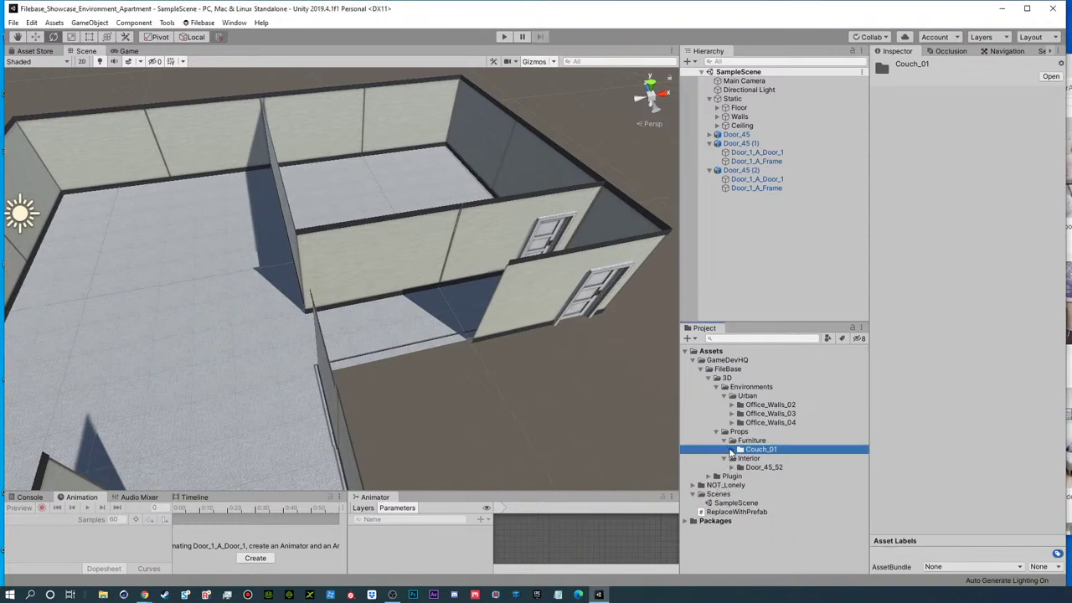
{"action": "left_click", "coordinate": [732, 450]}
{"action": "left_click", "coordinate": [739, 458]}
{"action": "left_click_drag", "start_coordinate": [774, 468], "coordinate": [747, 235]}
{"action": "scroll", "coordinate": [271, 261], "scroll_direction": "down", "scroll_amount": 3}
{"action": "middle_click_drag", "start_coordinate": [273, 260], "coordinate": [255, 268]}
{"action": "key", "text": "f"}
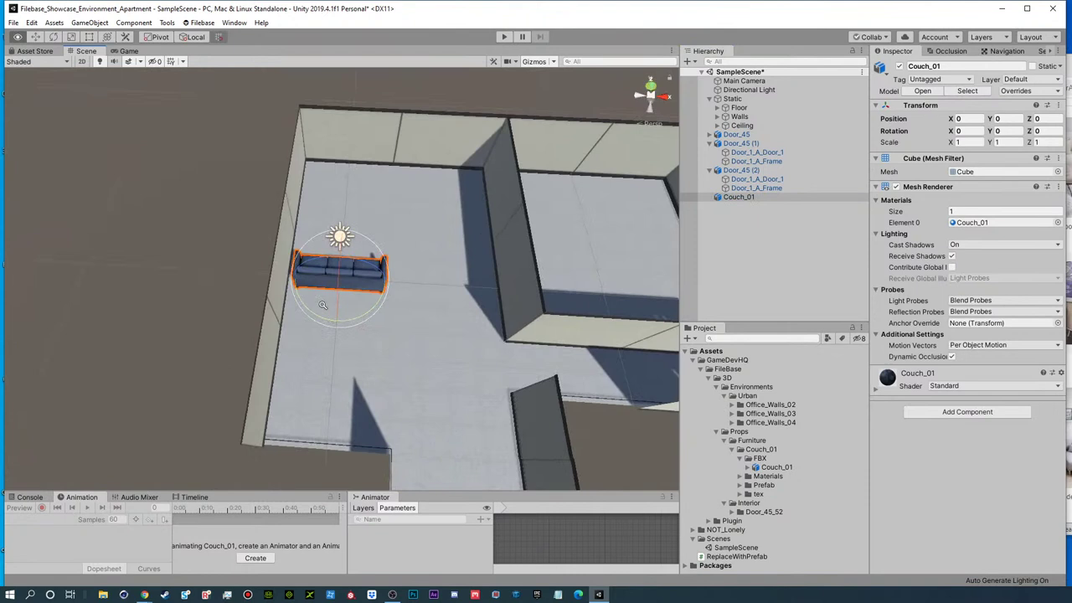
- Rotate the couch a quarter turn about the vertical axis so its back faces the nearby wall
{"action": "left_click_drag", "start_coordinate": [334, 319], "coordinate": [338, 190]}
{"action": "key", "text": "w"}
{"action": "right_click_drag", "start_coordinate": [340, 190], "coordinate": [270, 136]}
- Duplicate the couch, rotate the copy to Y 180 and place it at X 1, Z 4.75 along the adjoining wall
{"action": "key", "text": "alt+Tab"}
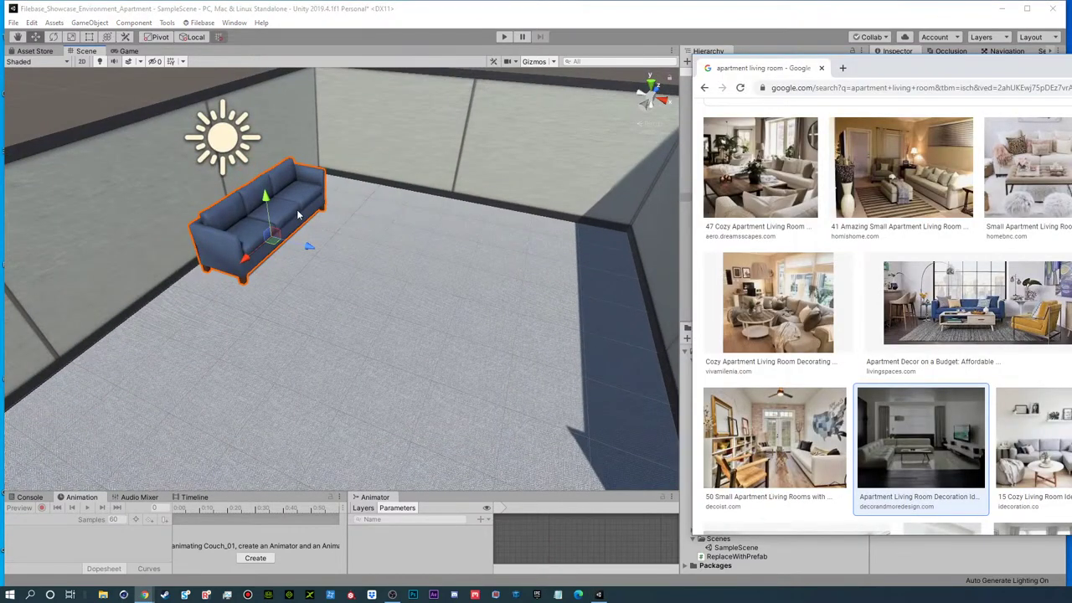
{"action": "key", "text": "alt+Tab"}
{"action": "key", "text": "ctrl+d"}
{"action": "key", "text": "e"}
{"action": "left_click_drag", "start_coordinate": [289, 255], "coordinate": [151, 257]}
{"action": "key", "text": "w"}
{"action": "left_click_drag", "start_coordinate": [248, 258], "coordinate": [377, 226]}
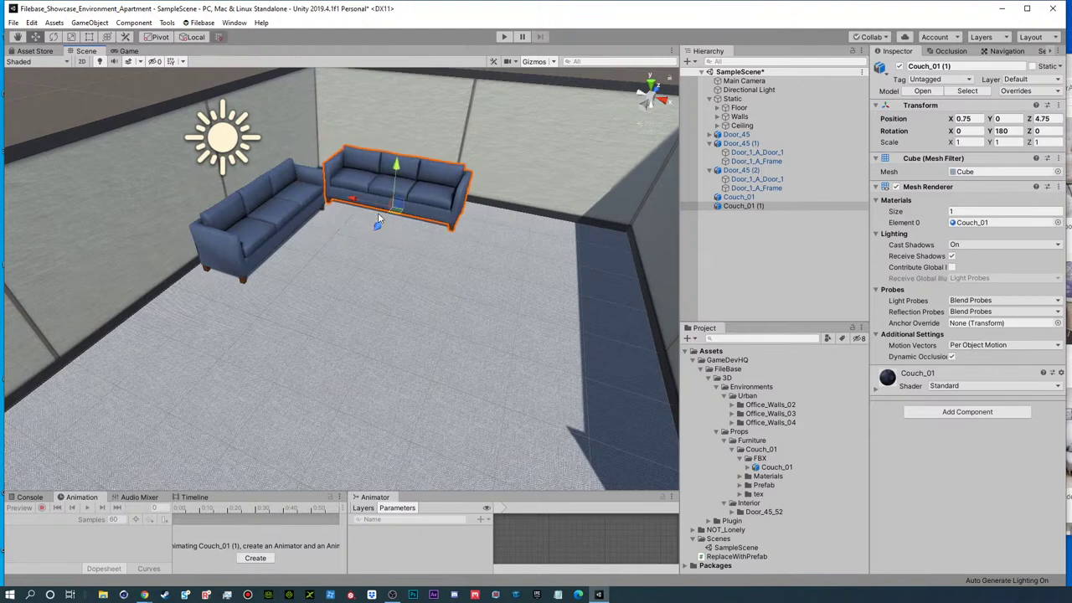
{"action": "left_click_drag", "start_coordinate": [352, 205], "coordinate": [357, 207]}
- Collapse the three Door_45 objects in the scene hierarchy and clear the selection
{"action": "middle_click_drag", "start_coordinate": [388, 178], "coordinate": [341, 361]}
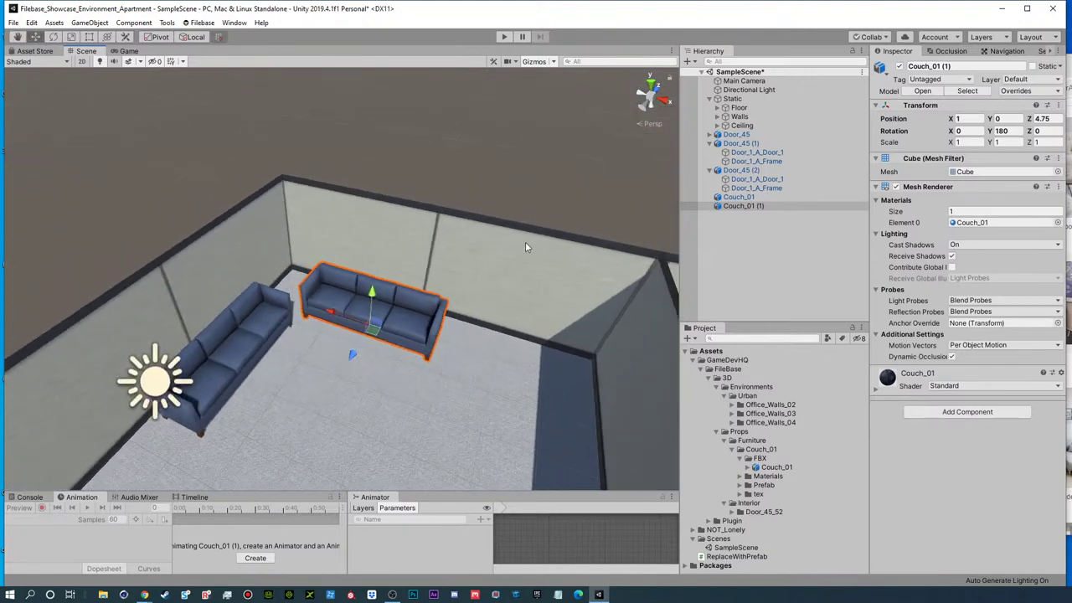
{"action": "left_click", "coordinate": [707, 136]}
{"action": "left_click", "coordinate": [708, 144]}
{"action": "left_click", "coordinate": [708, 153]}
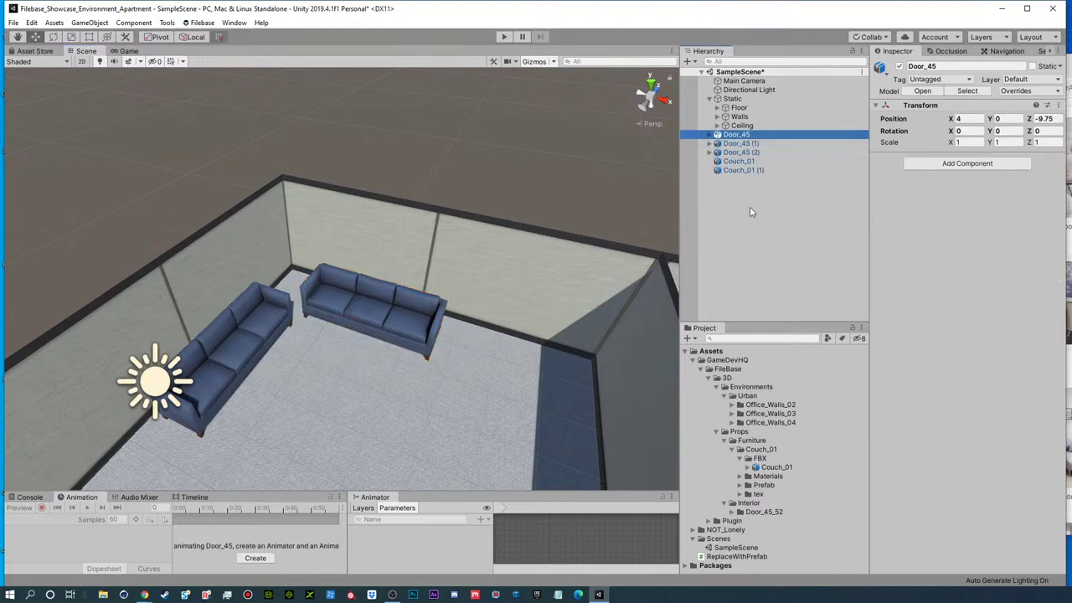
{"action": "left_click", "coordinate": [770, 234]}
{"action": "left_click_drag", "start_coordinate": [315, 307], "coordinate": [311, 291], "text": "alt"}
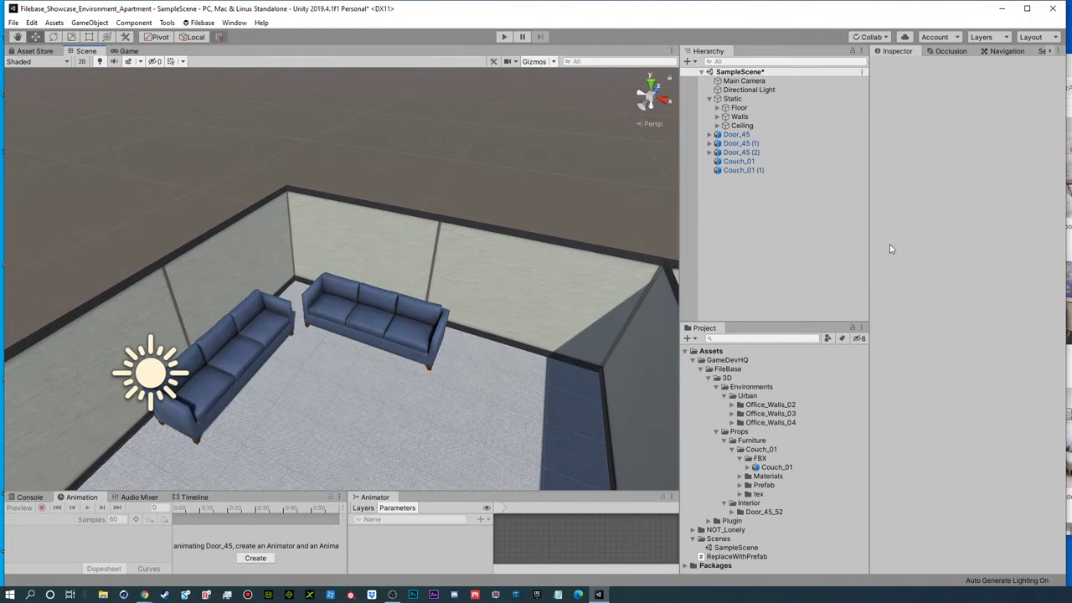
{"action": "left_click_drag", "start_coordinate": [1071, 67], "coordinate": [745, 73]}
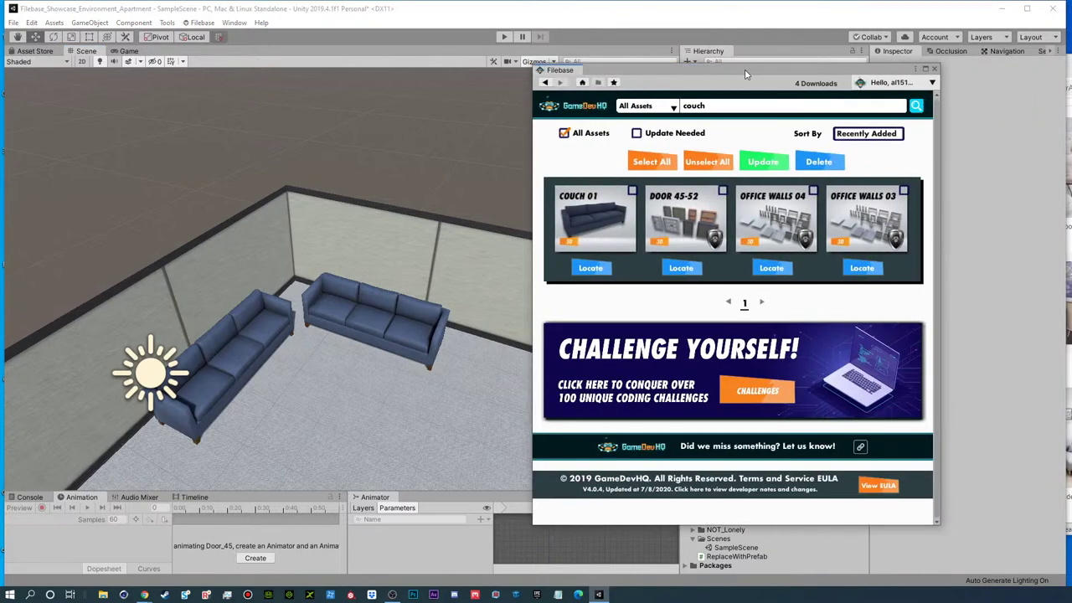
{"action": "left_click_drag", "start_coordinate": [753, 74], "coordinate": [793, 63]}
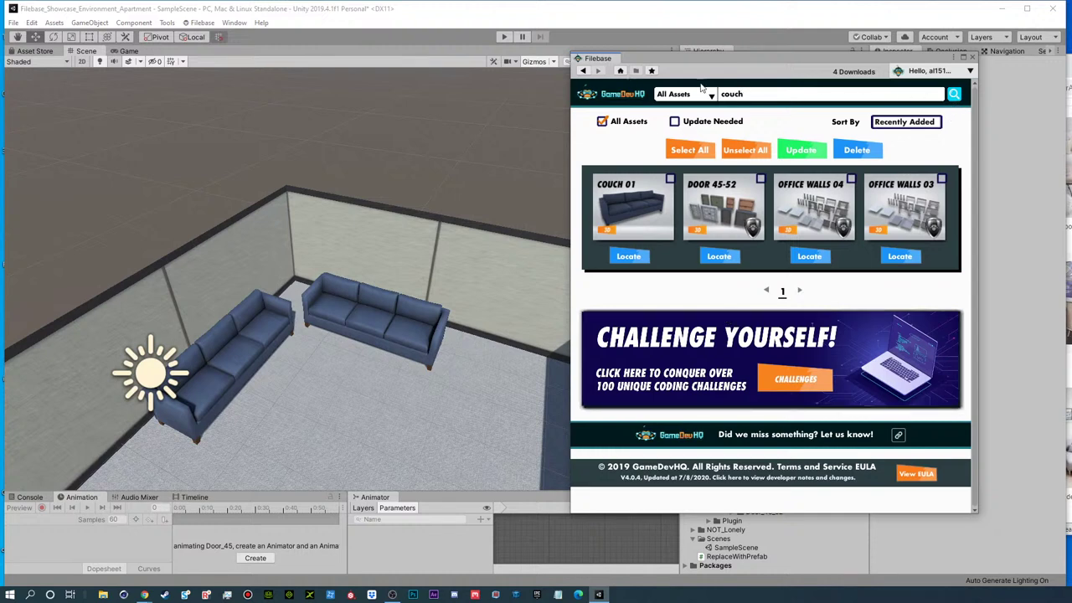
{"action": "left_click_drag", "start_coordinate": [657, 62], "coordinate": [1071, 58]}
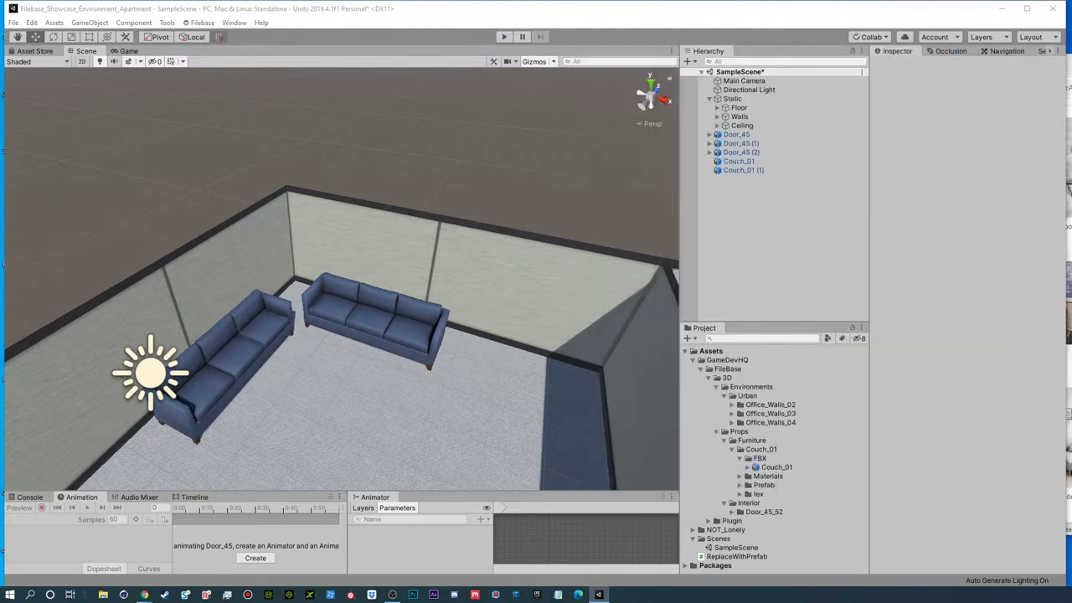
- Preview the Office_Walls_04 FBX models, including Ceiling 4x4m Exploded, Floor 4x4m, Wall Arch 1 and Wall 2m
{"action": "left_click", "coordinate": [733, 423]}
{"action": "left_click", "coordinate": [786, 442]}
{"action": "left_click", "coordinate": [802, 468]}
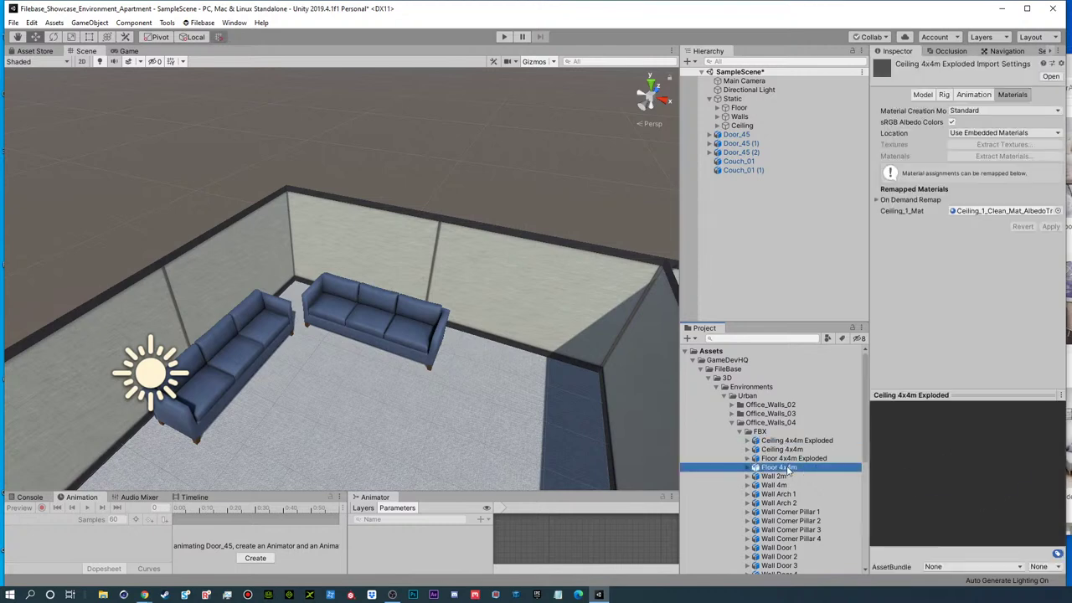
{"action": "left_click", "coordinate": [784, 494]}
{"action": "left_click_drag", "start_coordinate": [918, 493], "coordinate": [829, 454]}
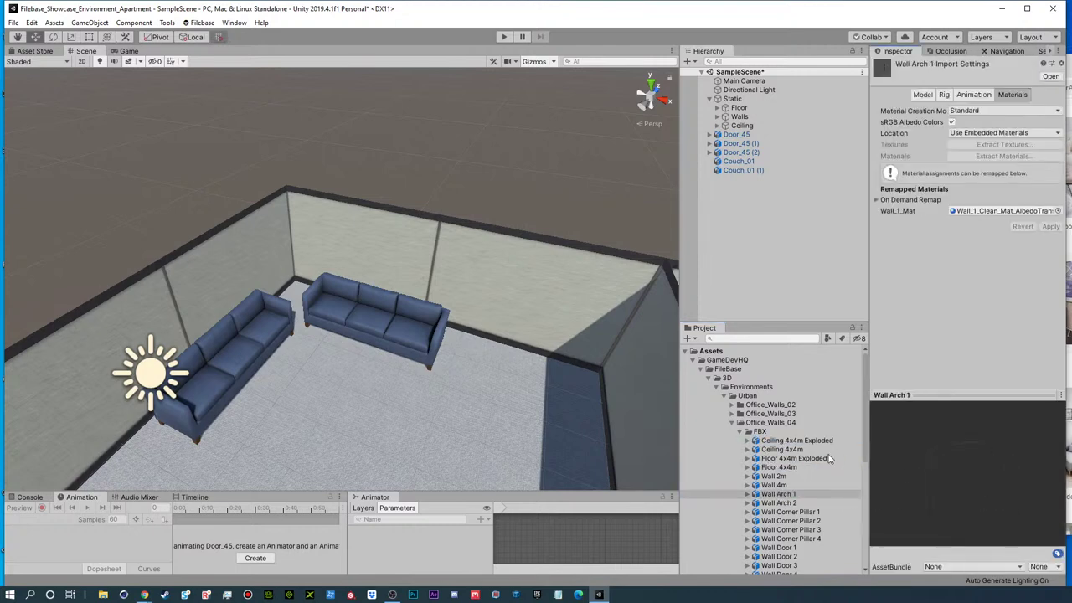
{"action": "left_click", "coordinate": [774, 476]}
{"action": "left_click", "coordinate": [905, 451]}
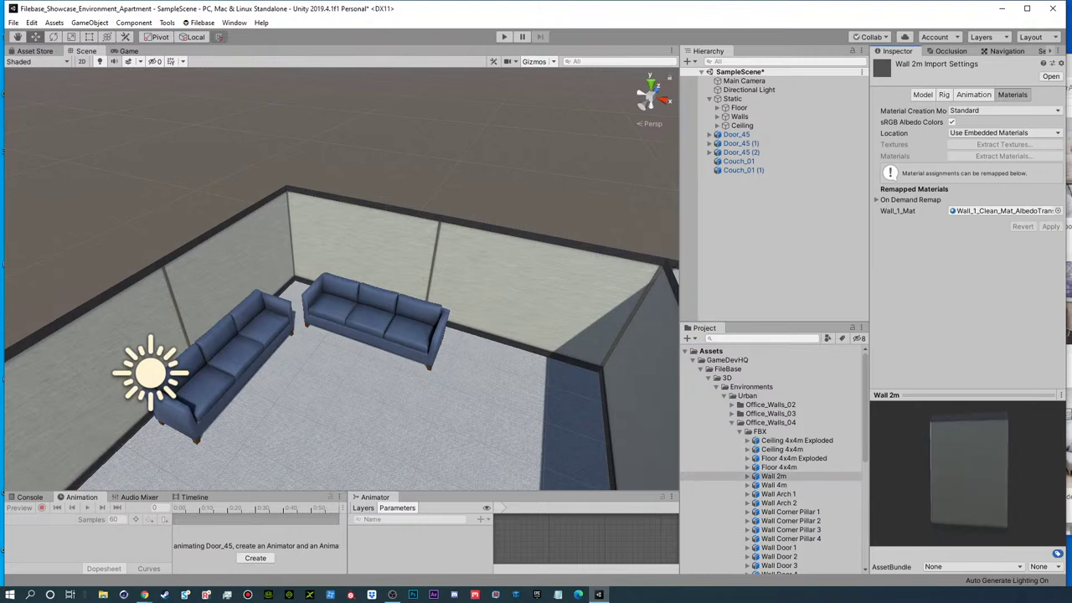
- Check the living room reference photo in the browser again and return to the scene
{"action": "key", "text": "alt+Tab"}
{"action": "left_click_drag", "start_coordinate": [1069, 63], "coordinate": [543, 63]}
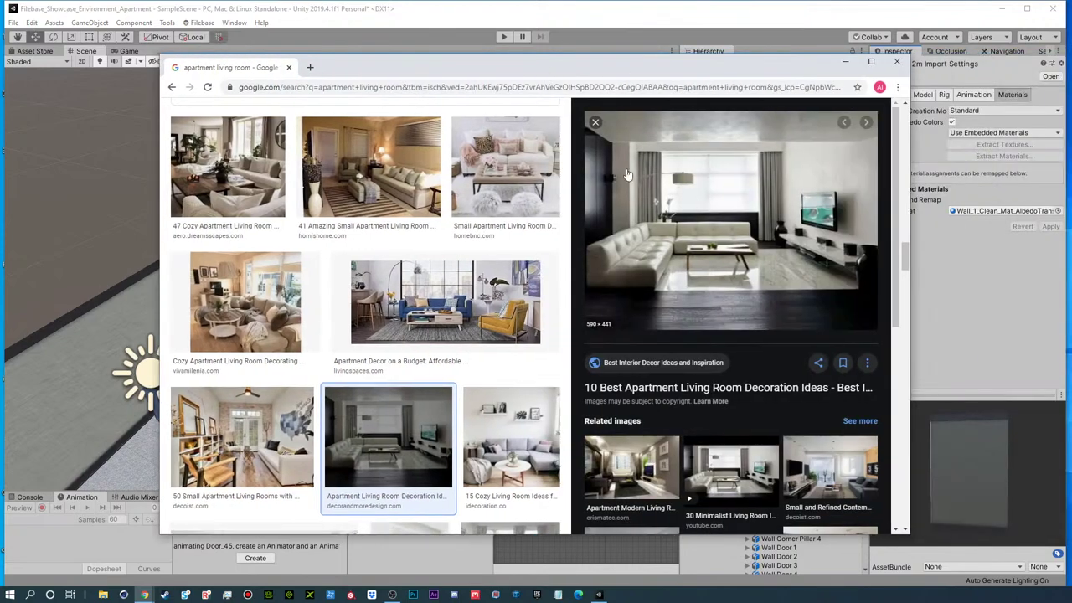
{"action": "left_click_drag", "start_coordinate": [469, 70], "coordinate": [1071, 71]}
{"action": "left_click", "coordinate": [708, 23]}
- Preview the Wall 4m, Wall Arch 2 and Wall Corner Pillar 1 models in the Office_Walls_04 set
{"action": "scroll", "coordinate": [784, 467], "scroll_direction": "down", "scroll_amount": 2}
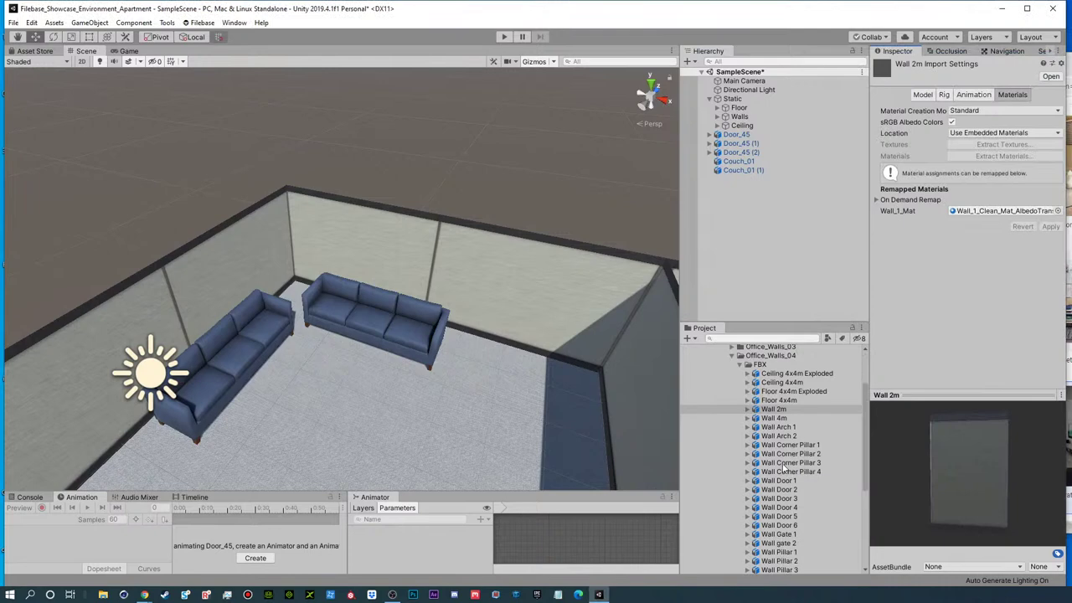
{"action": "left_click", "coordinate": [779, 419]}
{"action": "left_click", "coordinate": [778, 436]}
{"action": "left_click", "coordinate": [778, 445]}
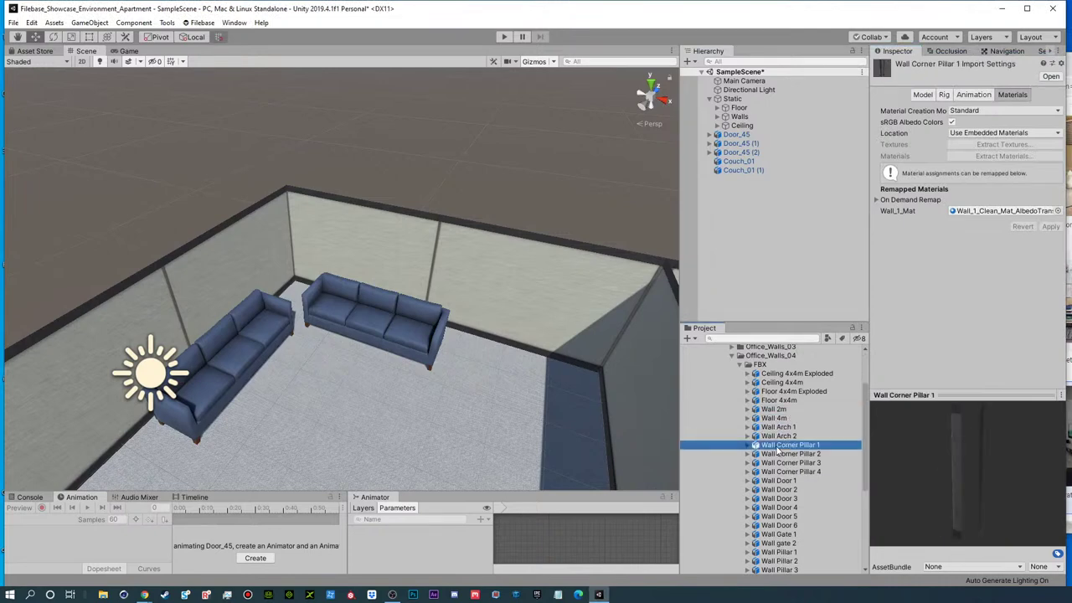
{"action": "left_click_drag", "start_coordinate": [971, 461], "coordinate": [1026, 474]}
- Add Wall Corner Pillar 1 to the scene and move it to X 6, Z 5.25 beside the interior wall
{"action": "left_click_drag", "start_coordinate": [777, 445], "coordinate": [755, 262]}
{"action": "scroll", "coordinate": [289, 402], "scroll_direction": "down", "scroll_amount": 4}
{"action": "left_click_drag", "start_coordinate": [269, 402], "coordinate": [442, 263]}
{"action": "left_click_drag", "start_coordinate": [369, 315], "coordinate": [529, 348]}
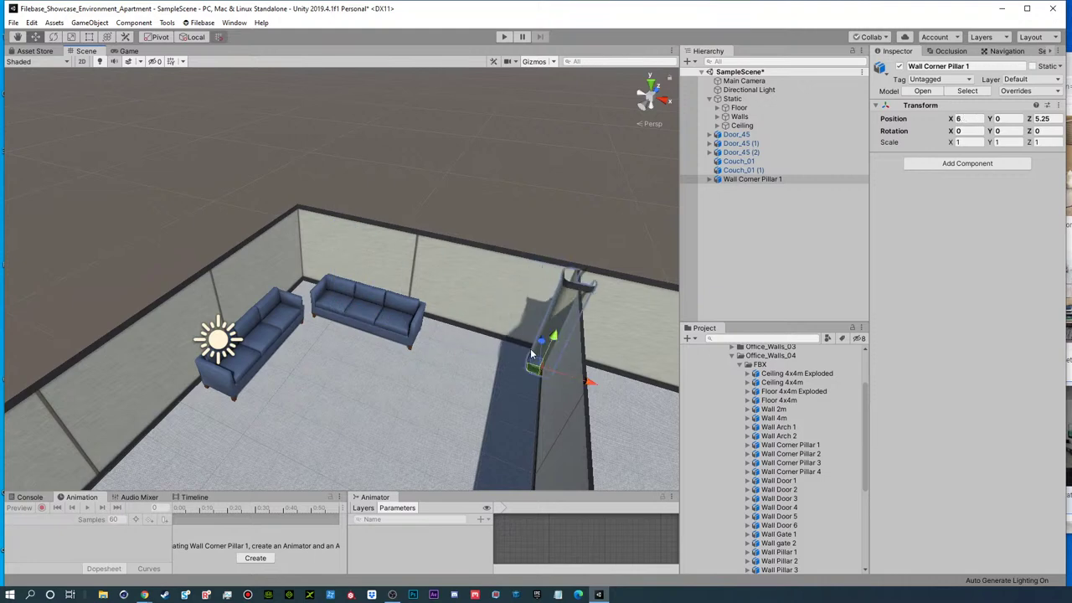
- Delete the Wall Corner Pillar 1 beside the interior wall
{"action": "key", "text": "Delete"}
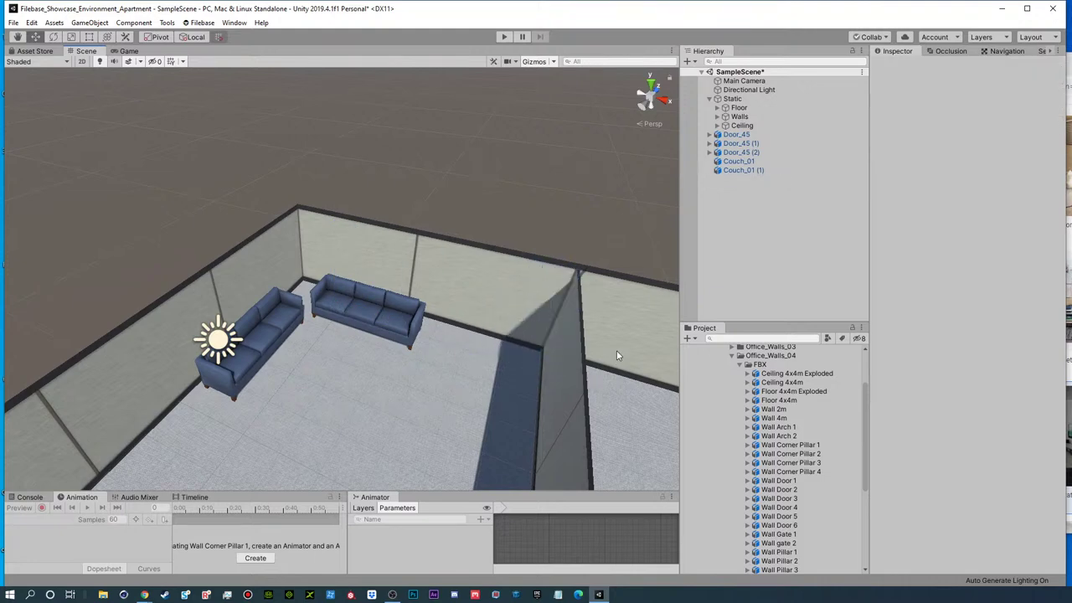
- Try Wall Corner Pillar 2 from Office_Walls_04 in the room corner behind the couches at X -2, Z 5.75, and remove it
{"action": "left_click", "coordinate": [806, 453]}
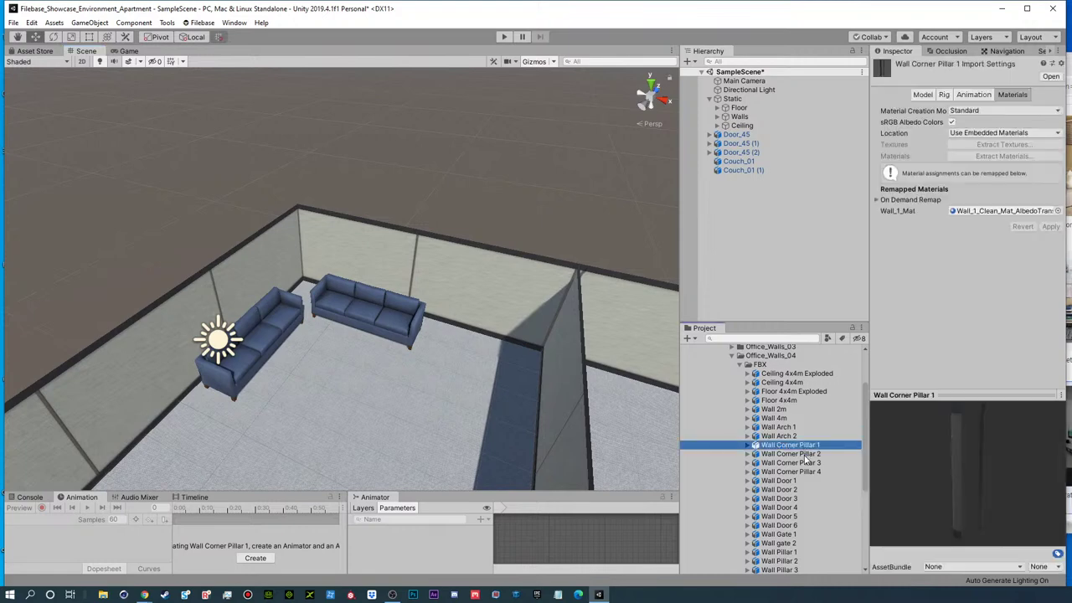
{"action": "left_click_drag", "start_coordinate": [964, 506], "coordinate": [1010, 556]}
{"action": "left_click_drag", "start_coordinate": [787, 453], "coordinate": [335, 293]}
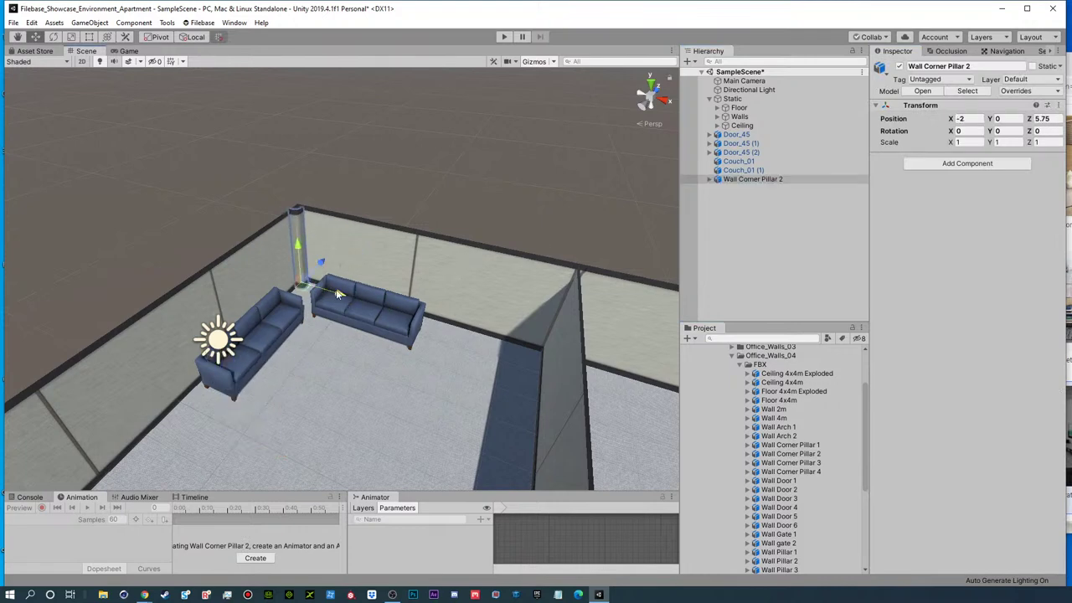
{"action": "key", "text": "f"}
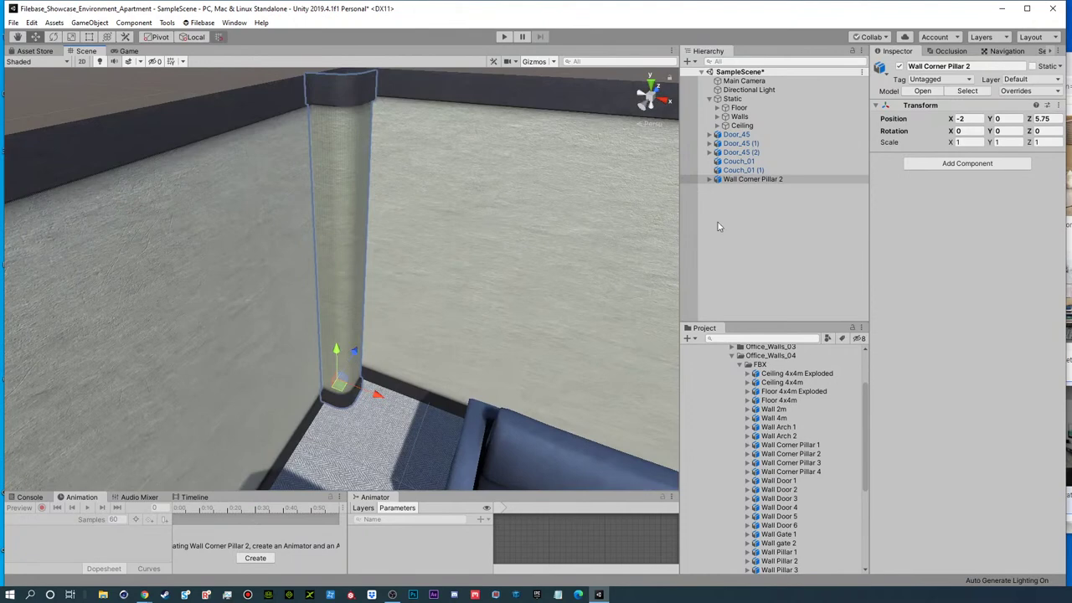
{"action": "left_click", "coordinate": [737, 180]}
{"action": "key", "text": "Delete"}
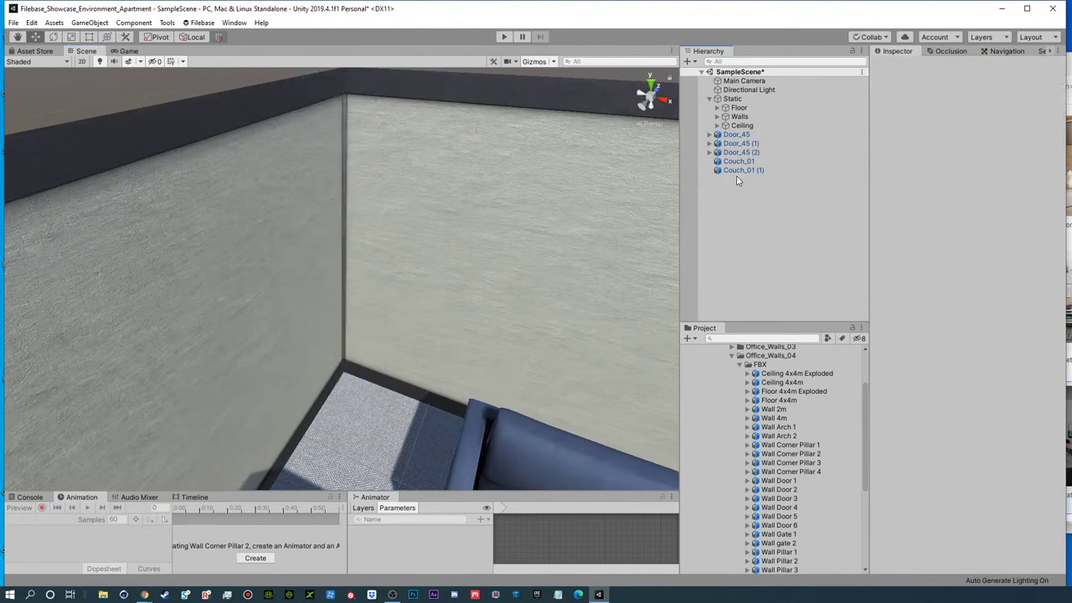
- Open the Office_Walls_03 FBX models and preview Wall Corner Pillar 1, 2 and 3
{"action": "left_click", "coordinate": [740, 365]}
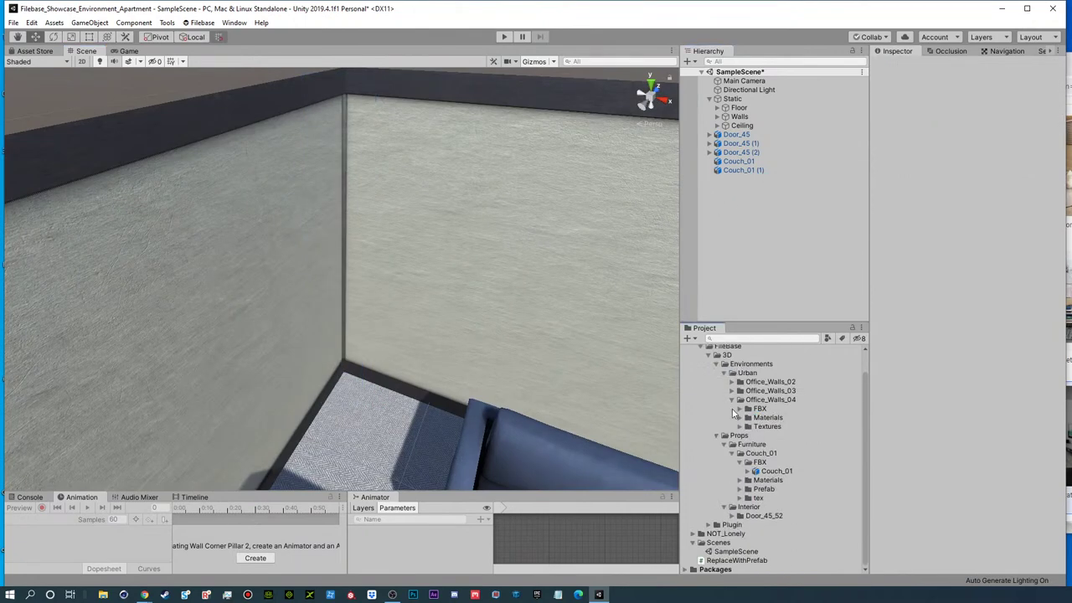
{"action": "left_click", "coordinate": [731, 392]}
{"action": "left_click", "coordinate": [775, 426]}
{"action": "left_click", "coordinate": [774, 444]}
{"action": "left_click", "coordinate": [779, 482]}
{"action": "left_click_drag", "start_coordinate": [959, 489], "coordinate": [955, 549]}
{"action": "left_click", "coordinate": [790, 489]}
{"action": "left_click_drag", "start_coordinate": [938, 448], "coordinate": [940, 540]}
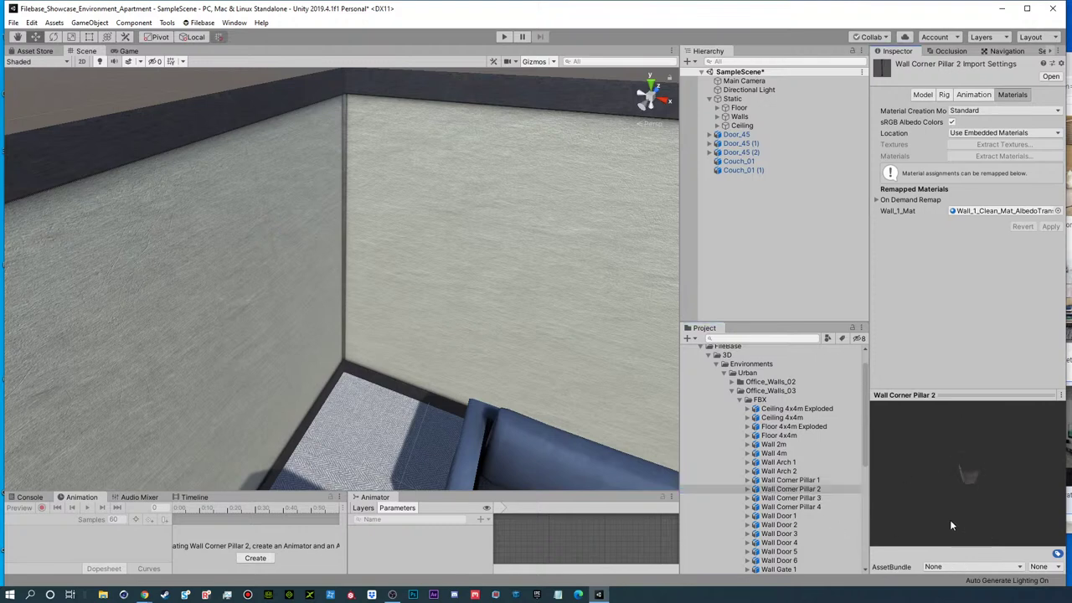
{"action": "left_click", "coordinate": [791, 497]}
{"action": "left_click_drag", "start_coordinate": [932, 460], "coordinate": [955, 528]}
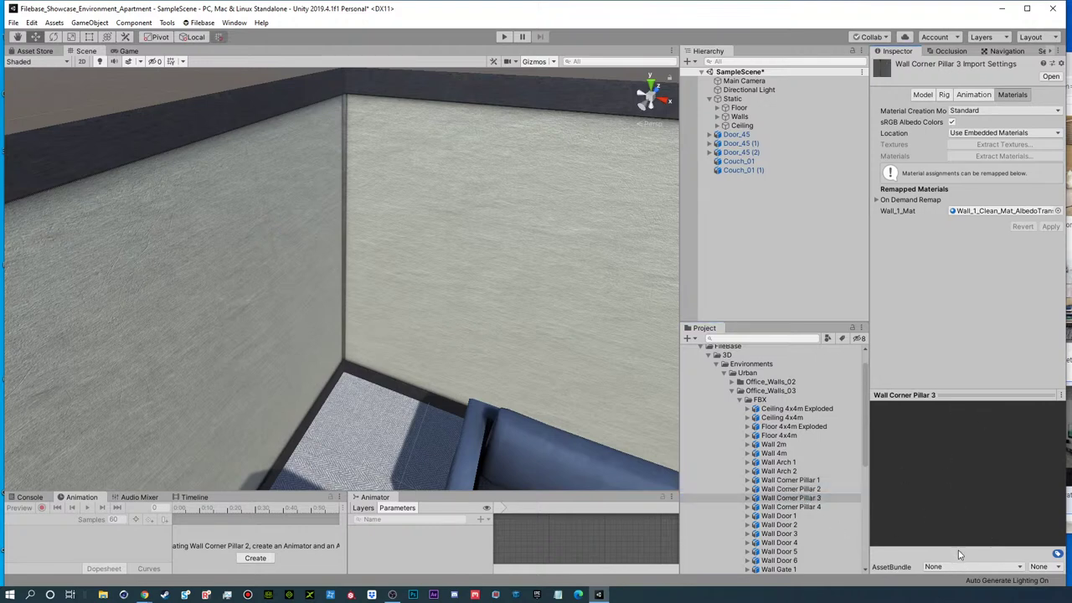
{"action": "left_click", "coordinate": [807, 482]}
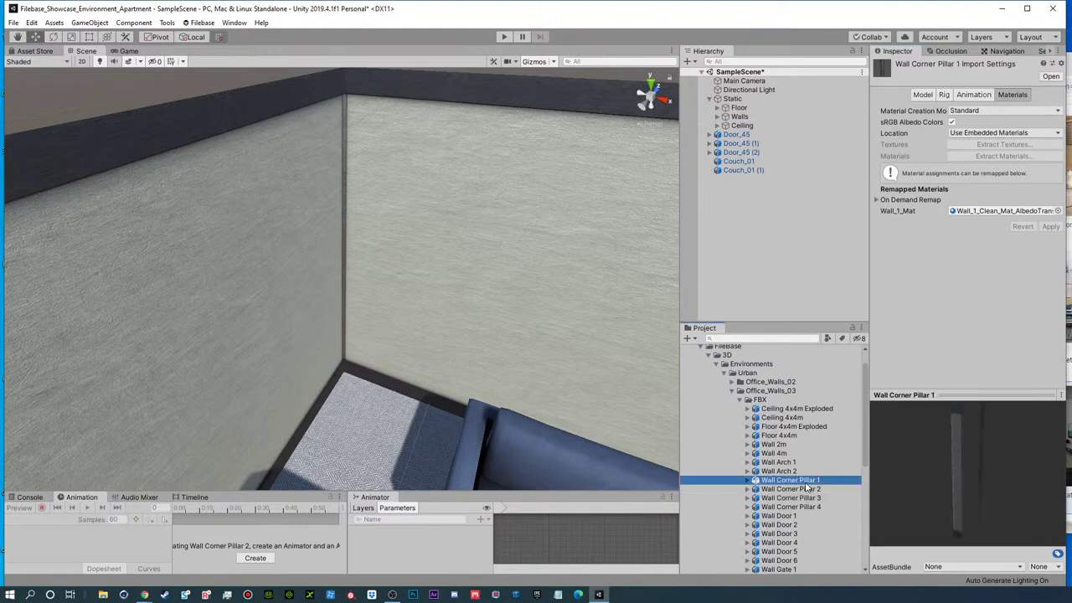
{"action": "left_click", "coordinate": [806, 488]}
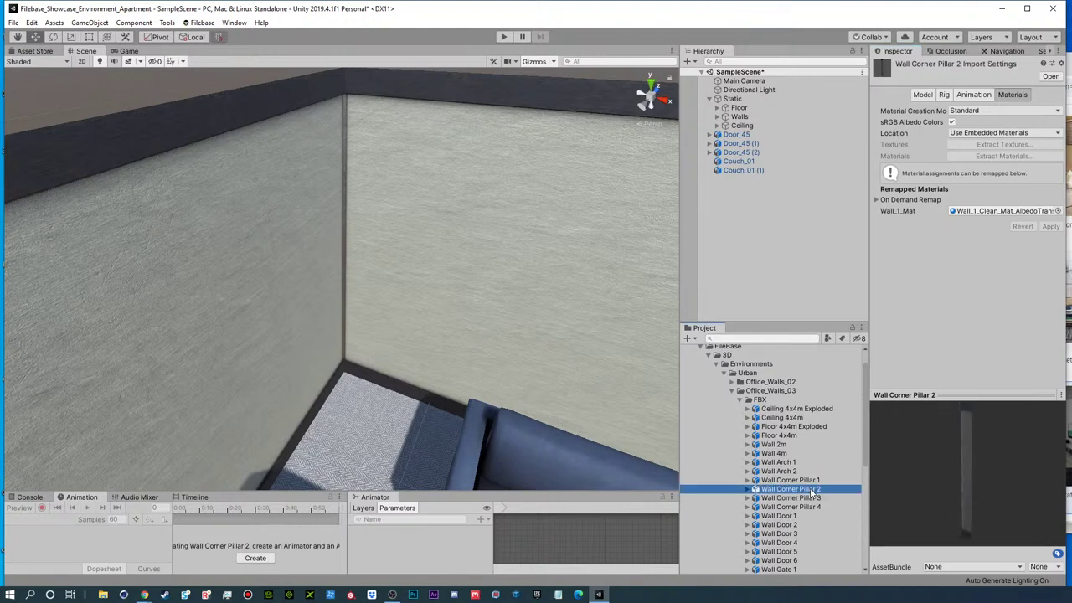
- Add the Office_Walls_03 Wall Corner Pillar 1 to the scene, rotate it and move it into the outer corner behind the couches
{"action": "left_click", "coordinate": [807, 480]}
{"action": "left_click_drag", "start_coordinate": [807, 480], "coordinate": [781, 210]}
{"action": "right_click_drag", "start_coordinate": [483, 260], "coordinate": [199, 242], "text": "alt"}
{"action": "left_click_drag", "start_coordinate": [198, 242], "coordinate": [472, 266], "text": "alt"}
{"action": "right_click_drag", "start_coordinate": [472, 265], "coordinate": [387, 267], "text": "alt"}
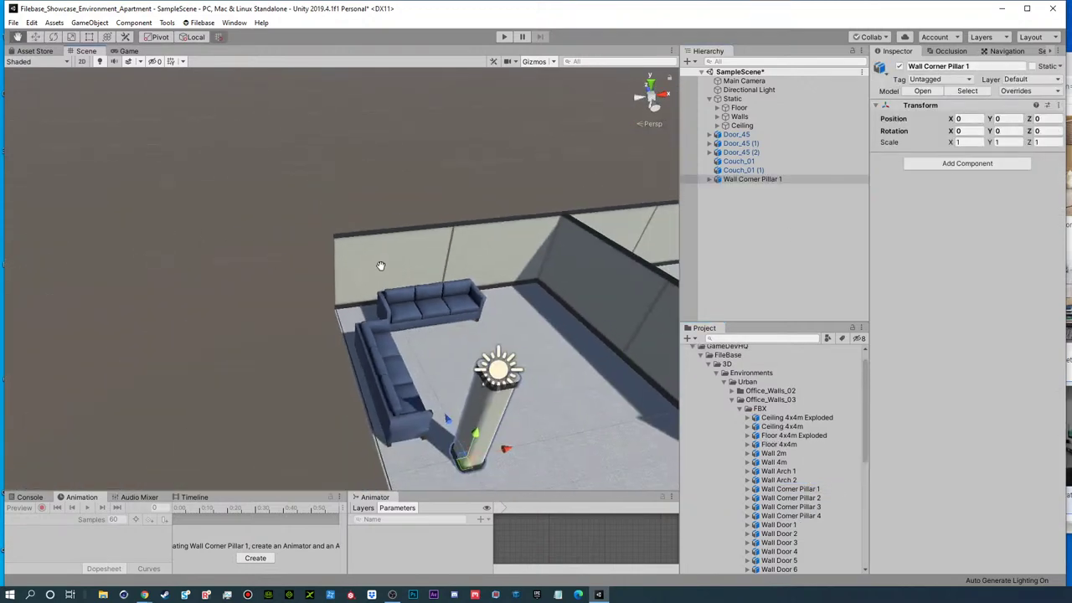
{"action": "middle_click_drag", "start_coordinate": [387, 267], "coordinate": [325, 268]}
{"action": "left_click_drag", "start_coordinate": [388, 421], "coordinate": [317, 222]}
{"action": "key", "text": "e"}
{"action": "left_click_drag", "start_coordinate": [342, 334], "coordinate": [489, 338]}
{"action": "key", "text": "w"}
{"action": "left_click_drag", "start_coordinate": [317, 320], "coordinate": [264, 318]}
- Fine-tune the corner pillar's position so it sits against both outer walls
{"action": "left_click_drag", "start_coordinate": [503, 318], "coordinate": [371, 235], "text": "alt"}
{"action": "key", "text": "f"}
{"action": "left_click_drag", "start_coordinate": [348, 427], "coordinate": [370, 403]}
{"action": "scroll", "coordinate": [371, 394], "scroll_direction": "down", "scroll_amount": 5}
{"action": "middle_click_drag", "start_coordinate": [378, 220], "coordinate": [362, 283]}
{"action": "left_click", "coordinate": [404, 168]}
{"action": "left_click_drag", "start_coordinate": [345, 272], "coordinate": [399, 360], "text": "alt"}
{"action": "scroll", "coordinate": [412, 356], "scroll_direction": "down", "scroll_amount": 3}
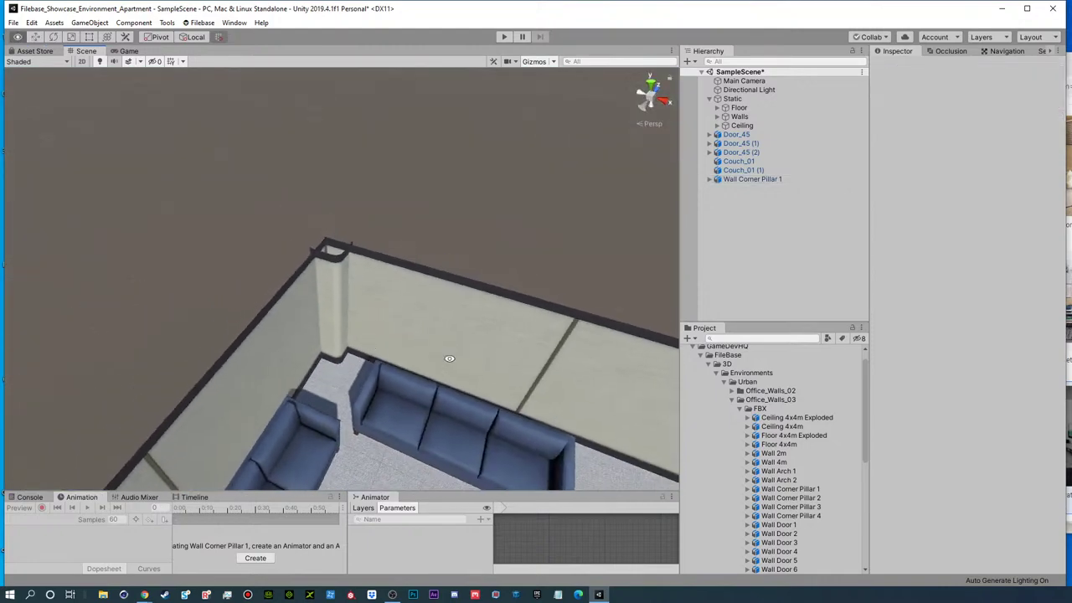
- Duplicate the corner pillar, move the copy to about X 5.9, Z 5.8 at the interior wall's corner, and rotate it to fit
{"action": "middle_click_drag", "start_coordinate": [448, 342], "coordinate": [294, 268]}
{"action": "left_click", "coordinate": [176, 243]}
{"action": "key", "text": "ctrl+d"}
{"action": "left_click_drag", "start_coordinate": [160, 282], "coordinate": [431, 335]}
{"action": "middle_click_drag", "start_coordinate": [546, 278], "coordinate": [459, 251]}
{"action": "left_click_drag", "start_coordinate": [458, 251], "coordinate": [516, 295], "text": "alt"}
{"action": "key", "text": "e"}
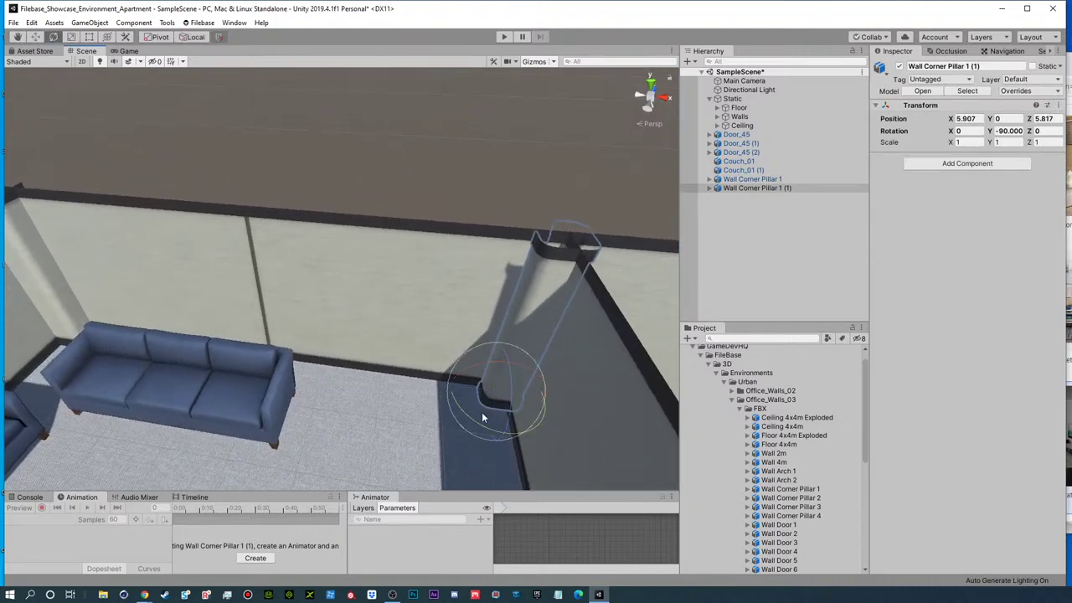
{"action": "left_click_drag", "start_coordinate": [469, 419], "coordinate": [351, 348]}
{"action": "key", "text": "w"}
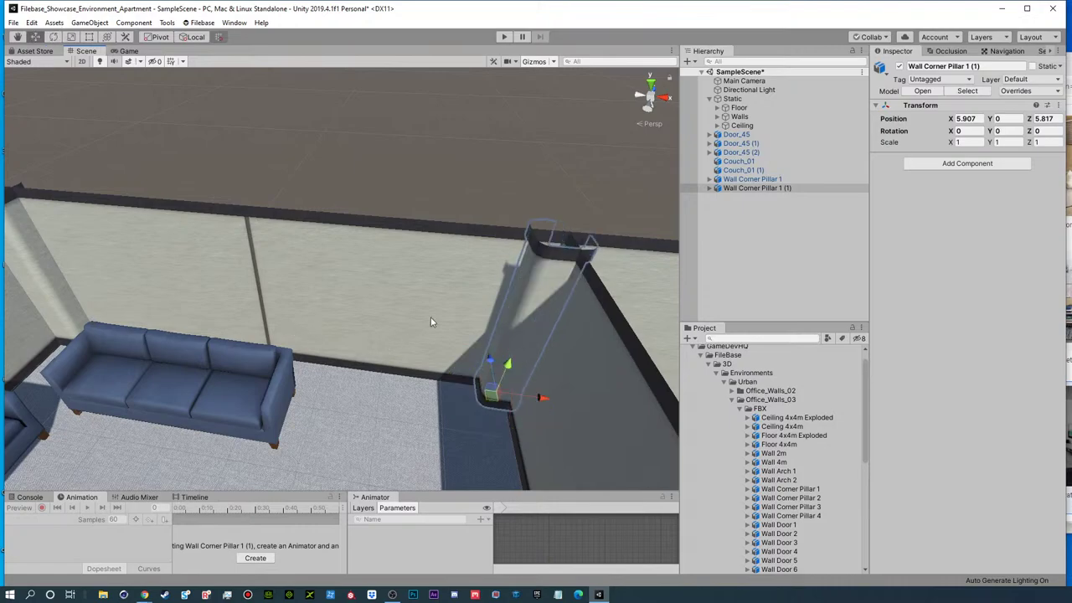
{"action": "left_click", "coordinate": [495, 169]}
- Move both couches away from the outer side wall toward the interior wall, with Couch_01 at X 1
{"action": "left_click_drag", "start_coordinate": [418, 286], "coordinate": [447, 185], "text": "alt"}
{"action": "scroll", "coordinate": [436, 214], "scroll_direction": "down", "scroll_amount": 3}
{"action": "left_click_drag", "start_coordinate": [345, 212], "coordinate": [345, 279], "text": "alt"}
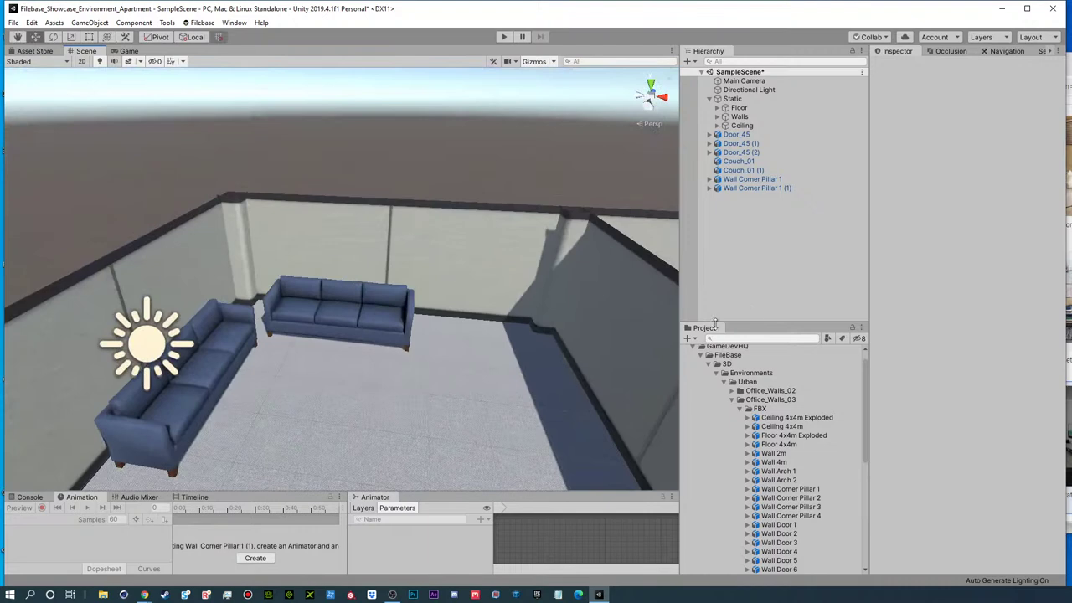
{"action": "left_click_drag", "start_coordinate": [471, 275], "coordinate": [444, 247], "text": "alt"}
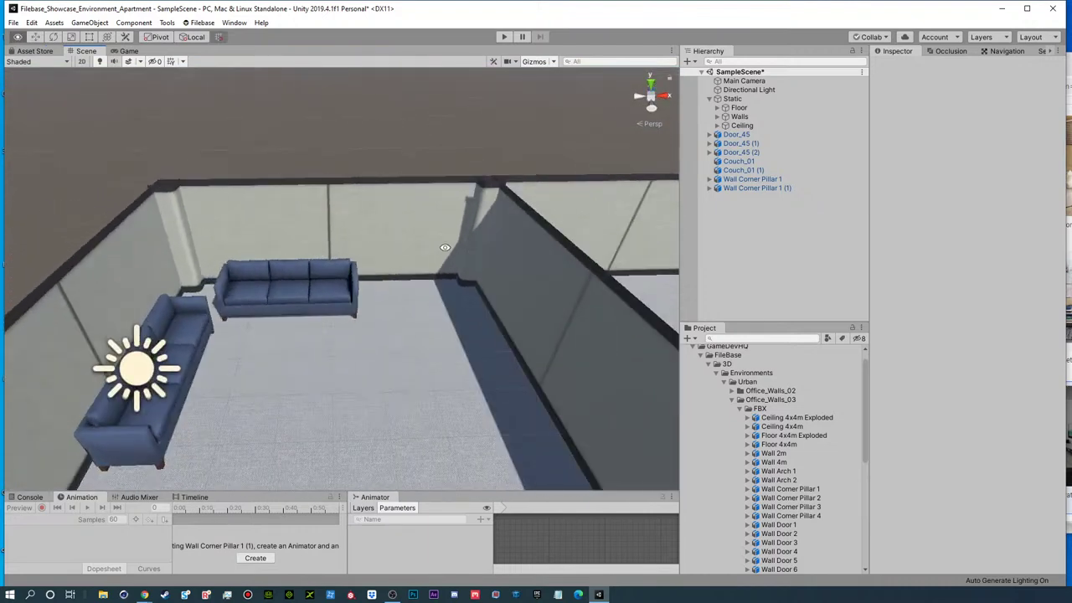
{"action": "left_click", "coordinate": [308, 289]}
{"action": "left_click_drag", "start_coordinate": [251, 310], "coordinate": [366, 317]}
{"action": "left_click", "coordinate": [186, 335], "text": "shift"}
{"action": "left_click_drag", "start_coordinate": [214, 387], "coordinate": [325, 394]}
{"action": "left_click", "coordinate": [198, 333]}
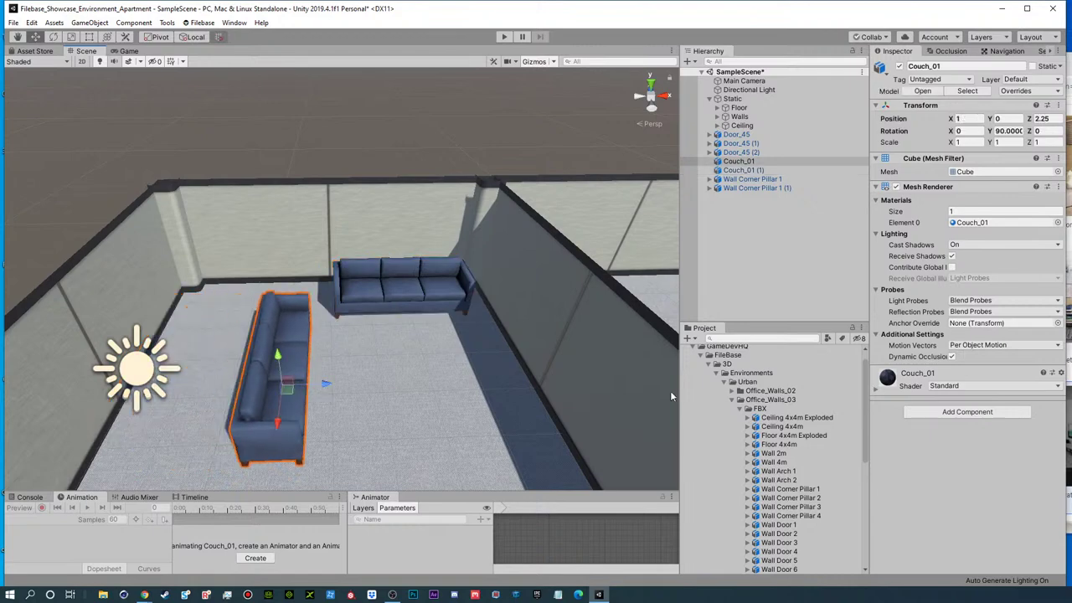
- Switch to the browser to compare the couch layout with the living room reference photo, and return to Unity
{"action": "left_click", "coordinate": [1071, 285]}
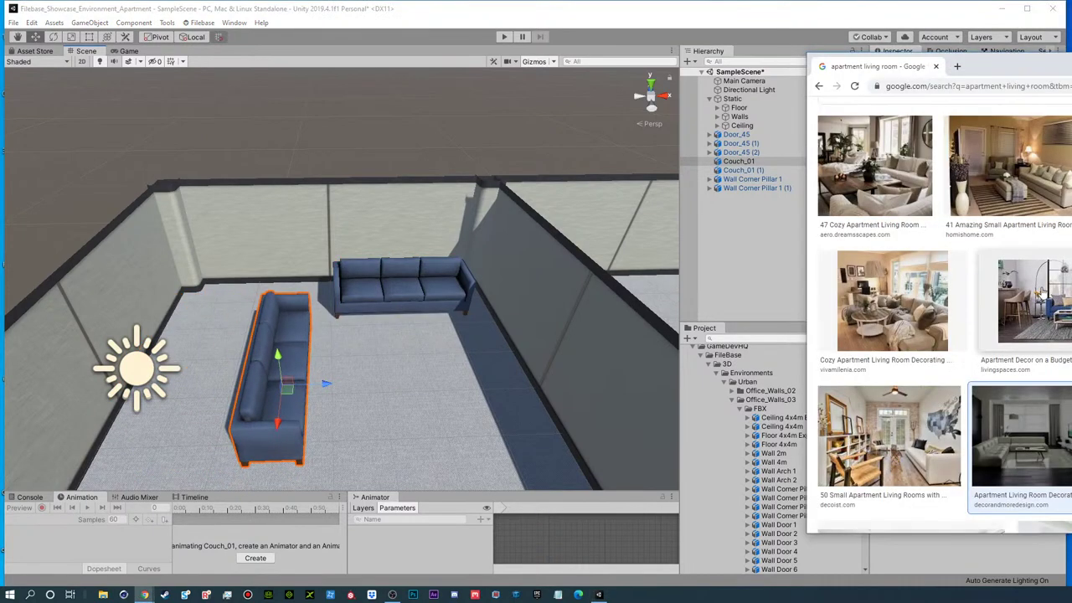
{"action": "left_click_drag", "start_coordinate": [1071, 67], "coordinate": [428, 67]}
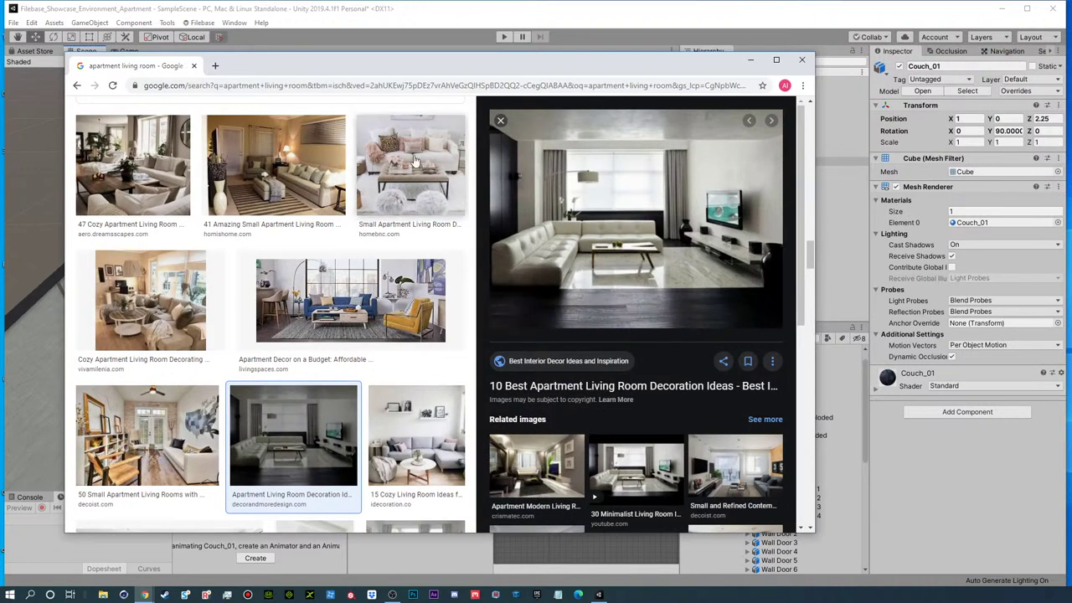
{"action": "left_click_drag", "start_coordinate": [314, 62], "coordinate": [1008, 110]}
{"action": "left_click", "coordinate": [423, 18]}
- Move both couches back together toward the outer side wall, placing Couch_01 at X -1.5
{"action": "left_click", "coordinate": [365, 293]}
{"action": "left_click", "coordinate": [288, 320], "text": "shift"}
{"action": "left_click_drag", "start_coordinate": [319, 386], "coordinate": [199, 390]}
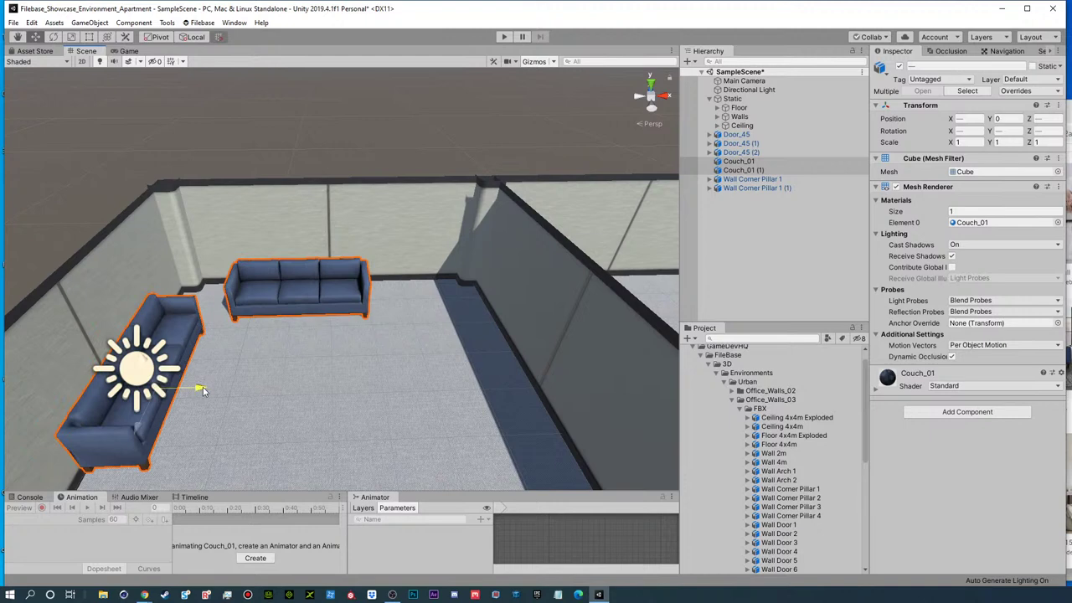
{"action": "left_click", "coordinate": [207, 314]}
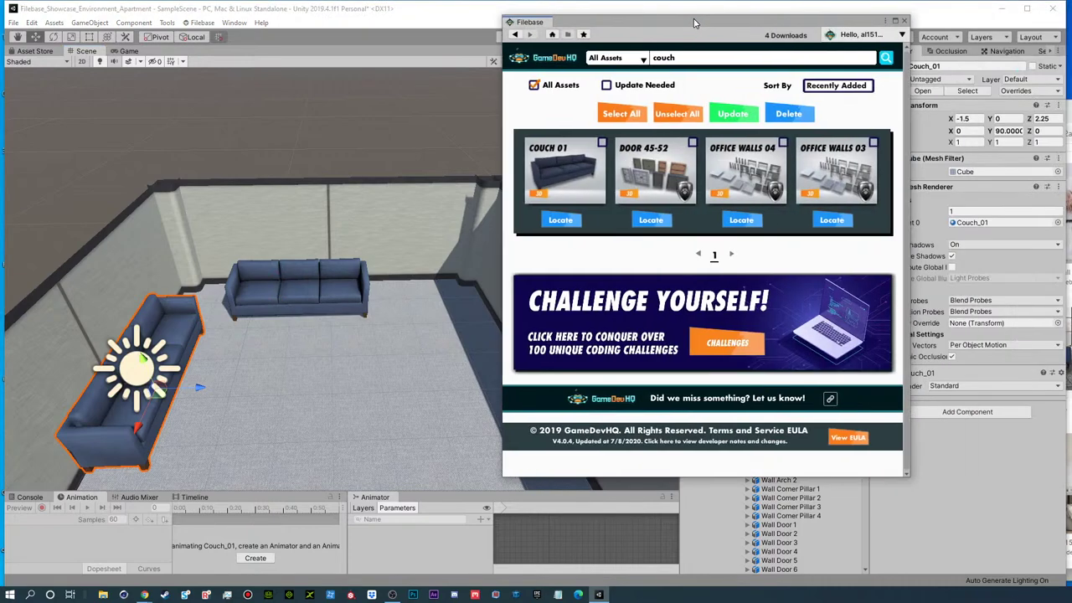
- Search Filebase for "table" and check the table in the browser's living room reference photo
{"action": "double_click", "coordinate": [709, 60]}
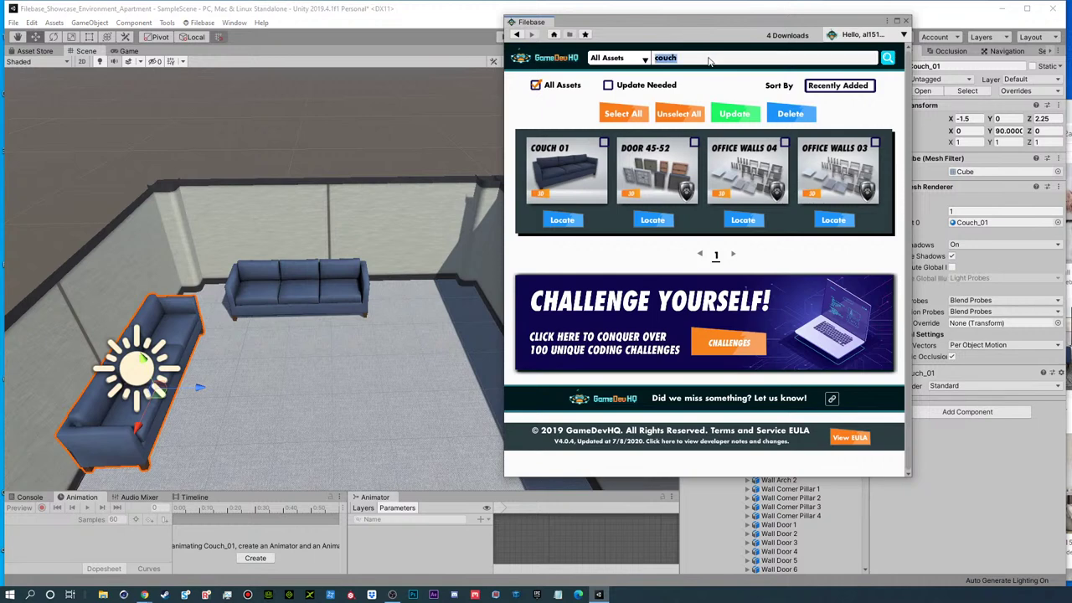
{"action": "type", "text": "table"}
{"action": "key", "text": "Return"}
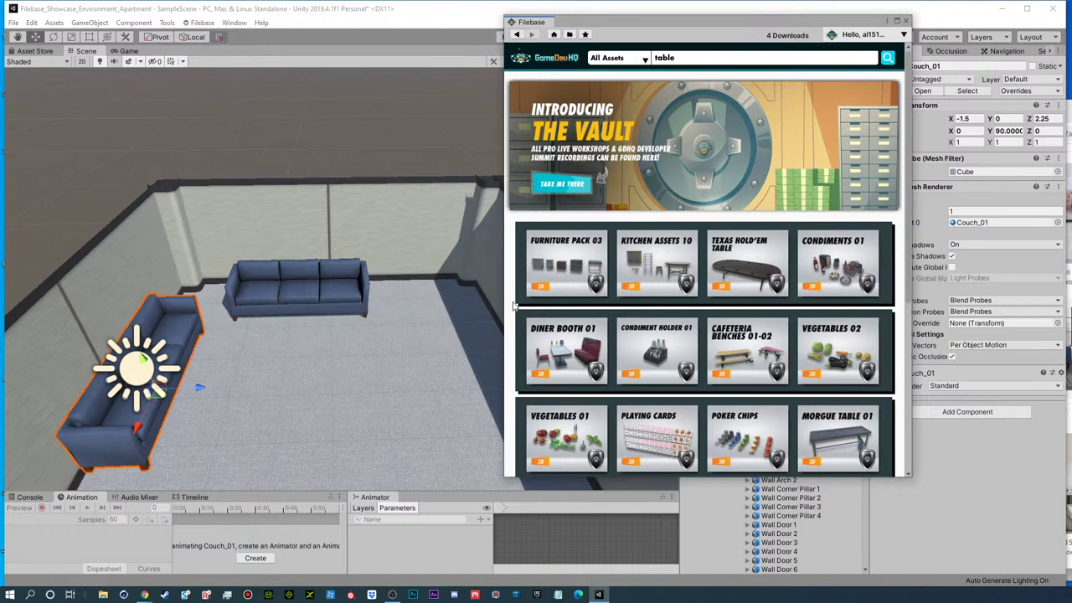
{"action": "left_click_drag", "start_coordinate": [1071, 33], "coordinate": [538, 77]}
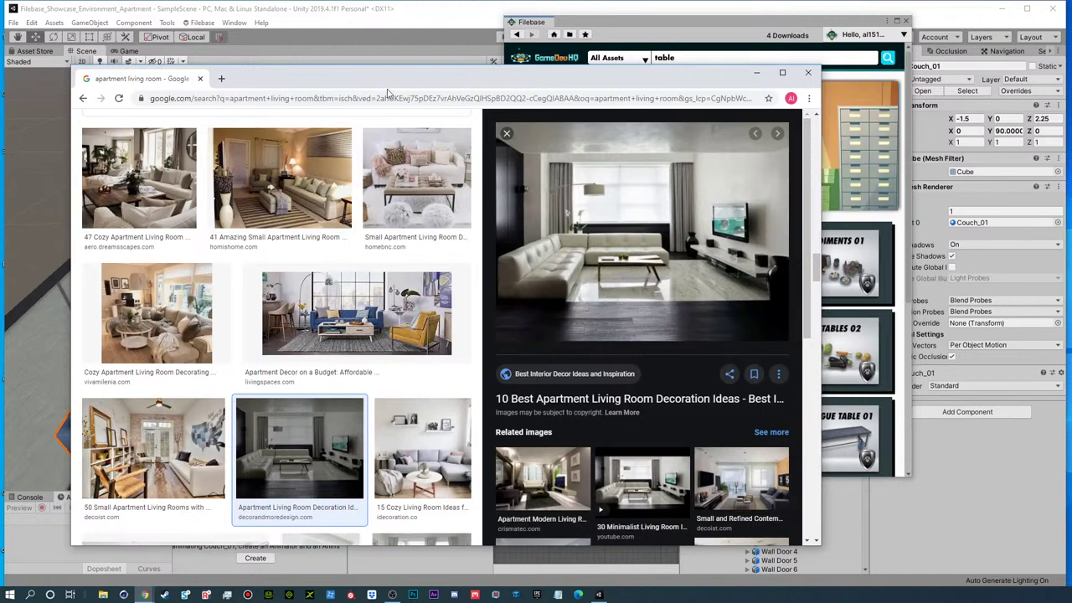
{"action": "left_click", "coordinate": [615, 23]}
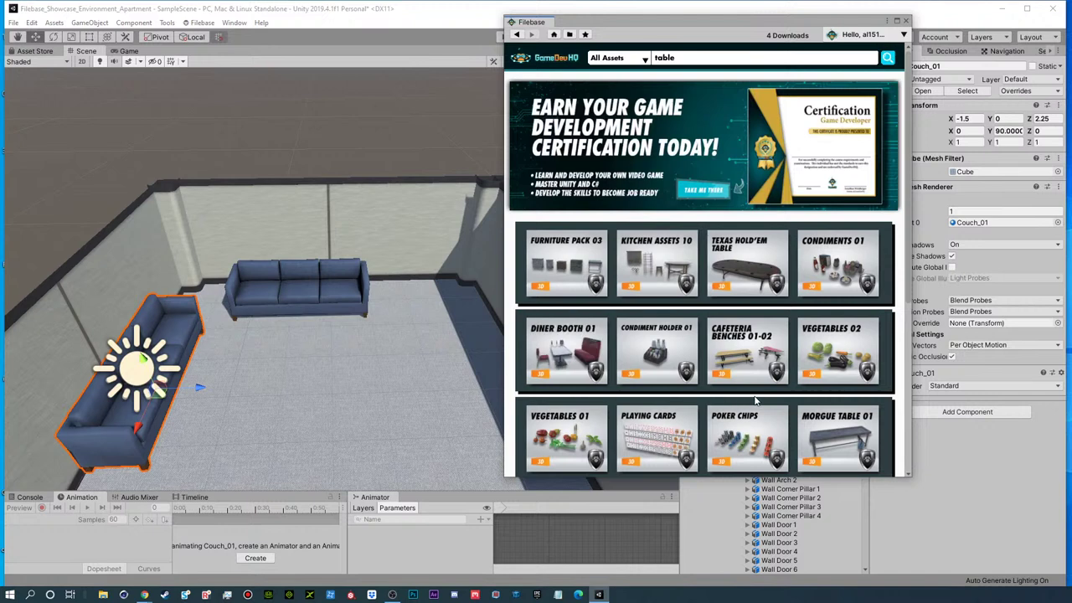
- Browse to the second page of table results and examine the enlarged preview of Office Assets 04
{"action": "scroll", "coordinate": [755, 400], "scroll_direction": "down", "scroll_amount": 4}
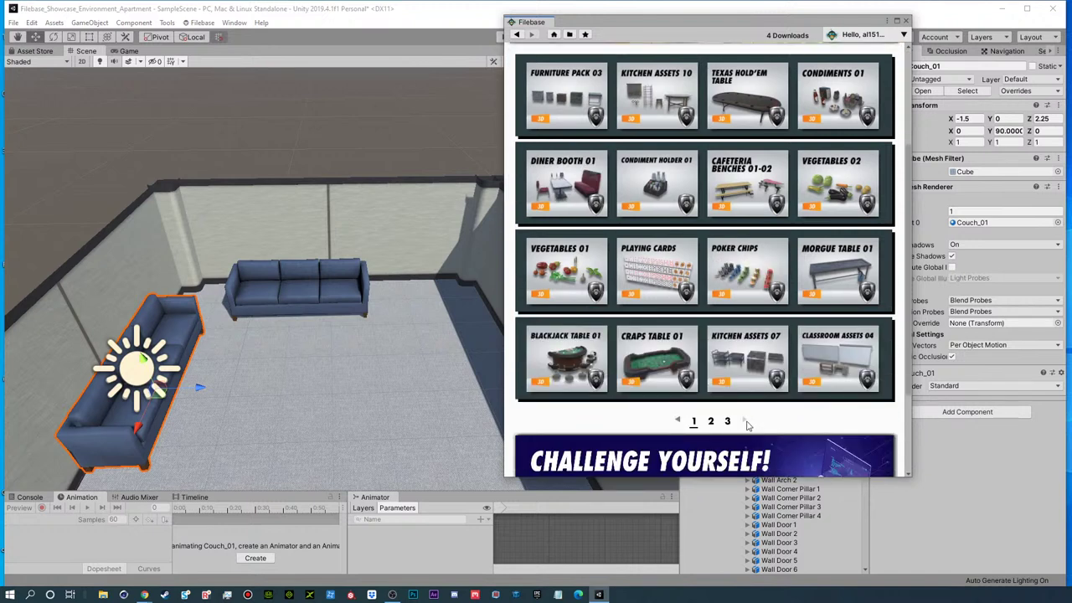
{"action": "left_click", "coordinate": [746, 422]}
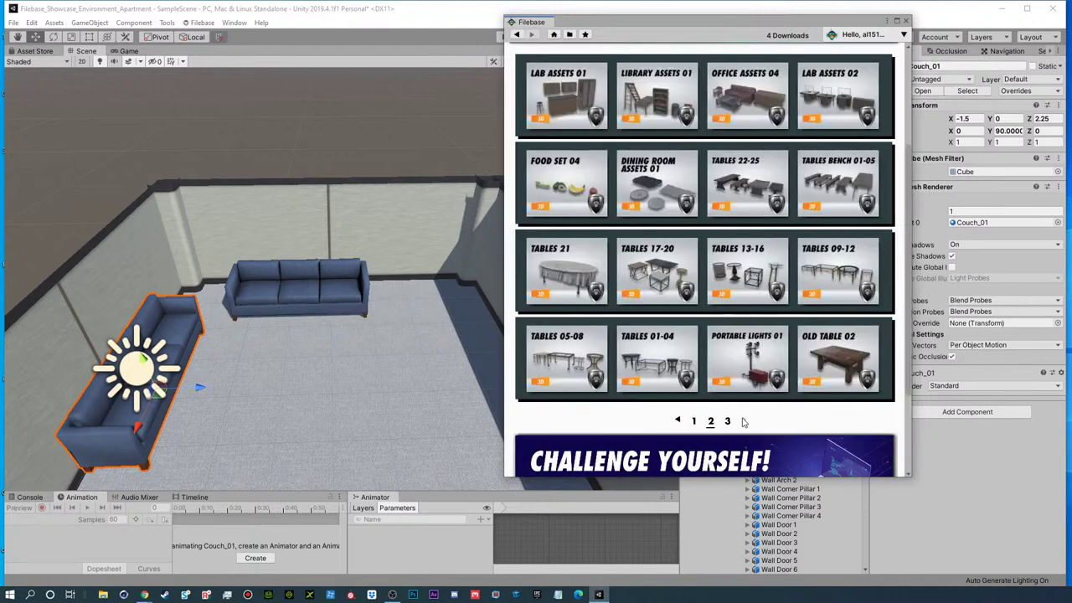
{"action": "left_click", "coordinate": [745, 100]}
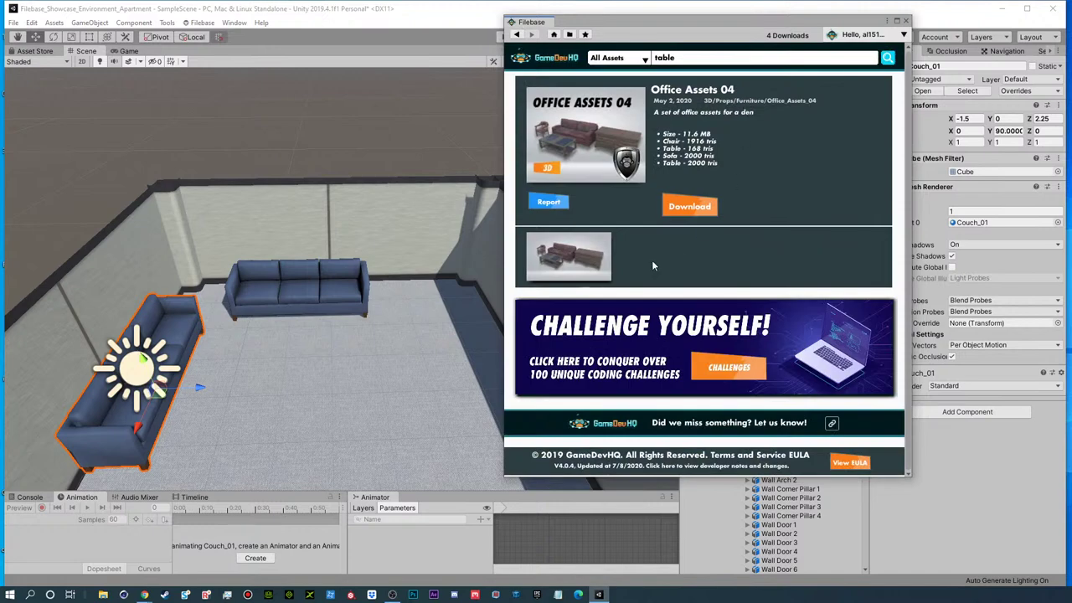
{"action": "left_click", "coordinate": [566, 251]}
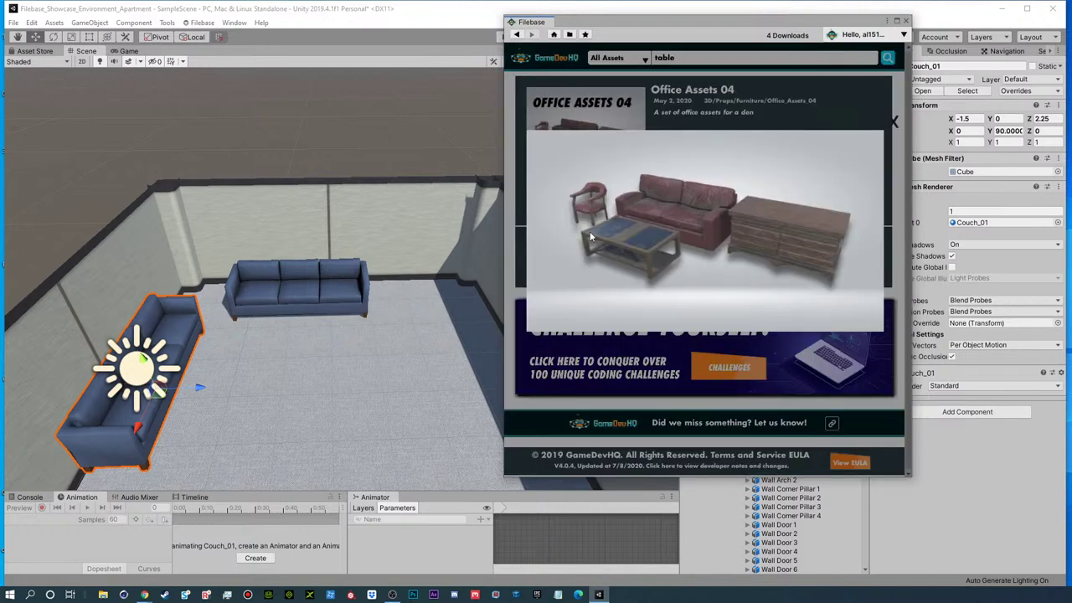
{"action": "left_click", "coordinate": [896, 122]}
- Download Office Assets 04, import the complete Office_Assets_04 package, and move the Filebase window out of the way
{"action": "left_click", "coordinate": [690, 207]}
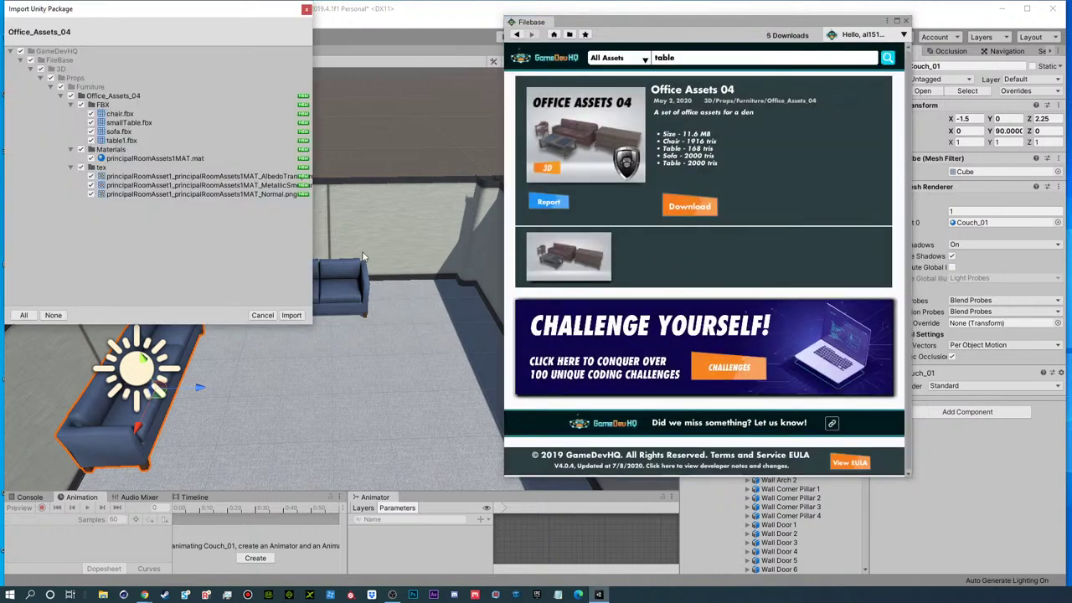
{"action": "left_click", "coordinate": [295, 315]}
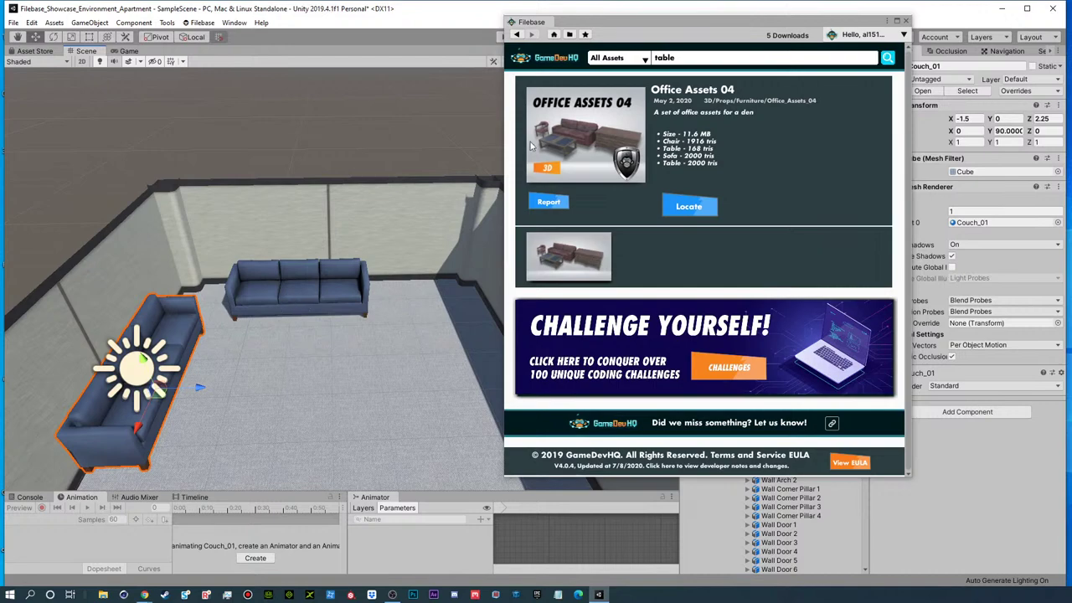
{"action": "left_click_drag", "start_coordinate": [772, 25], "coordinate": [1071, 30]}
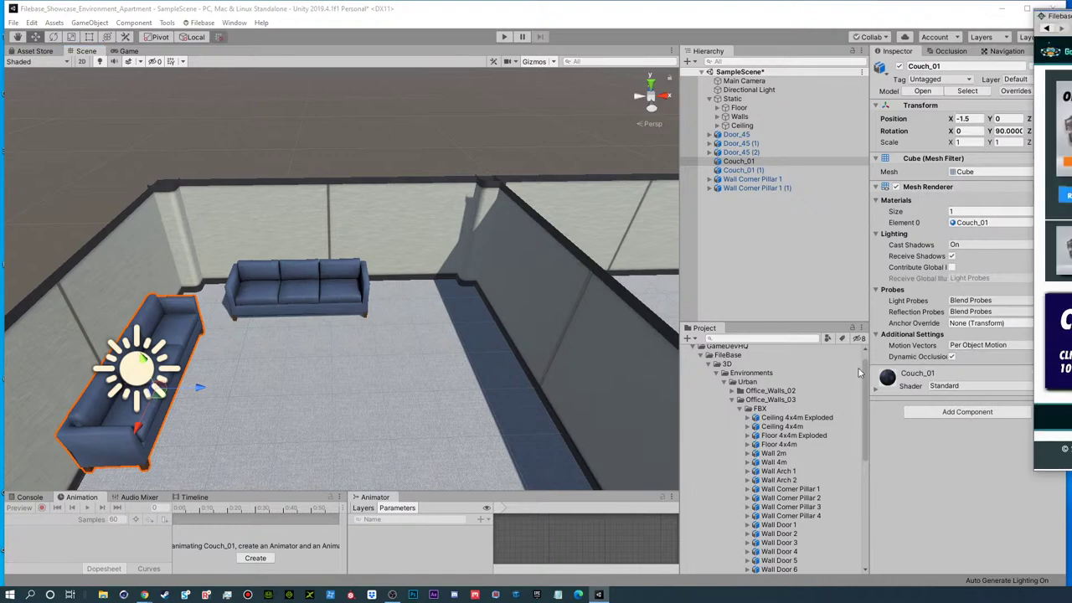
- Try to shift Wall 4m (17) and Wall Door 4 of the dividing wall together sideways
{"action": "right_click_drag", "start_coordinate": [488, 238], "coordinate": [246, 228]}
{"action": "key", "text": "s"}
{"action": "left_click_drag", "start_coordinate": [246, 228], "coordinate": [339, 234], "text": "alt"}
{"action": "left_click", "coordinate": [485, 304]}
{"action": "left_click_drag", "start_coordinate": [485, 304], "coordinate": [356, 313], "text": "alt"}
{"action": "right_click_drag", "start_coordinate": [355, 312], "coordinate": [199, 288]}
{"action": "right_click_drag", "start_coordinate": [164, 242], "coordinate": [259, 188]}
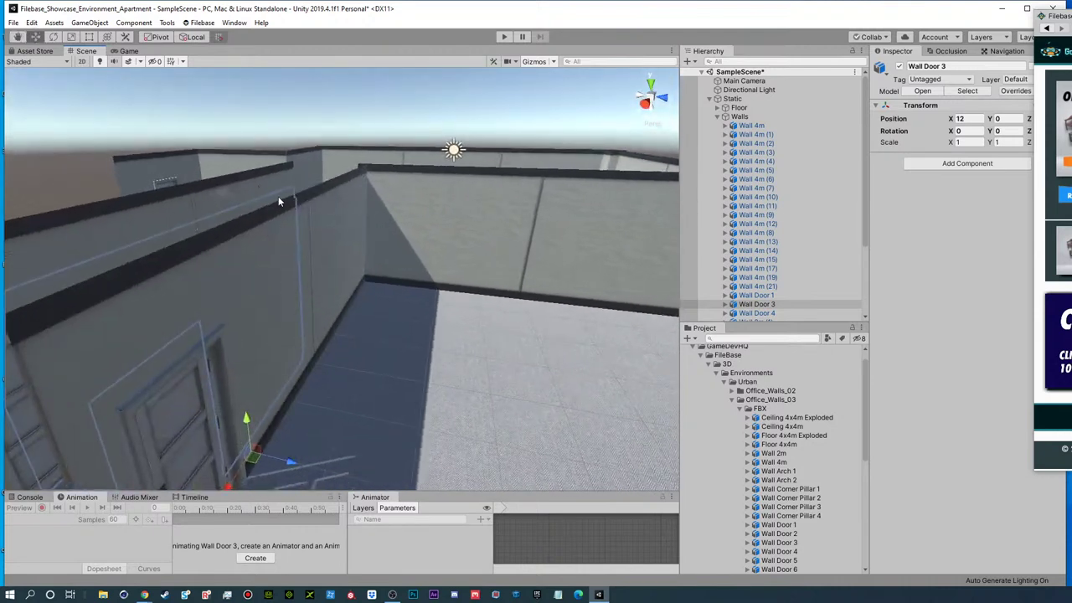
{"action": "left_click", "coordinate": [336, 227]}
{"action": "left_click", "coordinate": [288, 265], "text": "shift"}
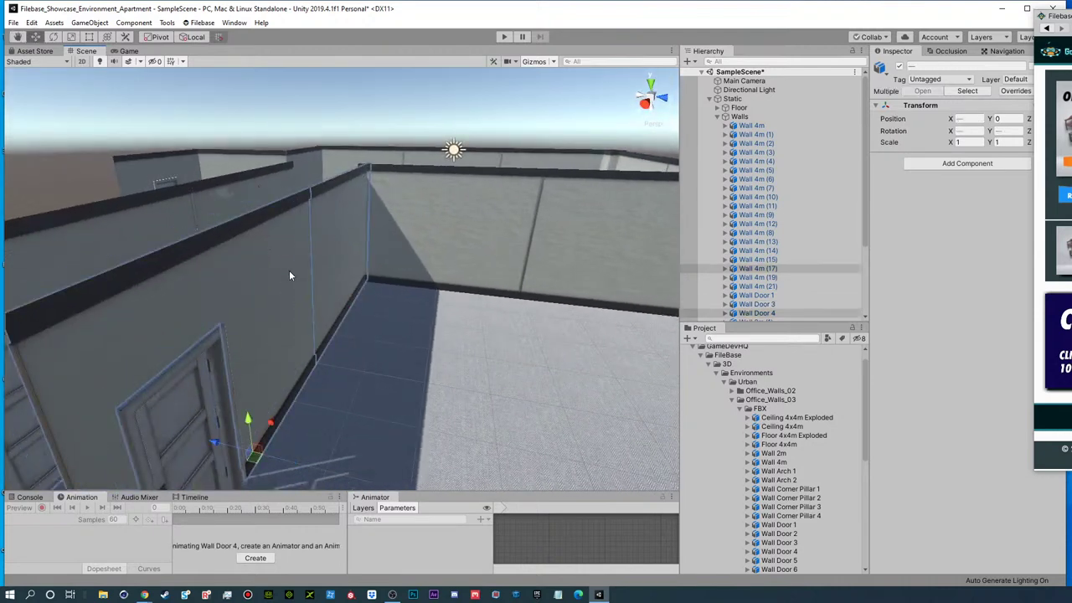
{"action": "mouse_move", "coordinate": [240, 446]}
{"action": "left_mouse_down"}
{"action": "mouse_move", "coordinate": [186, 439]}
{"action": "mouse_move", "coordinate": [226, 448]}
{"action": "left_mouse_up"}
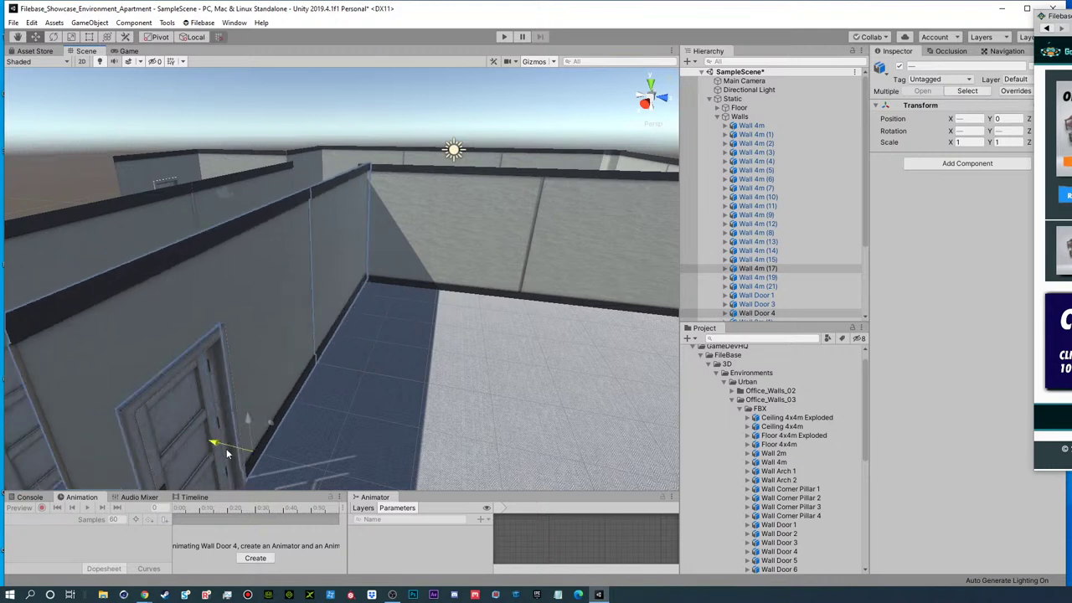
{"action": "left_click", "coordinate": [425, 104]}
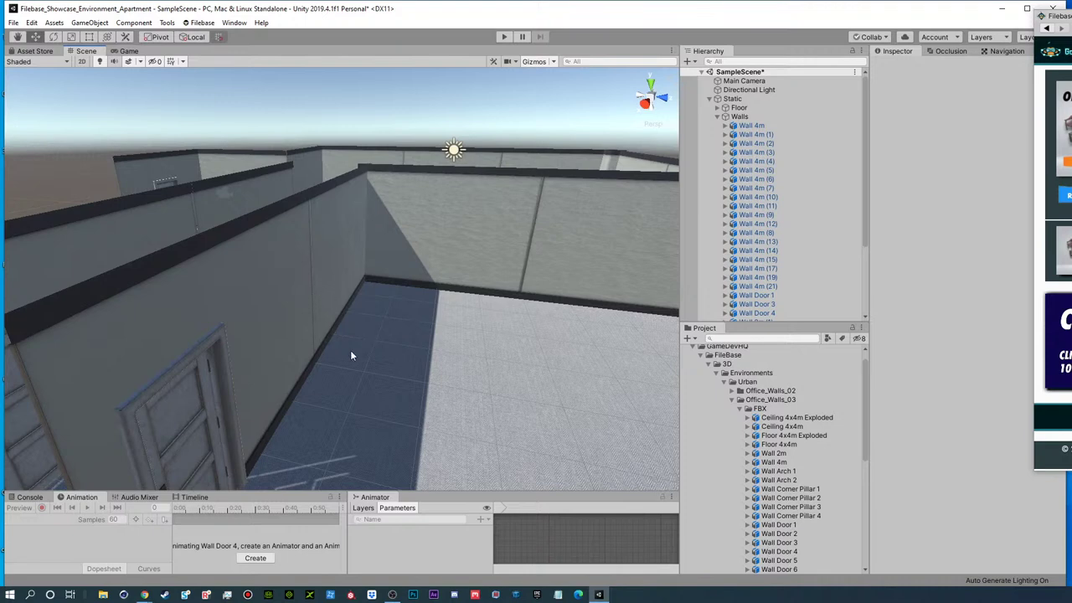
- Open the Office_Assets_04 FBX folder in the project assets and preview the chair and smallTable models
{"action": "scroll", "coordinate": [326, 287], "scroll_direction": "down", "scroll_amount": 6, "text": "alt"}
{"action": "left_click_drag", "start_coordinate": [295, 348], "coordinate": [340, 349], "text": "alt"}
{"action": "right_click_drag", "start_coordinate": [406, 340], "coordinate": [536, 346], "text": "alt"}
{"action": "left_click_drag", "start_coordinate": [412, 329], "coordinate": [708, 318], "text": "alt"}
{"action": "middle_click_drag", "start_coordinate": [458, 177], "coordinate": [465, 251], "text": "alt"}
{"action": "right_click_drag", "start_coordinate": [465, 252], "coordinate": [829, 246], "text": "alt"}
{"action": "scroll", "coordinate": [775, 407], "scroll_direction": "up", "scroll_amount": 7}
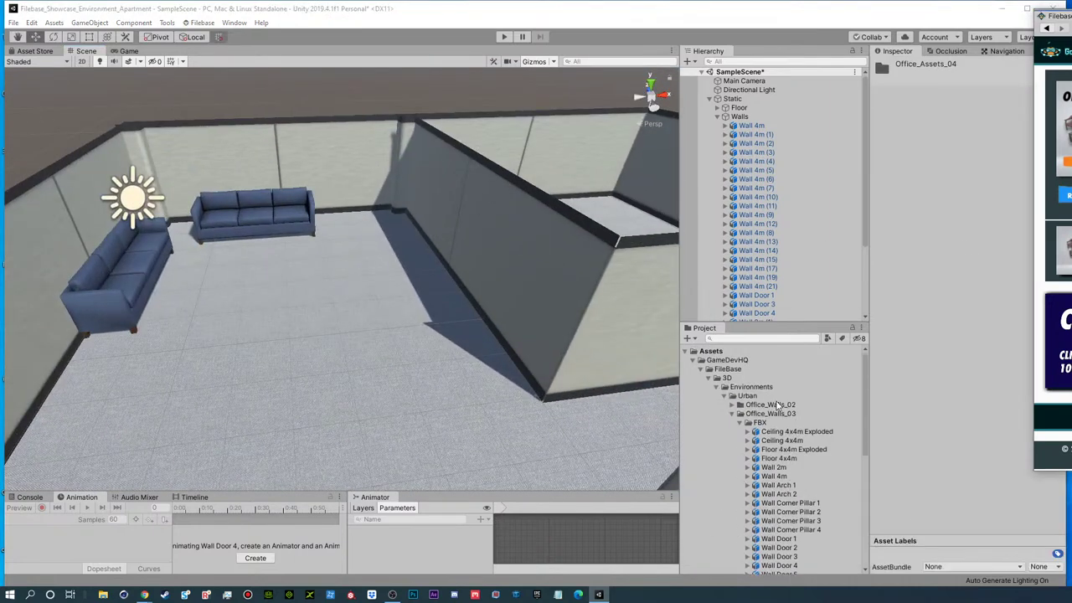
{"action": "left_click", "coordinate": [740, 423]}
{"action": "scroll", "coordinate": [752, 504], "scroll_direction": "down", "scroll_amount": 3}
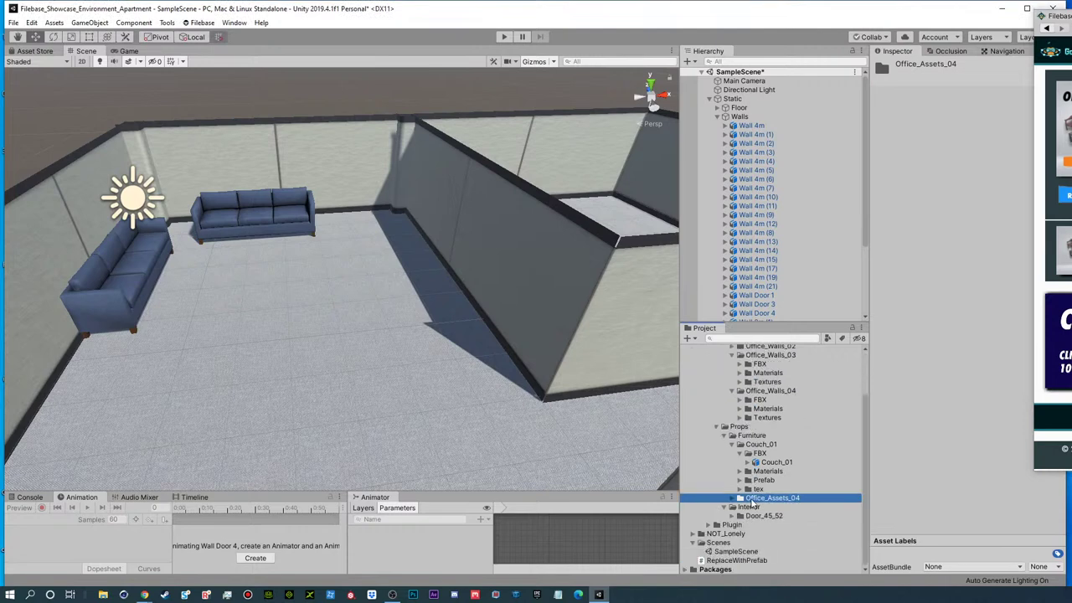
{"action": "left_click", "coordinate": [740, 455]}
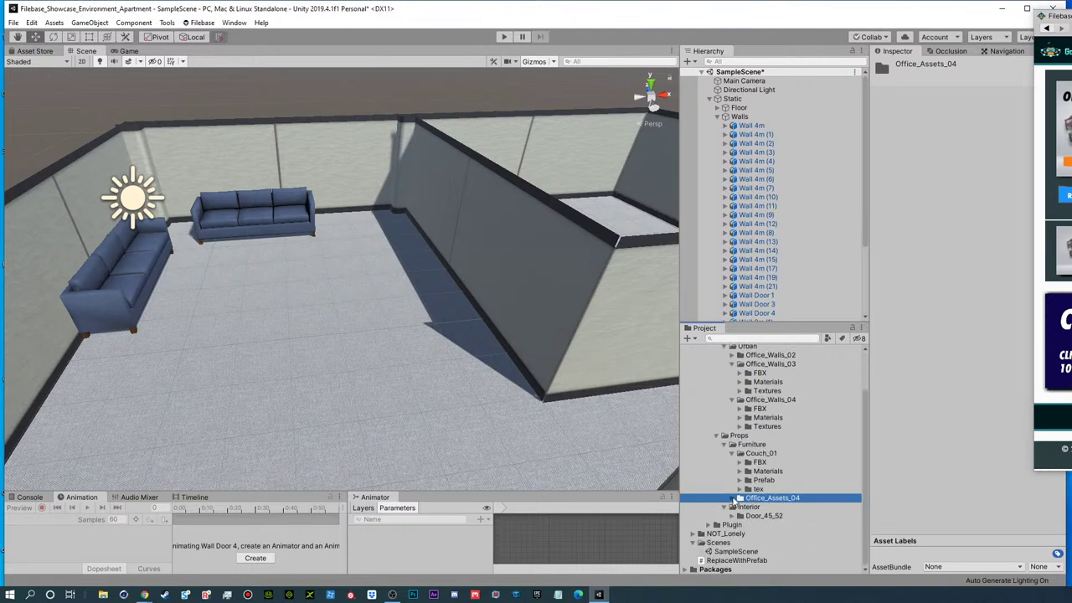
{"action": "left_click", "coordinate": [733, 498]}
{"action": "left_click", "coordinate": [741, 508]}
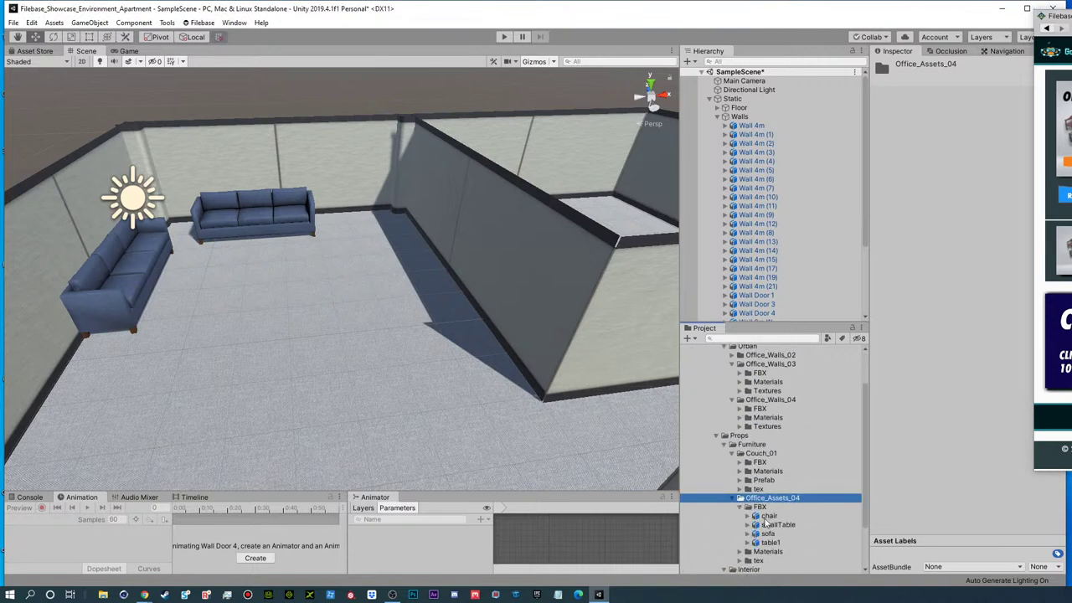
{"action": "left_click", "coordinate": [772, 516]}
{"action": "left_click", "coordinate": [777, 524]}
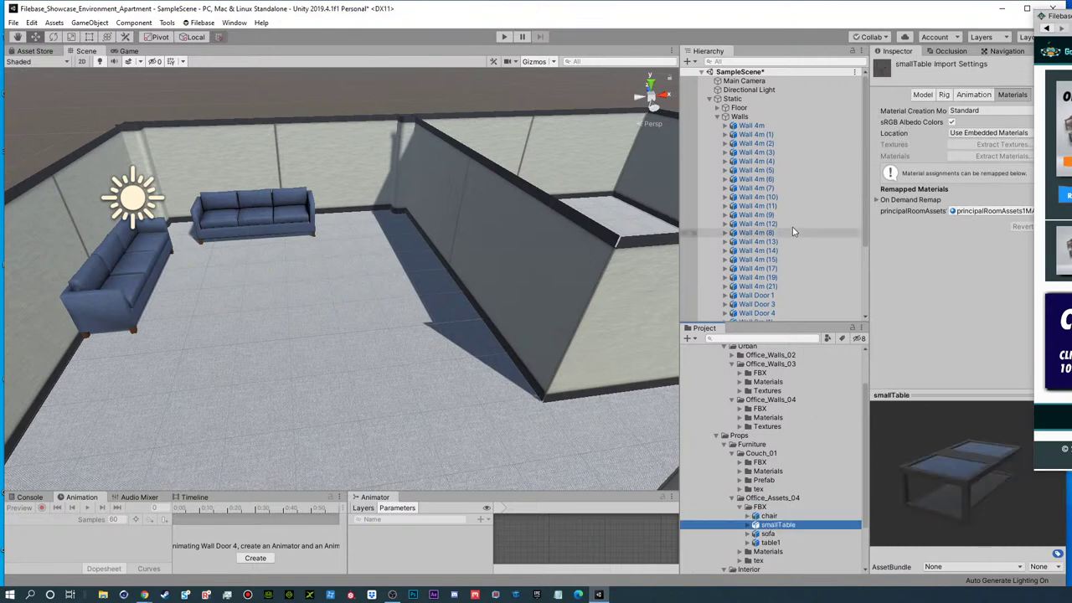
- Place the smallTable model on the living room floor in front of the couches
{"action": "left_click", "coordinate": [724, 117]}
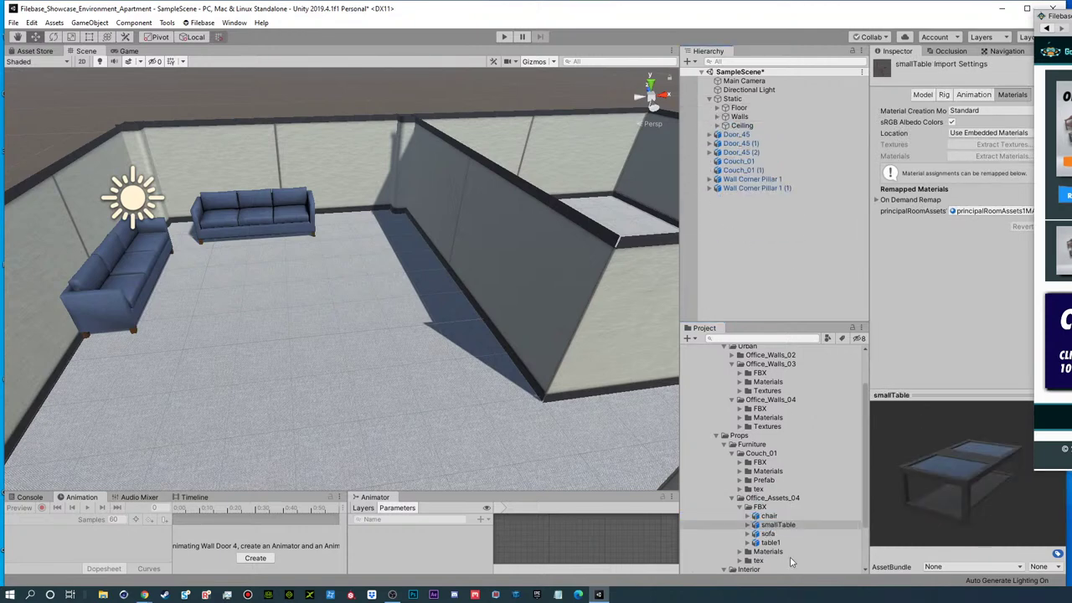
{"action": "left_click_drag", "start_coordinate": [774, 525], "coordinate": [403, 277]}
{"action": "key", "text": "e"}
{"action": "key", "text": "w"}
{"action": "left_click_drag", "start_coordinate": [206, 284], "coordinate": [178, 285], "text": "ctrl"}
- Replace the blue couch at the back wall with the sofa model, rotated -180 degrees on Y, scaled 1.21 and placed at X 0.5
{"action": "left_click_drag", "start_coordinate": [767, 543], "coordinate": [220, 209]}
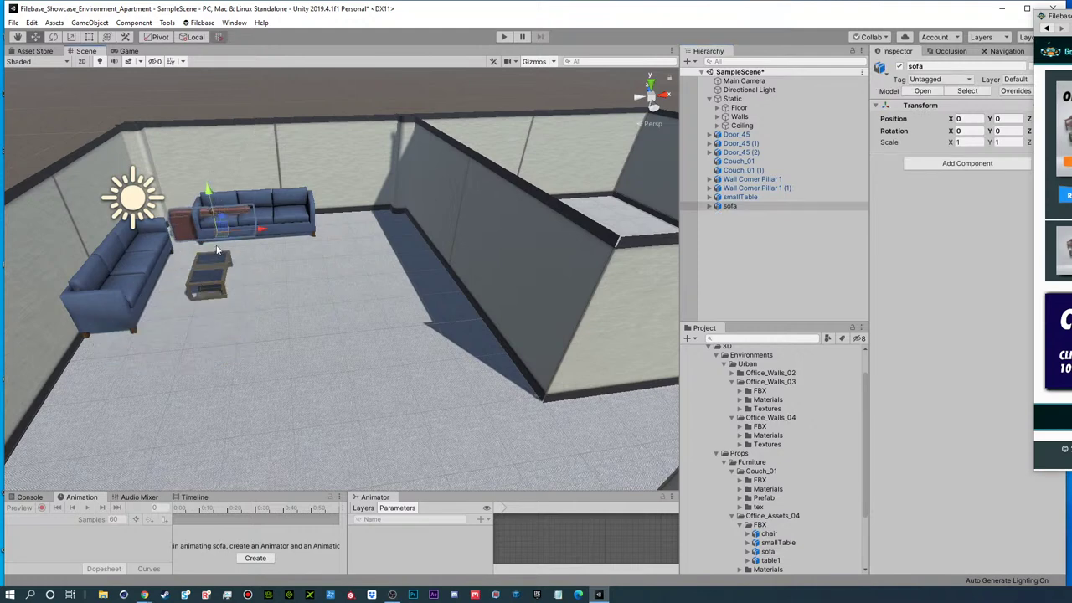
{"action": "key", "text": "e"}
{"action": "left_click_drag", "start_coordinate": [226, 251], "coordinate": [492, 218]}
{"action": "left_click_drag", "start_coordinate": [245, 249], "coordinate": [224, 236]}
{"action": "key", "text": "r"}
{"action": "key", "text": "e"}
{"action": "key", "text": "w"}
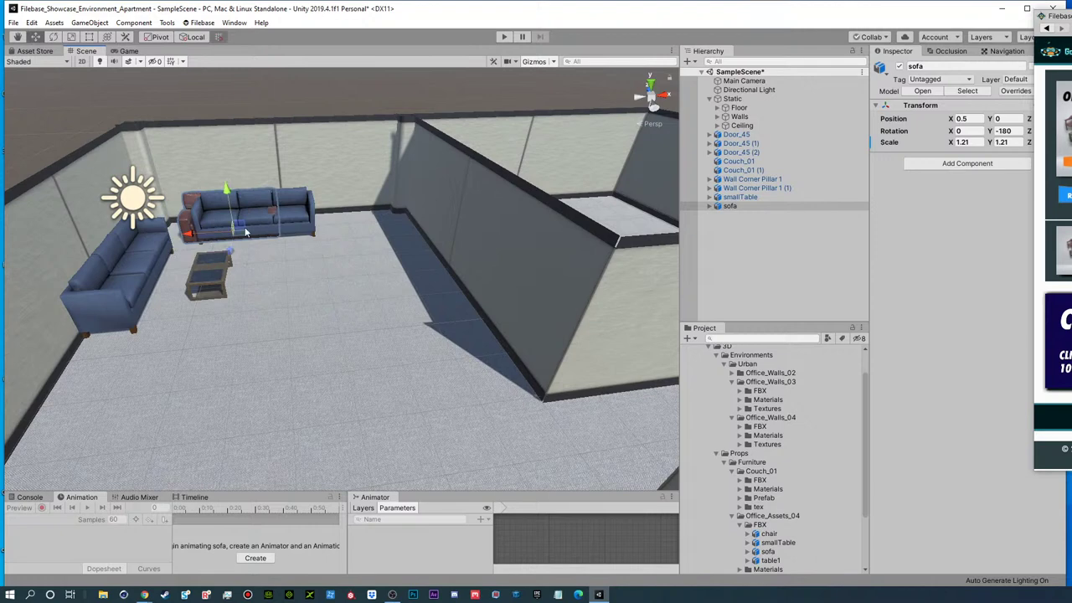
{"action": "left_click", "coordinate": [290, 224]}
{"action": "key", "text": "Delete"}
- Scale up smallTable between the couch and the sofa
{"action": "left_click", "coordinate": [216, 272]}
{"action": "key", "text": "r"}
{"action": "mouse_move", "coordinate": [221, 274]}
{"action": "left_mouse_down"}
{"action": "mouse_move", "coordinate": [224, 300]}
{"action": "mouse_move", "coordinate": [166, 285]}
{"action": "mouse_move", "coordinate": [210, 279]}
{"action": "mouse_move", "coordinate": [233, 262]}
{"action": "left_mouse_up"}
{"action": "left_click", "coordinate": [236, 99]}
{"action": "left_click_drag", "start_coordinate": [285, 224], "coordinate": [465, 249], "text": "alt"}
{"action": "middle_click_drag", "start_coordinate": [465, 249], "coordinate": [543, 252]}
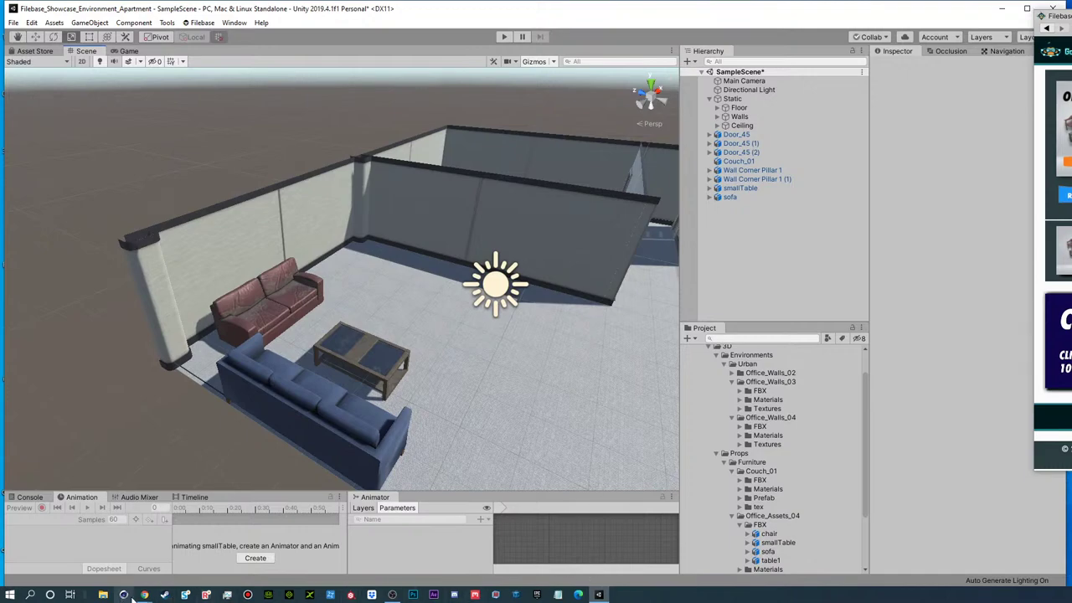
- Switch to the browser to check the living room reference photo, and move its window clear of the Unity scene
{"action": "mouse_move", "coordinate": [144, 596]}
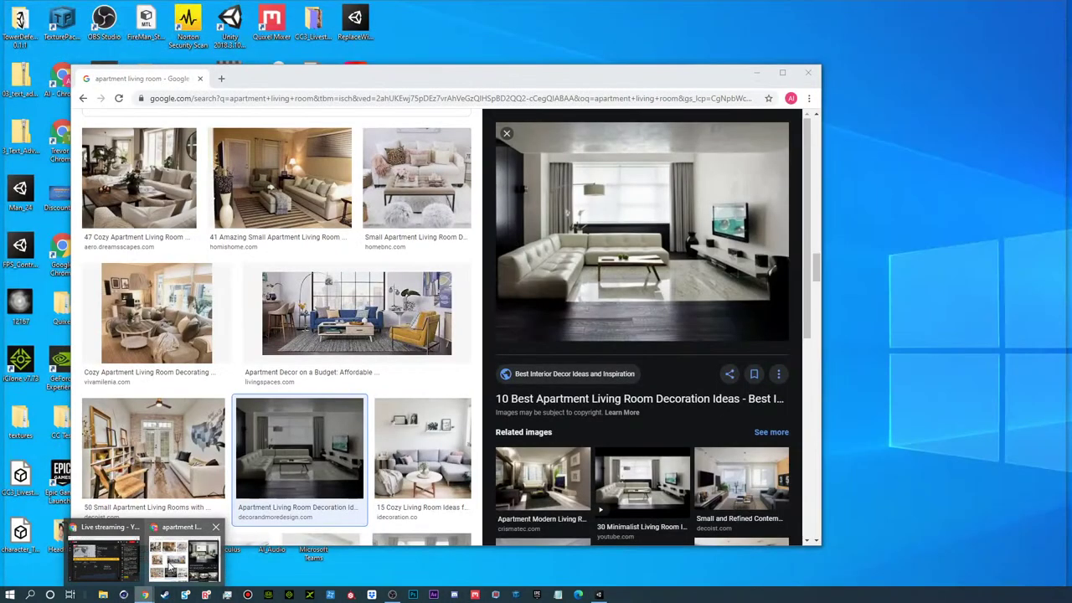
{"action": "left_click", "coordinate": [168, 568]}
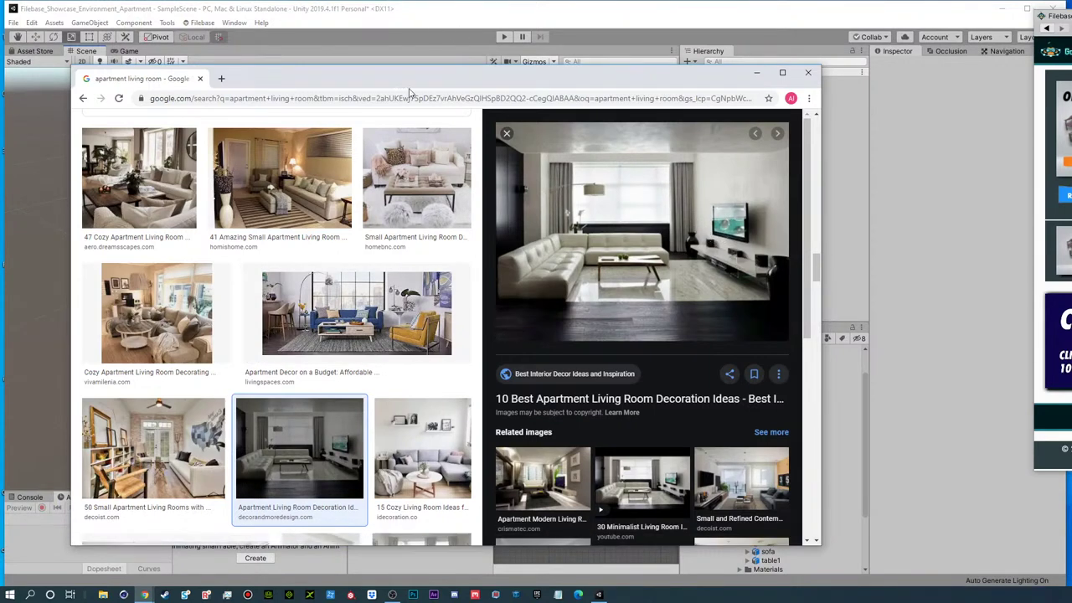
{"action": "left_click_drag", "start_coordinate": [389, 73], "coordinate": [1063, 92]}
{"action": "left_click", "coordinate": [411, 11]}
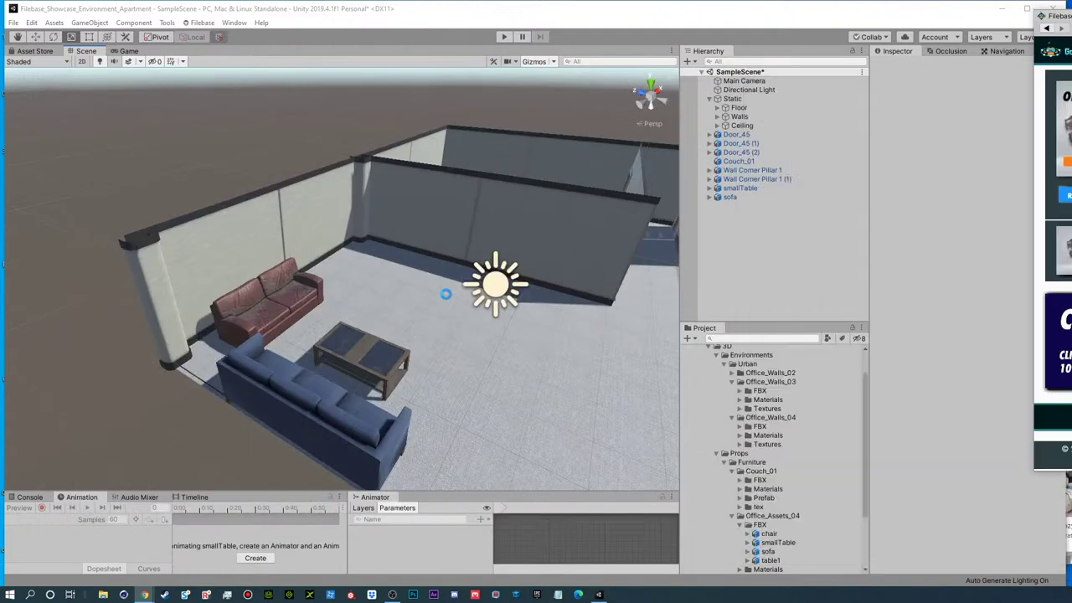
{"action": "left_click_drag", "start_coordinate": [291, 303], "coordinate": [362, 308], "text": "alt"}
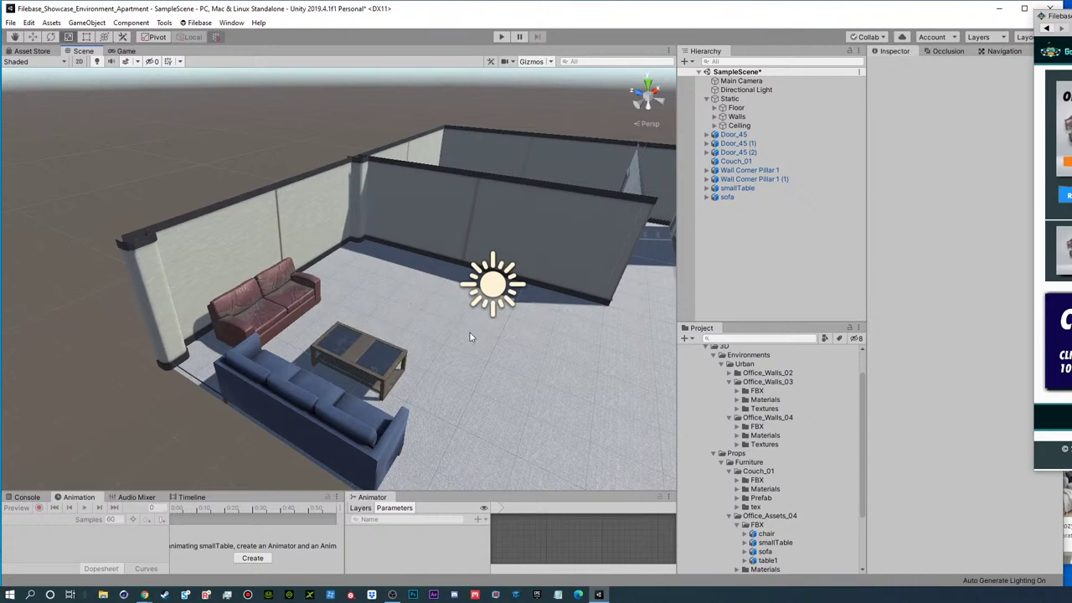
{"action": "key", "text": "super"}
{"action": "key", "text": "super"}
- Delete floor tiles Floor 4x4m (2), (3), (5) and (10), the strip running from the back wall to the entrance door
{"action": "left_click_drag", "start_coordinate": [474, 330], "coordinate": [342, 343], "text": "alt"}
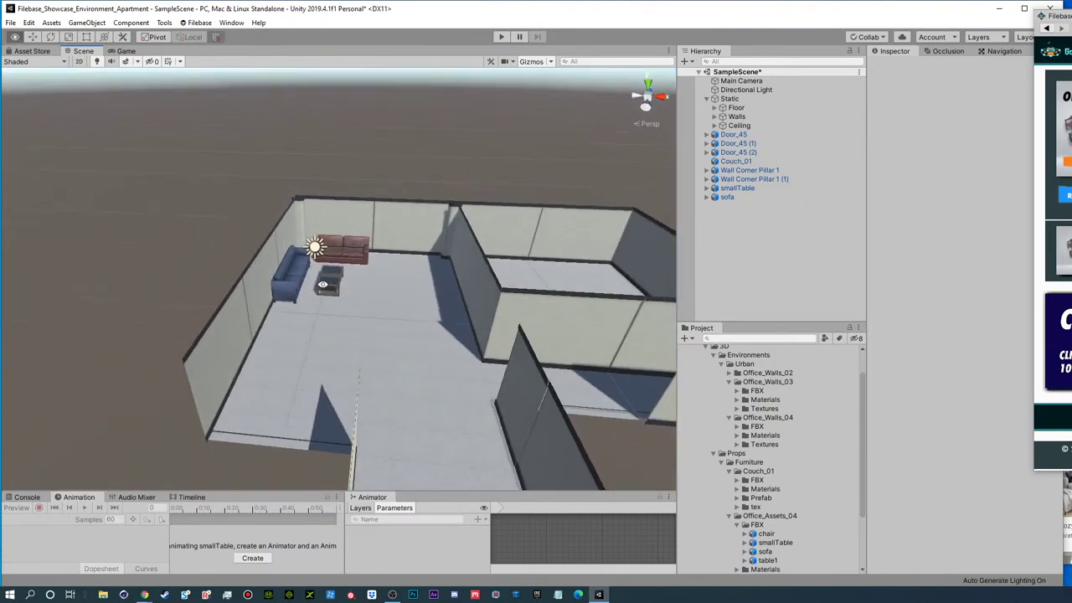
{"action": "left_click", "coordinate": [355, 312]}
{"action": "left_click", "coordinate": [339, 366]}
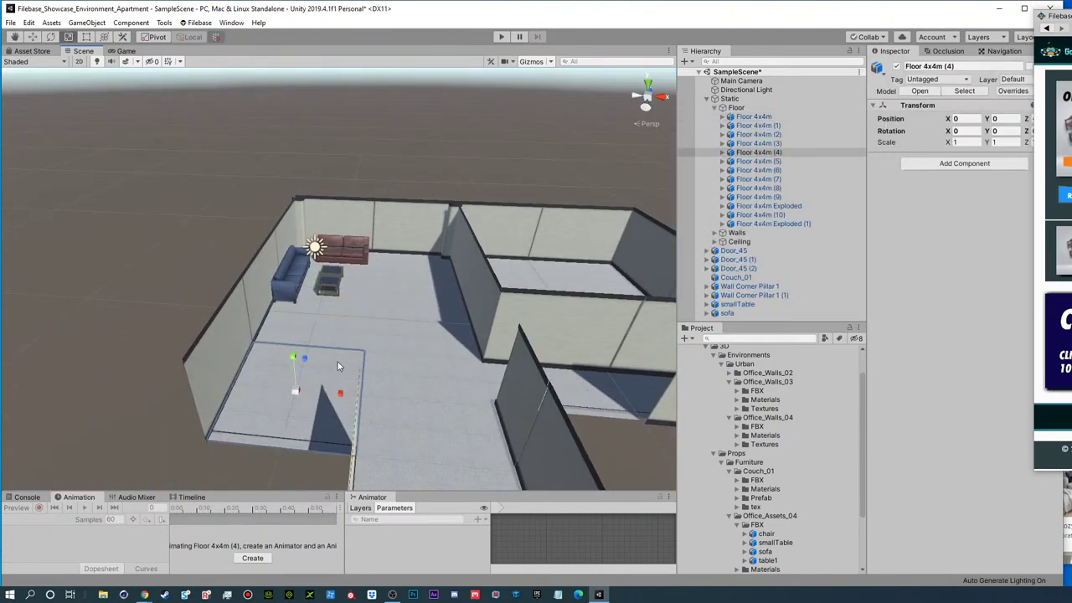
{"action": "left_click", "coordinate": [493, 379]}
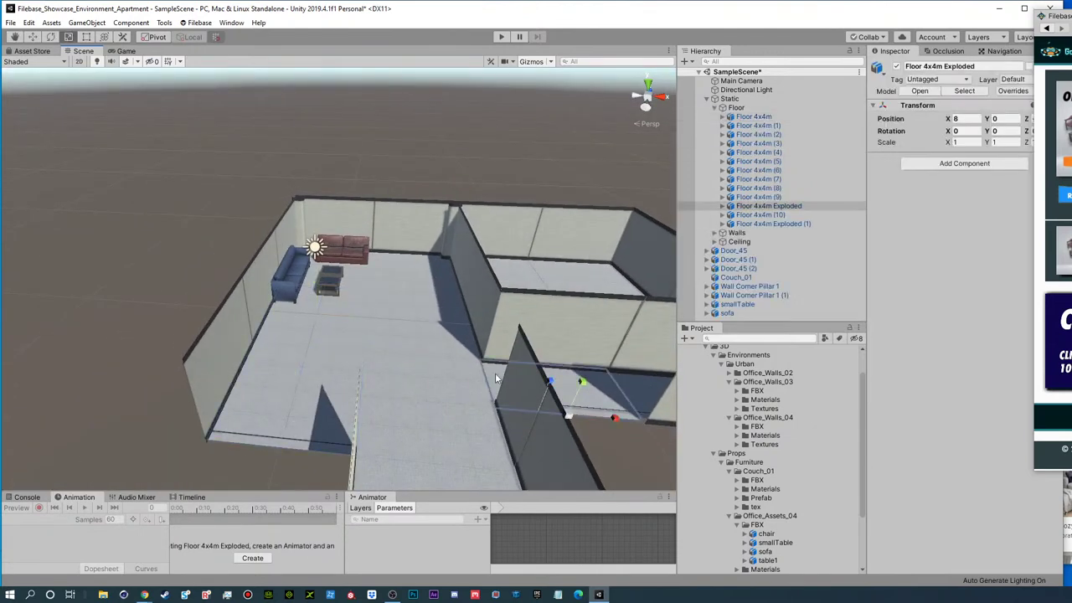
{"action": "left_click", "coordinate": [428, 393]}
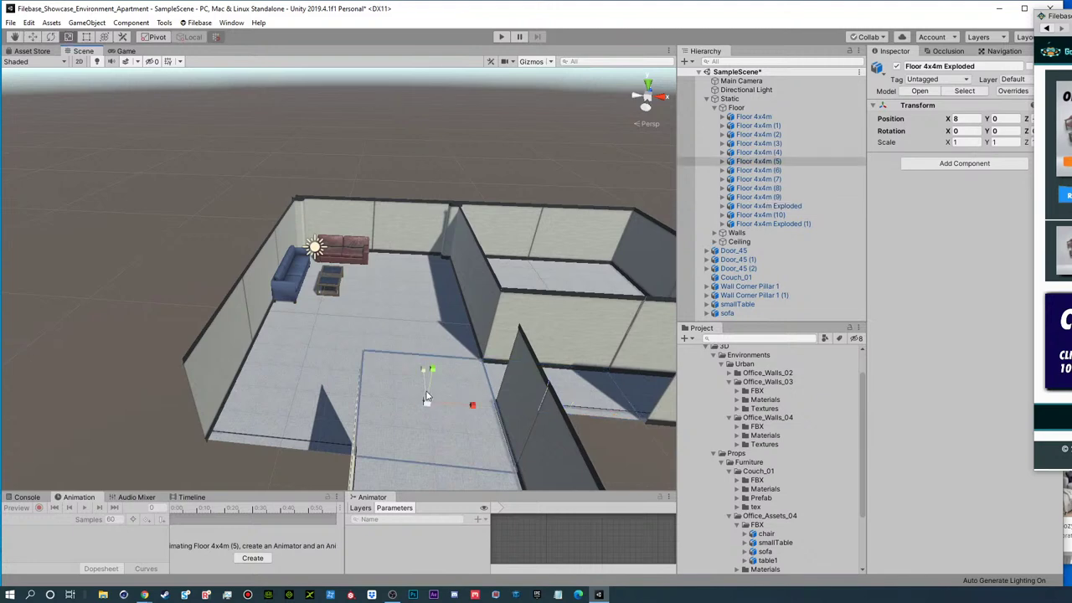
{"action": "left_click", "coordinate": [415, 317]}
{"action": "left_click", "coordinate": [411, 267], "text": "shift"}
{"action": "left_click", "coordinate": [387, 444], "text": "shift"}
{"action": "left_click", "coordinate": [420, 480], "text": "shift"}
{"action": "scroll", "coordinate": [446, 379], "scroll_direction": "down", "scroll_amount": 4}
{"action": "middle_click_drag", "start_coordinate": [396, 389], "coordinate": [381, 350]}
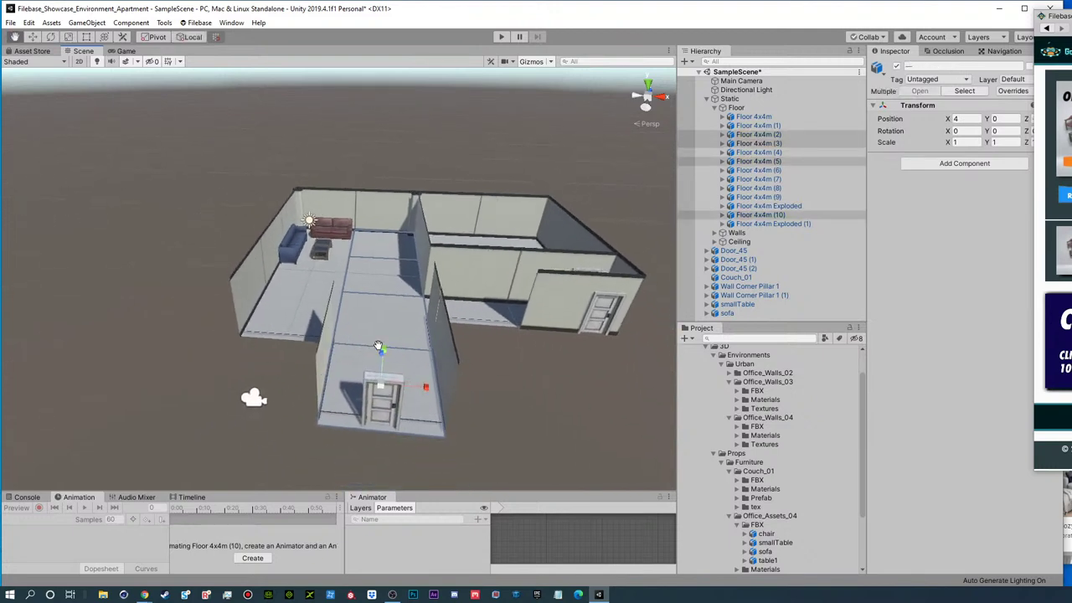
{"action": "left_click_drag", "start_coordinate": [381, 350], "coordinate": [400, 344], "text": "alt"}
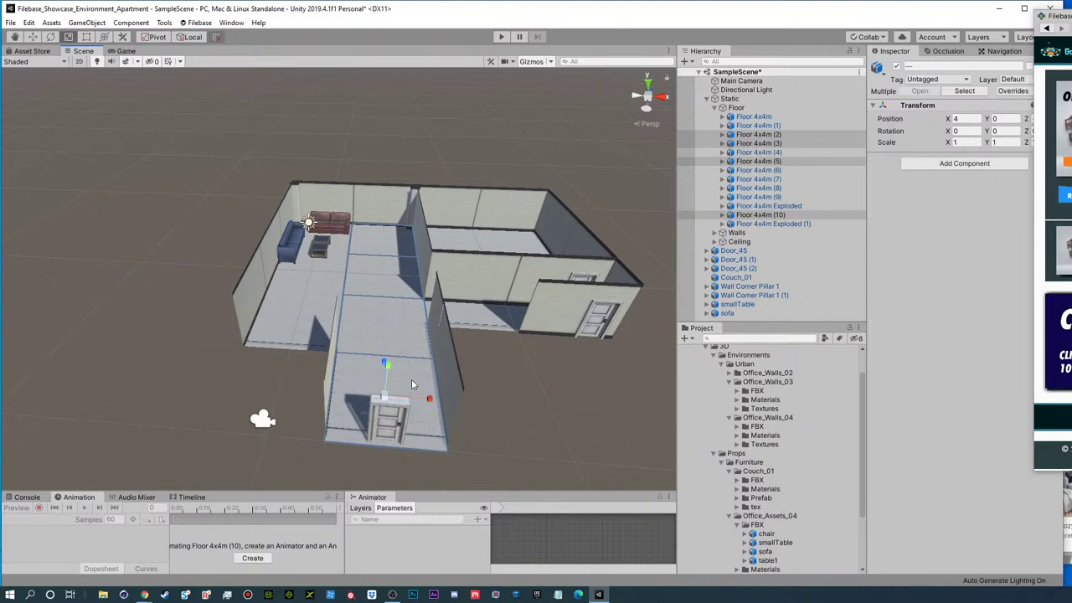
{"action": "key", "text": "Delete"}
- Duplicate Floor 4x4m Exploded four times, rotated -90 degrees on Y, and line the copies up at X 6 along the dividing wall
{"action": "left_click", "coordinate": [492, 326]}
{"action": "key", "text": "ctrl+d"}
{"action": "key", "text": "e"}
{"action": "left_click_drag", "start_coordinate": [464, 351], "coordinate": [616, 370]}
{"action": "key", "text": "w"}
{"action": "left_click_drag", "start_coordinate": [421, 328], "coordinate": [425, 201]}
{"action": "key", "text": "ctrl+d"}
{"action": "key", "text": "ctrl+d"}
{"action": "key", "text": "ctrl+d"}
{"action": "left_click_drag", "start_coordinate": [416, 260], "coordinate": [459, 274]}
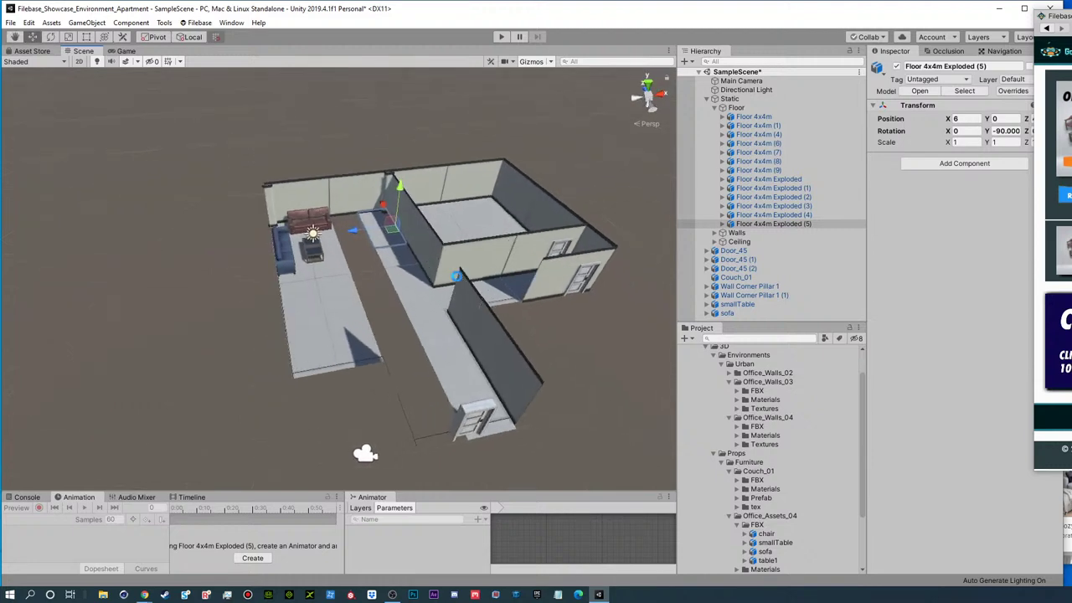
- Move the living room's outer walls, floor tiles, furniture and corner pillar together inward to close the gap in the floor
{"action": "left_click_drag", "start_coordinate": [340, 287], "coordinate": [387, 226], "text": "alt"}
{"action": "left_click", "coordinate": [258, 343]}
{"action": "left_click", "coordinate": [368, 234], "text": "shift"}
{"action": "left_click", "coordinate": [374, 254], "text": "shift"}
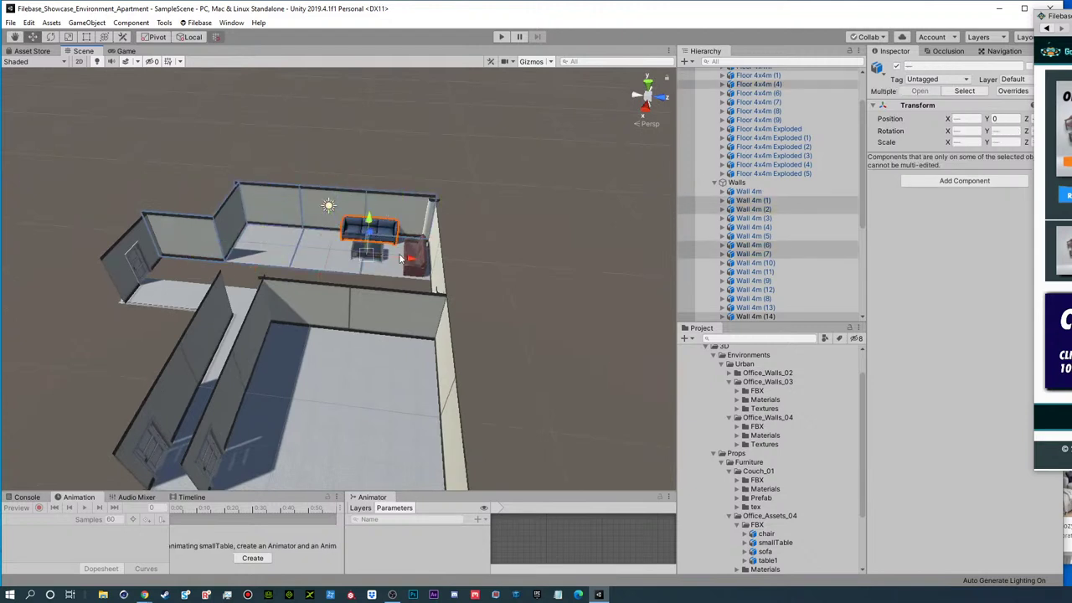
{"action": "left_click", "coordinate": [433, 224], "text": "shift"}
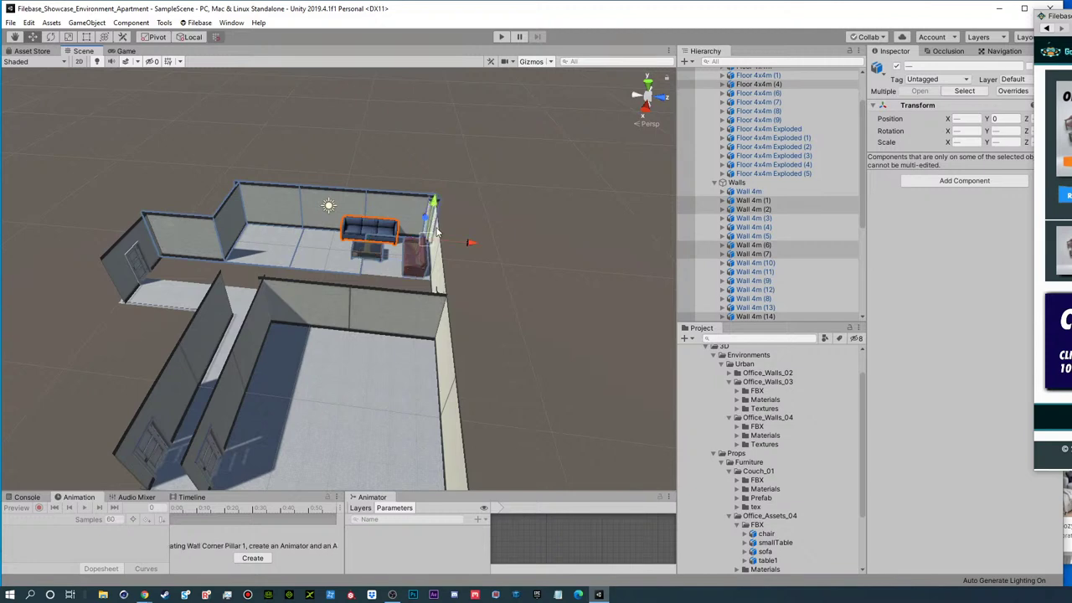
{"action": "left_click_drag", "start_coordinate": [393, 254], "coordinate": [596, 240], "text": "alt"}
{"action": "right_click_drag", "start_coordinate": [294, 242], "coordinate": [400, 197], "text": "alt"}
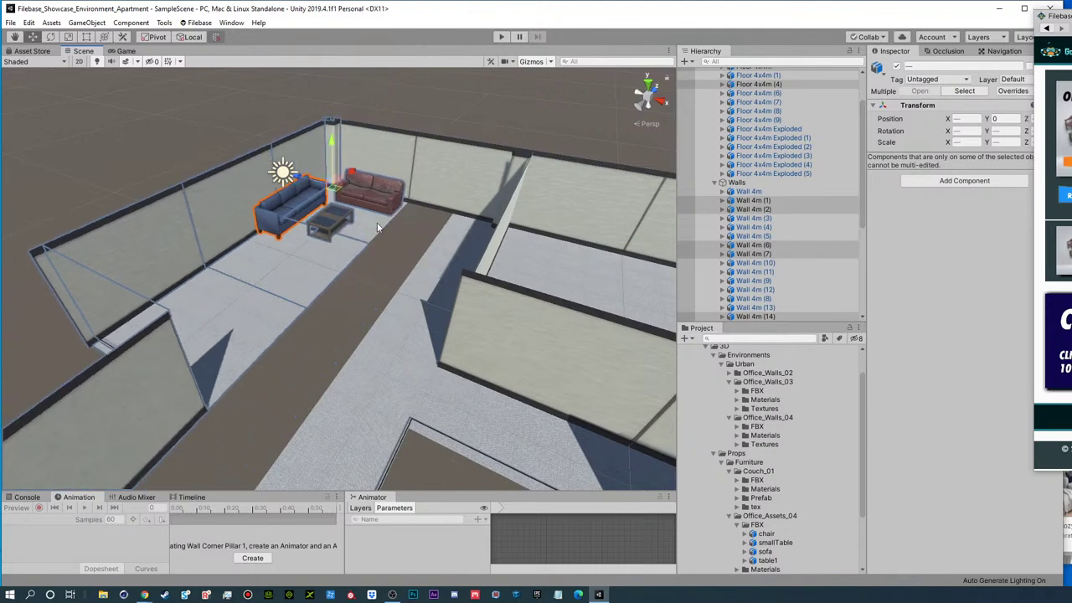
{"action": "left_click", "coordinate": [377, 227], "text": "shift"}
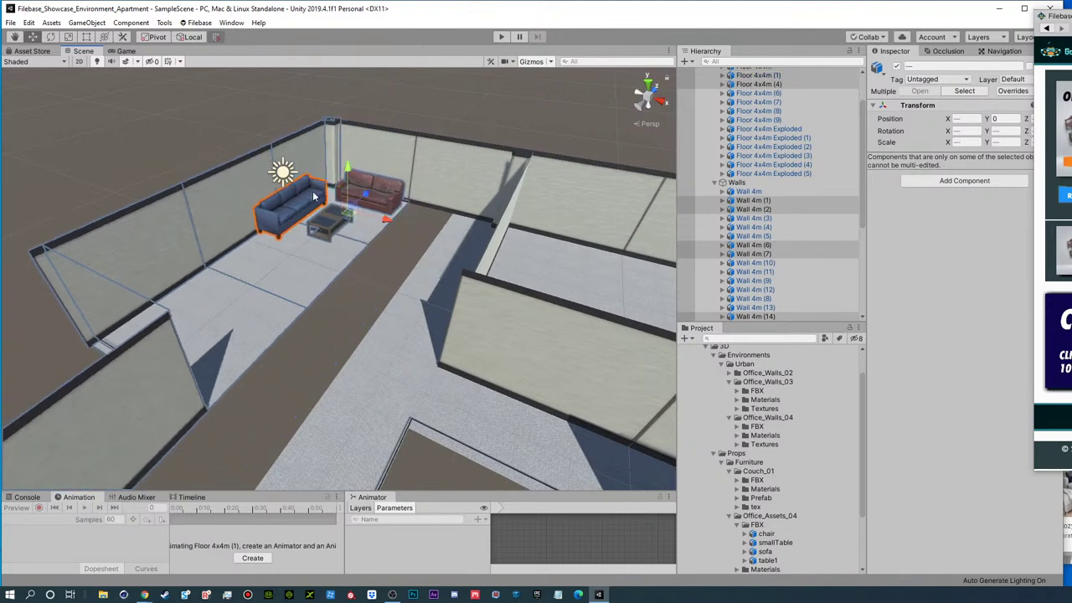
{"action": "left_click_drag", "start_coordinate": [376, 222], "coordinate": [418, 226]}
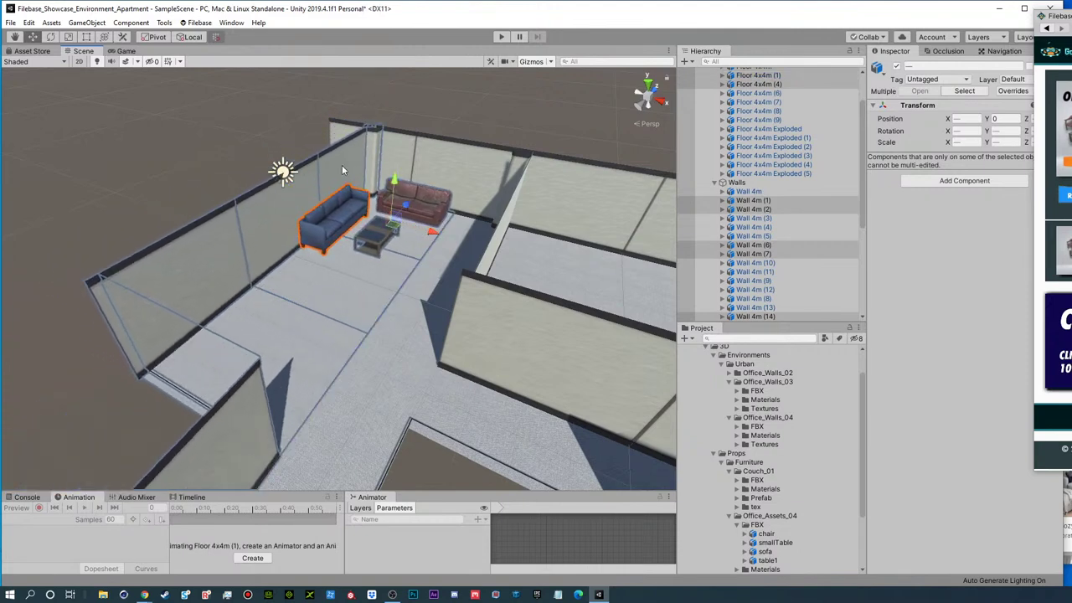
{"action": "left_click", "coordinate": [315, 130]}
{"action": "left_click", "coordinate": [339, 131]}
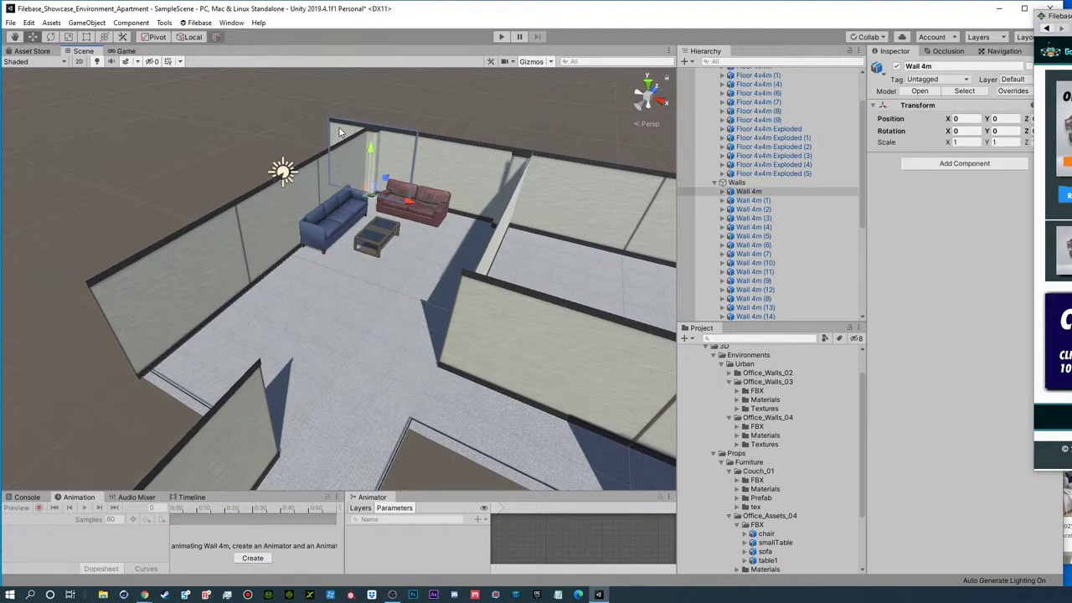
{"action": "left_click", "coordinate": [453, 115]}
- Delete Wall Door 1, the door wall at the entrance end of the hallway
{"action": "left_click_drag", "start_coordinate": [368, 220], "coordinate": [473, 180], "text": "alt"}
{"action": "scroll", "coordinate": [471, 196], "scroll_direction": "down", "scroll_amount": 3}
{"action": "middle_click_drag", "start_coordinate": [469, 206], "coordinate": [390, 231]}
{"action": "left_click_drag", "start_coordinate": [390, 231], "coordinate": [368, 265], "text": "alt"}
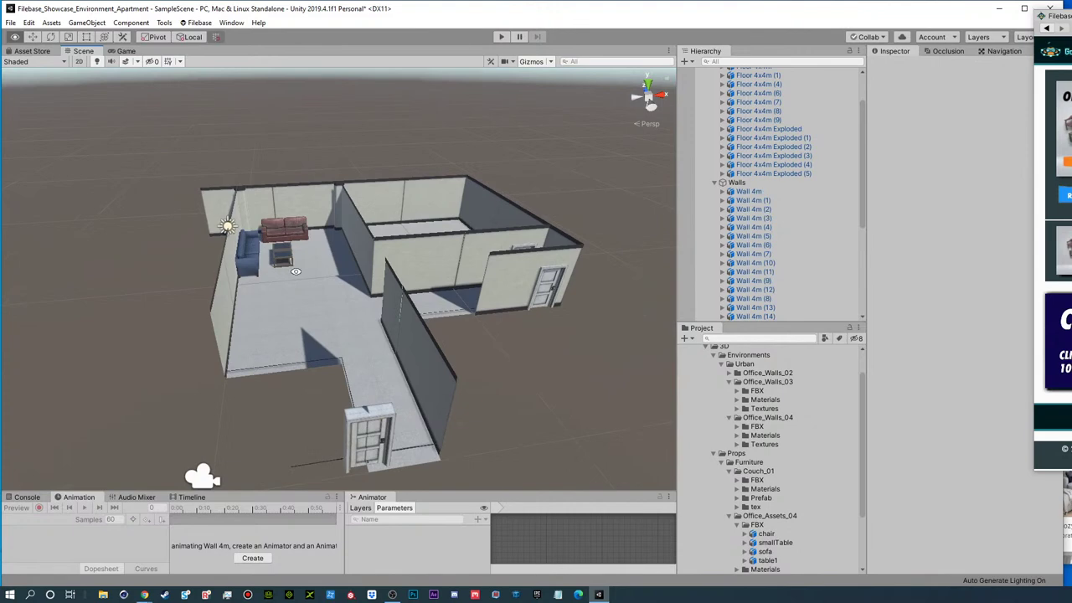
{"action": "scroll", "coordinate": [610, 244], "scroll_direction": "up", "scroll_amount": 5}
{"action": "left_click_drag", "start_coordinate": [494, 251], "coordinate": [107, 281], "text": "alt"}
{"action": "left_click_drag", "start_coordinate": [128, 202], "coordinate": [299, 250], "text": "alt"}
{"action": "middle_click_drag", "start_coordinate": [302, 249], "coordinate": [481, 266]}
{"action": "left_click_drag", "start_coordinate": [482, 266], "coordinate": [401, 225], "text": "alt"}
{"action": "left_click", "coordinate": [401, 225]}
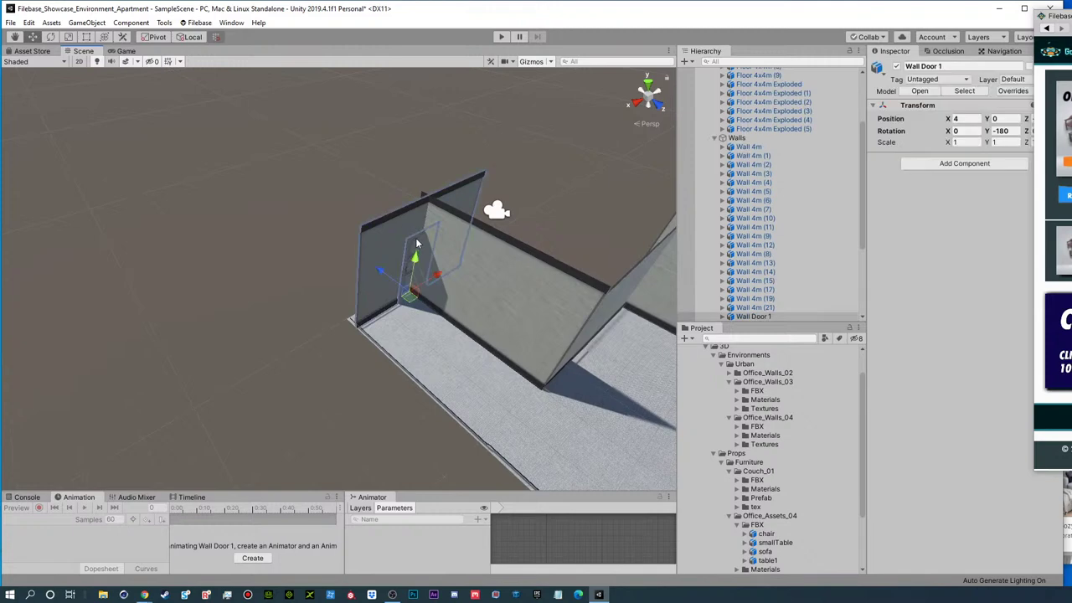
{"action": "key", "text": "Delete"}
- Move the entrance door Door_45 to X 5 at the end of the narrowed hallway
{"action": "scroll", "coordinate": [419, 243], "scroll_direction": "down", "scroll_amount": 8}
{"action": "left_click_drag", "start_coordinate": [418, 285], "coordinate": [223, 300], "text": "alt"}
{"action": "right_click_drag", "start_coordinate": [355, 316], "coordinate": [466, 302], "text": "alt"}
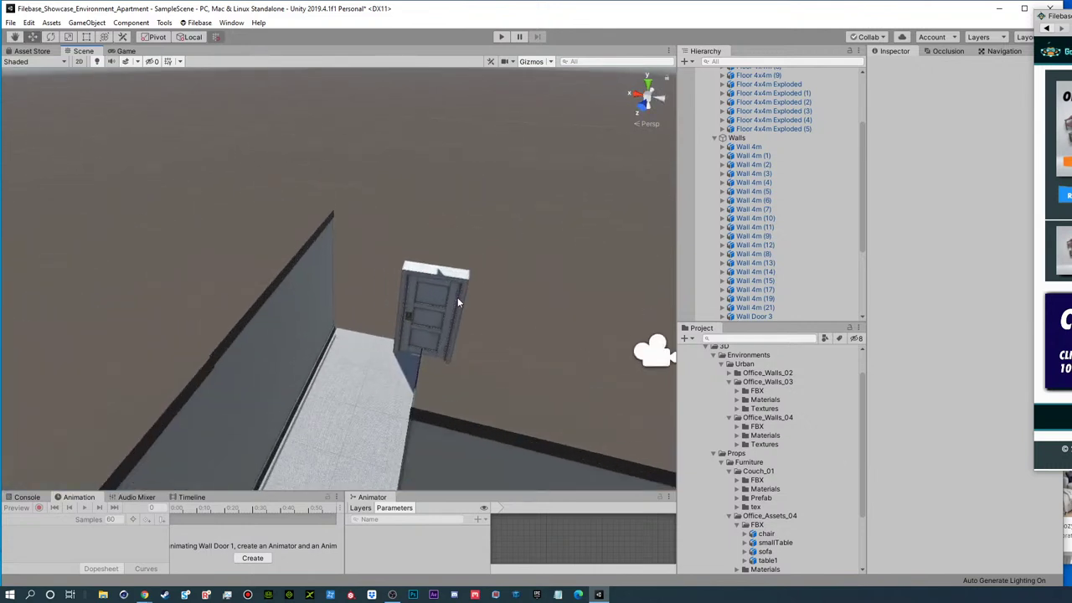
{"action": "left_click", "coordinate": [410, 277]}
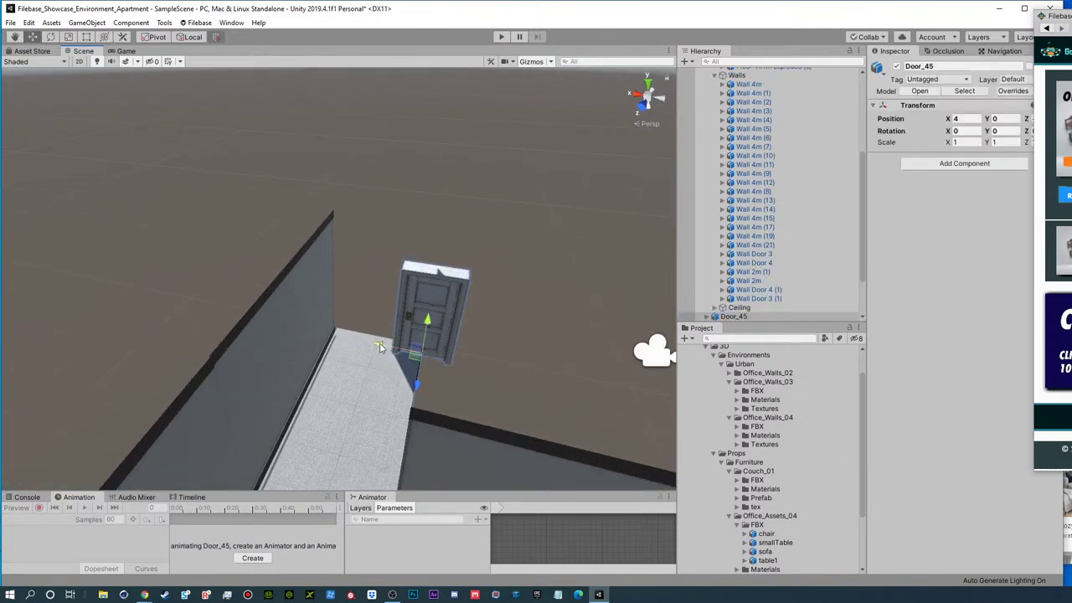
{"action": "left_click_drag", "start_coordinate": [379, 348], "coordinate": [335, 339]}
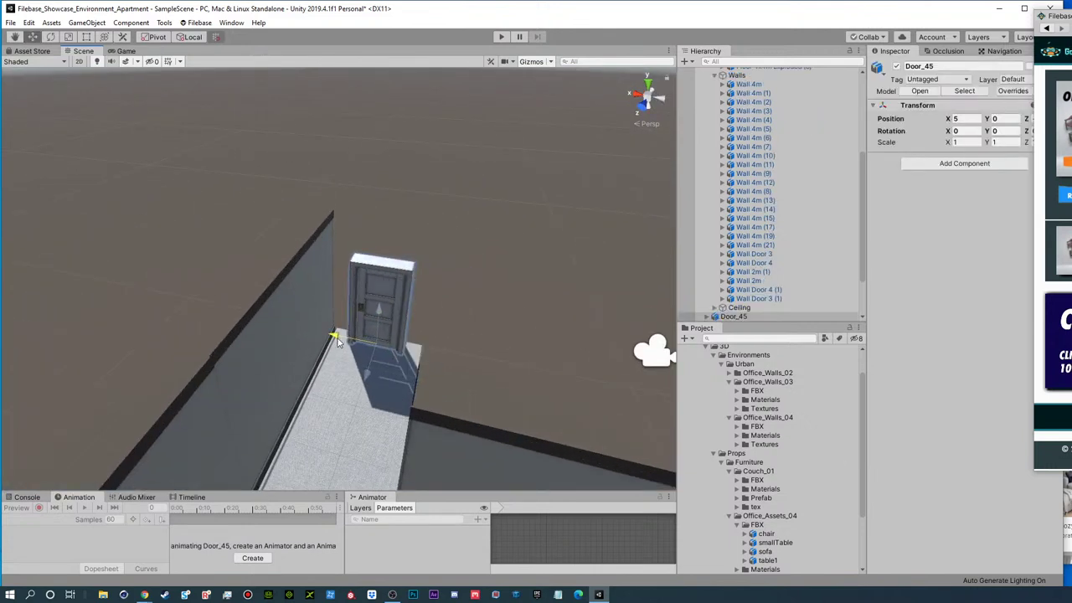
- Add the Wall Door 2 model from the Office_Walls_03 FBX folder to the Walls group
{"action": "left_click", "coordinate": [737, 391]}
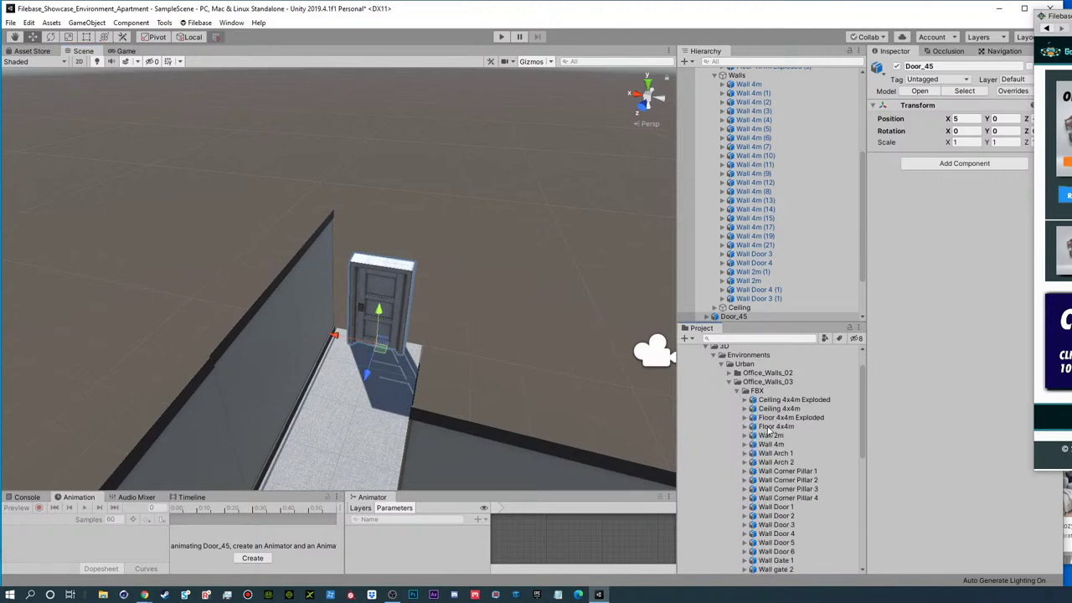
{"action": "left_click", "coordinate": [794, 516]}
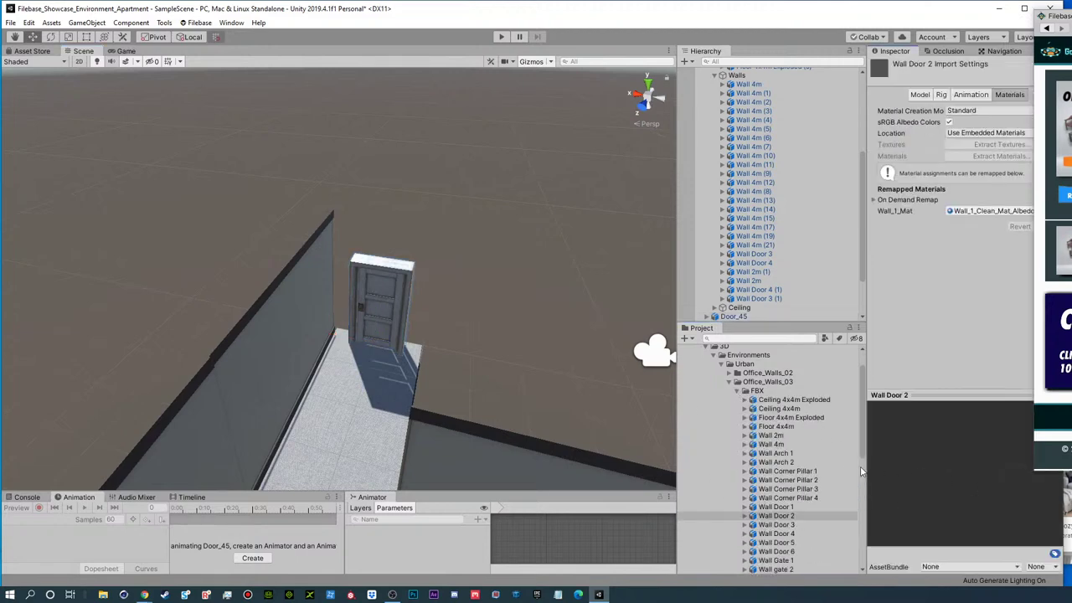
{"action": "left_click_drag", "start_coordinate": [785, 518], "coordinate": [762, 282]}
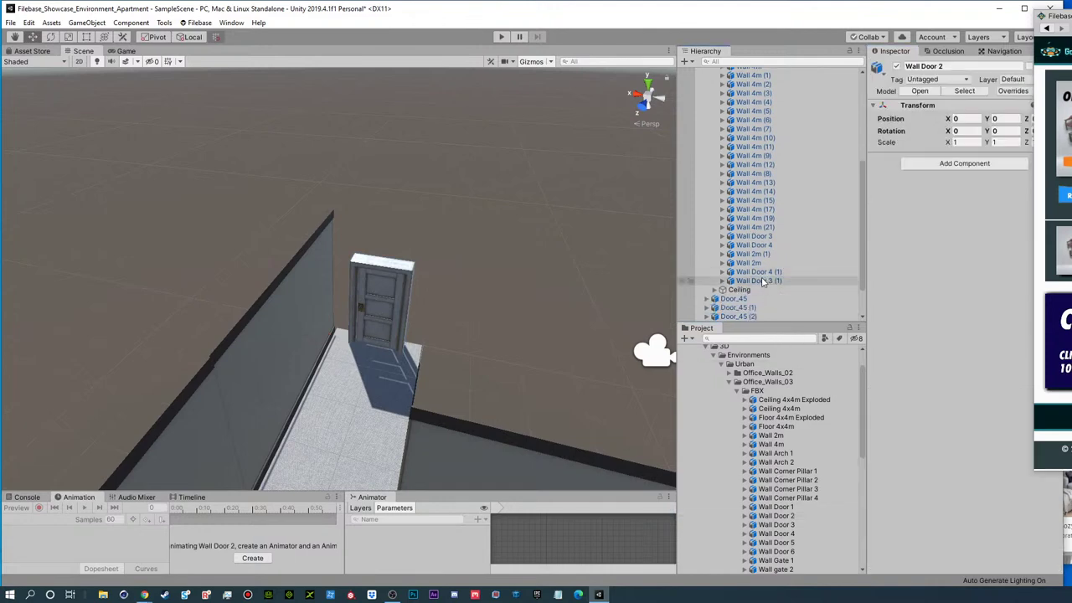
- Position Wall Door 2 around the entrance door to close off the end of the narrowed hallway
{"action": "scroll", "coordinate": [394, 322], "scroll_direction": "down", "scroll_amount": 5}
{"action": "left_click_drag", "start_coordinate": [377, 330], "coordinate": [147, 303], "text": "alt"}
{"action": "middle_click_drag", "start_coordinate": [144, 304], "coordinate": [262, 295]}
{"action": "left_click_drag", "start_coordinate": [113, 410], "coordinate": [790, 399]}
{"action": "key", "text": "e"}
{"action": "left_click_drag", "start_coordinate": [306, 251], "coordinate": [544, 286], "text": "alt"}
{"action": "key", "text": "w"}
{"action": "left_click_drag", "start_coordinate": [475, 226], "coordinate": [323, 229]}
{"action": "key", "text": "f"}
{"action": "left_click_drag", "start_coordinate": [428, 252], "coordinate": [429, 162], "text": "alt"}
{"action": "scroll", "coordinate": [429, 162], "scroll_direction": "down", "scroll_amount": 3}
{"action": "left_click", "coordinate": [429, 162]}
{"action": "scroll", "coordinate": [614, 264], "scroll_direction": "down", "scroll_amount": 5}
{"action": "left_click_drag", "start_coordinate": [427, 252], "coordinate": [515, 310], "text": "alt"}
{"action": "middle_click_drag", "start_coordinate": [515, 310], "coordinate": [434, 302]}
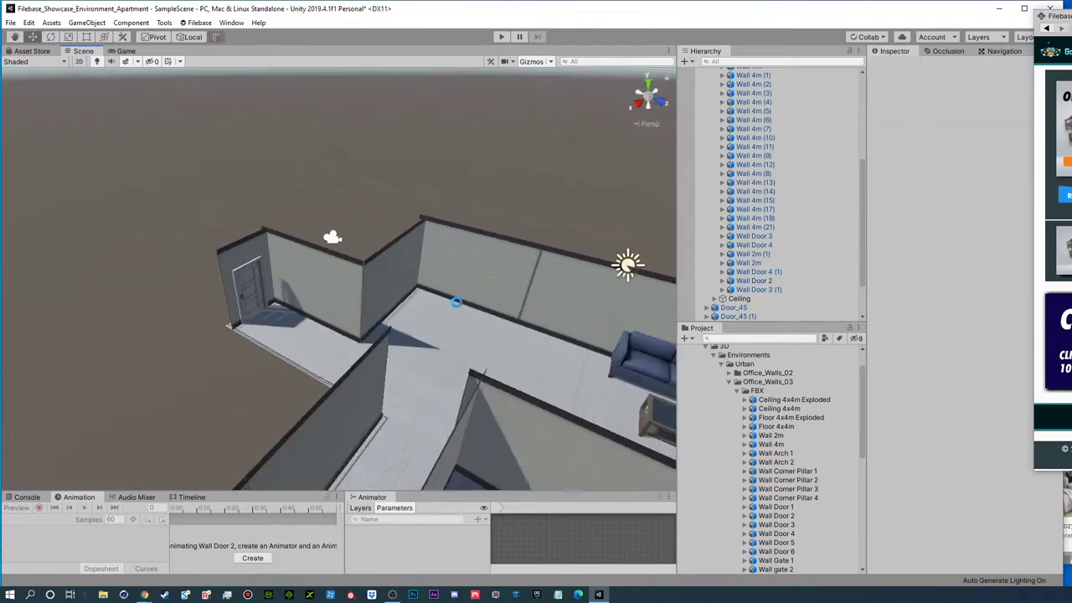
- Replace the overhanging Wall 4m beside the living room's corner pillar with a duplicate of the Wall 2m placed at X 0.61
{"action": "middle_click_drag", "start_coordinate": [506, 263], "coordinate": [295, 268]}
{"action": "left_click_drag", "start_coordinate": [295, 268], "coordinate": [587, 290], "text": "alt"}
{"action": "left_click_drag", "start_coordinate": [513, 260], "coordinate": [610, 248], "text": "alt"}
{"action": "left_click", "coordinate": [479, 318]}
{"action": "key", "text": "ctrl+d"}
{"action": "left_click_drag", "start_coordinate": [468, 312], "coordinate": [361, 304], "text": "alt"}
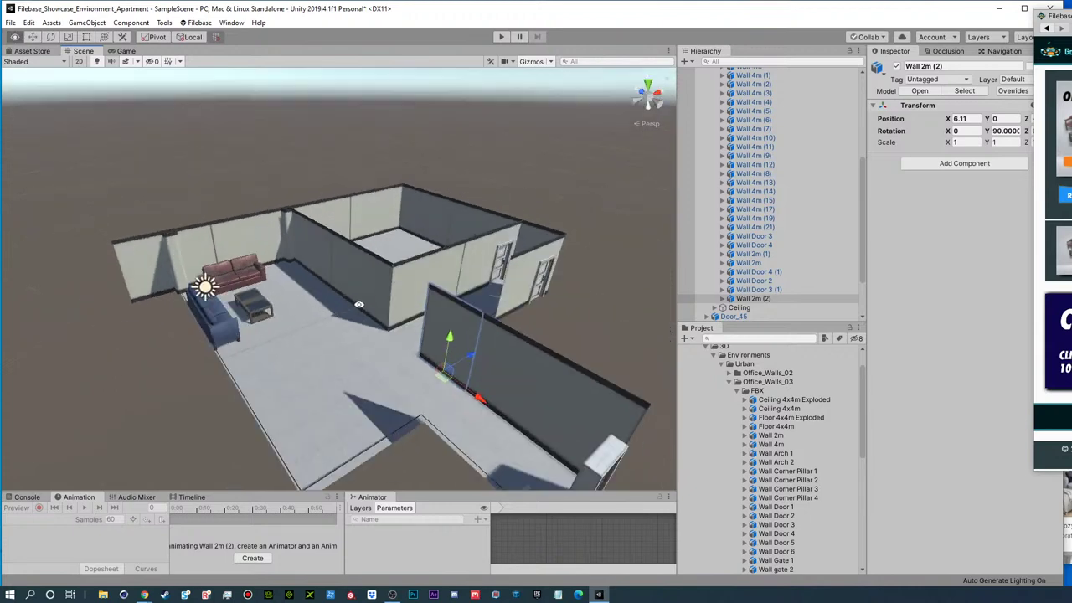
{"action": "left_click_drag", "start_coordinate": [480, 397], "coordinate": [352, 396]}
{"action": "key", "text": "e"}
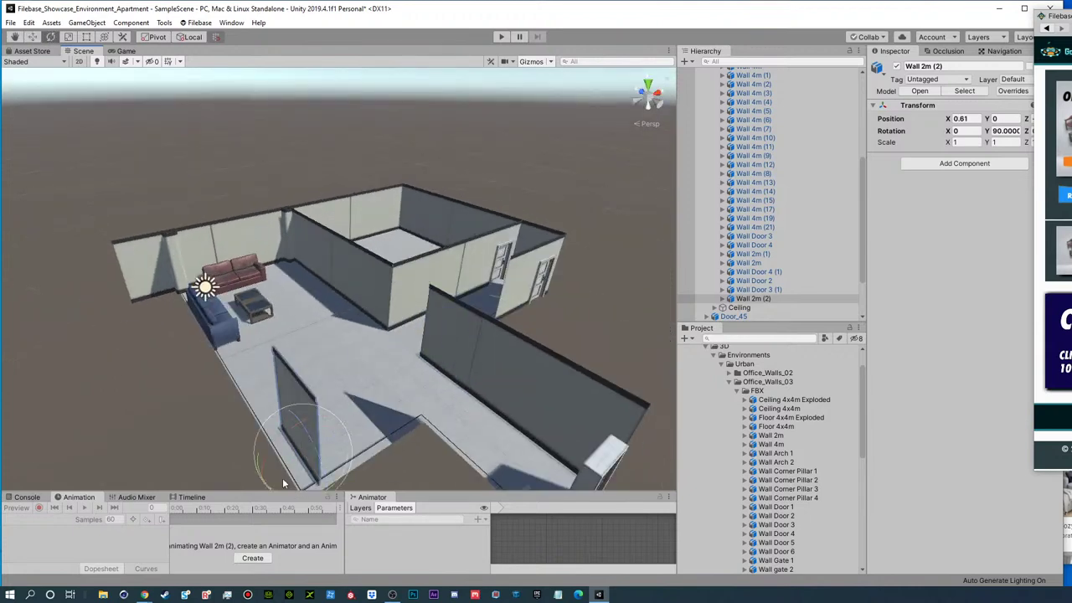
{"action": "left_click_drag", "start_coordinate": [287, 486], "coordinate": [32, 309], "text": "alt"}
{"action": "key", "text": "w"}
{"action": "left_click", "coordinate": [98, 323]}
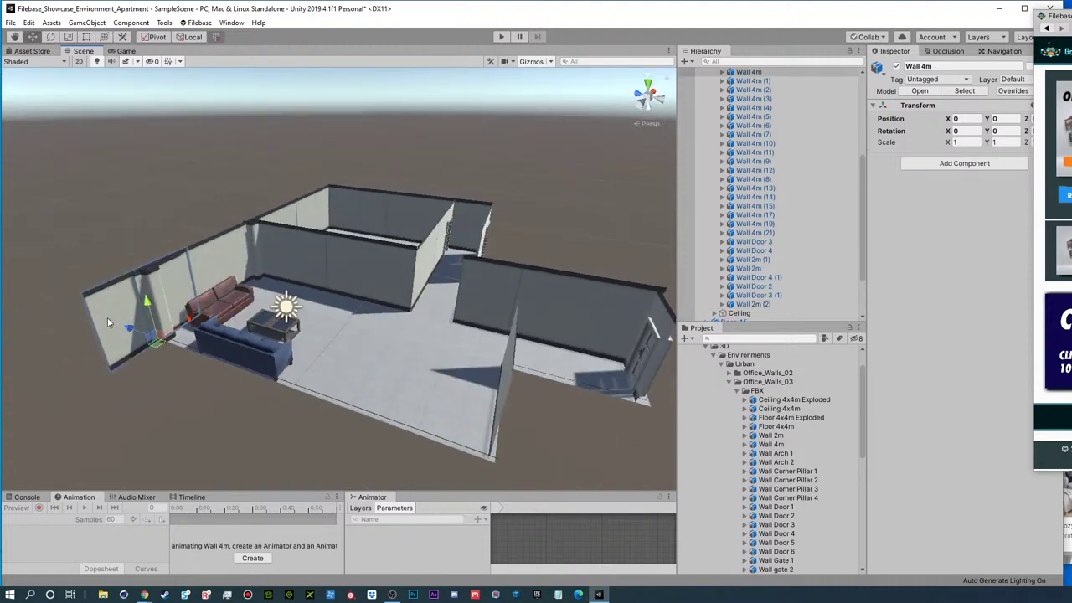
{"action": "key", "text": "Delete"}
- Examine the shortened wall behind the red sofa for gaps at its seams, ceiling edge and corner pillars
{"action": "left_click", "coordinate": [175, 273]}
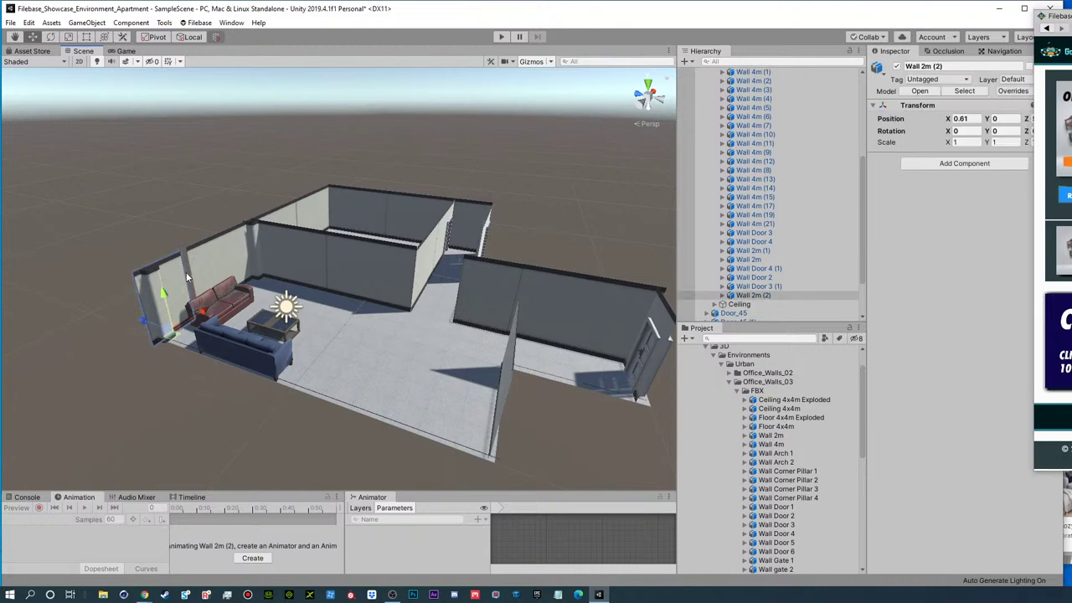
{"action": "key", "text": "f"}
{"action": "left_click_drag", "start_coordinate": [404, 210], "coordinate": [355, 175], "text": "alt"}
{"action": "left_click_drag", "start_coordinate": [421, 217], "coordinate": [444, 312], "text": "alt"}
{"action": "scroll", "coordinate": [436, 268], "scroll_direction": "down", "scroll_amount": 5}
{"action": "left_click", "coordinate": [407, 149]}
{"action": "left_click_drag", "start_coordinate": [333, 245], "coordinate": [563, 251], "text": "alt"}
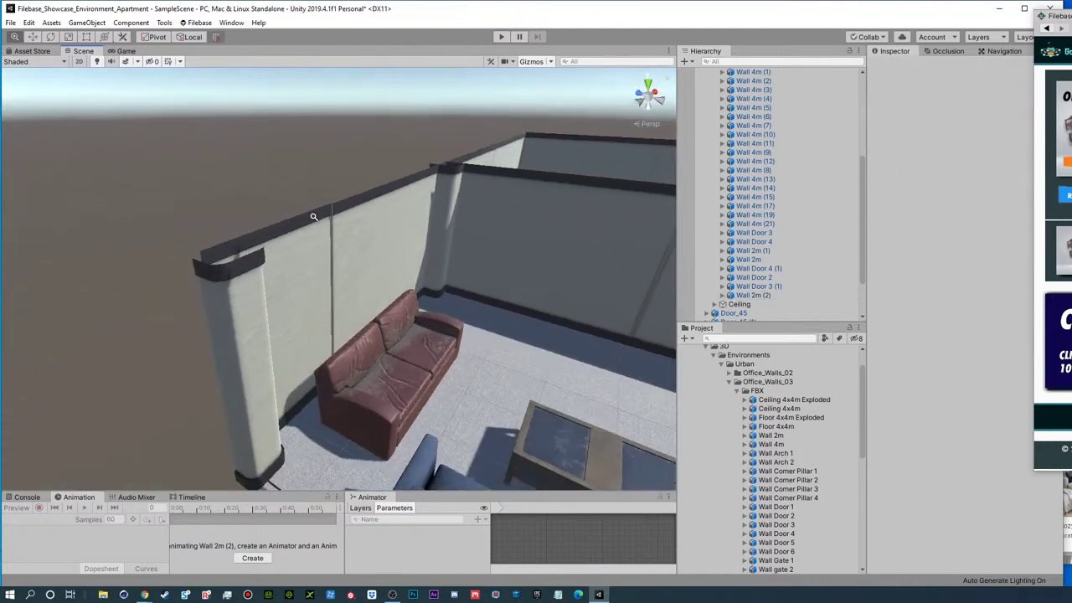
{"action": "right_click_drag", "start_coordinate": [314, 217], "coordinate": [829, 204], "text": "alt"}
{"action": "left_click_drag", "start_coordinate": [452, 322], "coordinate": [423, 208], "text": "alt"}
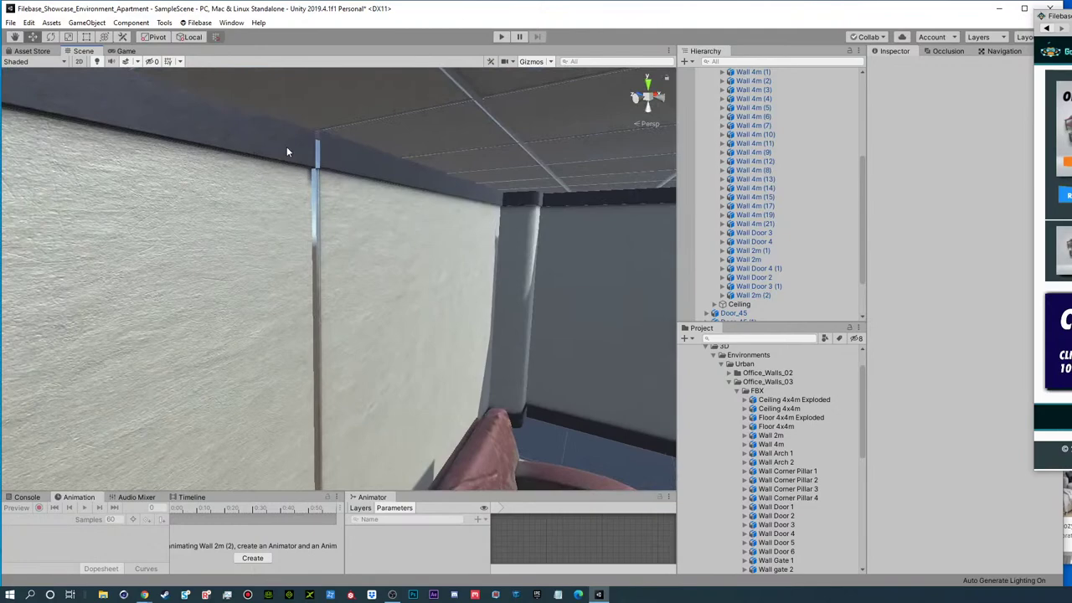
{"action": "left_click", "coordinate": [286, 152]}
{"action": "right_click_drag", "start_coordinate": [319, 131], "coordinate": [400, 189], "text": "alt"}
{"action": "left_click_drag", "start_coordinate": [399, 188], "coordinate": [361, 276], "text": "alt"}
{"action": "left_click", "coordinate": [447, 188]}
{"action": "right_click_drag", "start_coordinate": [447, 189], "coordinate": [226, 239], "text": "alt"}
{"action": "left_click_drag", "start_coordinate": [225, 240], "coordinate": [269, 232], "text": "alt"}
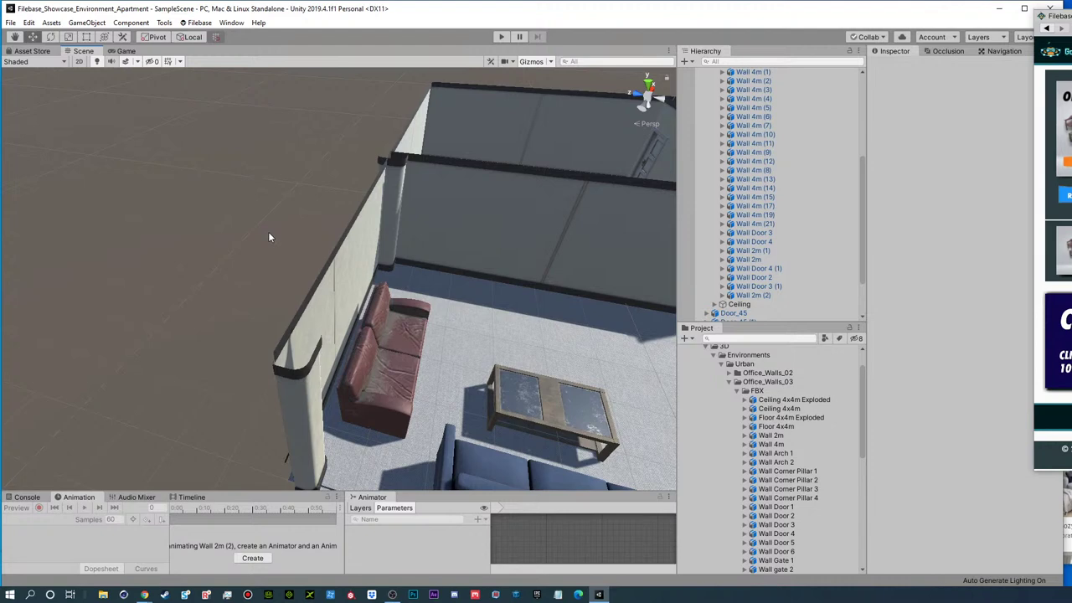
{"action": "scroll", "coordinate": [505, 277], "scroll_direction": "down", "scroll_amount": 3, "text": "alt"}
{"action": "left_click_drag", "start_coordinate": [493, 270], "coordinate": [368, 293], "text": "alt"}
{"action": "right_click_drag", "start_coordinate": [368, 293], "coordinate": [530, 285], "text": "alt"}
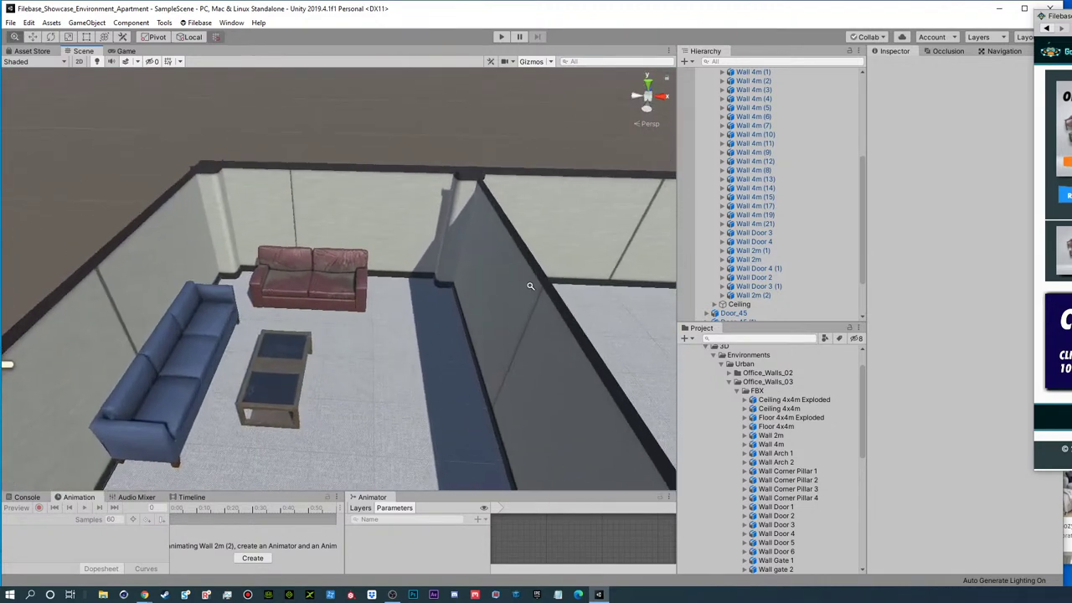
- Slide the blue Couch_01 closer to the red sofa's wall and shift the coffee table the same way
{"action": "left_click", "coordinate": [232, 325]}
{"action": "left_click_drag", "start_coordinate": [167, 429], "coordinate": [180, 392]}
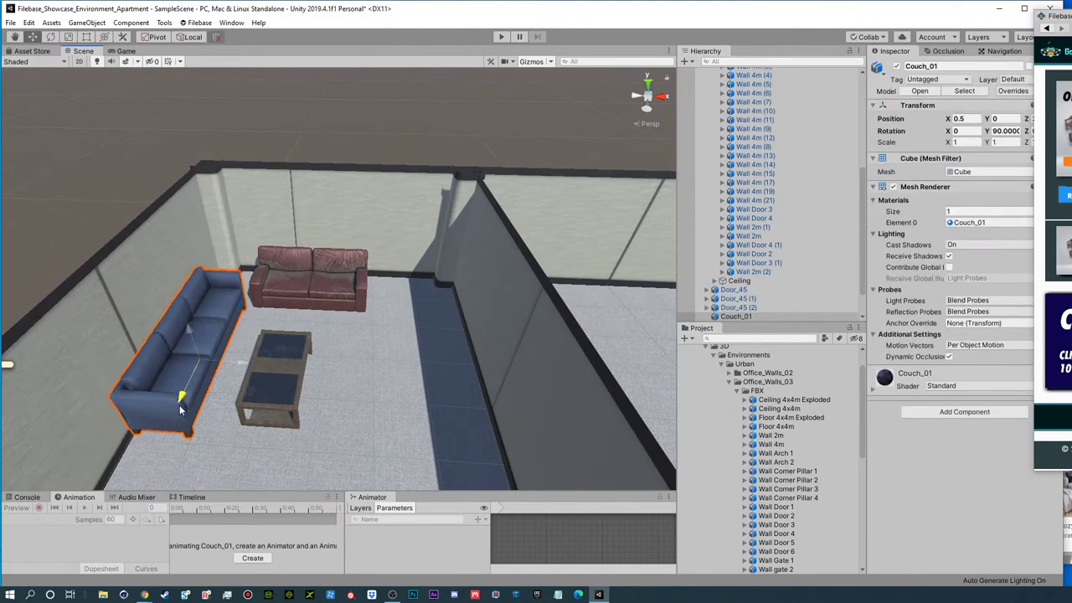
{"action": "left_click", "coordinate": [314, 292]}
{"action": "left_click", "coordinate": [269, 366]}
{"action": "left_click_drag", "start_coordinate": [286, 354], "coordinate": [290, 344]}
{"action": "left_click_drag", "start_coordinate": [242, 374], "coordinate": [418, 327], "text": "alt"}
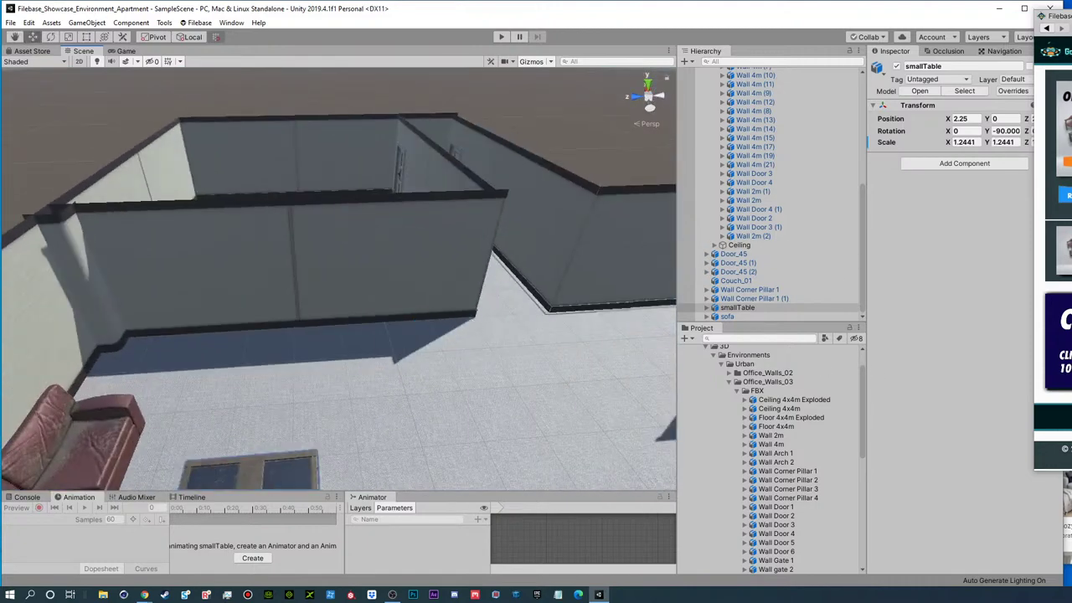
- Locate the Office_Assets_04 folder in the project and preview its table1 model
{"action": "left_click", "coordinate": [1065, 194]}
{"action": "scroll", "coordinate": [783, 492], "scroll_direction": "down", "scroll_amount": 2}
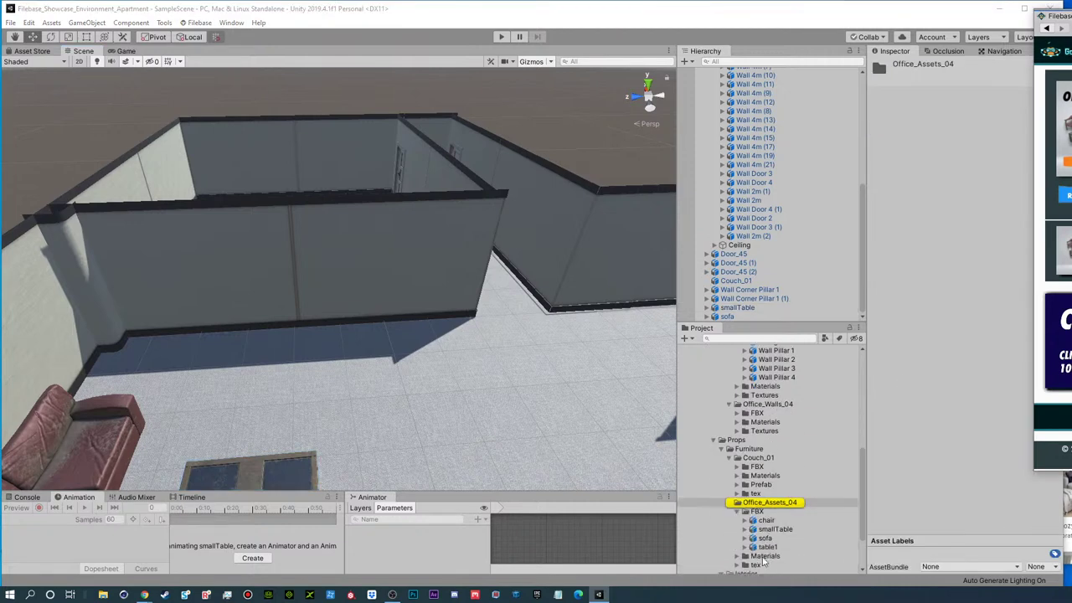
{"action": "left_click", "coordinate": [767, 548]}
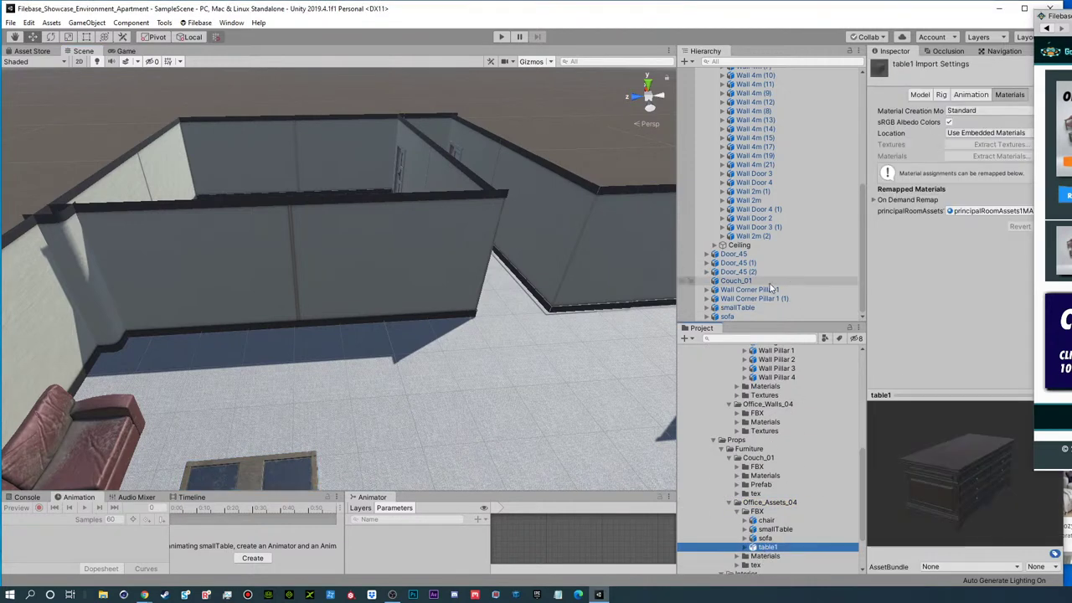
- Collapse the Walls group in the scene hierarchy and put both Wall Corner Pillar 1 objects inside it
{"action": "scroll", "coordinate": [753, 209], "scroll_direction": "up", "scroll_amount": 10}
{"action": "left_click", "coordinate": [714, 107]}
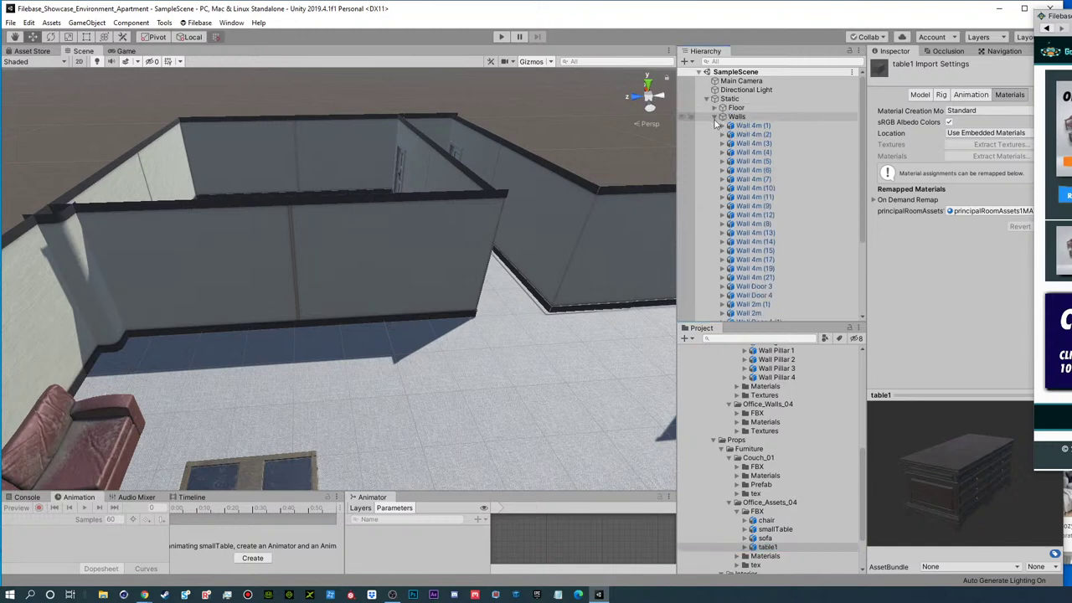
{"action": "left_click", "coordinate": [714, 117]}
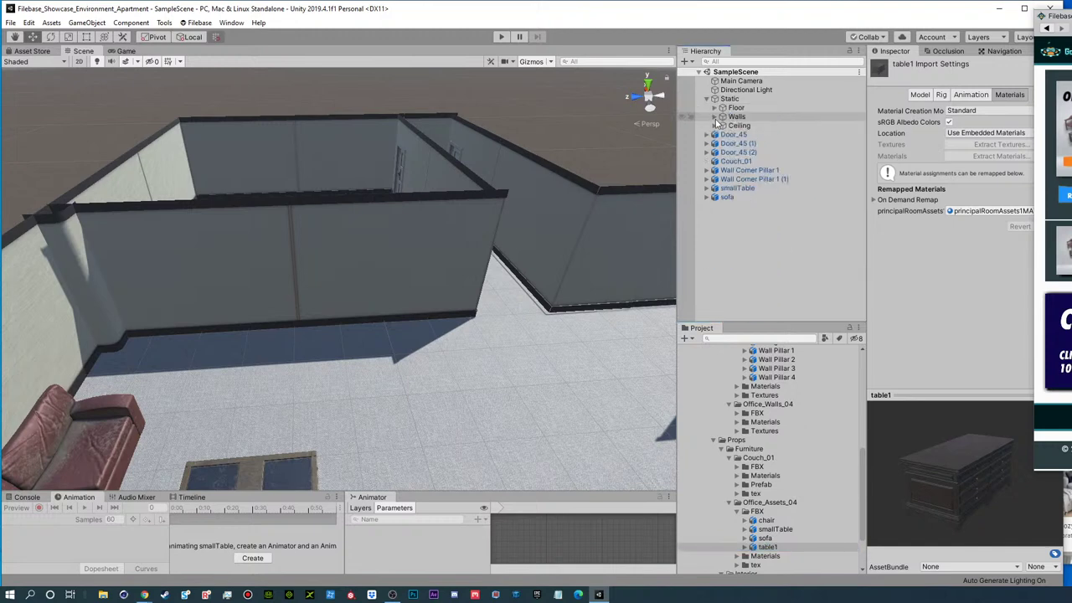
{"action": "left_click", "coordinate": [743, 171]}
{"action": "left_click", "coordinate": [744, 179], "text": "shift"}
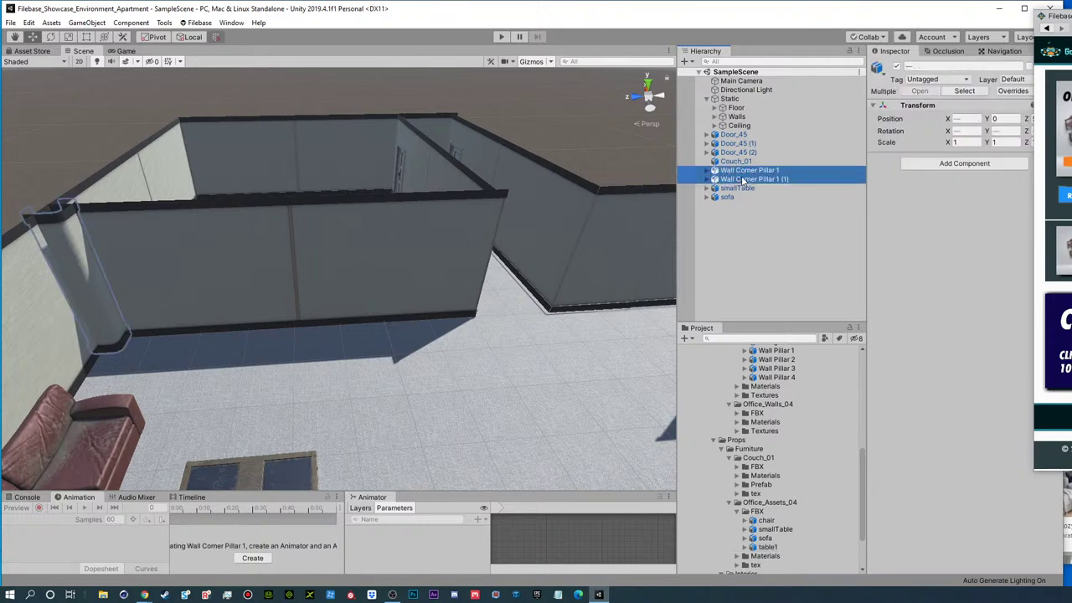
{"action": "left_click_drag", "start_coordinate": [741, 145], "coordinate": [716, 116]}
{"action": "left_click", "coordinate": [783, 203]}
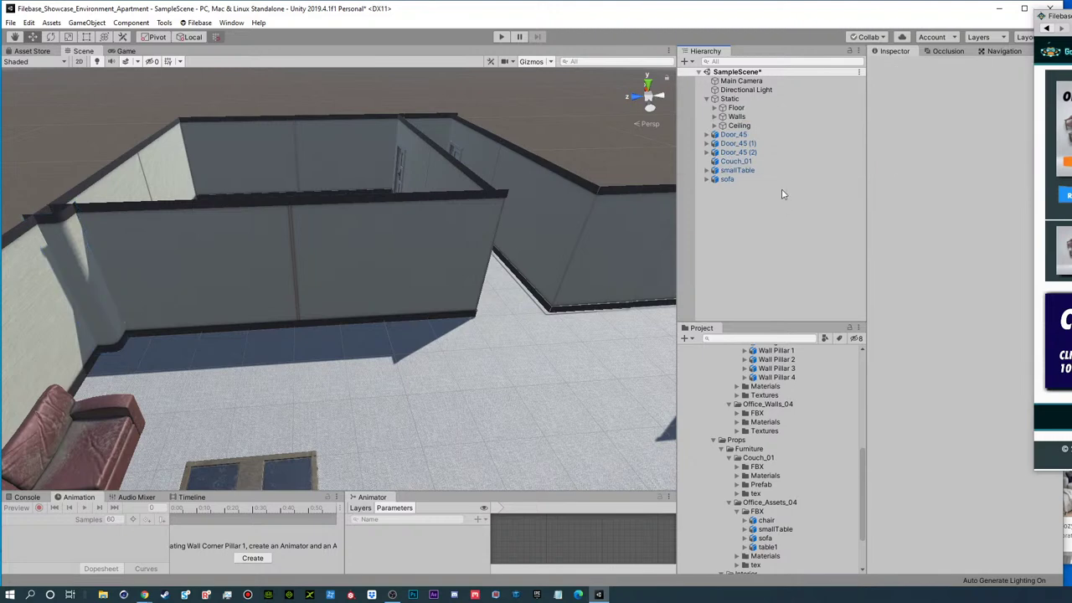
- Add table1 to the scene against the dividing wall at X 5.5, Z 2.75, rotated -90 degrees on Y
{"action": "left_click", "coordinate": [767, 547]}
{"action": "left_click_drag", "start_coordinate": [770, 550], "coordinate": [741, 250]}
{"action": "scroll", "coordinate": [330, 294], "scroll_direction": "down", "scroll_amount": 5}
{"action": "left_click_drag", "start_coordinate": [361, 254], "coordinate": [471, 270], "text": "alt"}
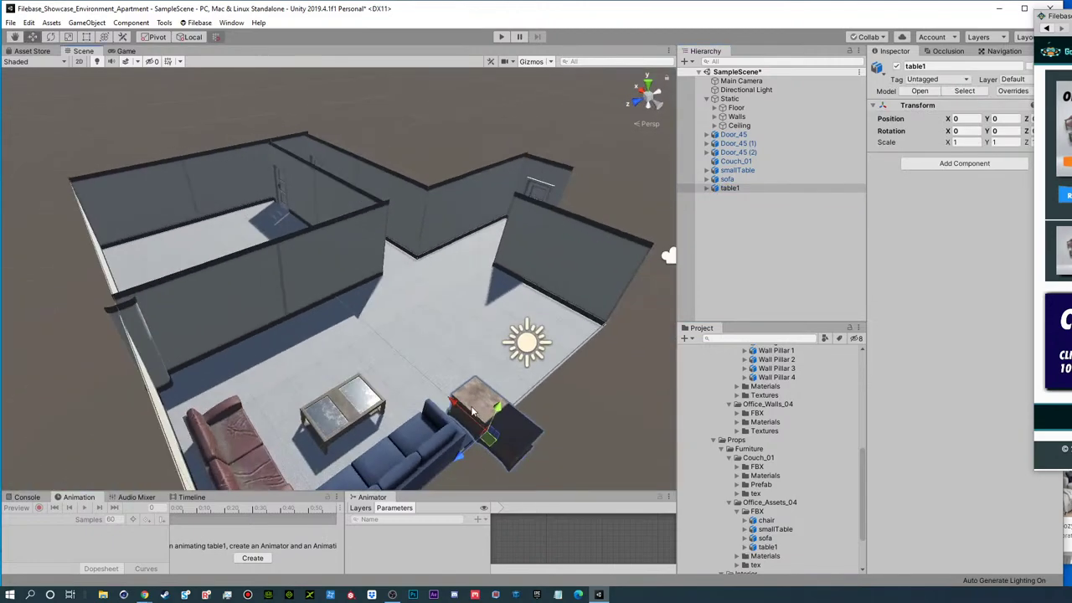
{"action": "left_click_drag", "start_coordinate": [457, 408], "coordinate": [310, 308]}
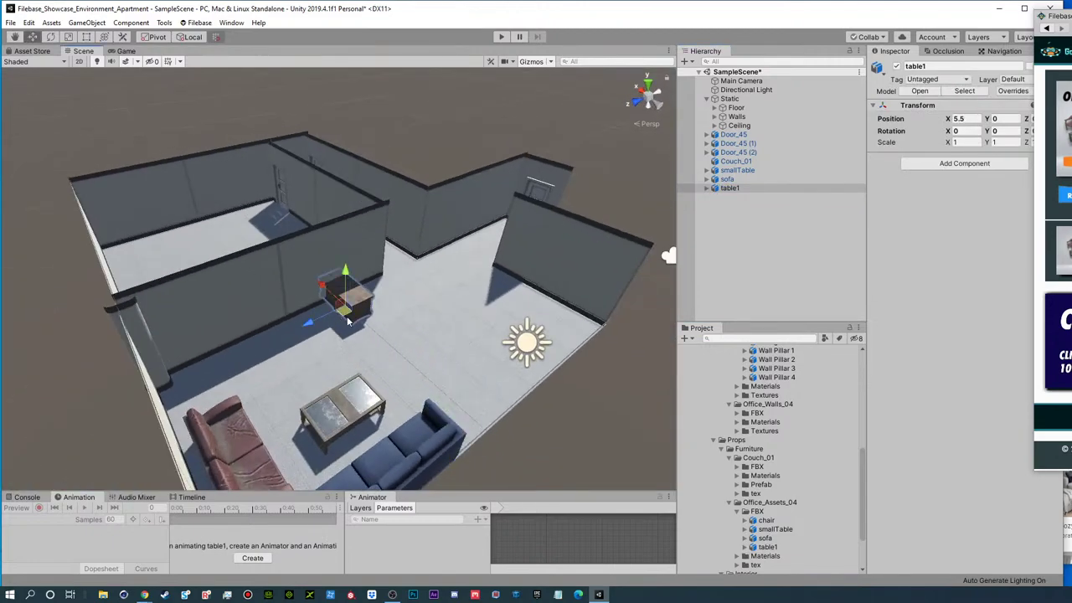
{"action": "key", "text": "e"}
{"action": "left_click_drag", "start_coordinate": [342, 340], "coordinate": [240, 348]}
{"action": "key", "text": "w"}
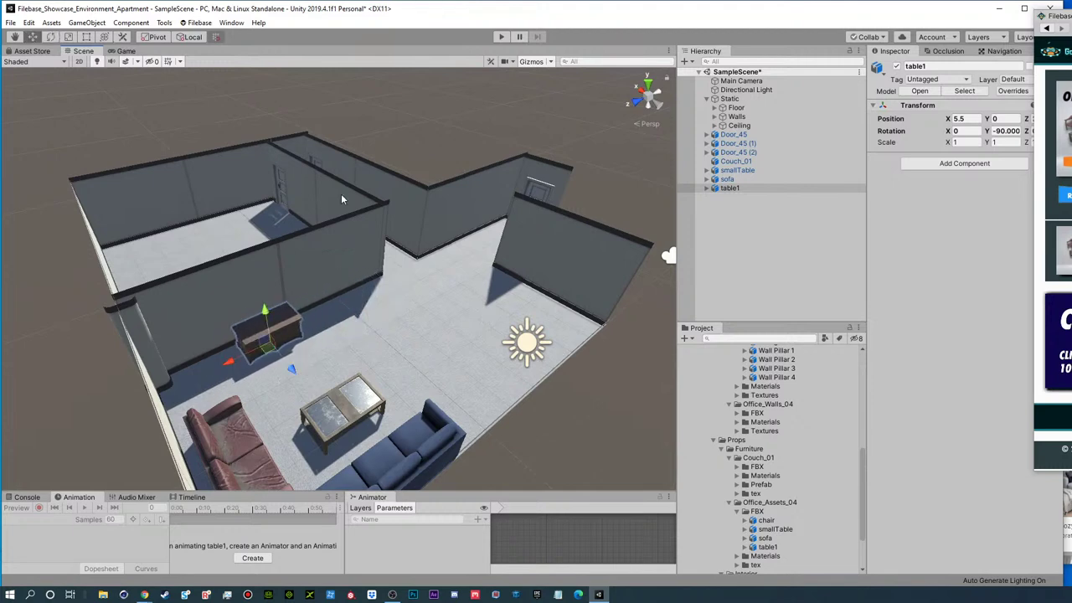
- Check how table1 sits against the dividing wall from inside the room and save the scene
{"action": "left_click", "coordinate": [439, 144]}
{"action": "left_click_drag", "start_coordinate": [439, 144], "coordinate": [602, 74], "text": "alt"}
{"action": "scroll", "coordinate": [602, 345], "scroll_direction": "up", "scroll_amount": 3}
{"action": "left_click_drag", "start_coordinate": [401, 371], "coordinate": [163, 289], "text": "alt"}
{"action": "left_click_drag", "start_coordinate": [416, 277], "coordinate": [280, 340], "text": "alt"}
{"action": "scroll", "coordinate": [280, 340], "scroll_direction": "up", "scroll_amount": 3}
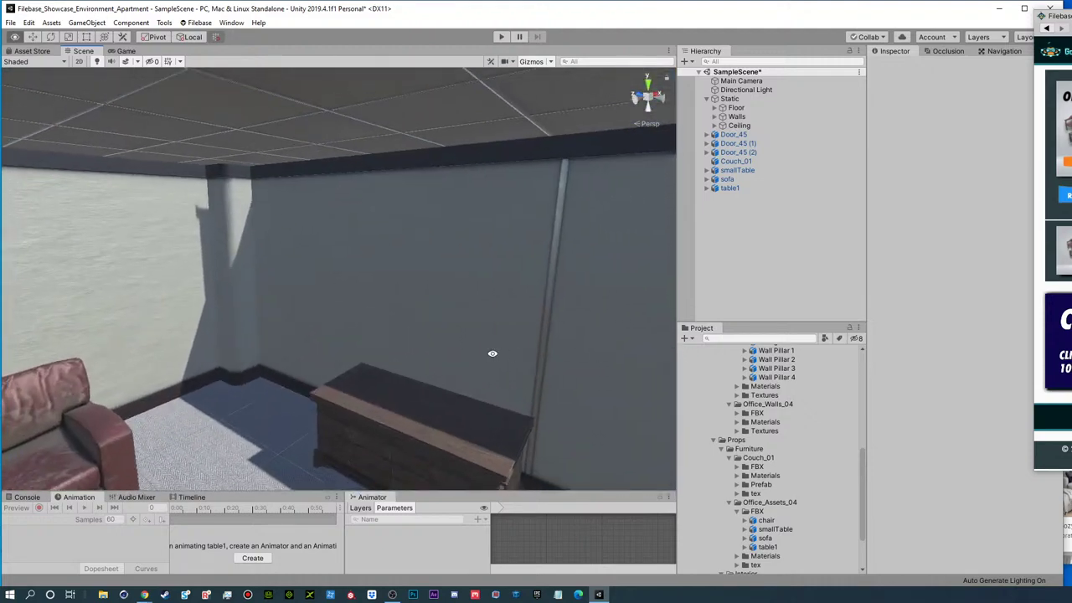
{"action": "left_click_drag", "start_coordinate": [497, 354], "coordinate": [430, 168], "text": "alt"}
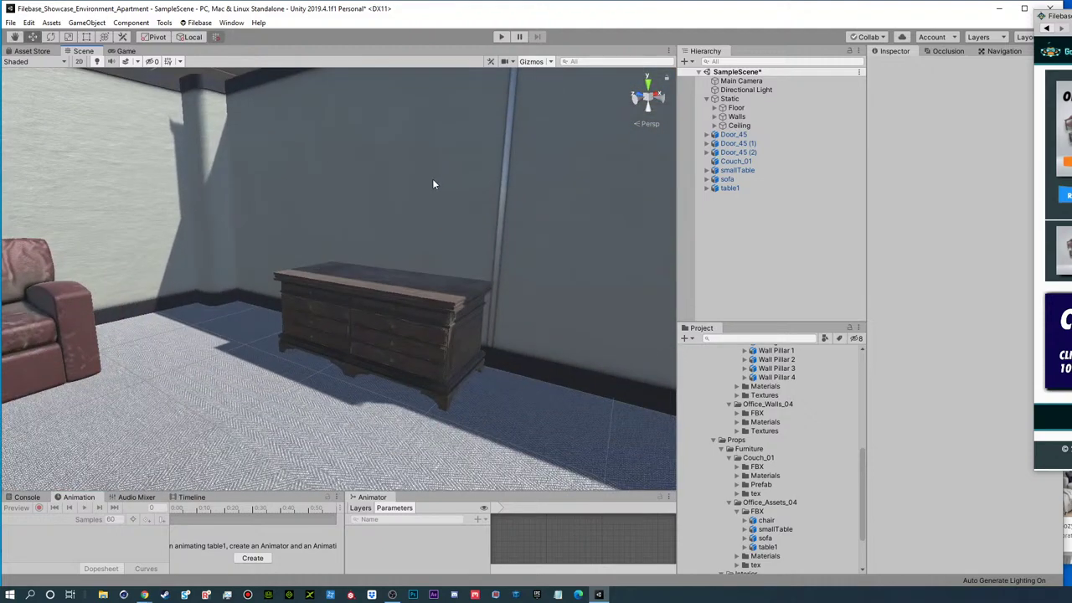
{"action": "key", "text": "ctrl+s"}
- Scale table1 up uniformly to 1.1341
{"action": "left_click", "coordinate": [416, 337]}
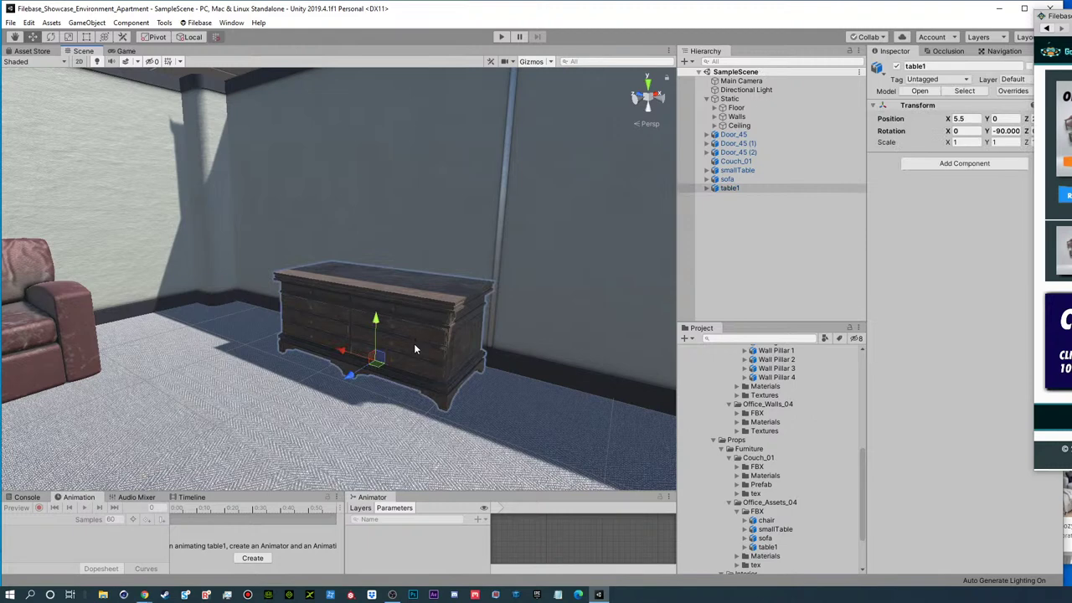
{"action": "key", "text": "r"}
{"action": "left_click_drag", "start_coordinate": [377, 362], "coordinate": [399, 355]}
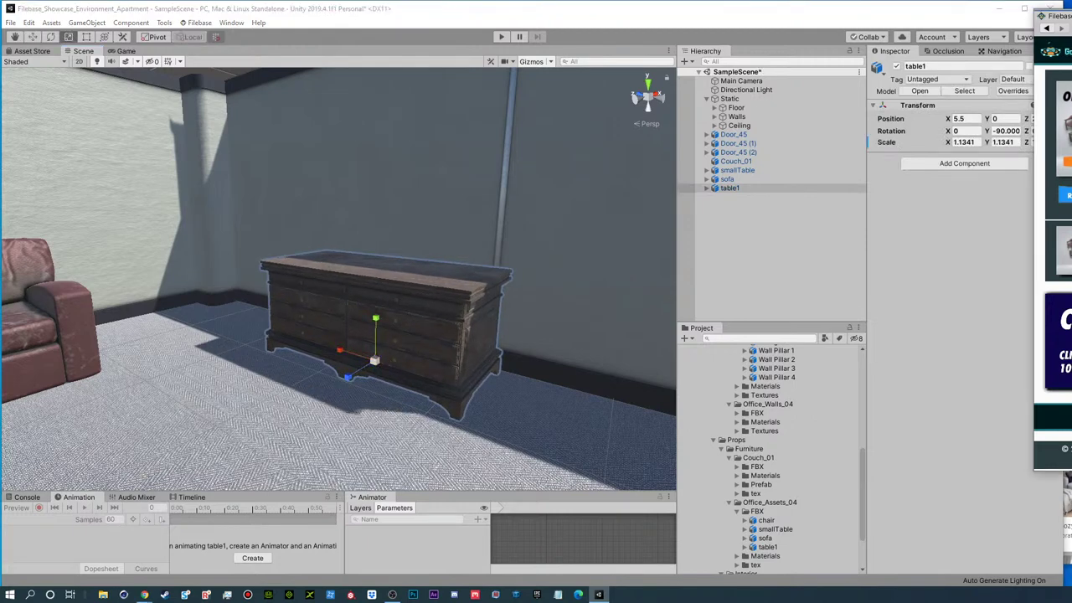
- Search the Filebase library for "tv" and also for "television"
{"action": "left_click_drag", "start_coordinate": [1071, 15], "coordinate": [569, 14]}
{"action": "type", "text": "tv"}
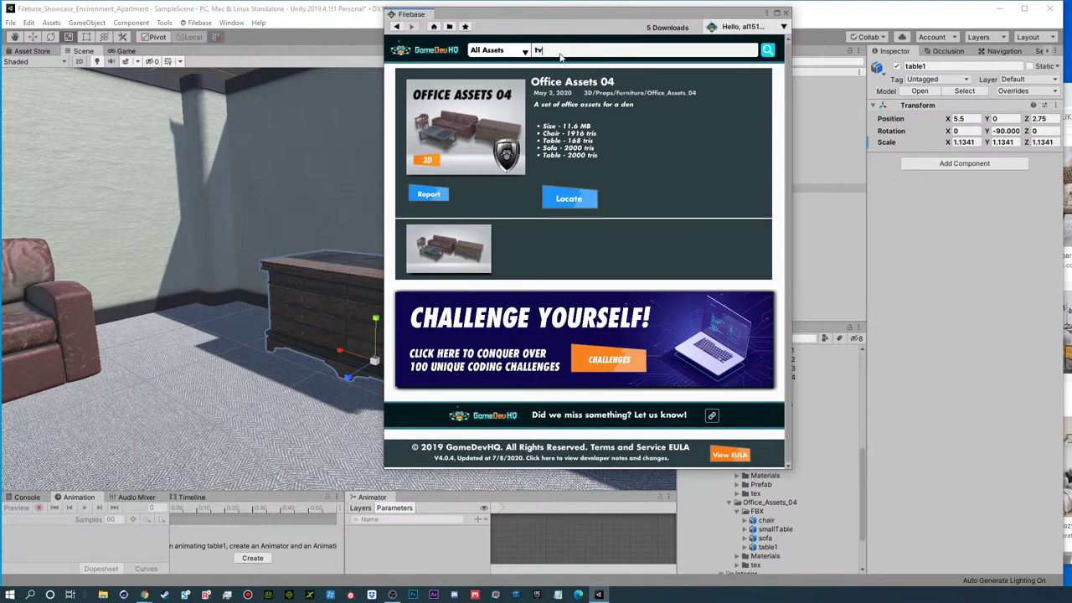
{"action": "key", "text": "Return"}
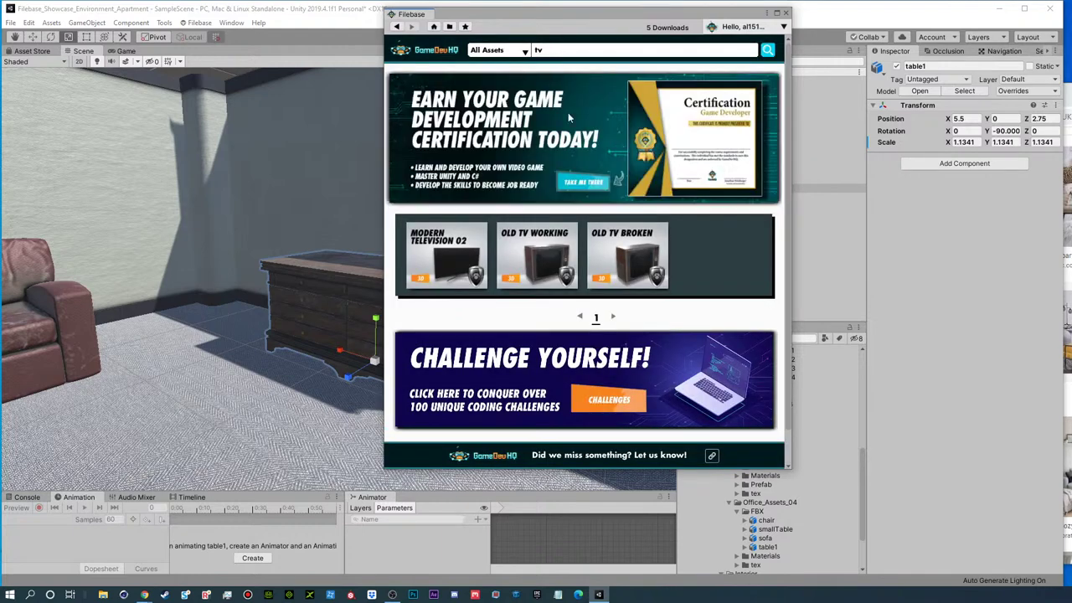
{"action": "left_click", "coordinate": [551, 52]}
{"action": "type", "text": "television"}
{"action": "key", "text": "Return"}
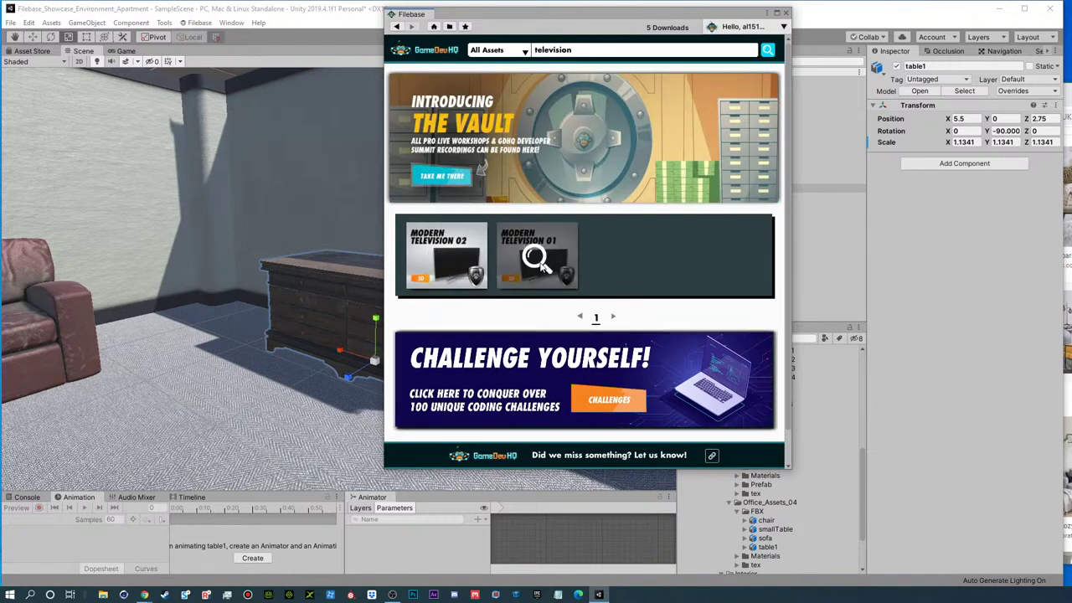
- Download and import the complete Modern Television 02 package from Filebase and locate its folder in the project
{"action": "left_click", "coordinate": [452, 256]}
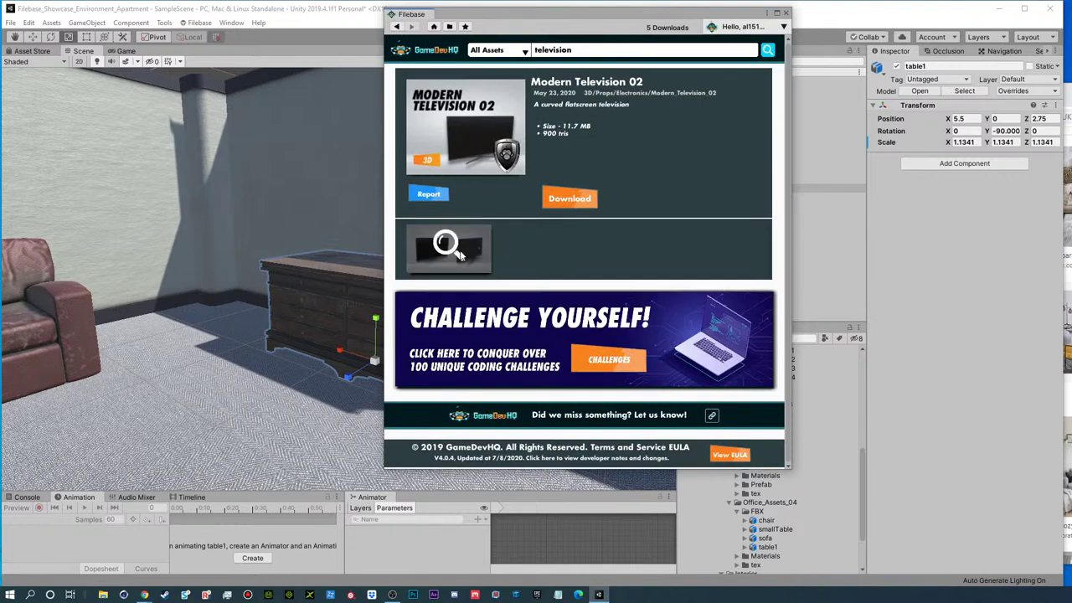
{"action": "left_click", "coordinate": [452, 251]}
{"action": "left_click", "coordinate": [773, 114]}
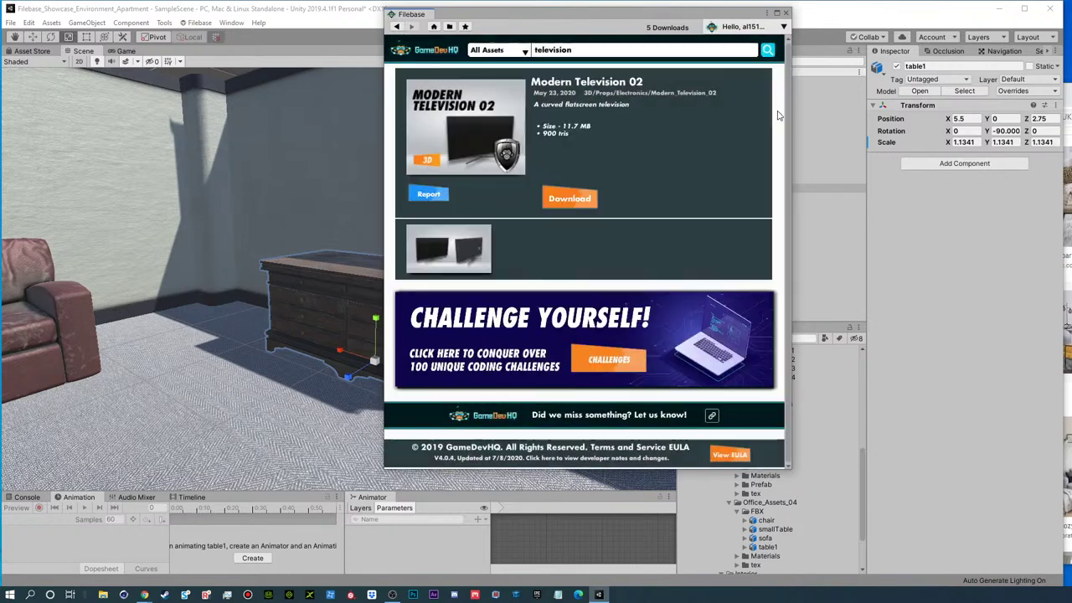
{"action": "left_click", "coordinate": [569, 199]}
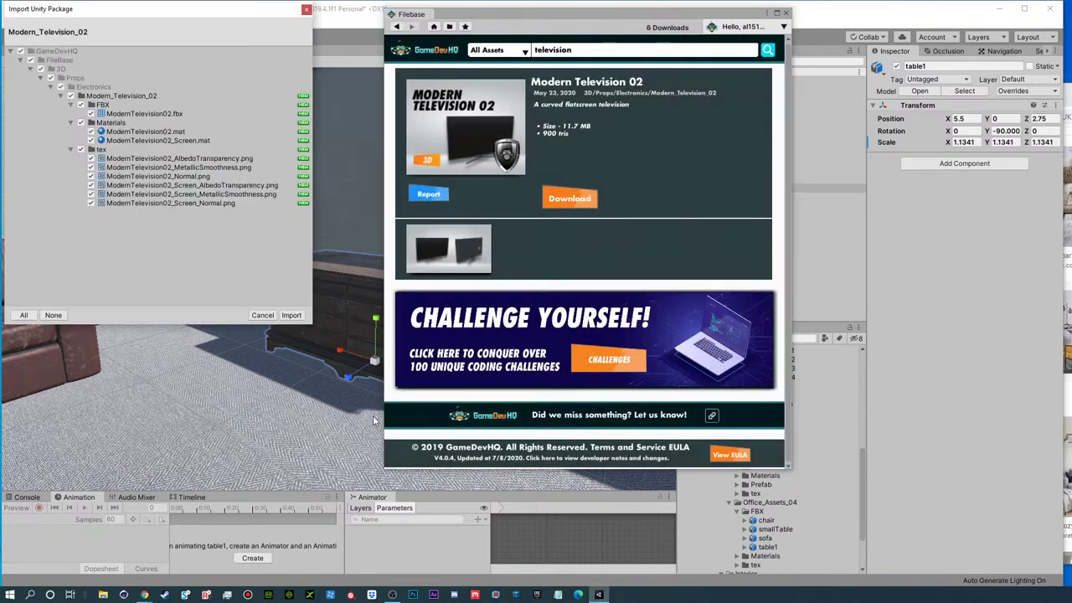
{"action": "left_click", "coordinate": [292, 315]}
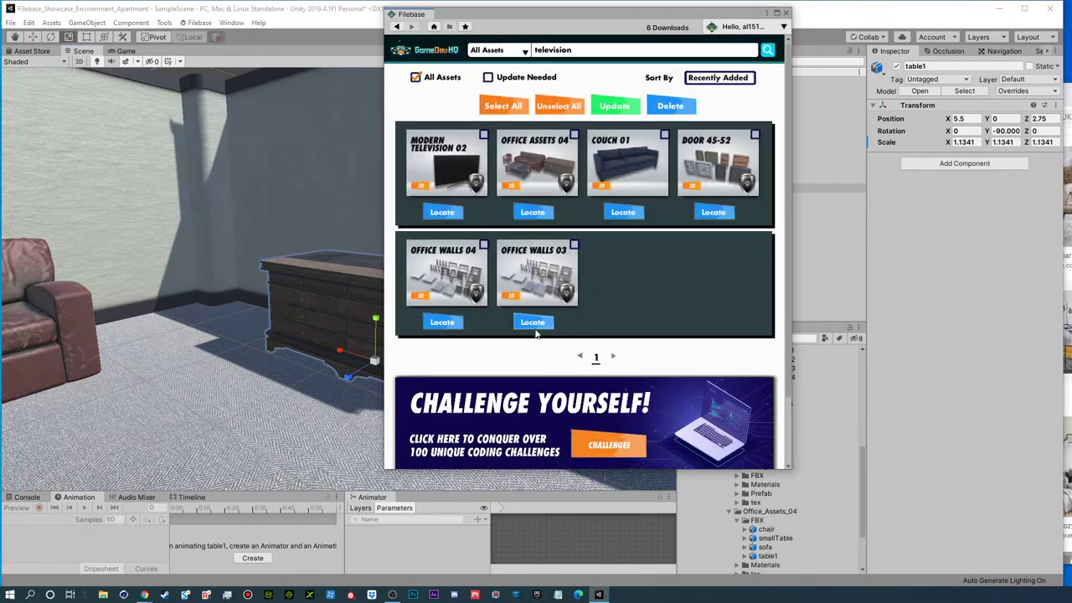
{"action": "left_click", "coordinate": [443, 215]}
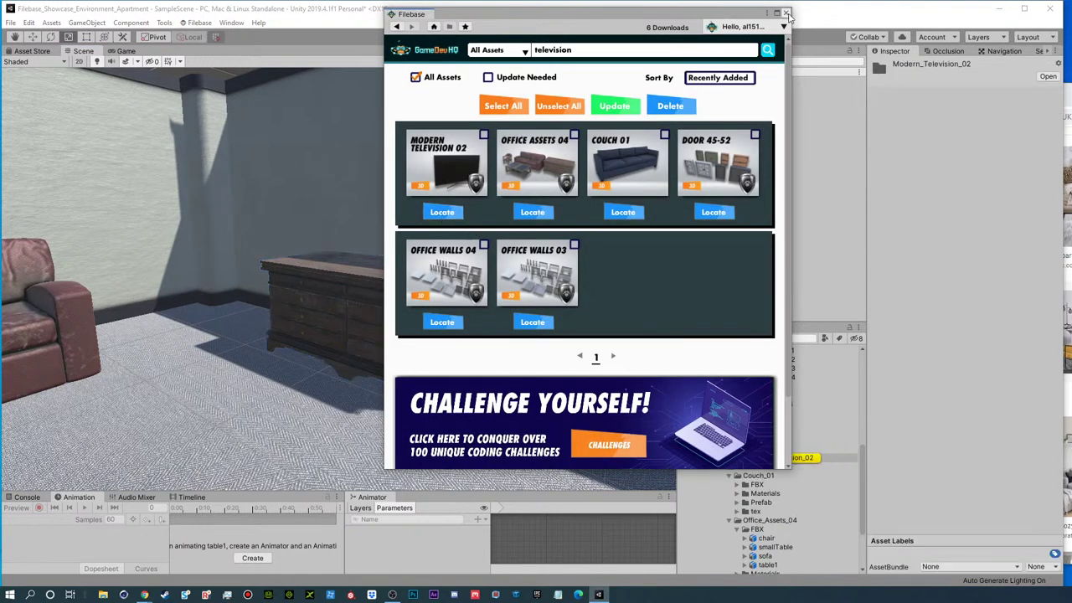
- Add the ModernTelevision02 model from the Modern_Television_02 FBX folder to the scene
{"action": "left_click_drag", "start_coordinate": [675, 15], "coordinate": [1071, 7]}
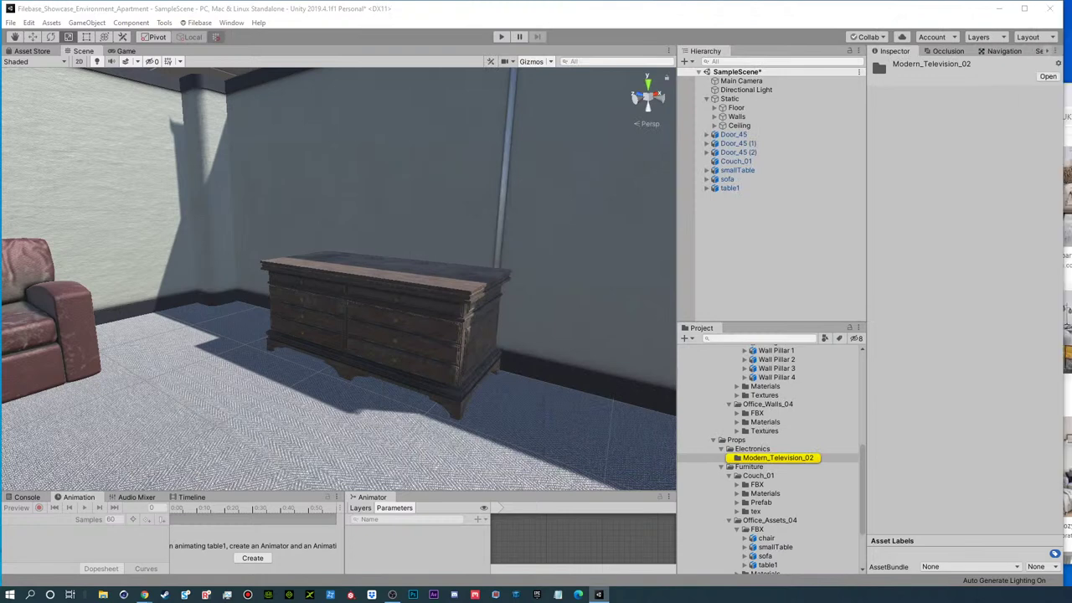
{"action": "left_click", "coordinate": [728, 520]}
{"action": "left_click", "coordinate": [729, 523]}
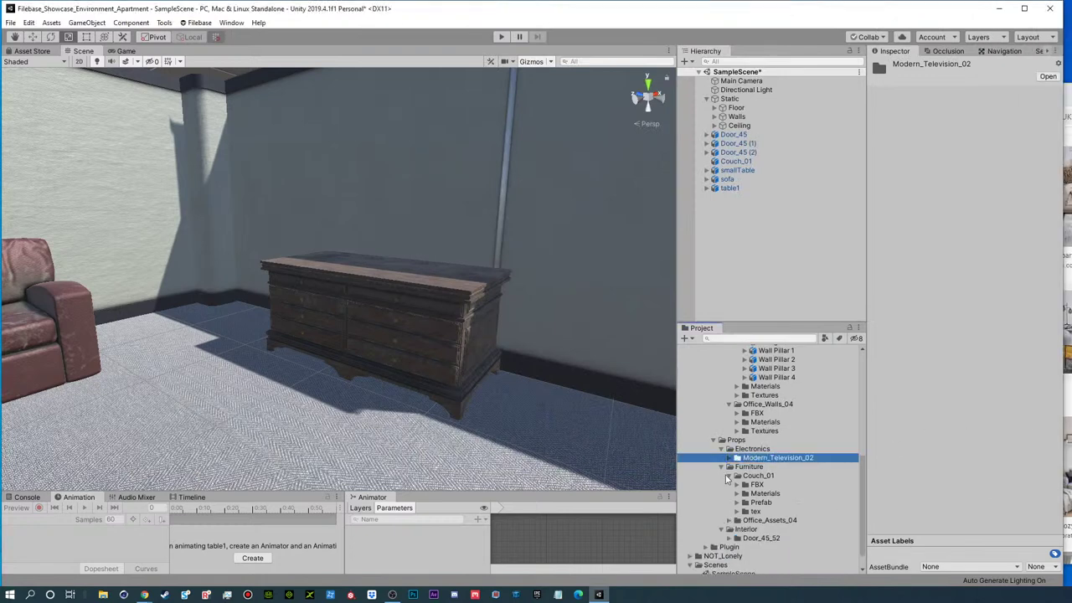
{"action": "left_click", "coordinate": [728, 475]}
{"action": "left_click", "coordinate": [735, 462]}
{"action": "left_click", "coordinate": [728, 471]}
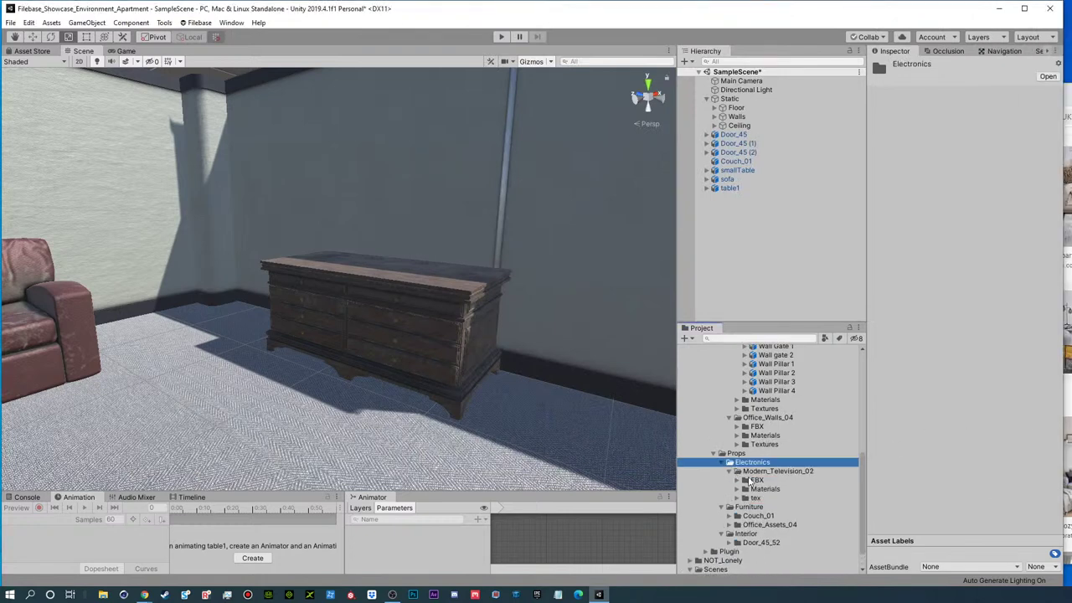
{"action": "left_click", "coordinate": [737, 480]}
{"action": "left_click_drag", "start_coordinate": [767, 489], "coordinate": [773, 290]}
- Move the television across the floor to the dark wooden cabinet, at X 5.5 and Z 2.75
{"action": "scroll", "coordinate": [254, 292], "scroll_direction": "down", "scroll_amount": 6}
{"action": "left_click_drag", "start_coordinate": [254, 292], "coordinate": [490, 414], "text": "alt"}
{"action": "scroll", "coordinate": [489, 415], "scroll_direction": "down", "scroll_amount": 6}
{"action": "middle_click_drag", "start_coordinate": [490, 415], "coordinate": [432, 450]}
{"action": "key", "text": "w"}
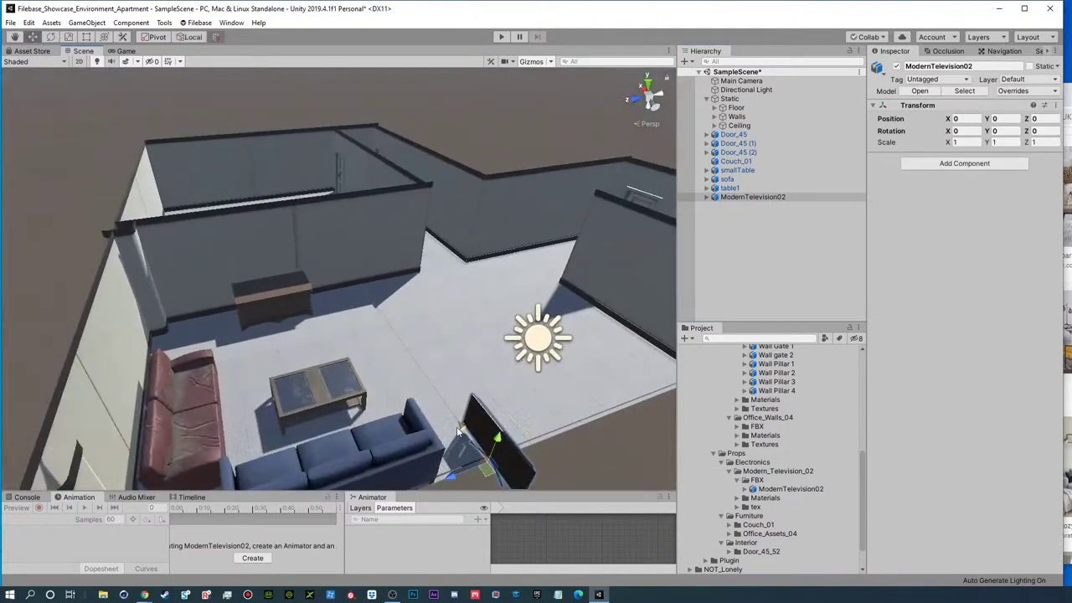
{"action": "left_click_drag", "start_coordinate": [467, 433], "coordinate": [276, 303]}
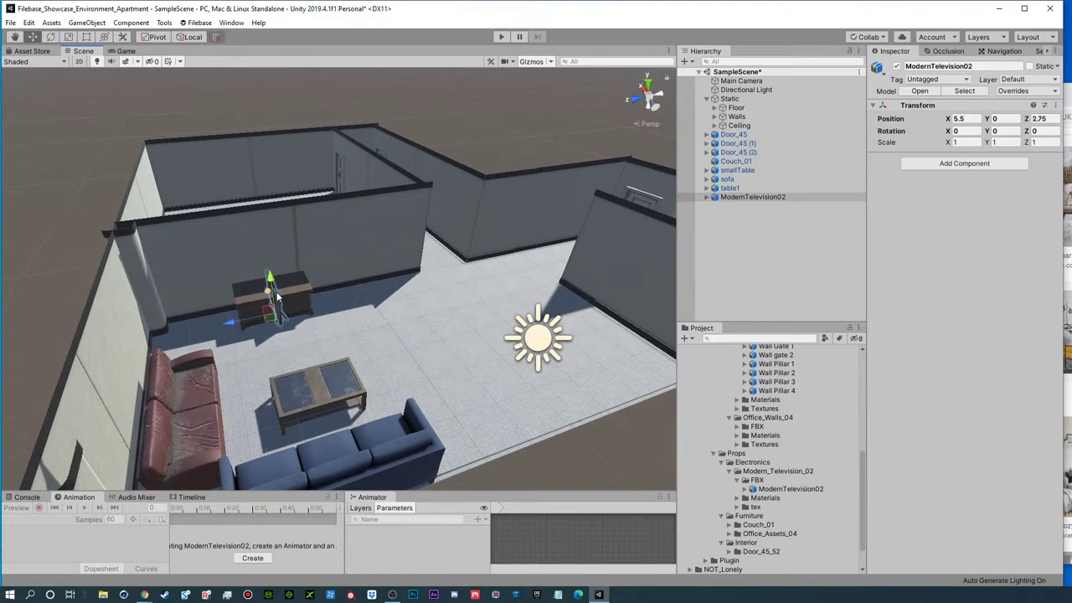
- Raise the television to the top of the cabinet and rotate it -90 degrees about Y to face the room
{"action": "key", "text": "f"}
{"action": "left_click_drag", "start_coordinate": [341, 333], "coordinate": [199, 277], "text": "alt"}
{"action": "right_click_drag", "start_coordinate": [198, 277], "coordinate": [223, 287], "text": "alt"}
{"action": "left_click_drag", "start_coordinate": [368, 303], "coordinate": [294, 301], "text": "alt"}
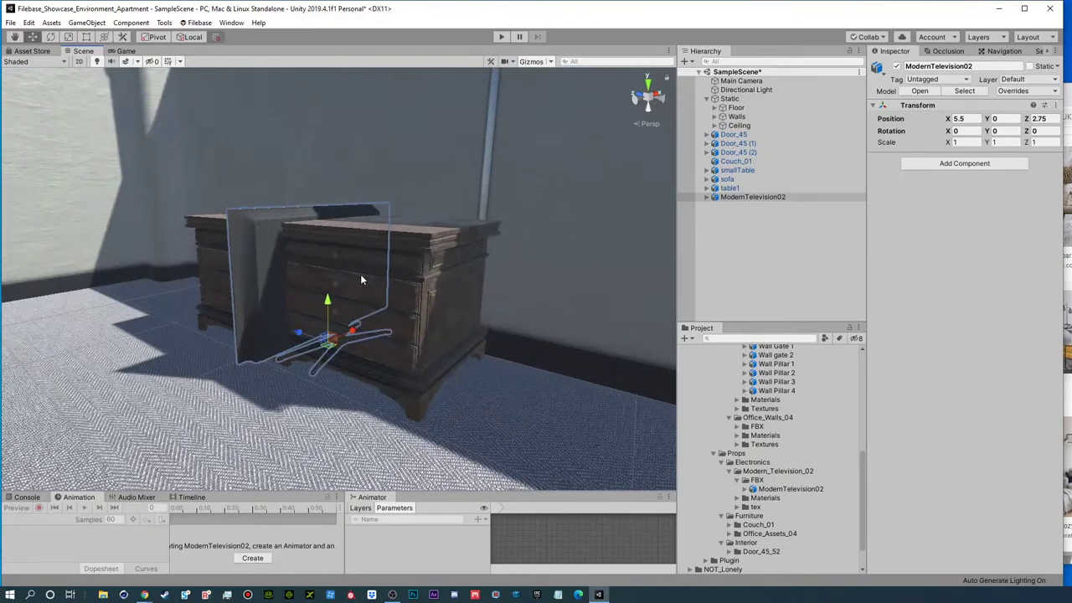
{"action": "left_click_drag", "start_coordinate": [328, 303], "coordinate": [312, 211]}
{"action": "key", "text": "e"}
{"action": "key", "text": "w"}
{"action": "left_click_drag", "start_coordinate": [332, 158], "coordinate": [336, 182]}
- Settle the television on the cabinet top at X 5.483, Y 0.889 and check its placement from across the room
{"action": "key", "text": "f"}
{"action": "left_click_drag", "start_coordinate": [346, 234], "coordinate": [403, 233], "text": "alt"}
{"action": "middle_click_drag", "start_coordinate": [371, 335], "coordinate": [411, 246]}
{"action": "mouse_move", "coordinate": [368, 244]}
{"action": "left_mouse_down", "text": "alt"}
{"action": "mouse_move", "coordinate": [411, 318]}
{"action": "mouse_move", "coordinate": [368, 254]}
{"action": "left_mouse_up", "text": "alt"}
{"action": "left_click_drag", "start_coordinate": [332, 291], "coordinate": [329, 292]}
{"action": "right_click_drag", "start_coordinate": [344, 284], "coordinate": [444, 364]}
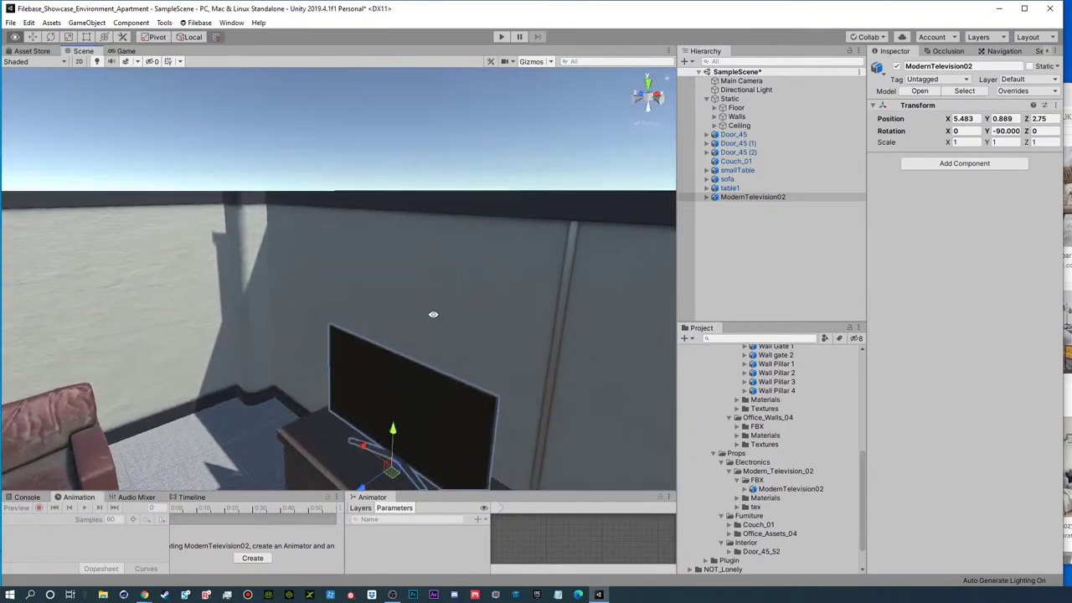
{"action": "left_click", "coordinate": [411, 162]}
{"action": "right_click_drag", "start_coordinate": [335, 322], "coordinate": [454, 359]}
{"action": "left_click_drag", "start_coordinate": [455, 359], "coordinate": [455, 285], "text": "alt"}
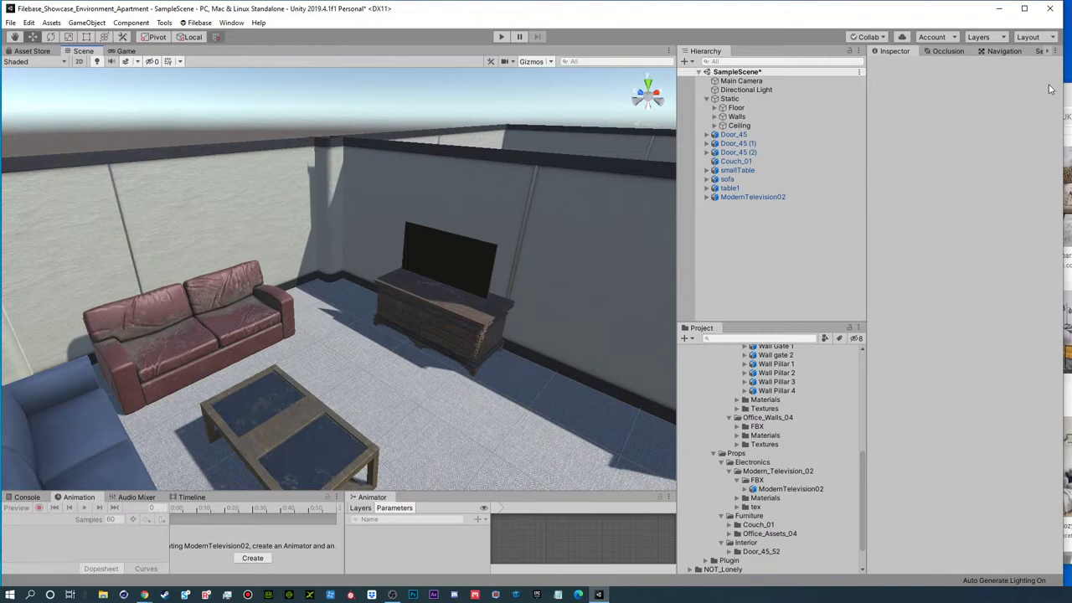
- Review the living room reference photo and search the Filebase library for "vase"
{"action": "left_click_drag", "start_coordinate": [1067, 89], "coordinate": [429, 77]}
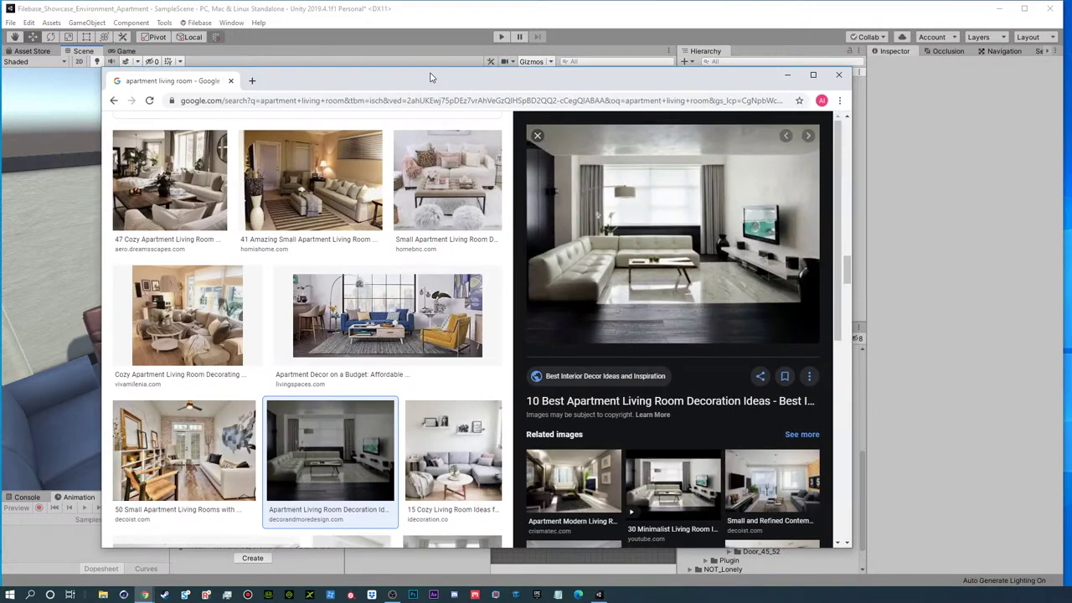
{"action": "left_click_drag", "start_coordinate": [410, 77], "coordinate": [1071, 92]}
{"action": "left_click_drag", "start_coordinate": [1071, 17], "coordinate": [672, 19]}
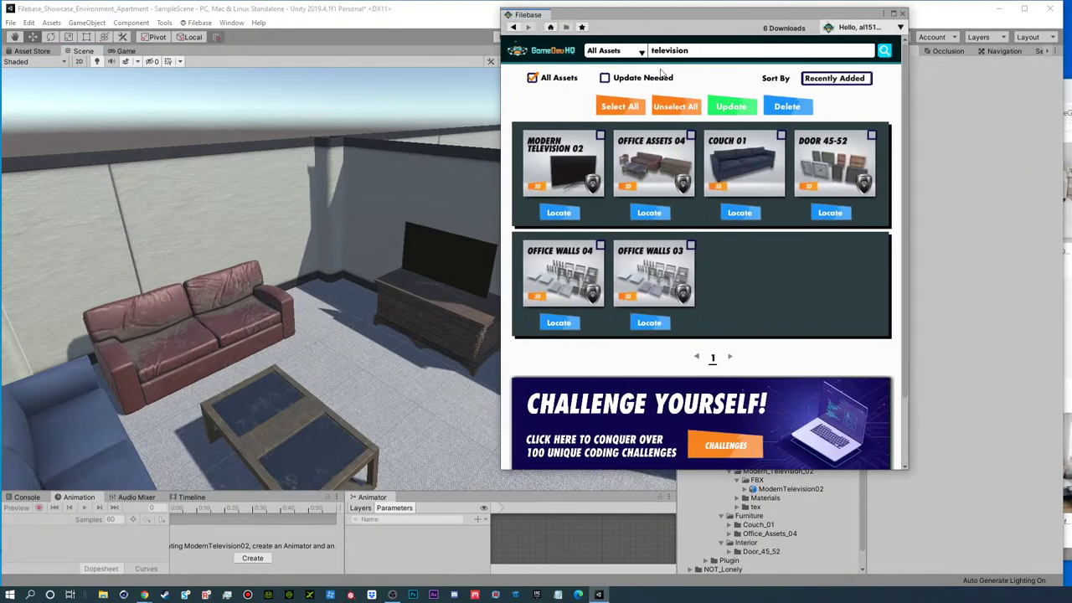
{"action": "double_click", "coordinate": [671, 54]}
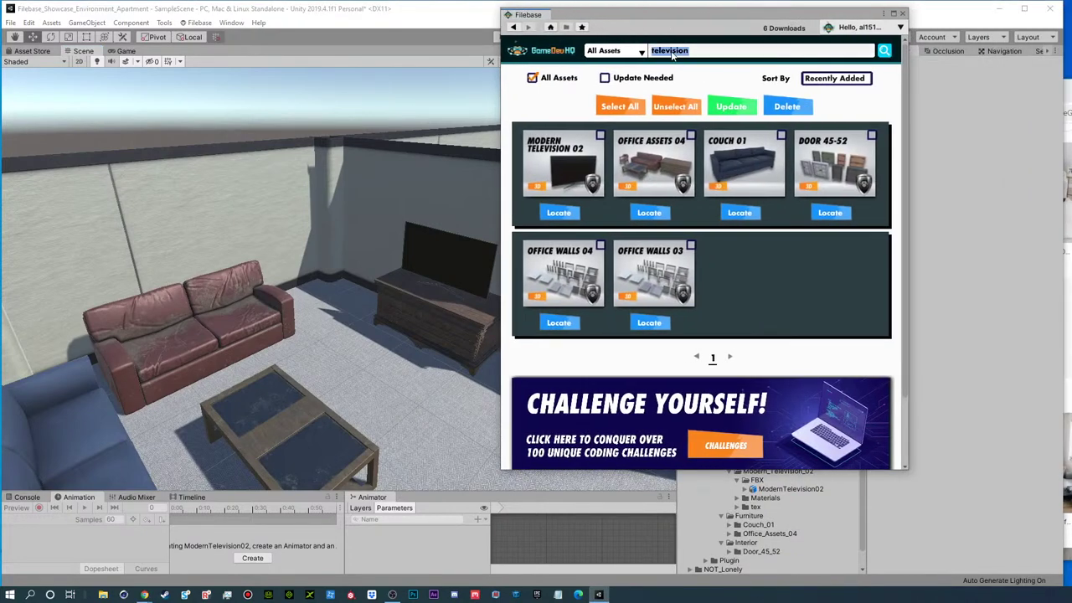
{"action": "type", "text": "vase"}
{"action": "key", "text": "Return"}
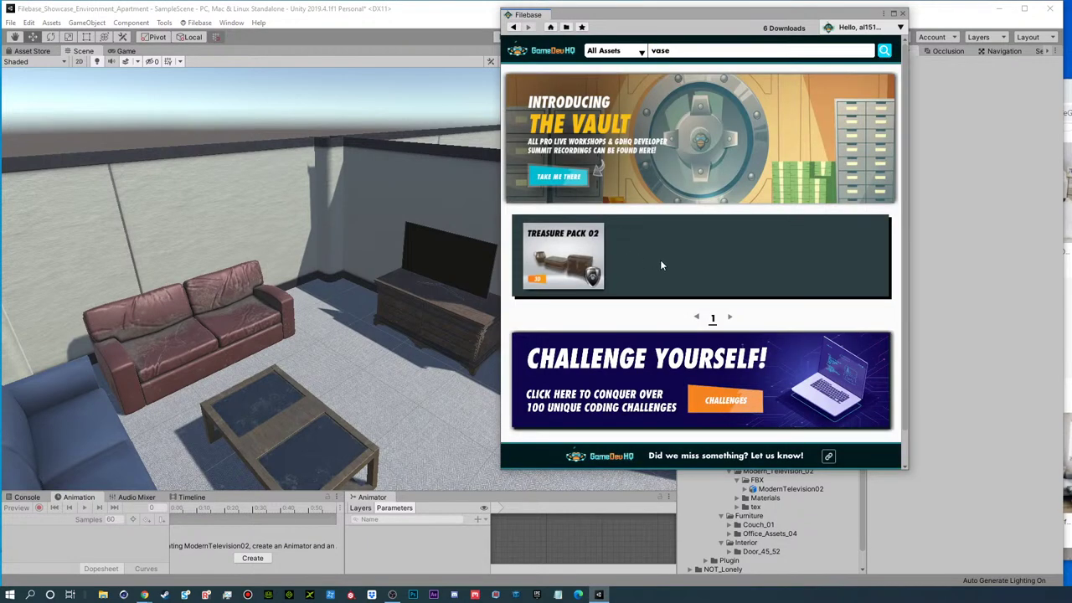
- Search Filebase for "plant", view the Interior Plants 06 details and browse the second page of results
{"action": "double_click", "coordinate": [675, 52]}
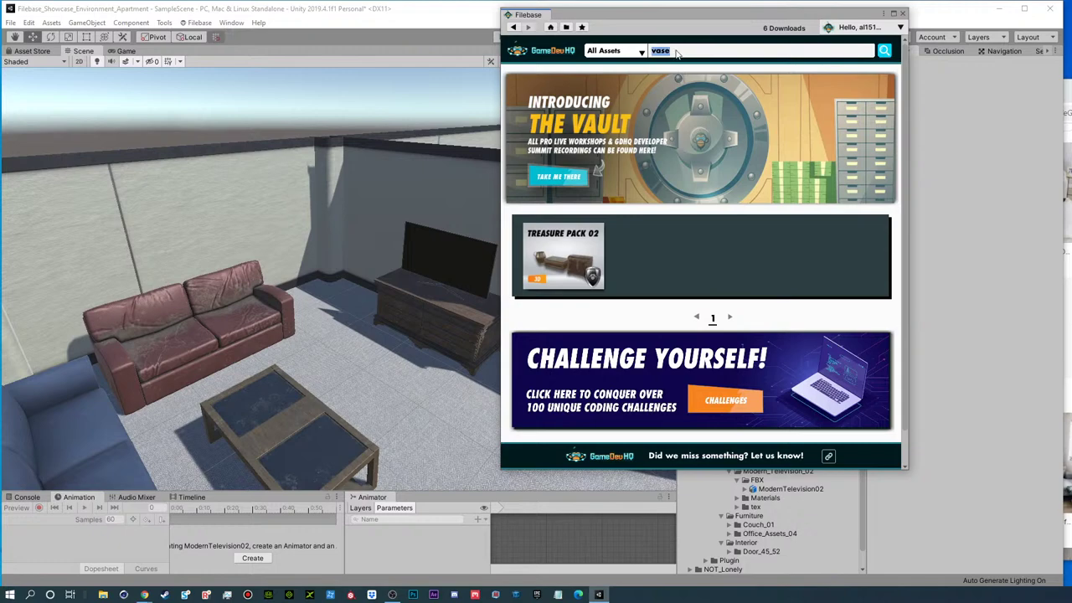
{"action": "type", "text": "plant"}
{"action": "key", "text": "Return"}
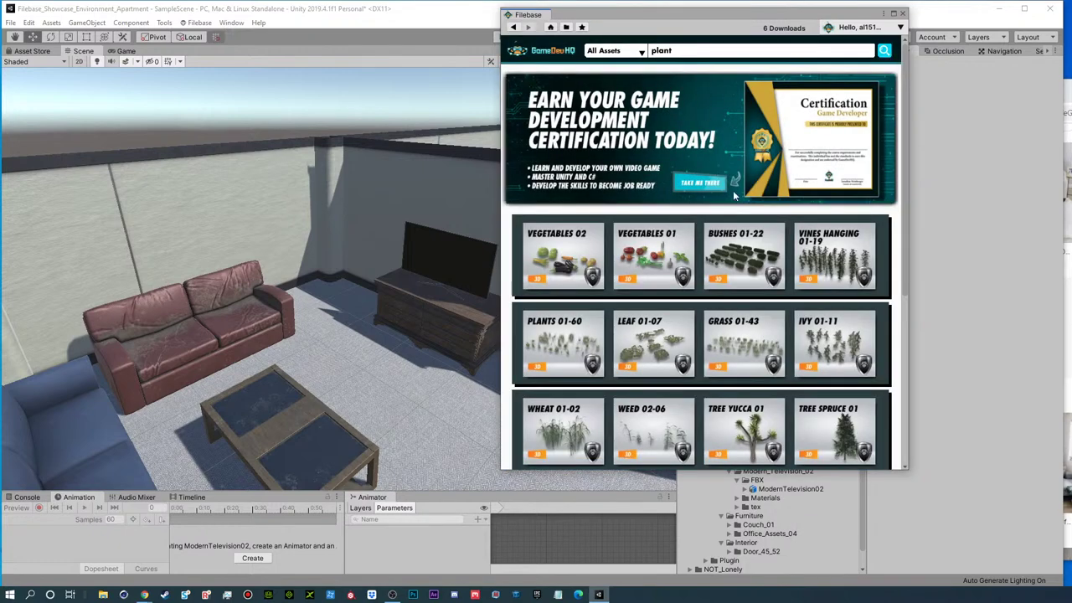
{"action": "scroll", "coordinate": [688, 389], "scroll_direction": "down", "scroll_amount": 3}
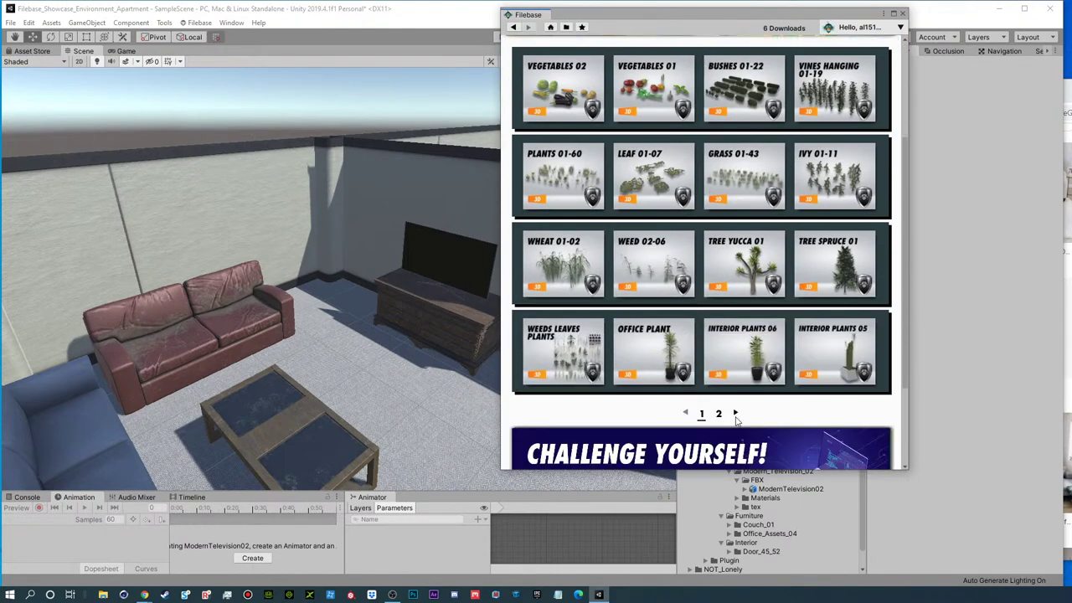
{"action": "left_click", "coordinate": [745, 353]}
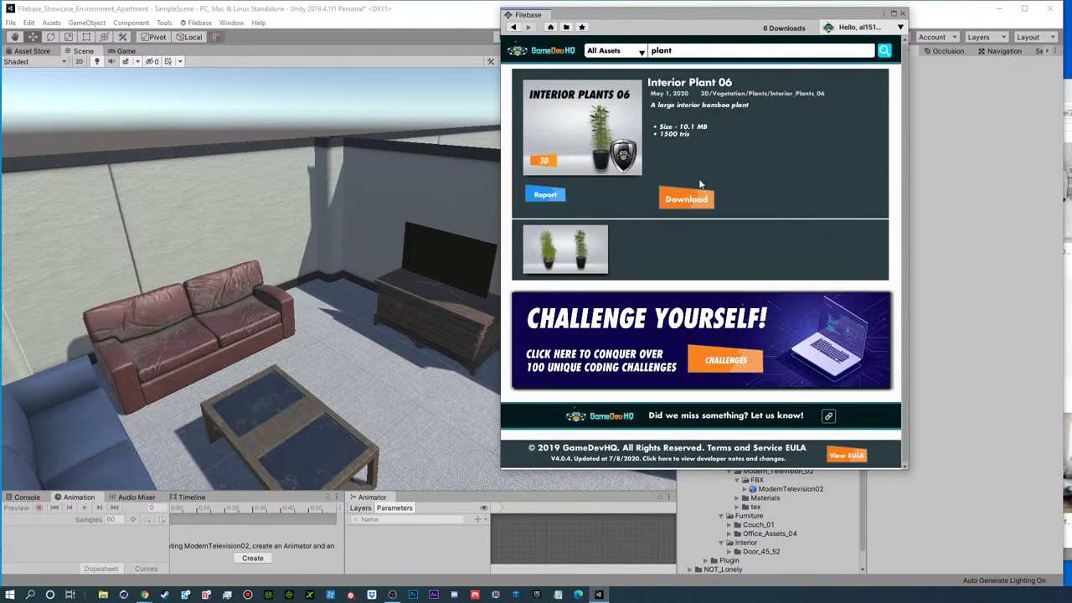
{"action": "left_click", "coordinate": [514, 27]}
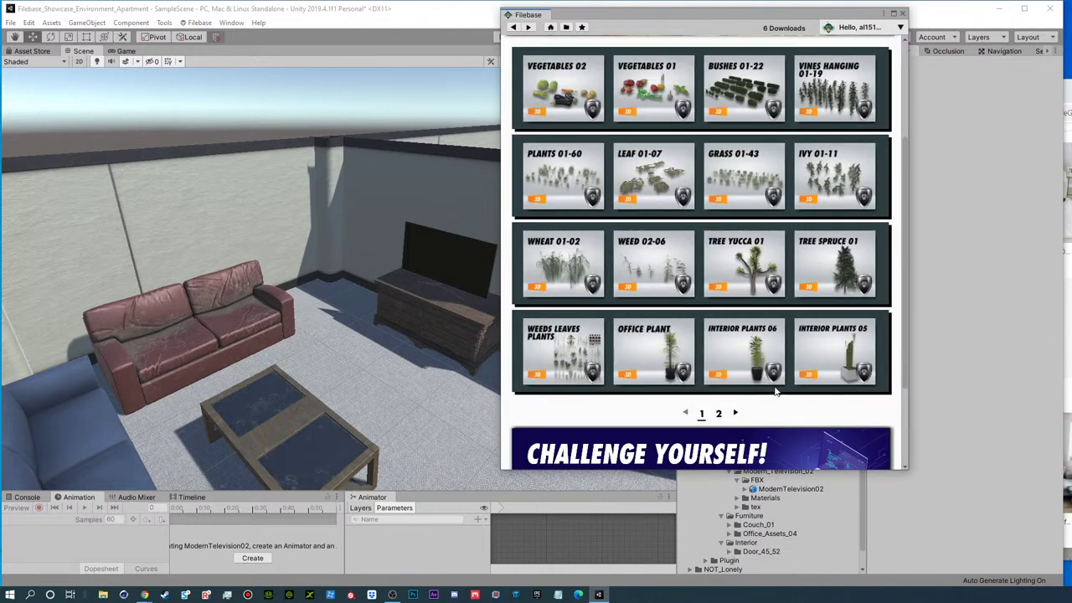
{"action": "left_click", "coordinate": [737, 413]}
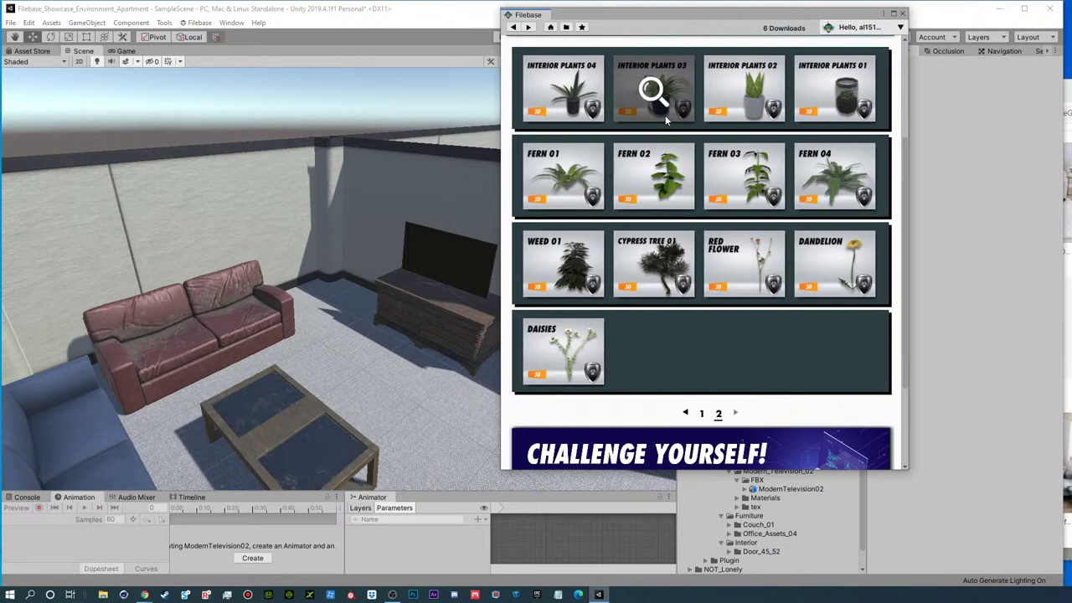
- Search Filebase for "side" and compare the offered tables with the sofa and small table in the room
{"action": "scroll", "coordinate": [647, 114], "scroll_direction": "up", "scroll_amount": 3}
{"action": "double_click", "coordinate": [675, 52]}
{"action": "type", "text": "side"}
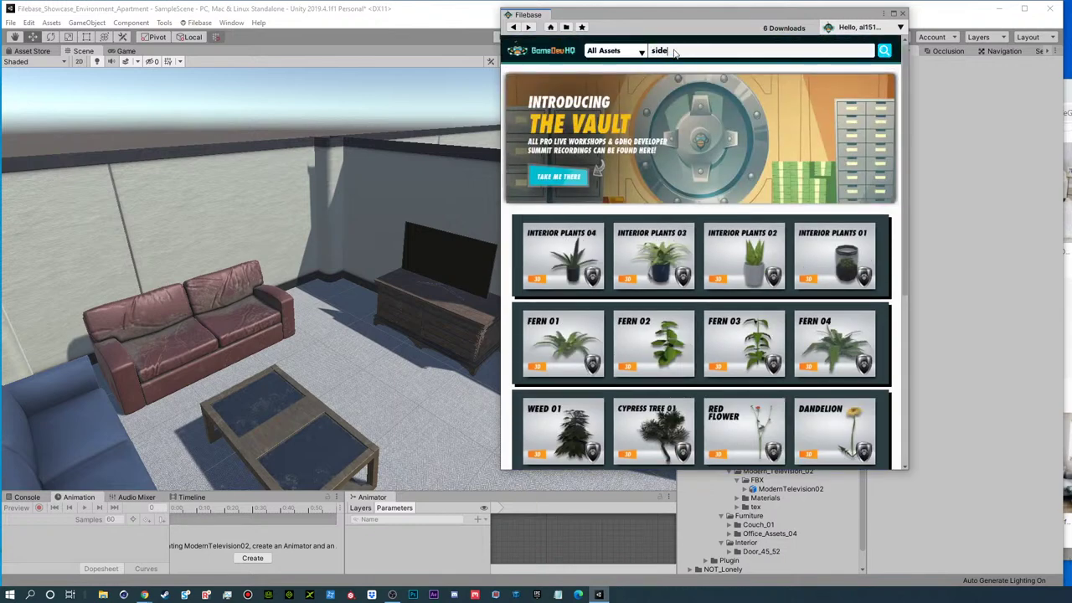
{"action": "key", "text": "Return"}
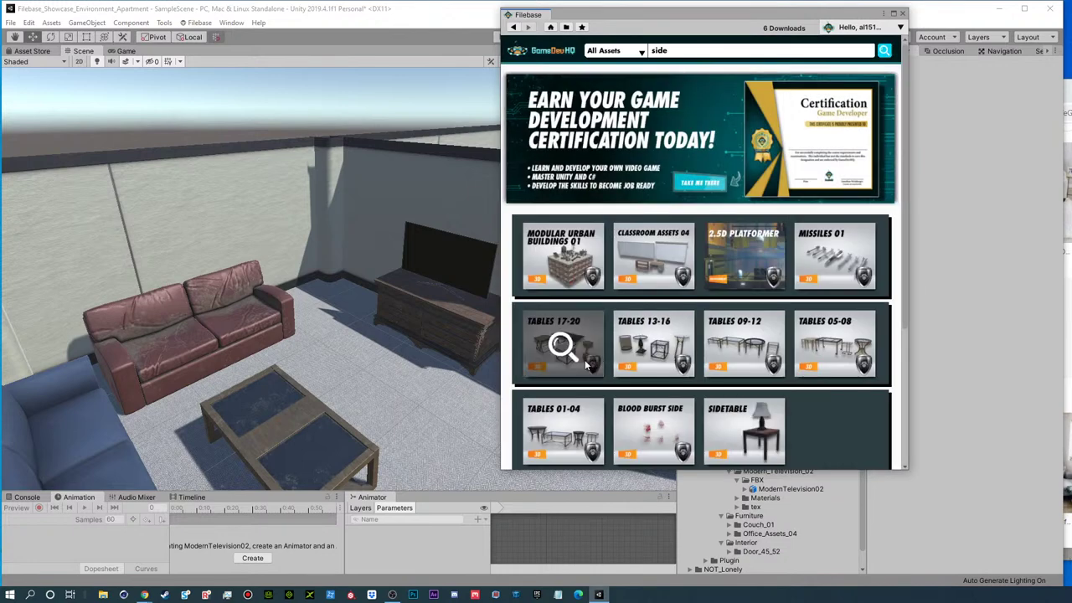
{"action": "left_click", "coordinate": [221, 344]}
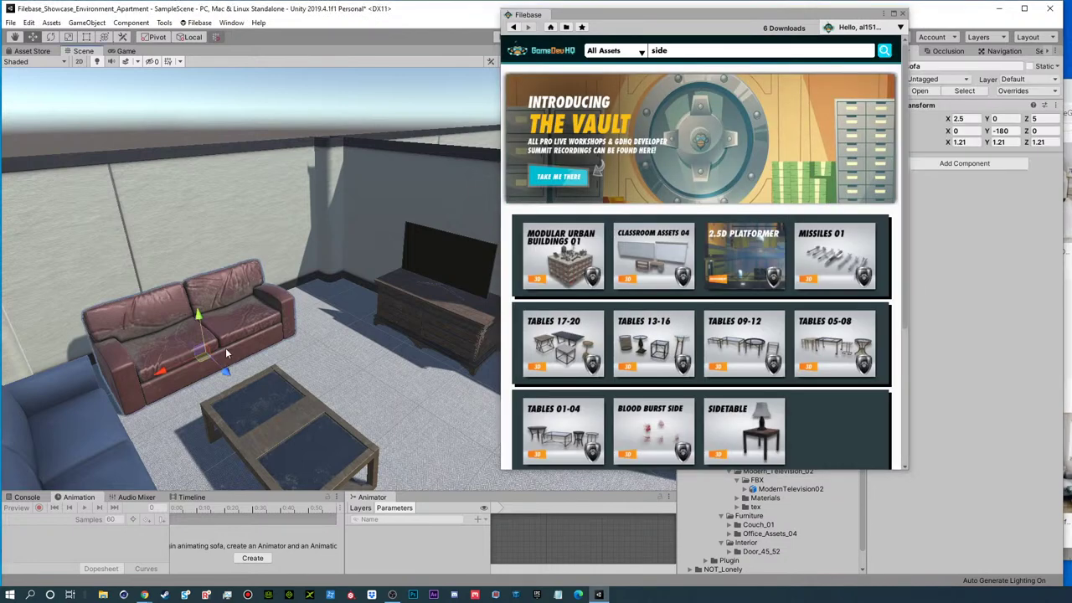
{"action": "left_click", "coordinate": [268, 416]}
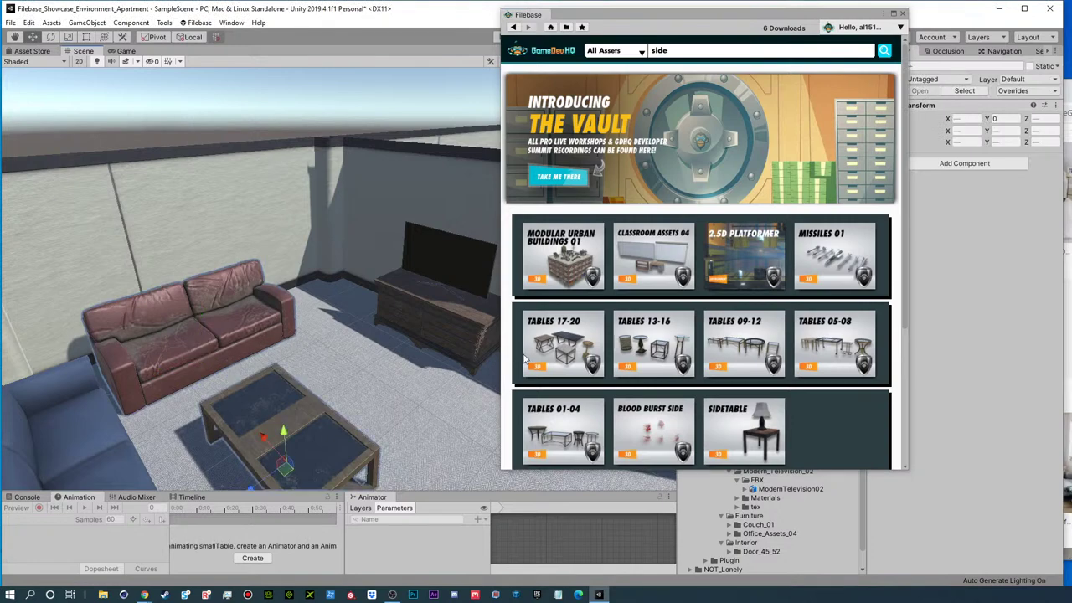
- Download and import the complete Tables 09-12 package from Filebase and locate its folder in the project
{"action": "left_click", "coordinate": [744, 345]}
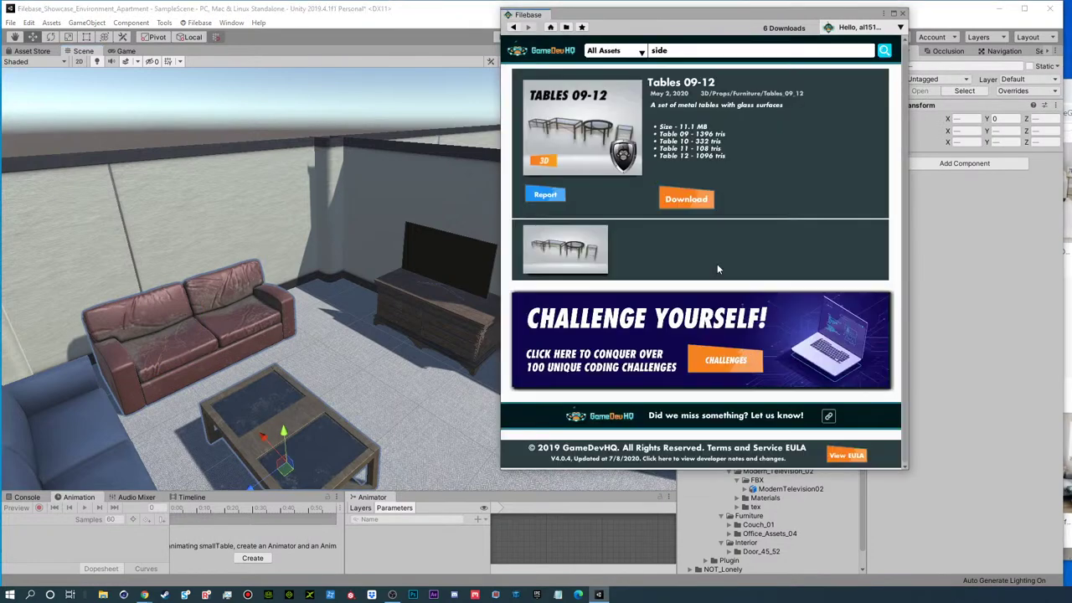
{"action": "left_click", "coordinate": [687, 198]}
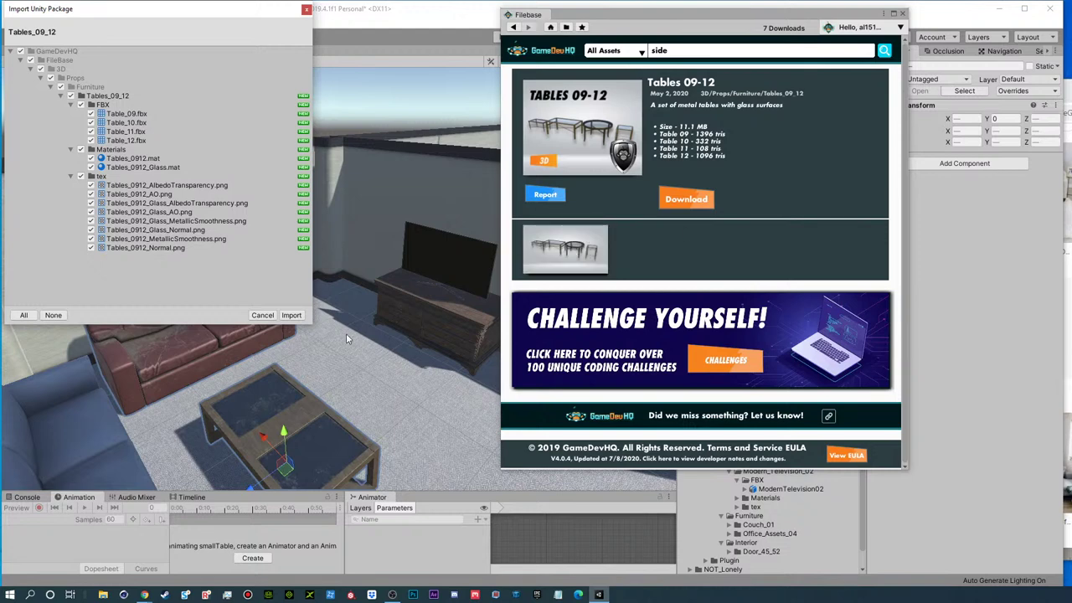
{"action": "left_click", "coordinate": [286, 316]}
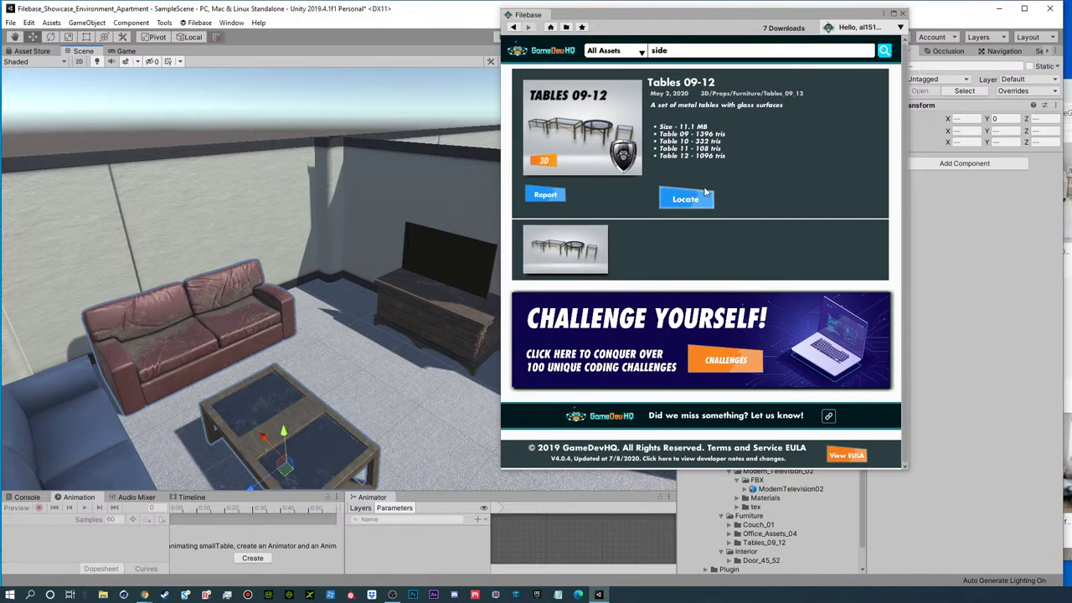
{"action": "left_click", "coordinate": [702, 198]}
{"action": "left_click_drag", "start_coordinate": [652, 18], "coordinate": [1071, 17]}
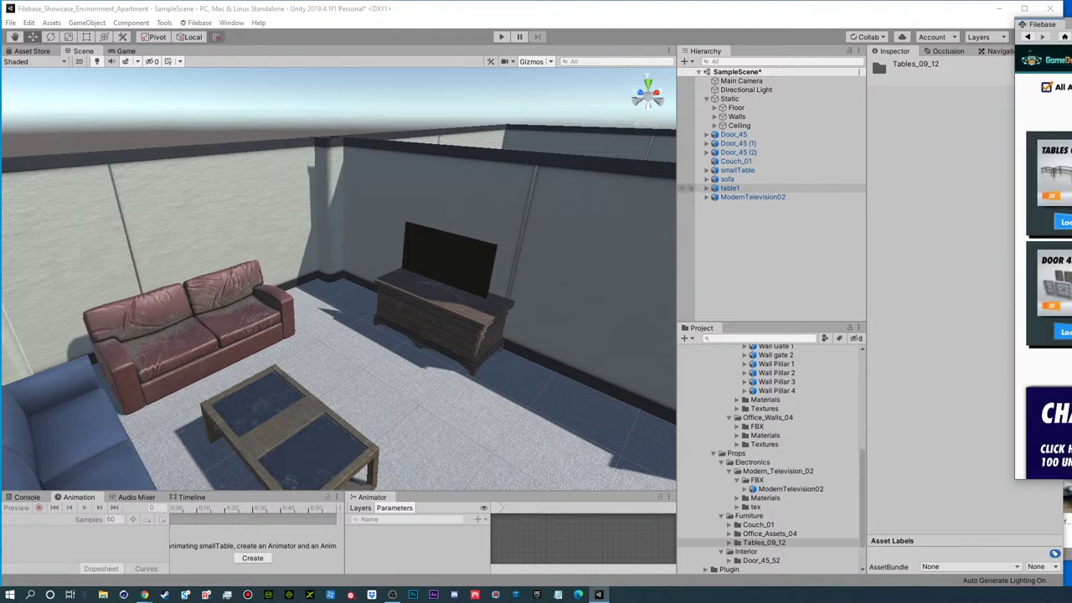
- Preview the Table_09 to Table_12 models in the Tables_09_12 FBX folder and add Table_10 to the scene
{"action": "left_click", "coordinate": [737, 543]}
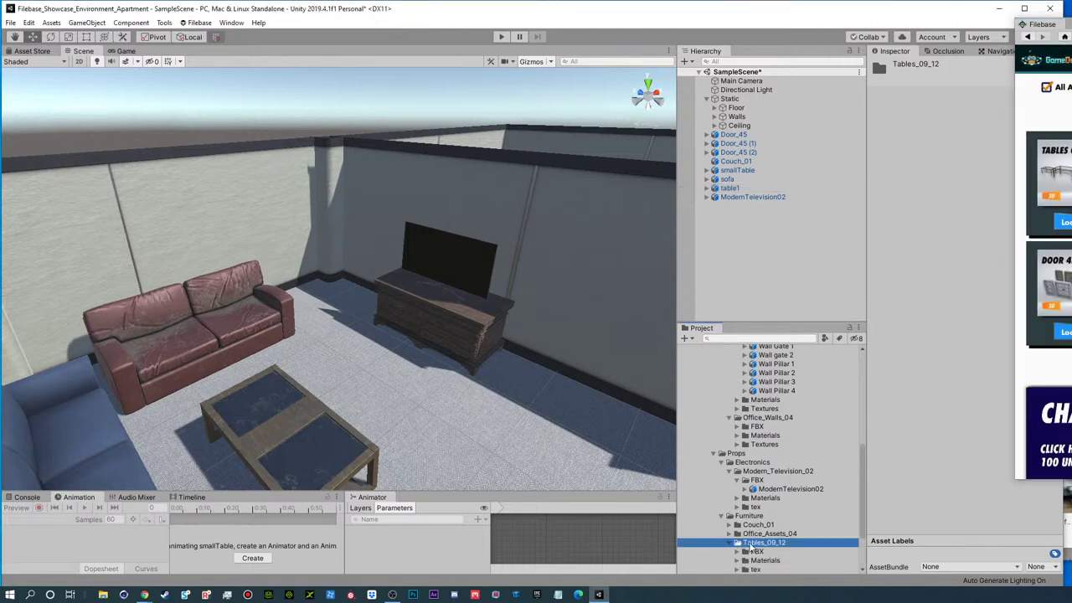
{"action": "left_click", "coordinate": [737, 551]}
{"action": "scroll", "coordinate": [754, 536], "scroll_direction": "down", "scroll_amount": 3}
{"action": "left_click", "coordinate": [780, 494]}
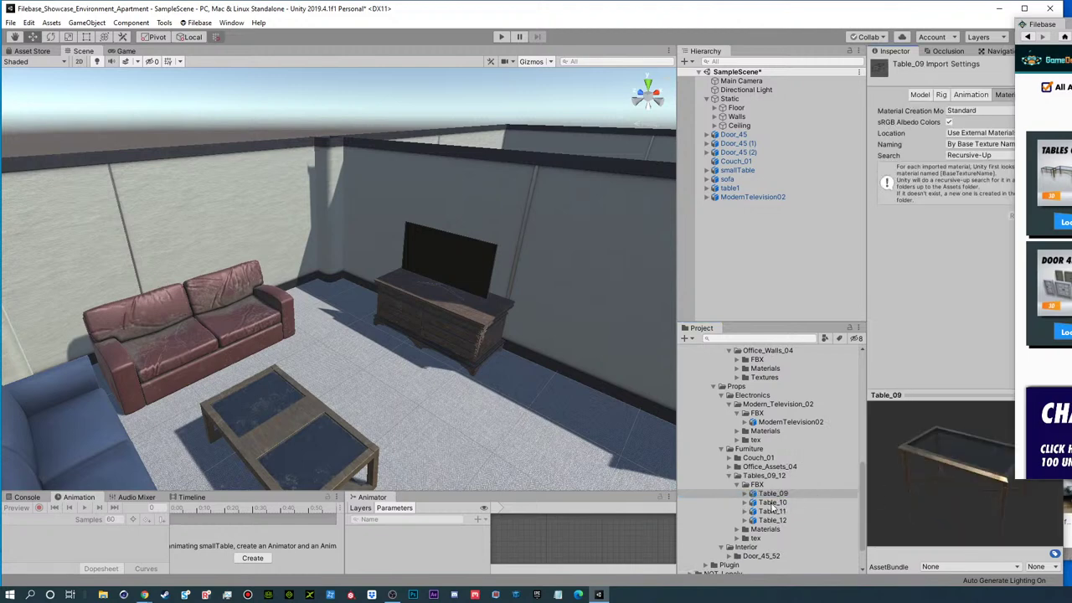
{"action": "left_click", "coordinate": [770, 503]}
{"action": "left_click", "coordinate": [784, 512]}
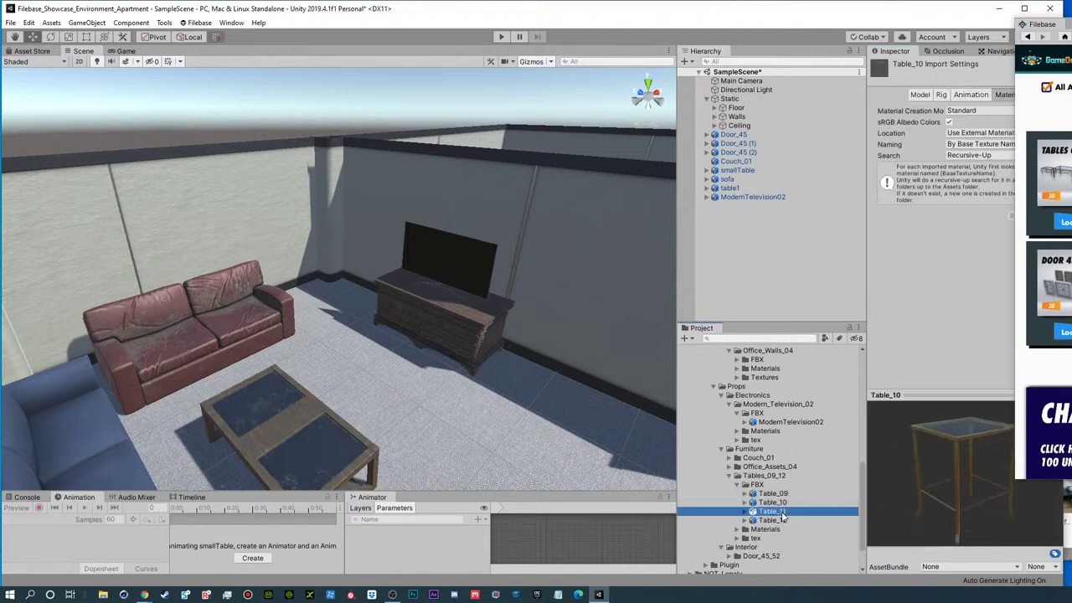
{"action": "left_click_drag", "start_coordinate": [904, 504], "coordinate": [810, 527]}
{"action": "left_click", "coordinate": [775, 521]}
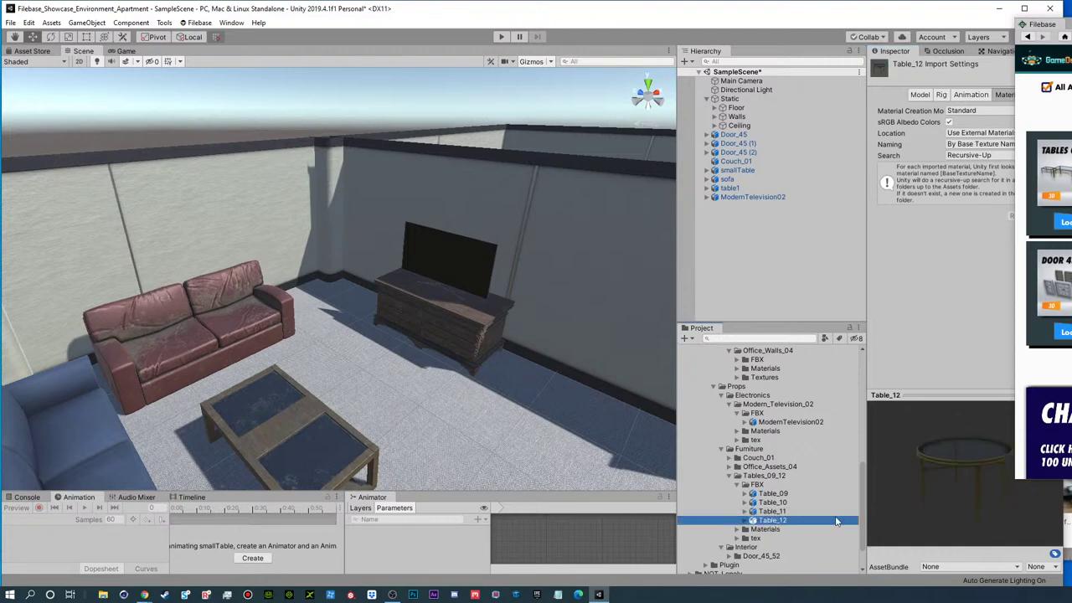
{"action": "left_click", "coordinate": [771, 502]}
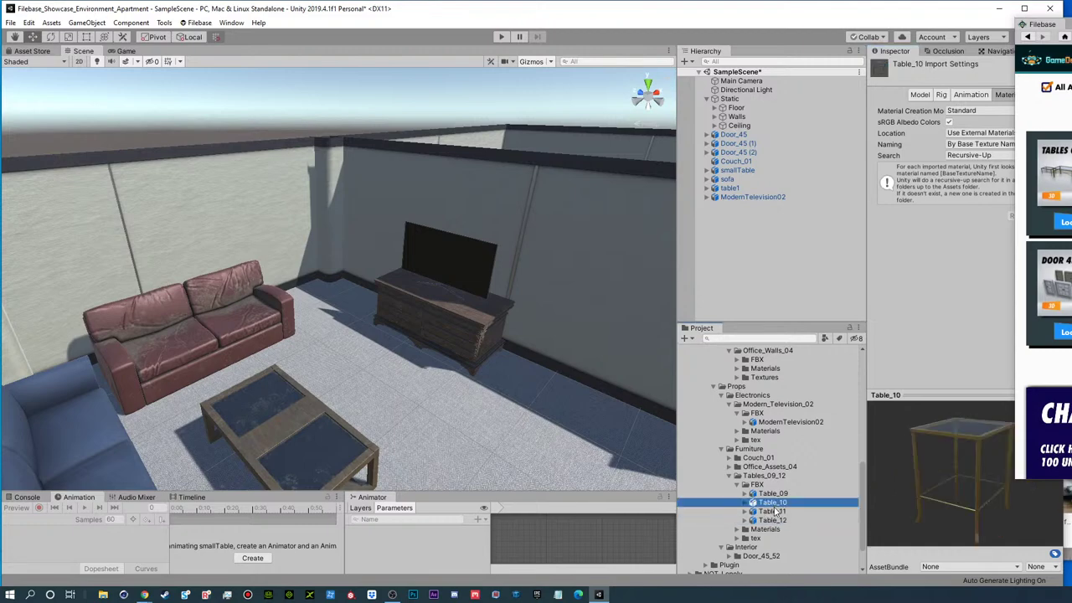
{"action": "left_click_drag", "start_coordinate": [771, 502], "coordinate": [737, 205]}
- Delete the red leather sofa and the small coffee table from the living room
{"action": "scroll", "coordinate": [344, 427], "scroll_direction": "down", "scroll_amount": 4}
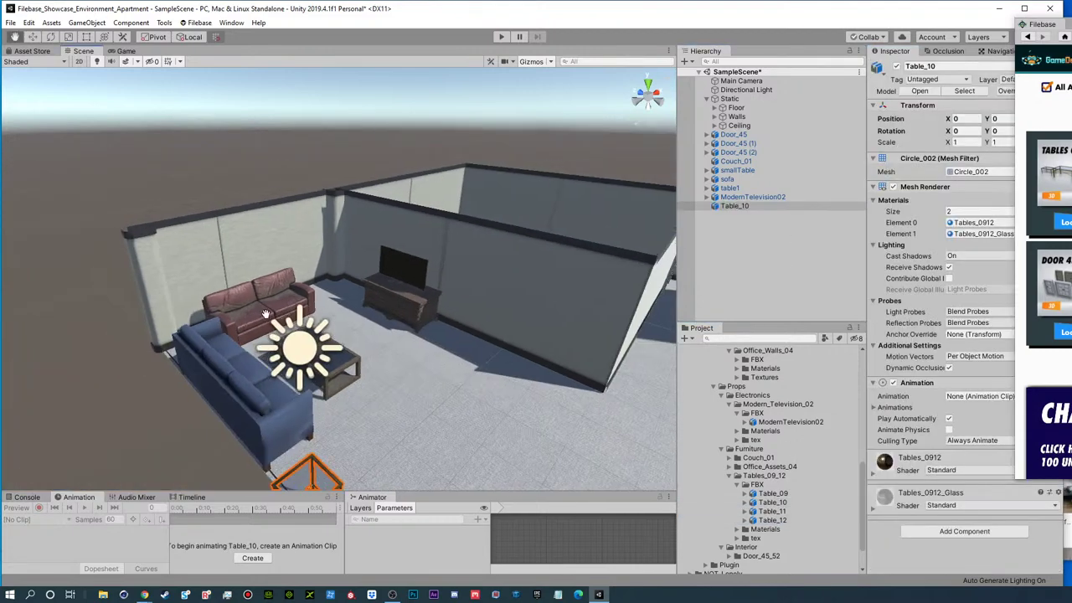
{"action": "left_click_drag", "start_coordinate": [344, 428], "coordinate": [213, 366], "text": "alt"}
{"action": "left_click", "coordinate": [289, 284]}
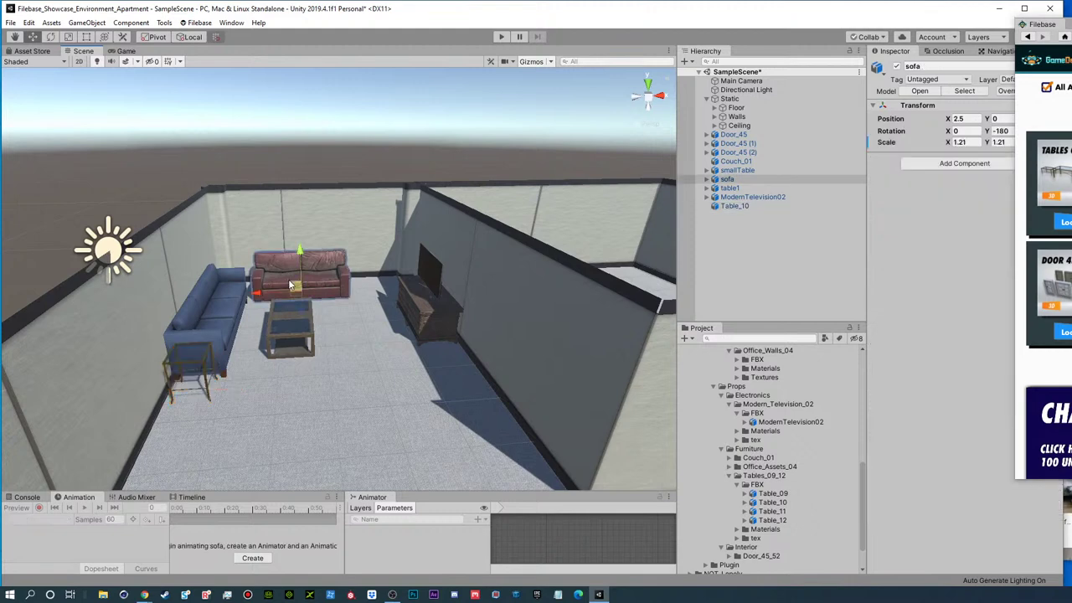
{"action": "key", "text": "Delete"}
{"action": "left_click", "coordinate": [295, 313]}
{"action": "key", "text": "Delete"}
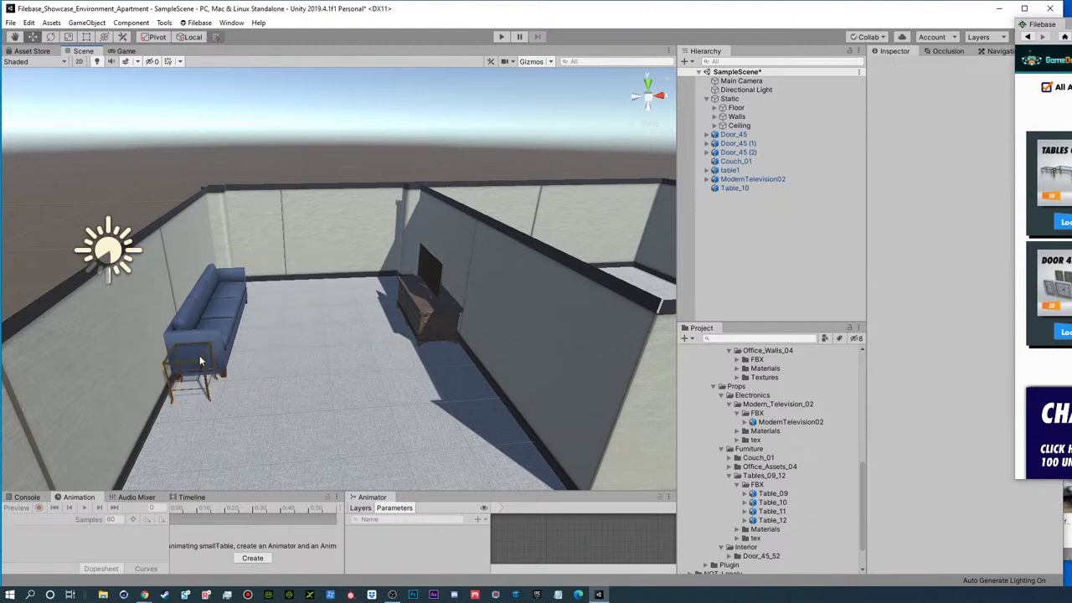
- Duplicate Table_10 and move the copy to the far end of the blue couch, at X 0.5
{"action": "left_click", "coordinate": [201, 359]}
{"action": "key", "text": "ctrl+d"}
{"action": "left_click_drag", "start_coordinate": [257, 337], "coordinate": [301, 254], "text": "alt"}
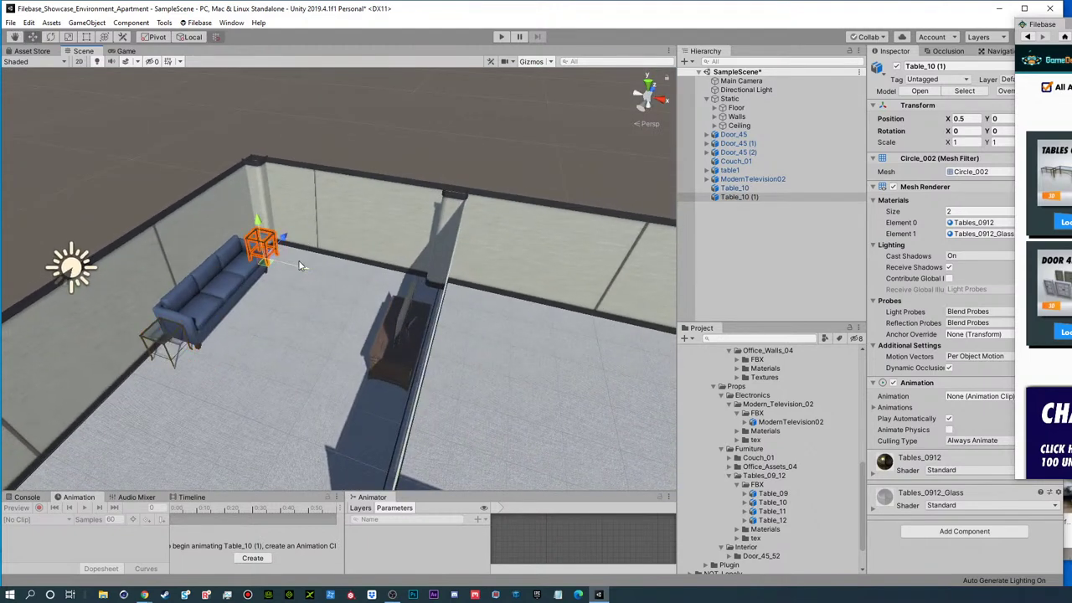
- Add Table_11 to the scene, rotate it -90 degrees about Y and place it in front of the blue couch at X 2.25
{"action": "left_click", "coordinate": [766, 503]}
{"action": "left_click", "coordinate": [766, 511]}
{"action": "left_click_drag", "start_coordinate": [767, 511], "coordinate": [735, 244]}
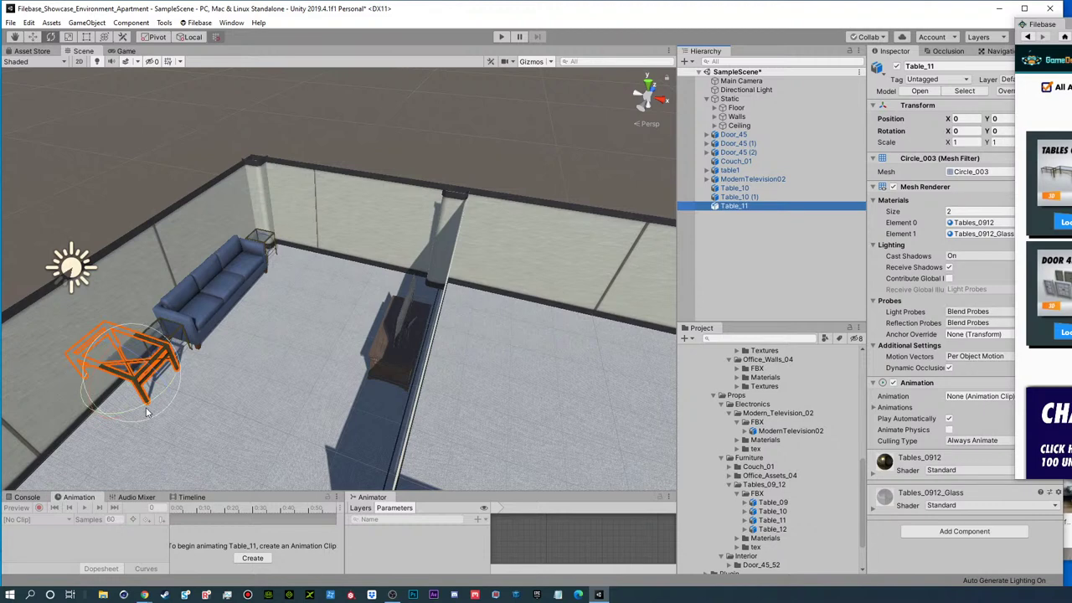
{"action": "left_click_drag", "start_coordinate": [214, 349], "coordinate": [283, 300]}
{"action": "key", "text": "w"}
{"action": "left_click_drag", "start_coordinate": [103, 357], "coordinate": [220, 307]}
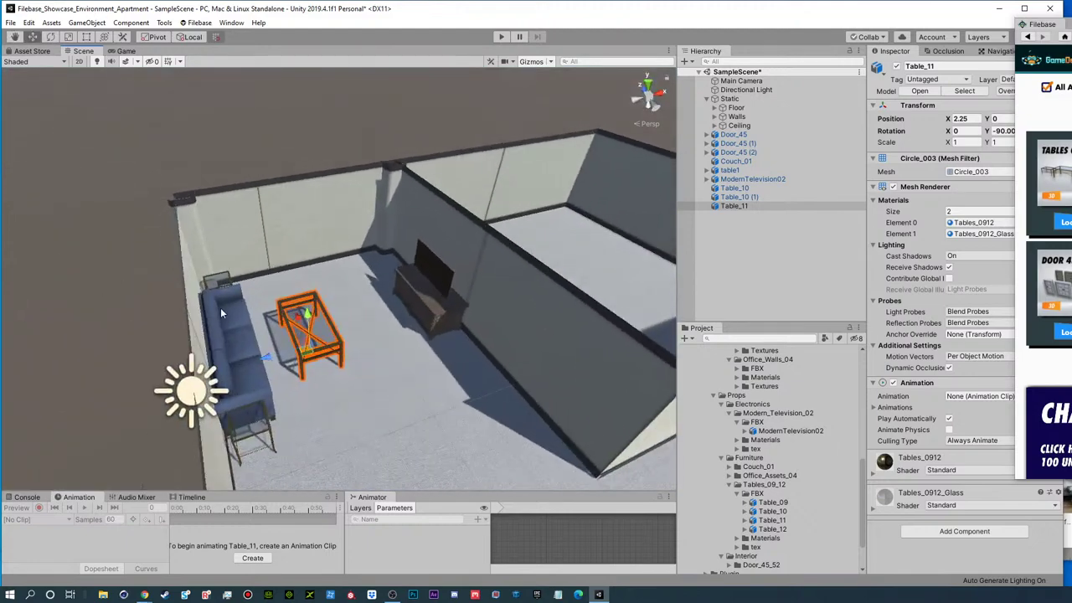
- Duplicate the blue couch, rotate the copy to 180 degrees about Y and place it along the back wall at X 2.75, Z 5
{"action": "left_click", "coordinate": [242, 317]}
{"action": "key", "text": "ctrl+d"}
{"action": "key", "text": "e"}
{"action": "left_click_drag", "start_coordinate": [270, 394], "coordinate": [79, 381]}
{"action": "key", "text": "w"}
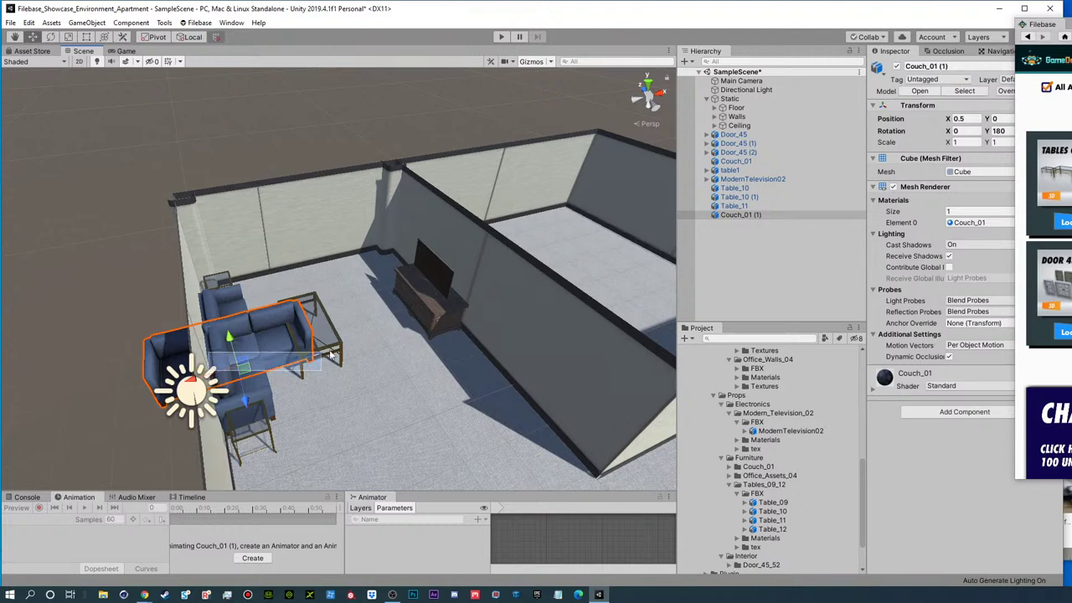
{"action": "left_click_drag", "start_coordinate": [192, 381], "coordinate": [315, 324]}
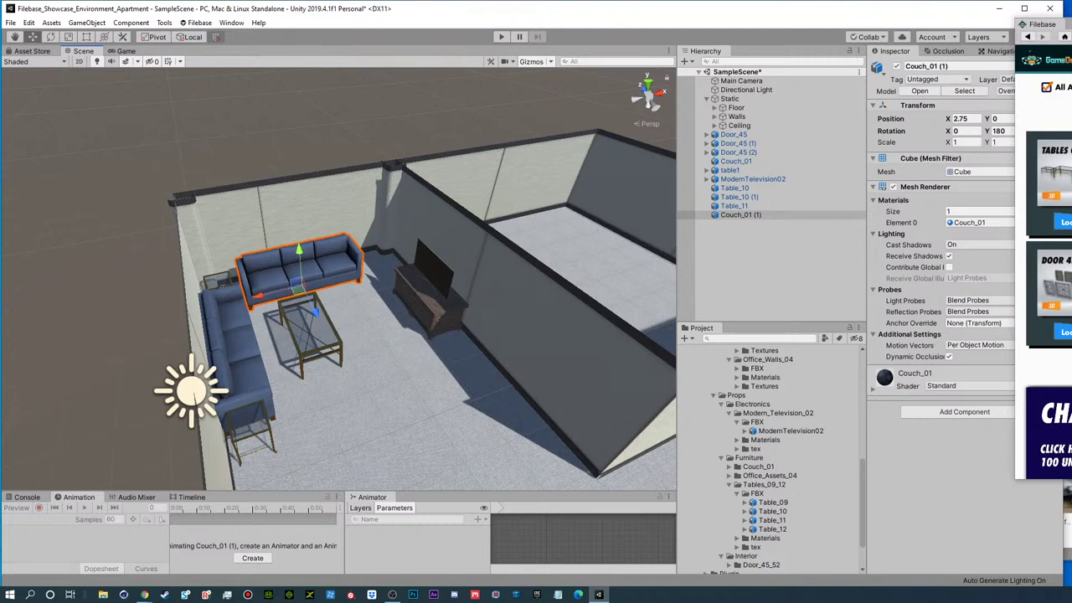
- Switch to the Chrome browser, search Google Images for "greeble" and bring the browser window fully into view
{"action": "left_click_drag", "start_coordinate": [1071, 24], "coordinate": [1022, 11]}
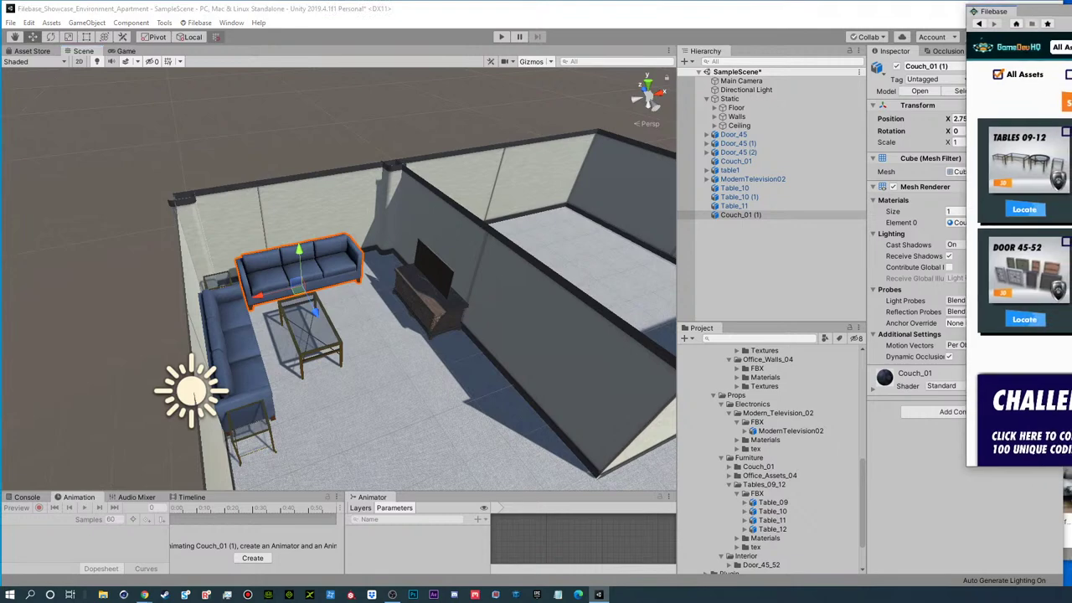
{"action": "key", "text": "alt+Tab"}
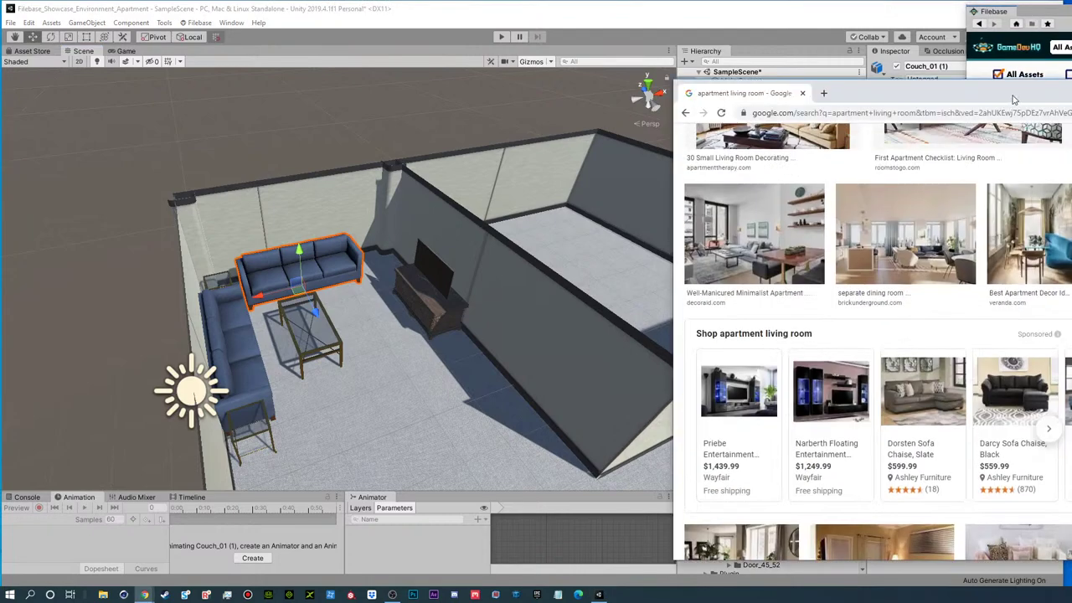
{"action": "left_click", "coordinate": [824, 93]}
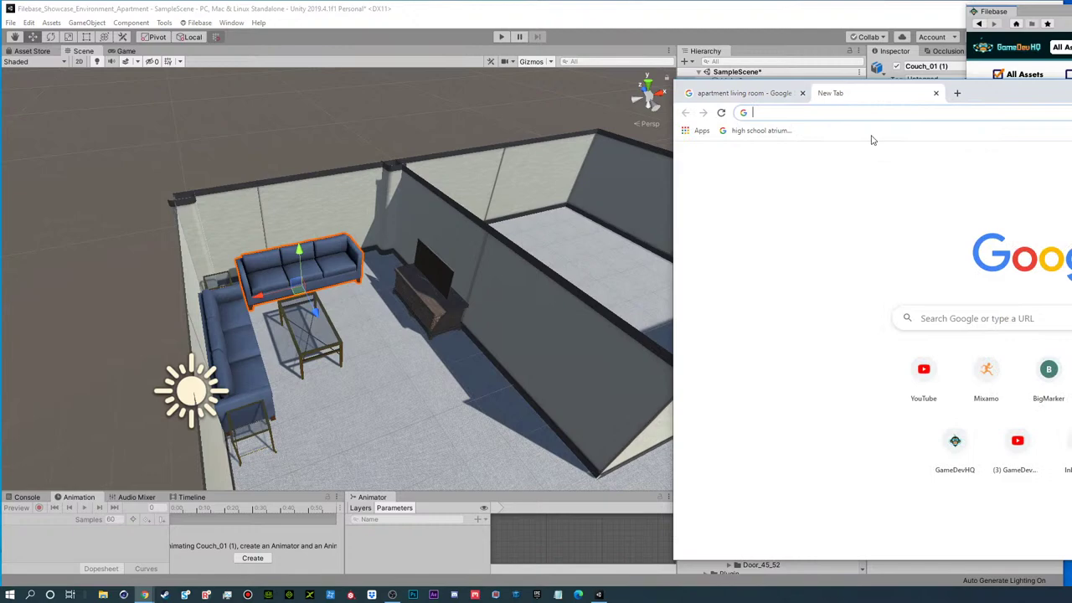
{"action": "type", "text": "greeble"}
{"action": "key", "text": "Return"}
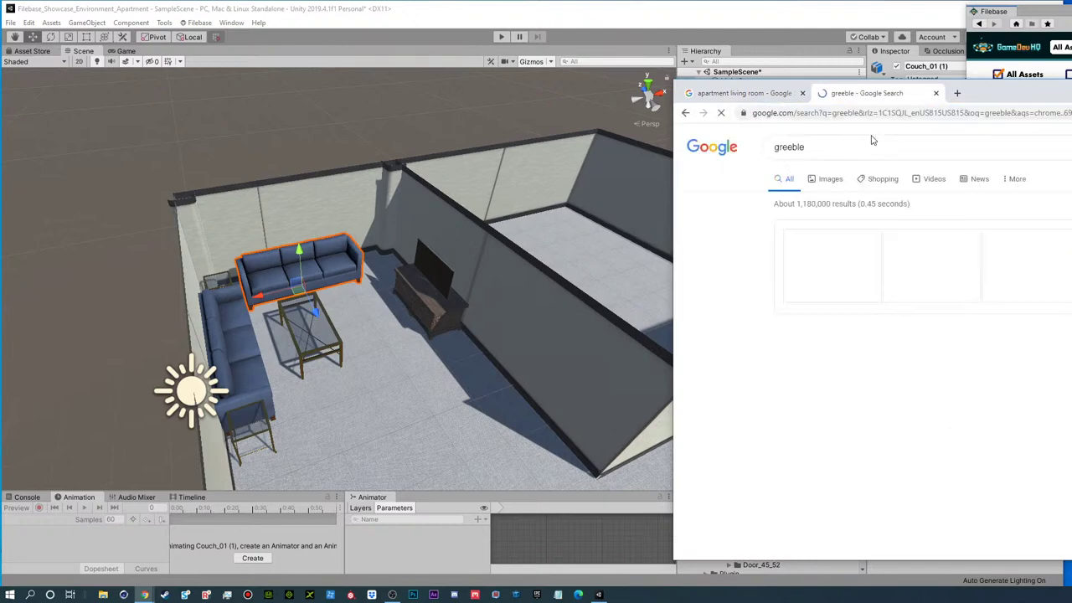
{"action": "left_click", "coordinate": [816, 176]}
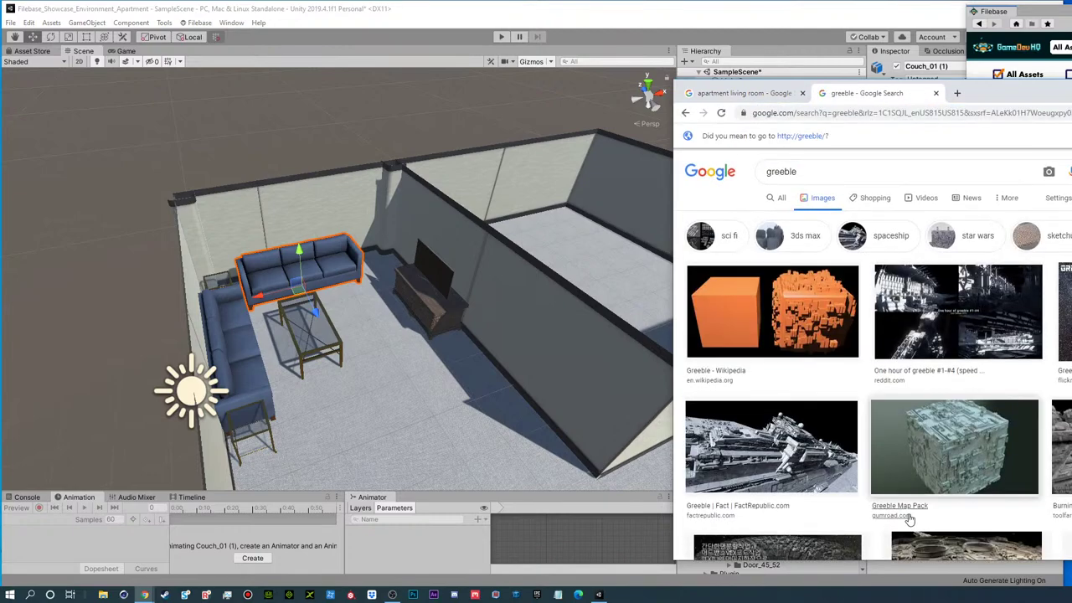
{"action": "mouse_move", "coordinate": [1071, 92]}
{"action": "left_mouse_down"}
{"action": "mouse_move", "coordinate": [484, 67]}
{"action": "mouse_move", "coordinate": [513, 59]}
{"action": "left_mouse_up"}
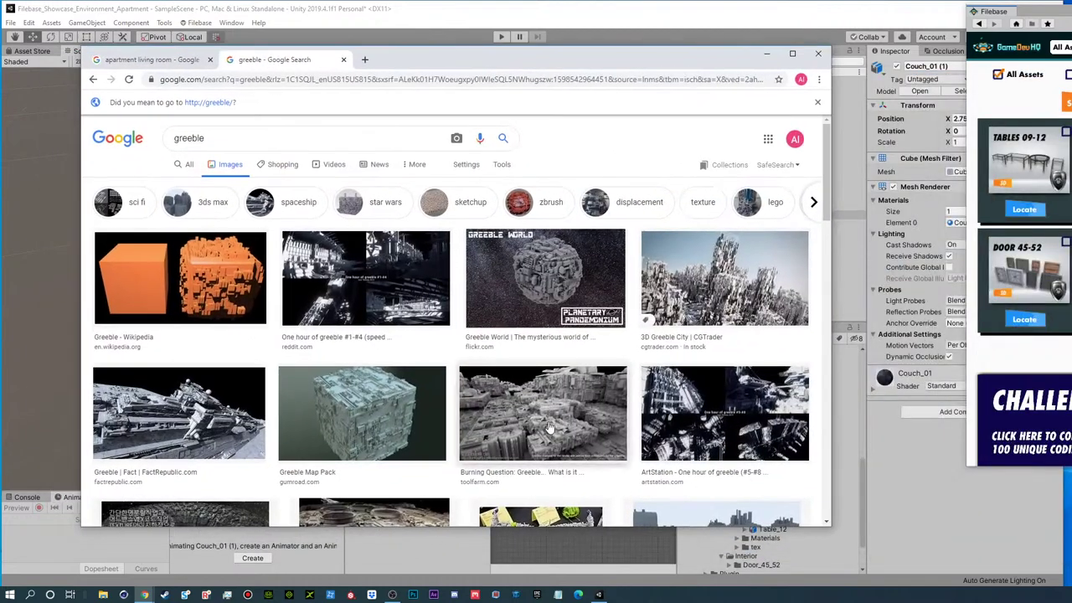
- Examine the Toolfarm greeble render and the CGTrader greeble and sci fi pieces image, and return to Unity
{"action": "left_click", "coordinate": [536, 425]}
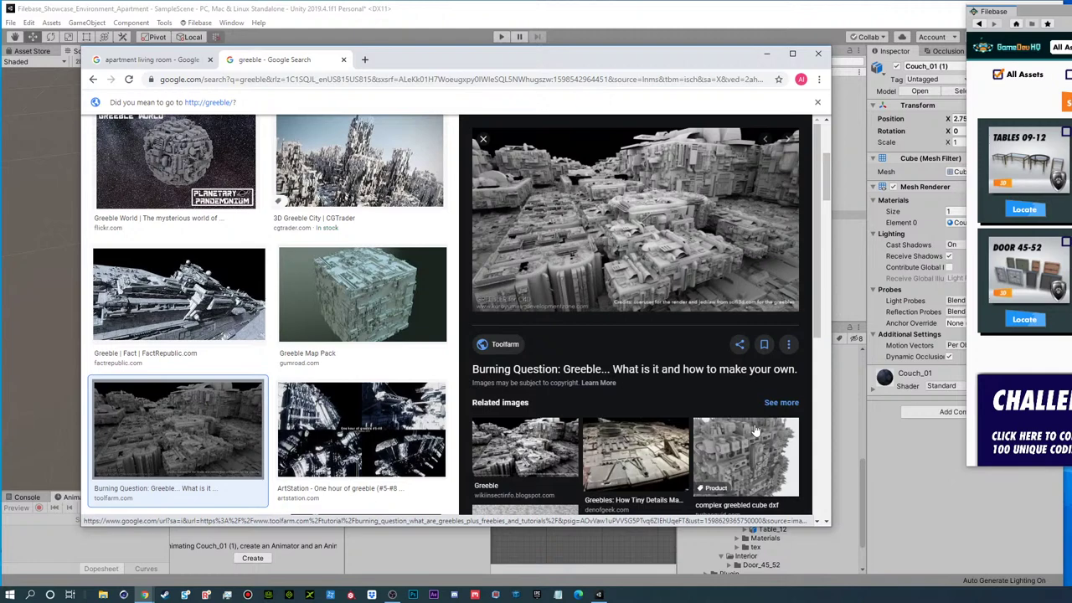
{"action": "scroll", "coordinate": [390, 439], "scroll_direction": "down", "scroll_amount": 3}
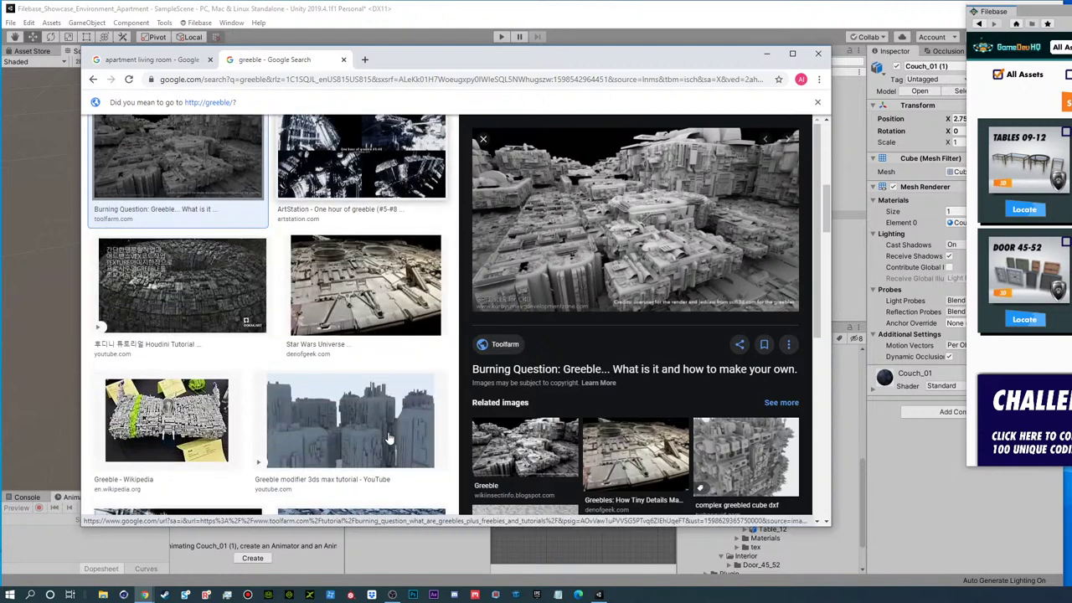
{"action": "scroll", "coordinate": [418, 385], "scroll_direction": "down", "scroll_amount": 3}
{"action": "scroll", "coordinate": [379, 320], "scroll_direction": "down", "scroll_amount": 3}
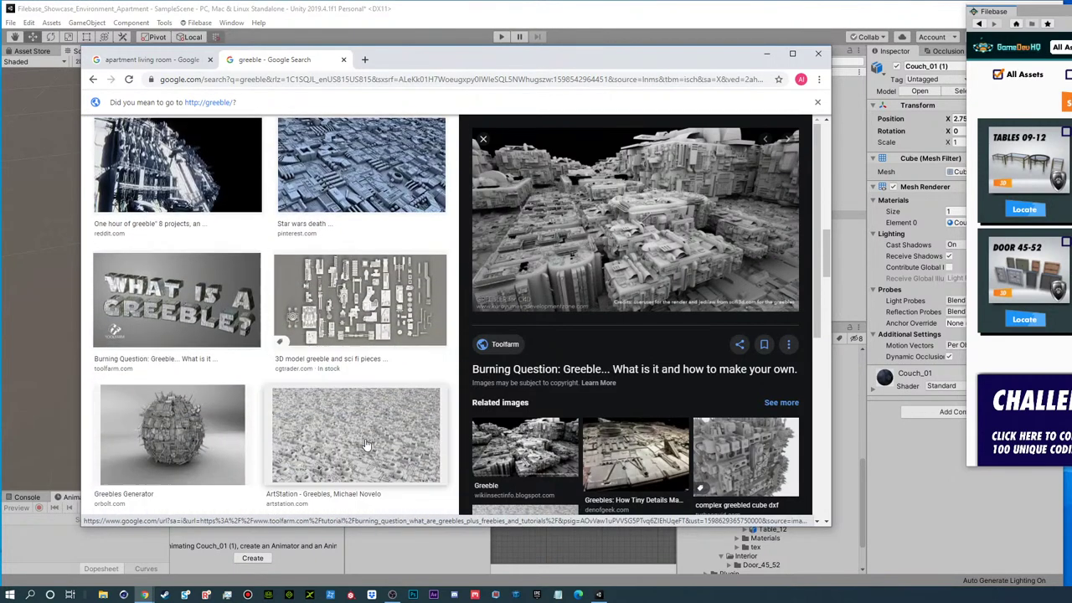
{"action": "left_click", "coordinate": [379, 320]}
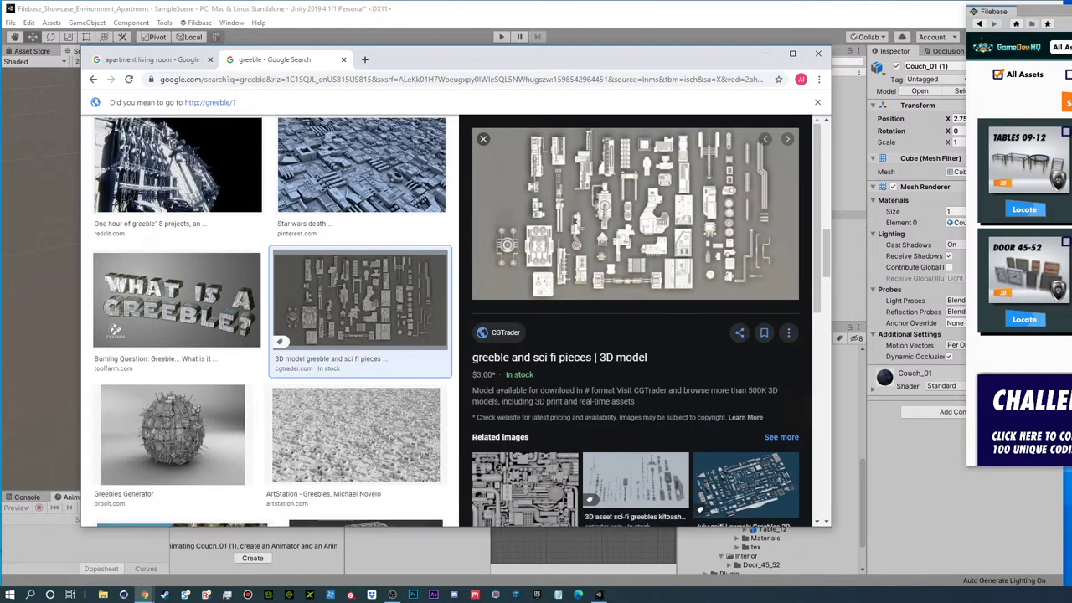
{"action": "left_click", "coordinate": [767, 53]}
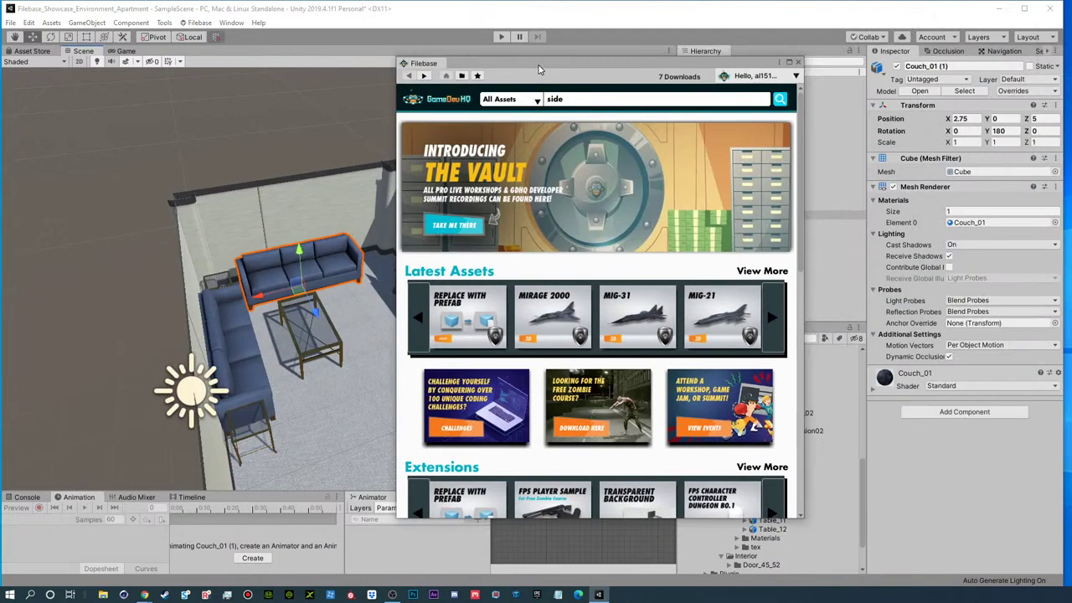
- Search the Filebase assets for "spaceship" and for "scifi"
{"action": "left_click", "coordinate": [569, 100]}
{"action": "type", "text": "spaceship"}
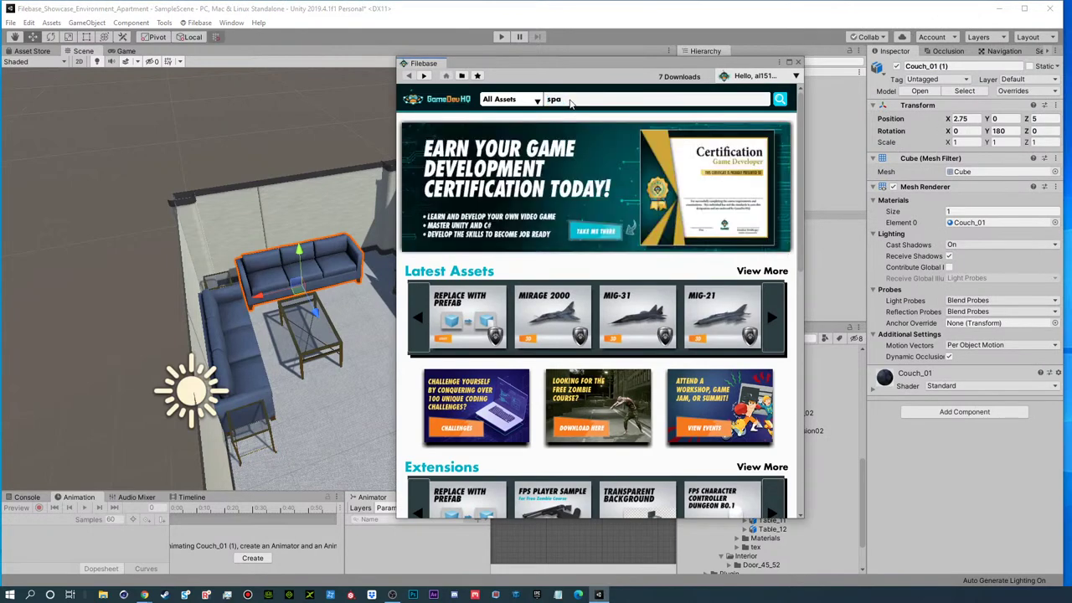
{"action": "key", "text": "Return"}
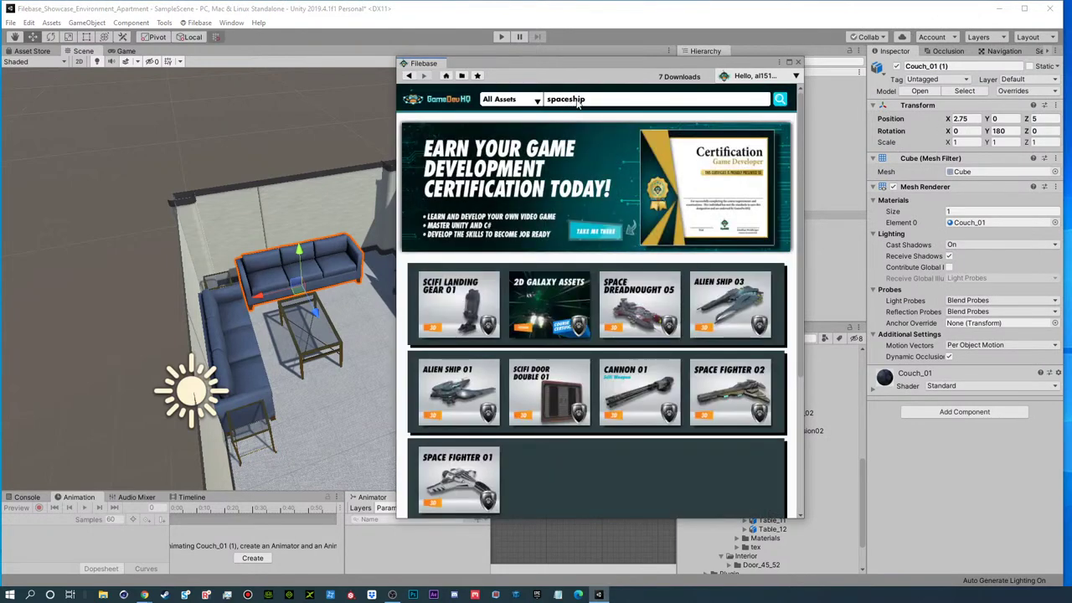
{"action": "left_click", "coordinate": [578, 100]}
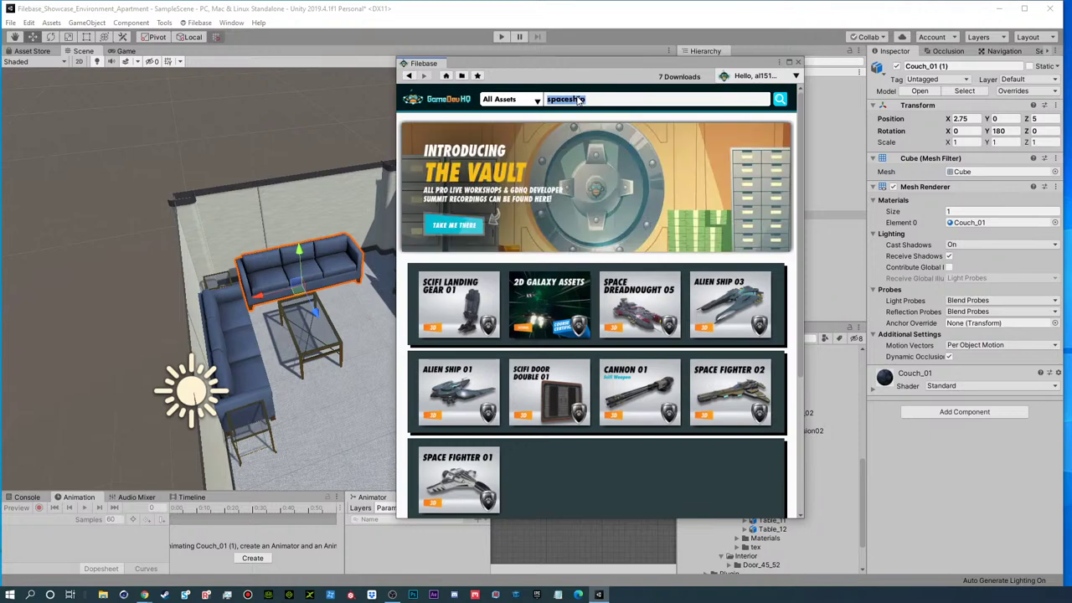
{"action": "type", "text": "scifi"}
{"action": "key", "text": "Return"}
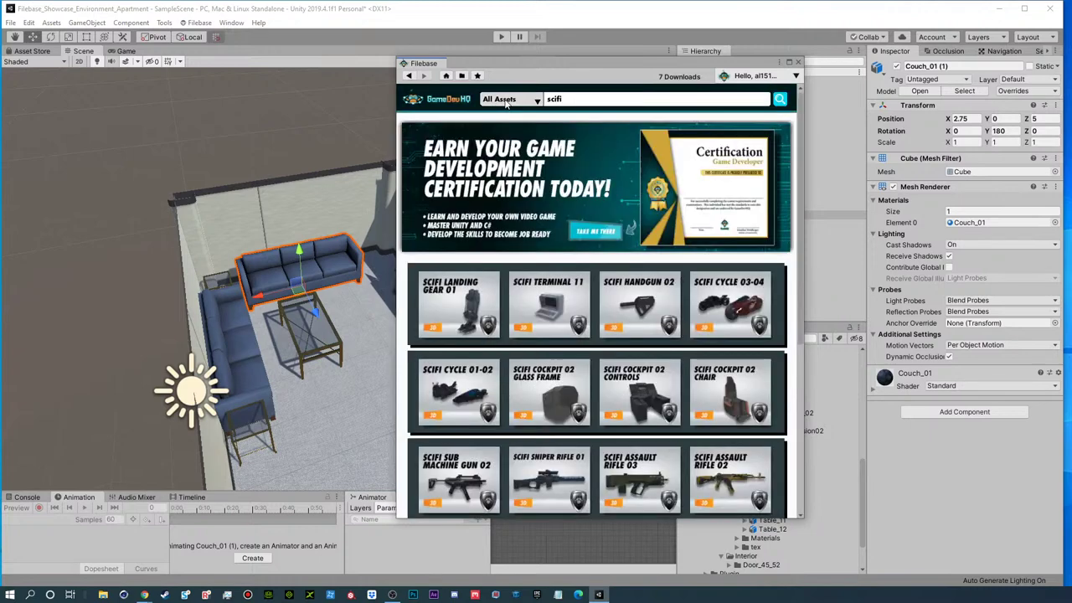
- Clear the Filebase search term, filter the assets to the Space category under 3D Vehicles and look through the listed spacecraft
{"action": "left_click", "coordinate": [515, 99]}
{"action": "mouse_move", "coordinate": [507, 151]}
{"action": "left_click", "coordinate": [562, 99]}
{"action": "key", "text": "BackSpace"}
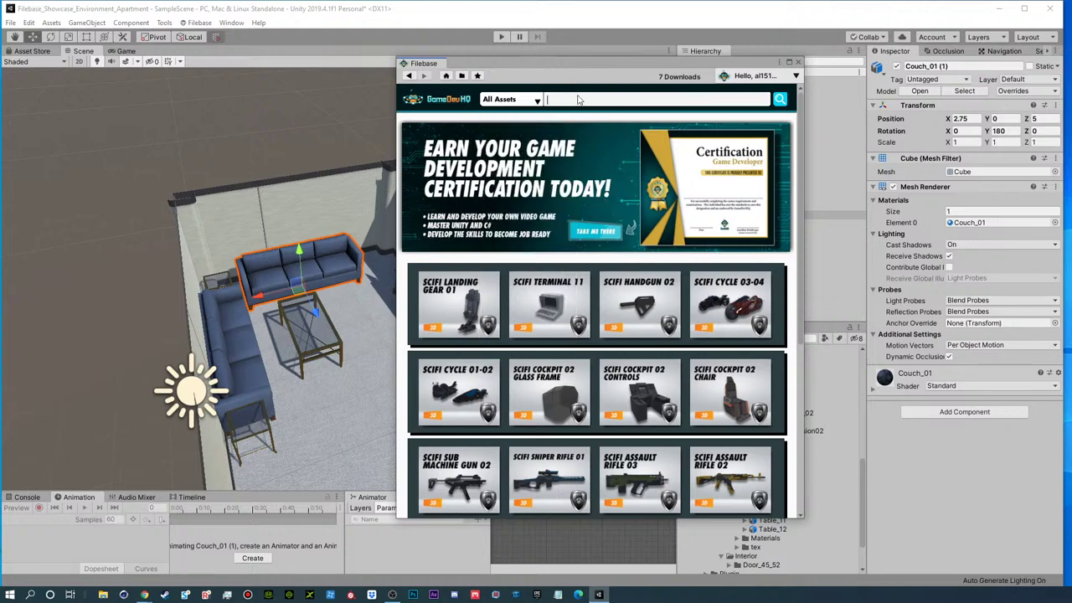
{"action": "key", "text": "Return"}
{"action": "left_click", "coordinate": [512, 99]}
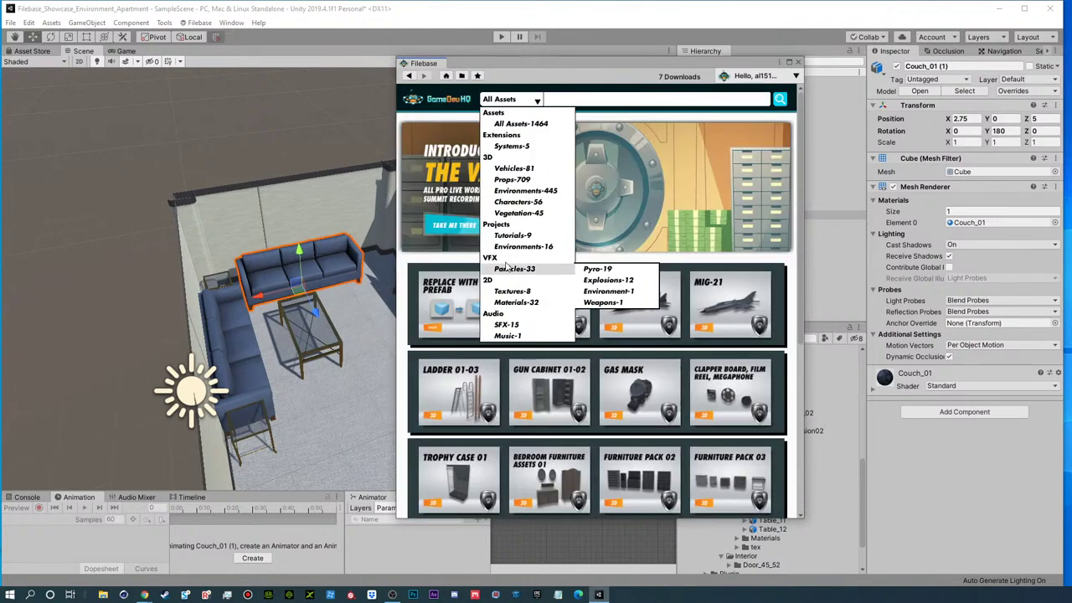
{"action": "mouse_move", "coordinate": [523, 216]}
{"action": "mouse_move", "coordinate": [519, 168]}
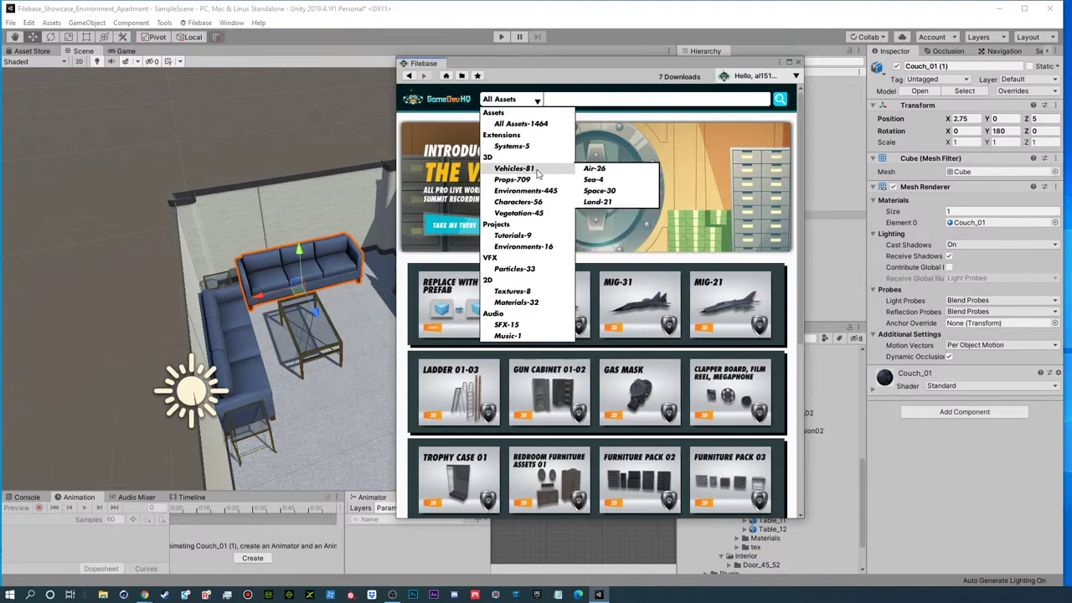
{"action": "left_click", "coordinate": [598, 190]}
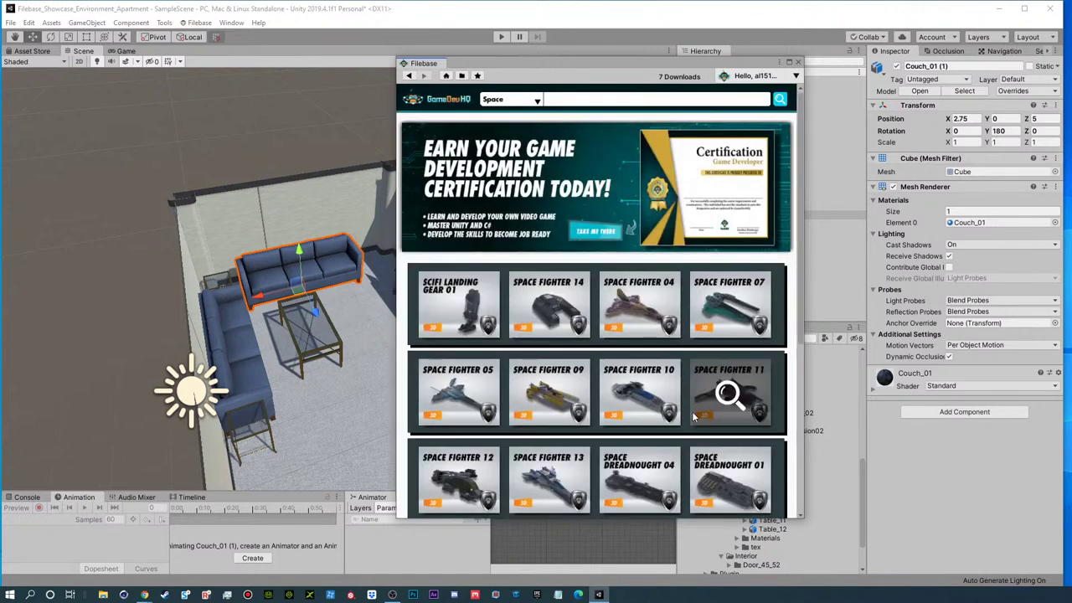
{"action": "scroll", "coordinate": [695, 432], "scroll_direction": "down", "scroll_amount": 2}
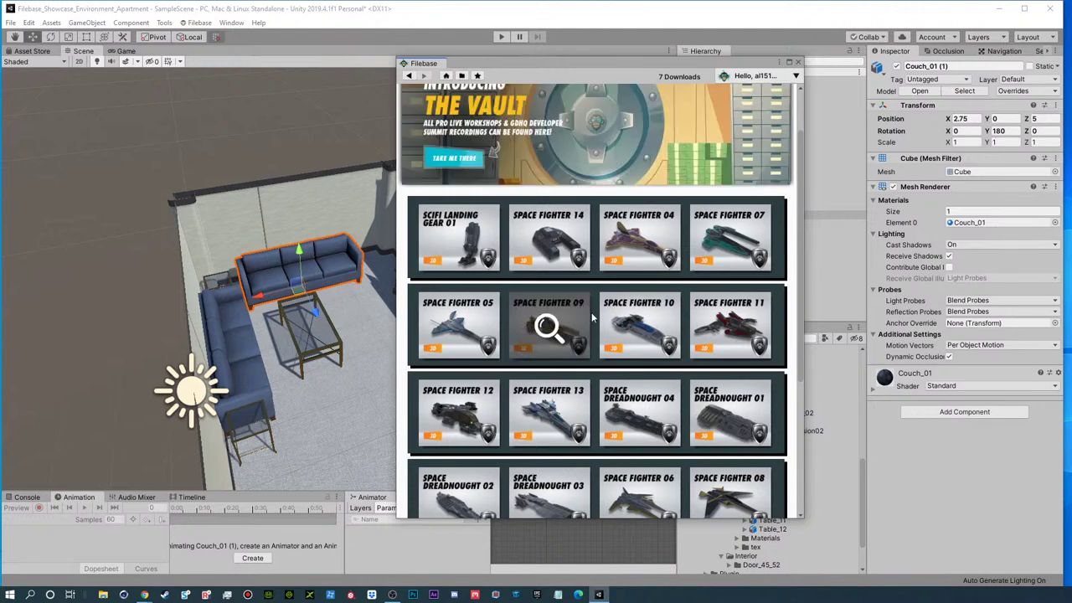
{"action": "scroll", "coordinate": [666, 461], "scroll_direction": "down", "scroll_amount": 2}
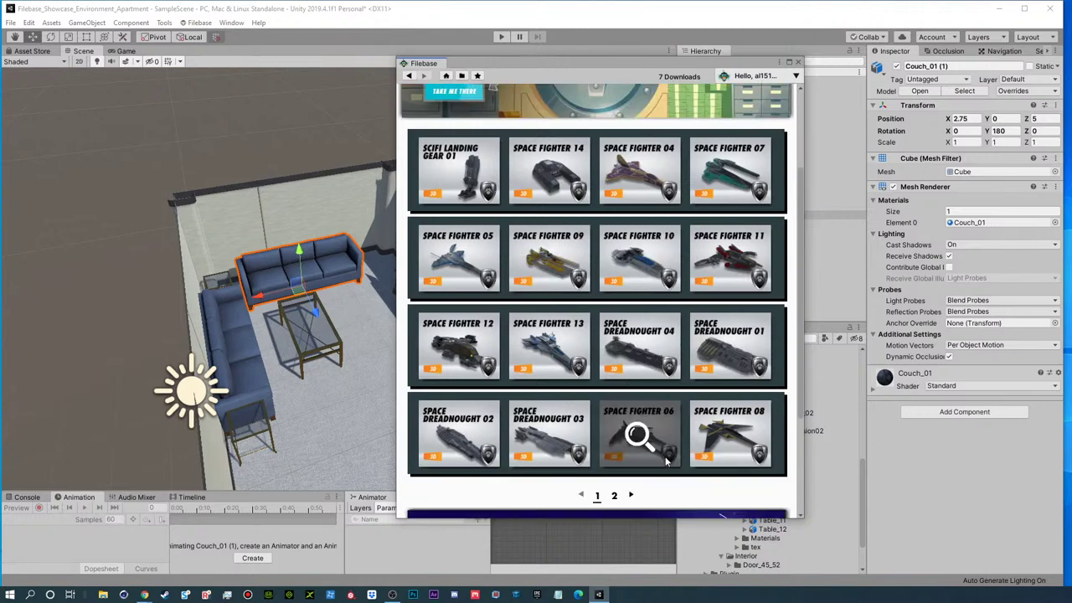
- View the Space Fighter 05 asset details and its enlarged preview image, closing the preview again
{"action": "left_click", "coordinate": [477, 260]}
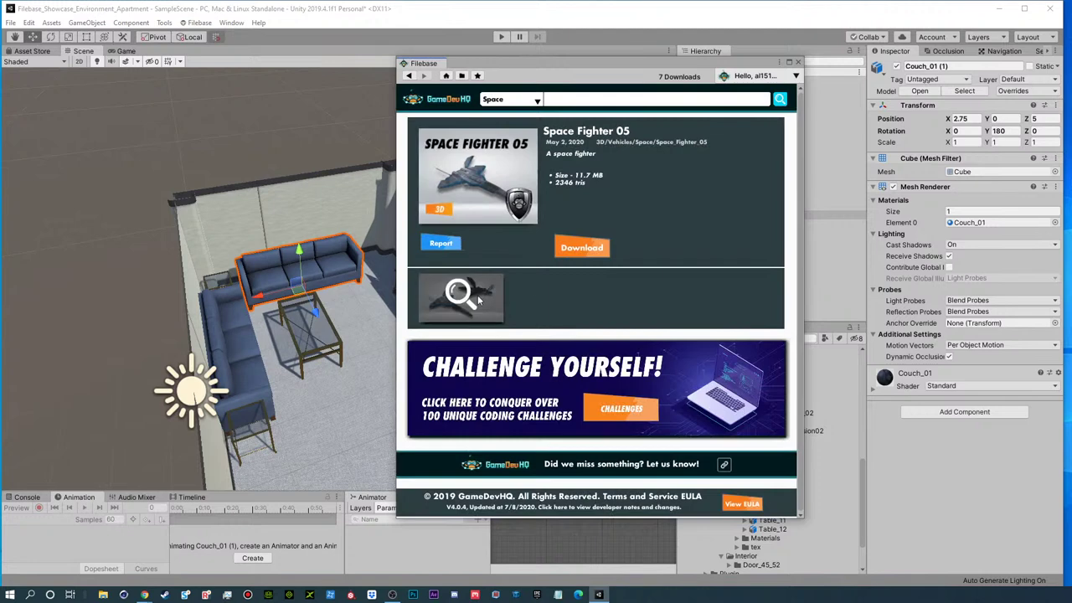
{"action": "left_click", "coordinate": [482, 298]}
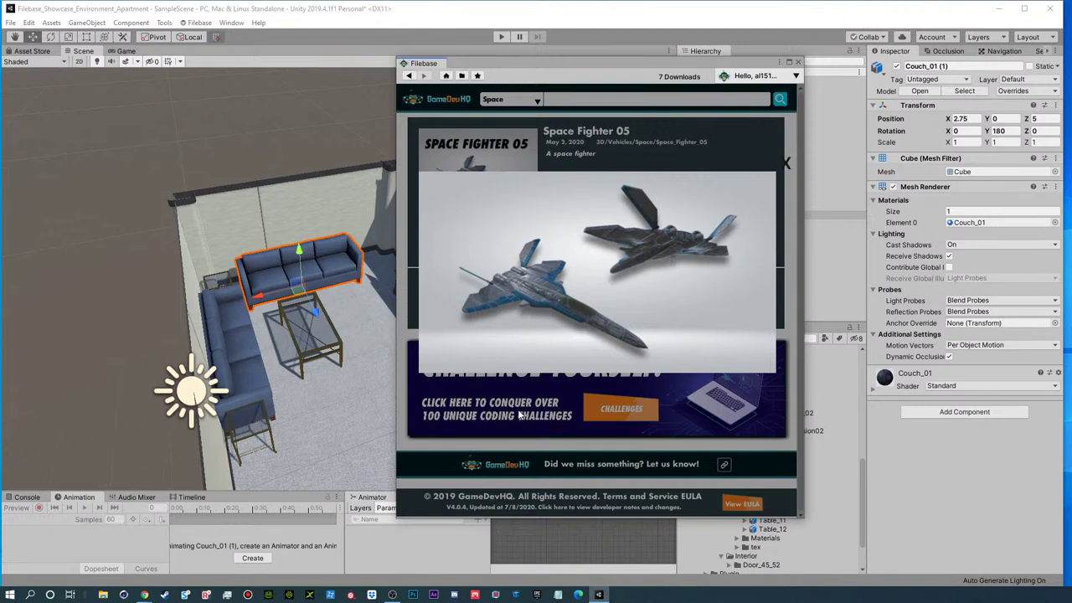
{"action": "left_click", "coordinate": [786, 163]}
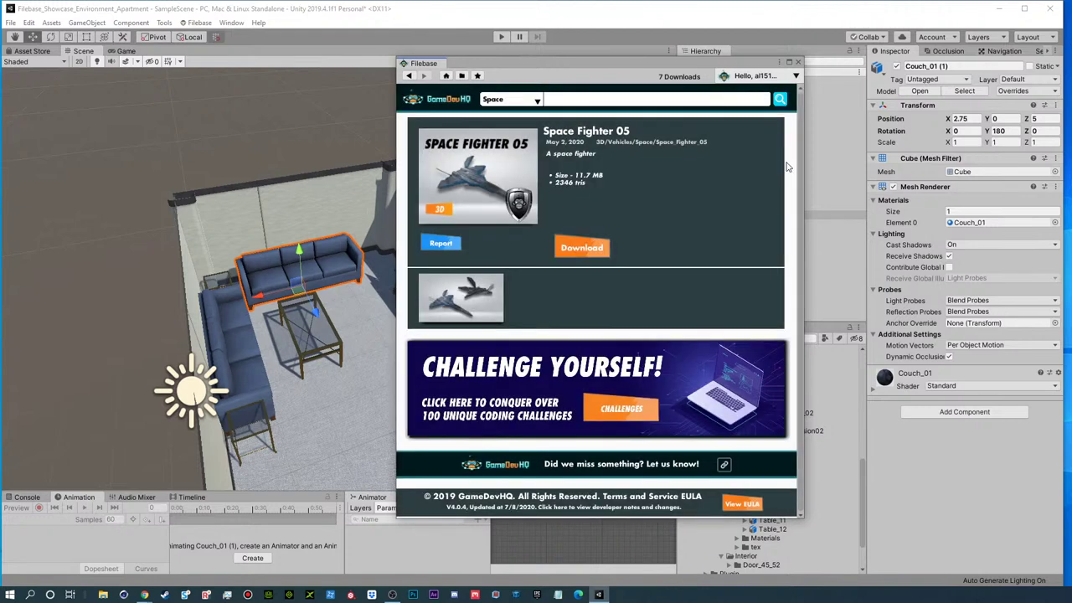
- Reset the Filebase category filter to All Assets and move the Filebase window clear of the Unity editor
{"action": "left_click_drag", "start_coordinate": [696, 64], "coordinate": [724, 66]}
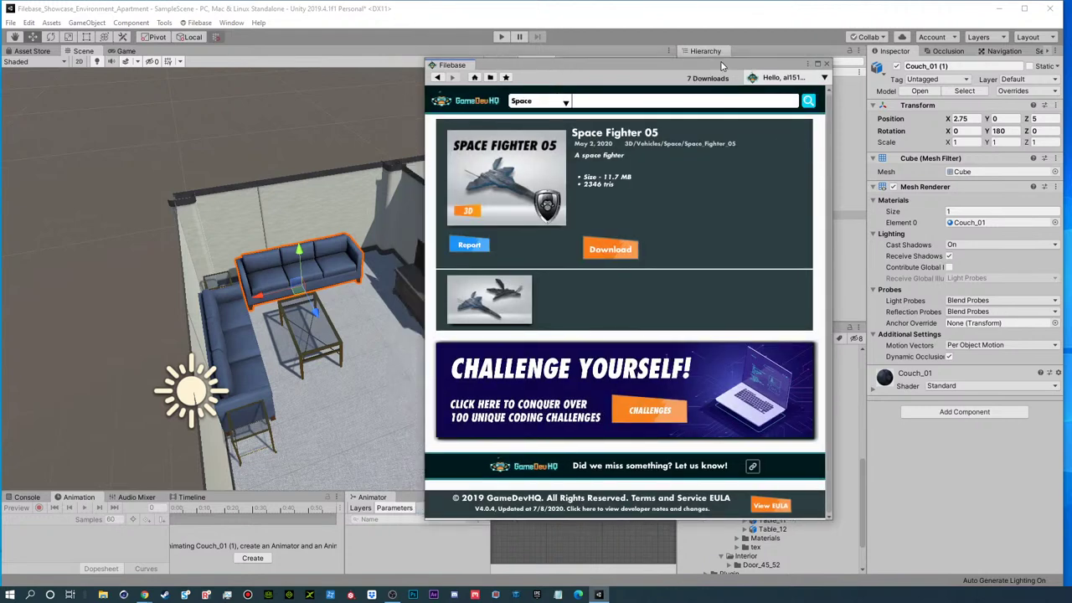
{"action": "left_click", "coordinate": [534, 105]}
{"action": "left_click", "coordinate": [536, 124]}
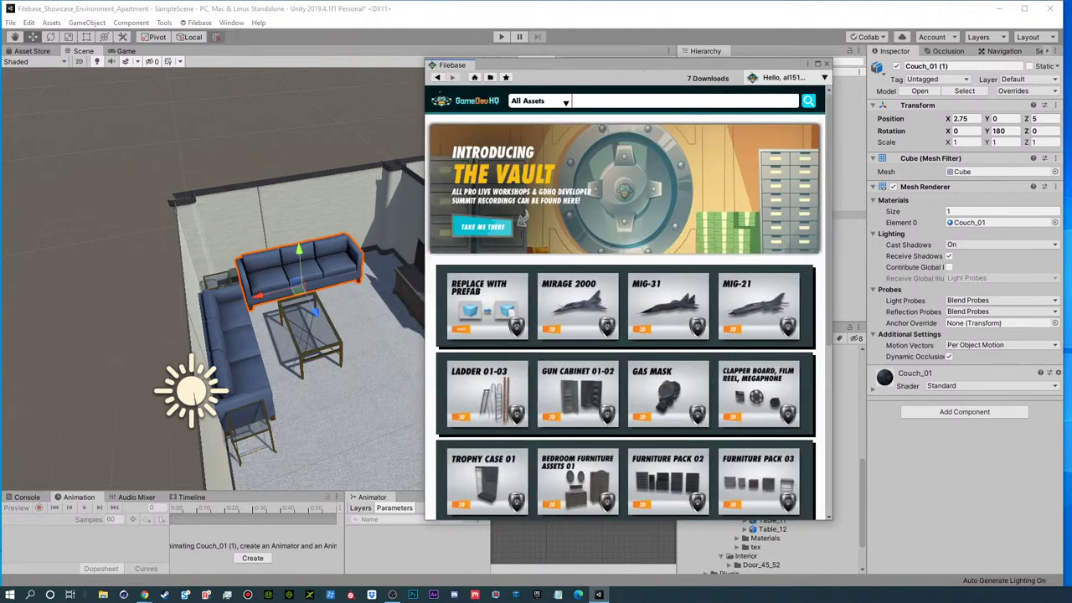
{"action": "left_click_drag", "start_coordinate": [628, 65], "coordinate": [1071, 17]}
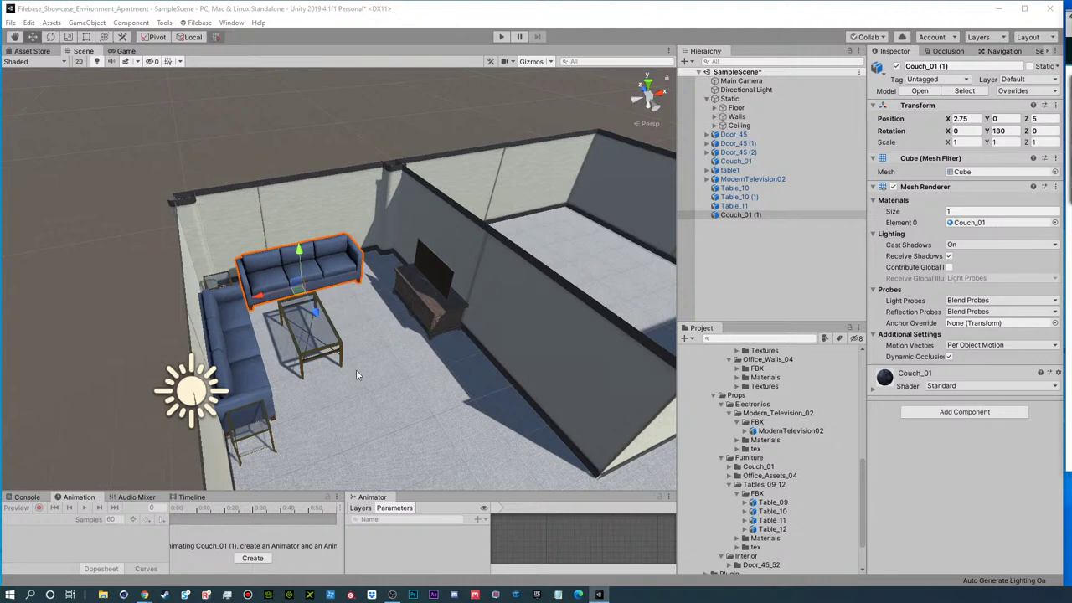
- Collapse the FBX folders of Modern_Television_02 and Tables_09_12 in the project's assets
{"action": "left_click_drag", "start_coordinate": [348, 350], "coordinate": [426, 331], "text": "alt"}
{"action": "right_click_drag", "start_coordinate": [426, 331], "coordinate": [429, 331], "text": "alt"}
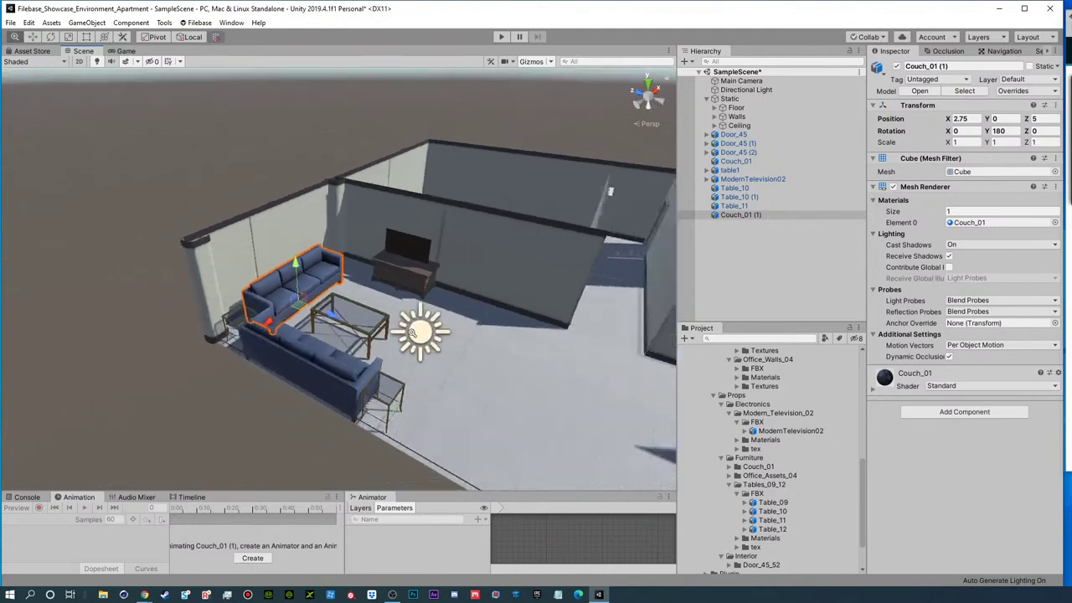
{"action": "left_click_drag", "start_coordinate": [429, 331], "coordinate": [289, 315], "text": "alt"}
{"action": "right_click_drag", "start_coordinate": [289, 314], "coordinate": [533, 306], "text": "alt"}
{"action": "left_click_drag", "start_coordinate": [411, 293], "coordinate": [391, 251], "text": "alt"}
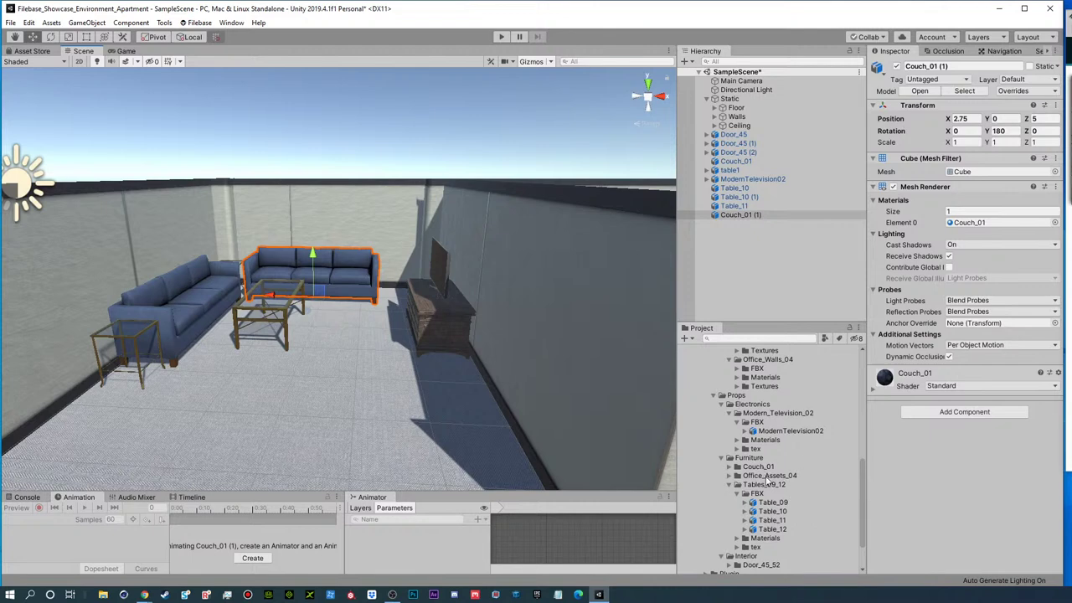
{"action": "left_click", "coordinate": [738, 423]}
{"action": "left_click", "coordinate": [738, 485]}
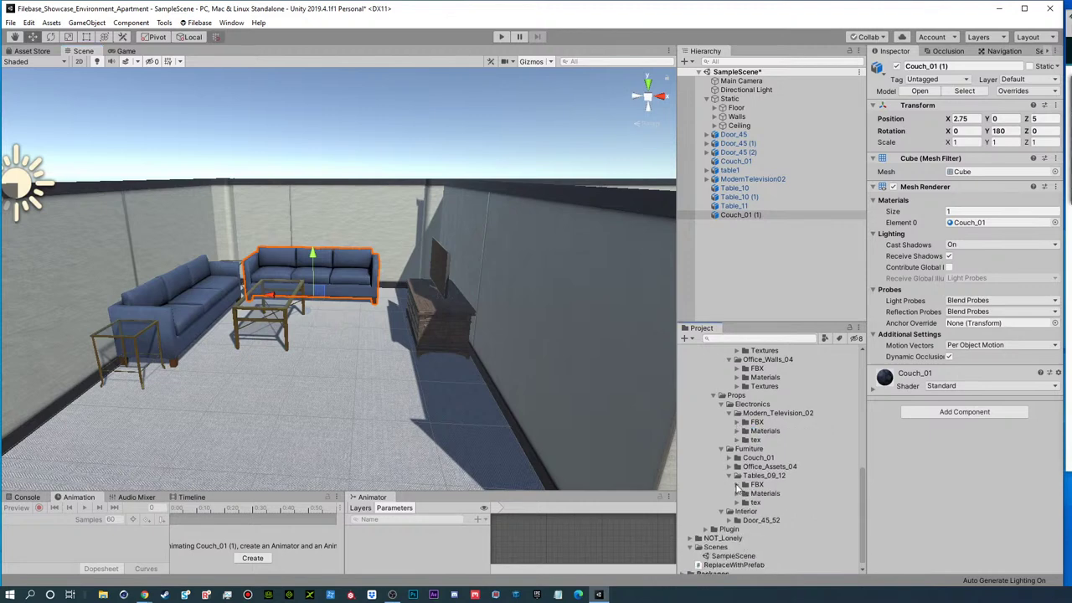
{"action": "scroll", "coordinate": [779, 494], "scroll_direction": "up", "scroll_amount": 10}
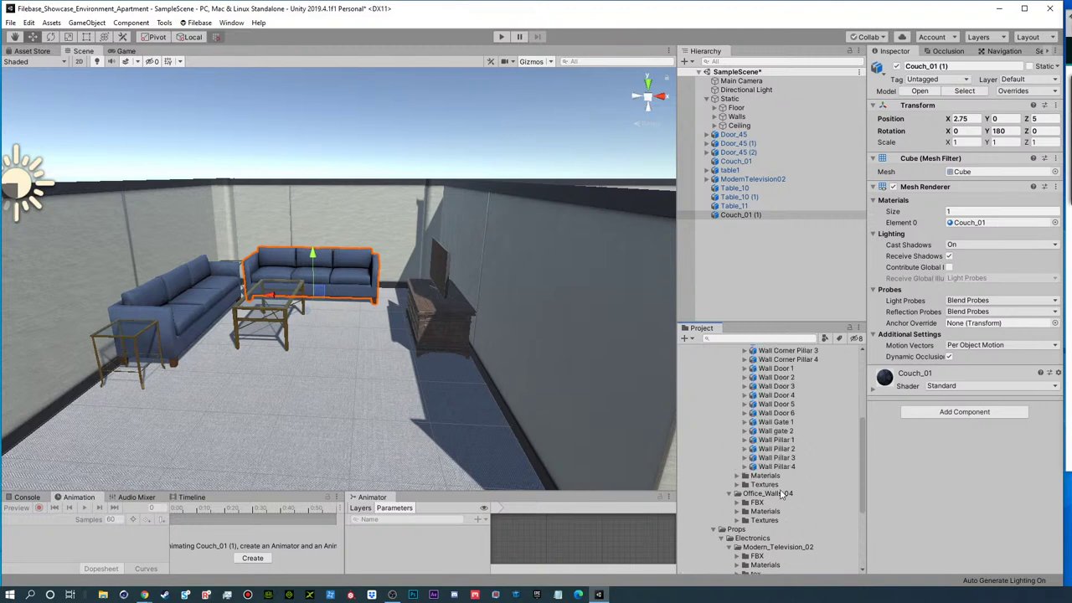
- Add the Wall Arch 2 model to the scene and position it at X 3, Y 0, Z 6 behind the couch
{"action": "left_click", "coordinate": [769, 475]}
{"action": "left_click", "coordinate": [785, 485]}
{"action": "scroll", "coordinate": [787, 492], "scroll_direction": "down", "scroll_amount": 3}
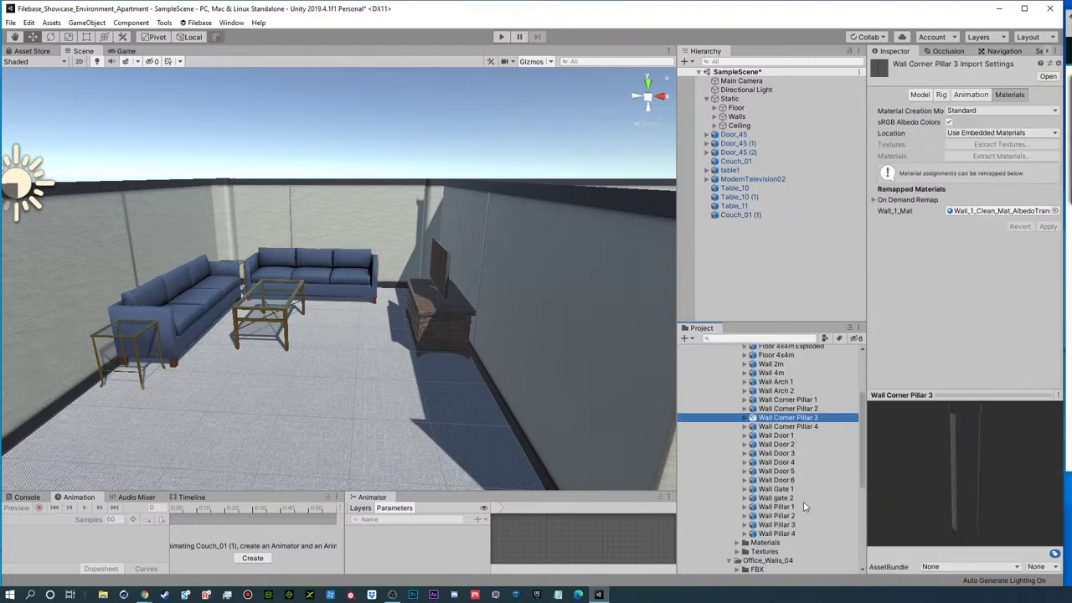
{"action": "left_click", "coordinate": [775, 429]}
{"action": "left_click", "coordinate": [778, 391]}
{"action": "left_click_drag", "start_coordinate": [775, 396], "coordinate": [742, 282]}
{"action": "right_click_drag", "start_coordinate": [236, 320], "coordinate": [5, 318], "text": "alt"}
{"action": "left_click_drag", "start_coordinate": [279, 293], "coordinate": [364, 272], "text": "alt"}
{"action": "key", "text": "f"}
{"action": "left_click_drag", "start_coordinate": [354, 338], "coordinate": [348, 352]}
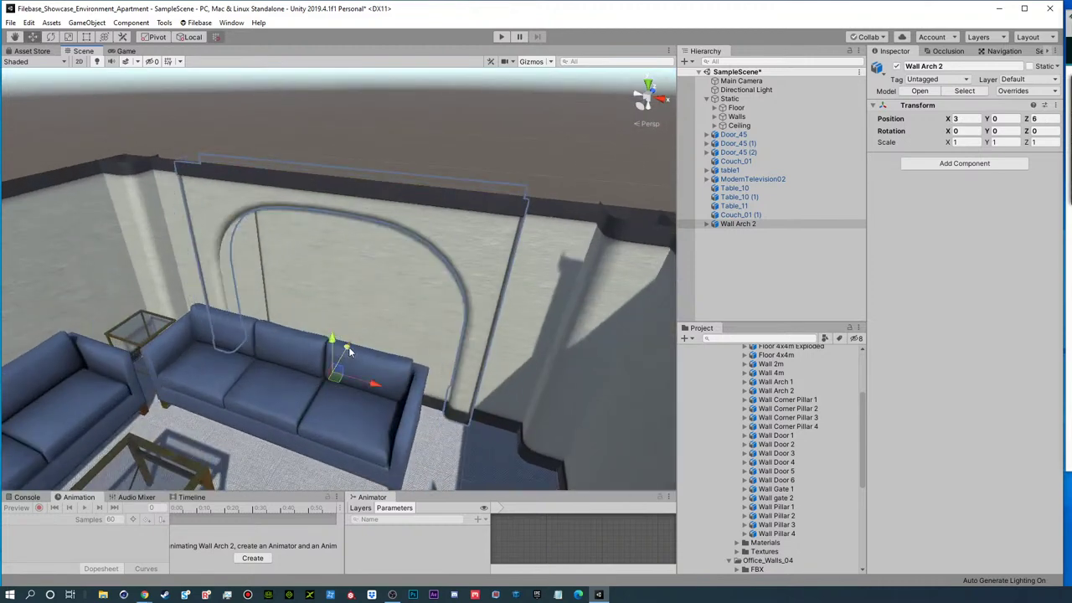
- Scale the wall arch up slightly against the wall behind the couch and deselect it
{"action": "key", "text": "f"}
{"action": "key", "text": "r"}
{"action": "left_click_drag", "start_coordinate": [381, 379], "coordinate": [392, 379]}
{"action": "left_click_drag", "start_coordinate": [390, 285], "coordinate": [441, 237], "text": "alt"}
{"action": "left_click", "coordinate": [336, 132]}
{"action": "scroll", "coordinate": [326, 150], "scroll_direction": "down", "scroll_amount": 5}
{"action": "left_click_drag", "start_coordinate": [292, 210], "coordinate": [228, 256], "text": "alt"}
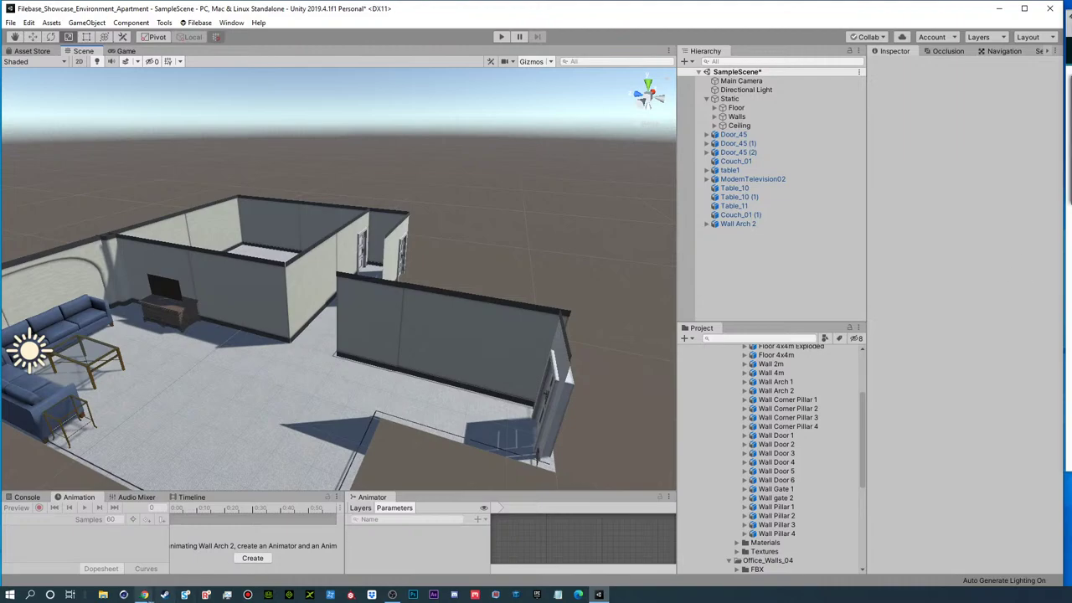
- Switch to Chrome, close the greeble search tab and move the apartment living room reference window partly clear of the Unity editor
{"action": "mouse_move", "coordinate": [144, 595]}
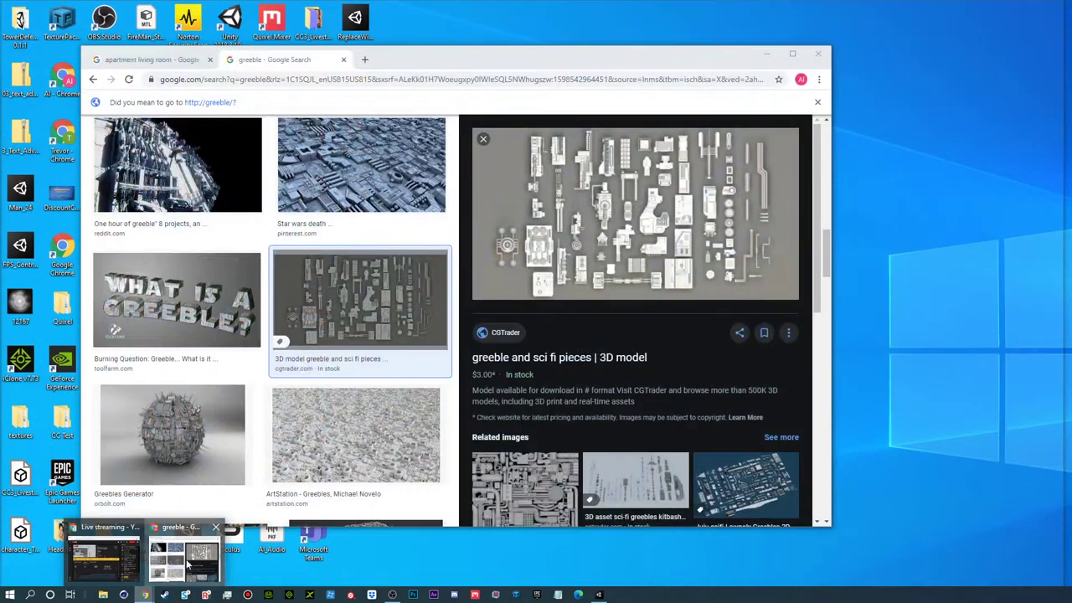
{"action": "left_click", "coordinate": [184, 556]}
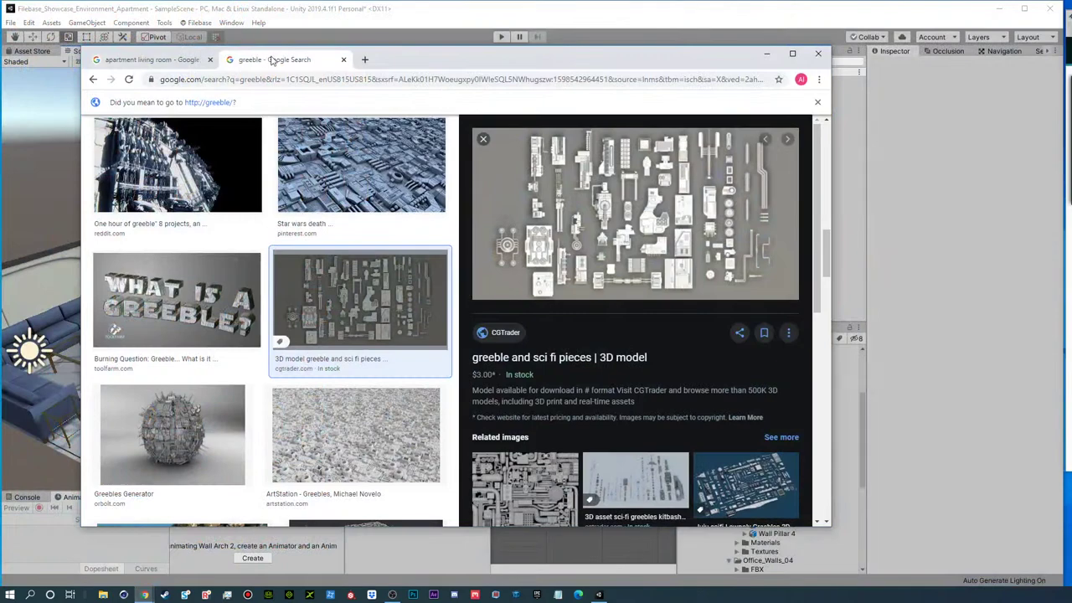
{"action": "left_click", "coordinate": [343, 59]}
{"action": "left_click_drag", "start_coordinate": [344, 59], "coordinate": [511, 59]}
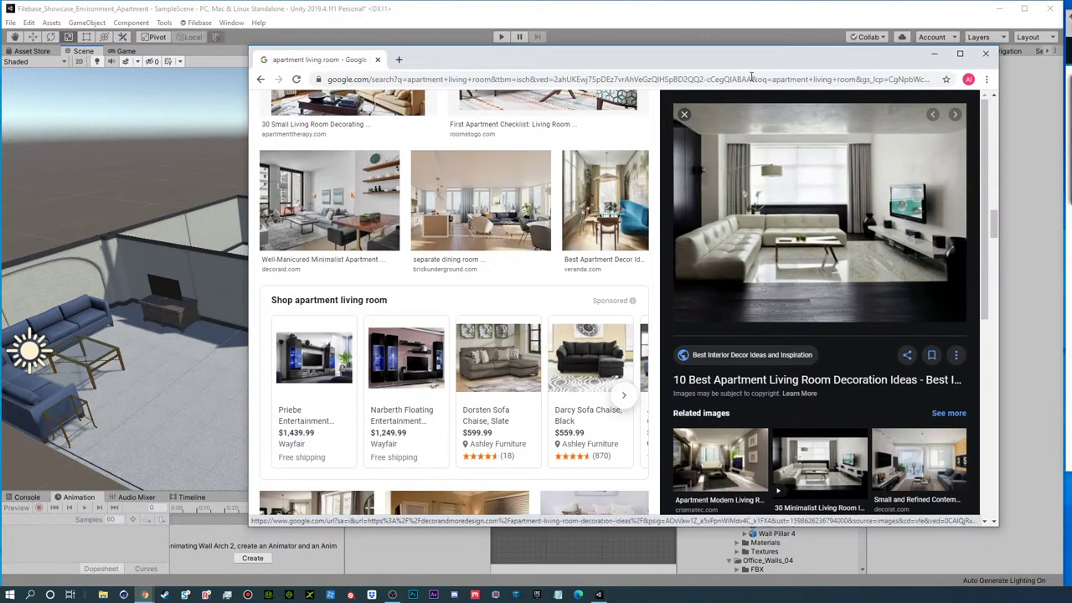
{"action": "left_click_drag", "start_coordinate": [695, 62], "coordinate": [1070, 104]}
{"action": "left_click_drag", "start_coordinate": [879, 102], "coordinate": [898, 70]}
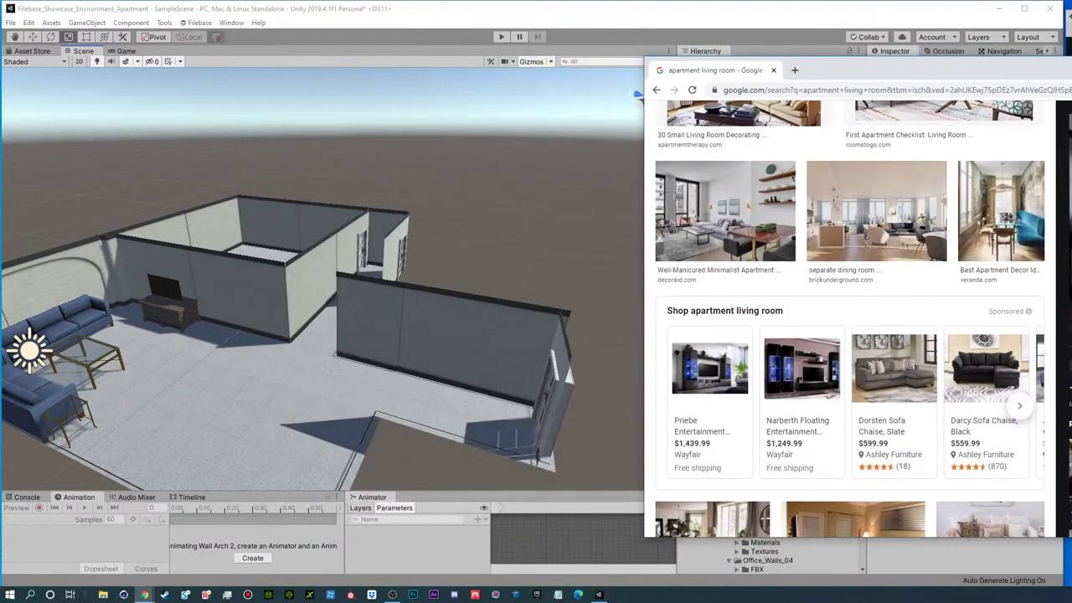
- Bring the Filebase window over the scene, search for "light" and look through the first three result pages
{"action": "left_click", "coordinate": [774, 21]}
{"action": "left_click_drag", "start_coordinate": [1071, 16], "coordinate": [466, 17]}
{"action": "left_click", "coordinate": [582, 57]}
{"action": "type", "text": "light"}
{"action": "key", "text": "Return"}
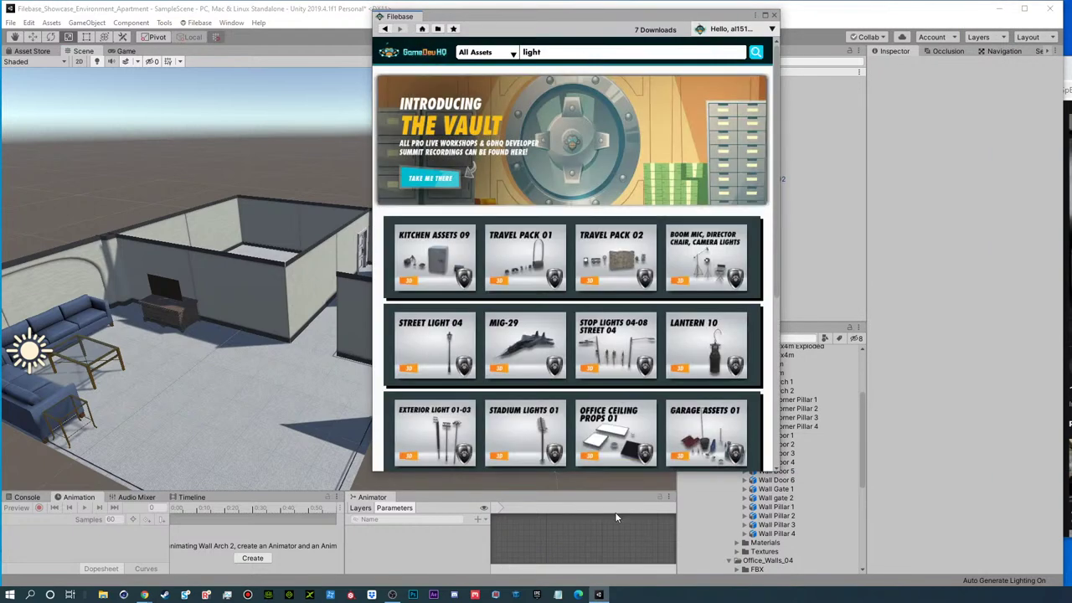
{"action": "scroll", "coordinate": [446, 380], "scroll_direction": "down", "scroll_amount": 1}
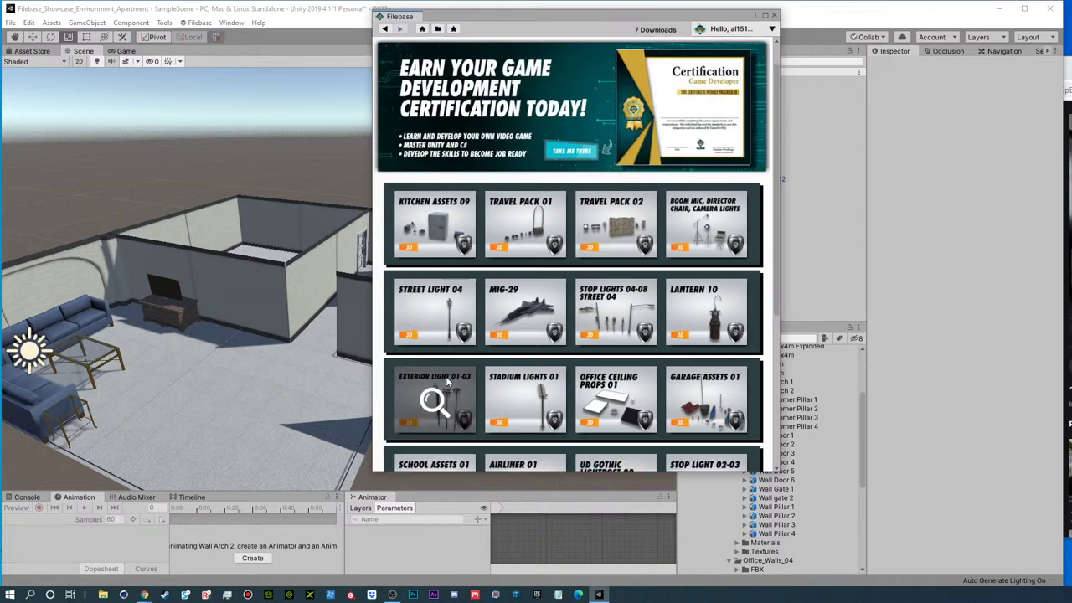
{"action": "scroll", "coordinate": [446, 378], "scroll_direction": "down", "scroll_amount": 3}
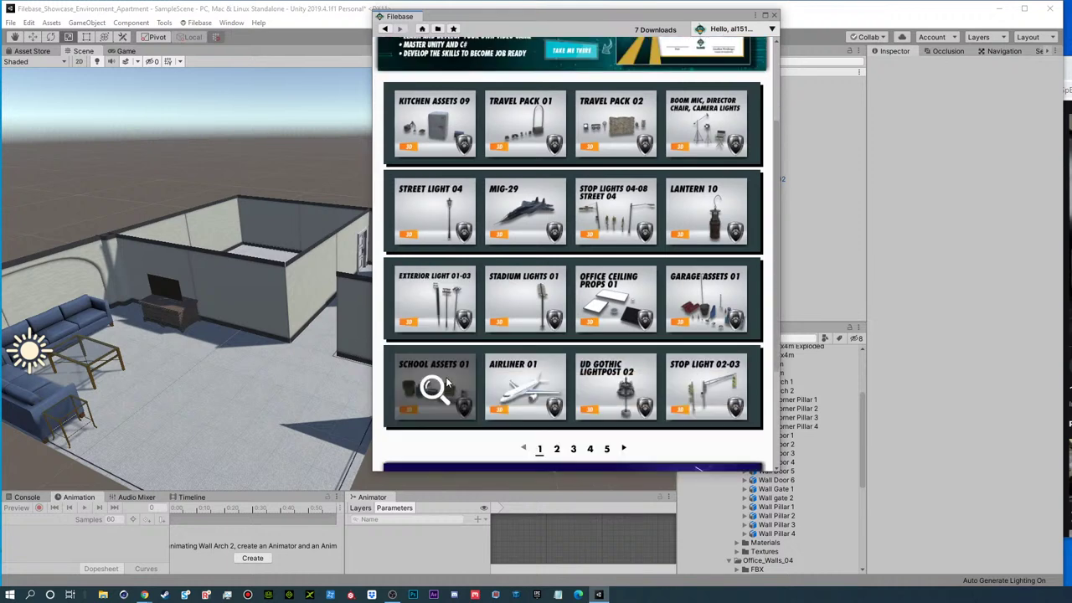
{"action": "left_click", "coordinate": [623, 449]}
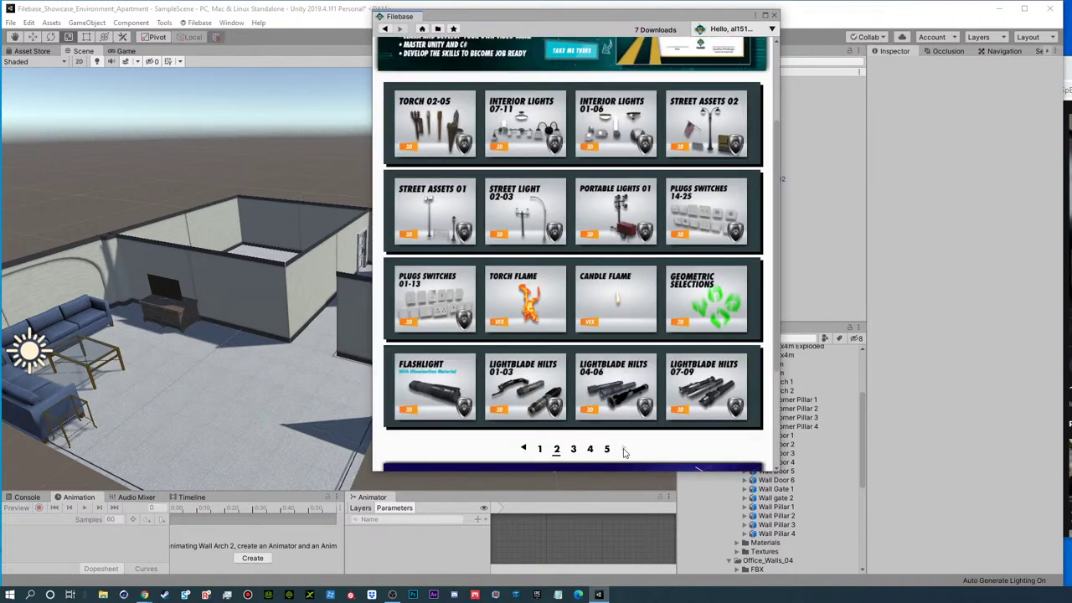
{"action": "left_click", "coordinate": [623, 450]}
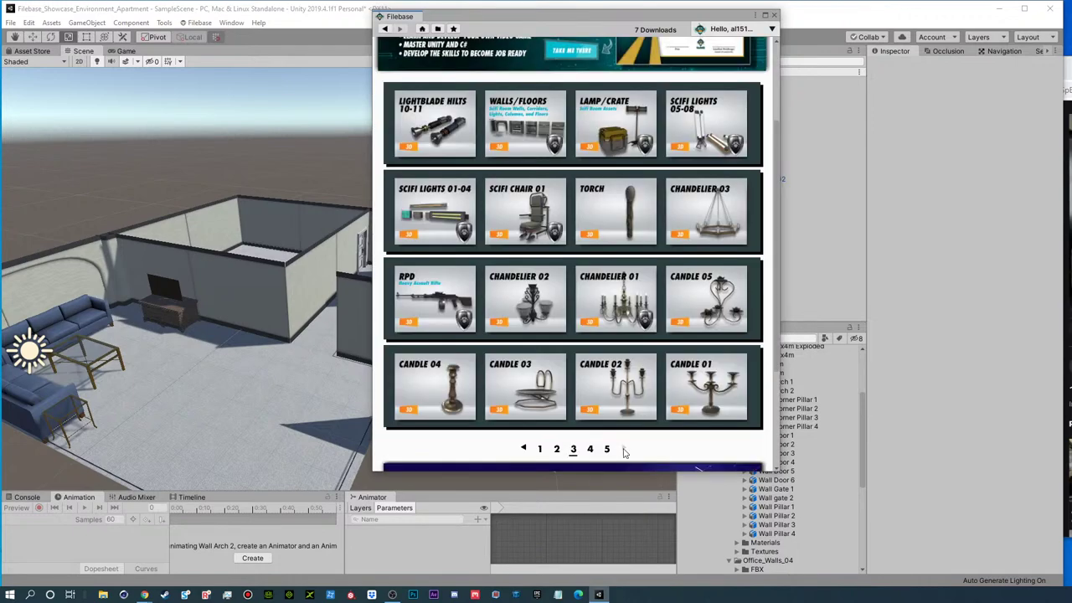
- Search Filebase for "lamp" and look through the listed assets
{"action": "scroll", "coordinate": [623, 419], "scroll_direction": "up", "scroll_amount": 3}
{"action": "double_click", "coordinate": [561, 53]}
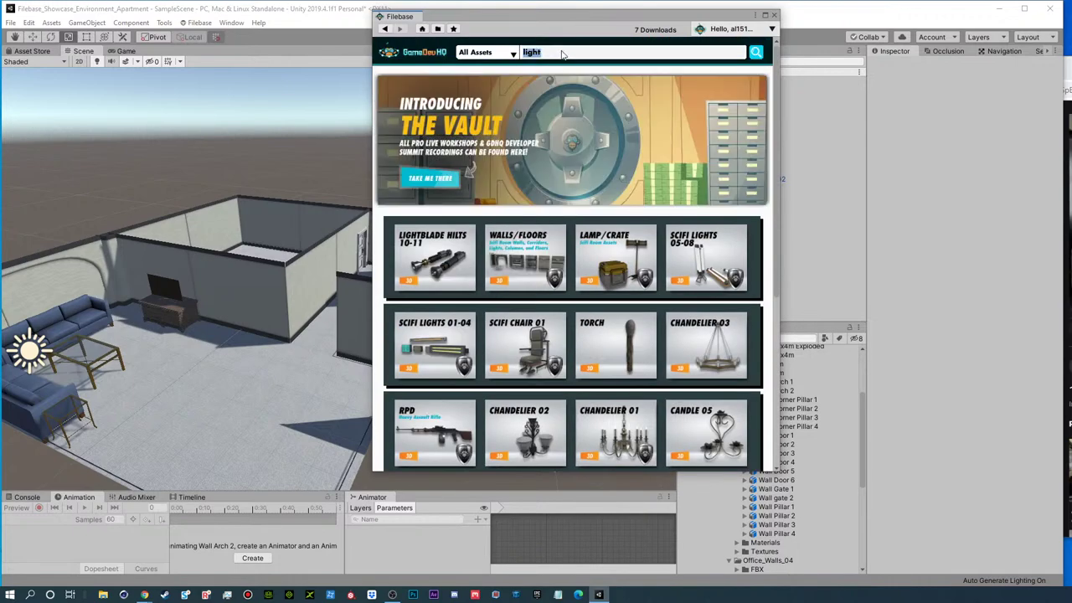
{"action": "type", "text": "lamp"}
{"action": "key", "text": "Return"}
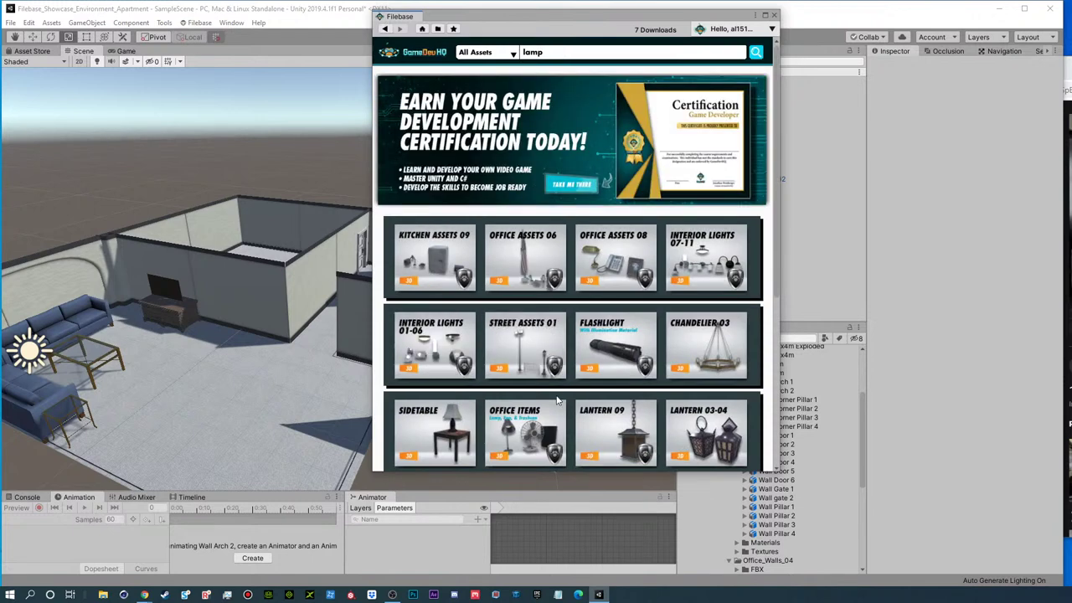
{"action": "scroll", "coordinate": [556, 399], "scroll_direction": "down", "scroll_amount": 3}
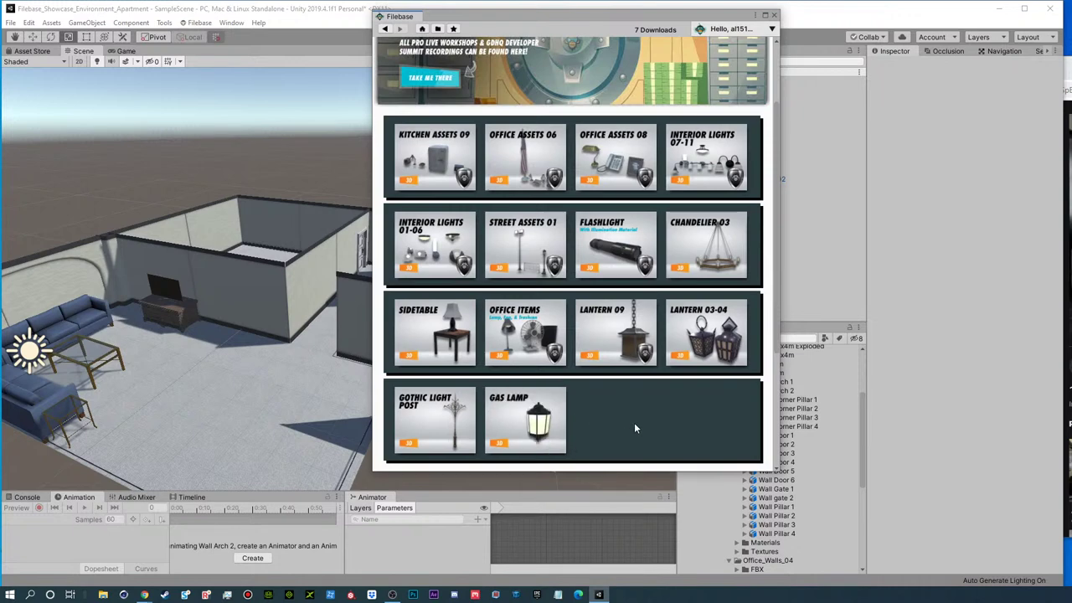
{"action": "scroll", "coordinate": [634, 428], "scroll_direction": "up", "scroll_amount": 3}
- Search Filebase for "light" again and examine the first page of results for suitable living room lights
{"action": "left_click", "coordinate": [541, 53]}
{"action": "type", "text": "lamp"}
{"action": "double_click", "coordinate": [541, 52]}
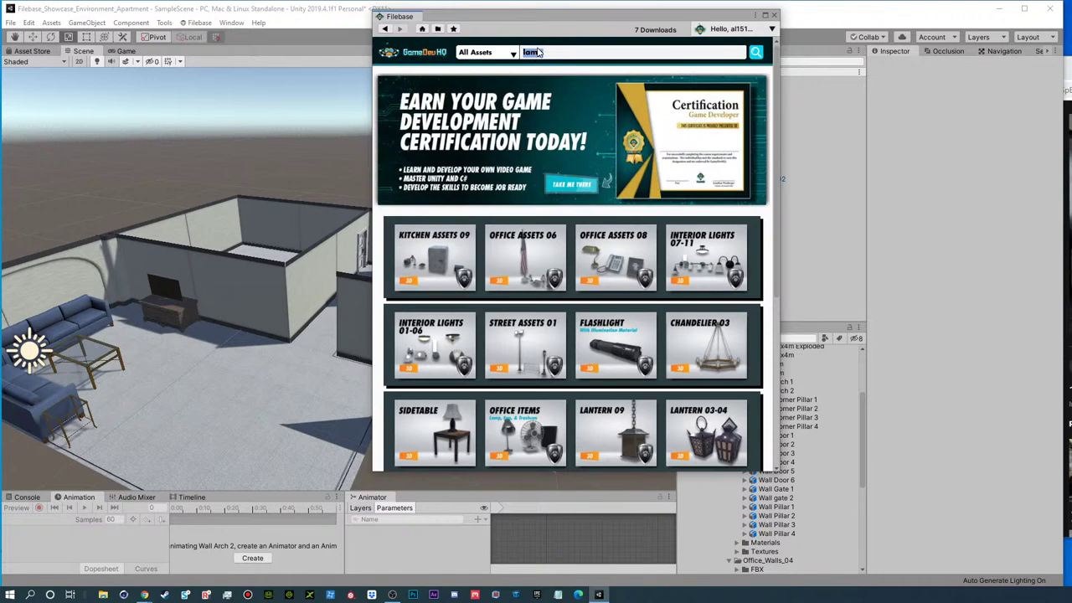
{"action": "type", "text": "ligh"}
{"action": "key", "text": "Return"}
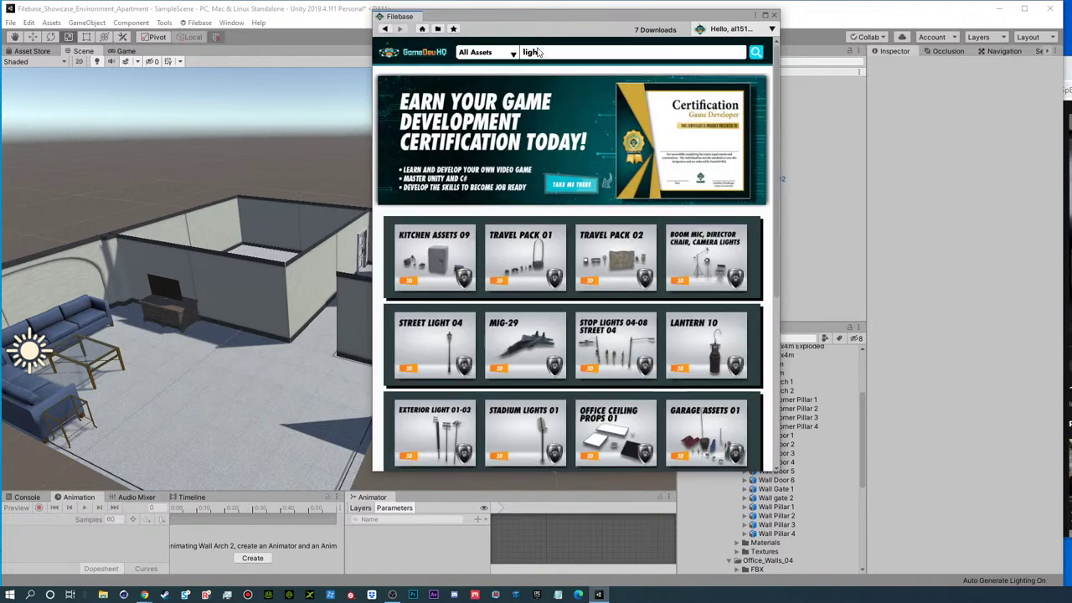
{"action": "type", "text": "t"}
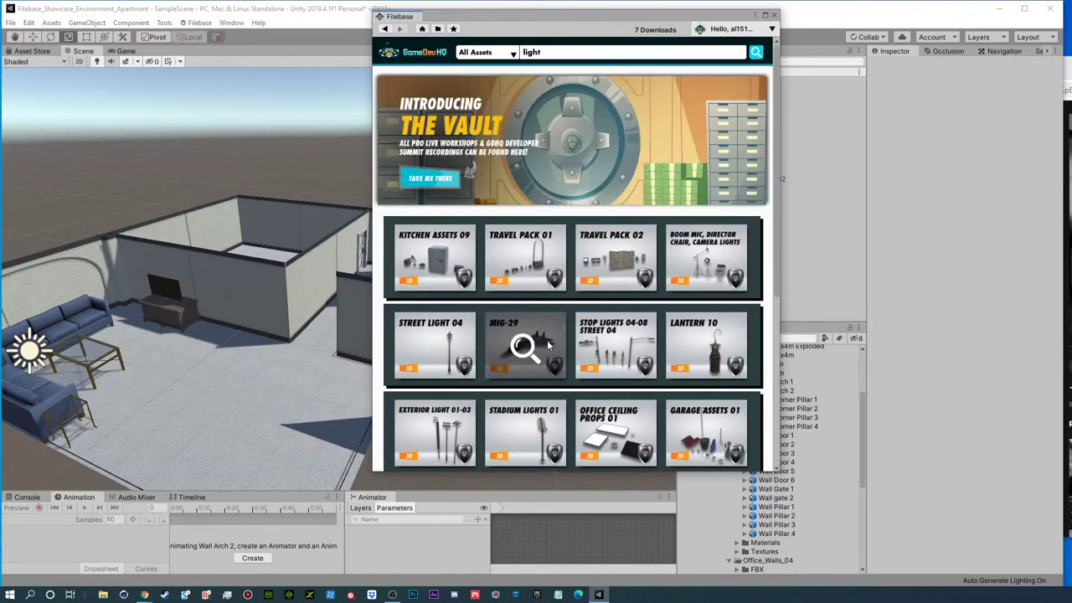
{"action": "scroll", "coordinate": [553, 350], "scroll_direction": "down", "scroll_amount": 1}
{"action": "scroll", "coordinate": [687, 399], "scroll_direction": "down", "scroll_amount": 3}
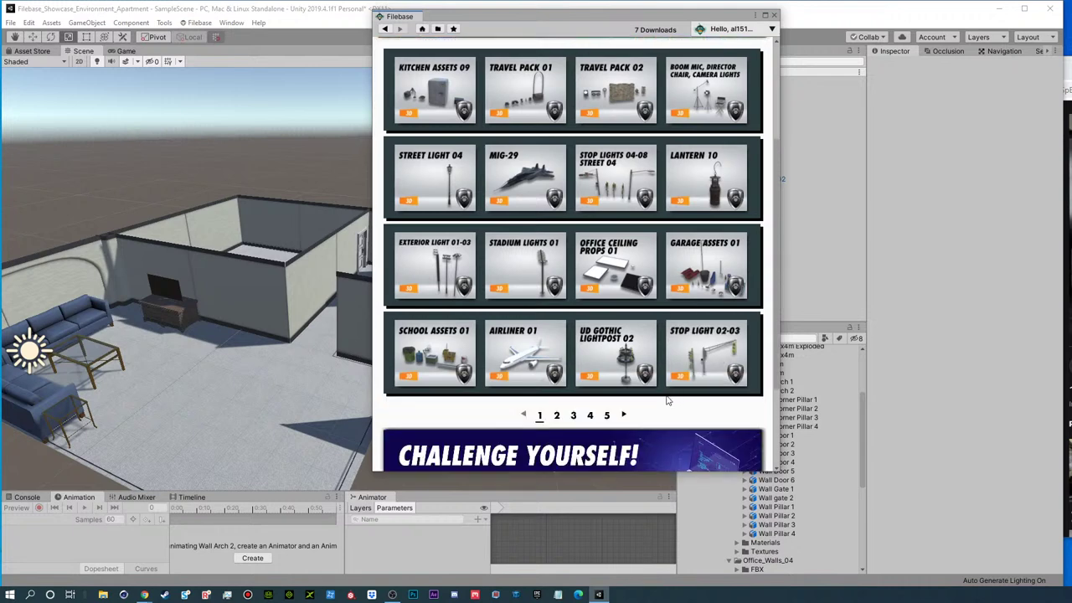
- Page through result pages 2 to 5 of the light search for interior fixtures
{"action": "left_click", "coordinate": [624, 416]}
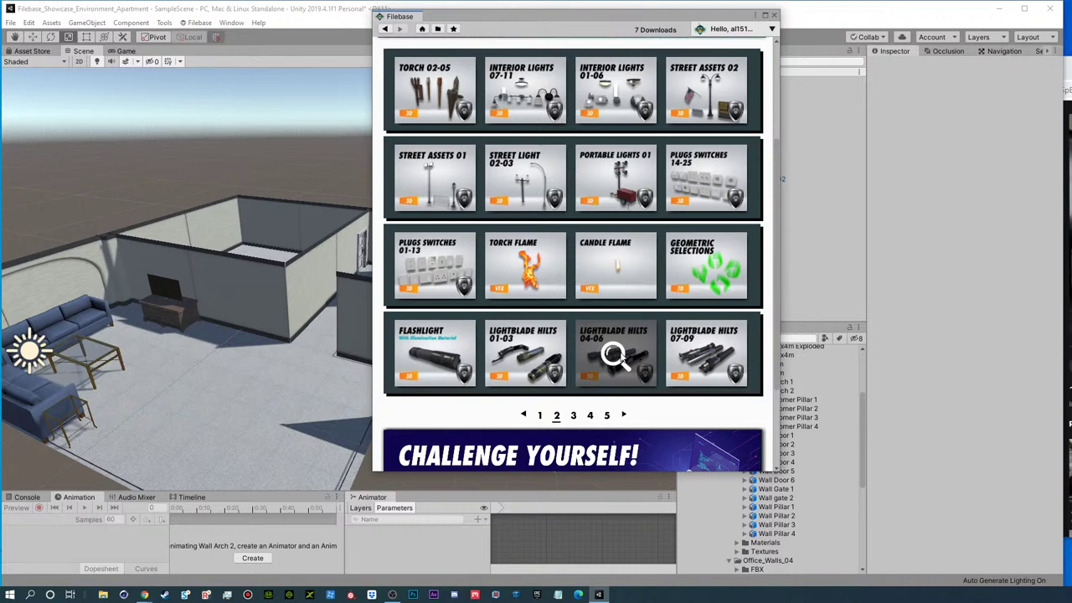
{"action": "left_click", "coordinate": [624, 416]}
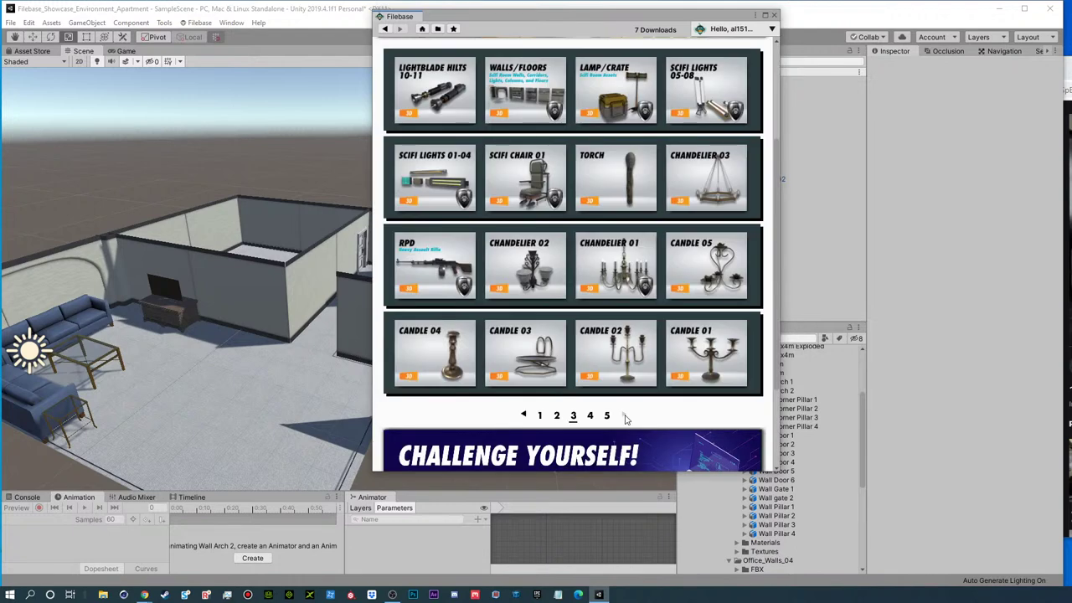
{"action": "left_click", "coordinate": [624, 415]}
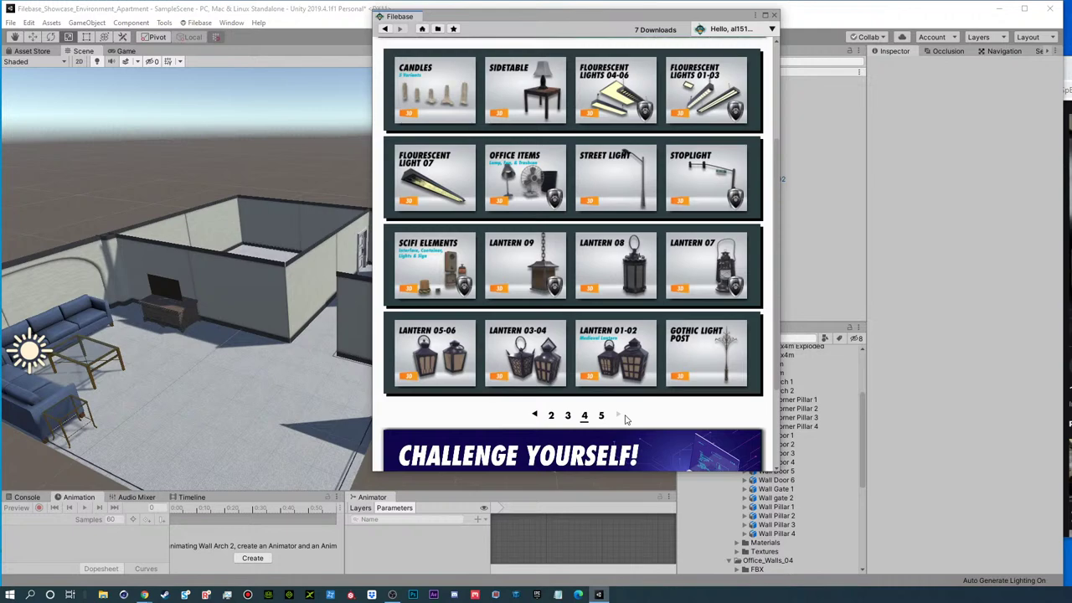
{"action": "left_click", "coordinate": [621, 416]}
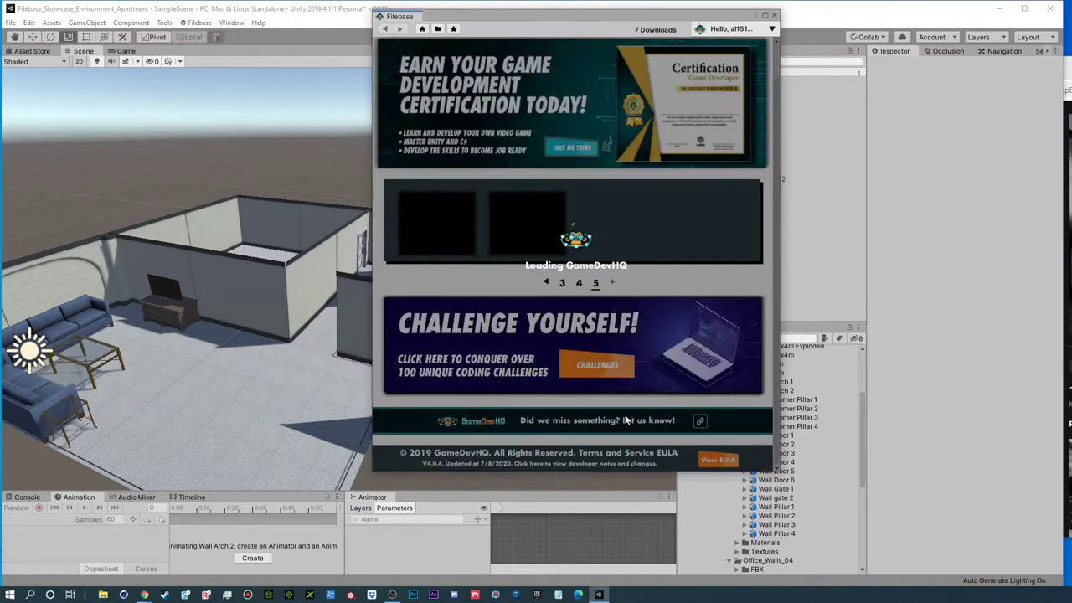
- Go back through page 3 to the first page of the light results and review its assets
{"action": "left_click", "coordinate": [562, 284]}
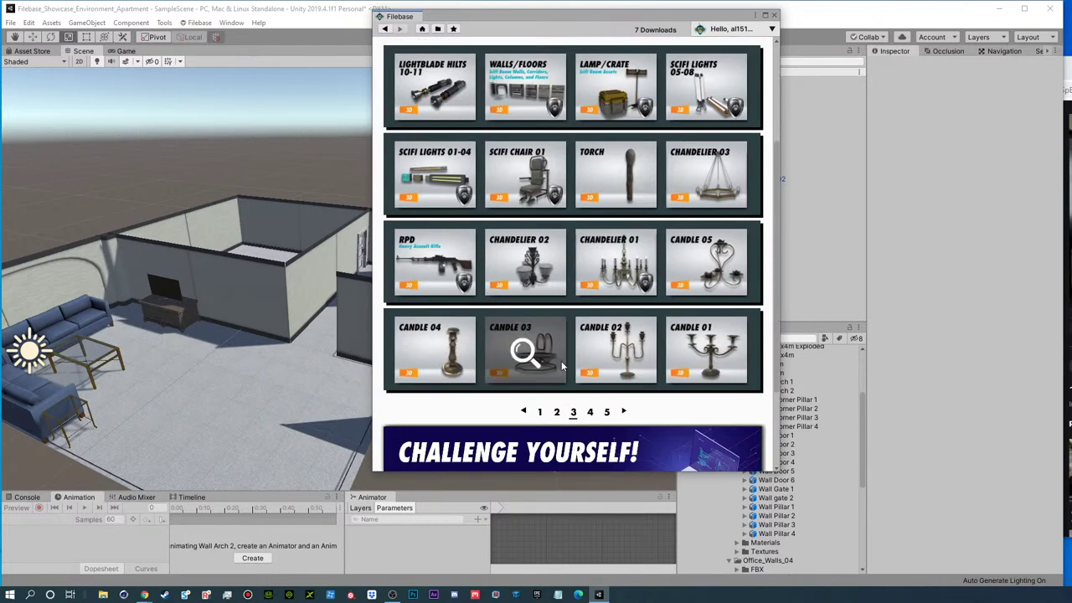
{"action": "left_click", "coordinate": [541, 411]}
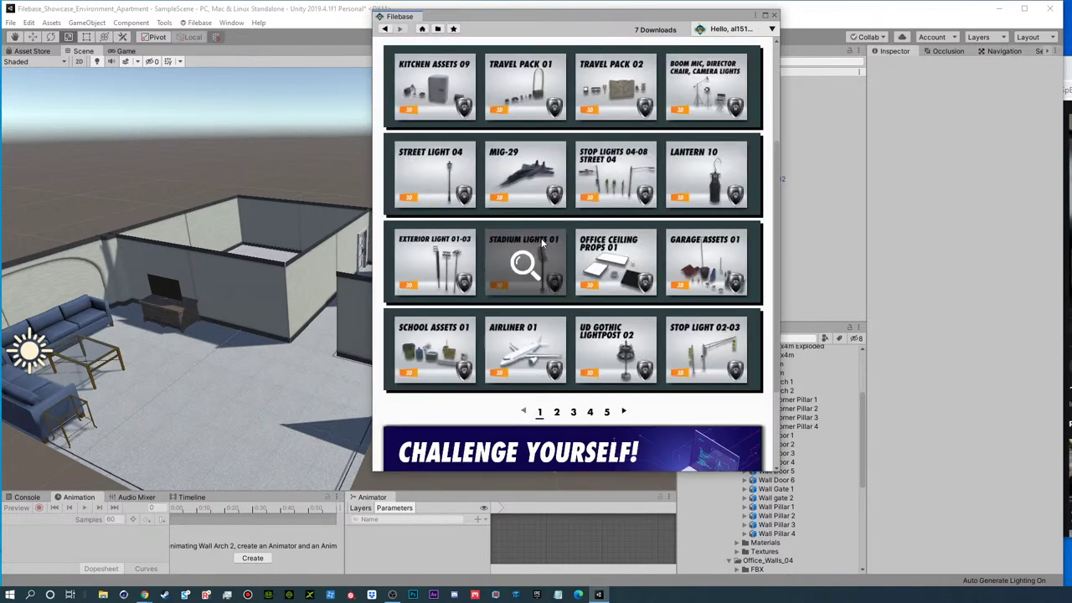
{"action": "scroll", "coordinate": [542, 242], "scroll_direction": "up", "scroll_amount": 2}
{"action": "scroll", "coordinate": [542, 242], "scroll_direction": "up", "scroll_amount": 1}
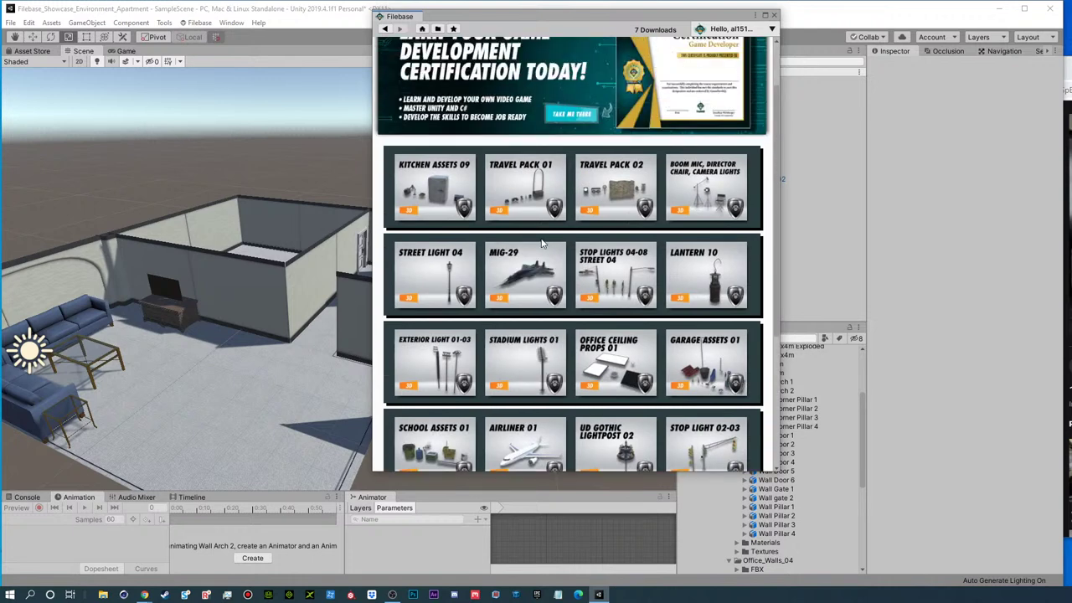
{"action": "scroll", "coordinate": [546, 244], "scroll_direction": "down", "scroll_amount": 2}
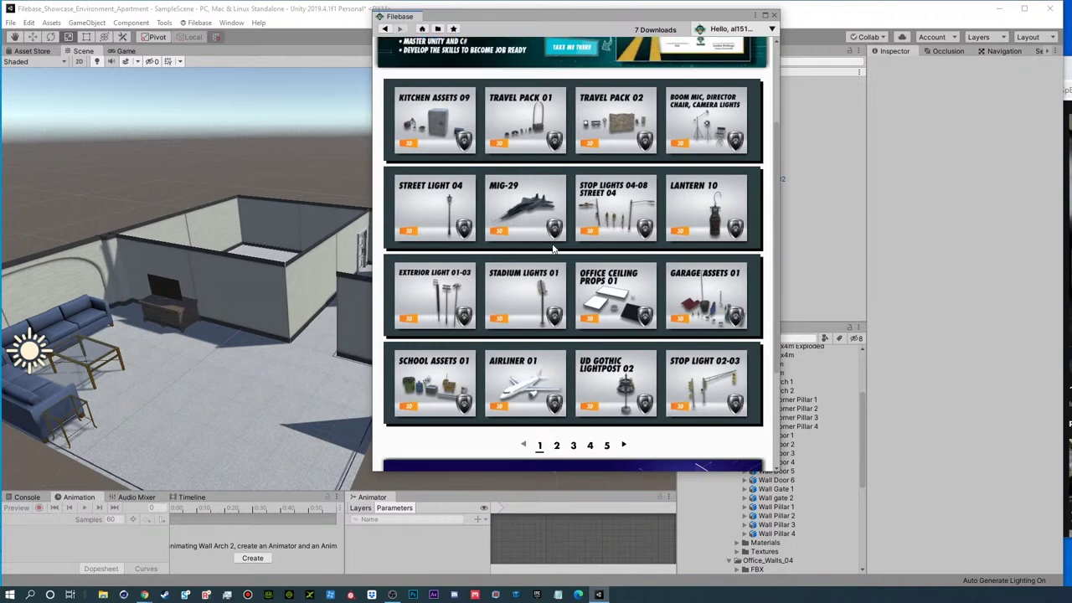
{"action": "scroll", "coordinate": [561, 262], "scroll_direction": "up", "scroll_amount": 4}
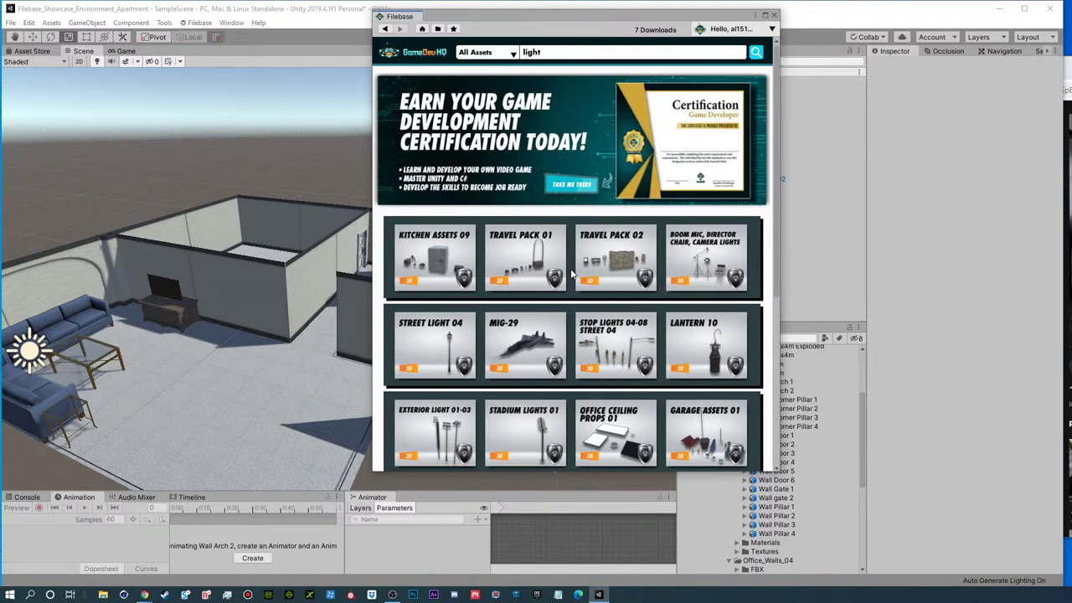
{"action": "scroll", "coordinate": [581, 335], "scroll_direction": "down", "scroll_amount": 3}
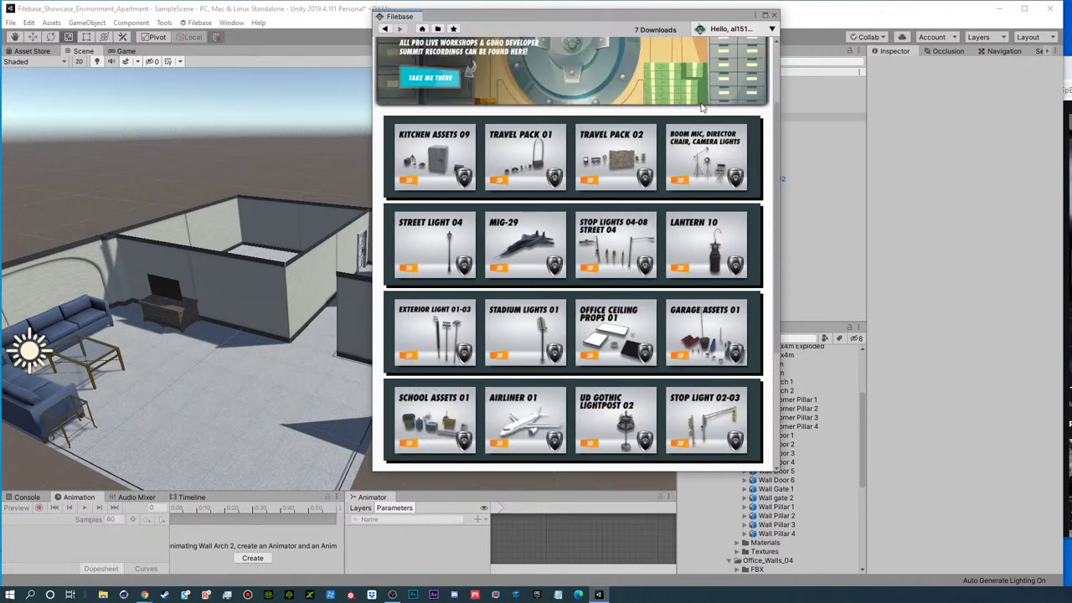
- Search Filebase for "plant" and look through both result pages for interior plants
{"action": "scroll", "coordinate": [542, 70], "scroll_direction": "up", "scroll_amount": 3}
{"action": "left_click", "coordinate": [542, 51]}
{"action": "type", "text": "plant"}
{"action": "key", "text": "Return"}
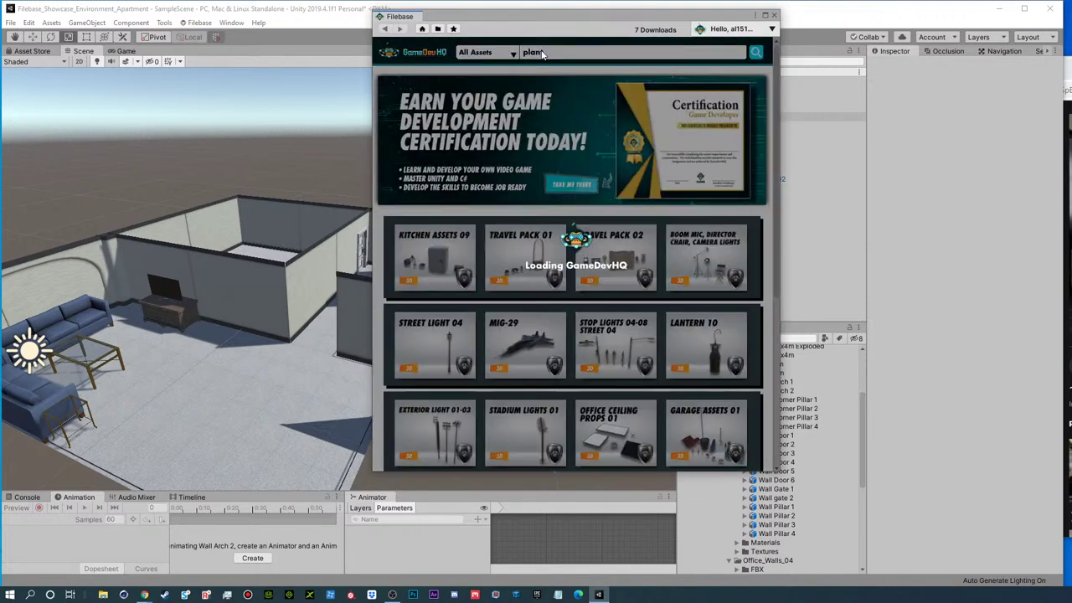
{"action": "scroll", "coordinate": [607, 366], "scroll_direction": "down", "scroll_amount": 5}
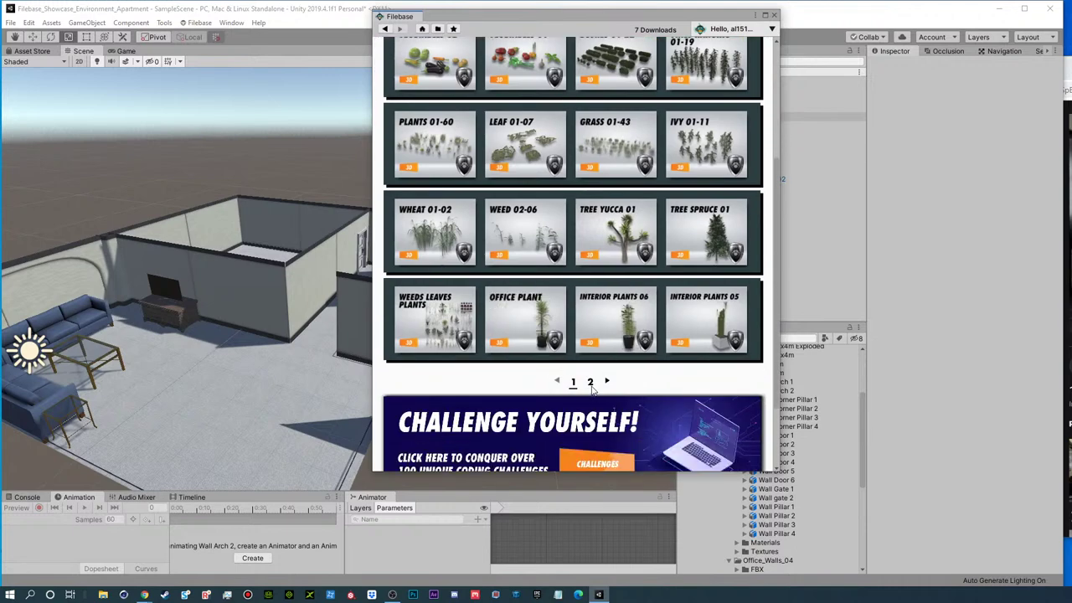
{"action": "left_click", "coordinate": [589, 382]}
{"action": "scroll", "coordinate": [510, 318], "scroll_direction": "up", "scroll_amount": 1}
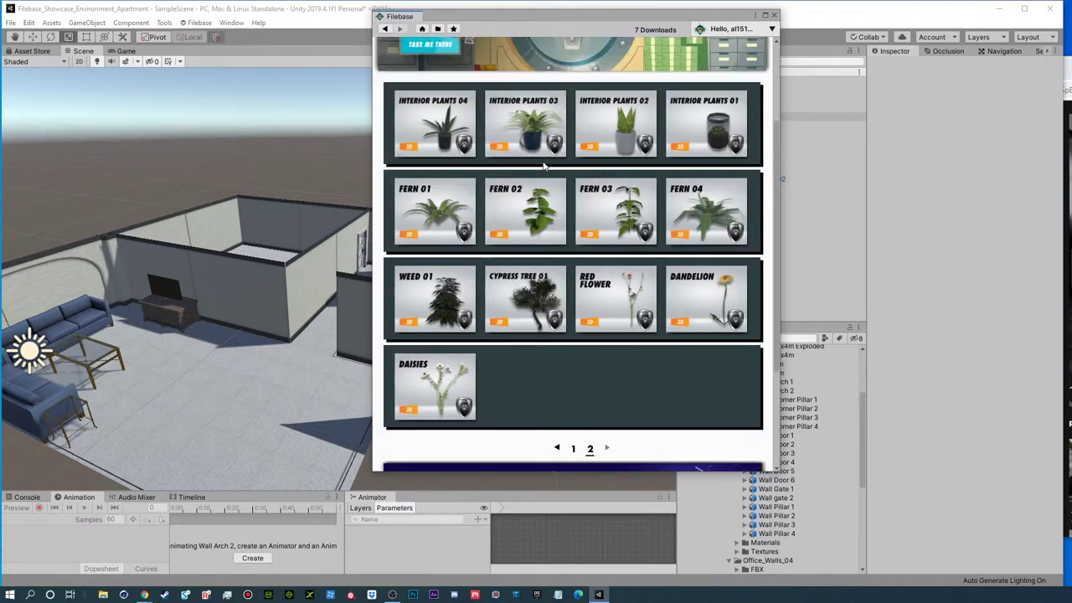
- Download and import the complete Interior Plants 04 package, locating its Interior_Plants_04 folder in the project
{"action": "left_click", "coordinate": [433, 123]}
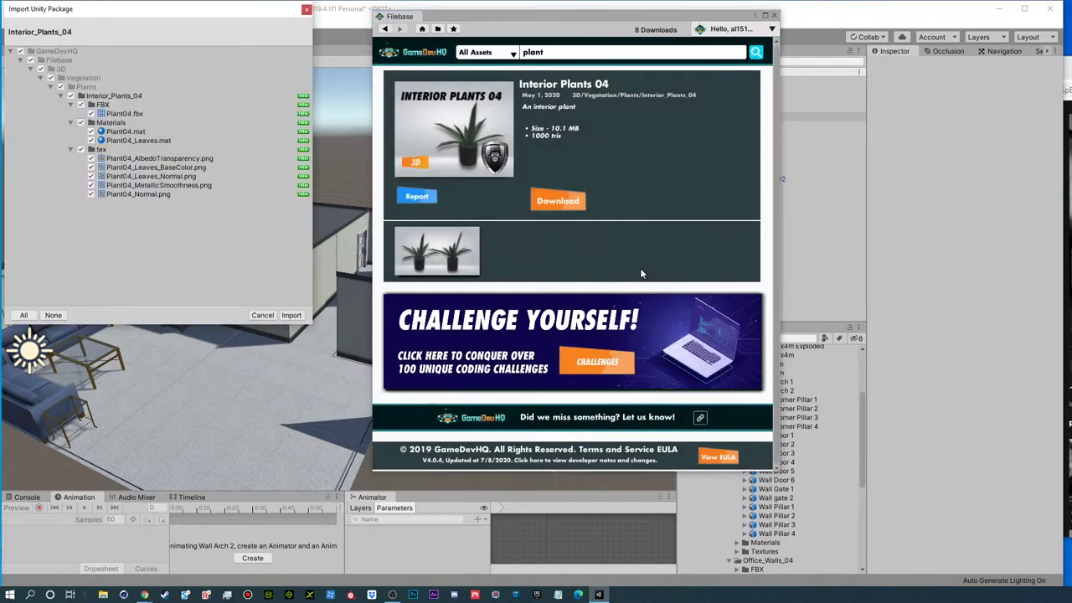
{"action": "left_click", "coordinate": [293, 316]}
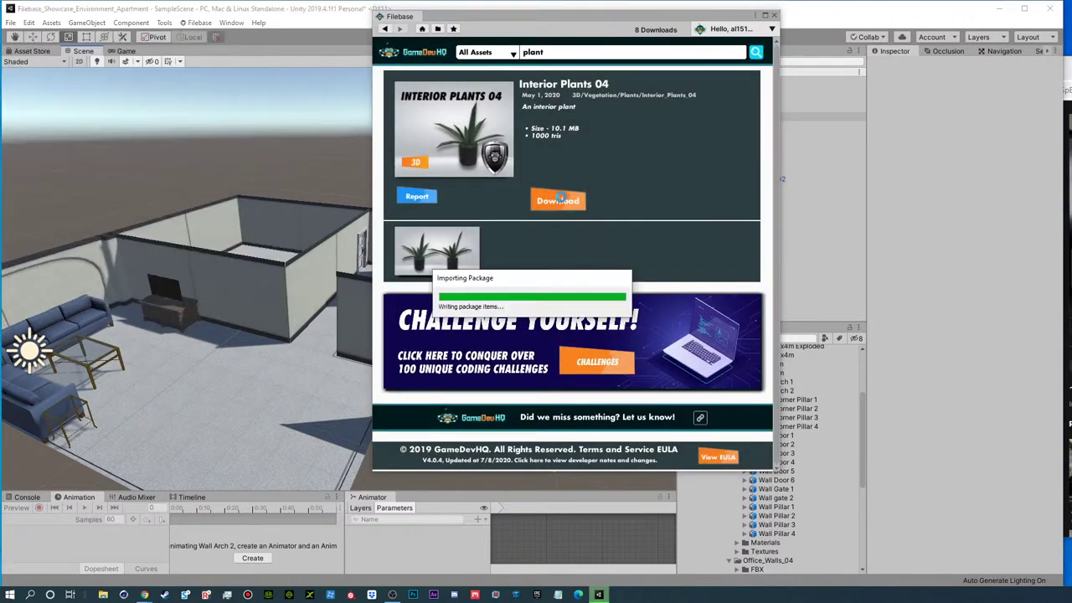
{"action": "left_click", "coordinate": [560, 201]}
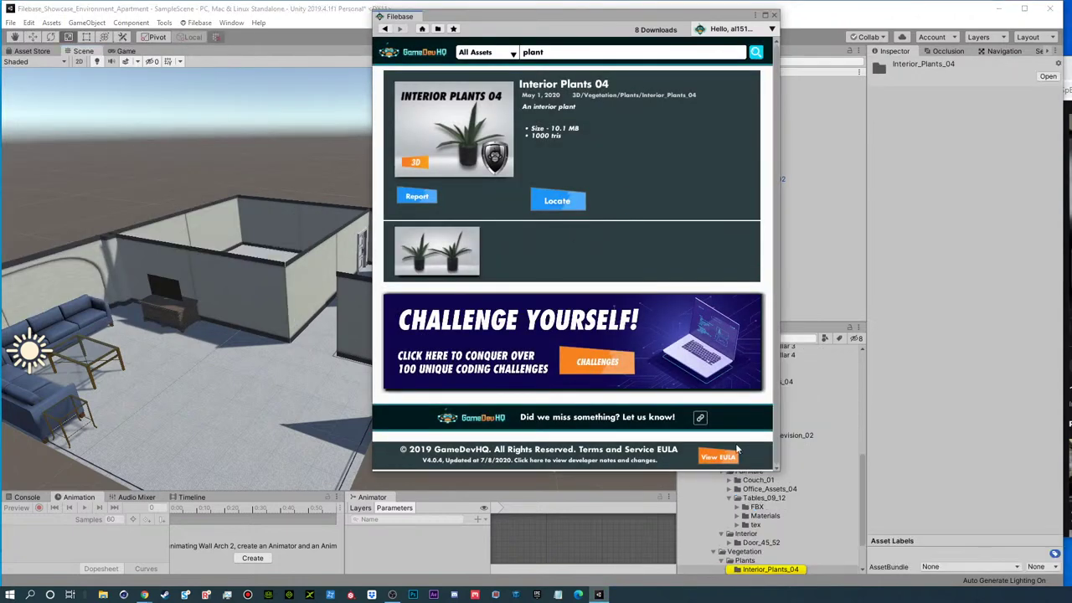
- Add the Plant04 model from the Interior_Plants_04 FBX folder to the scene hierarchy
{"action": "left_click_drag", "start_coordinate": [659, 18], "coordinate": [1071, 11]}
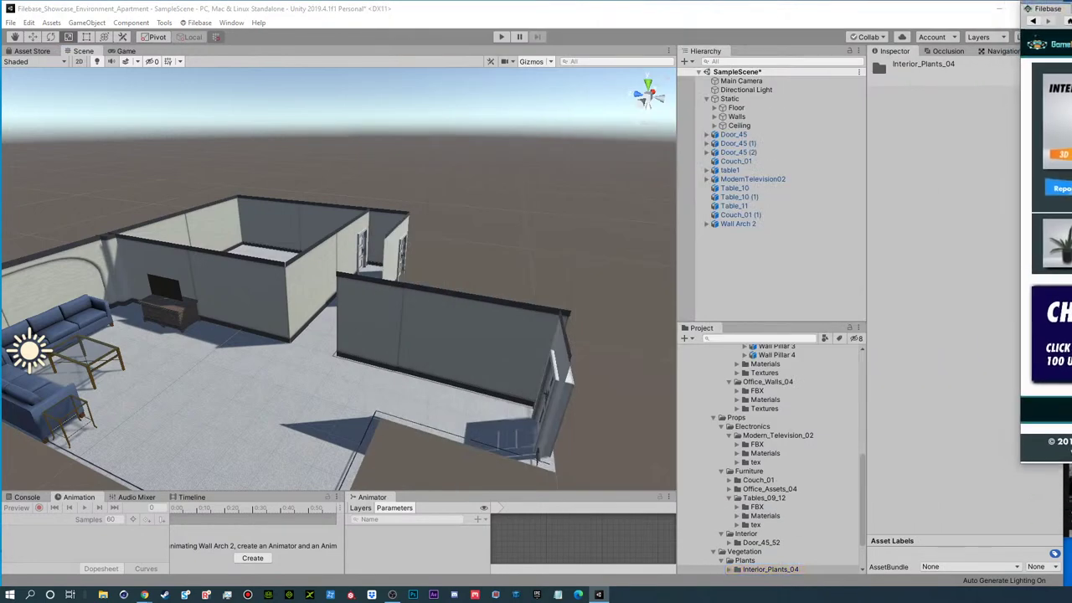
{"action": "scroll", "coordinate": [739, 543], "scroll_direction": "down", "scroll_amount": 2}
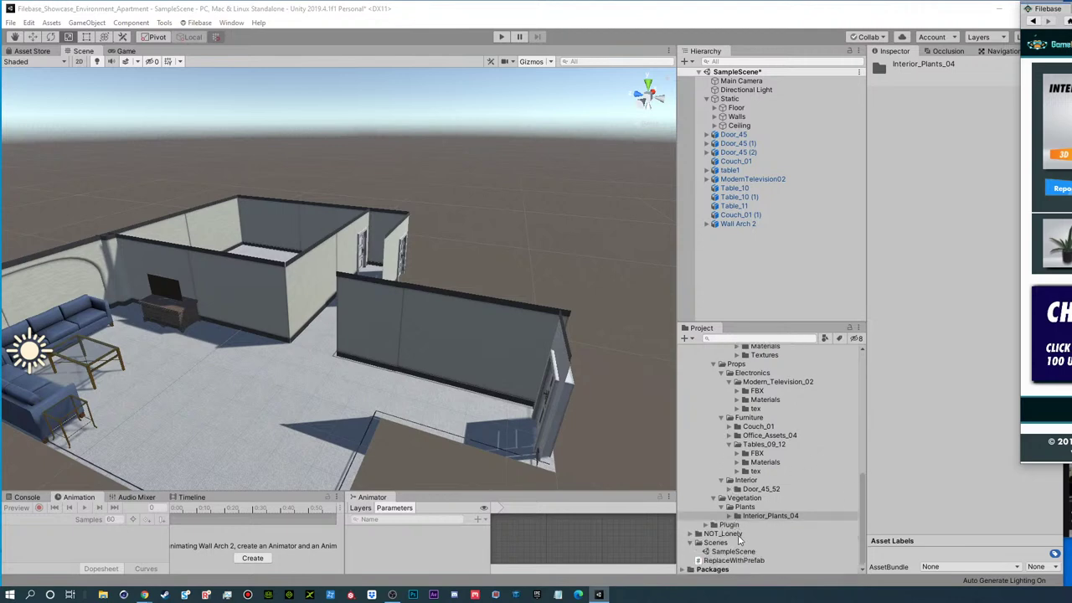
{"action": "left_click", "coordinate": [737, 516]}
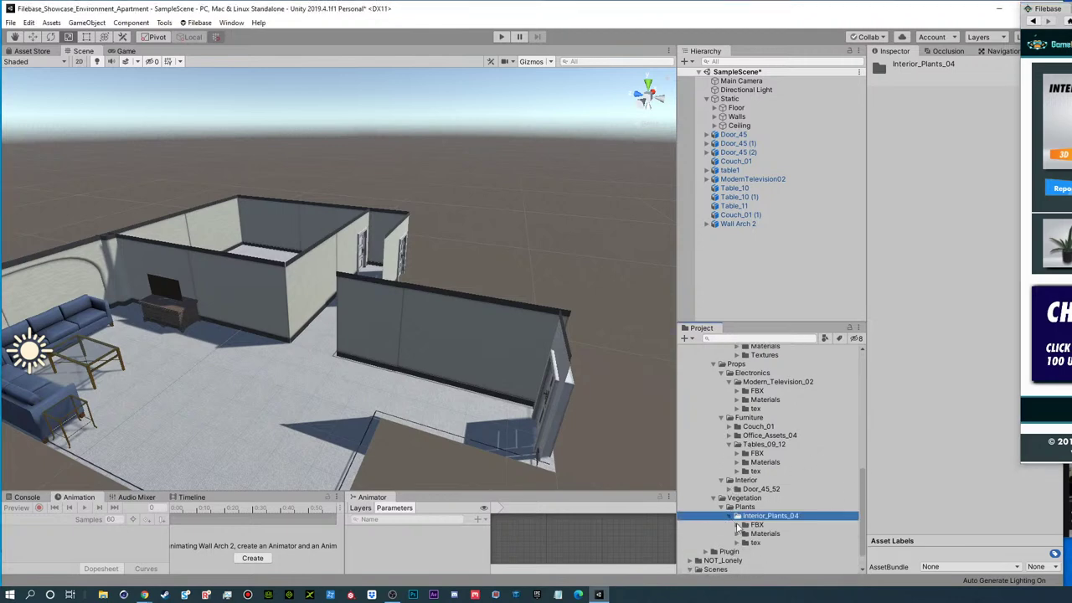
{"action": "left_click", "coordinate": [738, 525]}
{"action": "left_click", "coordinate": [769, 534]}
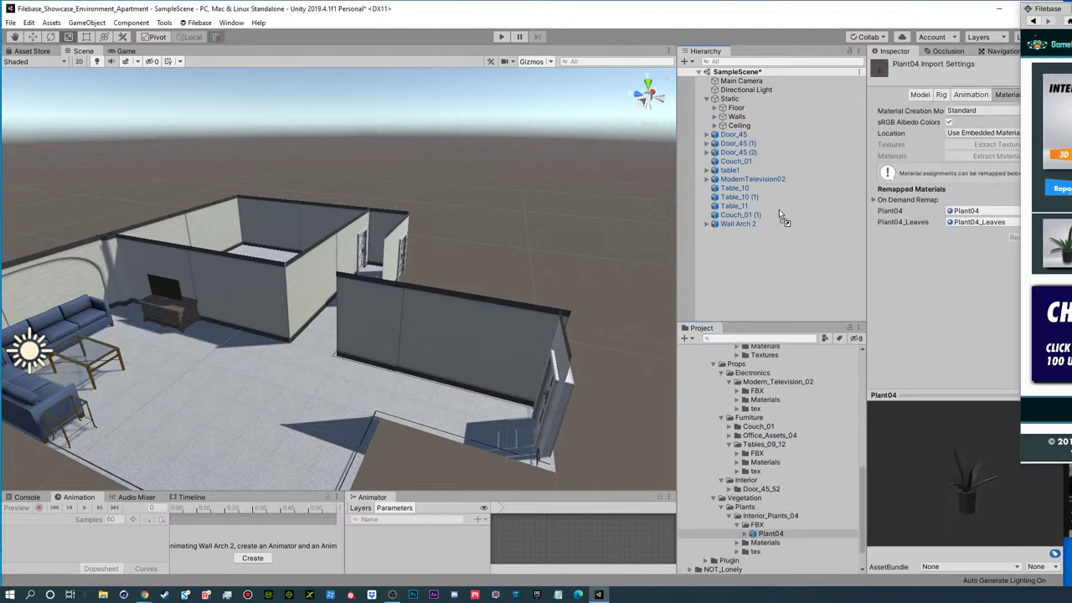
{"action": "left_click_drag", "start_coordinate": [742, 260], "coordinate": [742, 261]}
- Move Plant04 onto the end table beside the couch, at position X 0.56, Y 0.85, Z 0.736
{"action": "scroll", "coordinate": [276, 327], "scroll_direction": "down", "scroll_amount": 3}
{"action": "left_click_drag", "start_coordinate": [276, 327], "coordinate": [140, 361], "text": "alt"}
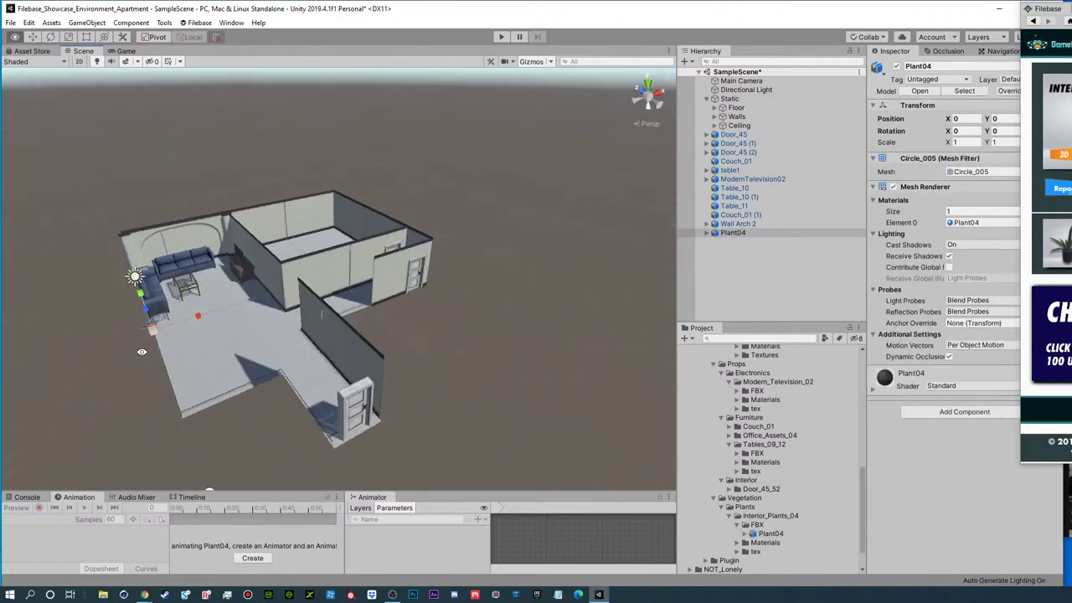
{"action": "middle_click_drag", "start_coordinate": [175, 289], "coordinate": [351, 286]}
{"action": "left_click_drag", "start_coordinate": [351, 285], "coordinate": [192, 299], "text": "alt"}
{"action": "scroll", "coordinate": [192, 299], "scroll_direction": "up", "scroll_amount": 8}
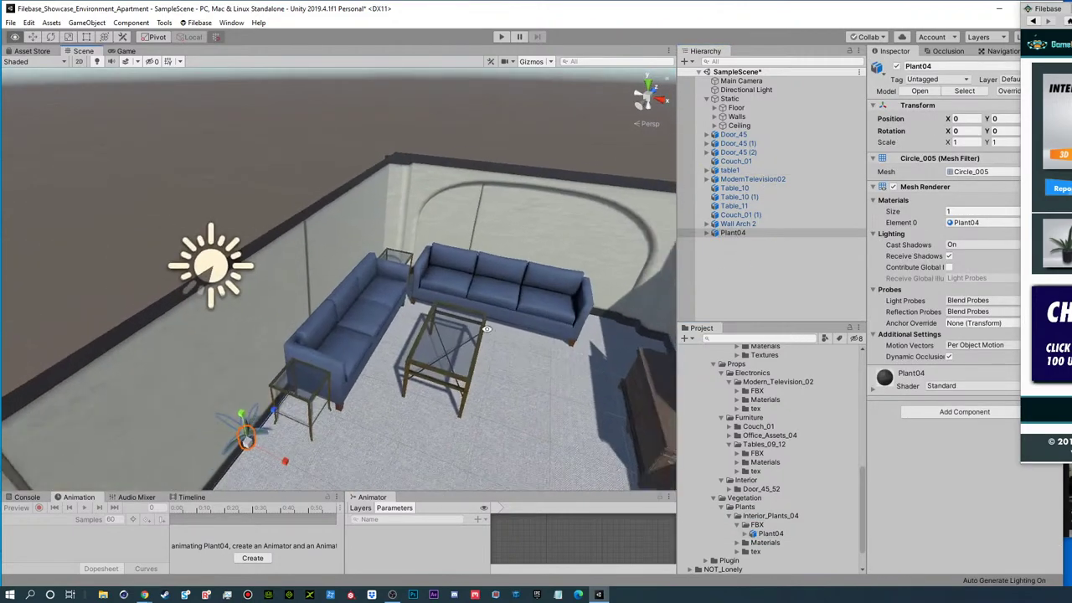
{"action": "middle_click_drag", "start_coordinate": [421, 330], "coordinate": [332, 285]}
{"action": "key", "text": "e"}
{"action": "key", "text": "w"}
{"action": "left_click_drag", "start_coordinate": [175, 361], "coordinate": [186, 294]}
{"action": "key", "text": "f"}
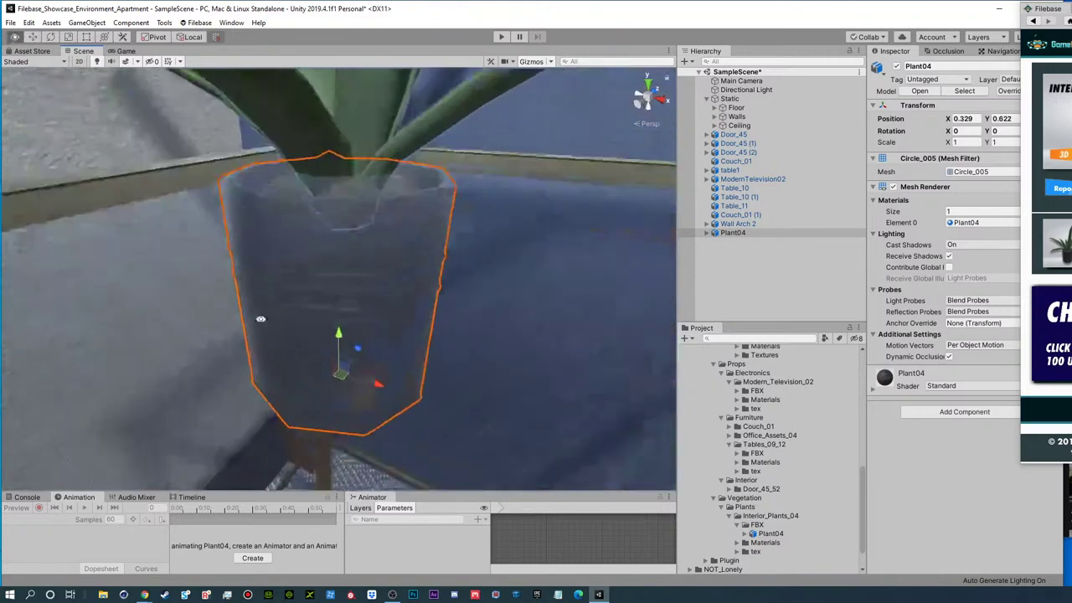
{"action": "left_click_drag", "start_coordinate": [316, 326], "coordinate": [325, 256]}
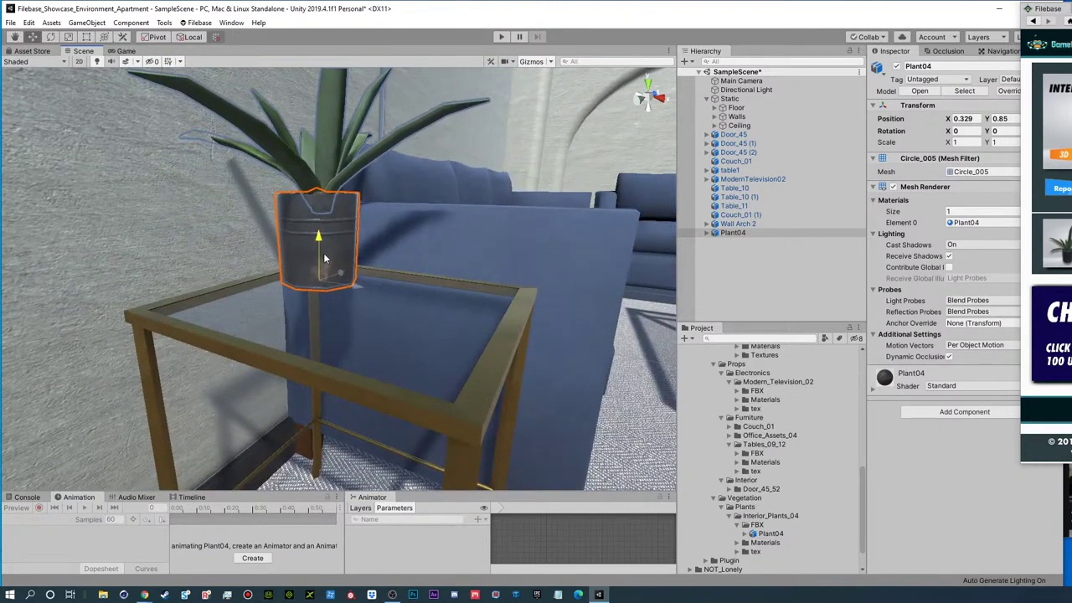
{"action": "mouse_move", "coordinate": [363, 290]}
{"action": "left_mouse_down"}
{"action": "mouse_move", "coordinate": [504, 312]}
{"action": "mouse_move", "coordinate": [345, 293]}
{"action": "left_mouse_up"}
{"action": "scroll", "coordinate": [343, 295], "scroll_direction": "down", "scroll_amount": 10}
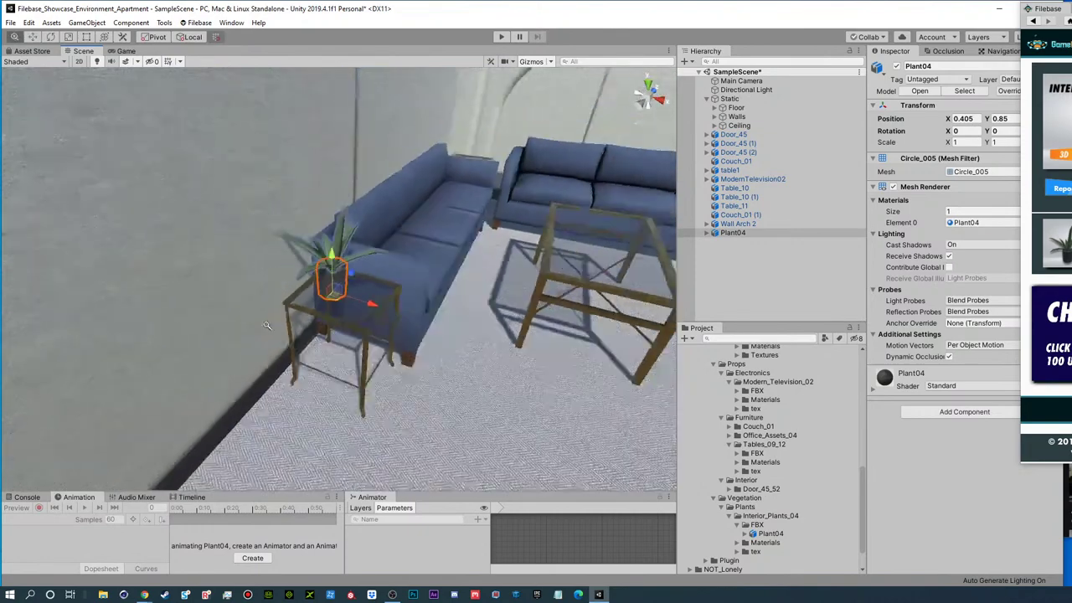
{"action": "left_click_drag", "start_coordinate": [374, 302], "coordinate": [390, 307]}
{"action": "key", "text": "s"}
{"action": "right_click_drag", "start_coordinate": [390, 307], "coordinate": [819, 269]}
- Download and import the complete Interior Plants 05 package from the Filebase plant results, locating its folder in the project
{"action": "left_click_drag", "start_coordinate": [1071, 8], "coordinate": [427, 38]}
{"action": "left_click", "coordinate": [355, 48]}
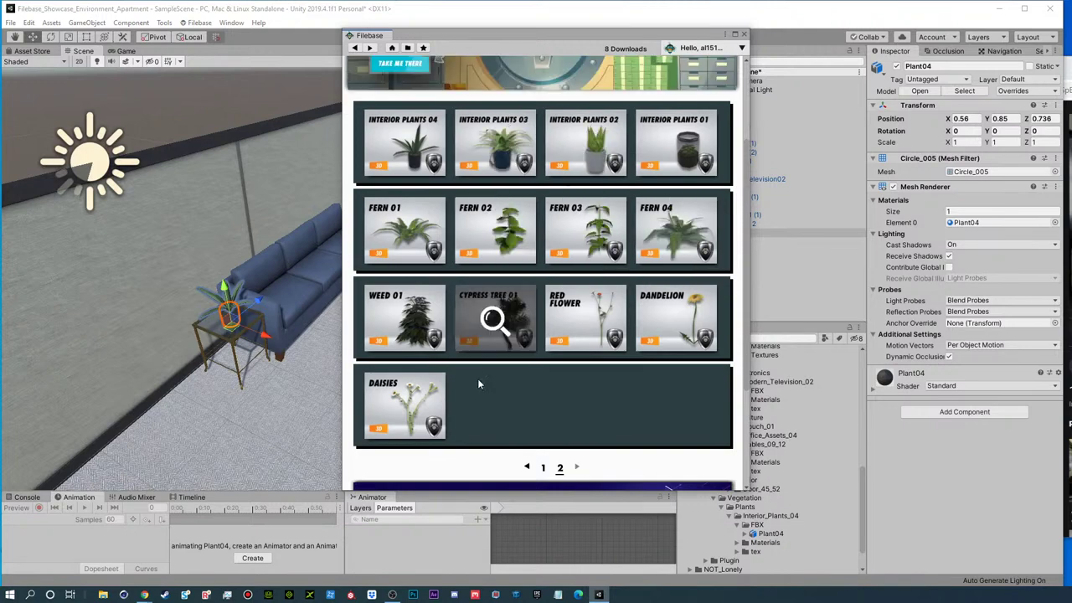
{"action": "left_click", "coordinate": [543, 469]}
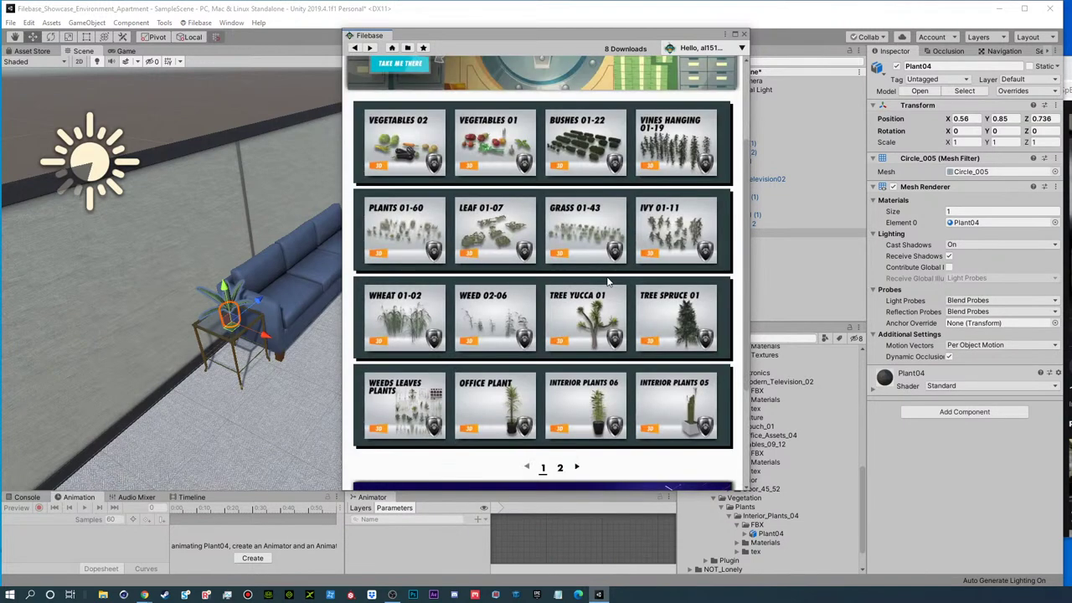
{"action": "left_click", "coordinate": [674, 409]}
{"action": "left_click", "coordinate": [528, 220]}
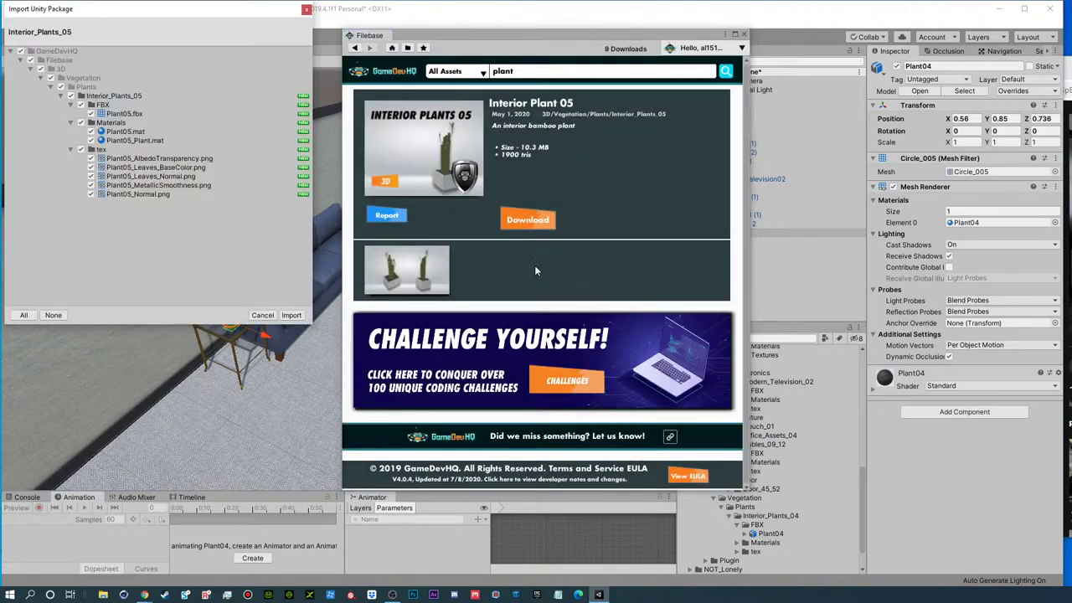
{"action": "left_click", "coordinate": [291, 316]}
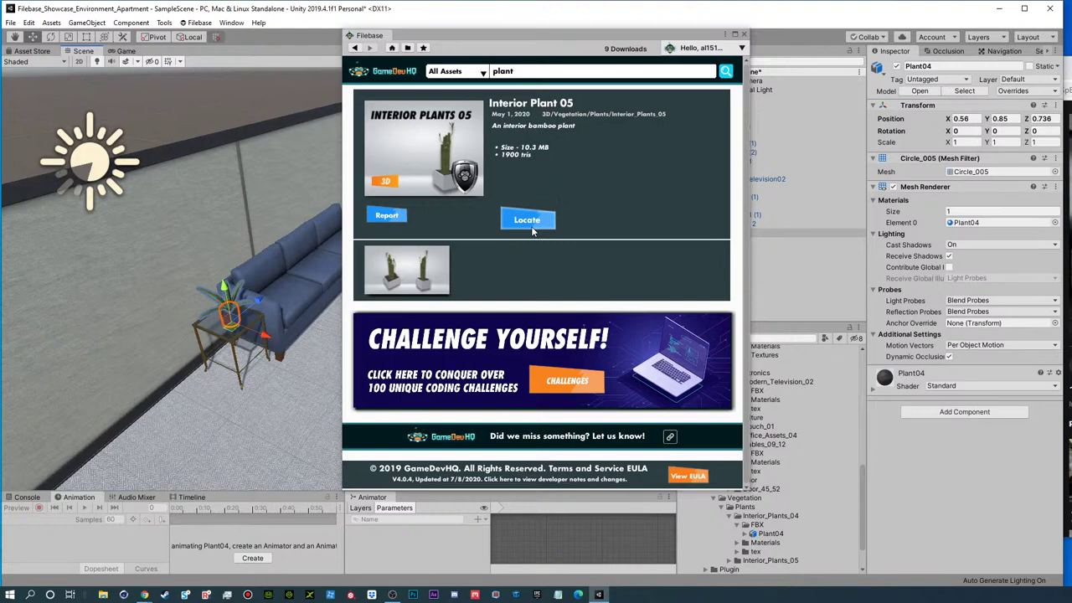
{"action": "left_click", "coordinate": [530, 223]}
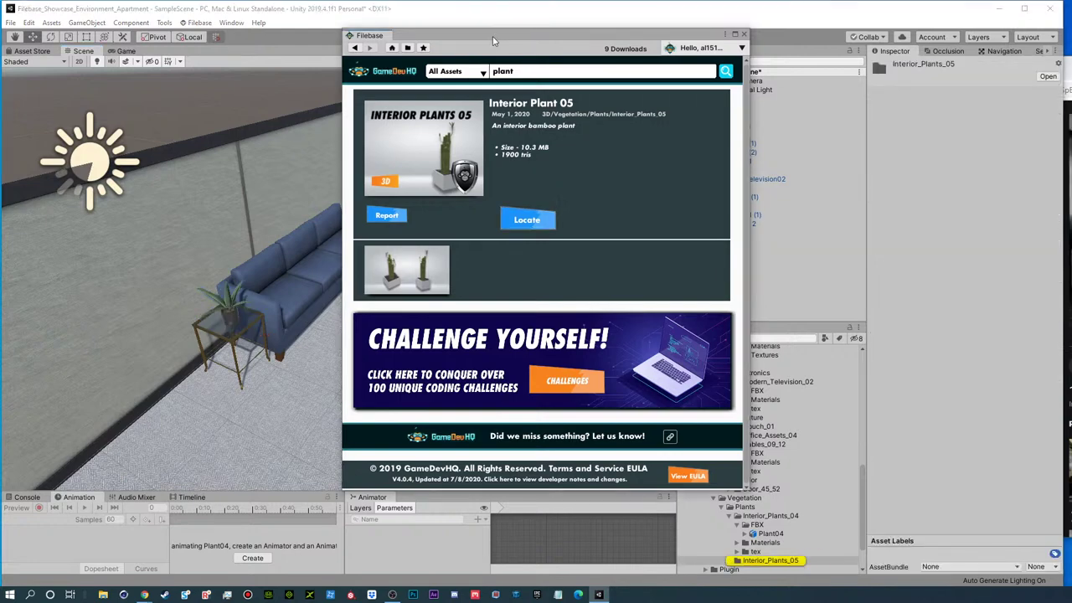
- Add the Plant05 model from the Interior_Plants_05 FBX folder to the scene hierarchy
{"action": "left_click_drag", "start_coordinate": [492, 36], "coordinate": [1071, 23]}
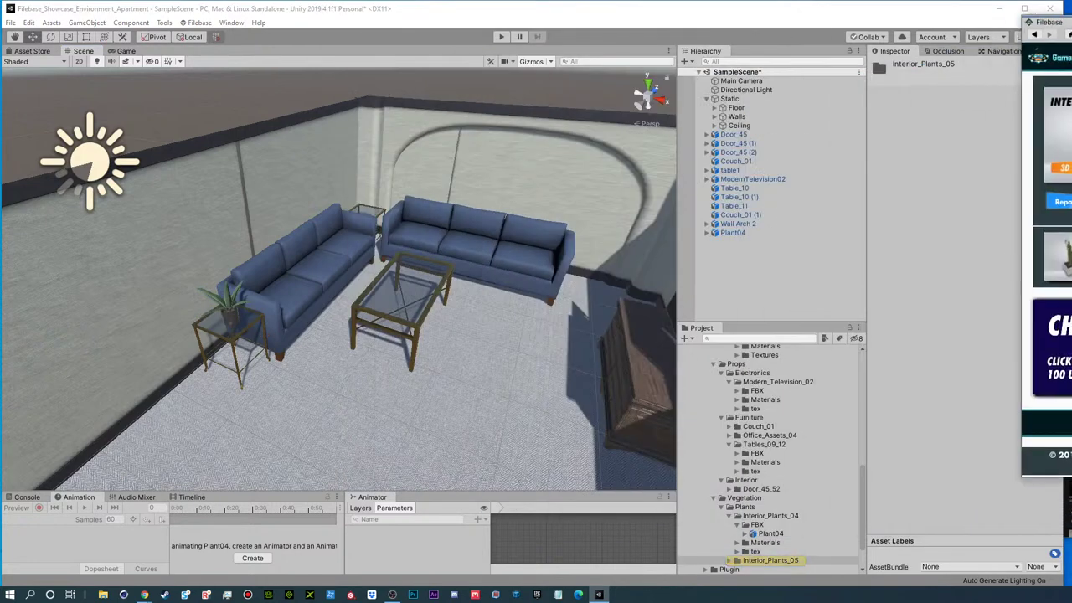
{"action": "left_click", "coordinate": [729, 517]}
{"action": "left_click", "coordinate": [729, 525]}
{"action": "left_click", "coordinate": [737, 533]}
{"action": "left_click_drag", "start_coordinate": [769, 543], "coordinate": [785, 317]}
- Place Plant05 on the corner table between the couches at X 0.544, Y 0.856, Z 4.908, scaled uniformly to about 0.597
{"action": "left_click_drag", "start_coordinate": [188, 399], "coordinate": [407, 222]}
{"action": "key", "text": "f"}
{"action": "key", "text": "r"}
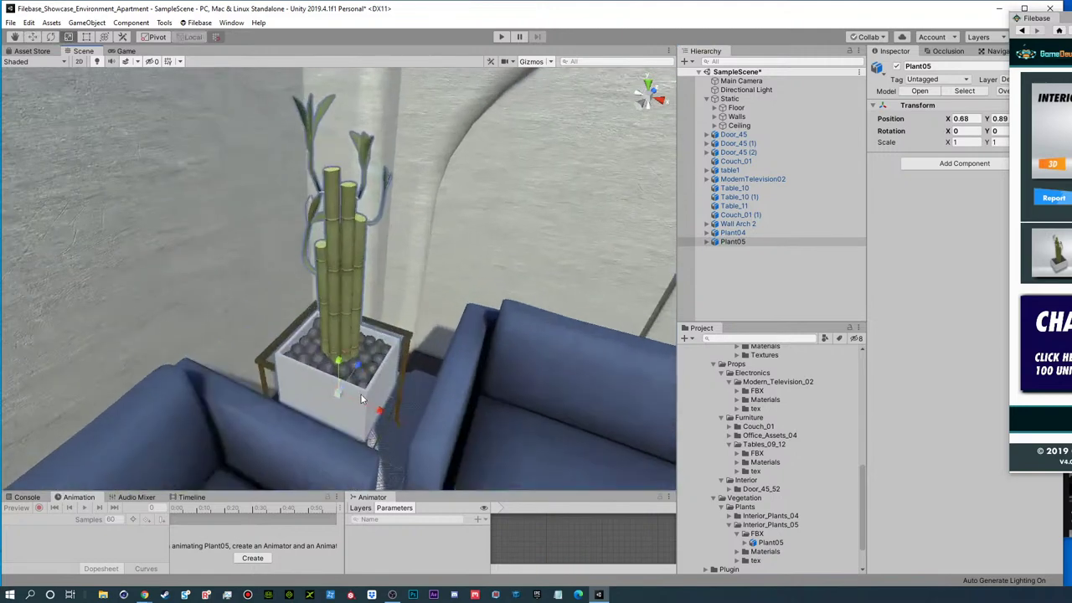
{"action": "left_click_drag", "start_coordinate": [328, 391], "coordinate": [374, 373]}
{"action": "key", "text": "e"}
{"action": "key", "text": "w"}
{"action": "left_click_drag", "start_coordinate": [374, 370], "coordinate": [337, 300], "text": "alt"}
{"action": "left_click_drag", "start_coordinate": [347, 376], "coordinate": [450, 368]}
{"action": "key", "text": "r"}
{"action": "scroll", "coordinate": [450, 369], "scroll_direction": "down", "scroll_amount": 3}
{"action": "middle_click_drag", "start_coordinate": [450, 369], "coordinate": [308, 327]}
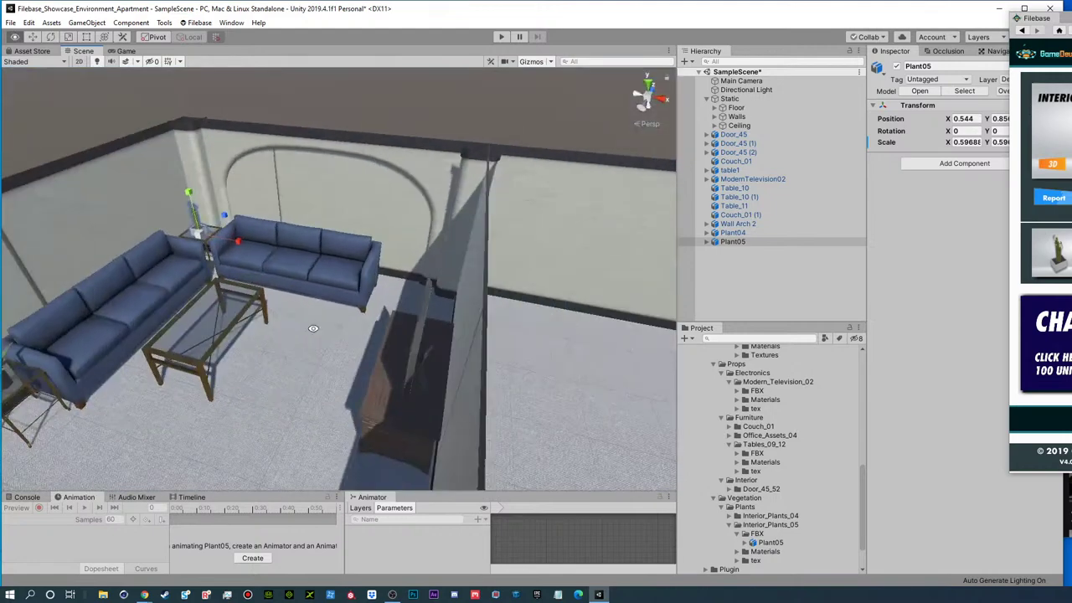
{"action": "left_click_drag", "start_coordinate": [308, 328], "coordinate": [361, 336], "text": "alt"}
- Download and import the complete Interior Plants 06 package from Filebase, locating its folder in the project
{"action": "left_click_drag", "start_coordinate": [1055, 17], "coordinate": [368, 48]}
{"action": "left_click", "coordinate": [336, 61]}
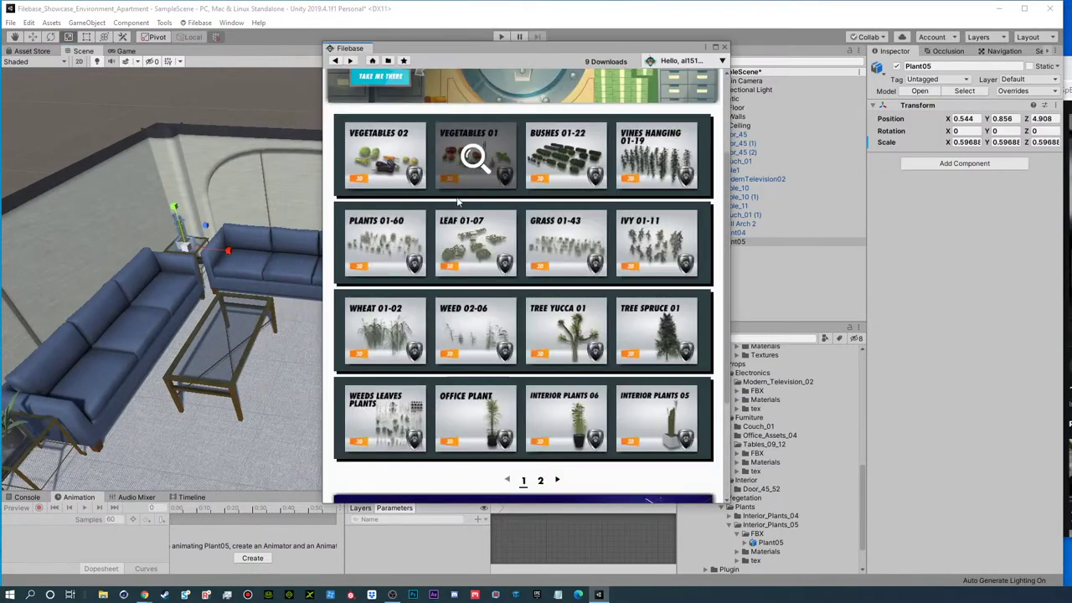
{"action": "left_click", "coordinate": [591, 413]}
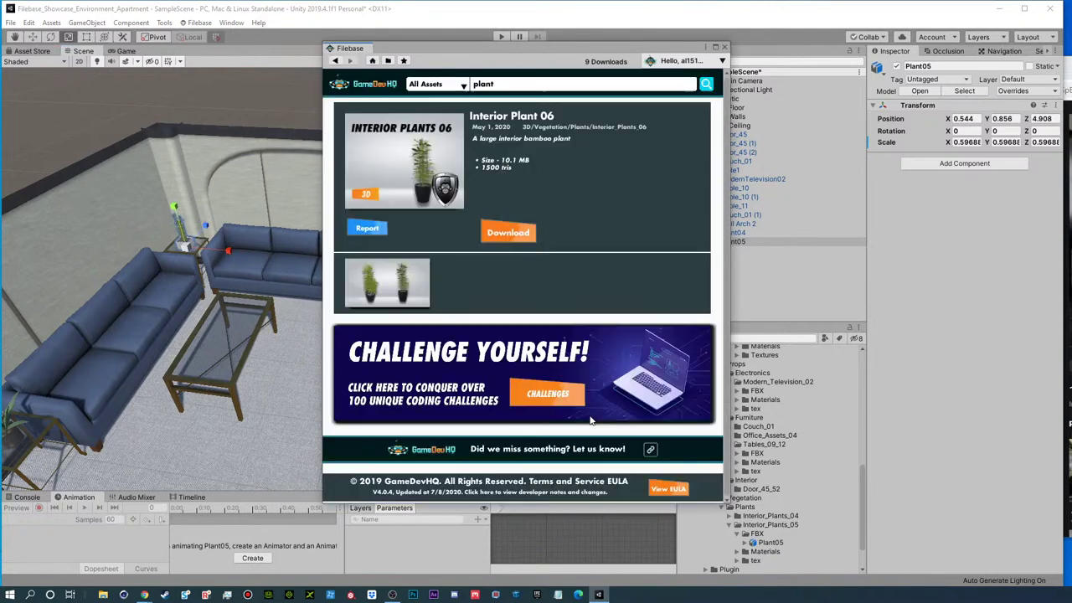
{"action": "left_click", "coordinate": [519, 236]}
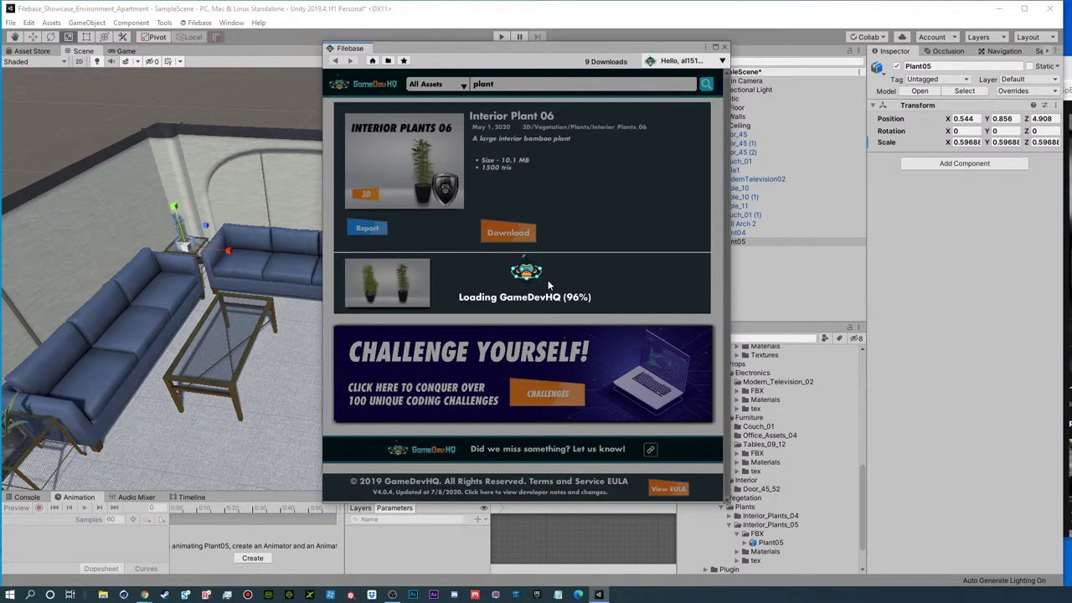
{"action": "left_click", "coordinate": [291, 316]}
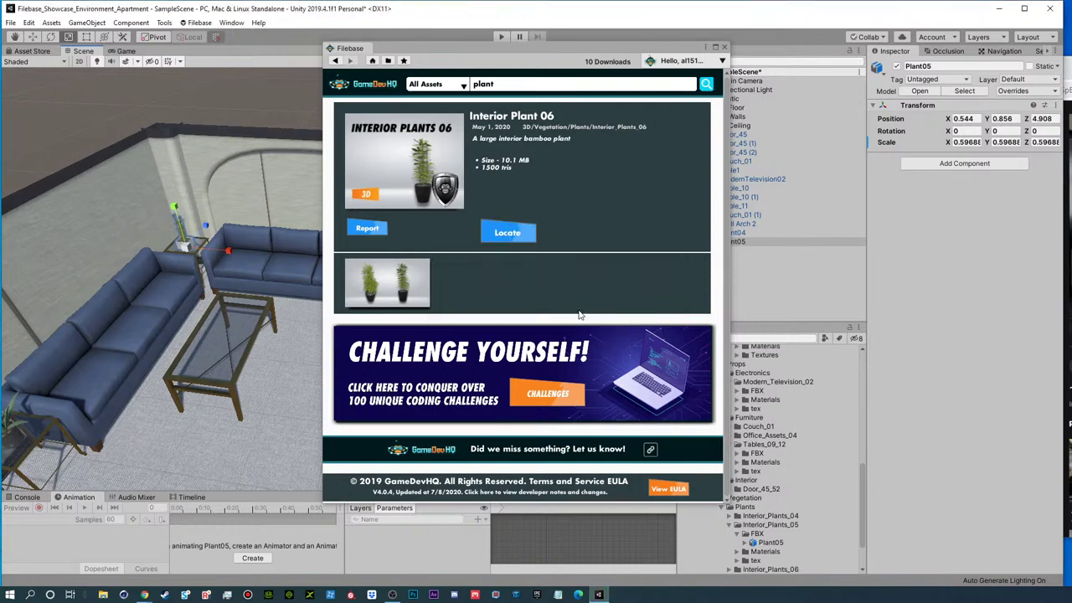
{"action": "left_click", "coordinate": [510, 235]}
- Add the Plant06 model from the Interior_Plants_06 FBX folder to the scene hierarchy
{"action": "left_click_drag", "start_coordinate": [500, 52], "coordinate": [1071, 34]}
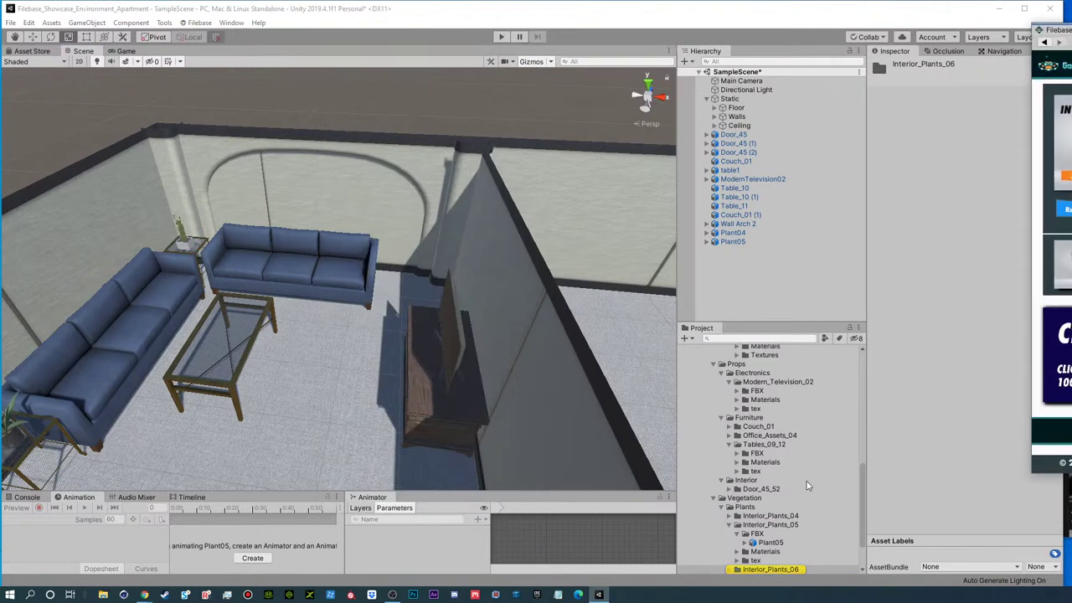
{"action": "left_click", "coordinate": [728, 525]}
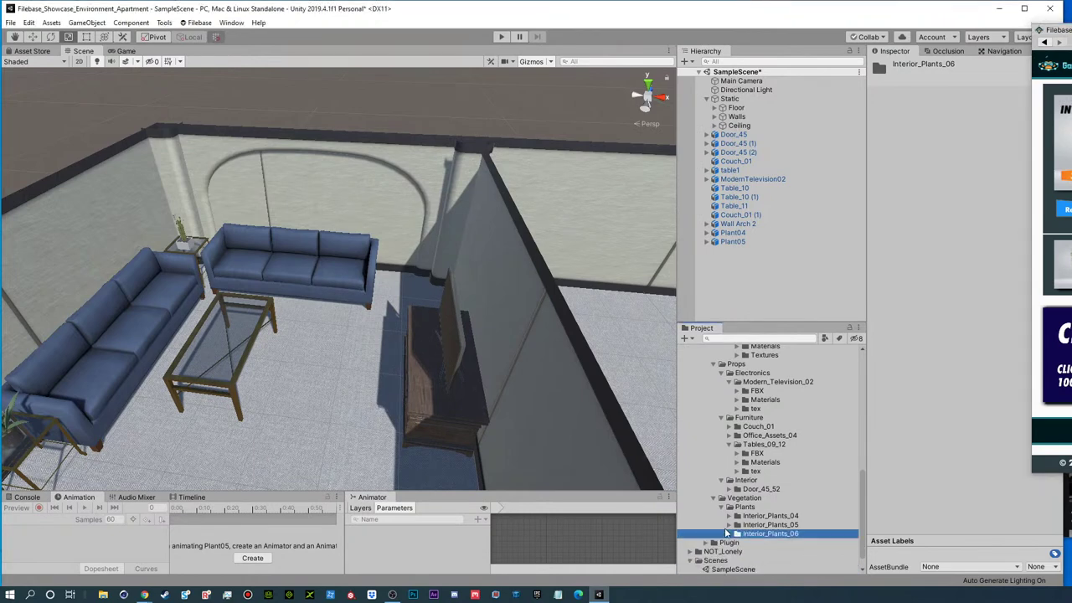
{"action": "left_click", "coordinate": [736, 534]}
{"action": "left_click_drag", "start_coordinate": [770, 551], "coordinate": [780, 287]}
- Scale Plant06 uniformly to about 1.495 and place it beside the television stand along the dividing wall, at X 5.58
{"action": "scroll", "coordinate": [391, 287], "scroll_direction": "down", "scroll_amount": 5}
{"action": "middle_click_drag", "start_coordinate": [251, 379], "coordinate": [275, 381]}
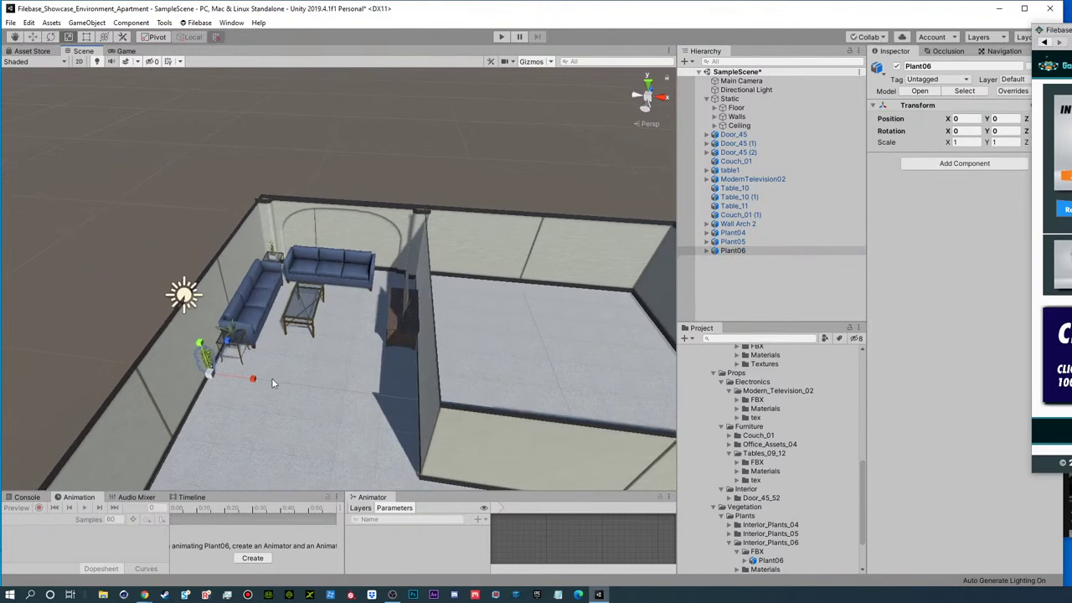
{"action": "left_click_drag", "start_coordinate": [266, 381], "coordinate": [285, 381]}
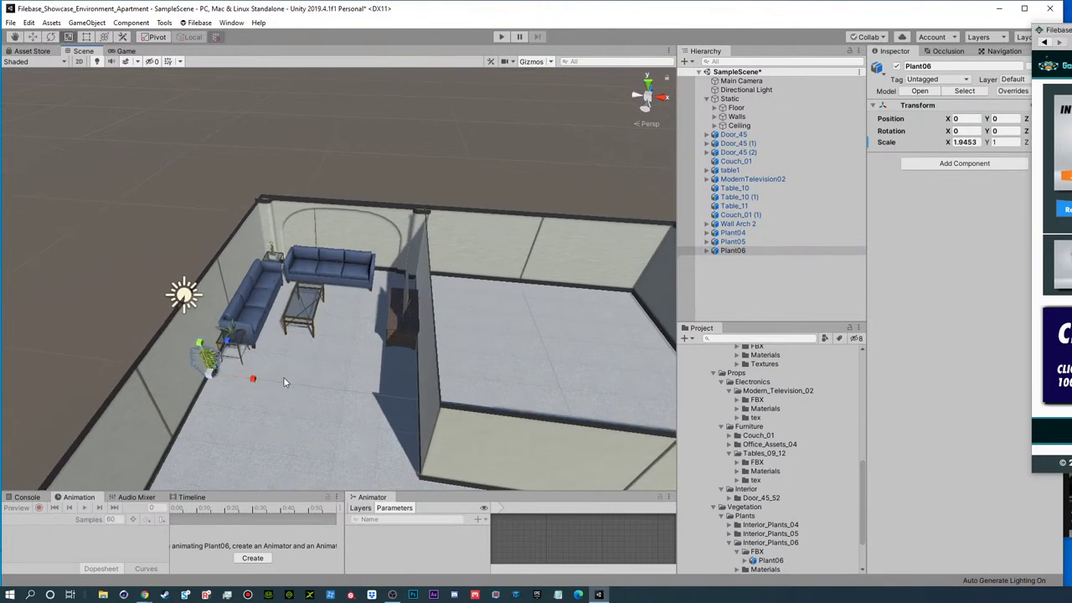
{"action": "key", "text": "ctrl+z"}
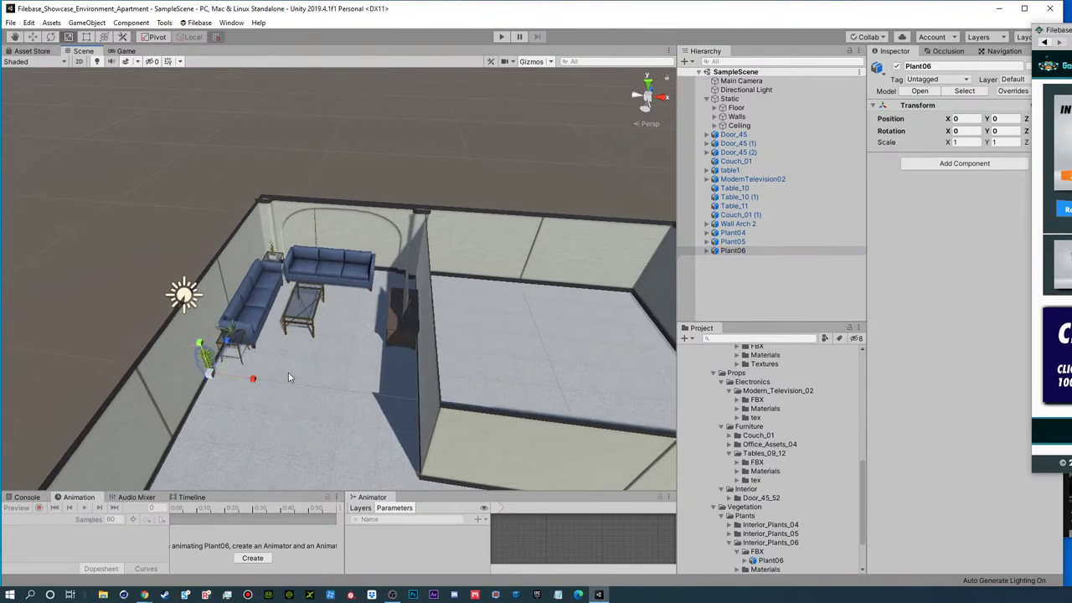
{"action": "left_click_drag", "start_coordinate": [233, 373], "coordinate": [443, 306]}
{"action": "key", "text": "e"}
{"action": "key", "text": "w"}
{"action": "scroll", "coordinate": [238, 288], "scroll_direction": "up", "scroll_amount": 3}
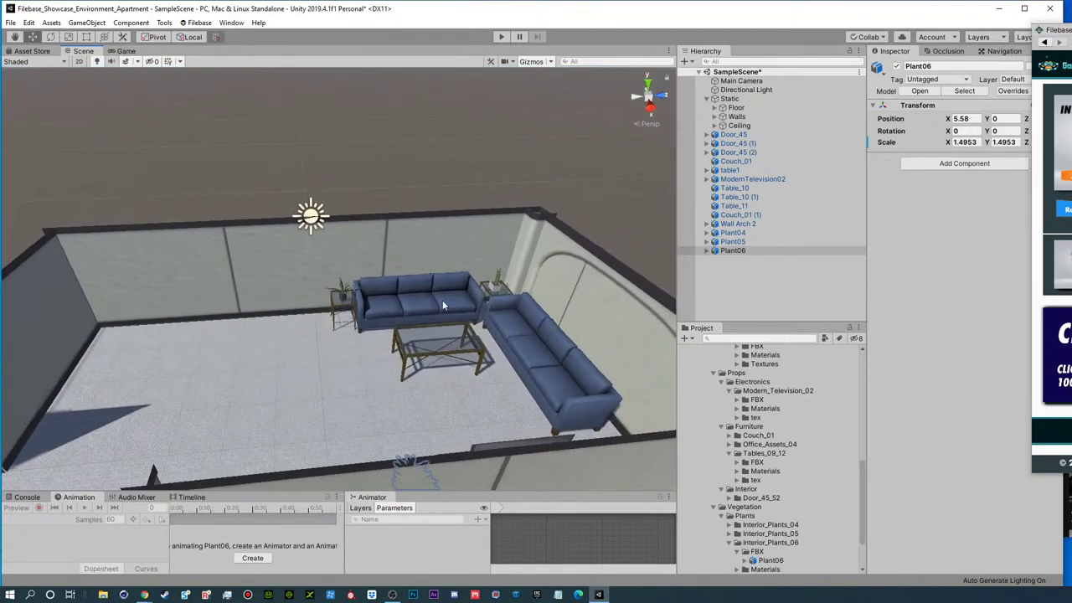
- Duplicate the corner wall pillar twice, spacing the copies along the side wall beyond the couch, the last at X 0.06, Z -2.43
{"action": "left_click", "coordinate": [536, 230]}
{"action": "key", "text": "ctrl+d"}
{"action": "left_click_drag", "start_coordinate": [551, 298], "coordinate": [273, 320]}
{"action": "key", "text": "ctrl+d"}
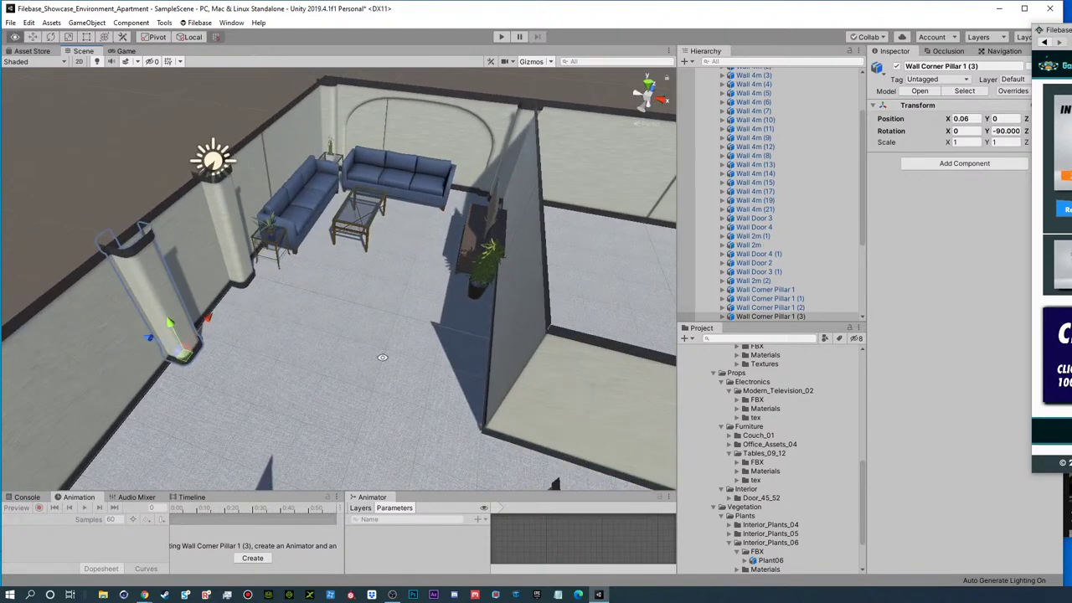
{"action": "scroll", "coordinate": [360, 351], "scroll_direction": "down", "scroll_amount": 3}
{"action": "left_click_drag", "start_coordinate": [347, 361], "coordinate": [243, 323], "text": "alt"}
{"action": "middle_click_drag", "start_coordinate": [243, 323], "coordinate": [410, 374]}
{"action": "left_click_drag", "start_coordinate": [409, 373], "coordinate": [274, 343], "text": "alt"}
{"action": "left_click_drag", "start_coordinate": [335, 376], "coordinate": [335, 285], "text": "alt"}
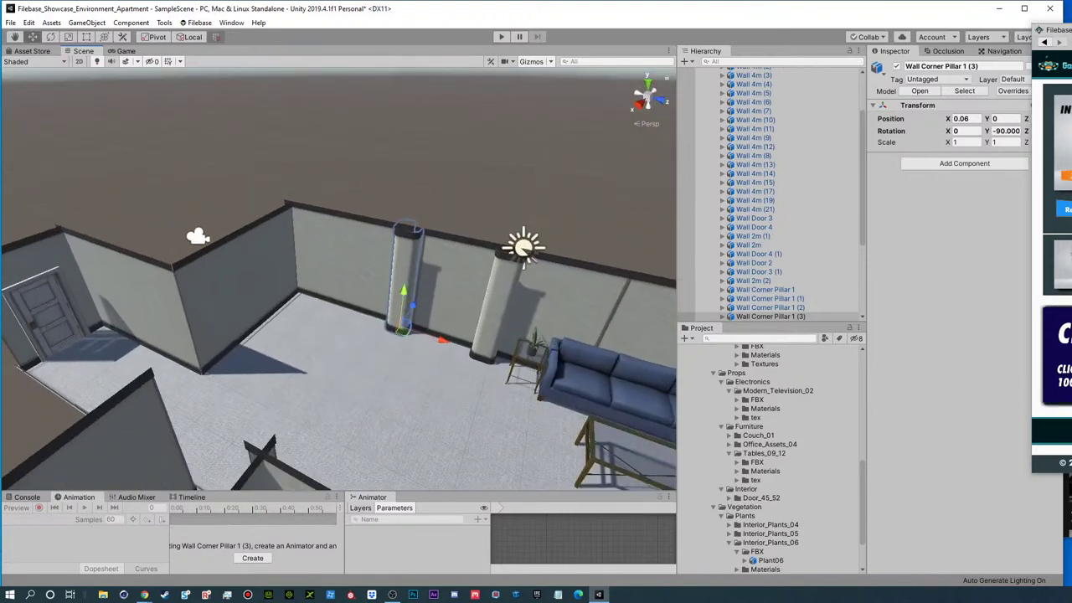
- Search Filebase for "kitchen" and look through both result pages for kitchen furniture
{"action": "left_click_drag", "start_coordinate": [1065, 30], "coordinate": [375, 29]}
{"action": "left_click", "coordinate": [503, 67]}
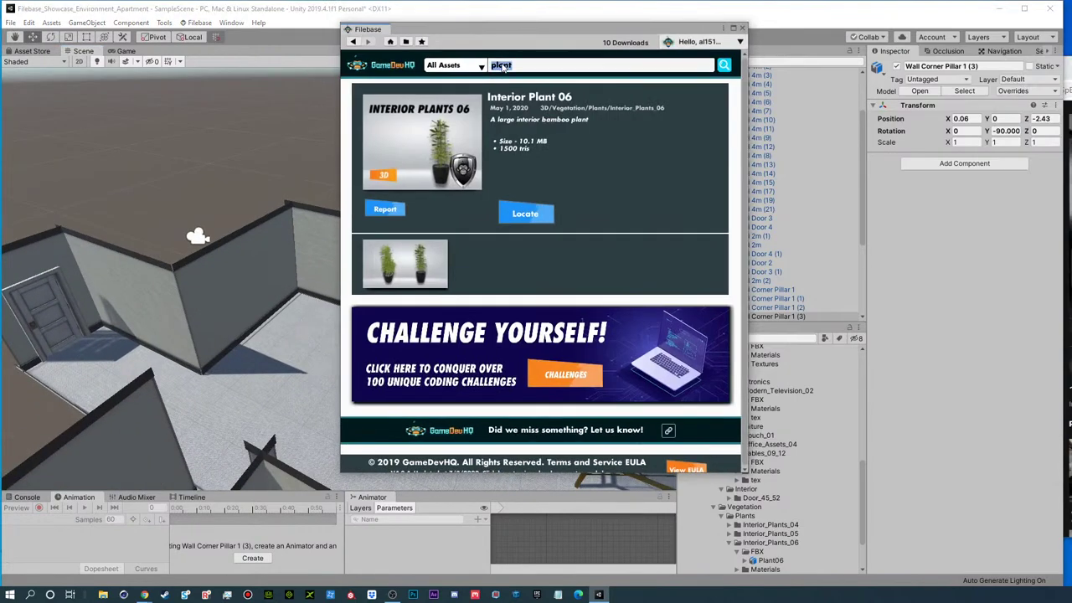
{"action": "type", "text": "kitchen"}
{"action": "key", "text": "Return"}
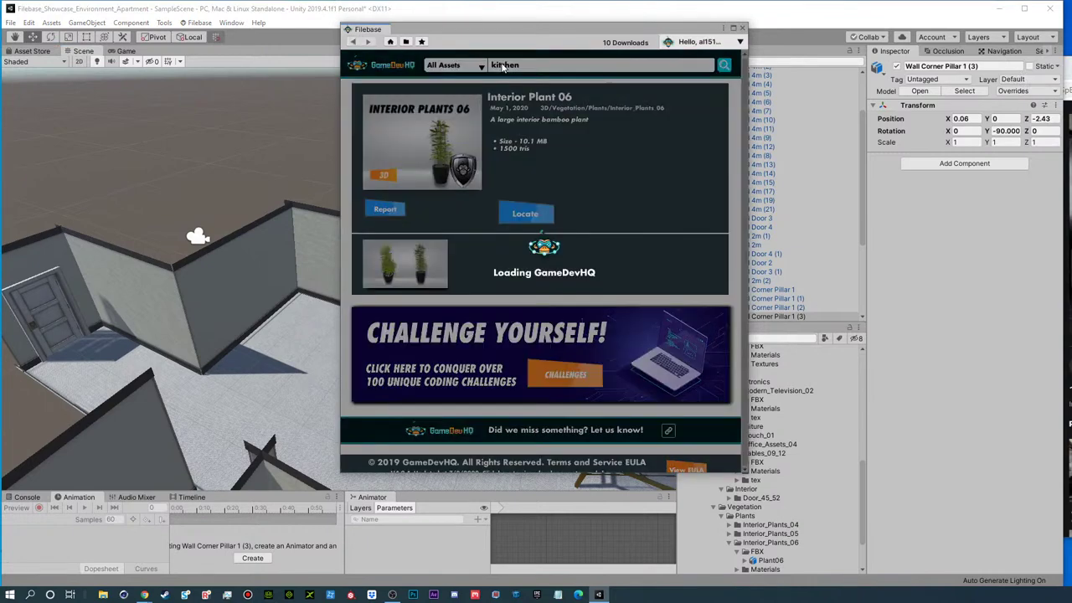
{"action": "scroll", "coordinate": [559, 414], "scroll_direction": "down", "scroll_amount": 5}
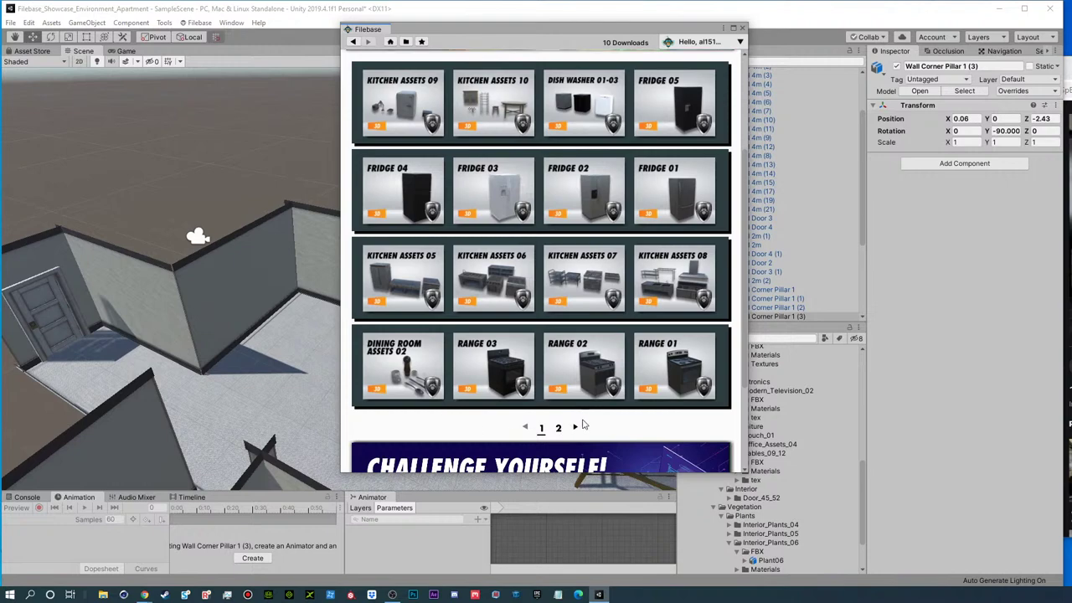
{"action": "left_click", "coordinate": [576, 428]}
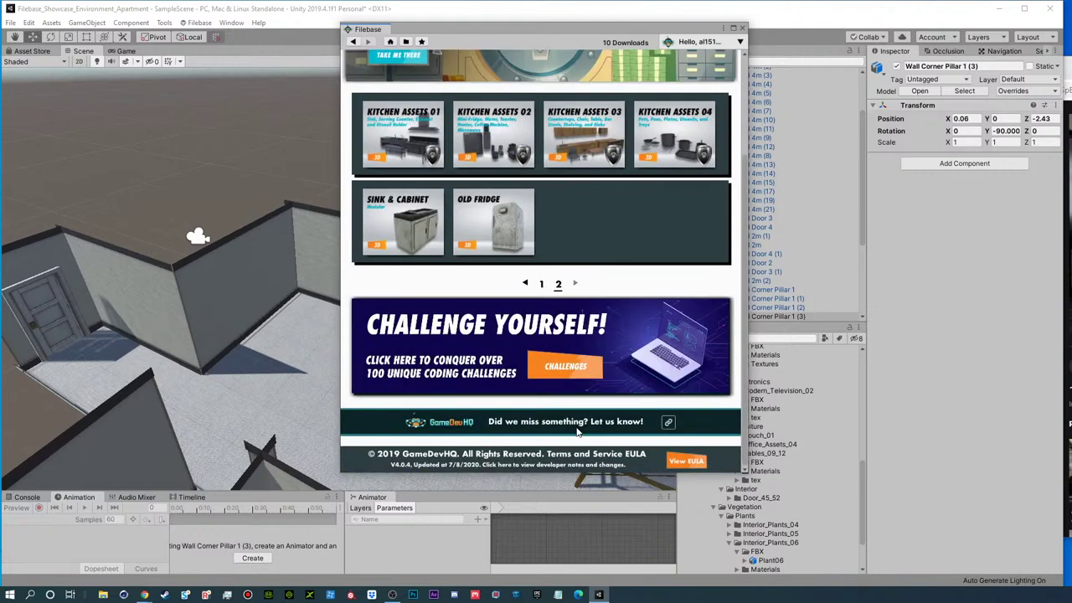
- Download Kitchen Assets 03 from Filebase, import the whole package, and locate its folder in the project
{"action": "left_click", "coordinate": [593, 132]}
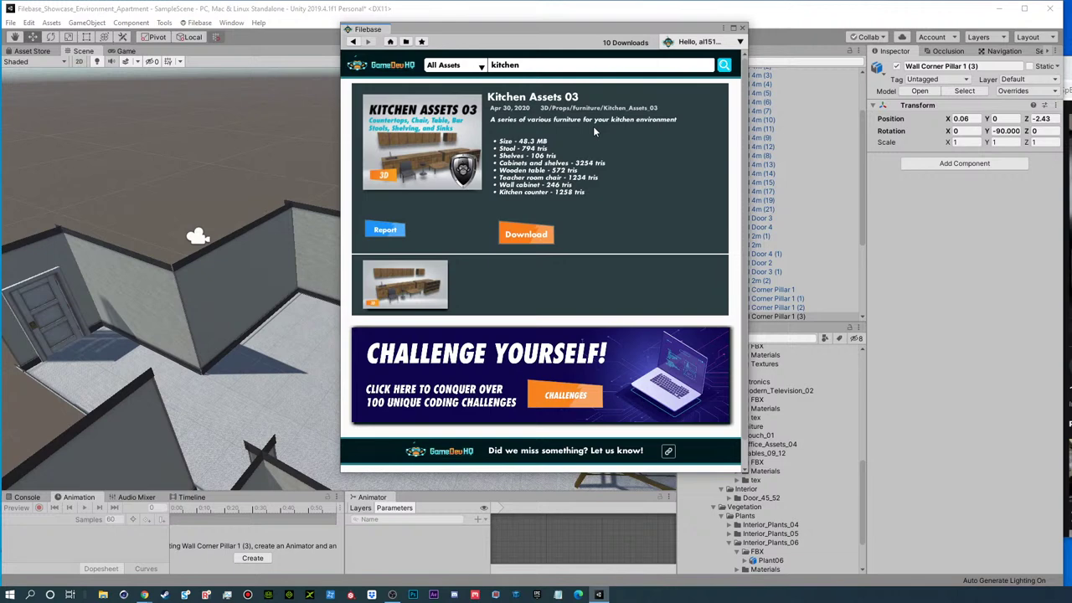
{"action": "left_click", "coordinate": [528, 235]}
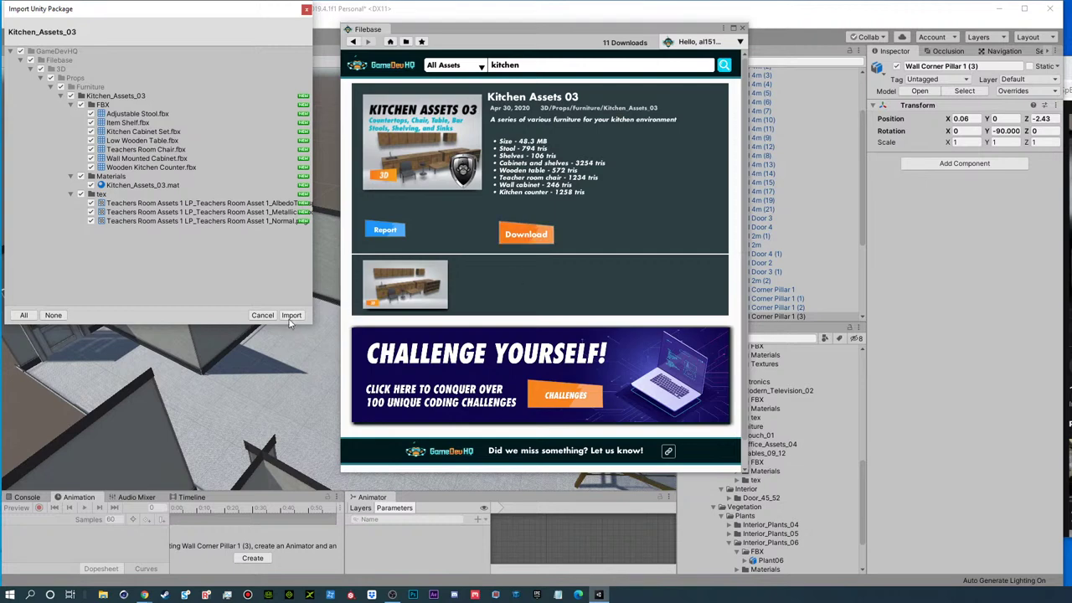
{"action": "left_click", "coordinate": [290, 316]}
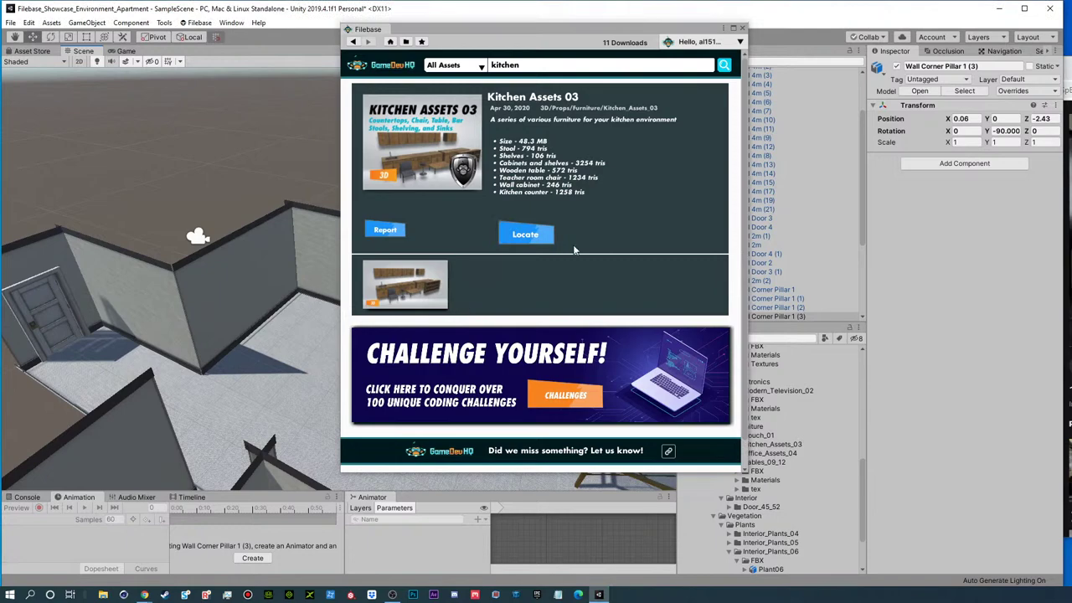
{"action": "left_click", "coordinate": [541, 235]}
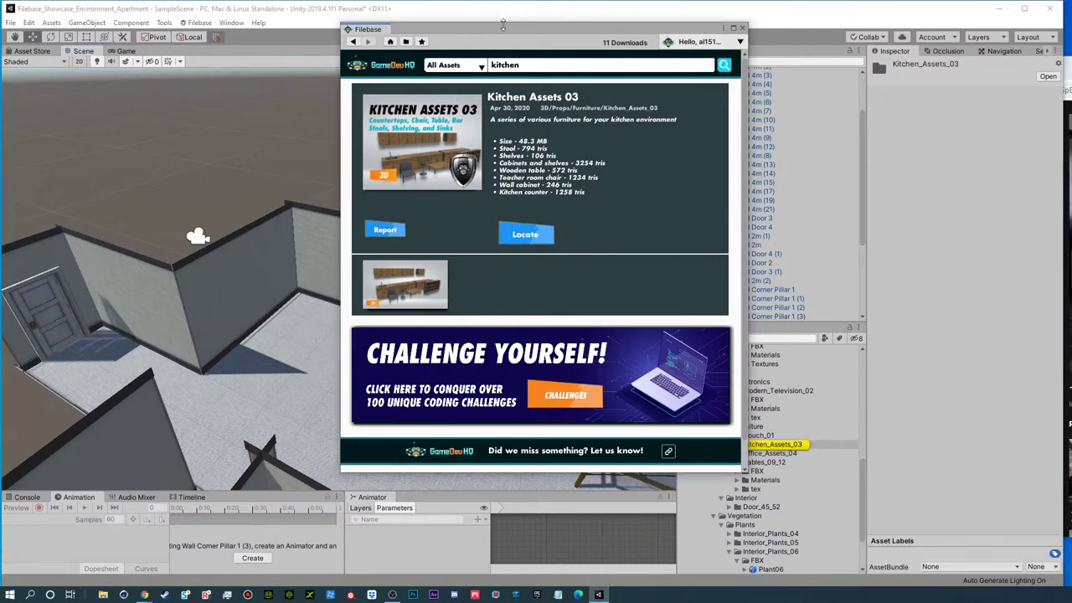
{"action": "left_click_drag", "start_coordinate": [492, 31], "coordinate": [1071, 30]}
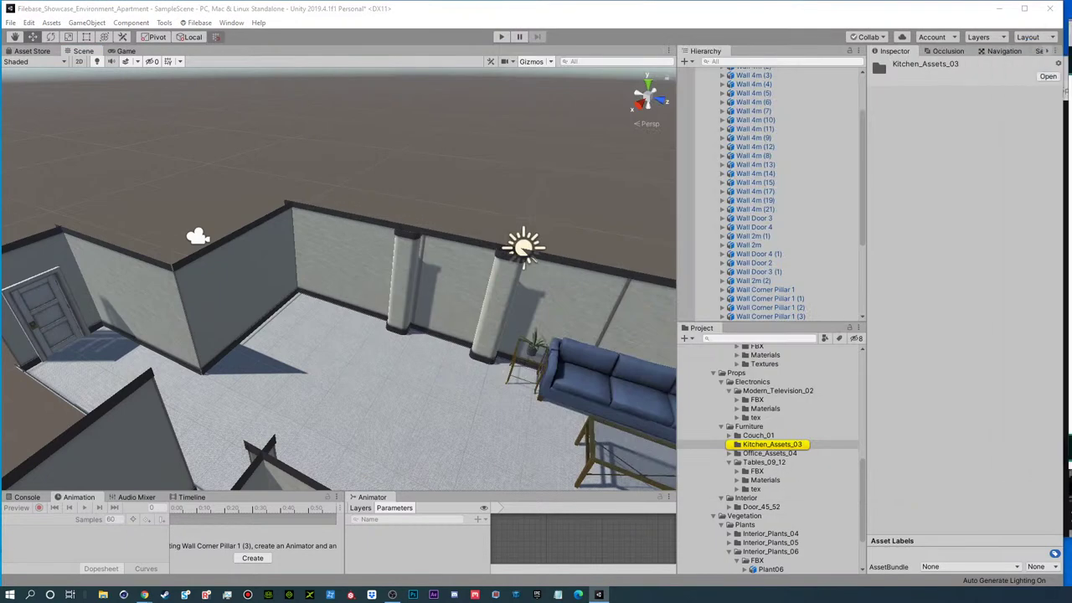
- Preview the furniture models in the Kitchen_Assets_03 FBX folder, from the Adjustable Stool to the Wooden Kitchen Counter
{"action": "left_click", "coordinate": [730, 444]}
{"action": "left_click", "coordinate": [737, 444]}
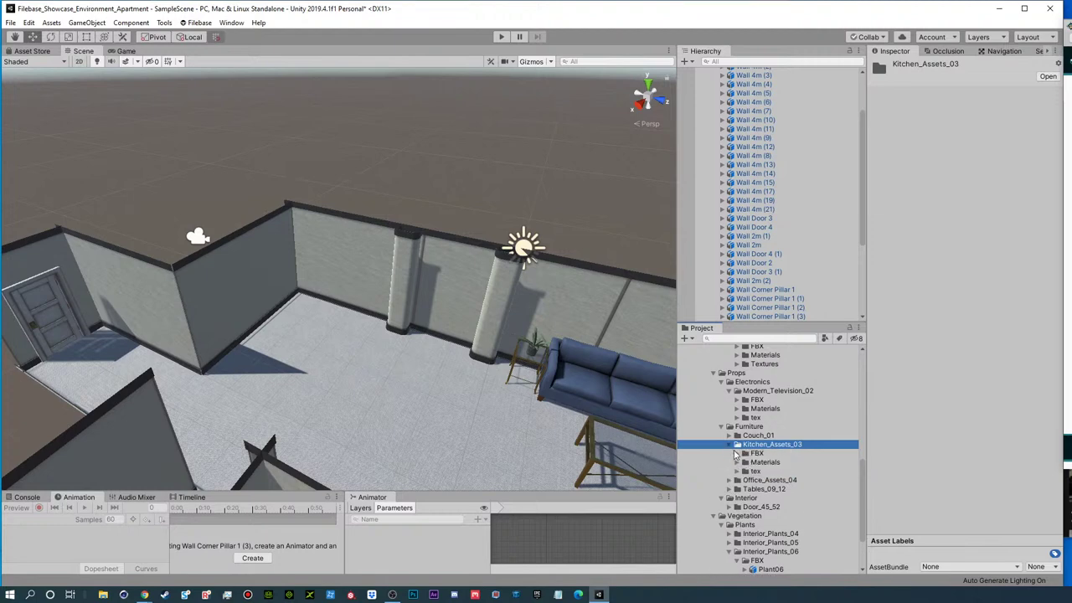
{"action": "left_click", "coordinate": [736, 454]}
{"action": "left_click", "coordinate": [779, 462]}
{"action": "left_click", "coordinate": [777, 471]}
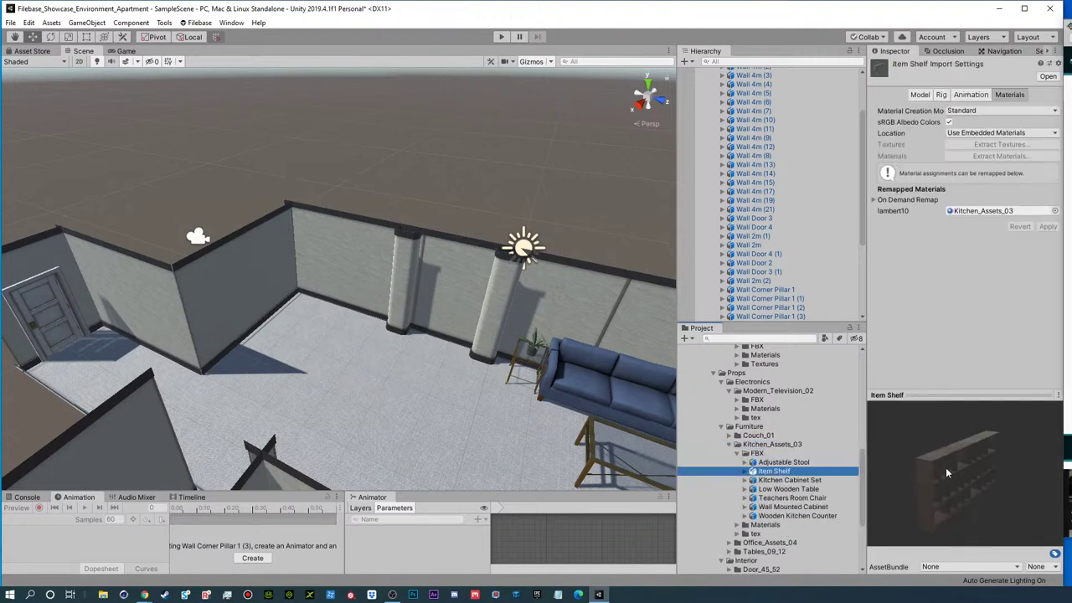
{"action": "left_click", "coordinate": [791, 481]}
{"action": "left_click_drag", "start_coordinate": [986, 482], "coordinate": [905, 479]}
{"action": "left_click", "coordinate": [831, 490]}
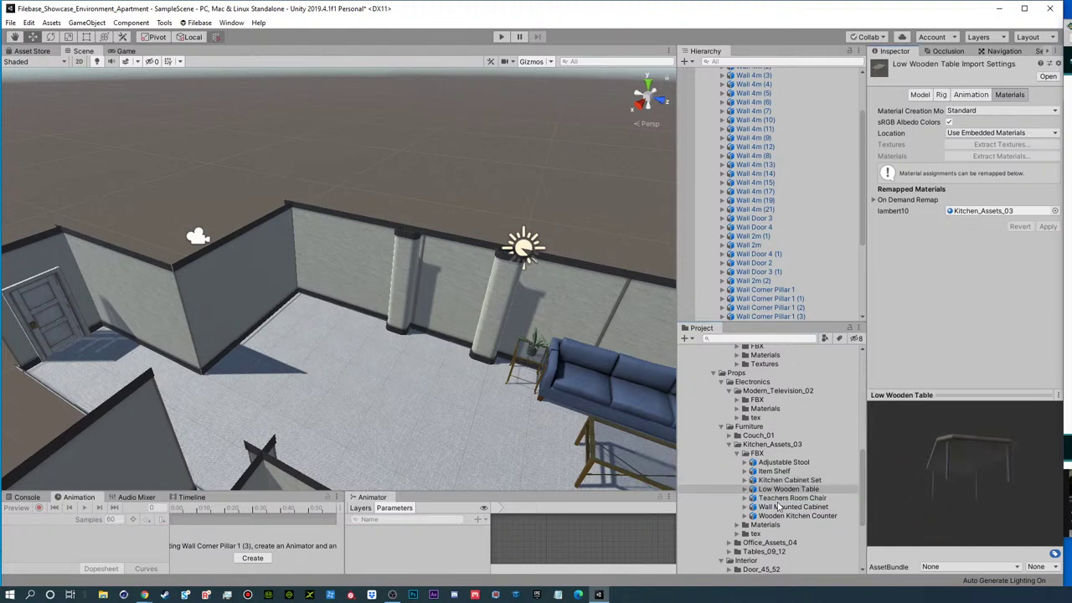
{"action": "left_click_drag", "start_coordinate": [778, 506], "coordinate": [893, 512]}
{"action": "left_click", "coordinate": [827, 508]}
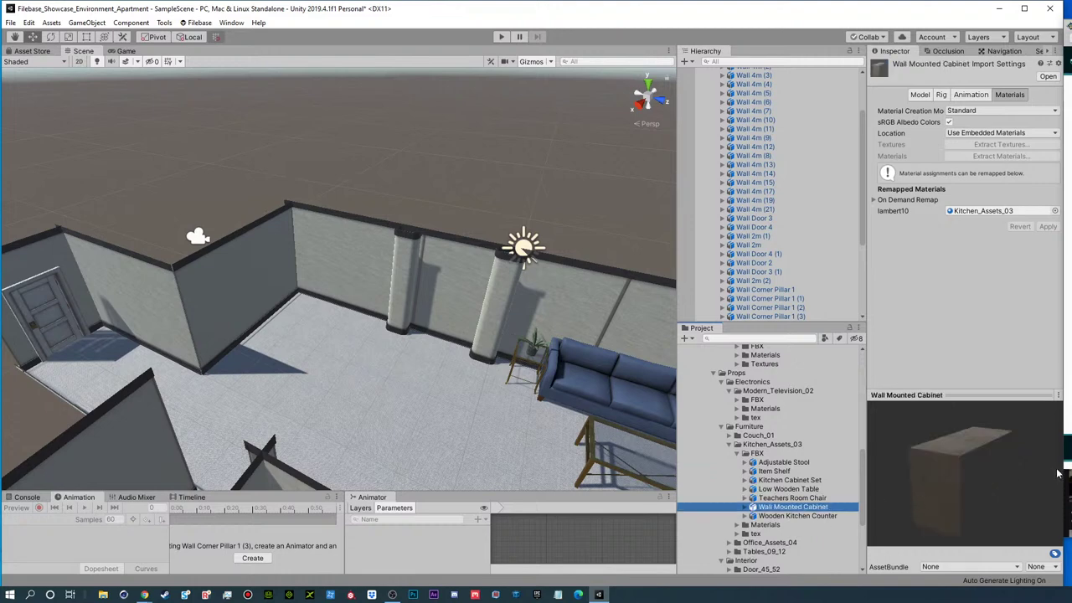
{"action": "left_click", "coordinate": [798, 517]}
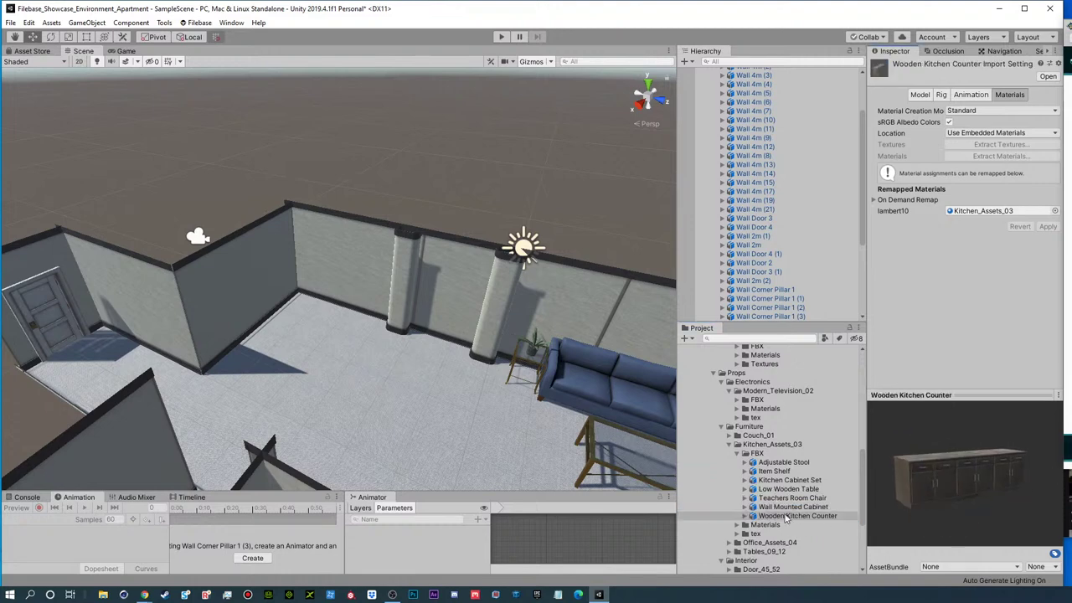
- Collapse the Walls and Static groups in the hierarchy and add the Wooden Kitchen Counter model to the scene
{"action": "scroll", "coordinate": [752, 201], "scroll_direction": "up", "scroll_amount": 3}
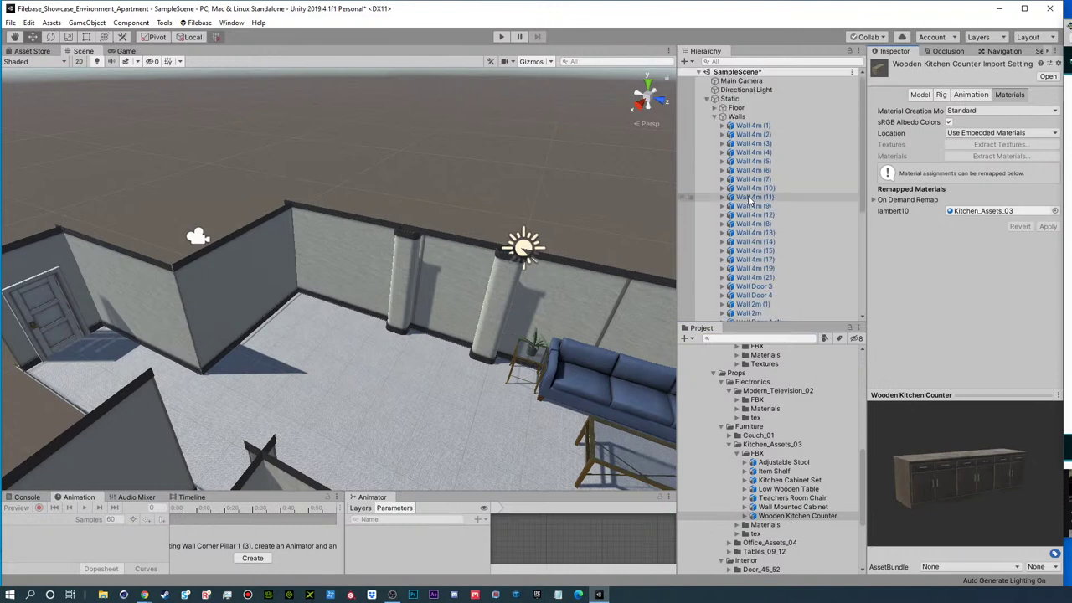
{"action": "left_click", "coordinate": [718, 116]}
{"action": "left_click", "coordinate": [706, 98]}
{"action": "left_click", "coordinate": [793, 516]}
{"action": "left_click_drag", "start_coordinate": [793, 514], "coordinate": [577, 288]}
- Rotate the kitchen counter to Y -90 and place it against the side wall in the corner, at X 0.335, Z -4.564
{"action": "key", "text": "e"}
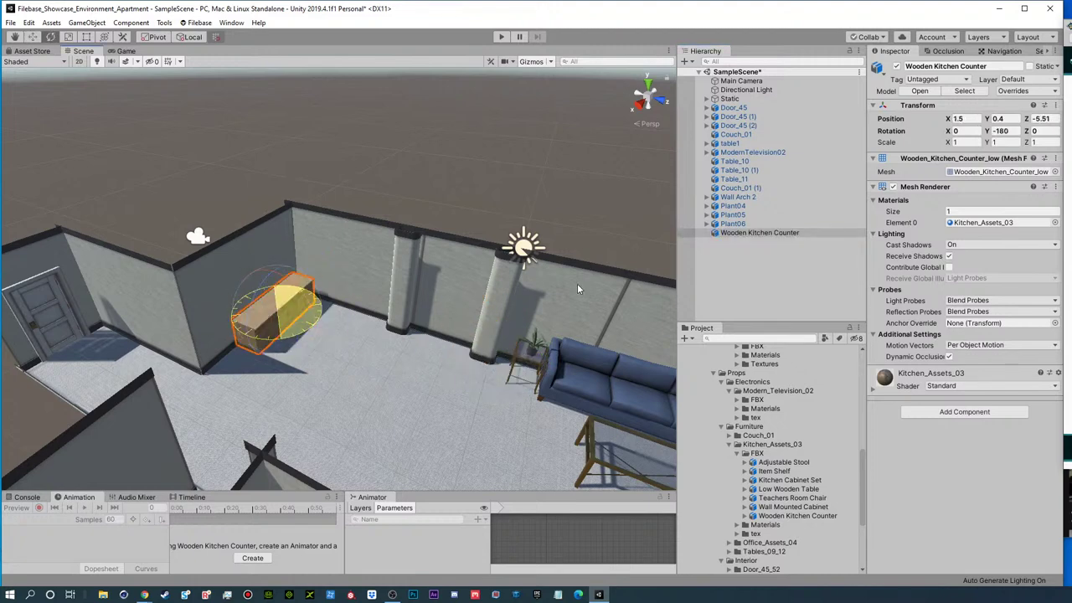
{"action": "key", "text": "f"}
{"action": "left_click_drag", "start_coordinate": [498, 298], "coordinate": [430, 246], "text": "alt"}
{"action": "right_click_drag", "start_coordinate": [430, 246], "coordinate": [272, 249], "text": "alt"}
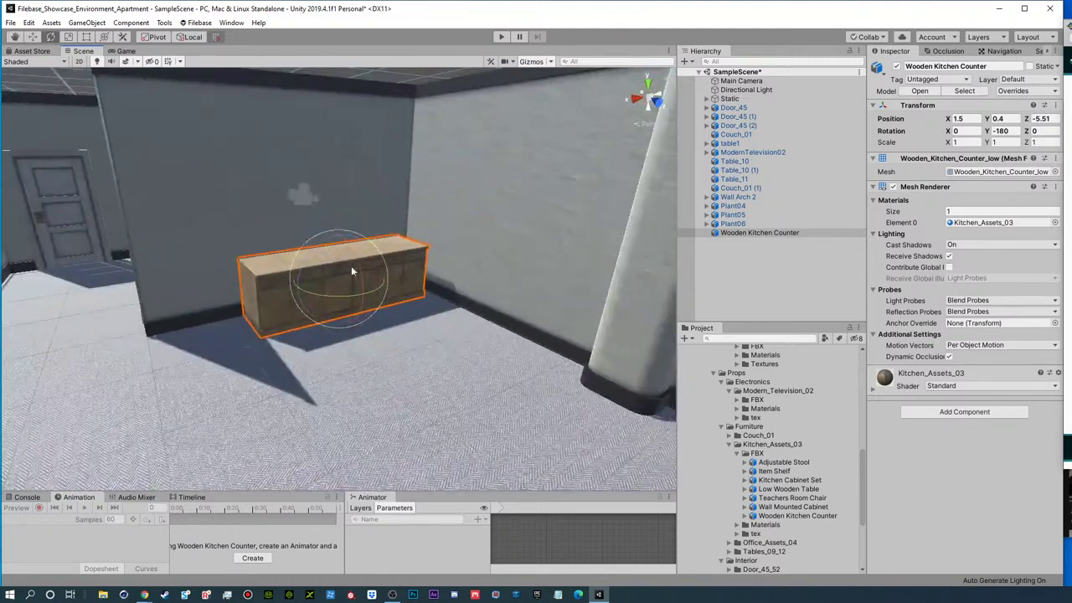
{"action": "left_click_drag", "start_coordinate": [371, 290], "coordinate": [265, 295]}
{"action": "key", "text": "w"}
{"action": "left_click_drag", "start_coordinate": [382, 275], "coordinate": [401, 271]}
{"action": "left_click_drag", "start_coordinate": [446, 268], "coordinate": [364, 330]}
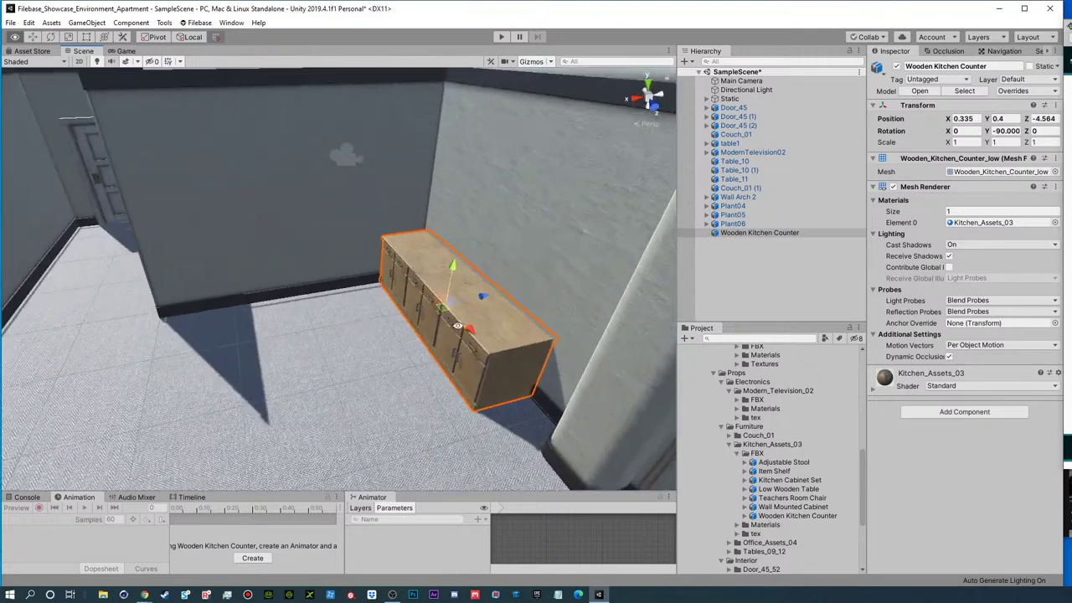
- Preview the Wall Mounted Cabinet model and add it to the scene hierarchy
{"action": "left_click", "coordinate": [781, 515]}
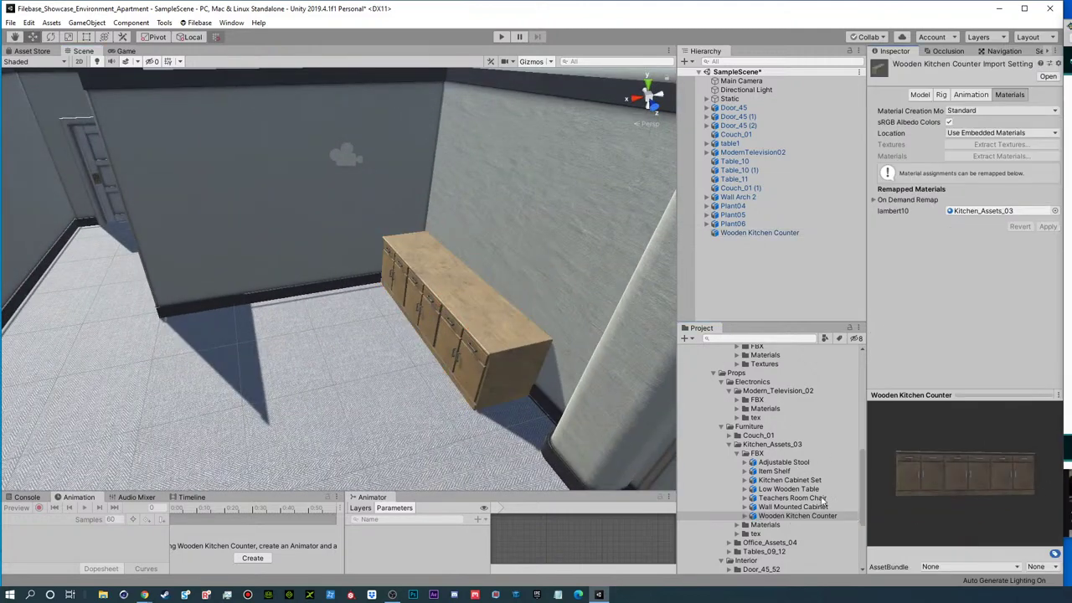
{"action": "left_click", "coordinate": [775, 507]}
{"action": "left_click_drag", "start_coordinate": [919, 500], "coordinate": [1046, 483]}
{"action": "left_click_drag", "start_coordinate": [776, 508], "coordinate": [751, 265]}
{"action": "double_click", "coordinate": [754, 241]}
- Move the wall cabinet above the kitchen counter at Z -5.38 and rotate it to Y -90
{"action": "left_click_drag", "start_coordinate": [405, 283], "coordinate": [493, 289], "text": "alt"}
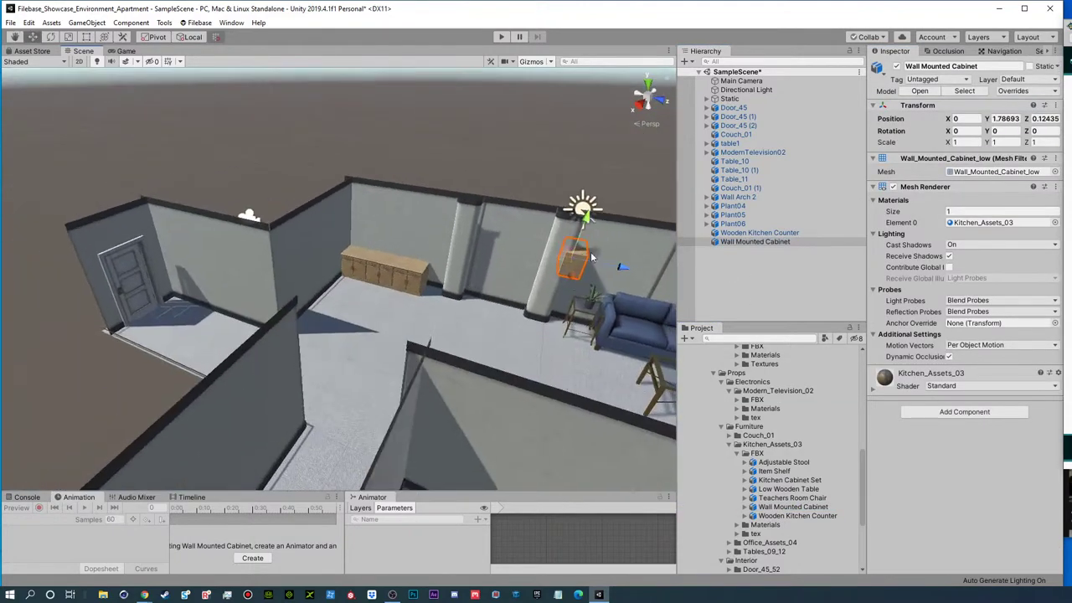
{"action": "mouse_move", "coordinate": [608, 263]}
{"action": "left_mouse_down"}
{"action": "mouse_move", "coordinate": [360, 214]}
{"action": "mouse_move", "coordinate": [606, 263]}
{"action": "mouse_move", "coordinate": [376, 230]}
{"action": "left_mouse_up"}
{"action": "key", "text": "f"}
{"action": "key", "text": "e"}
{"action": "left_click_drag", "start_coordinate": [341, 303], "coordinate": [485, 295]}
{"action": "scroll", "coordinate": [336, 280], "scroll_direction": "down", "scroll_amount": 8}
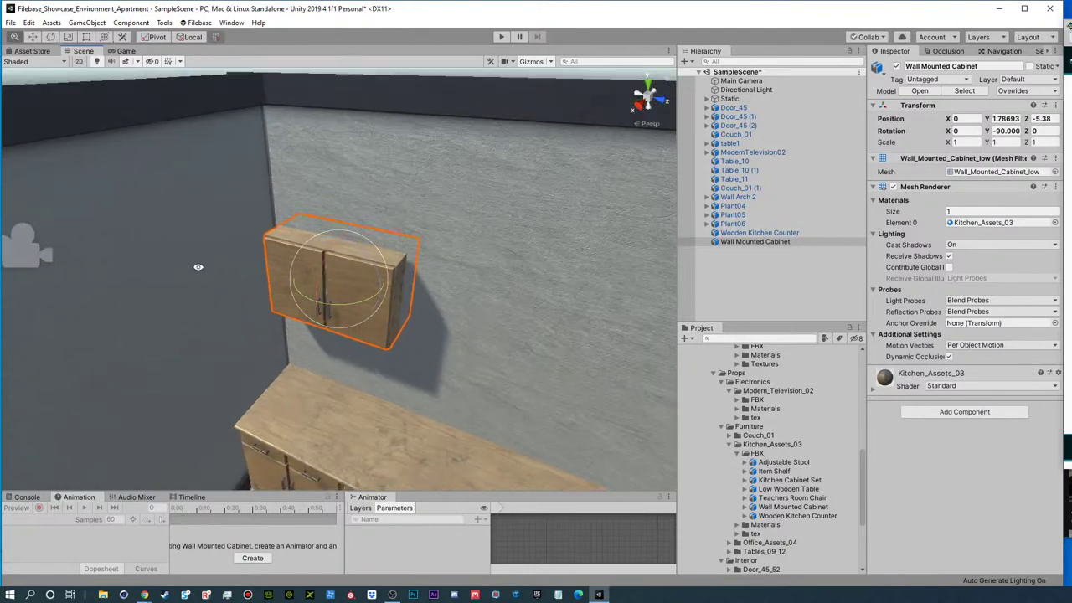
- Set the wall cabinet against the wall at X 0.252 and place a duplicate farther along it at Z -3.779
{"action": "key", "text": "w"}
{"action": "left_click_drag", "start_coordinate": [350, 266], "coordinate": [515, 325]}
{"action": "key", "text": "ctrl+d"}
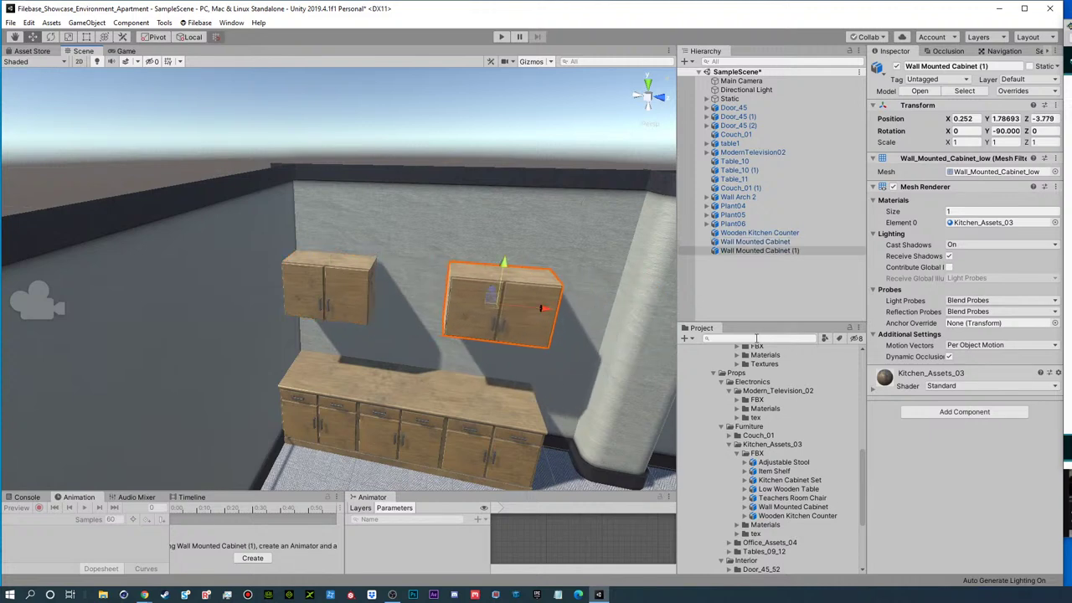
- Search Filebase for "microwave" and view the enlarged preview image of Kitchen Assets 02
{"action": "left_click_drag", "start_coordinate": [1071, 32], "coordinate": [657, 55]}
{"action": "left_click", "coordinate": [661, 88]}
{"action": "type", "text": "microwave"}
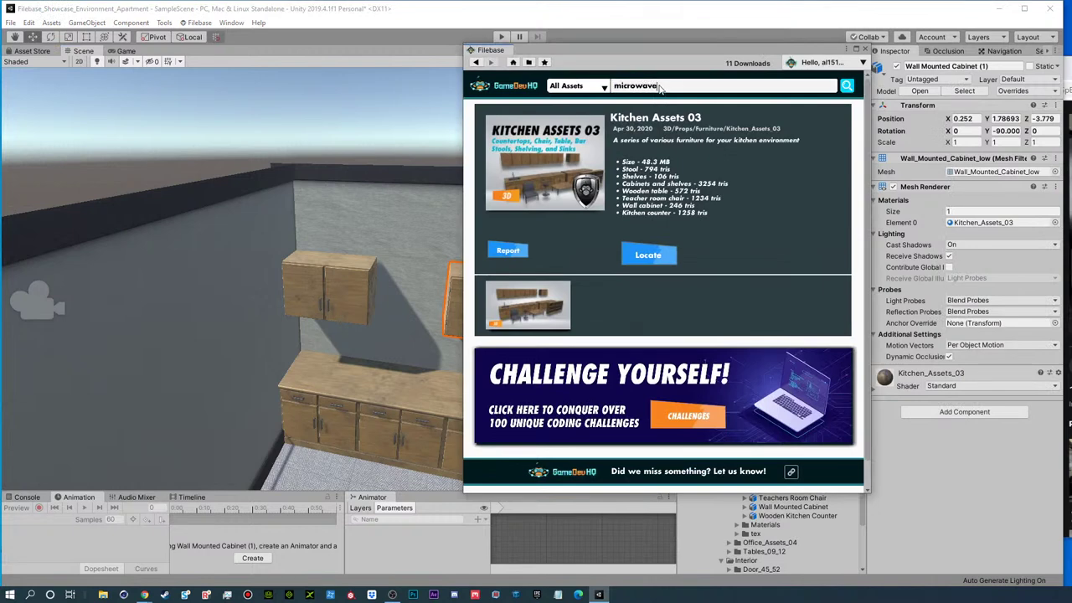
{"action": "key", "text": "Return"}
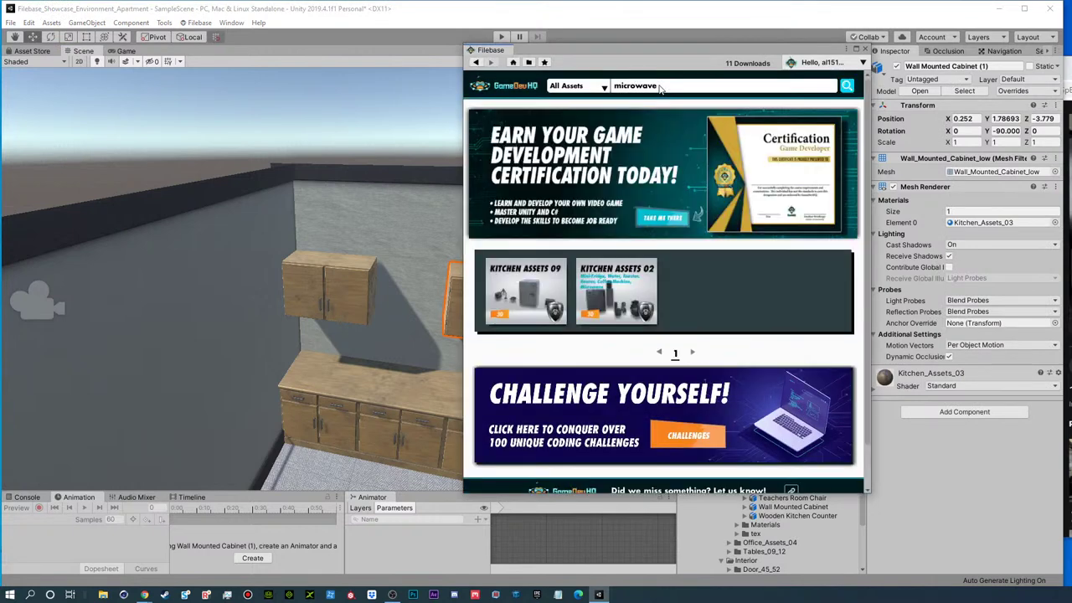
{"action": "left_click", "coordinate": [617, 293]}
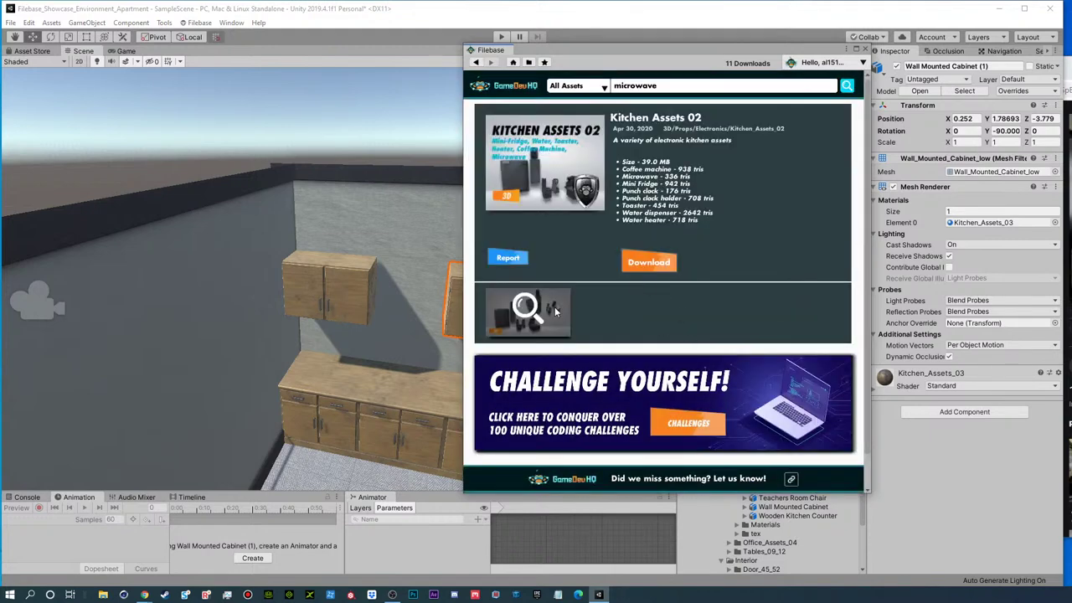
{"action": "left_click", "coordinate": [527, 312]}
{"action": "left_click", "coordinate": [853, 150]}
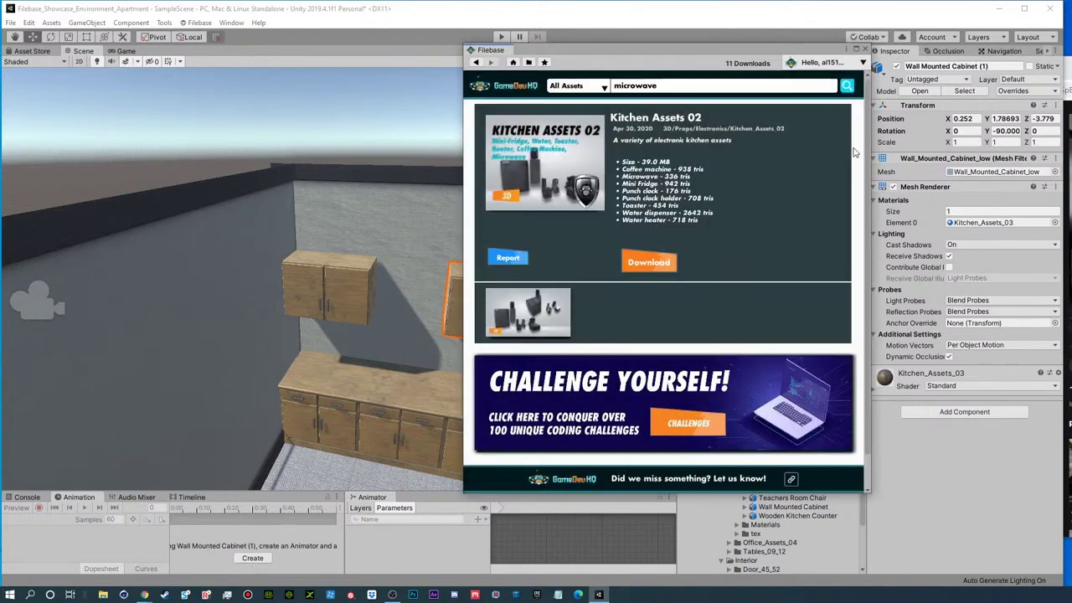
- Return to the microwave results, view the enlarged preview of Kitchen Assets 09, and move Filebase out of the way
{"action": "left_click", "coordinate": [474, 62]}
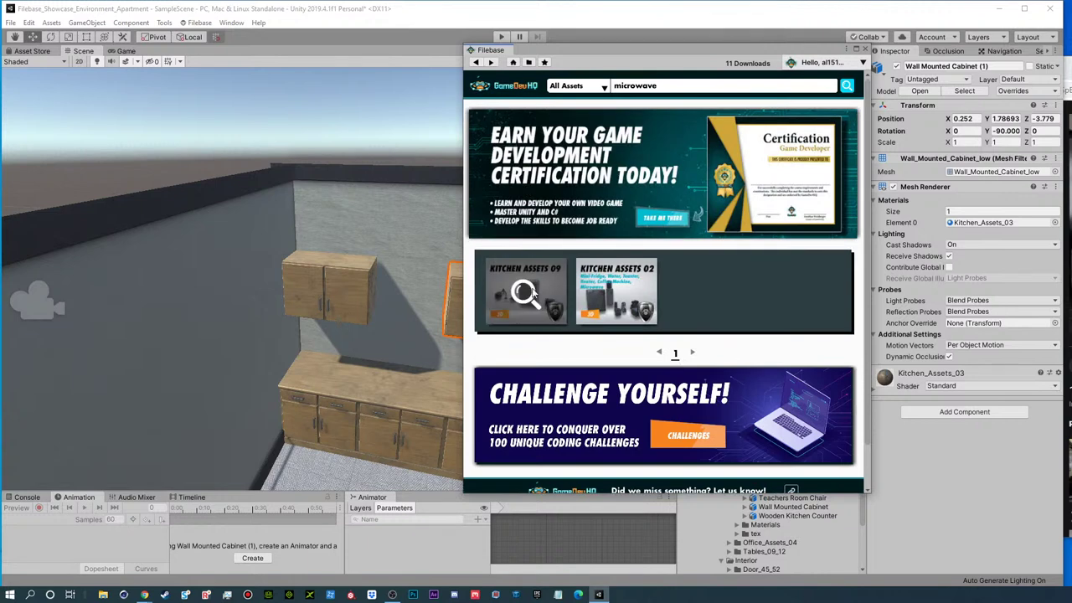
{"action": "left_click", "coordinate": [532, 297]}
{"action": "left_click", "coordinate": [512, 297]}
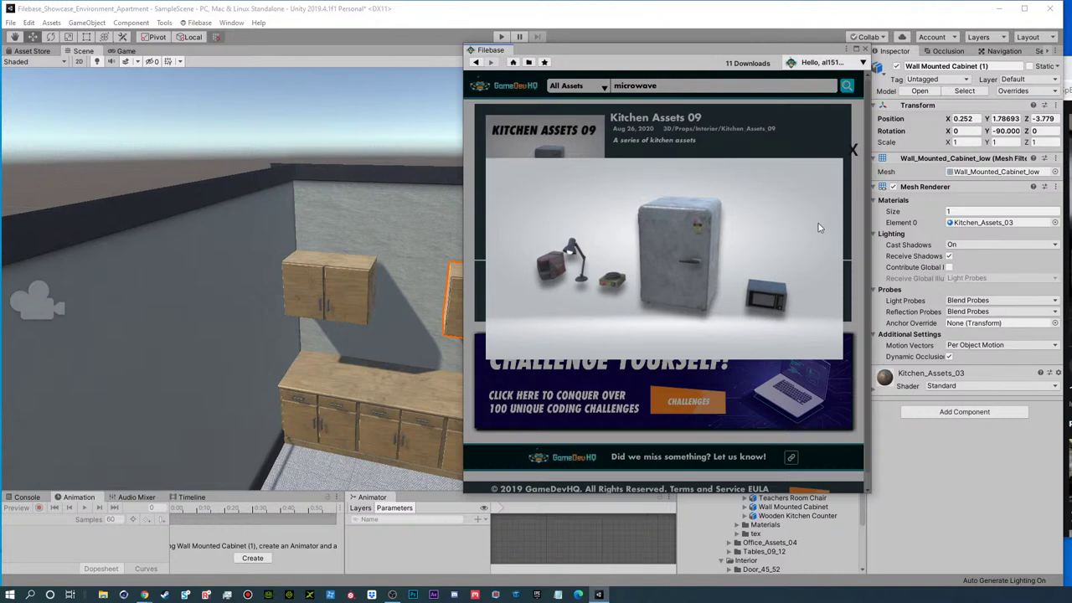
{"action": "left_click", "coordinate": [853, 151]}
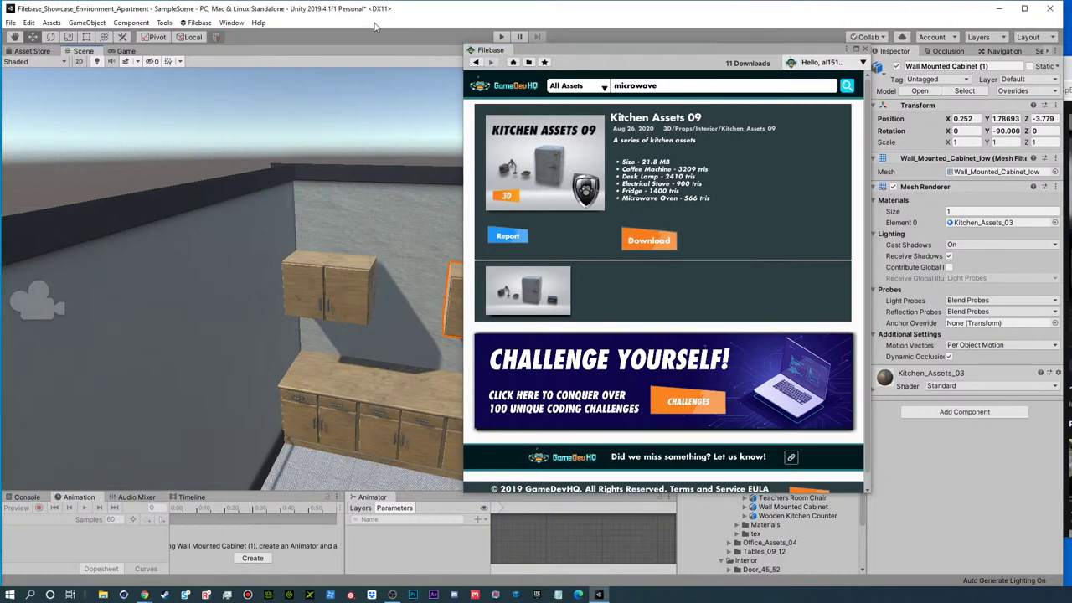
{"action": "left_click_drag", "start_coordinate": [624, 44], "coordinate": [1071, 46]}
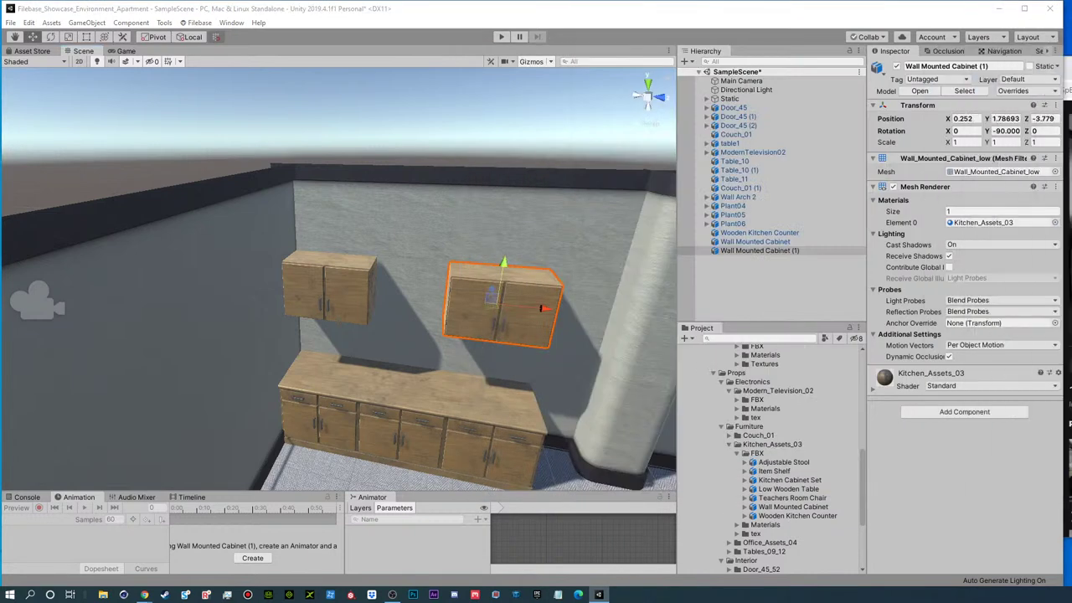
- Duplicate the Wooden Kitchen Counter and rotate the copy to Y -180
{"action": "left_click", "coordinate": [752, 242]}
{"action": "left_click", "coordinate": [752, 233]}
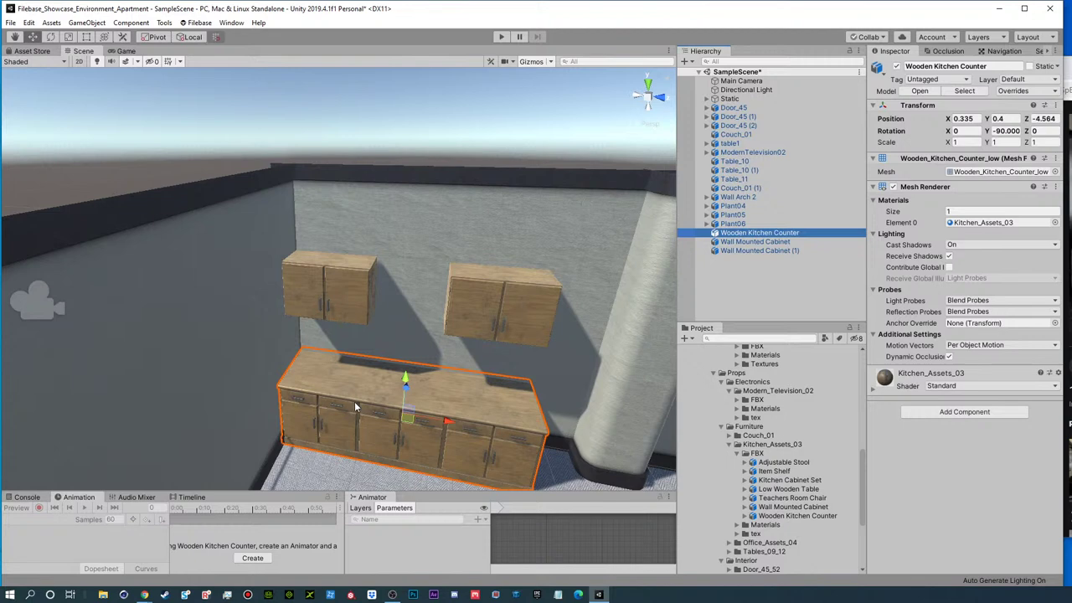
{"action": "key", "text": "ctrl+d"}
{"action": "right_click_drag", "start_coordinate": [469, 310], "coordinate": [309, 315]}
{"action": "key", "text": "s"}
{"action": "key", "text": "e"}
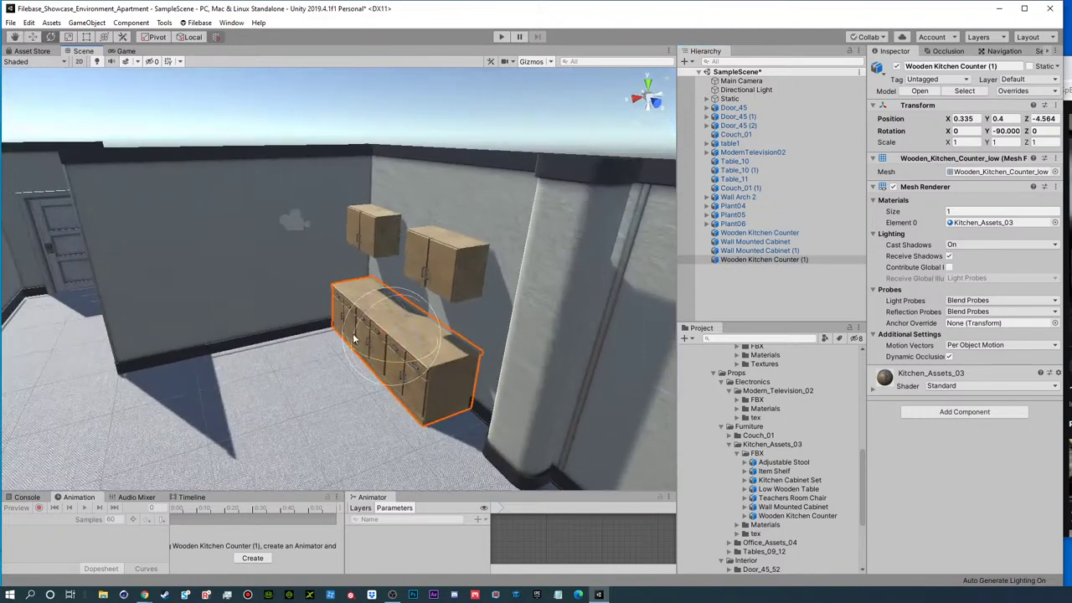
{"action": "left_click_drag", "start_coordinate": [366, 354], "coordinate": [493, 342]}
- Place the duplicated counter along the adjacent wall at X 1.991, Z -5.564, forming an L shape with the first counter
{"action": "key", "text": "w"}
{"action": "left_click_drag", "start_coordinate": [418, 330], "coordinate": [348, 343]}
{"action": "left_click_drag", "start_coordinate": [280, 342], "coordinate": [238, 314], "text": "ctrl"}
{"action": "key", "text": "f"}
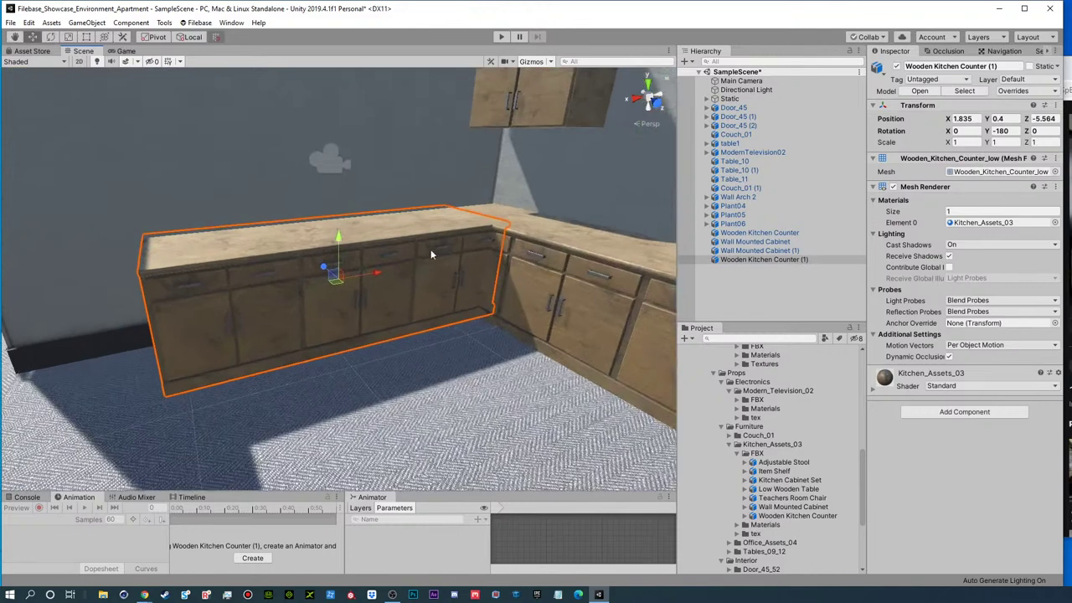
{"action": "left_click_drag", "start_coordinate": [371, 271], "coordinate": [359, 277]}
- Inspect the L-shaped counter arrangement, its corner joint and the wall cabinets from several angles
{"action": "right_click_drag", "start_coordinate": [435, 248], "coordinate": [337, 256]}
{"action": "key", "text": "w"}
{"action": "key", "text": "s"}
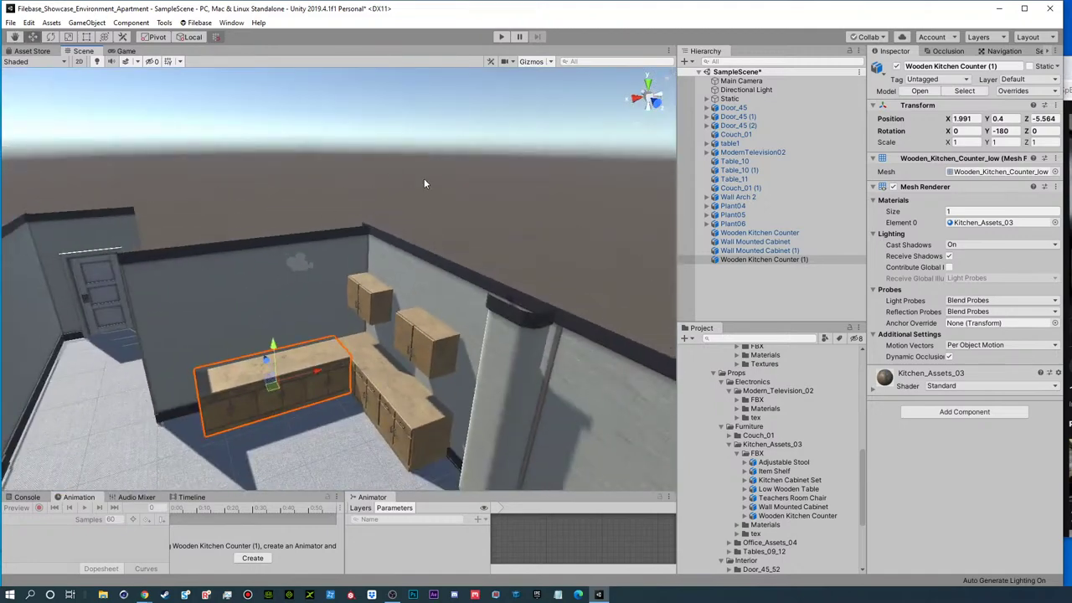
{"action": "left_click", "coordinate": [424, 179]}
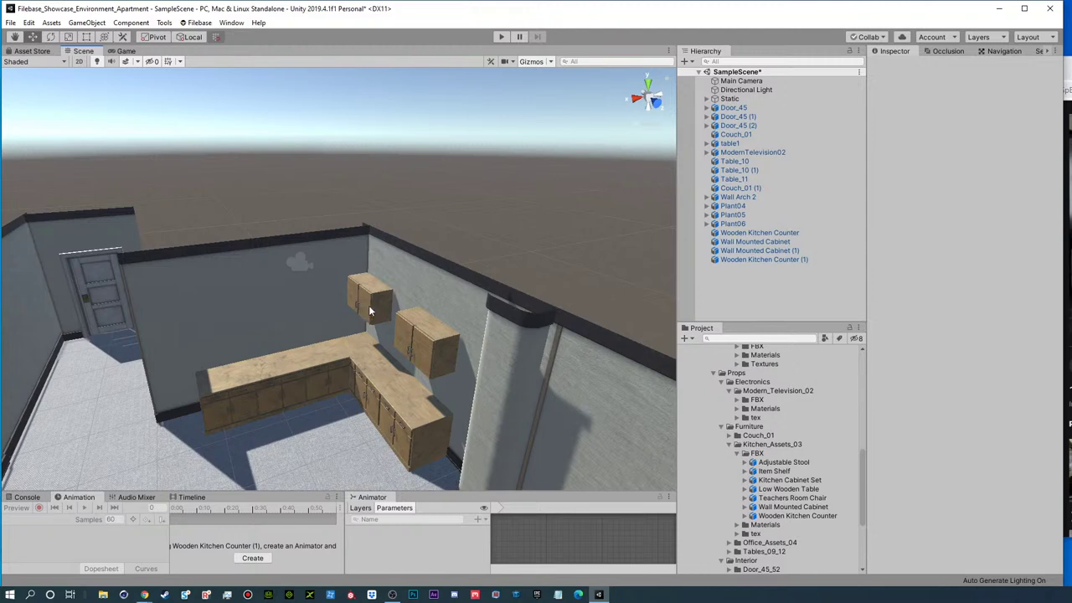
{"action": "left_click_drag", "start_coordinate": [369, 311], "coordinate": [421, 266], "text": "alt"}
{"action": "middle_click_drag", "start_coordinate": [422, 266], "coordinate": [400, 282]}
{"action": "scroll", "coordinate": [400, 282], "scroll_direction": "up", "scroll_amount": 2}
{"action": "left_click_drag", "start_coordinate": [405, 277], "coordinate": [311, 323], "text": "alt"}
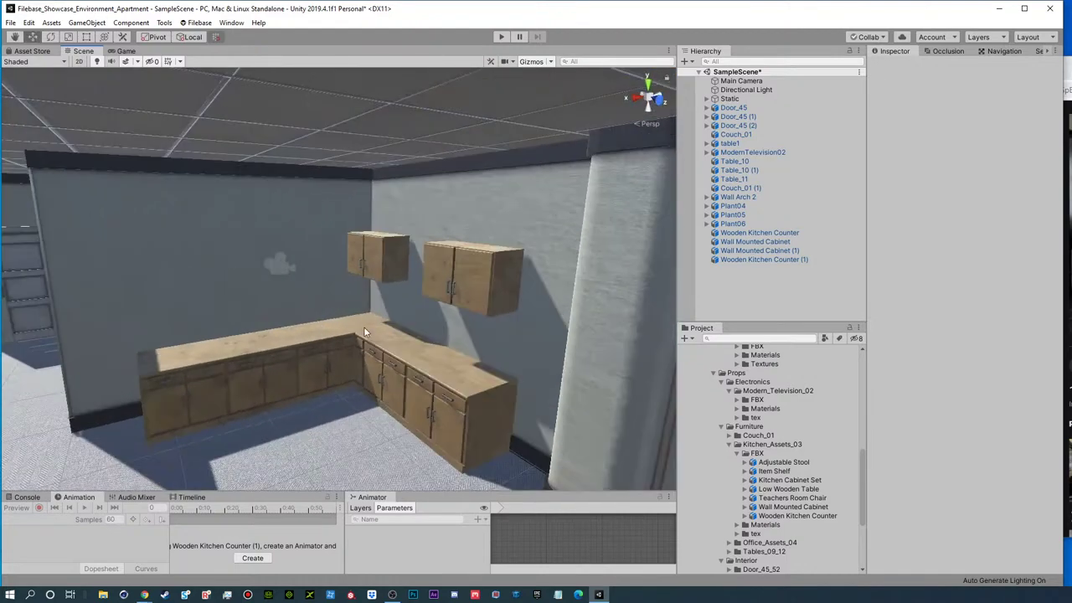
{"action": "left_click", "coordinate": [327, 344]}
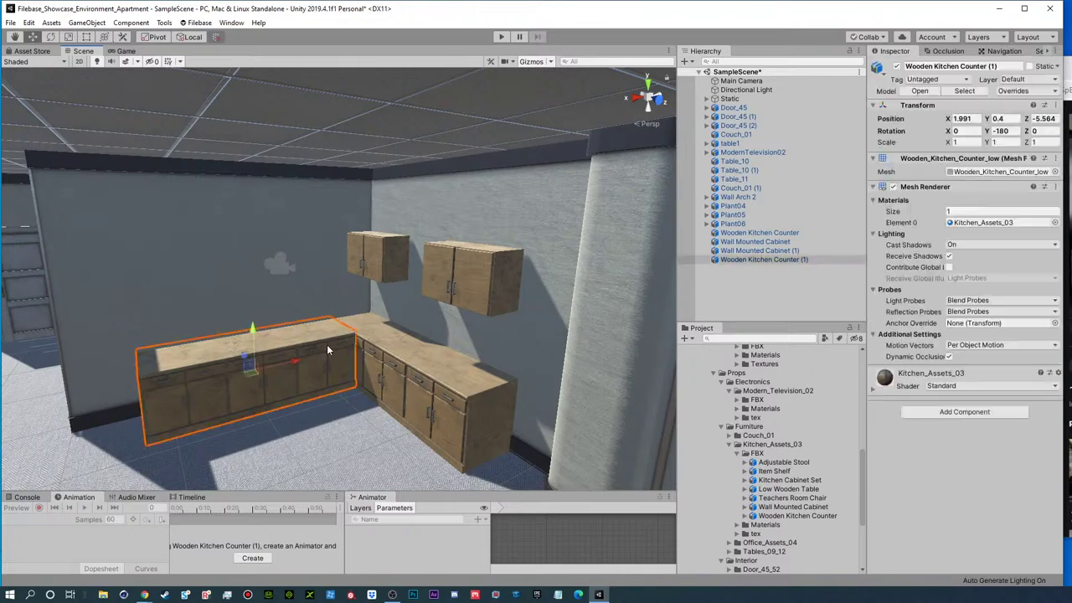
{"action": "scroll", "coordinate": [385, 322], "scroll_direction": "up", "scroll_amount": 5}
{"action": "left_click_drag", "start_coordinate": [448, 300], "coordinate": [376, 315], "text": "alt"}
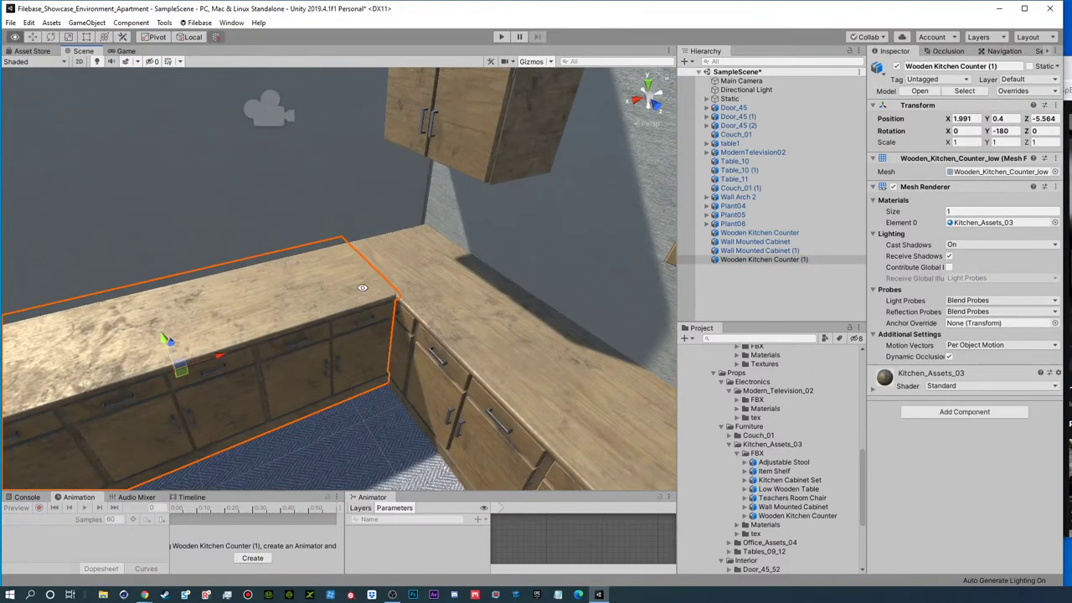
{"action": "left_click_drag", "start_coordinate": [441, 268], "coordinate": [372, 289], "text": "alt"}
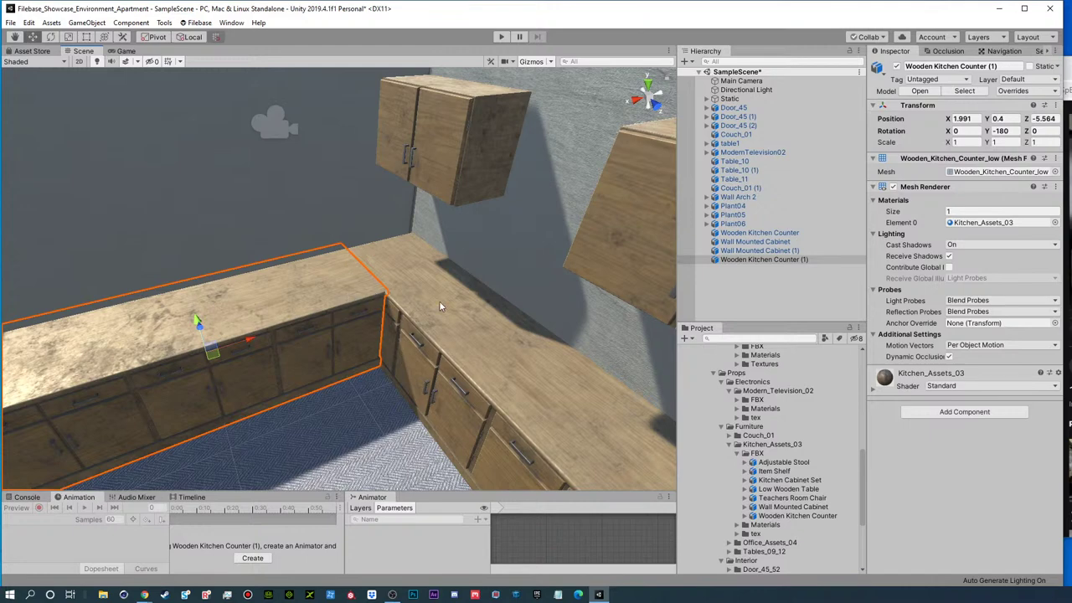
- Nudge the original Wooden Kitchen Counter along its wall to tighten the corner joint, and check it from several angles
{"action": "scroll", "coordinate": [420, 310], "scroll_direction": "down", "scroll_amount": 5}
{"action": "left_click", "coordinate": [407, 335]}
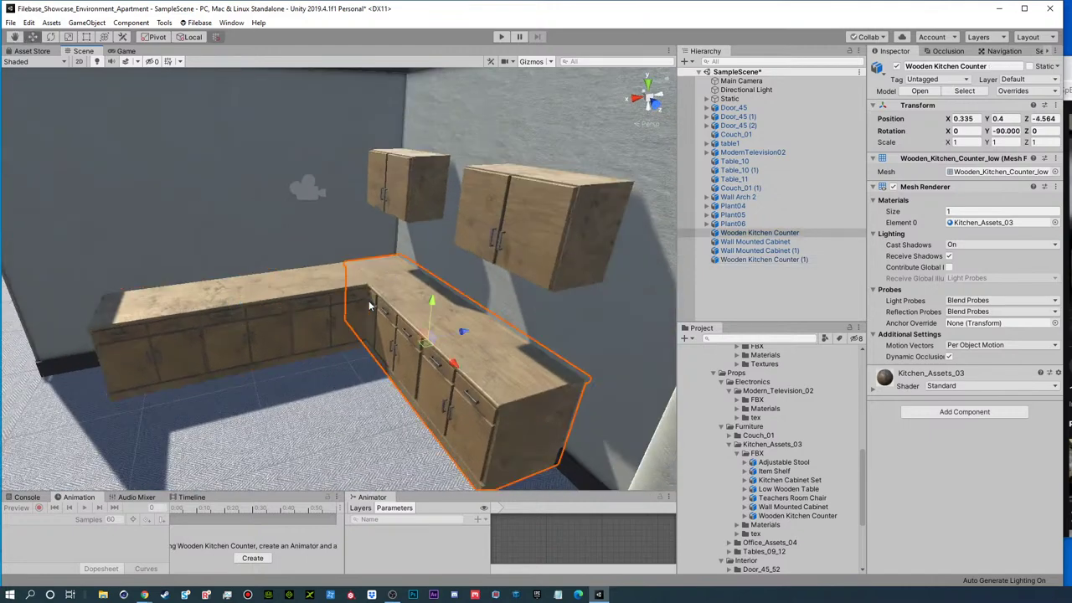
{"action": "left_click_drag", "start_coordinate": [458, 368], "coordinate": [442, 353]}
{"action": "scroll", "coordinate": [386, 317], "scroll_direction": "down", "scroll_amount": 5}
{"action": "left_click_drag", "start_coordinate": [386, 317], "coordinate": [440, 300], "text": "alt"}
{"action": "left_click", "coordinate": [443, 116]}
{"action": "scroll", "coordinate": [595, 301], "scroll_direction": "up", "scroll_amount": 8}
{"action": "left_click", "coordinate": [439, 302]}
{"action": "left_click_drag", "start_coordinate": [490, 343], "coordinate": [493, 343]}
{"action": "scroll", "coordinate": [419, 331], "scroll_direction": "down", "scroll_amount": 5}
{"action": "left_click_drag", "start_coordinate": [403, 362], "coordinate": [399, 342], "text": "alt"}
{"action": "left_click_drag", "start_coordinate": [411, 173], "coordinate": [410, 300], "text": "alt"}
{"action": "left_click", "coordinate": [432, 204]}
{"action": "left_click_drag", "start_coordinate": [436, 342], "coordinate": [407, 265], "text": "alt"}
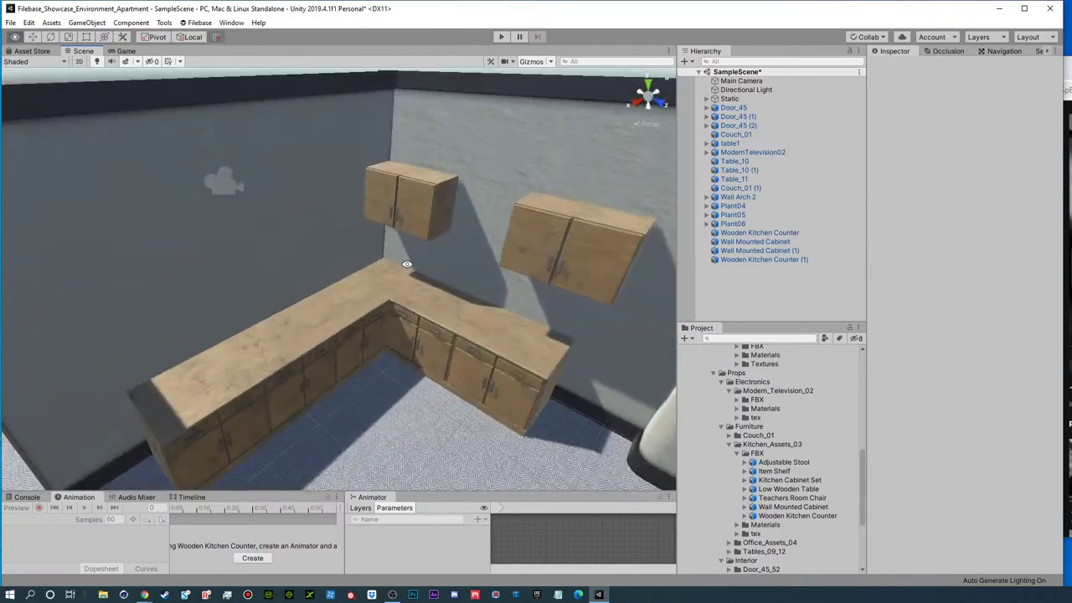
{"action": "left_click_drag", "start_coordinate": [412, 279], "coordinate": [410, 235], "text": "alt"}
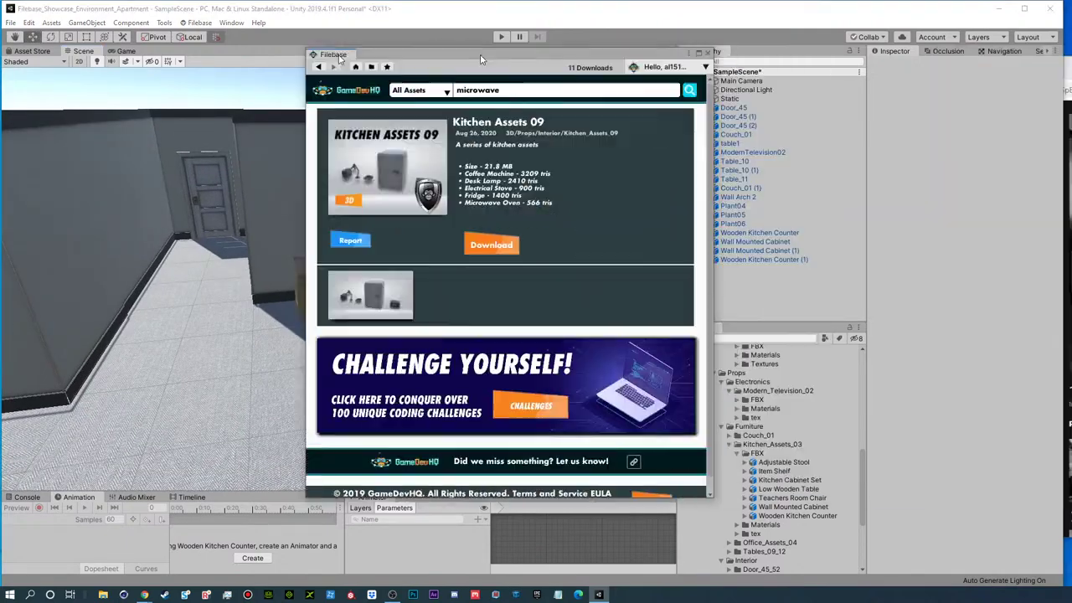
- Search Filebase for a dishwasher
{"action": "left_click_drag", "start_coordinate": [486, 71], "coordinate": [266, 60]}
{"action": "double_click", "coordinate": [266, 94]}
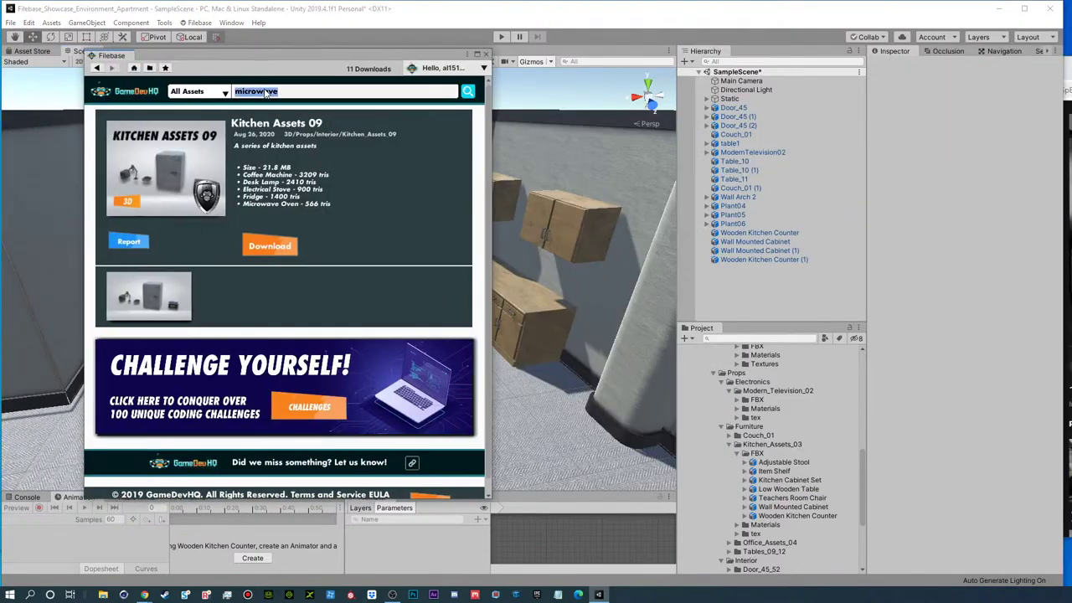
{"action": "type", "text": "dishwasher"}
{"action": "key", "text": "Return"}
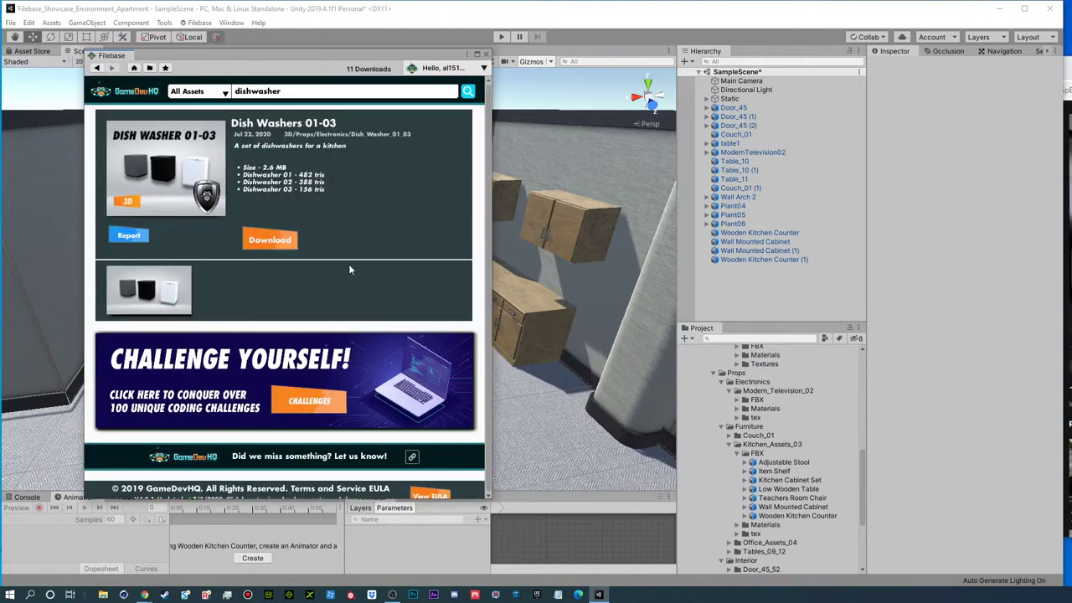
- View the enlarged preview of Dish Washers 01-03, and download and import the complete package
{"action": "left_click", "coordinate": [148, 289]}
{"action": "left_click", "coordinate": [473, 157]}
{"action": "left_click", "coordinate": [283, 240]}
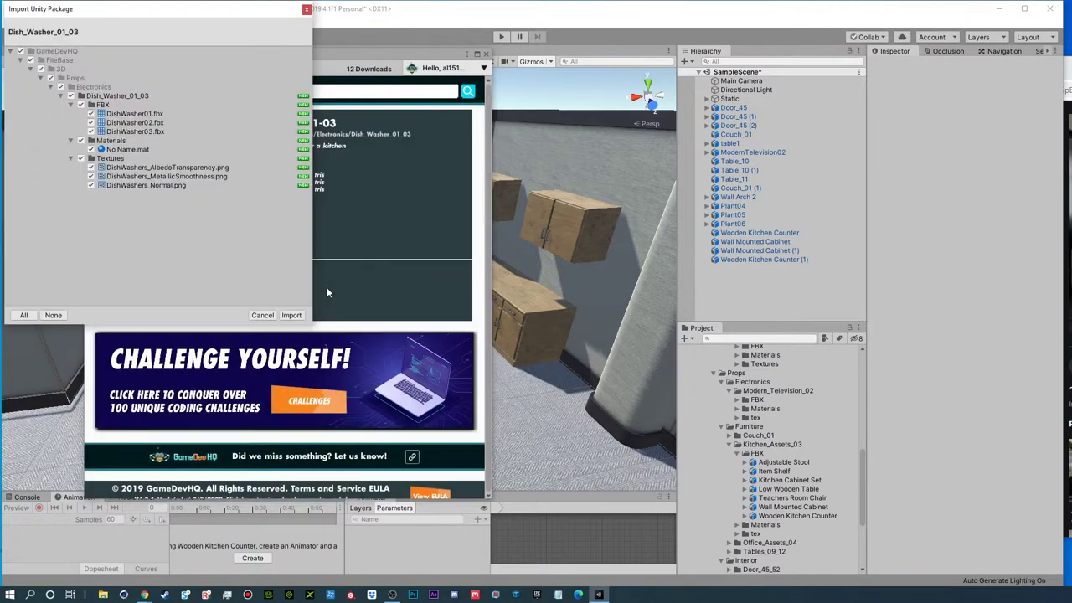
{"action": "left_click", "coordinate": [290, 316]}
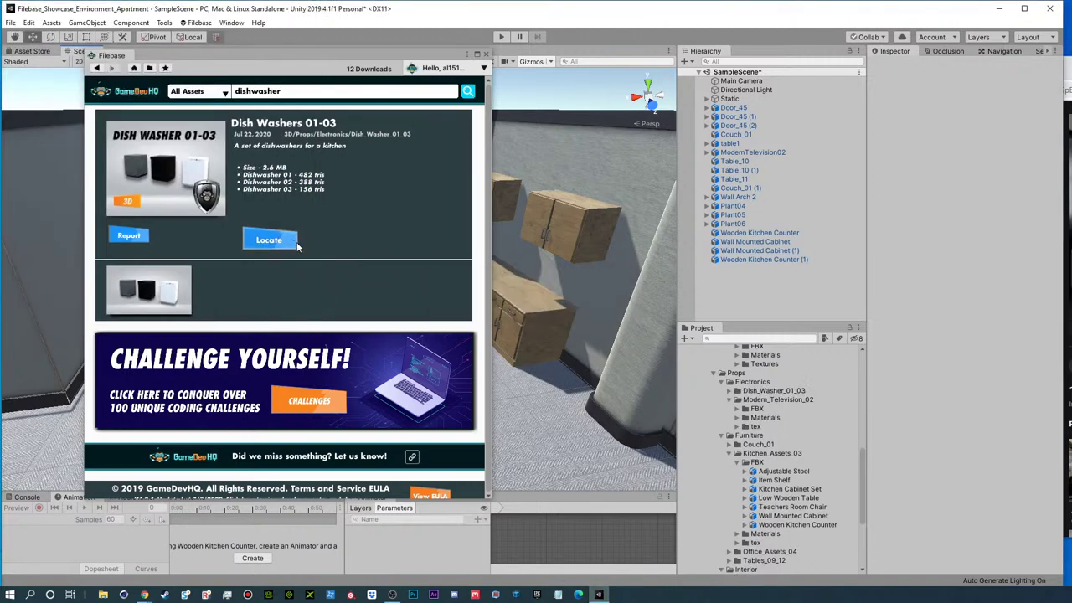
- Locate the Dish_Washer_01_03 folder in the project, collapse the kitchen and television asset folders, and expand its FBX folder
{"action": "left_click", "coordinate": [298, 244]}
{"action": "left_click_drag", "start_coordinate": [312, 56], "coordinate": [1071, 39]}
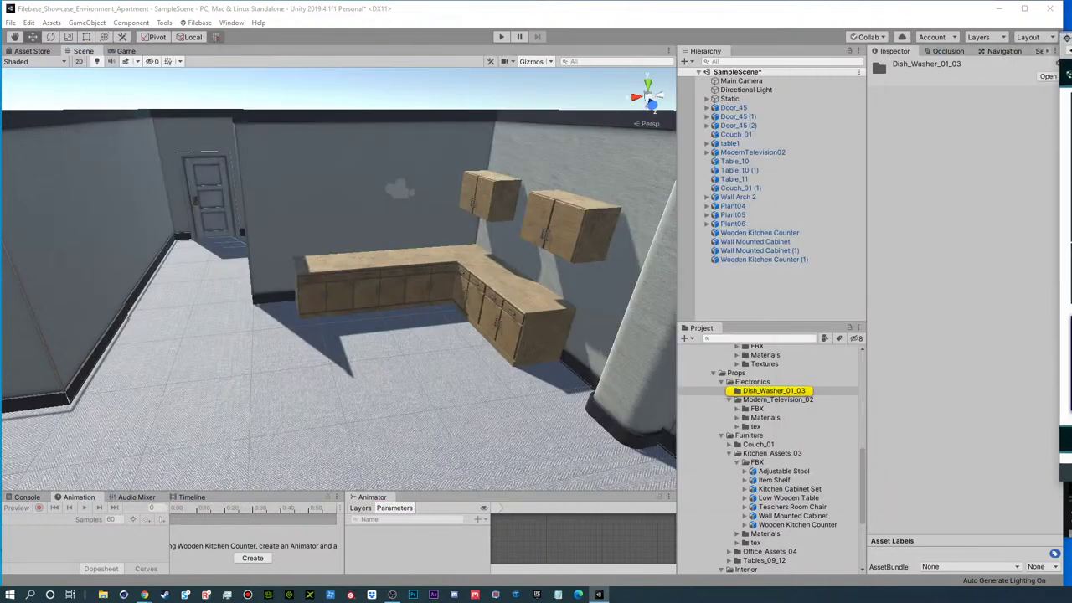
{"action": "left_click", "coordinate": [735, 453]}
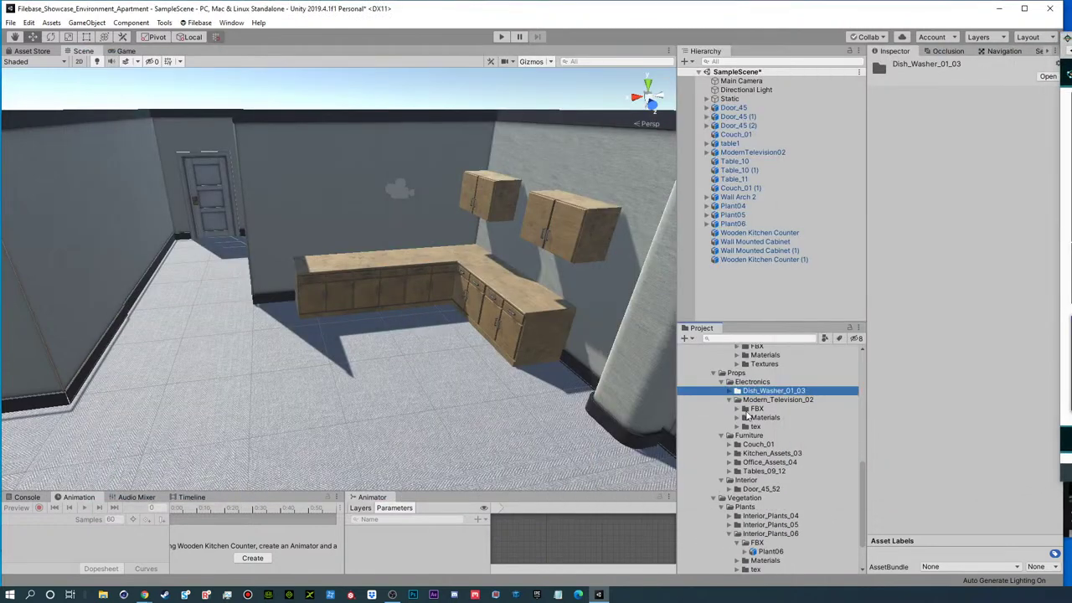
{"action": "left_click", "coordinate": [729, 398]}
{"action": "left_click", "coordinate": [734, 392]}
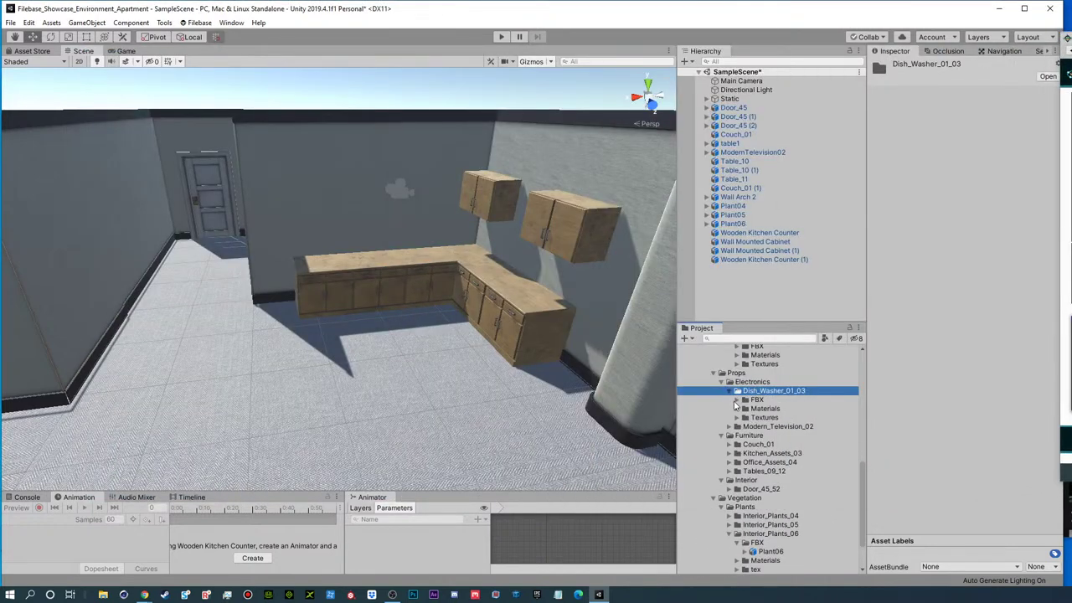
{"action": "left_click", "coordinate": [737, 399]}
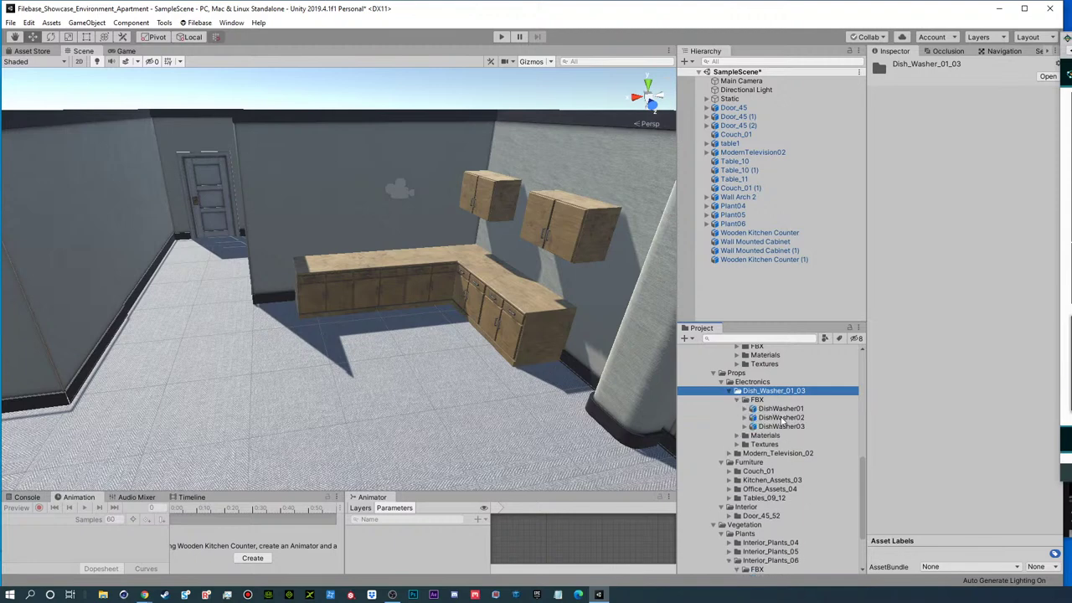
- Preview the three dishwasher models and add DishWasher03 to the scene
{"action": "left_click", "coordinate": [775, 408]}
{"action": "left_click", "coordinate": [776, 417]}
{"action": "left_click", "coordinate": [775, 426]}
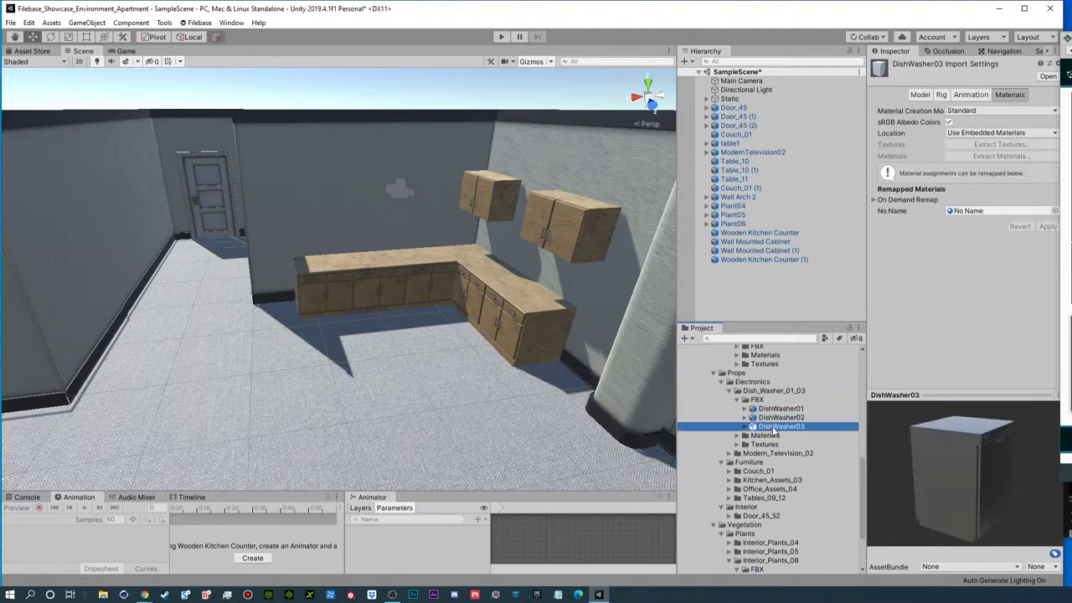
{"action": "left_click_drag", "start_coordinate": [775, 426], "coordinate": [746, 284]}
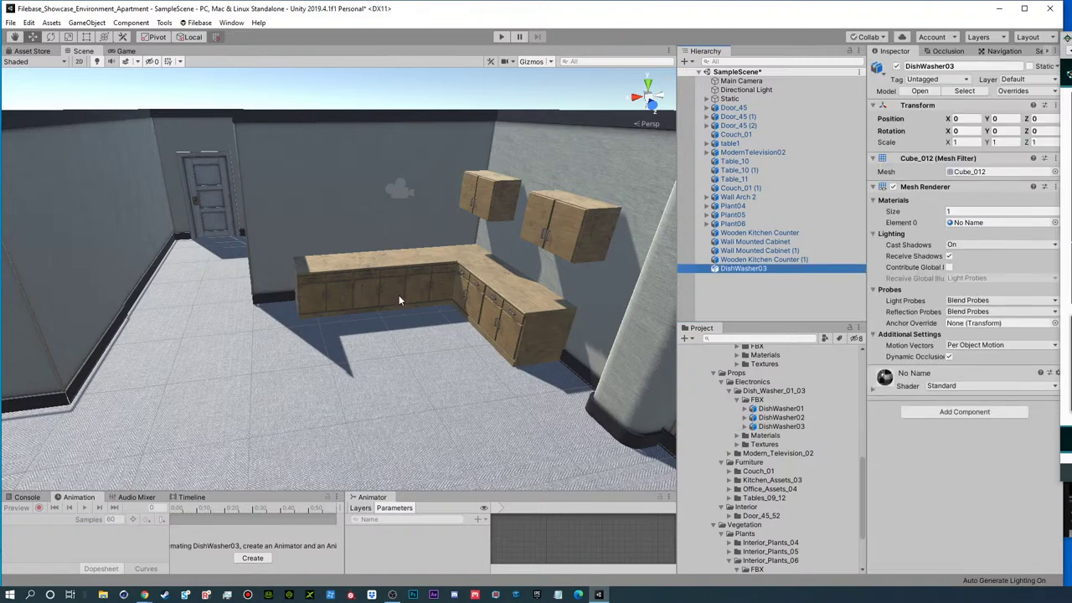
- Move DishWasher03 to Z -5.5, into the kitchen counter corner
{"action": "right_click_drag", "start_coordinate": [375, 288], "coordinate": [128, 268], "text": "alt"}
{"action": "left_click_drag", "start_coordinate": [129, 268], "coordinate": [238, 318], "text": "alt"}
{"action": "left_click_drag", "start_coordinate": [540, 355], "coordinate": [392, 313]}
{"action": "key", "text": "f"}
{"action": "scroll", "coordinate": [391, 274], "scroll_direction": "down", "scroll_amount": 7}
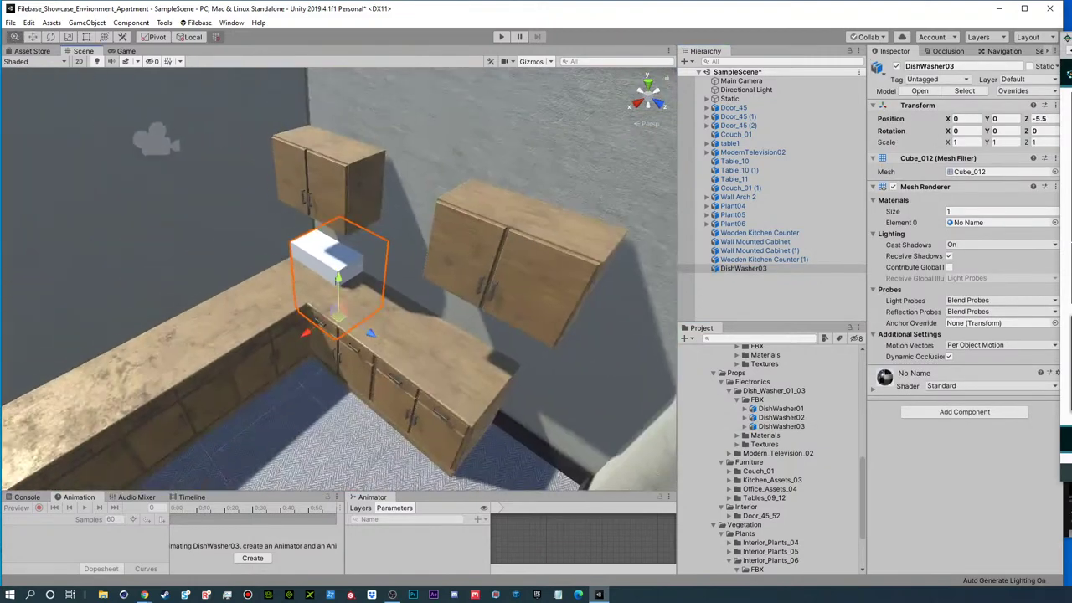
- Select both Wooden Kitchen Counters and scale them uniformly to 1.3183
{"action": "left_click_drag", "start_coordinate": [460, 377], "coordinate": [450, 328], "text": "alt"}
{"action": "left_click", "coordinate": [451, 322]}
{"action": "left_click", "coordinate": [281, 331], "text": "shift"}
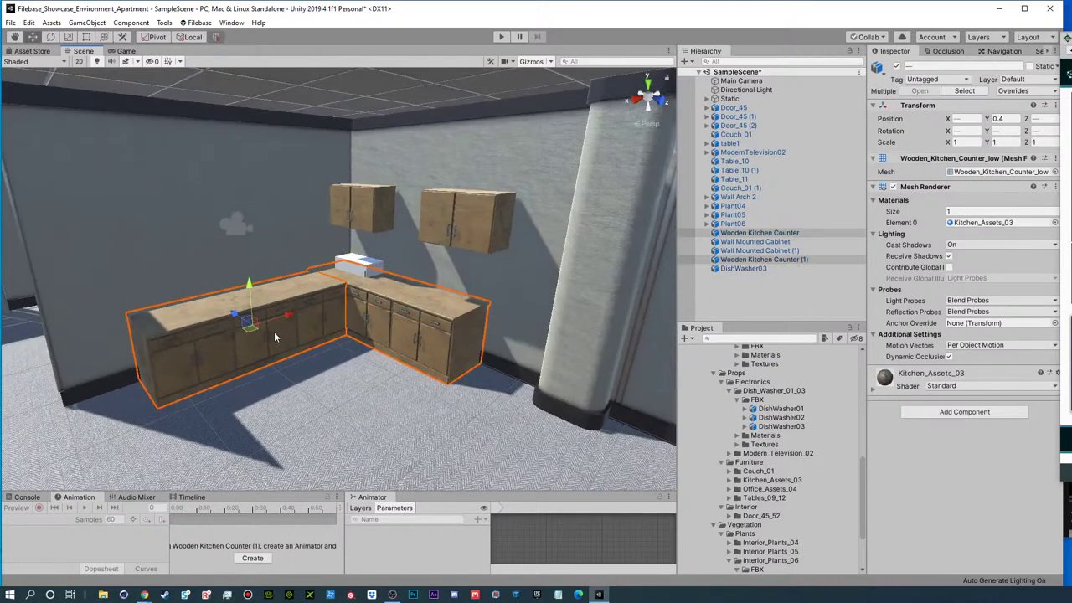
{"action": "key", "text": "r"}
{"action": "left_click_drag", "start_coordinate": [256, 327], "coordinate": [275, 326]}
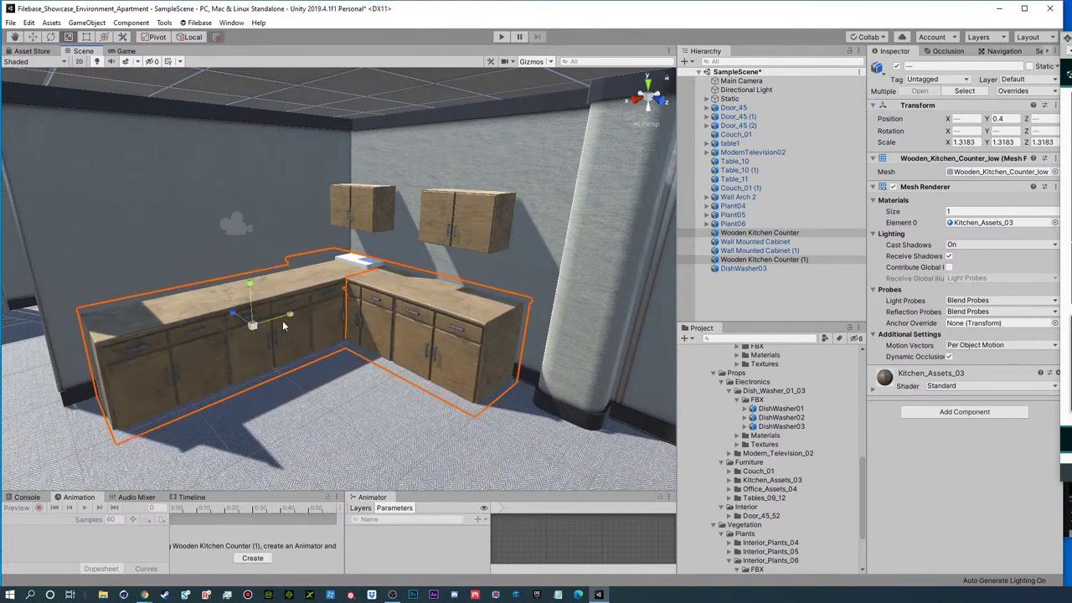
- Shift the original counter to Z -4.508 and Wooden Kitchen Counter (1) to X 2.221, separating their overlap at the corner
{"action": "key", "text": "e"}
{"action": "left_click", "coordinate": [429, 320]}
{"action": "key", "text": "w"}
{"action": "left_click_drag", "start_coordinate": [416, 321], "coordinate": [430, 326]}
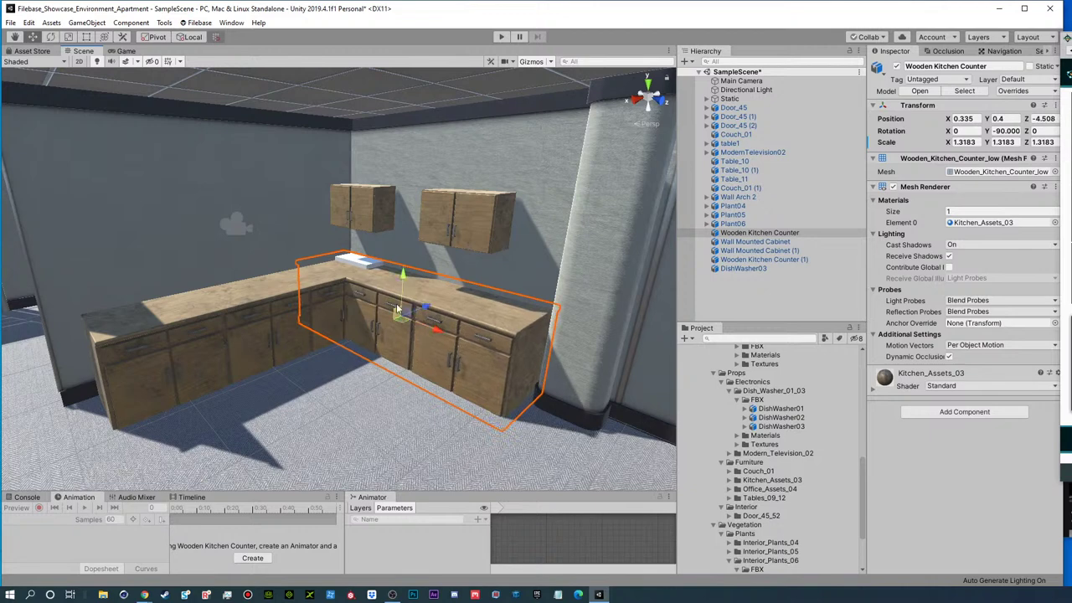
{"action": "left_click", "coordinate": [235, 329]}
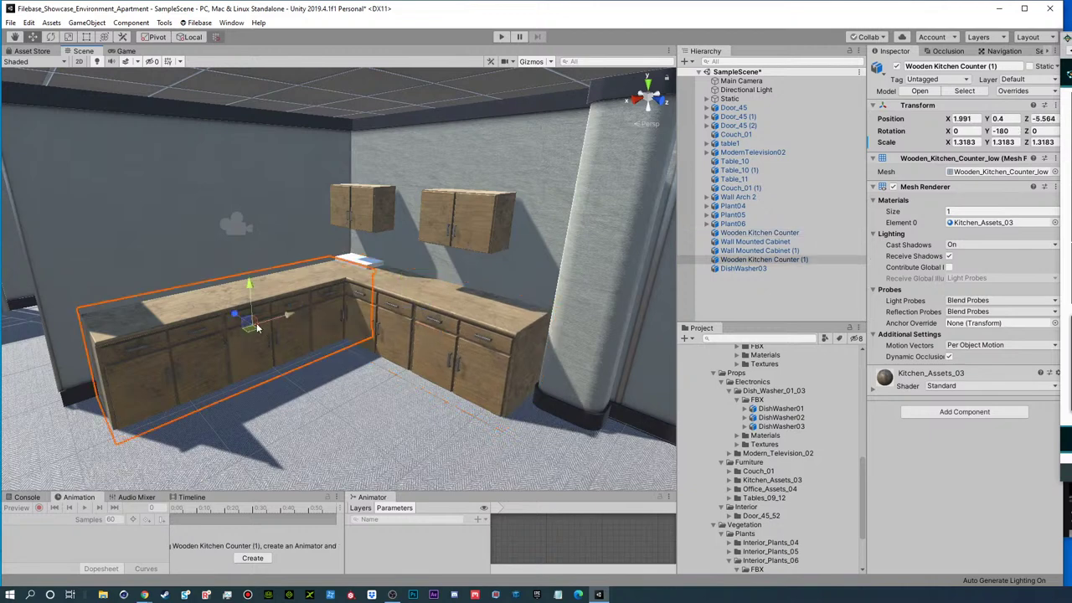
{"action": "left_click_drag", "start_coordinate": [294, 315], "coordinate": [277, 320]}
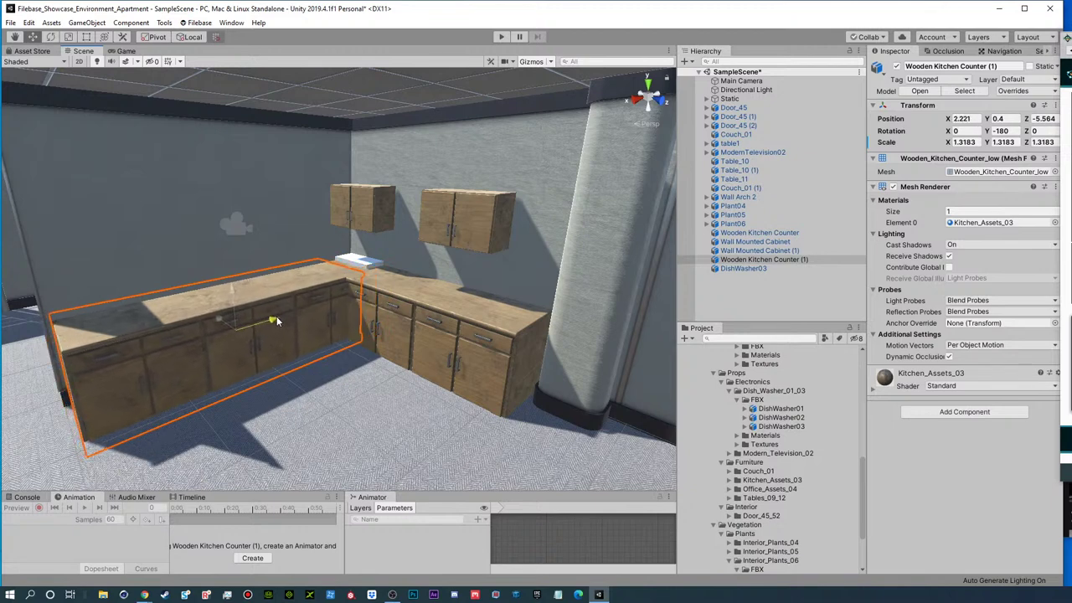
- Raise both kitchen counters to Y 0.47 and reduce their uniform scale to about 1.161
{"action": "left_click", "coordinate": [415, 322], "text": "shift"}
{"action": "left_click_drag", "start_coordinate": [398, 318], "coordinate": [401, 282]}
{"action": "key", "text": "e"}
{"action": "key", "text": "w"}
{"action": "key", "text": "r"}
{"action": "key", "text": "r"}
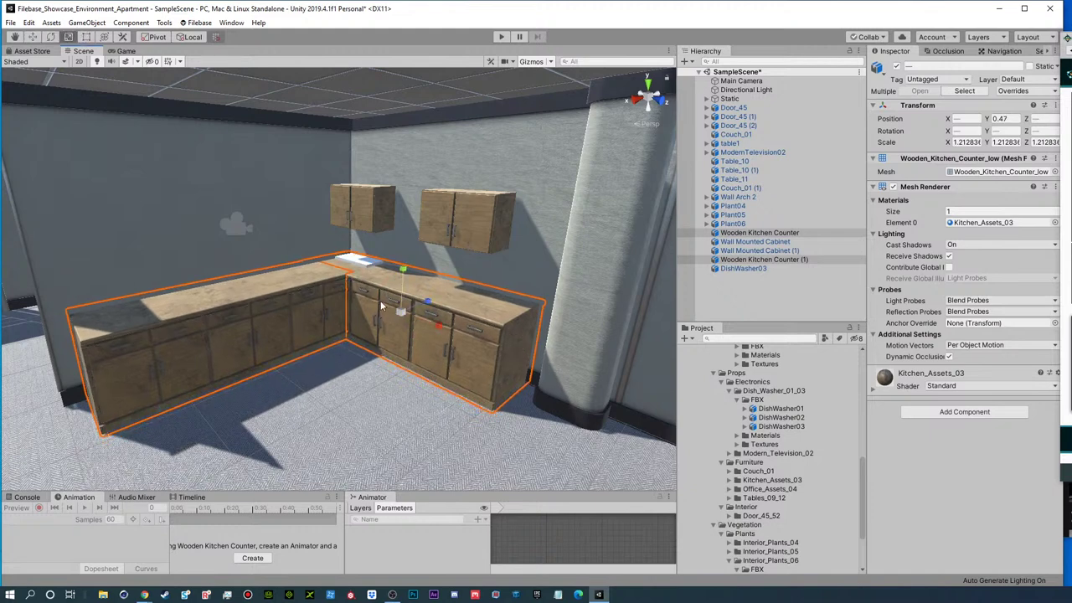
{"action": "left_click_drag", "start_coordinate": [402, 314], "coordinate": [399, 315]}
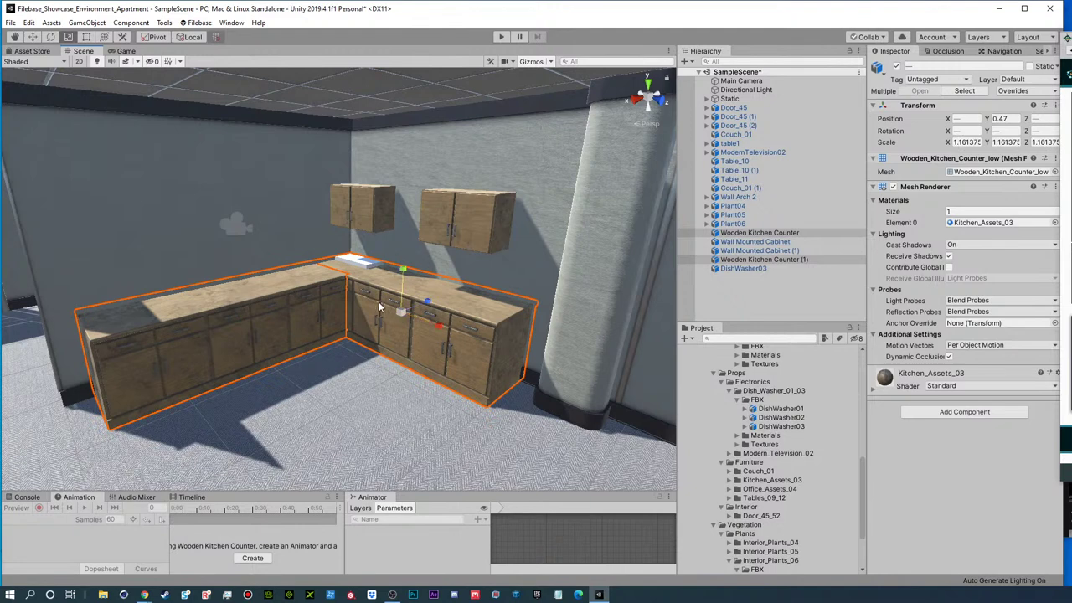
- Slide the original Wooden Kitchen Counter along its wall to realign it with the other counter at the corner
{"action": "key", "text": "w"}
{"action": "left_click", "coordinate": [374, 303]}
{"action": "mouse_move", "coordinate": [425, 317]}
{"action": "left_mouse_down"}
{"action": "mouse_move", "coordinate": [448, 334]}
{"action": "mouse_move", "coordinate": [435, 324]}
{"action": "left_mouse_up"}
{"action": "left_click", "coordinate": [608, 251]}
{"action": "left_click", "coordinate": [416, 322]}
- Place DishWasher03 in the longer counter at X 2.935, Z -5.289, scaled to about X 0.722 and Y, Z 0.896
{"action": "left_click", "coordinate": [372, 265]}
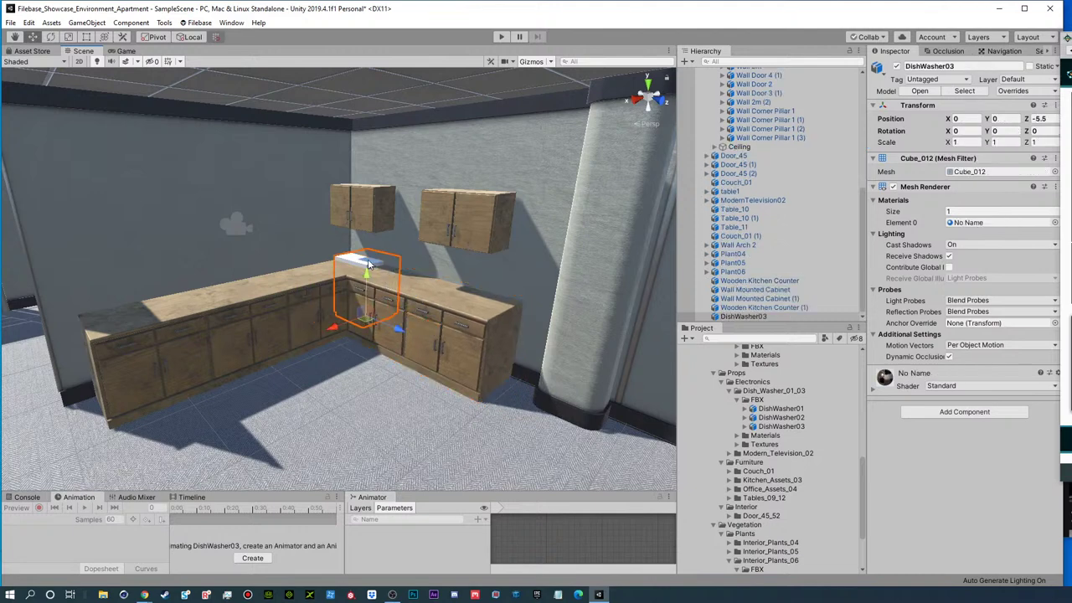
{"action": "left_click_drag", "start_coordinate": [346, 327], "coordinate": [166, 402]}
{"action": "key", "text": "r"}
{"action": "key", "text": "e"}
{"action": "key", "text": "w"}
{"action": "key", "text": "r"}
{"action": "key", "text": "e"}
{"action": "key", "text": "w"}
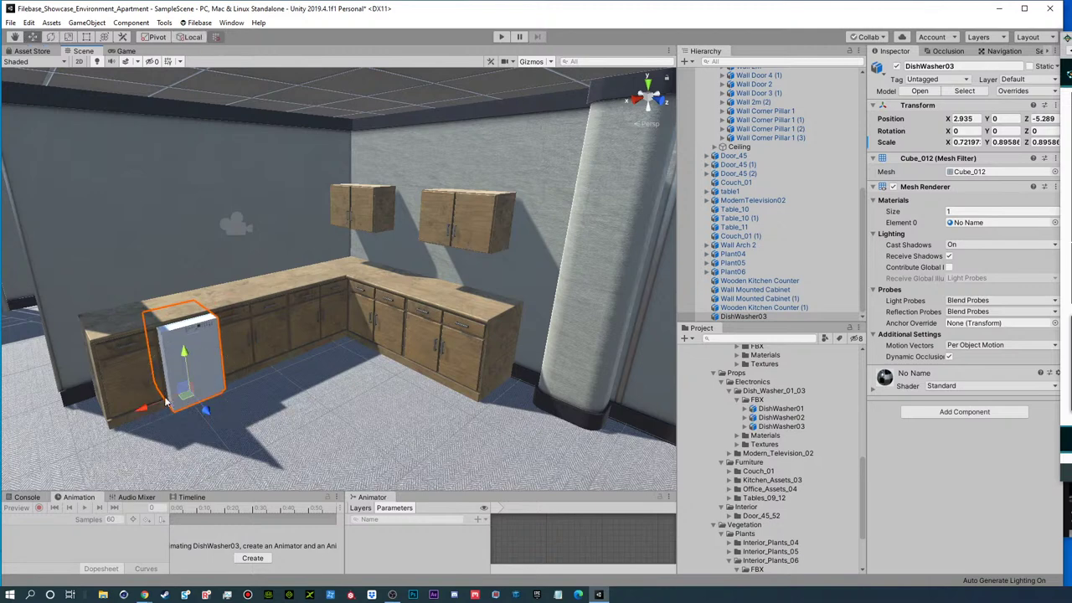
- Nudge DishWasher03 to X 2.956, fine-tune its depth against the counter front, and check the fit from several angles
{"action": "left_click", "coordinate": [154, 405]}
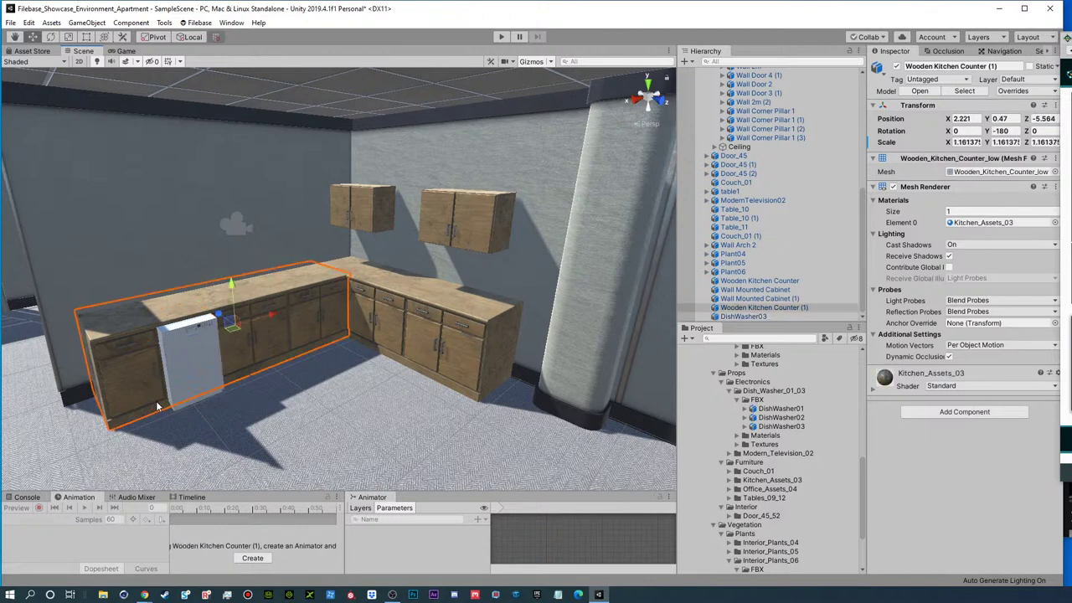
{"action": "left_click", "coordinate": [201, 369]}
{"action": "left_click_drag", "start_coordinate": [143, 411], "coordinate": [139, 412]}
{"action": "left_click_drag", "start_coordinate": [251, 335], "coordinate": [199, 344], "text": "alt"}
{"action": "key", "text": "f"}
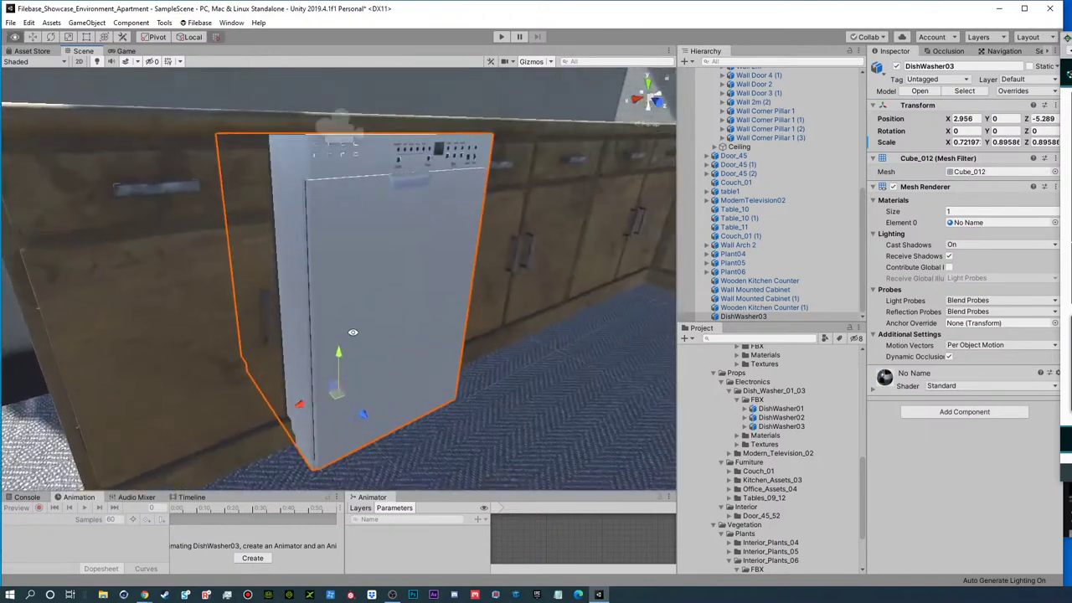
{"action": "left_click_drag", "start_coordinate": [352, 411], "coordinate": [355, 411]}
{"action": "scroll", "coordinate": [396, 279], "scroll_direction": "down", "scroll_amount": 3, "text": "alt"}
{"action": "left_click_drag", "start_coordinate": [396, 279], "coordinate": [381, 73], "text": "alt"}
{"action": "left_click", "coordinate": [389, 87]}
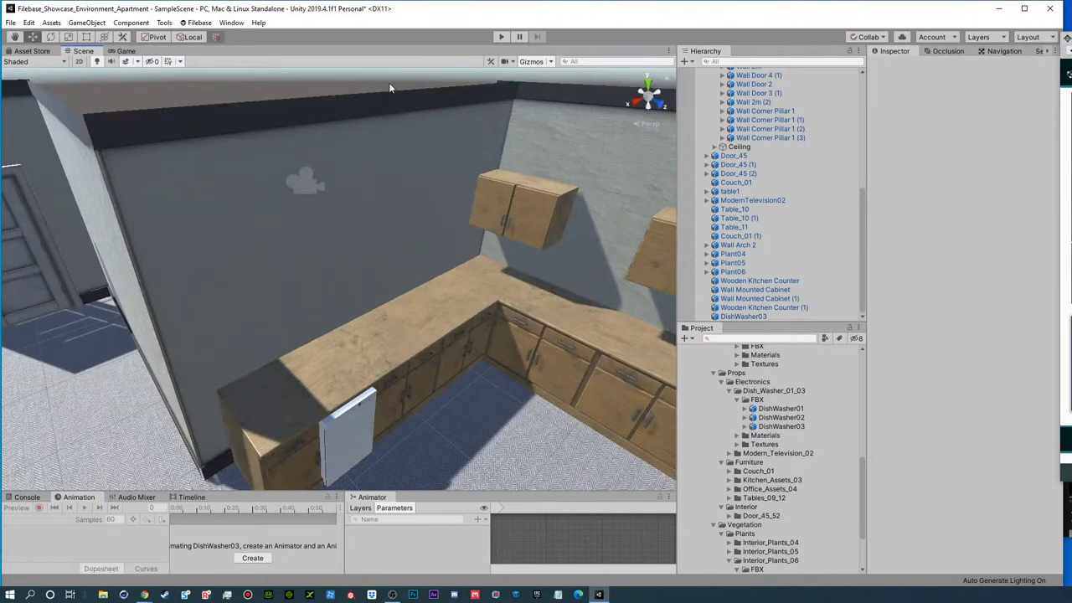
{"action": "left_click_drag", "start_coordinate": [546, 287], "coordinate": [323, 247], "text": "alt"}
{"action": "middle_click_drag", "start_coordinate": [418, 315], "coordinate": [353, 276]}
{"action": "left_click_drag", "start_coordinate": [352, 275], "coordinate": [372, 278], "text": "alt"}
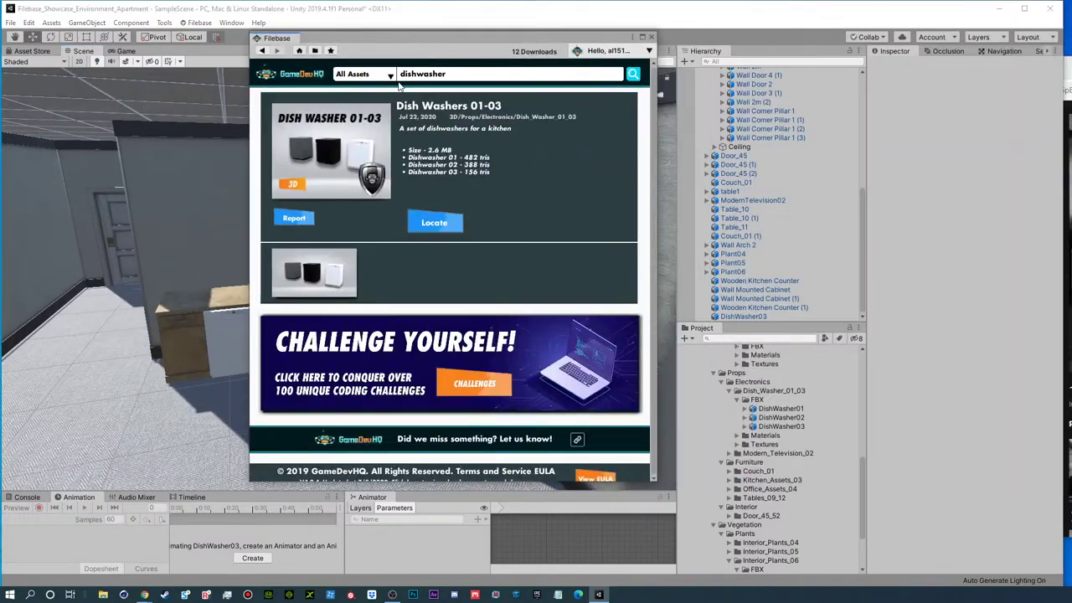
- Search Filebase for a sink and browse both pages of results
{"action": "double_click", "coordinate": [426, 77]}
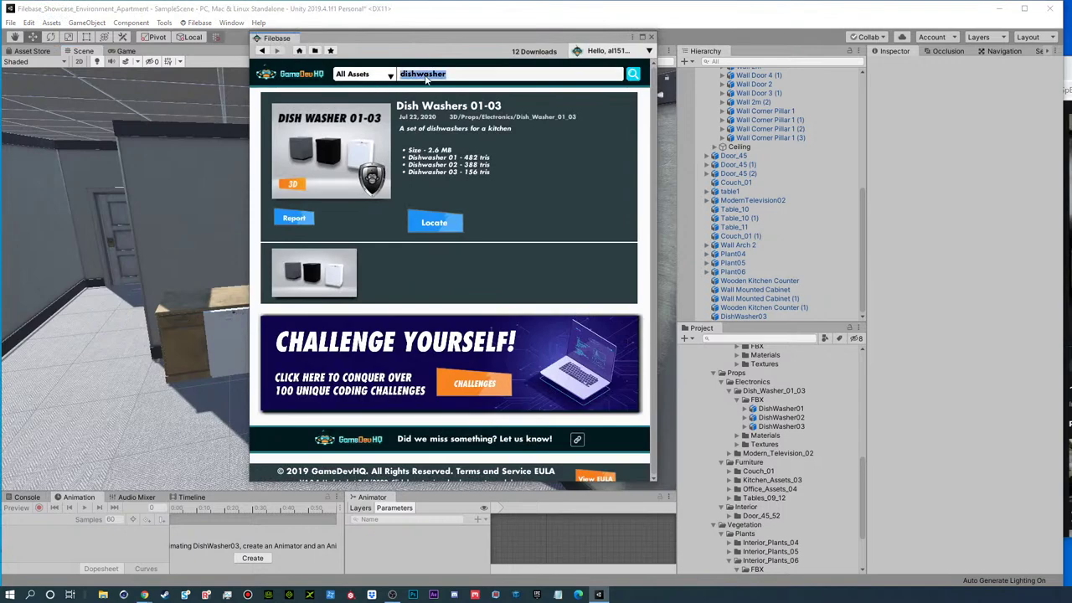
{"action": "type", "text": "sink"}
{"action": "key", "text": "Return"}
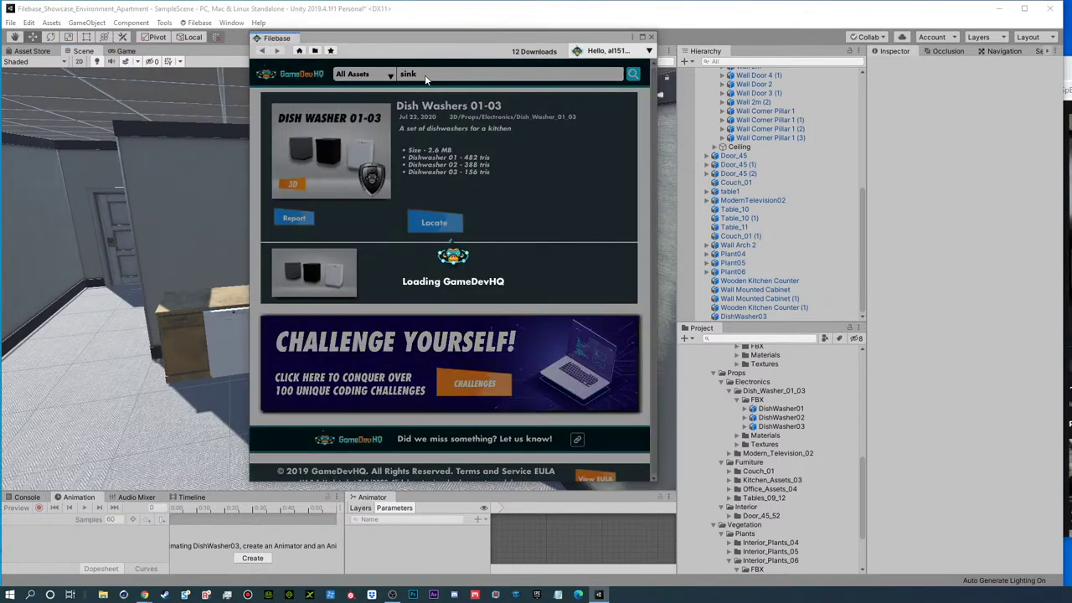
{"action": "scroll", "coordinate": [515, 376], "scroll_direction": "down", "scroll_amount": 4}
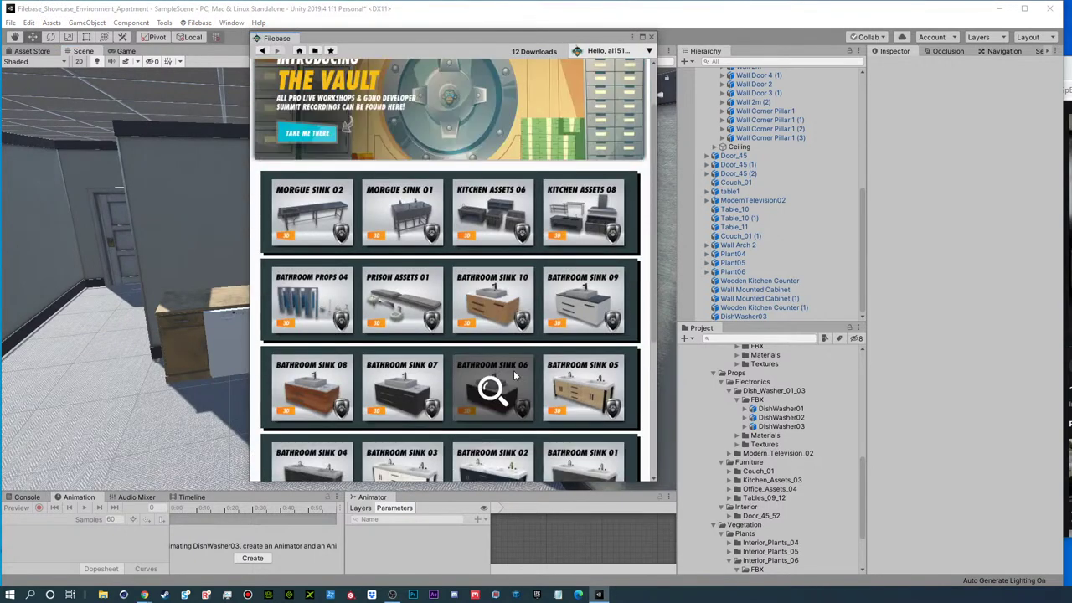
{"action": "scroll", "coordinate": [515, 376], "scroll_direction": "down", "scroll_amount": 1}
{"action": "scroll", "coordinate": [515, 372], "scroll_direction": "down", "scroll_amount": 4}
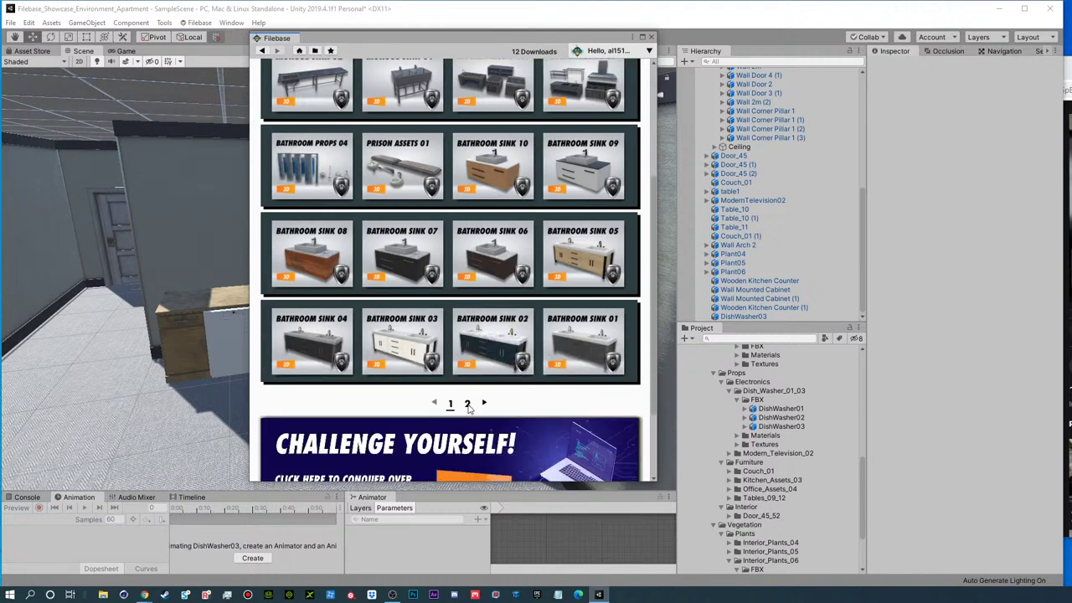
{"action": "left_click", "coordinate": [468, 405]}
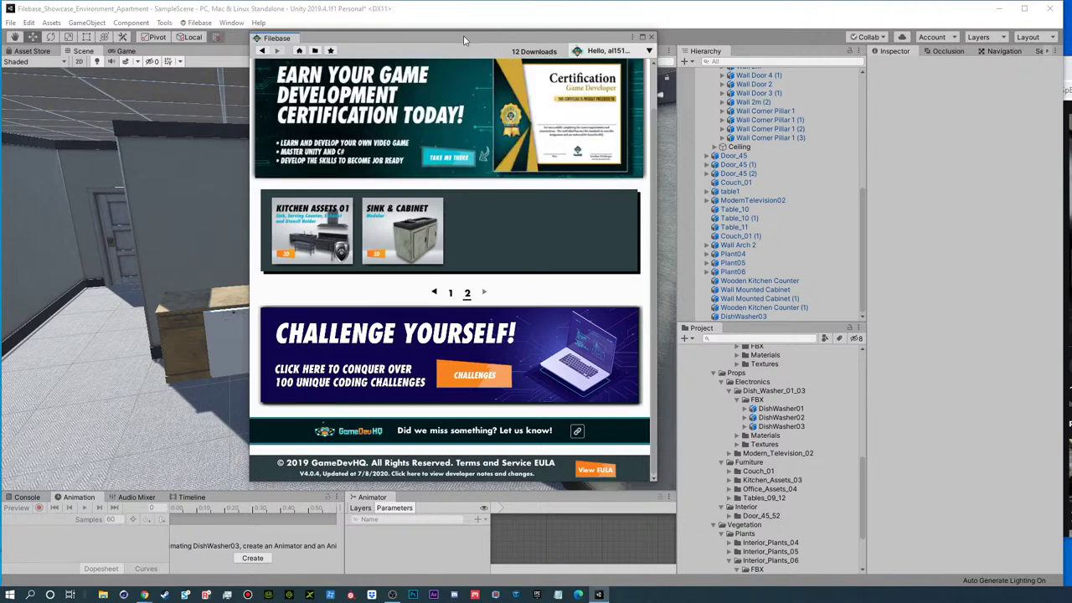
- Move Filebase clear of the kitchen view, search for a microwave, and open the Kitchen Assets 09 details
{"action": "left_click_drag", "start_coordinate": [458, 37], "coordinate": [600, 48]}
{"action": "scroll", "coordinate": [633, 124], "scroll_direction": "up", "scroll_amount": 1}
{"action": "left_click", "coordinate": [627, 84]}
{"action": "type", "text": "microwave"}
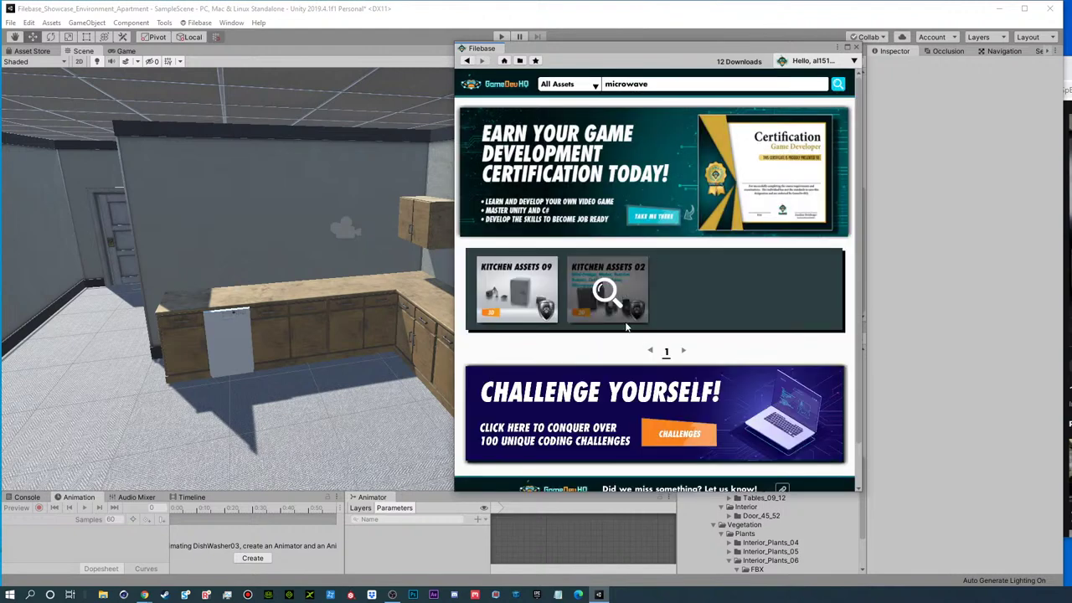
{"action": "left_click", "coordinate": [506, 294]}
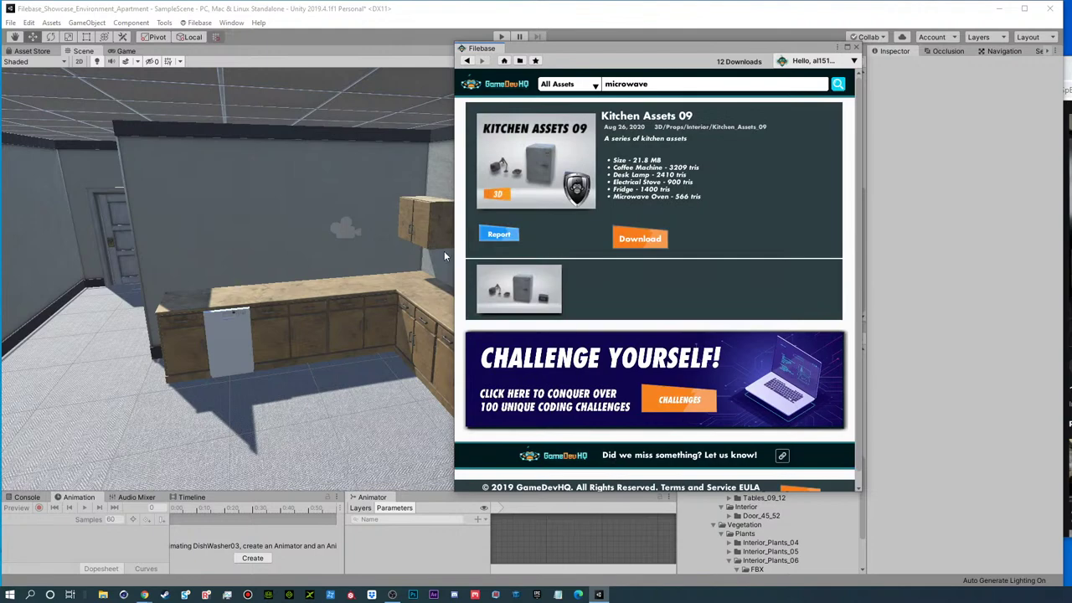
- Slide Wall Corner Pillar 1 (3) along the wall away from the kitchen counter to Z -1.93
{"action": "scroll", "coordinate": [206, 234], "scroll_direction": "down", "scroll_amount": 5}
{"action": "left_click_drag", "start_coordinate": [206, 234], "coordinate": [340, 269], "text": "alt"}
{"action": "left_click", "coordinate": [347, 283]}
{"action": "left_click_drag", "start_coordinate": [381, 309], "coordinate": [408, 318]}
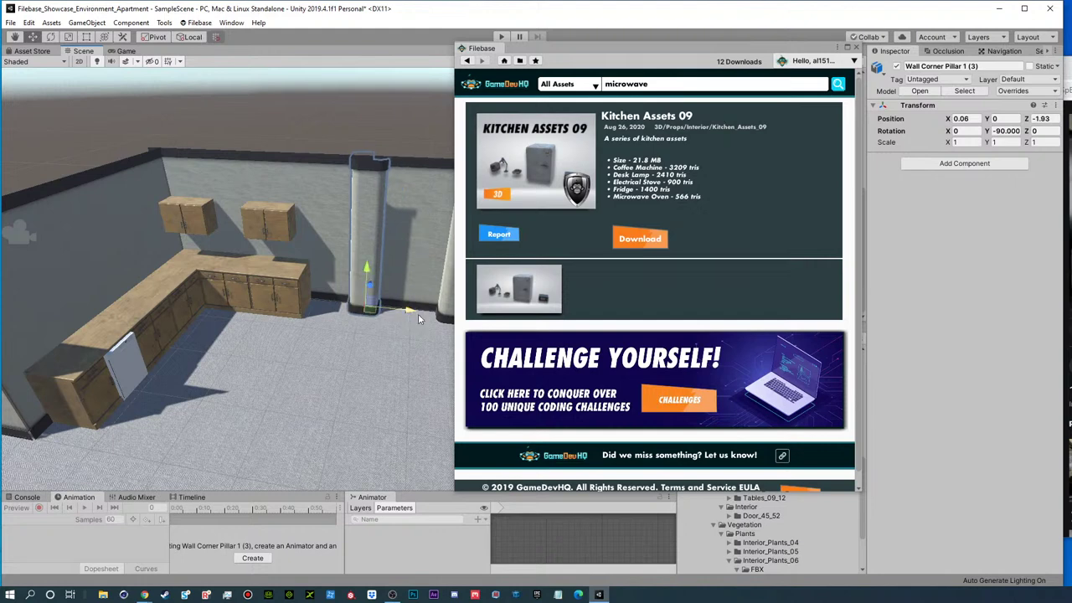
- Compare the enlarged preview images of the Kitchen Assets 09 and Kitchen Assets 02 packages
{"action": "left_click", "coordinate": [519, 289]}
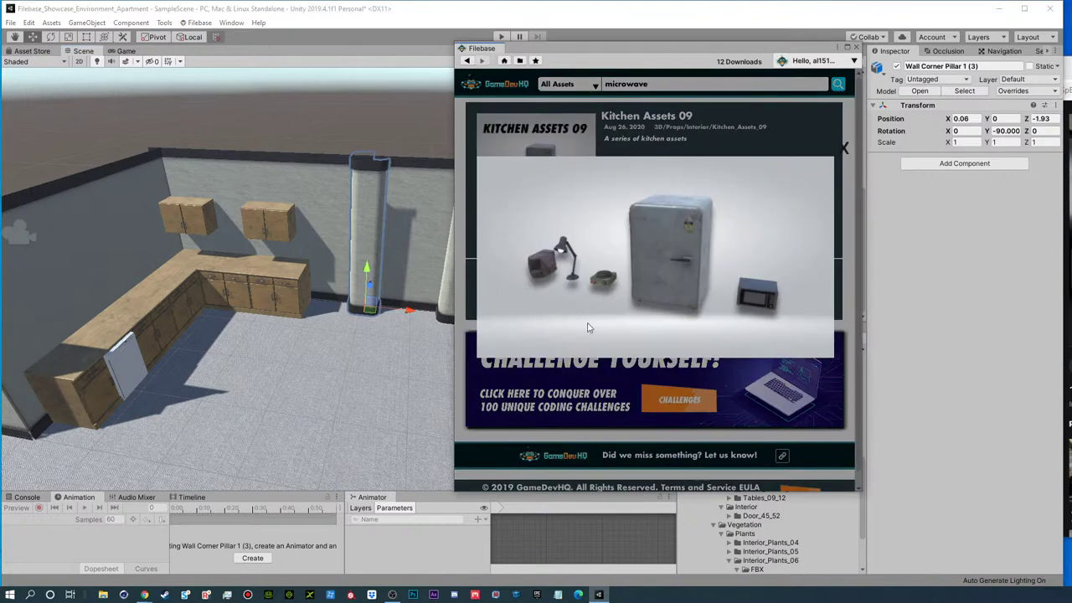
{"action": "left_click", "coordinate": [843, 148]}
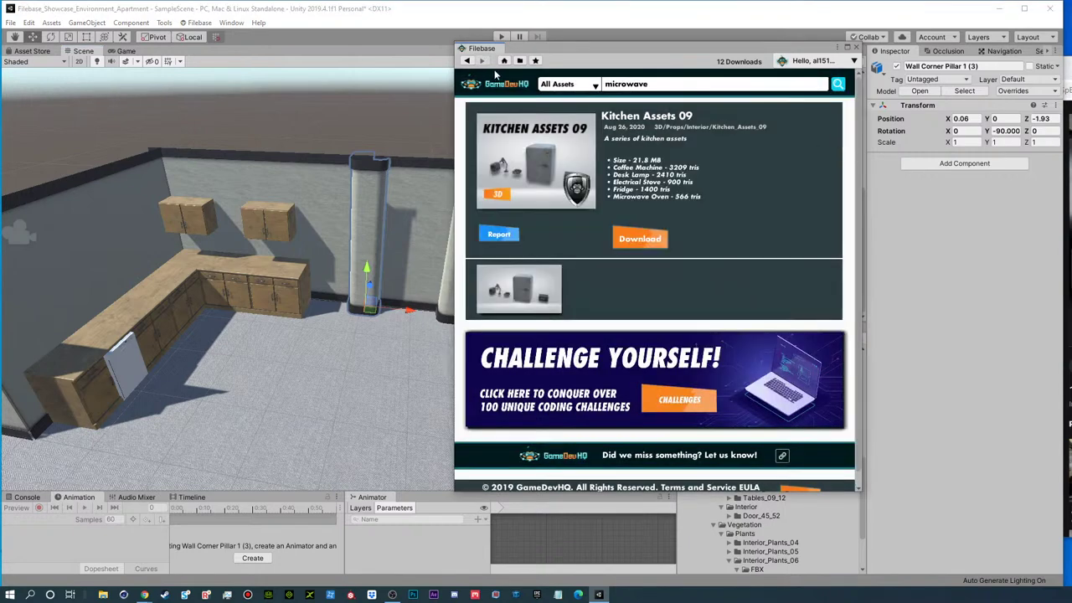
{"action": "left_click", "coordinate": [466, 61]}
{"action": "left_click", "coordinate": [594, 308]}
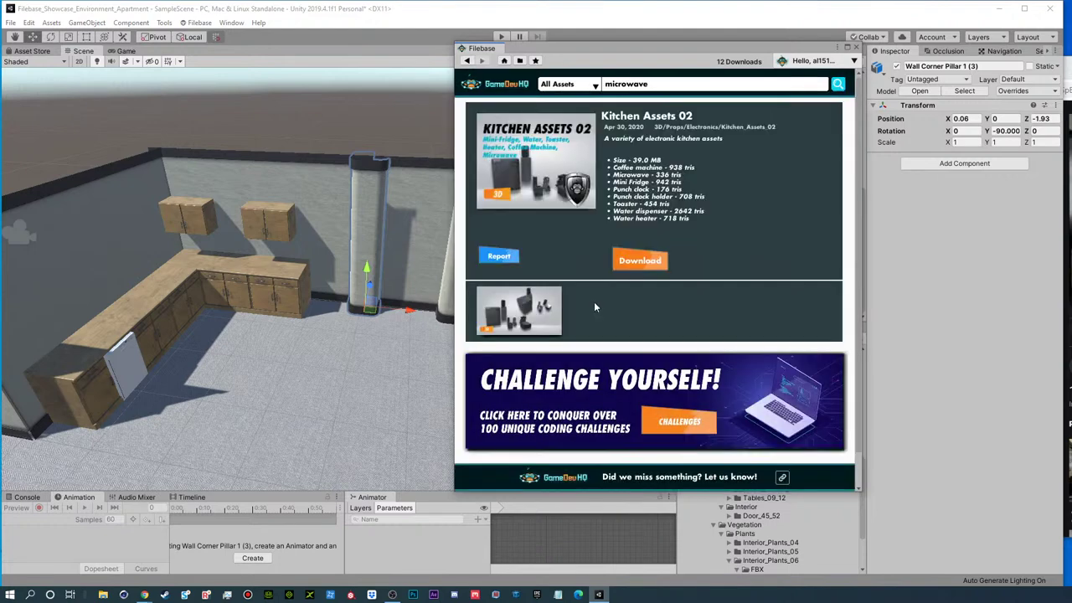
{"action": "left_click", "coordinate": [539, 326]}
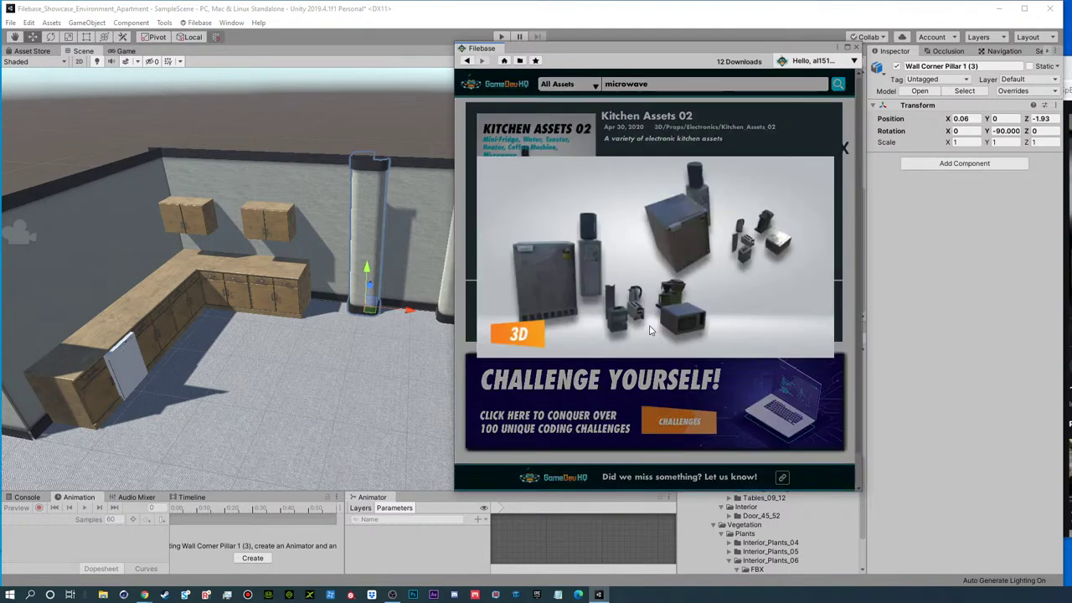
{"action": "left_click", "coordinate": [846, 148]}
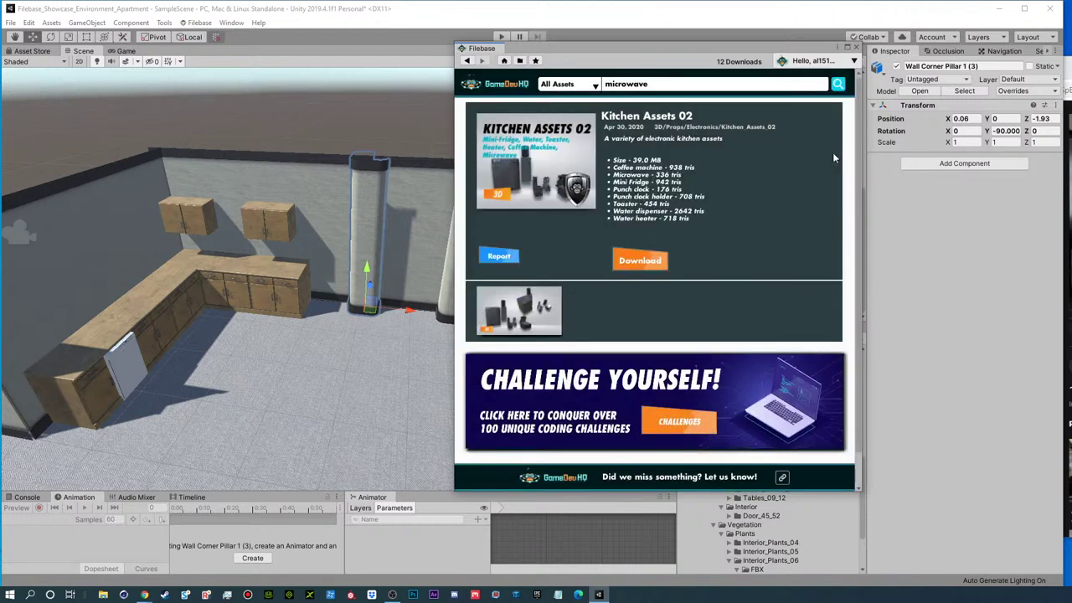
- Download and import all of Kitchen_Assets_02, locate its folder in the project, and move Filebase out of the way
{"action": "left_click", "coordinate": [637, 261]}
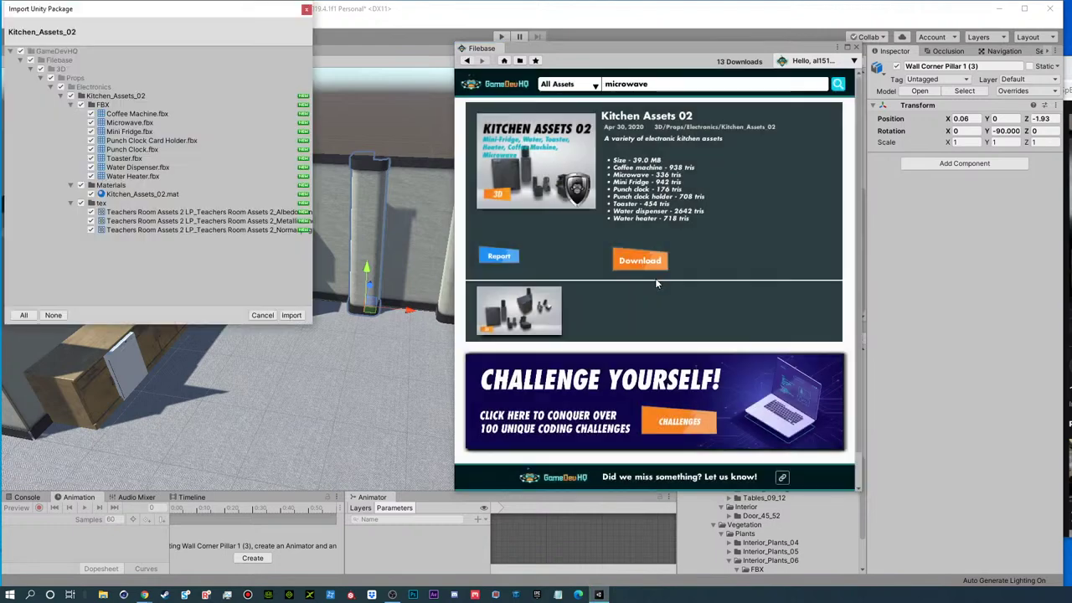
{"action": "left_click", "coordinate": [290, 315]}
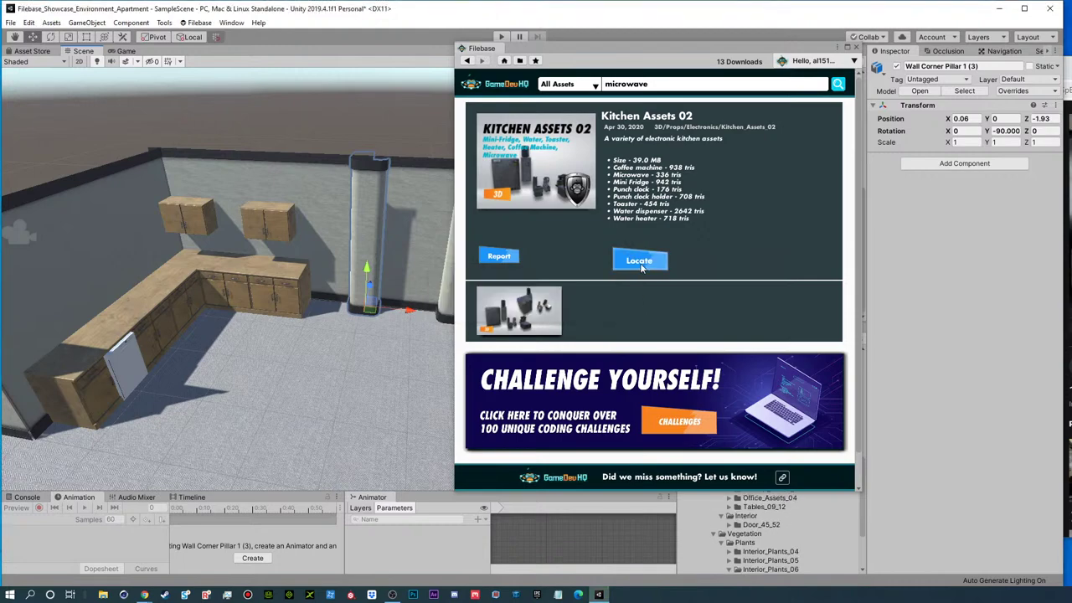
{"action": "left_click", "coordinate": [641, 261]}
{"action": "left_click_drag", "start_coordinate": [626, 46], "coordinate": [1071, 60]}
{"action": "left_click", "coordinate": [740, 400]}
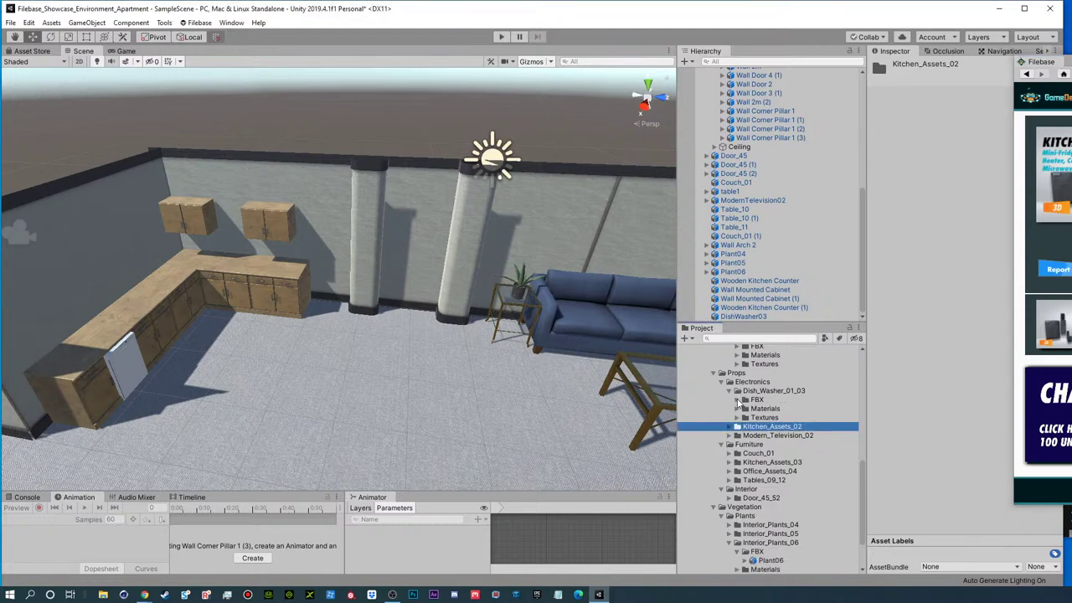
{"action": "left_click", "coordinate": [734, 427]}
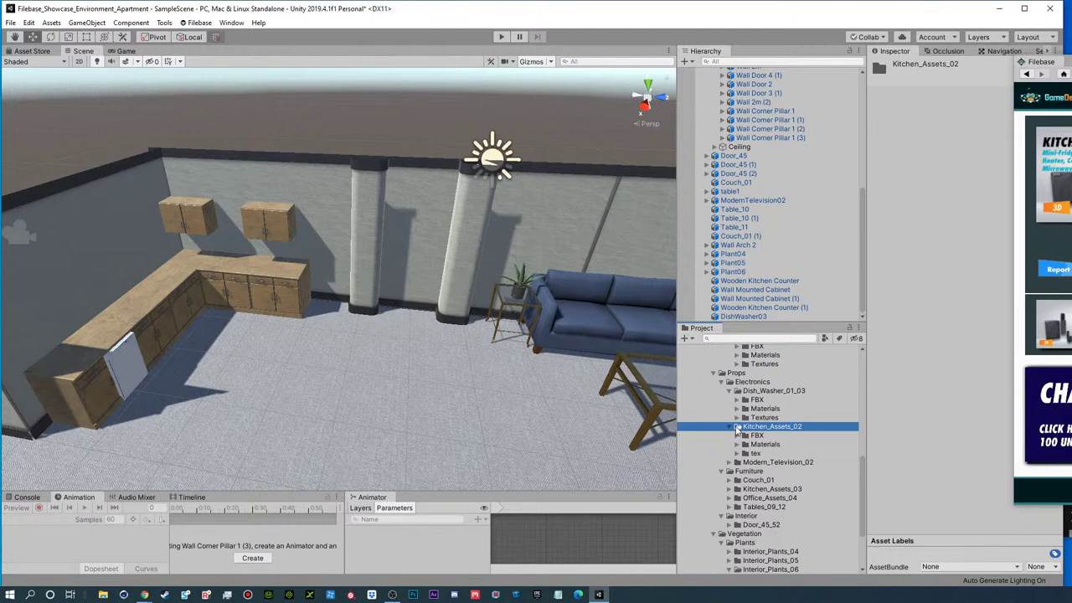
- Delete Wall Corner Pillar 1 (3) from the wall beside the kitchen counter
{"action": "left_click", "coordinate": [360, 243]}
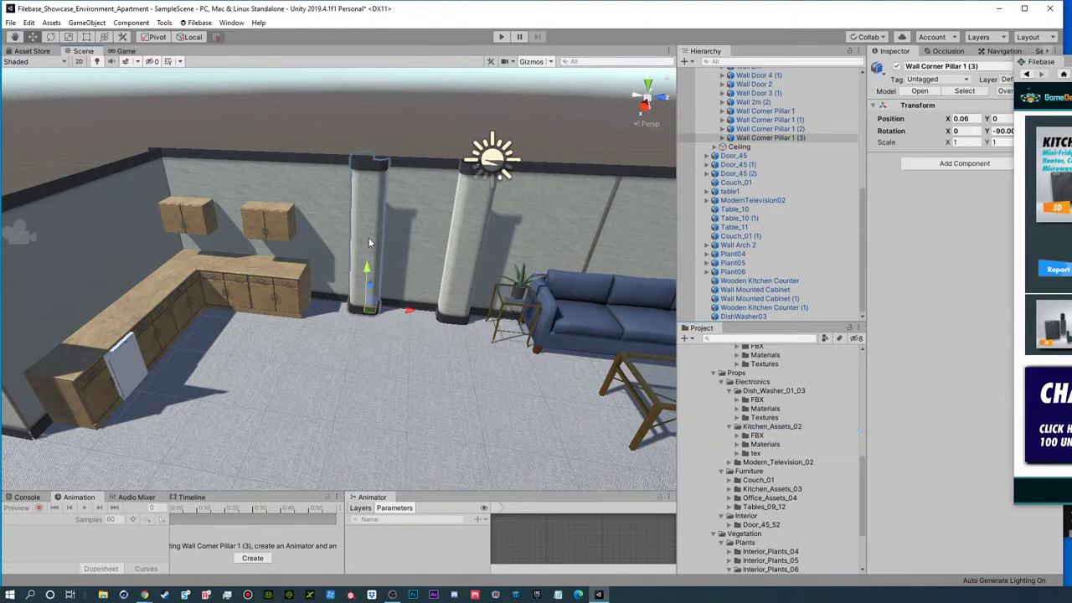
{"action": "key", "text": "Delete"}
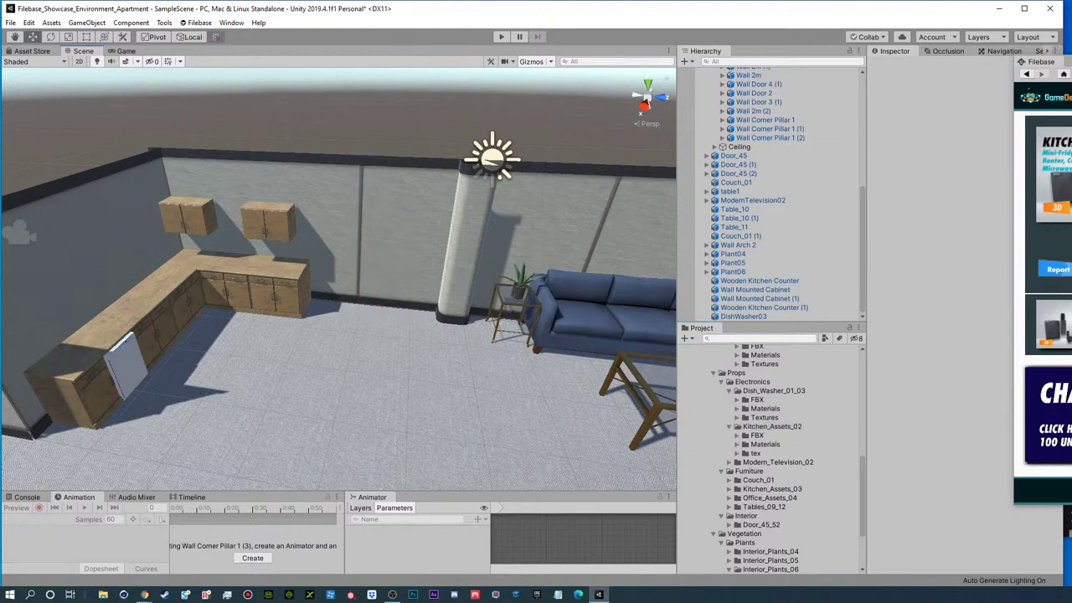
- Expand the FBX models of Kitchen_Assets_02 and collapse the Static group in the scene hierarchy
{"action": "left_click", "coordinate": [770, 426]}
{"action": "left_click", "coordinate": [737, 436]}
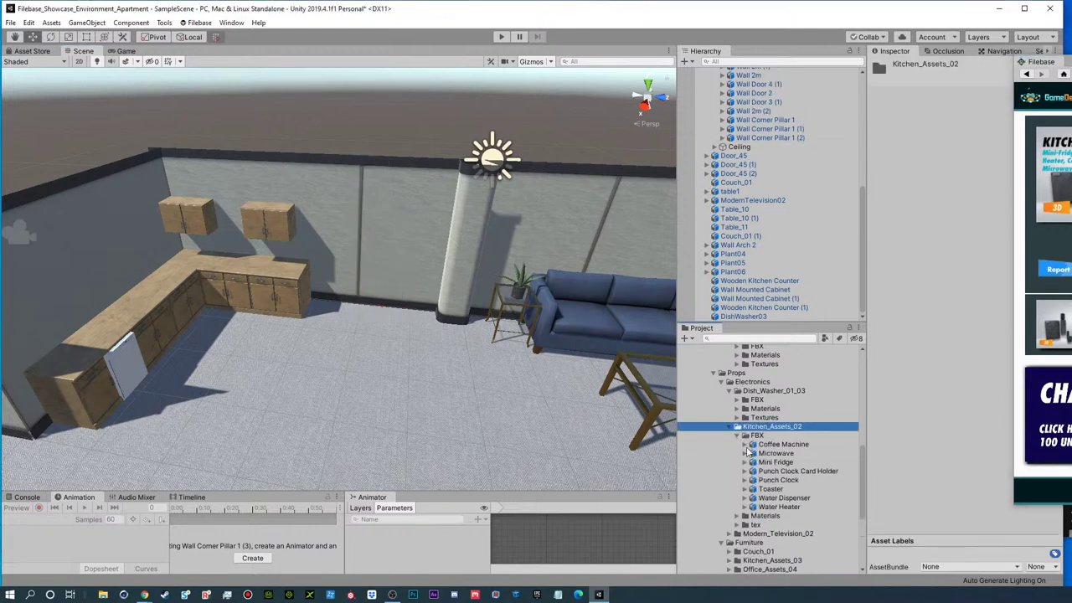
{"action": "left_click", "coordinate": [777, 444]}
{"action": "scroll", "coordinate": [730, 153], "scroll_direction": "up", "scroll_amount": 5}
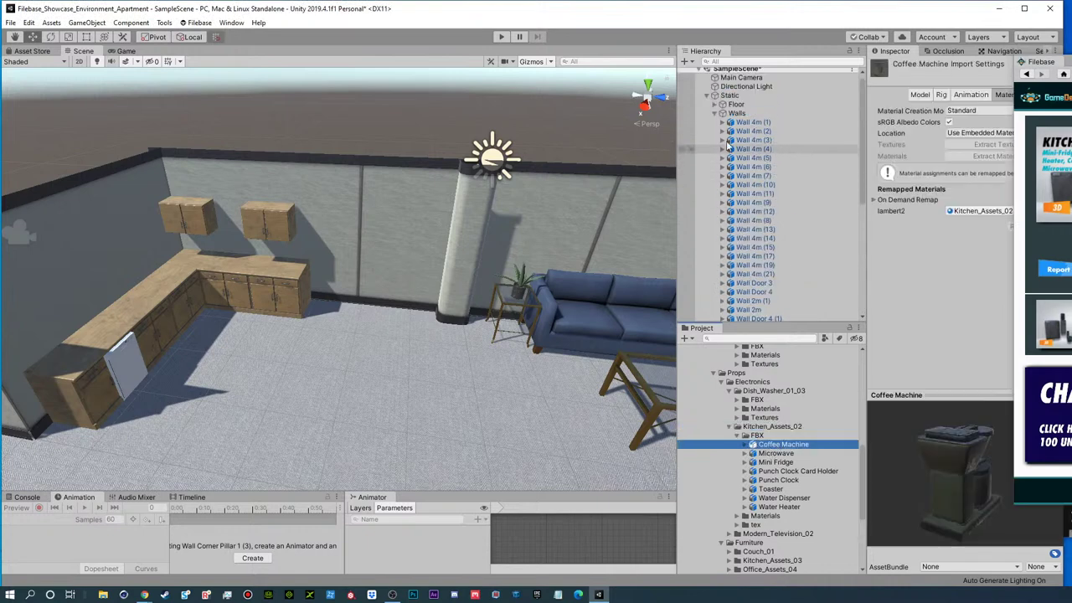
{"action": "left_click", "coordinate": [723, 113]}
{"action": "left_click", "coordinate": [708, 99]}
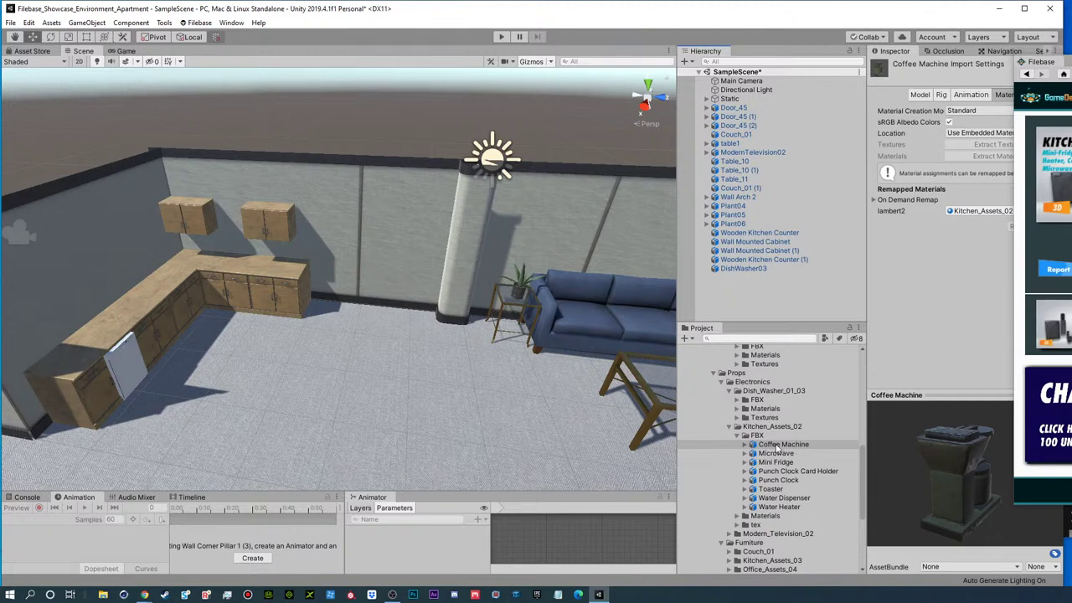
- Add the Coffee Machine to the scene, move it onto the kitchen counter at about X 0.43, Y 0.88, and frame it
{"action": "left_click_drag", "start_coordinate": [775, 451], "coordinate": [764, 293]}
{"action": "left_click_drag", "start_coordinate": [485, 327], "coordinate": [235, 226]}
{"action": "key", "text": "f"}
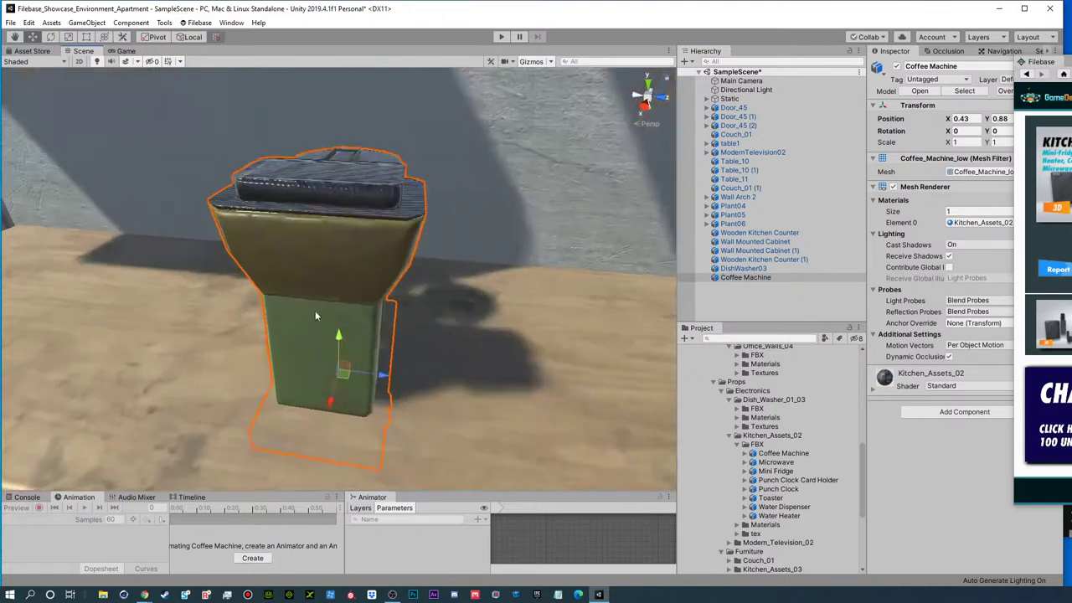
- Rotate the Coffee Machine to 180 on Y and place it near the counter's free end at X 0.333, Y 0.931
{"action": "scroll", "coordinate": [335, 329], "scroll_direction": "down", "scroll_amount": 2}
{"action": "key", "text": "e"}
{"action": "left_click_drag", "start_coordinate": [360, 375], "coordinate": [127, 338]}
{"action": "scroll", "coordinate": [347, 311], "scroll_direction": "down", "scroll_amount": 5}
{"action": "left_click_drag", "start_coordinate": [347, 311], "coordinate": [229, 239], "text": "alt"}
{"action": "key", "text": "w"}
{"action": "left_click_drag", "start_coordinate": [301, 256], "coordinate": [477, 276]}
{"action": "scroll", "coordinate": [310, 261], "scroll_direction": "down", "scroll_amount": 4}
{"action": "left_click_drag", "start_coordinate": [427, 275], "coordinate": [454, 281]}
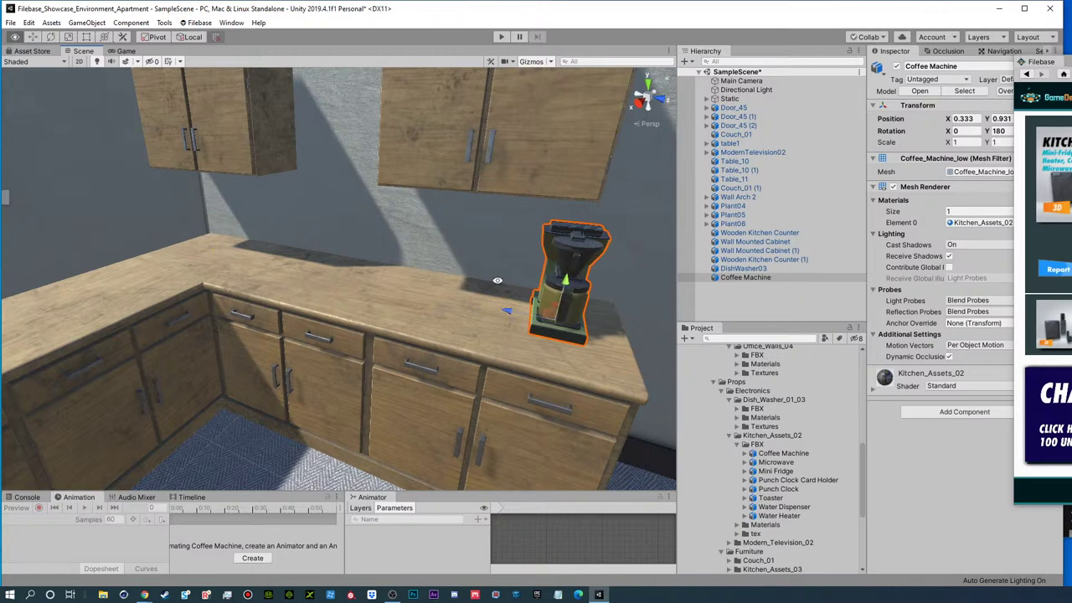
{"action": "scroll", "coordinate": [454, 281], "scroll_direction": "down", "scroll_amount": 5}
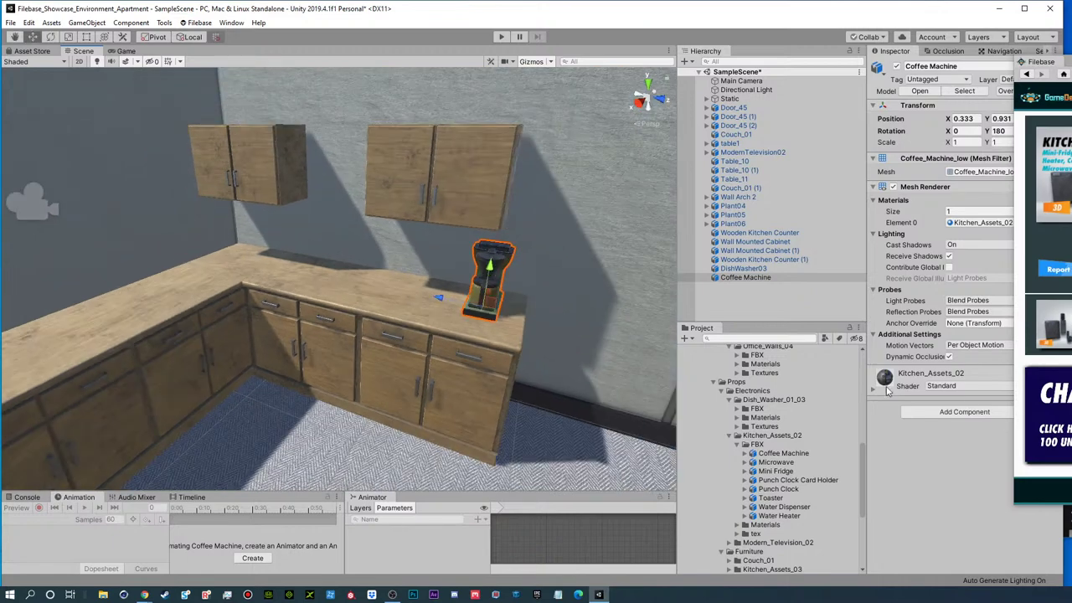
- Add the Microwave to the scene and move it onto the countertop in the kitchen corner
{"action": "left_click", "coordinate": [777, 462]}
{"action": "left_click_drag", "start_coordinate": [785, 457], "coordinate": [746, 288]}
{"action": "scroll", "coordinate": [495, 381], "scroll_direction": "down", "scroll_amount": 3}
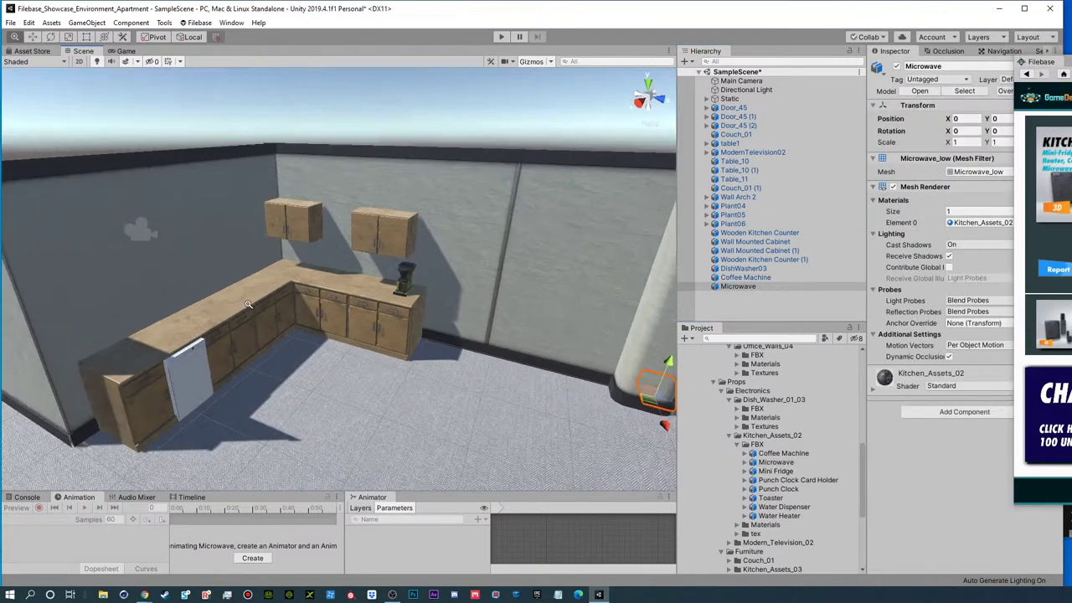
{"action": "left_click_drag", "start_coordinate": [673, 406], "coordinate": [298, 323]}
{"action": "left_click_drag", "start_coordinate": [300, 270], "coordinate": [301, 236]}
- Frame the Microwave and rotate it so its door faces out from the counter corner
{"action": "key", "text": "f"}
{"action": "key", "text": "e"}
{"action": "left_click_drag", "start_coordinate": [319, 364], "coordinate": [455, 362]}
{"action": "left_click", "coordinate": [418, 355]}
{"action": "left_click", "coordinate": [394, 338]}
{"action": "right_click_drag", "start_coordinate": [395, 338], "coordinate": [264, 322], "text": "alt"}
- Fine-tune the Microwave's placement on the countertop beneath the corner wall cabinet
{"action": "key", "text": "w"}
{"action": "left_click_drag", "start_coordinate": [344, 290], "coordinate": [314, 325]}
{"action": "key", "text": "r"}
{"action": "left_click_drag", "start_coordinate": [297, 380], "coordinate": [330, 369]}
{"action": "right_click_drag", "start_coordinate": [330, 368], "coordinate": [241, 347], "text": "alt"}
{"action": "left_click_drag", "start_coordinate": [240, 348], "coordinate": [214, 289], "text": "alt"}
{"action": "key", "text": "e"}
{"action": "key", "text": "w"}
{"action": "left_click_drag", "start_coordinate": [303, 280], "coordinate": [312, 288]}
- Look through the remaining Kitchen_Assets_02 models, add the Toaster to the scene, and move it onto the kitchen counter
{"action": "left_click", "coordinate": [779, 463]}
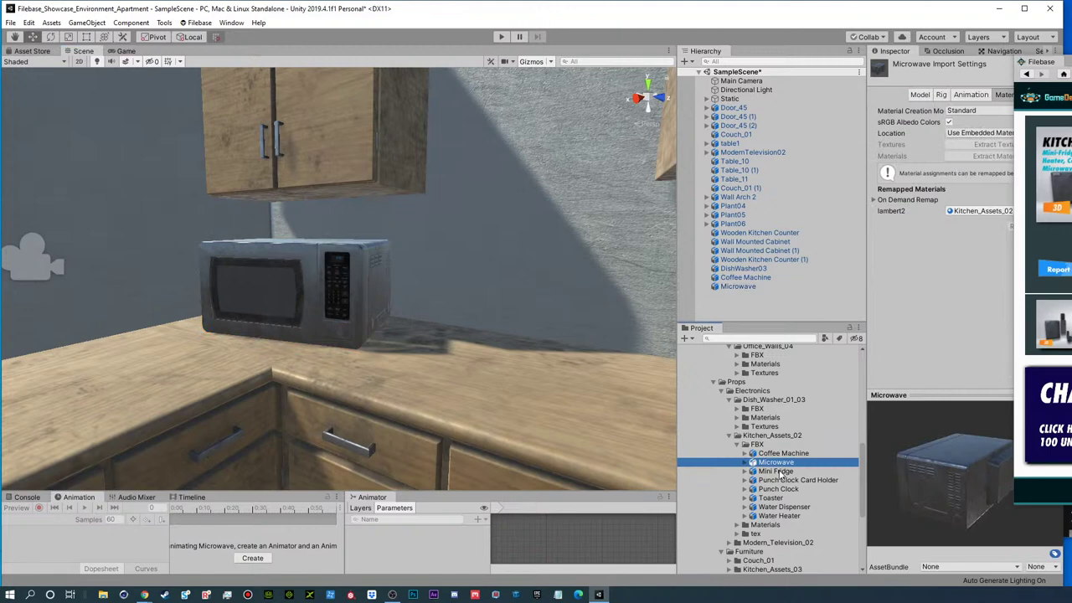
{"action": "left_click", "coordinate": [780, 473]}
{"action": "left_click", "coordinate": [785, 482]}
{"action": "left_click", "coordinate": [787, 489]}
{"action": "left_click_drag", "start_coordinate": [772, 498], "coordinate": [737, 309]}
{"action": "scroll", "coordinate": [272, 285], "scroll_direction": "down", "scroll_amount": 10}
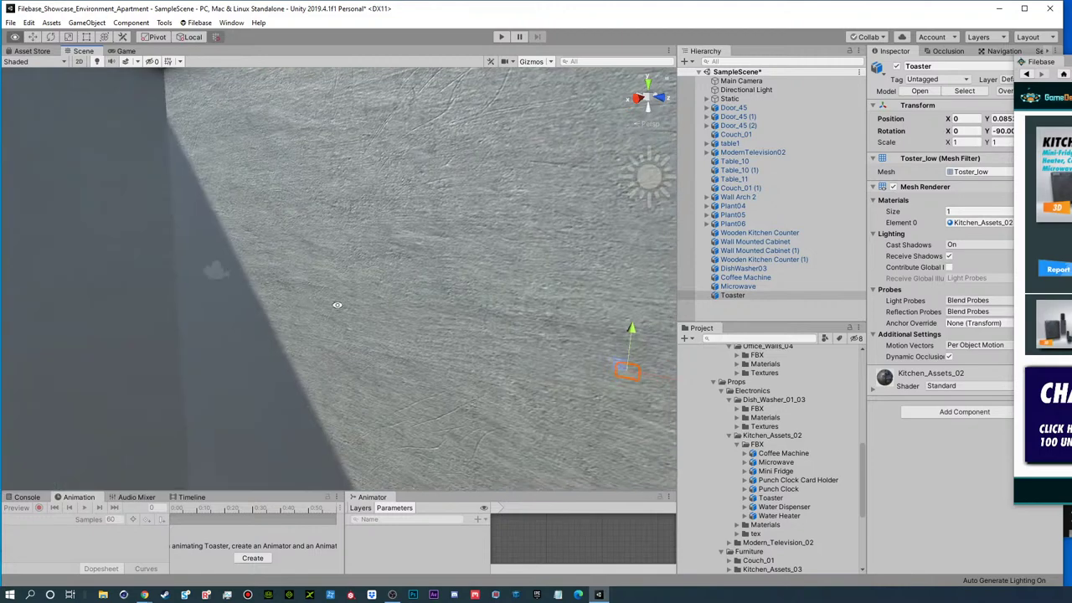
{"action": "left_click_drag", "start_coordinate": [295, 303], "coordinate": [329, 373], "text": "alt"}
{"action": "key", "text": "w"}
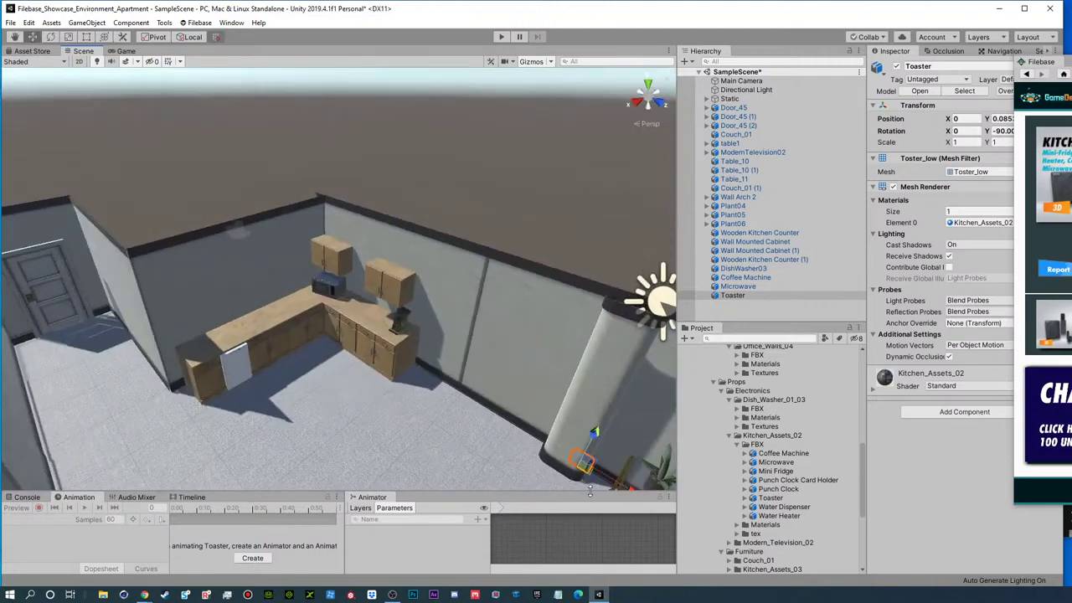
{"action": "left_click_drag", "start_coordinate": [585, 459], "coordinate": [337, 258]}
- Position the Toaster beside the Microwave at X 0.266, Y 1.023, and rotate it to about -168 on Y
{"action": "key", "text": "f"}
{"action": "right_click_drag", "start_coordinate": [356, 324], "coordinate": [277, 335], "text": "alt"}
{"action": "scroll", "coordinate": [335, 276], "scroll_direction": "down", "scroll_amount": 3}
{"action": "left_click_drag", "start_coordinate": [351, 231], "coordinate": [392, 270]}
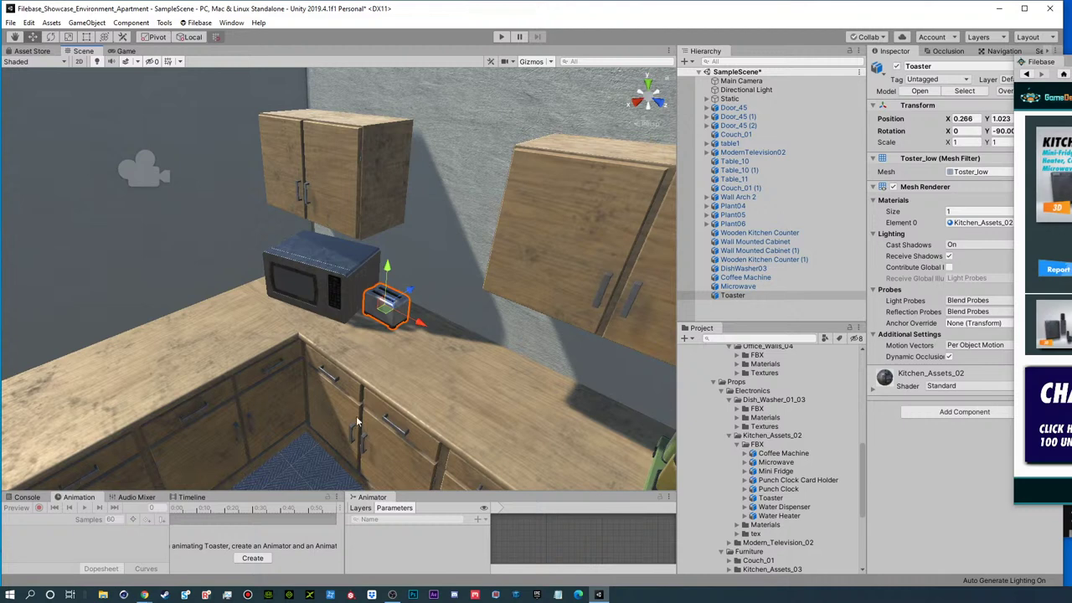
{"action": "key", "text": "e"}
{"action": "left_click_drag", "start_coordinate": [385, 335], "coordinate": [441, 311]}
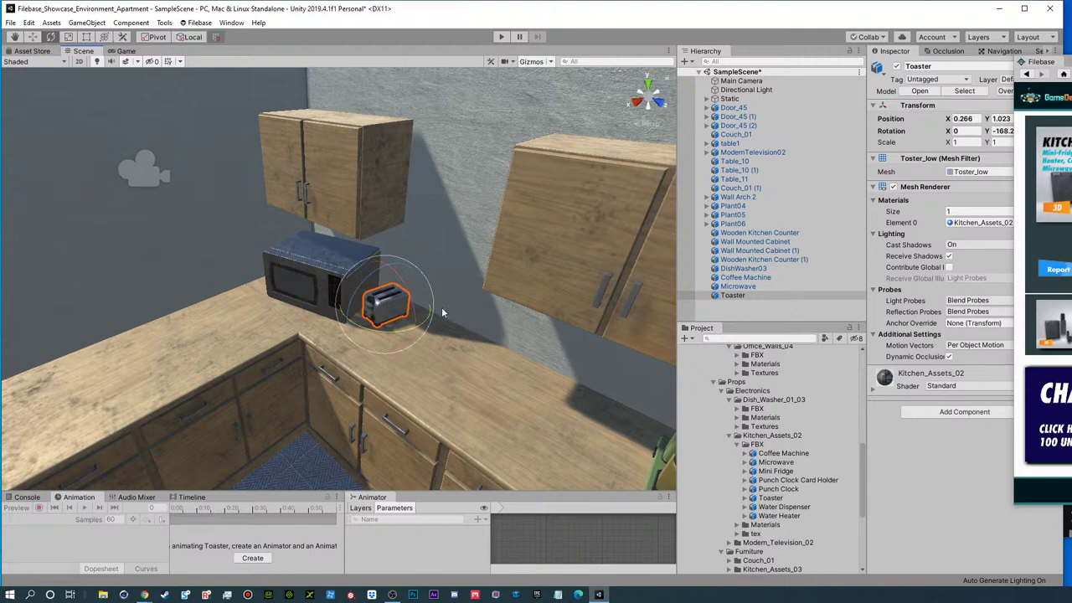
- Preview the kitchen assets and add the Water Heater model to the scene
{"action": "left_click", "coordinate": [784, 499]}
{"action": "left_click", "coordinate": [785, 507]}
{"action": "left_click", "coordinate": [787, 516]}
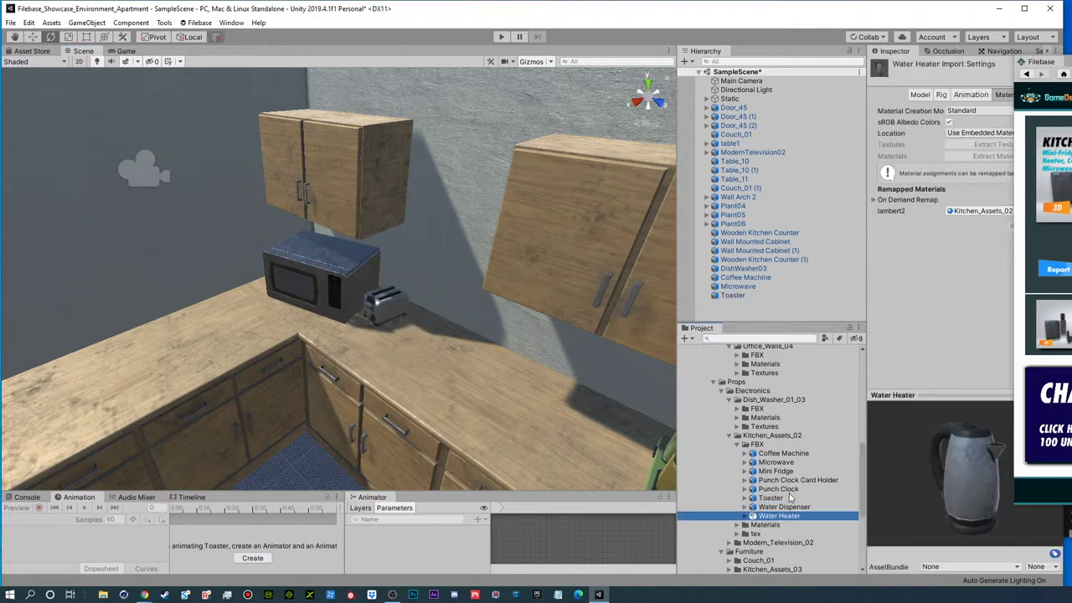
{"action": "left_click_drag", "start_coordinate": [789, 484], "coordinate": [758, 306]}
- Move the water heater from the scene origin to the dishwasher end of the wooden kitchen counter
{"action": "scroll", "coordinate": [253, 315], "scroll_direction": "down", "scroll_amount": 5}
{"action": "left_click_drag", "start_coordinate": [253, 315], "coordinate": [477, 349], "text": "alt"}
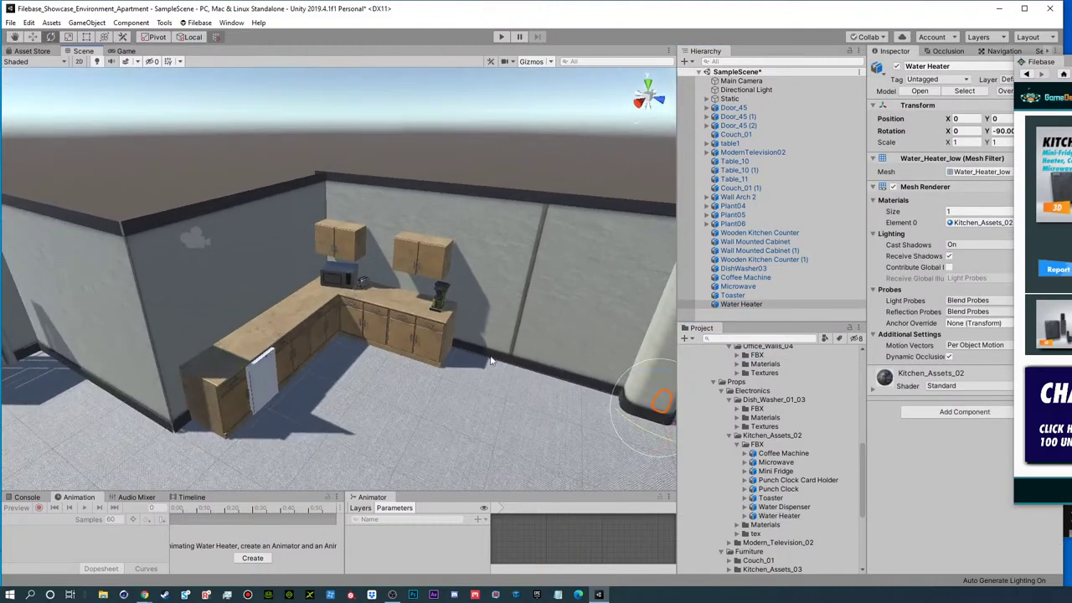
{"action": "left_click_drag", "start_coordinate": [672, 414], "coordinate": [199, 347]}
{"action": "key", "text": "f"}
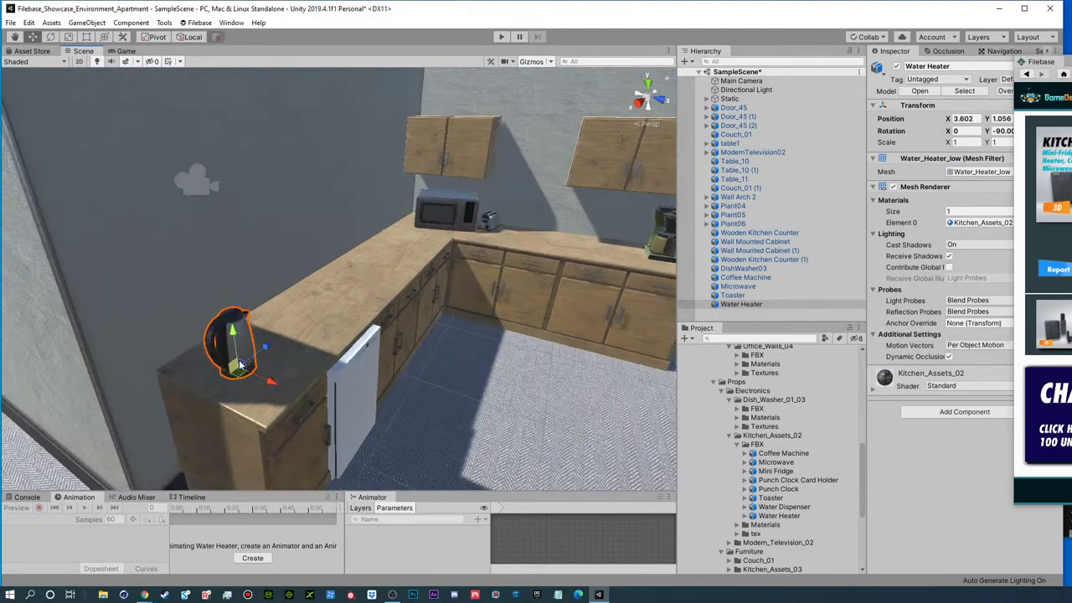
- Rest the water heater on the counter's end section at about X 3.538, Y 0.941
{"action": "left_click_drag", "start_coordinate": [383, 388], "coordinate": [489, 378]}
{"action": "left_click", "coordinate": [388, 361]}
{"action": "key", "text": "v"}
{"action": "left_click_drag", "start_coordinate": [416, 407], "coordinate": [477, 367]}
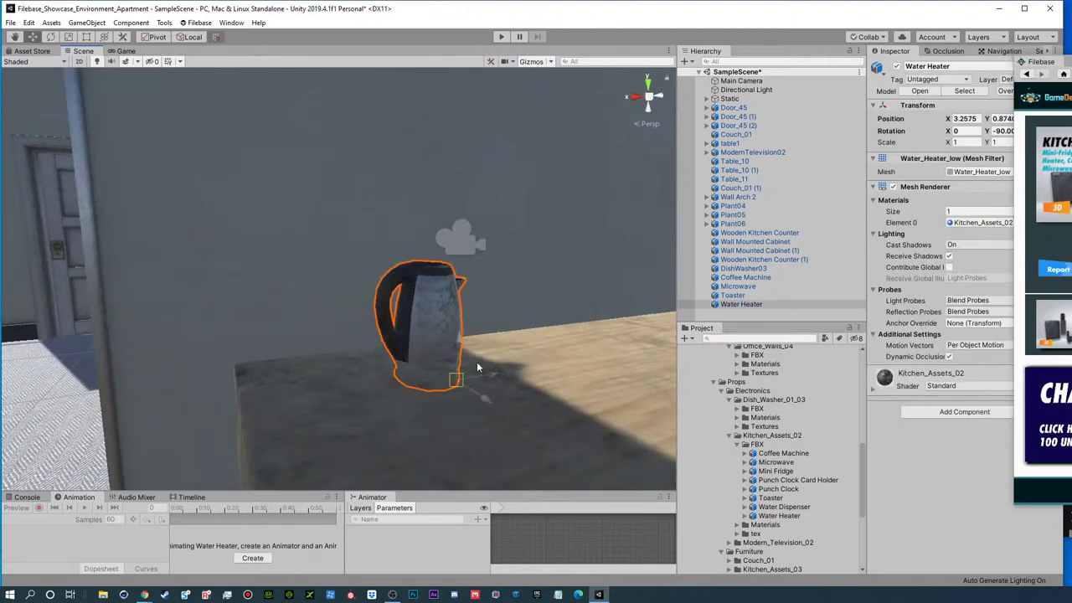
{"action": "left_click_drag", "start_coordinate": [284, 359], "coordinate": [334, 356]}
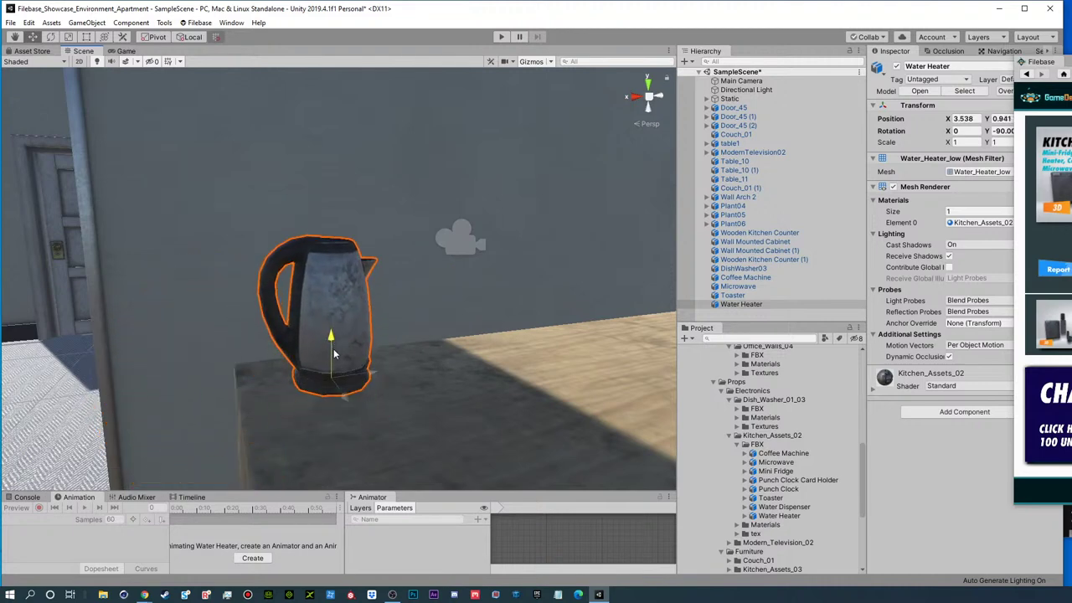
- Deselect the water heater and save the scene
{"action": "scroll", "coordinate": [333, 356], "scroll_direction": "down", "scroll_amount": 4}
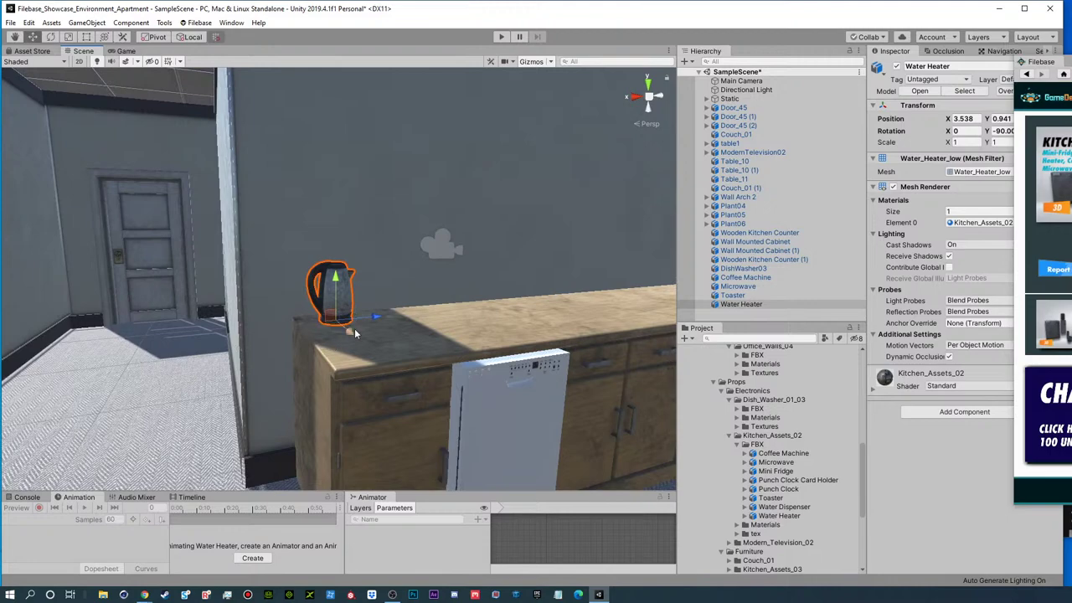
{"action": "left_click_drag", "start_coordinate": [373, 320], "coordinate": [502, 331], "text": "alt"}
{"action": "scroll", "coordinate": [457, 302], "scroll_direction": "down", "scroll_amount": 4}
{"action": "middle_click_drag", "start_coordinate": [444, 280], "coordinate": [402, 357]}
{"action": "left_click", "coordinate": [366, 191]}
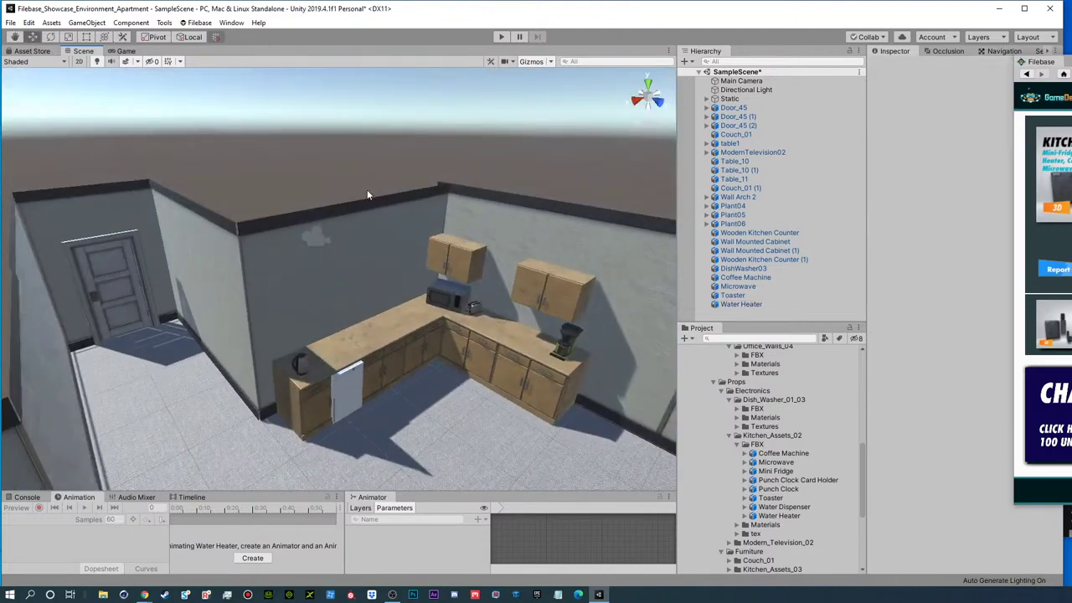
{"action": "key", "text": "ctrl+s"}
{"action": "left_click_drag", "start_coordinate": [367, 190], "coordinate": [295, 280], "text": "alt"}
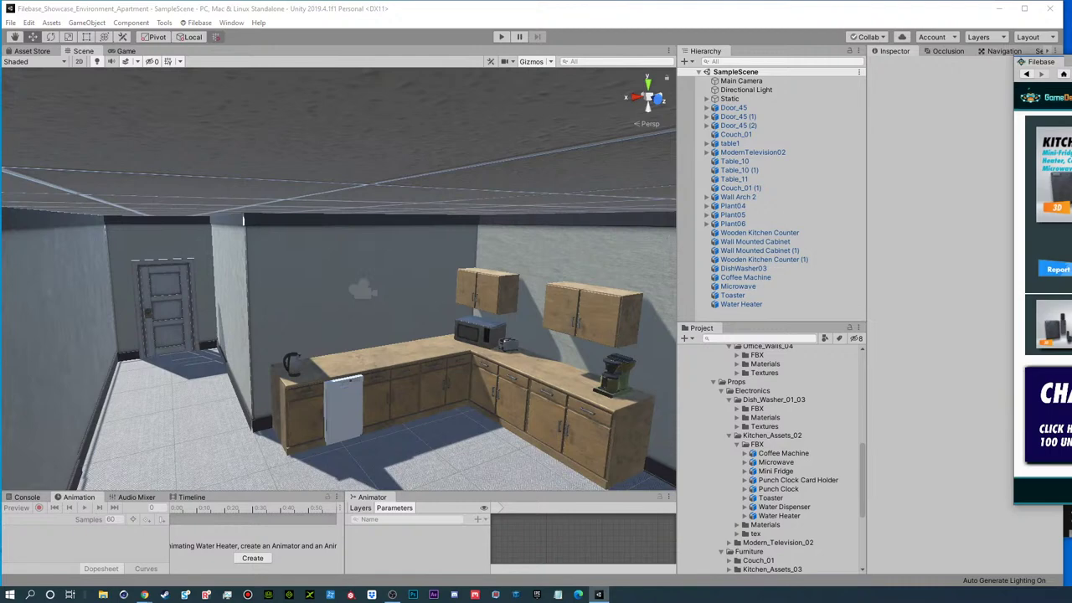
- Browse the lamp search results in the Filebase asset window, and move the window aside
{"action": "left_click_drag", "start_coordinate": [1069, 62], "coordinate": [474, 59]}
{"action": "scroll", "coordinate": [587, 386], "scroll_direction": "down", "scroll_amount": 1}
{"action": "scroll", "coordinate": [587, 385], "scroll_direction": "down", "scroll_amount": 2}
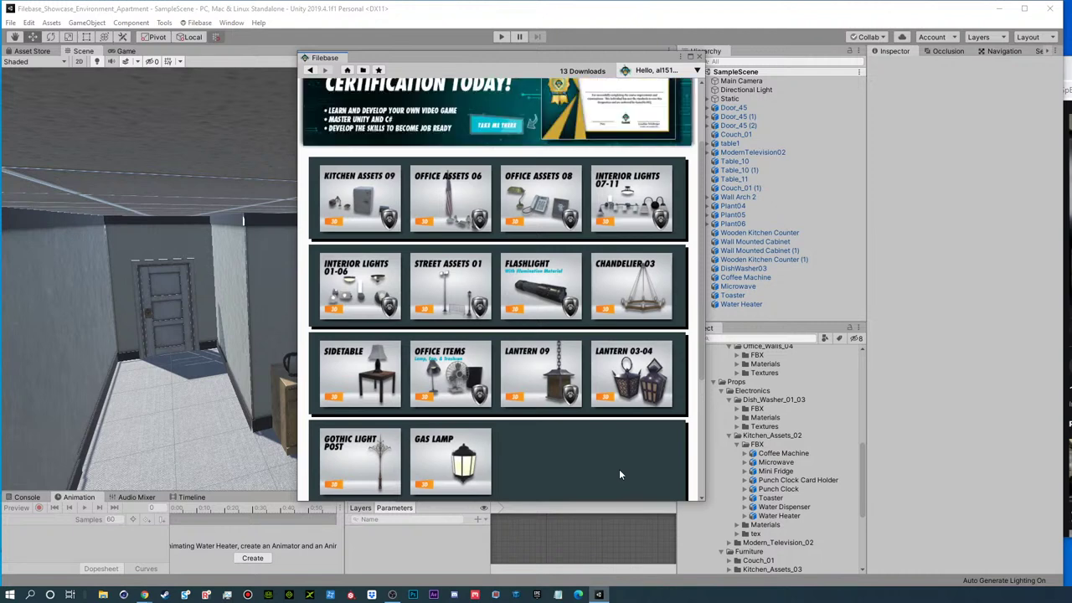
{"action": "scroll", "coordinate": [616, 469], "scroll_direction": "down", "scroll_amount": 3}
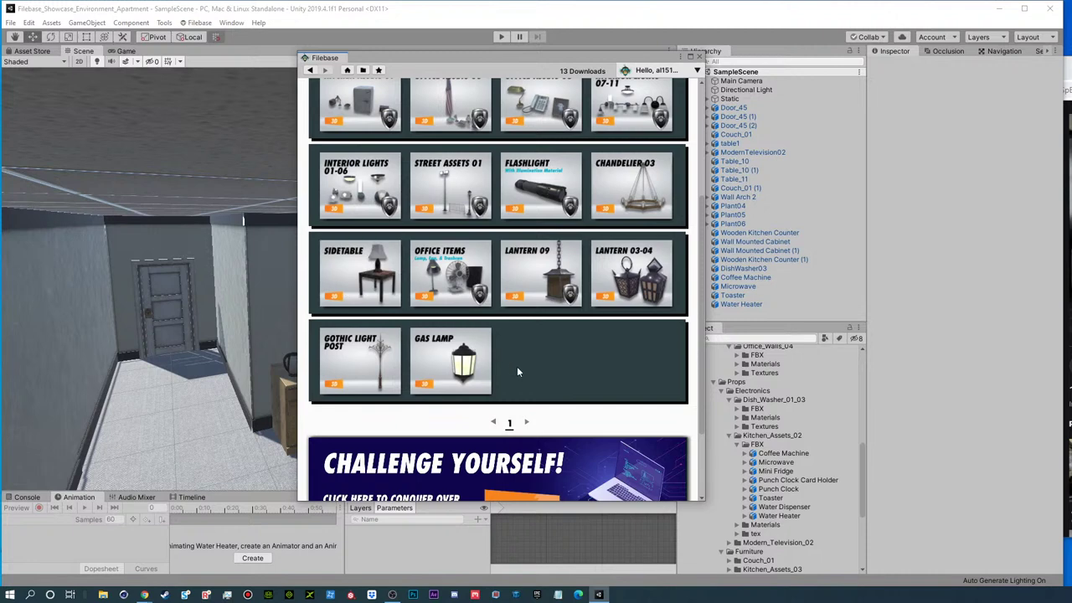
{"action": "scroll", "coordinate": [536, 367], "scroll_direction": "up", "scroll_amount": 1}
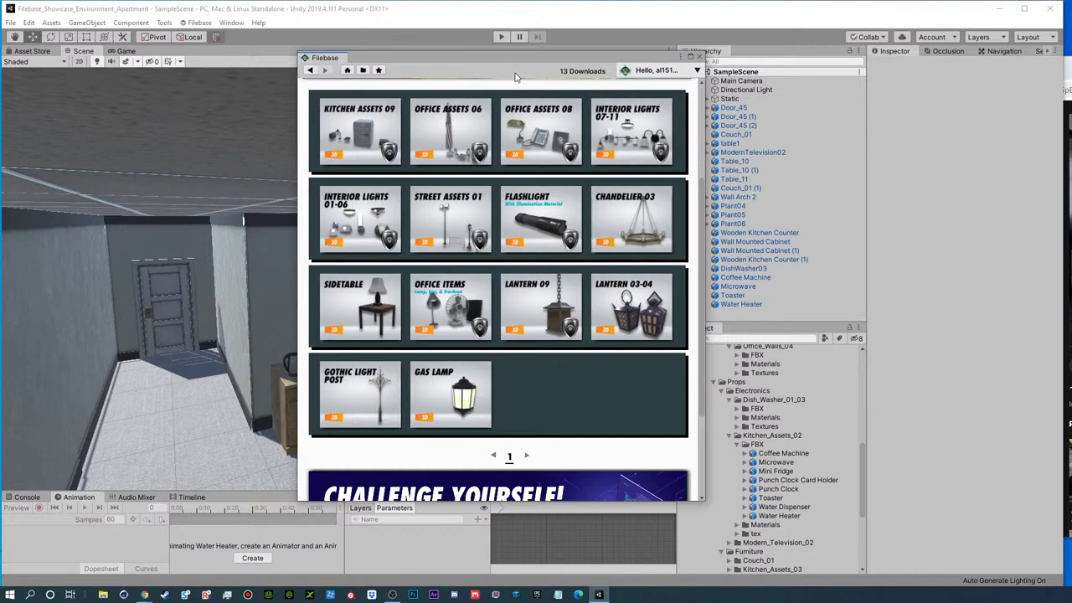
{"action": "left_click_drag", "start_coordinate": [419, 61], "coordinate": [1071, 40]}
{"action": "left_click_drag", "start_coordinate": [414, 249], "coordinate": [425, 315], "text": "alt"}
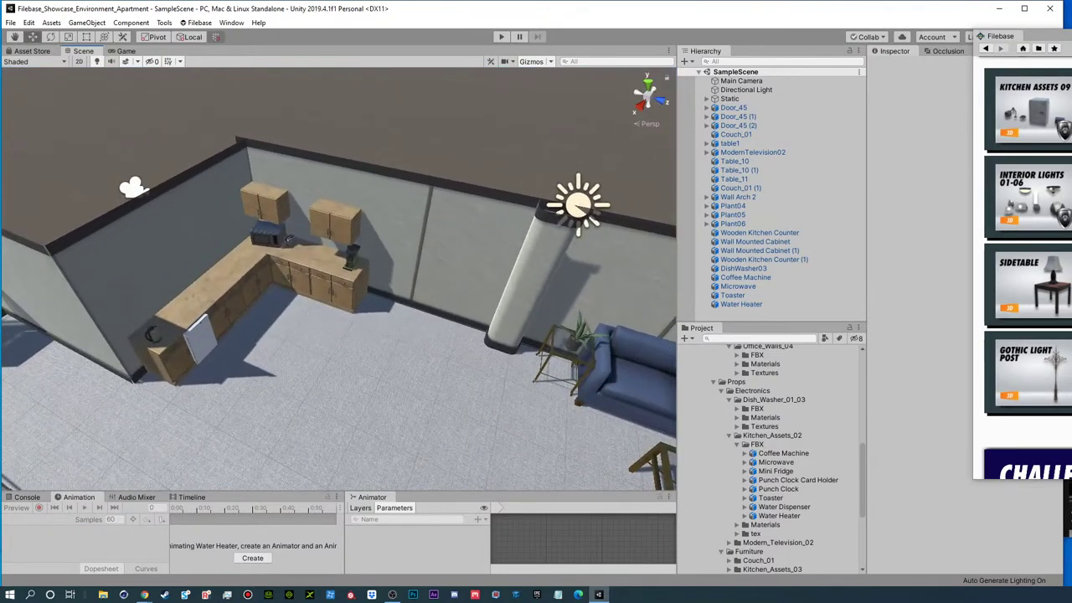
- Search all Filebase assets for "fridge"
{"action": "left_click_drag", "start_coordinate": [1067, 38], "coordinate": [553, 50]}
{"action": "scroll", "coordinate": [574, 154], "scroll_direction": "up", "scroll_amount": 5}
{"action": "left_click", "coordinate": [611, 84]}
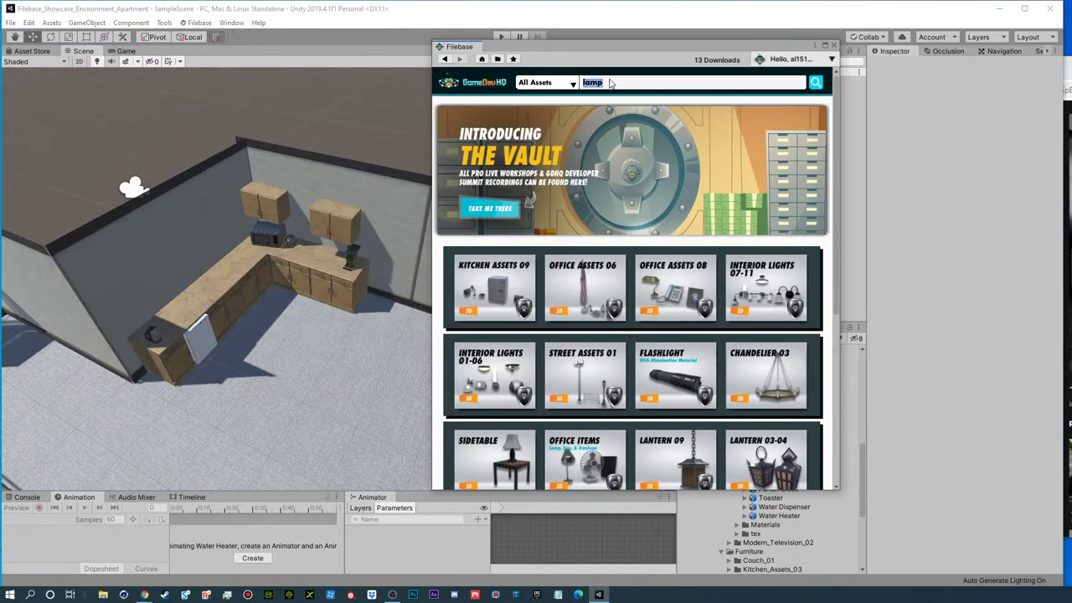
{"action": "type", "text": "fridge"}
{"action": "key", "text": "Return"}
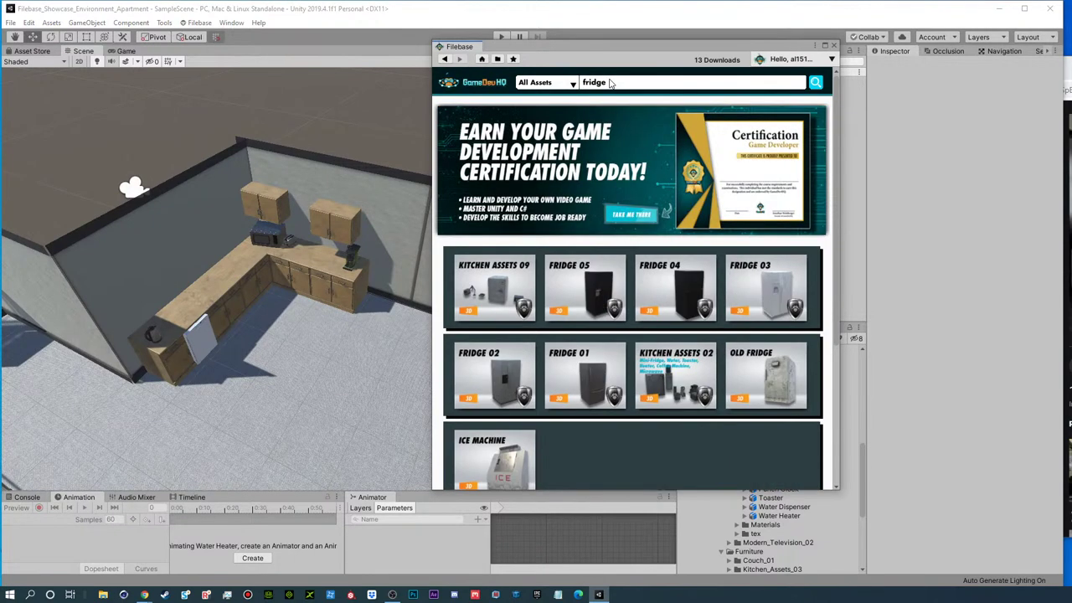
- Open the Fridge 02 asset, check its preview image, and download and import its full package
{"action": "scroll", "coordinate": [615, 403], "scroll_direction": "down", "scroll_amount": 1}
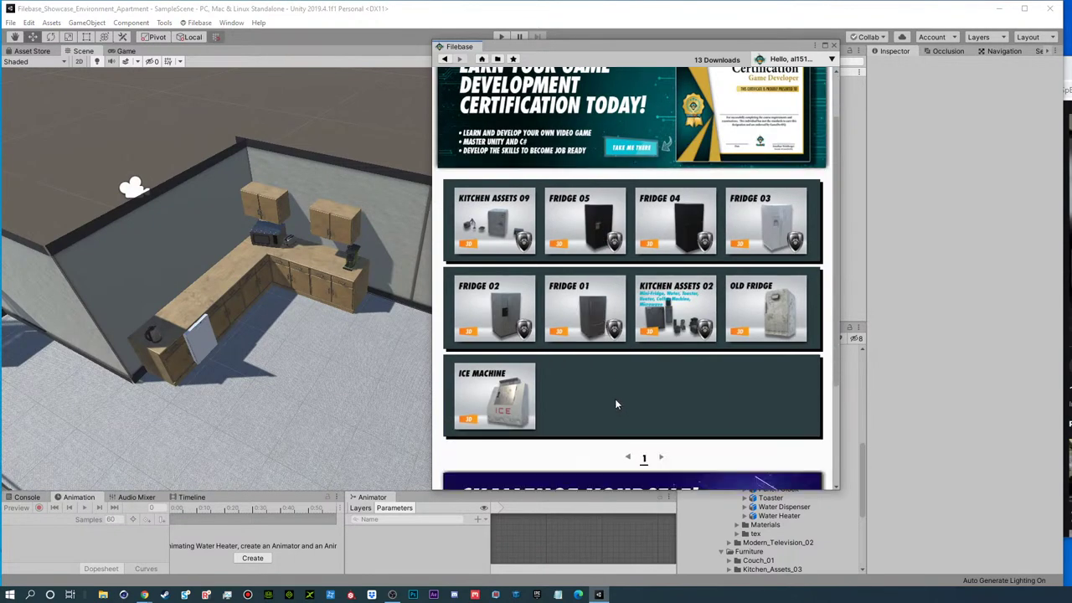
{"action": "left_click", "coordinate": [499, 310]}
{"action": "left_click", "coordinate": [503, 285]}
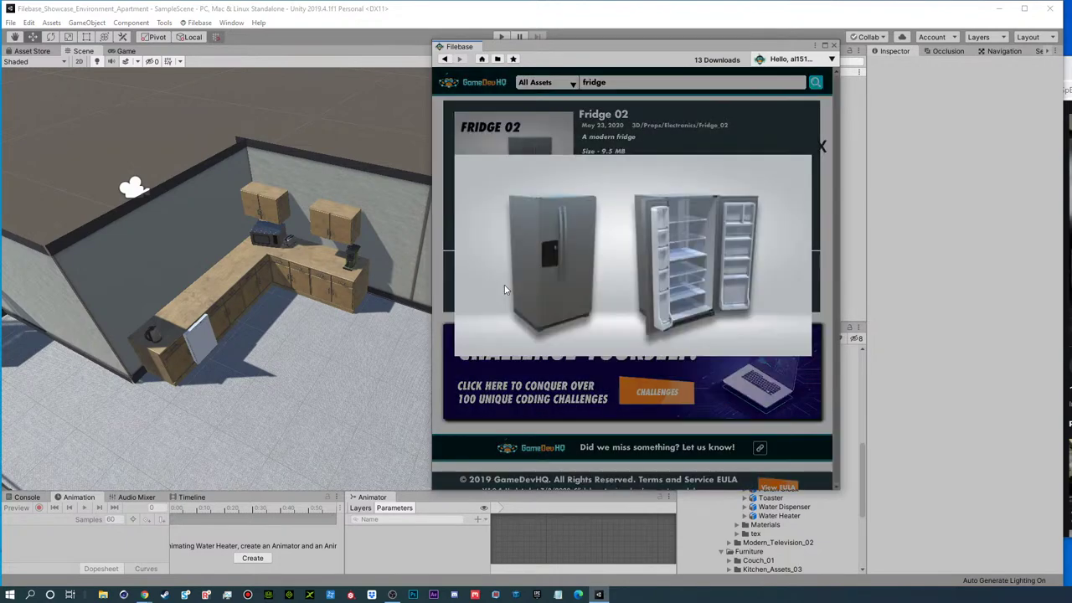
{"action": "left_click", "coordinate": [821, 147]}
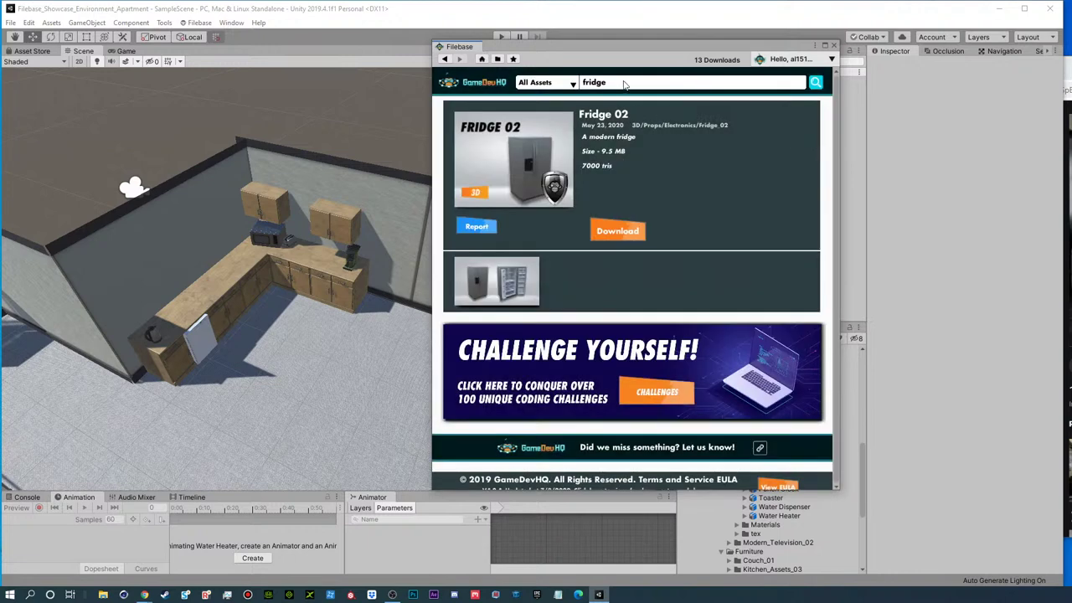
{"action": "left_click", "coordinate": [624, 231]}
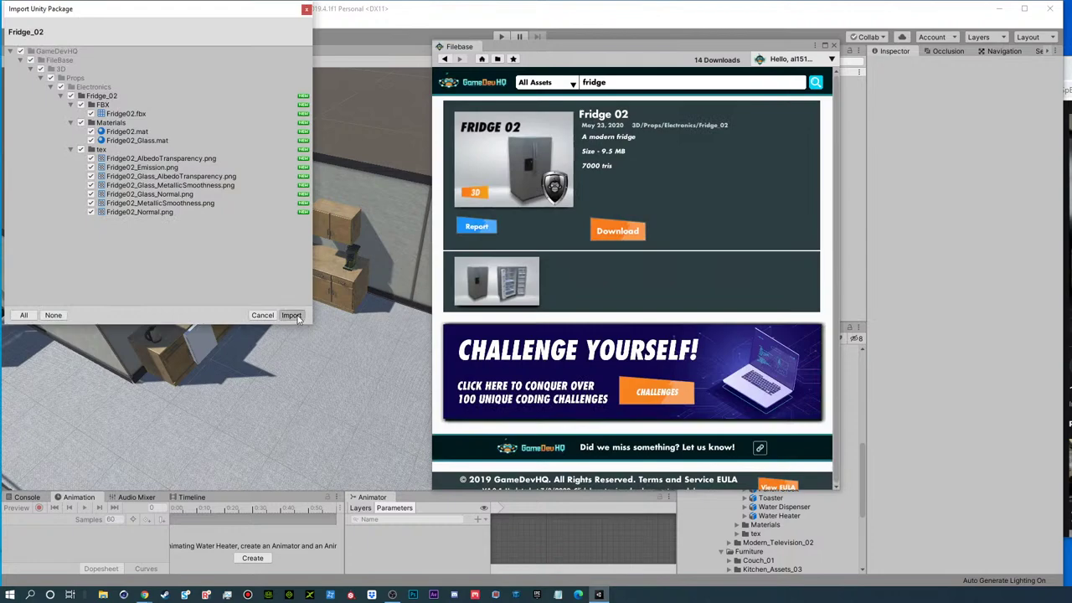
{"action": "left_click", "coordinate": [290, 315]}
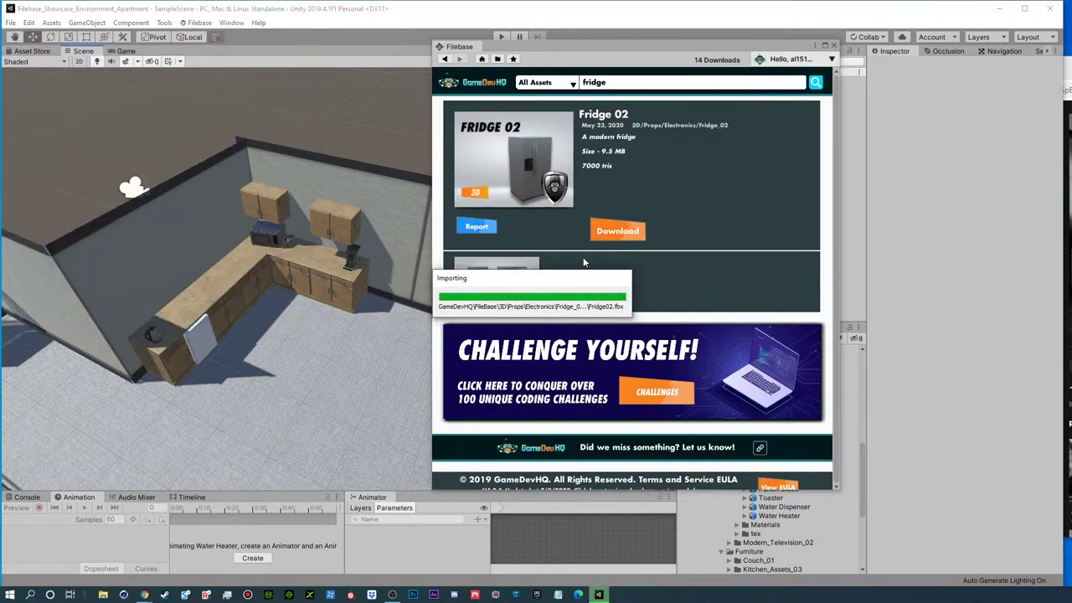
- Locate the imported Fridge_02 folder in the project and add its Fridge02 model to the scene
{"action": "left_click", "coordinate": [603, 237]}
{"action": "left_click_drag", "start_coordinate": [590, 51], "coordinate": [1071, 19]}
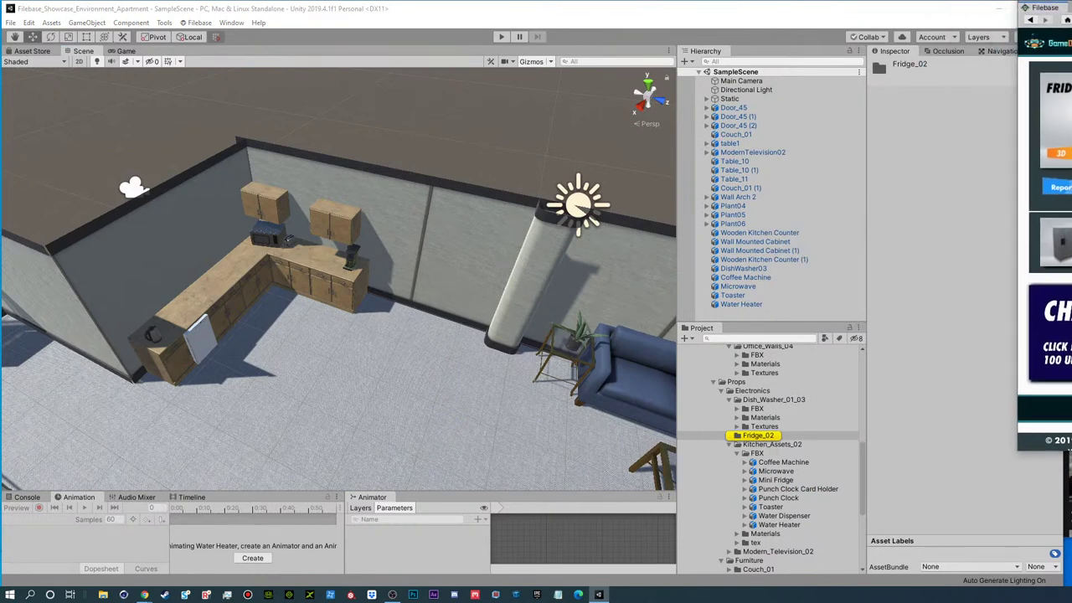
{"action": "left_click", "coordinate": [736, 453]}
{"action": "left_click", "coordinate": [729, 435]}
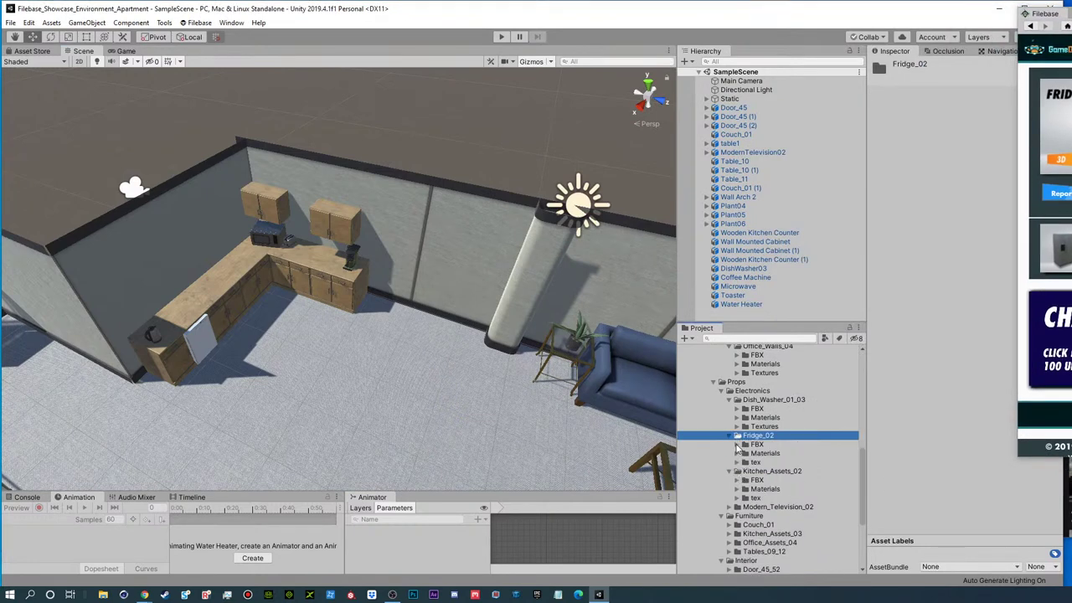
{"action": "left_click", "coordinate": [737, 445]}
{"action": "left_click_drag", "start_coordinate": [771, 453], "coordinate": [829, 315]}
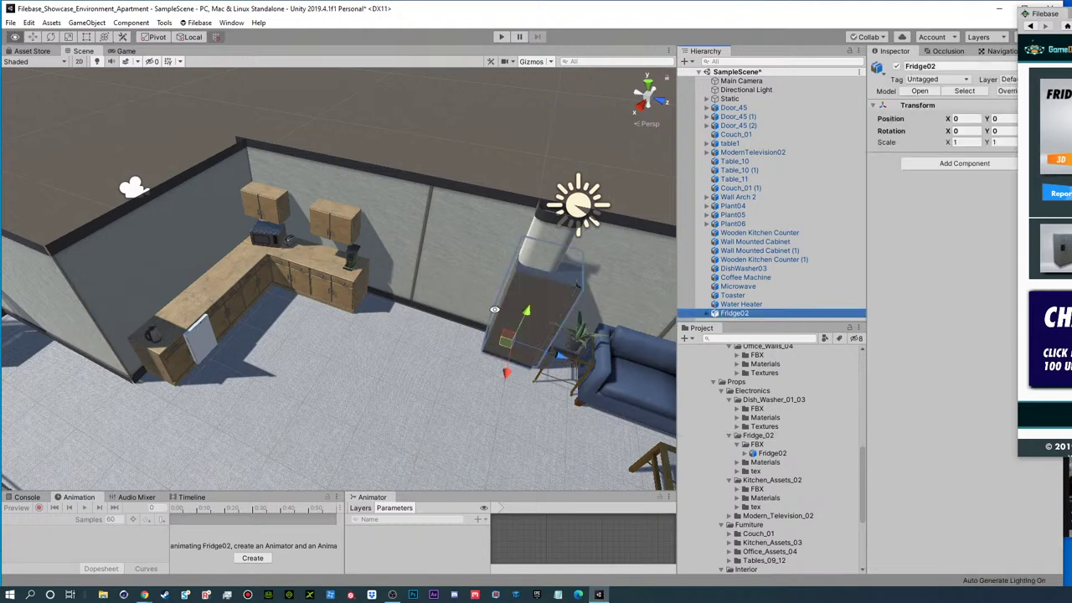
- Rotate the fridge 90 degrees and place it beside the coffee machine end of the counter at about X 0.5
{"action": "left_click_drag", "start_coordinate": [561, 357], "coordinate": [291, 344]}
{"action": "key", "text": "e"}
{"action": "key", "text": "f"}
{"action": "left_click_drag", "start_coordinate": [402, 289], "coordinate": [378, 333], "text": "alt"}
{"action": "key", "text": "w"}
{"action": "left_click_drag", "start_coordinate": [307, 360], "coordinate": [286, 371]}
{"action": "left_click_drag", "start_coordinate": [292, 311], "coordinate": [444, 305], "text": "alt"}
- Try rotating the fridge's doors open, and undo the rotations
{"action": "left_click", "coordinate": [320, 281]}
{"action": "key", "text": "e"}
{"action": "left_click", "coordinate": [291, 333]}
{"action": "left_click", "coordinate": [281, 375]}
{"action": "left_click_drag", "start_coordinate": [273, 321], "coordinate": [510, 244]}
{"action": "key", "text": "ctrl+z"}
{"action": "key", "text": "ctrl+z"}
{"action": "key", "text": "ctrl+z"}
{"action": "key", "text": "ctrl+z"}
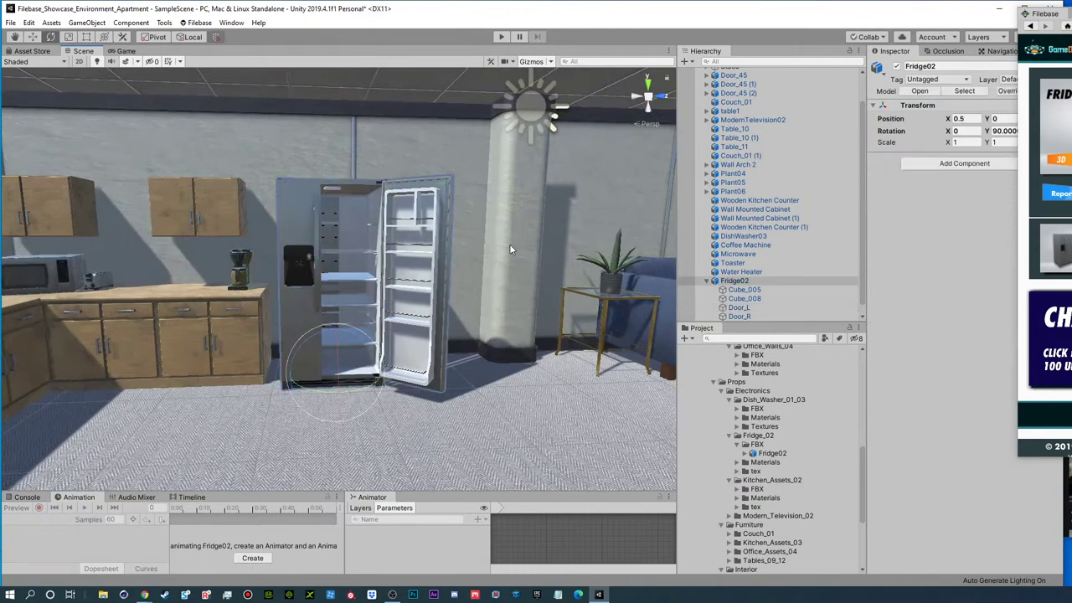
- Move the wall corner pillar near the plant table closer to the fridge, against the wall
{"action": "right_click_drag", "start_coordinate": [509, 243], "coordinate": [427, 267], "text": "alt"}
{"action": "left_click_drag", "start_coordinate": [428, 267], "coordinate": [438, 419], "text": "alt"}
{"action": "left_click", "coordinate": [444, 194]}
{"action": "mouse_move", "coordinate": [444, 193]}
{"action": "left_mouse_down", "text": "alt"}
{"action": "mouse_move", "coordinate": [445, 252]}
{"action": "mouse_move", "coordinate": [452, 229]}
{"action": "mouse_move", "coordinate": [443, 243]}
{"action": "mouse_move", "coordinate": [461, 277]}
{"action": "mouse_move", "coordinate": [417, 294]}
{"action": "mouse_move", "coordinate": [390, 289]}
{"action": "mouse_move", "coordinate": [411, 262]}
{"action": "mouse_move", "coordinate": [439, 291]}
{"action": "mouse_move", "coordinate": [461, 194]}
{"action": "left_mouse_up", "text": "alt"}
{"action": "left_click", "coordinate": [448, 261]}
{"action": "key", "text": "w"}
{"action": "left_click", "coordinate": [459, 195]}
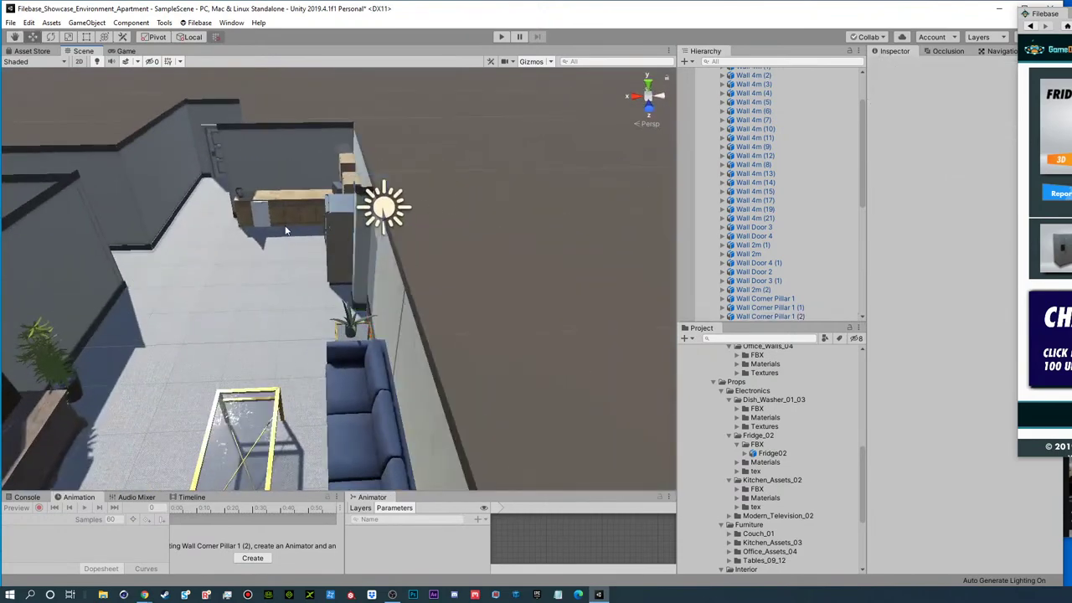
- Inspect the fridge and pillar placement and the overall kitchen and living room layout from several angles
{"action": "left_click", "coordinate": [368, 257]}
{"action": "key", "text": "f"}
{"action": "left_click_drag", "start_coordinate": [340, 320], "coordinate": [389, 353], "text": "alt"}
{"action": "left_click", "coordinate": [422, 95]}
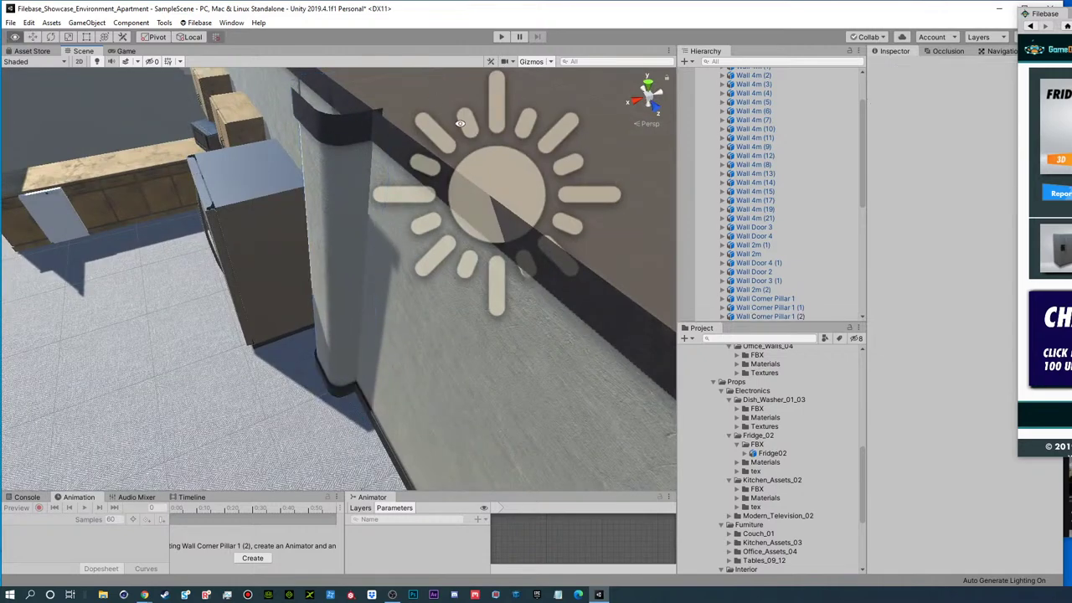
{"action": "scroll", "coordinate": [461, 123], "scroll_direction": "down", "scroll_amount": 5, "text": "alt"}
{"action": "left_click_drag", "start_coordinate": [331, 187], "coordinate": [438, 273], "text": "alt"}
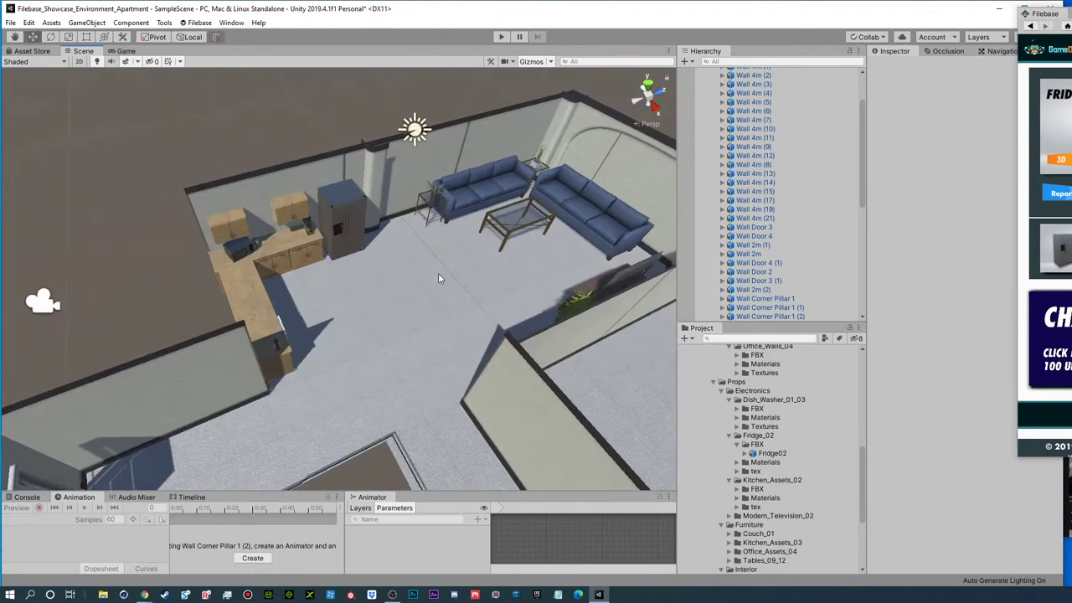
{"action": "left_click_drag", "start_coordinate": [417, 292], "coordinate": [364, 269], "text": "alt"}
{"action": "left_click_drag", "start_coordinate": [271, 270], "coordinate": [448, 204], "text": "alt"}
- Bring back the Filebase asset window and search all assets for "home"
{"action": "left_click_drag", "start_coordinate": [564, 32], "coordinate": [569, 30]}
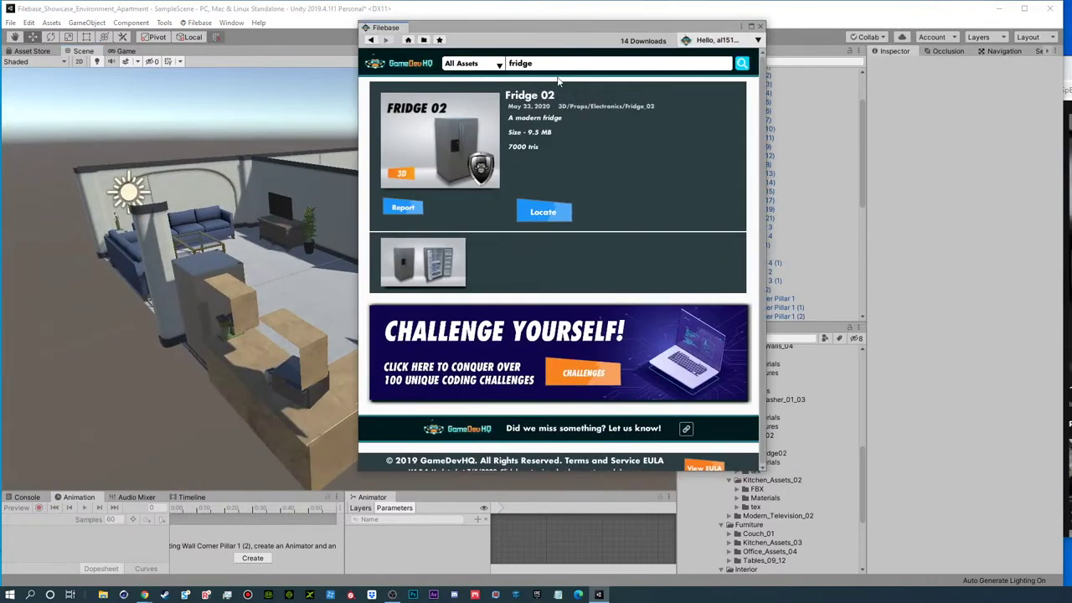
{"action": "double_click", "coordinate": [538, 65]}
{"action": "type", "text": "home"}
{"action": "key", "text": "Return"}
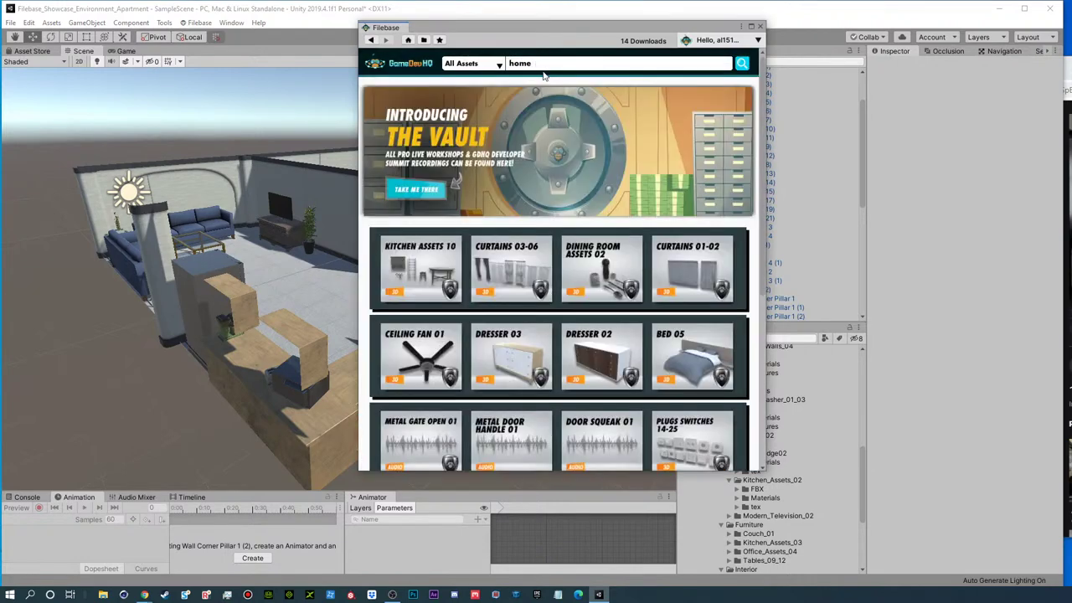
- Download and import the Kitchen Assets 10 package, and locate its folder in the project
{"action": "left_click", "coordinate": [417, 279]}
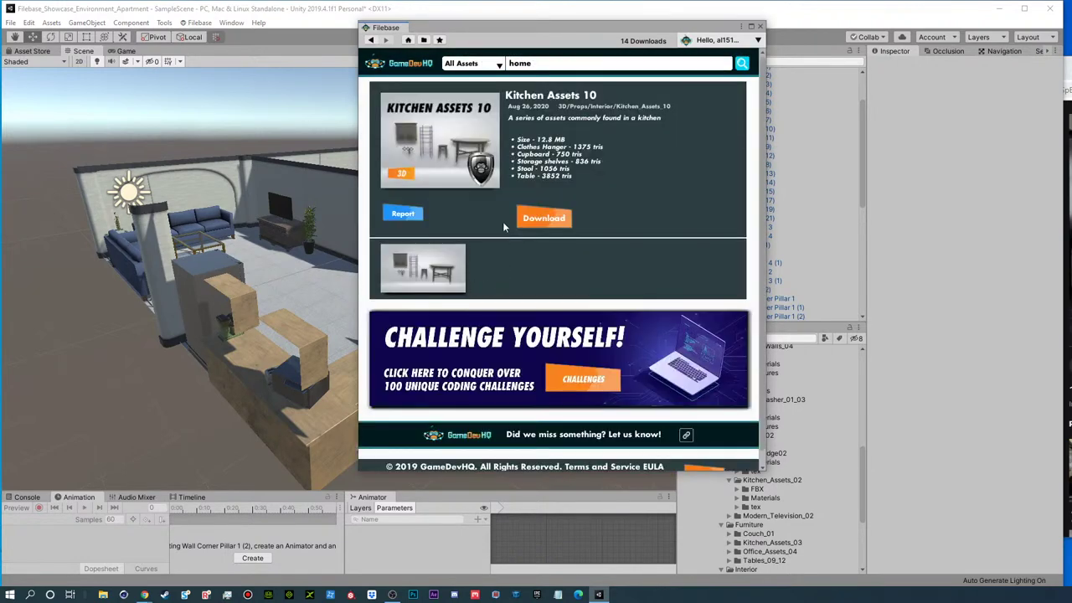
{"action": "left_click", "coordinate": [536, 220]}
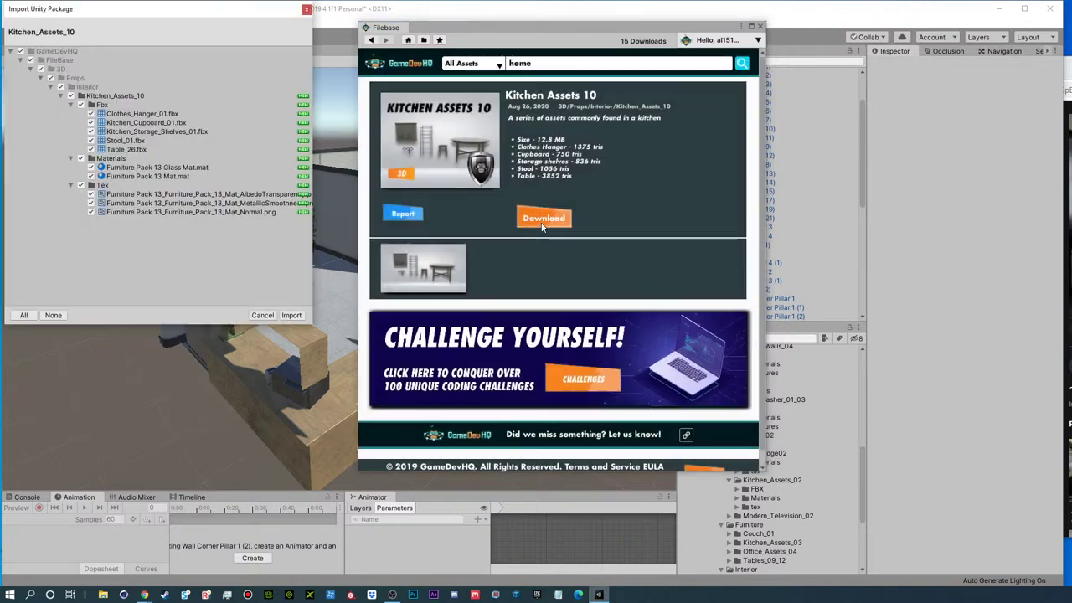
{"action": "left_click", "coordinate": [286, 315]}
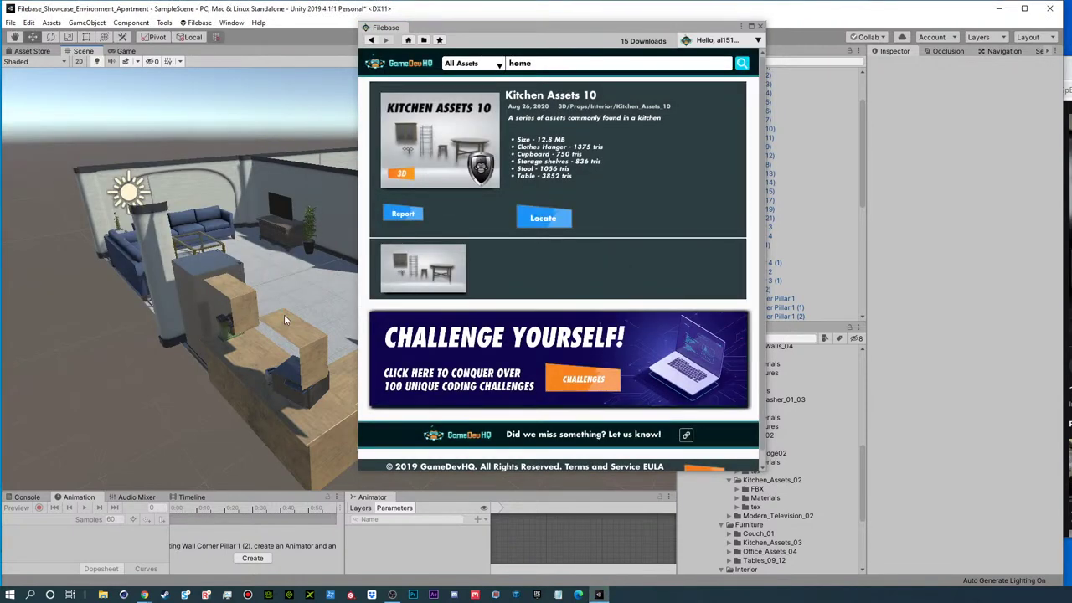
{"action": "left_click", "coordinate": [543, 219]}
{"action": "left_click_drag", "start_coordinate": [542, 32], "coordinate": [1071, 17]}
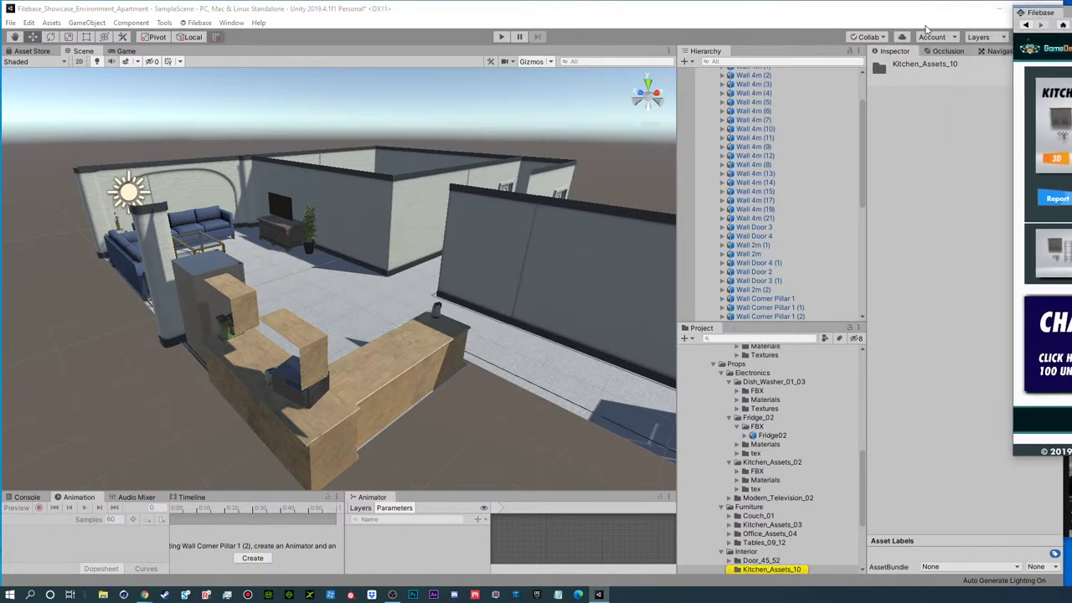
- Collapse the Walls and Static groups in the scene's object list and select the Static object
{"action": "scroll", "coordinate": [734, 259], "scroll_direction": "up", "scroll_amount": 3}
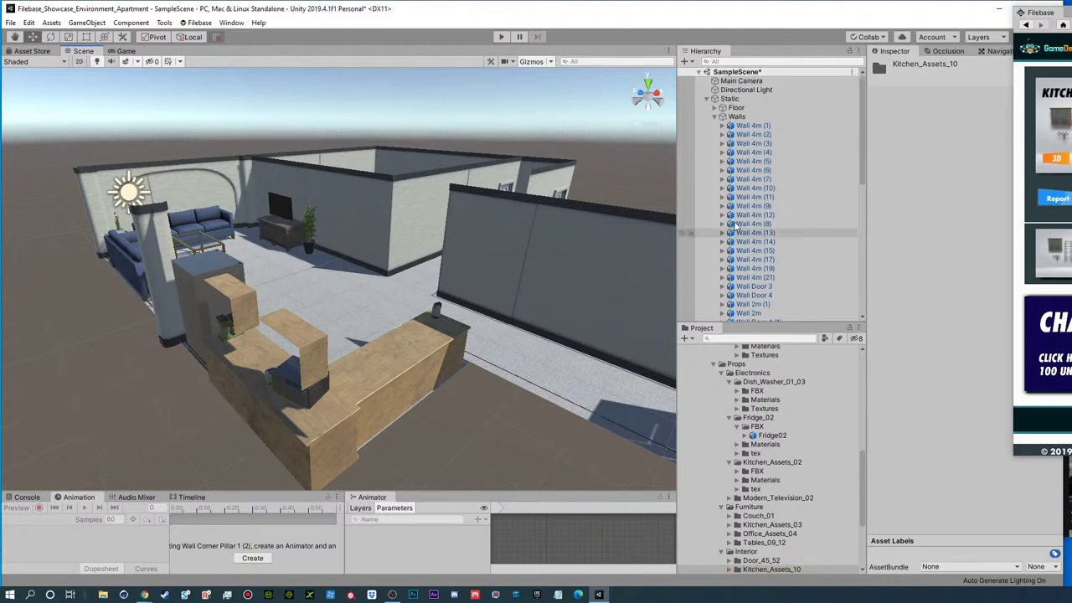
{"action": "left_click", "coordinate": [714, 116]}
{"action": "left_click", "coordinate": [706, 98]}
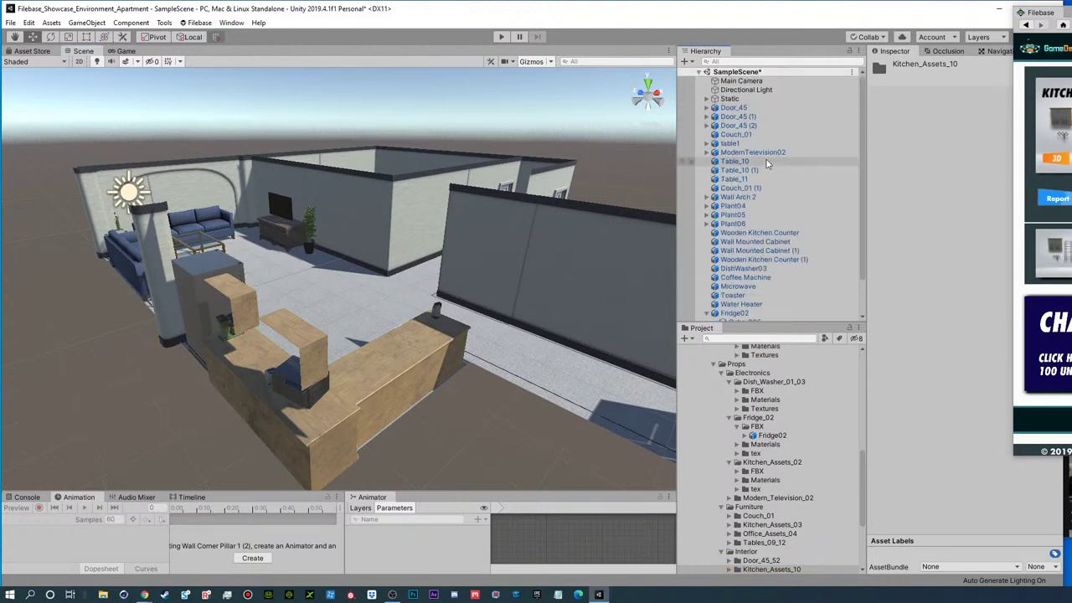
{"action": "left_click", "coordinate": [756, 107]}
{"action": "left_click", "coordinate": [754, 98]}
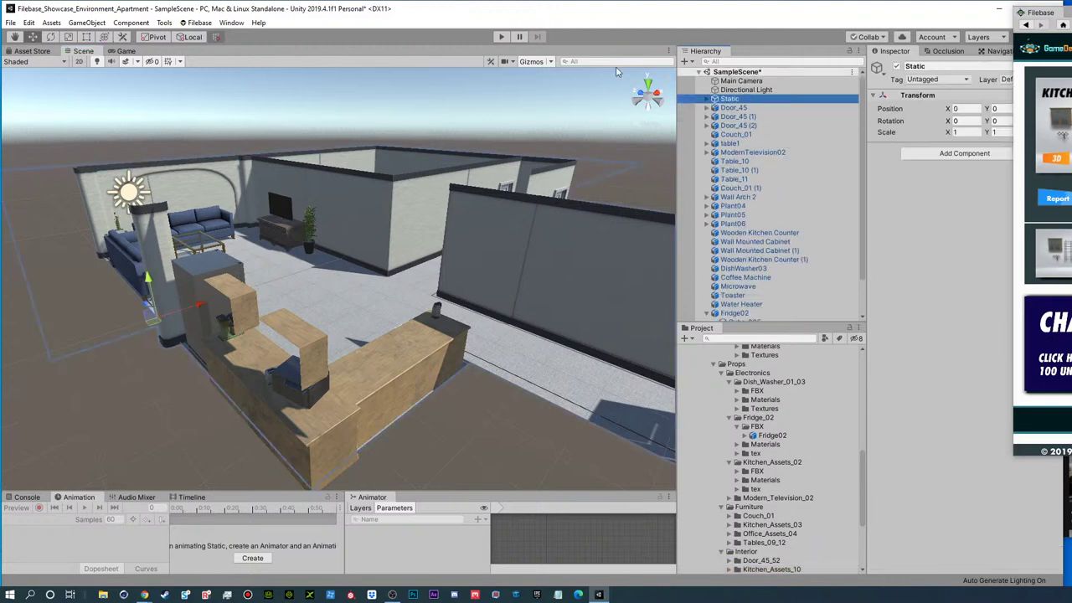
- Create an empty object named "Door" directly below the Static group and reset its transform
{"action": "left_click", "coordinate": [685, 61]}
{"action": "left_click", "coordinate": [699, 75]}
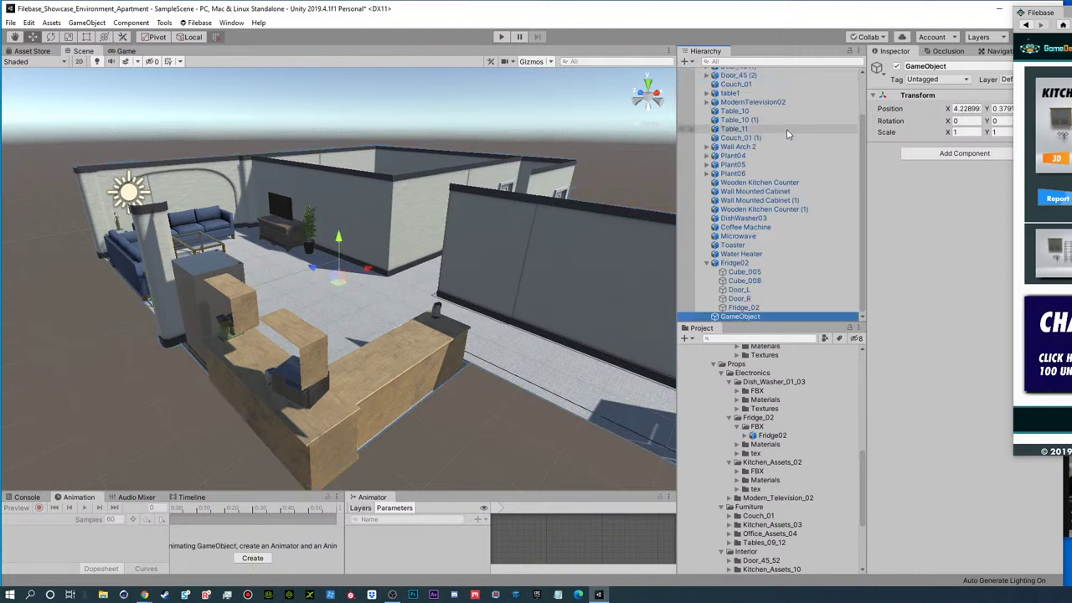
{"action": "left_click", "coordinate": [707, 264]}
{"action": "left_click", "coordinate": [706, 273]}
{"action": "left_click_drag", "start_coordinate": [740, 316], "coordinate": [731, 100]}
{"action": "left_click", "coordinate": [736, 103]}
{"action": "type", "text": "Door"}
{"action": "key", "text": "Return"}
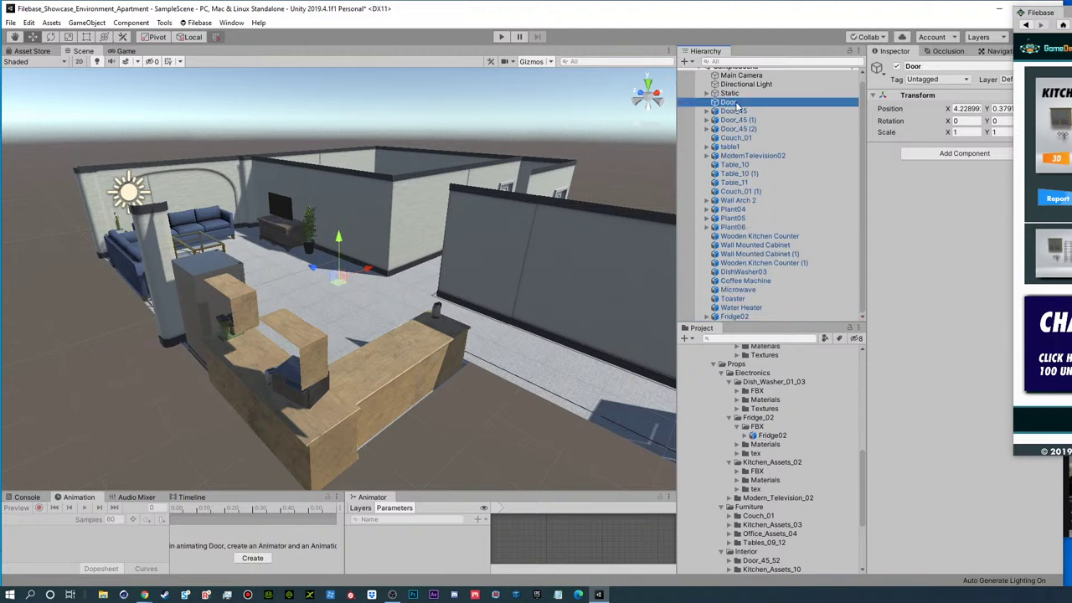
{"action": "right_click", "coordinate": [923, 95]}
{"action": "left_click", "coordinate": [953, 103]}
- Group the three Door_45 objects under Door, and nest Door inside the Static group
{"action": "left_click", "coordinate": [734, 112]}
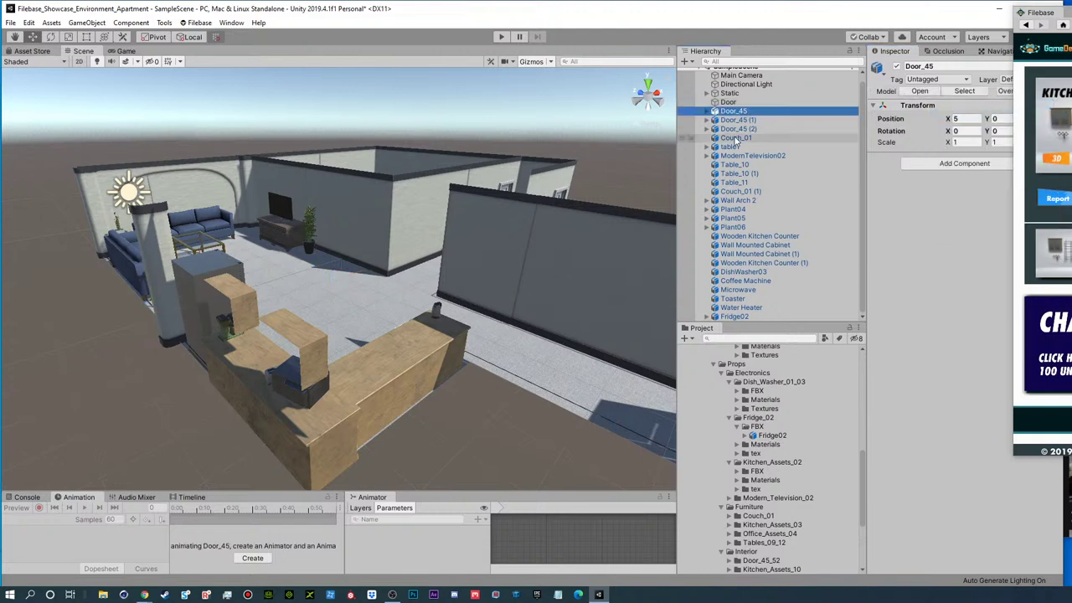
{"action": "left_click", "coordinate": [737, 129], "text": "shift"}
{"action": "left_click_drag", "start_coordinate": [731, 109], "coordinate": [728, 99]}
{"action": "left_click", "coordinate": [707, 103]}
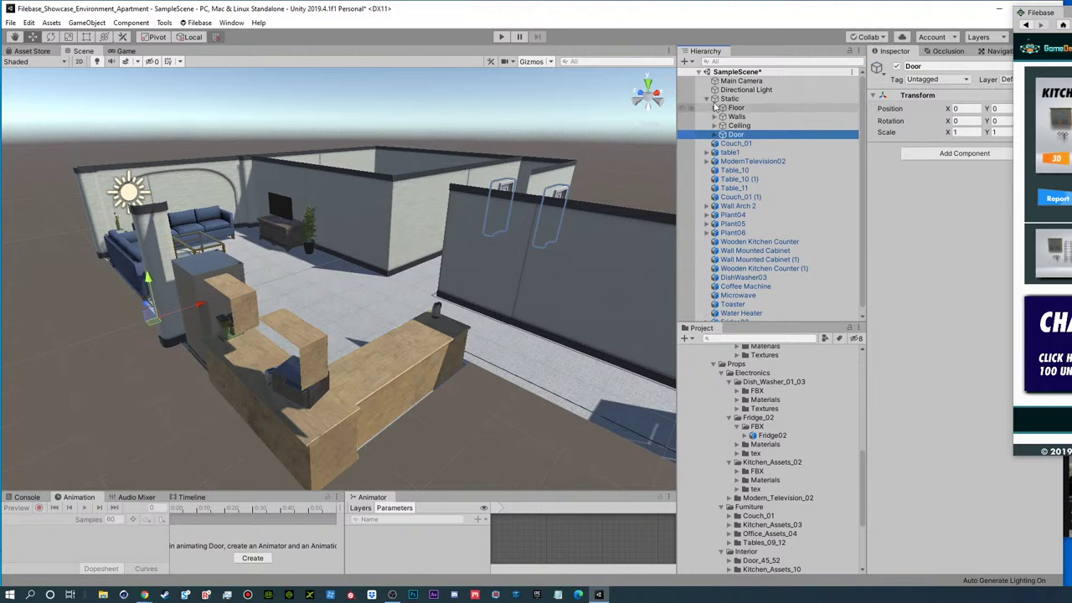
{"action": "left_click", "coordinate": [707, 99]}
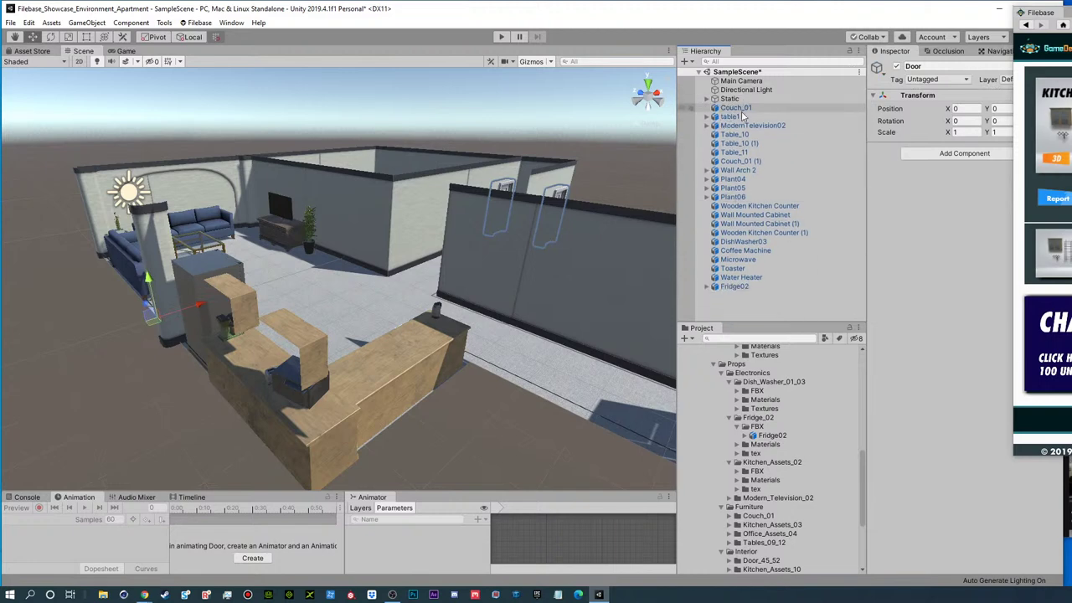
- Bring back the Filebase window and search all assets for "steak"
{"action": "left_click_drag", "start_coordinate": [370, 305], "coordinate": [325, 336], "text": "alt"}
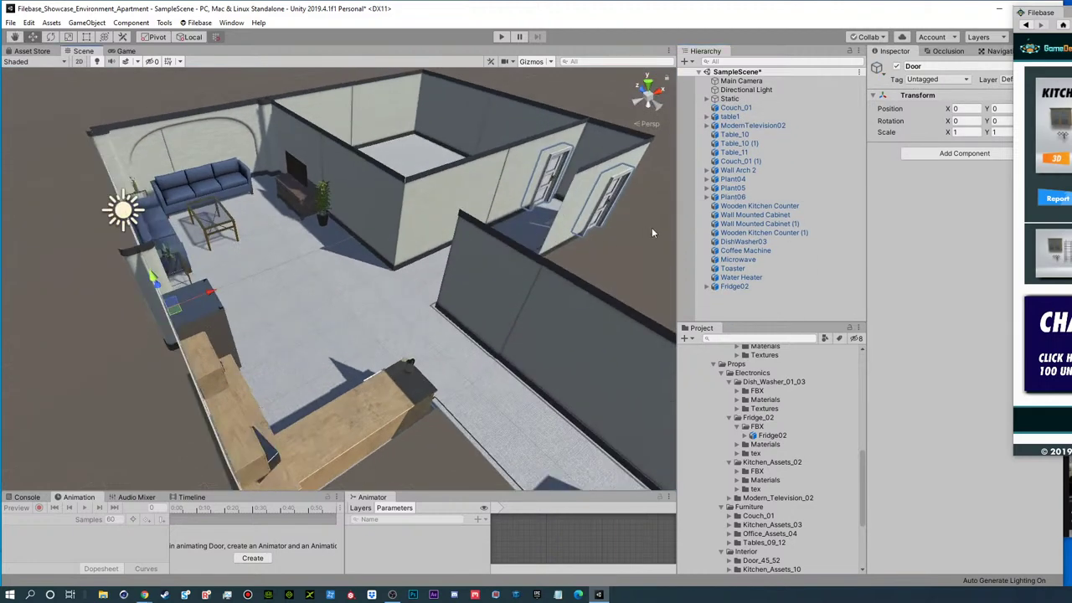
{"action": "left_click", "coordinate": [604, 244]}
{"action": "left_click_drag", "start_coordinate": [603, 245], "coordinate": [263, 228], "text": "alt"}
{"action": "right_click_drag", "start_coordinate": [262, 228], "coordinate": [832, 264], "text": "alt"}
{"action": "mouse_move", "coordinate": [408, 251]}
{"action": "left_mouse_down", "text": "alt"}
{"action": "mouse_move", "coordinate": [487, 201]}
{"action": "mouse_move", "coordinate": [548, 98]}
{"action": "mouse_move", "coordinate": [545, 123]}
{"action": "mouse_move", "coordinate": [404, 236]}
{"action": "left_mouse_up", "text": "alt"}
{"action": "mouse_move", "coordinate": [403, 236]}
{"action": "right_mouse_down", "text": "alt"}
{"action": "mouse_move", "coordinate": [224, 247]}
{"action": "mouse_move", "coordinate": [417, 251]}
{"action": "right_mouse_up", "text": "alt"}
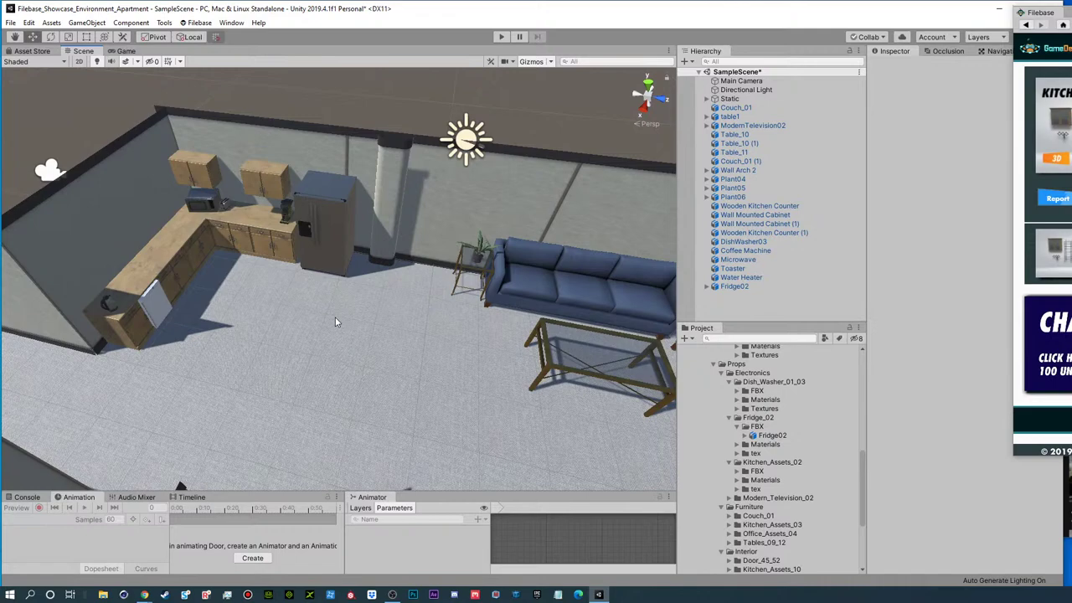
{"action": "left_click_drag", "start_coordinate": [1071, 13], "coordinate": [578, 57]}
{"action": "left_click", "coordinate": [577, 96]}
{"action": "type", "text": "steak"}
{"action": "key", "text": "Return"}
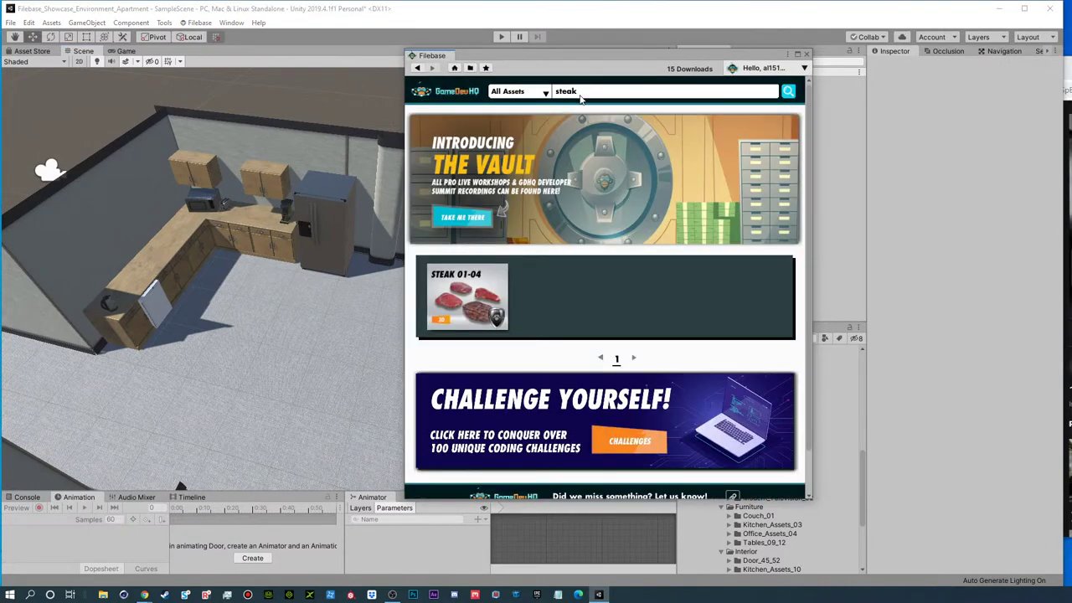
- Search all Filebase assets for "food", browse both result pages, and move the asset window aside
{"action": "left_click", "coordinate": [579, 95]}
{"action": "type", "text": "food"}
{"action": "key", "text": "Return"}
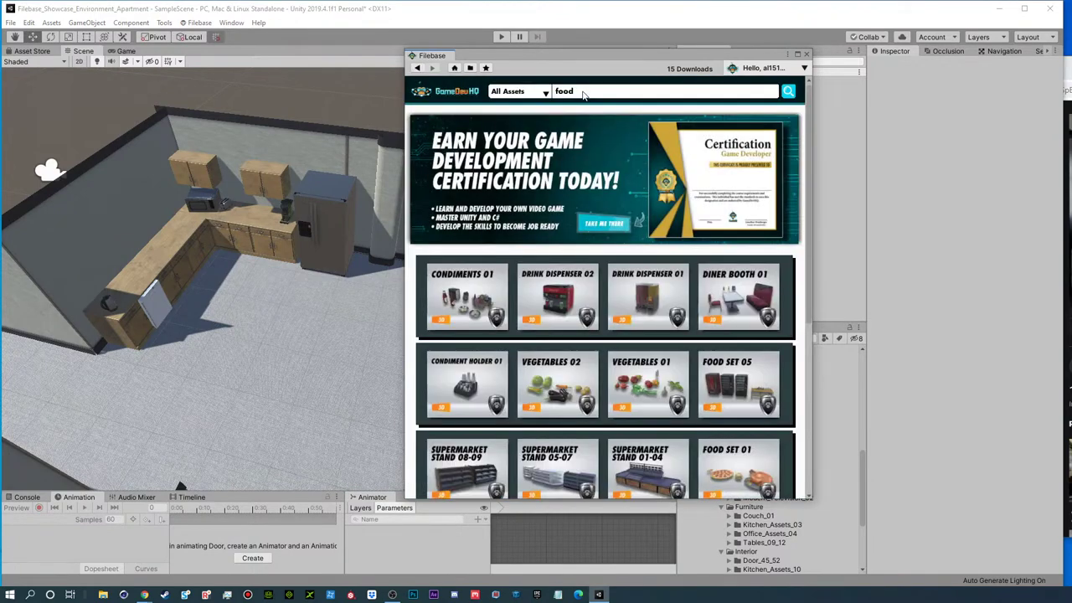
{"action": "scroll", "coordinate": [412, 392], "scroll_direction": "down", "scroll_amount": 1}
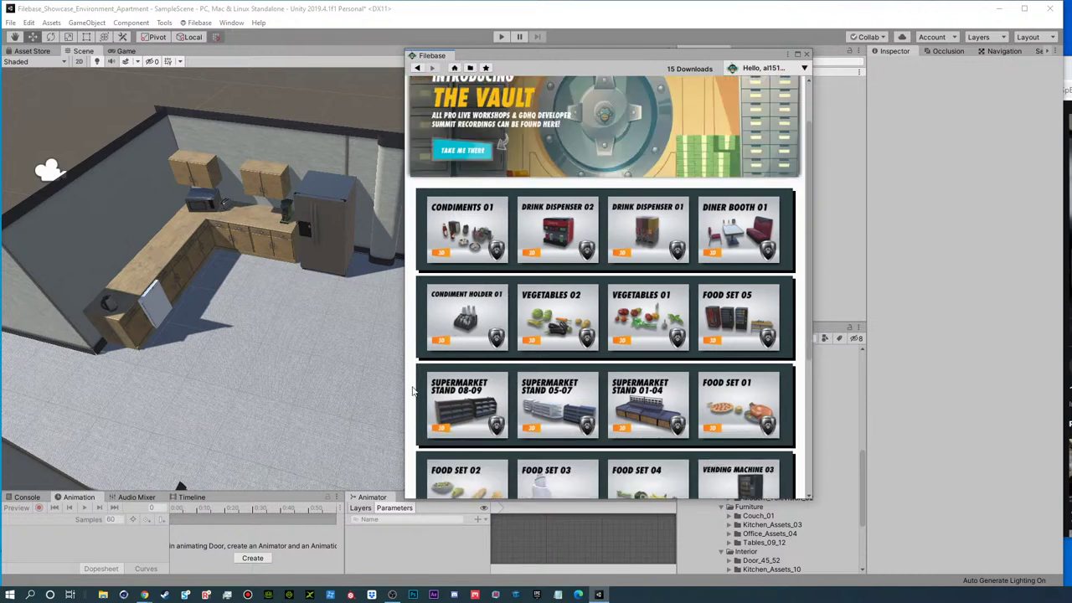
{"action": "scroll", "coordinate": [637, 373], "scroll_direction": "down", "scroll_amount": 1}
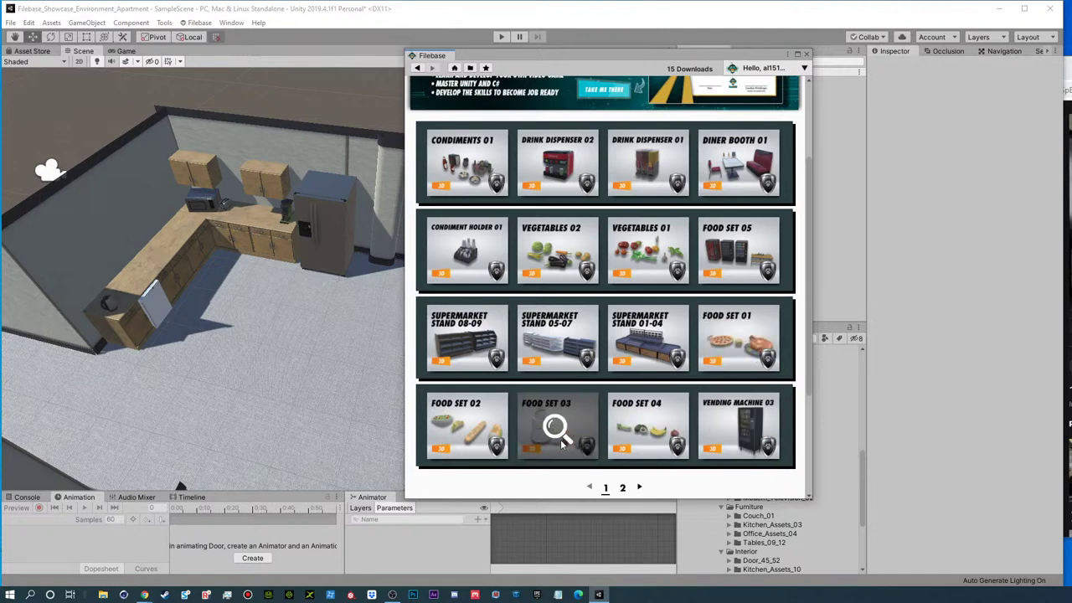
{"action": "left_click", "coordinate": [639, 488]}
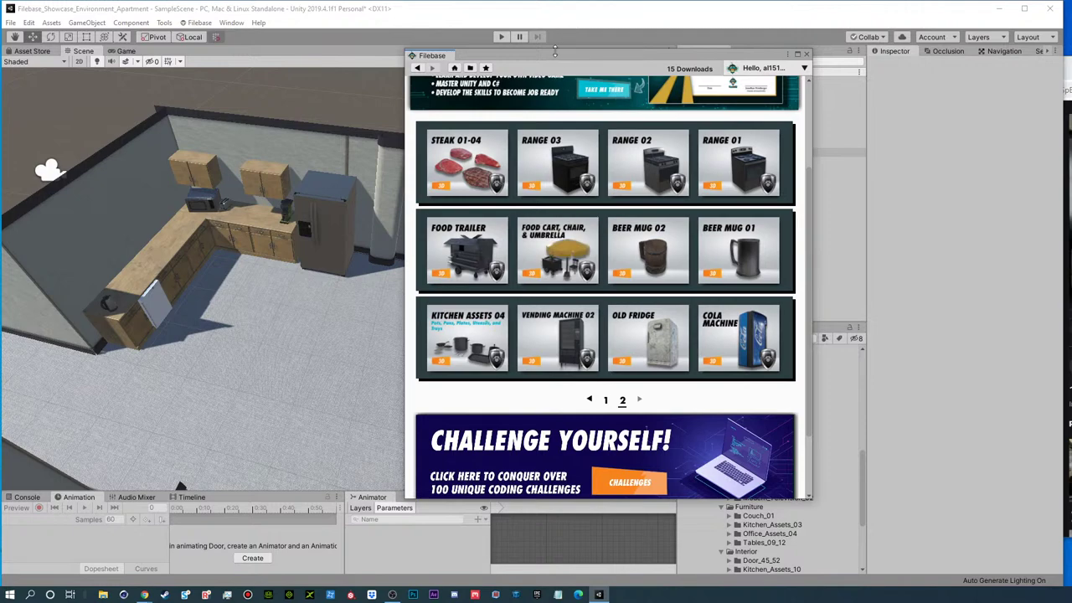
{"action": "left_click_drag", "start_coordinate": [555, 57], "coordinate": [1071, 63]}
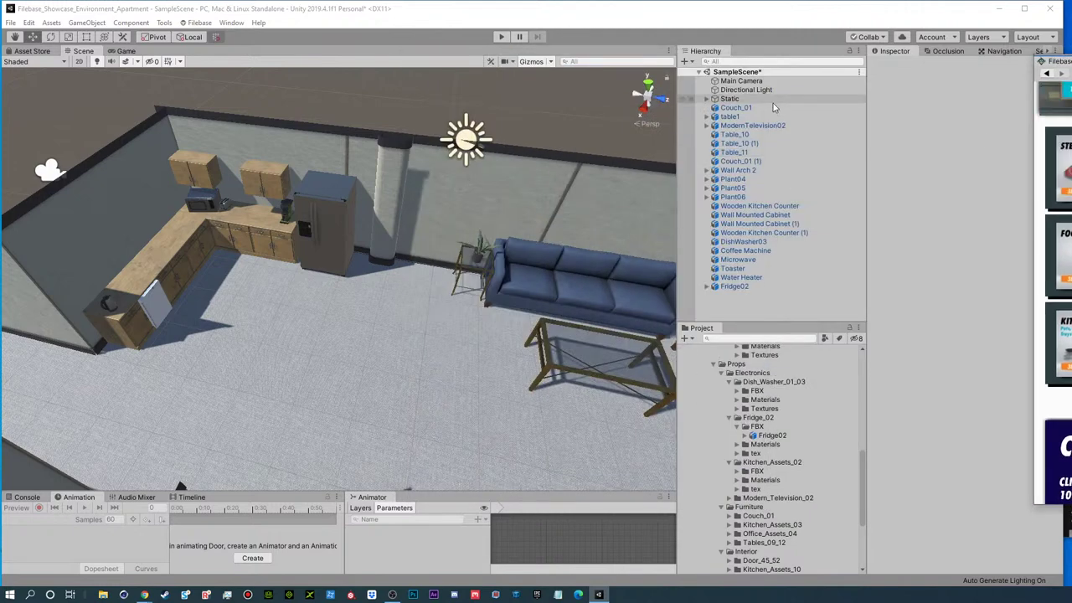
- Locate the Kitchen_Assets_10 folder in the project from the Filebase downloads and expand its Fbx folder
{"action": "left_click", "coordinate": [737, 427]}
{"action": "scroll", "coordinate": [748, 482], "scroll_direction": "down", "scroll_amount": 2}
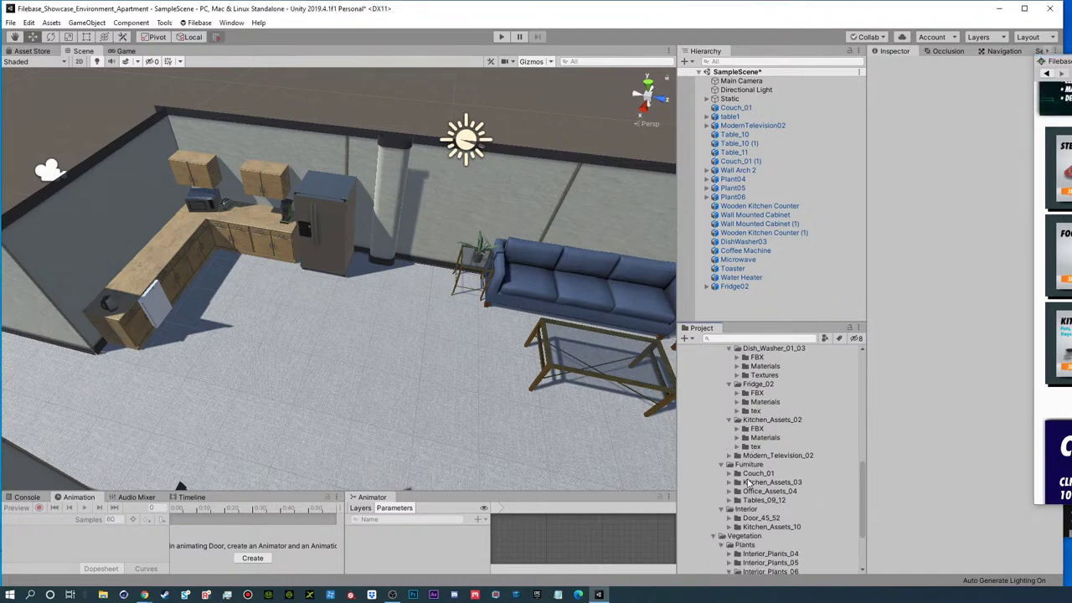
{"action": "left_click_drag", "start_coordinate": [1071, 62], "coordinate": [751, 100]}
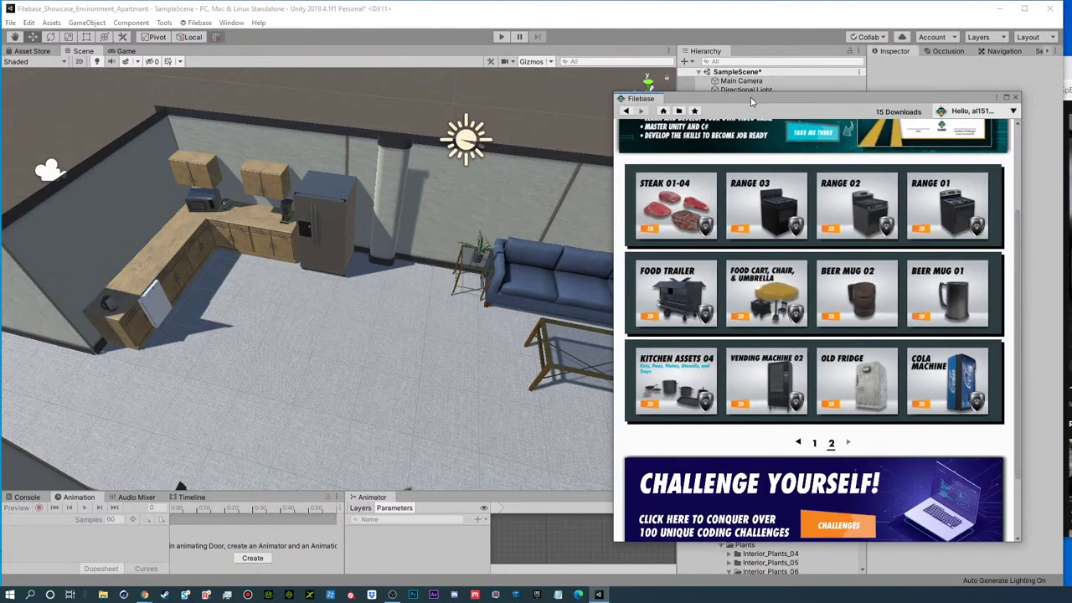
{"action": "left_click", "coordinate": [679, 111]}
{"action": "left_click", "coordinate": [681, 298]}
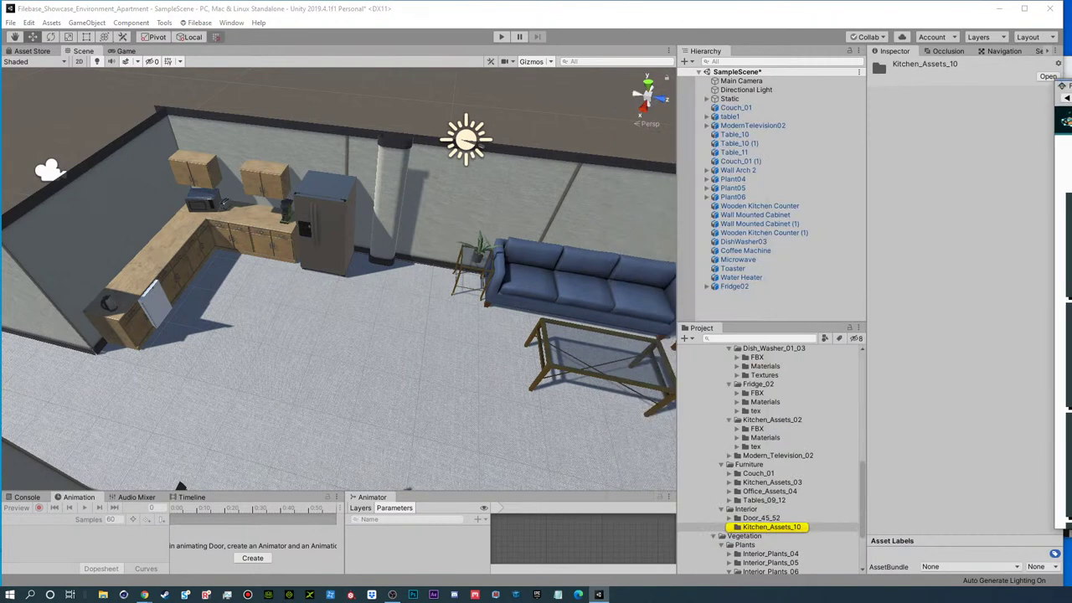
{"action": "left_click", "coordinate": [727, 527]}
{"action": "scroll", "coordinate": [775, 495], "scroll_direction": "down", "scroll_amount": 4}
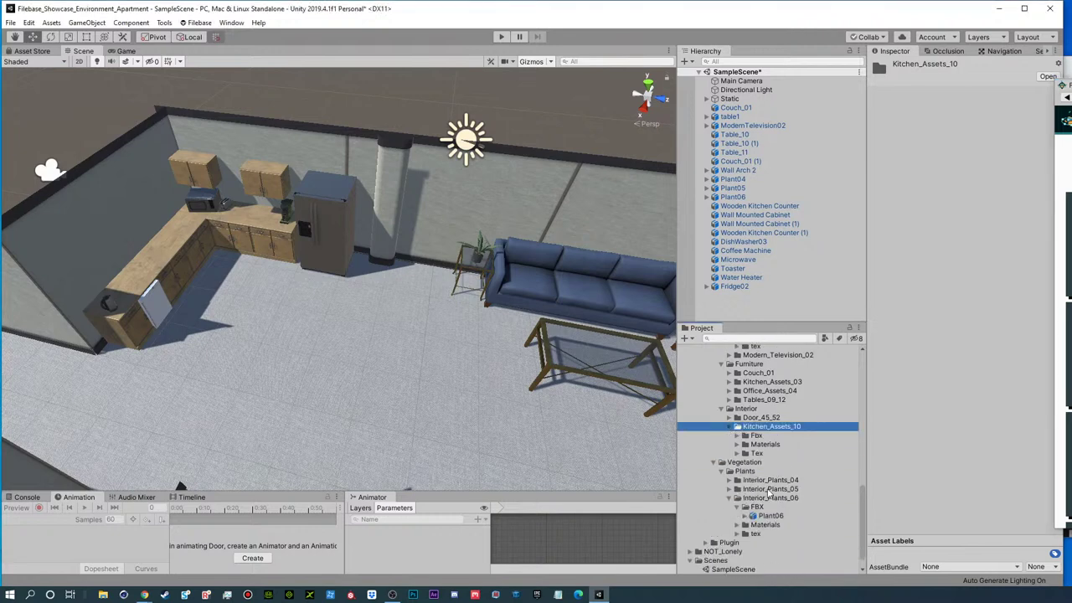
{"action": "left_click", "coordinate": [738, 435]}
- Add the Clothes_Hanger_01 model to the scene and move it toward the kitchen counter, to about Z -6.5
{"action": "left_click", "coordinate": [777, 445]}
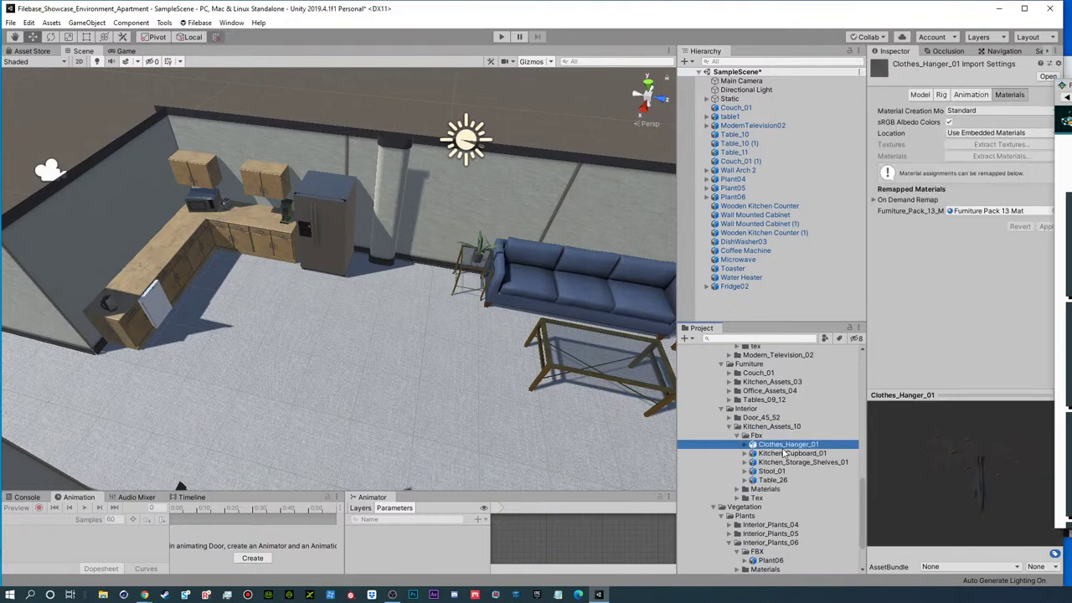
{"action": "left_click_drag", "start_coordinate": [780, 449], "coordinate": [423, 310]}
{"action": "key", "text": "f"}
{"action": "right_click_drag", "start_coordinate": [364, 242], "coordinate": [227, 235], "text": "alt"}
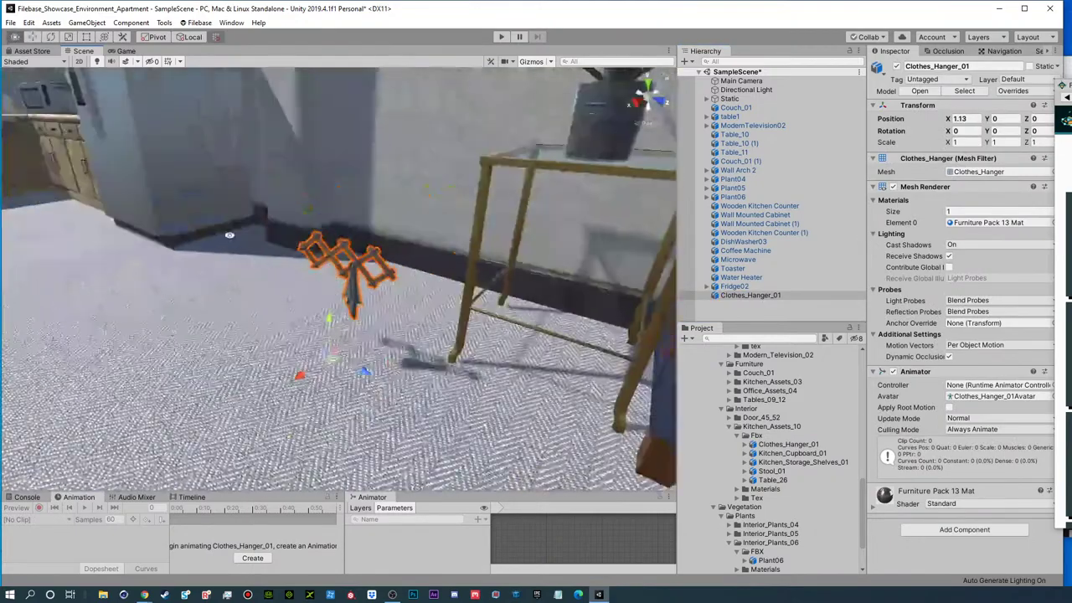
{"action": "left_click_drag", "start_coordinate": [227, 235], "coordinate": [433, 299], "text": "alt"}
{"action": "right_click_drag", "start_coordinate": [434, 298], "coordinate": [314, 280], "text": "alt"}
{"action": "left_click_drag", "start_coordinate": [314, 280], "coordinate": [381, 331], "text": "alt"}
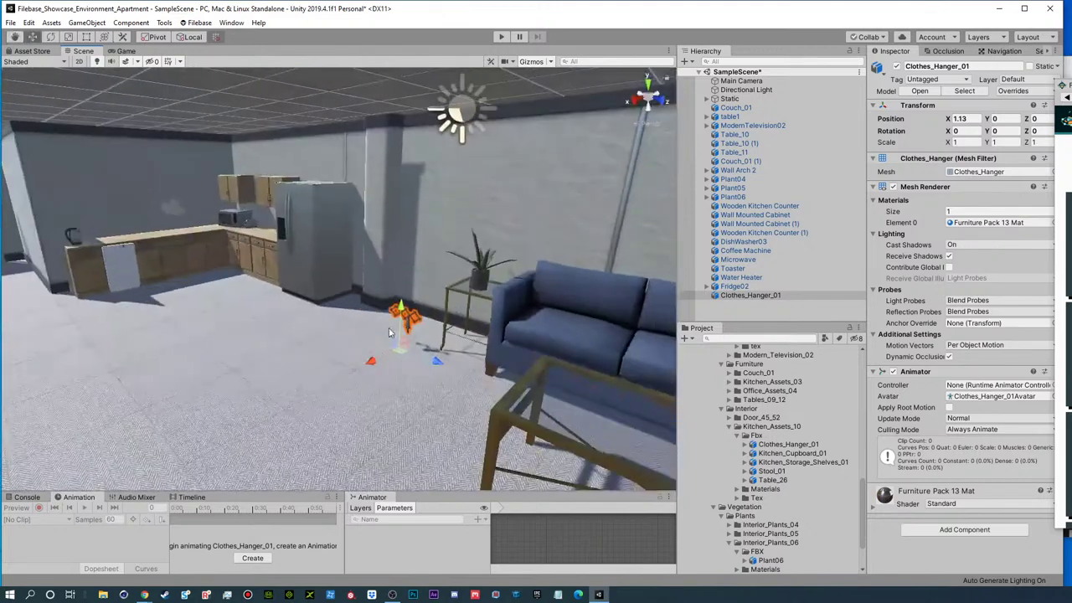
{"action": "left_click_drag", "start_coordinate": [449, 367], "coordinate": [150, 280]}
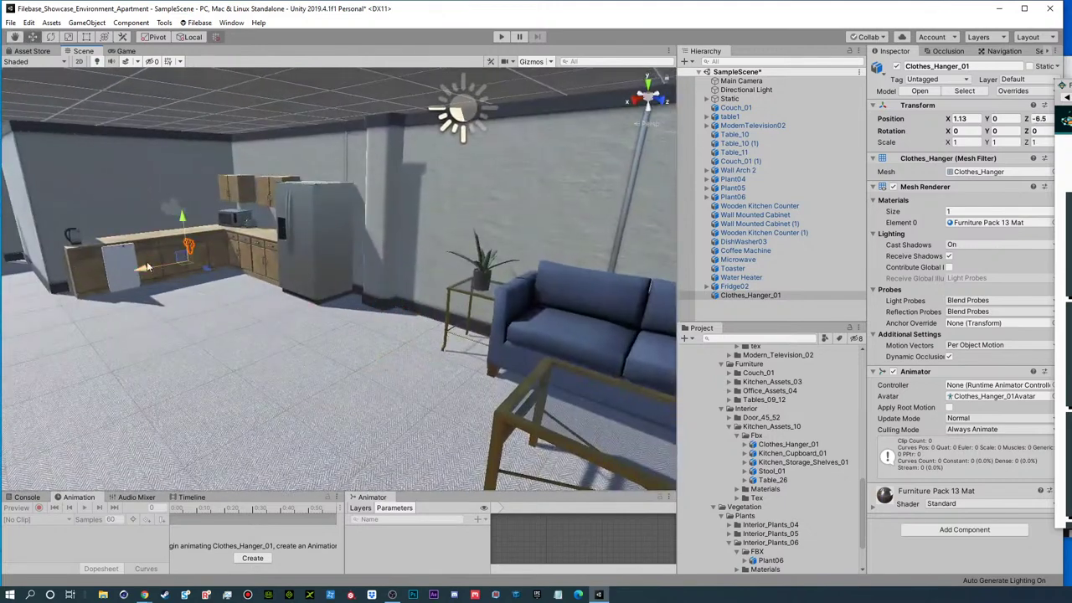
- Rotate the clothes hanger to -90 degrees about Y and raise it above the counter to about Y 1.03
{"action": "key", "text": "f"}
{"action": "scroll", "coordinate": [348, 267], "scroll_direction": "down", "scroll_amount": 5}
{"action": "left_click_drag", "start_coordinate": [354, 335], "coordinate": [623, 195]}
{"action": "key", "text": "e"}
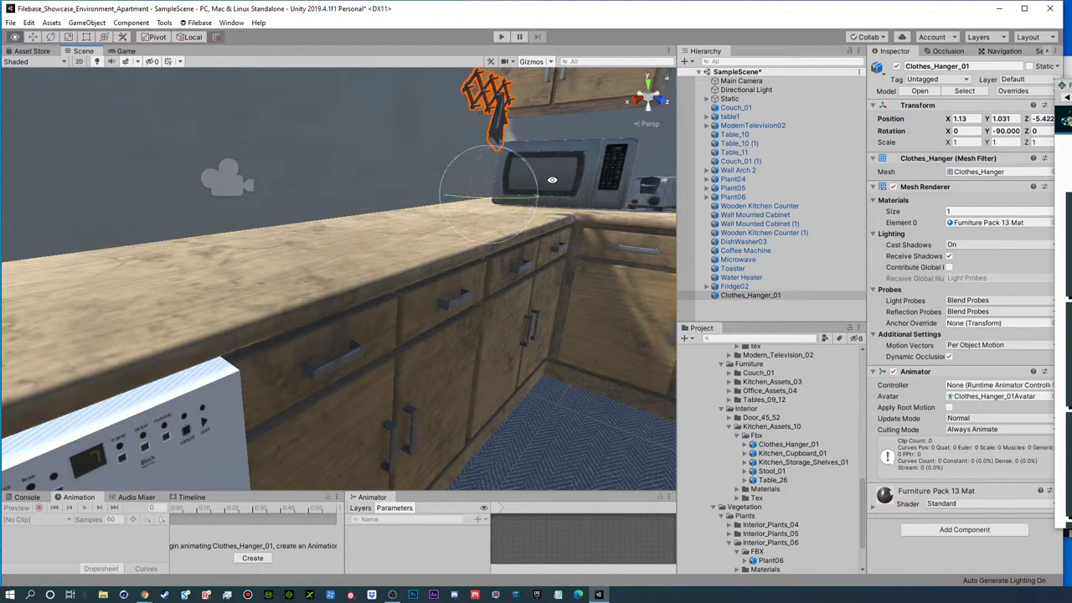
{"action": "scroll", "coordinate": [502, 201], "scroll_direction": "down", "scroll_amount": 6}
{"action": "middle_click_drag", "start_coordinate": [376, 206], "coordinate": [333, 262]}
{"action": "scroll", "coordinate": [333, 261], "scroll_direction": "up", "scroll_amount": 2}
- Scale the clothes hanger uniformly to about 1.6 and position it against the wall at X 2.2, Z -5.734
{"action": "key", "text": "r"}
{"action": "left_click_drag", "start_coordinate": [315, 334], "coordinate": [216, 355]}
{"action": "middle_click_drag", "start_coordinate": [211, 419], "coordinate": [316, 391]}
{"action": "left_click_drag", "start_coordinate": [244, 384], "coordinate": [351, 332]}
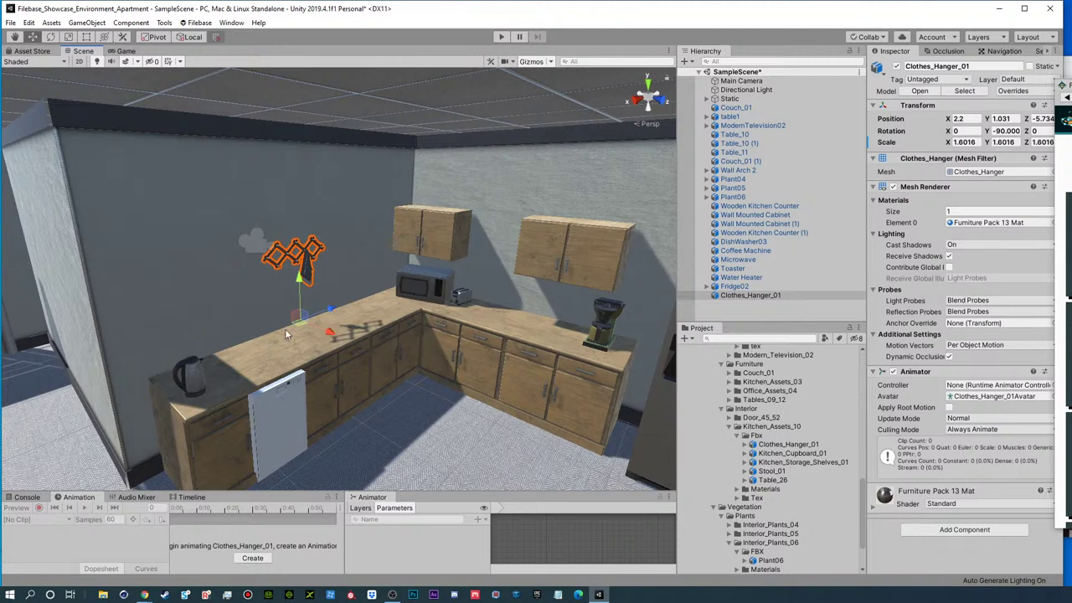
{"action": "left_click_drag", "start_coordinate": [326, 335], "coordinate": [330, 334]}
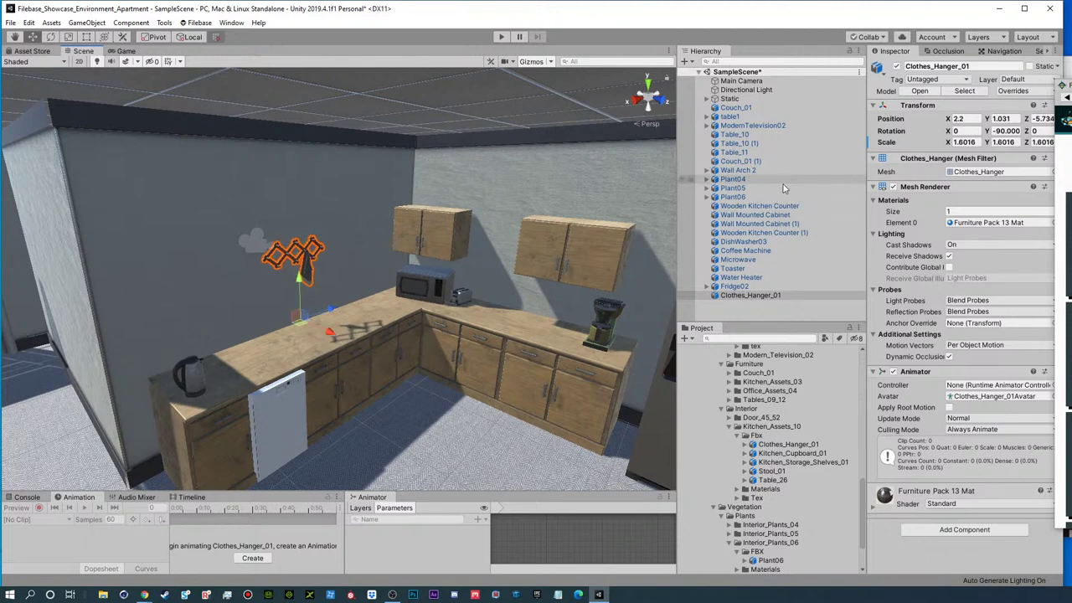
- Preview the Kitchen_Cupboard_01 model, and add Kitchen_Storage_Shelves_01 to the scene near the fridge
{"action": "left_click", "coordinate": [775, 453]}
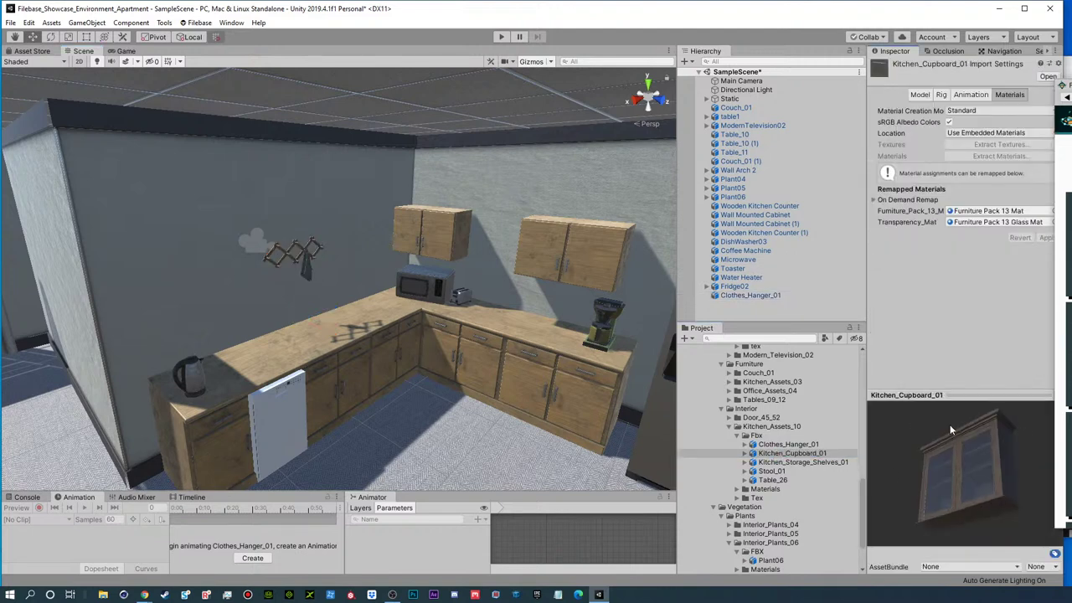
{"action": "left_click", "coordinate": [792, 462]}
{"action": "left_click_drag", "start_coordinate": [772, 467], "coordinate": [738, 311]}
{"action": "scroll", "coordinate": [536, 293], "scroll_direction": "down", "scroll_amount": 6}
{"action": "right_click_drag", "start_coordinate": [494, 302], "coordinate": [531, 371]}
{"action": "left_click_drag", "start_coordinate": [514, 370], "coordinate": [452, 320]}
- Scale the storage shelves uniformly to about 1.46, rotate them to 90 degrees about Y, and place them at X 0.25, Z -1.5
{"action": "key", "text": "e"}
{"action": "key", "text": "r"}
{"action": "key", "text": "e"}
{"action": "left_click_drag", "start_coordinate": [433, 368], "coordinate": [300, 339], "text": "ctrl"}
{"action": "key", "text": "w"}
{"action": "left_click_drag", "start_coordinate": [410, 360], "coordinate": [407, 367], "text": "ctrl"}
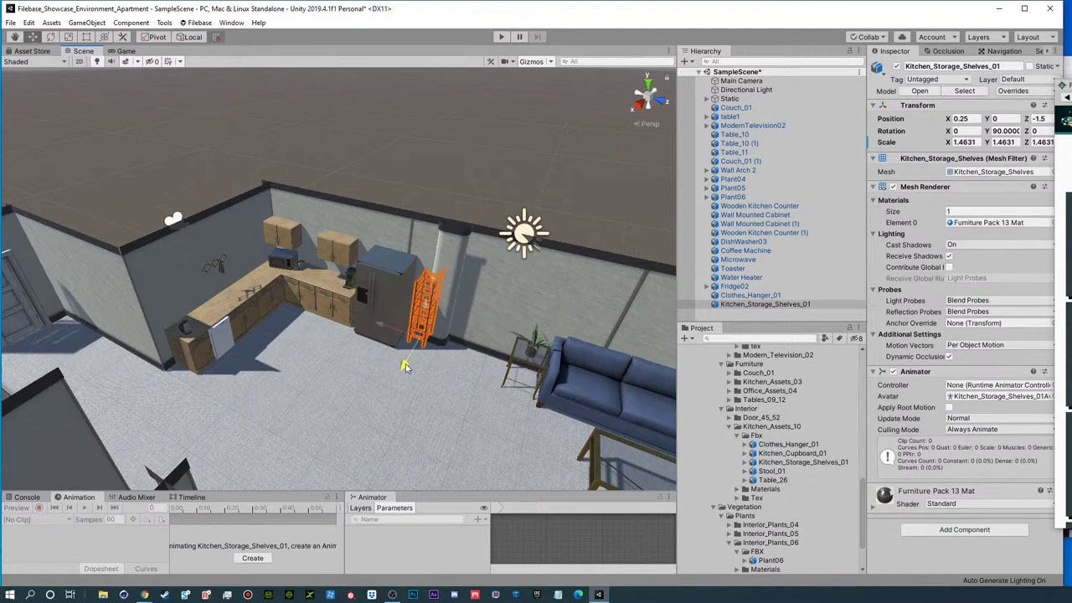
- Turn the storage shelves to -90 degrees about Y and fit them between fridge and pillar at about X 0.53, Z -1.65
{"action": "key", "text": "f"}
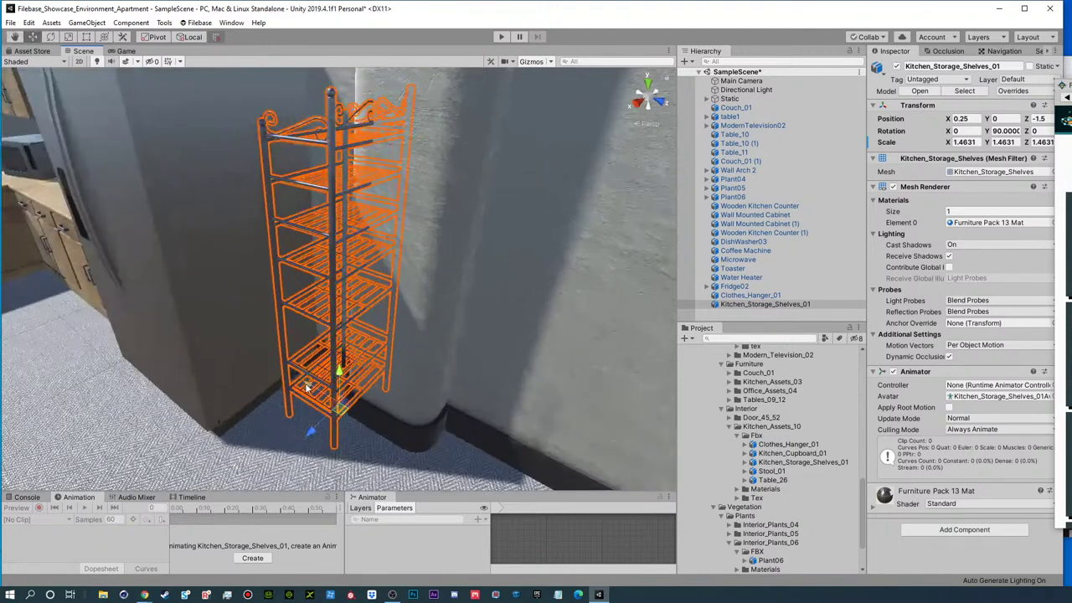
{"action": "left_click_drag", "start_coordinate": [311, 430], "coordinate": [601, 421]}
{"action": "key", "text": "e"}
{"action": "key", "text": "w"}
{"action": "left_click_drag", "start_coordinate": [345, 442], "coordinate": [330, 444]}
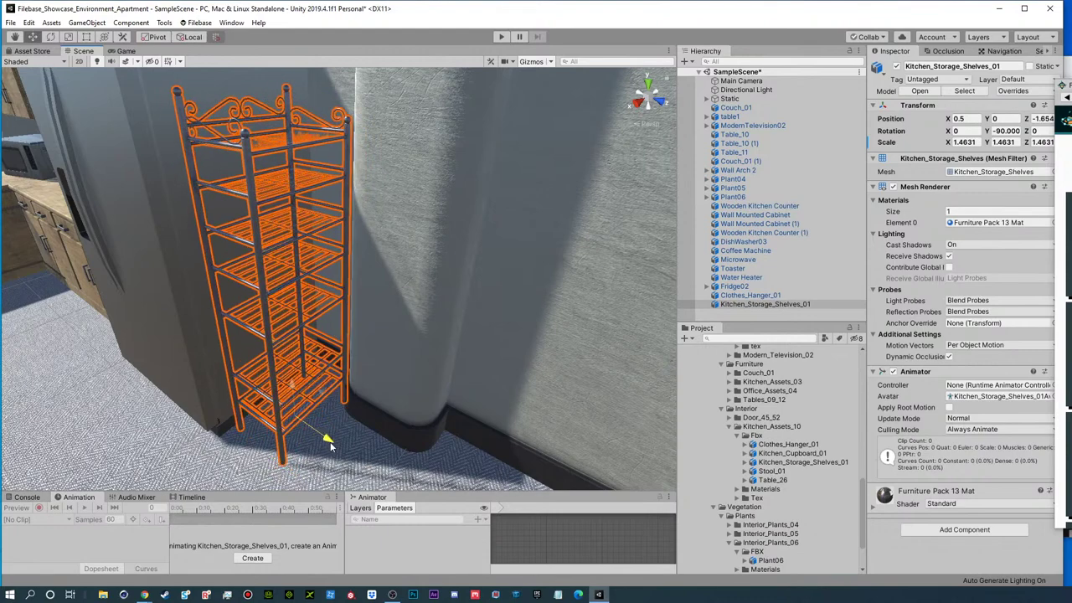
{"action": "left_click_drag", "start_coordinate": [327, 391], "coordinate": [326, 391]}
- Slide the round wall pillar away from the storage shelves to widen the gap beside the fridge
{"action": "left_click", "coordinate": [355, 403]}
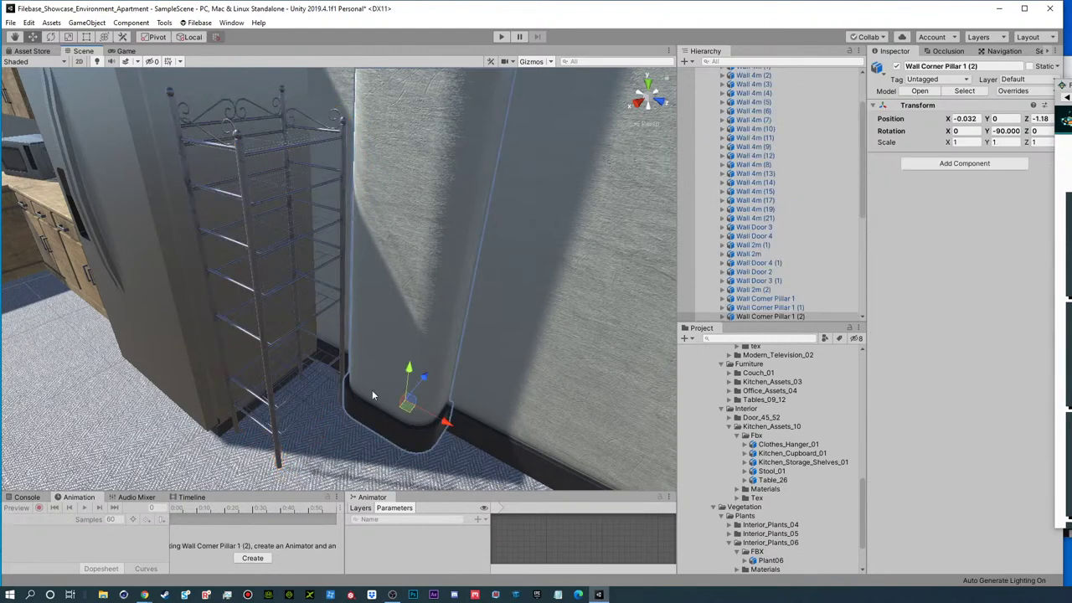
{"action": "left_click_drag", "start_coordinate": [427, 421], "coordinate": [469, 435]}
{"action": "left_click", "coordinate": [338, 358]}
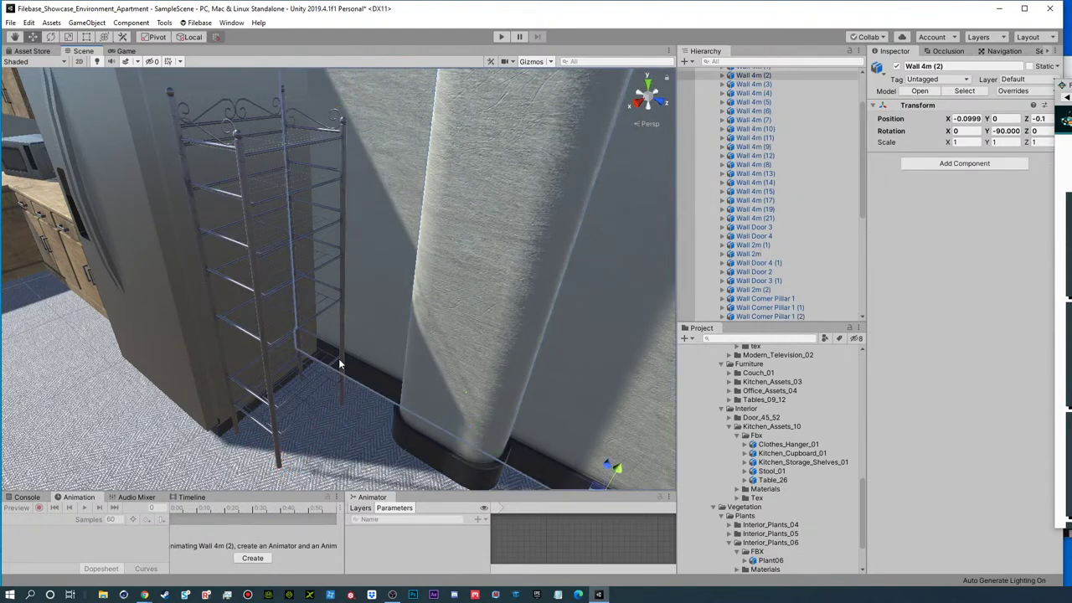
{"action": "left_click", "coordinate": [342, 355]}
- Rotate the storage shelves to 0 degrees about Y and place them against the wall at about X 0.22, Z -1.49
{"action": "left_click", "coordinate": [346, 243]}
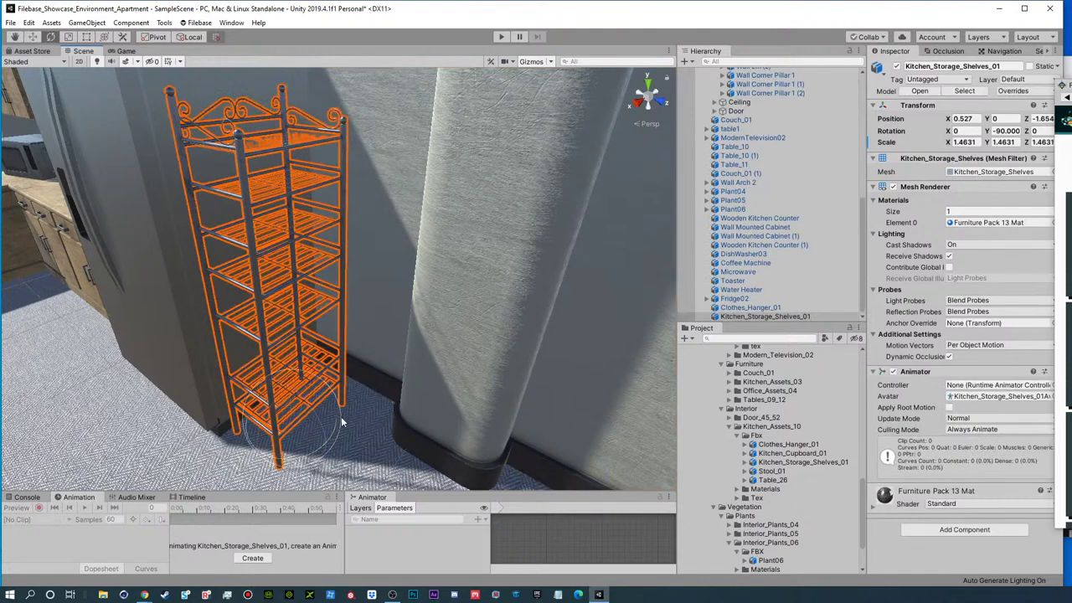
{"action": "left_click_drag", "start_coordinate": [316, 452], "coordinate": [371, 419]}
{"action": "key", "text": "w"}
{"action": "right_click_drag", "start_coordinate": [369, 377], "coordinate": [366, 318], "text": "alt"}
{"action": "left_click_drag", "start_coordinate": [366, 318], "coordinate": [486, 249], "text": "alt"}
{"action": "right_click_drag", "start_coordinate": [486, 248], "coordinate": [456, 201], "text": "alt"}
{"action": "left_click_drag", "start_coordinate": [456, 201], "coordinate": [439, 247], "text": "alt"}
{"action": "left_click_drag", "start_coordinate": [381, 349], "coordinate": [389, 352]}
{"action": "right_click_drag", "start_coordinate": [389, 352], "coordinate": [339, 285], "text": "alt"}
{"action": "left_click_drag", "start_coordinate": [339, 285], "coordinate": [318, 299], "text": "alt"}
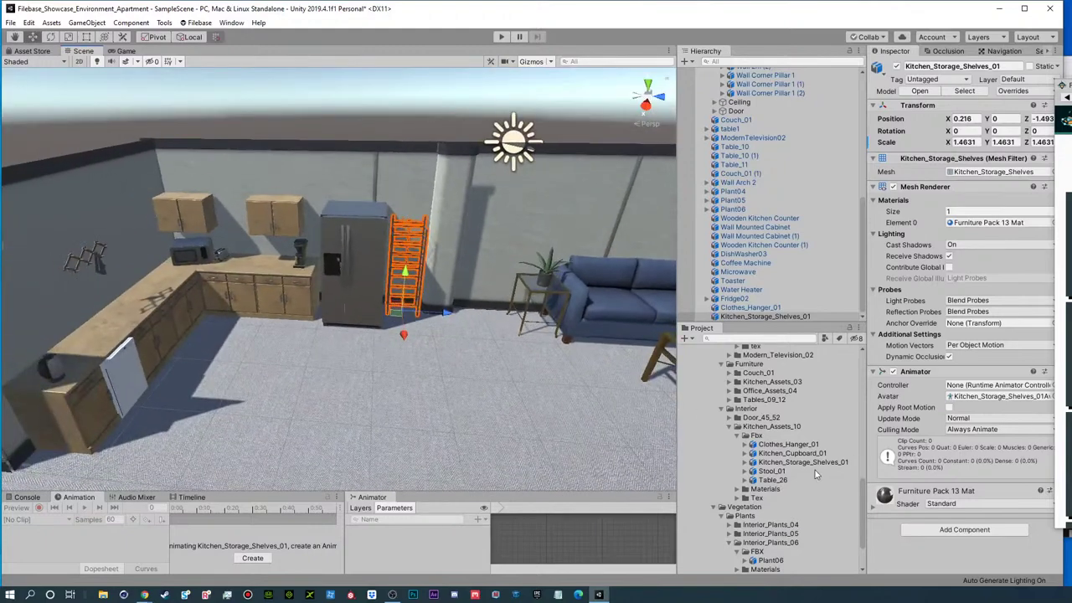
- Preview the Stool_01 model, add Table_26 to the scene, and place it on the open floor at about X 3.05, Z -1.32
{"action": "left_click", "coordinate": [787, 462]}
{"action": "left_click", "coordinate": [779, 472]}
{"action": "left_click", "coordinate": [779, 480]}
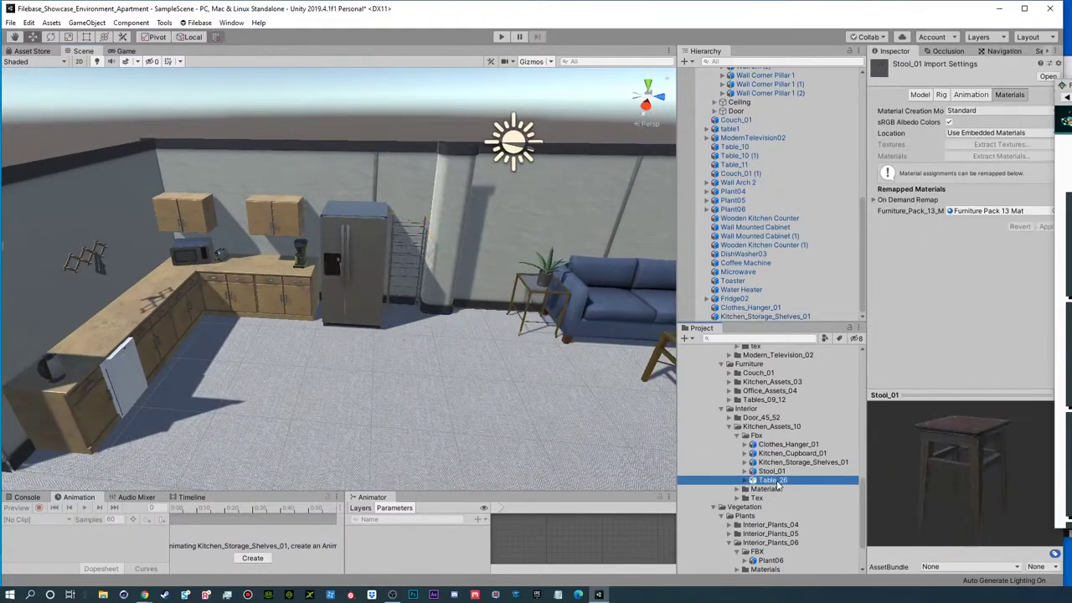
{"action": "left_click_drag", "start_coordinate": [756, 346], "coordinate": [737, 290]}
{"action": "key", "text": "w"}
{"action": "left_click_drag", "start_coordinate": [490, 333], "coordinate": [553, 410]}
{"action": "left_click_drag", "start_coordinate": [603, 454], "coordinate": [296, 415]}
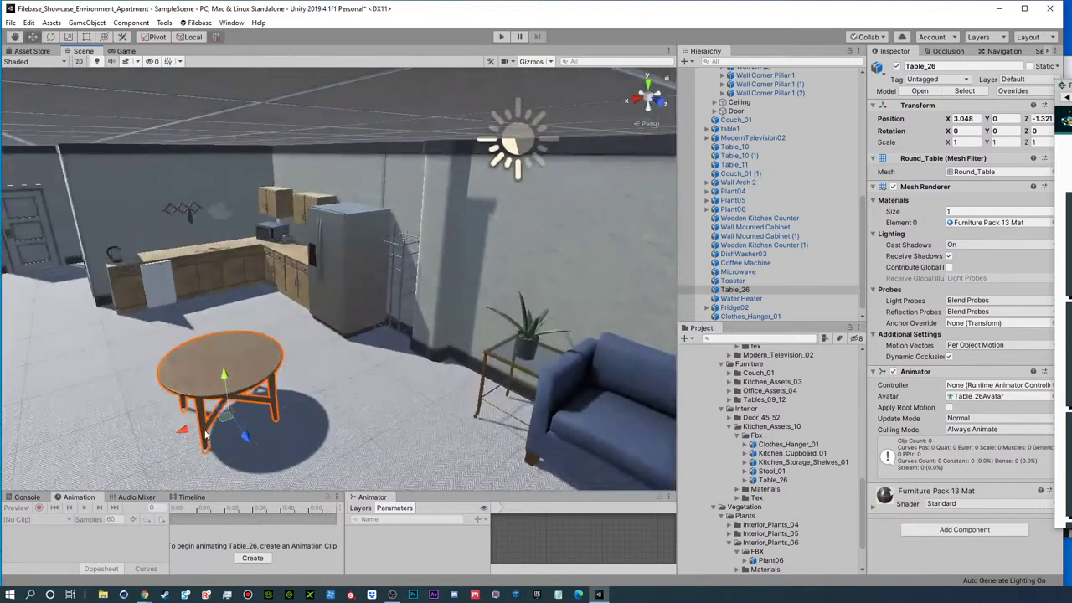
- Scale the round table uniformly to about 1.25
{"action": "key", "text": "r"}
{"action": "left_click_drag", "start_coordinate": [227, 417], "coordinate": [228, 374]}
{"action": "key", "text": "e"}
{"action": "key", "text": "w"}
- Reposition the round table between the kitchen and living room at about X 3.24, Z -1.1
{"action": "left_click_drag", "start_coordinate": [214, 427], "coordinate": [433, 370]}
{"action": "key", "text": "w"}
{"action": "key", "text": "t"}
{"action": "key", "text": "r"}
{"action": "key", "text": "w"}
{"action": "left_click_drag", "start_coordinate": [397, 324], "coordinate": [533, 350]}
{"action": "middle_click_drag", "start_coordinate": [528, 337], "coordinate": [427, 349]}
{"action": "left_click_drag", "start_coordinate": [342, 353], "coordinate": [358, 357]}
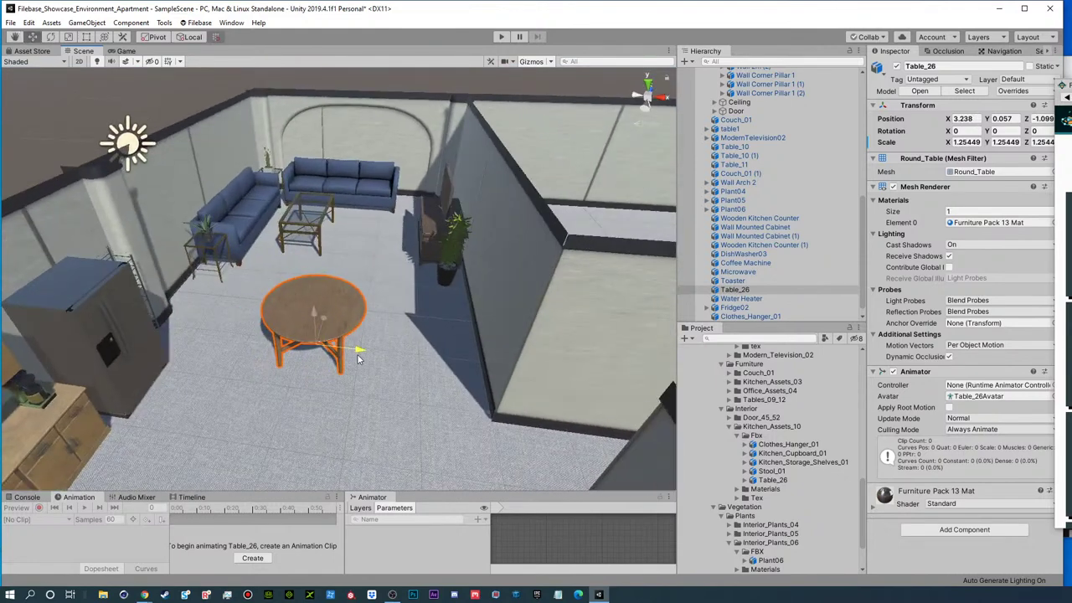
- Shift the round table slightly toward the kitchen to about Z -1.41
{"action": "left_click_drag", "start_coordinate": [324, 318], "coordinate": [319, 330]}
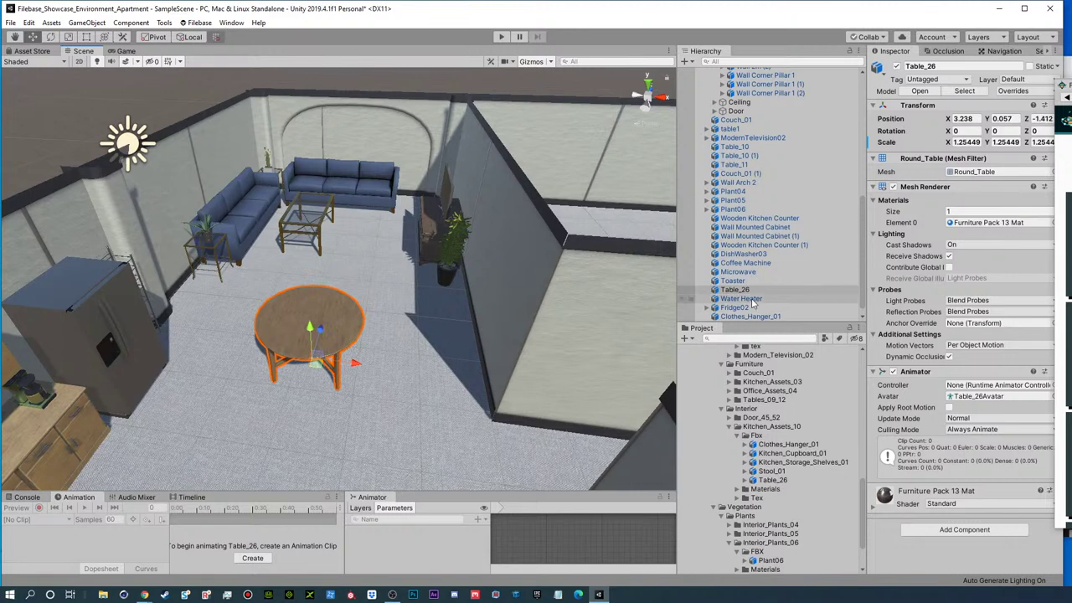
- Add the Stool_01 model to the scene, place it by the kitchen counter at about X 1.4, Z -4.34, and rotate it about 16.4 degrees on Y
{"action": "left_click", "coordinate": [782, 480]}
{"action": "left_click", "coordinate": [781, 474]}
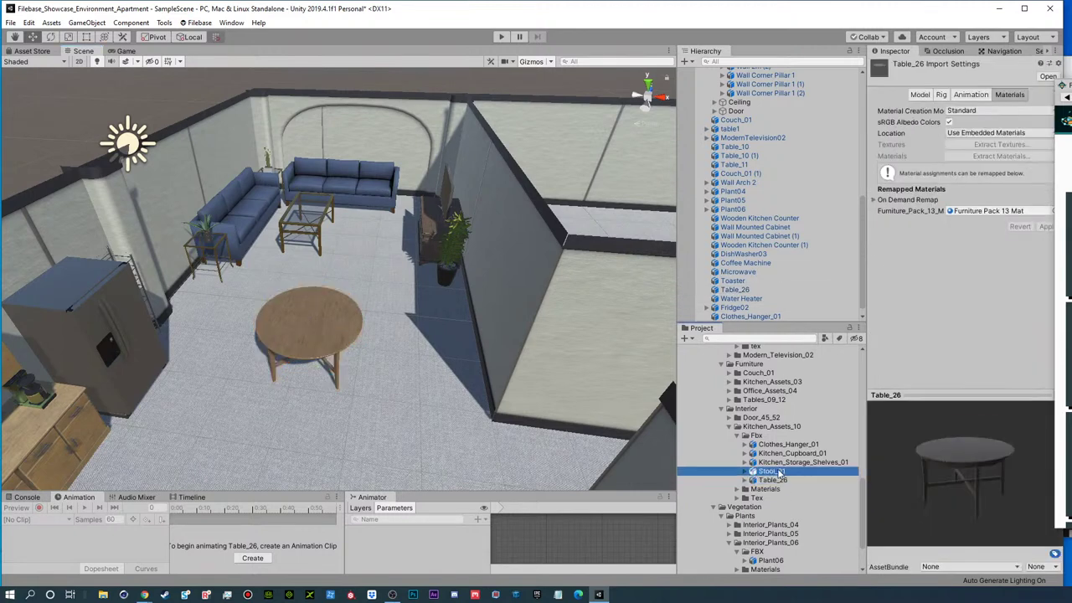
{"action": "left_click_drag", "start_coordinate": [779, 473], "coordinate": [732, 300]}
{"action": "left_click_drag", "start_coordinate": [185, 317], "coordinate": [134, 290], "text": "alt"}
{"action": "left_click_drag", "start_coordinate": [578, 274], "coordinate": [199, 358], "text": "alt"}
{"action": "key", "text": "e"}
{"action": "key", "text": "r"}
{"action": "left_click_drag", "start_coordinate": [426, 356], "coordinate": [528, 367], "text": "alt"}
{"action": "scroll", "coordinate": [527, 366], "scroll_direction": "down", "scroll_amount": 7, "text": "alt"}
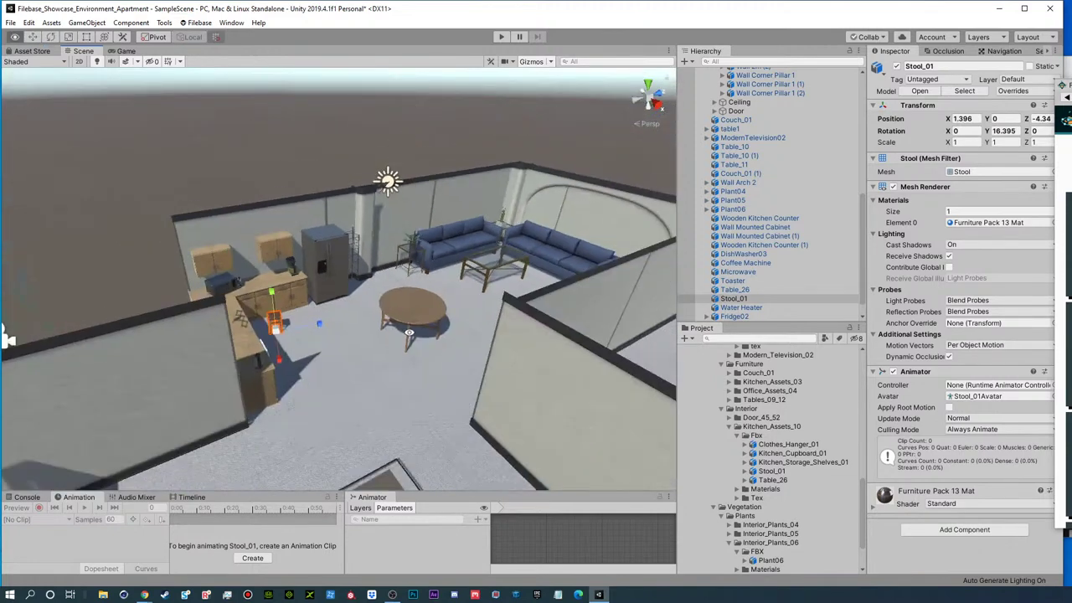
{"action": "left_click", "coordinate": [414, 313]}
{"action": "left_click_drag", "start_coordinate": [414, 314], "coordinate": [458, 343], "text": "alt"}
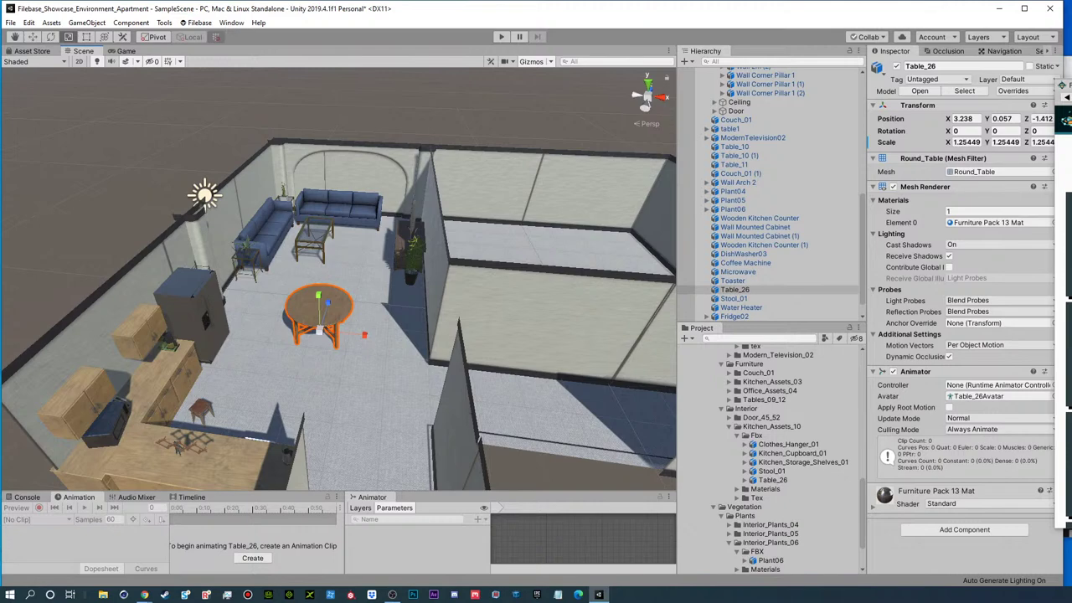
- Search the Filebase library for "chair" and go to the second page of results
{"action": "left_click_drag", "start_coordinate": [1071, 86], "coordinate": [575, 86]}
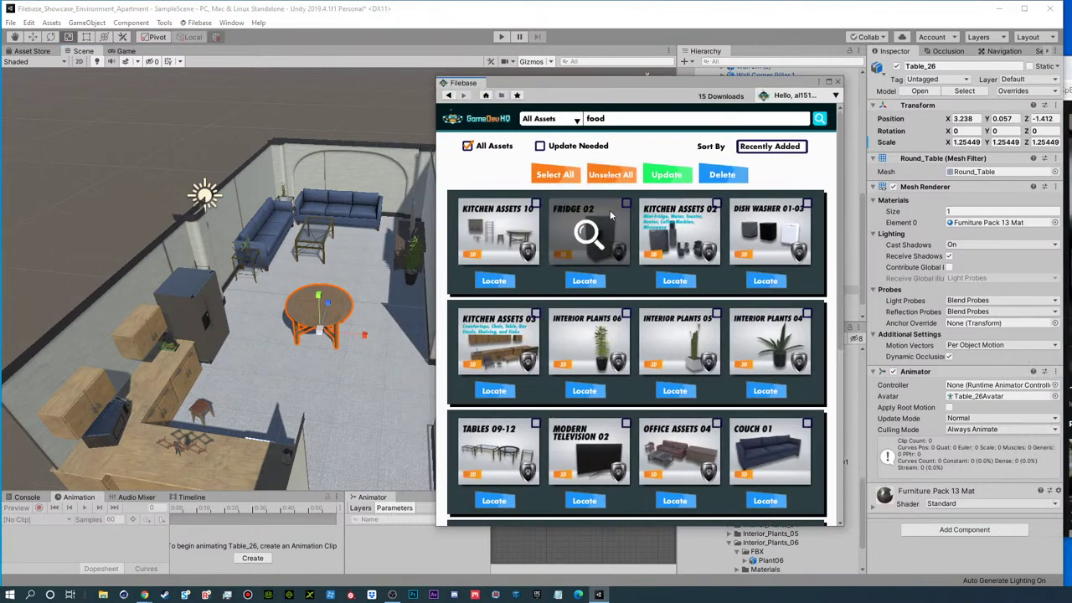
{"action": "double_click", "coordinate": [613, 118]}
{"action": "type", "text": "chair"}
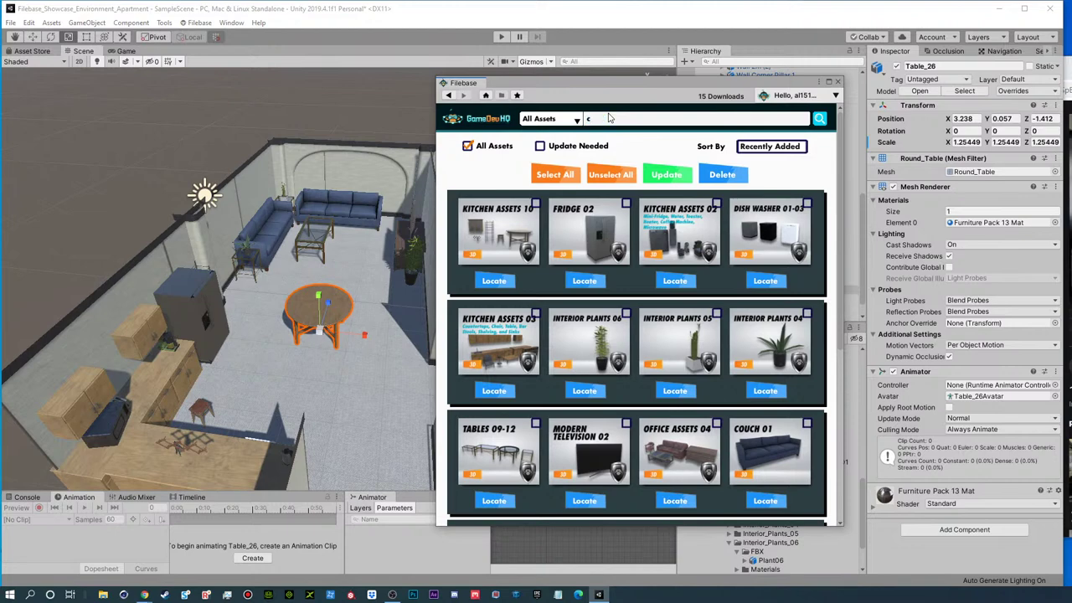
{"action": "key", "text": "Return"}
{"action": "scroll", "coordinate": [586, 411], "scroll_direction": "down", "scroll_amount": 5}
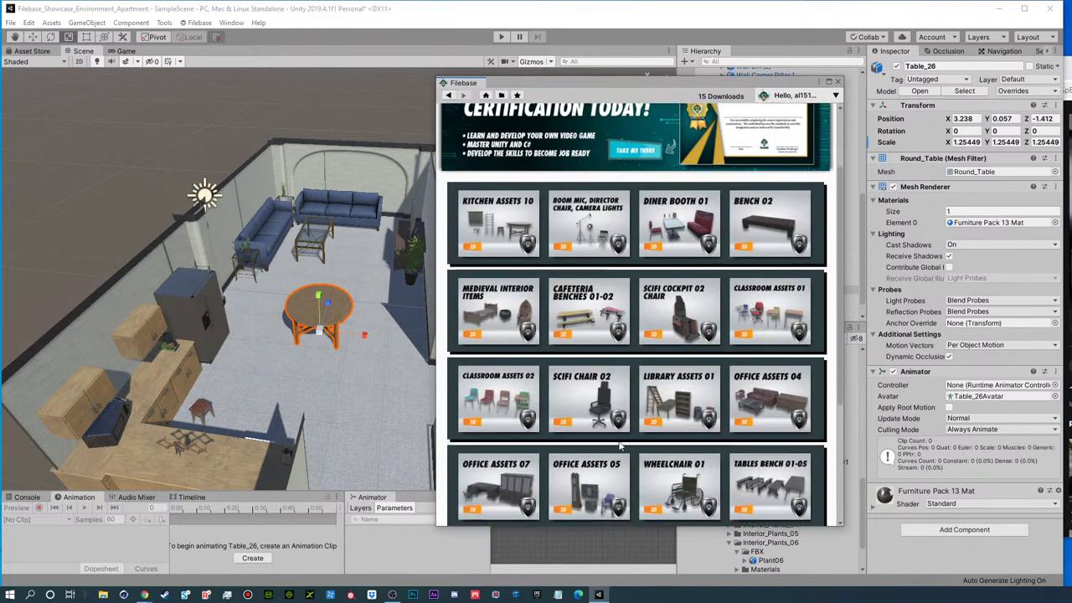
{"action": "left_click", "coordinate": [678, 448]}
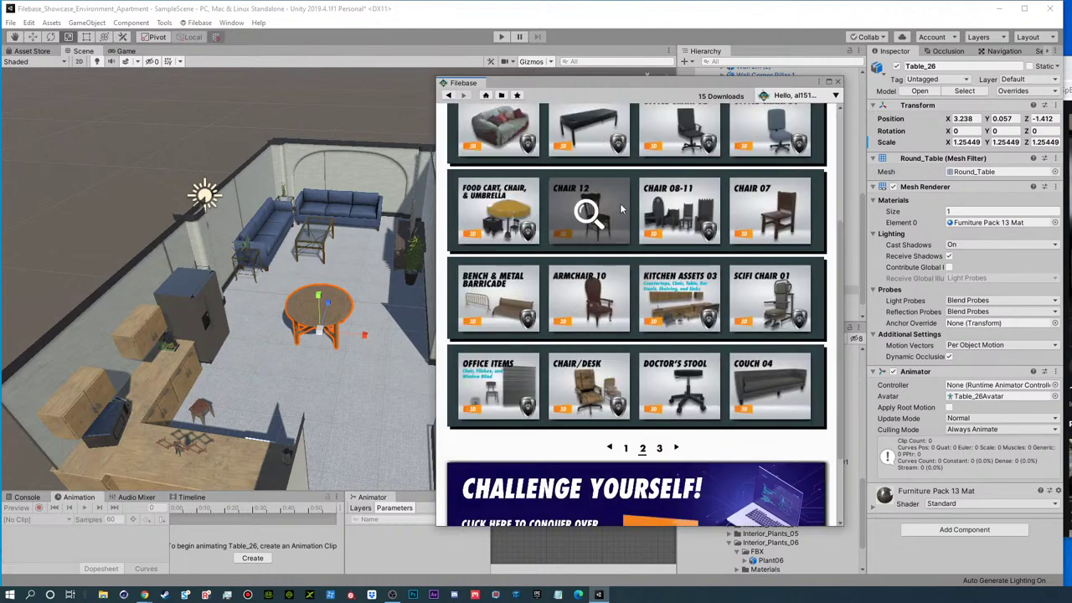
- Download the Chair 07 asset from Filebase and import its full package into the project
{"action": "scroll", "coordinate": [679, 366], "scroll_direction": "up", "scroll_amount": 1}
{"action": "left_click", "coordinate": [770, 280]}
{"action": "left_click", "coordinate": [611, 269]}
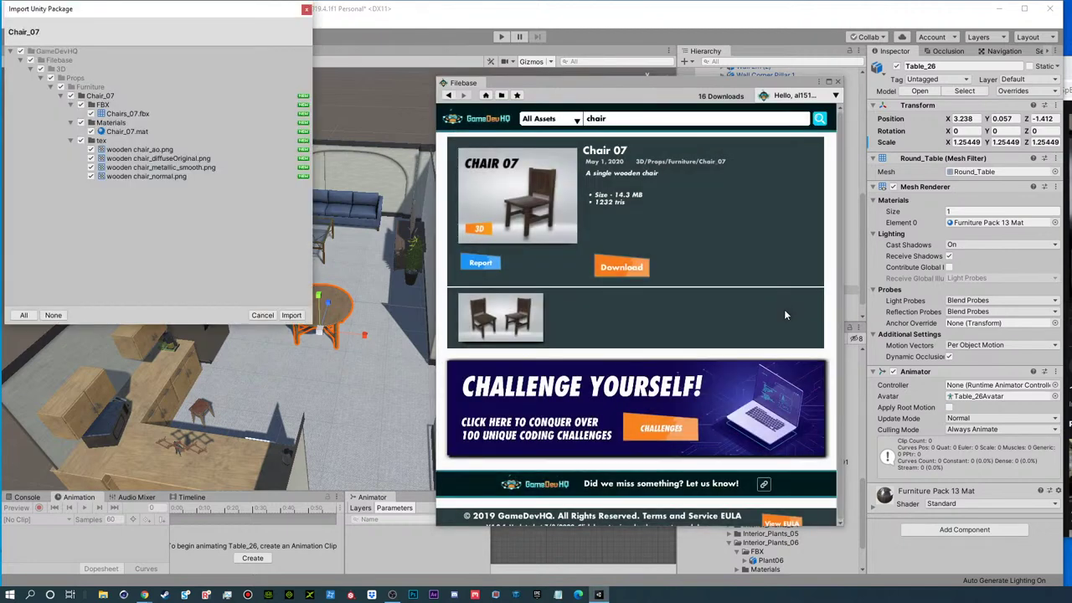
{"action": "left_click", "coordinate": [286, 316]}
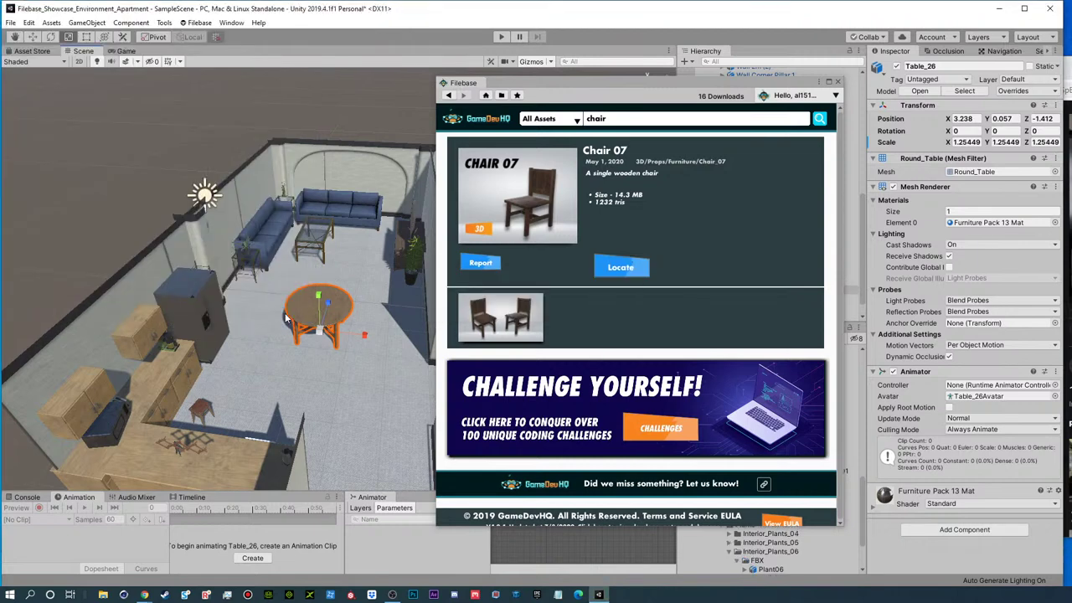
- Locate the Chair_07 folder in the project and add its Chairs_07 model to the scene hierarchy below Table_26
{"action": "left_click", "coordinate": [627, 268]}
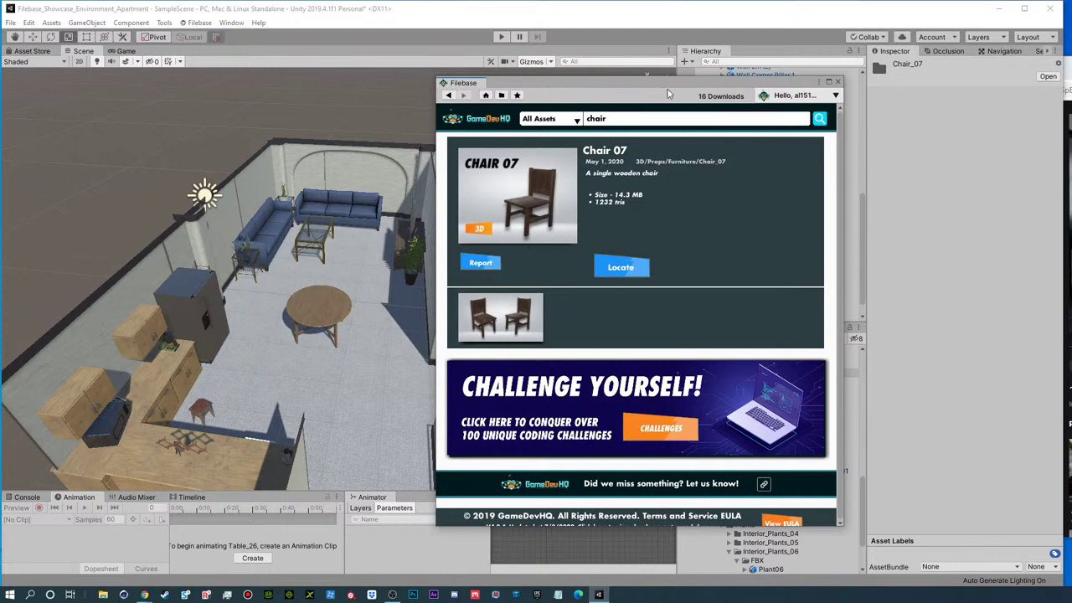
{"action": "left_click_drag", "start_coordinate": [645, 88], "coordinate": [1068, 48]}
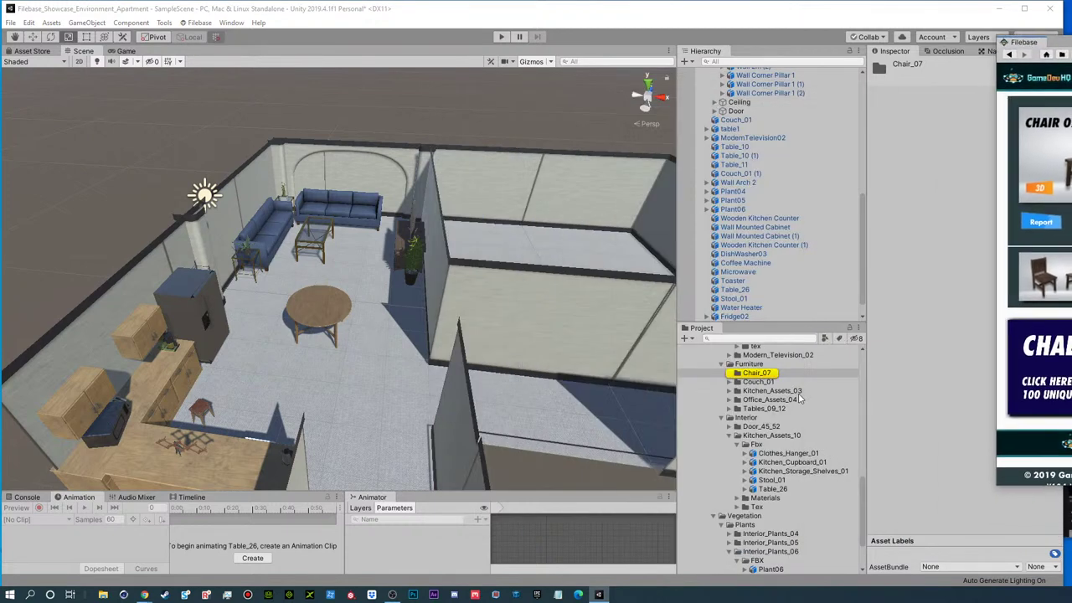
{"action": "left_click", "coordinate": [737, 436]}
{"action": "left_click", "coordinate": [735, 374]}
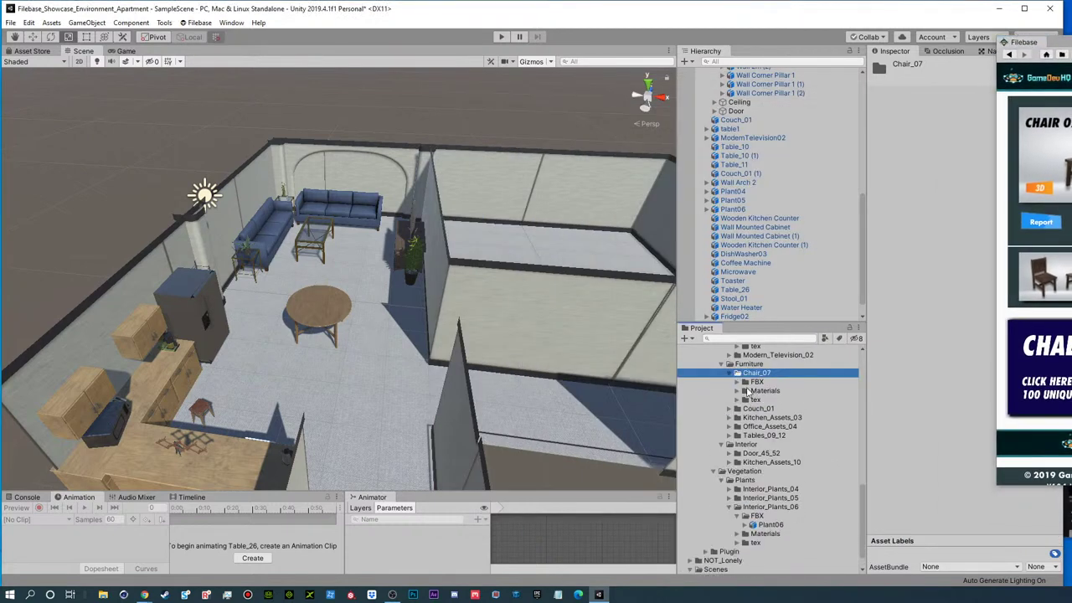
{"action": "left_click", "coordinate": [737, 382]}
{"action": "left_click_drag", "start_coordinate": [764, 392], "coordinate": [737, 283]}
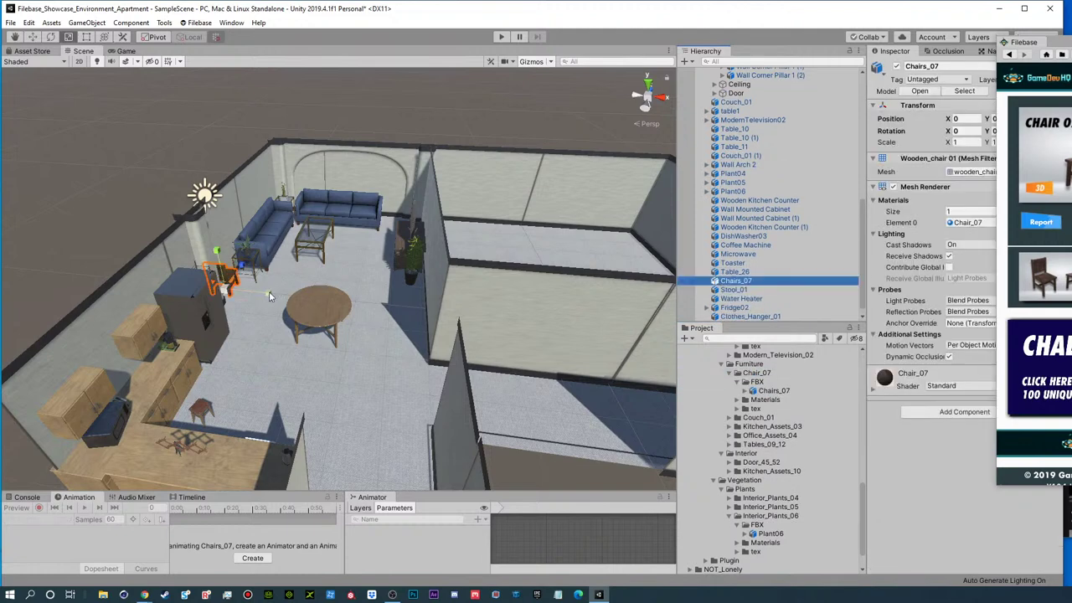
- Place the Chairs_07 chair on the living-room side of the round table and rotate it to face the tabletop
{"action": "key", "text": "w"}
{"action": "left_click_drag", "start_coordinate": [273, 293], "coordinate": [317, 326]}
{"action": "key", "text": "e"}
{"action": "key", "text": "w"}
{"action": "key", "text": "f"}
{"action": "left_click_drag", "start_coordinate": [423, 339], "coordinate": [358, 318], "text": "alt"}
{"action": "right_click_drag", "start_coordinate": [359, 319], "coordinate": [333, 308], "text": "alt"}
{"action": "left_click_drag", "start_coordinate": [402, 306], "coordinate": [355, 321], "text": "alt"}
{"action": "key", "text": "e"}
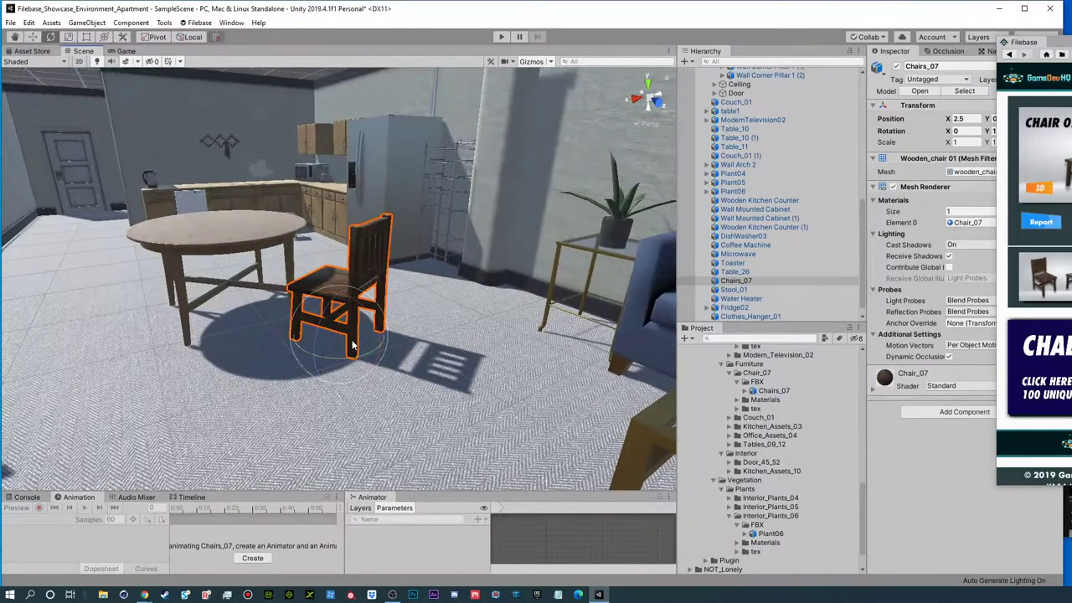
{"action": "left_click_drag", "start_coordinate": [355, 358], "coordinate": [415, 370]}
{"action": "key", "text": "w"}
{"action": "left_click_drag", "start_coordinate": [315, 399], "coordinate": [495, 404]}
- Duplicate the chair and place the copy on the kitchen side of the round table at about X 3.25, facing it
{"action": "key", "text": "ctrl+d"}
{"action": "left_click_drag", "start_coordinate": [360, 347], "coordinate": [388, 289], "text": "alt"}
{"action": "scroll", "coordinate": [517, 310], "scroll_direction": "down", "scroll_amount": 5}
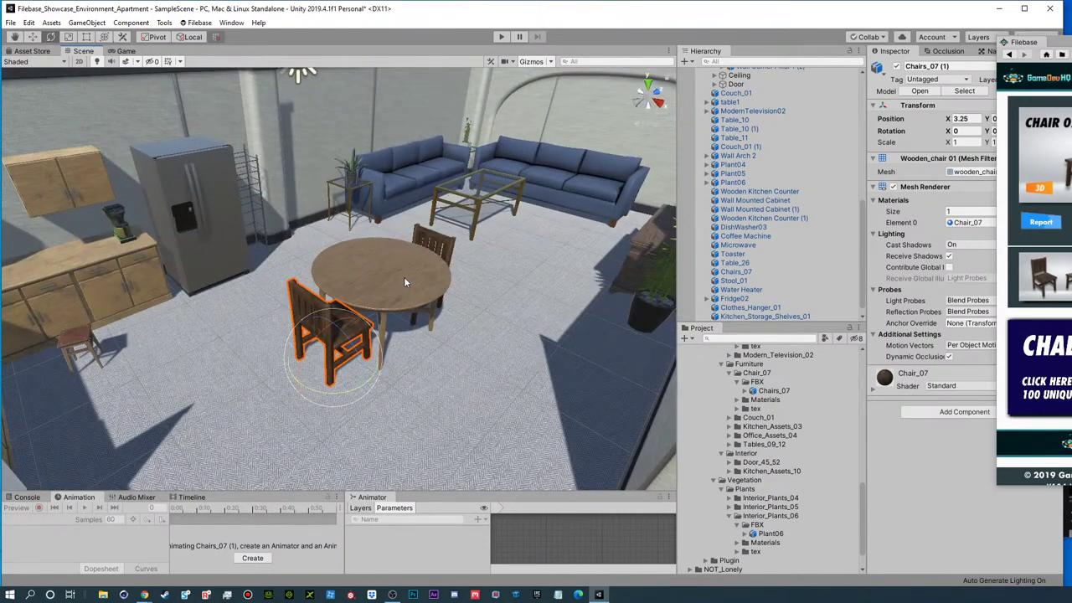
- Rotate both chairs together around their shared center so they face each other across the other two sides of the round table
{"action": "left_click", "coordinate": [404, 276], "text": "ctrl"}
{"action": "left_click", "coordinate": [449, 252], "text": "ctrl"}
{"action": "left_click_drag", "start_coordinate": [398, 348], "coordinate": [457, 292]}
{"action": "left_click", "coordinate": [192, 37]}
{"action": "left_click_drag", "start_coordinate": [409, 337], "coordinate": [509, 331]}
{"action": "key", "text": "ctrl+z"}
{"action": "left_click", "coordinate": [182, 42]}
{"action": "key", "text": "z"}
{"action": "left_click", "coordinate": [182, 39]}
{"action": "left_click_drag", "start_coordinate": [374, 325], "coordinate": [520, 304]}
{"action": "scroll", "coordinate": [269, 289], "scroll_direction": "down", "scroll_amount": 5}
{"action": "left_click_drag", "start_coordinate": [270, 289], "coordinate": [328, 335], "text": "alt"}
{"action": "key", "text": "w"}
{"action": "left_click", "coordinate": [256, 101]}
- Move Plant05 from the corner table between the couches onto the round dining table at about X 3.15
{"action": "mouse_move", "coordinate": [398, 247]}
{"action": "left_mouse_down", "text": "alt"}
{"action": "mouse_move", "coordinate": [481, 112]}
{"action": "mouse_move", "coordinate": [397, 189]}
{"action": "mouse_move", "coordinate": [408, 240]}
{"action": "left_mouse_up", "text": "alt"}
{"action": "key", "text": "q"}
{"action": "middle_click_drag", "start_coordinate": [408, 239], "coordinate": [327, 283]}
{"action": "left_click_drag", "start_coordinate": [327, 283], "coordinate": [385, 289], "text": "alt"}
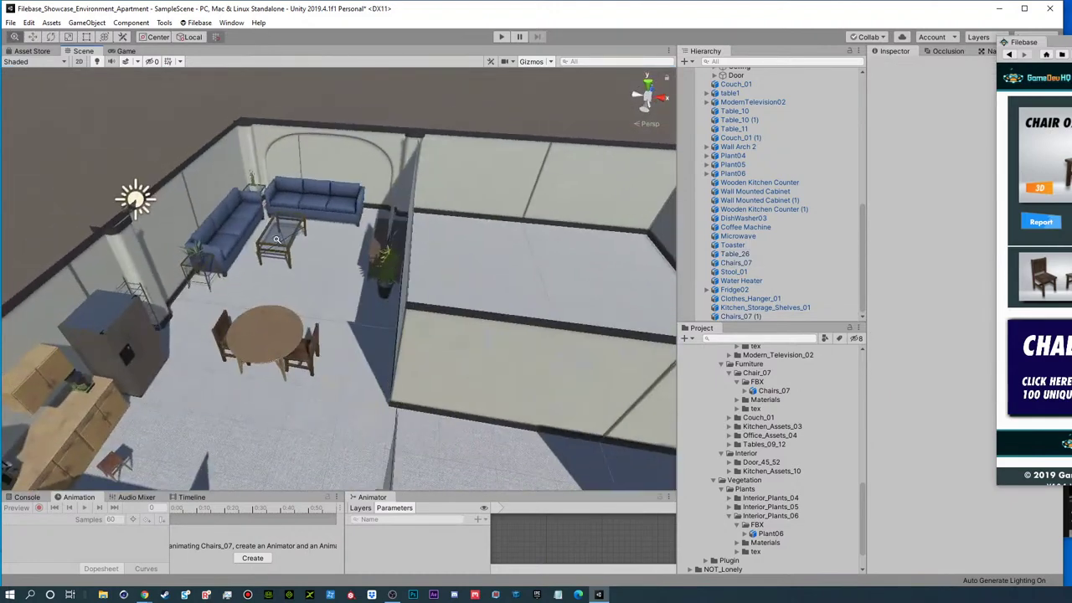
{"action": "scroll", "coordinate": [487, 239], "scroll_direction": "up", "scroll_amount": 4}
{"action": "left_click_drag", "start_coordinate": [364, 215], "coordinate": [277, 346], "text": "alt"}
{"action": "left_click", "coordinate": [112, 233]}
{"action": "scroll", "coordinate": [276, 345], "scroll_direction": "down", "scroll_amount": 5}
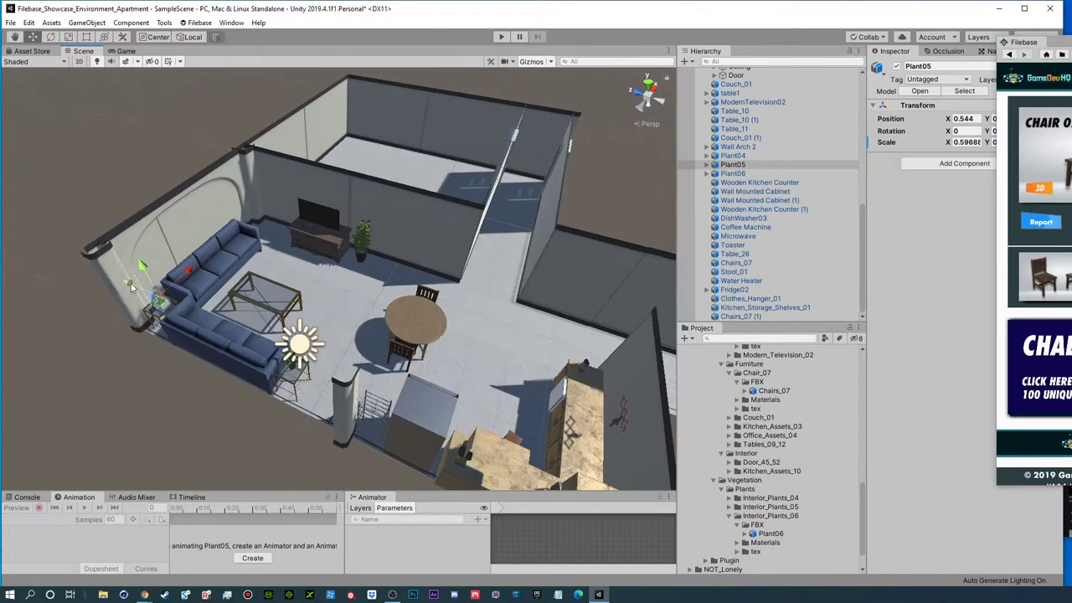
{"action": "left_click_drag", "start_coordinate": [390, 374], "coordinate": [427, 305]}
{"action": "key", "text": "f"}
{"action": "left_click_drag", "start_coordinate": [333, 356], "coordinate": [297, 343], "text": "alt"}
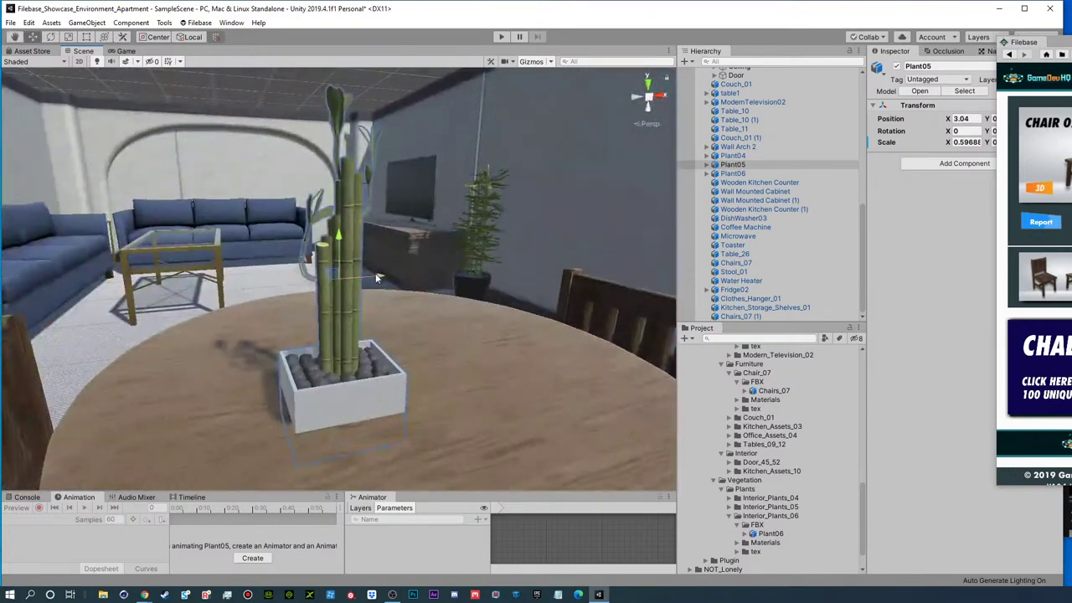
{"action": "left_click_drag", "start_coordinate": [335, 257], "coordinate": [410, 248]}
- Switch the handle position back to Pivot and scale Plant05 uniformly down to about 0.5
{"action": "key", "text": "r"}
{"action": "left_click", "coordinate": [155, 37]}
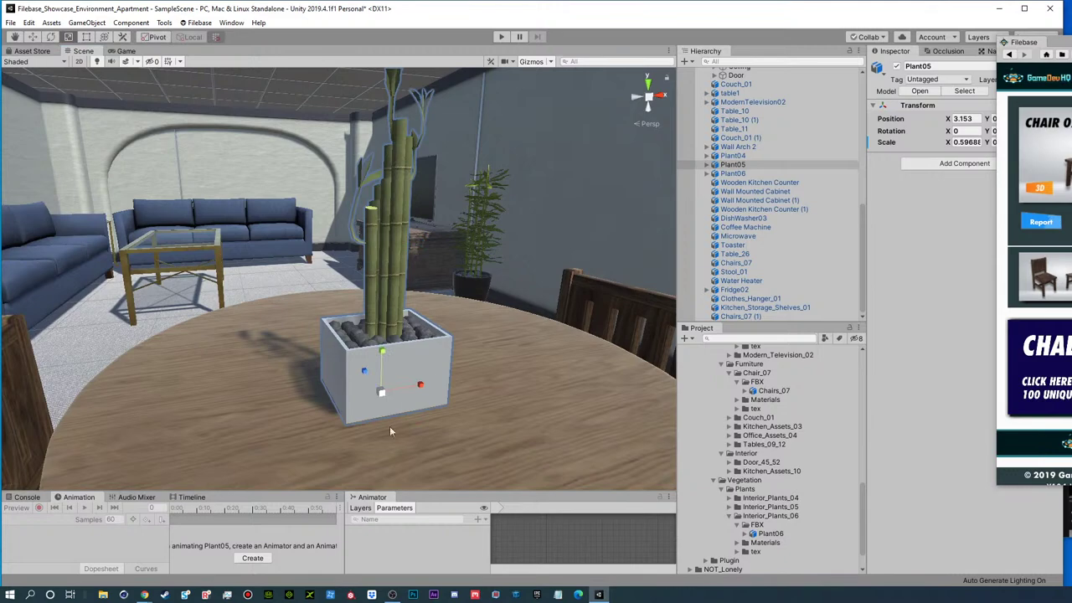
{"action": "mouse_move", "coordinate": [377, 394]}
{"action": "left_mouse_down"}
{"action": "mouse_move", "coordinate": [360, 399]}
{"action": "mouse_move", "coordinate": [370, 396]}
{"action": "left_mouse_up"}
{"action": "scroll", "coordinate": [373, 392], "scroll_direction": "down", "scroll_amount": 5}
{"action": "left_click_drag", "start_coordinate": [435, 335], "coordinate": [351, 224], "text": "alt"}
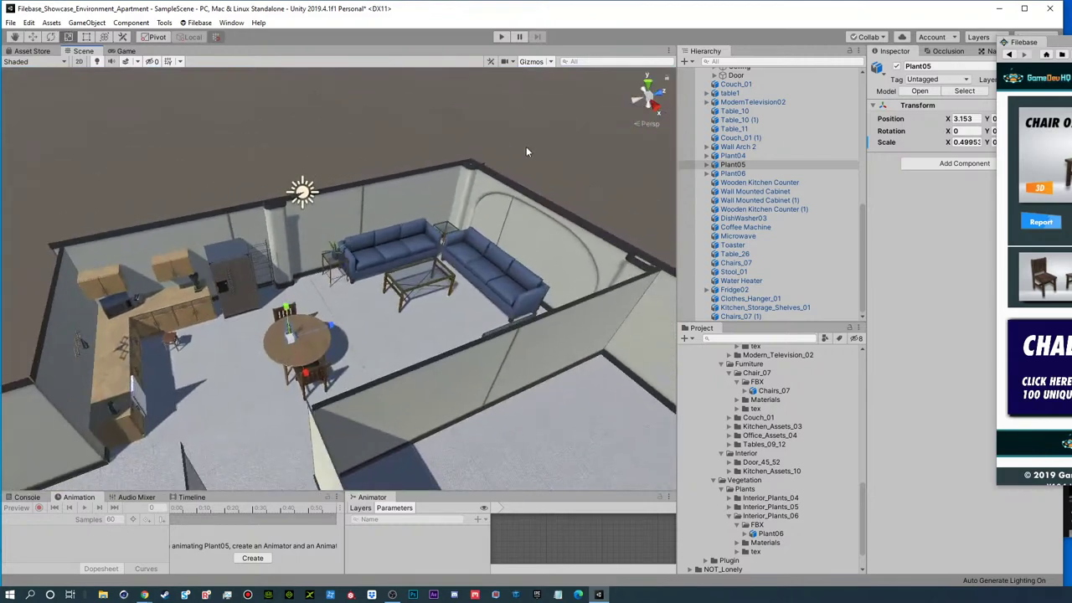
{"action": "left_click", "coordinate": [522, 151]}
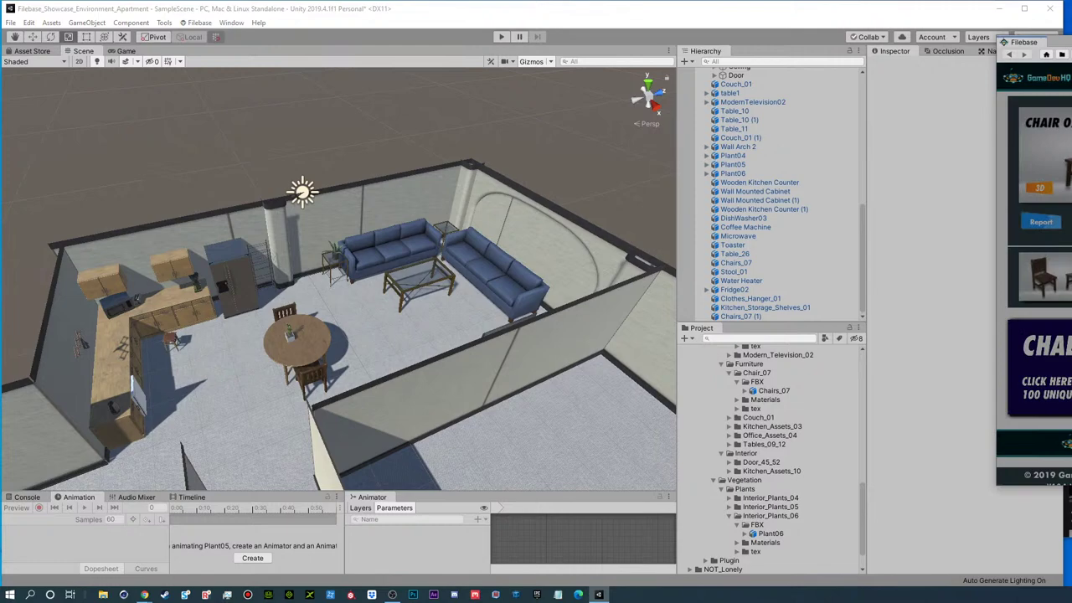
- Search Filebase for "lamp", then download the Side Table asset and import its full package
{"action": "left_click_drag", "start_coordinate": [1068, 44], "coordinate": [437, 46]}
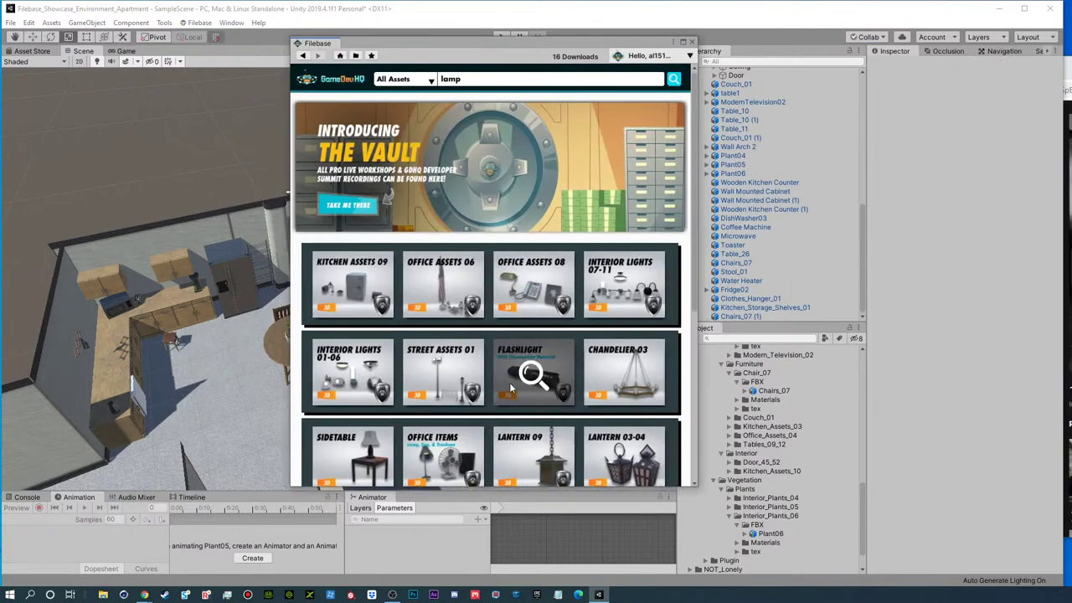
{"action": "scroll", "coordinate": [496, 375], "scroll_direction": "down", "scroll_amount": 4}
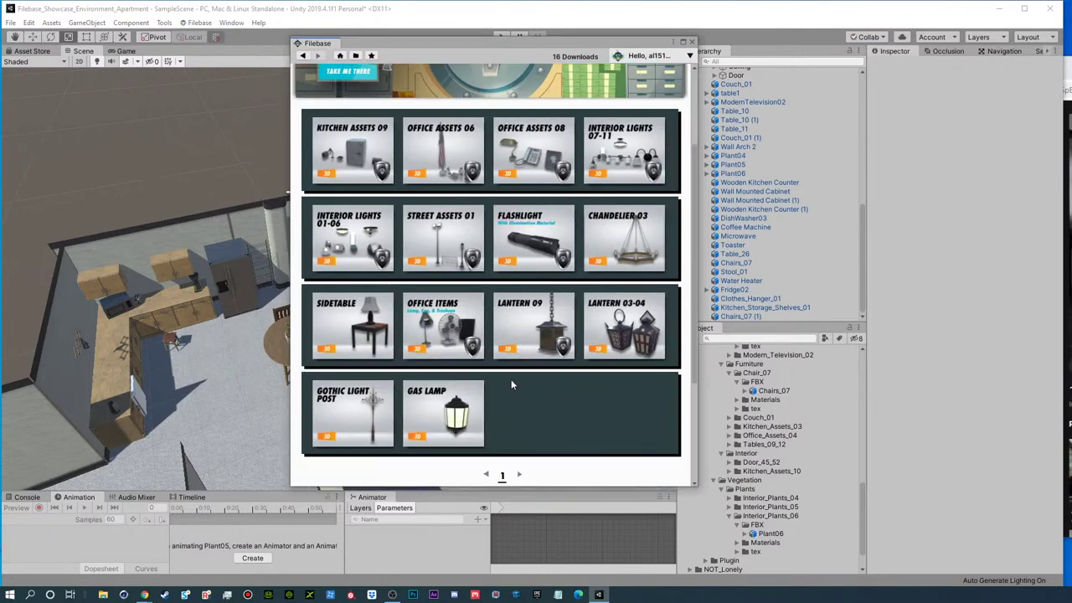
{"action": "left_click", "coordinate": [350, 327]}
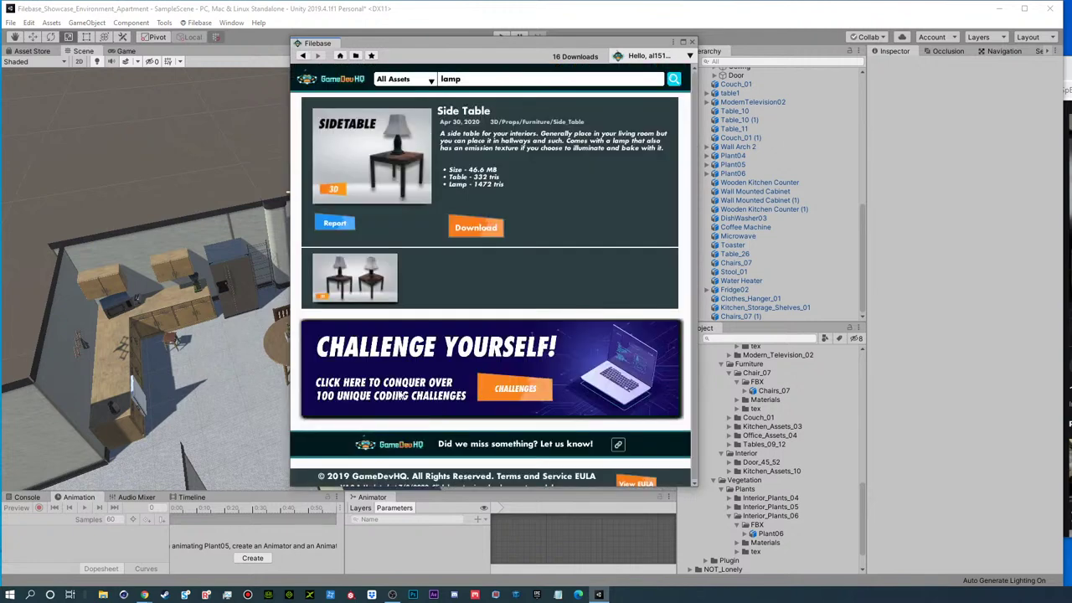
{"action": "left_click", "coordinate": [489, 230]}
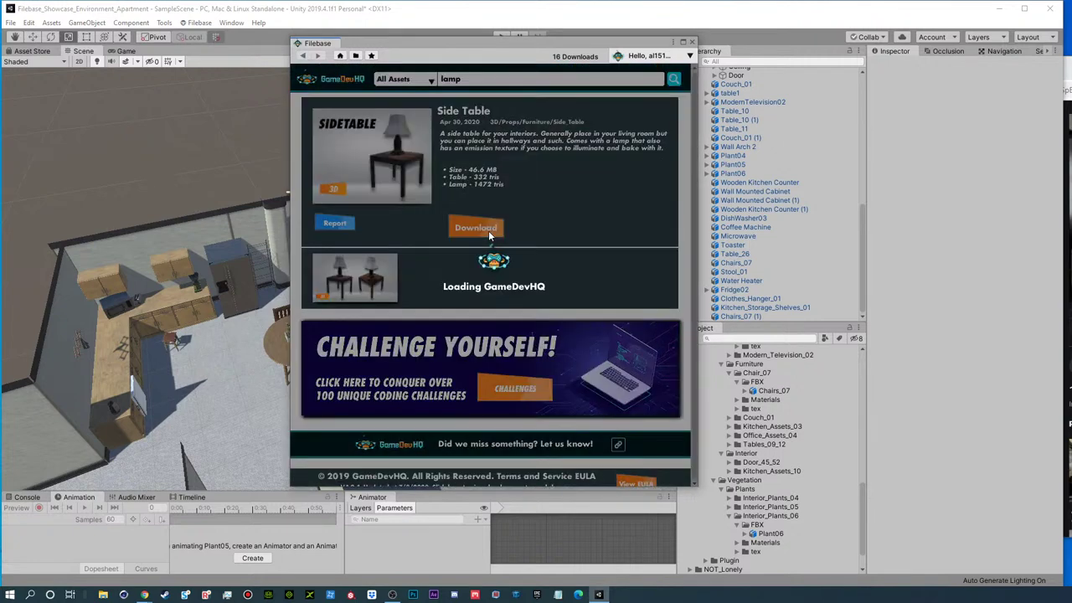
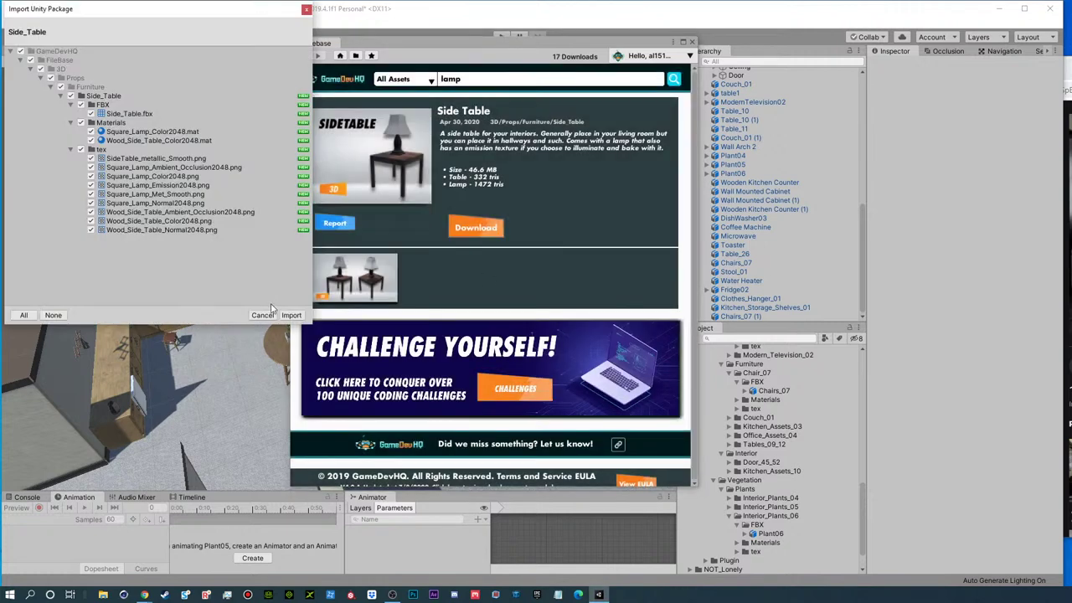
{"action": "left_click", "coordinate": [289, 315]}
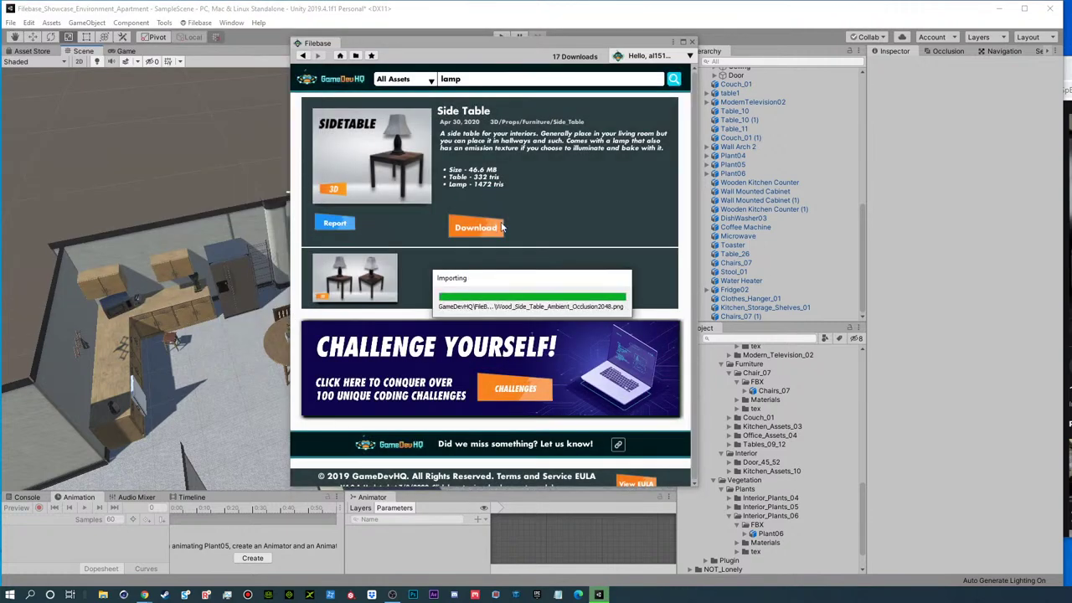
- Locate the Side_Table folder in the project and add its Side_Table model to the scene hierarchy below Stool_01
{"action": "left_click", "coordinate": [479, 231]}
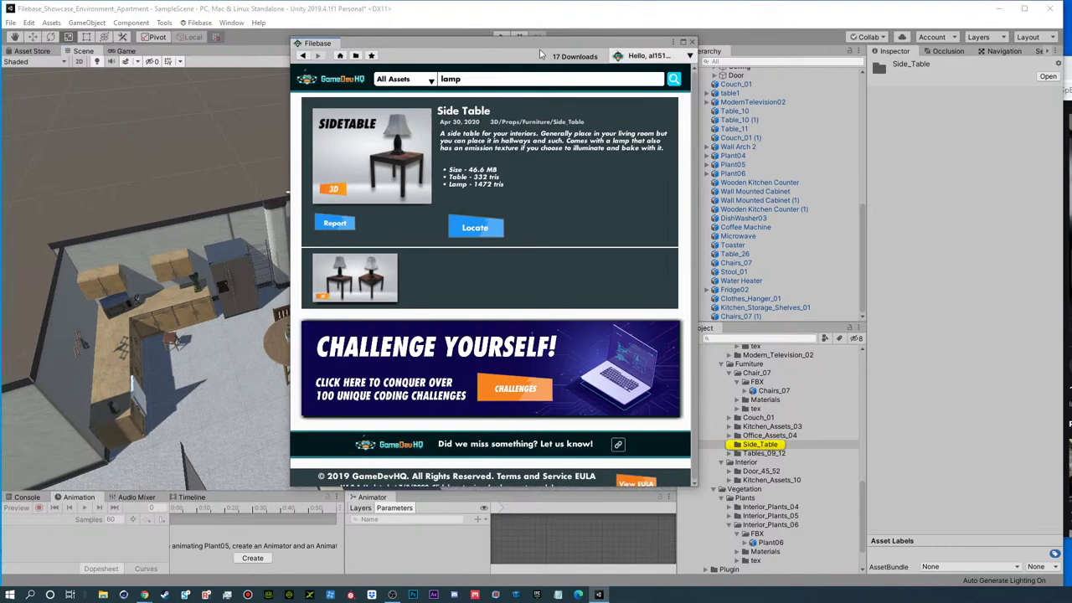
{"action": "left_click_drag", "start_coordinate": [516, 40], "coordinate": [1071, 20]}
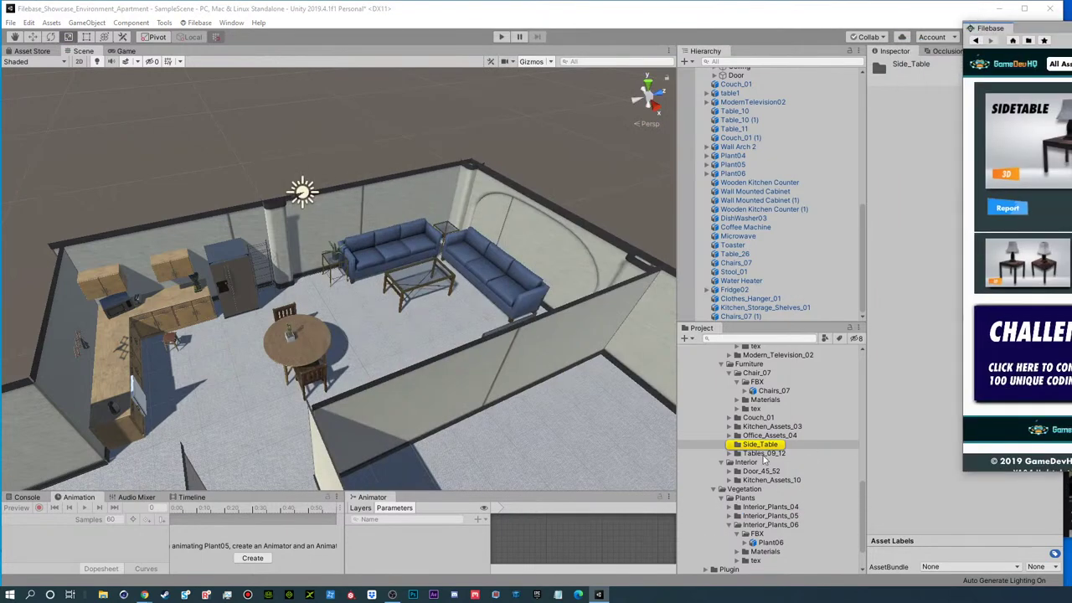
{"action": "left_click", "coordinate": [738, 445]}
{"action": "left_click", "coordinate": [729, 445]}
{"action": "left_click", "coordinate": [766, 462]}
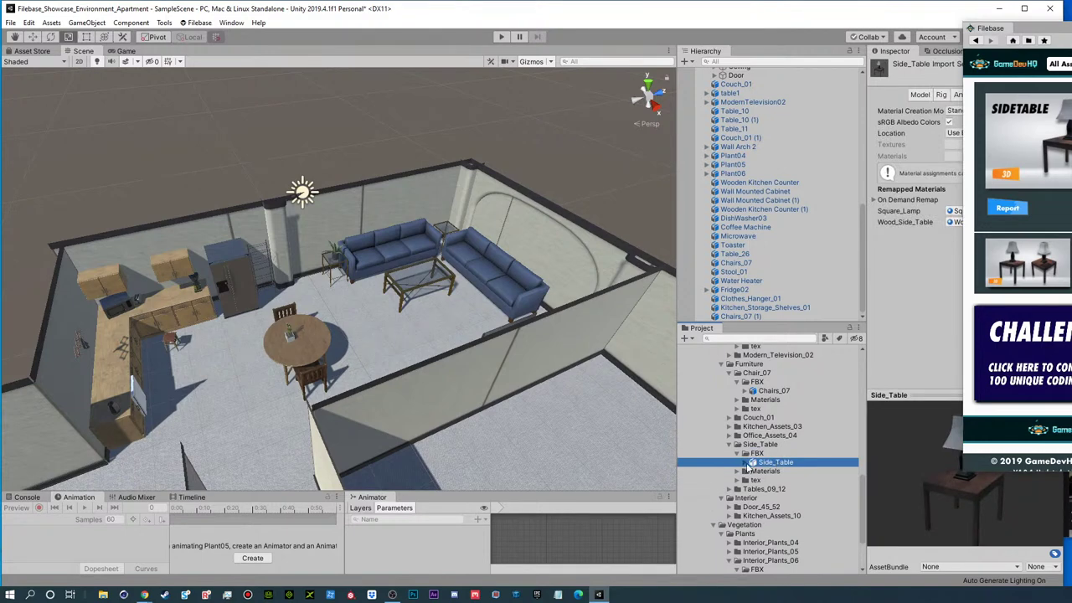
{"action": "left_click", "coordinate": [745, 463]}
{"action": "left_click", "coordinate": [780, 473]}
{"action": "left_click_drag", "start_coordinate": [779, 463], "coordinate": [752, 278]}
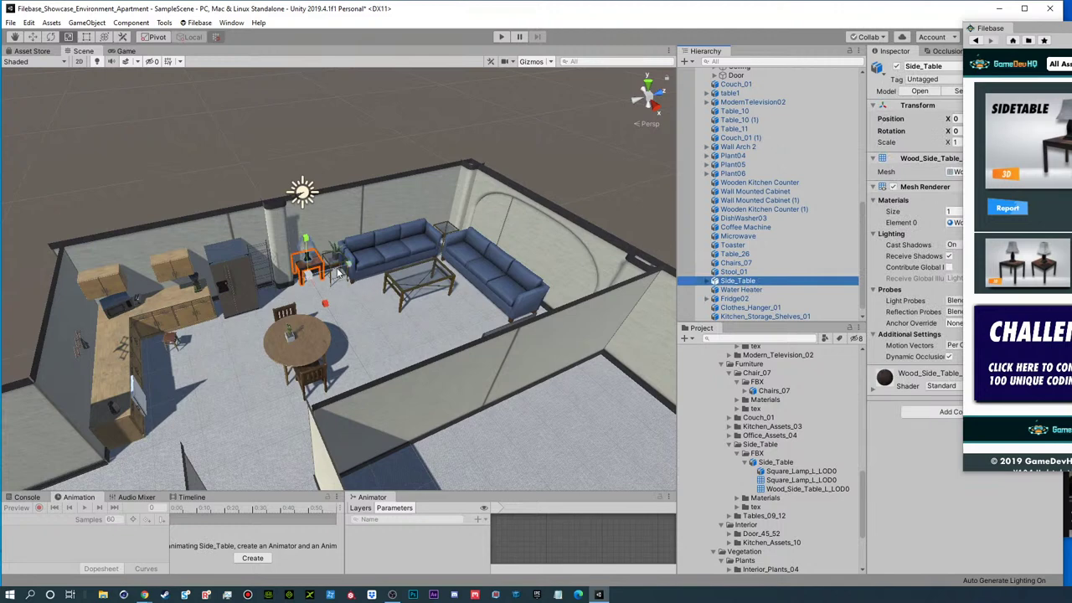
- Try to delete the Square_Lamp_L_LOD0 child object from Side_Table in the scene
{"action": "left_click", "coordinate": [714, 281]}
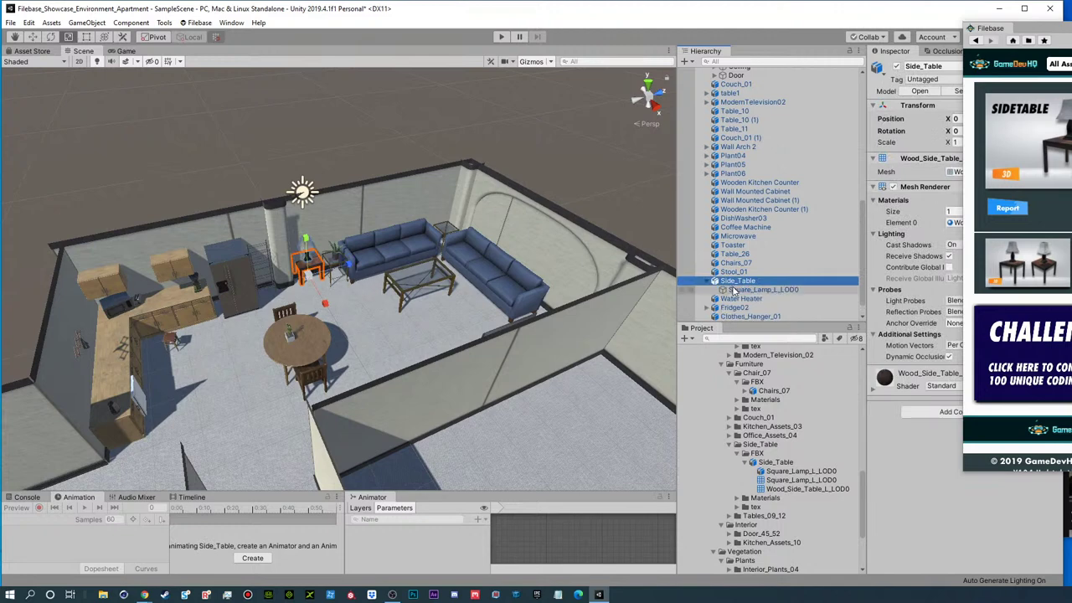
{"action": "left_click", "coordinate": [733, 289]}
{"action": "key", "text": "Delete"}
{"action": "left_click", "coordinate": [623, 326]}
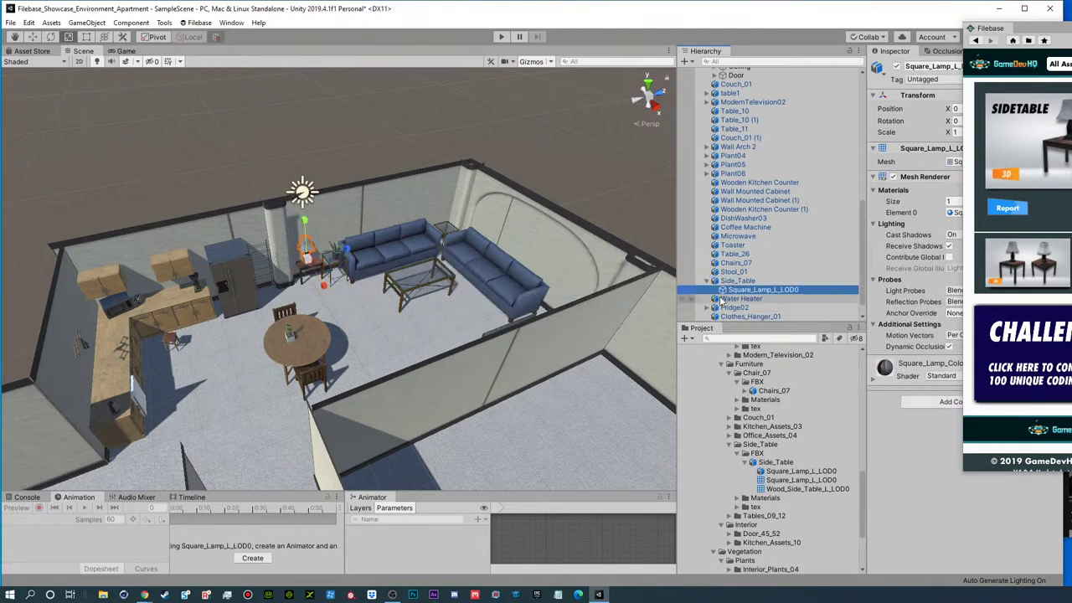
- Unpack the Side_Table prefab, move Square_Lamp_L_LOD0 out of it, and delete the Side_Table object
{"action": "left_click", "coordinate": [730, 281]}
{"action": "right_click", "coordinate": [740, 280]}
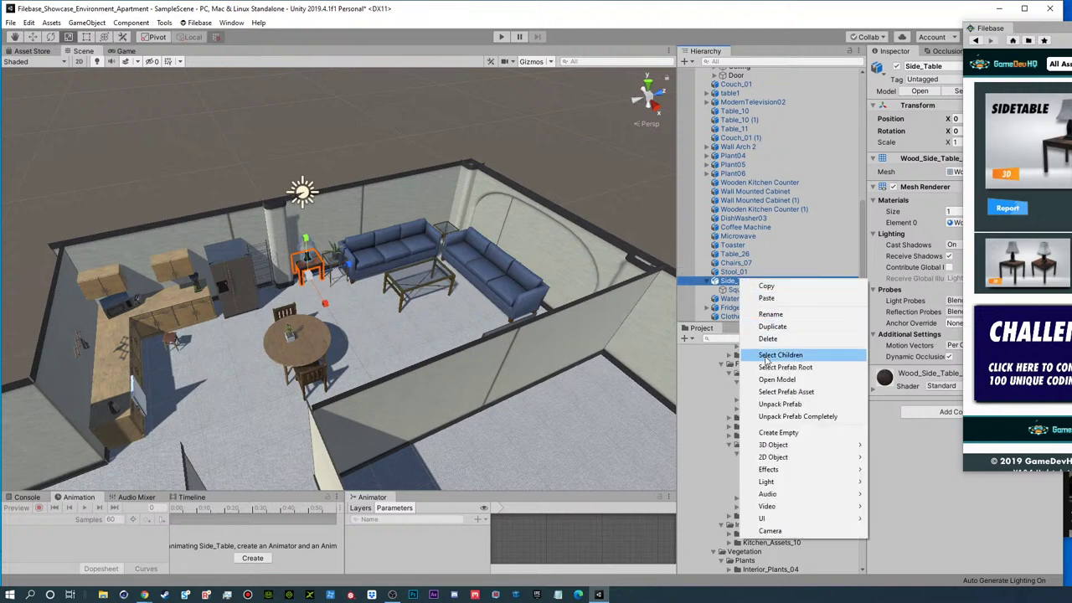
{"action": "left_click", "coordinate": [782, 404]}
{"action": "left_click_drag", "start_coordinate": [735, 291], "coordinate": [733, 278]}
{"action": "left_click", "coordinate": [735, 289]}
{"action": "key", "text": "Delete"}
{"action": "left_click", "coordinate": [734, 282]}
- Move Square_Lamp_L_LOD0 onto the glass side table in the corner between the two couches
{"action": "key", "text": "w"}
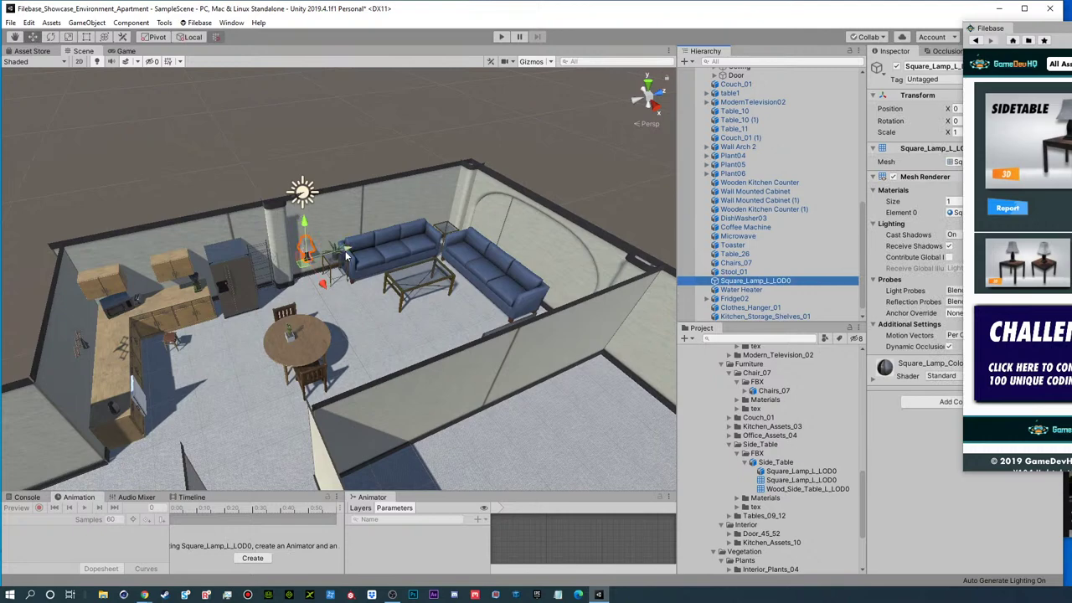
{"action": "left_click", "coordinate": [307, 251]}
{"action": "key", "text": "f"}
{"action": "middle_click_drag", "start_coordinate": [338, 230], "coordinate": [338, 227]}
{"action": "left_click_drag", "start_coordinate": [352, 267], "coordinate": [404, 338]}
{"action": "right_click_drag", "start_coordinate": [392, 308], "coordinate": [389, 304]}
{"action": "left_click_drag", "start_coordinate": [390, 304], "coordinate": [396, 230], "text": "alt"}
{"action": "right_click_drag", "start_coordinate": [396, 230], "coordinate": [238, 238], "text": "alt"}
{"action": "left_click_drag", "start_coordinate": [239, 238], "coordinate": [260, 306], "text": "alt"}
{"action": "right_click_drag", "start_coordinate": [260, 306], "coordinate": [142, 277], "text": "alt"}
{"action": "left_click", "coordinate": [420, 128]}
{"action": "right_click_drag", "start_coordinate": [420, 128], "coordinate": [166, 263], "text": "alt"}
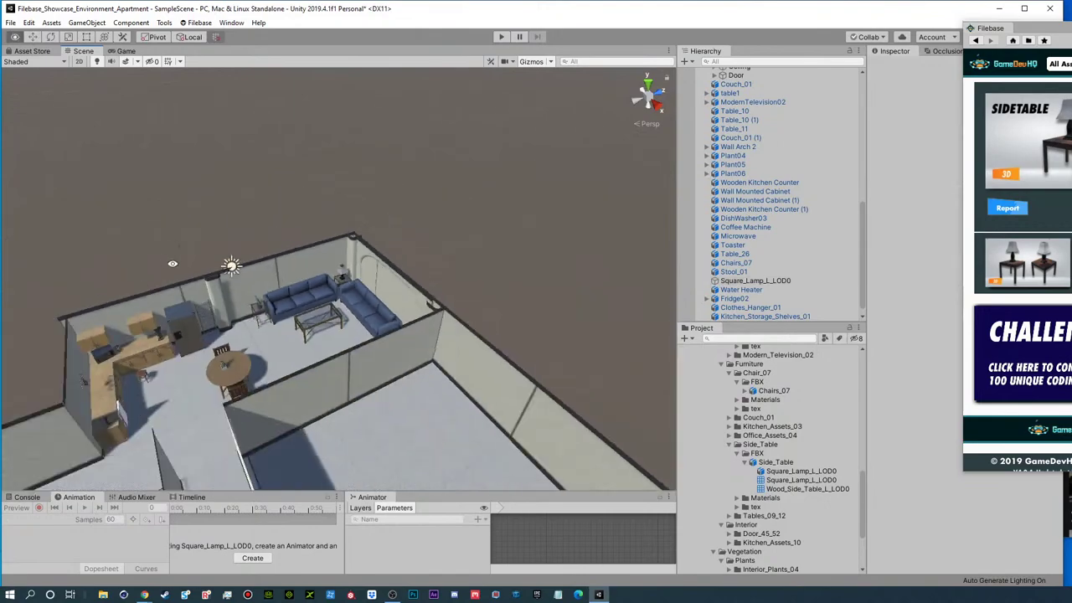
- Duplicate the lamp together with its corner side table, place the copies at the couch's other end, and save the scene
{"action": "left_click_drag", "start_coordinate": [165, 263], "coordinate": [356, 273], "text": "alt"}
{"action": "middle_click_drag", "start_coordinate": [356, 272], "coordinate": [247, 209], "text": "alt"}
{"action": "left_click_drag", "start_coordinate": [247, 209], "coordinate": [204, 205], "text": "alt"}
{"action": "right_click_drag", "start_coordinate": [204, 205], "coordinate": [469, 318], "text": "alt"}
{"action": "left_click", "coordinate": [239, 189]}
{"action": "key", "text": "f"}
{"action": "left_click_drag", "start_coordinate": [469, 318], "coordinate": [454, 349], "text": "alt"}
{"action": "middle_click_drag", "start_coordinate": [454, 349], "coordinate": [448, 341], "text": "alt"}
{"action": "left_click_drag", "start_coordinate": [448, 341], "coordinate": [427, 260], "text": "alt"}
{"action": "right_click_drag", "start_coordinate": [427, 259], "coordinate": [294, 109], "text": "alt"}
{"action": "left_click_drag", "start_coordinate": [293, 108], "coordinate": [301, 144], "text": "alt"}
{"action": "middle_click_drag", "start_coordinate": [301, 144], "coordinate": [261, 199], "text": "alt"}
{"action": "left_click", "coordinate": [232, 177]}
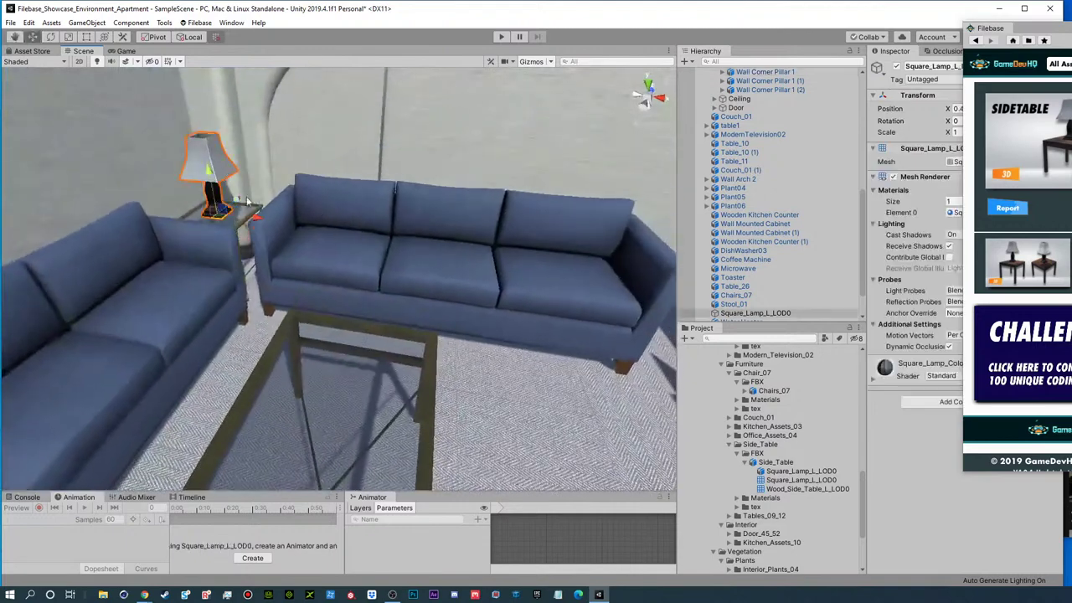
{"action": "left_click", "coordinate": [266, 216], "text": "shift"}
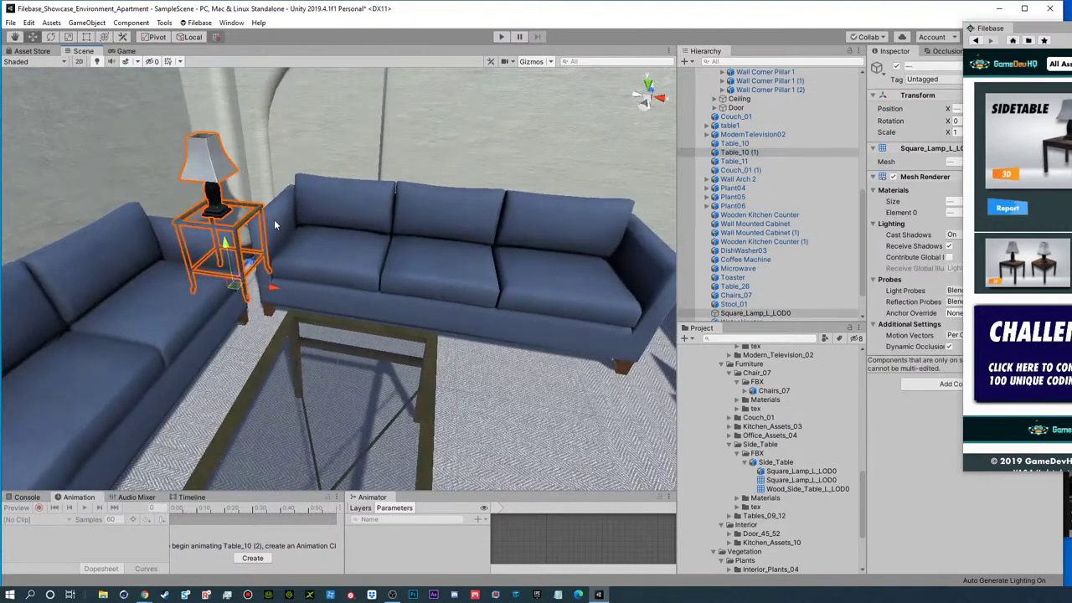
{"action": "key", "text": "ctrl+d"}
{"action": "left_click_drag", "start_coordinate": [651, 330], "coordinate": [483, 325]}
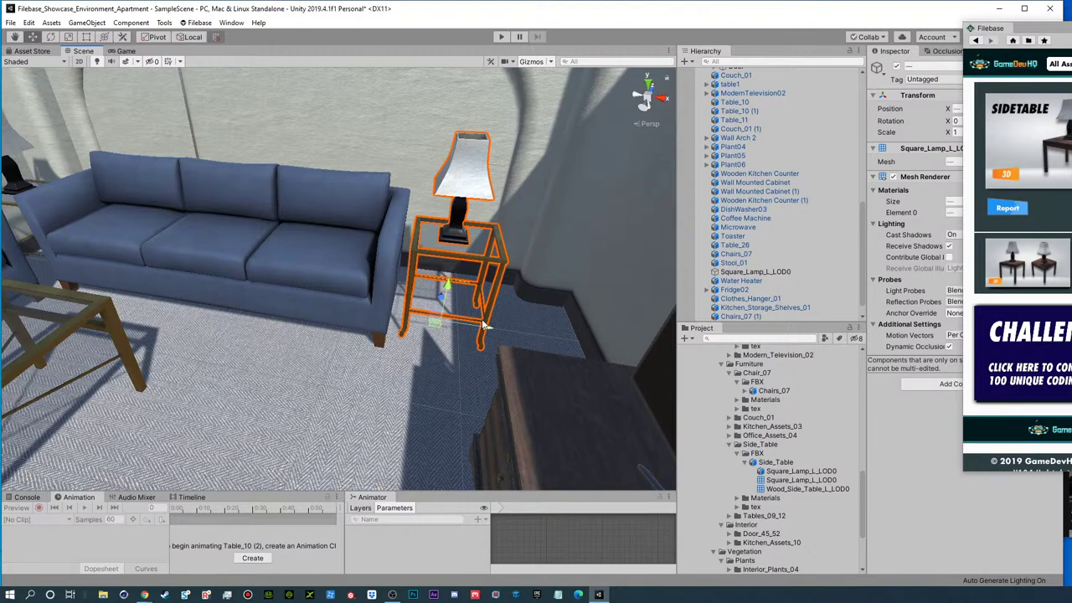
{"action": "scroll", "coordinate": [484, 325], "scroll_direction": "down", "scroll_amount": 2}
{"action": "scroll", "coordinate": [208, 266], "scroll_direction": "down", "scroll_amount": 5}
{"action": "scroll", "coordinate": [209, 266], "scroll_direction": "down", "scroll_amount": 4}
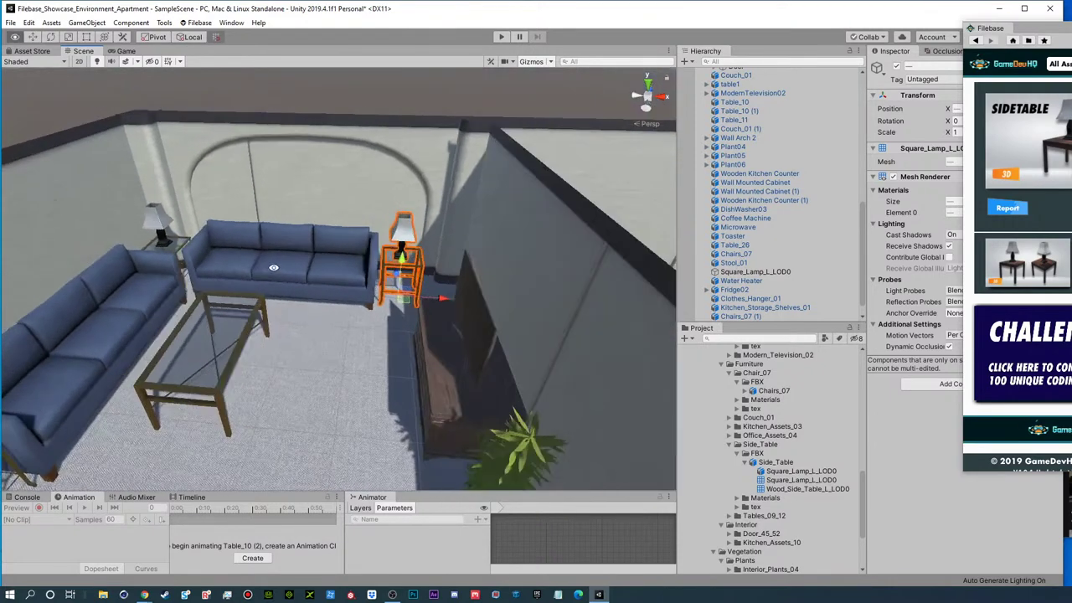
{"action": "left_click", "coordinate": [280, 141]}
{"action": "key", "text": "ctrl+s"}
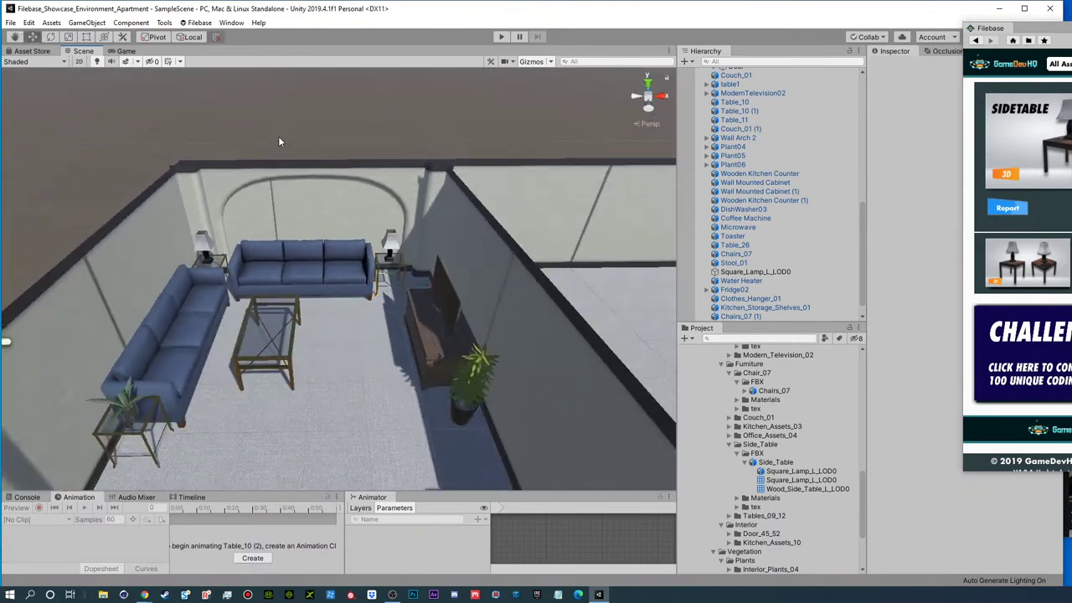
- Bring the Filebase window back into view and search all assets for "range"
{"action": "right_click_drag", "start_coordinate": [374, 293], "coordinate": [327, 281], "text": "alt"}
{"action": "left_click_drag", "start_coordinate": [327, 281], "coordinate": [469, 272], "text": "alt"}
{"action": "middle_click_drag", "start_coordinate": [469, 272], "coordinate": [302, 276], "text": "alt"}
{"action": "left_click_drag", "start_coordinate": [302, 276], "coordinate": [539, 270], "text": "alt"}
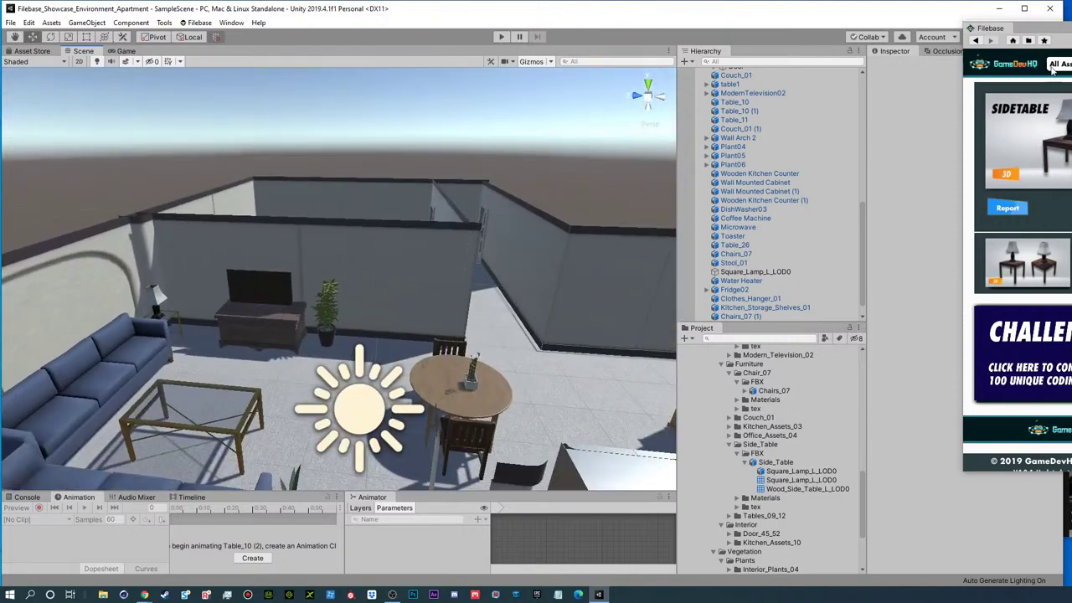
{"action": "left_click_drag", "start_coordinate": [1071, 32], "coordinate": [553, 63]}
{"action": "left_click", "coordinate": [457, 71]}
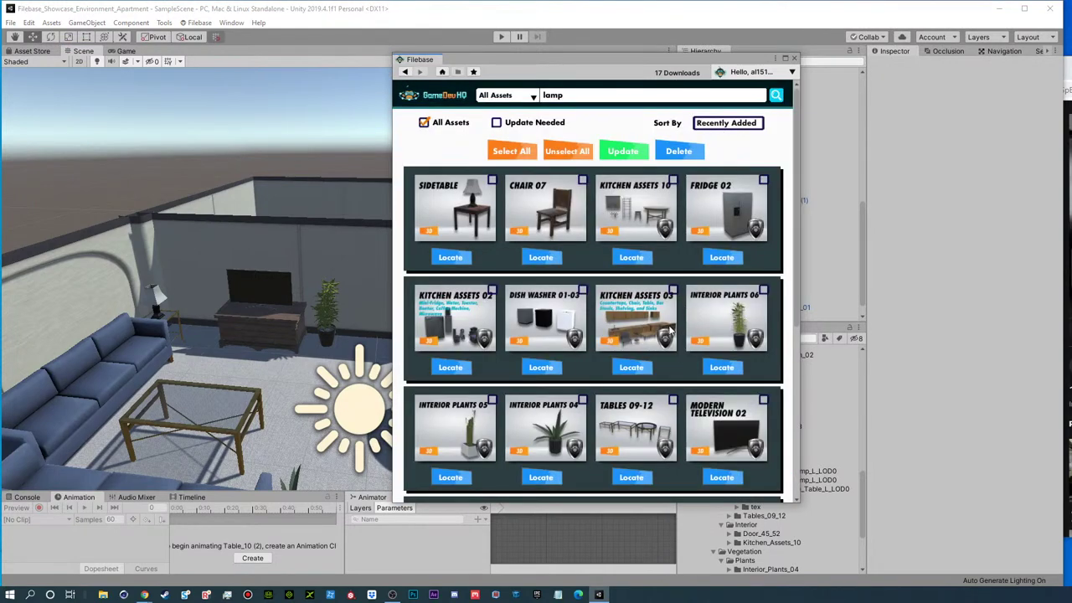
{"action": "left_click", "coordinate": [522, 99]}
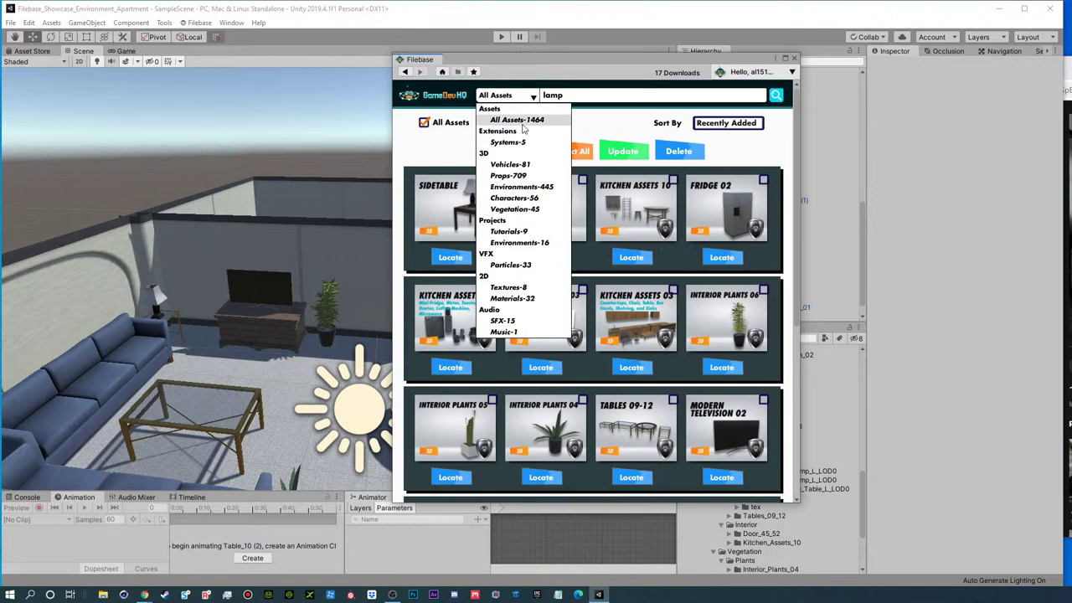
{"action": "left_click", "coordinate": [574, 98]}
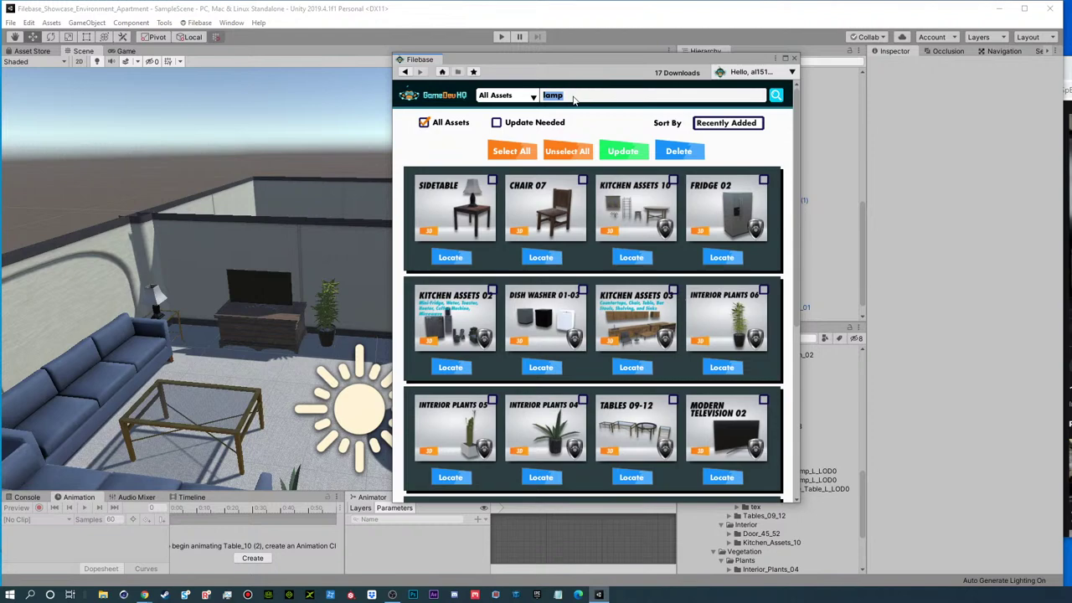
{"action": "type", "text": "range"}
{"action": "key", "text": "Return"}
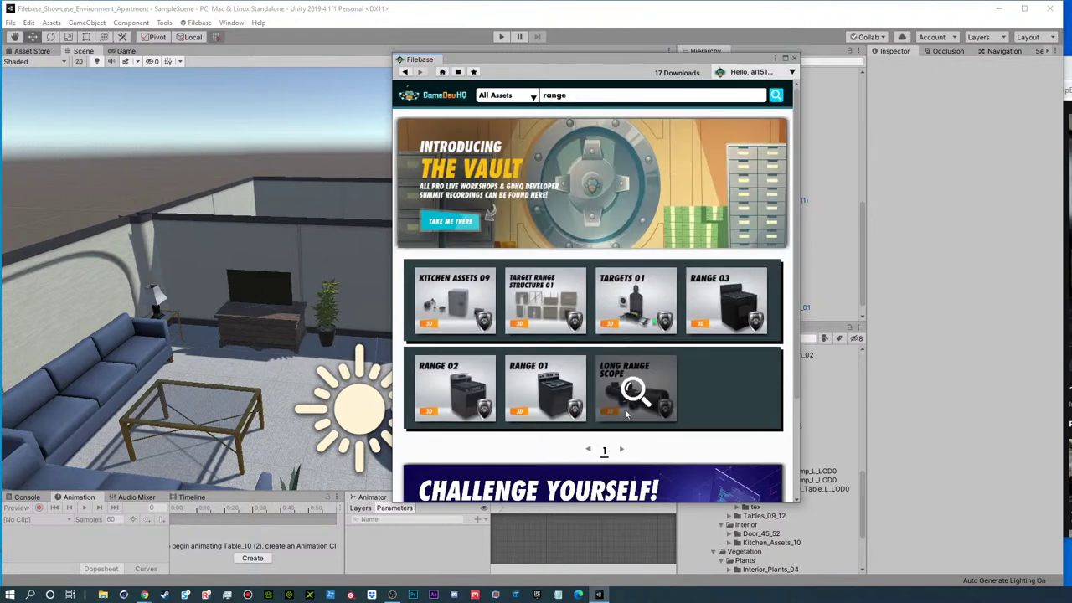
- View the Range 02 asset, then download Range 01 instead and import its full package
{"action": "left_click", "coordinate": [456, 389]}
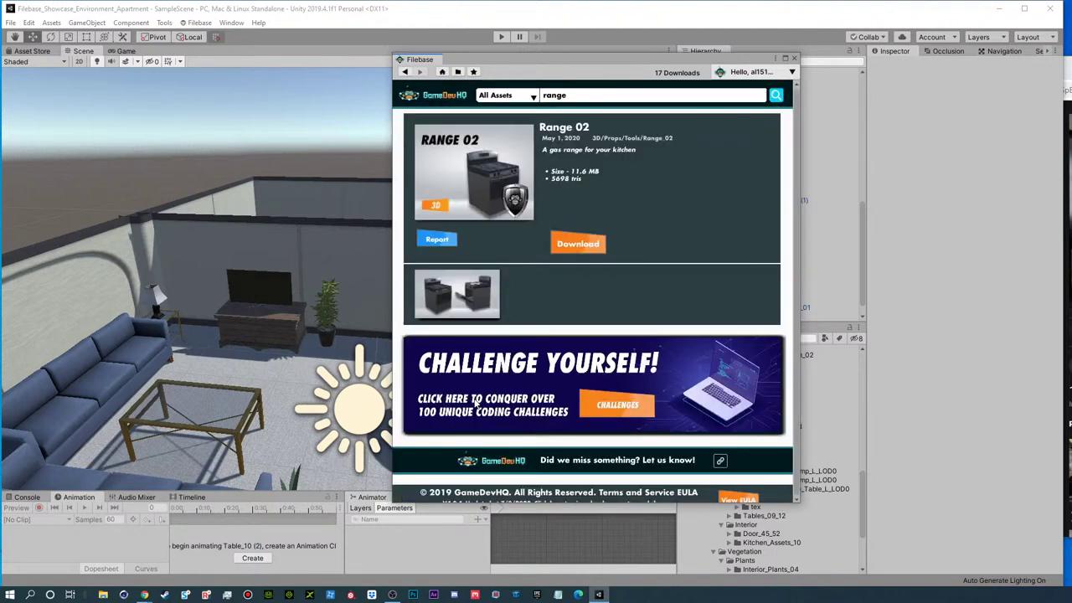
{"action": "left_click", "coordinate": [404, 72]}
{"action": "left_click", "coordinate": [540, 386]}
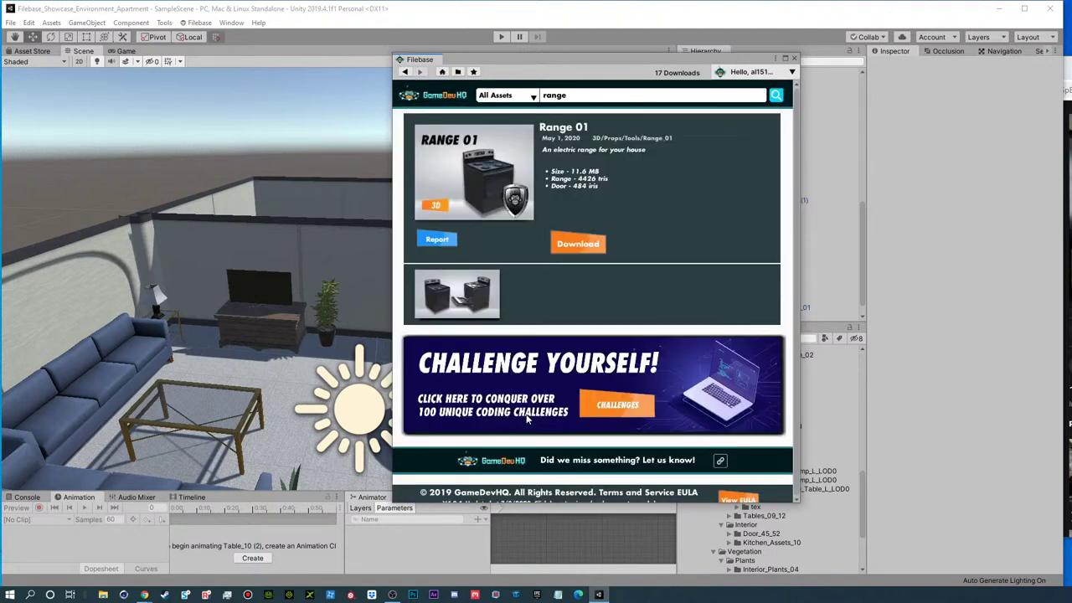
{"action": "left_click", "coordinate": [587, 244]}
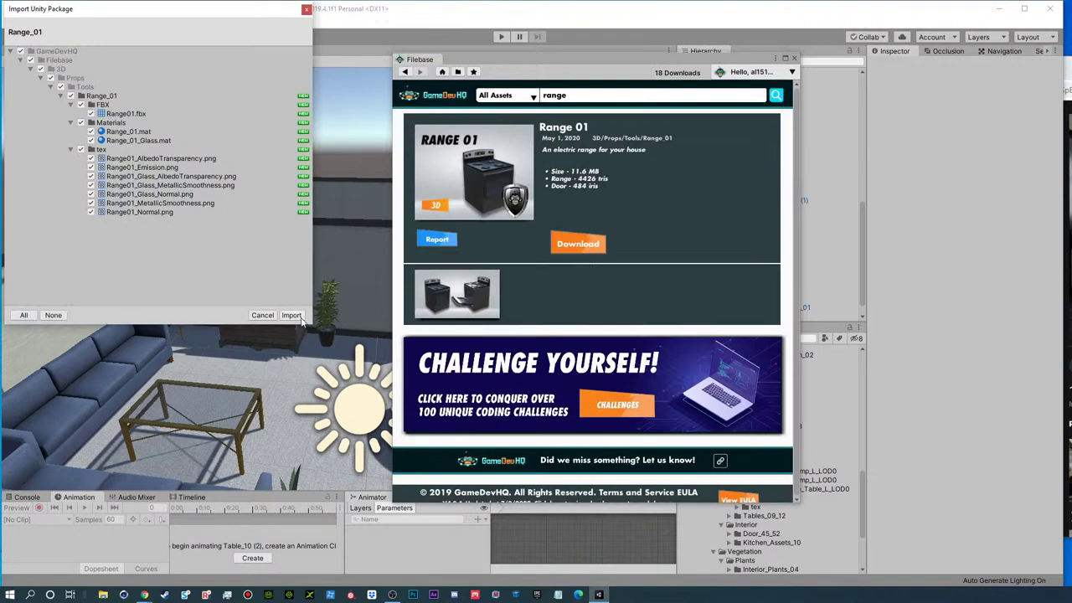
{"action": "left_click", "coordinate": [291, 314]}
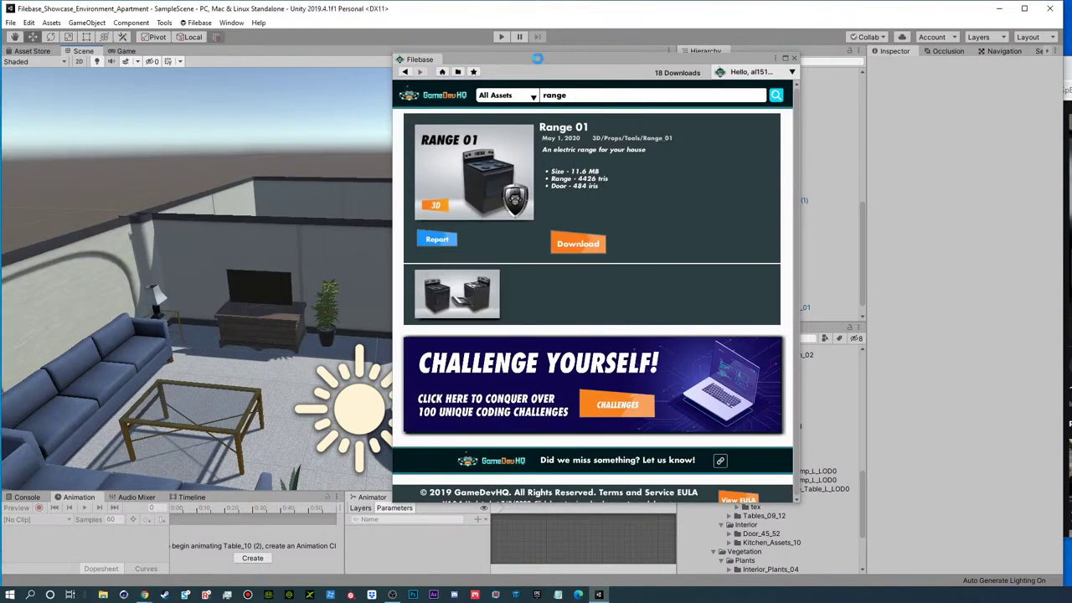
- Collapse the unneeded furniture and plant folders in the project and add the Range01 model from Range_01's FBX folder to the scene hierarchy
{"action": "left_click_drag", "start_coordinate": [536, 58], "coordinate": [1071, 59]}
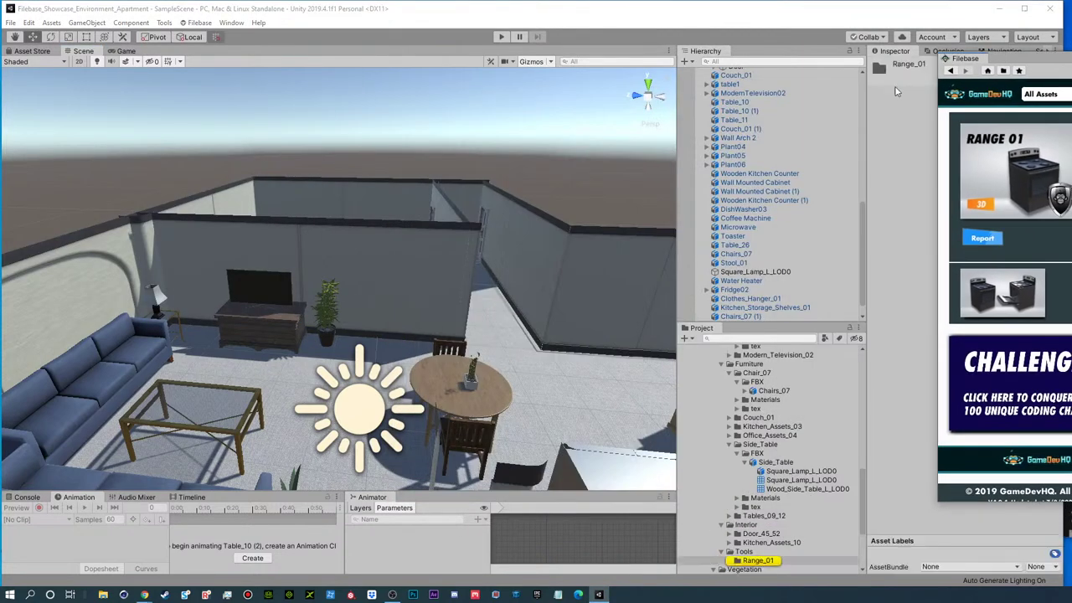
{"action": "left_click", "coordinate": [730, 444]}
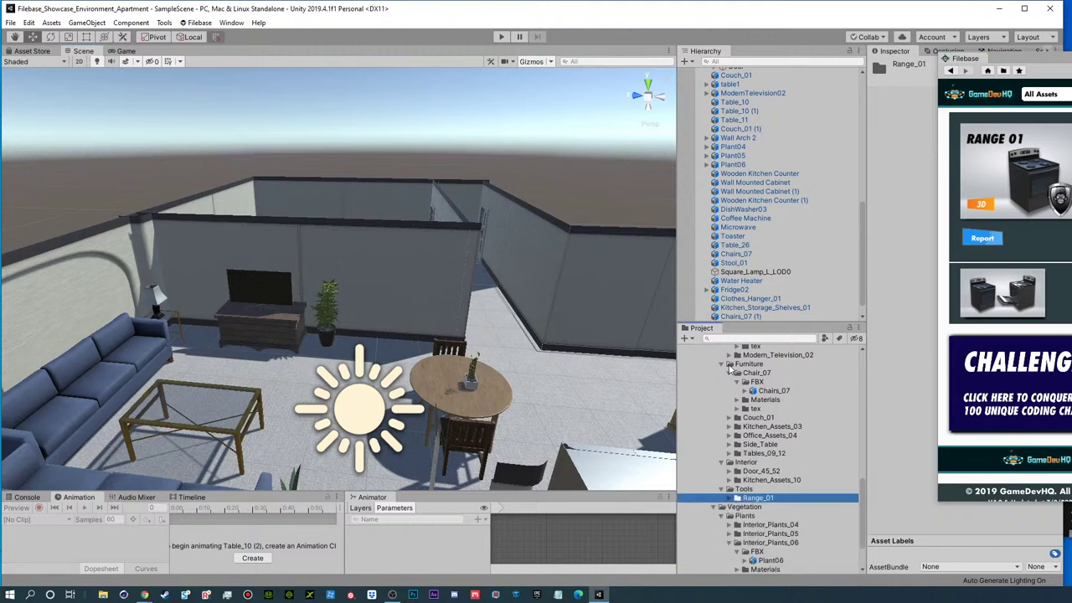
{"action": "left_click", "coordinate": [729, 373]}
{"action": "left_click", "coordinate": [731, 508]}
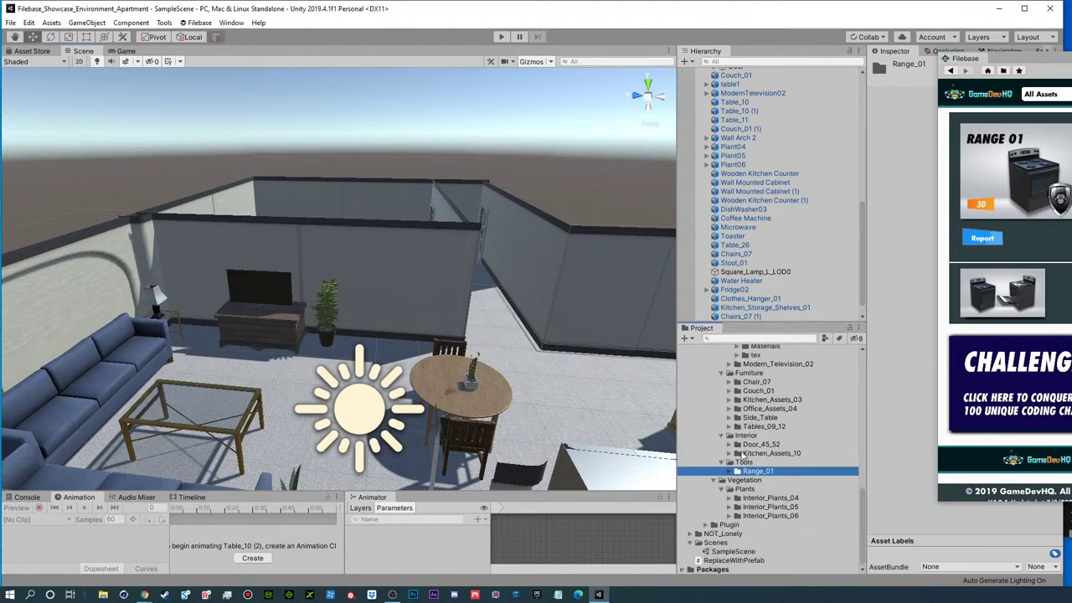
{"action": "left_click", "coordinate": [731, 471]}
{"action": "left_click", "coordinate": [738, 481]}
{"action": "left_click_drag", "start_coordinate": [764, 493], "coordinate": [741, 285]}
- Position Range01 in the kitchen counter between the dishwasher and the microwave corner, and scale it to fit
{"action": "scroll", "coordinate": [573, 352], "scroll_direction": "down", "scroll_amount": 5}
{"action": "left_click_drag", "start_coordinate": [282, 299], "coordinate": [404, 353], "text": "alt"}
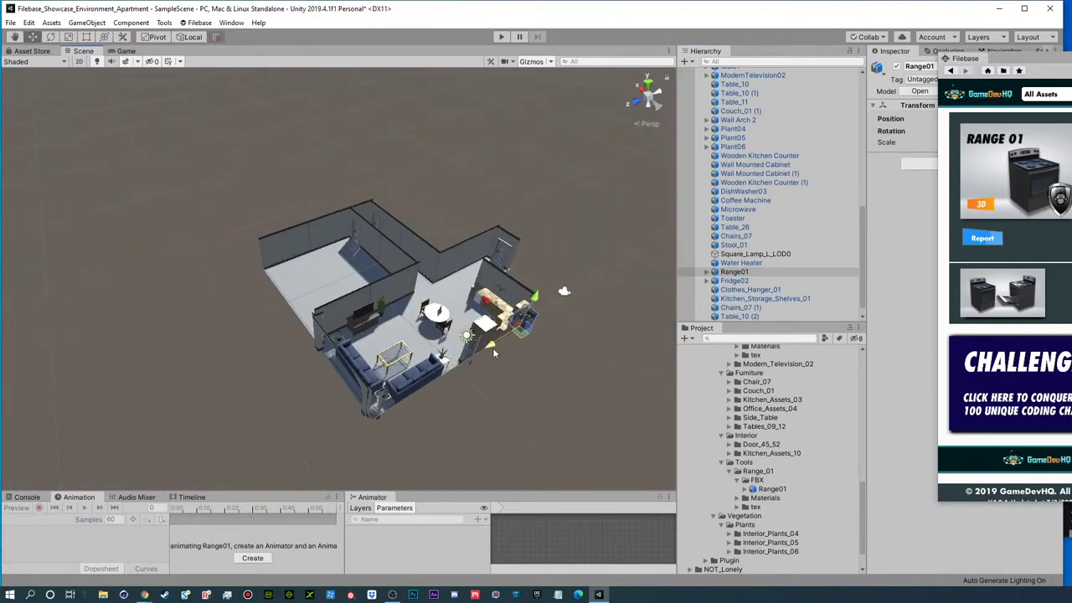
{"action": "key", "text": "f"}
{"action": "left_click_drag", "start_coordinate": [411, 315], "coordinate": [351, 246], "text": "alt"}
{"action": "scroll", "coordinate": [520, 273], "scroll_direction": "down", "scroll_amount": 3, "text": "alt"}
{"action": "key", "text": "r"}
{"action": "key", "text": "e"}
{"action": "key", "text": "w"}
{"action": "key", "text": "r"}
{"action": "left_click_drag", "start_coordinate": [329, 321], "coordinate": [391, 290]}
{"action": "scroll", "coordinate": [392, 290], "scroll_direction": "down", "scroll_amount": 2}
{"action": "right_click_drag", "start_coordinate": [392, 290], "coordinate": [408, 155]}
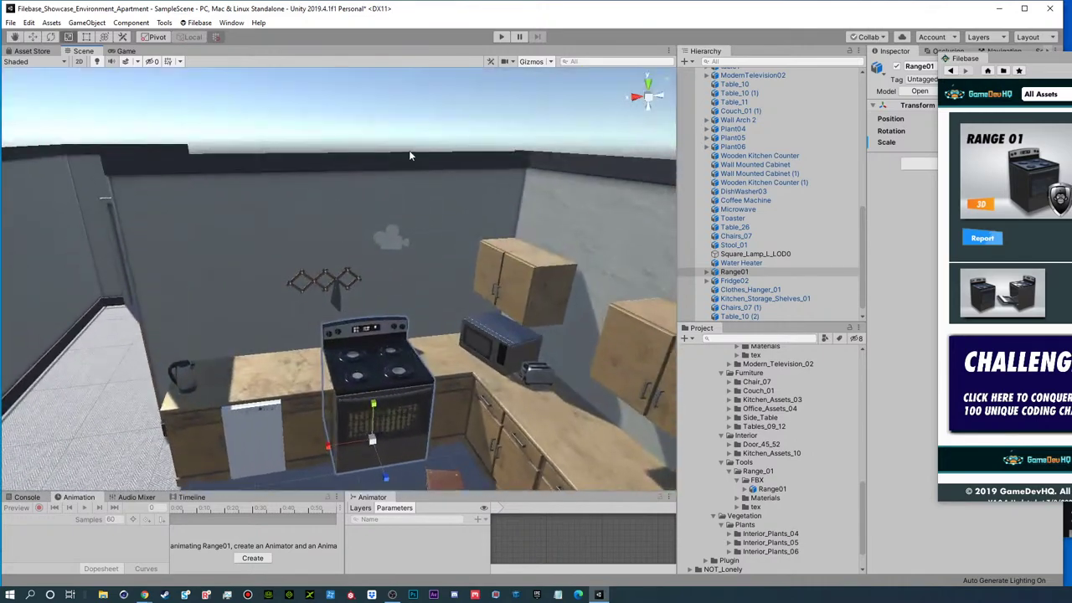
- Nudge Range01 sideways along the counter and slightly back toward the wall
{"action": "left_click", "coordinate": [402, 149]}
{"action": "left_click_drag", "start_coordinate": [402, 150], "coordinate": [419, 301], "text": "alt"}
{"action": "left_click", "coordinate": [374, 324]}
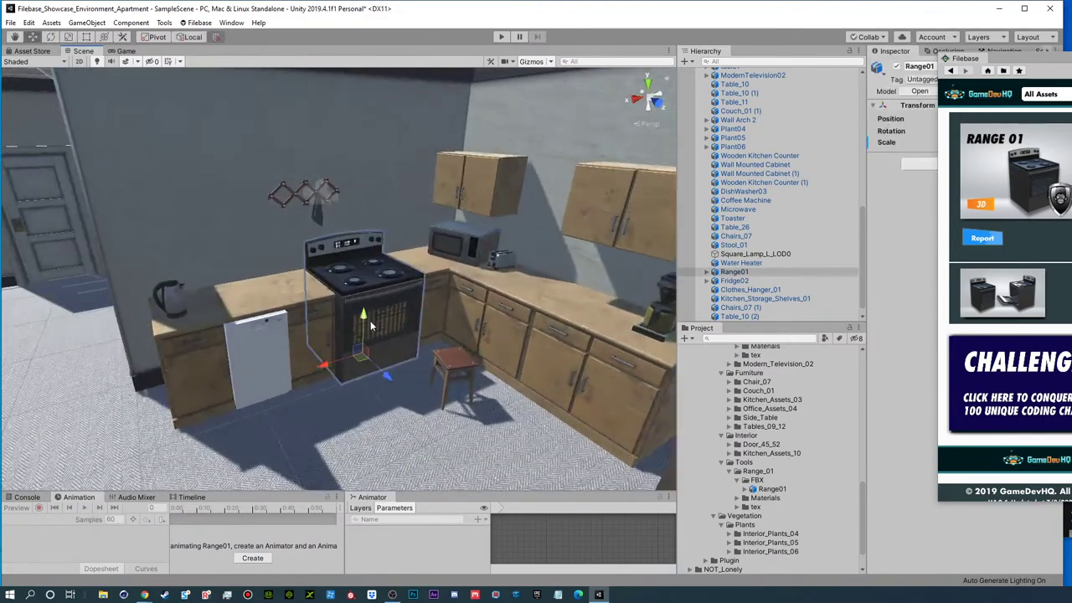
{"action": "left_click_drag", "start_coordinate": [326, 364], "coordinate": [324, 365]}
{"action": "scroll", "coordinate": [341, 360], "scroll_direction": "down", "scroll_amount": 4}
{"action": "middle_click_drag", "start_coordinate": [411, 266], "coordinate": [414, 314]}
{"action": "left_click", "coordinate": [376, 137]}
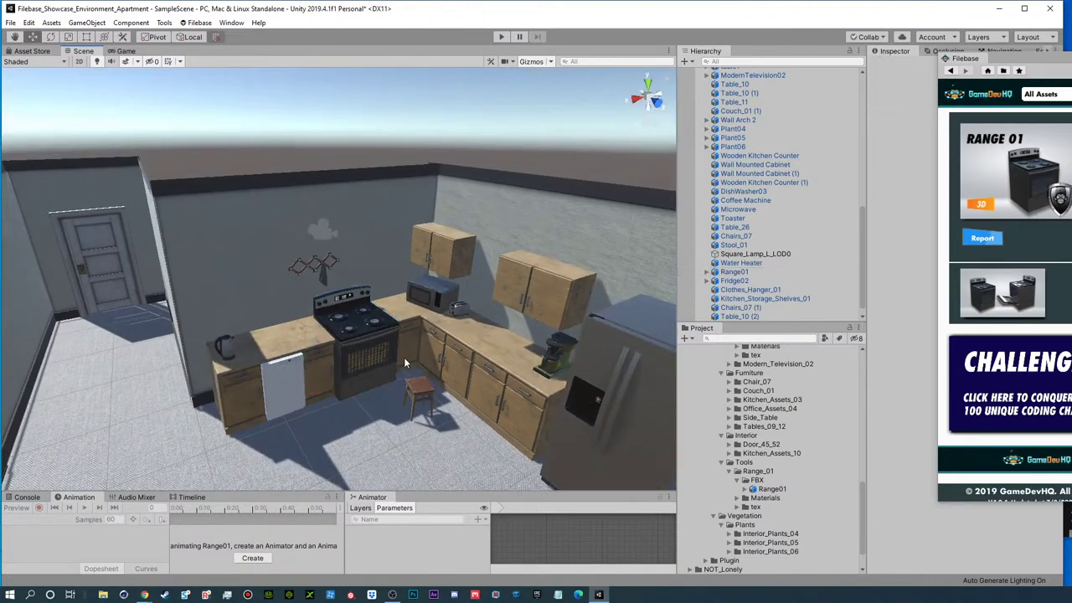
{"action": "scroll", "coordinate": [404, 363], "scroll_direction": "up", "scroll_amount": 4}
{"action": "left_click", "coordinate": [373, 394]}
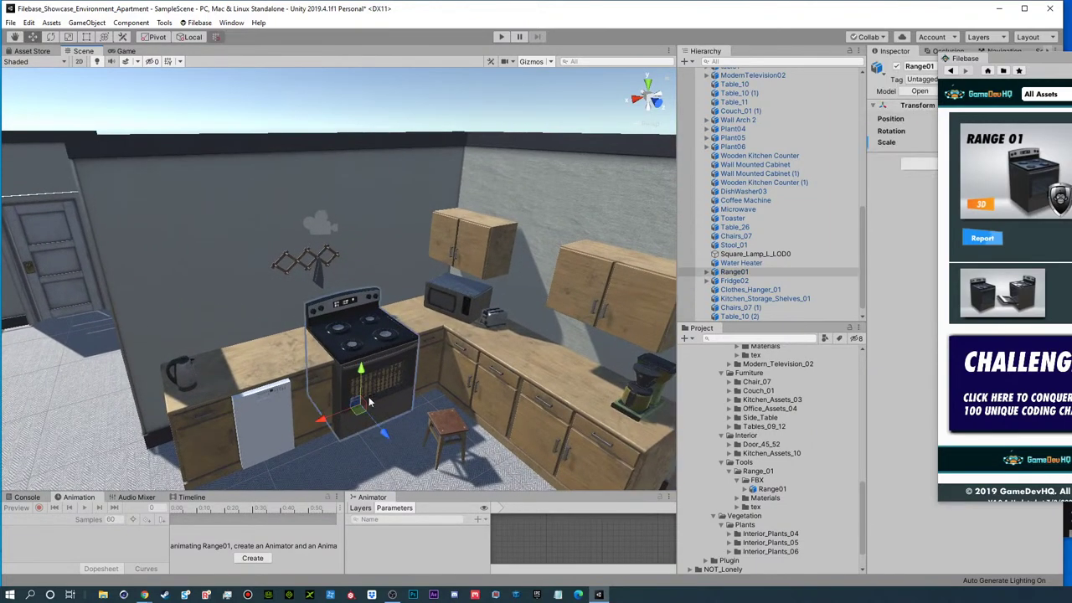
{"action": "left_click_drag", "start_coordinate": [381, 433], "coordinate": [381, 428]}
{"action": "middle_click_drag", "start_coordinate": [410, 384], "coordinate": [372, 237]}
- Try rotating the oven door Cube_001 of Range01 open, and undo the rotation
{"action": "left_click", "coordinate": [355, 219]}
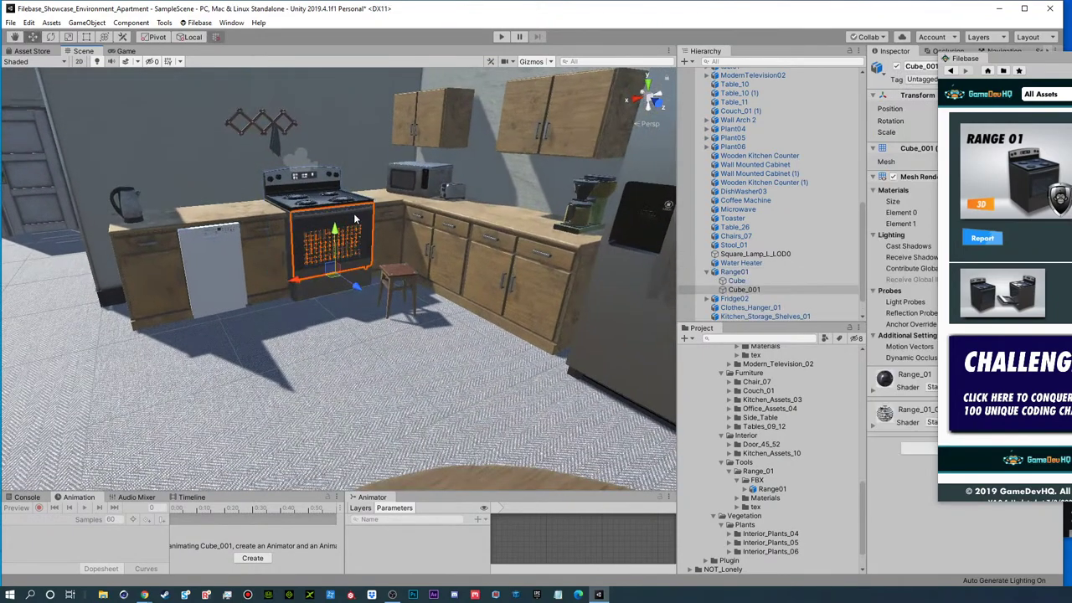
{"action": "key", "text": "e"}
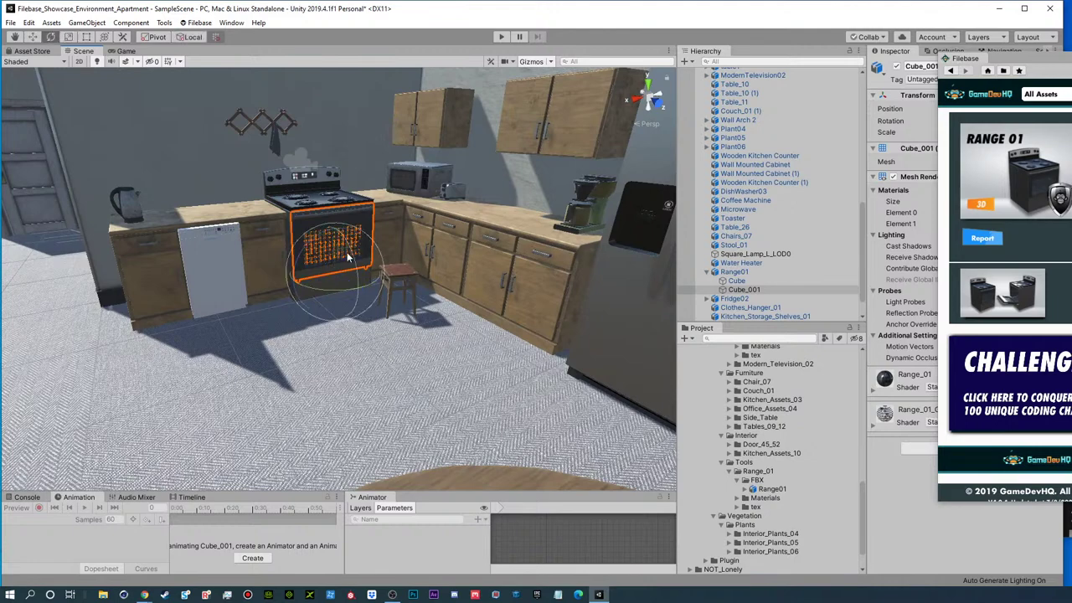
{"action": "left_click_drag", "start_coordinate": [350, 250], "coordinate": [390, 398]}
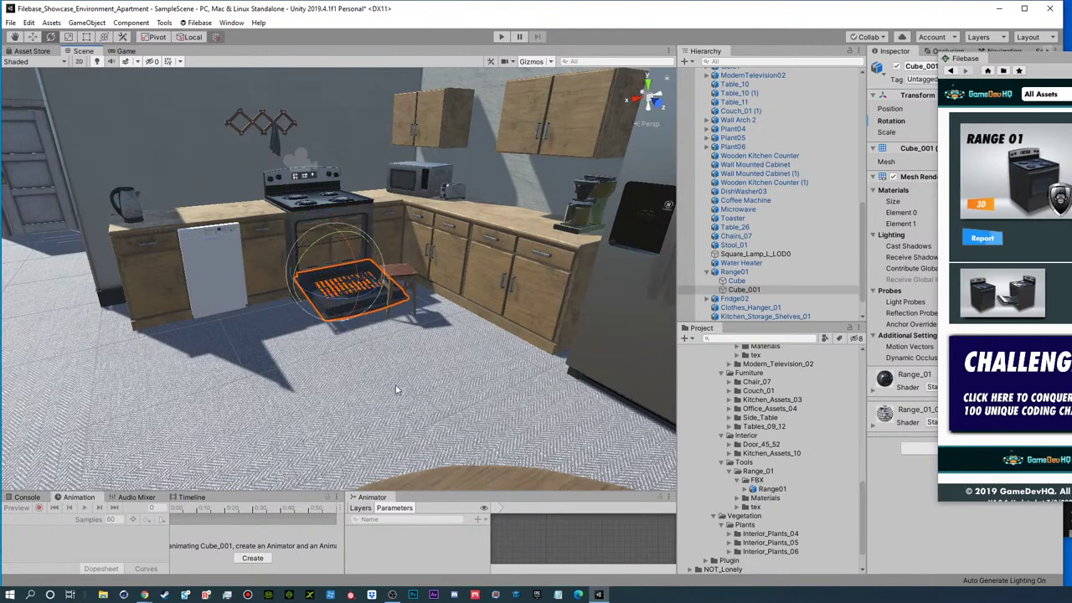
{"action": "key", "text": "ctrl+z"}
{"action": "left_click_drag", "start_coordinate": [382, 314], "coordinate": [362, 206], "text": "alt"}
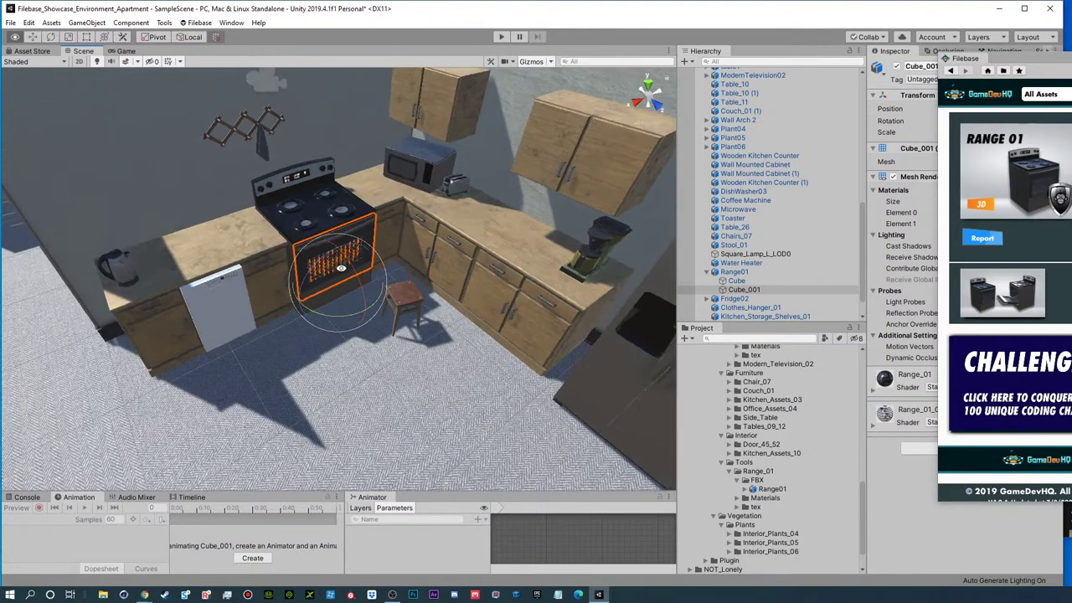
- Select the whole Range01 object again and fine-tune its depth in the kitchen counter
{"action": "left_click", "coordinate": [376, 197]}
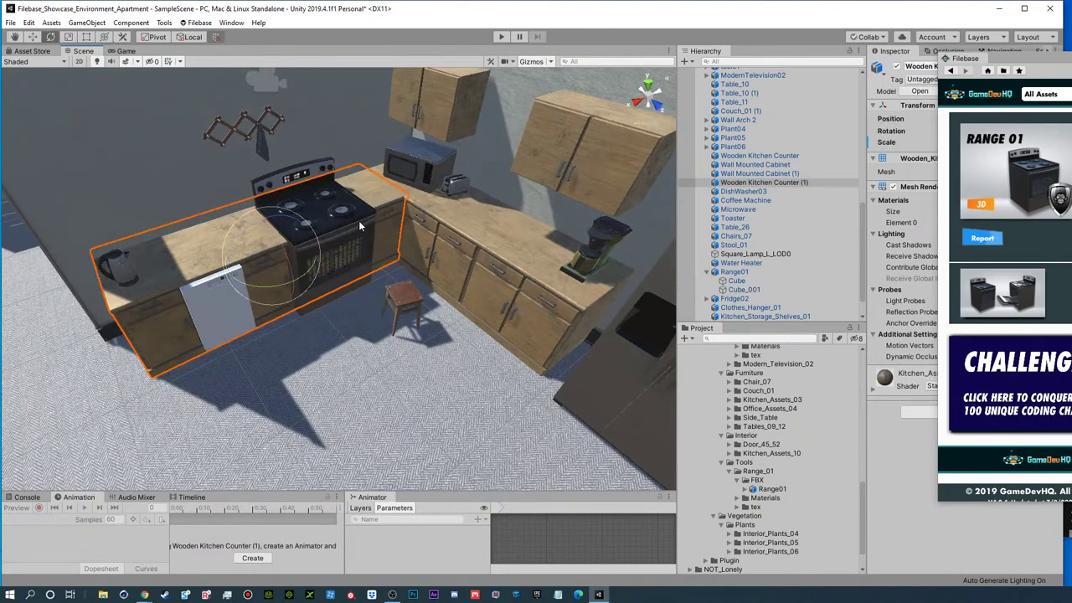
{"action": "left_click", "coordinate": [359, 220]}
{"action": "key", "text": "w"}
{"action": "left_click_drag", "start_coordinate": [343, 308], "coordinate": [350, 310]}
{"action": "scroll", "coordinate": [350, 294], "scroll_direction": "down", "scroll_amount": 8}
{"action": "middle_click_drag", "start_coordinate": [347, 241], "coordinate": [375, 326]}
{"action": "left_click", "coordinate": [349, 154]}
{"action": "left_click_drag", "start_coordinate": [448, 247], "coordinate": [317, 325], "text": "alt"}
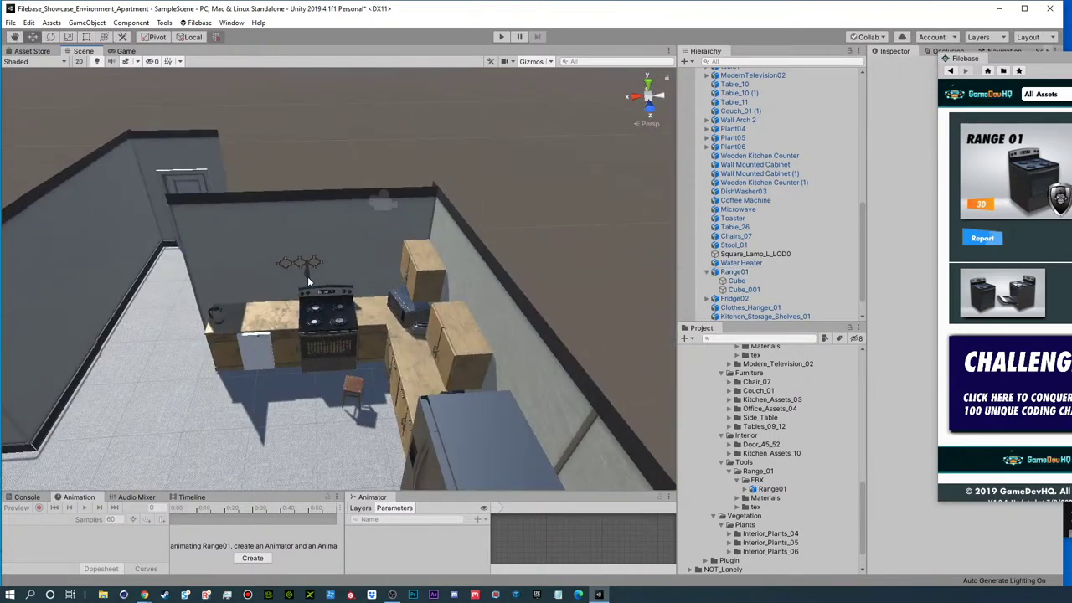
{"action": "left_click_drag", "start_coordinate": [309, 259], "coordinate": [470, 292], "text": "alt"}
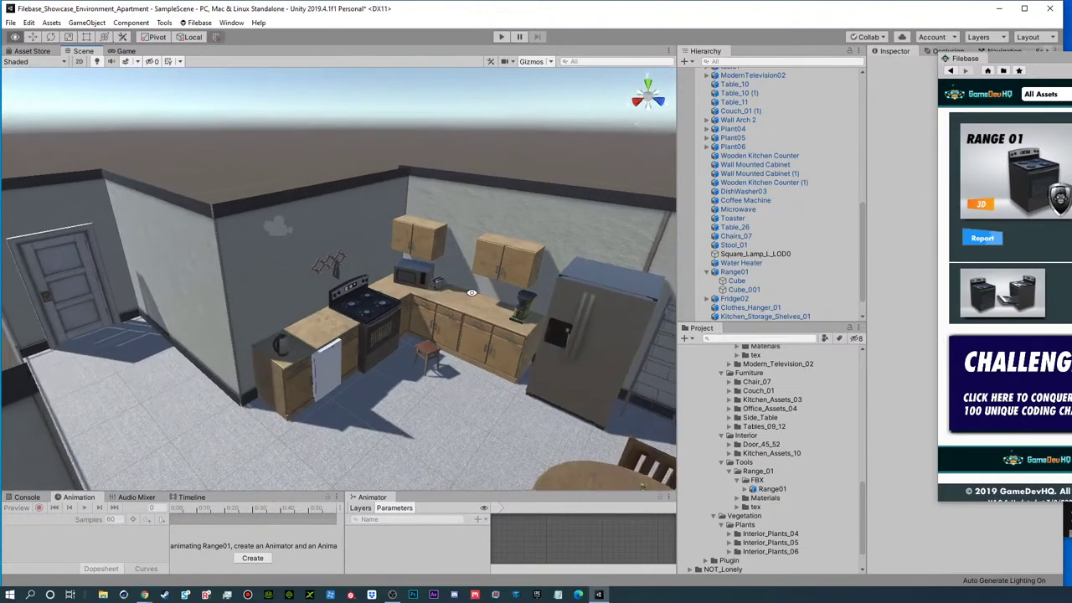
- Shift the wall cabinet above the coffee machine slightly along the wall toward the fridge, and reselect the clothes hanger above the range
{"action": "left_click", "coordinate": [339, 256]}
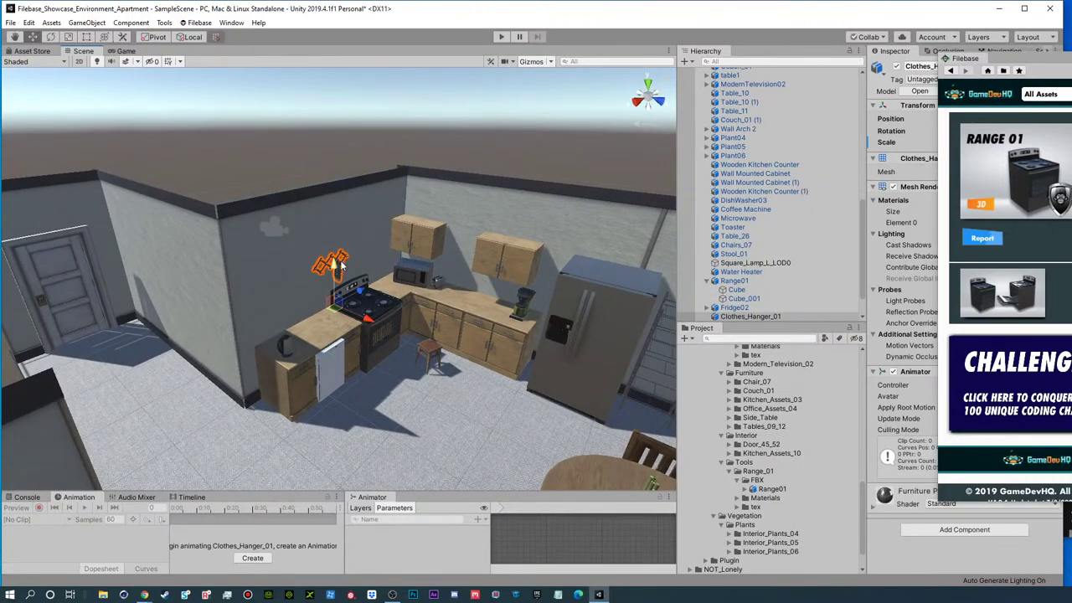
{"action": "left_click", "coordinate": [513, 264]}
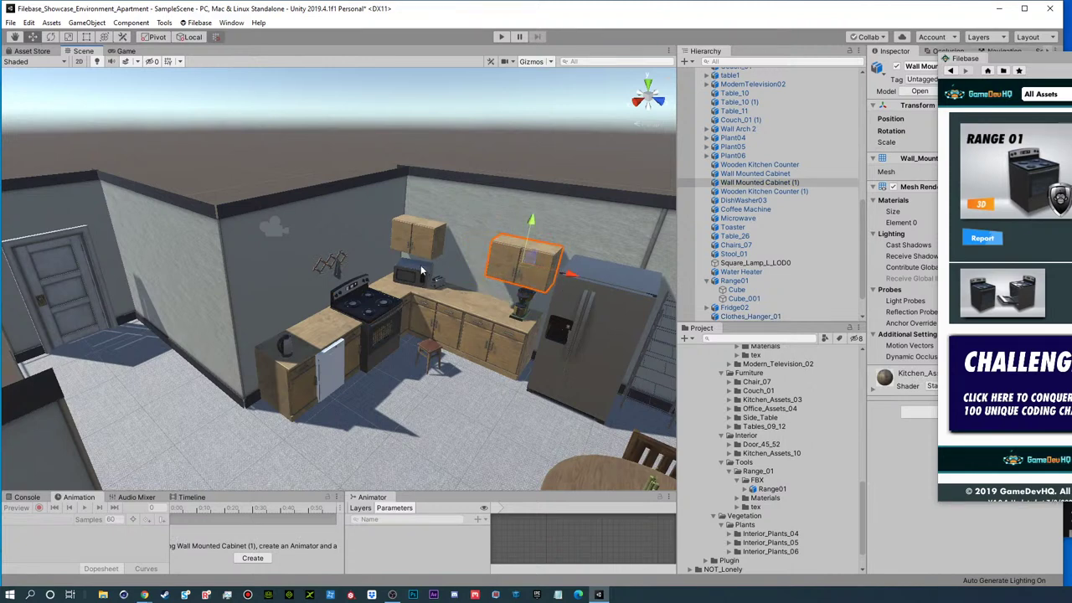
{"action": "left_click", "coordinate": [344, 255]}
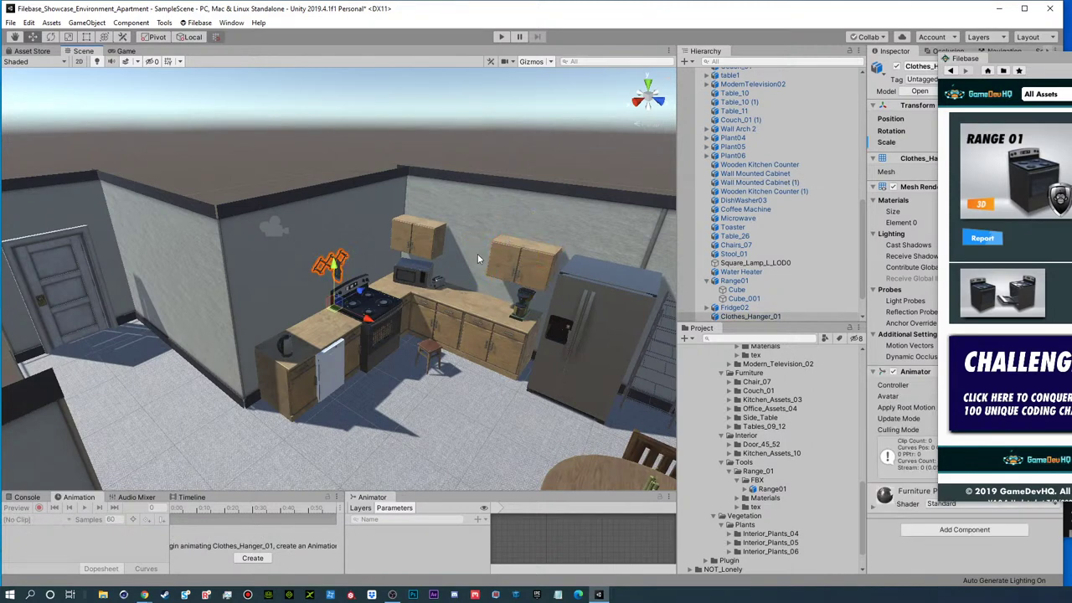
{"action": "left_click_drag", "start_coordinate": [423, 301], "coordinate": [417, 312], "text": "alt"}
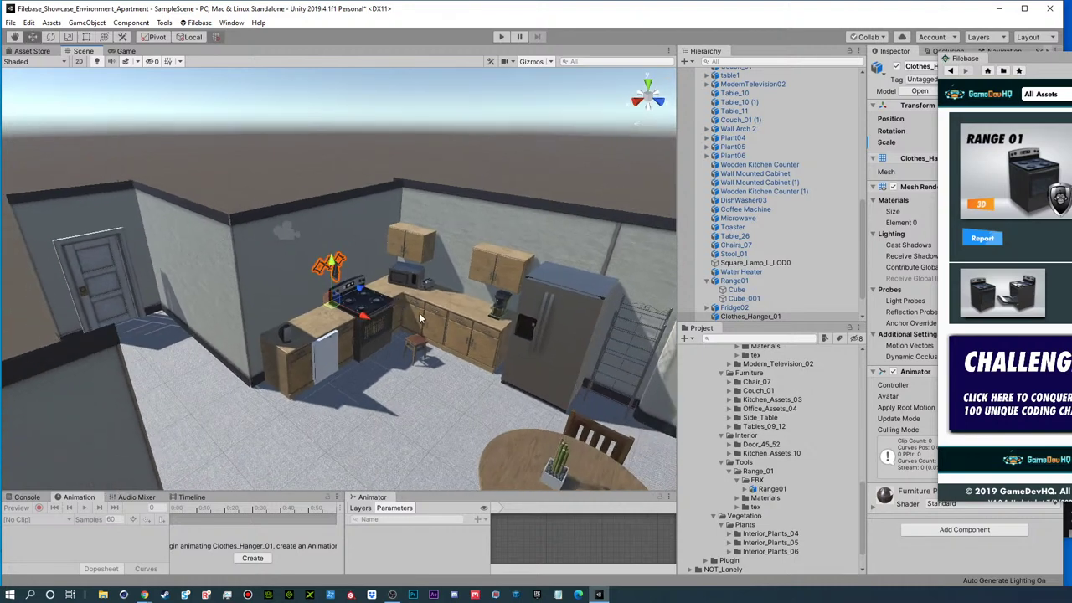
{"action": "scroll", "coordinate": [456, 299], "scroll_direction": "down", "scroll_amount": 5}
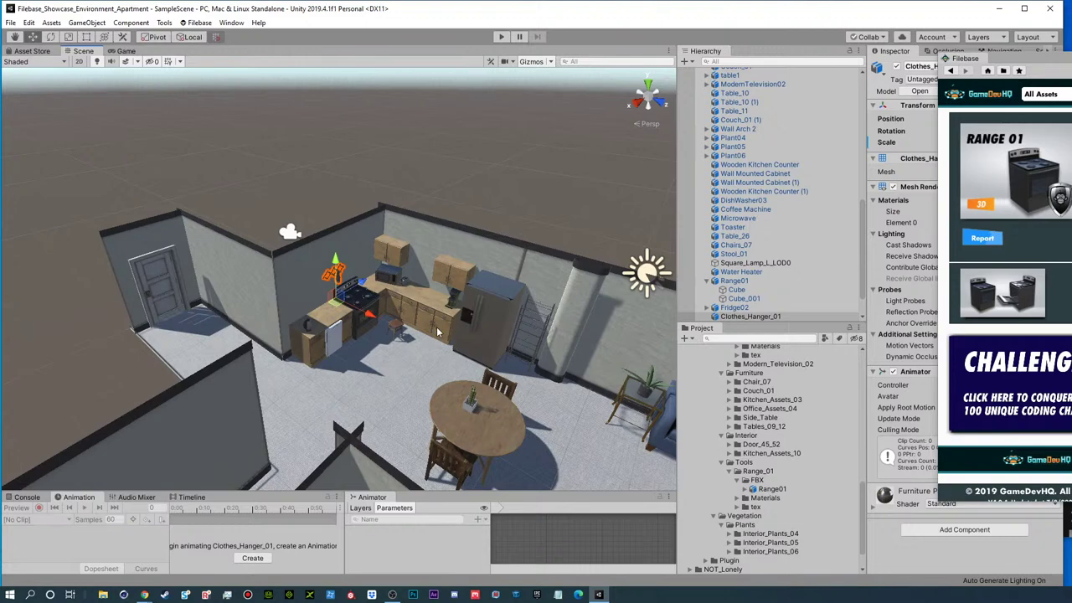
{"action": "left_click_drag", "start_coordinate": [466, 326], "coordinate": [515, 331], "text": "alt"}
- Search the Filebase library for "home" and open the Curtains 03-06 asset page
{"action": "left_click_drag", "start_coordinate": [1066, 57], "coordinate": [389, 52]}
{"action": "double_click", "coordinate": [442, 92]}
{"action": "type", "text": "home"}
{"action": "key", "text": "Return"}
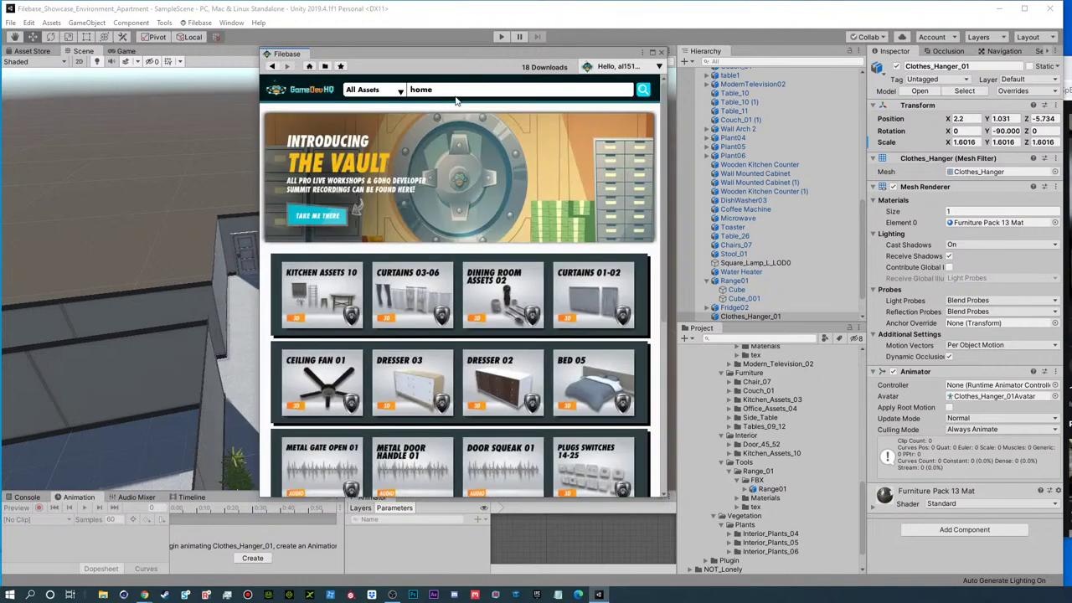
{"action": "left_click", "coordinate": [419, 310]}
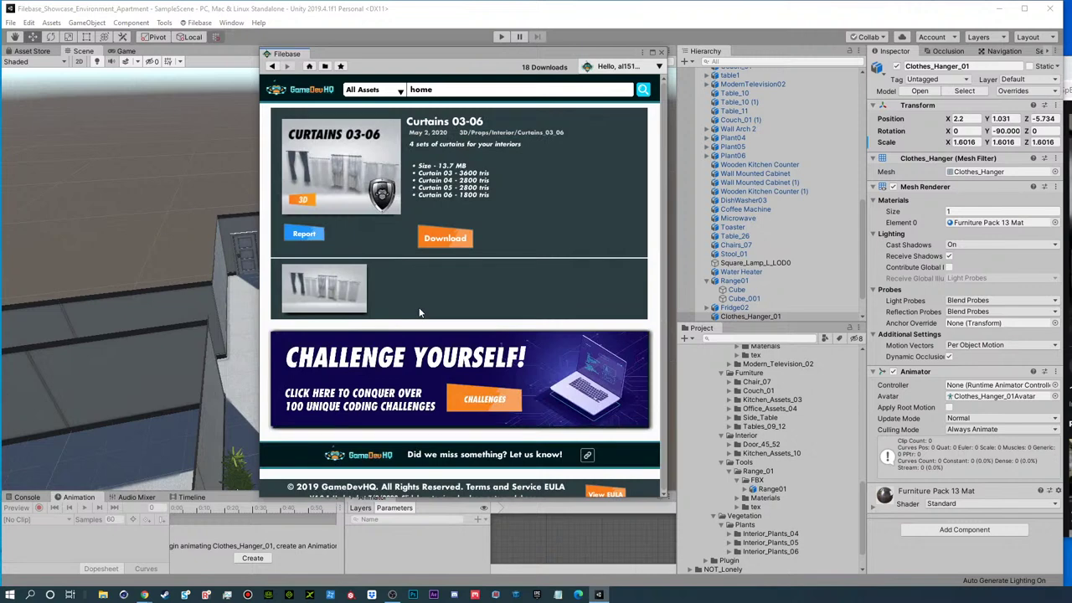
- Download and import the complete Curtains_03_06 package, locate its project folder, and move the Filebase window out of the way
{"action": "left_click", "coordinate": [450, 242]}
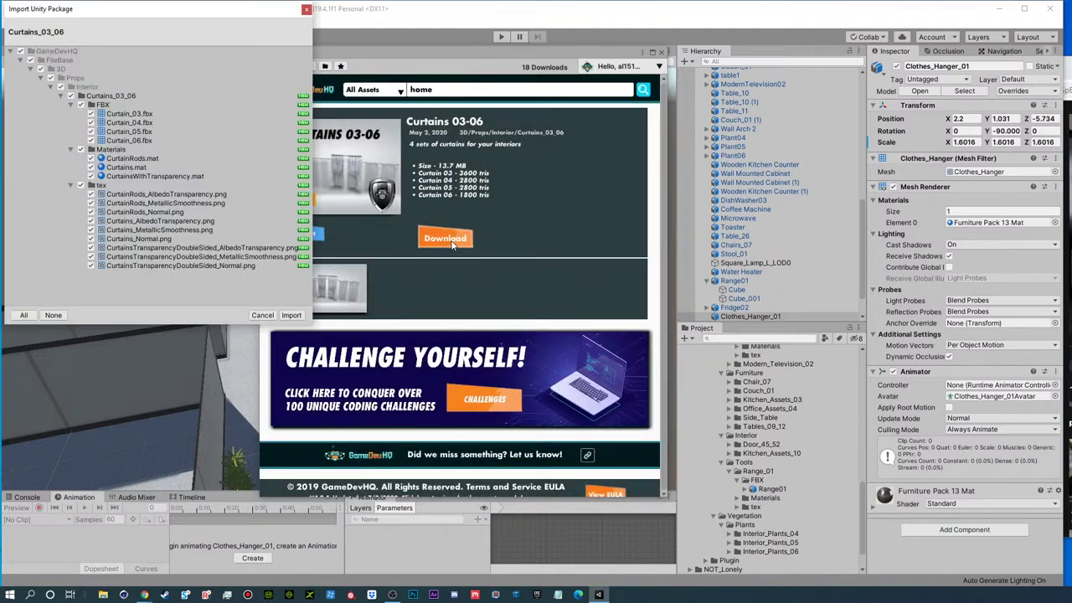
{"action": "left_click", "coordinate": [291, 315]}
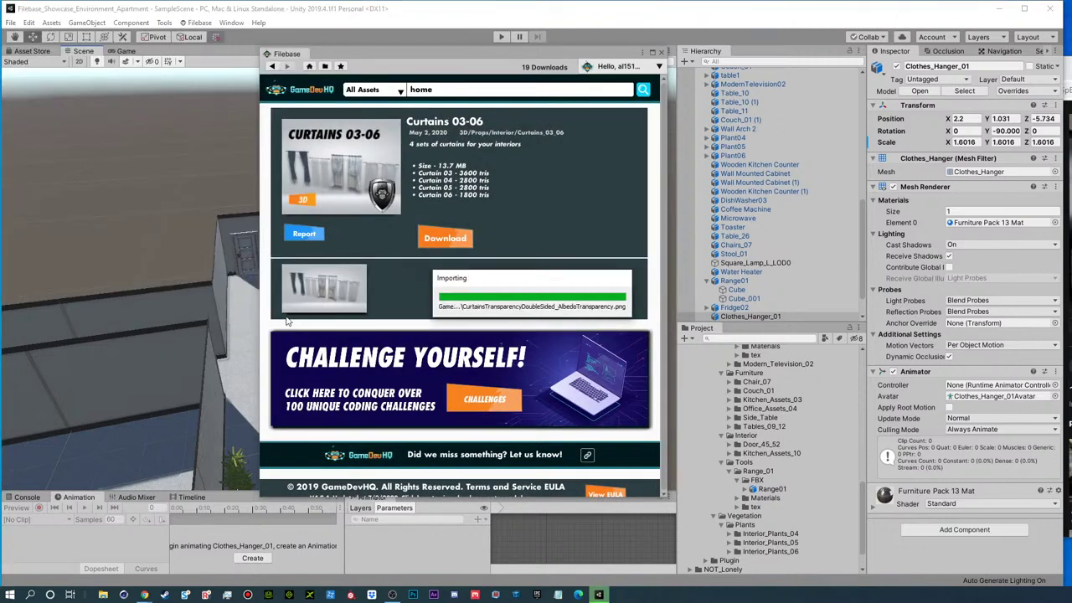
{"action": "left_click", "coordinate": [446, 240]}
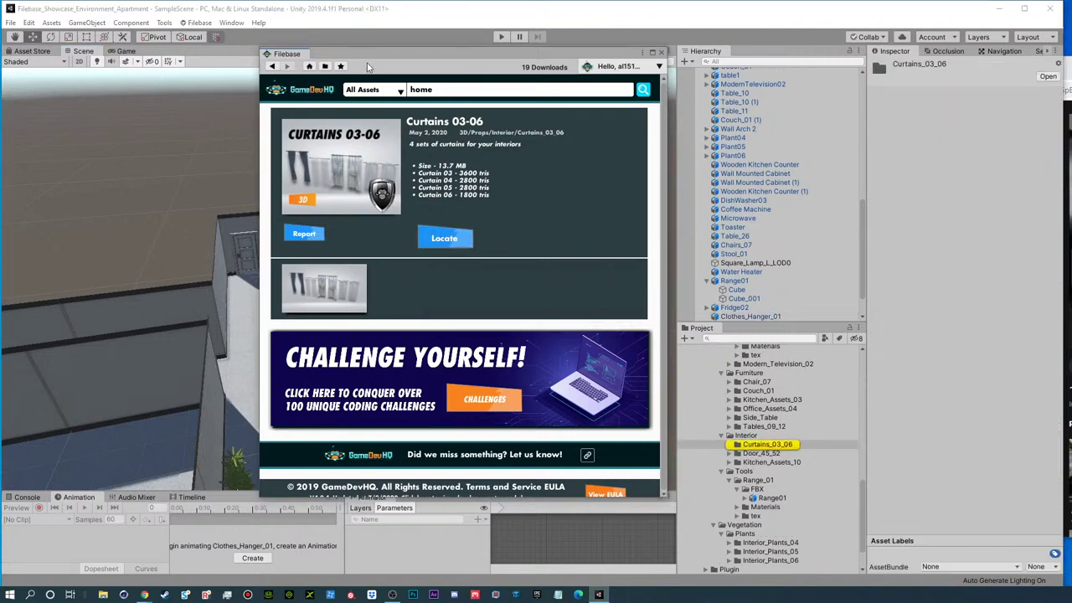
{"action": "left_click_drag", "start_coordinate": [360, 51], "coordinate": [1071, 64]}
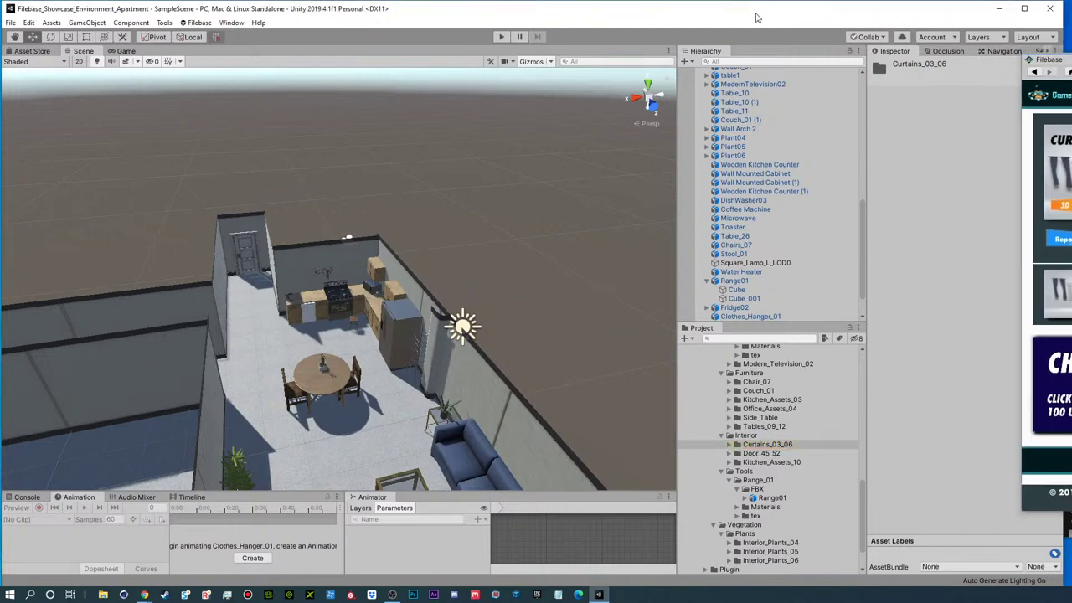
- Collapse the Range_01 project folder and expand Curtains_03_06 down to its FBX models
{"action": "left_click", "coordinate": [729, 481]}
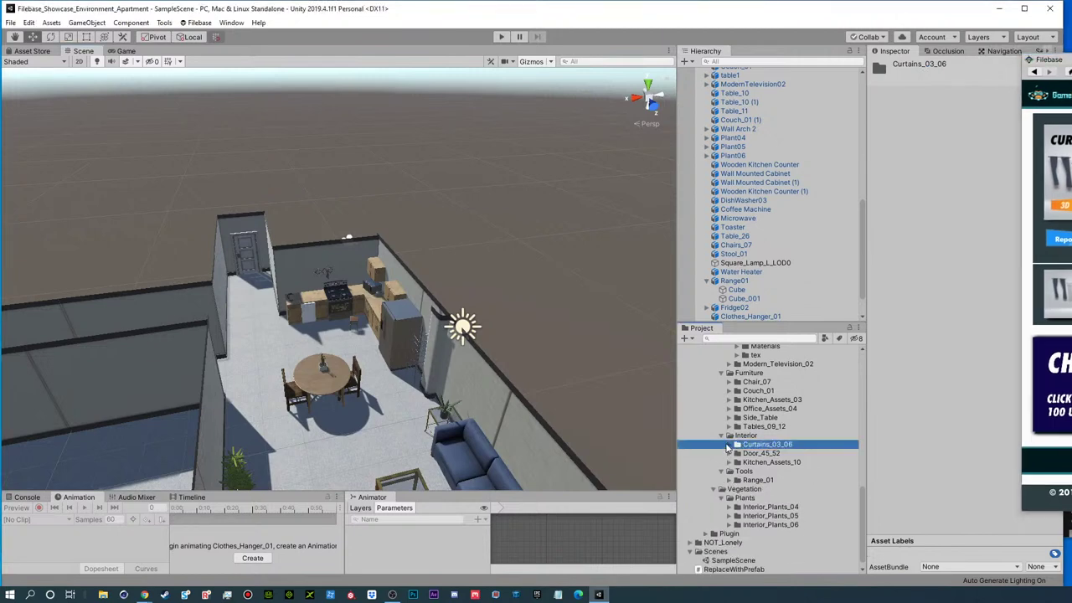
{"action": "left_click", "coordinate": [729, 445]}
{"action": "left_click", "coordinate": [737, 454]}
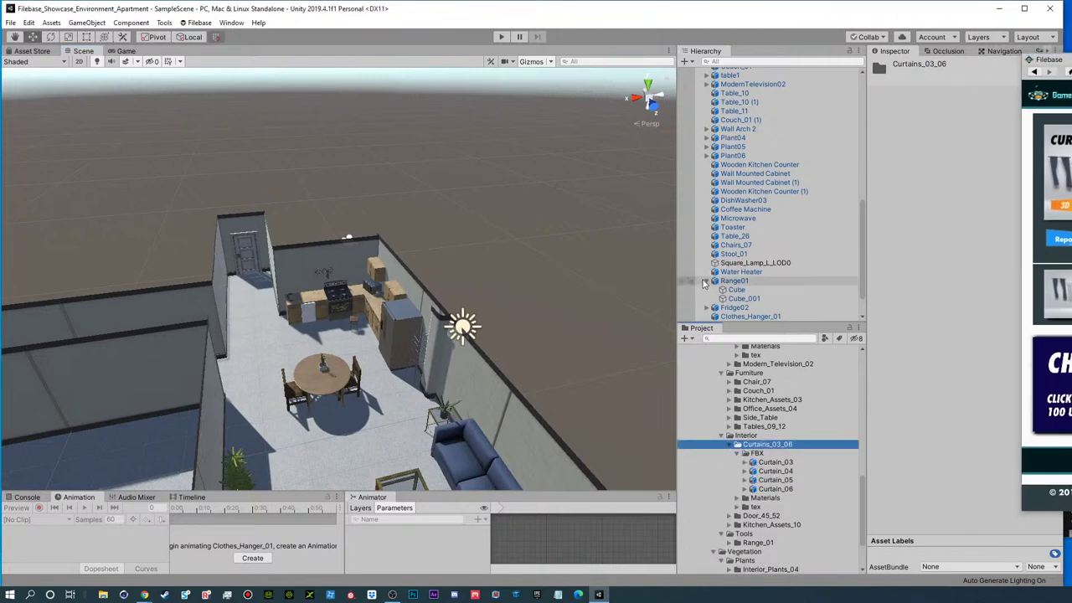
- Preview the Curtain_03, Curtain_04, Curtain_05 and Curtain_06 models and examine the living room walls for a suitable place
{"action": "left_click", "coordinate": [774, 464]}
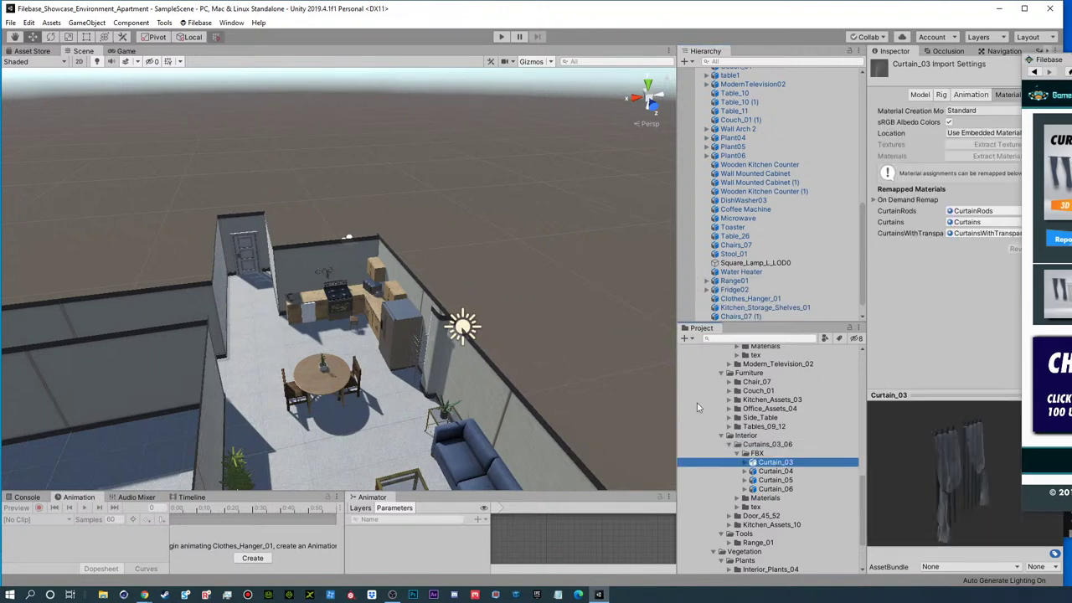
{"action": "left_click_drag", "start_coordinate": [159, 239], "coordinate": [522, 216], "text": "alt"}
{"action": "middle_click_drag", "start_coordinate": [522, 215], "coordinate": [381, 319]}
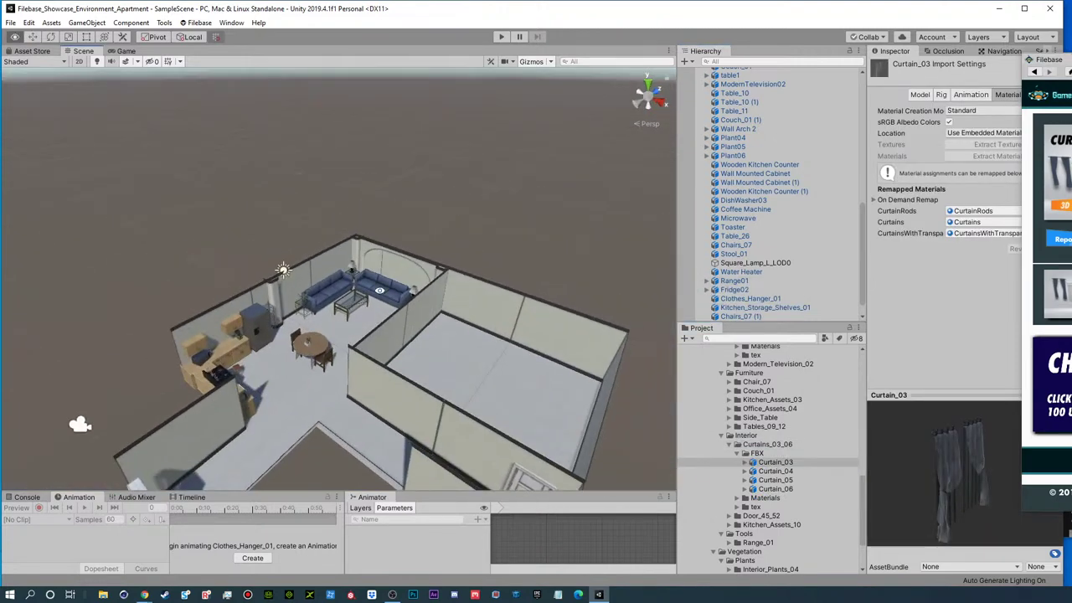
{"action": "scroll", "coordinate": [381, 319], "scroll_direction": "up", "scroll_amount": 8}
{"action": "left_click_drag", "start_coordinate": [550, 282], "coordinate": [553, 319], "text": "alt"}
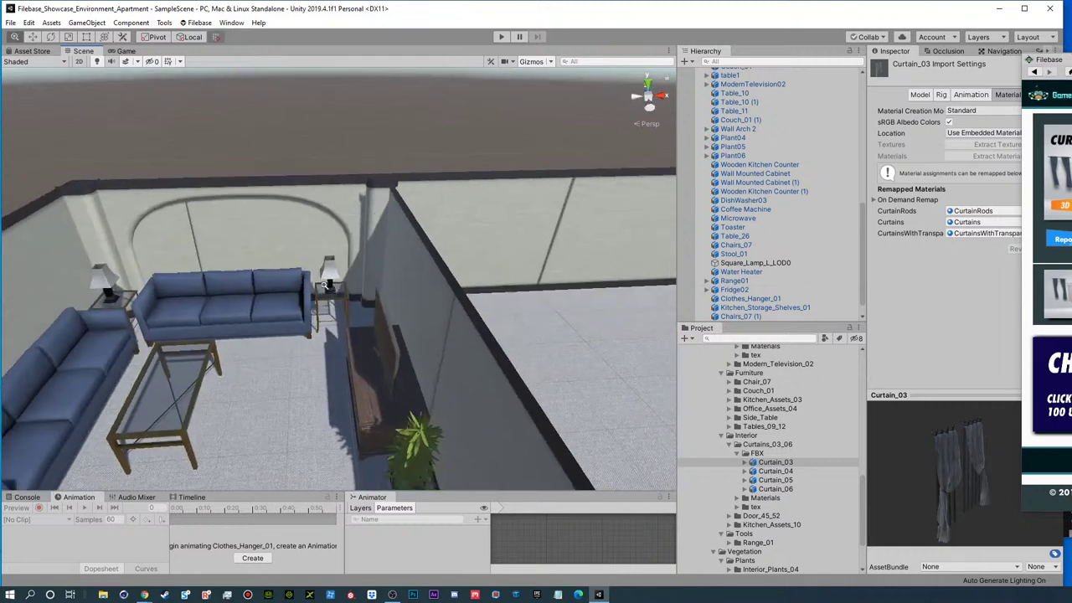
{"action": "left_click_drag", "start_coordinate": [956, 462], "coordinate": [871, 437]}
{"action": "left_click", "coordinate": [776, 471]}
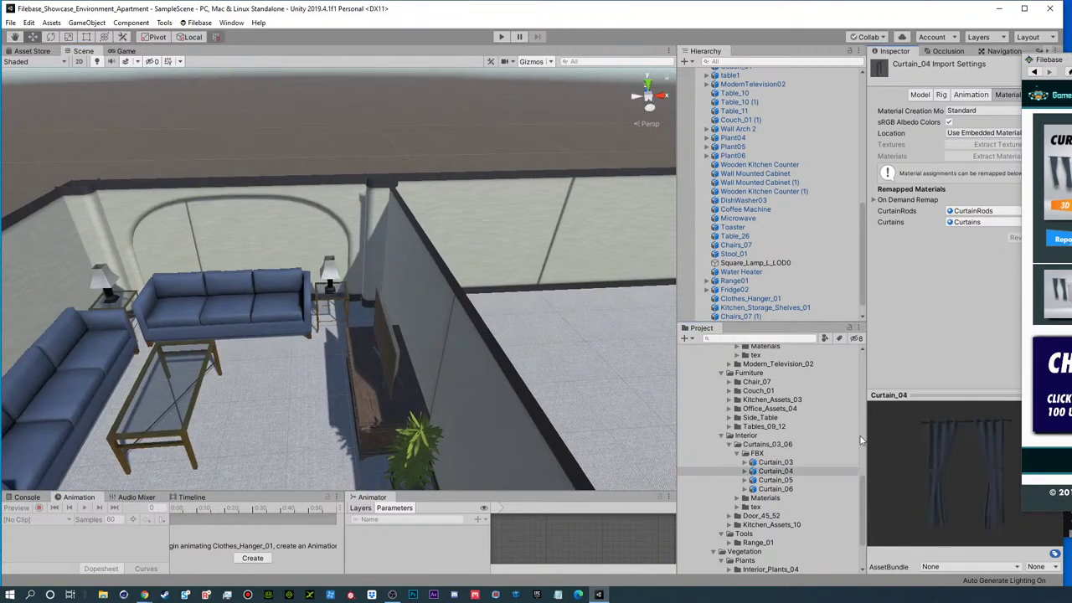
{"action": "left_click", "coordinate": [774, 480]}
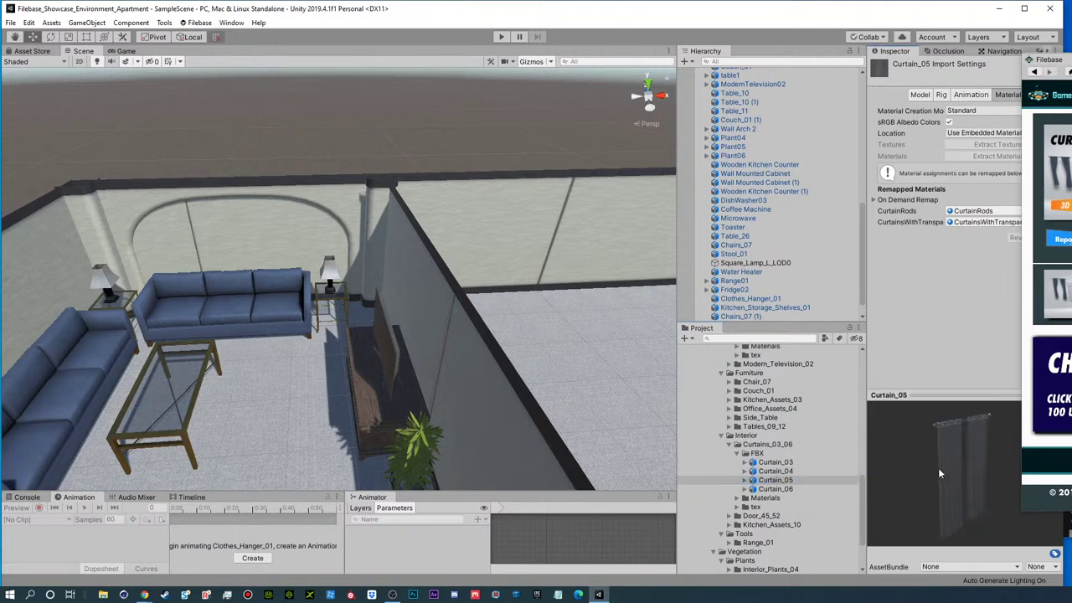
{"action": "left_click", "coordinate": [774, 488]}
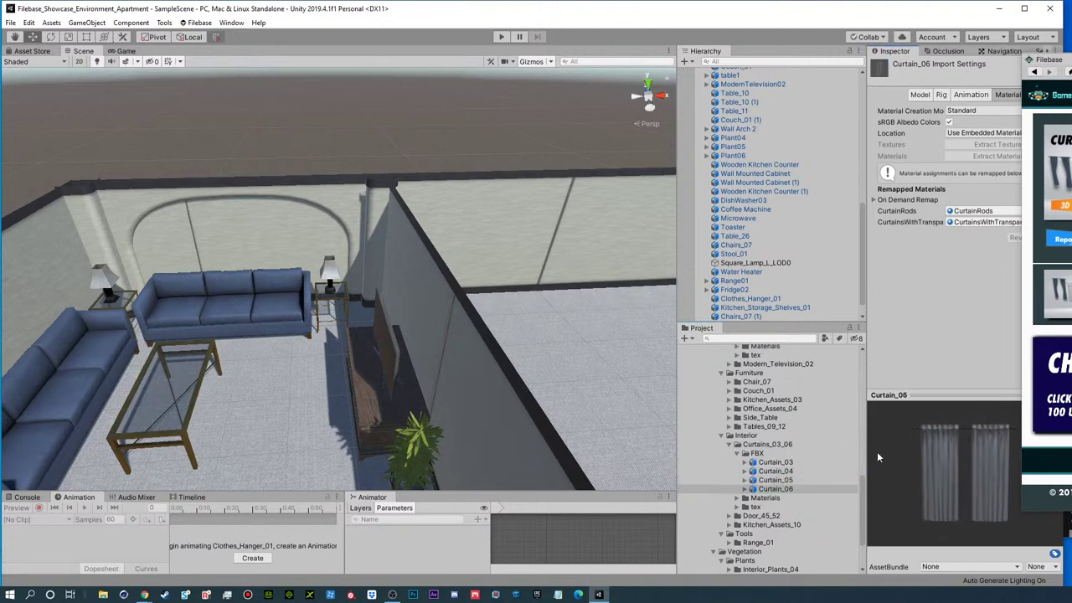
- Add the Curtain_05 model to the scene hierarchy
{"action": "left_click_drag", "start_coordinate": [777, 483], "coordinate": [754, 281]}
{"action": "right_click_drag", "start_coordinate": [351, 301], "coordinate": [570, 242]}
{"action": "scroll", "coordinate": [261, 237], "scroll_direction": "down", "scroll_amount": 6}
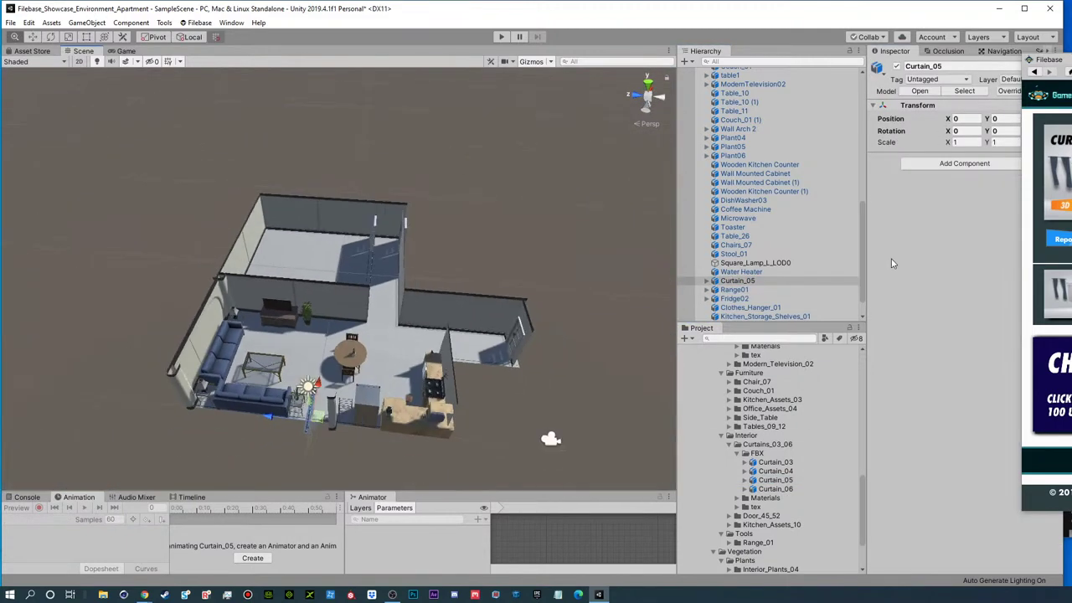
{"action": "left_click_drag", "start_coordinate": [347, 424], "coordinate": [240, 321], "text": "alt"}
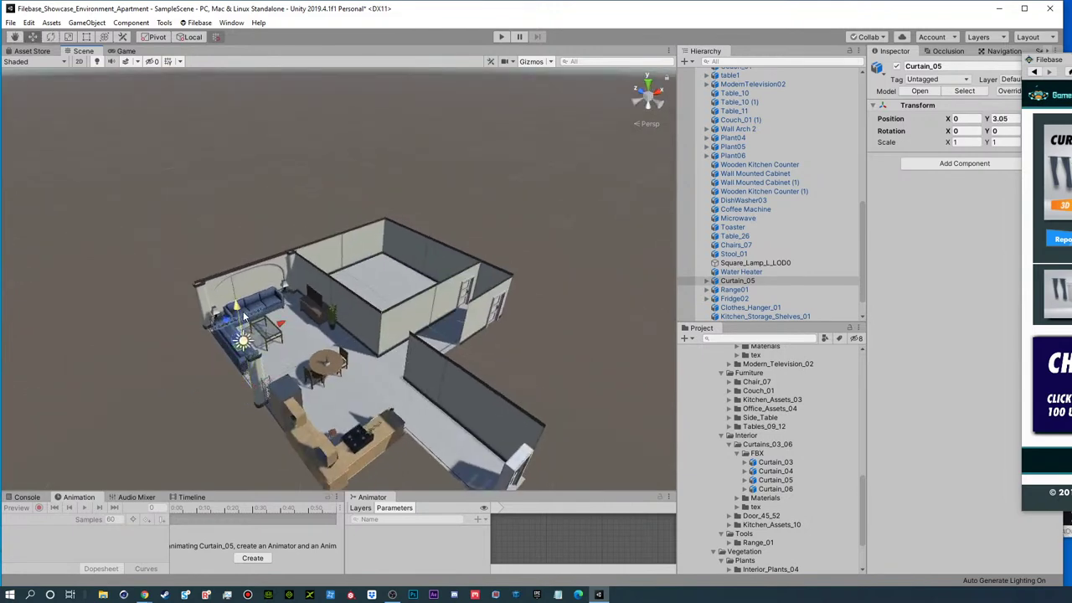
{"action": "key", "text": "ctrl+z"}
{"action": "left_click", "coordinate": [325, 360]}
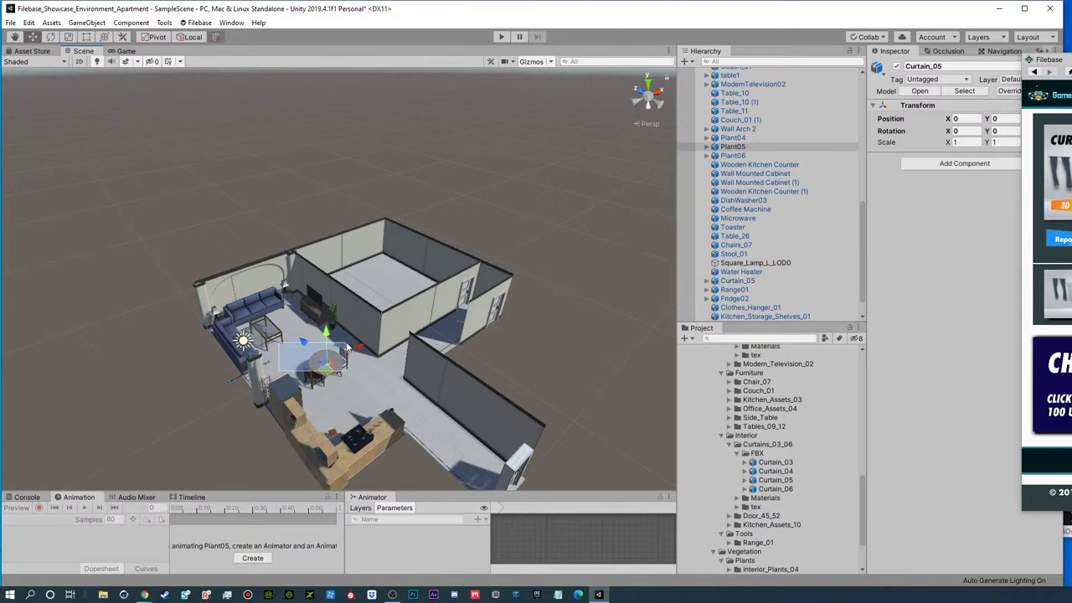
{"action": "key", "text": "ctrl+z"}
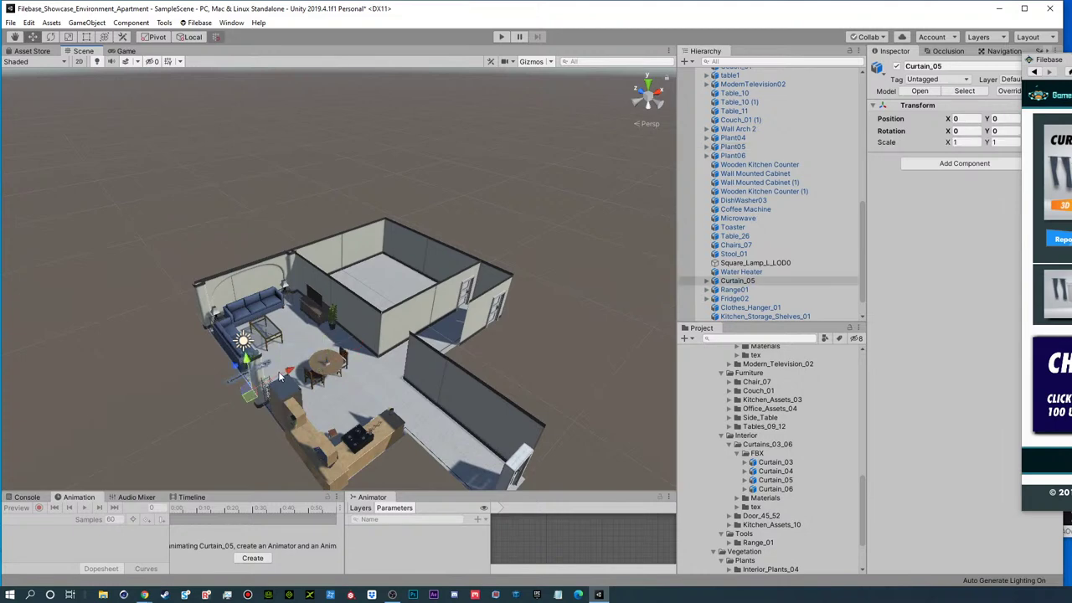
- Move Curtain_05 into the room to X 2.63 and rotate it to -180 degrees about Y
{"action": "left_click", "coordinate": [288, 376]}
{"action": "left_click", "coordinate": [285, 376]}
{"action": "left_click_drag", "start_coordinate": [289, 374], "coordinate": [337, 355]}
{"action": "key", "text": "f"}
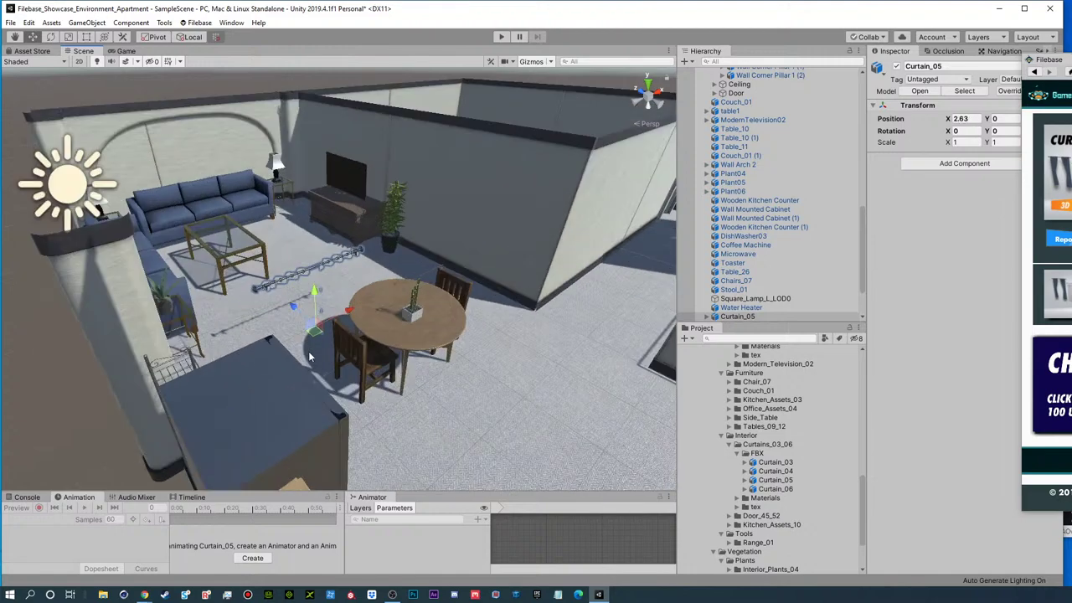
{"action": "key", "text": "e"}
{"action": "left_click_drag", "start_coordinate": [326, 296], "coordinate": [611, 243]}
{"action": "middle_click_drag", "start_coordinate": [429, 172], "coordinate": [469, 335]}
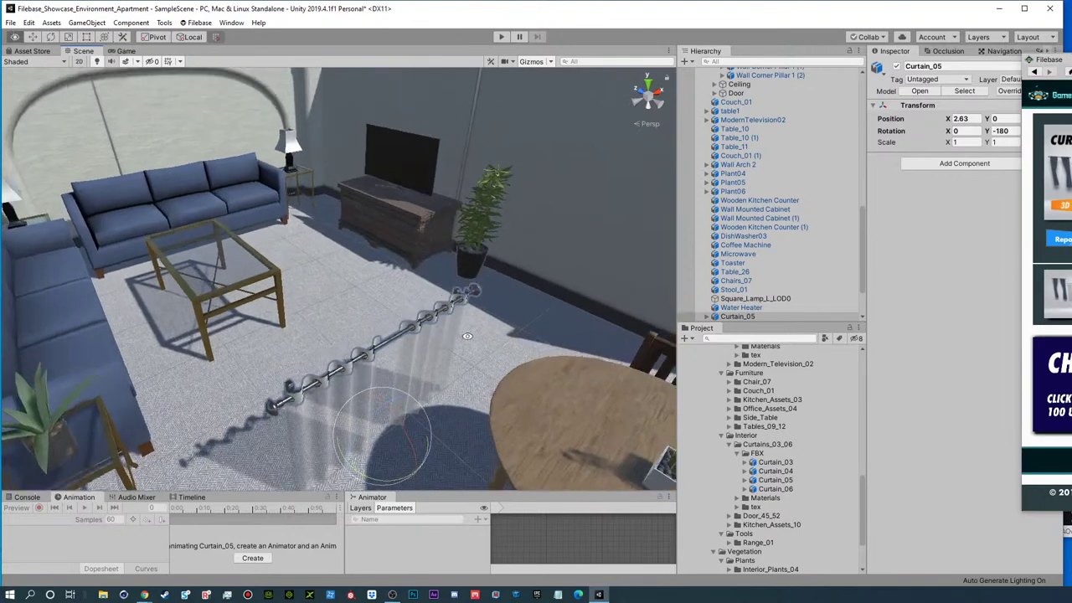
- Raise Curtain_05 to Y 1.5 and place it against the arched wall behind the couch
{"action": "scroll", "coordinate": [466, 336], "scroll_direction": "down", "scroll_amount": 4}
{"action": "key", "text": "w"}
{"action": "left_click_drag", "start_coordinate": [395, 414], "coordinate": [219, 250]}
{"action": "key", "text": "f"}
{"action": "right_click_drag", "start_coordinate": [229, 224], "coordinate": [58, 227], "text": "alt"}
{"action": "left_click_drag", "start_coordinate": [59, 226], "coordinate": [256, 242], "text": "alt"}
{"action": "scroll", "coordinate": [230, 235], "scroll_direction": "up", "scroll_amount": 5}
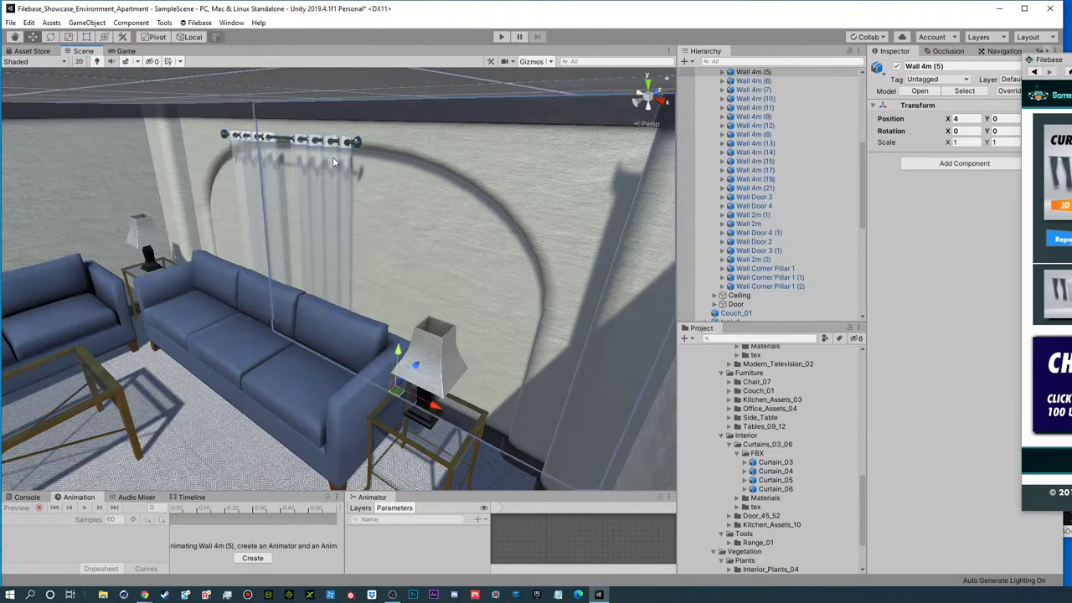
- Collapse the Static group with its Floor and Walls subgroups in the hierarchy, and select the whole Curtain_05 object
{"action": "left_click", "coordinate": [328, 162]}
{"action": "scroll", "coordinate": [779, 157], "scroll_direction": "up", "scroll_amount": 6}
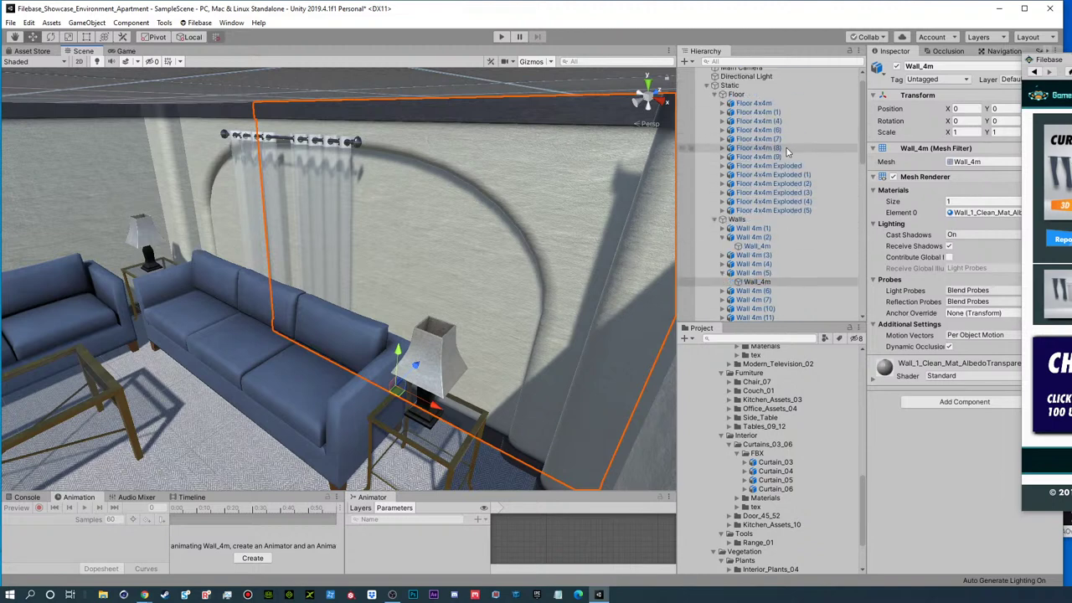
{"action": "left_click", "coordinate": [714, 94]}
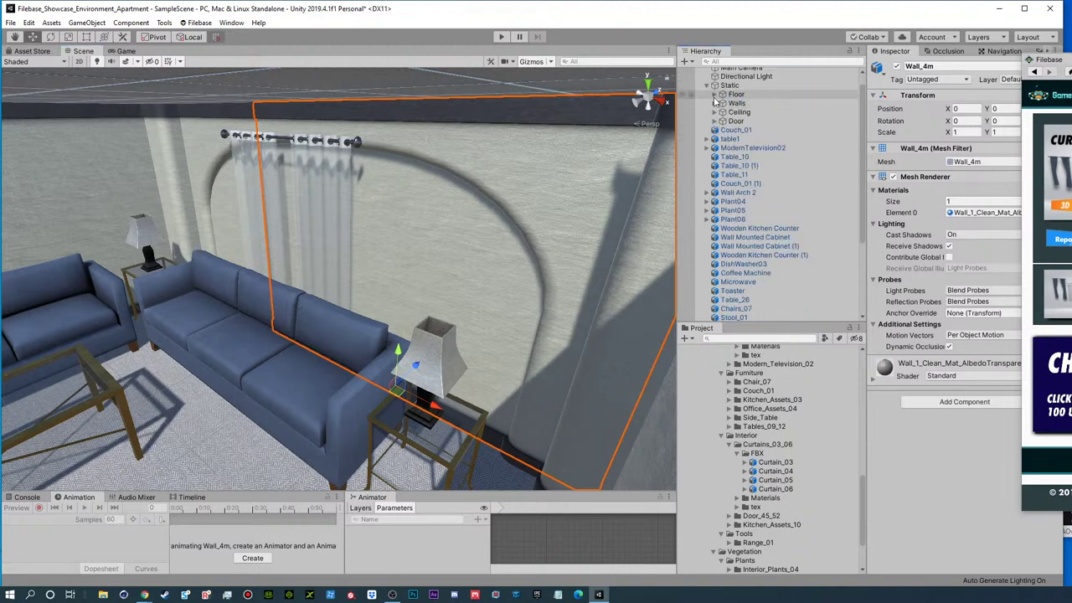
{"action": "left_click", "coordinate": [707, 86]}
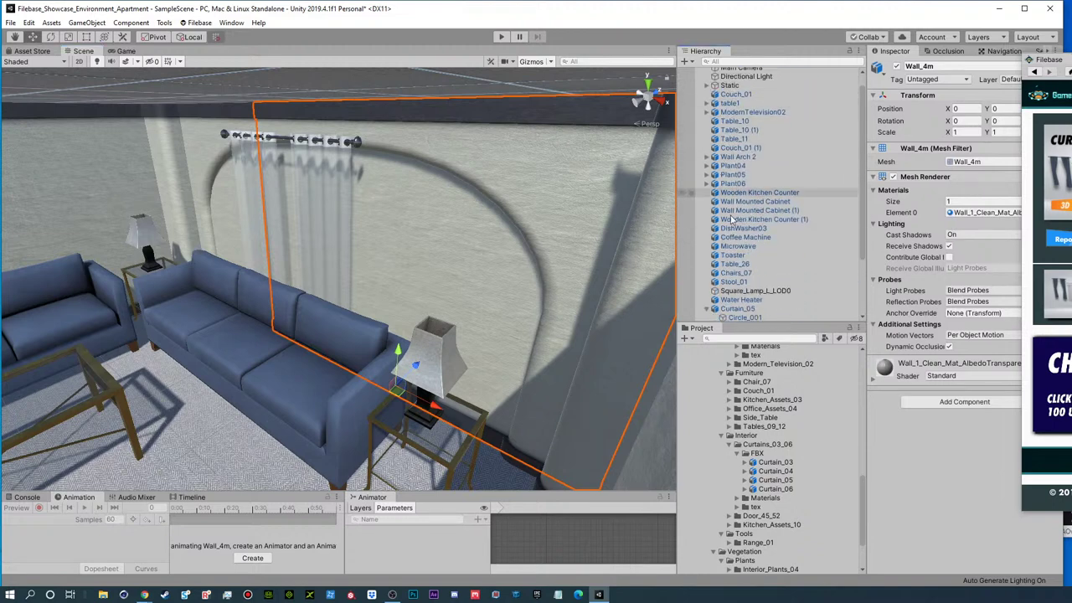
{"action": "left_click", "coordinate": [737, 308]}
{"action": "scroll", "coordinate": [764, 289], "scroll_direction": "down", "scroll_amount": 3}
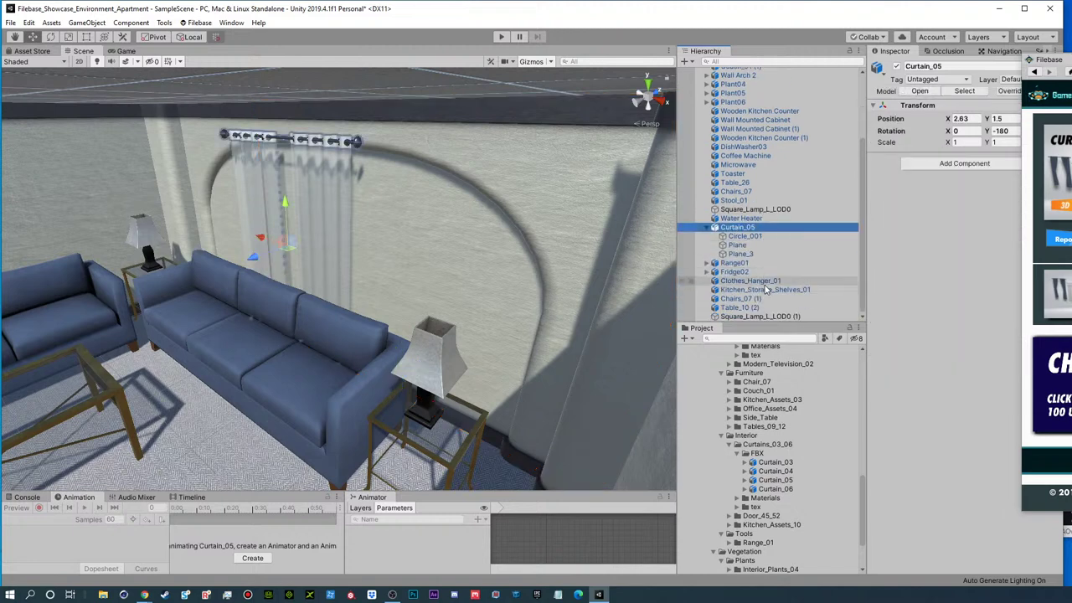
{"action": "key", "text": "F2"}
- Spread the two panels of Curtain_05 apart along the arched wall, moving Plane to X -2.421 and Plane_3 to X 1.535
{"action": "left_click", "coordinate": [739, 238]}
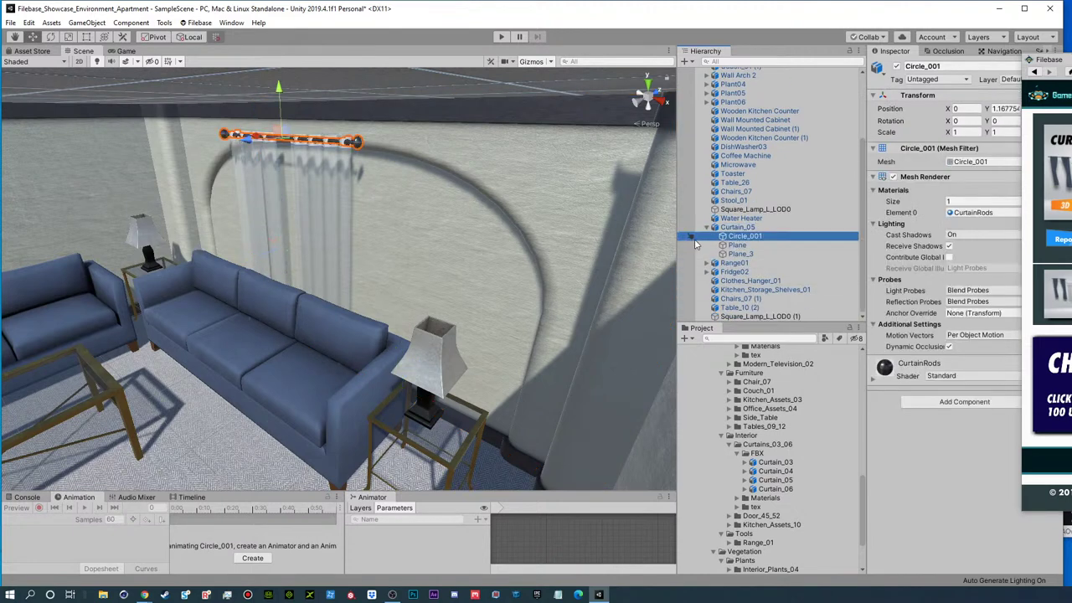
{"action": "left_click", "coordinate": [736, 245]}
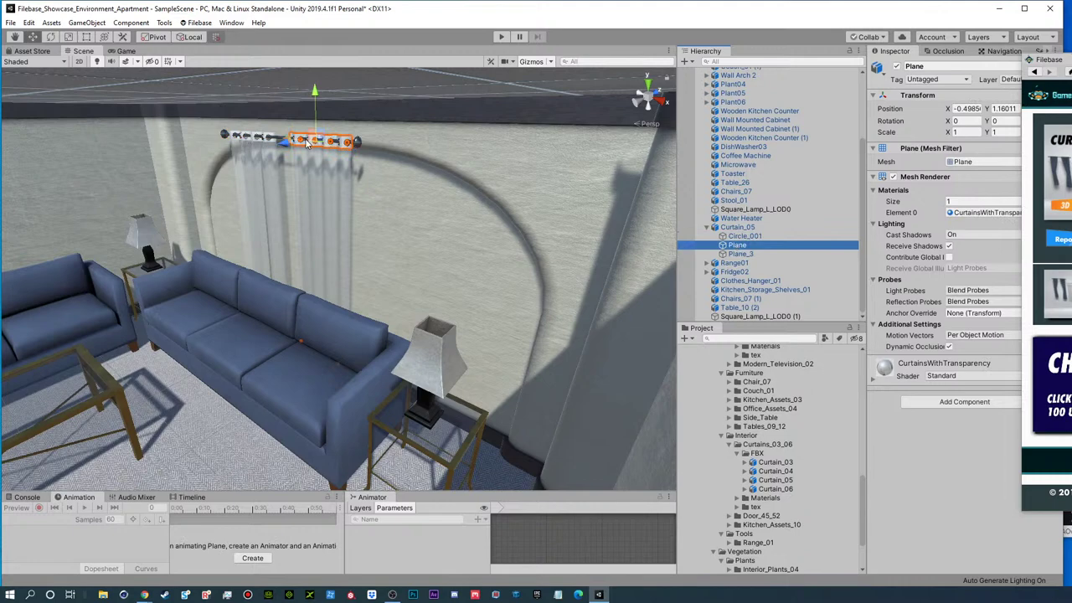
{"action": "left_click_drag", "start_coordinate": [288, 144], "coordinate": [426, 156], "text": "alt"}
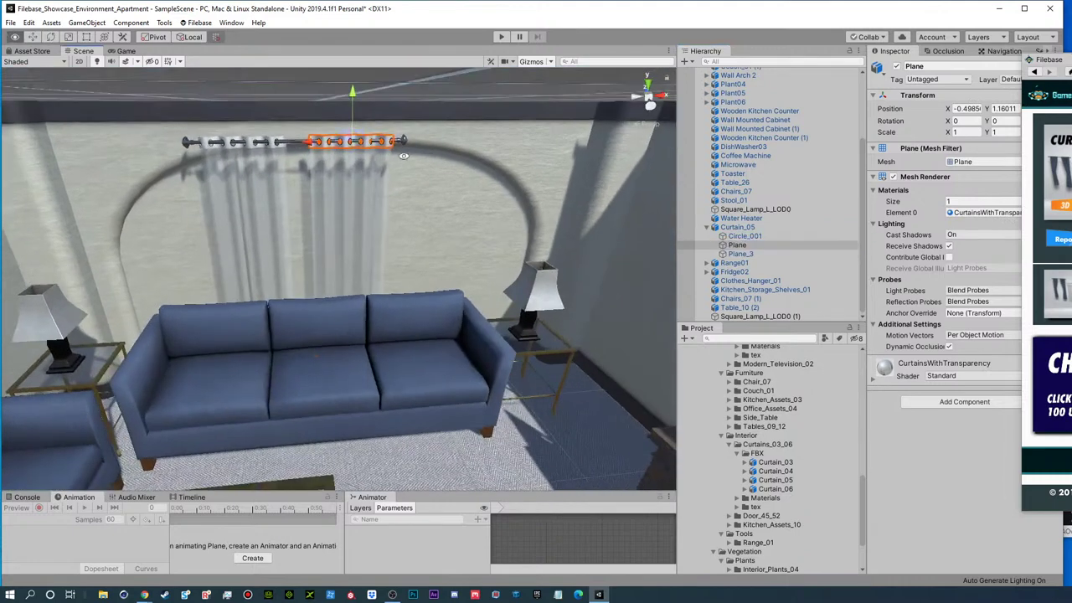
{"action": "left_click_drag", "start_coordinate": [310, 142], "coordinate": [505, 145]}
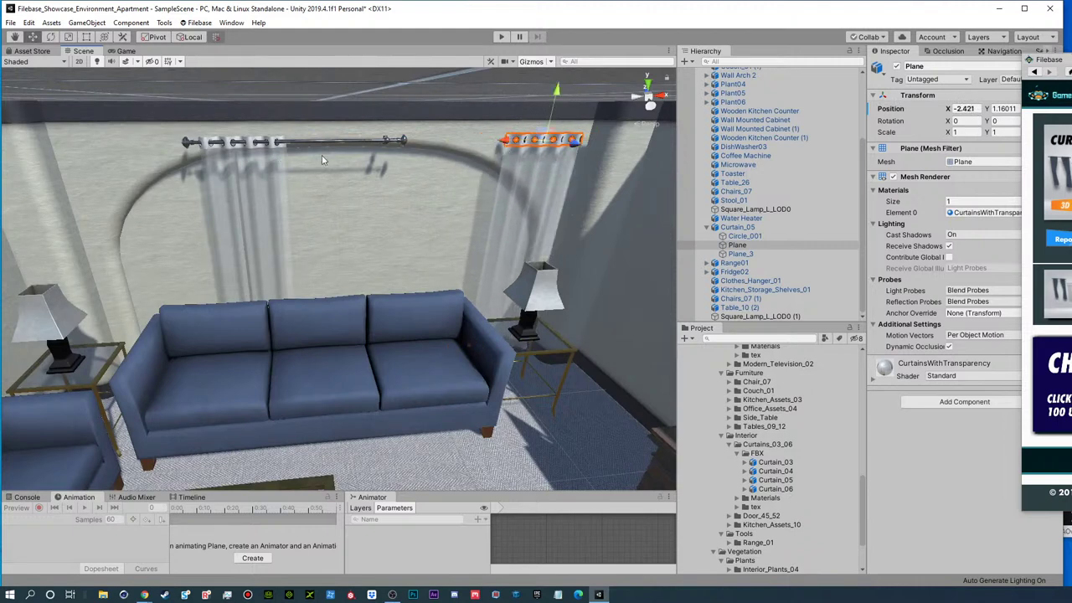
{"action": "left_click", "coordinate": [234, 207]}
{"action": "left_click_drag", "start_coordinate": [199, 149], "coordinate": [94, 147]}
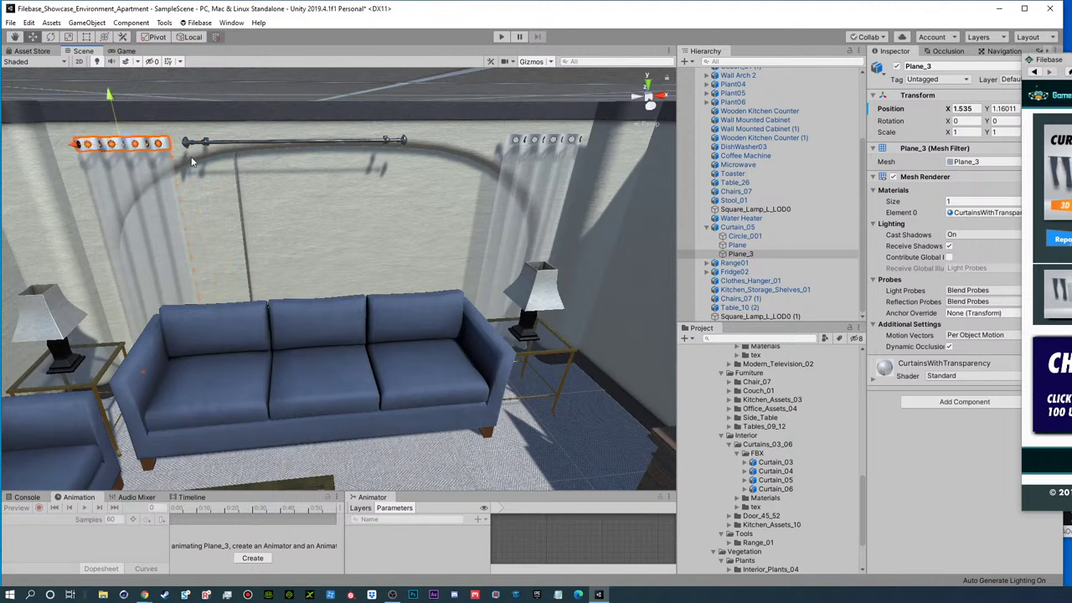
- Undo the spreading of Curtain_05's two panels, collapse its children and select the whole curtain
{"action": "key", "text": "ctrl+z"}
{"action": "key", "text": "ctrl+z"}
{"action": "key", "text": "ctrl+z"}
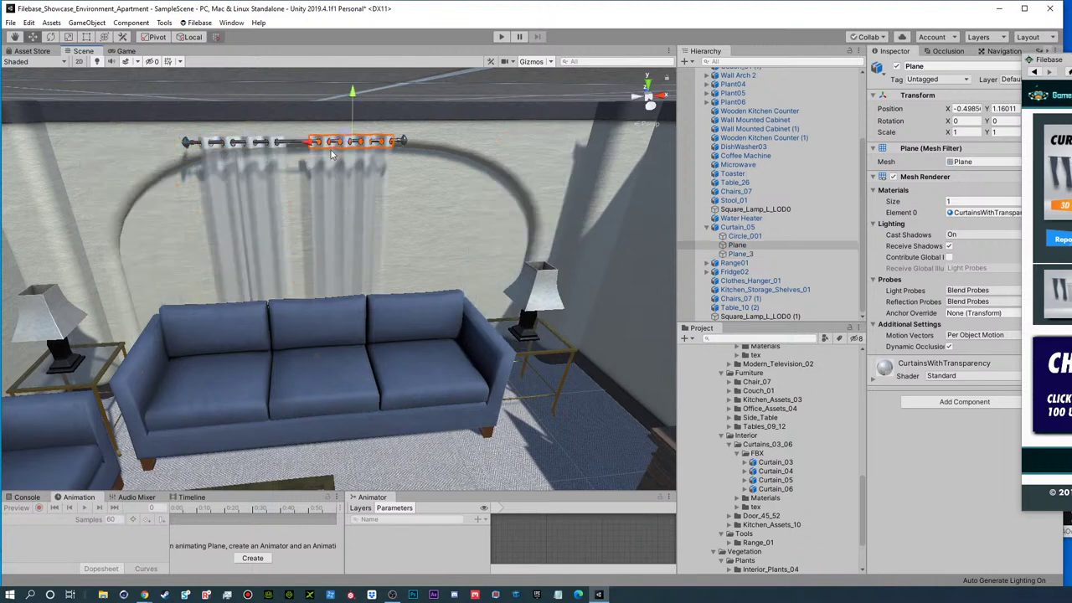
{"action": "left_click", "coordinate": [708, 227]}
{"action": "left_click", "coordinate": [732, 255]}
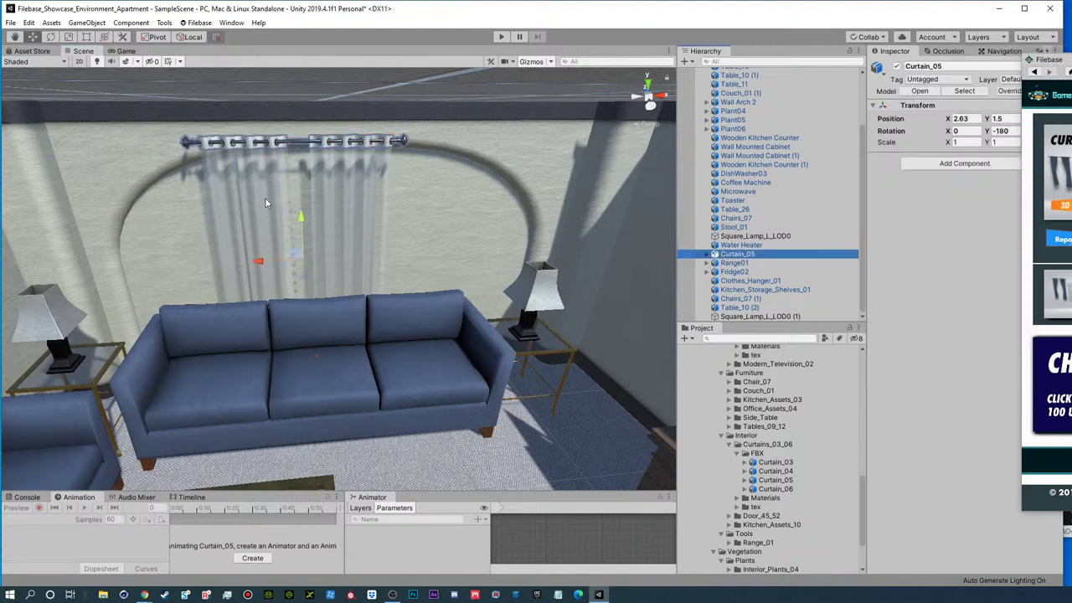
- Lower Curtain_05 to Y 1.22 over one half of the arched wall and place a duplicate over the other half
{"action": "left_click_drag", "start_coordinate": [260, 262], "coordinate": [198, 260]}
{"action": "left_click_drag", "start_coordinate": [165, 293], "coordinate": [423, 286]}
{"action": "key", "text": "ctrl+d"}
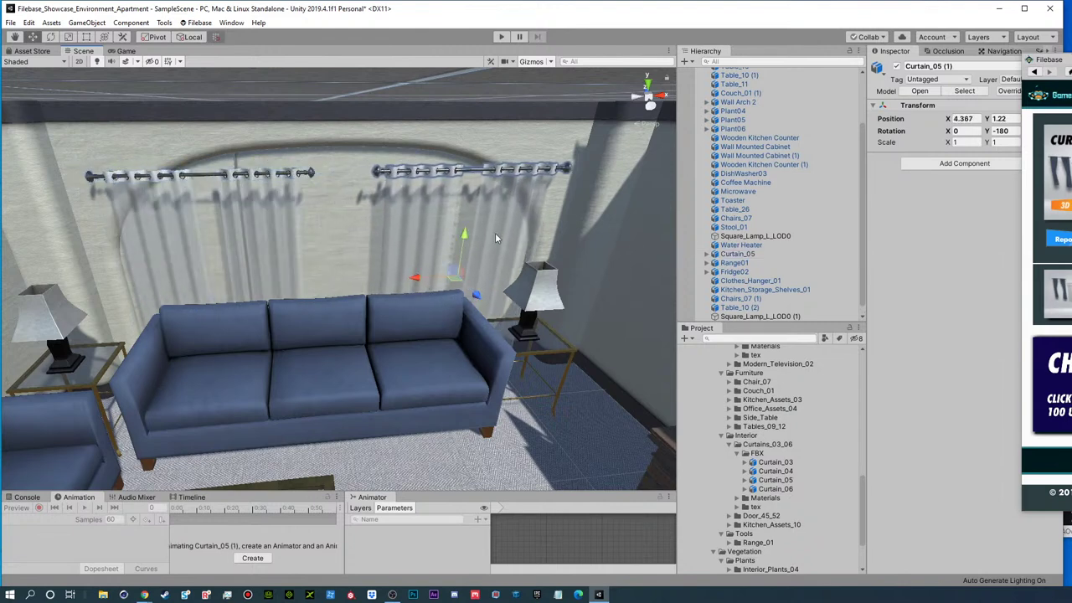
- Duplicate the wall corner pillar and place the copy between the two curtains at X 3.076
{"action": "left_click", "coordinate": [614, 164]}
{"action": "key", "text": "ctrl+d"}
{"action": "left_click_drag", "start_coordinate": [583, 343], "coordinate": [339, 356]}
{"action": "key", "text": "e"}
{"action": "key", "text": "w"}
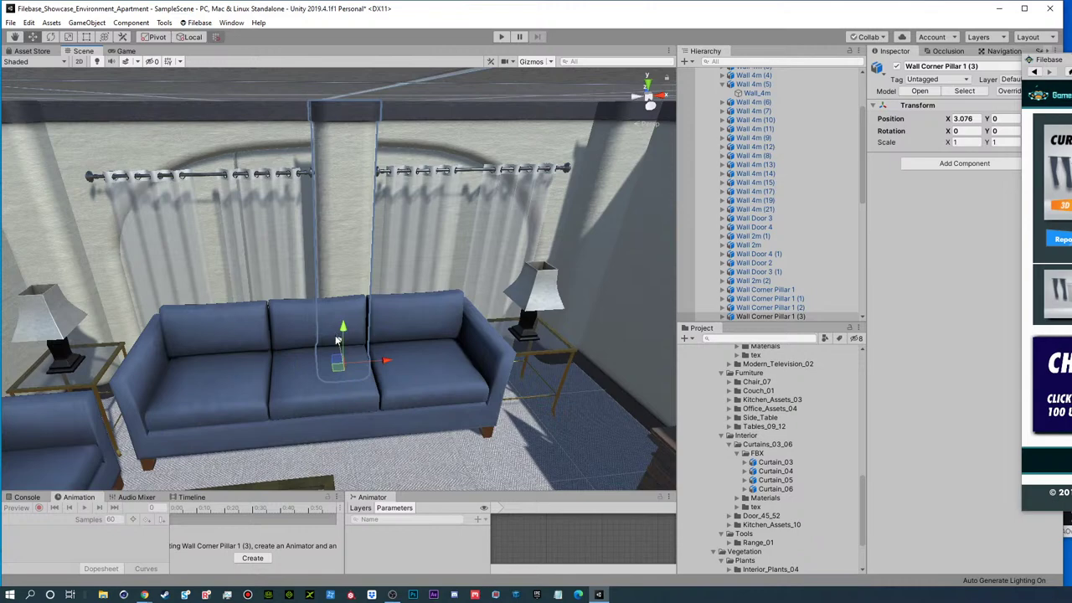
- Delete the Wall 4m (5) and Wall 2m (2) panels behind the two curtains
{"action": "left_click_drag", "start_coordinate": [411, 254], "coordinate": [302, 193], "text": "alt"}
{"action": "left_click", "coordinate": [309, 190]}
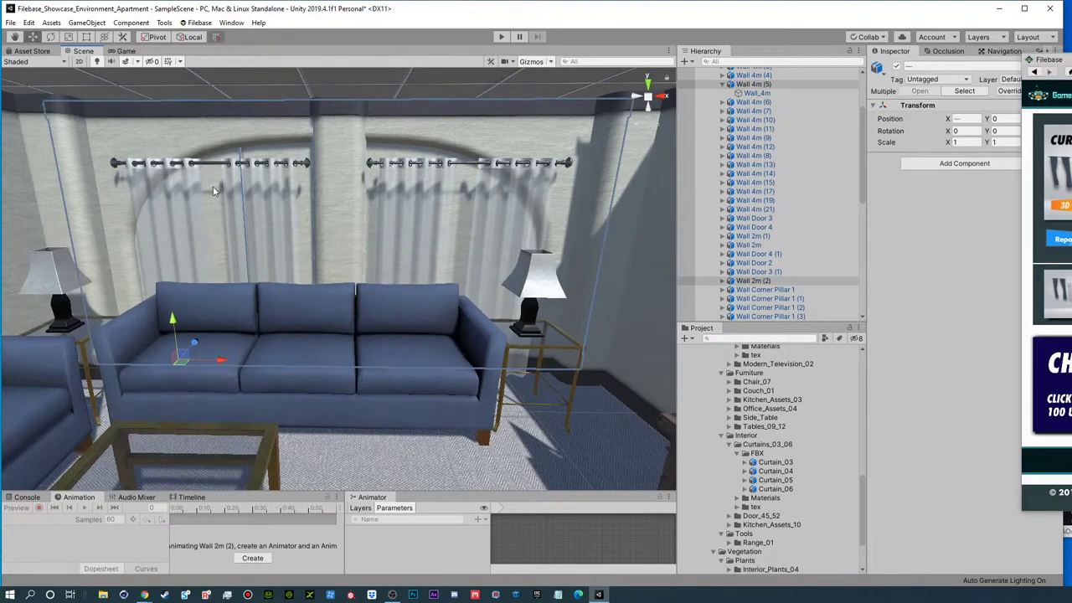
{"action": "key", "text": "Delete"}
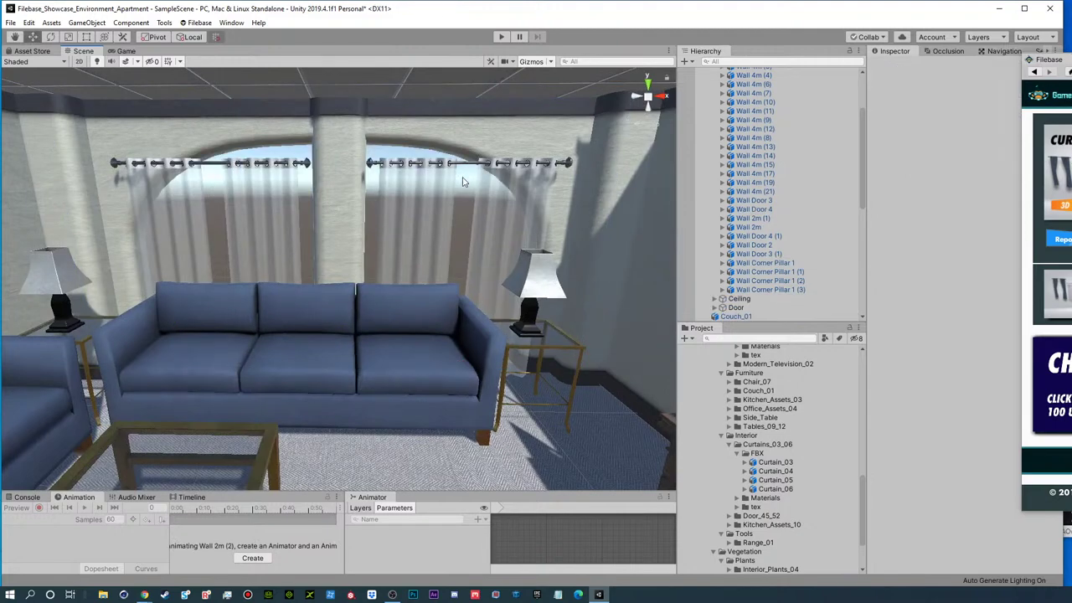
- Align the curtains with the window openings, moving Curtain_05 (1) to X 4.185 and Curtain_05 to X 1.85
{"action": "scroll", "coordinate": [449, 192], "scroll_direction": "down", "scroll_amount": 5}
{"action": "left_click_drag", "start_coordinate": [351, 206], "coordinate": [364, 241], "text": "alt"}
{"action": "scroll", "coordinate": [364, 241], "scroll_direction": "down", "scroll_amount": 3}
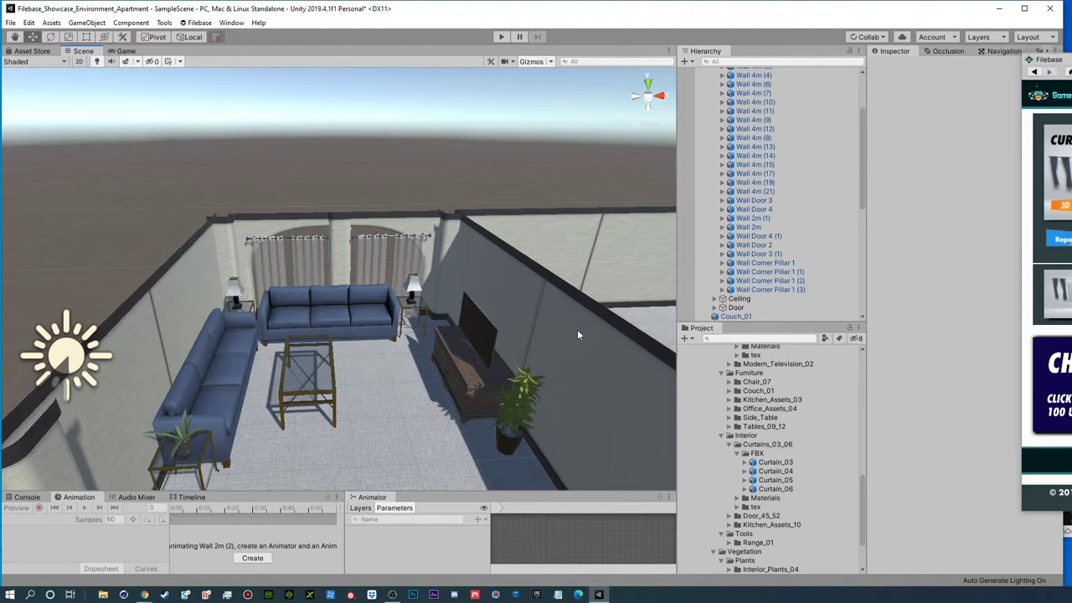
{"action": "right_click_drag", "start_coordinate": [327, 223], "coordinate": [811, 227], "text": "alt"}
{"action": "left_click_drag", "start_coordinate": [453, 159], "coordinate": [548, 203], "text": "alt"}
{"action": "left_click", "coordinate": [539, 183]}
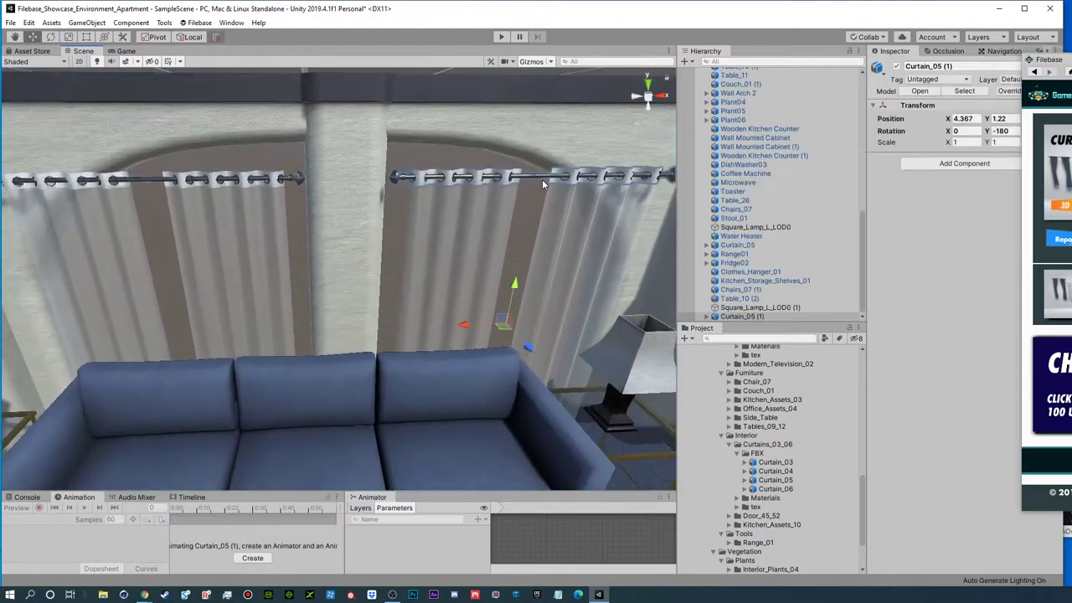
{"action": "left_click_drag", "start_coordinate": [462, 324], "coordinate": [441, 332]}
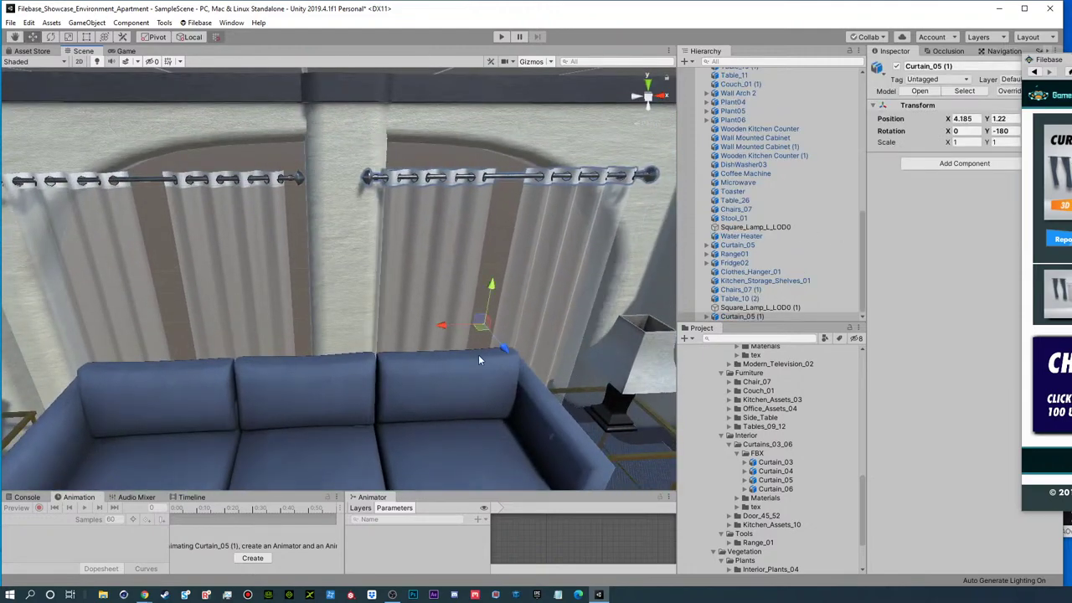
{"action": "left_click_drag", "start_coordinate": [504, 347], "coordinate": [506, 351]}
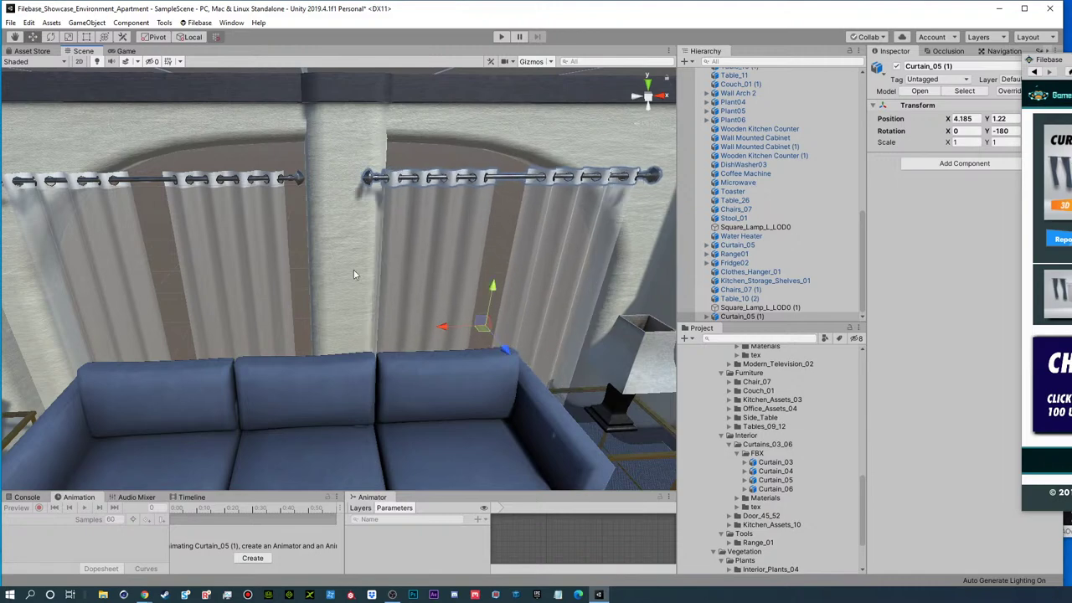
{"action": "left_click", "coordinate": [147, 181]}
{"action": "left_click_drag", "start_coordinate": [132, 338], "coordinate": [152, 339]}
- Examine the curtained living area and the rest of the apartment from above
{"action": "key", "text": "s"}
{"action": "right_click_drag", "start_coordinate": [355, 230], "coordinate": [368, 216]}
{"action": "mouse_move", "coordinate": [369, 216]}
{"action": "left_mouse_down", "text": "alt"}
{"action": "mouse_move", "coordinate": [446, 236]}
{"action": "mouse_move", "coordinate": [372, 234]}
{"action": "left_mouse_up", "text": "alt"}
{"action": "left_click_drag", "start_coordinate": [239, 324], "coordinate": [251, 266]}
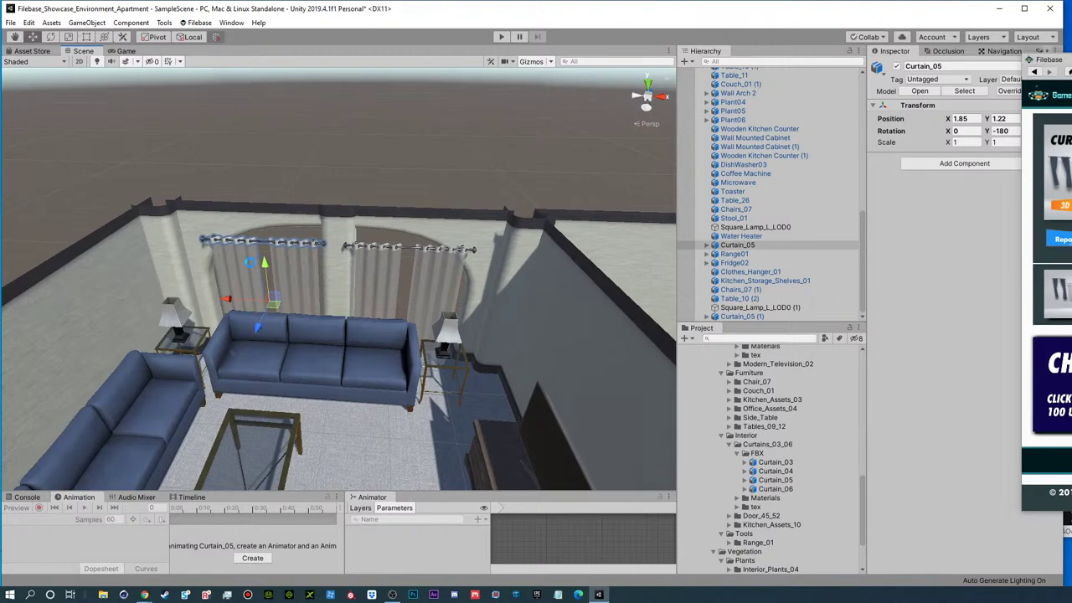
{"action": "scroll", "coordinate": [331, 288], "scroll_direction": "down", "scroll_amount": 10}
{"action": "left_click_drag", "start_coordinate": [331, 288], "coordinate": [486, 293], "text": "alt"}
{"action": "middle_click_drag", "start_coordinate": [485, 294], "coordinate": [313, 321]}
{"action": "left_click_drag", "start_coordinate": [313, 321], "coordinate": [494, 323], "text": "alt"}
- Search Filebase for "home" assets and open the Ceiling Fan 01 page
{"action": "left_click_drag", "start_coordinate": [1049, 60], "coordinate": [423, 60]}
{"action": "left_click", "coordinate": [577, 98]}
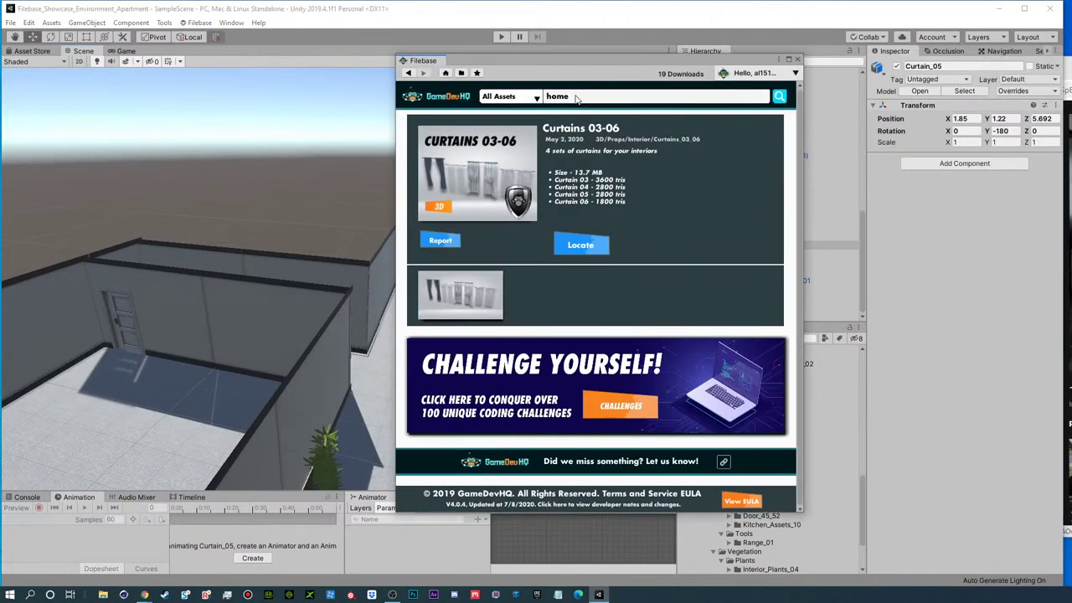
{"action": "left_click", "coordinate": [583, 98]}
{"action": "key", "text": "Return"}
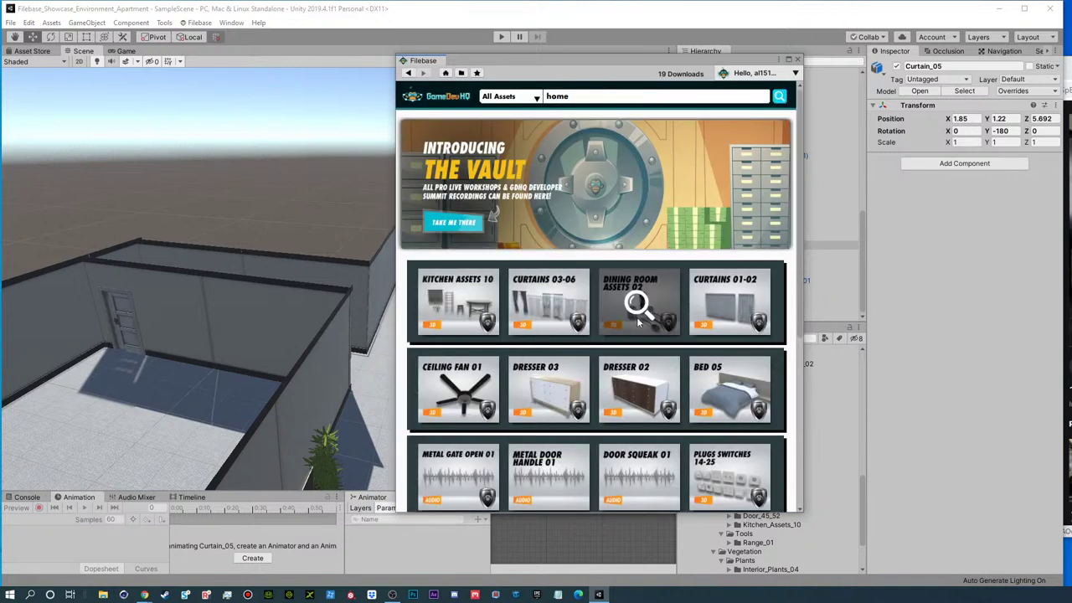
{"action": "scroll", "coordinate": [649, 402], "scroll_direction": "down", "scroll_amount": 2}
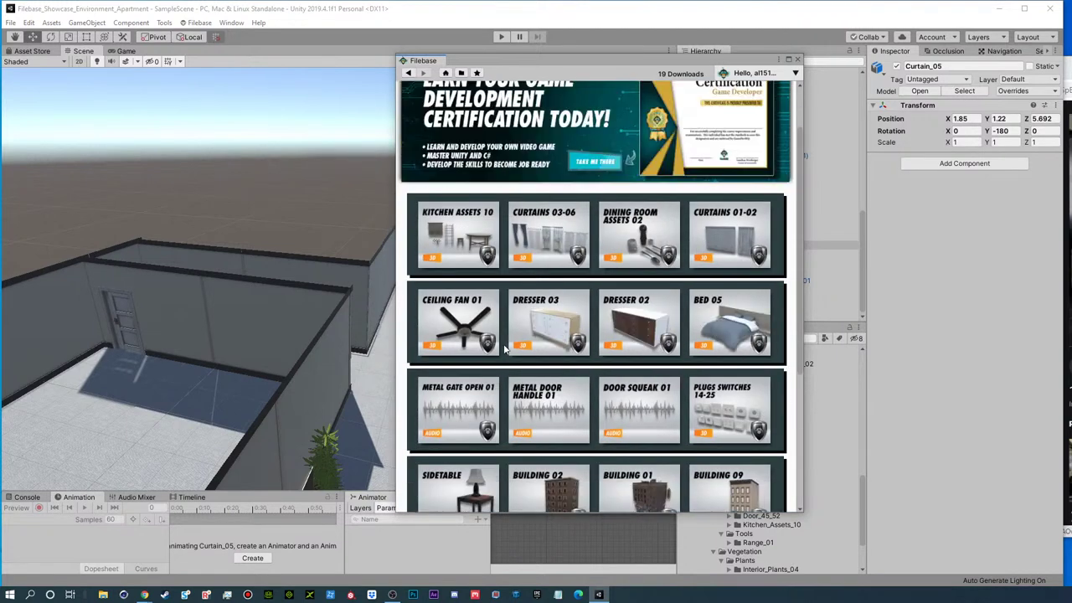
{"action": "scroll", "coordinate": [507, 384], "scroll_direction": "down", "scroll_amount": 1}
{"action": "left_click", "coordinate": [464, 289]}
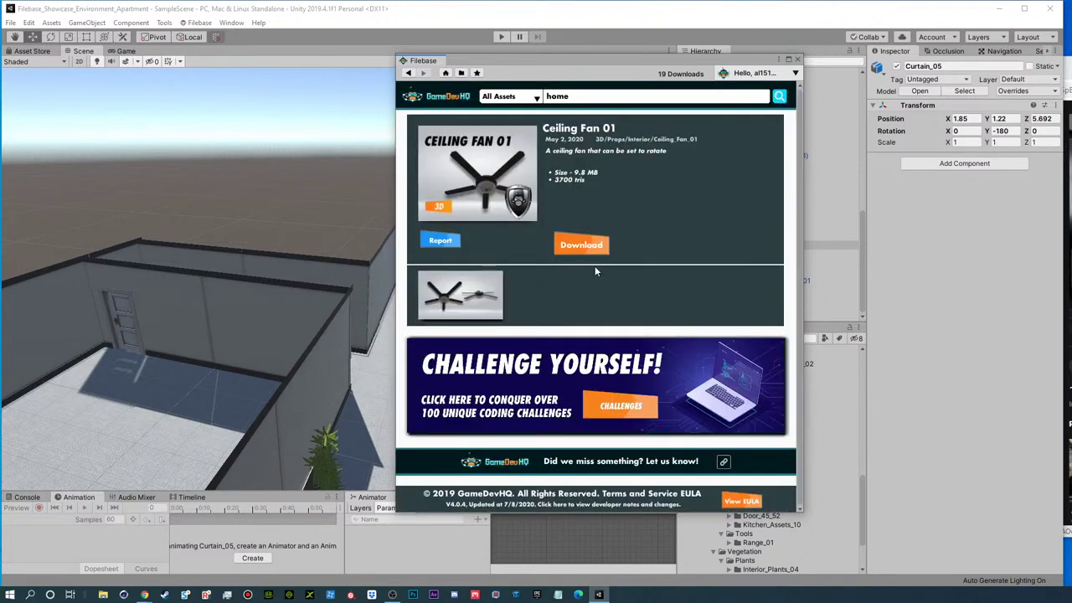
- Download Ceiling Fan 01, import the whole package and locate its folder in the project
{"action": "left_click", "coordinate": [582, 246]}
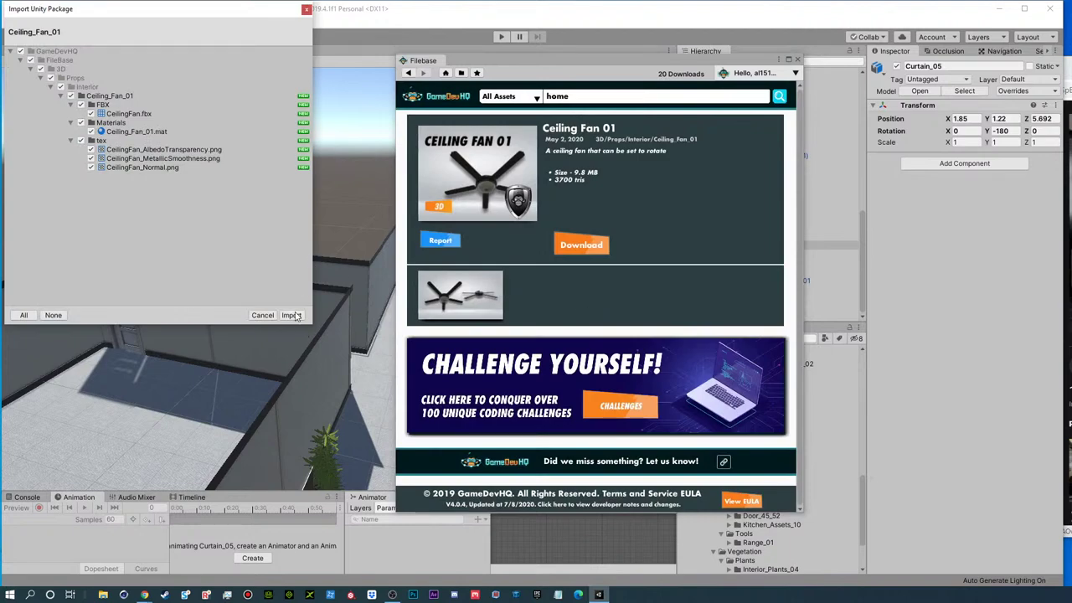
{"action": "left_click", "coordinate": [291, 314]}
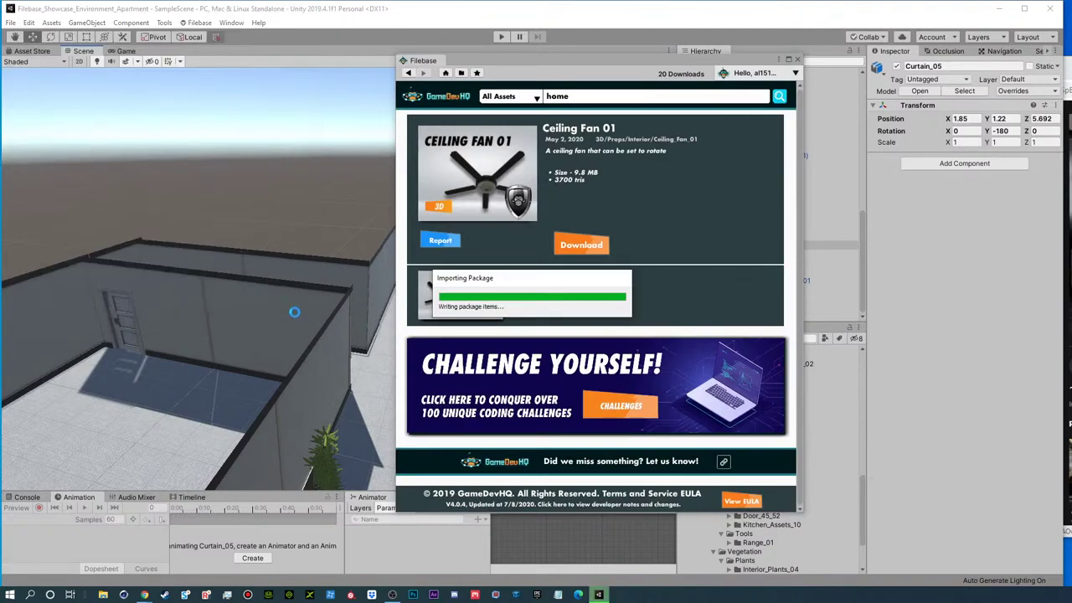
{"action": "left_click", "coordinate": [580, 244]}
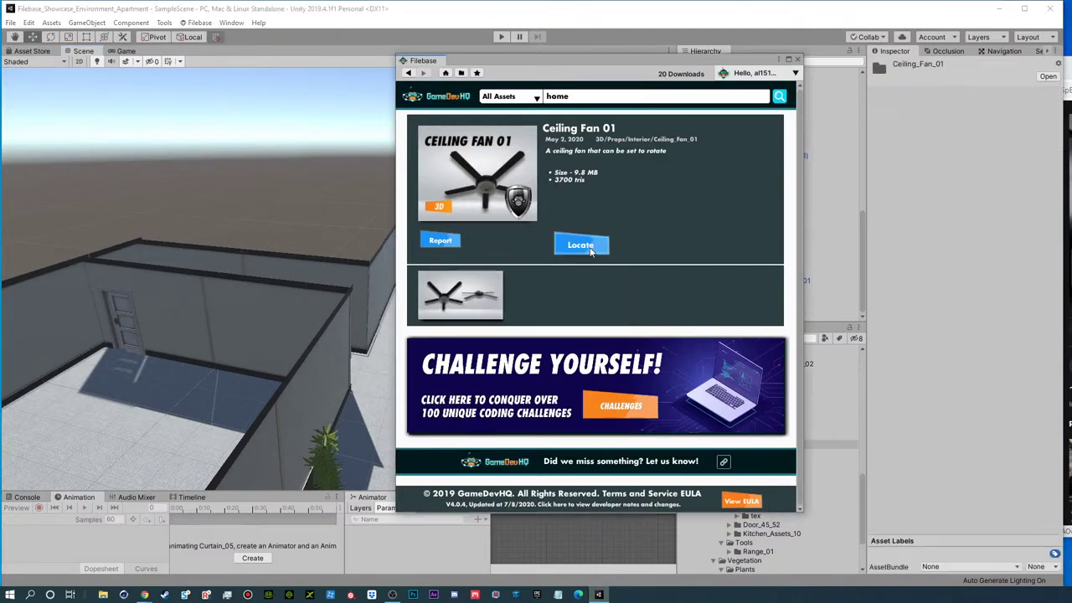
{"action": "left_click_drag", "start_coordinate": [556, 64], "coordinate": [1071, 20]}
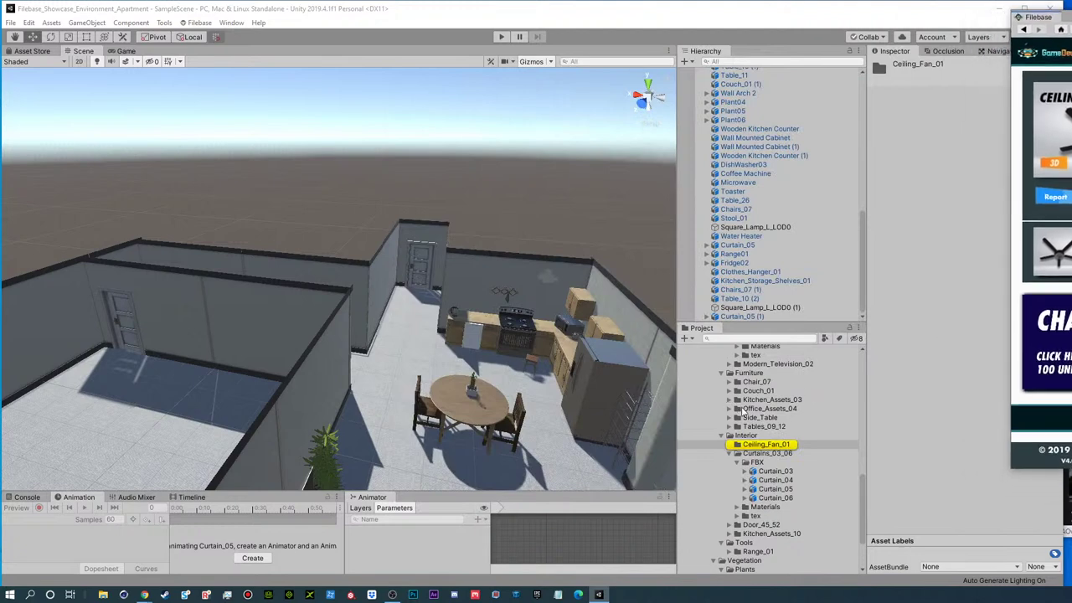
- Collapse the Curtains_03_06 folder and add the CeilingFan model from Ceiling_Fan_01's FBX folder to the scene
{"action": "left_click", "coordinate": [728, 453]}
{"action": "left_click", "coordinate": [737, 453]}
{"action": "left_click", "coordinate": [737, 444]}
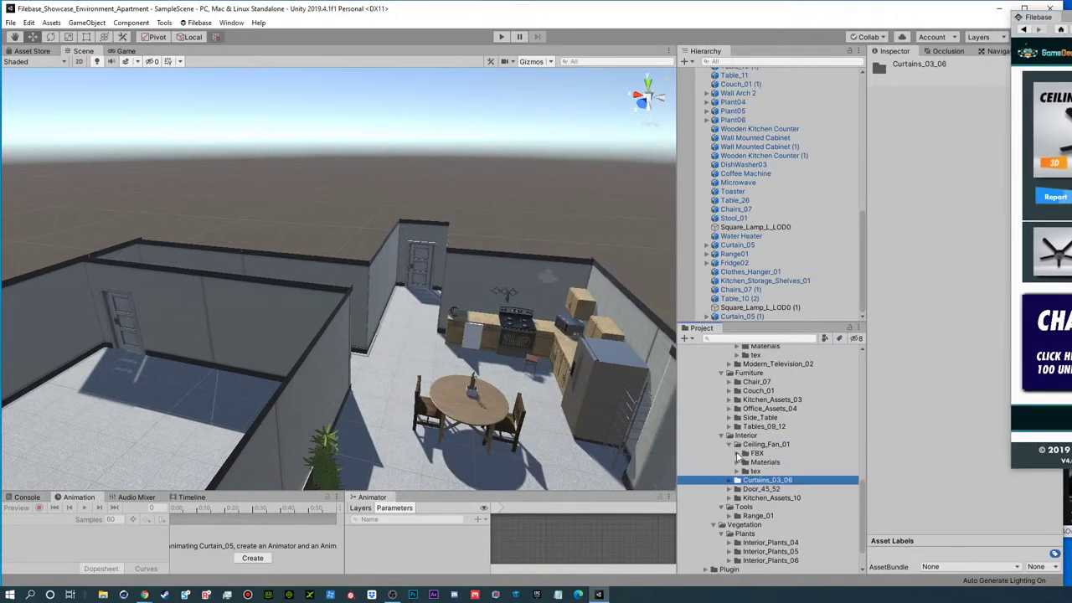
{"action": "left_click", "coordinate": [737, 454]}
{"action": "left_click_drag", "start_coordinate": [774, 471], "coordinate": [759, 277]}
- Move CeilingFan into the living space at X 3.25 and raise it to the ceiling at Y 3.048
{"action": "scroll", "coordinate": [514, 324], "scroll_direction": "down", "scroll_amount": 5}
{"action": "right_click_drag", "start_coordinate": [412, 362], "coordinate": [428, 352]}
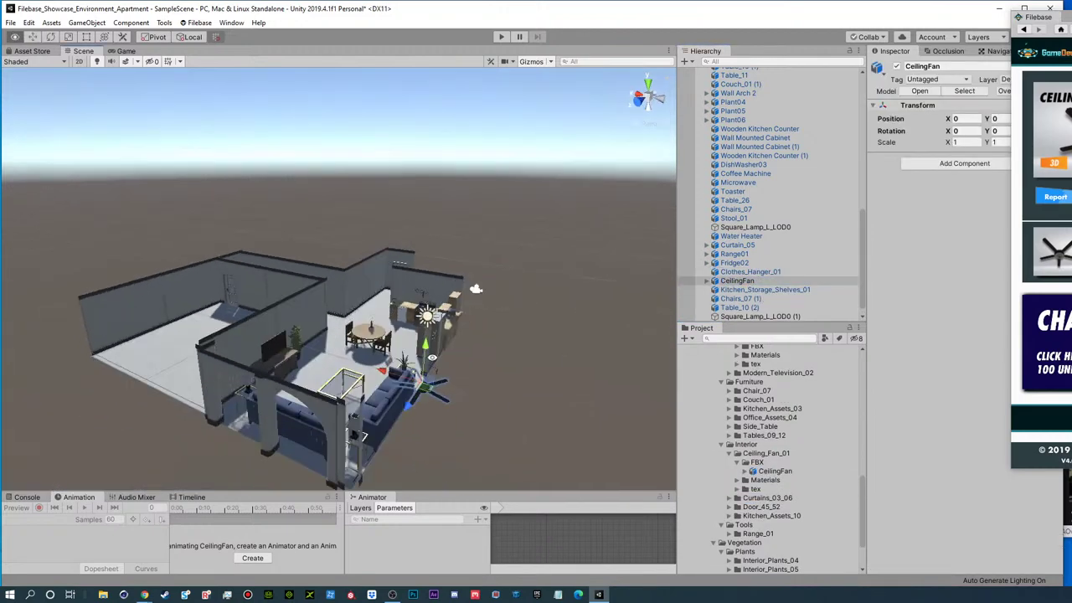
{"action": "left_click_drag", "start_coordinate": [391, 376], "coordinate": [943, 271]}
{"action": "scroll", "coordinate": [352, 363], "scroll_direction": "up", "scroll_amount": 5}
{"action": "key", "text": "f"}
{"action": "middle_click_drag", "start_coordinate": [368, 219], "coordinate": [329, 399]}
{"action": "left_click_drag", "start_coordinate": [295, 396], "coordinate": [282, 149]}
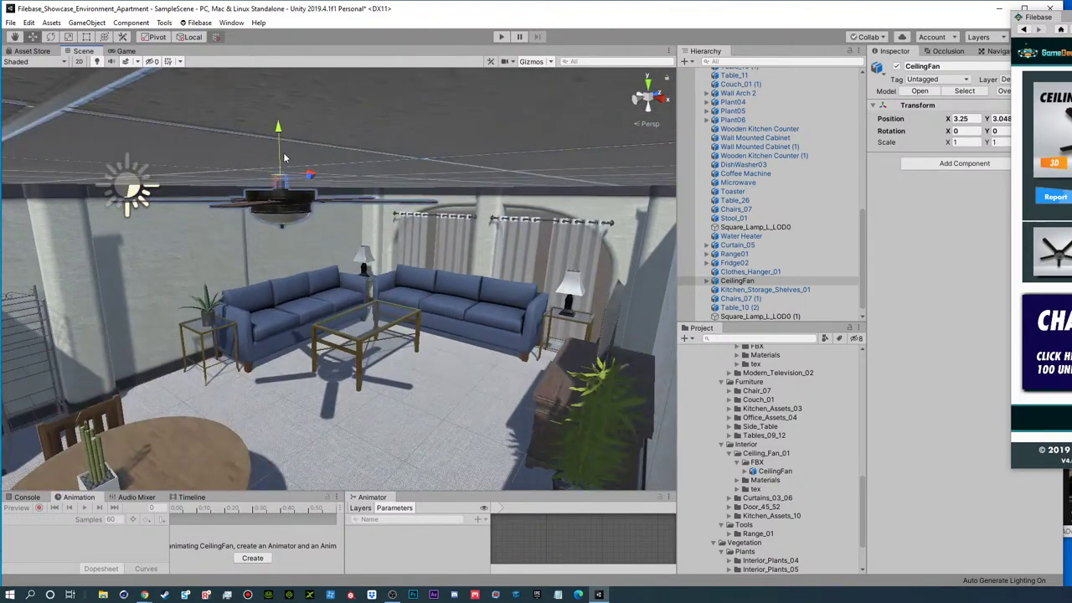
- Shift CeilingFan along Z toward the couches so it hangs over the living area
{"action": "left_click_drag", "start_coordinate": [324, 180], "coordinate": [321, 332], "text": "alt"}
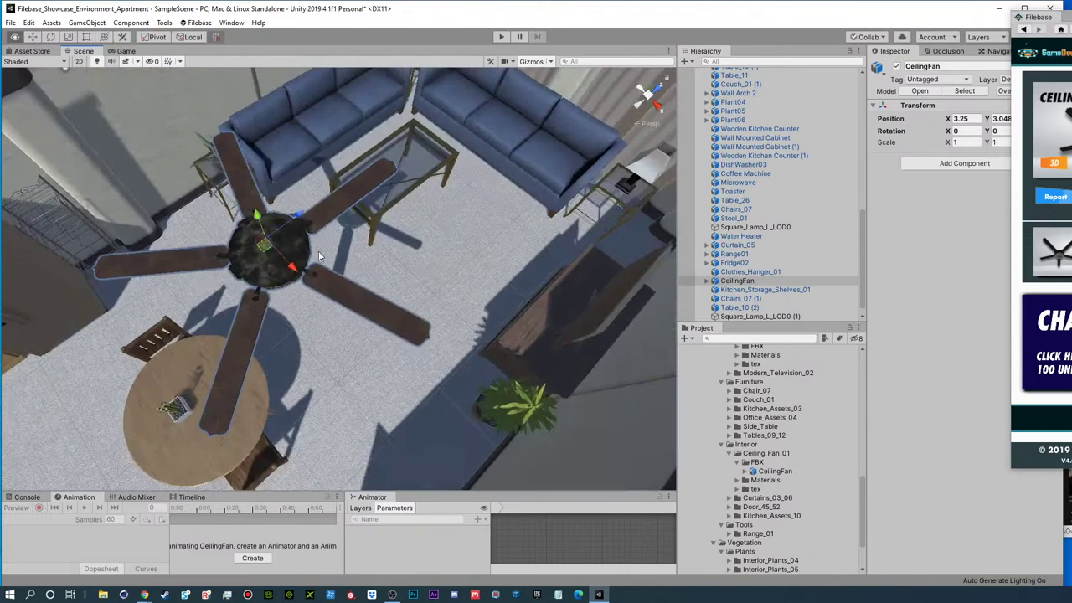
{"action": "left_click_drag", "start_coordinate": [301, 216], "coordinate": [606, 79]}
{"action": "left_click_drag", "start_coordinate": [510, 158], "coordinate": [169, 470], "text": "alt"}
{"action": "left_click_drag", "start_coordinate": [399, 333], "coordinate": [461, 244], "text": "alt"}
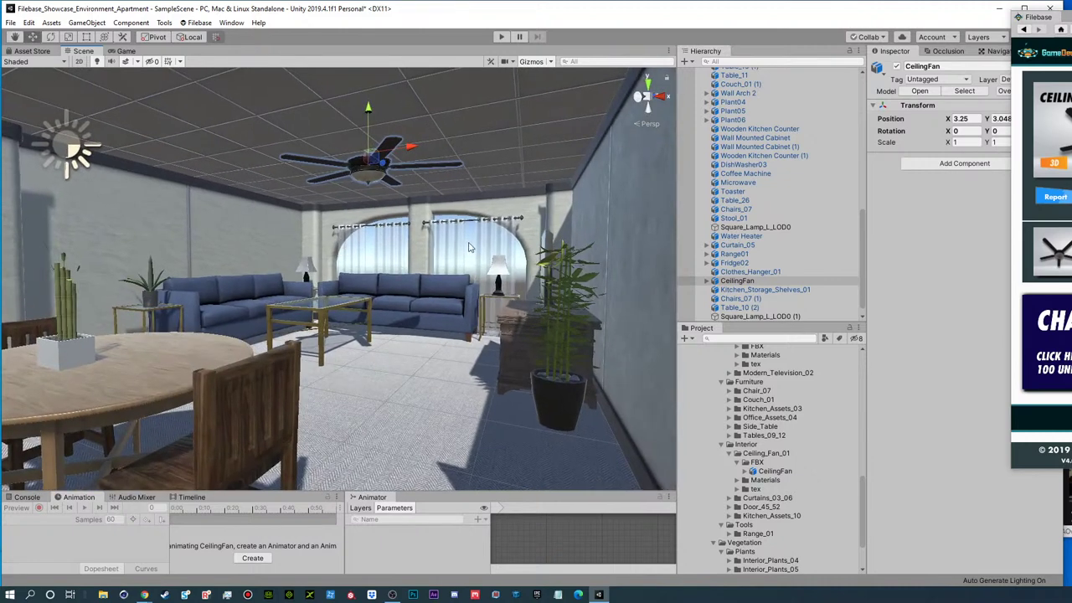
{"action": "left_click", "coordinate": [473, 248]}
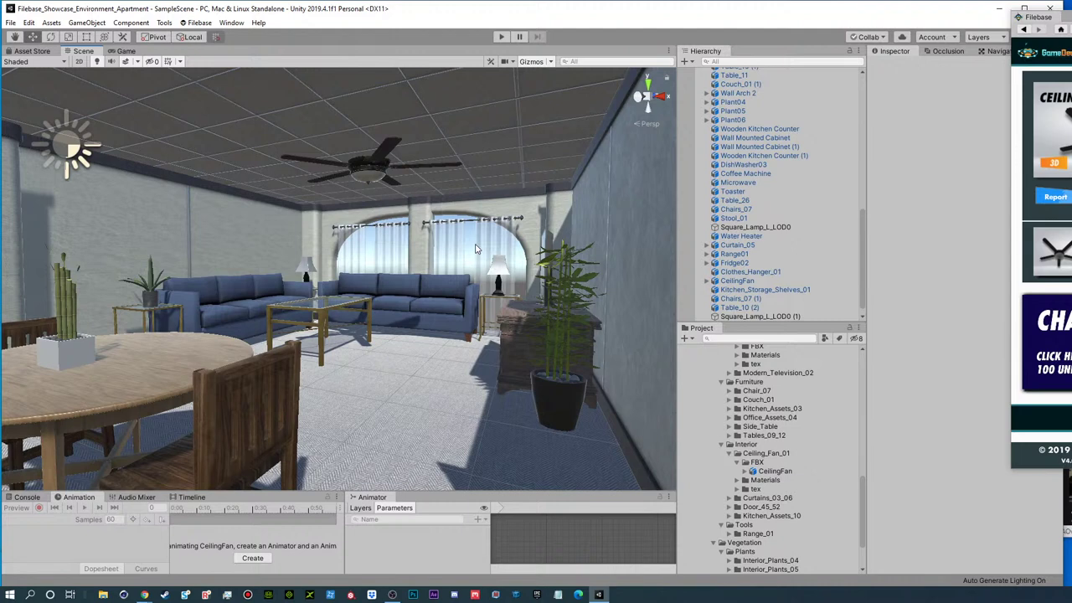
- Scale CeilingFan down uniformly to about 0.87
{"action": "left_click", "coordinate": [365, 176]}
{"action": "key", "text": "r"}
{"action": "key", "text": "t"}
{"action": "key", "text": "r"}
{"action": "left_click_drag", "start_coordinate": [370, 154], "coordinate": [400, 180]}
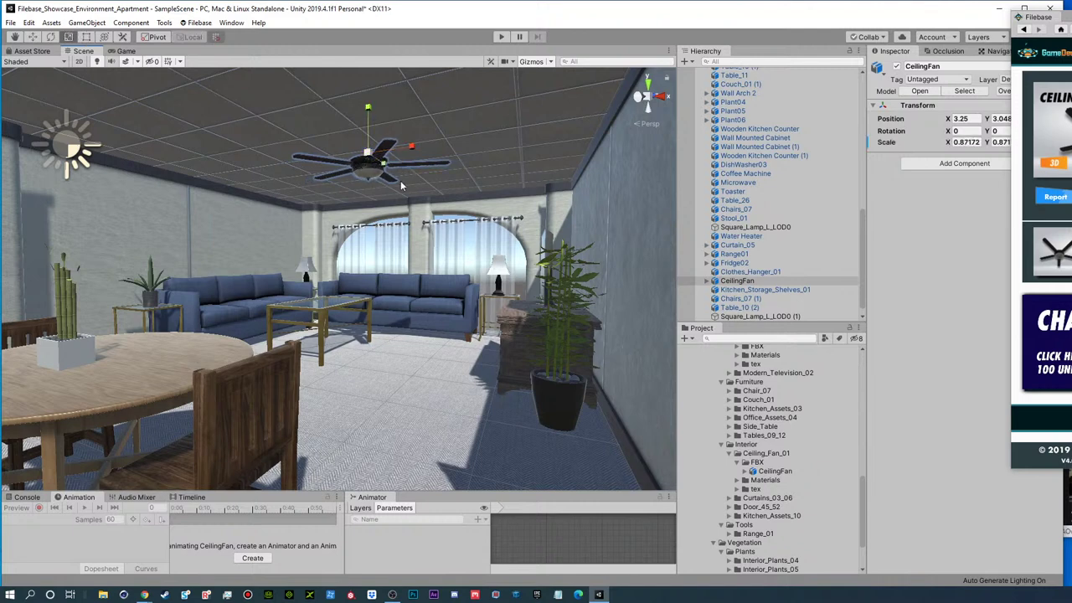
{"action": "left_click", "coordinate": [472, 246]}
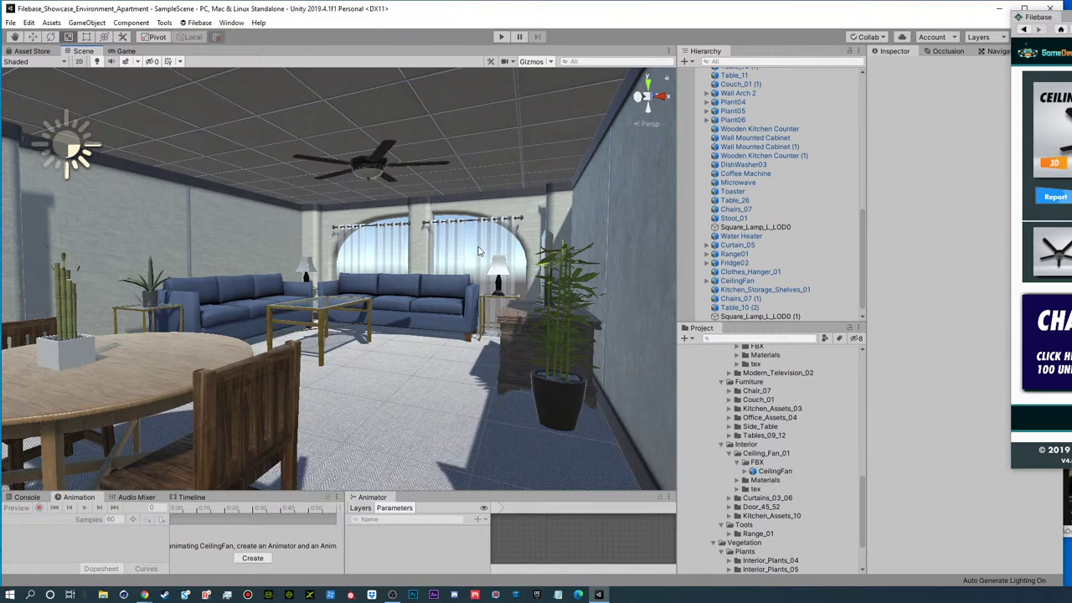
- Collapse the Dish_Washer_01_03 and Fridge_02 folders in the project
{"action": "left_click_drag", "start_coordinate": [361, 217], "coordinate": [470, 246], "text": "alt"}
{"action": "right_click_drag", "start_coordinate": [469, 246], "coordinate": [400, 356]}
{"action": "left_click_drag", "start_coordinate": [400, 357], "coordinate": [359, 388], "text": "alt"}
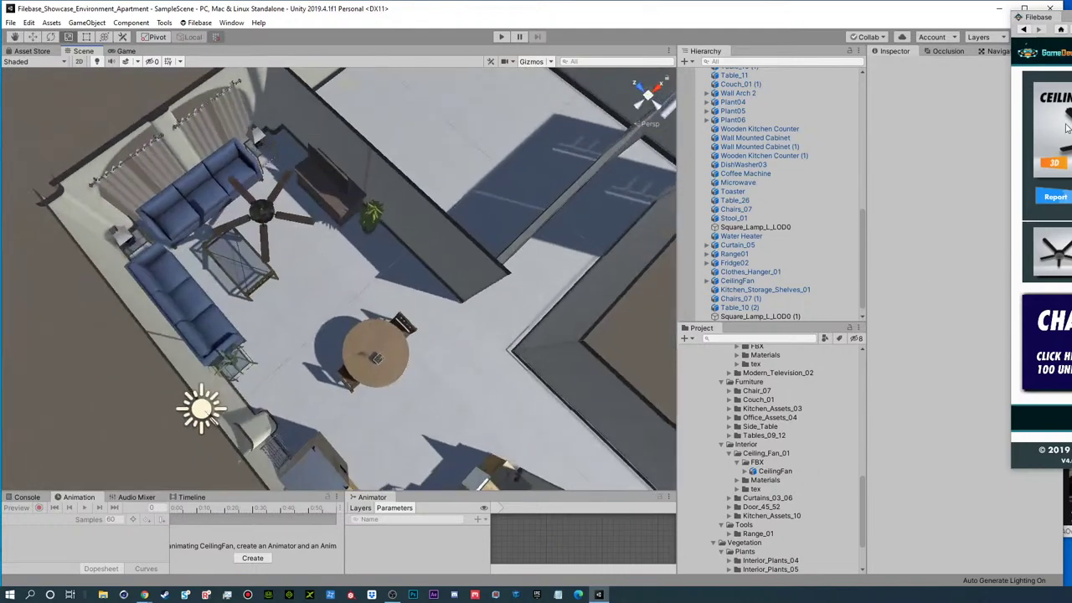
{"action": "scroll", "coordinate": [749, 423], "scroll_direction": "up", "scroll_amount": 4}
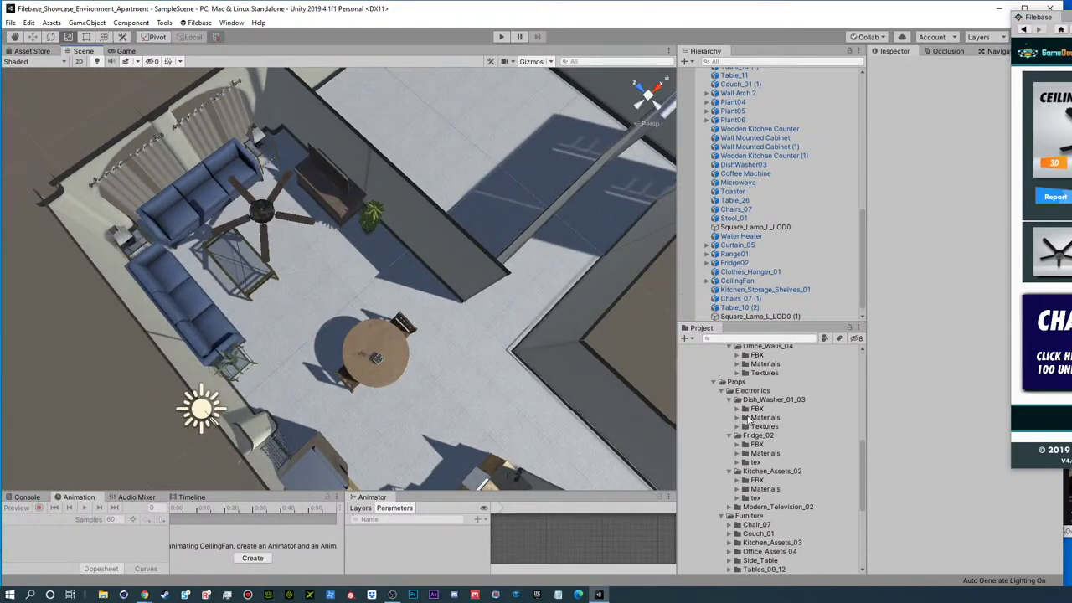
{"action": "left_click", "coordinate": [730, 400]}
{"action": "left_click", "coordinate": [730, 408]}
- Review the asset categories in Filebase, keep All Assets selected and return to the apartment scene
{"action": "left_click_drag", "start_coordinate": [1071, 17], "coordinate": [508, 45]}
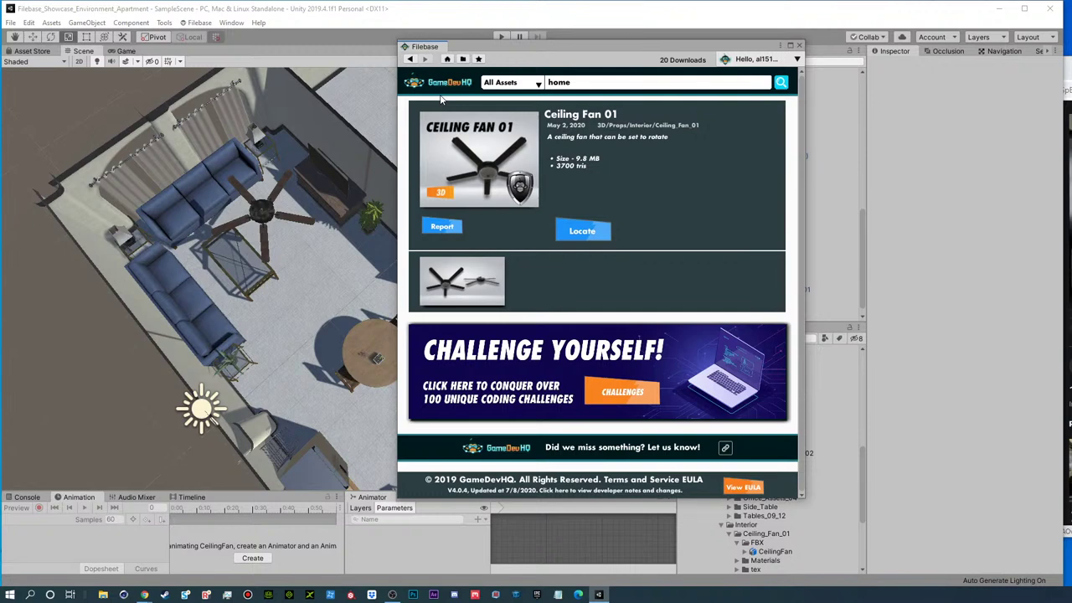
{"action": "left_click", "coordinate": [563, 87]}
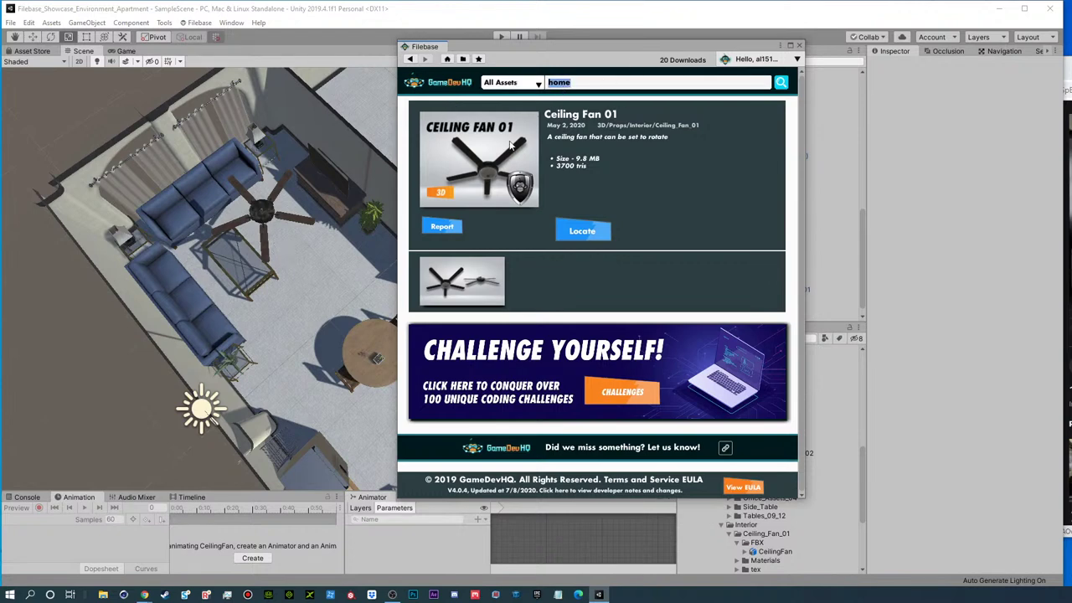
{"action": "left_click", "coordinate": [506, 82]}
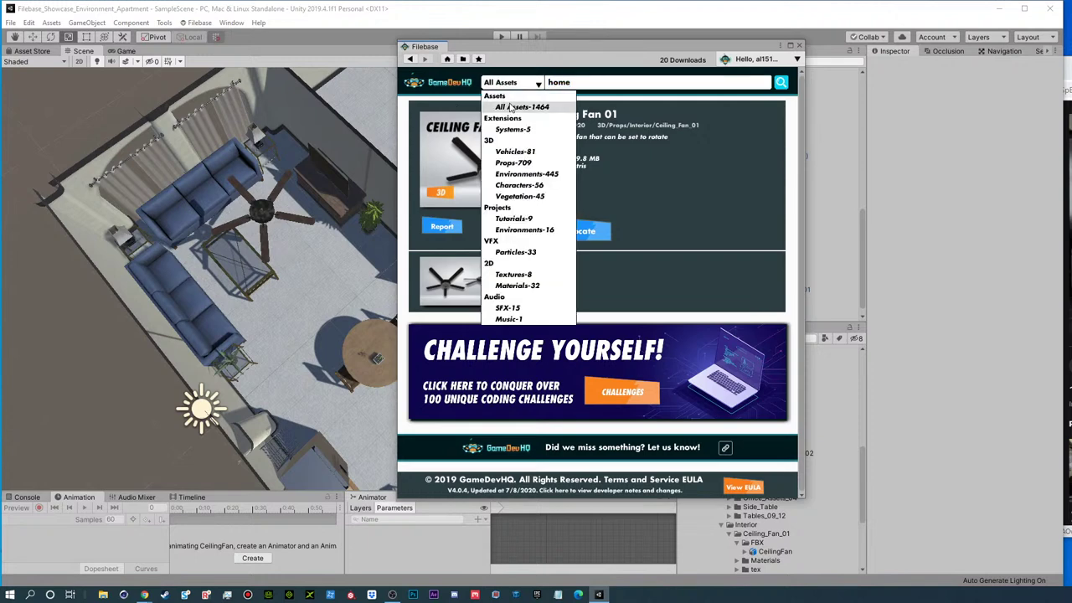
{"action": "left_click", "coordinate": [512, 107]}
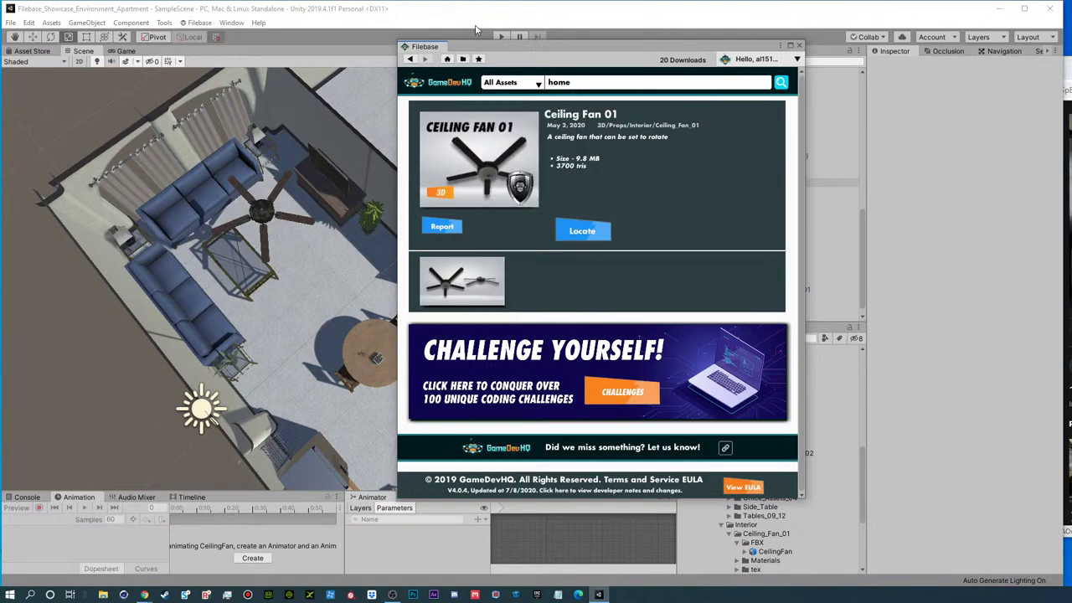
{"action": "left_click_drag", "start_coordinate": [475, 52], "coordinate": [1071, 37]}
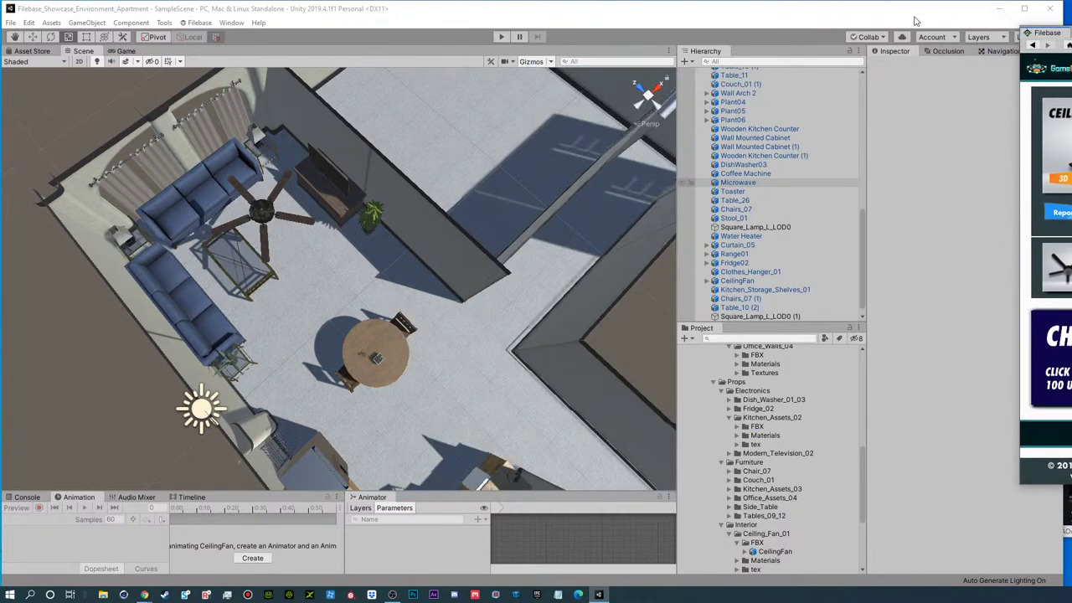
{"action": "left_click_drag", "start_coordinate": [373, 322], "coordinate": [180, 123], "text": "alt"}
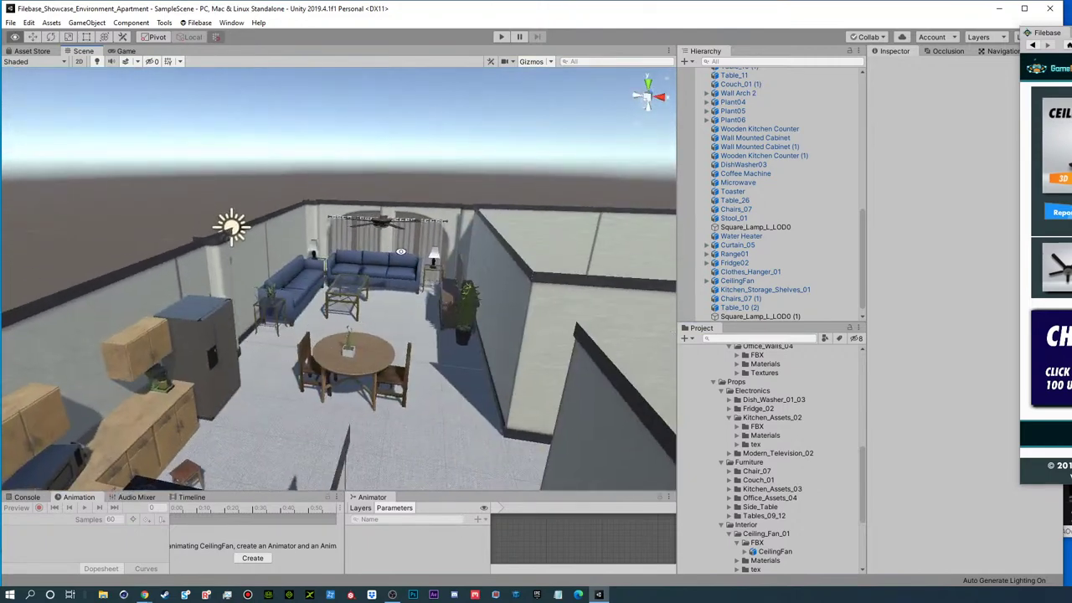
- Examine the models in the Kitchen_Assets_02 FBX folder, leaving the folder collapsed and the Filebase window out of the way
{"action": "left_click_drag", "start_coordinate": [1057, 32], "coordinate": [585, 33]}
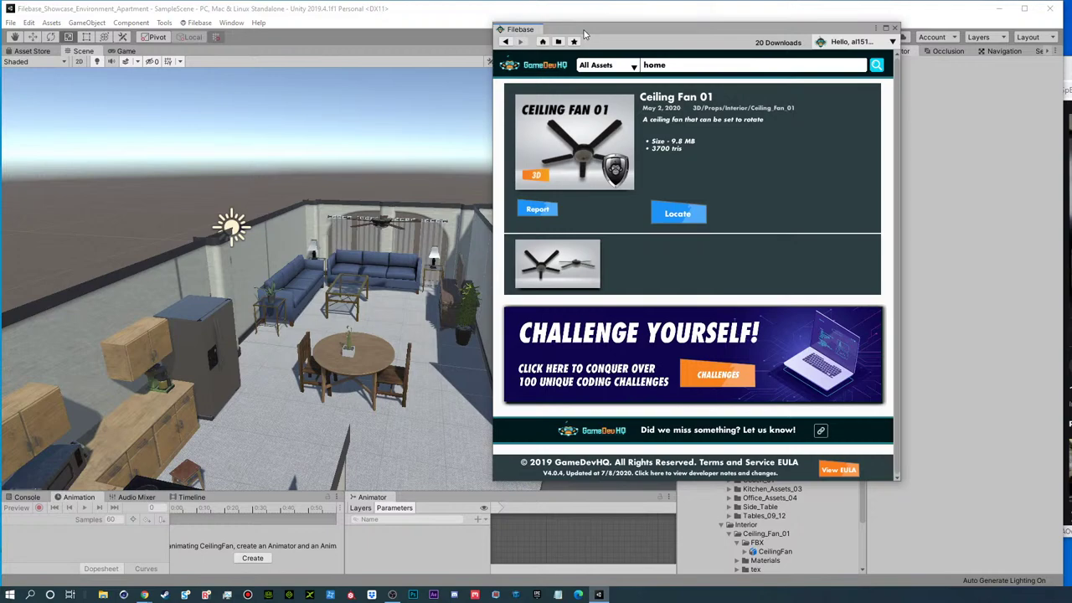
{"action": "left_click_drag", "start_coordinate": [584, 33], "coordinate": [1067, 115]}
{"action": "scroll", "coordinate": [762, 450], "scroll_direction": "up", "scroll_amount": 5}
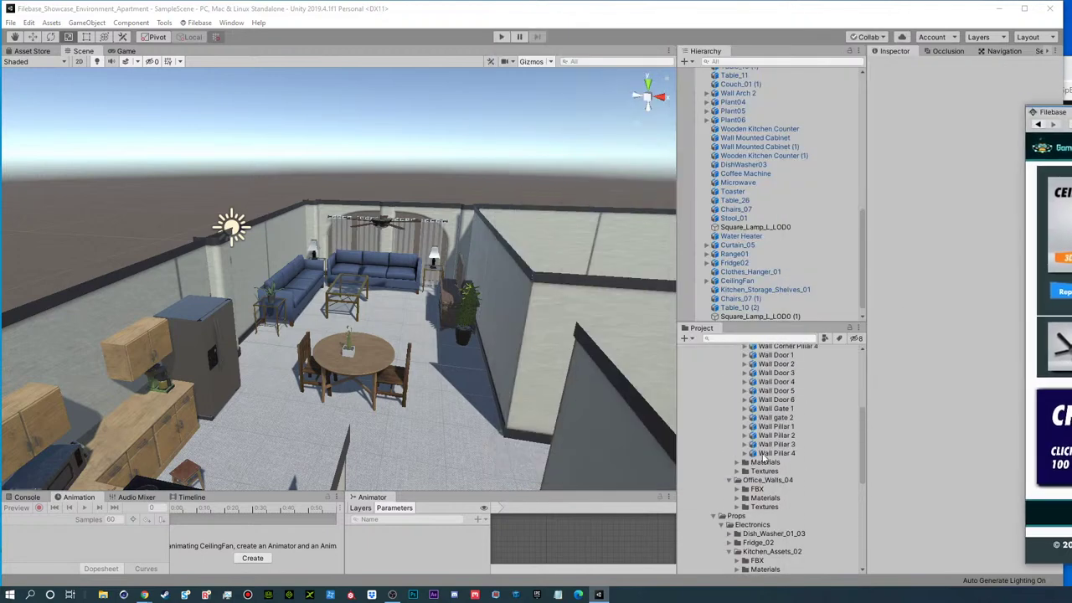
{"action": "scroll", "coordinate": [762, 449], "scroll_direction": "up", "scroll_amount": 6}
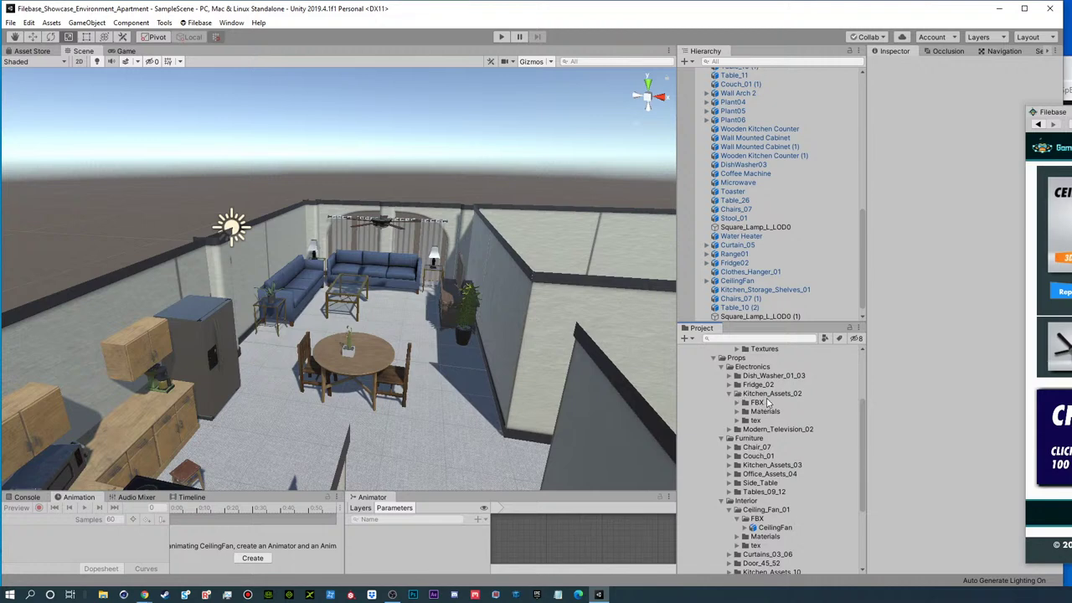
{"action": "left_click", "coordinate": [739, 403]}
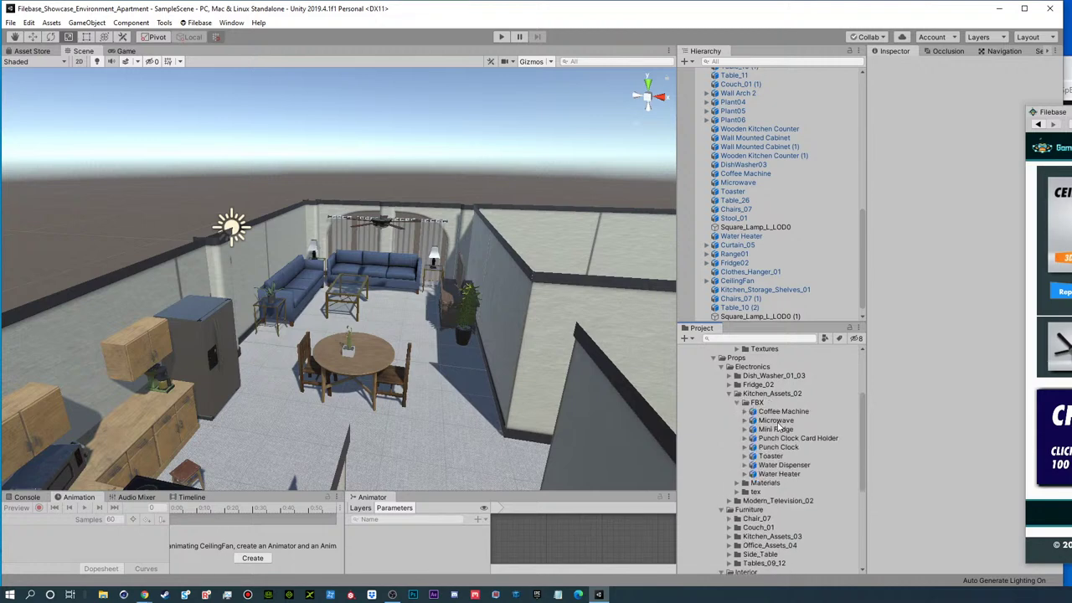
{"action": "left_click", "coordinate": [738, 403]}
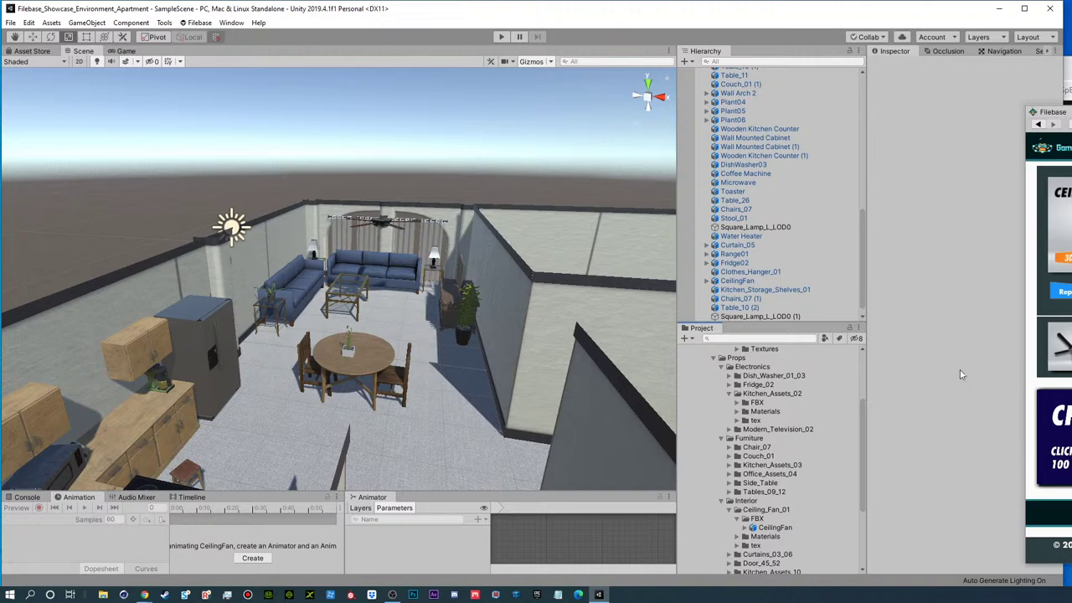
- Search Filebase for "paint" across All Assets and open the Painting 12-16 asset page
{"action": "left_click_drag", "start_coordinate": [1057, 115], "coordinate": [674, 105]}
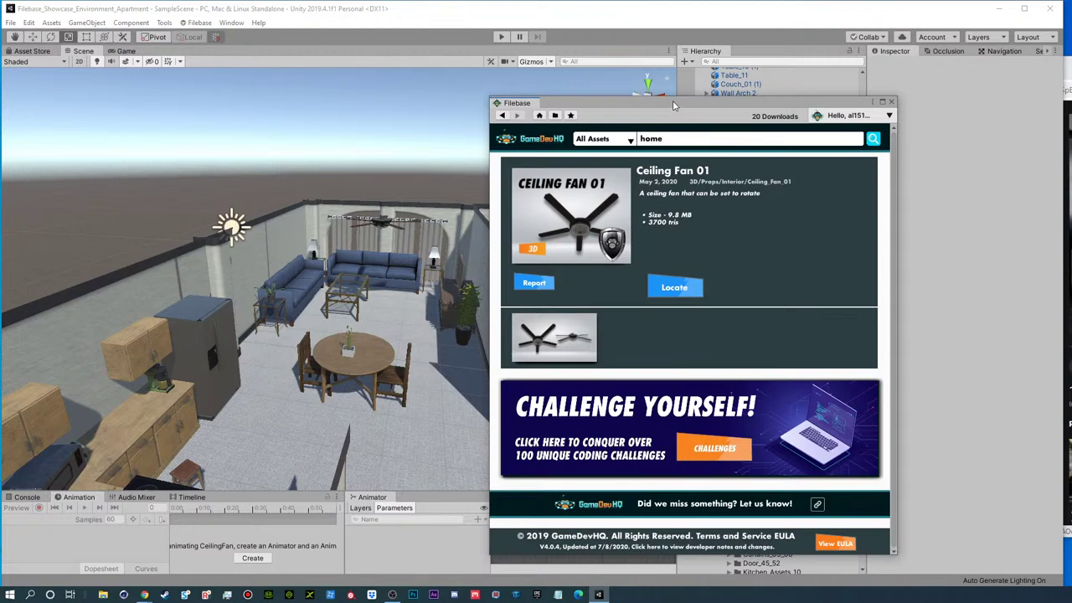
{"action": "double_click", "coordinate": [652, 140]}
{"action": "type", "text": "P"}
{"action": "key", "text": "Return"}
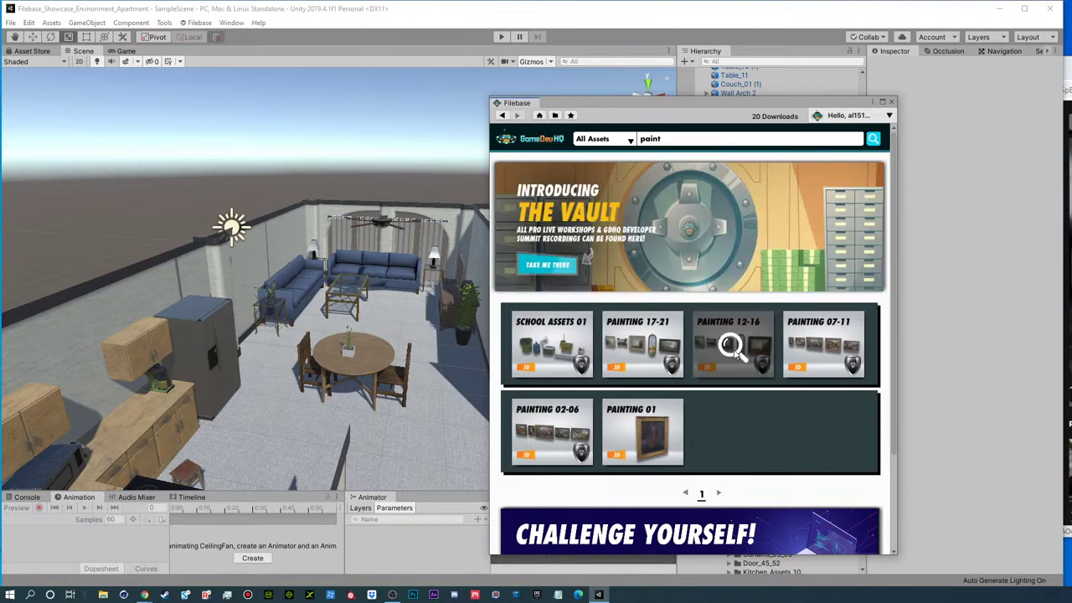
{"action": "left_click", "coordinate": [762, 318]}
{"action": "left_click_drag", "start_coordinate": [668, 105], "coordinate": [492, 70]}
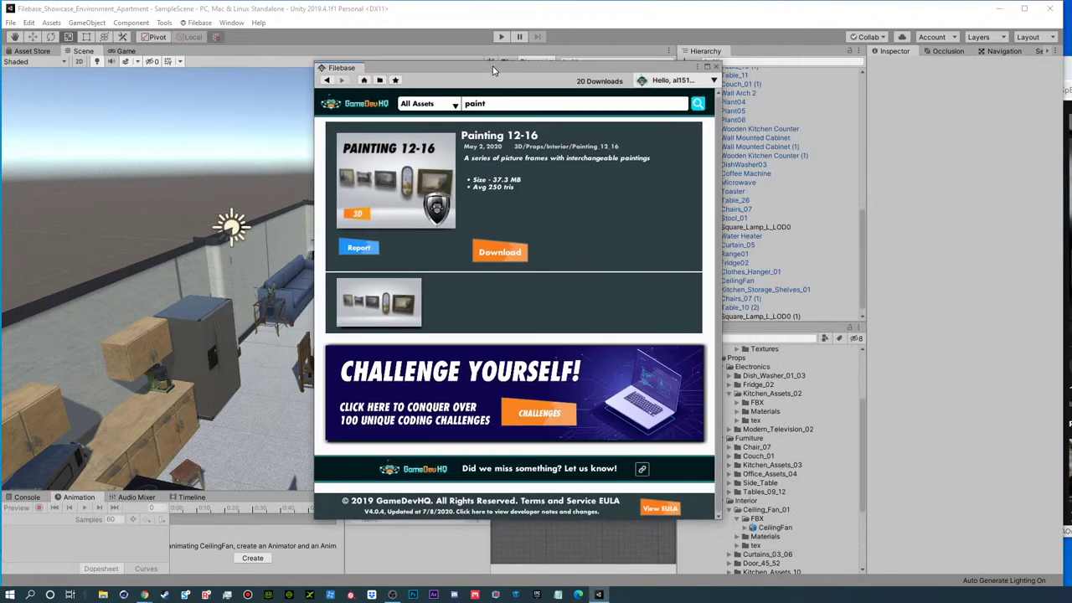
- Download Painting 12-16 and import the complete Painting_12_16 package into the project
{"action": "left_click", "coordinate": [499, 254]}
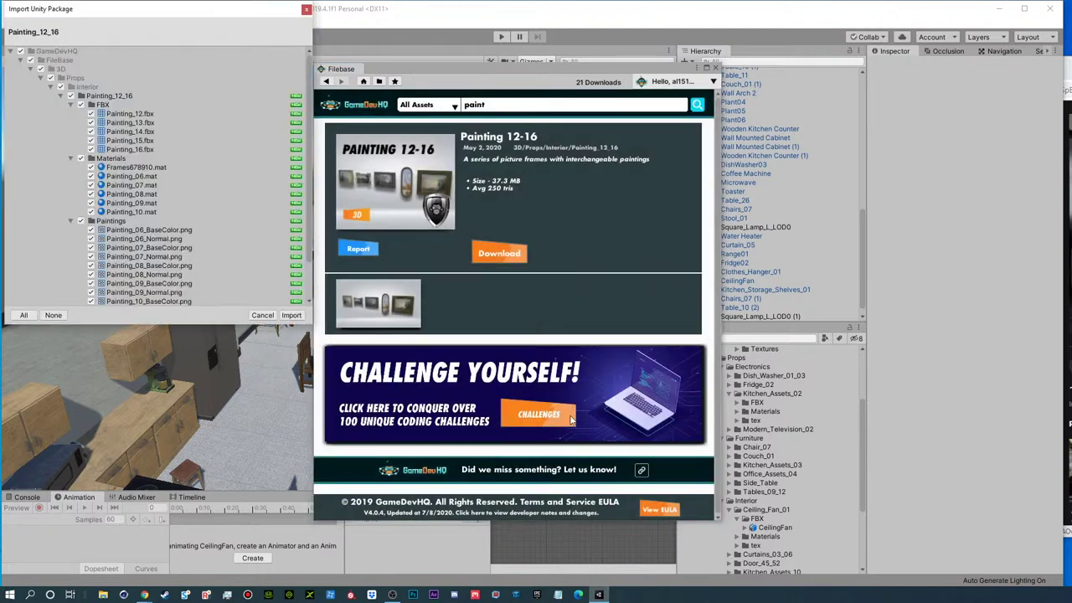
{"action": "left_click", "coordinate": [290, 314]}
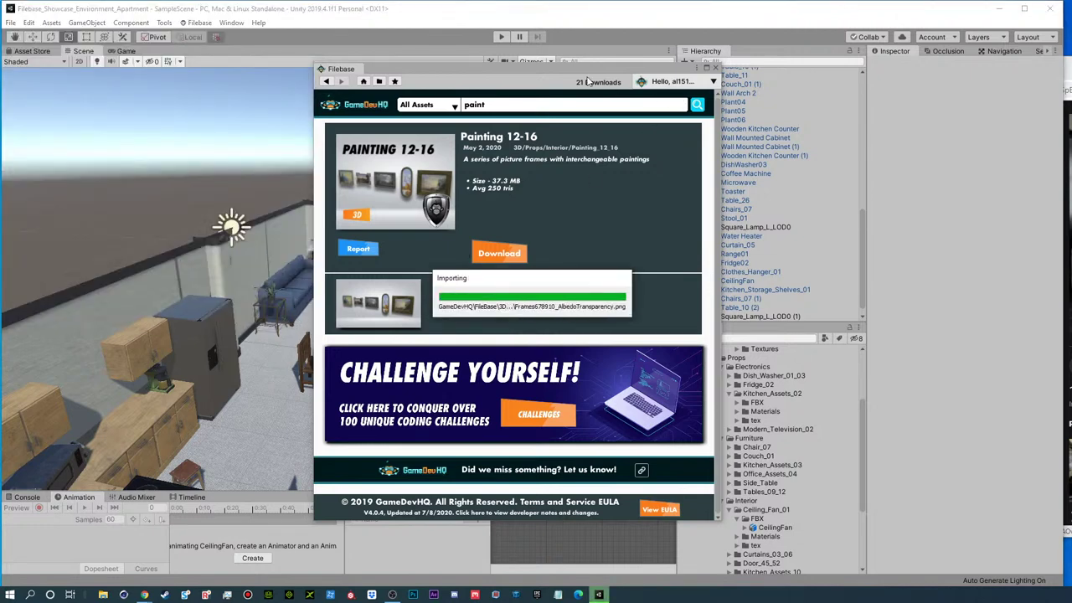
{"action": "left_click_drag", "start_coordinate": [523, 69], "coordinate": [1071, 25]}
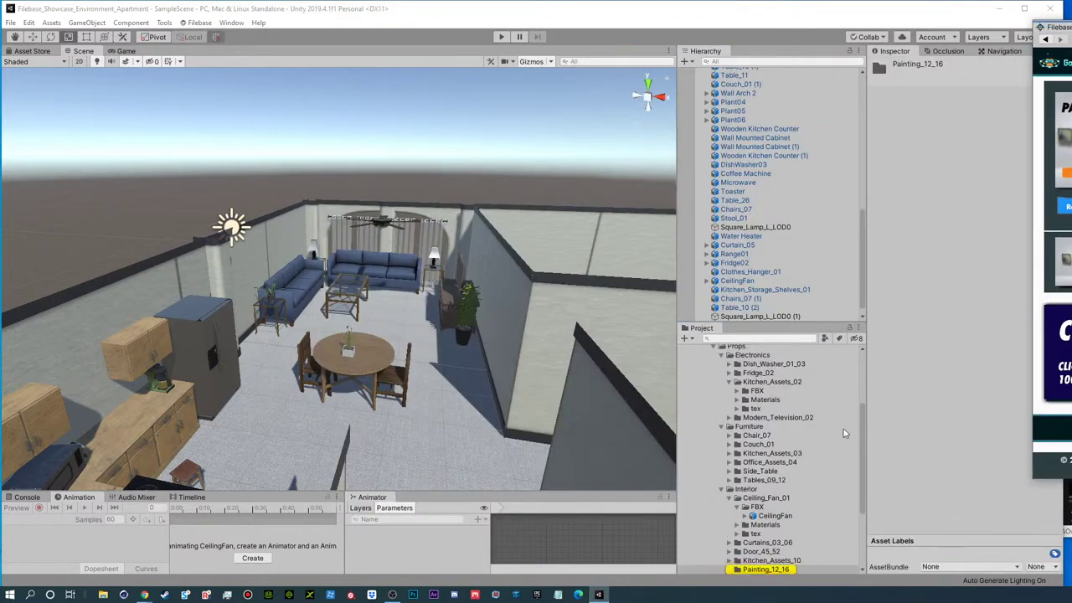
- Collapse the Ceiling_Fan_01 folder and expand the FBX folder of Painting_12_16 in the project
{"action": "left_click", "coordinate": [736, 506]}
{"action": "left_click", "coordinate": [728, 497]}
{"action": "left_click", "coordinate": [736, 533]}
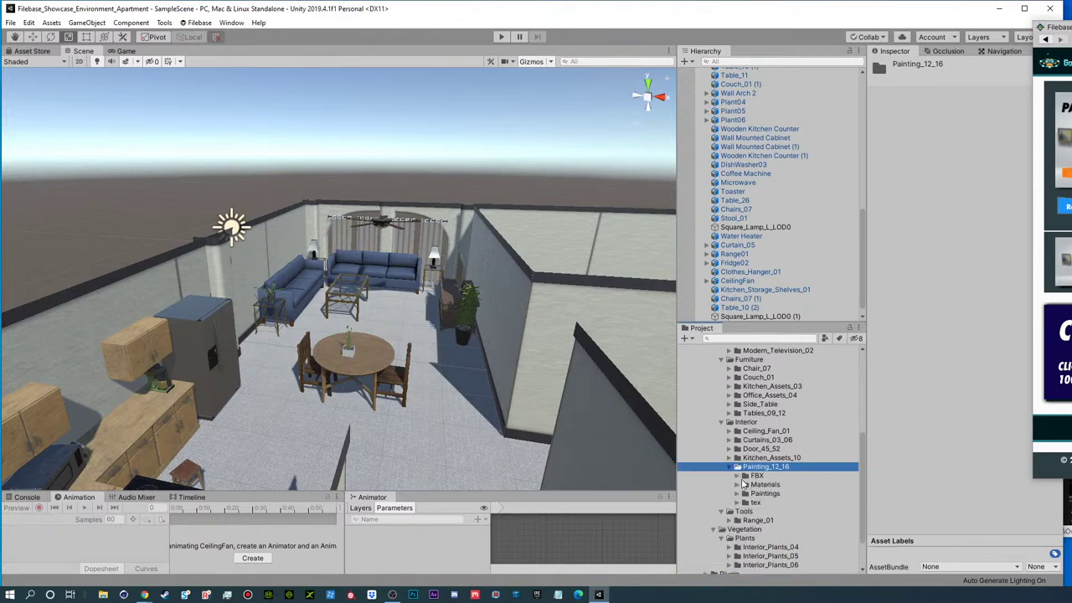
{"action": "left_click", "coordinate": [738, 475]}
- Preview the Painting_12 to Painting_15 models, turning Painting_15 to view its front
{"action": "left_click", "coordinate": [769, 418]}
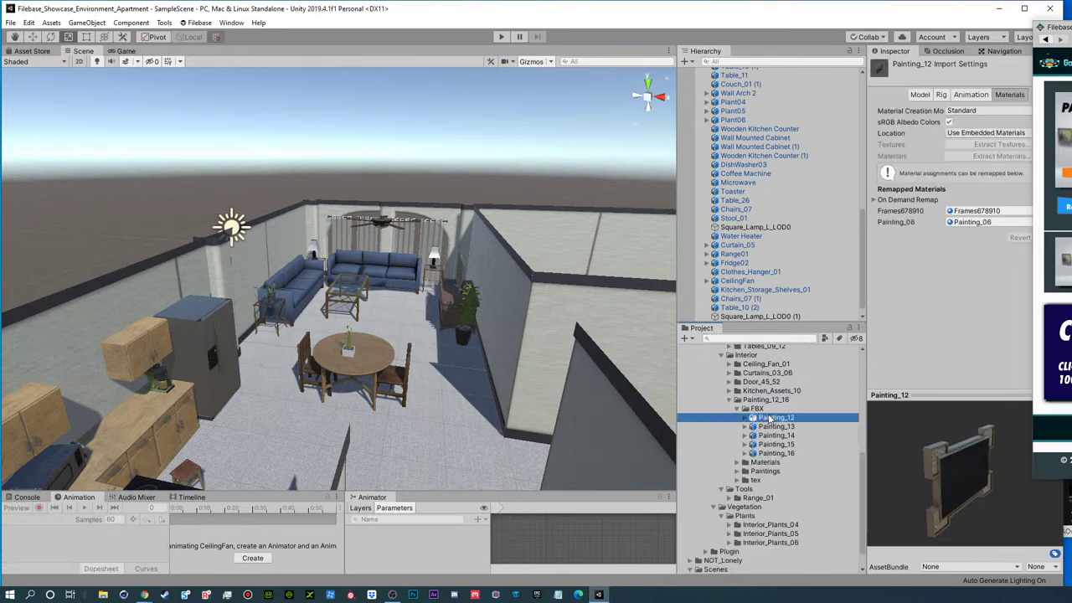
{"action": "key", "text": "Down"}
{"action": "key", "text": "Down"}
{"action": "key", "text": "Down"}
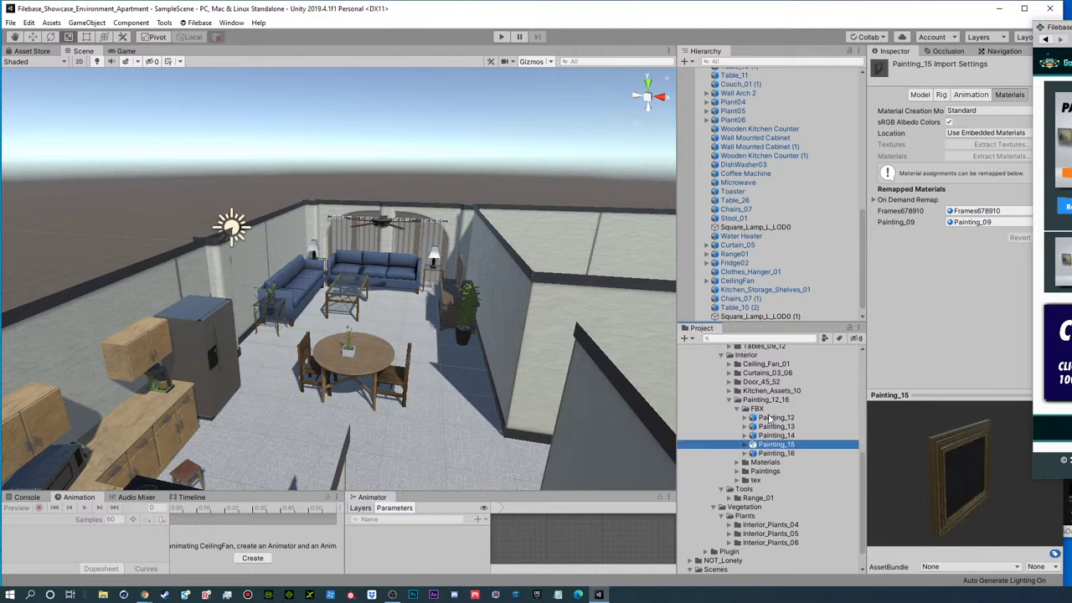
{"action": "left_click_drag", "start_coordinate": [919, 496], "coordinate": [941, 503]}
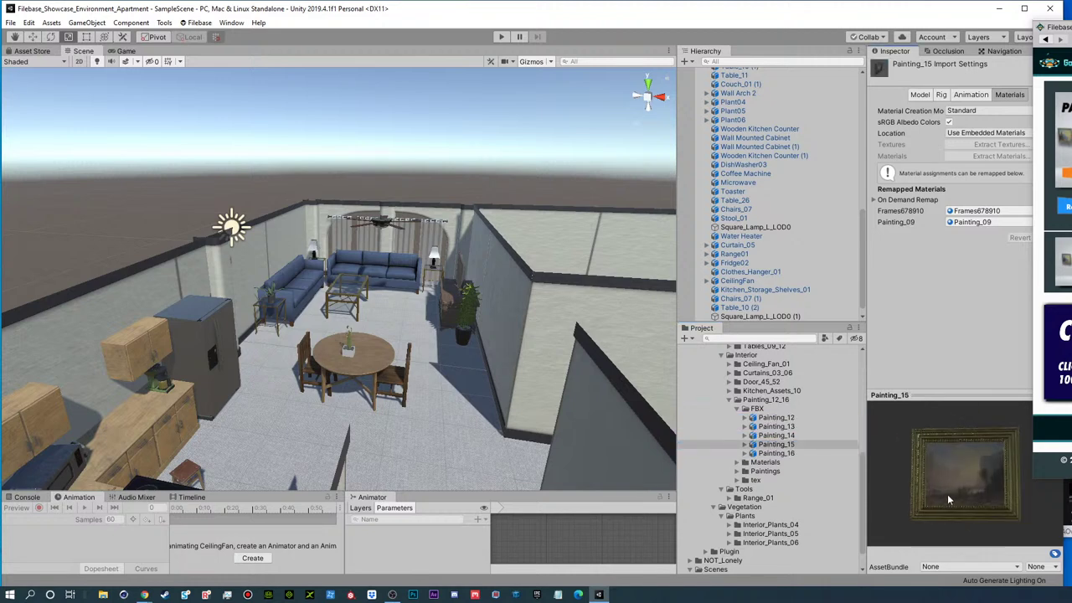
- Expand the Painting_12_16 Materials folder and compare the Frames678910 material with the Painting_15, Painting_13 and Painting_12 models
{"action": "left_click", "coordinate": [737, 462]}
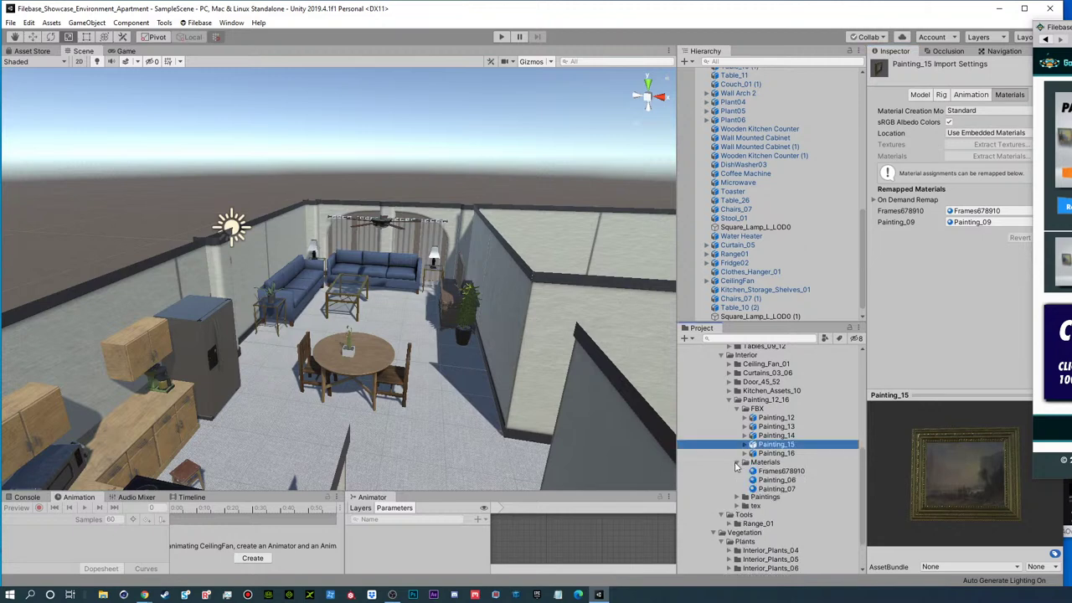
{"action": "scroll", "coordinate": [785, 488], "scroll_direction": "down", "scroll_amount": 2}
{"action": "left_click", "coordinate": [781, 438]}
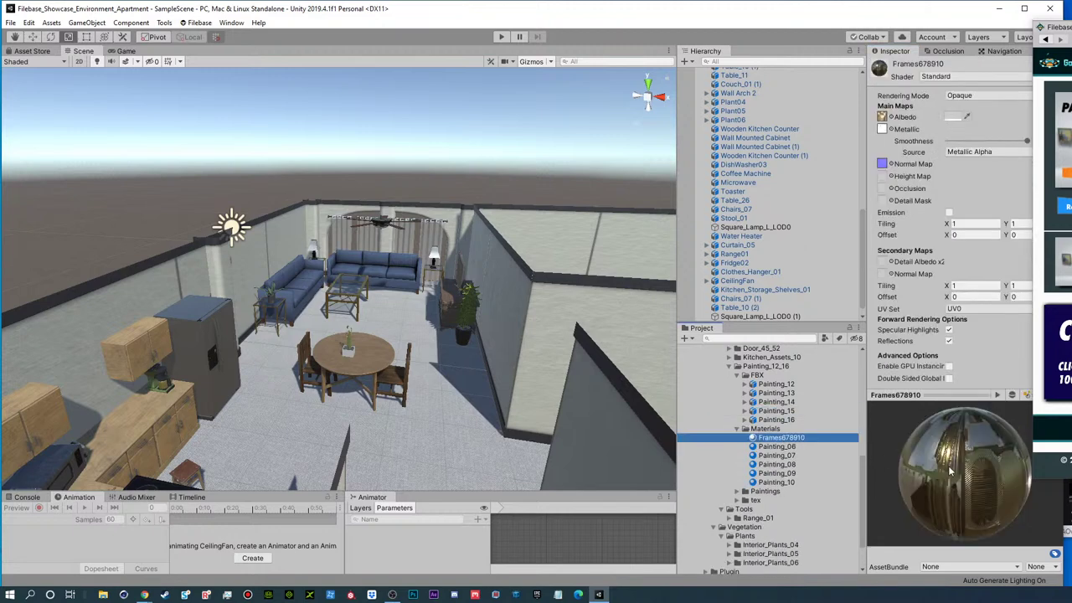
{"action": "left_click", "coordinate": [771, 410]}
{"action": "left_click", "coordinate": [774, 392]}
{"action": "left_click", "coordinate": [776, 383]}
- Preview the Painting_06 material on a flat plane and turn it to view the artwork
{"action": "left_click", "coordinate": [777, 447]}
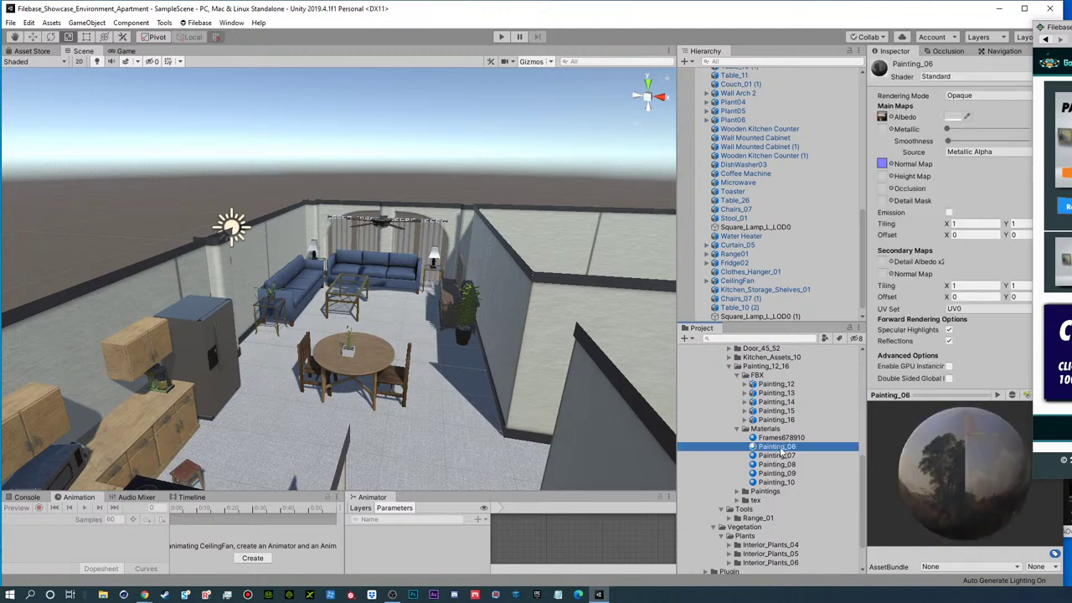
{"action": "left_click_drag", "start_coordinate": [942, 486], "coordinate": [886, 477]}
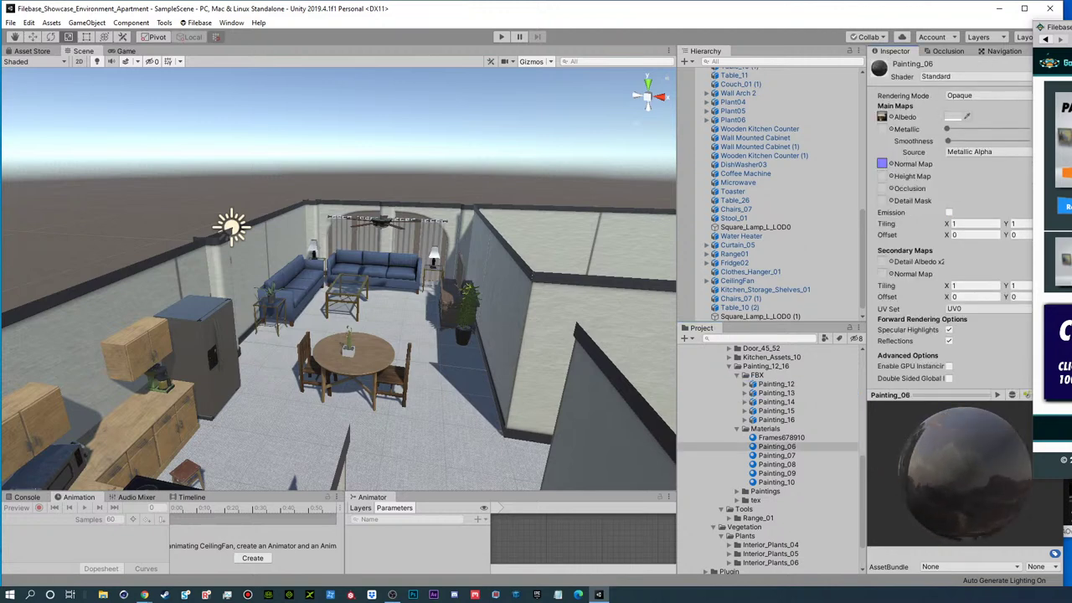
{"action": "left_click", "coordinate": [1012, 394]}
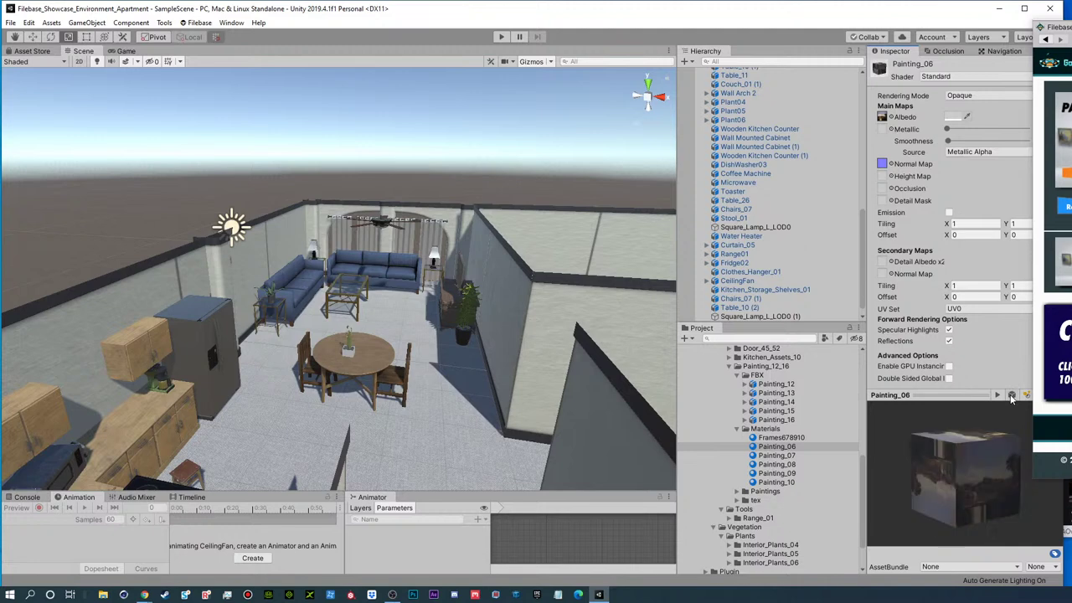
{"action": "left_click", "coordinate": [1011, 394]}
{"action": "left_click", "coordinate": [1012, 395]}
{"action": "left_click", "coordinate": [1012, 395]}
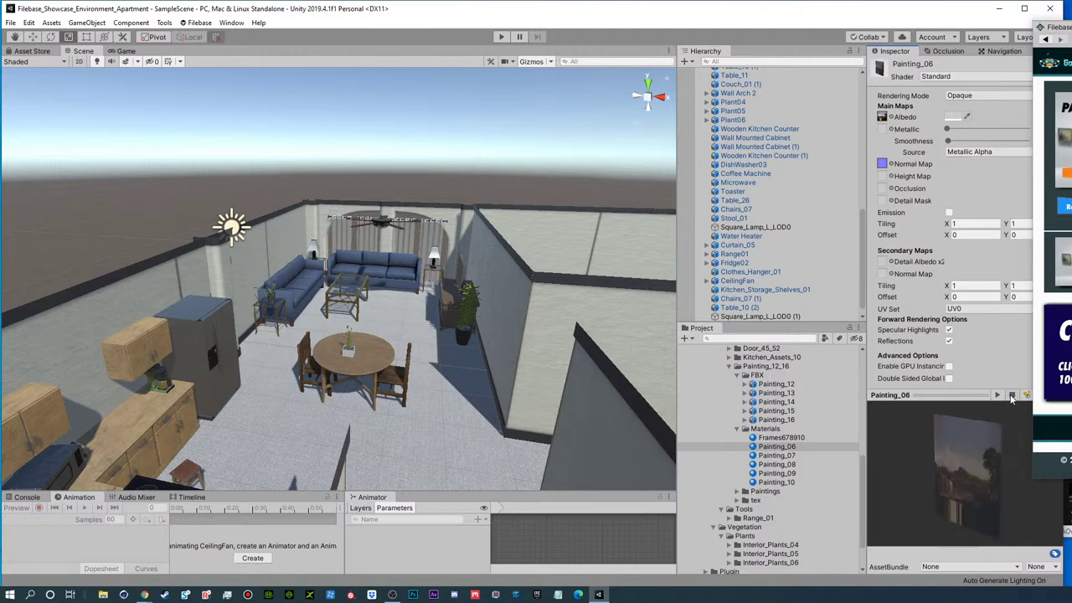
{"action": "left_click_drag", "start_coordinate": [962, 503], "coordinate": [987, 479]}
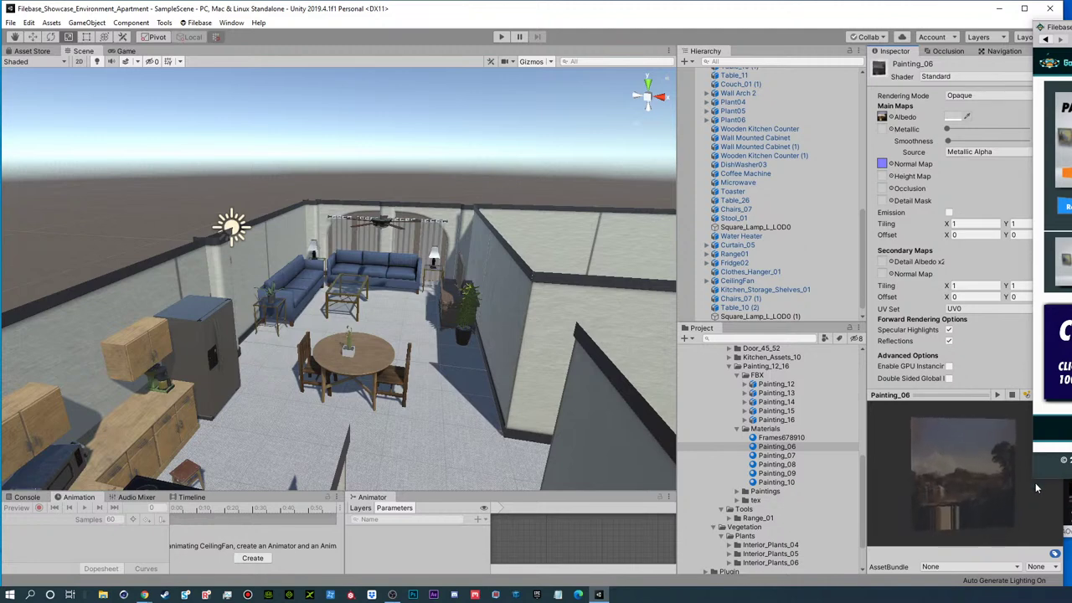
- Preview the Painting_07 material on a flat plane to view its artwork
{"action": "left_click", "coordinate": [802, 457]}
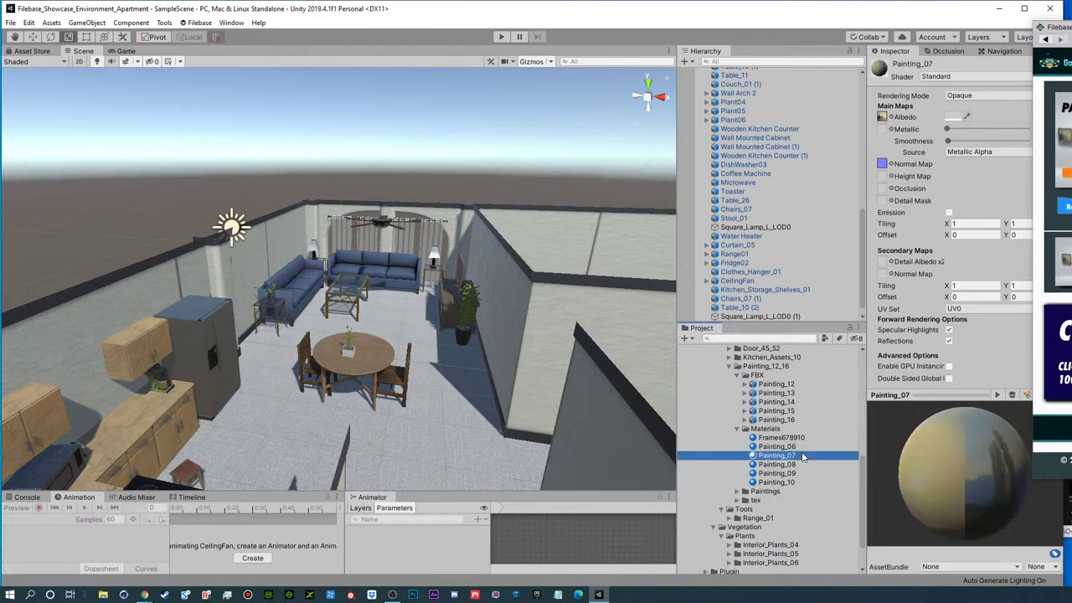
{"action": "left_click", "coordinate": [1012, 394]}
{"action": "left_click", "coordinate": [1011, 394]}
{"action": "left_click", "coordinate": [1011, 395]}
{"action": "left_click", "coordinate": [1012, 395]}
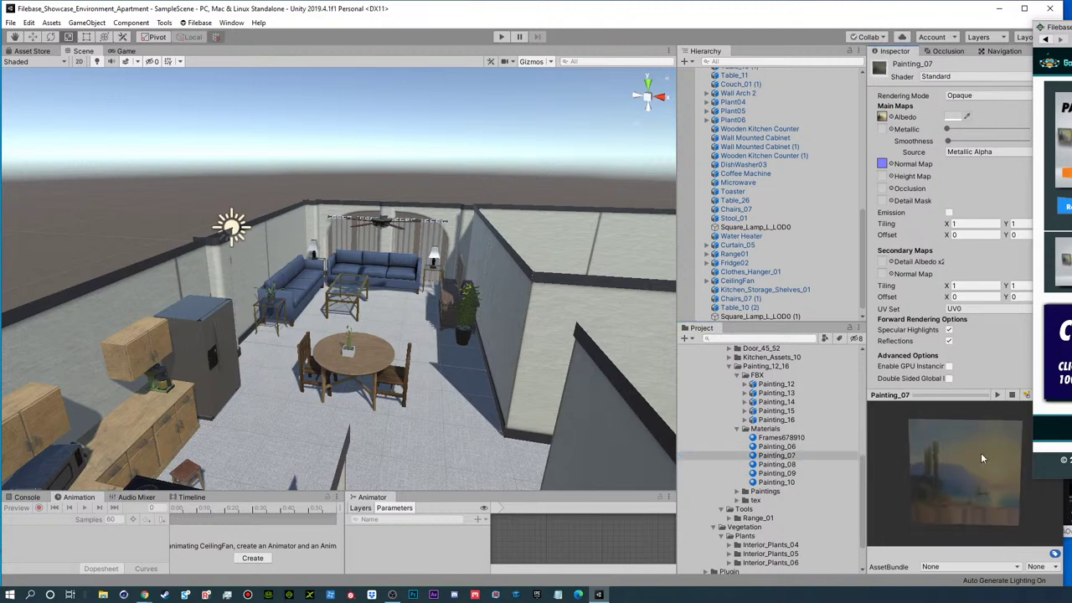
- Inspect the Painting_08 material and preview the Painting_09 material on a flat plane
{"action": "left_click", "coordinate": [807, 465]}
{"action": "left_click", "coordinate": [807, 473]}
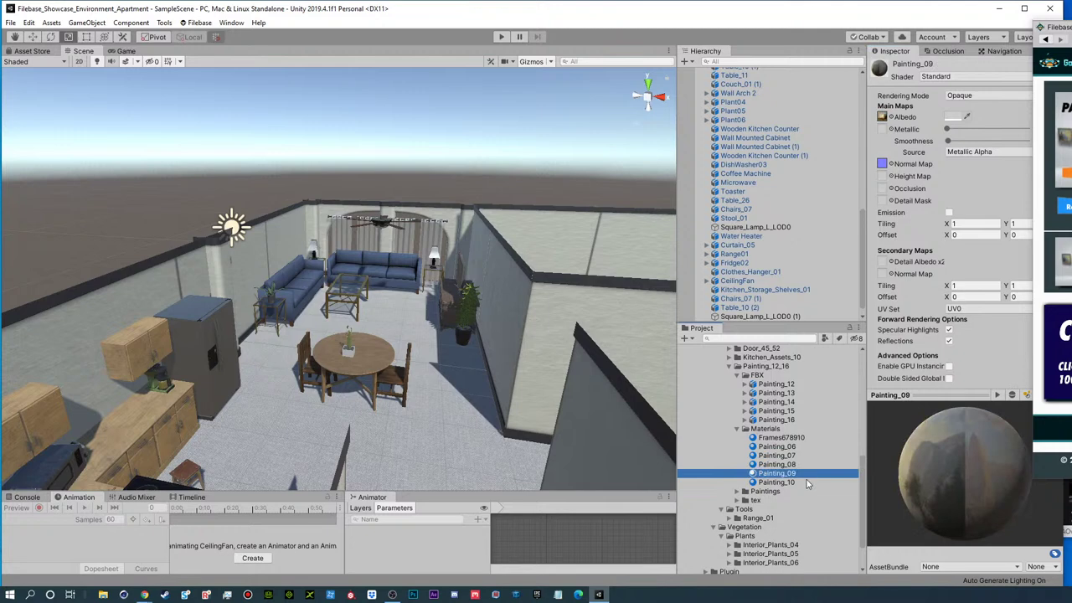
{"action": "left_click", "coordinate": [1011, 394]}
{"action": "left_click", "coordinate": [1009, 396]}
{"action": "left_click", "coordinate": [1009, 396]}
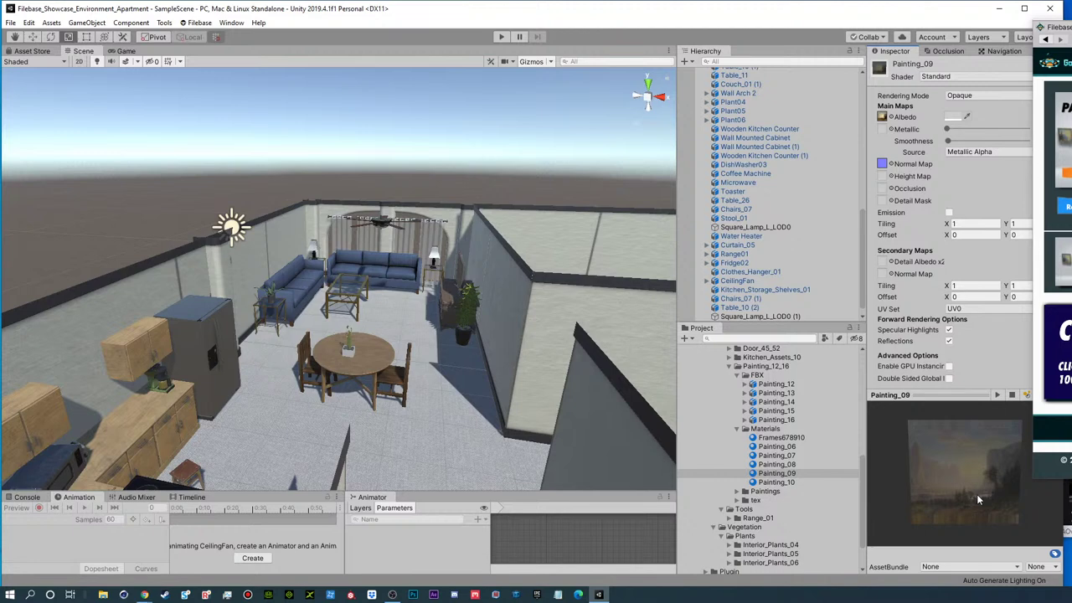
- Collapse the Painting_12_16 Materials folder in the project and the Walls and Static groups in the scene hierarchy
{"action": "left_click", "coordinate": [738, 428]}
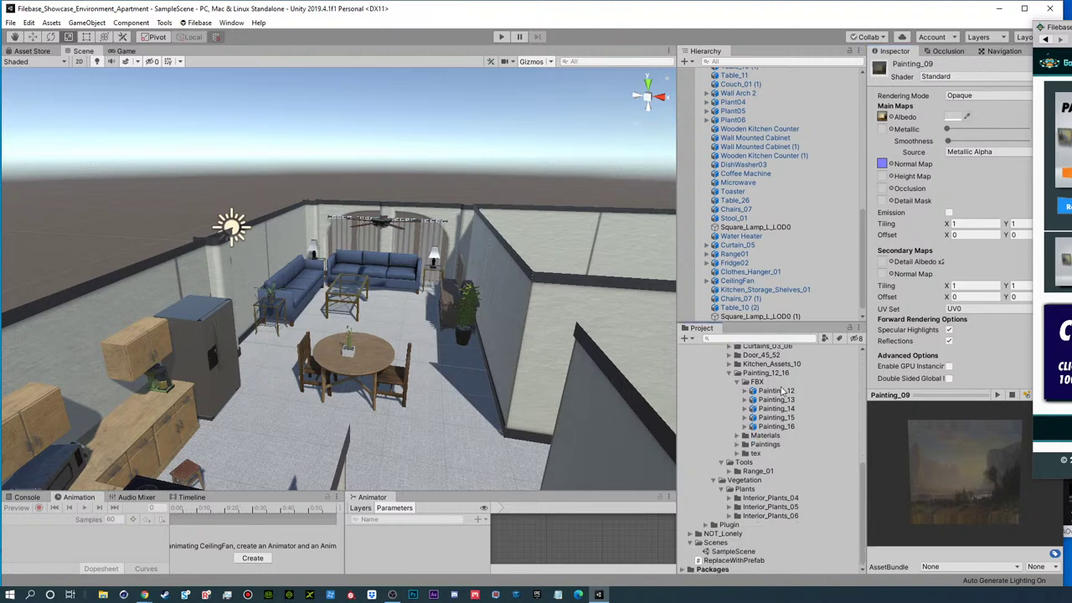
{"action": "left_click", "coordinate": [777, 390]}
{"action": "scroll", "coordinate": [765, 172], "scroll_direction": "up", "scroll_amount": 5}
{"action": "scroll", "coordinate": [765, 173], "scroll_direction": "up", "scroll_amount": 7}
{"action": "left_click", "coordinate": [716, 117]}
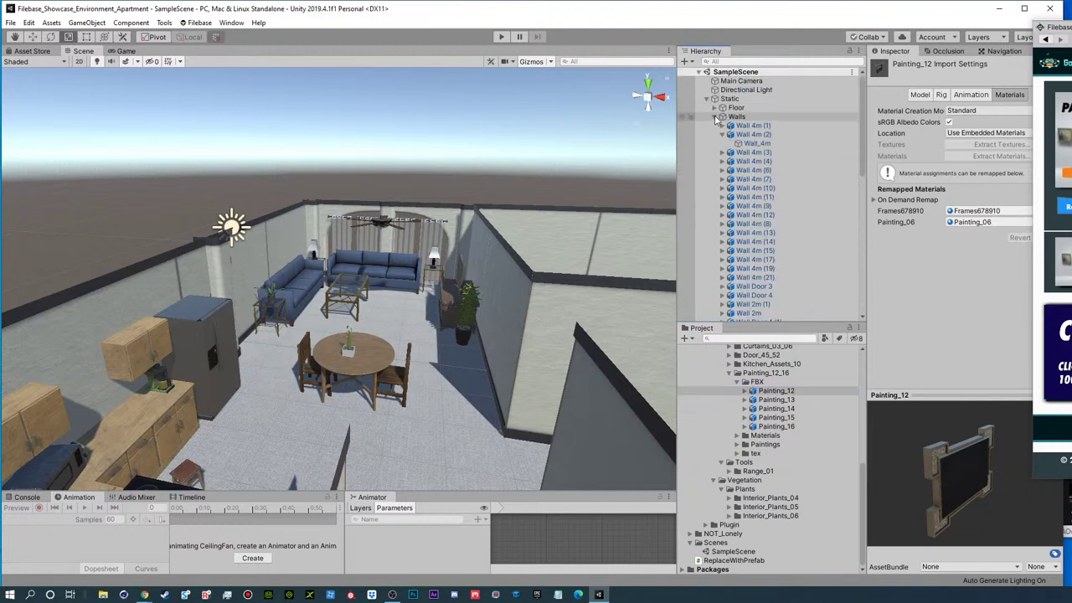
{"action": "left_click", "coordinate": [716, 120]}
{"action": "left_click", "coordinate": [706, 99]}
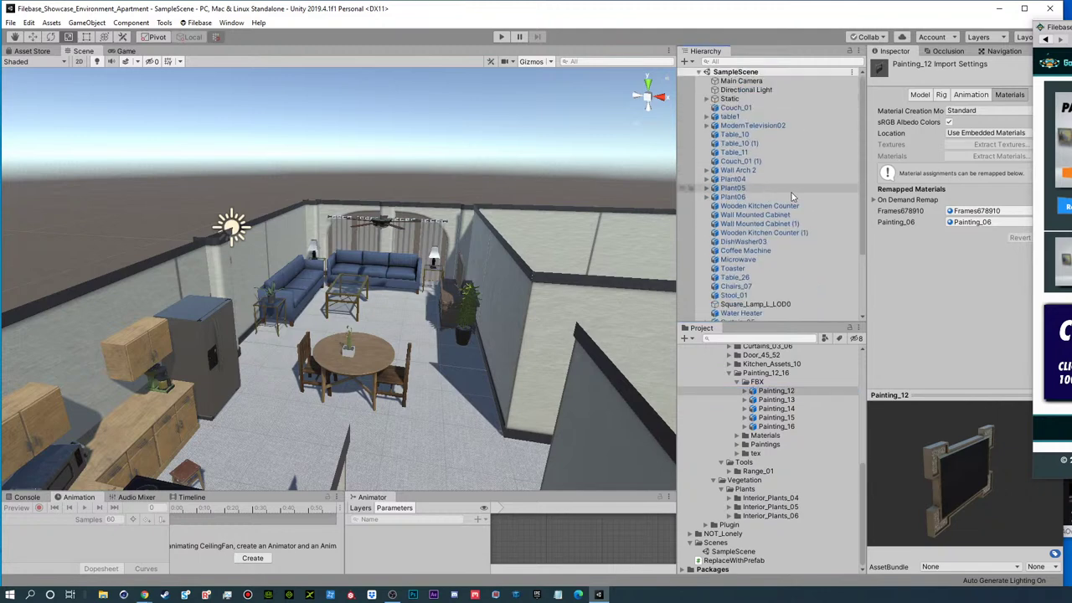
{"action": "left_click", "coordinate": [685, 62]}
{"action": "left_click", "coordinate": [707, 75]}
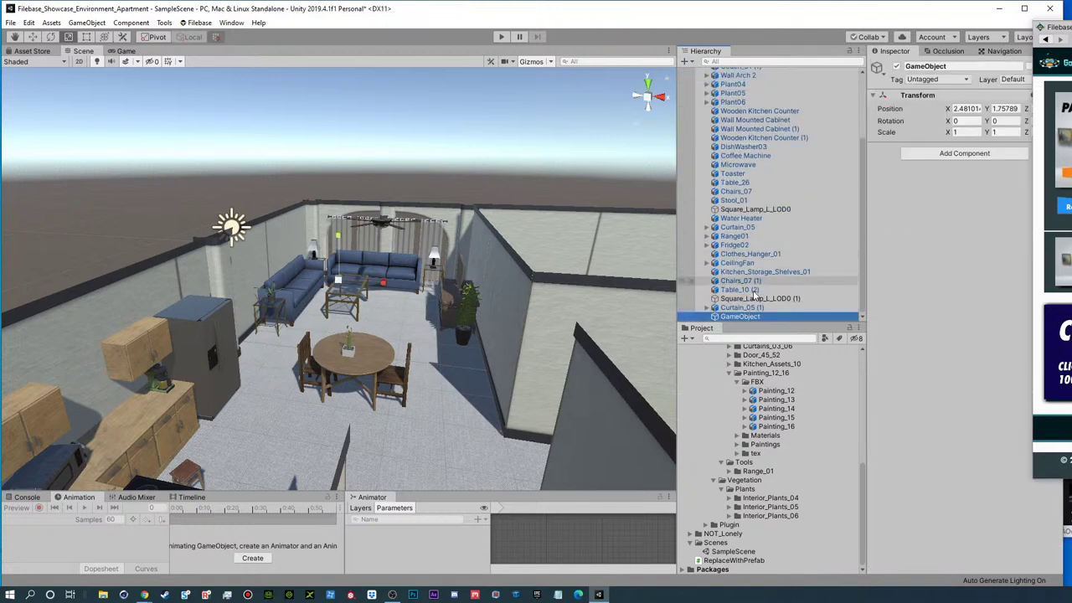
{"action": "right_click", "coordinate": [740, 316]}
{"action": "left_click", "coordinate": [770, 375]}
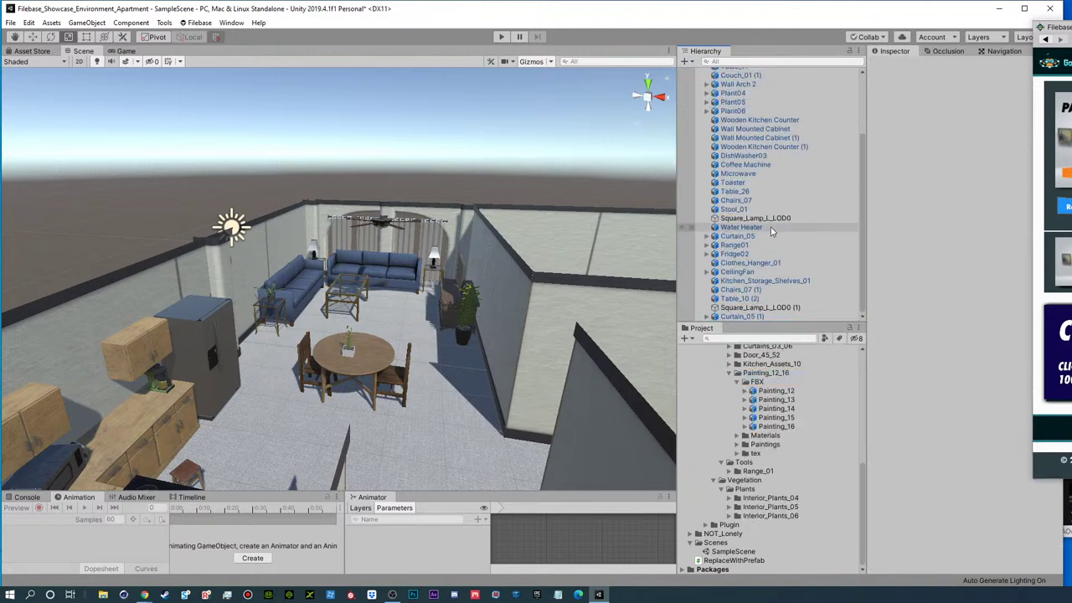
- Add the Painting_12 model to the scene at the origin and rotate it 90° about the Y axis
{"action": "left_click", "coordinate": [776, 391]}
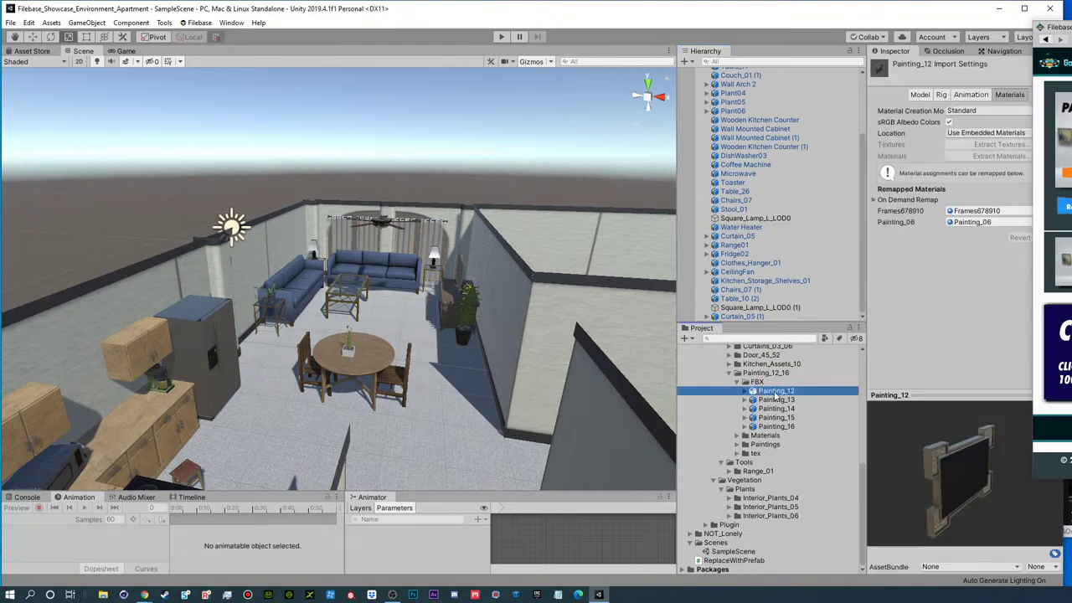
{"action": "left_click_drag", "start_coordinate": [776, 391], "coordinate": [741, 310]}
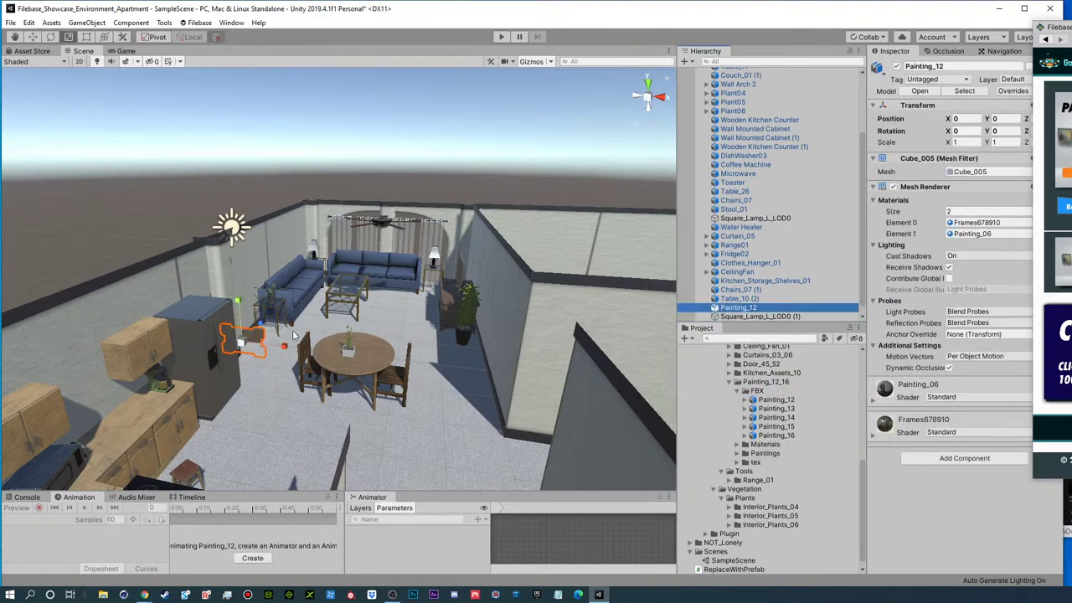
{"action": "key", "text": "e"}
{"action": "left_click_drag", "start_coordinate": [253, 364], "coordinate": [202, 348], "text": "ctrl"}
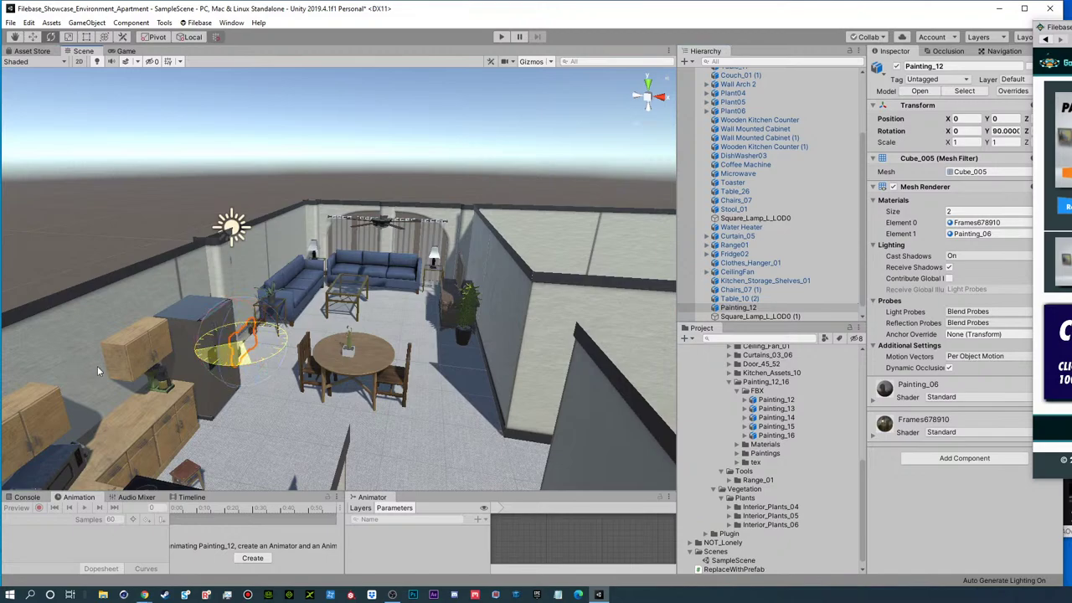
- Move Painting_12 to X position 6 beside the wall across from the fridge and set its Y rotation to 270°
{"action": "scroll", "coordinate": [202, 348], "scroll_direction": "up", "scroll_amount": 2}
{"action": "key", "text": "f"}
{"action": "scroll", "coordinate": [419, 255], "scroll_direction": "down", "scroll_amount": 8}
{"action": "mouse_move", "coordinate": [423, 256]}
{"action": "middle_mouse_down"}
{"action": "mouse_move", "coordinate": [423, 270]}
{"action": "mouse_move", "coordinate": [269, 367]}
{"action": "middle_mouse_up"}
{"action": "key", "text": "w"}
{"action": "mouse_move", "coordinate": [225, 390]}
{"action": "left_mouse_down"}
{"action": "mouse_move", "coordinate": [546, 399]}
{"action": "mouse_move", "coordinate": [496, 453]}
{"action": "mouse_move", "coordinate": [323, 385]}
{"action": "mouse_move", "coordinate": [322, 280]}
{"action": "mouse_move", "coordinate": [201, 347]}
{"action": "left_mouse_up"}
{"action": "key", "text": "e"}
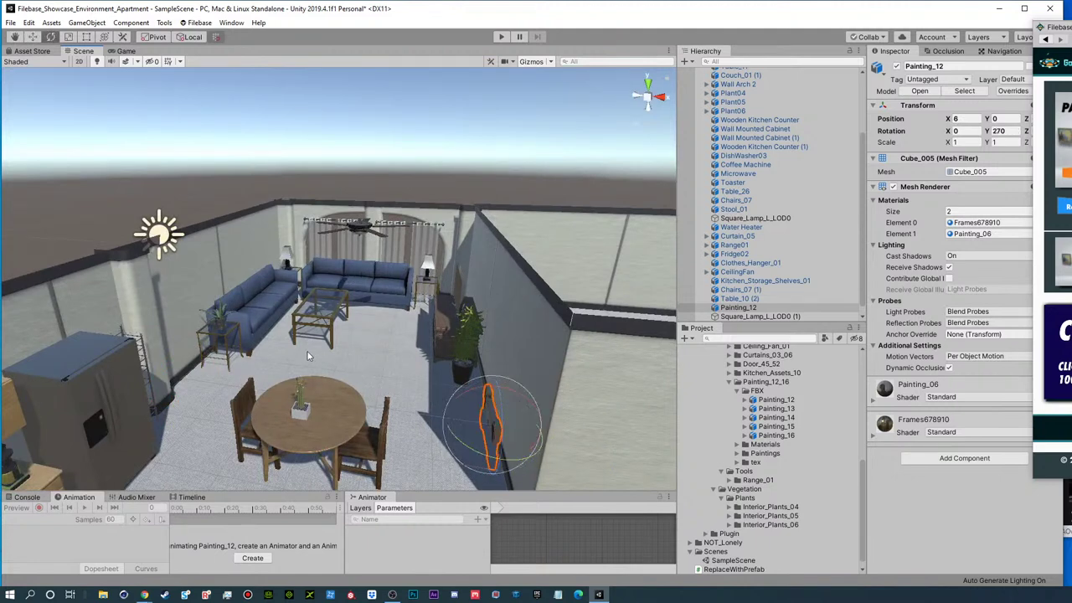
- Mount Painting_12 on the wall beside the television at X position 5.998 and Y position 1.746
{"action": "mouse_move", "coordinate": [349, 379]}
{"action": "left_mouse_down", "text": "alt"}
{"action": "mouse_move", "coordinate": [508, 363]}
{"action": "mouse_move", "coordinate": [496, 290]}
{"action": "left_mouse_up", "text": "alt"}
{"action": "key", "text": "w"}
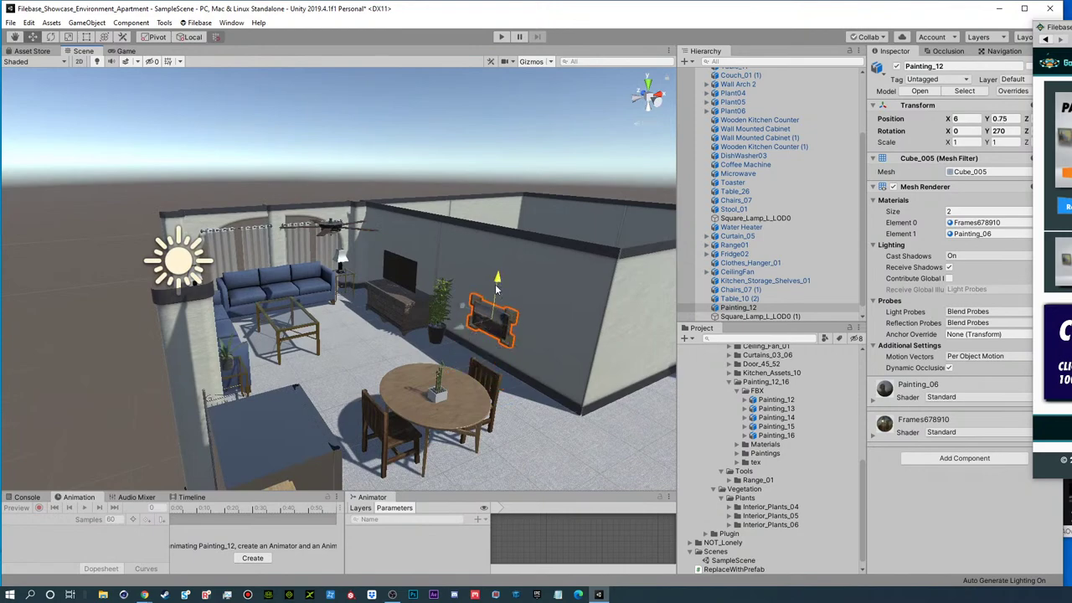
{"action": "key", "text": "f"}
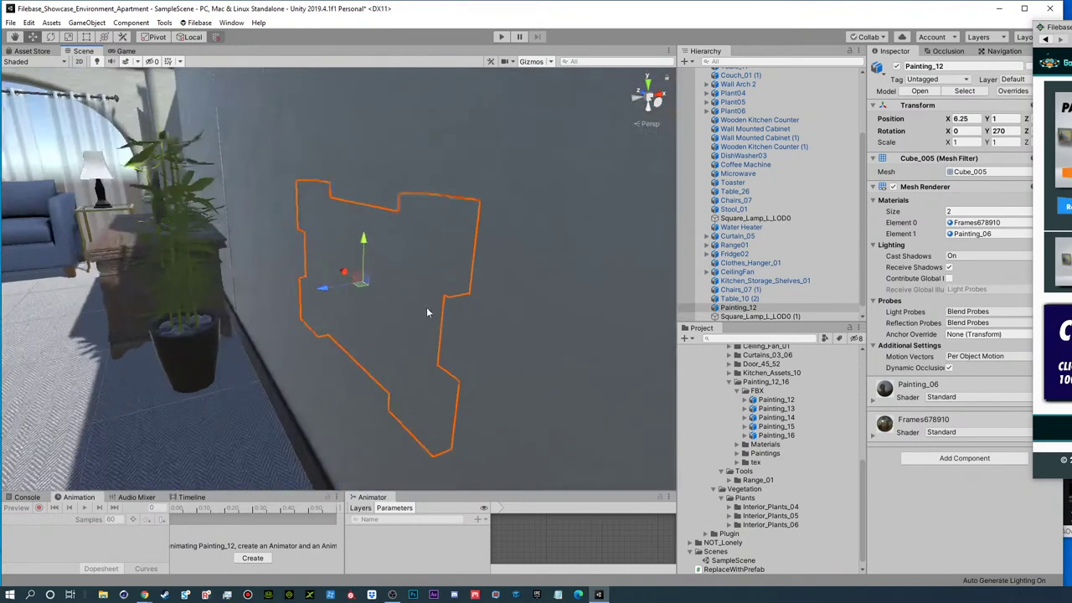
{"action": "mouse_move", "coordinate": [301, 293]}
{"action": "left_mouse_down"}
{"action": "mouse_move", "coordinate": [261, 296]}
{"action": "mouse_move", "coordinate": [421, 242]}
{"action": "left_mouse_up"}
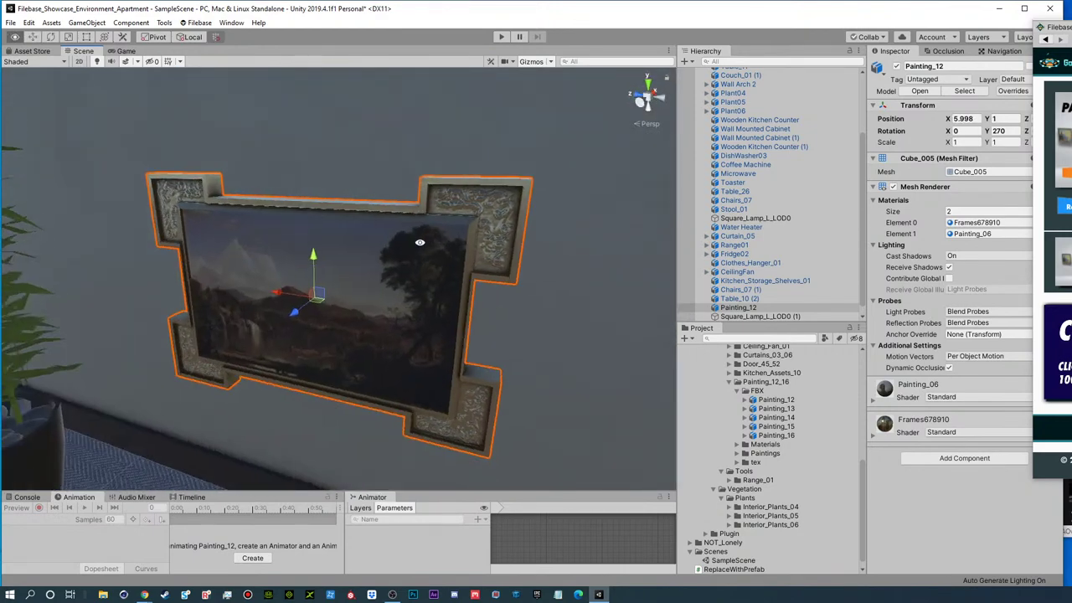
{"action": "scroll", "coordinate": [419, 243], "scroll_direction": "down", "scroll_amount": 3}
{"action": "left_click_drag", "start_coordinate": [330, 247], "coordinate": [330, 151]}
{"action": "scroll", "coordinate": [335, 184], "scroll_direction": "down", "scroll_amount": 4}
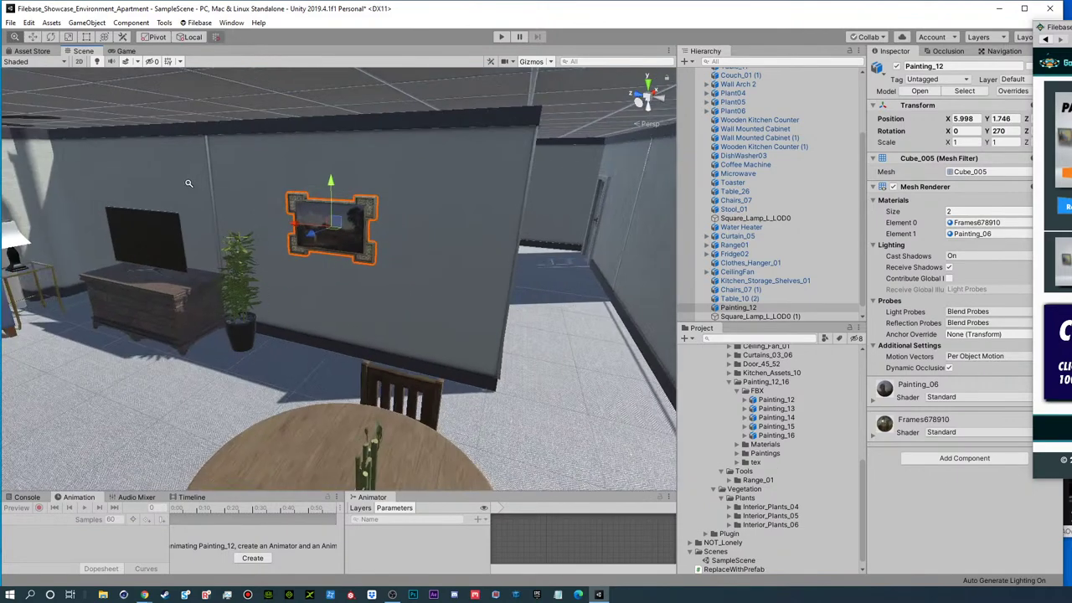
{"action": "middle_click_drag", "start_coordinate": [338, 200], "coordinate": [382, 227]}
{"action": "mouse_move", "coordinate": [328, 248]}
{"action": "left_mouse_down"}
{"action": "mouse_move", "coordinate": [269, 248]}
{"action": "mouse_move", "coordinate": [341, 248]}
{"action": "mouse_move", "coordinate": [309, 248]}
{"action": "left_mouse_up"}
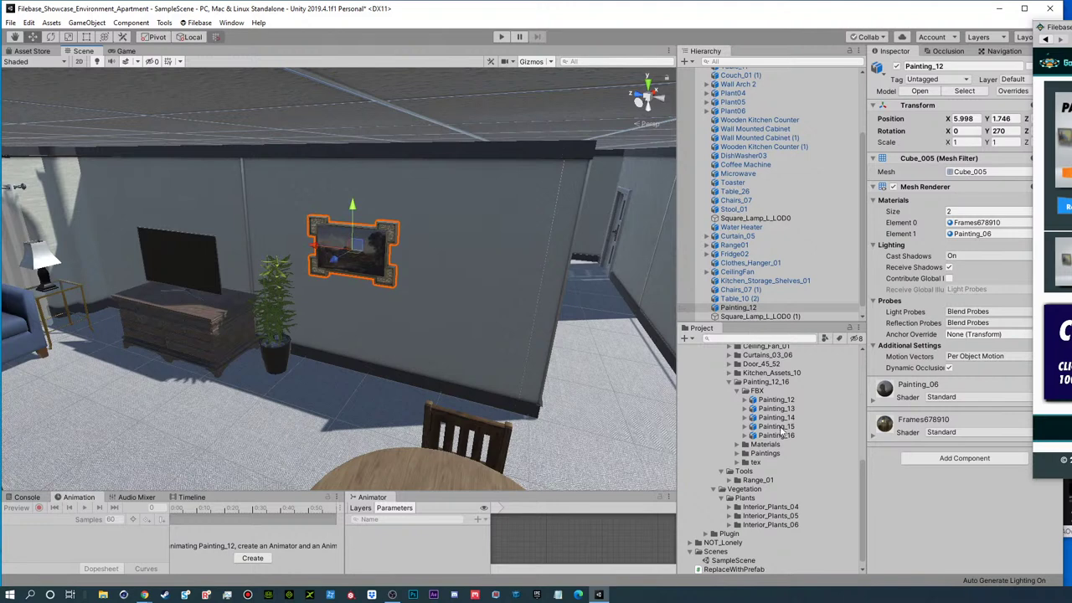
- Add Painting_13 to the same wall at X 5.998, Y 1.746 with -90° Y rotation, and shift Painting_12 toward the television
{"action": "left_click", "coordinate": [741, 308]}
{"action": "mouse_move", "coordinate": [741, 307]}
{"action": "left_mouse_down"}
{"action": "mouse_move", "coordinate": [337, 259]}
{"action": "mouse_move", "coordinate": [430, 259]}
{"action": "mouse_move", "coordinate": [418, 260]}
{"action": "left_mouse_up"}
{"action": "left_click", "coordinate": [346, 244]}
{"action": "left_click_drag", "start_coordinate": [317, 242], "coordinate": [277, 239]}
{"action": "left_click", "coordinate": [469, 263]}
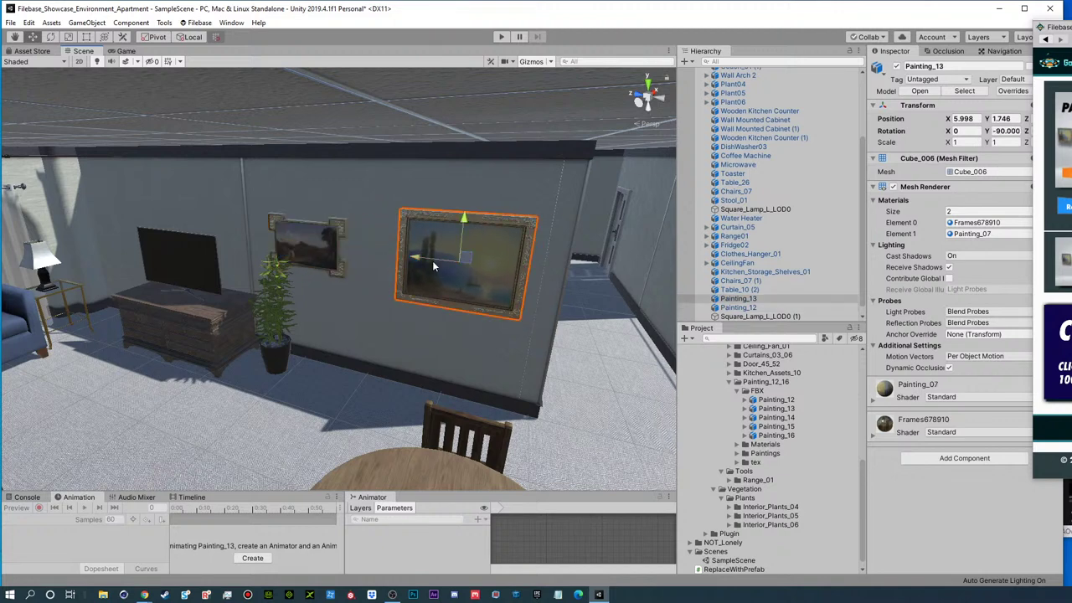
- Adjust the horizontal spacing between Painting_12 and Painting_13 and lower Painting_13 to Y position 1.69
{"action": "left_click_drag", "start_coordinate": [431, 260], "coordinate": [412, 256]}
{"action": "left_click", "coordinate": [326, 259]}
{"action": "left_click_drag", "start_coordinate": [277, 239], "coordinate": [284, 242]}
{"action": "left_click", "coordinate": [414, 255]}
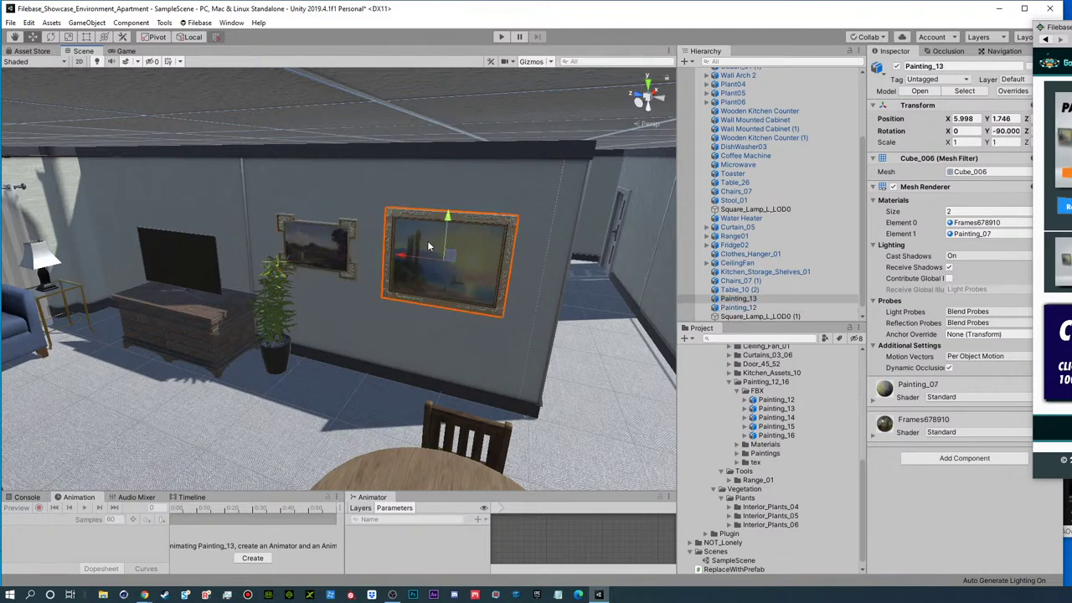
{"action": "left_click_drag", "start_coordinate": [447, 223], "coordinate": [446, 228]}
- Add the Painting_14 model to the scene at the origin and rotate it 90° about the Y axis
{"action": "right_click_drag", "start_coordinate": [447, 228], "coordinate": [338, 249], "text": "alt"}
{"action": "middle_click_drag", "start_coordinate": [338, 249], "coordinate": [447, 268]}
{"action": "left_click_drag", "start_coordinate": [447, 268], "coordinate": [317, 273], "text": "alt"}
{"action": "middle_click_drag", "start_coordinate": [317, 273], "coordinate": [474, 277]}
{"action": "left_click_drag", "start_coordinate": [474, 277], "coordinate": [332, 286], "text": "alt"}
{"action": "middle_click_drag", "start_coordinate": [332, 286], "coordinate": [412, 289]}
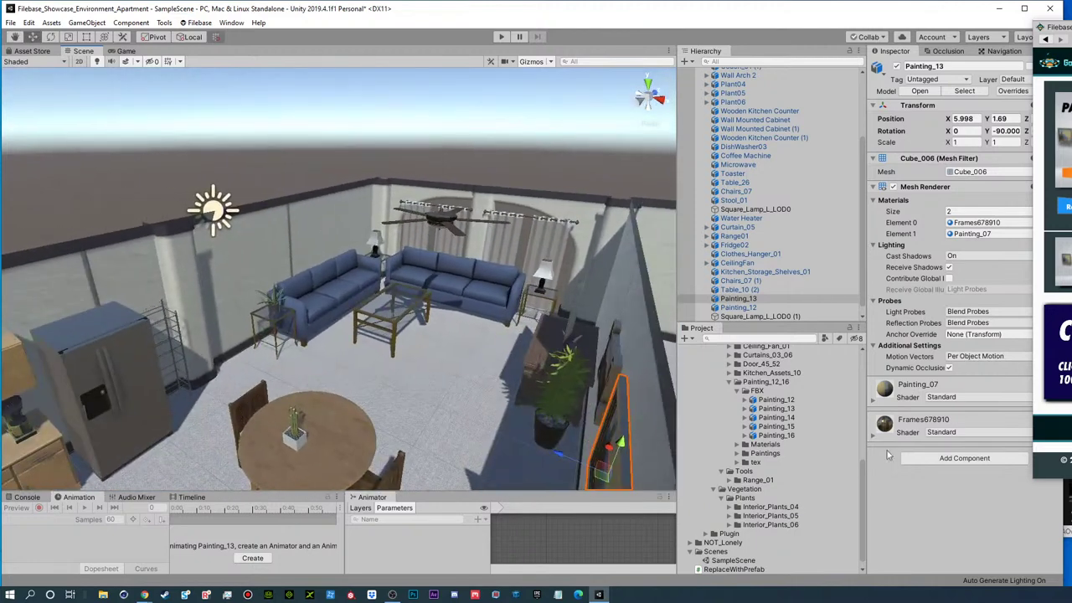
{"action": "left_click", "coordinate": [741, 298]}
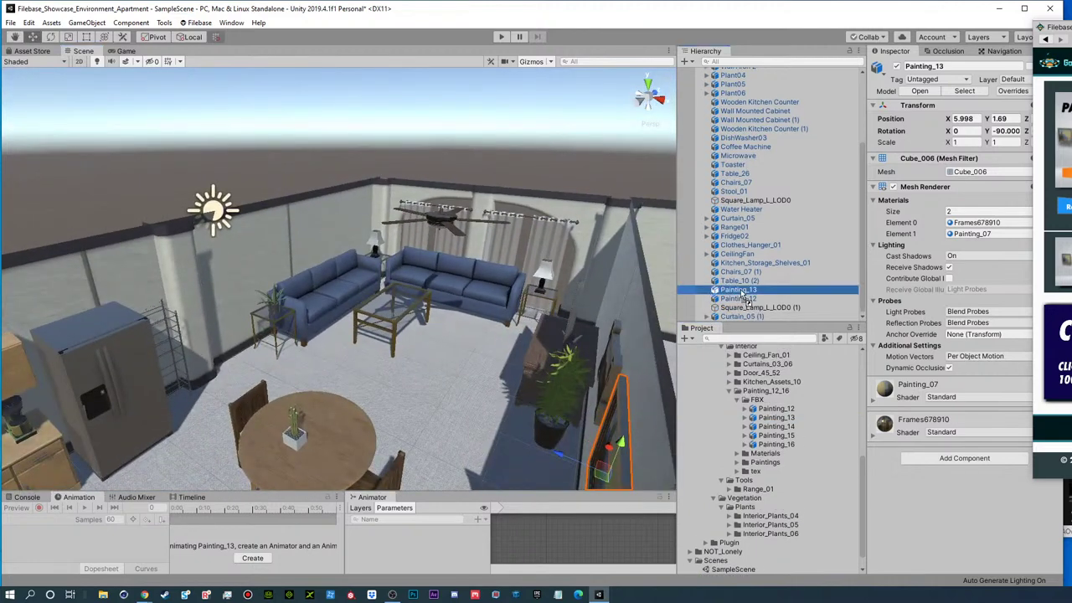
{"action": "left_click_drag", "start_coordinate": [739, 289], "coordinate": [739, 287]}
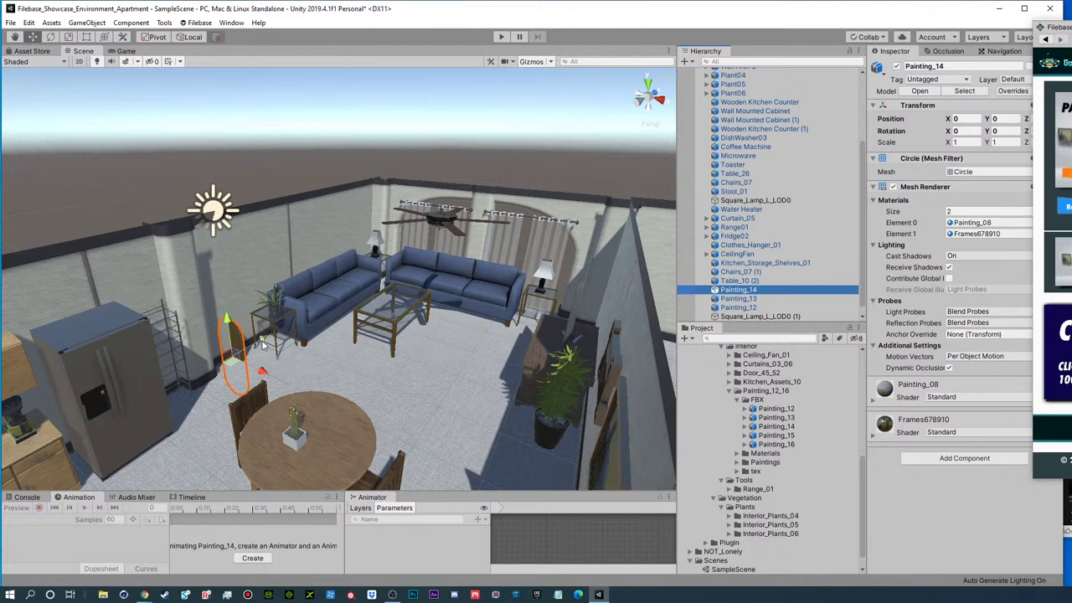
{"action": "left_click_drag", "start_coordinate": [263, 342], "coordinate": [297, 319]}
{"action": "key", "text": "e"}
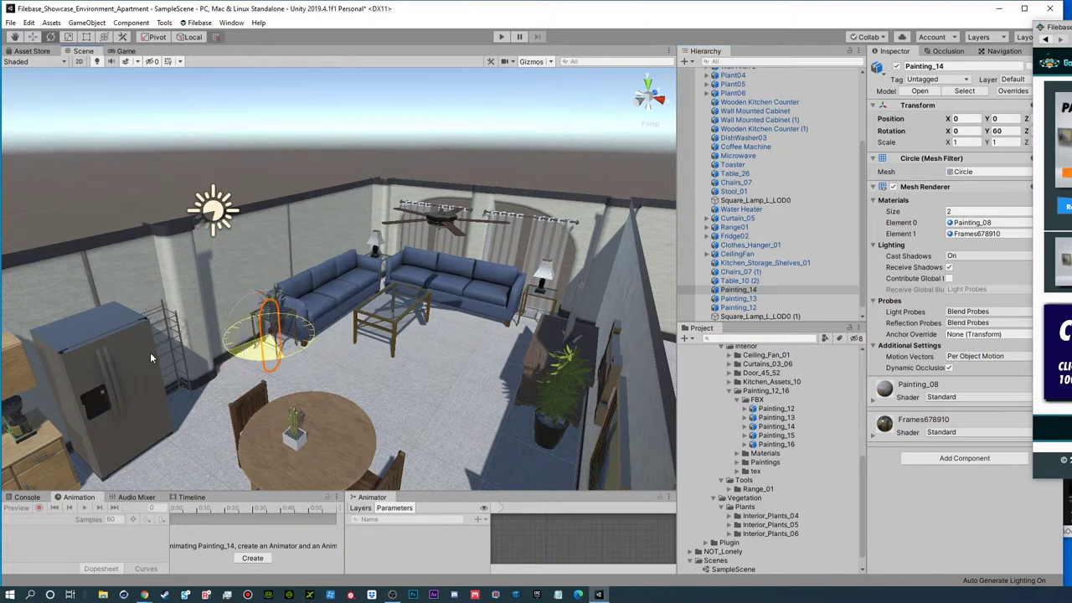
- Hang Painting_14 on the wall between the fridge and couch at X 0.02, Y 1.66, scaled uniformly to about 0.81
{"action": "key", "text": "w"}
{"action": "mouse_move", "coordinate": [300, 339]}
{"action": "left_mouse_down"}
{"action": "mouse_move", "coordinate": [270, 337]}
{"action": "mouse_move", "coordinate": [282, 342]}
{"action": "left_mouse_up"}
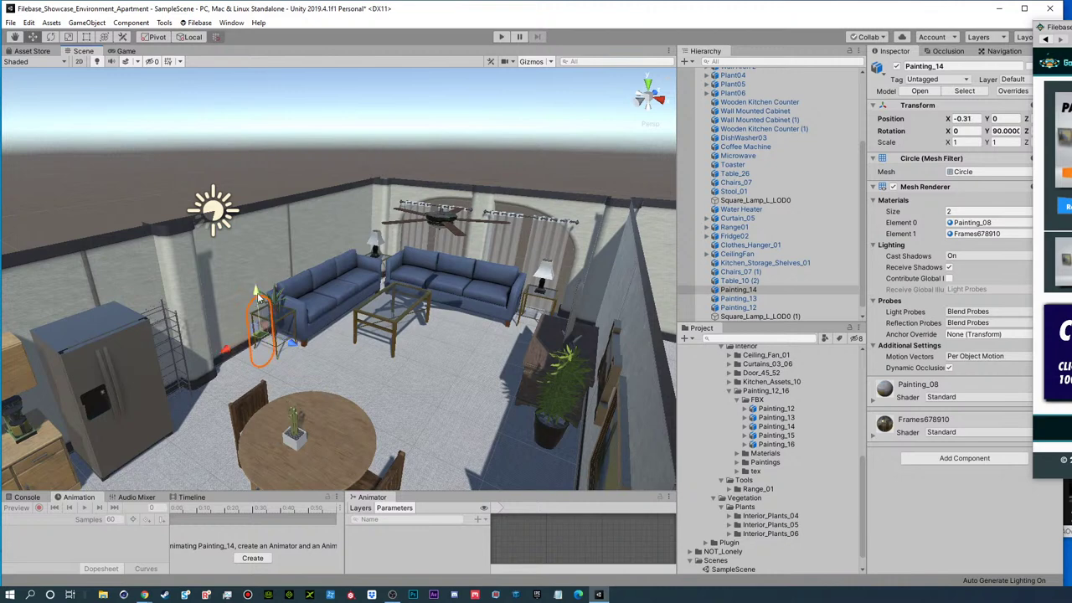
{"action": "mouse_move", "coordinate": [293, 279]}
{"action": "left_mouse_down"}
{"action": "mouse_move", "coordinate": [327, 293]}
{"action": "mouse_move", "coordinate": [184, 277]}
{"action": "mouse_move", "coordinate": [270, 293]}
{"action": "mouse_move", "coordinate": [238, 273]}
{"action": "left_mouse_up"}
{"action": "key", "text": "r"}
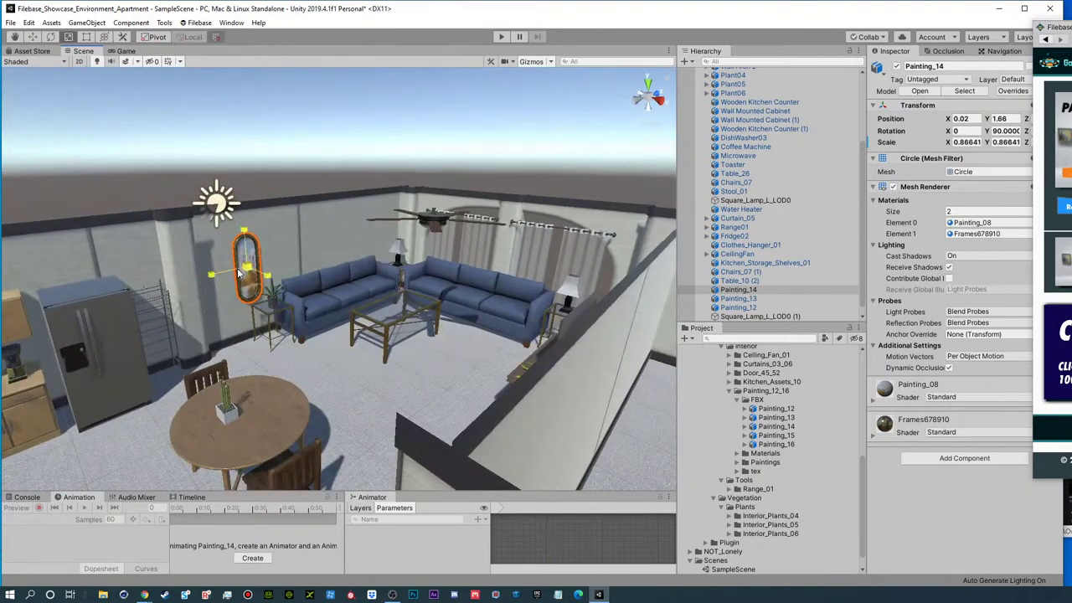
{"action": "key", "text": "w"}
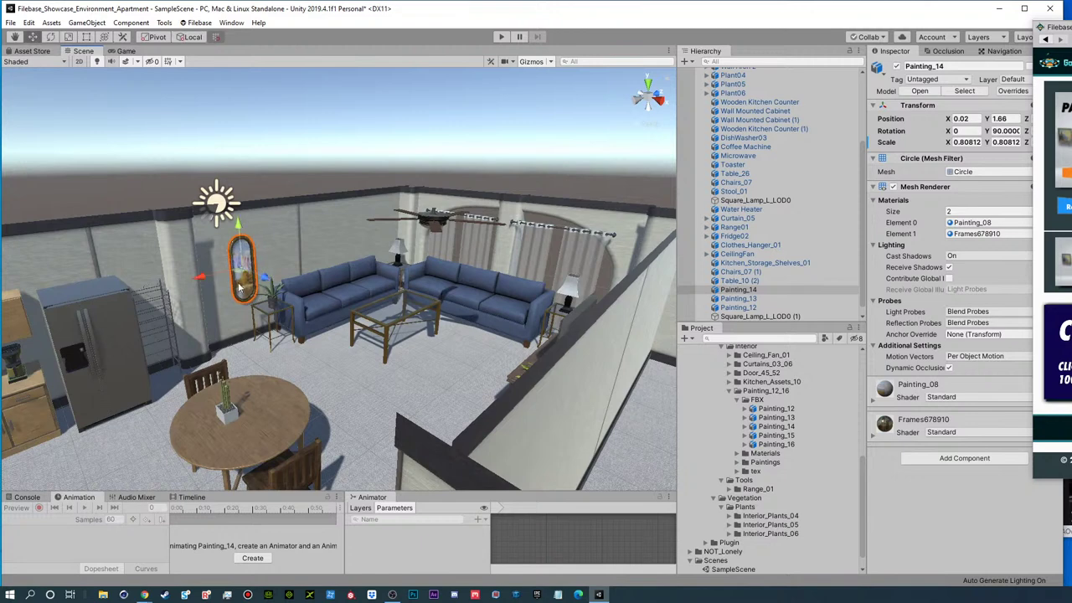
- Add Painting_15 to the wall above the couch, rotated 90° about Y and scaled uniformly to about 0.77
{"action": "left_click", "coordinate": [776, 435]}
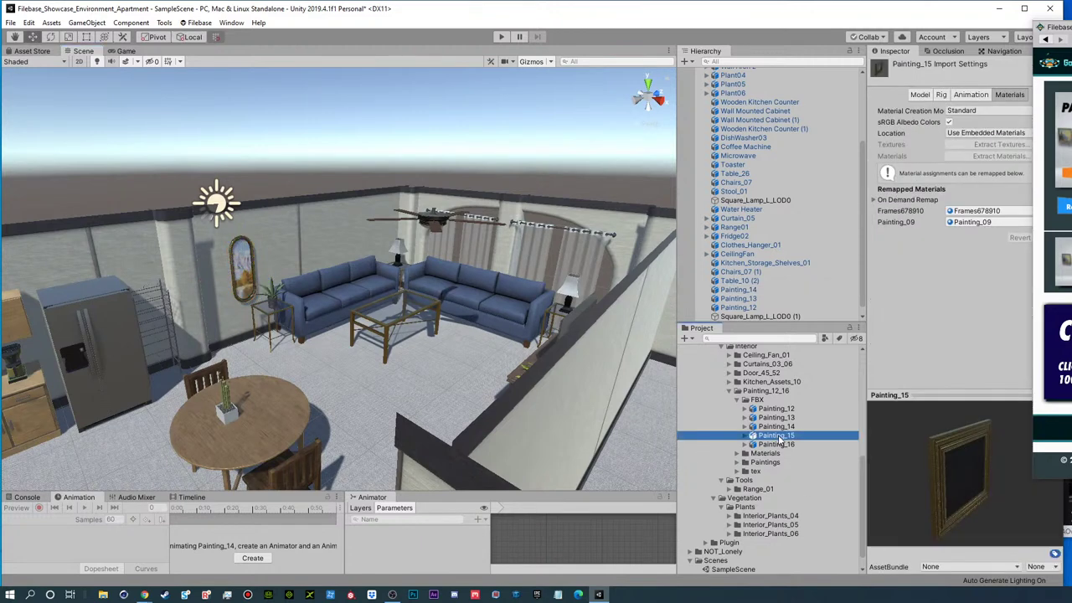
{"action": "mouse_move", "coordinate": [777, 437]}
{"action": "left_mouse_down"}
{"action": "mouse_move", "coordinate": [394, 277]}
{"action": "mouse_move", "coordinate": [368, 248]}
{"action": "mouse_move", "coordinate": [202, 241]}
{"action": "mouse_move", "coordinate": [234, 250]}
{"action": "left_mouse_up"}
{"action": "key", "text": "e"}
{"action": "key", "text": "w"}
{"action": "left_click_drag", "start_coordinate": [362, 242], "coordinate": [302, 256]}
{"action": "key", "text": "w"}
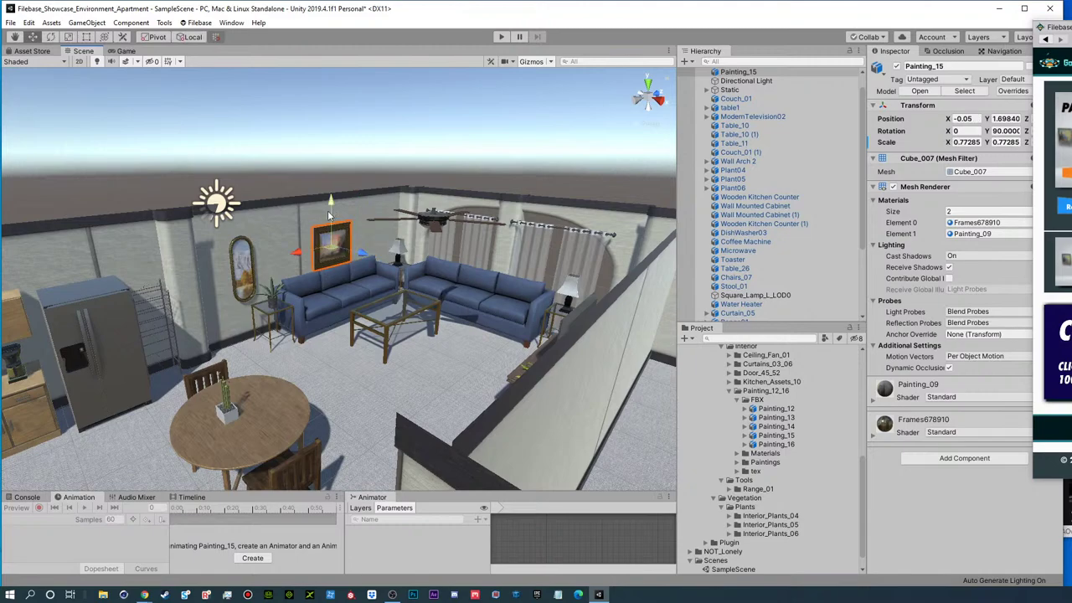
- Raise Painting_15 to Y position 1.83 and check its fit against the wall up close
{"action": "left_click_drag", "start_coordinate": [332, 215], "coordinate": [332, 210]}
{"action": "mouse_move", "coordinate": [295, 249]}
{"action": "left_mouse_down", "text": "alt"}
{"action": "mouse_move", "coordinate": [448, 159]}
{"action": "mouse_move", "coordinate": [414, 172]}
{"action": "left_mouse_up", "text": "alt"}
{"action": "key", "text": "f"}
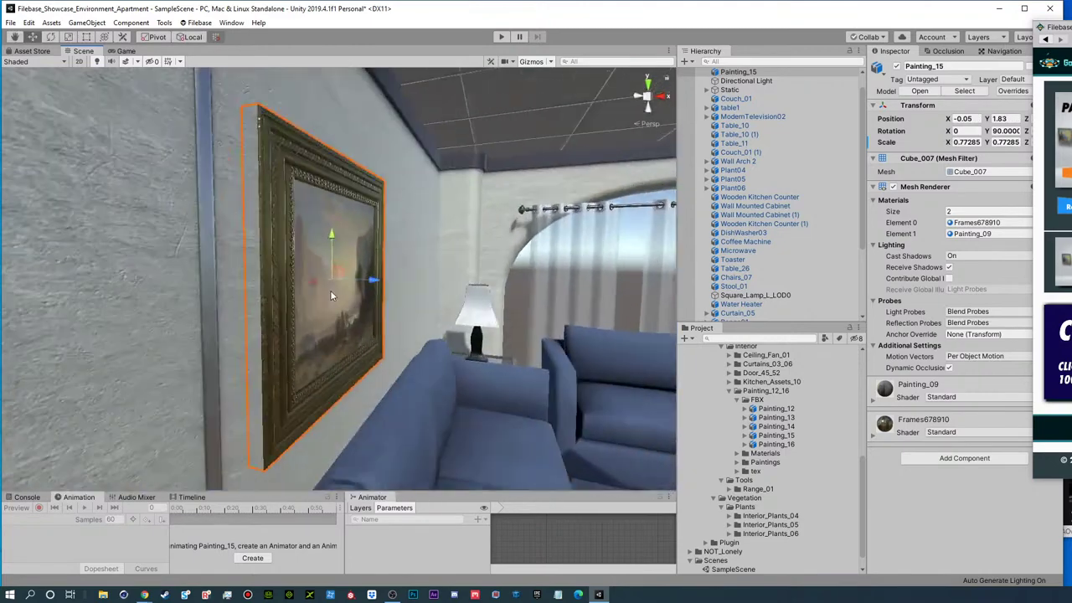
{"action": "mouse_move", "coordinate": [371, 282]}
{"action": "left_mouse_down"}
{"action": "mouse_move", "coordinate": [381, 282]}
{"action": "mouse_move", "coordinate": [242, 229]}
{"action": "mouse_move", "coordinate": [115, 235]}
{"action": "mouse_move", "coordinate": [12, 219]}
{"action": "mouse_move", "coordinate": [155, 314]}
{"action": "mouse_move", "coordinate": [310, 222]}
{"action": "left_mouse_up"}
- Add the Painting_16 model to the scene and move it across to the hallway wall at X position 6.81
{"action": "right_click_drag", "start_coordinate": [310, 222], "coordinate": [176, 244], "text": "alt"}
{"action": "left_click_drag", "start_coordinate": [176, 245], "coordinate": [205, 318], "text": "alt"}
{"action": "right_click_drag", "start_coordinate": [205, 318], "coordinate": [92, 268], "text": "alt"}
{"action": "mouse_move", "coordinate": [92, 268]}
{"action": "left_mouse_down", "text": "alt"}
{"action": "mouse_move", "coordinate": [290, 290]}
{"action": "mouse_move", "coordinate": [240, 295]}
{"action": "mouse_move", "coordinate": [490, 299]}
{"action": "mouse_move", "coordinate": [775, 436]}
{"action": "mouse_move", "coordinate": [749, 304]}
{"action": "left_mouse_up", "text": "alt"}
{"action": "scroll", "coordinate": [371, 281], "scroll_direction": "down", "scroll_amount": 4}
{"action": "left_click_drag", "start_coordinate": [303, 403], "coordinate": [480, 309]}
{"action": "mouse_move", "coordinate": [375, 310]}
{"action": "left_mouse_down"}
{"action": "mouse_move", "coordinate": [550, 352]}
{"action": "mouse_move", "coordinate": [511, 345]}
{"action": "left_mouse_up"}
{"action": "key", "text": "f"}
- Rotate Painting_16 to -90° about Y and move it onto the hallway wall at X 6.055, Y 1.633
{"action": "left_click_drag", "start_coordinate": [364, 357], "coordinate": [452, 336], "text": "alt"}
{"action": "right_click_drag", "start_coordinate": [452, 337], "coordinate": [395, 341], "text": "alt"}
{"action": "left_click_drag", "start_coordinate": [396, 341], "coordinate": [510, 321], "text": "alt"}
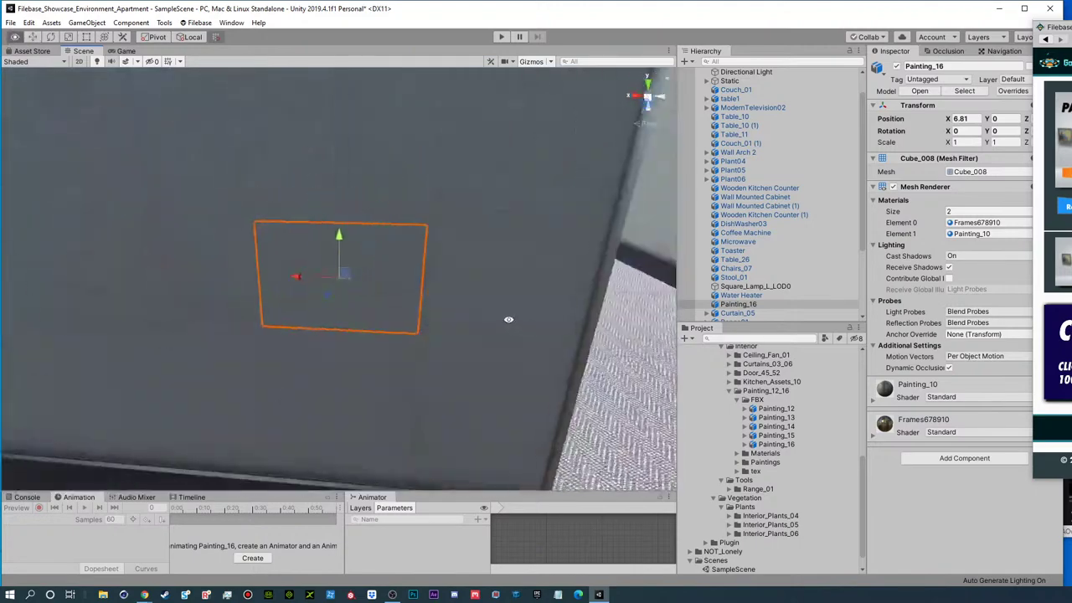
{"action": "right_click_drag", "start_coordinate": [510, 320], "coordinate": [378, 323], "text": "alt"}
{"action": "left_click_drag", "start_coordinate": [377, 323], "coordinate": [339, 284], "text": "alt"}
{"action": "middle_click_drag", "start_coordinate": [339, 283], "coordinate": [241, 381]}
{"action": "mouse_move", "coordinate": [209, 368]}
{"action": "left_mouse_down"}
{"action": "mouse_move", "coordinate": [280, 377]}
{"action": "mouse_move", "coordinate": [283, 255]}
{"action": "mouse_move", "coordinate": [251, 277]}
{"action": "mouse_move", "coordinate": [214, 313]}
{"action": "mouse_move", "coordinate": [360, 257]}
{"action": "left_mouse_up"}
{"action": "key", "text": "e"}
{"action": "key", "text": "w"}
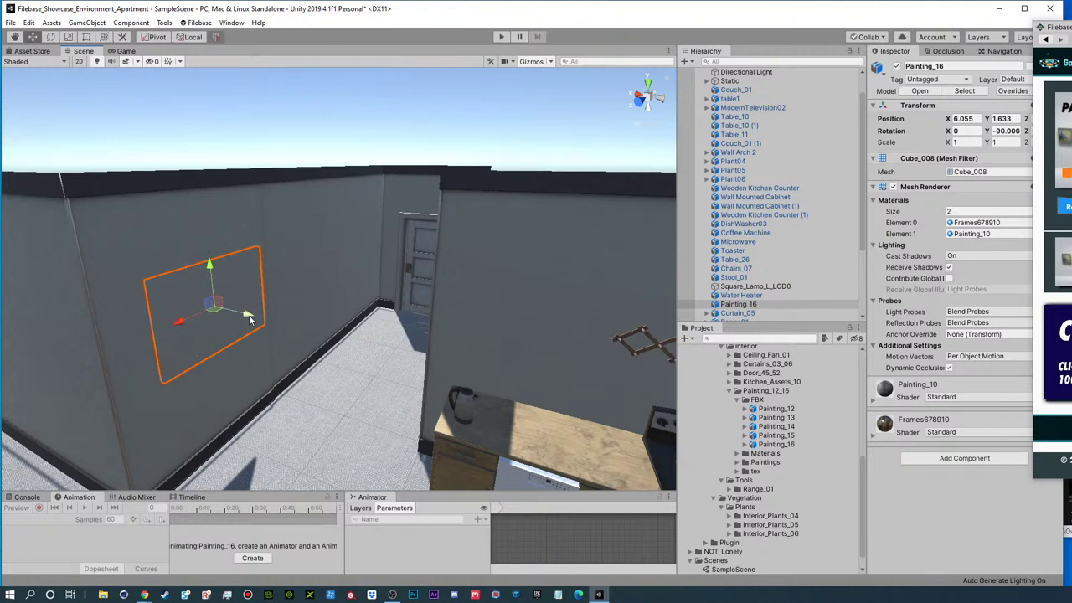
{"action": "key", "text": "e"}
{"action": "mouse_move", "coordinate": [236, 319]}
{"action": "left_mouse_down"}
{"action": "mouse_move", "coordinate": [217, 325]}
{"action": "mouse_move", "coordinate": [246, 316]}
{"action": "left_mouse_up"}
{"action": "key", "text": "ctrl+z"}
- Pull Painting_16 out of the hallway wall to X position 6.013 and adjust its height and position along the wall
{"action": "key", "text": "w"}
{"action": "key", "text": "f"}
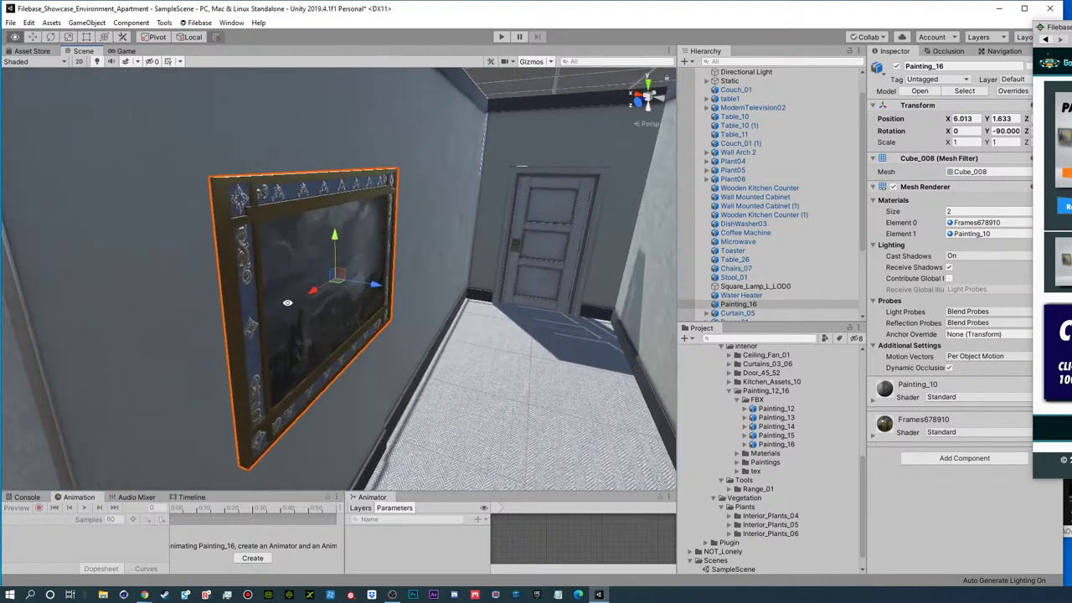
{"action": "left_click_drag", "start_coordinate": [376, 284], "coordinate": [346, 285]}
{"action": "left_click_drag", "start_coordinate": [346, 285], "coordinate": [221, 264], "text": "alt"}
{"action": "left_click_drag", "start_coordinate": [368, 236], "coordinate": [366, 206]}
{"action": "mouse_move", "coordinate": [343, 244]}
{"action": "left_mouse_down"}
{"action": "mouse_move", "coordinate": [287, 255]}
{"action": "mouse_move", "coordinate": [314, 251]}
{"action": "left_mouse_up"}
{"action": "mouse_move", "coordinate": [347, 206]}
{"action": "left_mouse_down"}
{"action": "mouse_move", "coordinate": [346, 228]}
{"action": "mouse_move", "coordinate": [433, 285]}
{"action": "left_mouse_up"}
- Deselect the hallway painting and save the scene
{"action": "scroll", "coordinate": [346, 228], "scroll_direction": "down", "scroll_amount": 3}
{"action": "scroll", "coordinate": [419, 287], "scroll_direction": "down", "scroll_amount": 2}
{"action": "middle_click_drag", "start_coordinate": [394, 290], "coordinate": [365, 363]}
{"action": "left_click", "coordinate": [400, 207]}
{"action": "left_click_drag", "start_coordinate": [322, 309], "coordinate": [414, 267], "text": "alt"}
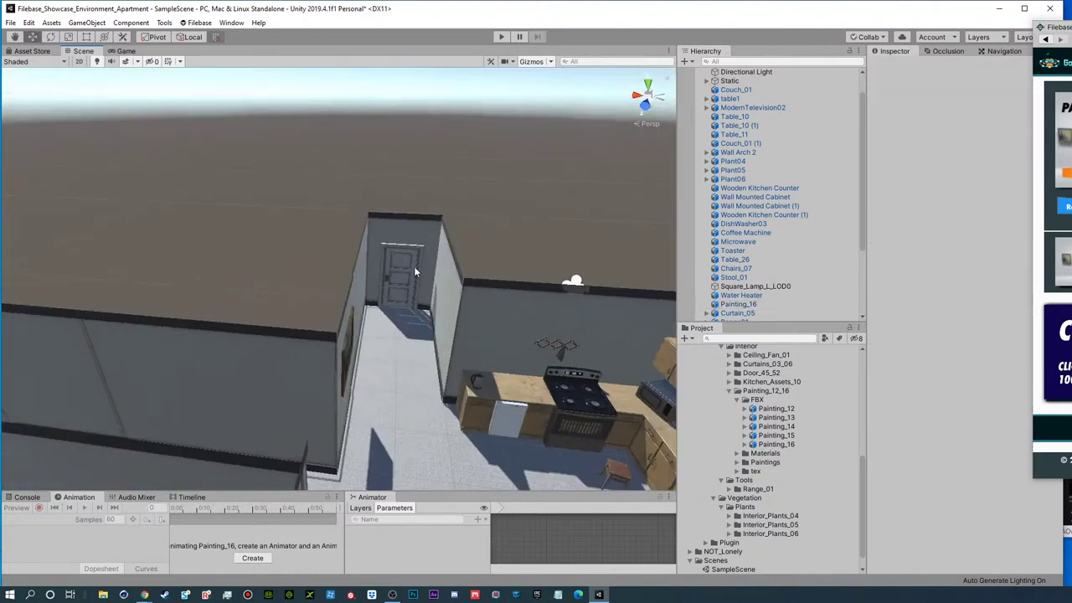
{"action": "key", "text": "ctrl+s"}
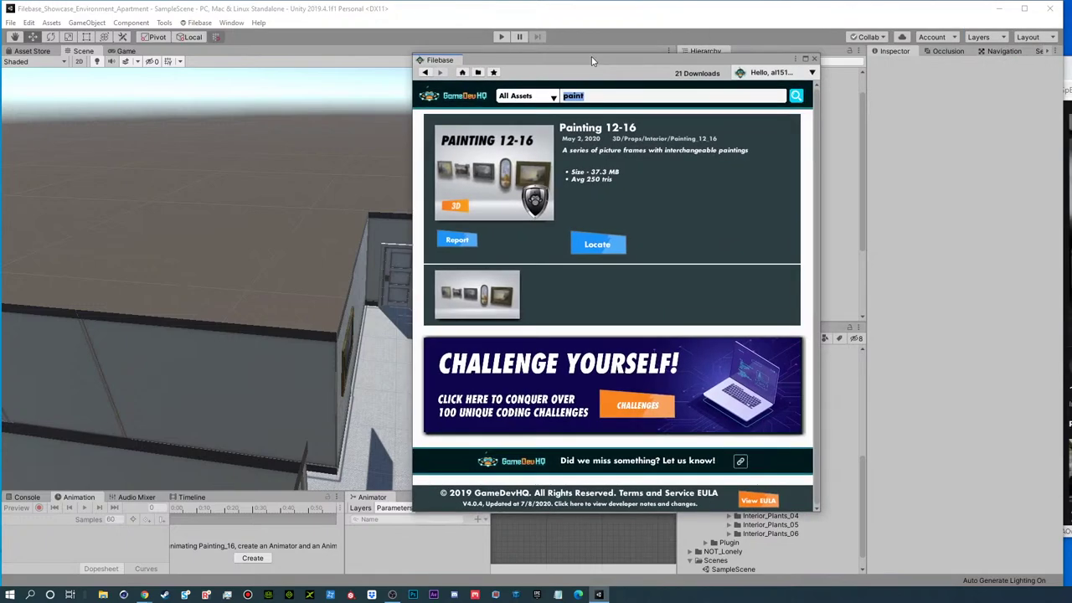
- Search the Filebase library for "coat", download the Coat Racks 01 asset and import its whole package
{"action": "type", "text": "coat"}
{"action": "key", "text": "Return"}
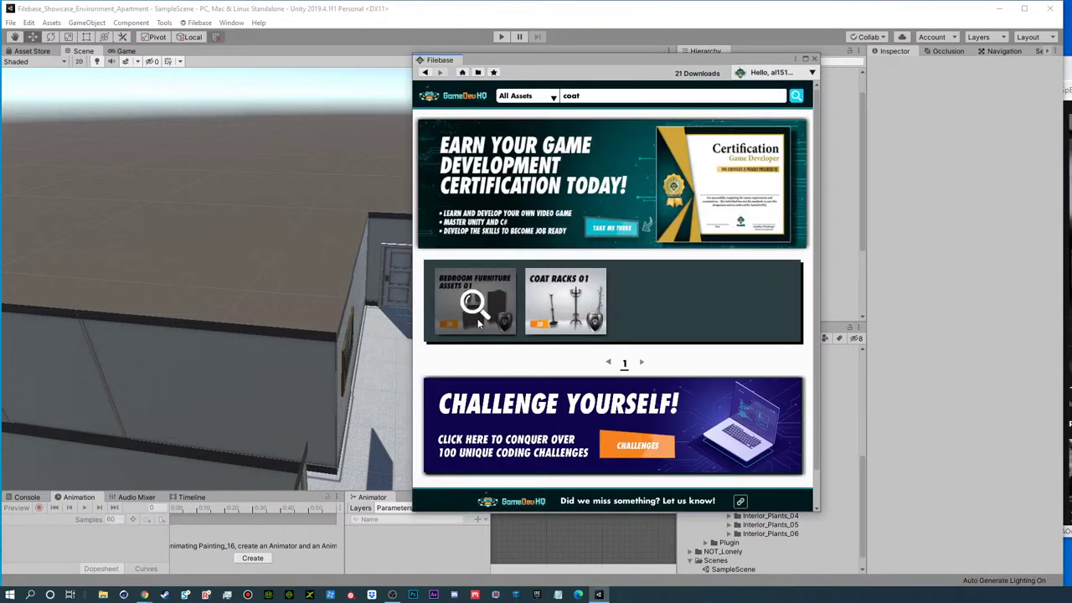
{"action": "left_click", "coordinate": [567, 303]}
{"action": "left_click", "coordinate": [598, 244]}
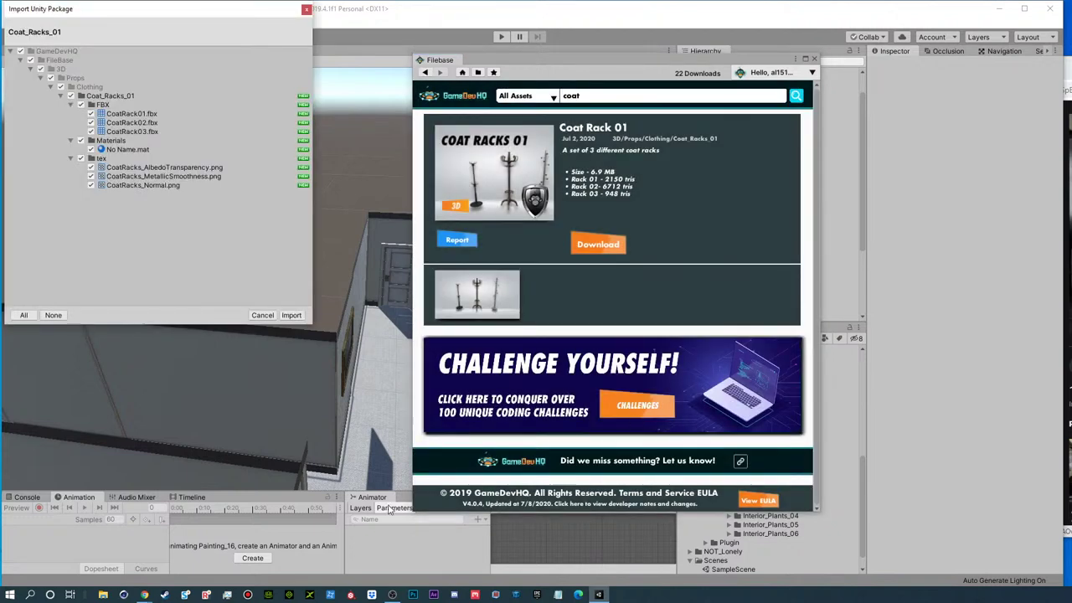
{"action": "left_click", "coordinate": [291, 315]}
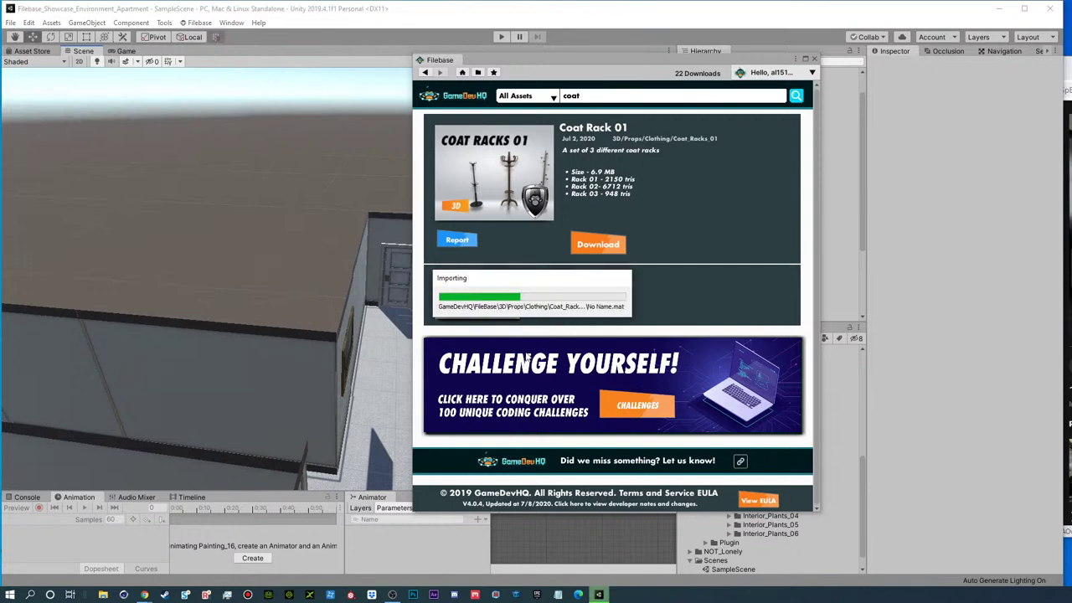
- Locate the Coat_Racks_01 folder in the project, collapse Painting_12_16 and expand the coat racks' FBX folder
{"action": "left_click", "coordinate": [597, 244]}
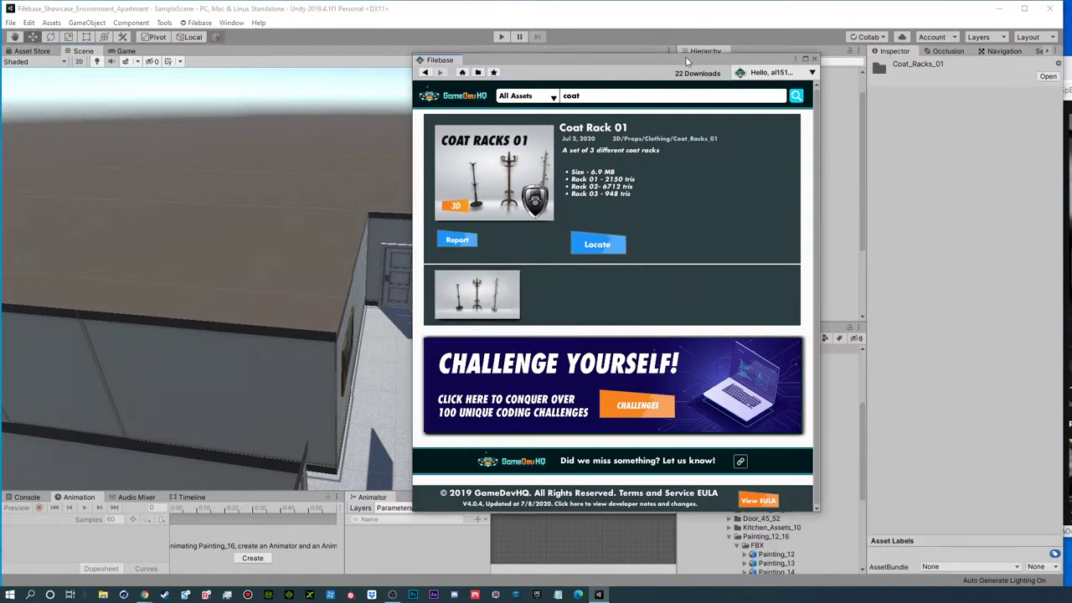
{"action": "left_click_drag", "start_coordinate": [556, 64], "coordinate": [1071, 22]}
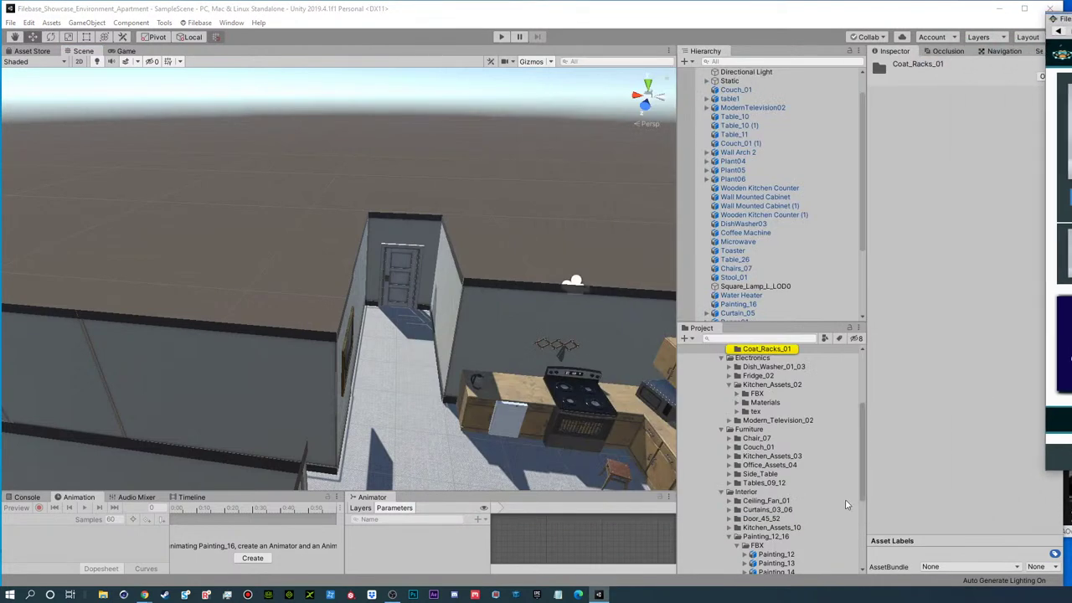
{"action": "left_click", "coordinate": [731, 538]}
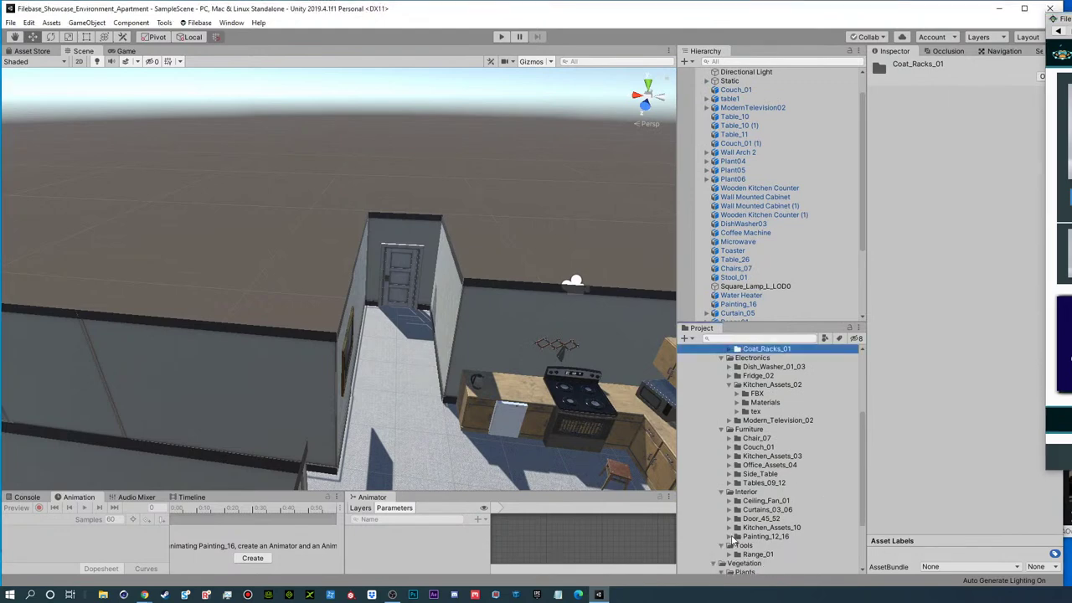
{"action": "left_click", "coordinate": [728, 349]}
{"action": "left_click", "coordinate": [736, 359]}
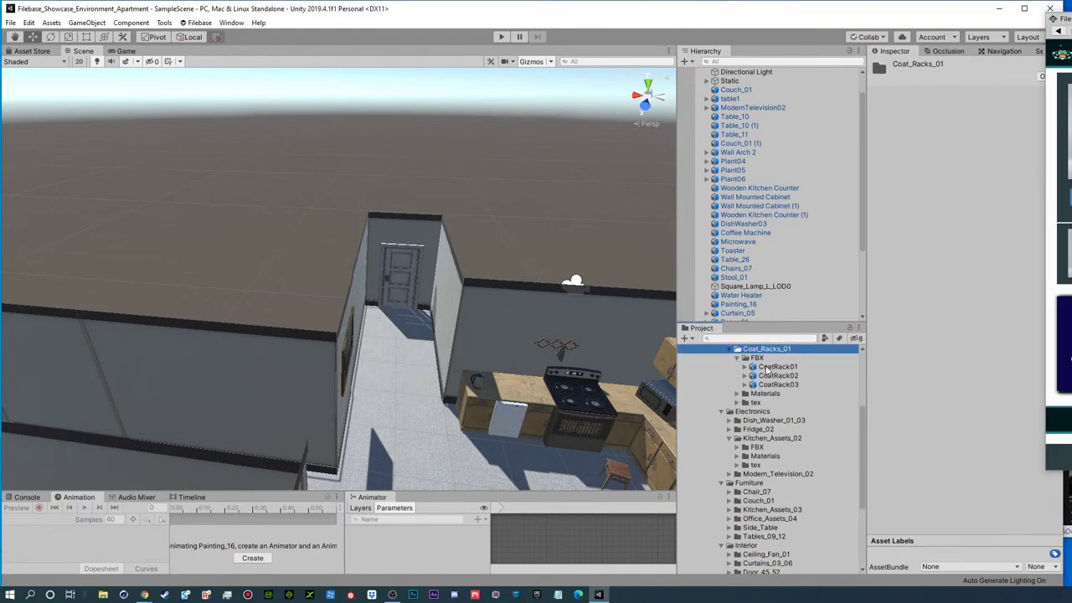
- Preview the CoatRack01, CoatRack02 and CoatRack03 models
{"action": "left_click", "coordinate": [772, 369]}
{"action": "left_click", "coordinate": [776, 376]}
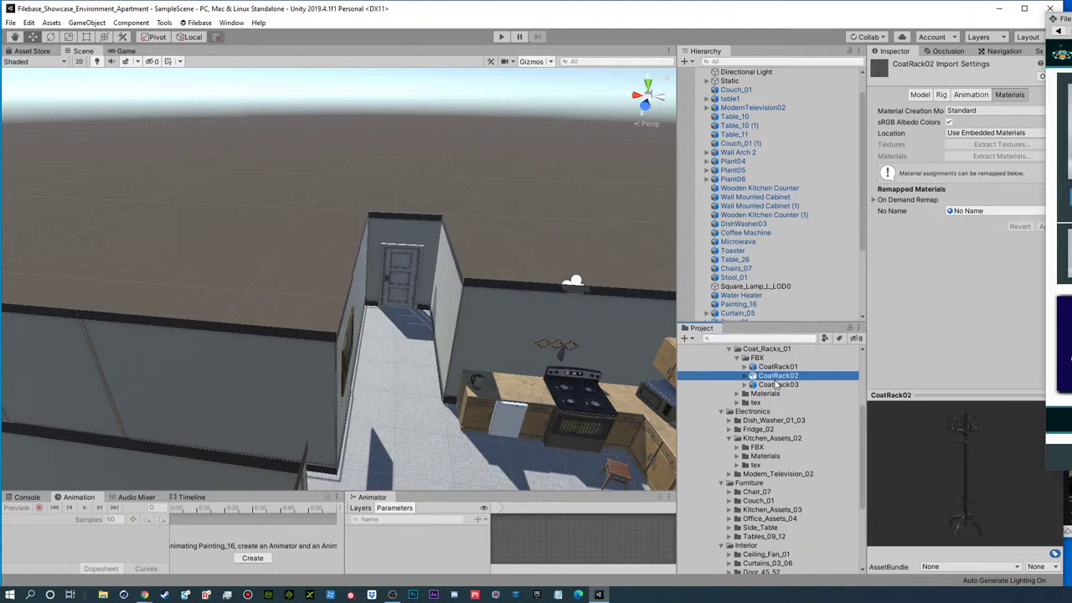
{"action": "left_click", "coordinate": [776, 385]}
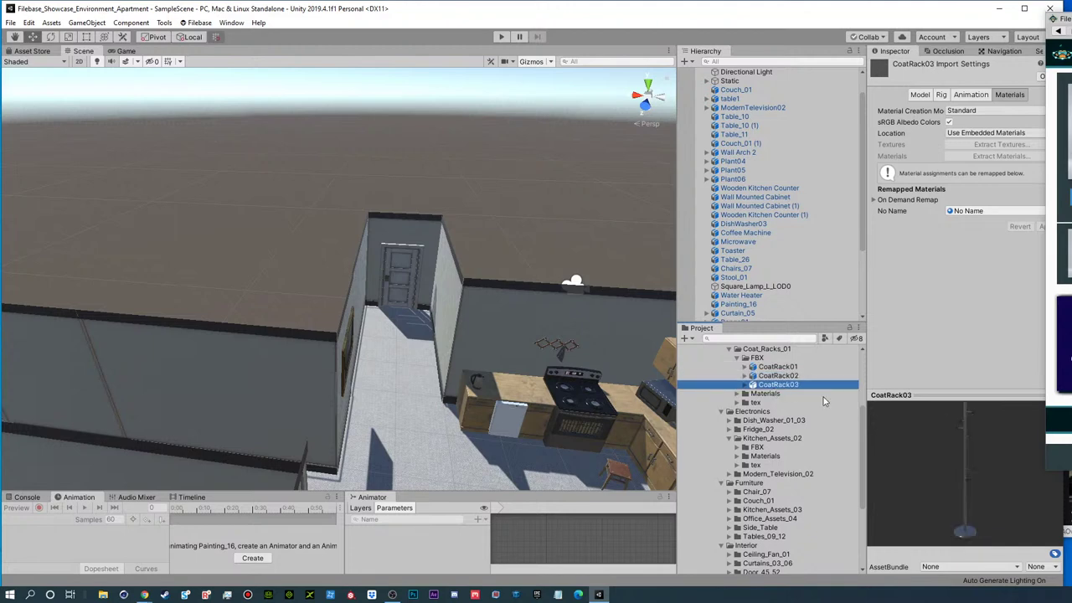
- Add the CoatRack02 model to the scene and move it into the hallway near Painting_16
{"action": "left_click", "coordinate": [771, 377]}
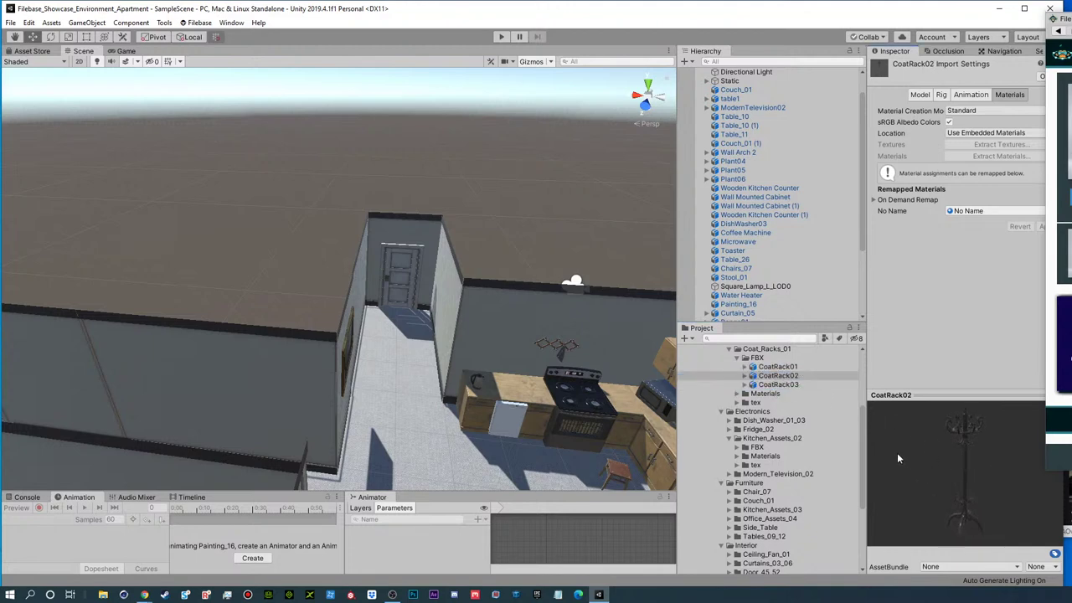
{"action": "left_click_drag", "start_coordinate": [779, 378], "coordinate": [746, 269]}
{"action": "scroll", "coordinate": [305, 318], "scroll_direction": "down", "scroll_amount": 3}
{"action": "left_click_drag", "start_coordinate": [305, 319], "coordinate": [401, 378], "text": "alt"}
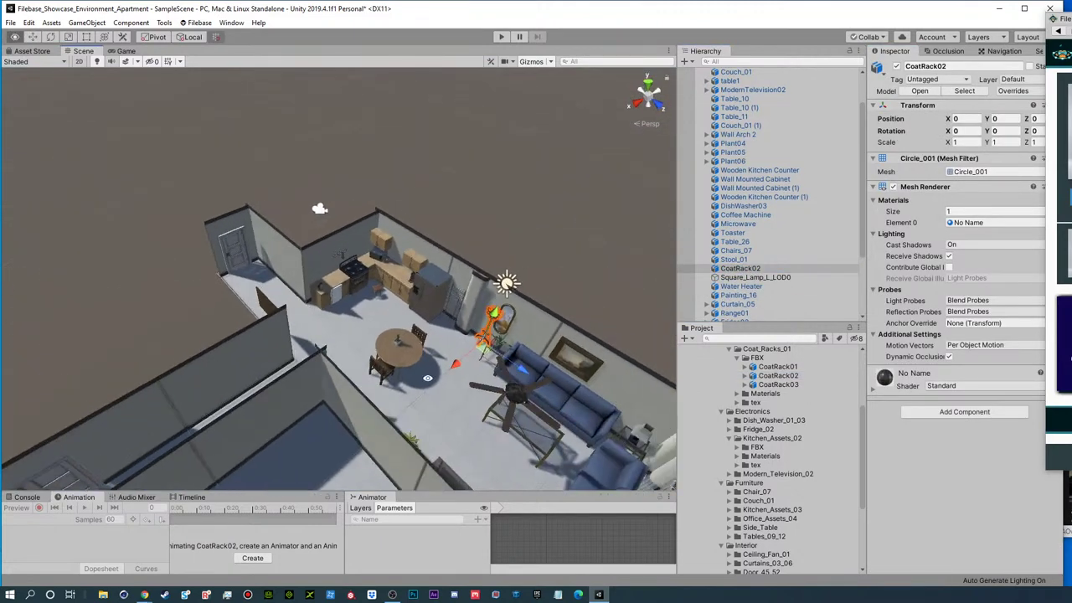
{"action": "left_click_drag", "start_coordinate": [387, 313], "coordinate": [258, 333]}
- Move CoatRack02 closer to the hallway wall at X position 5.739, past Painting_16 toward the door
{"action": "scroll", "coordinate": [281, 315], "scroll_direction": "up", "scroll_amount": 5}
{"action": "key", "text": "f"}
{"action": "left_click_drag", "start_coordinate": [371, 271], "coordinate": [190, 273], "text": "alt"}
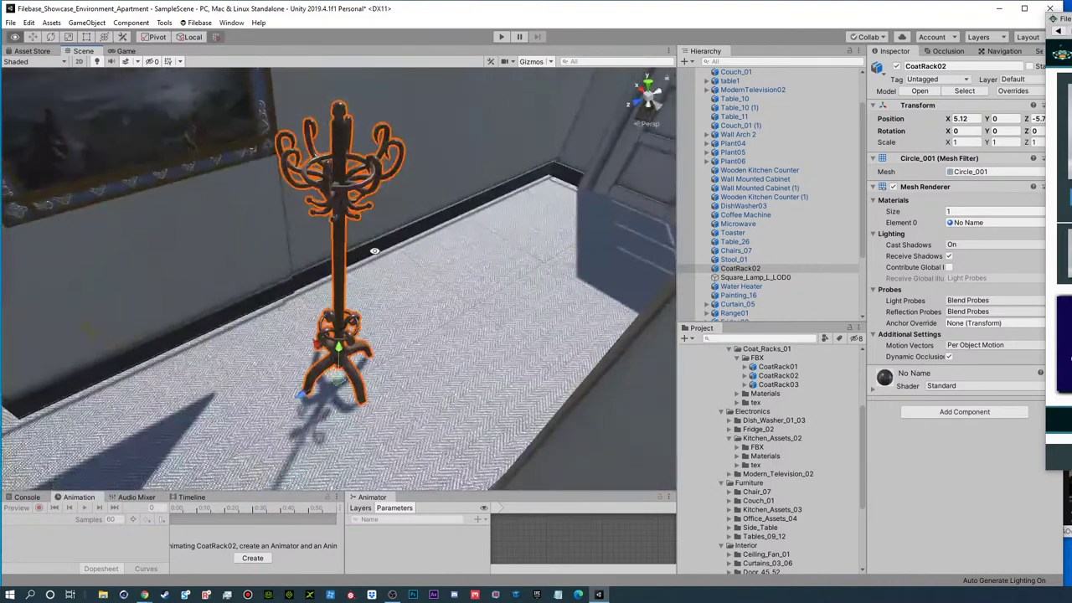
{"action": "middle_click_drag", "start_coordinate": [373, 250], "coordinate": [377, 513]}
{"action": "left_click_drag", "start_coordinate": [318, 476], "coordinate": [524, 172]}
{"action": "scroll", "coordinate": [356, 229], "scroll_direction": "down", "scroll_amount": 3}
{"action": "left_click_drag", "start_coordinate": [368, 276], "coordinate": [430, 275], "text": "alt"}
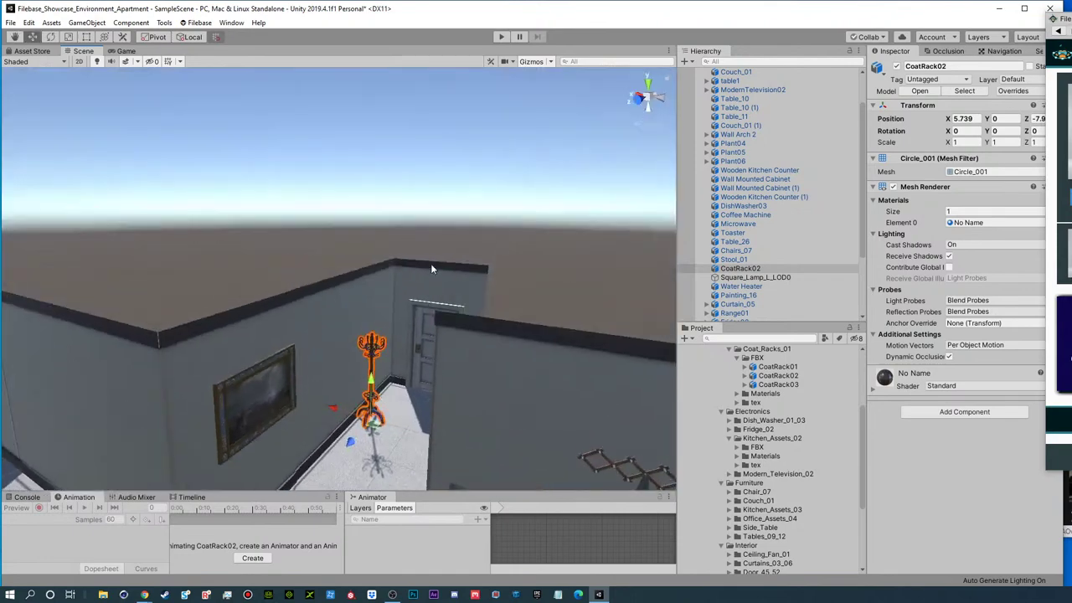
- Examine the coat rack's placement in the hallway and the furnished kitchen and living room
{"action": "left_click", "coordinate": [430, 274]}
{"action": "left_click_drag", "start_coordinate": [392, 357], "coordinate": [384, 252], "text": "alt"}
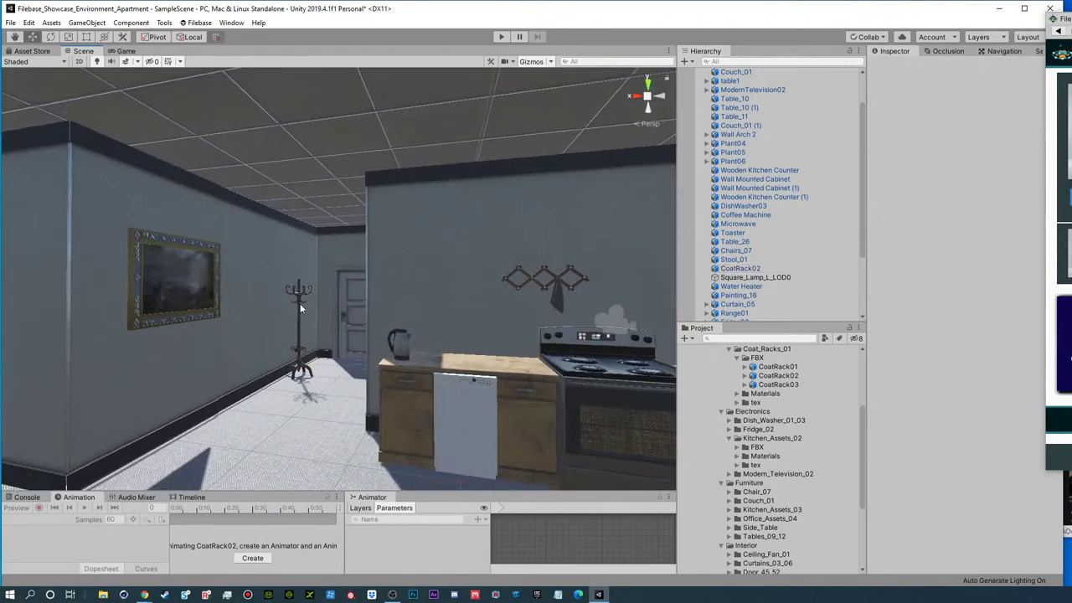
{"action": "left_click_drag", "start_coordinate": [300, 360], "coordinate": [338, 335], "text": "alt"}
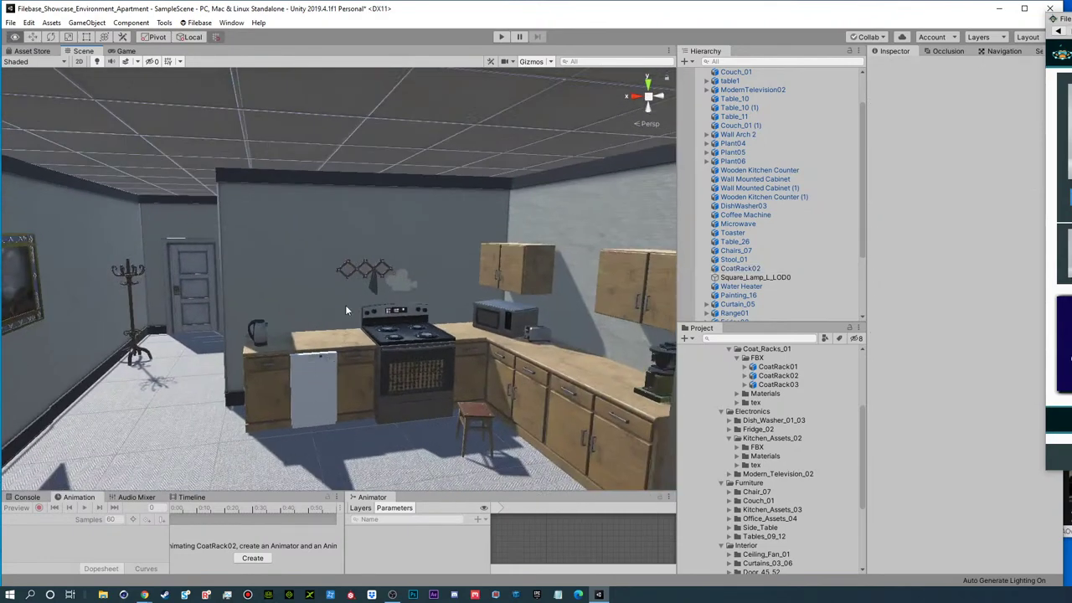
{"action": "left_click_drag", "start_coordinate": [391, 290], "coordinate": [342, 263], "text": "alt"}
{"action": "mouse_move", "coordinate": [407, 187]}
{"action": "left_mouse_down", "text": "alt"}
{"action": "mouse_move", "coordinate": [340, 149]}
{"action": "mouse_move", "coordinate": [423, 189]}
{"action": "left_mouse_up", "text": "alt"}
{"action": "right_click_drag", "start_coordinate": [422, 190], "coordinate": [335, 168], "text": "alt"}
{"action": "left_click_drag", "start_coordinate": [335, 167], "coordinate": [383, 191], "text": "alt"}
{"action": "right_click_drag", "start_coordinate": [383, 191], "coordinate": [1062, 324], "text": "alt"}
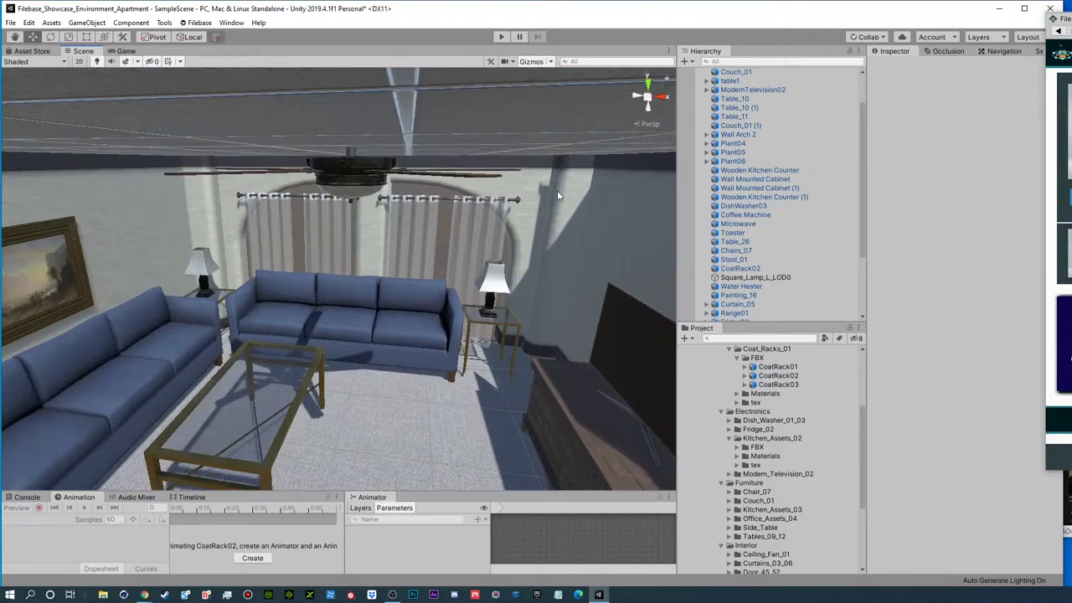
- Narrow Wall Arch 2 to an X scale of 0.62315 and place it at X position 1.632 around one living room window
{"action": "left_click", "coordinate": [557, 190]}
{"action": "key", "text": "f"}
{"action": "left_click_drag", "start_coordinate": [480, 283], "coordinate": [503, 325], "text": "alt"}
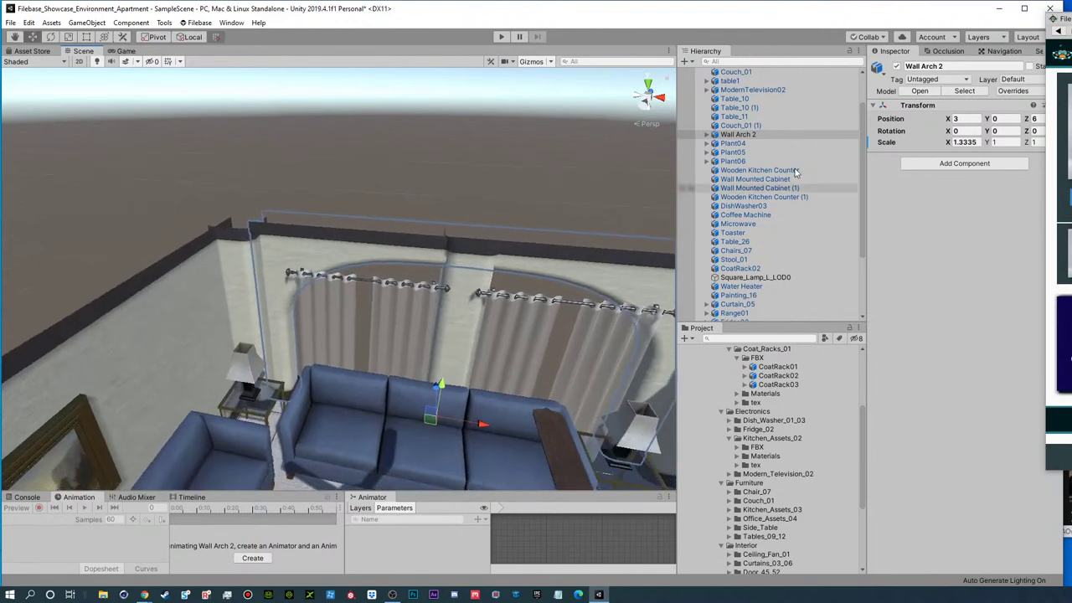
{"action": "key", "text": "r"}
{"action": "left_click_drag", "start_coordinate": [481, 427], "coordinate": [392, 409]}
{"action": "key", "text": "e"}
{"action": "key", "text": "w"}
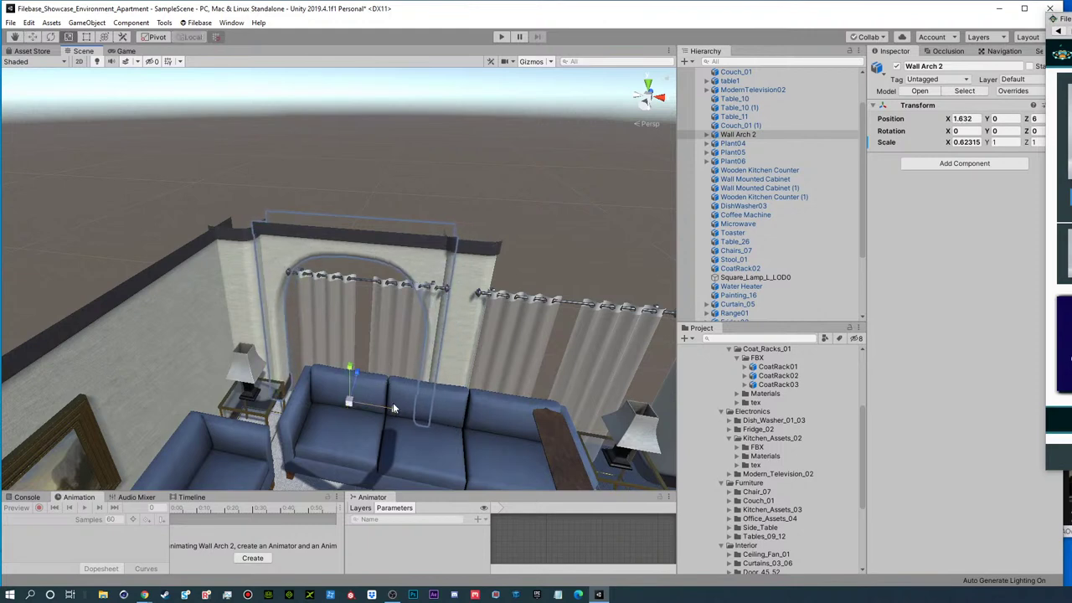
- Duplicate the Wall_Arch_2 mesh and move the copy to X position 4.62, around the second curtained opening
{"action": "left_click", "coordinate": [421, 262]}
{"action": "key", "text": "ctrl+d"}
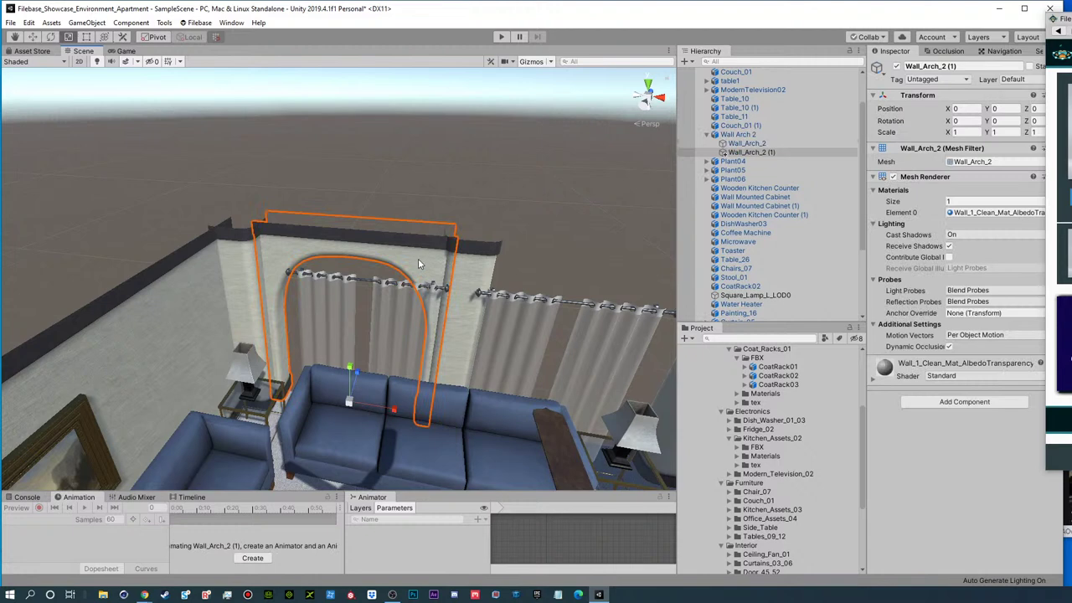
{"action": "key", "text": "w"}
{"action": "left_click_drag", "start_coordinate": [394, 410], "coordinate": [596, 441]}
{"action": "right_click_drag", "start_coordinate": [436, 383], "coordinate": [420, 377]}
{"action": "key", "text": "d"}
{"action": "left_click_drag", "start_coordinate": [432, 345], "coordinate": [457, 269], "text": "alt"}
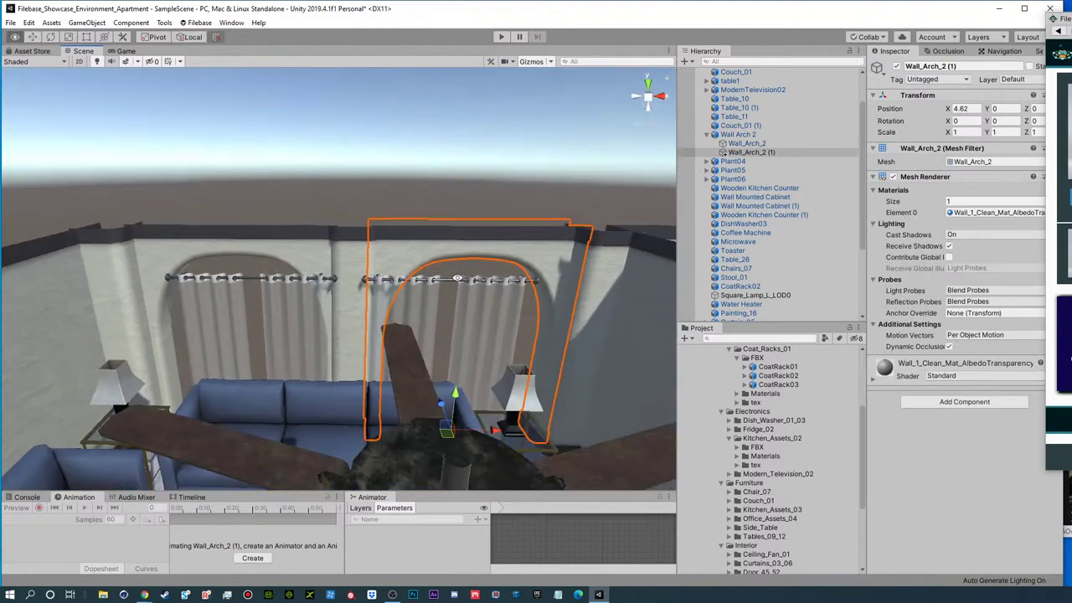
- Widen Curtain_05 (1) to an X scale of 1.1497 and shift it to X position 4.454 over the duplicated arch
{"action": "left_click", "coordinate": [454, 285]}
{"action": "mouse_move", "coordinate": [400, 366]}
{"action": "left_mouse_down"}
{"action": "mouse_move", "coordinate": [426, 368]}
{"action": "mouse_move", "coordinate": [413, 368]}
{"action": "left_mouse_up"}
{"action": "left_click_drag", "start_coordinate": [413, 364], "coordinate": [416, 378]}
{"action": "key", "text": "w"}
{"action": "left_click_drag", "start_coordinate": [480, 394], "coordinate": [481, 390]}
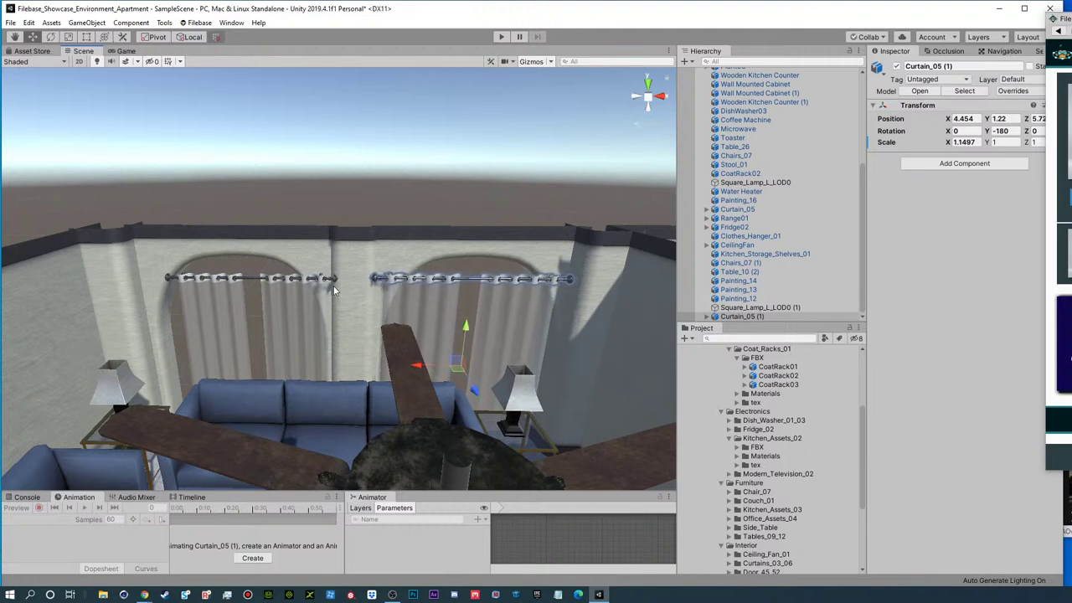
- Adjust Curtain_05 sideways so it covers the full width of the first window arch
{"action": "left_click", "coordinate": [330, 280]}
{"action": "left_click_drag", "start_coordinate": [222, 360], "coordinate": [189, 361]}
{"action": "key", "text": "r"}
{"action": "key", "text": "e"}
- Raise Curtain_05 and Curtain_05 (1) together to Y position 1.514
{"action": "left_click_drag", "start_coordinate": [291, 215], "coordinate": [420, 272], "text": "alt"}
{"action": "left_click", "coordinate": [386, 294]}
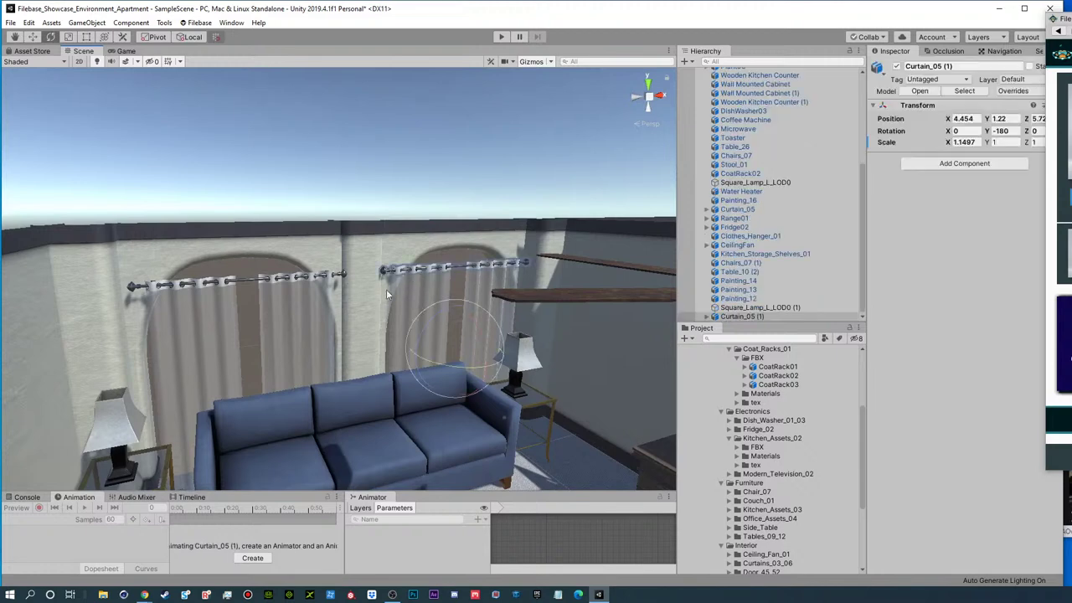
{"action": "left_click", "coordinate": [297, 278], "text": "shift"}
{"action": "left_click_drag", "start_coordinate": [303, 277], "coordinate": [243, 301], "text": "alt"}
{"action": "key", "text": "w"}
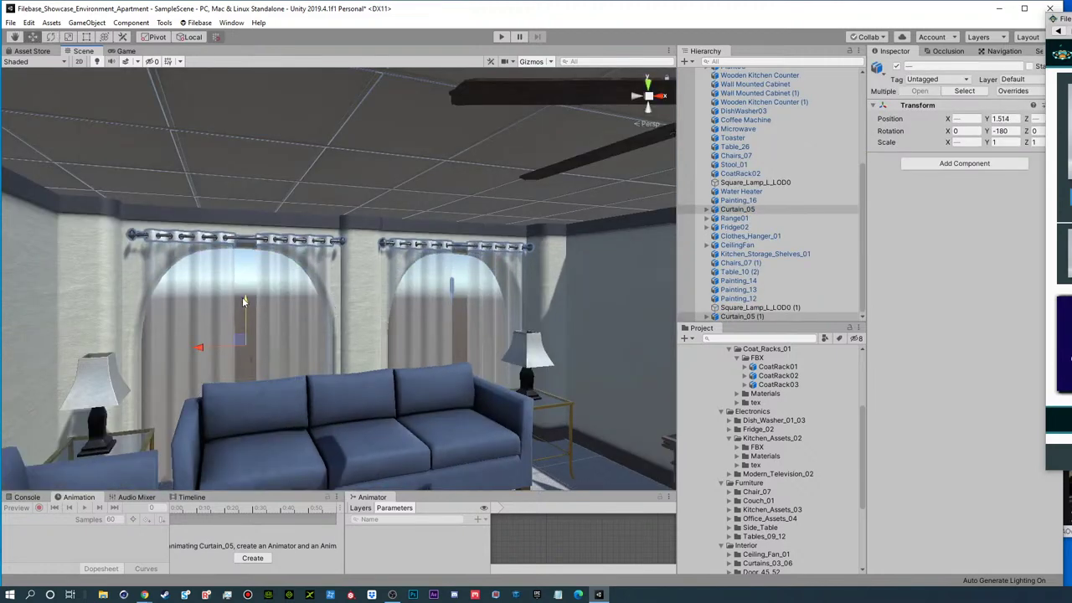
{"action": "left_click", "coordinate": [250, 276]}
- Check the adjusted window wall against the whole apartment and save the scene
{"action": "left_click_drag", "start_coordinate": [306, 283], "coordinate": [246, 328], "text": "alt"}
{"action": "scroll", "coordinate": [417, 313], "scroll_direction": "down", "scroll_amount": 5}
{"action": "left_click_drag", "start_coordinate": [403, 353], "coordinate": [309, 360], "text": "alt"}
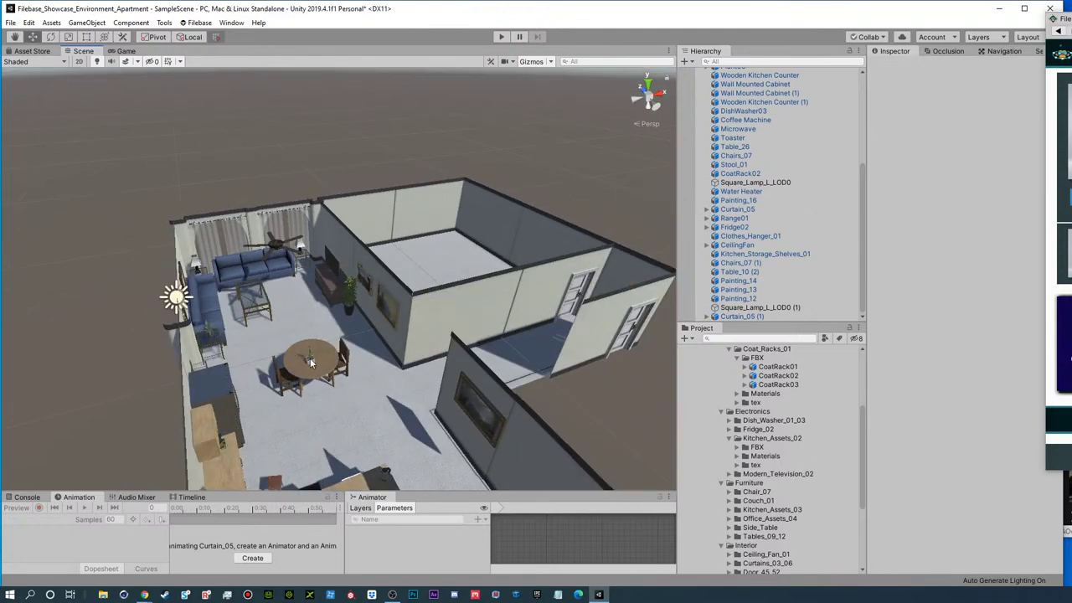
{"action": "key", "text": "ctrl+s"}
{"action": "scroll", "coordinate": [383, 335], "scroll_direction": "up", "scroll_amount": 5}
{"action": "left_click_drag", "start_coordinate": [384, 298], "coordinate": [372, 190], "text": "alt"}
- Bring the Filebase window into view and search all assets for "switch"
{"action": "left_click_drag", "start_coordinate": [1068, 18], "coordinate": [306, 63]}
{"action": "left_click", "coordinate": [461, 103]}
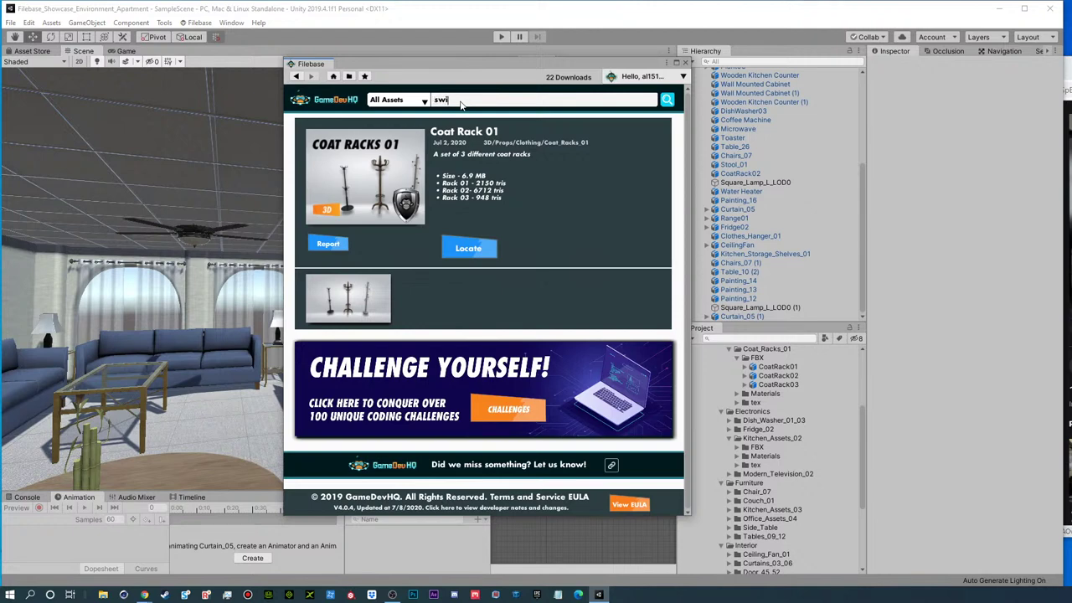
{"action": "type", "text": "switch"}
{"action": "key", "text": "Return"}
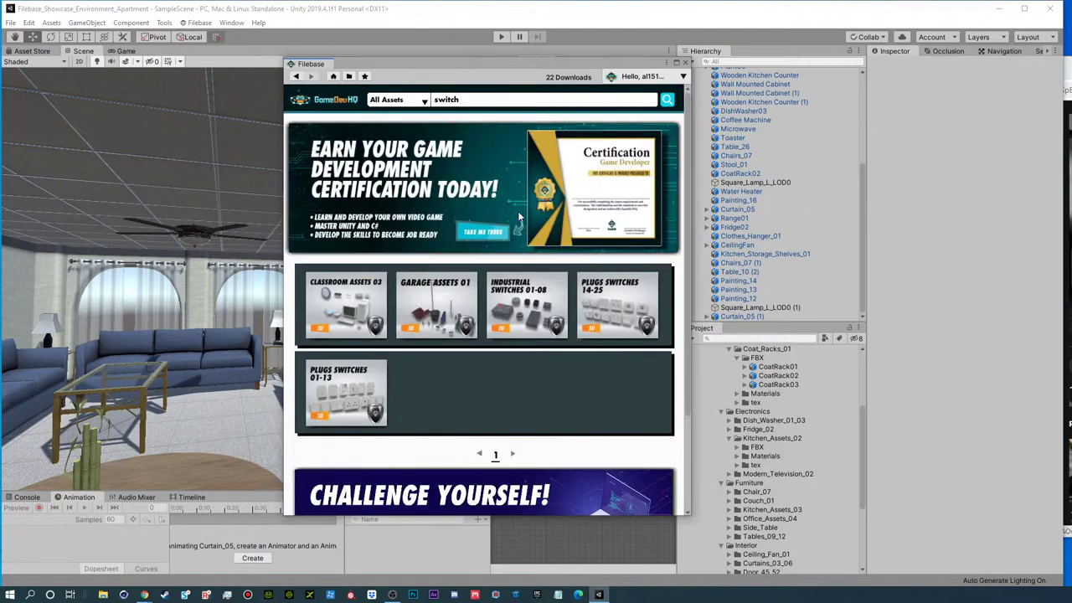
- Download the Plugs Switches 01-13 asset, import its whole package and move the Filebase window aside
{"action": "left_click", "coordinate": [358, 396]}
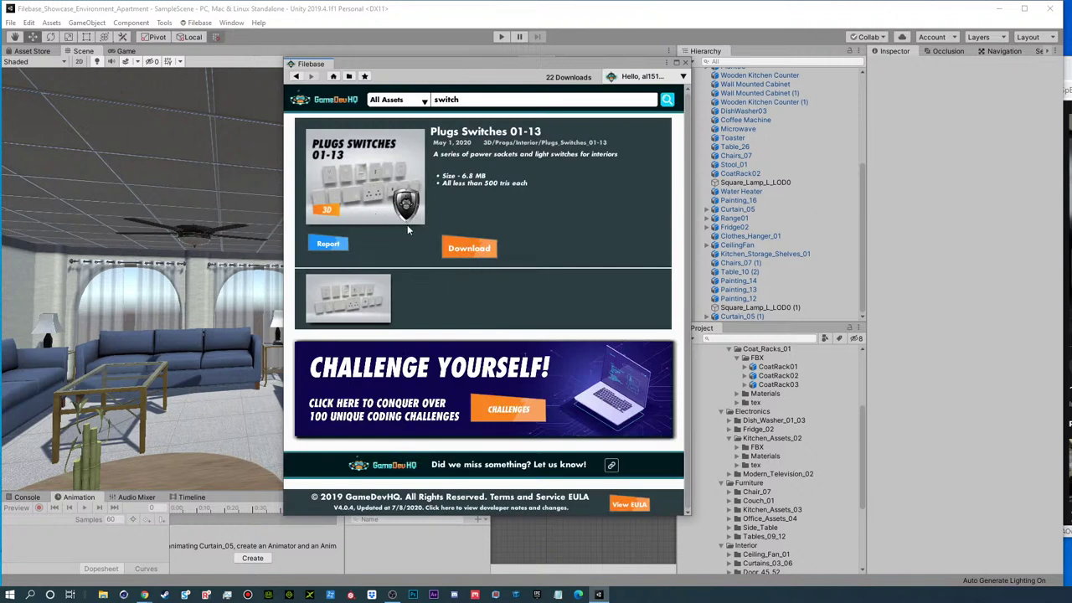
{"action": "left_click", "coordinate": [459, 249]}
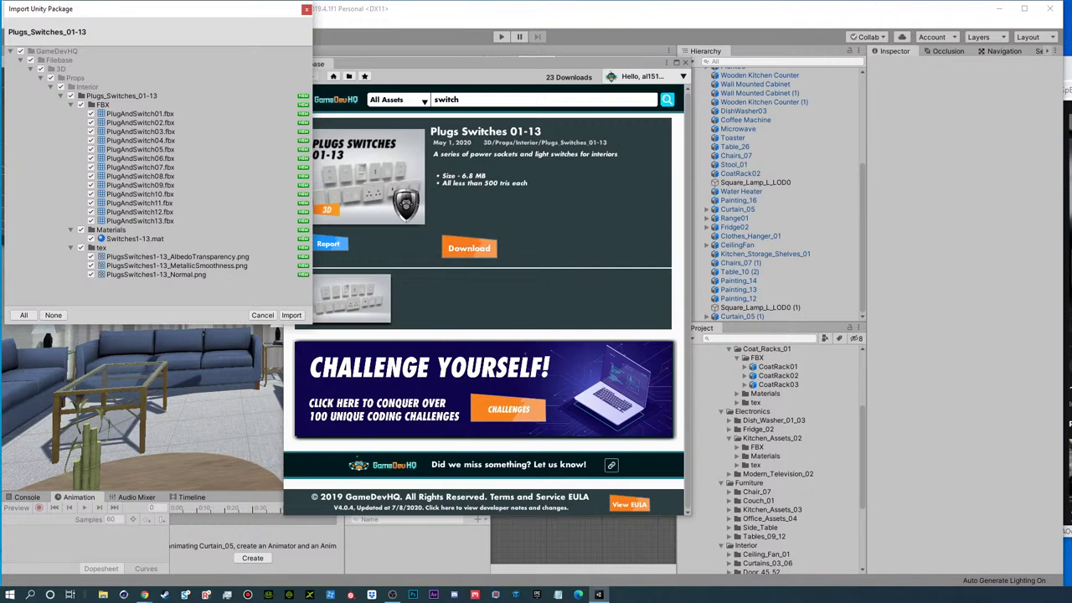
{"action": "left_click", "coordinate": [285, 315]}
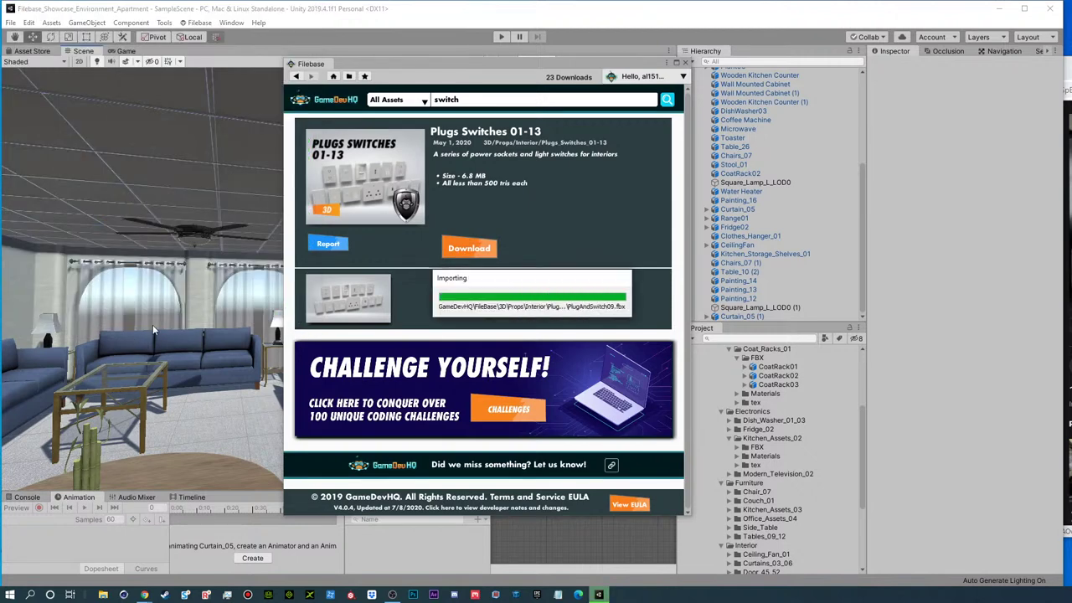
{"action": "left_click_drag", "start_coordinate": [401, 57], "coordinate": [1026, 61]}
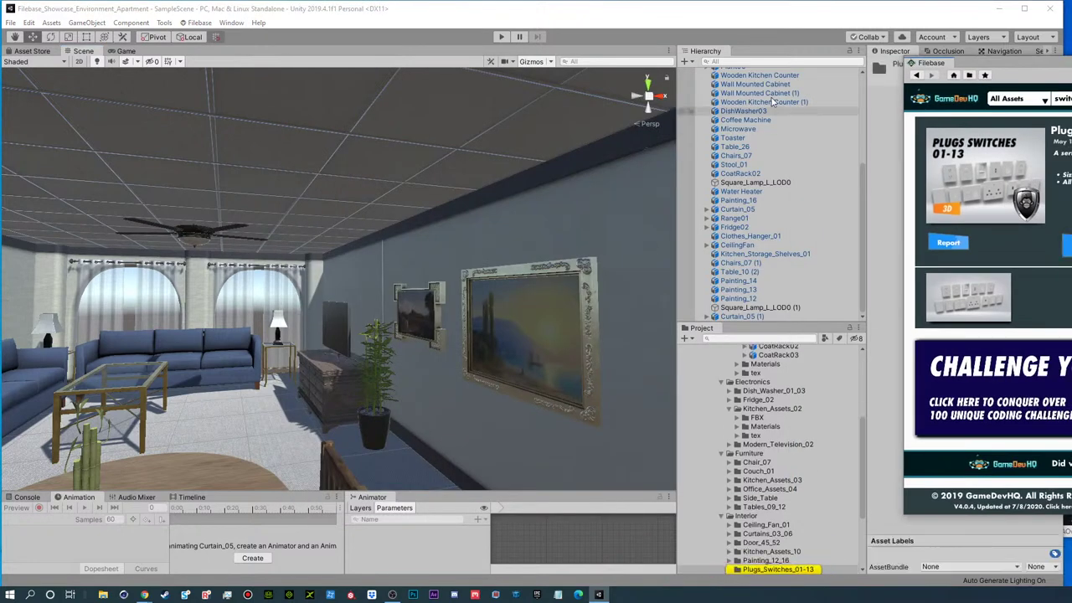
- Expand the Plugs_Switches_01-13 folder and its FBX subfolder in the project
{"action": "scroll", "coordinate": [754, 151], "scroll_direction": "up", "scroll_amount": 5}
{"action": "left_click", "coordinate": [706, 179]}
{"action": "left_click", "coordinate": [706, 179]}
{"action": "scroll", "coordinate": [754, 209], "scroll_direction": "down", "scroll_amount": 5}
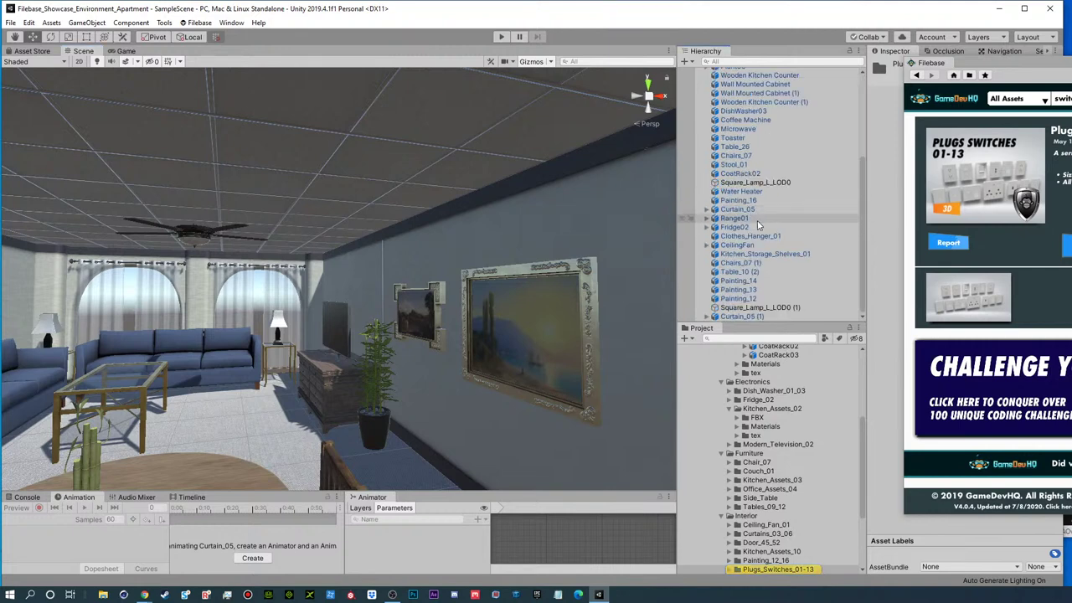
{"action": "left_click", "coordinate": [728, 571]}
{"action": "left_click", "coordinate": [144, 595]}
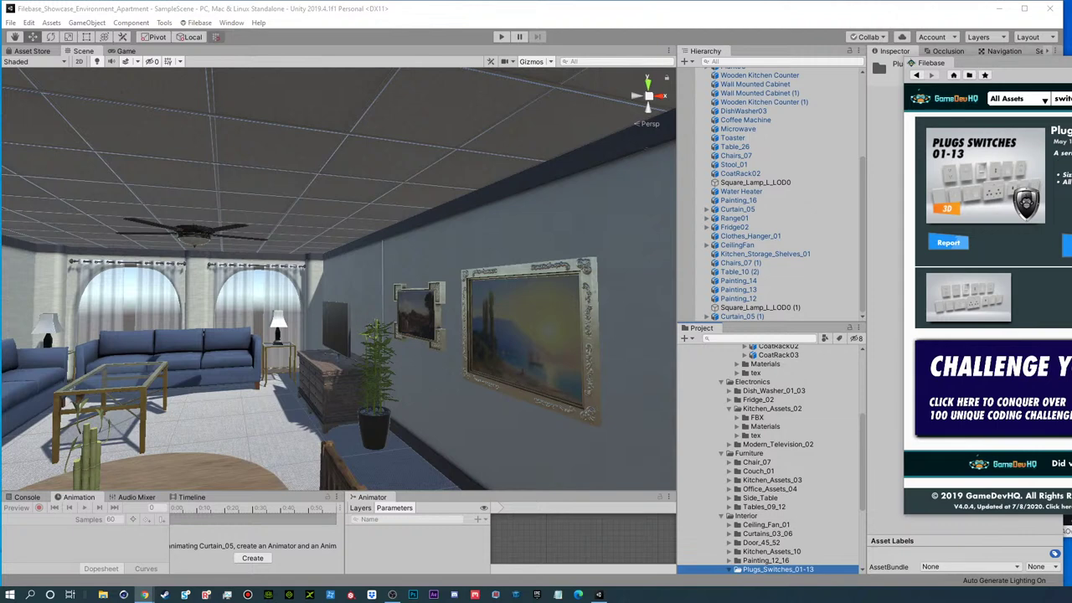
{"action": "scroll", "coordinate": [713, 523], "scroll_direction": "down", "scroll_amount": 3}
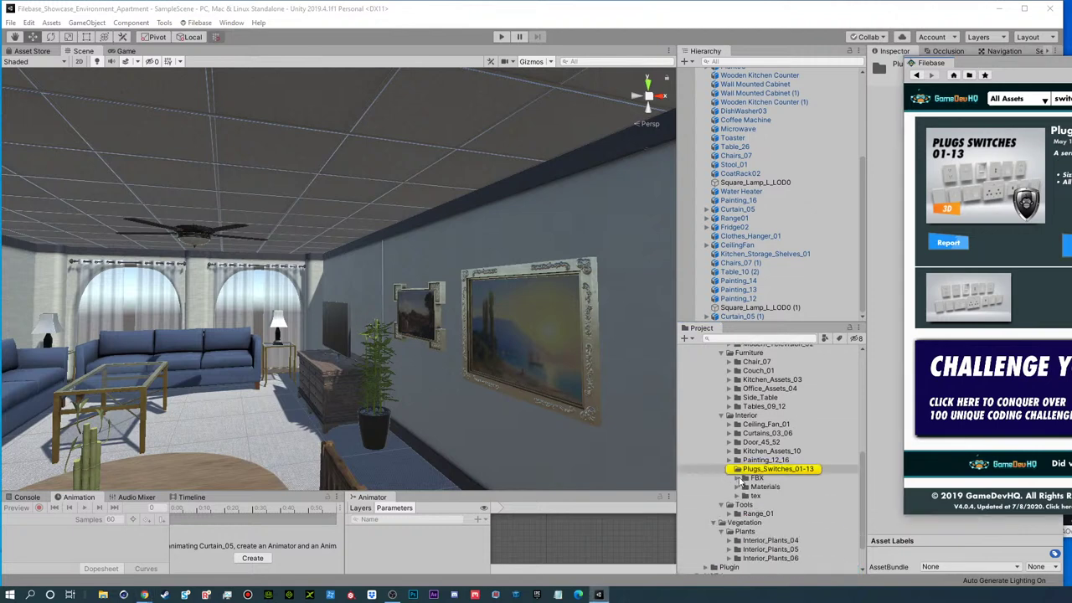
{"action": "left_click", "coordinate": [739, 479]}
- Preview the first plug and switch models, moving the Filebase window out of the way
{"action": "left_click", "coordinate": [783, 491]}
{"action": "scroll", "coordinate": [812, 454], "scroll_direction": "down", "scroll_amount": 2}
{"action": "left_click_drag", "start_coordinate": [1015, 64], "coordinate": [1071, 60]}
{"action": "left_click_drag", "start_coordinate": [938, 483], "coordinate": [883, 437]}
{"action": "left_click", "coordinate": [795, 429]}
- Add the PlugAndSwitch02 model to the scene and bring it to X position 3.44 on the floor near the dining table
{"action": "left_click_drag", "start_coordinate": [783, 429], "coordinate": [750, 308]}
{"action": "left_click_drag", "start_coordinate": [352, 322], "coordinate": [491, 371], "text": "alt"}
{"action": "scroll", "coordinate": [452, 364], "scroll_direction": "down", "scroll_amount": 3}
{"action": "left_click_drag", "start_coordinate": [409, 357], "coordinate": [343, 331], "text": "alt"}
{"action": "key", "text": "f"}
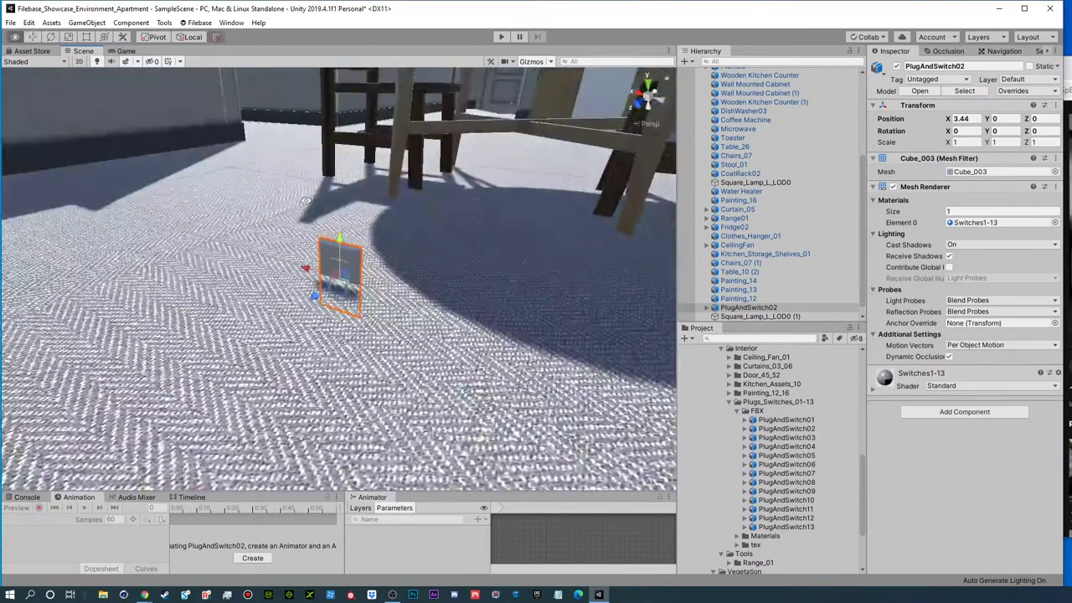
- Raise PlugAndSwitch02 to Y position 1.417
{"action": "scroll", "coordinate": [296, 200], "scroll_direction": "down", "scroll_amount": 6}
{"action": "middle_click_drag", "start_coordinate": [296, 200], "coordinate": [334, 329]}
{"action": "scroll", "coordinate": [333, 329], "scroll_direction": "down", "scroll_amount": 6}
{"action": "left_click", "coordinate": [371, 353]}
{"action": "left_click", "coordinate": [361, 348]}
{"action": "left_click_drag", "start_coordinate": [367, 329], "coordinate": [363, 215]}
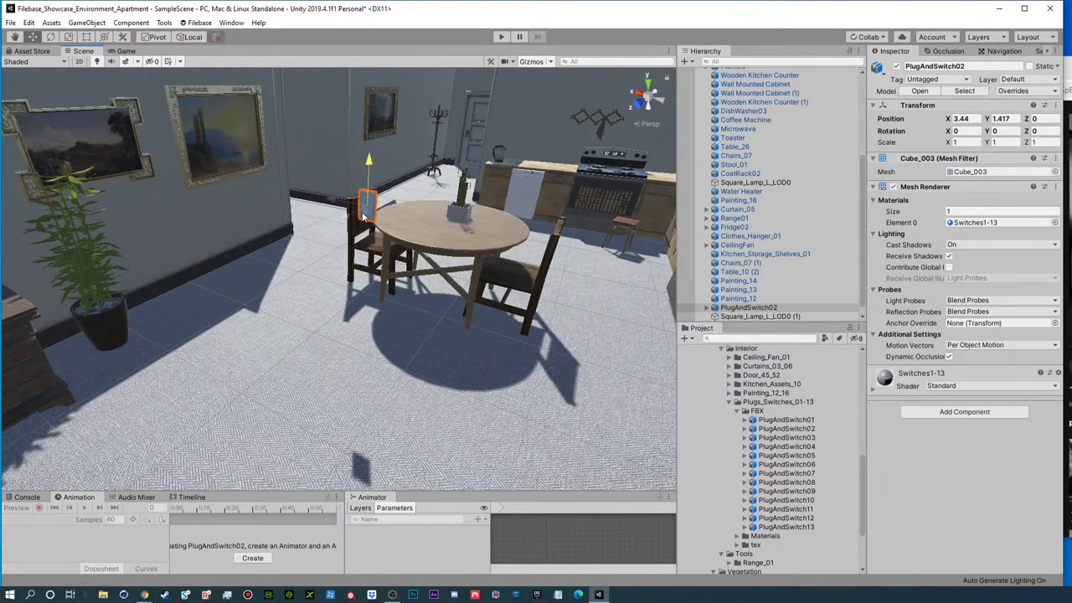
- Place PlugAndSwitch02 on the kitchen wall above the kettle, at X 3.766 and Z -5.853
{"action": "key", "text": "f"}
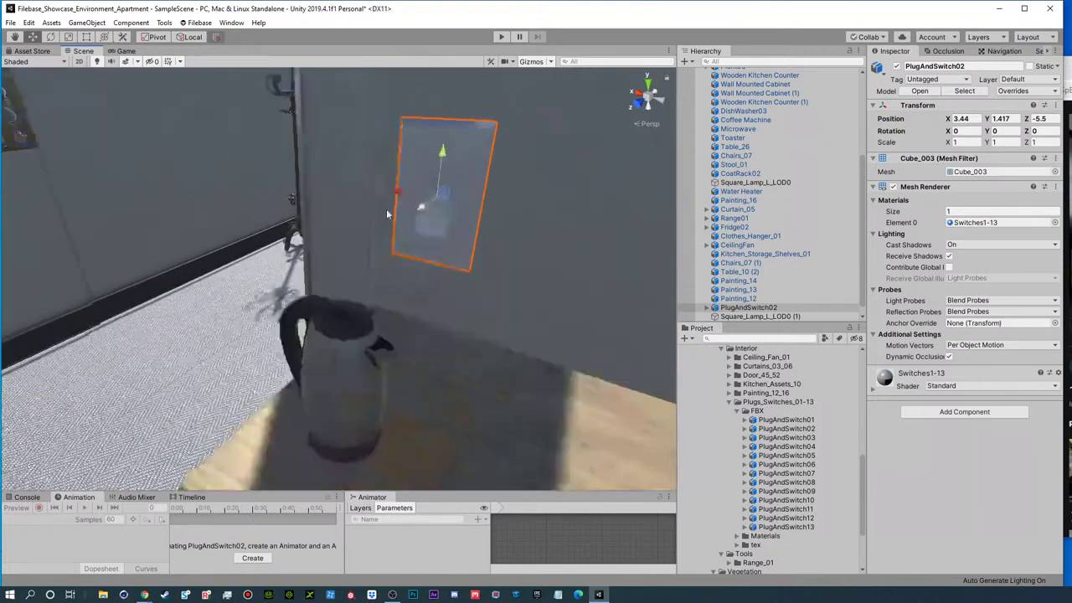
{"action": "left_click_drag", "start_coordinate": [217, 229], "coordinate": [186, 243], "text": "alt"}
{"action": "left_click_drag", "start_coordinate": [311, 295], "coordinate": [333, 183]}
{"action": "scroll", "coordinate": [226, 201], "scroll_direction": "down", "scroll_amount": 5}
{"action": "left_click_drag", "start_coordinate": [218, 204], "coordinate": [385, 206], "text": "alt"}
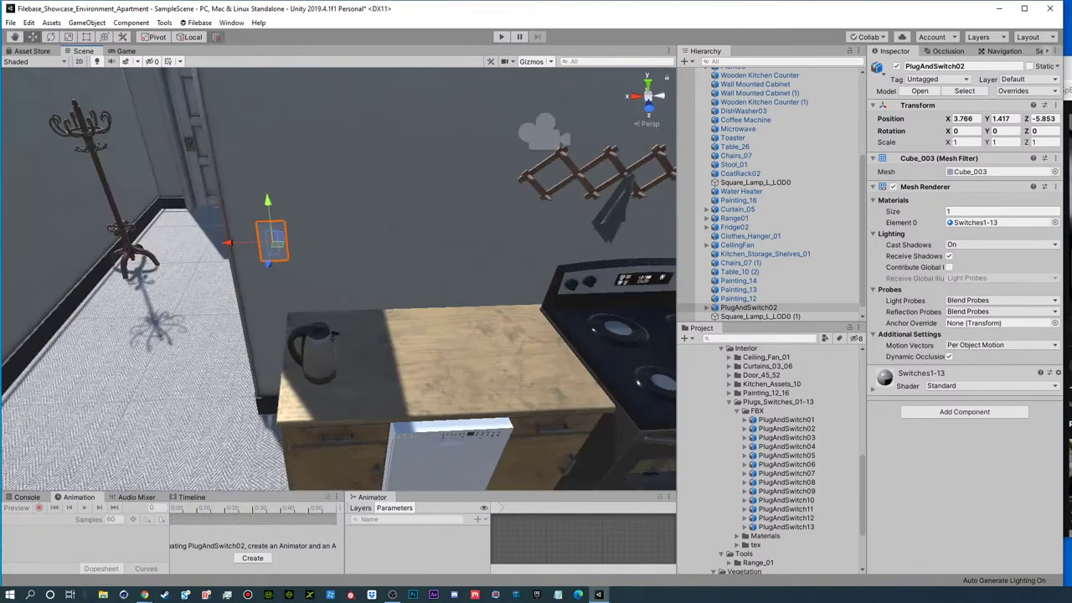
- Preview PlugAndSwitch04 and add the PlugAndSwitch03 model to the scene
{"action": "left_click", "coordinate": [788, 447]}
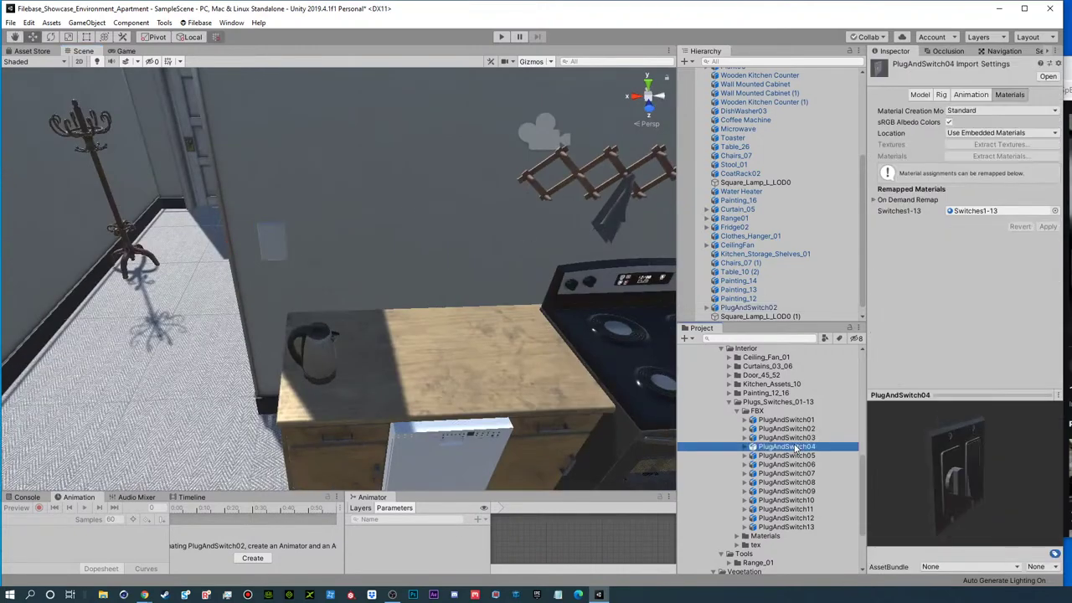
{"action": "left_click_drag", "start_coordinate": [799, 439], "coordinate": [759, 300]}
{"action": "scroll", "coordinate": [402, 294], "scroll_direction": "down", "scroll_amount": 6}
{"action": "left_click_drag", "start_coordinate": [244, 315], "coordinate": [394, 305], "text": "alt"}
{"action": "scroll", "coordinate": [535, 402], "scroll_direction": "down", "scroll_amount": 5}
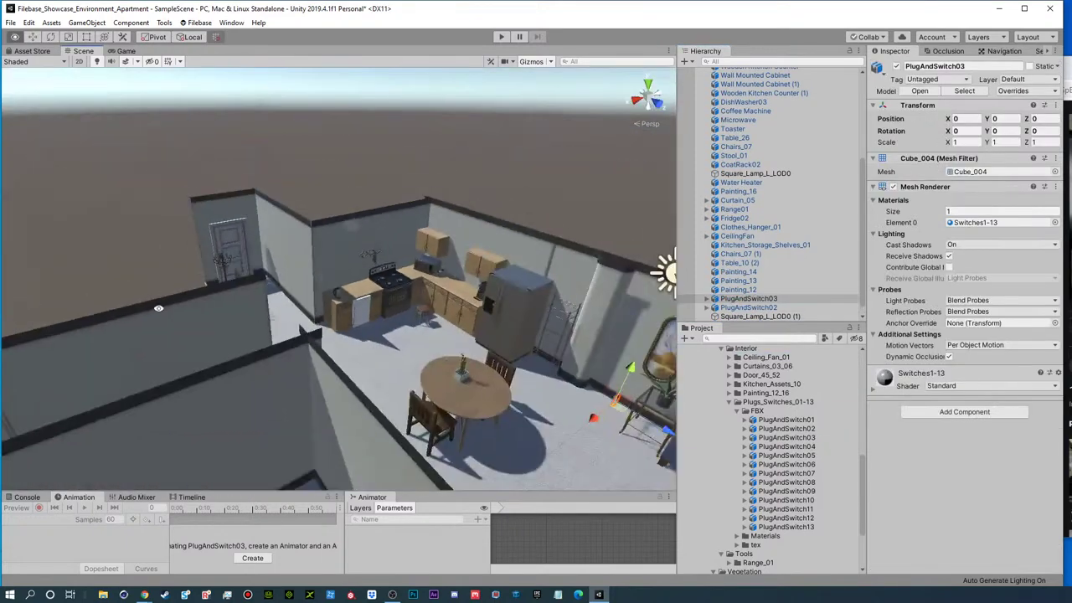
- Move PlugAndSwitch03 into the hallway, rotate it -90 degrees about Y and set it on the wall beside the coat rack
{"action": "left_click_drag", "start_coordinate": [670, 432], "coordinate": [72, 290]}
{"action": "key", "text": "f"}
{"action": "scroll", "coordinate": [72, 289], "scroll_direction": "down", "scroll_amount": 6}
{"action": "left_click_drag", "start_coordinate": [321, 247], "coordinate": [441, 217], "text": "alt"}
{"action": "key", "text": "e"}
{"action": "left_click_drag", "start_coordinate": [498, 135], "coordinate": [209, 153]}
{"action": "key", "text": "w"}
{"action": "left_click_drag", "start_coordinate": [199, 115], "coordinate": [246, 112]}
{"action": "left_click", "coordinate": [243, 103]}
- Duplicate PlugAndSwitch03 and place one copy on the wall beside the large landscape painting, at X 6, Y 1.278, Z -1.85
{"action": "scroll", "coordinate": [316, 118], "scroll_direction": "down", "scroll_amount": 2}
{"action": "middle_click_drag", "start_coordinate": [427, 88], "coordinate": [452, 156]}
{"action": "left_click", "coordinate": [451, 160]}
{"action": "scroll", "coordinate": [451, 160], "scroll_direction": "down", "scroll_amount": 4}
{"action": "left_click_drag", "start_coordinate": [451, 160], "coordinate": [248, 313], "text": "alt"}
{"action": "middle_click_drag", "start_coordinate": [248, 313], "coordinate": [531, 371]}
{"action": "left_click_drag", "start_coordinate": [531, 371], "coordinate": [211, 334], "text": "alt"}
{"action": "left_click", "coordinate": [622, 372]}
{"action": "left_click", "coordinate": [741, 290]}
{"action": "left_click_drag", "start_coordinate": [618, 377], "coordinate": [220, 318]}
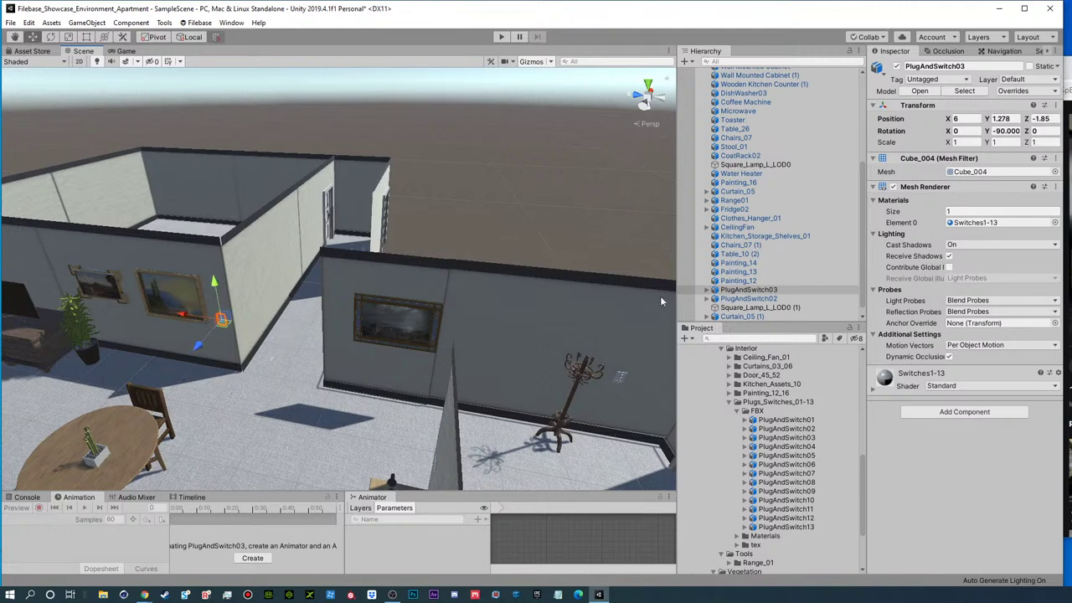
- Reorder the hierarchy so PlugAndSwitch03 (1) sits directly below PlugAndSwitch02
{"action": "left_click", "coordinate": [737, 298], "text": "ctrl"}
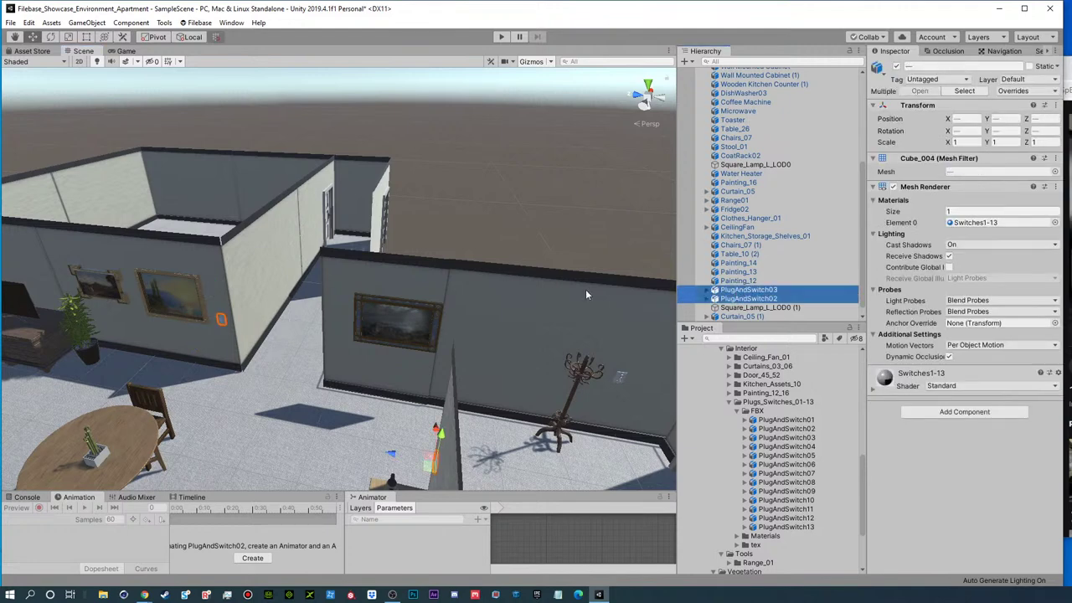
{"action": "scroll", "coordinate": [749, 310], "scroll_direction": "down", "scroll_amount": 1}
{"action": "left_click", "coordinate": [744, 307]}
{"action": "left_click_drag", "start_coordinate": [749, 318], "coordinate": [740, 292]}
- Raise PlugAndSwitch03 and PlugAndSwitch03 (1) together slightly on their walls
{"action": "left_click", "coordinate": [741, 280]}
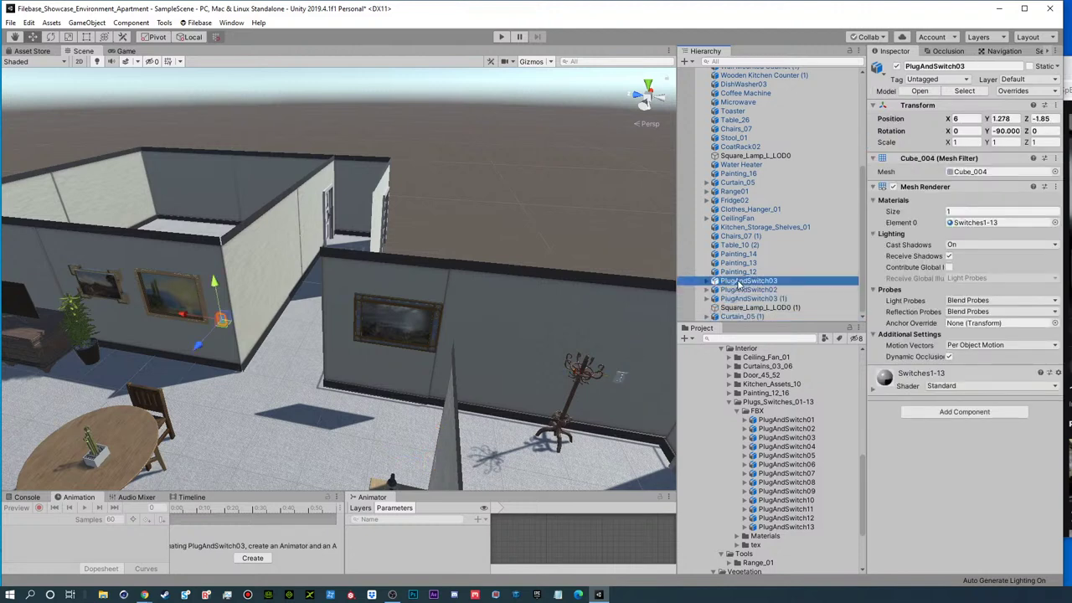
{"action": "left_click", "coordinate": [747, 298], "text": "ctrl"}
{"action": "left_click_drag", "start_coordinate": [216, 283], "coordinate": [212, 269]}
{"action": "scroll", "coordinate": [284, 310], "scroll_direction": "down", "scroll_amount": 2}
{"action": "middle_click_drag", "start_coordinate": [293, 310], "coordinate": [454, 303]}
{"action": "left_click", "coordinate": [411, 168]}
- Examine the furnished apartment from several angles, ending with the view from the kitchen toward the living room windows
{"action": "left_click_drag", "start_coordinate": [411, 168], "coordinate": [258, 230], "text": "alt"}
{"action": "middle_click_drag", "start_coordinate": [258, 230], "coordinate": [363, 310]}
{"action": "left_click_drag", "start_coordinate": [363, 309], "coordinate": [261, 154], "text": "alt"}
{"action": "left_click_drag", "start_coordinate": [353, 301], "coordinate": [360, 368], "text": "alt"}
{"action": "middle_click_drag", "start_coordinate": [360, 369], "coordinate": [428, 319]}
{"action": "left_click_drag", "start_coordinate": [428, 318], "coordinate": [346, 345], "text": "alt"}
{"action": "right_click_drag", "start_coordinate": [346, 345], "coordinate": [262, 345], "text": "alt"}
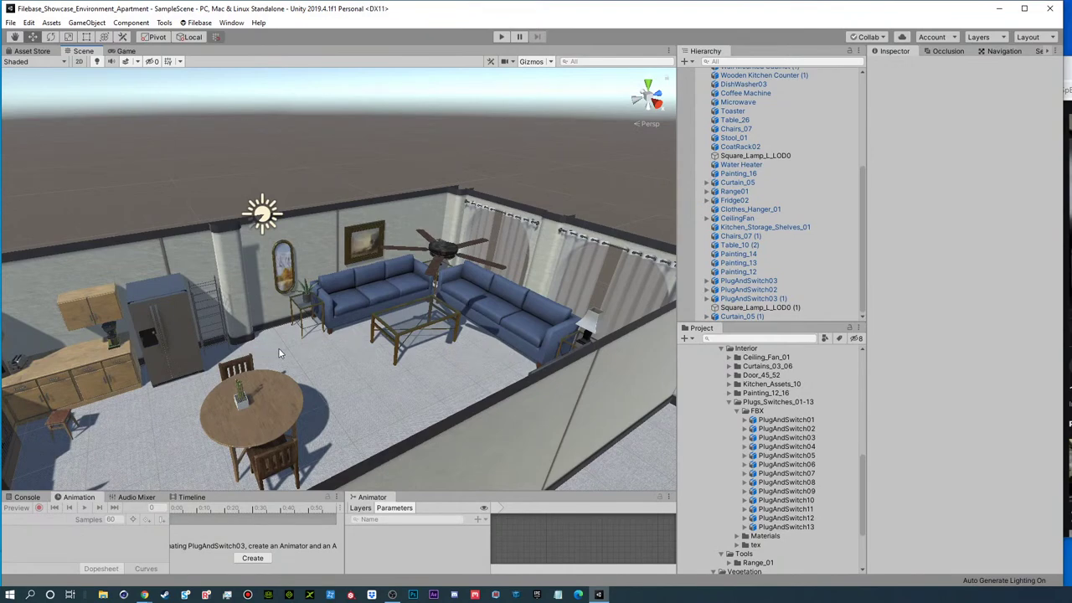
{"action": "left_click_drag", "start_coordinate": [342, 342], "coordinate": [531, 266], "text": "alt"}
{"action": "right_click_drag", "start_coordinate": [530, 264], "coordinate": [448, 216]}
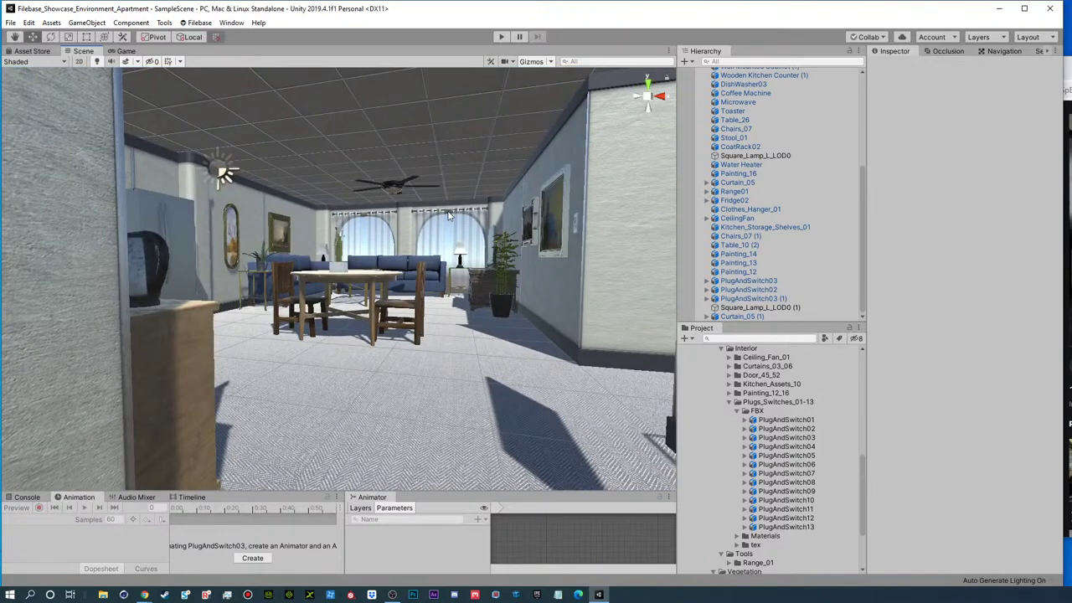
- Create an empty object in the scene and name it Dynamic
{"action": "scroll", "coordinate": [770, 235], "scroll_direction": "up", "scroll_amount": 5}
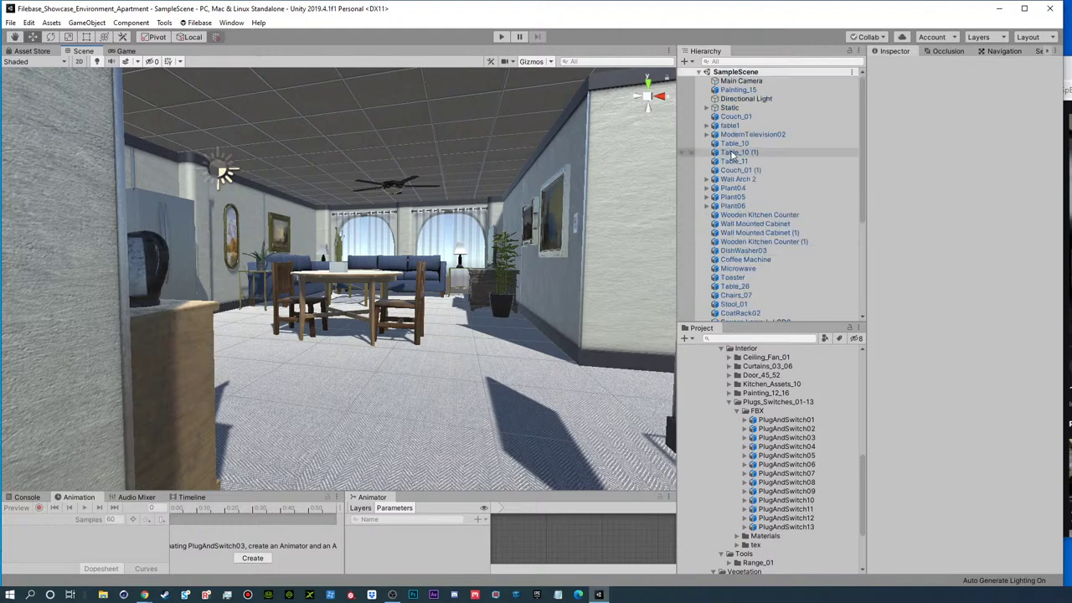
{"action": "left_click", "coordinate": [685, 62]}
{"action": "left_click", "coordinate": [712, 75]}
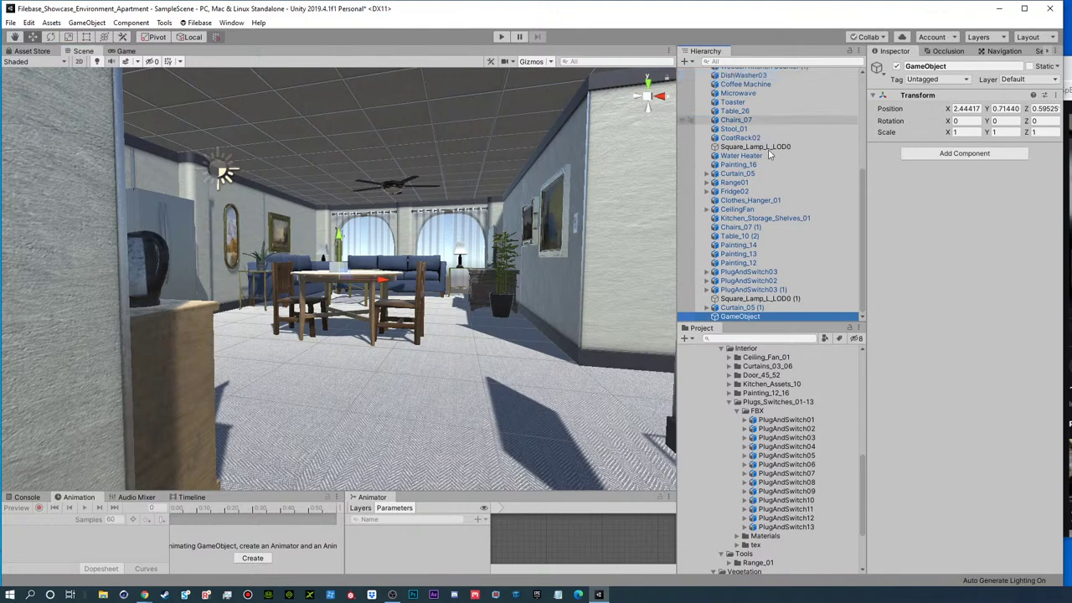
{"action": "left_click", "coordinate": [737, 319]}
{"action": "type", "text": "Oynamic"}
{"action": "key", "text": "Return"}
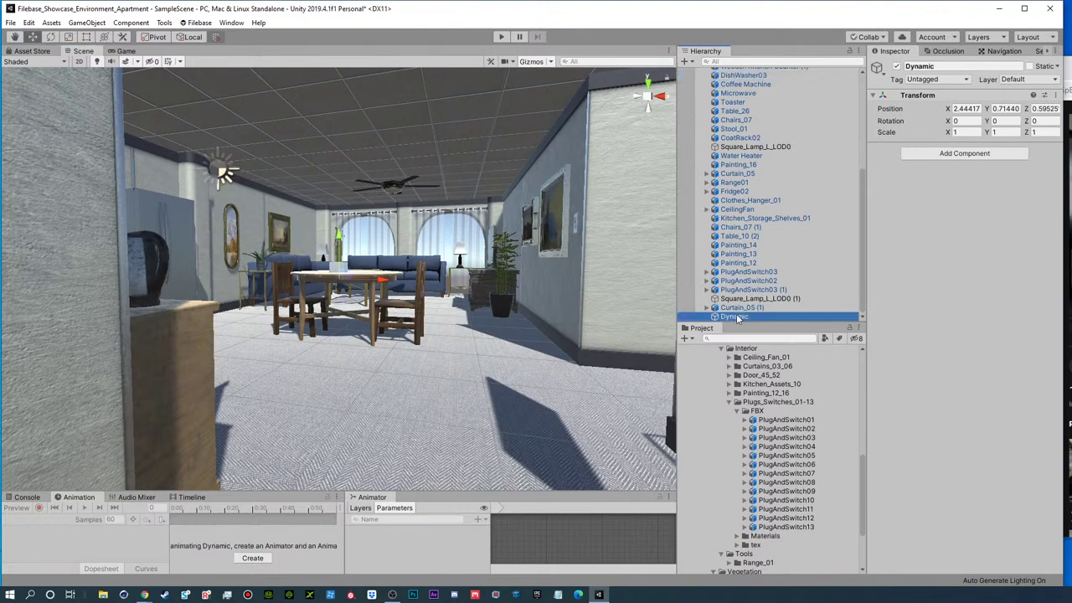
- Move all the furnishings from Painting_15 through Curtain_05 (1) under the Dynamic parent, leaving Static outside it, and collapse Dynamic
{"action": "left_click", "coordinate": [737, 307]}
{"action": "scroll", "coordinate": [728, 167], "scroll_direction": "up", "scroll_amount": 6}
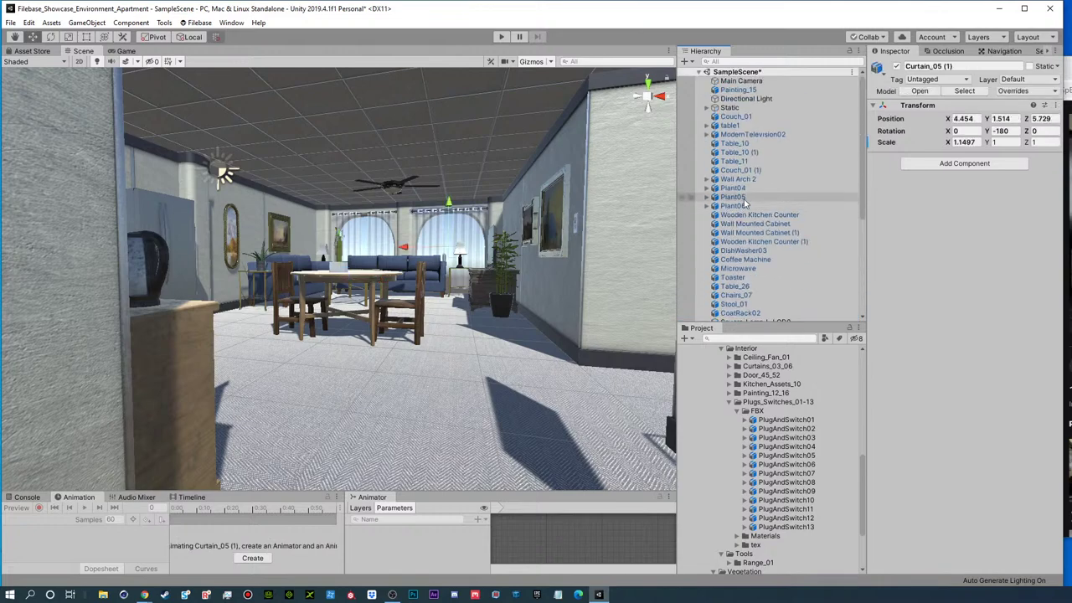
{"action": "left_click", "coordinate": [727, 122], "text": "shift"}
{"action": "scroll", "coordinate": [729, 168], "scroll_direction": "down", "scroll_amount": 6}
{"action": "left_click_drag", "start_coordinate": [743, 312], "coordinate": [733, 318]}
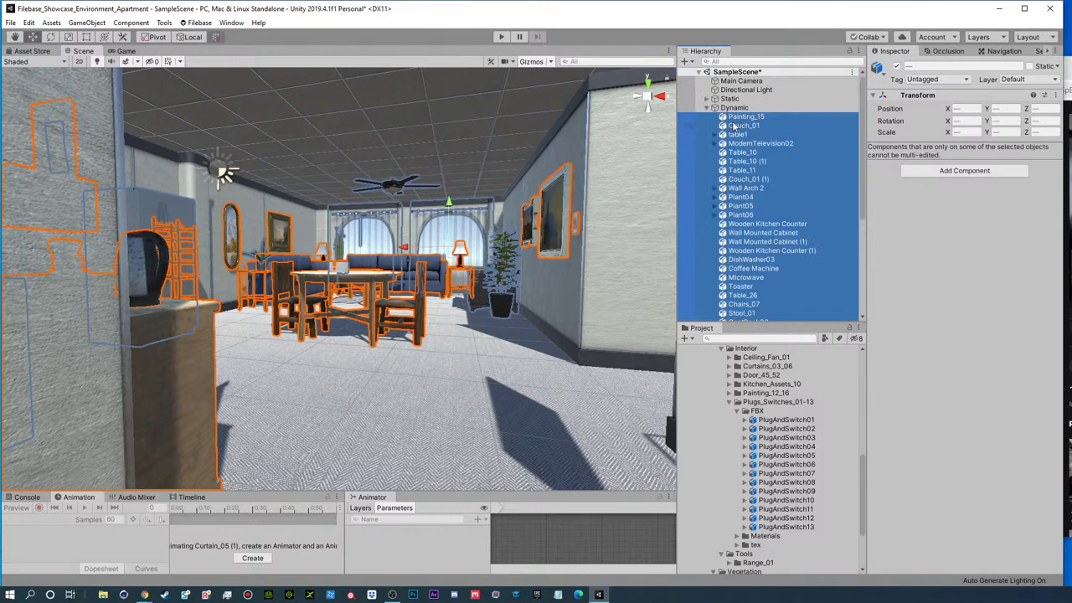
{"action": "left_click", "coordinate": [703, 110]}
{"action": "left_click", "coordinate": [706, 109]}
{"action": "left_click", "coordinate": [729, 173]}
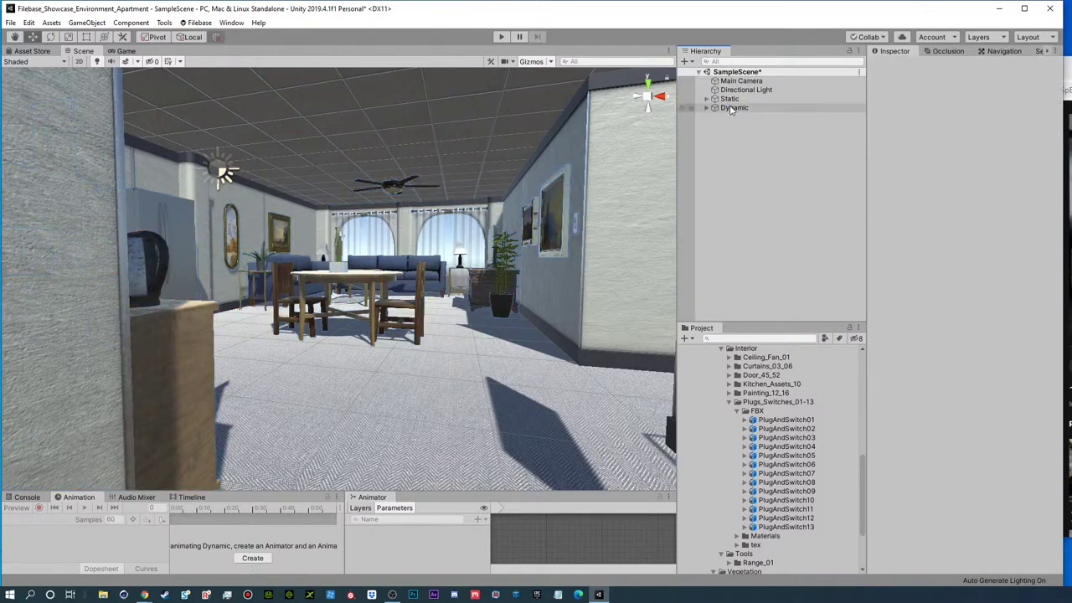
- Create an empty object at the scene root and name it Living Room
{"action": "left_click", "coordinate": [731, 109]}
{"action": "left_click", "coordinate": [685, 61]}
{"action": "left_click", "coordinate": [716, 77]}
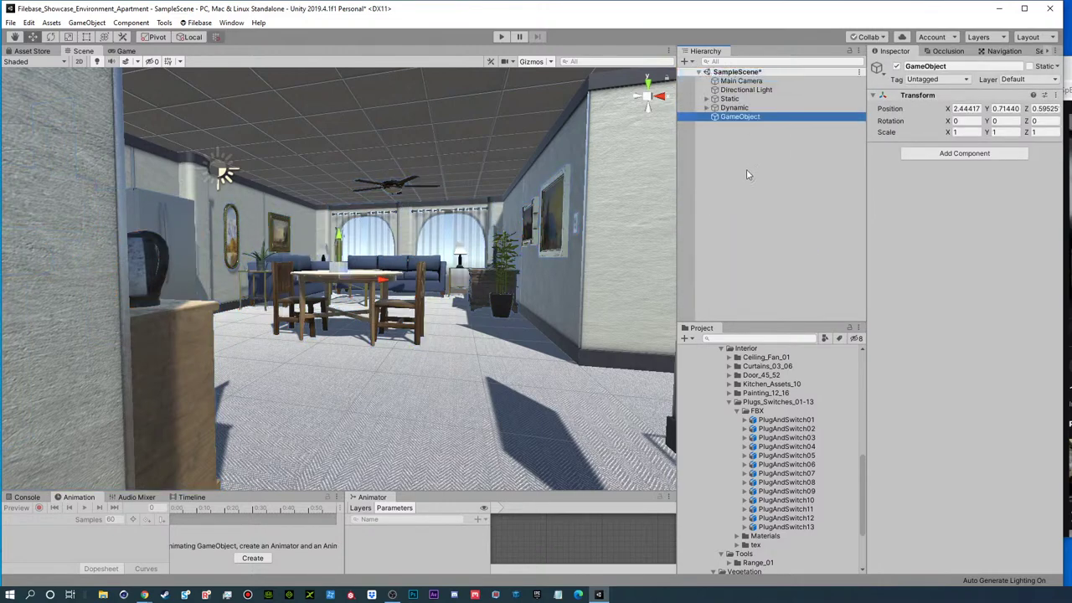
{"action": "left_click", "coordinate": [738, 109]}
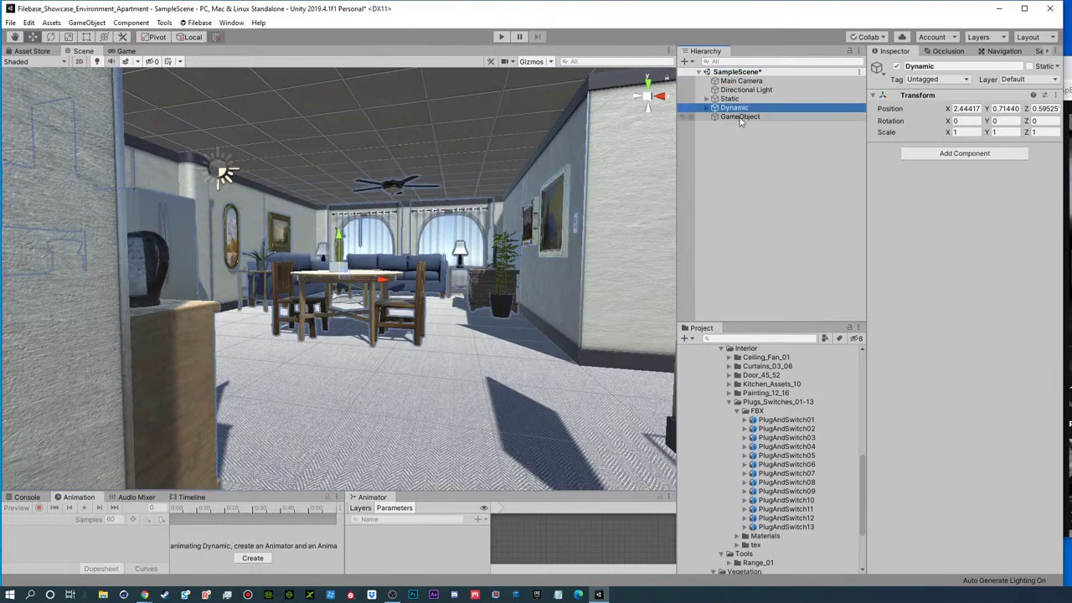
{"action": "left_click", "coordinate": [742, 118]}
{"action": "left_click", "coordinate": [741, 117]}
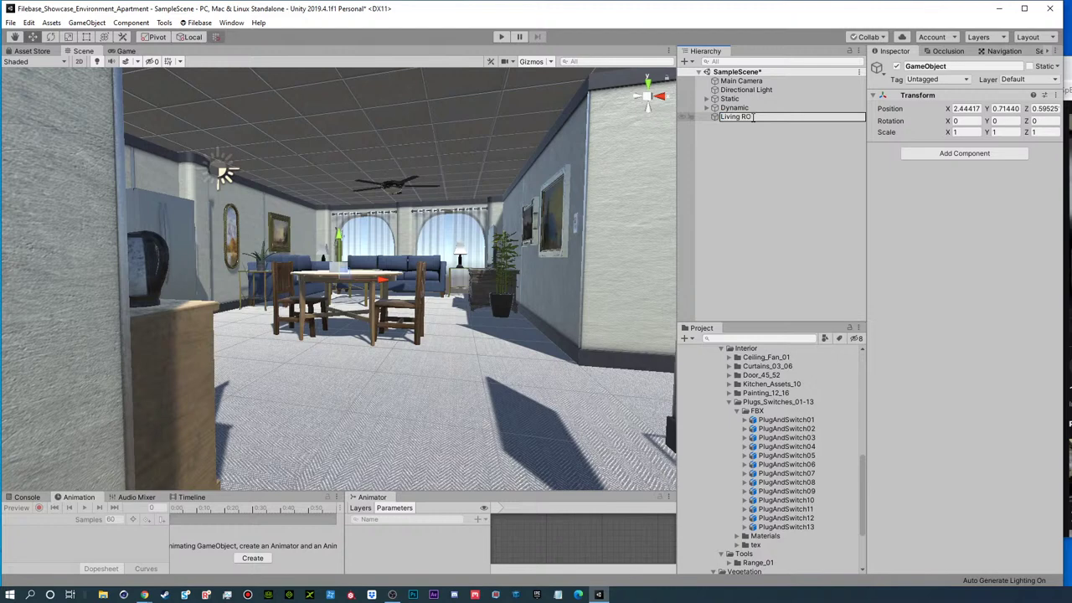
{"action": "type", "text": "Living Room"}
{"action": "key", "text": "Return"}
- Make the Living Room object a child of Dynamic
{"action": "mouse_move", "coordinate": [720, 118]}
{"action": "left_mouse_down"}
{"action": "mouse_move", "coordinate": [712, 111]}
{"action": "mouse_move", "coordinate": [733, 126]}
{"action": "left_mouse_up"}
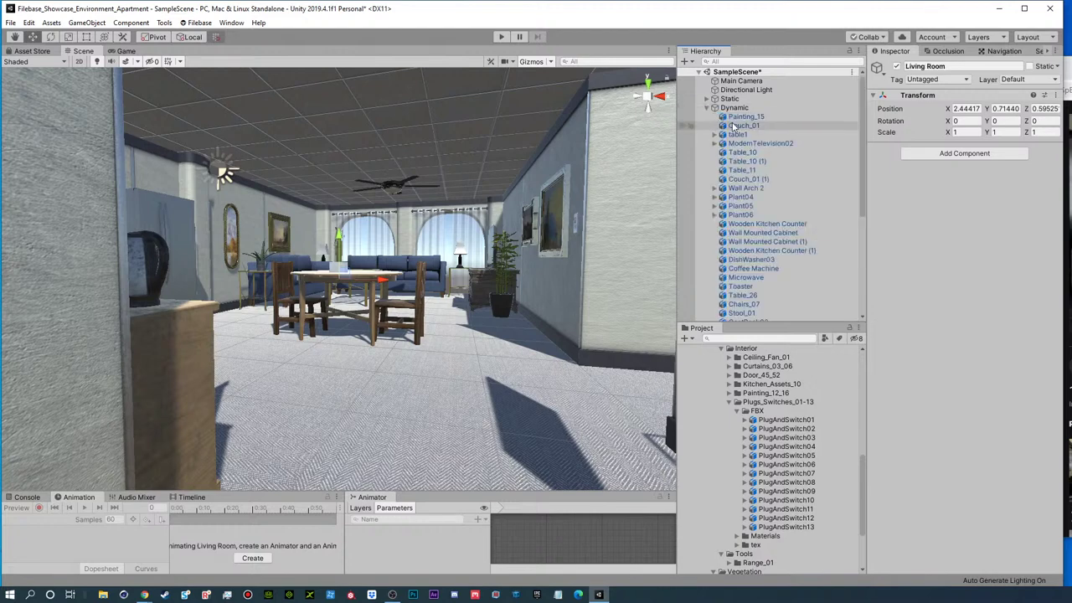
{"action": "left_click", "coordinate": [706, 107]}
{"action": "left_click_drag", "start_coordinate": [739, 118], "coordinate": [738, 109]}
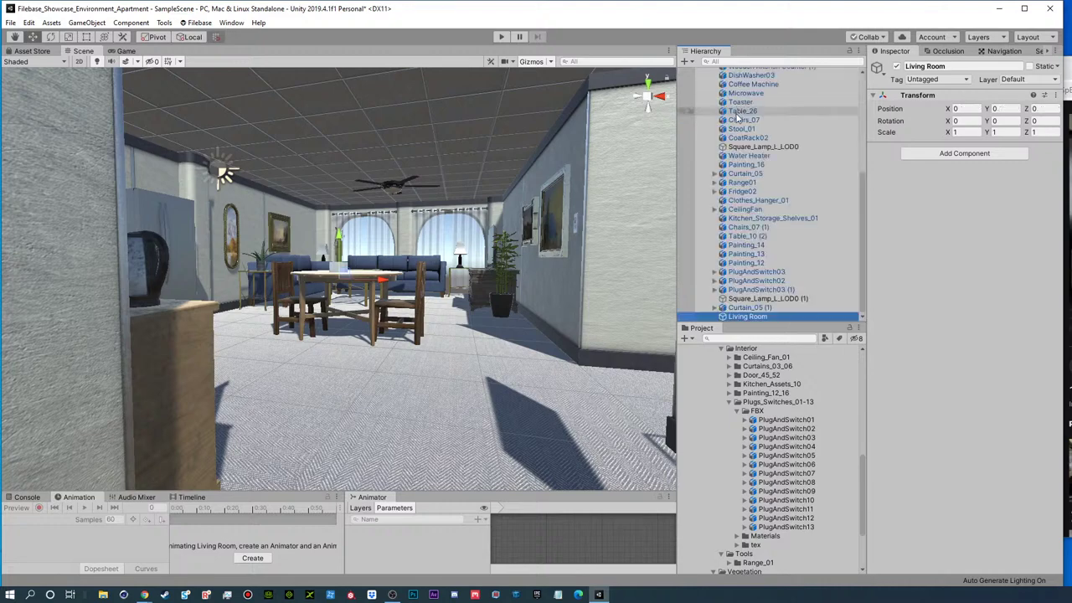
- Move every furnishing under Dynamic, from Painting_15 through Curtain_05 (1), into the Living Room object and collapse it
{"action": "left_click", "coordinate": [754, 307]}
{"action": "scroll", "coordinate": [749, 300], "scroll_direction": "up", "scroll_amount": 5}
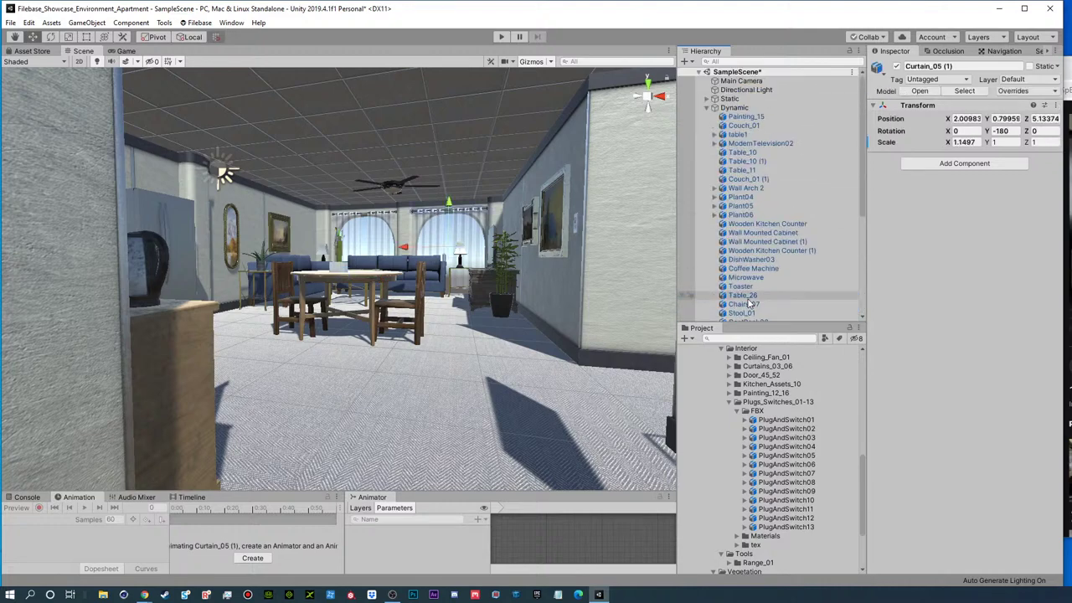
{"action": "left_click", "coordinate": [745, 117], "text": "shift"}
{"action": "scroll", "coordinate": [755, 201], "scroll_direction": "down", "scroll_amount": 5}
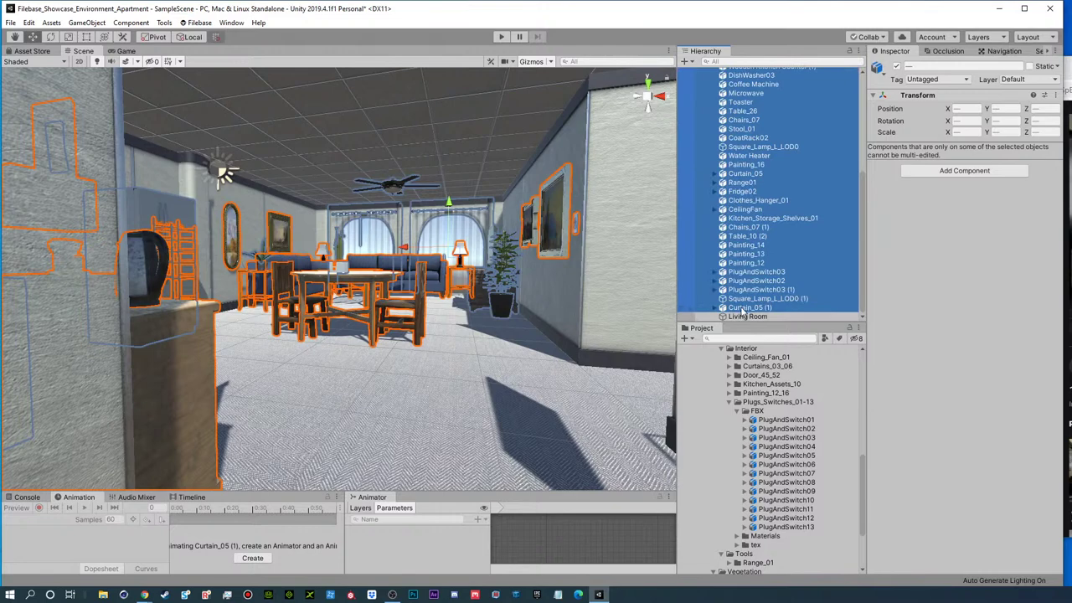
{"action": "scroll", "coordinate": [742, 317], "scroll_direction": "up", "scroll_amount": 5}
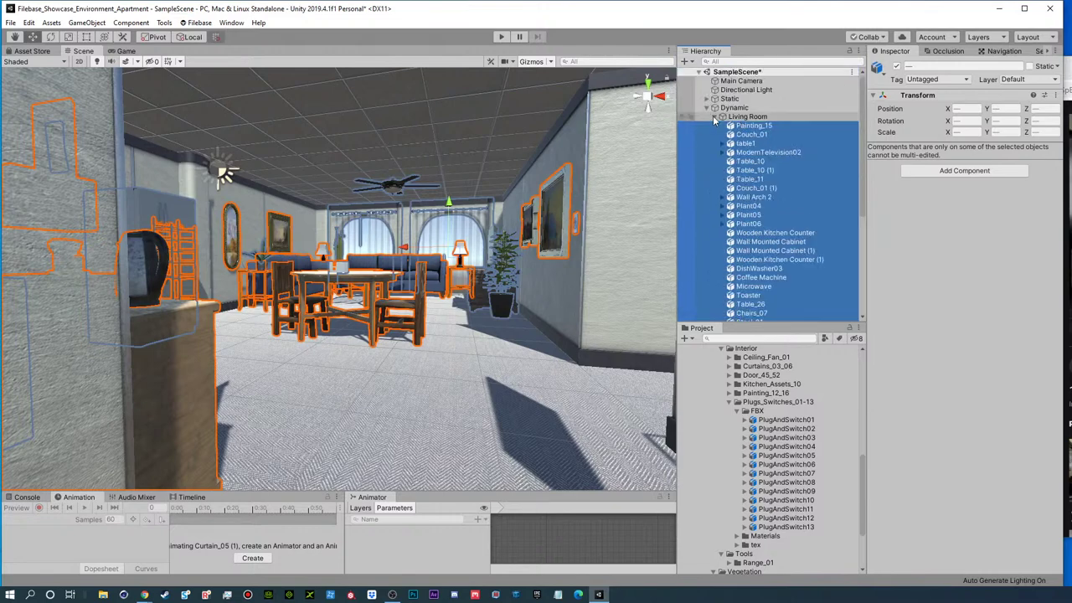
{"action": "left_click", "coordinate": [714, 117]}
{"action": "left_click", "coordinate": [756, 208]}
- Check the transforms of the Dynamic and Static parents, and save the scene
{"action": "left_click", "coordinate": [737, 110]}
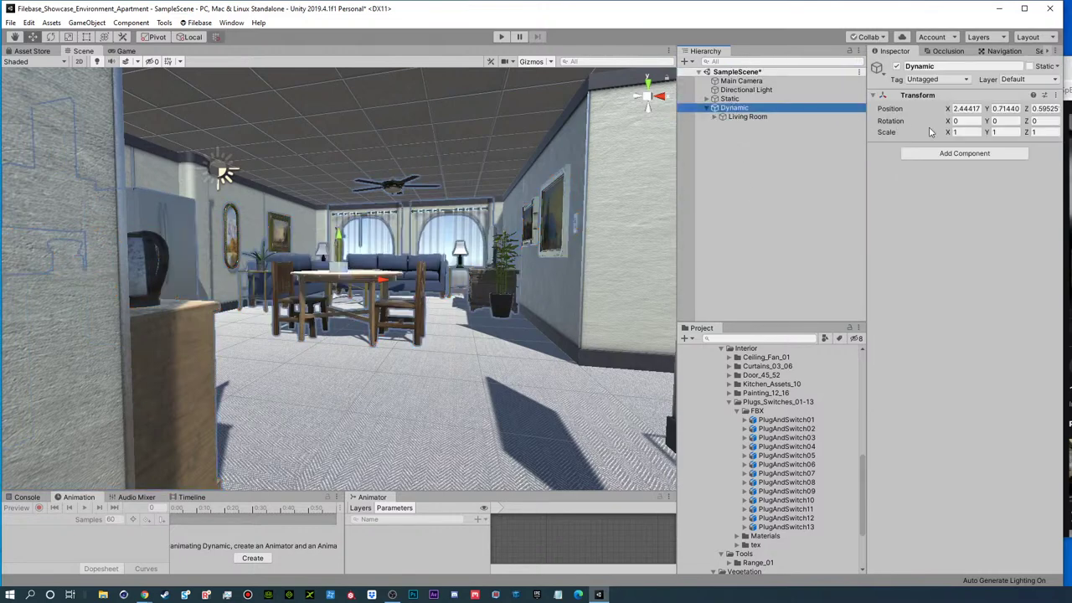
{"action": "left_click", "coordinate": [750, 90]}
{"action": "left_click", "coordinate": [754, 99]}
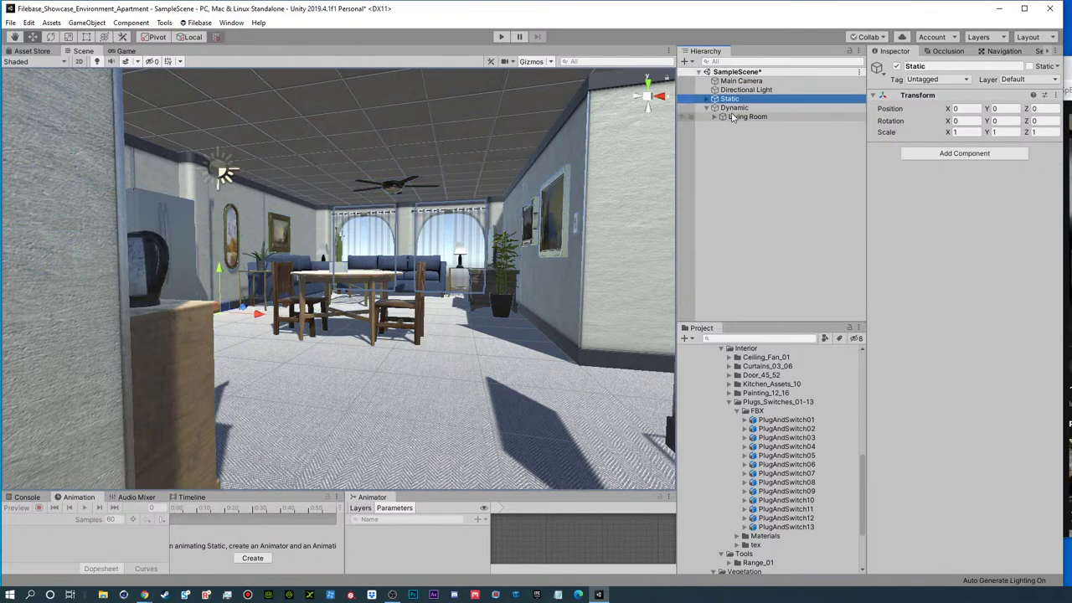
{"action": "left_click", "coordinate": [768, 181]}
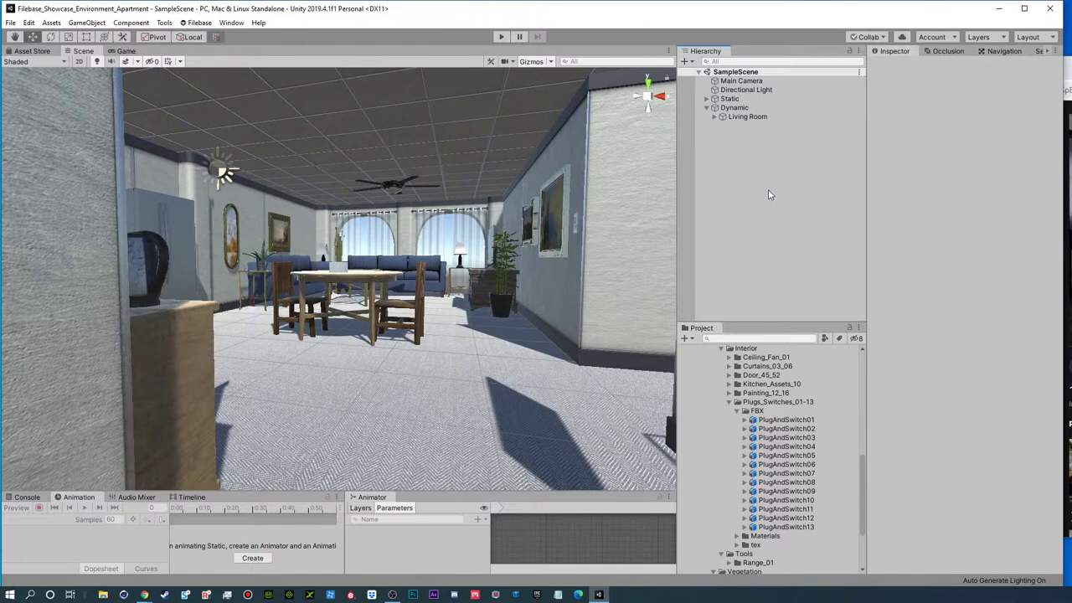
- Examine the furnished living room from above and from beside the dining table toward the windows
{"action": "left_click_drag", "start_coordinate": [480, 276], "coordinate": [449, 361], "text": "alt"}
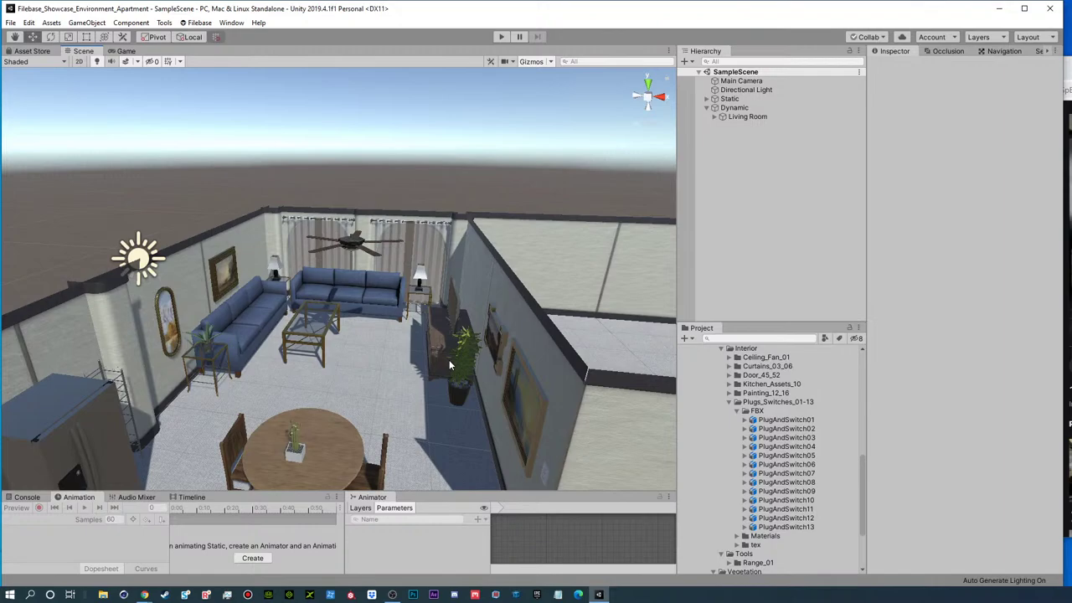
{"action": "scroll", "coordinate": [491, 338], "scroll_direction": "up", "scroll_amount": 2}
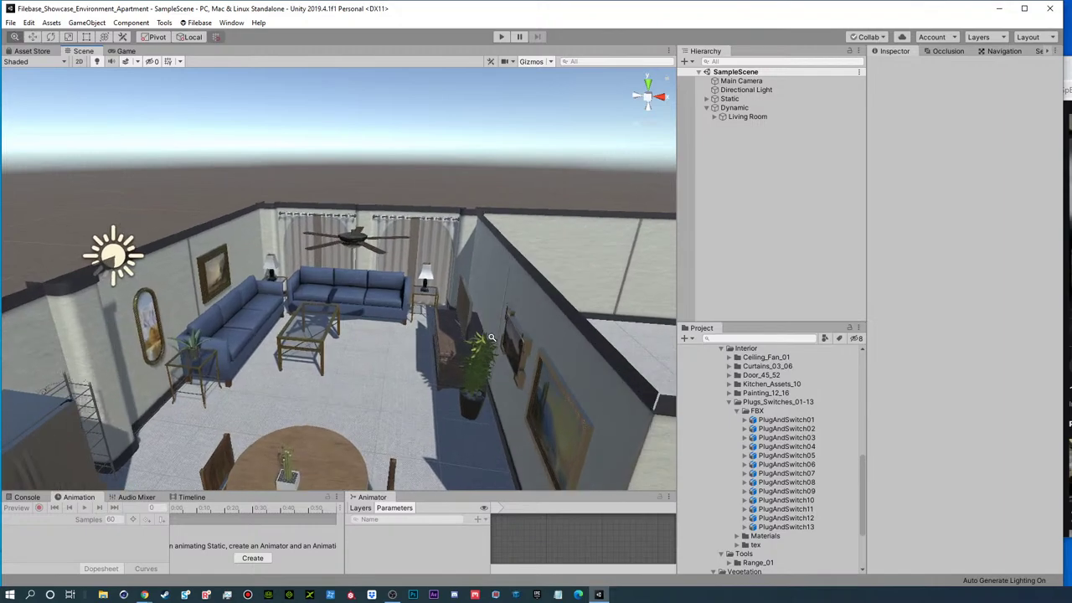
{"action": "right_click_drag", "start_coordinate": [491, 338], "coordinate": [793, 290], "text": "alt"}
{"action": "left_click_drag", "start_coordinate": [457, 240], "coordinate": [420, 95], "text": "alt"}
{"action": "left_click_drag", "start_coordinate": [424, 161], "coordinate": [376, 219], "text": "alt"}
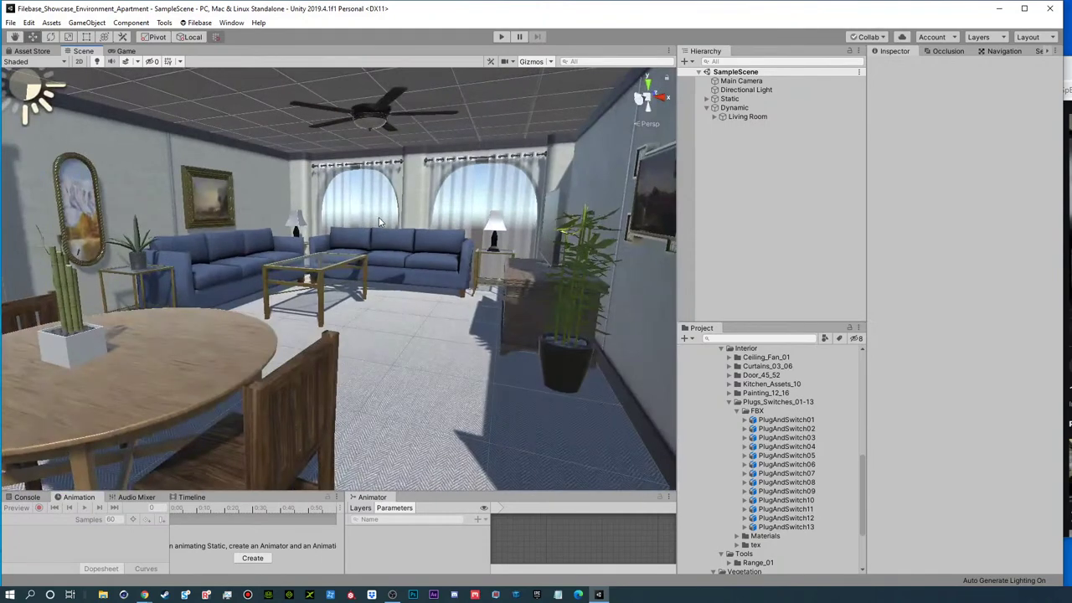
{"action": "right_click_drag", "start_coordinate": [379, 221], "coordinate": [386, 289]}
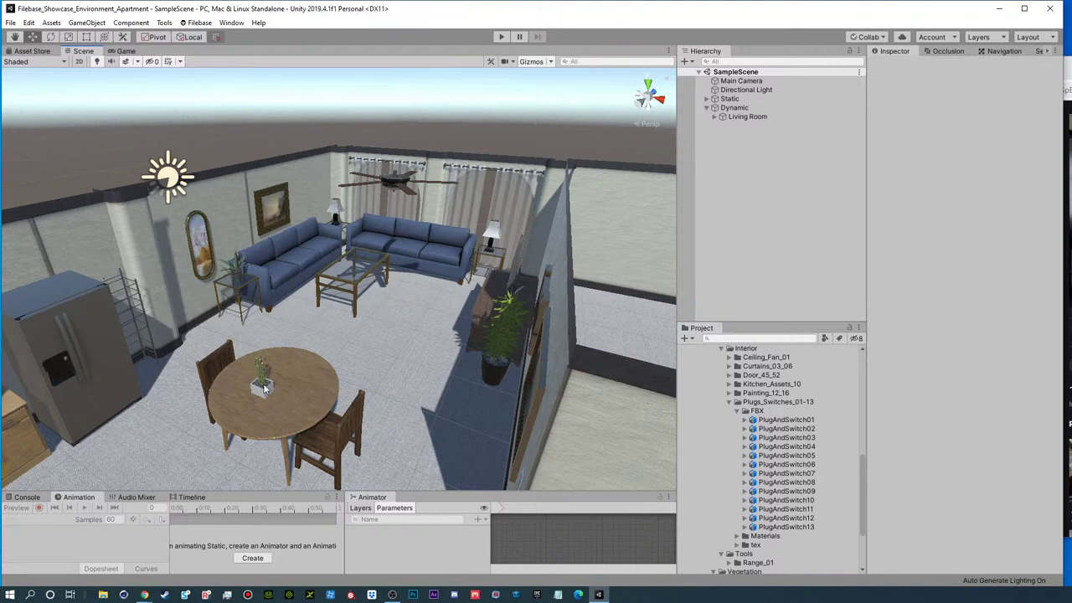
- Collapse the Urban folder, the Props category folders and the Plants folder in the project assets
{"action": "left_click", "coordinate": [733, 404]}
{"action": "left_click", "coordinate": [728, 391]}
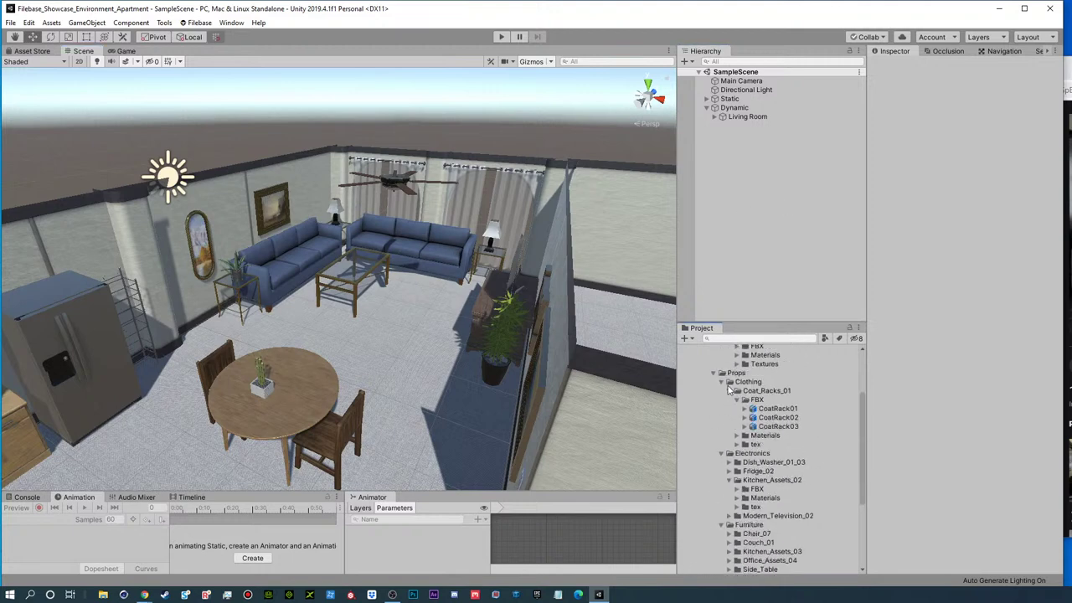
{"action": "left_click", "coordinate": [721, 382]}
{"action": "left_click", "coordinate": [721, 390]}
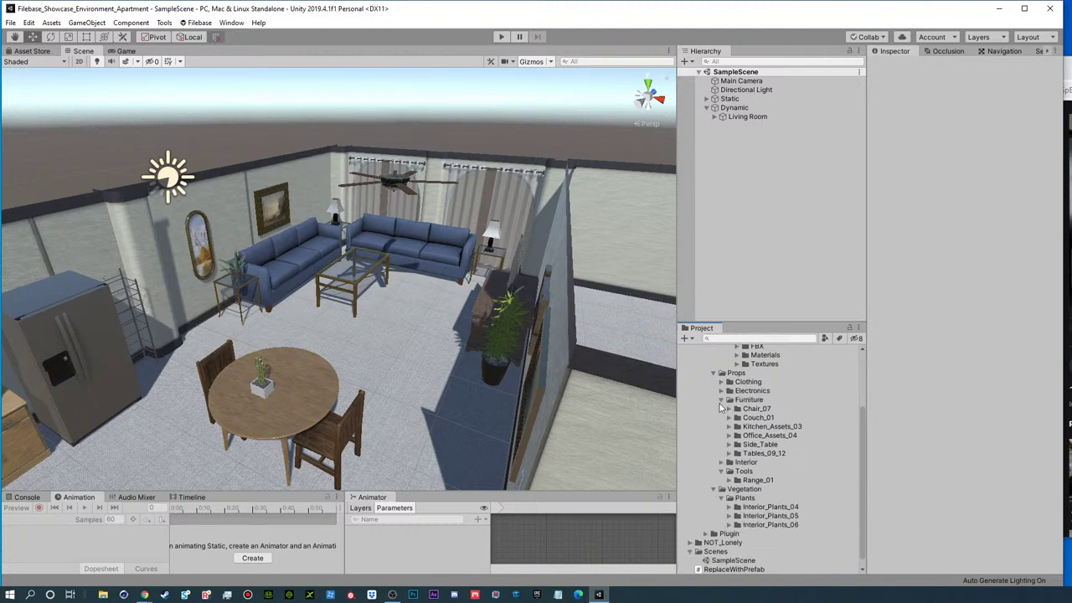
{"action": "left_click", "coordinate": [721, 399]}
{"action": "left_click", "coordinate": [721, 471]}
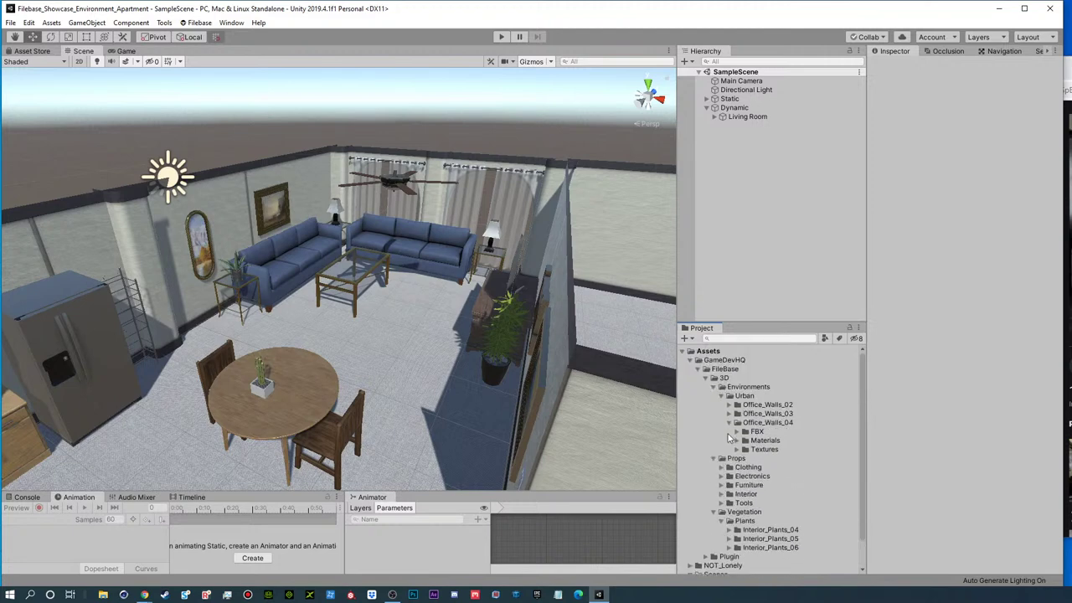
{"action": "left_click", "coordinate": [722, 396]}
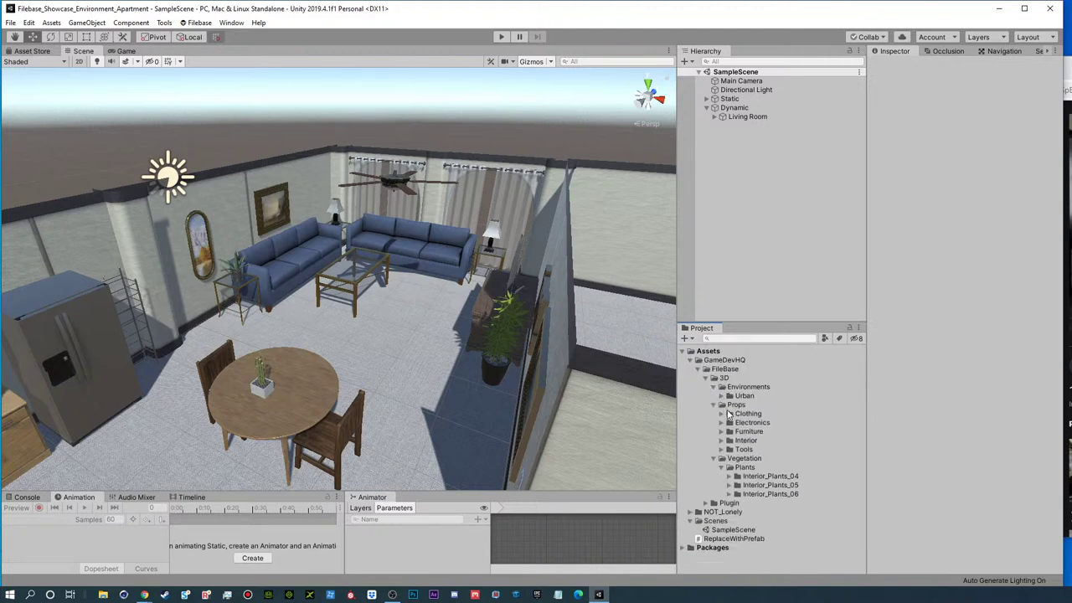
{"action": "left_click", "coordinate": [729, 467]}
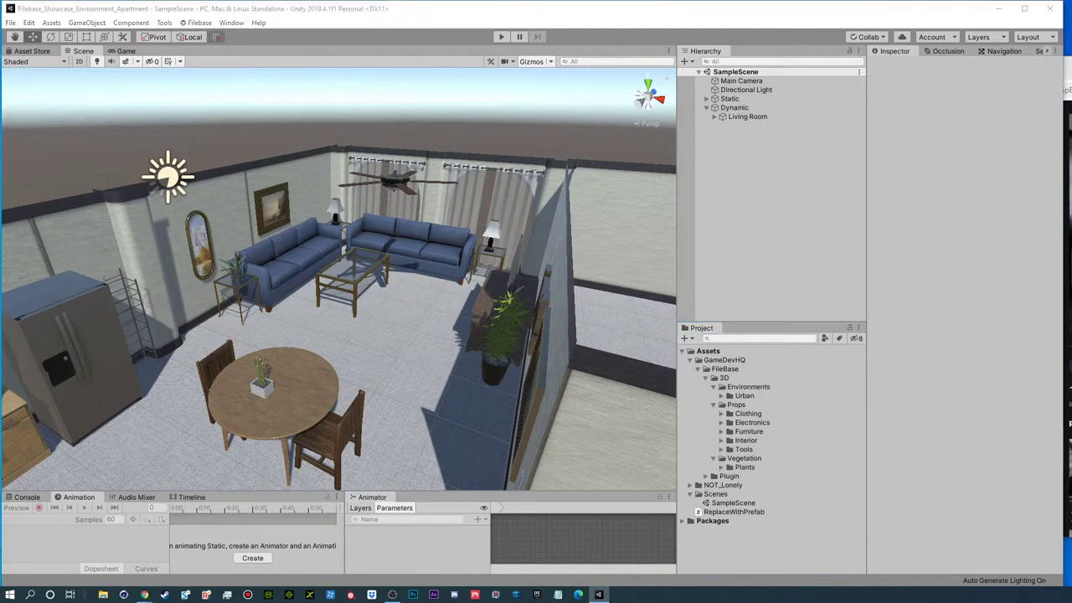
- Start a package export of the SampleScene asset with all its dependencies included
{"action": "left_click", "coordinate": [740, 503]}
{"action": "right_click", "coordinate": [741, 503]}
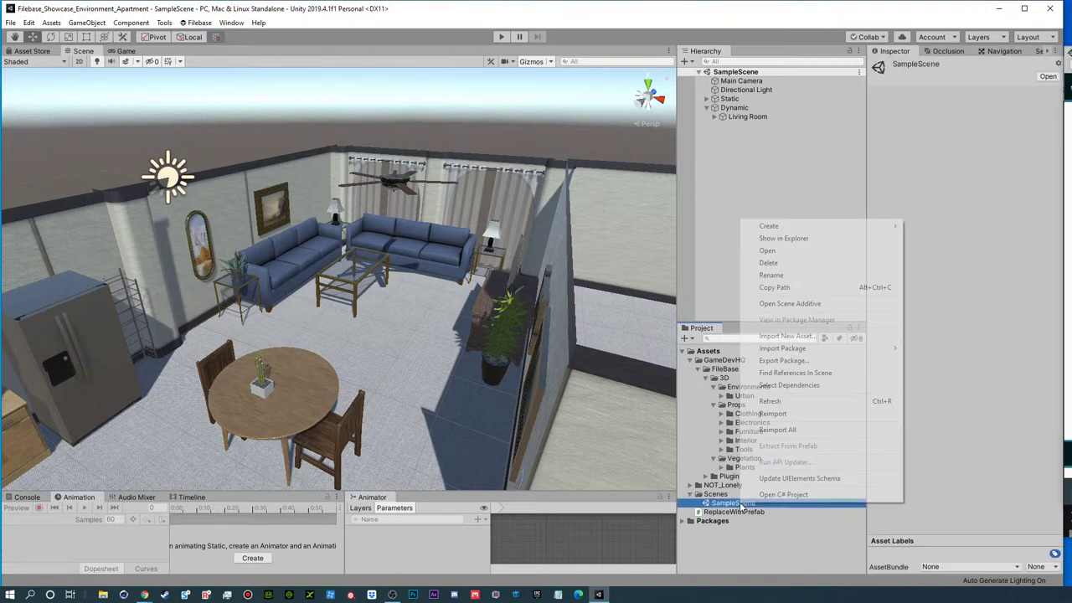
{"action": "left_click", "coordinate": [796, 364]}
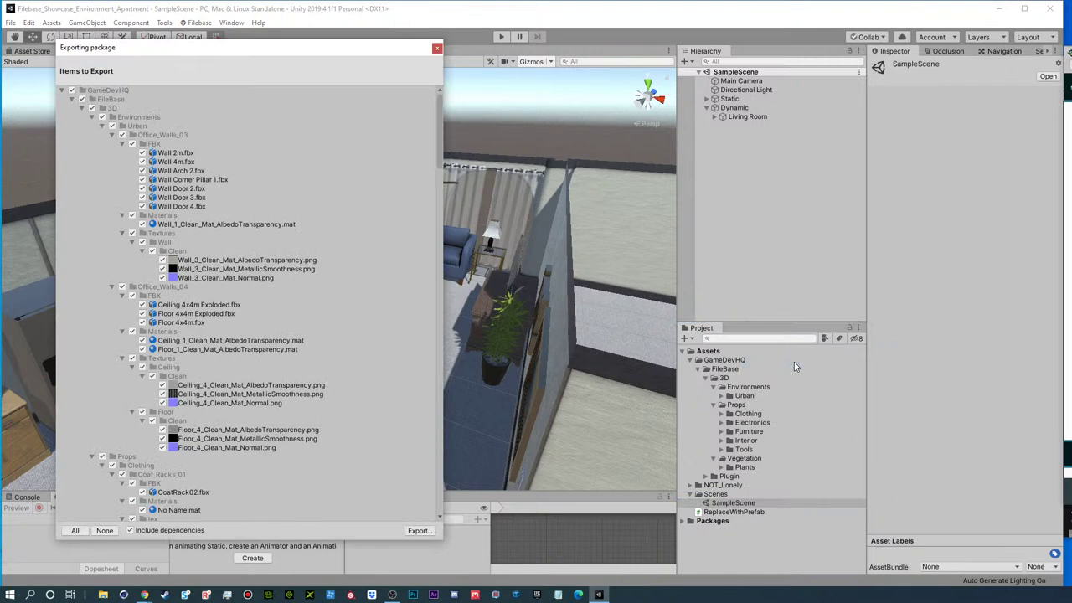
{"action": "left_click", "coordinate": [418, 531]}
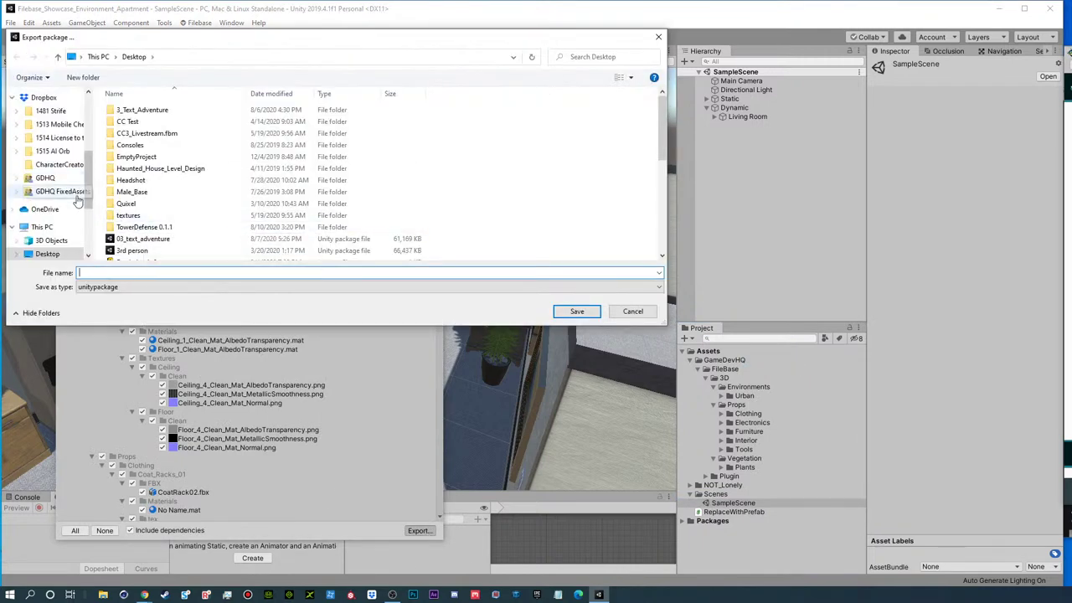
- Save the exported package on the Desktop as LivingRoom082720
{"action": "left_click", "coordinate": [41, 254]}
{"action": "left_click", "coordinate": [119, 272]}
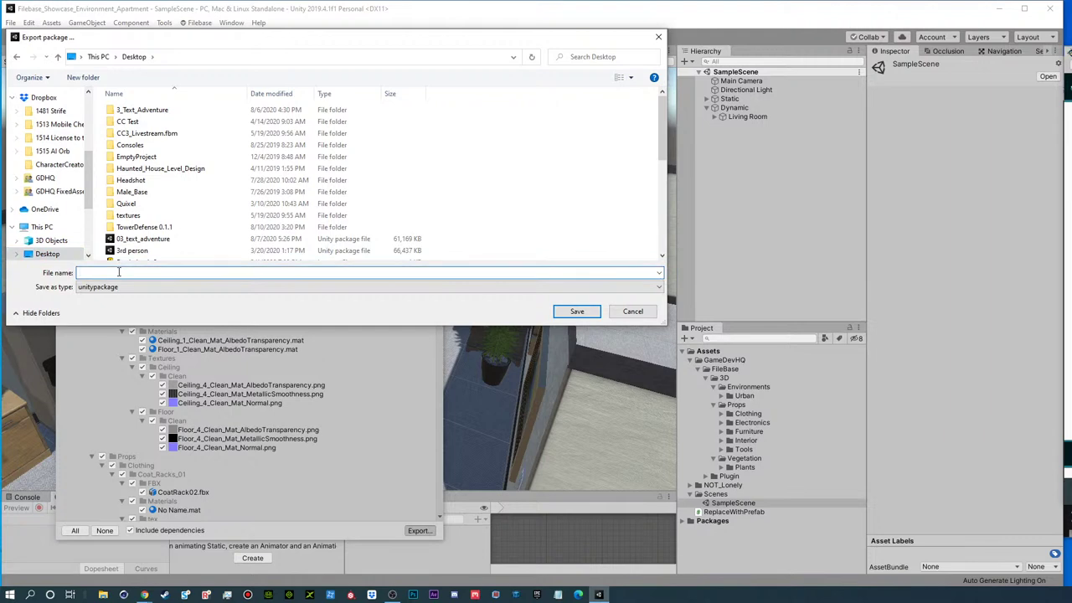
{"action": "type", "text": "LivingRoom"}
{"action": "key", "text": "Return"}
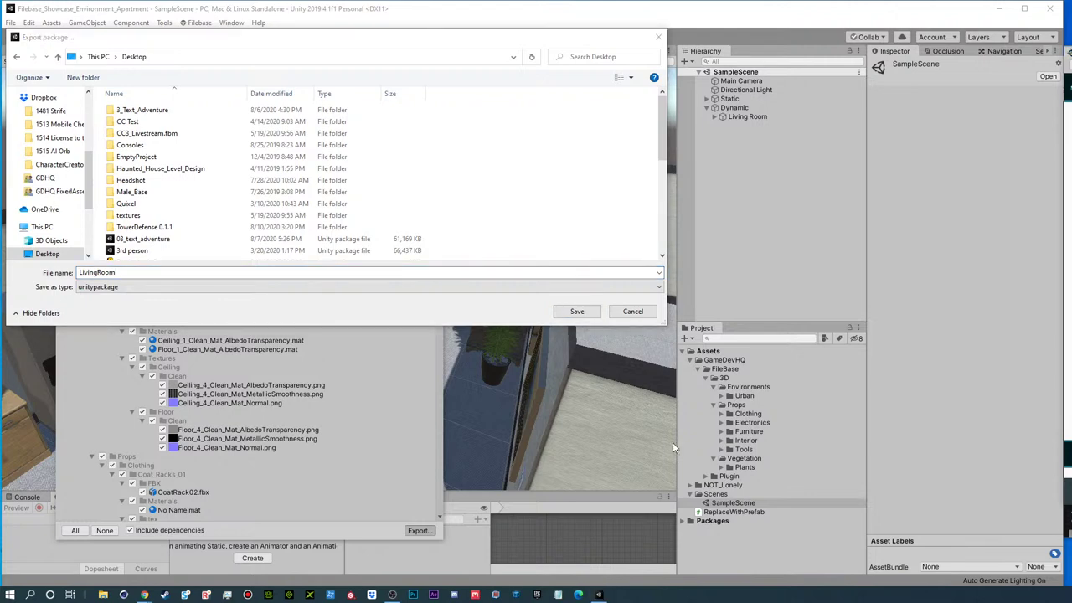
{"action": "left_click", "coordinate": [174, 271]}
{"action": "type", "text": "0"}
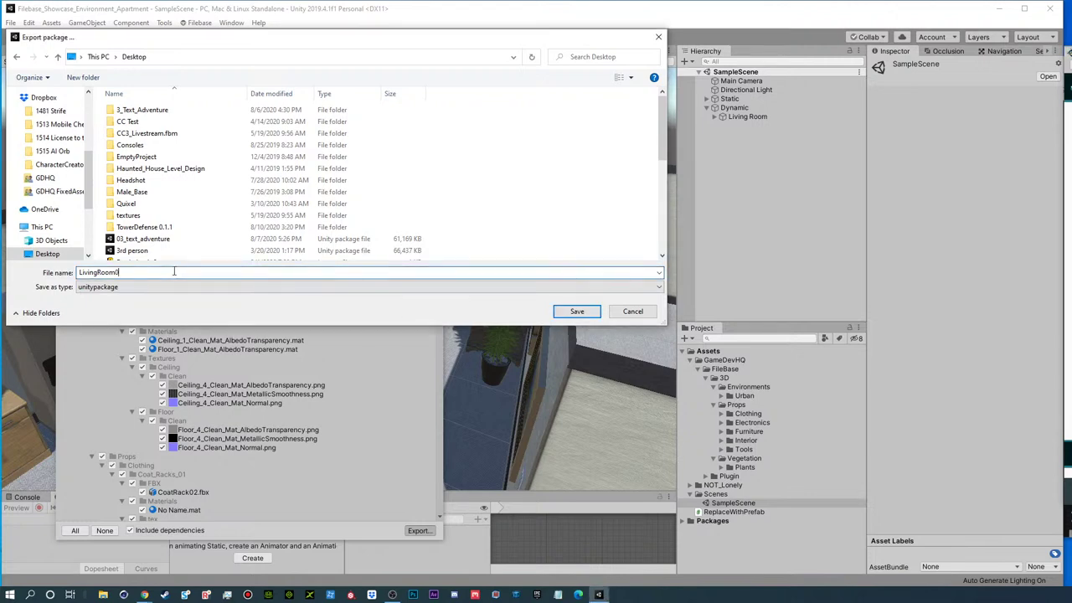
{"action": "type", "text": "82720"}
{"action": "left_click", "coordinate": [559, 311]}
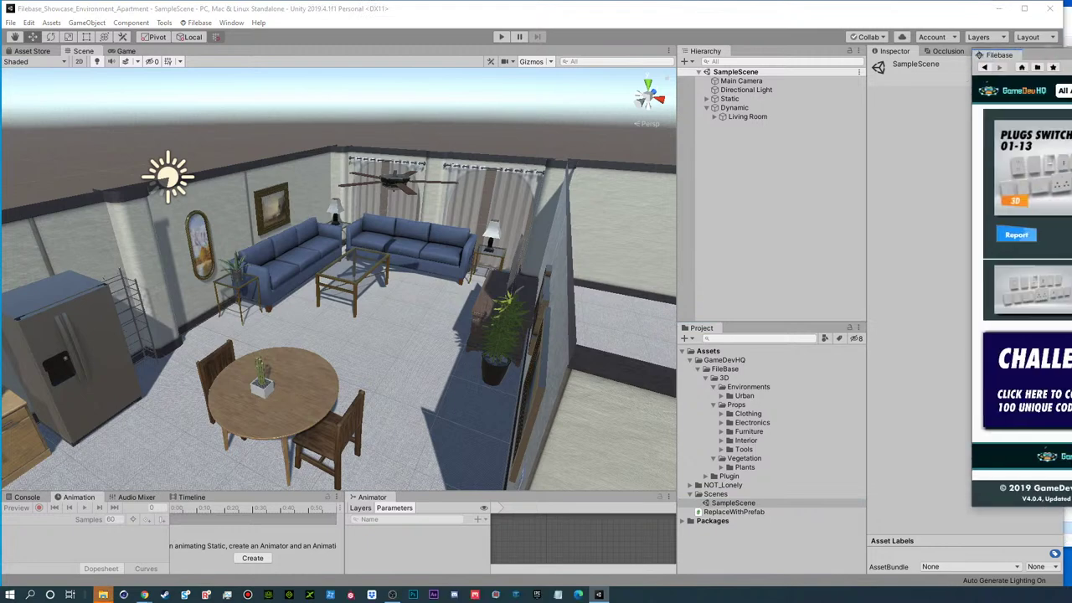
- Close the floating Filebase window and open the Package Manager
{"action": "left_click", "coordinate": [1071, 50]}
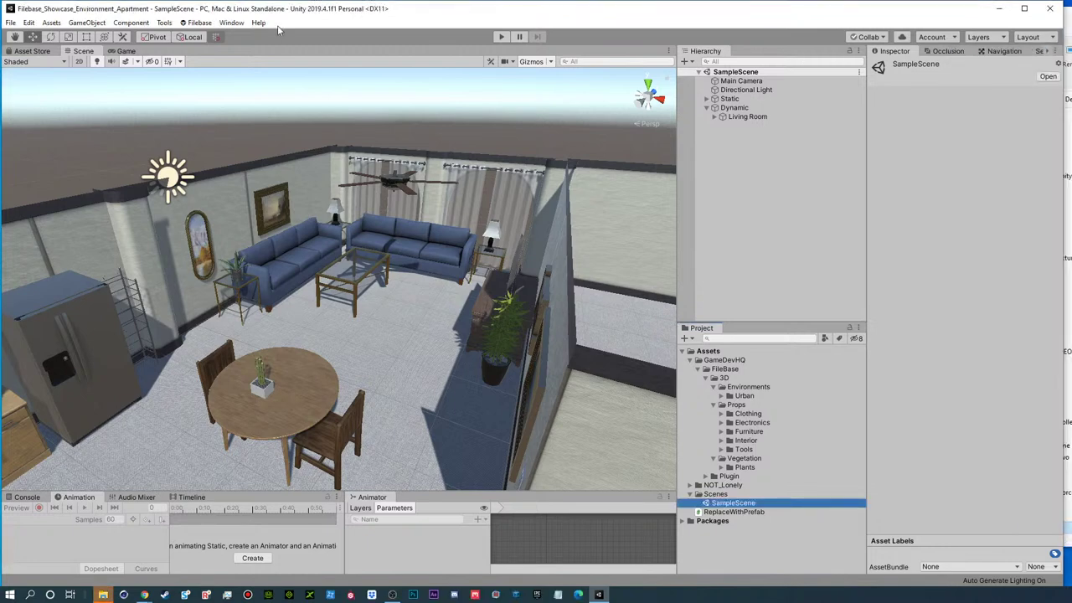
{"action": "left_click", "coordinate": [232, 23]}
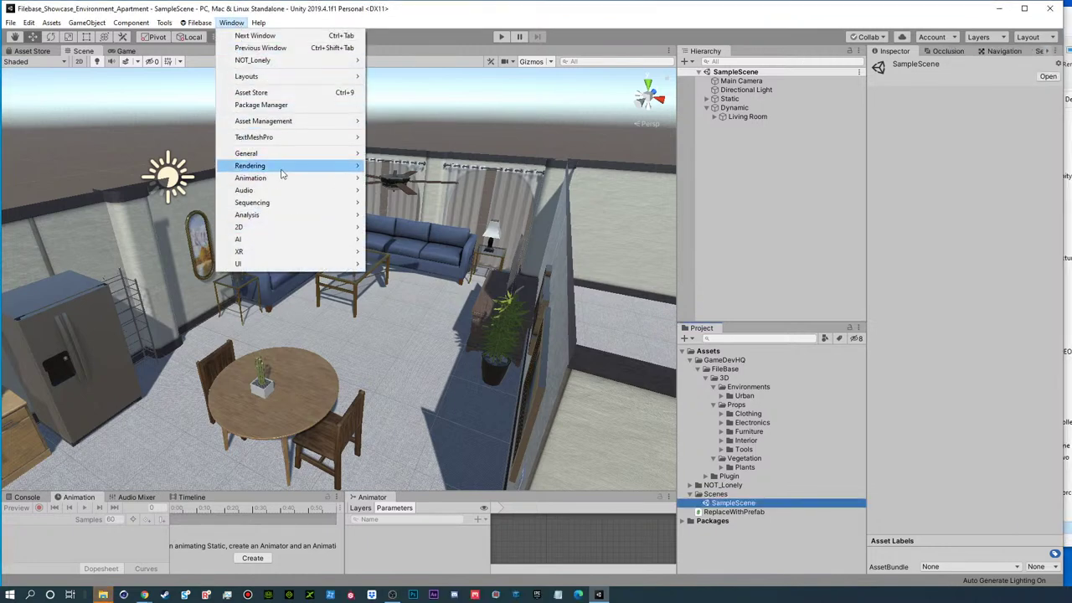
{"action": "left_click", "coordinate": [261, 105]}
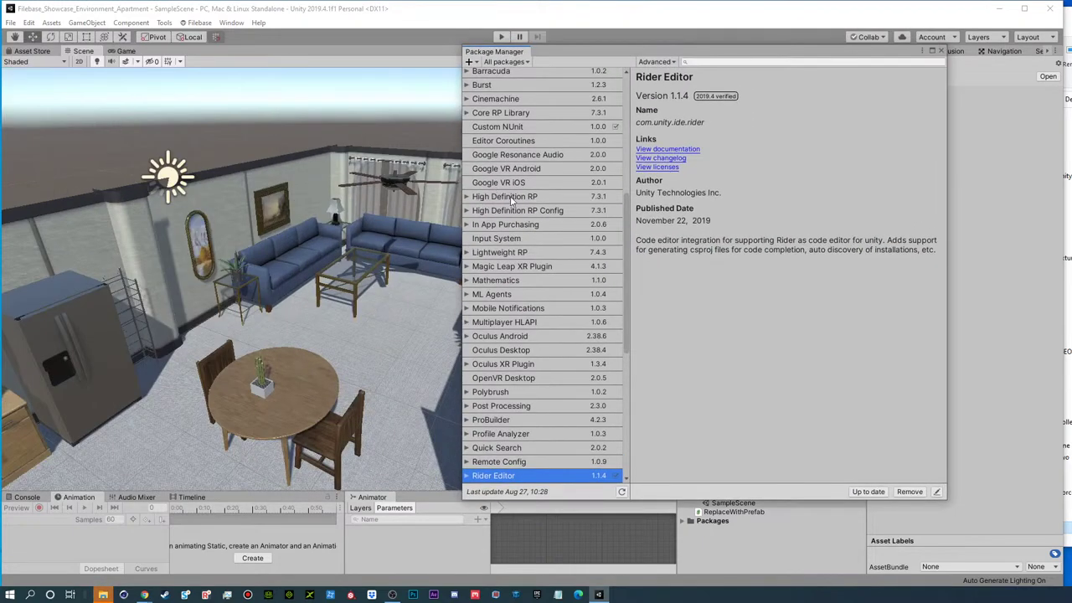
- Compare the details of High Definition RP versions 7.3.1 and 7.4.3 among the available packages
{"action": "left_click", "coordinate": [511, 199]}
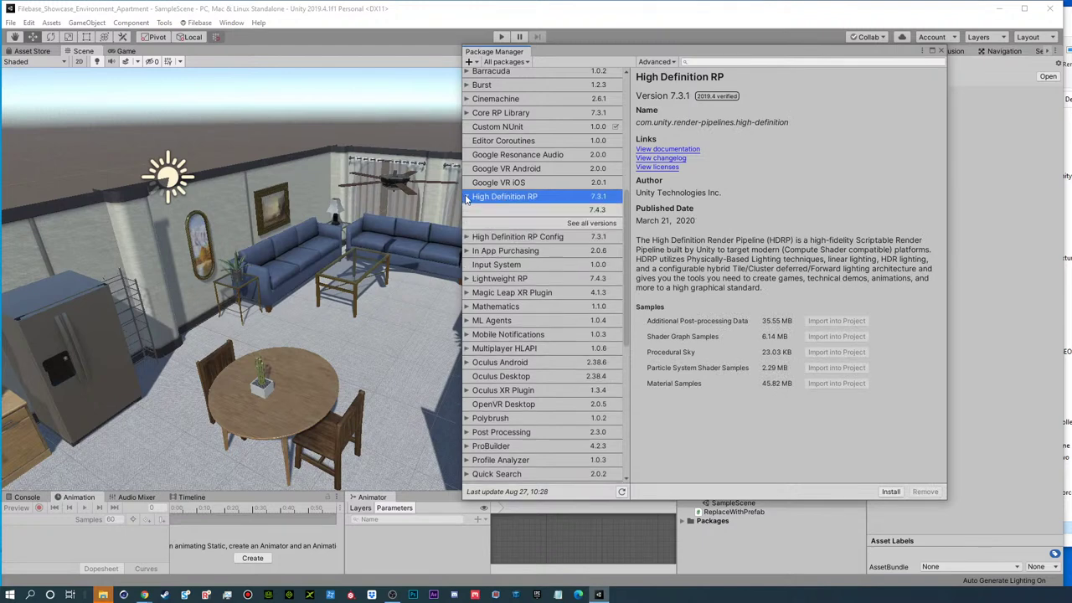
{"action": "left_click", "coordinate": [595, 211]}
{"action": "left_click", "coordinate": [592, 201]}
{"action": "left_click", "coordinate": [593, 211]}
{"action": "left_click", "coordinate": [590, 200]}
{"action": "left_click", "coordinate": [590, 210]}
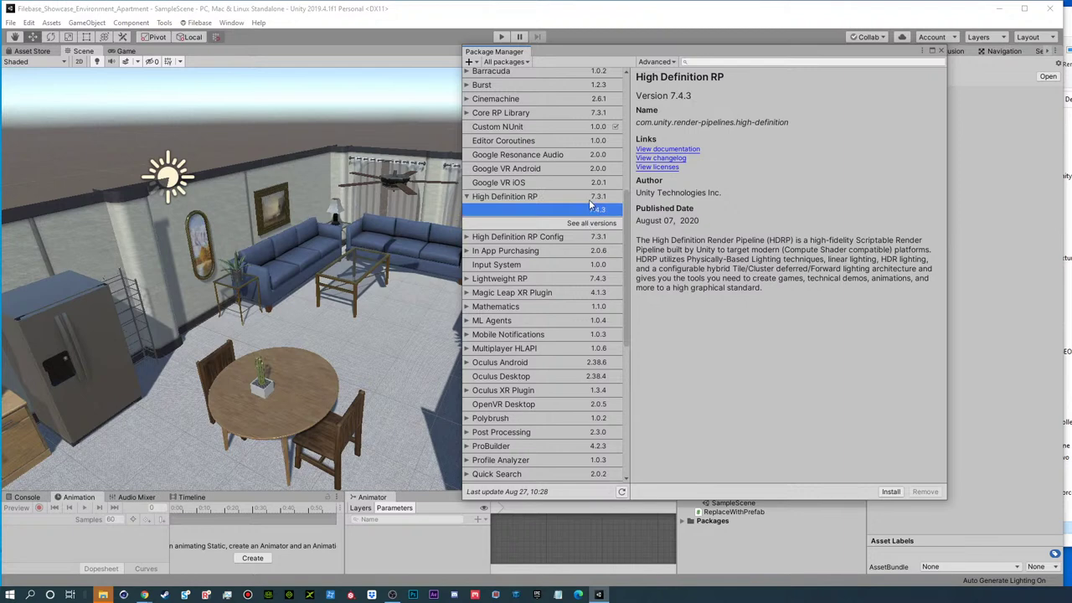
- Install version 7.3.1 of the High Definition RP package
{"action": "left_click", "coordinate": [590, 201]}
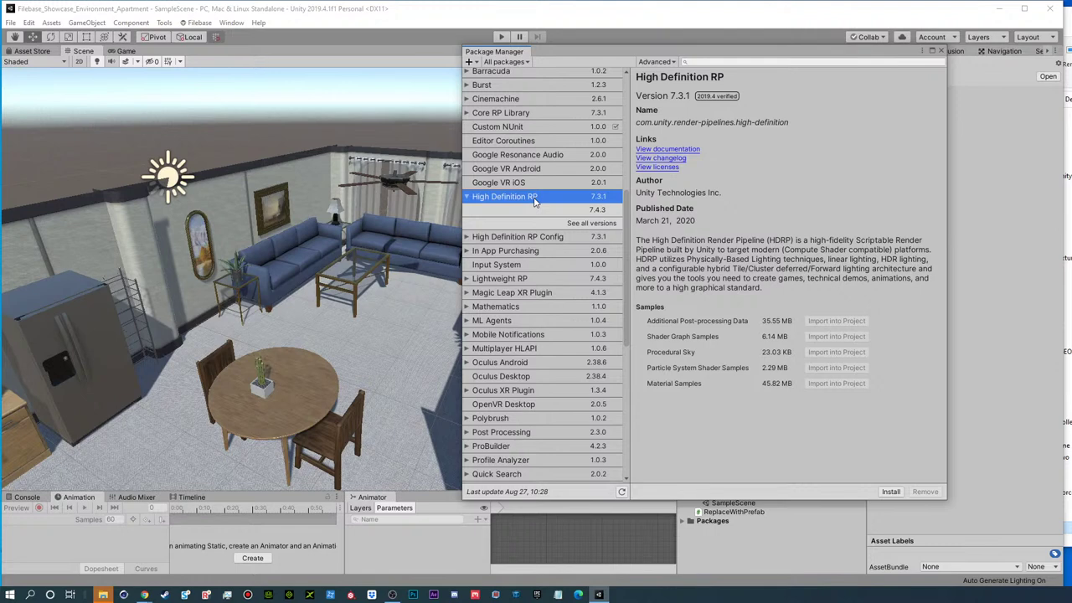
{"action": "left_click", "coordinate": [894, 492]}
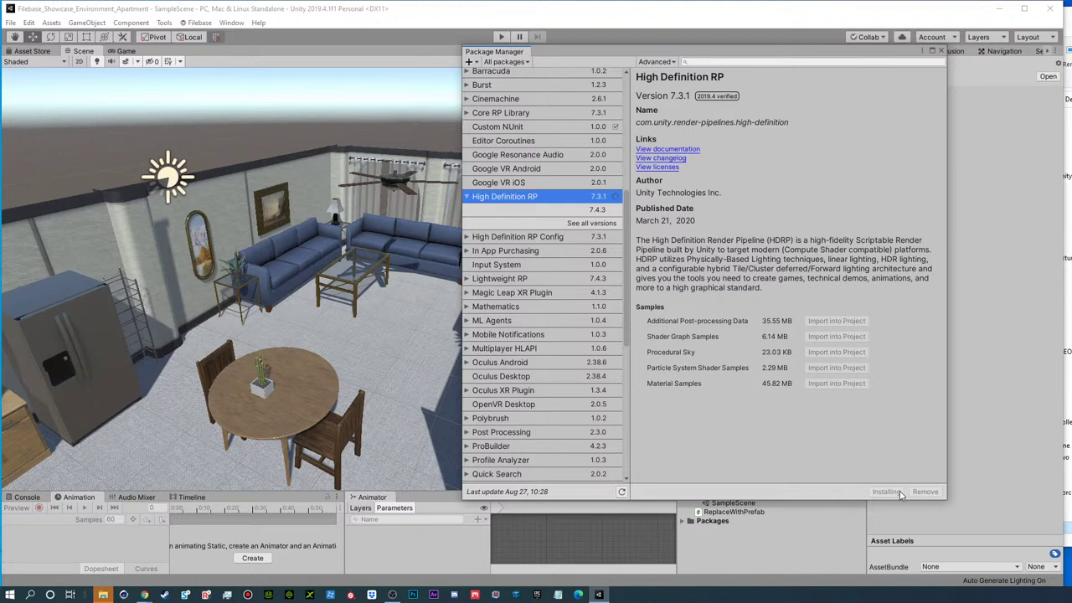
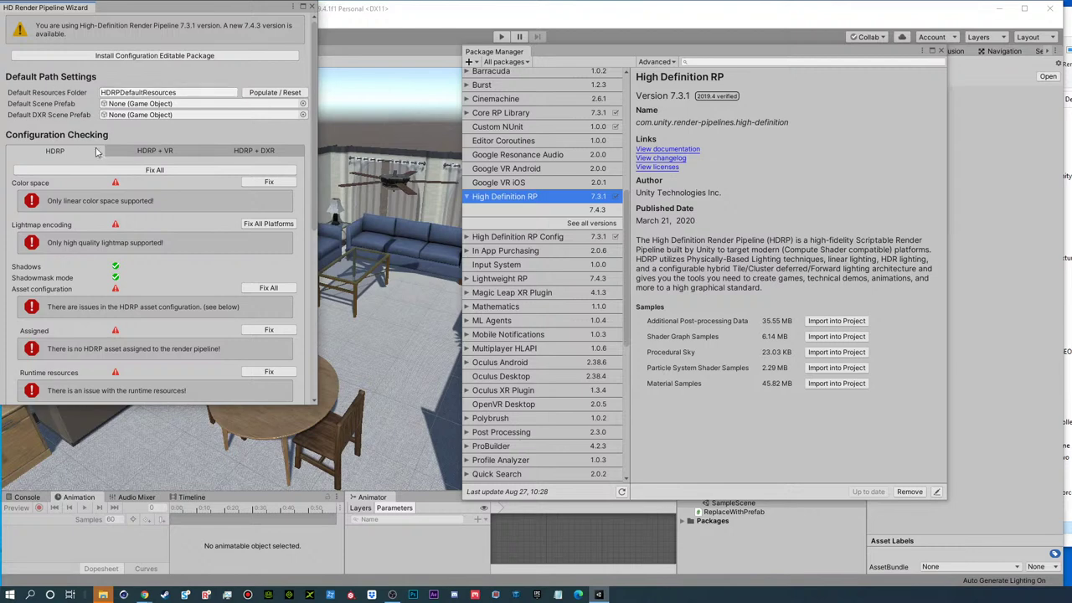
- Fix all HDRP configuration issues, creating a fresh HDRenderPipelineAsset and HD default scene, and close the wizard and Package Manager
{"action": "left_click", "coordinate": [165, 172]}
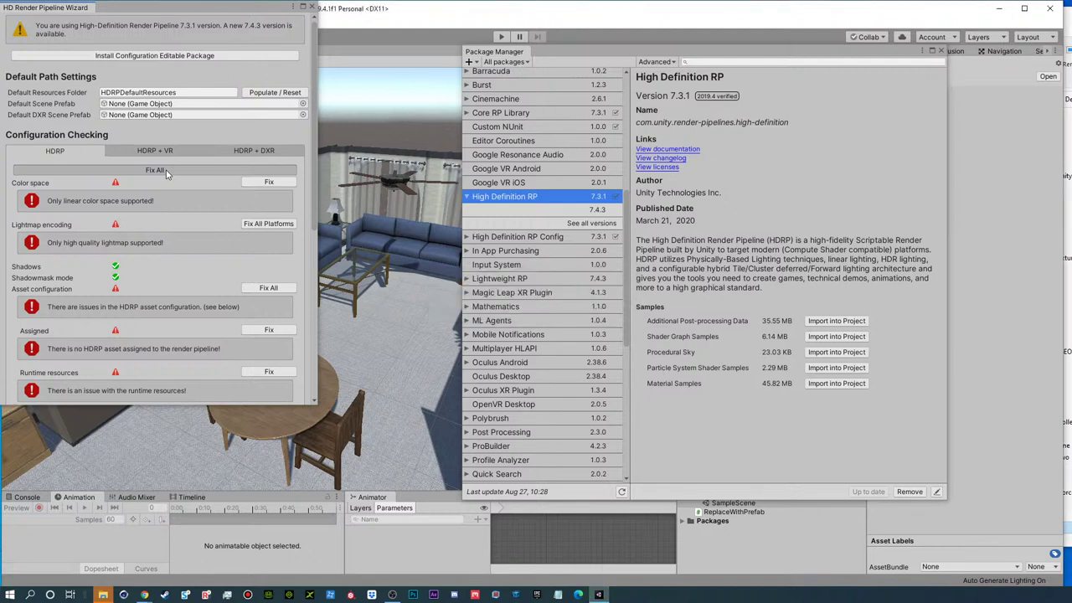
{"action": "left_click", "coordinate": [166, 172]}
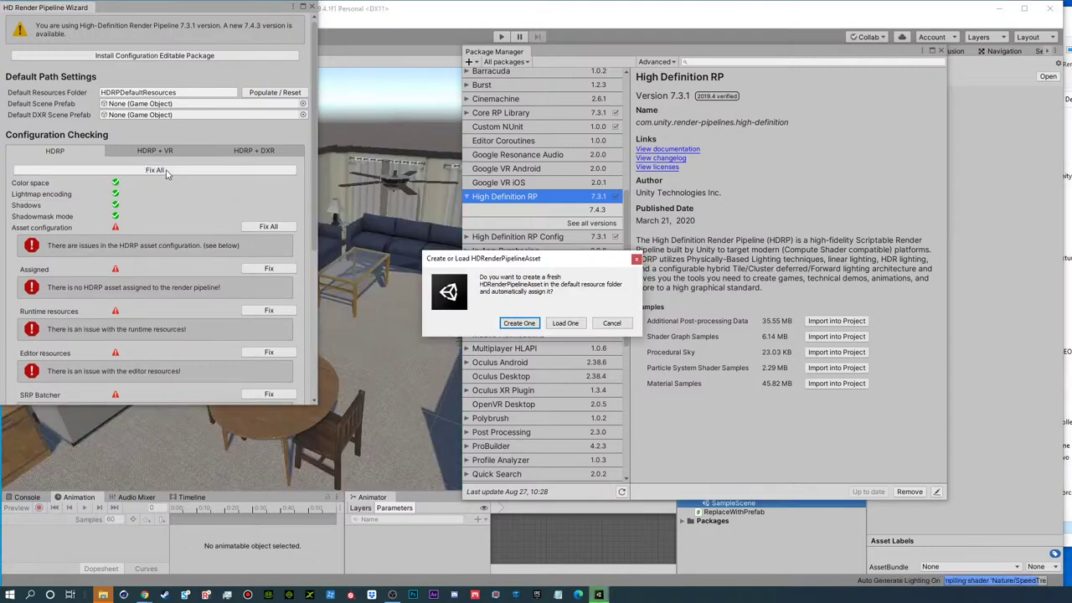
{"action": "left_click", "coordinate": [521, 323]}
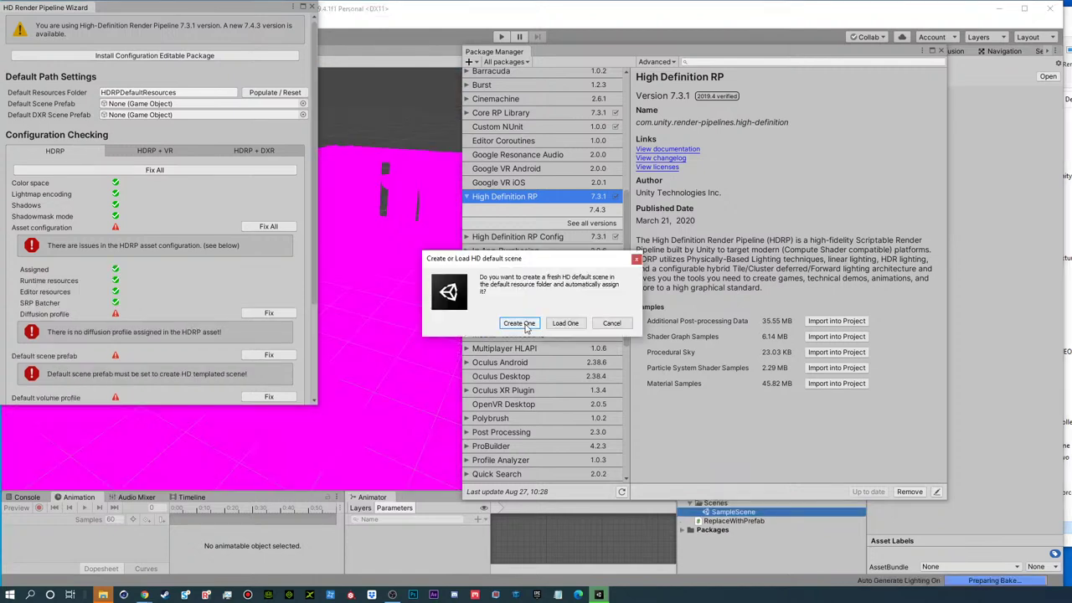
{"action": "left_click", "coordinate": [525, 326]}
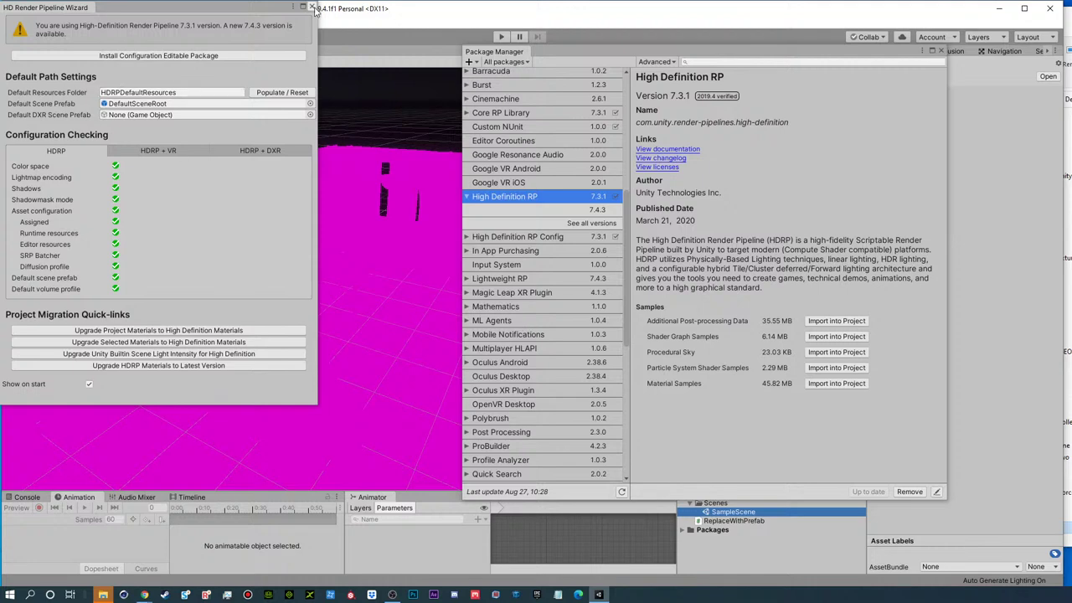
{"action": "left_click", "coordinate": [314, 9]}
{"action": "left_click", "coordinate": [941, 51]}
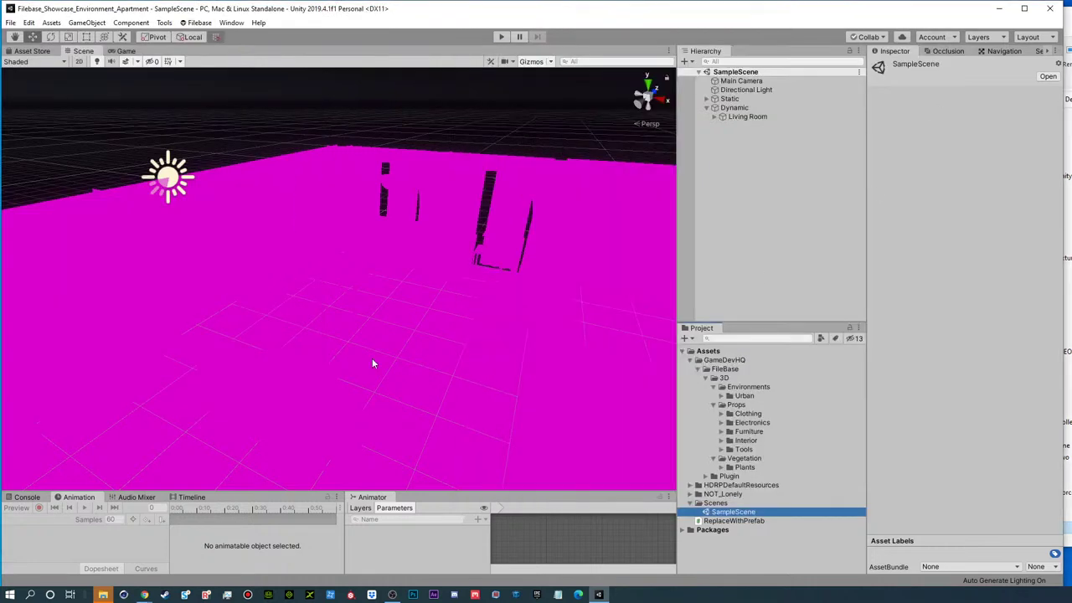
- Upgrade all project materials to High Definition materials
{"action": "left_click", "coordinate": [28, 22]}
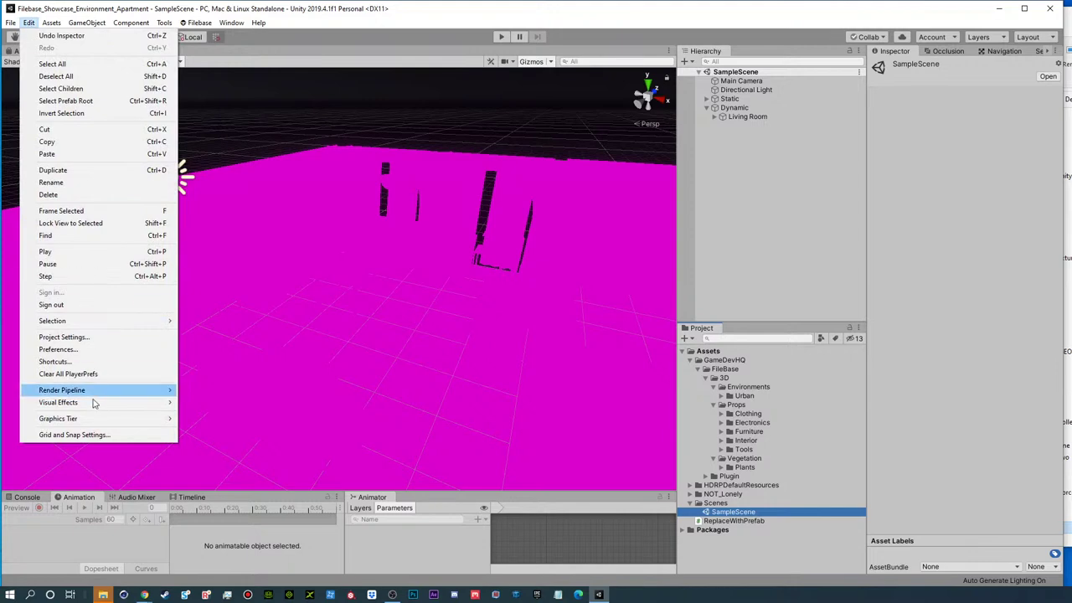
{"action": "mouse_move", "coordinate": [84, 391]}
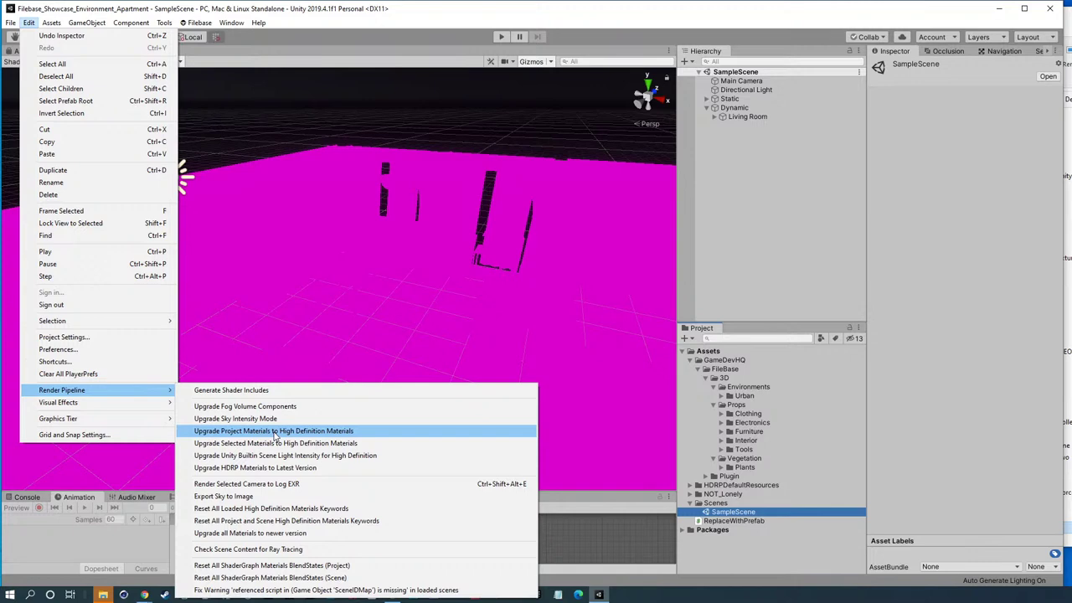
{"action": "left_click", "coordinate": [274, 431]}
{"action": "left_click", "coordinate": [572, 324]}
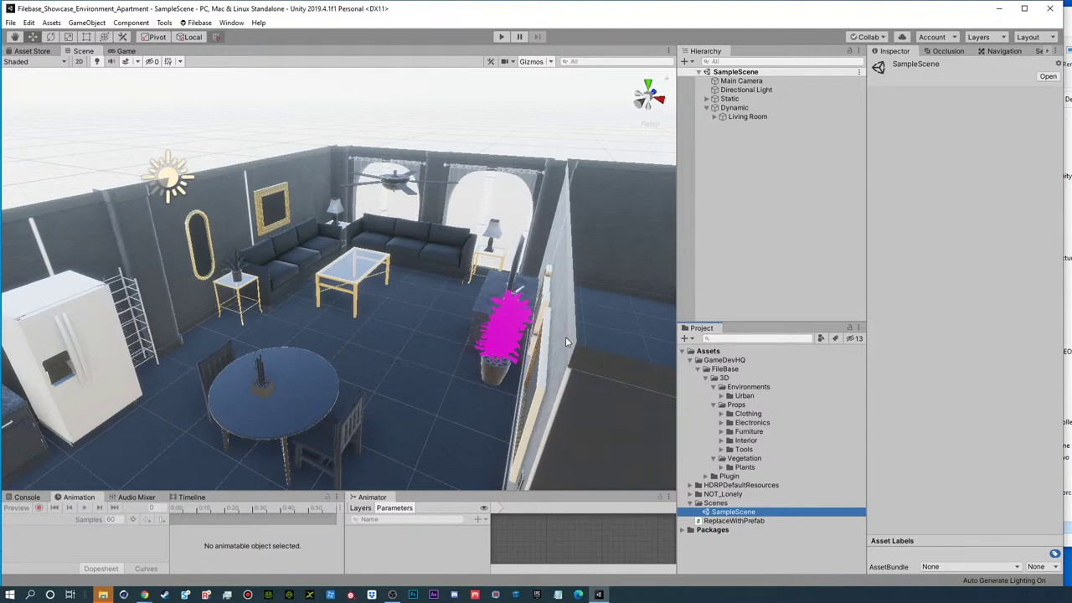
- Change the shader of the Plant06_Leaves material on Plant06's Circle_008 mesh to HDRP/Lit
{"action": "left_click_drag", "start_coordinate": [282, 269], "coordinate": [340, 210], "text": "alt"}
{"action": "right_click_drag", "start_coordinate": [340, 210], "coordinate": [536, 220], "text": "alt"}
{"action": "left_click", "coordinate": [265, 253]}
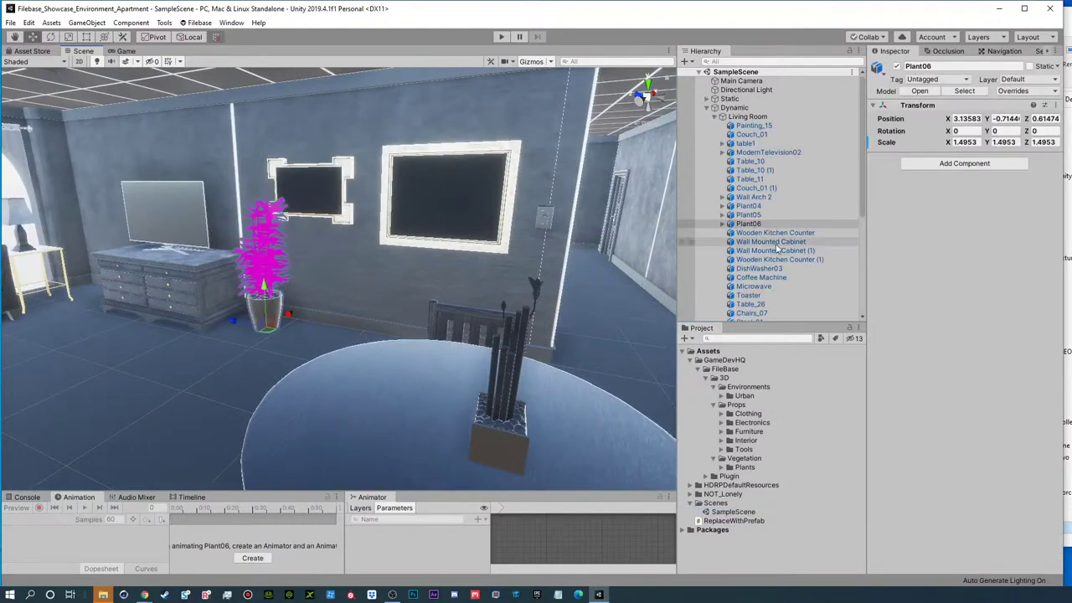
{"action": "left_click", "coordinate": [722, 224]}
{"action": "left_click", "coordinate": [759, 233]}
{"action": "left_click", "coordinate": [761, 242]}
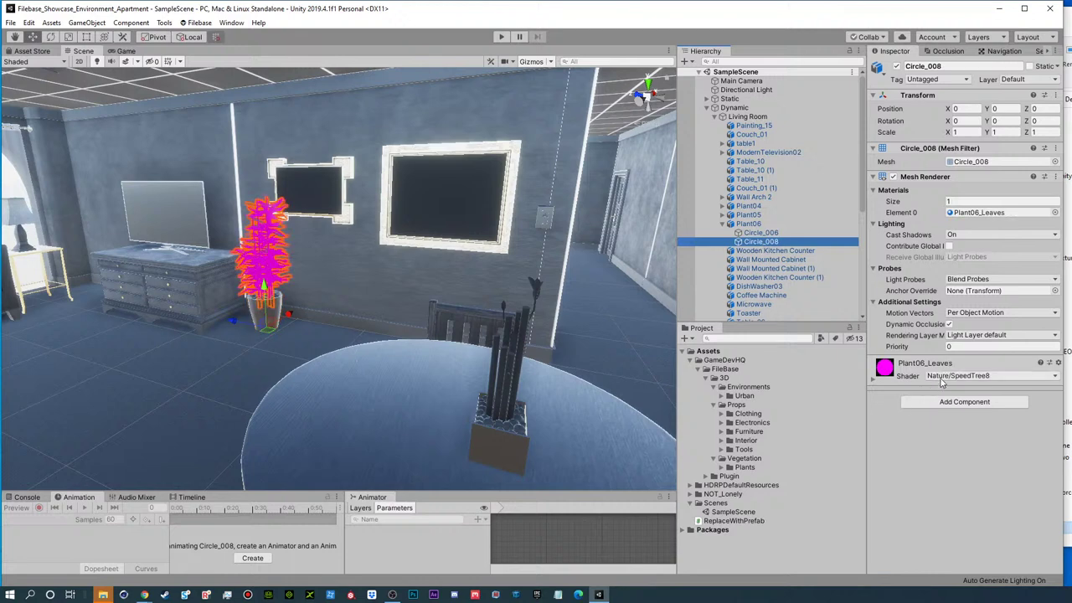
{"action": "left_click", "coordinate": [946, 376]}
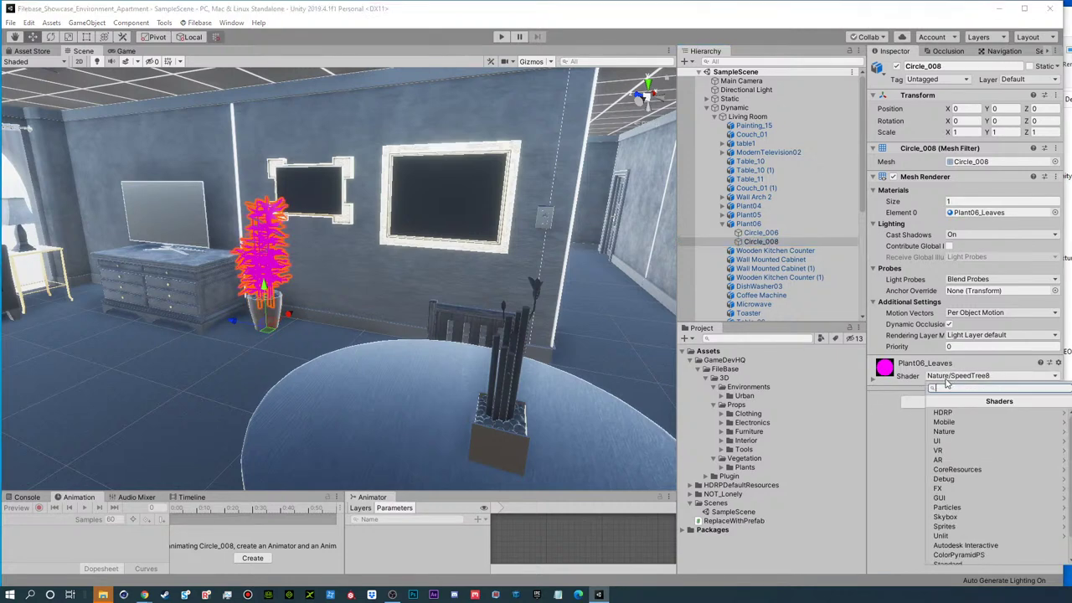
{"action": "left_click", "coordinate": [951, 413]}
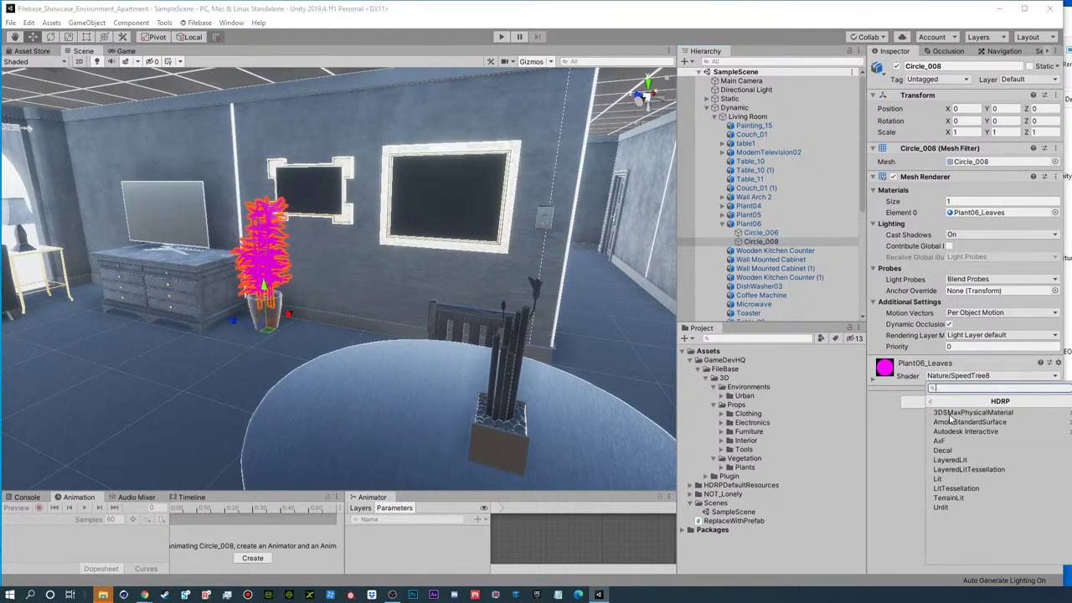
{"action": "left_click", "coordinate": [955, 479]}
- Examine the Plant06 leaves up close and expand the Plant06_Leaves material's surface settings
{"action": "right_click_drag", "start_coordinate": [246, 236], "coordinate": [780, 244], "text": "alt"}
{"action": "middle_click_drag", "start_coordinate": [29, 238], "coordinate": [307, 293]}
{"action": "left_click_drag", "start_coordinate": [306, 293], "coordinate": [448, 321], "text": "alt"}
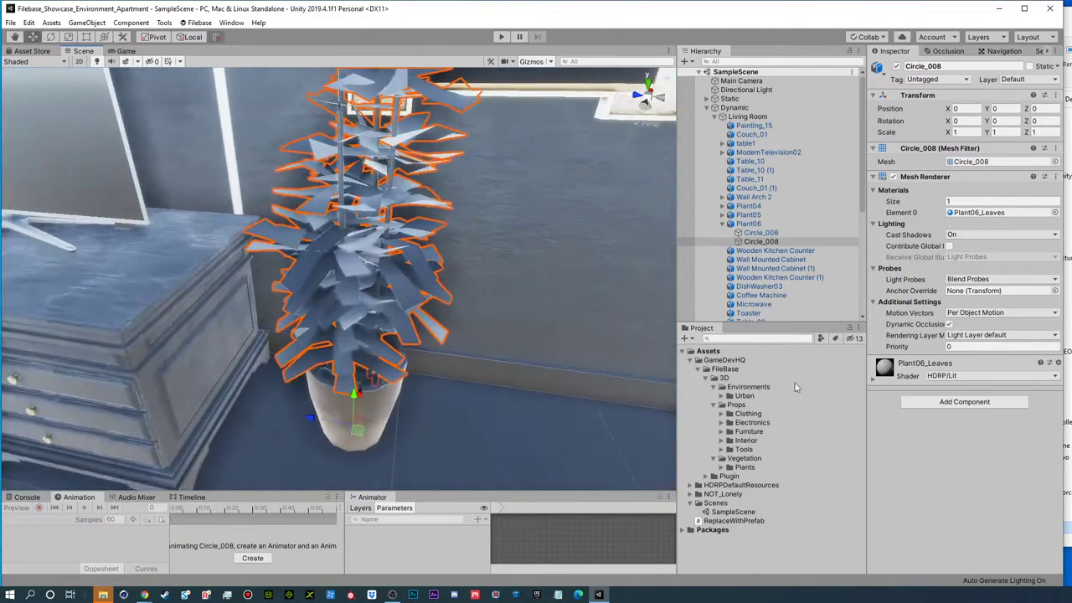
{"action": "left_click", "coordinate": [874, 381]}
{"action": "scroll", "coordinate": [921, 473], "scroll_direction": "down", "scroll_amount": 3}
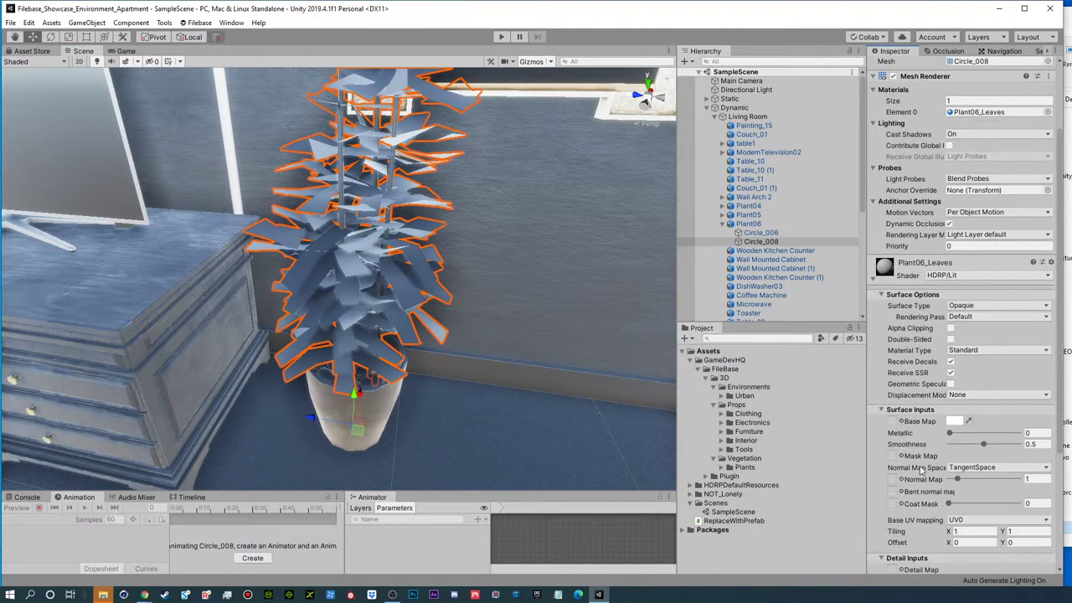
- Expand the Interior_Plants_06 folder under Vegetation/Plants and look through the textures in its tex folder
{"action": "left_click", "coordinate": [745, 467]}
{"action": "key", "text": "Right"}
{"action": "key", "text": "Down"}
{"action": "key", "text": "Down"}
{"action": "key", "text": "Down"}
{"action": "key", "text": "Right"}
{"action": "key", "text": "Down"}
{"action": "key", "text": "Right"}
{"action": "key", "text": "Down"}
{"action": "key", "text": "Down"}
{"action": "key", "text": "Down"}
{"action": "key", "text": "Right"}
{"action": "key", "text": "Down"}
{"action": "key", "text": "Down"}
{"action": "key", "text": "Down"}
{"action": "key", "text": "Down"}
{"action": "key", "text": "Down"}
{"action": "key", "text": "Down"}
{"action": "key", "text": "Down"}
{"action": "key", "text": "Up"}
{"action": "key", "text": "Up"}
{"action": "key", "text": "Up"}
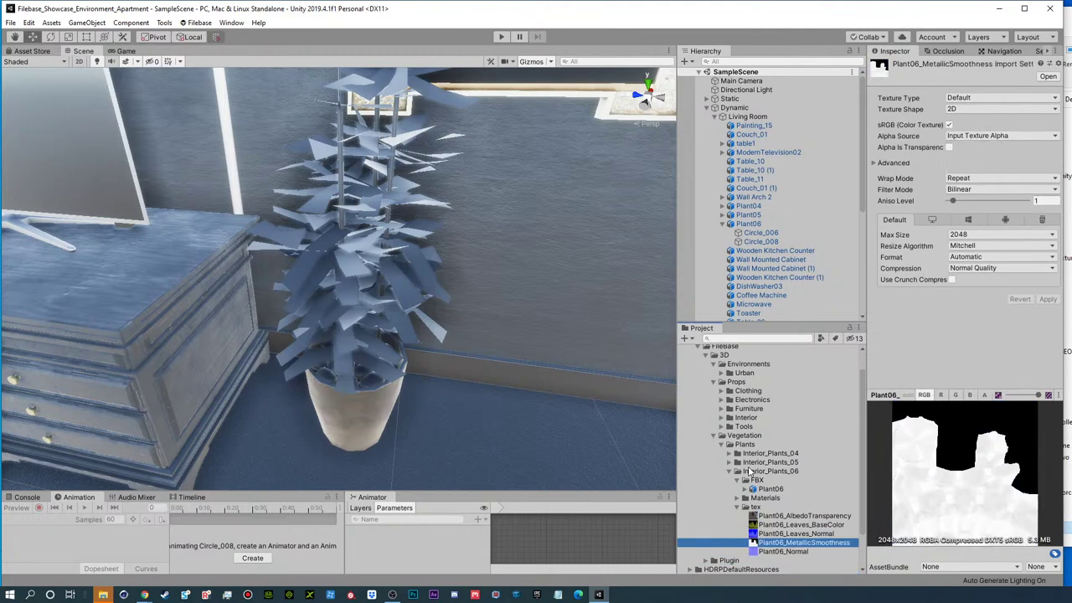
- Assign the Plant06_AlbedoTransparency texture as the base map of the Plant06_Leaves material on Circle_008
{"action": "left_click", "coordinate": [760, 241]}
{"action": "scroll", "coordinate": [953, 387], "scroll_direction": "down", "scroll_amount": 6}
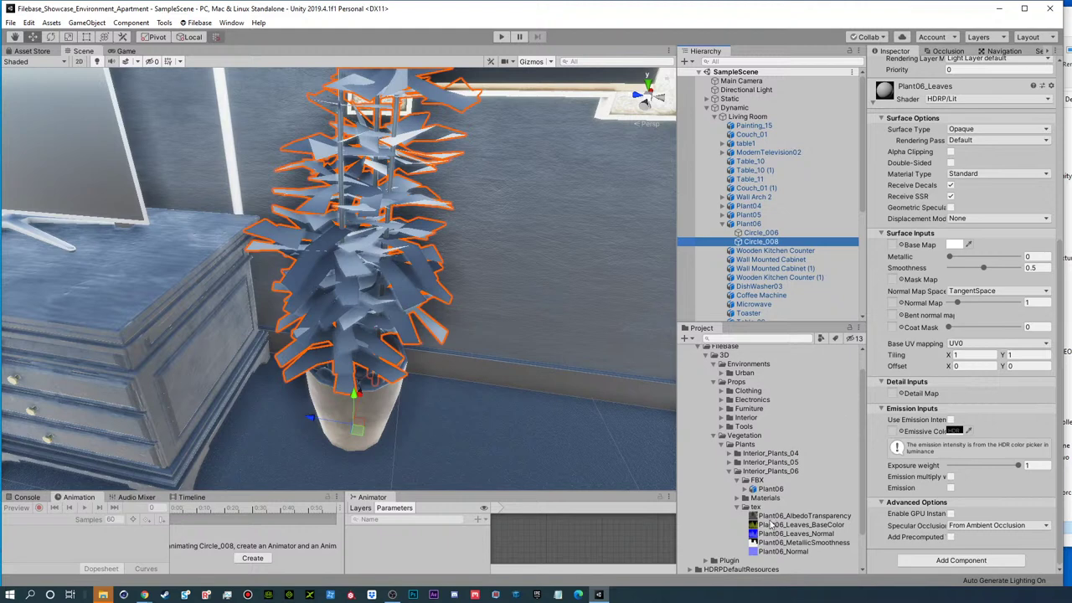
{"action": "left_click_drag", "start_coordinate": [772, 523], "coordinate": [893, 251]}
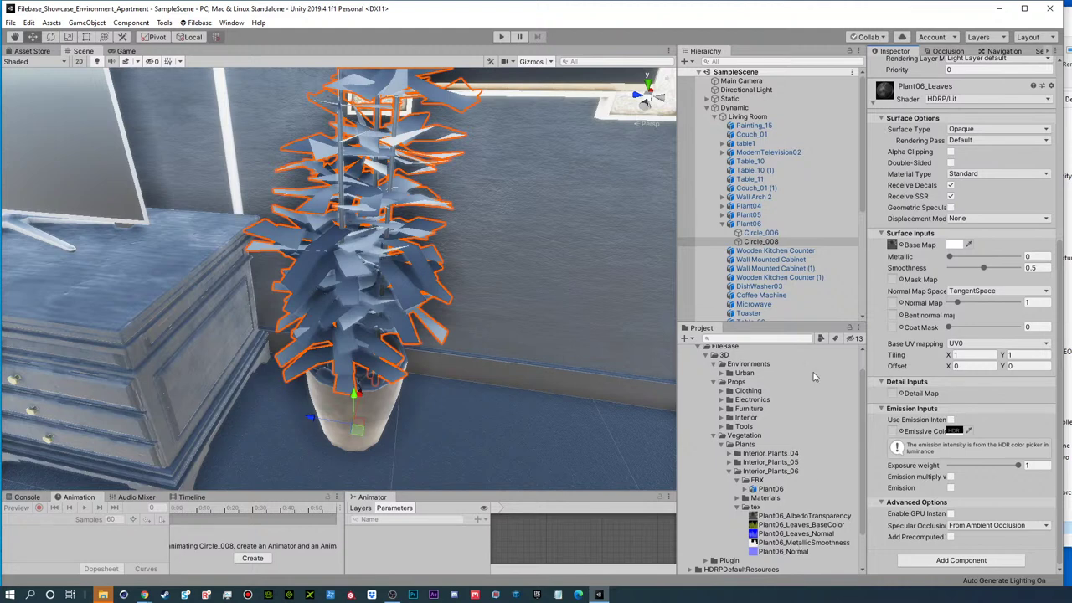
- Inspect the Plant06 and Plant06_Leaves materials in the Interior_Plants_06 Materials folder
{"action": "left_click", "coordinate": [740, 503]}
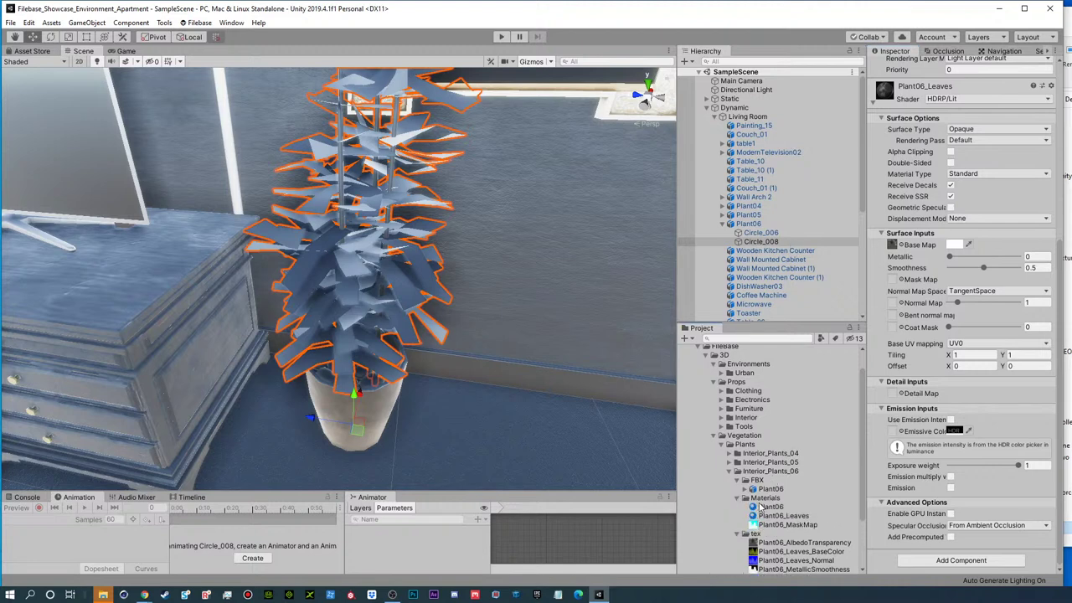
{"action": "left_click", "coordinate": [769, 507]}
{"action": "left_click", "coordinate": [772, 516]}
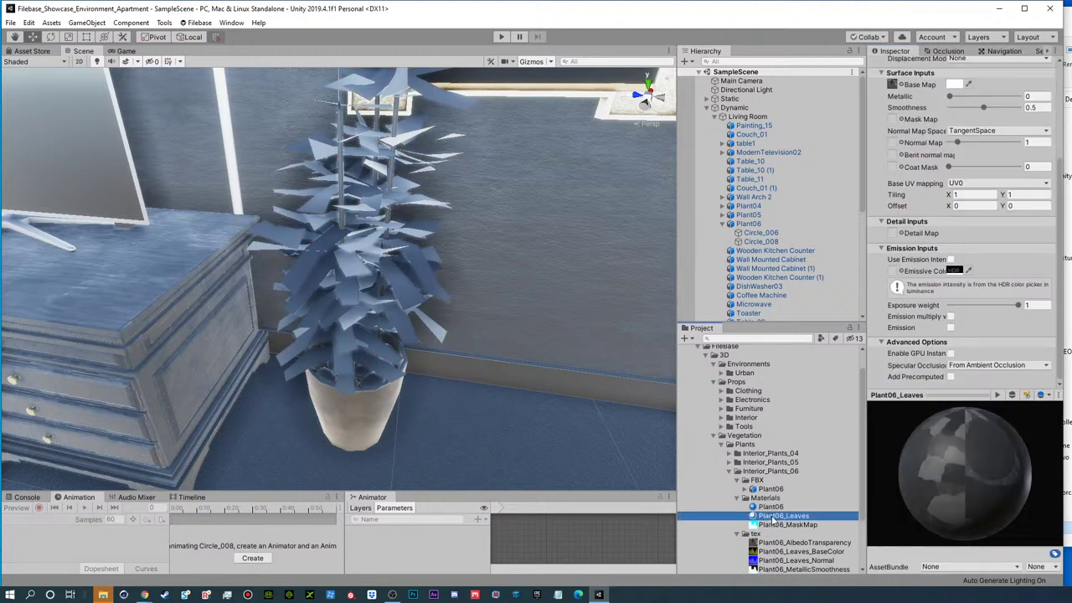
- Switch the Plant06_Leaves material to the Standard shader and assign the Plant06_MetallicSmoothness texture as its metallic map
{"action": "left_click", "coordinate": [771, 508]}
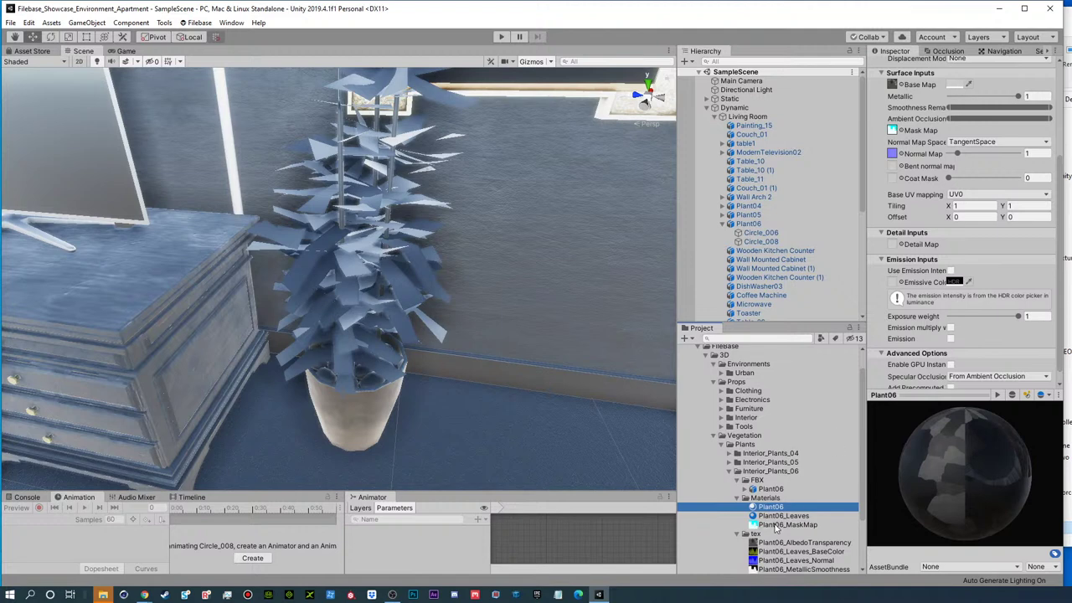
{"action": "left_click", "coordinate": [775, 515]}
{"action": "scroll", "coordinate": [933, 120], "scroll_direction": "up", "scroll_amount": 3}
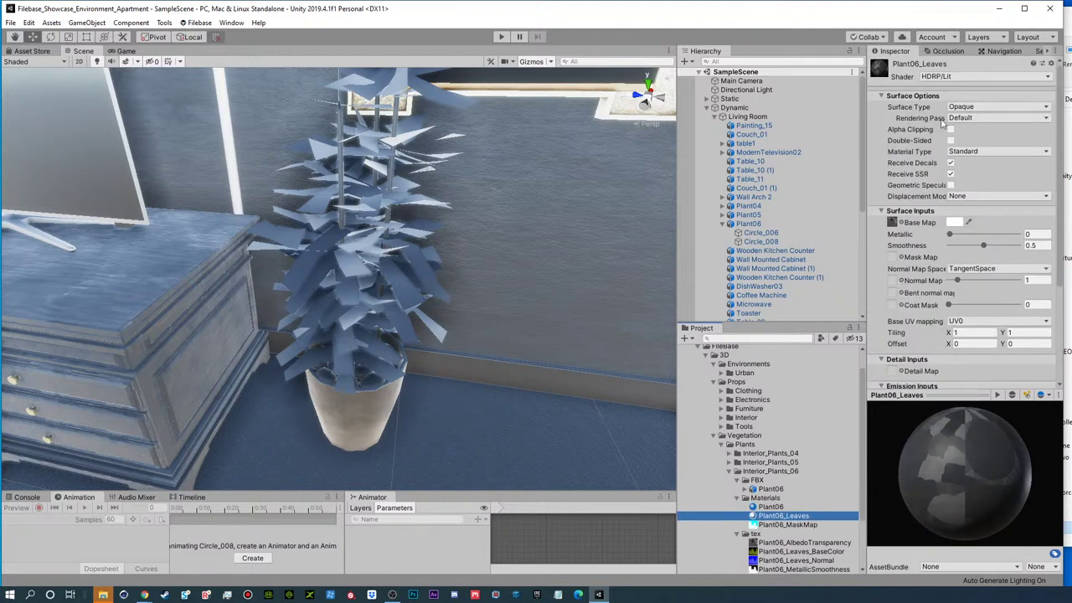
{"action": "left_click", "coordinate": [961, 77]}
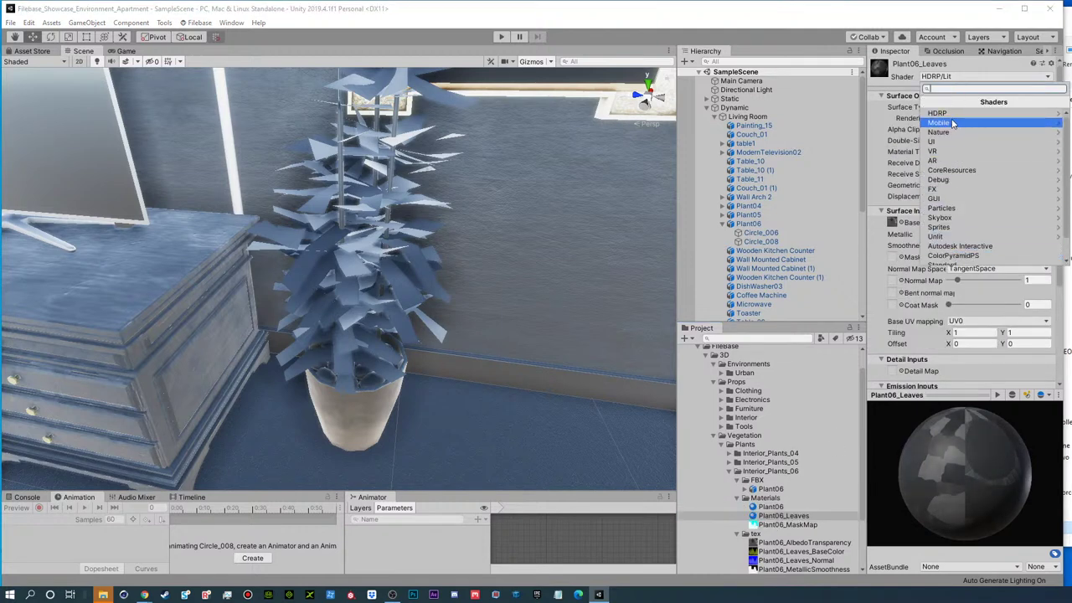
{"action": "left_click", "coordinate": [953, 239]}
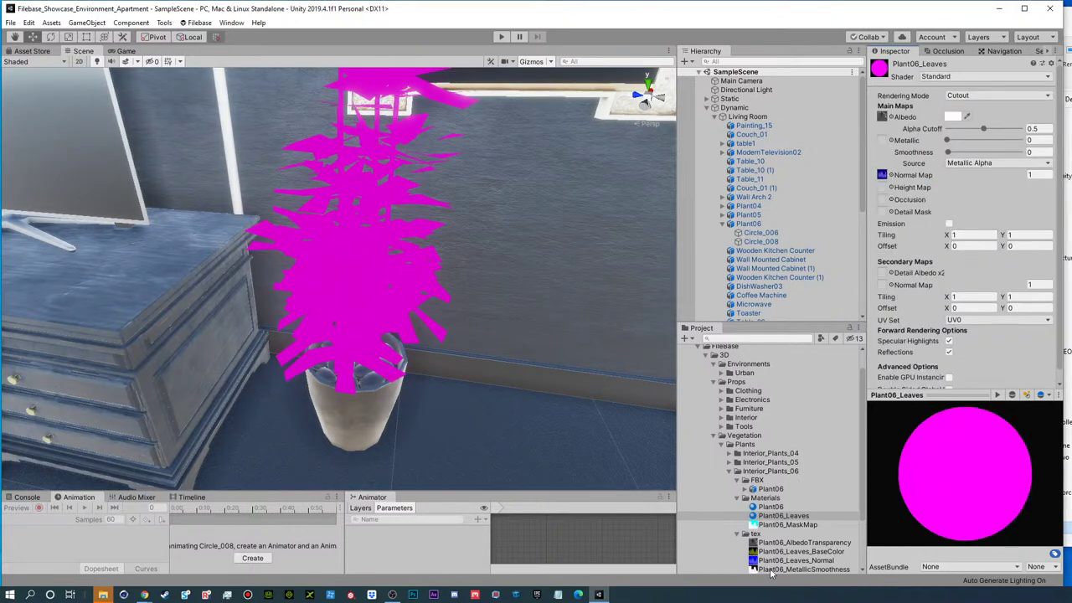
{"action": "left_click_drag", "start_coordinate": [787, 572], "coordinate": [881, 140]}
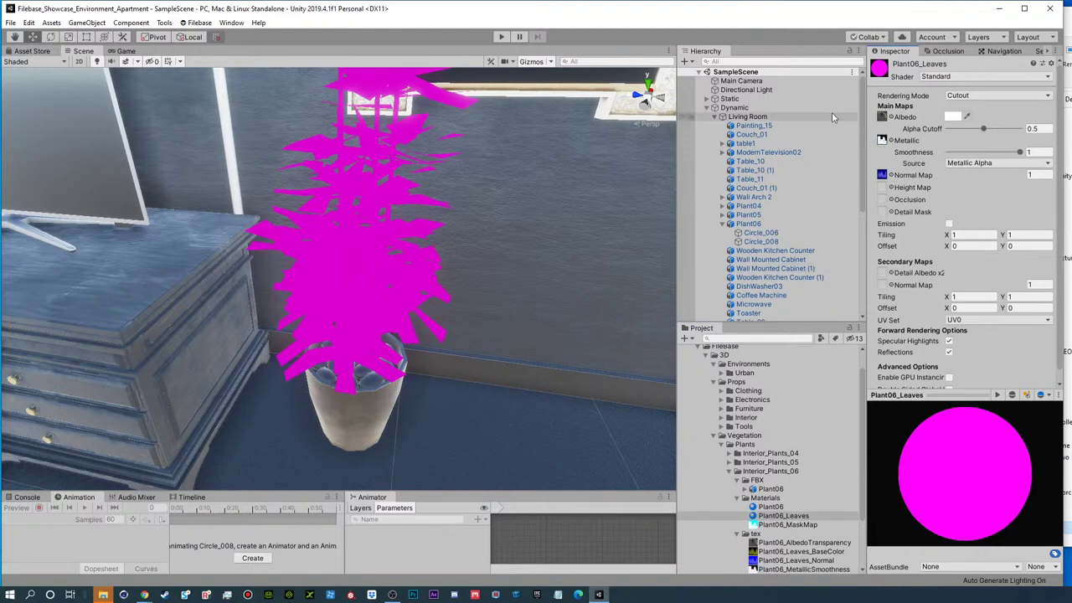
- Upgrade the Plant06_Leaves material to a High Definition material and accept overwriting it
{"action": "left_click", "coordinate": [782, 516]}
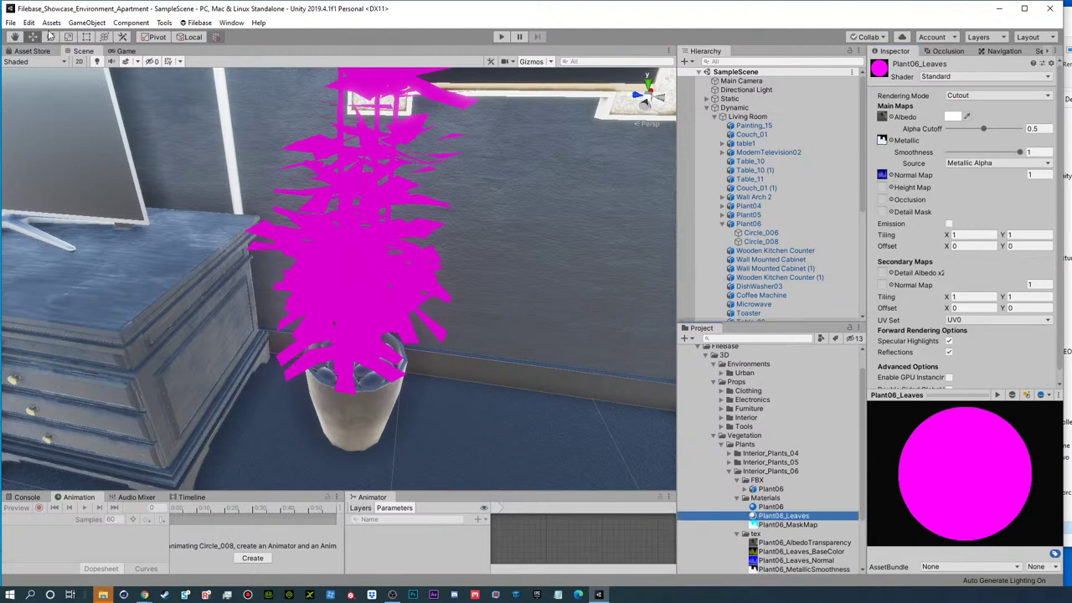
{"action": "left_click", "coordinate": [28, 23]}
{"action": "mouse_move", "coordinate": [71, 395]}
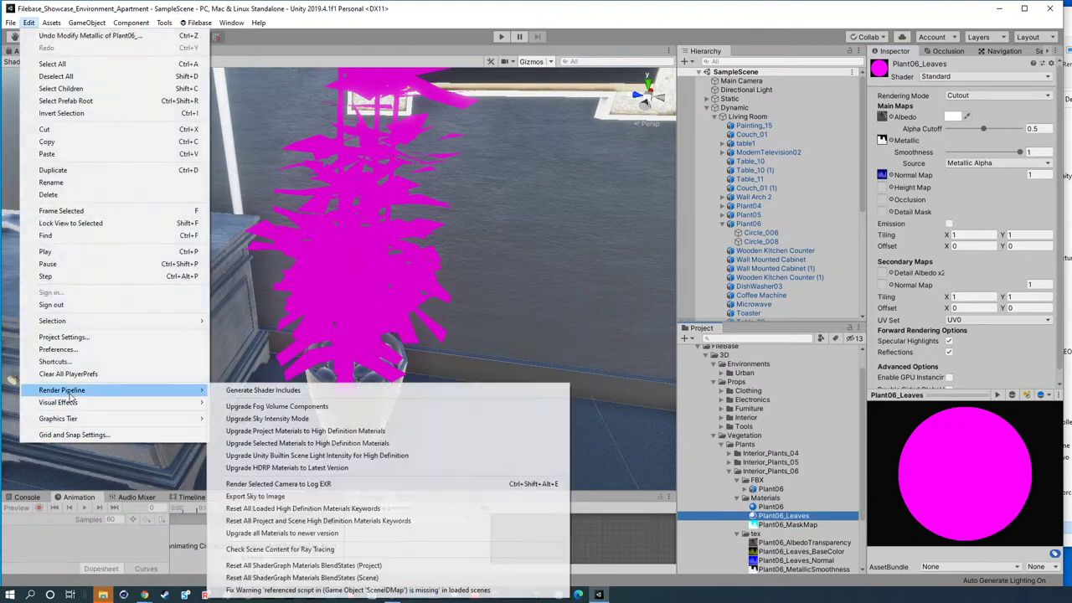
{"action": "left_click", "coordinate": [347, 451]}
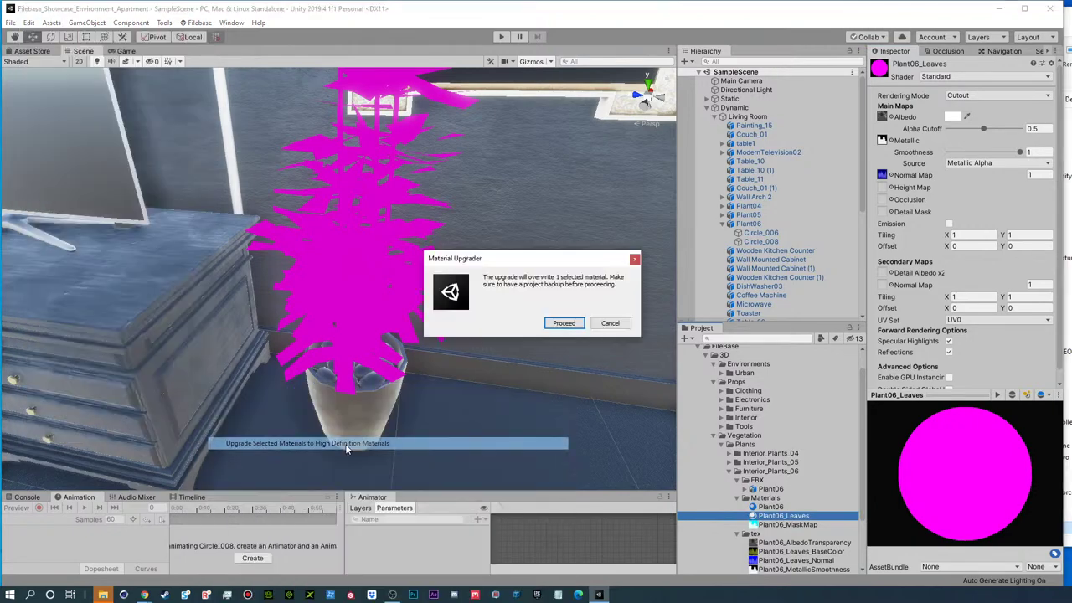
{"action": "left_click", "coordinate": [563, 324]}
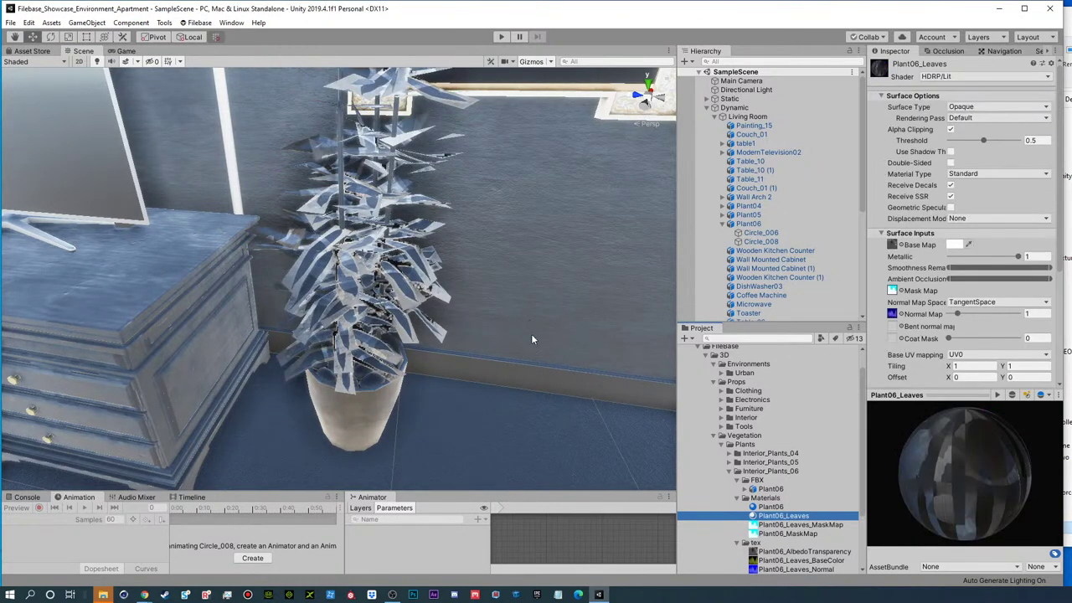
- Examine the potted plant's leaves and the surrounding living room from several viewpoints
{"action": "left_click_drag", "start_coordinate": [494, 222], "coordinate": [440, 243], "text": "alt"}
{"action": "scroll", "coordinate": [440, 243], "scroll_direction": "down", "scroll_amount": 2}
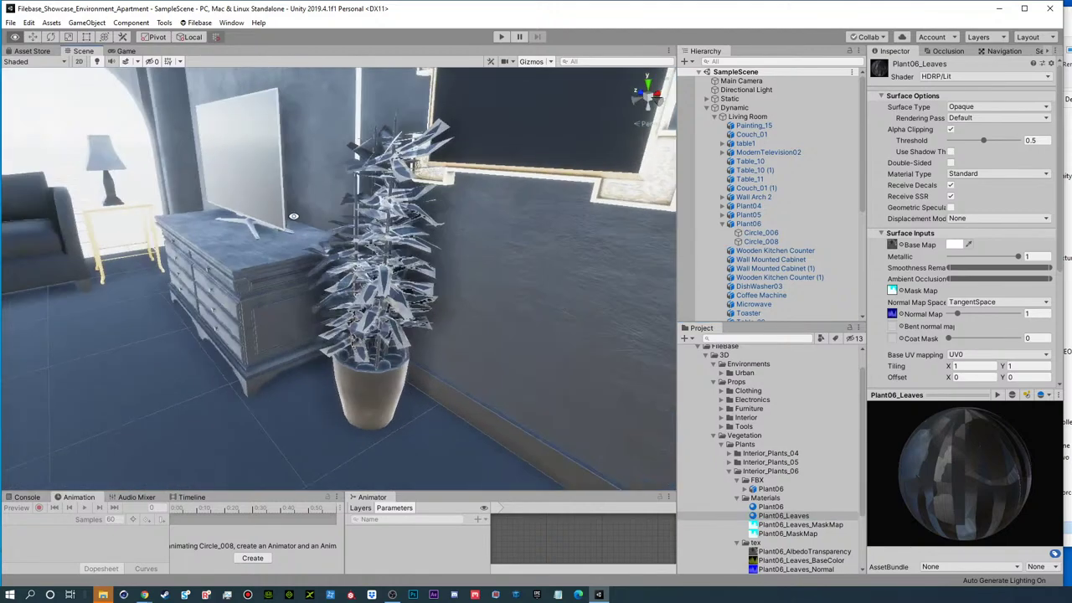
{"action": "middle_click_drag", "start_coordinate": [439, 243], "coordinate": [583, 299]}
{"action": "left_click_drag", "start_coordinate": [584, 299], "coordinate": [444, 246], "text": "alt"}
{"action": "right_click_drag", "start_coordinate": [444, 246], "coordinate": [203, 256], "text": "alt"}
{"action": "left_click_drag", "start_coordinate": [204, 256], "coordinate": [109, 261], "text": "alt"}
{"action": "right_click_drag", "start_coordinate": [377, 268], "coordinate": [331, 266], "text": "alt"}
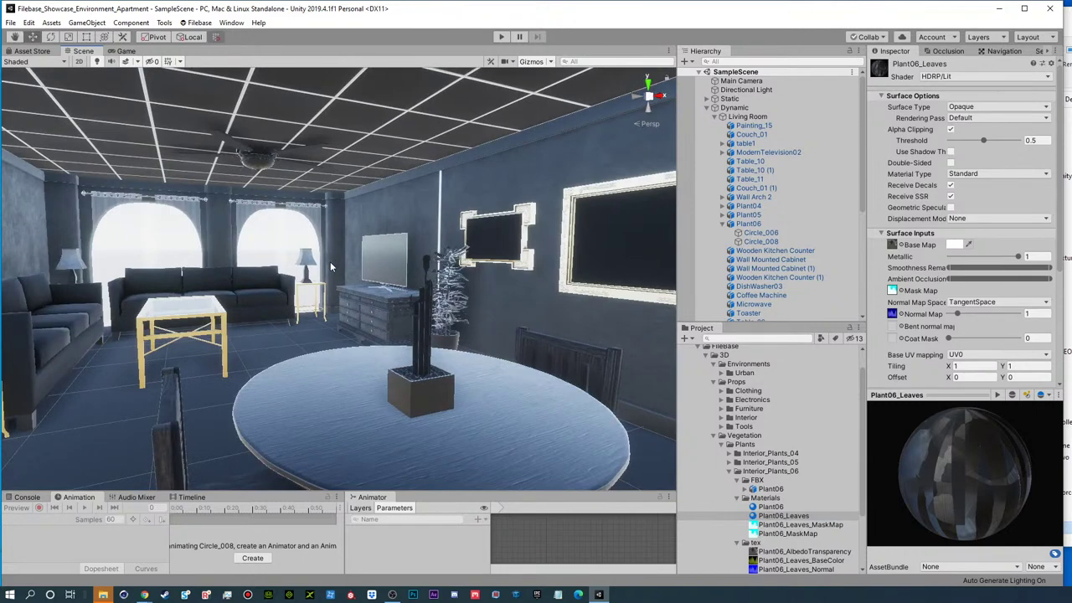
- Collapse the Living Room group in the scene hierarchy and the Interior_Plants_06 folder in the project
{"action": "left_click", "coordinate": [722, 117]}
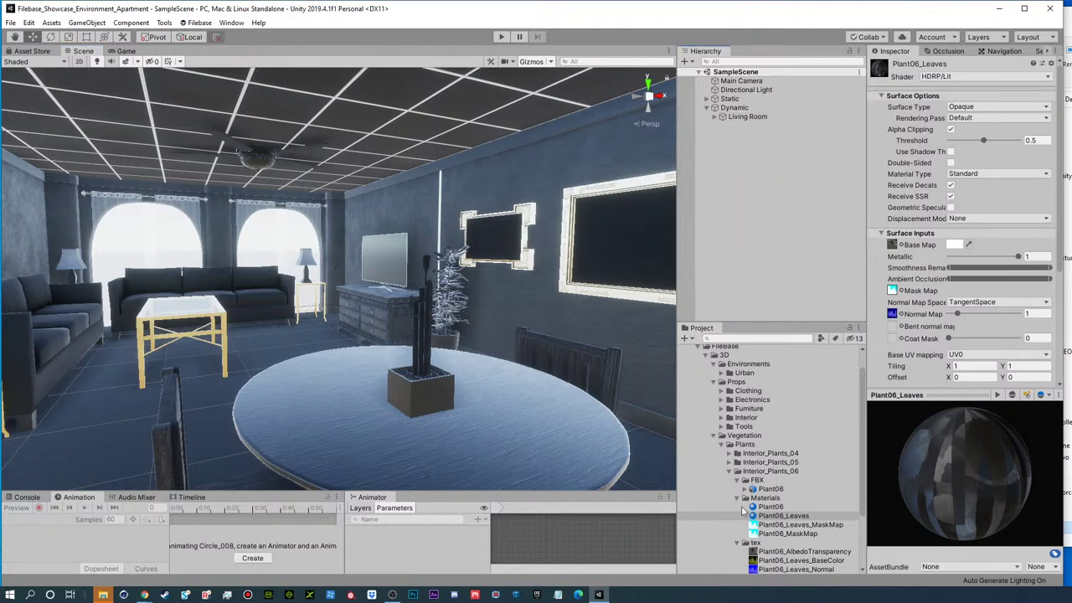
{"action": "left_click", "coordinate": [731, 471]}
{"action": "left_click_drag", "start_coordinate": [390, 182], "coordinate": [333, 193], "text": "alt"}
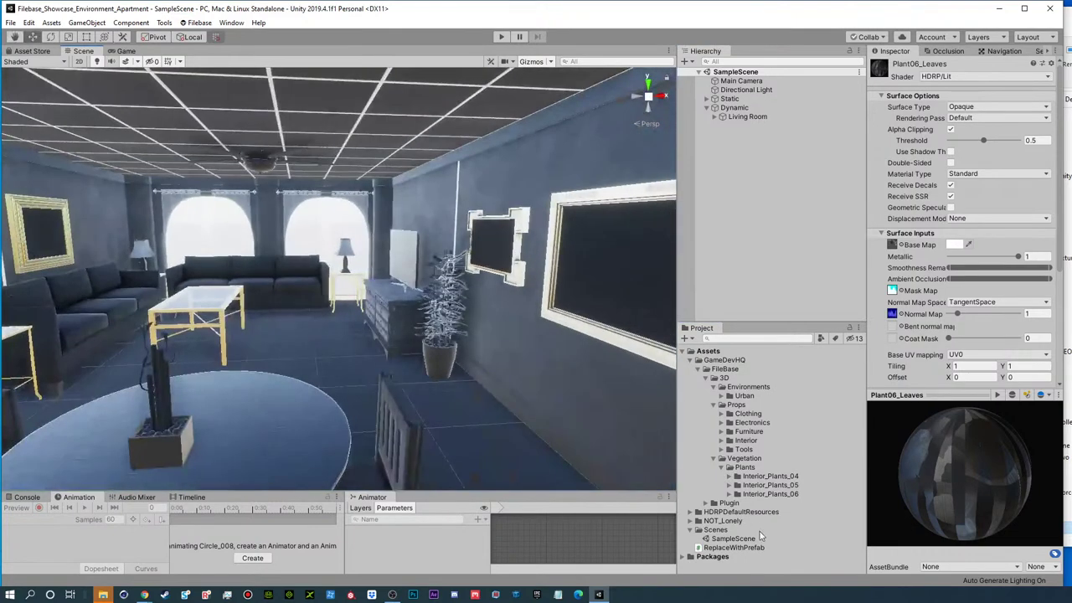
- Expand the HDRPDefaultResources folder and inspect its diffusion profiles, render pipeline asset, and Sky and Fog Settings Profile
{"action": "left_click", "coordinate": [692, 511]}
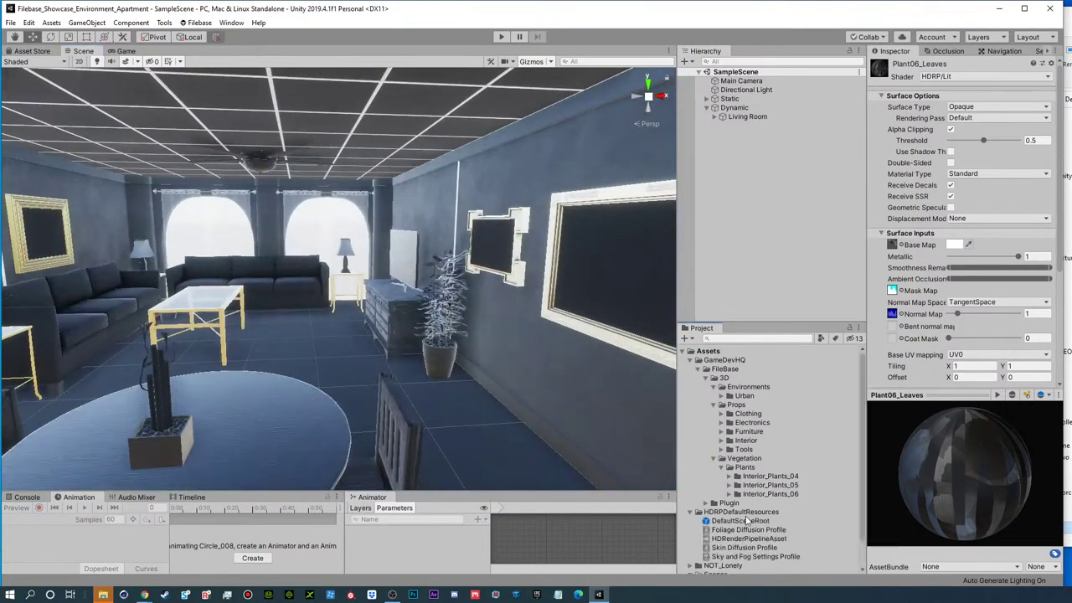
{"action": "scroll", "coordinate": [743, 519], "scroll_direction": "down", "scroll_amount": 1}
{"action": "left_click", "coordinate": [742, 500]}
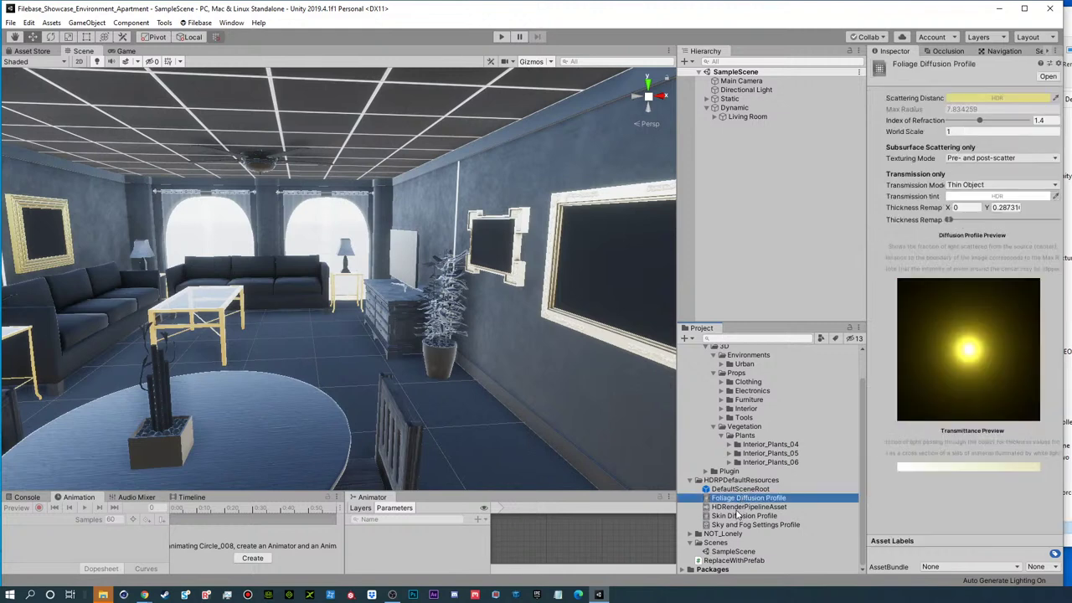
{"action": "left_click", "coordinate": [737, 508]}
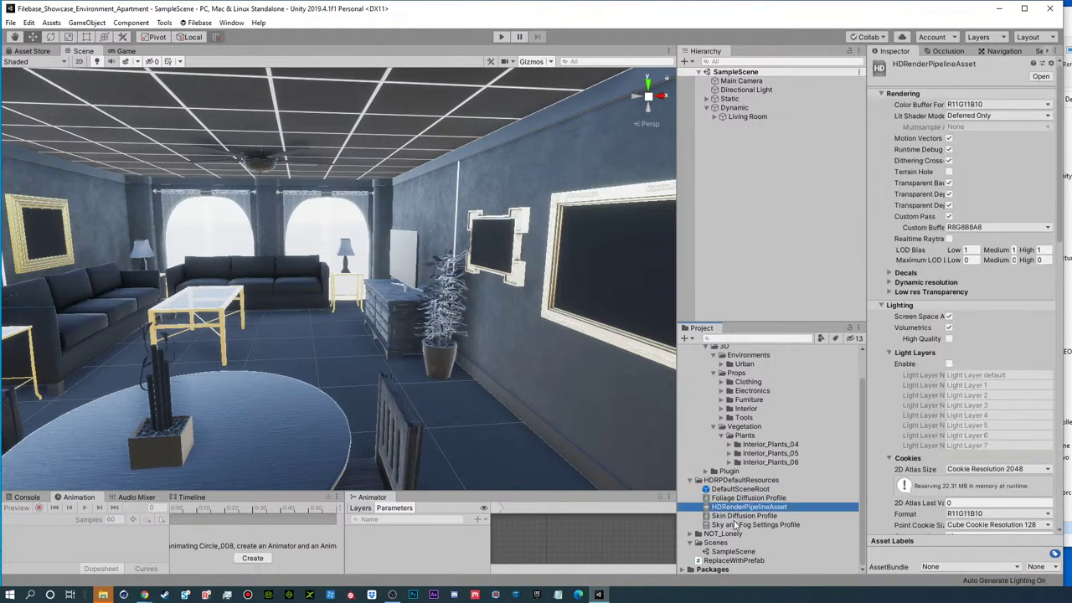
{"action": "left_click", "coordinate": [735, 515]}
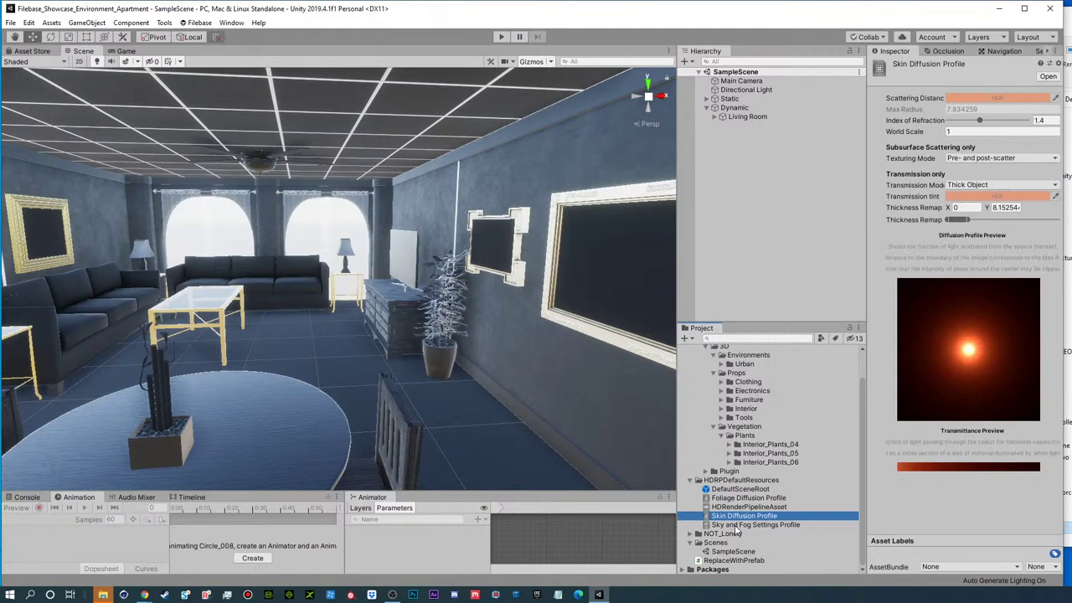
{"action": "left_click", "coordinate": [736, 525]}
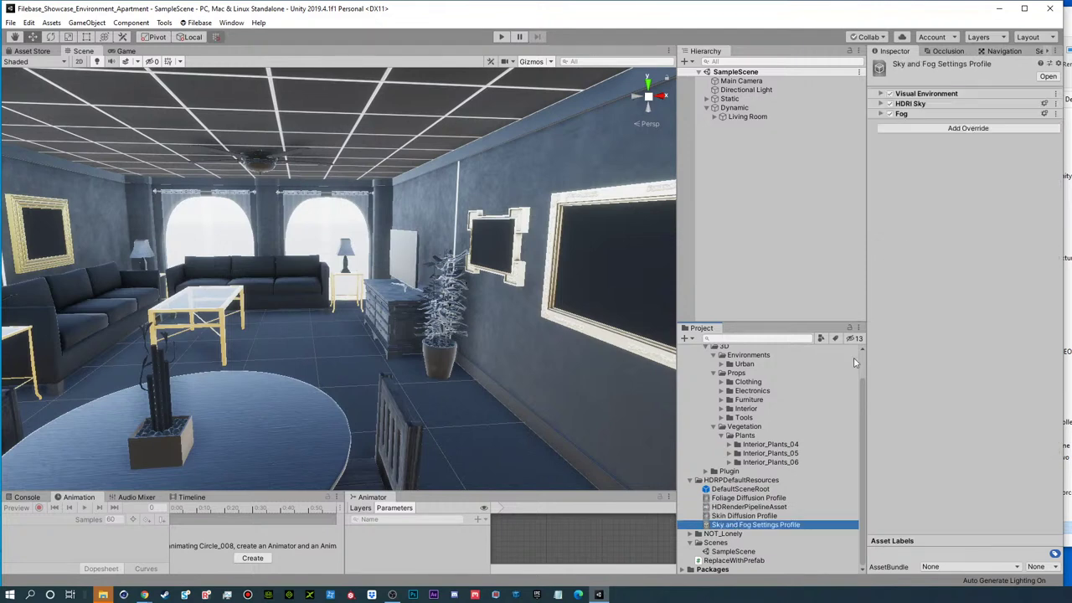
- Expand the Visual Environment, HDRI Sky and Fog overrides of the Sky and Fog Settings Profile to review their settings
{"action": "left_click", "coordinate": [881, 95]}
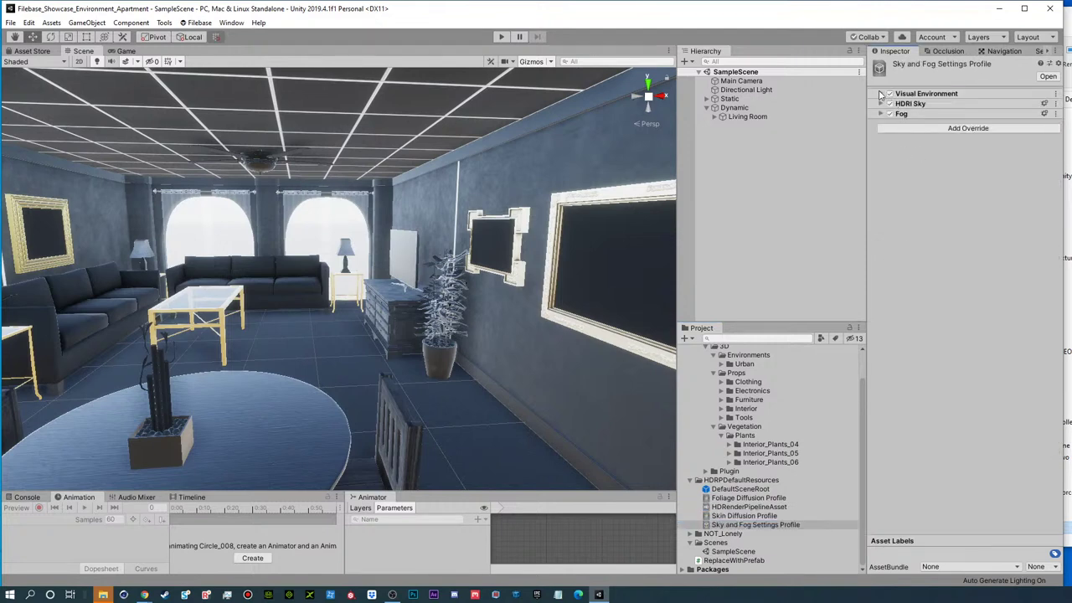
{"action": "left_click", "coordinate": [881, 170]}
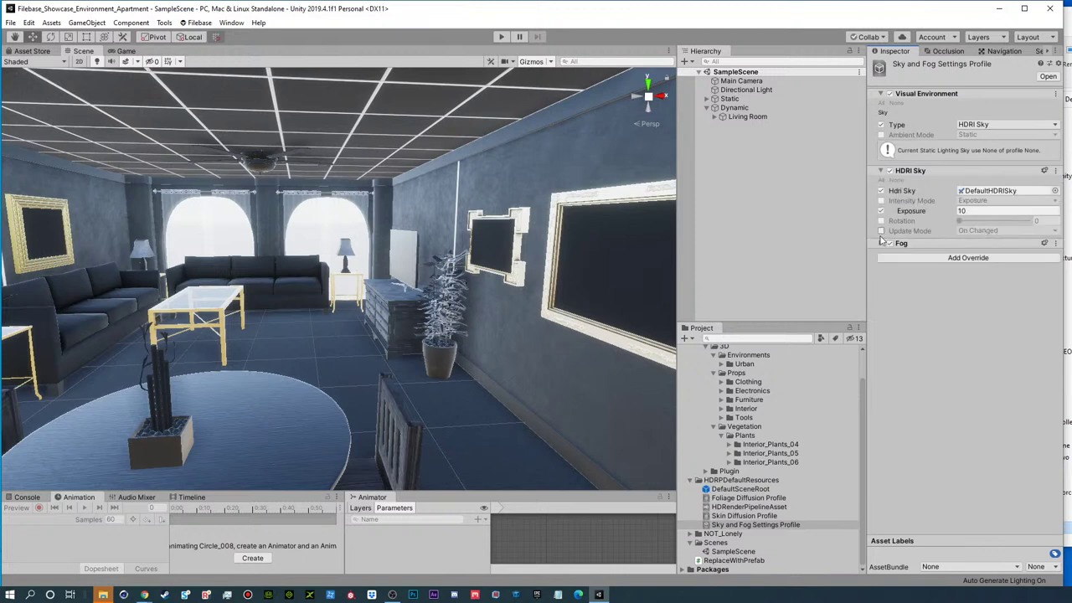
{"action": "left_click", "coordinate": [881, 244]}
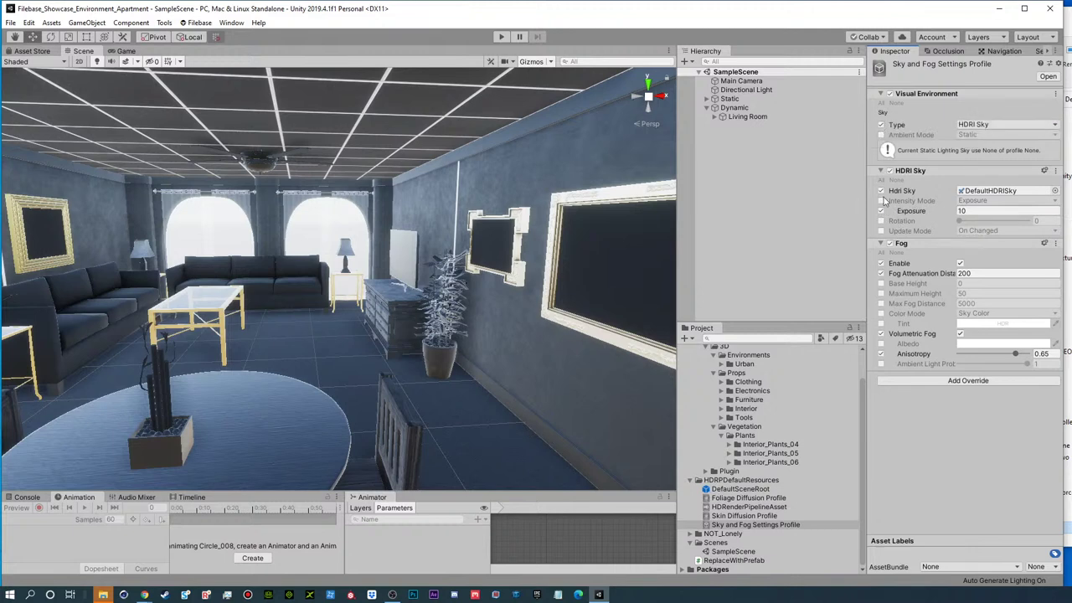
{"action": "left_click", "coordinate": [881, 264]}
{"action": "left_click", "coordinate": [749, 525]}
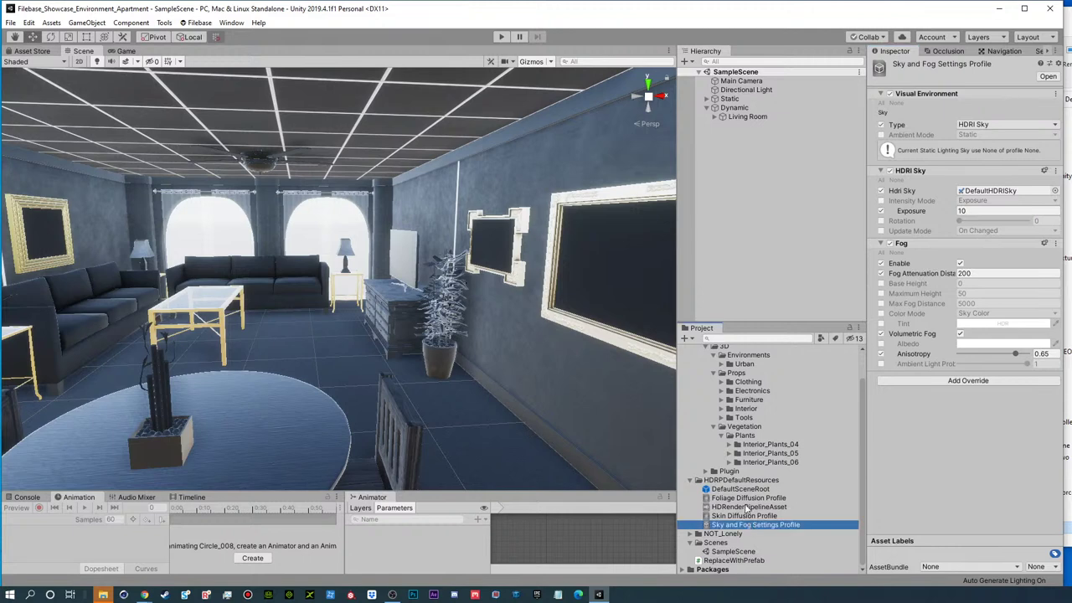
- Open the DefaultSceneRoot prefab for editing and inspect its Main Camera, Directional Light, and Sky and Fog Volume
{"action": "left_click", "coordinate": [738, 490]}
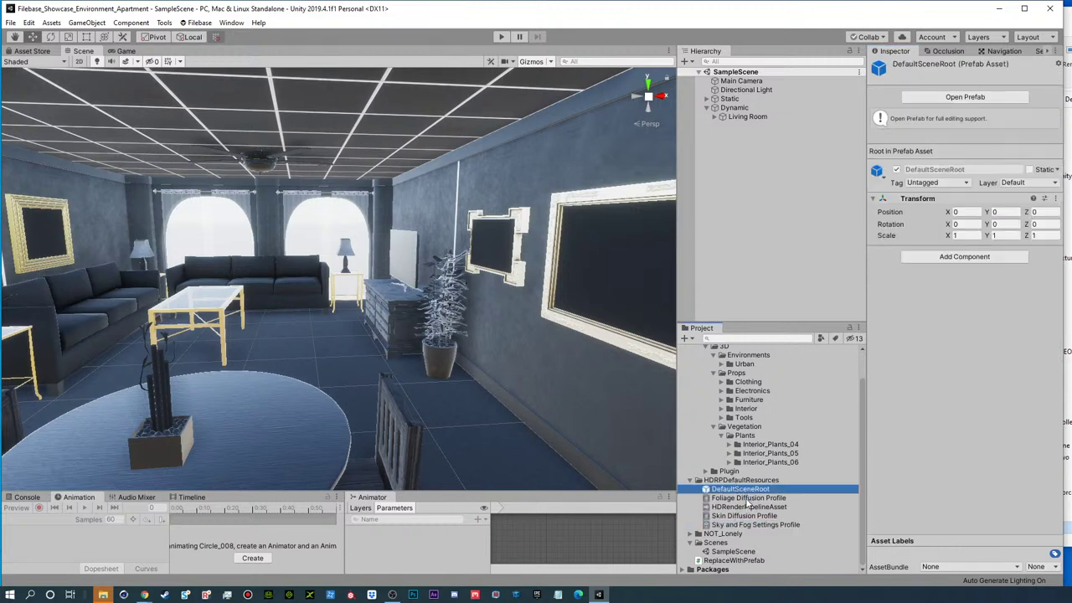
{"action": "left_click", "coordinate": [748, 498]}
{"action": "left_click", "coordinate": [740, 490]}
{"action": "left_click", "coordinate": [956, 98]}
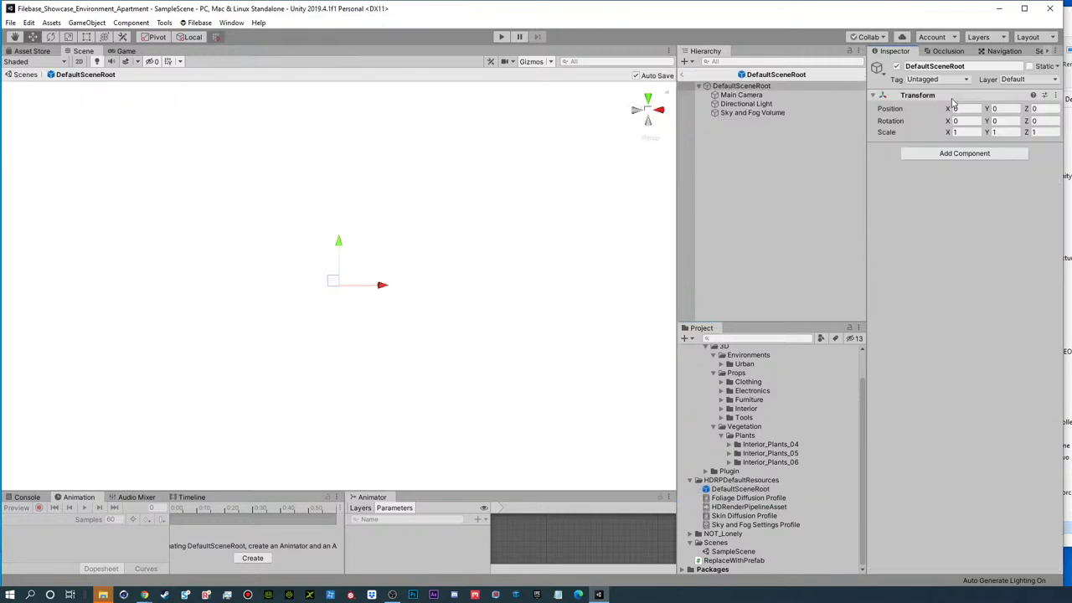
{"action": "left_click", "coordinate": [753, 87]}
{"action": "left_click", "coordinate": [757, 95]}
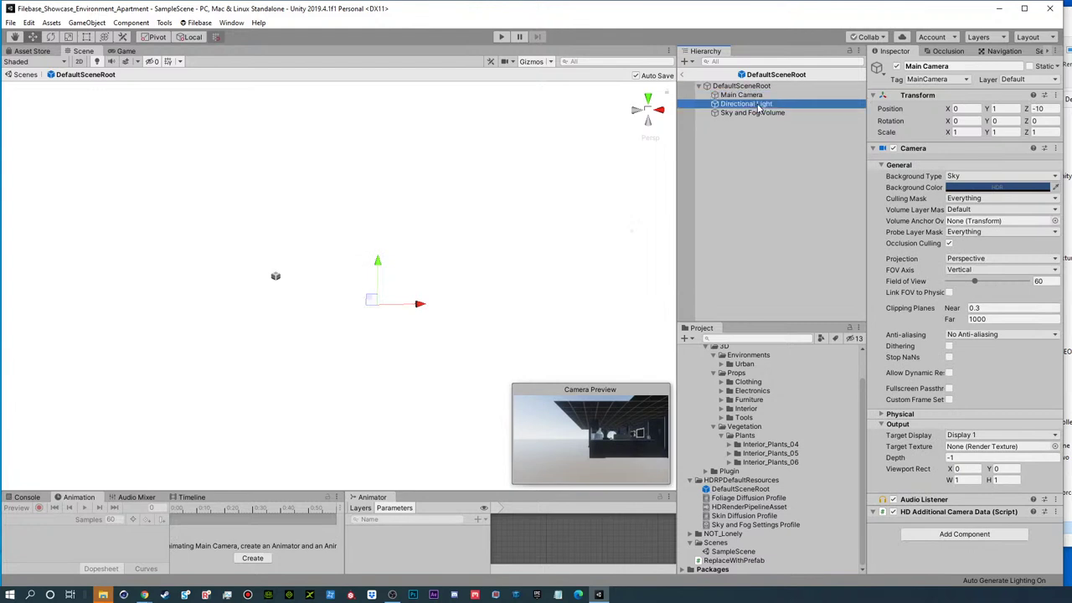
{"action": "left_click", "coordinate": [749, 104]}
{"action": "left_click", "coordinate": [758, 113]}
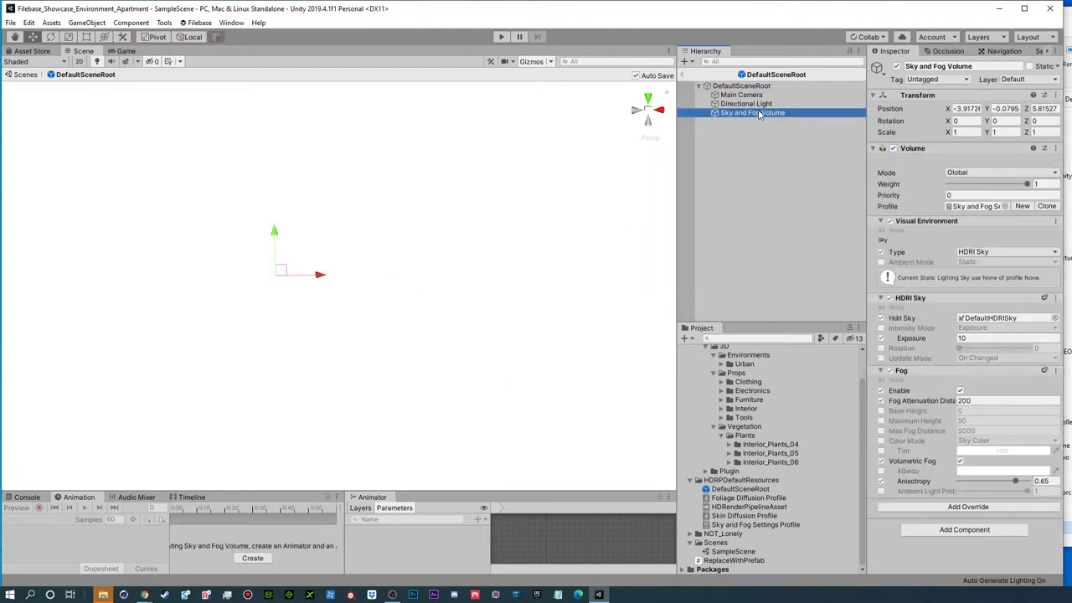
- Toggle the volume's Visual Environment and HDRI Sky overrides off and on, and locate the assigned DefaultHDRISky asset
{"action": "left_click", "coordinate": [890, 221]}
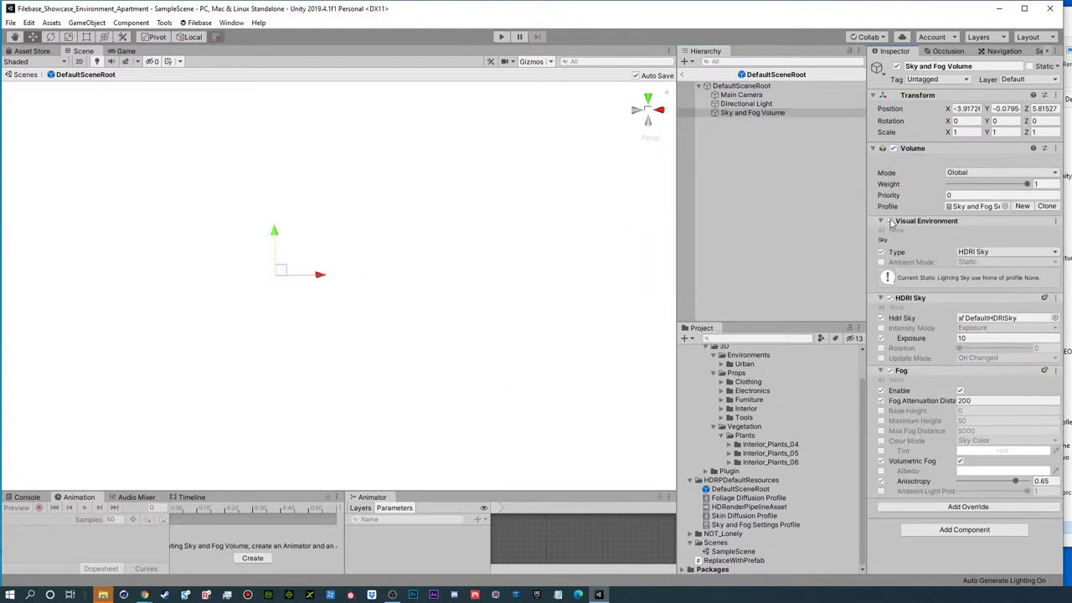
{"action": "left_click", "coordinate": [890, 221]}
{"action": "left_click", "coordinate": [890, 298]}
{"action": "left_click", "coordinate": [890, 298]}
{"action": "left_click", "coordinate": [1005, 318]}
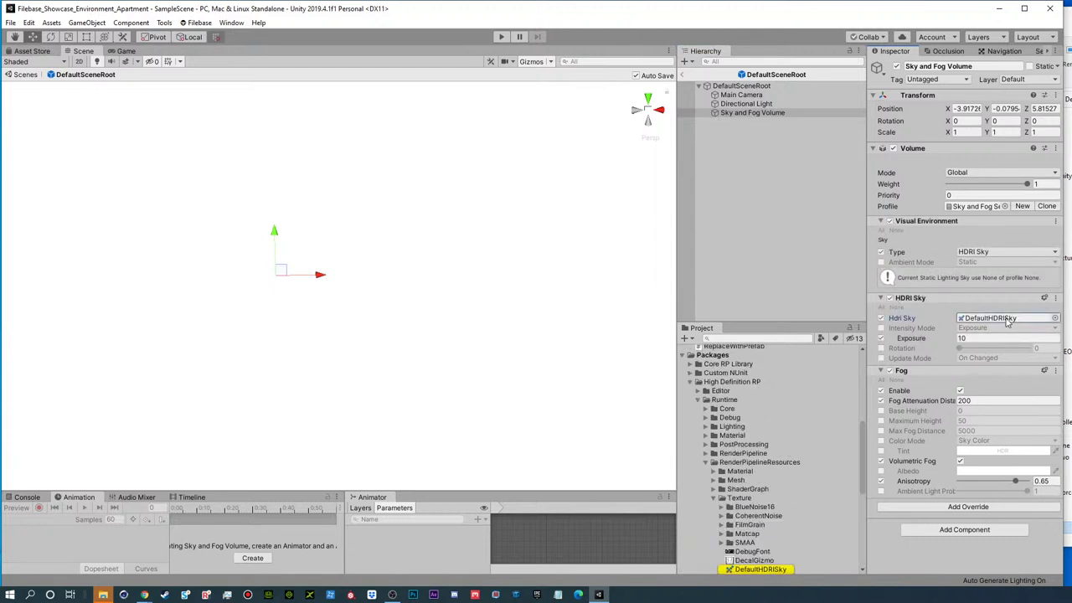
- Try another sky type in the Visual Environment override and set it back to HDRI Sky
{"action": "left_click", "coordinate": [977, 251]}
{"action": "left_click", "coordinate": [991, 266]}
{"action": "left_click", "coordinate": [993, 252]}
{"action": "left_click", "coordinate": [984, 288]}
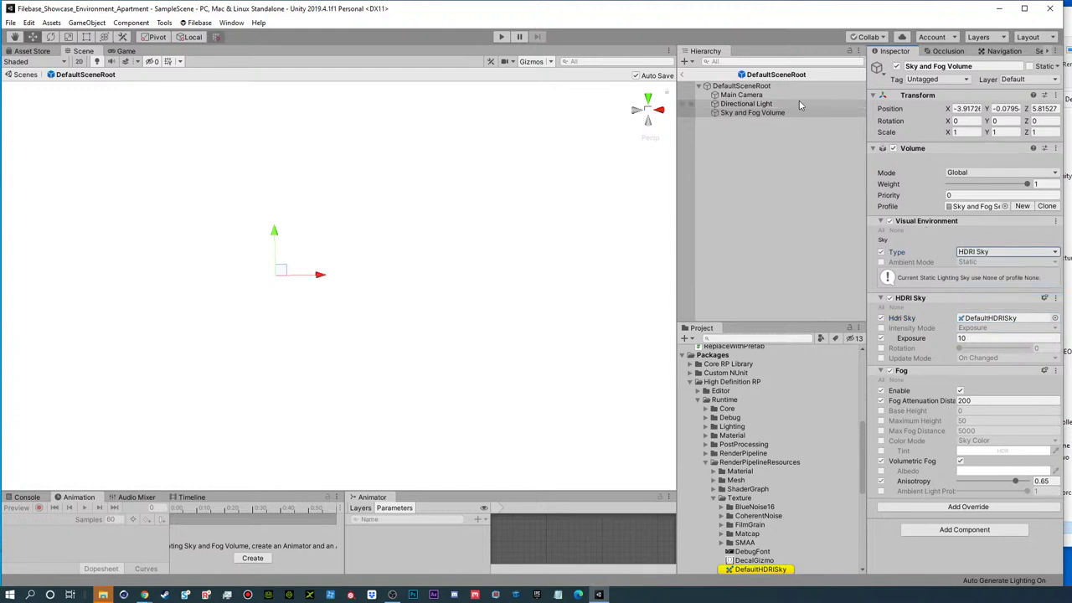
- Review the prefab's Directional Light settings and leave prefab editing to return to SampleScene
{"action": "left_click", "coordinate": [747, 104]}
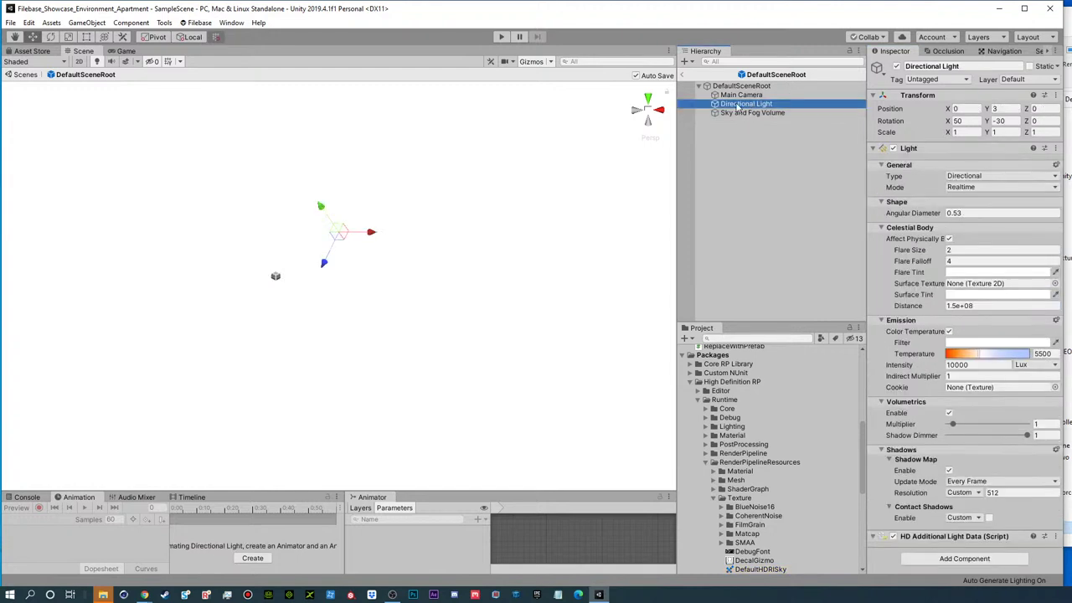
{"action": "left_click", "coordinate": [682, 75]}
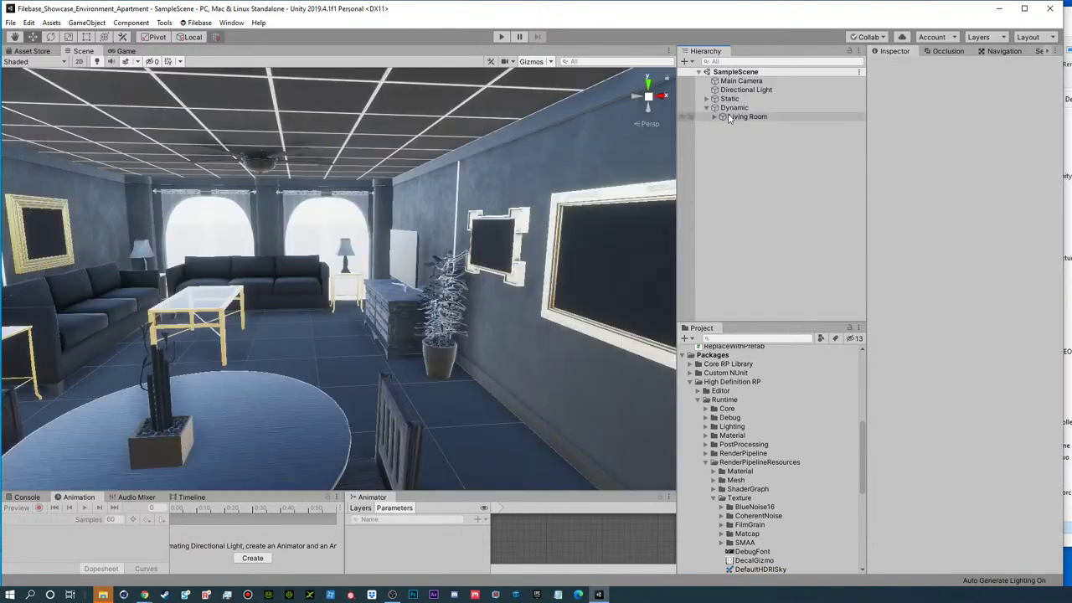
- Collapse the RenderPipelineResources and Runtime folders within the High Definition RP package
{"action": "scroll", "coordinate": [747, 526], "scroll_direction": "down", "scroll_amount": 4}
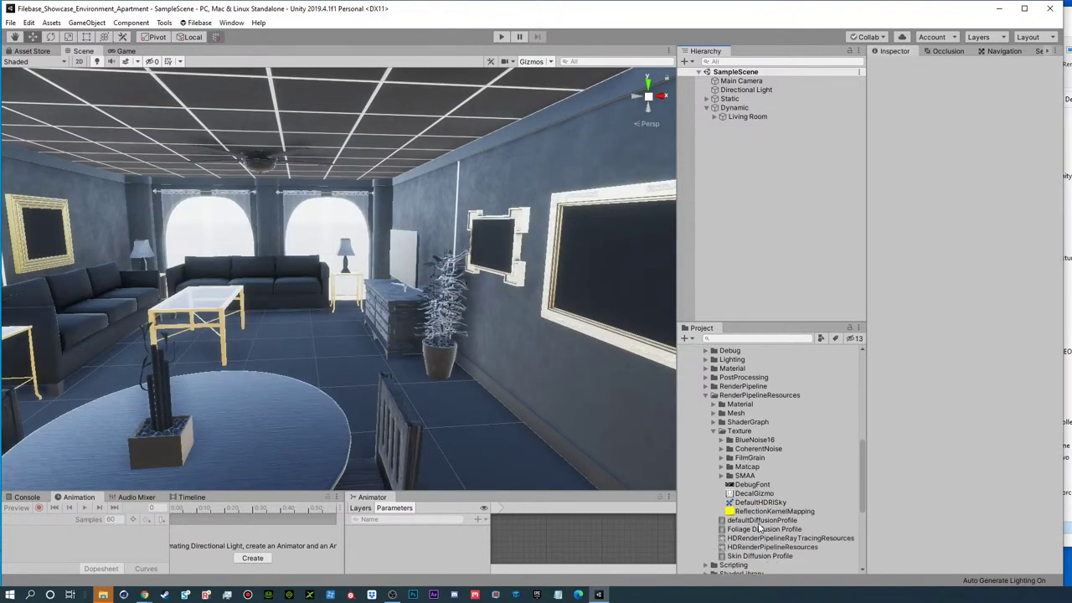
{"action": "left_click", "coordinate": [706, 387]}
{"action": "left_click", "coordinate": [706, 386]}
{"action": "left_click", "coordinate": [707, 400]}
{"action": "scroll", "coordinate": [716, 444], "scroll_direction": "up", "scroll_amount": 8}
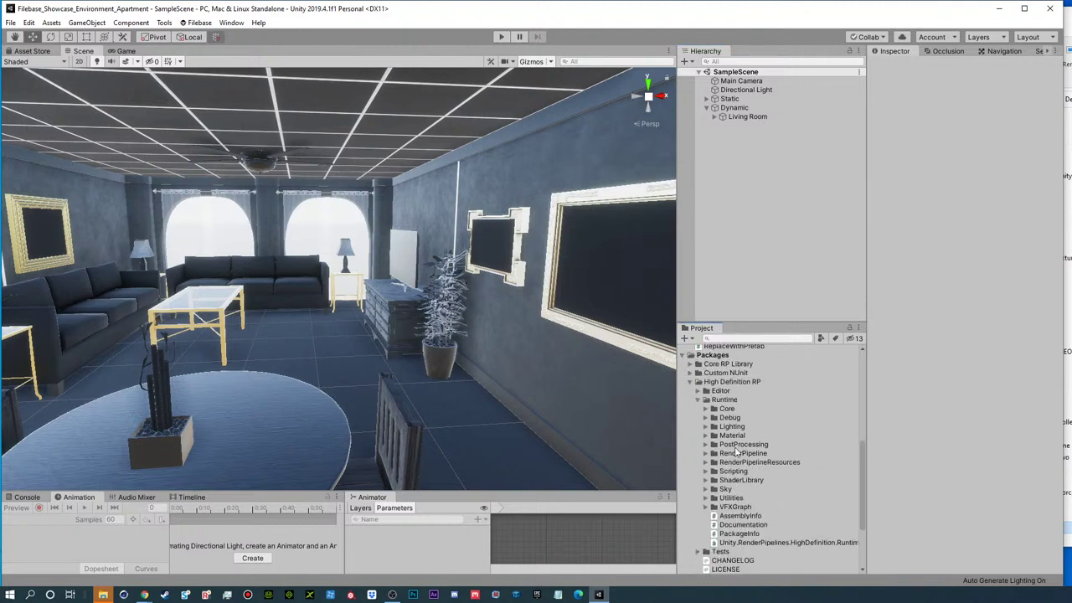
{"action": "left_click", "coordinate": [704, 502]}
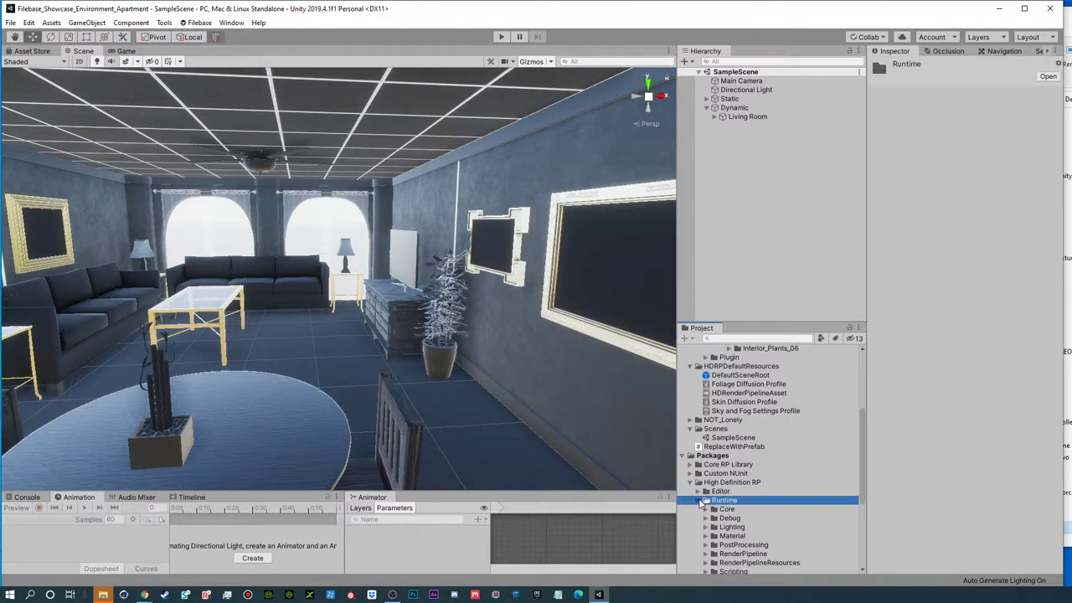
{"action": "left_click", "coordinate": [704, 500]}
{"action": "scroll", "coordinate": [737, 527], "scroll_direction": "down", "scroll_amount": 3}
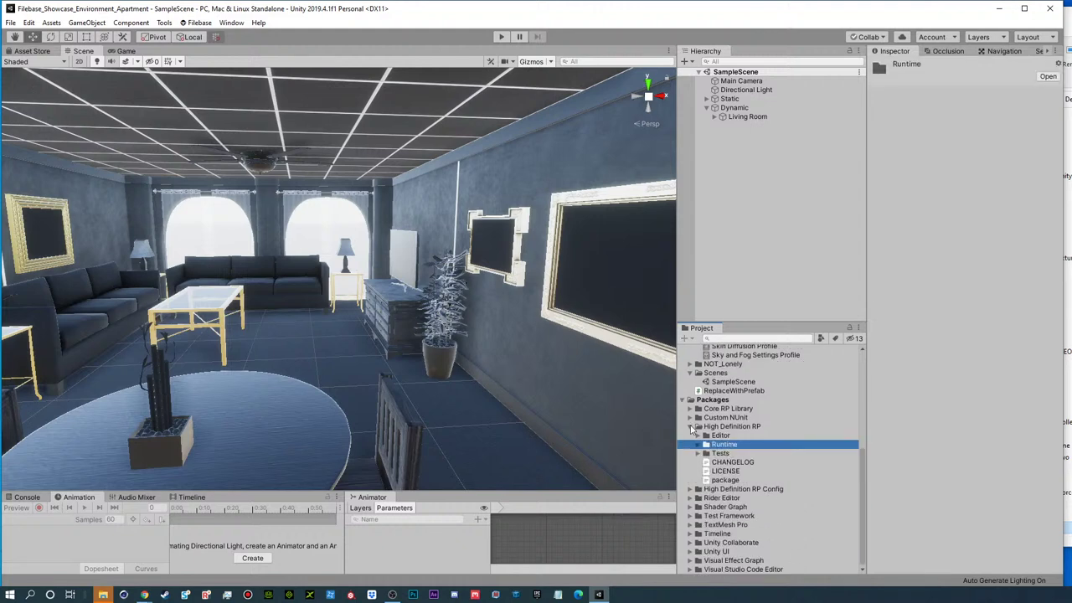
- Collapse the High Definition RP and Packages folders in the project and go back to the Assets folders
{"action": "left_click", "coordinate": [693, 428]}
{"action": "left_click", "coordinate": [689, 454]}
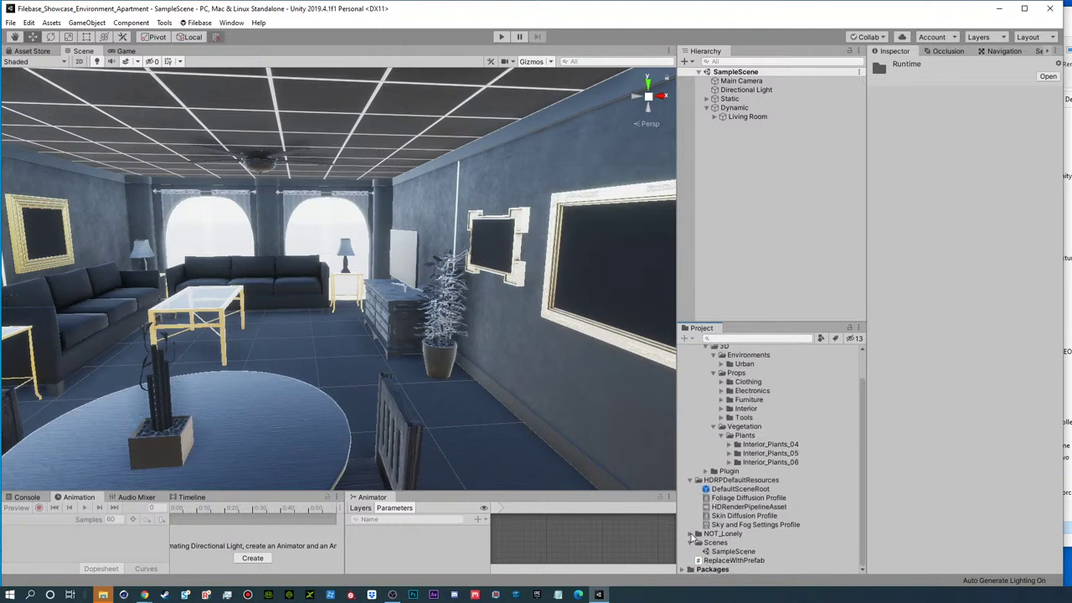
{"action": "scroll", "coordinate": [744, 498], "scroll_direction": "up", "scroll_amount": 2}
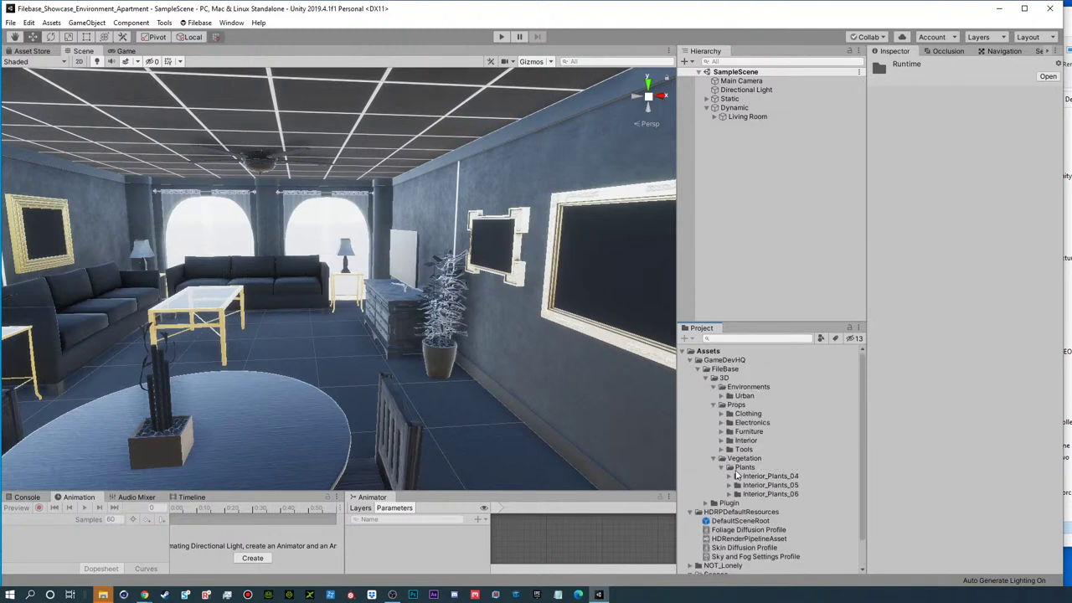
{"action": "scroll", "coordinate": [731, 509], "scroll_direction": "down", "scroll_amount": 2}
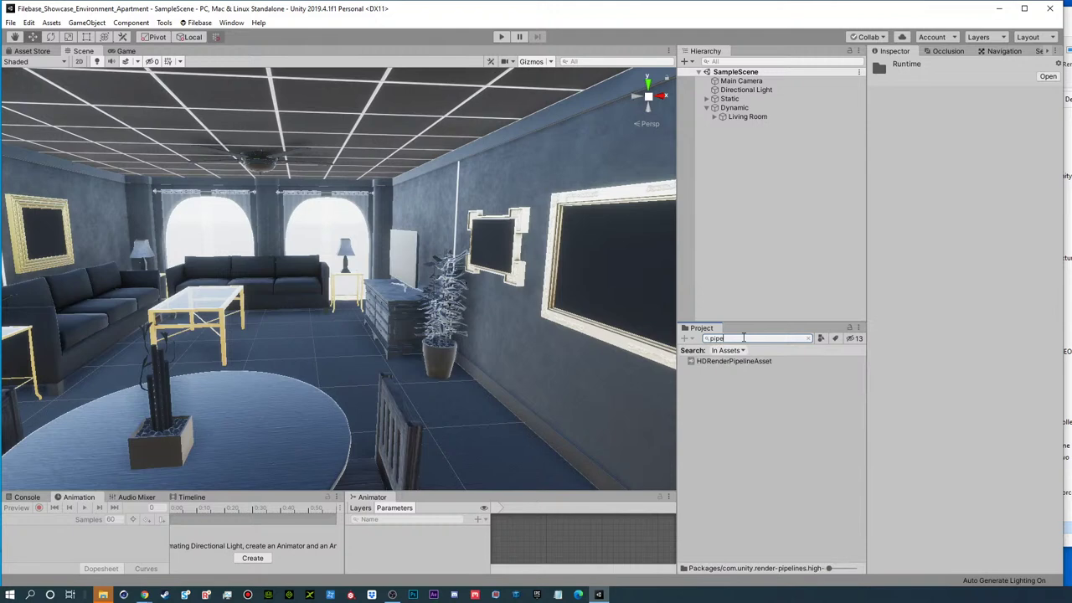
- Search the project assets for "pipe" and review the rendering and lighting settings of HDRenderPipelineAsset
{"action": "left_click", "coordinate": [735, 361]}
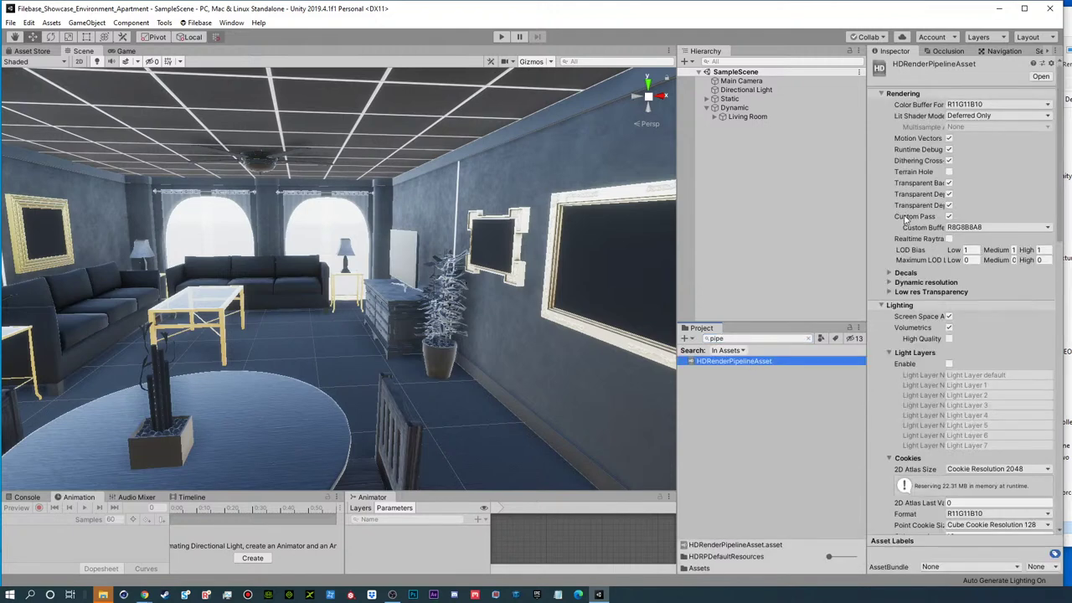
{"action": "scroll", "coordinate": [885, 355], "scroll_direction": "down", "scroll_amount": 6}
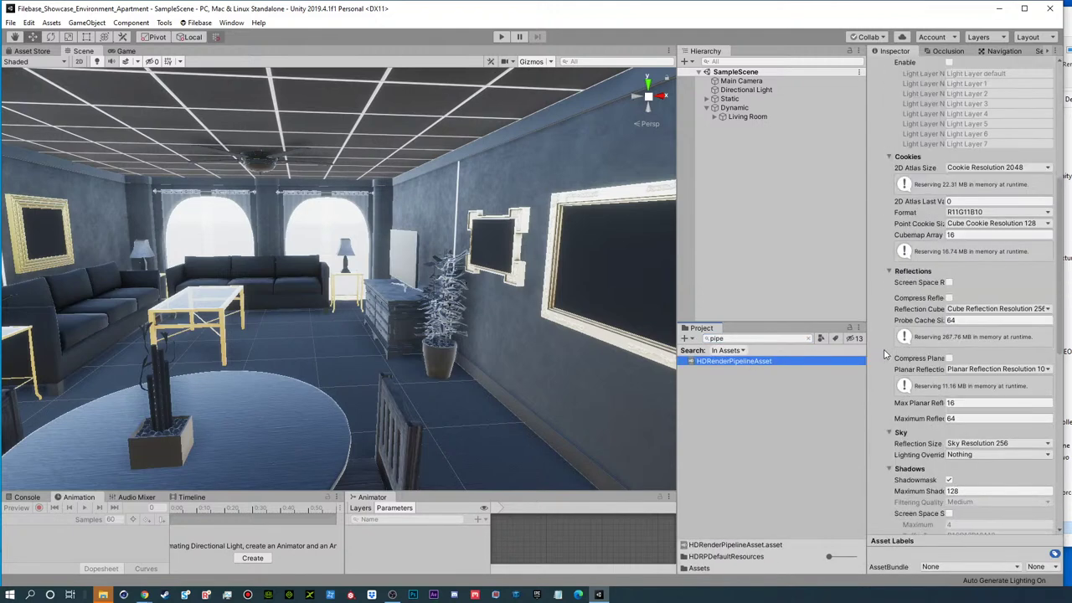
{"action": "scroll", "coordinate": [885, 354], "scroll_direction": "up", "scroll_amount": 4}
- Search the project assets for "profile" and inspect the matching assets, including the Foliage Diffusion Profile and the Sky and Fog Settings Profile
{"action": "left_click", "coordinate": [768, 339]}
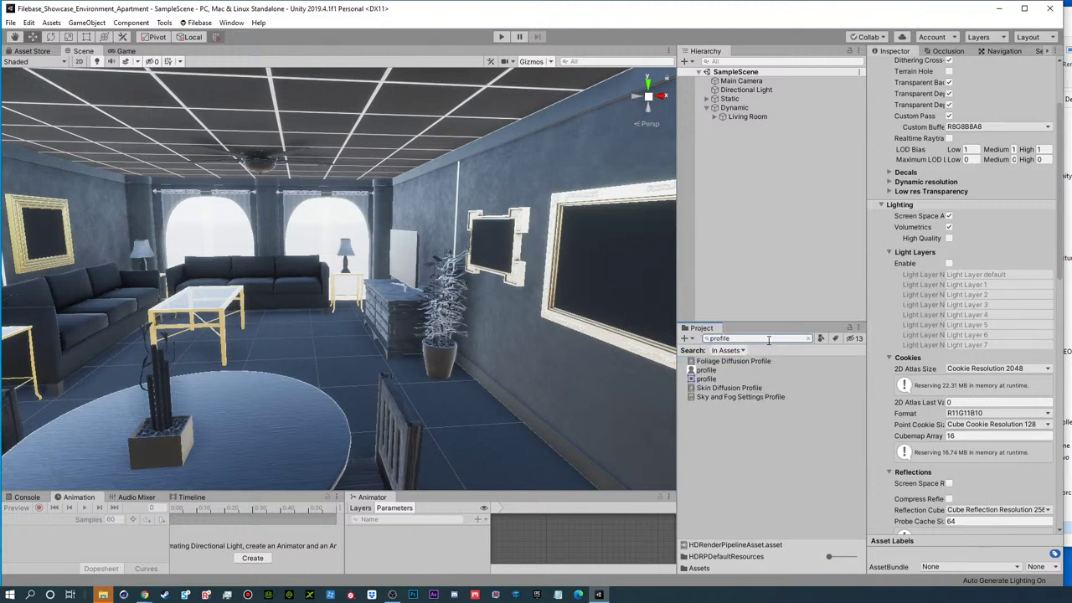
{"action": "left_click", "coordinate": [726, 362]}
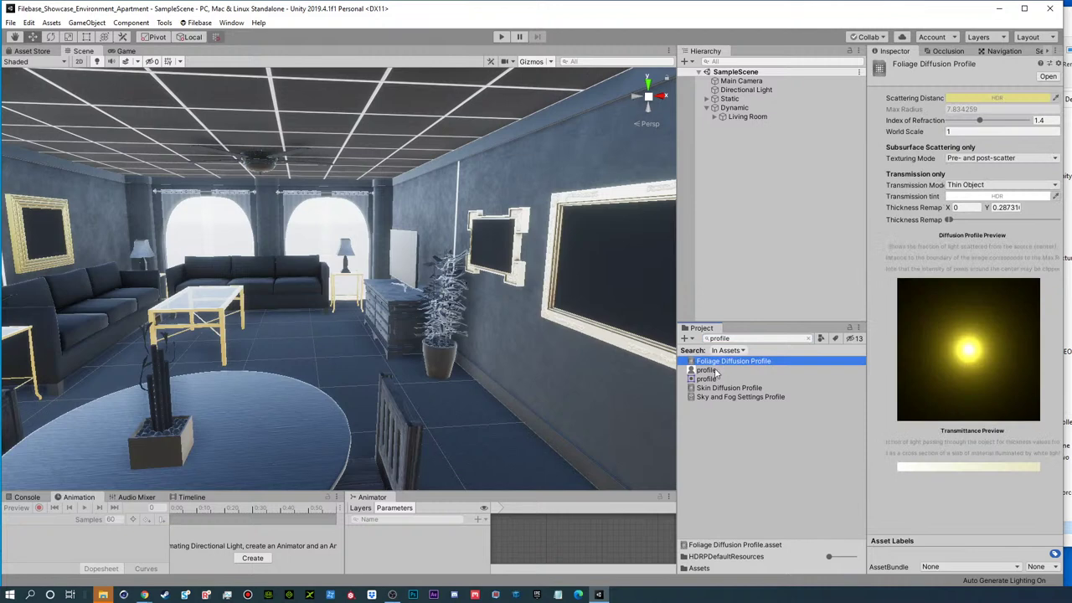
{"action": "left_click", "coordinate": [713, 371]}
{"action": "left_click", "coordinate": [713, 362]}
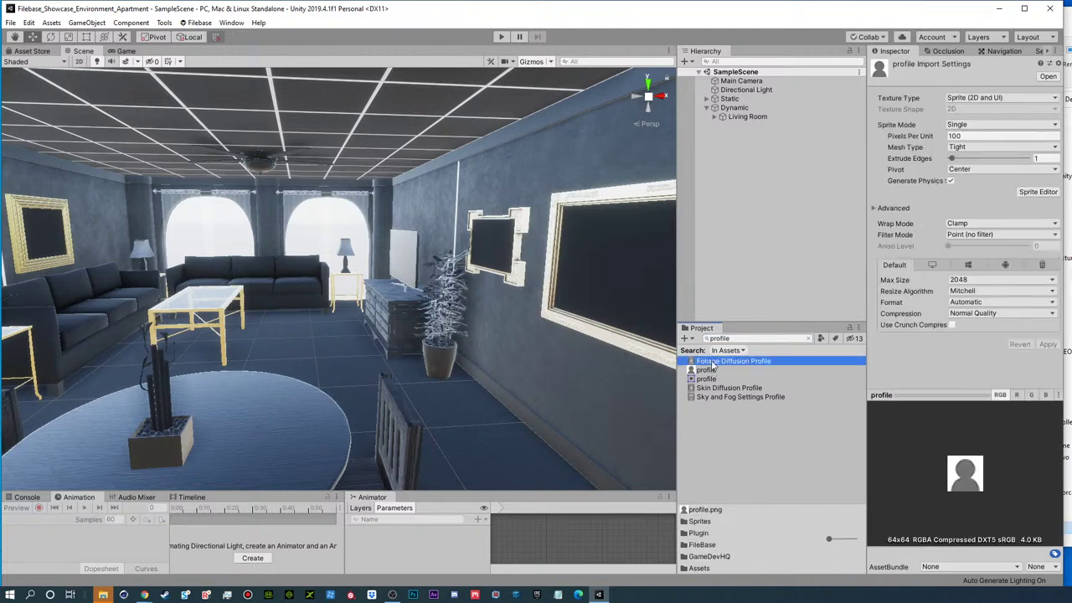
{"action": "left_click", "coordinate": [715, 371]}
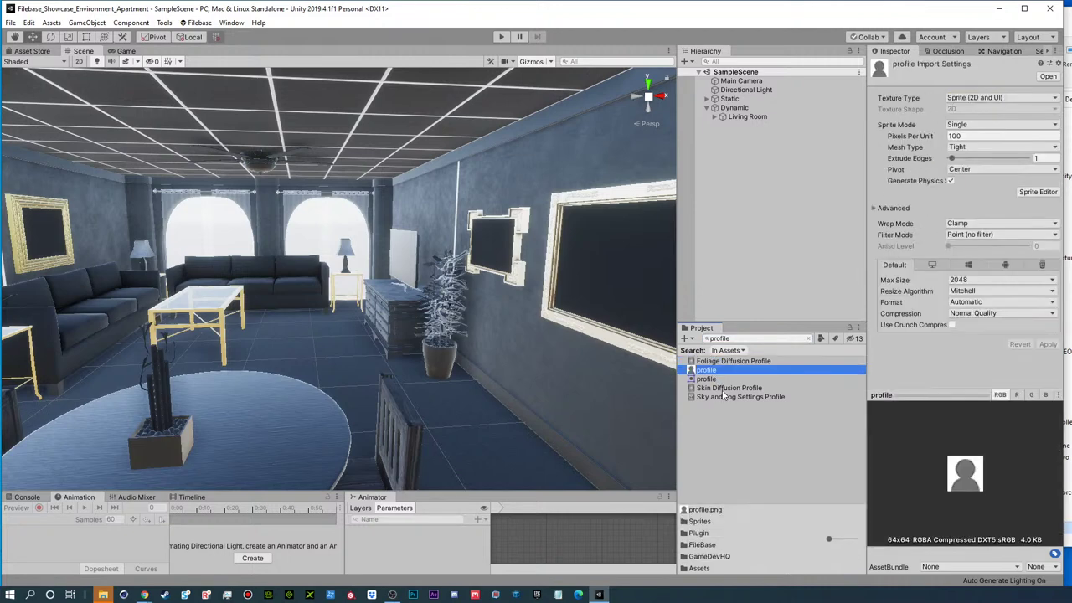
{"action": "left_click", "coordinate": [722, 388]}
{"action": "left_click", "coordinate": [721, 397]}
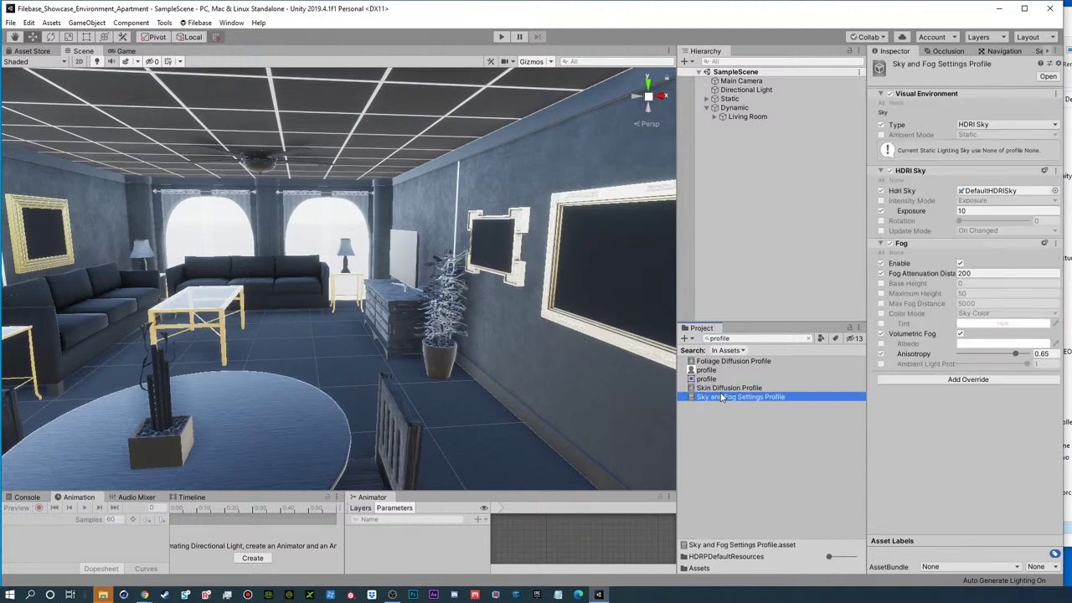
- Add a Global Volume object at the root of SampleScene
{"action": "left_click", "coordinate": [776, 222]}
{"action": "left_click", "coordinate": [685, 62]}
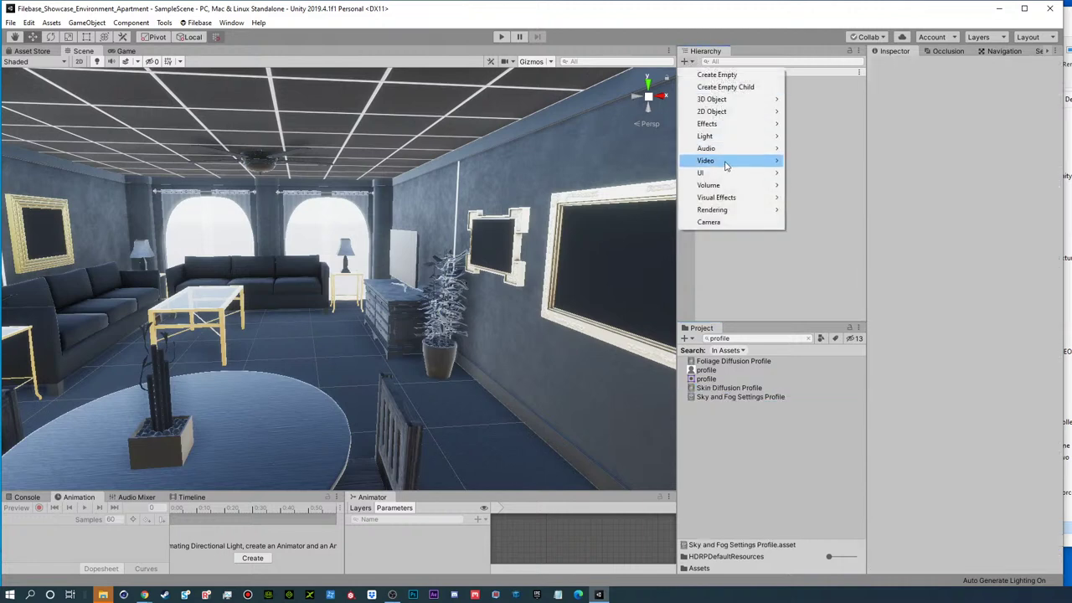
{"action": "mouse_move", "coordinate": [722, 199]}
{"action": "left_click", "coordinate": [819, 185]}
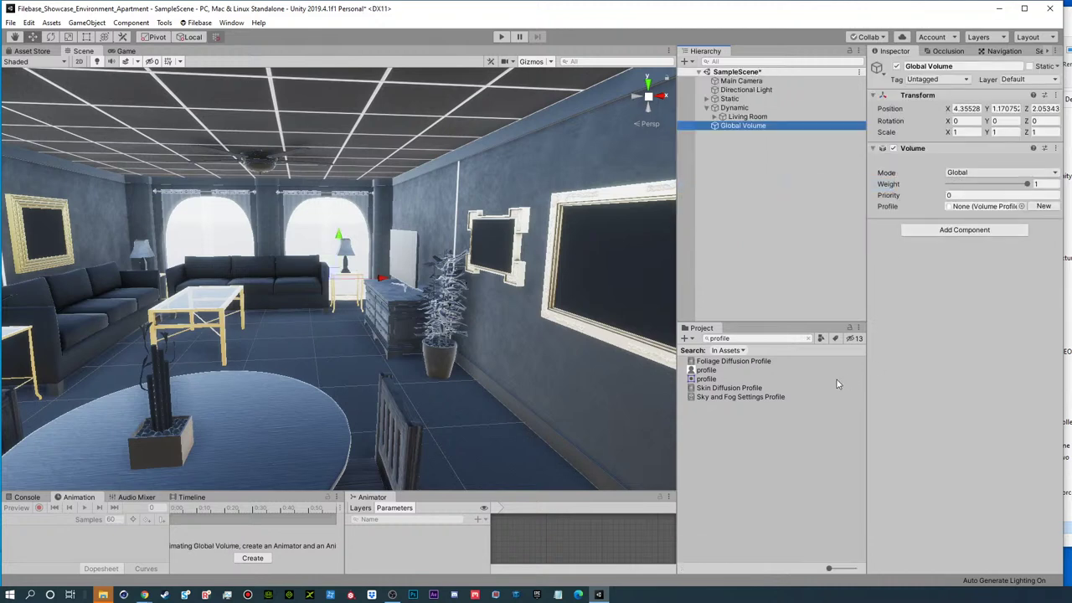
- Clear the project search and collapse the 3D and Plugin folders under FileBase
{"action": "left_click", "coordinate": [808, 339]}
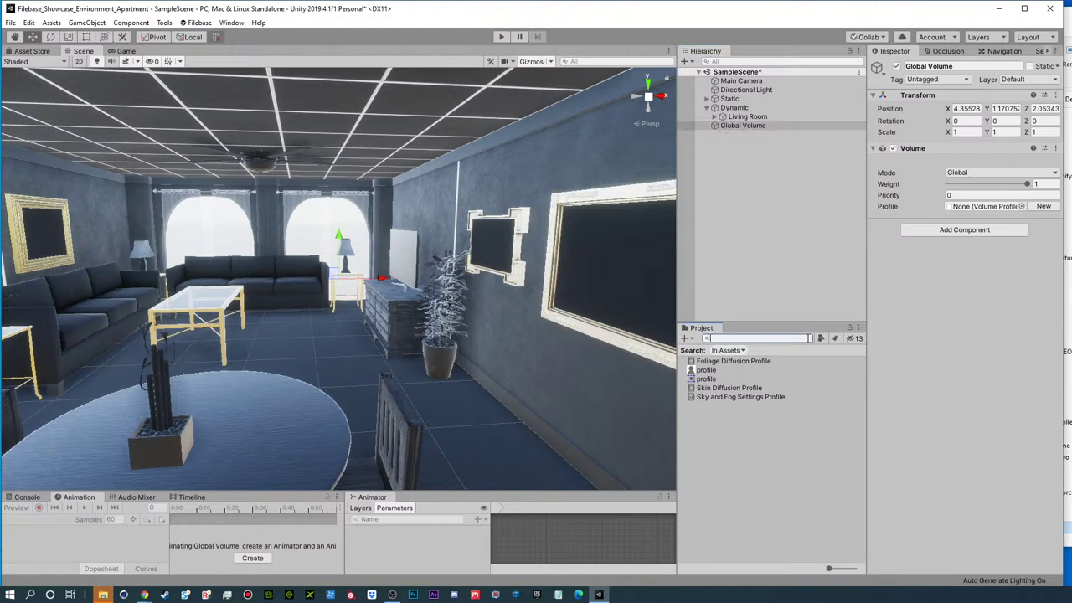
{"action": "scroll", "coordinate": [724, 366], "scroll_direction": "up", "scroll_amount": 10}
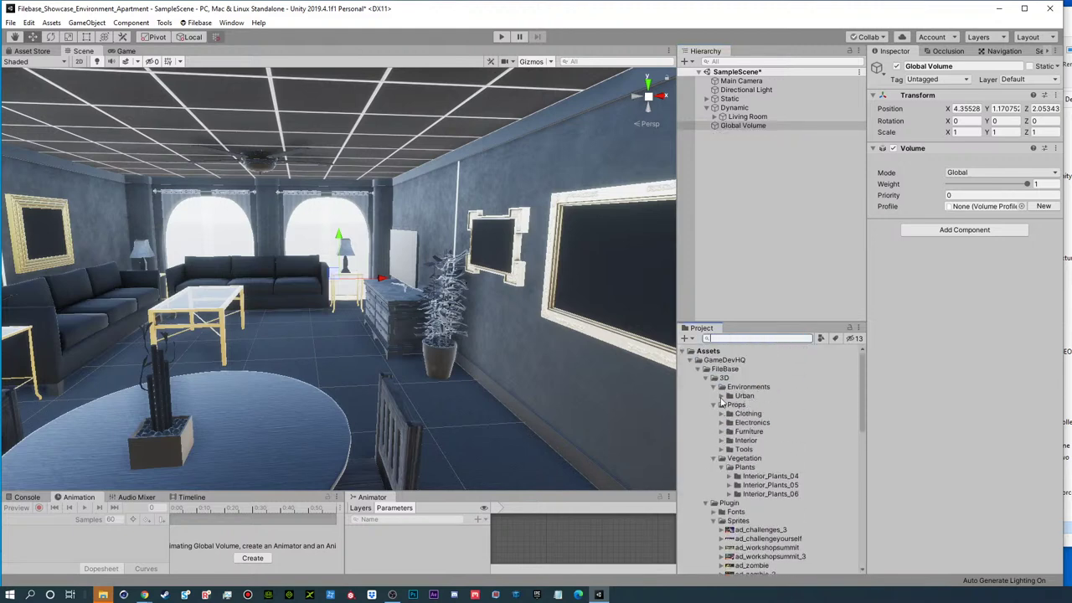
{"action": "left_click", "coordinate": [707, 378]}
{"action": "left_click", "coordinate": [706, 387]}
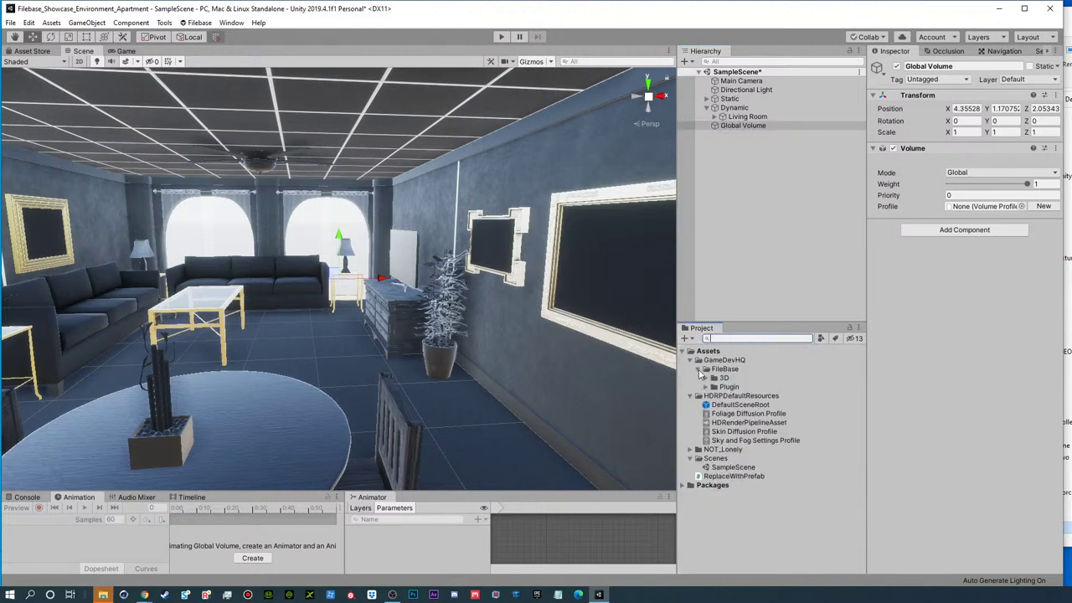
{"action": "left_click", "coordinate": [728, 396]}
{"action": "left_click", "coordinate": [685, 338]}
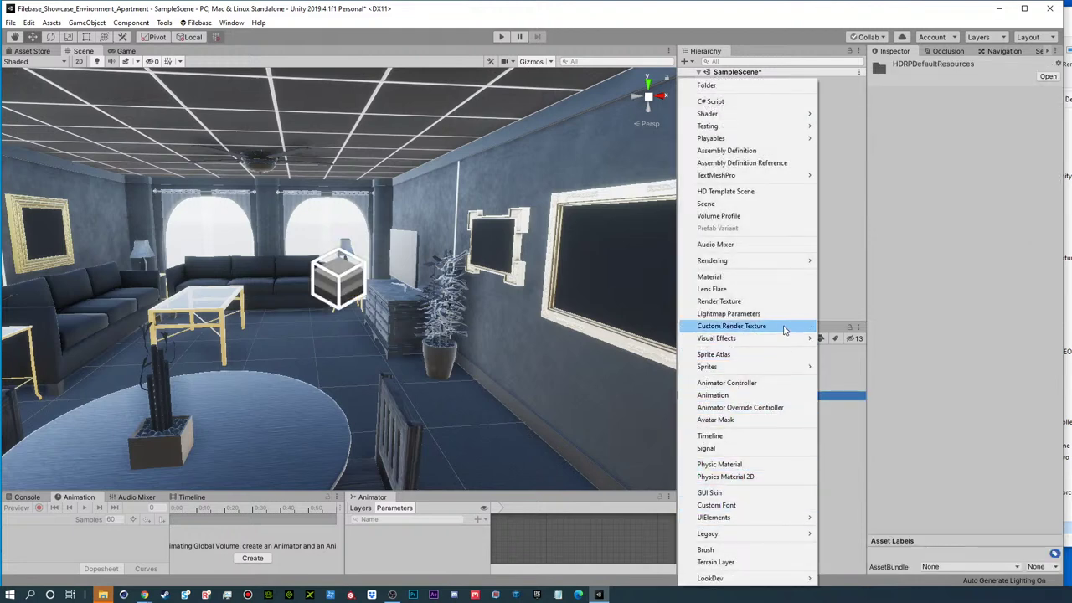
{"action": "mouse_move", "coordinate": [776, 267]}
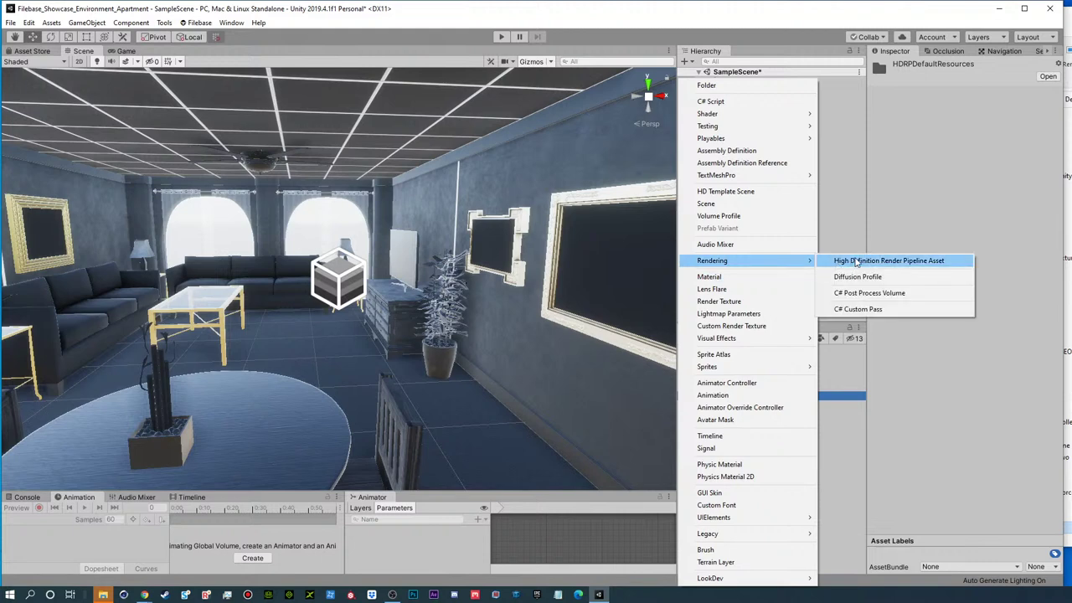
{"action": "left_click", "coordinate": [859, 220]}
- Create a new volume profile for the Global Volume and move the profile asset into the HDRPDefaultResources folder
{"action": "left_click", "coordinate": [801, 126]}
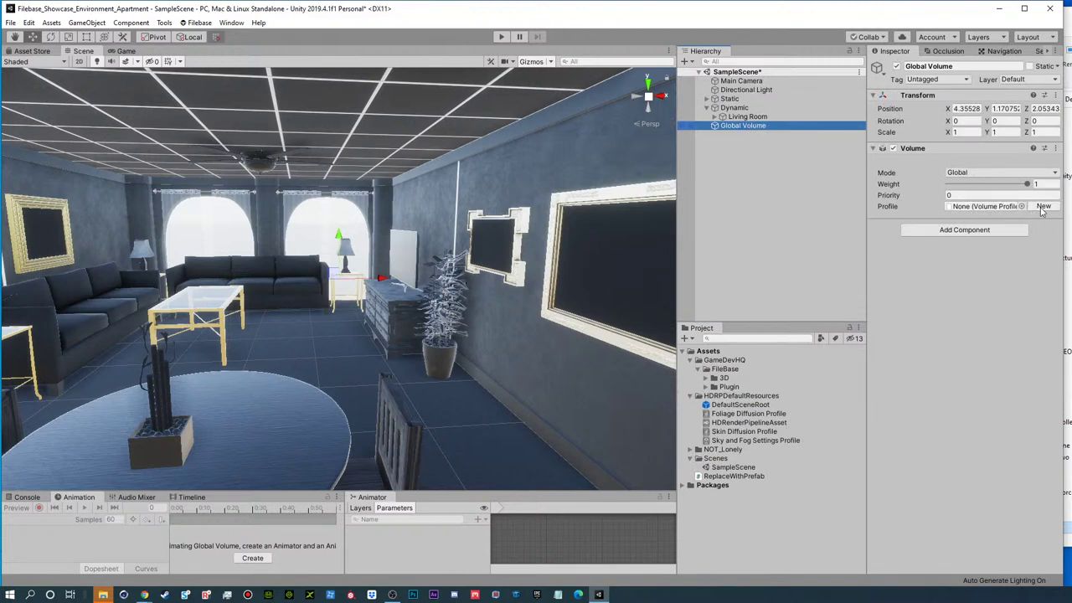
{"action": "left_click", "coordinate": [1042, 206]}
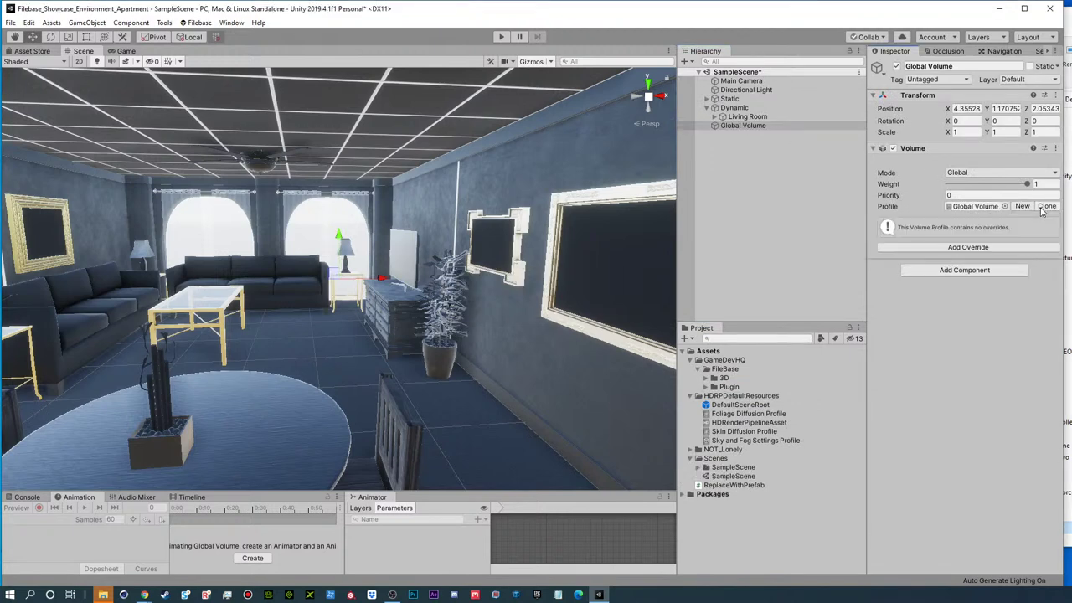
{"action": "left_click", "coordinate": [998, 208]}
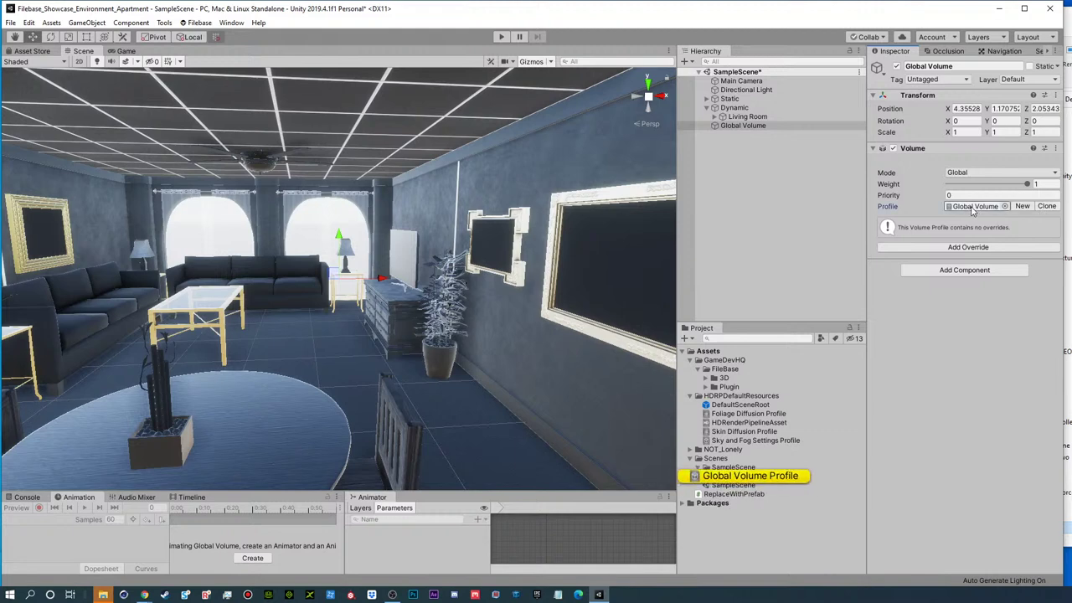
{"action": "left_click_drag", "start_coordinate": [731, 482], "coordinate": [731, 397]}
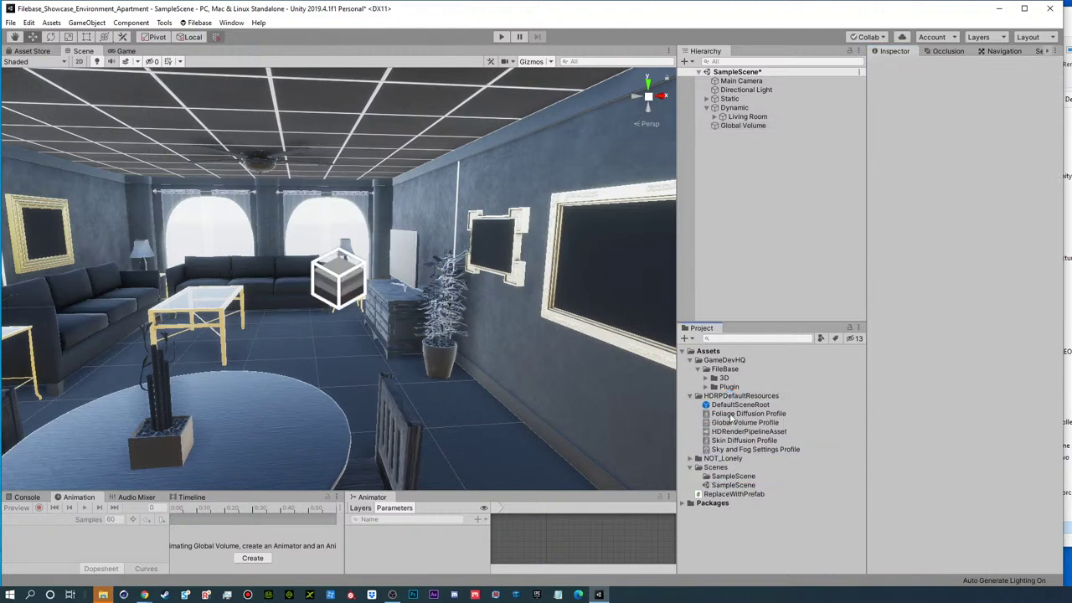
- Rename the Global Volume Profile asset in HDRPDefaultResources as Room_Profile
{"action": "left_click", "coordinate": [731, 424]}
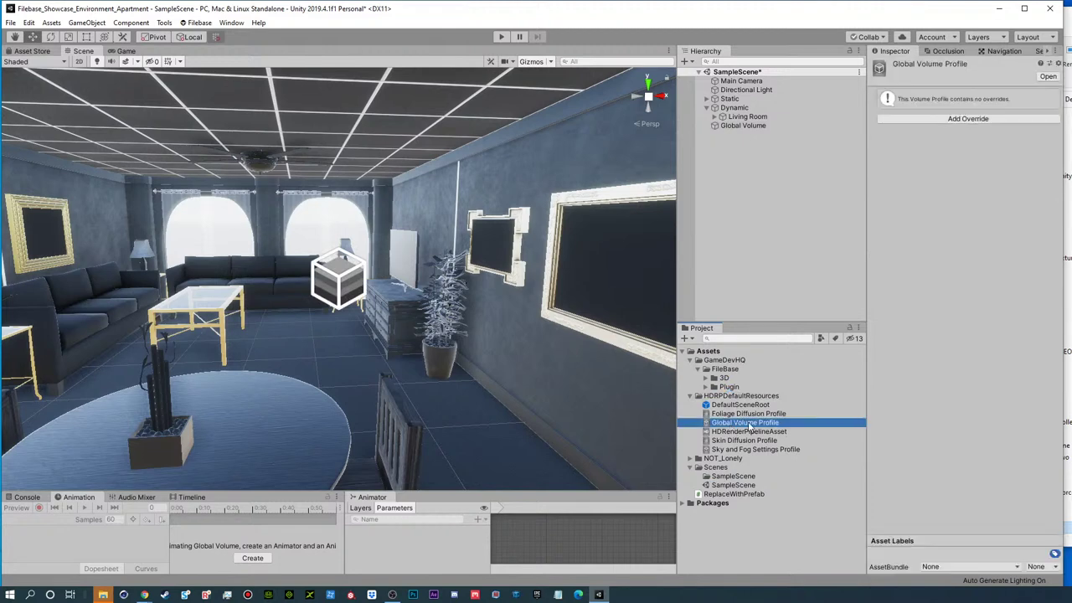
{"action": "left_click", "coordinate": [727, 423]}
{"action": "left_click", "coordinate": [755, 423]}
{"action": "key", "text": "shift+Home"}
{"action": "type", "text": "Room_"}
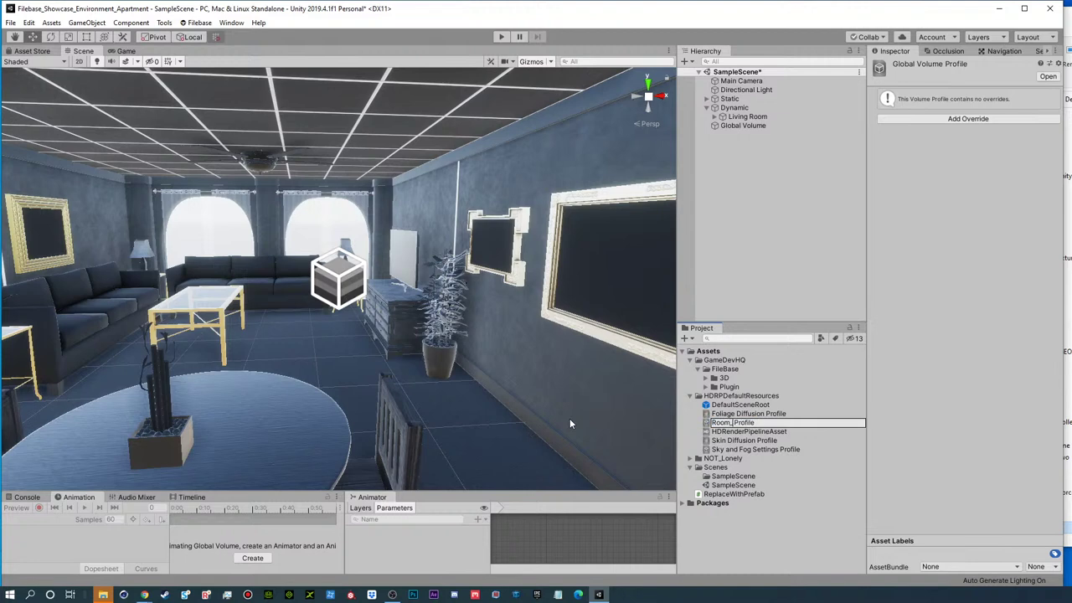
{"action": "left_click", "coordinate": [569, 423]}
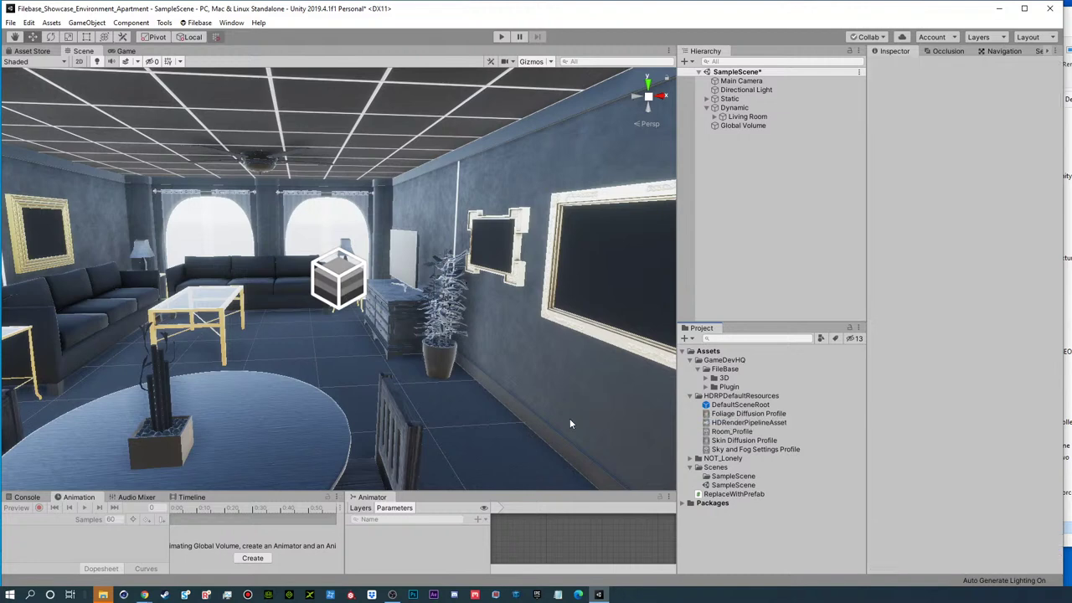
{"action": "left_click", "coordinate": [743, 125]}
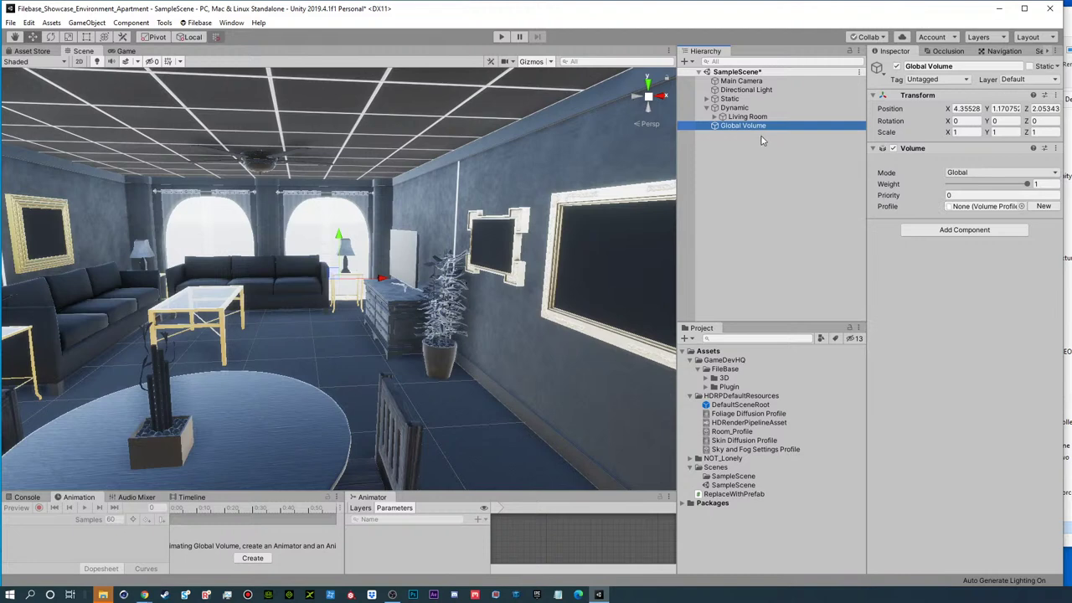
{"action": "left_click_drag", "start_coordinate": [731, 433], "coordinate": [978, 207]}
{"action": "left_click", "coordinate": [952, 249]}
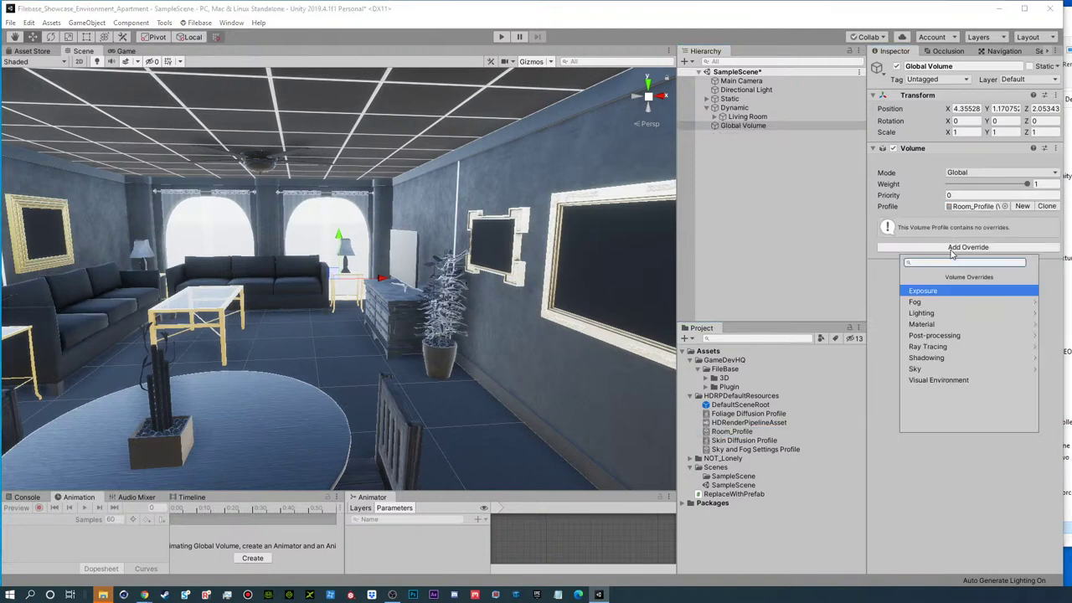
{"action": "left_click", "coordinate": [929, 292]}
- Toggle the Exposure override's Mode setting on and off repeatedly to compare the scene's brightness, leaving it off
{"action": "left_click", "coordinate": [881, 241]}
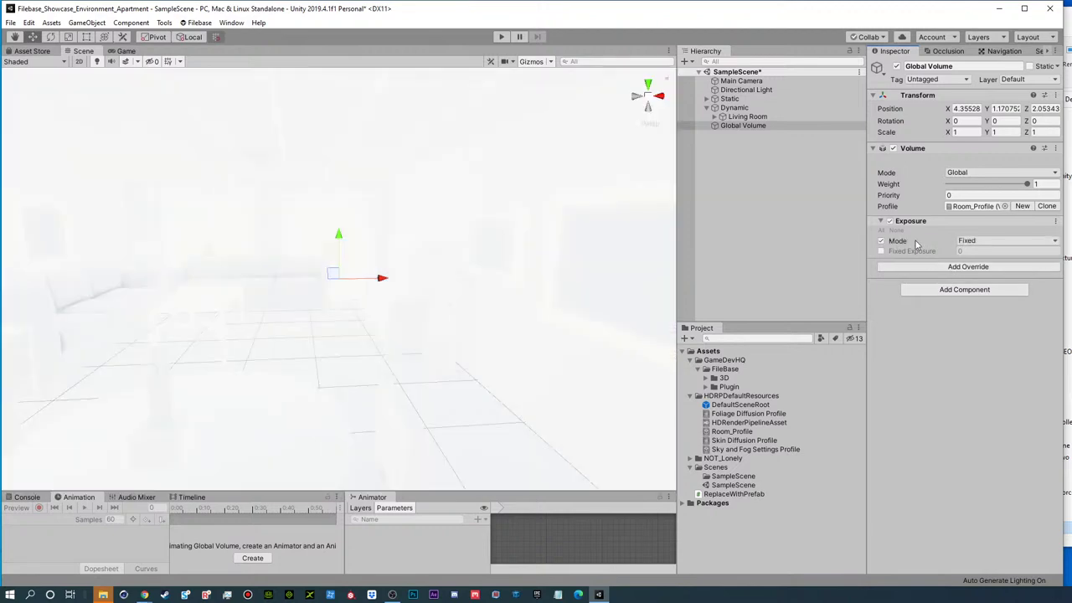
{"action": "left_click", "coordinate": [881, 242]}
{"action": "left_click", "coordinate": [881, 242]}
{"action": "left_click", "coordinate": [881, 242]}
{"action": "left_click", "coordinate": [881, 242]}
{"action": "left_click", "coordinate": [881, 242]}
{"action": "left_click", "coordinate": [881, 242]}
{"action": "left_click", "coordinate": [881, 242]}
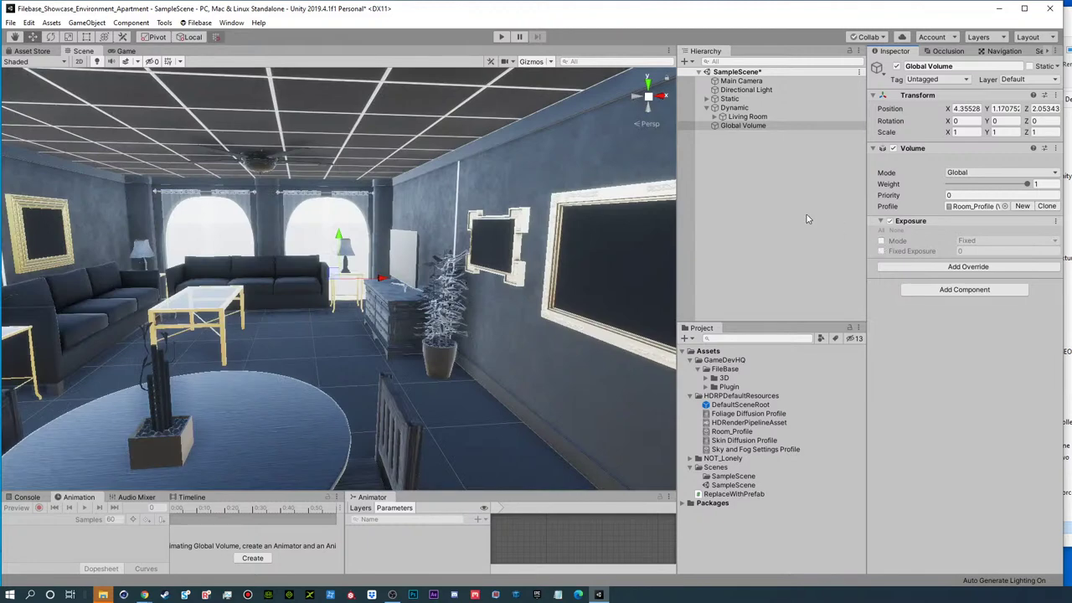
- Add a Physically Based Sky override to the Global Volume's Room_Profile and collapse its settings
{"action": "left_click", "coordinate": [693, 207]}
{"action": "scroll", "coordinate": [497, 240], "scroll_direction": "down", "scroll_amount": 5, "text": "alt"}
{"action": "left_click_drag", "start_coordinate": [226, 210], "coordinate": [338, 152], "text": "alt"}
{"action": "scroll", "coordinate": [352, 268], "scroll_direction": "down", "scroll_amount": 3, "text": "alt"}
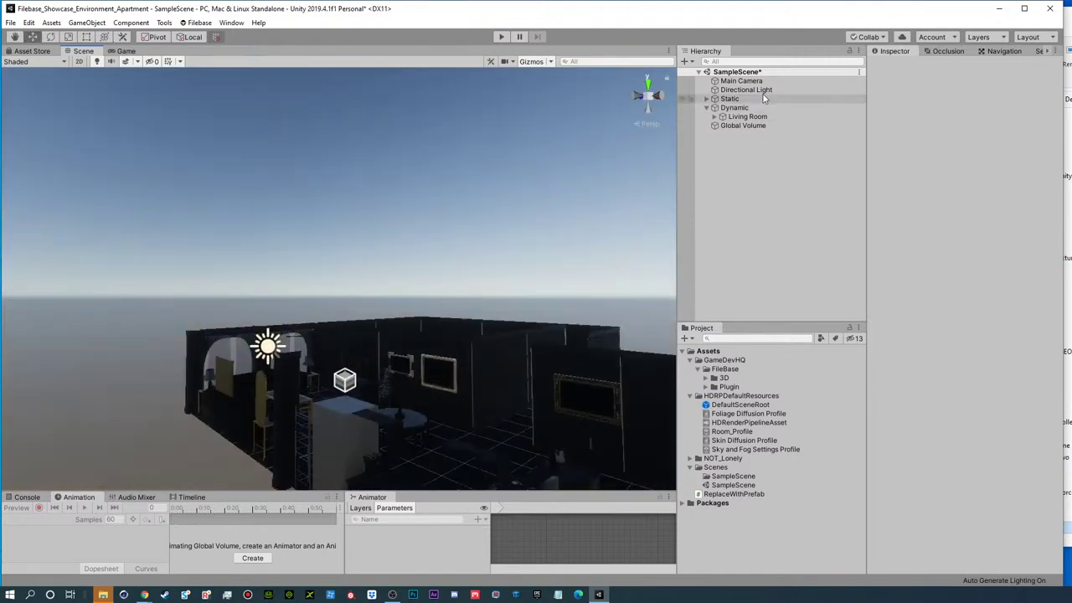
{"action": "left_click", "coordinate": [746, 125]}
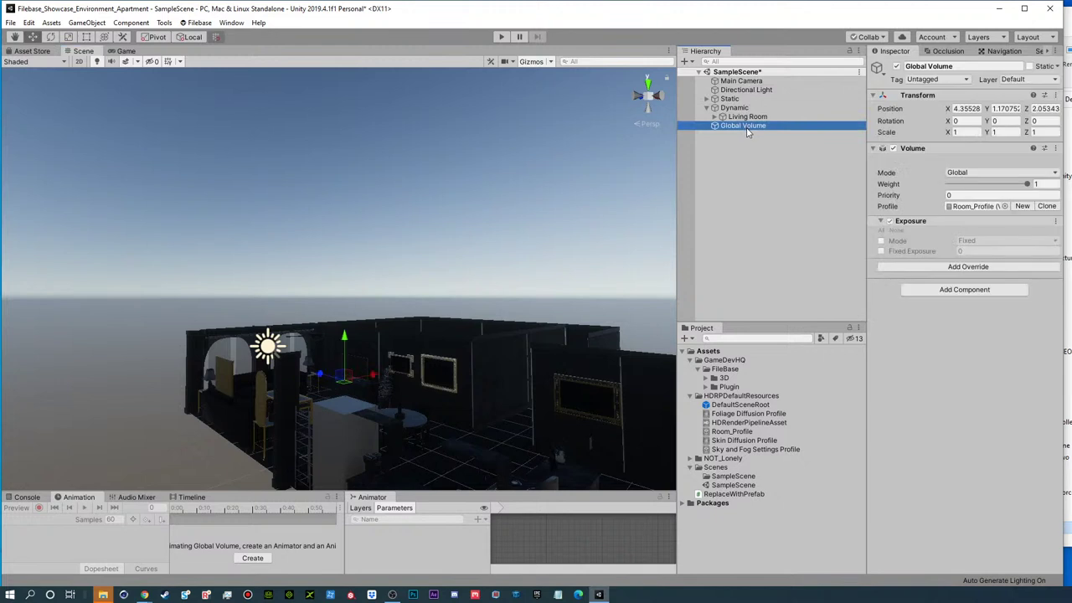
{"action": "left_click", "coordinate": [938, 268]}
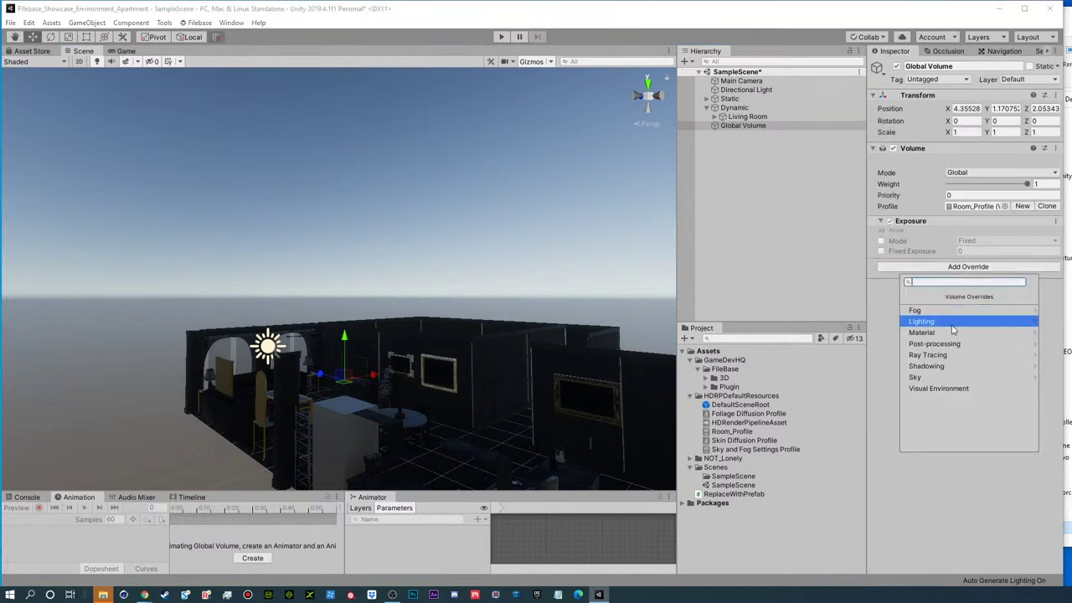
{"action": "left_click", "coordinate": [929, 377]}
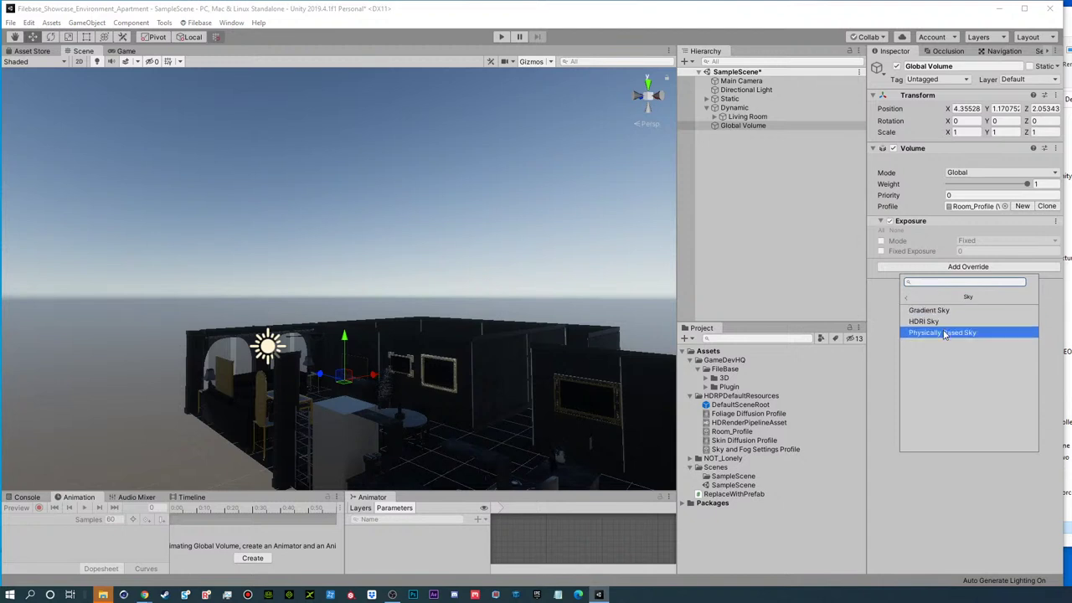
{"action": "left_click", "coordinate": [946, 332]}
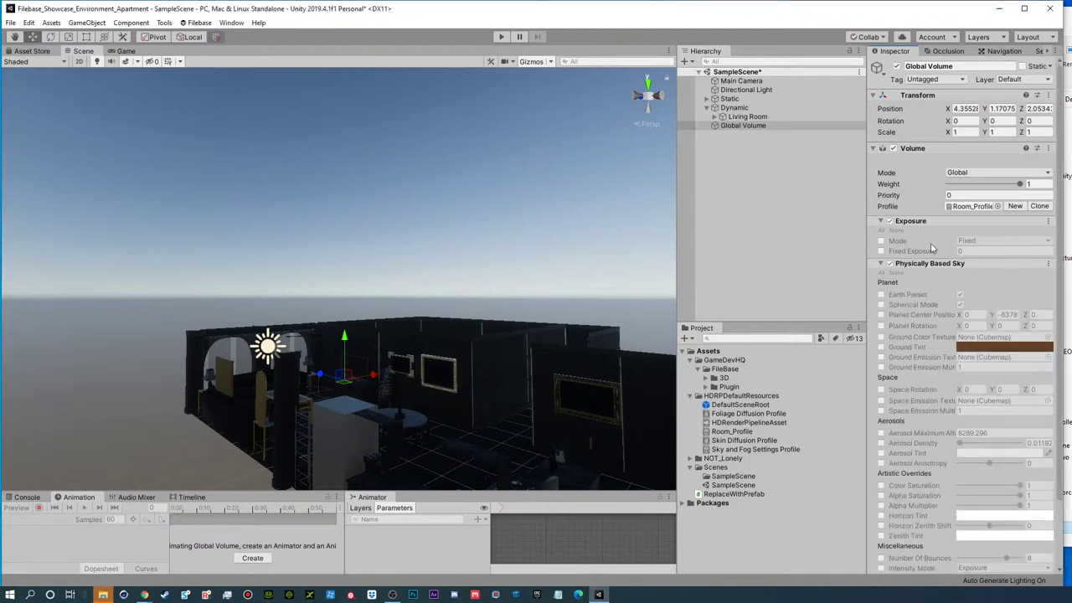
{"action": "left_click", "coordinate": [881, 264]}
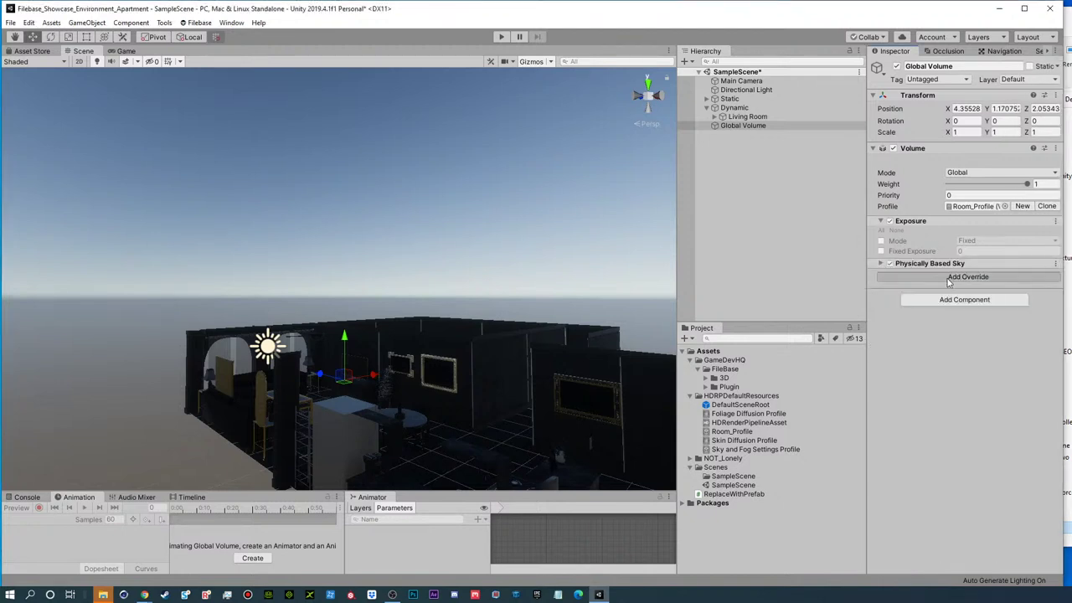
- Browse the volume override categories and add a Visual Environment override to the Global Volume's Room_Profile
{"action": "left_click", "coordinate": [949, 277]}
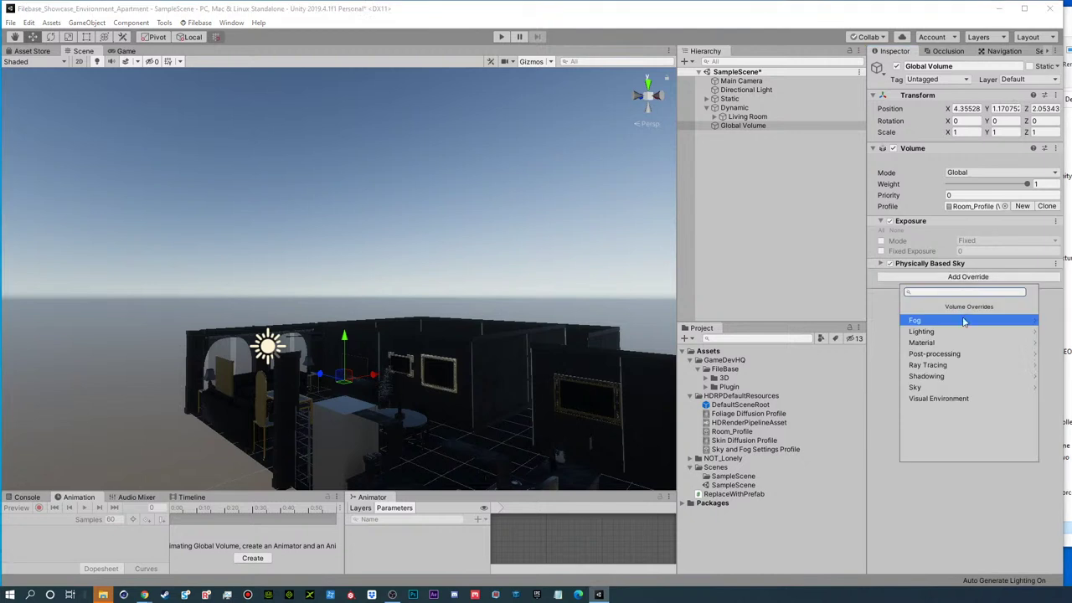
{"action": "left_click", "coordinate": [940, 390]}
{"action": "left_click", "coordinate": [909, 309]}
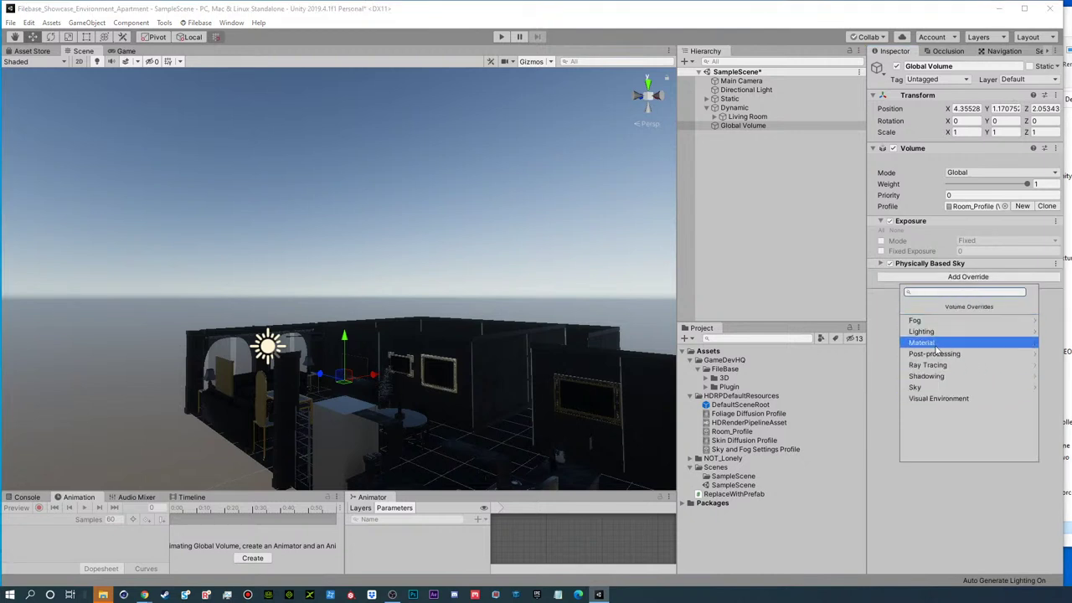
{"action": "left_click", "coordinate": [927, 331]}
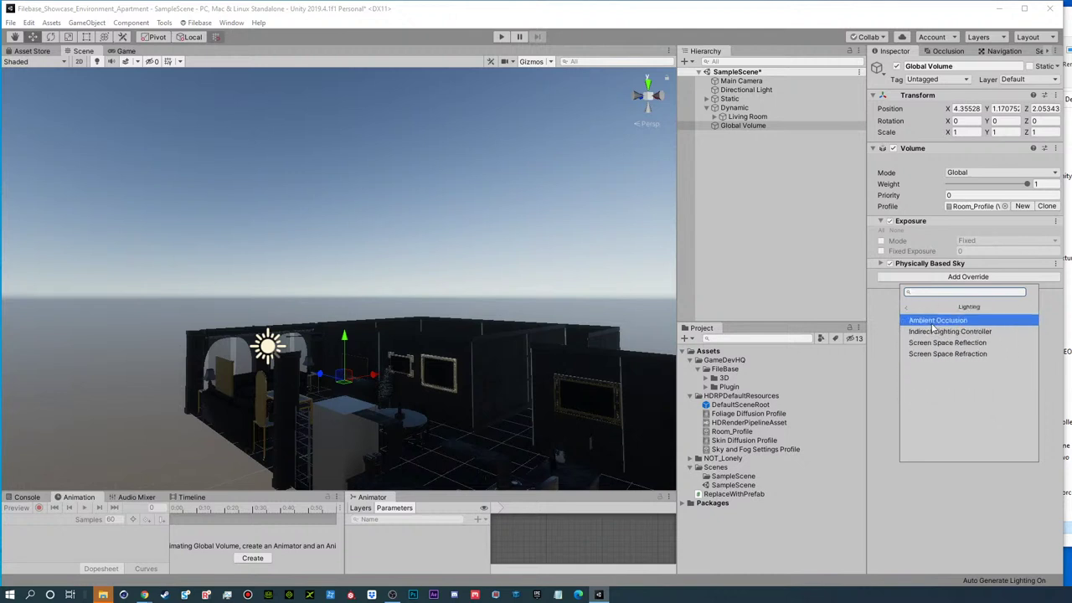
{"action": "left_click", "coordinate": [912, 311]}
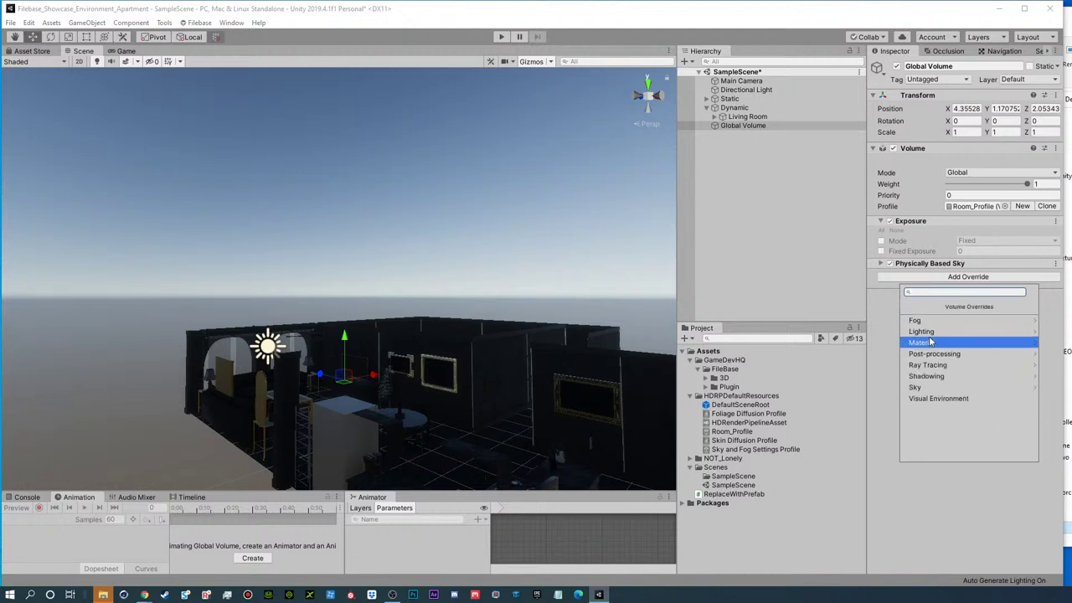
{"action": "left_click", "coordinate": [935, 354]}
{"action": "scroll", "coordinate": [929, 376], "scroll_direction": "down", "scroll_amount": 2}
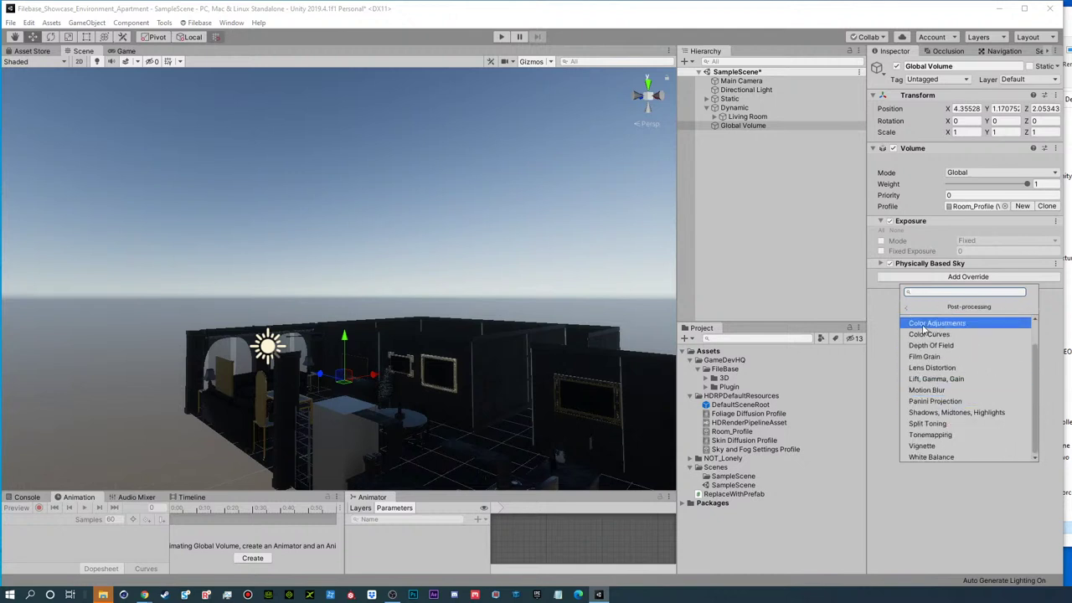
{"action": "left_click", "coordinate": [907, 310]}
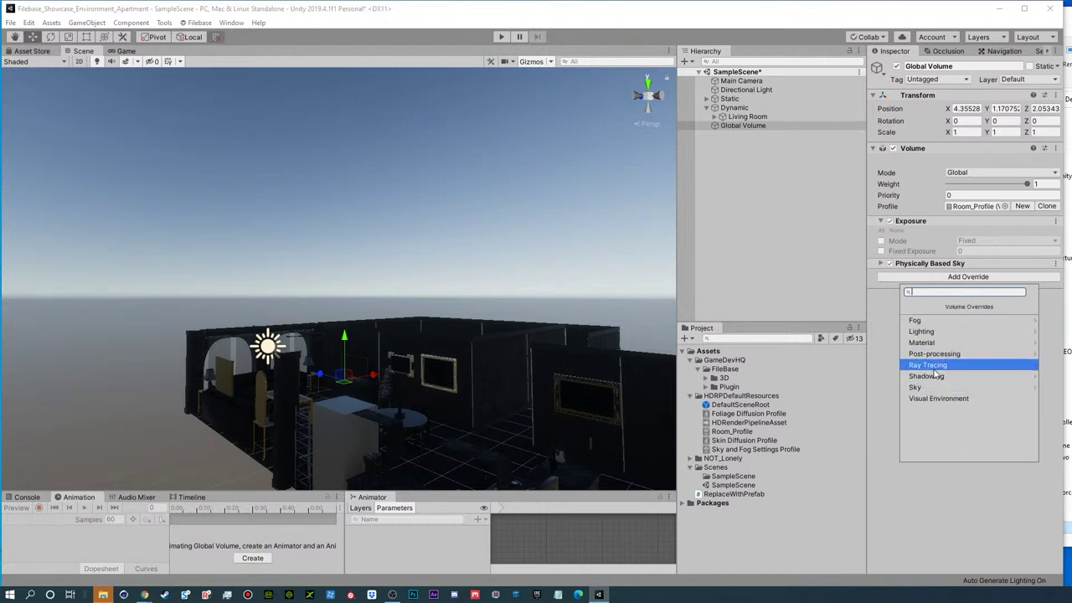
{"action": "left_click", "coordinate": [938, 398]}
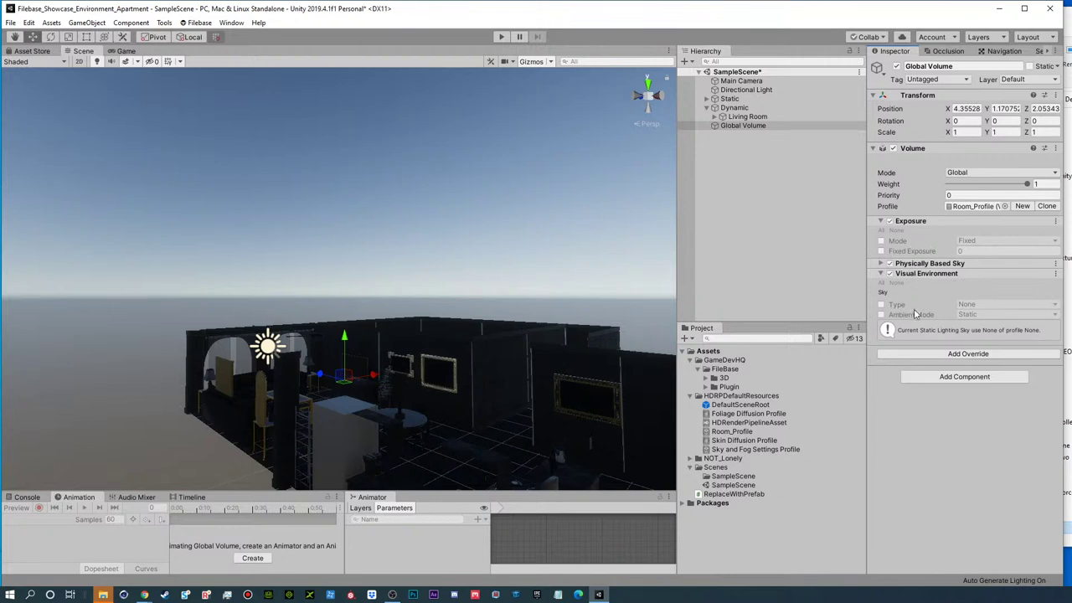
- Enable the Visual Environment's Type and Ambient Mode settings, and set the sky Type to Physically Based Sky
{"action": "left_click", "coordinate": [880, 304]}
{"action": "left_click", "coordinate": [881, 314]}
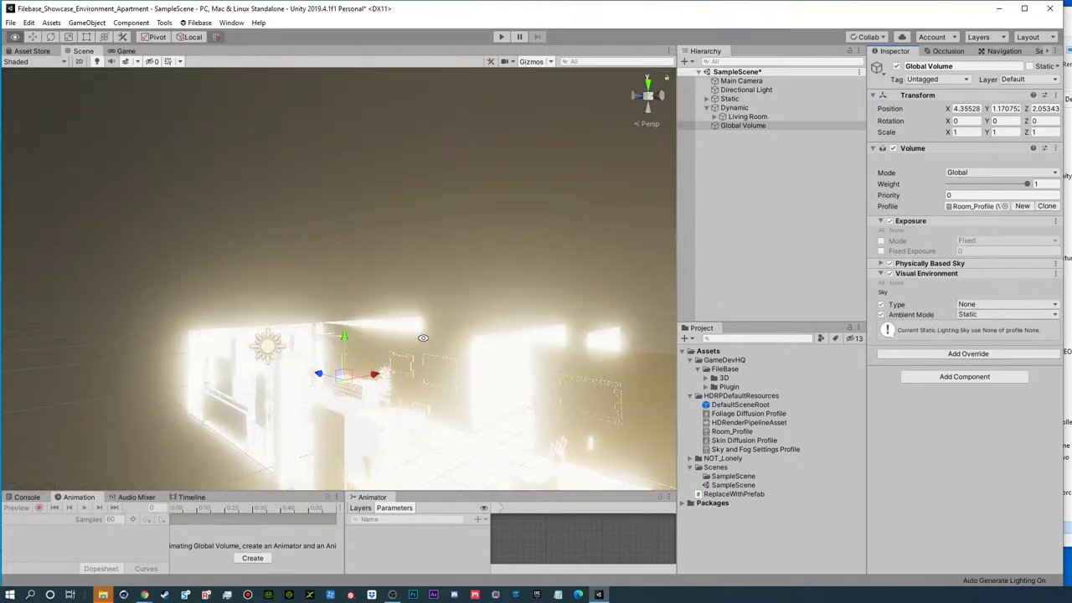
{"action": "left_click_drag", "start_coordinate": [423, 334], "coordinate": [425, 365], "text": "alt"}
{"action": "middle_click_drag", "start_coordinate": [425, 344], "coordinate": [426, 220]}
{"action": "left_click_drag", "start_coordinate": [431, 254], "coordinate": [438, 277], "text": "alt"}
{"action": "scroll", "coordinate": [342, 256], "scroll_direction": "up", "scroll_amount": 5}
{"action": "middle_click_drag", "start_coordinate": [437, 277], "coordinate": [476, 380]}
{"action": "left_click_drag", "start_coordinate": [476, 380], "coordinate": [415, 246], "text": "alt"}
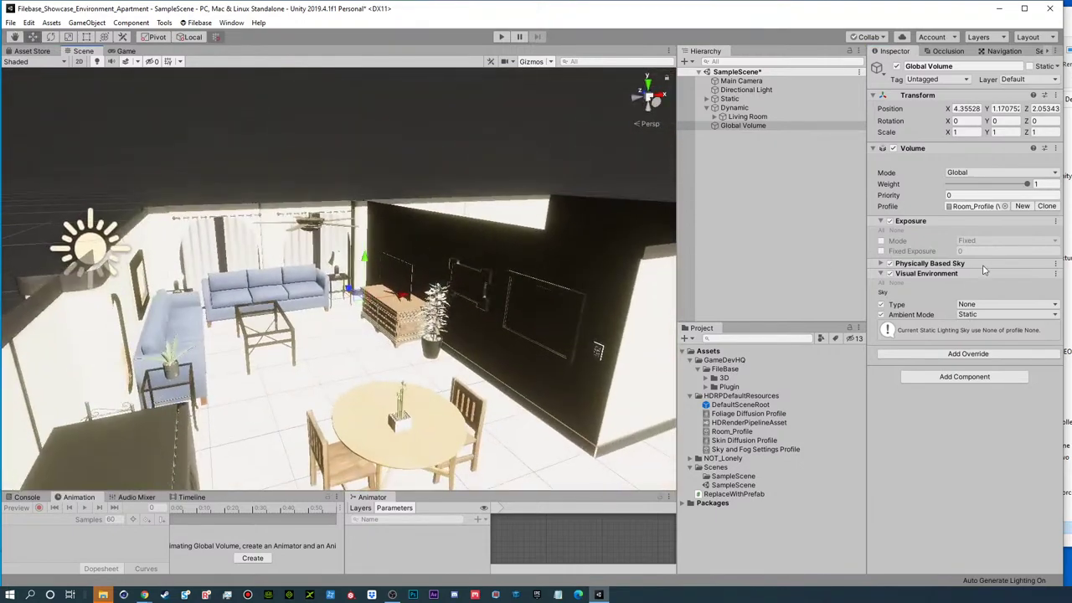
{"action": "left_click", "coordinate": [980, 304]}
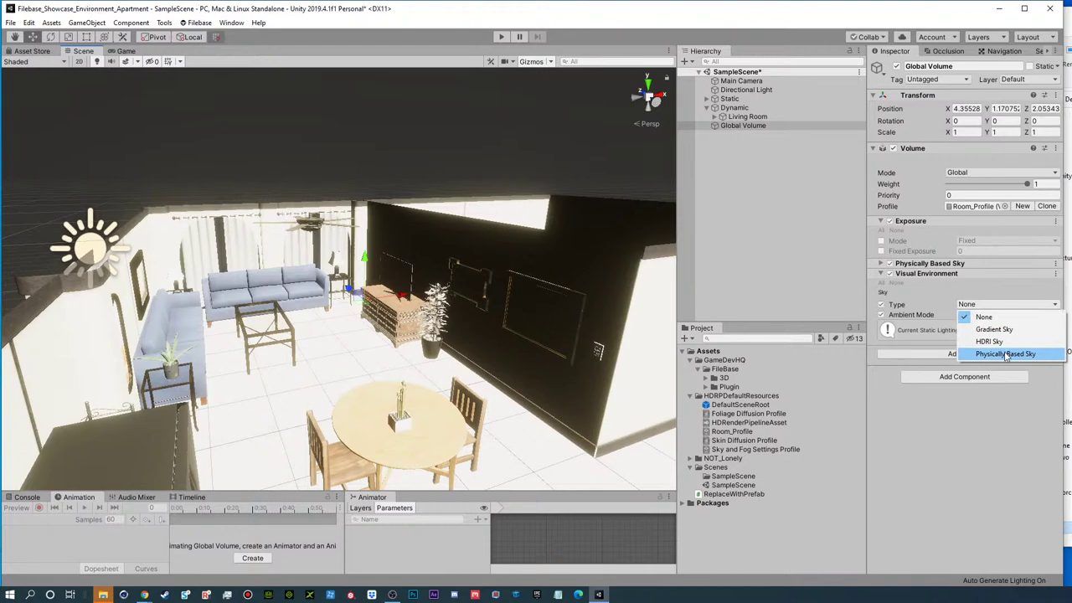
{"action": "left_click", "coordinate": [1006, 354]}
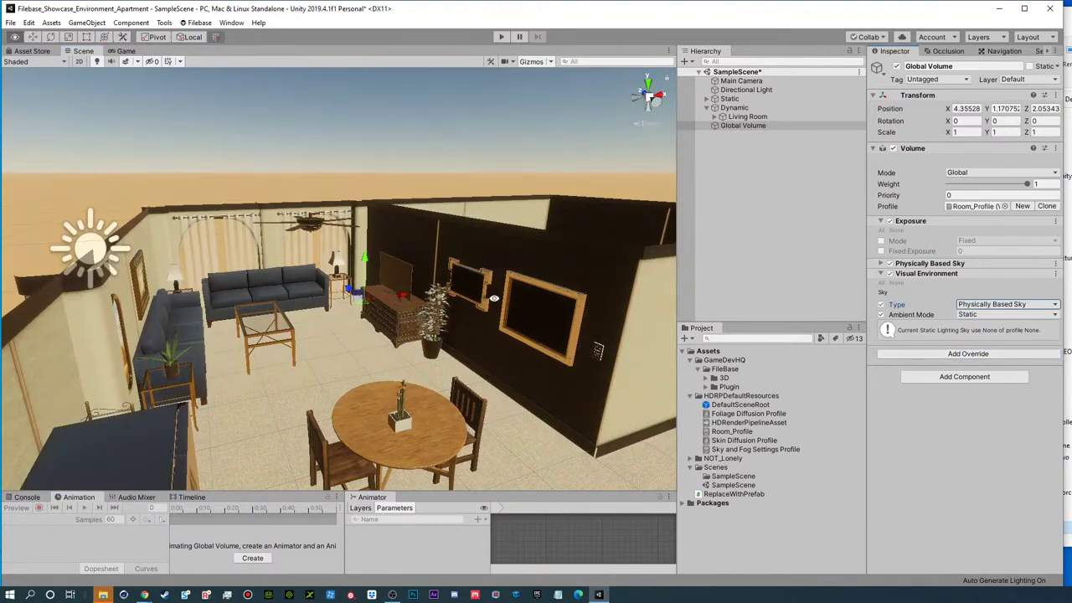
- Remove the Exposure override from the Global Volume's Room_Profile
{"action": "scroll", "coordinate": [494, 284], "scroll_direction": "up", "scroll_amount": 10}
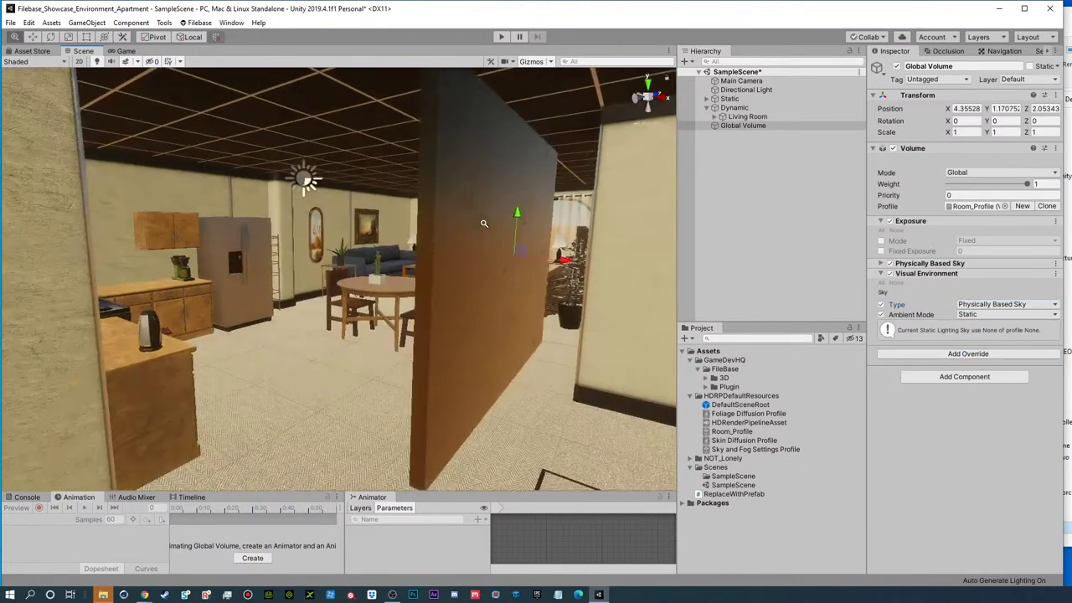
{"action": "right_click_drag", "start_coordinate": [476, 224], "coordinate": [507, 220], "text": "alt"}
{"action": "left_click_drag", "start_coordinate": [507, 219], "coordinate": [566, 235], "text": "alt"}
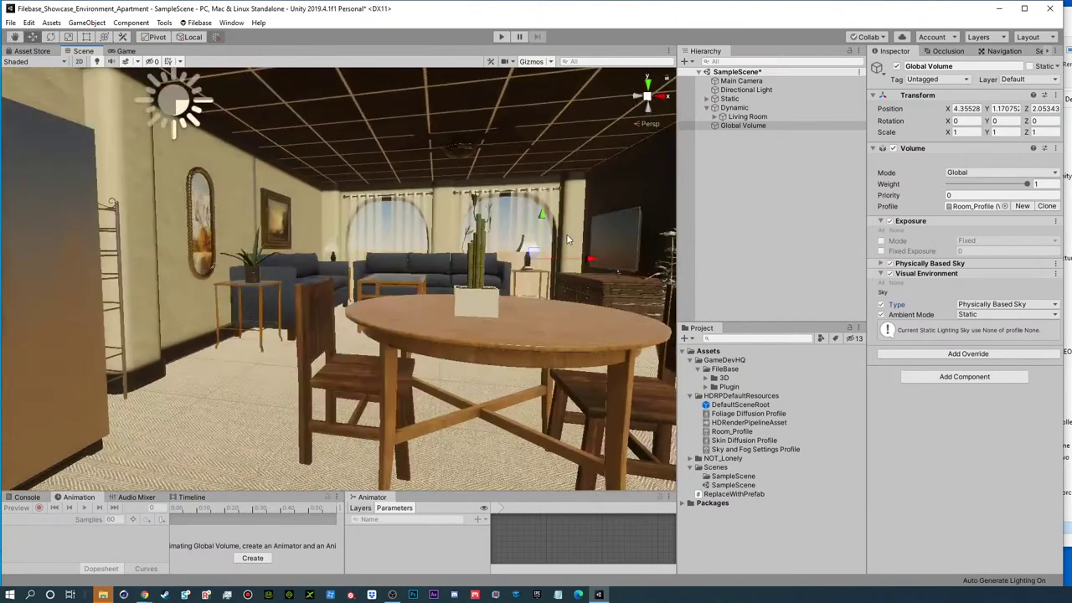
{"action": "left_click", "coordinate": [1055, 223]}
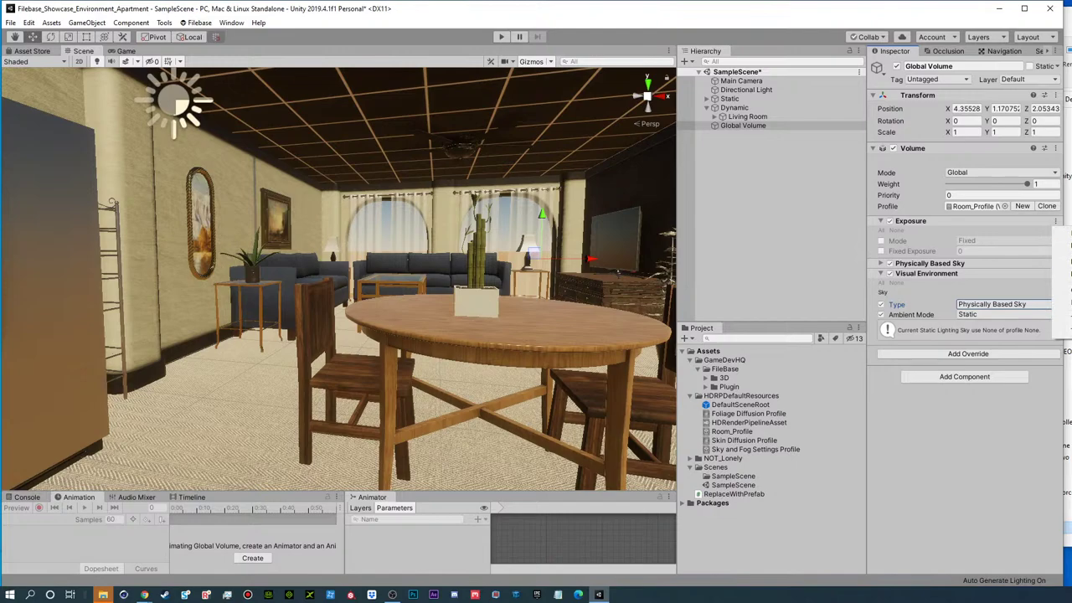
{"action": "left_click", "coordinate": [1067, 274]}
{"action": "key", "text": "ctrl+z"}
{"action": "left_click", "coordinate": [881, 231]}
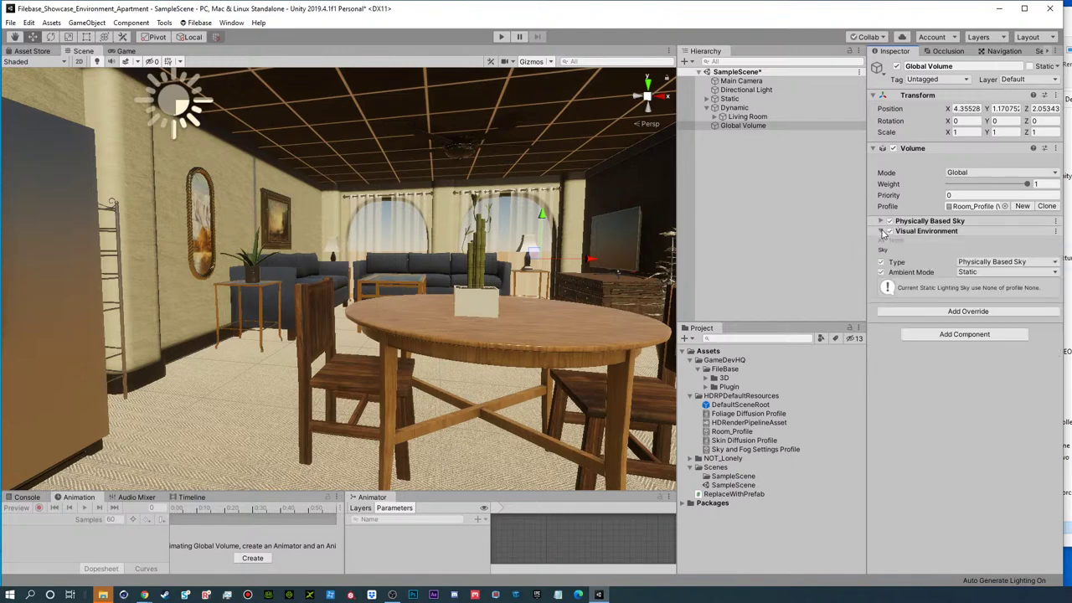
- Expand the Physically Based Sky override's settings and examine the apartment's lighting from inside and from above
{"action": "left_click", "coordinate": [881, 221]}
{"action": "left_click_drag", "start_coordinate": [546, 245], "coordinate": [718, 301], "text": "alt"}
{"action": "right_click_drag", "start_coordinate": [718, 305], "coordinate": [729, 275]}
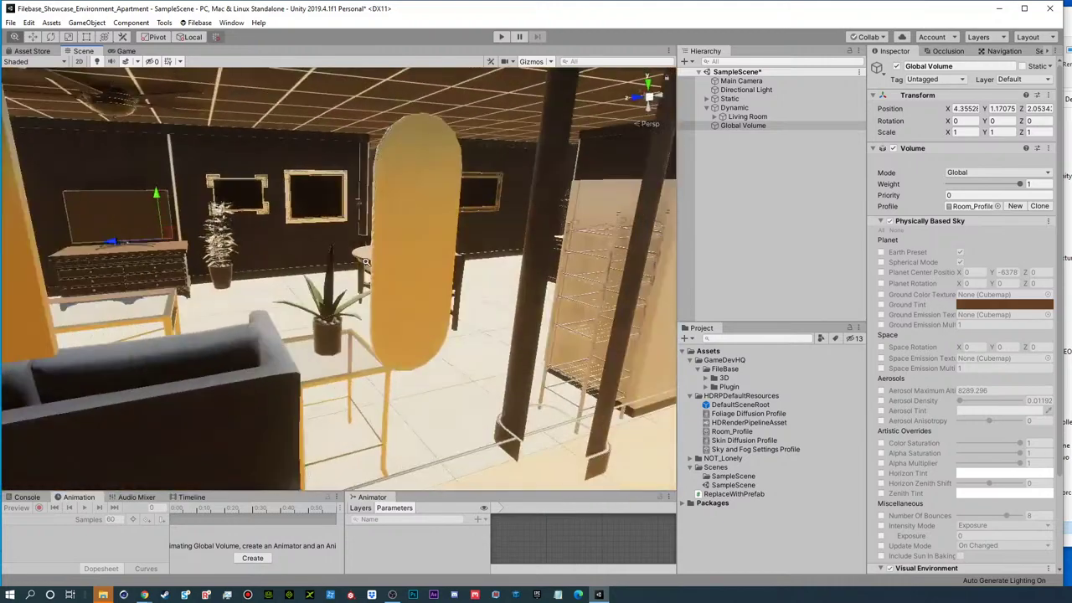
{"action": "scroll", "coordinate": [365, 263], "scroll_direction": "down", "scroll_amount": 5}
{"action": "left_click_drag", "start_coordinate": [437, 279], "coordinate": [1020, 335], "text": "alt"}
- Disable the Directional Light and enable it again to compare its effect on the apartment's lighting
{"action": "left_click", "coordinate": [742, 81]}
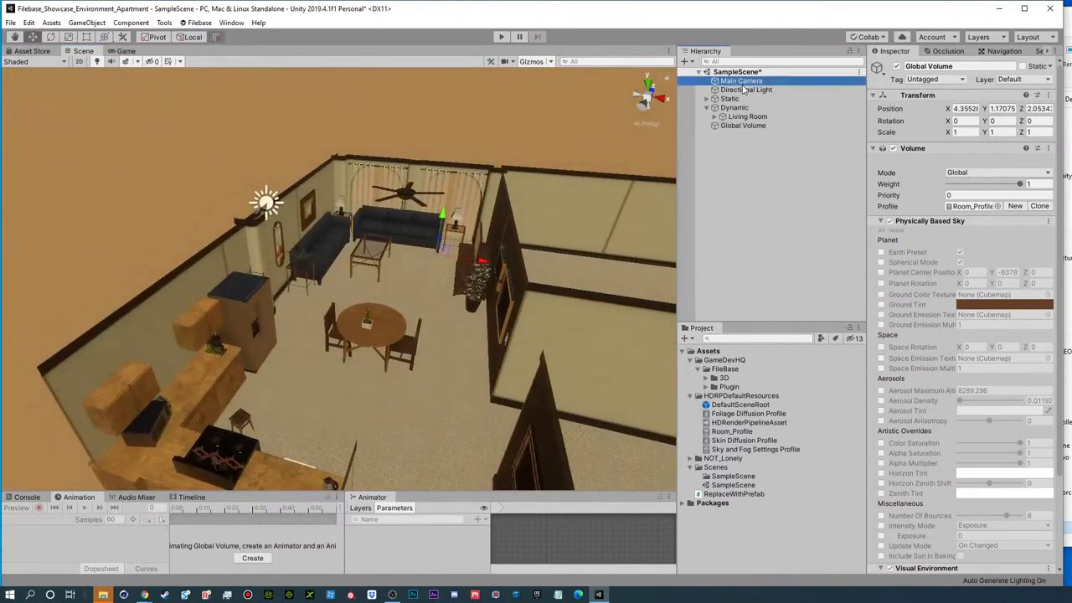
{"action": "left_click", "coordinate": [750, 90]}
{"action": "left_click", "coordinate": [896, 67]}
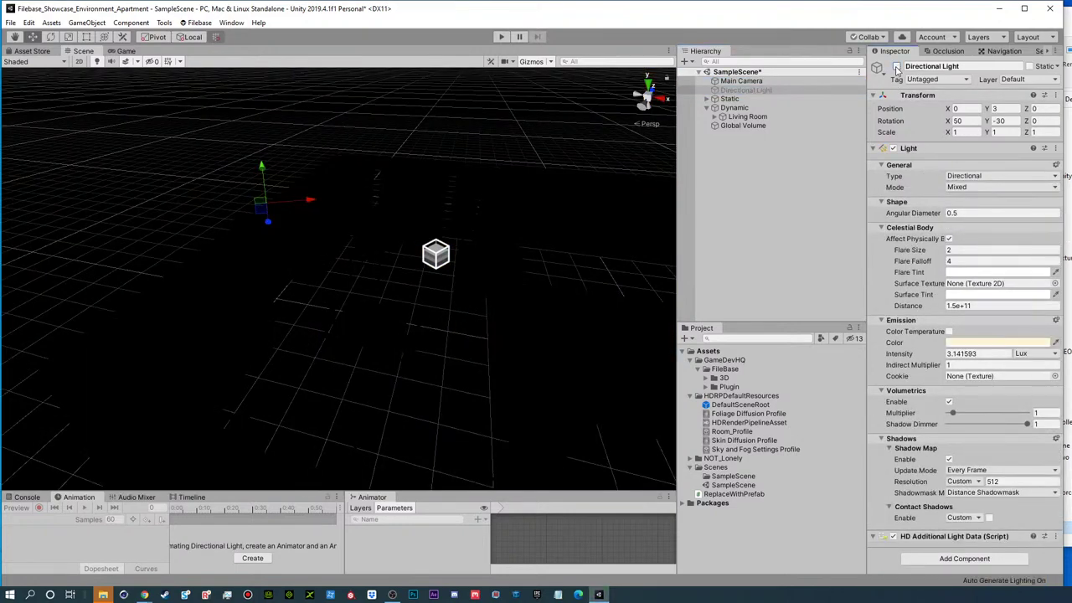
{"action": "left_click", "coordinate": [896, 67]}
{"action": "right_click_drag", "start_coordinate": [650, 327], "coordinate": [783, 320], "text": "alt"}
{"action": "left_click_drag", "start_coordinate": [560, 342], "coordinate": [442, 300], "text": "alt"}
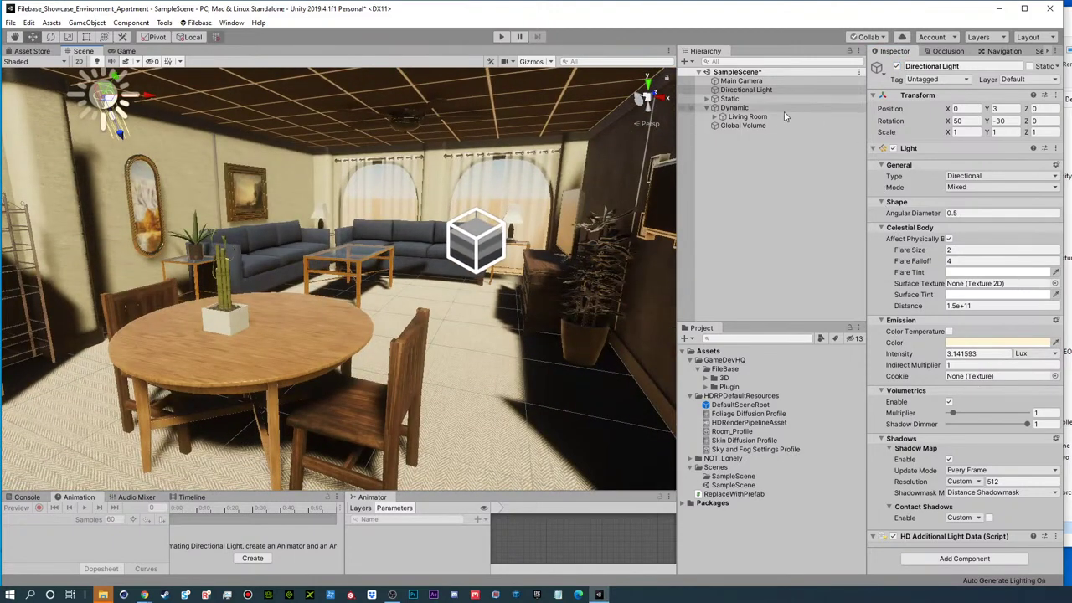
- Add an Exposure override to the Global Volume with Mode enabled as Fixed and Fixed Exposure at -1.92, and collapse all the override settings
{"action": "left_click", "coordinate": [743, 125]}
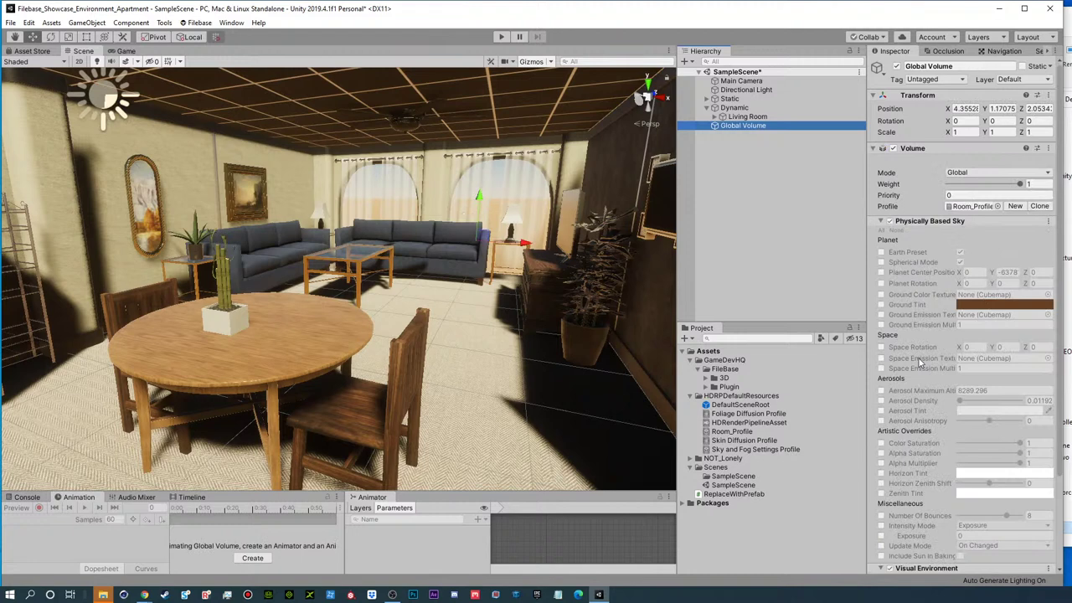
{"action": "left_click", "coordinate": [881, 221]}
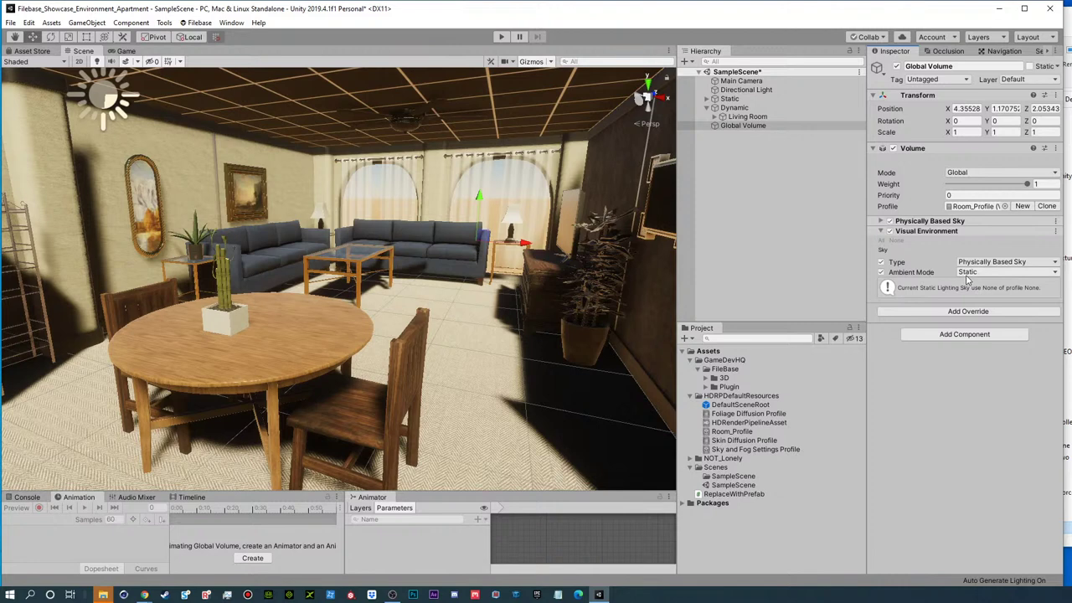
{"action": "left_click", "coordinate": [964, 312]}
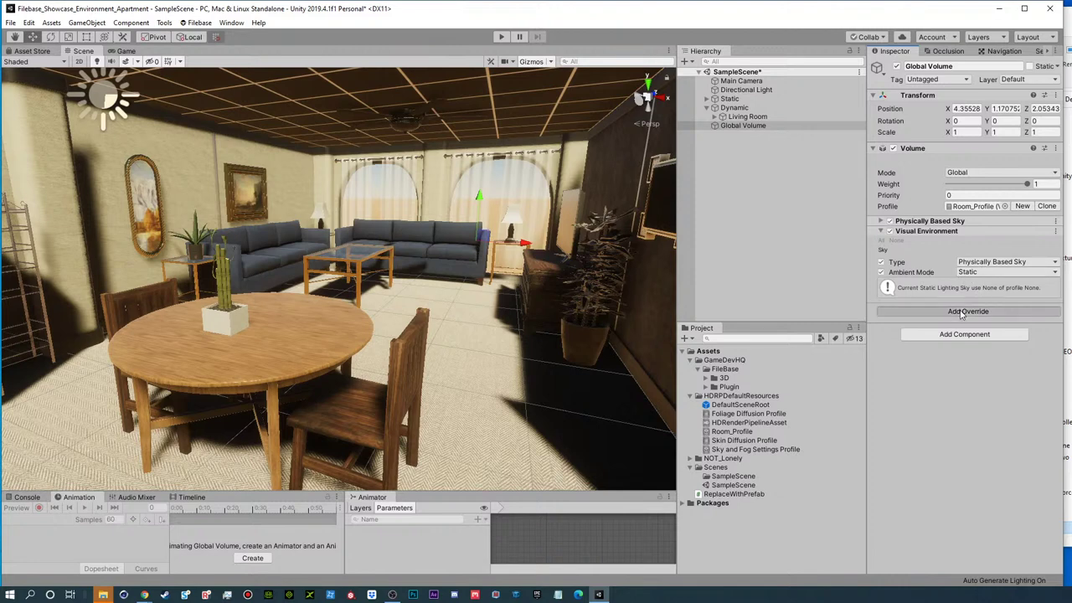
{"action": "left_click", "coordinate": [936, 359]}
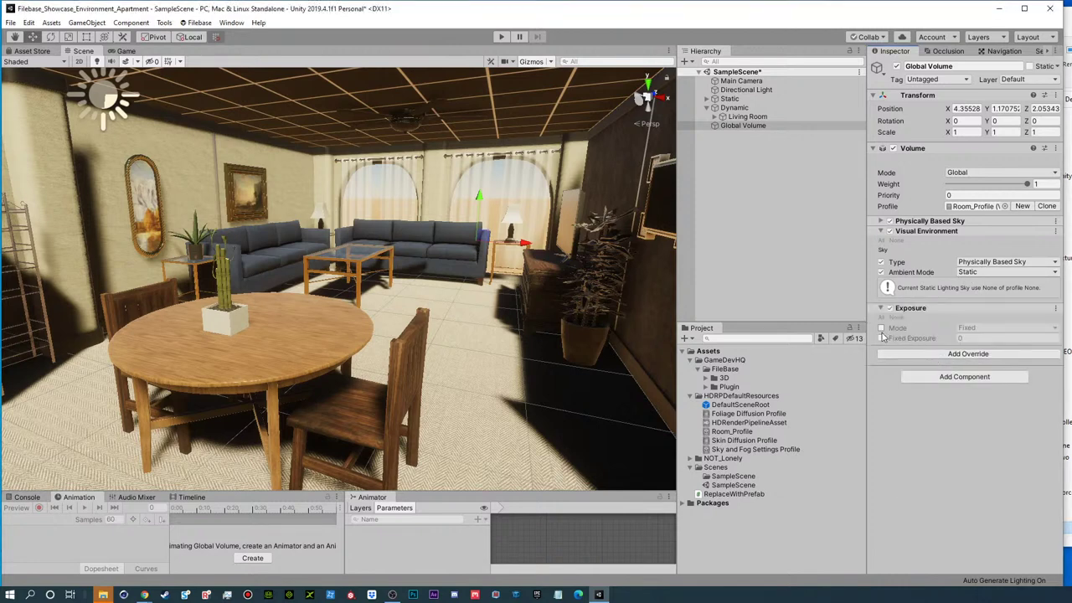
{"action": "left_click_drag", "start_coordinate": [944, 339], "coordinate": [921, 343]}
{"action": "left_click", "coordinate": [881, 328]}
{"action": "left_click_drag", "start_coordinate": [554, 317], "coordinate": [584, 401], "text": "alt"}
{"action": "right_click_drag", "start_coordinate": [584, 401], "coordinate": [199, 337], "text": "alt"}
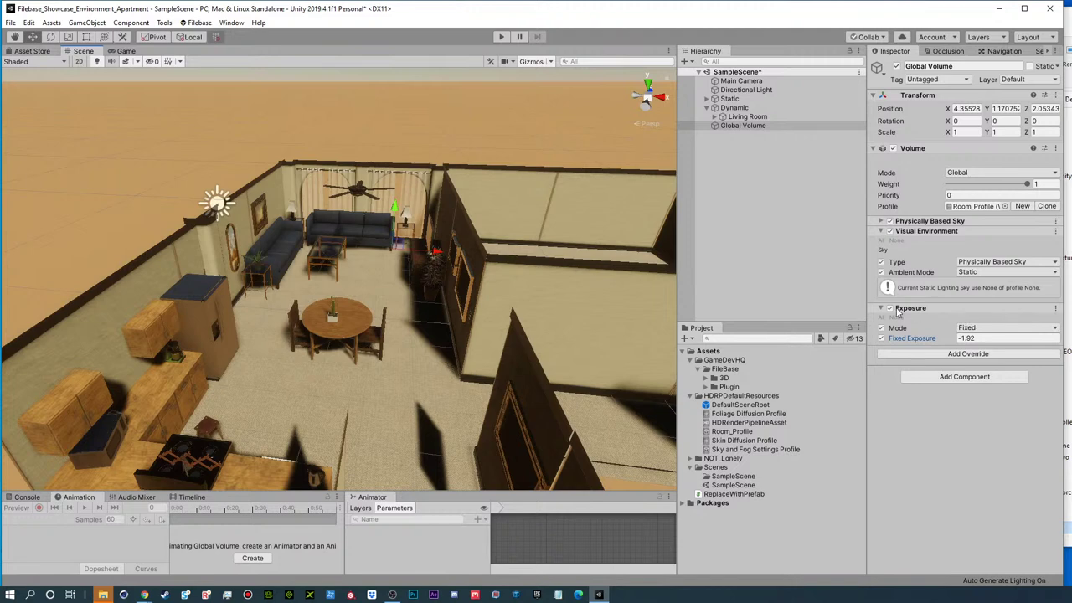
{"action": "left_click", "coordinate": [882, 232]}
{"action": "left_click", "coordinate": [883, 241]}
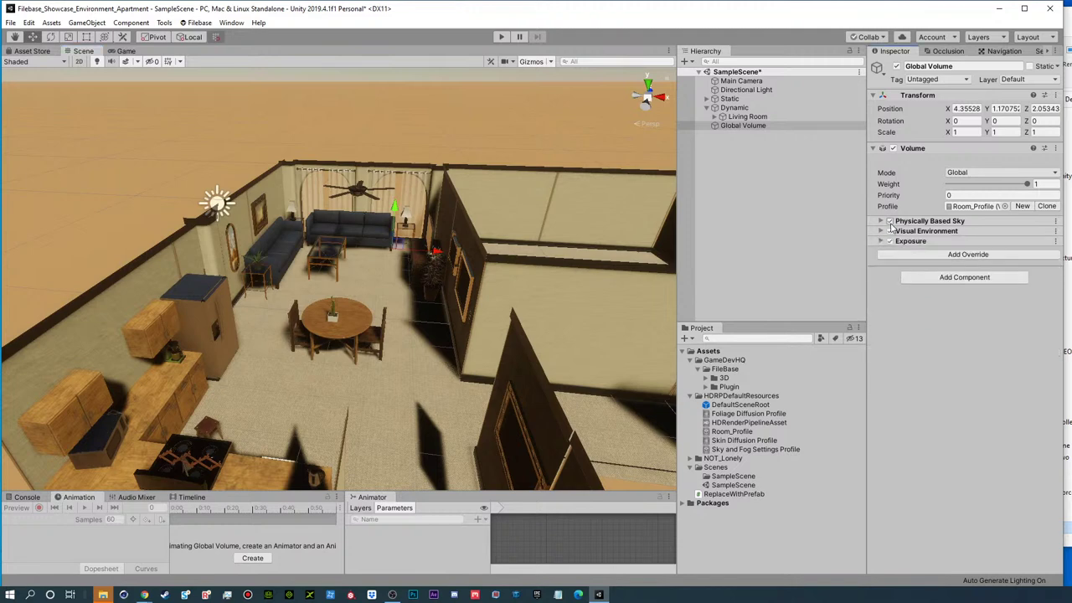
- Disable the Global Volume, examine the apartment and living room without it, and enable it again to compare
{"action": "left_click", "coordinate": [897, 67]}
{"action": "left_click_drag", "start_coordinate": [317, 318], "coordinate": [425, 262], "text": "alt"}
{"action": "right_click_drag", "start_coordinate": [425, 262], "coordinate": [461, 289]}
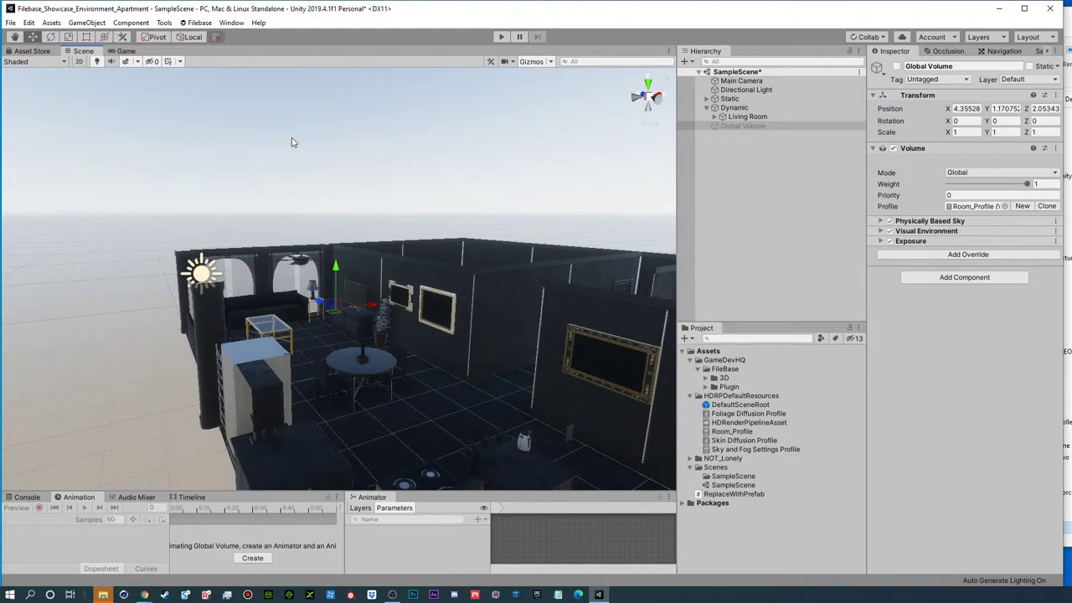
{"action": "left_click_drag", "start_coordinate": [424, 300], "coordinate": [381, 247], "text": "alt"}
{"action": "right_click_drag", "start_coordinate": [381, 247], "coordinate": [415, 276]}
{"action": "scroll", "coordinate": [415, 276], "scroll_direction": "up", "scroll_amount": 5}
{"action": "left_click", "coordinate": [763, 125]}
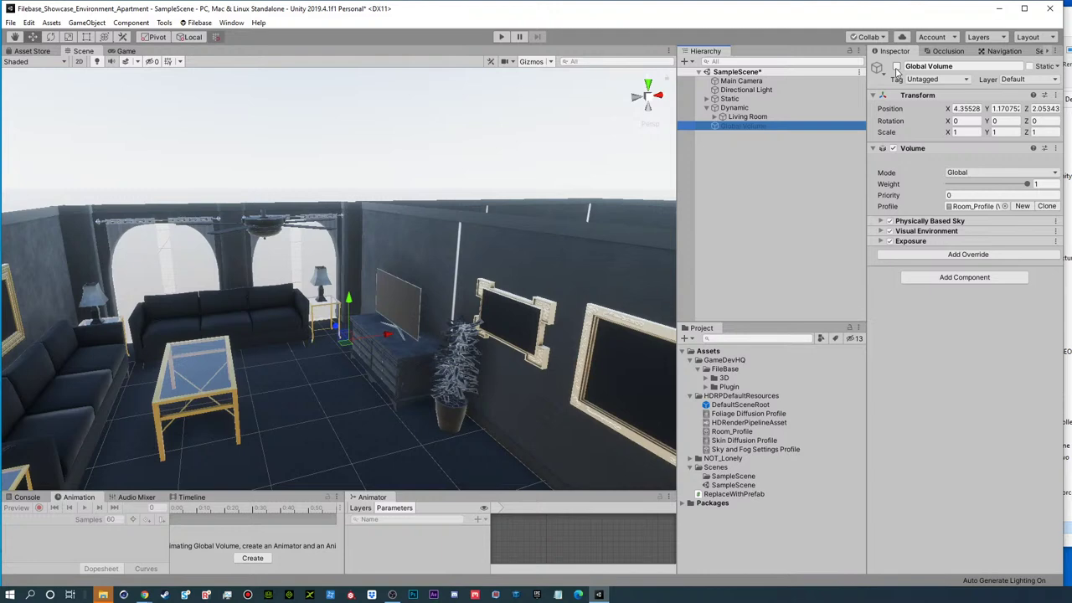
{"action": "left_click", "coordinate": [896, 69]}
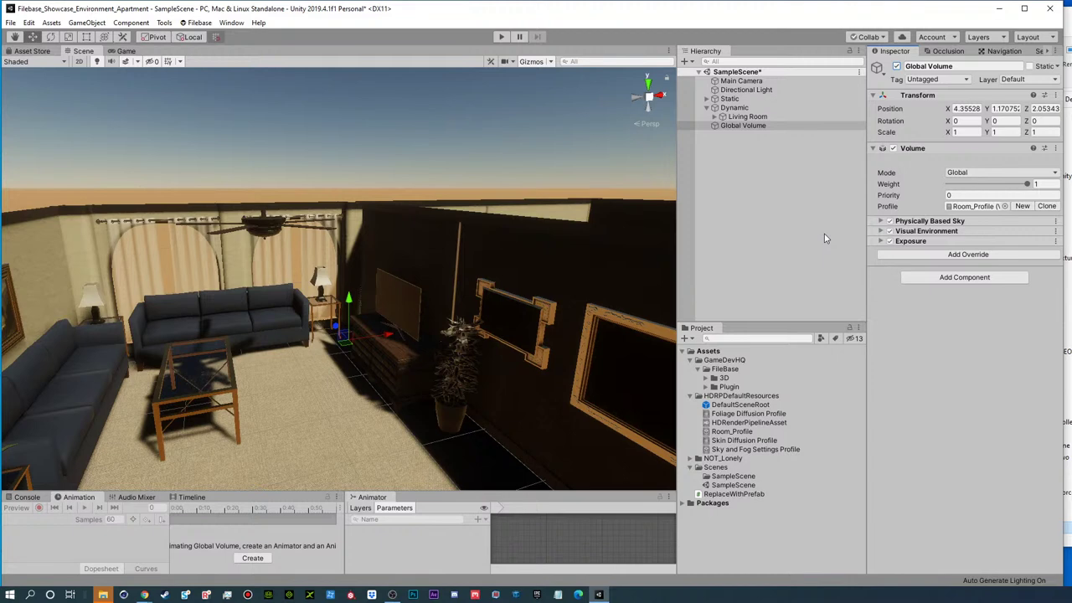
- Open the Lighting settings to check the Environment (HDRP) profile, and close the window
{"action": "left_click", "coordinate": [231, 23]}
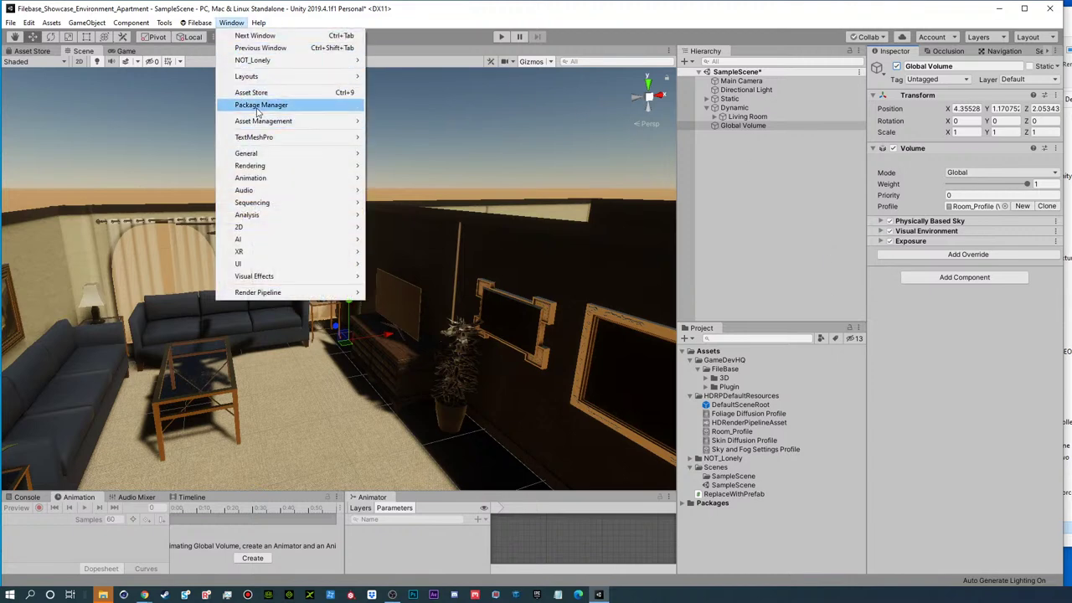
{"action": "mouse_move", "coordinate": [280, 168]}
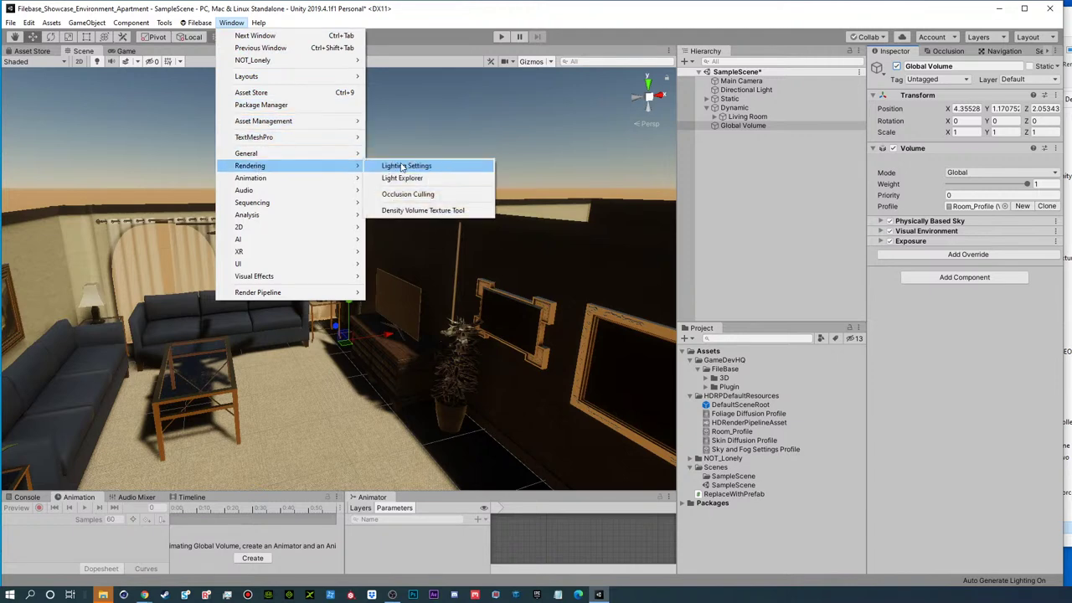
{"action": "left_click", "coordinate": [404, 166]}
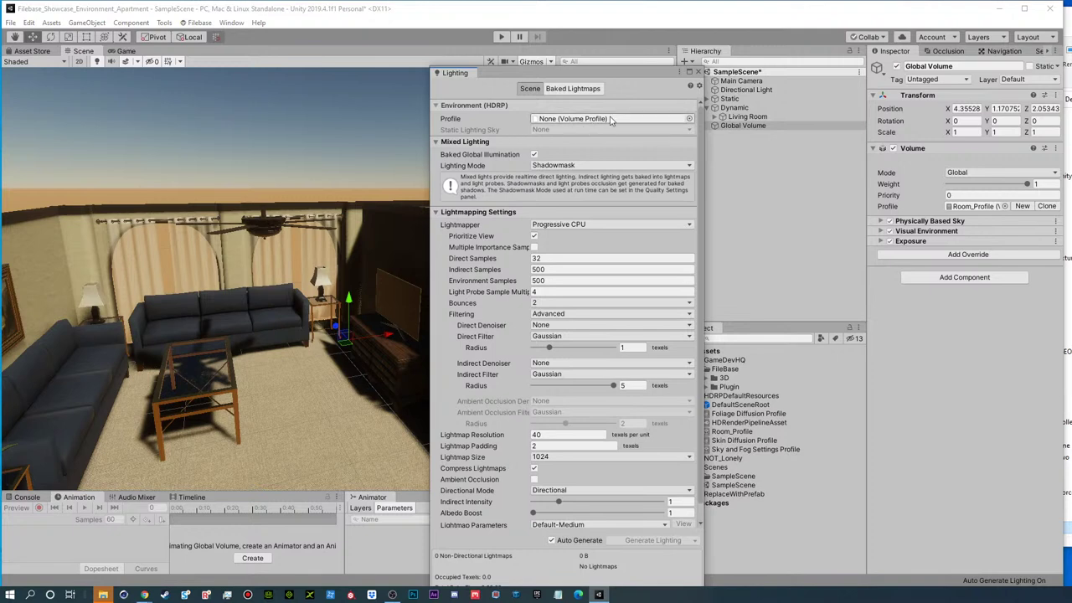
{"action": "left_click", "coordinate": [698, 74]}
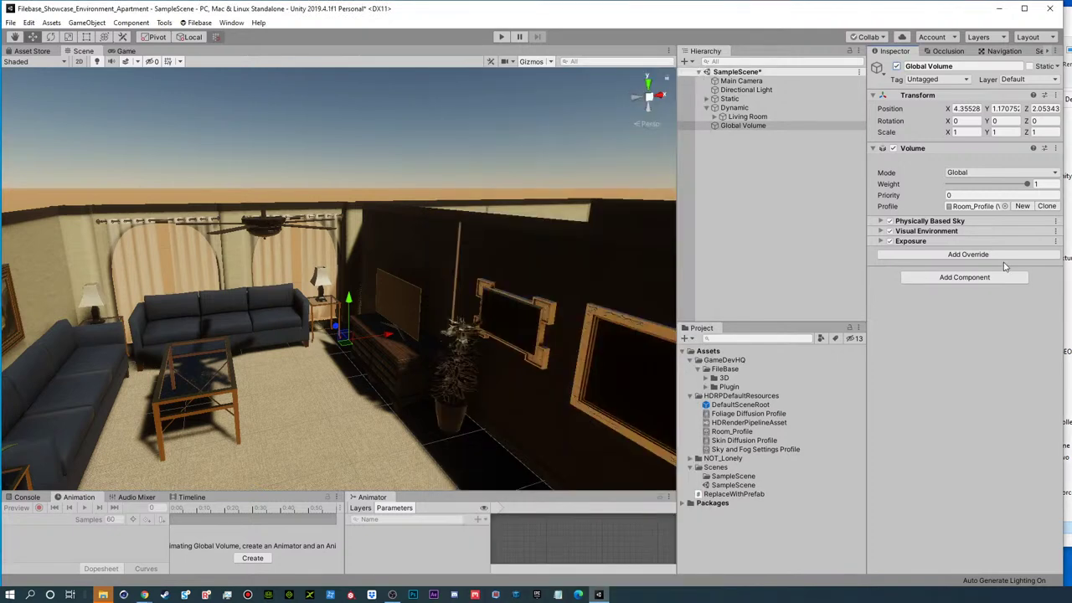
- Try the Global Volume's Visual Environment with the sky type set to None and to Gradient Sky
{"action": "left_click", "coordinate": [737, 126]}
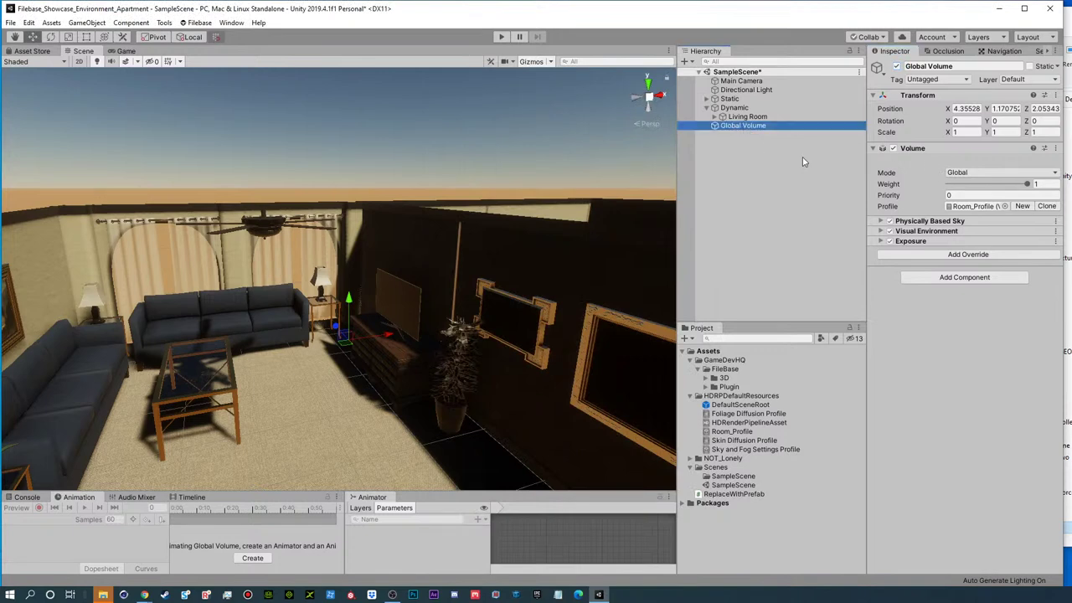
{"action": "left_click", "coordinate": [912, 232]}
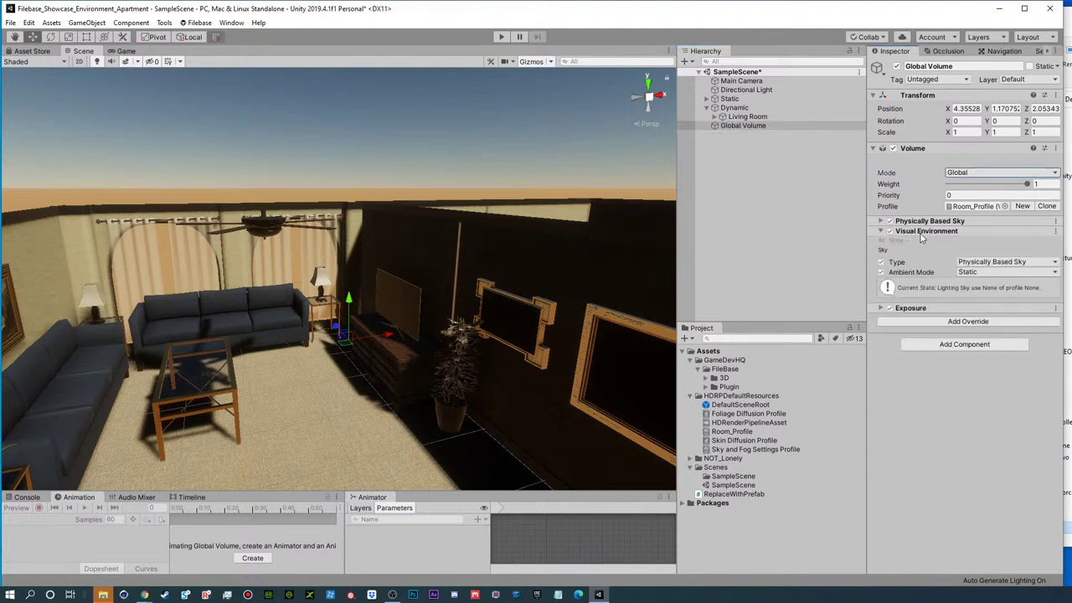
{"action": "left_click", "coordinate": [997, 262]}
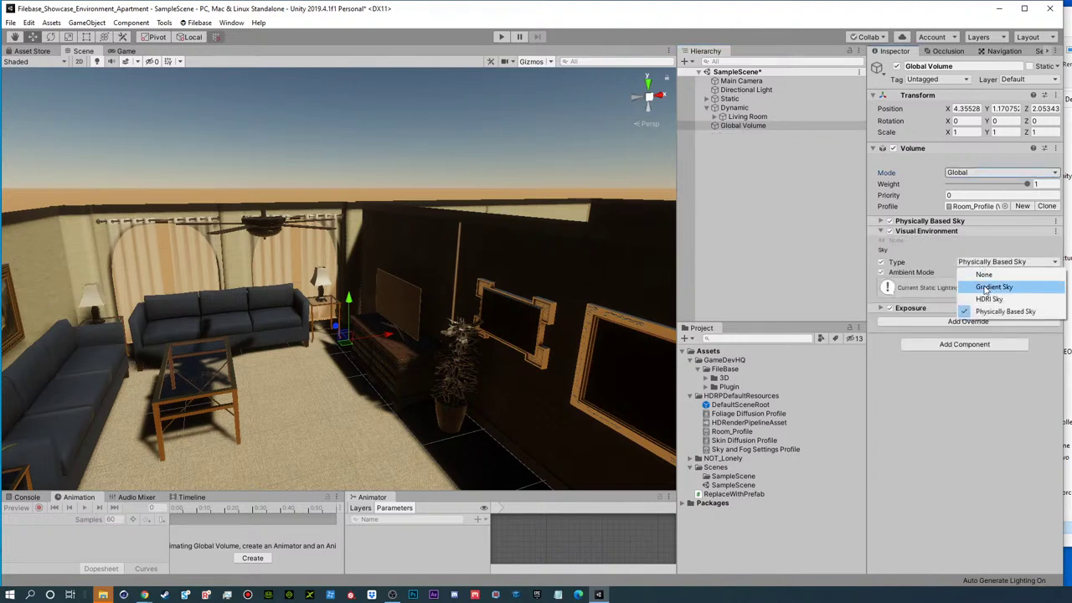
{"action": "left_click", "coordinate": [987, 275]}
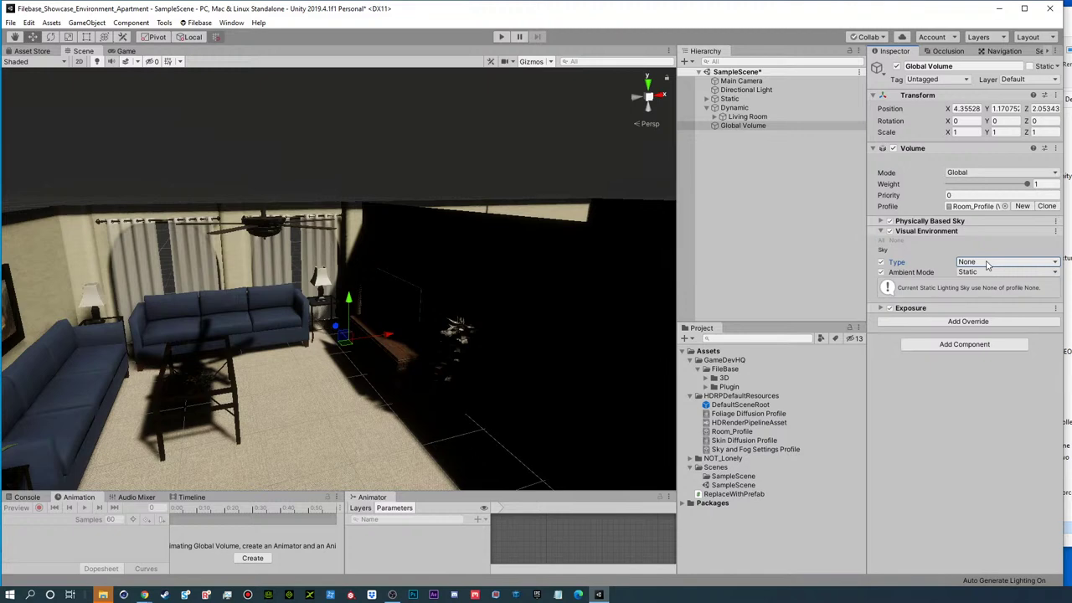
{"action": "left_click", "coordinate": [987, 262]}
{"action": "left_click", "coordinate": [1011, 289]}
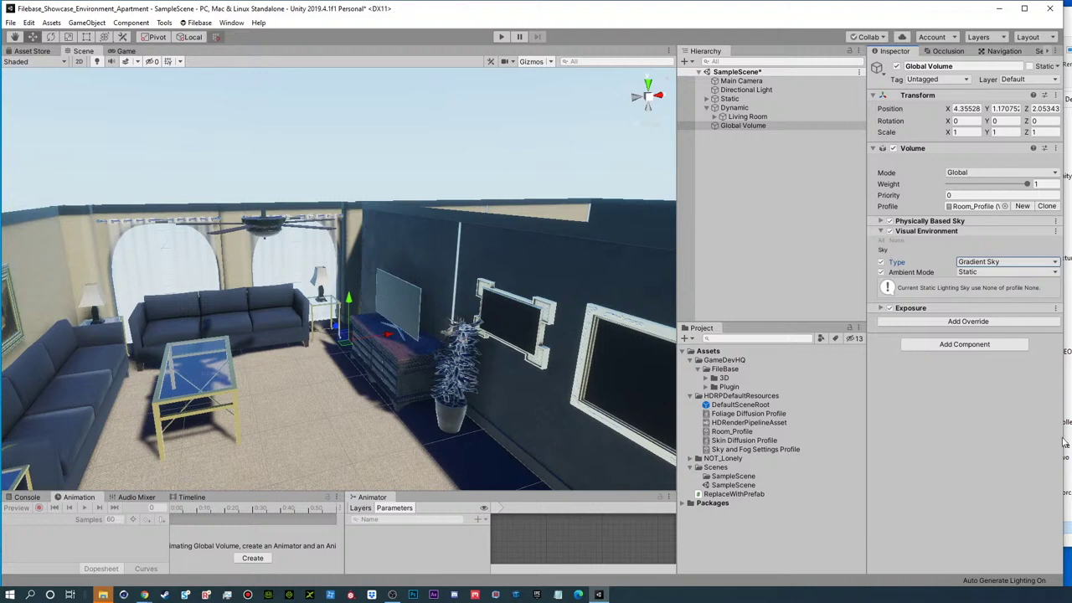
{"action": "left_click", "coordinate": [968, 321]}
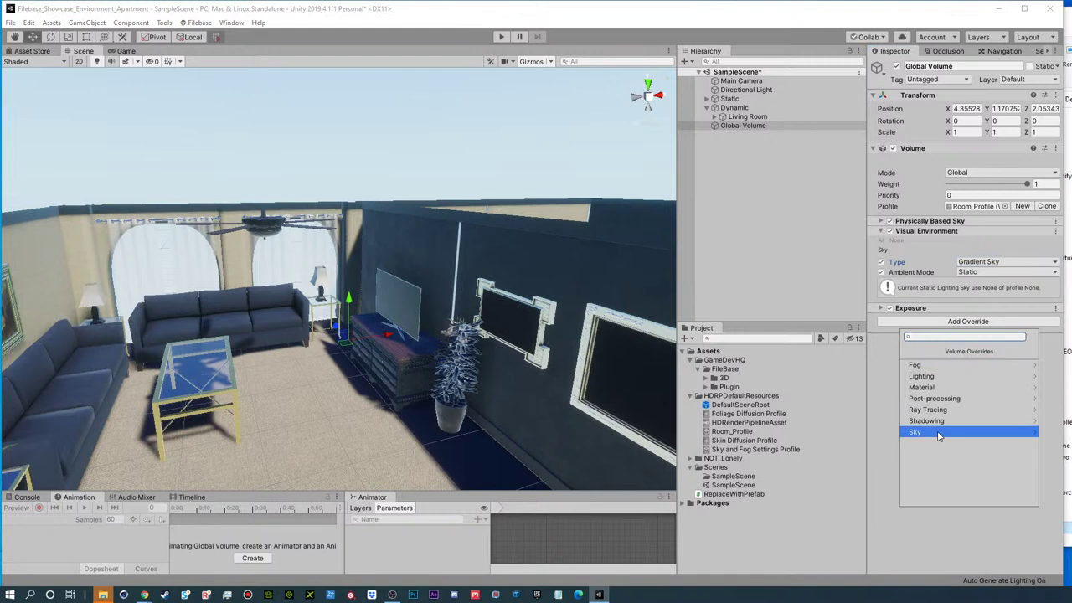
{"action": "left_click", "coordinate": [938, 431]}
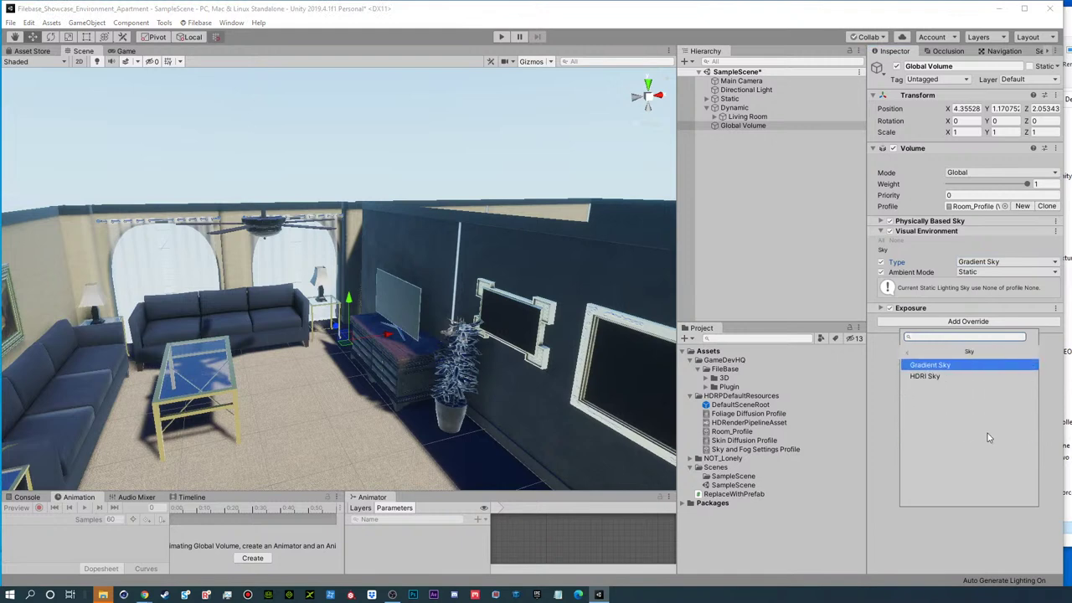
{"action": "left_click", "coordinate": [936, 367]}
- Try HDRI Sky as the Visual Environment's sky type, set it back to Physically Based Sky and collapse the override
{"action": "left_click", "coordinate": [977, 261]}
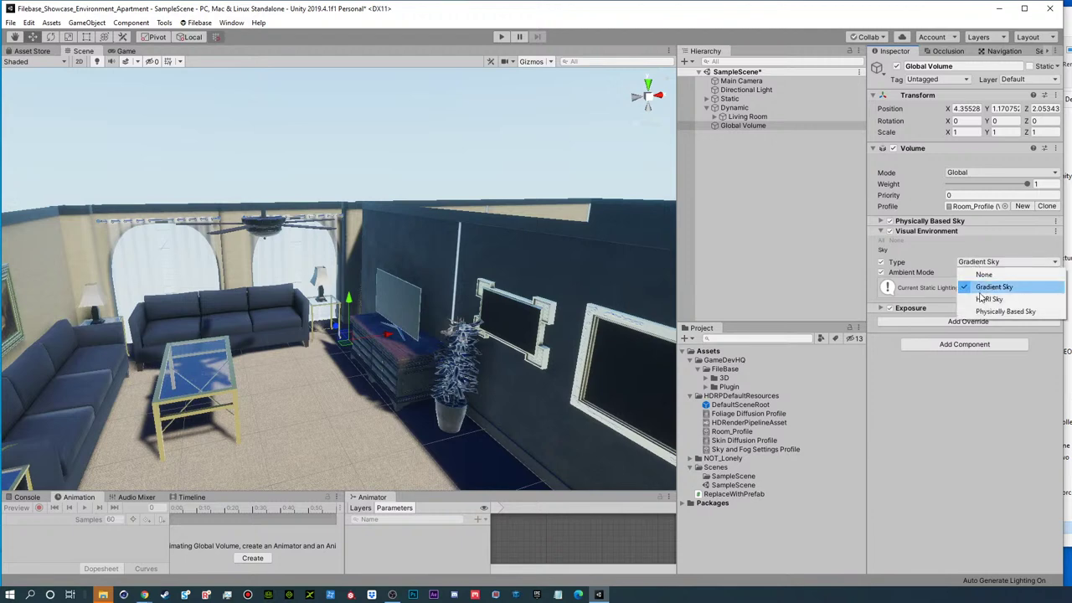
{"action": "left_click", "coordinate": [982, 298]}
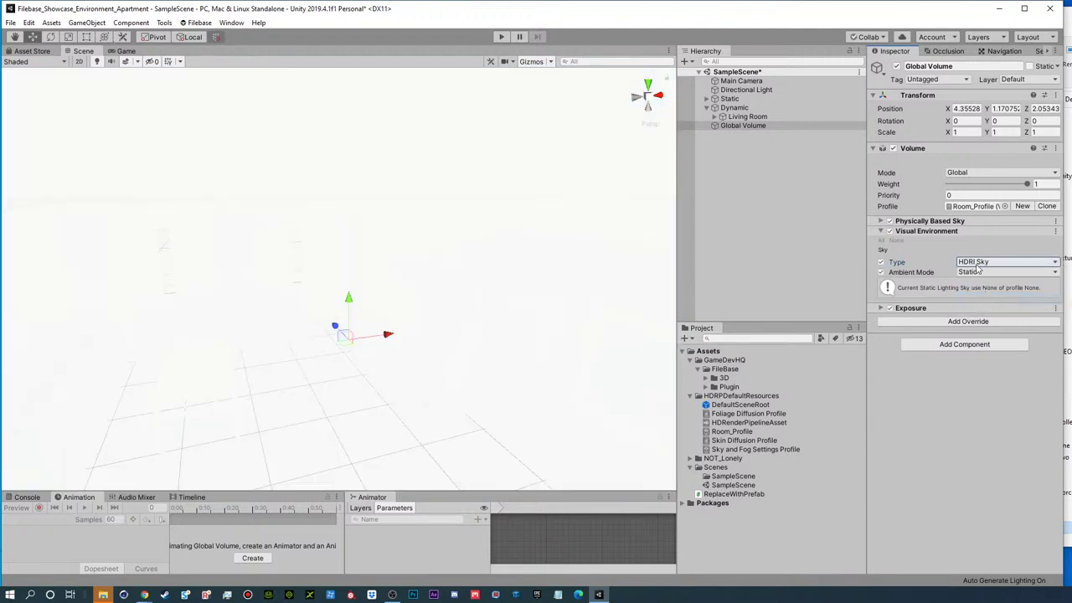
{"action": "left_click", "coordinate": [976, 263]}
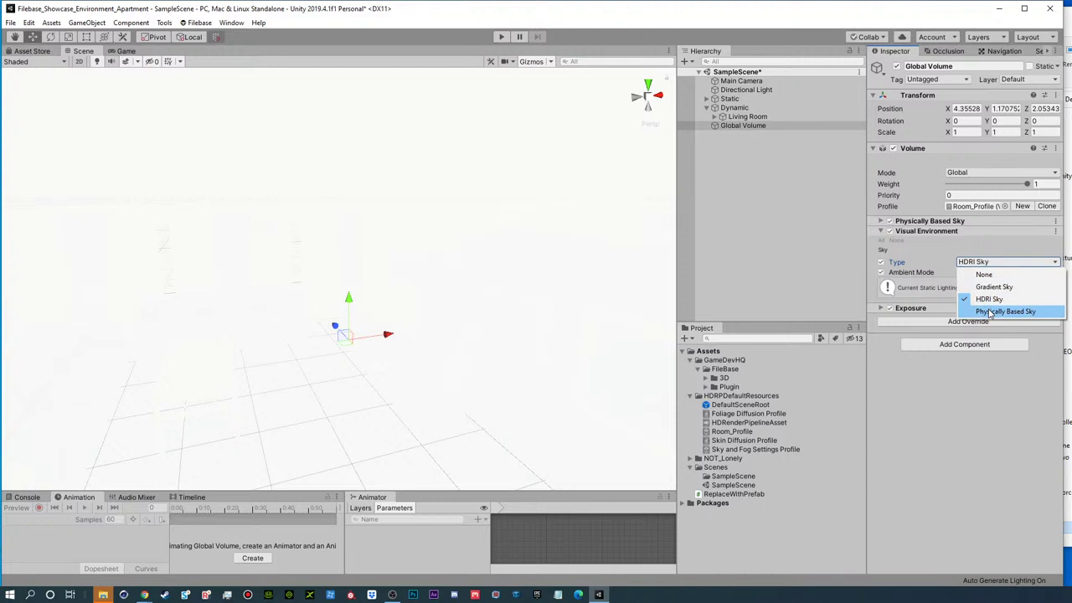
{"action": "left_click", "coordinate": [991, 312]}
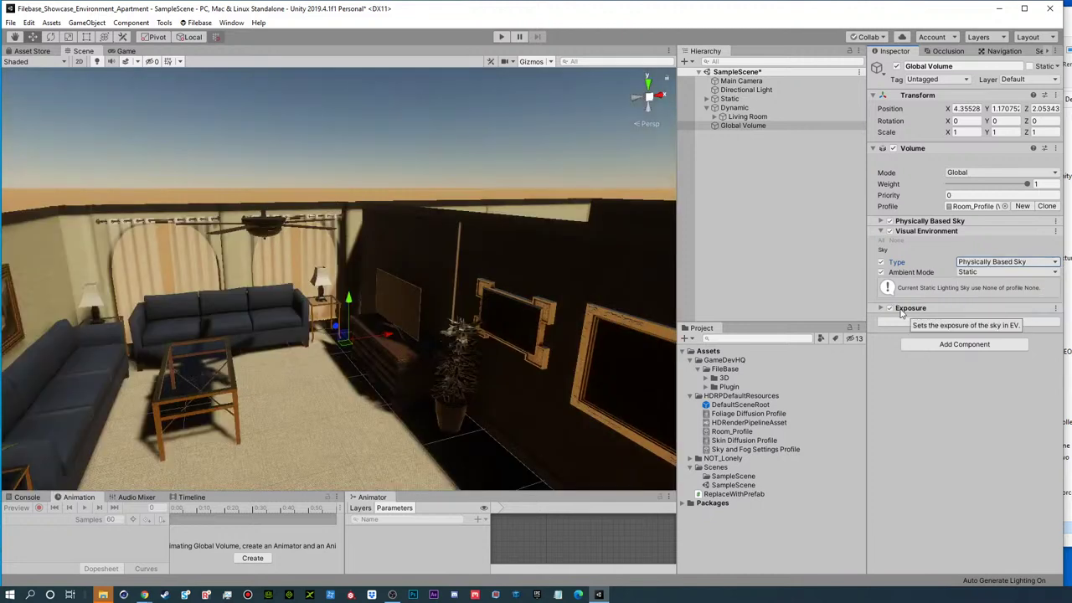
{"action": "left_click", "coordinate": [881, 231]}
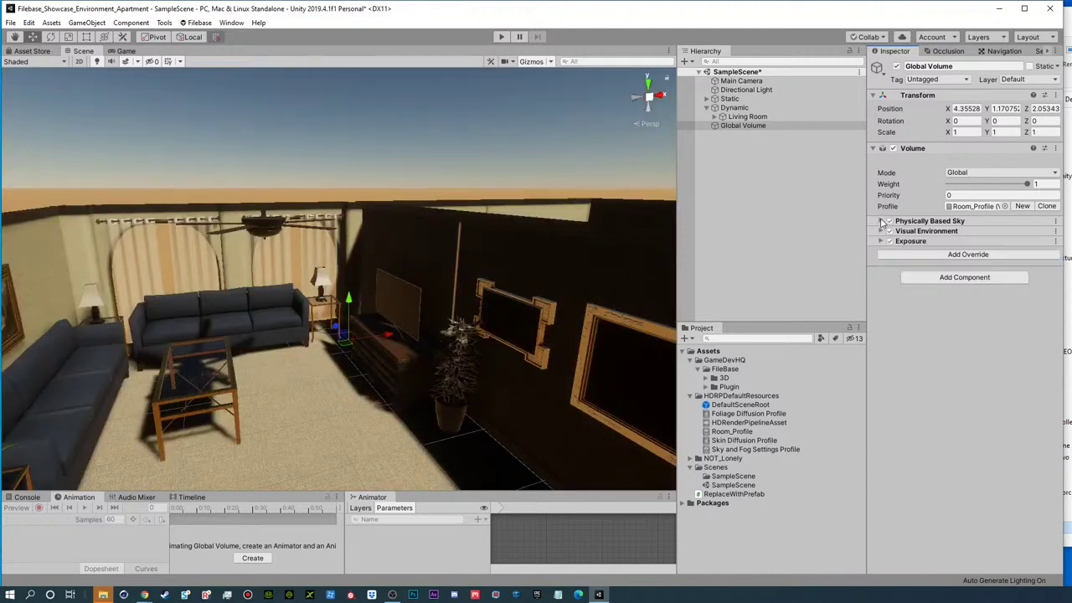
- Expand the Physically Based Sky settings, and rotate the Directional Light to about X 41.5, Y 182, Z 252.2
{"action": "left_click", "coordinate": [882, 221]}
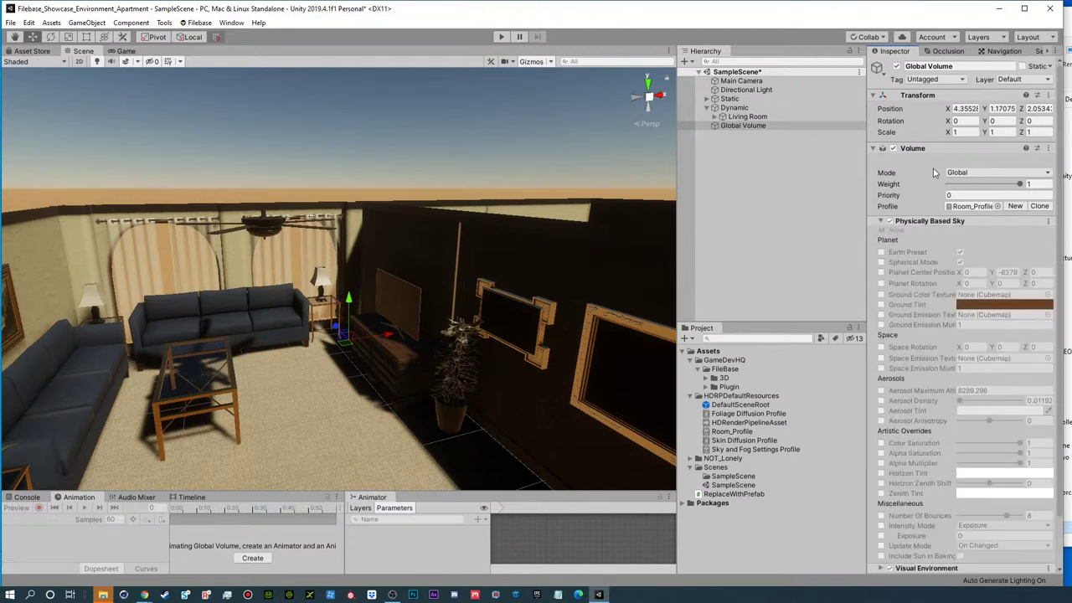
{"action": "left_click", "coordinate": [745, 89]}
{"action": "key", "text": "e"}
{"action": "scroll", "coordinate": [310, 271], "scroll_direction": "down", "scroll_amount": 5}
{"action": "left_click_drag", "start_coordinate": [289, 270], "coordinate": [382, 267], "text": "alt"}
{"action": "key", "text": "e"}
{"action": "left_click_drag", "start_coordinate": [192, 290], "coordinate": [260, 289]}
{"action": "left_click_drag", "start_coordinate": [322, 308], "coordinate": [306, 335], "text": "alt"}
{"action": "key", "text": "e"}
{"action": "left_click_drag", "start_coordinate": [155, 295], "coordinate": [132, 341]}
- Enable all Physically Based Sky settings on the Global Volume, with Aerosol Maximum Altitude at 7794.24 and Aerosol Density at 0
{"action": "left_click", "coordinate": [743, 126]}
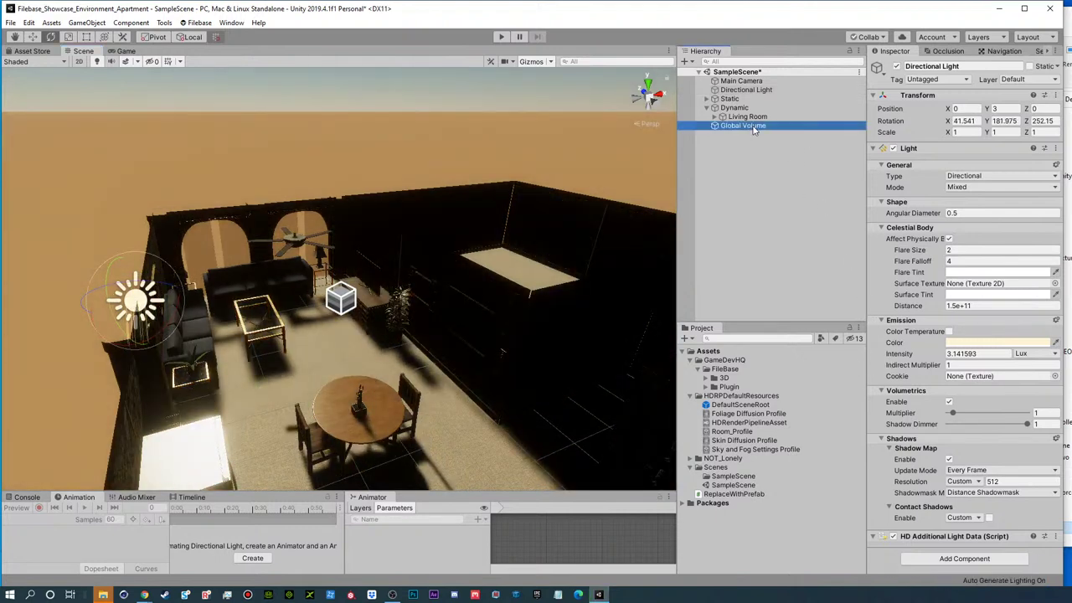
{"action": "left_click", "coordinate": [892, 231]}
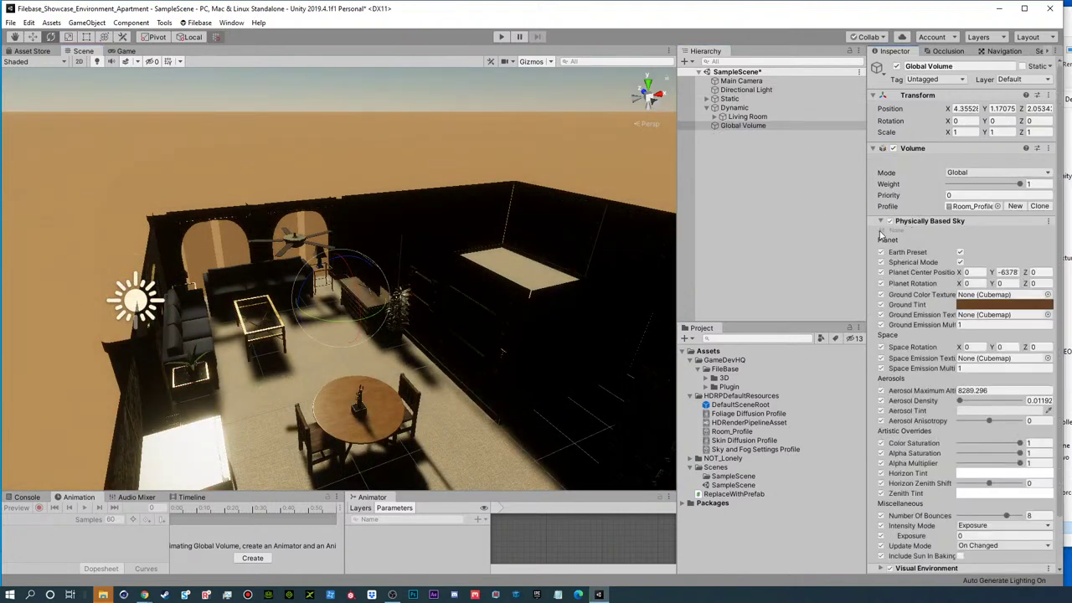
{"action": "scroll", "coordinate": [926, 322], "scroll_direction": "down", "scroll_amount": 2}
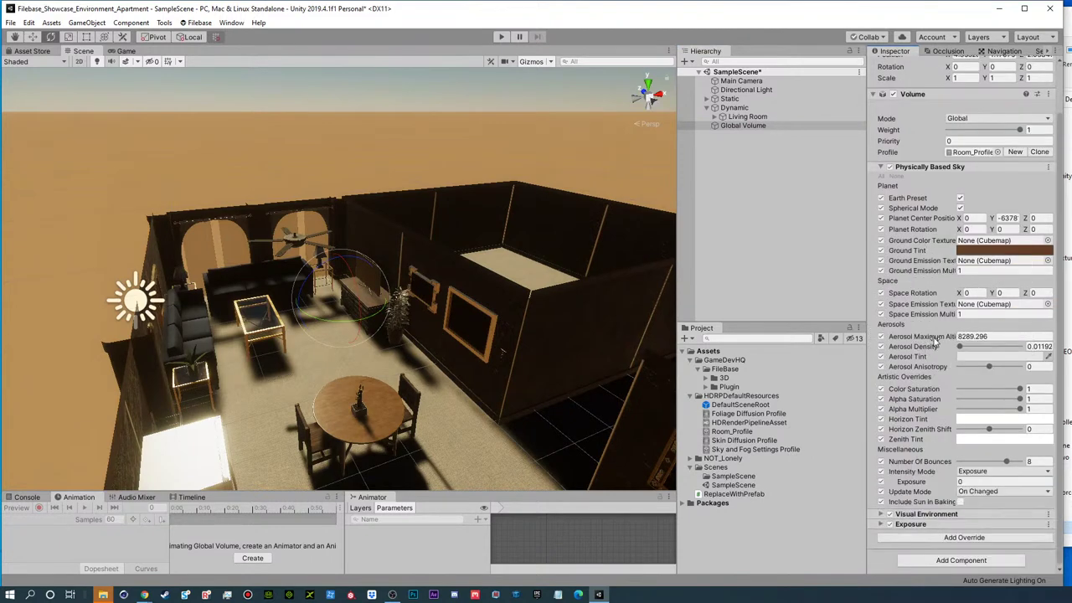
{"action": "left_click_drag", "start_coordinate": [894, 336], "coordinate": [238, 61]}
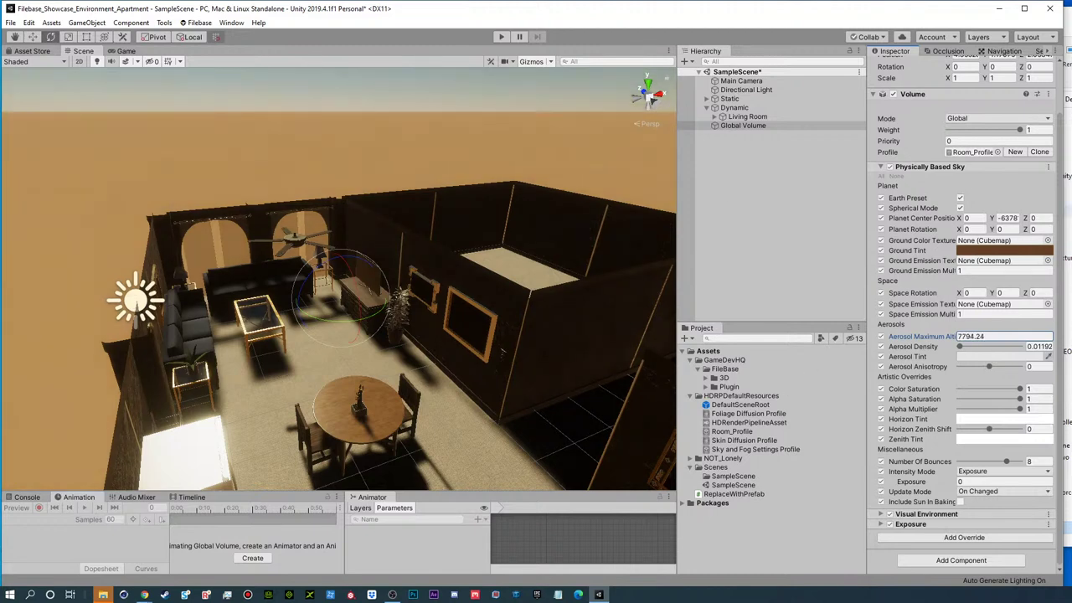
{"action": "left_click_drag", "start_coordinate": [962, 349], "coordinate": [930, 350]}
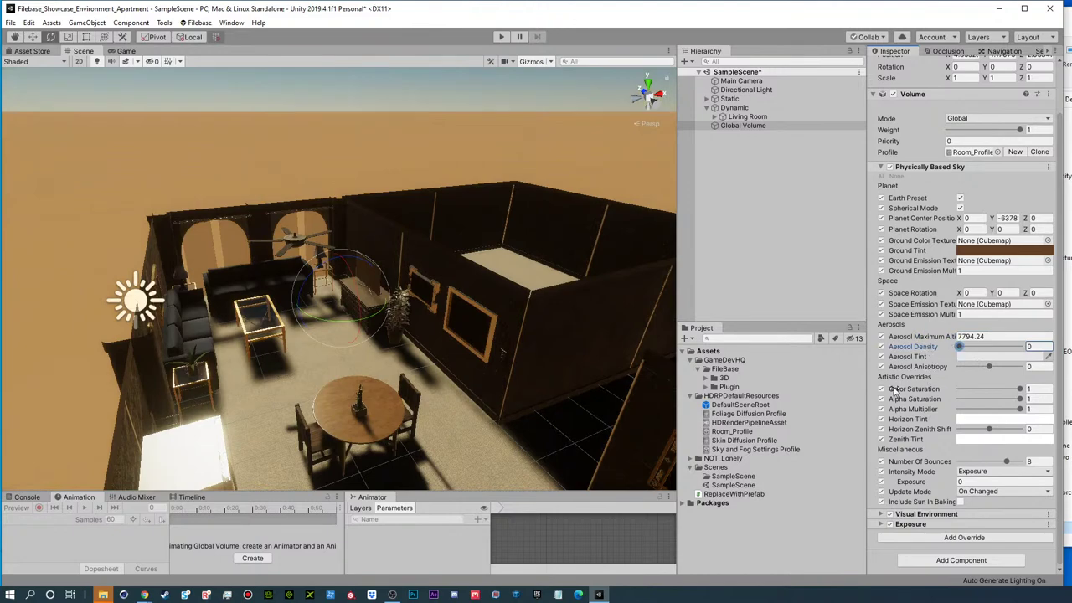
- Move the Directional Light into the apartment at about 3.74, 2.36, 0.44 and rotate it to about 79.9, 278.7, 342.1
{"action": "left_click_drag", "start_coordinate": [476, 316], "coordinate": [448, 256], "text": "alt"}
{"action": "right_click_drag", "start_coordinate": [428, 215], "coordinate": [713, 279]}
{"action": "left_click_drag", "start_coordinate": [435, 159], "coordinate": [398, 240], "text": "alt"}
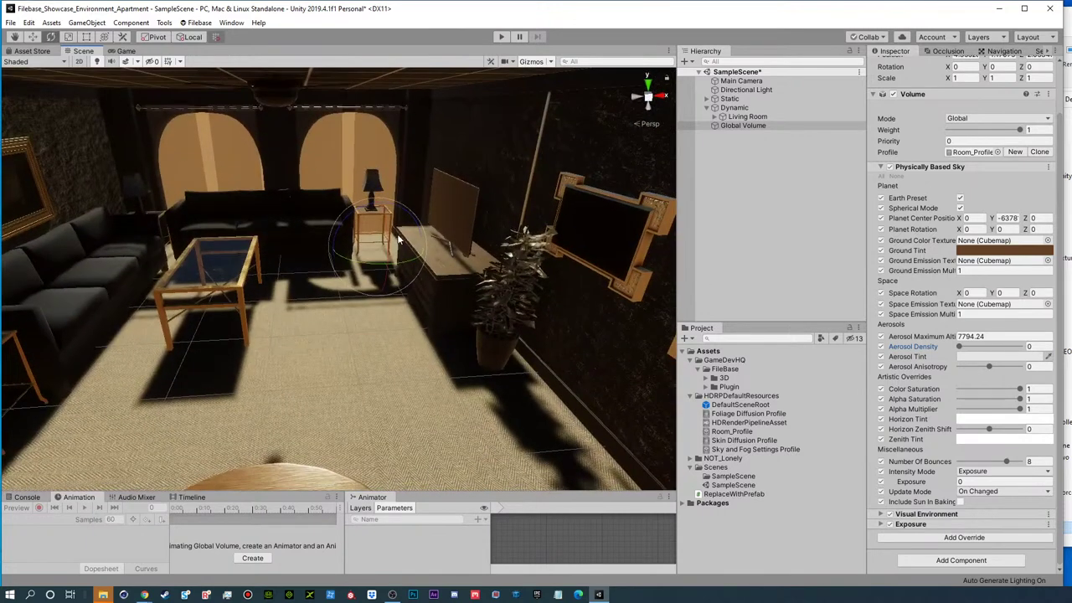
{"action": "left_click", "coordinate": [736, 90]}
{"action": "key", "text": "e"}
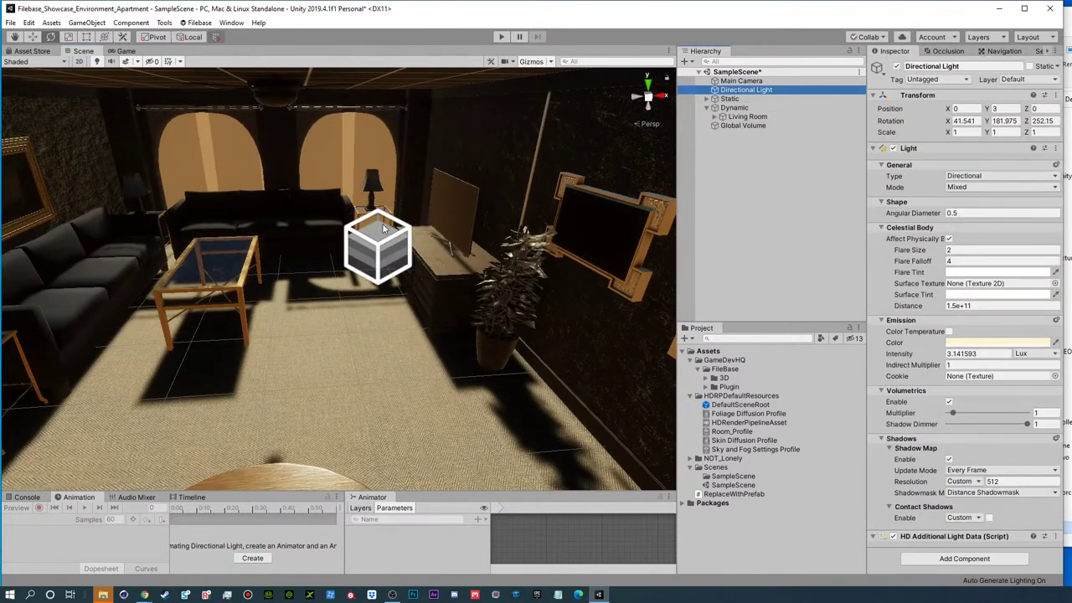
{"action": "scroll", "coordinate": [352, 281], "scroll_direction": "down", "scroll_amount": 5}
{"action": "left_click_drag", "start_coordinate": [331, 285], "coordinate": [266, 264], "text": "alt"}
{"action": "key", "text": "w"}
{"action": "left_click_drag", "start_coordinate": [90, 190], "coordinate": [1022, 277]}
{"action": "key", "text": "e"}
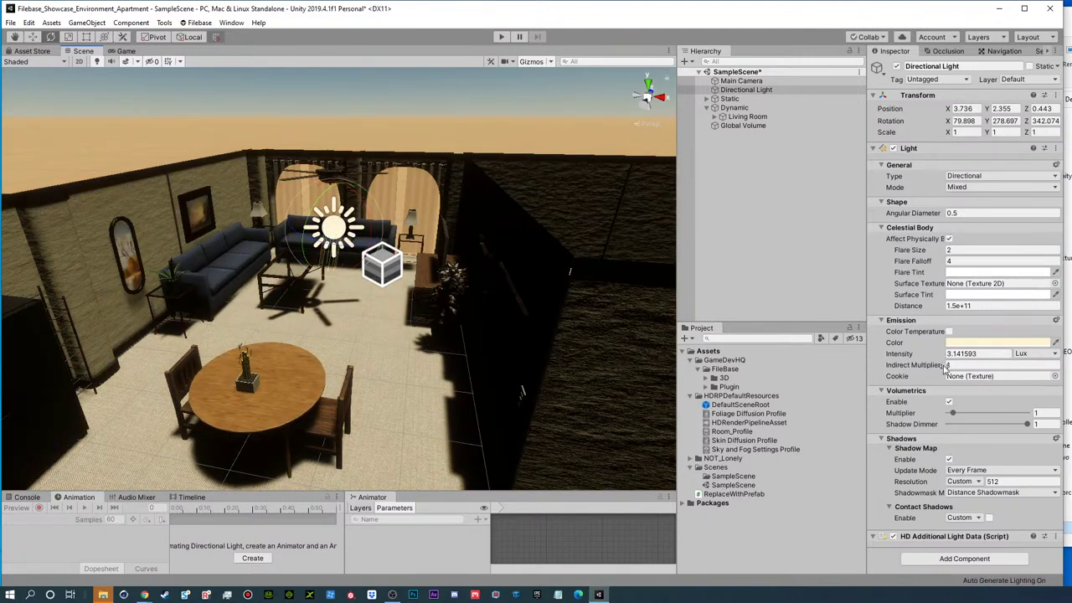
- Set the Directional Light's intensity to 13 Lux and check the living room's lighting
{"action": "mouse_move", "coordinate": [942, 355]}
{"action": "left_mouse_down"}
{"action": "mouse_move", "coordinate": [959, 355]}
{"action": "mouse_move", "coordinate": [944, 355]}
{"action": "left_mouse_up"}
{"action": "scroll", "coordinate": [390, 263], "scroll_direction": "up", "scroll_amount": 6}
{"action": "left_click_drag", "start_coordinate": [389, 263], "coordinate": [419, 211], "text": "alt"}
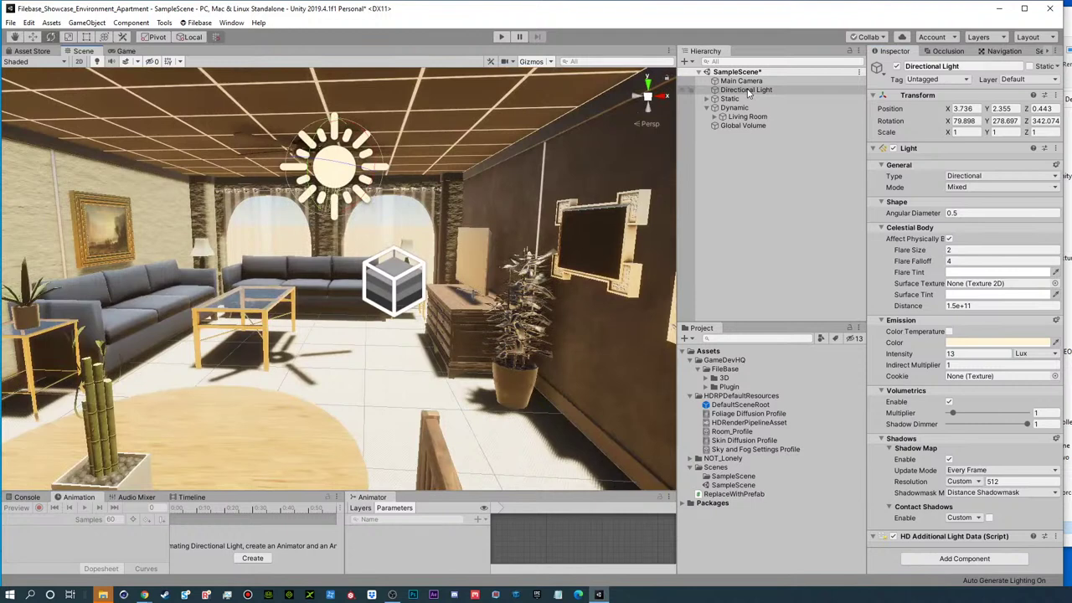
- Collapse the Physically Based Sky override on the Global Volume and remove it from the profile
{"action": "left_click", "coordinate": [744, 125]}
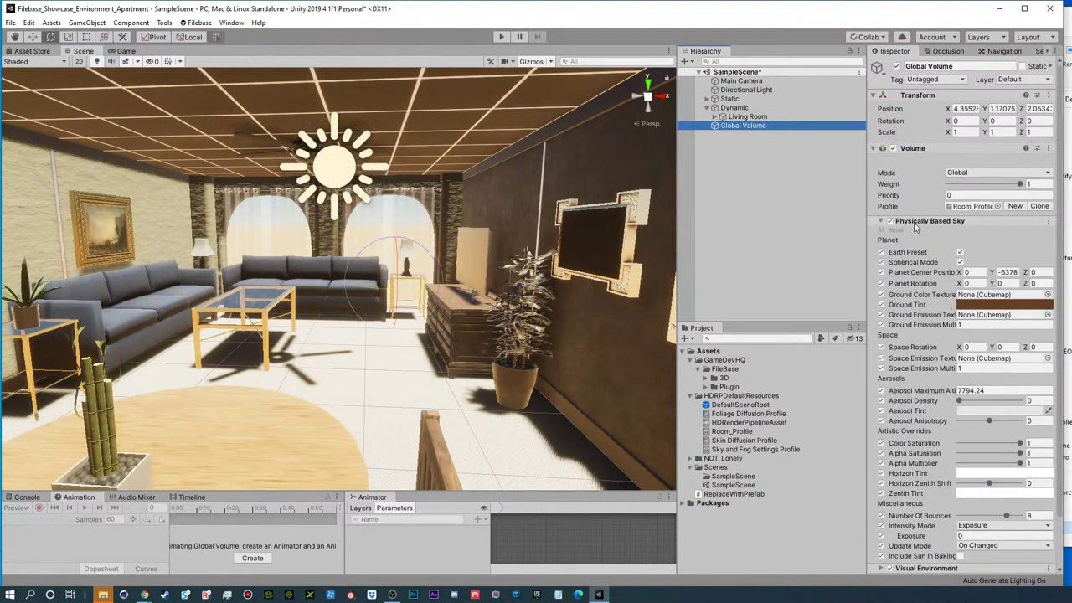
{"action": "scroll", "coordinate": [953, 423], "scroll_direction": "down", "scroll_amount": 3}
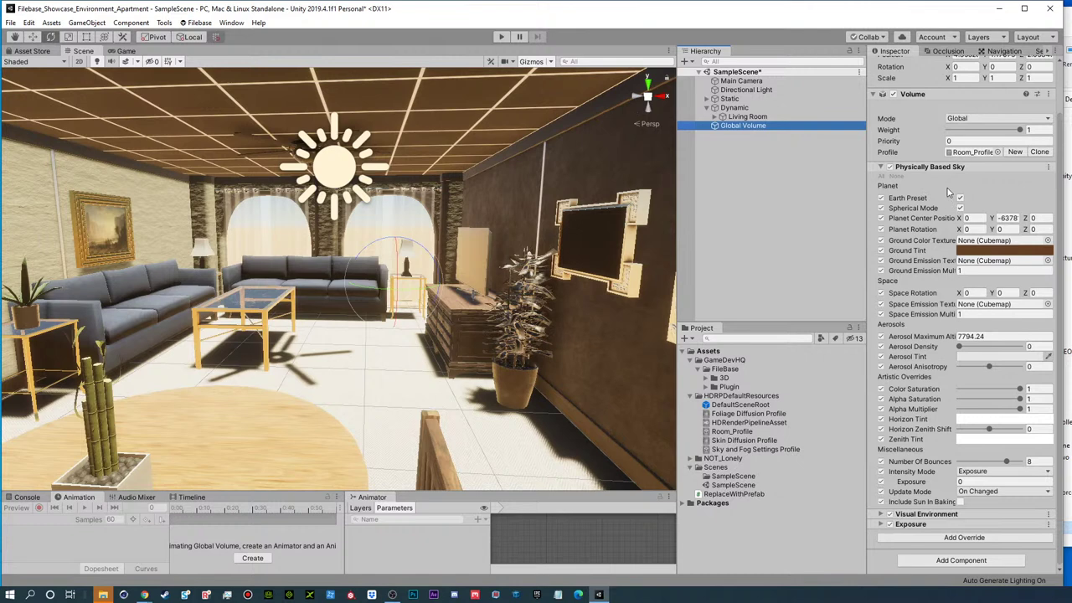
{"action": "left_click", "coordinate": [881, 167]}
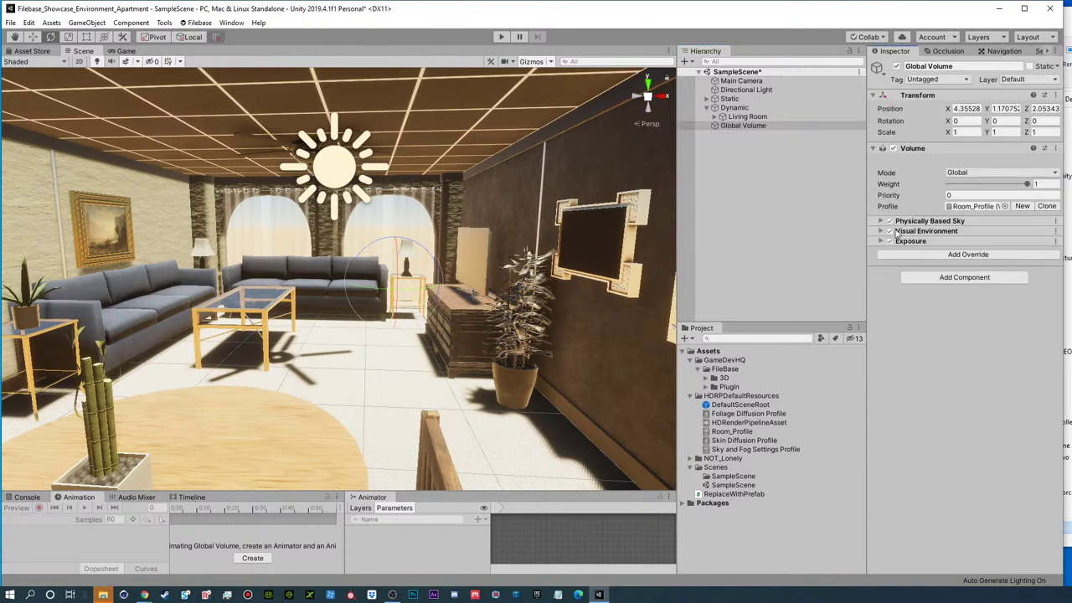
{"action": "left_click", "coordinate": [1057, 224]}
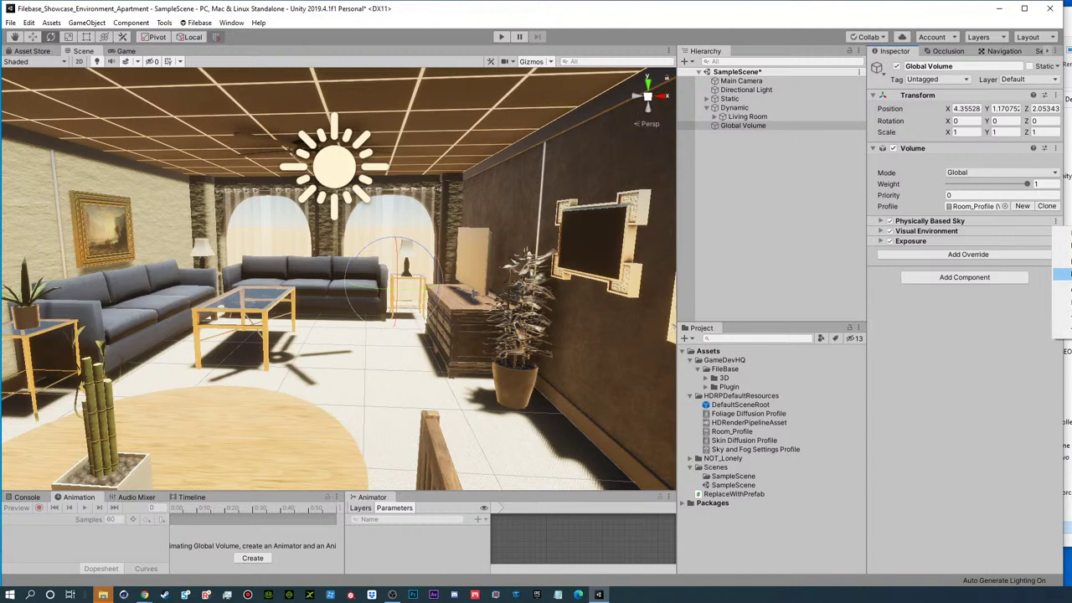
{"action": "left_click", "coordinate": [1062, 262]}
- Try HDRI Sky as the Visual Environment's sky type, and set it to Gradient Sky instead
{"action": "left_click", "coordinate": [915, 222]}
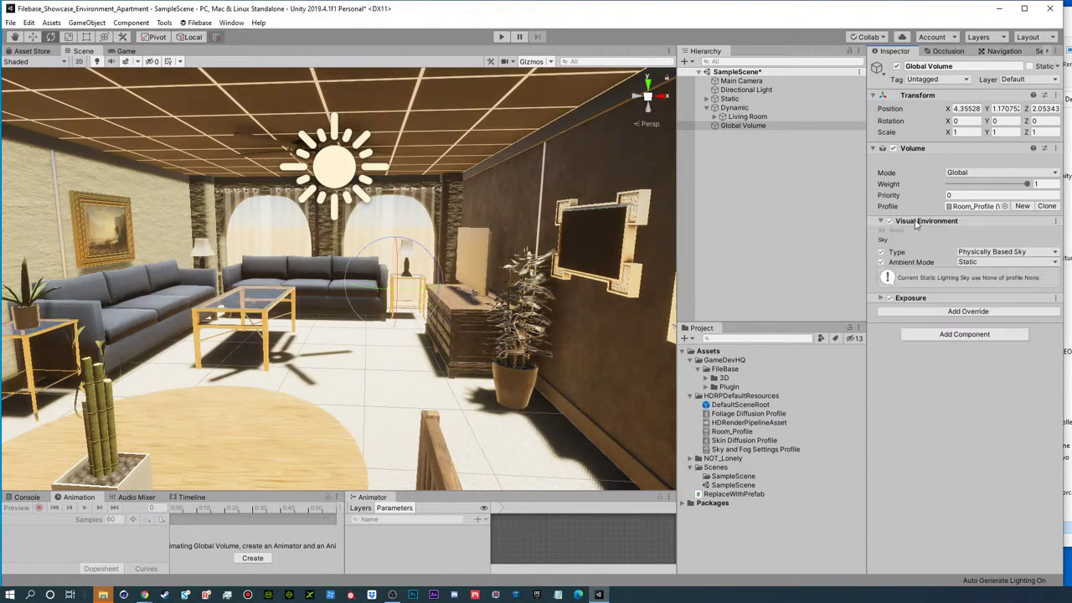
{"action": "left_click", "coordinate": [987, 253]}
{"action": "left_click", "coordinate": [978, 290]}
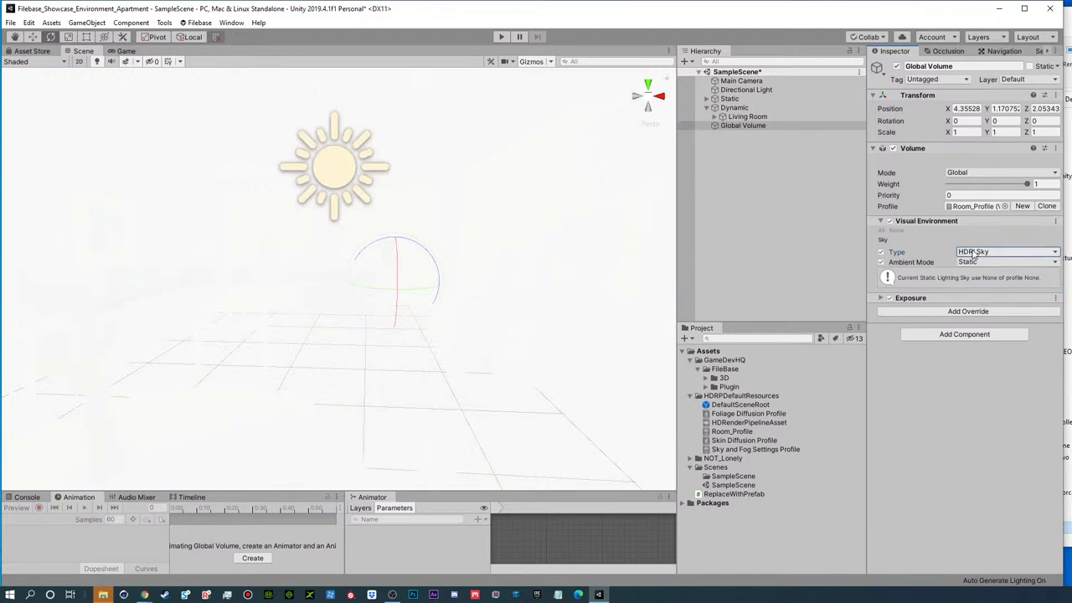
{"action": "left_click", "coordinate": [973, 253]}
{"action": "left_click", "coordinate": [970, 274]}
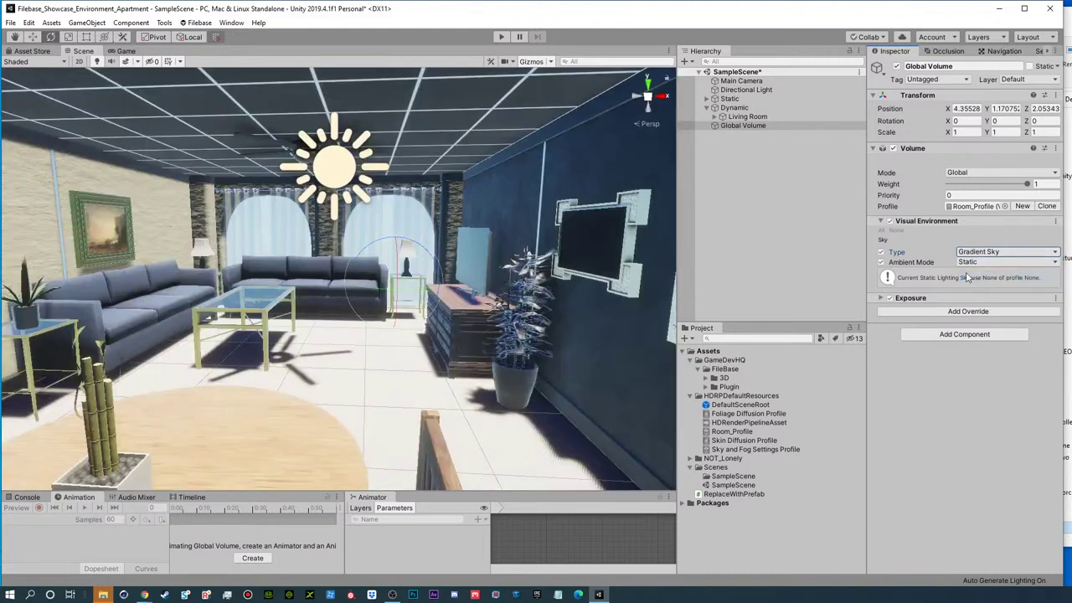
- Add a Gradient Sky override to the Global Volume and enable all of its settings
{"action": "left_click", "coordinate": [928, 313]}
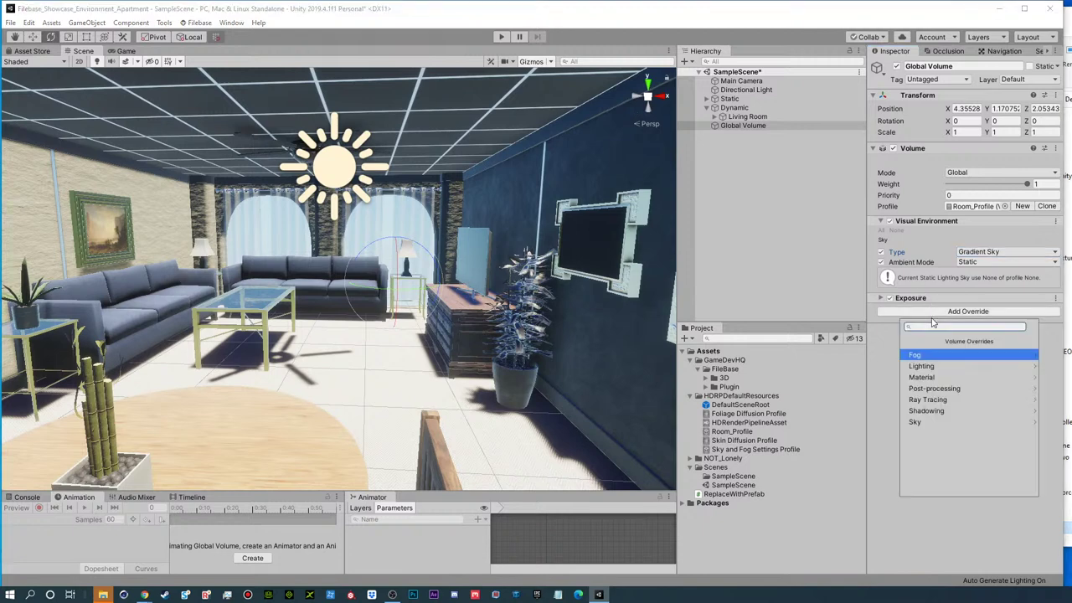
{"action": "left_click", "coordinate": [950, 421]}
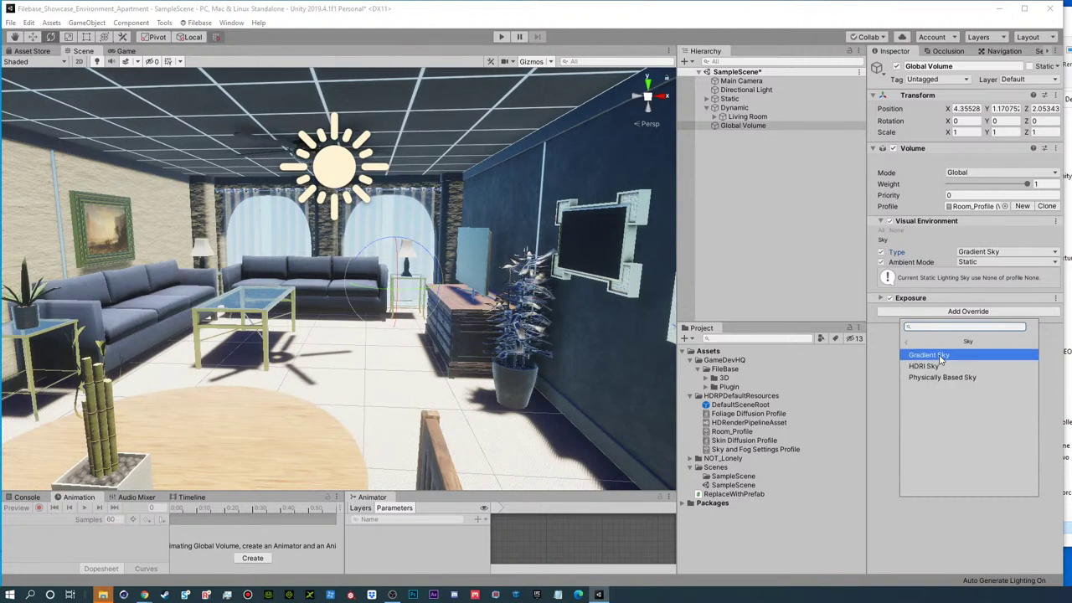
{"action": "left_click", "coordinate": [939, 356]}
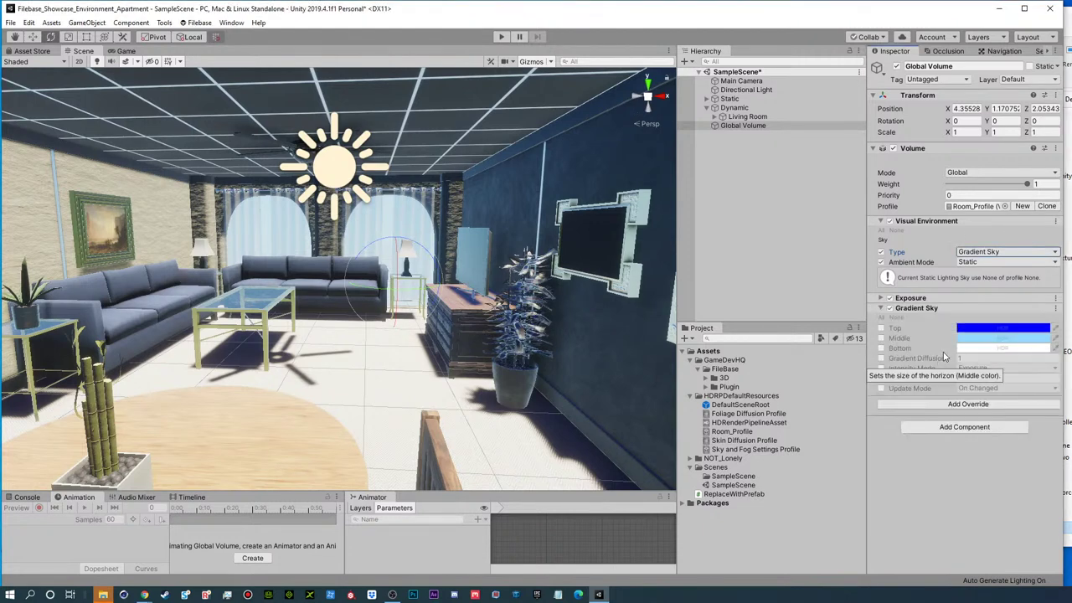
{"action": "left_click", "coordinate": [881, 318]}
- Set the Gradient Sky's Top color to yellow, RGB 219, 255, 0, and lower the sky's exposure
{"action": "left_click", "coordinate": [1002, 327]}
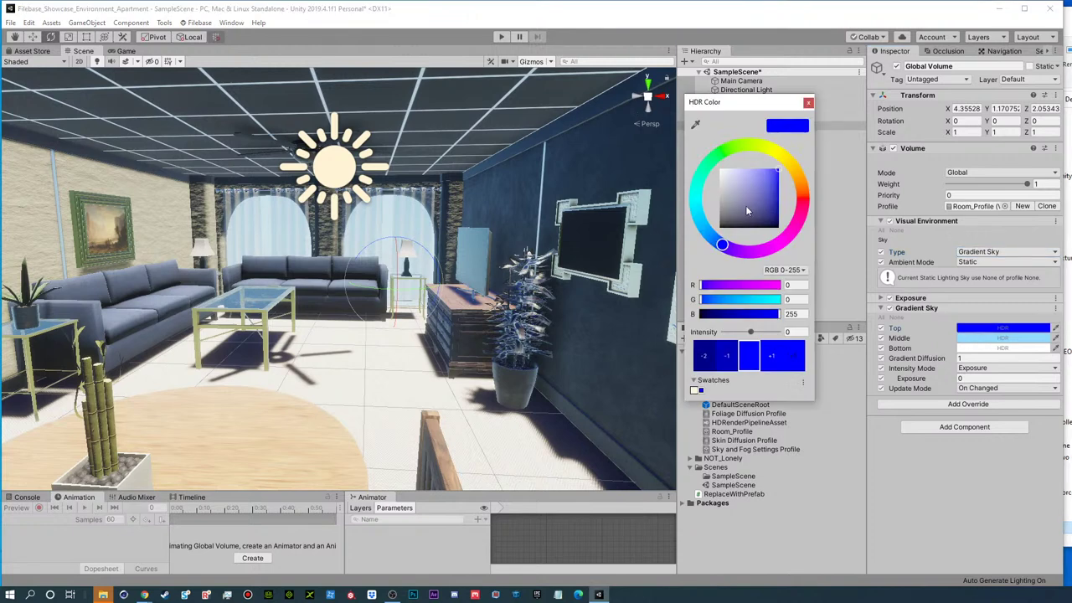
{"action": "mouse_move", "coordinate": [760, 155]}
{"action": "left_mouse_down"}
{"action": "mouse_move", "coordinate": [720, 154]}
{"action": "mouse_move", "coordinate": [775, 151]}
{"action": "mouse_move", "coordinate": [754, 144]}
{"action": "mouse_move", "coordinate": [779, 240]}
{"action": "mouse_move", "coordinate": [771, 163]}
{"action": "mouse_move", "coordinate": [703, 176]}
{"action": "mouse_move", "coordinate": [775, 236]}
{"action": "mouse_move", "coordinate": [775, 163]}
{"action": "mouse_move", "coordinate": [749, 175]}
{"action": "mouse_move", "coordinate": [767, 167]}
{"action": "left_mouse_up"}
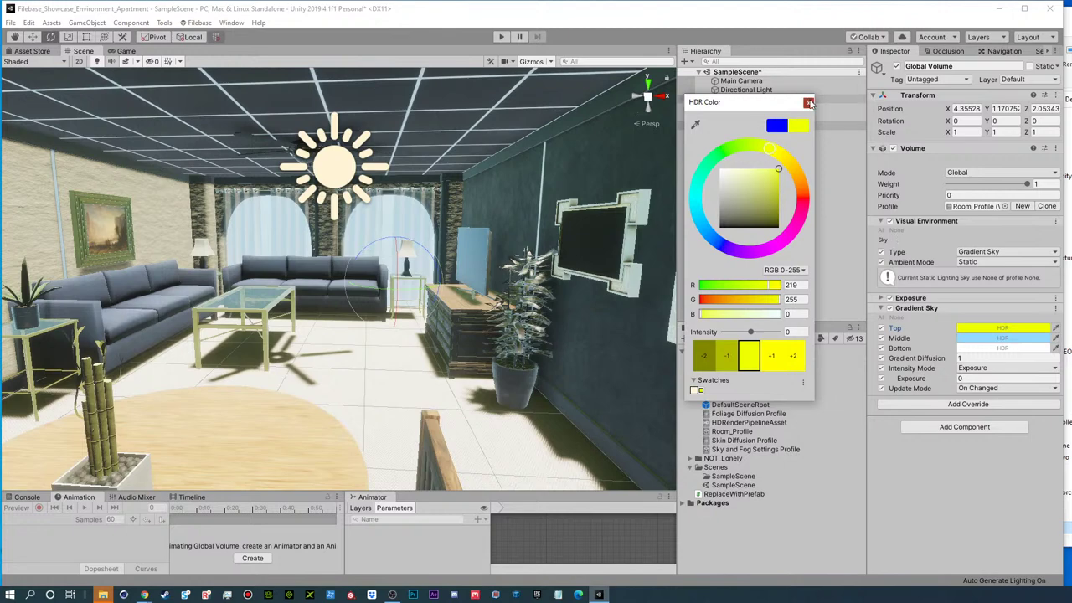
{"action": "left_click", "coordinate": [808, 103]}
{"action": "mouse_move", "coordinate": [943, 384]}
{"action": "left_mouse_down"}
{"action": "mouse_move", "coordinate": [916, 383]}
{"action": "mouse_move", "coordinate": [937, 382]}
{"action": "left_mouse_up"}
- Set the Directional Light's intensity to 2.68 lux
{"action": "left_click", "coordinate": [741, 89]}
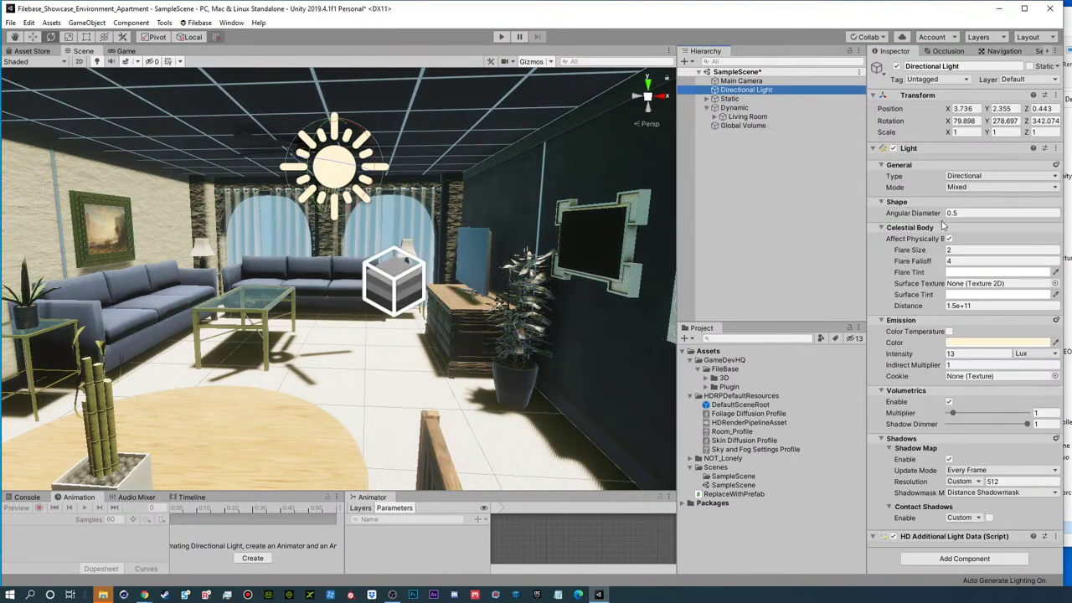
{"action": "left_click_drag", "start_coordinate": [940, 360], "coordinate": [868, 358]}
{"action": "right_click_drag", "start_coordinate": [352, 232], "coordinate": [352, 232]}
- Move the Directional Light to the windows at about 4.51, 1.66, 6.54 and turn it to shine into the room
{"action": "left_click_drag", "start_coordinate": [352, 232], "coordinate": [554, 278], "text": "alt"}
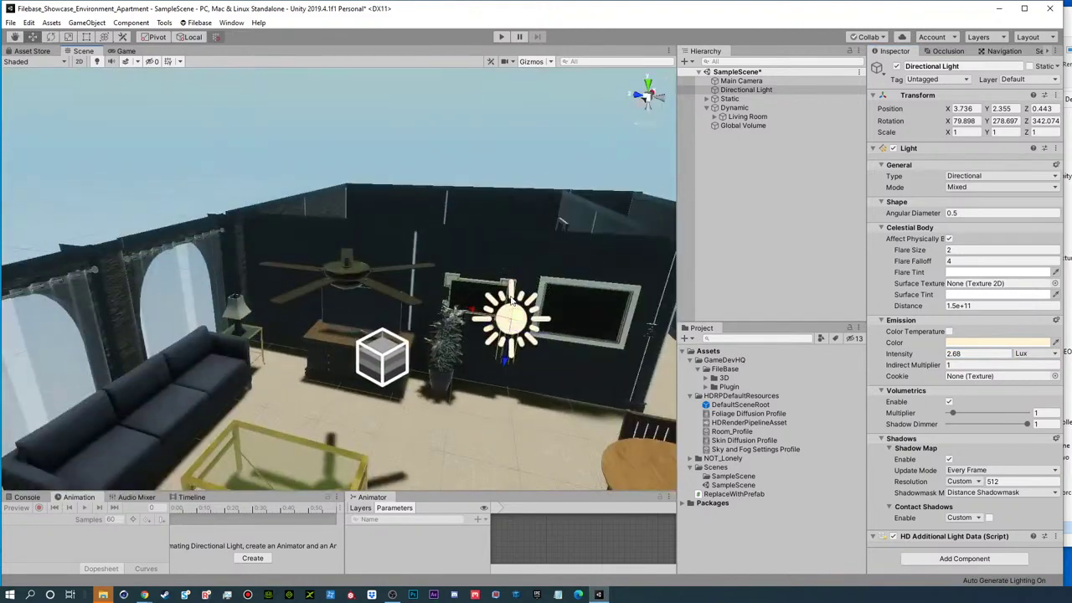
{"action": "left_click_drag", "start_coordinate": [533, 287], "coordinate": [448, 234]}
{"action": "key", "text": "w"}
{"action": "right_click_drag", "start_coordinate": [423, 313], "coordinate": [785, 333], "text": "alt"}
{"action": "left_click_drag", "start_coordinate": [482, 331], "coordinate": [366, 330], "text": "alt"}
{"action": "left_click_drag", "start_coordinate": [494, 159], "coordinate": [309, 326], "text": "alt"}
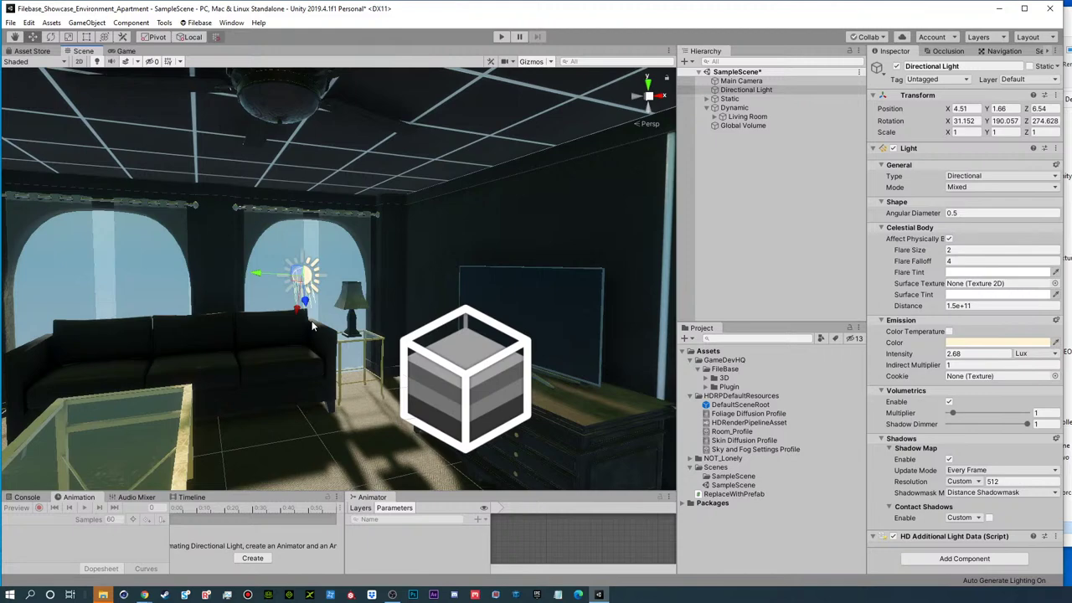
- Rotate the Directional Light to about 24.9, 154.8, 255.5 so sunlight falls across the coffee table and the TV wall
{"action": "left_click_drag", "start_coordinate": [249, 341], "coordinate": [618, 315], "text": "alt"}
{"action": "left_click_drag", "start_coordinate": [452, 293], "coordinate": [591, 326], "text": "alt"}
{"action": "left_click_drag", "start_coordinate": [493, 352], "coordinate": [251, 335], "text": "alt"}
{"action": "scroll", "coordinate": [251, 335], "scroll_direction": "down", "scroll_amount": 8, "text": "alt"}
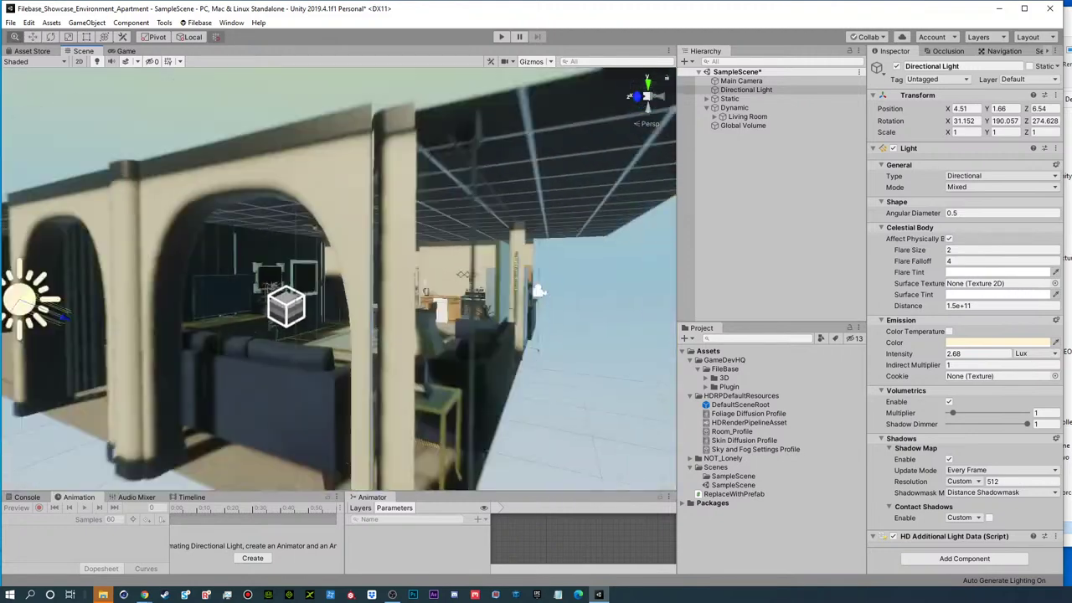
{"action": "key", "text": "e"}
{"action": "left_click_drag", "start_coordinate": [138, 264], "coordinate": [157, 304]}
{"action": "left_click_drag", "start_coordinate": [295, 301], "coordinate": [71, 301], "text": "alt"}
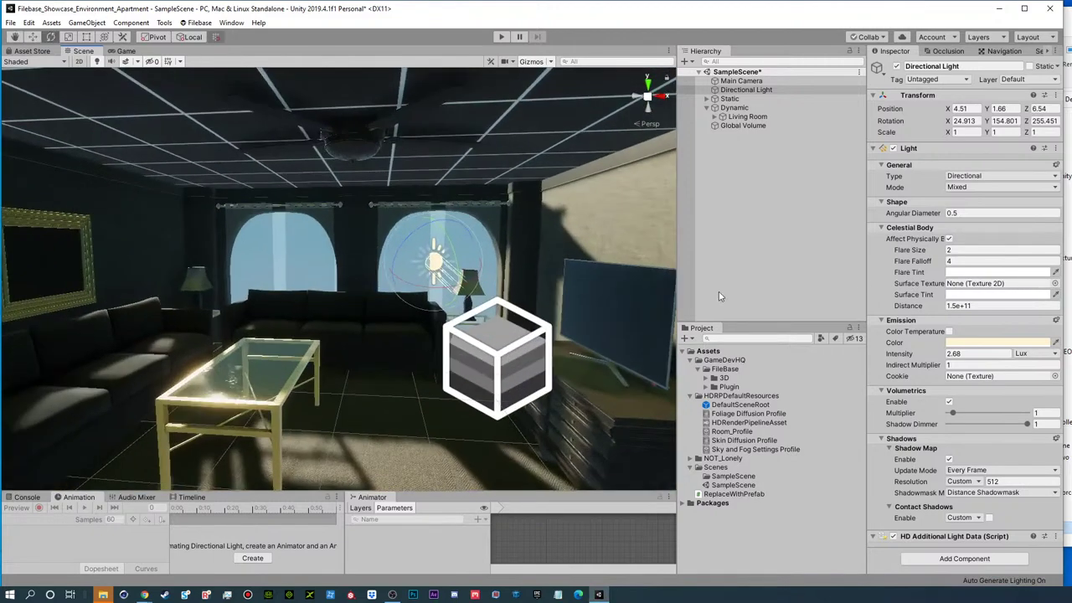
- Save the scene and collapse the HDRPDefaultResources and FileBase folders in the project
{"action": "left_click", "coordinate": [779, 269]}
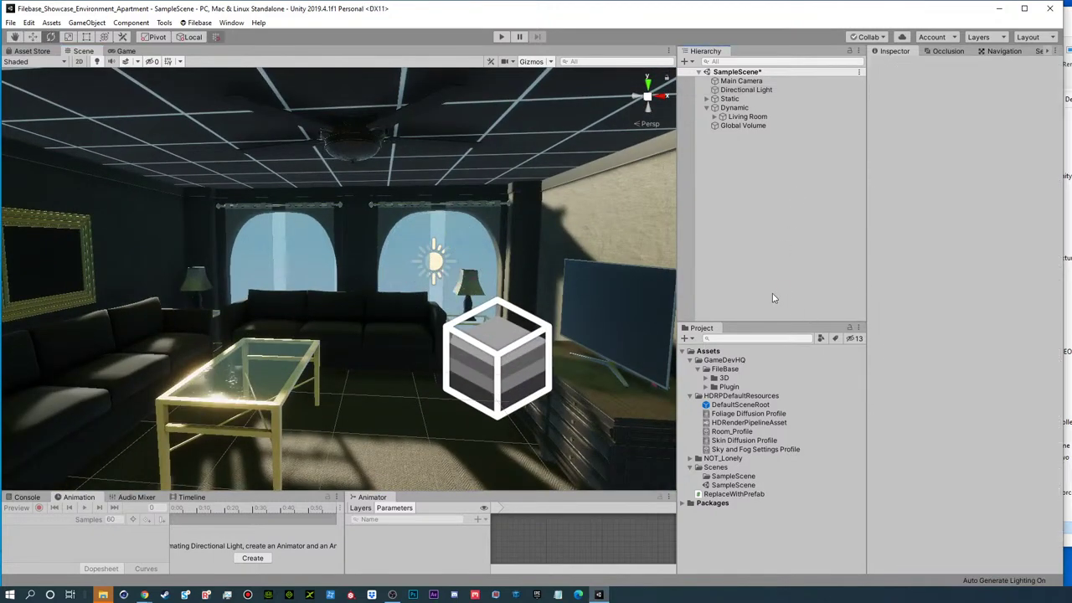
{"action": "left_click", "coordinate": [692, 396]}
{"action": "left_click", "coordinate": [697, 370]}
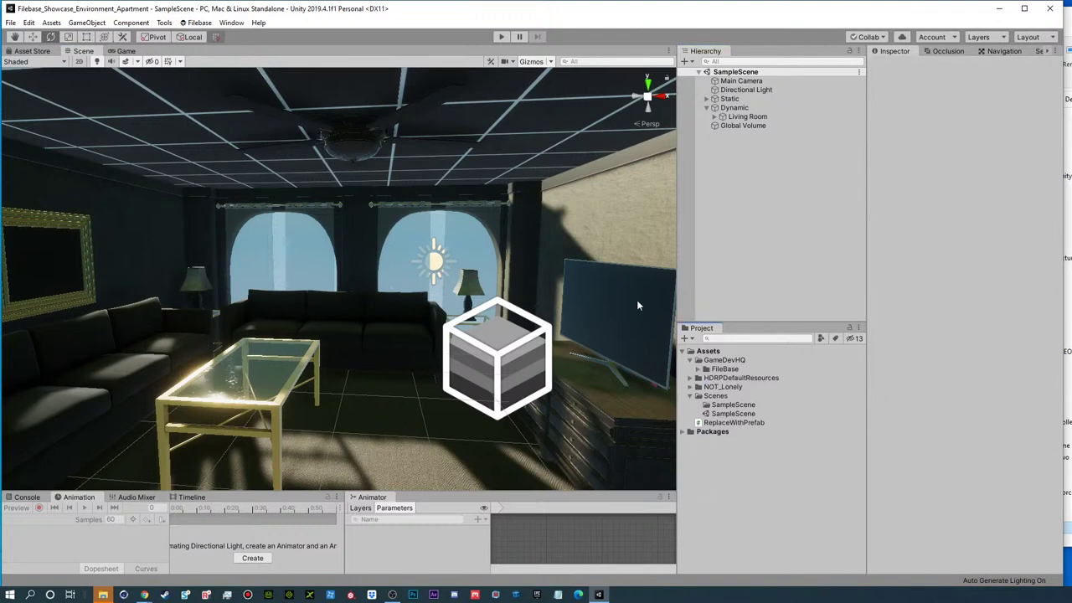
- Open the Lighting settings, set the Lightmapper to Progressive GPU (Preview), and move the window out of the way
{"action": "left_click", "coordinate": [231, 22]}
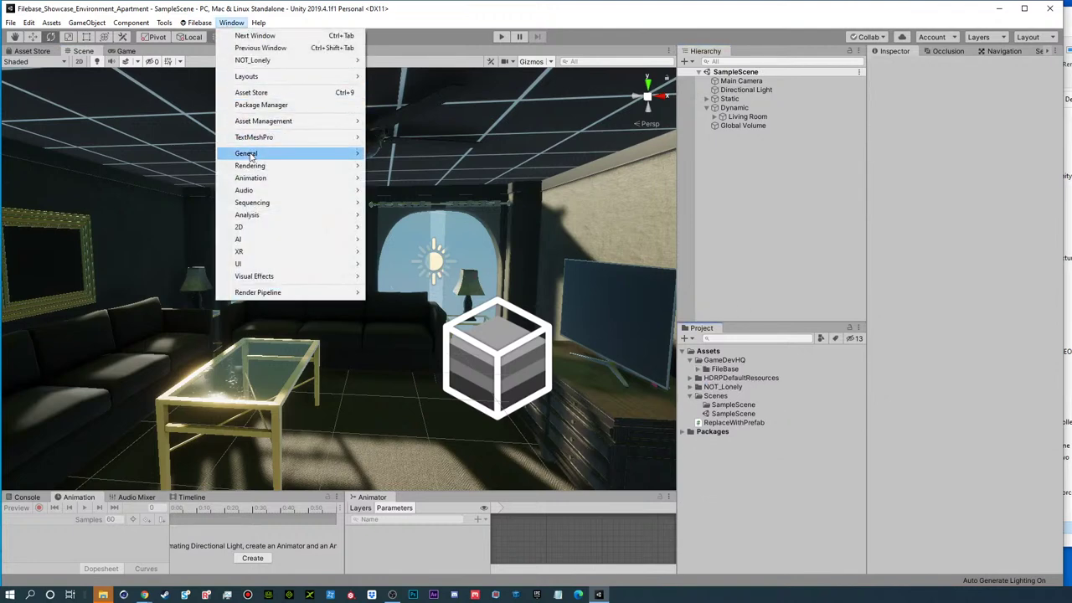
{"action": "mouse_move", "coordinate": [268, 159]}
{"action": "mouse_move", "coordinate": [350, 168]}
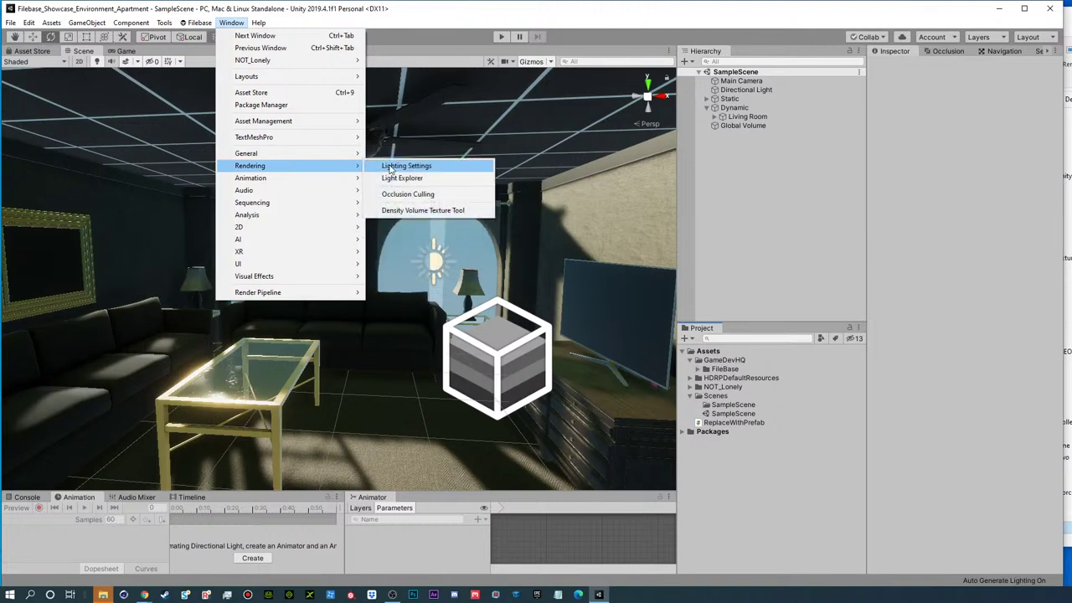
{"action": "left_click", "coordinate": [398, 165]}
{"action": "left_click_drag", "start_coordinate": [545, 71], "coordinate": [855, 33]}
{"action": "left_click", "coordinate": [871, 181]}
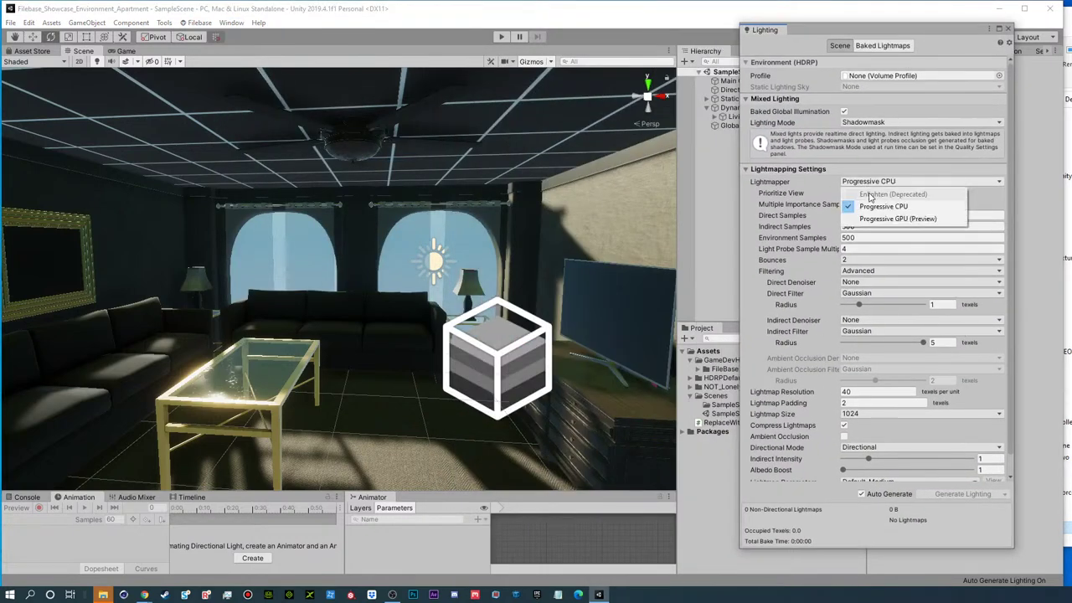
{"action": "left_click", "coordinate": [870, 219]}
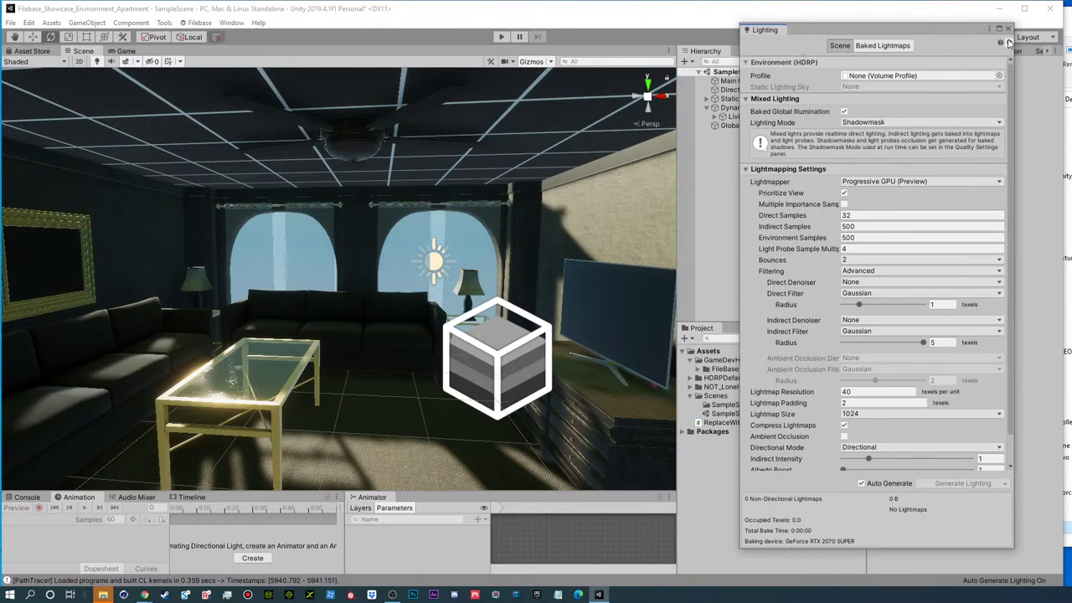
{"action": "left_click_drag", "start_coordinate": [919, 29], "coordinate": [1071, 31]}
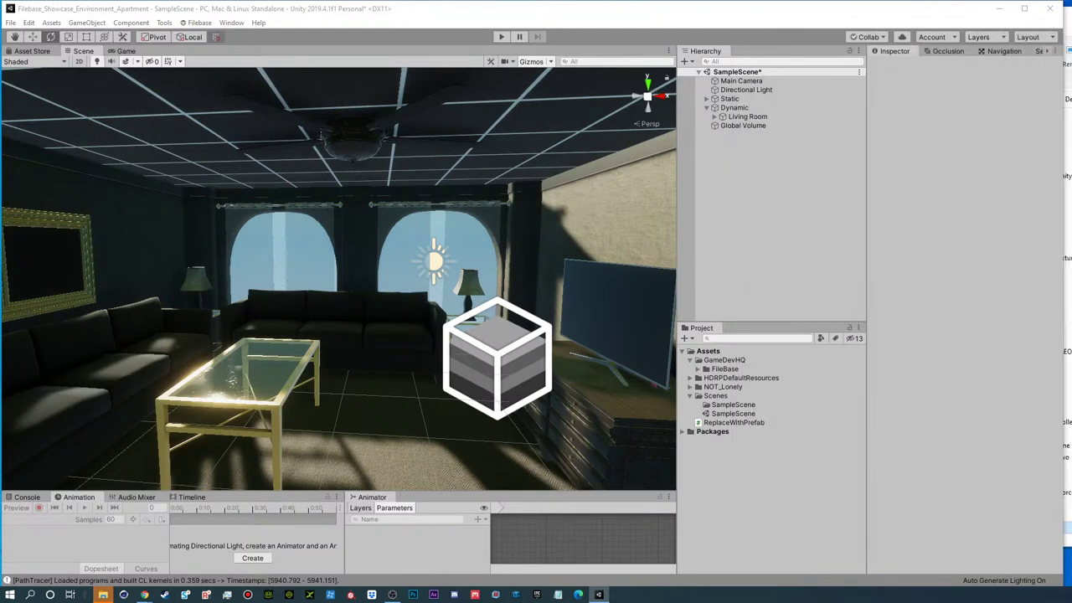
{"action": "left_click", "coordinate": [773, 33]}
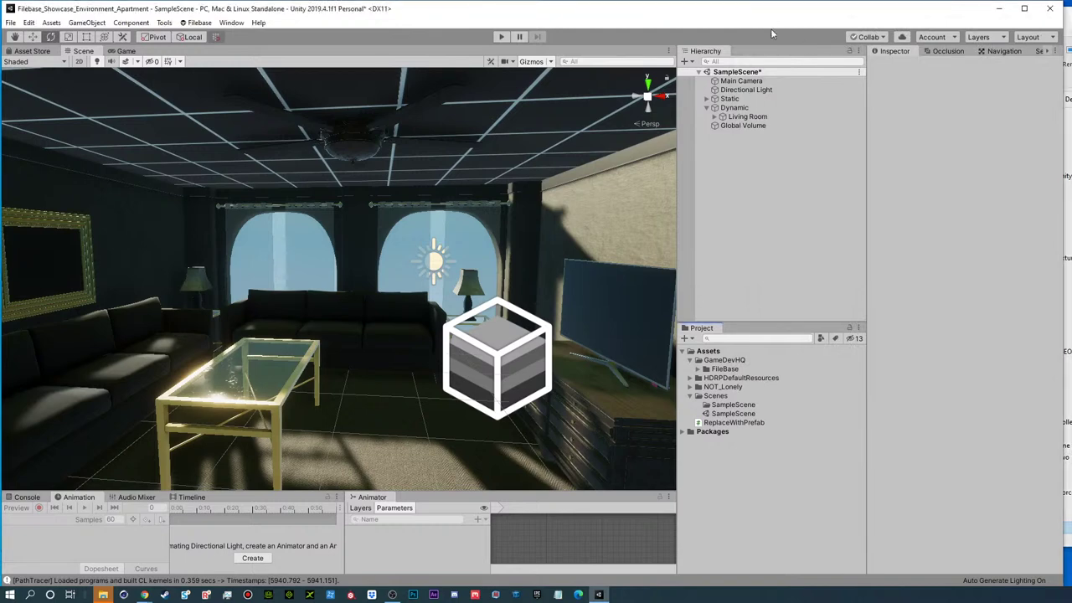
- Expand the Static group and mark its Floor object and all of its children as static
{"action": "left_click", "coordinate": [706, 99]}
{"action": "left_click", "coordinate": [735, 111]}
{"action": "right_click_drag", "start_coordinate": [404, 312], "coordinate": [332, 391]}
{"action": "key", "text": "s"}
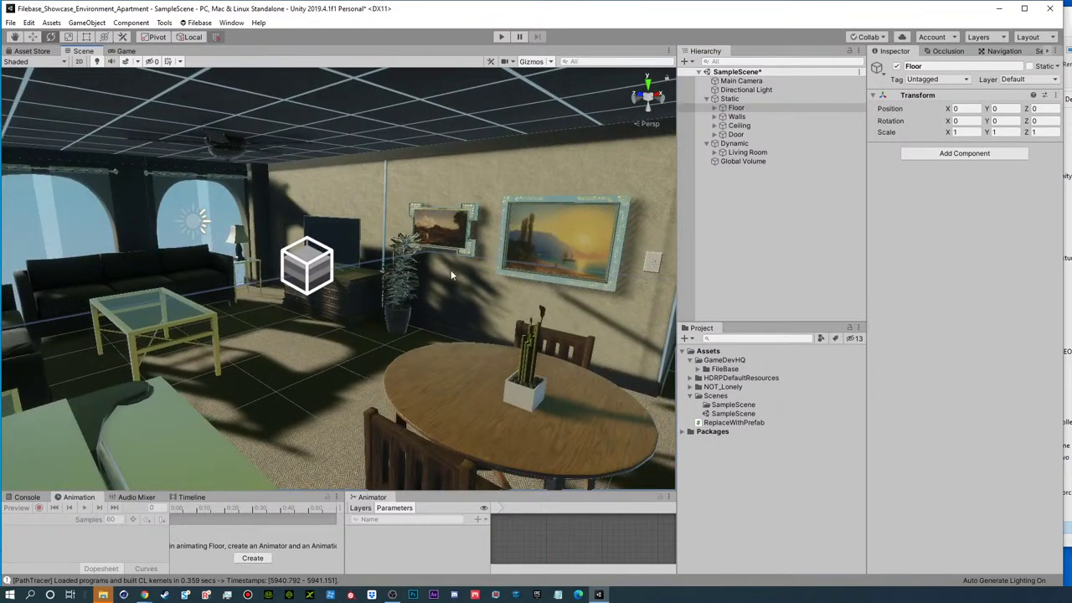
{"action": "left_click_drag", "start_coordinate": [444, 276], "coordinate": [392, 270], "text": "alt"}
{"action": "middle_click_drag", "start_coordinate": [393, 270], "coordinate": [409, 354]}
{"action": "left_click_drag", "start_coordinate": [410, 355], "coordinate": [302, 340], "text": "alt"}
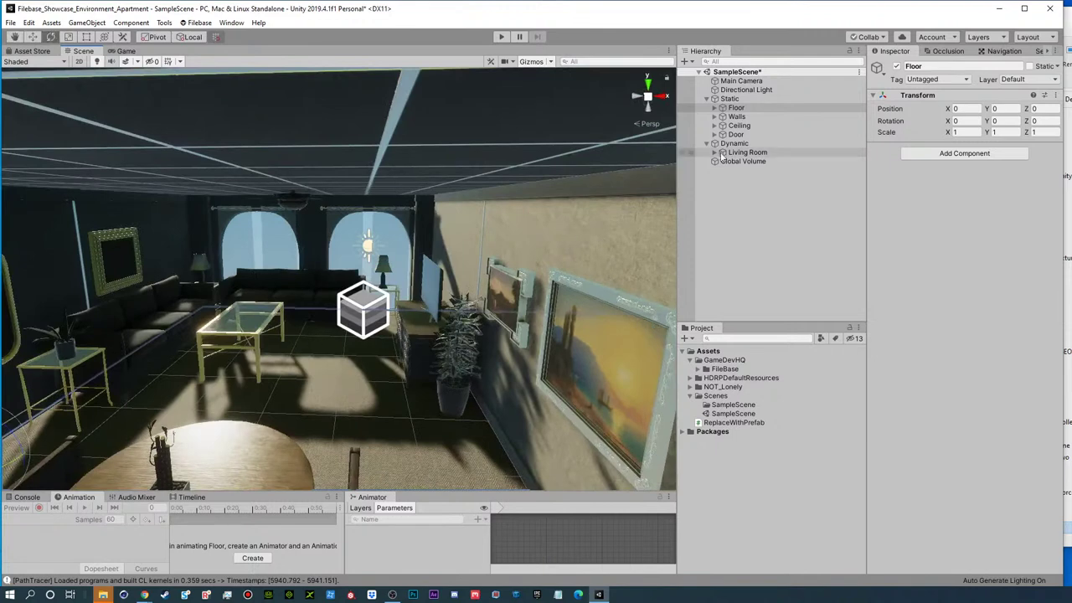
{"action": "left_click", "coordinate": [1030, 66]}
{"action": "left_click", "coordinate": [488, 323]}
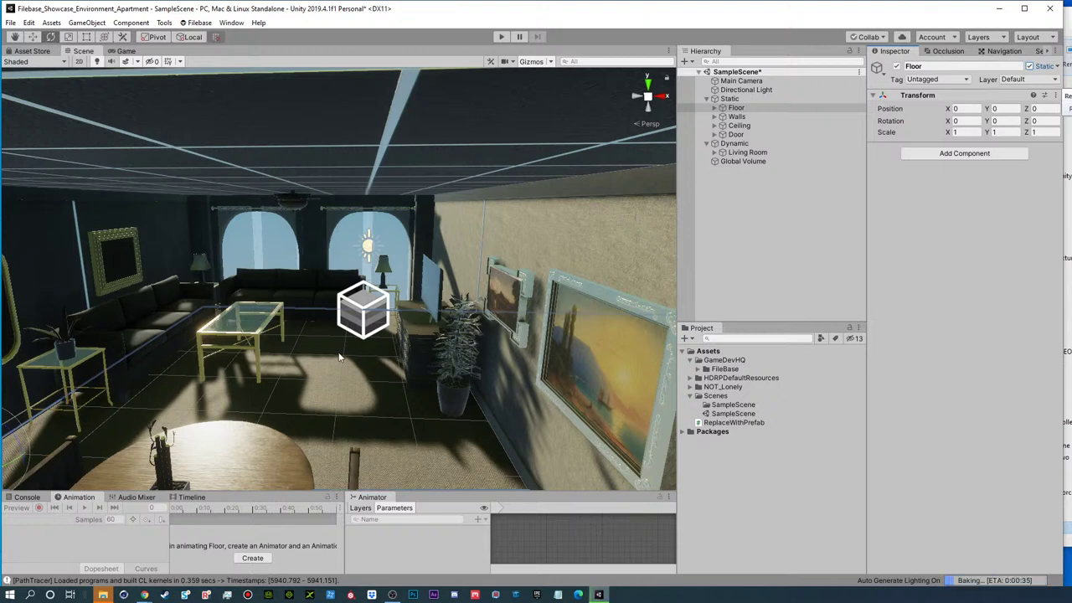
- Mark the Ceiling object and all of its children as static
{"action": "key", "text": "alt"}
{"action": "left_click_drag", "start_coordinate": [296, 357], "coordinate": [392, 340], "text": "alt"}
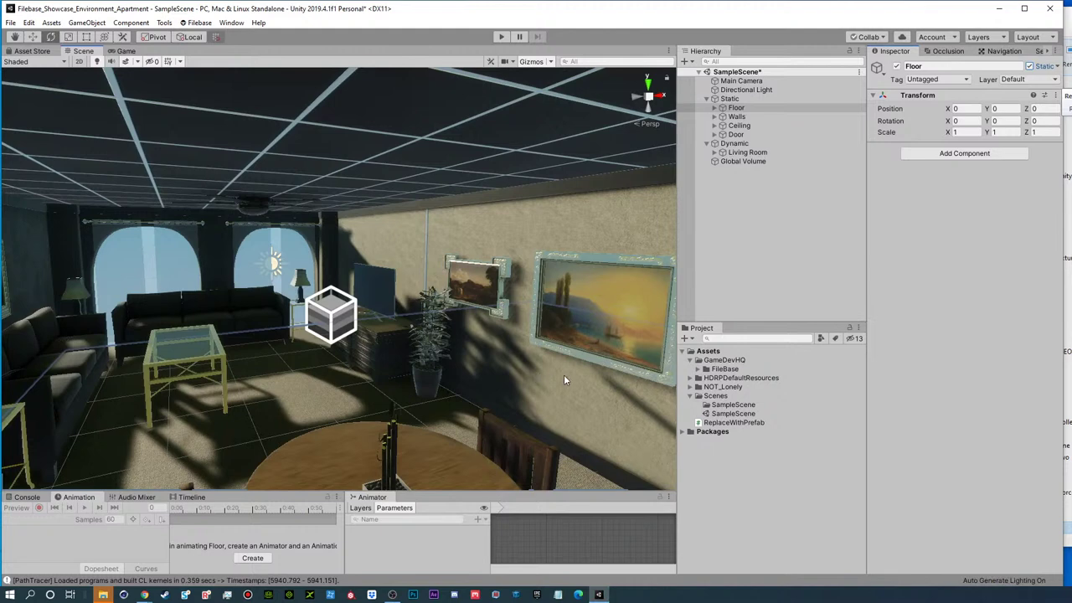
{"action": "left_click", "coordinate": [741, 134]}
{"action": "left_click", "coordinate": [745, 127]}
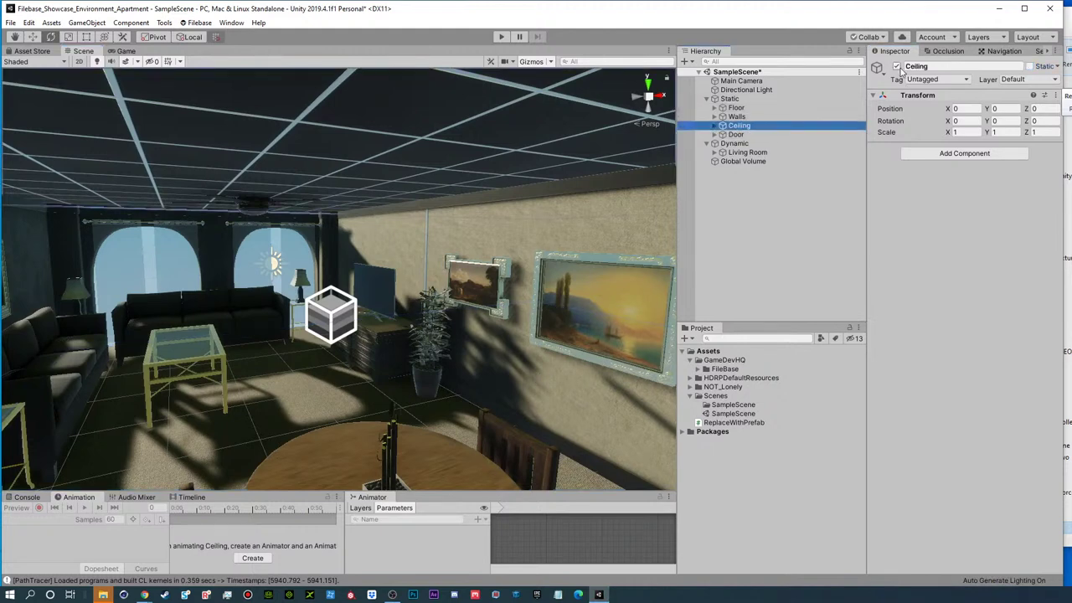
{"action": "left_click", "coordinate": [1029, 65]}
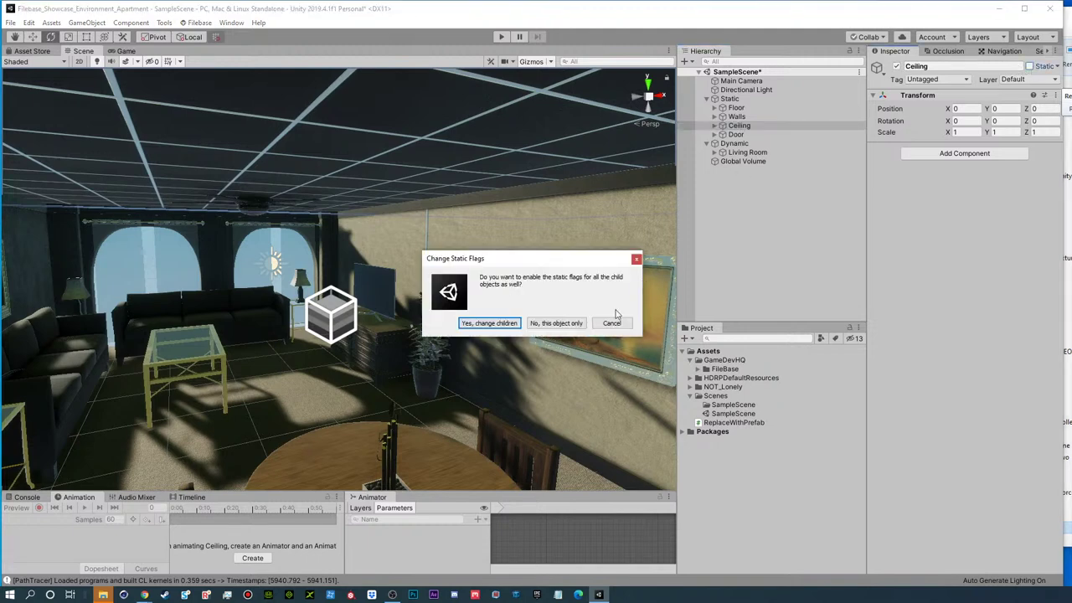
{"action": "left_click", "coordinate": [489, 323]}
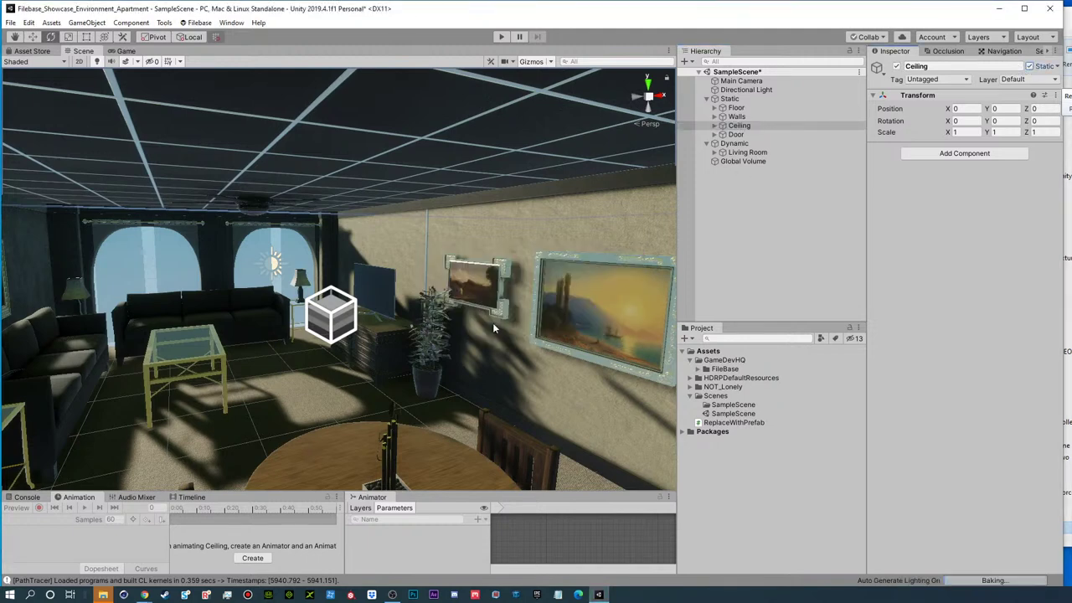
- Mark the Walls object and all of its children as static
{"action": "left_click", "coordinate": [770, 89]}
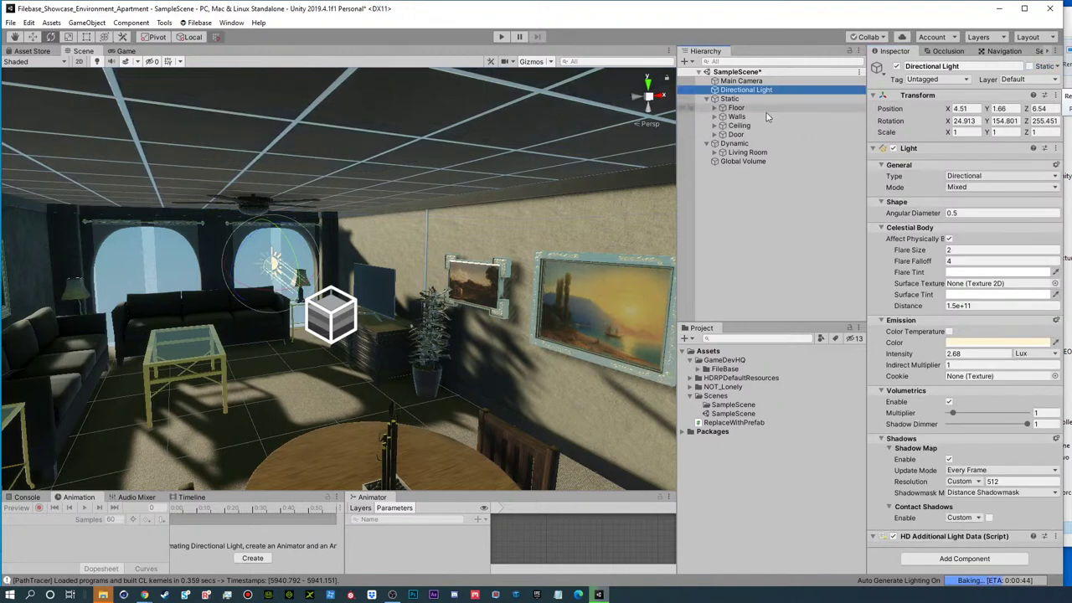
{"action": "left_click", "coordinate": [744, 126]}
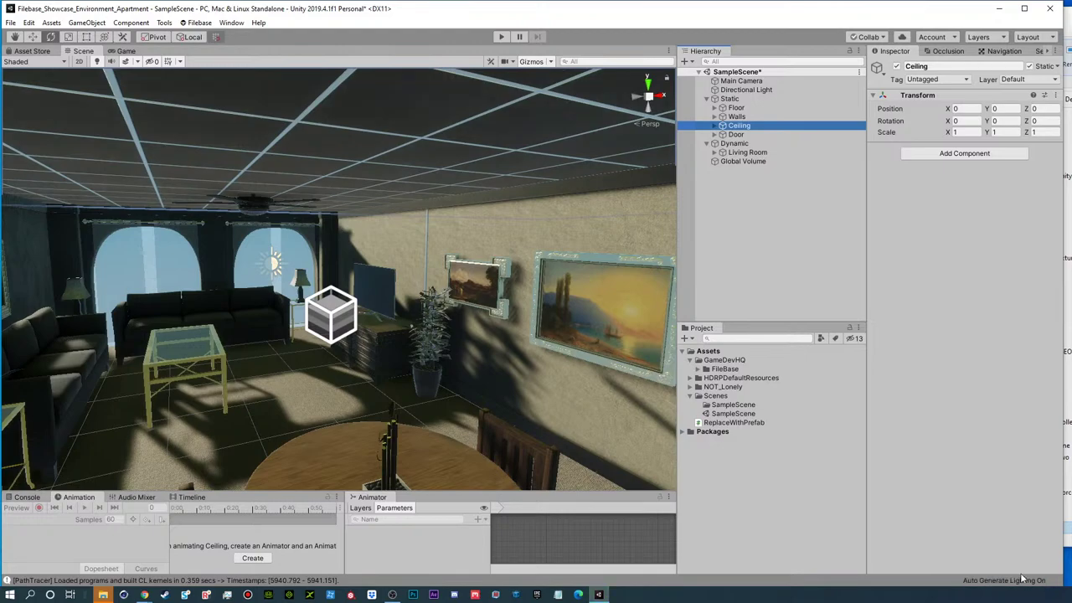
{"action": "left_click_drag", "start_coordinate": [273, 337], "coordinate": [375, 269], "text": "alt"}
{"action": "right_click_drag", "start_coordinate": [253, 223], "coordinate": [382, 213], "text": "alt"}
{"action": "left_click_drag", "start_coordinate": [383, 213], "coordinate": [347, 224], "text": "alt"}
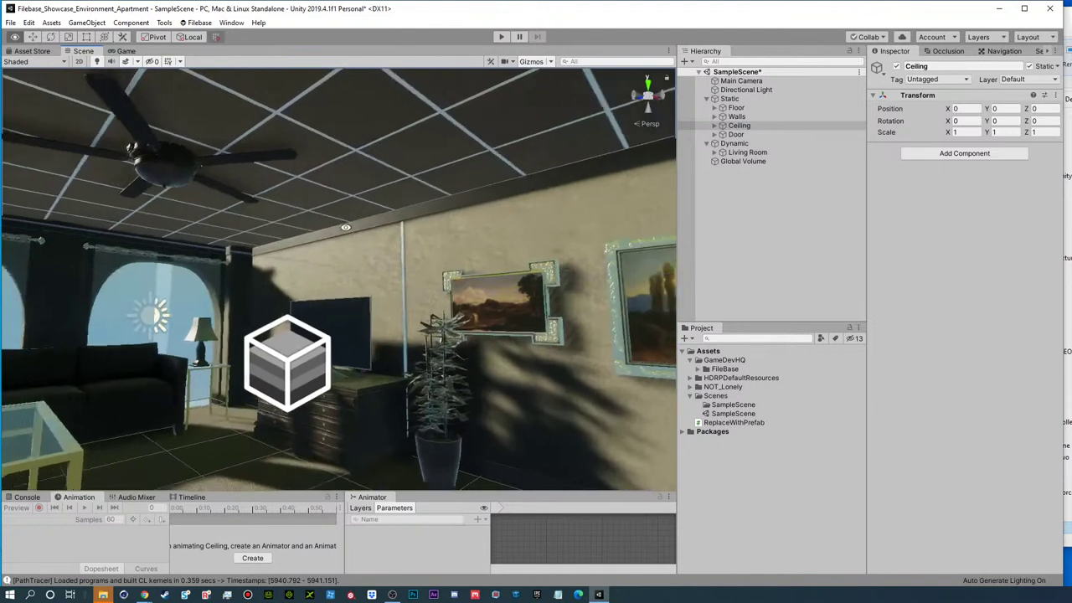
{"action": "right_click_drag", "start_coordinate": [347, 224], "coordinate": [415, 250]}
{"action": "left_click", "coordinate": [737, 117]}
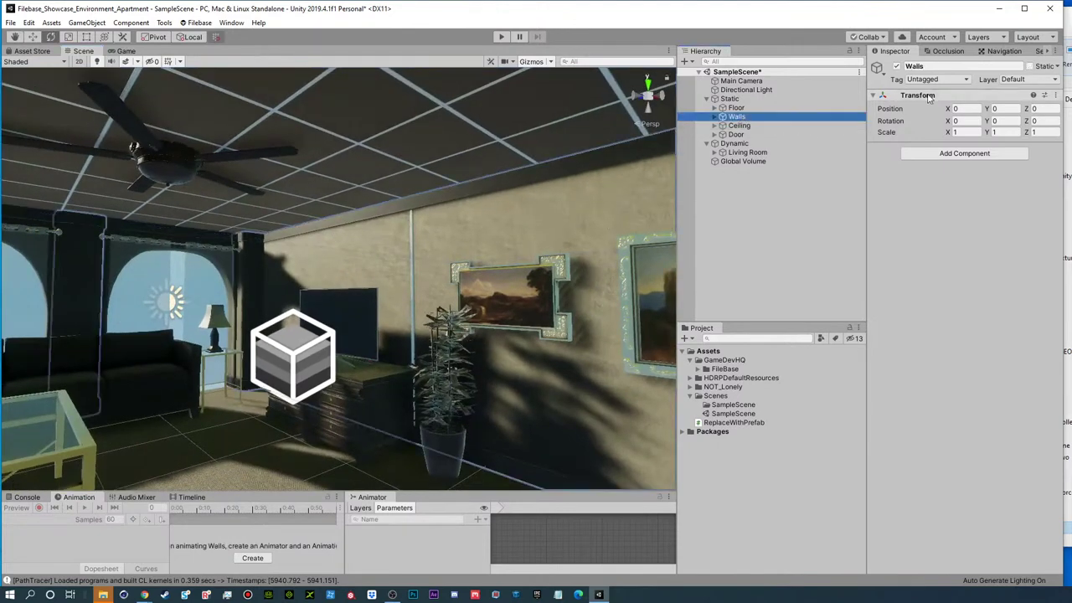
{"action": "left_click", "coordinate": [1029, 67]}
{"action": "left_click", "coordinate": [489, 322]}
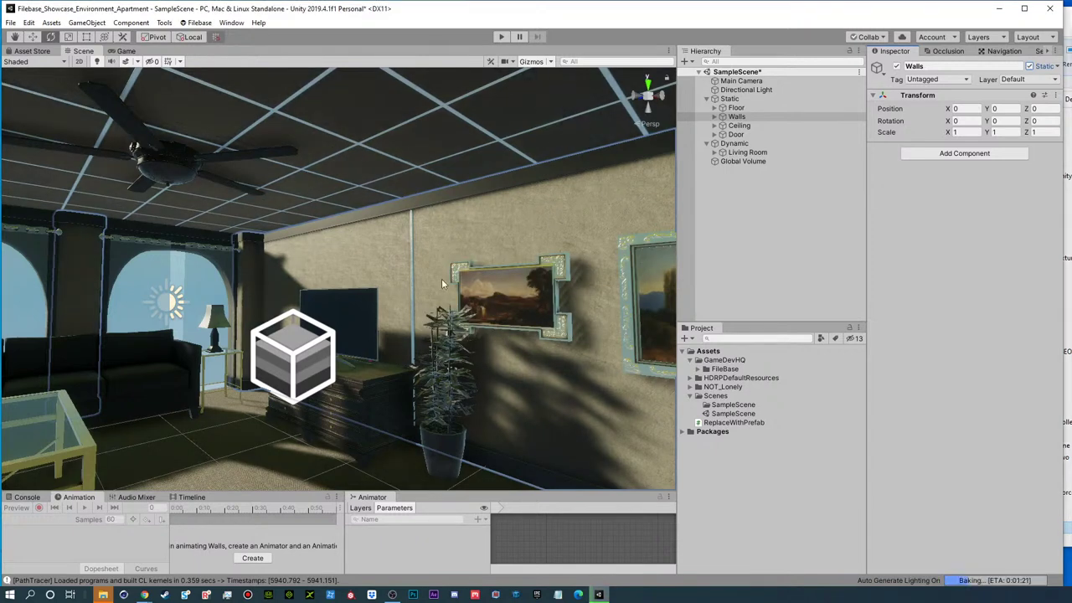
- Rotate the Directional Light to about 33, 171.7, 282.3 and check how it lights the living room
{"action": "scroll", "coordinate": [532, 310], "scroll_direction": "down", "scroll_amount": 3, "text": "alt"}
{"action": "left_click_drag", "start_coordinate": [532, 310], "coordinate": [374, 319], "text": "alt"}
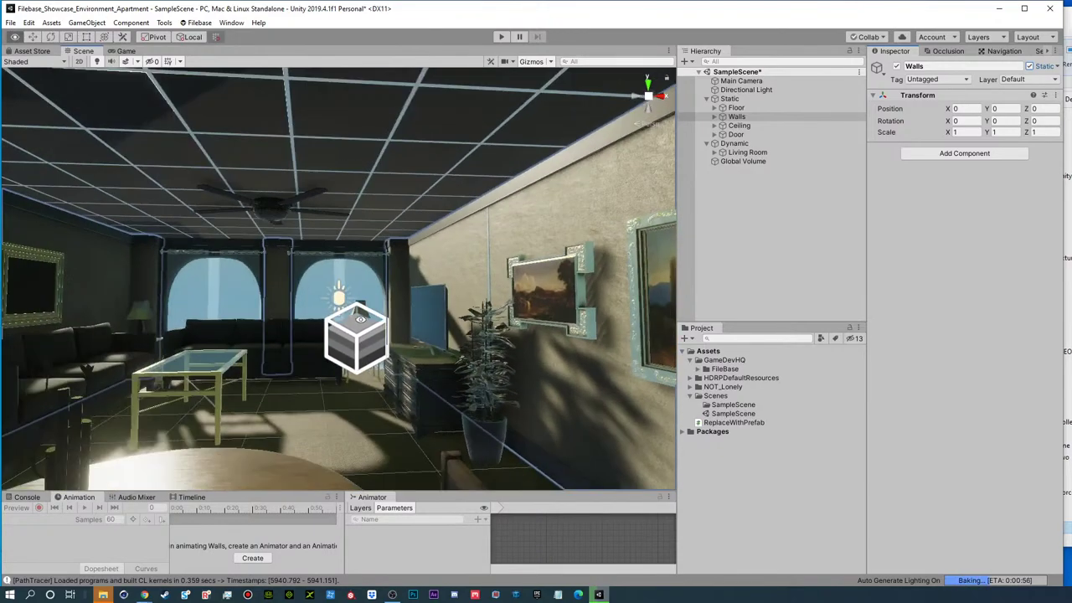
{"action": "middle_click_drag", "start_coordinate": [373, 319], "coordinate": [474, 297]}
{"action": "right_click_drag", "start_coordinate": [473, 298], "coordinate": [76, 335]}
{"action": "left_click", "coordinate": [761, 88]}
{"action": "left_click_drag", "start_coordinate": [333, 179], "coordinate": [385, 316], "text": "alt"}
{"action": "key", "text": "e"}
{"action": "left_click_drag", "start_coordinate": [568, 333], "coordinate": [569, 345]}
{"action": "scroll", "coordinate": [441, 301], "scroll_direction": "up", "scroll_amount": 8, "text": "alt"}
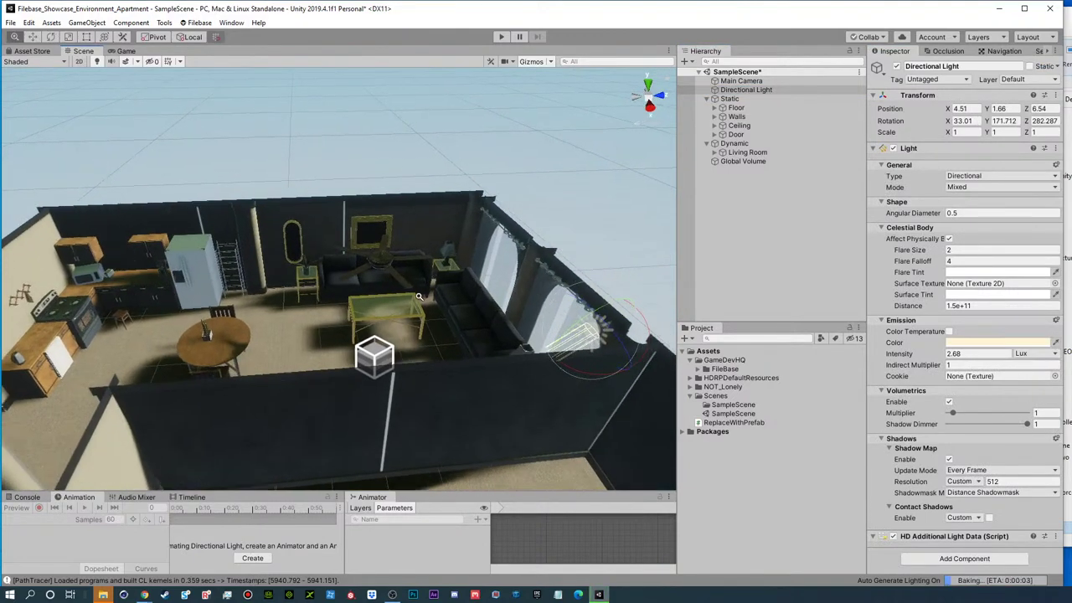
{"action": "left_click_drag", "start_coordinate": [440, 302], "coordinate": [670, 205], "text": "alt"}
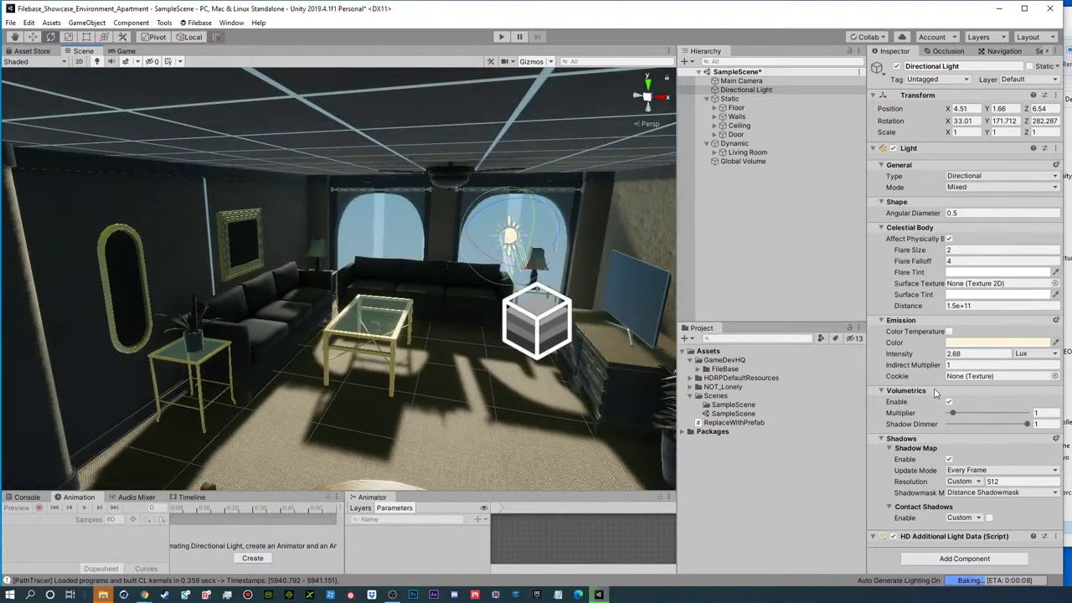
{"action": "left_click_drag", "start_coordinate": [374, 280], "coordinate": [266, 246], "text": "alt"}
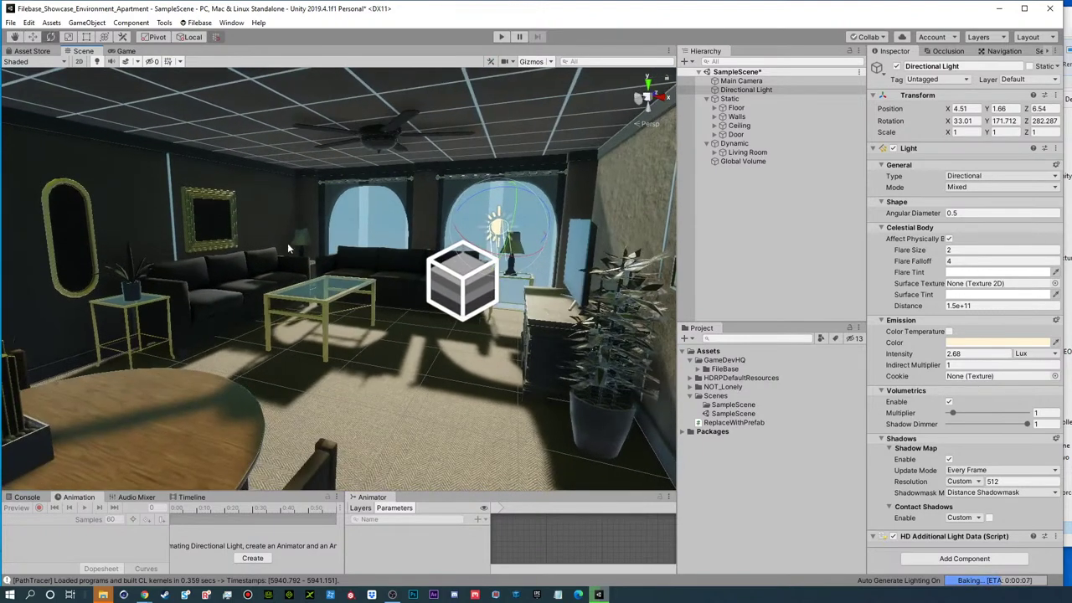
{"action": "left_click", "coordinate": [967, 365]}
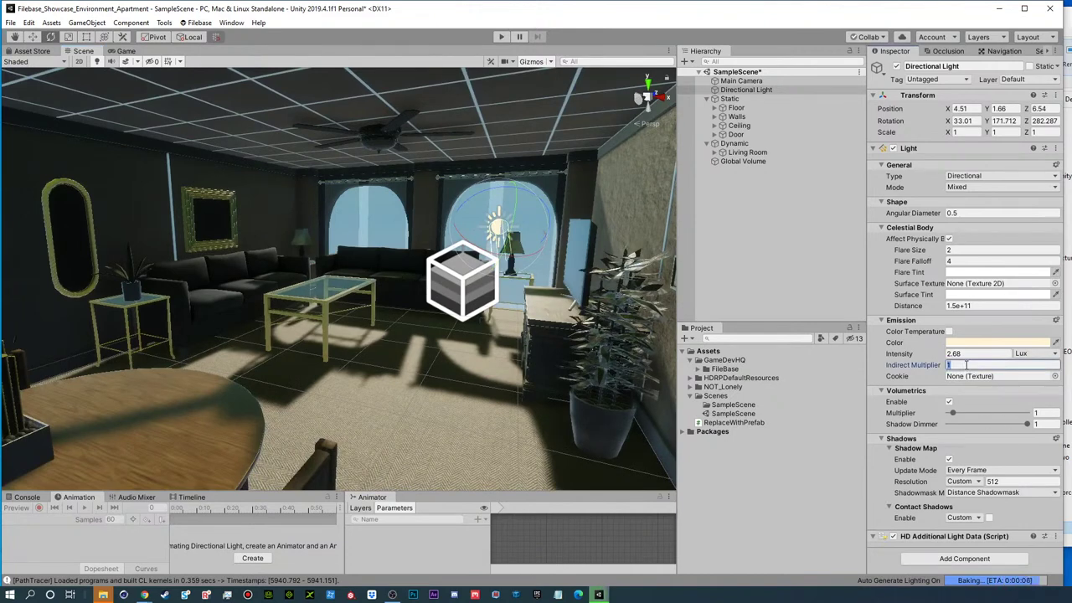
{"action": "left_click", "coordinate": [954, 354]}
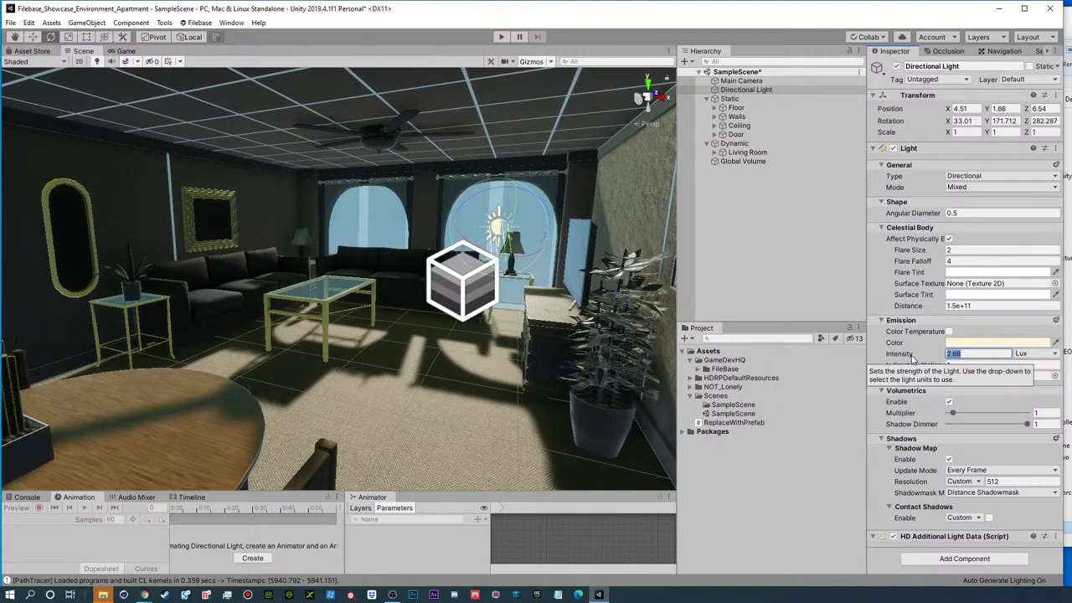
- Add a second Directional Light at the root of the scene
{"action": "left_click", "coordinate": [800, 222]}
{"action": "left_click", "coordinate": [688, 64]}
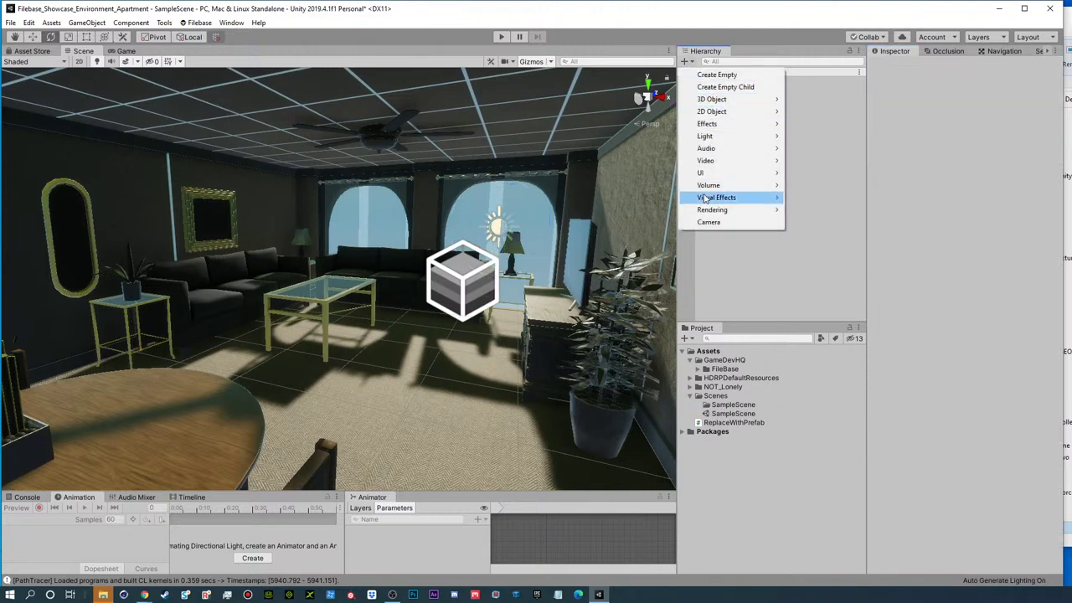
{"action": "mouse_move", "coordinate": [712, 141]}
{"action": "left_click", "coordinate": [819, 136]}
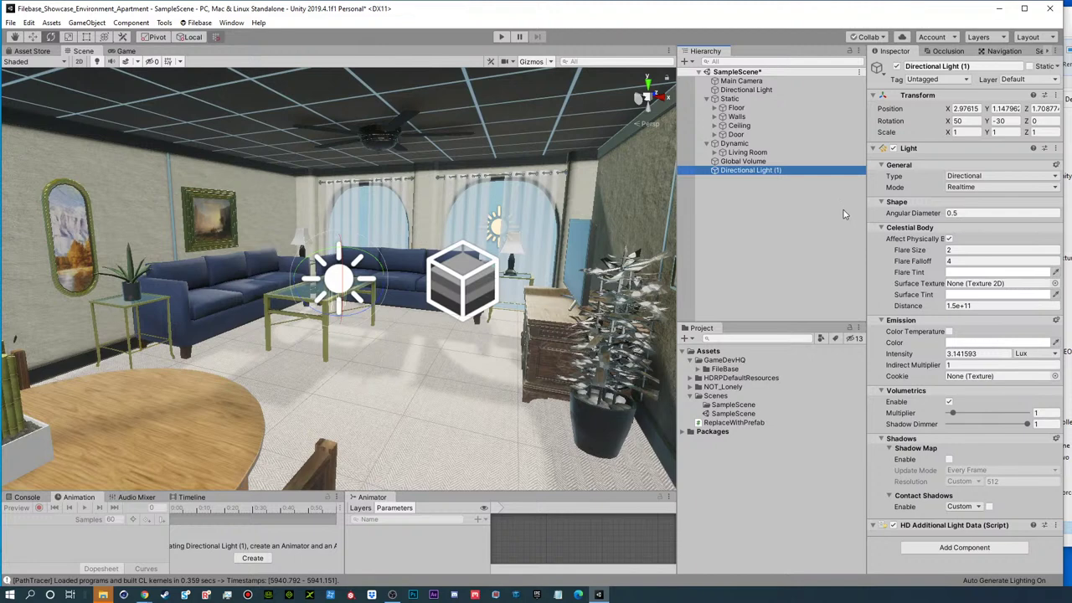
- Delete the second Directional Light from the scene
{"action": "left_click", "coordinate": [763, 171]}
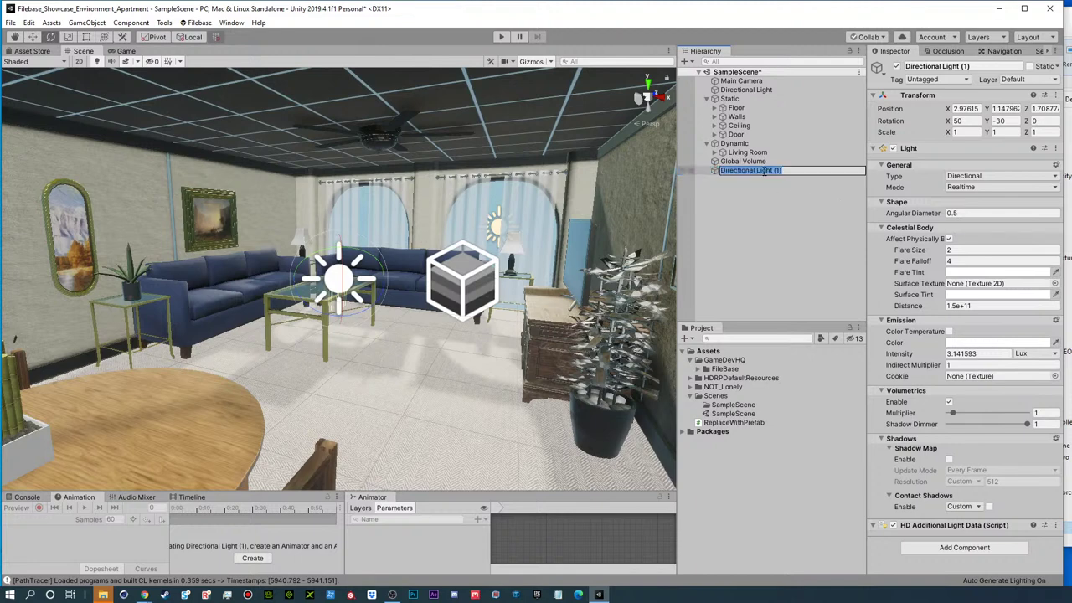
{"action": "key", "text": "BackSpace"}
{"action": "key", "text": "Escape"}
{"action": "right_click", "coordinate": [758, 170]}
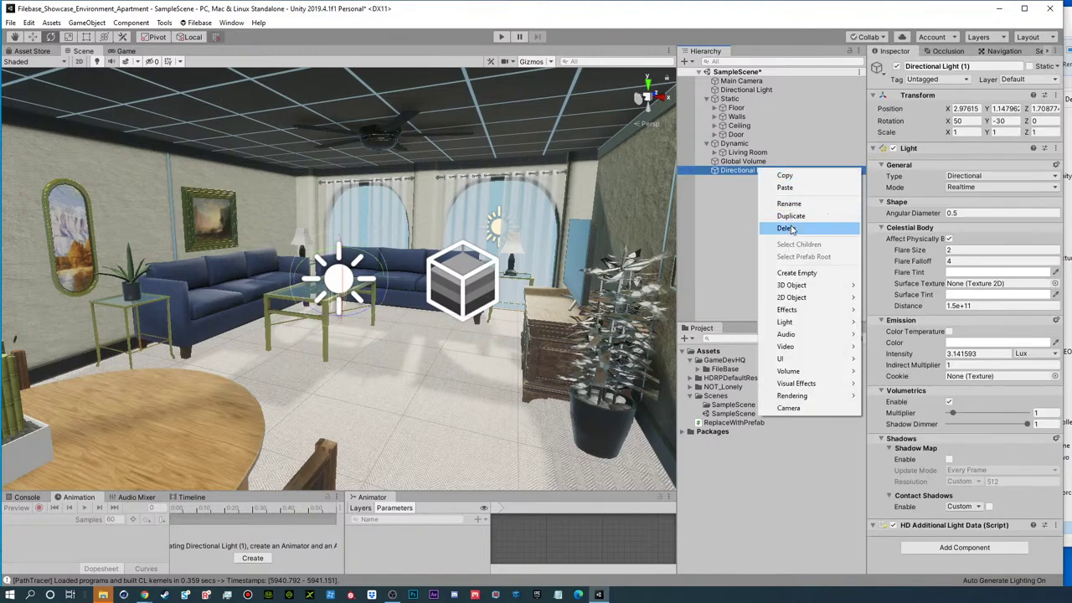
{"action": "left_click", "coordinate": [790, 228]}
- Raise the original Directional Light's intensity to 4.8 Lux and rotate it to about 39, 181.7, 284
{"action": "left_click", "coordinate": [743, 82]}
{"action": "left_click", "coordinate": [738, 89]}
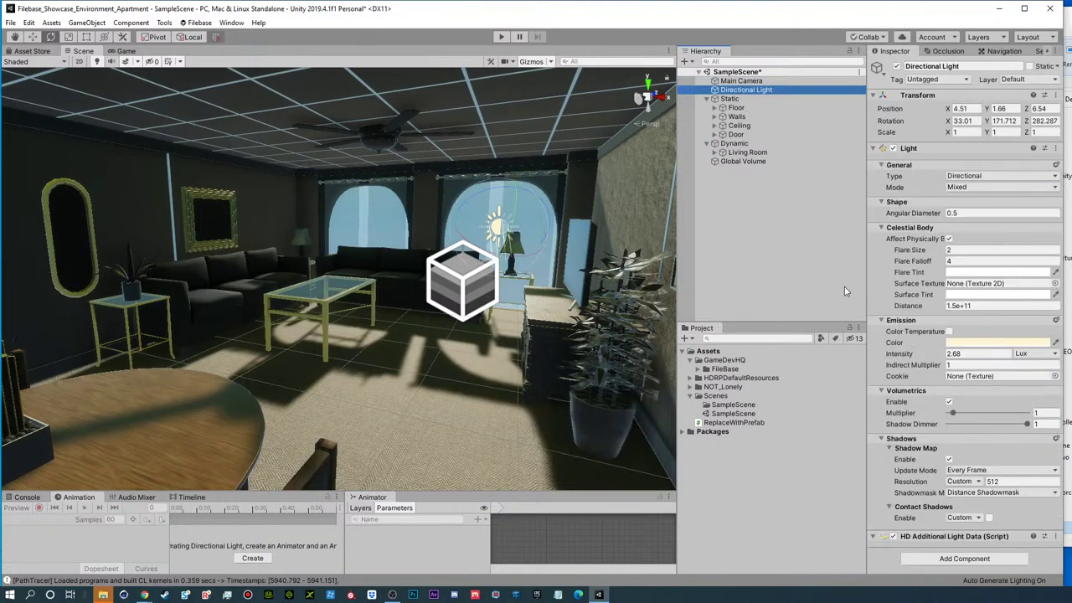
{"action": "left_click_drag", "start_coordinate": [941, 356], "coordinate": [967, 363]}
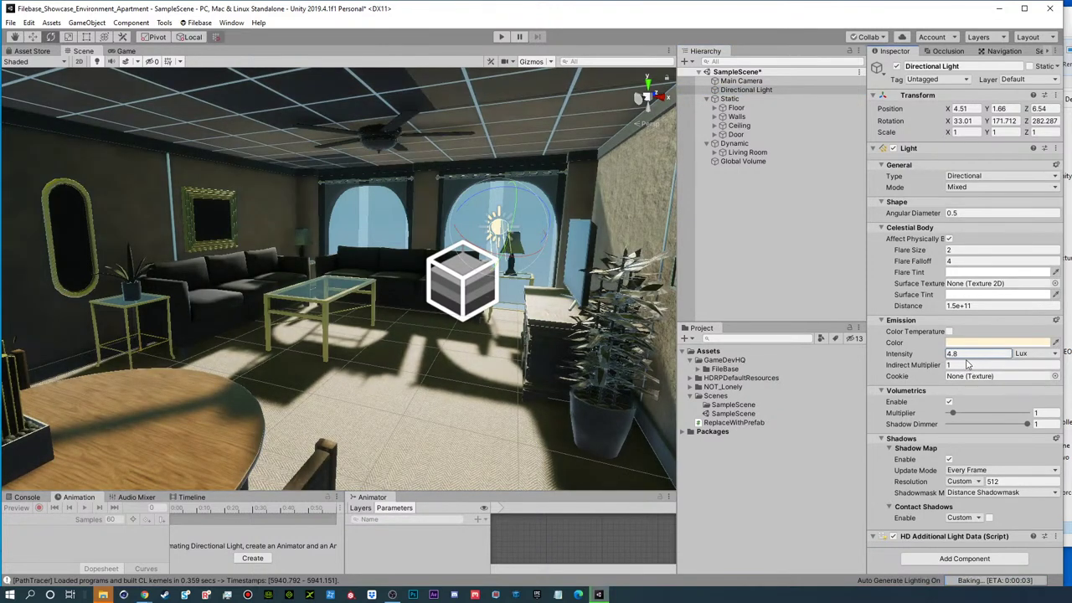
{"action": "left_click_drag", "start_coordinate": [525, 222], "coordinate": [520, 224]}
{"action": "left_click", "coordinate": [1037, 353]}
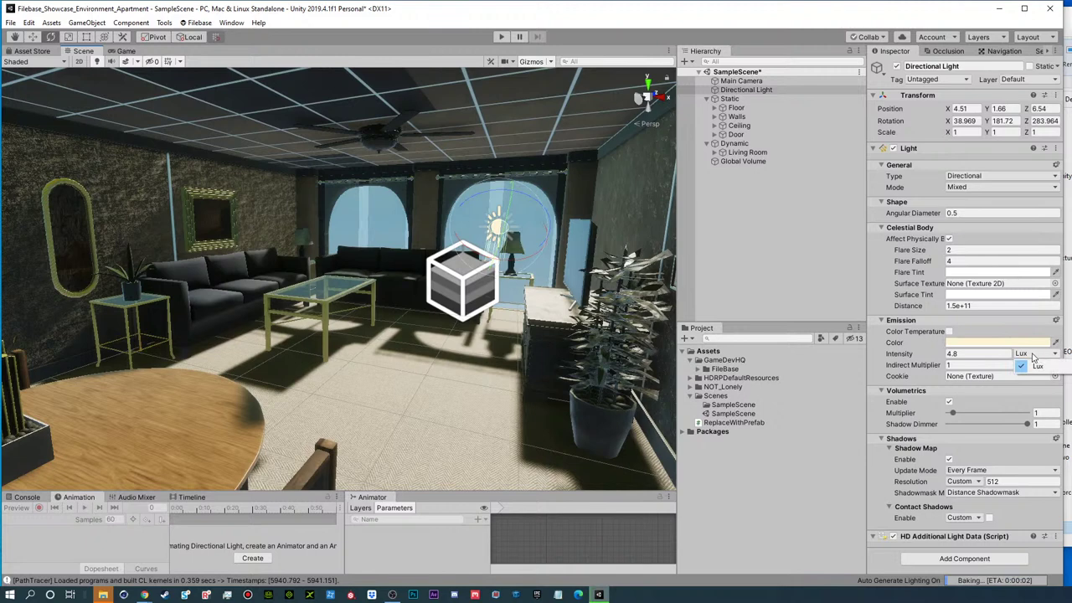
{"action": "left_click", "coordinate": [984, 334]}
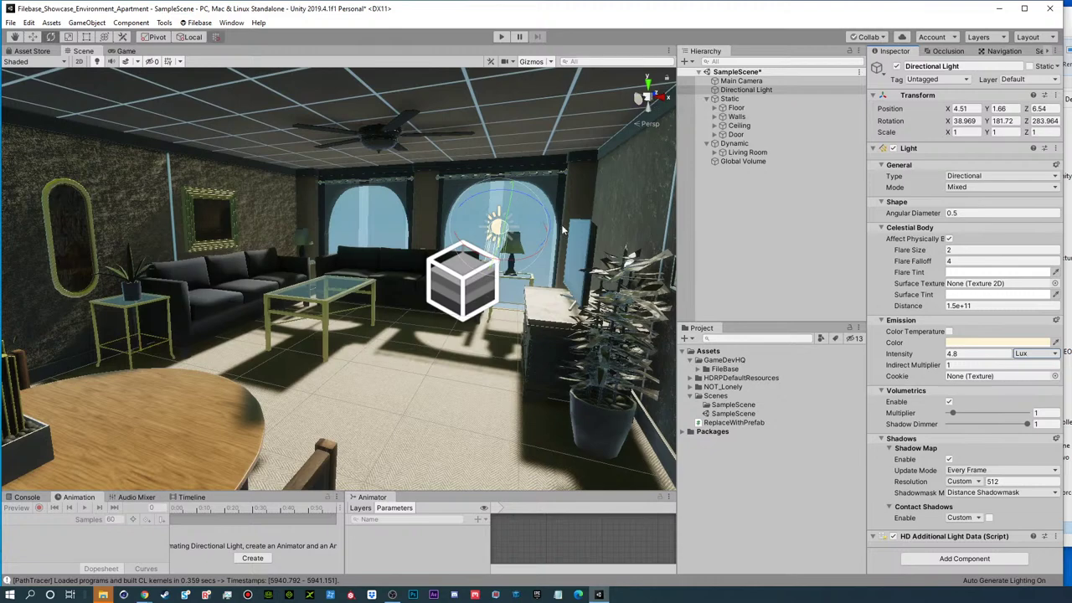
- Rotate the Directional Light to about 43.8, 176.1, 289 and set its intensity to 3 Lux
{"action": "left_click_drag", "start_coordinate": [502, 248], "coordinate": [516, 249]}
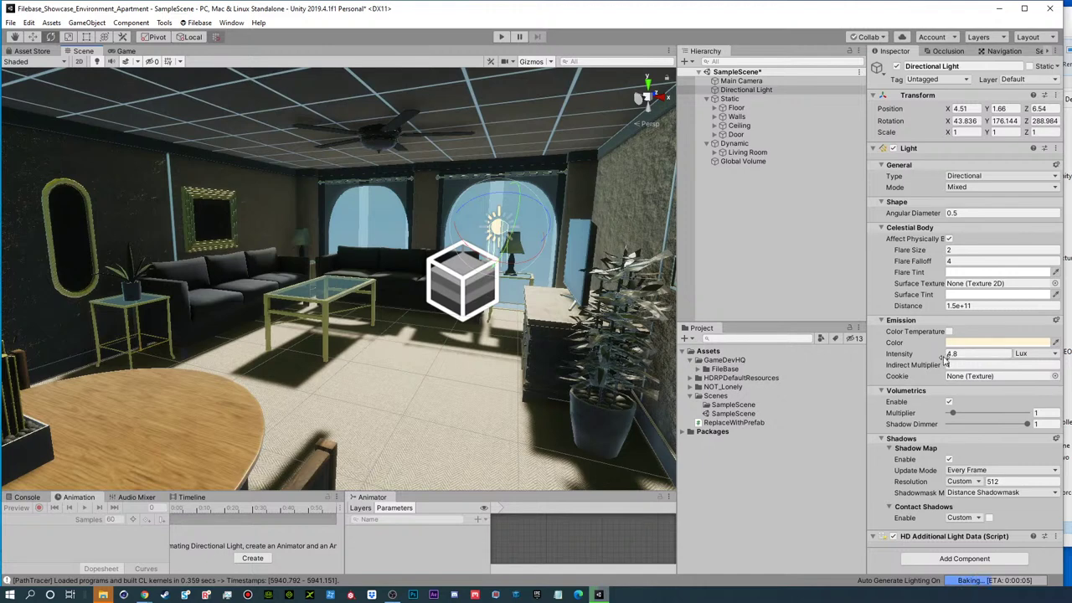
{"action": "left_click", "coordinate": [961, 353]}
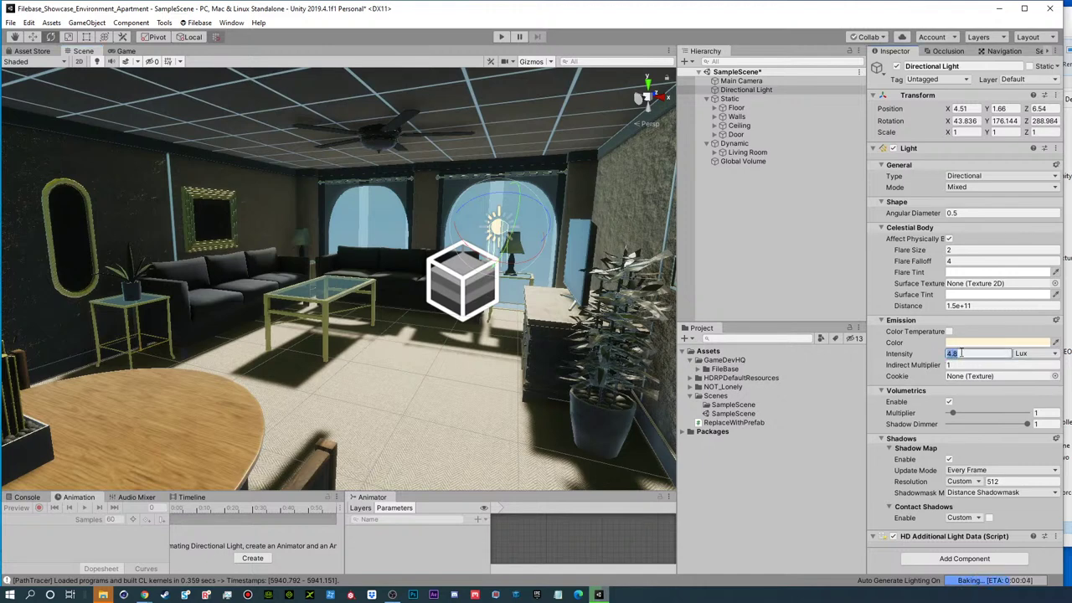
{"action": "type", "text": "3"}
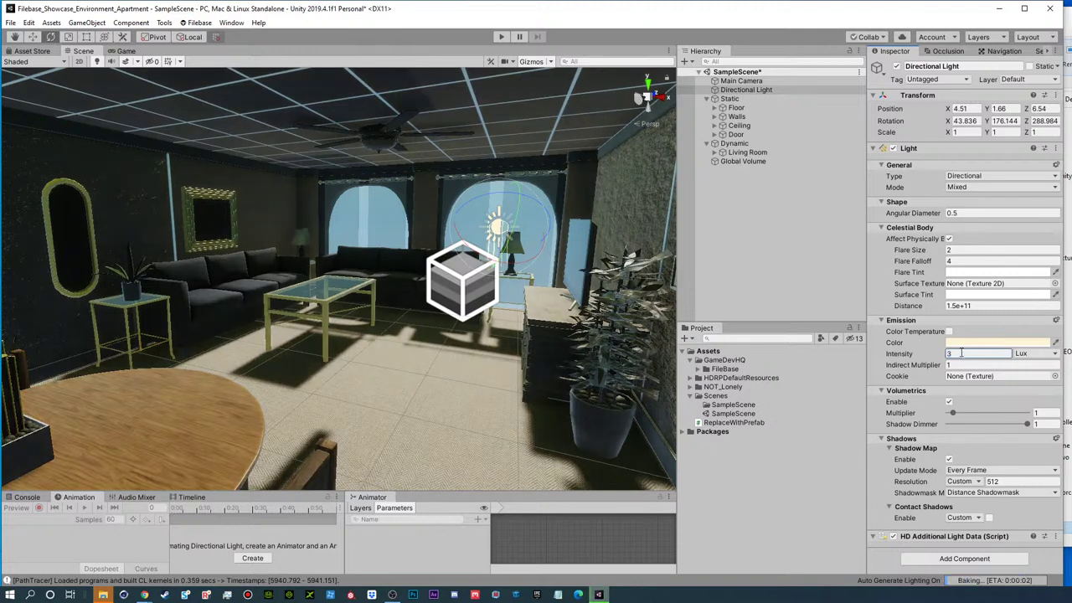
- Set the Directional Light's Indirect Multiplier to 5
{"action": "left_click", "coordinate": [955, 364]}
{"action": "left_click_drag", "start_coordinate": [296, 261], "coordinate": [436, 209], "text": "alt"}
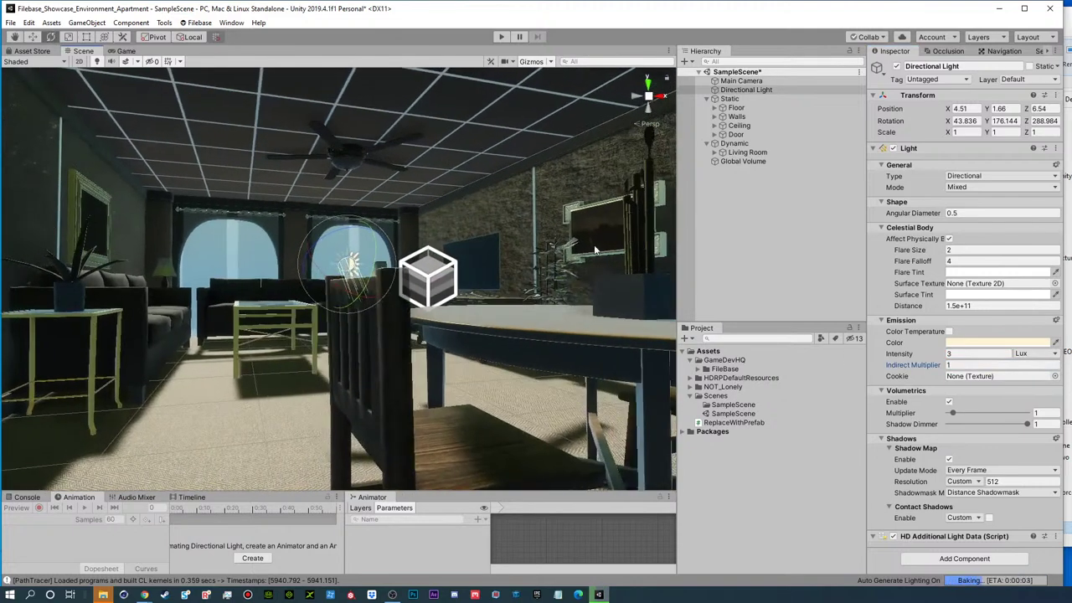
{"action": "left_click", "coordinate": [972, 364]}
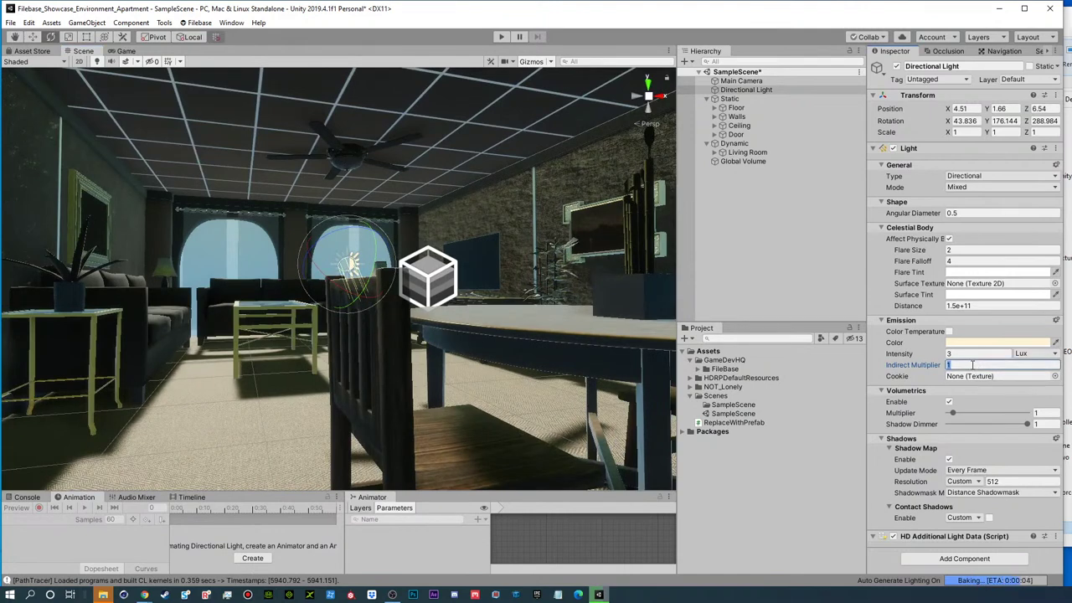
{"action": "type", "text": "5"}
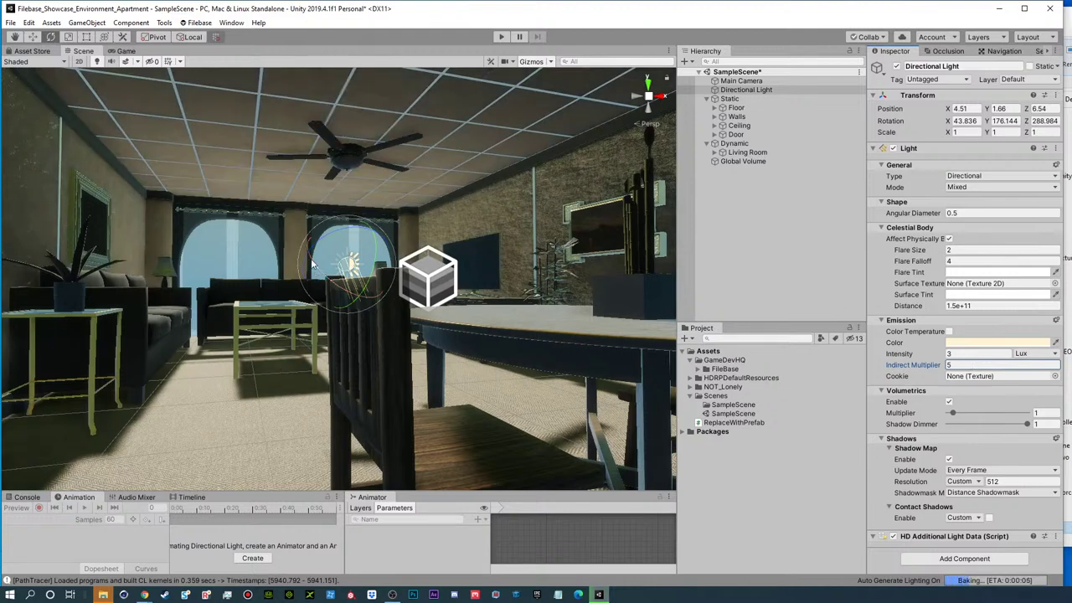
- Rotate the Directional Light to about 40, 216.7, 313.1 and check how it lights the living room
{"action": "key", "text": "alt"}
{"action": "left_click_drag", "start_coordinate": [343, 335], "coordinate": [174, 350], "text": "alt"}
{"action": "right_click_drag", "start_coordinate": [277, 338], "coordinate": [339, 338], "text": "alt"}
{"action": "left_click_drag", "start_coordinate": [338, 337], "coordinate": [177, 381], "text": "alt"}
{"action": "left_click_drag", "start_coordinate": [479, 240], "coordinate": [650, 282], "text": "alt"}
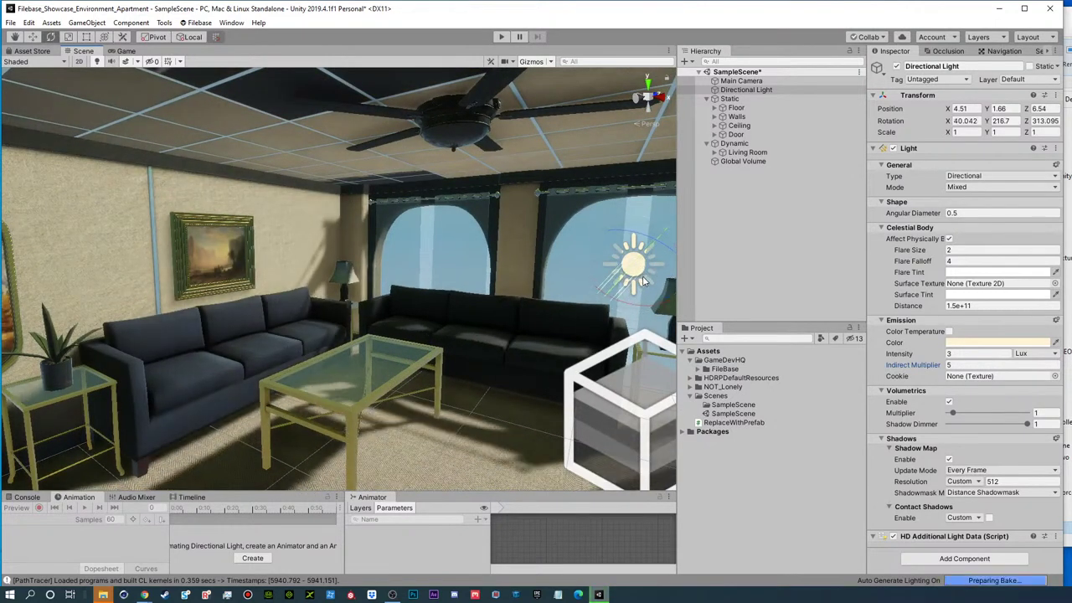
{"action": "left_click_drag", "start_coordinate": [432, 319], "coordinate": [527, 345], "text": "alt"}
{"action": "right_click_drag", "start_coordinate": [527, 345], "coordinate": [489, 301]}
{"action": "key", "text": "s"}
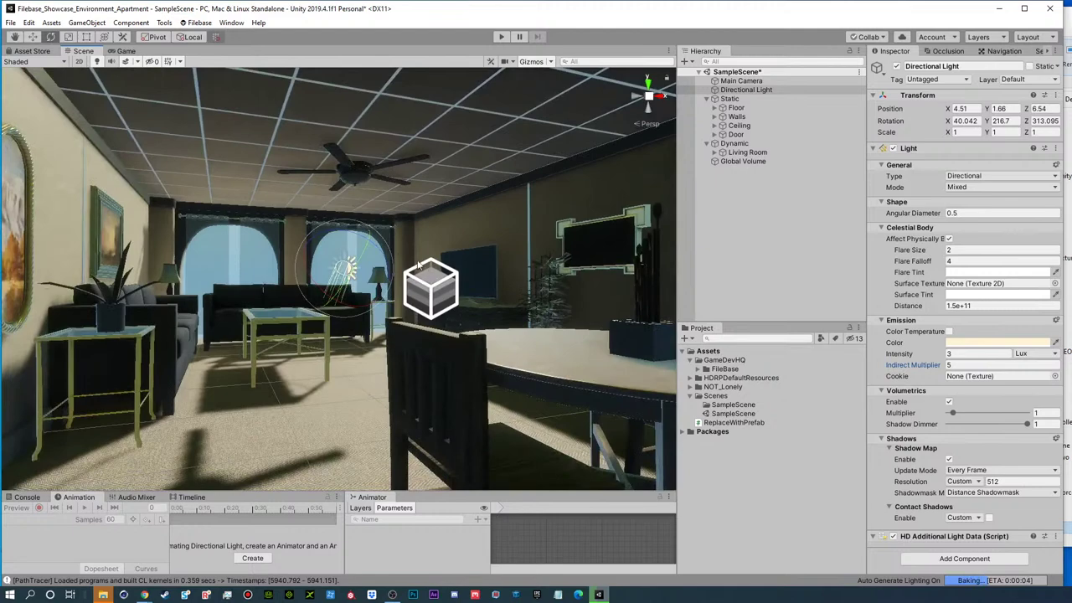
{"action": "left_click", "coordinate": [722, 250]}
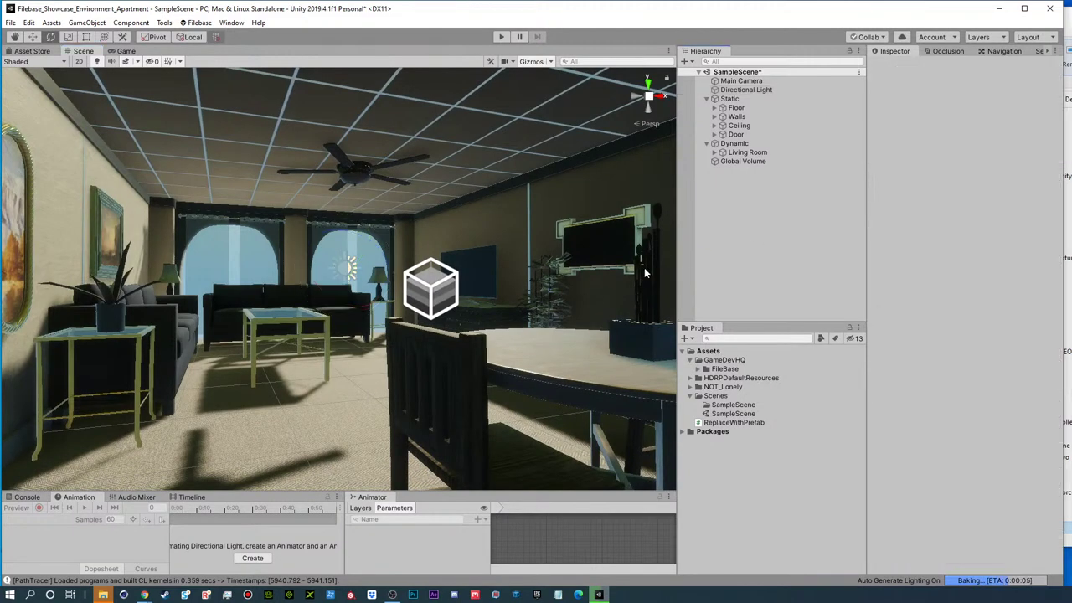
{"action": "left_click_drag", "start_coordinate": [351, 308], "coordinate": [301, 284], "text": "alt"}
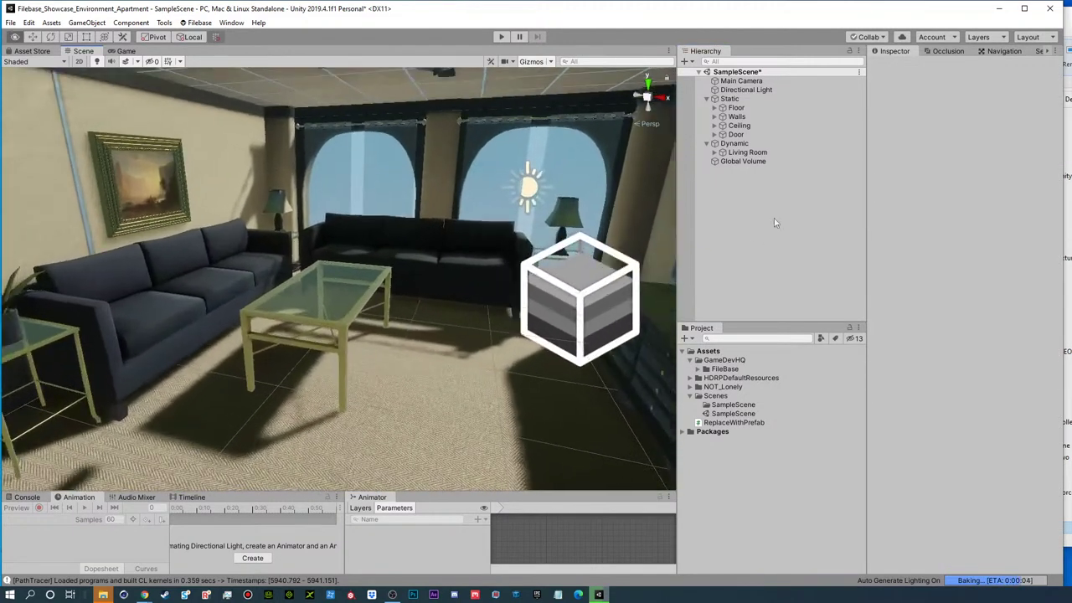
- Review the Directional Light's additional shadow options and hide them again
{"action": "left_click", "coordinate": [745, 89]}
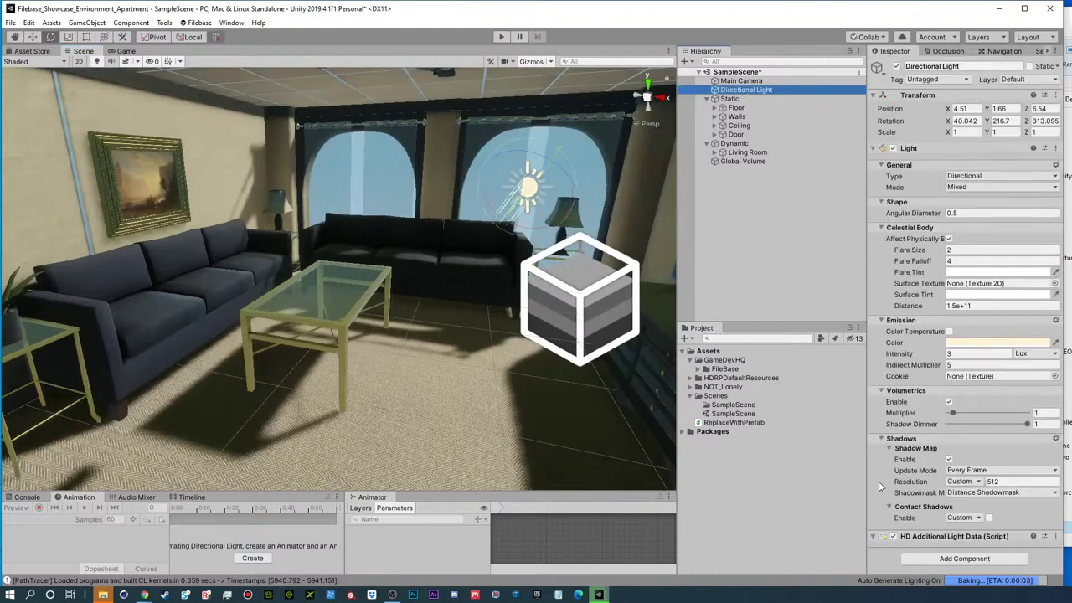
{"action": "left_click", "coordinate": [1057, 441]}
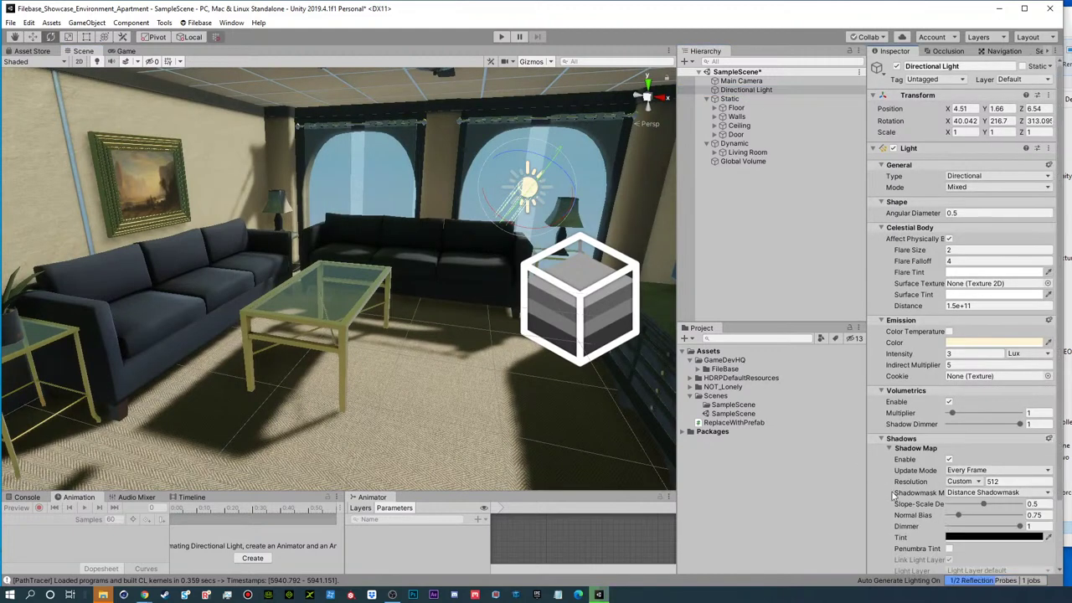
{"action": "scroll", "coordinate": [893, 496], "scroll_direction": "down", "scroll_amount": 3}
{"action": "left_click", "coordinate": [1049, 364]}
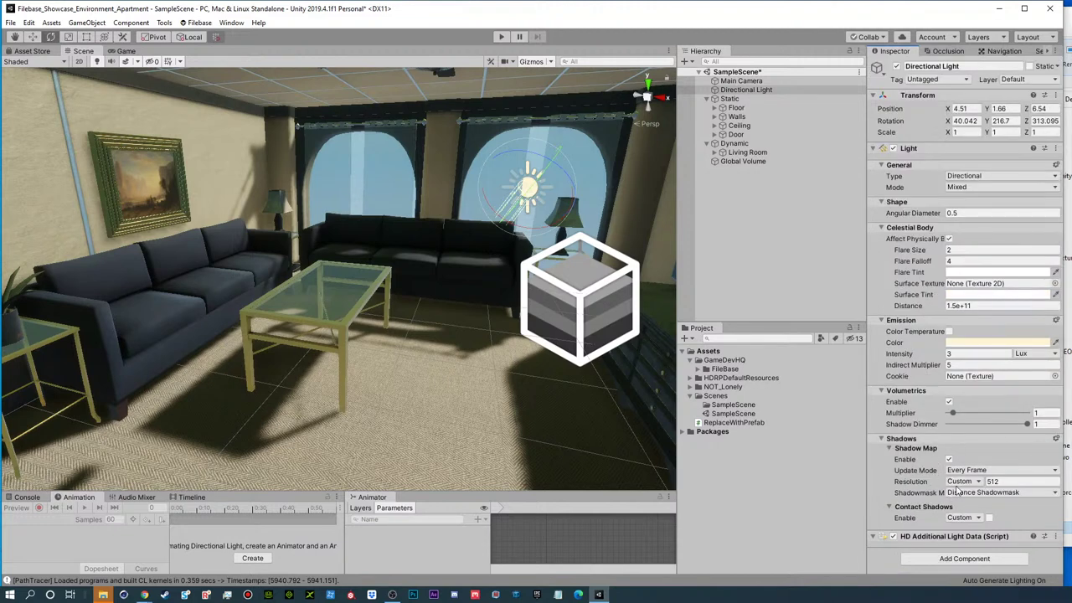
- Try the Ultra and High shadow map resolutions, settle on Medium, and show the light's additional shadow options
{"action": "left_click", "coordinate": [965, 482]}
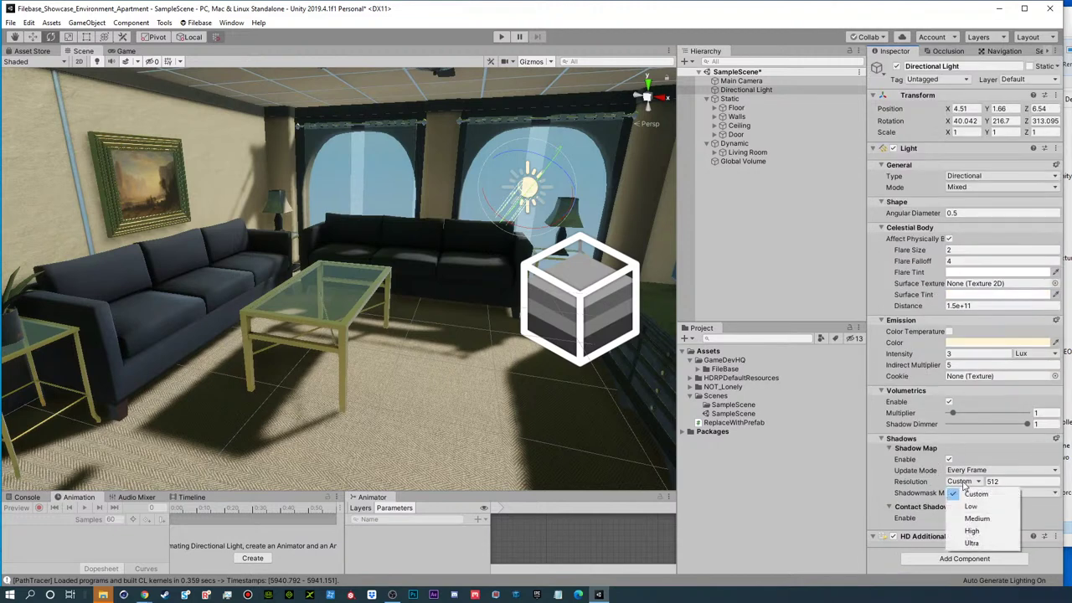
{"action": "left_click", "coordinate": [979, 543]}
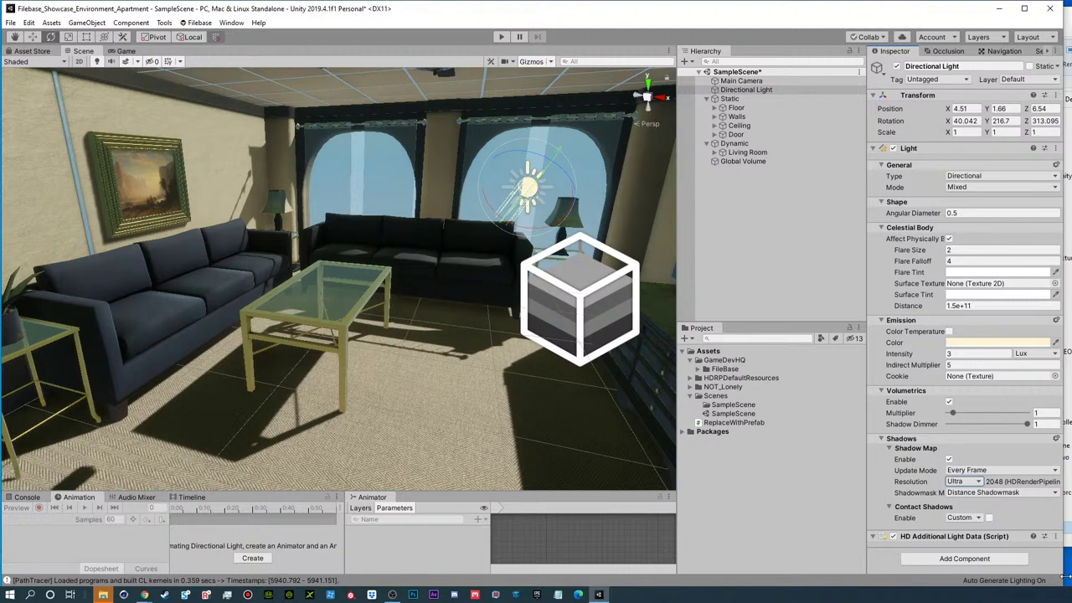
{"action": "left_click", "coordinate": [965, 482]}
{"action": "left_click", "coordinate": [967, 533]}
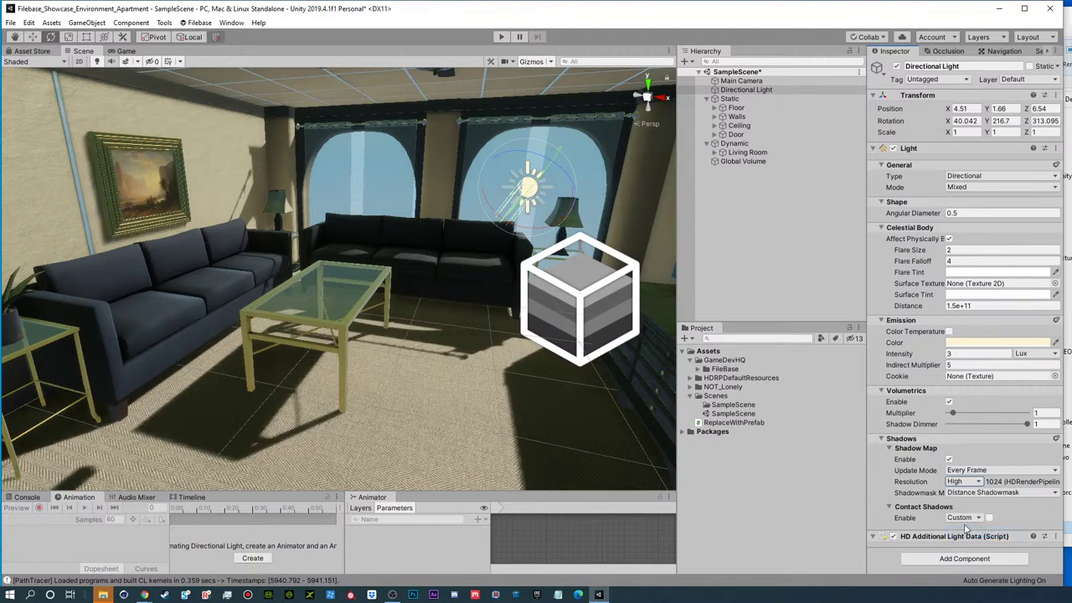
{"action": "left_click", "coordinate": [956, 482]}
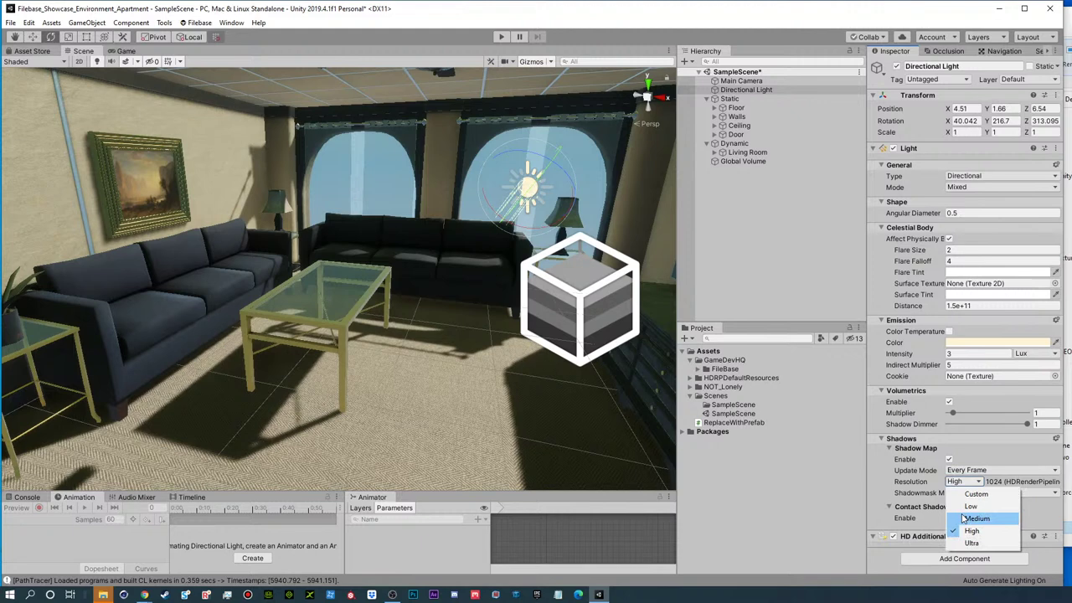
{"action": "left_click", "coordinate": [965, 520]}
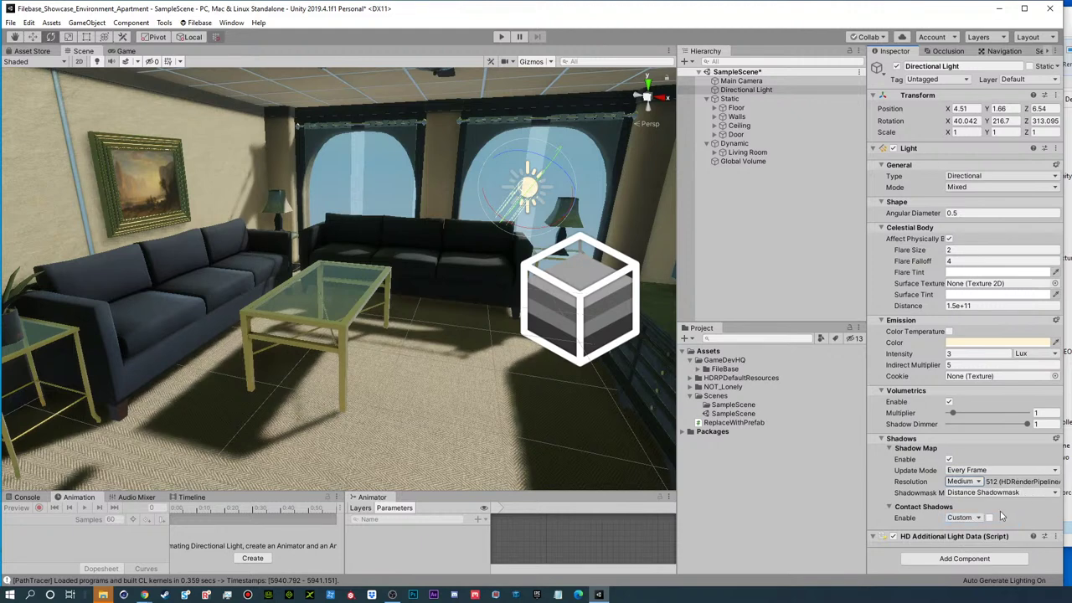
{"action": "left_click", "coordinate": [1056, 439]}
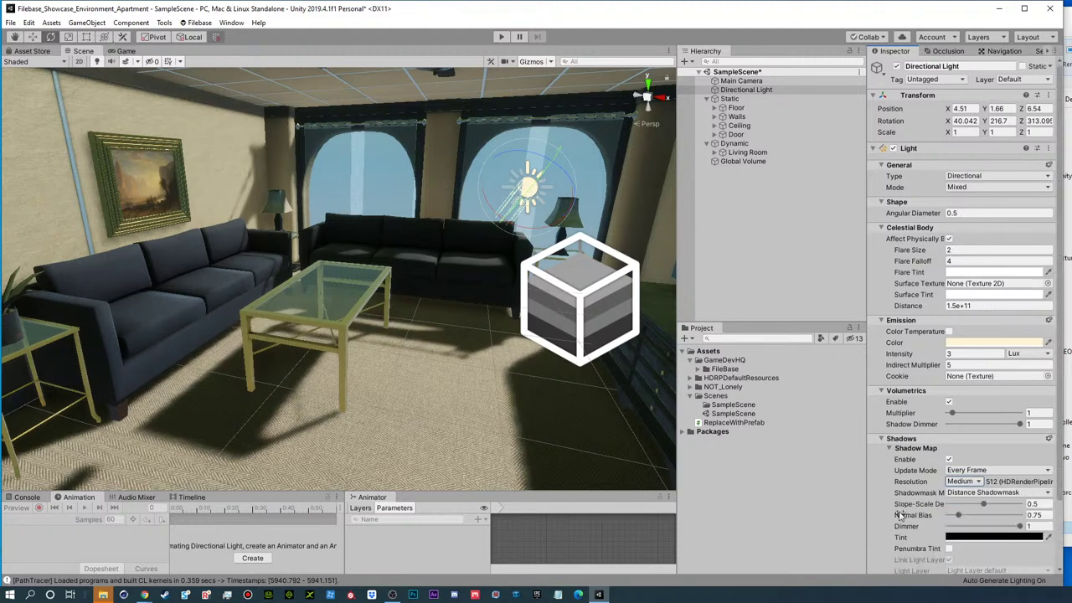
{"action": "scroll", "coordinate": [894, 509], "scroll_direction": "down", "scroll_amount": 3}
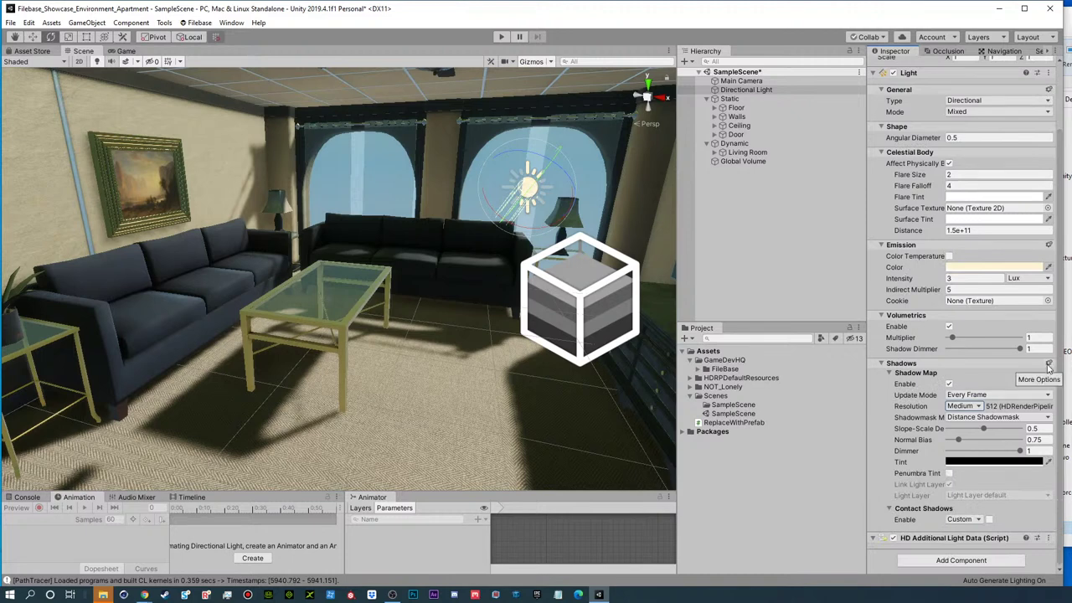
- Lower the Metallic value of the Ceiling_2x2m_A tile's material to about 0.1
{"action": "right_click_drag", "start_coordinate": [352, 329], "coordinate": [401, 159]}
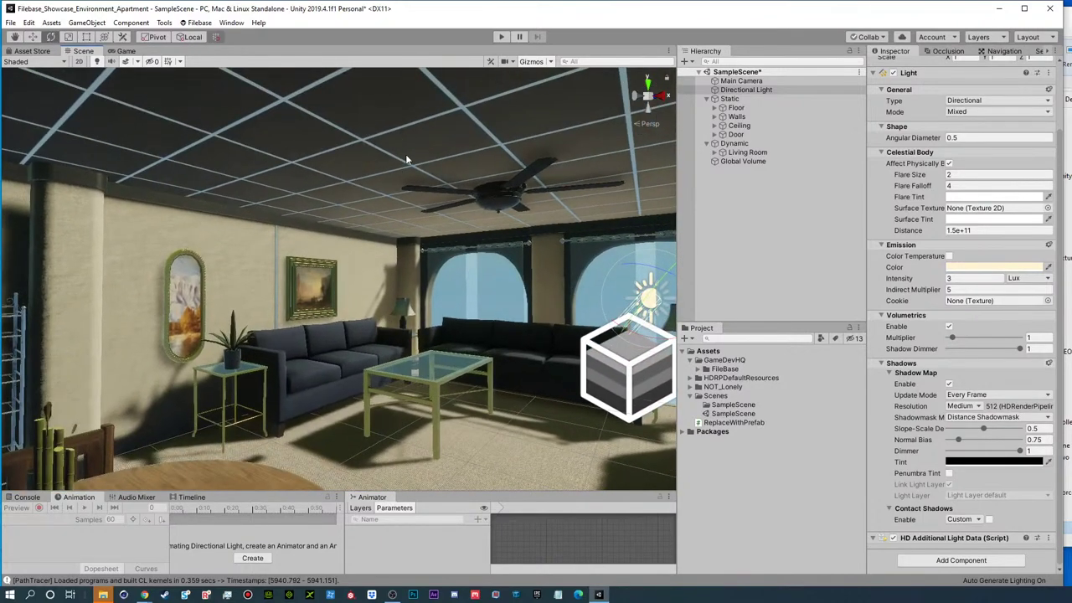
{"action": "left_click", "coordinate": [437, 115]}
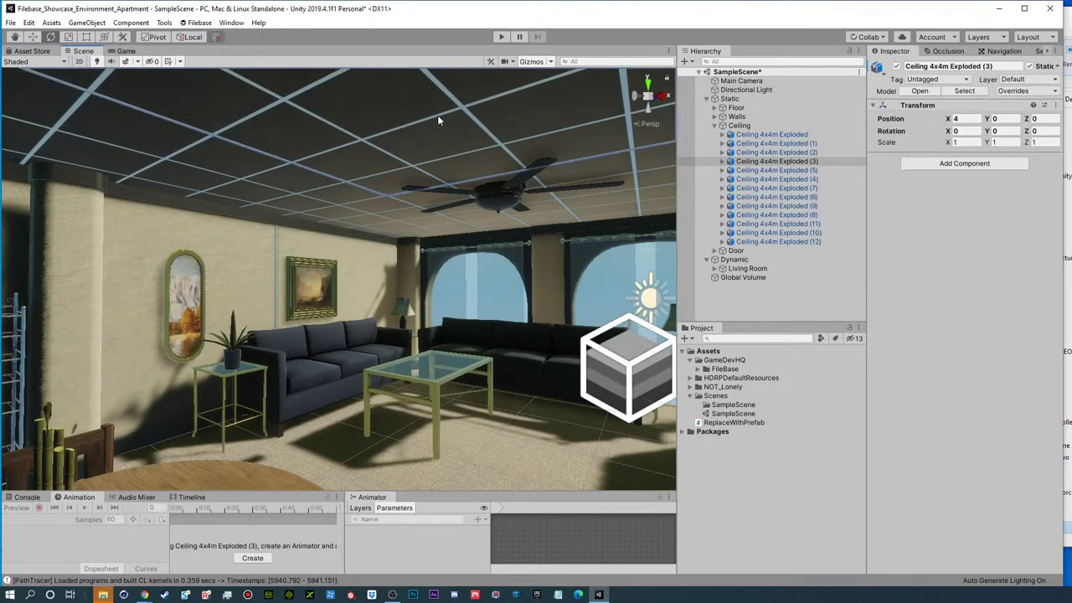
{"action": "left_click", "coordinate": [722, 161]}
{"action": "left_click", "coordinate": [742, 171]}
{"action": "left_click", "coordinate": [731, 170]}
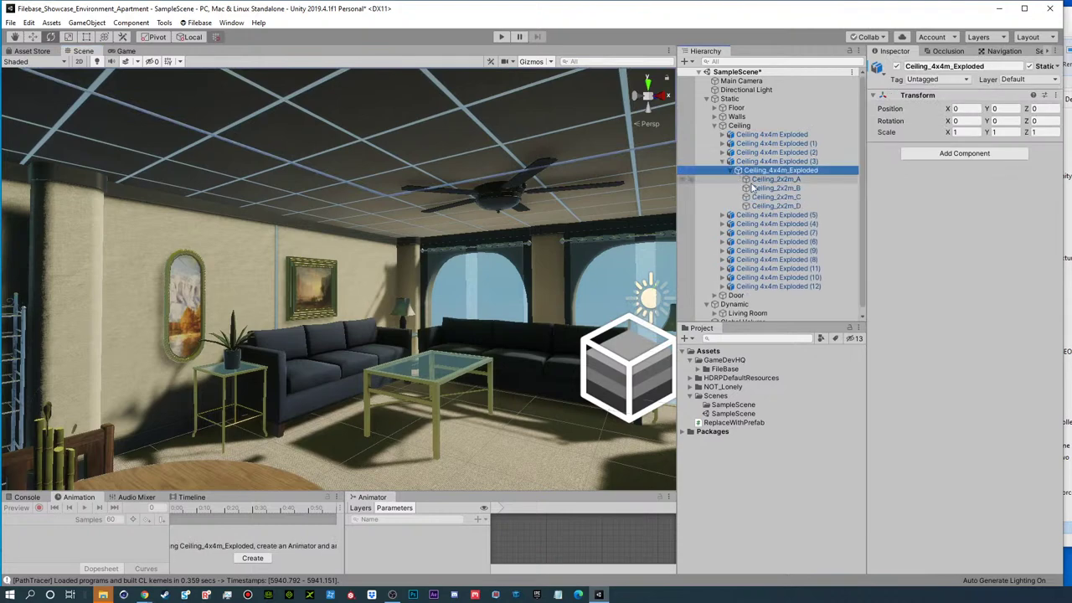
{"action": "left_click", "coordinate": [749, 180]}
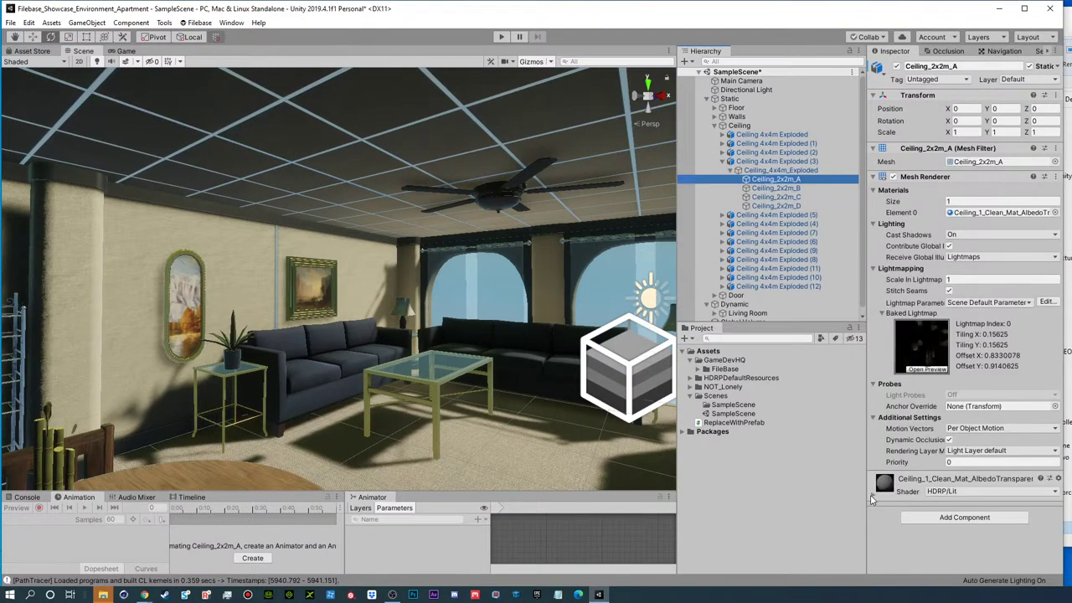
{"action": "left_click", "coordinate": [878, 488]}
{"action": "scroll", "coordinate": [921, 419], "scroll_direction": "down", "scroll_amount": 8}
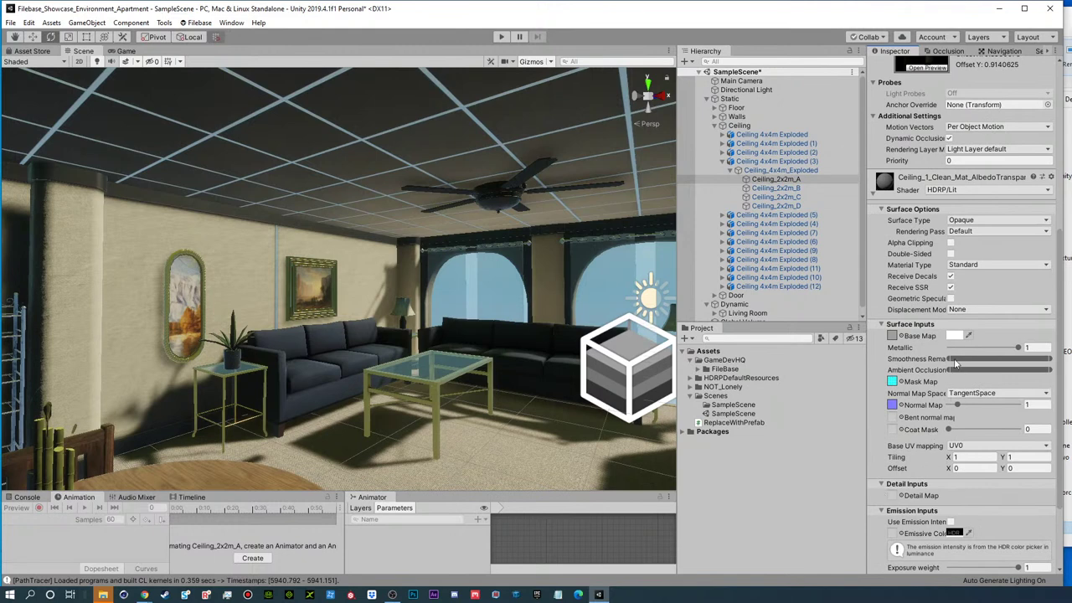
{"action": "left_click_drag", "start_coordinate": [1019, 350], "coordinate": [957, 353]}
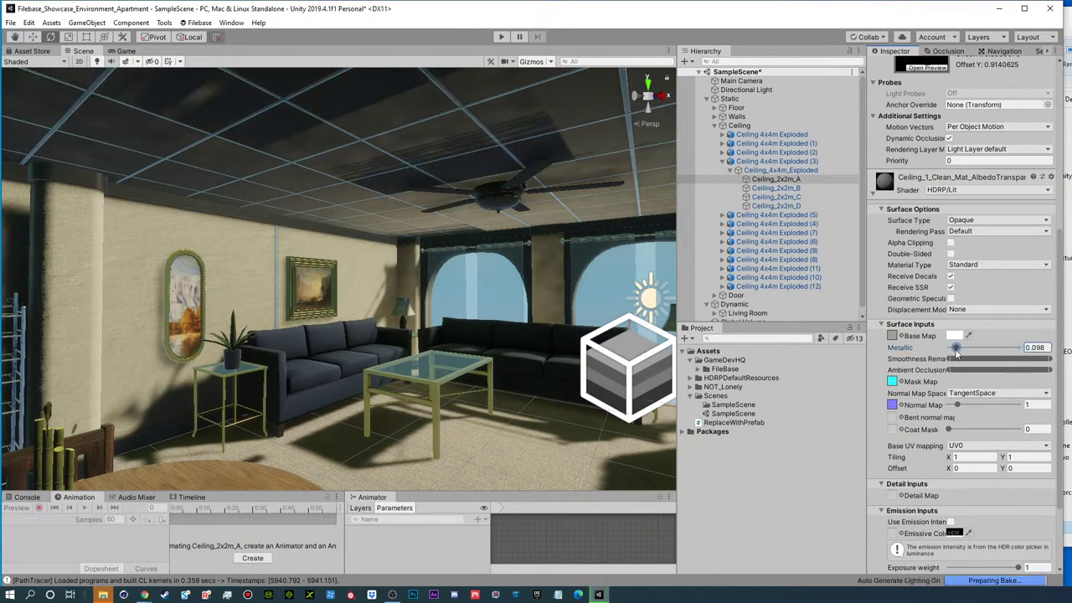
- Inspect the lighting across the apartment from above and from the dining area
{"action": "left_click", "coordinate": [641, 274]}
{"action": "right_click_drag", "start_coordinate": [423, 261], "coordinate": [266, 327]}
{"action": "middle_click_drag", "start_coordinate": [266, 328], "coordinate": [331, 355]}
{"action": "left_click_drag", "start_coordinate": [330, 355], "coordinate": [154, 379], "text": "alt"}
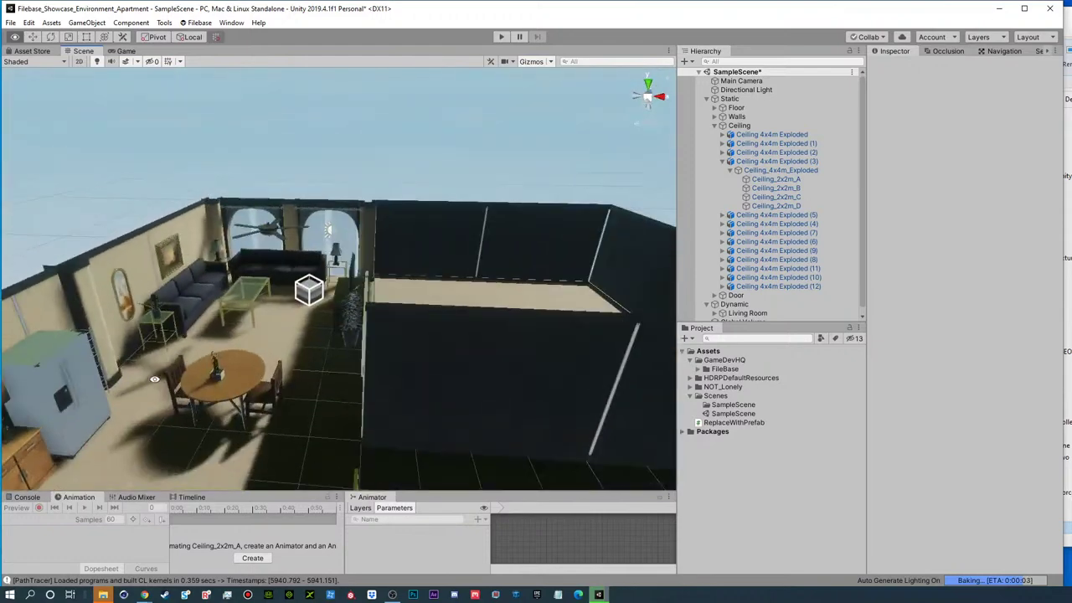
{"action": "right_click_drag", "start_coordinate": [157, 341], "coordinate": [446, 160]}
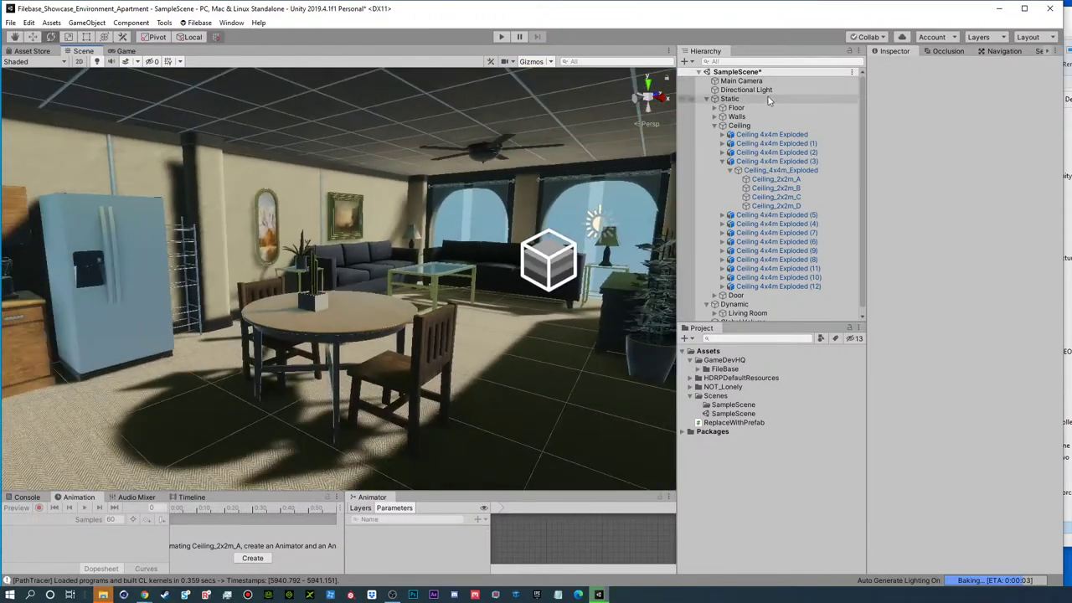
- Collapse the Ceiling group and review the Directional Light's emission and shadow settings
{"action": "left_click", "coordinate": [742, 89]}
{"action": "left_click", "coordinate": [714, 125]}
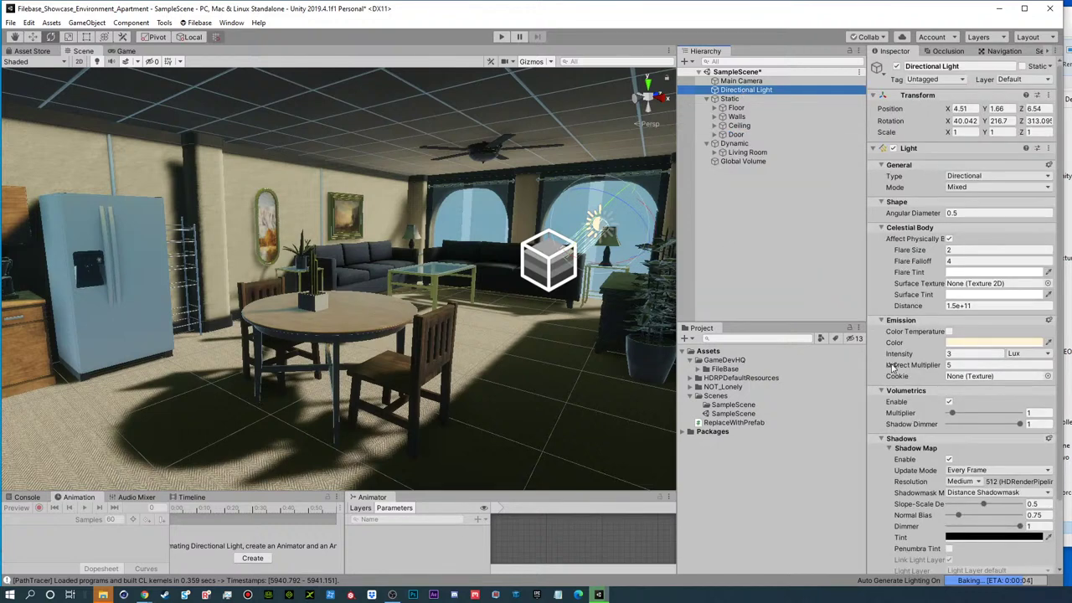
{"action": "scroll", "coordinate": [883, 365], "scroll_direction": "down", "scroll_amount": 3}
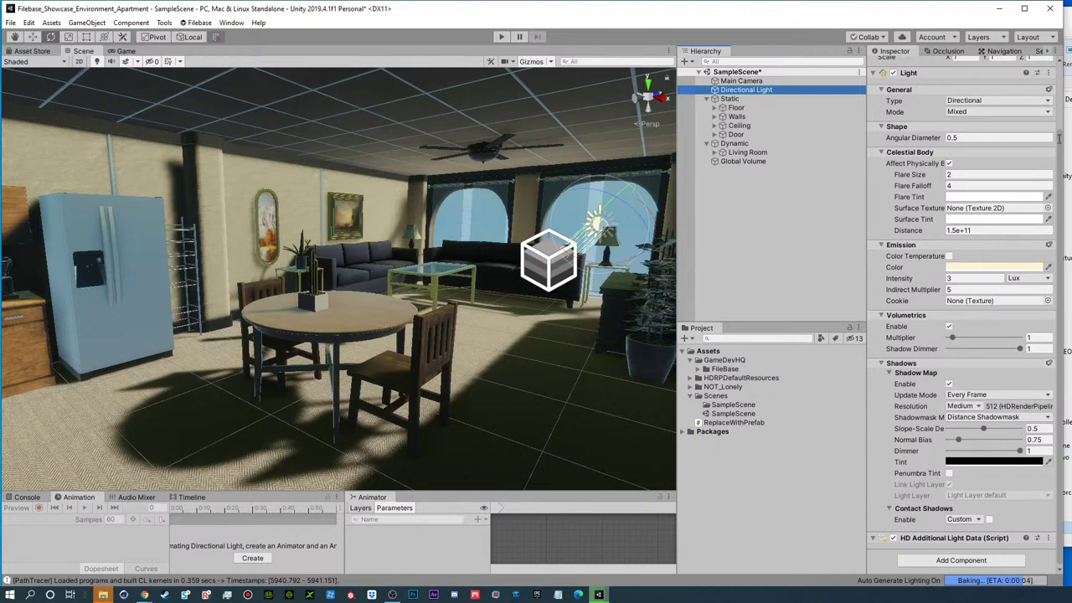
- Raise the lightmapping Indirect Intensity to about 1.04 in the Lighting settings, then move that window out of the way
{"action": "left_click_drag", "start_coordinate": [1071, 43], "coordinate": [386, 32]}
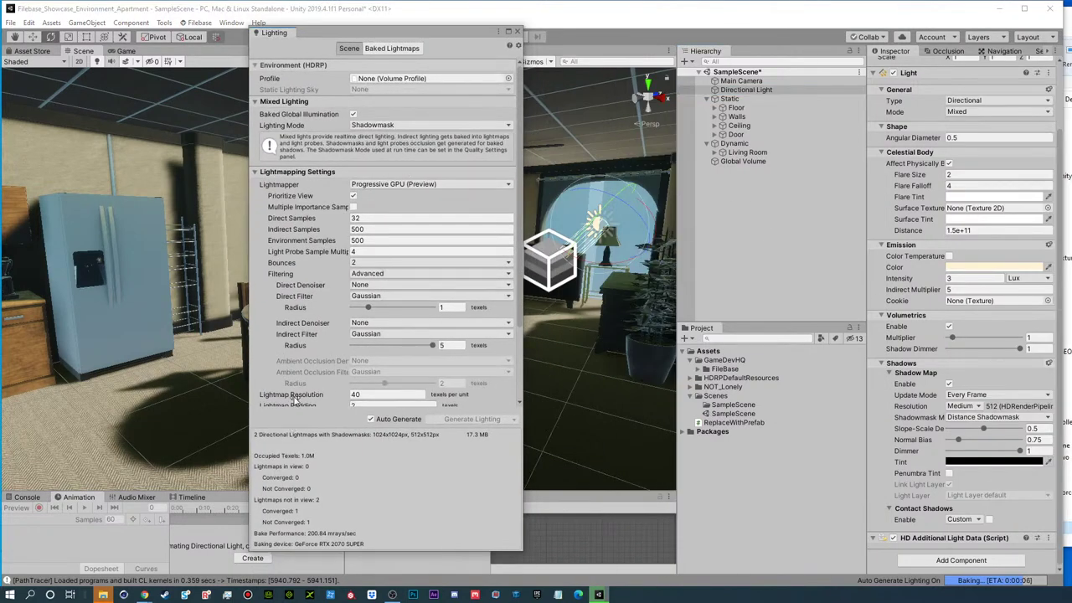
{"action": "scroll", "coordinate": [295, 402], "scroll_direction": "down", "scroll_amount": 3}
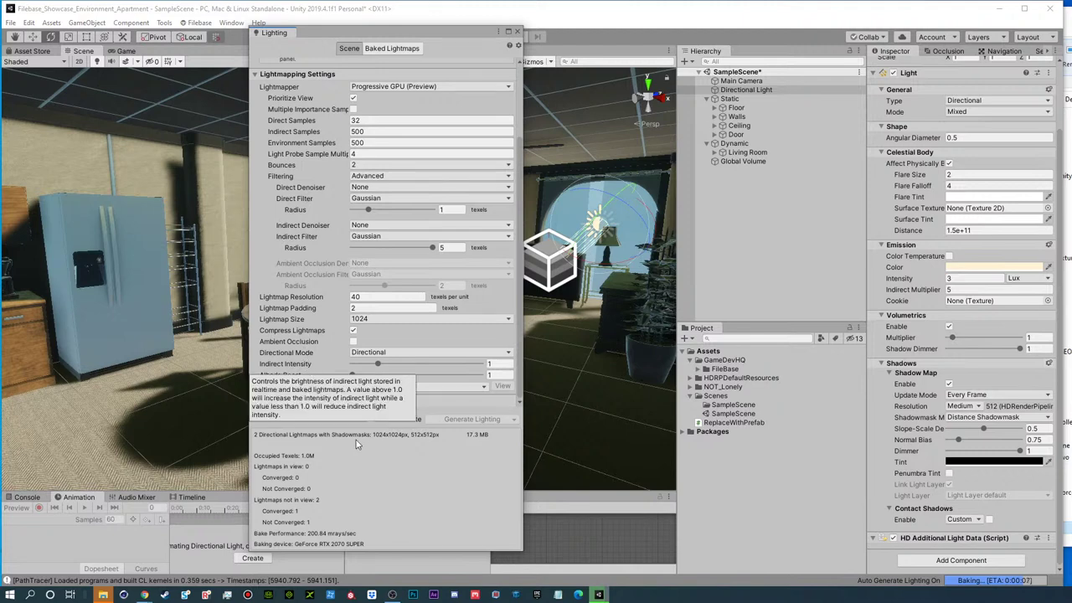
{"action": "left_click_drag", "start_coordinate": [352, 375], "coordinate": [381, 366]}
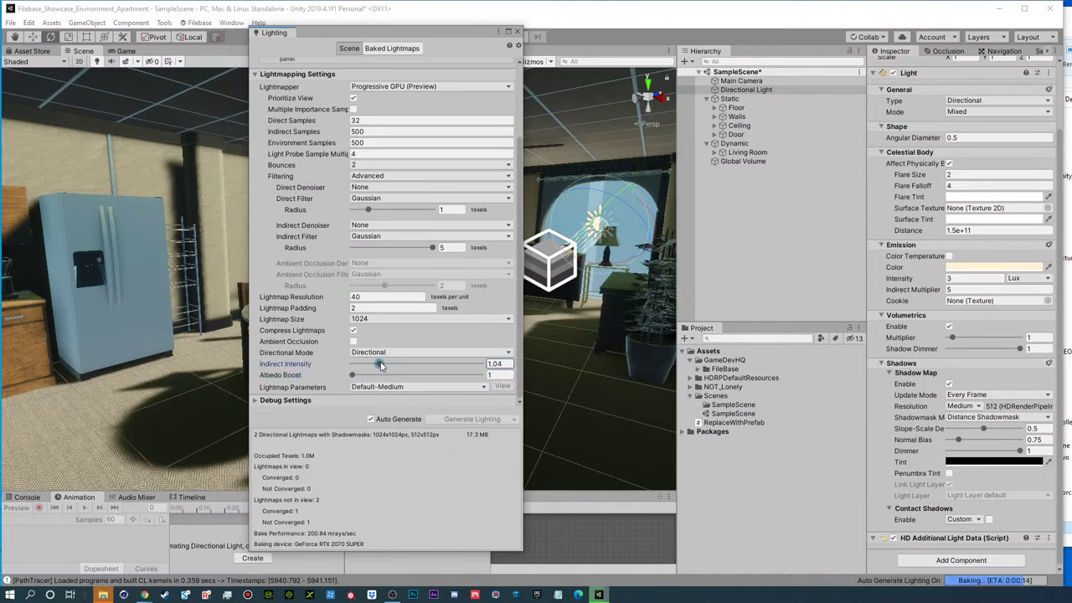
{"action": "scroll", "coordinate": [292, 318], "scroll_direction": "up", "scroll_amount": 3}
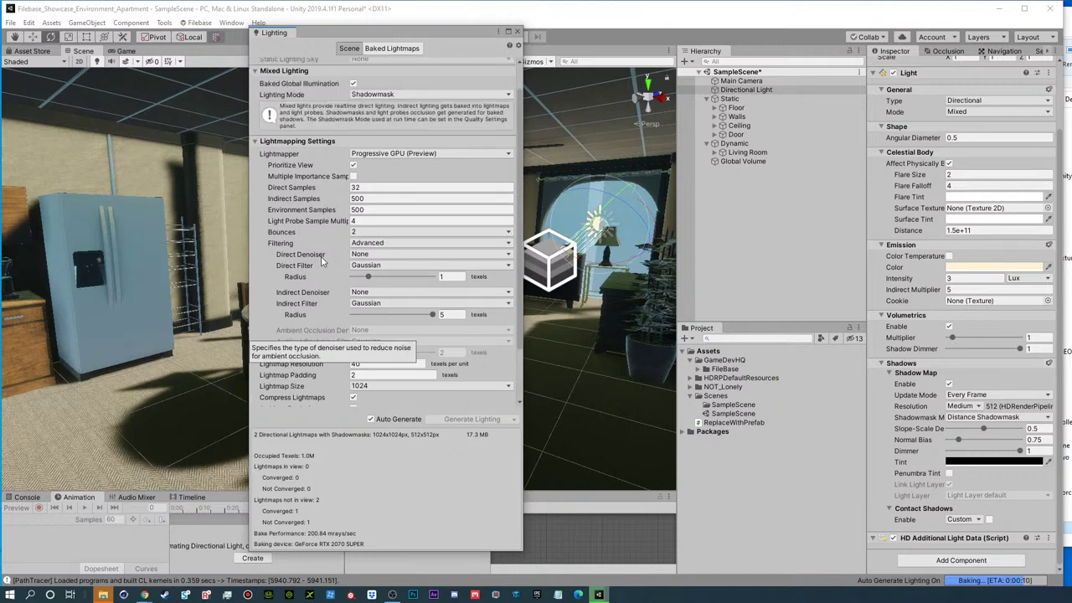
{"action": "scroll", "coordinate": [330, 355], "scroll_direction": "down", "scroll_amount": 3}
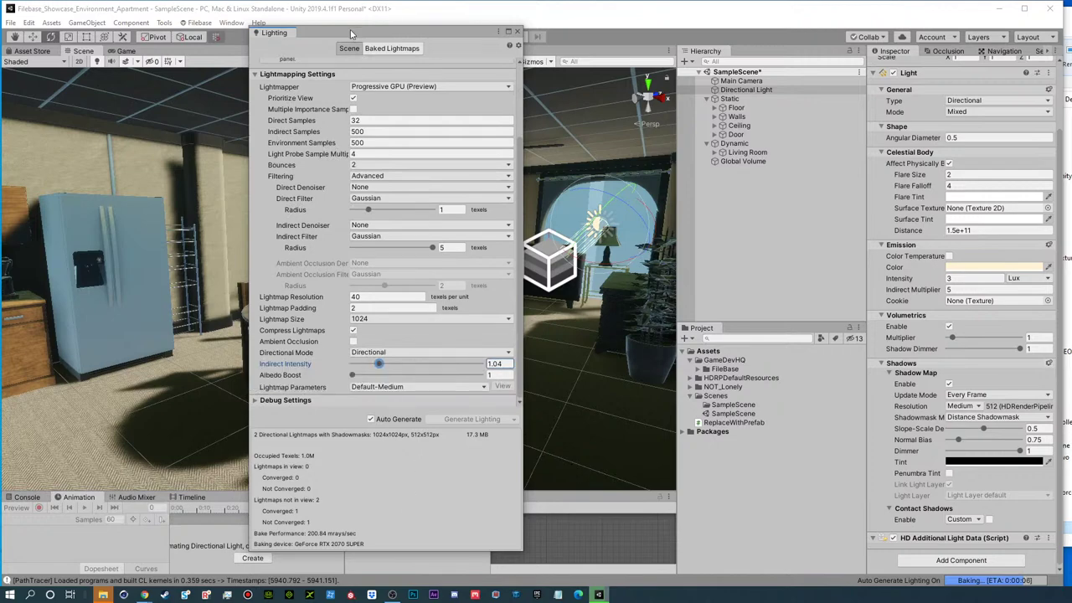
{"action": "left_click_drag", "start_coordinate": [442, 34], "coordinate": [1071, 41]}
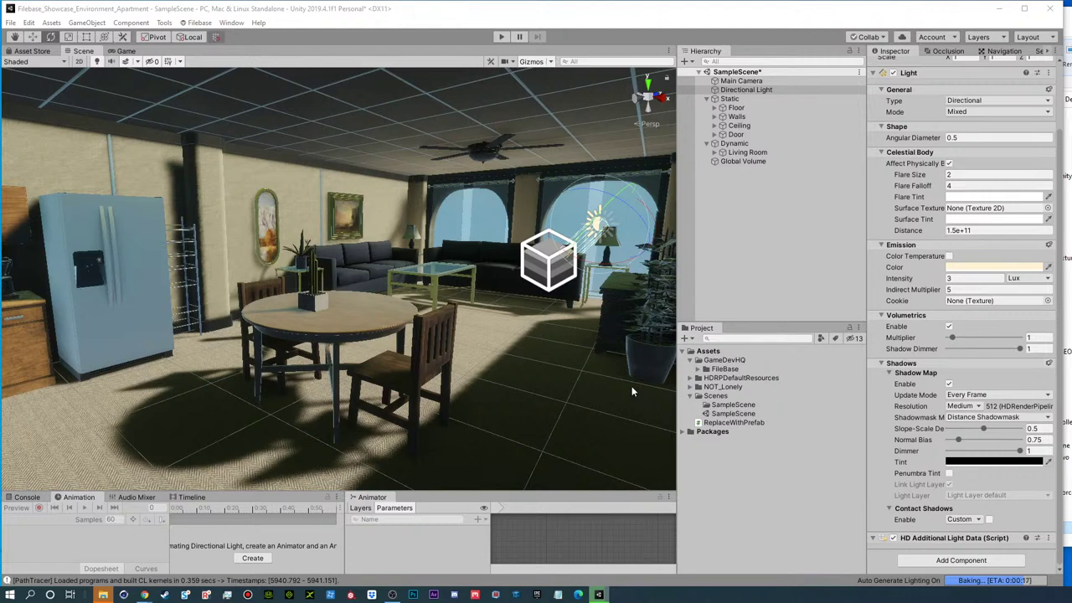
- Inspect the apartment's lighting from above and around the living room furniture
{"action": "left_click_drag", "start_coordinate": [505, 349], "coordinate": [495, 314], "text": "alt"}
{"action": "right_click_drag", "start_coordinate": [495, 313], "coordinate": [118, 346]}
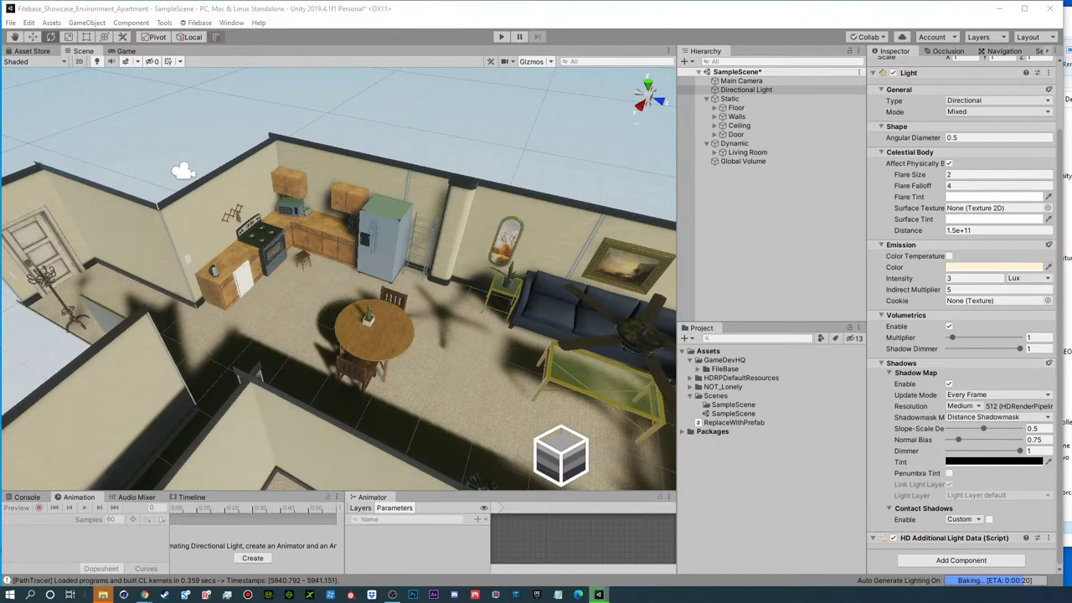
{"action": "left_click", "coordinate": [712, 144]}
{"action": "left_click_drag", "start_coordinate": [360, 251], "coordinate": [503, 243], "text": "alt"}
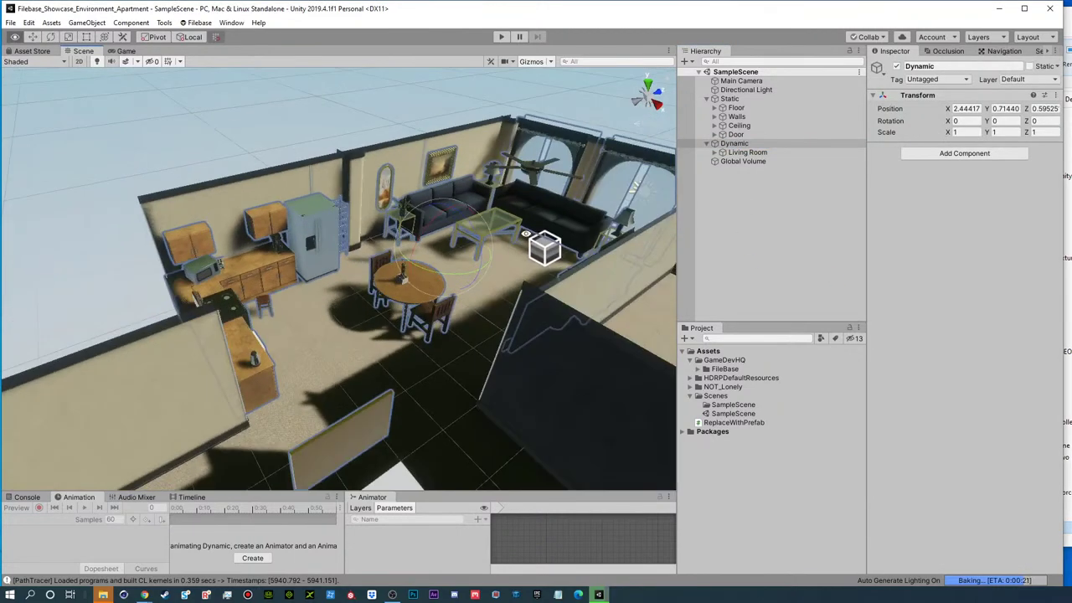
{"action": "middle_click_drag", "start_coordinate": [503, 243], "coordinate": [360, 248]}
{"action": "left_click_drag", "start_coordinate": [360, 248], "coordinate": [435, 145], "text": "alt"}
{"action": "left_click", "coordinate": [435, 146]}
{"action": "left_click_drag", "start_coordinate": [293, 280], "coordinate": [638, 272], "text": "alt"}
{"action": "scroll", "coordinate": [638, 269], "scroll_direction": "up", "scroll_amount": 4}
{"action": "left_click_drag", "start_coordinate": [417, 176], "coordinate": [369, 132], "text": "alt"}
{"action": "right_click_drag", "start_coordinate": [369, 132], "coordinate": [559, 179], "text": "alt"}
- Add a Point Light to the scene and move it roughly toward the living room's ceiling fan
{"action": "left_click", "coordinate": [692, 63]}
{"action": "mouse_move", "coordinate": [742, 136]}
{"action": "left_click", "coordinate": [842, 149]}
{"action": "right_click_drag", "start_coordinate": [385, 261], "coordinate": [345, 272], "text": "alt"}
{"action": "key", "text": "w"}
{"action": "left_click_drag", "start_coordinate": [320, 275], "coordinate": [218, 250]}
{"action": "left_click_drag", "start_coordinate": [262, 218], "coordinate": [436, 386]}
{"action": "left_click_drag", "start_coordinate": [193, 235], "coordinate": [274, 225], "text": "alt"}
- Center the Point Light on the ceiling fan at about X 3.246, Z 2.264 and lower it to about Y 2.605
{"action": "left_click", "coordinate": [648, 85]}
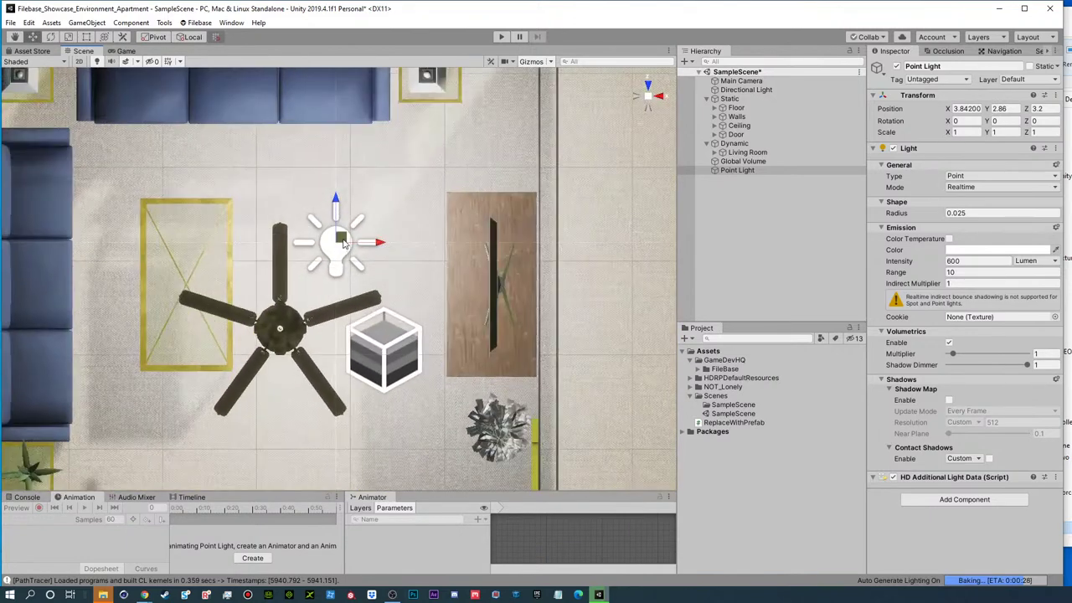
{"action": "left_click_drag", "start_coordinate": [342, 242], "coordinate": [288, 330]}
{"action": "left_click", "coordinate": [646, 98]}
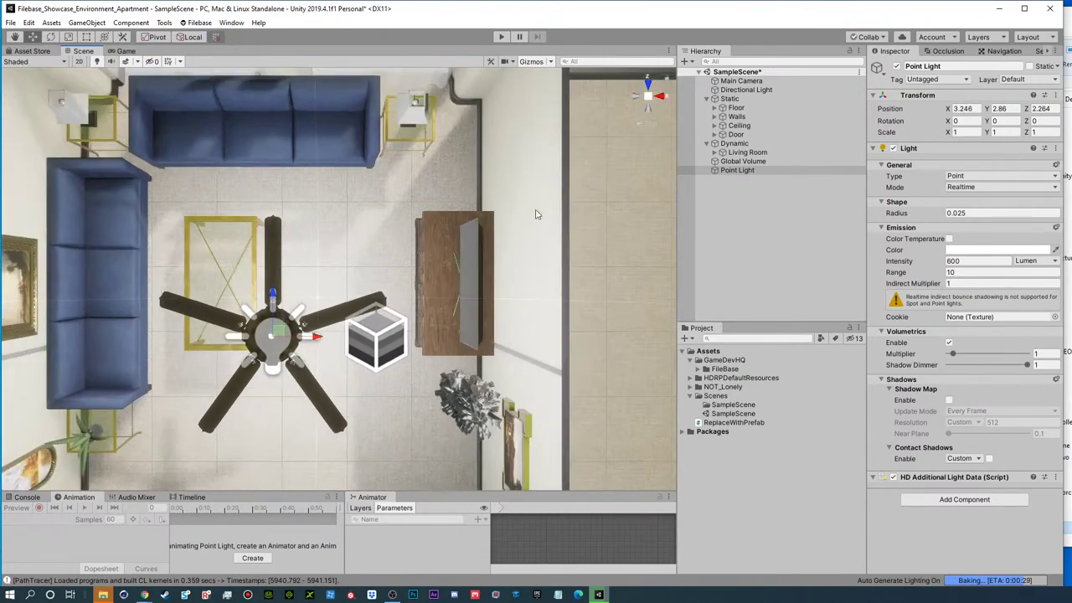
{"action": "left_click_drag", "start_coordinate": [361, 352], "coordinate": [340, 76], "text": "alt"}
{"action": "left_click_drag", "start_coordinate": [276, 156], "coordinate": [277, 187]}
- Try an intensity of 200 Lumen on the Point Light
{"action": "left_click", "coordinate": [992, 260]}
{"action": "double_click", "coordinate": [956, 260]}
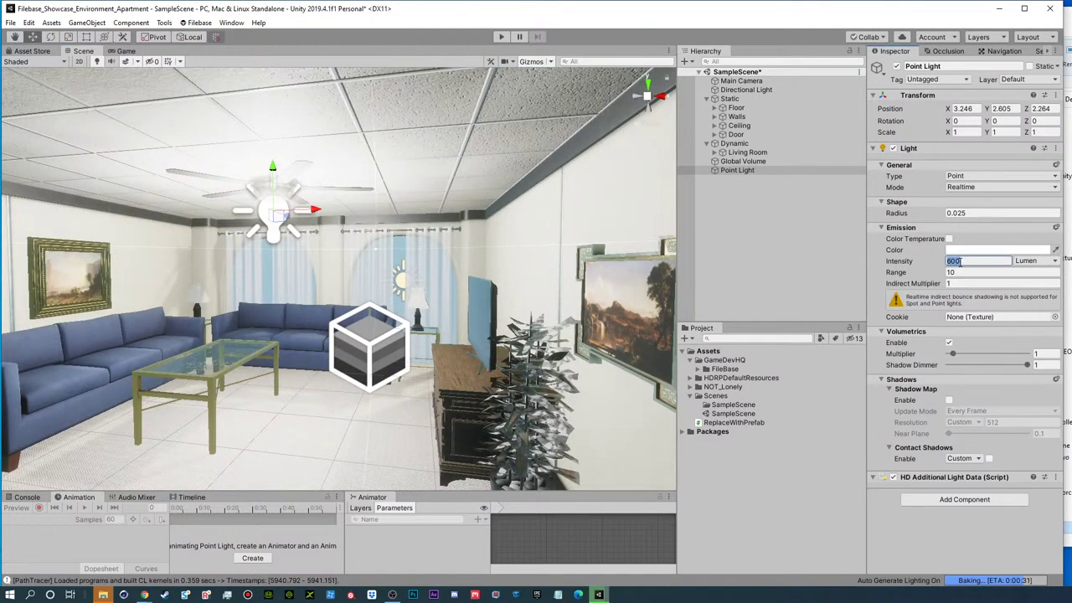
{"action": "type", "text": "200"}
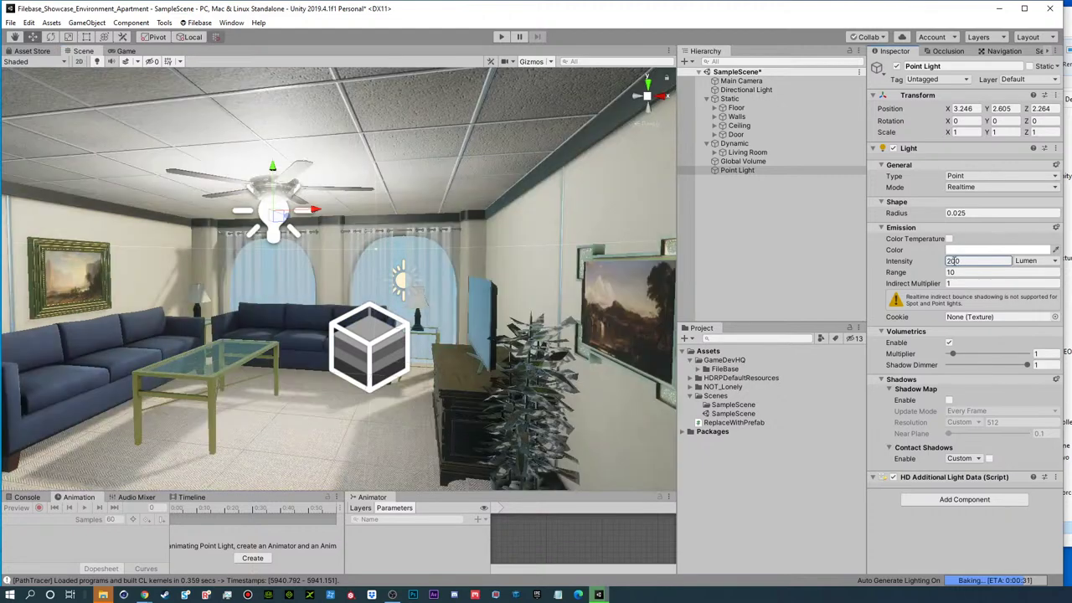
- Enable the Point Light's shadow map and turn off its volumetrics
{"action": "left_click", "coordinate": [949, 400]}
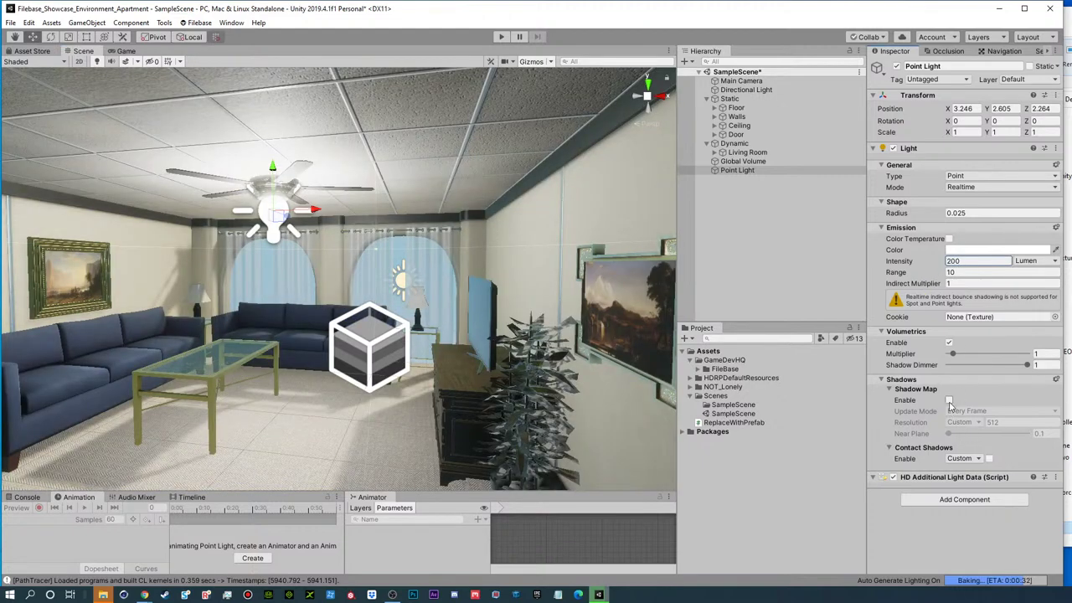
{"action": "left_click", "coordinate": [949, 342]}
{"action": "left_click", "coordinate": [948, 343]}
{"action": "left_click", "coordinate": [949, 343]}
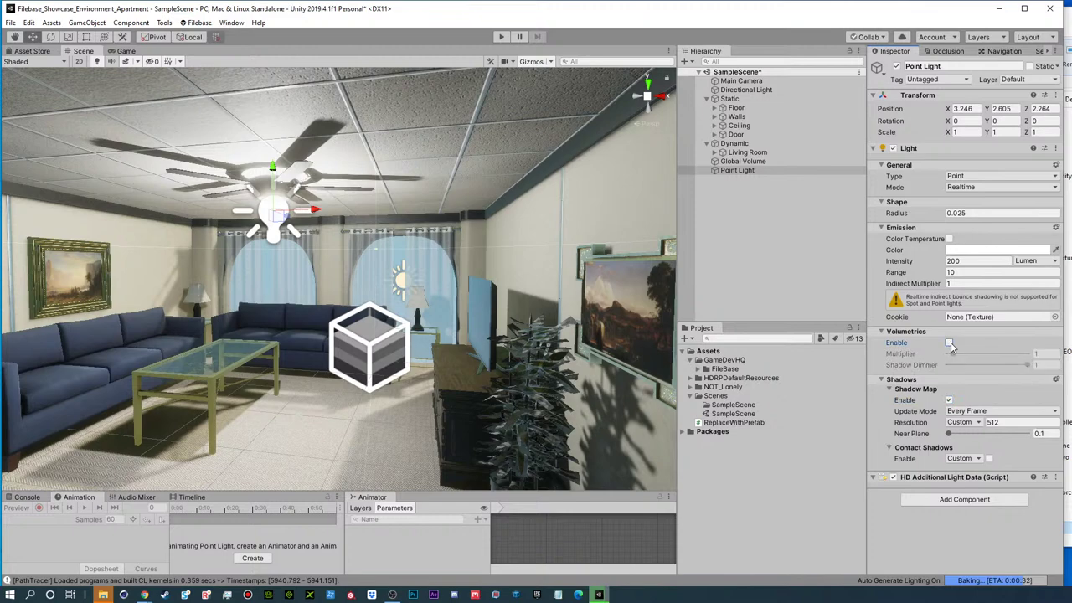
- Set the Point Light's intensity to 100 Lumen
{"action": "left_click", "coordinate": [961, 261]}
{"action": "key", "text": "BackSpace"}
{"action": "key", "text": "BackSpace"}
{"action": "key", "text": "BackSpace"}
{"action": "type", "text": "100"}
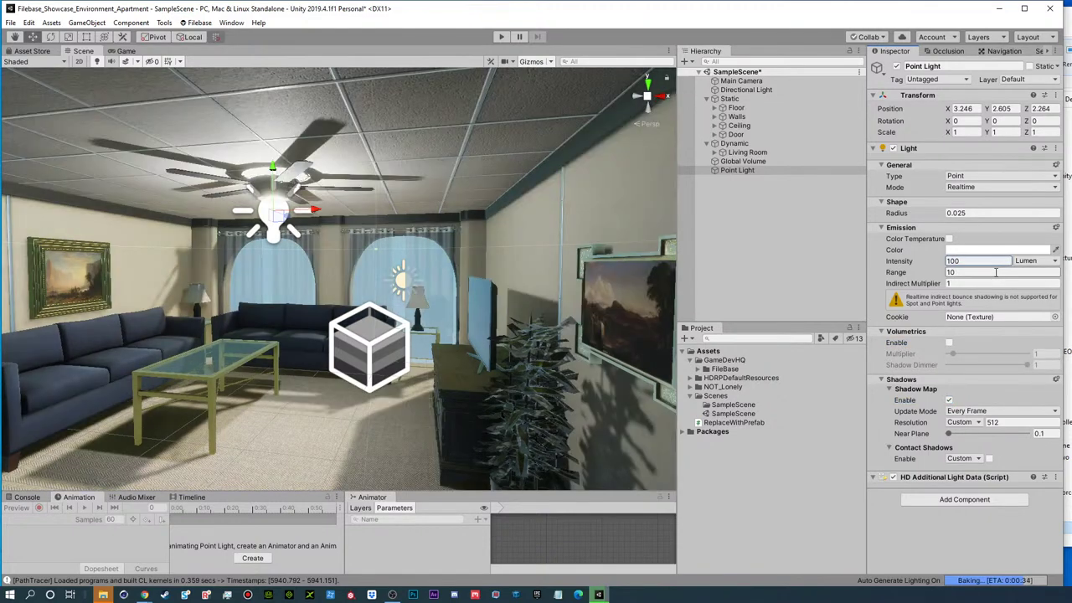
- Lighten the Directional Light's shadow tint to the dark grey 2E2E2E
{"action": "left_click_drag", "start_coordinate": [399, 337], "coordinate": [501, 307], "text": "alt"}
{"action": "mouse_move", "coordinate": [501, 305]}
{"action": "right_mouse_down"}
{"action": "mouse_move", "coordinate": [463, 300]}
{"action": "mouse_move", "coordinate": [417, 324]}
{"action": "right_mouse_up"}
{"action": "left_click", "coordinate": [745, 90]}
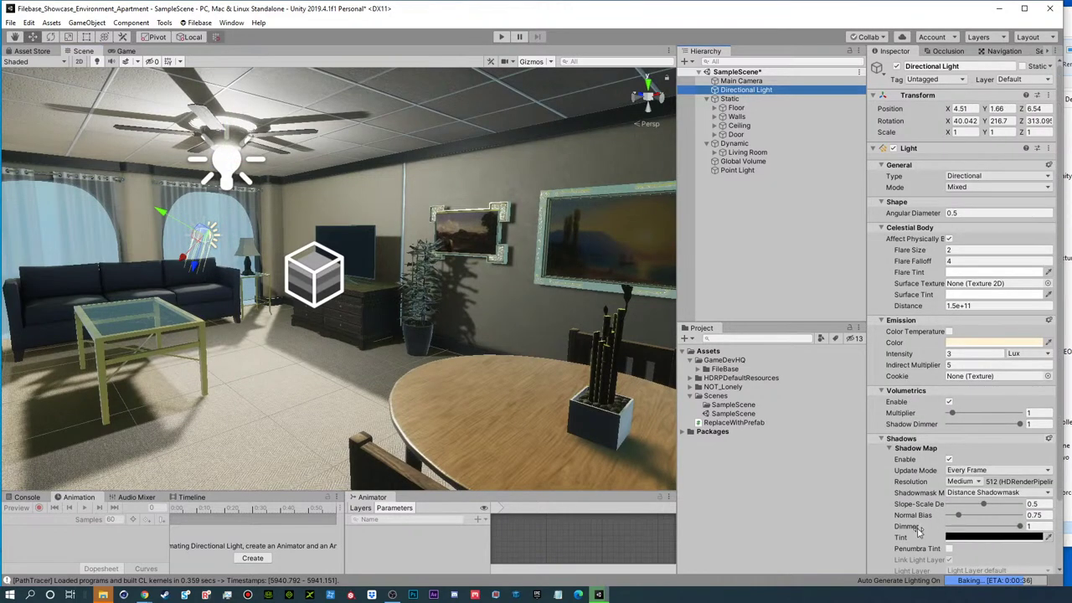
{"action": "scroll", "coordinate": [886, 478], "scroll_direction": "down", "scroll_amount": 3}
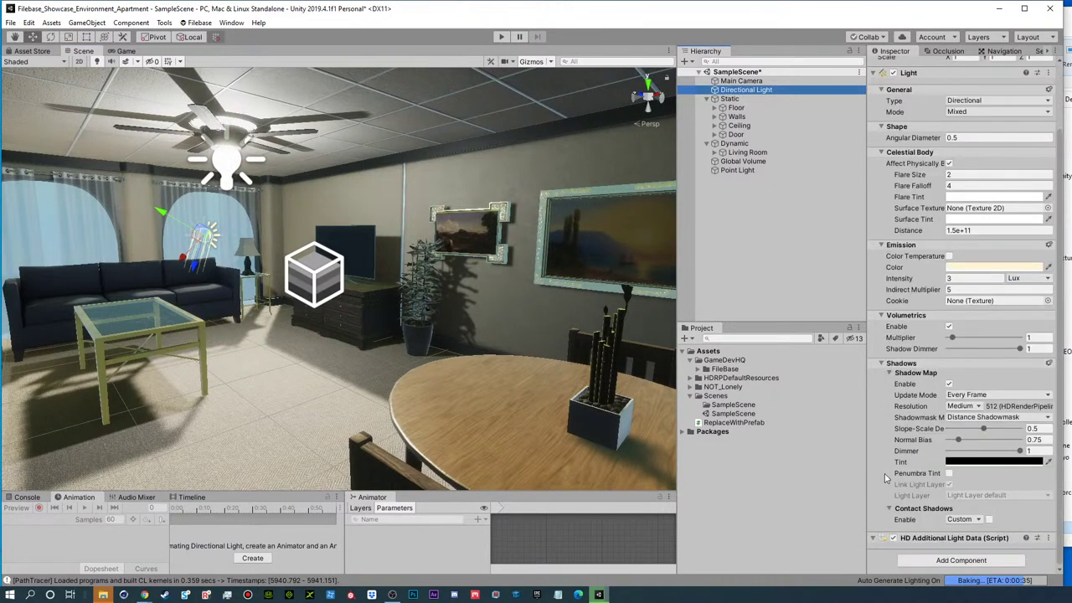
{"action": "left_click", "coordinate": [1005, 463]}
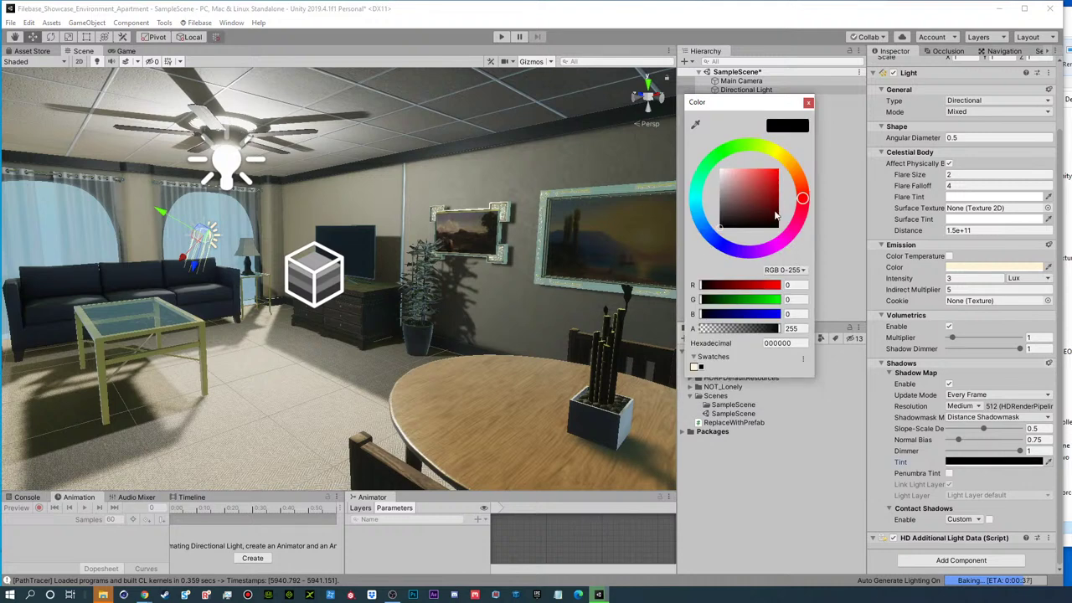
{"action": "left_click", "coordinate": [749, 331]}
{"action": "left_click_drag", "start_coordinate": [750, 332], "coordinate": [781, 330]}
{"action": "mouse_move", "coordinate": [737, 202]}
{"action": "left_mouse_down"}
{"action": "mouse_move", "coordinate": [710, 201]}
{"action": "mouse_move", "coordinate": [700, 217]}
{"action": "mouse_move", "coordinate": [721, 220]}
{"action": "left_mouse_up"}
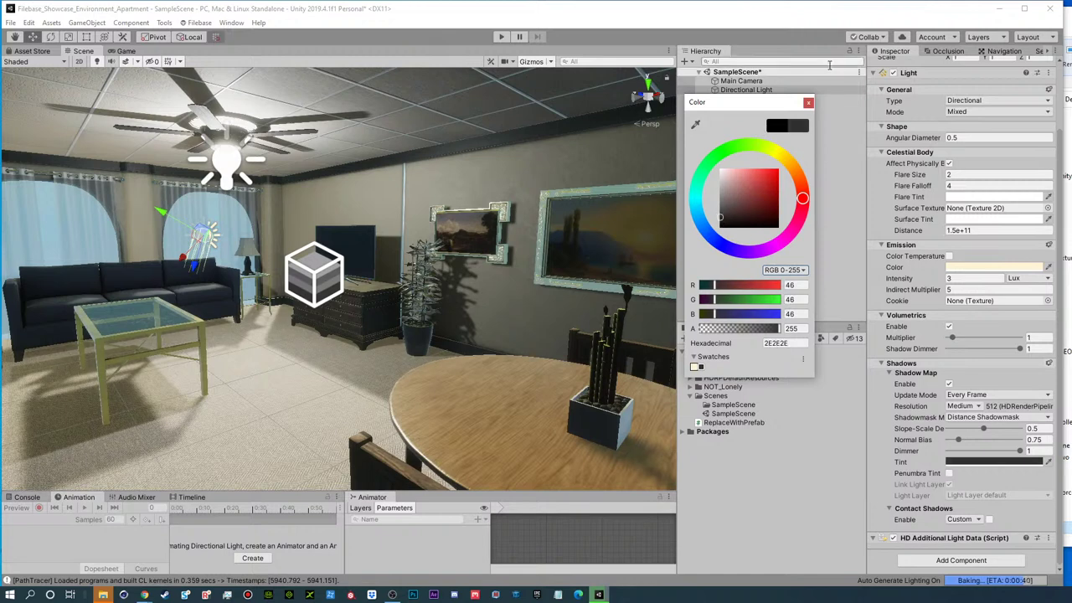
{"action": "left_click", "coordinate": [808, 102]}
- Try a range of 5 on the Point Light, then set the range to 15
{"action": "left_click", "coordinate": [736, 170]}
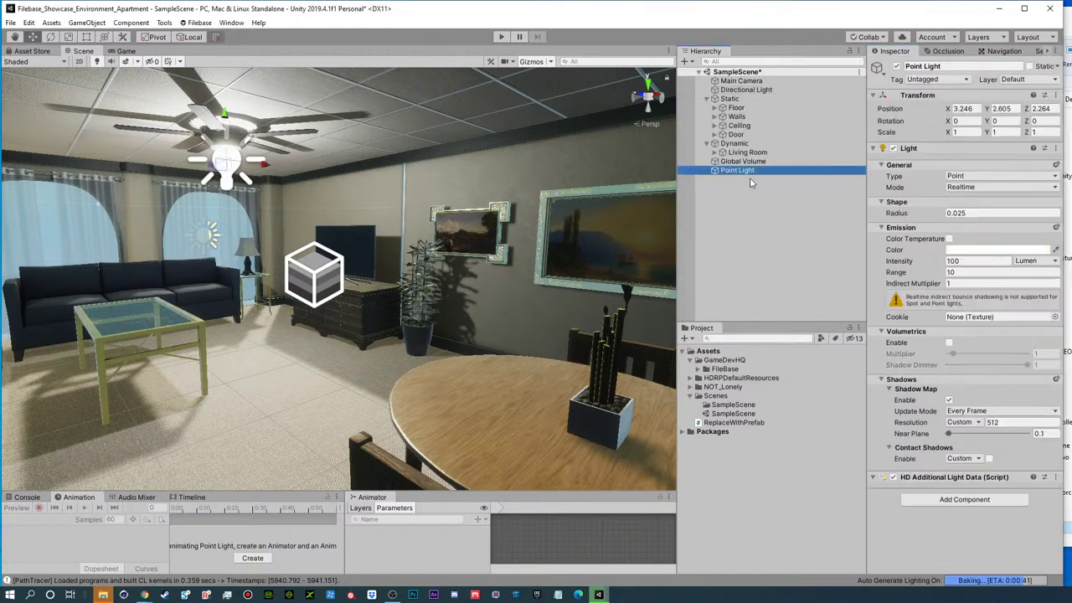
{"action": "left_click", "coordinate": [962, 260]}
{"action": "left_click", "coordinate": [961, 272]}
{"action": "type", "text": "5"}
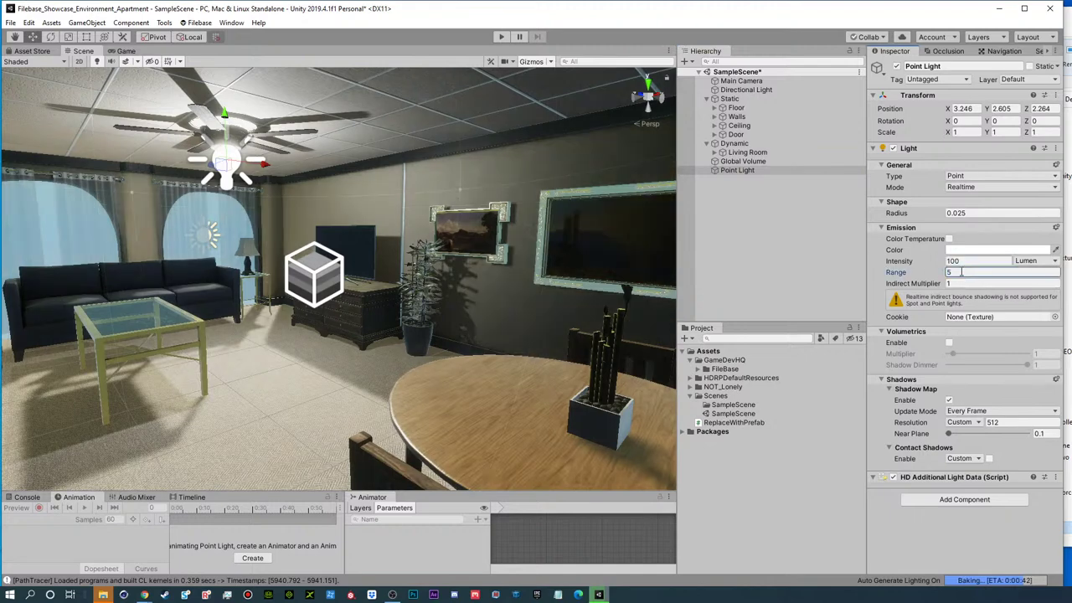
{"action": "key", "text": "Return"}
{"action": "type", "text": "15"}
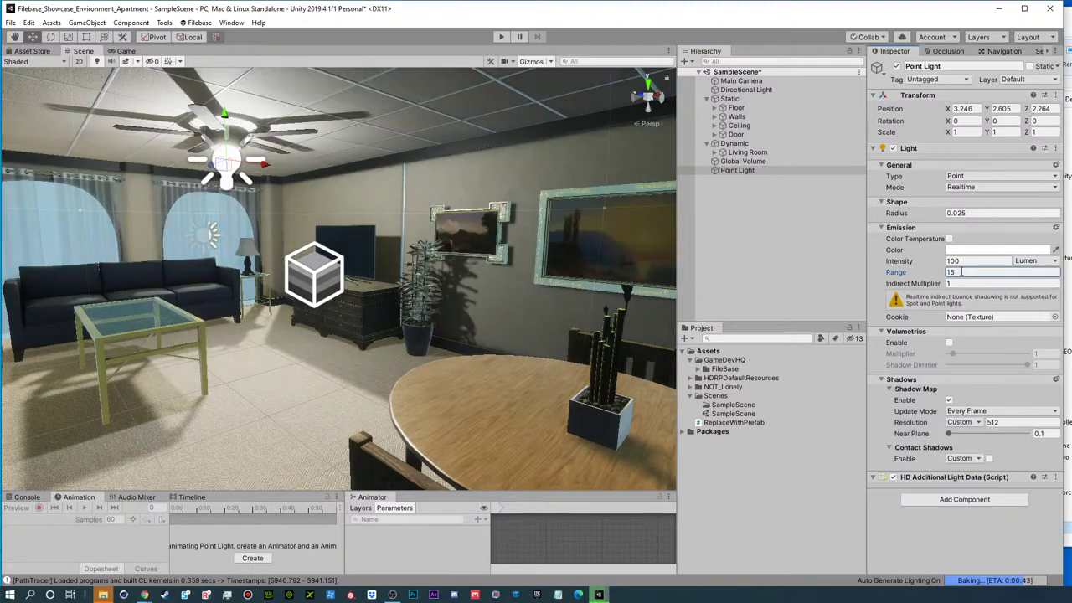
- Examine how the Point Light affects the ceiling, living room and kitchen, and collapse the Ceiling group
{"action": "left_click_drag", "start_coordinate": [506, 267], "coordinate": [490, 188], "text": "alt"}
{"action": "right_click_drag", "start_coordinate": [490, 187], "coordinate": [399, 255], "text": "alt"}
{"action": "left_click_drag", "start_coordinate": [400, 254], "coordinate": [495, 281], "text": "alt"}
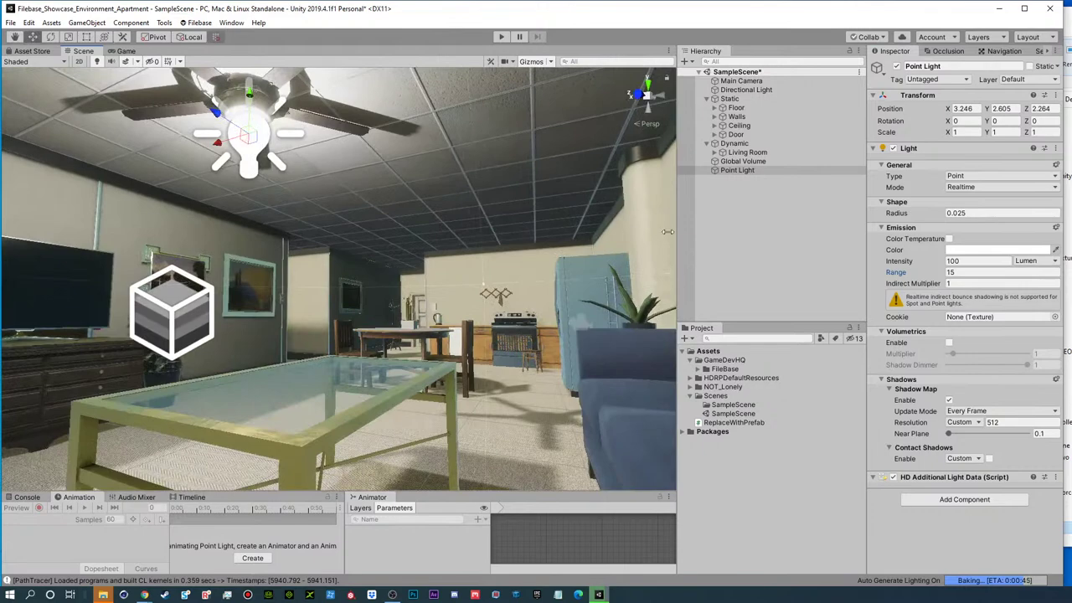
{"action": "left_click", "coordinate": [546, 202]}
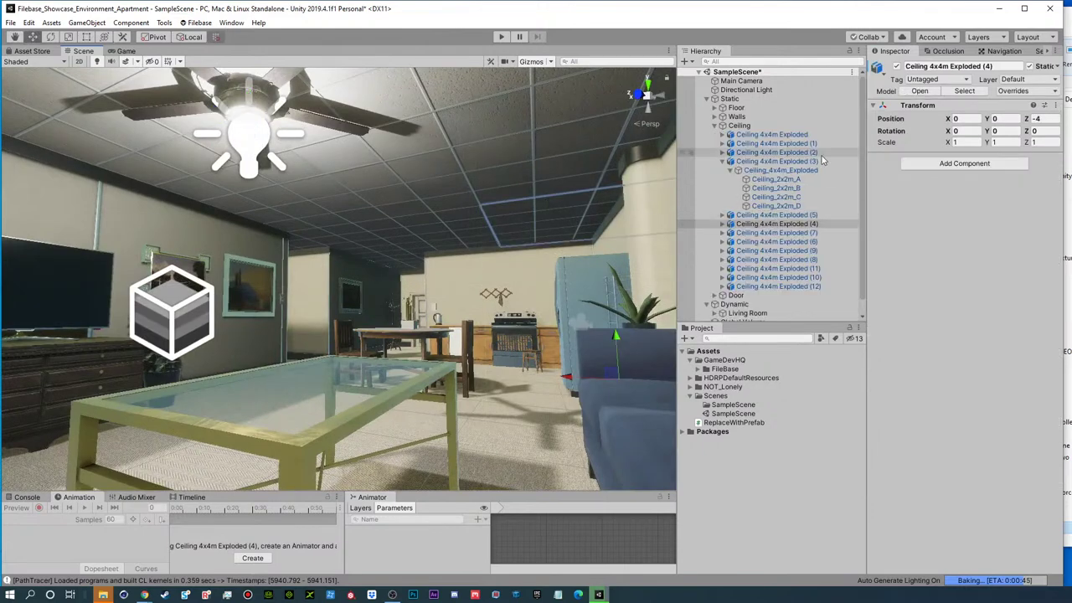
{"action": "left_click", "coordinate": [723, 160]}
{"action": "left_click", "coordinate": [714, 125]}
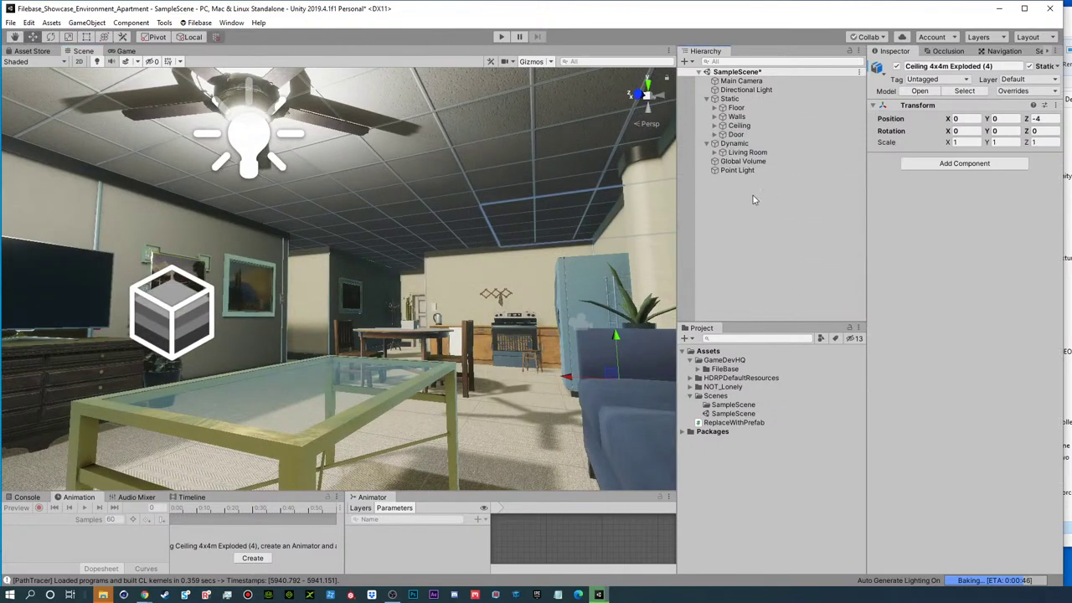
{"action": "left_click_drag", "start_coordinate": [476, 294], "coordinate": [561, 303], "text": "alt"}
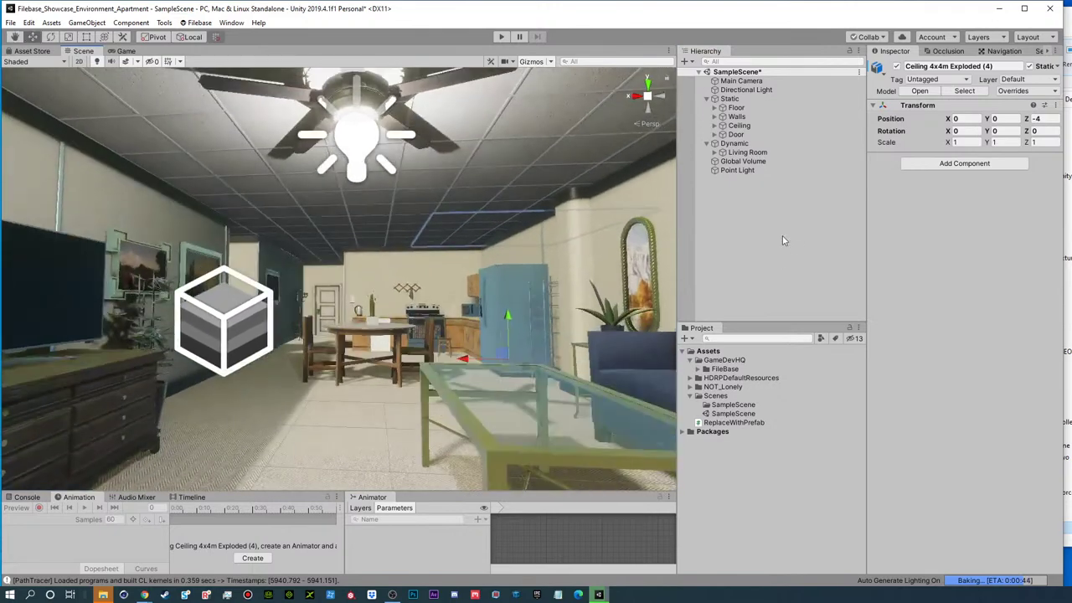
{"action": "left_click", "coordinate": [791, 241]}
{"action": "right_click_drag", "start_coordinate": [500, 285], "coordinate": [482, 287]}
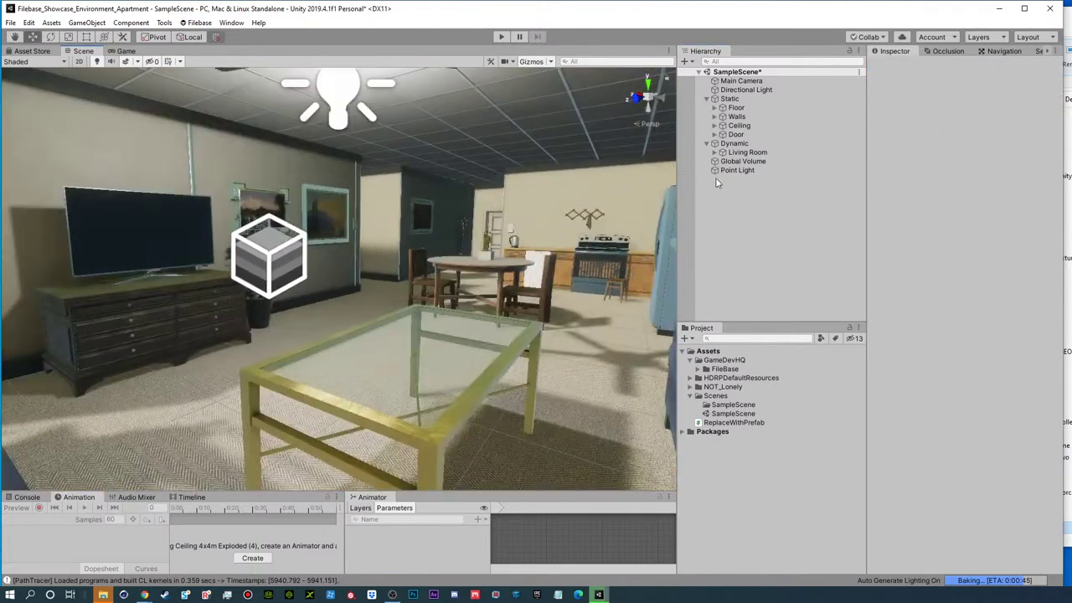
- Show the Point Light's additional shadow options and set its shadow tint to the dark grey 3D3D3D
{"action": "left_click", "coordinate": [734, 172]}
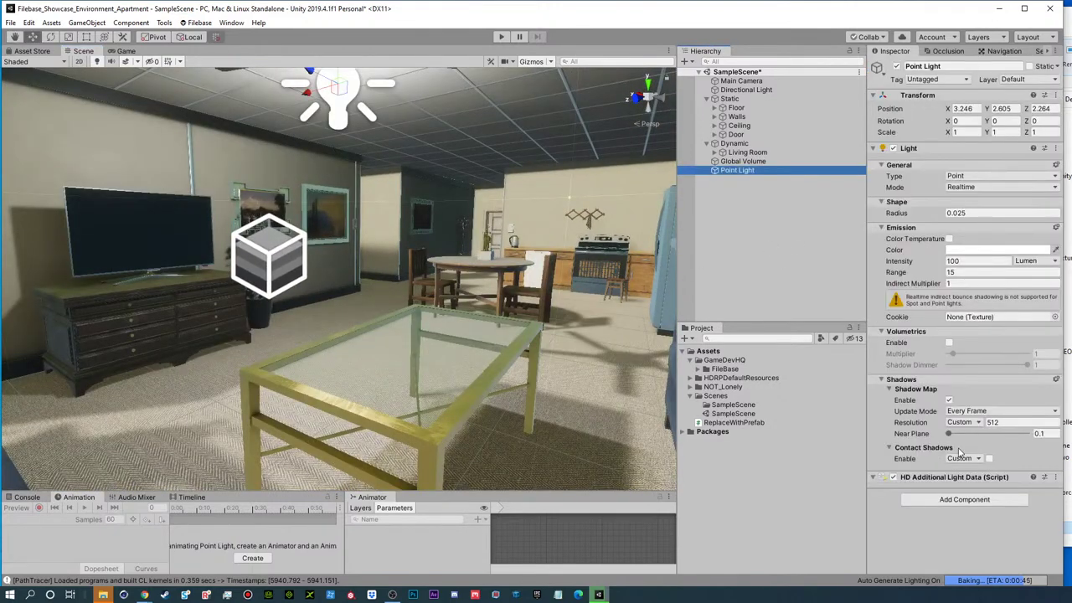
{"action": "left_click", "coordinate": [1056, 381]}
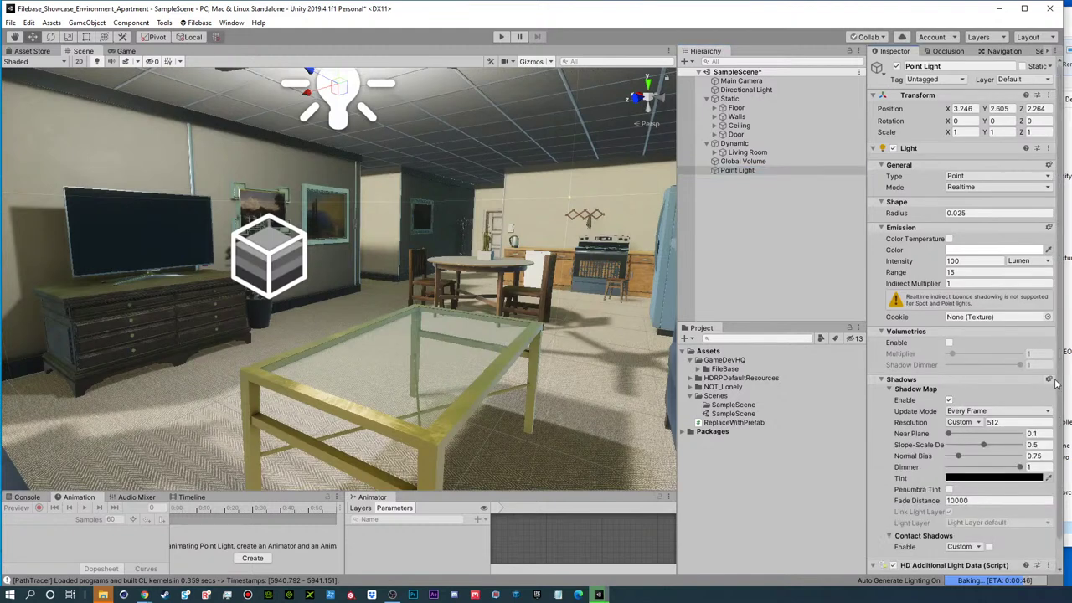
{"action": "left_click", "coordinate": [994, 477]}
{"action": "left_click", "coordinate": [725, 216]}
{"action": "left_click_drag", "start_coordinate": [725, 216], "coordinate": [706, 212]}
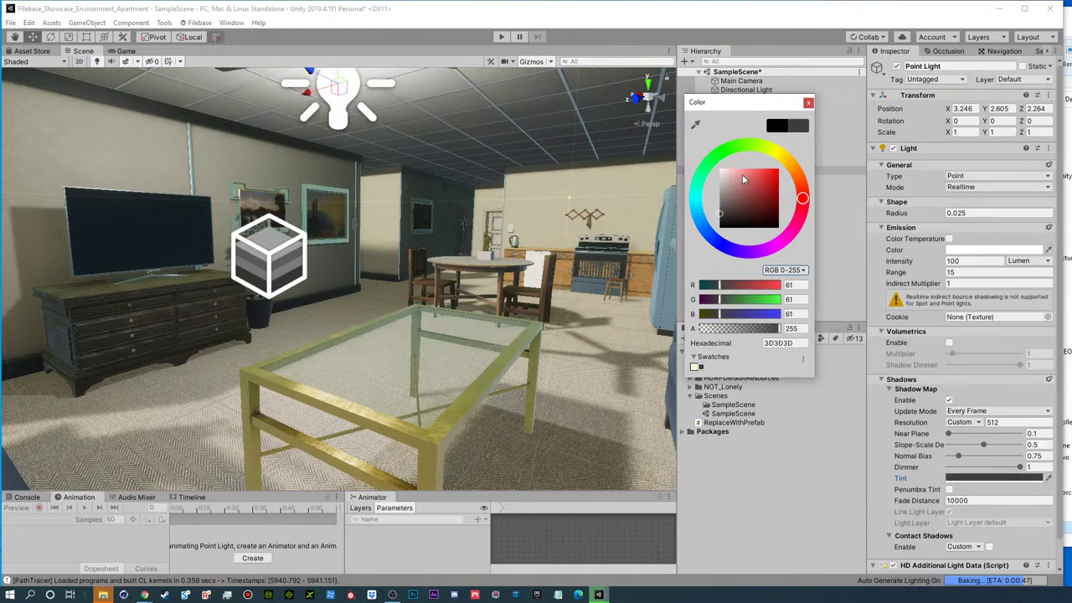
{"action": "left_click", "coordinate": [808, 103]}
- Set the Point Light's emission color to a pale warm yellow
{"action": "left_click", "coordinate": [714, 188]}
{"action": "left_click_drag", "start_coordinate": [499, 251], "coordinate": [539, 202], "text": "alt"}
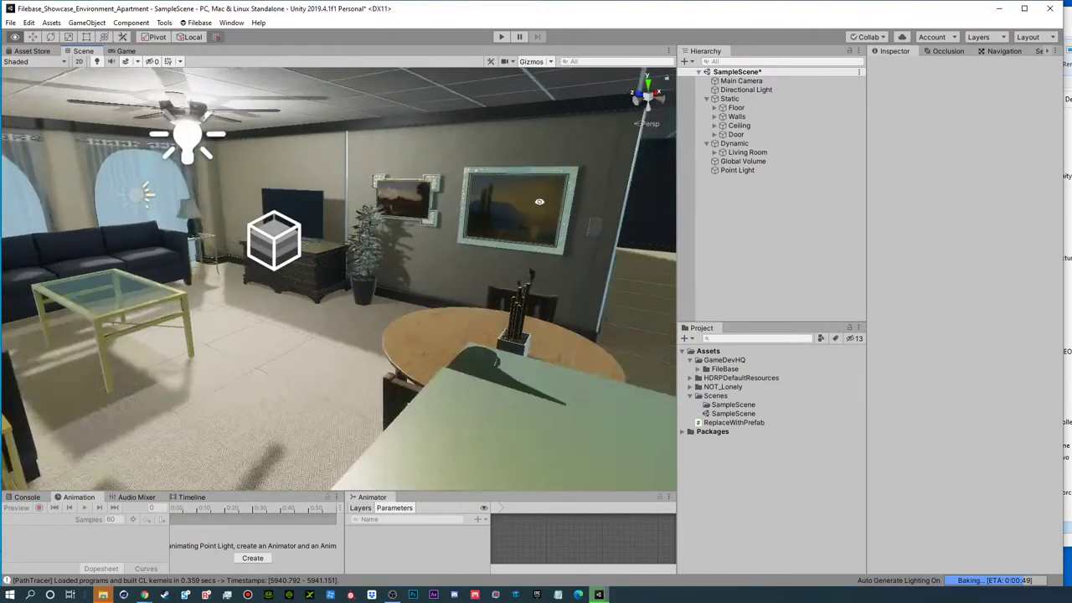
{"action": "left_click", "coordinate": [738, 170]}
{"action": "left_click", "coordinate": [993, 250]}
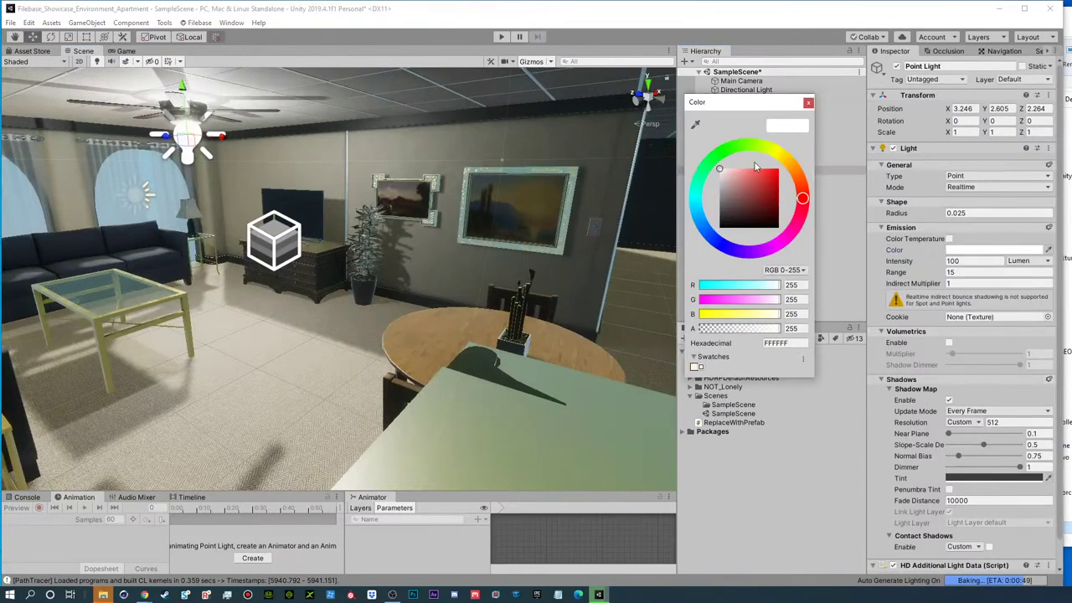
{"action": "left_click_drag", "start_coordinate": [789, 165], "coordinate": [783, 159]}
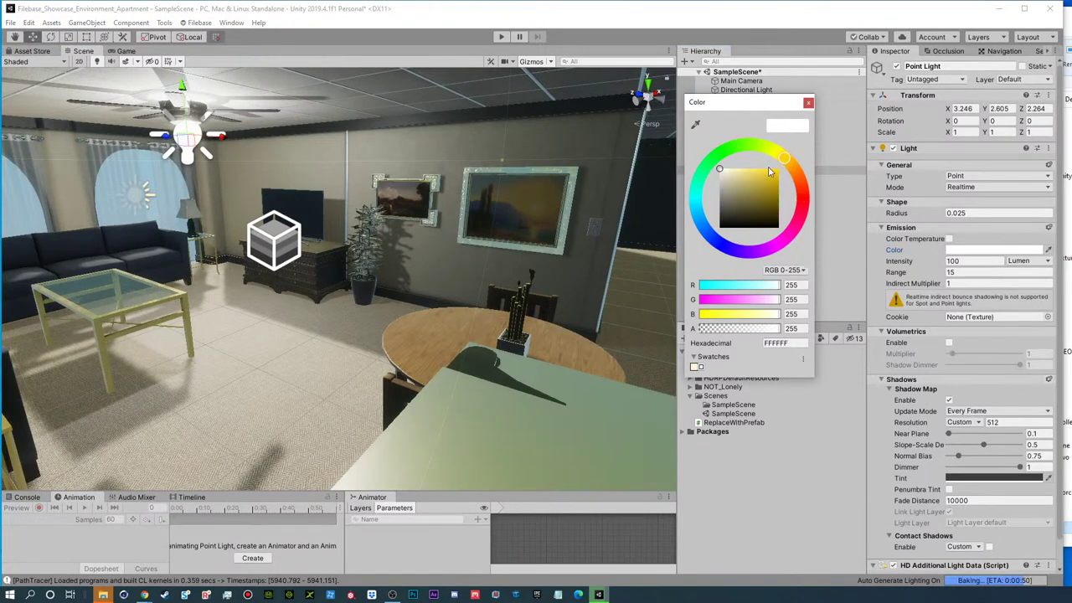
{"action": "left_click", "coordinate": [726, 171]}
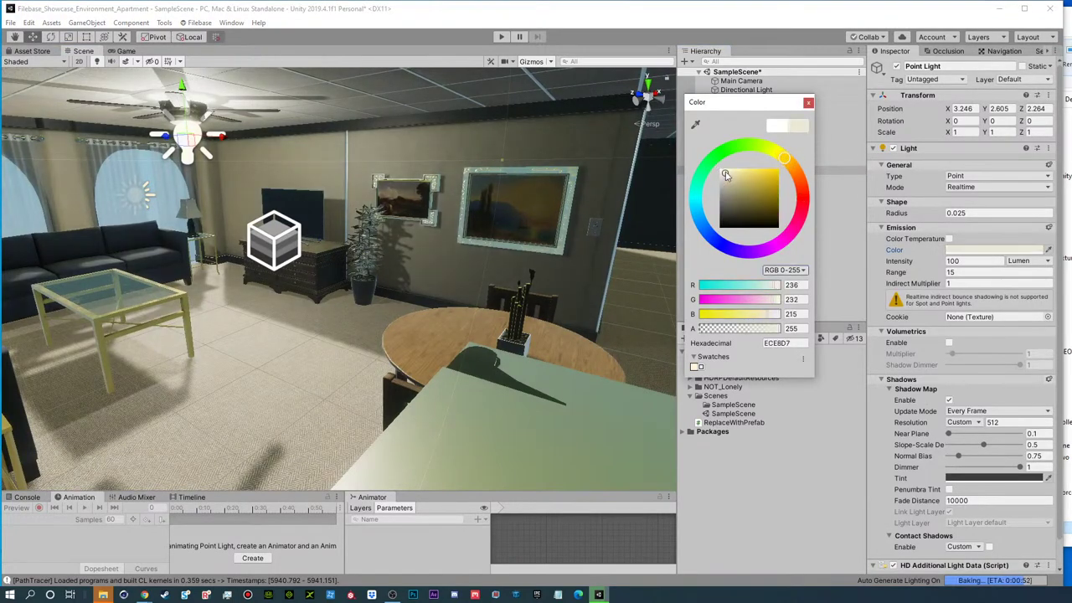
{"action": "left_click", "coordinate": [808, 103]}
- Add a Light Probe Group to the scene at the top level of the hierarchy
{"action": "left_click_drag", "start_coordinate": [460, 244], "coordinate": [368, 223], "text": "alt"}
{"action": "right_click_drag", "start_coordinate": [369, 222], "coordinate": [482, 249], "text": "alt"}
{"action": "left_click_drag", "start_coordinate": [482, 248], "coordinate": [494, 326], "text": "alt"}
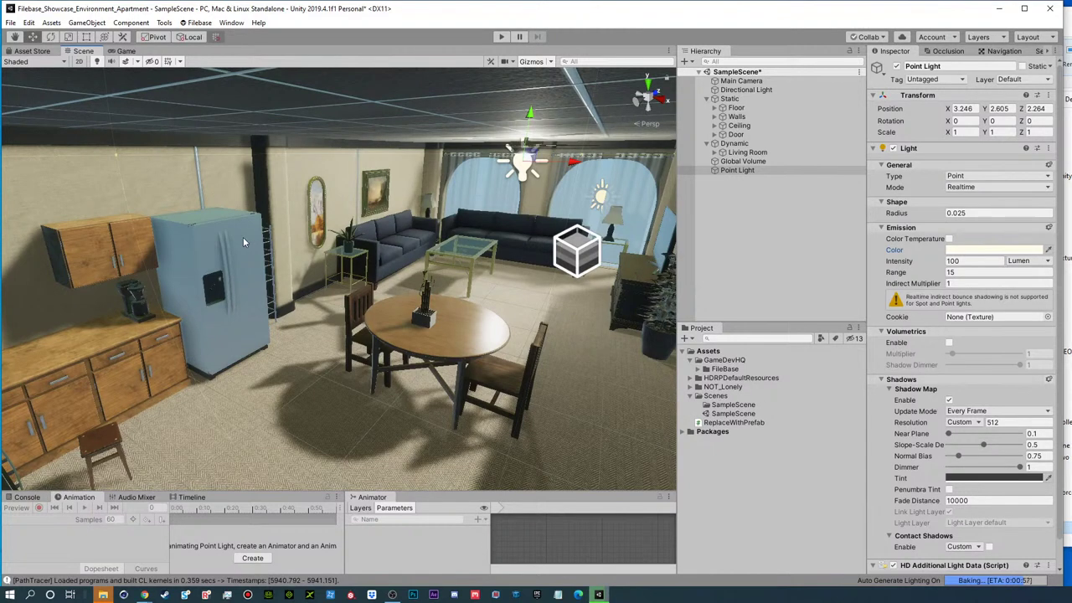
{"action": "left_click", "coordinate": [706, 234]}
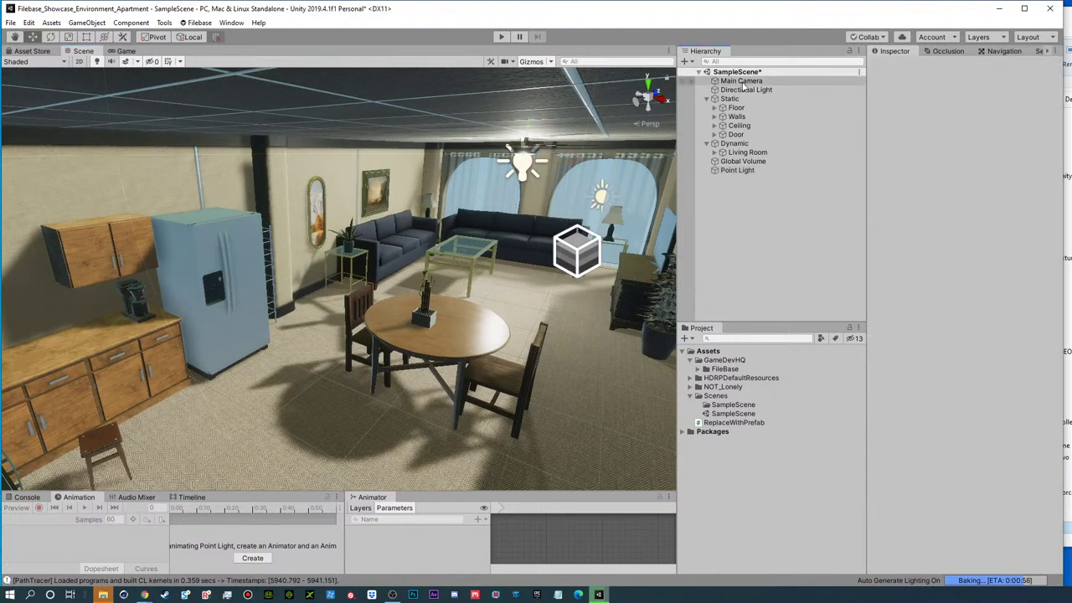
{"action": "left_click", "coordinate": [686, 61]}
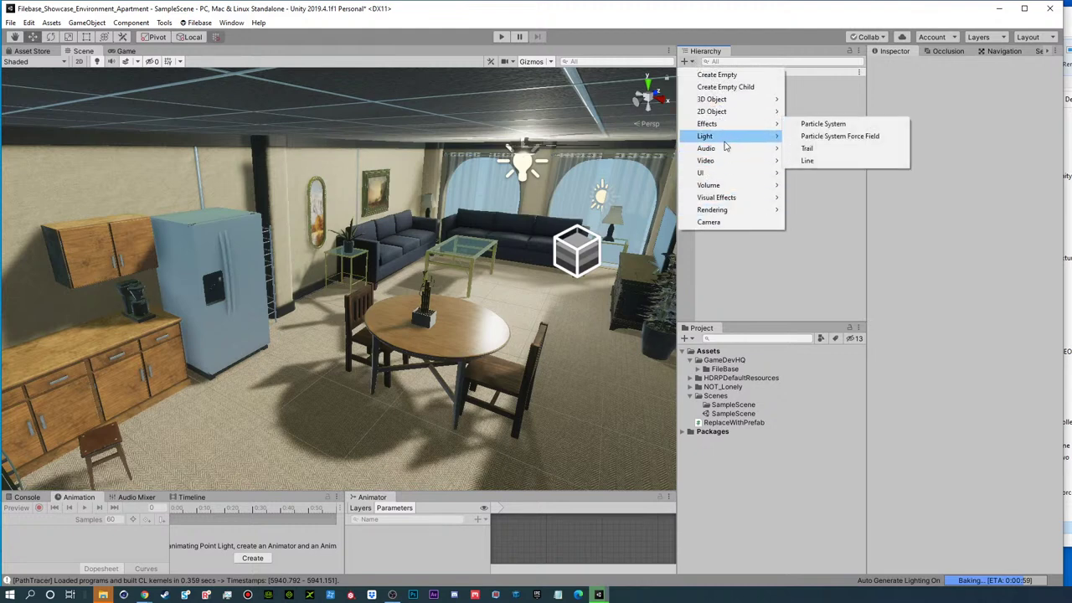
{"action": "mouse_move", "coordinate": [725, 143]}
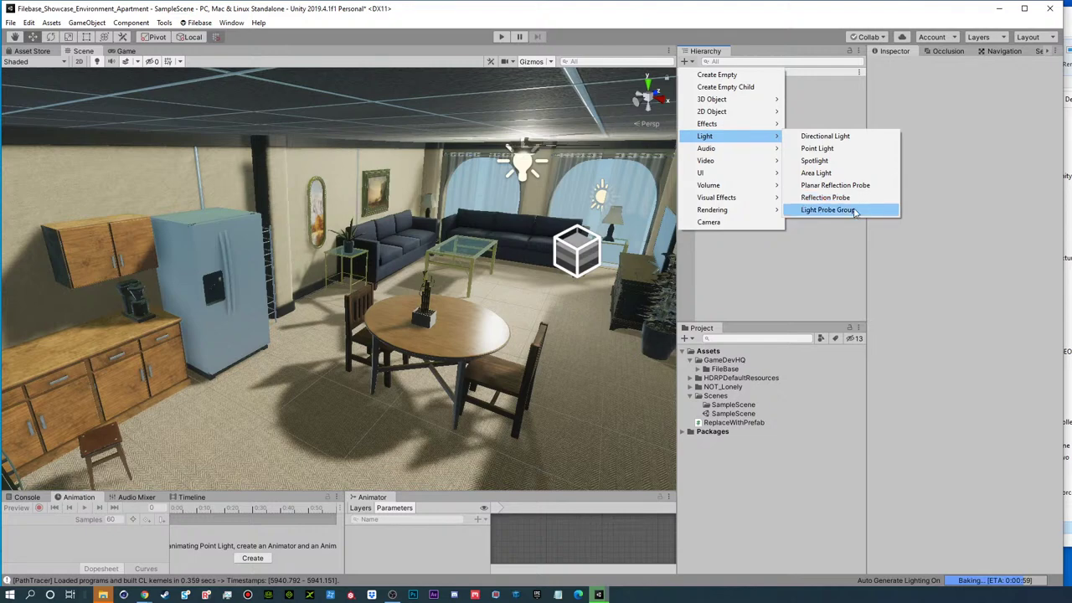
{"action": "left_click", "coordinate": [827, 210]}
- Scale the Light Probe Group uniformly to 0.6635 and move it over the window-side sofa, at about X 2.96, Y 0.91, Z 4.81
{"action": "scroll", "coordinate": [354, 287], "scroll_direction": "down", "scroll_amount": 3}
{"action": "right_click_drag", "start_coordinate": [354, 287], "coordinate": [335, 273], "text": "alt"}
{"action": "left_click_drag", "start_coordinate": [335, 272], "coordinate": [398, 294], "text": "alt"}
{"action": "middle_click_drag", "start_coordinate": [398, 293], "coordinate": [245, 320]}
{"action": "mouse_move", "coordinate": [248, 321]}
{"action": "left_mouse_down"}
{"action": "mouse_move", "coordinate": [311, 318]}
{"action": "mouse_move", "coordinate": [252, 323]}
{"action": "left_mouse_up"}
{"action": "key", "text": "r"}
{"action": "key", "text": "e"}
{"action": "key", "text": "w"}
{"action": "left_click_drag", "start_coordinate": [248, 279], "coordinate": [78, 399], "text": "alt"}
{"action": "left_click_drag", "start_coordinate": [266, 358], "coordinate": [234, 381], "text": "alt"}
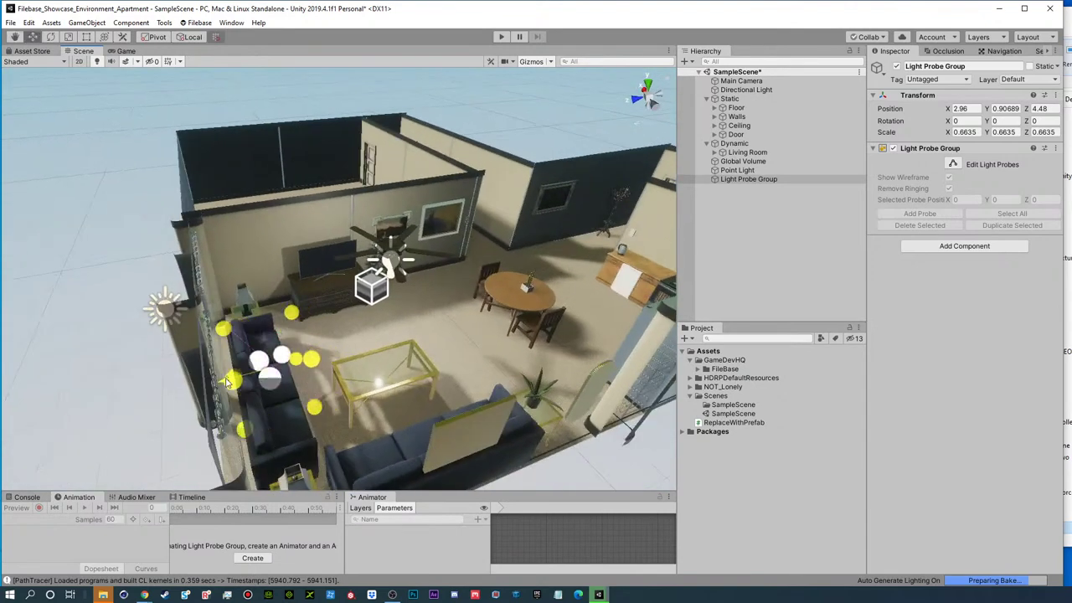
- Reduce the size of the 3D gizmo icons in the Scene view
{"action": "left_click", "coordinate": [551, 62]}
{"action": "left_click_drag", "start_coordinate": [626, 77], "coordinate": [619, 78]}
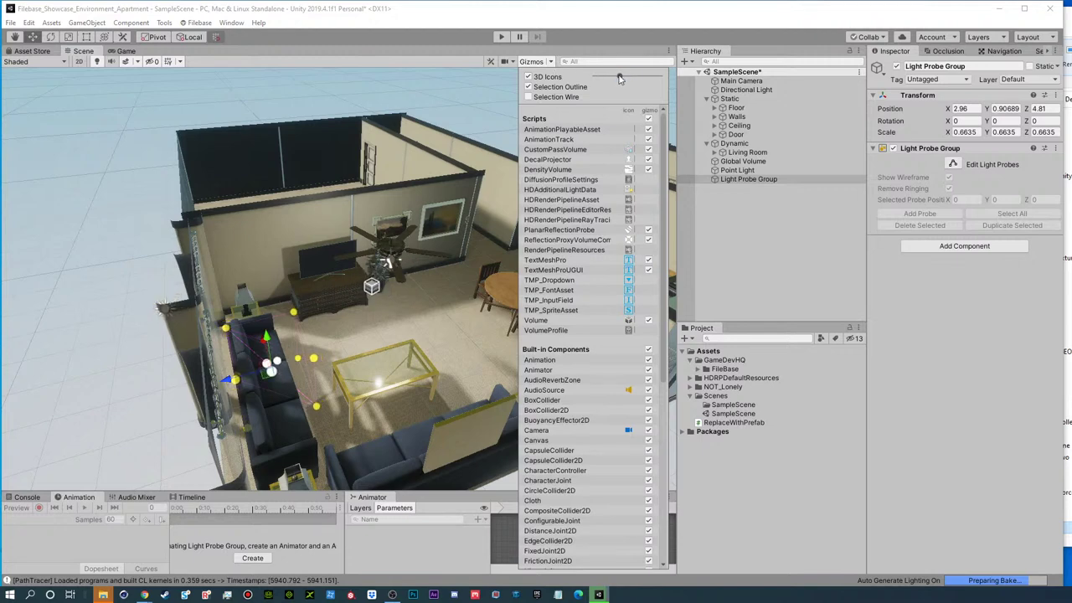
{"action": "left_click", "coordinate": [553, 64]}
- Check the group from axis-aligned views and move the Light Probe Group to X 1.13, Y 1 against the side wall
{"action": "left_click_drag", "start_coordinate": [329, 351], "coordinate": [220, 387], "text": "alt"}
{"action": "middle_click_drag", "start_coordinate": [219, 386], "coordinate": [265, 383]}
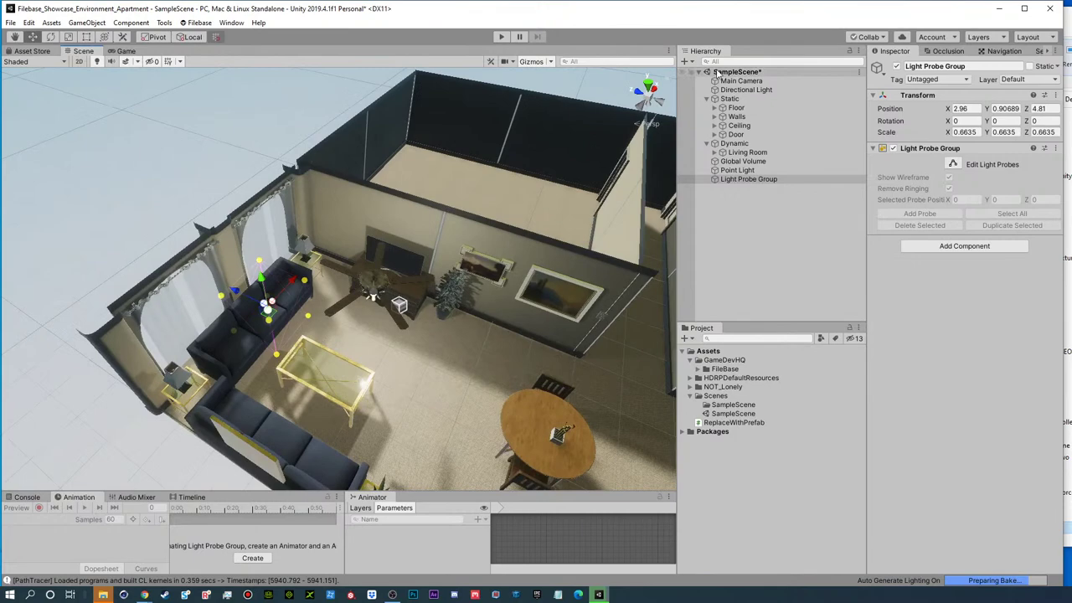
{"action": "left_click_drag", "start_coordinate": [356, 320], "coordinate": [276, 213], "text": "alt"}
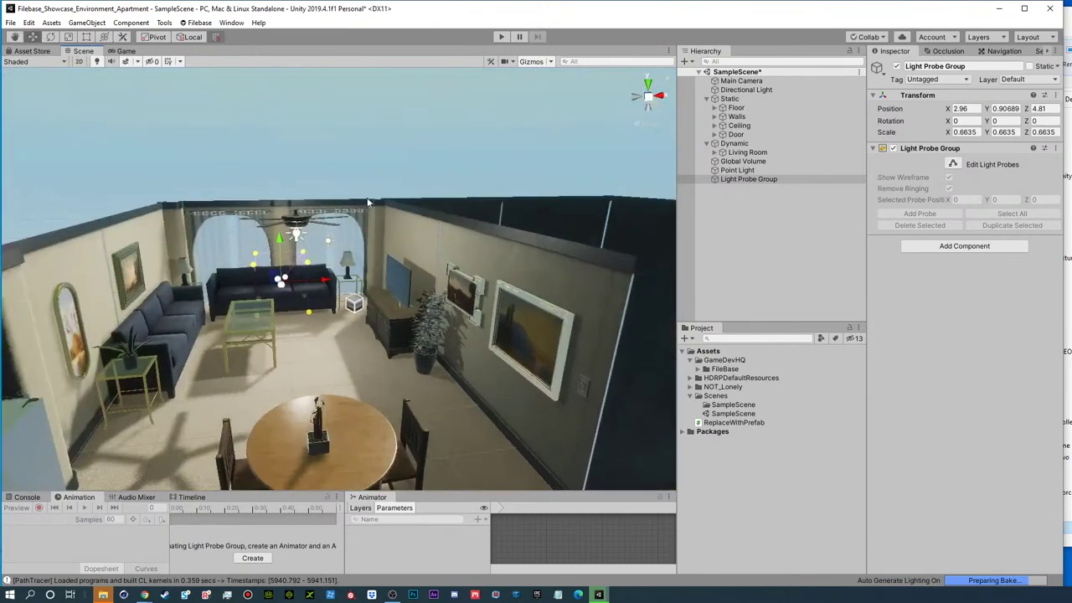
{"action": "left_click_drag", "start_coordinate": [374, 297], "coordinate": [405, 255], "text": "alt"}
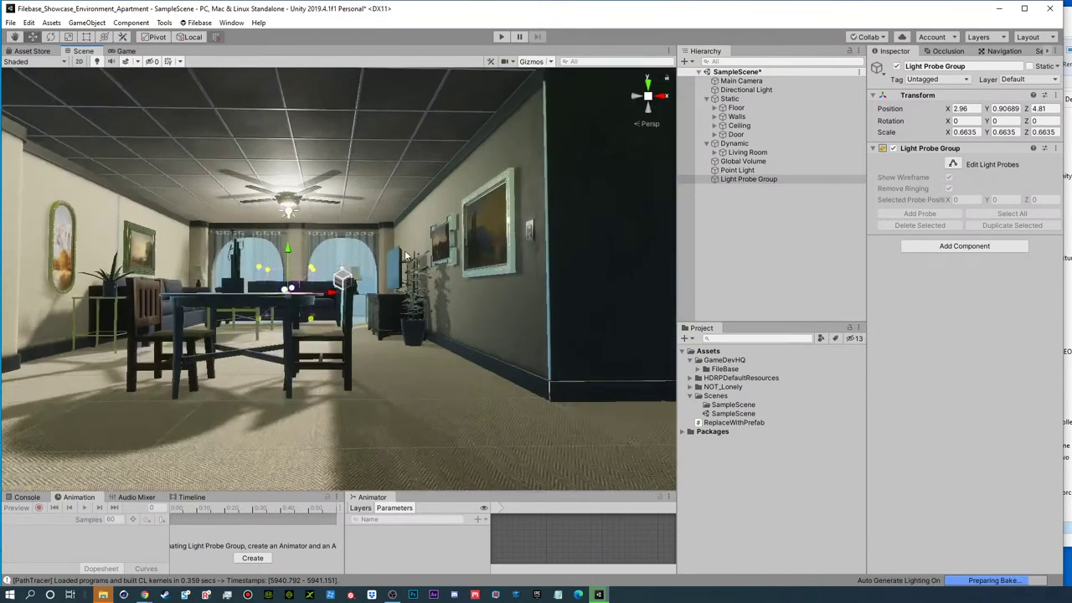
{"action": "left_click", "coordinate": [649, 98]}
{"action": "left_click", "coordinate": [648, 87]}
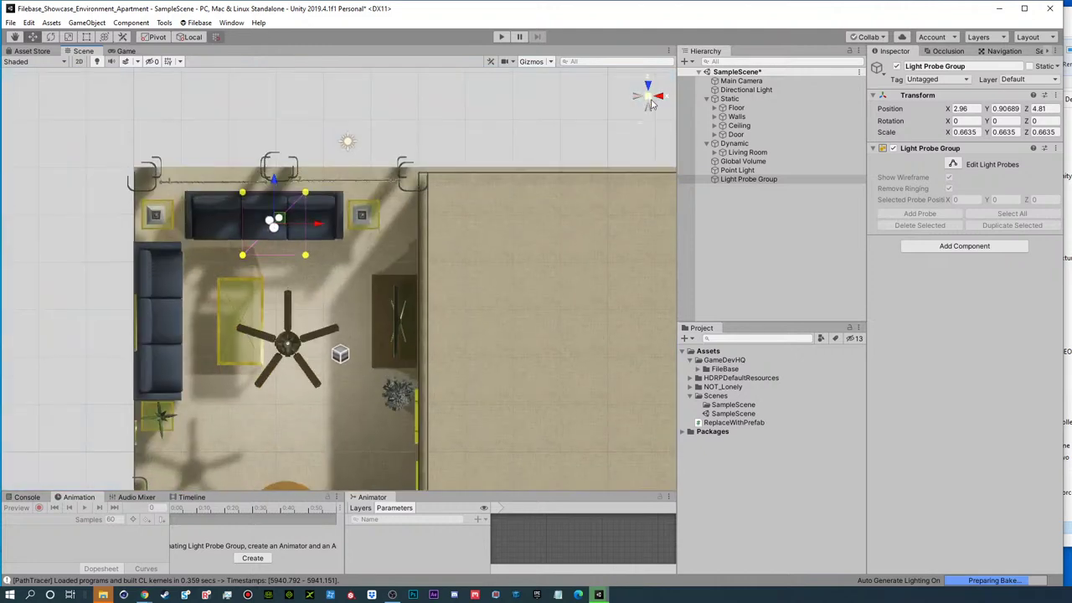
{"action": "left_click", "coordinate": [649, 109]}
{"action": "left_click_drag", "start_coordinate": [287, 291], "coordinate": [190, 287]}
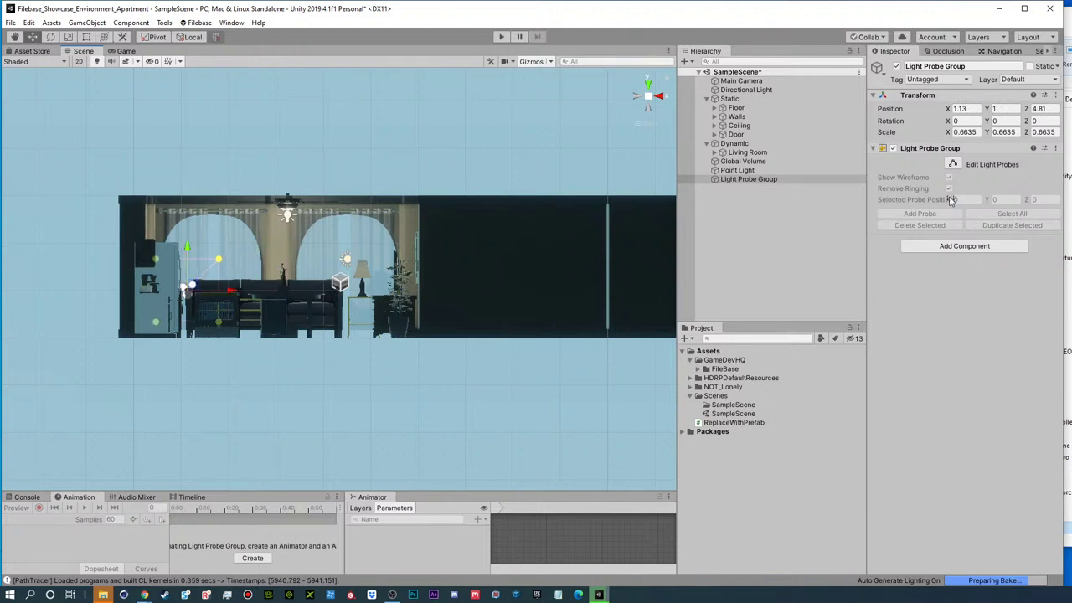
- Enable light probe editing and lower the upper probes to a local Y of about 0.66
{"action": "left_click", "coordinate": [953, 165]}
{"action": "left_click_drag", "start_coordinate": [253, 231], "coordinate": [99, 283]}
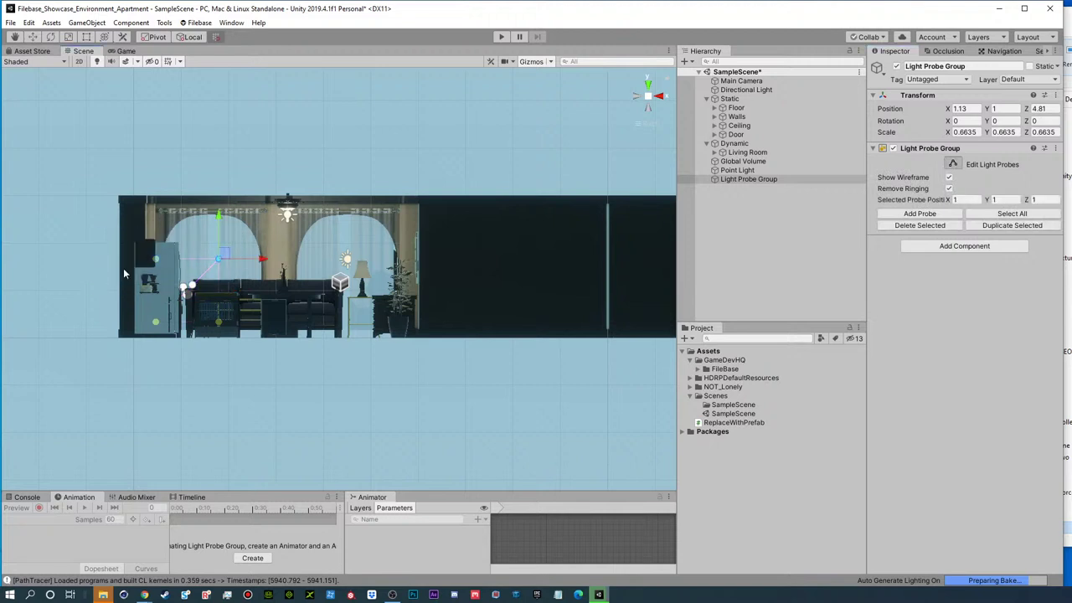
{"action": "left_click_drag", "start_coordinate": [216, 216], "coordinate": [217, 227]}
{"action": "left_click", "coordinate": [1002, 226]}
{"action": "left_click", "coordinate": [953, 165]}
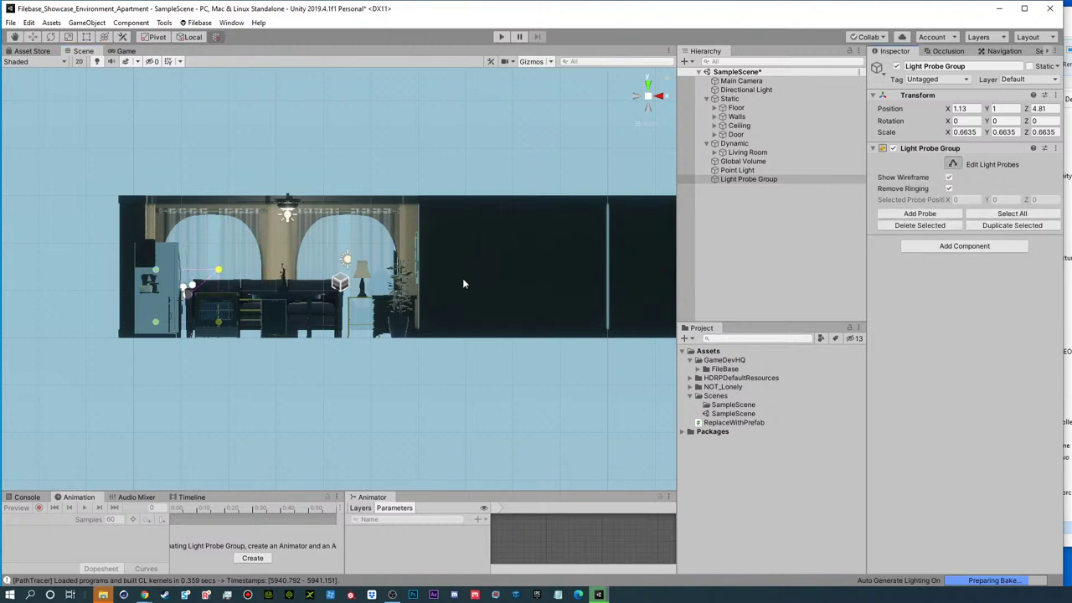
- Duplicate the upper layer of probes and raise the copies to just below the ceiling, at a local Y of about 2.28
{"action": "left_click_drag", "start_coordinate": [250, 254], "coordinate": [114, 289]}
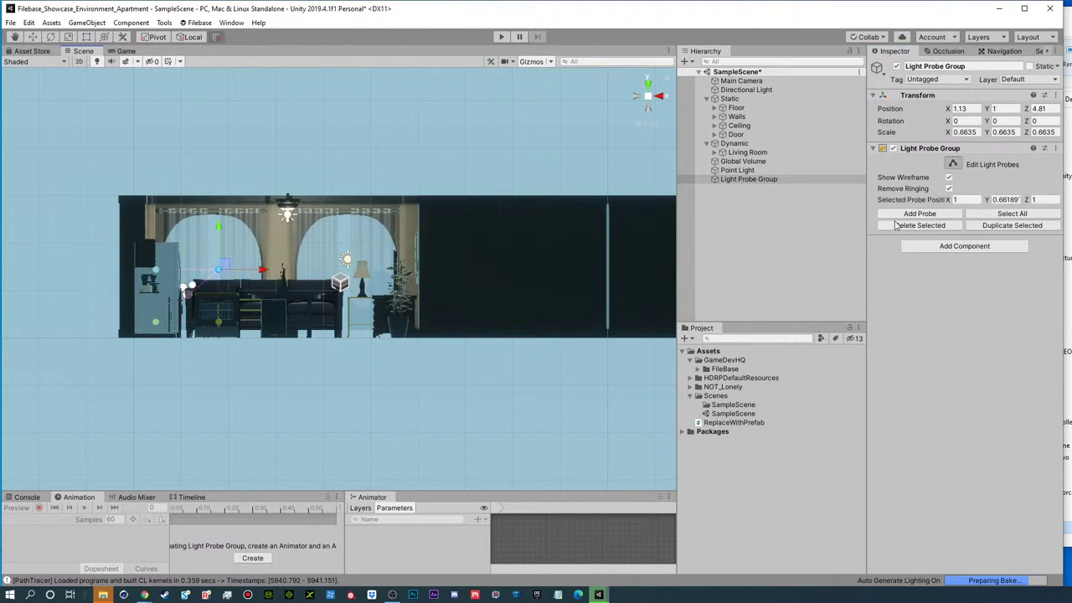
{"action": "left_click", "coordinate": [996, 227]}
{"action": "left_click_drag", "start_coordinate": [218, 228], "coordinate": [220, 176]}
- Duplicate the end column of probes repeatedly across the room's width to make five columns, ending at a local X of about 7
{"action": "left_click_drag", "start_coordinate": [259, 185], "coordinate": [202, 395]}
{"action": "left_click", "coordinate": [985, 227]}
{"action": "left_click_drag", "start_coordinate": [262, 219], "coordinate": [325, 219]}
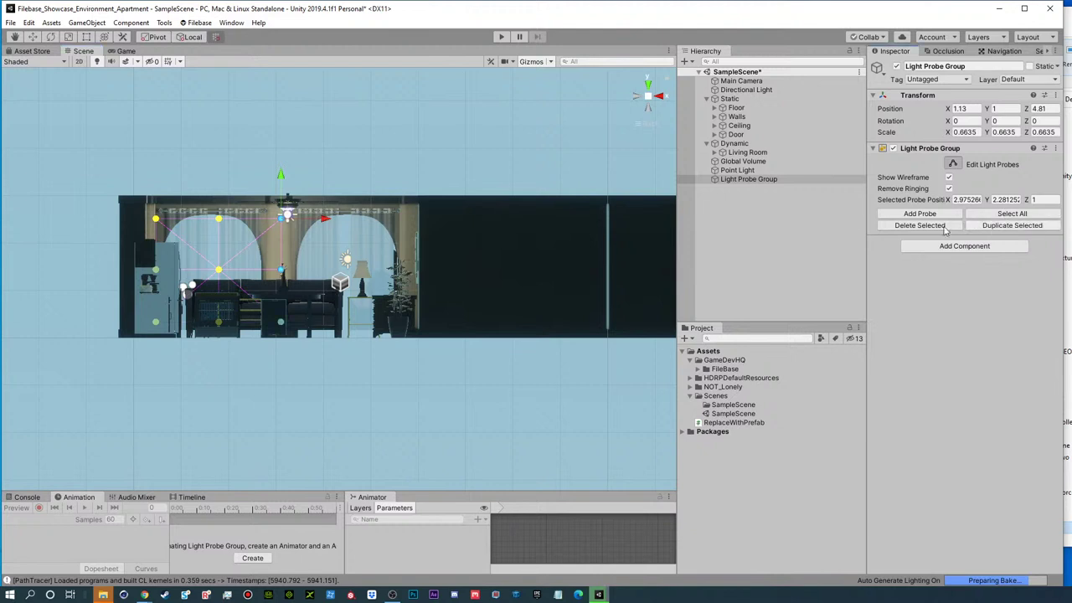
{"action": "left_click_drag", "start_coordinate": [327, 220], "coordinate": [436, 223]}
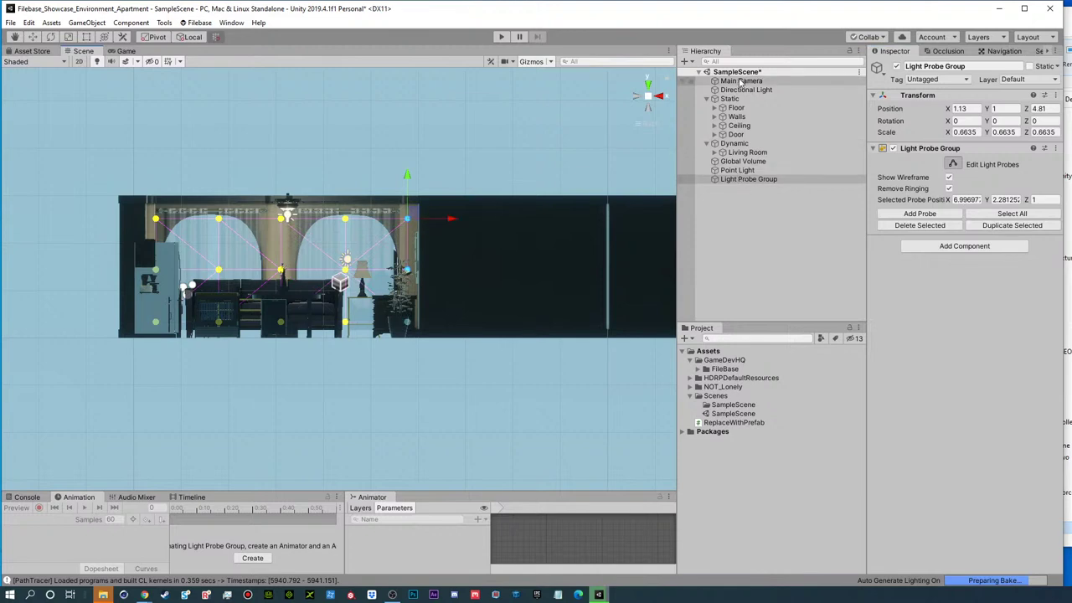
- From the top view, duplicate the innermost probe row three times across the living room, ending at a local Z of about -7.08
{"action": "left_click", "coordinate": [649, 86]}
{"action": "scroll", "coordinate": [319, 167], "scroll_direction": "up", "scroll_amount": 5}
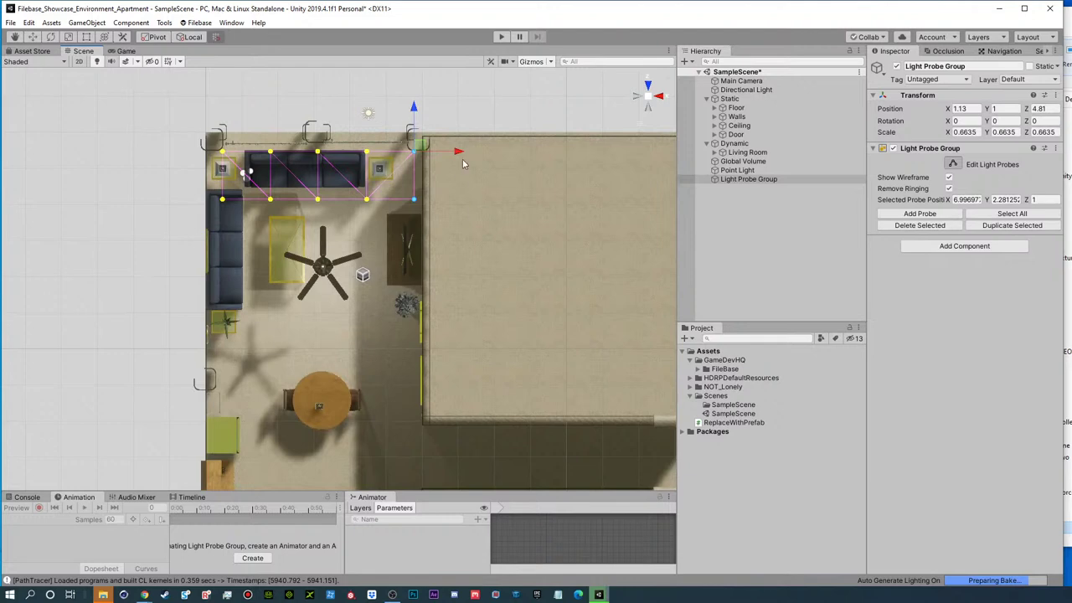
{"action": "left_click_drag", "start_coordinate": [467, 243], "coordinate": [176, 189]}
{"action": "left_click", "coordinate": [984, 223]}
{"action": "left_click_drag", "start_coordinate": [414, 170], "coordinate": [432, 259]}
{"action": "left_click", "coordinate": [987, 224]}
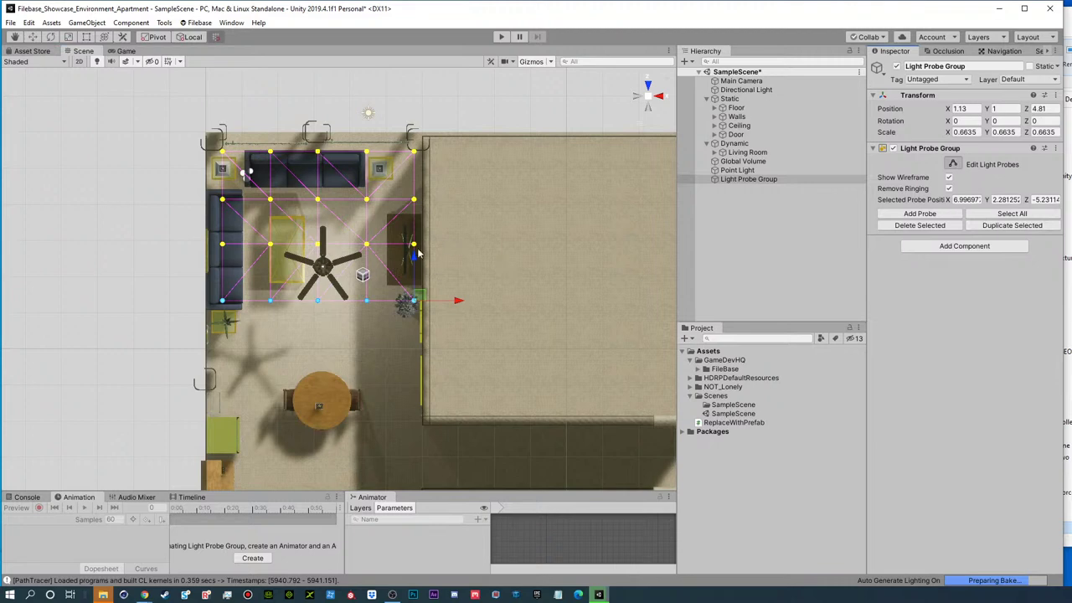
{"action": "left_click_drag", "start_coordinate": [411, 258], "coordinate": [412, 305]}
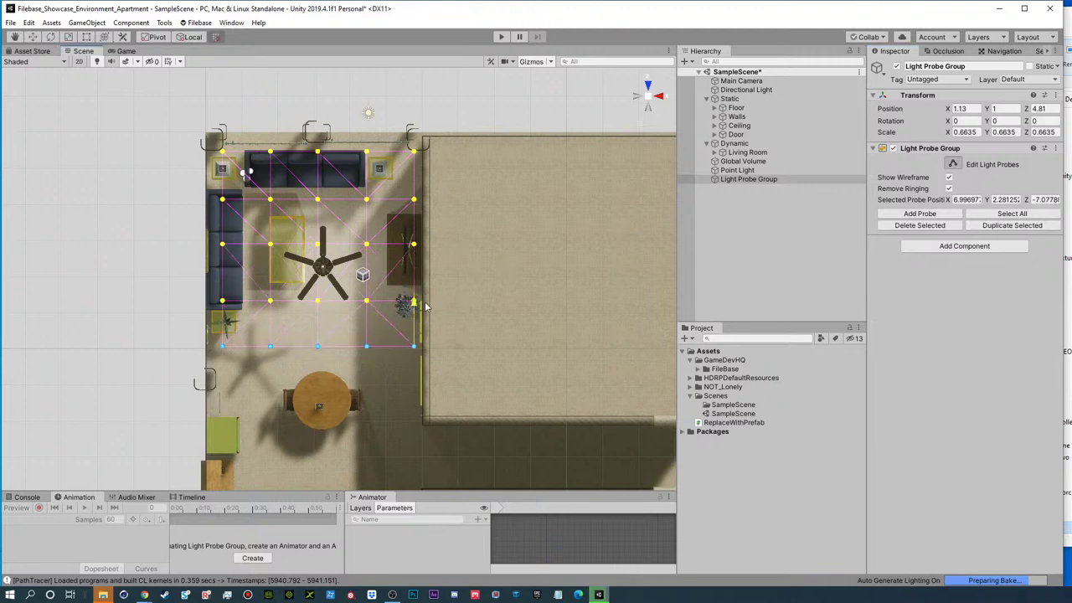
- Duplicate the last probe row four more times through the dining area and kitchen, ending at a local Z of about -15.7
{"action": "left_click", "coordinate": [992, 228]}
{"action": "left_click_drag", "start_coordinate": [414, 315], "coordinate": [420, 364]}
{"action": "middle_click_drag", "start_coordinate": [420, 365], "coordinate": [424, 205]}
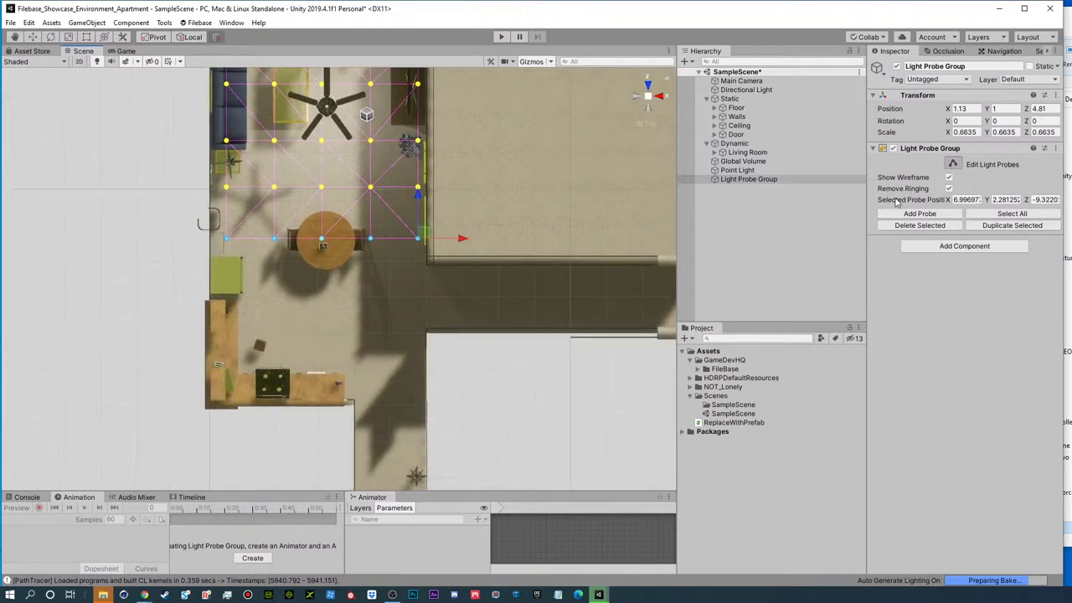
{"action": "left_click_drag", "start_coordinate": [418, 206], "coordinate": [419, 292]}
{"action": "left_click", "coordinate": [1040, 225]}
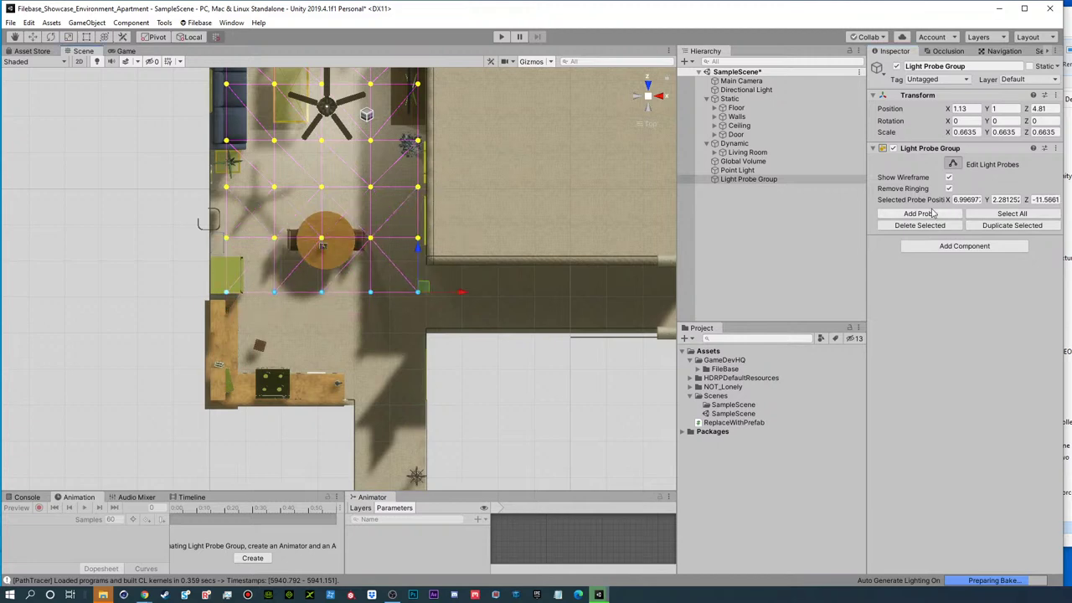
{"action": "left_click", "coordinate": [1011, 228]}
{"action": "left_click_drag", "start_coordinate": [416, 251], "coordinate": [417, 347]}
{"action": "left_click", "coordinate": [996, 226]}
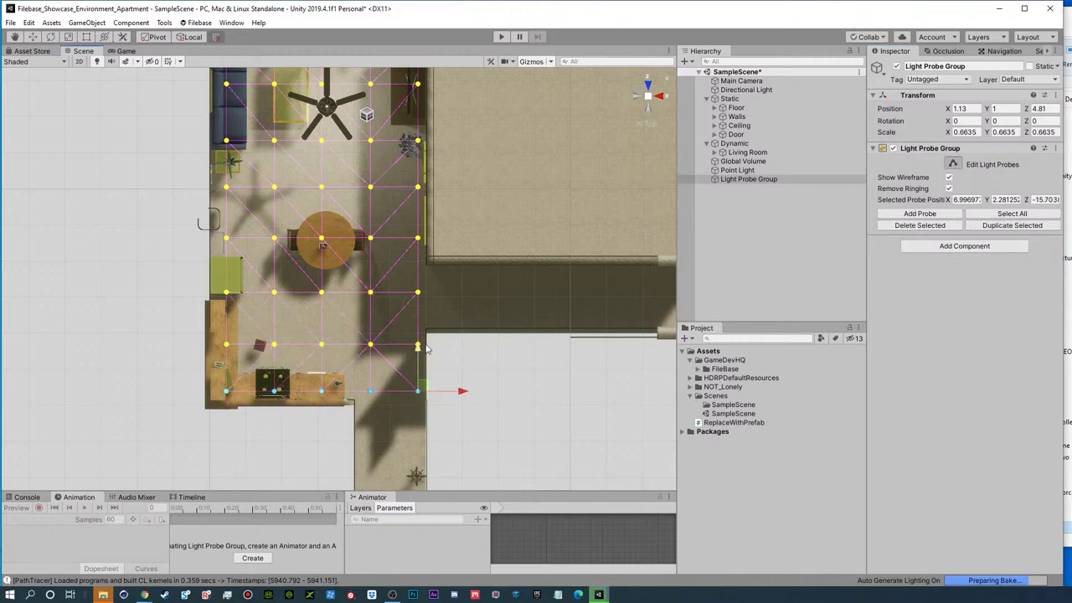
- Duplicate the last probes of the two hallway-side columns down the entrance hallway to the door, ending at a local Z of about -21.8
{"action": "left_click_drag", "start_coordinate": [361, 322], "coordinate": [431, 454]}
{"action": "left_click_drag", "start_coordinate": [420, 354], "coordinate": [420, 439]}
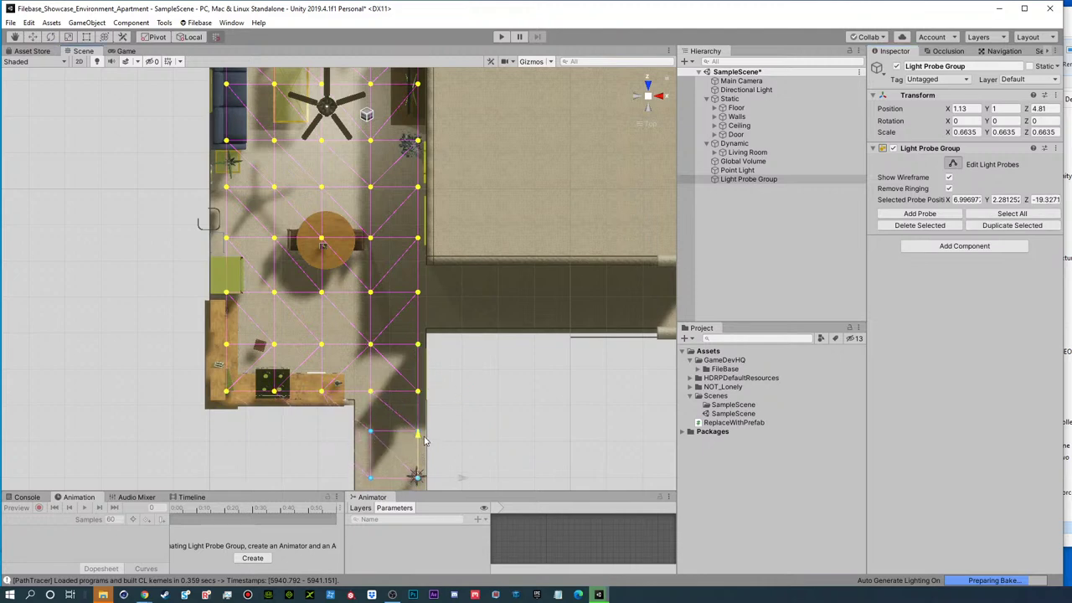
{"action": "middle_click_drag", "start_coordinate": [438, 367], "coordinate": [450, 272]}
{"action": "left_click", "coordinate": [990, 226]}
{"action": "left_click_drag", "start_coordinate": [426, 361], "coordinate": [424, 432]}
{"action": "left_click_drag", "start_coordinate": [358, 481], "coordinate": [501, 448]}
{"action": "left_click_drag", "start_coordinate": [429, 425], "coordinate": [430, 401]}
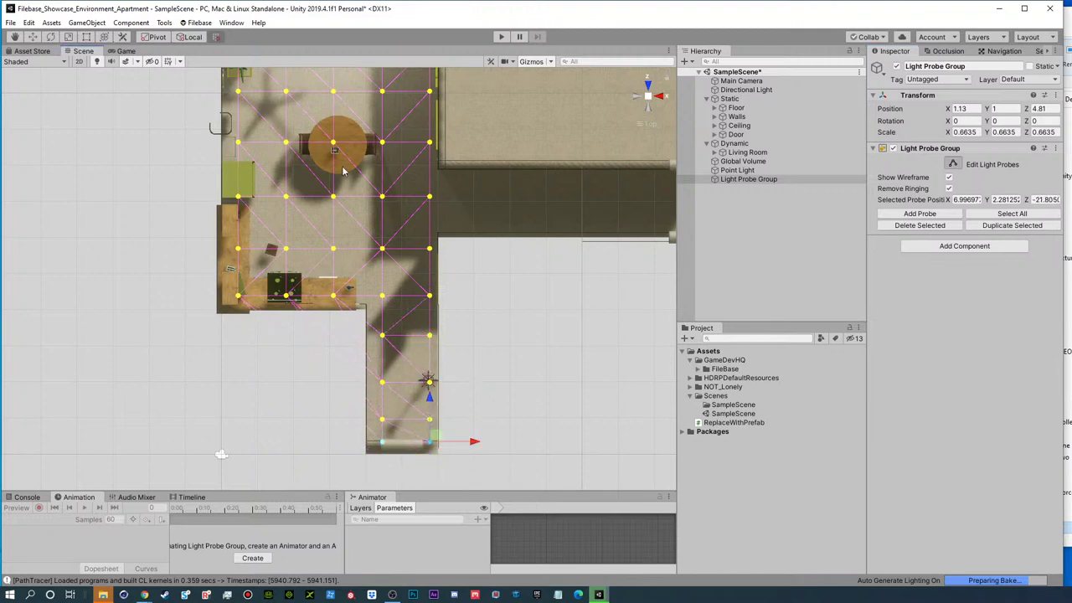
- Nudge the kitchen probe row slightly, then duplicate the two probes at the side corridor's entrance and extend them along the corridor
{"action": "left_click_drag", "start_coordinate": [470, 237], "coordinate": [213, 278]}
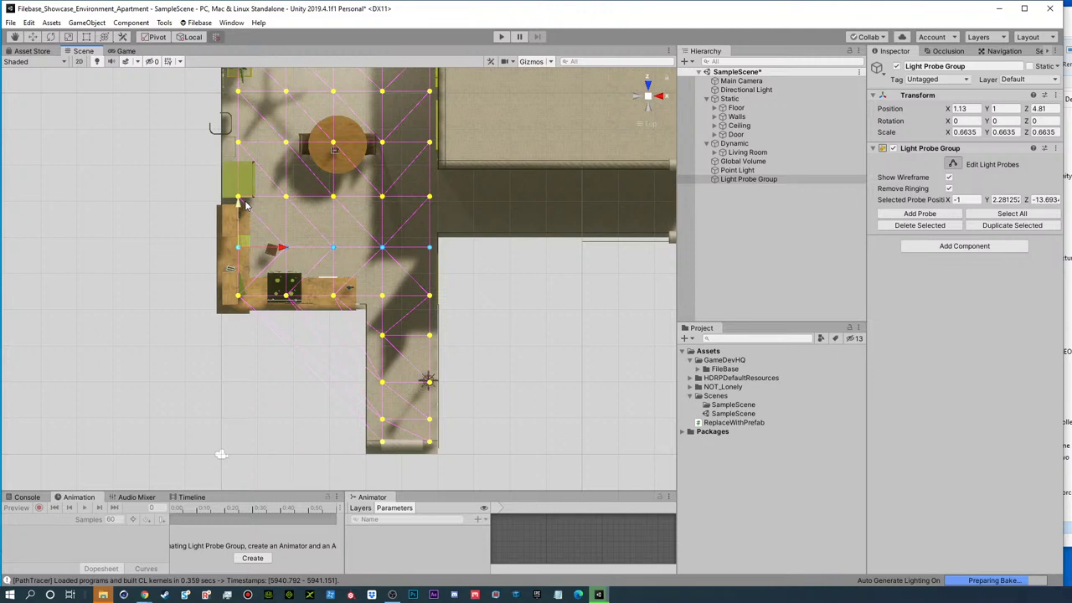
{"action": "left_click_drag", "start_coordinate": [458, 182], "coordinate": [419, 267]}
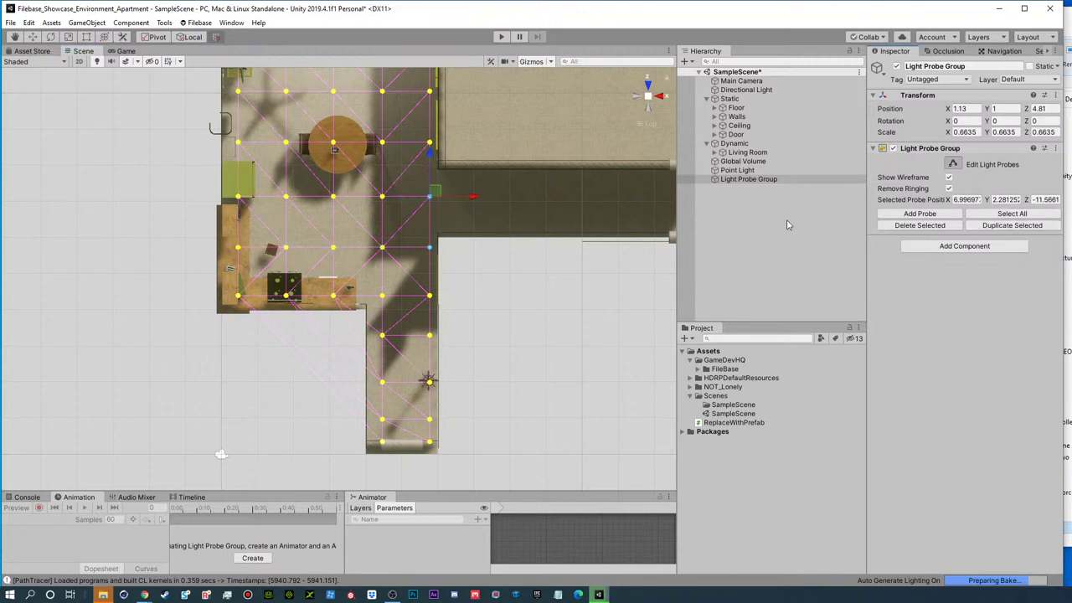
{"action": "left_click_drag", "start_coordinate": [449, 193], "coordinate": [482, 168]}
{"action": "key", "text": "r"}
{"action": "key", "text": "t"}
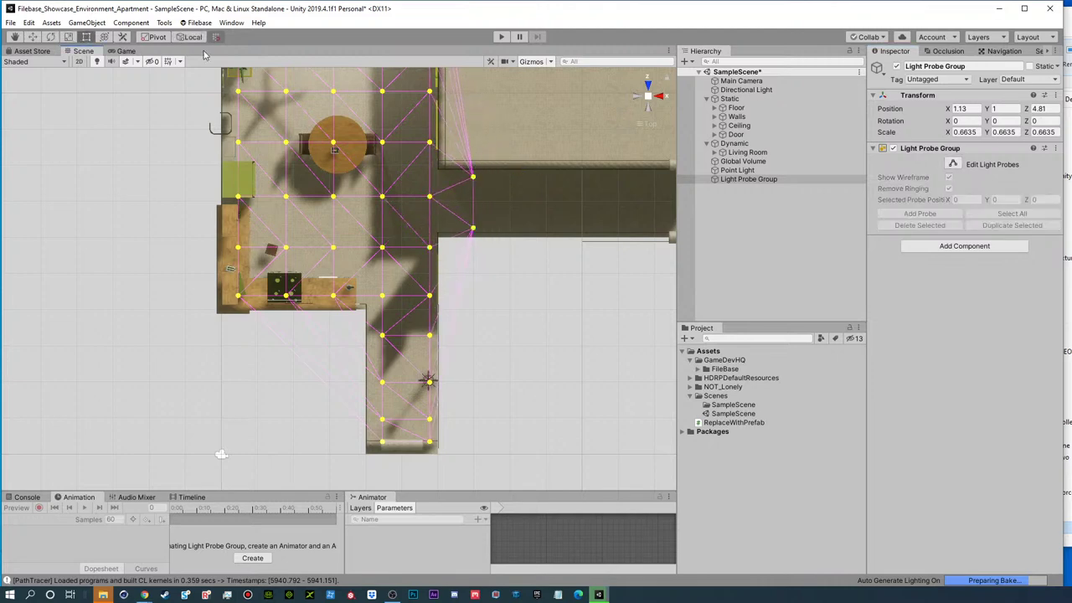
{"action": "left_click", "coordinate": [953, 164]}
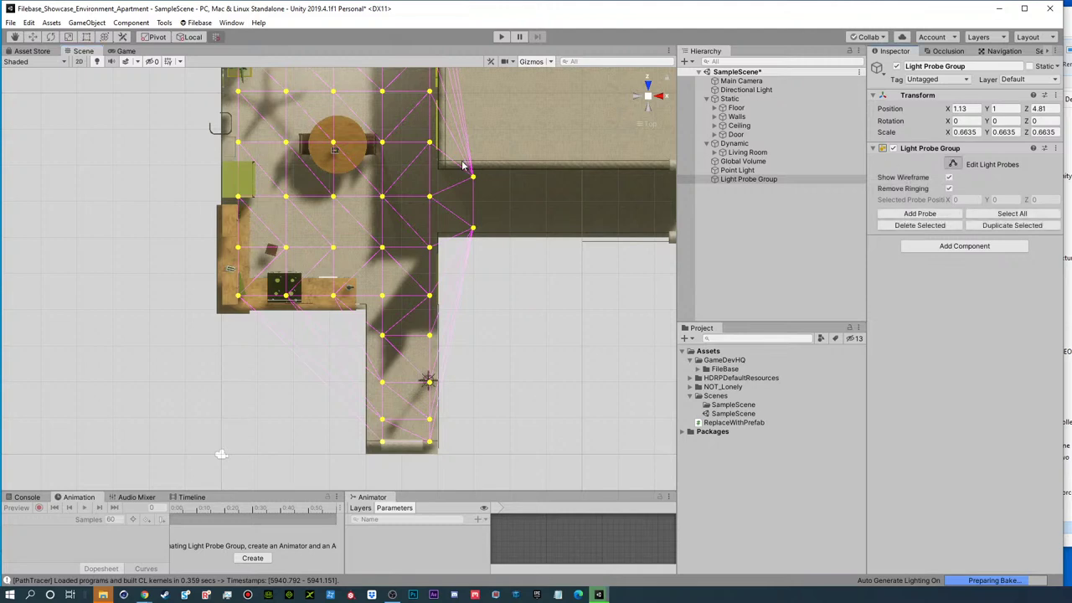
{"action": "left_click_drag", "start_coordinate": [479, 268], "coordinate": [462, 242]}
{"action": "left_click_drag", "start_coordinate": [520, 188], "coordinate": [701, 189]}
- Deselect the Light Probe Group and examine the lighting from the side corridor and dining area toward the windows
{"action": "left_click", "coordinate": [650, 96]}
{"action": "left_click", "coordinate": [557, 276]}
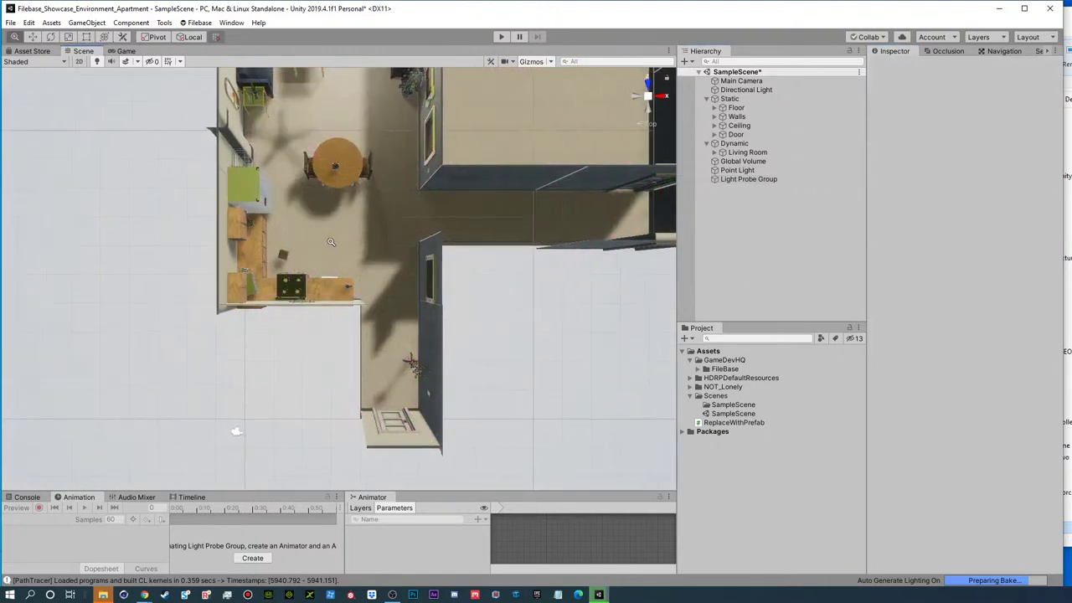
{"action": "scroll", "coordinate": [481, 227], "scroll_direction": "up", "scroll_amount": 10}
{"action": "left_click_drag", "start_coordinate": [481, 227], "coordinate": [243, 58], "text": "alt"}
{"action": "left_click_drag", "start_coordinate": [387, 204], "coordinate": [347, 134], "text": "alt"}
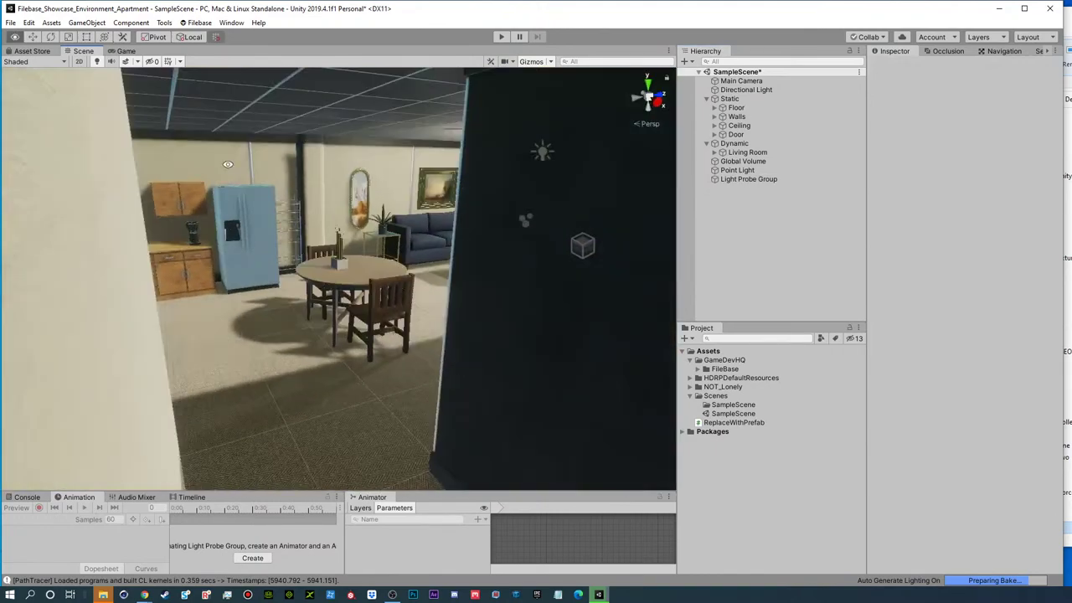
{"action": "right_click_drag", "start_coordinate": [524, 218], "coordinate": [809, 242], "text": "alt"}
{"action": "left_click_drag", "start_coordinate": [394, 220], "coordinate": [500, 201], "text": "alt"}
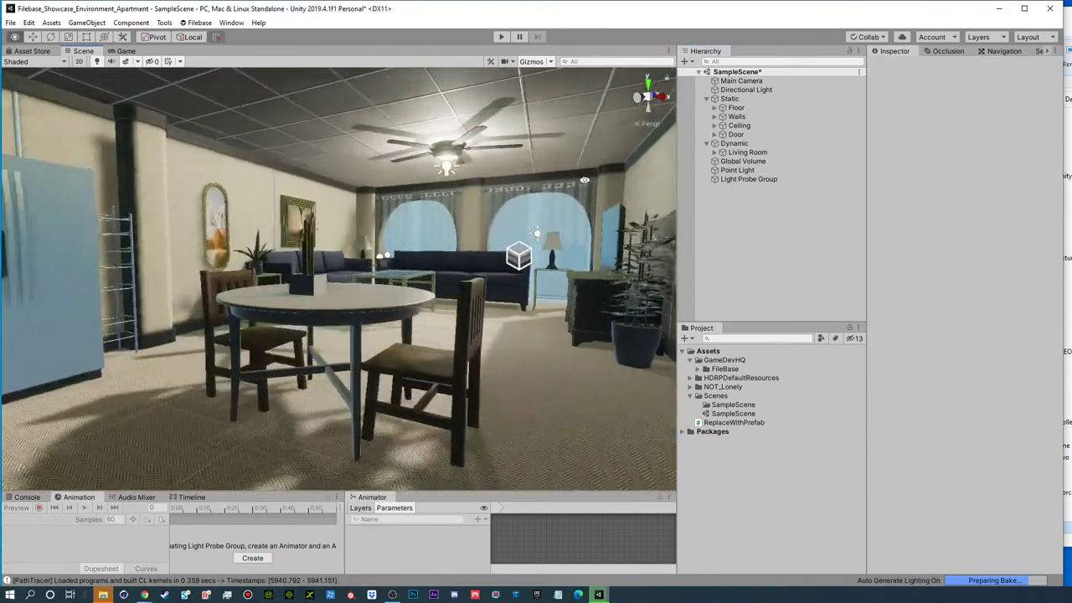
- Toggle the Light Probe Group off and on again to compare the dining area's lighting
{"action": "left_click", "coordinate": [737, 178]}
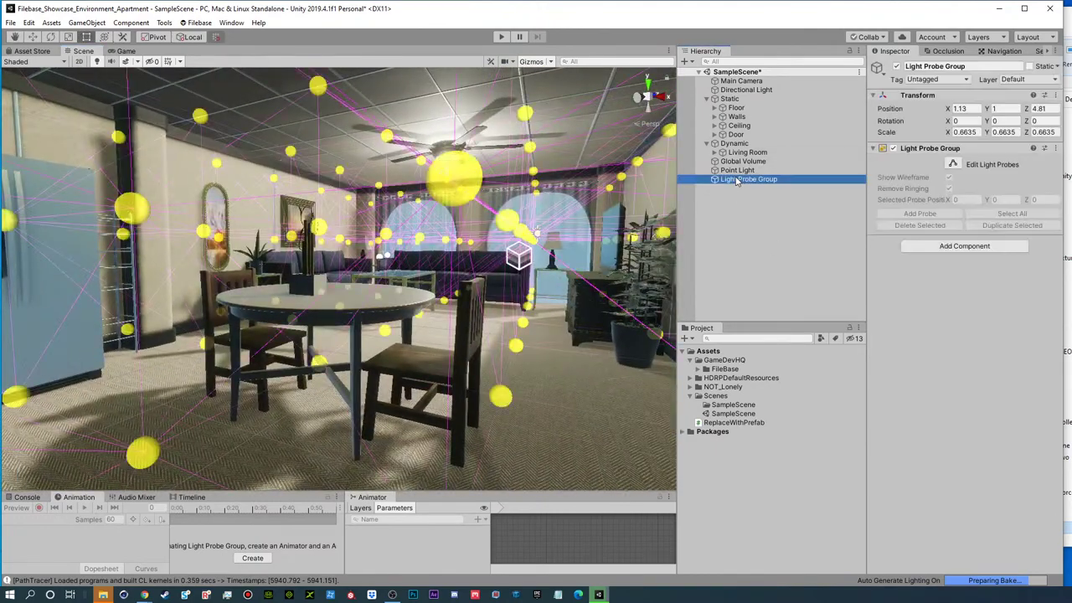
{"action": "left_click", "coordinate": [897, 67]}
{"action": "left_click", "coordinate": [897, 66]}
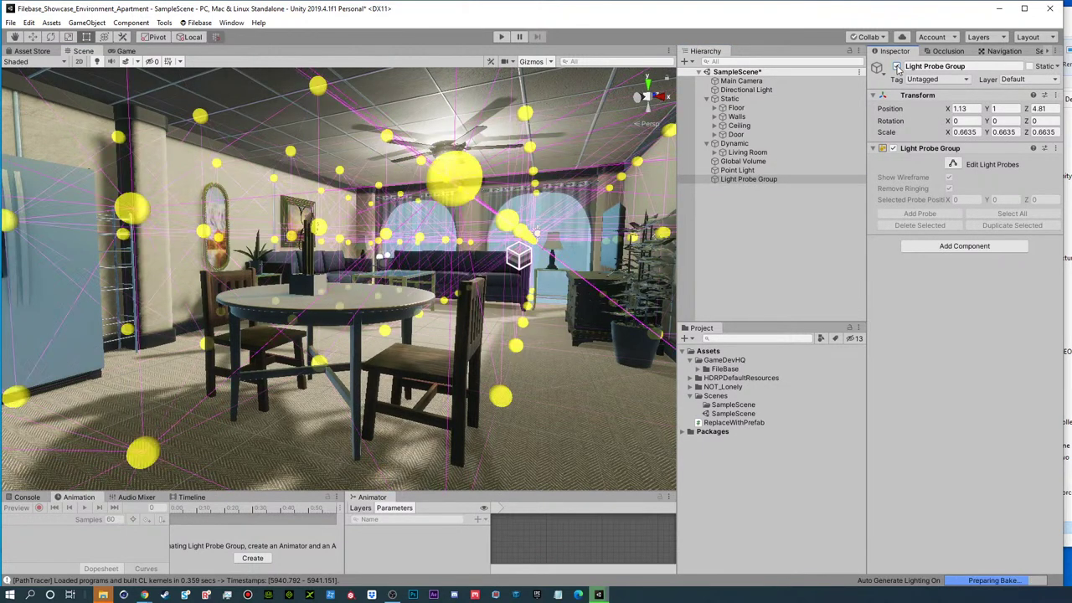
{"action": "left_click_drag", "start_coordinate": [469, 271], "coordinate": [444, 277], "text": "alt"}
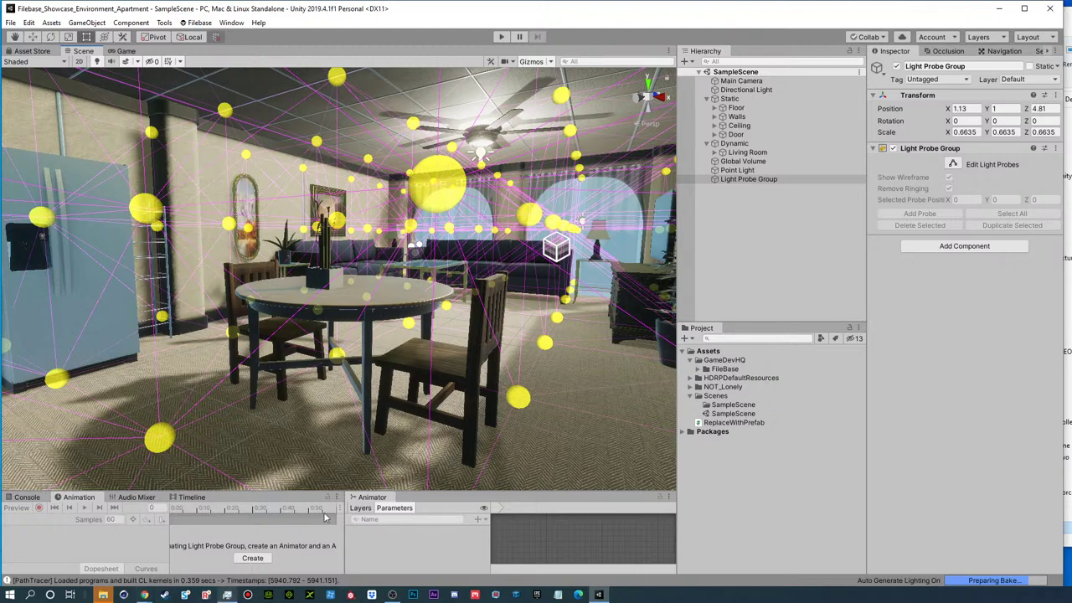
- Switch to Task Manager, end the Unity Editor task and close Task Manager
{"action": "left_click", "coordinate": [227, 595]}
{"action": "left_click", "coordinate": [71, 193]}
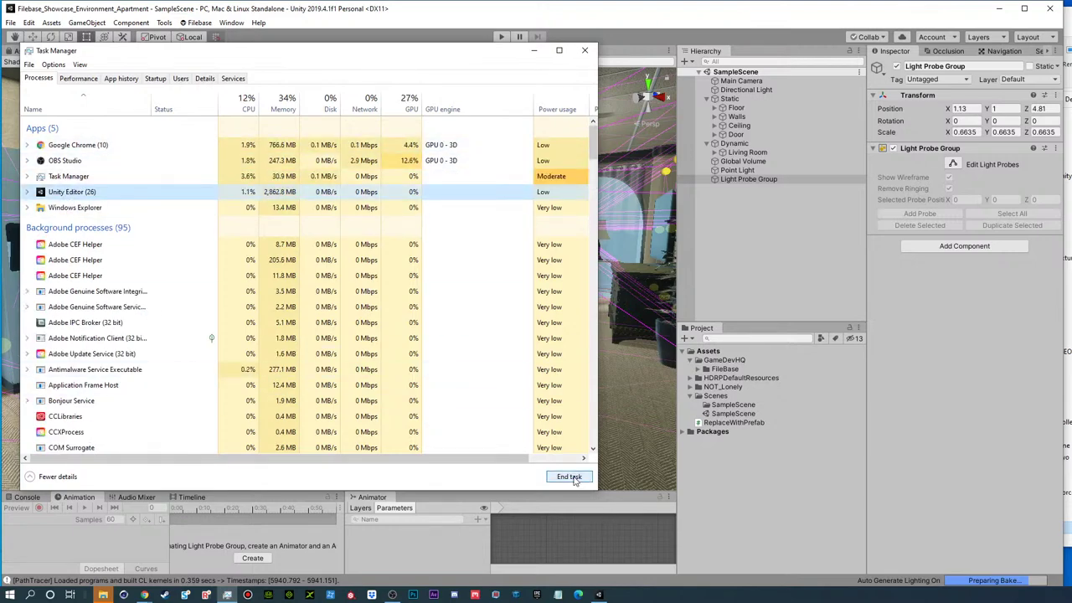
{"action": "left_click", "coordinate": [569, 476]}
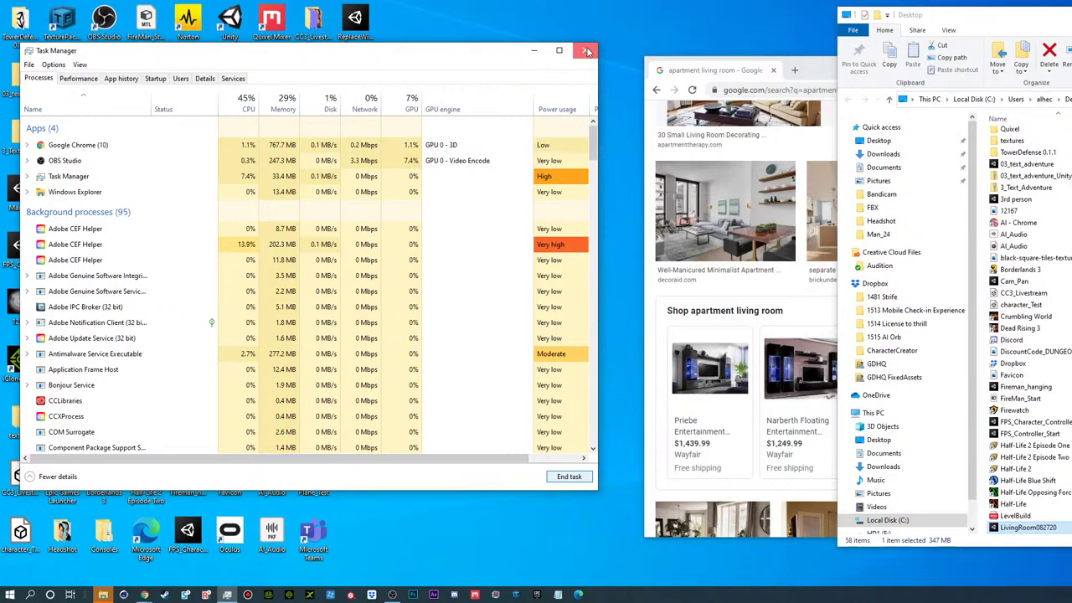
{"action": "left_click", "coordinate": [586, 52]}
- Reopen the Filebase_Showcase_Environment_Apartment project from Unity Hub and dismiss the High Definition Render Pipeline Wizard
{"action": "left_click", "coordinate": [189, 426]}
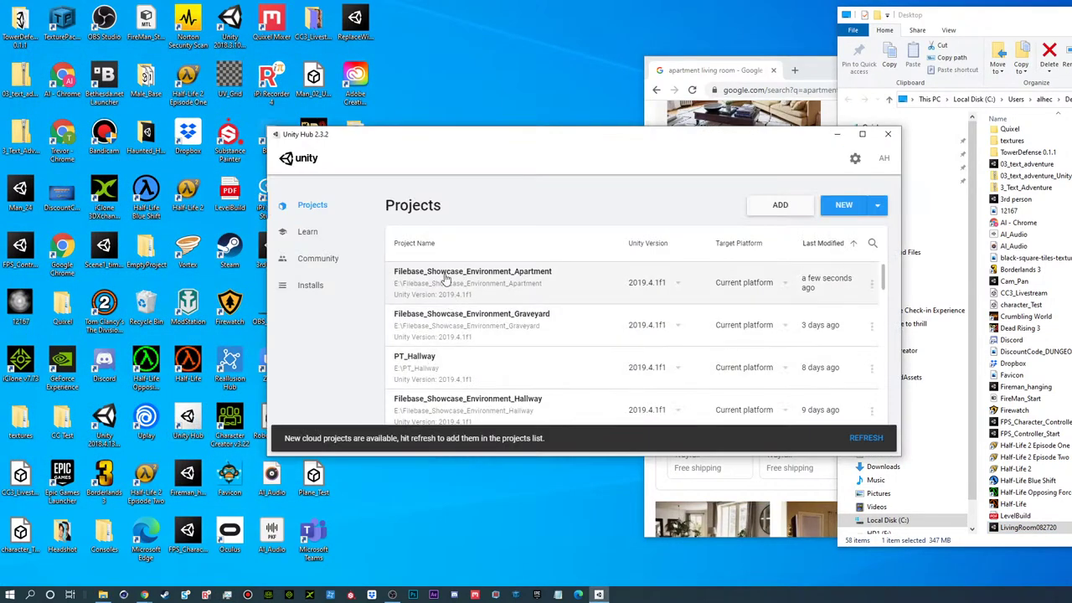
{"action": "left_click", "coordinate": [444, 276]}
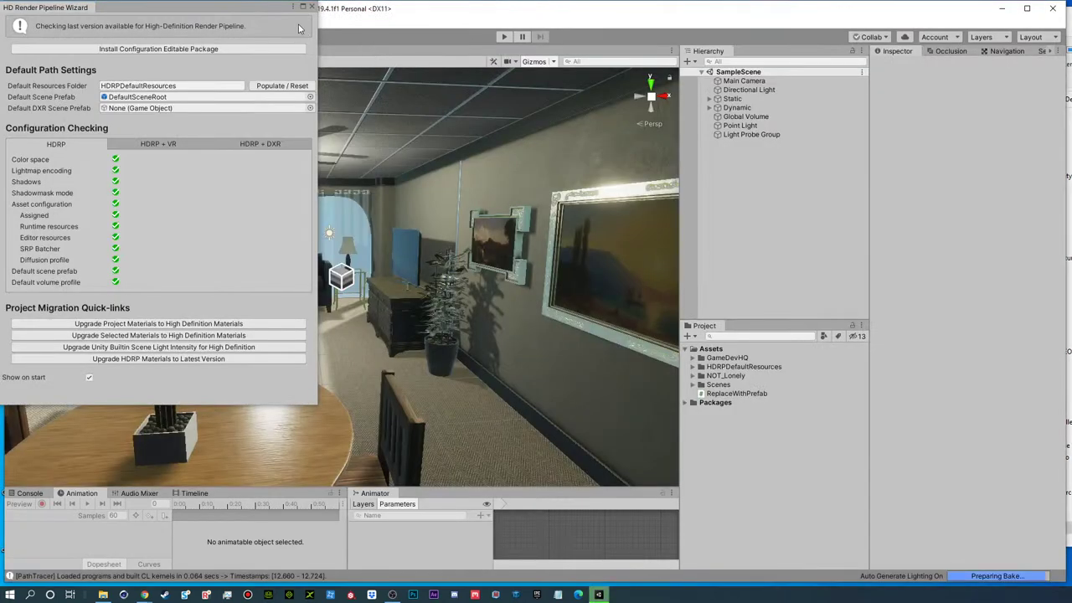
{"action": "left_click", "coordinate": [312, 8]}
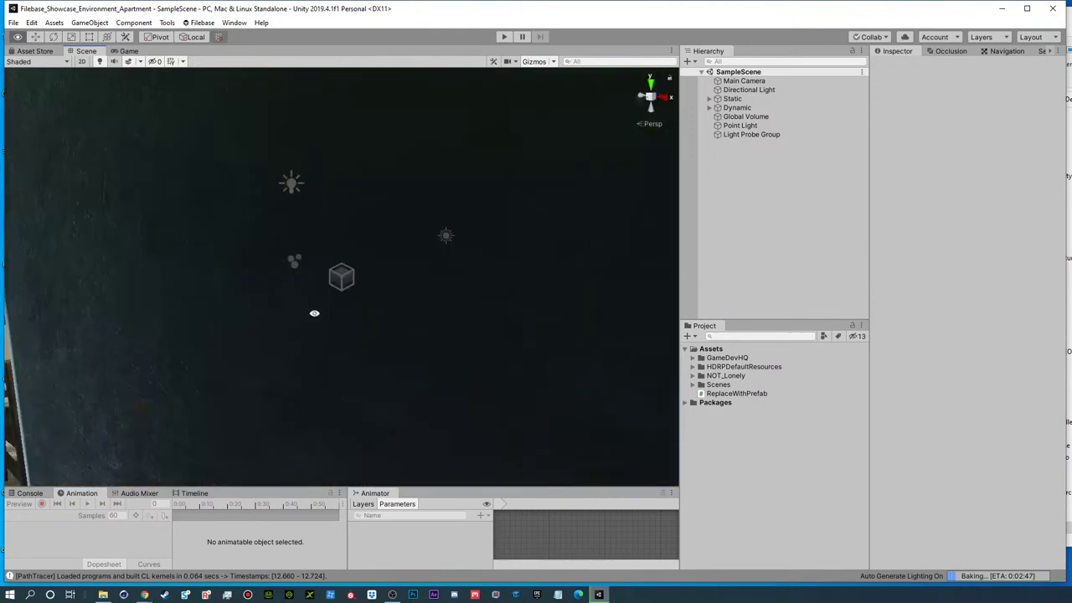
- Select the Light Probe Group with the dining area and windows in view, and turn off the scene gizmos
{"action": "middle_click_drag", "start_coordinate": [315, 313], "coordinate": [466, 306]}
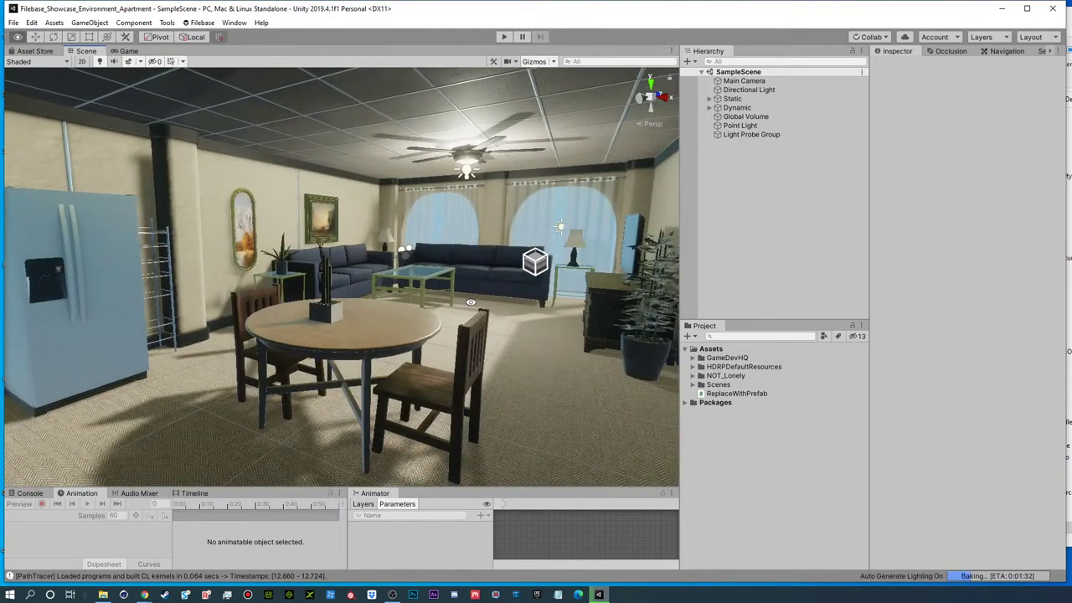
{"action": "left_click_drag", "start_coordinate": [466, 306], "coordinate": [473, 300], "text": "alt"}
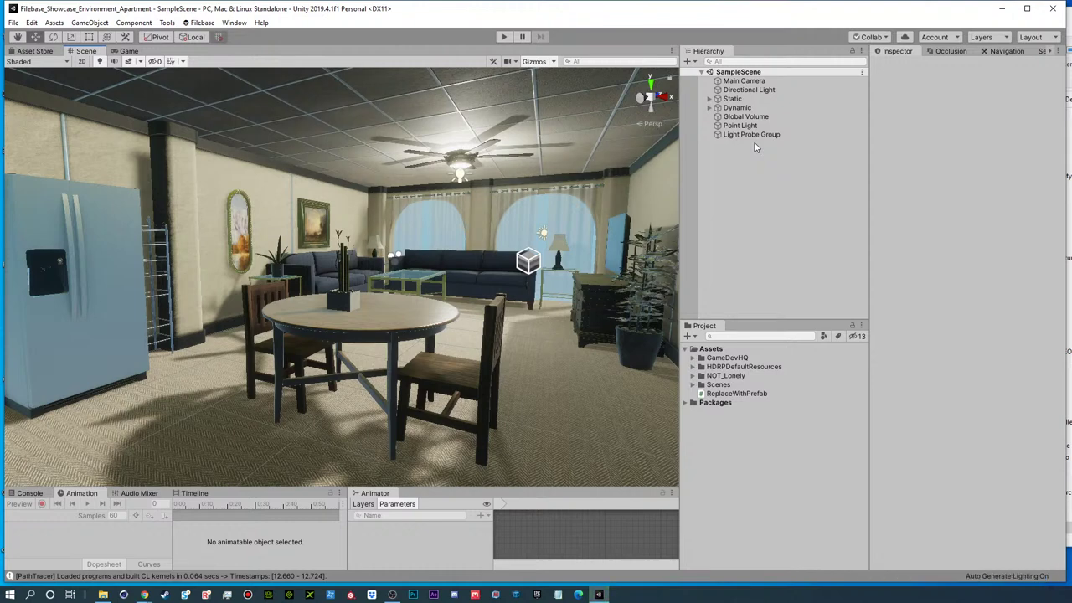
{"action": "left_click", "coordinate": [734, 108]}
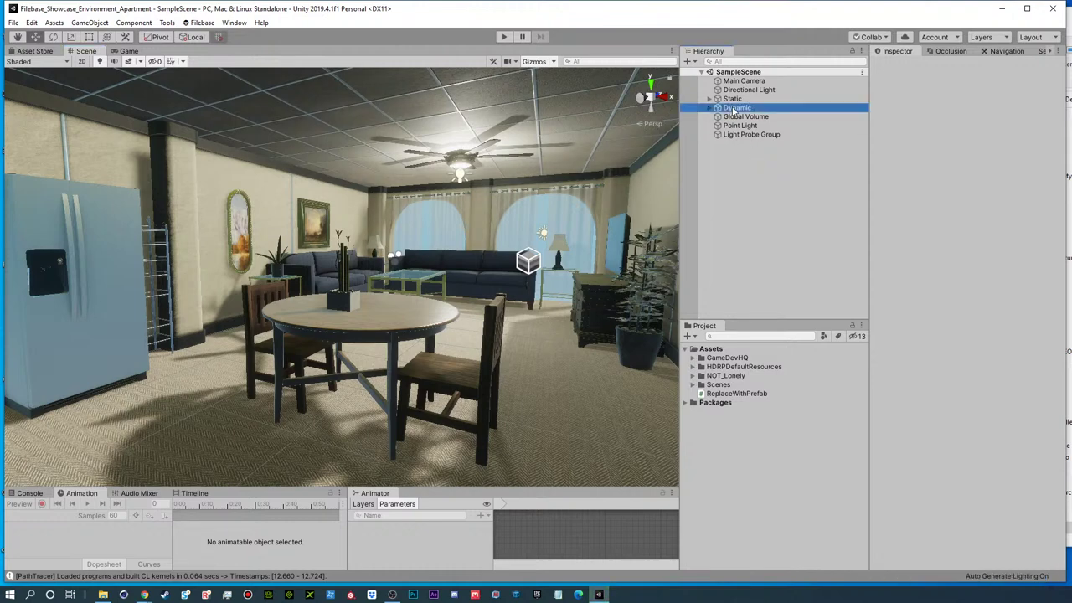
{"action": "left_click", "coordinate": [758, 135]}
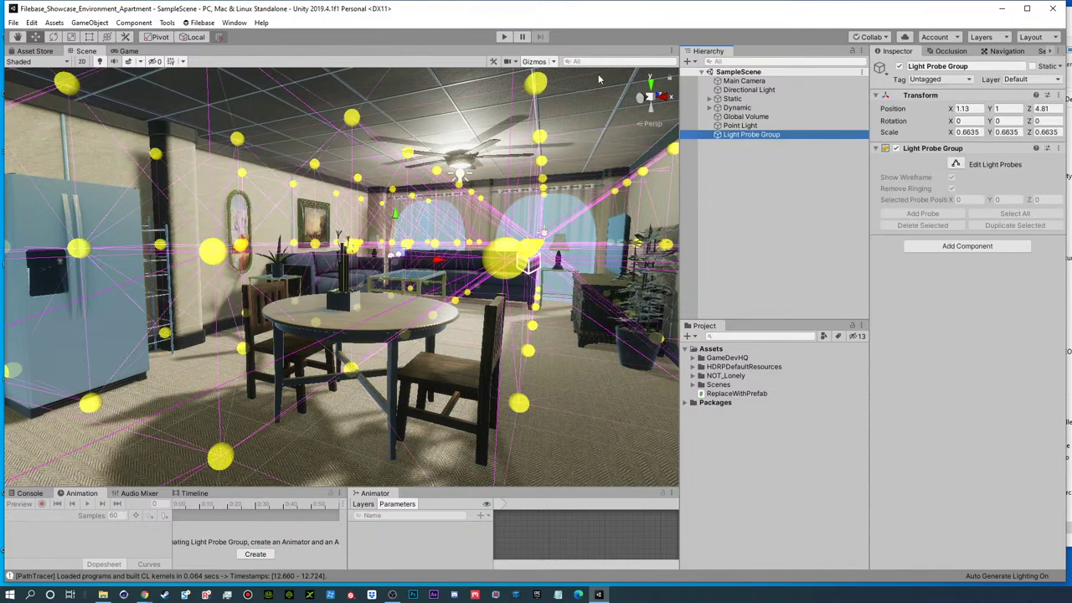
{"action": "left_click", "coordinate": [533, 62]}
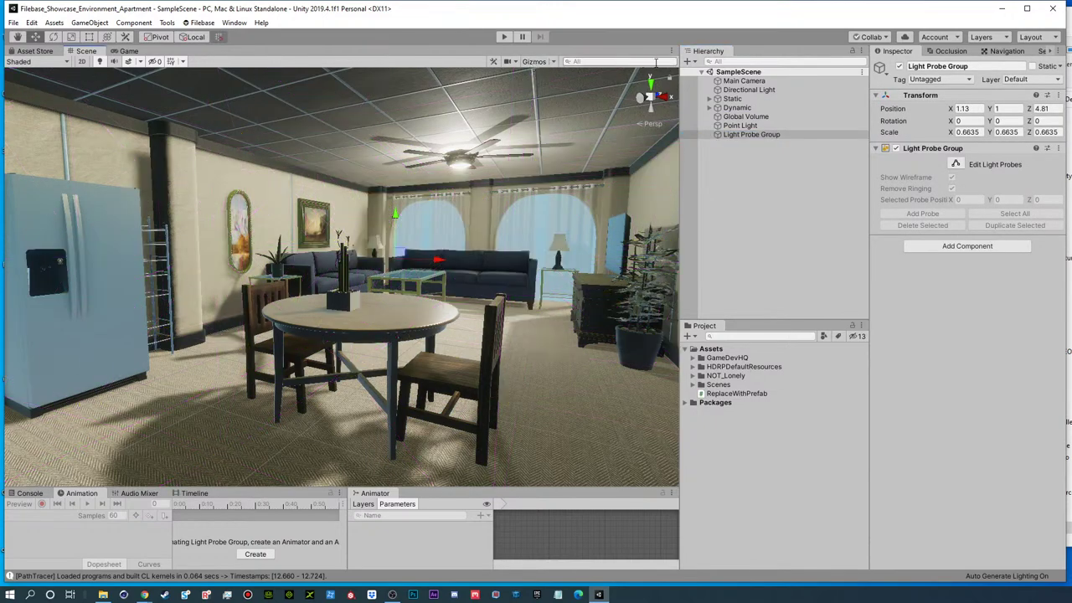
- Repeatedly disable and re-enable the Light Probe Group to compare the room's lighting with and without it, leaving it enabled
{"action": "left_click", "coordinate": [899, 67]}
{"action": "left_click", "coordinate": [898, 67]}
{"action": "left_click", "coordinate": [899, 67]}
{"action": "left_click", "coordinate": [899, 67]}
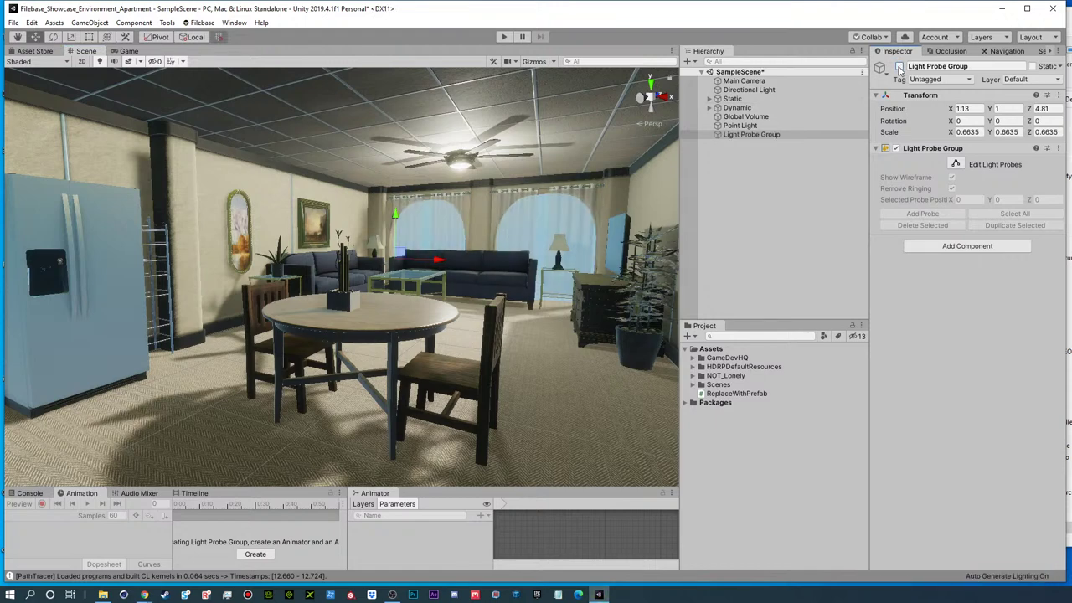
{"action": "left_click", "coordinate": [899, 67]}
{"action": "left_click", "coordinate": [899, 67]}
{"action": "left_click", "coordinate": [899, 67]}
{"action": "left_click", "coordinate": [898, 67]}
{"action": "left_click", "coordinate": [898, 67]}
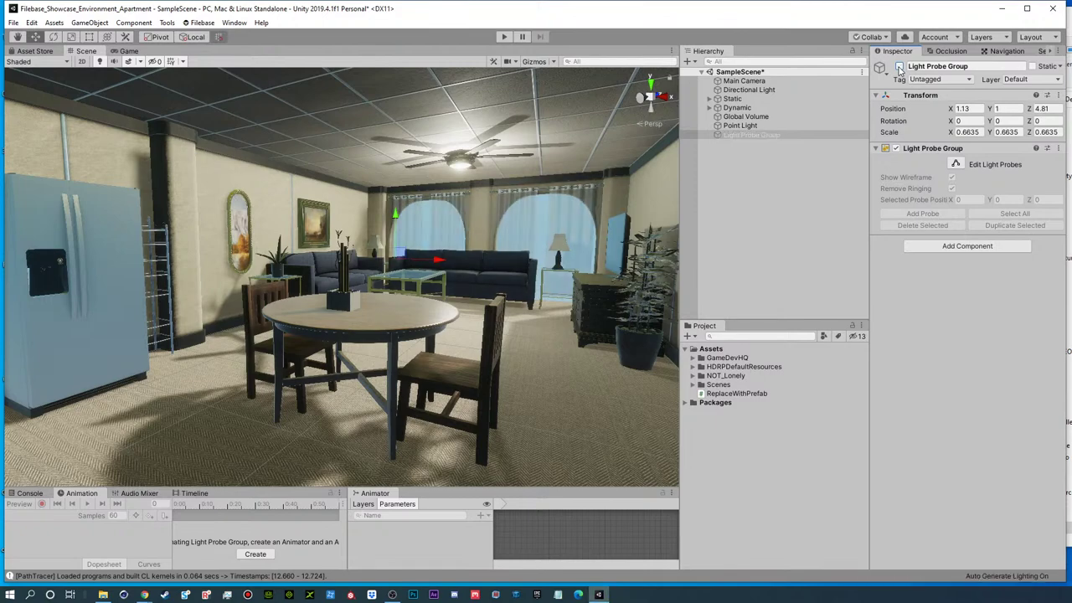
{"action": "left_click", "coordinate": [899, 67]}
- Set the Point Light's intensity to 50 Lumen and its mode to Mixed
{"action": "left_click_drag", "start_coordinate": [584, 183], "coordinate": [604, 207], "text": "alt"}
{"action": "right_click_drag", "start_coordinate": [603, 207], "coordinate": [464, 188]}
{"action": "left_click", "coordinate": [764, 125]}
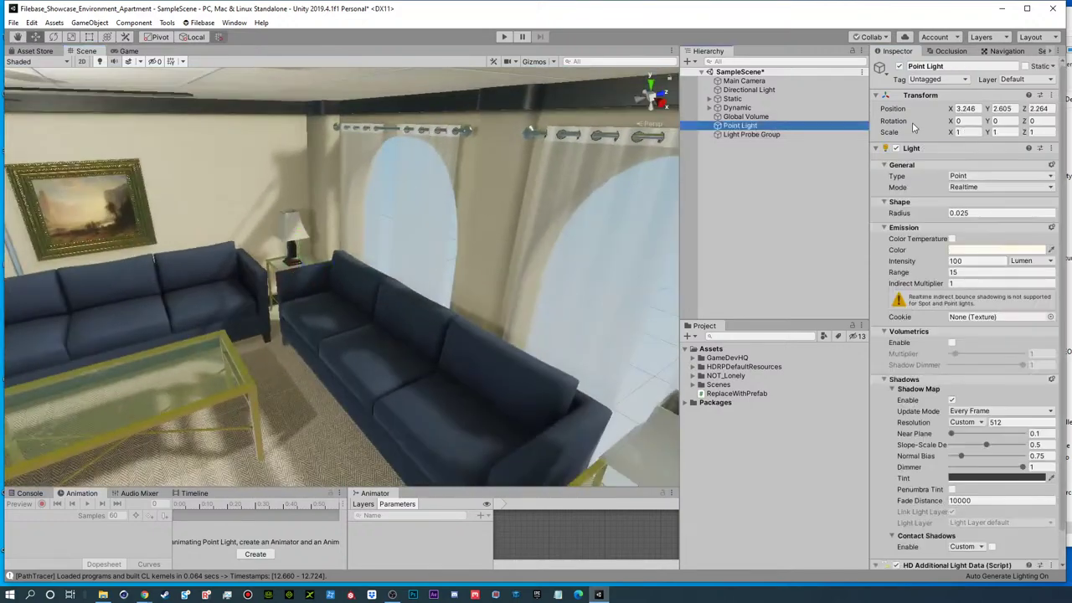
{"action": "left_click", "coordinate": [966, 260]}
{"action": "type", "text": "50"}
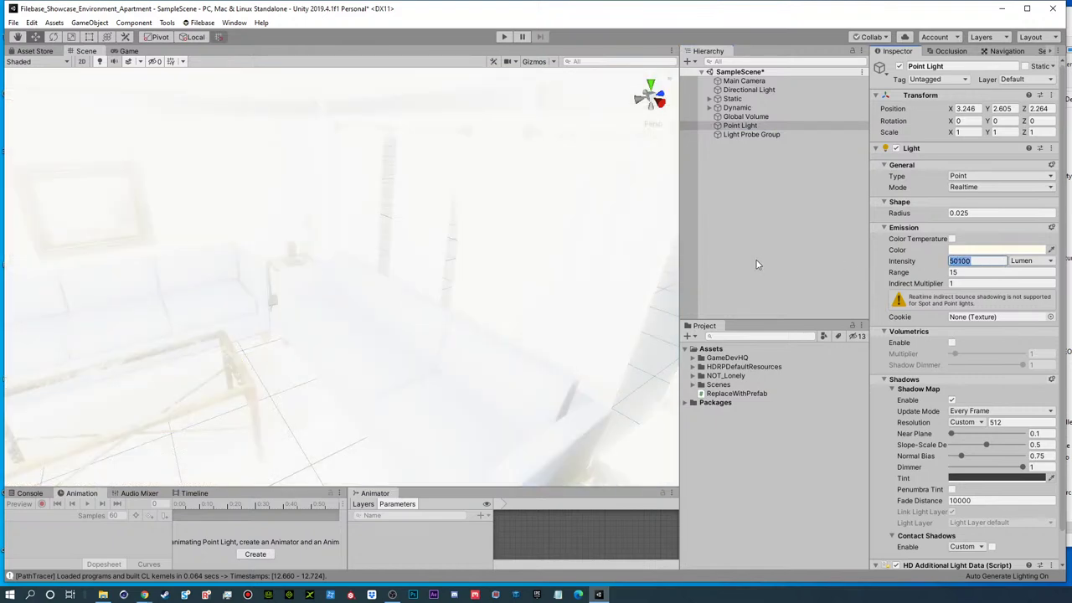
{"action": "type", "text": "50"}
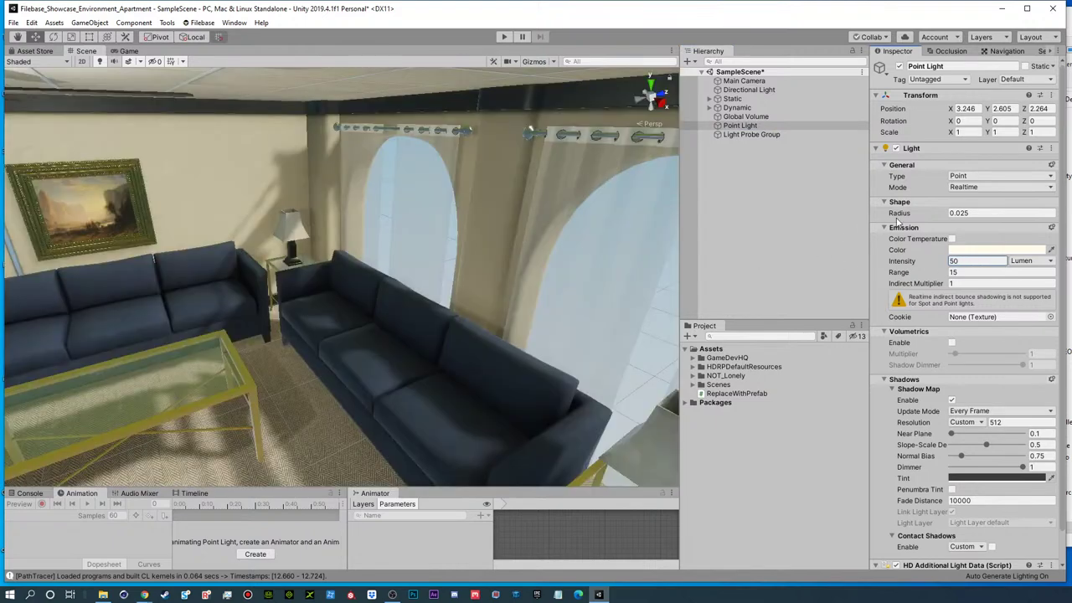
{"action": "left_click", "coordinate": [971, 187]}
{"action": "left_click", "coordinate": [978, 215]}
- Set the Directional Light's mode to Mixed and deselect it
{"action": "scroll", "coordinate": [489, 221], "scroll_direction": "down", "scroll_amount": 5, "text": "alt"}
{"action": "left_click_drag", "start_coordinate": [418, 206], "coordinate": [649, 166], "text": "alt"}
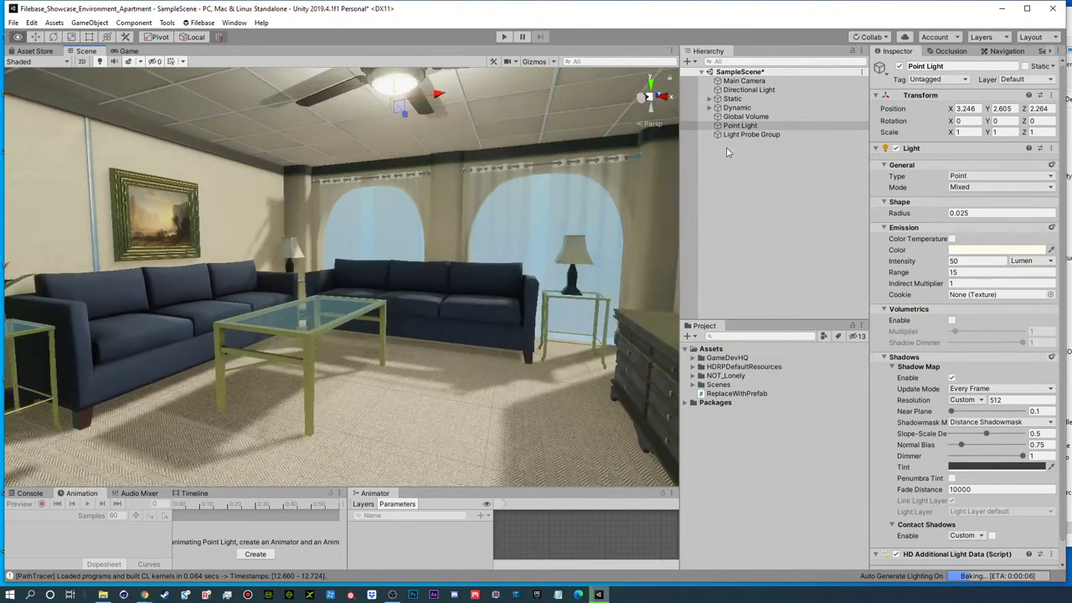
{"action": "left_click", "coordinate": [746, 89]}
{"action": "left_click", "coordinate": [971, 187]}
{"action": "left_click", "coordinate": [971, 211]}
{"action": "right_click_drag", "start_coordinate": [494, 211], "coordinate": [494, 211]}
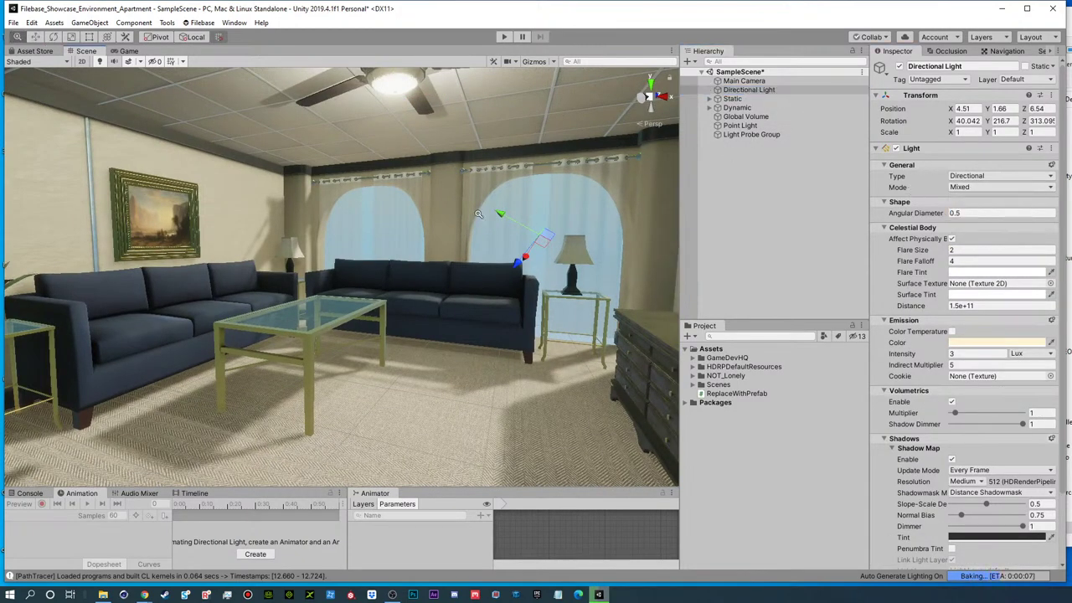
{"action": "scroll", "coordinate": [351, 236], "scroll_direction": "down", "scroll_amount": 5}
{"action": "middle_click_drag", "start_coordinate": [376, 236], "coordinate": [419, 219]}
{"action": "left_click", "coordinate": [810, 219]}
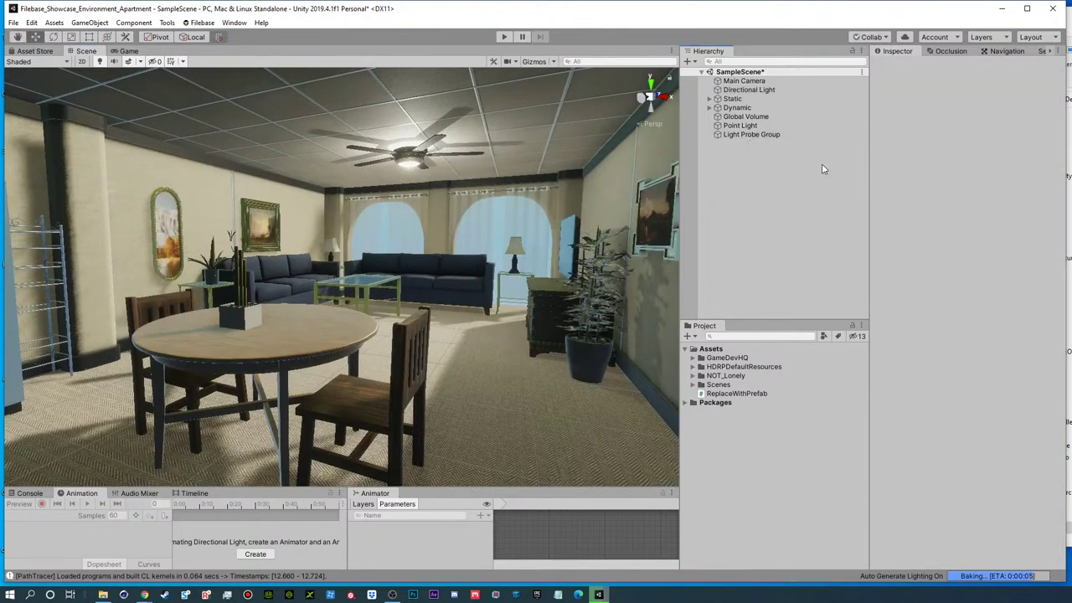
- Switch the Light Probe Group off and on to check its effect with the Mixed lights
{"action": "left_click", "coordinate": [751, 135]}
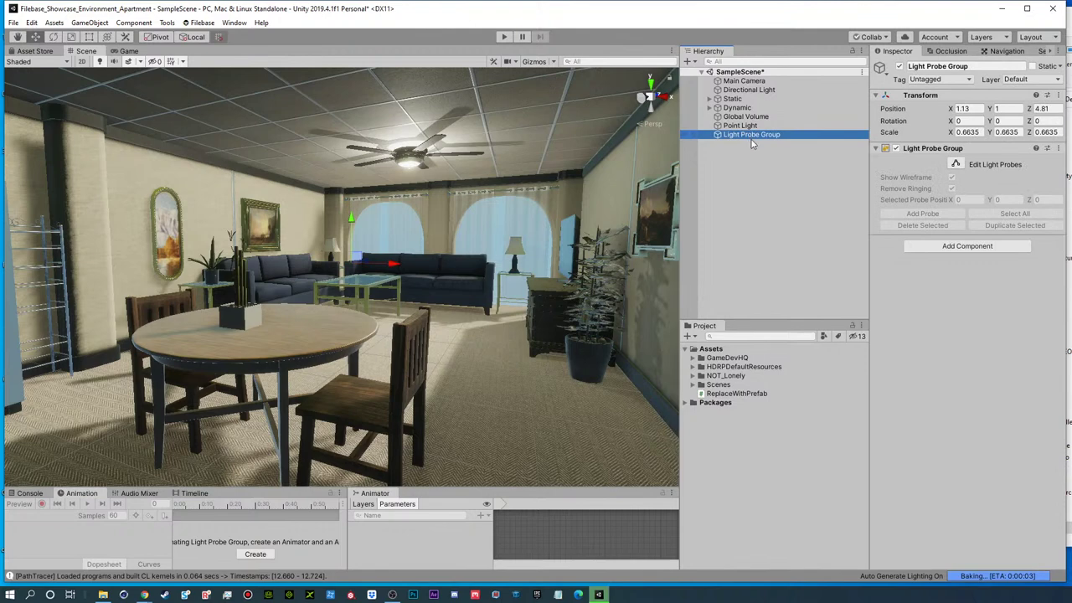
{"action": "left_click", "coordinate": [900, 67]}
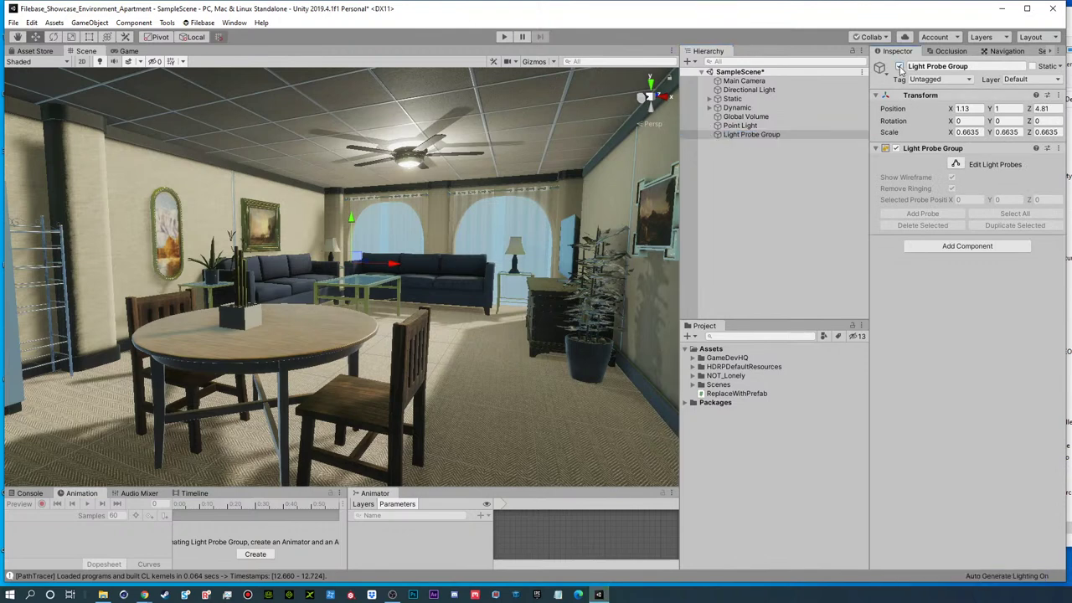
{"action": "left_click", "coordinate": [899, 67]}
{"action": "left_click", "coordinate": [899, 67]}
{"action": "left_click", "coordinate": [899, 67]}
- Add a Reflection Probe to the scene and turn the scene gizmos back on
{"action": "left_click_drag", "start_coordinate": [482, 232], "coordinate": [250, 301], "text": "alt"}
{"action": "scroll", "coordinate": [331, 314], "scroll_direction": "down", "scroll_amount": 8, "text": "alt"}
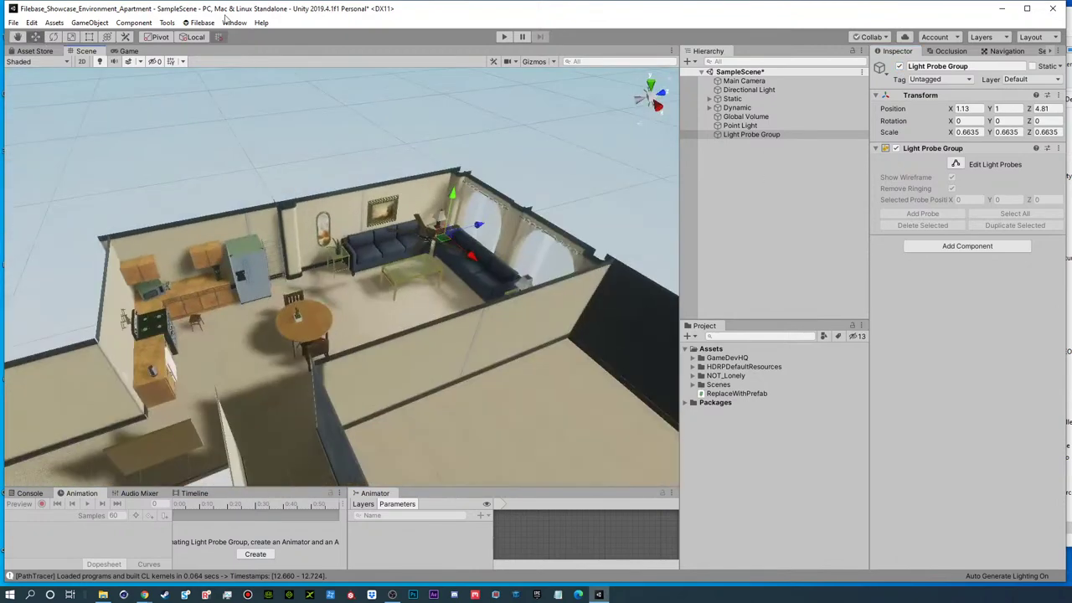
{"action": "left_click", "coordinate": [687, 61]}
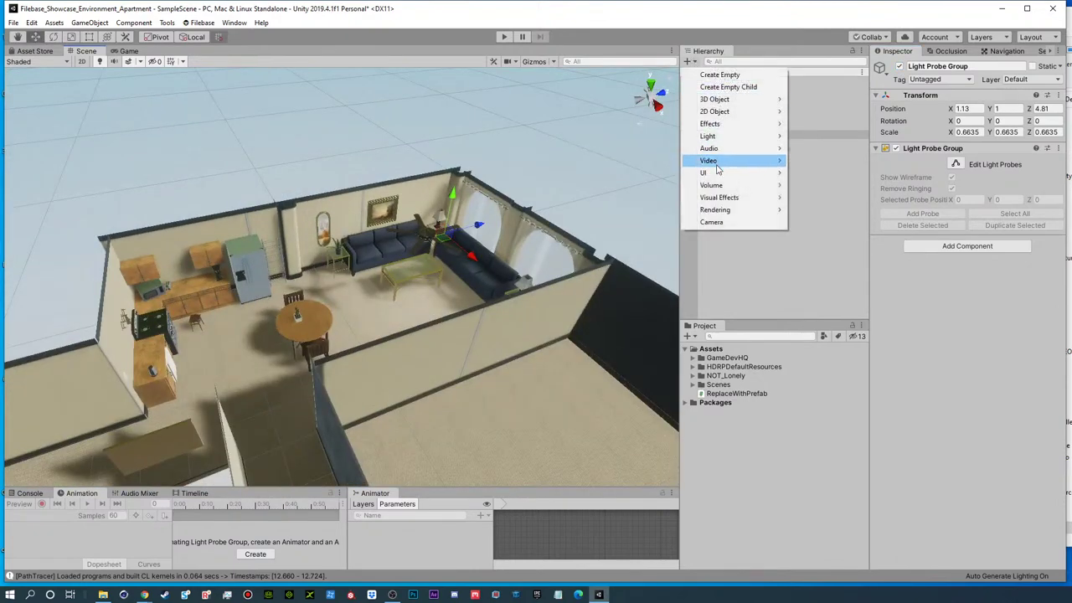
{"action": "mouse_move", "coordinate": [722, 216]}
{"action": "mouse_move", "coordinate": [758, 139]}
{"action": "left_click", "coordinate": [826, 198]}
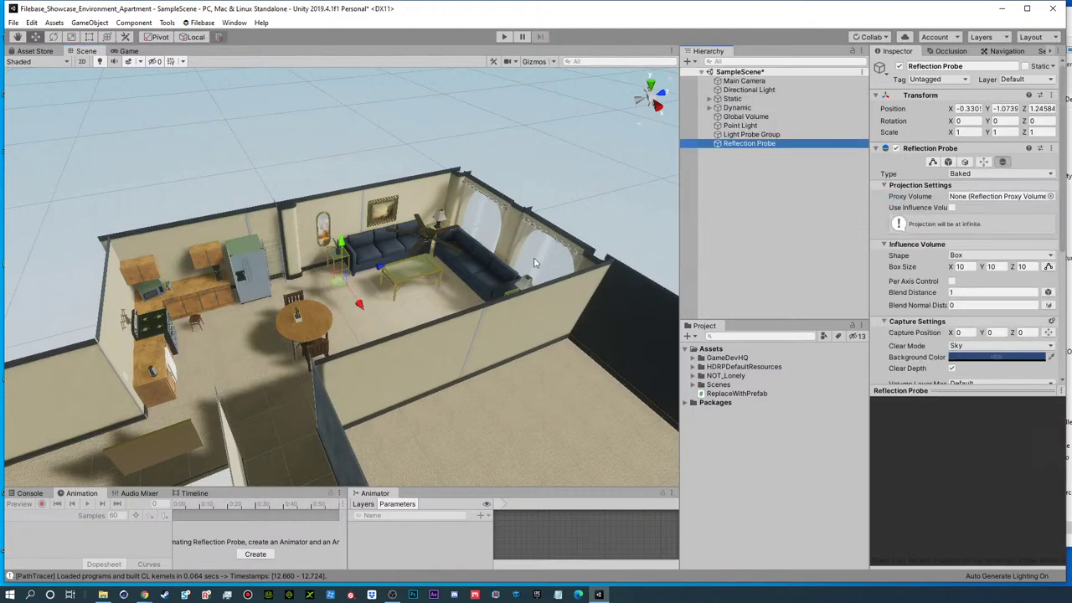
{"action": "left_click", "coordinate": [537, 64]}
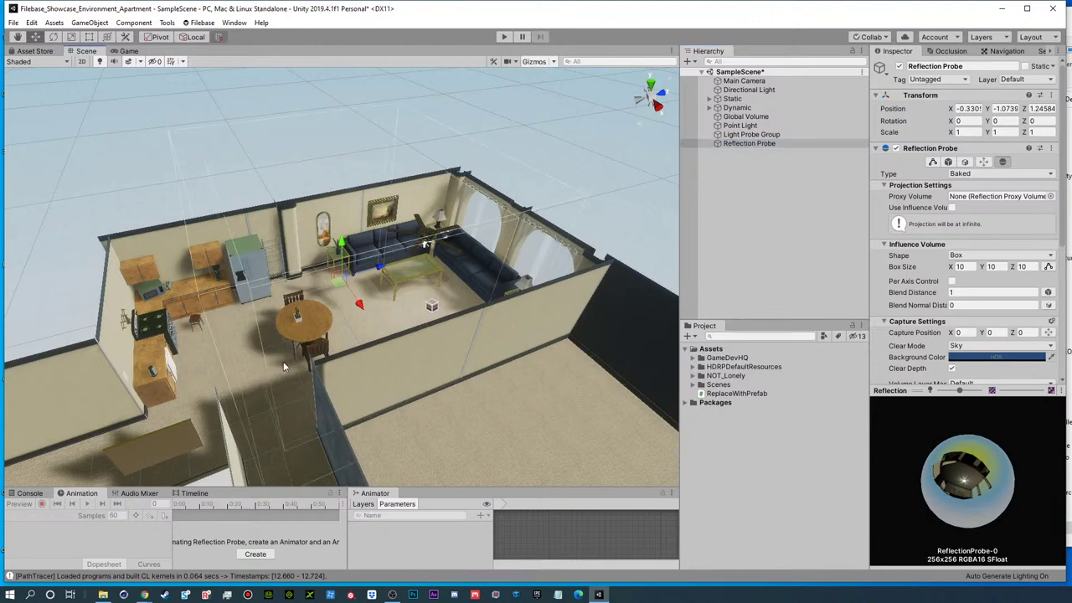
- Frame the Reflection Probe and set its influence volume's Blend Distance to 0.5
{"action": "key", "text": "f"}
{"action": "left_click", "coordinate": [951, 292]}
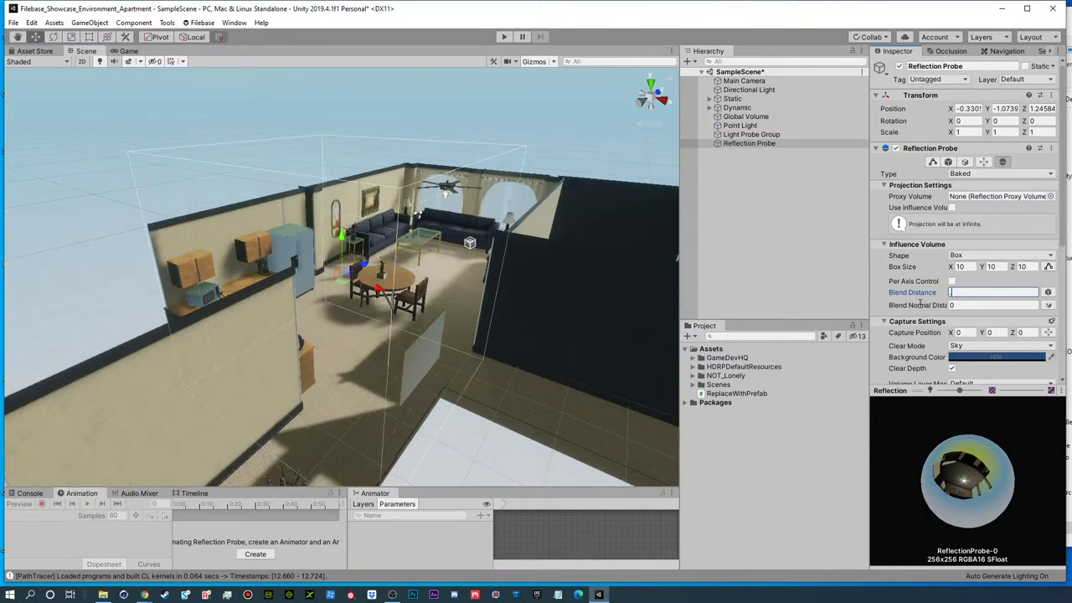
{"action": "type", "text": "0.5"}
- From the top view, fit the Reflection Probe's influence box to the living room, about 6.69 in X and 6.93 in Z
{"action": "left_click", "coordinate": [650, 87]}
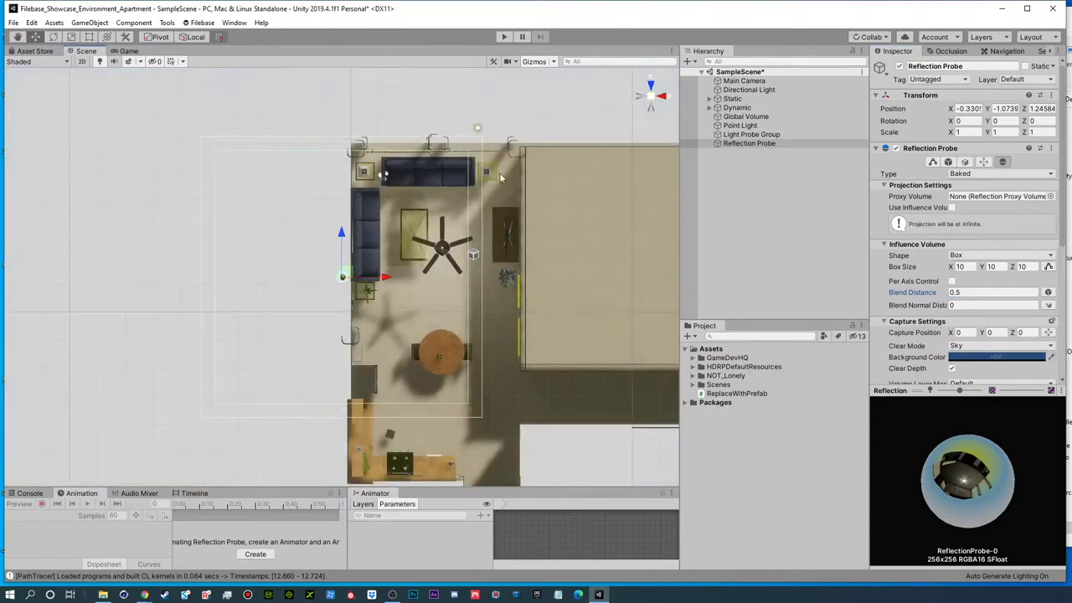
{"action": "middle_click_drag", "start_coordinate": [309, 214], "coordinate": [255, 178]}
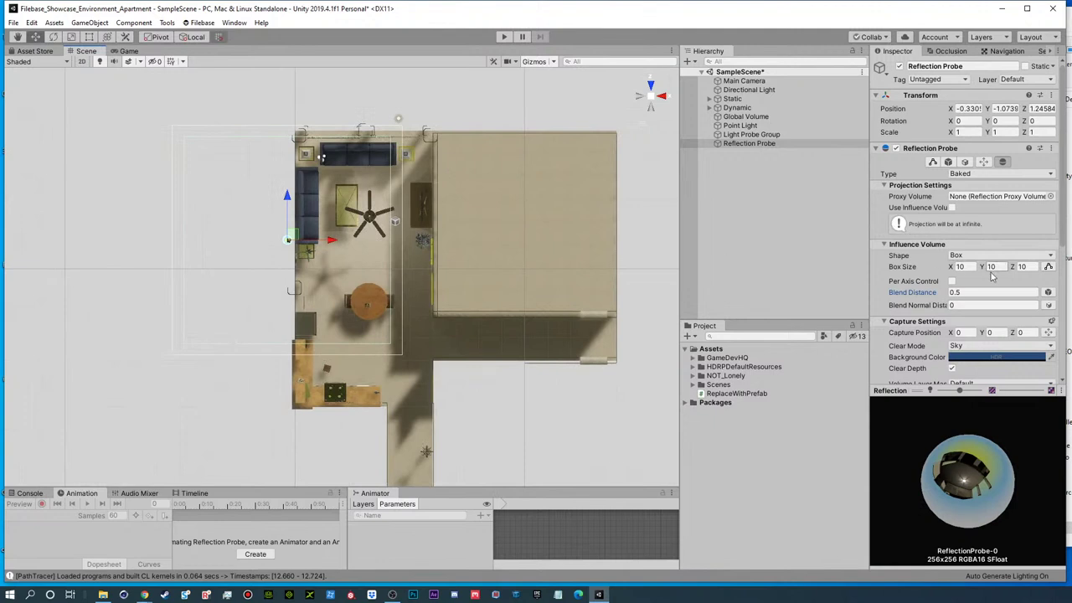
{"action": "left_click", "coordinate": [1048, 266]}
{"action": "left_click_drag", "start_coordinate": [405, 241], "coordinate": [444, 241]}
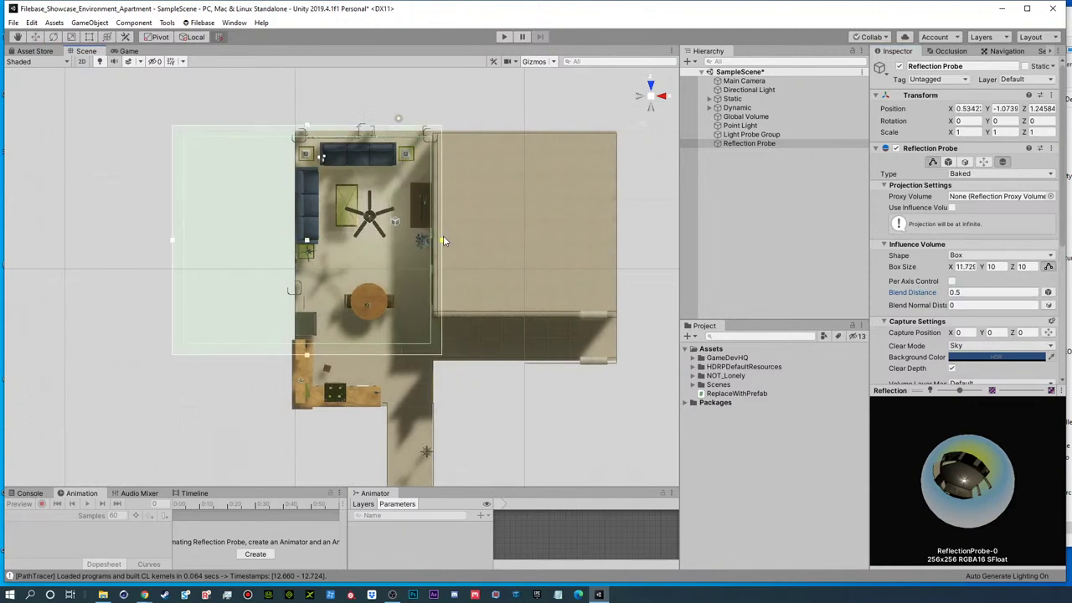
{"action": "left_click_drag", "start_coordinate": [309, 127], "coordinate": [310, 132]}
{"action": "left_click_drag", "start_coordinate": [177, 244], "coordinate": [296, 244]}
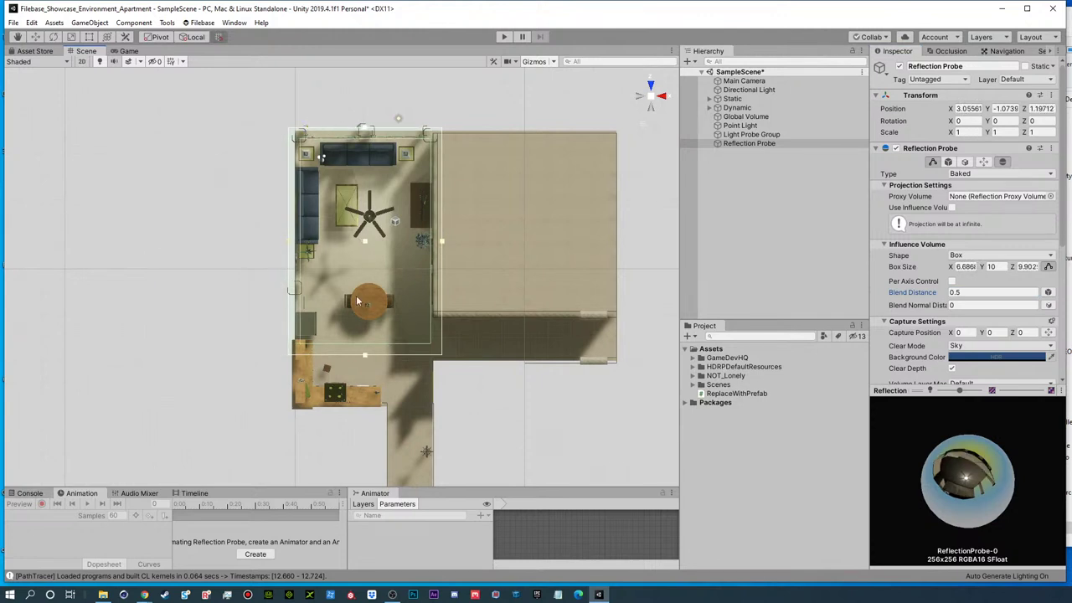
{"action": "left_click_drag", "start_coordinate": [365, 360], "coordinate": [414, 287]}
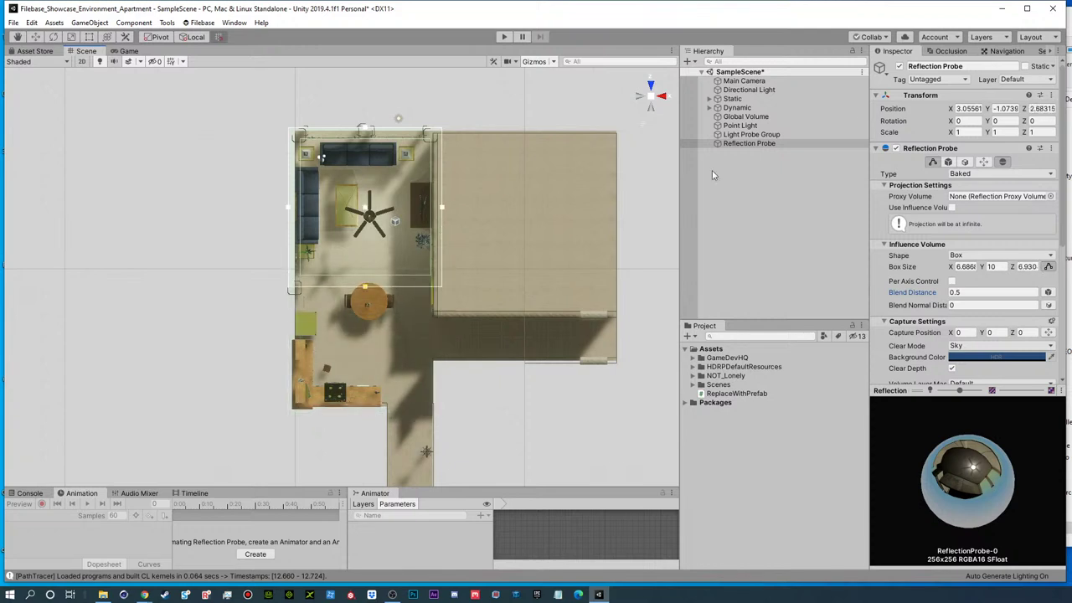
- Duplicate the living room Reflection Probe twice, placing the last copy over the entrance hallway at about X 5.1, Z -7.67
{"action": "left_click", "coordinate": [759, 146]}
{"action": "key", "text": "ctrl+d"}
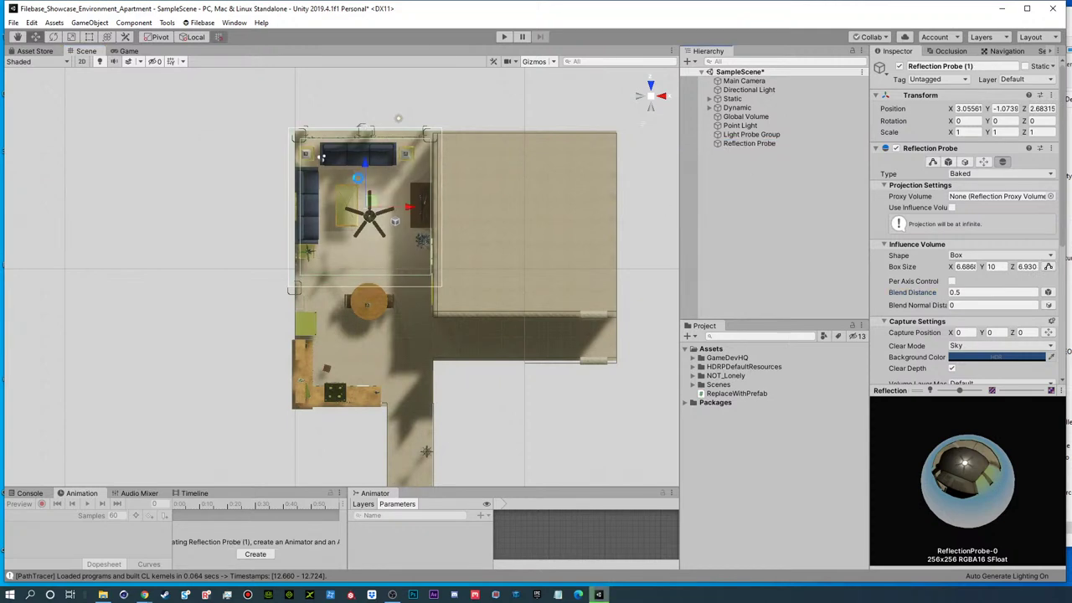
{"action": "left_click_drag", "start_coordinate": [364, 169], "coordinate": [419, 439]}
{"action": "key", "text": "ctrl+d"}
{"action": "middle_click_drag", "start_coordinate": [426, 379], "coordinate": [434, 317], "text": "alt"}
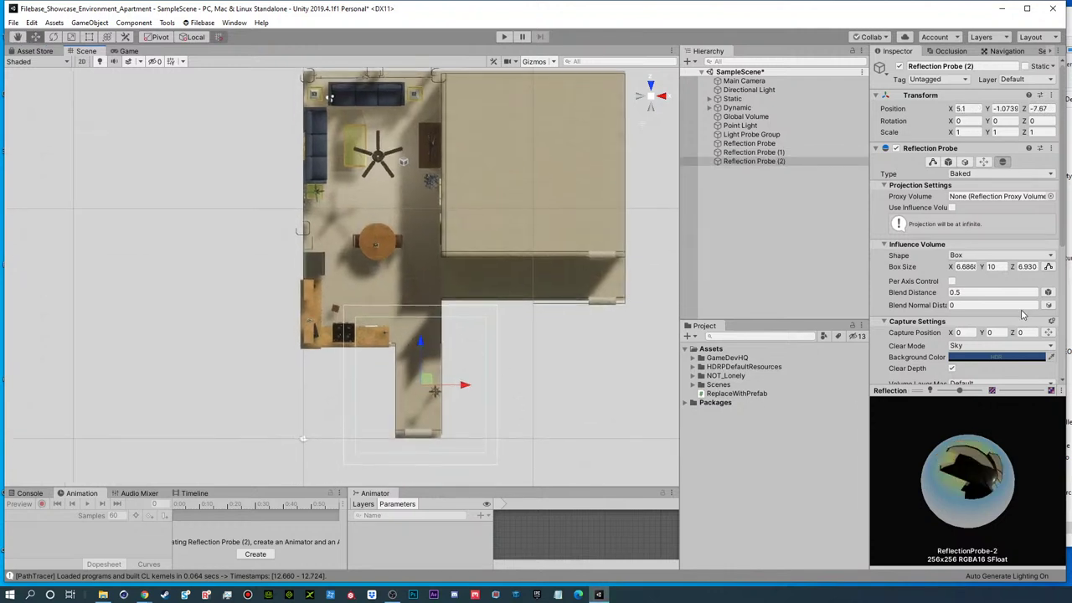
- Fit the hallway Reflection Probe's influence box to the entrance hallway from the top view, about 2.16 in X and 4.96 in Z
{"action": "left_click", "coordinate": [1046, 266]}
{"action": "left_click_drag", "start_coordinate": [424, 306], "coordinate": [424, 328]}
{"action": "left_click_drag", "start_coordinate": [362, 398], "coordinate": [401, 397]}
{"action": "left_click_drag", "start_coordinate": [499, 401], "coordinate": [450, 398]}
{"action": "left_click_drag", "start_coordinate": [414, 466], "coordinate": [425, 437]}
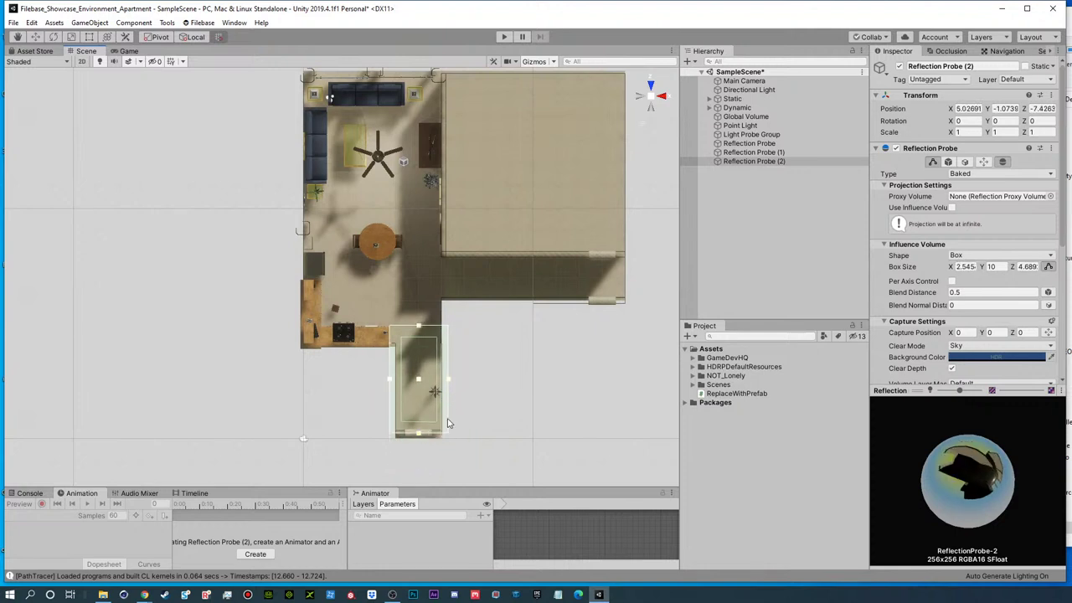
{"action": "mouse_move", "coordinate": [447, 385]}
{"action": "left_mouse_down"}
{"action": "mouse_move", "coordinate": [396, 381]}
{"action": "mouse_move", "coordinate": [444, 384]}
{"action": "left_mouse_up"}
{"action": "left_click_drag", "start_coordinate": [413, 434], "coordinate": [419, 445]}
- Select all three Reflection Probes and set their influence box height to 4
{"action": "left_click", "coordinate": [651, 98]}
{"action": "left_click_drag", "start_coordinate": [456, 391], "coordinate": [539, 102], "text": "alt"}
{"action": "left_click", "coordinate": [737, 144], "text": "shift"}
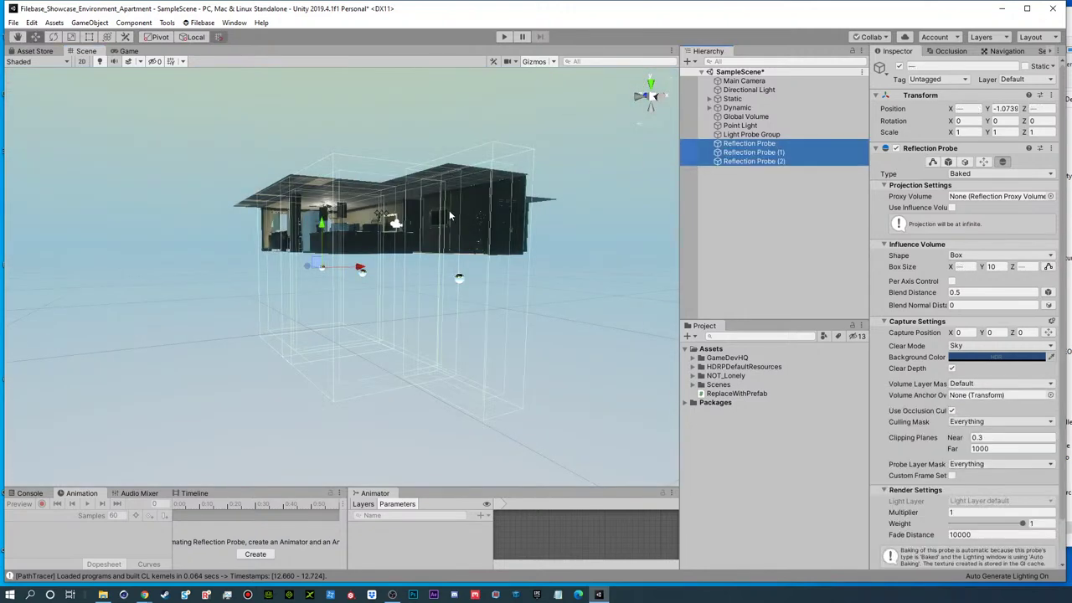
{"action": "left_click", "coordinate": [1048, 266]}
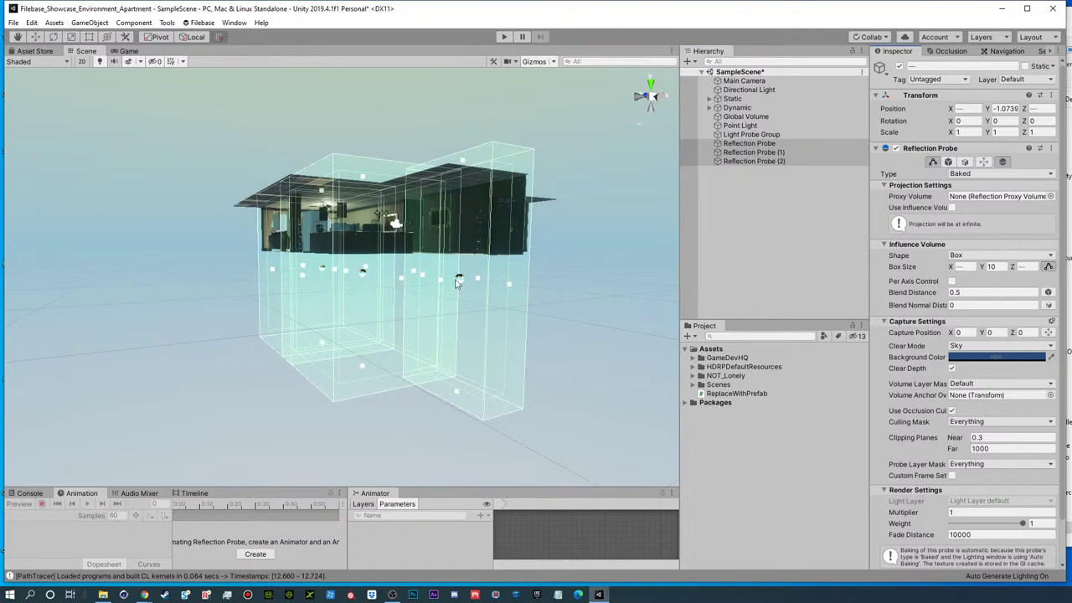
{"action": "left_click_drag", "start_coordinate": [365, 180], "coordinate": [375, 272]}
{"action": "key", "text": "ctrl+z"}
{"action": "left_click", "coordinate": [996, 266]}
{"action": "type", "text": "4"}
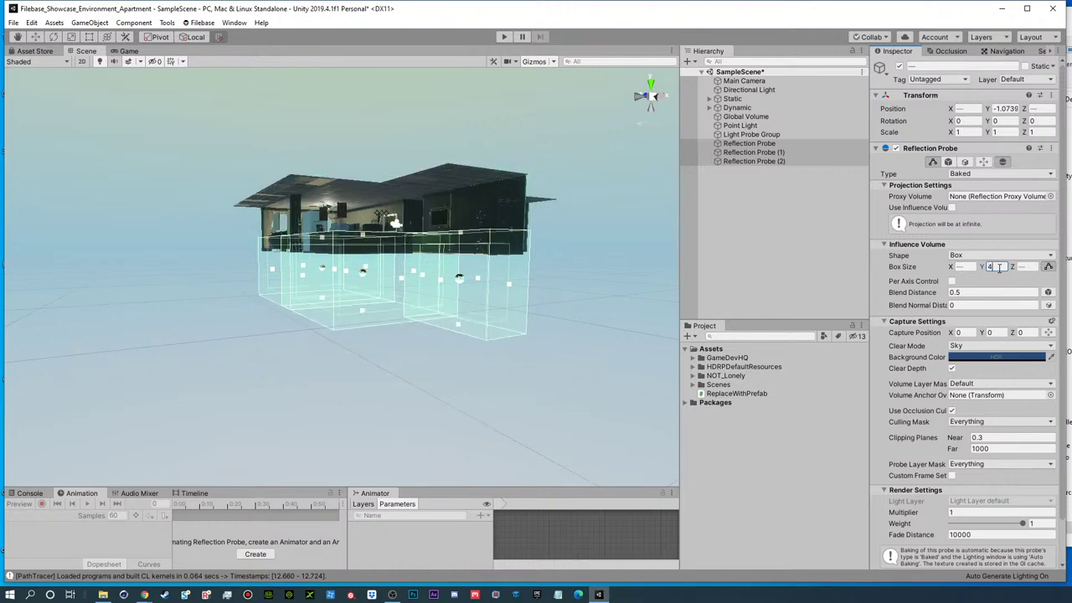
- Raise the three Reflection Probes together into the apartment interior, to about Y 1.81
{"action": "type", "text": "w"}
{"action": "left_click_drag", "start_coordinate": [323, 230], "coordinate": [237, 277]}
{"action": "scroll", "coordinate": [342, 210], "scroll_direction": "up", "scroll_amount": 4}
{"action": "right_click_drag", "start_coordinate": [238, 277], "coordinate": [226, 339], "text": "alt"}
{"action": "left_click_drag", "start_coordinate": [226, 339], "coordinate": [238, 297], "text": "alt"}
{"action": "right_click_drag", "start_coordinate": [238, 297], "coordinate": [247, 320], "text": "alt"}
{"action": "middle_click_drag", "start_coordinate": [246, 320], "coordinate": [402, 308]}
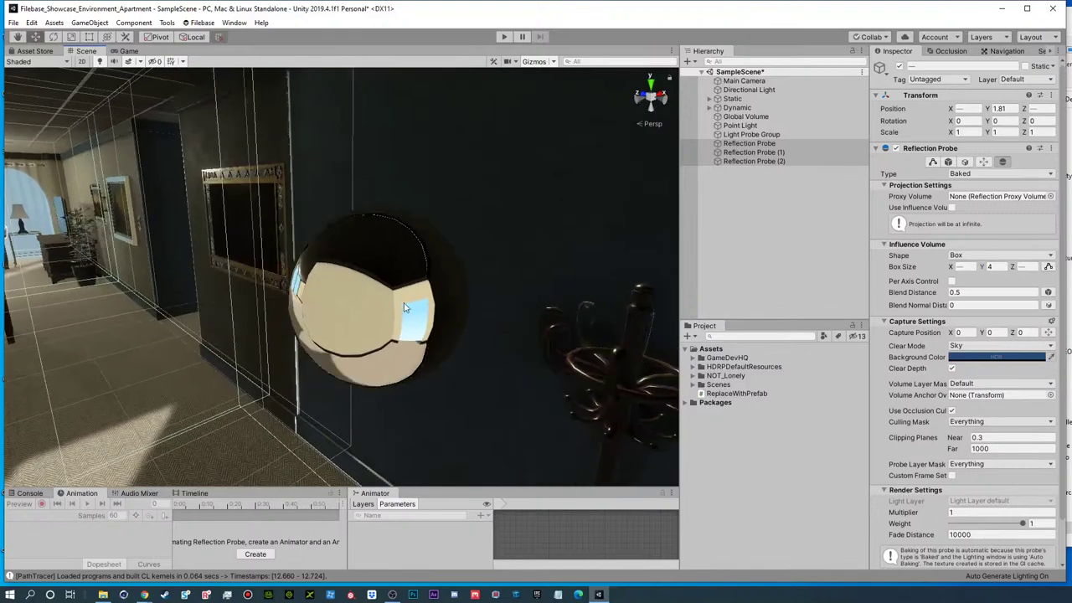
- Examine the hallway Reflection Probe up close, switching its Type to Realtime and back to Baked
{"action": "left_click", "coordinate": [781, 247]}
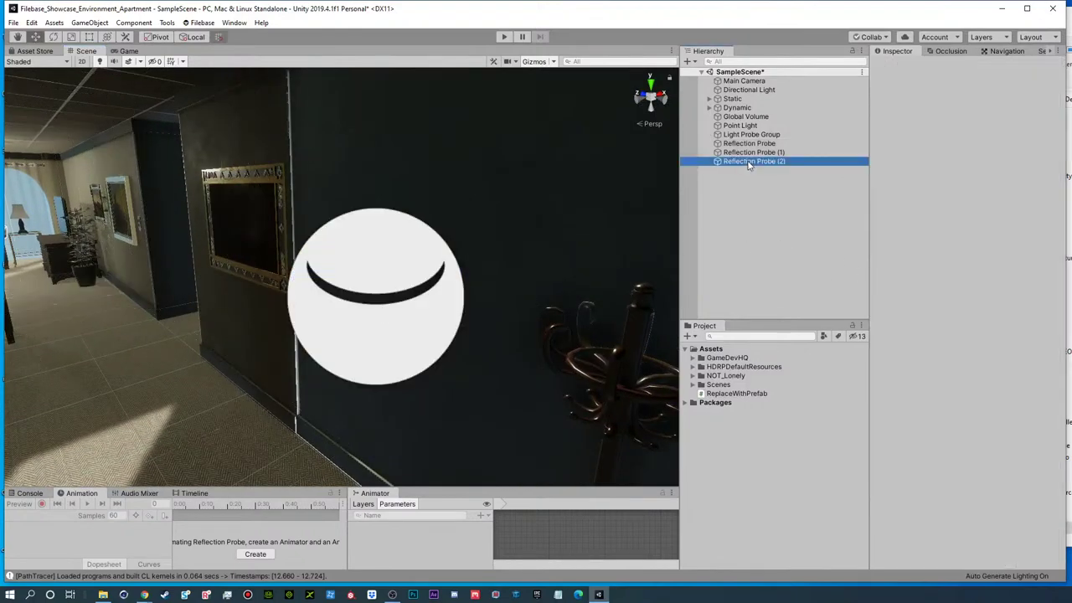
{"action": "left_click", "coordinate": [749, 161]}
{"action": "scroll", "coordinate": [394, 328], "scroll_direction": "up", "scroll_amount": 3}
{"action": "left_click_drag", "start_coordinate": [395, 328], "coordinate": [531, 320], "text": "alt"}
{"action": "middle_click_drag", "start_coordinate": [531, 321], "coordinate": [503, 319]}
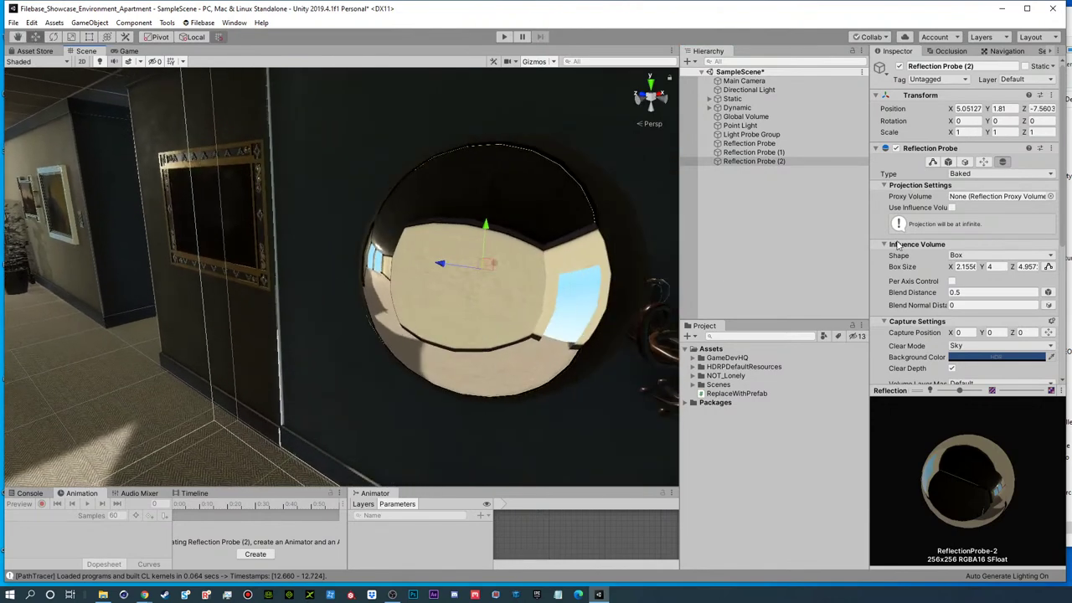
{"action": "left_click", "coordinate": [981, 173]}
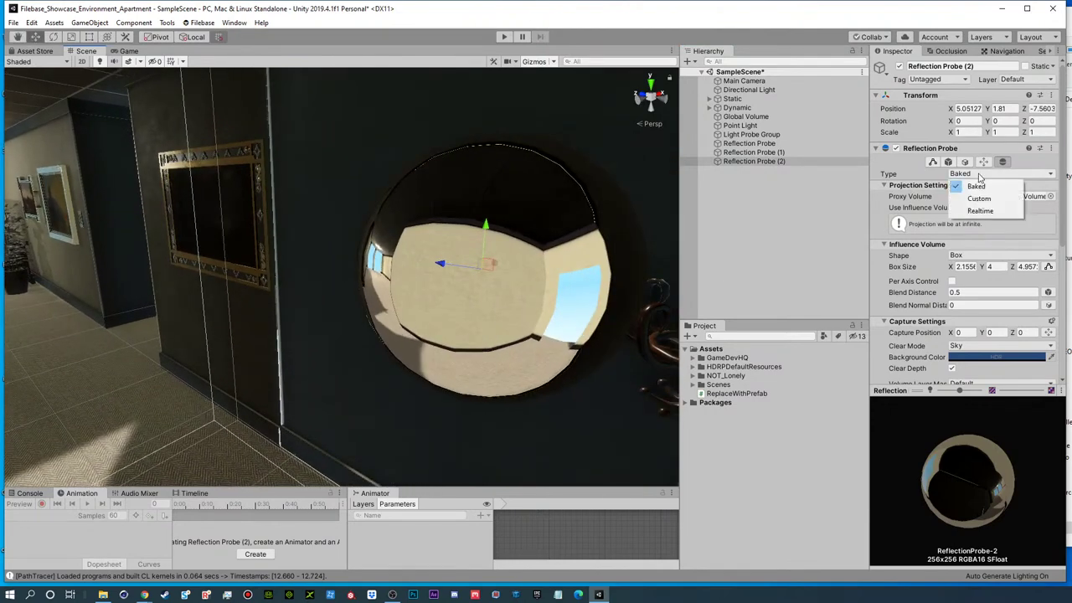
{"action": "left_click", "coordinate": [976, 209]}
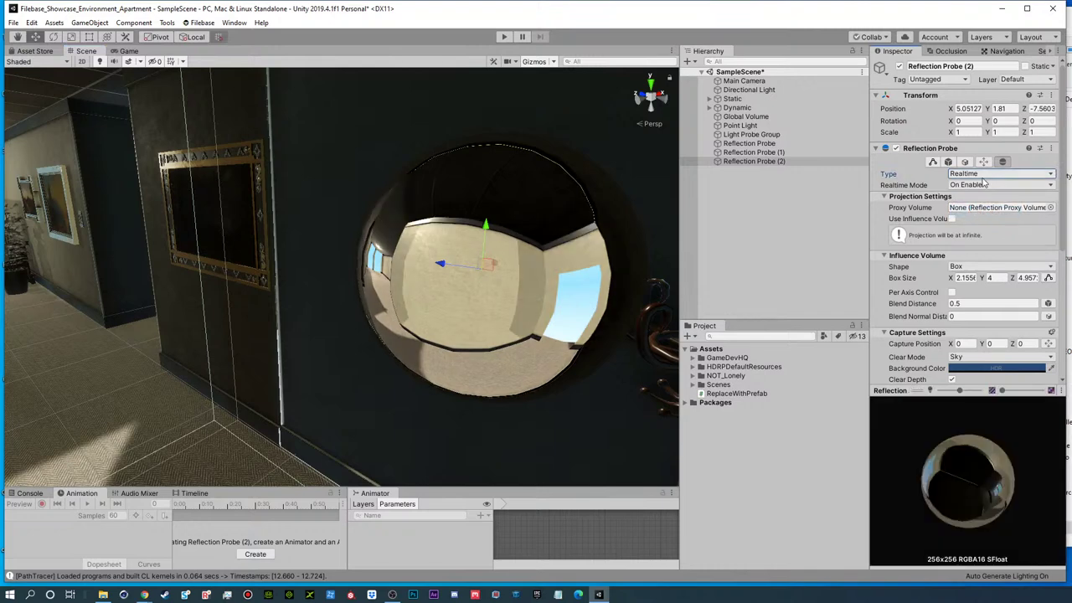
{"action": "left_click", "coordinate": [987, 176]}
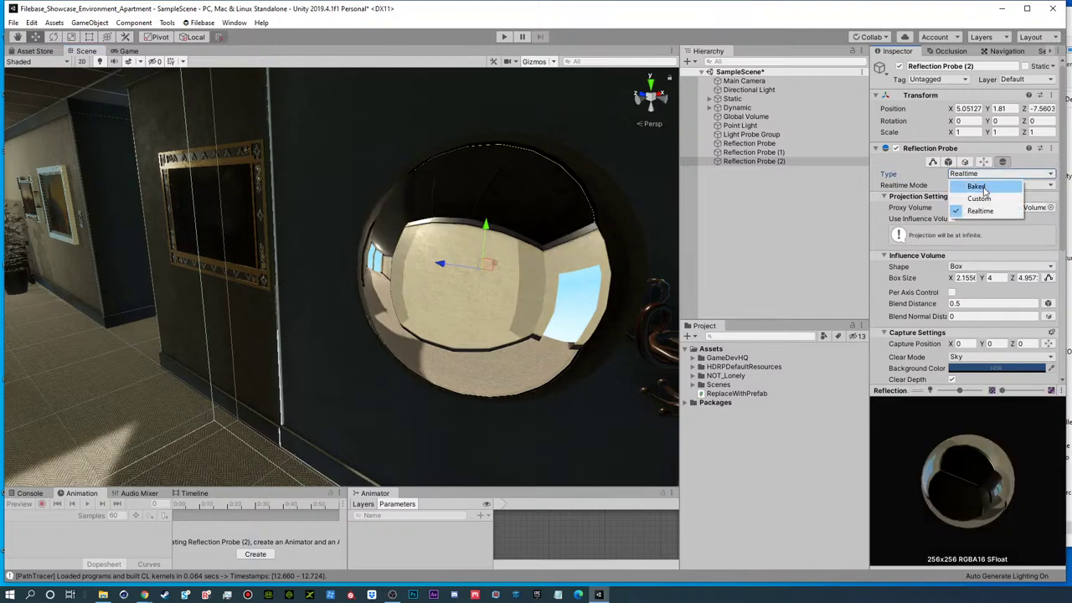
{"action": "left_click", "coordinate": [985, 186]}
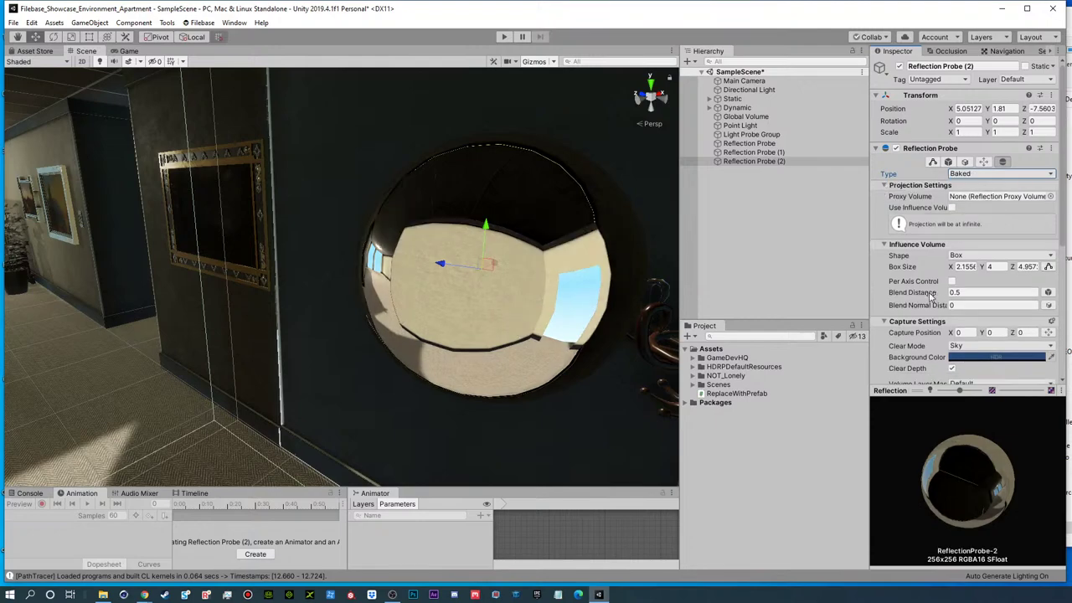
- Compare the reflections in the kitchen and dining area with all three Reflection Probes disabled and enabled
{"action": "left_click", "coordinate": [819, 286]}
{"action": "right_click_drag", "start_coordinate": [520, 283], "coordinate": [296, 283], "text": "alt"}
{"action": "left_click_drag", "start_coordinate": [297, 282], "coordinate": [277, 302], "text": "alt"}
{"action": "scroll", "coordinate": [335, 309], "scroll_direction": "up", "scroll_amount": 4}
{"action": "left_click_drag", "start_coordinate": [335, 326], "coordinate": [636, 212], "text": "alt"}
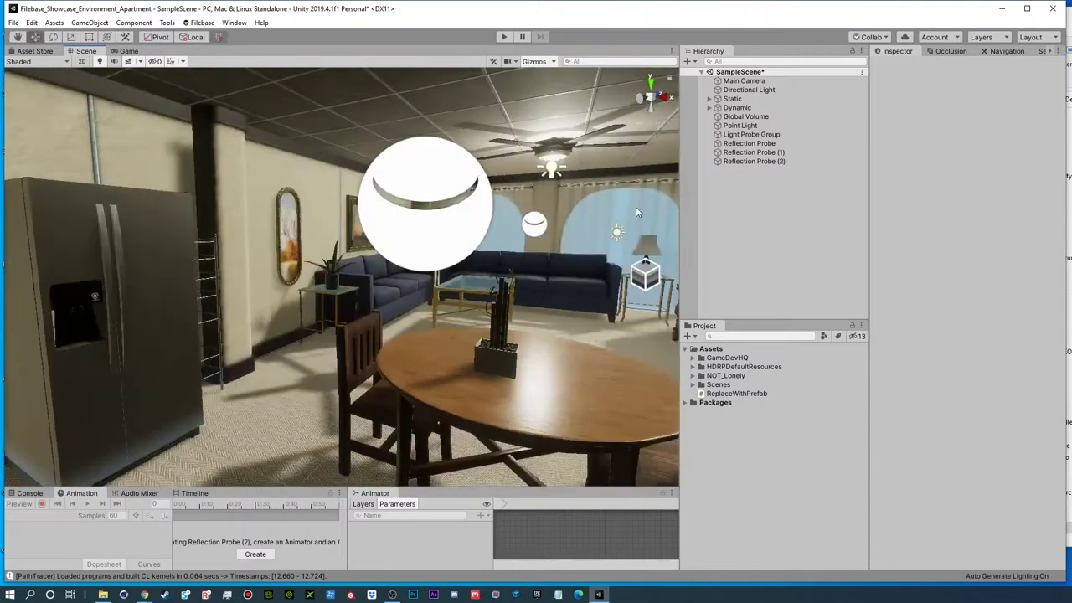
{"action": "left_click", "coordinate": [749, 143]}
{"action": "key", "text": "f"}
{"action": "left_click_drag", "start_coordinate": [319, 313], "coordinate": [497, 242], "text": "alt"}
{"action": "left_click", "coordinate": [754, 161], "text": "shift"}
{"action": "left_click", "coordinate": [899, 66]}
{"action": "left_click", "coordinate": [899, 67]}
{"action": "left_click", "coordinate": [900, 67]}
{"action": "left_click", "coordinate": [899, 67]}
{"action": "left_click", "coordinate": [898, 67]}
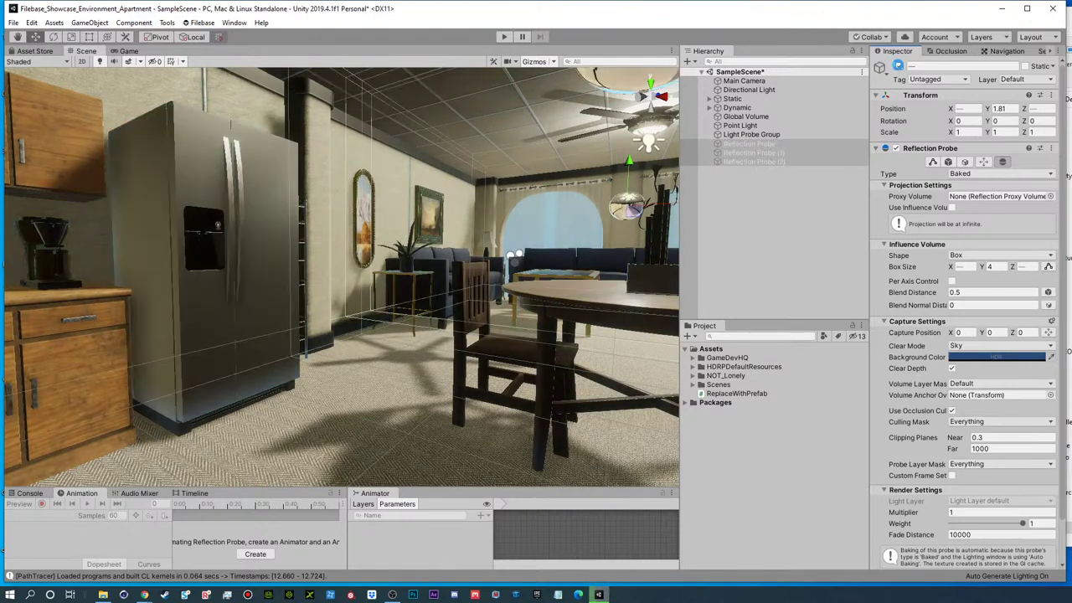
- Compare the room's lighting with the Light Probe Group disabled and enabled, viewing the dining and living area
{"action": "left_click", "coordinate": [777, 209]}
{"action": "left_click", "coordinate": [751, 134]}
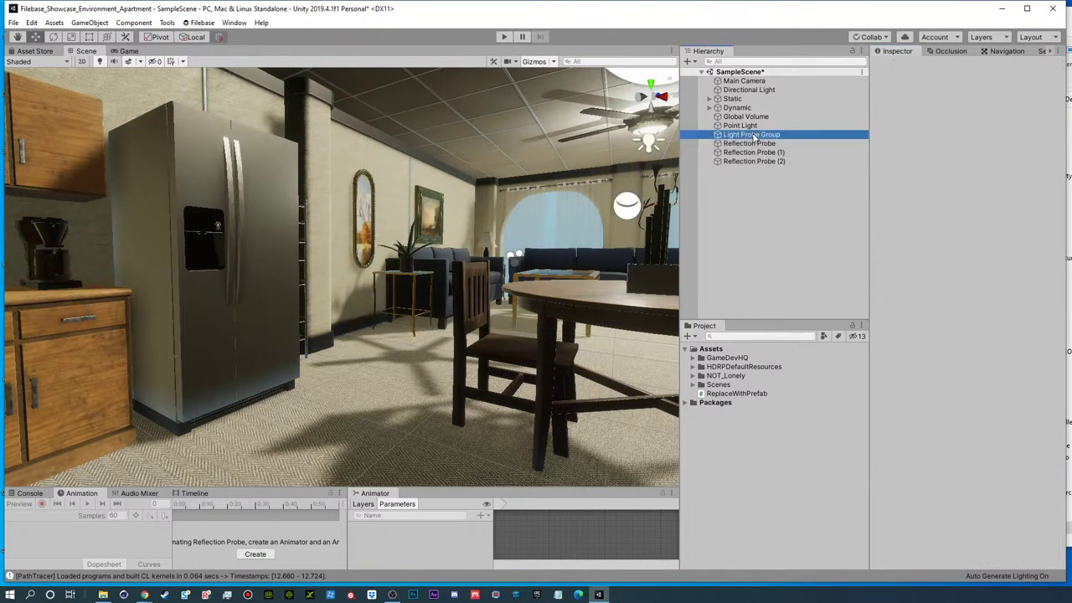
{"action": "left_click", "coordinate": [898, 67]}
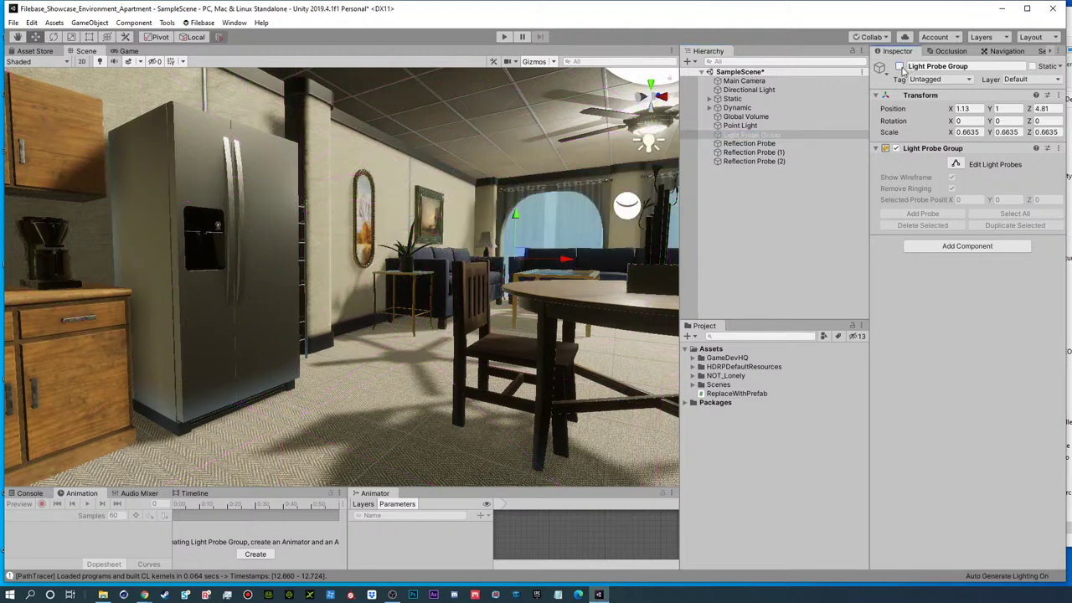
{"action": "left_click", "coordinate": [898, 66]}
{"action": "left_click", "coordinate": [900, 67]}
{"action": "left_click", "coordinate": [900, 67]}
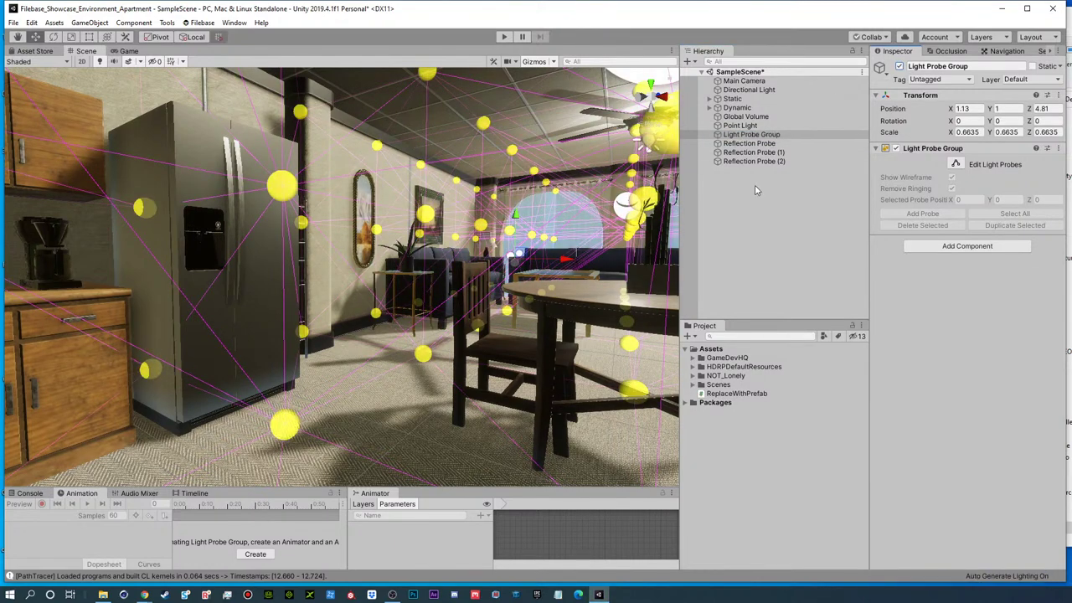
{"action": "left_click", "coordinate": [753, 201]}
{"action": "left_click_drag", "start_coordinate": [549, 199], "coordinate": [499, 229], "text": "alt"}
{"action": "right_click_drag", "start_coordinate": [499, 229], "coordinate": [468, 266]}
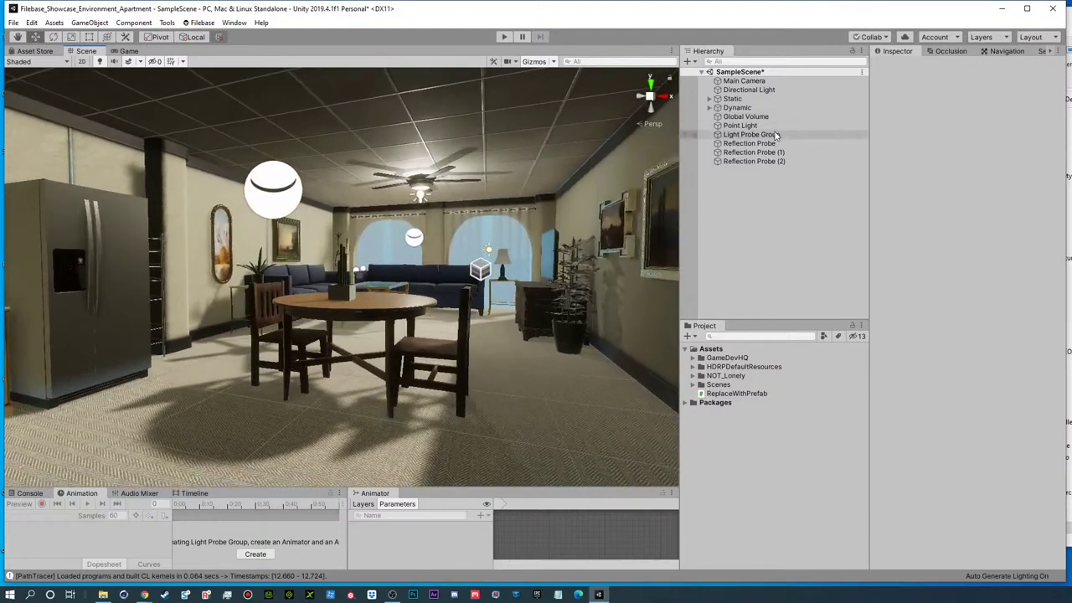
- Review the Point Light and Directional Light settings, and place the Directional Light directly below the Point Light in the Hierarchy
{"action": "left_click", "coordinate": [740, 126]}
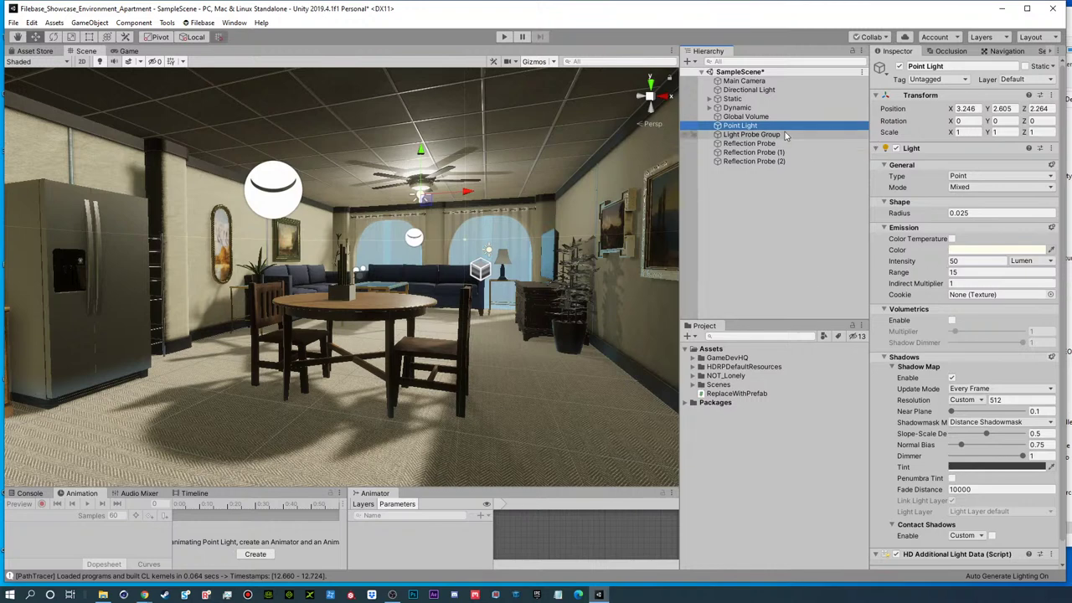
{"action": "left_click", "coordinate": [482, 120]}
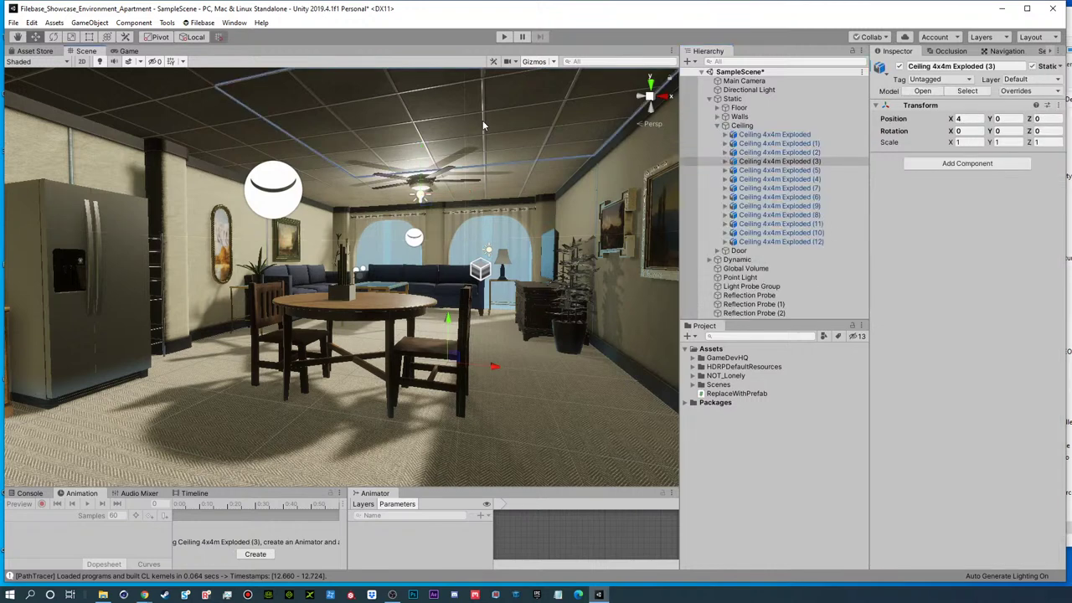
{"action": "left_click", "coordinate": [718, 125]}
{"action": "left_click", "coordinate": [745, 151]}
{"action": "left_click", "coordinate": [742, 91]}
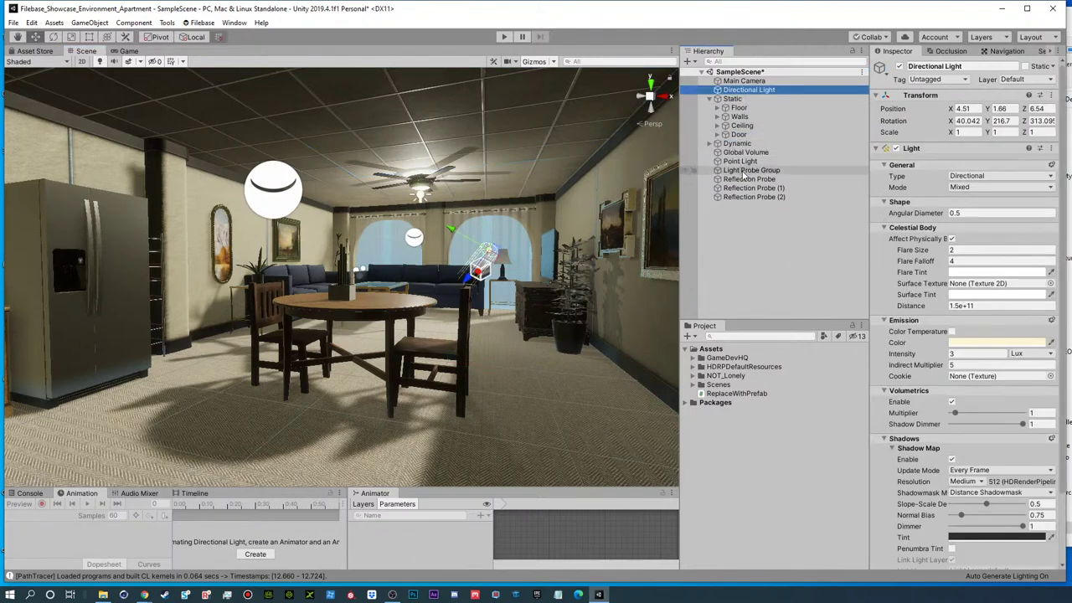
{"action": "left_click", "coordinate": [709, 98]}
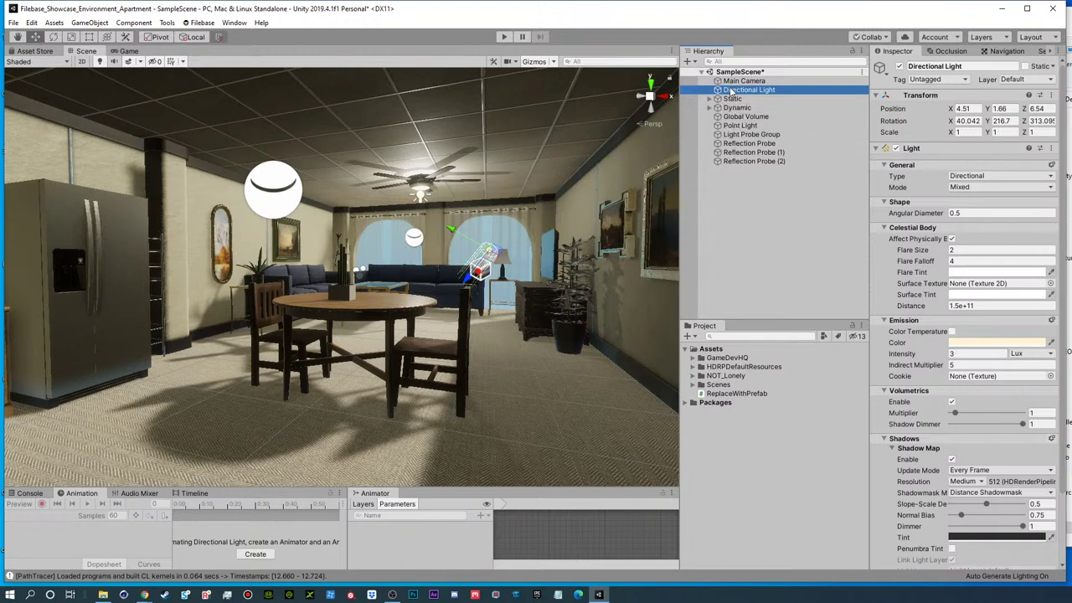
{"action": "left_click_drag", "start_coordinate": [743, 120], "coordinate": [742, 131]}
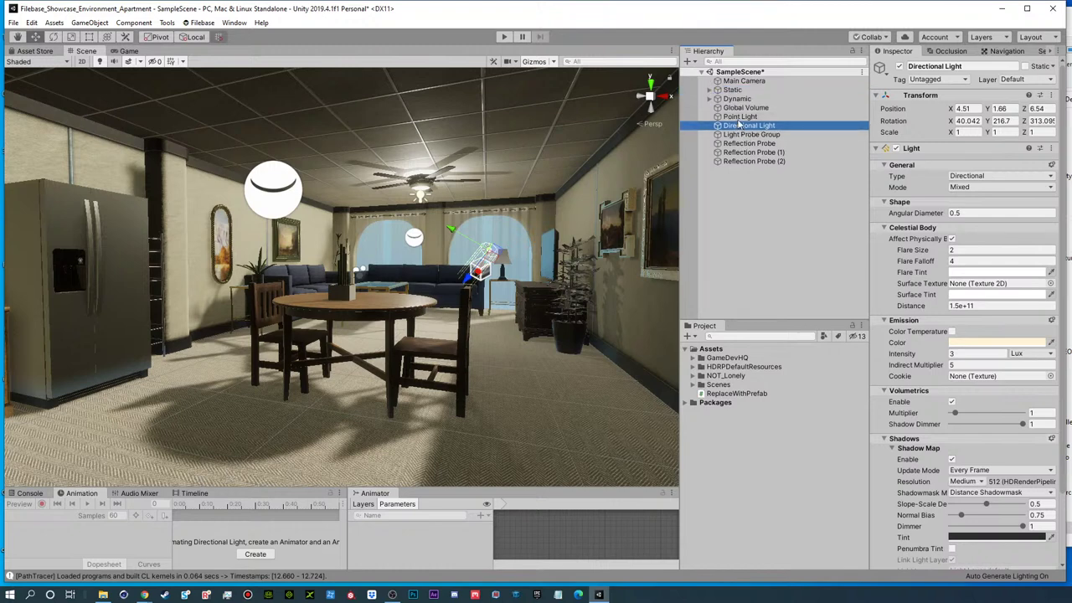
- Lower the Point Light beneath the ceiling fan to about Y 2.4 and review the Directional Light's emission and shadow settings
{"action": "left_click", "coordinate": [741, 116]}
{"action": "left_click_drag", "start_coordinate": [421, 155], "coordinate": [426, 163]}
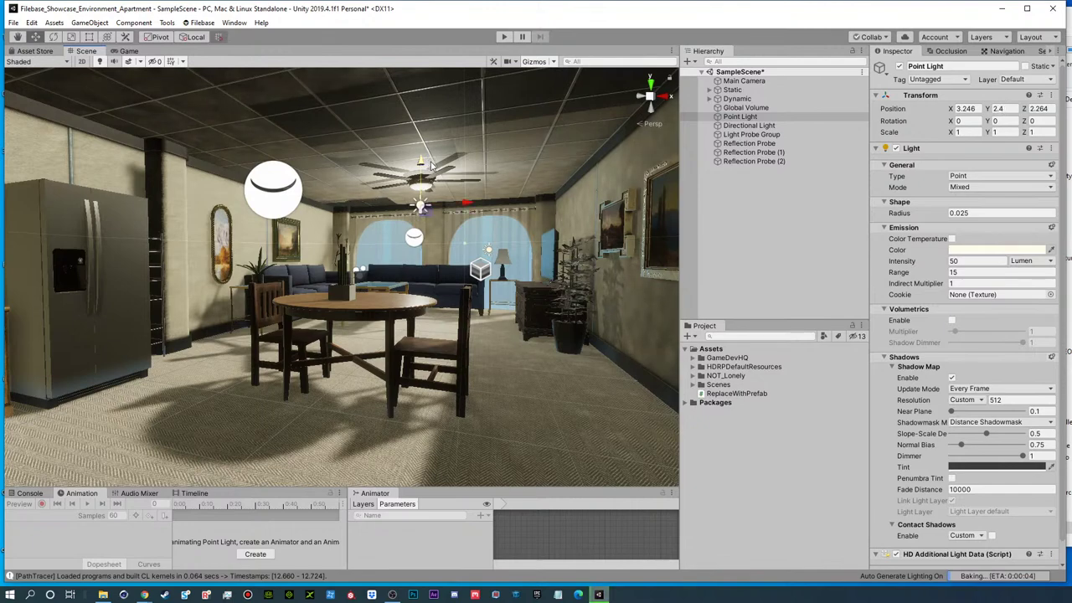
{"action": "left_click", "coordinate": [770, 126]}
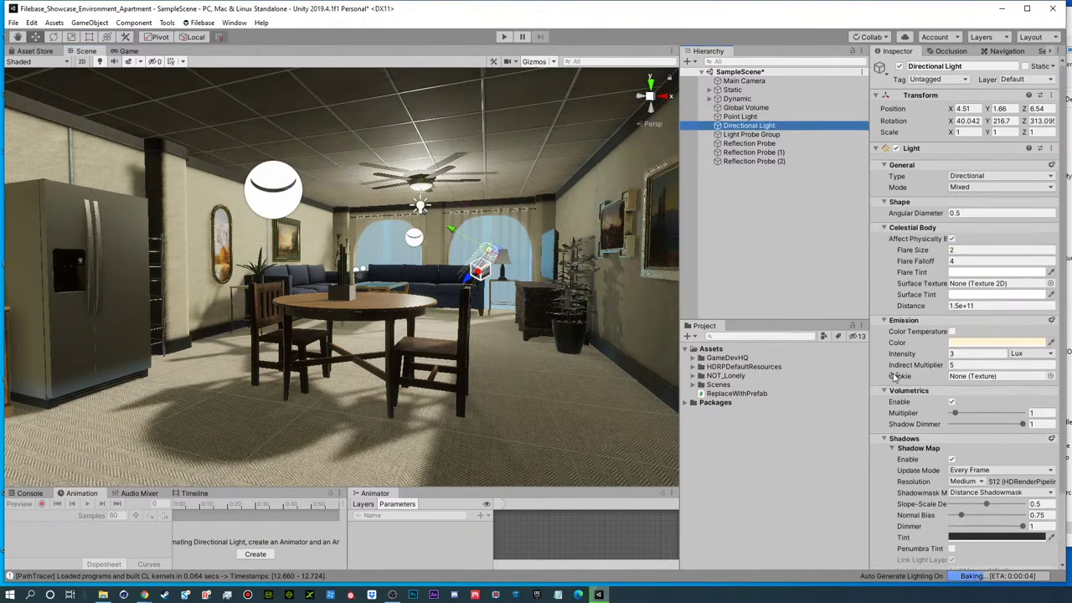
{"action": "scroll", "coordinate": [894, 378], "scroll_direction": "down", "scroll_amount": 3}
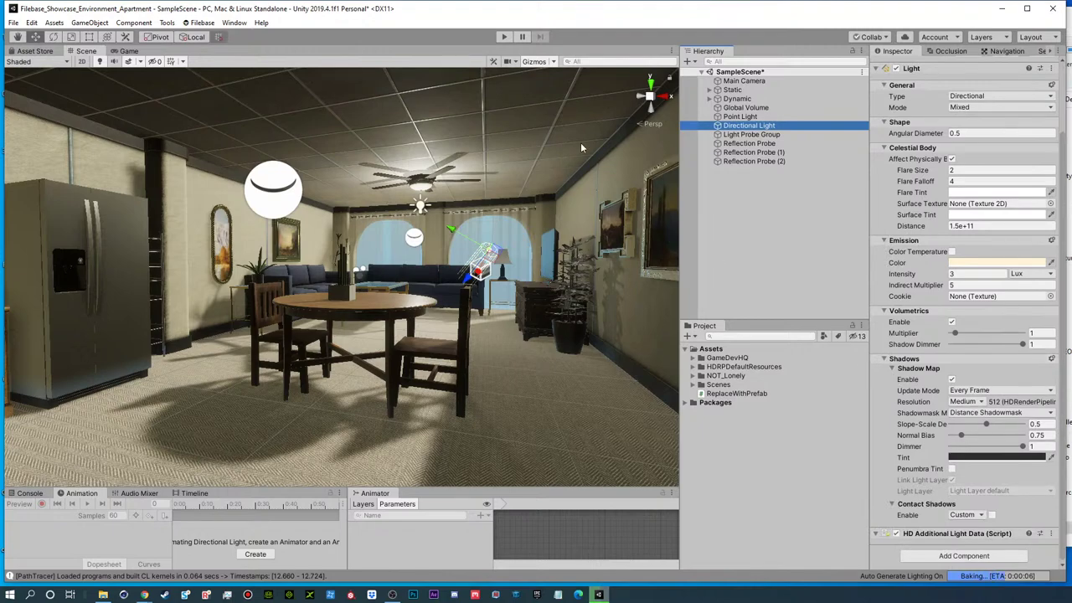
- Disable the Static flags on the Ceiling object and all of its children
{"action": "left_click", "coordinate": [528, 118]}
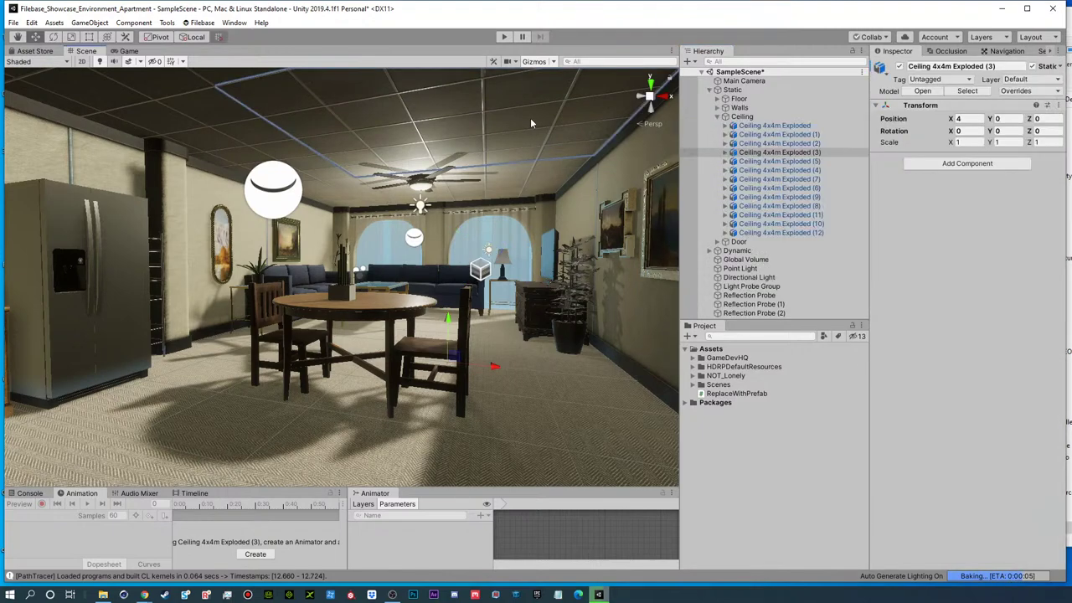
{"action": "left_click", "coordinate": [725, 116]}
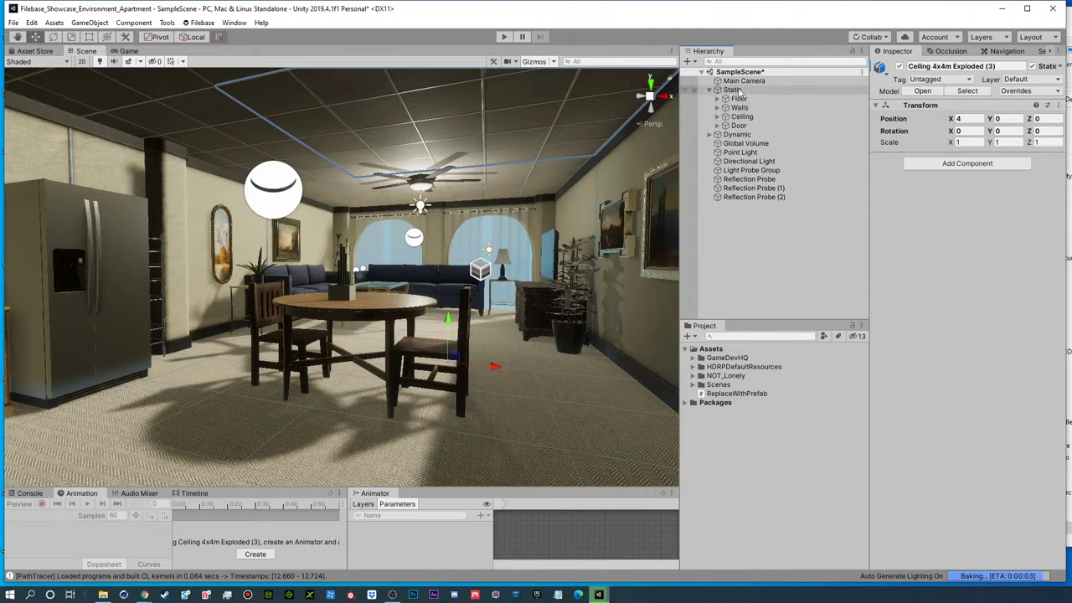
{"action": "left_click", "coordinate": [740, 116]}
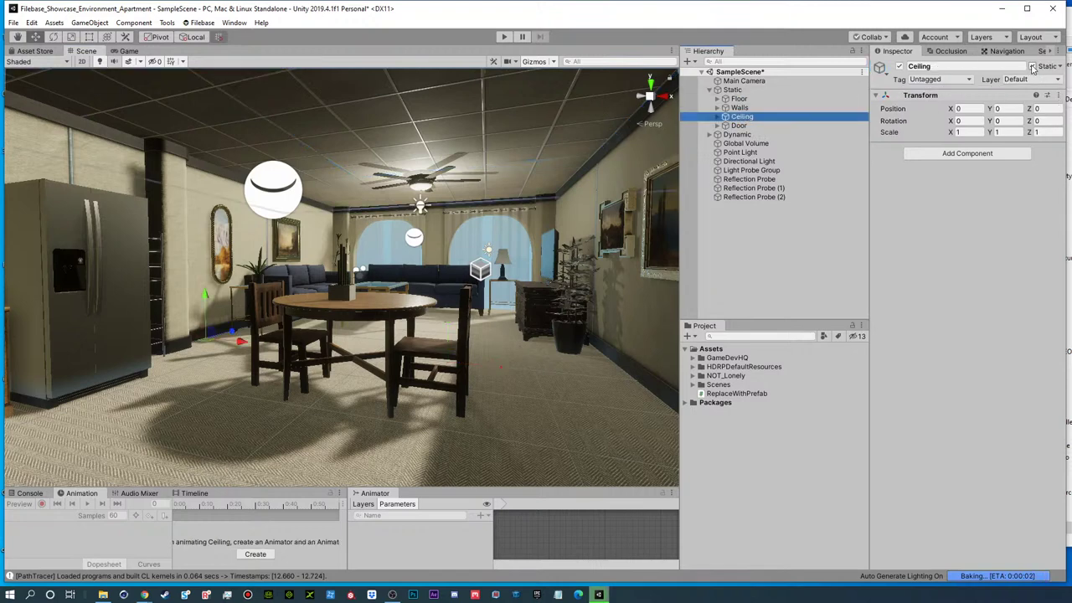
{"action": "left_click", "coordinate": [1031, 67]}
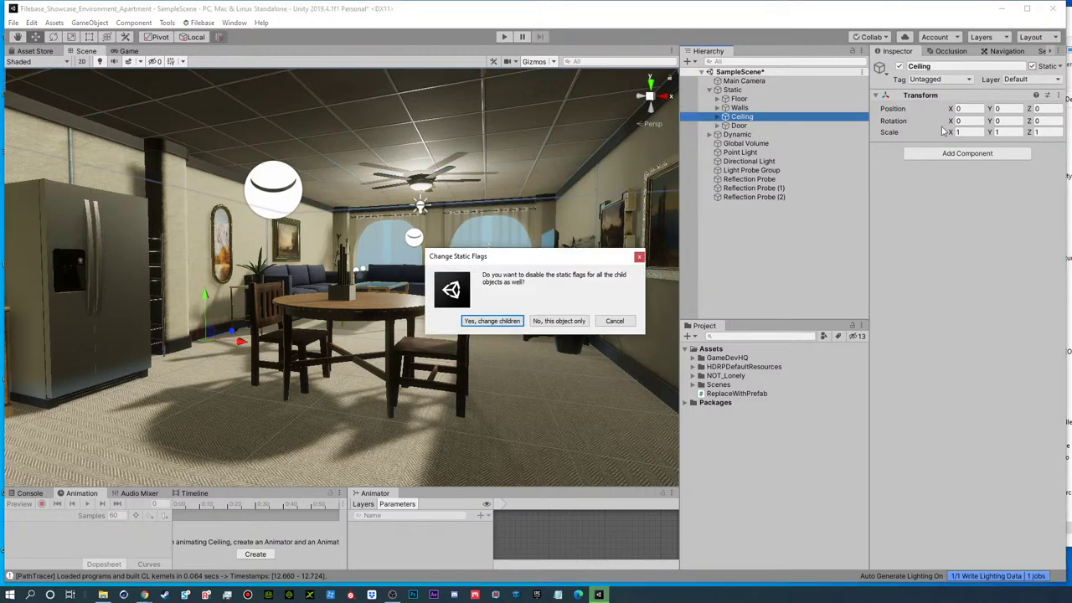
{"action": "left_click", "coordinate": [479, 321]}
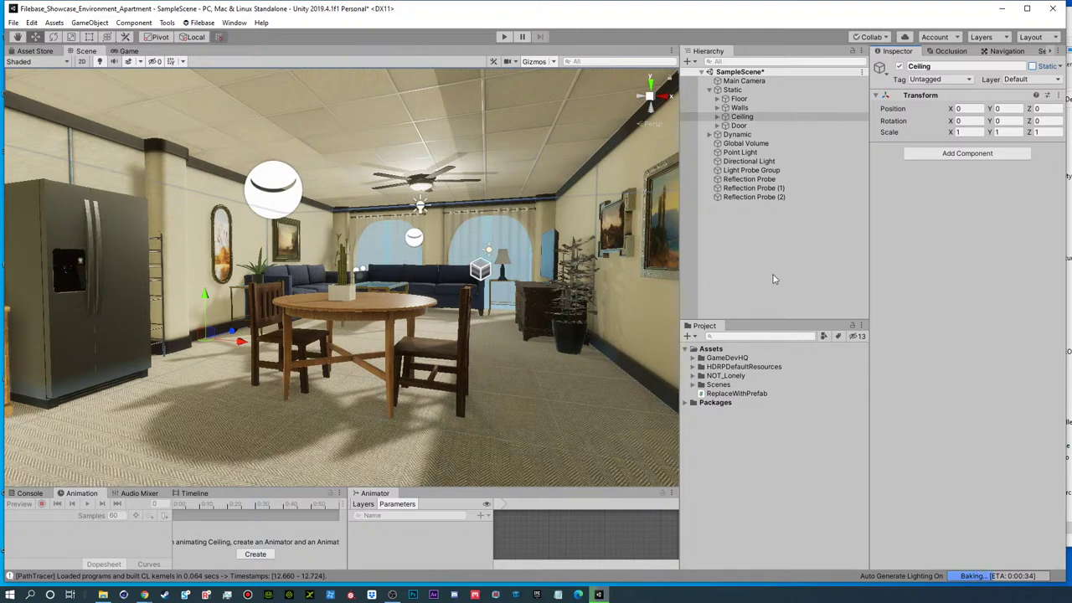
- Examine the ceiling and room lighting from several angles during and after the automatic rebake
{"action": "key", "text": "alt"}
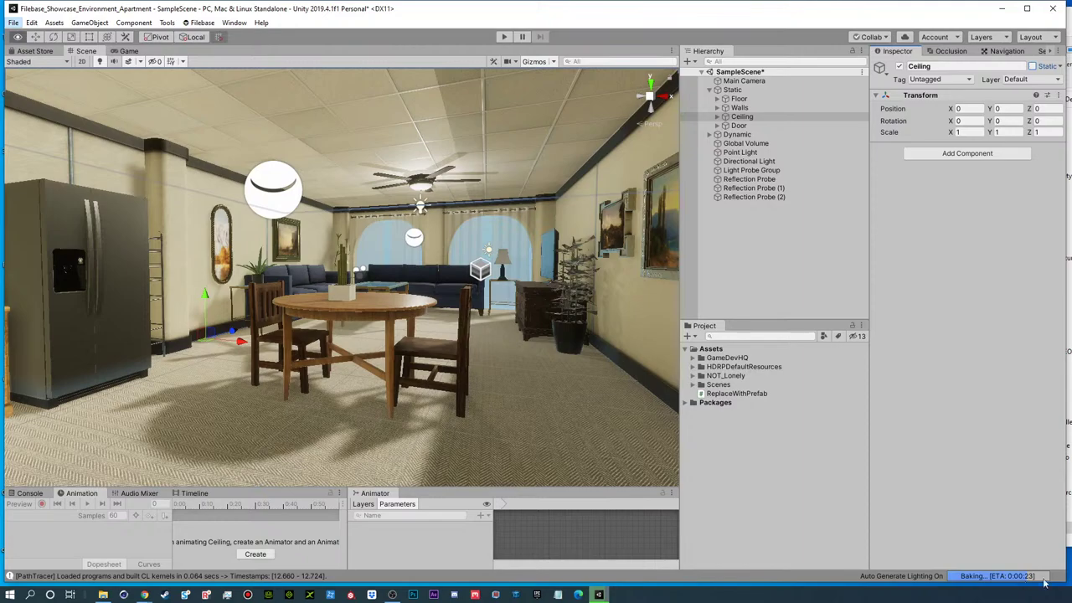
{"action": "mouse_move", "coordinate": [497, 284]}
{"action": "left_mouse_down", "text": "alt"}
{"action": "mouse_move", "coordinate": [557, 312]}
{"action": "mouse_move", "coordinate": [422, 383]}
{"action": "mouse_move", "coordinate": [468, 366]}
{"action": "mouse_move", "coordinate": [494, 261]}
{"action": "mouse_move", "coordinate": [497, 290]}
{"action": "left_mouse_up", "text": "alt"}
{"action": "right_click_drag", "start_coordinate": [497, 290], "coordinate": [538, 288], "text": "alt"}
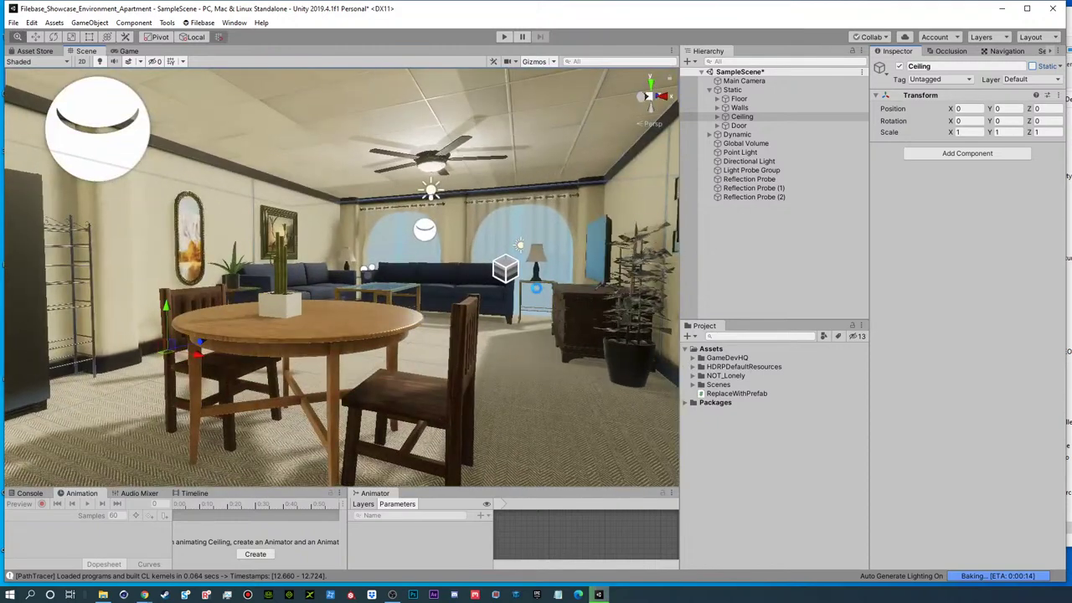
{"action": "left_click_drag", "start_coordinate": [538, 292], "coordinate": [576, 273], "text": "alt"}
{"action": "middle_click_drag", "start_coordinate": [576, 273], "coordinate": [536, 318]}
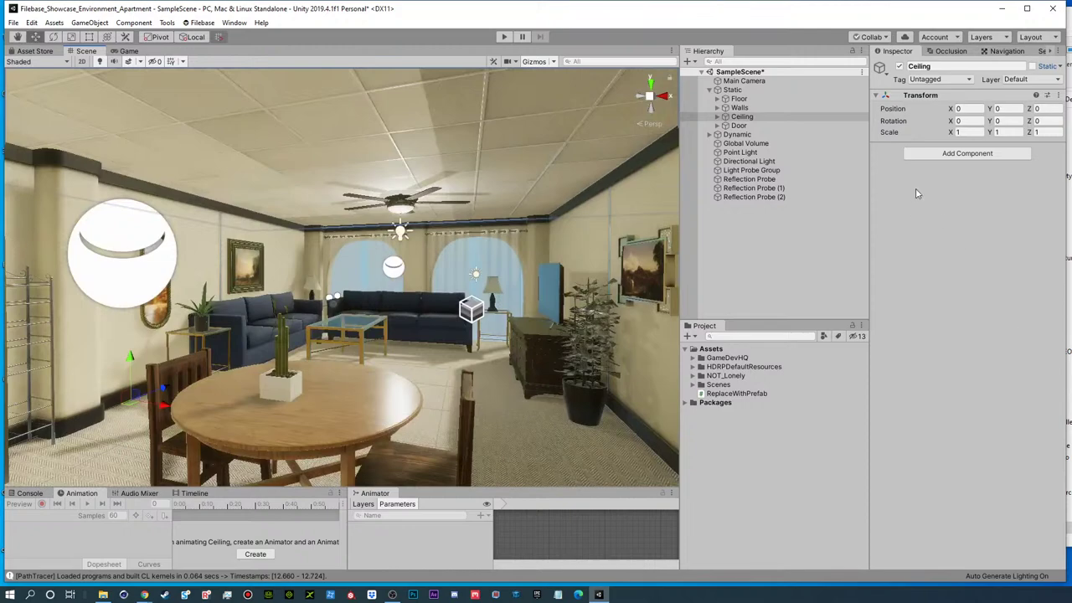
{"action": "left_click_drag", "start_coordinate": [444, 206], "coordinate": [420, 185], "text": "alt"}
{"action": "right_click_drag", "start_coordinate": [418, 185], "coordinate": [419, 184]}
- Select the Ceiling group and an individual ceiling tile near the fan to check their Static setting
{"action": "left_click", "coordinate": [775, 118]}
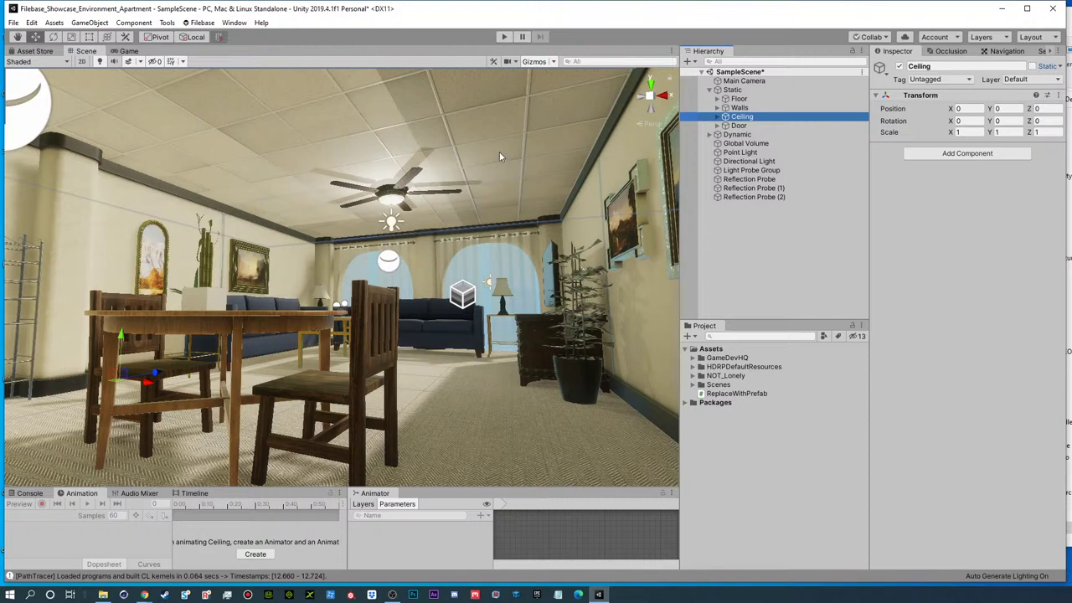
{"action": "left_click", "coordinate": [341, 151]}
{"action": "left_click", "coordinate": [335, 201]}
{"action": "left_click", "coordinate": [335, 194]}
{"action": "left_click", "coordinate": [335, 187]}
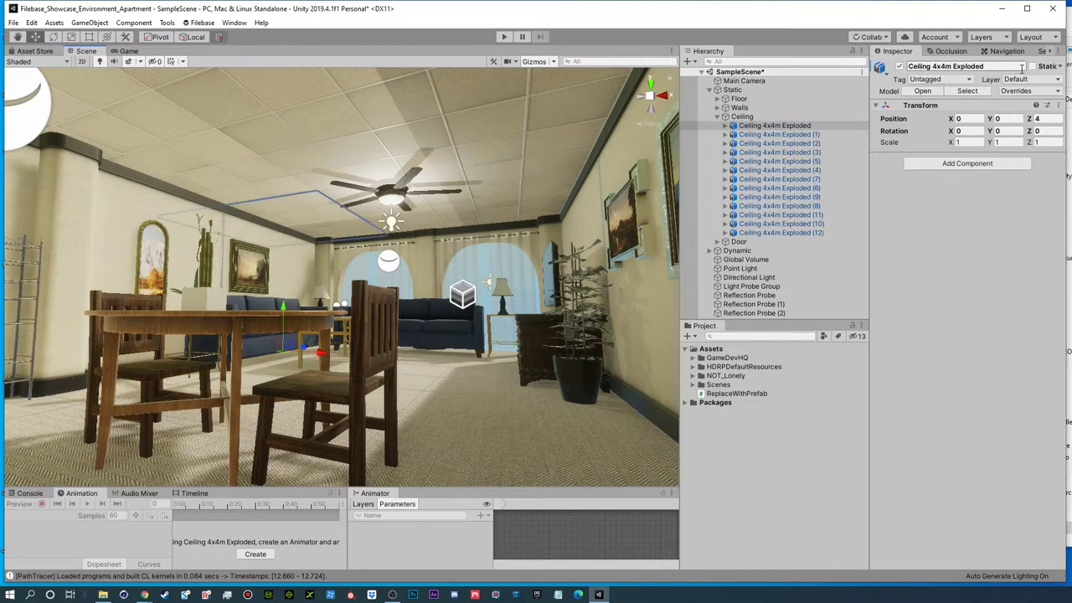
- Enable the Static flags on the Ceiling object and all of its children
{"action": "left_click", "coordinate": [743, 117]}
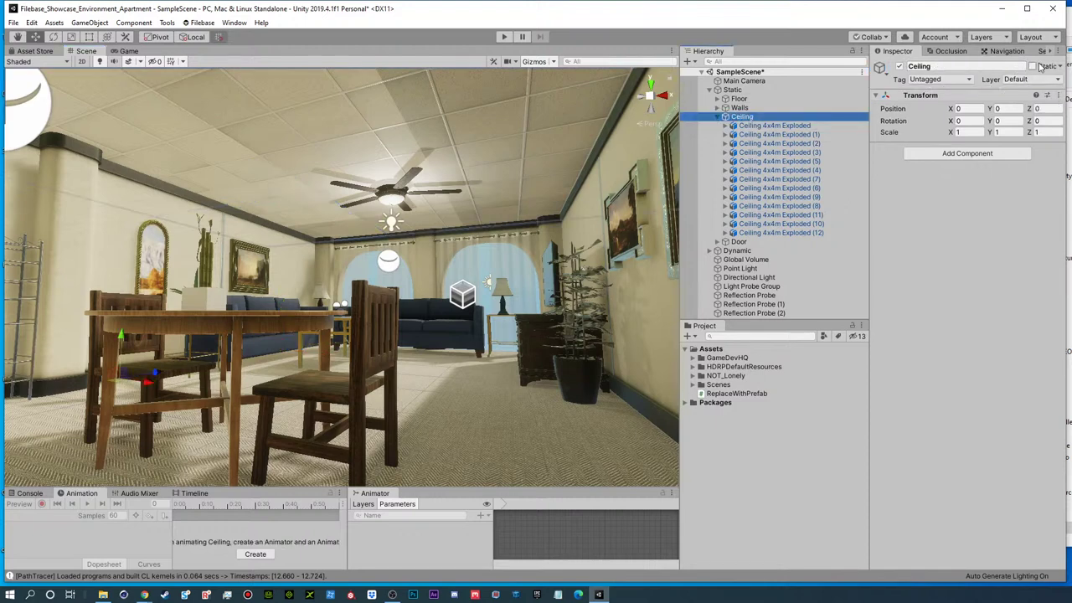
{"action": "left_click", "coordinate": [1032, 67]}
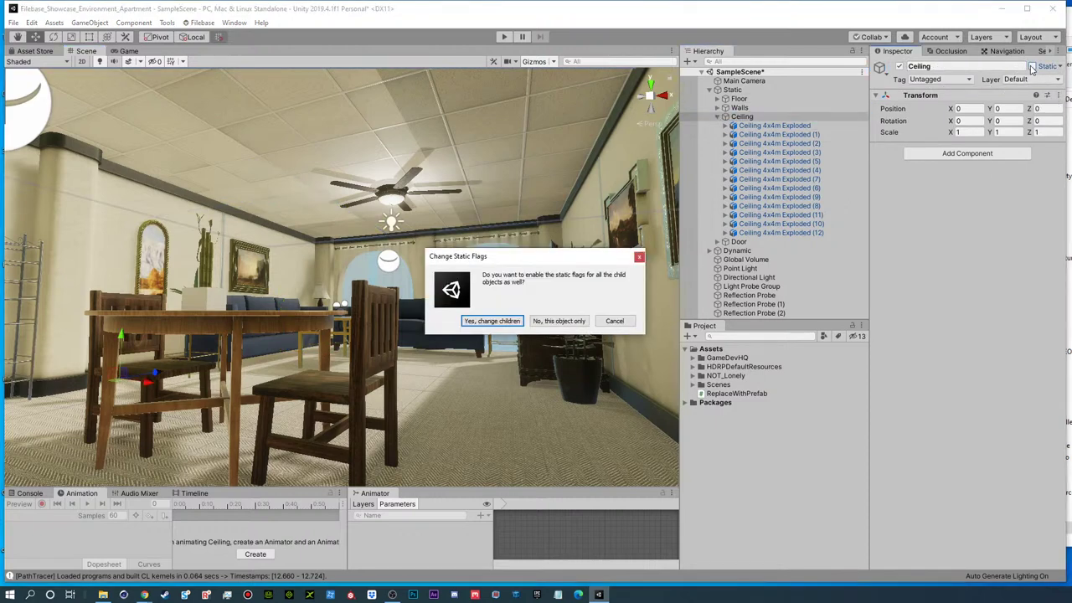
{"action": "left_click", "coordinate": [526, 323]}
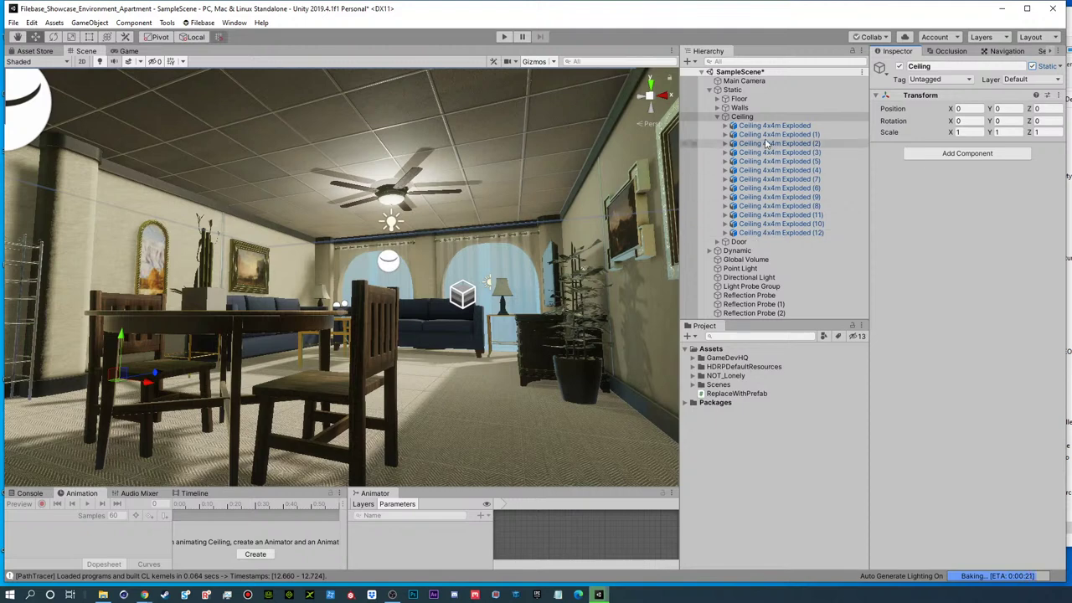
{"action": "left_click", "coordinate": [719, 119]}
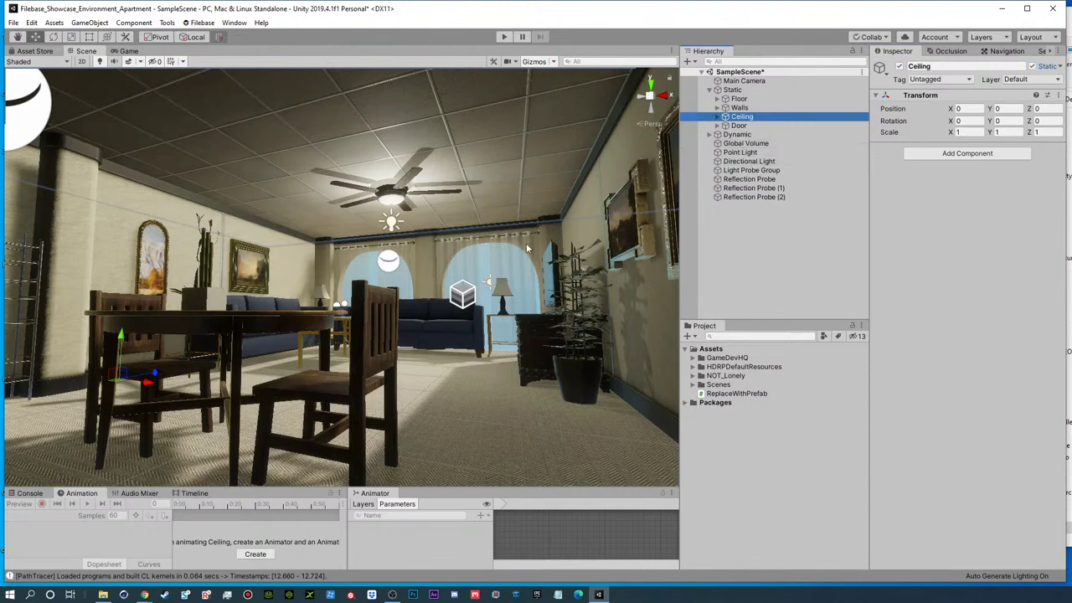
- Turn off Cast Shadows on the Ceiling_2x2m_A tile inside the first Ceiling 4x4m Exploded prefab
{"action": "left_click", "coordinate": [741, 145]}
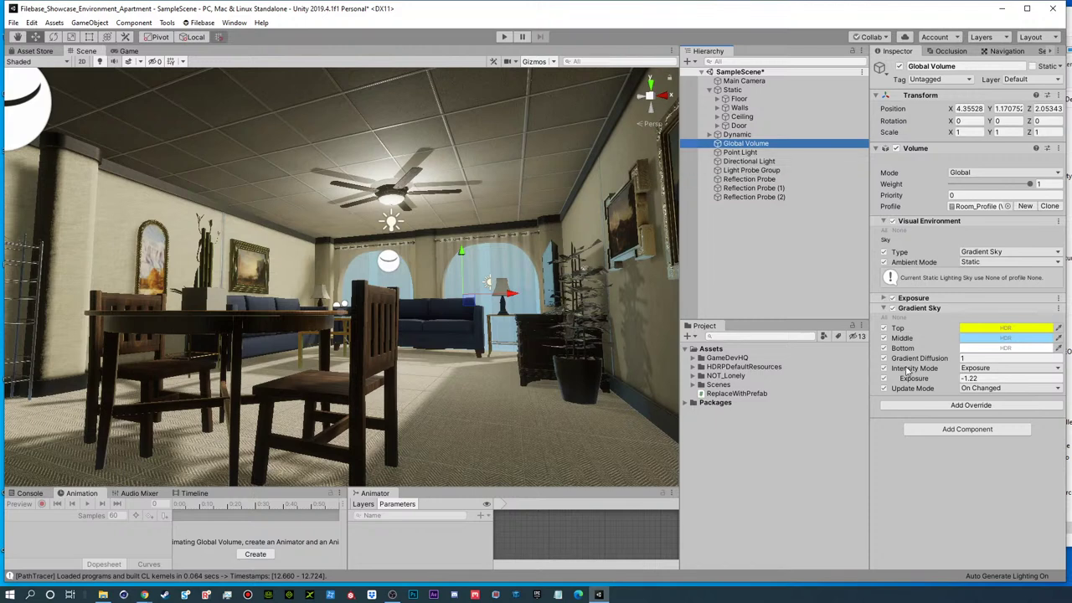
{"action": "left_click", "coordinate": [718, 117]}
{"action": "left_click", "coordinate": [727, 126]}
{"action": "left_click", "coordinate": [726, 125]}
{"action": "left_click", "coordinate": [750, 134]}
{"action": "left_click", "coordinate": [735, 134]}
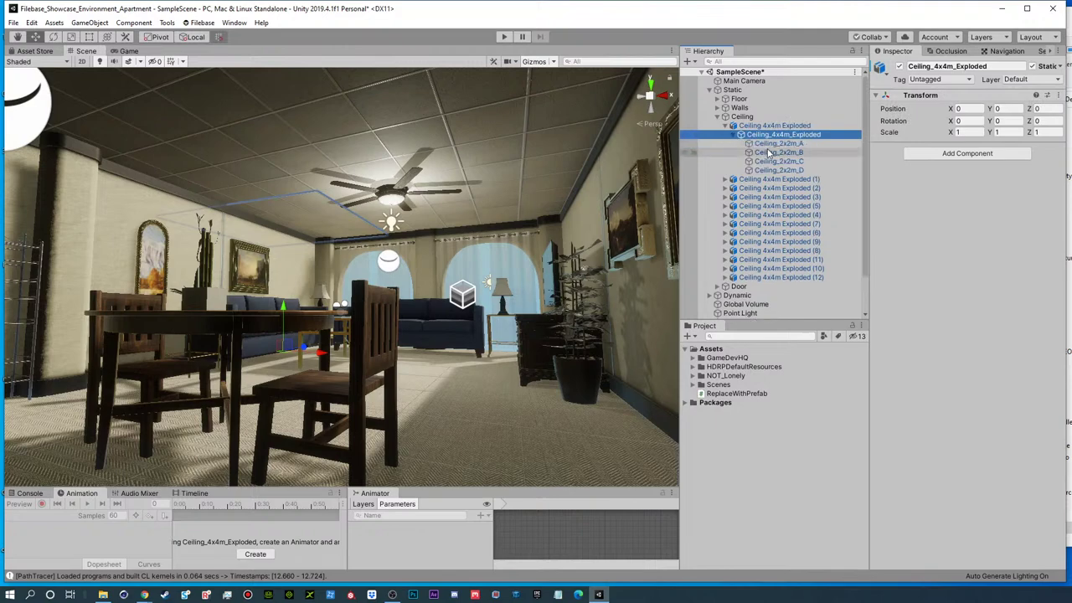
{"action": "left_click", "coordinate": [775, 143]}
{"action": "left_click", "coordinate": [873, 501]}
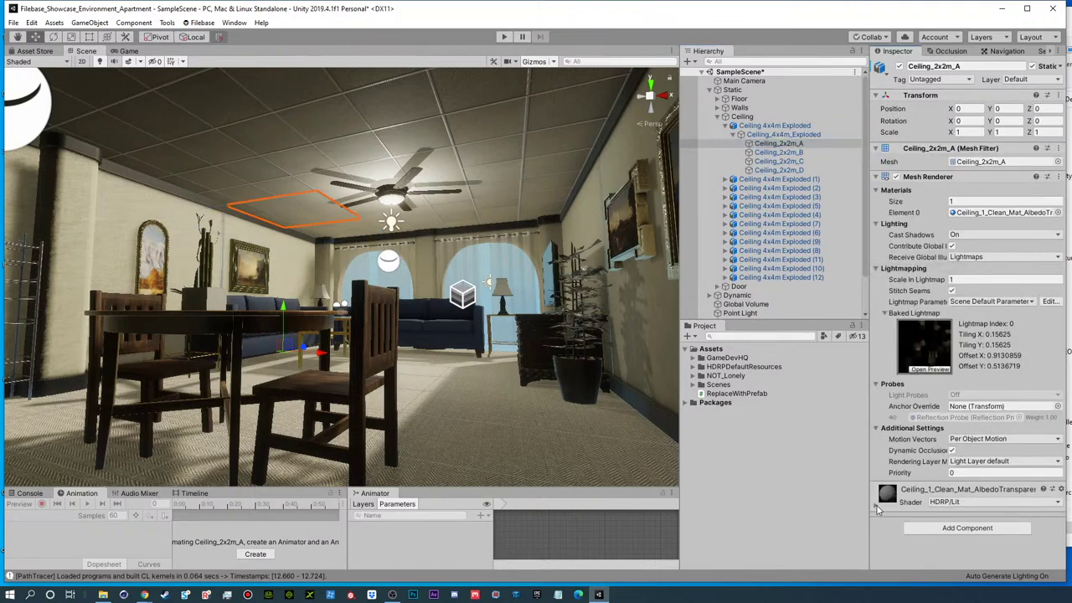
{"action": "scroll", "coordinate": [896, 442], "scroll_direction": "down", "scroll_amount": 3}
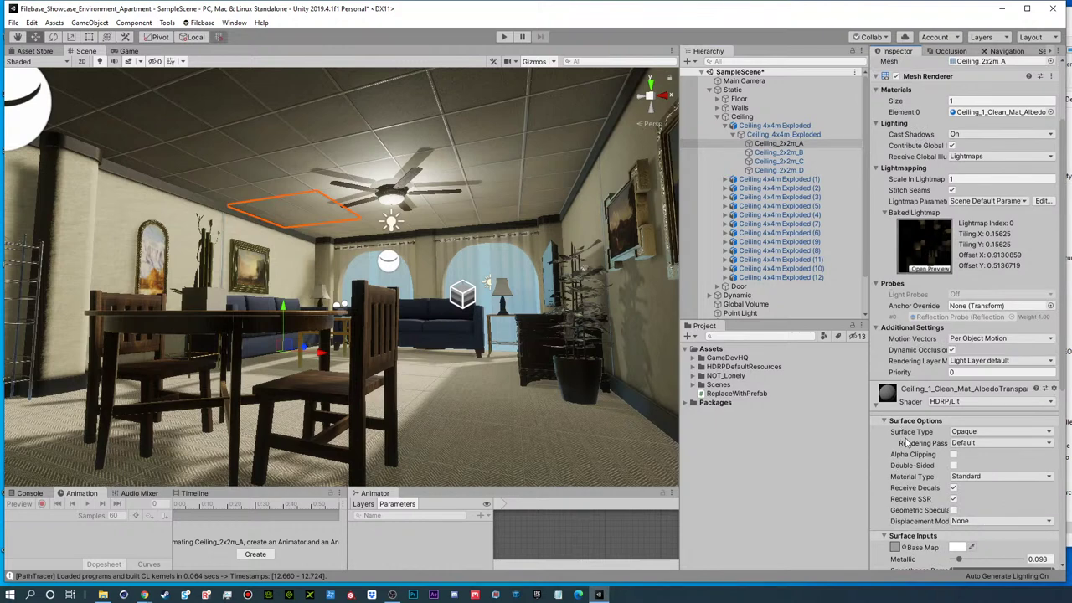
{"action": "left_click", "coordinate": [965, 135]}
{"action": "left_click", "coordinate": [972, 144]}
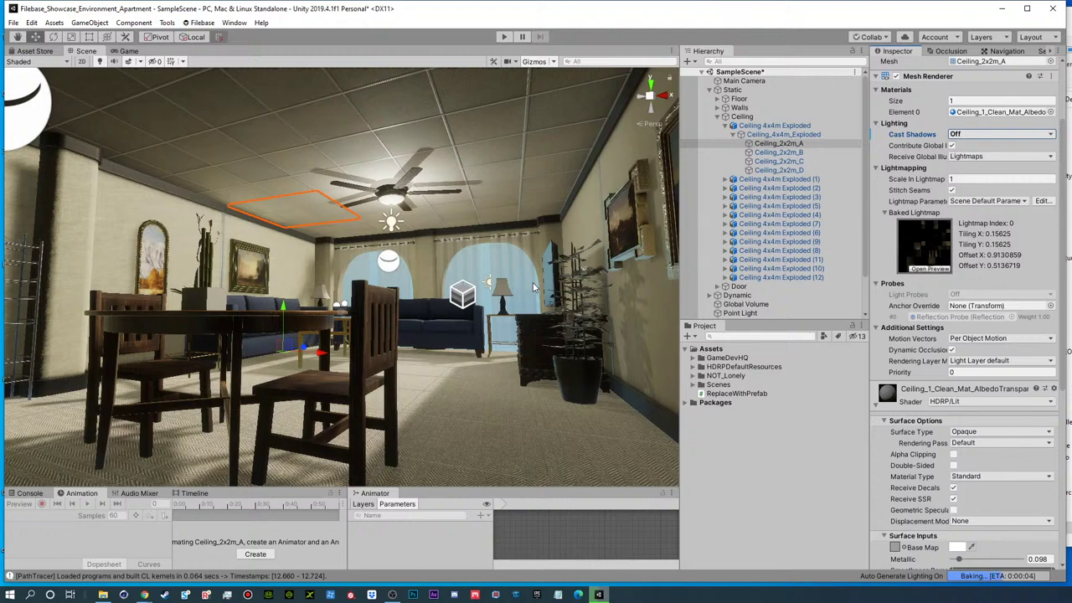
- Try disabling Contribute Global Illumination on the Ceiling_2x2m_A tile and switch it back on
{"action": "left_click", "coordinate": [484, 255]}
{"action": "right_click_drag", "start_coordinate": [337, 209], "coordinate": [475, 171]}
{"action": "key", "text": "a"}
{"action": "left_click", "coordinate": [778, 143]}
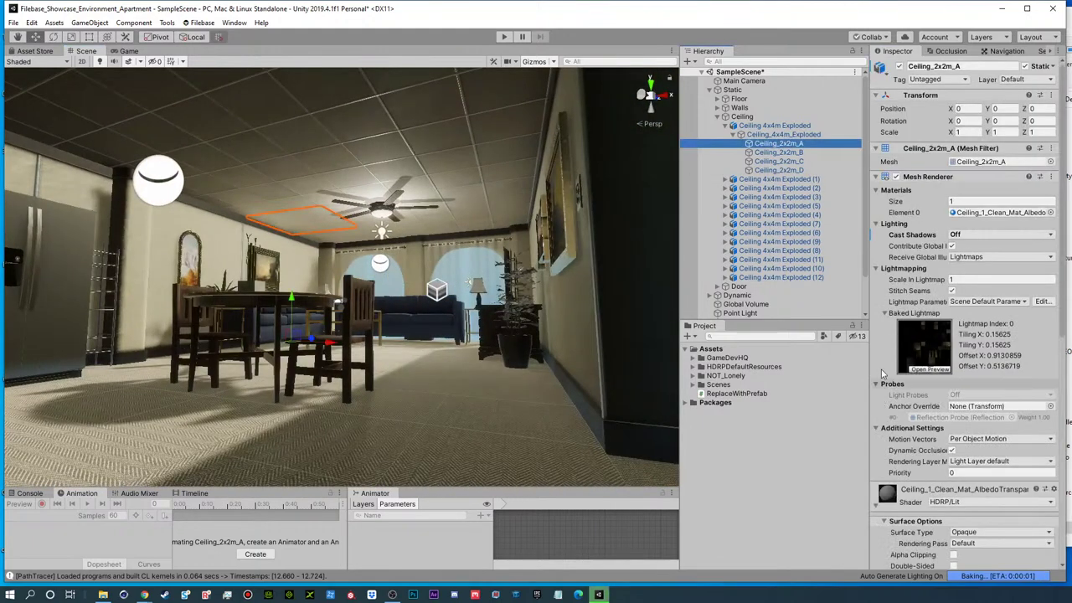
{"action": "left_click", "coordinate": [953, 245]}
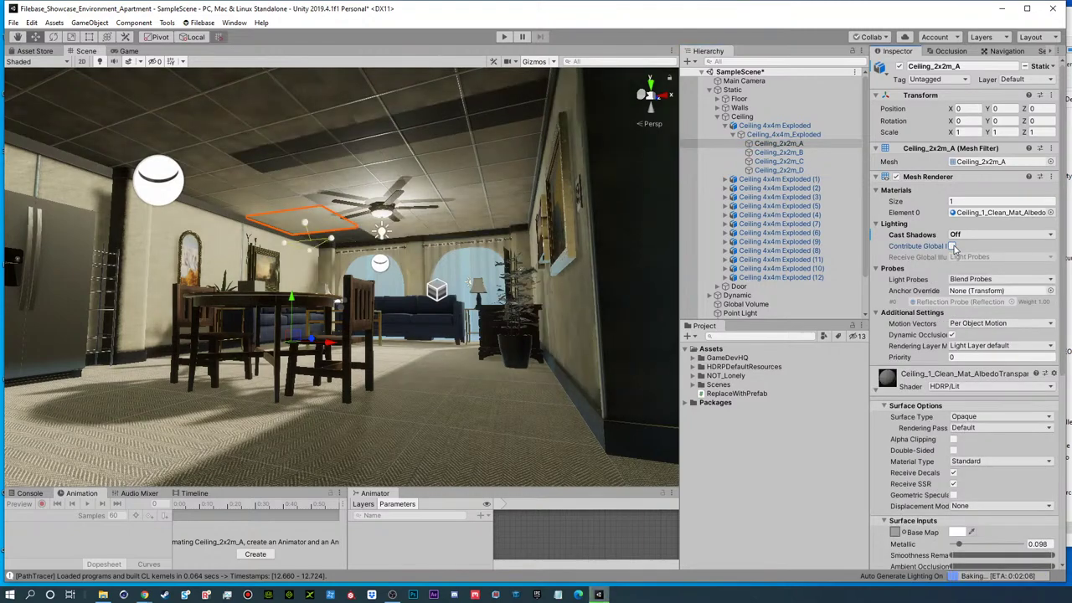
{"action": "left_click", "coordinate": [952, 245]}
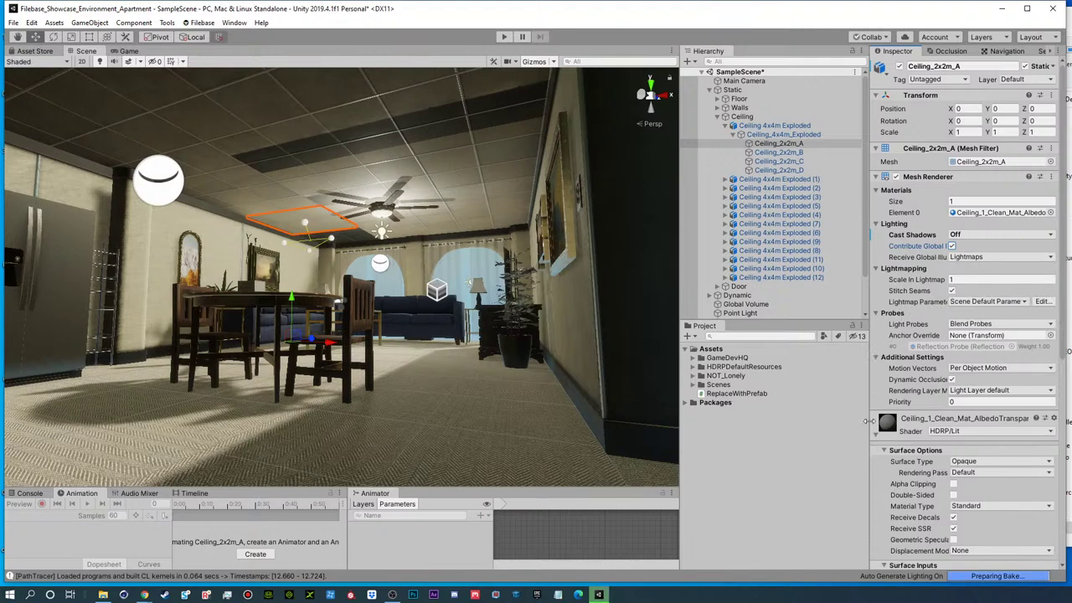
- Raise the Metallic value of the ceiling tile's material to 0.236 and collapse the Ceiling hierarchy
{"action": "scroll", "coordinate": [882, 406], "scroll_direction": "down", "scroll_amount": 8}
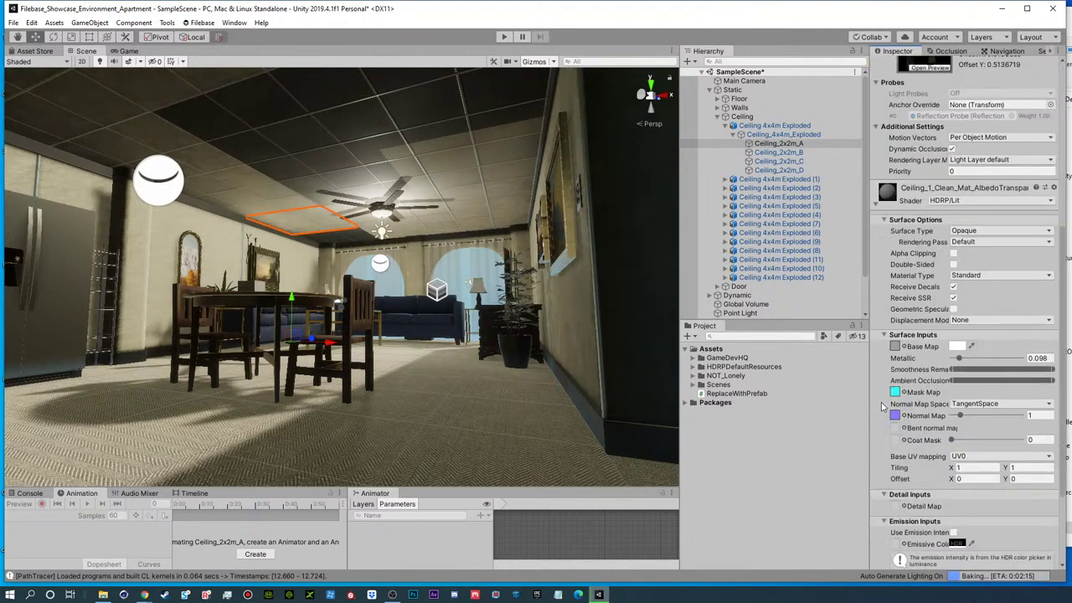
{"action": "scroll", "coordinate": [936, 280], "scroll_direction": "up", "scroll_amount": 3}
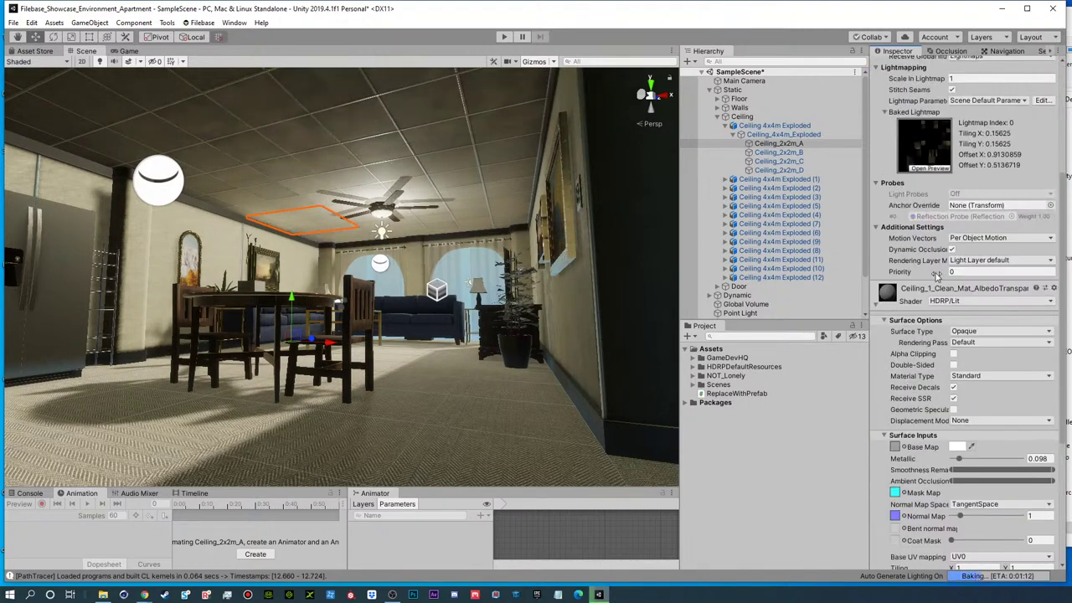
{"action": "scroll", "coordinate": [928, 388], "scroll_direction": "down", "scroll_amount": 3}
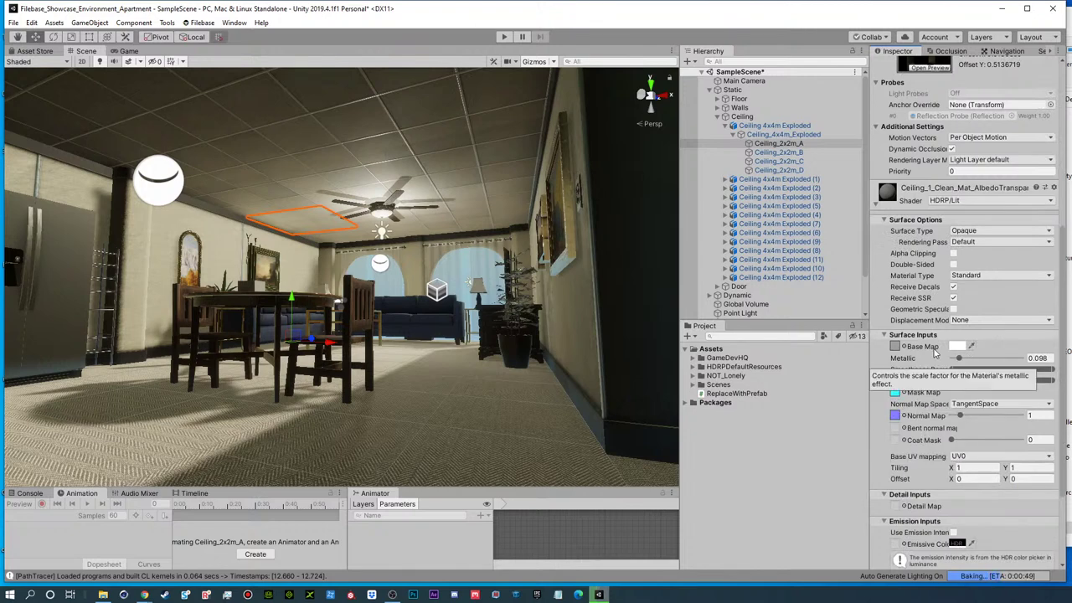
{"action": "mouse_move", "coordinate": [959, 358]}
{"action": "left_mouse_down"}
{"action": "mouse_move", "coordinate": [985, 359]}
{"action": "mouse_move", "coordinate": [970, 361]}
{"action": "left_mouse_up"}
{"action": "scroll", "coordinate": [928, 457], "scroll_direction": "down", "scroll_amount": 3}
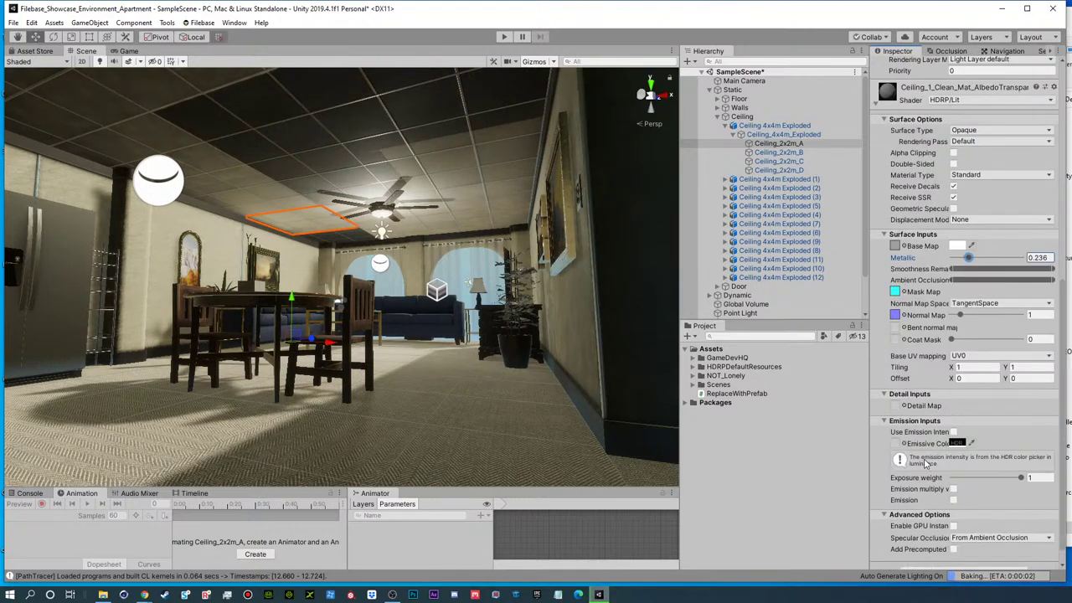
{"action": "scroll", "coordinate": [921, 481], "scroll_direction": "down", "scroll_amount": 1}
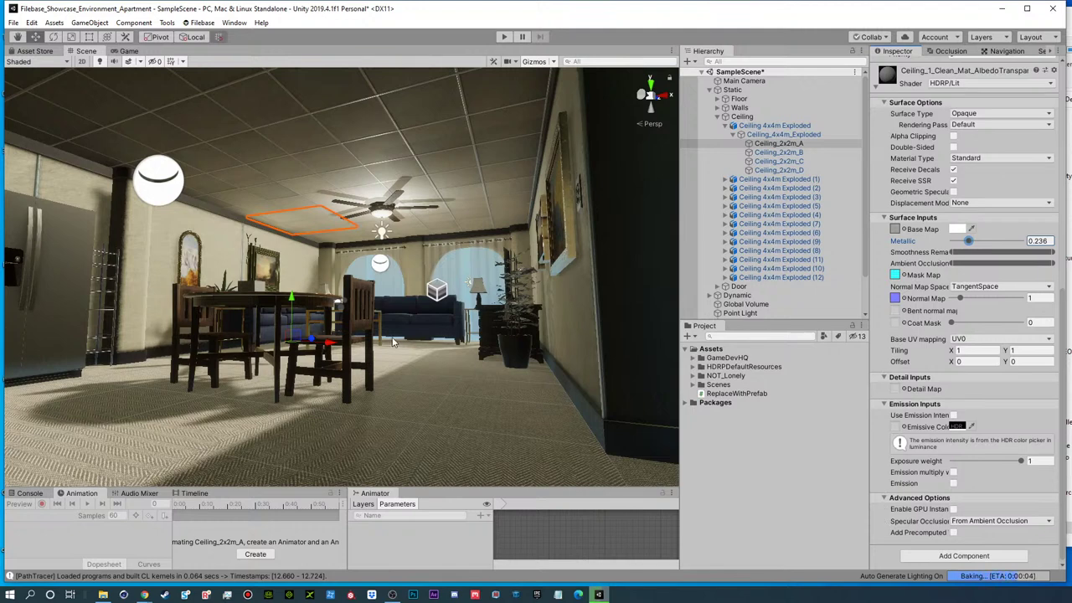
{"action": "left_click", "coordinate": [725, 126]}
{"action": "left_click", "coordinate": [725, 125]}
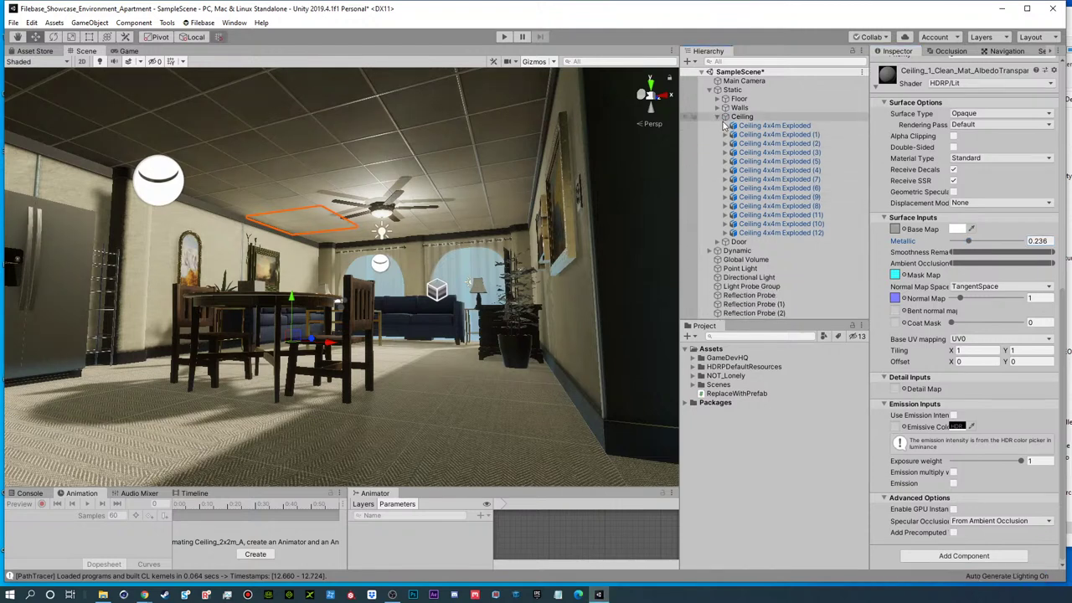
{"action": "left_click", "coordinate": [724, 119]}
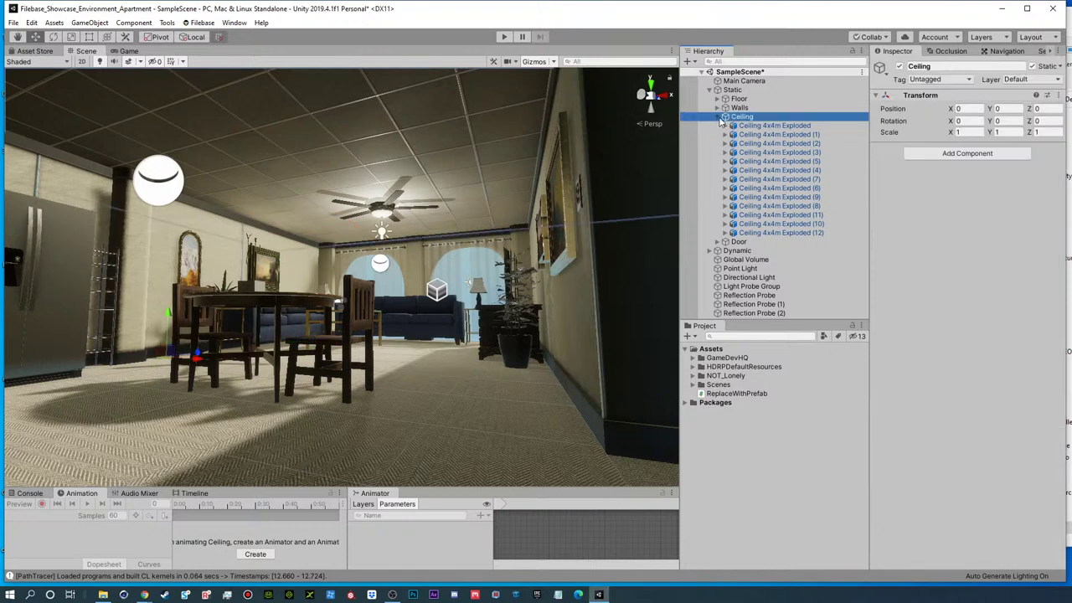
{"action": "left_click", "coordinate": [718, 117]}
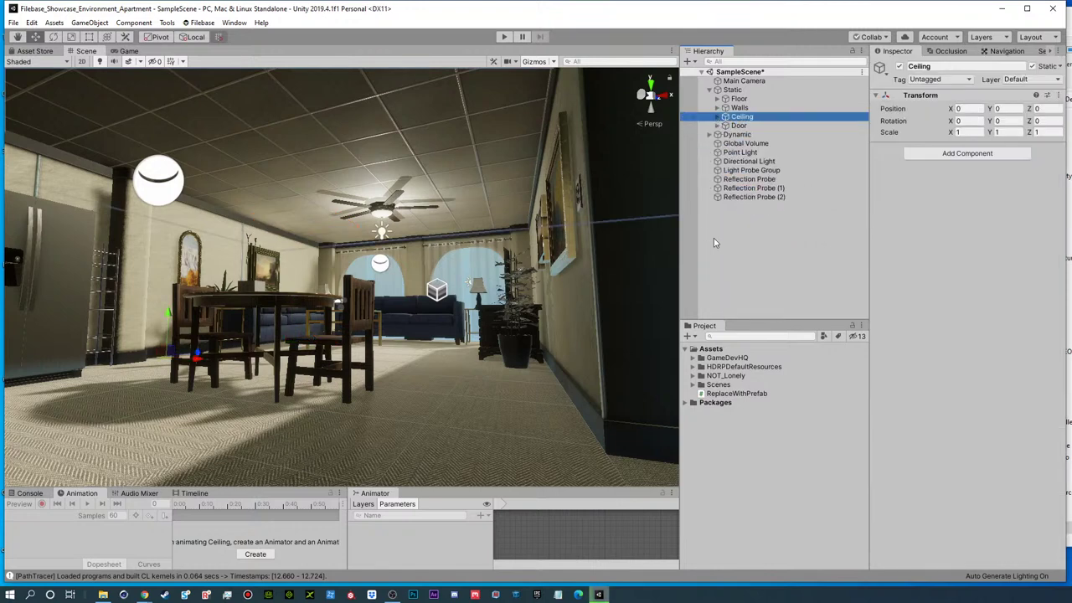
- Set the Global Volume's Gradient Sky Middle color to a pale blue, RGB 189, 227, 255
{"action": "left_click", "coordinate": [740, 144]}
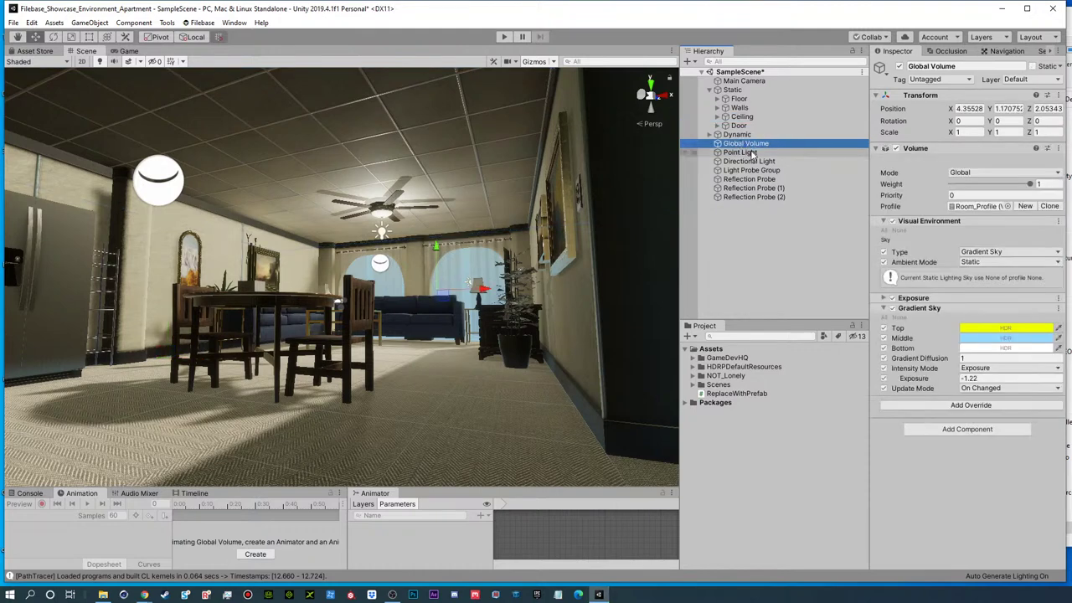
{"action": "left_click", "coordinate": [993, 339]}
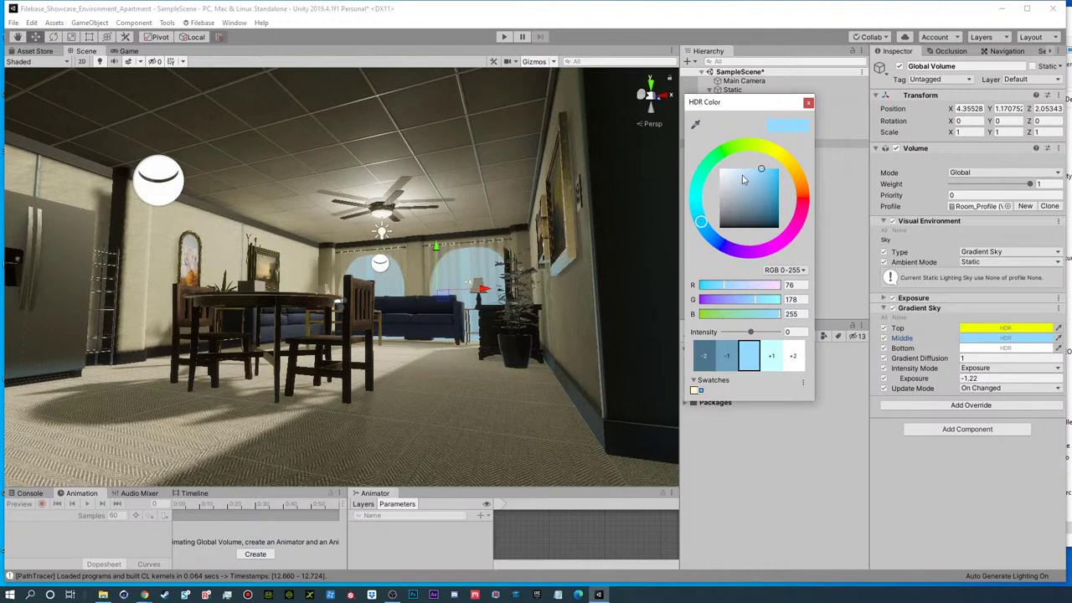
{"action": "left_click_drag", "start_coordinate": [742, 179], "coordinate": [735, 168]}
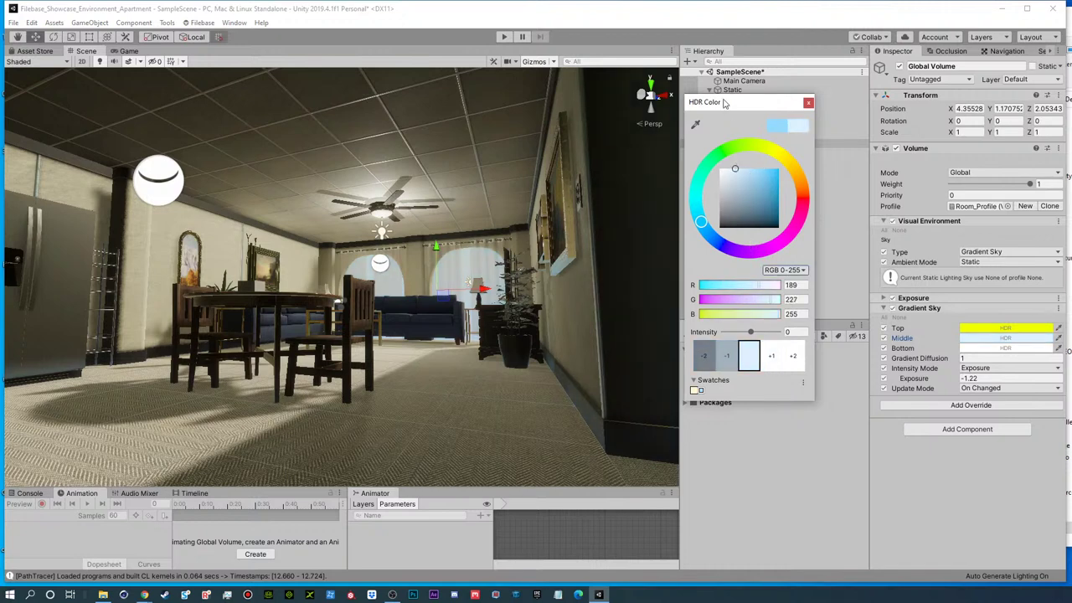
{"action": "left_click", "coordinate": [808, 103]}
- Change the Gradient Sky Top color to a pale, desaturated yellow
{"action": "left_click", "coordinate": [1005, 328]}
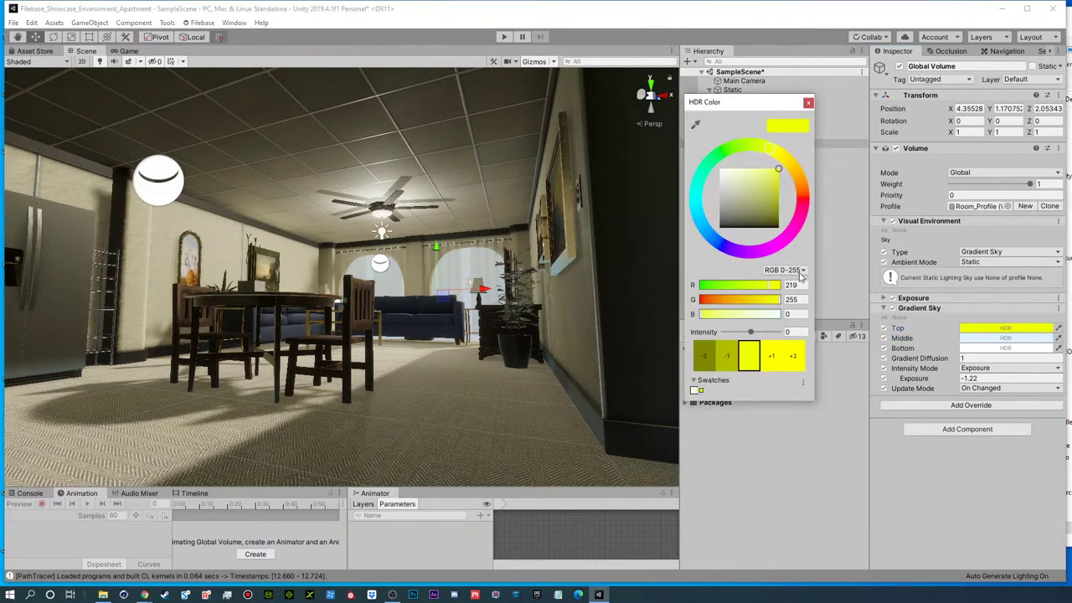
{"action": "left_click_drag", "start_coordinate": [741, 183], "coordinate": [742, 169]}
{"action": "left_click", "coordinate": [808, 103]}
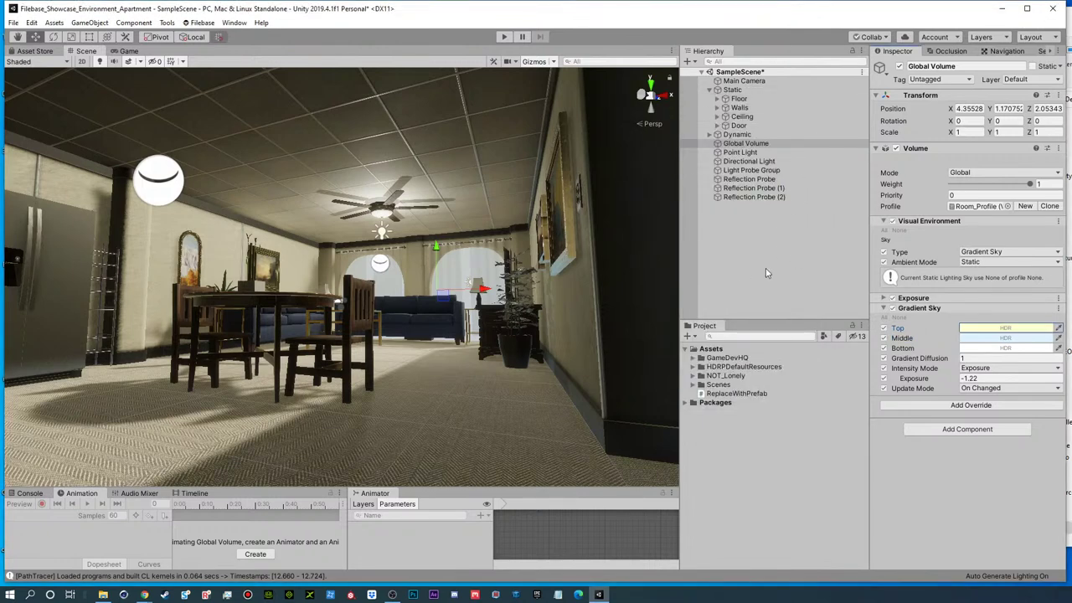
- Review the Point Light and Directional Light settings, including their emission and shadow values
{"action": "left_click", "coordinate": [741, 152]}
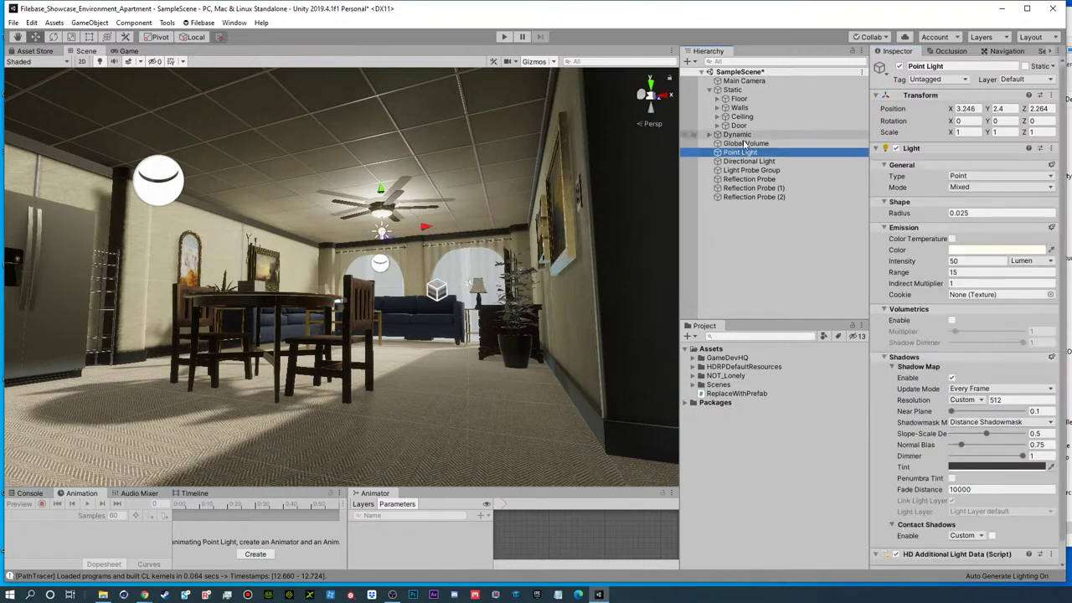
{"action": "left_click", "coordinate": [745, 162]}
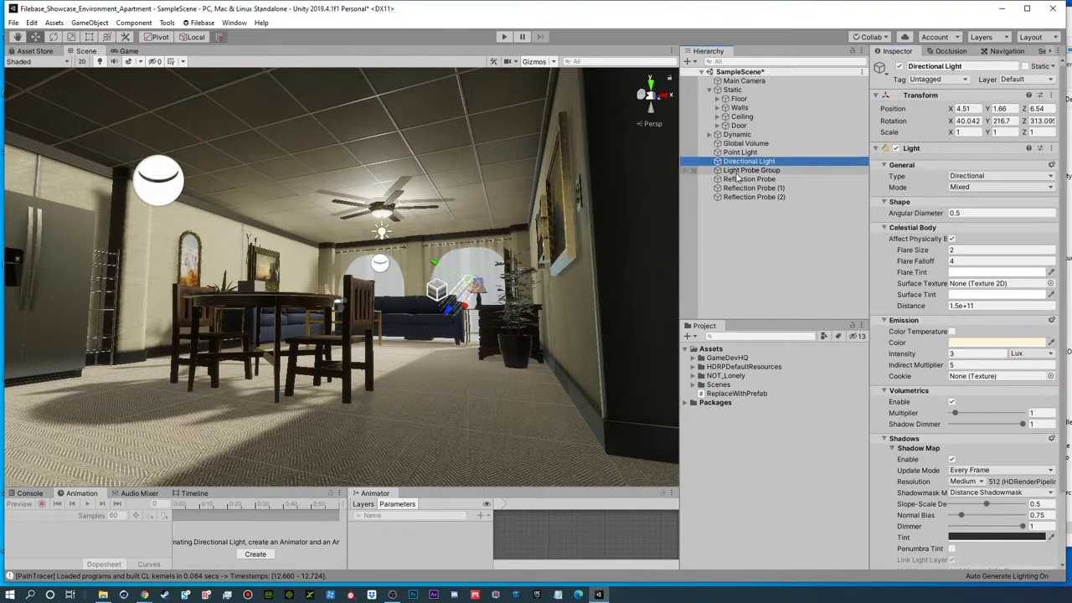
{"action": "left_click", "coordinate": [735, 171]}
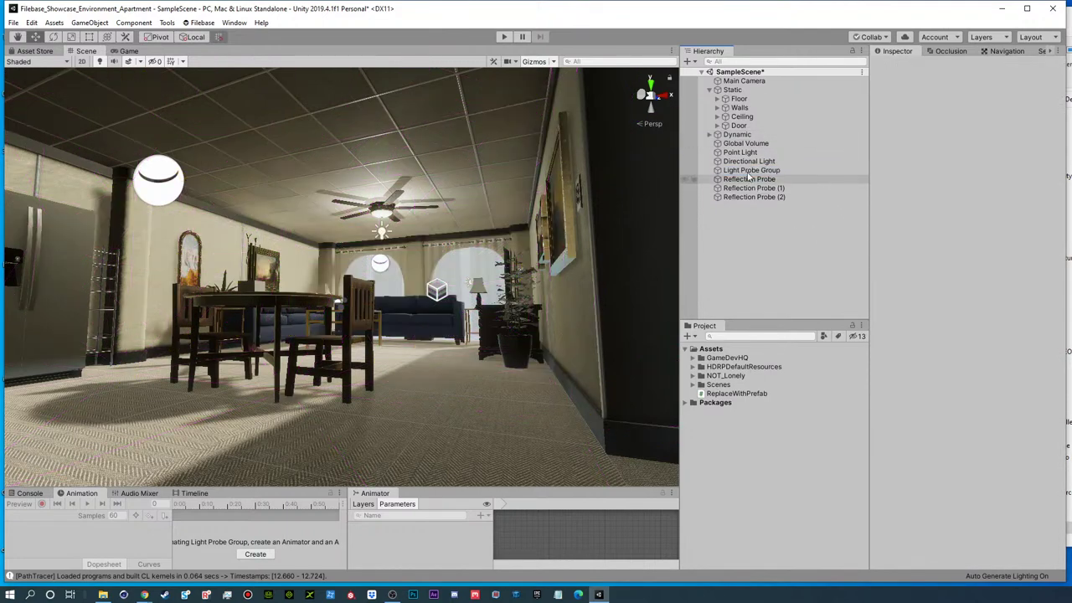
{"action": "left_click", "coordinate": [742, 163]}
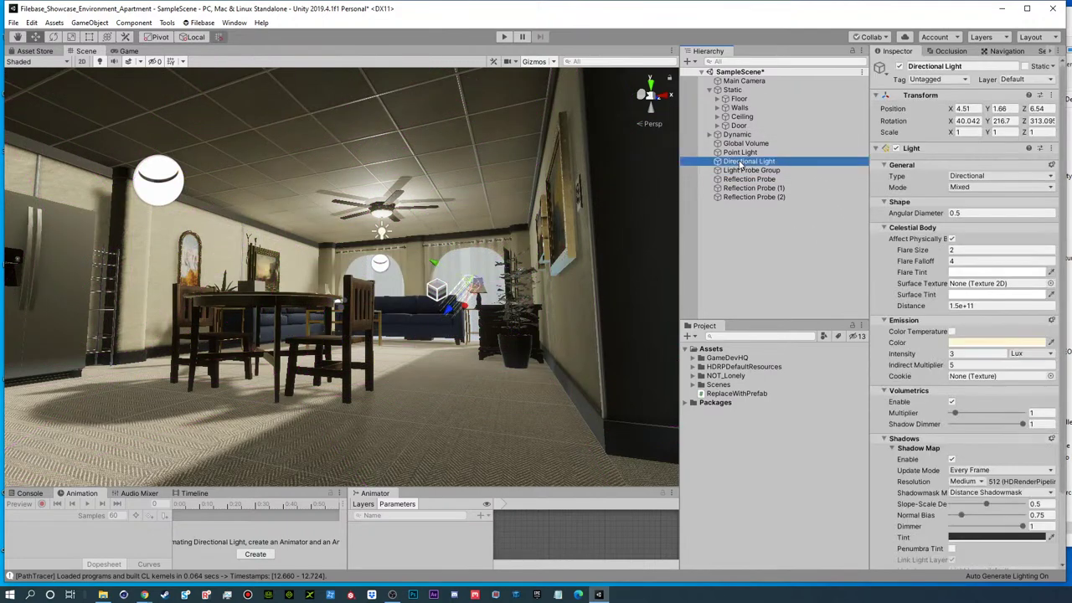
- Set the Directional Light's Indirect Multiplier to 10 and check the living room's rebaked lighting
{"action": "left_click", "coordinate": [957, 354]}
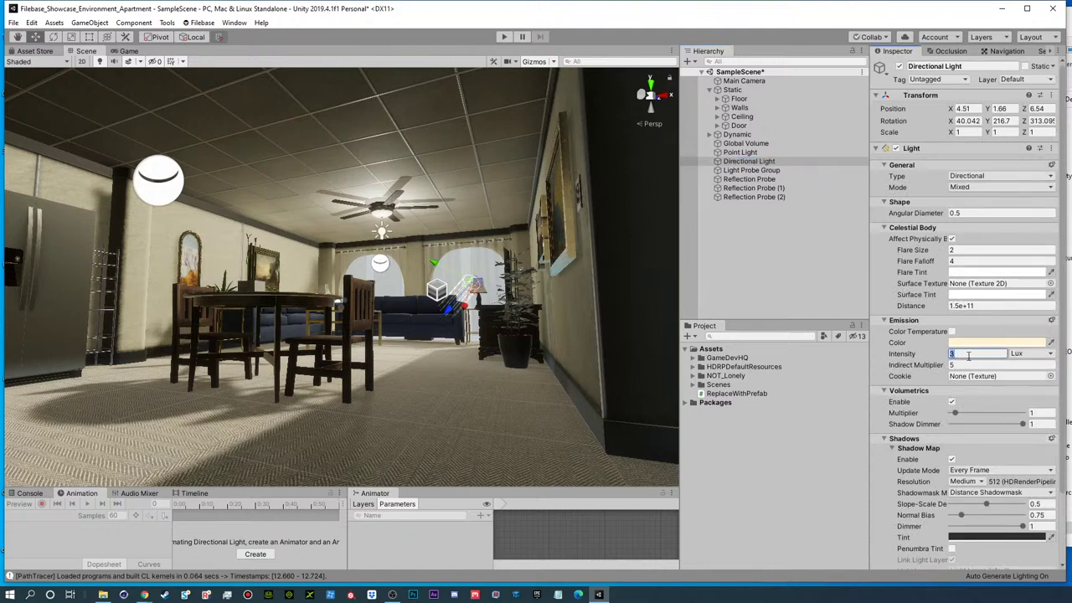
{"action": "left_click", "coordinate": [964, 363]}
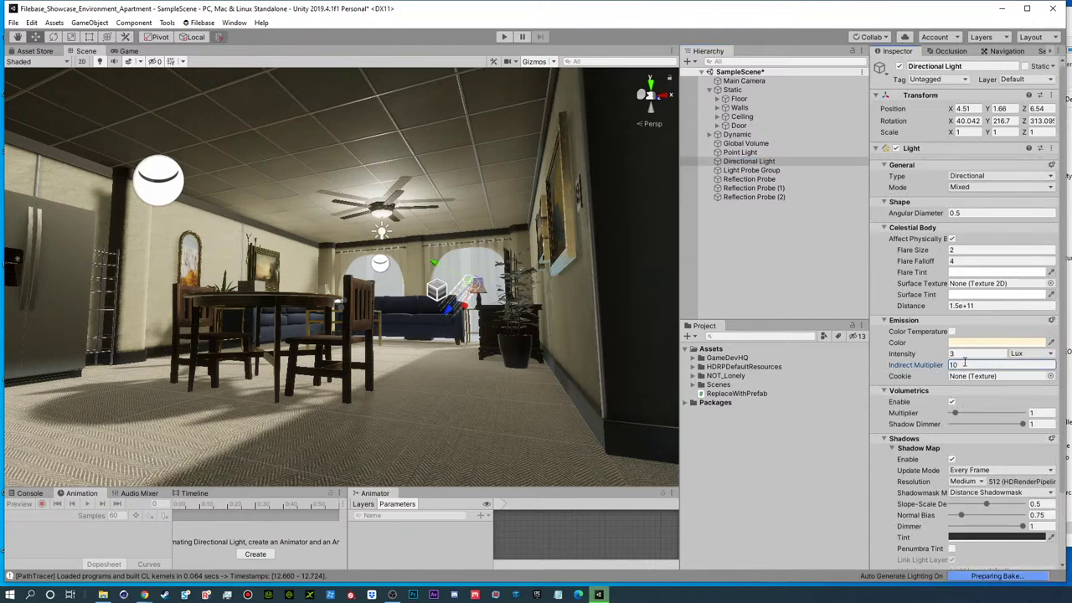
{"action": "type", "text": "10"}
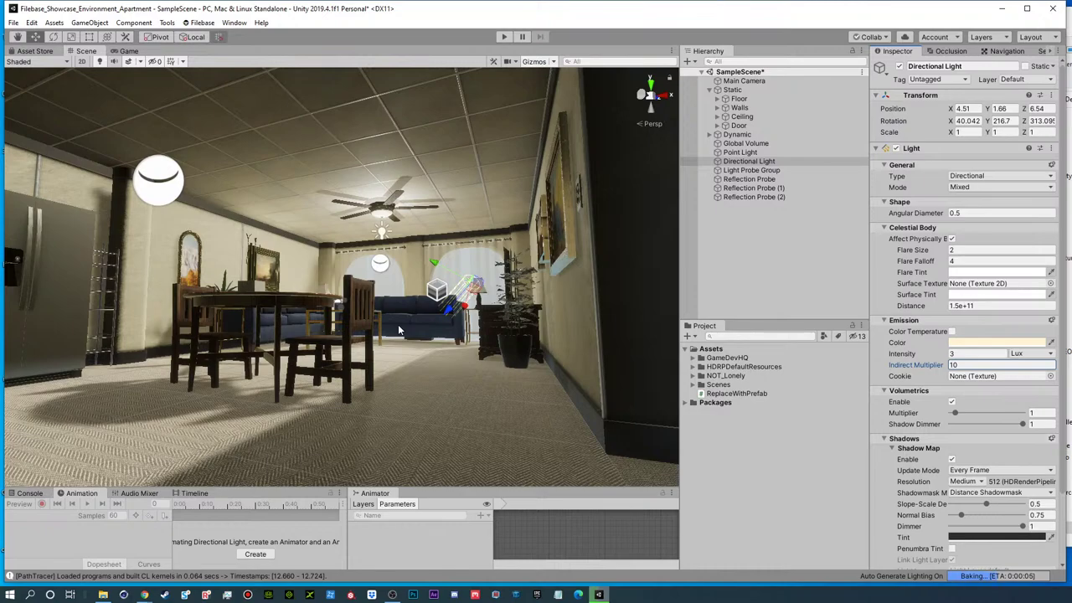
{"action": "left_click_drag", "start_coordinate": [397, 329], "coordinate": [392, 400], "text": "alt"}
{"action": "scroll", "coordinate": [394, 398], "scroll_direction": "up", "scroll_amount": 6}
{"action": "left_click_drag", "start_coordinate": [457, 277], "coordinate": [459, 223], "text": "alt"}
{"action": "right_click_drag", "start_coordinate": [459, 223], "coordinate": [226, 323]}
- Set the Directional Light's Indirect Multiplier to 7 and review the lighting across the living and dining areas
{"action": "left_click", "coordinate": [971, 364]}
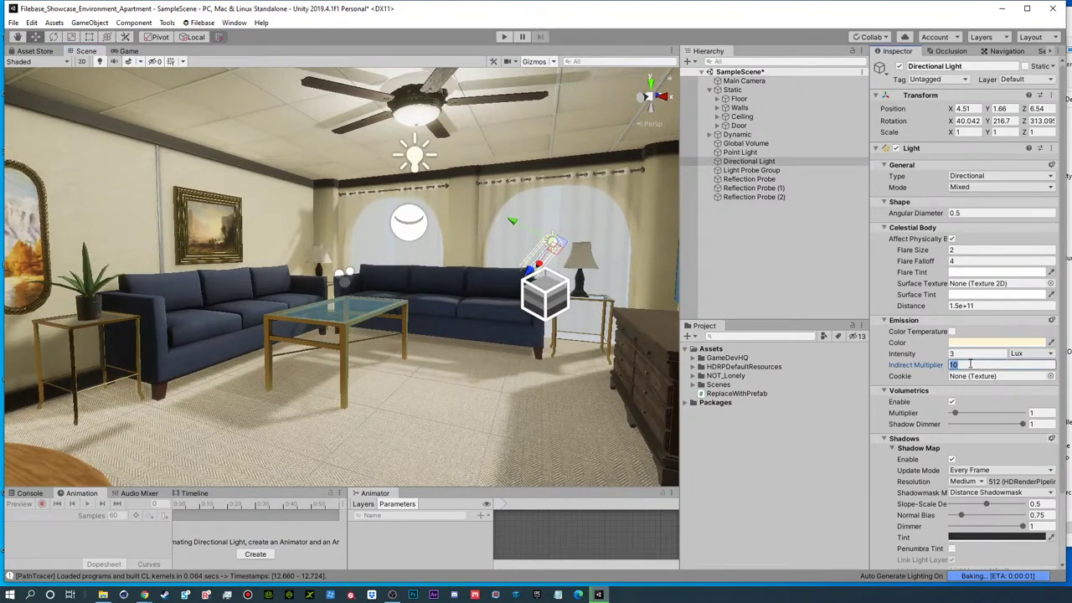
{"action": "type", "text": "7"}
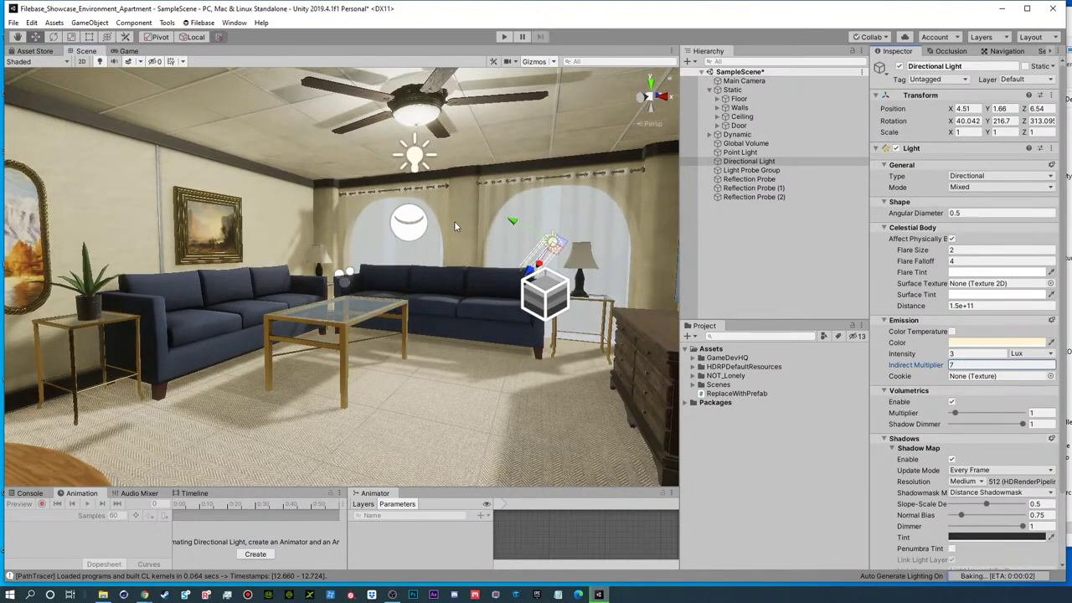
{"action": "key", "text": "s"}
{"action": "right_click_drag", "start_coordinate": [383, 237], "coordinate": [470, 244]}
{"action": "key", "text": "a"}
{"action": "key", "text": "s"}
{"action": "key", "text": "w"}
{"action": "key", "text": "s"}
{"action": "key", "text": "w"}
{"action": "right_click_drag", "start_coordinate": [369, 272], "coordinate": [629, 248]}
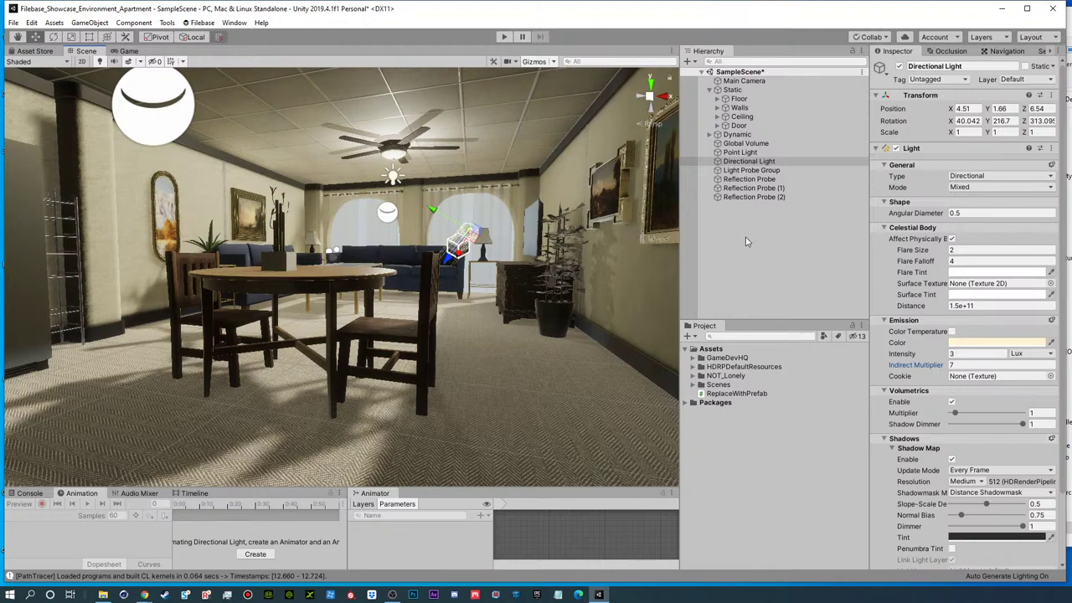
- Set the Point Light's shadow tint to a neutral mid grey (7E7E7E)
{"action": "left_click", "coordinate": [742, 153]}
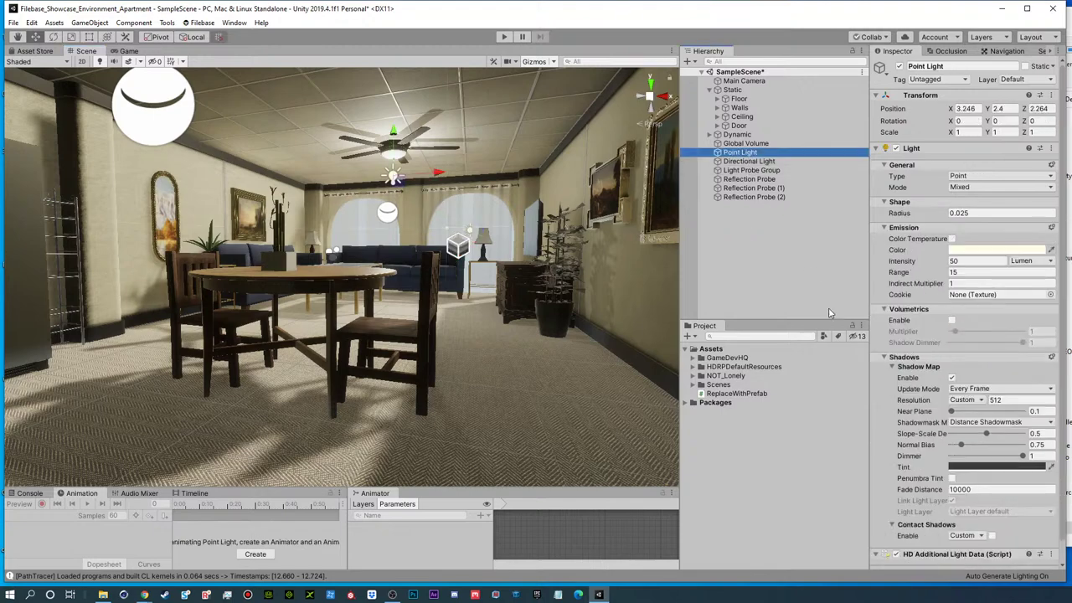
{"action": "left_click", "coordinate": [1020, 467]}
{"action": "mouse_move", "coordinate": [730, 205]}
{"action": "left_mouse_down"}
{"action": "mouse_move", "coordinate": [714, 208]}
{"action": "mouse_move", "coordinate": [718, 190]}
{"action": "mouse_move", "coordinate": [731, 197]}
{"action": "mouse_move", "coordinate": [716, 203]}
{"action": "left_mouse_up"}
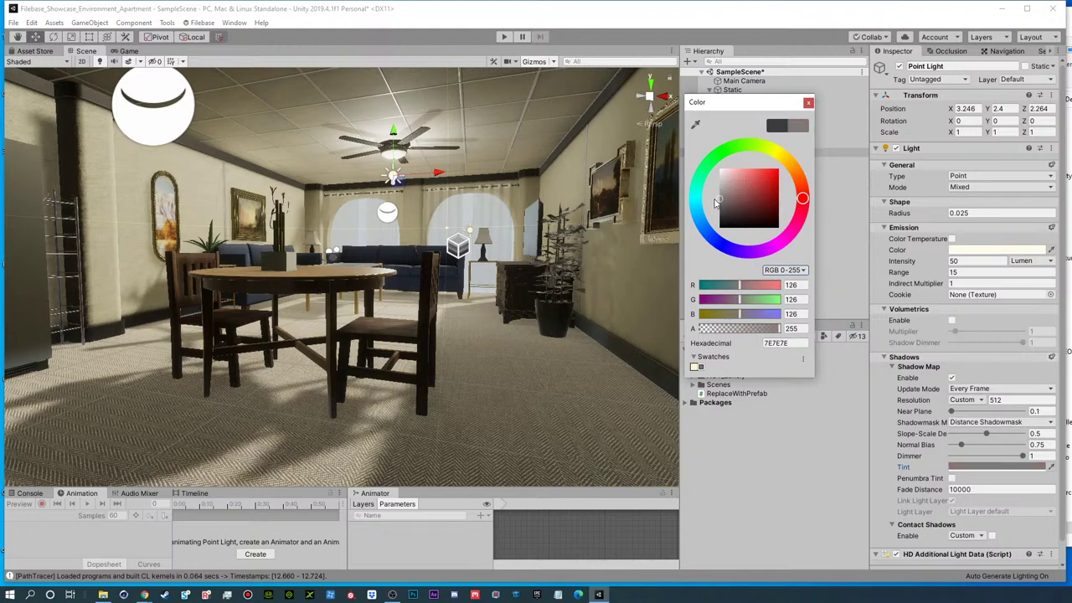
{"action": "left_click", "coordinate": [808, 103]}
- Adjust the Directional Light's shadow tint to a slightly lighter dark grey
{"action": "left_click", "coordinate": [745, 143]}
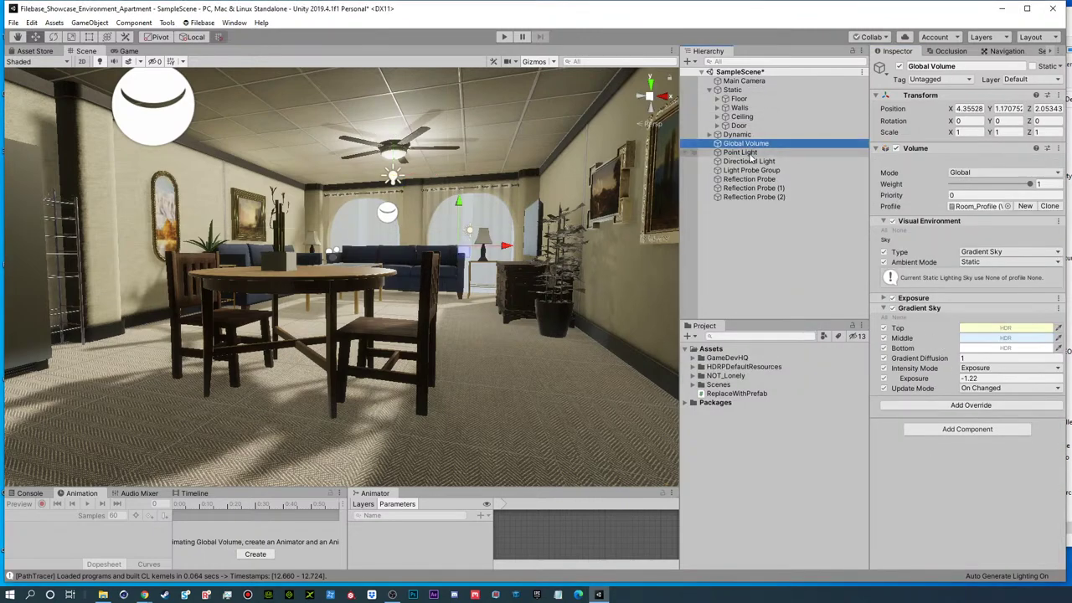
{"action": "left_click", "coordinate": [750, 161]}
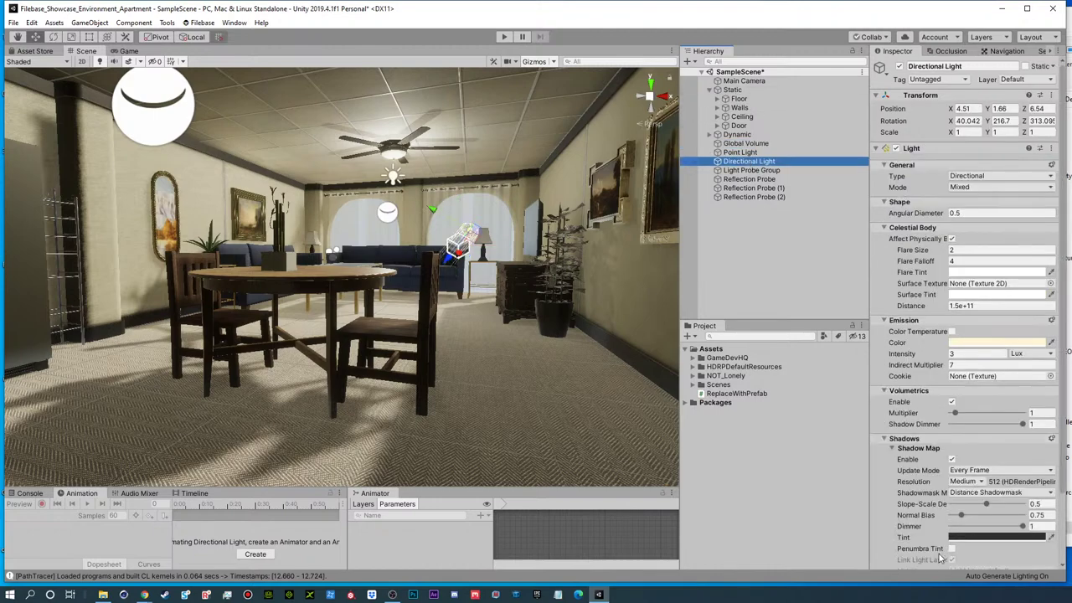
{"action": "left_click", "coordinate": [996, 536]}
{"action": "left_click_drag", "start_coordinate": [729, 215], "coordinate": [717, 216]}
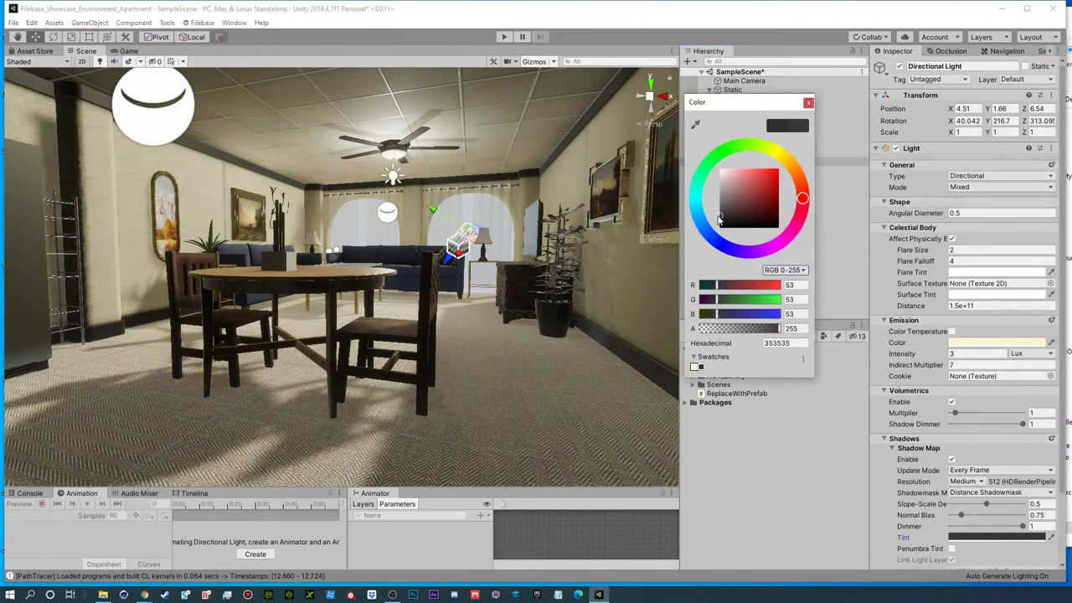
{"action": "left_click", "coordinate": [808, 104]}
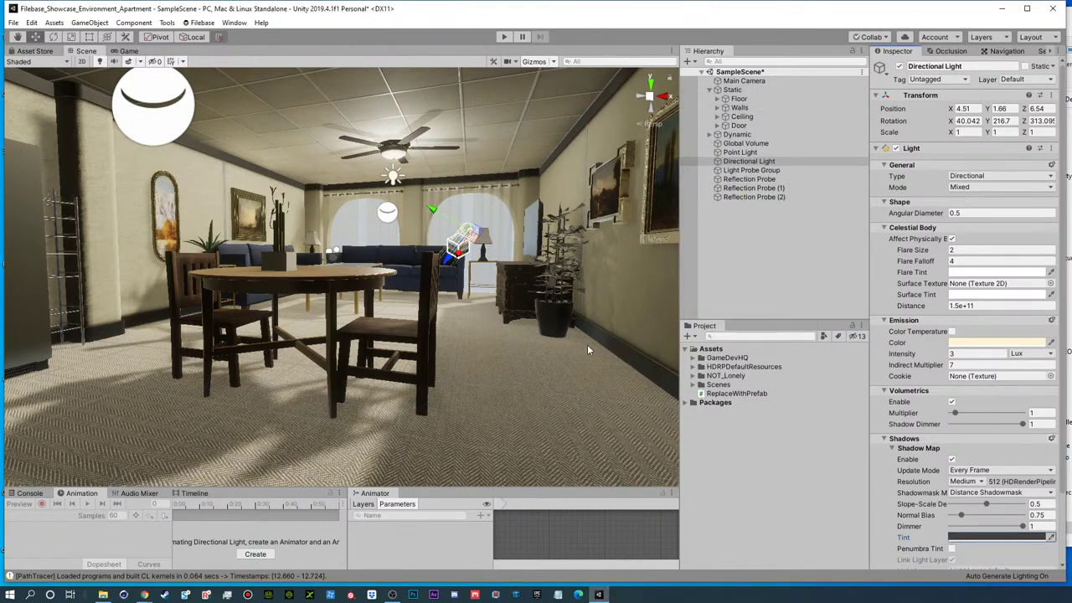
- Select the Wall_Corner_Pillar_1 mesh inside Wall Corner Pillar 1 (2), beside the refrigerator, and inspect its renderer settings
{"action": "left_click_drag", "start_coordinate": [441, 308], "coordinate": [454, 335], "text": "alt"}
{"action": "right_click_drag", "start_coordinate": [454, 335], "coordinate": [283, 231]}
{"action": "left_click", "coordinate": [295, 225]}
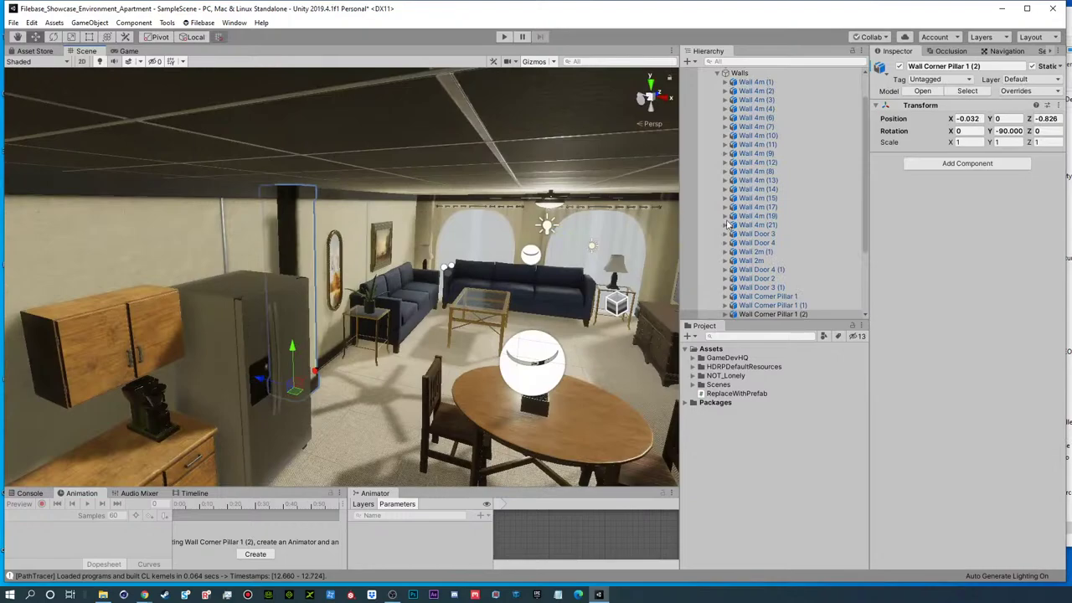
{"action": "left_click_drag", "start_coordinate": [287, 227], "coordinate": [375, 211], "text": "alt"}
{"action": "right_click_drag", "start_coordinate": [376, 211], "coordinate": [278, 257], "text": "alt"}
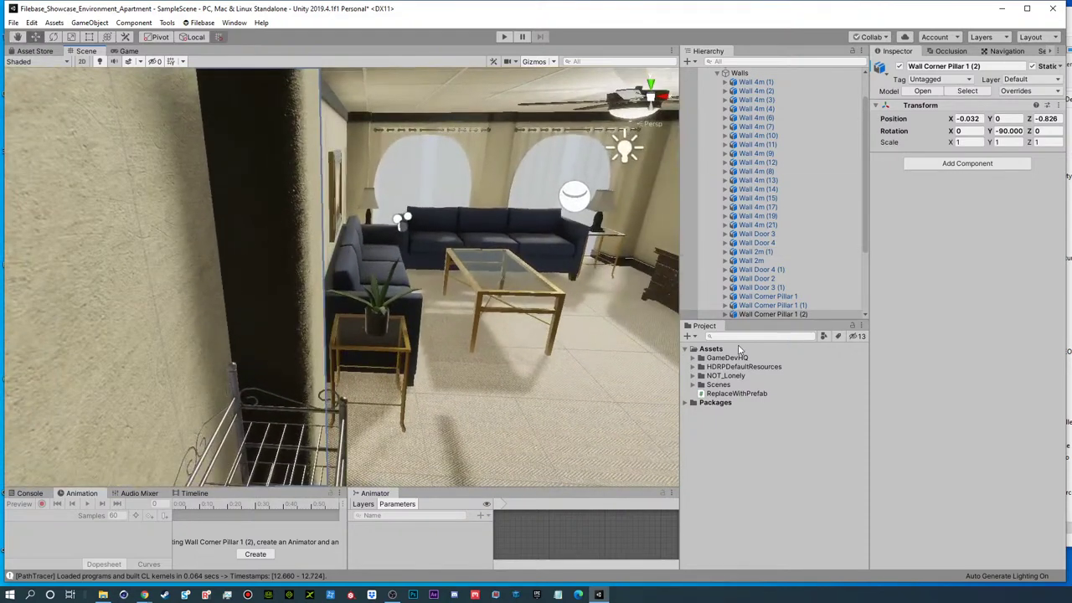
{"action": "scroll", "coordinate": [728, 281], "scroll_direction": "down", "scroll_amount": 2}
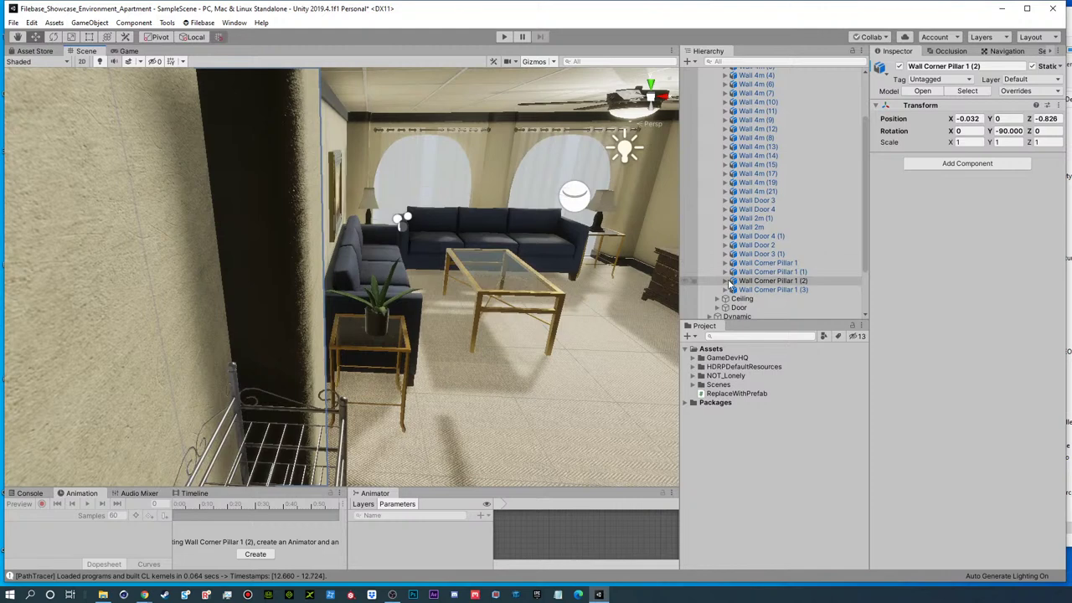
{"action": "left_click", "coordinate": [725, 281]}
{"action": "left_click", "coordinate": [775, 289]}
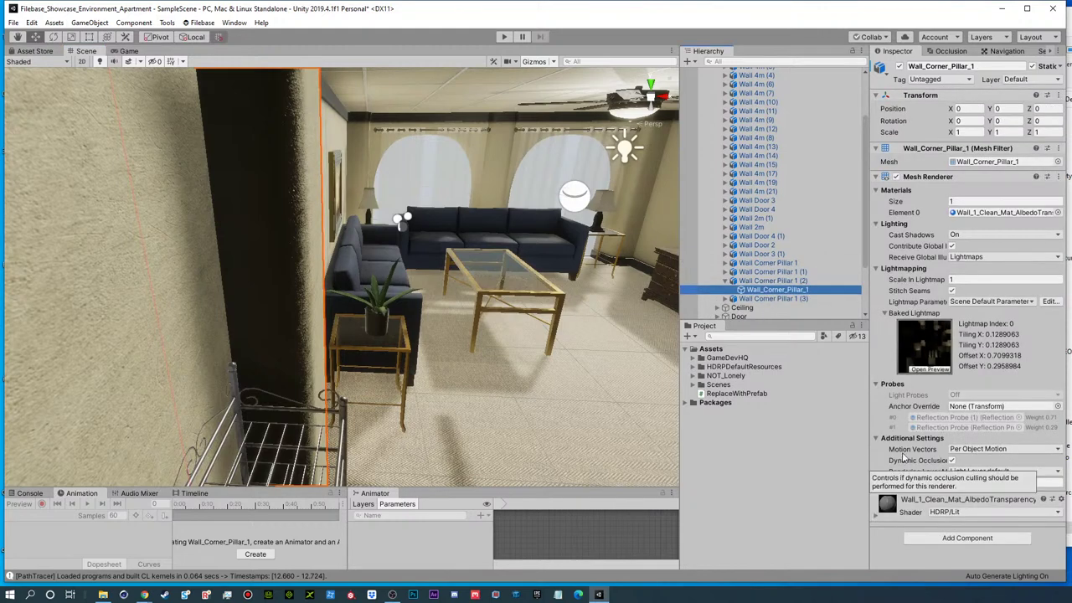
- Try disabling Cast Shadows and Contribute Global Illumination on the corner pillar mesh, switching each back on
{"action": "left_click", "coordinate": [963, 234]}
{"action": "left_click", "coordinate": [971, 248]}
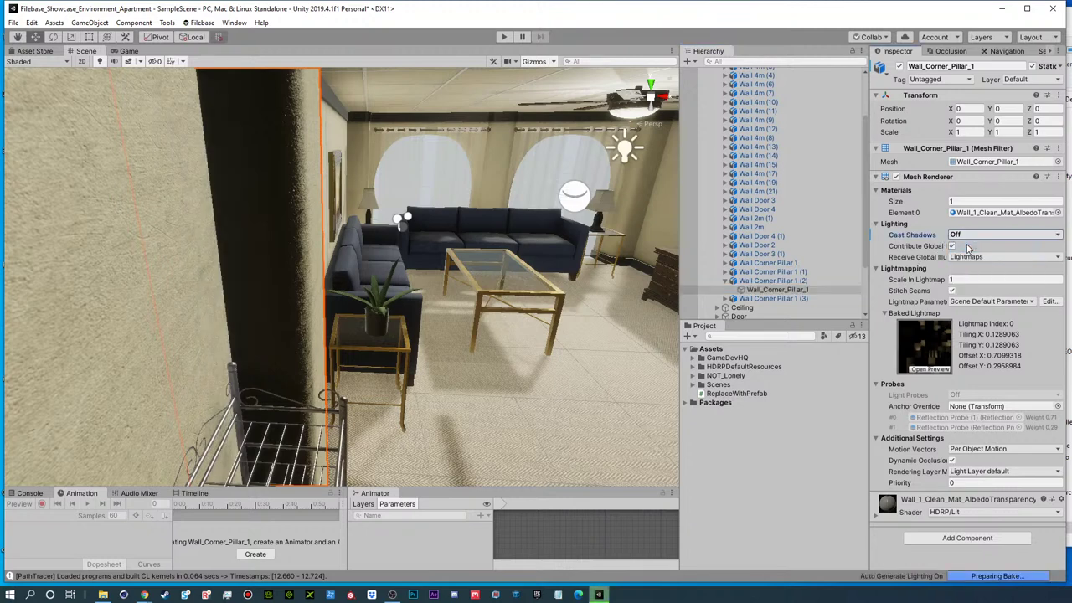
{"action": "left_click", "coordinate": [972, 235]}
{"action": "left_click", "coordinate": [972, 260]}
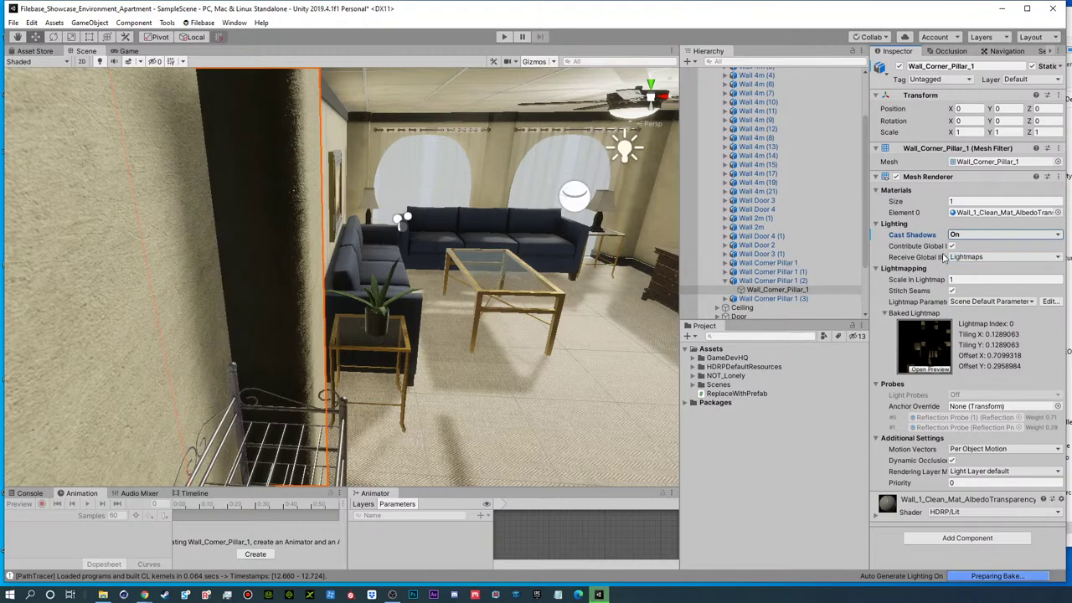
{"action": "left_click", "coordinate": [952, 246]}
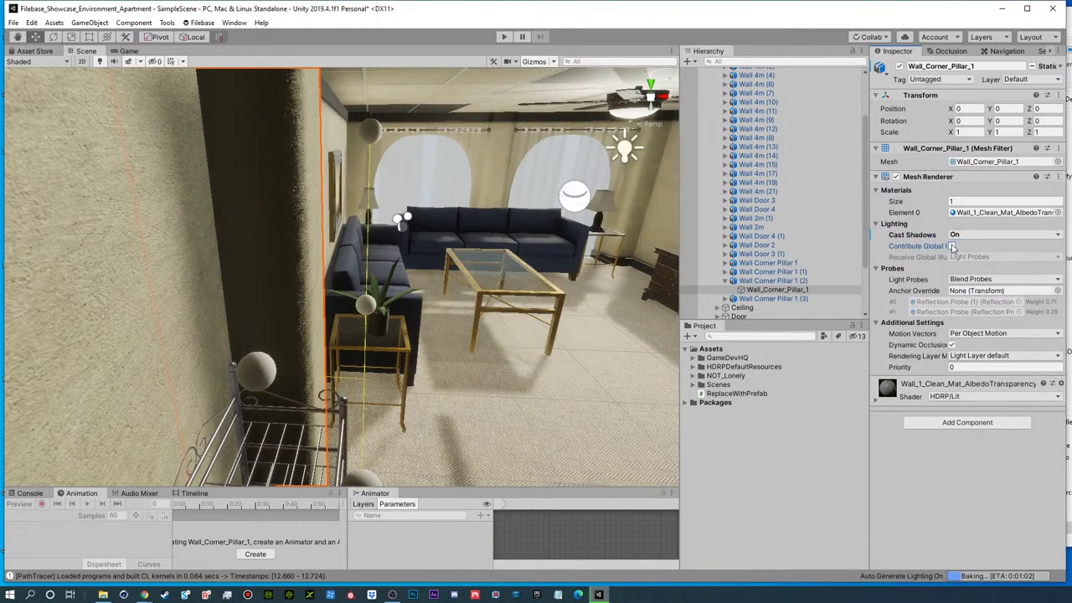
{"action": "left_click", "coordinate": [952, 246]}
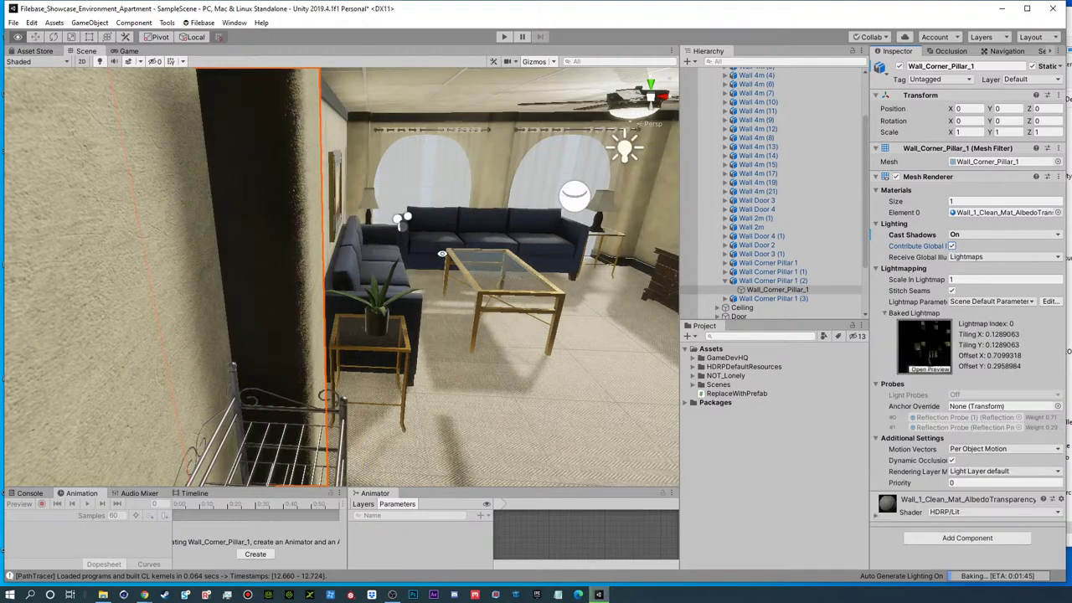
- Set the lightmapper's Bounces to 3 in the scene's lighting settings and move the settings window away from the editor
{"action": "scroll", "coordinate": [345, 250], "scroll_direction": "down", "scroll_amount": 6, "text": "alt"}
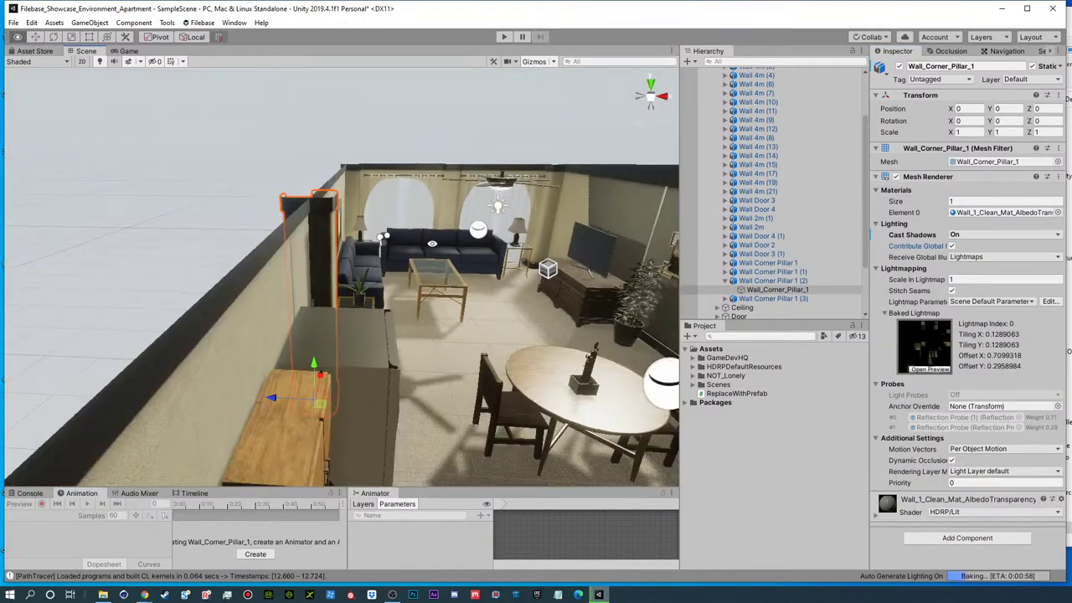
{"action": "left_click_drag", "start_coordinate": [402, 245], "coordinate": [516, 216], "text": "alt"}
{"action": "left_click_drag", "start_coordinate": [338, 294], "coordinate": [285, 295], "text": "alt"}
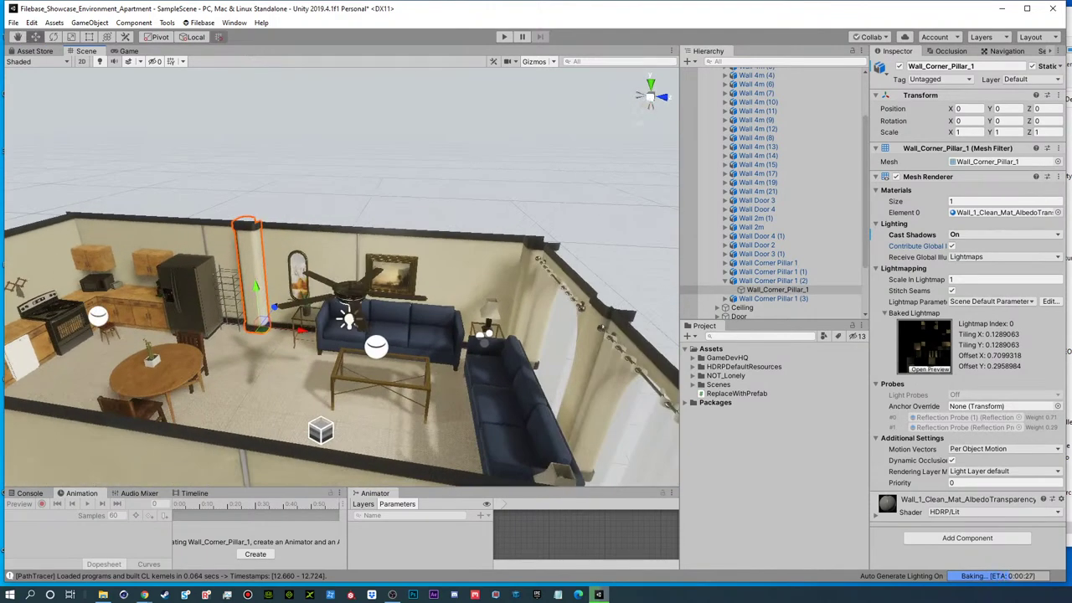
{"action": "left_click_drag", "start_coordinate": [1071, 47], "coordinate": [503, 47]}
{"action": "left_click", "coordinate": [501, 278]}
{"action": "left_click", "coordinate": [509, 328]}
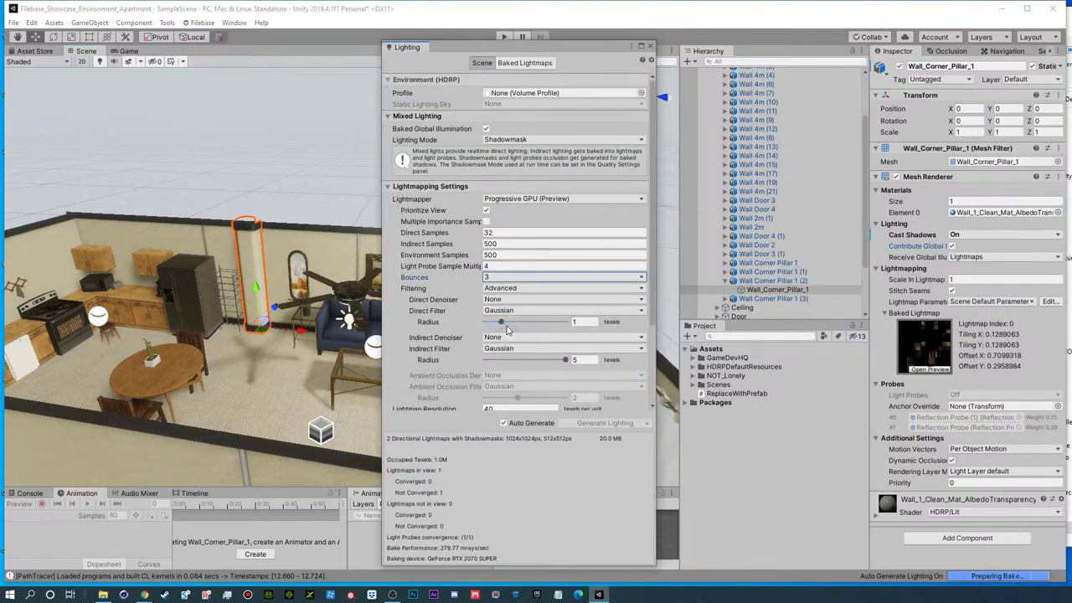
{"action": "left_click_drag", "start_coordinate": [222, 280], "coordinate": [384, 248], "text": "alt"}
{"action": "left_click", "coordinate": [450, 48]}
{"action": "left_click_drag", "start_coordinate": [450, 52], "coordinate": [1071, 62]}
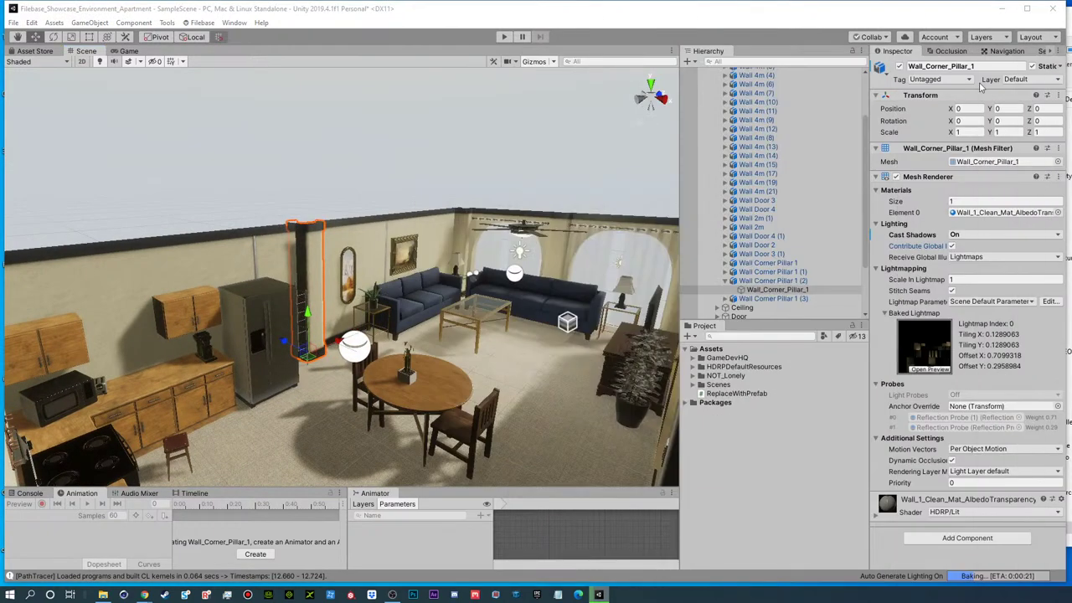
- Inspect the baked shading on the corner pillar and throughout the living, dining and kitchen areas
{"action": "right_click_drag", "start_coordinate": [246, 334], "coordinate": [356, 341], "text": "alt"}
{"action": "left_click_drag", "start_coordinate": [356, 341], "coordinate": [420, 287], "text": "alt"}
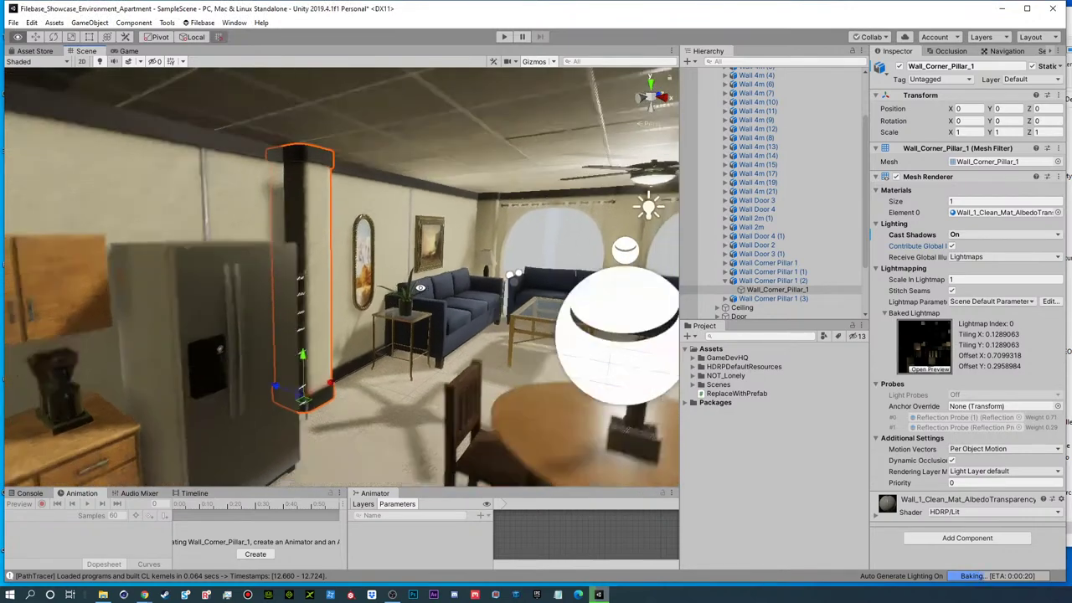
{"action": "right_click_drag", "start_coordinate": [421, 287], "coordinate": [370, 319]}
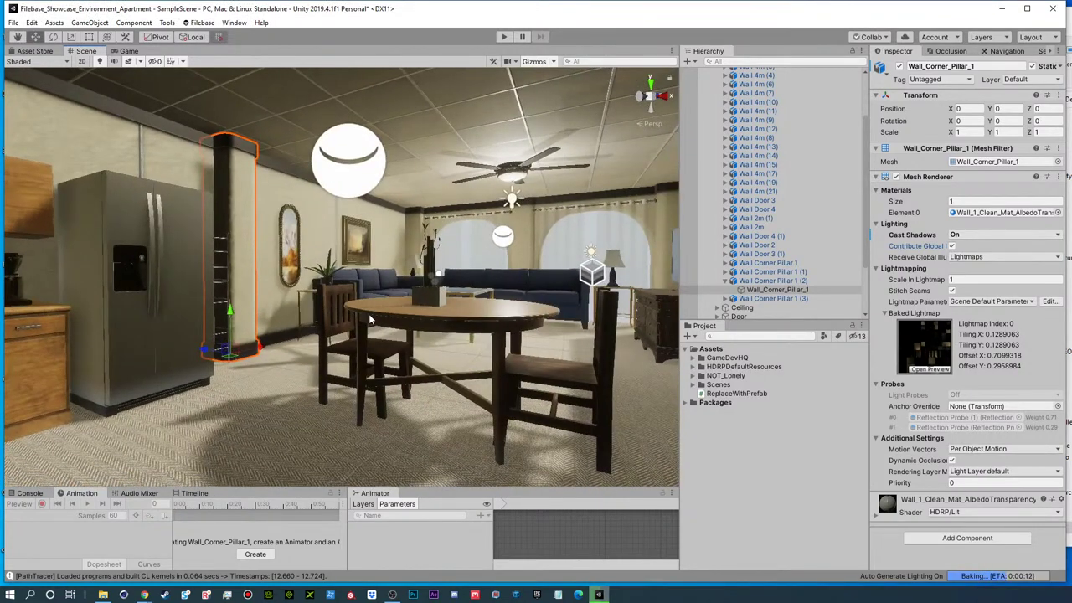
{"action": "right_click_drag", "start_coordinate": [222, 188], "coordinate": [242, 246]}
{"action": "key", "text": "s"}
{"action": "key", "text": "s"}
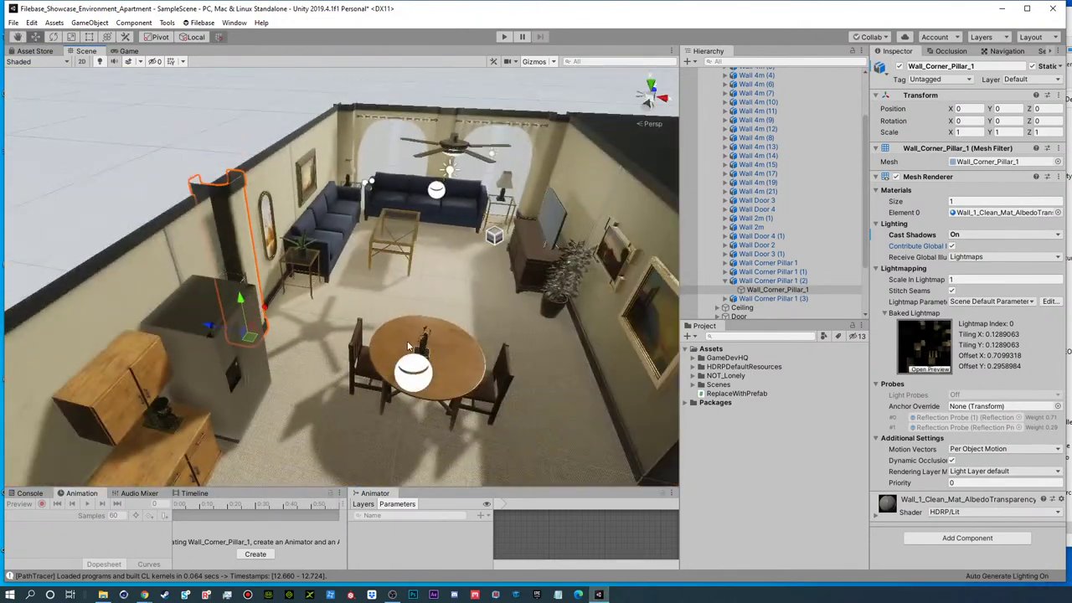
{"action": "mouse_move", "coordinate": [562, 335]}
{"action": "right_mouse_down"}
{"action": "mouse_move", "coordinate": [292, 264]}
{"action": "mouse_move", "coordinate": [426, 228]}
{"action": "mouse_move", "coordinate": [354, 267]}
{"action": "mouse_move", "coordinate": [418, 358]}
{"action": "mouse_move", "coordinate": [506, 207]}
{"action": "right_mouse_up"}
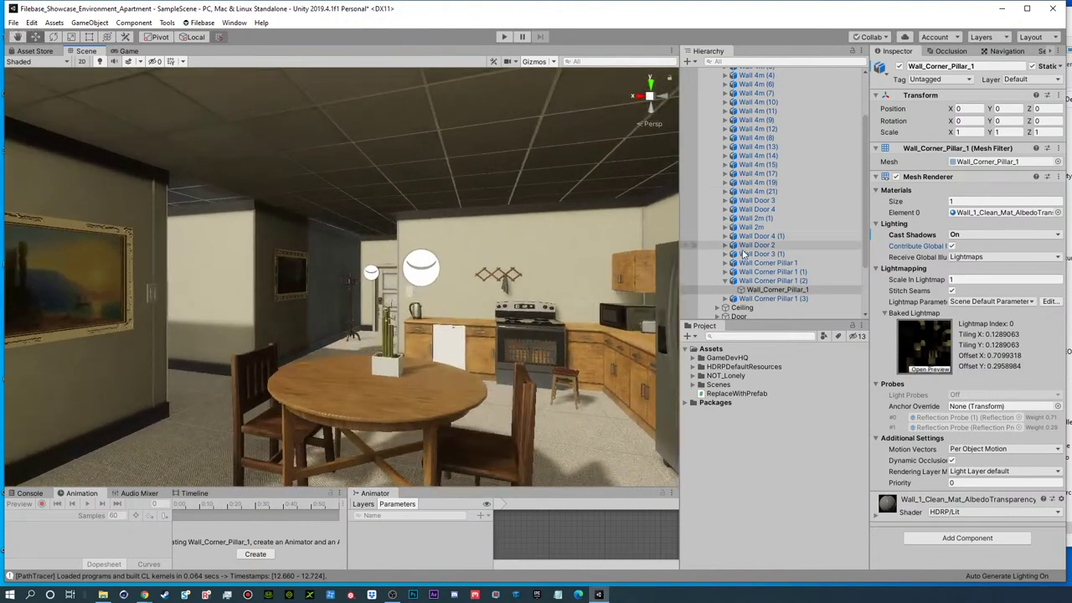
- Collapse the corner pillar and Walls groups in the hierarchy and save the scene
{"action": "left_click", "coordinate": [729, 280]}
{"action": "scroll", "coordinate": [734, 283], "scroll_direction": "up", "scroll_amount": 5}
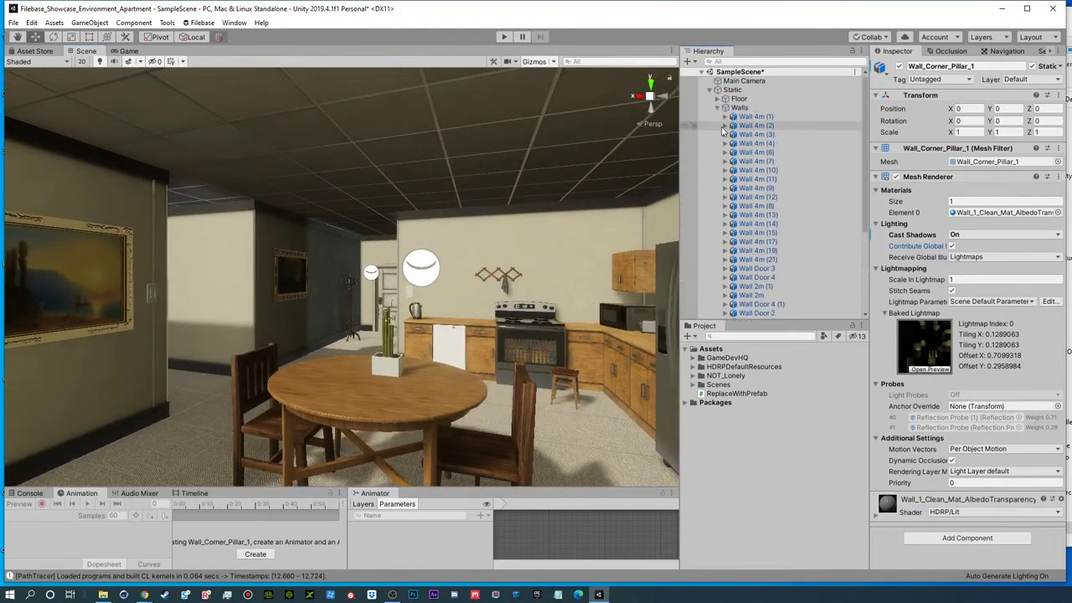
{"action": "left_click", "coordinate": [726, 108]}
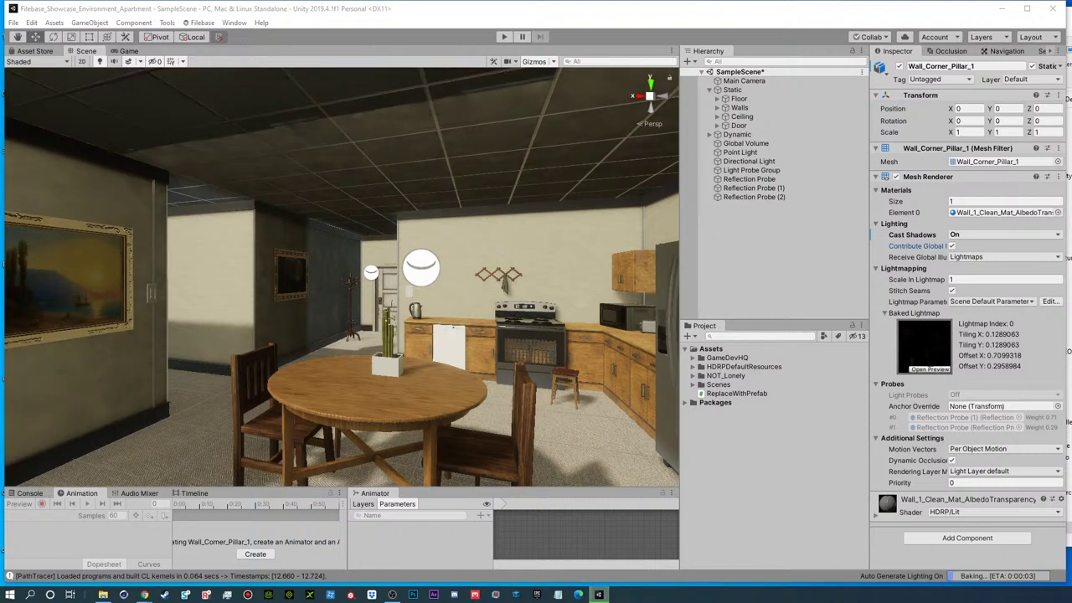
{"action": "left_click", "coordinate": [731, 89]}
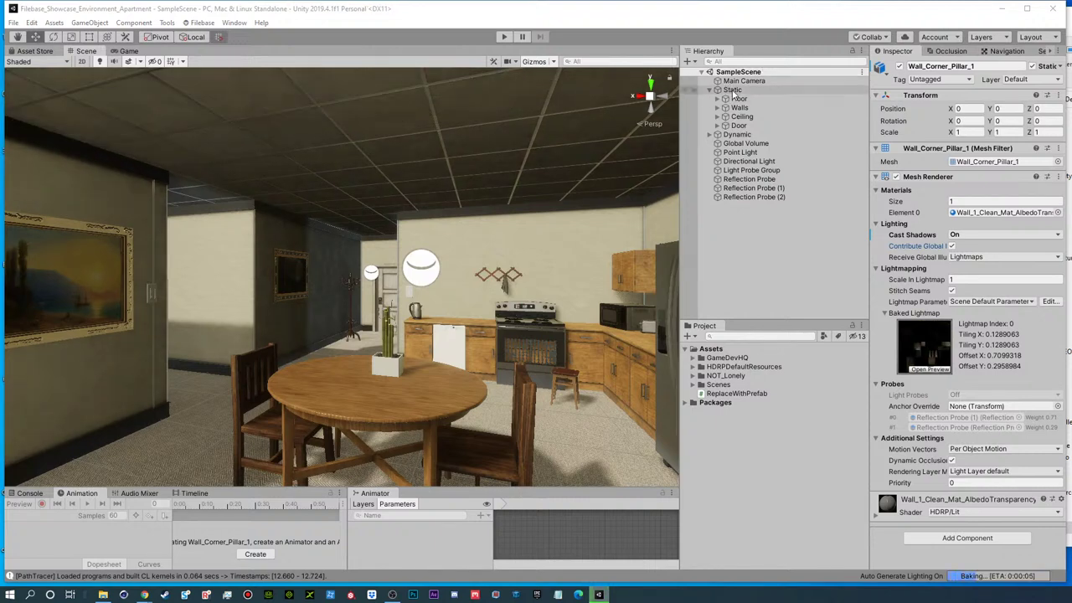
- Select the Dynamic group to highlight its objects in the kitchen and clear the selection
{"action": "left_click", "coordinate": [736, 134]}
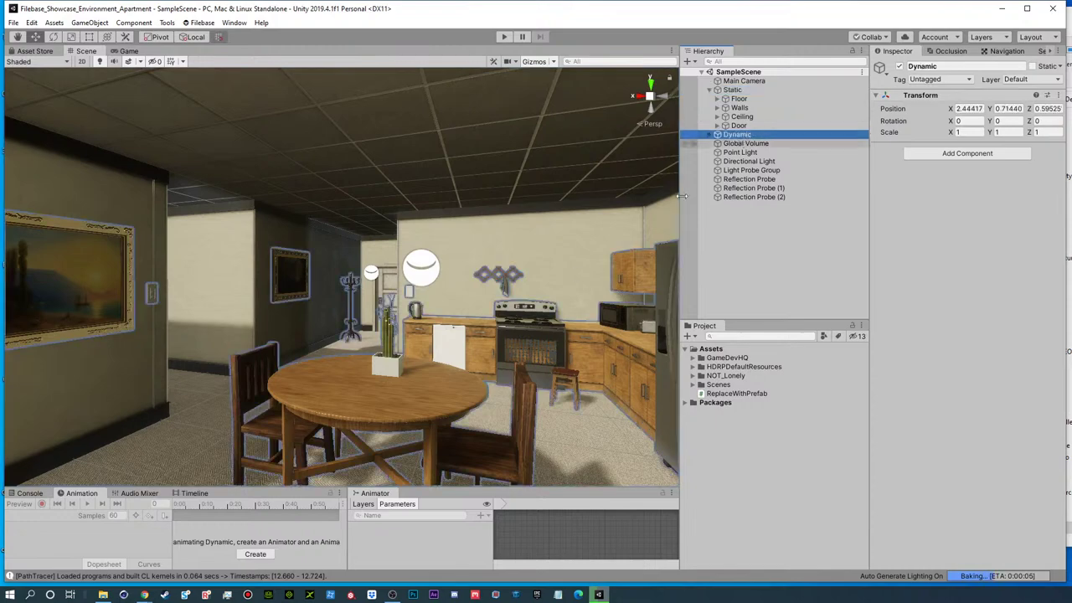
{"action": "left_click", "coordinate": [740, 254]}
{"action": "left_click_drag", "start_coordinate": [344, 353], "coordinate": [363, 363], "text": "alt"}
{"action": "right_click_drag", "start_coordinate": [363, 363], "coordinate": [364, 363]}
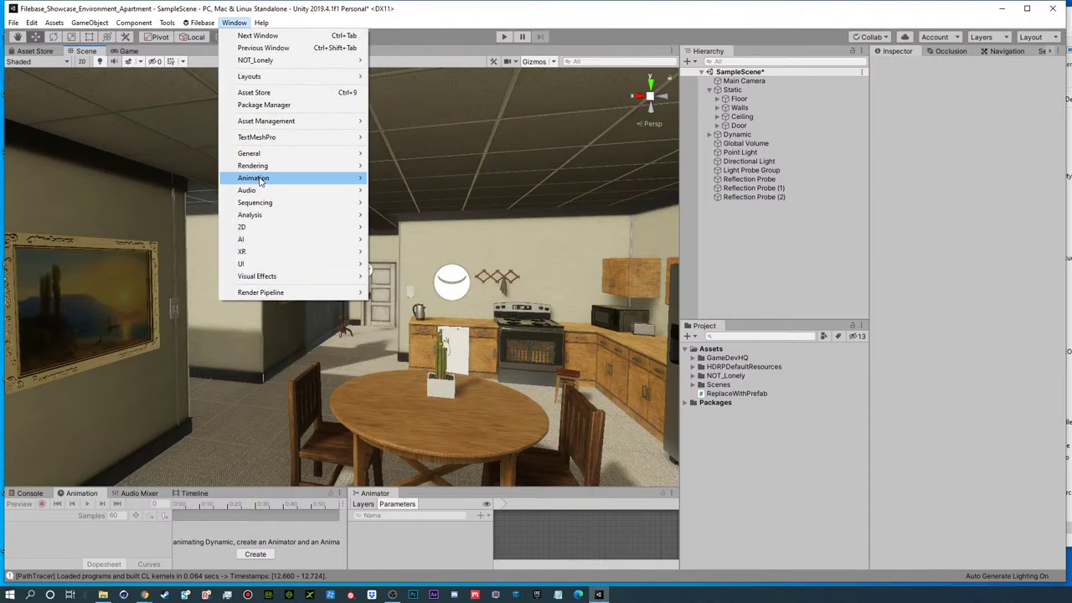
- Open the Filebase asset browser and search all assets for "light"
{"action": "left_click", "coordinate": [198, 25]}
{"action": "left_click", "coordinate": [201, 23]}
{"action": "left_click", "coordinate": [203, 37]}
{"action": "left_click_drag", "start_coordinate": [1064, 64], "coordinate": [243, 59]}
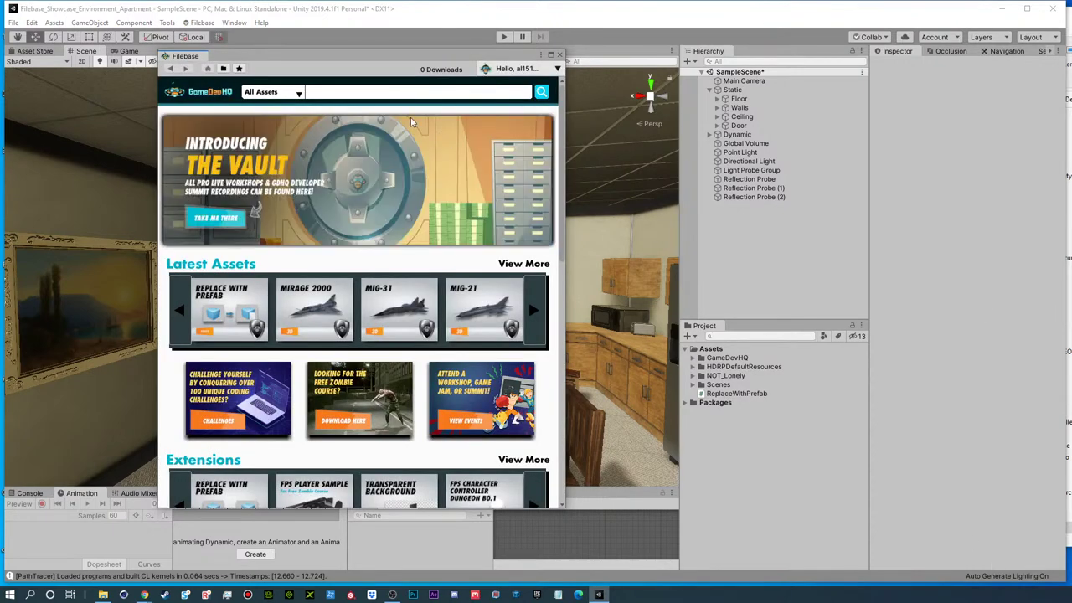
{"action": "left_click", "coordinate": [386, 93]}
{"action": "type", "text": "light"}
{"action": "key", "text": "Return"}
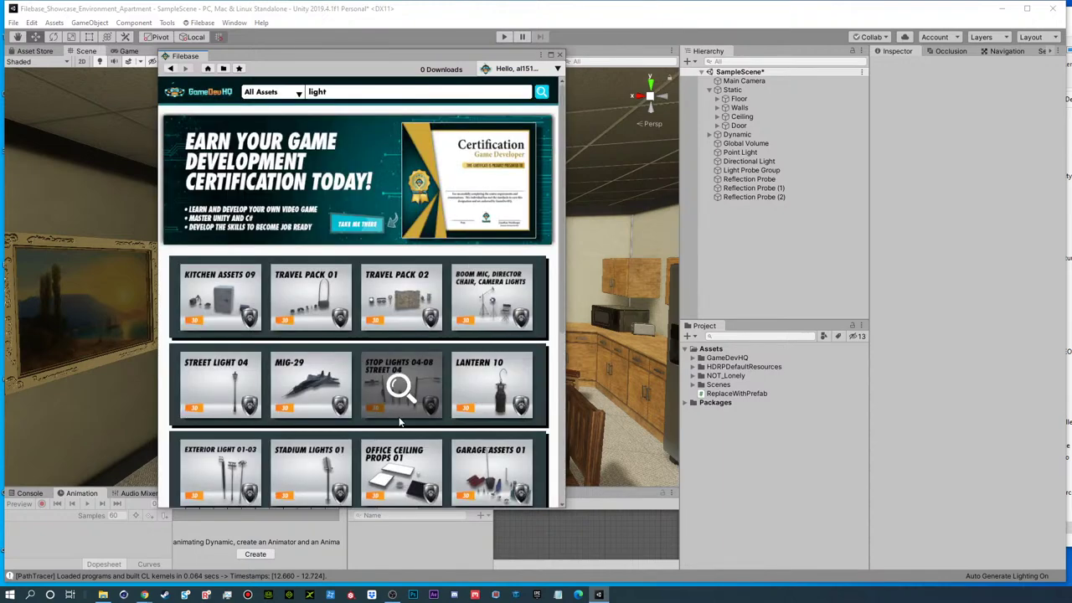
- Download the Office Ceiling Props 01 pack from the light search results and import all of its files into the project
{"action": "scroll", "coordinate": [400, 421], "scroll_direction": "down", "scroll_amount": 4}
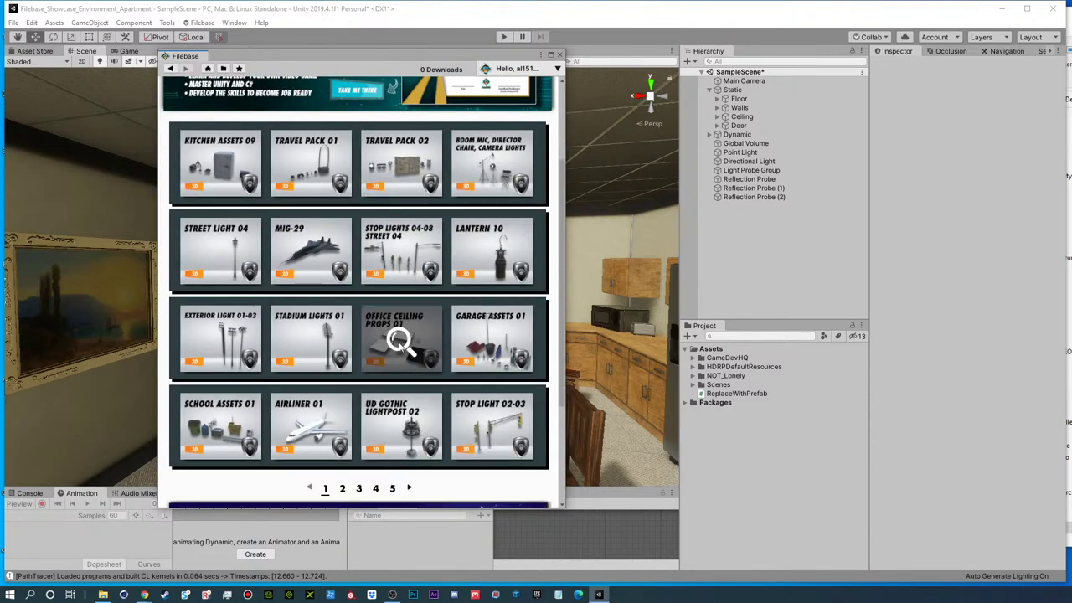
{"action": "left_click", "coordinate": [403, 345]}
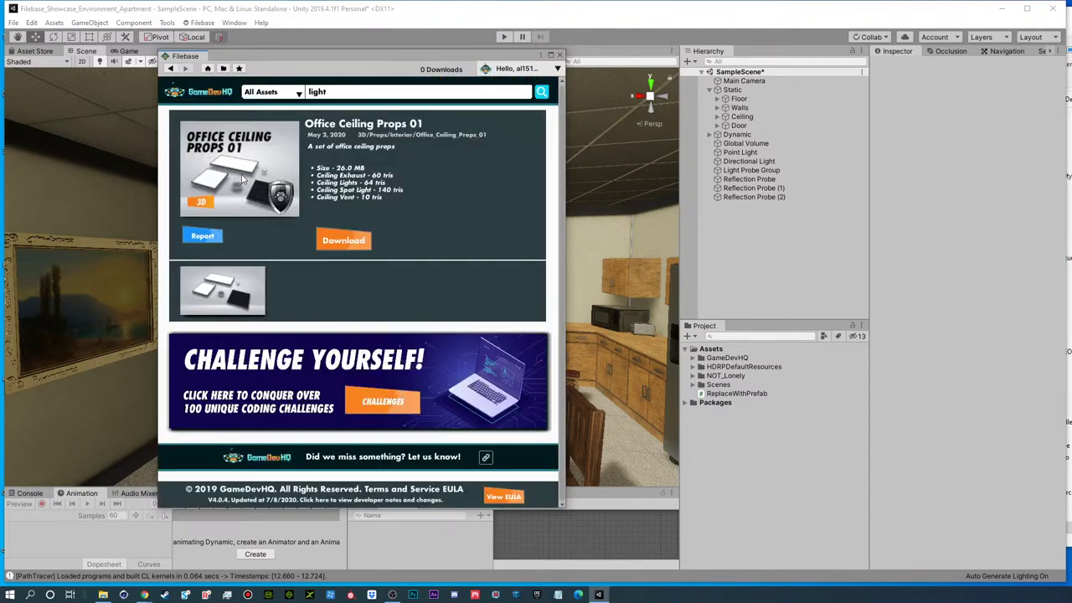
{"action": "left_click", "coordinate": [348, 241]}
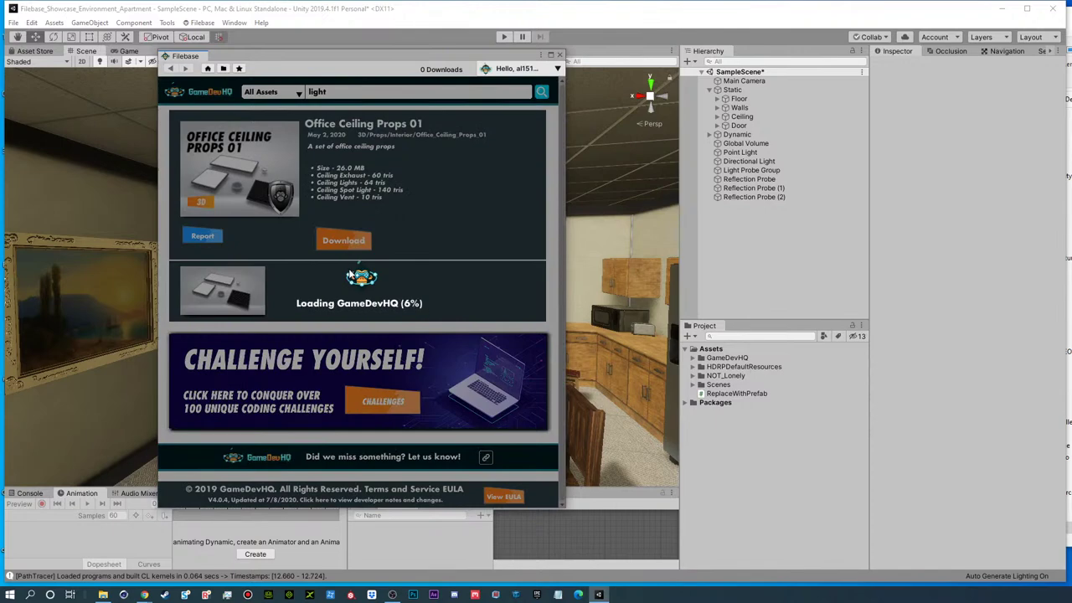
{"action": "left_click_drag", "start_coordinate": [352, 57], "coordinate": [659, 65]}
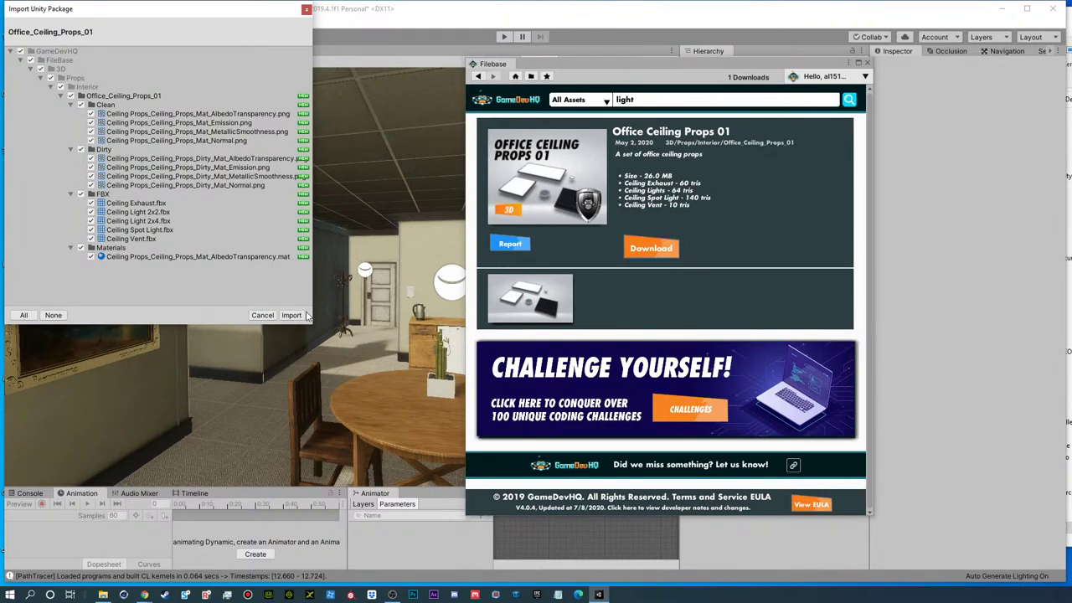
{"action": "left_click", "coordinate": [291, 315]}
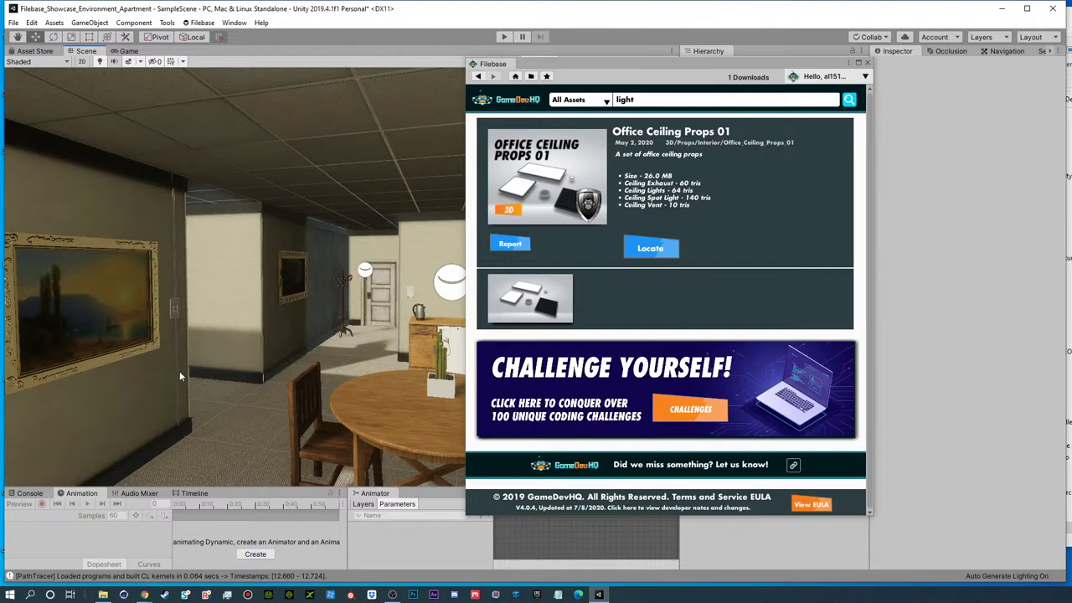
- Locate the Office_Ceiling_Props_01 folder in the project, expand its FBX models and preview Ceiling Light 2x2
{"action": "left_click", "coordinate": [665, 250]}
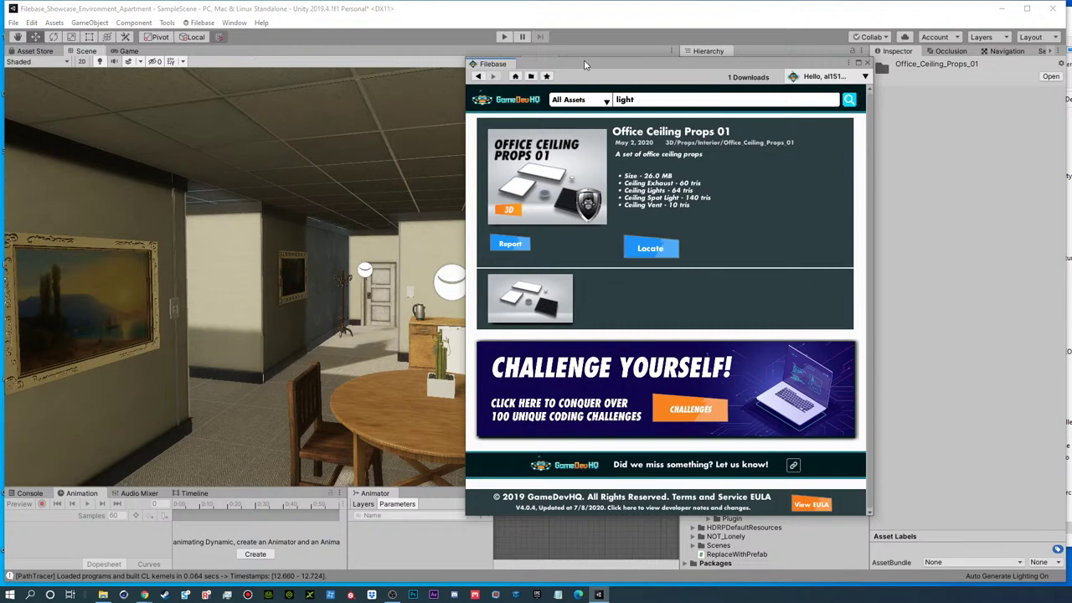
{"action": "left_click_drag", "start_coordinate": [586, 64], "coordinate": [1071, 81]}
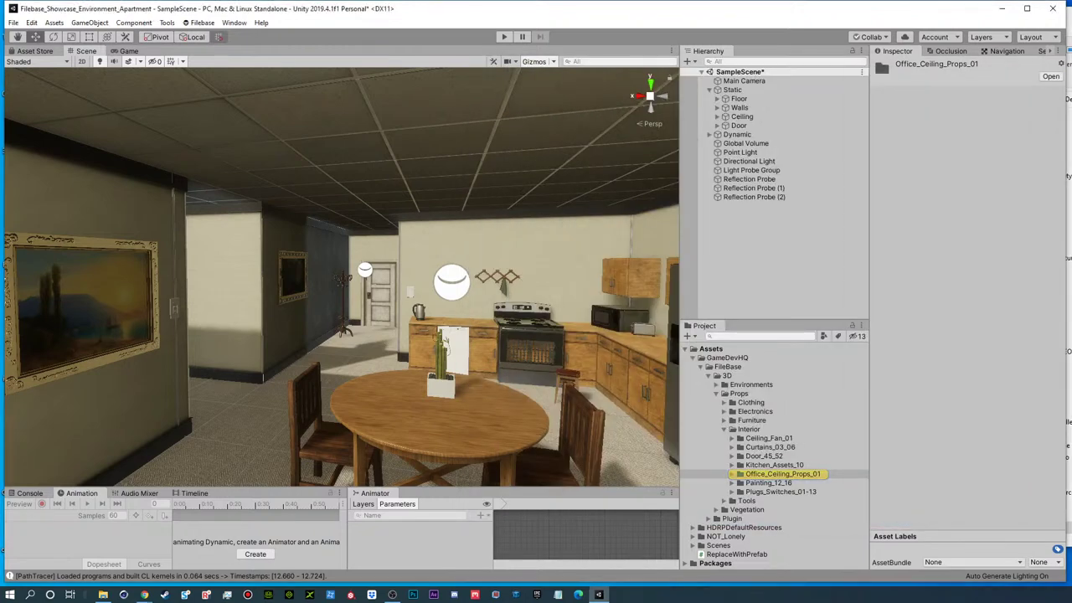
{"action": "left_click", "coordinate": [738, 473]}
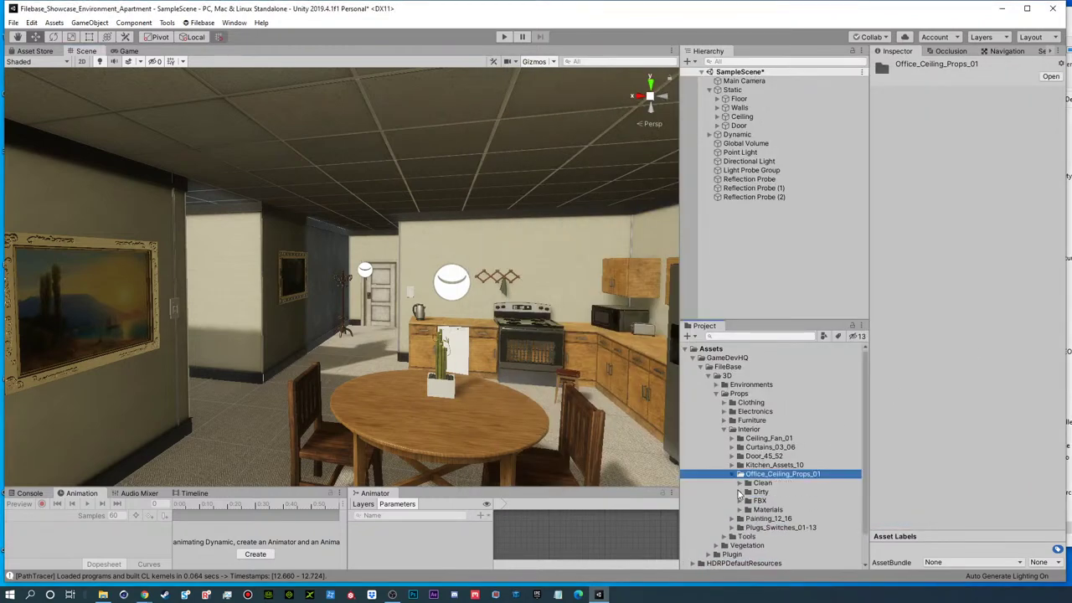
{"action": "left_click", "coordinate": [740, 501]}
{"action": "left_click", "coordinate": [775, 509]}
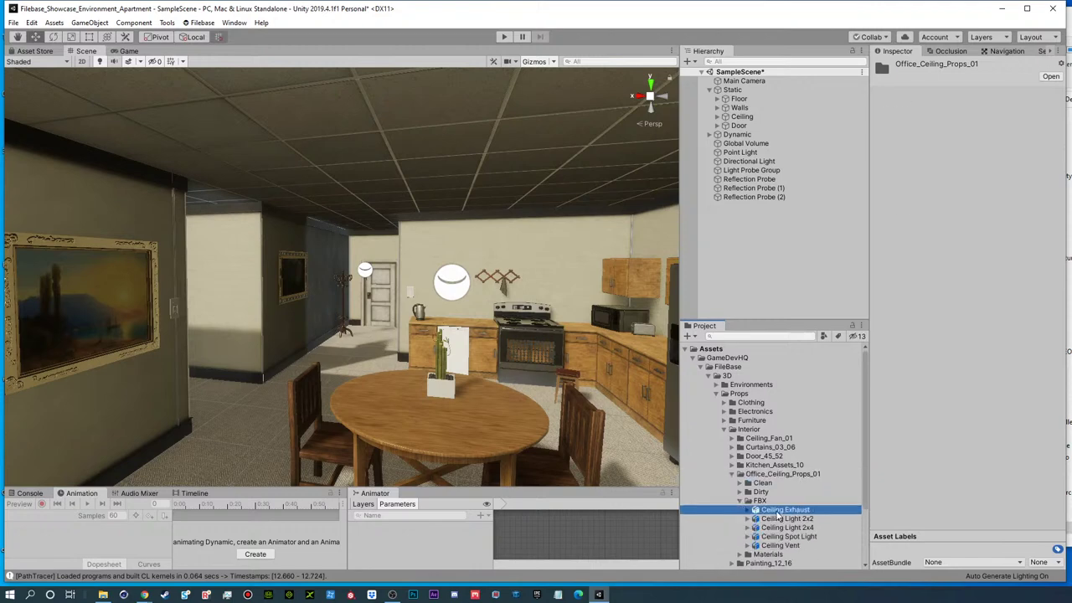
{"action": "scroll", "coordinate": [796, 474], "scroll_direction": "down", "scroll_amount": 3}
{"action": "left_click", "coordinate": [787, 452]}
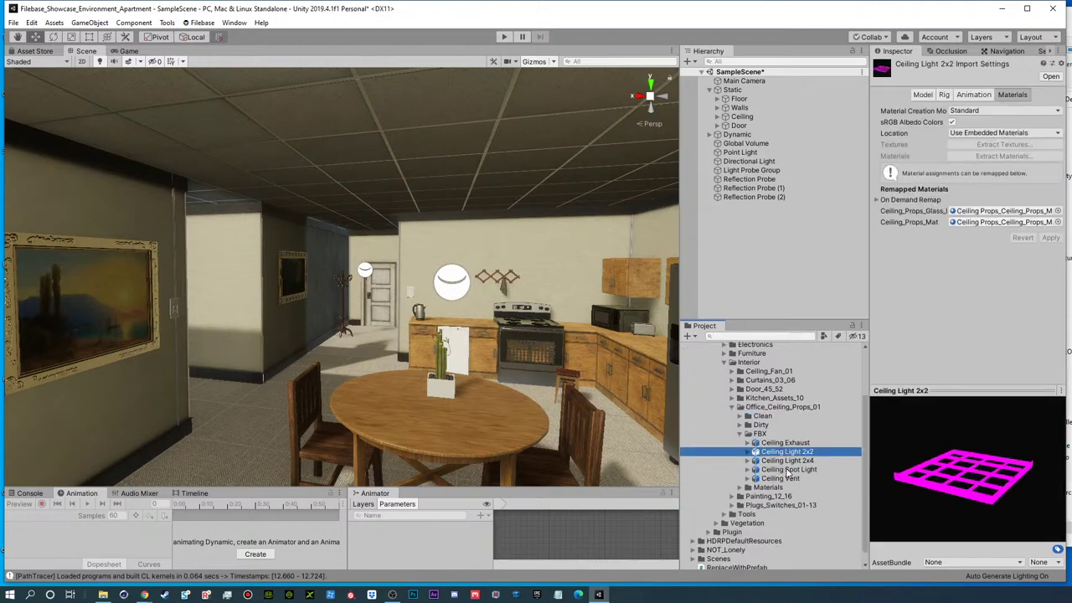
- Upgrade the ceiling props material in the pack's Materials folder to a High Definition material
{"action": "left_click", "coordinate": [748, 488]}
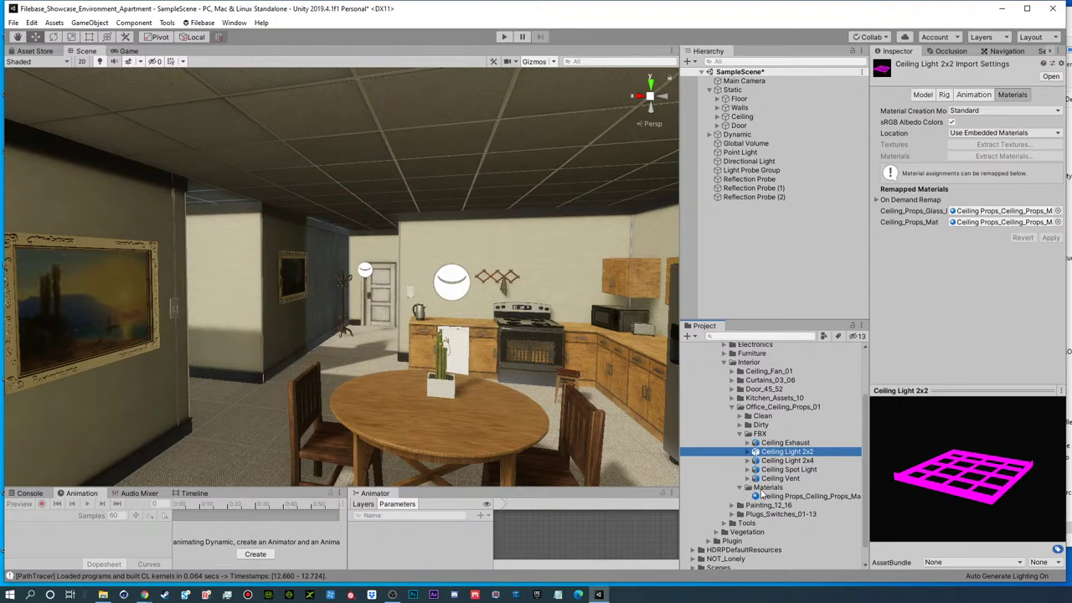
{"action": "left_click", "coordinate": [804, 496]}
{"action": "left_click", "coordinate": [34, 22]}
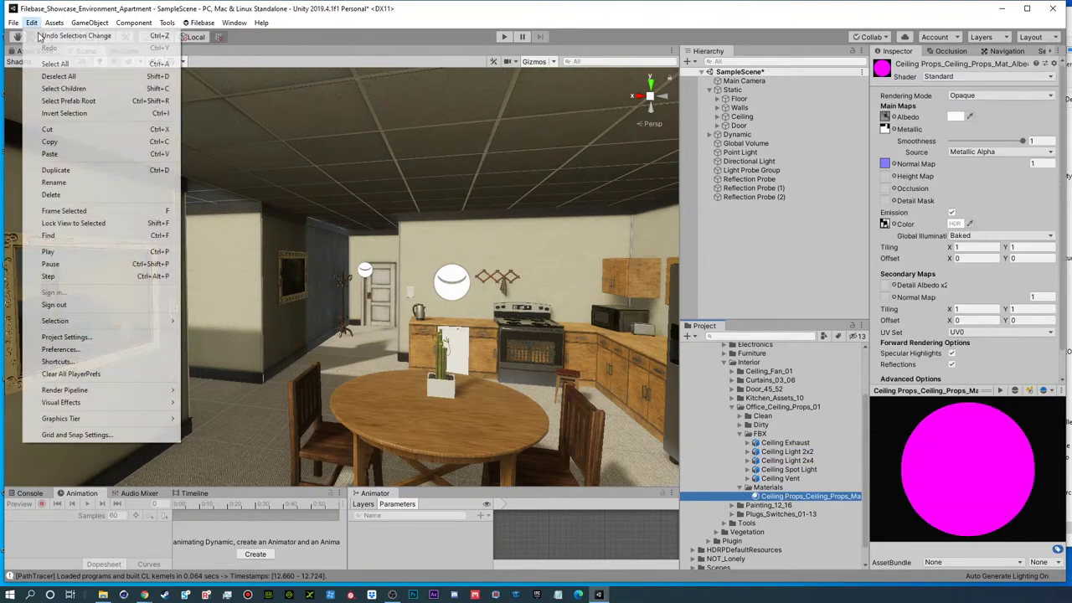
{"action": "mouse_move", "coordinate": [100, 390]}
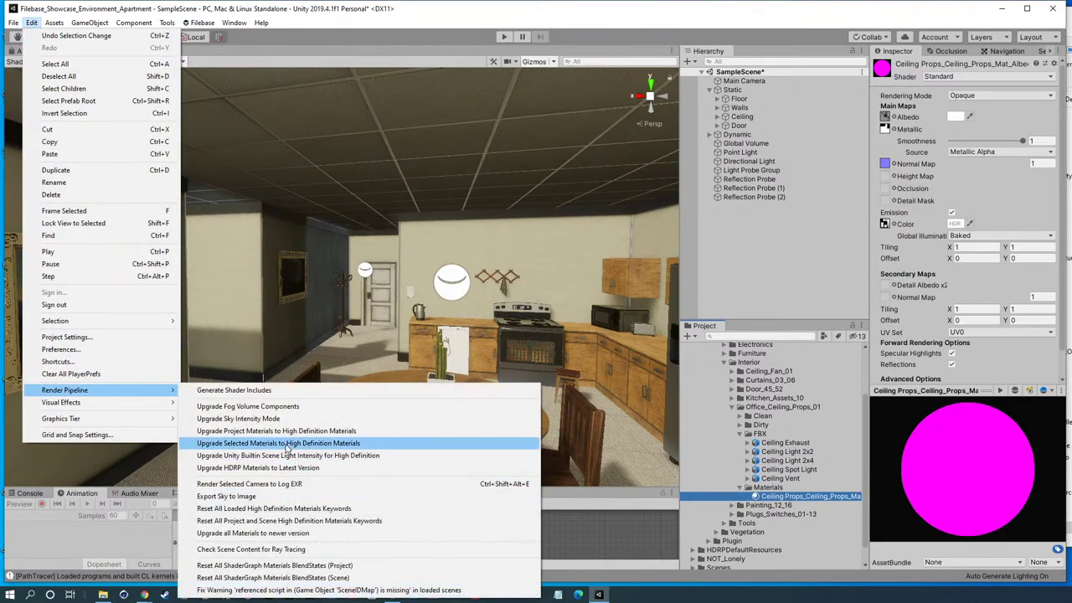
{"action": "left_click", "coordinate": [285, 444]}
{"action": "left_click", "coordinate": [568, 317]}
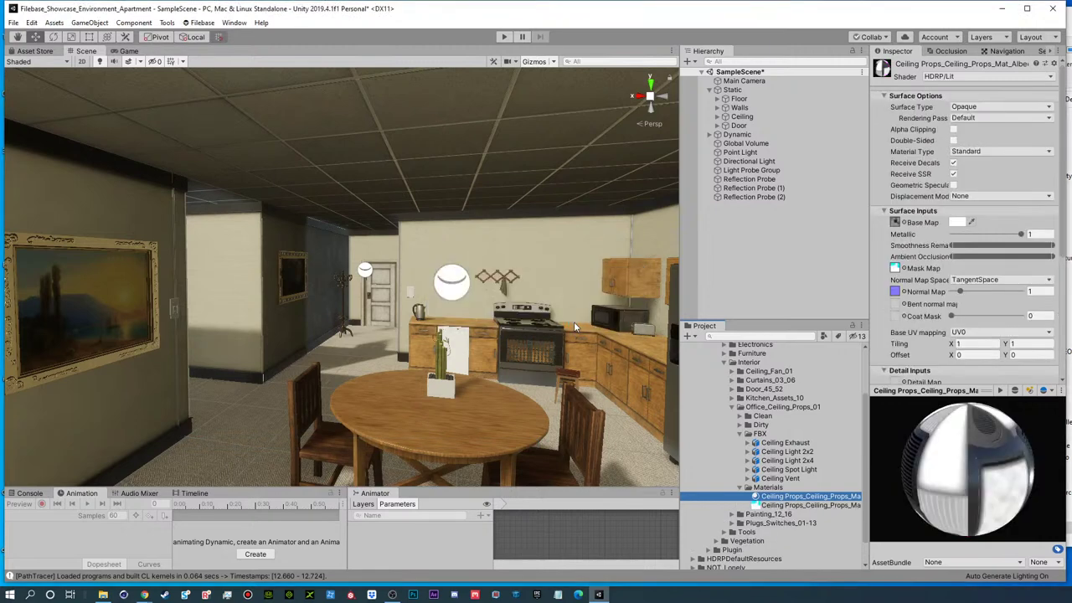
- Try adding the Ceiling Spot Light model to the scene and shift it to about Z -4.07
{"action": "left_click", "coordinate": [786, 470]}
{"action": "left_click", "coordinate": [817, 478]}
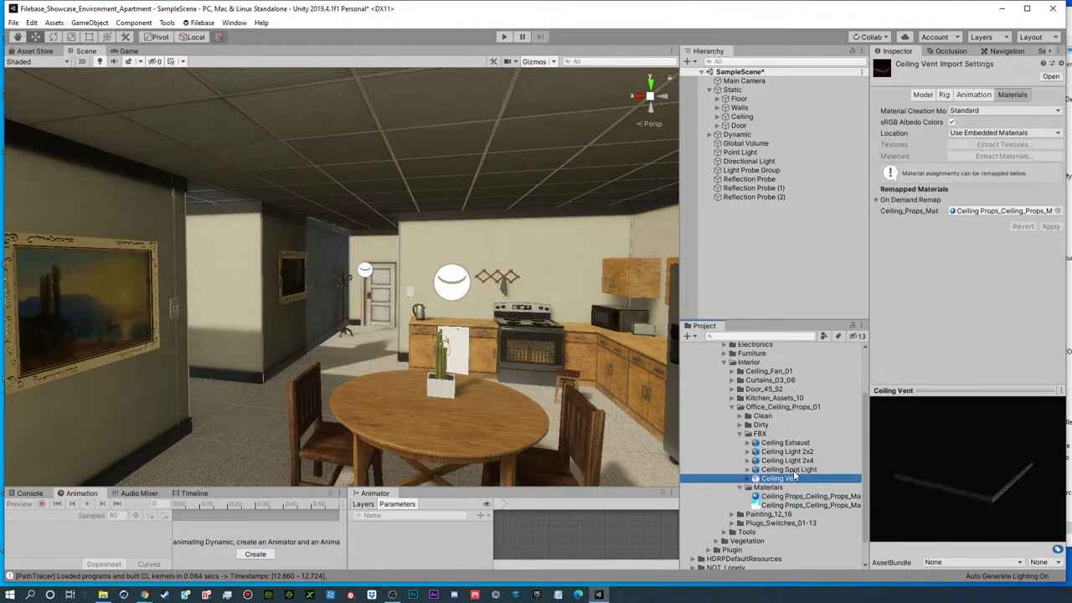
{"action": "left_click", "coordinate": [795, 470]}
{"action": "left_click_drag", "start_coordinate": [794, 463], "coordinate": [793, 261]}
{"action": "key", "text": "s"}
{"action": "right_click_drag", "start_coordinate": [490, 243], "coordinate": [508, 395]}
{"action": "left_click_drag", "start_coordinate": [507, 396], "coordinate": [475, 283]}
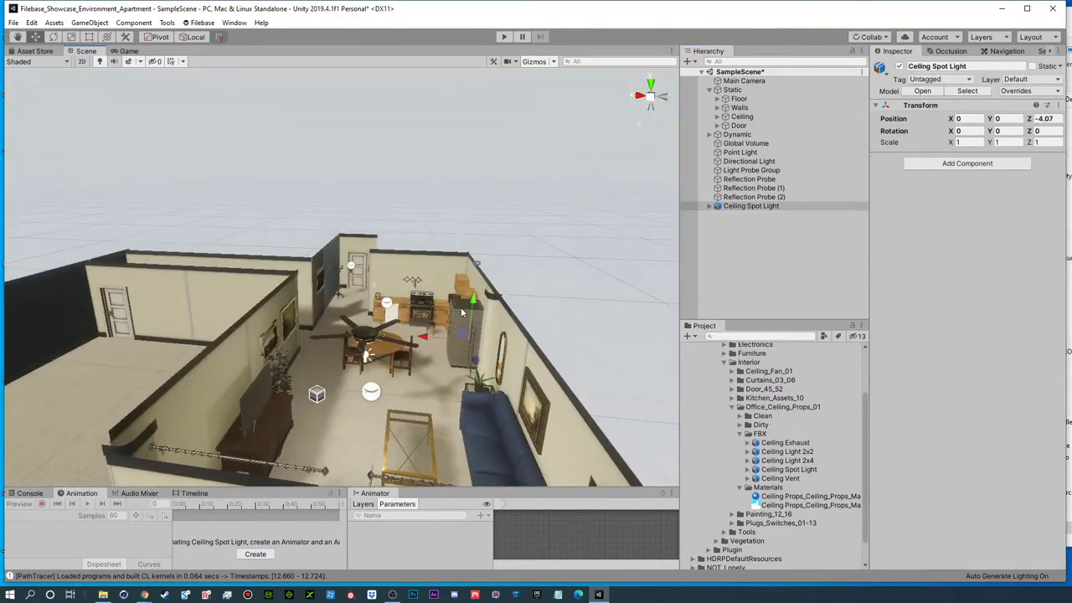
- Shift the Ceiling Spot Light to about X 0.553 to check it on the ceiling, and delete it from the scene
{"action": "key", "text": "f"}
{"action": "left_click_drag", "start_coordinate": [441, 326], "coordinate": [447, 263], "text": "alt"}
{"action": "right_click_drag", "start_coordinate": [447, 263], "coordinate": [146, 272], "text": "alt"}
{"action": "right_click_drag", "start_coordinate": [299, 317], "coordinate": [175, 306], "text": "alt"}
{"action": "left_click_drag", "start_coordinate": [257, 310], "coordinate": [419, 386], "text": "alt"}
{"action": "right_click_drag", "start_coordinate": [419, 385], "coordinate": [268, 392], "text": "alt"}
{"action": "middle_click_drag", "start_coordinate": [268, 392], "coordinate": [290, 342]}
{"action": "mouse_move", "coordinate": [356, 391]}
{"action": "left_mouse_down"}
{"action": "mouse_move", "coordinate": [313, 397]}
{"action": "mouse_move", "coordinate": [343, 399]}
{"action": "left_mouse_up"}
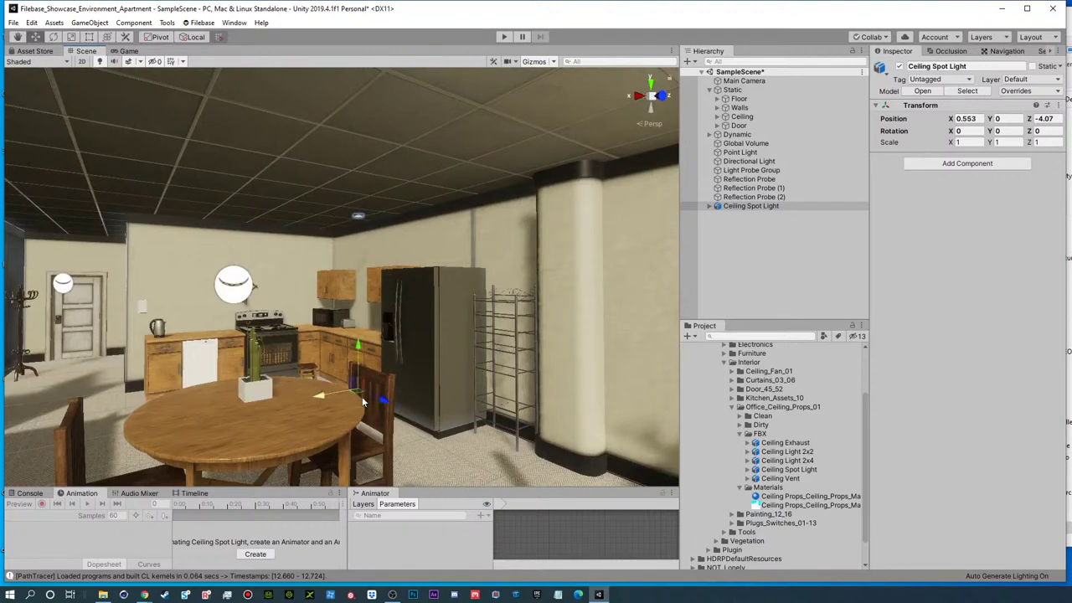
{"action": "key", "text": "Delete"}
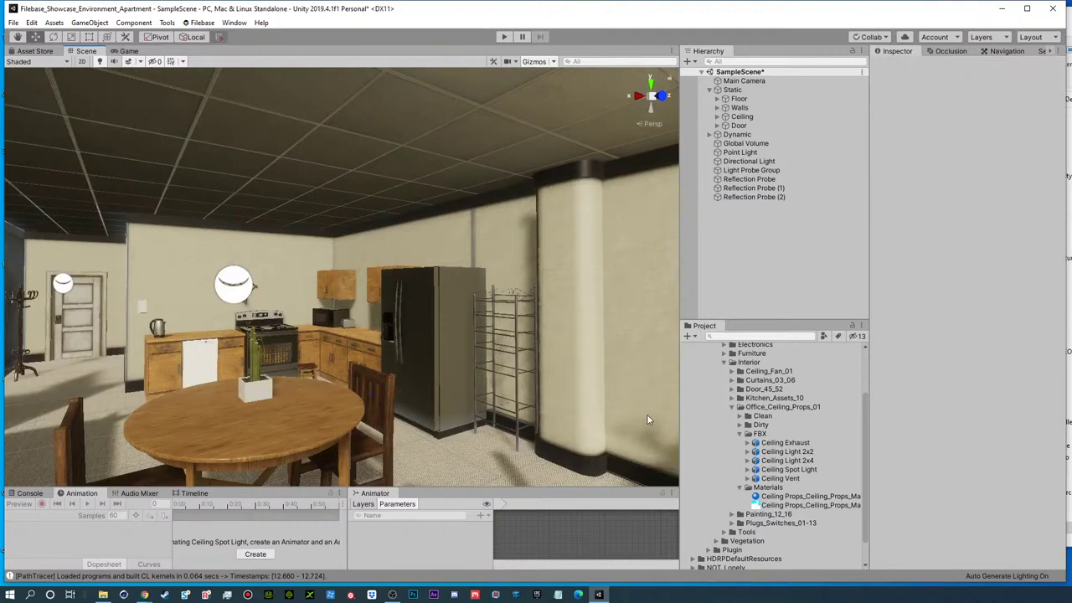
- Add the Ceiling Light 2x4 model to the scene and move it to about X 2.107, Z -4.65 near the kitchen
{"action": "left_click", "coordinate": [783, 460]}
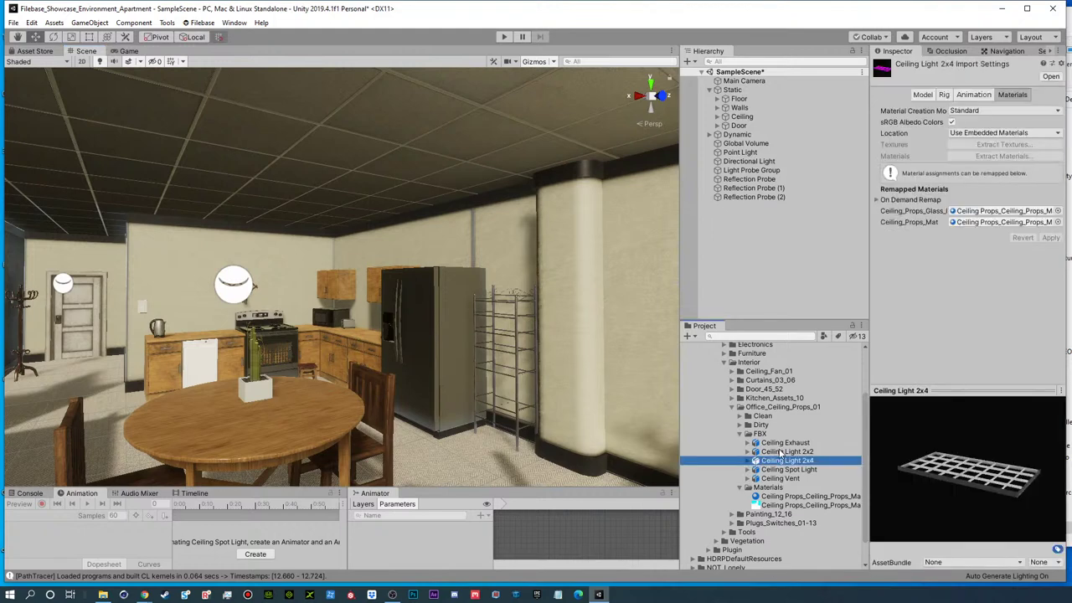
{"action": "left_click_drag", "start_coordinate": [924, 469], "coordinate": [927, 428]}
{"action": "left_click_drag", "start_coordinate": [784, 461], "coordinate": [771, 281]}
{"action": "key", "text": "s"}
{"action": "right_click_drag", "start_coordinate": [578, 214], "coordinate": [492, 240]}
{"action": "left_click_drag", "start_coordinate": [494, 401], "coordinate": [226, 392]}
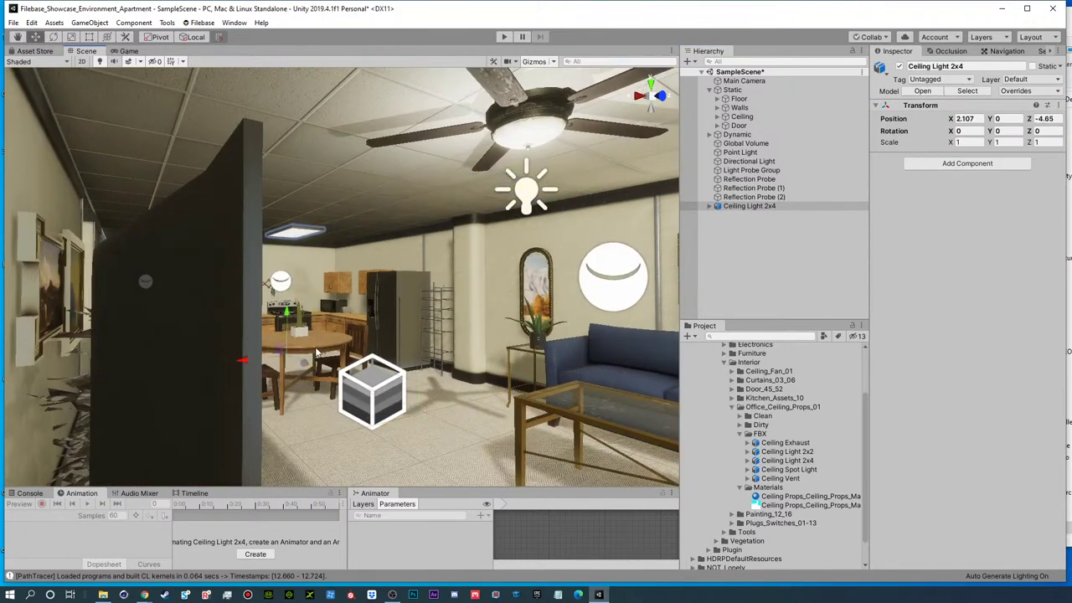
- Rotate the Ceiling Light 2x4 to -90 degrees around Y and check its orientation against the kitchen ceiling tiles
{"action": "key", "text": "e"}
{"action": "left_click_drag", "start_coordinate": [291, 366], "coordinate": [444, 345], "text": "ctrl"}
{"action": "scroll", "coordinate": [390, 335], "scroll_direction": "up", "scroll_amount": 1}
{"action": "key", "text": "f"}
{"action": "left_click_drag", "start_coordinate": [308, 349], "coordinate": [391, 278], "text": "alt"}
{"action": "scroll", "coordinate": [378, 307], "scroll_direction": "down", "scroll_amount": 5}
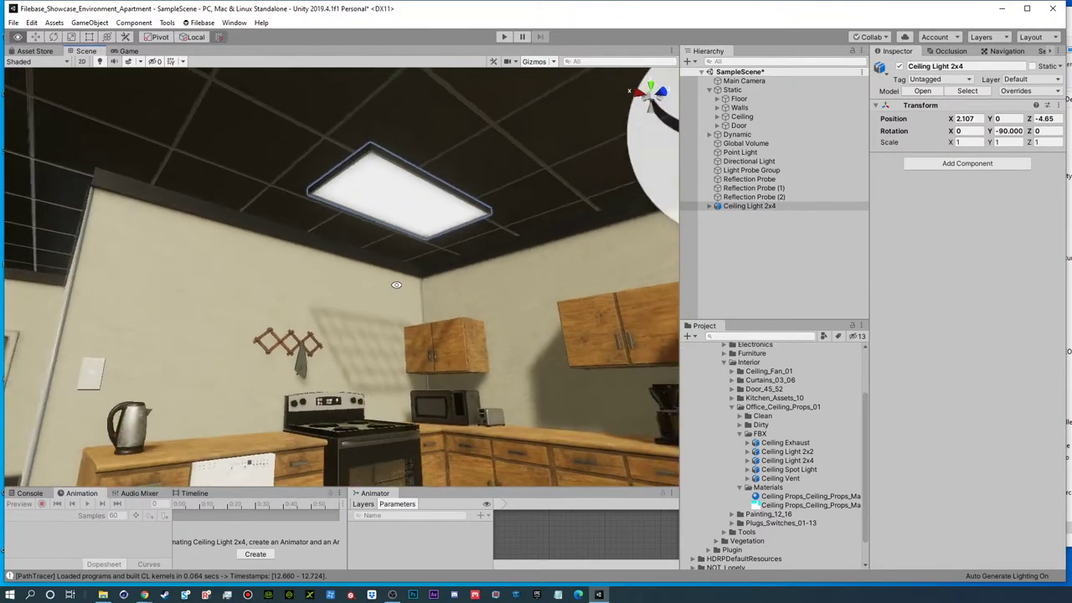
{"action": "scroll", "coordinate": [392, 279], "scroll_direction": "down", "scroll_amount": 2}
{"action": "left_click_drag", "start_coordinate": [385, 226], "coordinate": [390, 273], "text": "alt"}
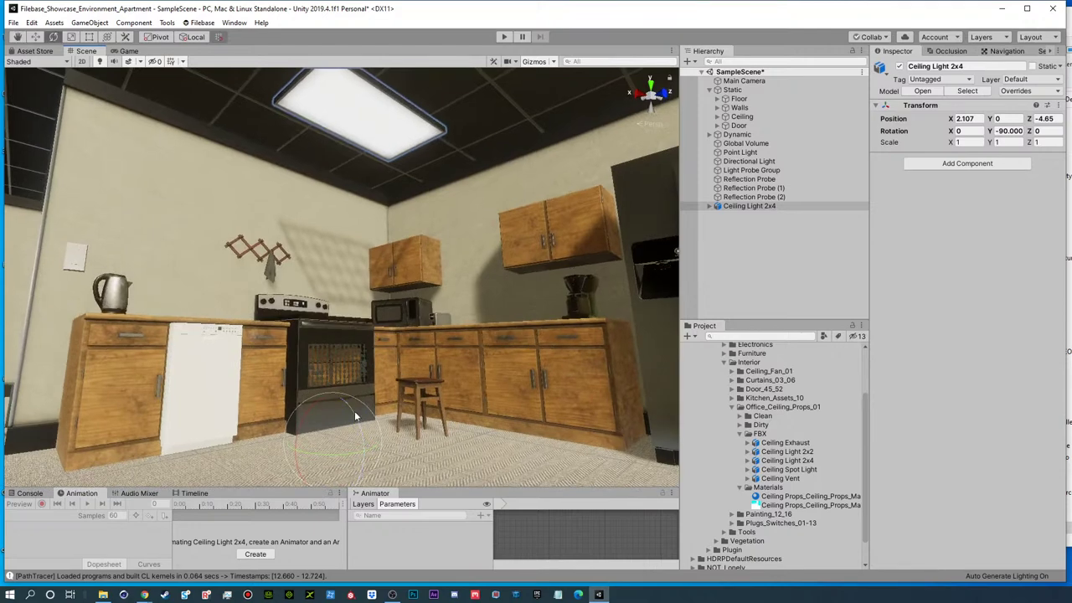
- Align the Ceiling Light 2x4 with the kitchen ceiling grid at about X 2.383, Z -4.014
{"action": "key", "text": "w"}
{"action": "left_click_drag", "start_coordinate": [360, 440], "coordinate": [408, 446]}
{"action": "left_click_drag", "start_coordinate": [411, 261], "coordinate": [414, 293], "text": "alt"}
{"action": "right_click_drag", "start_coordinate": [414, 292], "coordinate": [402, 429], "text": "alt"}
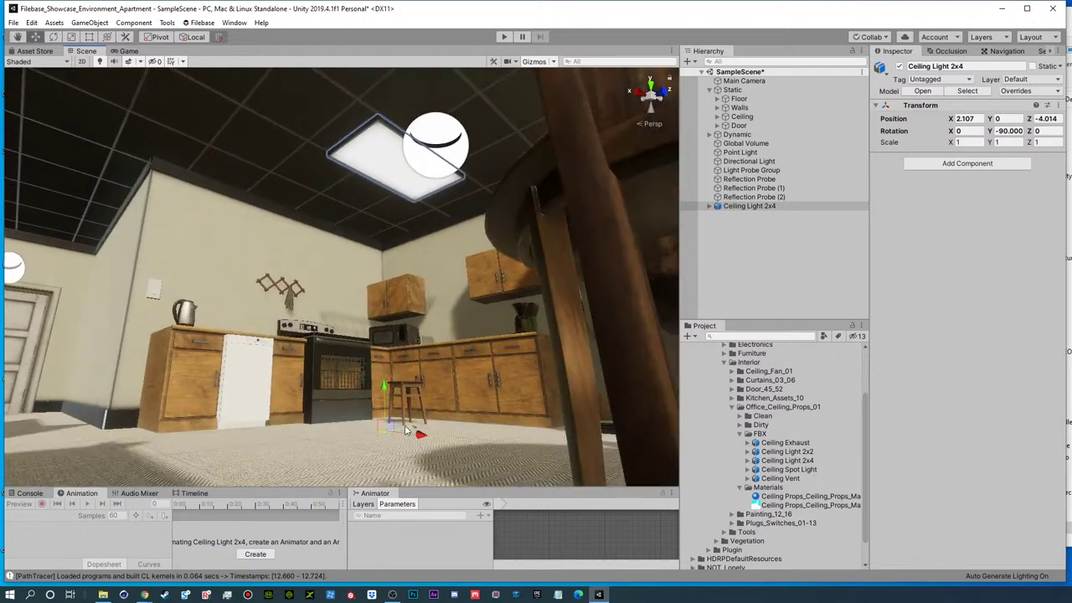
{"action": "left_click_drag", "start_coordinate": [405, 430], "coordinate": [382, 431]}
{"action": "left_click_drag", "start_coordinate": [407, 199], "coordinate": [432, 249], "text": "alt"}
{"action": "right_click_drag", "start_coordinate": [432, 249], "coordinate": [436, 259]}
- Mark the Ceiling Light 2x4 and all its child objects as static
{"action": "left_click", "coordinate": [754, 206]}
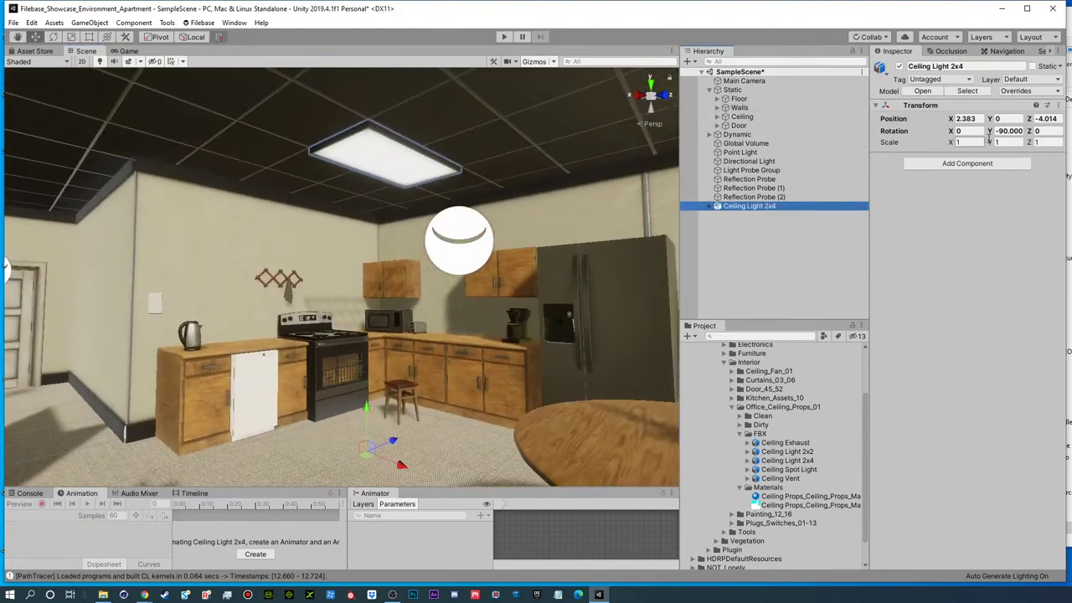
{"action": "left_click", "coordinate": [1032, 67]}
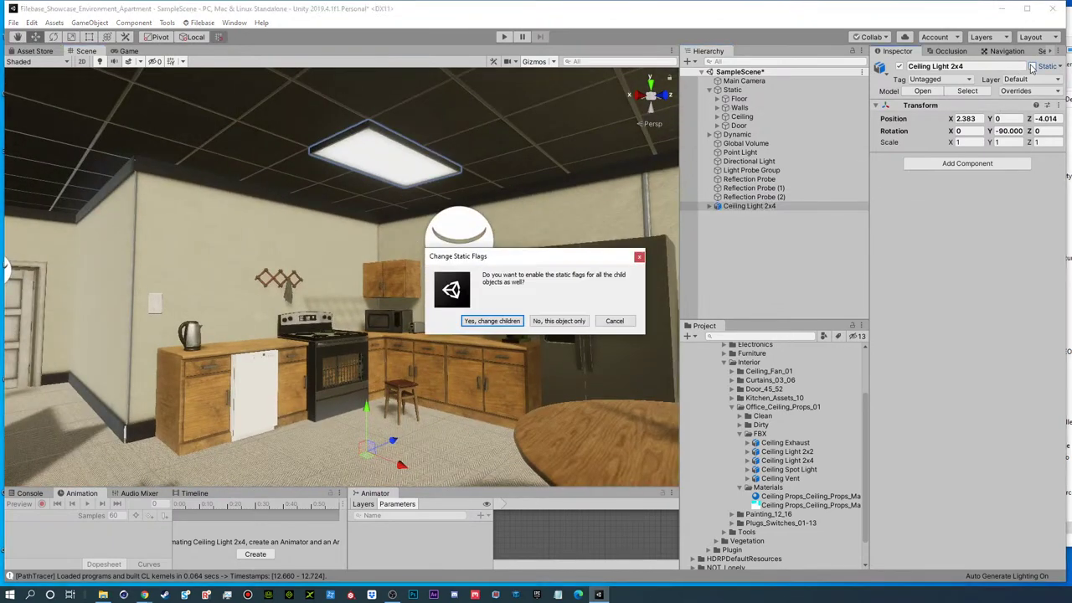
{"action": "left_click", "coordinate": [507, 320]}
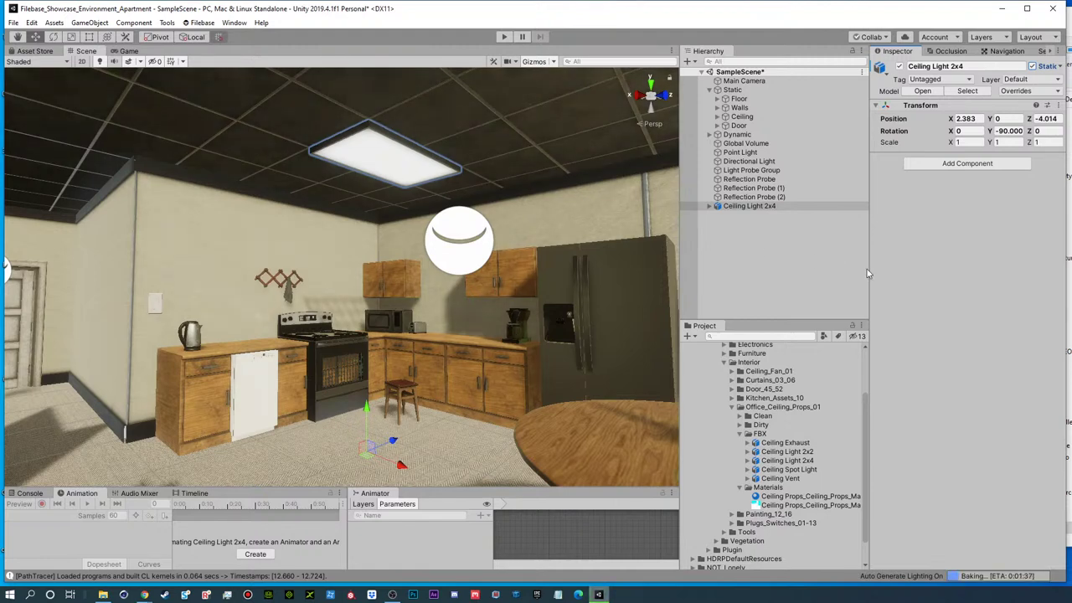
- Select the Light_Glass child of the ceiling light and expand its material down to the emission inputs
{"action": "left_click", "coordinate": [709, 208]}
{"action": "left_click", "coordinate": [737, 216]}
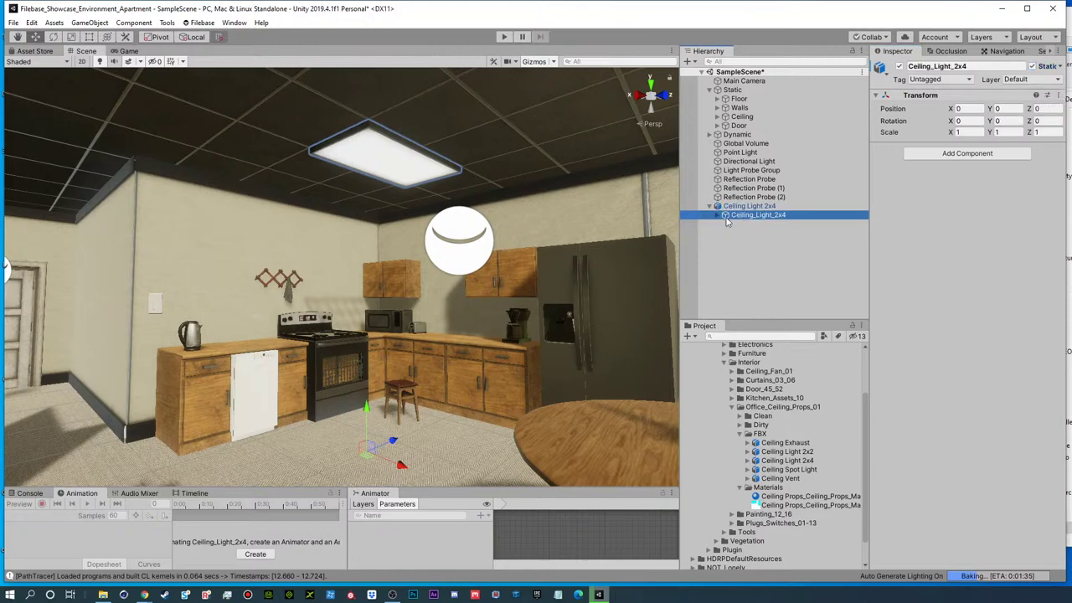
{"action": "left_click", "coordinate": [719, 215]}
{"action": "left_click", "coordinate": [758, 232]}
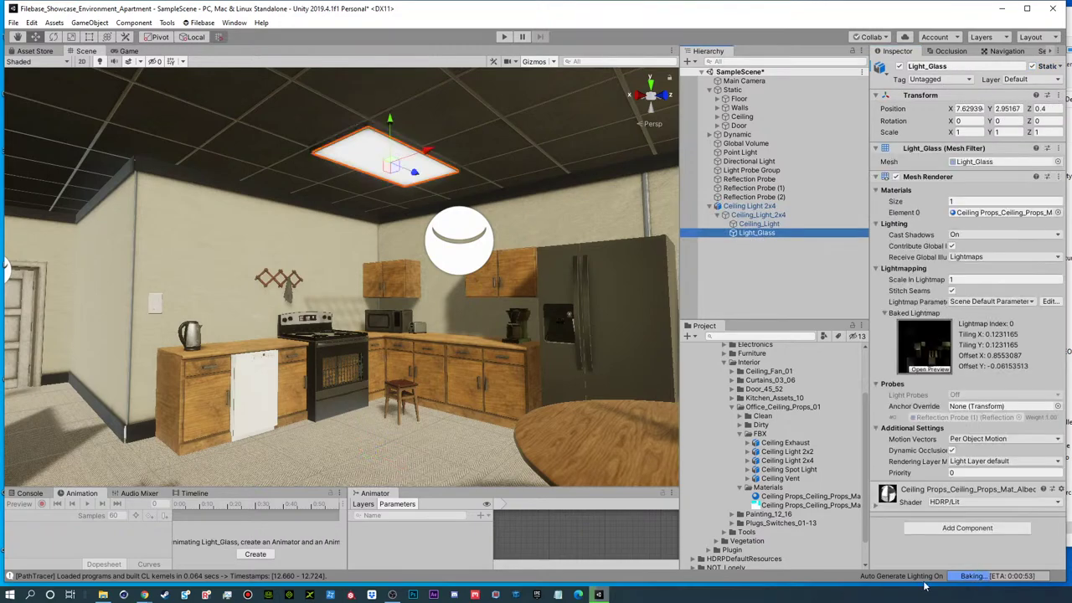
{"action": "left_click", "coordinate": [876, 506]}
{"action": "scroll", "coordinate": [898, 456], "scroll_direction": "down", "scroll_amount": 5}
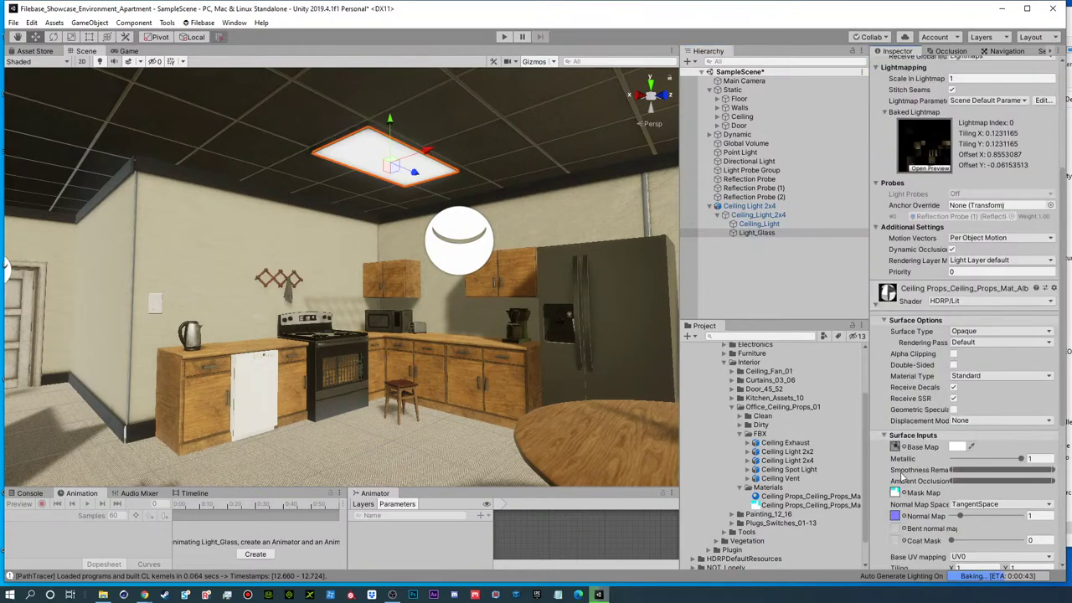
{"action": "scroll", "coordinate": [926, 490], "scroll_direction": "down", "scroll_amount": 3}
{"action": "scroll", "coordinate": [938, 544], "scroll_direction": "down", "scroll_amount": 3}
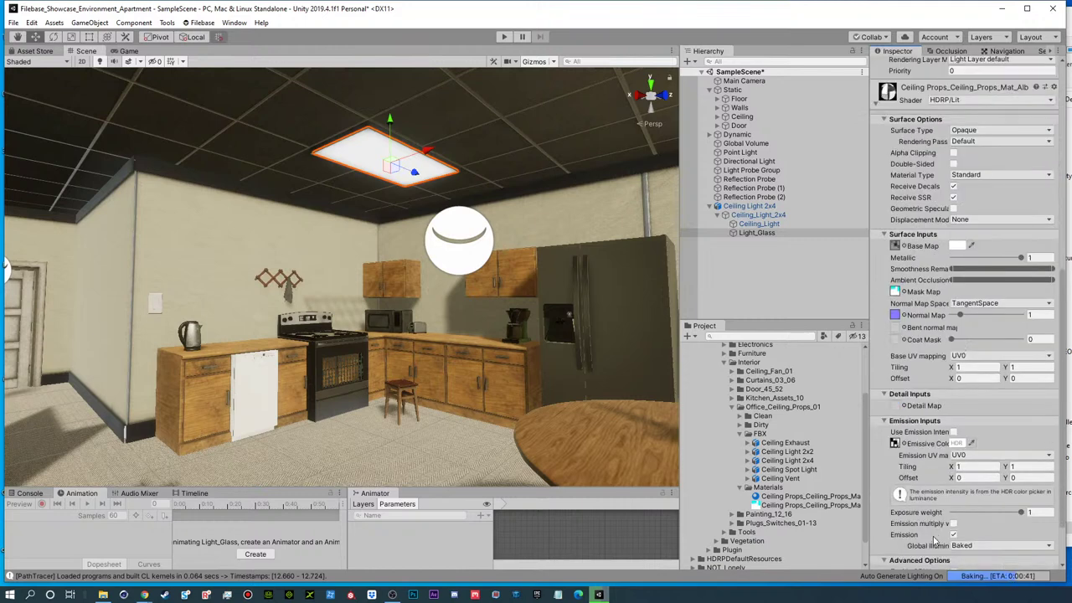
- Set the HDR emissive colour intensity of the light glass material to 2, after trying 3
{"action": "left_click", "coordinate": [956, 443]}
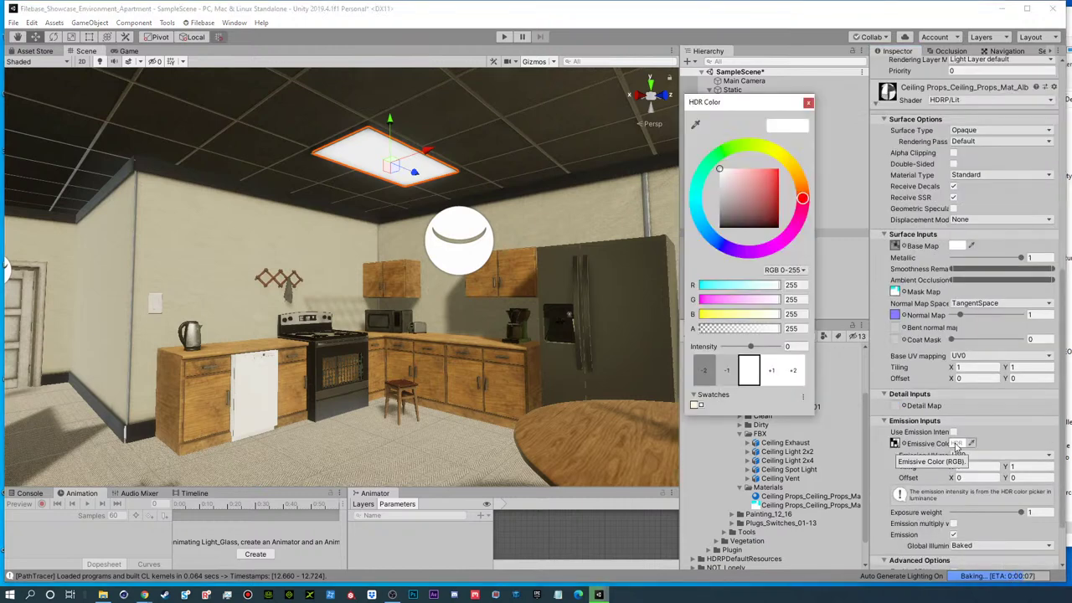
{"action": "left_click", "coordinate": [771, 371]}
{"action": "left_click", "coordinate": [772, 371]}
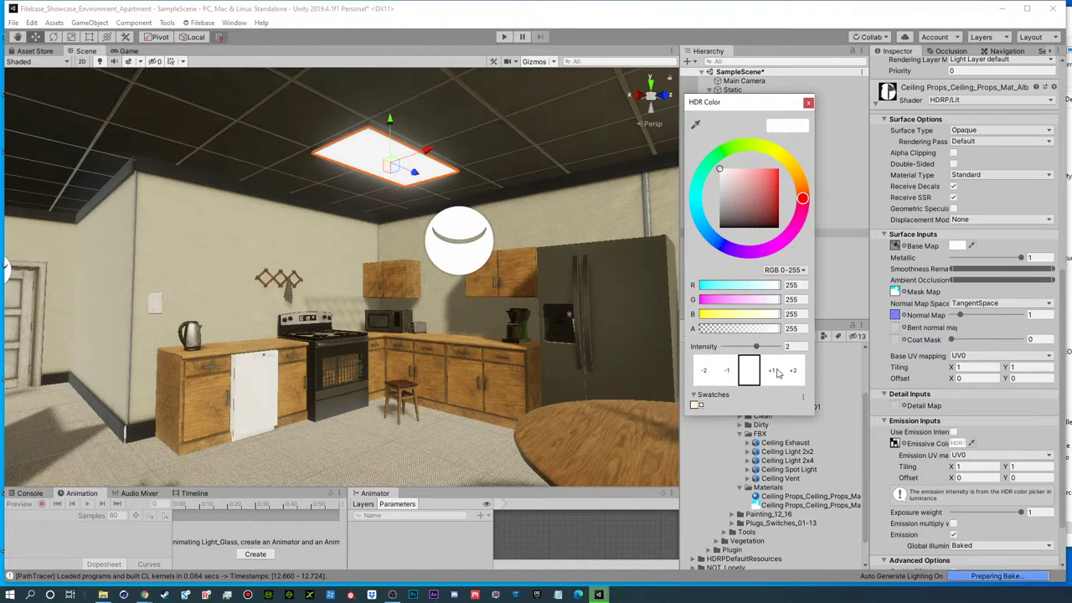
{"action": "left_click", "coordinate": [772, 371]}
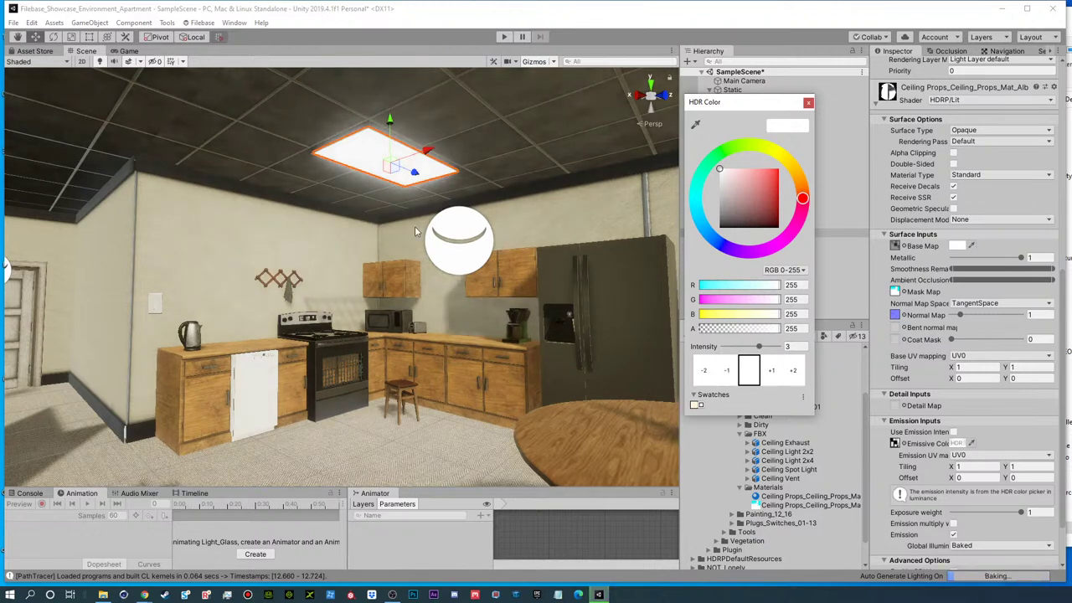
{"action": "left_click", "coordinate": [727, 371]}
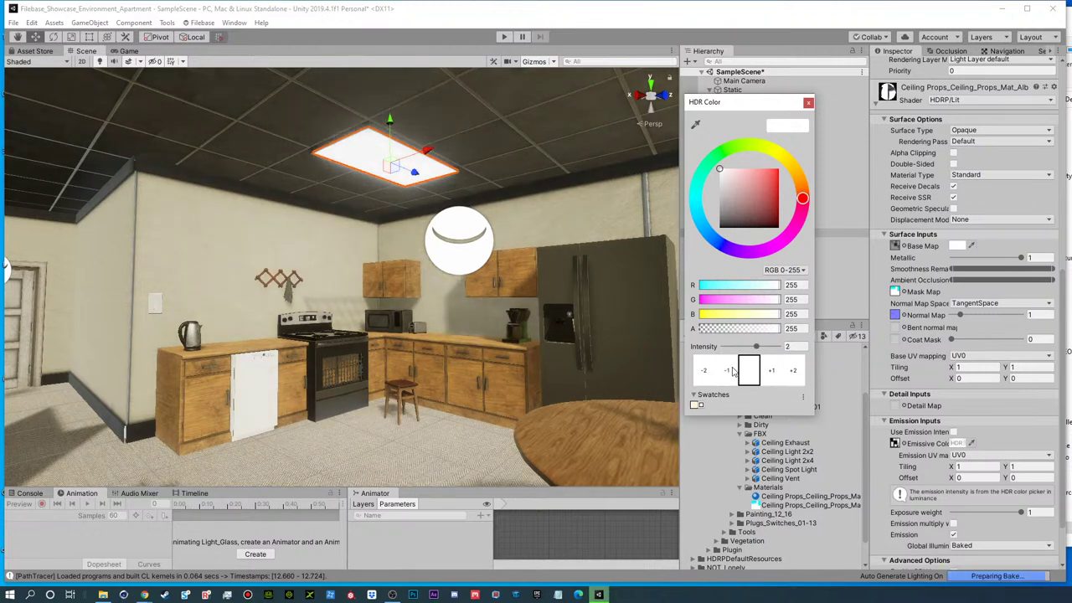
- Clear the selection and examine the glowing ceiling panel and the surrounding kitchen from another angle
{"action": "mouse_move", "coordinate": [475, 307]}
{"action": "right_mouse_down"}
{"action": "mouse_move", "coordinate": [469, 297]}
{"action": "mouse_move", "coordinate": [593, 324]}
{"action": "mouse_move", "coordinate": [578, 361]}
{"action": "mouse_move", "coordinate": [582, 348]}
{"action": "mouse_move", "coordinate": [360, 259]}
{"action": "mouse_move", "coordinate": [470, 301]}
{"action": "mouse_move", "coordinate": [467, 321]}
{"action": "right_mouse_up"}
{"action": "left_click", "coordinate": [770, 263]}
{"action": "key", "text": "s"}
{"action": "key", "text": "e"}
{"action": "key", "text": "w"}
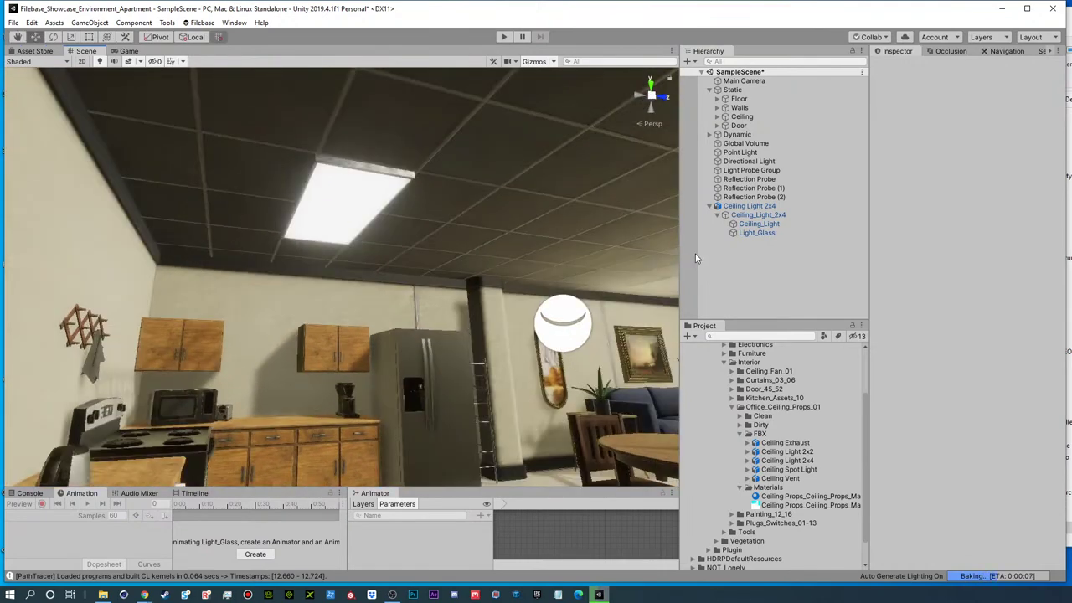
- Collapse the Ceiling Light 2x4 in the hierarchy and clear the selection
{"action": "left_click", "coordinate": [709, 206]}
{"action": "left_click", "coordinate": [742, 209]}
{"action": "key", "text": "e"}
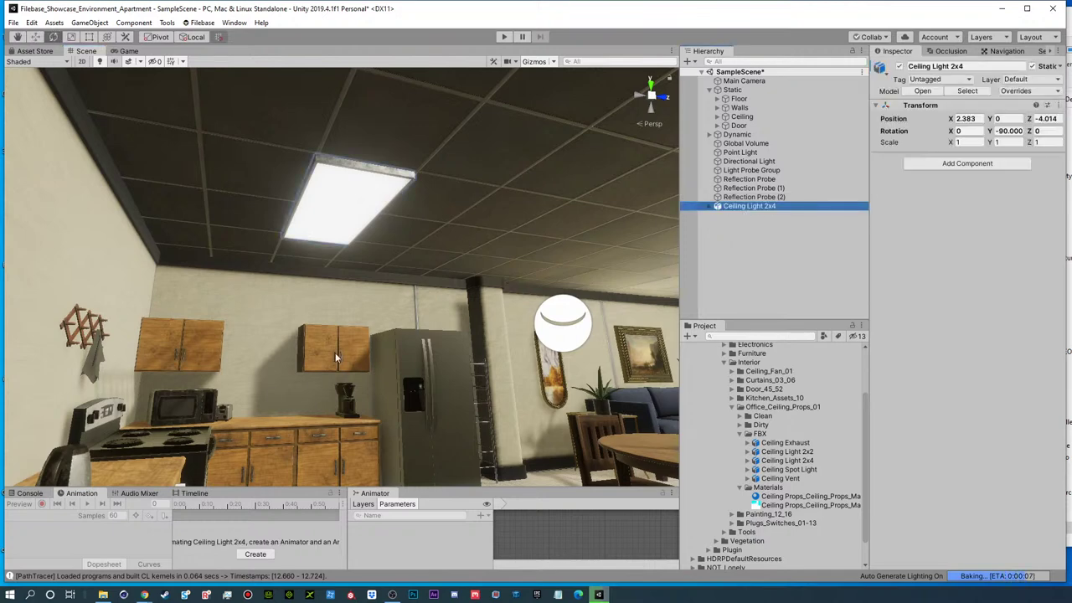
{"action": "left_click", "coordinate": [787, 273]}
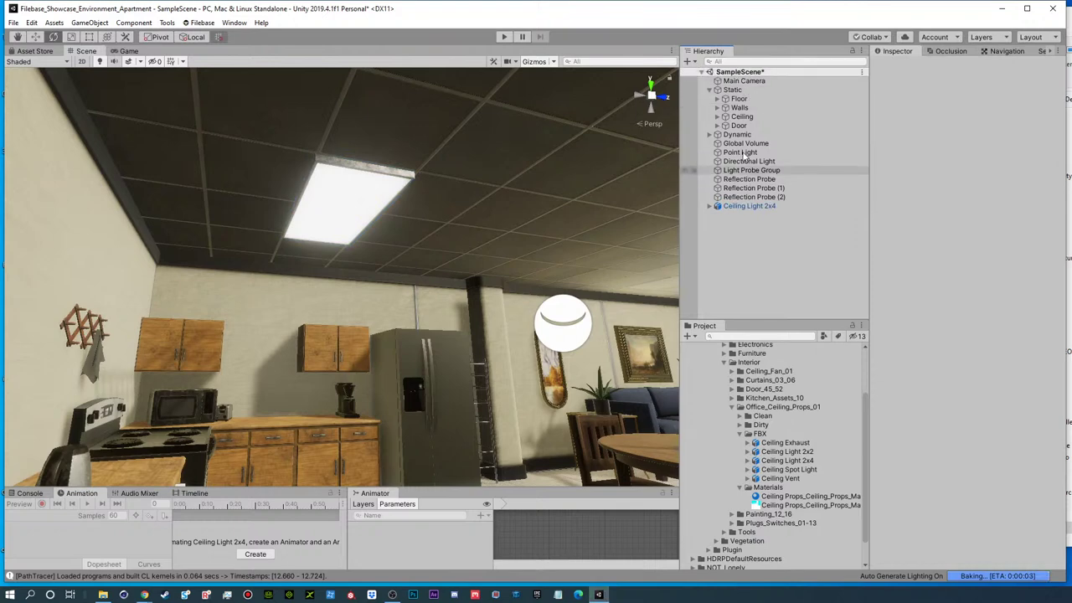
- Duplicate the living room Point Light and move the copy just beneath the kitchen ceiling panel, at about X 2.948, Y 2.339, Z -4.455
{"action": "left_click", "coordinate": [748, 188]}
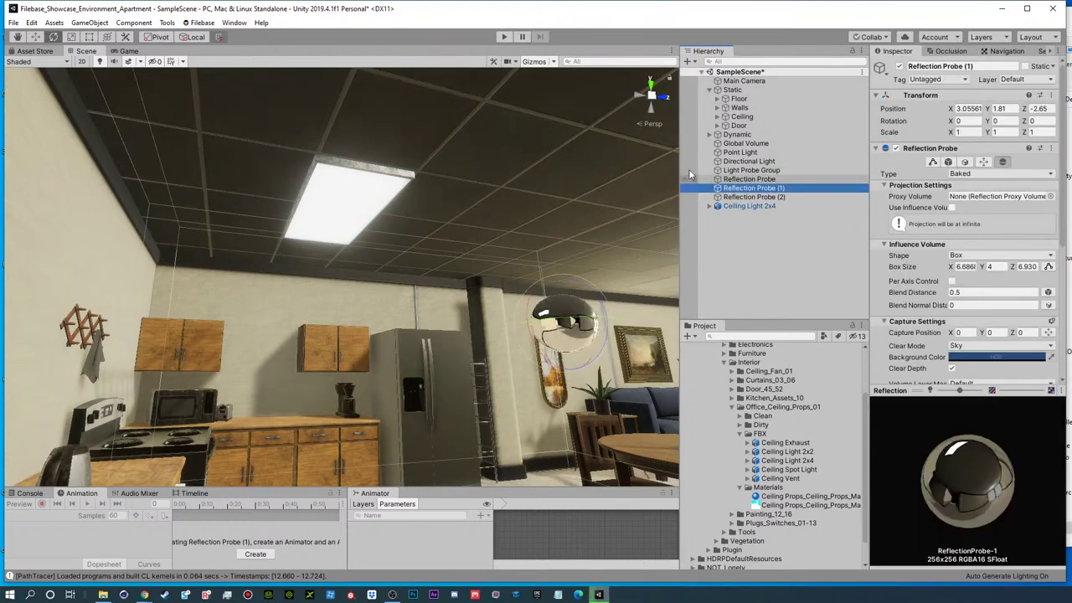
{"action": "left_click", "coordinate": [747, 161]}
{"action": "left_click", "coordinate": [740, 152]}
{"action": "left_click_drag", "start_coordinate": [579, 287], "coordinate": [387, 314], "text": "alt"}
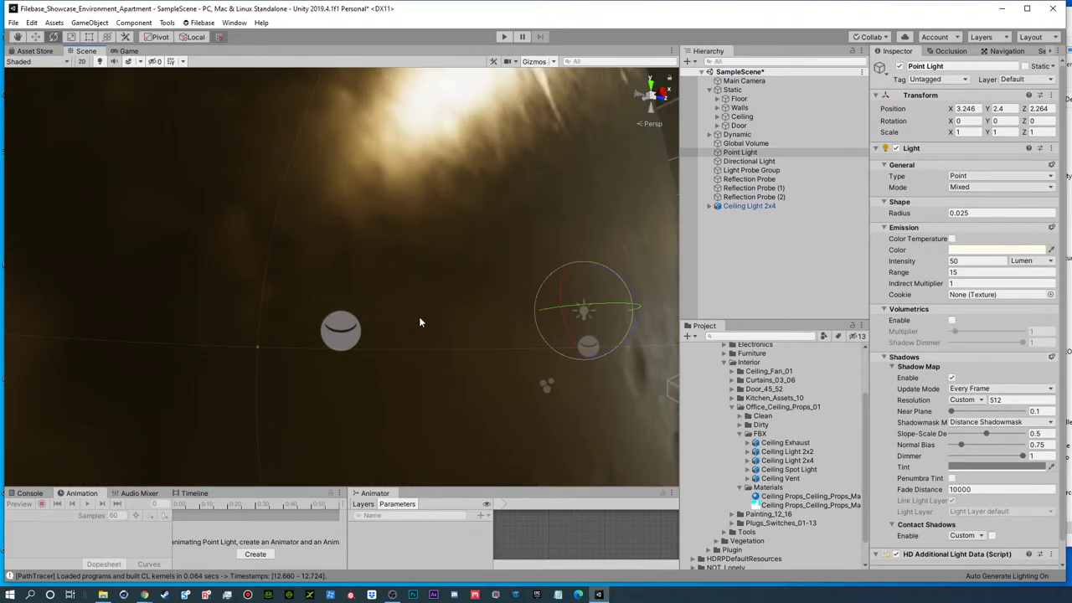
{"action": "key", "text": "ctrl+d"}
{"action": "key", "text": "w"}
{"action": "left_click_drag", "start_coordinate": [438, 348], "coordinate": [581, 359], "text": "alt"}
{"action": "left_click_drag", "start_coordinate": [547, 319], "coordinate": [446, 302]}
{"action": "left_click_drag", "start_coordinate": [222, 225], "coordinate": [177, 210]}
{"action": "left_click_drag", "start_coordinate": [175, 214], "coordinate": [175, 215]}
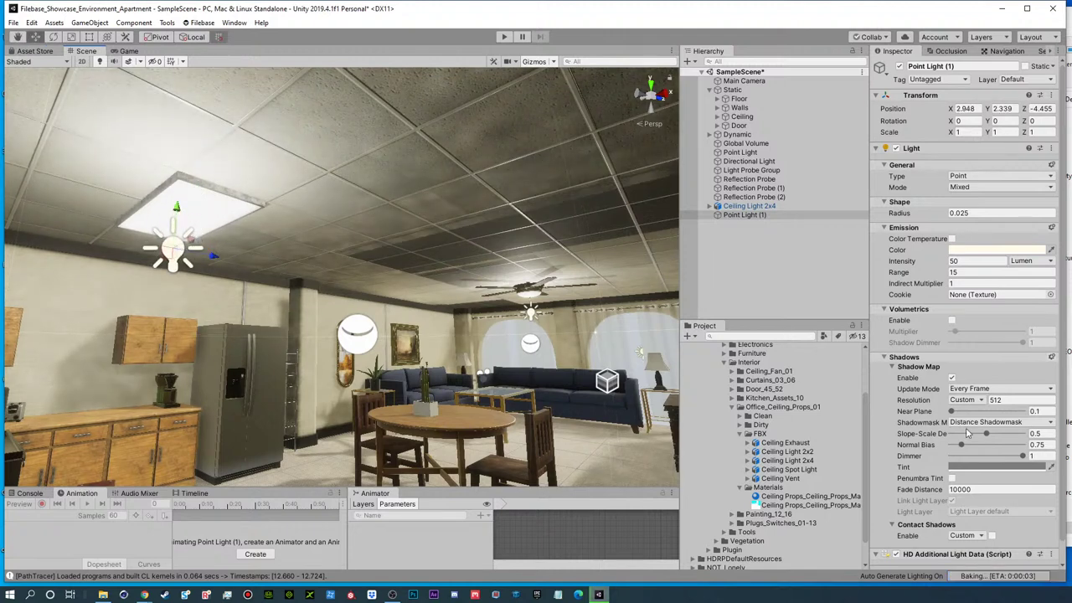
- Set the kitchen point light's intensity to 30 lumen, after trying 20, and its radius to 1.57
{"action": "left_click", "coordinate": [964, 261]}
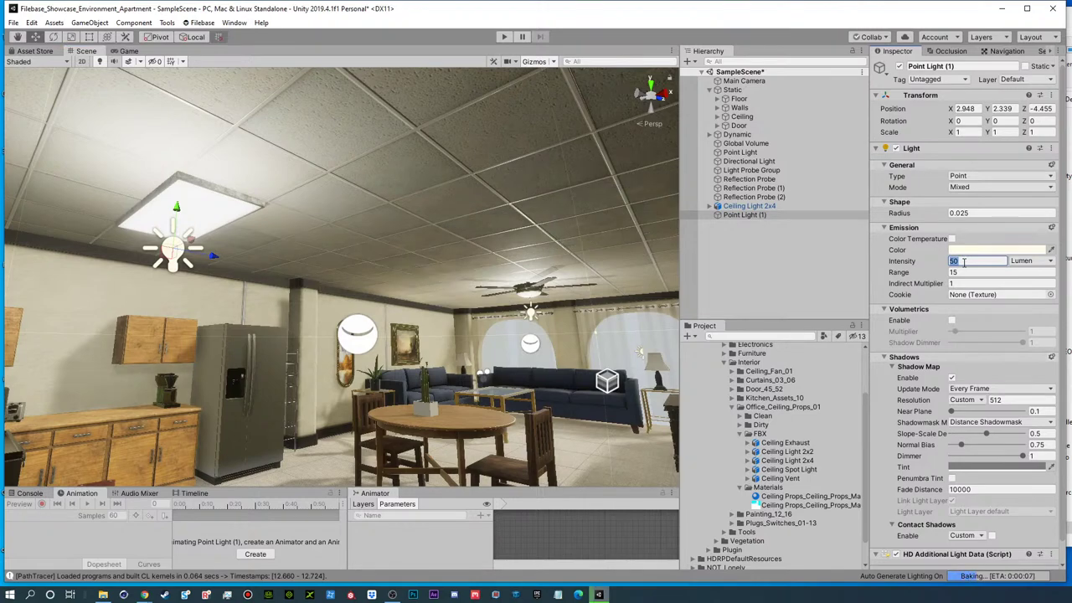
{"action": "type", "text": "2"}
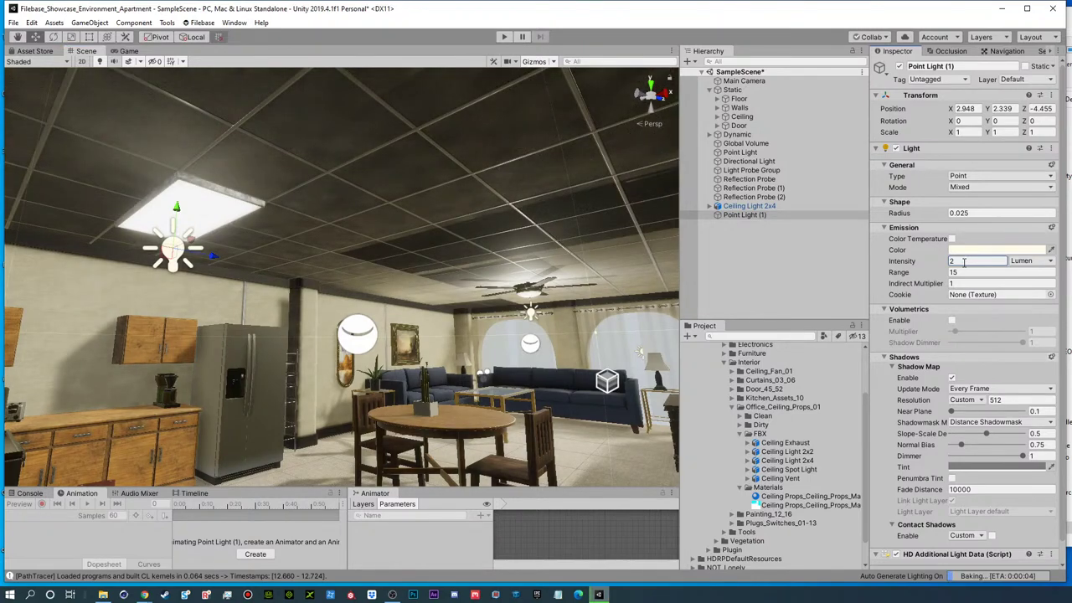
{"action": "type", "text": "0"}
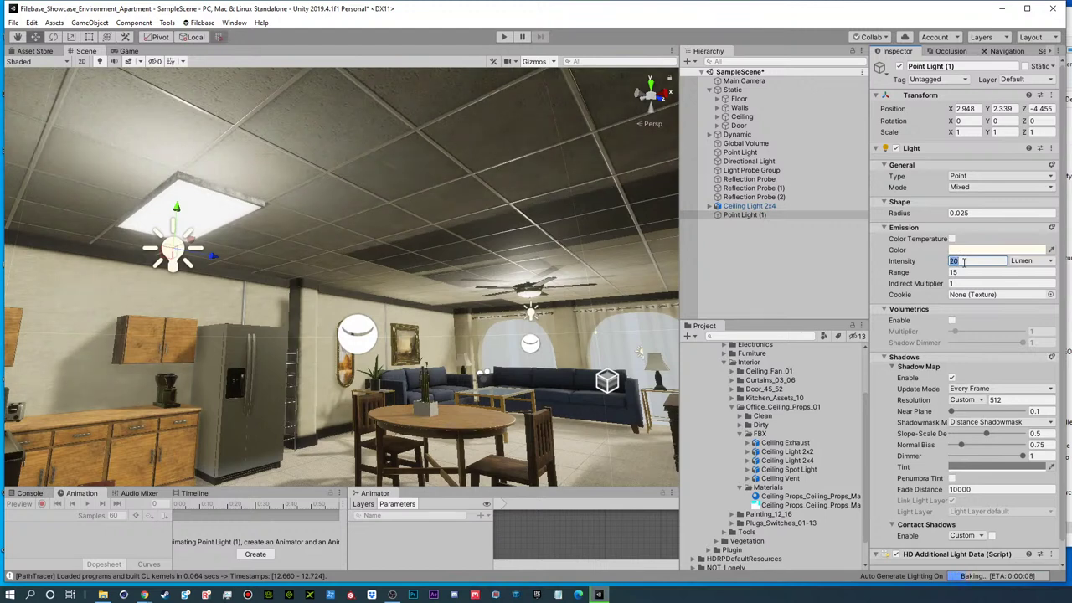
{"action": "type", "text": "30"}
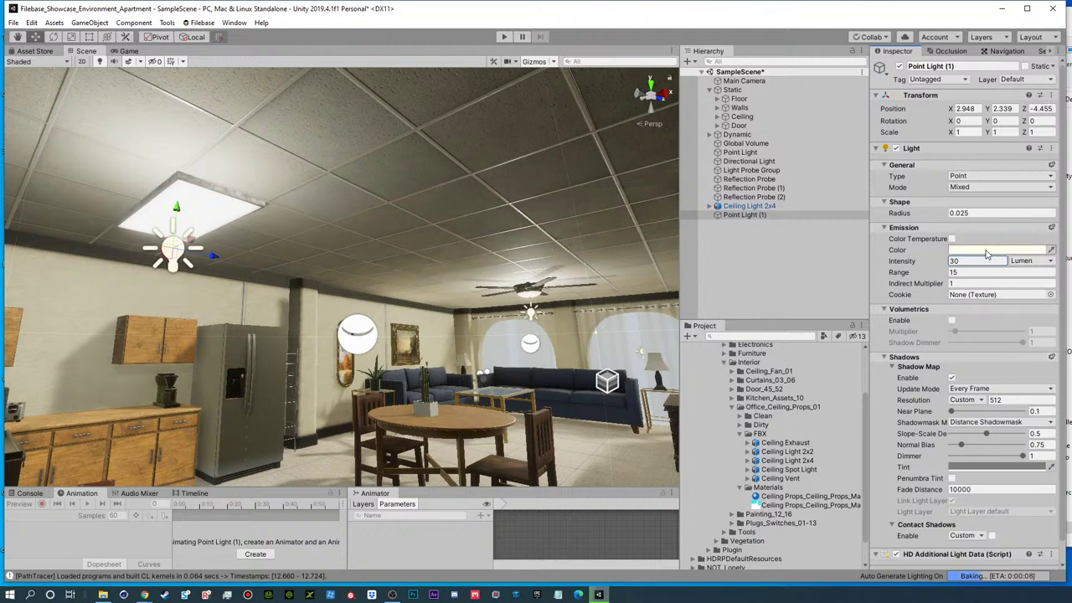
{"action": "left_click", "coordinate": [956, 212]}
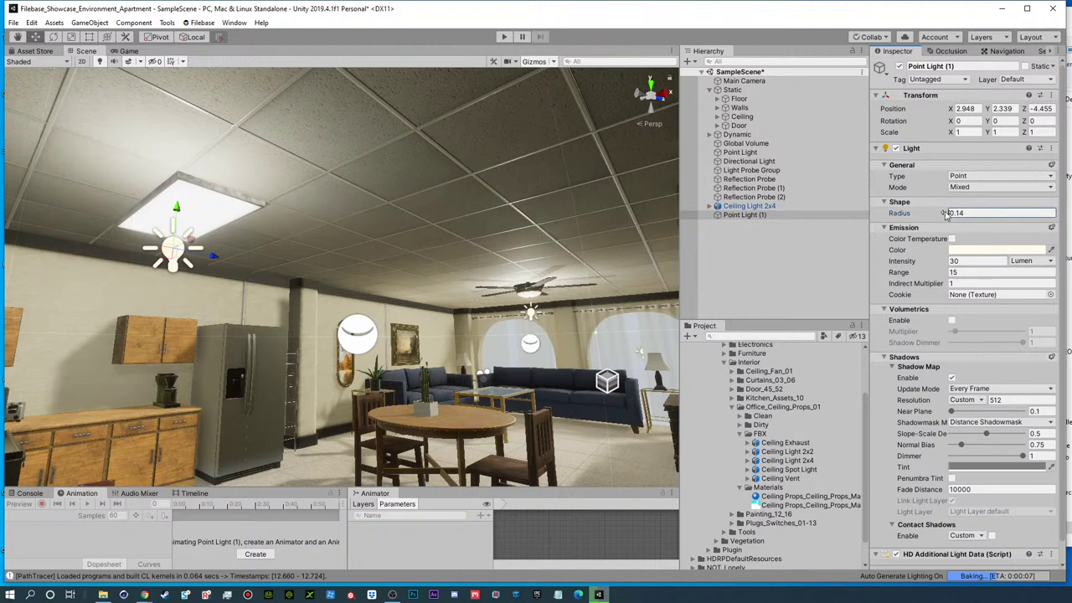
{"action": "type", "text": "1.57"}
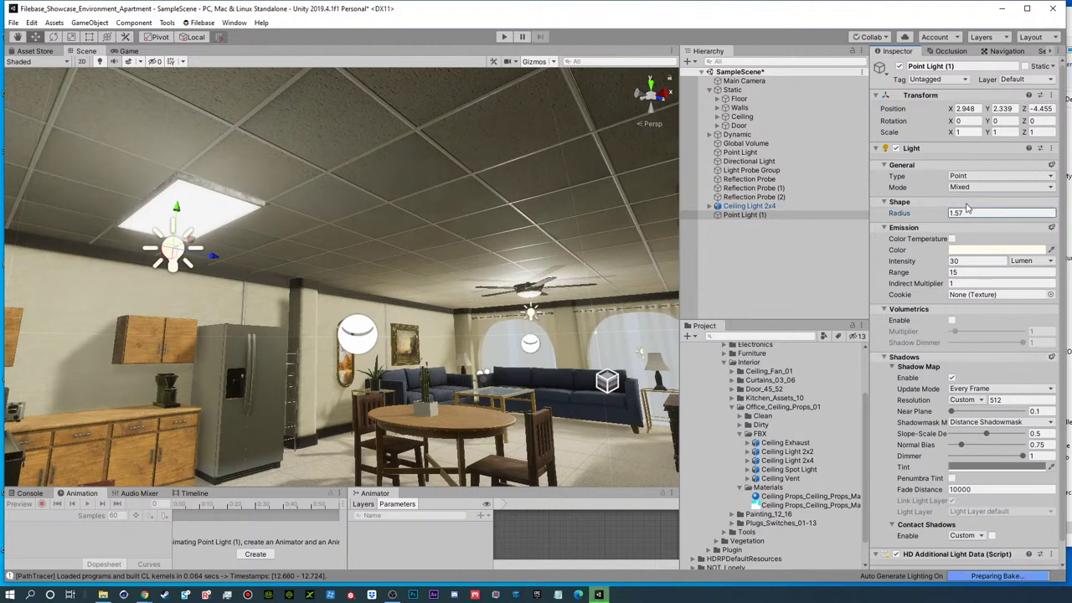
- Set the radius of the original living room Point Light to 0.86 and clear the selection
{"action": "left_click", "coordinate": [745, 215]}
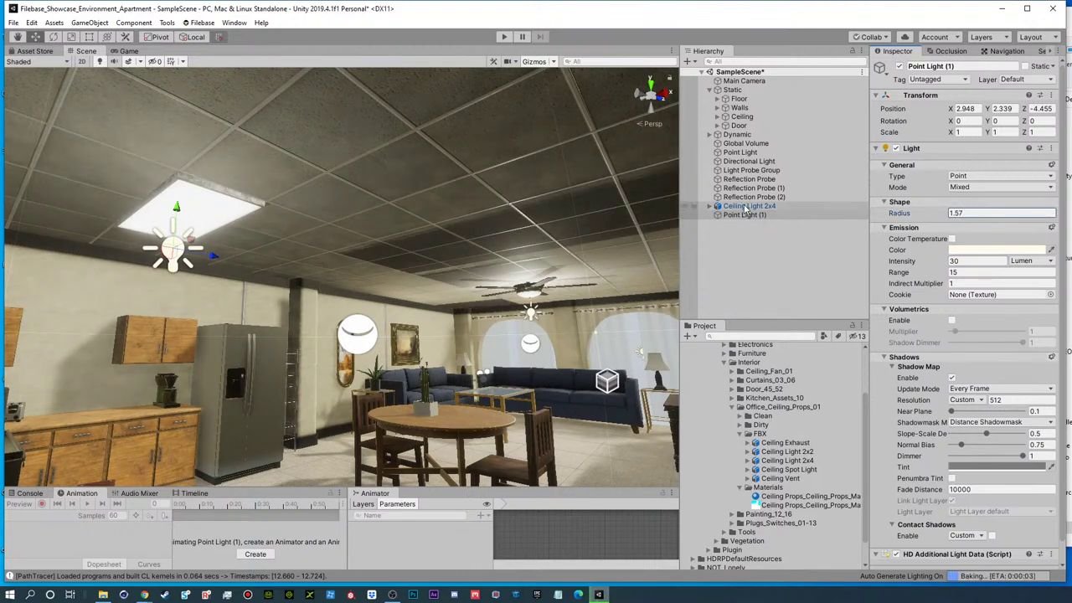
{"action": "left_click", "coordinate": [739, 151]}
{"action": "left_click", "coordinate": [963, 213]}
{"action": "type", "text": "0.86"}
{"action": "left_click", "coordinate": [759, 263]}
{"action": "mouse_move", "coordinate": [362, 328]}
{"action": "left_mouse_down", "text": "alt"}
{"action": "mouse_move", "coordinate": [385, 305]}
{"action": "mouse_move", "coordinate": [379, 316]}
{"action": "left_mouse_up", "text": "alt"}
{"action": "right_click_drag", "start_coordinate": [396, 361], "coordinate": [426, 326]}
{"action": "middle_click_drag", "start_coordinate": [425, 327], "coordinate": [437, 330]}
{"action": "left_click_drag", "start_coordinate": [438, 330], "coordinate": [459, 330], "text": "alt"}
{"action": "middle_click_drag", "start_coordinate": [460, 330], "coordinate": [454, 360]}
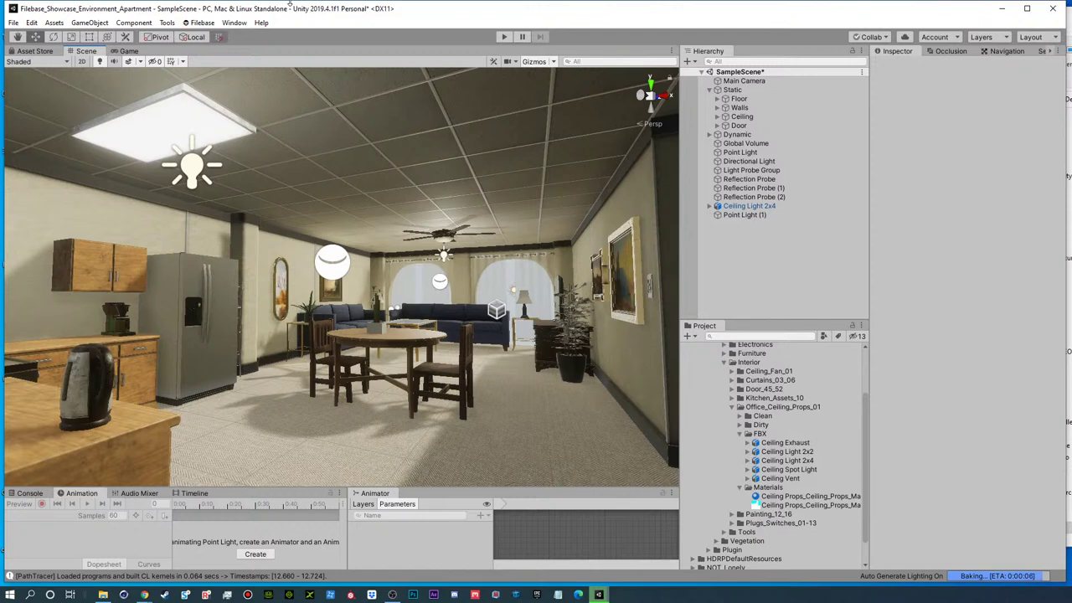
- Open the scene's Lighting settings and enable Ambient Occlusion for the lightmapping
{"action": "left_click", "coordinate": [233, 22]}
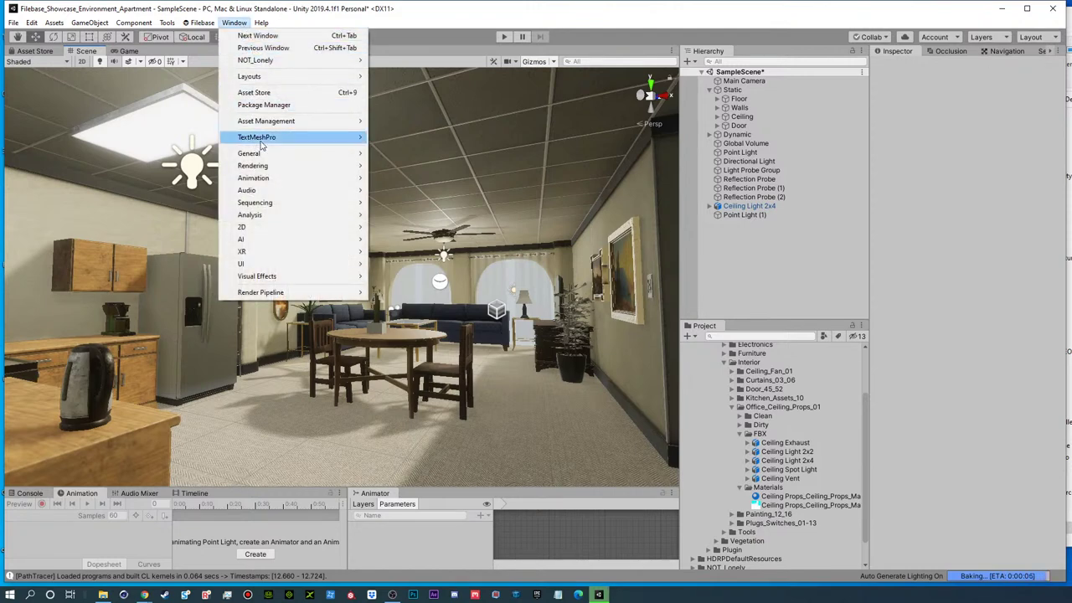
{"action": "mouse_move", "coordinate": [252, 153]}
{"action": "left_click", "coordinate": [402, 165]}
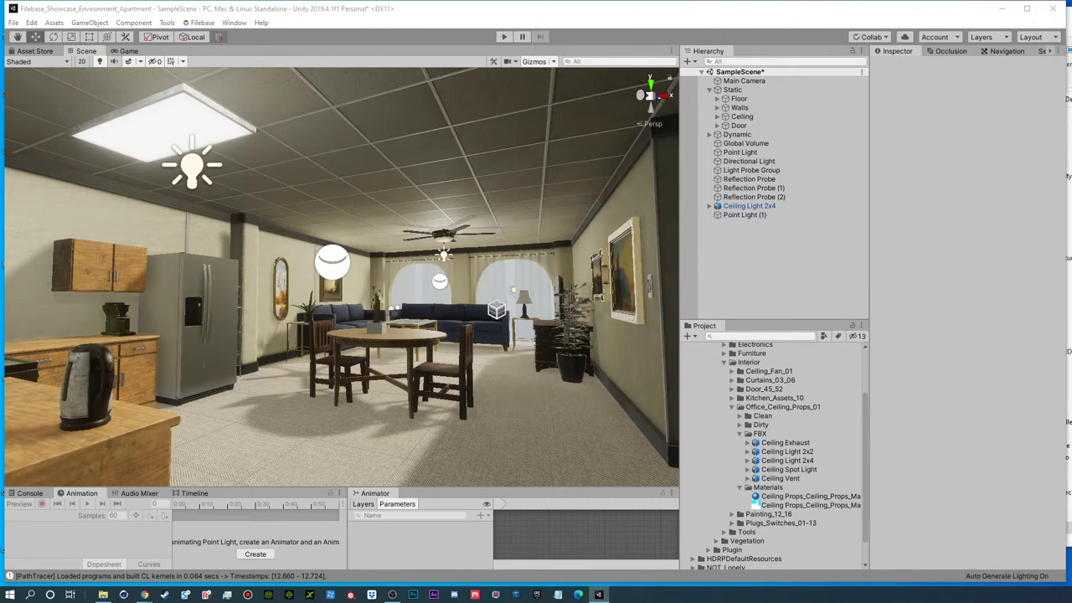
{"action": "left_click_drag", "start_coordinate": [1071, 37], "coordinate": [787, 36]}
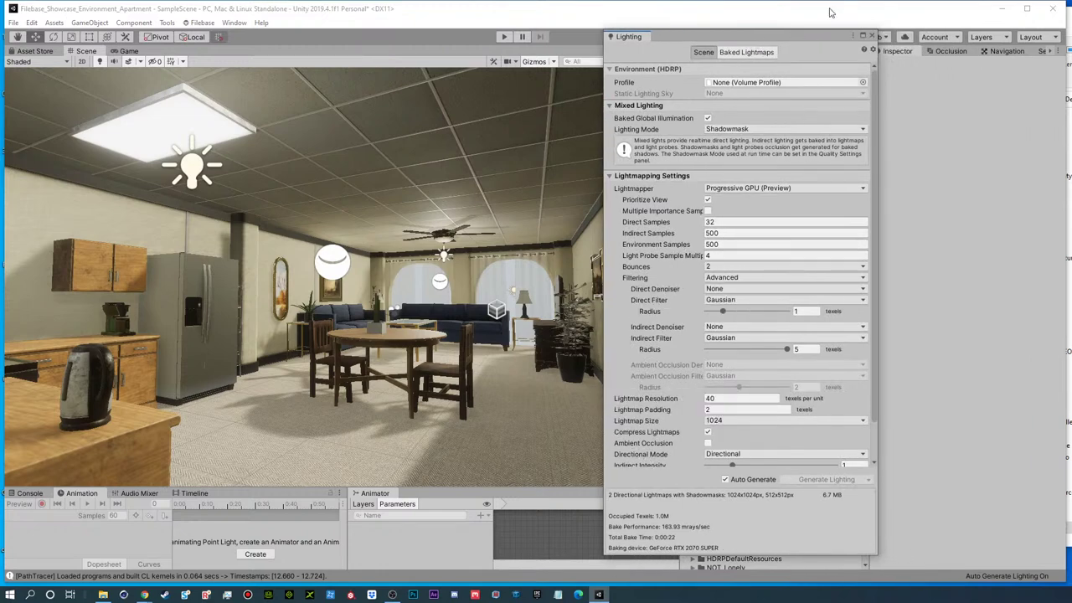
{"action": "left_click_drag", "start_coordinate": [760, 40], "coordinate": [902, 10]}
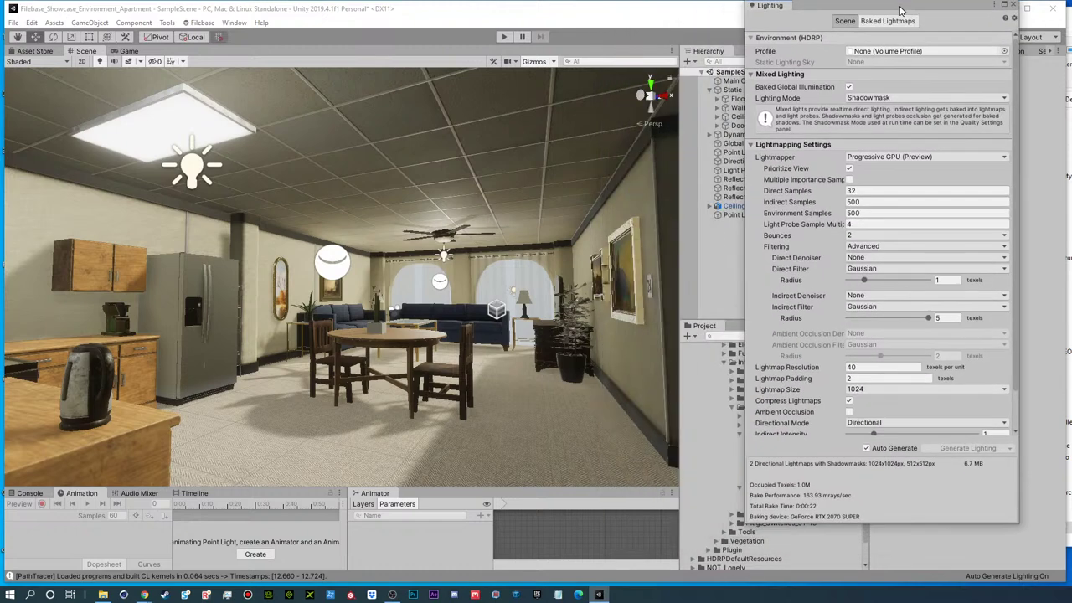
{"action": "left_click", "coordinate": [849, 412]}
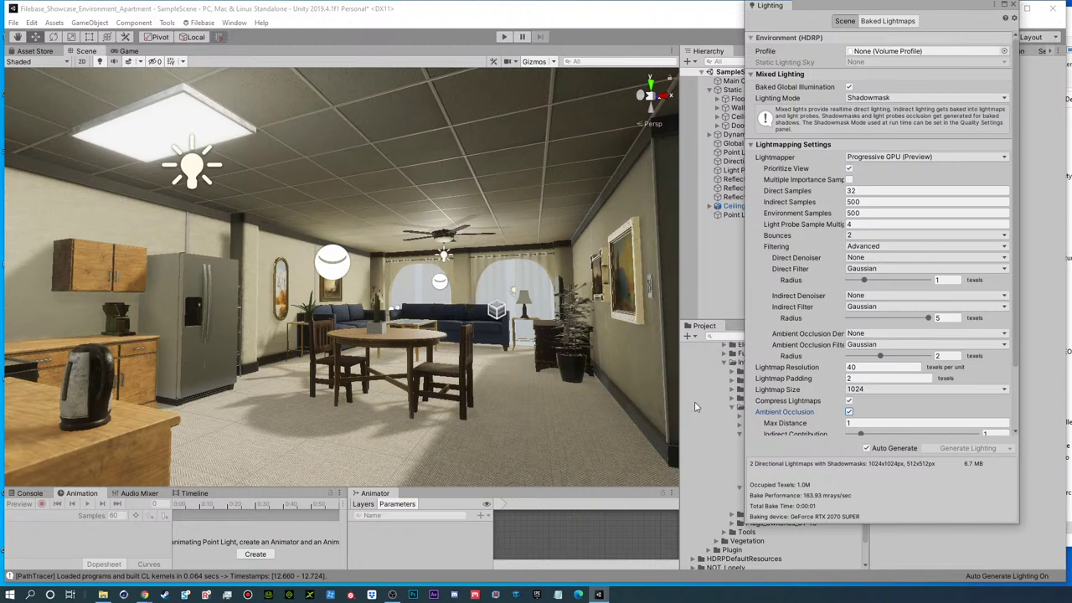
{"action": "left_click_drag", "start_coordinate": [929, 8], "coordinate": [1015, 44]}
- Collapse the Static group, put the Lighting settings out of the way and rename the Global Volume as Sky_Volume
{"action": "right_click_drag", "start_coordinate": [463, 306], "coordinate": [292, 288]}
{"action": "key", "text": "w"}
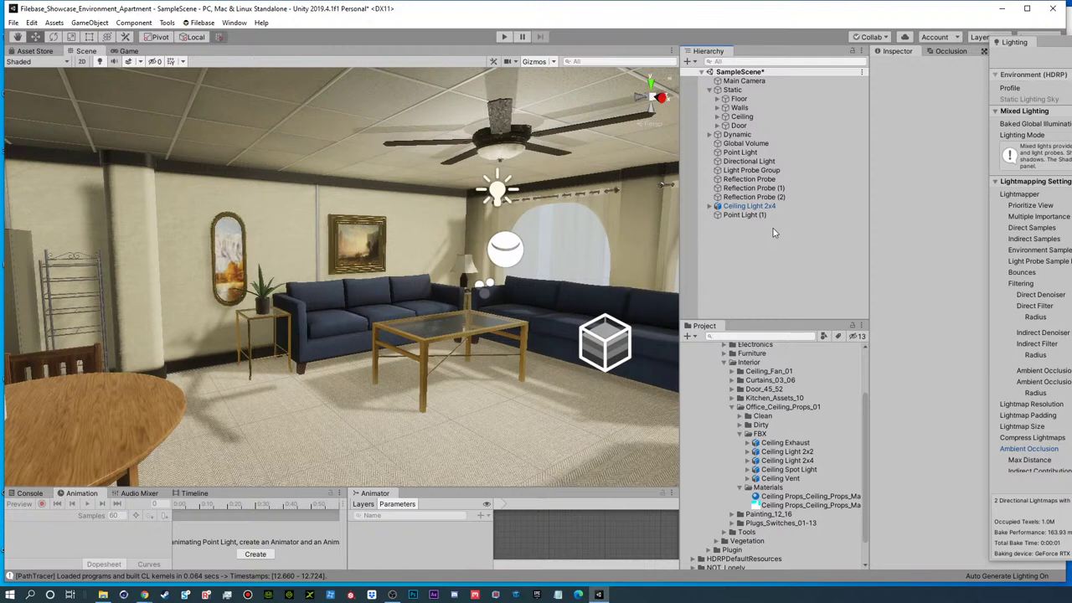
{"action": "left_click", "coordinate": [758, 144]}
{"action": "left_click", "coordinate": [710, 89]}
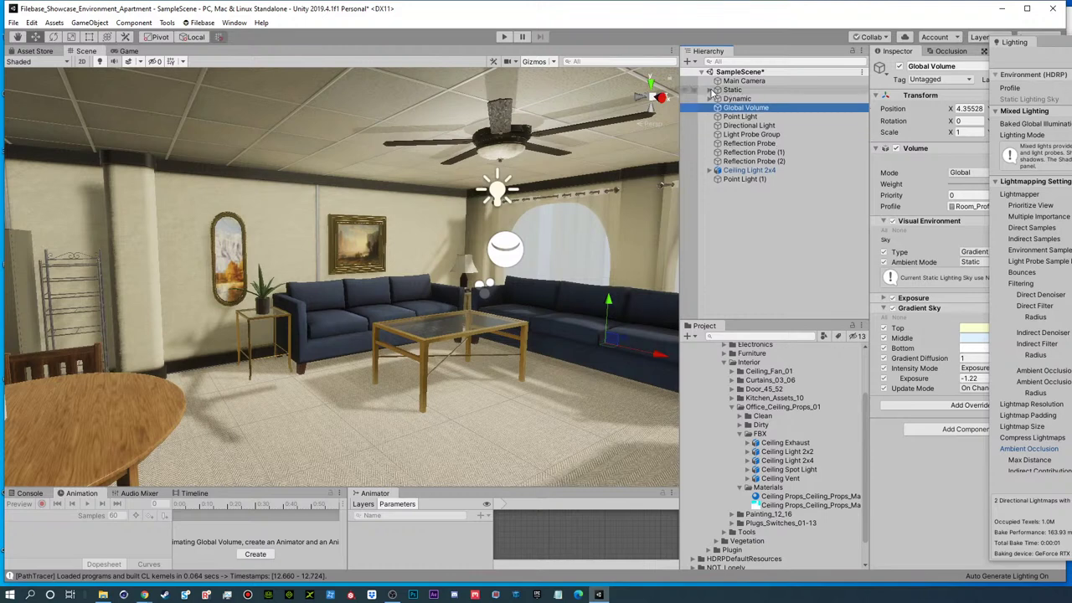
{"action": "left_click", "coordinate": [1053, 37]}
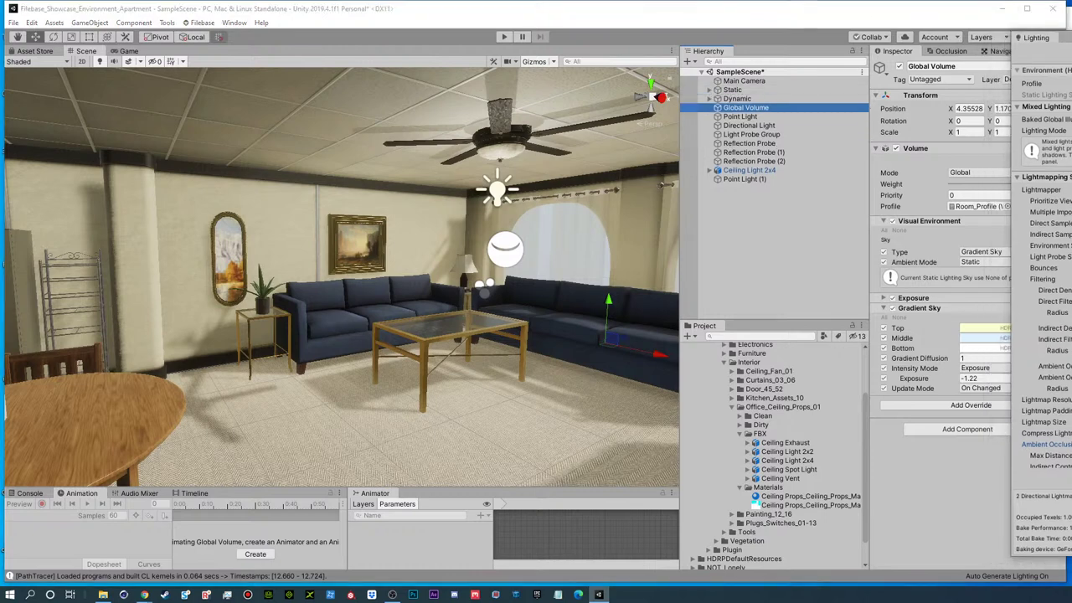
{"action": "left_click", "coordinate": [761, 110]}
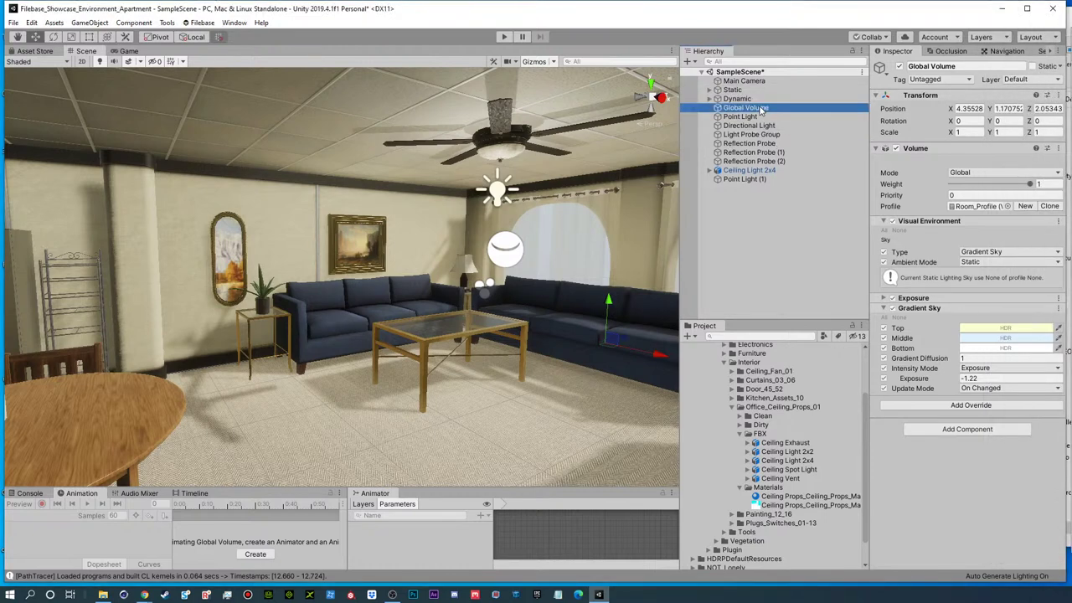
{"action": "type", "text": "Sky_Volume"}
{"action": "key", "text": "Return"}
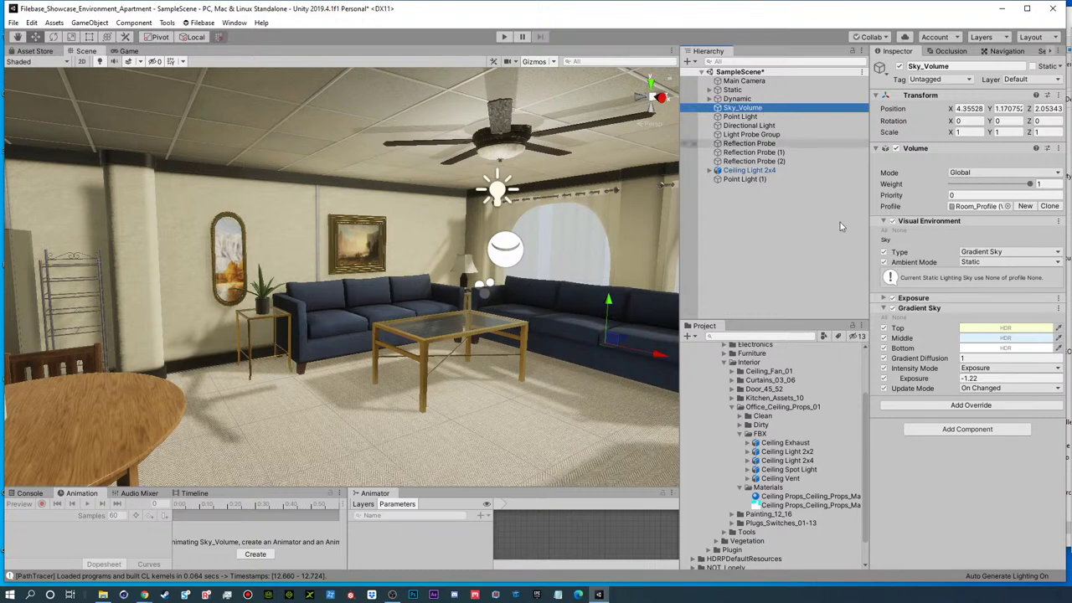
- Set the Gradient Sky exposure of Sky_Volume to -0.61
{"action": "left_click", "coordinate": [883, 222]}
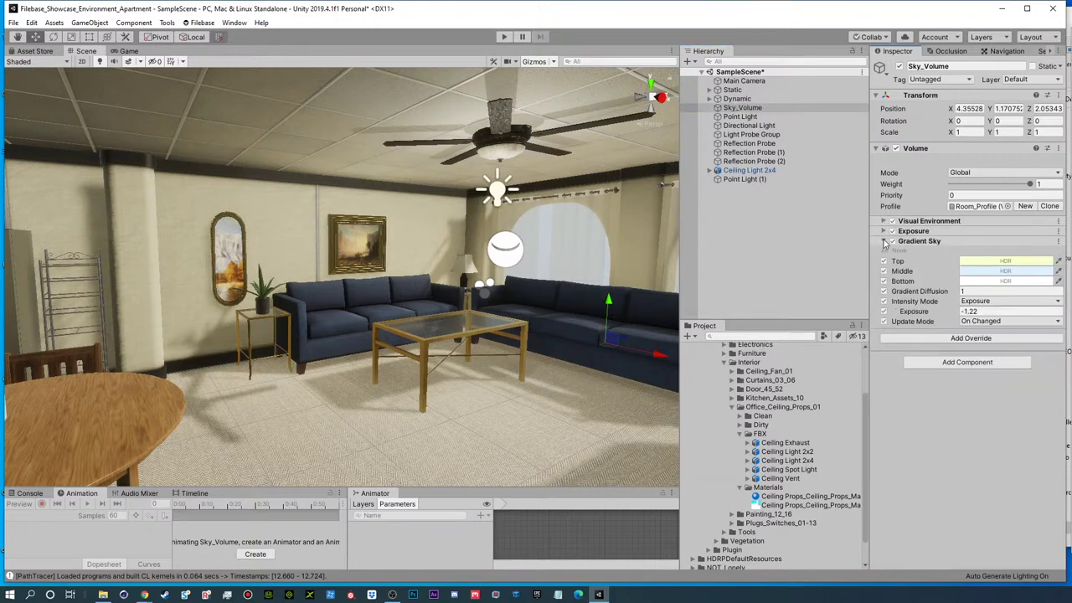
{"action": "left_click_drag", "start_coordinate": [937, 313], "coordinate": [958, 311]}
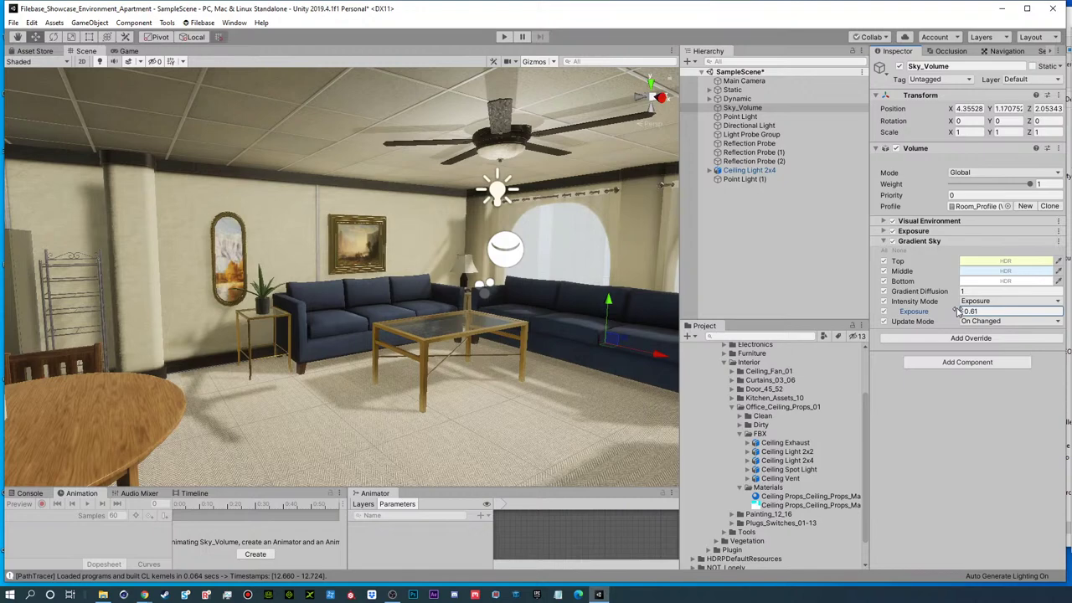
{"action": "right_click_drag", "start_coordinate": [443, 275], "coordinate": [431, 219]}
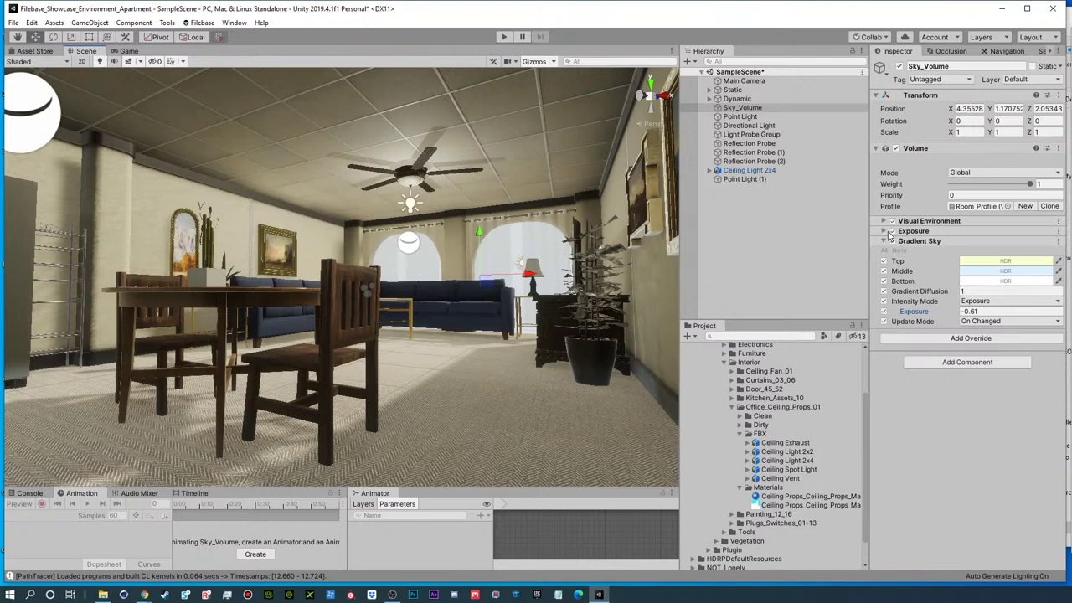
- Set the Fixed Exposure in the Exposure override of Sky_Volume to -2.51 and clear the selection
{"action": "left_click", "coordinate": [884, 239]}
{"action": "left_click", "coordinate": [883, 221]}
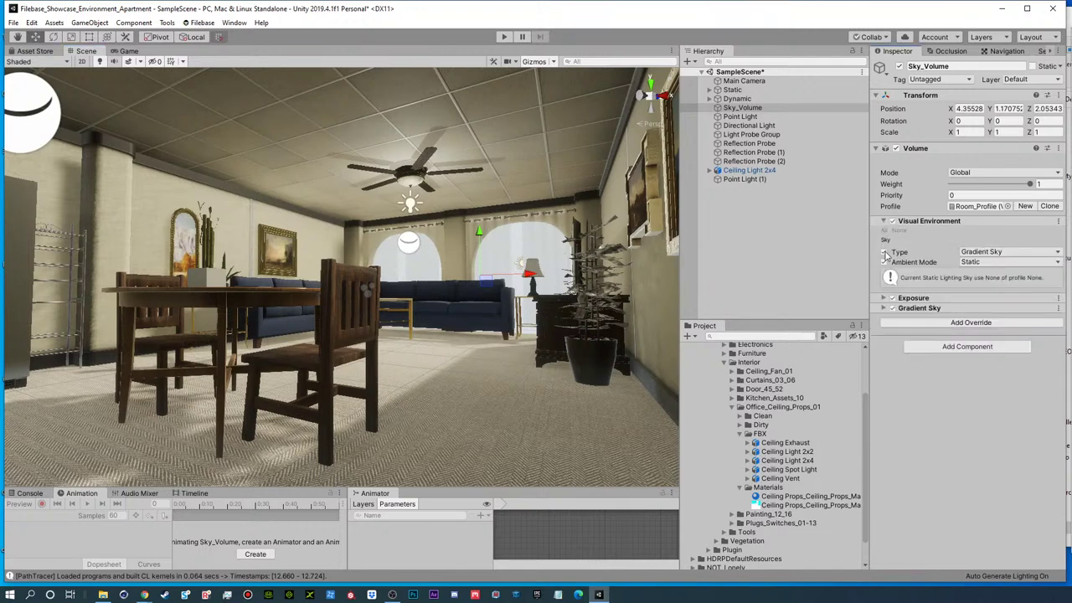
{"action": "left_click", "coordinate": [884, 298]}
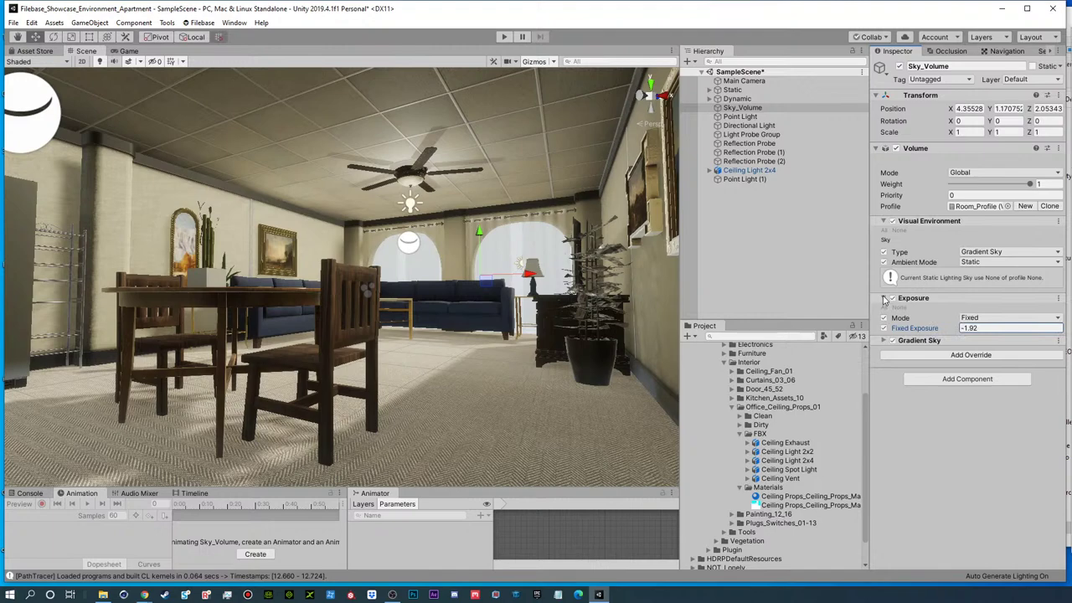
{"action": "mouse_move", "coordinate": [944, 331]}
{"action": "left_mouse_down"}
{"action": "mouse_move", "coordinate": [953, 331]}
{"action": "mouse_move", "coordinate": [932, 333]}
{"action": "left_mouse_up"}
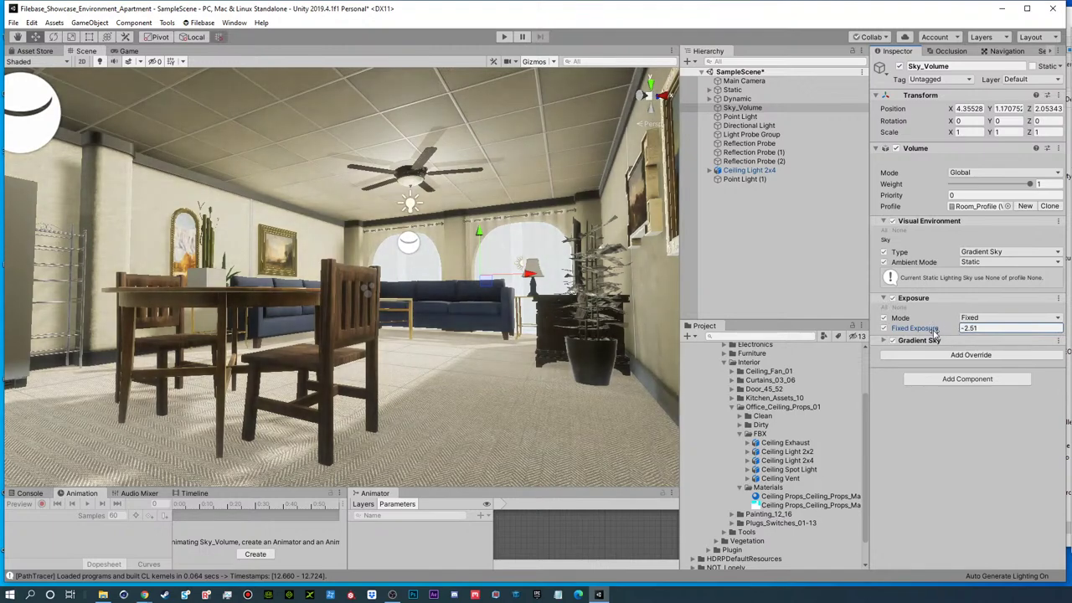
{"action": "left_click", "coordinate": [778, 276]}
{"action": "right_click_drag", "start_coordinate": [297, 264], "coordinate": [418, 256]}
{"action": "middle_click_drag", "start_coordinate": [419, 255], "coordinate": [467, 269]}
{"action": "right_click_drag", "start_coordinate": [467, 269], "coordinate": [477, 270]}
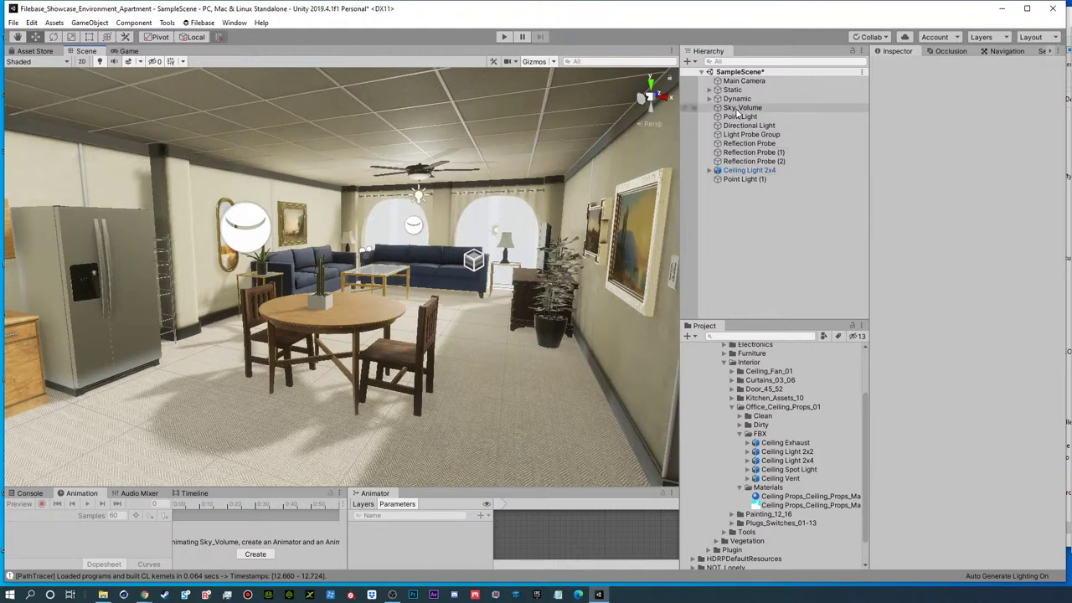
- Add a second Global Volume to the scene and name it Post_Volume
{"action": "left_click", "coordinate": [688, 63]}
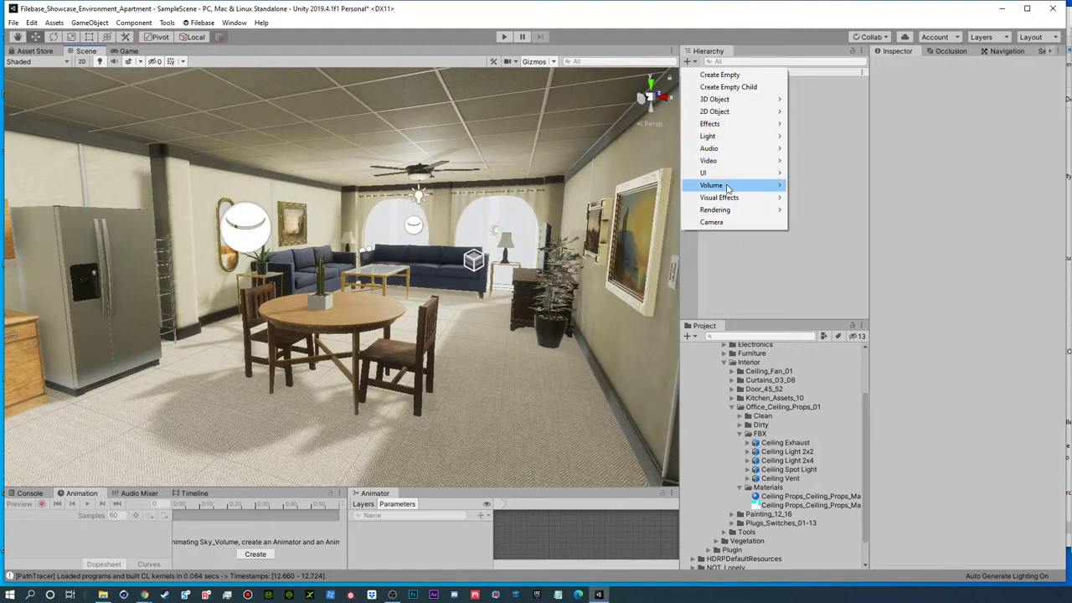
{"action": "mouse_move", "coordinate": [753, 199]}
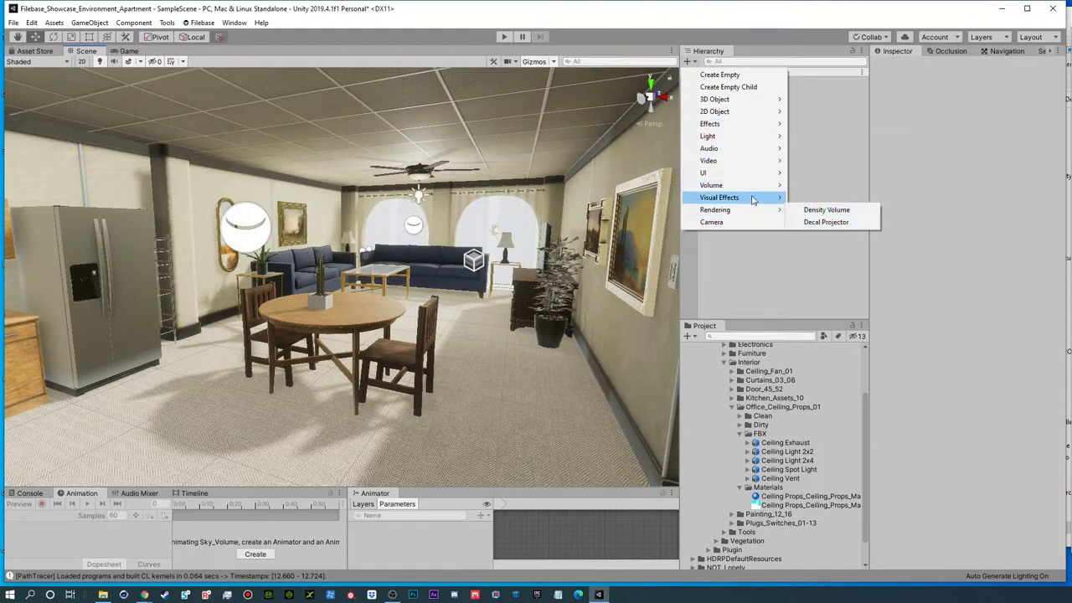
{"action": "mouse_move", "coordinate": [745, 136]}
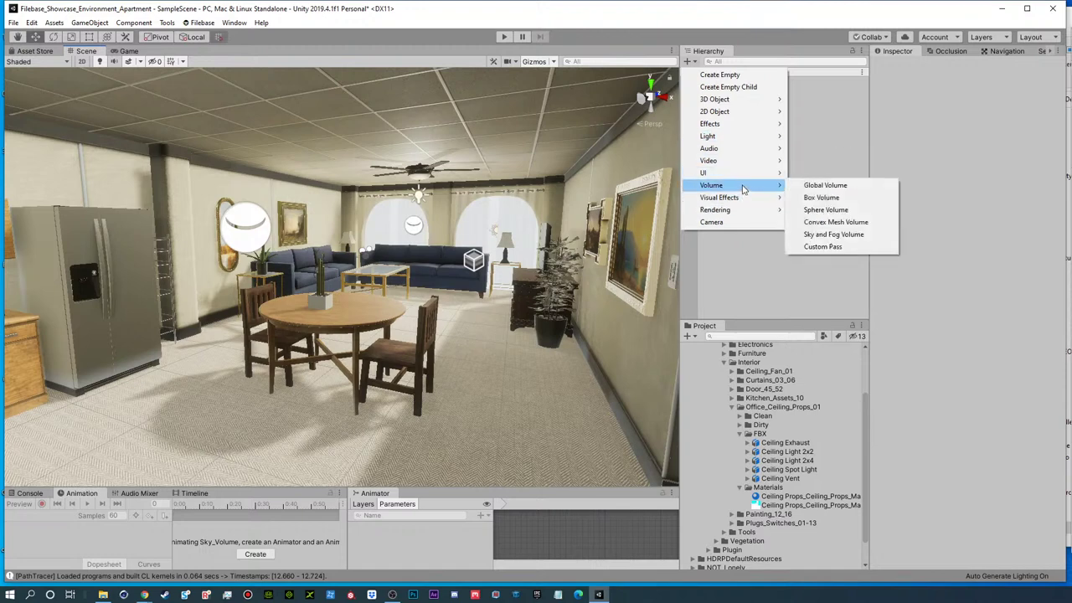
{"action": "left_click", "coordinate": [824, 186]}
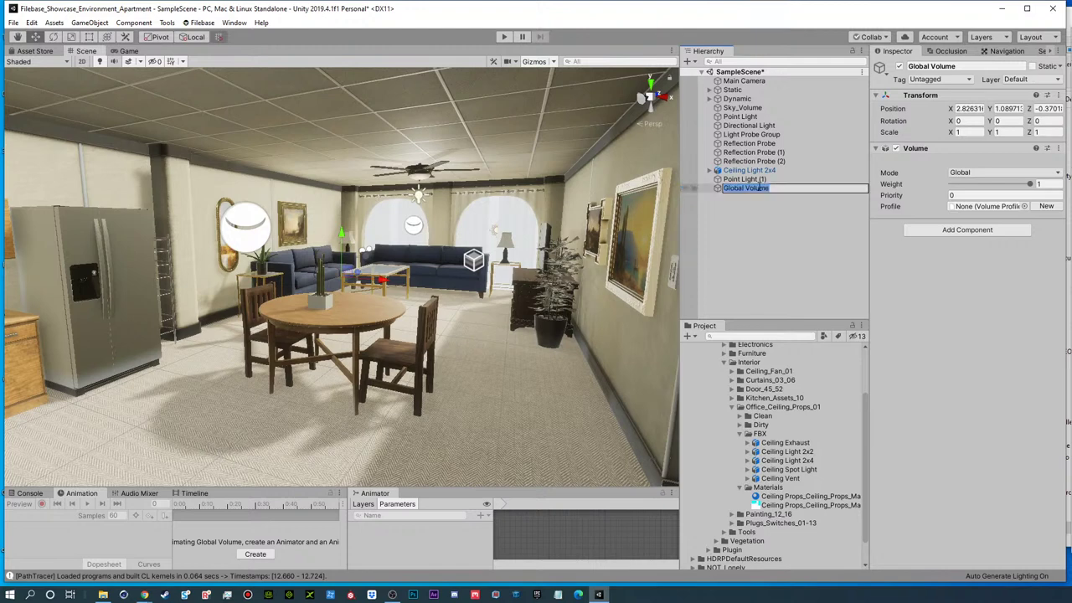
{"action": "type", "text": "Post_Volume"}
{"action": "key", "text": "Return"}
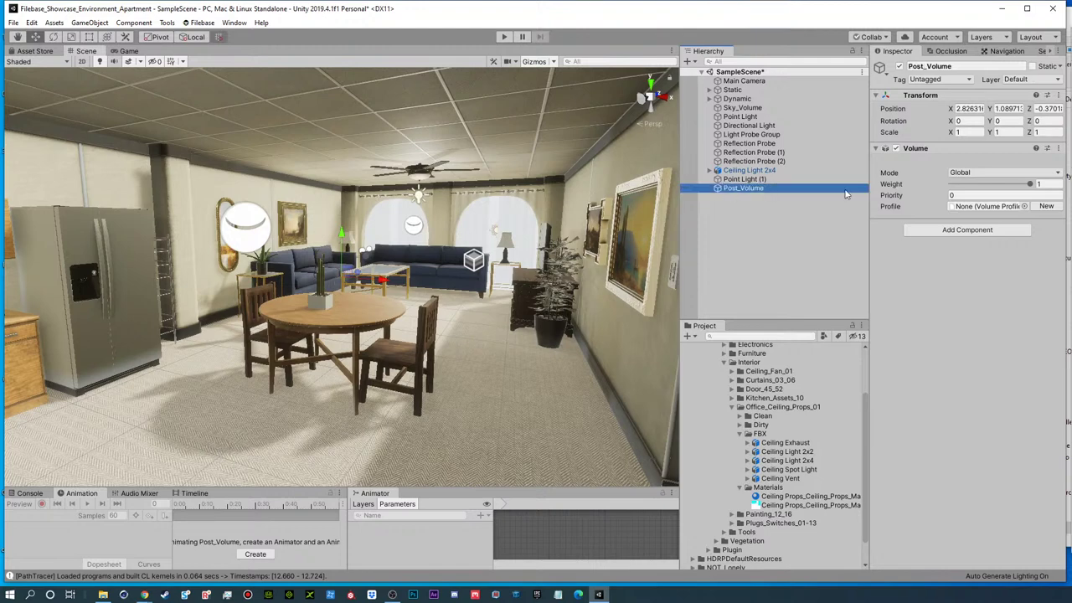
- Create a new volume profile for Post_Volume and collapse the expanded 3D asset folders in the project
{"action": "left_click", "coordinate": [1050, 209]}
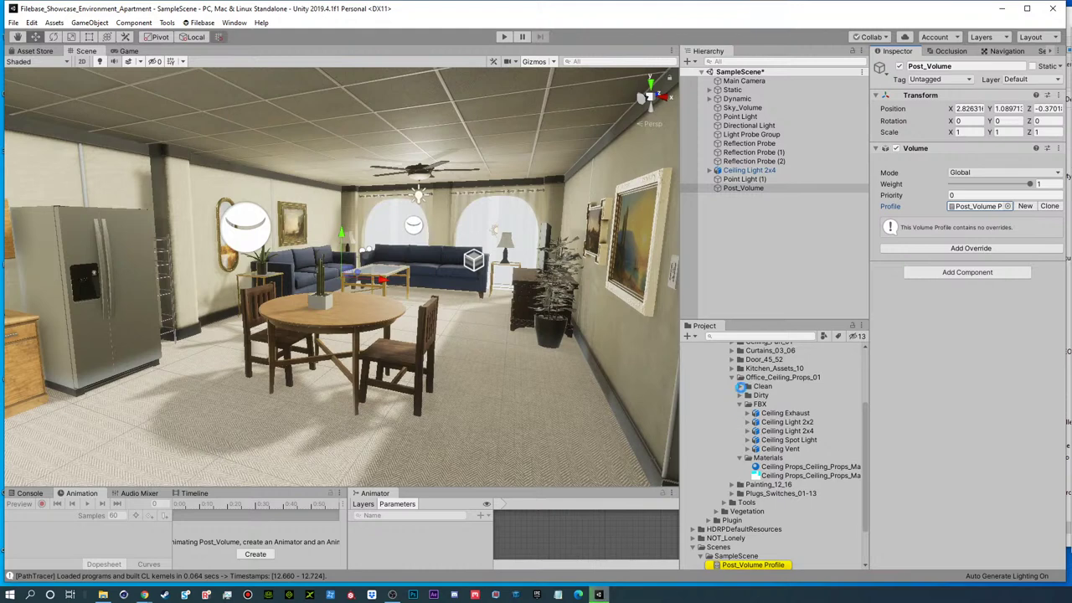
{"action": "scroll", "coordinate": [733, 387], "scroll_direction": "up", "scroll_amount": 3}
{"action": "left_click", "coordinate": [724, 430]}
{"action": "left_click", "coordinate": [717, 393]}
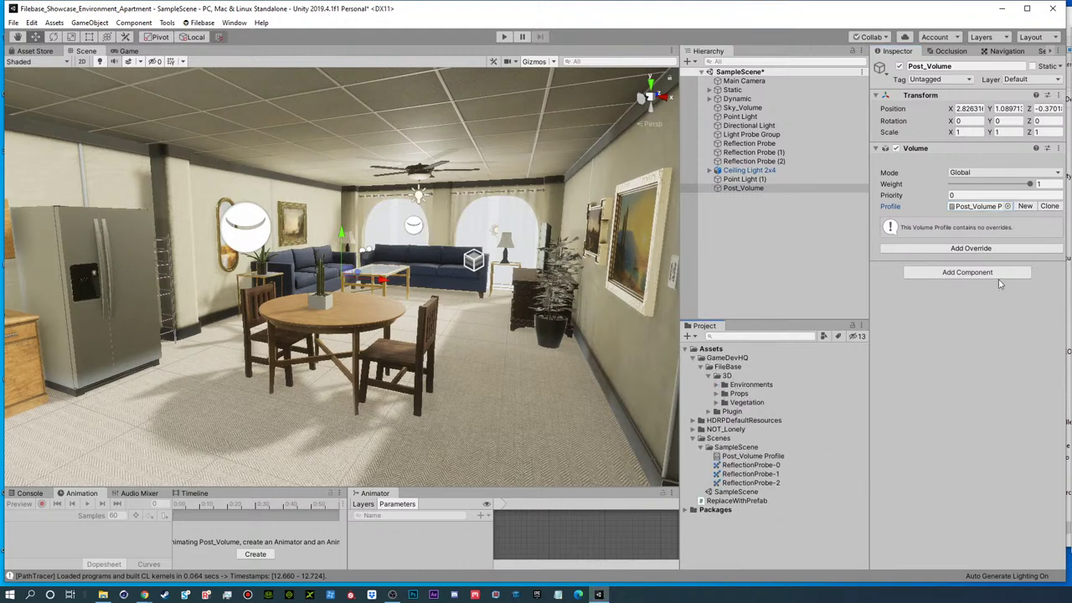
- Move Post_Volume directly below Sky_Volume in the scene hierarchy
{"action": "left_click_drag", "start_coordinate": [287, 293], "coordinate": [299, 248], "text": "alt"}
{"action": "right_click_drag", "start_coordinate": [335, 261], "coordinate": [387, 269], "text": "alt"}
{"action": "left_click", "coordinate": [742, 108]}
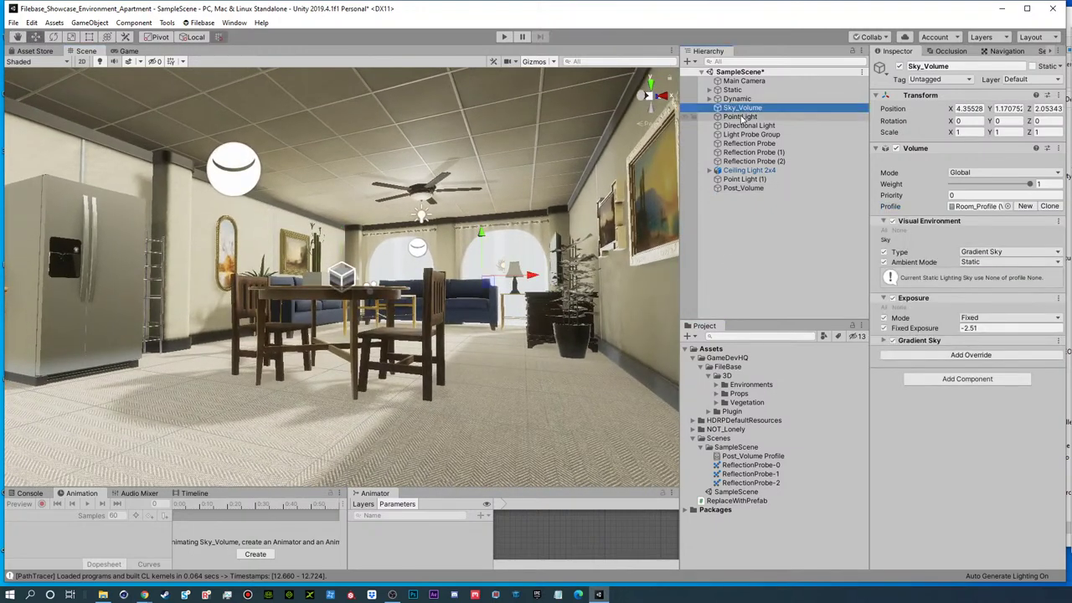
{"action": "mouse_move", "coordinate": [740, 110]}
{"action": "left_mouse_down"}
{"action": "mouse_move", "coordinate": [744, 131]}
{"action": "mouse_move", "coordinate": [744, 110]}
{"action": "left_mouse_up"}
{"action": "left_click_drag", "start_coordinate": [743, 188], "coordinate": [740, 125]}
- Darken the Directional Light's shadow tint to the grey 2C2C2C
{"action": "left_click", "coordinate": [740, 126]}
{"action": "left_click", "coordinate": [748, 134]}
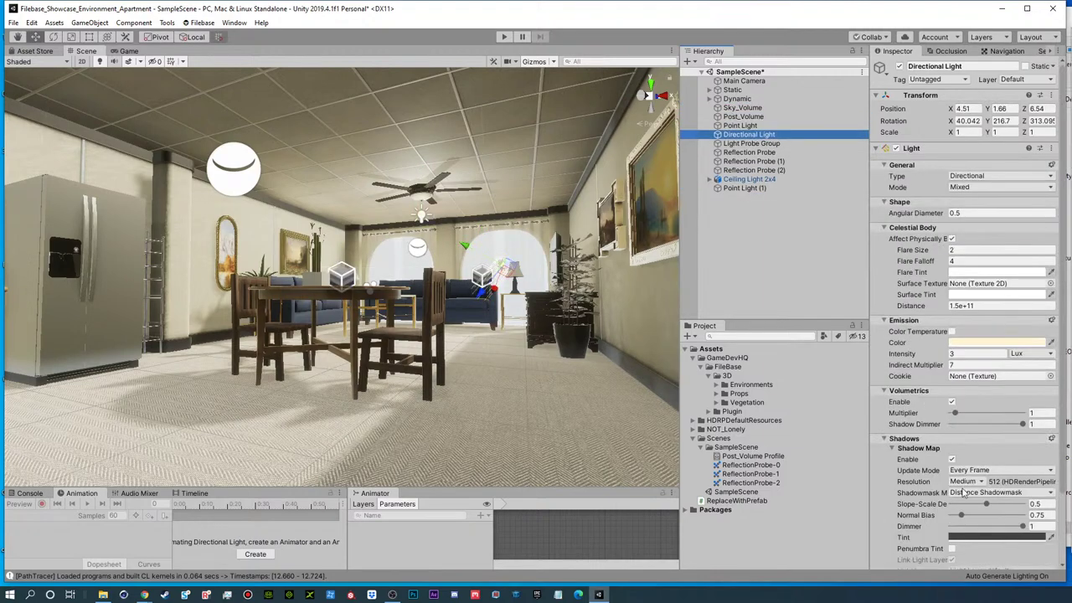
{"action": "left_click", "coordinate": [993, 538]}
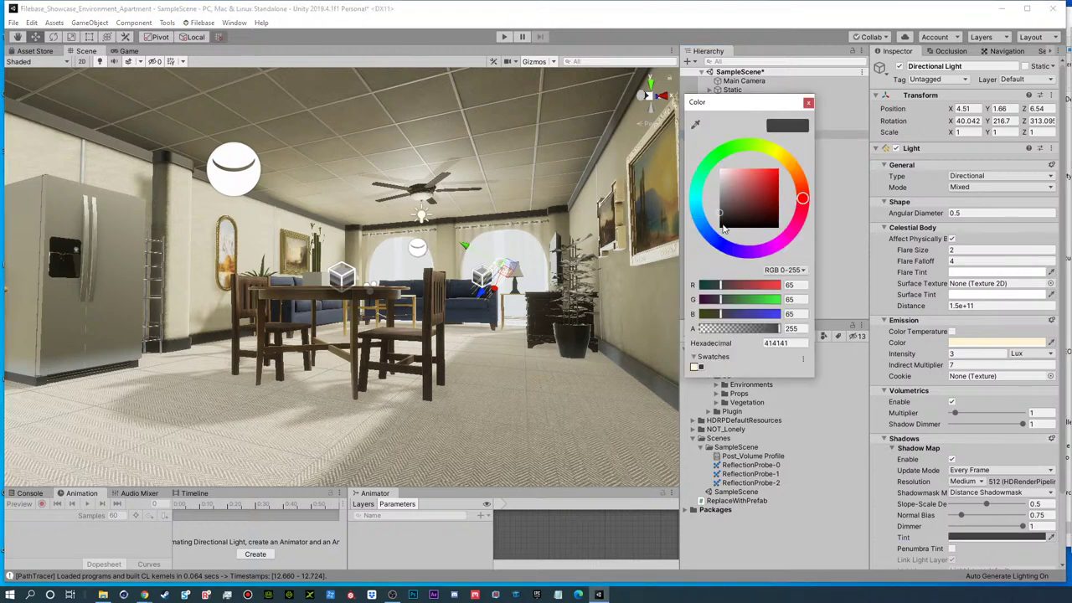
{"action": "left_click", "coordinate": [717, 219]}
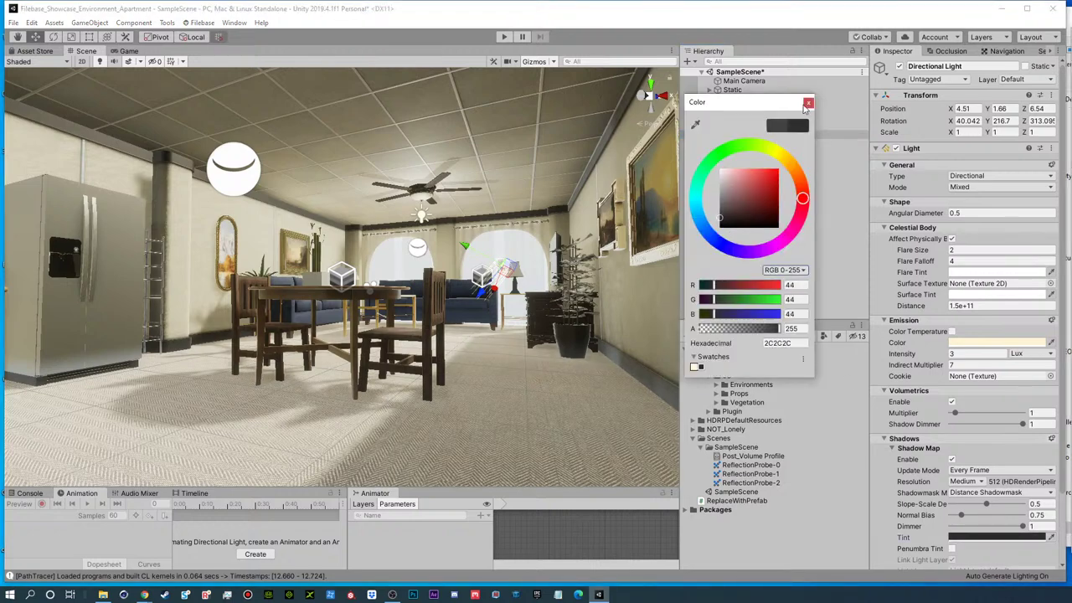
{"action": "left_click", "coordinate": [808, 103]}
- Move Point Light (1) directly below Point Light in the scene hierarchy
{"action": "left_click", "coordinate": [742, 126]}
{"action": "left_click", "coordinate": [745, 188]}
{"action": "left_click_drag", "start_coordinate": [746, 188], "coordinate": [747, 134]}
- Set the shadow tint of both point lights to the grey 414141 and clear the selection
{"action": "left_click", "coordinate": [740, 126], "text": "ctrl"}
{"action": "left_click", "coordinate": [997, 466]}
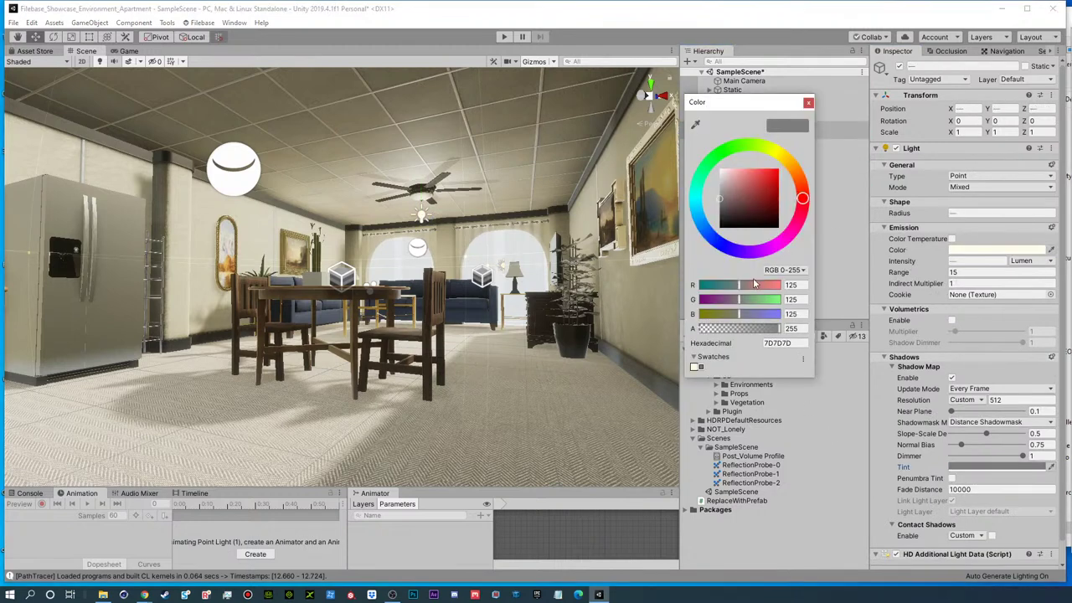
{"action": "left_click_drag", "start_coordinate": [732, 210], "coordinate": [717, 212]}
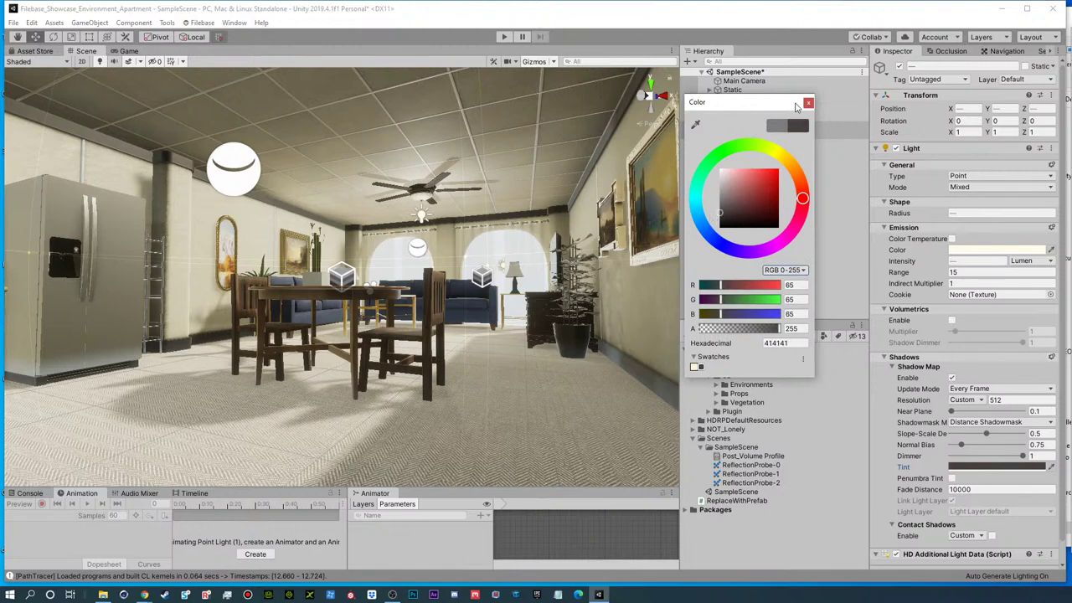
{"action": "left_click", "coordinate": [808, 102]}
{"action": "left_click", "coordinate": [791, 245]}
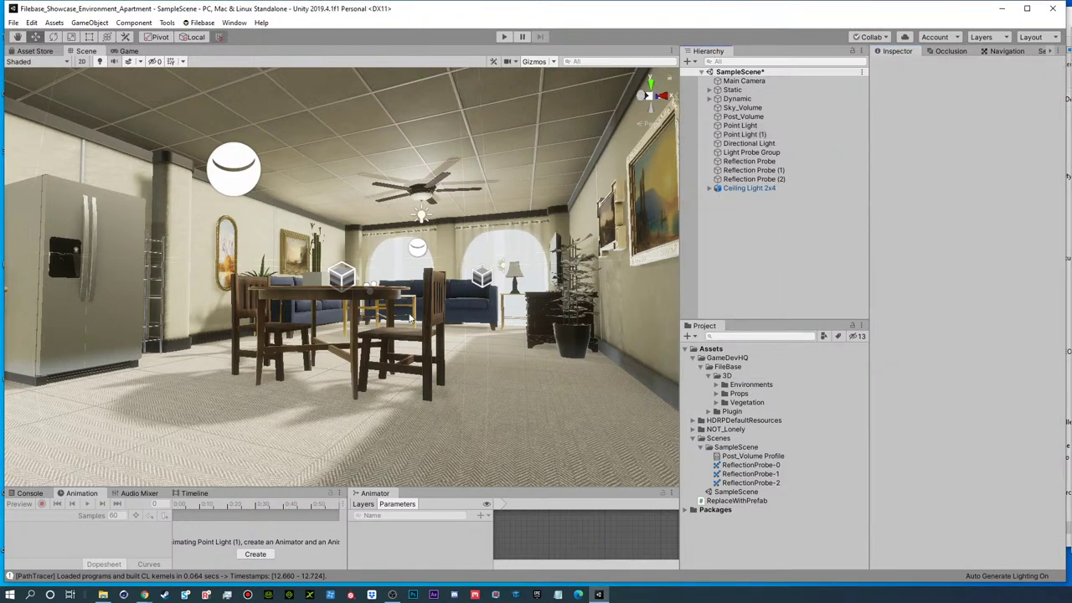
- Examine the volume overrides available for Post_Volume, including the Material, Post-processing and Shadowing categories
{"action": "right_click_drag", "start_coordinate": [397, 338], "coordinate": [457, 360]}
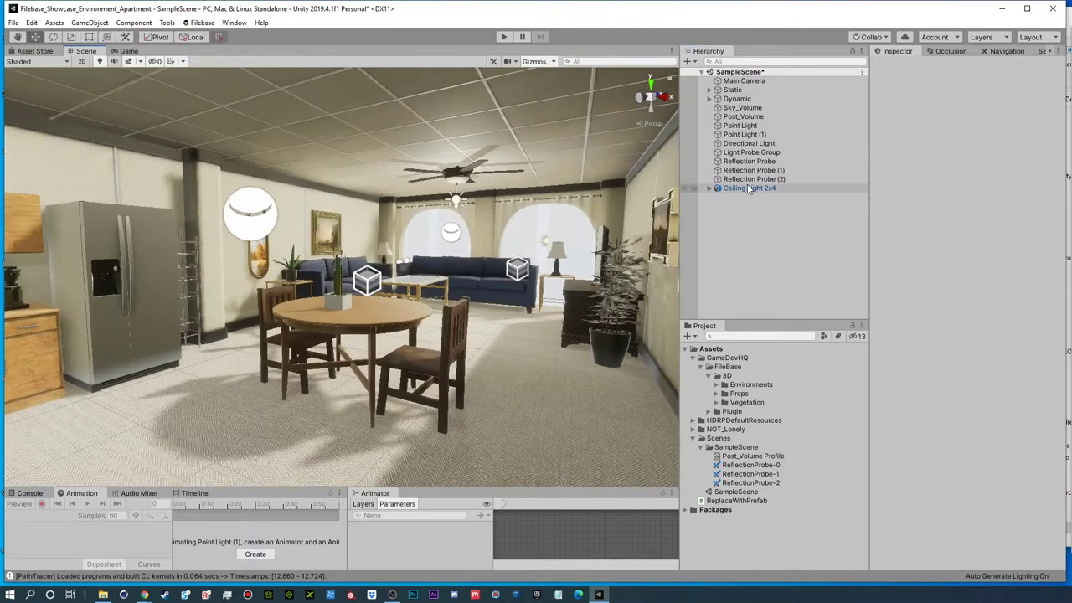
{"action": "left_click", "coordinate": [744, 117]}
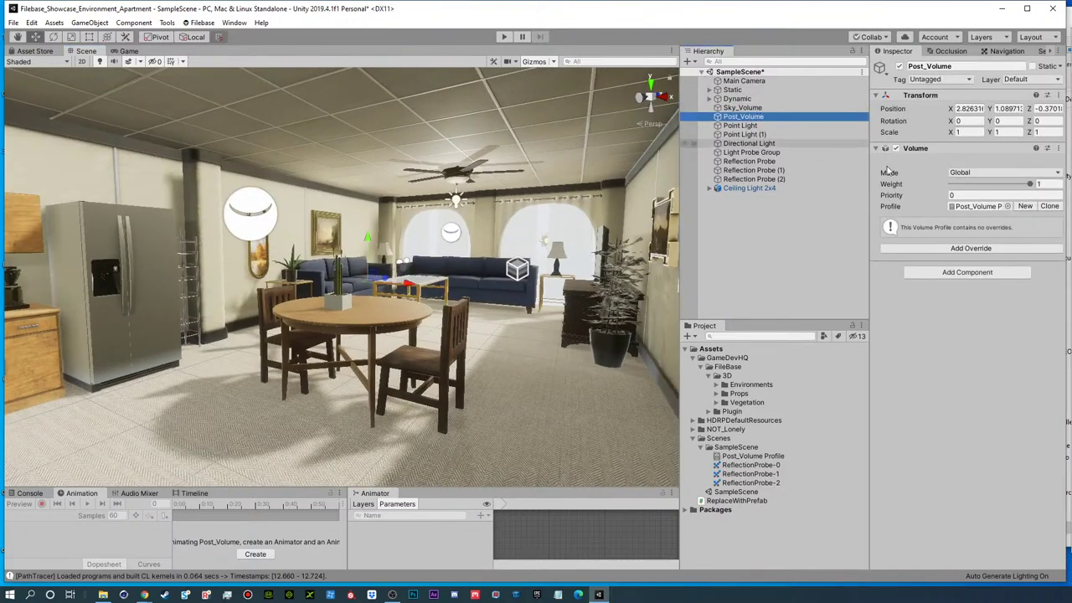
{"action": "left_click", "coordinate": [955, 250]}
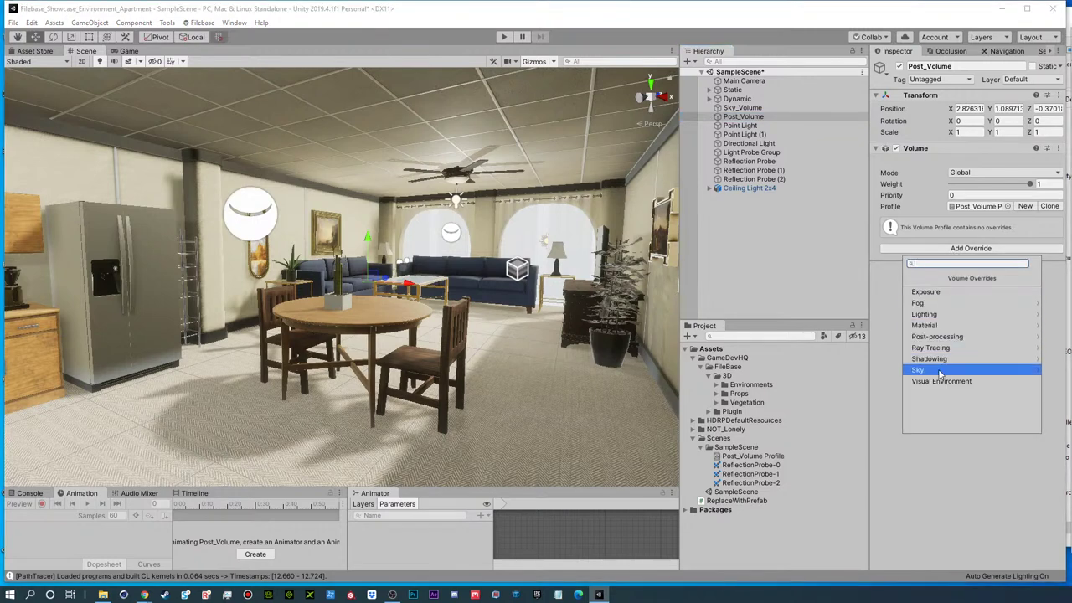
{"action": "left_click", "coordinate": [926, 327]}
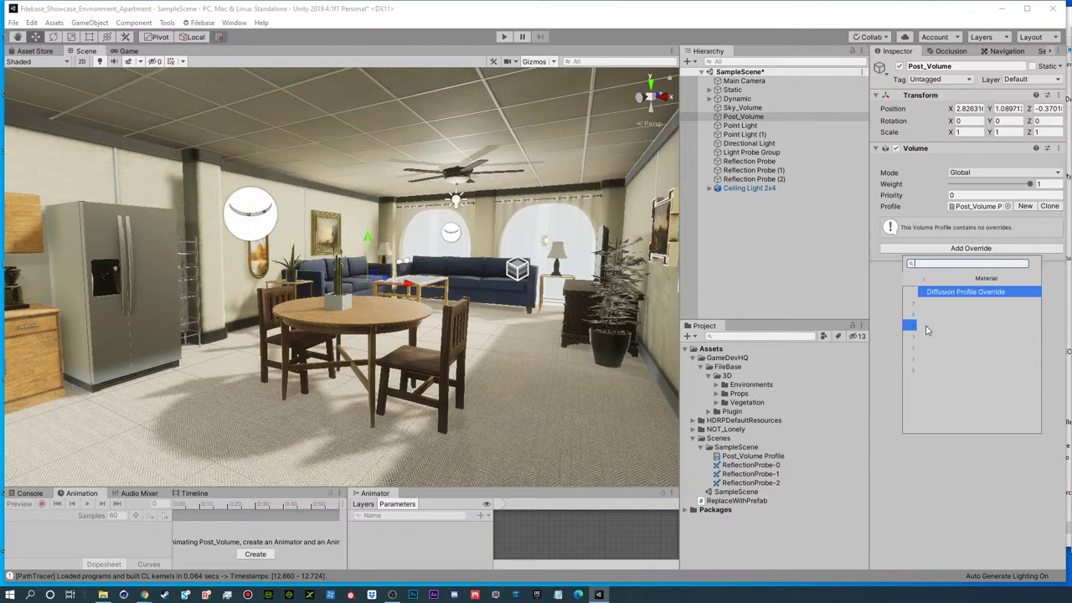
{"action": "left_click", "coordinate": [911, 280]}
{"action": "left_click", "coordinate": [932, 337]}
{"action": "scroll", "coordinate": [961, 377], "scroll_direction": "down", "scroll_amount": 1}
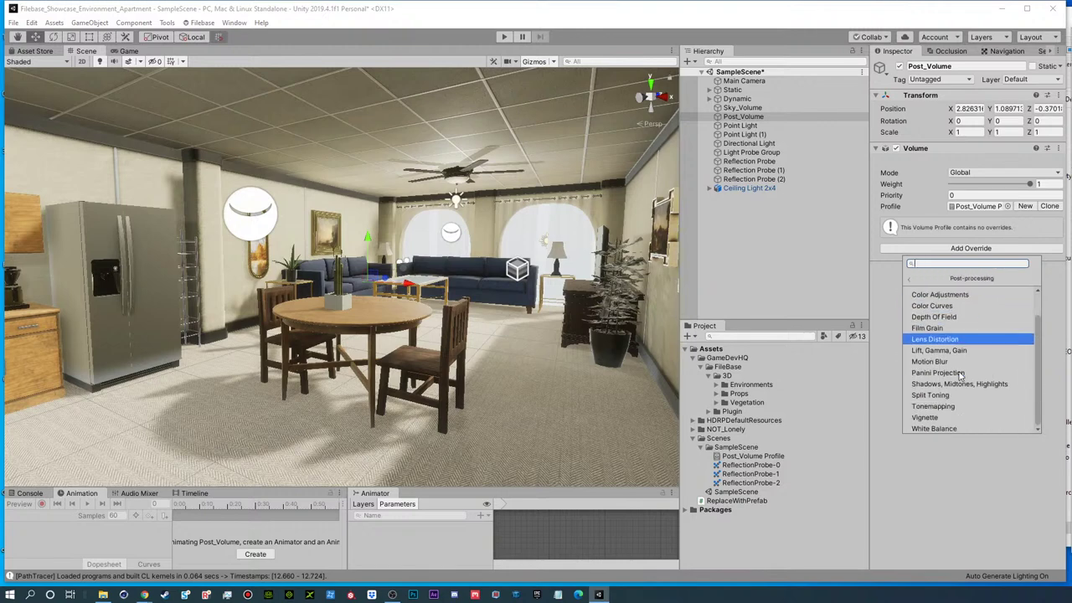
{"action": "scroll", "coordinate": [959, 397], "scroll_direction": "up", "scroll_amount": 1}
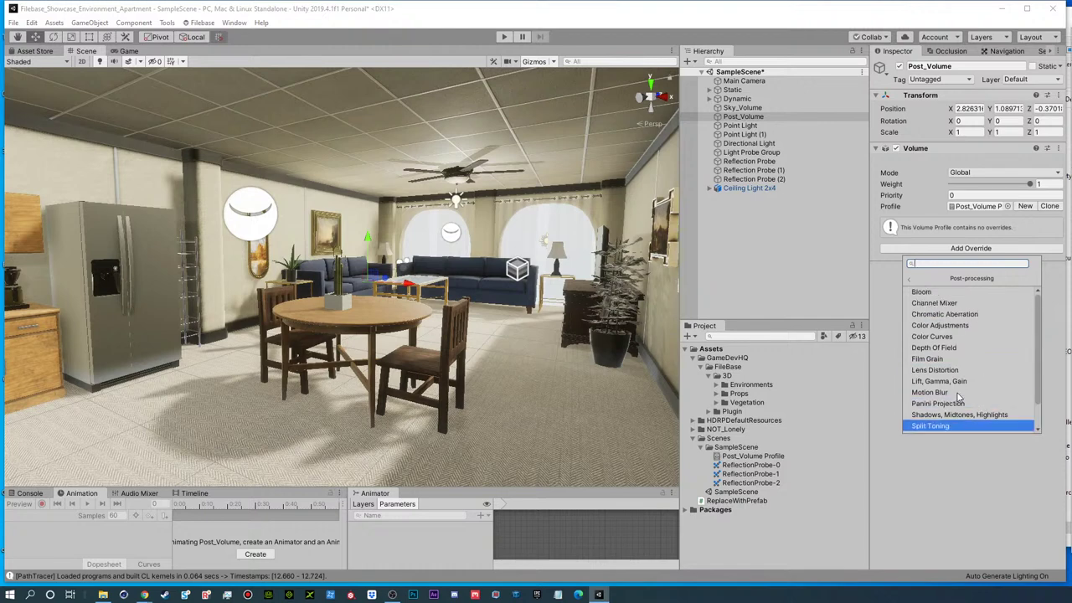
{"action": "scroll", "coordinate": [958, 397], "scroll_direction": "down", "scroll_amount": 1}
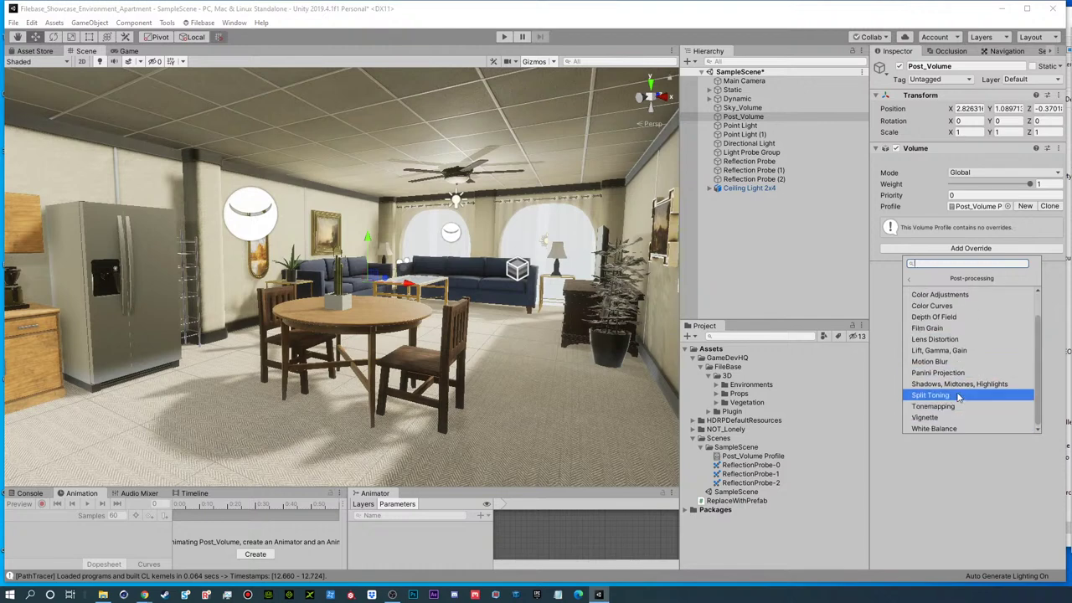
{"action": "left_click", "coordinate": [913, 280]}
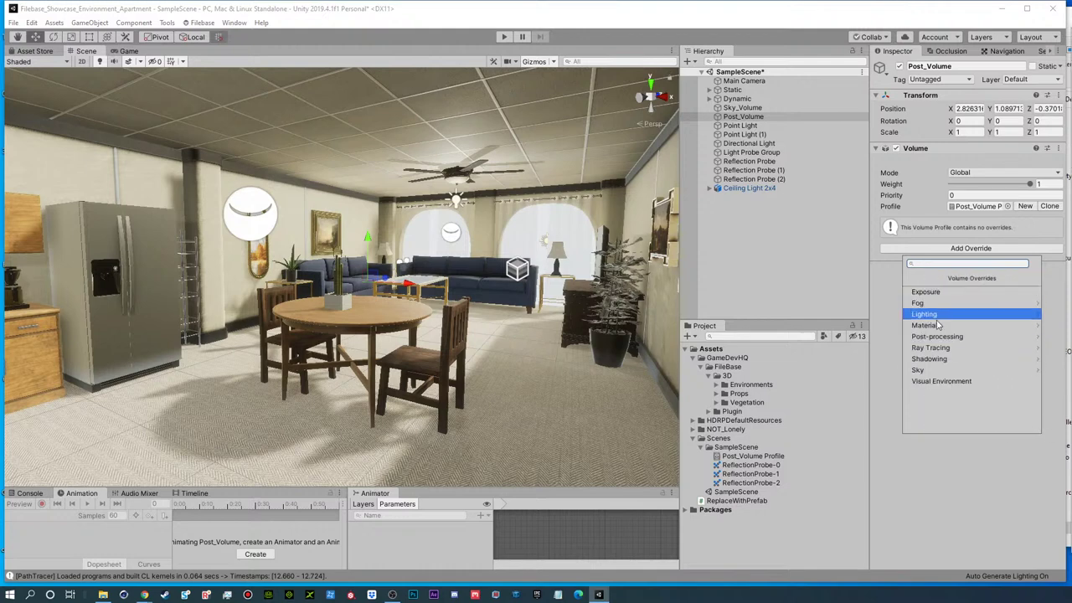
{"action": "left_click", "coordinate": [955, 359]}
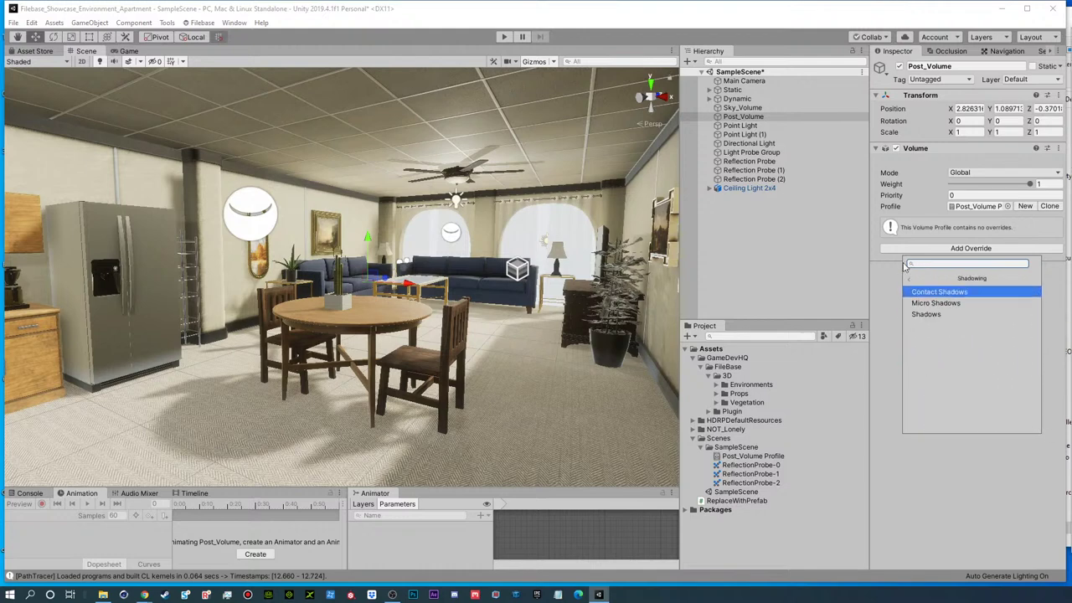
{"action": "left_click", "coordinate": [912, 281]}
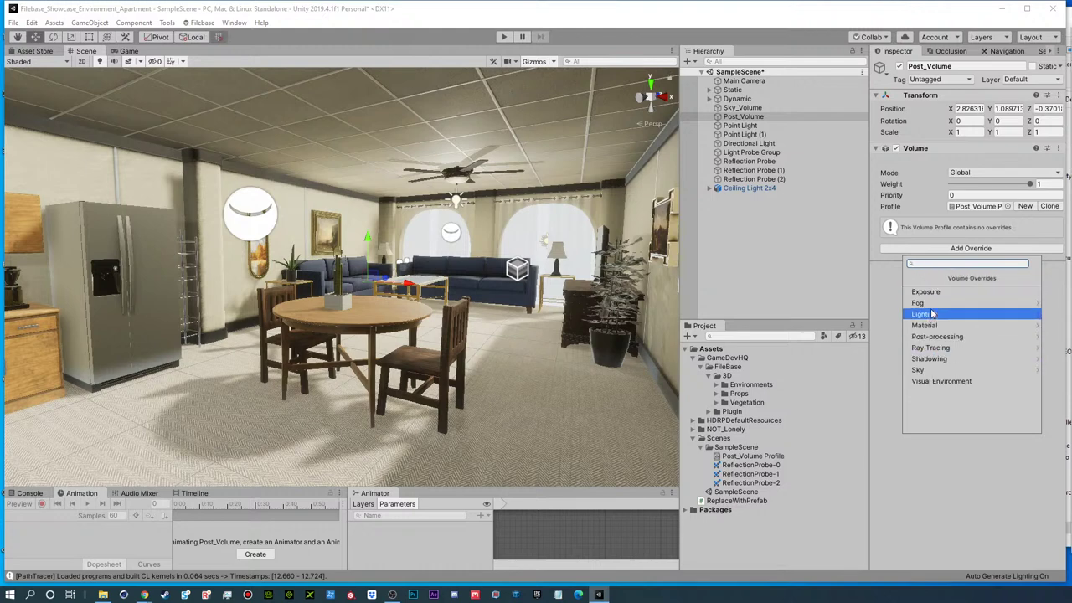
- Add an Ambient Occlusion override to Post_Volume and enable all of its properties
{"action": "left_click", "coordinate": [933, 314]}
{"action": "left_click", "coordinate": [935, 293]}
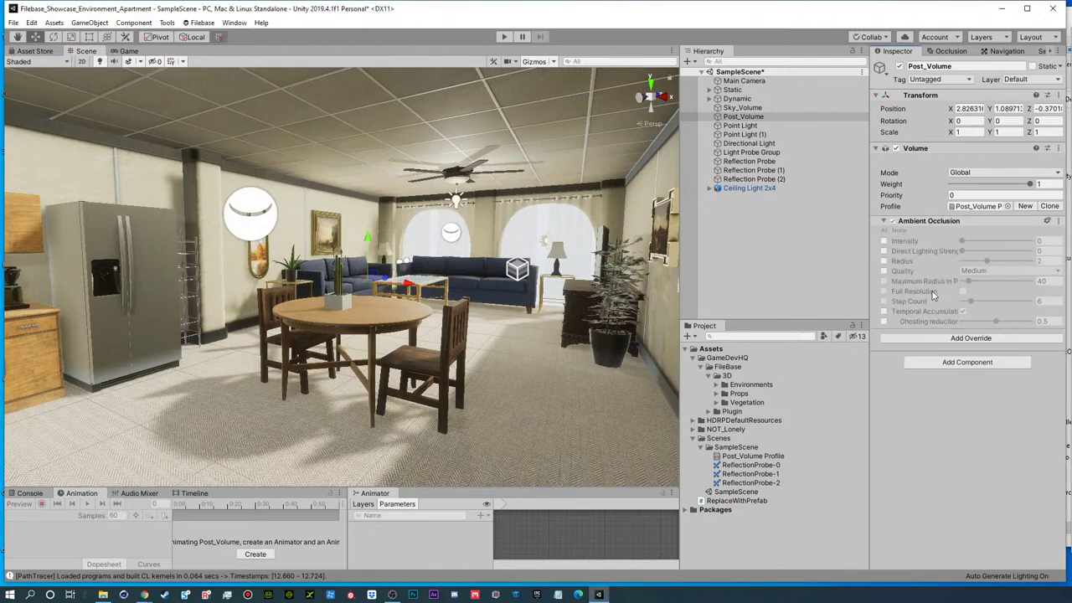
{"action": "left_click", "coordinate": [884, 232]}
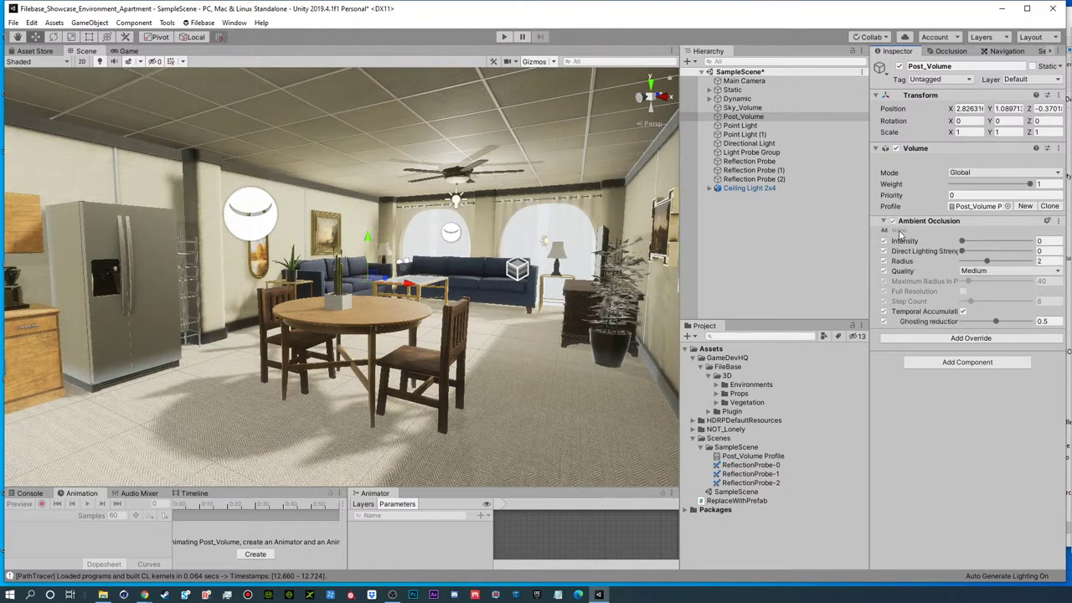
{"action": "left_click", "coordinate": [899, 232]}
{"action": "left_click", "coordinate": [884, 231]}
- Set the Ambient Occlusion intensity to 0.72 and direct lighting strength to 0.131, and collapse the override
{"action": "mouse_move", "coordinate": [962, 242]}
{"action": "left_mouse_down"}
{"action": "mouse_move", "coordinate": [995, 252]}
{"action": "mouse_move", "coordinate": [973, 252]}
{"action": "left_mouse_up"}
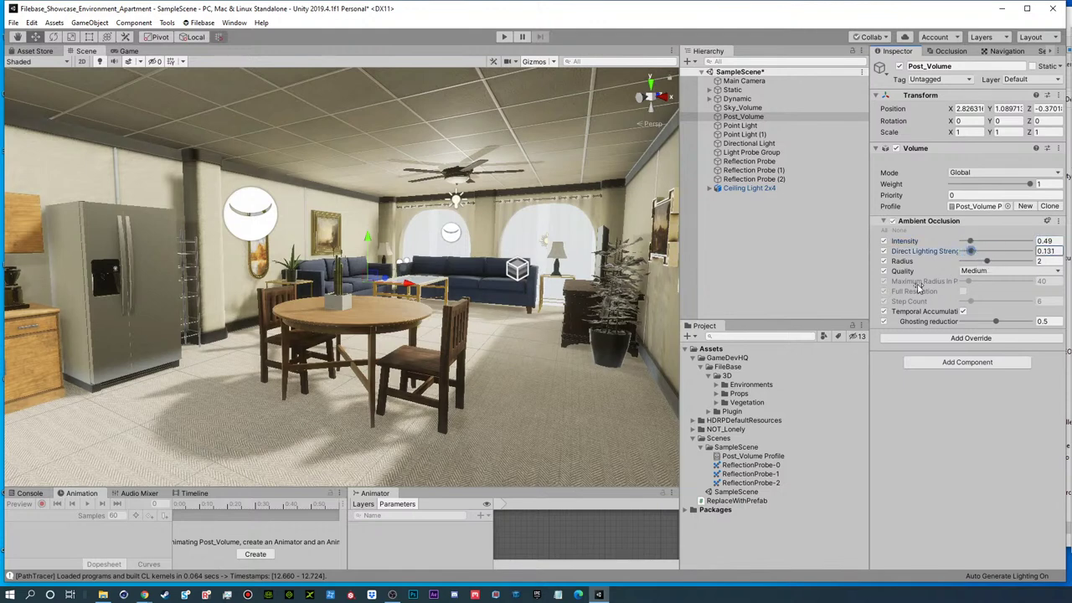
{"action": "middle_click_drag", "start_coordinate": [441, 317], "coordinate": [517, 300]}
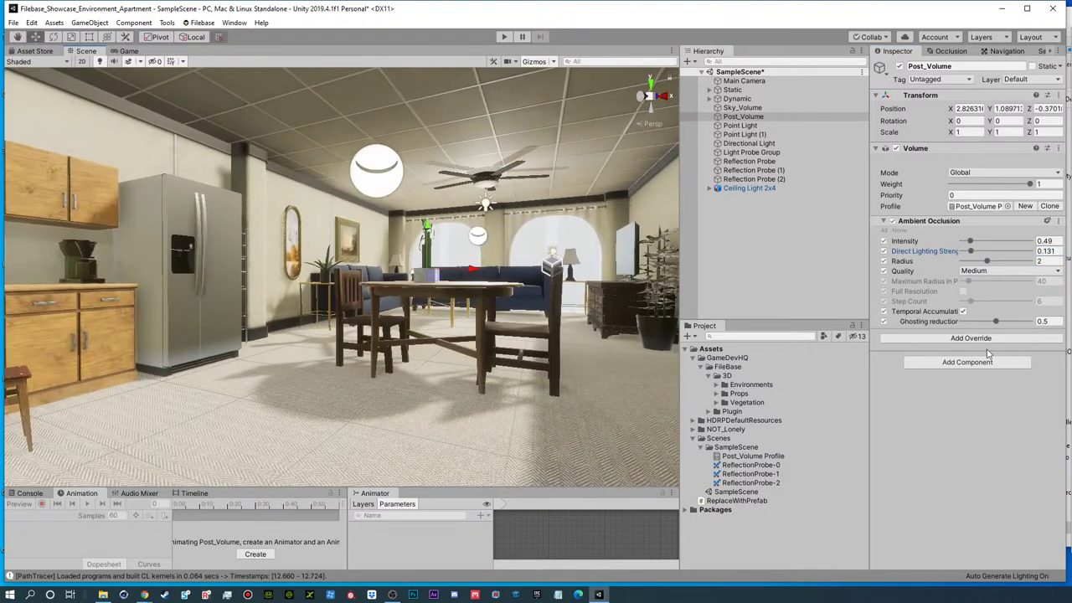
{"action": "mouse_move", "coordinate": [970, 242]}
{"action": "left_mouse_down"}
{"action": "mouse_move", "coordinate": [1030, 240]}
{"action": "mouse_move", "coordinate": [917, 241]}
{"action": "mouse_move", "coordinate": [1035, 241]}
{"action": "mouse_move", "coordinate": [977, 242]}
{"action": "left_mouse_up"}
{"action": "left_click", "coordinate": [971, 338]}
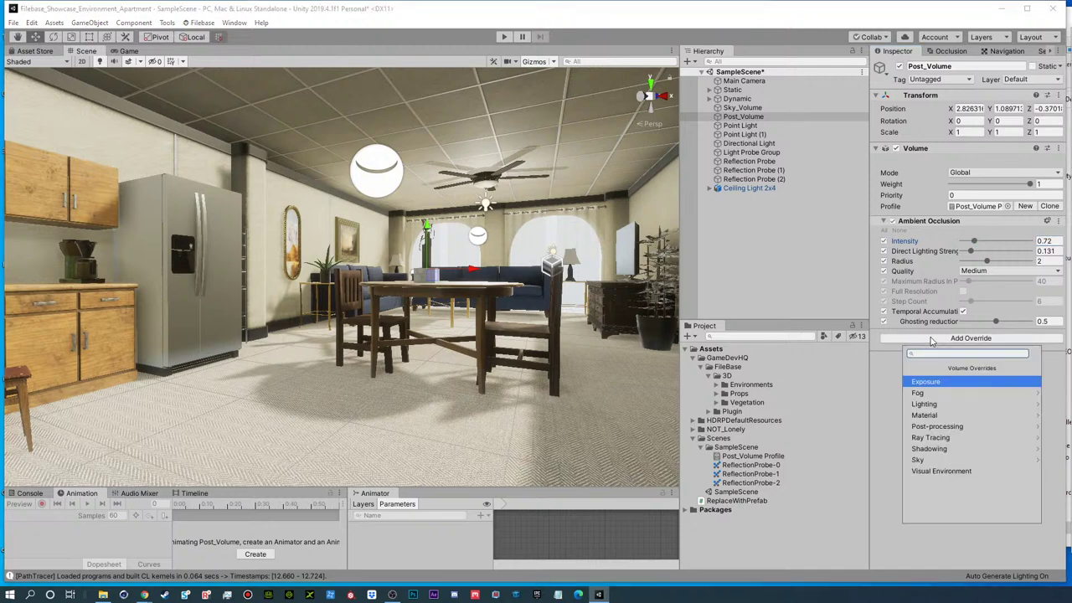
{"action": "left_click", "coordinate": [884, 221]}
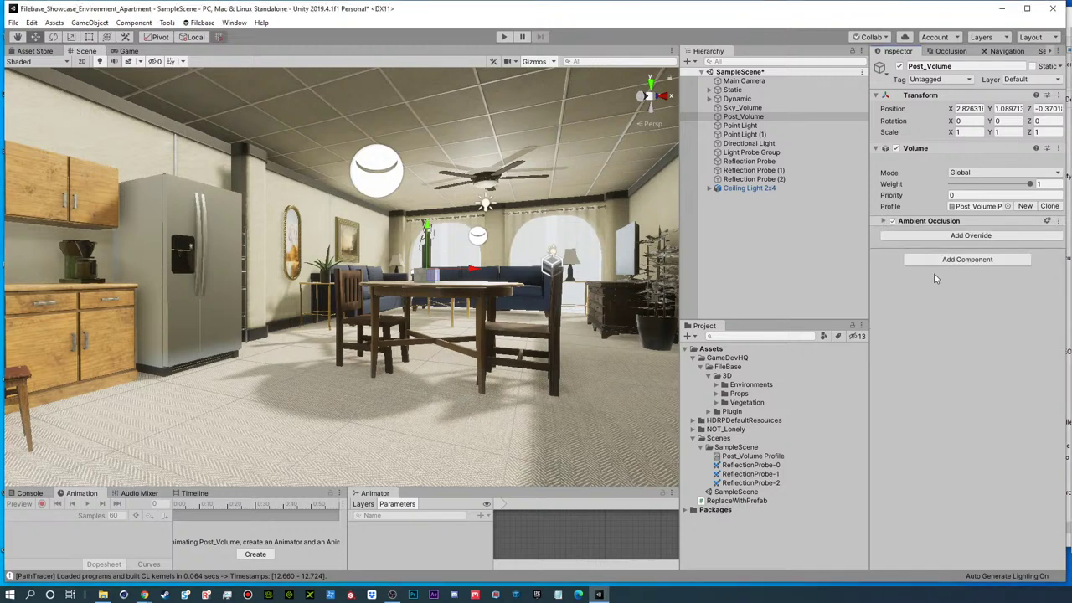
- Add a Bloom override to Post_Volume with all properties enabled, threshold 1.09 and intensity 0.344
{"action": "left_click", "coordinate": [971, 235]}
{"action": "left_click", "coordinate": [931, 300]}
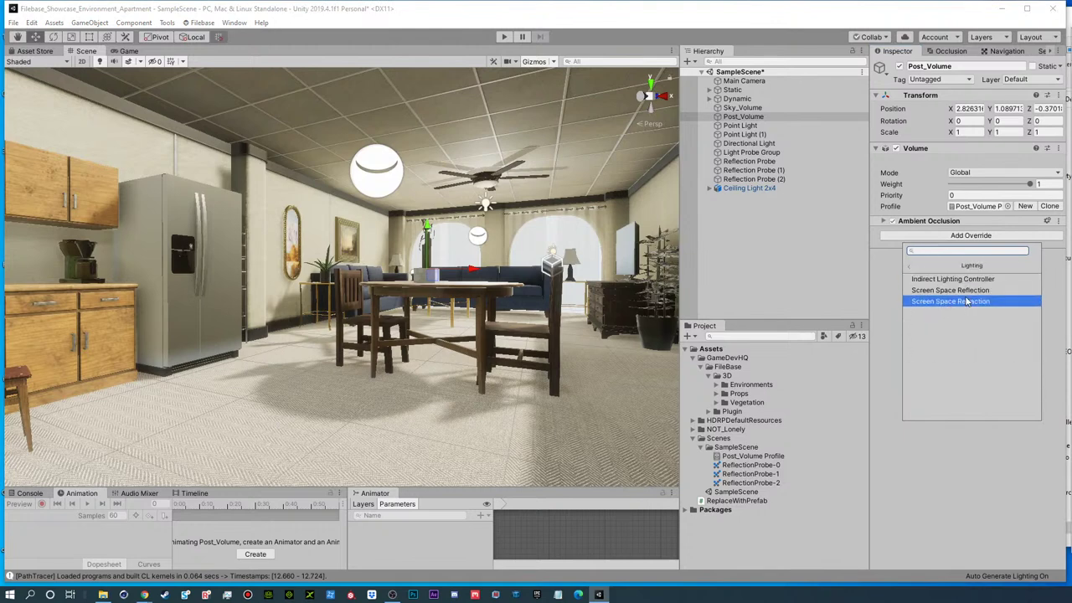
{"action": "left_click", "coordinate": [911, 268]}
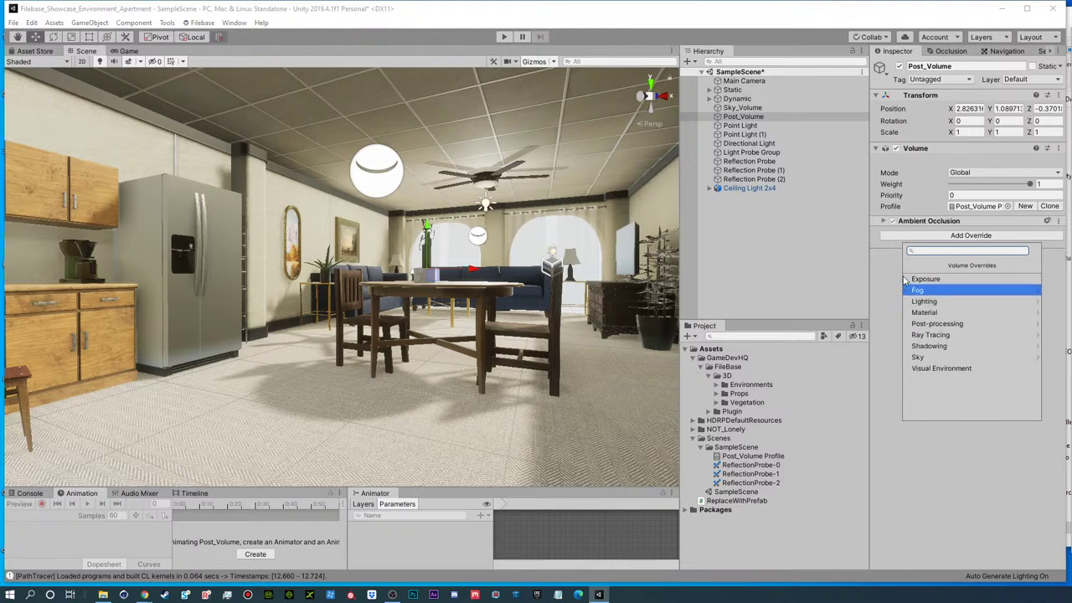
{"action": "left_click", "coordinate": [934, 326]}
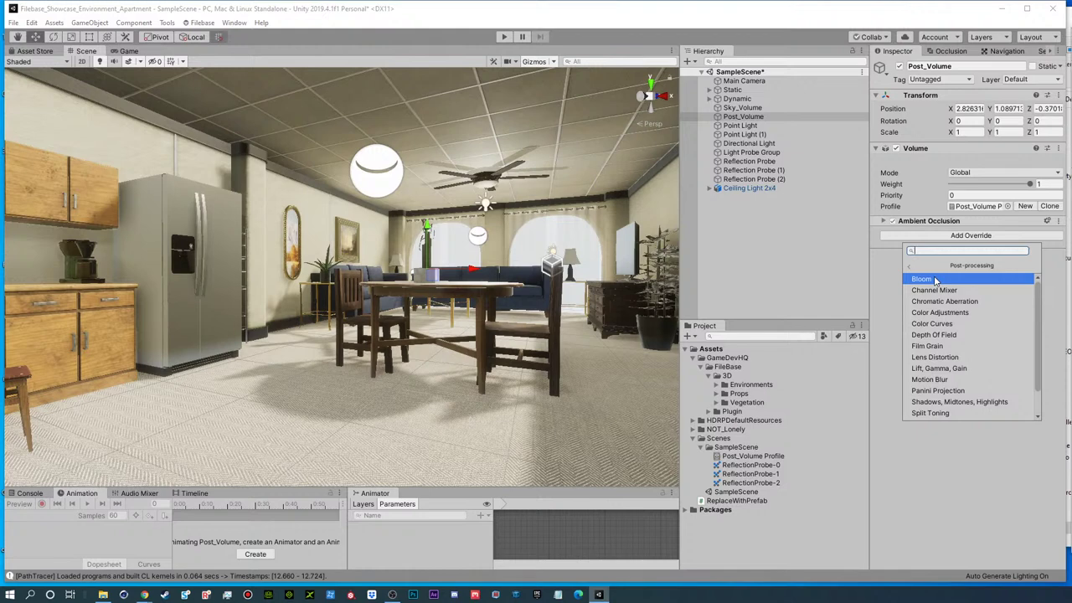
{"action": "left_click", "coordinate": [937, 280]}
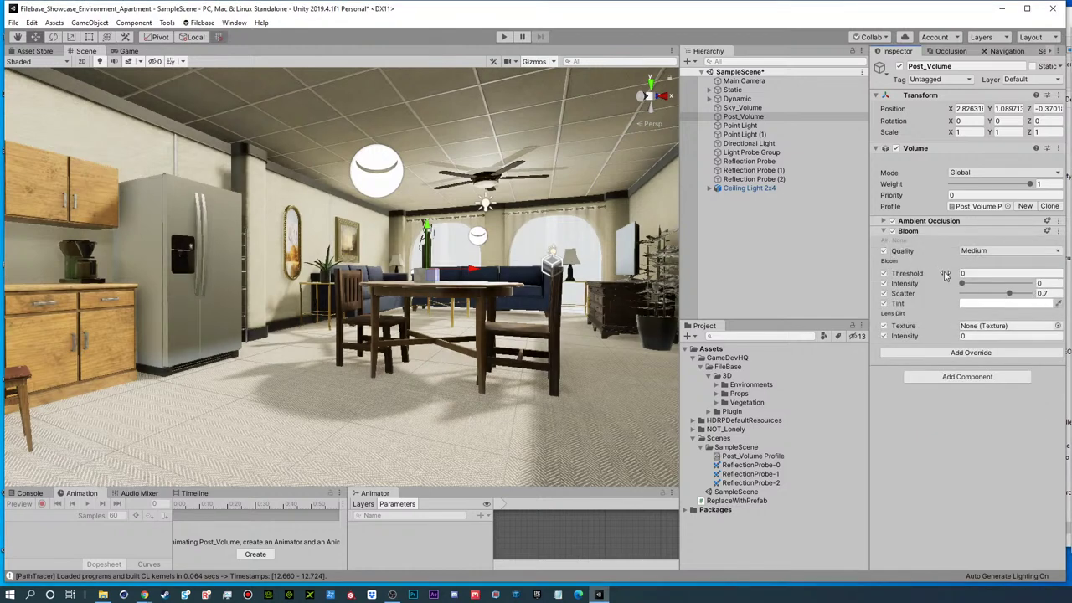
{"action": "left_click_drag", "start_coordinate": [943, 276], "coordinate": [986, 289]}
- Switch the Bloom override off and on to compare its effect on the room and the kitchen ceiling light
{"action": "left_click_drag", "start_coordinate": [448, 286], "coordinate": [294, 295], "text": "alt"}
{"action": "right_click_drag", "start_coordinate": [295, 296], "coordinate": [301, 322]}
{"action": "left_click", "coordinate": [893, 232]}
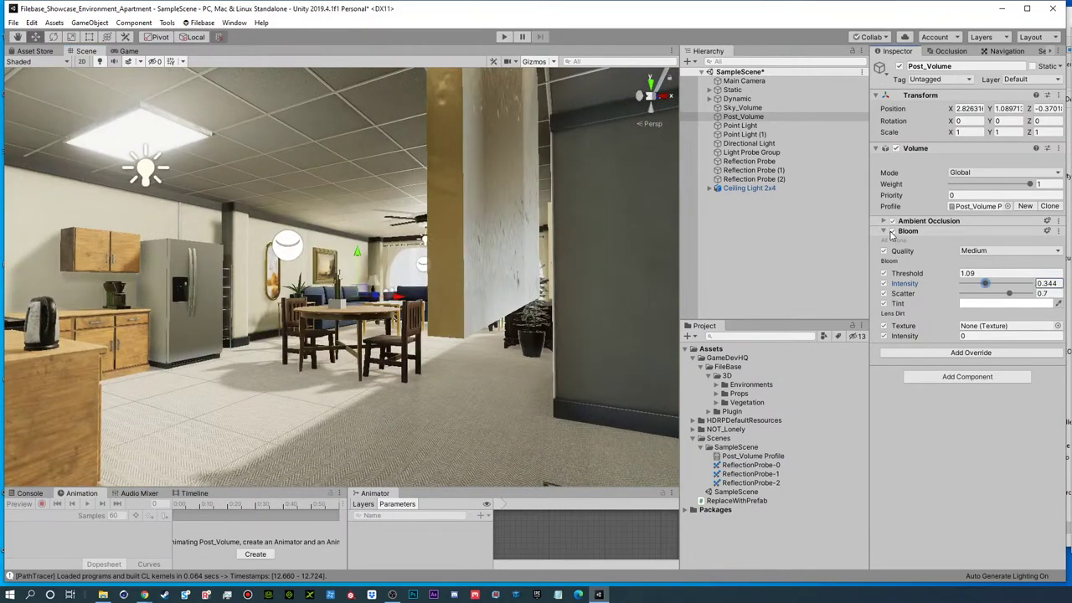
{"action": "left_click", "coordinate": [893, 232]}
{"action": "left_click", "coordinate": [892, 232]}
{"action": "left_click", "coordinate": [892, 232]}
- Select the Circle_001 mesh inside the CeilingFan object and expand its Ceiling_Fan_01 material
{"action": "right_click_drag", "start_coordinate": [493, 223], "coordinate": [520, 225]}
{"action": "left_click", "coordinate": [461, 200]}
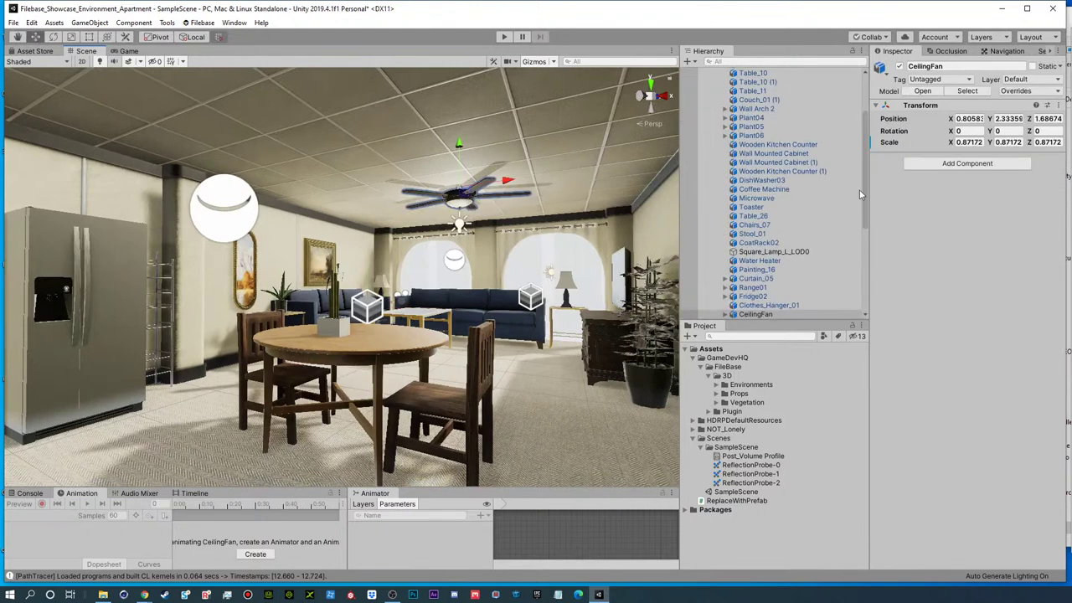
{"action": "scroll", "coordinate": [760, 306], "scroll_direction": "down", "scroll_amount": 1}
{"action": "left_click", "coordinate": [726, 282]}
{"action": "scroll", "coordinate": [759, 287], "scroll_direction": "down", "scroll_amount": 1}
{"action": "left_click", "coordinate": [758, 264]}
{"action": "left_click", "coordinate": [877, 390]}
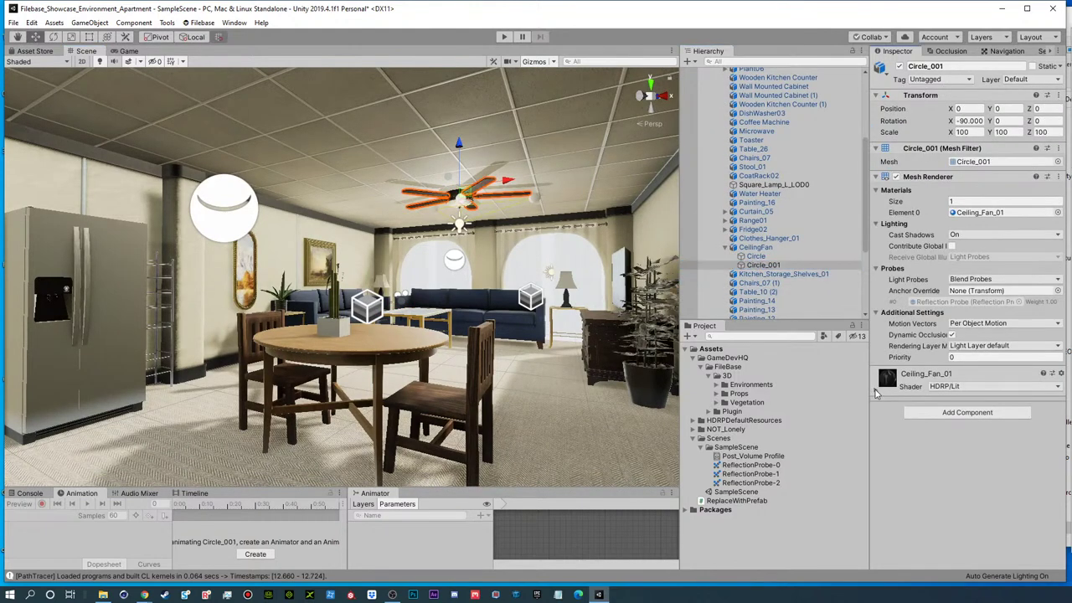
- Locate the Ceiling_Fan_01 material's base map texture in the project and collapse its tex folder
{"action": "scroll", "coordinate": [896, 441], "scroll_direction": "down", "scroll_amount": 5}
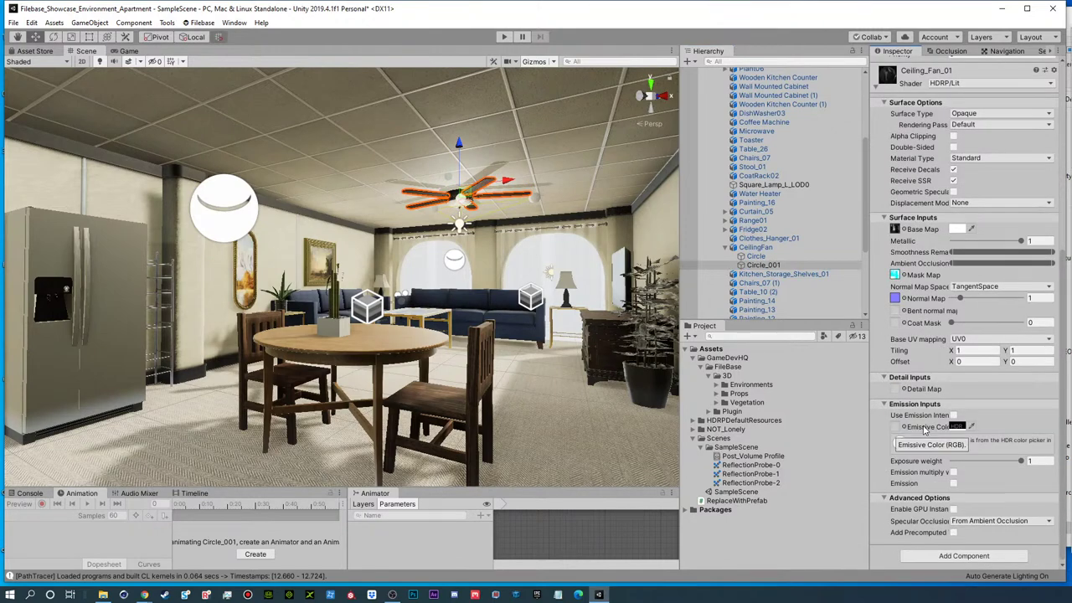
{"action": "left_click", "coordinate": [894, 229]}
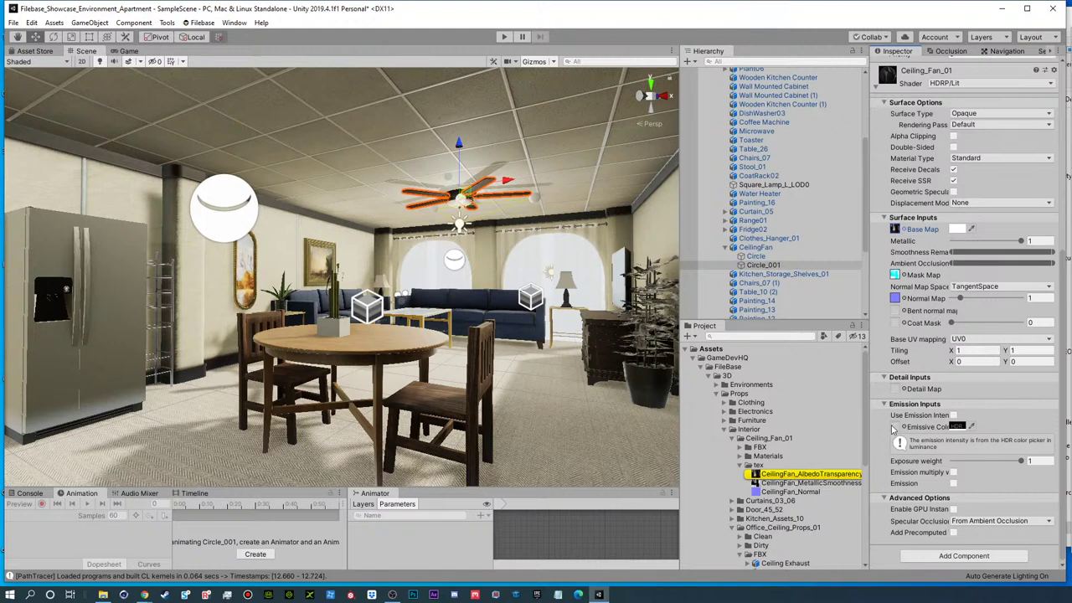
{"action": "left_click", "coordinate": [741, 466]}
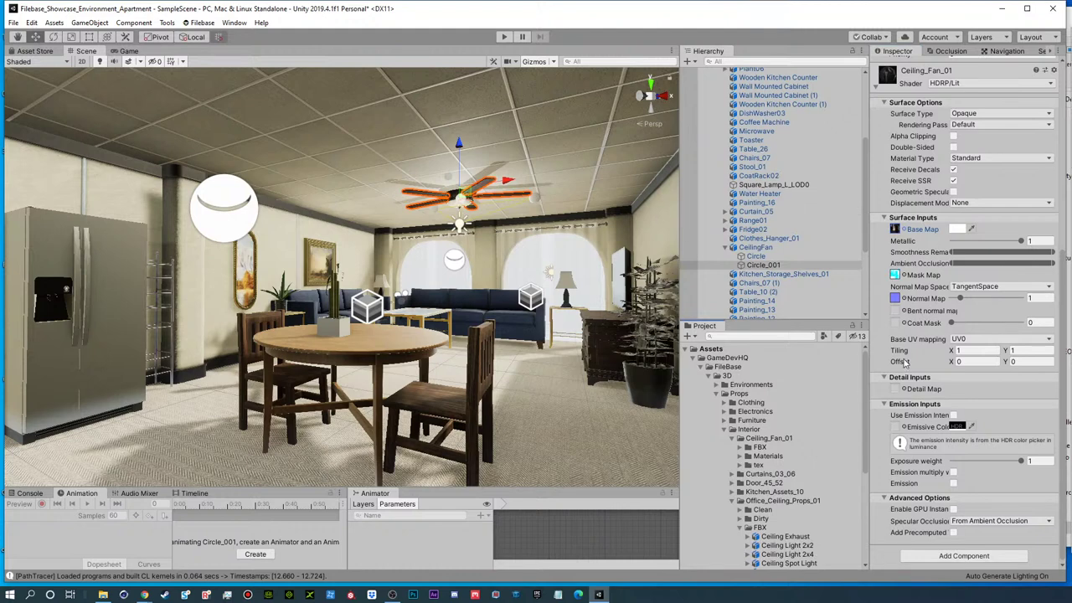
- Collapse the CeilingFan object and the Living Room group in the scene hierarchy
{"action": "left_click", "coordinate": [725, 247]}
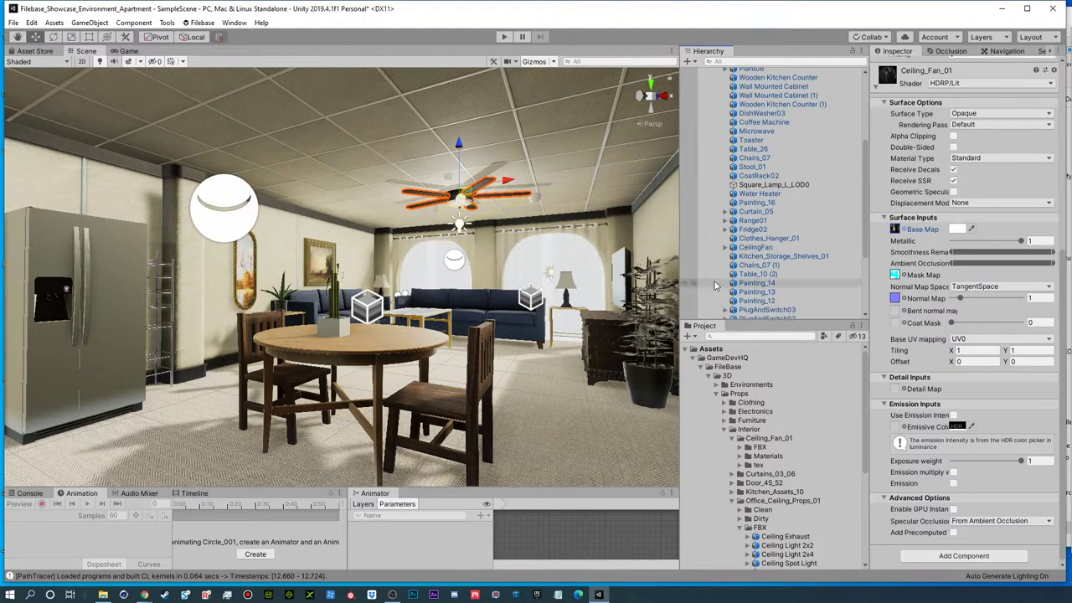
{"action": "scroll", "coordinate": [700, 290], "scroll_direction": "up", "scroll_amount": 5}
{"action": "left_click", "coordinate": [720, 108]}
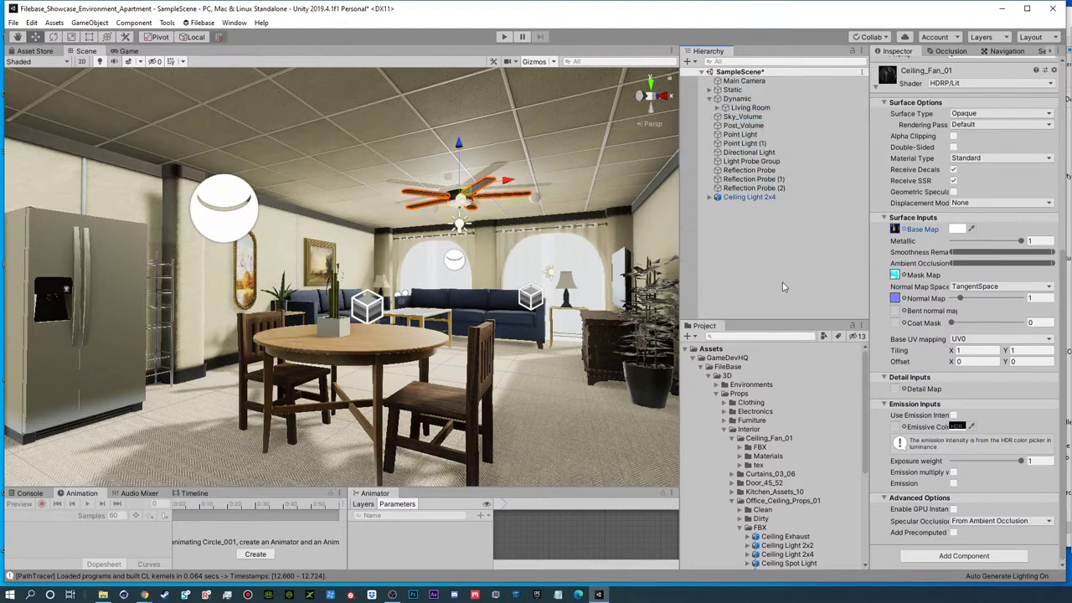
- Add a Lift, Gamma, Gain post-processing override to Post_Volume and enable all three of its properties
{"action": "left_click", "coordinate": [743, 126]}
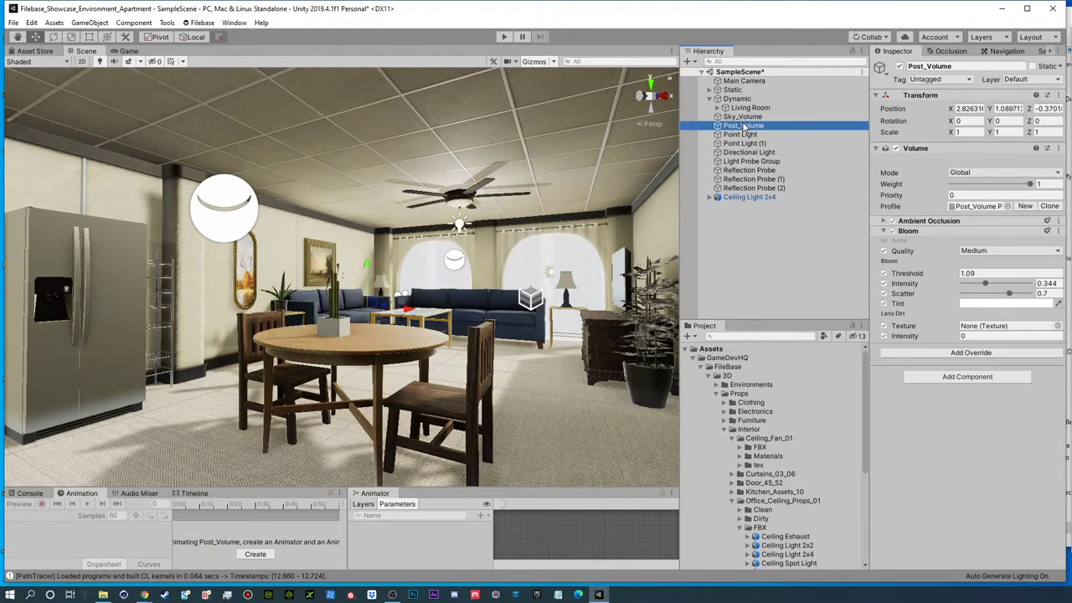
{"action": "left_click", "coordinate": [947, 353]}
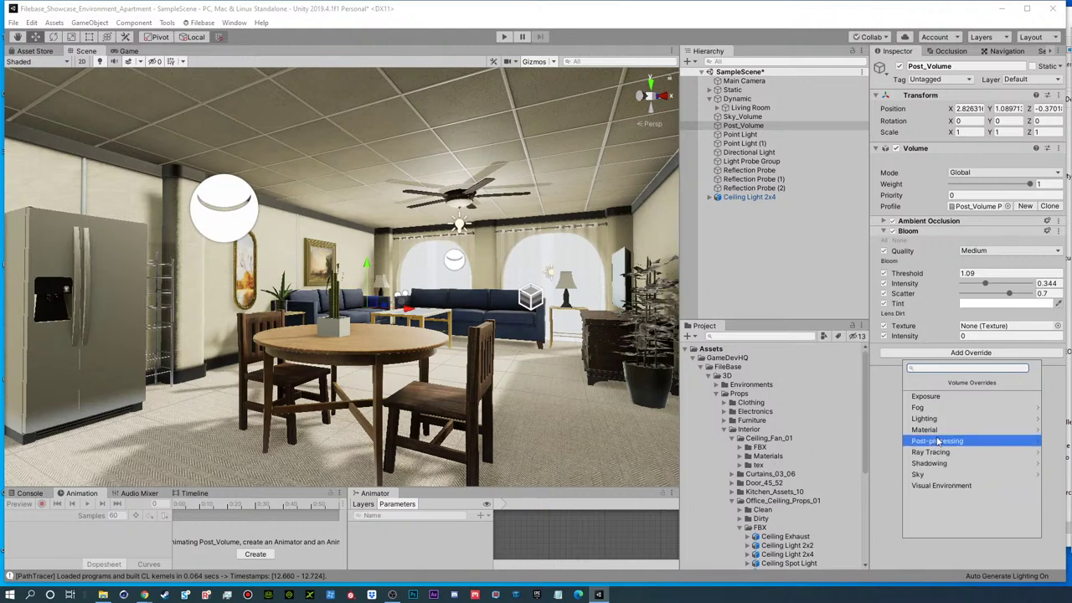
{"action": "left_click", "coordinate": [938, 444]}
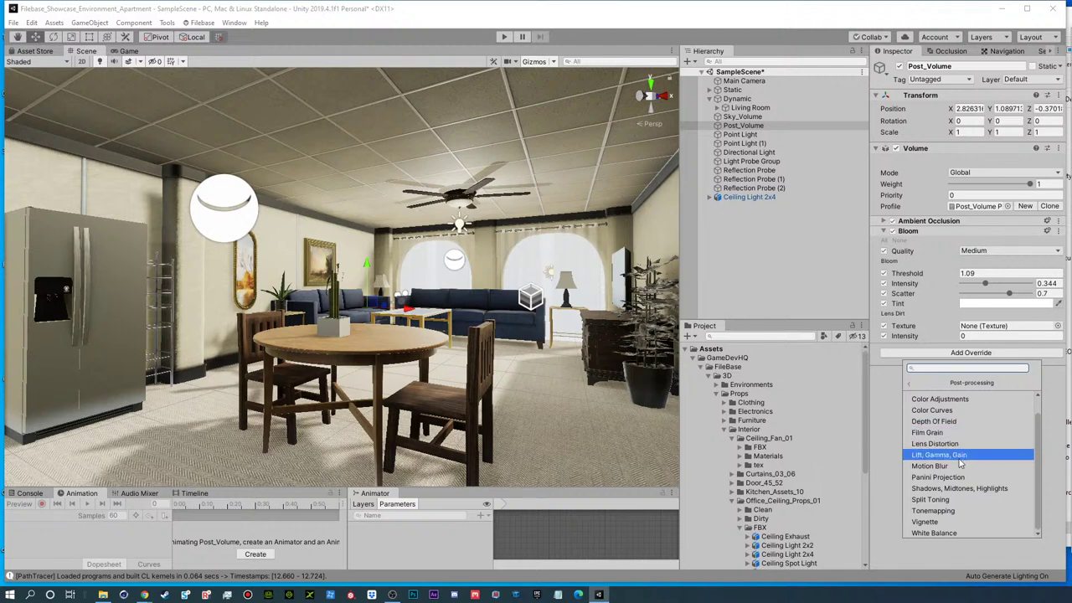
{"action": "left_click", "coordinate": [956, 454]}
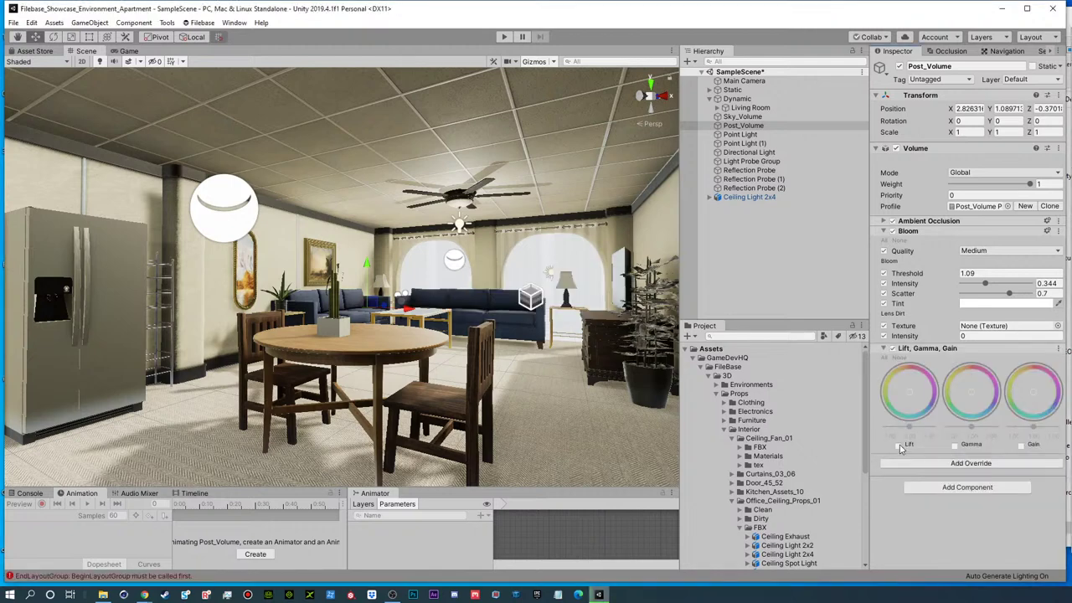
{"action": "left_click", "coordinate": [955, 445]}
{"action": "left_click", "coordinate": [898, 446]}
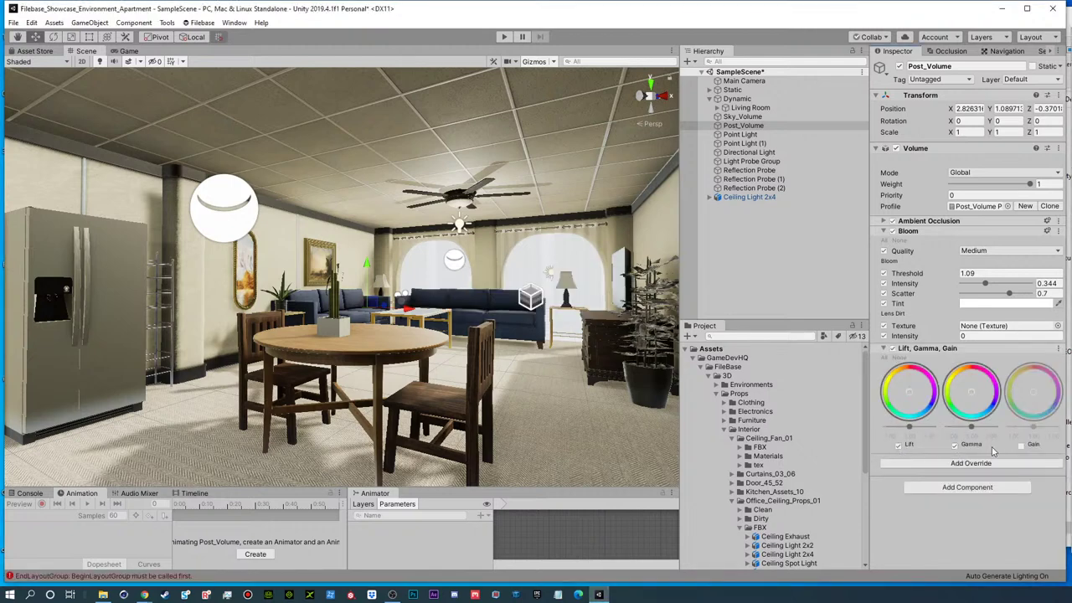
{"action": "left_click", "coordinate": [1020, 445]}
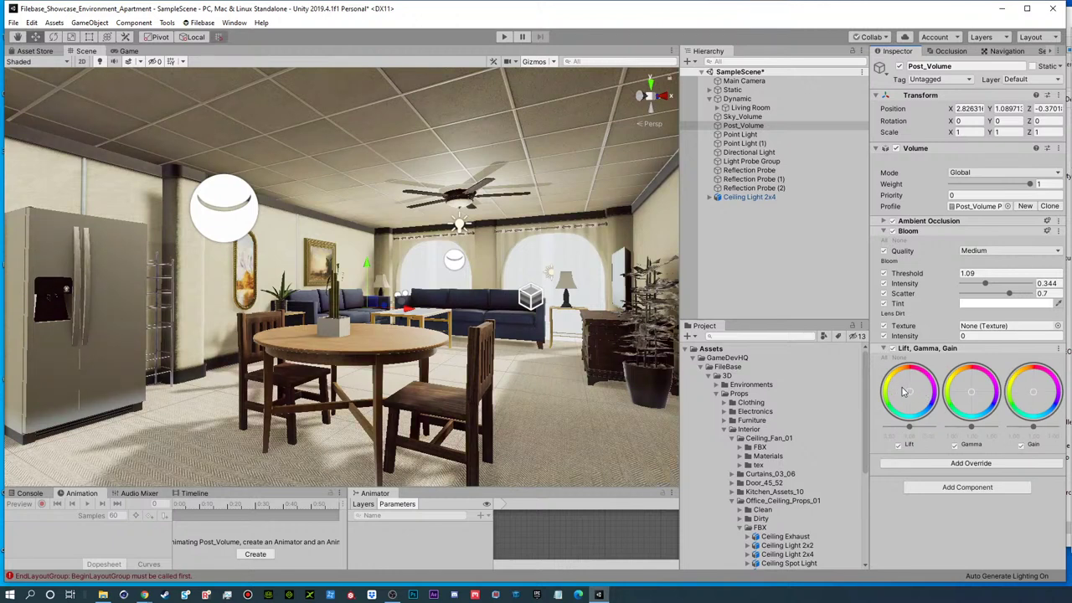
- Shift the Lift, Gamma and Gain color balance slightly toward a cooler green tone and fine-tune their levels
{"action": "left_click_drag", "start_coordinate": [910, 428], "coordinate": [911, 431]}
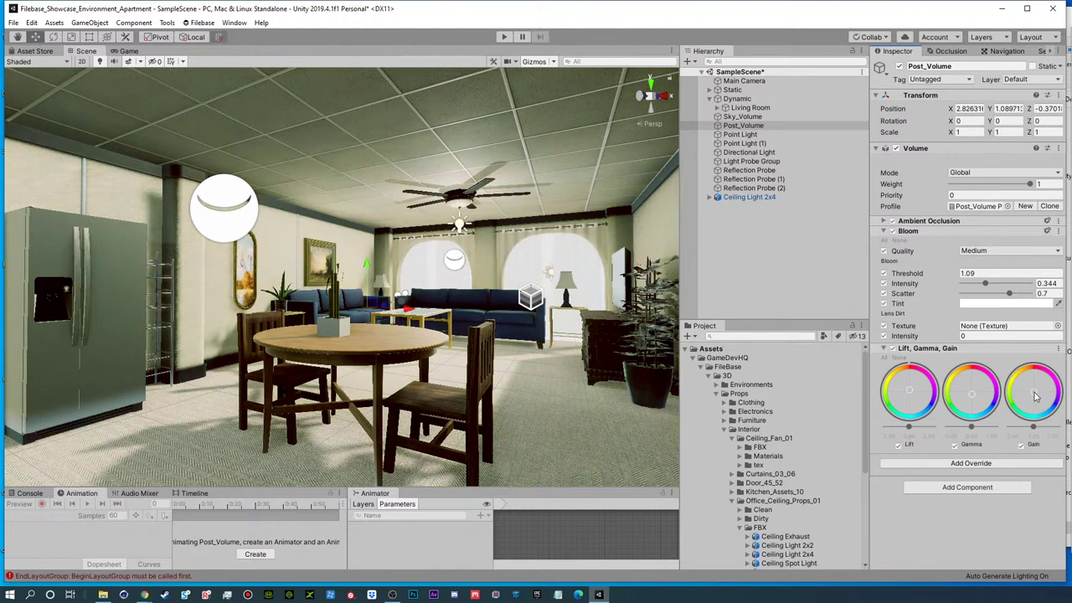
{"action": "left_click_drag", "start_coordinate": [973, 427], "coordinate": [972, 427]}
{"action": "left_click_drag", "start_coordinate": [1036, 428], "coordinate": [1031, 429]}
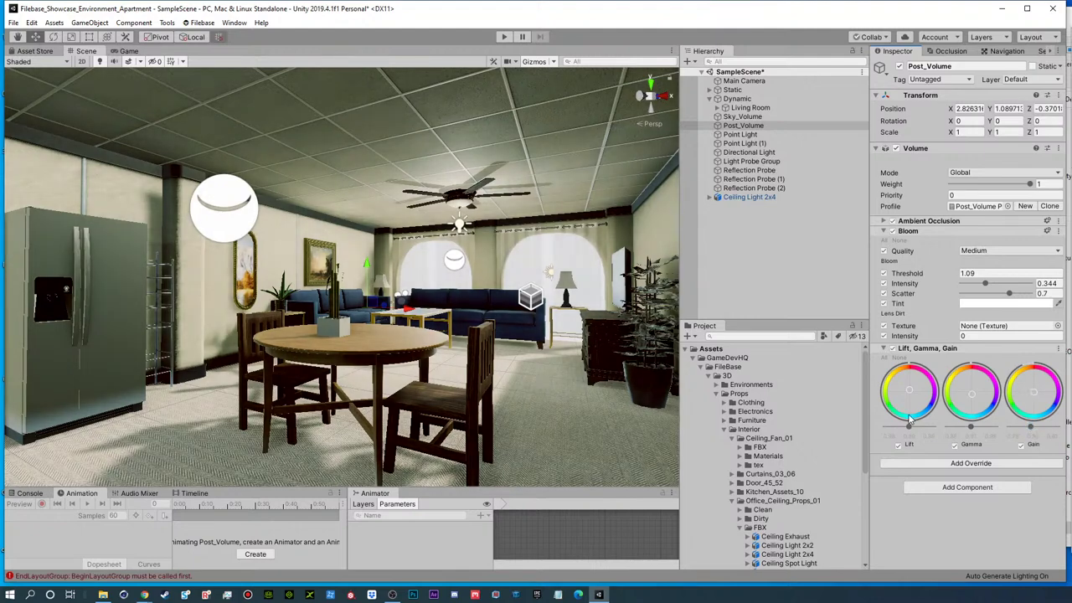
{"action": "left_click_drag", "start_coordinate": [910, 429], "coordinate": [911, 429]}
- Examine the color-graded apartment from several viewpoints, including from above the living room, with nothing selected
{"action": "key", "text": "s"}
{"action": "right_click_drag", "start_coordinate": [240, 372], "coordinate": [272, 394]}
{"action": "key", "text": "w"}
{"action": "right_click_drag", "start_coordinate": [251, 428], "coordinate": [266, 419]}
{"action": "left_click", "coordinate": [809, 246]}
{"action": "right_click_drag", "start_coordinate": [474, 302], "coordinate": [257, 347]}
{"action": "key", "text": "s"}
{"action": "right_click_drag", "start_coordinate": [505, 285], "coordinate": [468, 298]}
{"action": "left_click_drag", "start_coordinate": [458, 319], "coordinate": [360, 324], "text": "alt"}
{"action": "middle_click_drag", "start_coordinate": [459, 327], "coordinate": [436, 325]}
{"action": "right_click_drag", "start_coordinate": [435, 325], "coordinate": [528, 294]}
{"action": "right_click_drag", "start_coordinate": [574, 252], "coordinate": [472, 275]}
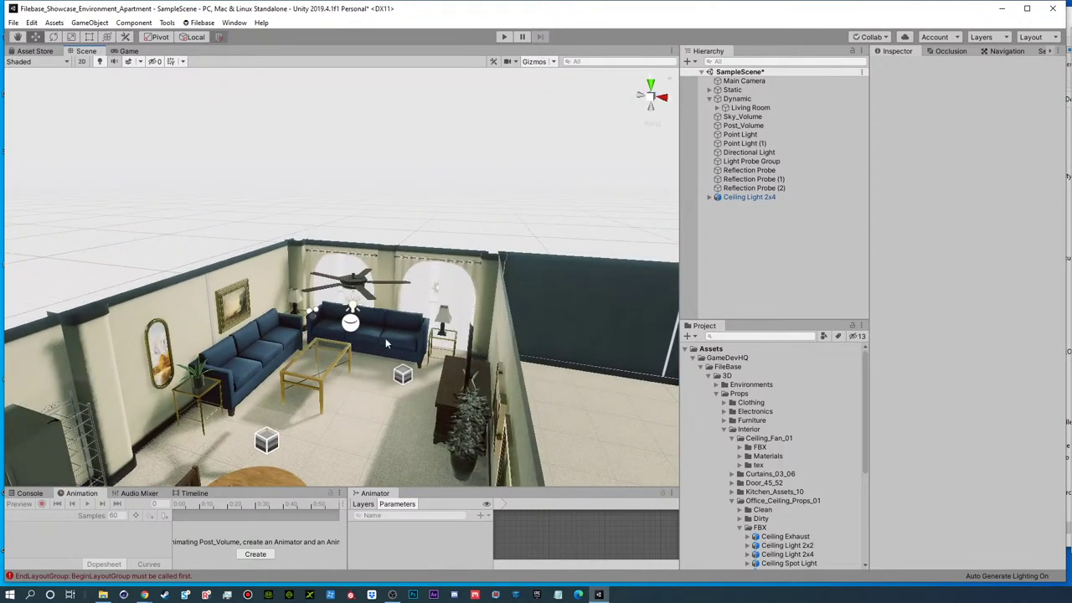
- Add a Fog override to Post_Volume with all its properties overridden and fog enabled
{"action": "left_click", "coordinate": [731, 439]}
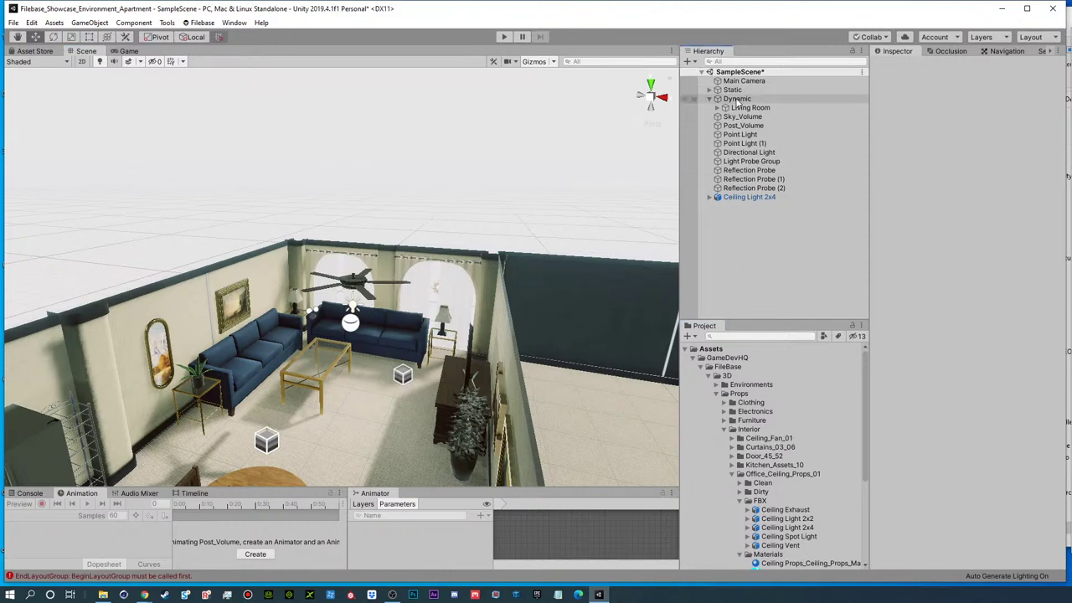
{"action": "left_click", "coordinate": [742, 126]}
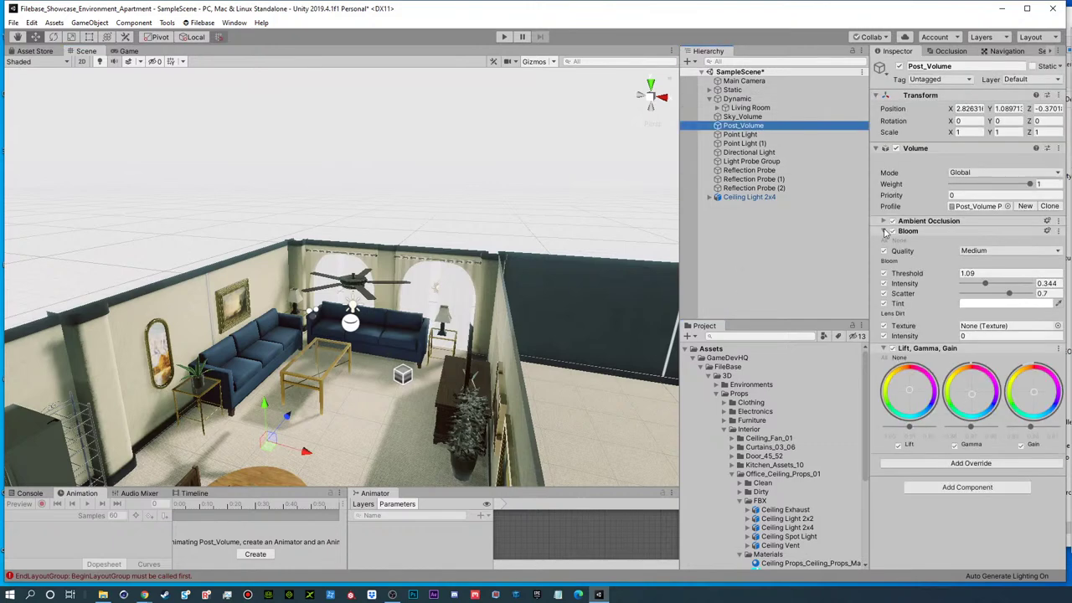
{"action": "left_click", "coordinate": [903, 231]}
{"action": "left_click", "coordinate": [927, 357]}
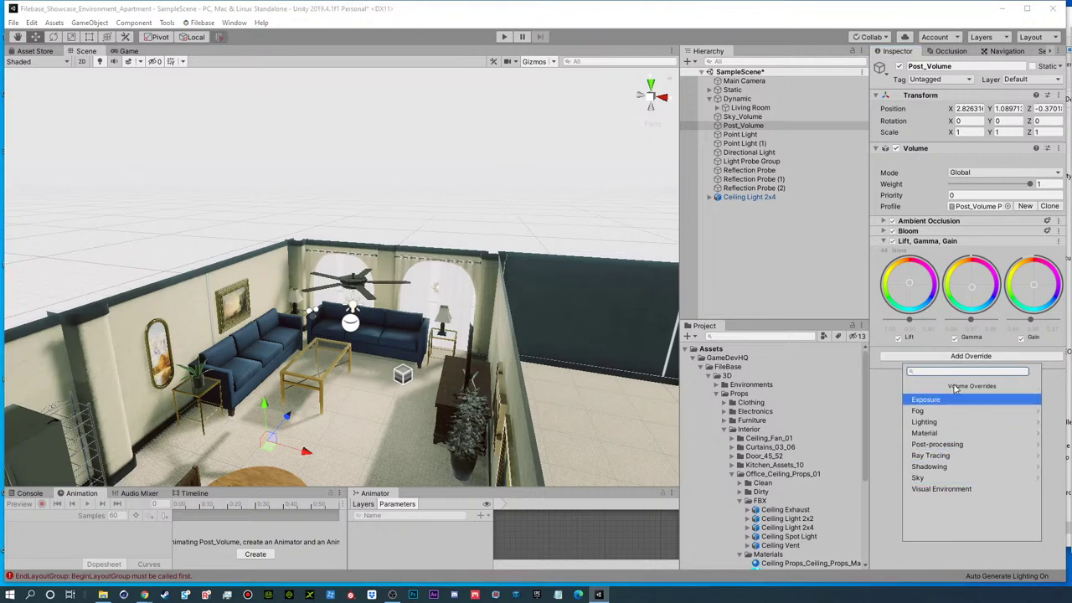
{"action": "left_click", "coordinate": [962, 408]}
{"action": "left_click", "coordinate": [961, 402]}
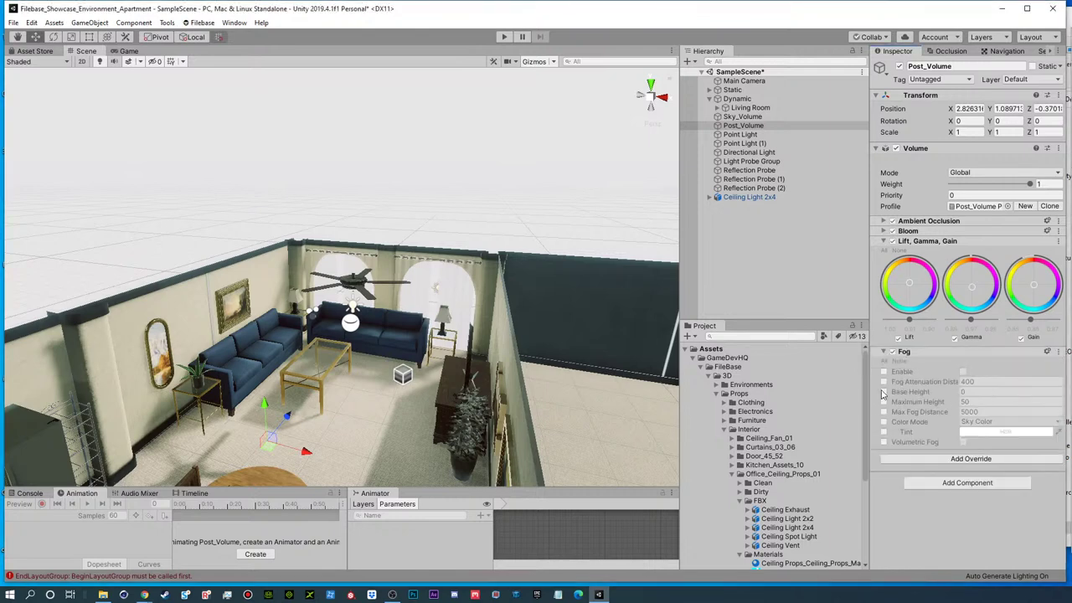
{"action": "left_click", "coordinate": [962, 373]}
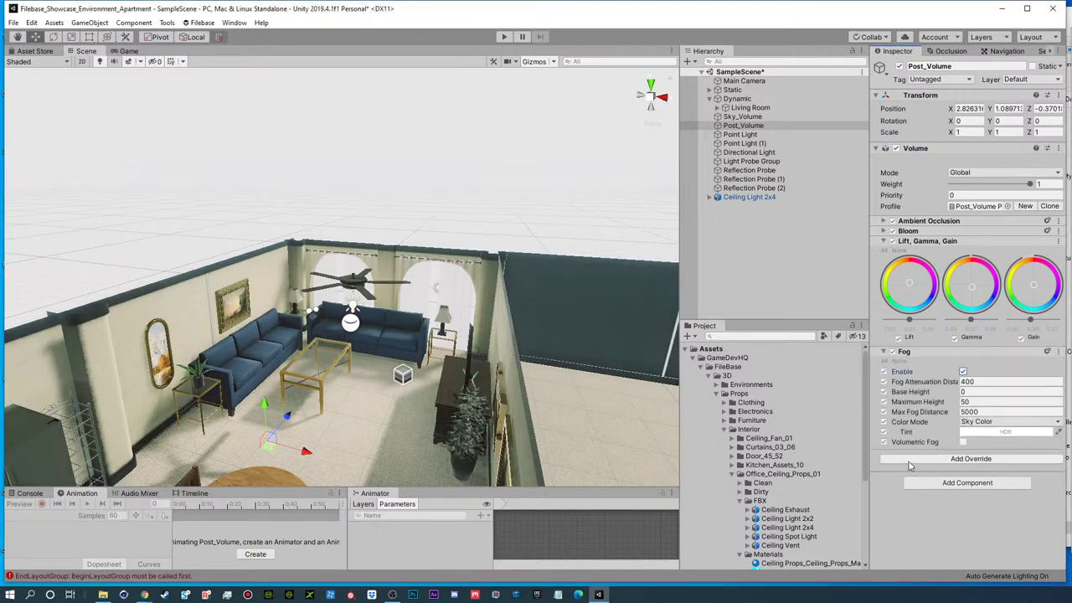
- Reveal the Fog override's additional options and enable Volumetric Fog and its Filter
{"action": "left_click_drag", "start_coordinate": [435, 347], "coordinate": [430, 282], "text": "alt"}
{"action": "key", "text": "w"}
{"action": "right_click_drag", "start_coordinate": [431, 282], "coordinate": [505, 299]}
{"action": "key", "text": "e"}
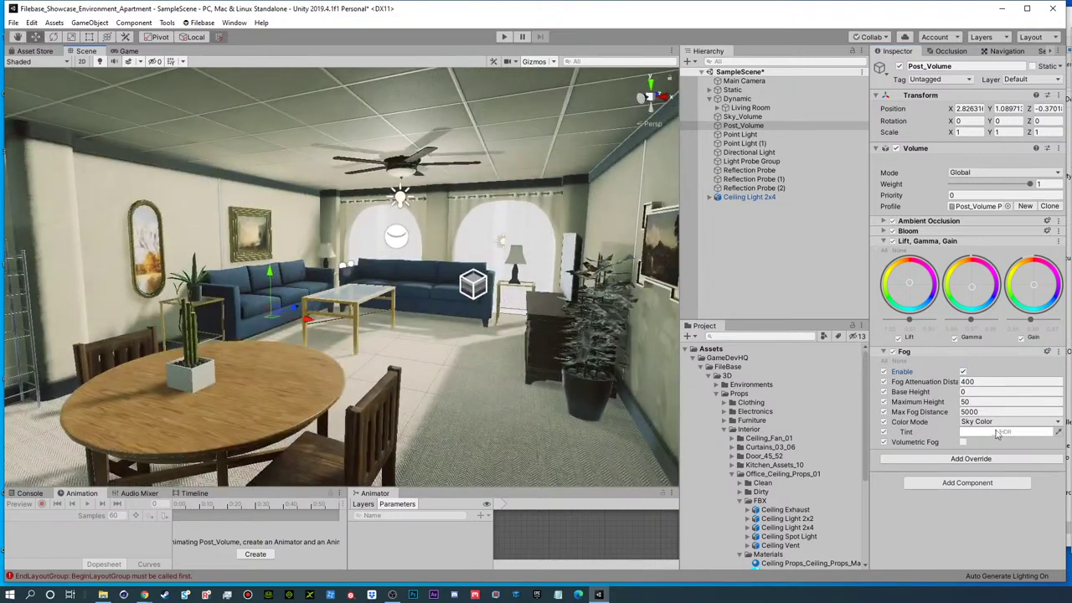
{"action": "left_click", "coordinate": [1048, 352]}
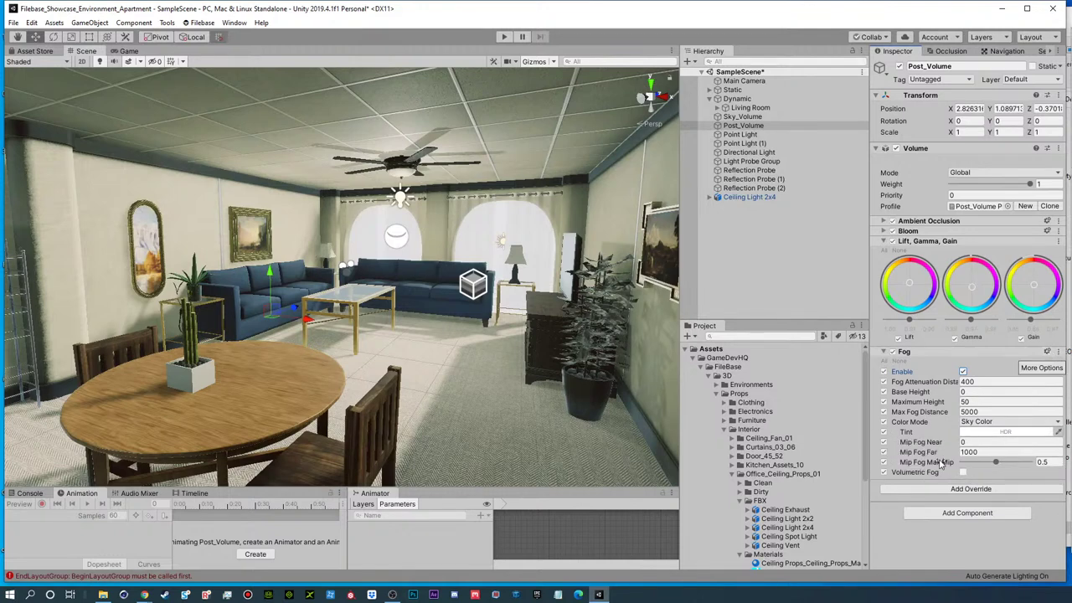
{"action": "left_click", "coordinate": [963, 474]}
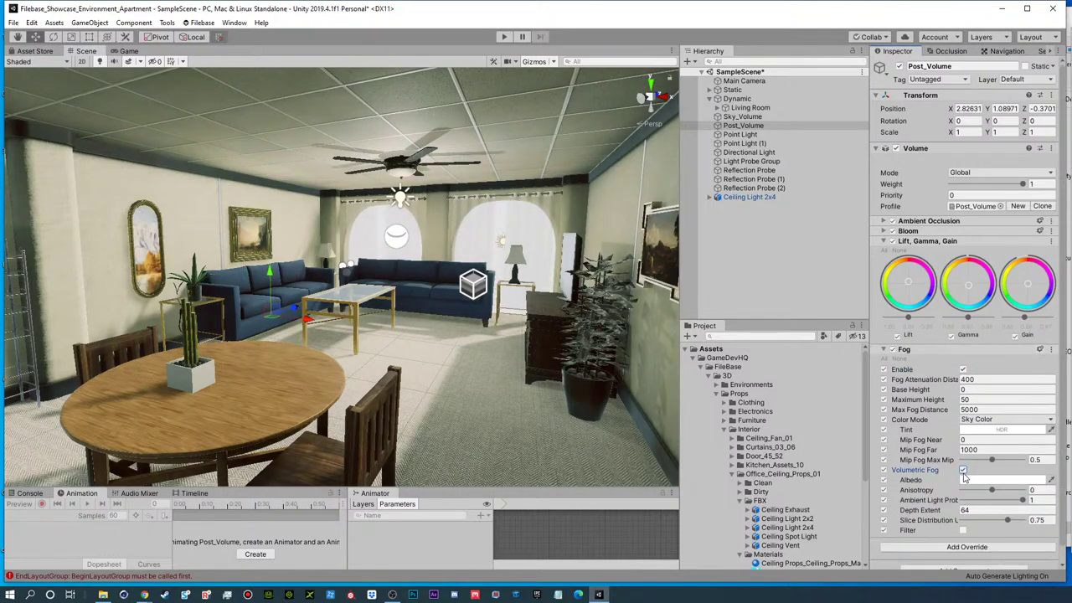
{"action": "left_click", "coordinate": [963, 531]}
- Set the Fog Attenuation Distance on Post_Volume to 313.7 and check the living room
{"action": "left_click_drag", "start_coordinate": [941, 381], "coordinate": [929, 382]}
{"action": "left_click_drag", "start_coordinate": [732, 382], "coordinate": [1042, 400]}
{"action": "left_click_drag", "start_coordinate": [860, 392], "coordinate": [752, 391]}
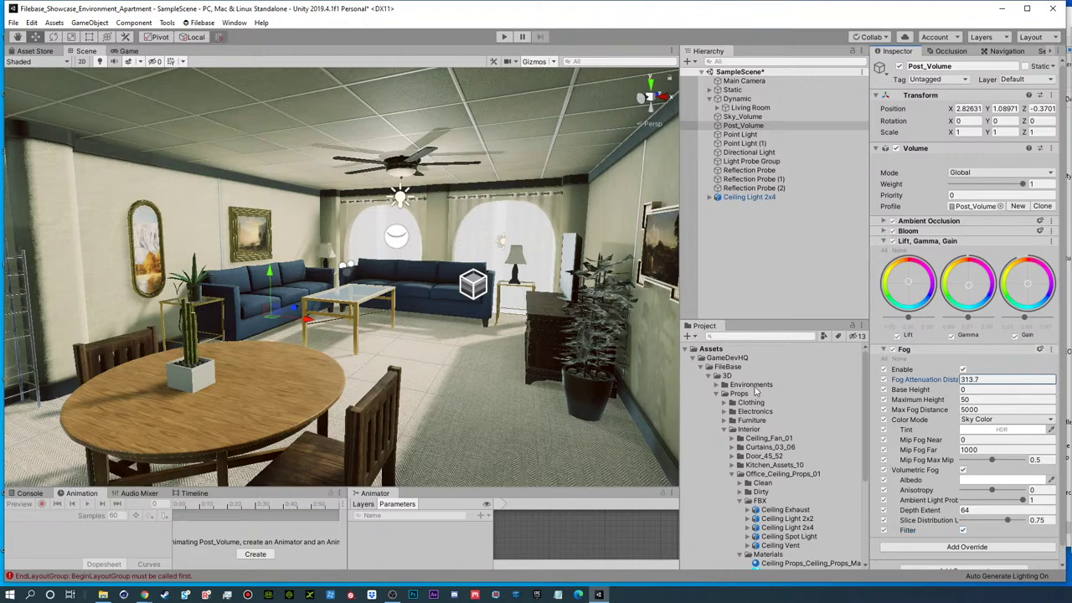
{"action": "left_click_drag", "start_coordinate": [390, 196], "coordinate": [361, 203], "text": "alt"}
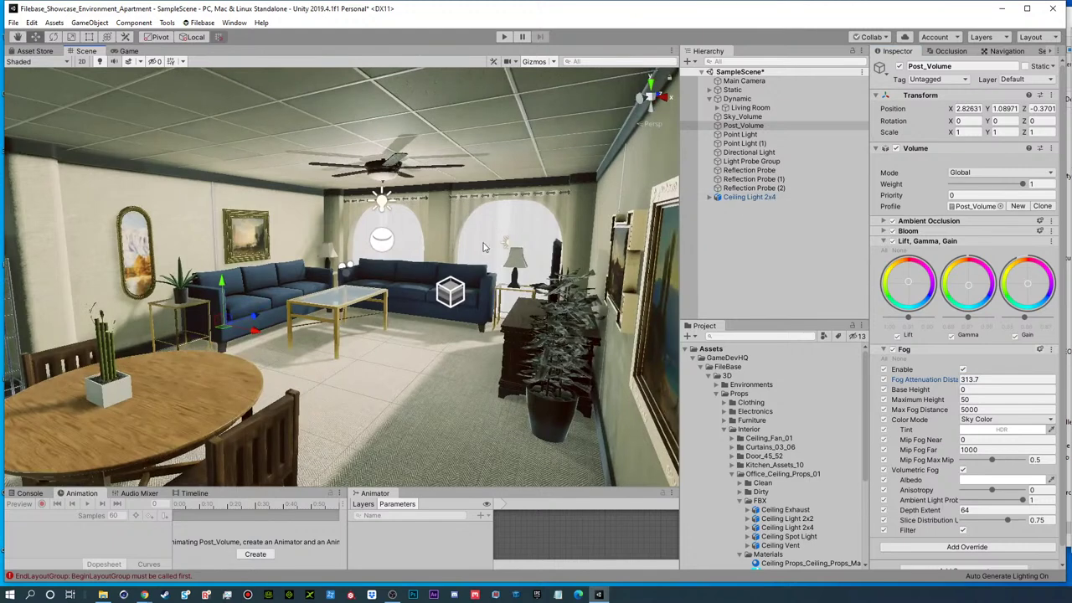
- Create a Box Volume in the scene and rename it Fog
{"action": "left_click", "coordinate": [688, 63]}
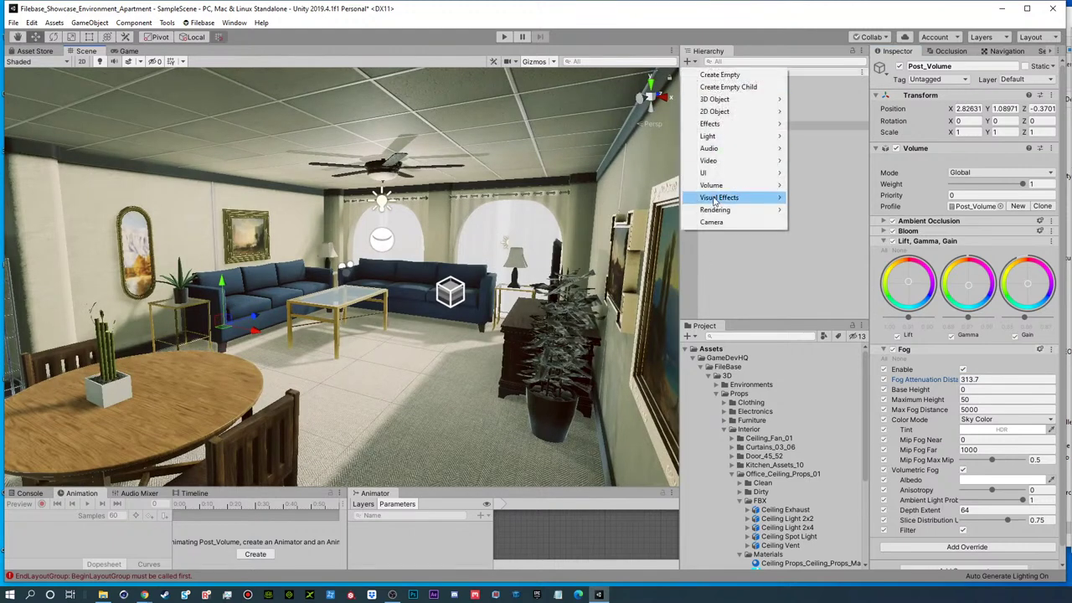
{"action": "mouse_move", "coordinate": [733, 185]}
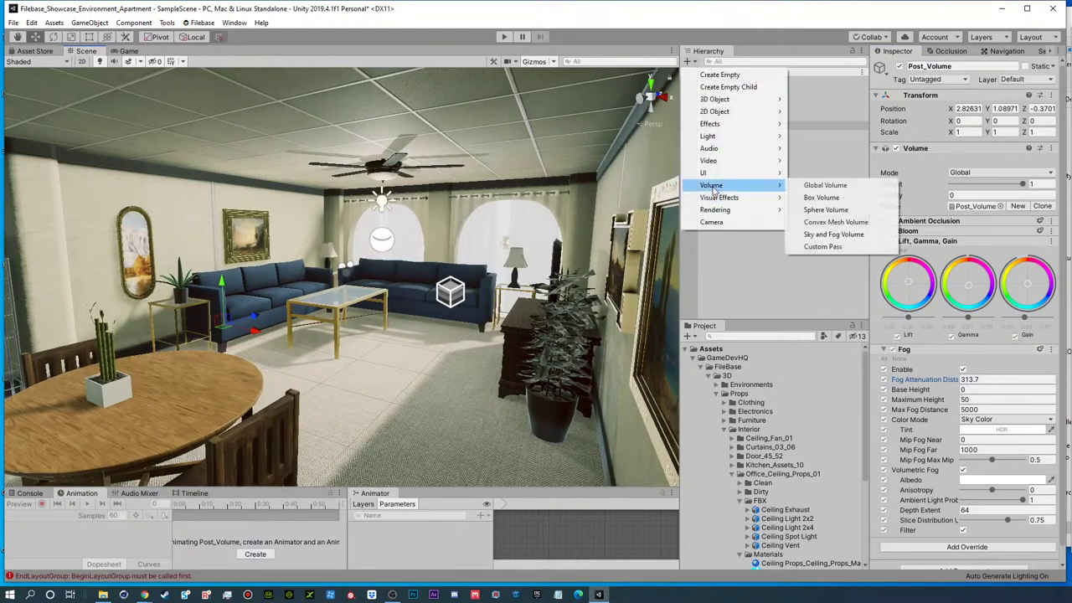
{"action": "left_click", "coordinate": [842, 202]}
{"action": "left_click", "coordinate": [751, 207]}
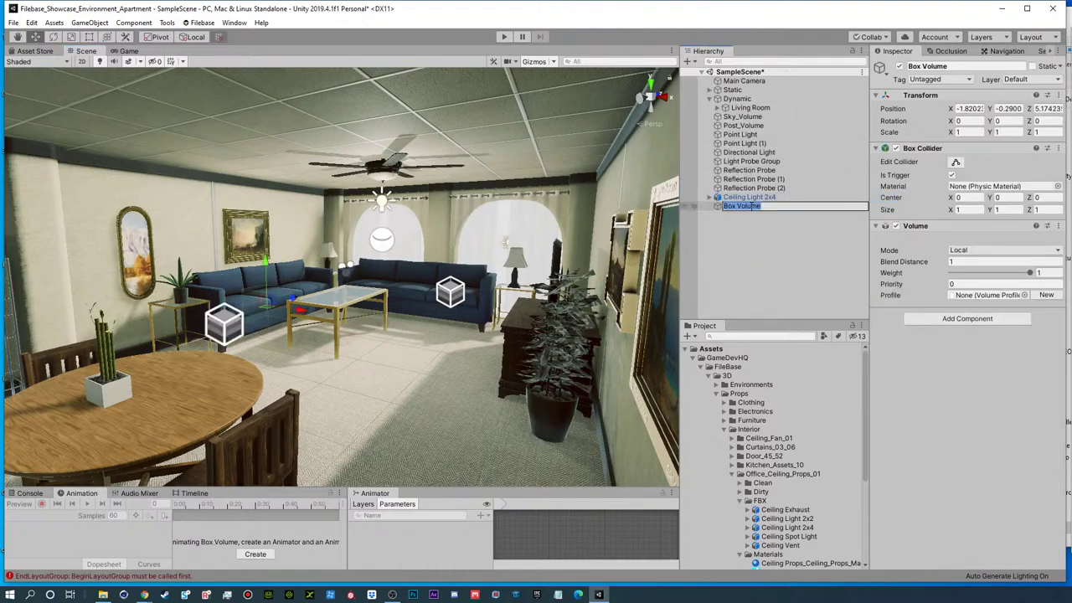
{"action": "type", "text": "Fog"}
{"action": "key", "text": "Return"}
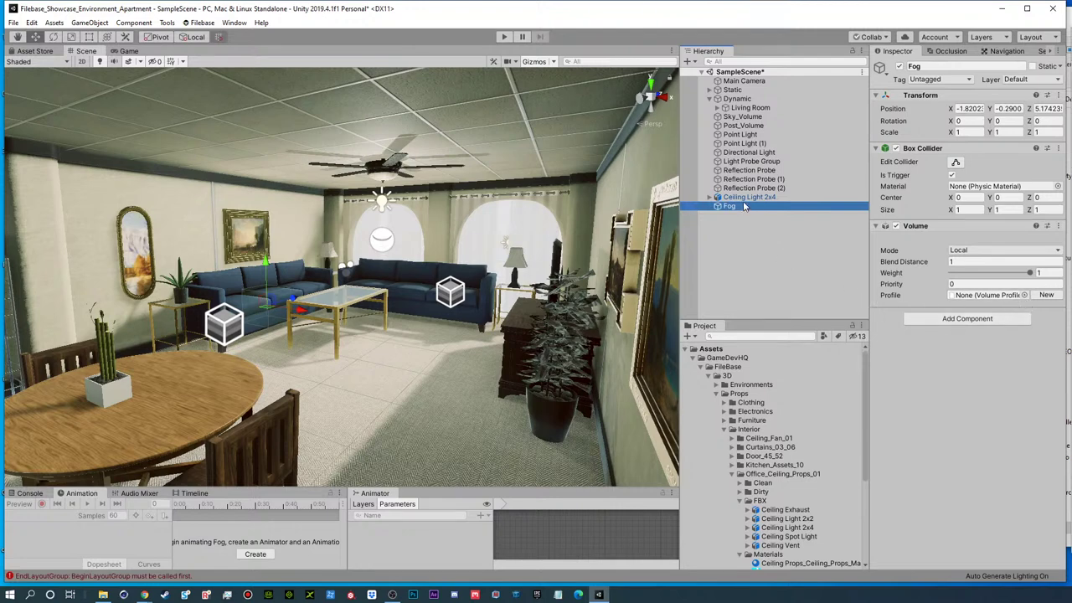
{"action": "left_click", "coordinate": [690, 62]}
{"action": "mouse_move", "coordinate": [717, 126]}
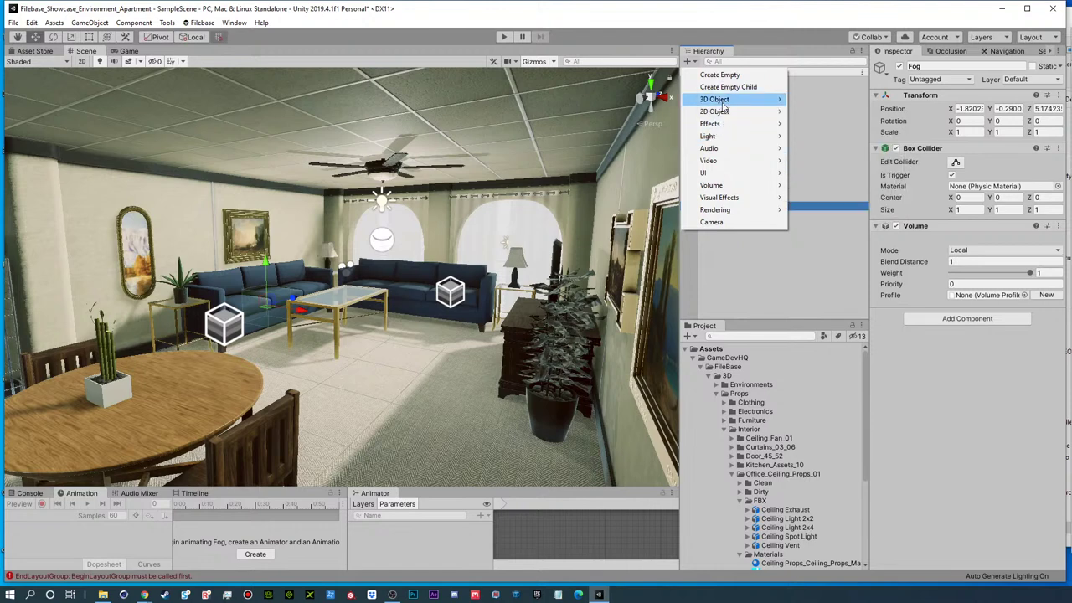
{"action": "left_click", "coordinate": [815, 298]}
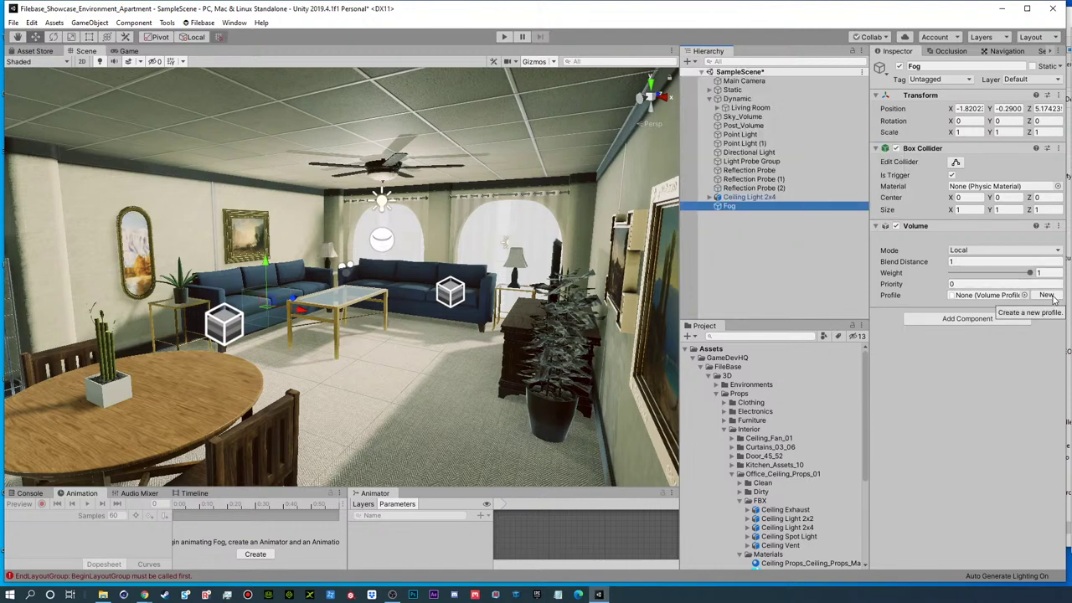
- Create a new profile for the Fog volume and add a Fog override to it
{"action": "left_click", "coordinate": [1046, 296]}
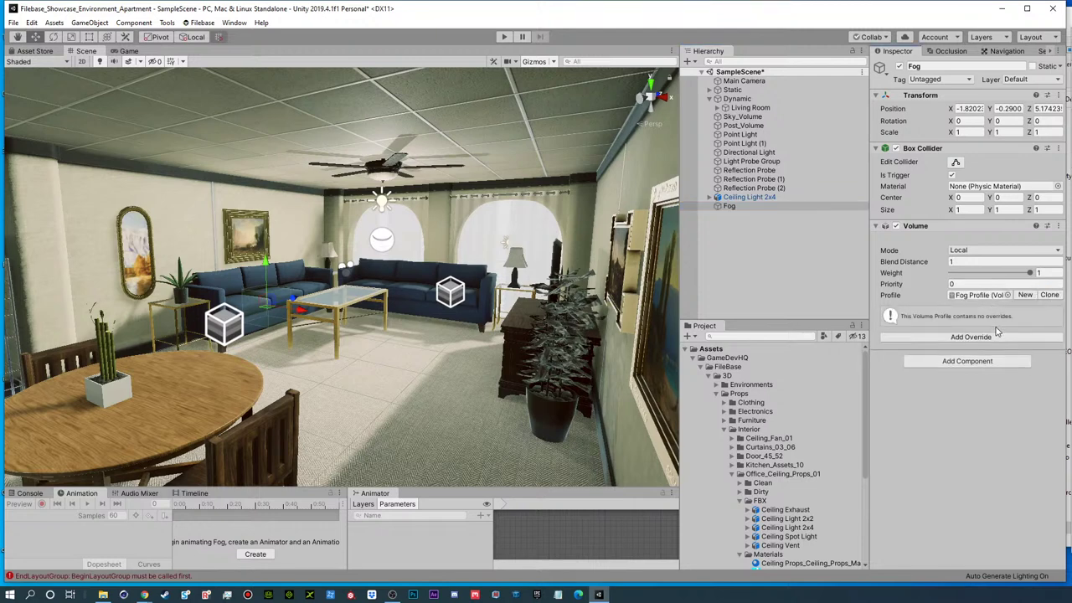
{"action": "left_click", "coordinate": [971, 337]}
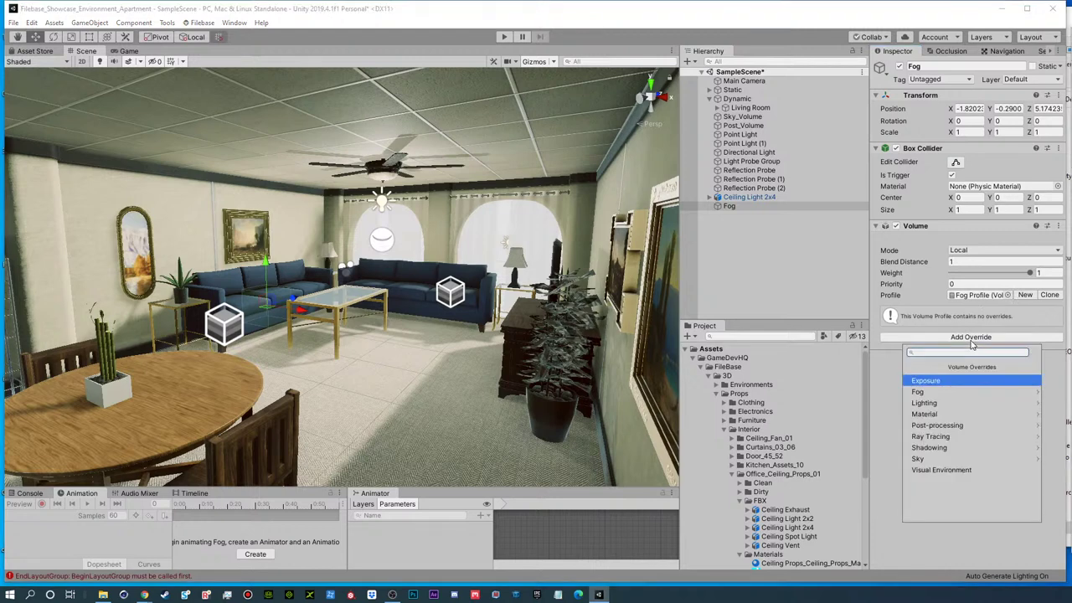
{"action": "left_click", "coordinate": [944, 393]}
{"action": "left_click", "coordinate": [933, 384]}
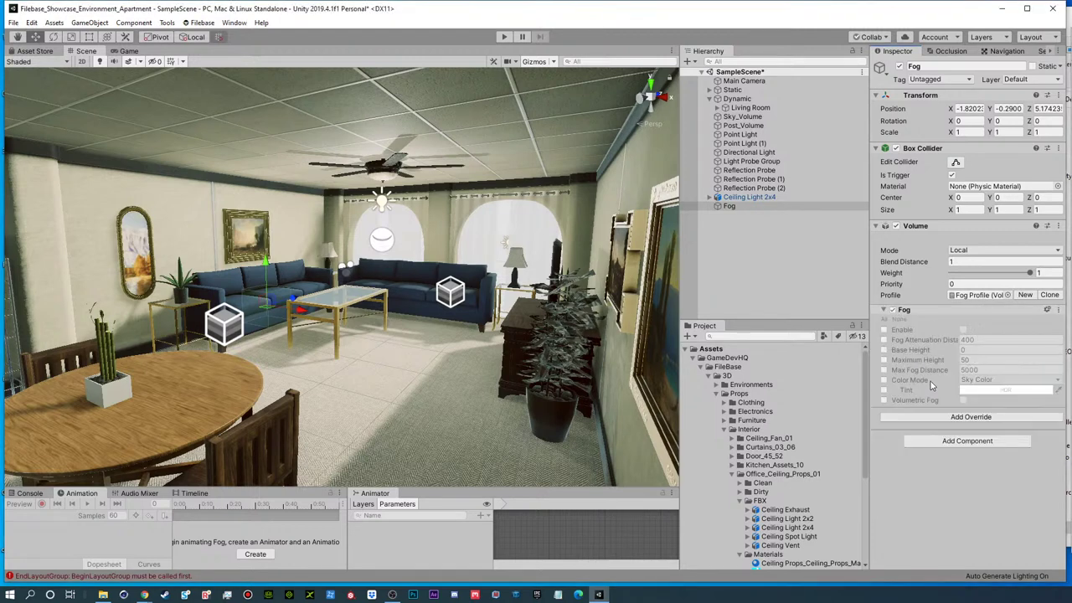
- Override all properties of the box volume's Fog, enable fog and Volumetric Fog, and set the attenuation distance to 99.4
{"action": "left_click", "coordinate": [885, 319]}
{"action": "left_click", "coordinate": [963, 329]}
{"action": "left_click", "coordinate": [963, 400]}
{"action": "left_click", "coordinate": [953, 341]}
{"action": "type", "text": "1.6"}
{"action": "left_click_drag", "start_coordinate": [480, 335], "coordinate": [537, 335]}
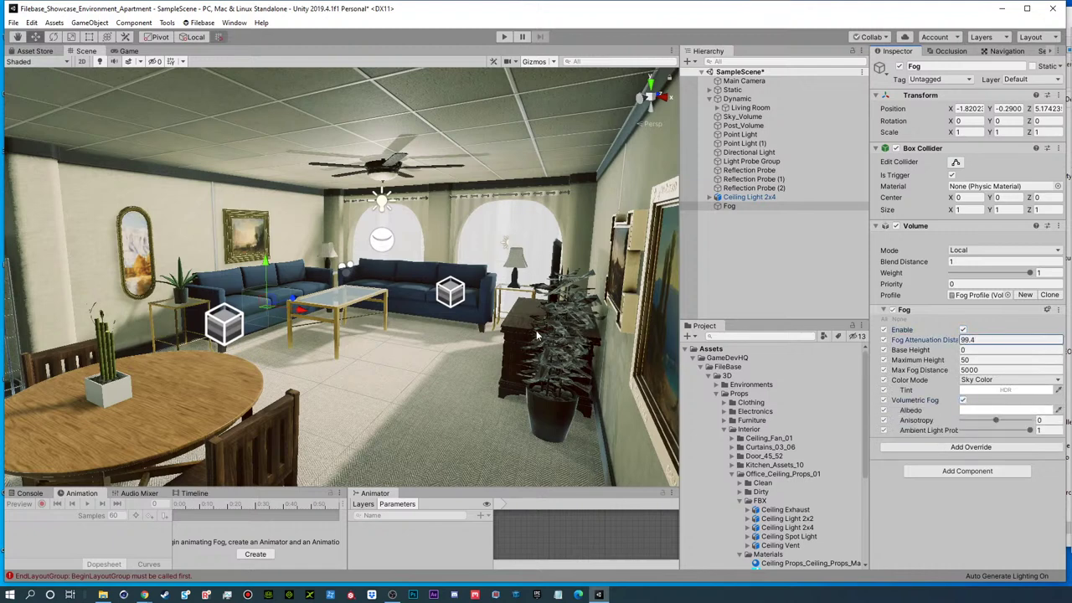
- Scale the Fog volume uniformly to 3.536 and move it to 1.31, 1.15, 5.66 beside the living room window
{"action": "key", "text": "r"}
{"action": "left_click_drag", "start_coordinate": [267, 307], "coordinate": [386, 311]}
{"action": "key", "text": "e"}
{"action": "key", "text": "w"}
{"action": "left_click_drag", "start_coordinate": [290, 299], "coordinate": [379, 202]}
{"action": "left_click_drag", "start_coordinate": [433, 225], "coordinate": [337, 290], "text": "alt"}
{"action": "left_click_drag", "start_coordinate": [585, 198], "coordinate": [435, 205]}
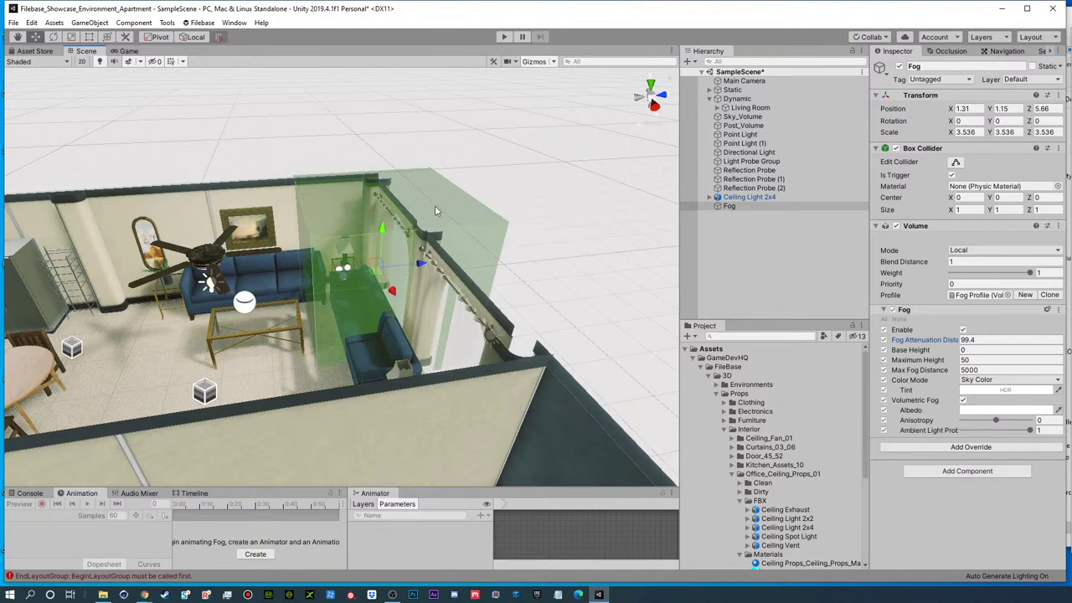
- Shape the Fog volume into a slanted shaft from the window: scale about 2.08, 1.97, 7.27, X rotation -15.853, position 1.31, 1.56, 5.54
{"action": "key", "text": "r"}
{"action": "left_click_drag", "start_coordinate": [382, 228], "coordinate": [382, 241]}
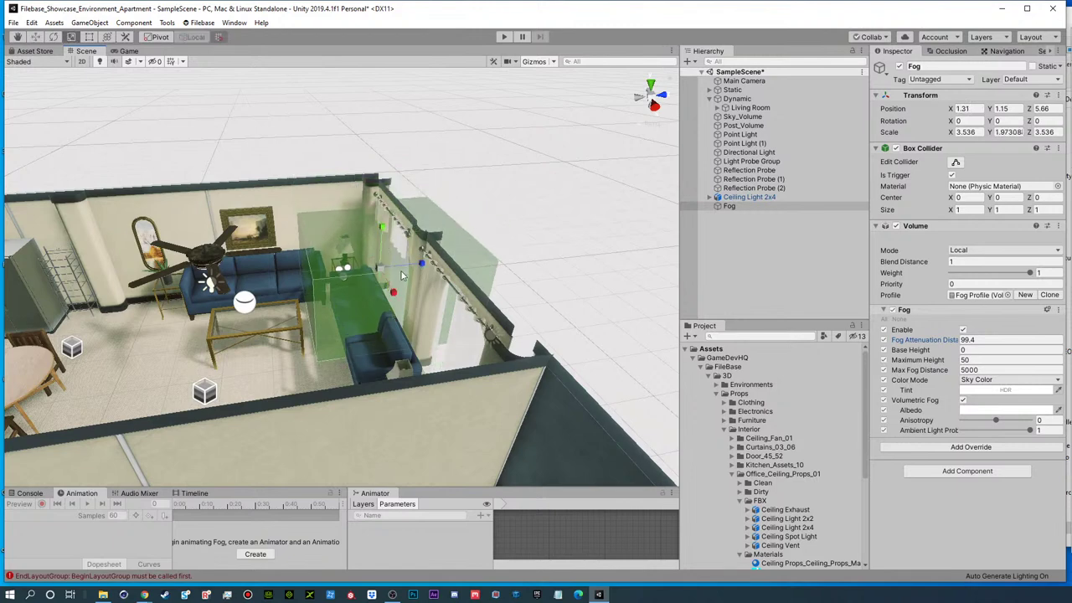
{"action": "left_click_drag", "start_coordinate": [394, 292], "coordinate": [388, 289]}
{"action": "key", "text": "e"}
{"action": "key", "text": "w"}
{"action": "key", "text": "e"}
{"action": "left_click_drag", "start_coordinate": [368, 243], "coordinate": [541, 191]}
{"action": "key", "text": "w"}
{"action": "key", "text": "r"}
{"action": "key", "text": "t"}
{"action": "key", "text": "r"}
{"action": "key", "text": "e"}
{"action": "key", "text": "w"}
{"action": "scroll", "coordinate": [483, 231], "scroll_direction": "up", "scroll_amount": 5, "text": "alt"}
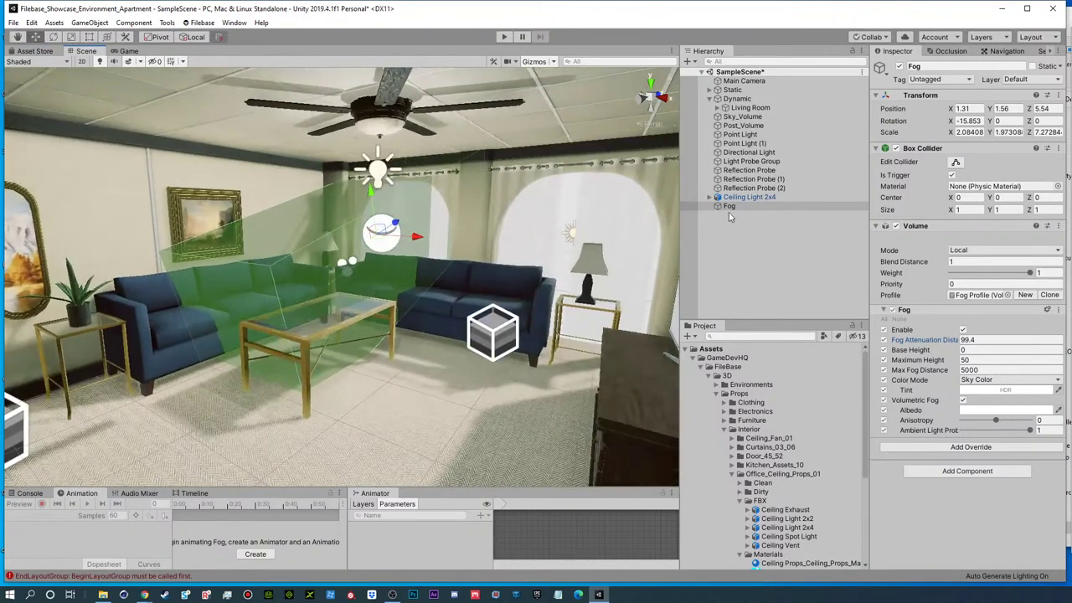
- Deactivate the Fog volume object and clear the selection
{"action": "left_click", "coordinate": [732, 209]}
{"action": "left_click", "coordinate": [901, 66]}
{"action": "left_click", "coordinate": [741, 240]}
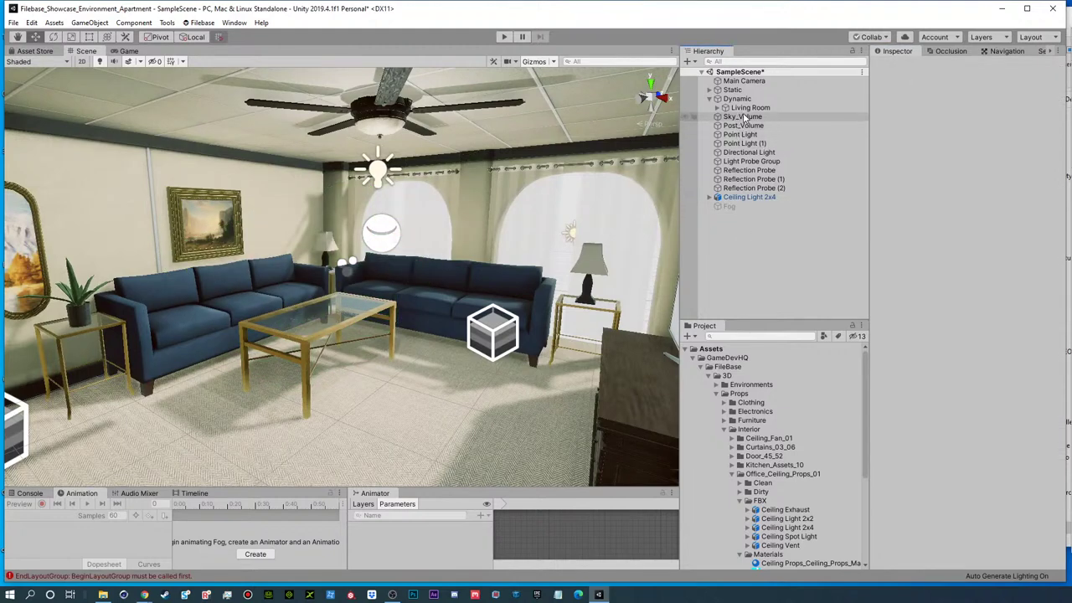
- Raise the Directional Light's volumetrics multiplier to near the top of its range
{"action": "left_click", "coordinate": [742, 135]}
{"action": "left_click", "coordinate": [747, 152]}
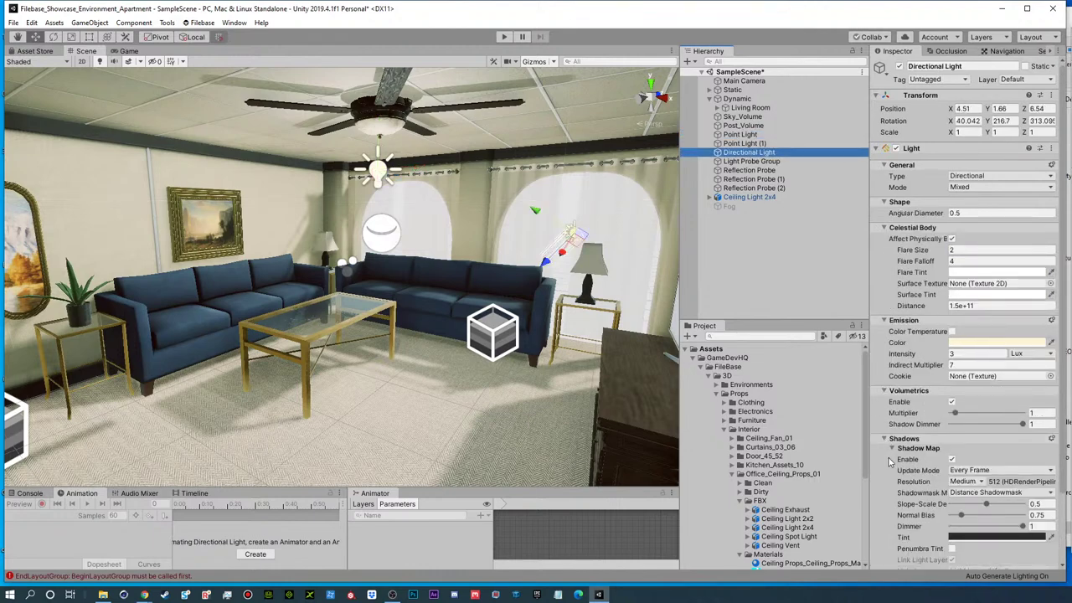
{"action": "left_click_drag", "start_coordinate": [955, 414], "coordinate": [1042, 416]}
- Reactivate the Fog volume object and hide the gizmos in the scene view
{"action": "left_click", "coordinate": [729, 206]}
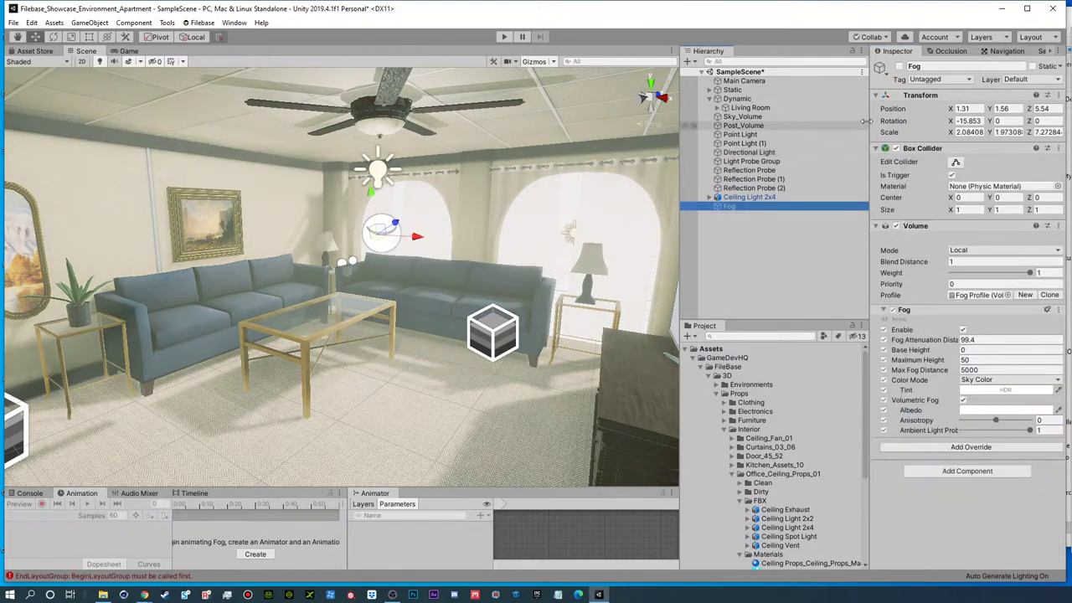
{"action": "left_click", "coordinate": [899, 66]}
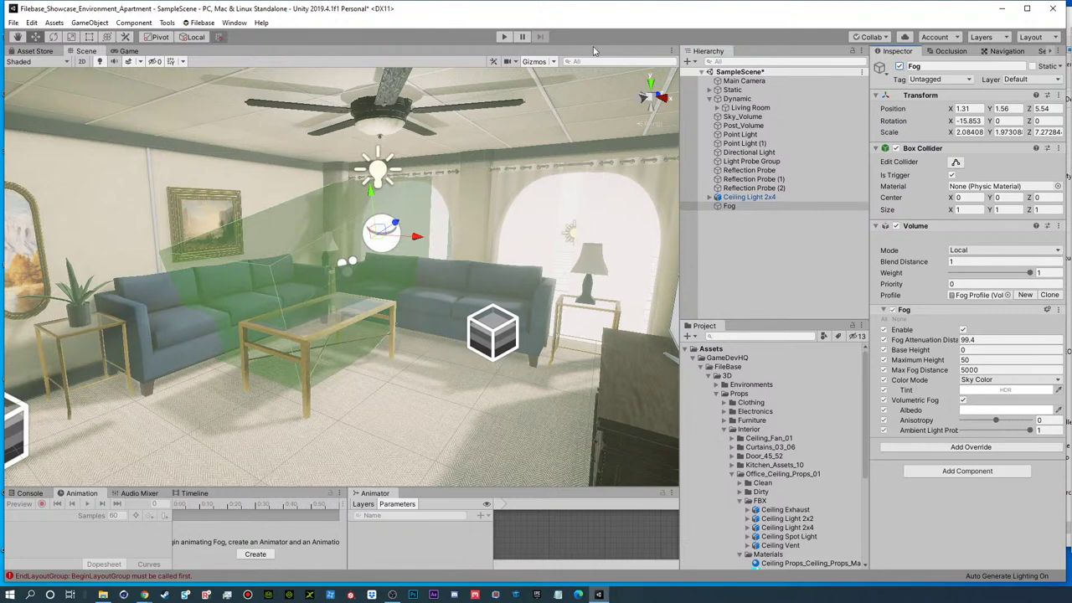
{"action": "left_click", "coordinate": [534, 62]}
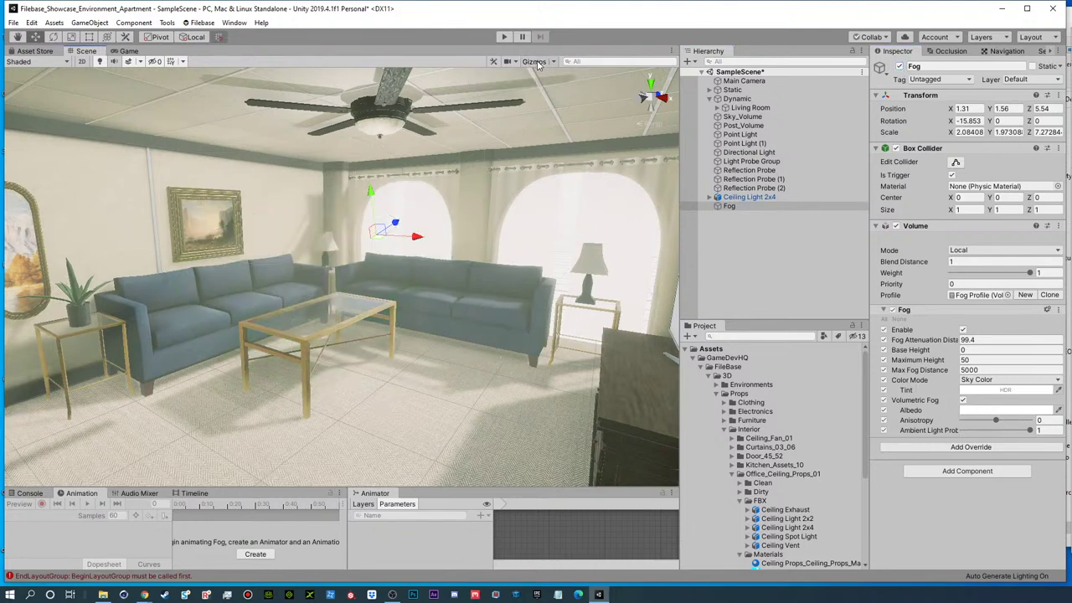
{"action": "left_click", "coordinate": [730, 209]}
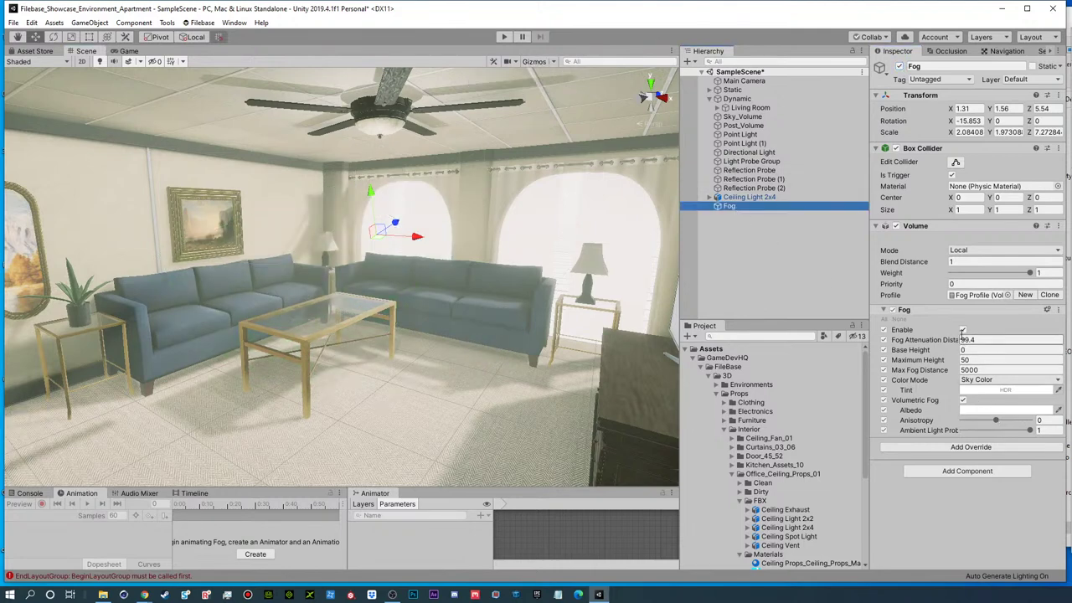
- Set the Fog volume's fog attenuation distance to 125.2 and its anisotropy to 0.39
{"action": "left_click_drag", "start_coordinate": [947, 341], "coordinate": [836, 342]}
{"action": "left_click_drag", "start_coordinate": [714, 343], "coordinate": [802, 343]}
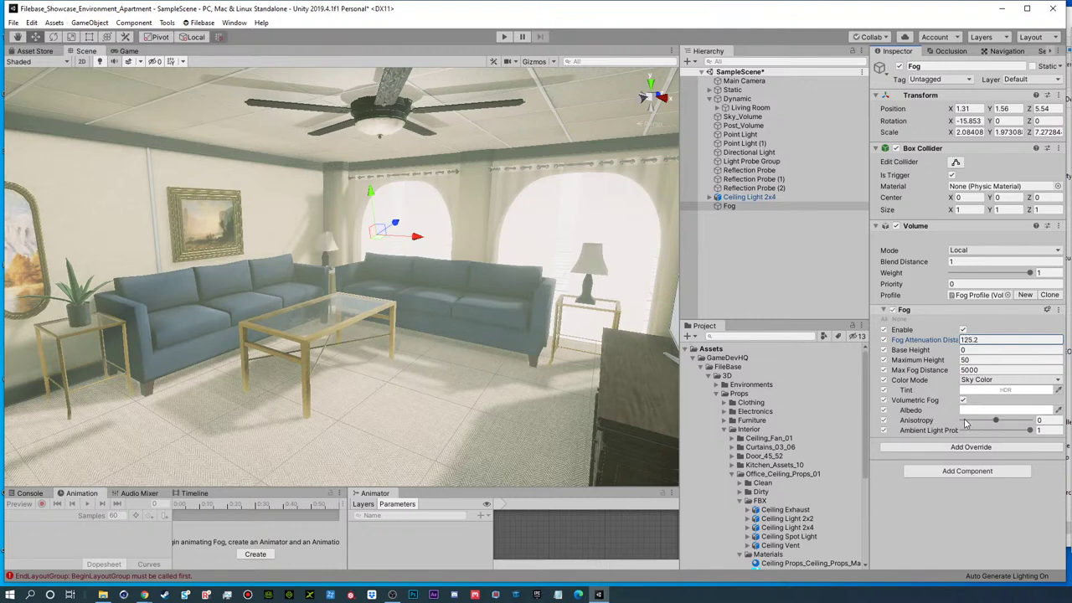
{"action": "left_click_drag", "start_coordinate": [1010, 420], "coordinate": [1009, 420]}
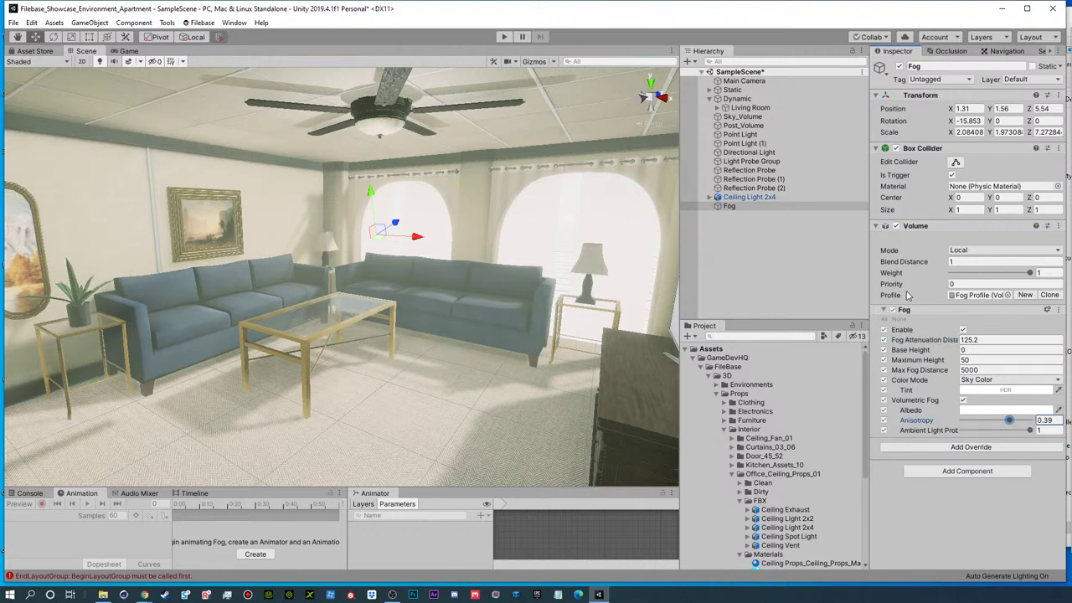
{"action": "mouse_move", "coordinate": [929, 283]}
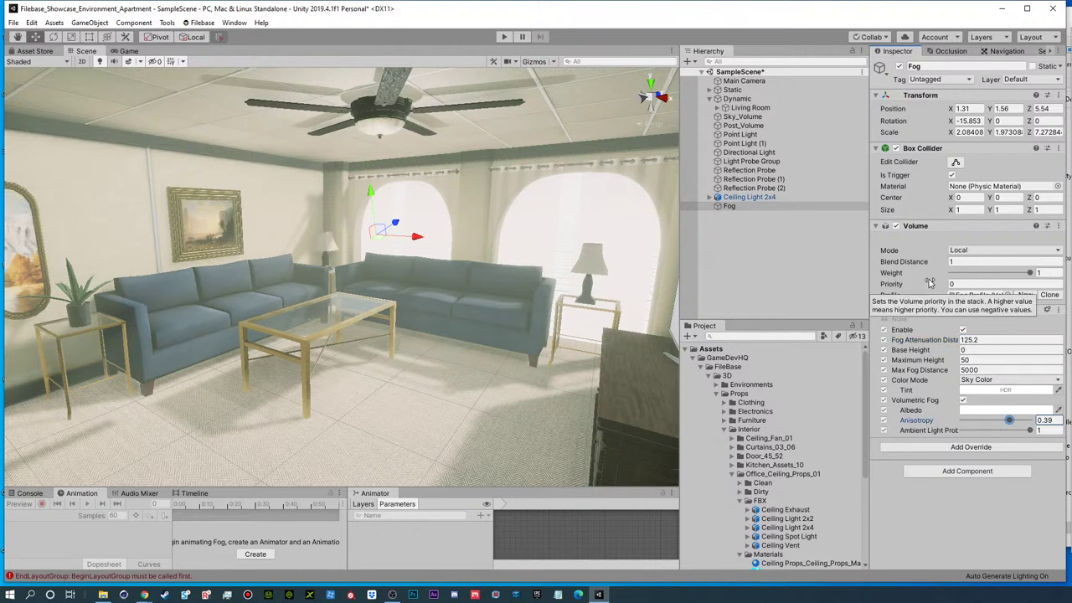
- Delete the Fog volume object from the scene and clear the selection
{"action": "left_click", "coordinate": [732, 207]}
{"action": "key", "text": "Delete"}
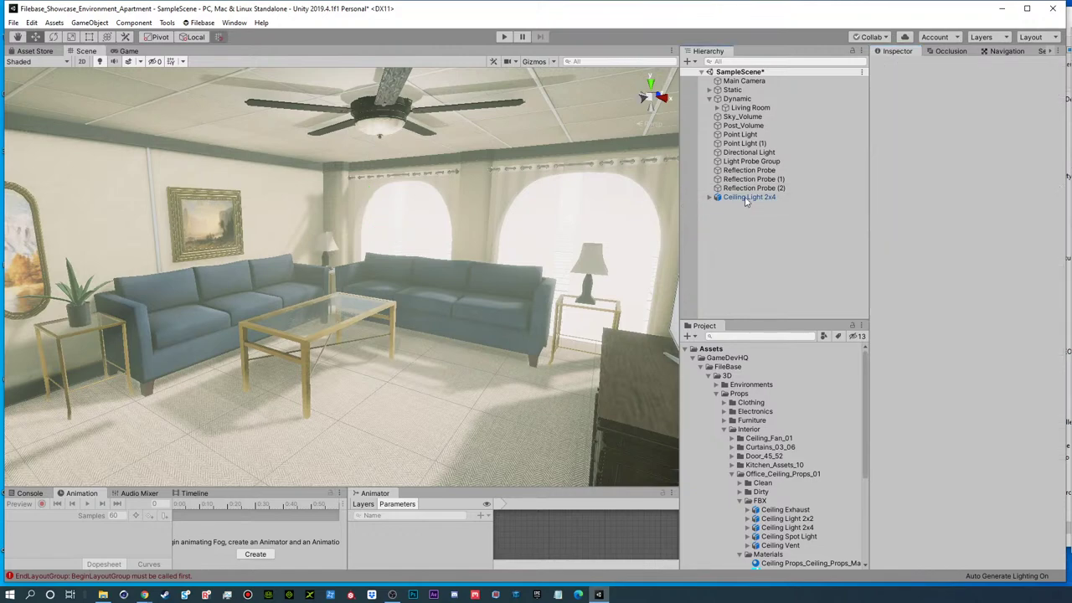
{"action": "left_click", "coordinate": [745, 116]}
{"action": "left_click", "coordinate": [753, 125]}
{"action": "left_click", "coordinate": [775, 253]}
- Undo the deletion of the Fog volume object
{"action": "key", "text": "ctrl+z"}
{"action": "key", "text": "ctrl+z"}
{"action": "key", "text": "ctrl+z"}
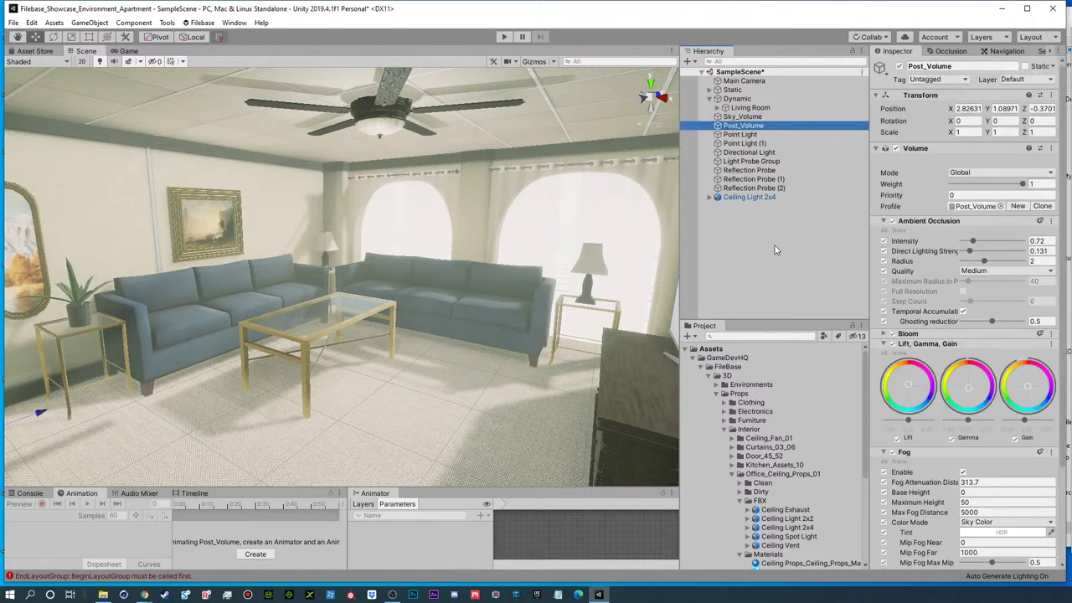
{"action": "key", "text": "ctrl+z"}
{"action": "key", "text": "ctrl+z"}
{"action": "key", "text": "ctrl+z"}
{"action": "key", "text": "ctrl+z"}
- Deactivate the Fog volume object
{"action": "left_click", "coordinate": [751, 161]}
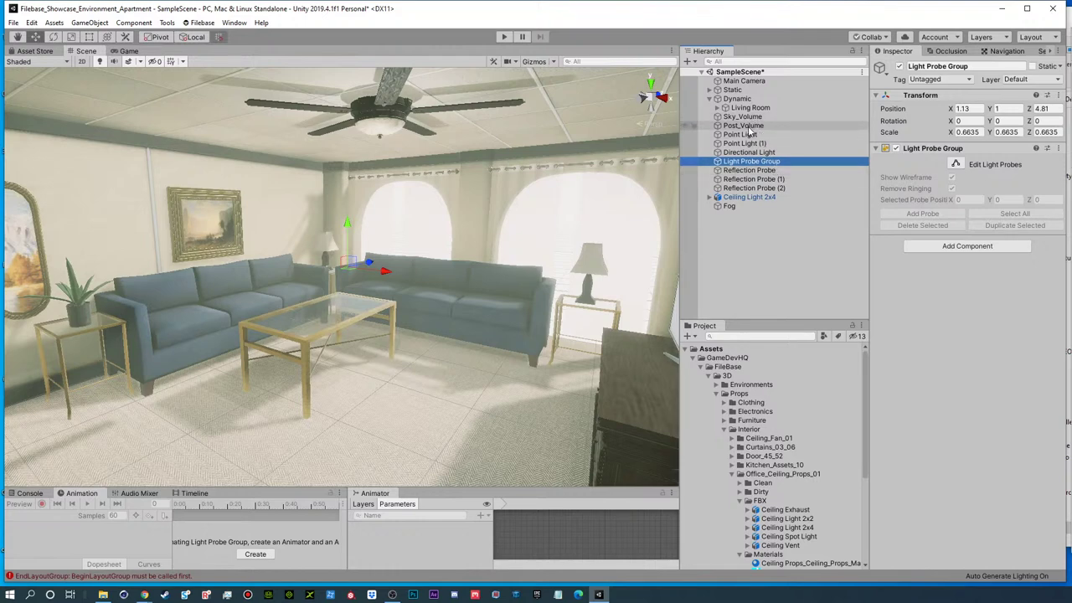
{"action": "left_click", "coordinate": [745, 208]}
{"action": "left_click", "coordinate": [900, 66]}
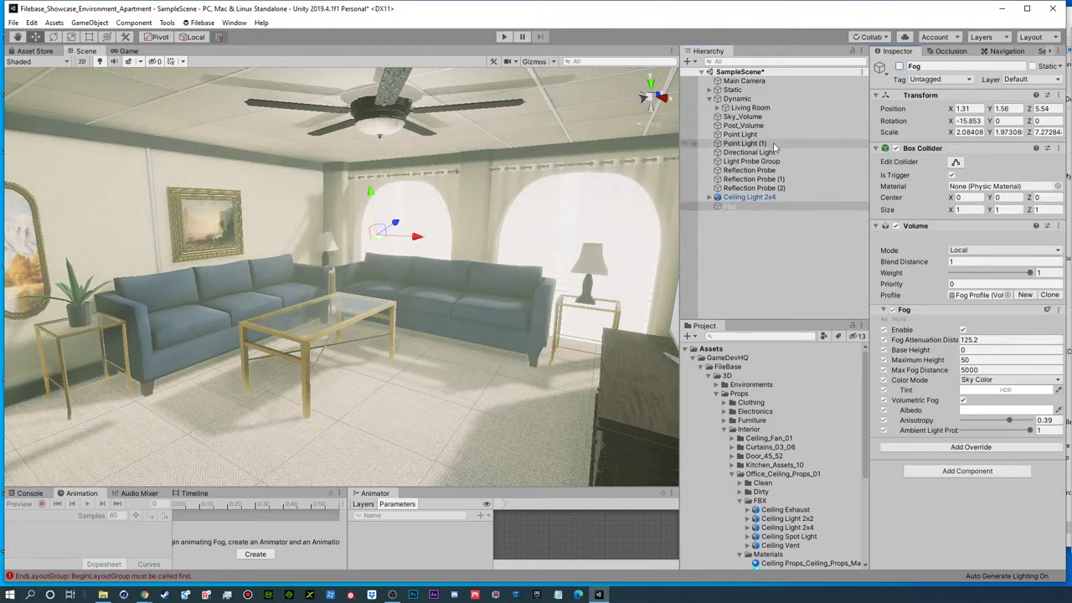
- Lower the Directional Light's volumetrics multiplier to near the low end of its range and clear the selection
{"action": "left_click", "coordinate": [744, 126]}
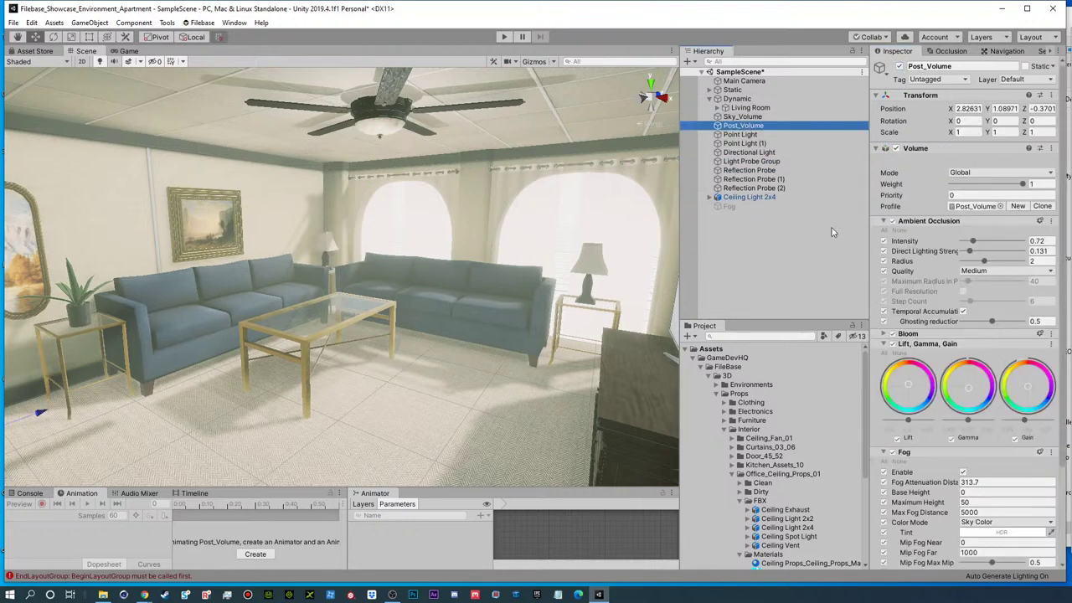
{"action": "left_click", "coordinate": [747, 153]}
{"action": "left_click_drag", "start_coordinate": [1020, 416], "coordinate": [967, 418]}
{"action": "scroll", "coordinate": [278, 353], "scroll_direction": "down", "scroll_amount": 5}
{"action": "left_click_drag", "start_coordinate": [278, 352], "coordinate": [447, 335], "text": "alt"}
{"action": "left_click", "coordinate": [769, 248]}
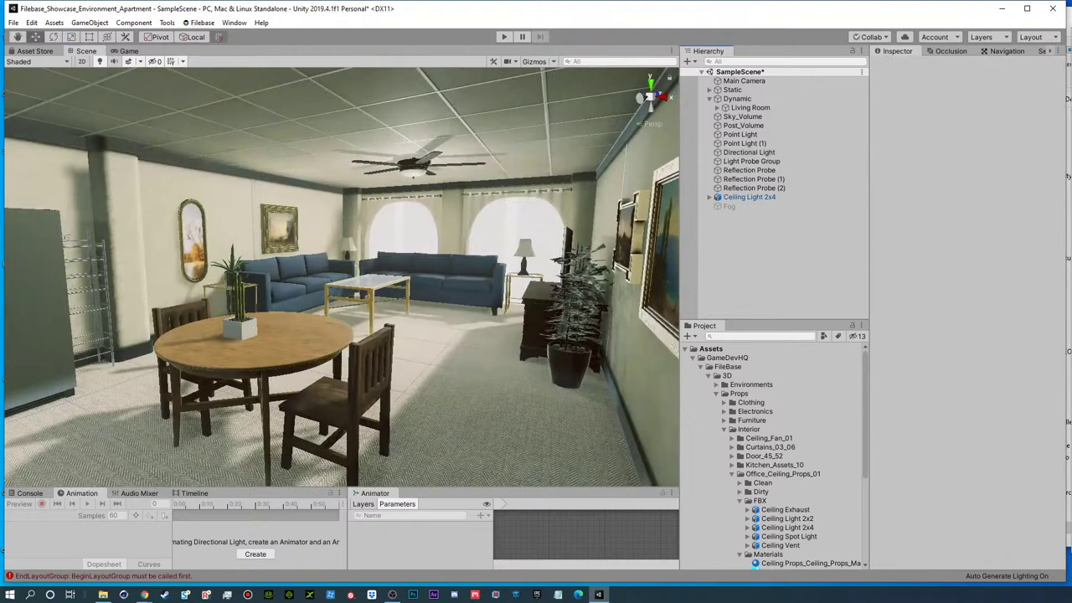
- Open the HDRenderPipelineAsset in HDRPDefaultResources and enable High Quality volumetrics in its lighting settings
{"action": "left_click_drag", "start_coordinate": [1071, 33], "coordinate": [1071, 57]}
{"action": "left_click", "coordinate": [725, 430]}
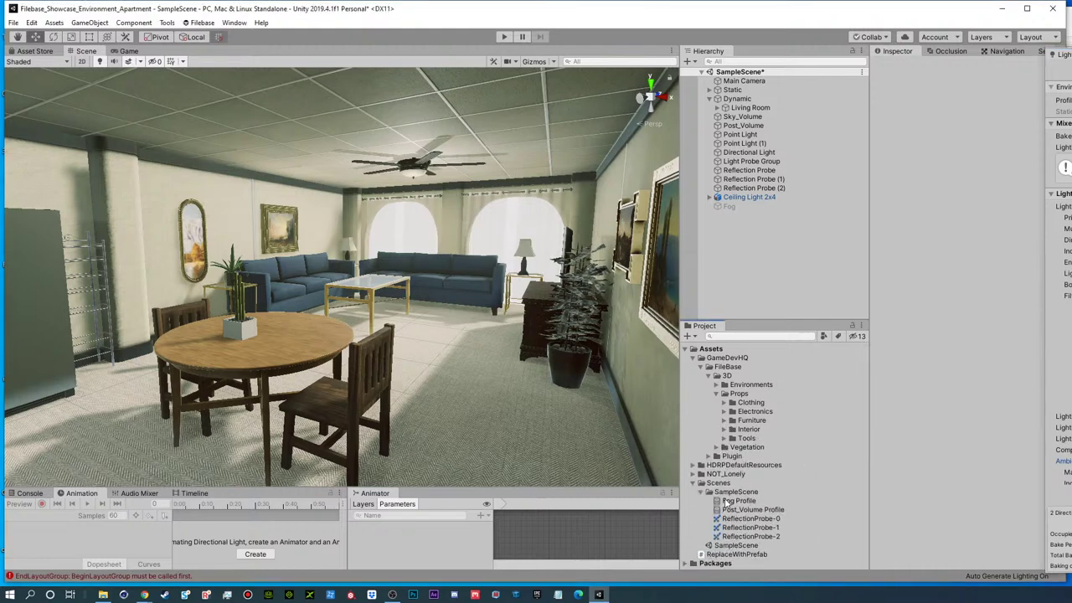
{"action": "left_click", "coordinate": [693, 465]}
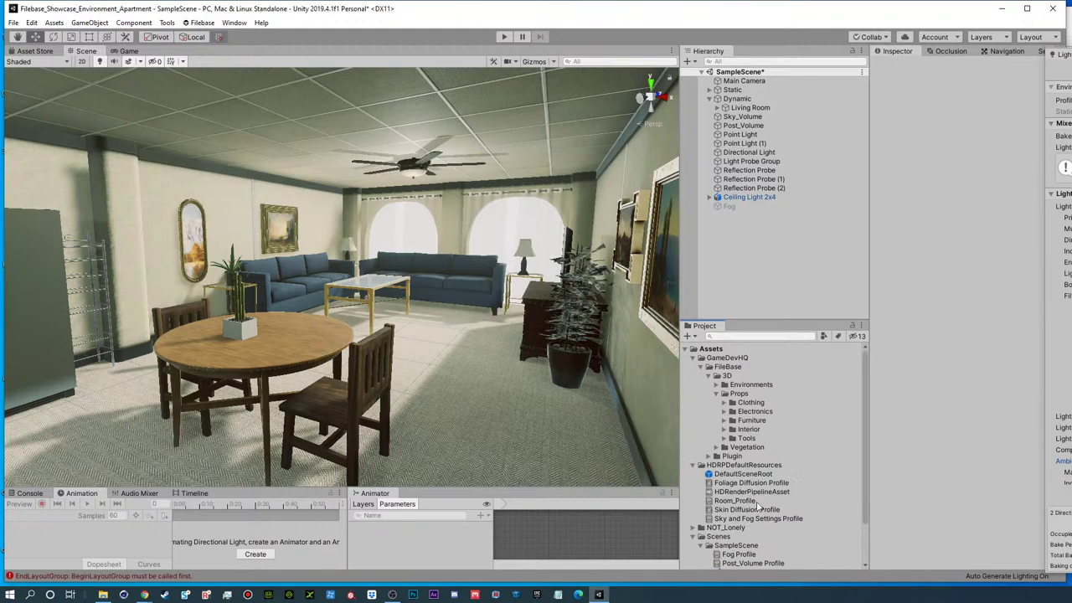
{"action": "left_click", "coordinate": [754, 492]}
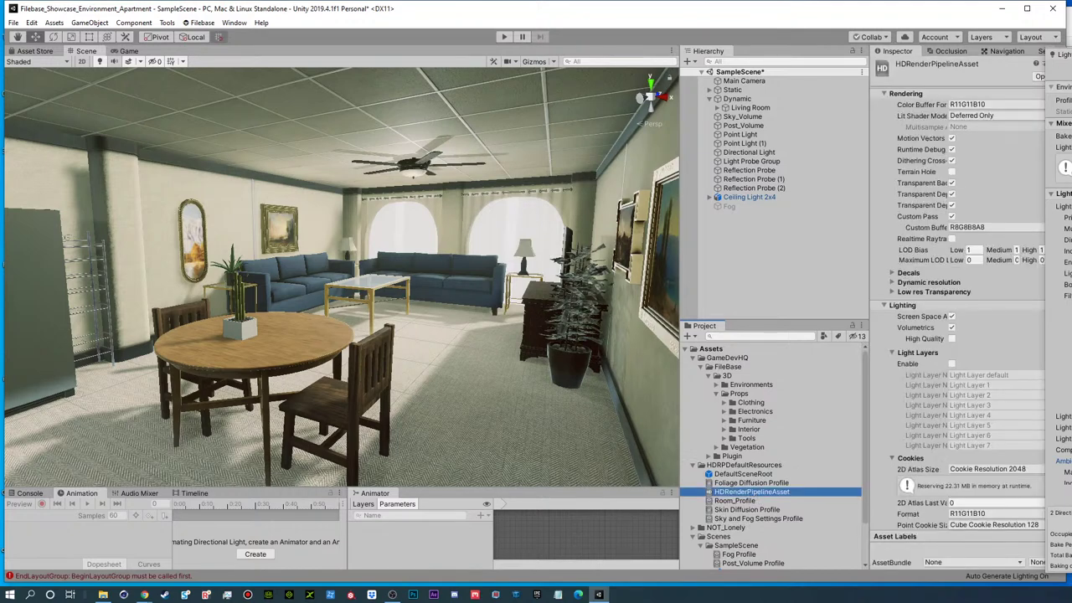
{"action": "left_click_drag", "start_coordinate": [1065, 55], "coordinate": [1071, 54]}
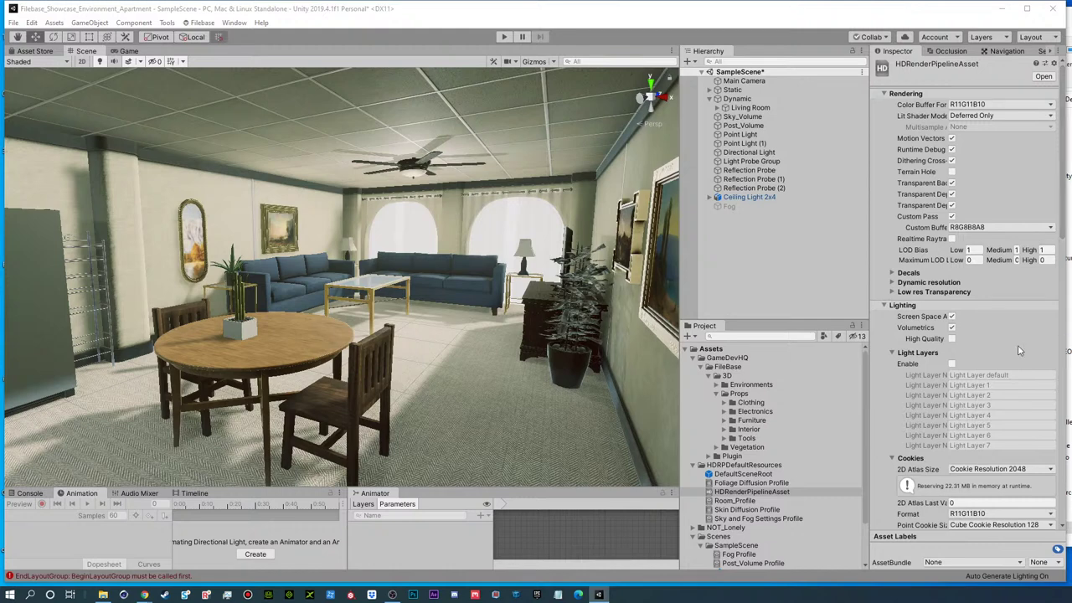
{"action": "left_click", "coordinate": [951, 339]}
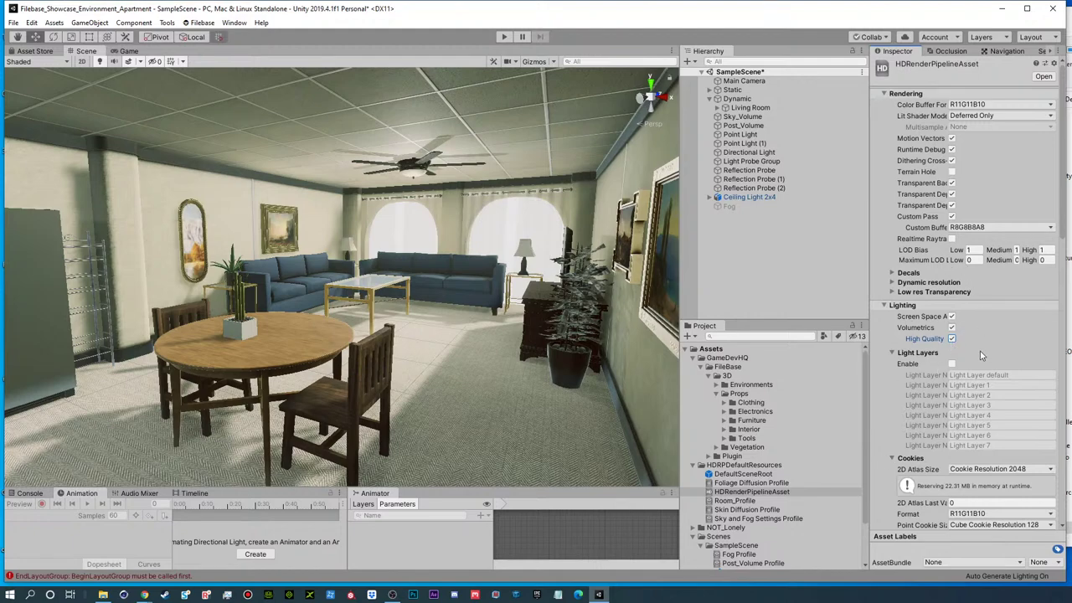
- Enable Screen Space Reflection in the HDRenderPipelineAsset and look through its remaining shadow, material and post-processing settings
{"action": "scroll", "coordinate": [878, 410], "scroll_direction": "down", "scroll_amount": 5}
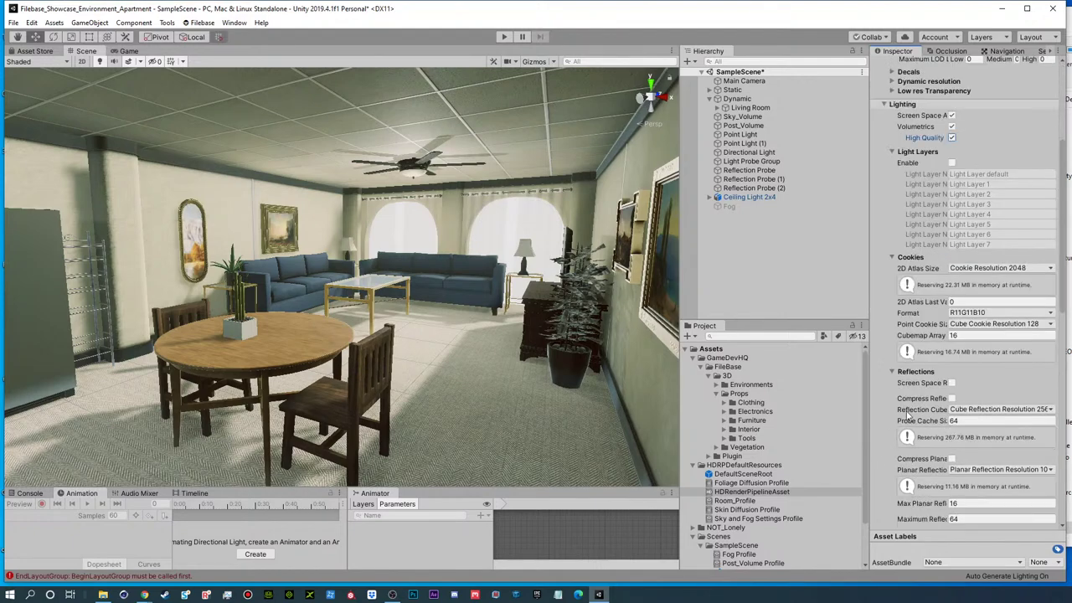
{"action": "left_click", "coordinate": [951, 382]}
{"action": "scroll", "coordinate": [883, 400], "scroll_direction": "down", "scroll_amount": 10}
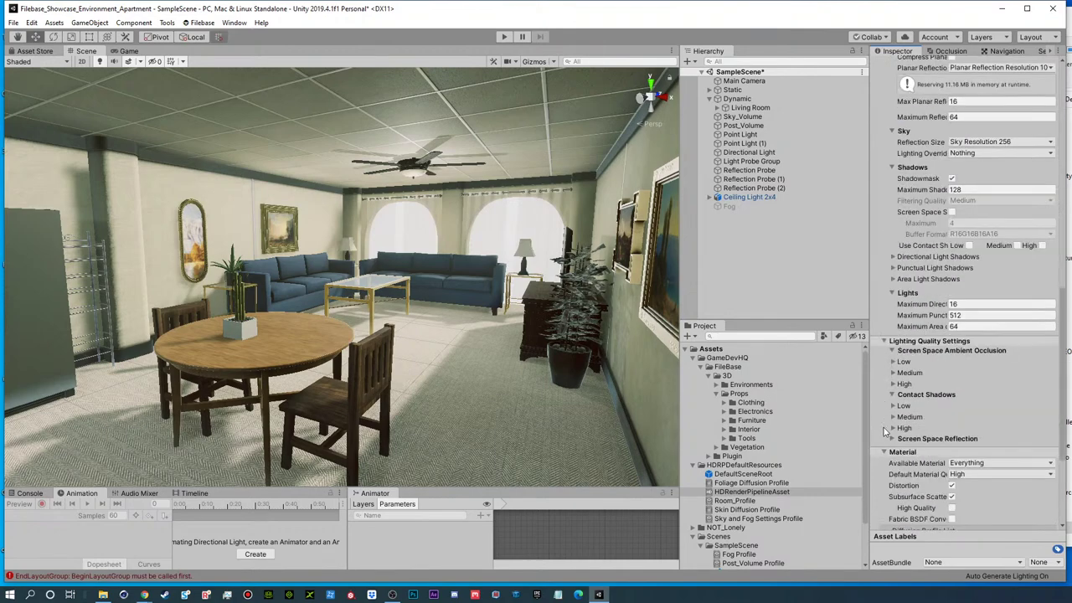
{"action": "scroll", "coordinate": [909, 495], "scroll_direction": "down", "scroll_amount": 4}
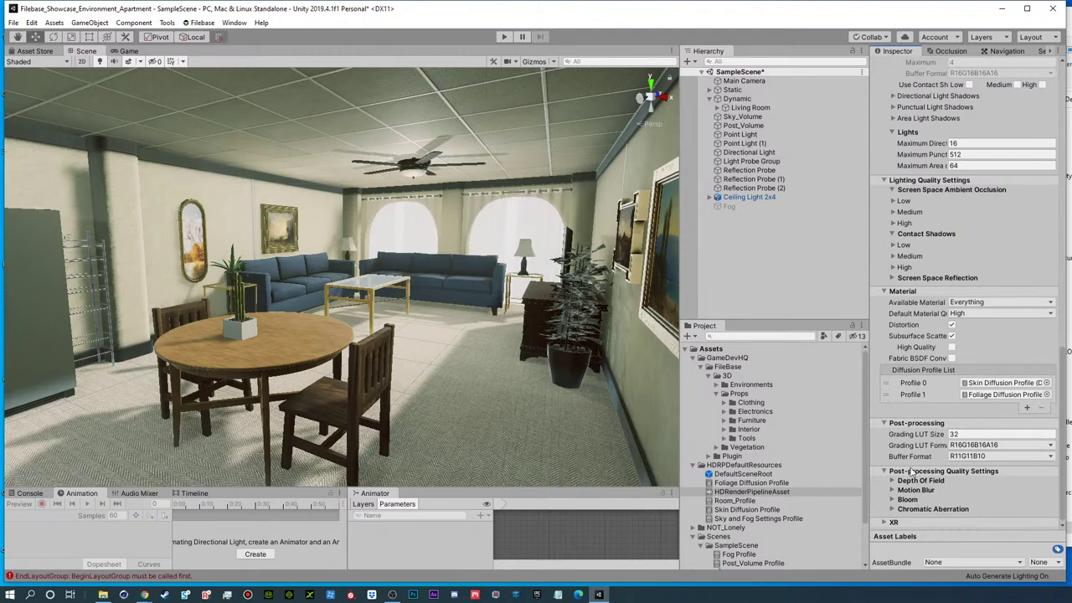
{"action": "scroll", "coordinate": [909, 435], "scroll_direction": "up", "scroll_amount": 12}
{"action": "scroll", "coordinate": [892, 288], "scroll_direction": "up", "scroll_amount": 3}
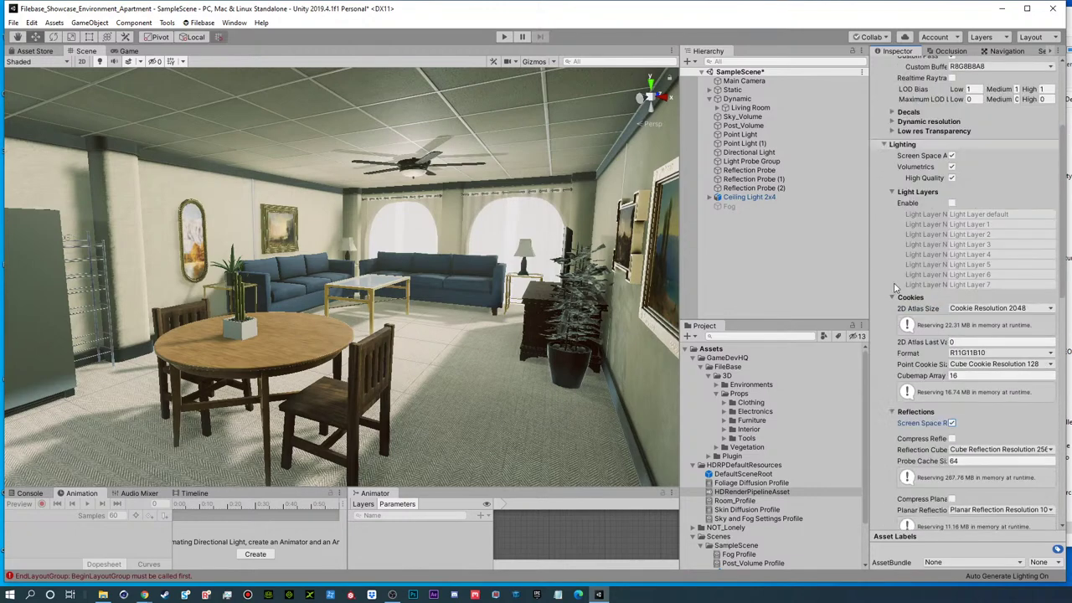
- Enable Light Layers in the HDRenderPipelineAsset and check the Light Layer option among the Point Light's additional general properties
{"action": "left_click", "coordinate": [952, 202]}
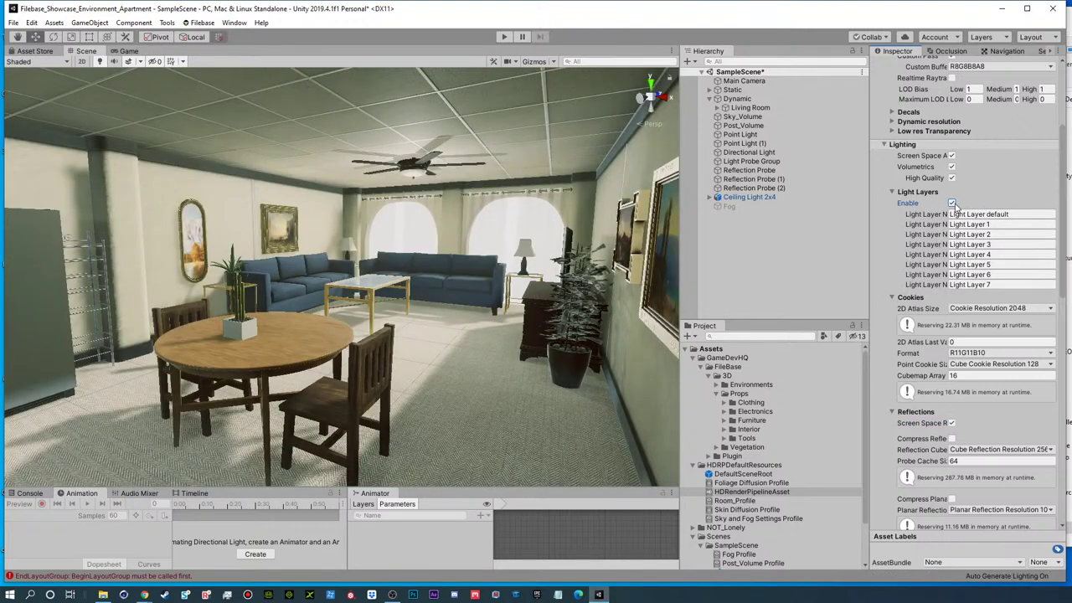
{"action": "left_click", "coordinate": [742, 125]}
{"action": "left_click", "coordinate": [739, 134]}
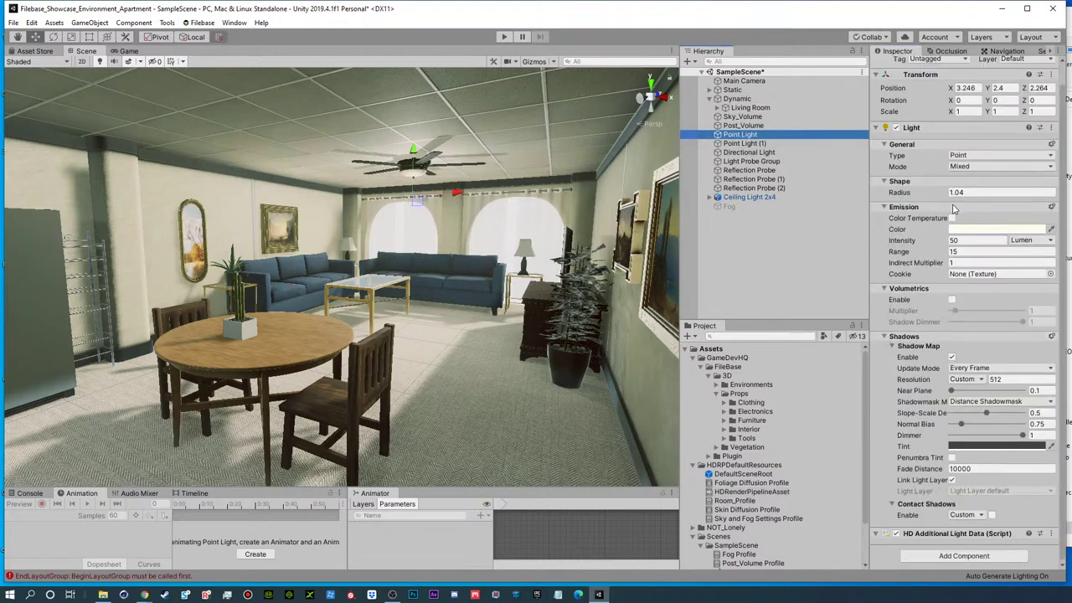
{"action": "left_click", "coordinate": [1052, 144]}
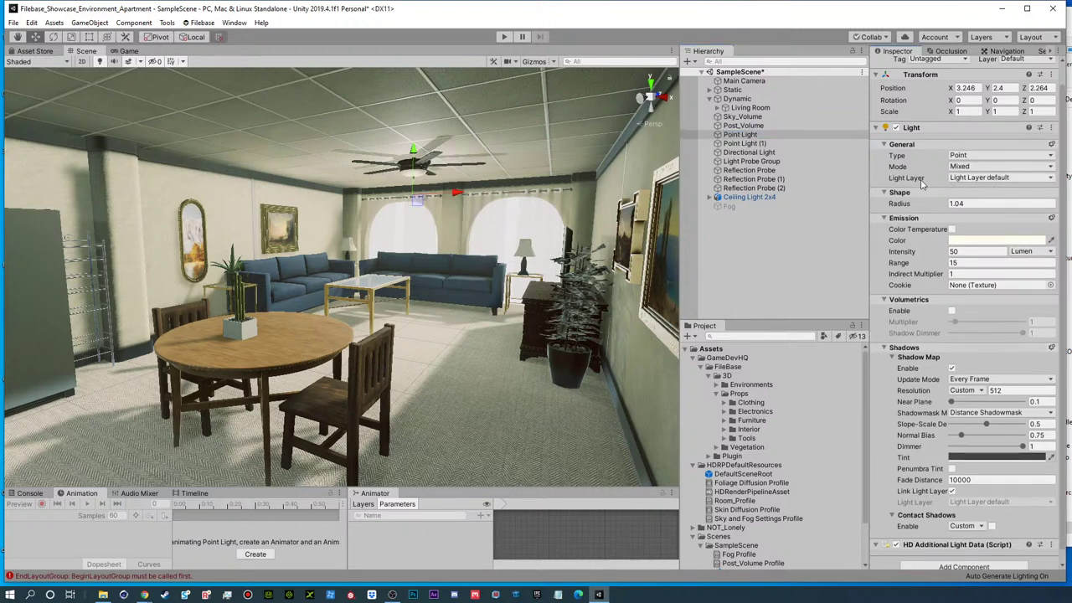
{"action": "left_click", "coordinate": [1052, 144]}
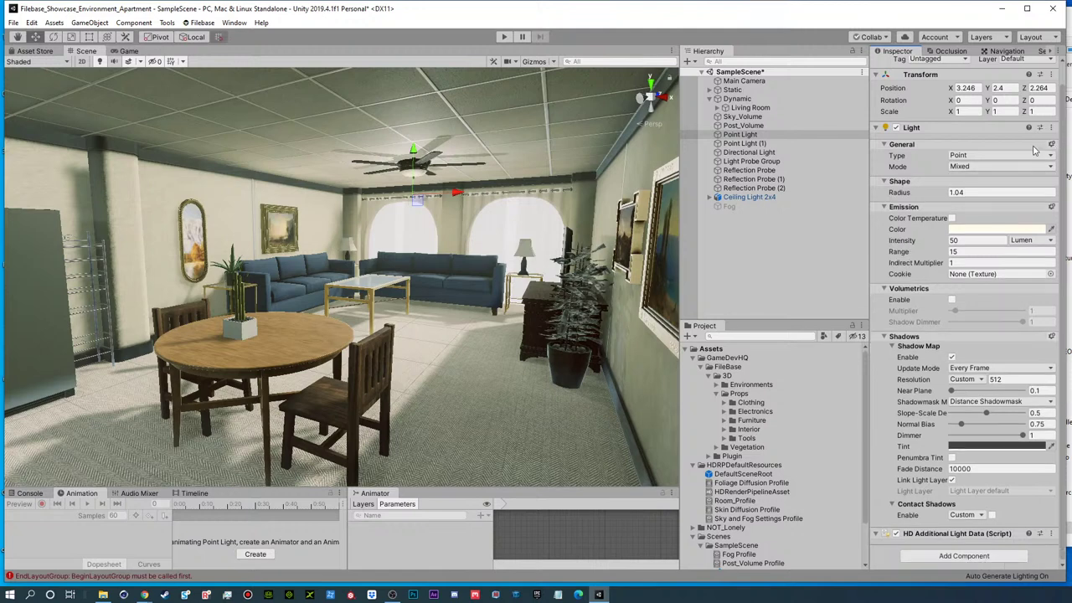
- Add an Area Light, show the scene gizmos, and rotate the light to about 170.8 on X
{"action": "left_click", "coordinate": [784, 249]}
{"action": "left_click", "coordinate": [690, 61]}
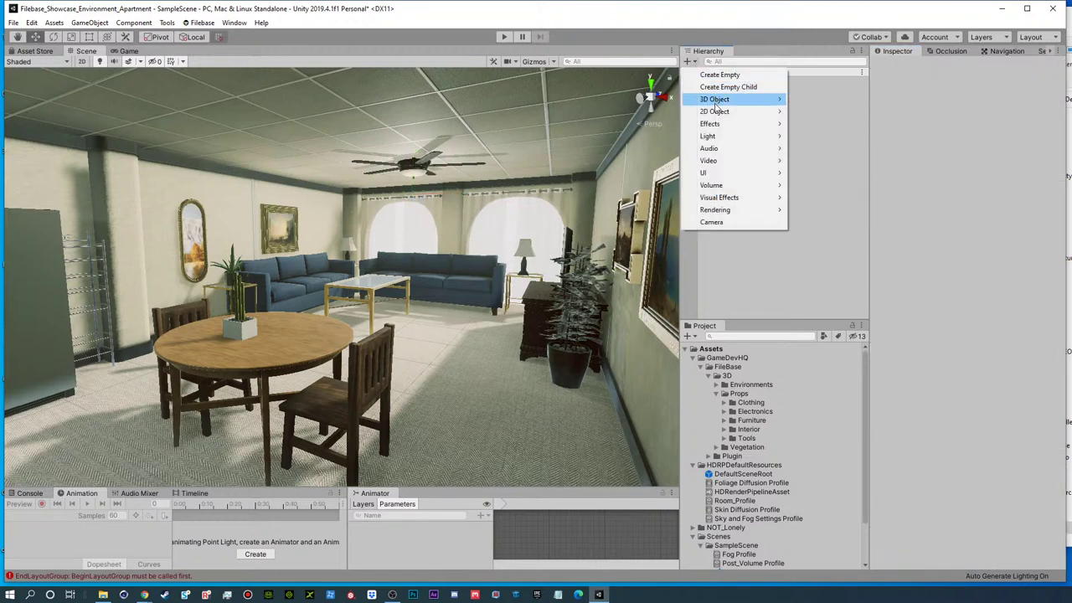
{"action": "mouse_move", "coordinate": [710, 137]}
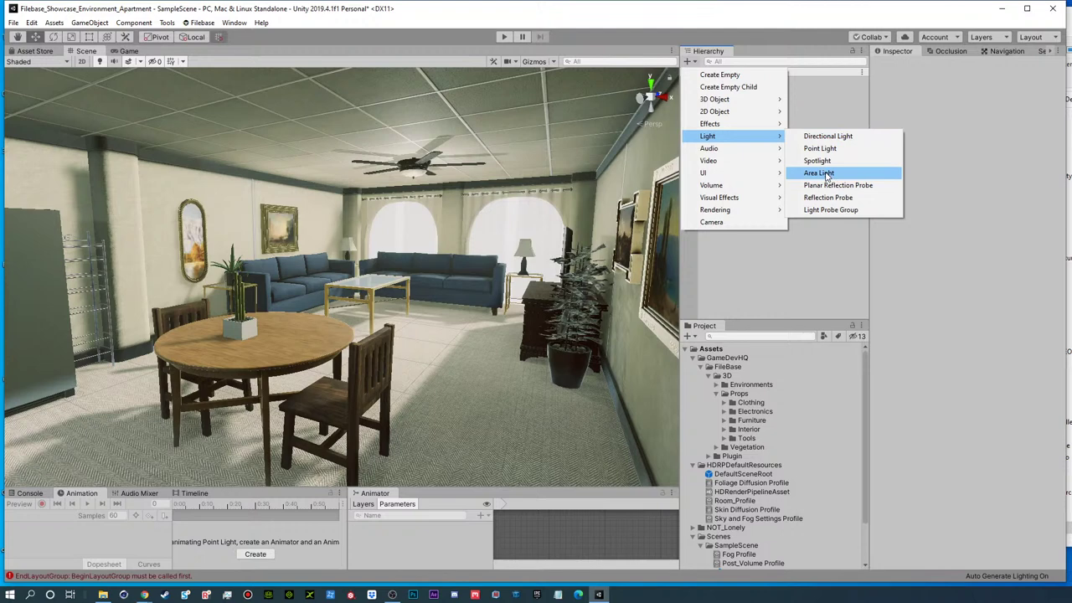
{"action": "left_click", "coordinate": [827, 174]}
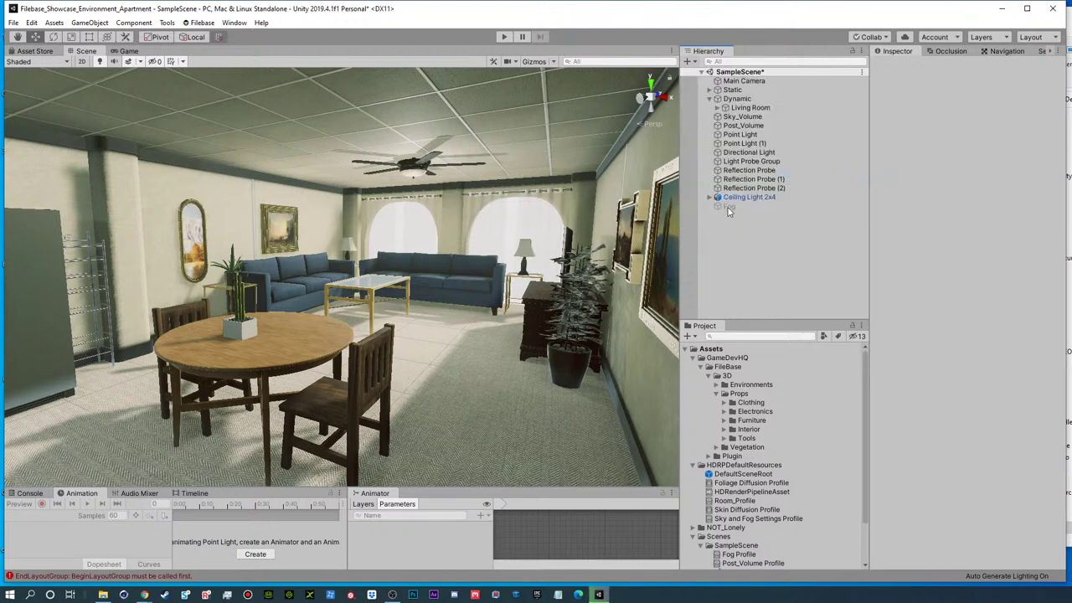
{"action": "key", "text": "r"}
{"action": "key", "text": "e"}
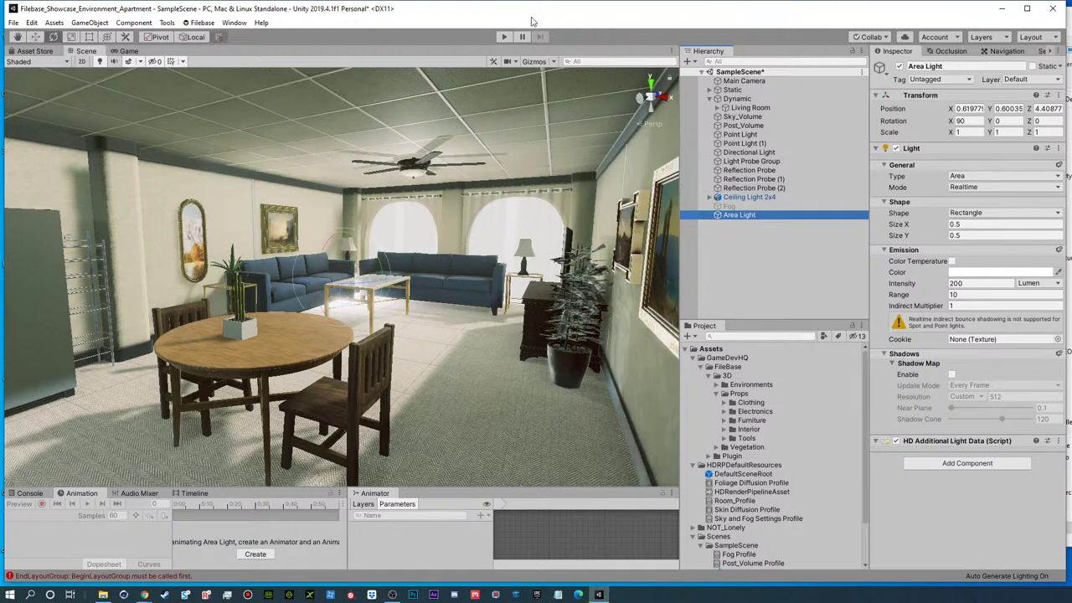
{"action": "left_click", "coordinate": [533, 64]}
{"action": "left_click_drag", "start_coordinate": [322, 267], "coordinate": [439, 165]}
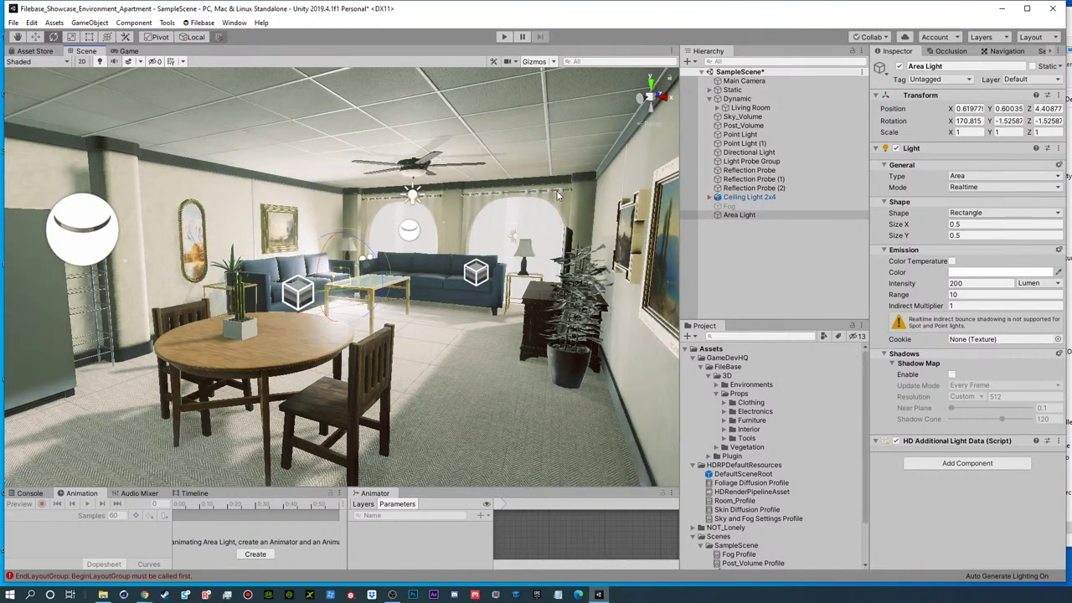
- Delete the Area Light
{"action": "left_click", "coordinate": [729, 206]}
{"action": "left_click", "coordinate": [740, 214]}
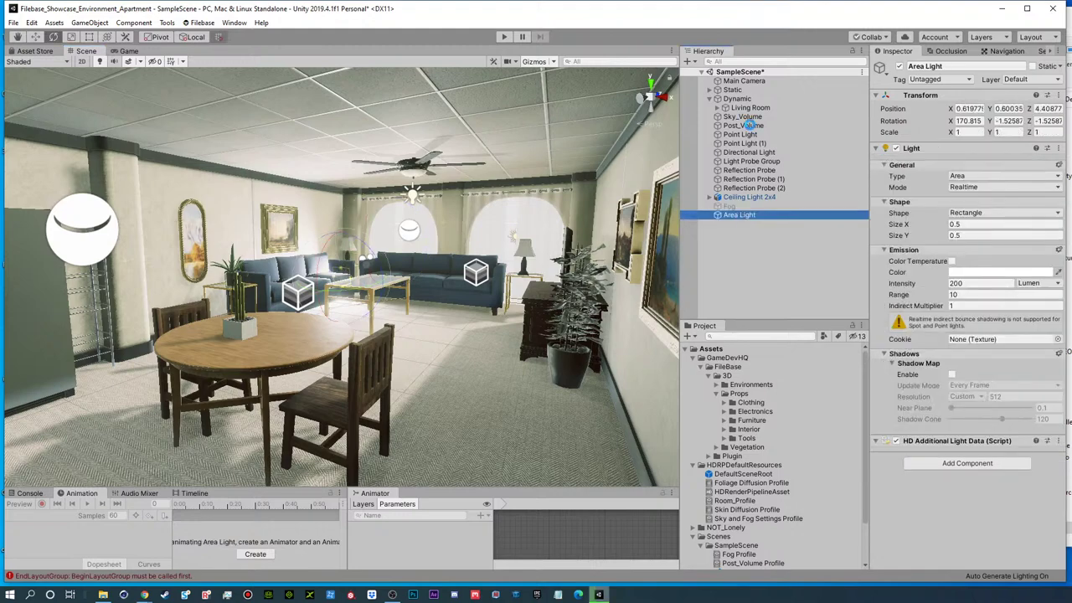
{"action": "key", "text": "Delete"}
- Add a new Point Light to the scene
{"action": "left_click", "coordinate": [689, 61]}
{"action": "mouse_move", "coordinate": [708, 102]}
{"action": "left_click", "coordinate": [817, 149]}
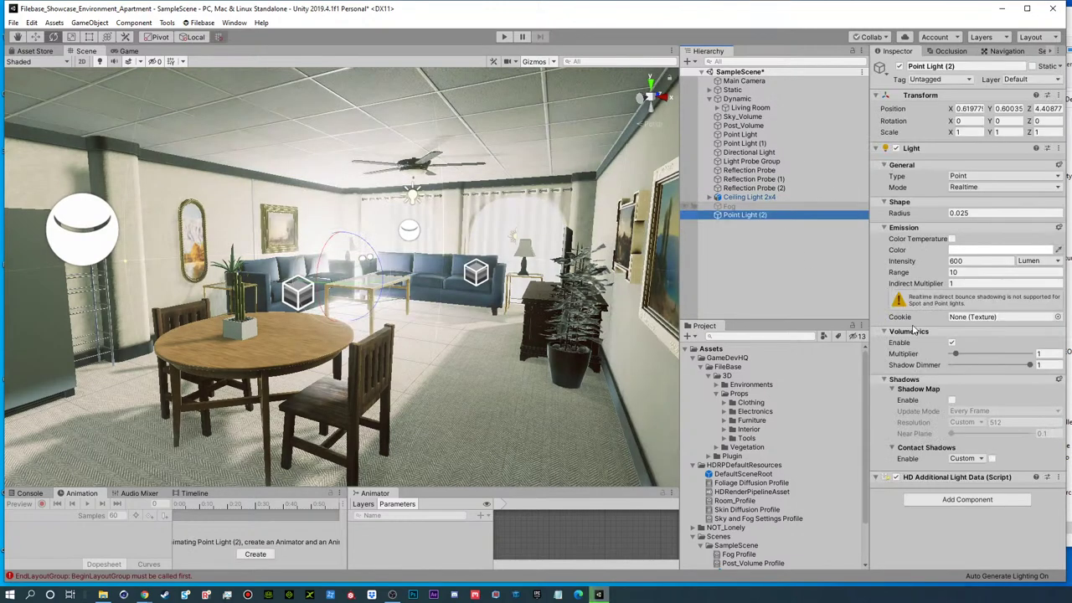
- Try the Area type on the new light, keeping the Rectangle shape, and rotate it to about 139.2 on X
{"action": "left_click", "coordinate": [963, 179]}
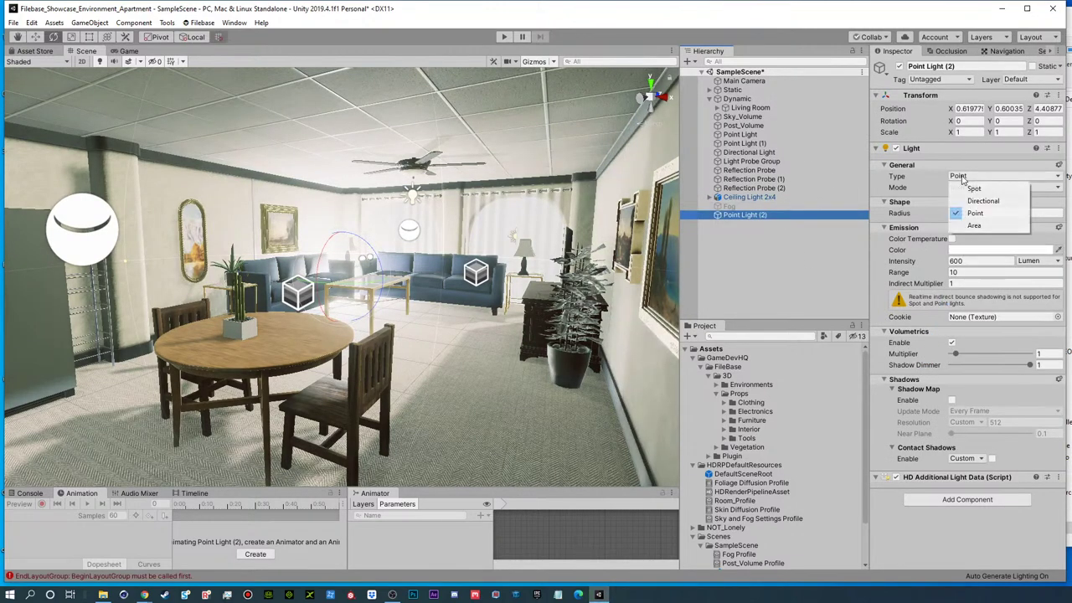
{"action": "left_click", "coordinate": [963, 222]}
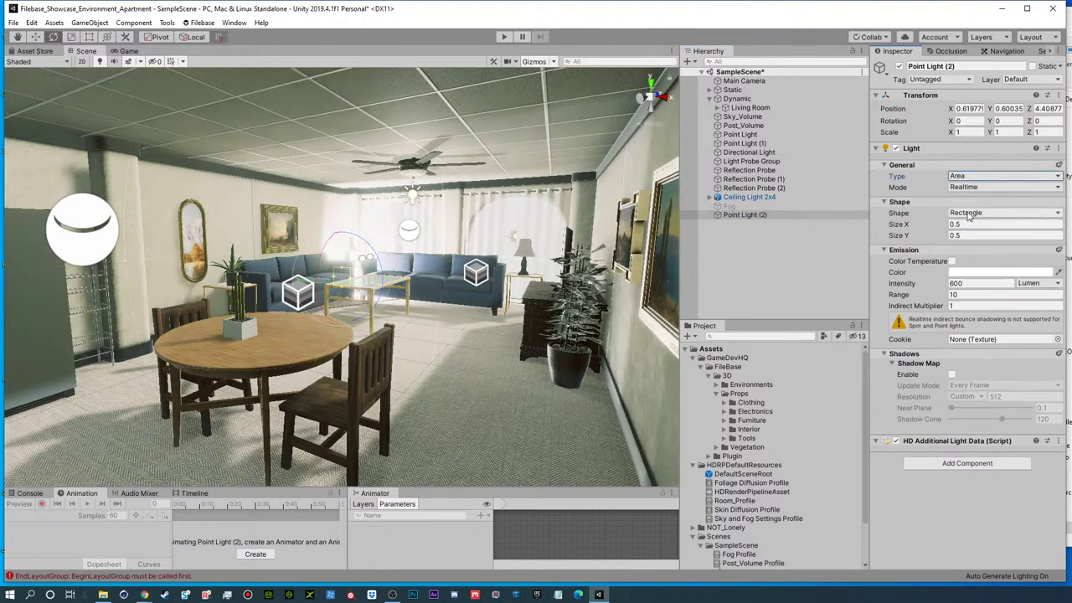
{"action": "left_click_drag", "start_coordinate": [323, 259], "coordinate": [620, 150]}
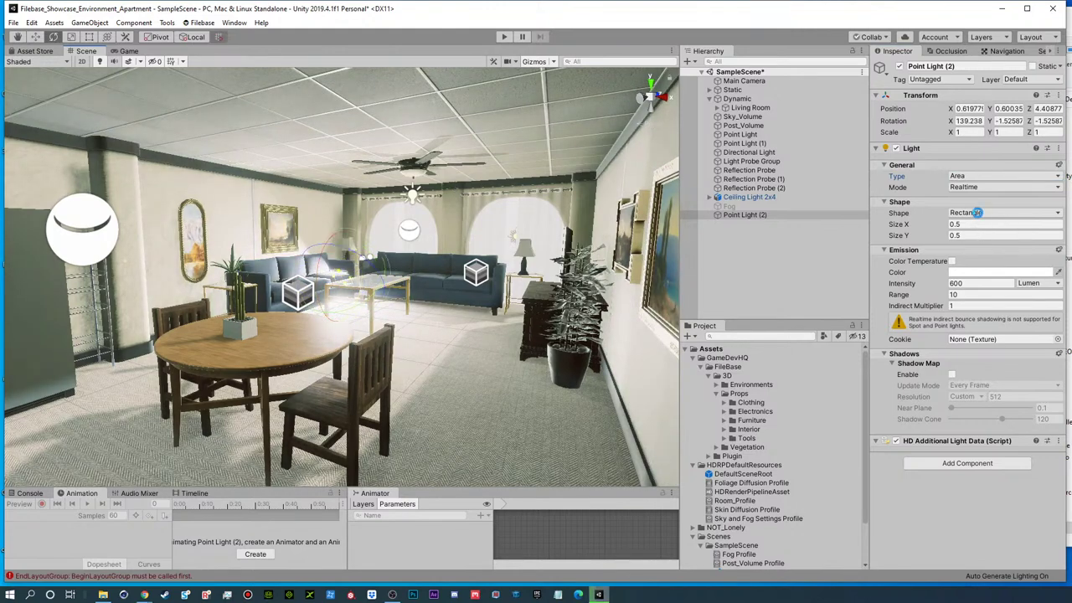
{"action": "left_click", "coordinate": [977, 213]}
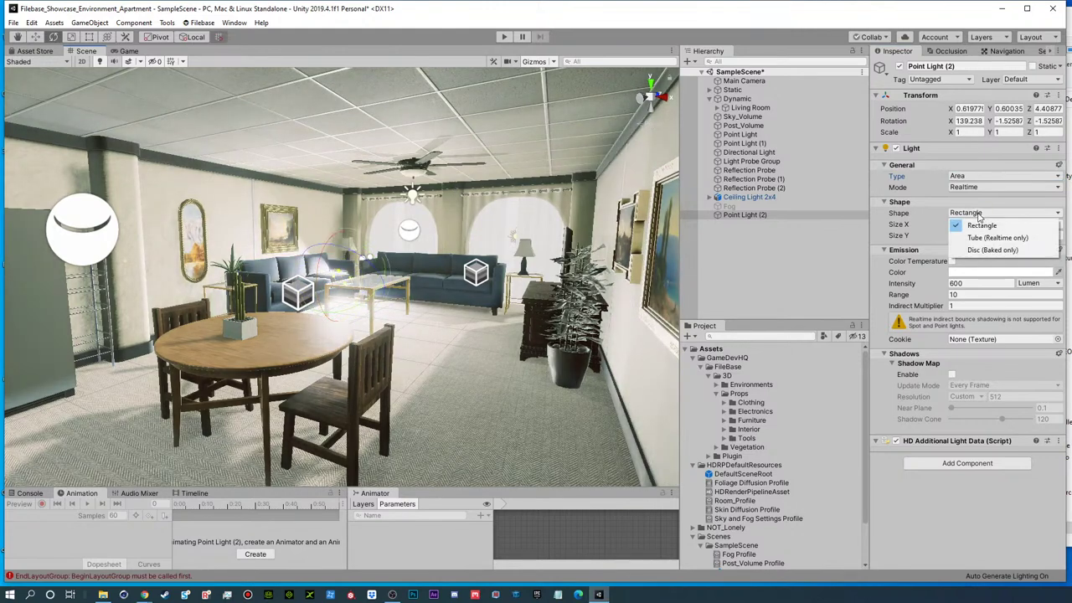
{"action": "left_click", "coordinate": [923, 248]}
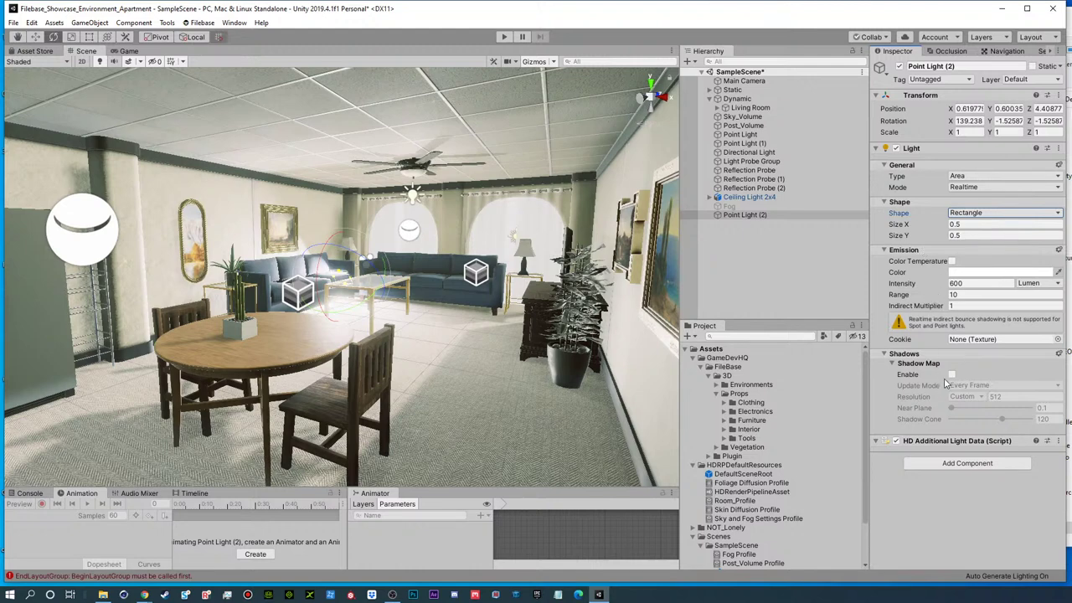
- Return the light's type to Point, try another radius and undo the radius change
{"action": "left_click", "coordinate": [963, 177]}
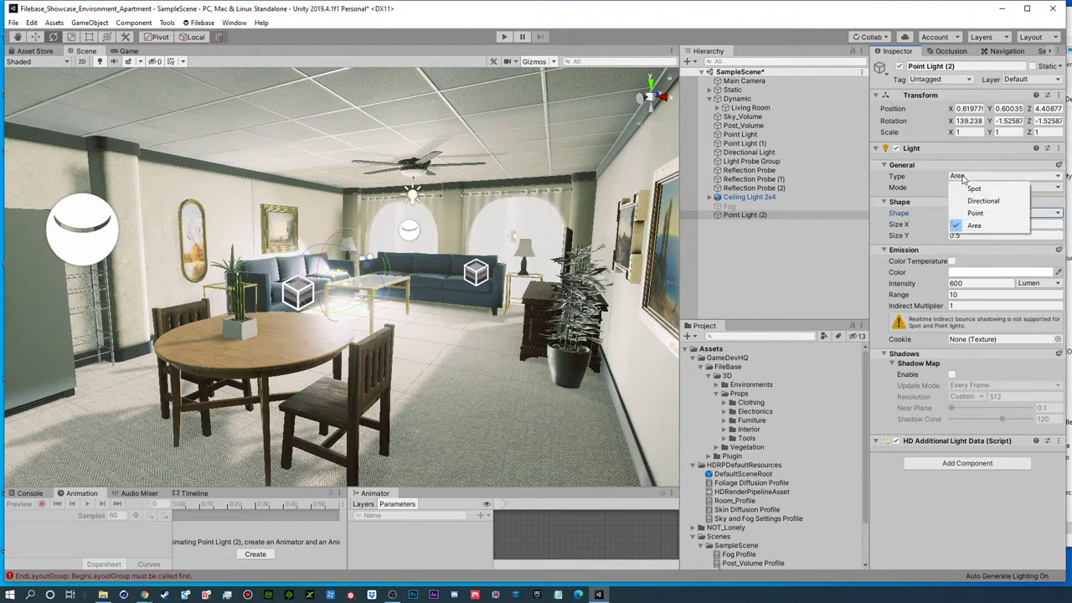
{"action": "left_click", "coordinate": [973, 213]}
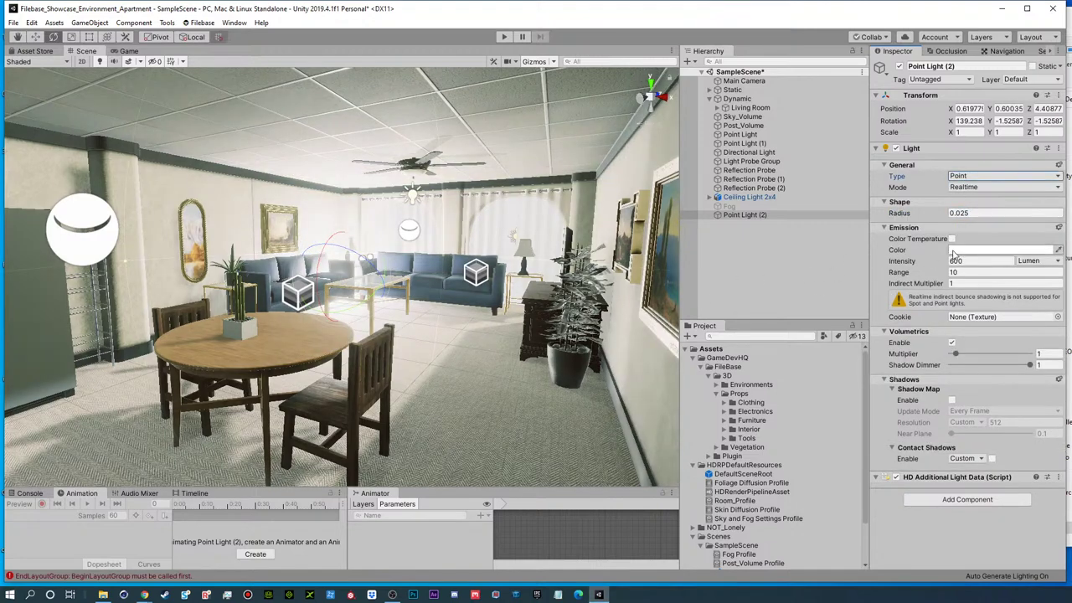
{"action": "left_click_drag", "start_coordinate": [939, 217], "coordinate": [901, 218]}
{"action": "key", "text": "ctrl+z"}
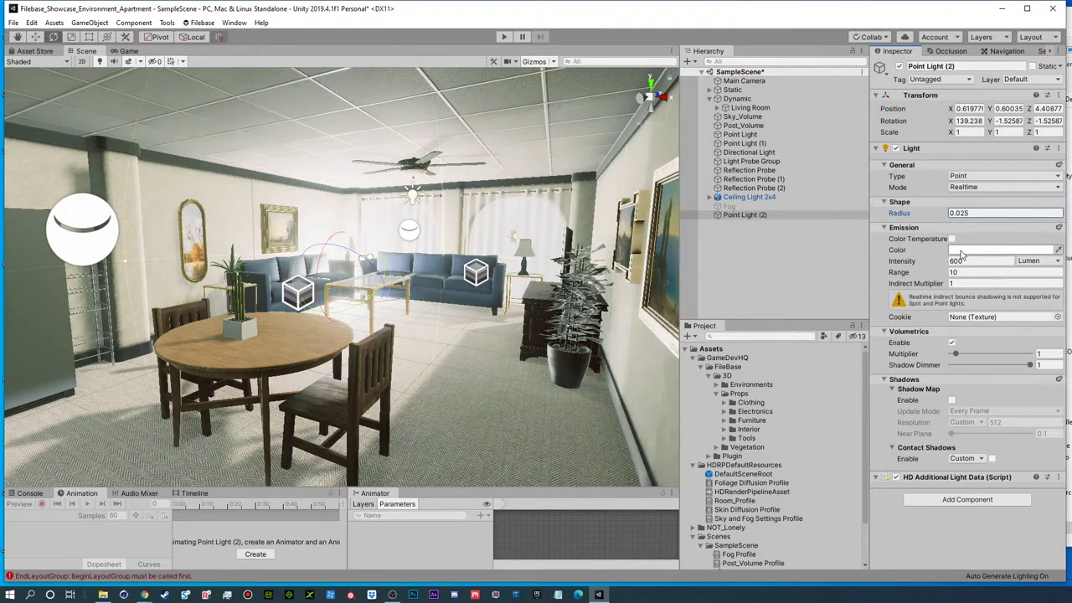
- Change the light's type to Spot and its shape to Box
{"action": "key", "text": "w"}
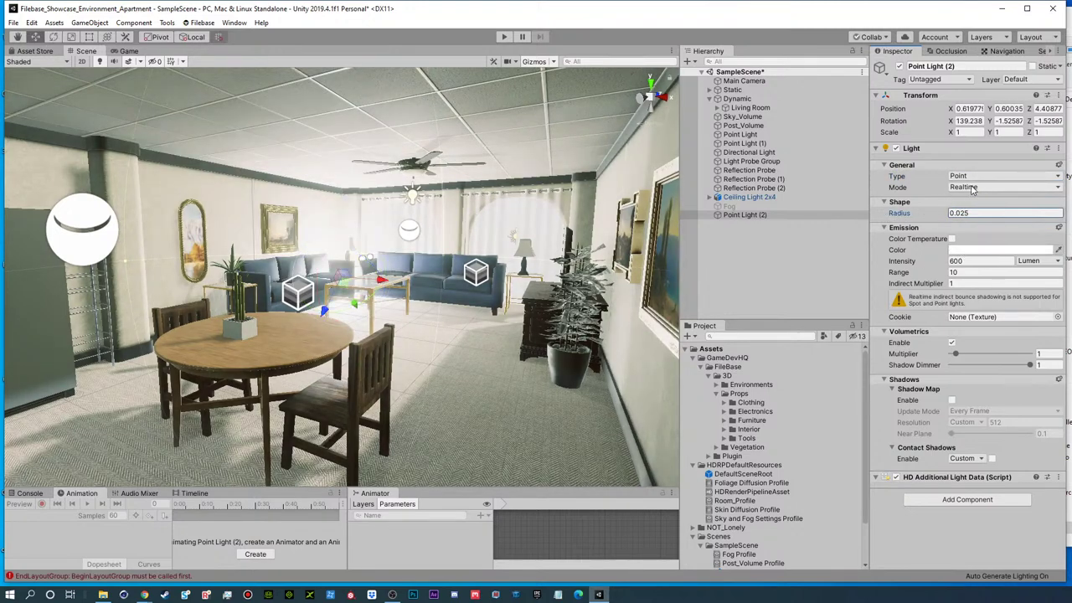
{"action": "left_click", "coordinate": [971, 176]}
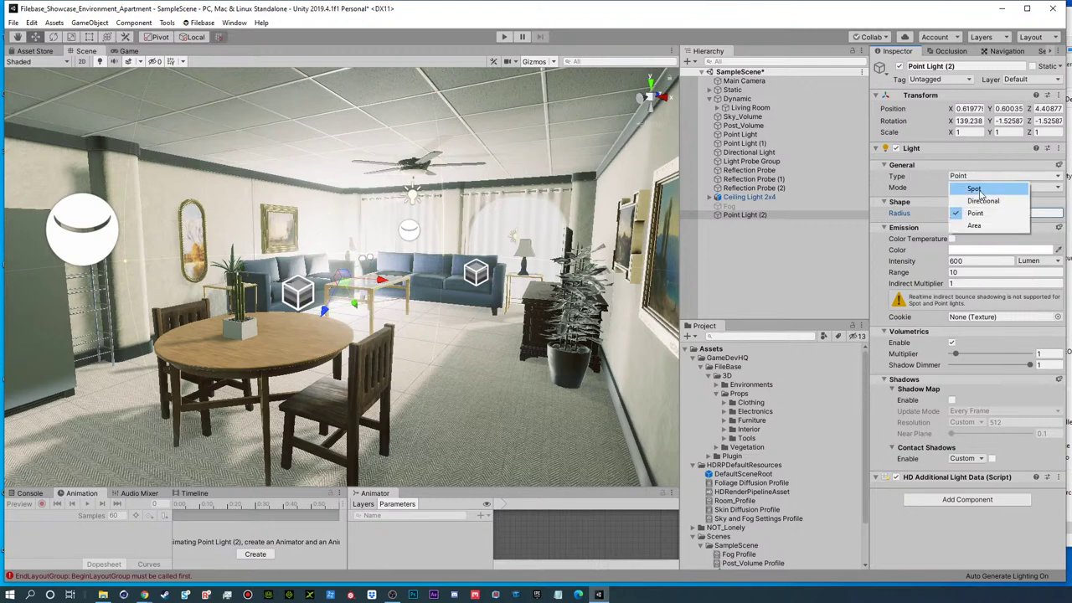
{"action": "left_click", "coordinate": [976, 189]}
{"action": "left_click", "coordinate": [964, 213]}
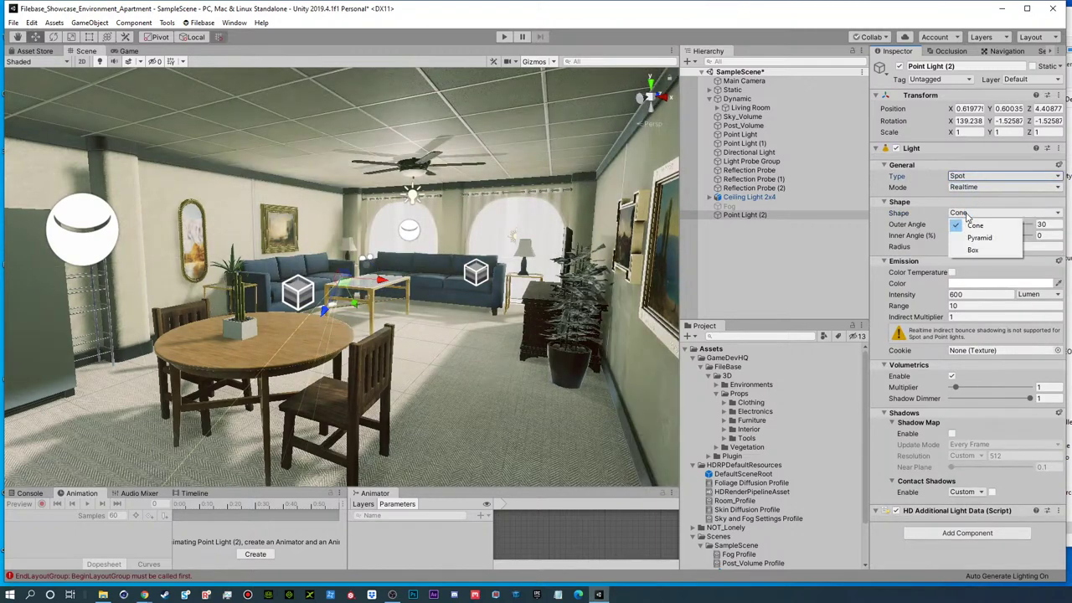
{"action": "left_click", "coordinate": [964, 250]}
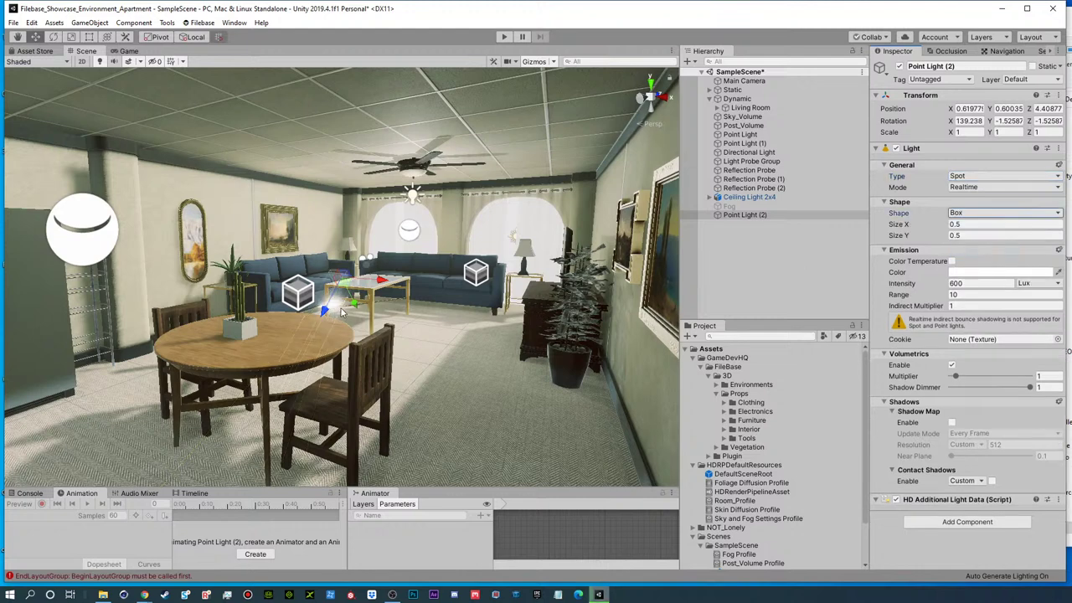
- Move the box spot light up near the windows, to about X 2.129, Y 2.23, Z 3
{"action": "left_click_drag", "start_coordinate": [356, 307], "coordinate": [554, 203]}
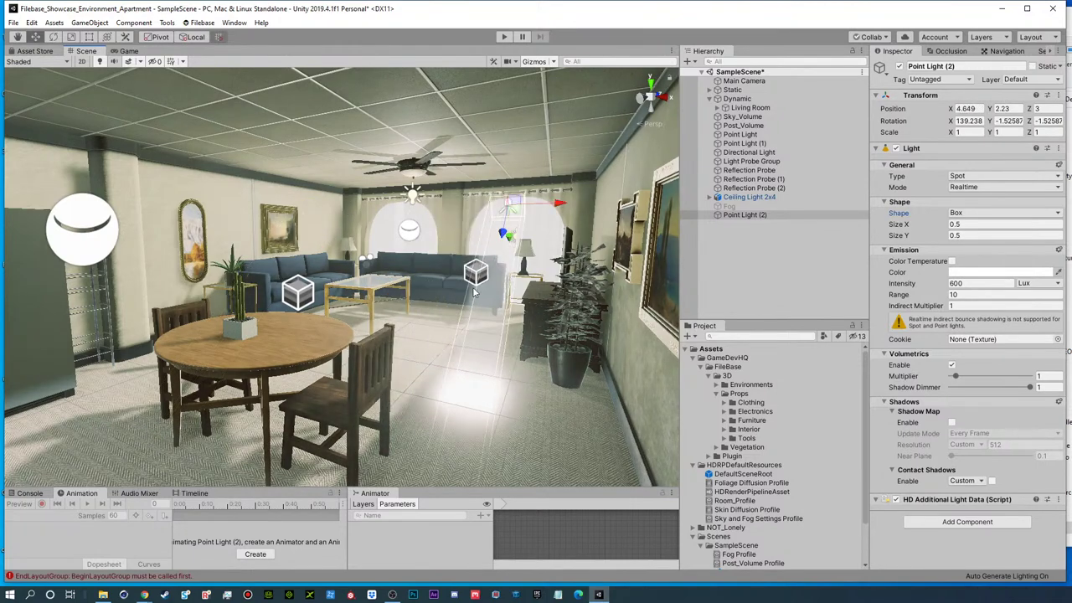
{"action": "mouse_move", "coordinate": [470, 307]}
{"action": "left_mouse_down", "text": "alt"}
{"action": "mouse_move", "coordinate": [491, 310]}
{"action": "mouse_move", "coordinate": [457, 306]}
{"action": "left_mouse_up", "text": "alt"}
{"action": "right_click_drag", "start_coordinate": [457, 307], "coordinate": [453, 303], "text": "alt"}
{"action": "scroll", "coordinate": [453, 302], "scroll_direction": "down", "scroll_amount": 8}
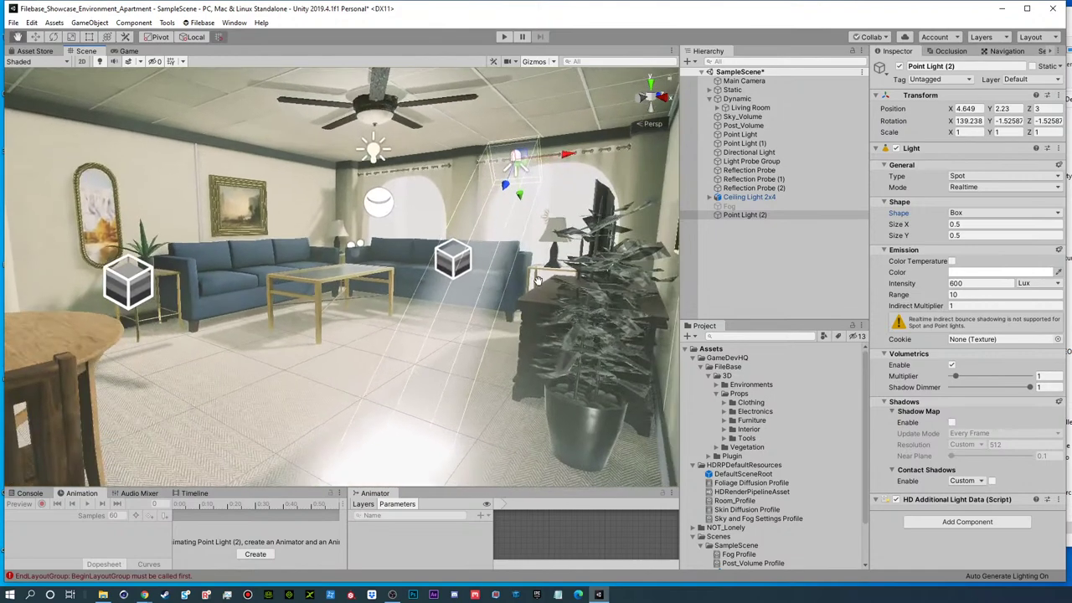
{"action": "left_click_drag", "start_coordinate": [562, 159], "coordinate": [370, 174]}
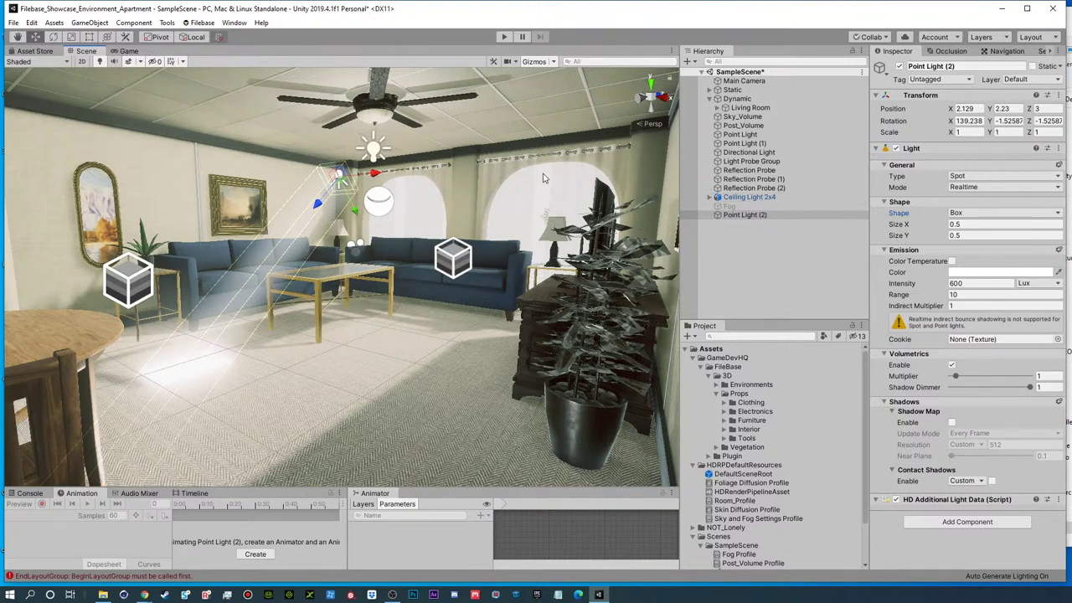
- Set the light's volumetrics multiplier to about 3.9 and rotate the light to about 159.7 on X
{"action": "key", "text": "t"}
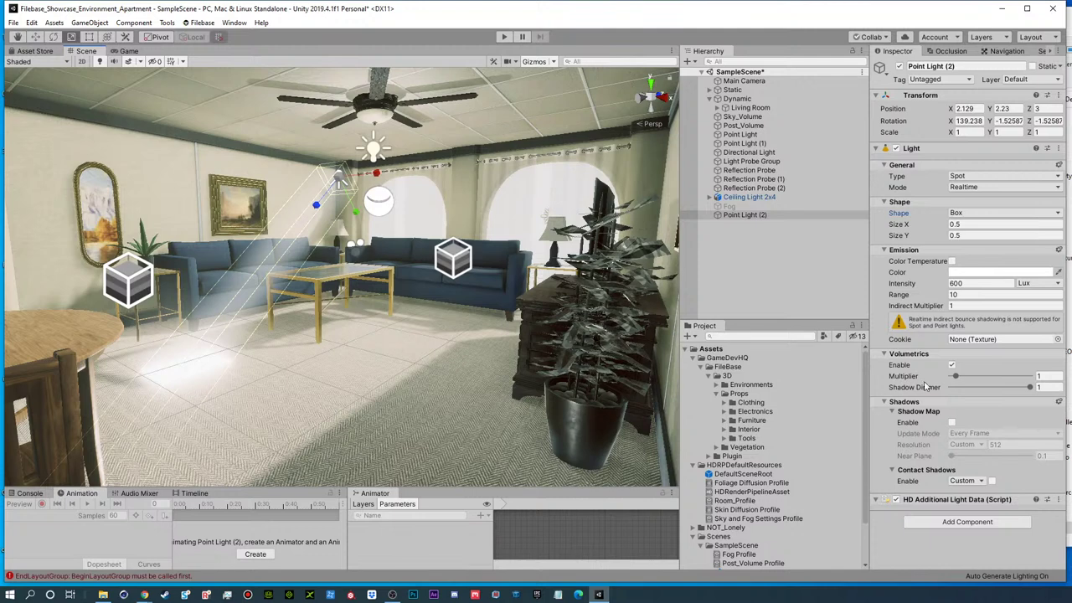
{"action": "left_click_drag", "start_coordinate": [957, 378], "coordinate": [970, 378]}
{"action": "key", "text": "e"}
{"action": "left_click_drag", "start_coordinate": [337, 177], "coordinate": [309, 152]}
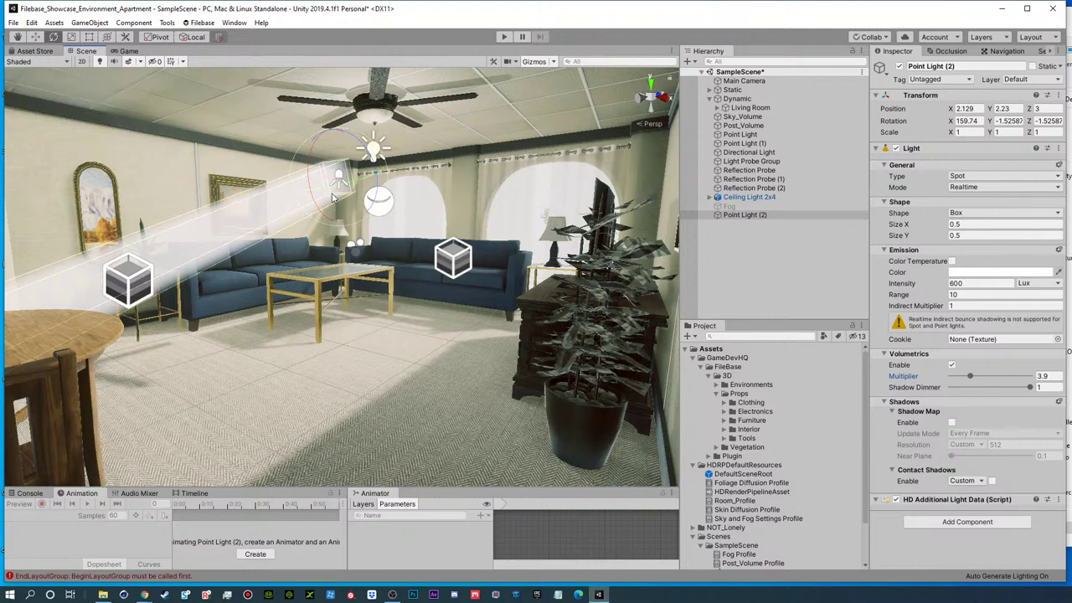
- Move the light back toward the window wall, to about Y 2.37, Z 6.92
{"action": "key", "text": "w"}
{"action": "left_click_drag", "start_coordinate": [316, 191], "coordinate": [444, 139]}
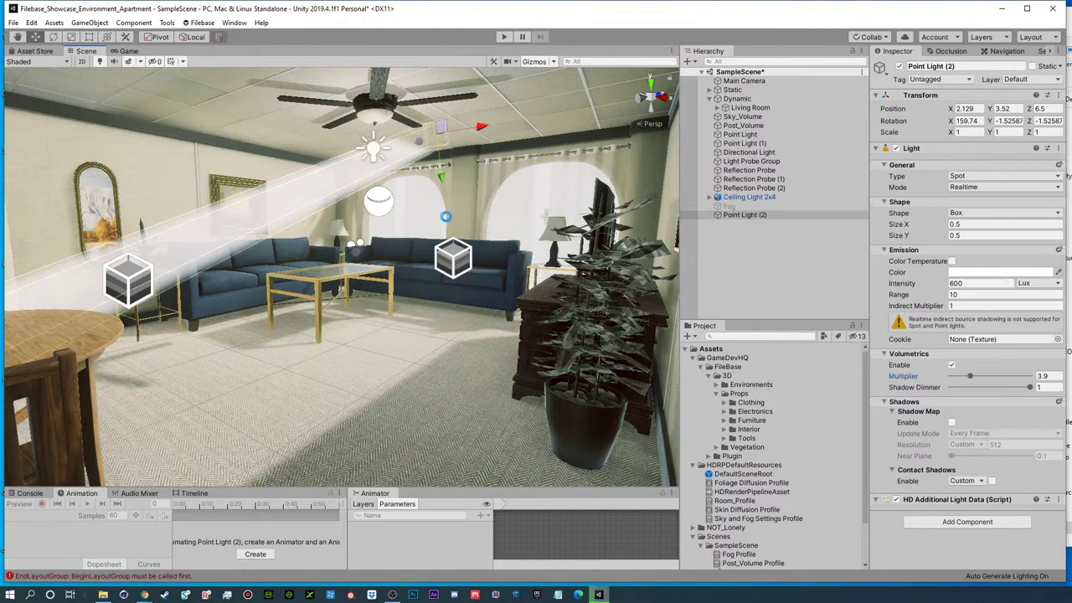
{"action": "left_click_drag", "start_coordinate": [443, 183], "coordinate": [448, 224]}
- Scale the light to about 0.93 on Y and enlarge its box shape to about 1.72 by 1.5
{"action": "key", "text": "t"}
{"action": "key", "text": "r"}
{"action": "left_click_drag", "start_coordinate": [921, 228], "coordinate": [953, 237]}
- Lower the light to about Y 2.01, Z 7.05 and enable its shadow map
{"action": "key", "text": "w"}
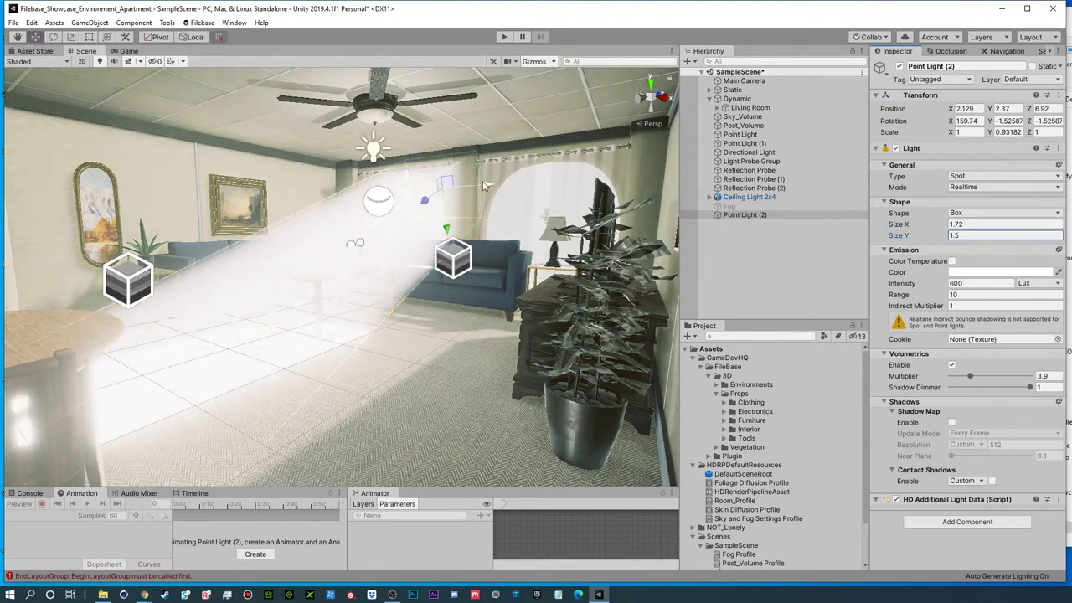
{"action": "left_click_drag", "start_coordinate": [448, 229], "coordinate": [449, 256]}
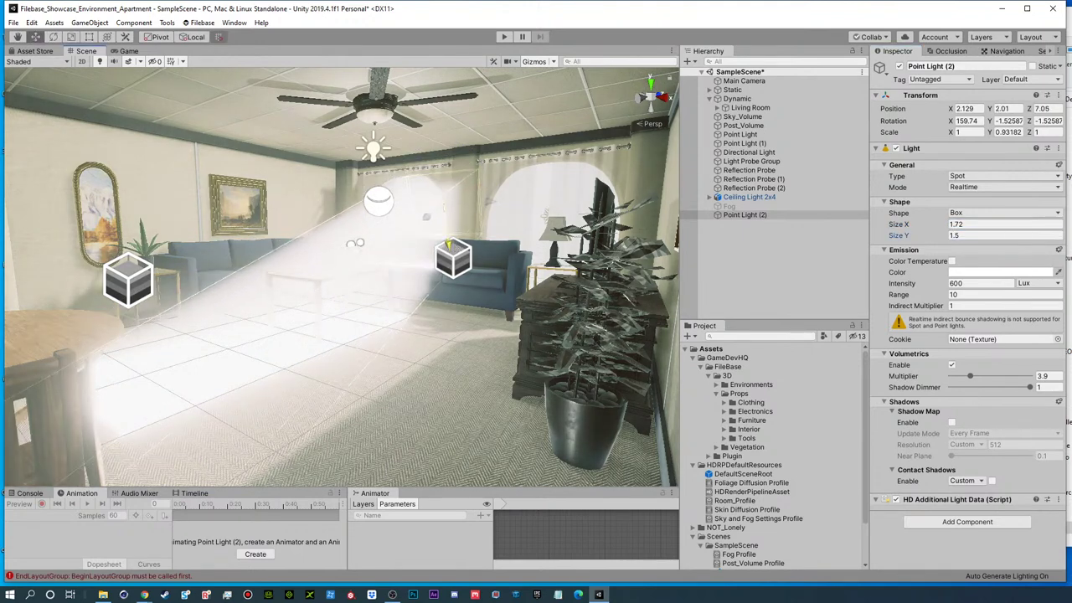
{"action": "left_click", "coordinate": [953, 423]}
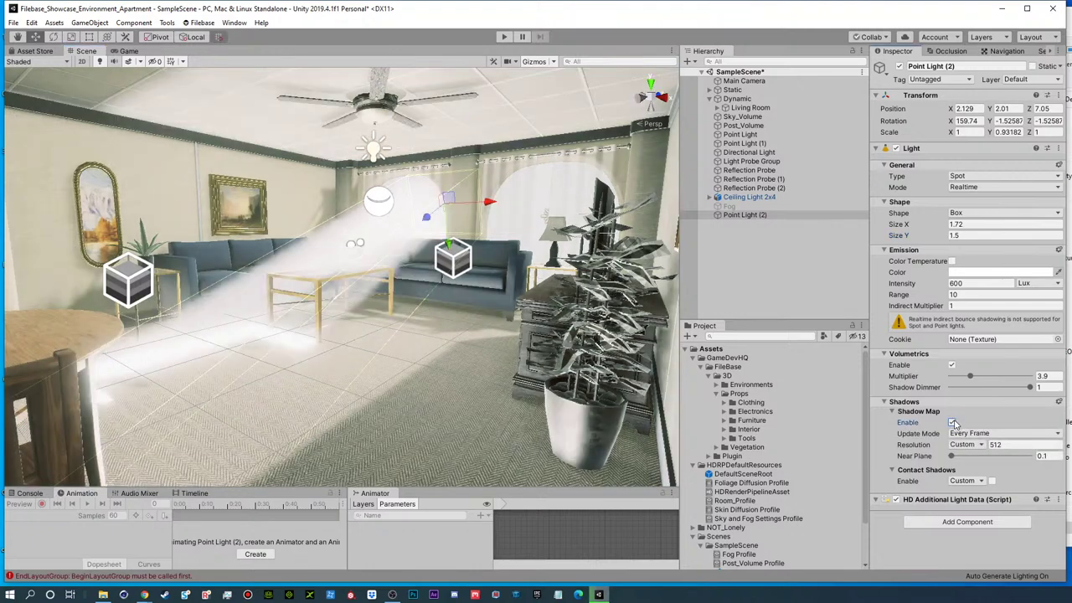
- Shift the light to about X 1.67 and widen its box shape to about 2.76 on X
{"action": "left_click_drag", "start_coordinate": [436, 292], "coordinate": [434, 188], "text": "alt"}
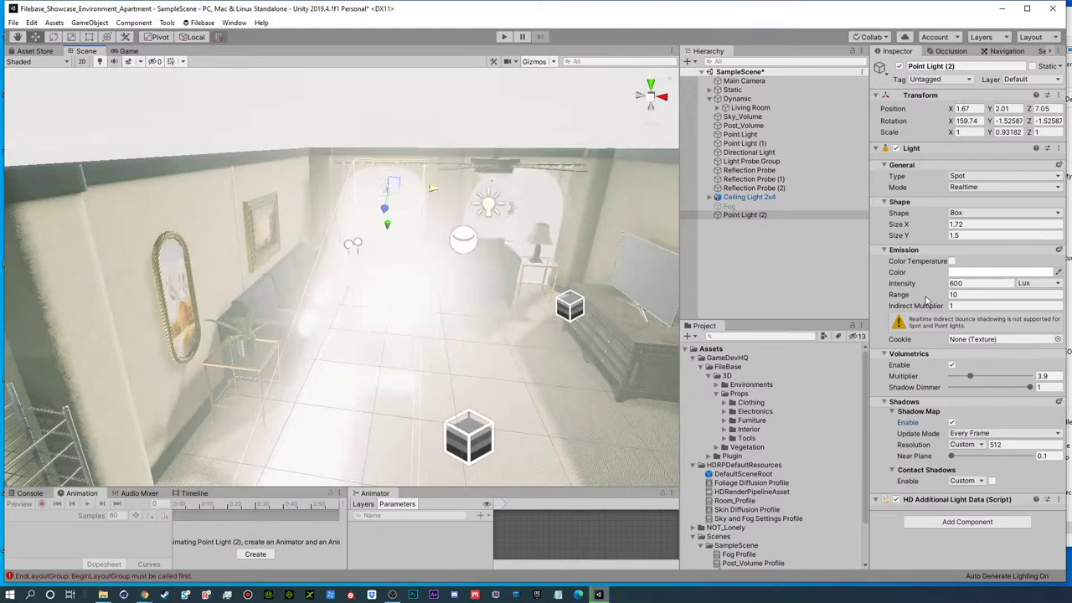
{"action": "left_click_drag", "start_coordinate": [939, 225], "coordinate": [960, 226]}
{"action": "left_click", "coordinate": [777, 256]}
{"action": "left_click_drag", "start_coordinate": [428, 202], "coordinate": [337, 173], "text": "alt"}
- Set the box light's intensity to 100 Lux and its volumetrics multiplier to about 2.1
{"action": "left_click", "coordinate": [747, 215]}
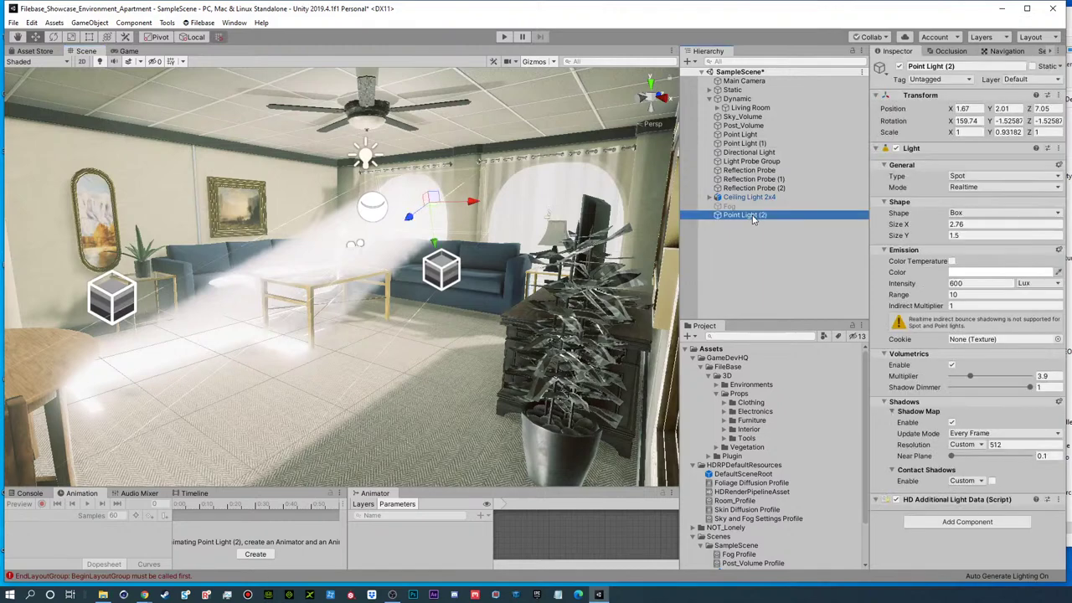
{"action": "left_click", "coordinate": [959, 285]}
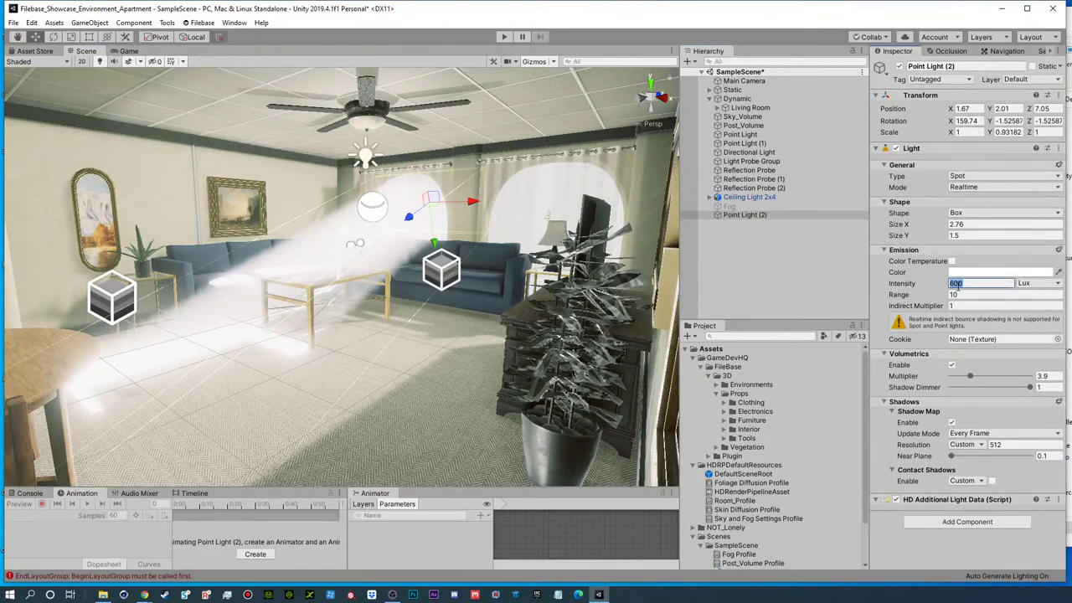
{"action": "type", "text": "1"}
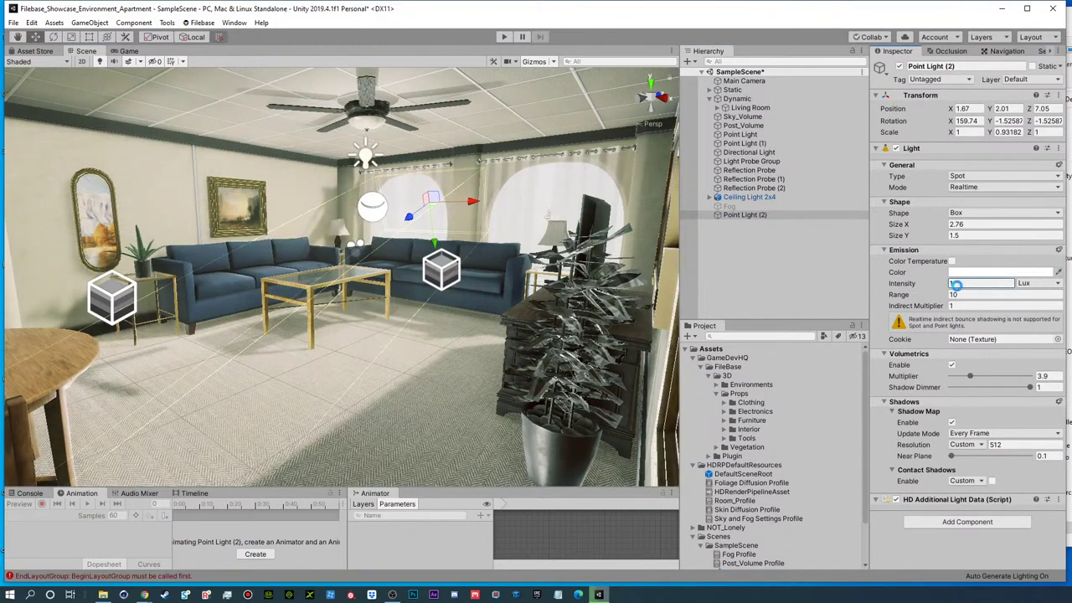
{"action": "type", "text": "00"}
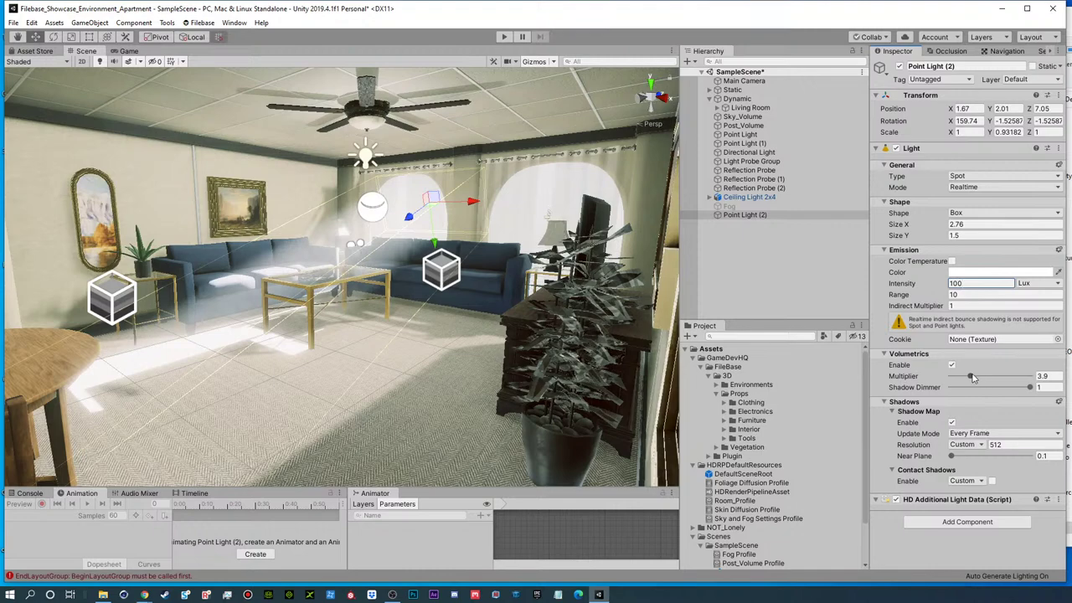
{"action": "left_click_drag", "start_coordinate": [971, 376], "coordinate": [963, 381]}
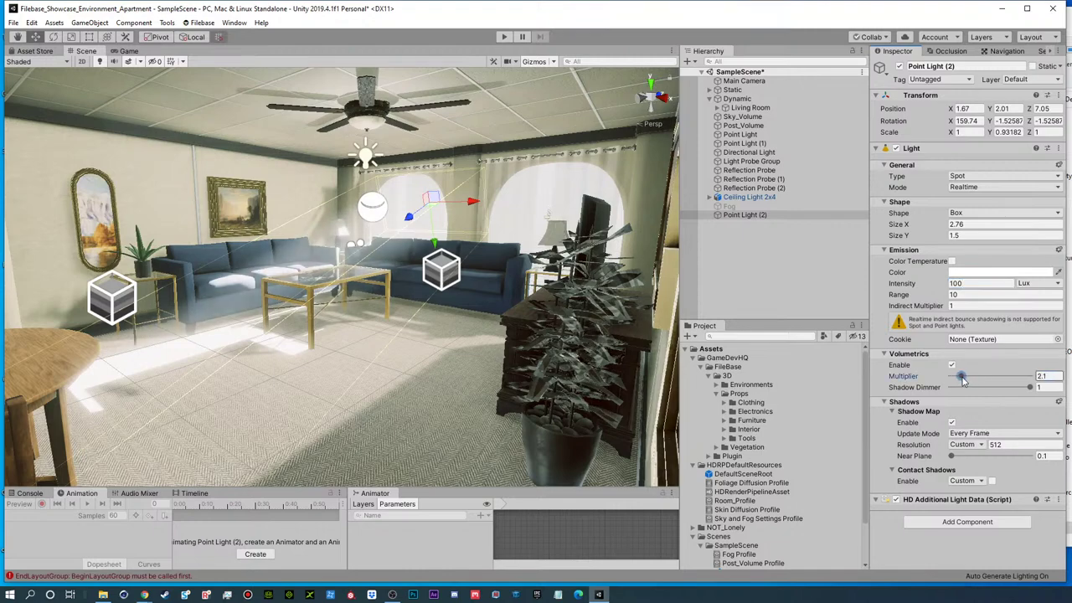
- Duplicate the box light and move the copy to the other window, at about X 4.53
{"action": "left_click", "coordinate": [781, 270]}
{"action": "mouse_move", "coordinate": [369, 272]}
{"action": "left_mouse_down", "text": "alt"}
{"action": "mouse_move", "coordinate": [421, 283]}
{"action": "mouse_move", "coordinate": [382, 272]}
{"action": "left_mouse_up", "text": "alt"}
{"action": "right_click_drag", "start_coordinate": [382, 272], "coordinate": [481, 260], "text": "alt"}
{"action": "left_click_drag", "start_coordinate": [395, 245], "coordinate": [380, 265], "text": "alt"}
{"action": "scroll", "coordinate": [381, 266], "scroll_direction": "down", "scroll_amount": 10}
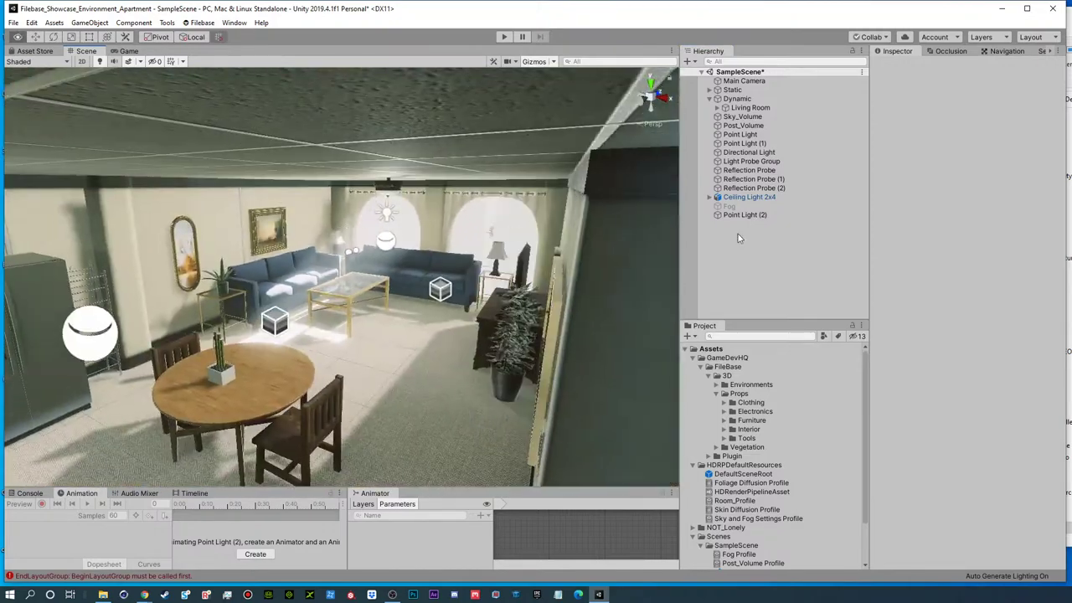
{"action": "left_click", "coordinate": [745, 214]}
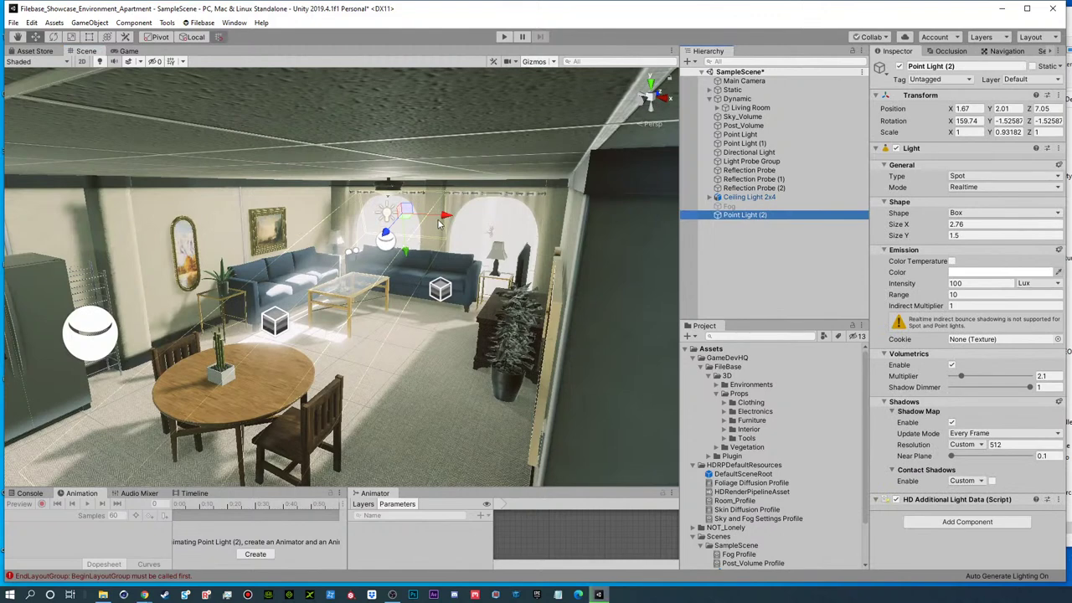
{"action": "key", "text": "ctrl+d"}
{"action": "left_click_drag", "start_coordinate": [441, 216], "coordinate": [523, 234]}
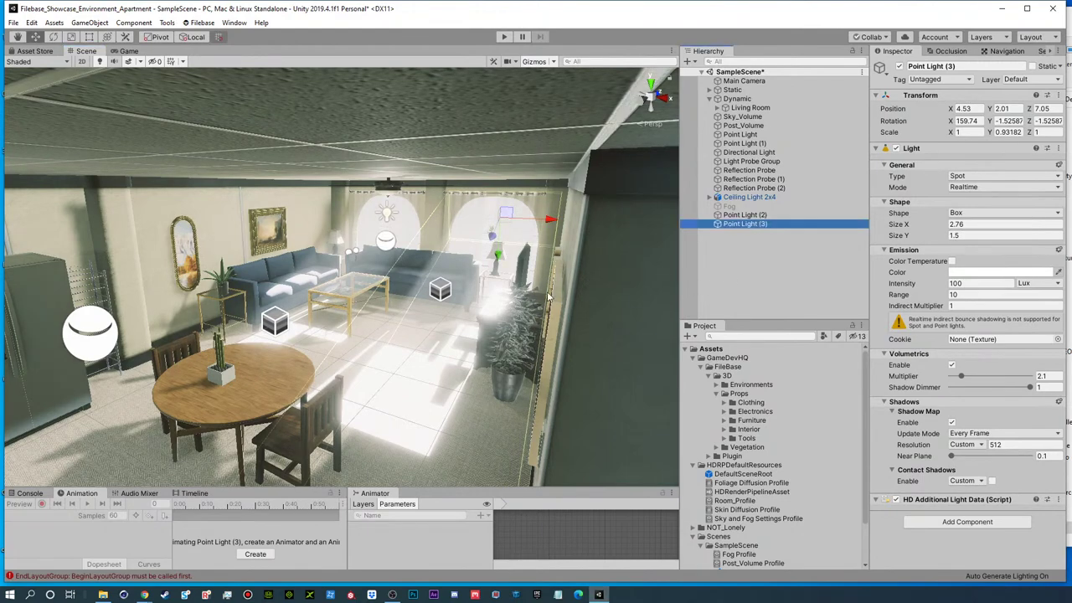
- Set the intensity of both window box lights to 25 Lux and check the lit room
{"action": "left_click", "coordinate": [764, 242]}
{"action": "left_click_drag", "start_coordinate": [423, 289], "coordinate": [462, 279], "text": "alt"}
{"action": "scroll", "coordinate": [422, 246], "scroll_direction": "up", "scroll_amount": 3}
{"action": "left_click", "coordinate": [741, 216]}
{"action": "left_click", "coordinate": [738, 225], "text": "shift"}
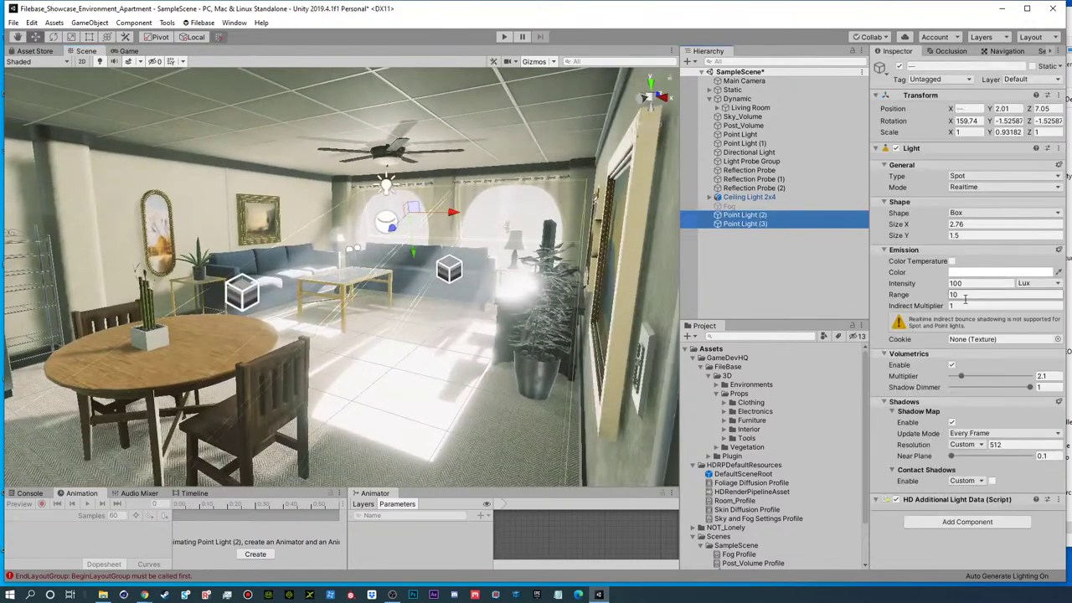
{"action": "left_click", "coordinate": [963, 283]}
{"action": "type", "text": "2"}
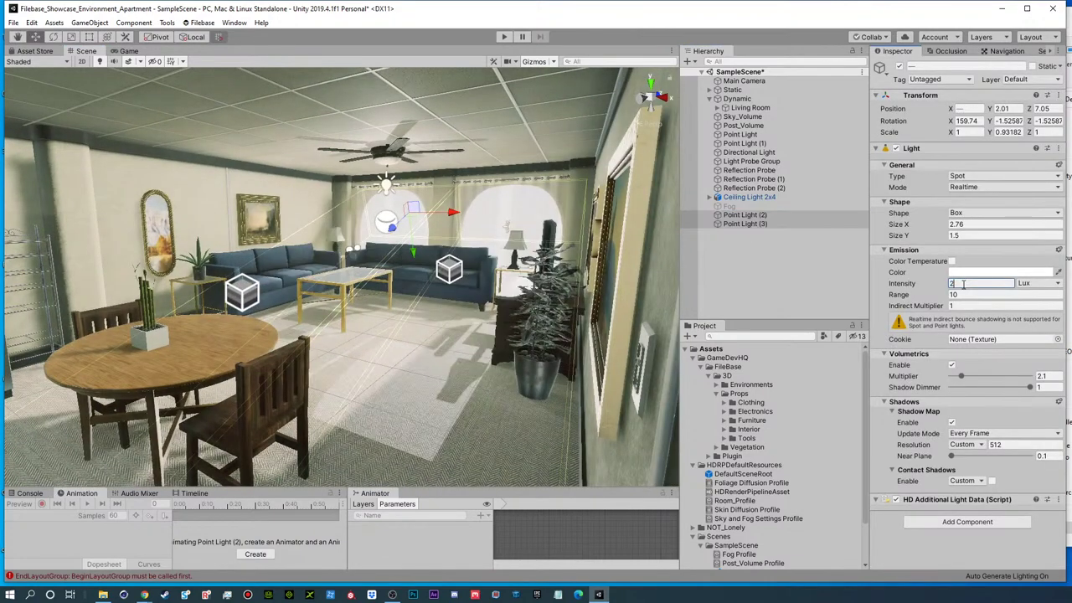
{"action": "type", "text": "5"}
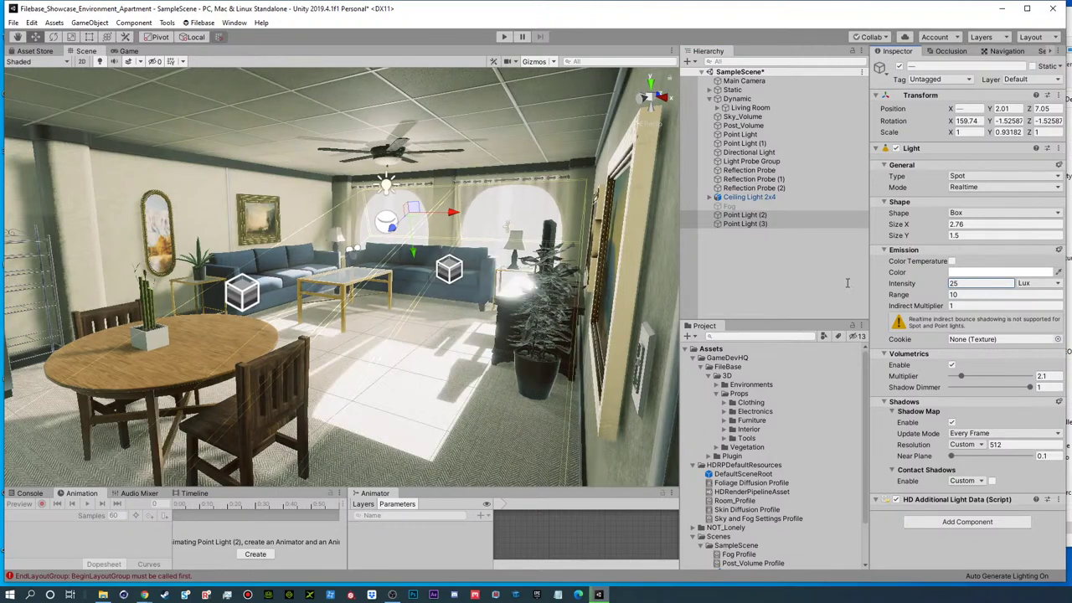
{"action": "left_click", "coordinate": [796, 269]}
{"action": "right_click_drag", "start_coordinate": [433, 337], "coordinate": [417, 178]}
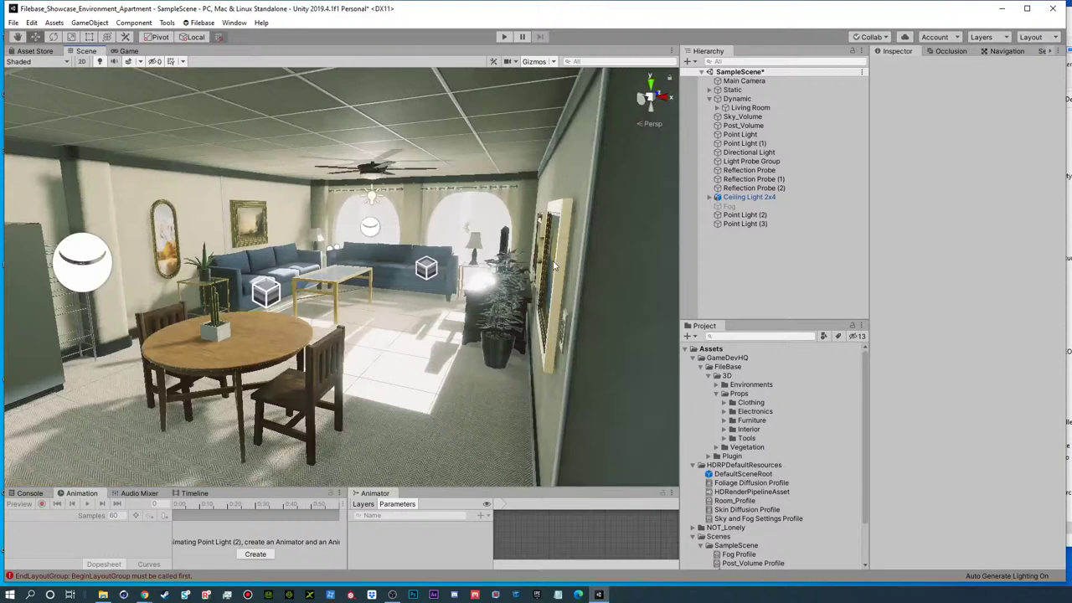
- Set the Light Layer of both window box lights to Nothing and inspect the sofa area
{"action": "left_click", "coordinate": [744, 215]}
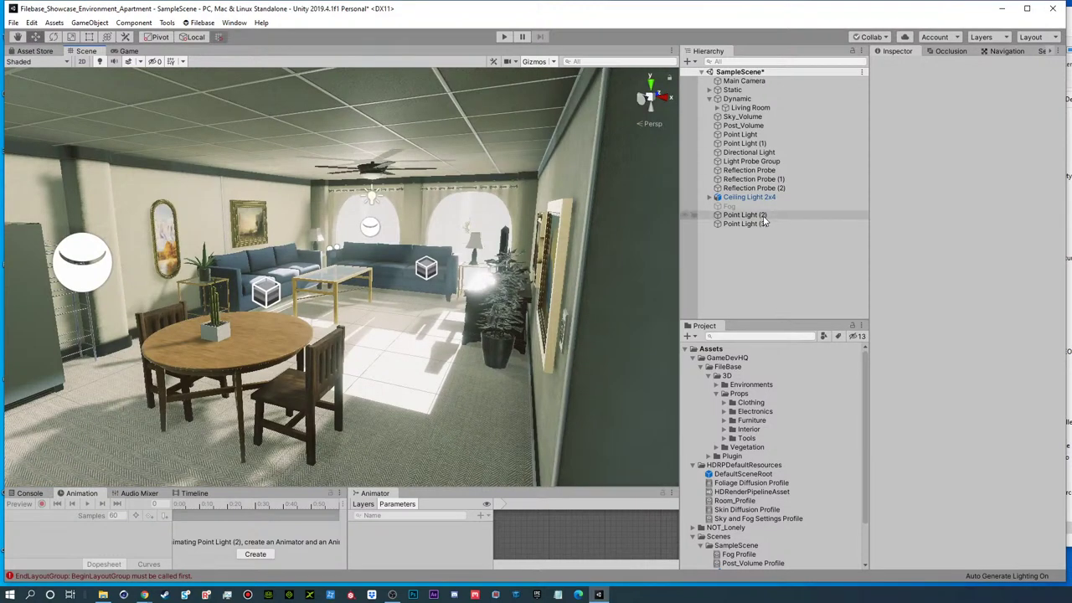
{"action": "left_click", "coordinate": [756, 224], "text": "ctrl"}
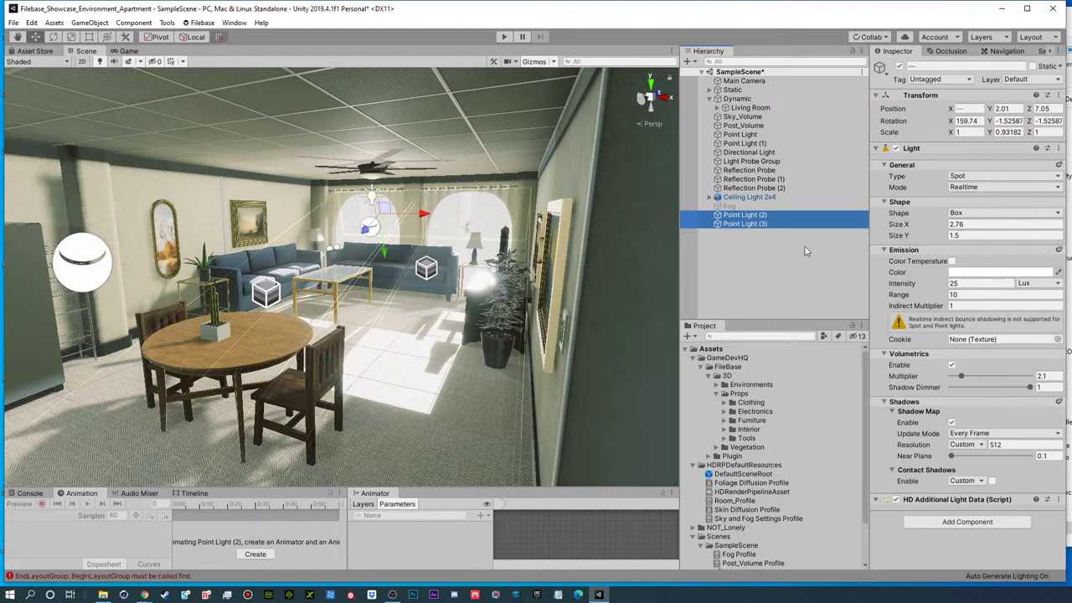
{"action": "left_click", "coordinate": [1057, 165]}
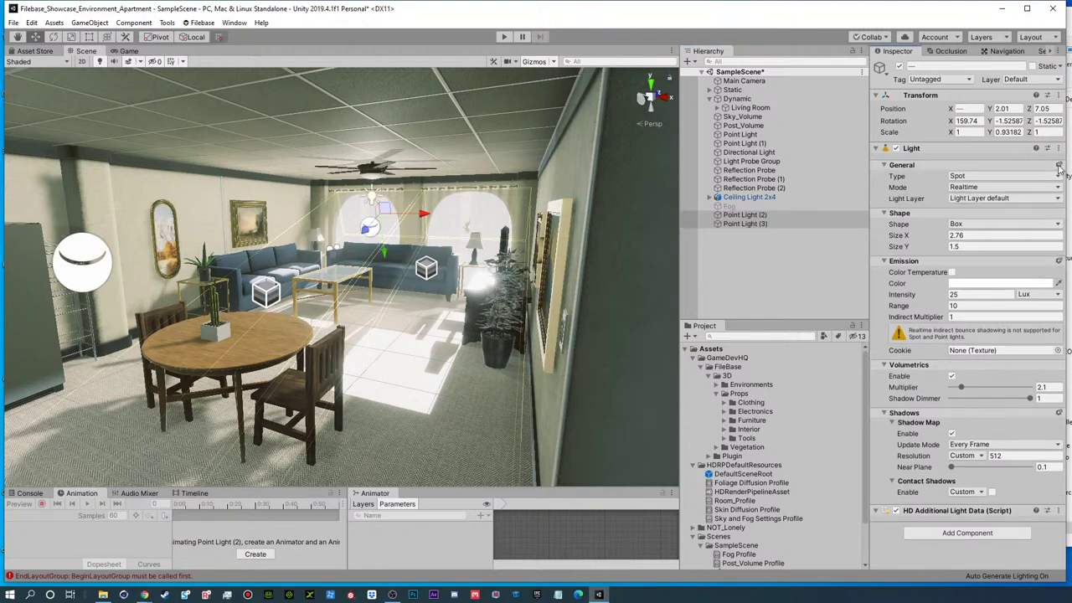
{"action": "left_click", "coordinate": [1005, 197]}
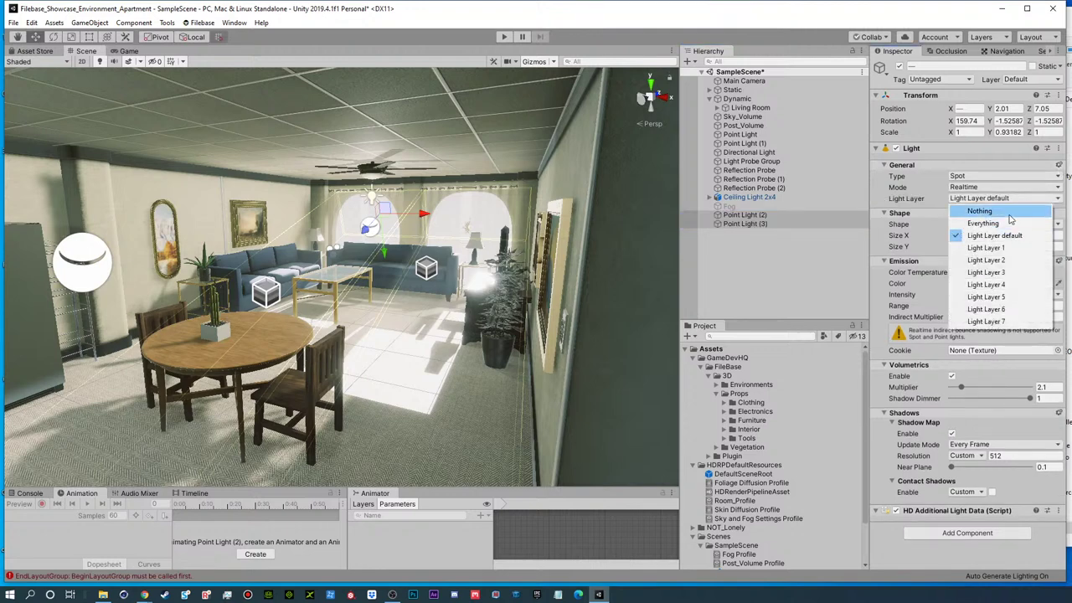
{"action": "left_click", "coordinate": [1009, 215]}
{"action": "mouse_move", "coordinate": [368, 279]}
{"action": "right_mouse_down"}
{"action": "mouse_move", "coordinate": [598, 279]}
{"action": "mouse_move", "coordinate": [379, 275]}
{"action": "right_mouse_up"}
{"action": "key", "text": "w"}
{"action": "key", "text": "d"}
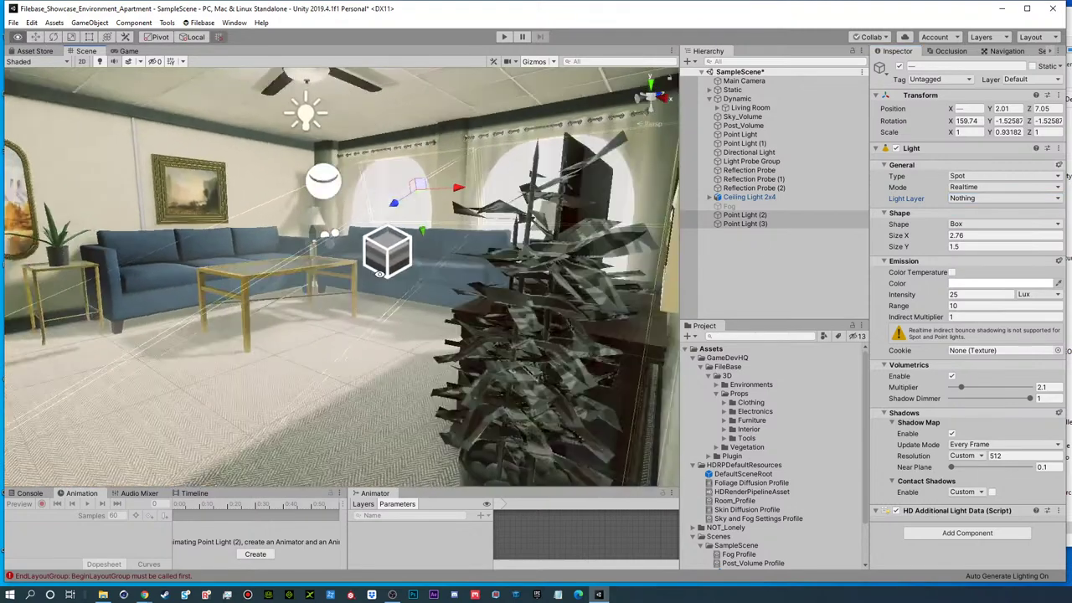
{"action": "left_click_drag", "start_coordinate": [382, 276], "coordinate": [425, 294], "text": "alt"}
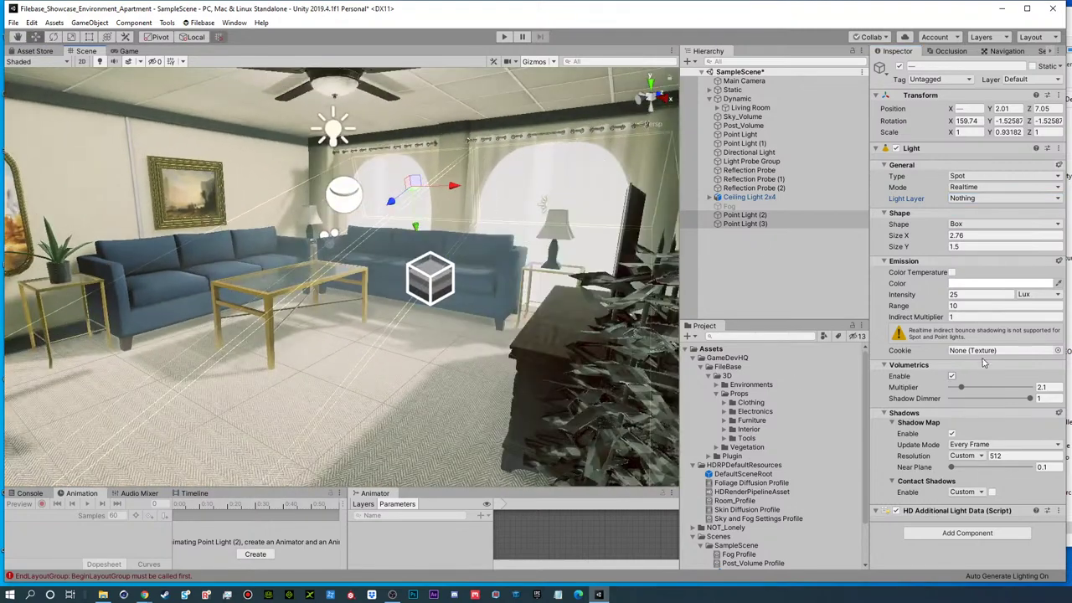
- Raise the intensity of both window lights to about 77 Lux and view the room from the dining area
{"action": "left_click_drag", "start_coordinate": [939, 299], "coordinate": [234, 295]}
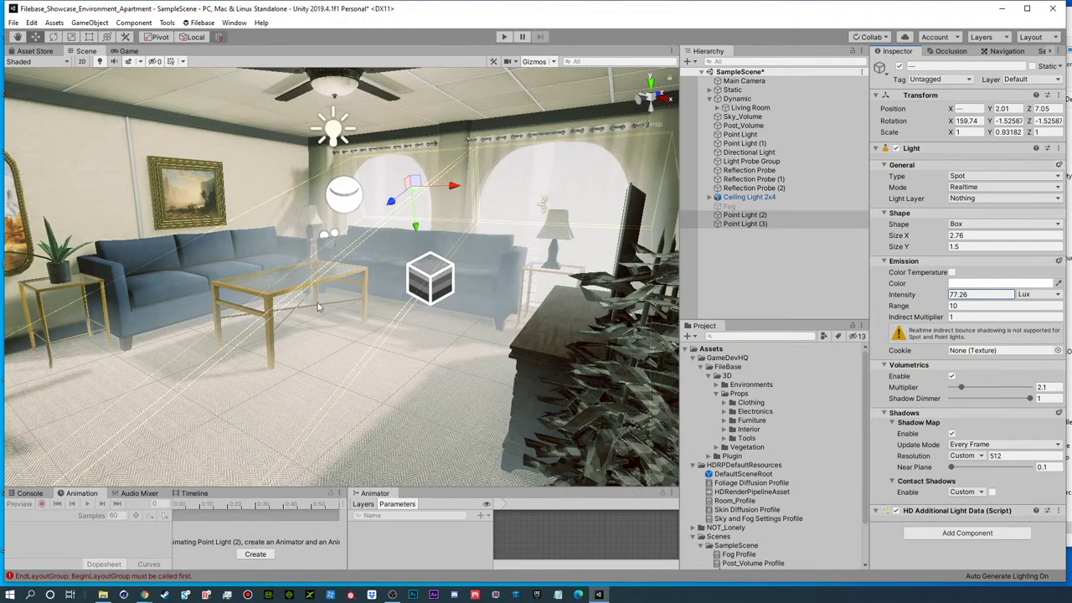
{"action": "right_click_drag", "start_coordinate": [407, 320], "coordinate": [254, 310]}
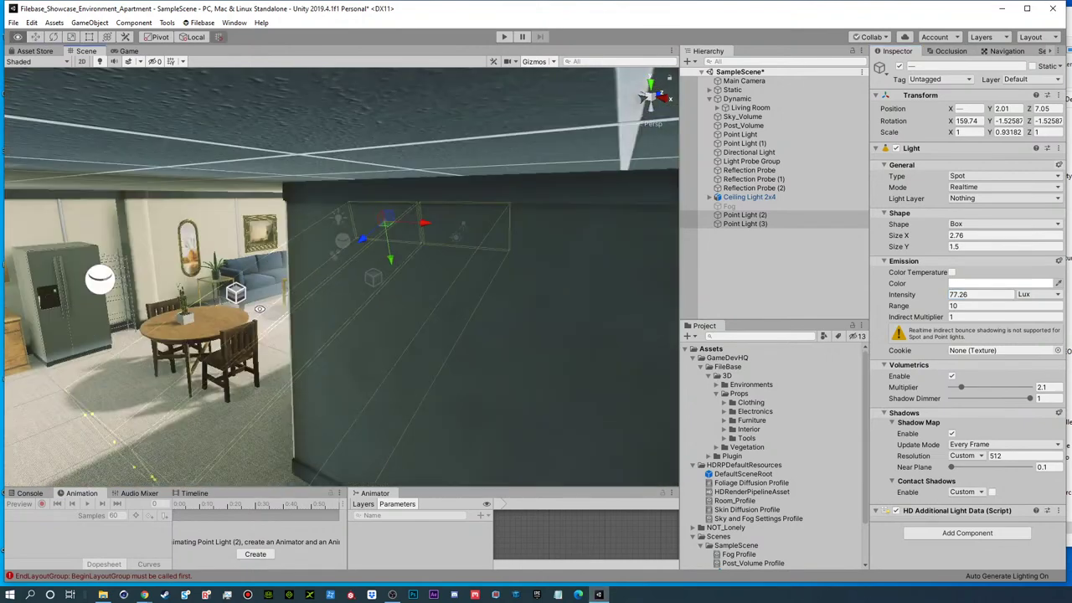
{"action": "left_click", "coordinate": [723, 278]}
{"action": "key", "text": "w"}
{"action": "mouse_move", "coordinate": [427, 281]}
{"action": "right_mouse_down"}
{"action": "mouse_move", "coordinate": [416, 278]}
{"action": "mouse_move", "coordinate": [498, 277]}
{"action": "mouse_move", "coordinate": [387, 271]}
{"action": "mouse_move", "coordinate": [521, 289]}
{"action": "mouse_move", "coordinate": [579, 278]}
{"action": "mouse_move", "coordinate": [460, 269]}
{"action": "right_mouse_up"}
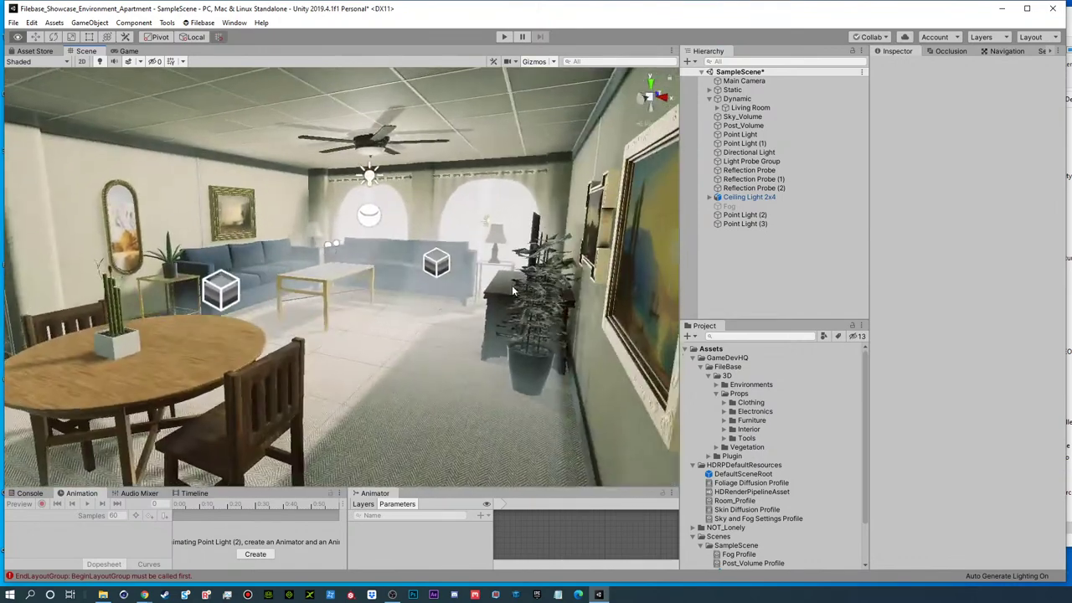
- Undo the window lights' intensity and Light Layer changes, back to before the second window light was duplicated
{"action": "key", "text": "ctrl+z"}
{"action": "key", "text": "ctrl+z"}
{"action": "key", "text": "ctrl+z"}
{"action": "key", "text": "ctrl+z"}
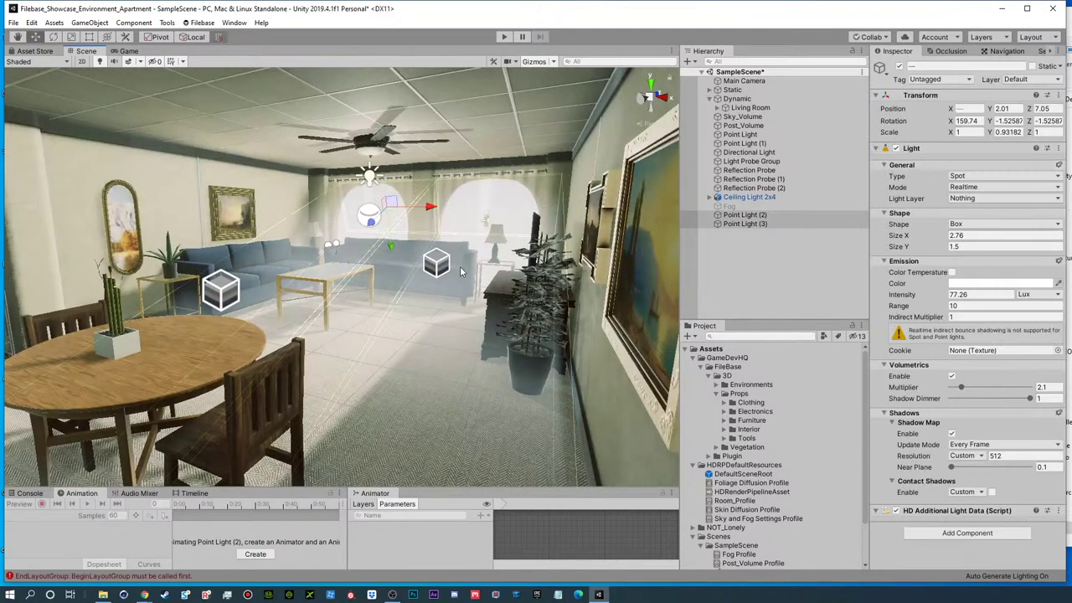
{"action": "key", "text": "ctrl+z"}
{"action": "key", "text": "ctrl+z"}
{"action": "left_click", "coordinate": [460, 269]}
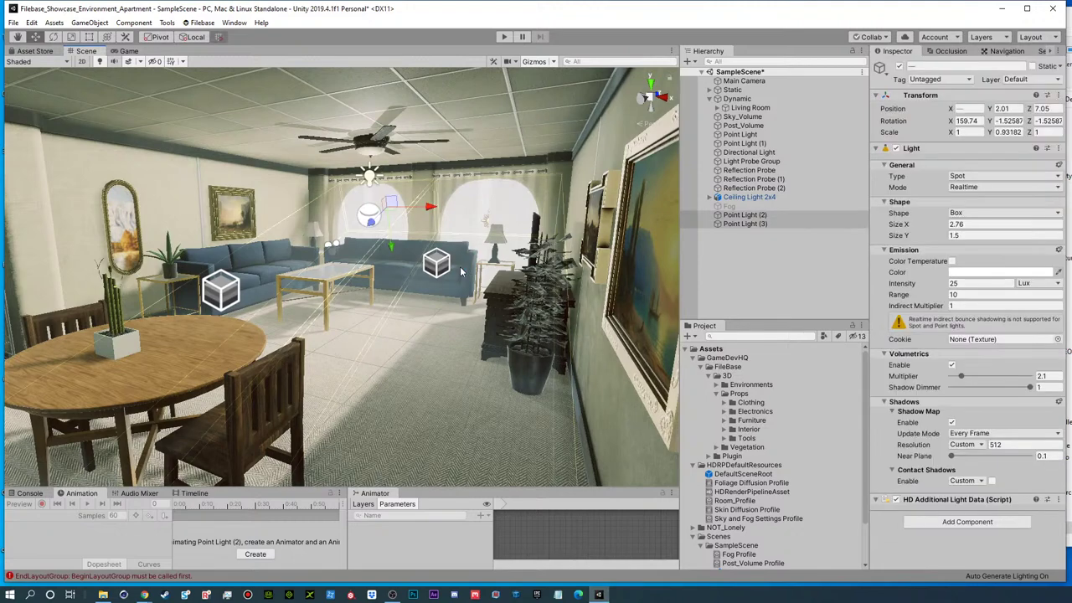
{"action": "left_click", "coordinate": [459, 269]}
{"action": "left_click", "coordinate": [460, 269]}
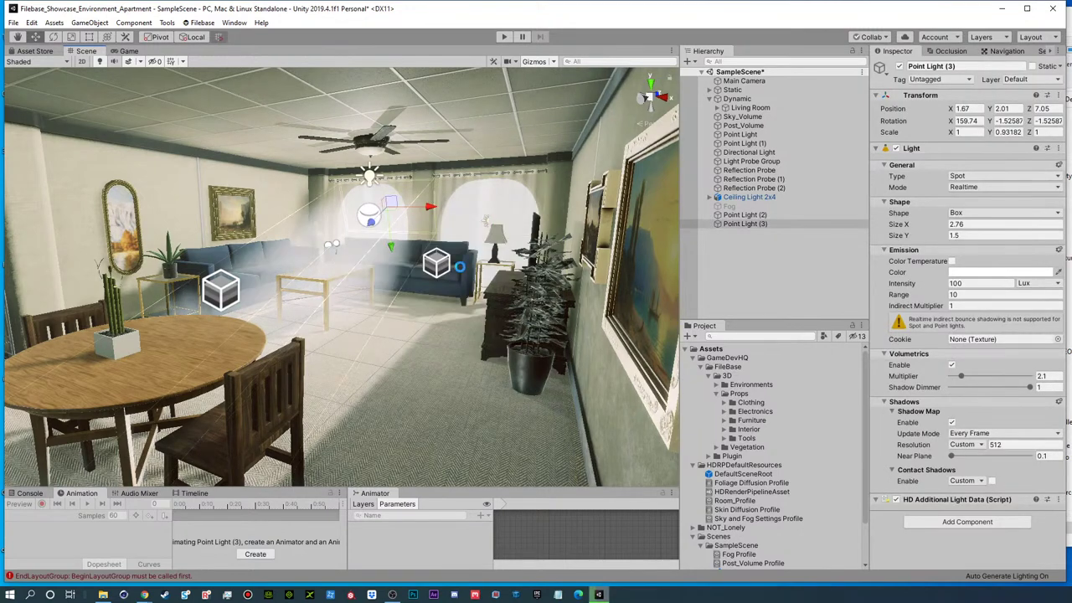
{"action": "key", "text": "ctrl+z"}
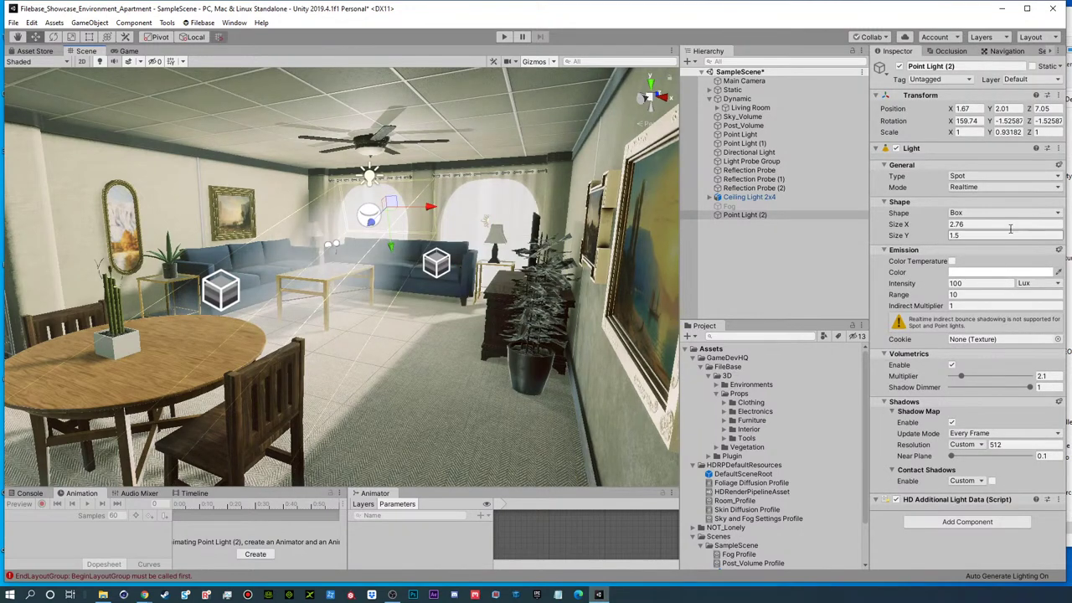
- Show the box light's additional general properties, then duplicate the light and move the copy to the other window
{"action": "left_click", "coordinate": [1059, 165]}
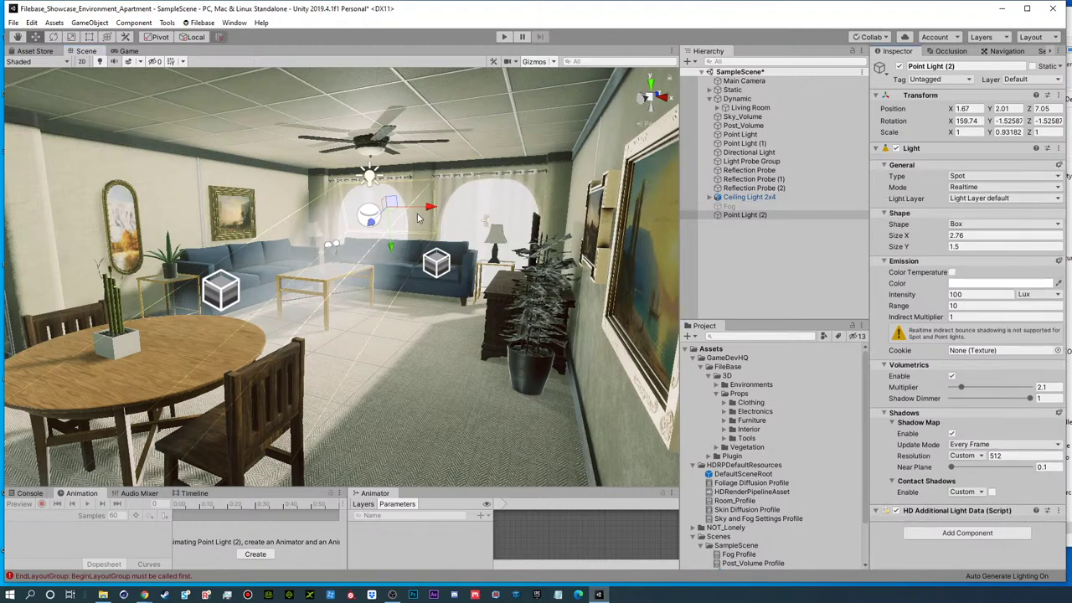
{"action": "left_click", "coordinate": [783, 241]}
{"action": "left_click", "coordinate": [726, 216]}
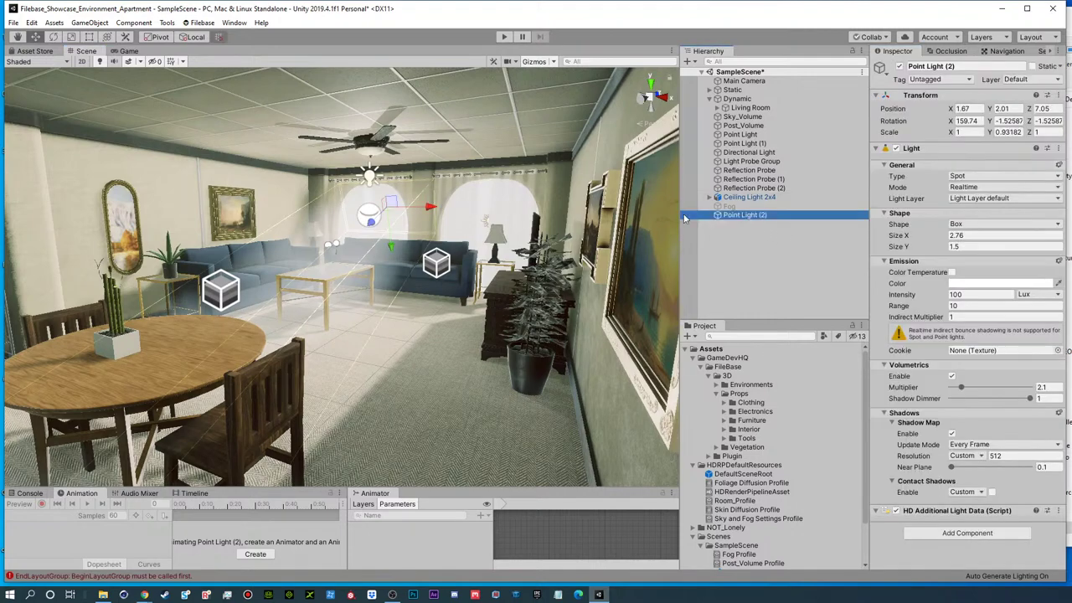
{"action": "key", "text": "ctrl+d"}
{"action": "left_click_drag", "start_coordinate": [429, 209], "coordinate": [518, 216]}
- Switch both window lights' shadow maps off and on again, and set their Light Layer to Everything
{"action": "left_click", "coordinate": [778, 217], "text": "ctrl"}
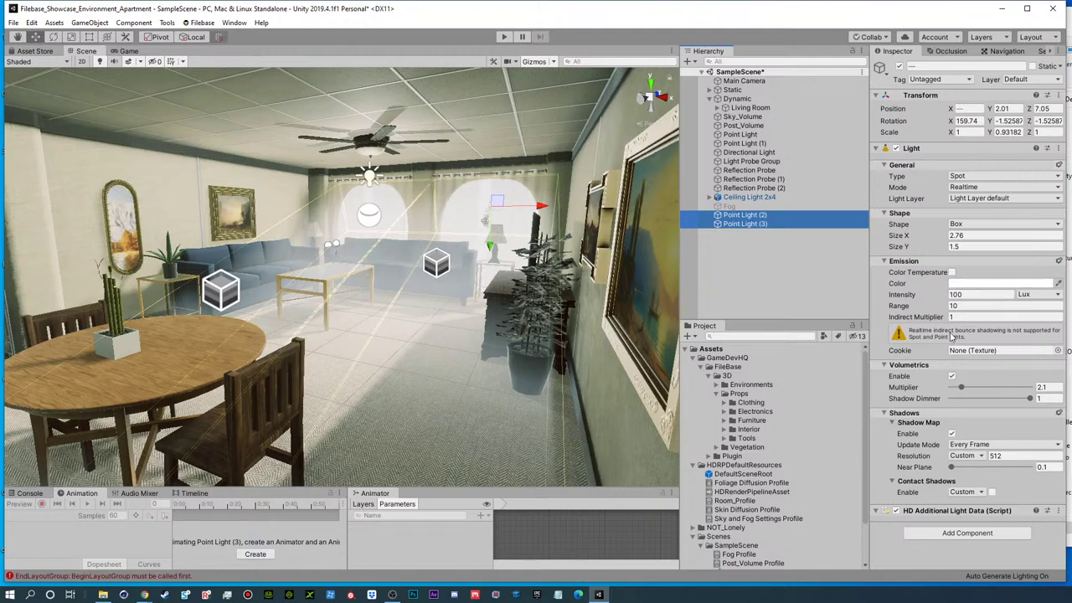
{"action": "left_click", "coordinate": [953, 434]}
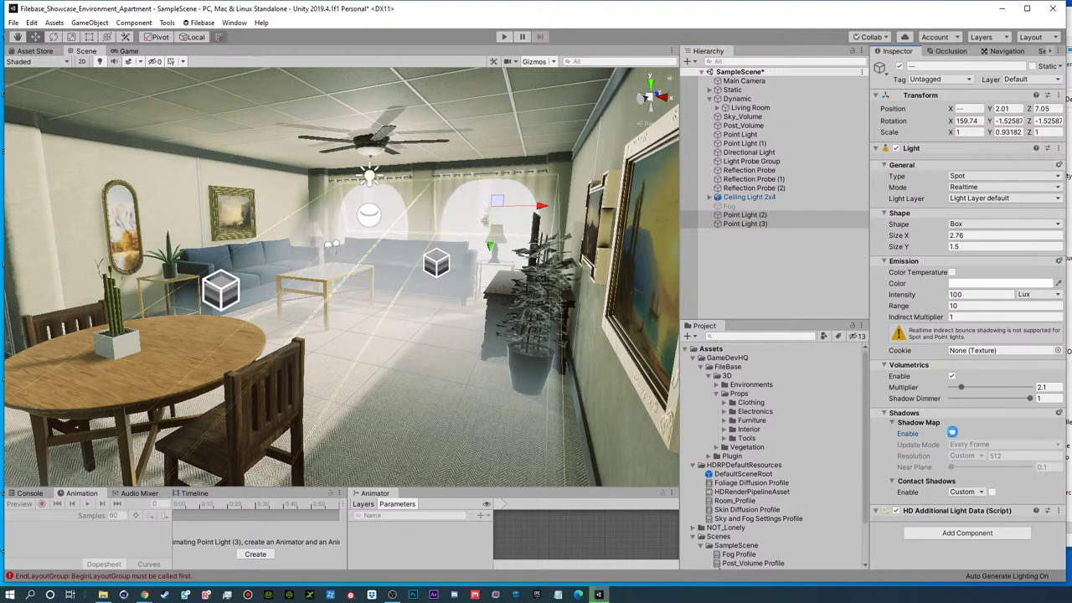
{"action": "left_click", "coordinate": [953, 434]}
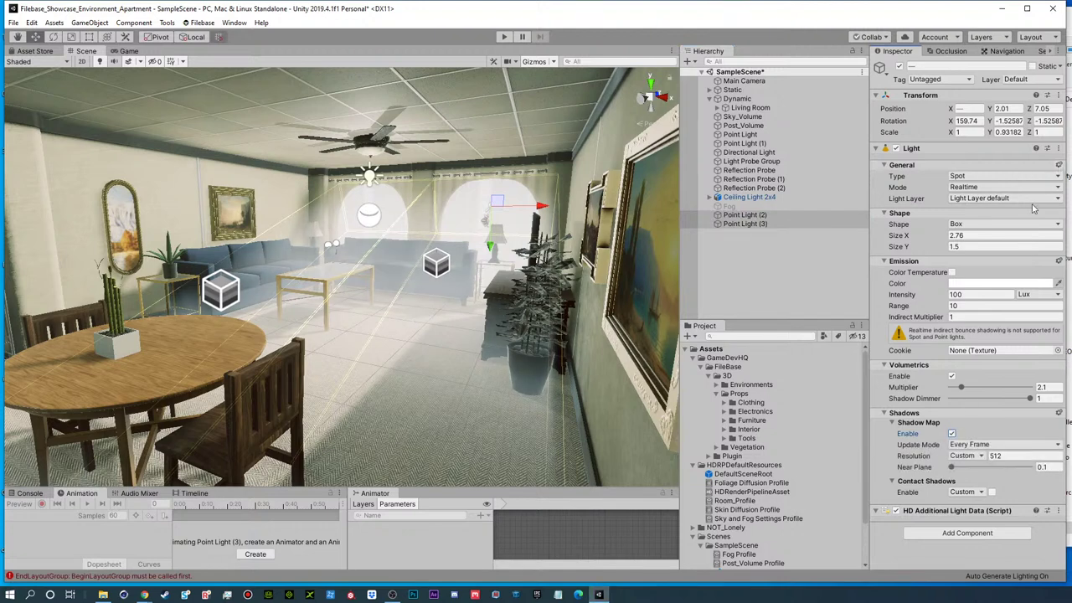
{"action": "left_click", "coordinate": [1034, 199]}
{"action": "left_click", "coordinate": [1009, 223]}
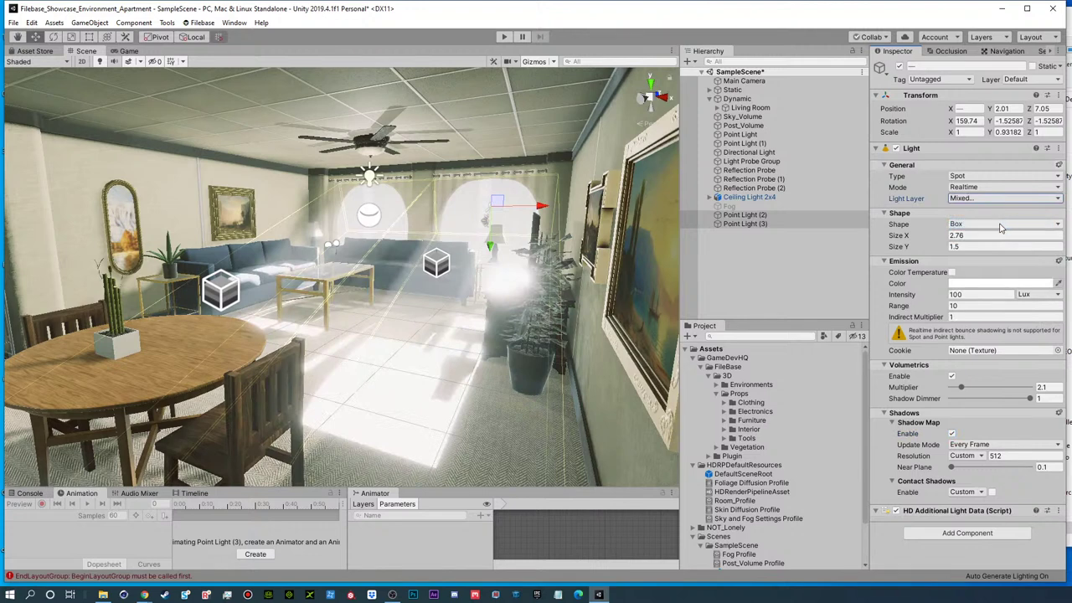
- Set the intensity of both window lights to 15 Lux and check the lit room from further back
{"action": "left_click", "coordinate": [969, 294]}
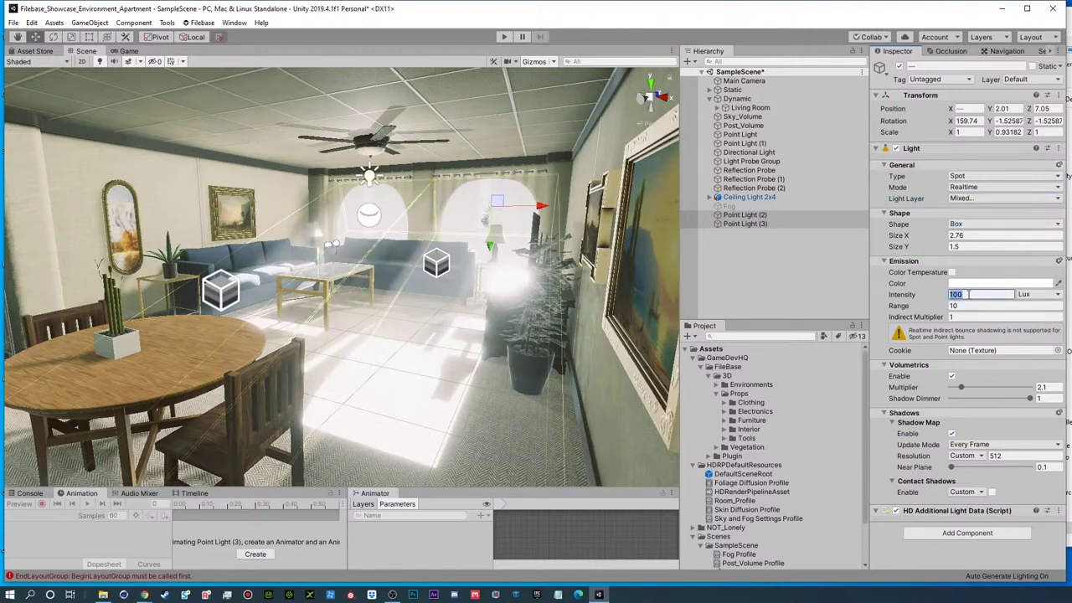
{"action": "type", "text": "15"}
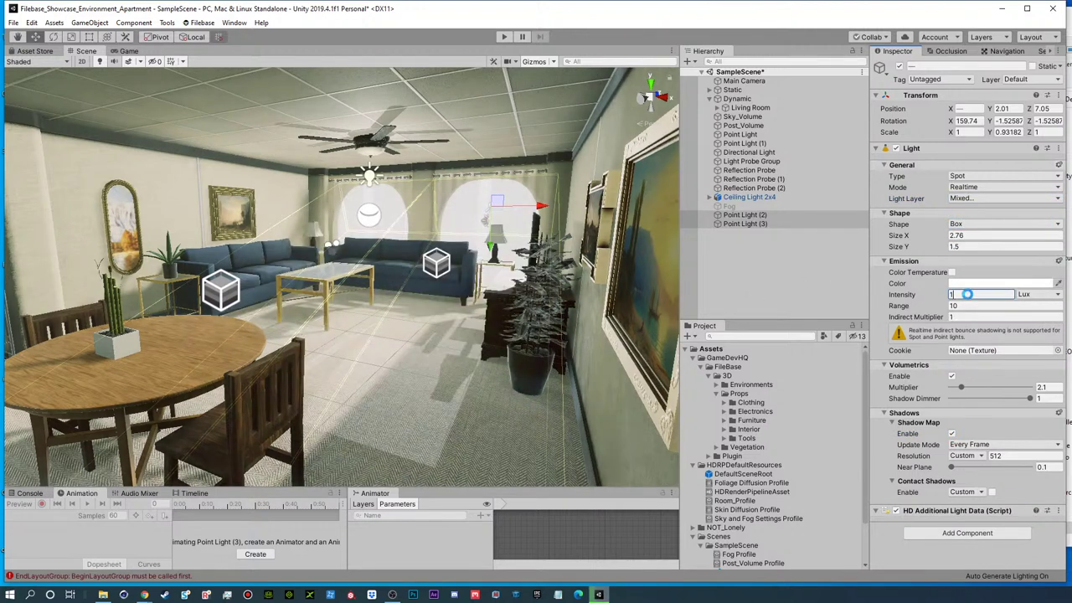
{"action": "left_click", "coordinate": [768, 280]}
{"action": "left_click_drag", "start_coordinate": [493, 285], "coordinate": [544, 271], "text": "alt"}
{"action": "right_click_drag", "start_coordinate": [544, 271], "coordinate": [437, 295]}
{"action": "scroll", "coordinate": [437, 295], "scroll_direction": "down", "scroll_amount": 10}
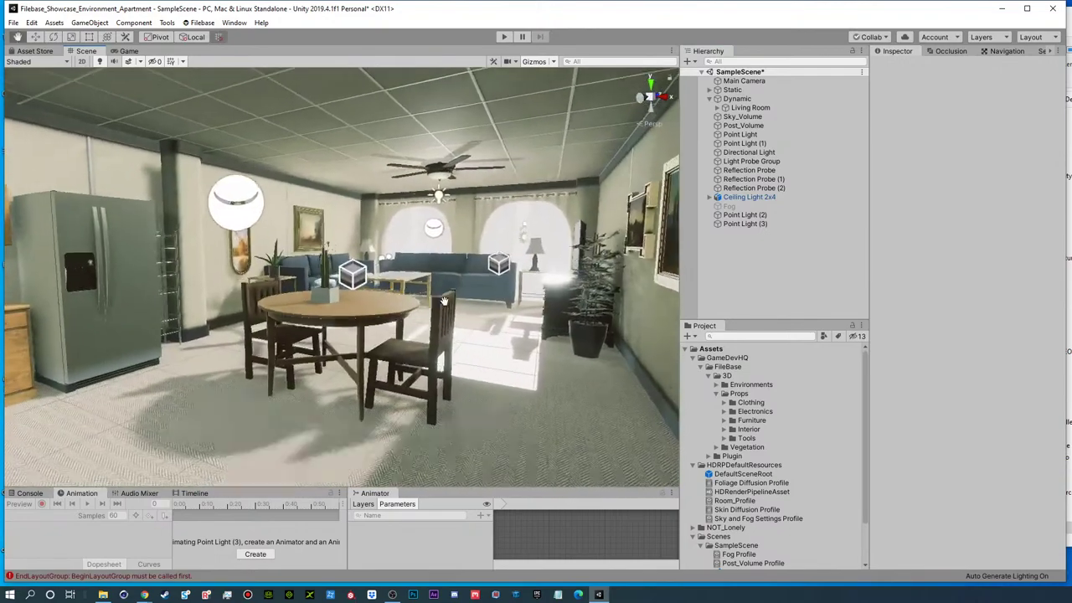
{"action": "scroll", "coordinate": [441, 298], "scroll_direction": "up", "scroll_amount": 5}
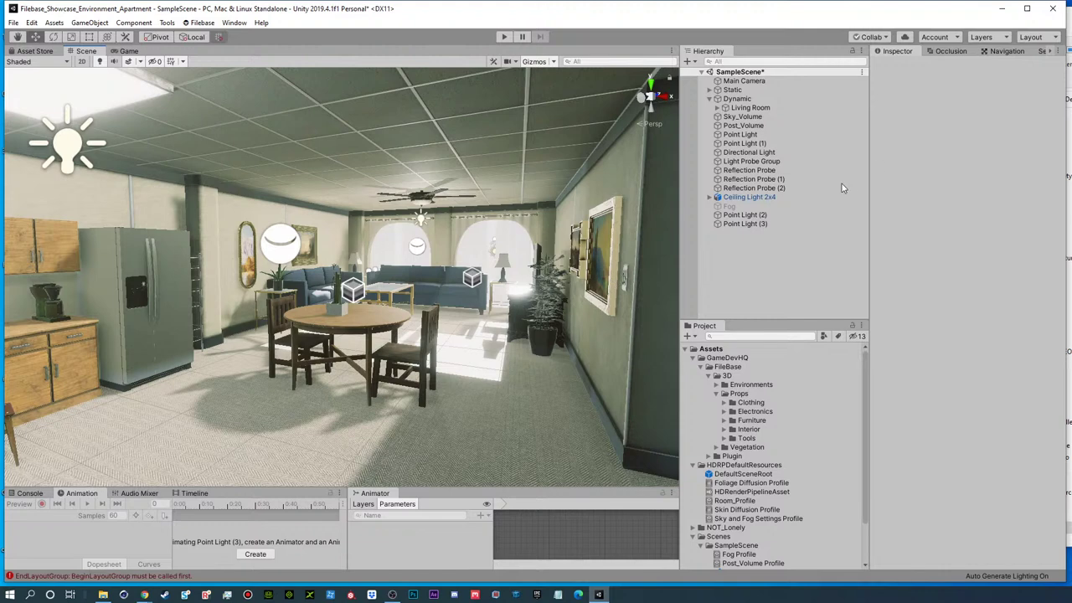
- Add a Vignette override to Post_Volume after collapsing its Lift, Gamma, Gain and Fog settings
{"action": "left_click", "coordinate": [746, 125]}
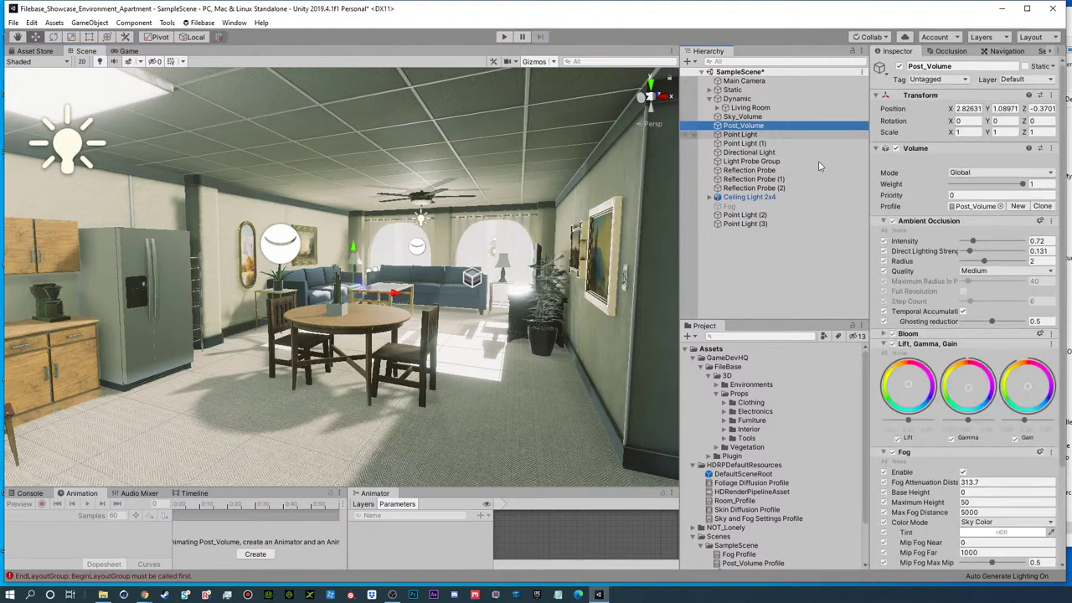
{"action": "left_click", "coordinate": [884, 344]}
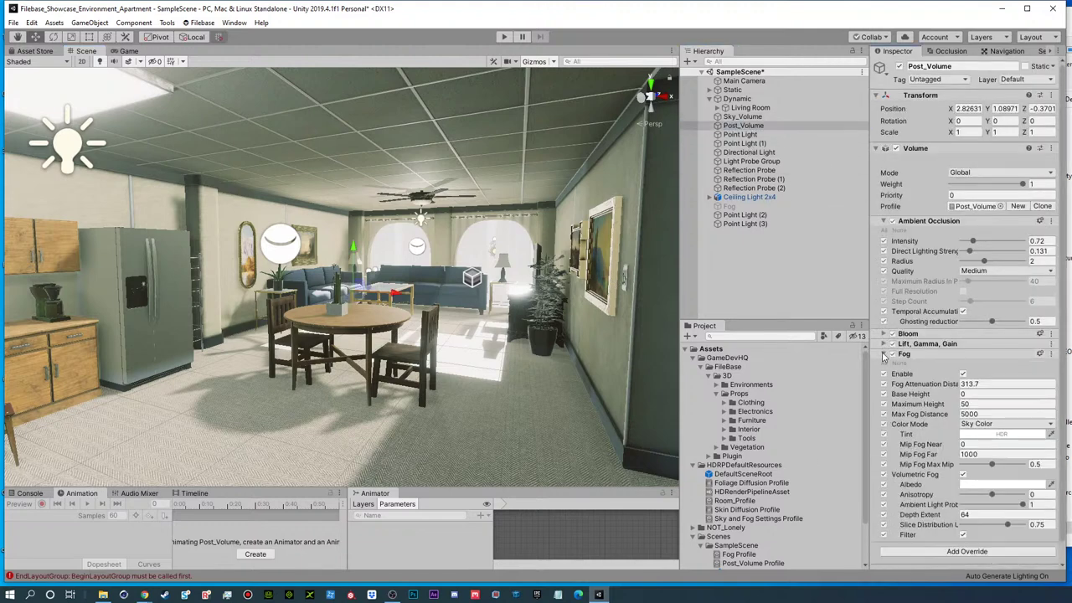
{"action": "left_click", "coordinate": [883, 354]}
{"action": "left_click", "coordinate": [913, 369]}
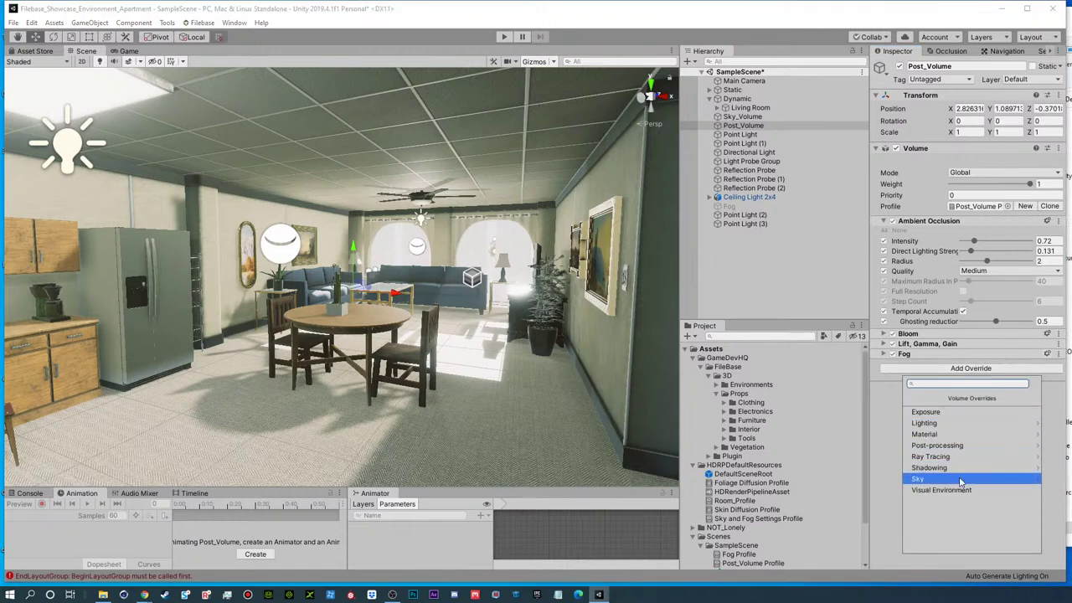
{"action": "left_click", "coordinate": [946, 445]}
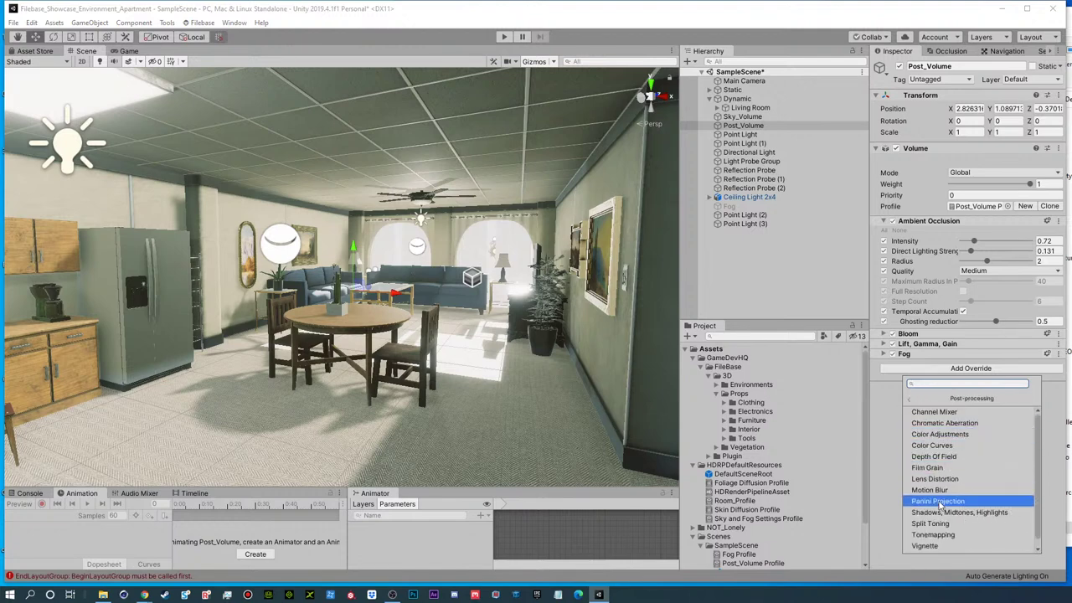
{"action": "left_click", "coordinate": [928, 540]}
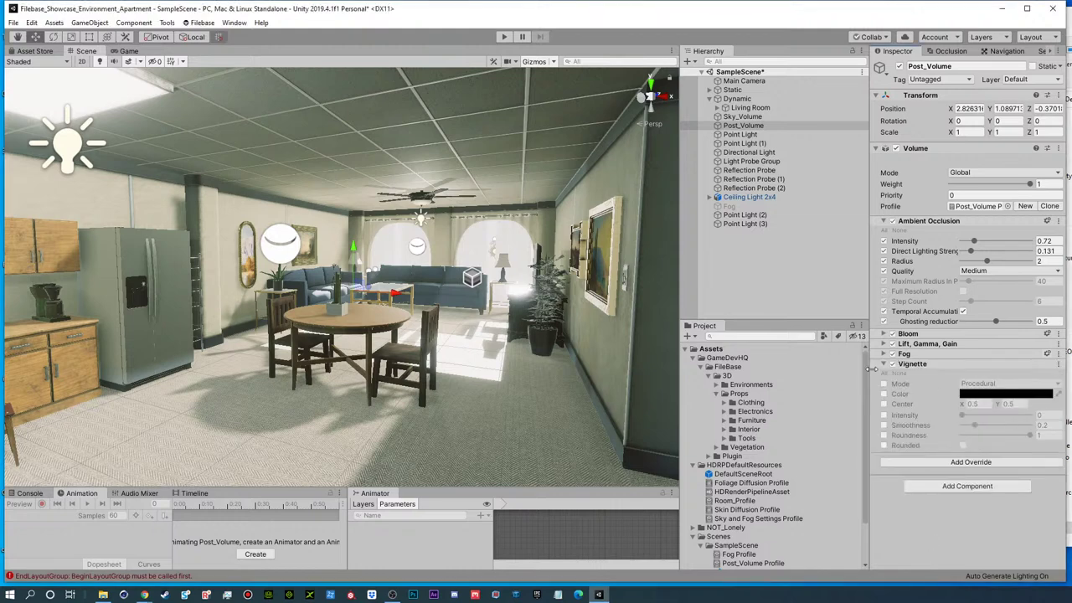
- Enable all Vignette properties and set the vignette intensity to about 0.26
{"action": "left_click", "coordinate": [884, 374]}
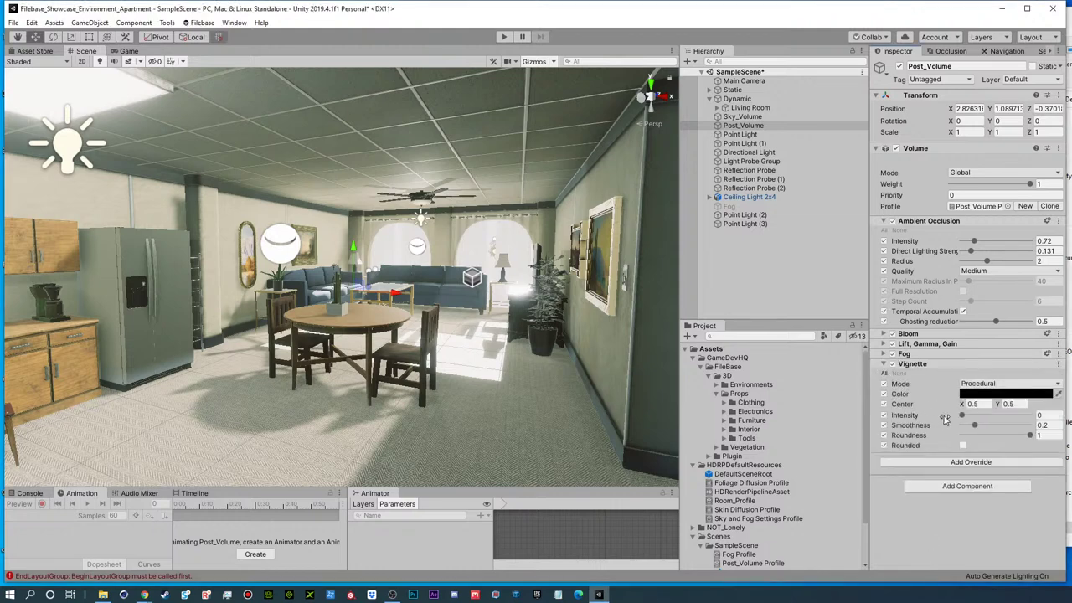
{"action": "left_click_drag", "start_coordinate": [963, 416], "coordinate": [984, 416]}
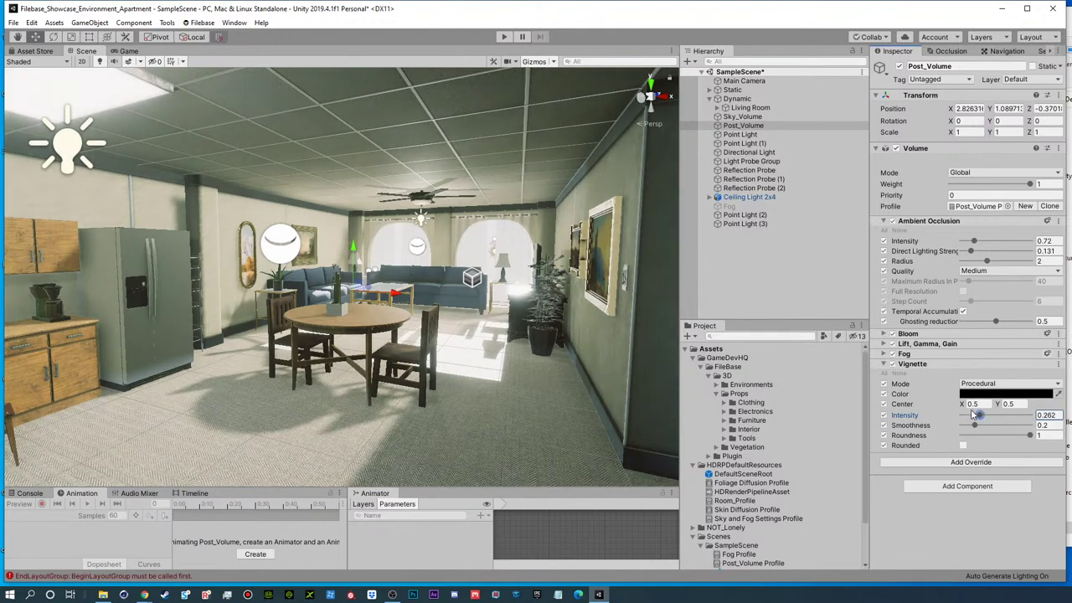
{"action": "left_click", "coordinate": [884, 364]}
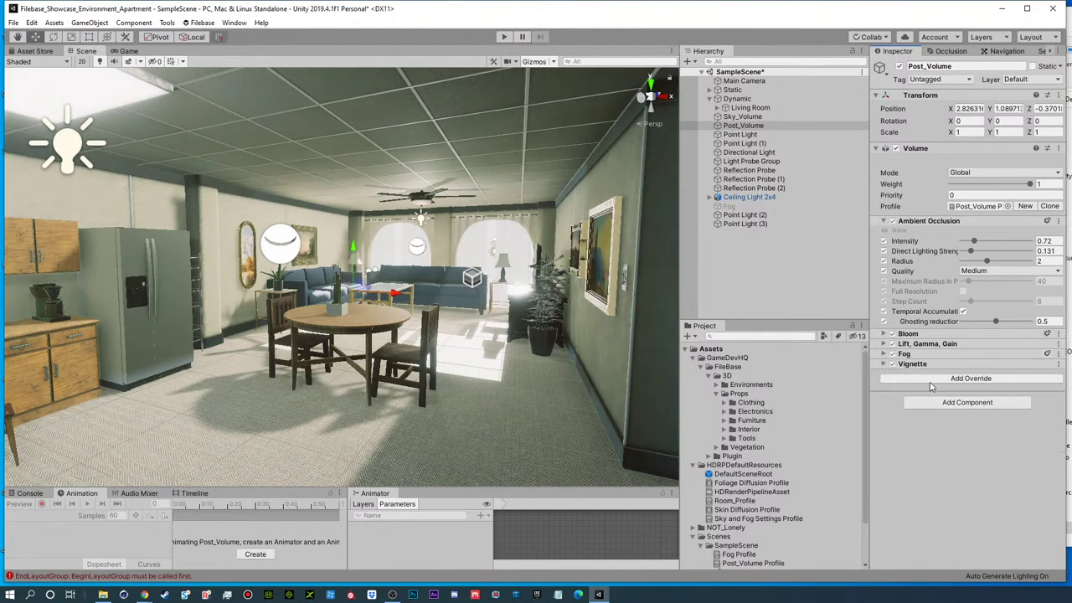
- Add a Depth Of Field override to Post_Volume and set its Focus Mode to Manual
{"action": "left_click", "coordinate": [930, 381]}
{"action": "left_click", "coordinate": [951, 459]}
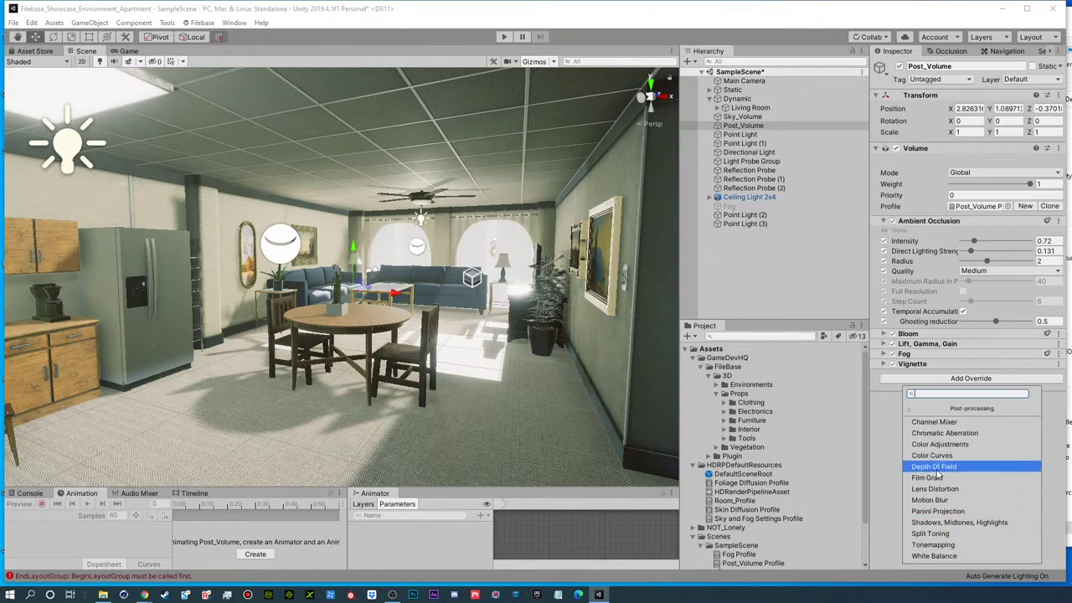
{"action": "left_click", "coordinate": [933, 469]}
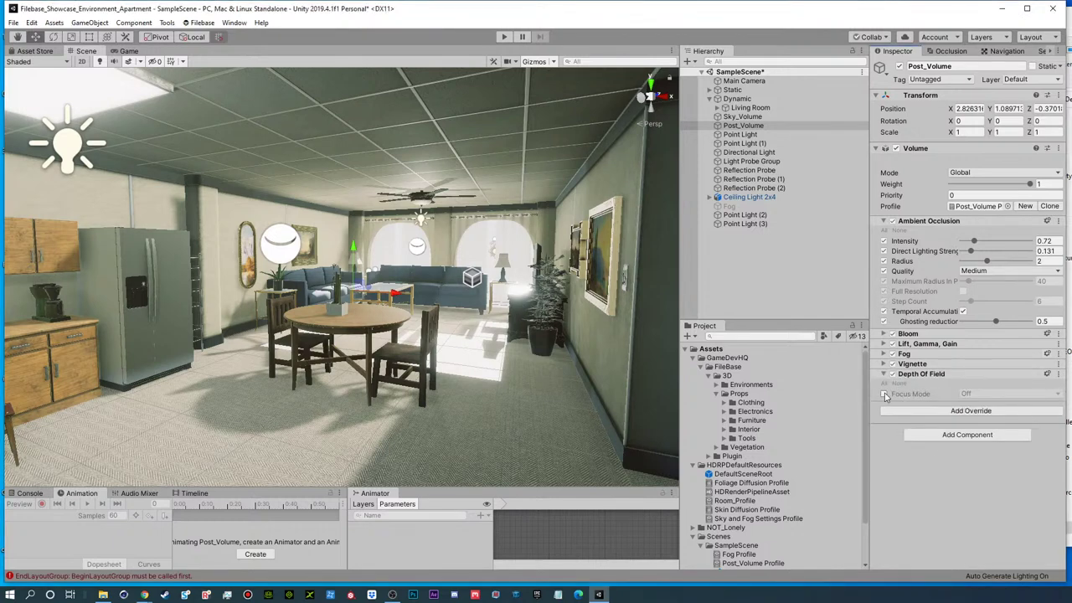
{"action": "left_click", "coordinate": [967, 393]}
{"action": "left_click", "coordinate": [990, 431]}
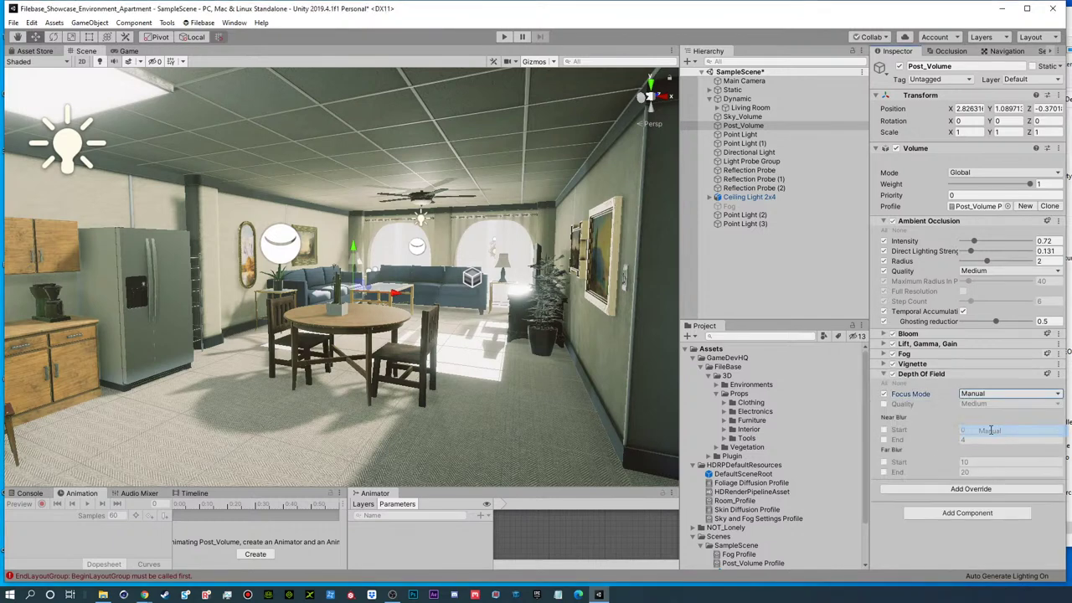
- Enable all Depth Of Field properties and set Near Blur to start at 0 and end at 2
{"action": "left_click", "coordinate": [884, 384]}
{"action": "left_click", "coordinate": [961, 428]}
{"action": "type", "text": "0"}
{"action": "left_click", "coordinate": [967, 439]}
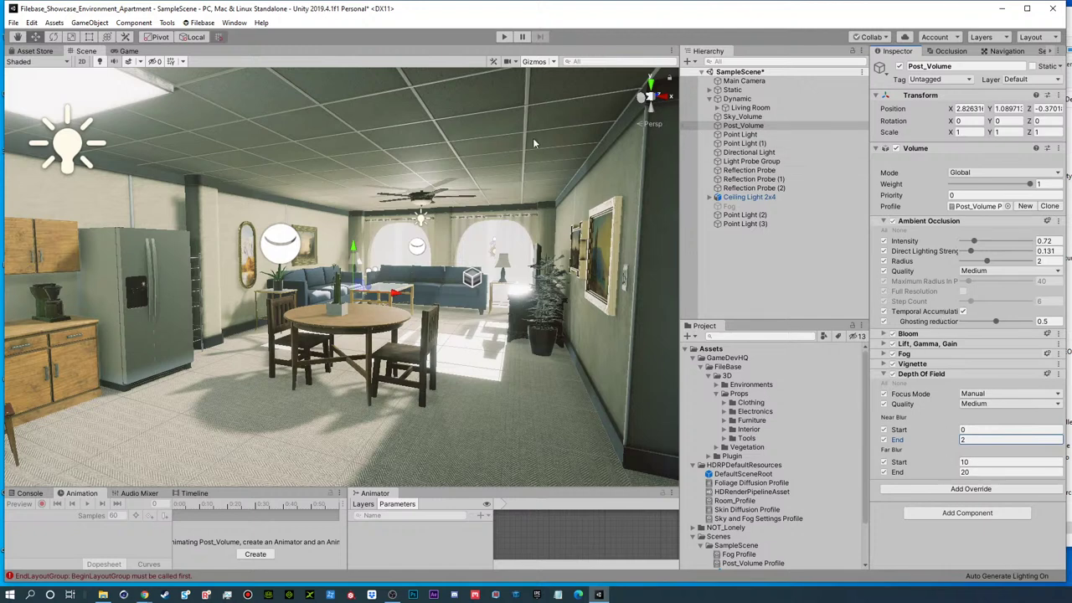
- Align the Main Camera with the current Scene view and show the result in the Game view
{"action": "left_click", "coordinate": [767, 81]}
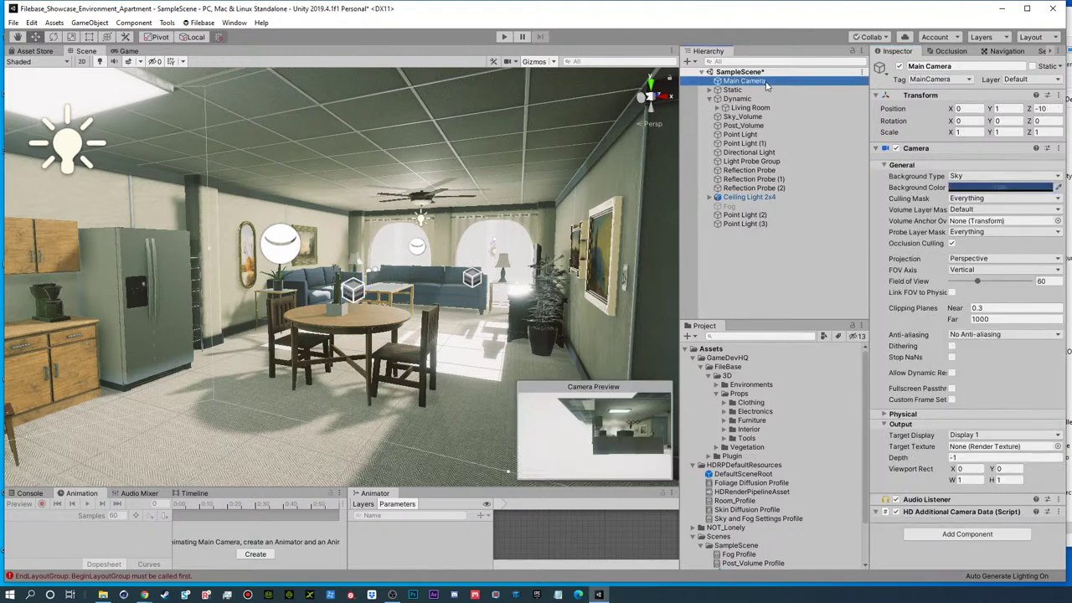
{"action": "key", "text": "ctrl+shift+f"}
{"action": "left_click", "coordinate": [128, 51]}
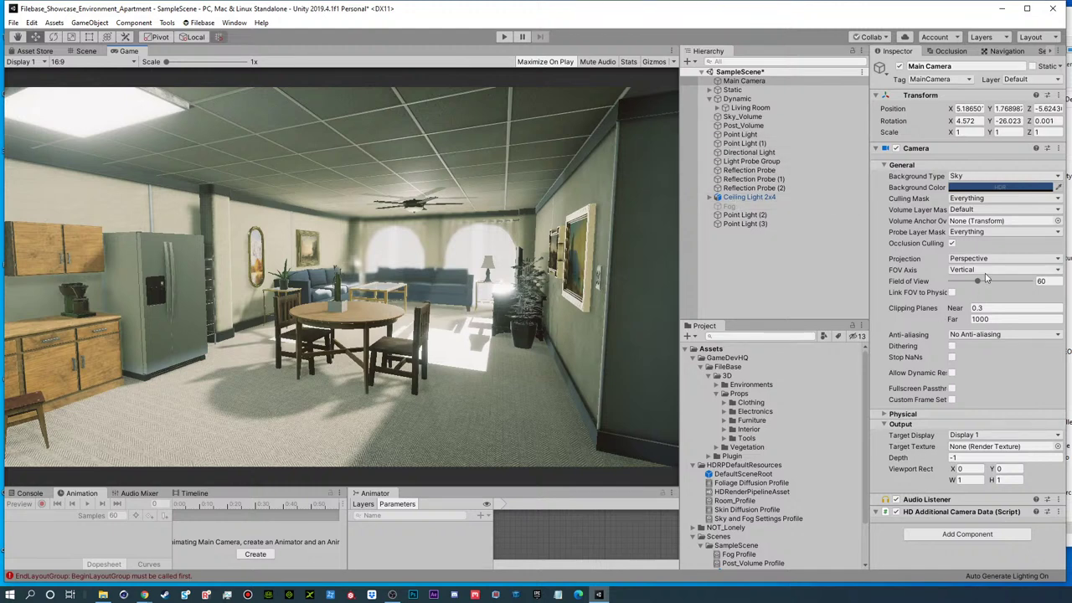
- Set the Main Camera's field of view to 40 and its anti-aliasing to Fast Approximate Anti-aliasing
{"action": "left_click", "coordinate": [1044, 283]}
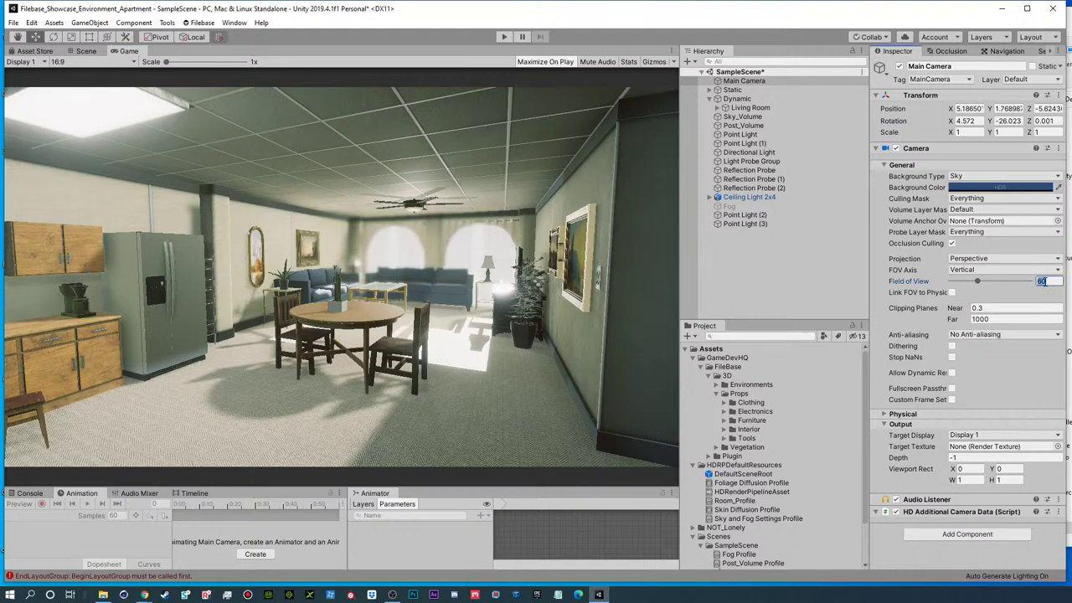
{"action": "type", "text": "40"}
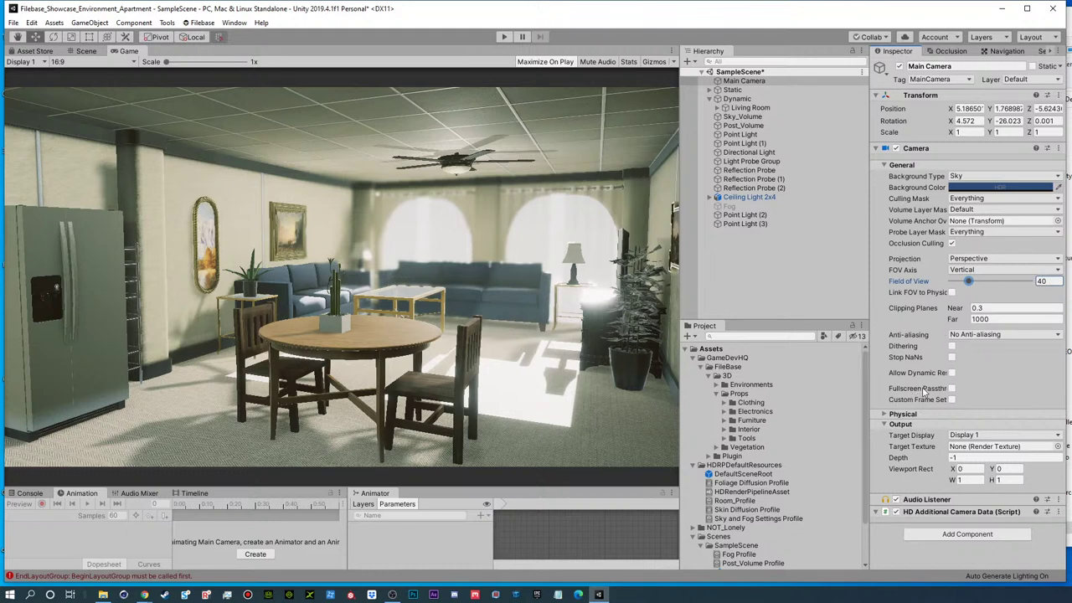
{"action": "left_click", "coordinate": [968, 335]}
{"action": "left_click", "coordinate": [975, 360]}
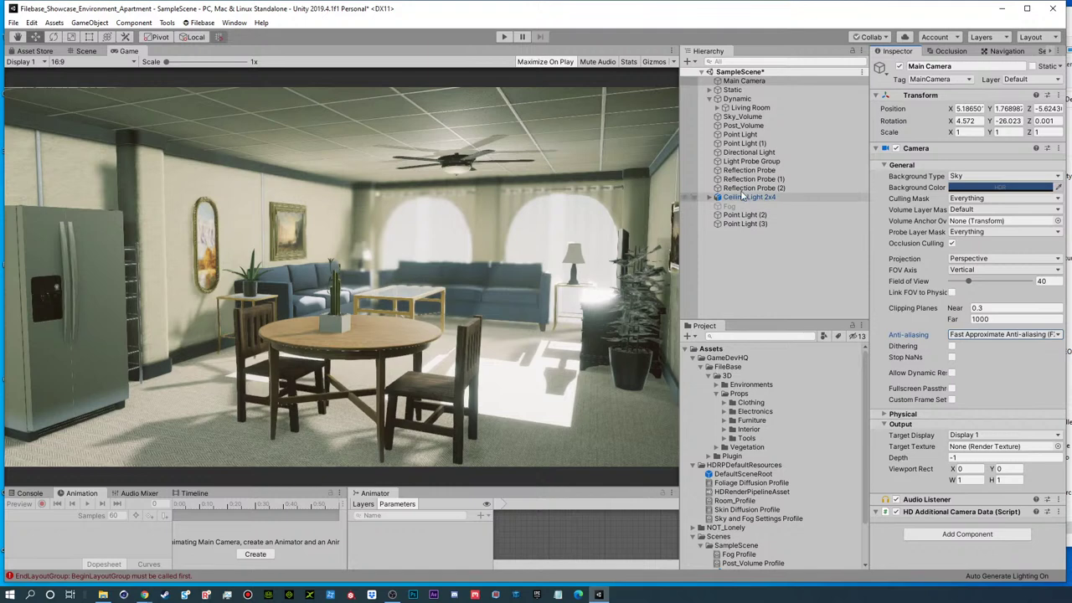
- Set Post_Volume's Depth Of Field Far Blur to start at 9.7 and end at 40
{"action": "left_click", "coordinate": [743, 125]}
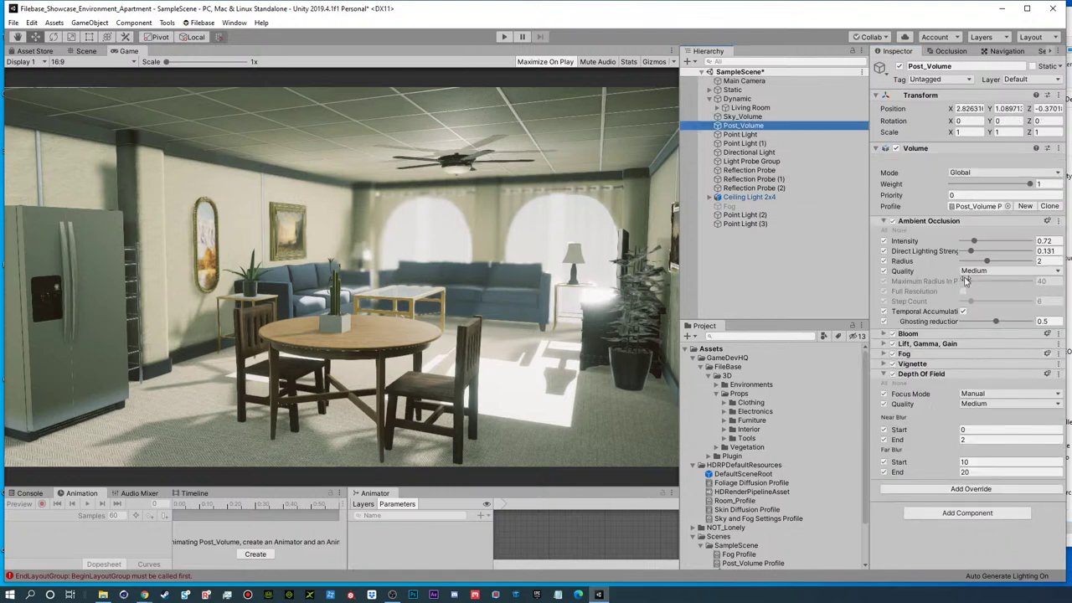
{"action": "left_click", "coordinate": [974, 473]}
{"action": "type", "text": "40"}
{"action": "left_click", "coordinate": [955, 466]}
{"action": "type", "text": "1"}
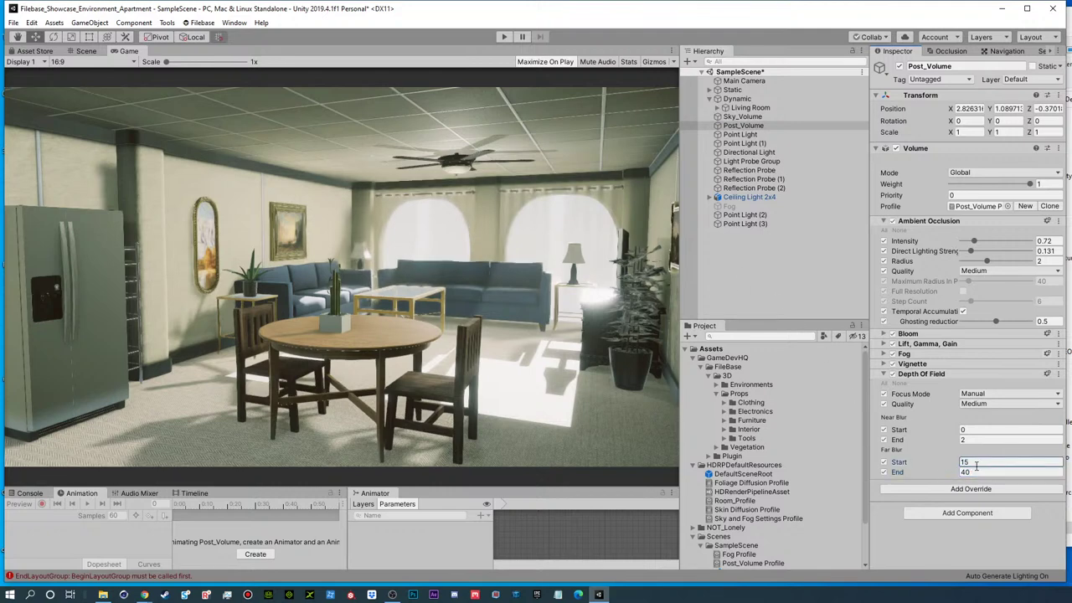
{"action": "left_click_drag", "start_coordinate": [941, 465], "coordinate": [925, 466]}
- Try a Near Blur end of 5 on Post_Volume's Depth Of Field and restore it to 2
{"action": "left_click", "coordinate": [965, 440]}
{"action": "type", "text": "5"}
{"action": "left_click_drag", "start_coordinate": [969, 441], "coordinate": [963, 439]}
{"action": "key", "text": "Escape"}
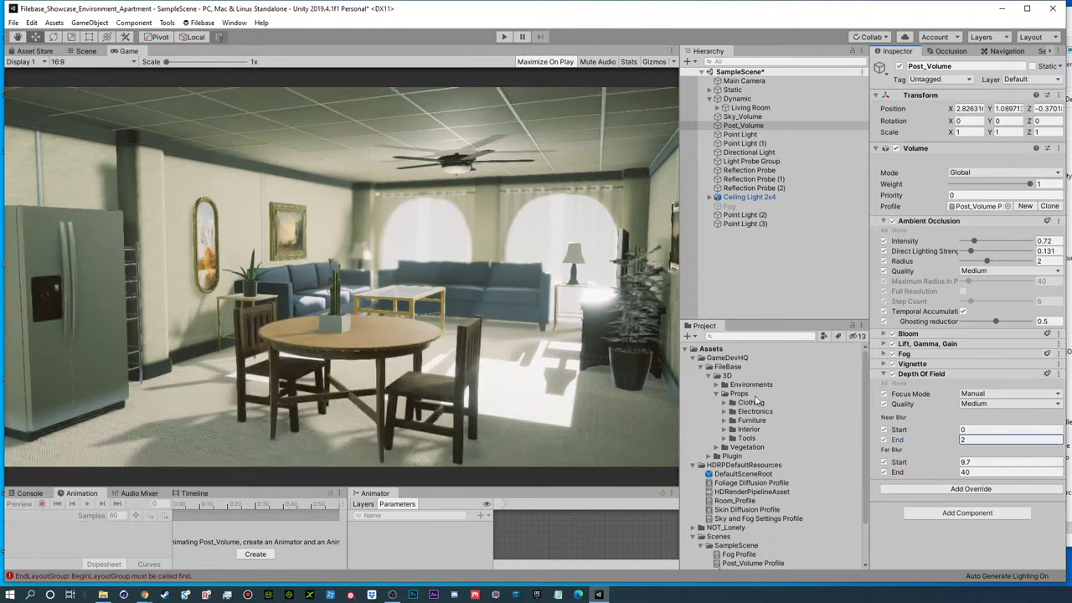
- Align the Main Camera to a lower view across the dining table towards the windows and check it in the Game view
{"action": "left_click", "coordinate": [734, 83]}
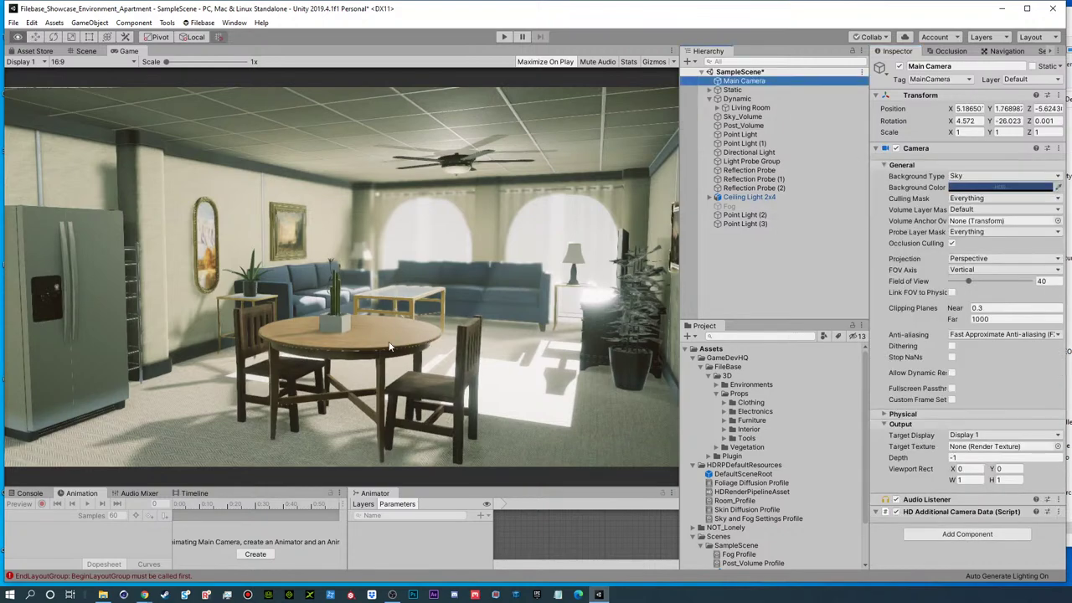
{"action": "left_click", "coordinate": [85, 52]}
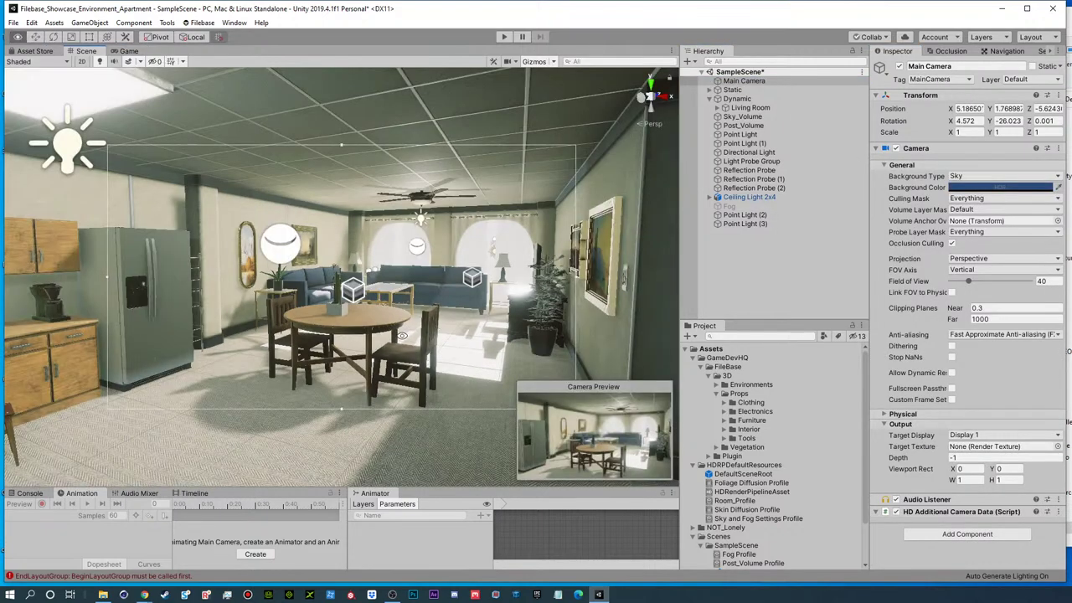
{"action": "left_click_drag", "start_coordinate": [402, 340], "coordinate": [407, 310], "text": "alt"}
{"action": "middle_click_drag", "start_coordinate": [407, 310], "coordinate": [383, 355]}
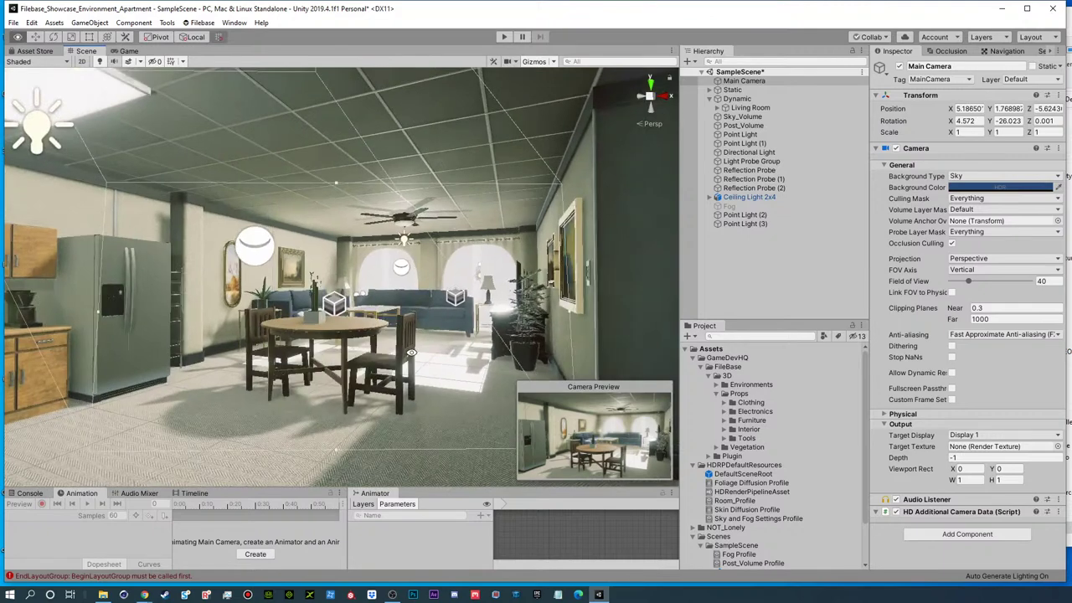
{"action": "key", "text": "ctrl+shift+f"}
{"action": "middle_click_drag", "start_coordinate": [365, 406], "coordinate": [370, 389]}
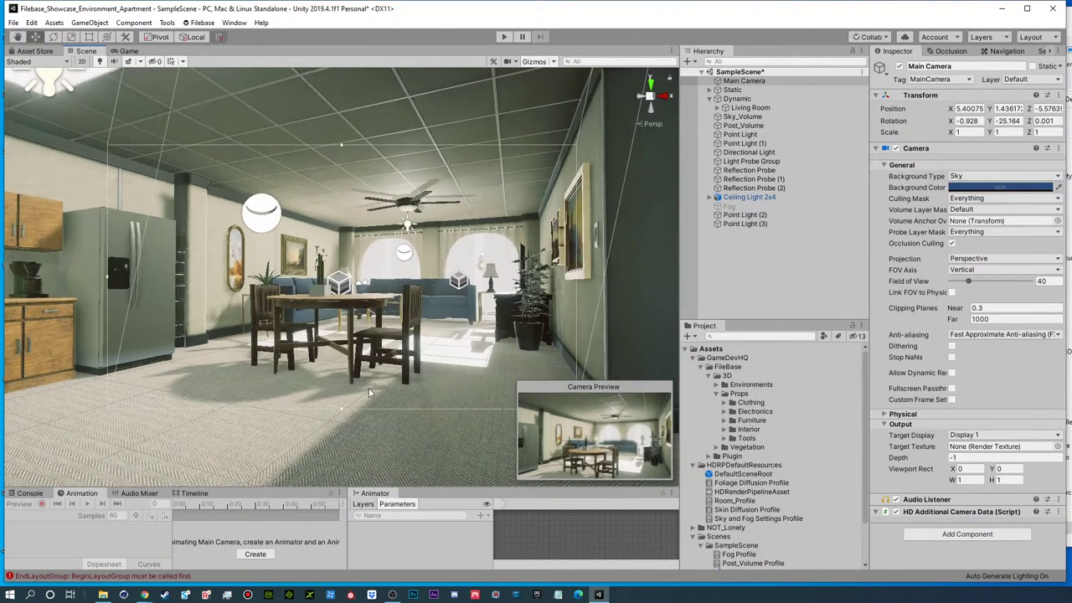
{"action": "key", "text": "ctrl+shift+f"}
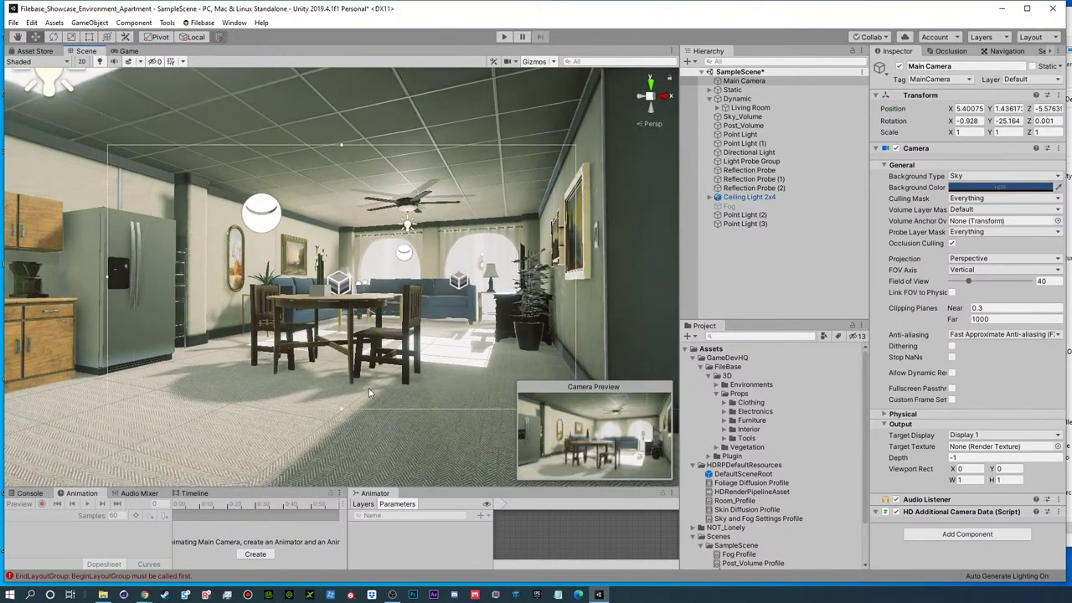
{"action": "left_click", "coordinate": [128, 51]}
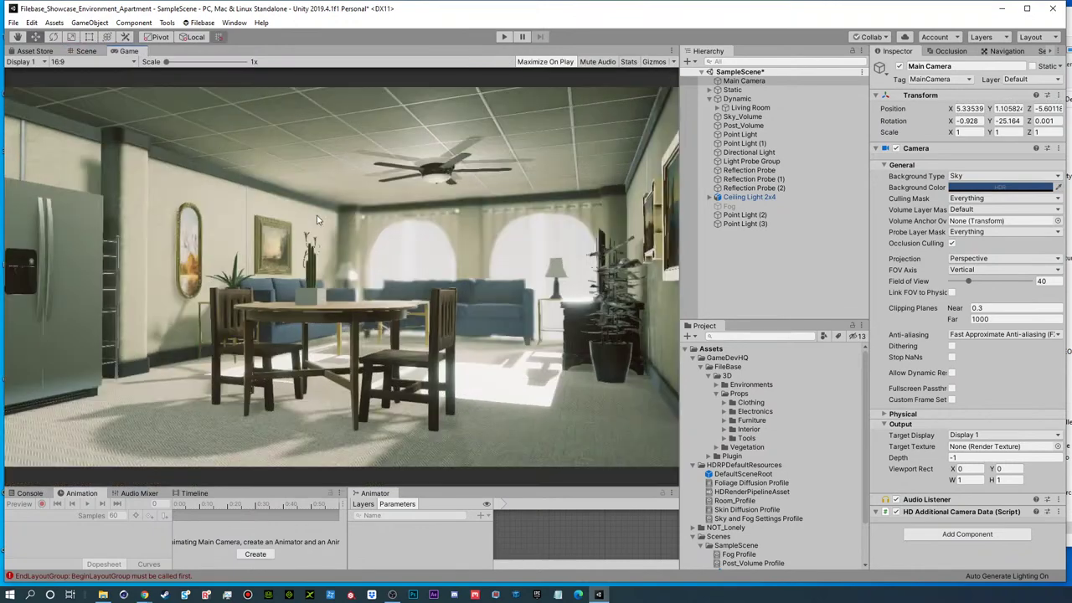
- Realign the Main Camera to a higher view looking slightly down over the dining table and check it in the Game view
{"action": "left_click", "coordinate": [86, 51]}
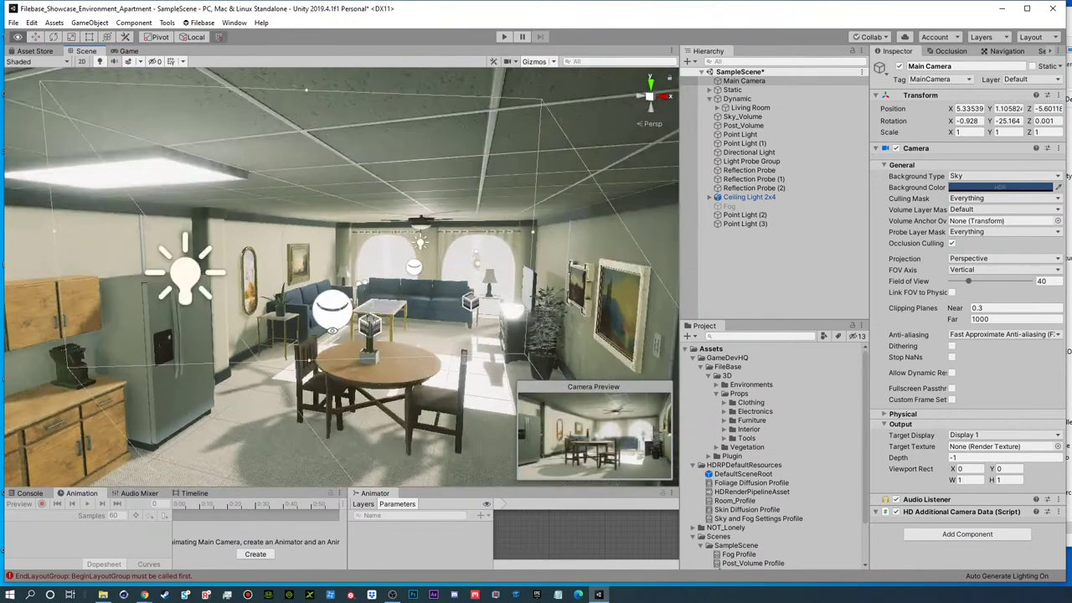
{"action": "left_click_drag", "start_coordinate": [333, 330], "coordinate": [322, 305], "text": "alt"}
{"action": "key", "text": "ctrl+shift+f"}
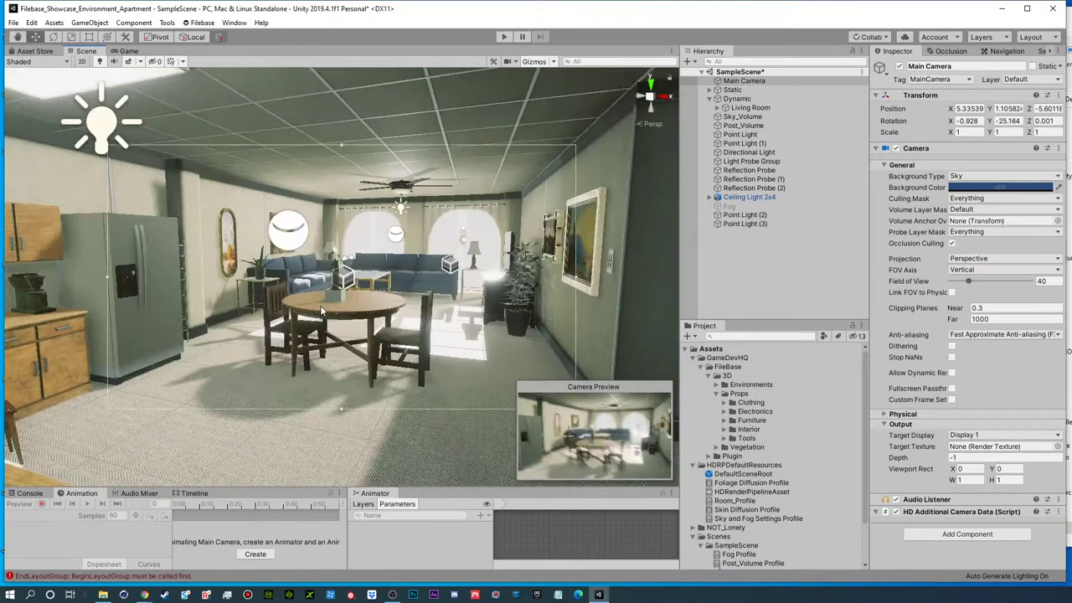
{"action": "left_click", "coordinate": [128, 51]}
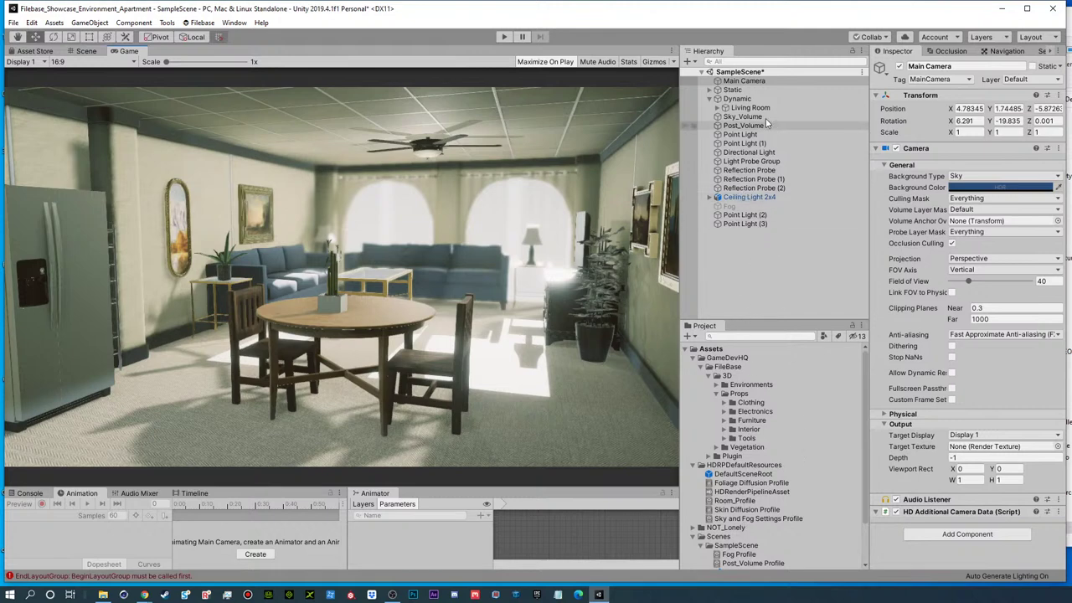
- Set the Far Blur end of Post_Volume's Depth Of Field to 80
{"action": "left_click", "coordinate": [738, 82]}
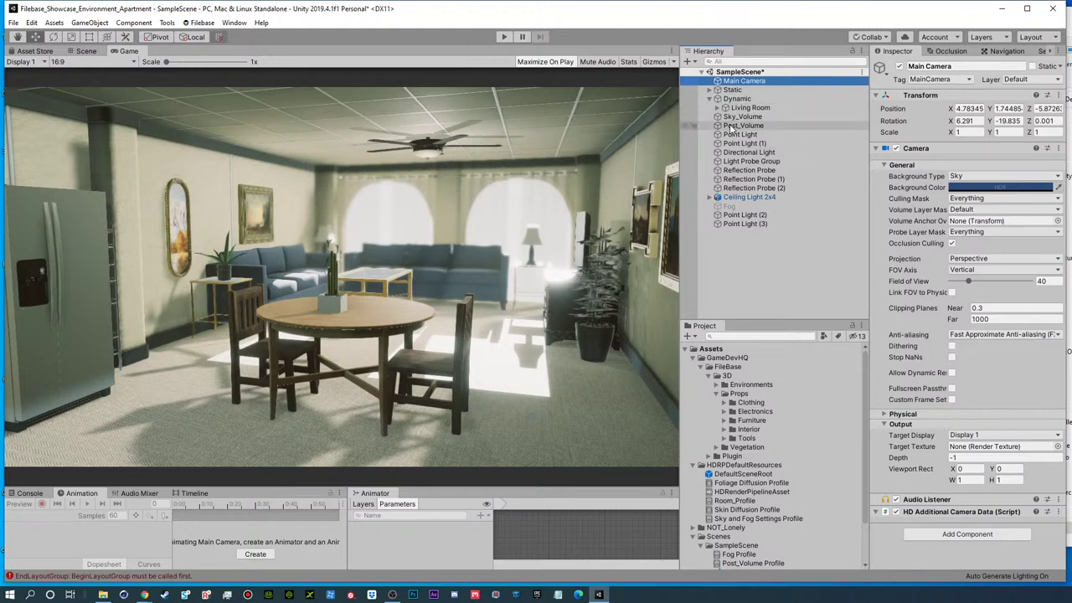
{"action": "left_click", "coordinate": [737, 126]}
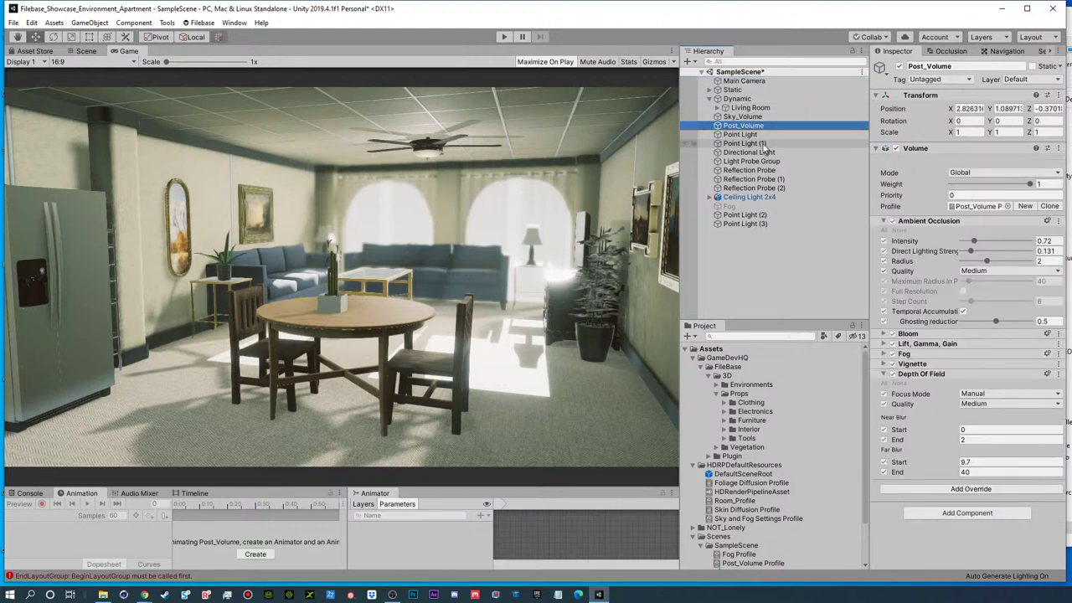
{"action": "left_click", "coordinate": [975, 472]}
{"action": "type", "text": "80"}
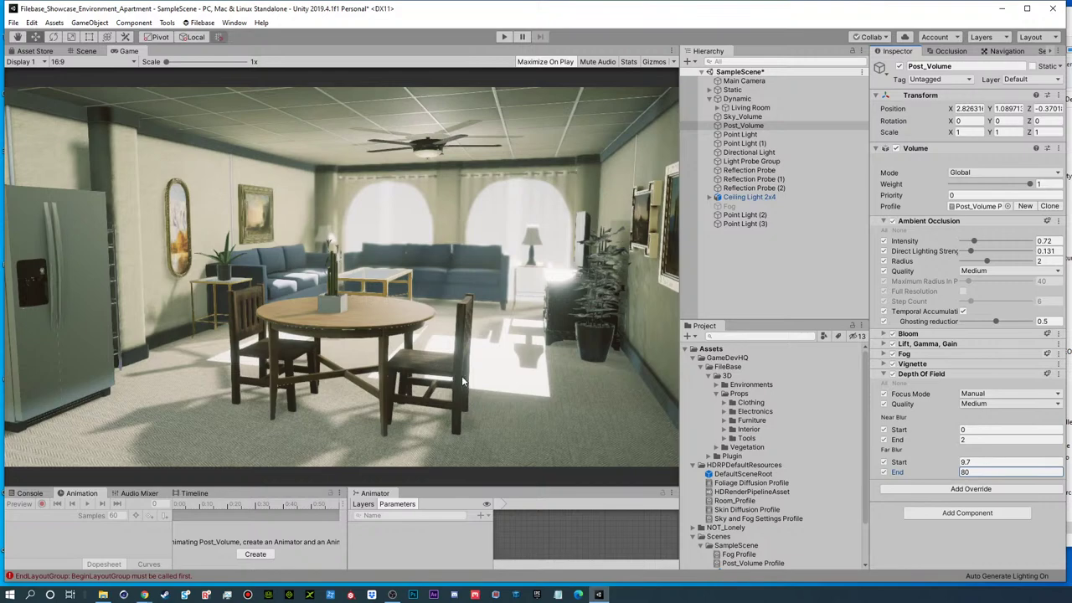
- Select the leaves mesh Circle_008 of Plant06 in the Scene view and expand its Plant06_Leaves material settings
{"action": "left_click", "coordinate": [591, 304]}
{"action": "left_click", "coordinate": [87, 51]}
{"action": "left_click", "coordinate": [526, 281]}
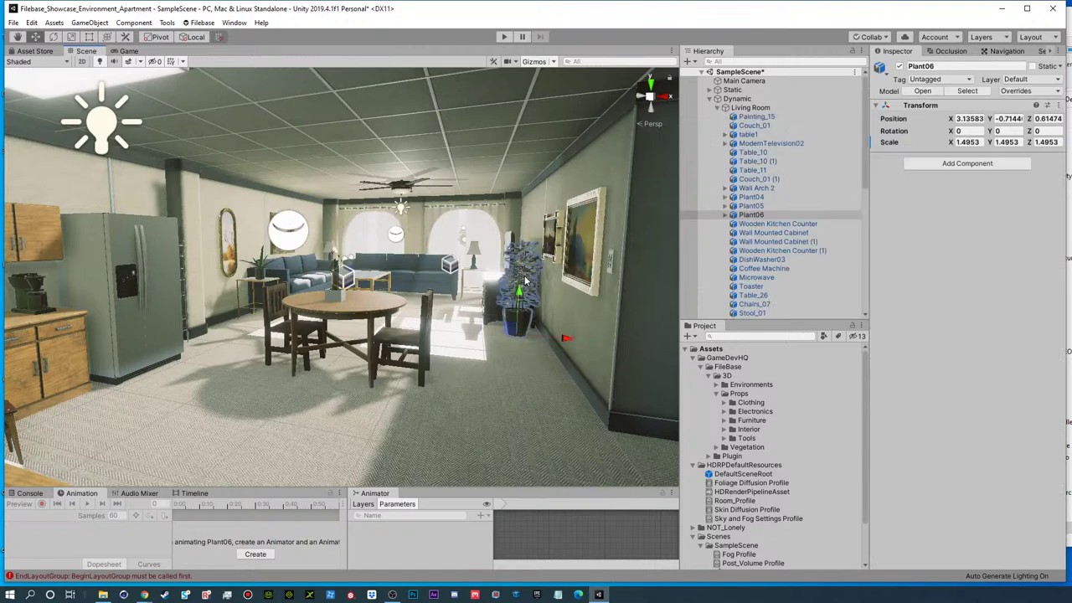
{"action": "left_click", "coordinate": [726, 215]}
{"action": "left_click", "coordinate": [762, 223]}
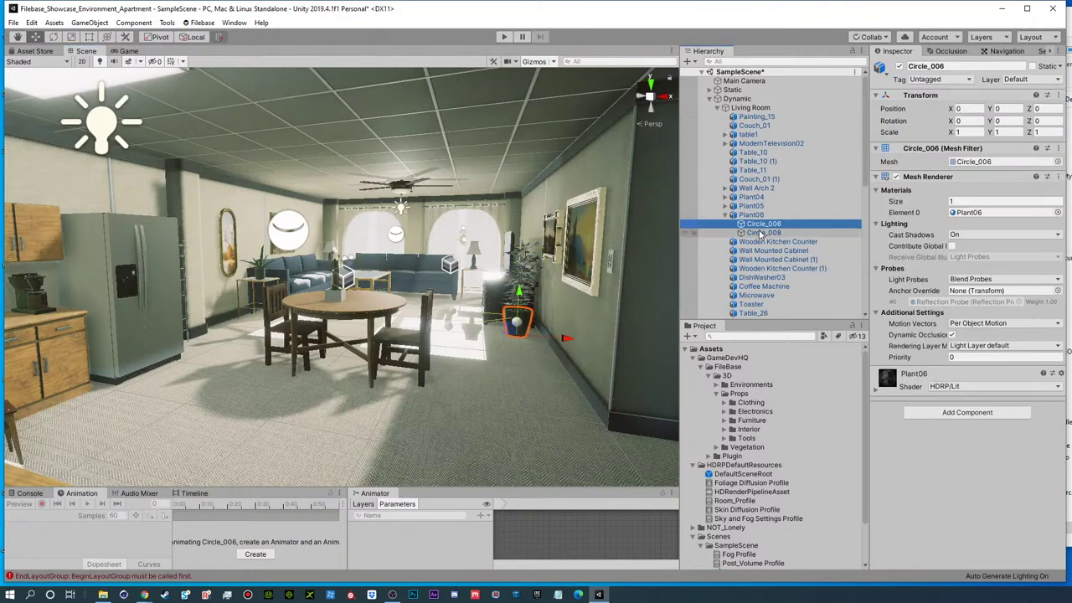
{"action": "left_click", "coordinate": [762, 233]}
{"action": "left_click", "coordinate": [873, 392]}
{"action": "left_click", "coordinate": [874, 392]}
{"action": "scroll", "coordinate": [907, 448], "scroll_direction": "down", "scroll_amount": 5}
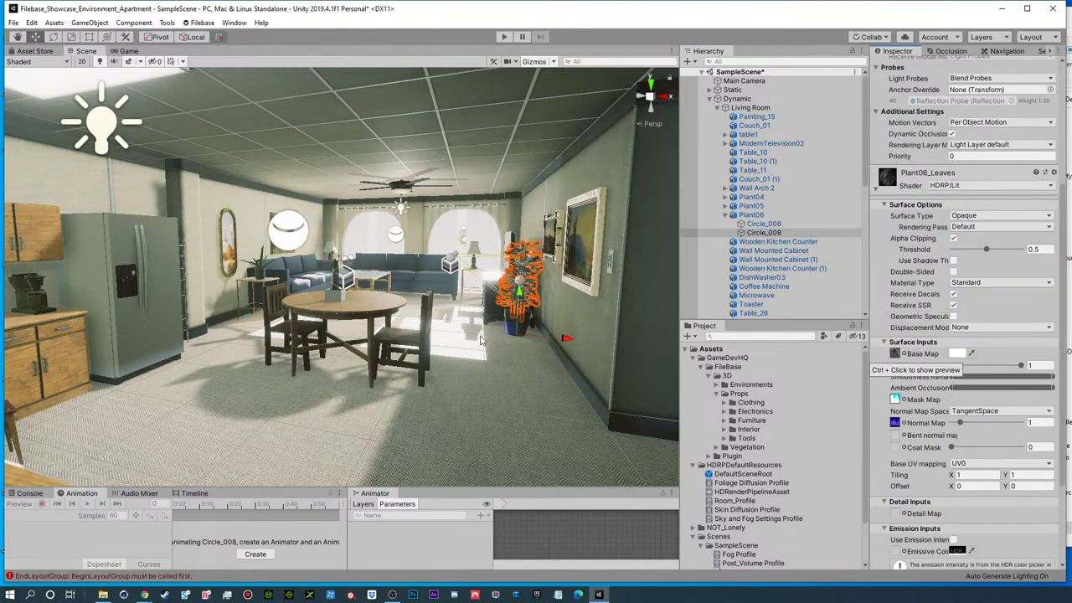
- Try moving the plant's leaves mesh away from its pot and undo the move
{"action": "left_click_drag", "start_coordinate": [560, 338], "coordinate": [424, 338]}
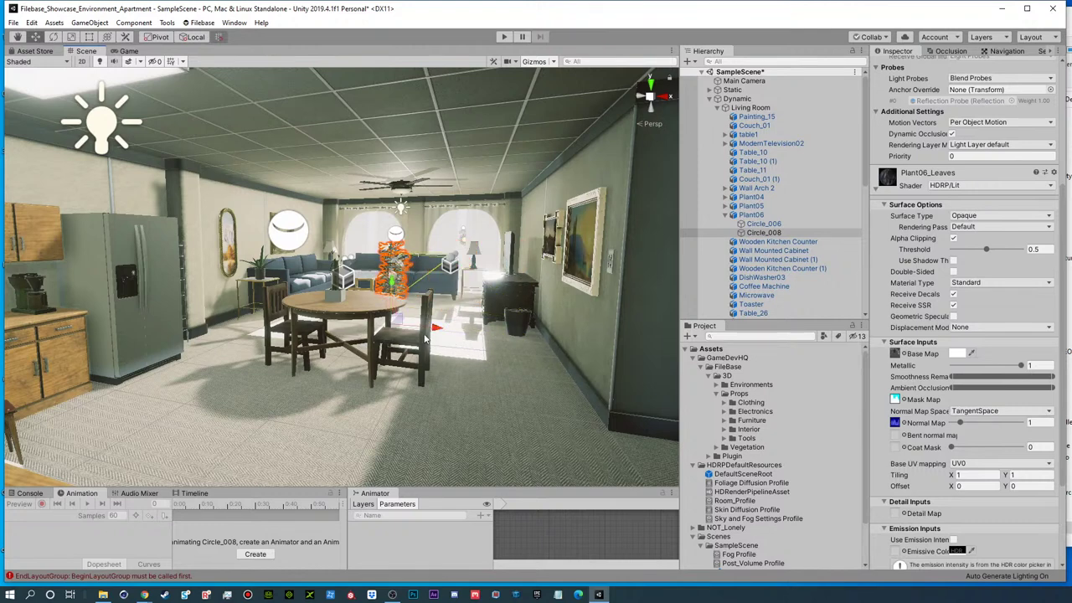
{"action": "key", "text": "ctrl+z"}
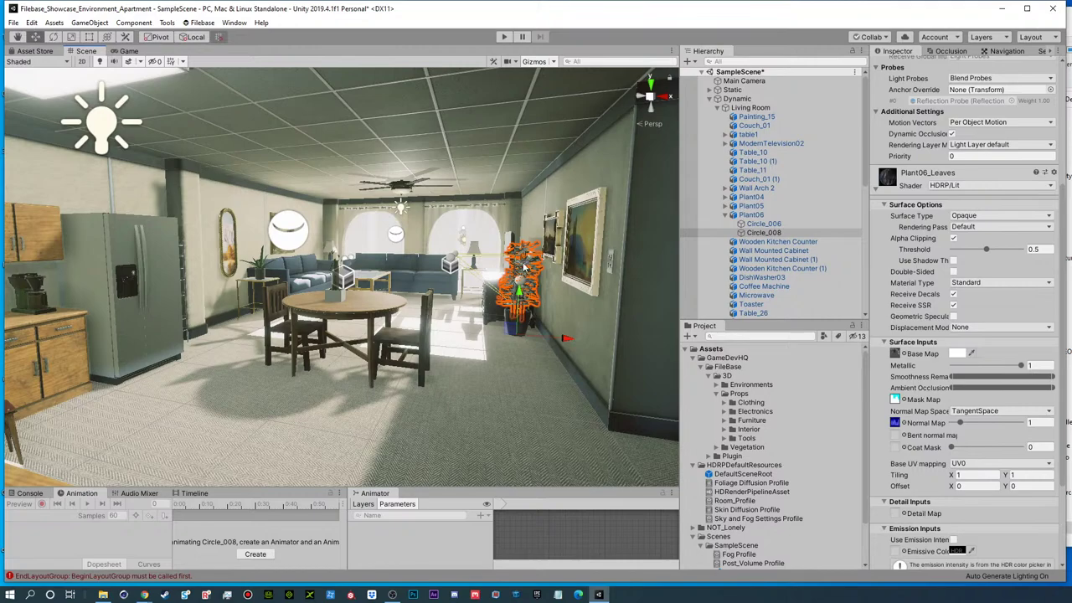
- Frame the plant's leaves, try the Transparent surface type on the Plant06_Leaves material, and restore Opaque
{"action": "key", "text": "f"}
{"action": "left_click_drag", "start_coordinate": [545, 272], "coordinate": [559, 367], "text": "alt"}
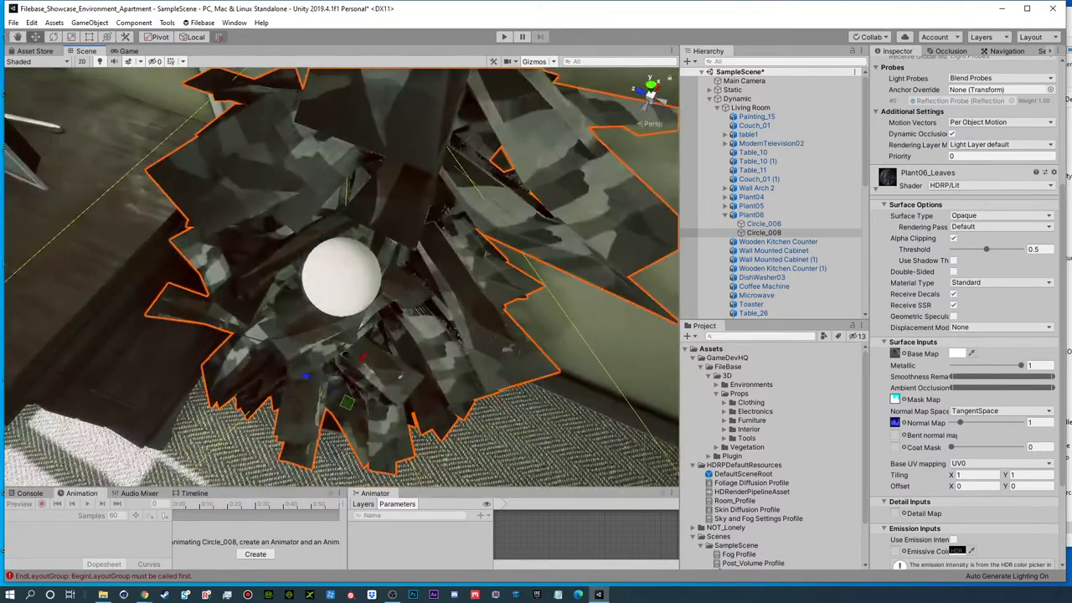
{"action": "left_click", "coordinate": [968, 218]}
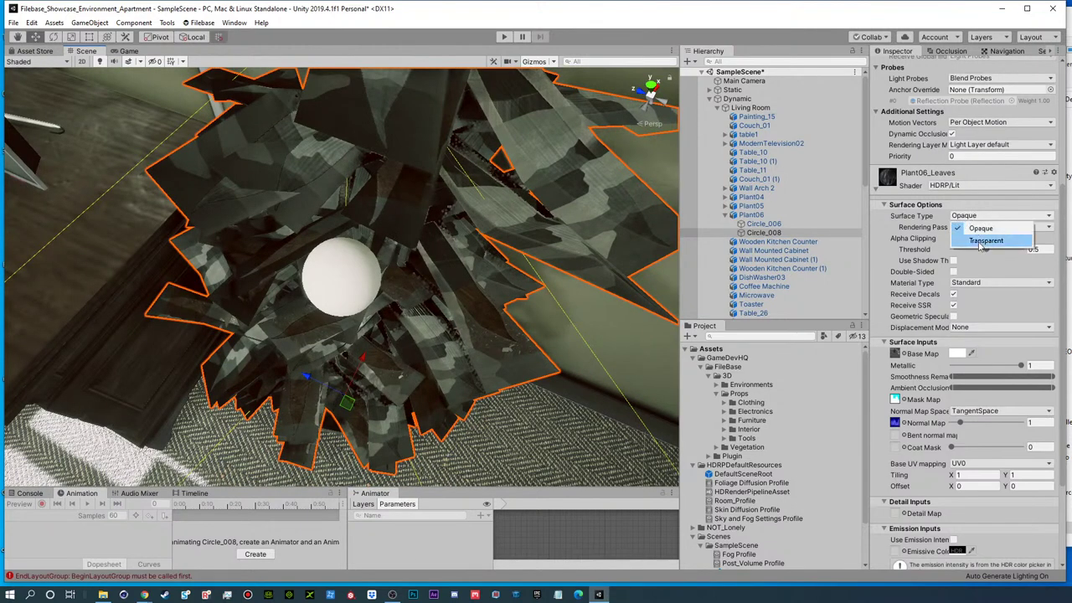
{"action": "left_click", "coordinate": [979, 243]}
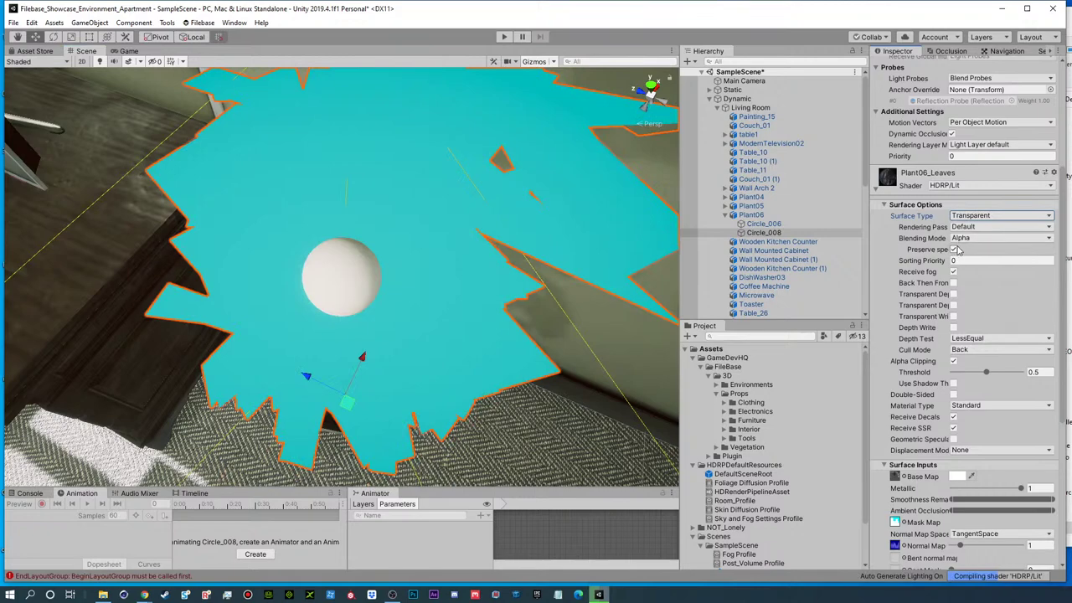
{"action": "left_click_drag", "start_coordinate": [374, 251], "coordinate": [338, 211], "text": "alt"}
{"action": "right_click_drag", "start_coordinate": [338, 211], "coordinate": [337, 216], "text": "alt"}
{"action": "scroll", "coordinate": [337, 216], "scroll_direction": "down", "scroll_amount": 5}
{"action": "left_click", "coordinate": [998, 216]}
{"action": "left_click", "coordinate": [997, 234]}
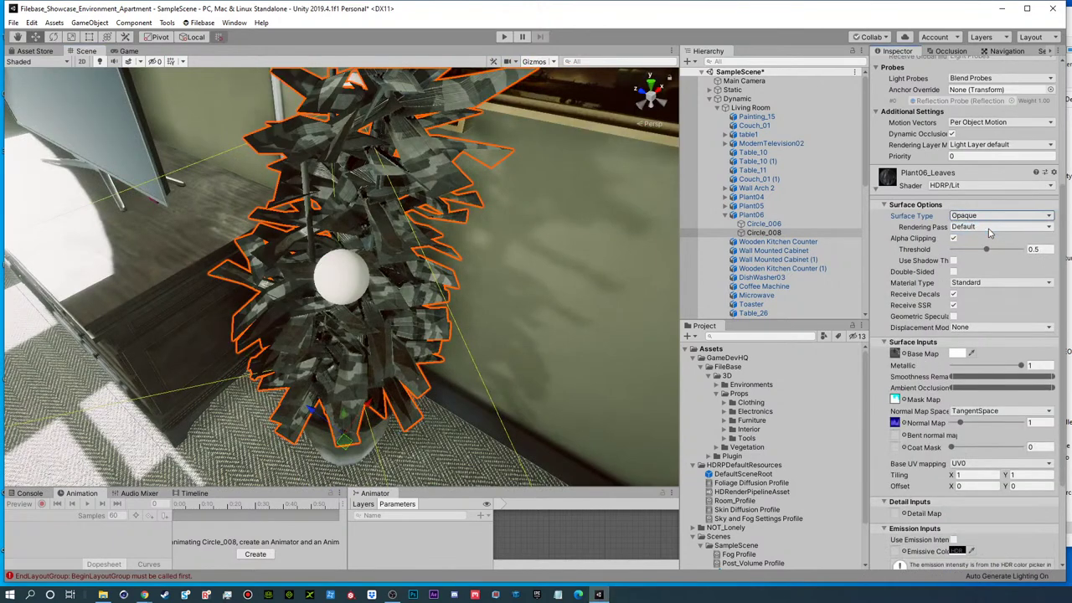
- Set the Plant06_Leaves material's alpha clipping threshold to 0.325 and make it double-sided
{"action": "left_click", "coordinate": [990, 229]}
{"action": "left_click", "coordinate": [968, 240]}
{"action": "left_click_drag", "start_coordinate": [985, 250], "coordinate": [976, 250]}
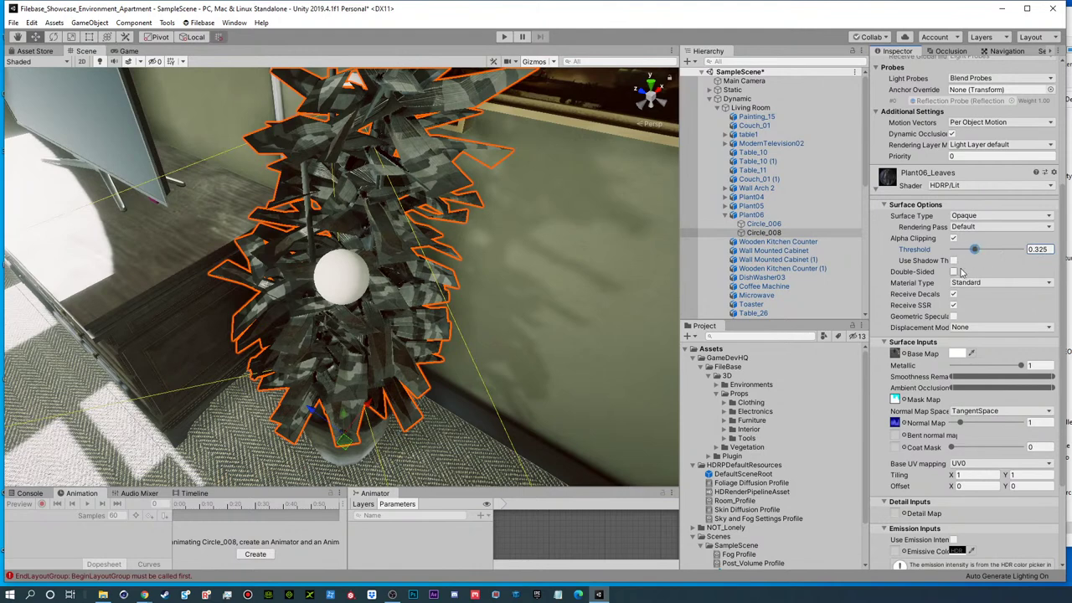
{"action": "left_click", "coordinate": [954, 272]}
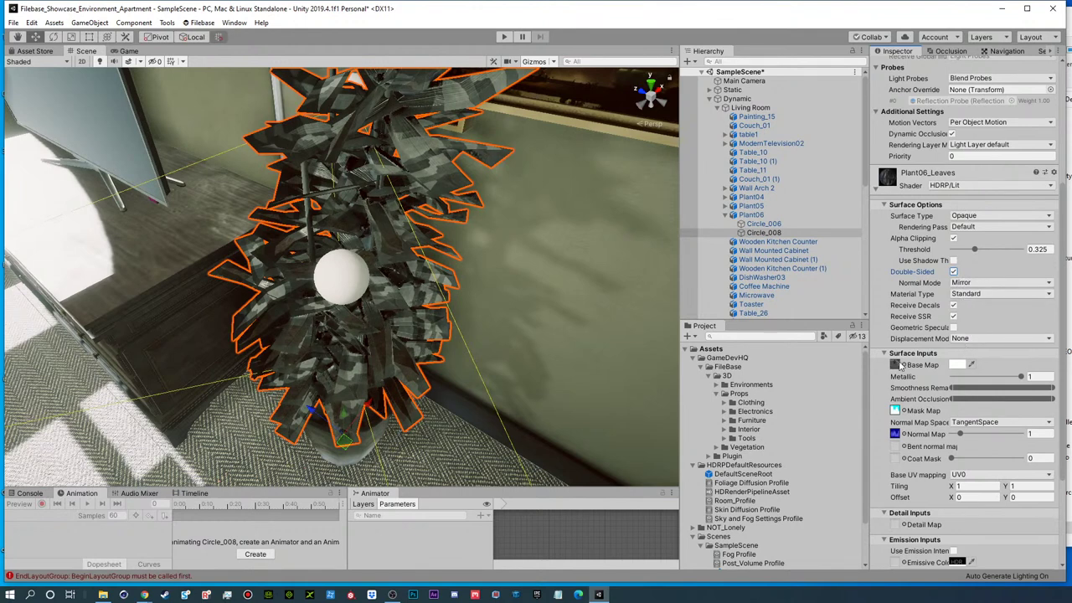
- Inspect the import settings of the base map texture Plant06_AlbedoTransparency, collapse the Dynamic group and clear the selection
{"action": "left_click", "coordinate": [894, 366]}
{"action": "left_click", "coordinate": [808, 519]}
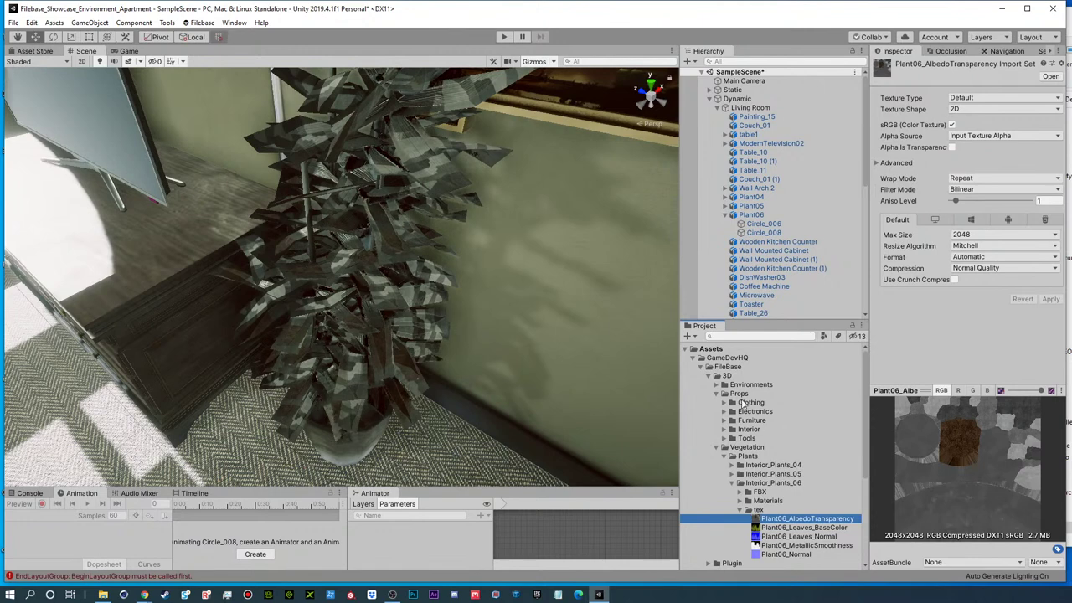
{"action": "left_click", "coordinate": [710, 98]}
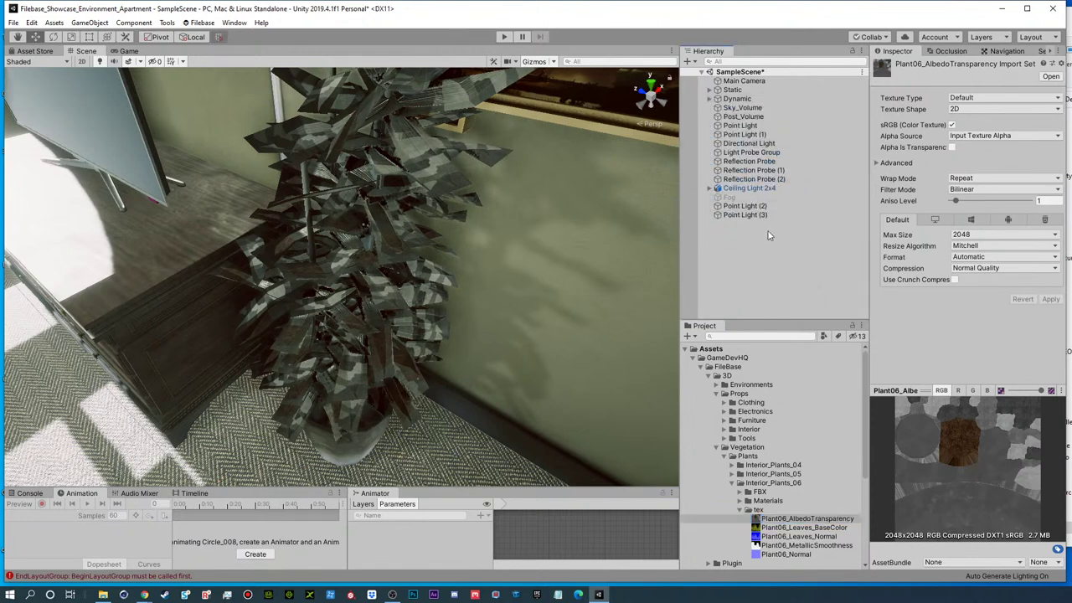
{"action": "left_click", "coordinate": [769, 232]}
- Select the large framed painting Painting_13 near the plant, try marking it static and restore it to non-static
{"action": "mouse_move", "coordinate": [536, 289]}
{"action": "right_mouse_down"}
{"action": "mouse_move", "coordinate": [448, 209]}
{"action": "mouse_move", "coordinate": [348, 234]}
{"action": "mouse_move", "coordinate": [458, 303]}
{"action": "mouse_move", "coordinate": [263, 363]}
{"action": "mouse_move", "coordinate": [158, 242]}
{"action": "mouse_move", "coordinate": [120, 244]}
{"action": "mouse_move", "coordinate": [511, 273]}
{"action": "mouse_move", "coordinate": [505, 292]}
{"action": "mouse_move", "coordinate": [250, 302]}
{"action": "right_mouse_up"}
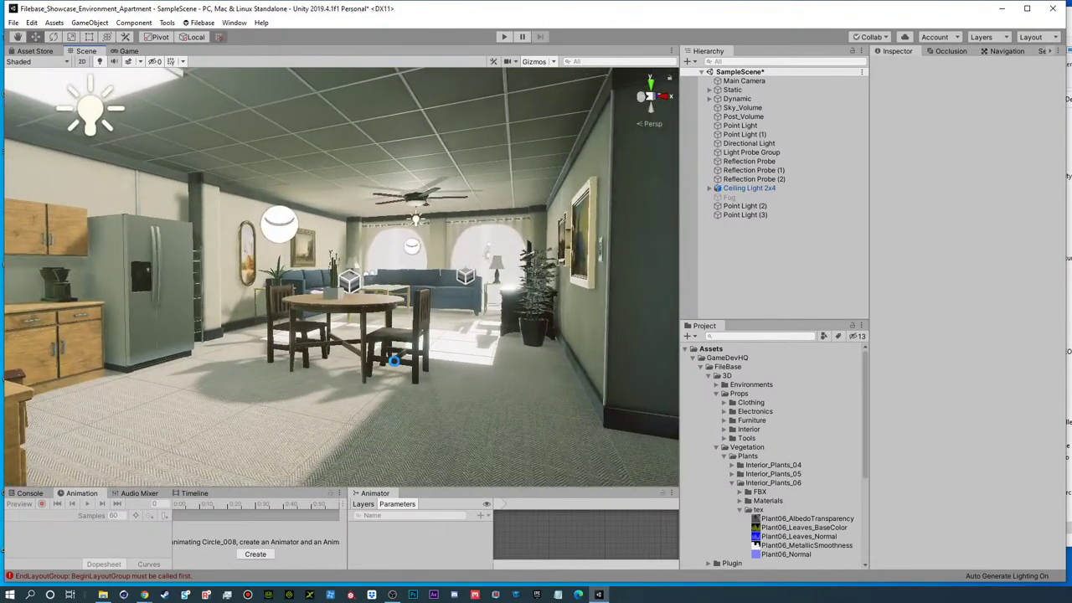
{"action": "key", "text": "alt"}
{"action": "mouse_move", "coordinate": [466, 306]}
{"action": "left_mouse_down", "text": "alt"}
{"action": "mouse_move", "coordinate": [432, 338]}
{"action": "mouse_move", "coordinate": [483, 264]}
{"action": "mouse_move", "coordinate": [340, 304]}
{"action": "left_mouse_up", "text": "alt"}
{"action": "right_click_drag", "start_coordinate": [340, 303], "coordinate": [670, 234], "text": "alt"}
{"action": "left_click", "coordinate": [314, 145]}
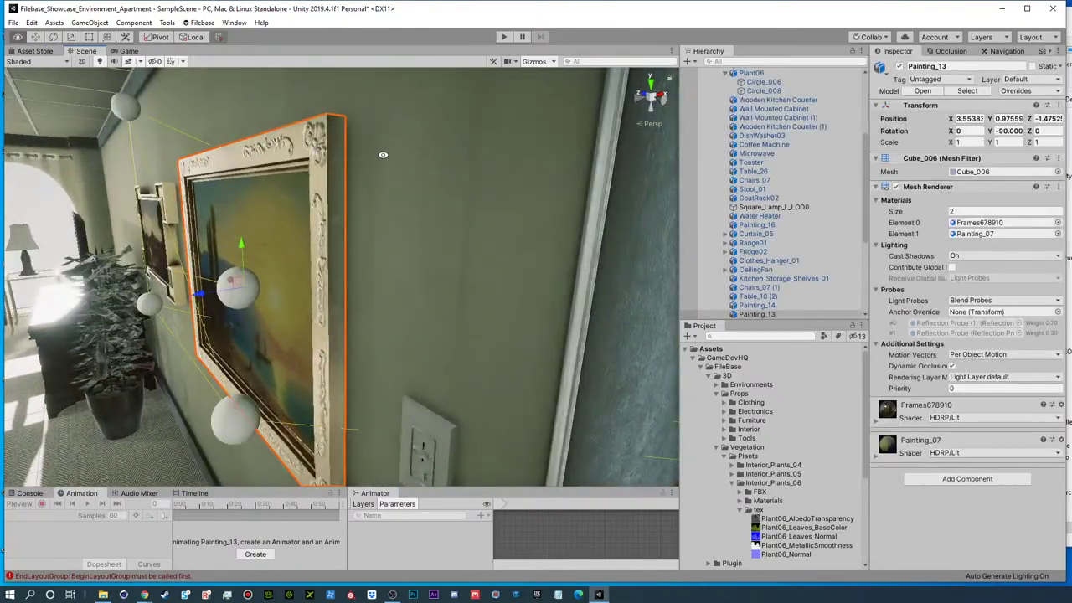
{"action": "right_click_drag", "start_coordinate": [383, 154], "coordinate": [333, 180], "text": "alt"}
{"action": "mouse_move", "coordinate": [334, 180]}
{"action": "left_mouse_down", "text": "alt"}
{"action": "mouse_move", "coordinate": [444, 173]}
{"action": "mouse_move", "coordinate": [439, 205]}
{"action": "mouse_move", "coordinate": [424, 203]}
{"action": "left_mouse_up", "text": "alt"}
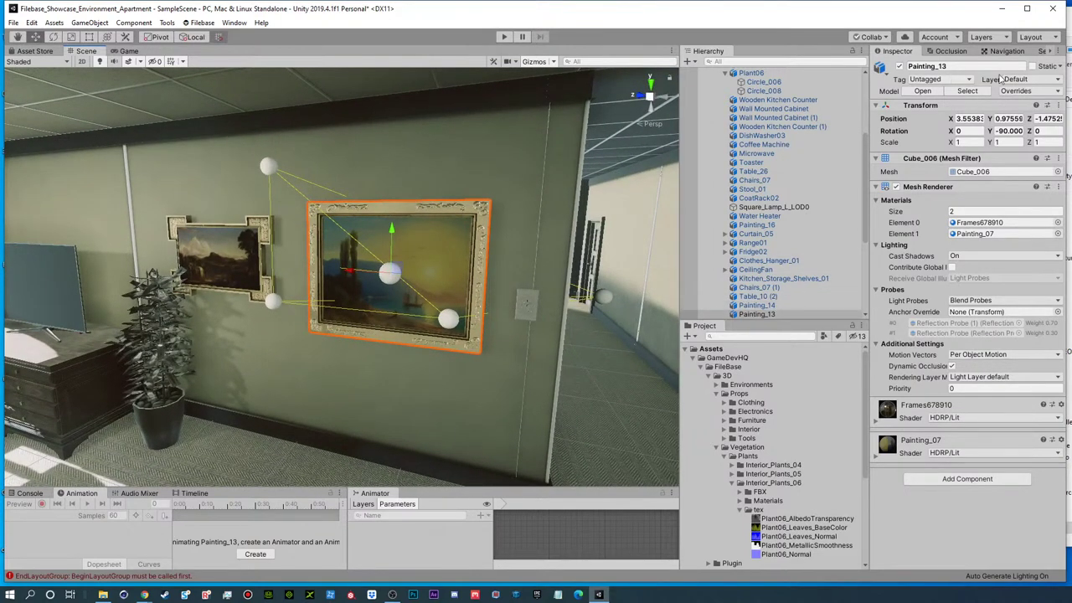
{"action": "left_click", "coordinate": [1035, 66]}
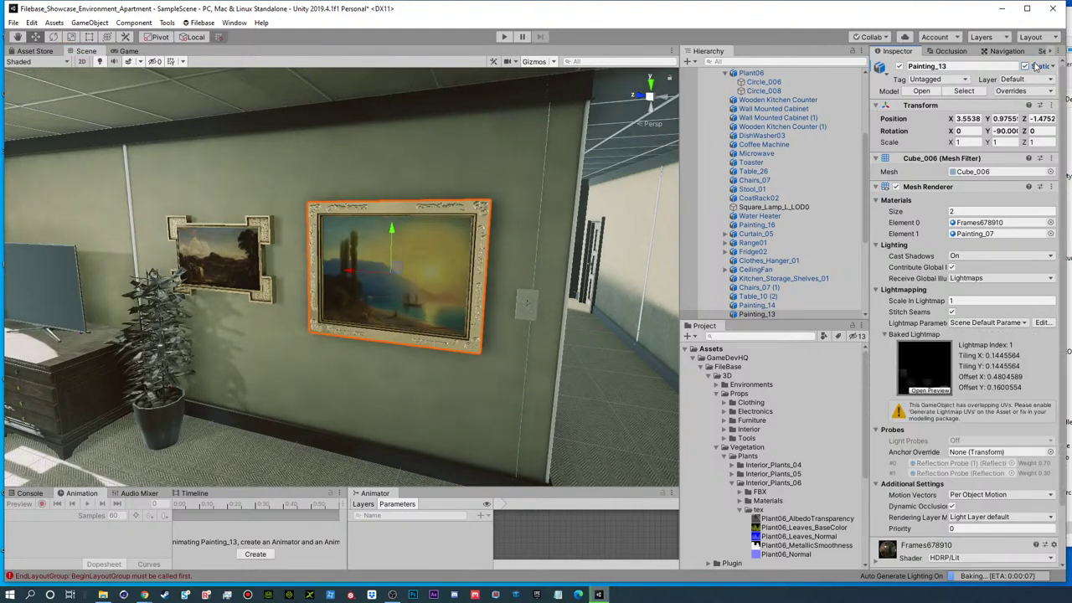
{"action": "left_click", "coordinate": [1035, 66]}
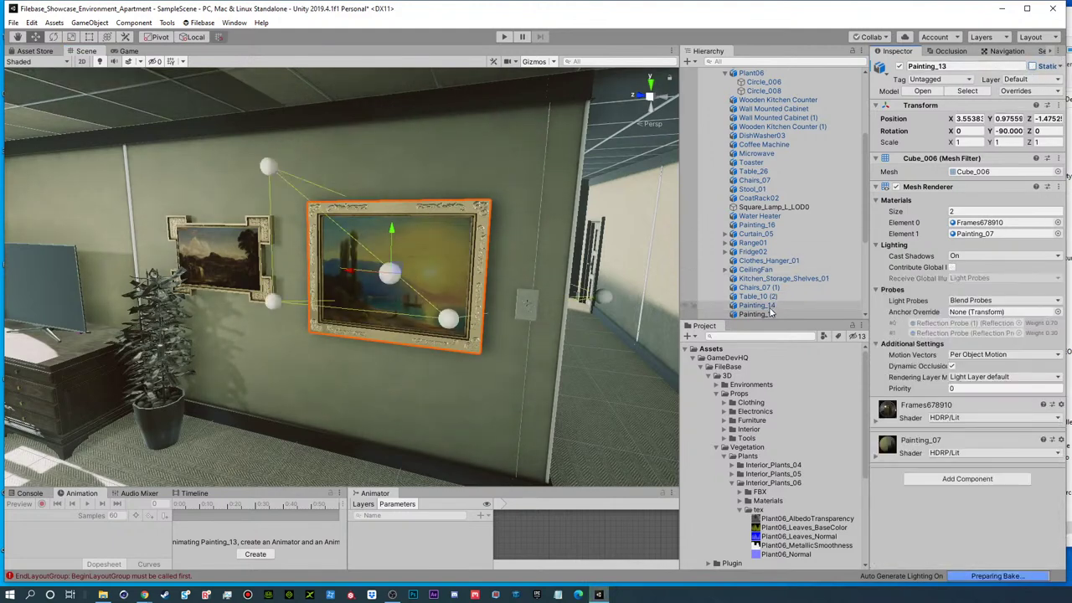
- Raise the minimum smoothness remapping of the painting frame's Frames678910 material and set its Metallic value to 0.439
{"action": "left_click", "coordinate": [879, 425]}
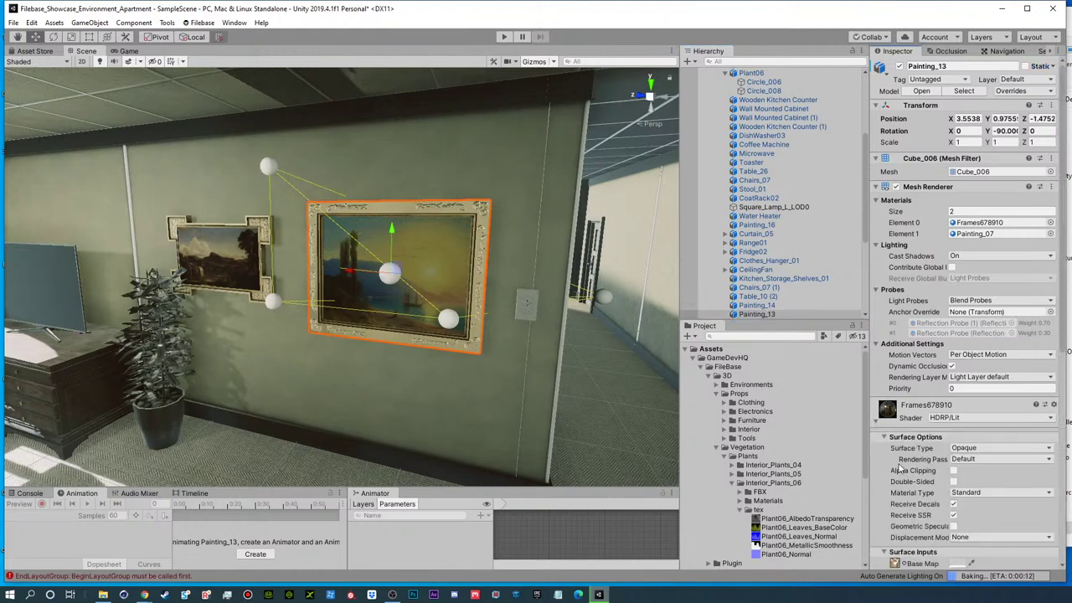
{"action": "scroll", "coordinate": [895, 459], "scroll_direction": "down", "scroll_amount": 5}
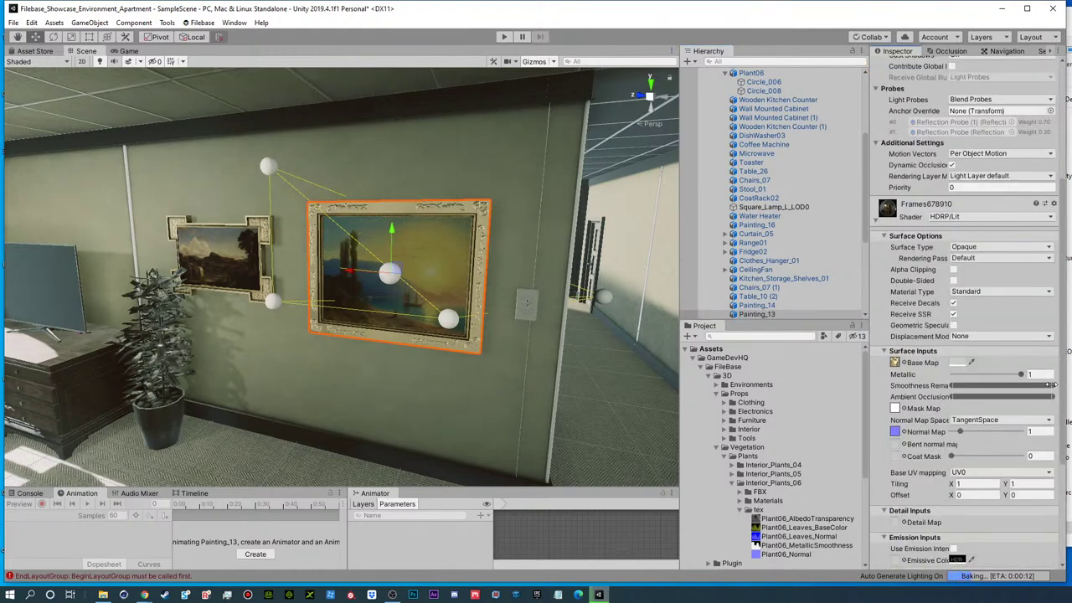
{"action": "mouse_move", "coordinate": [952, 385]}
{"action": "left_mouse_down"}
{"action": "mouse_move", "coordinate": [1039, 386]}
{"action": "mouse_move", "coordinate": [970, 385]}
{"action": "mouse_move", "coordinate": [1026, 386]}
{"action": "mouse_move", "coordinate": [965, 374]}
{"action": "mouse_move", "coordinate": [982, 374]}
{"action": "left_mouse_up"}
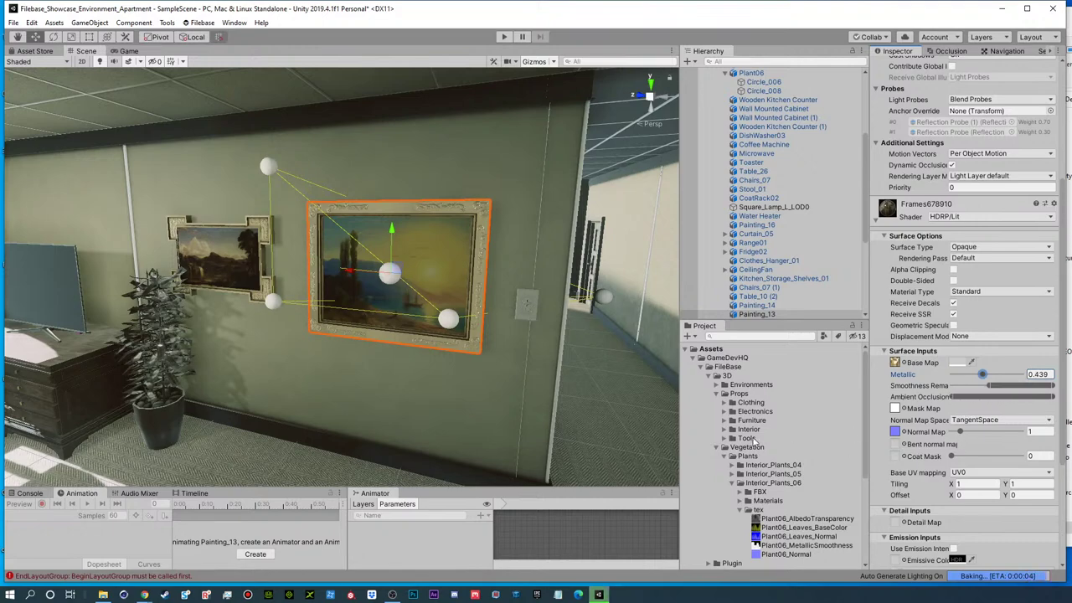
{"action": "mouse_move", "coordinate": [414, 316]}
{"action": "left_mouse_down", "text": "alt"}
{"action": "mouse_move", "coordinate": [356, 296]}
{"action": "mouse_move", "coordinate": [375, 295]}
{"action": "left_mouse_up", "text": "alt"}
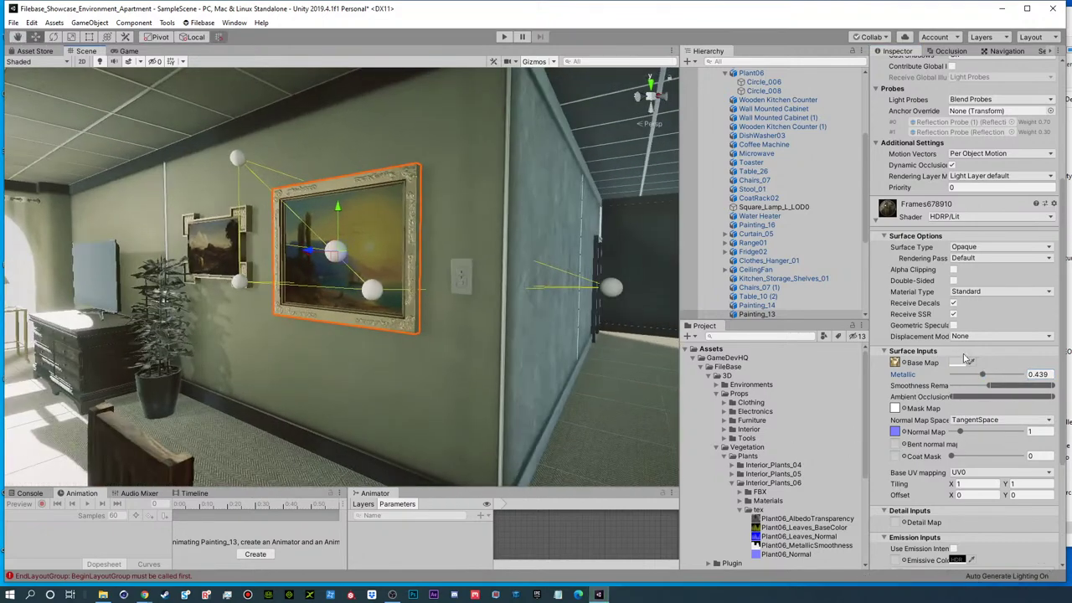
- Darken the Frames678910 material's base map tint to grey 7B7B7B
{"action": "left_click", "coordinate": [958, 362]}
{"action": "left_click_drag", "start_coordinate": [737, 203], "coordinate": [719, 199]}
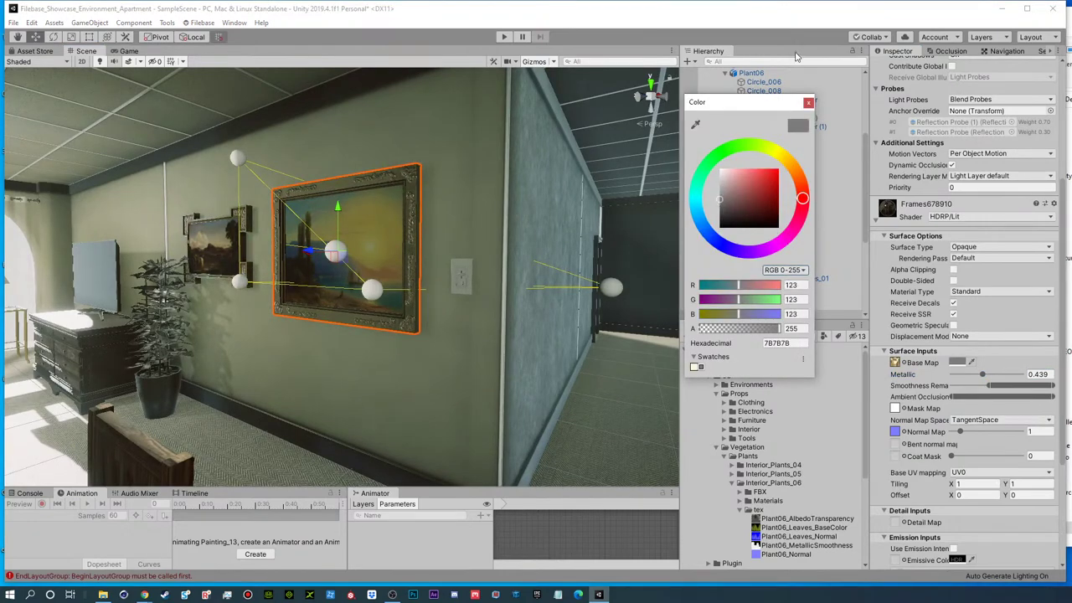
{"action": "left_click", "coordinate": [808, 103]}
- Collapse the Static and Dynamic groups in the scene hierarchy
{"action": "left_click", "coordinate": [660, 242]}
{"action": "left_click_drag", "start_coordinate": [660, 242], "coordinate": [248, 324], "text": "alt"}
{"action": "right_click_drag", "start_coordinate": [248, 324], "coordinate": [360, 328], "text": "alt"}
{"action": "left_click_drag", "start_coordinate": [360, 328], "coordinate": [461, 279], "text": "alt"}
{"action": "scroll", "coordinate": [825, 188], "scroll_direction": "up", "scroll_amount": 5}
{"action": "left_click", "coordinate": [709, 90]}
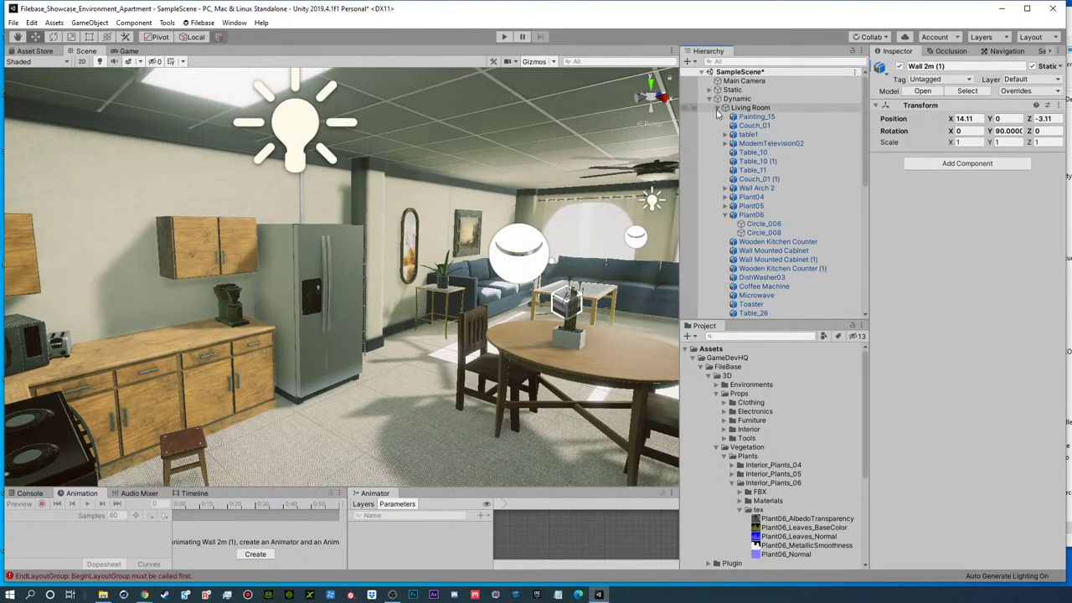
{"action": "left_click", "coordinate": [709, 99]}
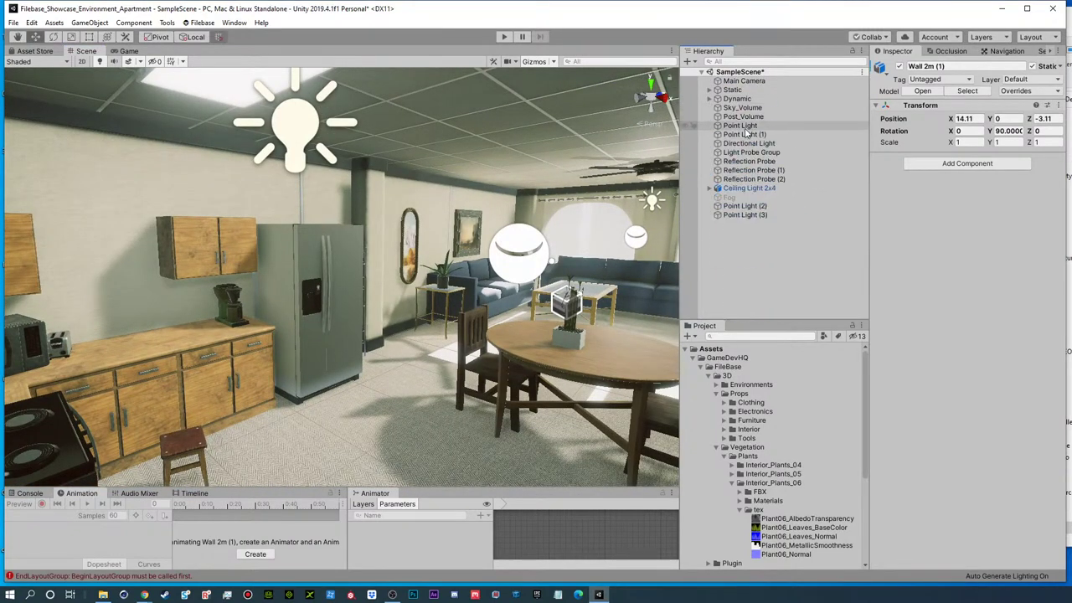
- Set the Directional Light's angular diameter to 0.56
{"action": "left_click", "coordinate": [748, 144]}
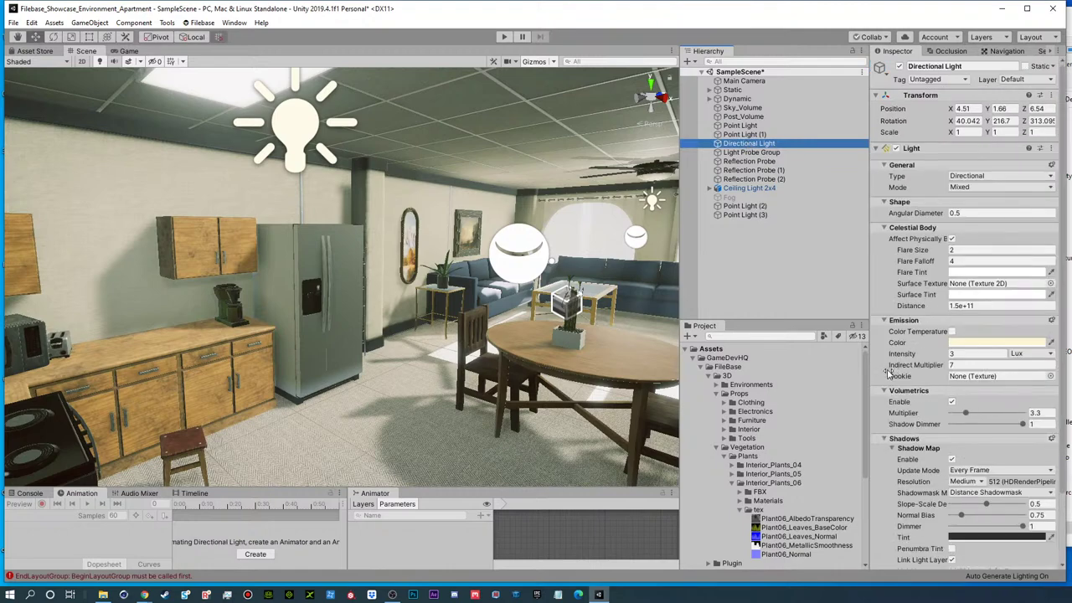
{"action": "scroll", "coordinate": [882, 448], "scroll_direction": "down", "scroll_amount": 3}
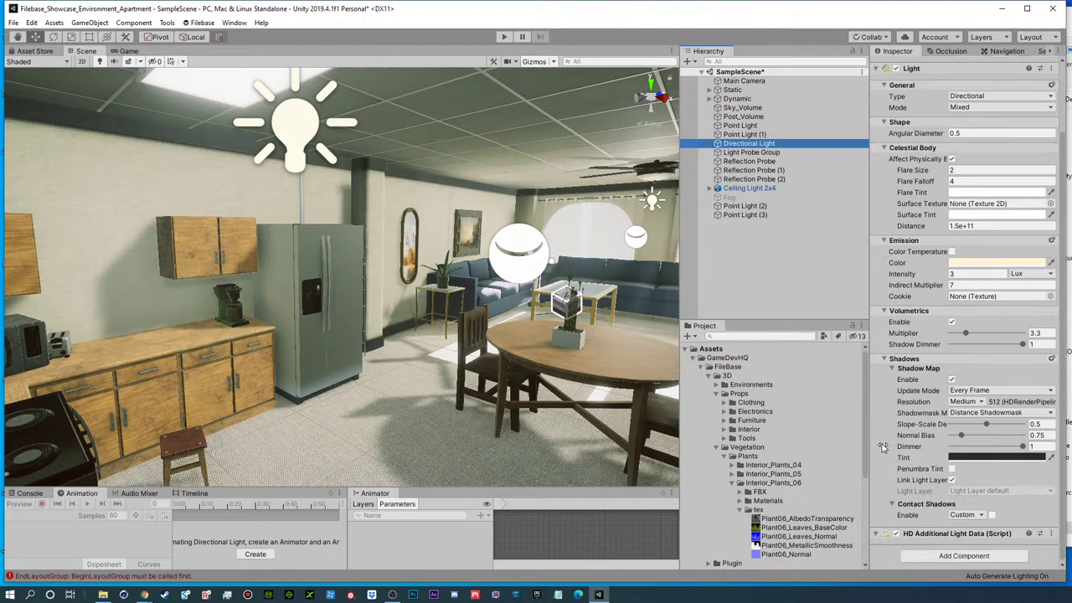
{"action": "scroll", "coordinate": [883, 448], "scroll_direction": "up", "scroll_amount": 3}
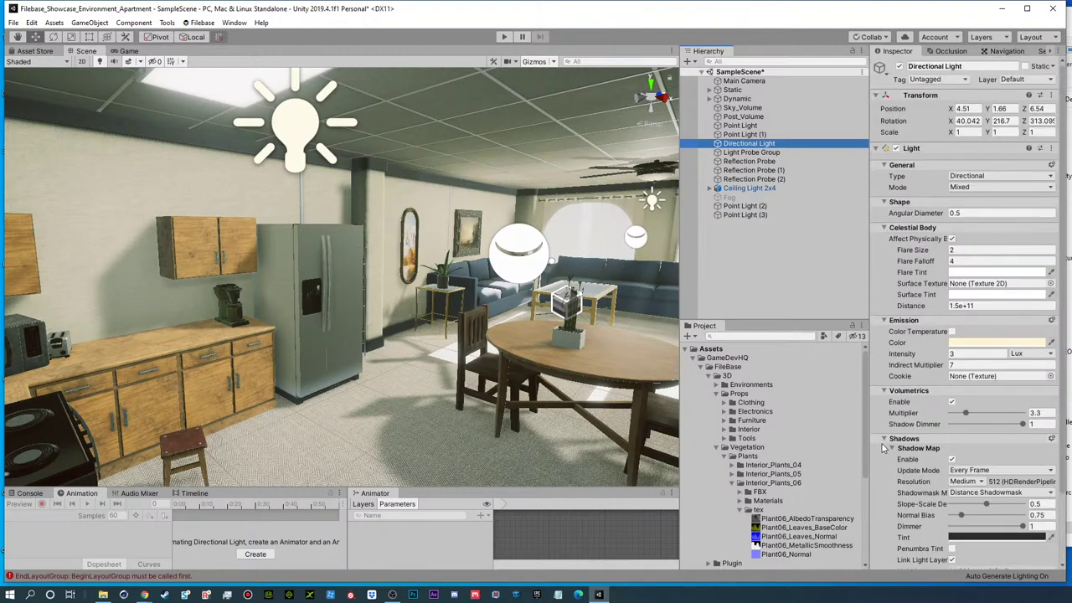
{"action": "left_click", "coordinate": [951, 213]}
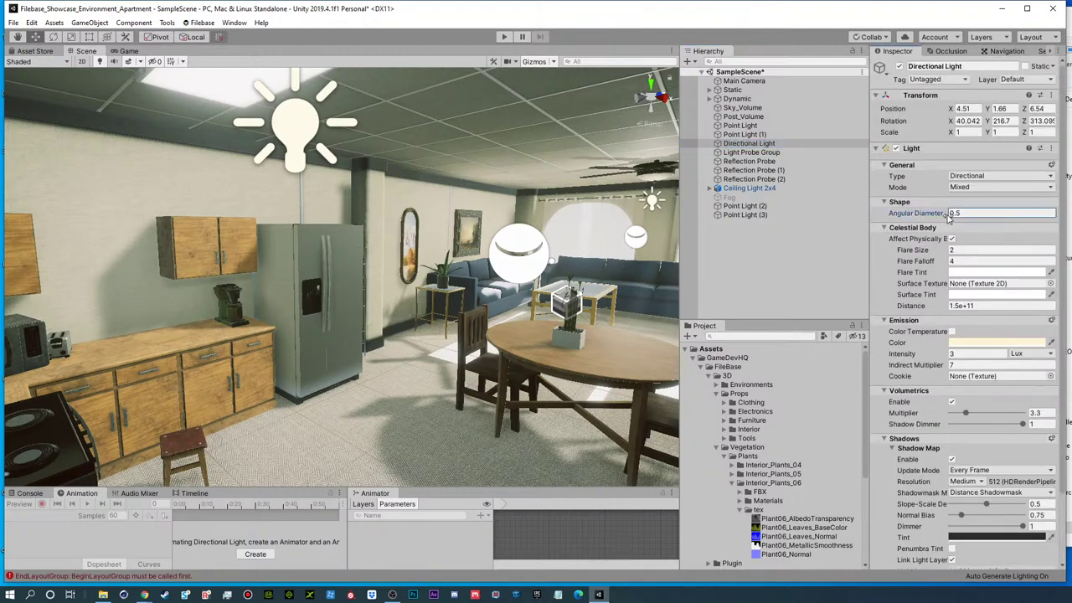
{"action": "type", "text": "0.72"}
{"action": "left_click_drag", "start_coordinate": [950, 218], "coordinate": [944, 219]}
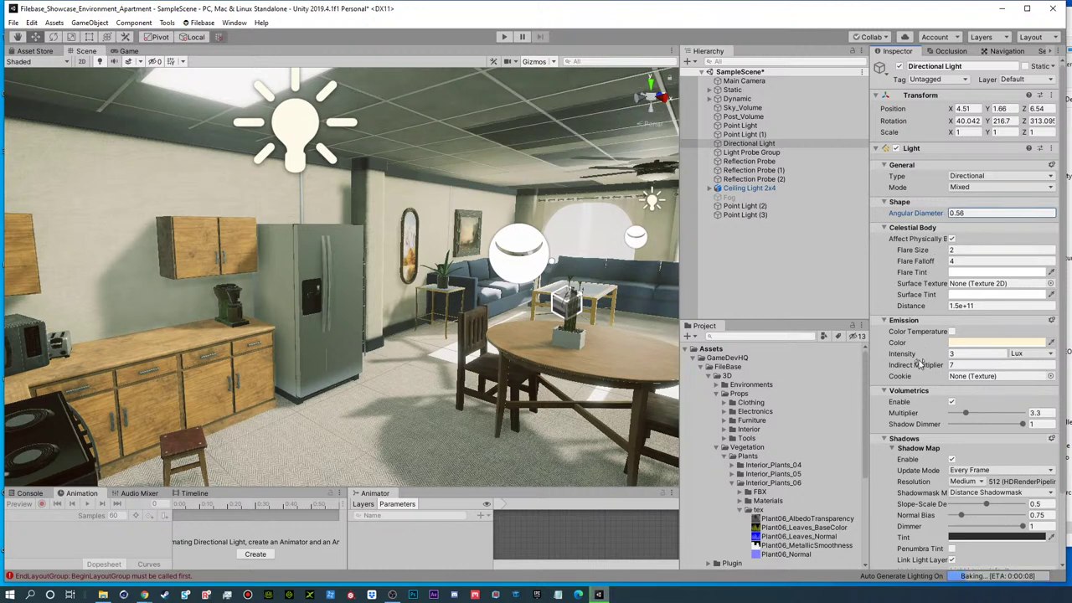
- Inspect Point Light (1), clear the selection and save the scene
{"action": "left_click", "coordinate": [737, 135]}
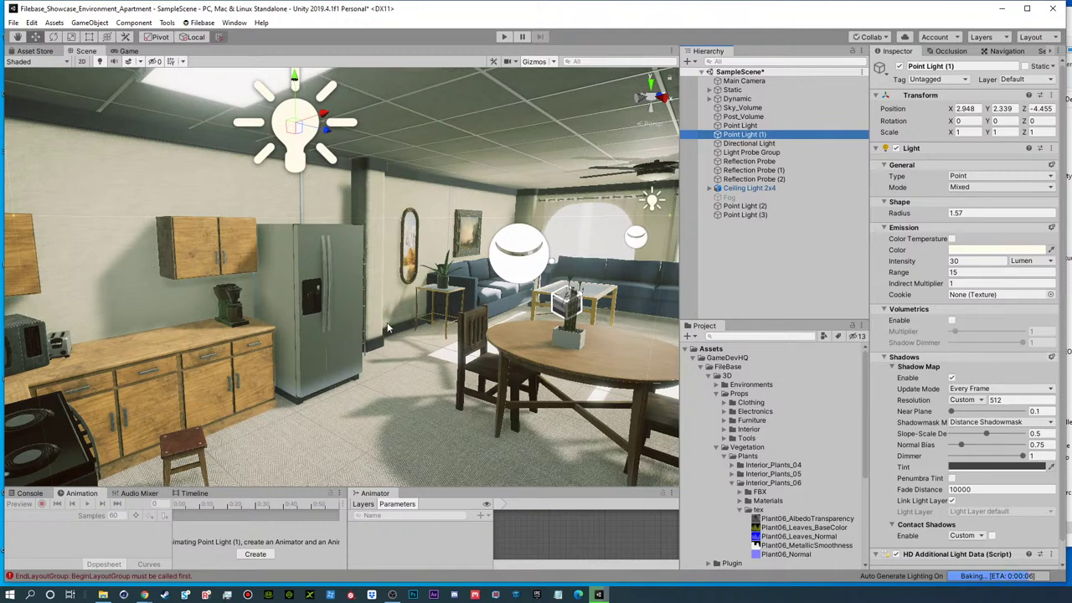
{"action": "middle_click_drag", "start_coordinate": [432, 297], "coordinate": [366, 297], "text": "alt"}
{"action": "left_click_drag", "start_coordinate": [365, 297], "coordinate": [410, 288], "text": "alt"}
{"action": "key", "text": "s"}
{"action": "right_click_drag", "start_coordinate": [409, 288], "coordinate": [502, 287]}
{"action": "left_click", "coordinate": [742, 265]}
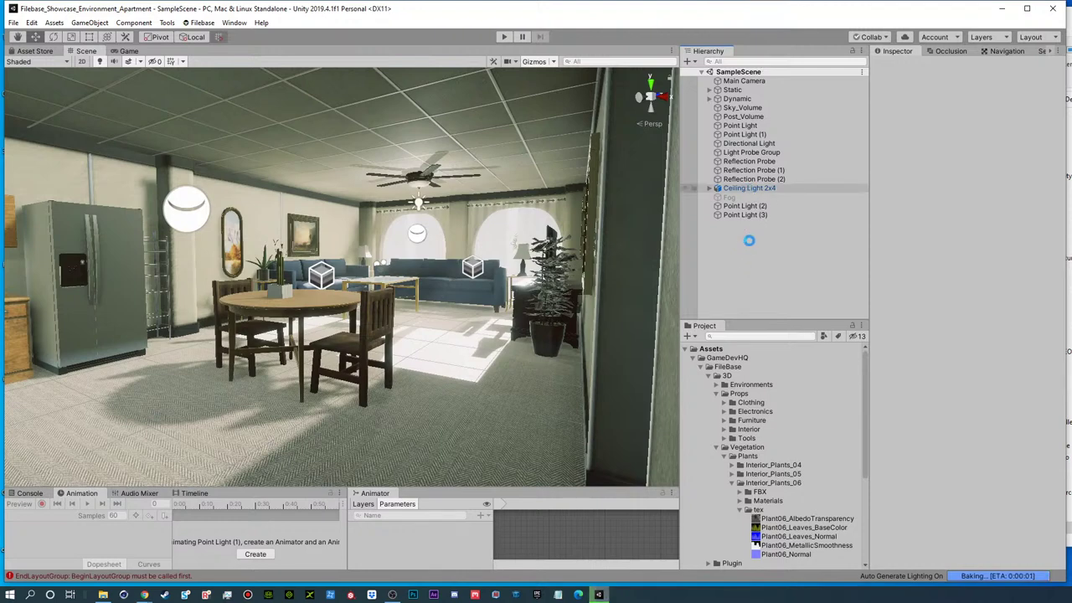
- Collapse the Interior_Plants_06 asset folder and look over the dining and living areas
{"action": "left_click_drag", "start_coordinate": [324, 356], "coordinate": [371, 340], "text": "alt"}
{"action": "left_click", "coordinate": [731, 483]}
{"action": "left_click_drag", "start_coordinate": [471, 320], "coordinate": [500, 338], "text": "alt"}
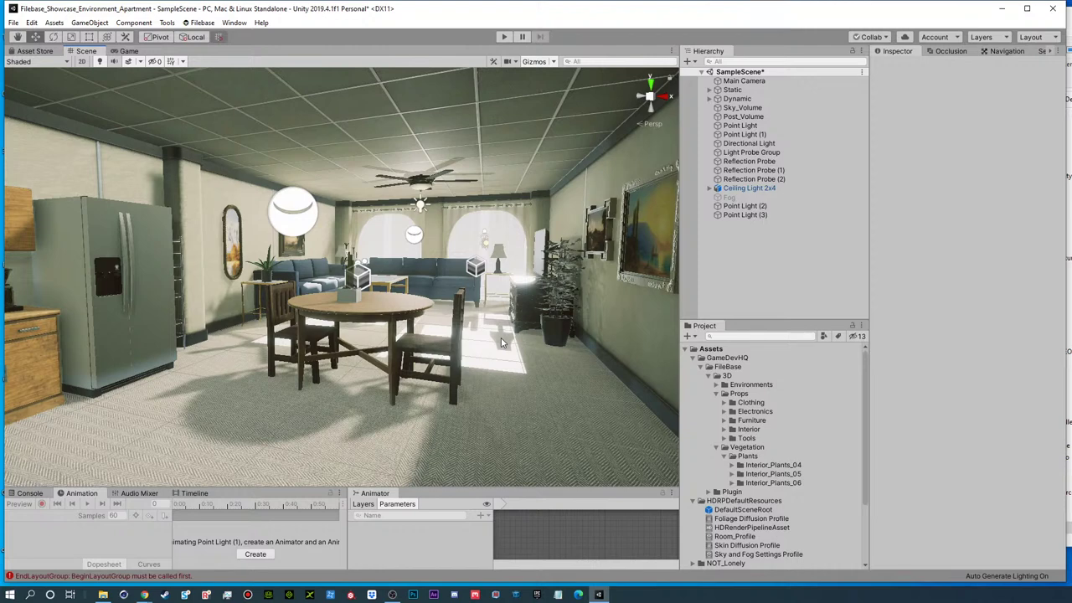
{"action": "left_click_drag", "start_coordinate": [448, 345], "coordinate": [418, 402], "text": "alt"}
{"action": "right_click_drag", "start_coordinate": [526, 287], "coordinate": [694, 296], "text": "alt"}
{"action": "left_click_drag", "start_coordinate": [693, 296], "coordinate": [754, 198], "text": "alt"}
- Inspect the Light Probe Group and the capture and render settings of the first Reflection Probe
{"action": "left_click", "coordinate": [748, 157]}
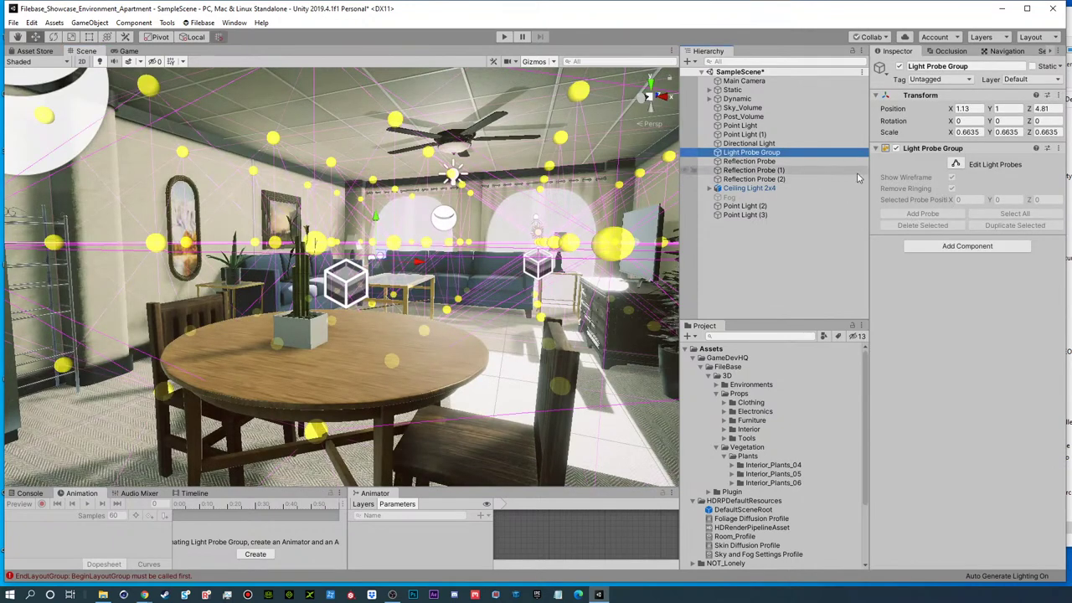
{"action": "left_click", "coordinate": [778, 161]}
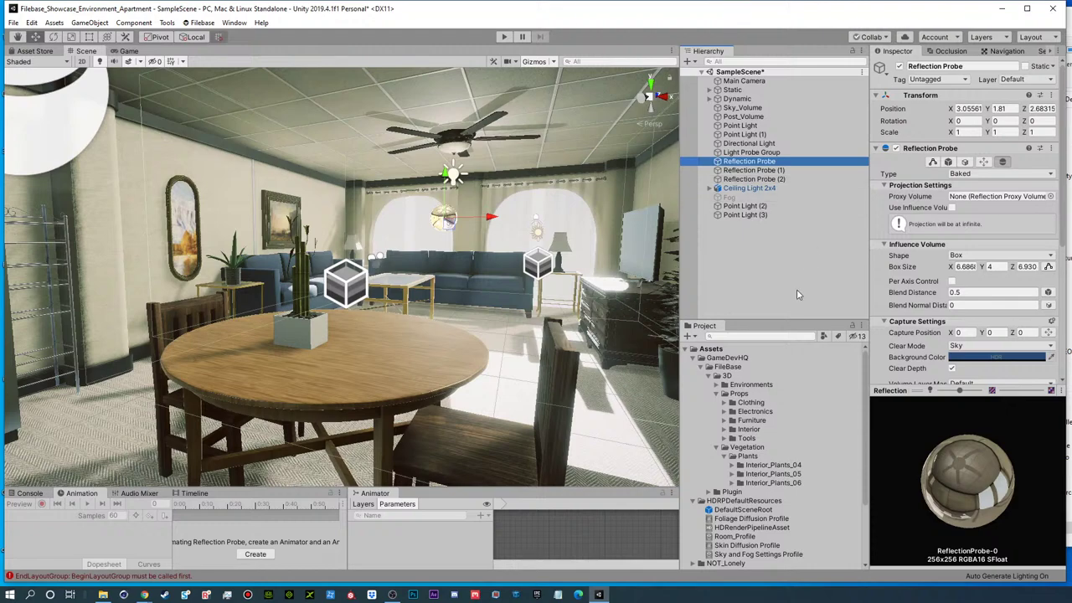
{"action": "scroll", "coordinate": [900, 364], "scroll_direction": "down", "scroll_amount": 5}
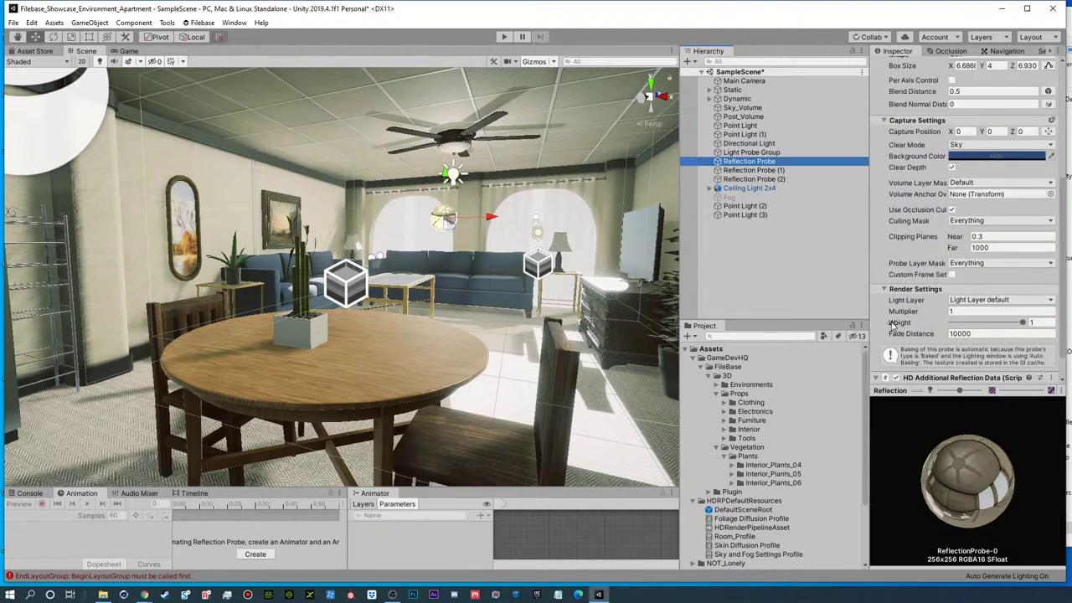
- Try a render multiplier of 1.43 on all three reflection probes and restore it to 1
{"action": "left_click", "coordinate": [754, 180], "text": "shift"}
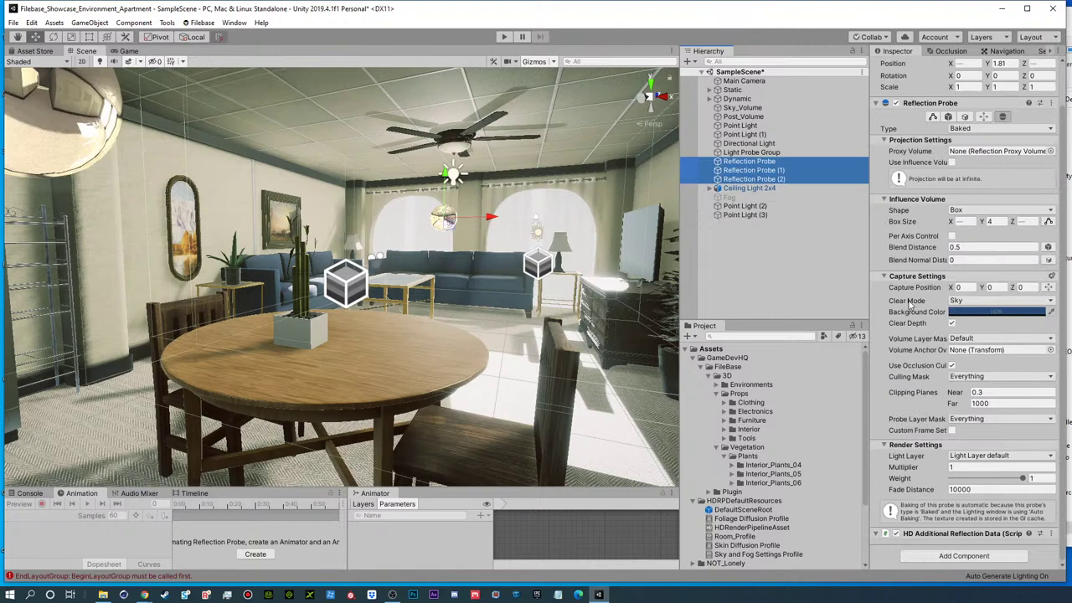
{"action": "left_click", "coordinate": [963, 466]}
{"action": "type", "text": "1.43"}
{"action": "left_click_drag", "start_coordinate": [963, 471], "coordinate": [916, 465]}
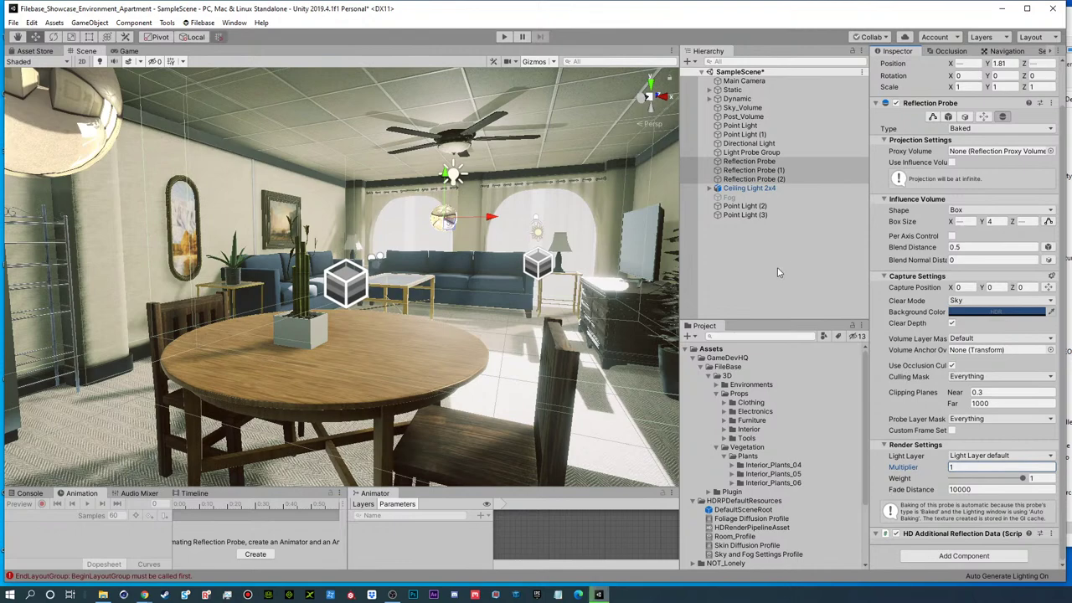
{"action": "left_click", "coordinate": [615, 240]}
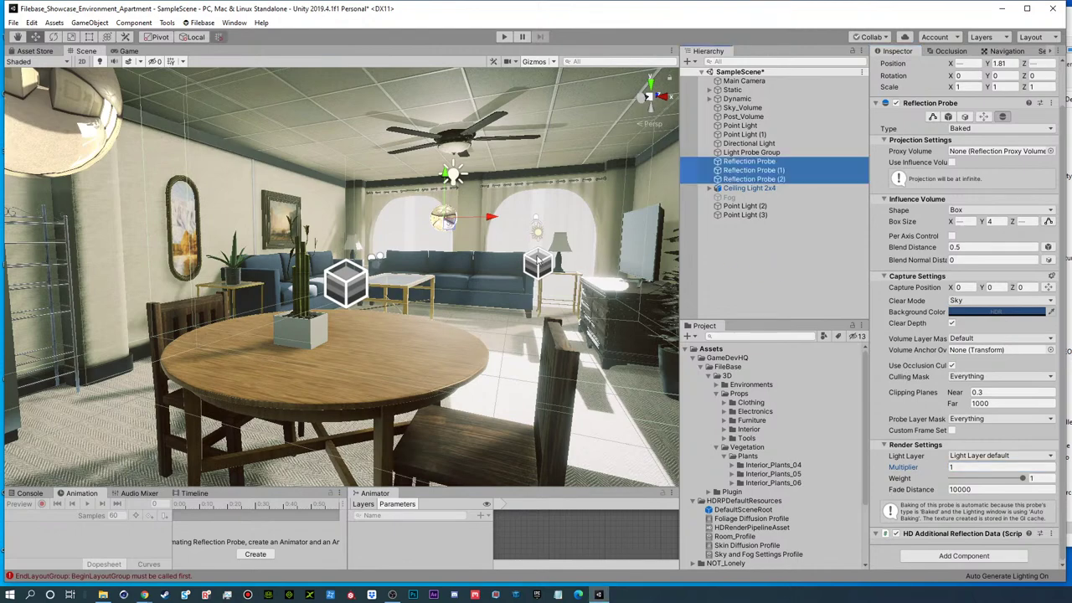
- Deselect the reflection probes and select the Fridge_02 mesh inside the Fridge02 object
{"action": "key", "text": "alt"}
{"action": "key", "text": "d"}
{"action": "right_click_drag", "start_coordinate": [459, 269], "coordinate": [459, 269]}
{"action": "key", "text": "s"}
{"action": "left_click", "coordinate": [739, 262]}
{"action": "right_click_drag", "start_coordinate": [358, 298], "coordinate": [358, 299]}
{"action": "left_click_drag", "start_coordinate": [358, 299], "coordinate": [402, 345], "text": "alt"}
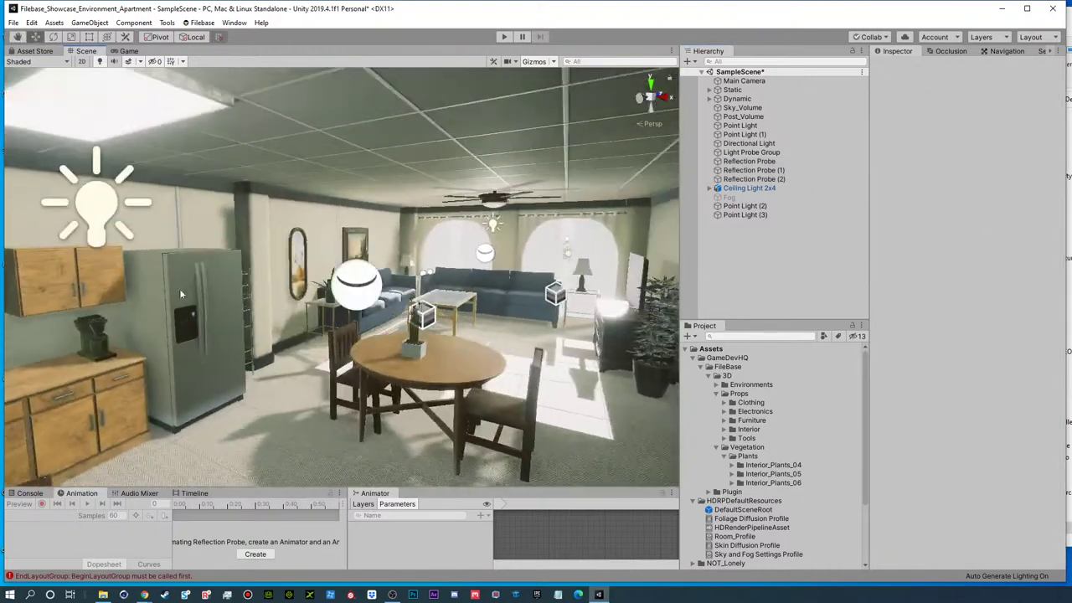
{"action": "left_click", "coordinate": [171, 289]}
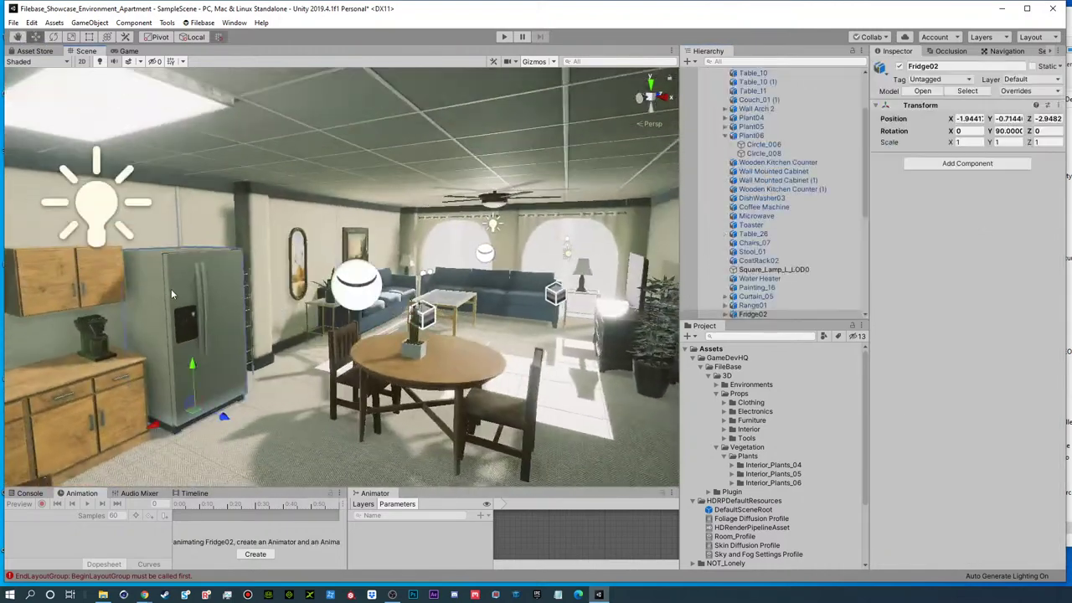
{"action": "left_click", "coordinate": [726, 314]}
{"action": "left_click", "coordinate": [763, 292]}
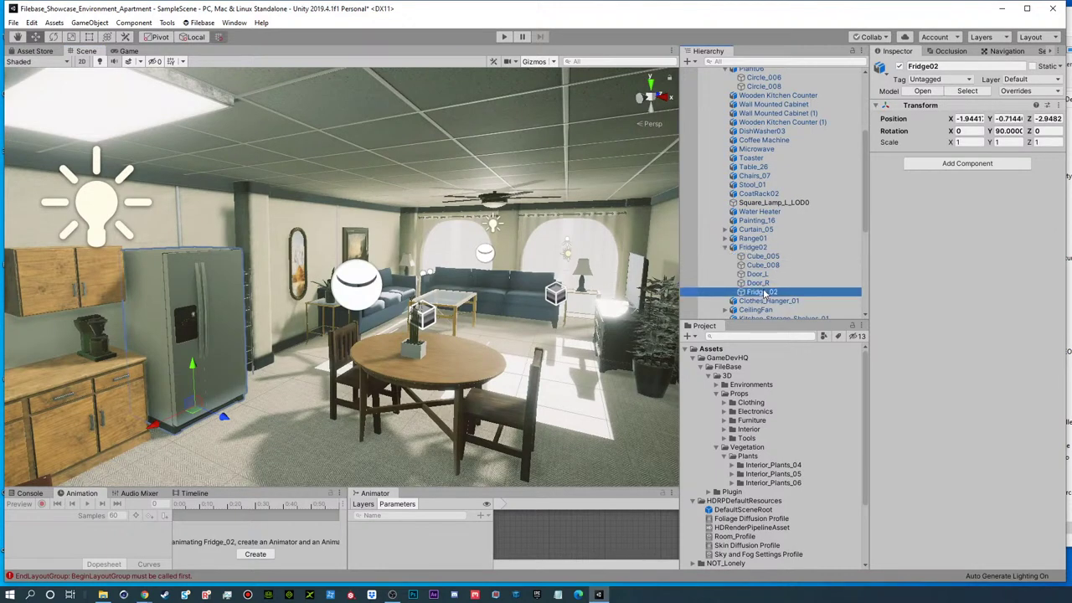
- Raise the minimum smoothness remapping of the Fridge02 material and check the fridge door up close
{"action": "left_click", "coordinate": [876, 403]}
{"action": "scroll", "coordinate": [985, 423], "scroll_direction": "down", "scroll_amount": 4}
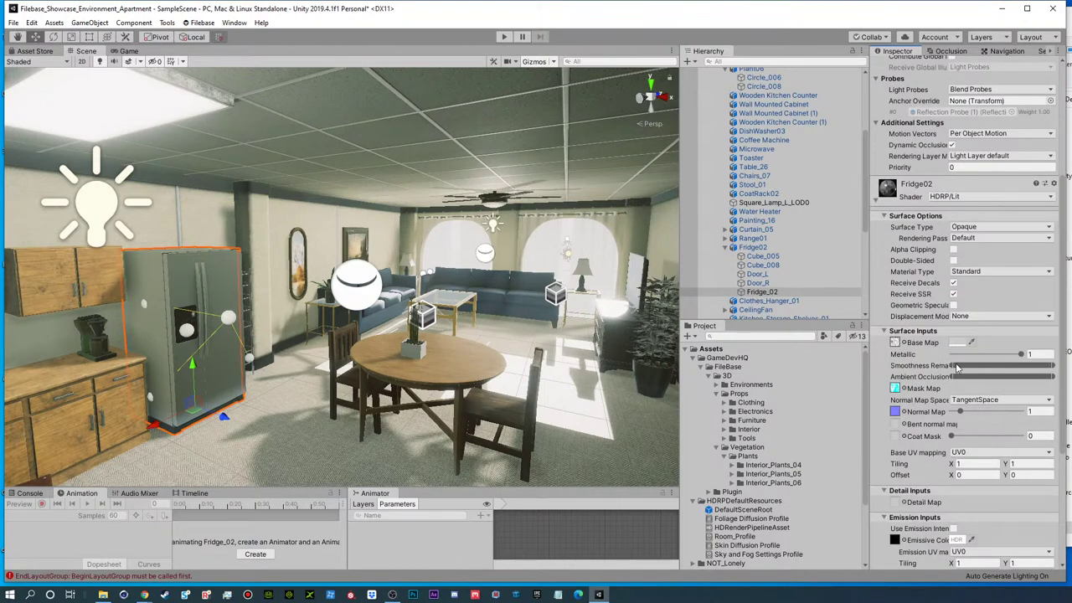
{"action": "left_click_drag", "start_coordinate": [953, 365], "coordinate": [992, 365]}
{"action": "right_click_drag", "start_coordinate": [158, 332], "coordinate": [362, 333], "text": "alt"}
{"action": "left_click_drag", "start_coordinate": [361, 332], "coordinate": [417, 311], "text": "alt"}
{"action": "right_click_drag", "start_coordinate": [416, 311], "coordinate": [318, 268]}
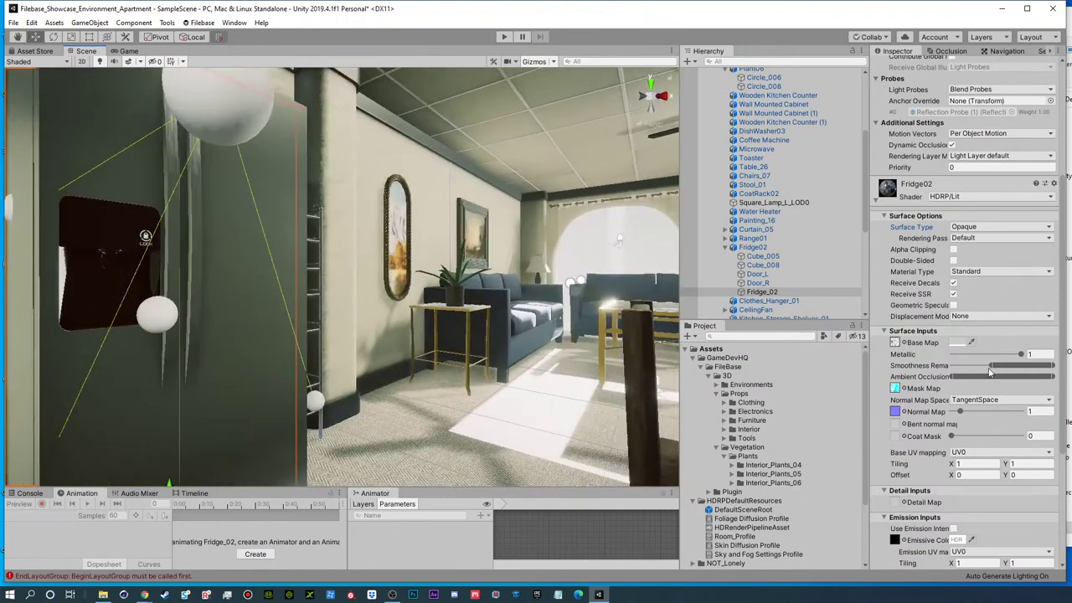
- Darken the Fridge02 material's base map tint to a grey
{"action": "left_click", "coordinate": [955, 342]}
{"action": "left_click_drag", "start_coordinate": [736, 186], "coordinate": [717, 186]}
{"action": "left_click", "coordinate": [808, 102]}
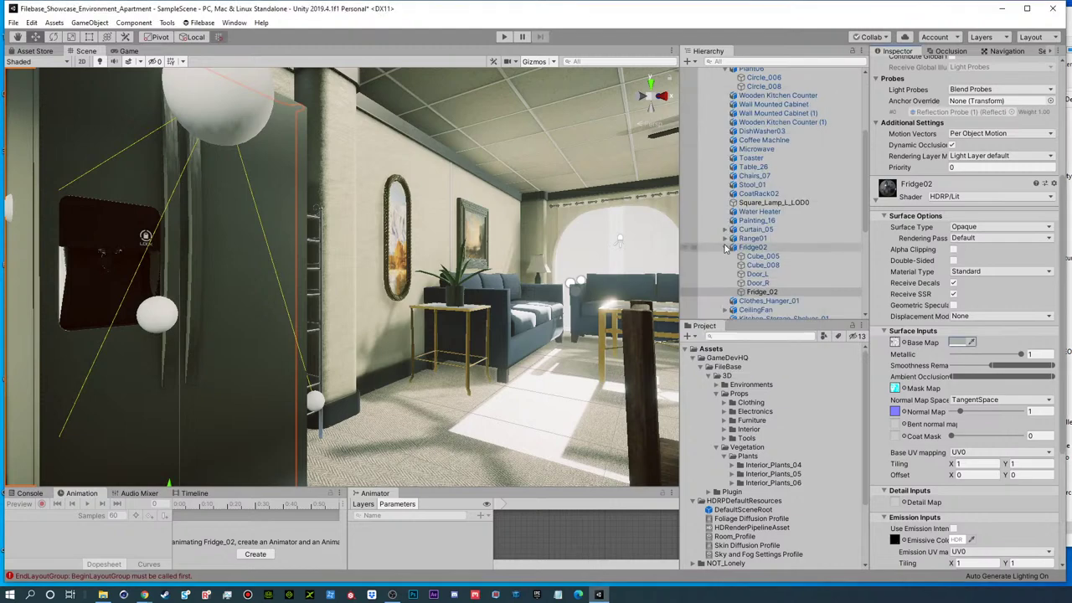
- Collapse the Dynamic group, clear the selection and look over the fridge within the room
{"action": "scroll", "coordinate": [748, 225], "scroll_direction": "up", "scroll_amount": 5}
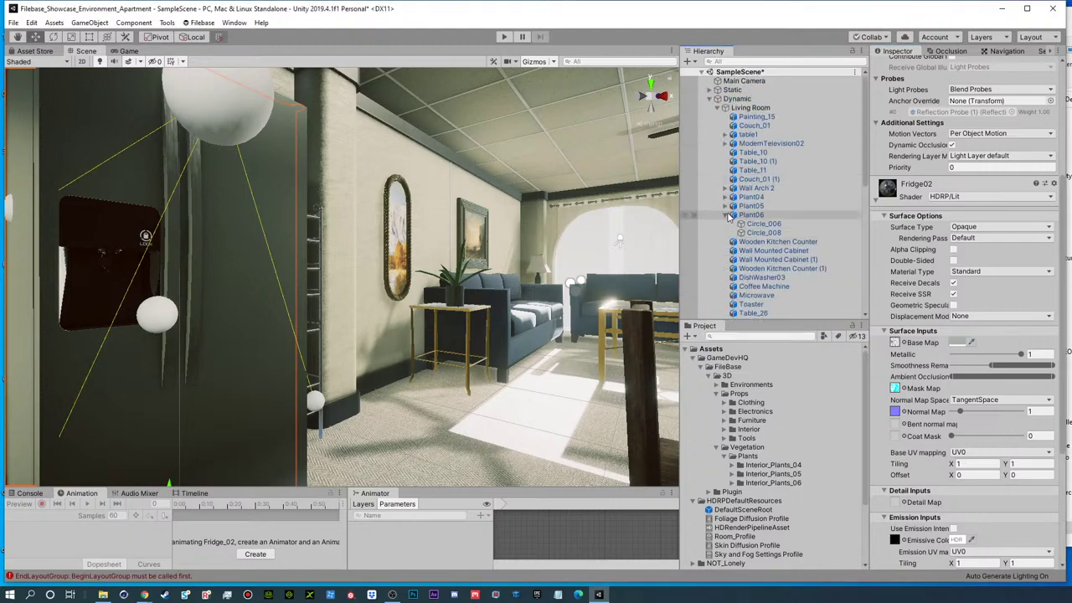
{"action": "left_click", "coordinate": [733, 216]}
{"action": "left_click", "coordinate": [709, 100]}
{"action": "left_click", "coordinate": [761, 235]}
{"action": "scroll", "coordinate": [399, 305], "scroll_direction": "down", "scroll_amount": 6}
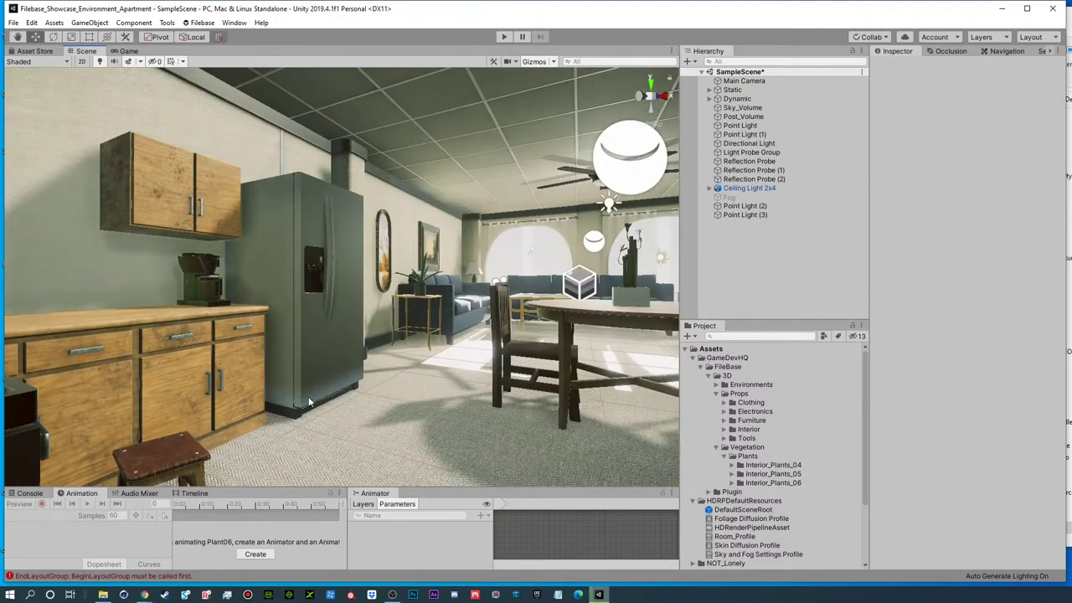
{"action": "left_click_drag", "start_coordinate": [324, 346], "coordinate": [352, 407], "text": "alt"}
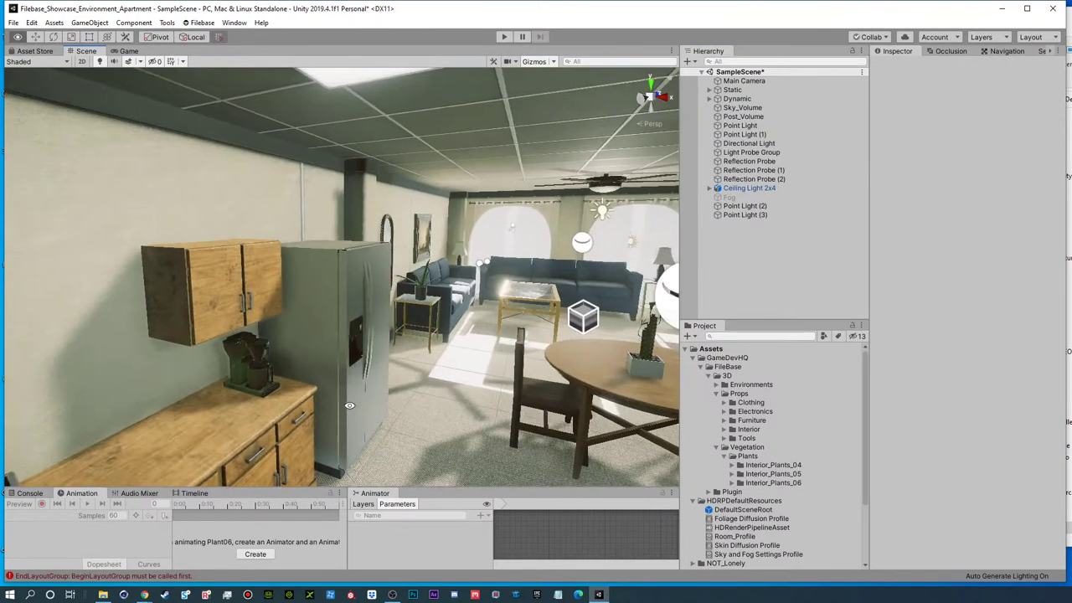
- Look over the kitchen and living area, and collapse the Props and Vegetation folders in the project assets
{"action": "left_click_drag", "start_coordinate": [518, 322], "coordinate": [437, 376], "text": "alt"}
{"action": "right_click_drag", "start_coordinate": [437, 377], "coordinate": [367, 308], "text": "alt"}
{"action": "left_click_drag", "start_coordinate": [394, 301], "coordinate": [331, 237], "text": "alt"}
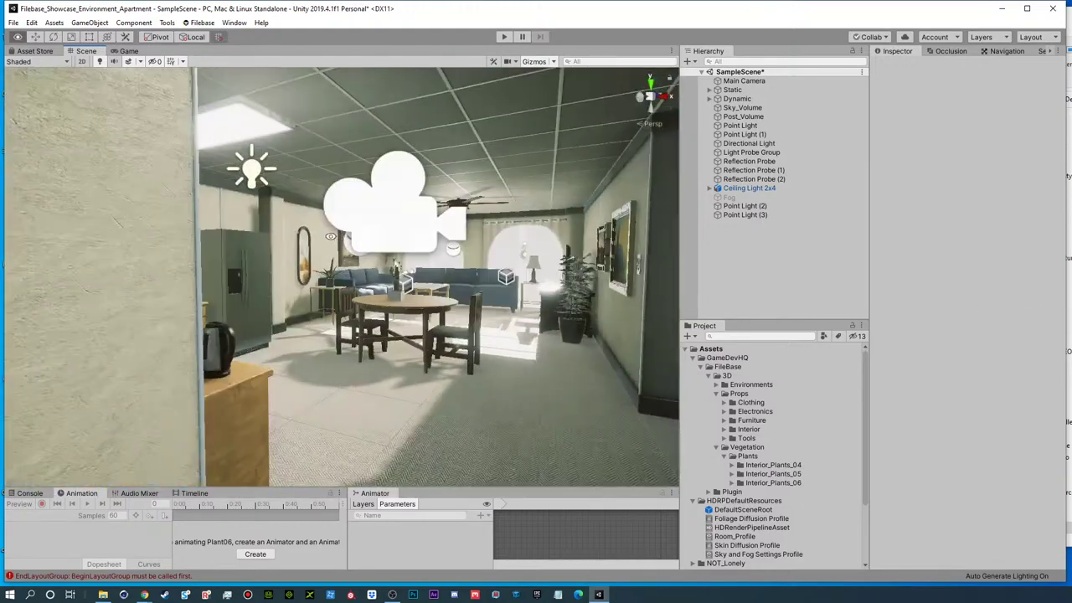
{"action": "right_click_drag", "start_coordinate": [404, 268], "coordinate": [541, 268], "text": "alt"}
{"action": "left_click_drag", "start_coordinate": [540, 268], "coordinate": [482, 283], "text": "alt"}
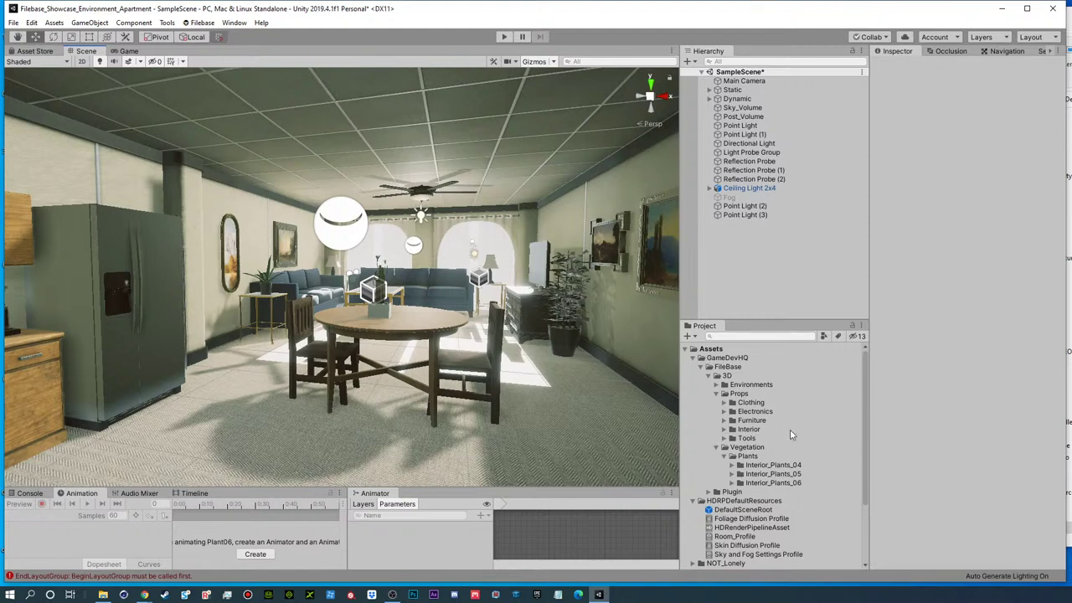
{"action": "left_click", "coordinate": [717, 395]}
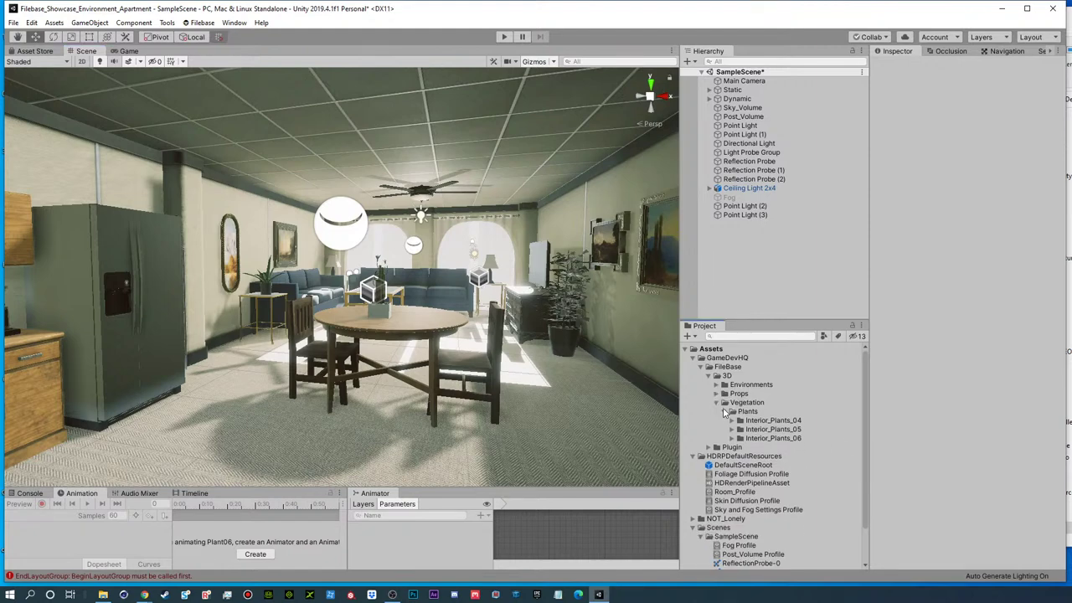
{"action": "left_click", "coordinate": [724, 403]}
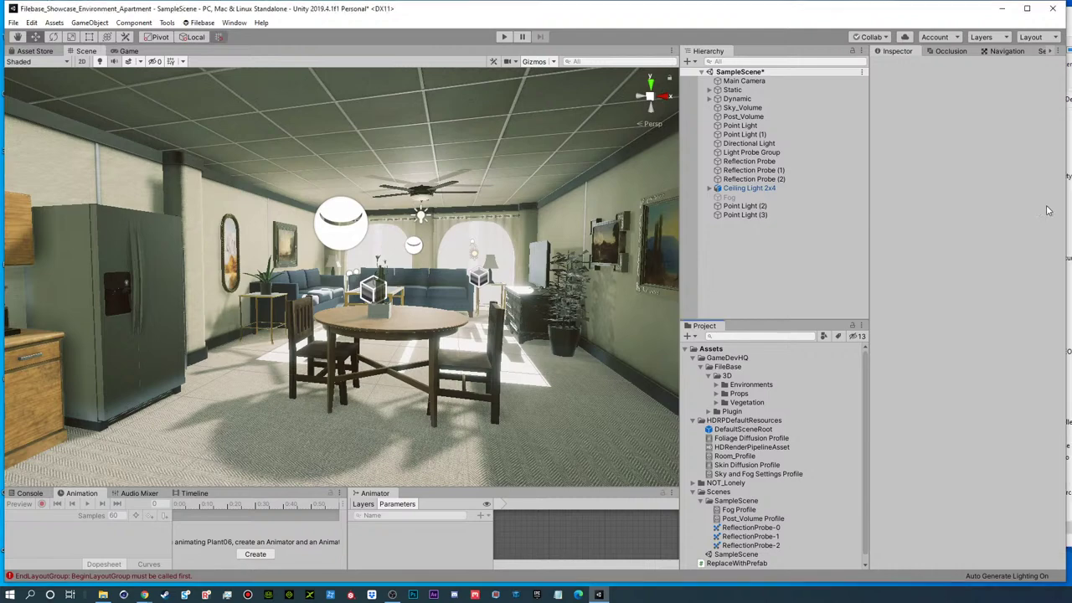
- Select Point Light (1) above the kitchen and set its range to 13.98
{"action": "left_click_drag", "start_coordinate": [419, 351], "coordinate": [383, 345], "text": "alt"}
{"action": "right_click_drag", "start_coordinate": [382, 345], "coordinate": [390, 344]}
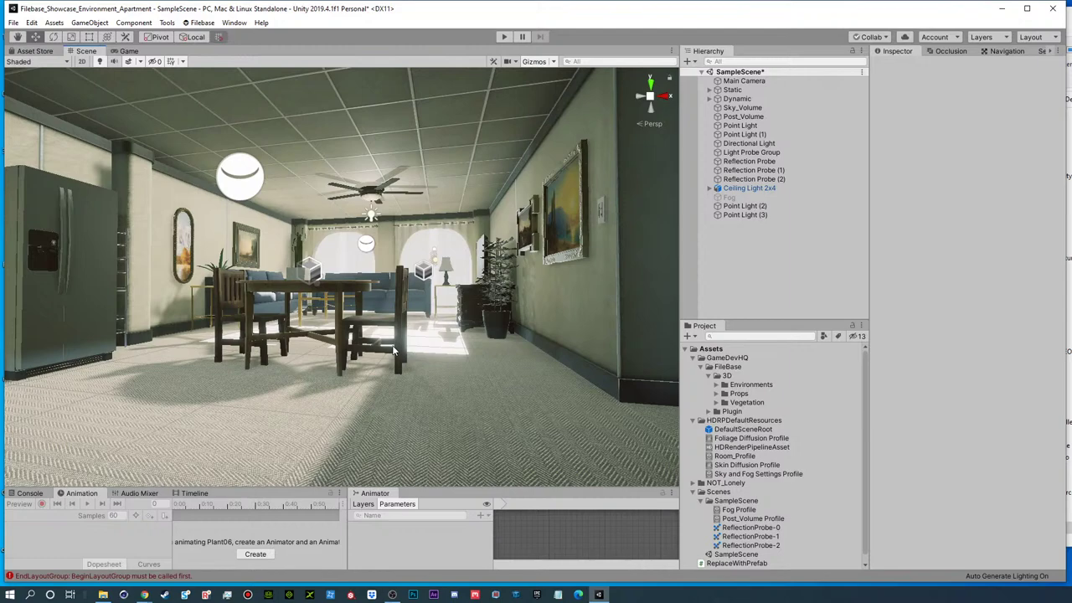
{"action": "right_click_drag", "start_coordinate": [394, 351], "coordinate": [379, 371]}
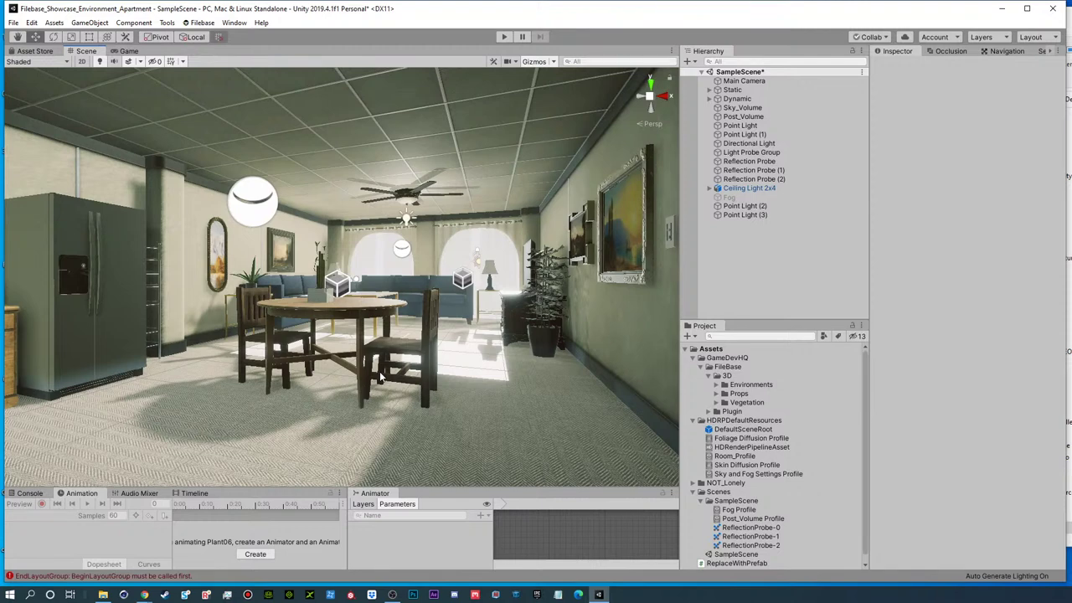
{"action": "right_click_drag", "start_coordinate": [448, 348], "coordinate": [283, 144]}
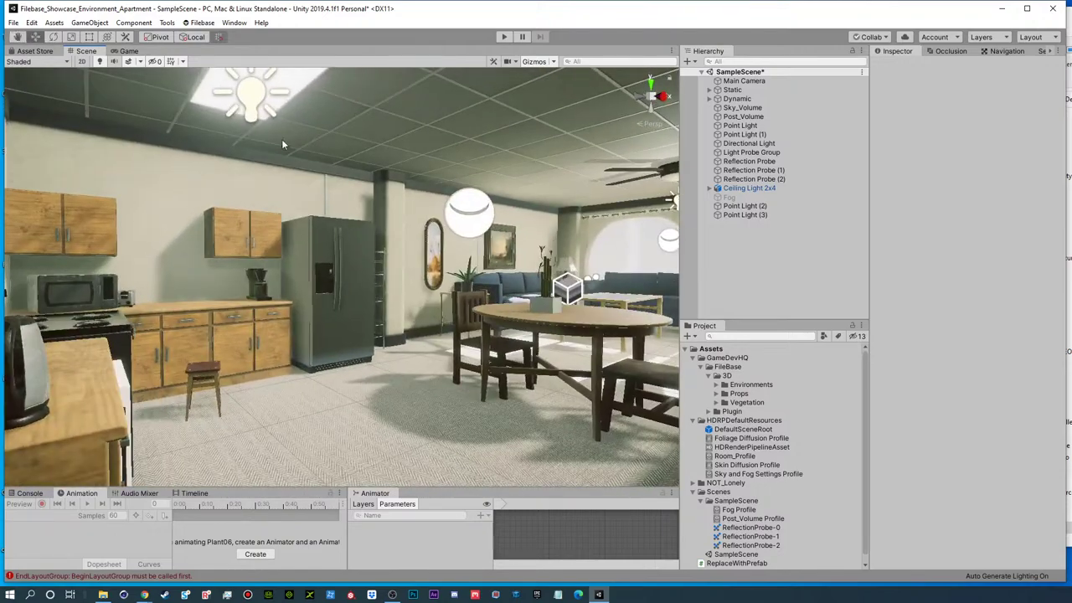
{"action": "left_click", "coordinate": [250, 101]}
{"action": "left_click_drag", "start_coordinate": [926, 276], "coordinate": [1030, 277]}
{"action": "left_click_drag", "start_coordinate": [231, 280], "coordinate": [706, 273]}
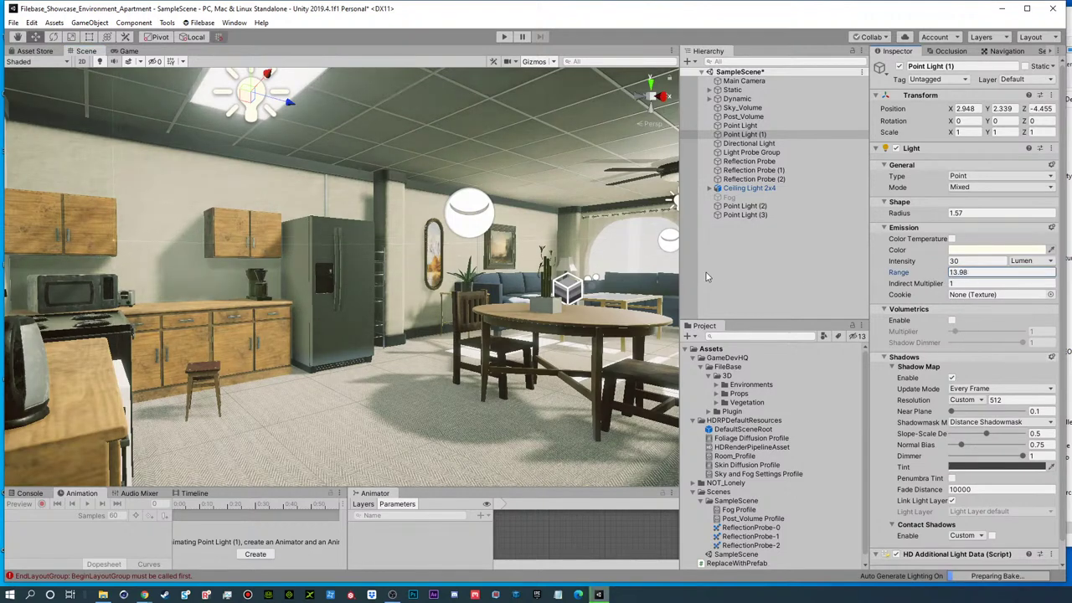
- Raise Point Light (1)'s intensity to 114.3 lumen and check the kitchen up close
{"action": "left_click", "coordinate": [955, 261]}
{"action": "type", "text": "37.6"}
{"action": "left_click_drag", "start_coordinate": [985, 265], "coordinate": [1067, 265]}
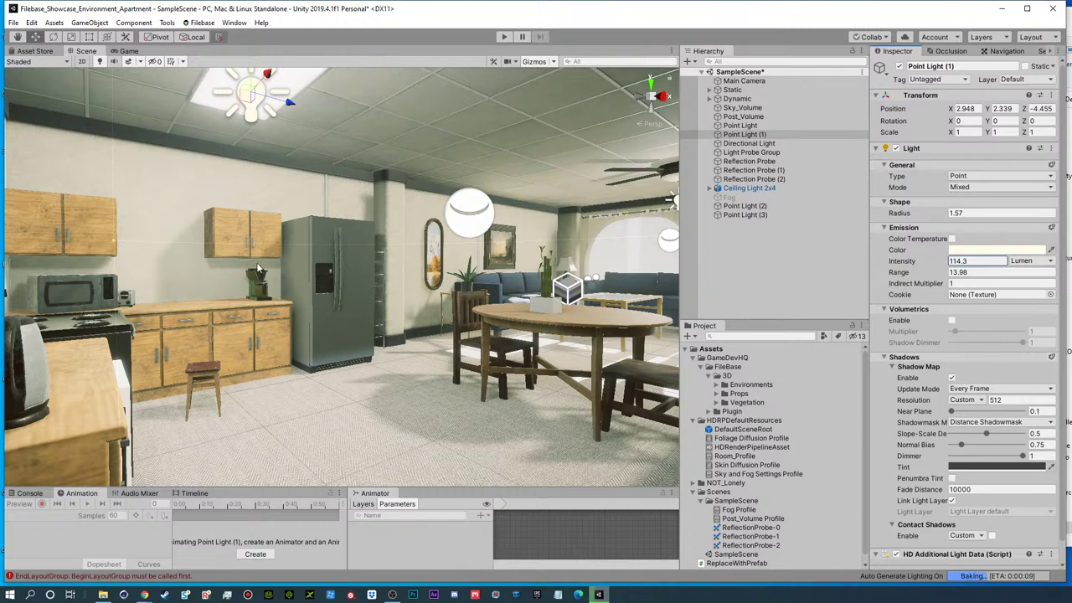
{"action": "left_click_drag", "start_coordinate": [328, 284], "coordinate": [411, 294], "text": "alt"}
{"action": "middle_click_drag", "start_coordinate": [411, 293], "coordinate": [369, 289]}
{"action": "scroll", "coordinate": [450, 292], "scroll_direction": "up", "scroll_amount": 3}
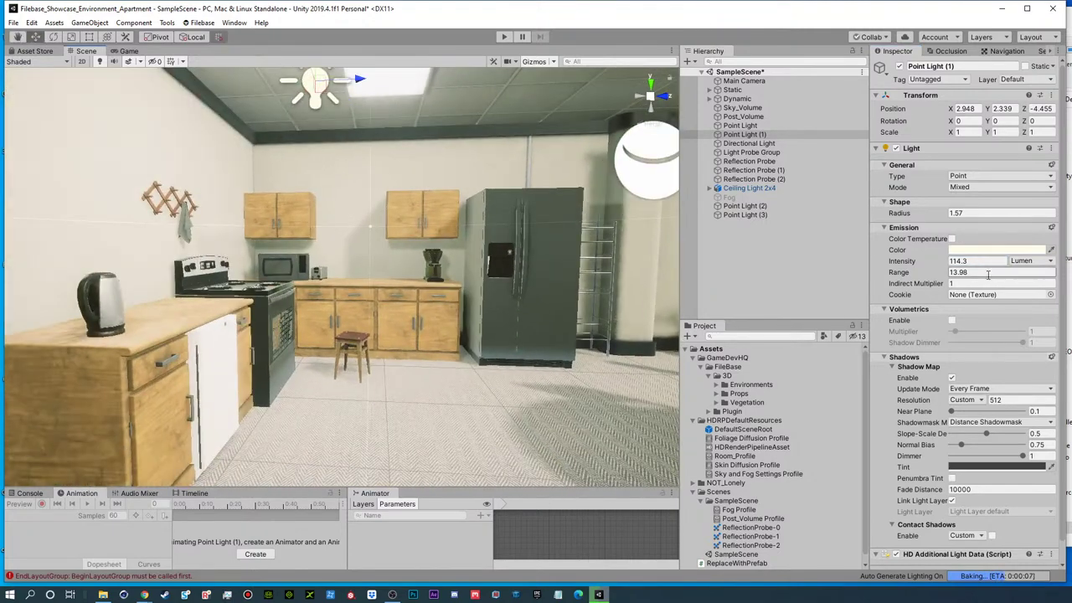
- Set Point Light (1)'s intensity to 80 lumen and view the kitchen from farther back
{"action": "left_click", "coordinate": [978, 261]}
{"action": "type", "text": "80"}
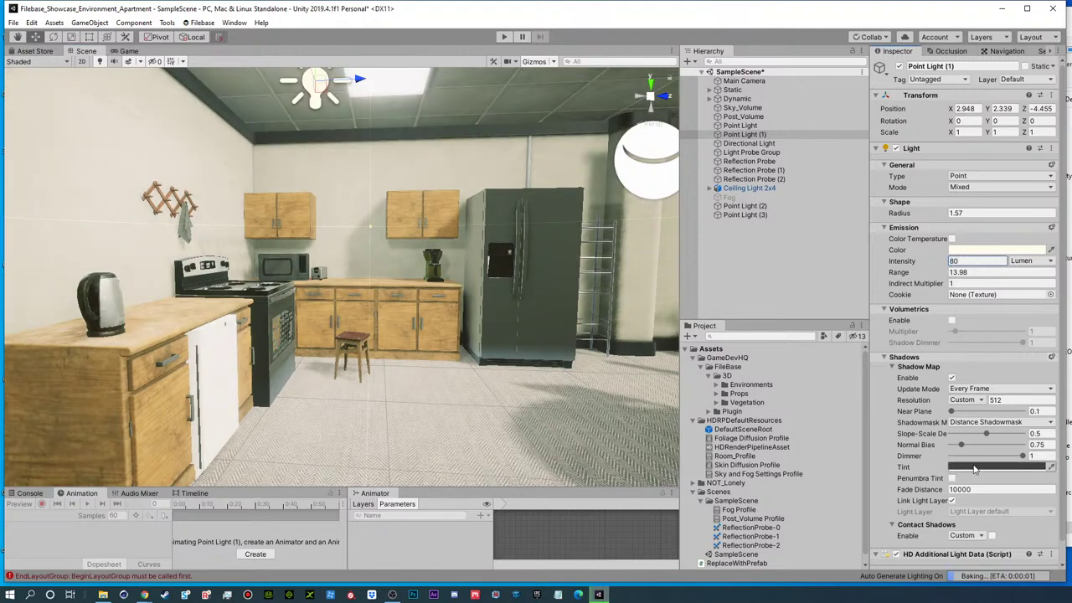
{"action": "right_click_drag", "start_coordinate": [438, 332], "coordinate": [463, 330]}
{"action": "key", "text": "s"}
{"action": "key", "text": "a"}
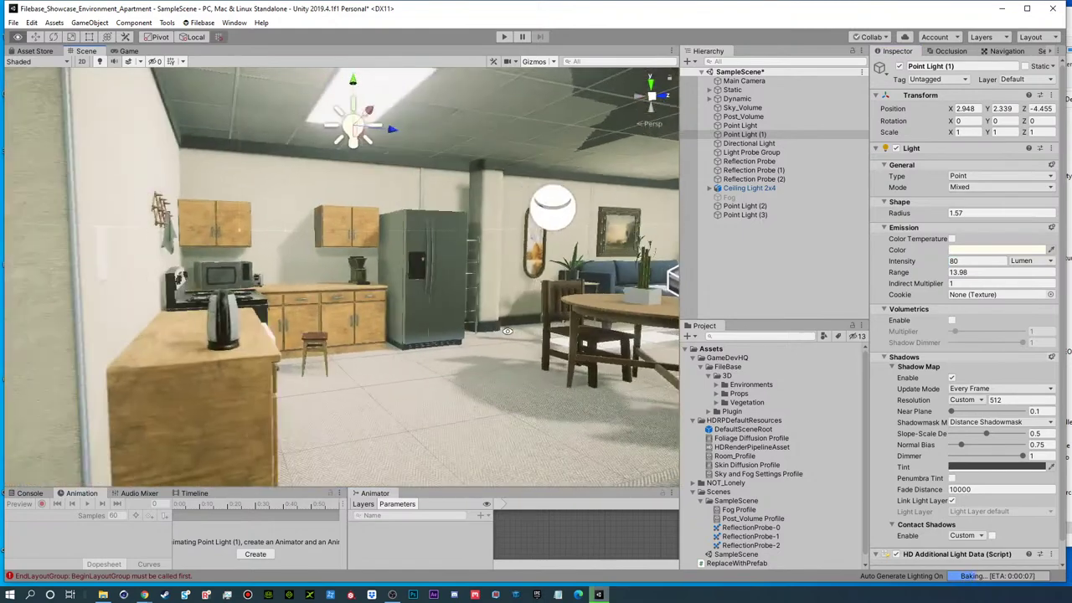
- Set Point Light (1)'s intensity to 30 lumen and clear the selection
{"action": "left_click", "coordinate": [962, 262]}
{"action": "type", "text": "30"}
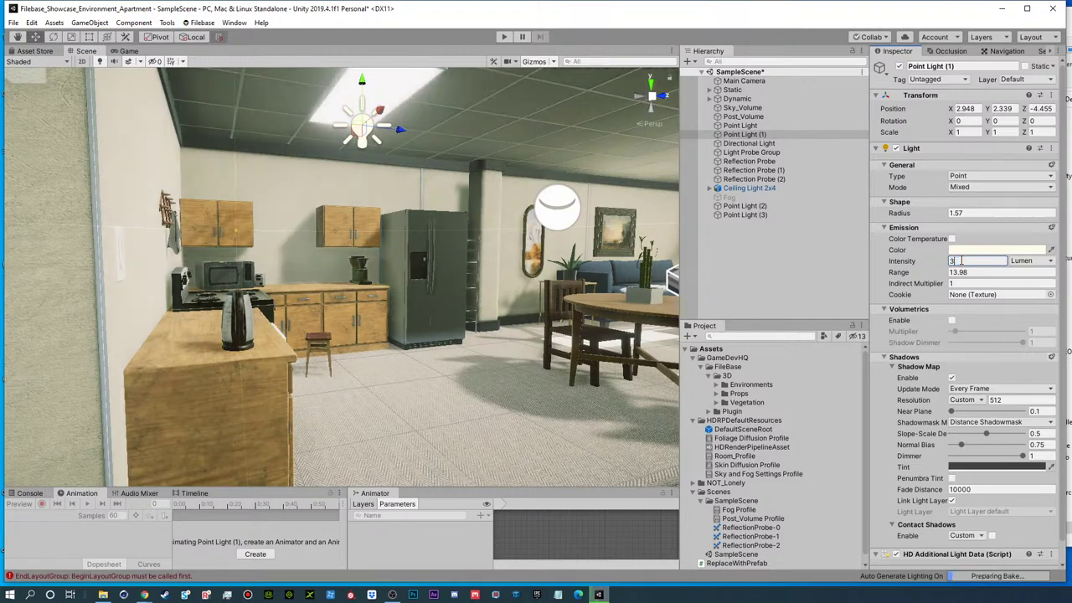
{"action": "left_click", "coordinate": [799, 281]}
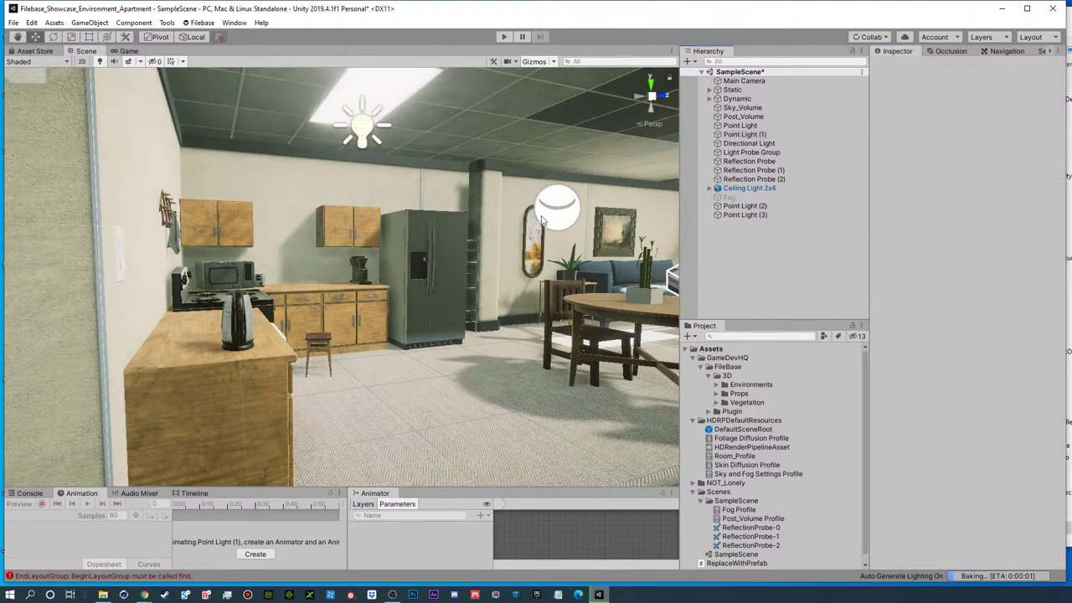
- Move the kitchen's point light slightly down from the ceiling panel and clear the selection
{"action": "left_click", "coordinate": [355, 128]}
{"action": "left_click_drag", "start_coordinate": [362, 101], "coordinate": [362, 130]}
{"action": "left_click", "coordinate": [740, 266]}
- Examine the dining area and what the Static, Dynamic and Light Probe Group objects cover, and clear the selection
{"action": "key", "text": "d"}
{"action": "right_click_drag", "start_coordinate": [355, 183], "coordinate": [375, 206]}
{"action": "left_click_drag", "start_coordinate": [375, 206], "coordinate": [483, 239], "text": "alt"}
{"action": "middle_click_drag", "start_coordinate": [482, 240], "coordinate": [459, 270]}
{"action": "left_click_drag", "start_coordinate": [459, 269], "coordinate": [452, 241], "text": "alt"}
{"action": "scroll", "coordinate": [457, 243], "scroll_direction": "up", "scroll_amount": 3}
{"action": "right_click_drag", "start_coordinate": [452, 241], "coordinate": [469, 235]}
{"action": "left_click", "coordinate": [750, 92]}
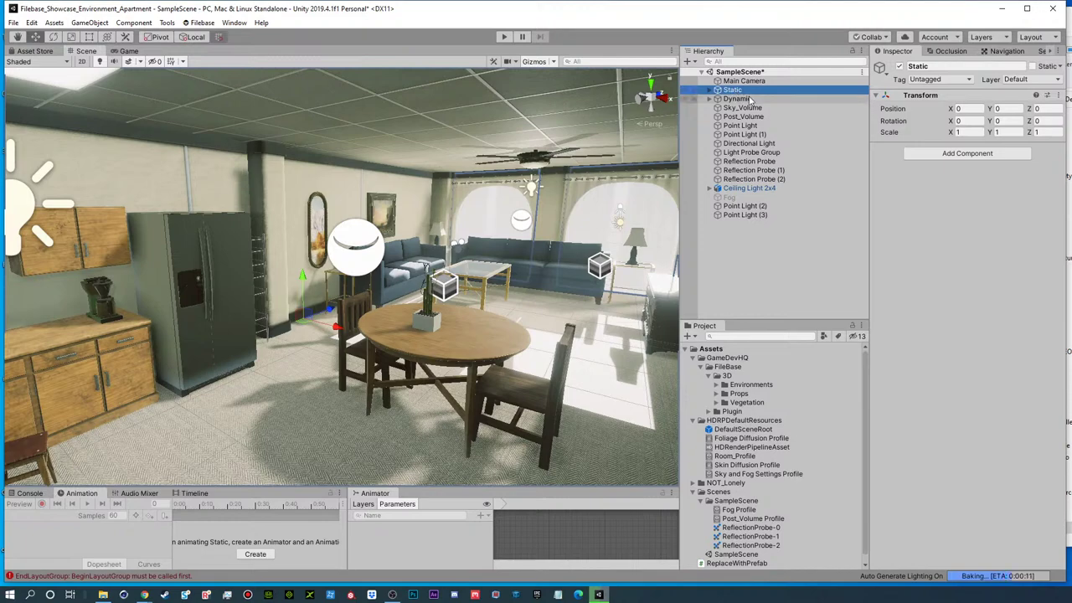
{"action": "left_click", "coordinate": [751, 99]}
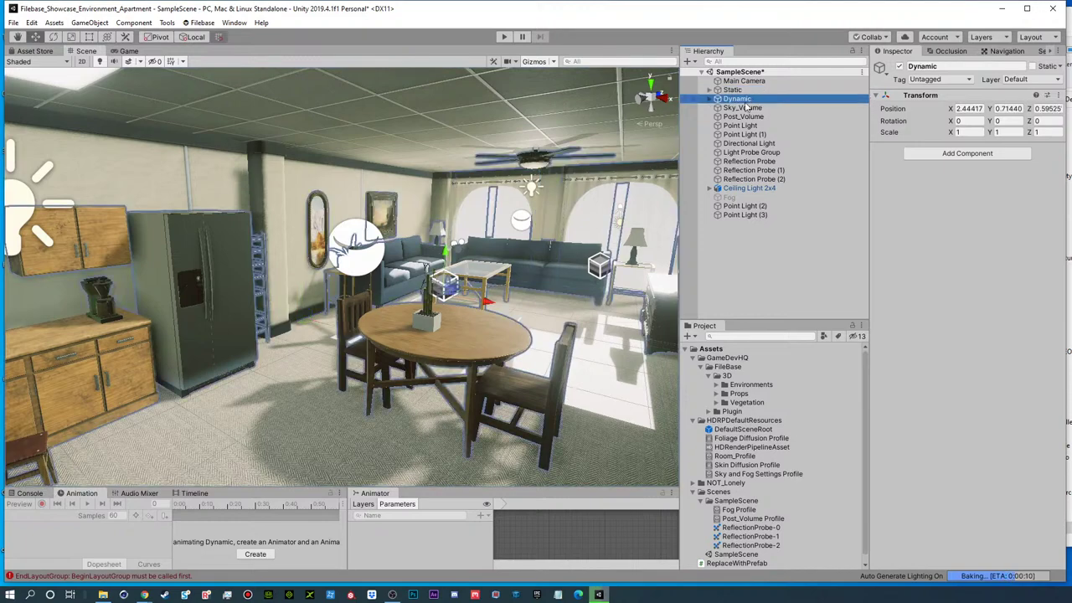
{"action": "left_click", "coordinate": [745, 152]}
{"action": "left_click", "coordinate": [746, 269]}
- Move Point Light (2) and Point Light (3) near the windows together to Y 2.2 and Z 6.98, and deselect them
{"action": "left_click_drag", "start_coordinate": [400, 270], "coordinate": [448, 264], "text": "alt"}
{"action": "scroll", "coordinate": [397, 263], "scroll_direction": "up", "scroll_amount": 2}
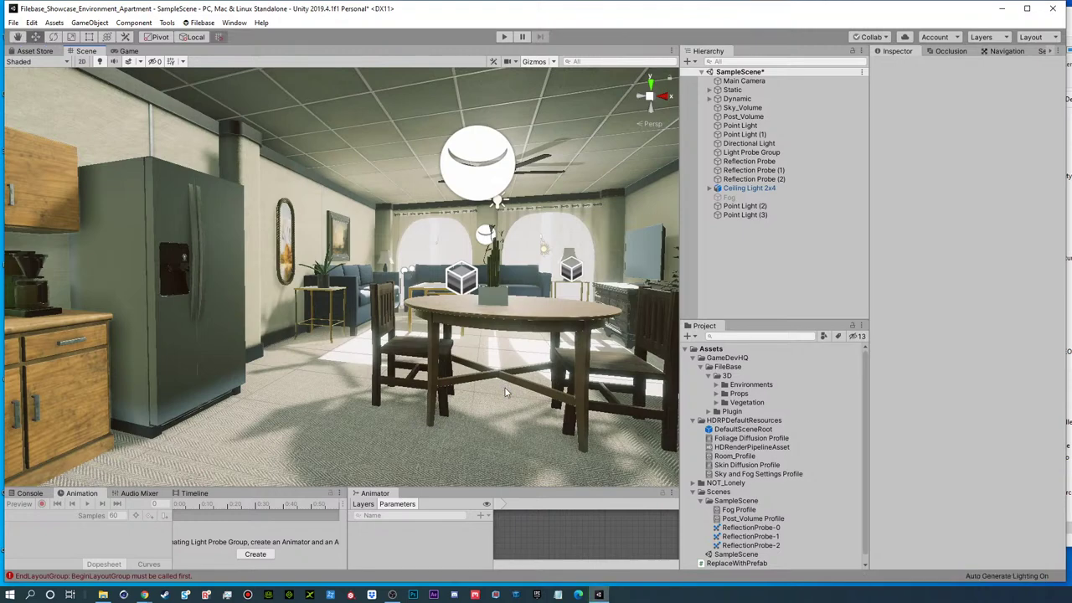
{"action": "right_click_drag", "start_coordinate": [505, 379], "coordinate": [437, 371], "text": "alt"}
{"action": "left_click_drag", "start_coordinate": [491, 366], "coordinate": [360, 374], "text": "alt"}
{"action": "right_click_drag", "start_coordinate": [361, 373], "coordinate": [341, 375], "text": "alt"}
{"action": "left_click_drag", "start_coordinate": [342, 376], "coordinate": [506, 375], "text": "alt"}
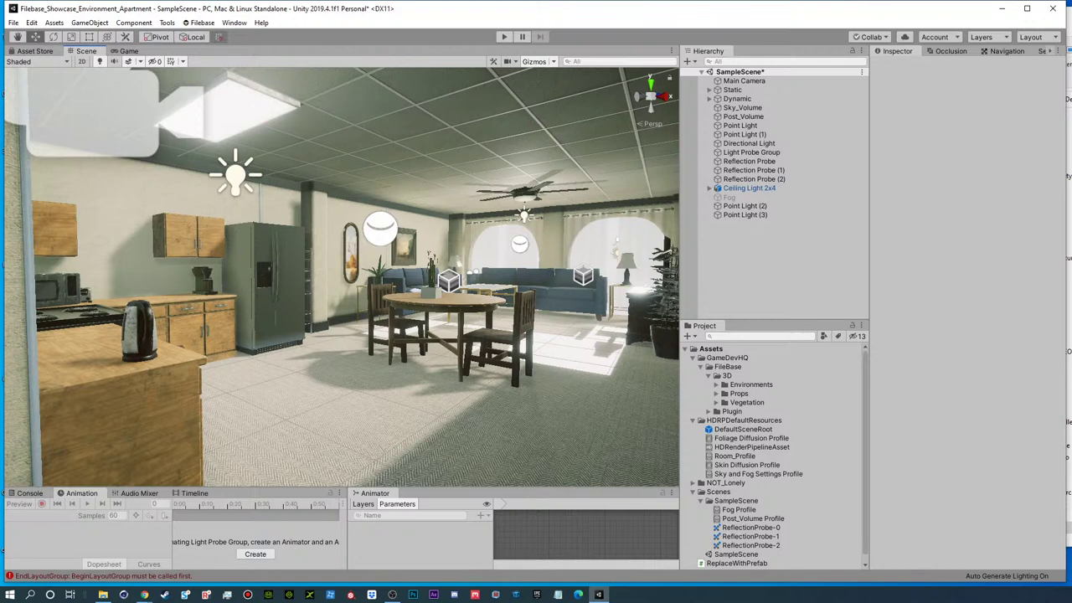
{"action": "left_click", "coordinate": [744, 205]}
{"action": "left_click", "coordinate": [745, 214], "text": "shift"}
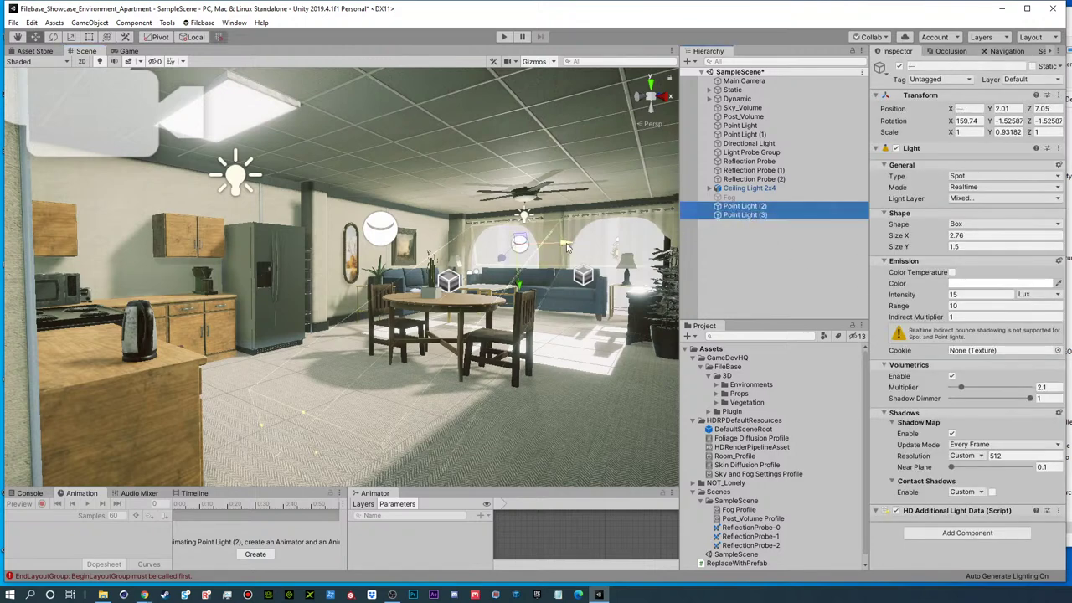
{"action": "mouse_move", "coordinate": [517, 289]}
{"action": "left_mouse_down"}
{"action": "mouse_move", "coordinate": [519, 275]}
{"action": "mouse_move", "coordinate": [533, 281]}
{"action": "left_mouse_up"}
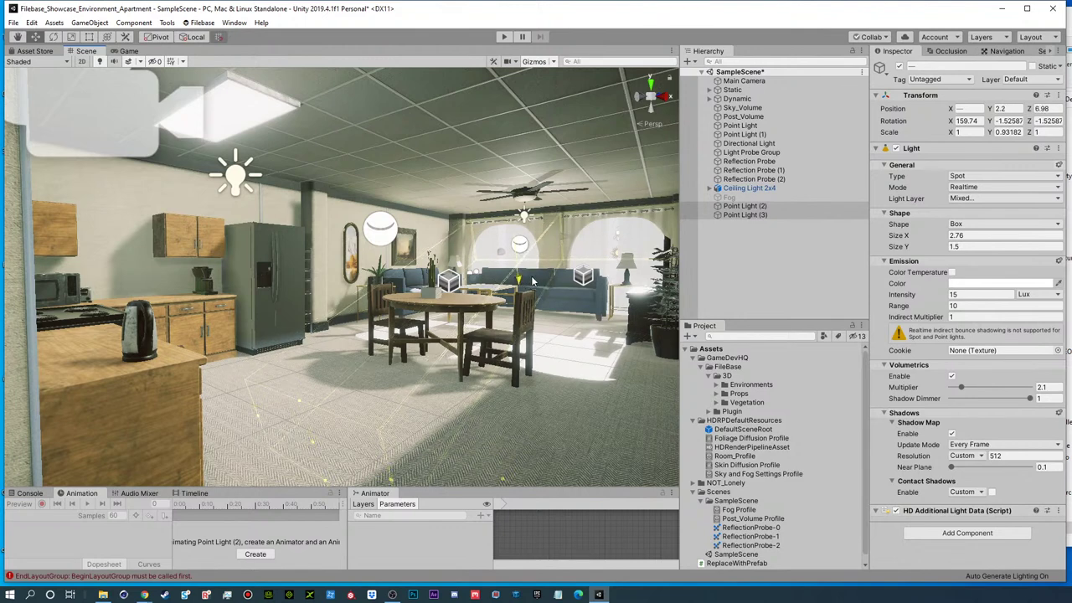
{"action": "left_click", "coordinate": [775, 267]}
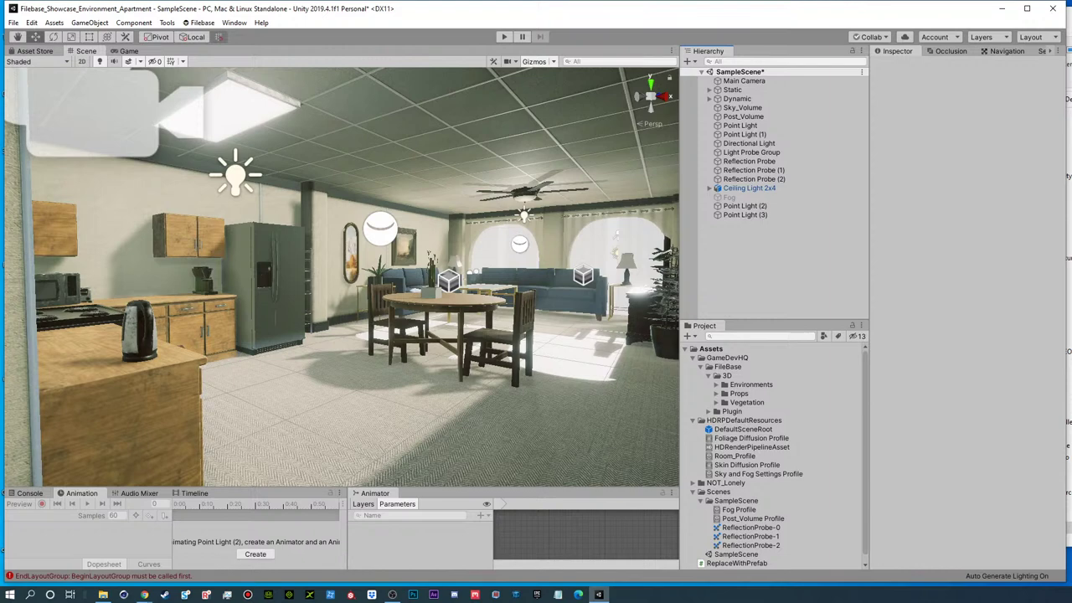
- Switch to the Chrome browser
{"action": "key", "text": "alt+Tab"}
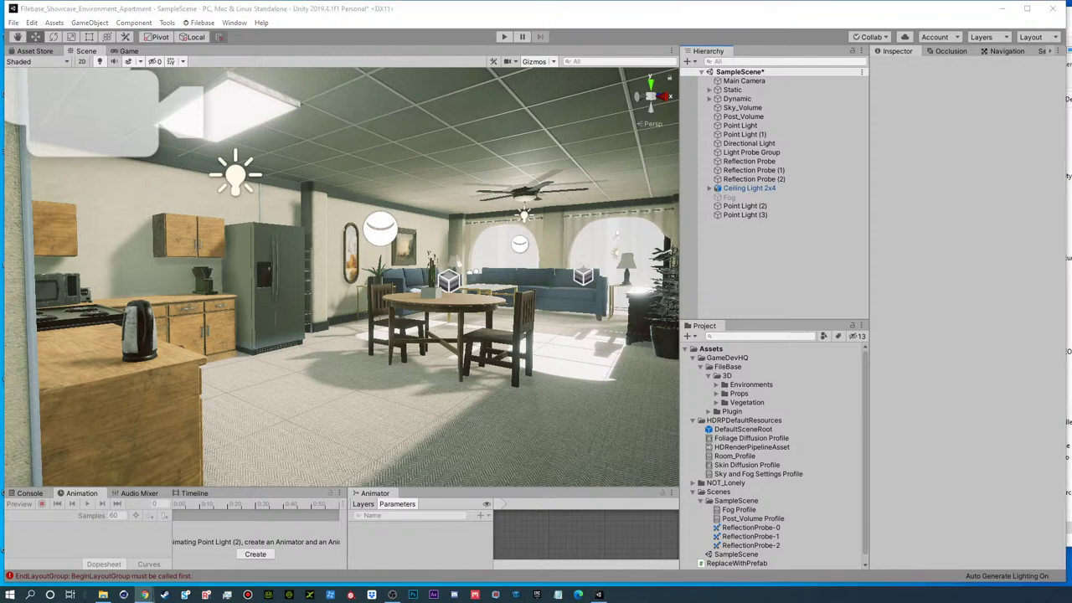